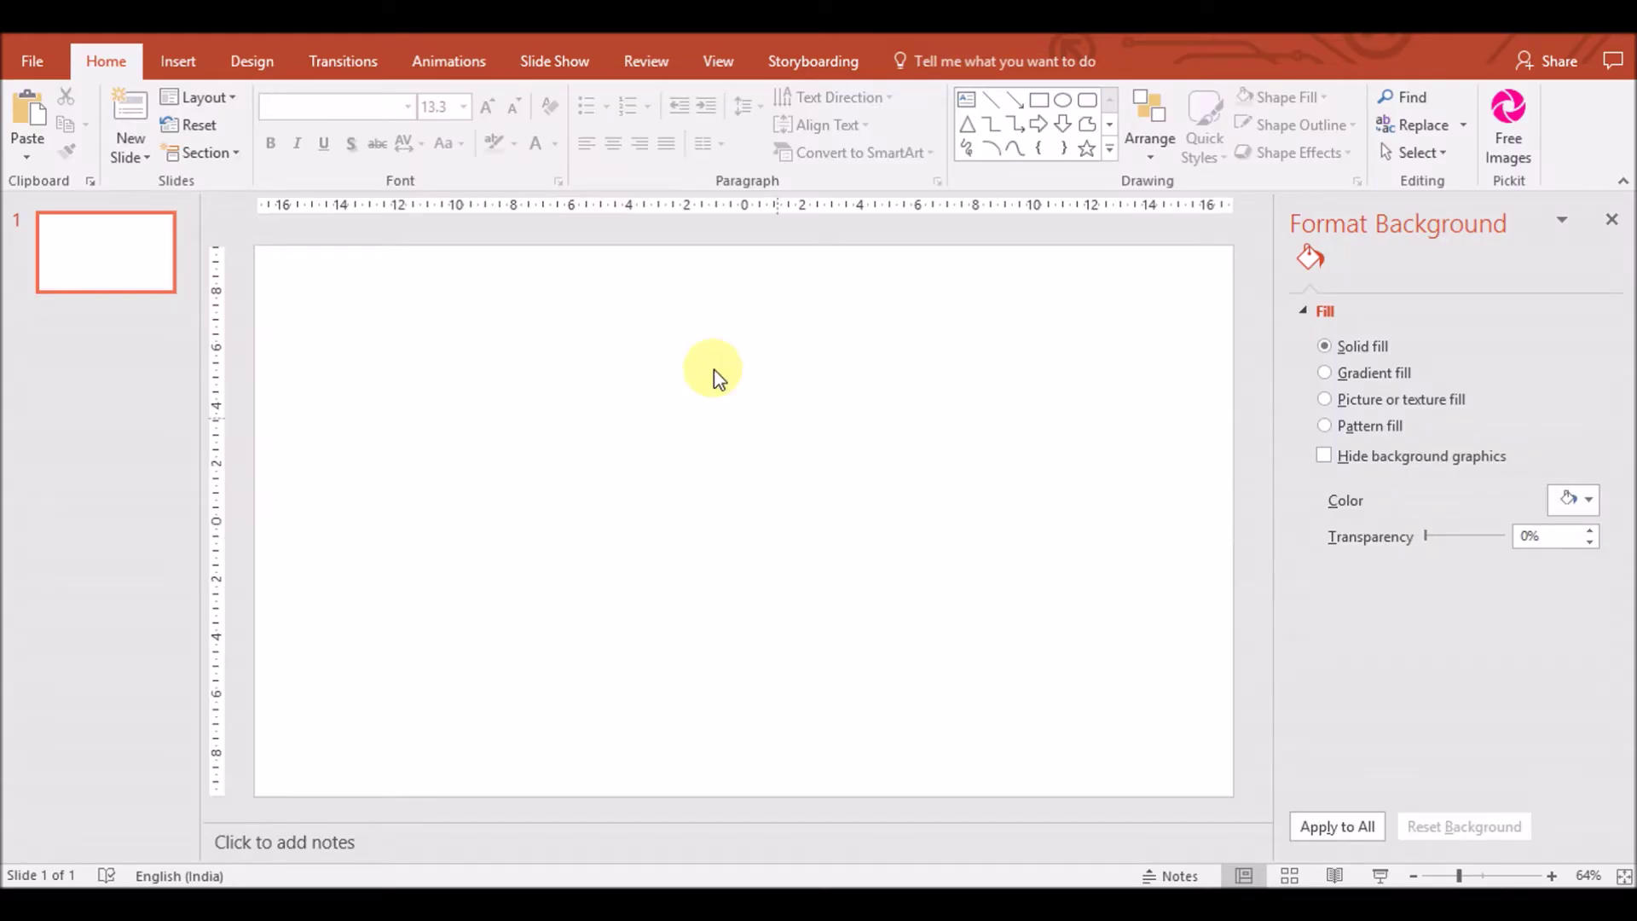
Draw a tall blue rounded rectangle at the slide centre and round its ends into a full pill
click(184, 61)
click(413, 152)
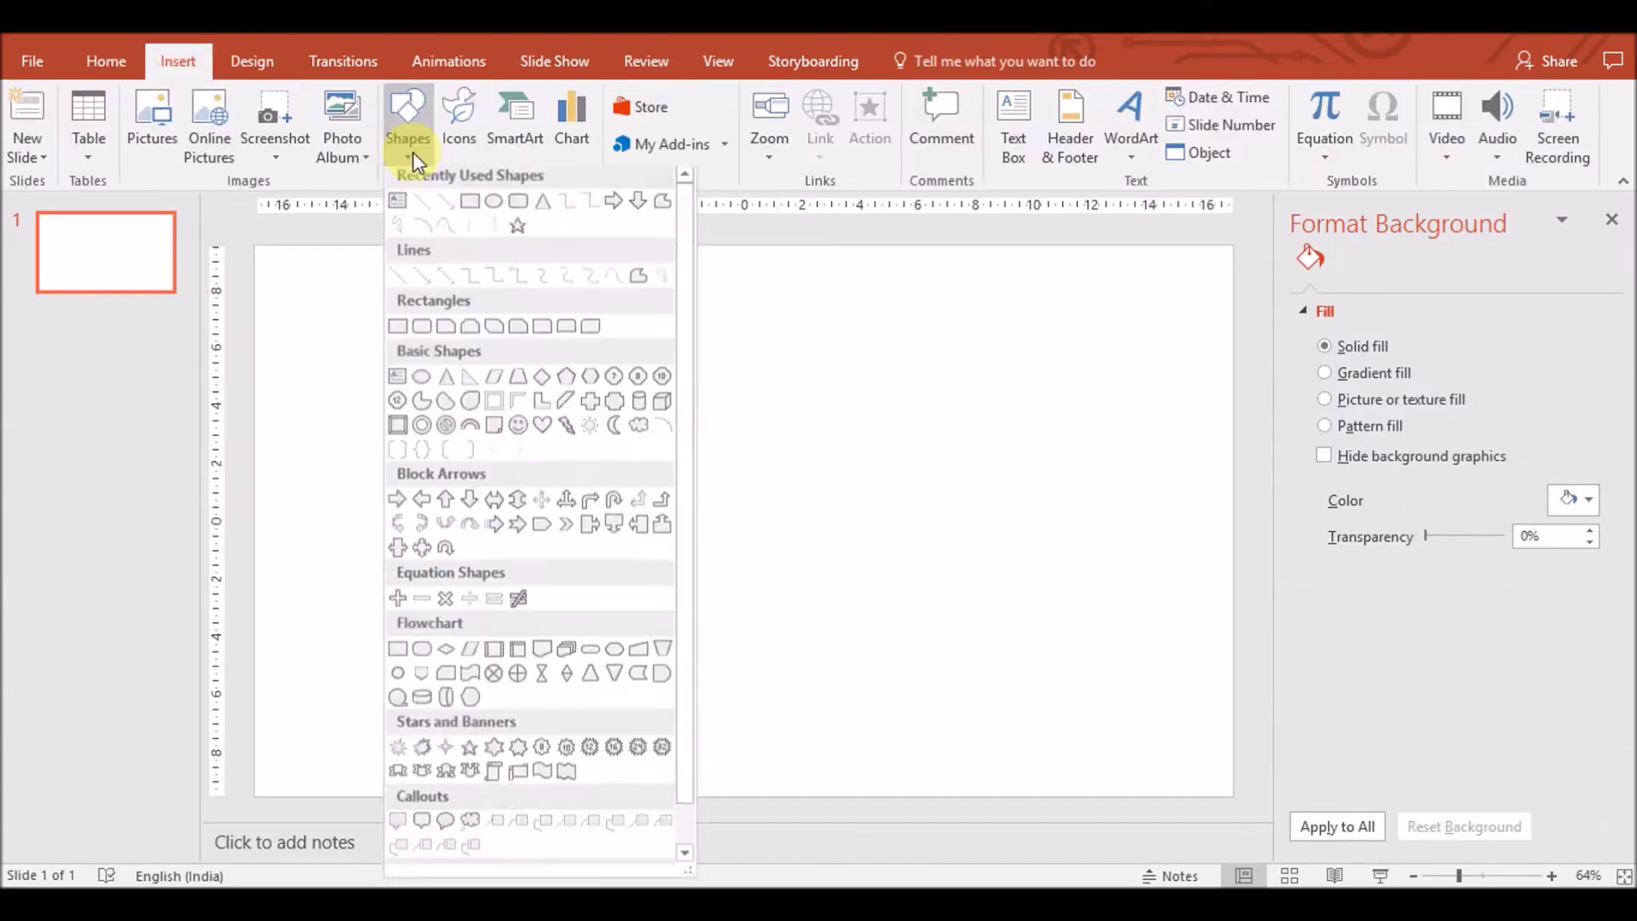
click(516, 209)
drag(691, 340, 746, 730)
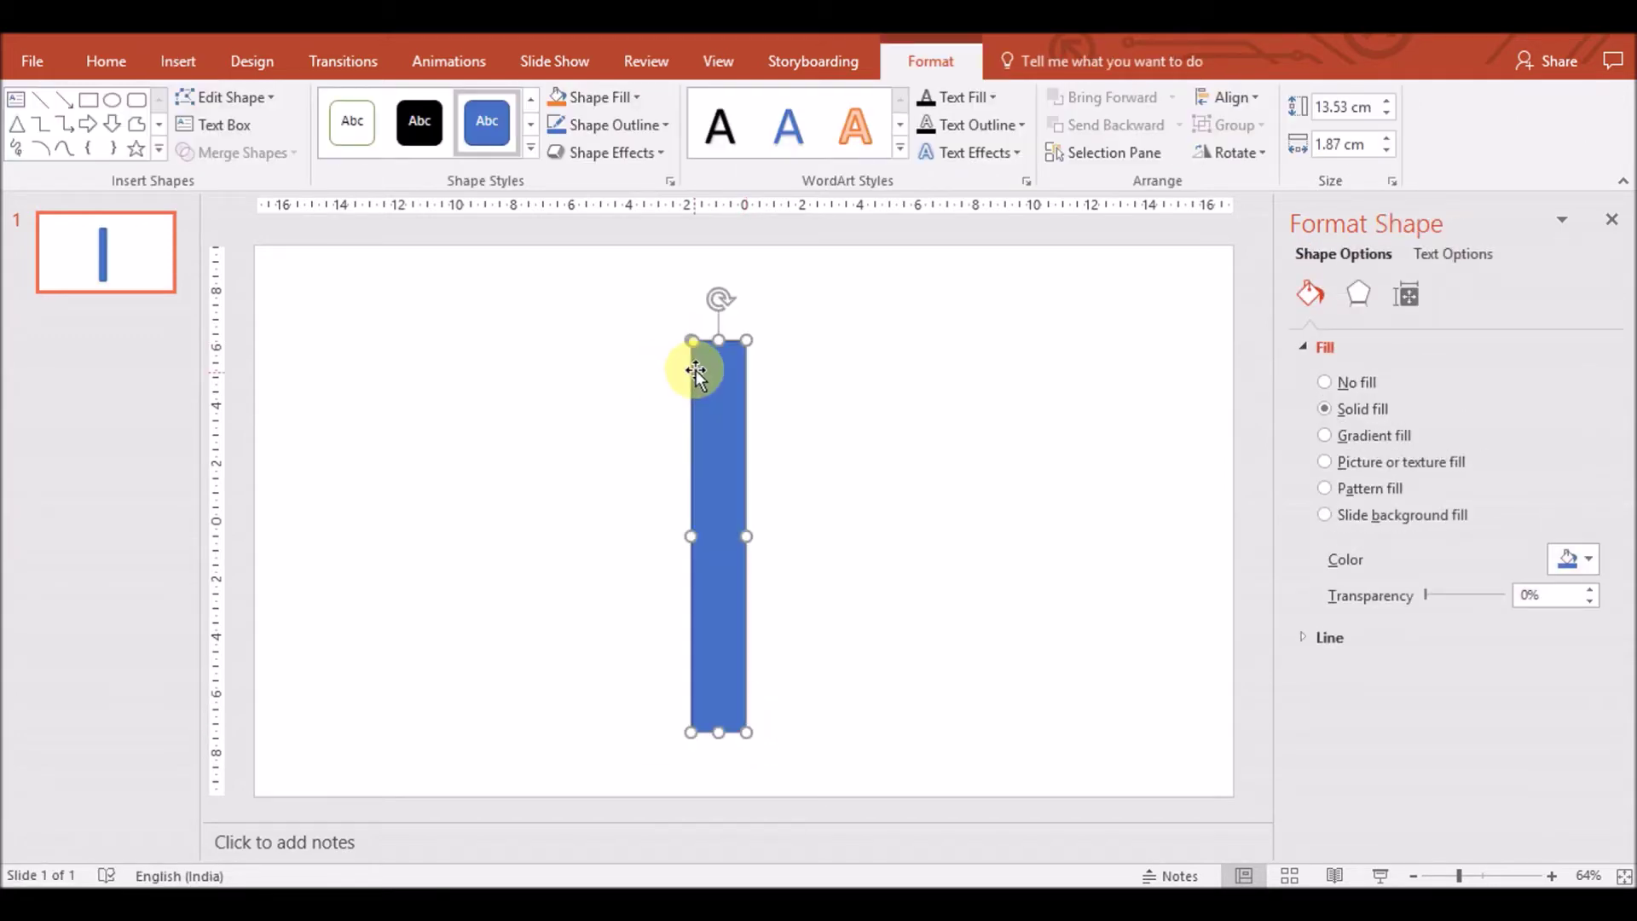
drag(692, 345, 715, 345)
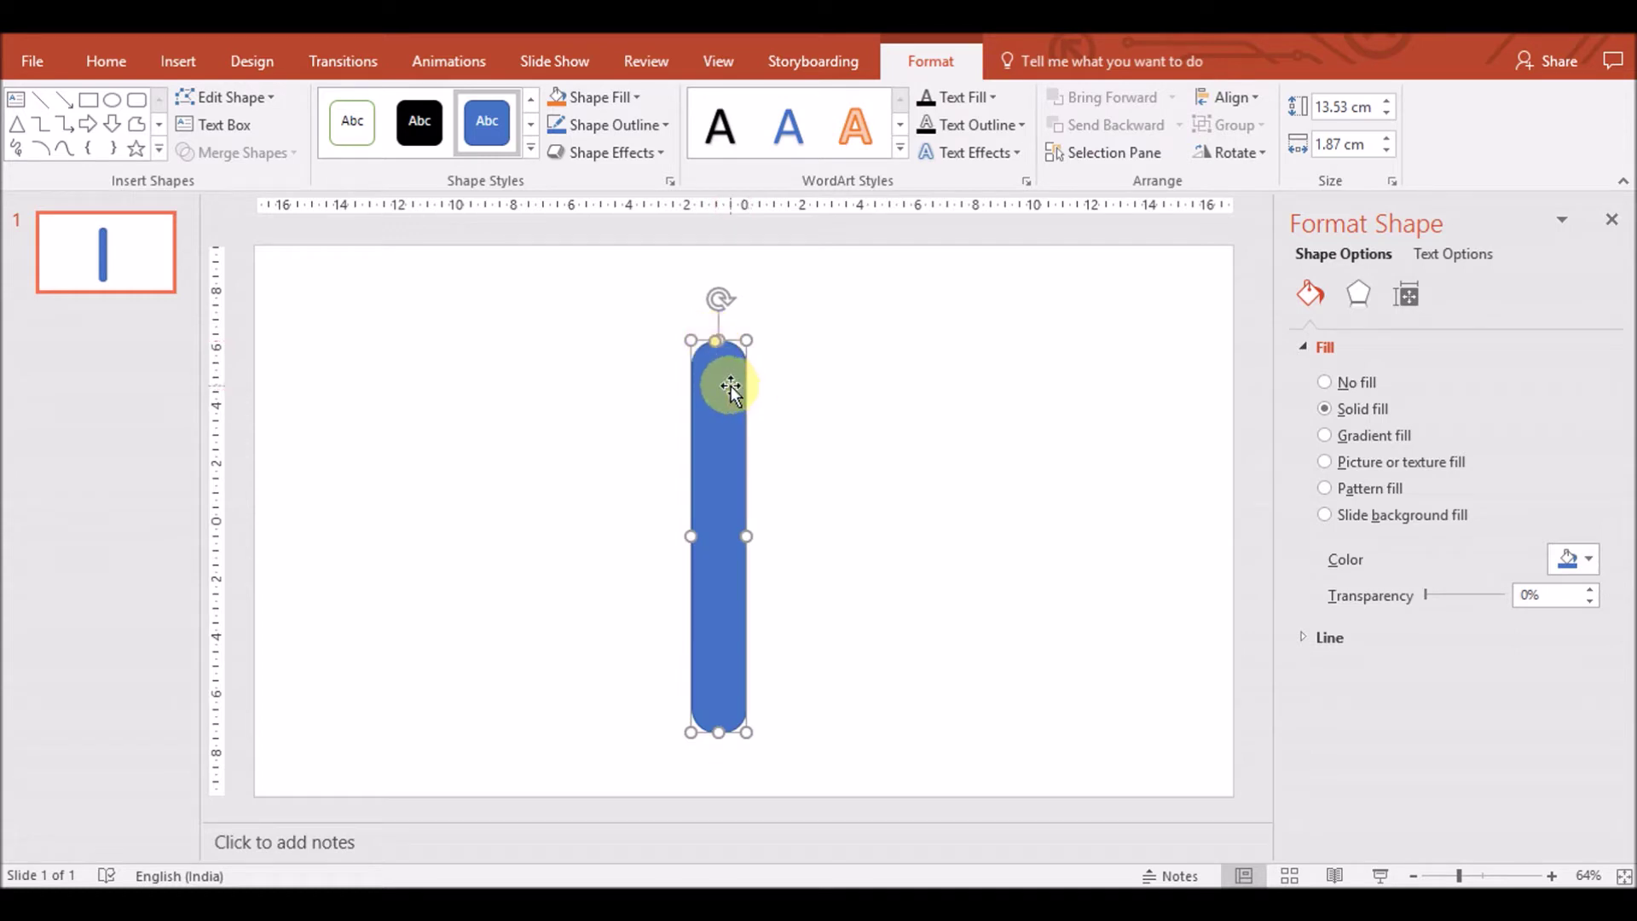
click(404, 457)
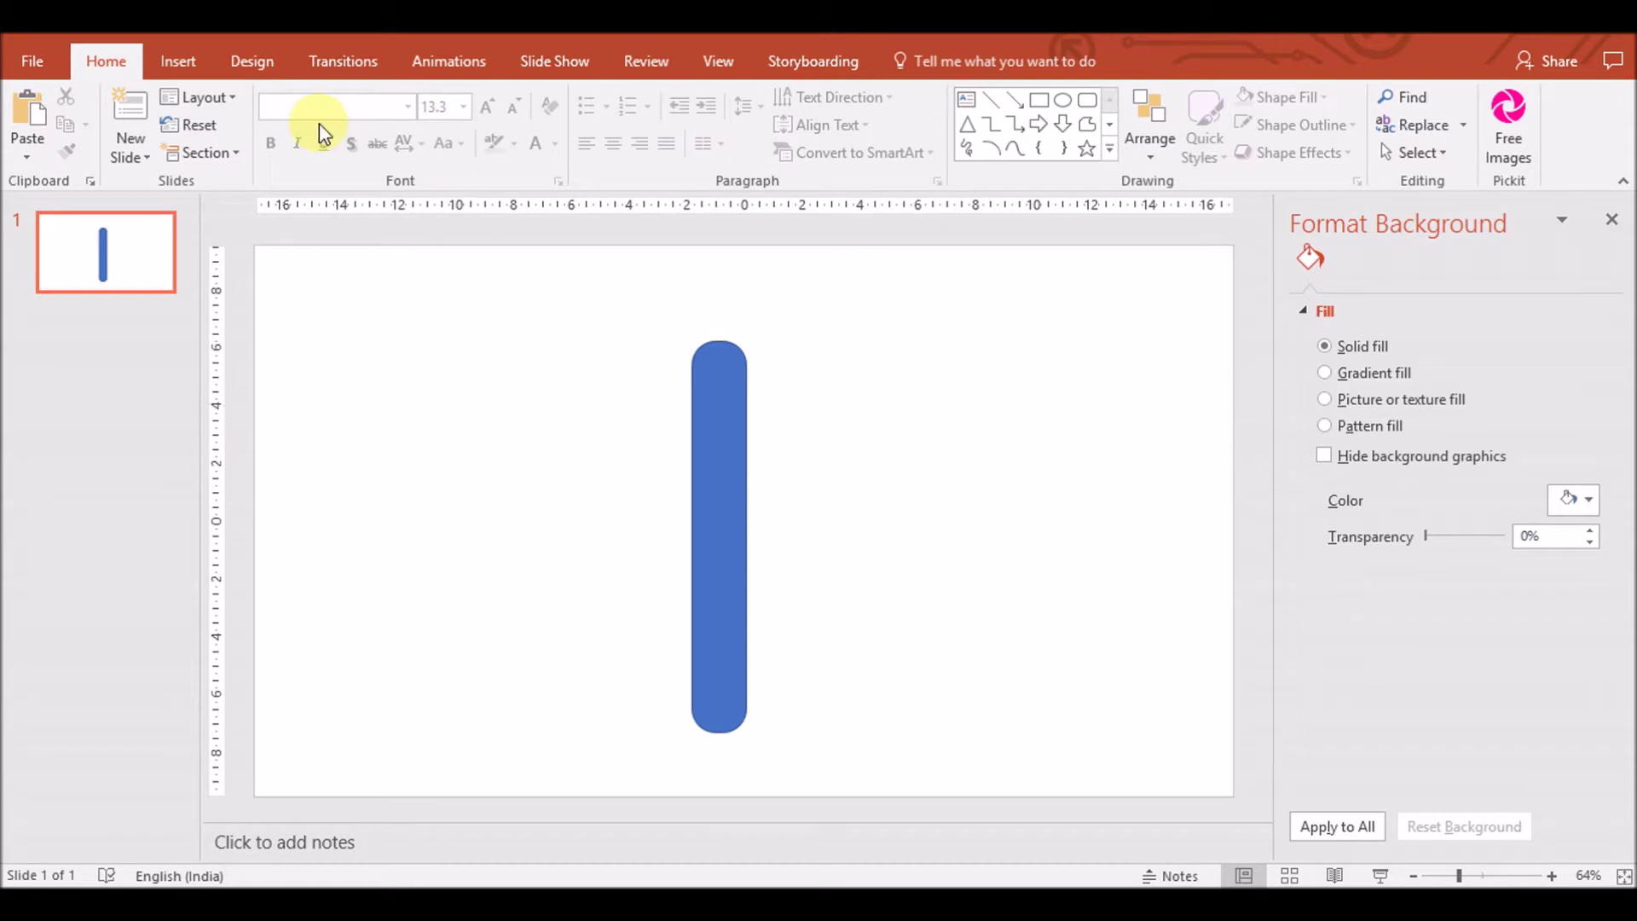
click(177, 61)
click(411, 154)
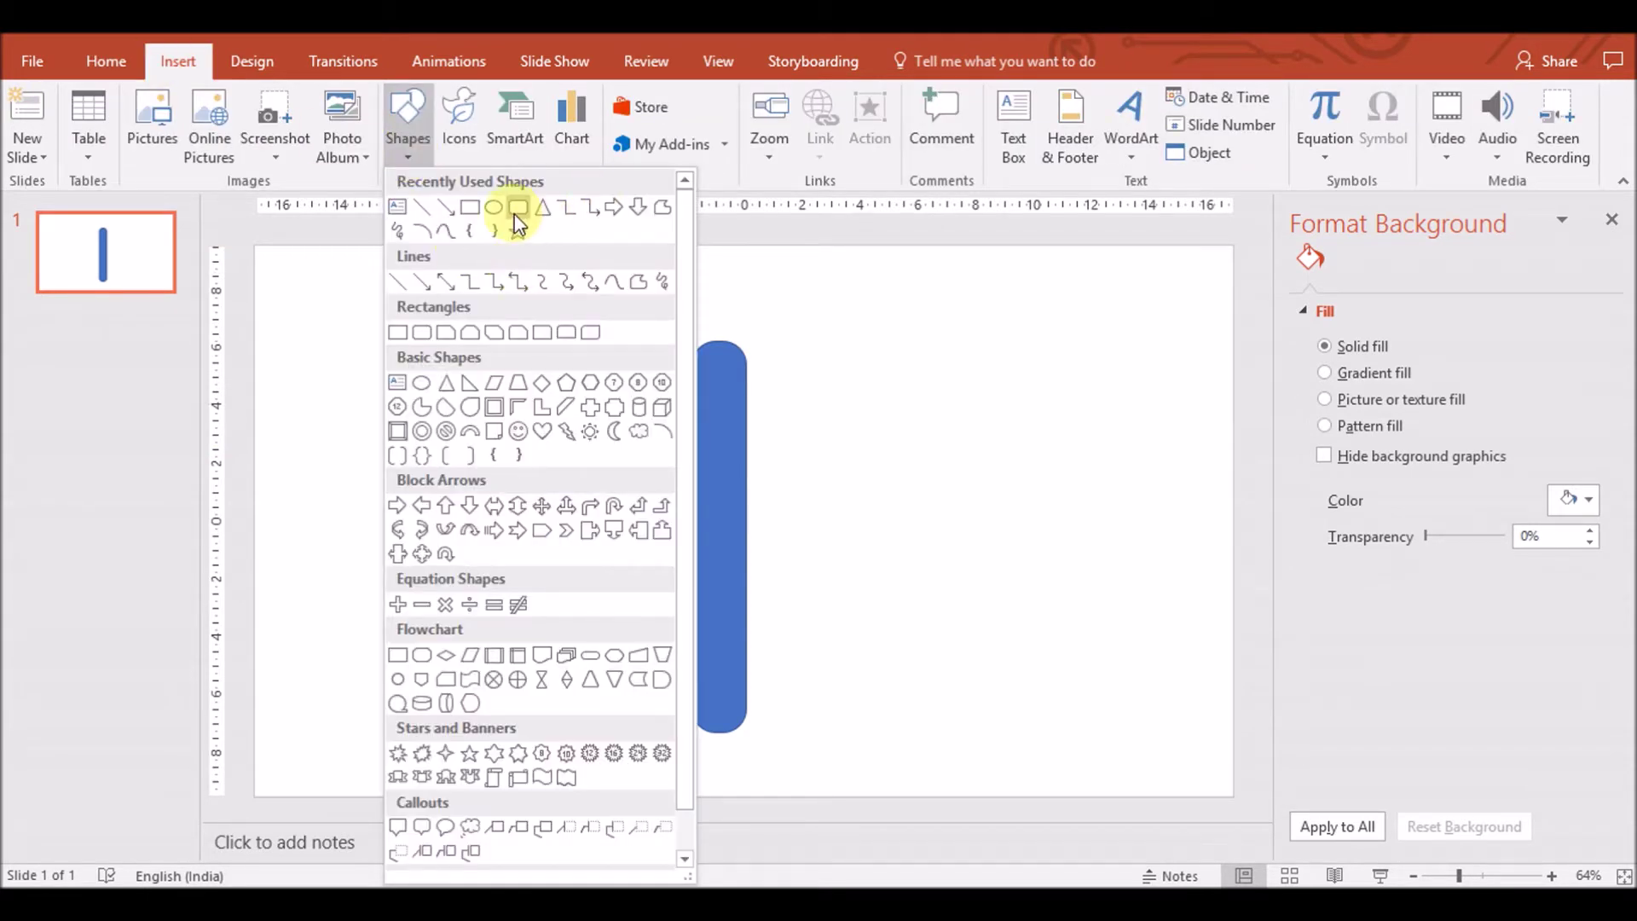
Draw a triangle over the bar, make it a right triangle and push it against the bar's left side
click(543, 220)
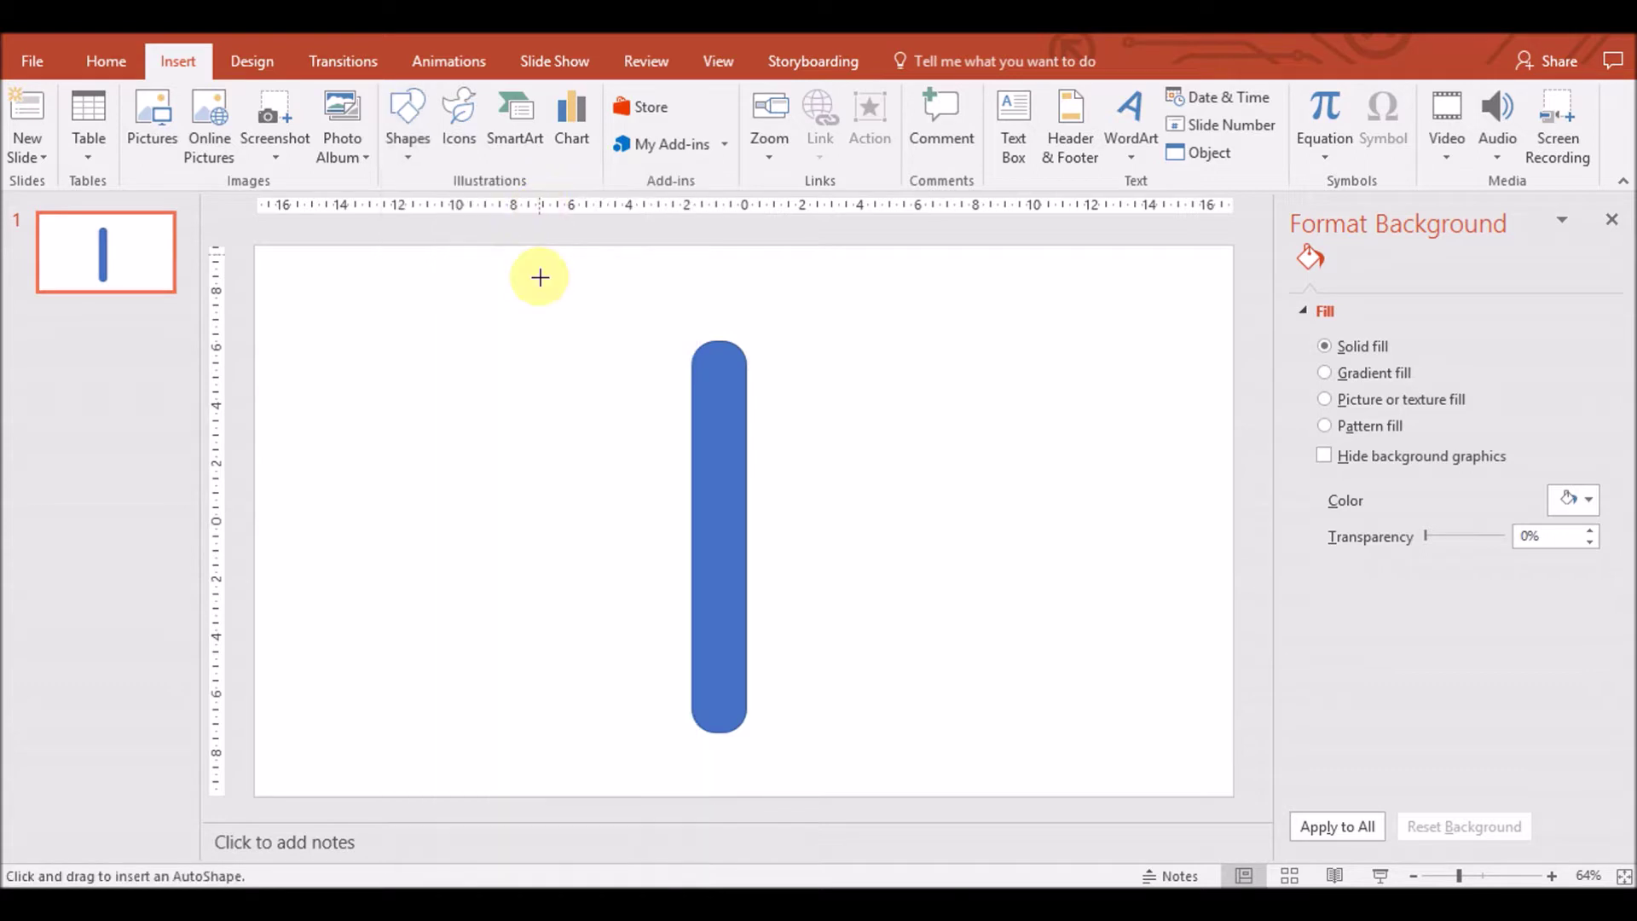
drag(573, 378, 828, 731)
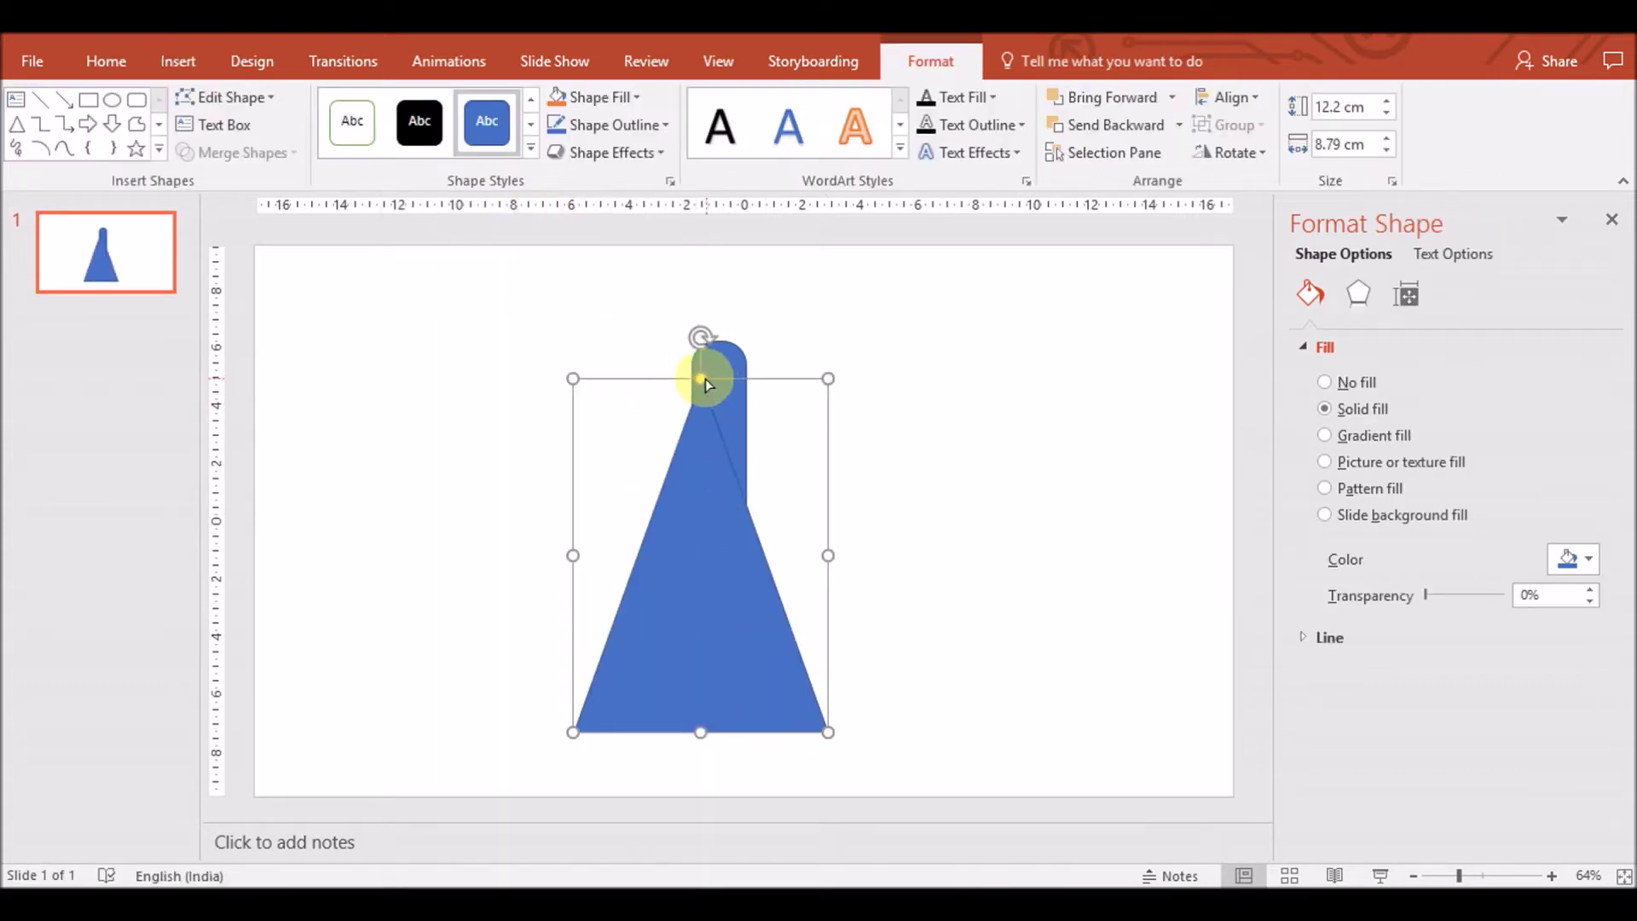
drag(700, 378, 867, 410)
mouse_move(761, 574)
mouse_down()
mouse_move(551, 521)
mouse_move(626, 564)
mouse_up()
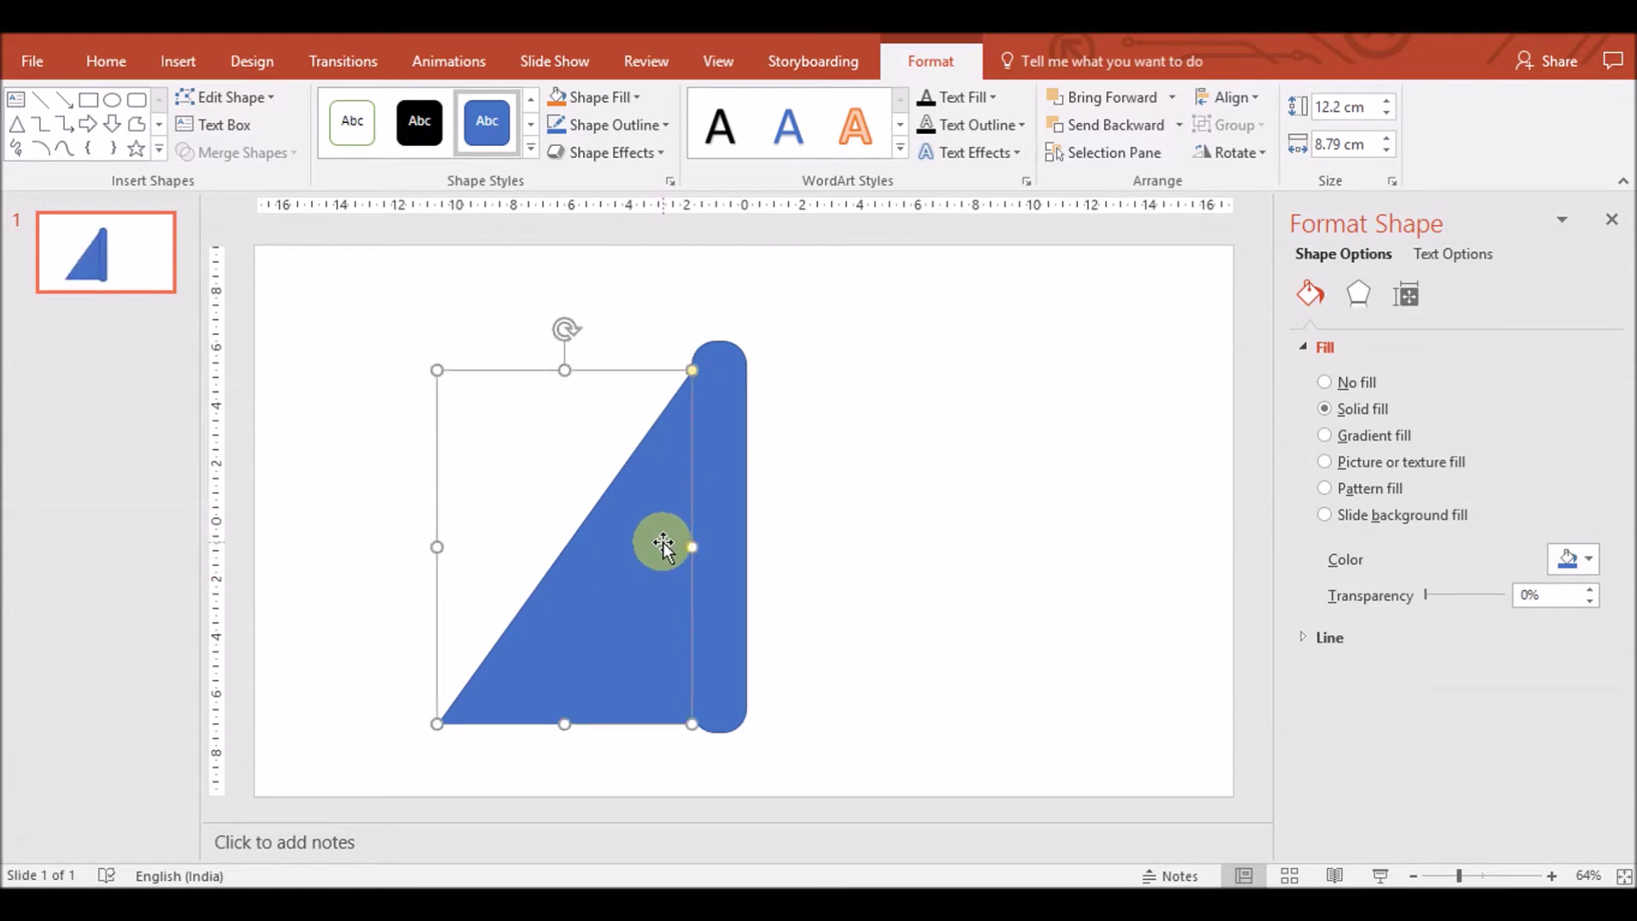
Remove the pill bar's outline and widen the triangle to 9.87 cm
click(723, 546)
click(655, 150)
click(659, 124)
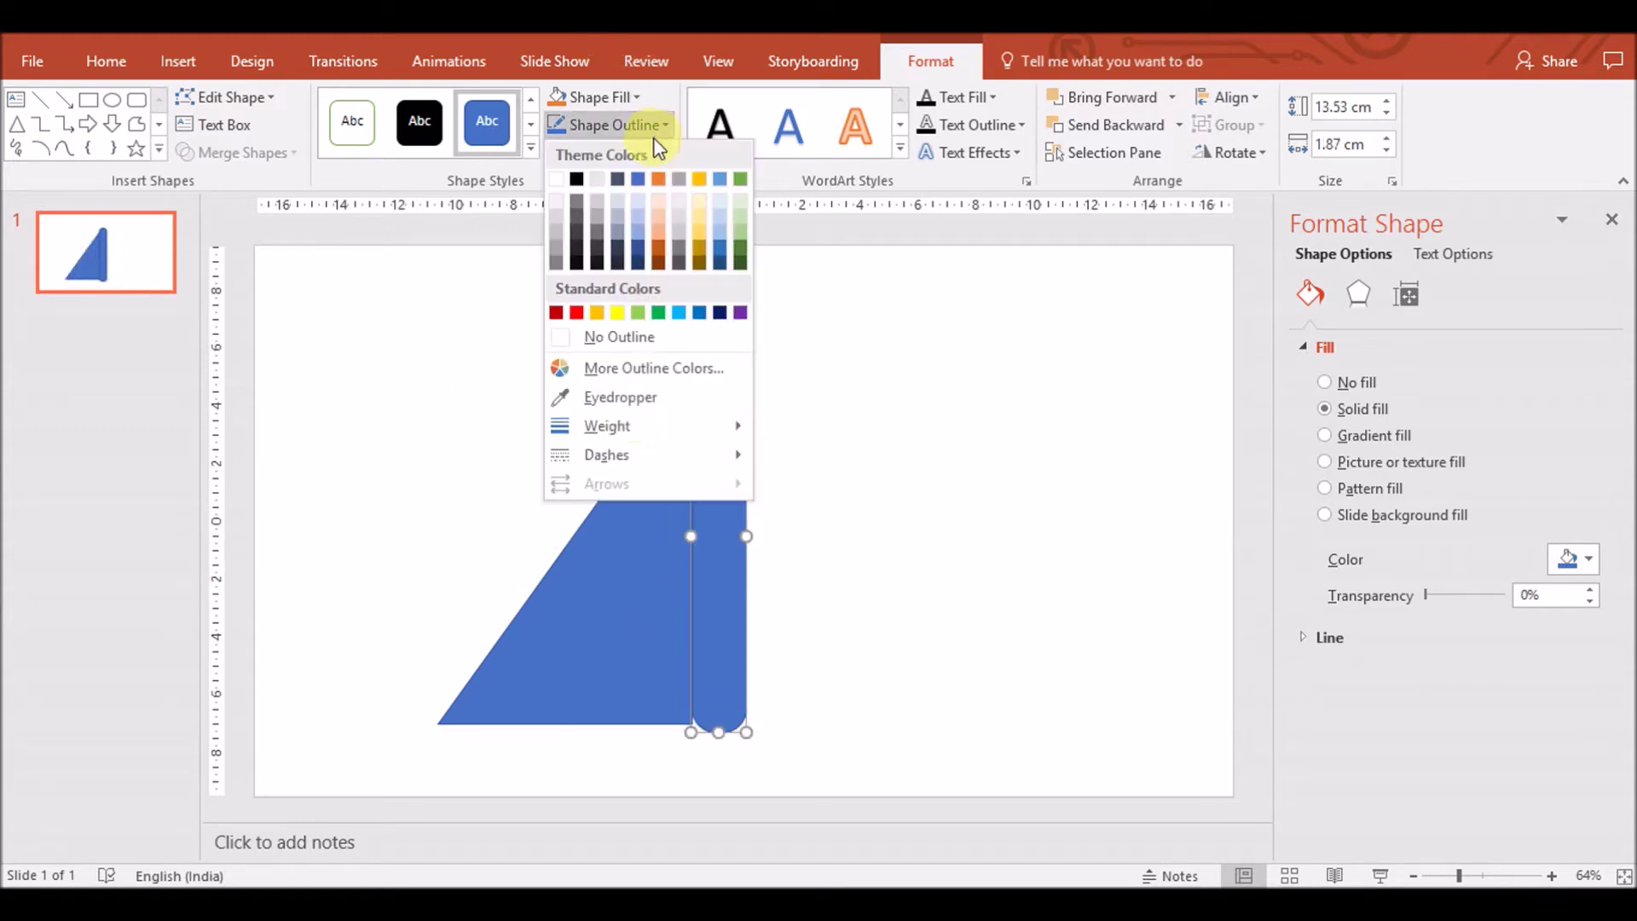
click(637, 342)
click(621, 578)
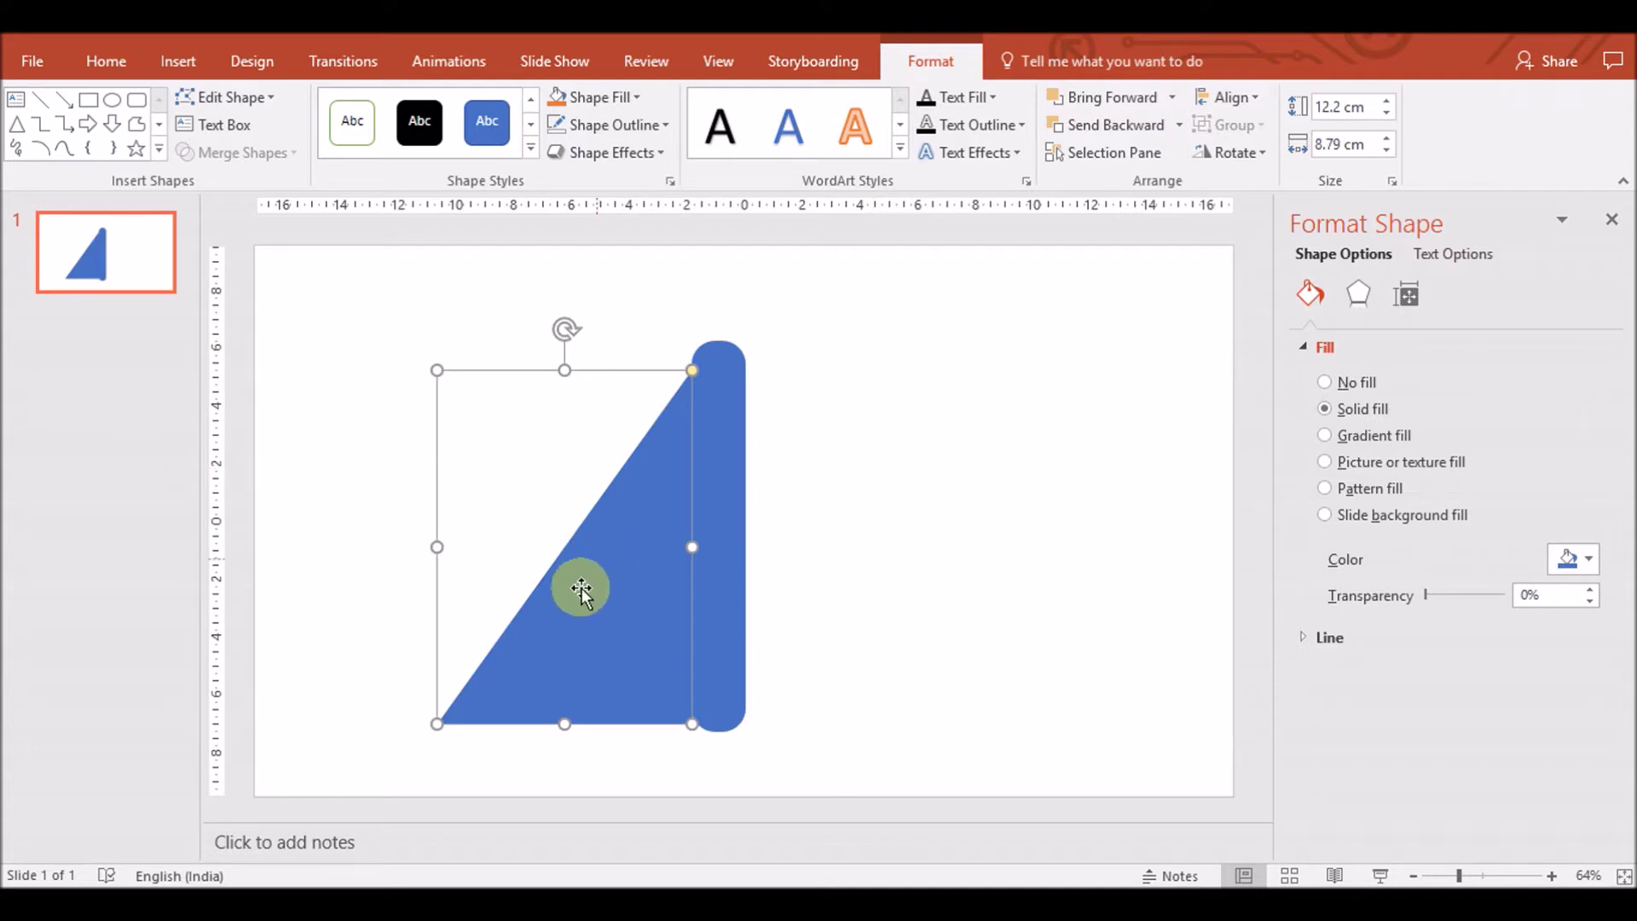
drag(437, 546, 406, 547)
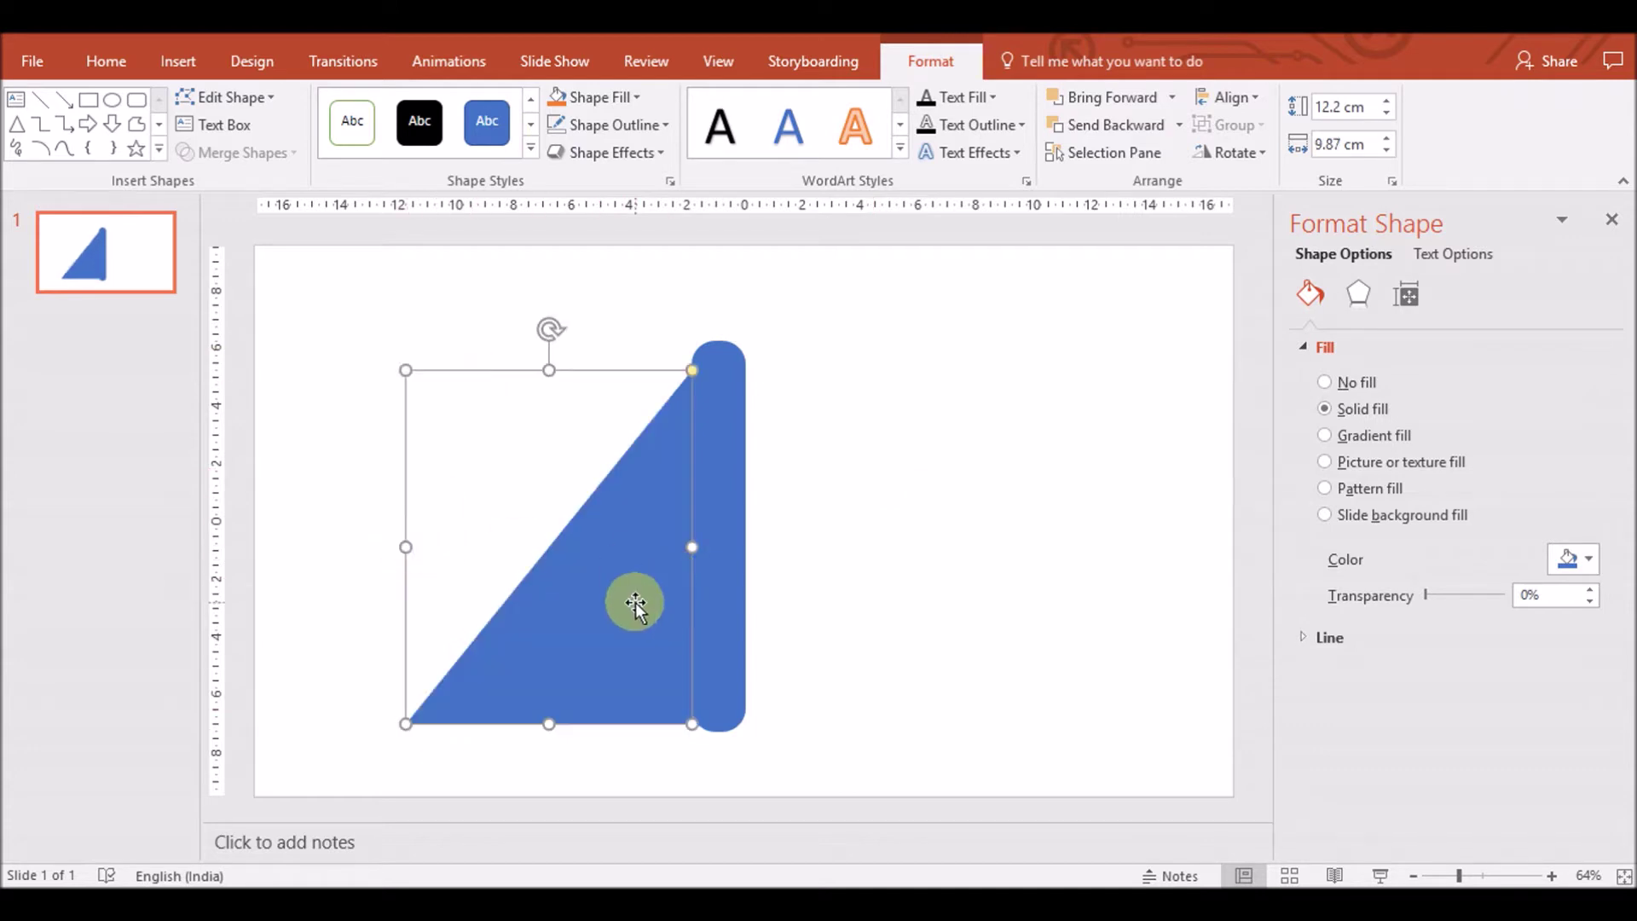
click(226, 98)
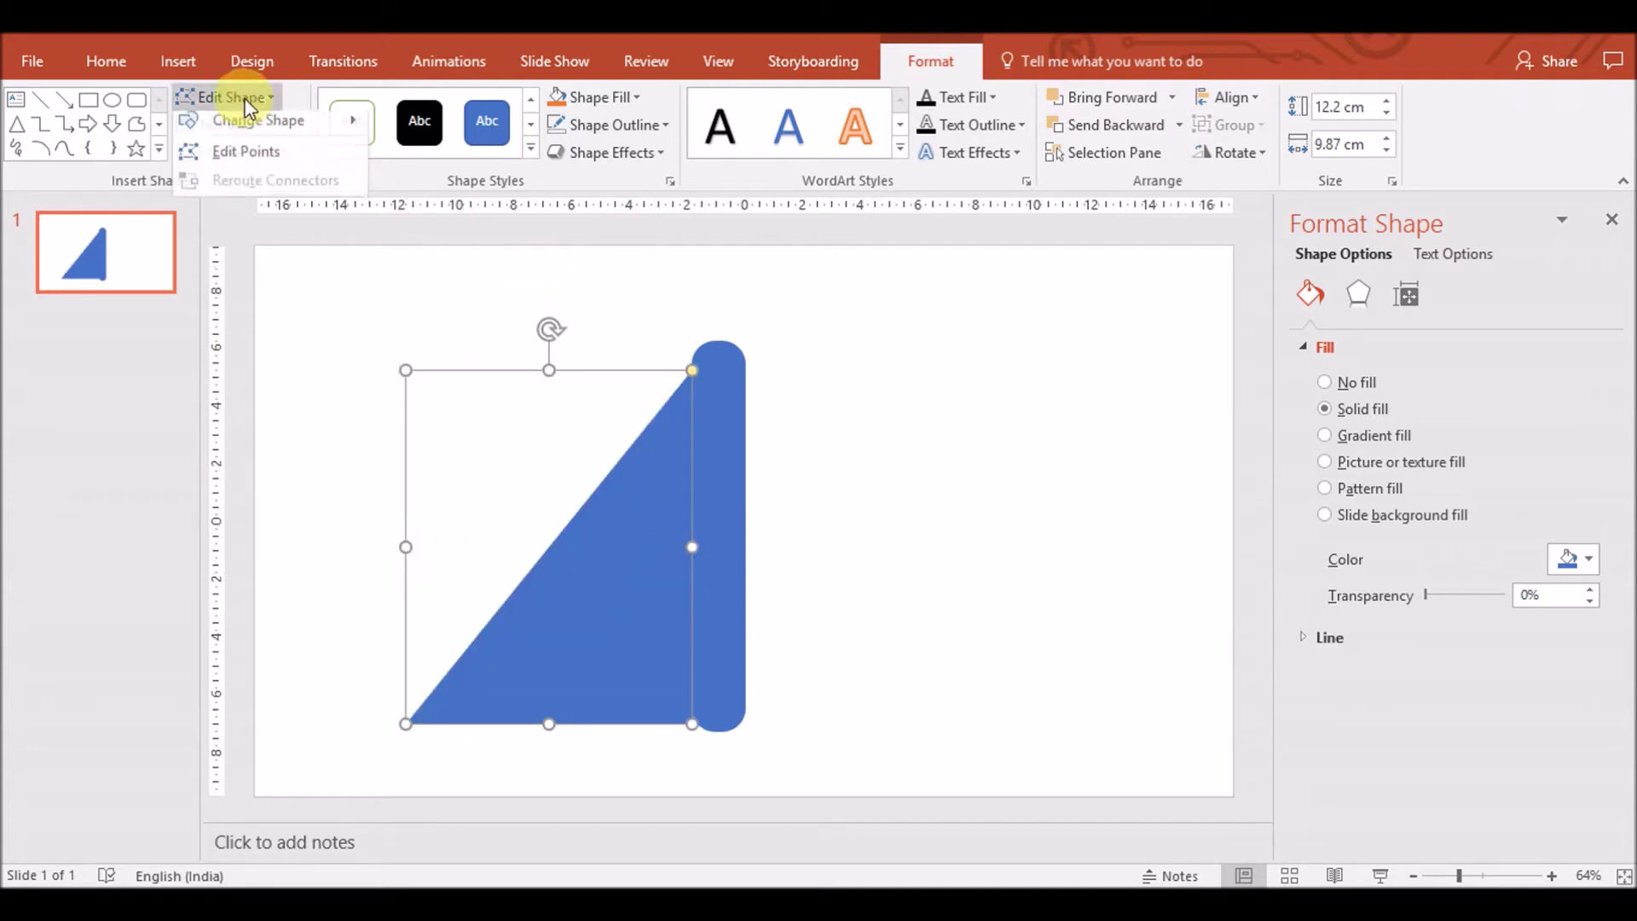
Add a point on the triangle's slanted edge and bend the edge into a concave curve
click(224, 147)
drag(618, 460, 642, 512)
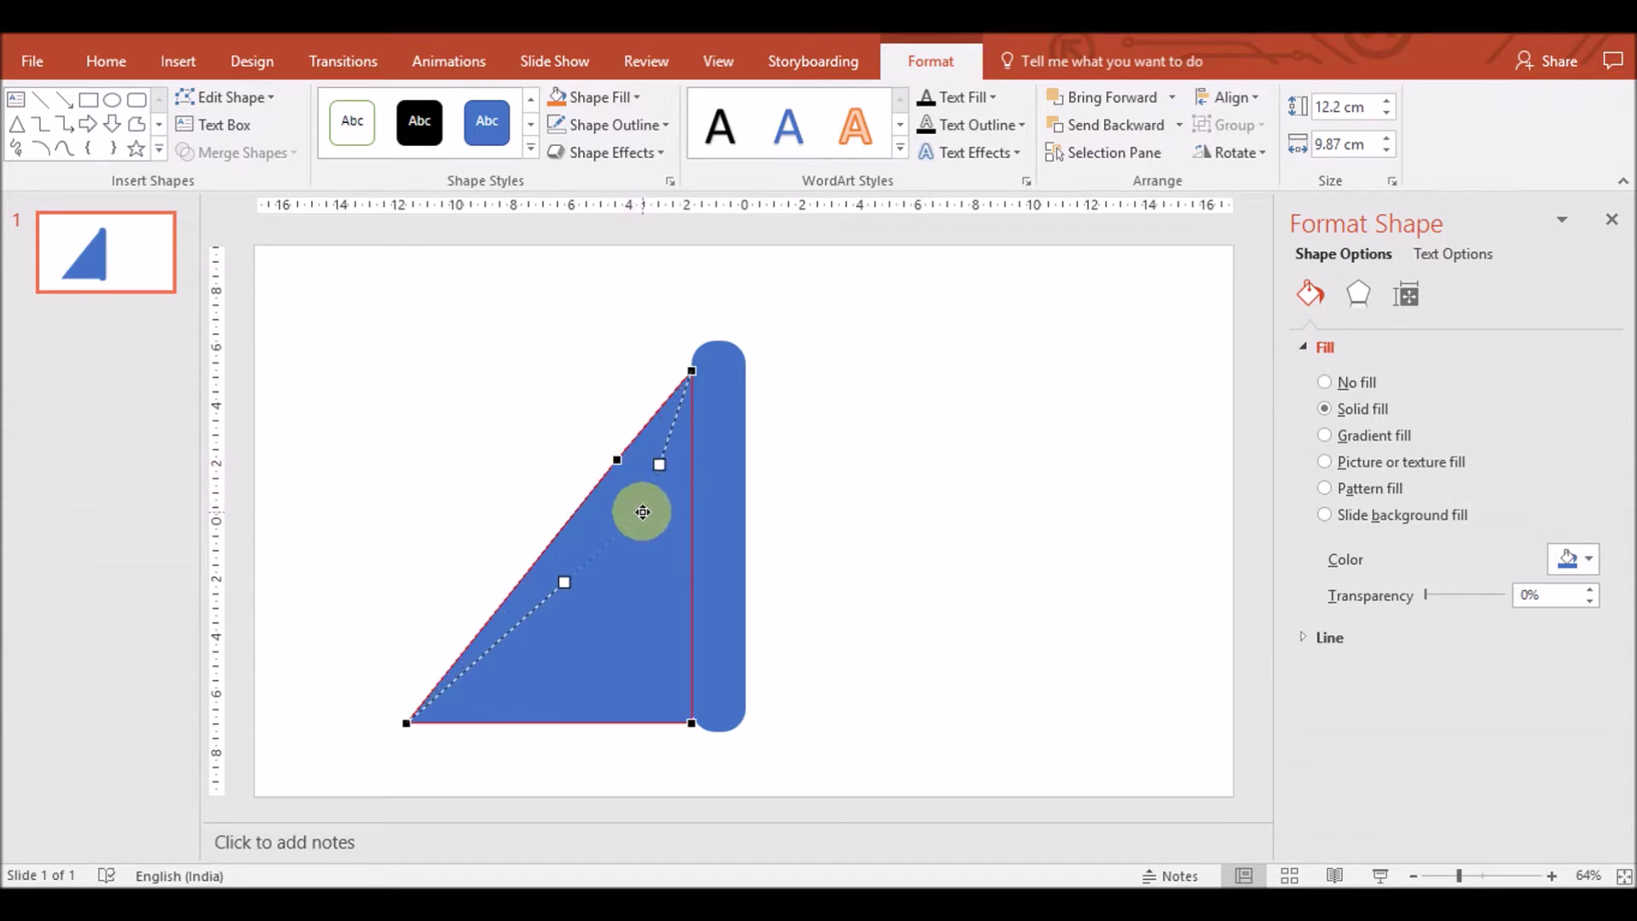
drag(642, 512, 633, 513)
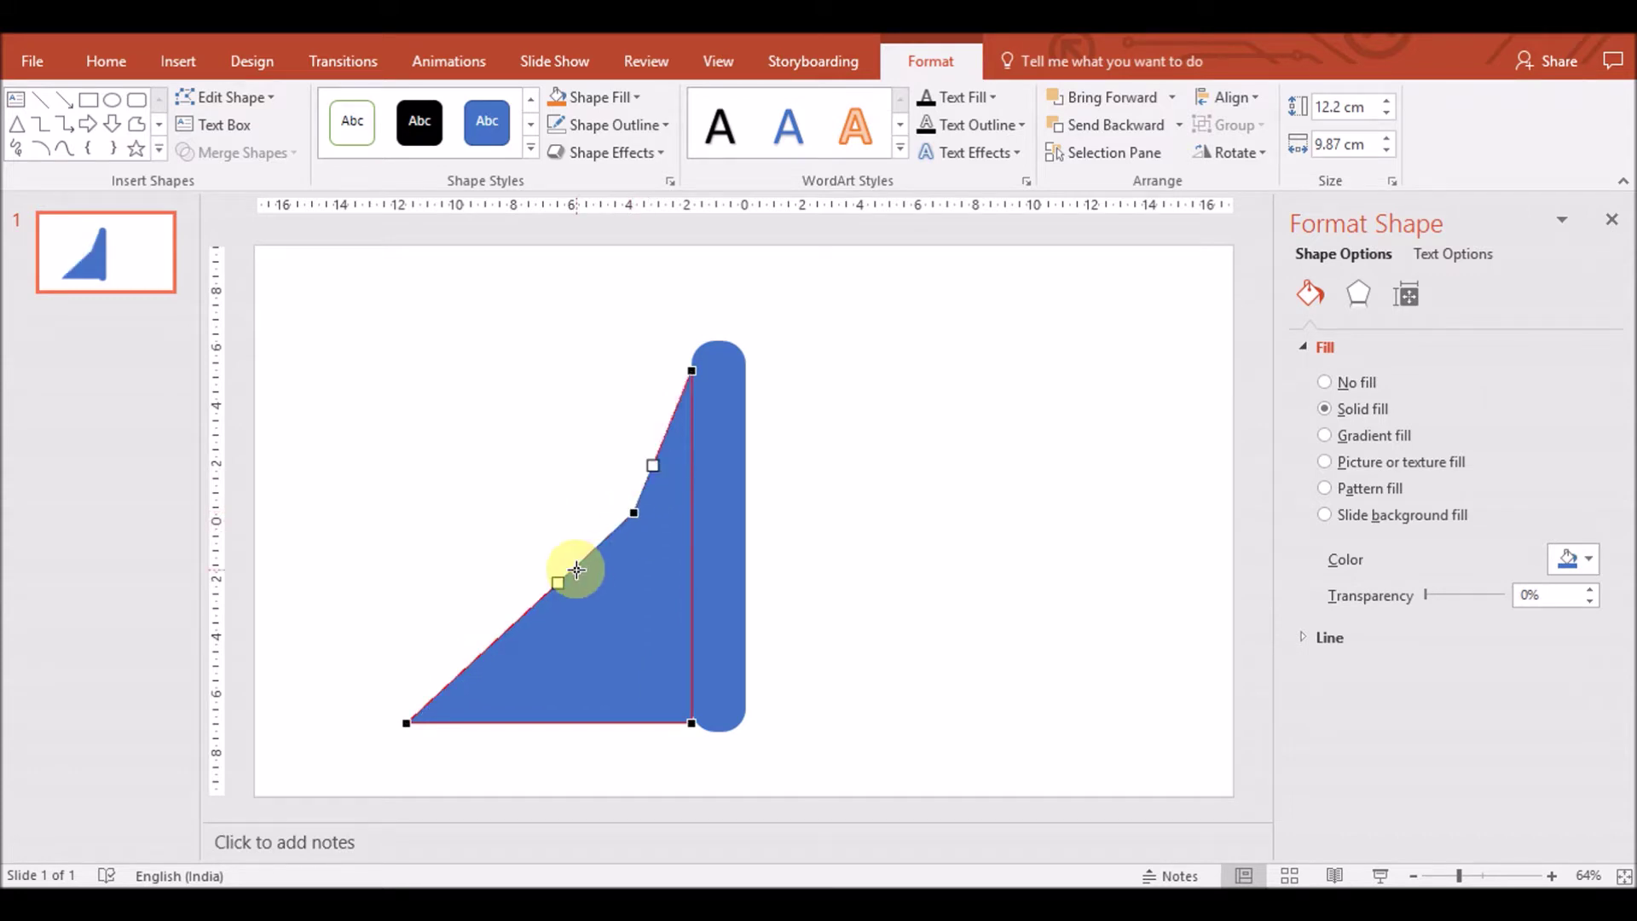
drag(556, 581, 572, 663)
mouse_move(644, 458)
mouse_down()
mouse_move(667, 468)
mouse_move(629, 515)
mouse_move(708, 361)
mouse_move(666, 410)
mouse_up()
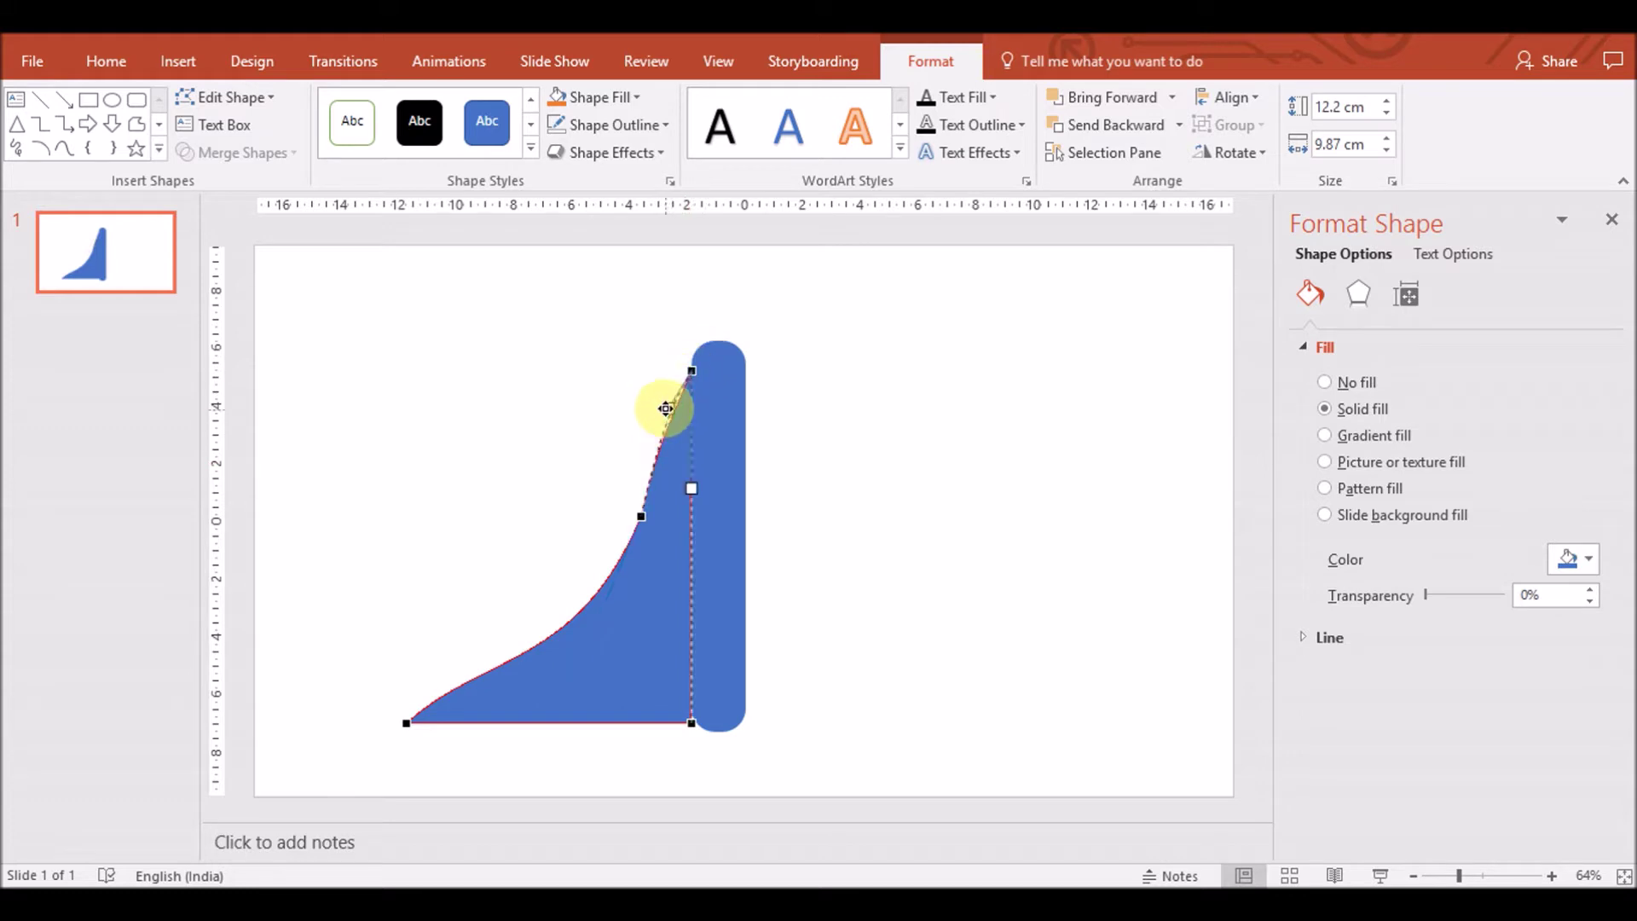
click(833, 534)
Refine the lower curve using the middle point's tangent handle
click(666, 657)
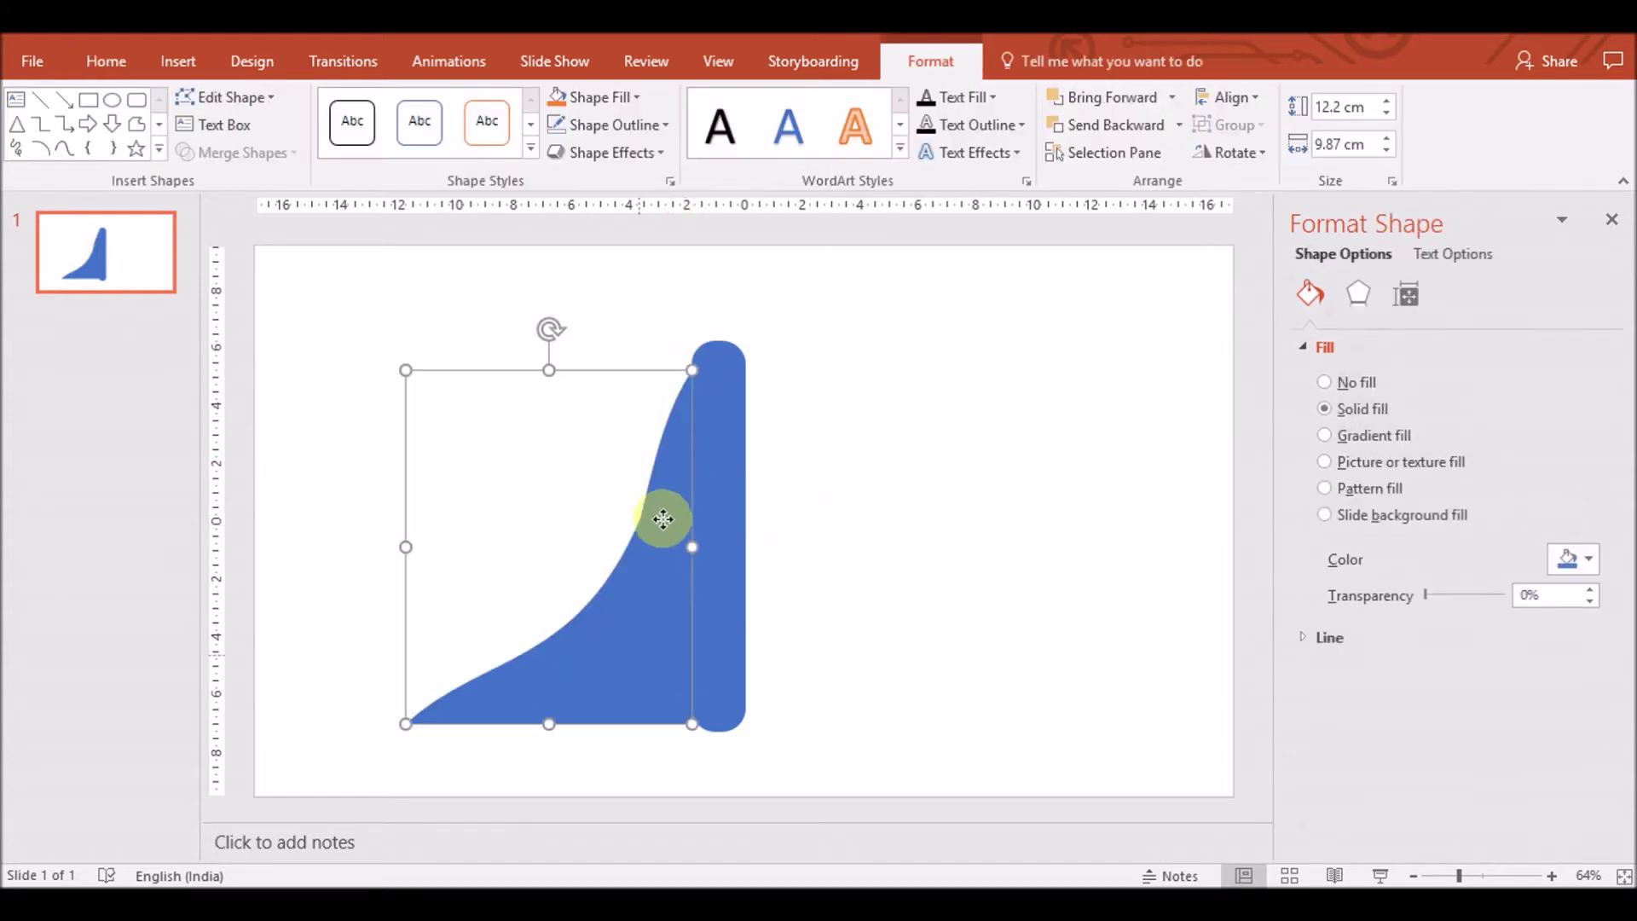
click(240, 99)
click(228, 155)
click(641, 516)
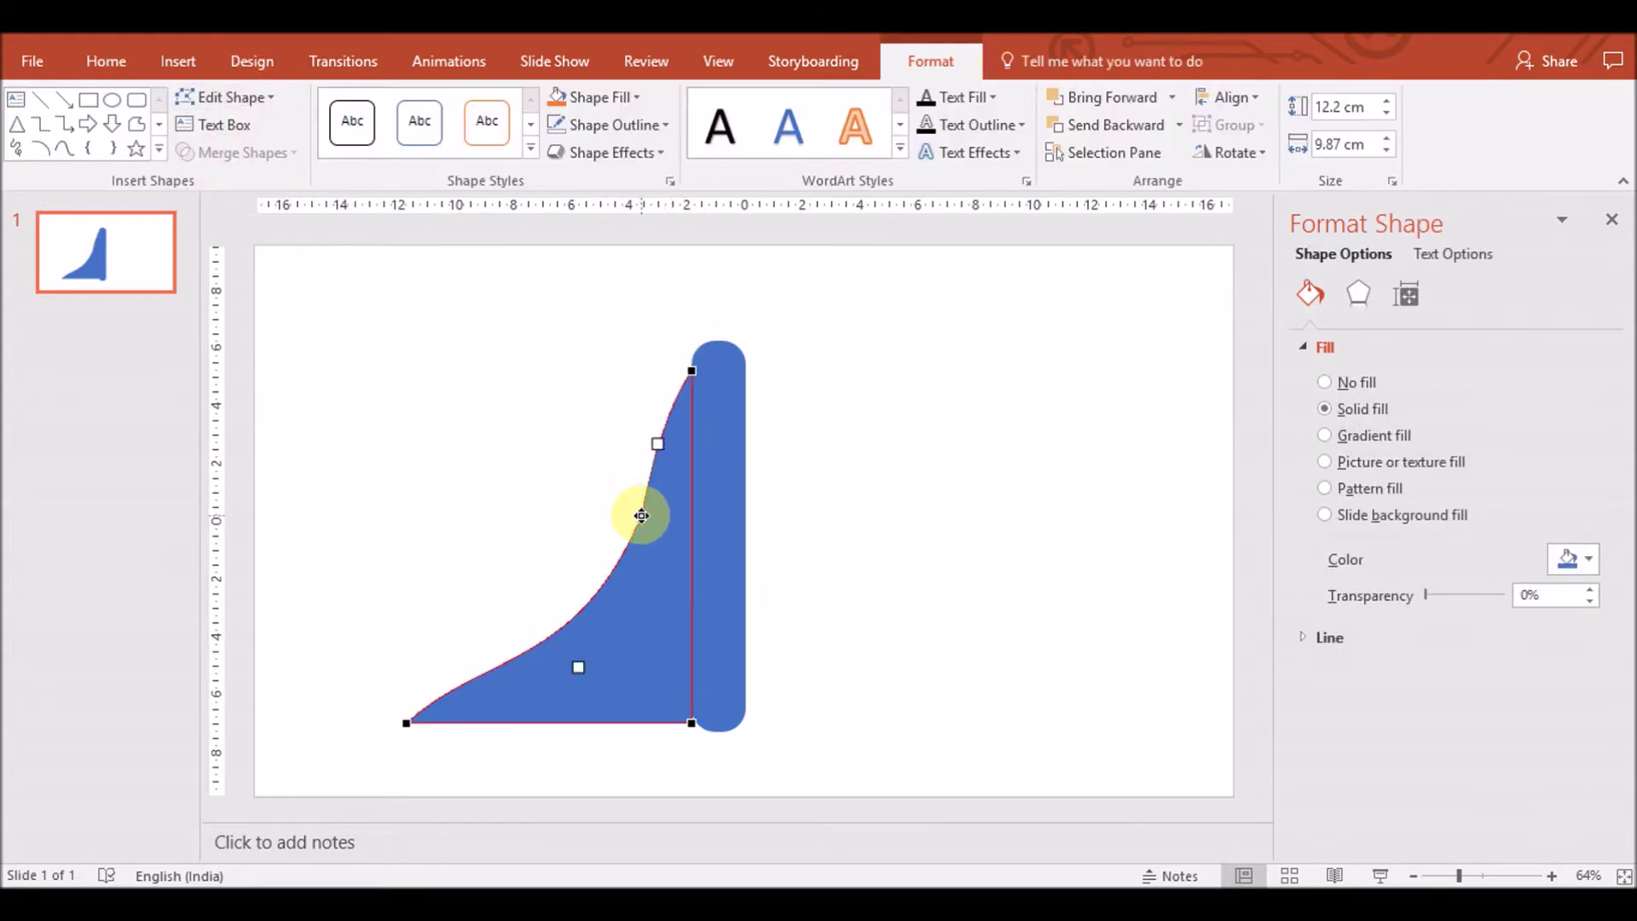
mouse_move(584, 668)
mouse_down()
mouse_move(583, 647)
mouse_move(592, 696)
mouse_up()
click(446, 710)
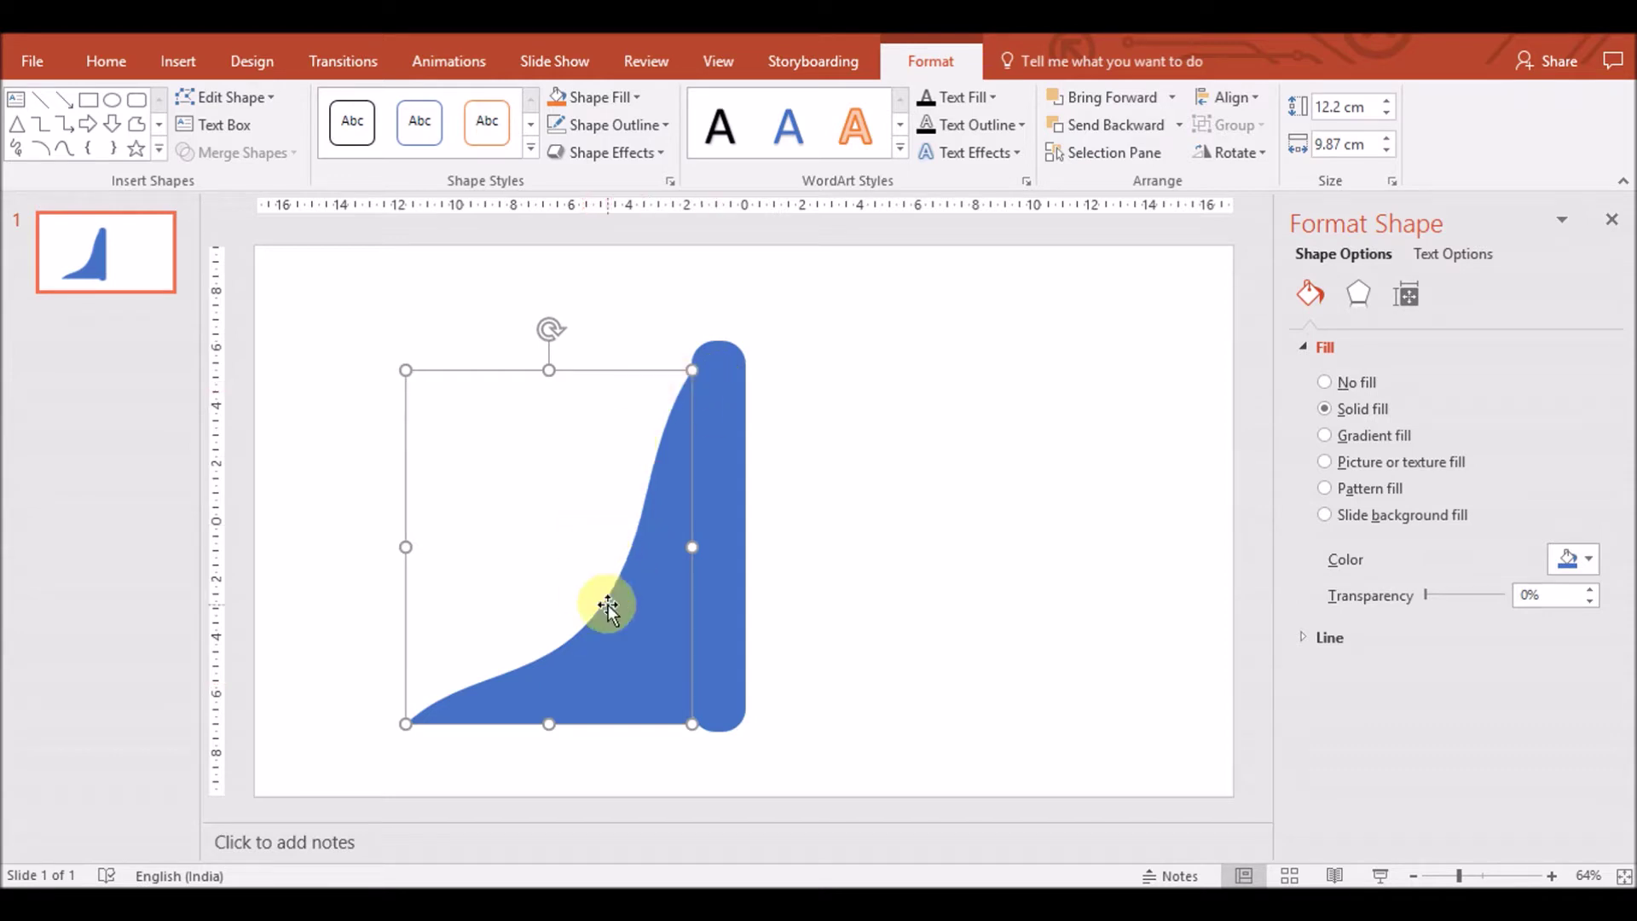
click(243, 106)
click(223, 147)
Adjust the Bézier handles of the middle and bottom-left points to smooth the lower sweep
click(642, 516)
mouse_move(588, 695)
mouse_down()
mouse_move(542, 664)
mouse_move(435, 800)
mouse_up()
click(403, 722)
mouse_move(479, 650)
mouse_down()
mouse_move(523, 534)
mouse_move(500, 559)
mouse_up()
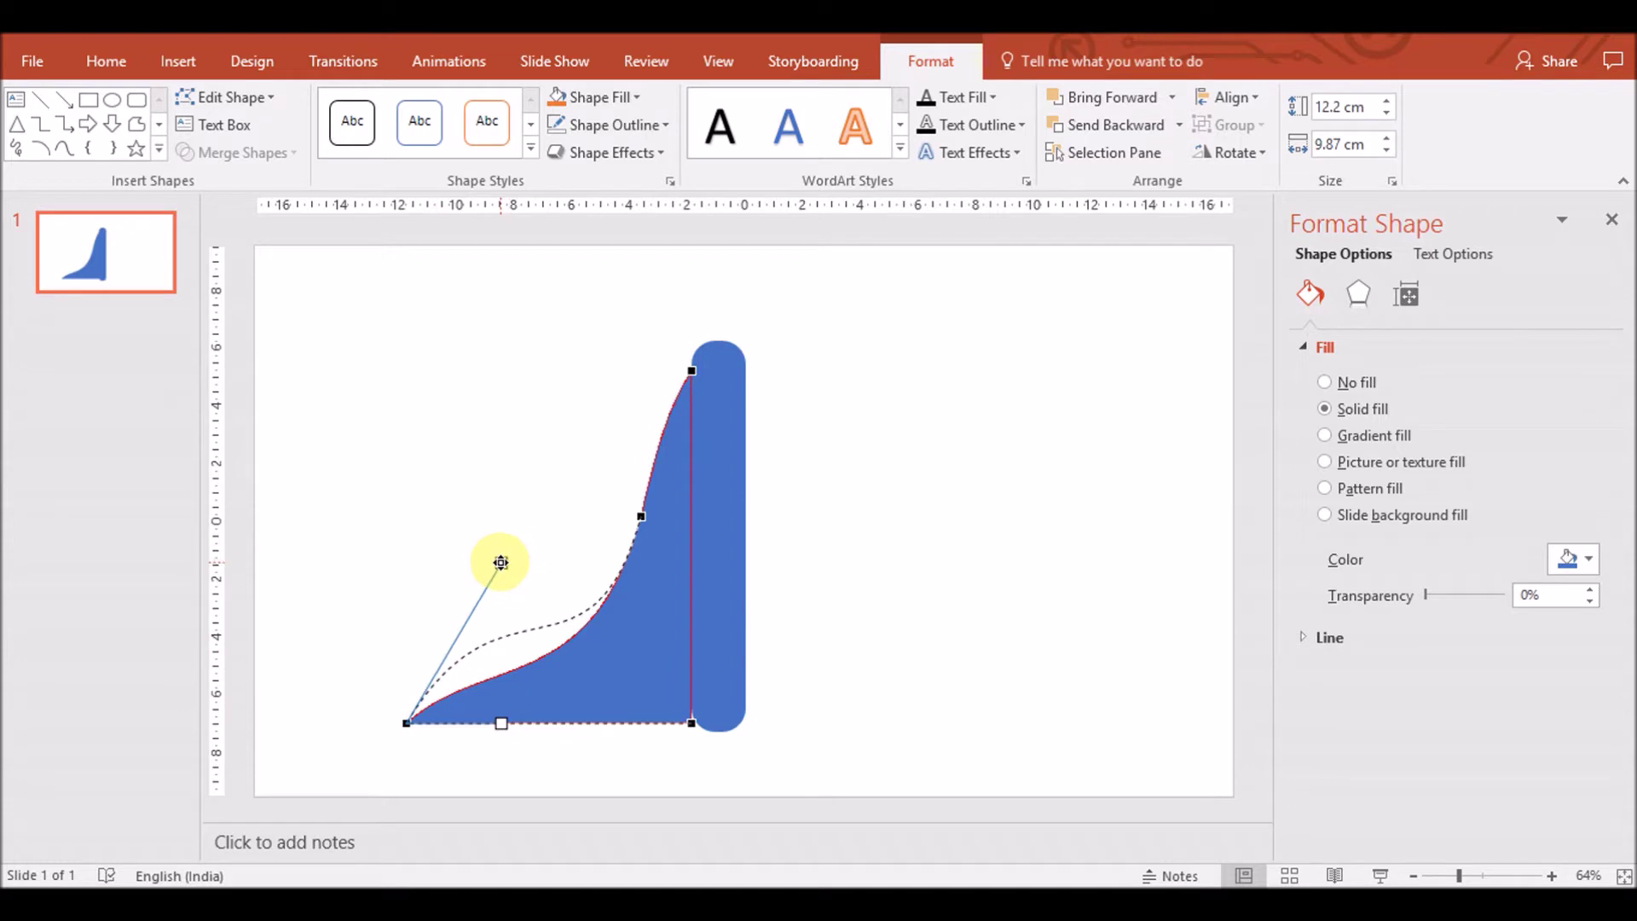
click(641, 516)
drag(591, 698, 536, 644)
drag(658, 444, 616, 550)
key(Escape)
key(Escape)
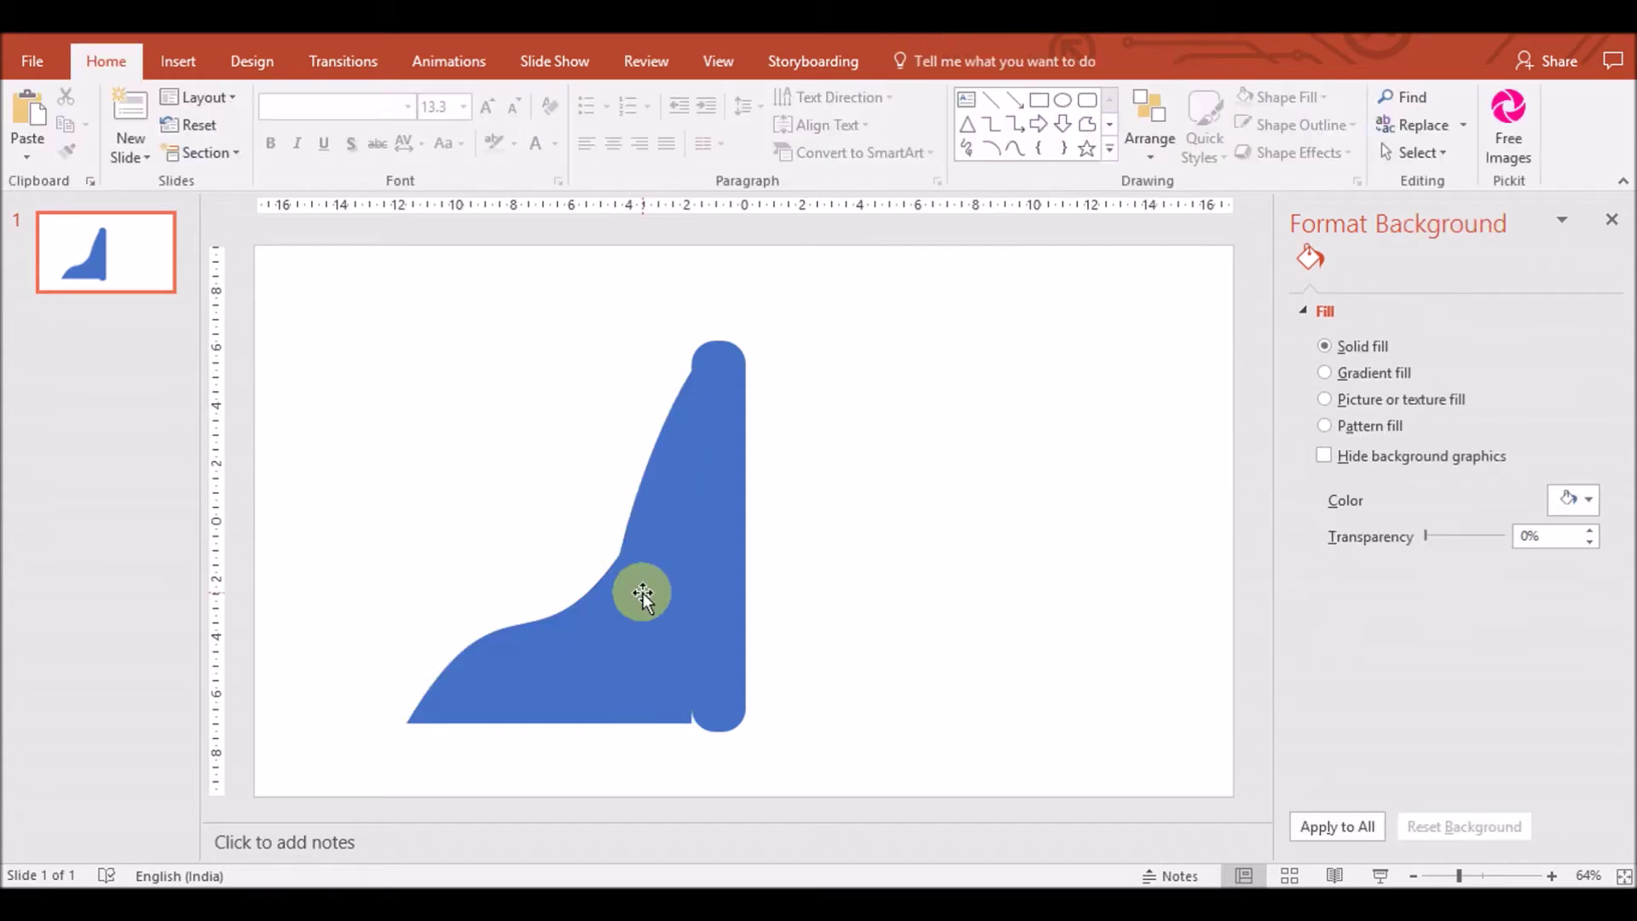
Pull the middle point's handle so the curve forms a rounded hump
double_click(642, 594)
click(225, 98)
click(260, 157)
click(621, 554)
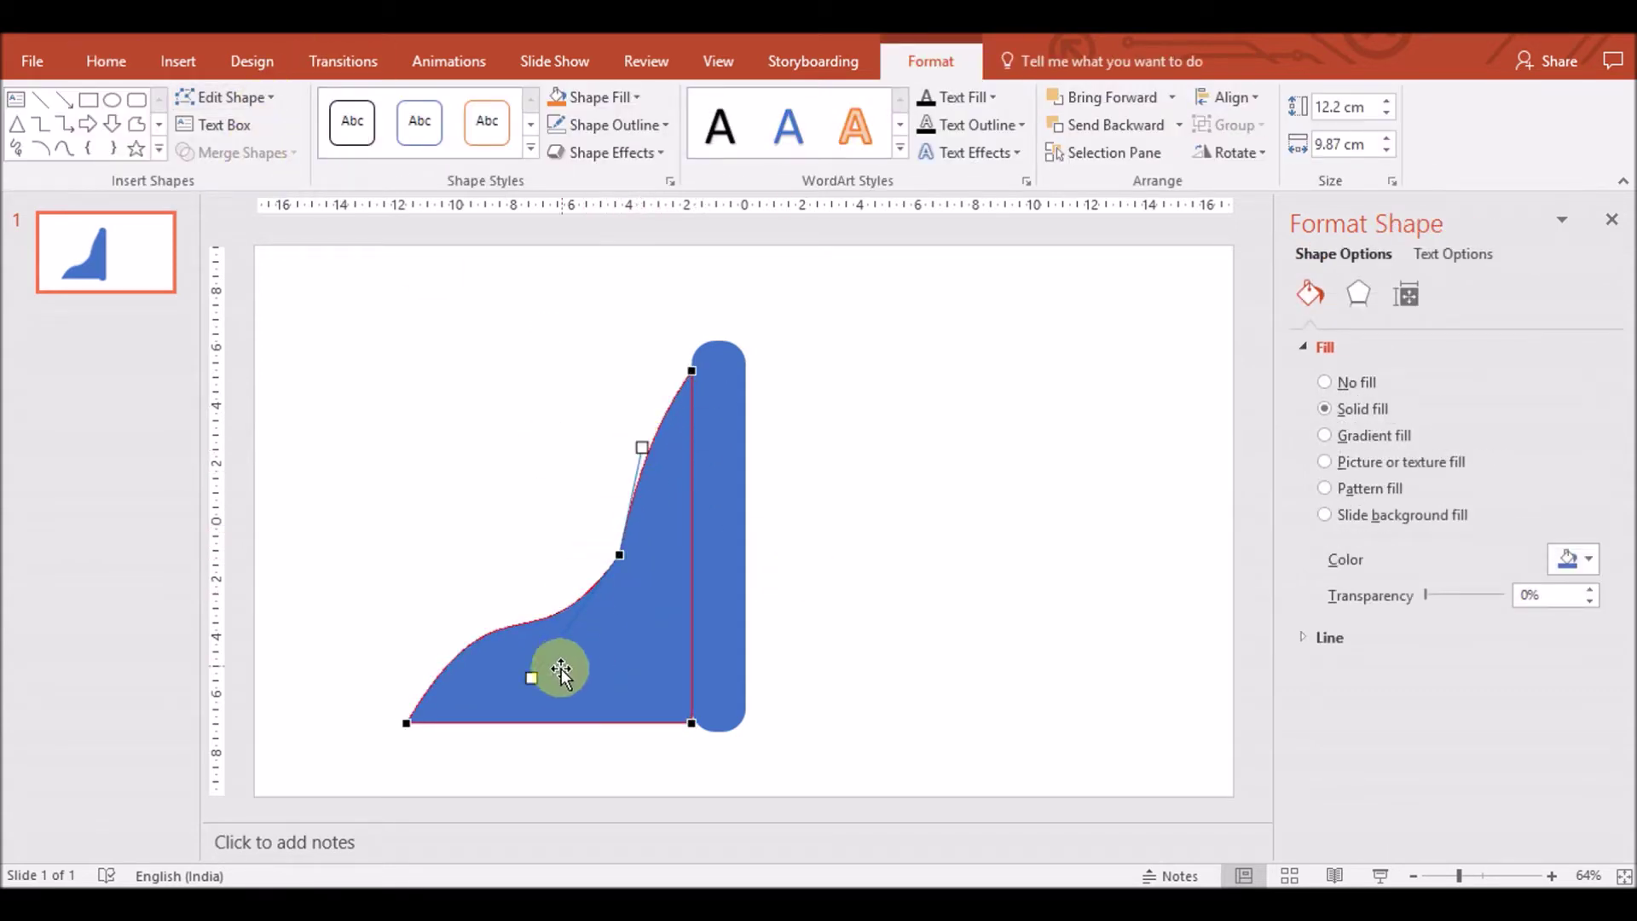
mouse_move(561, 667)
mouse_down()
mouse_move(512, 714)
mouse_move(578, 681)
mouse_up()
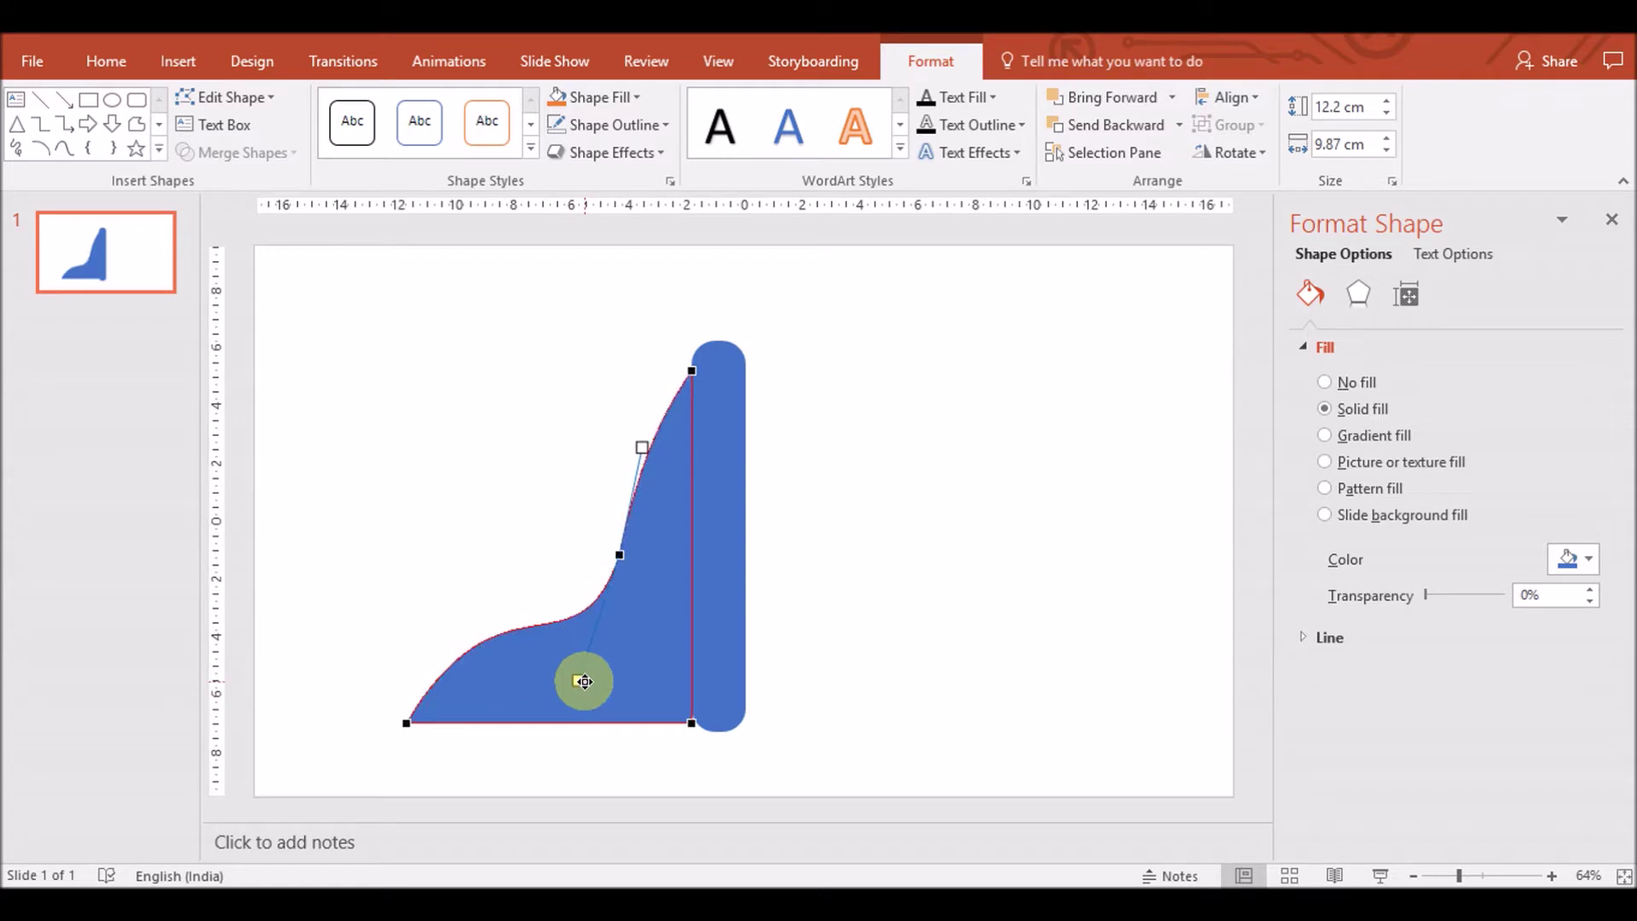
click(617, 624)
Narrow the fin to 9.74 cm and nudge it slightly upward
click(588, 652)
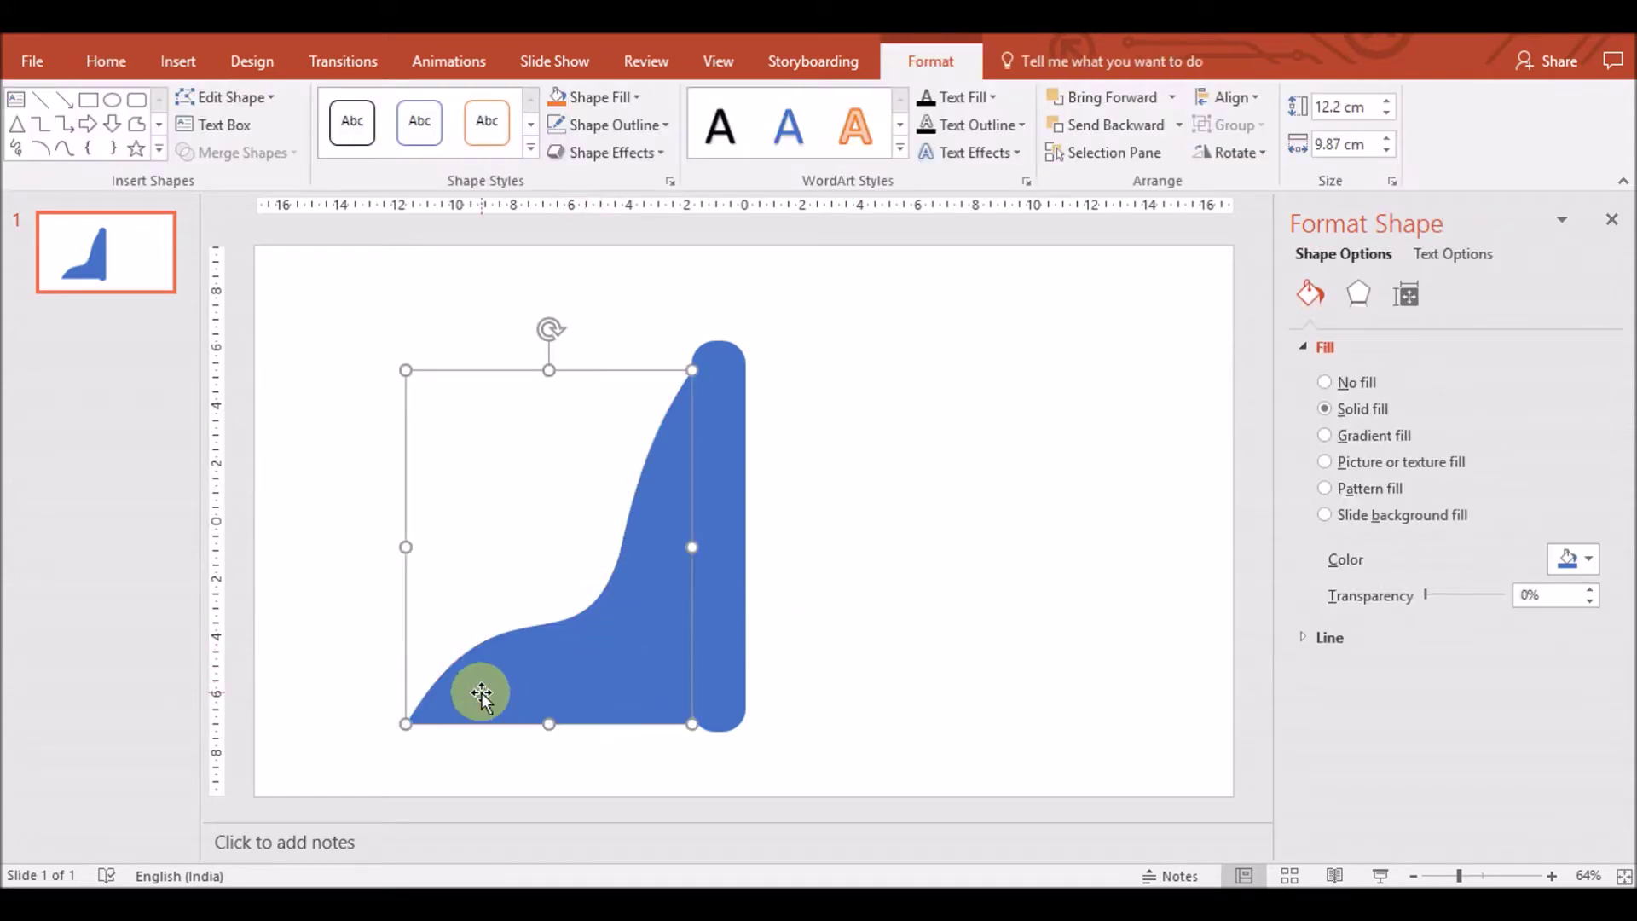
drag(404, 544, 409, 547)
click(797, 593)
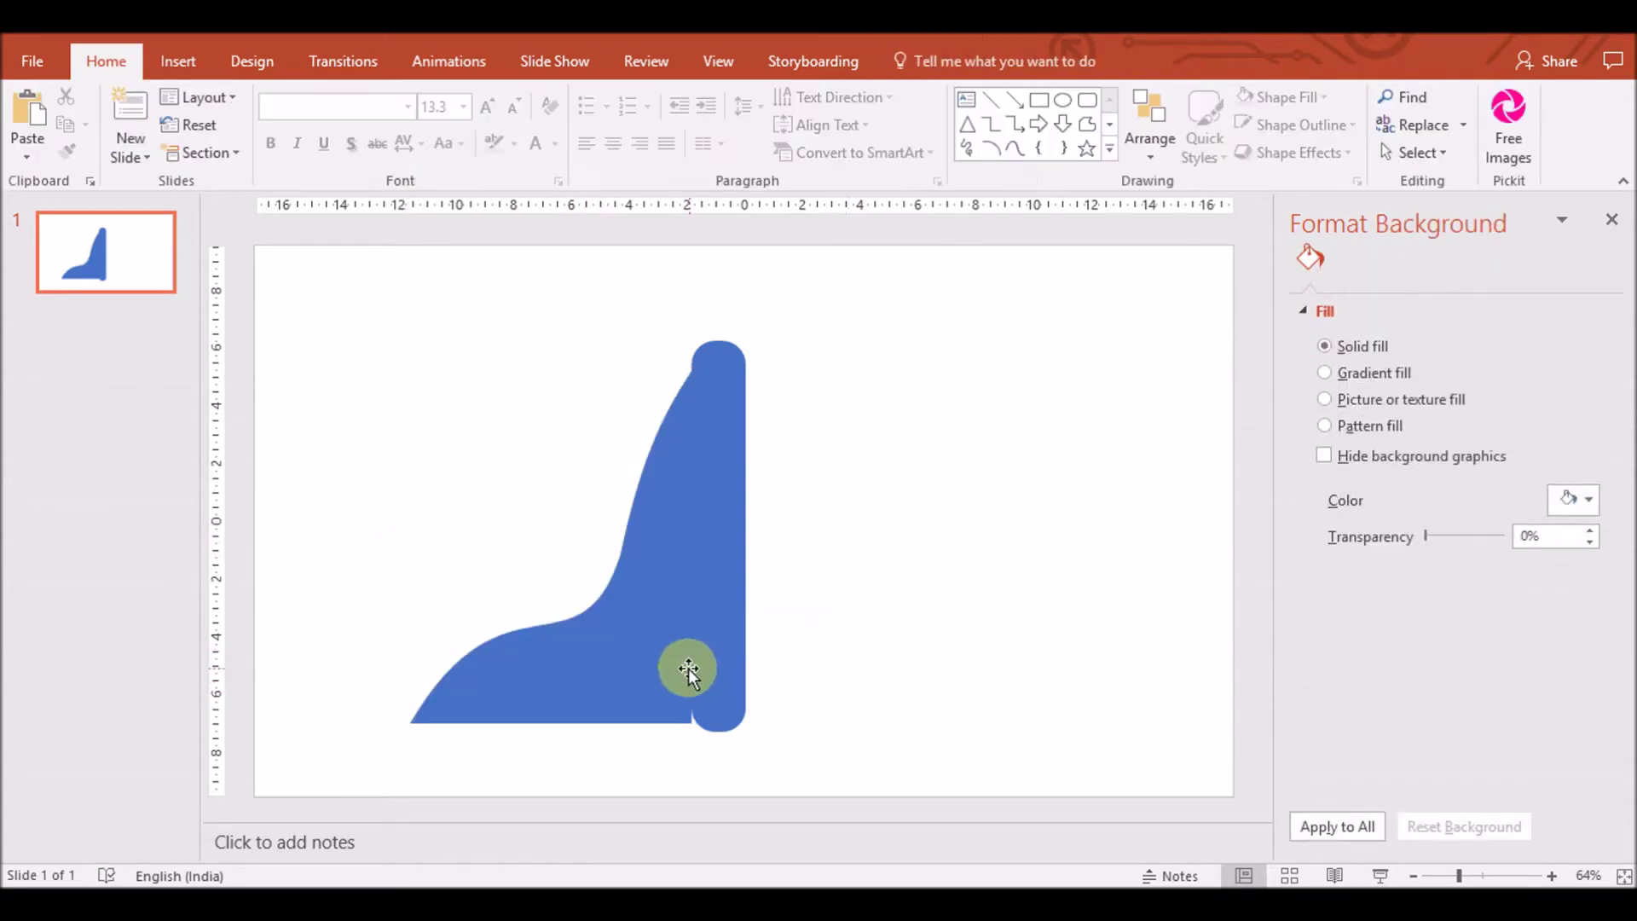
click(662, 575)
drag(662, 576, 664, 563)
click(820, 617)
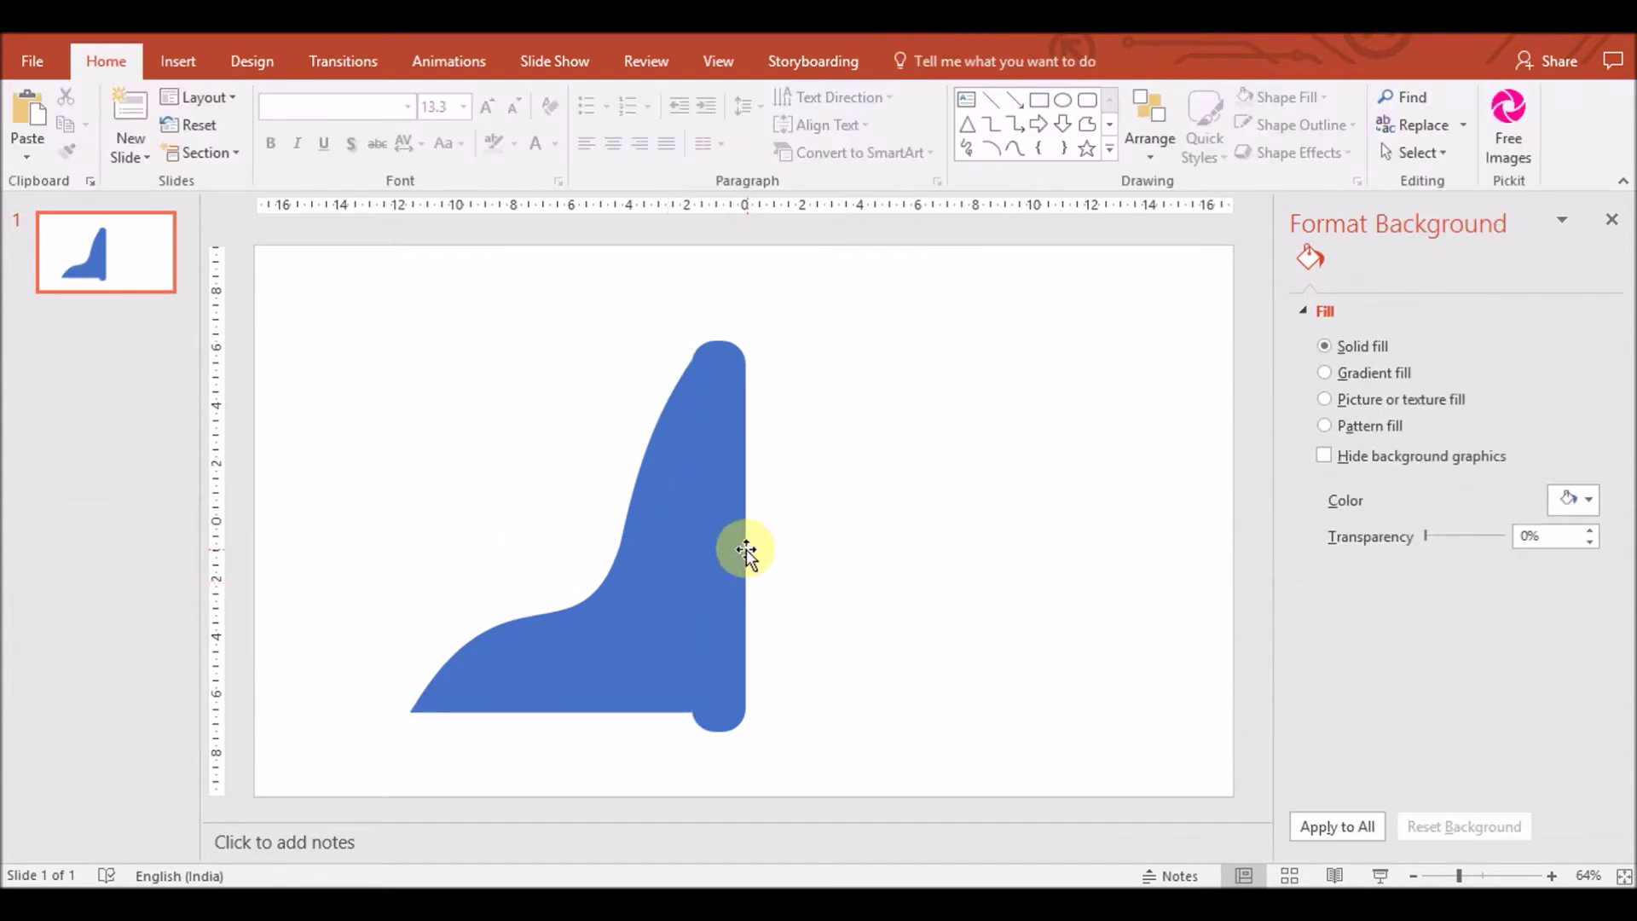
click(673, 509)
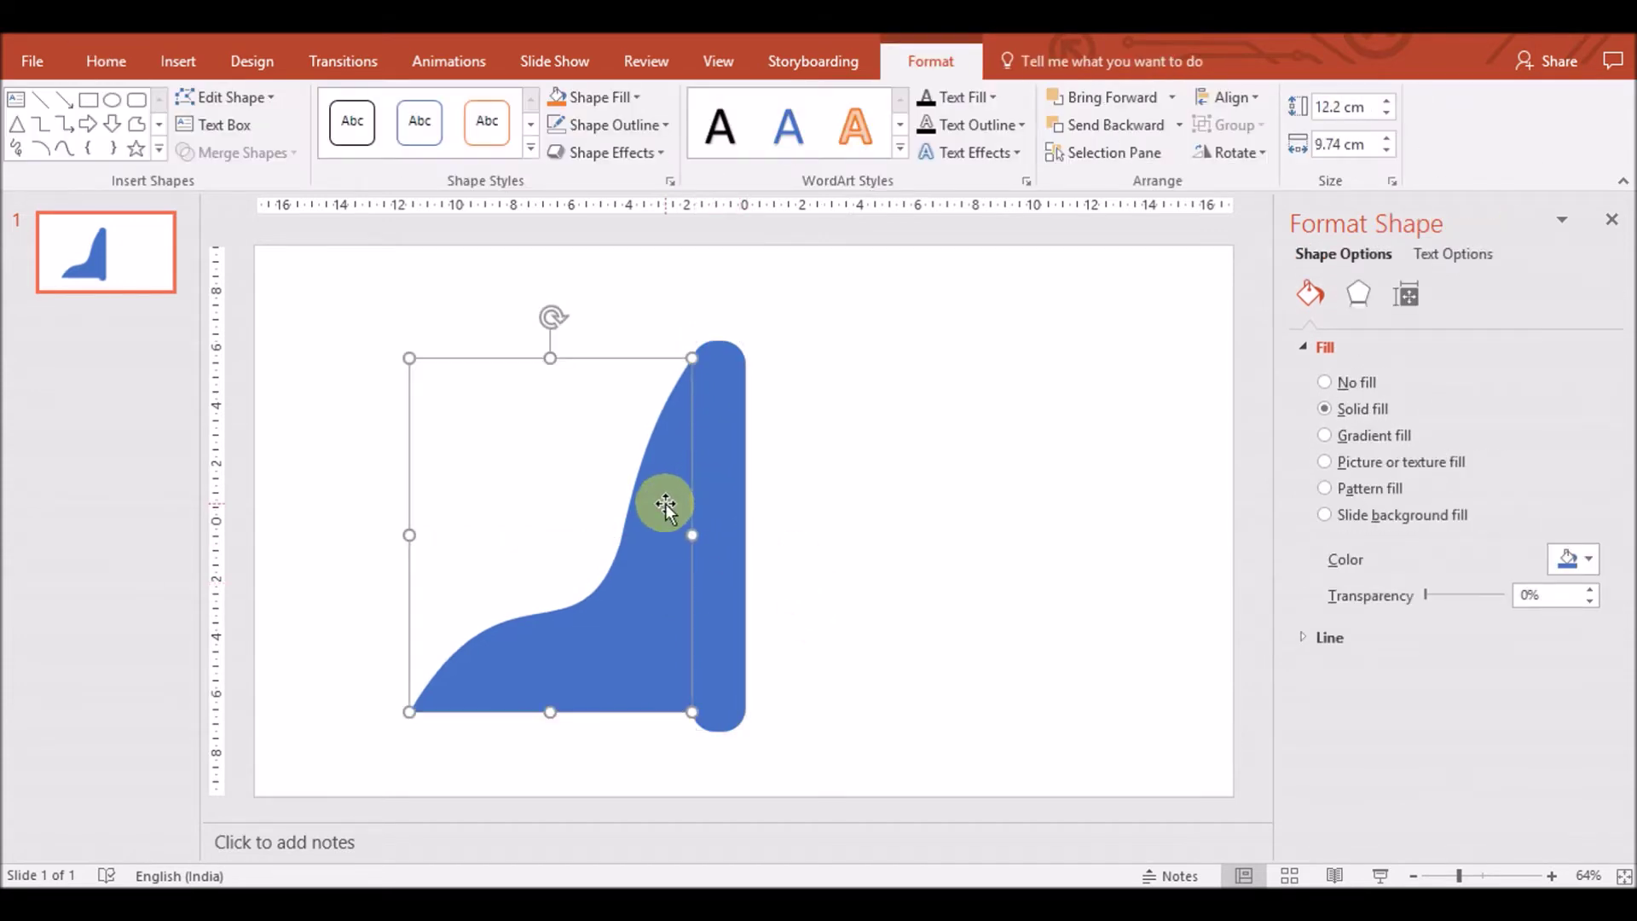
Duplicate the fin, flip it horizontally and place it on the bar's right side
click(741, 630)
click(726, 658)
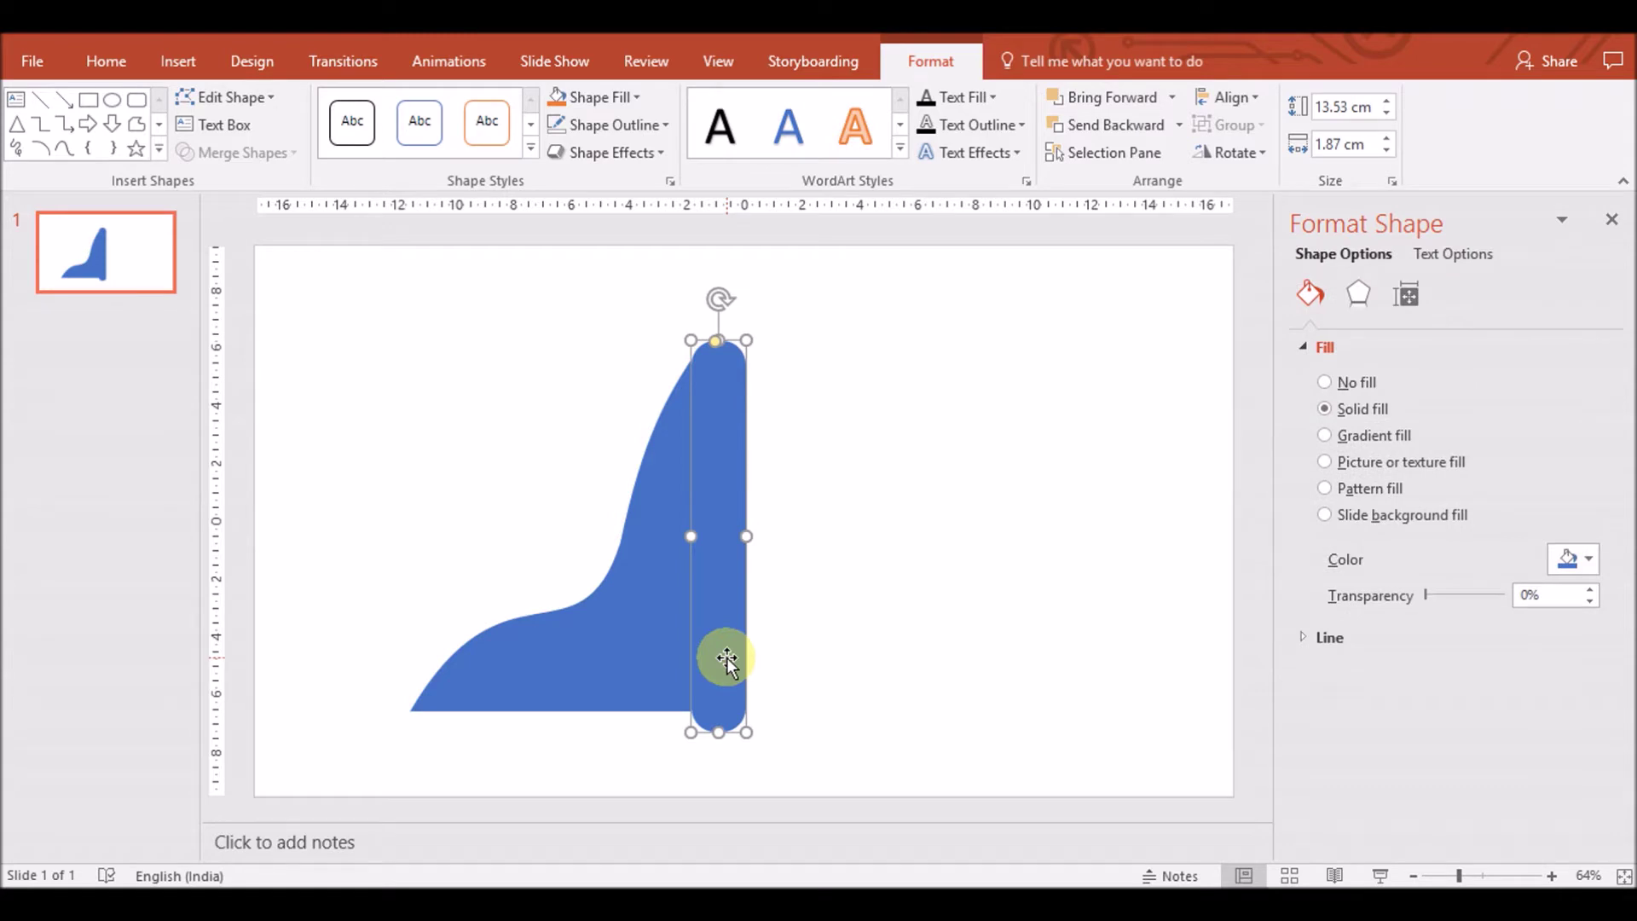
click(651, 622)
key(ctrl+x)
key(ctrl+v)
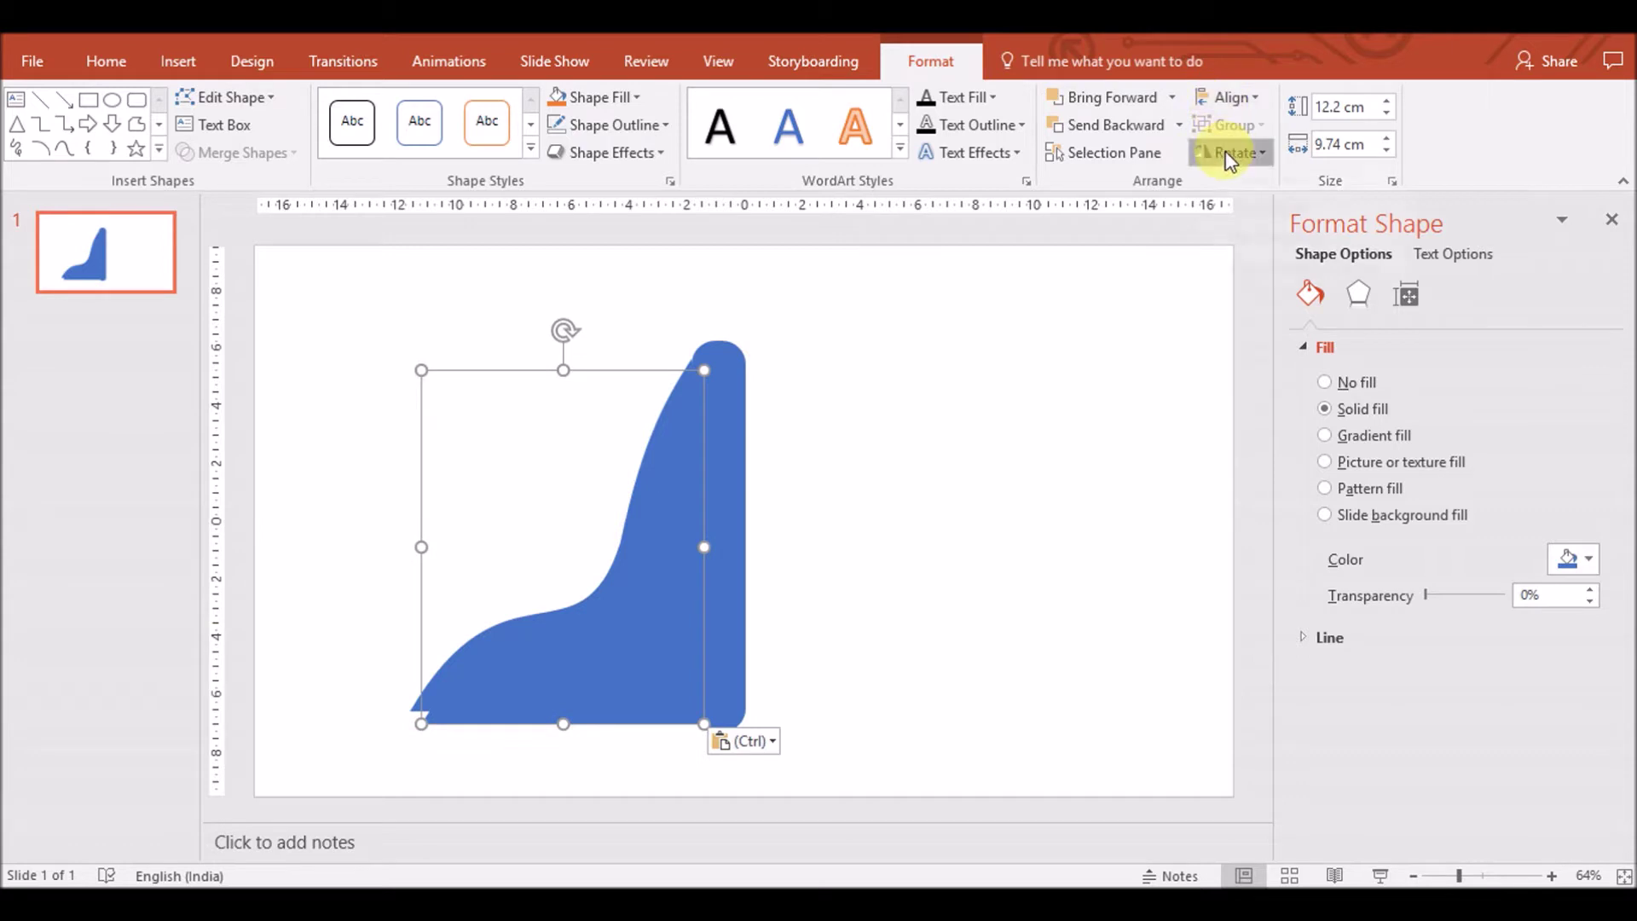
click(1235, 152)
click(1263, 271)
mouse_move(499, 588)
mouse_down()
mouse_move(786, 570)
mouse_move(783, 588)
mouse_up()
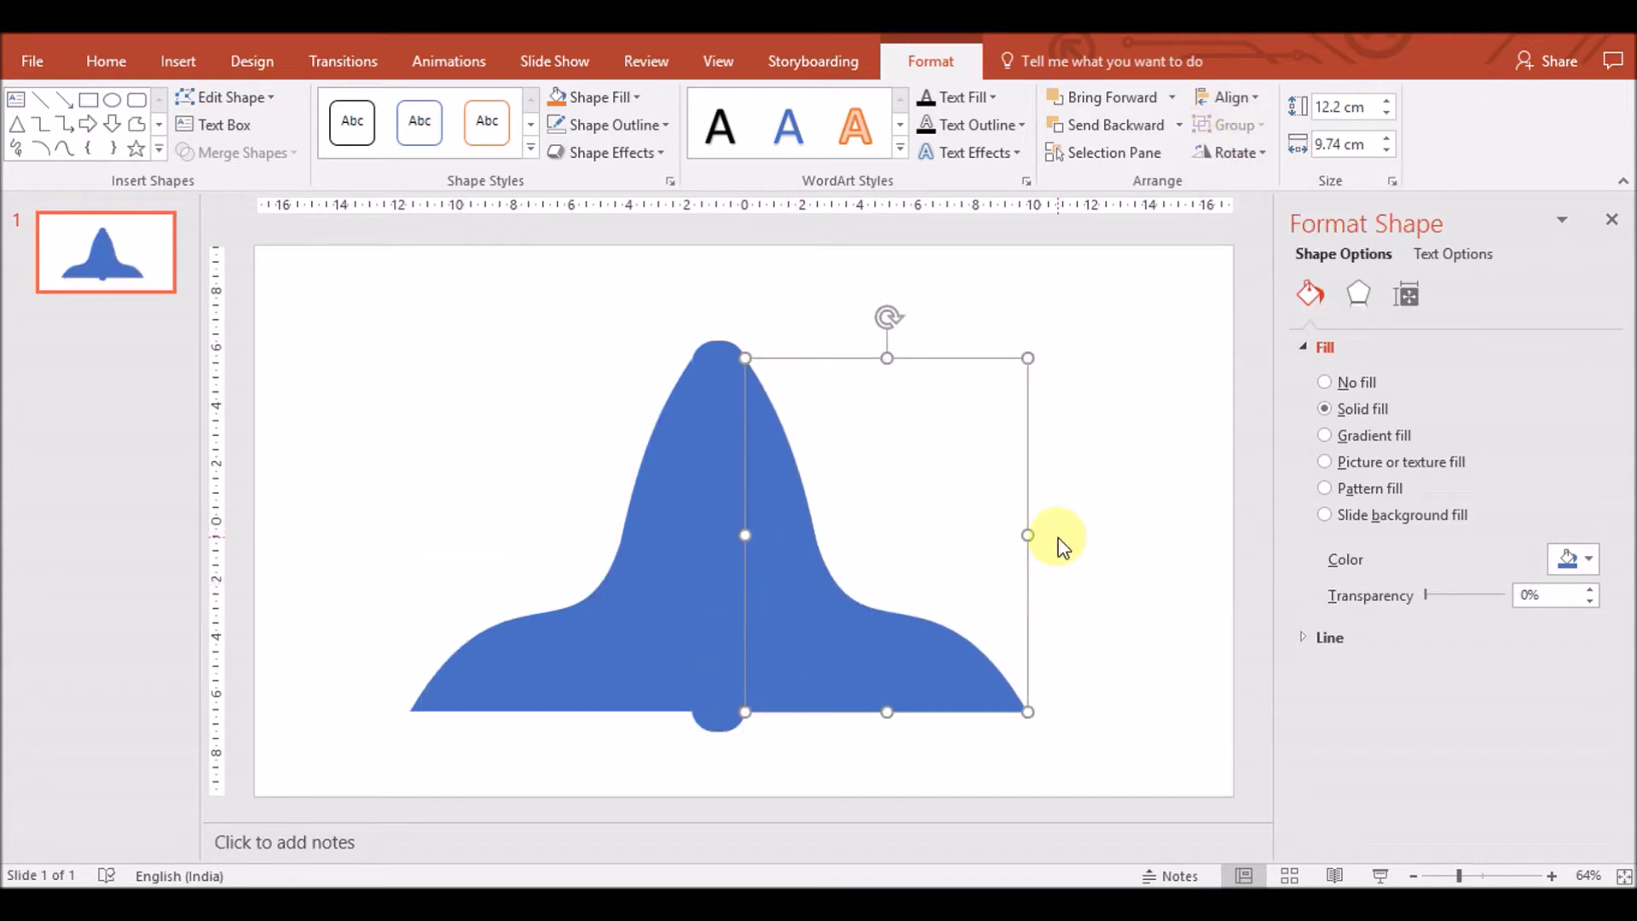
Set both bell halves to 8.5 cm wide and slide the right half over the left
click(534, 656)
shift+click(811, 636)
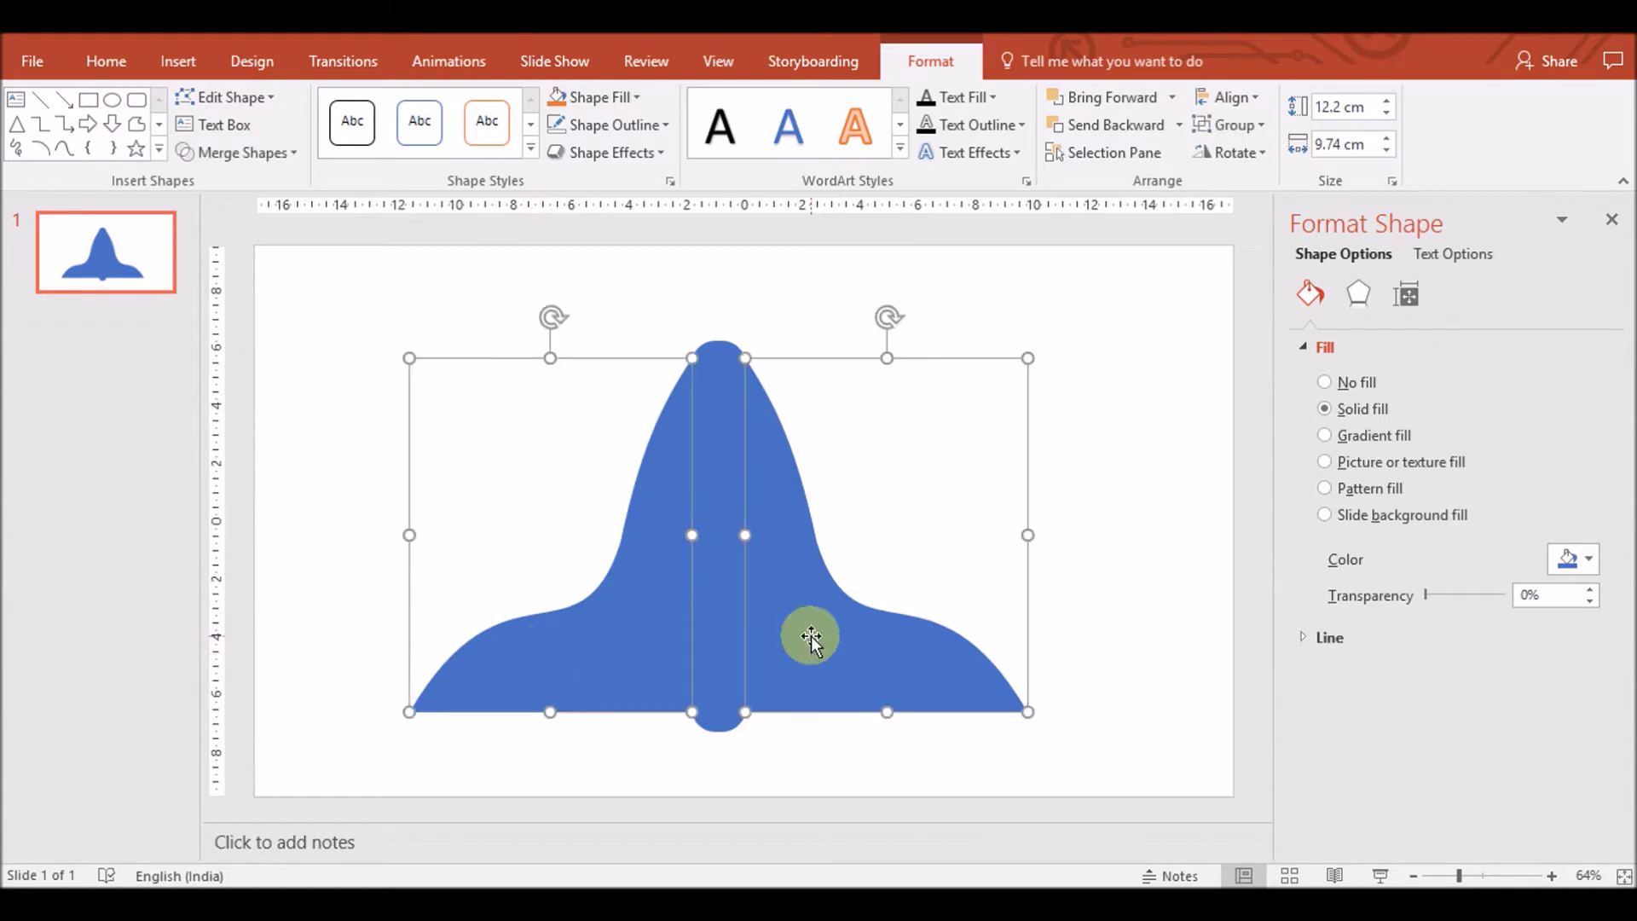
click(1384, 152)
text(8.5)
key(Return)
click(1113, 544)
drag(785, 610, 601, 646)
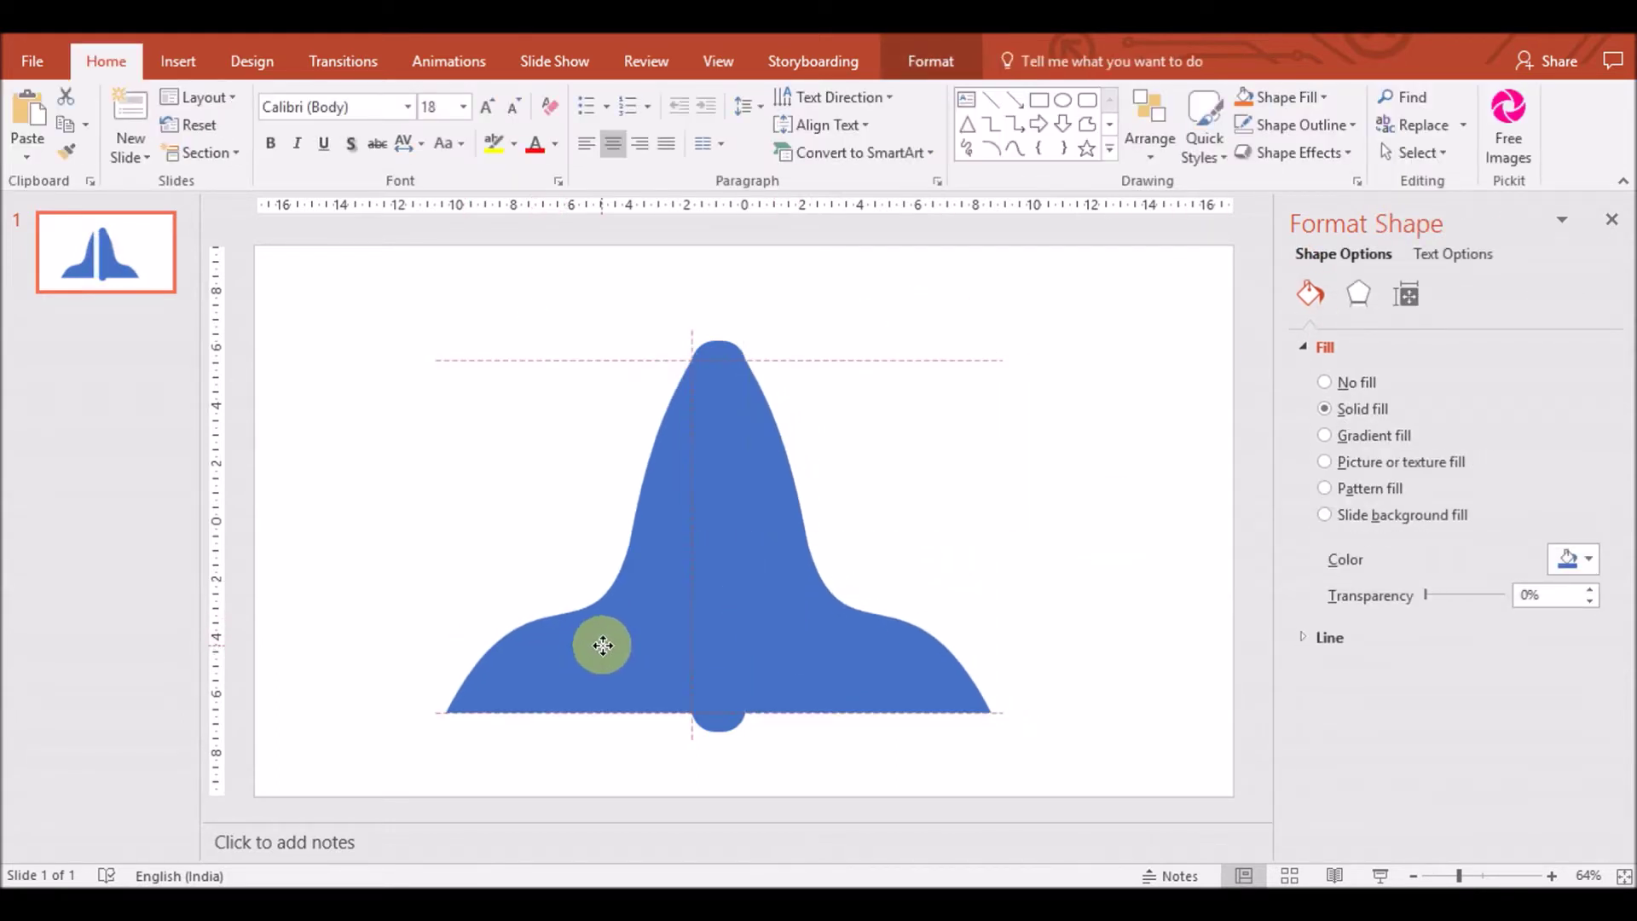
click(1024, 574)
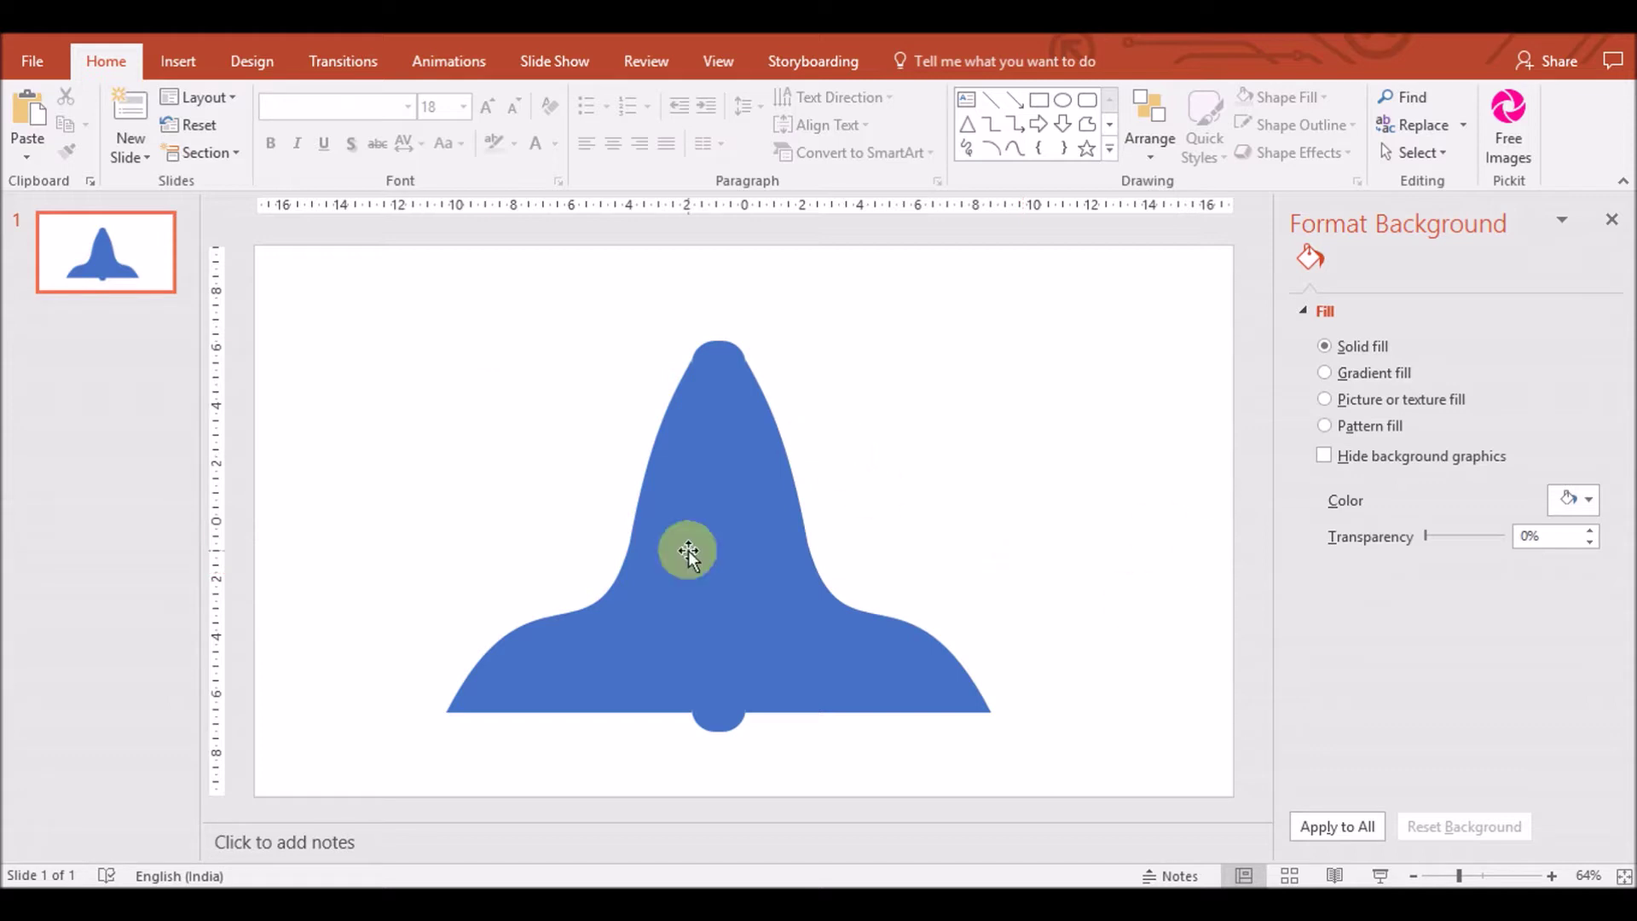
Draw a rounded rectangle down the centre of the bell
click(177, 60)
click(411, 154)
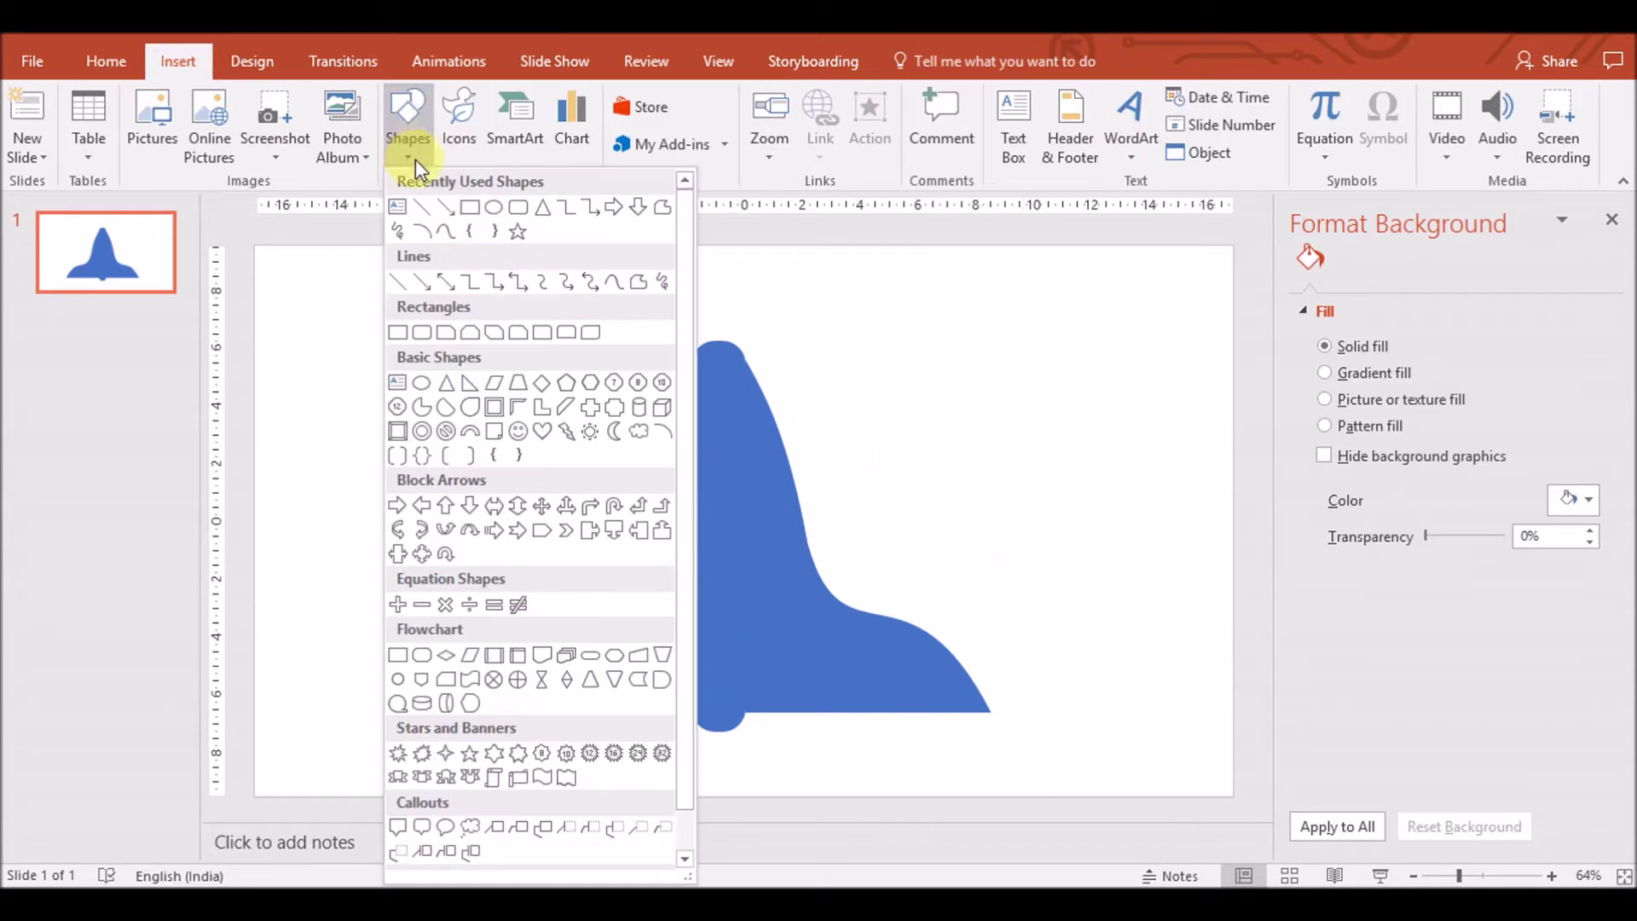
click(514, 213)
drag(666, 427, 765, 779)
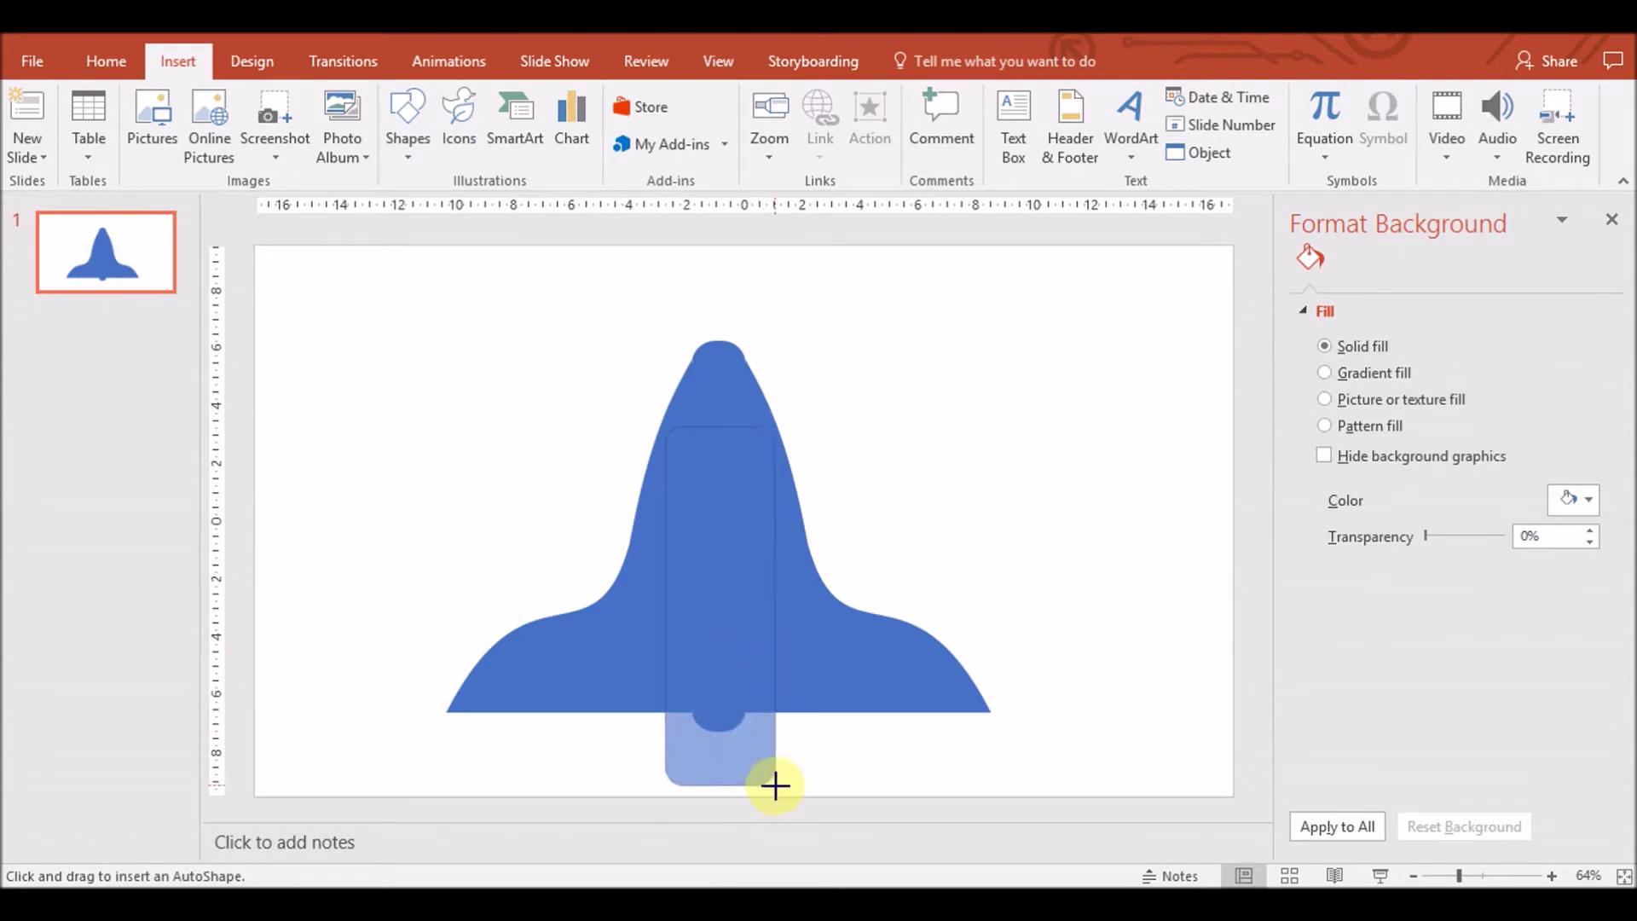
drag(775, 786, 778, 796)
drag(714, 608, 707, 603)
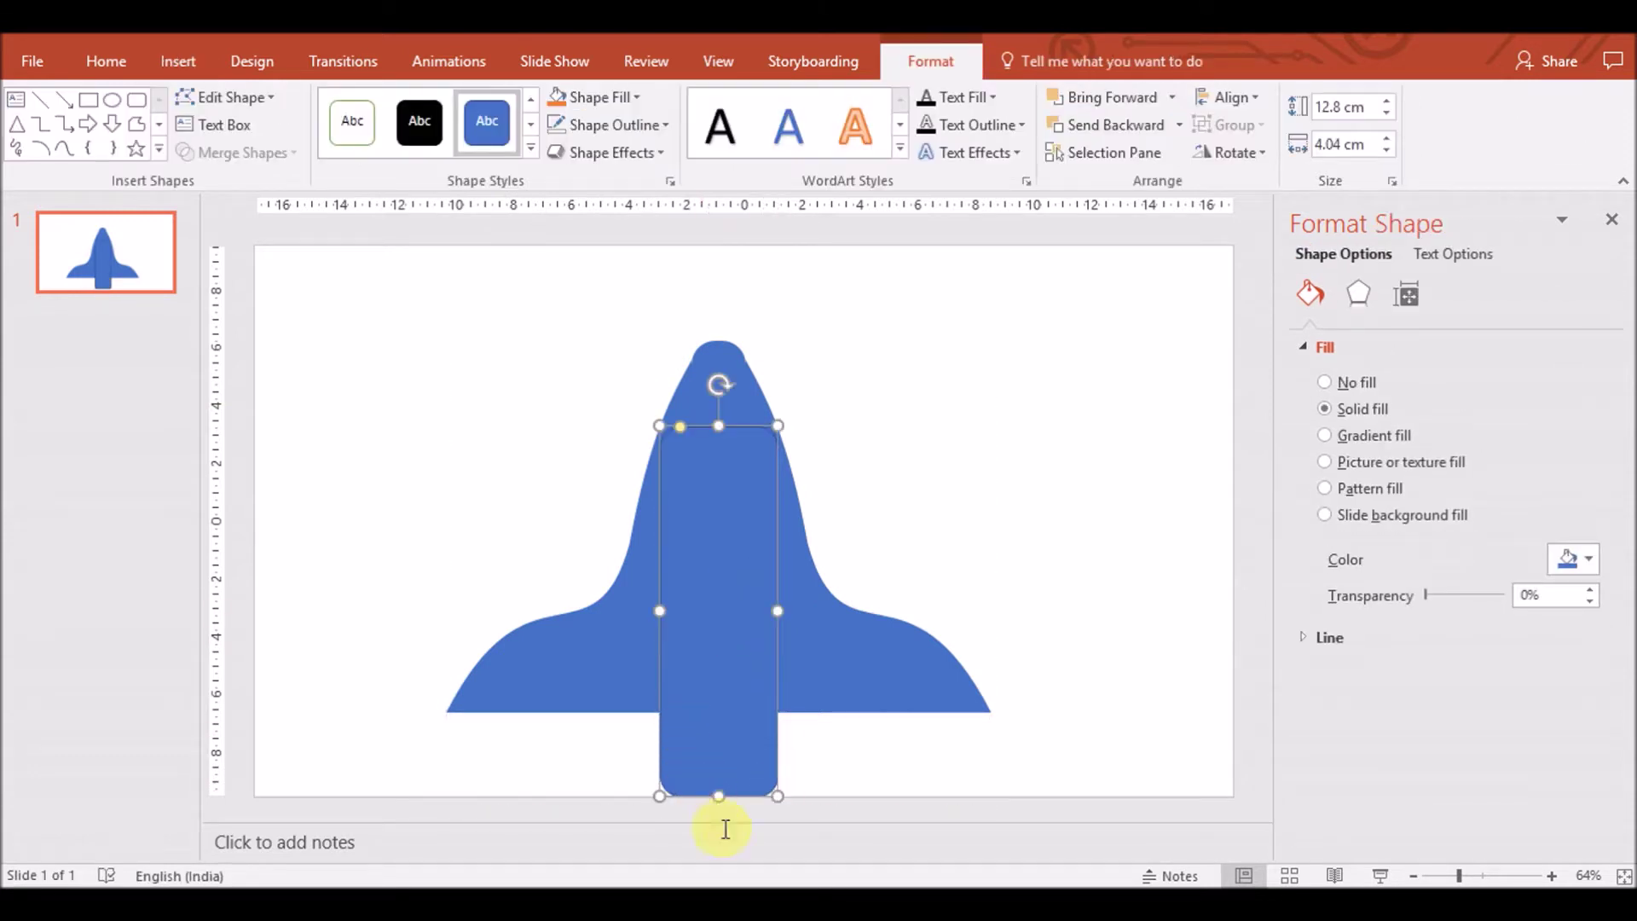
Nudge all shapes up, stretch the rectangle below the bell to 14.24 cm and square its corners
key(ctrl+a)
key(Up)
key(Up)
key(Up)
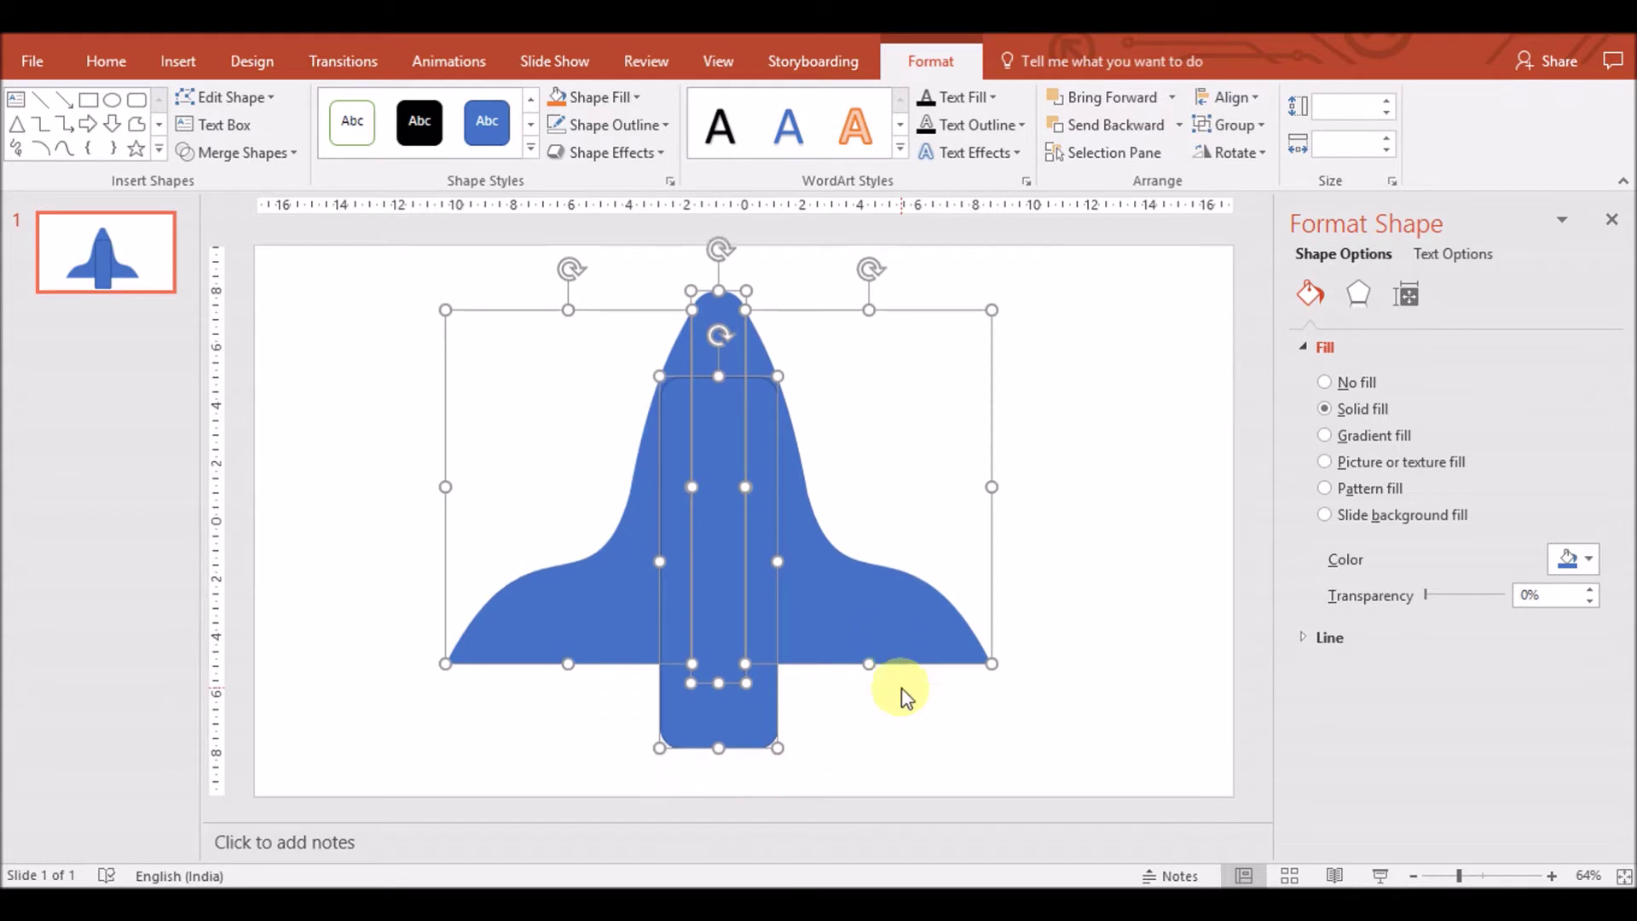
key(Up)
key(Up)
key(Up)
click(904, 727)
click(713, 719)
drag(713, 721, 714, 759)
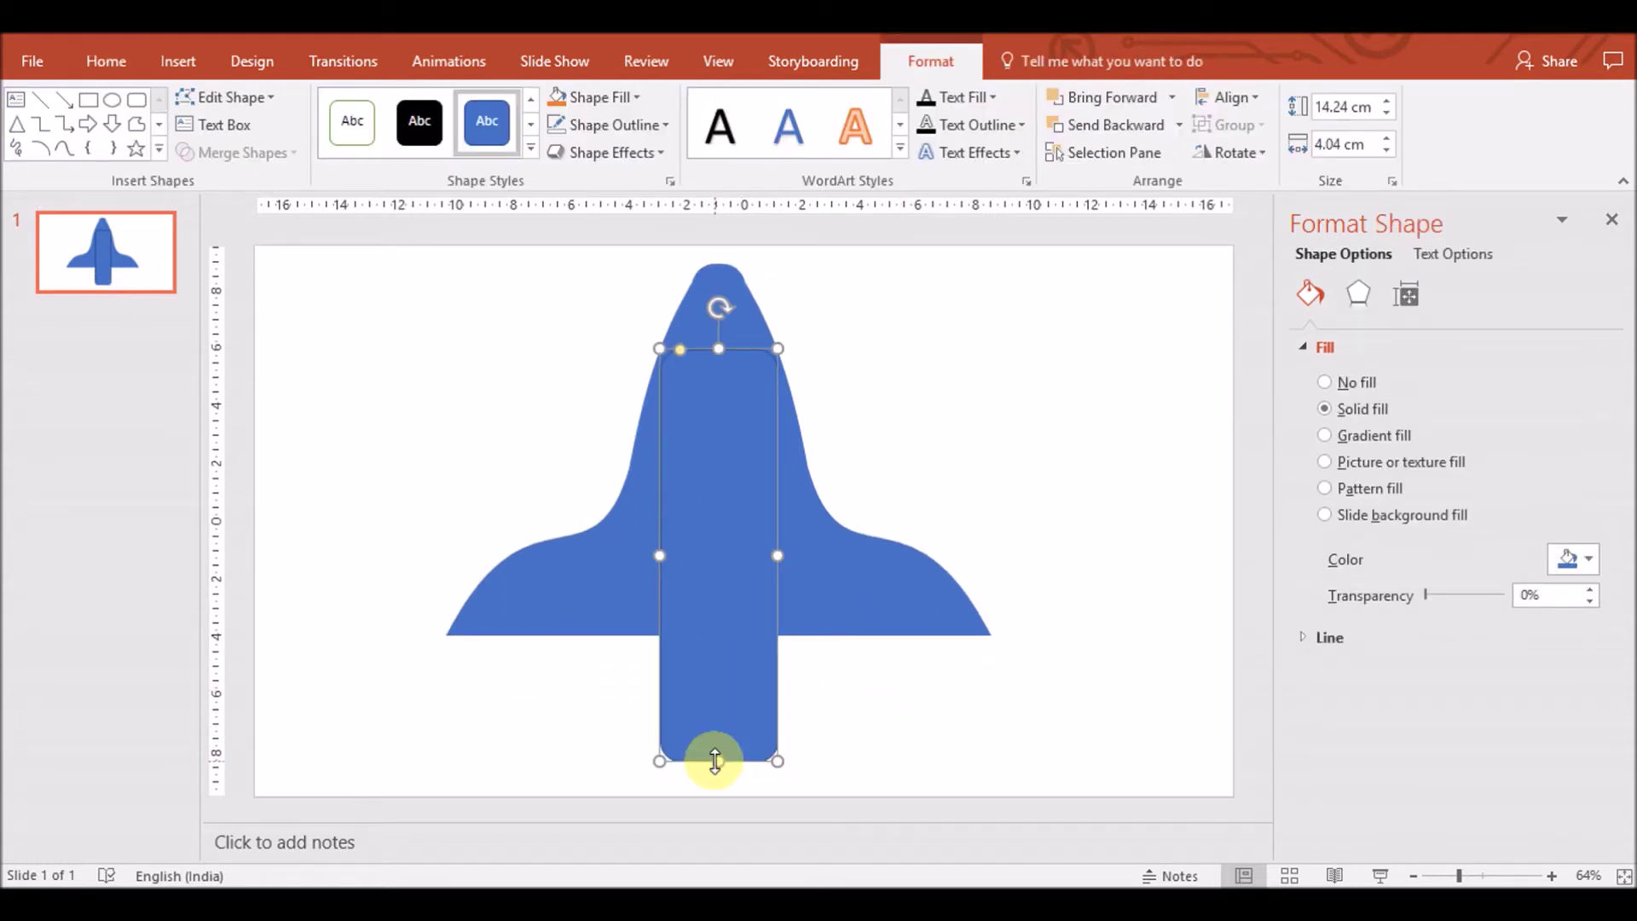
drag(679, 350, 643, 339)
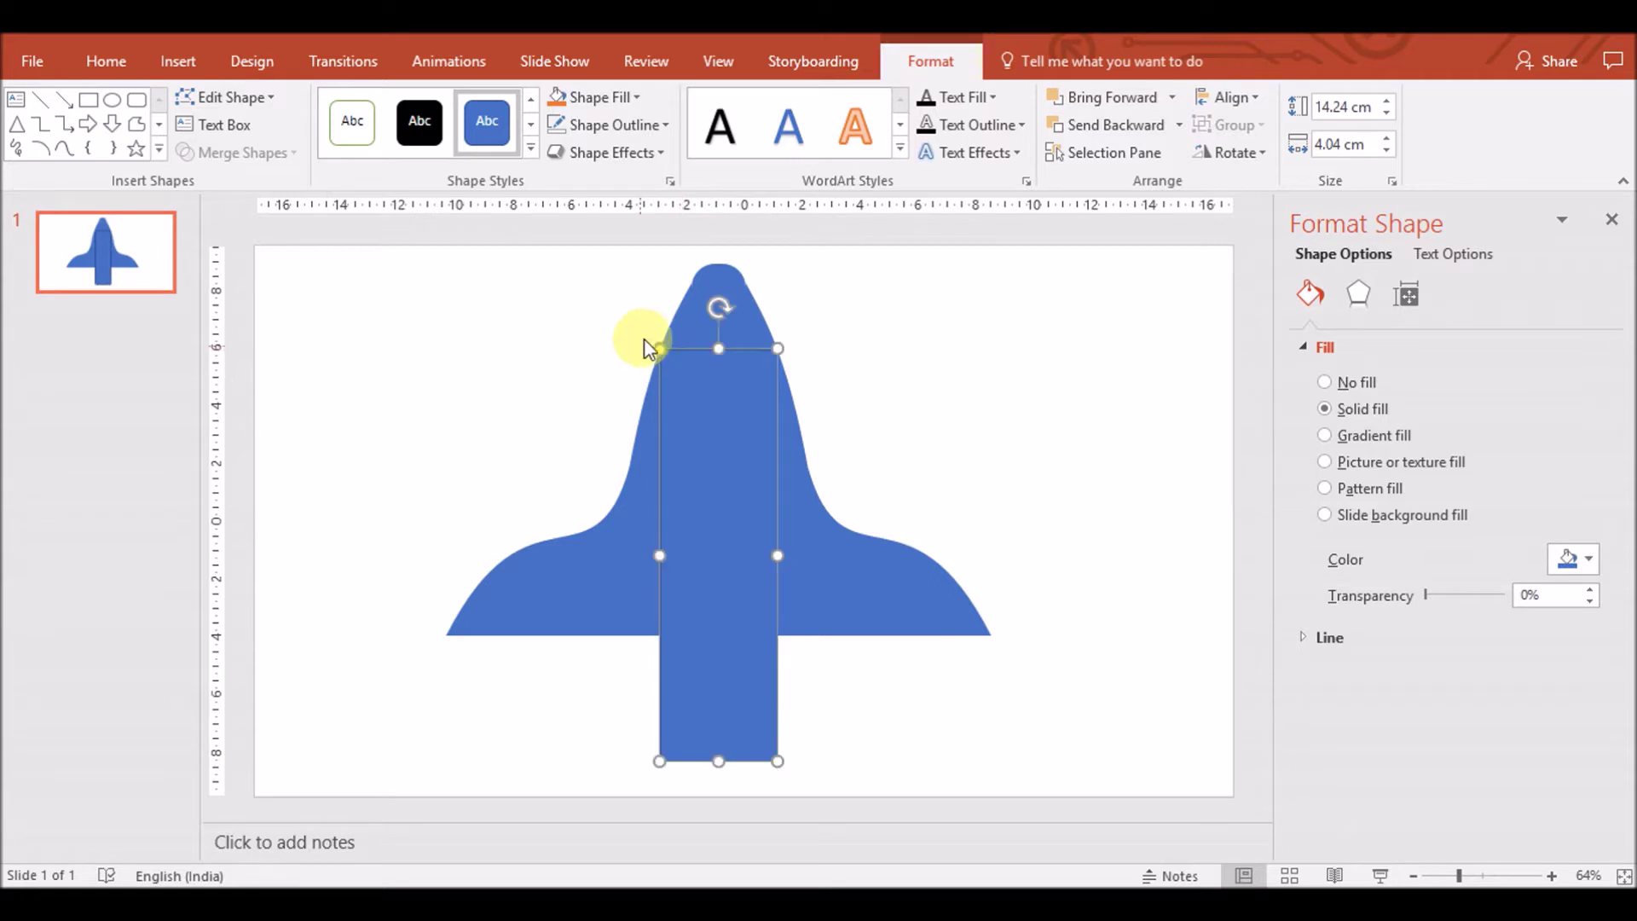
click(540, 461)
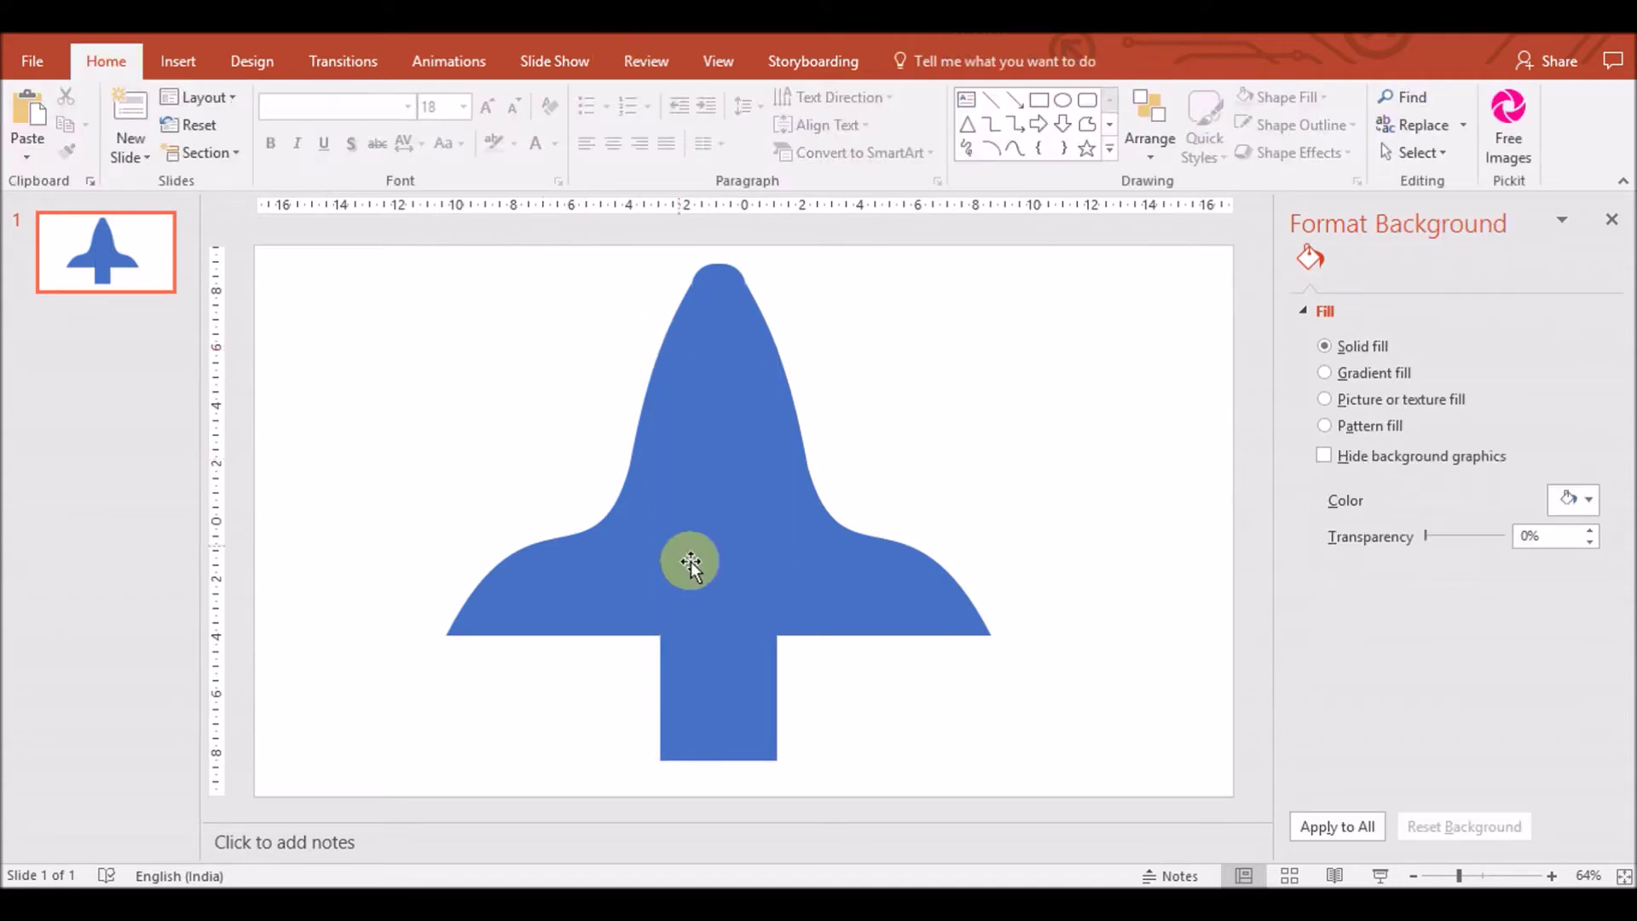
Narrow the rectangle body to 1.79 cm wide
click(711, 671)
click(877, 728)
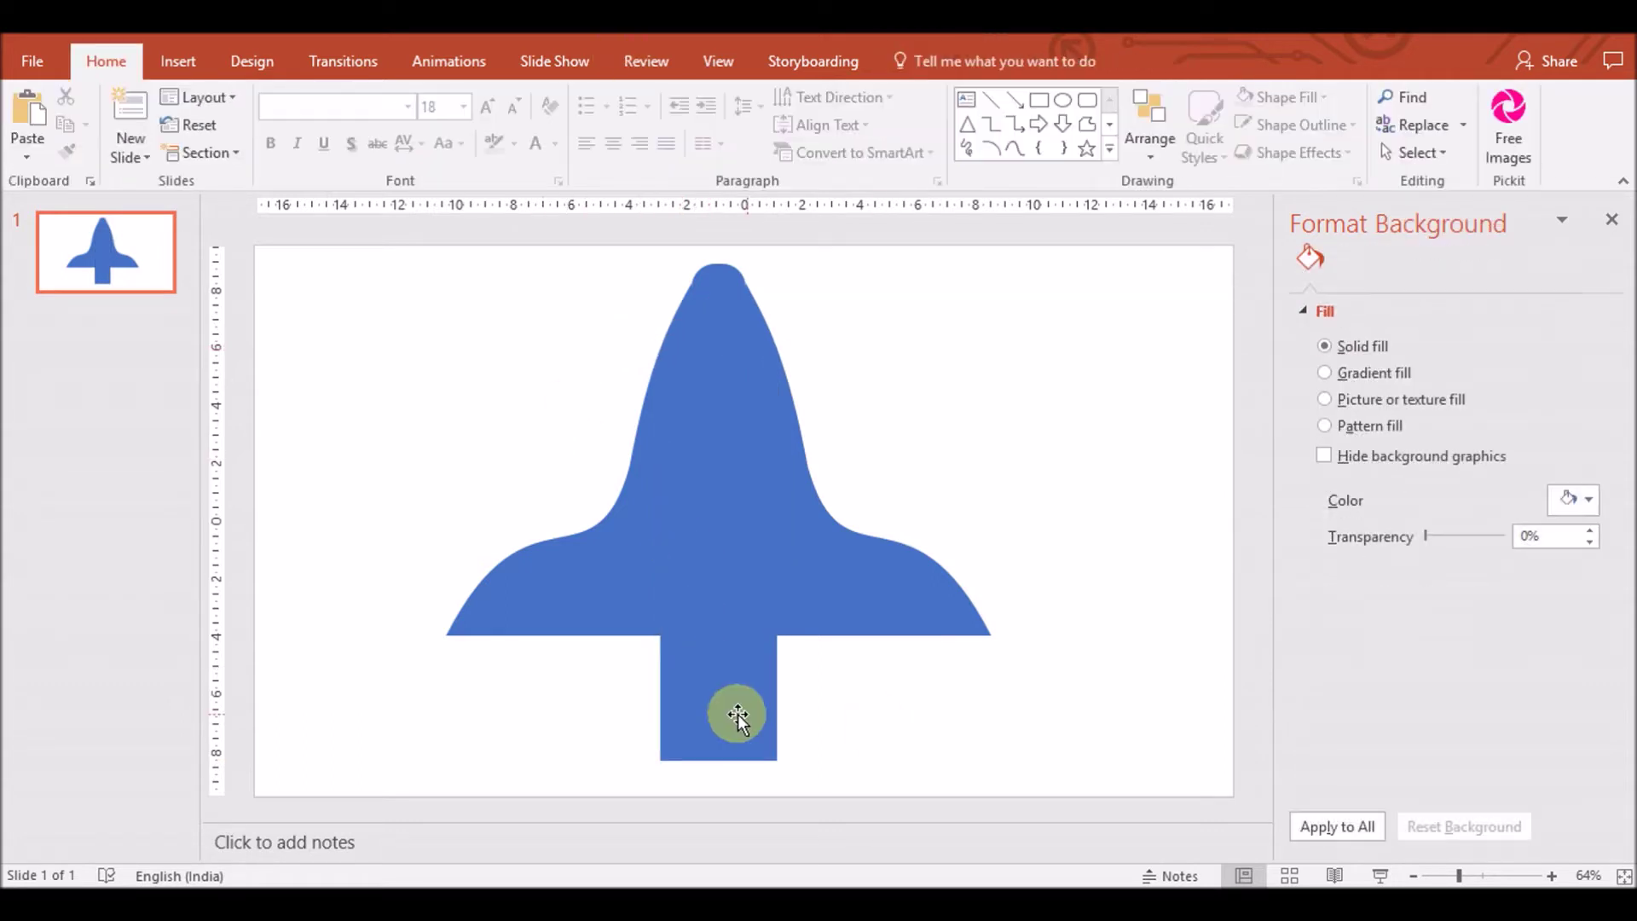
click(745, 716)
drag(778, 557, 719, 571)
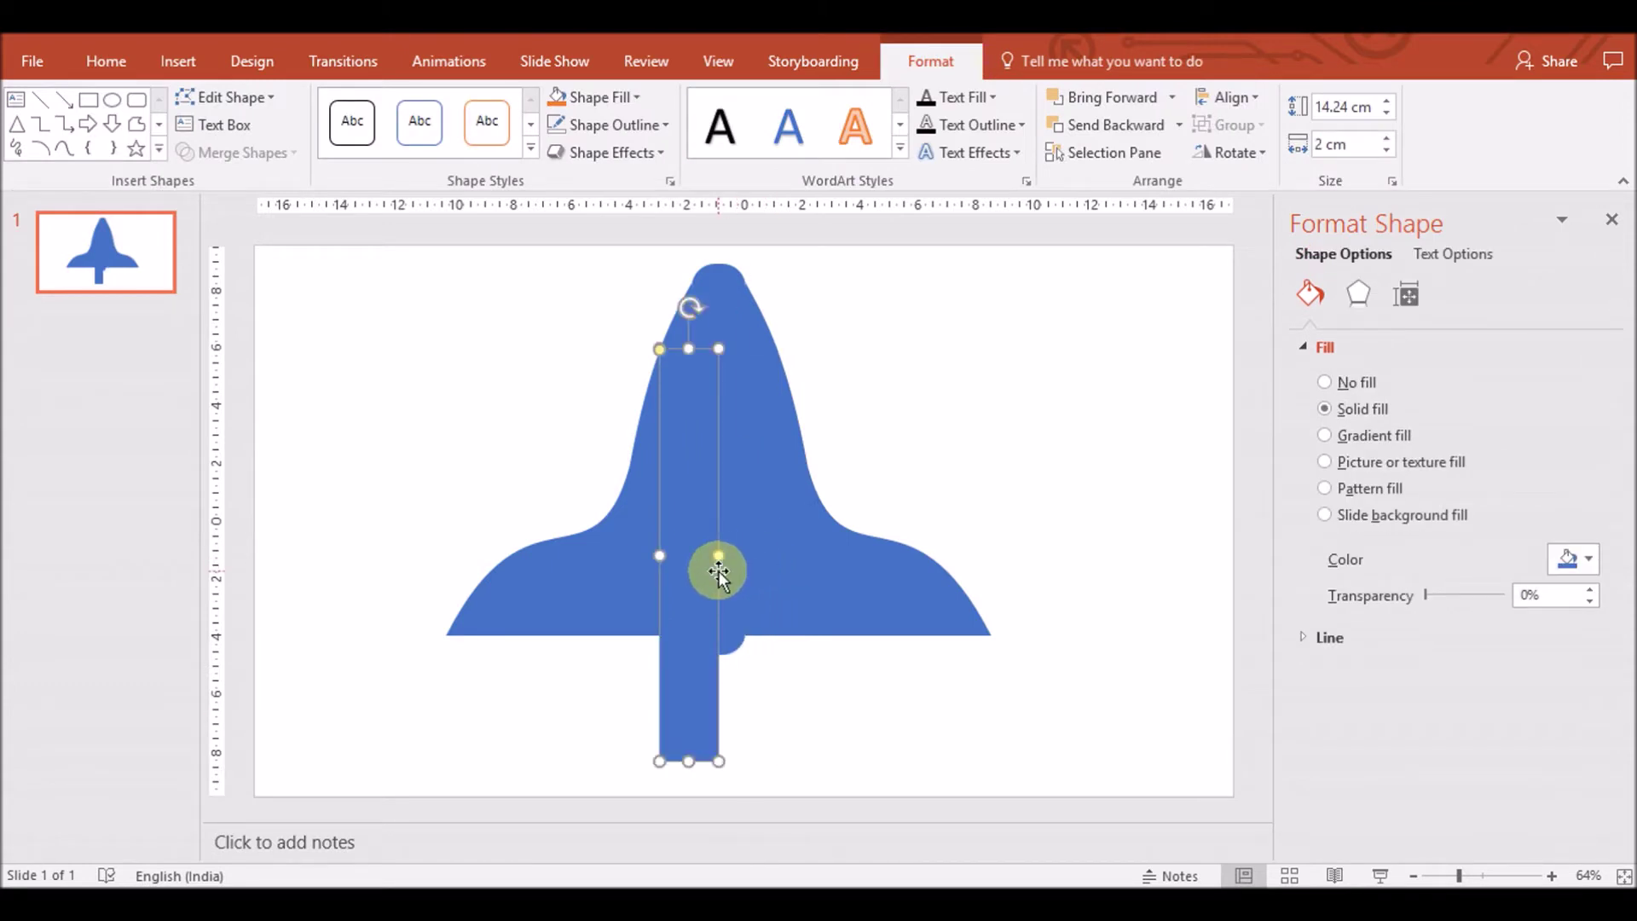
drag(719, 569, 712, 555)
Draw a small circle on the stem's left edge and subtract it to cut a notch
click(178, 60)
click(405, 127)
click(493, 211)
drag(653, 707, 675, 722)
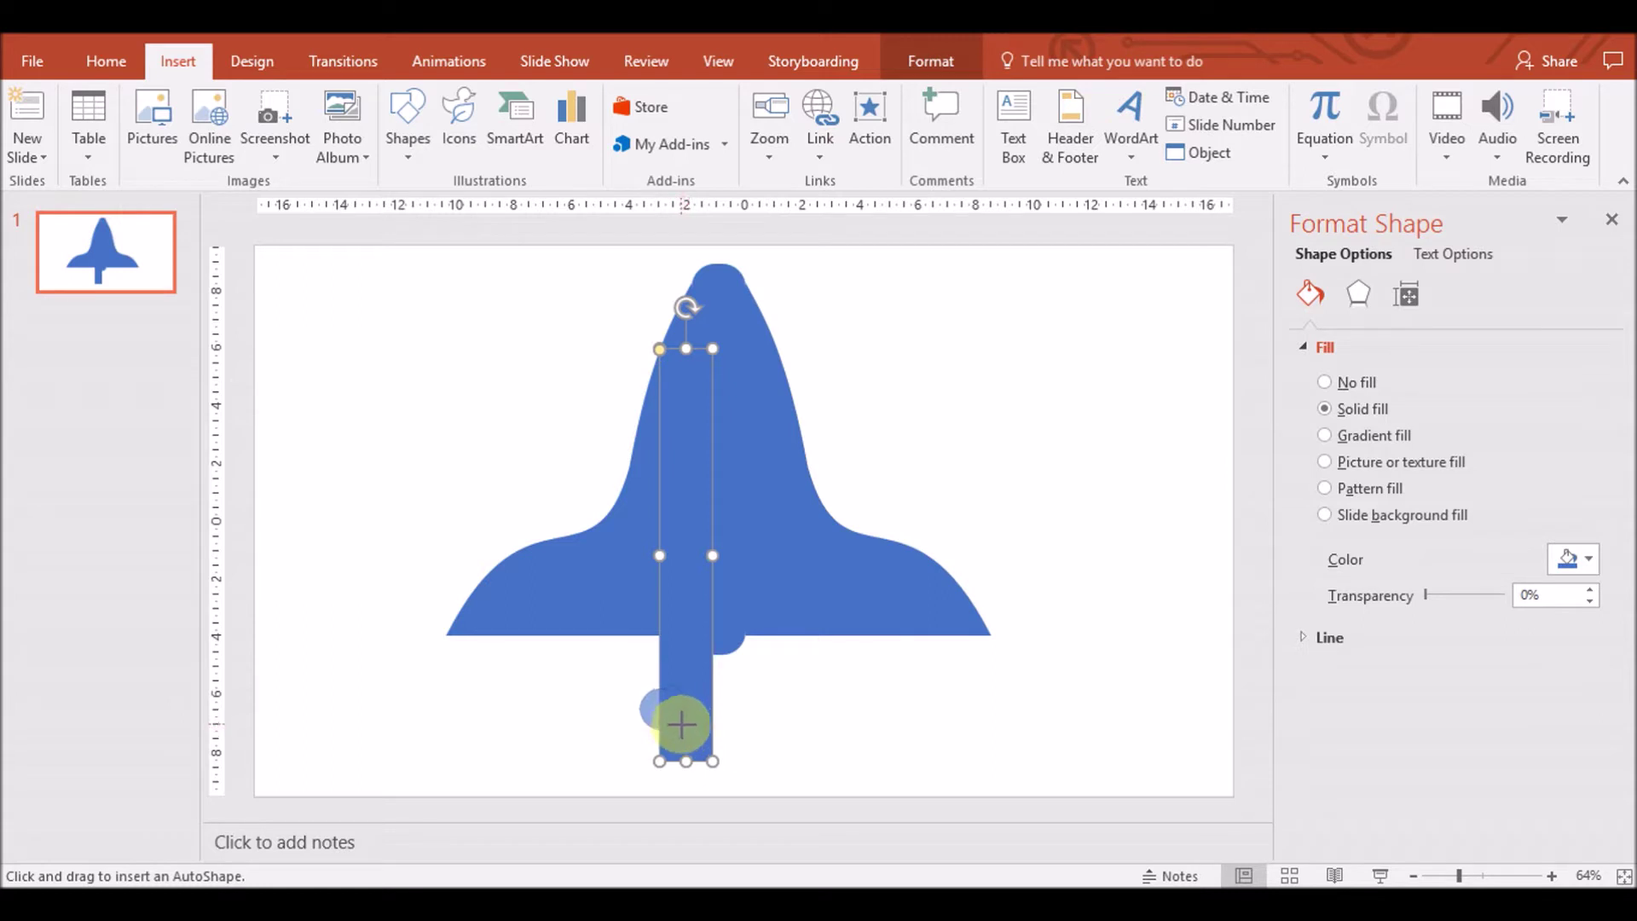
drag(685, 729, 692, 741)
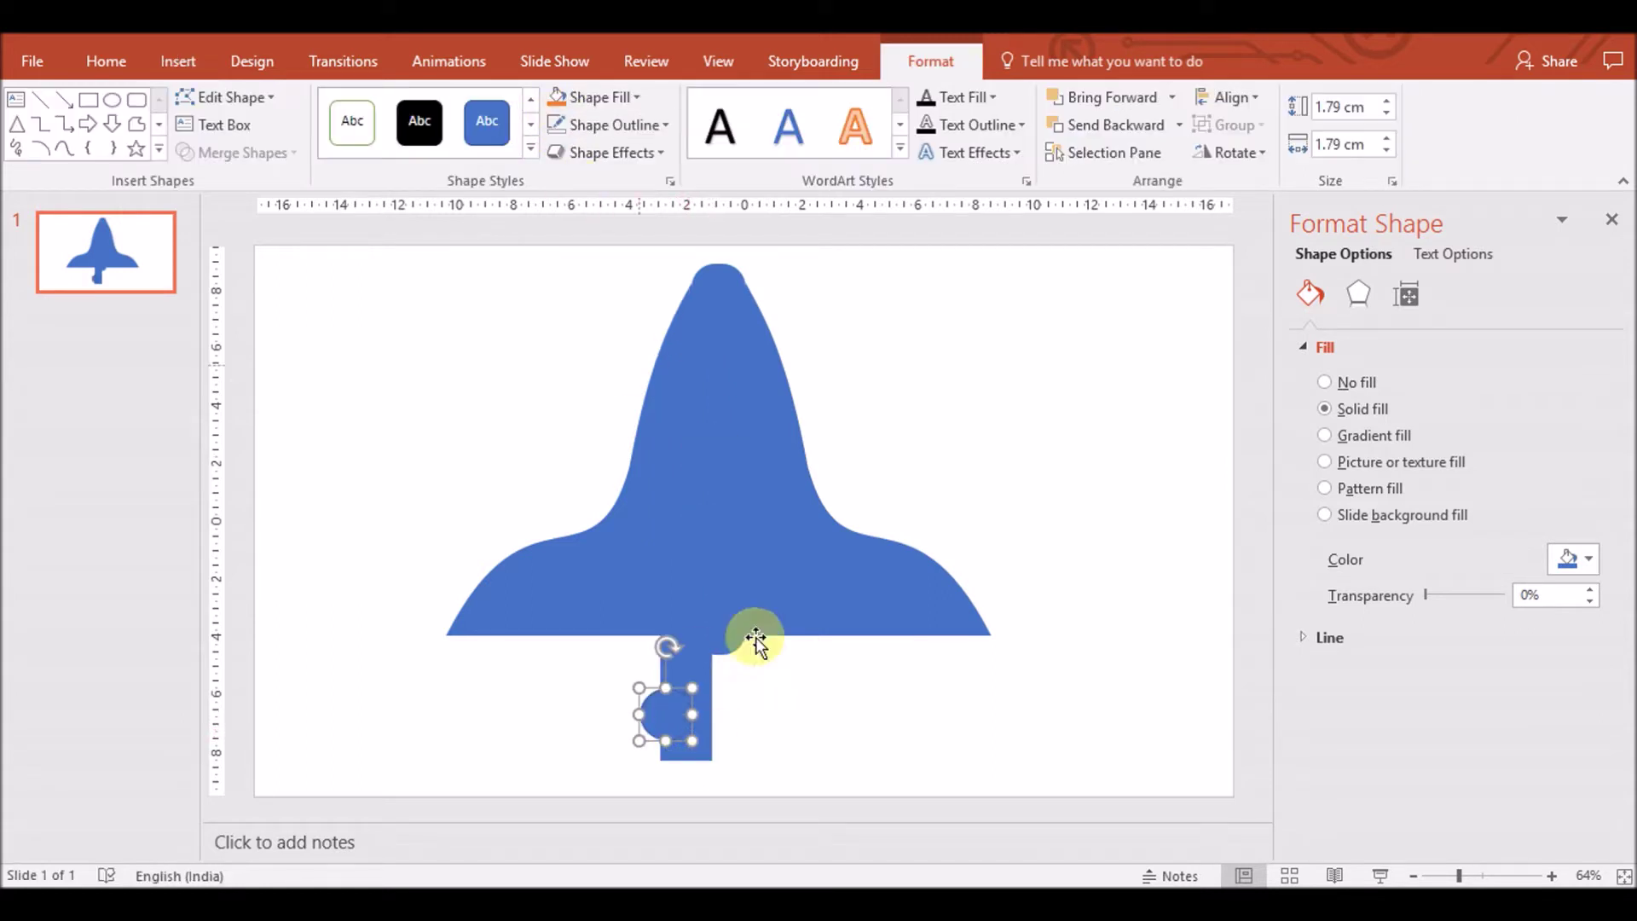
shift+click(711, 689)
click(243, 153)
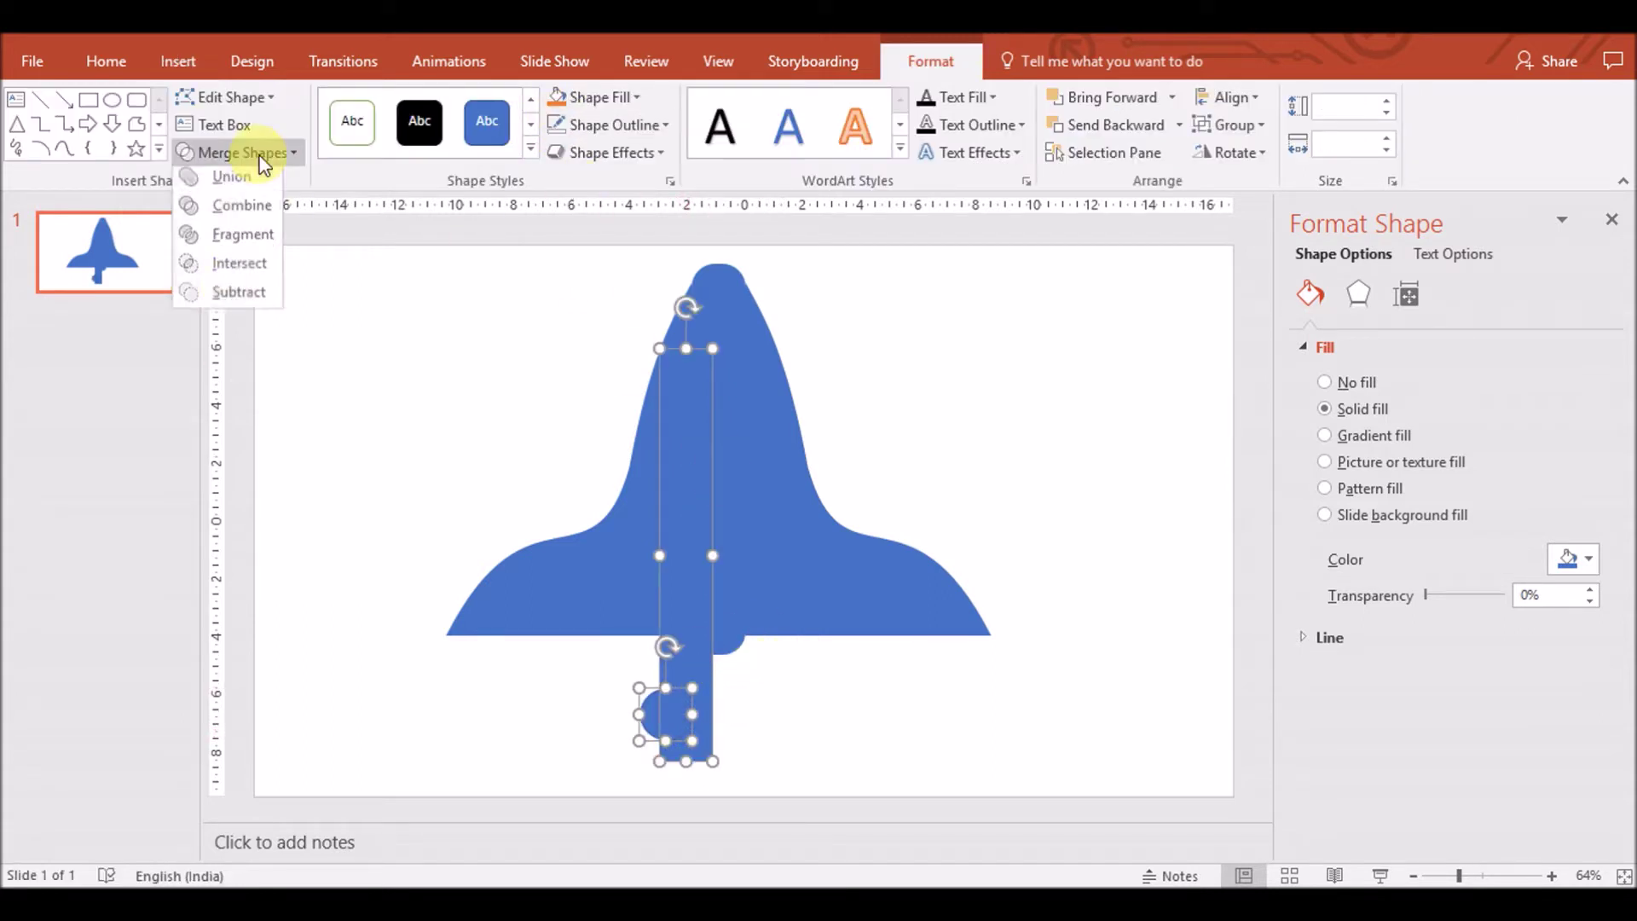
click(236, 300)
click(757, 706)
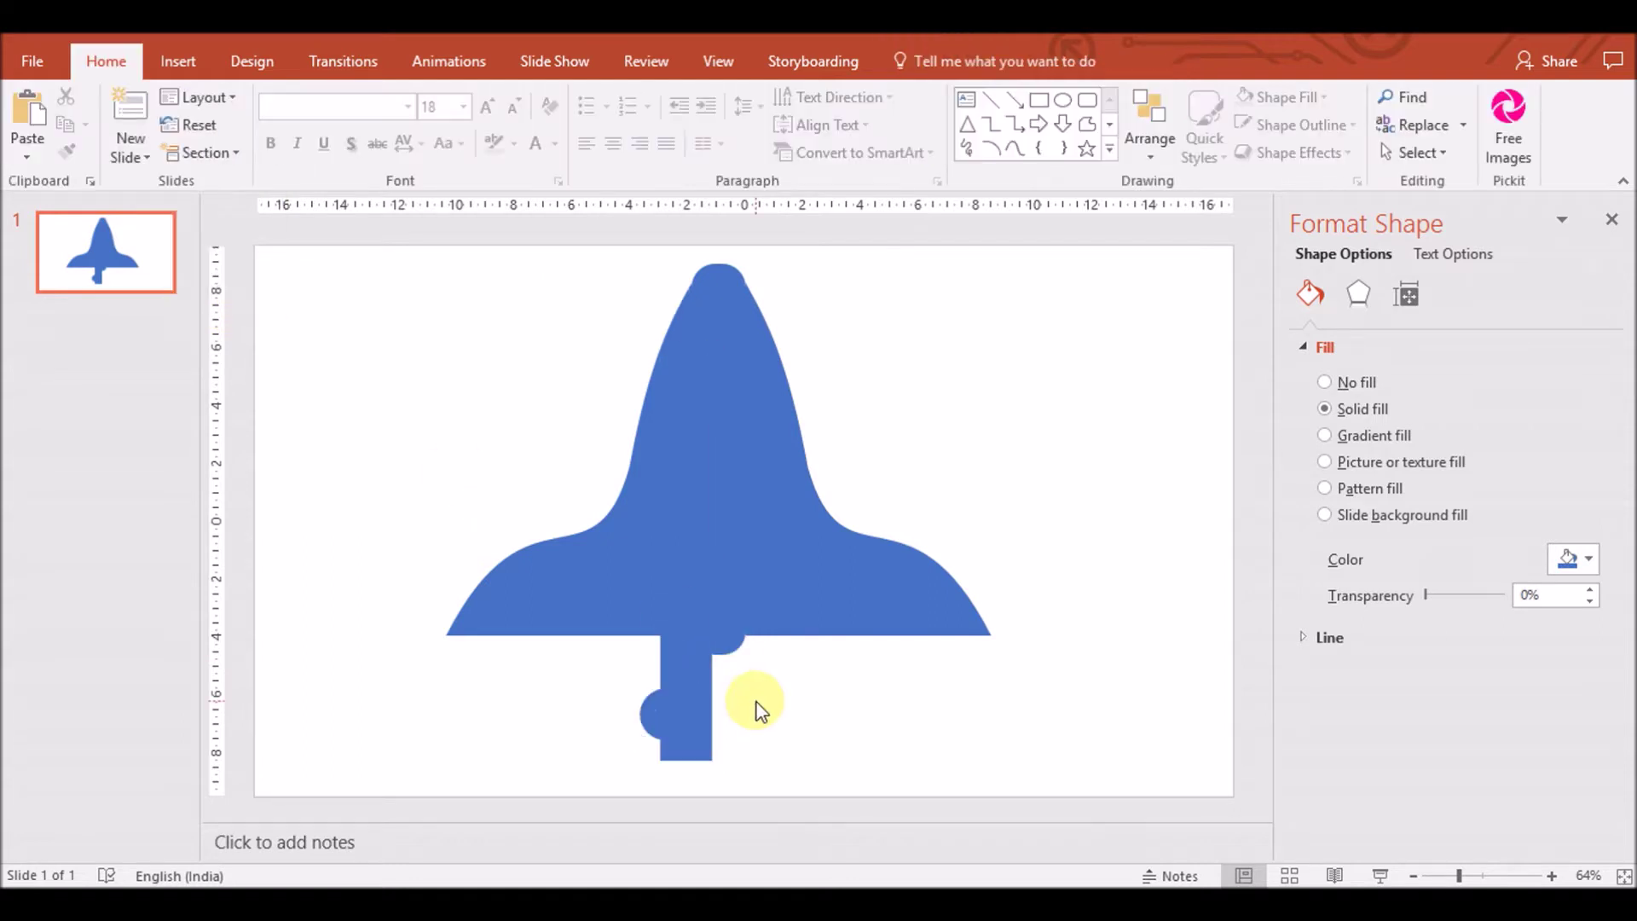
click(692, 751)
shift+click(650, 717)
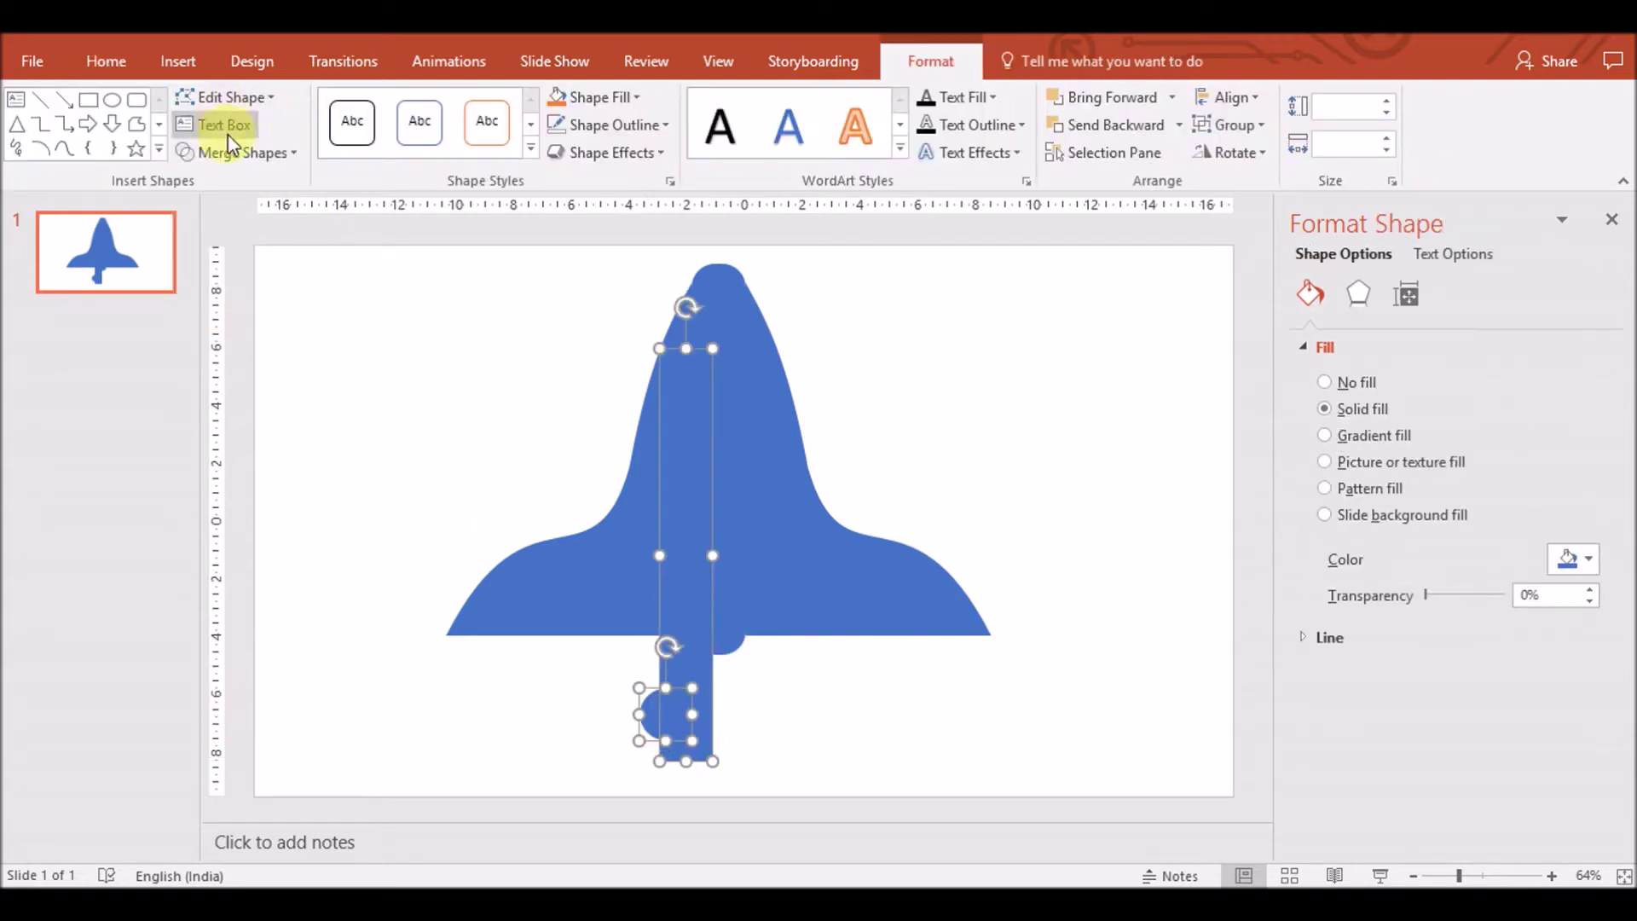
click(243, 152)
click(239, 298)
Copy the notched stem, flip it horizontally, union both halves and centre them under the bell
key(ctrl+c)
key(ctrl+v)
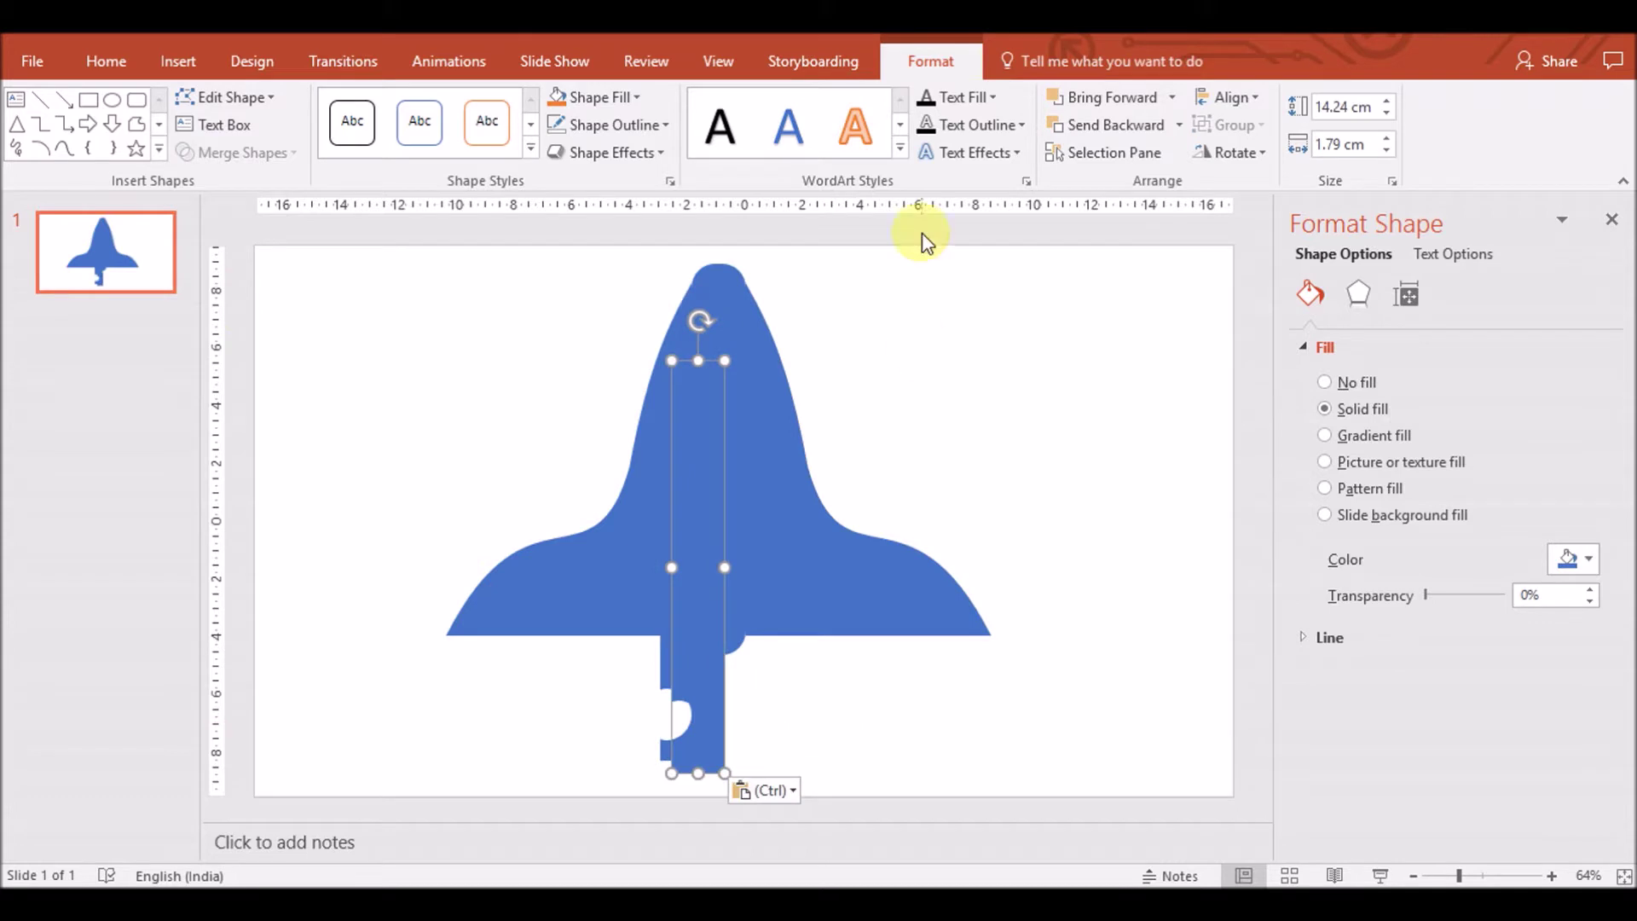
click(1235, 152)
click(1252, 264)
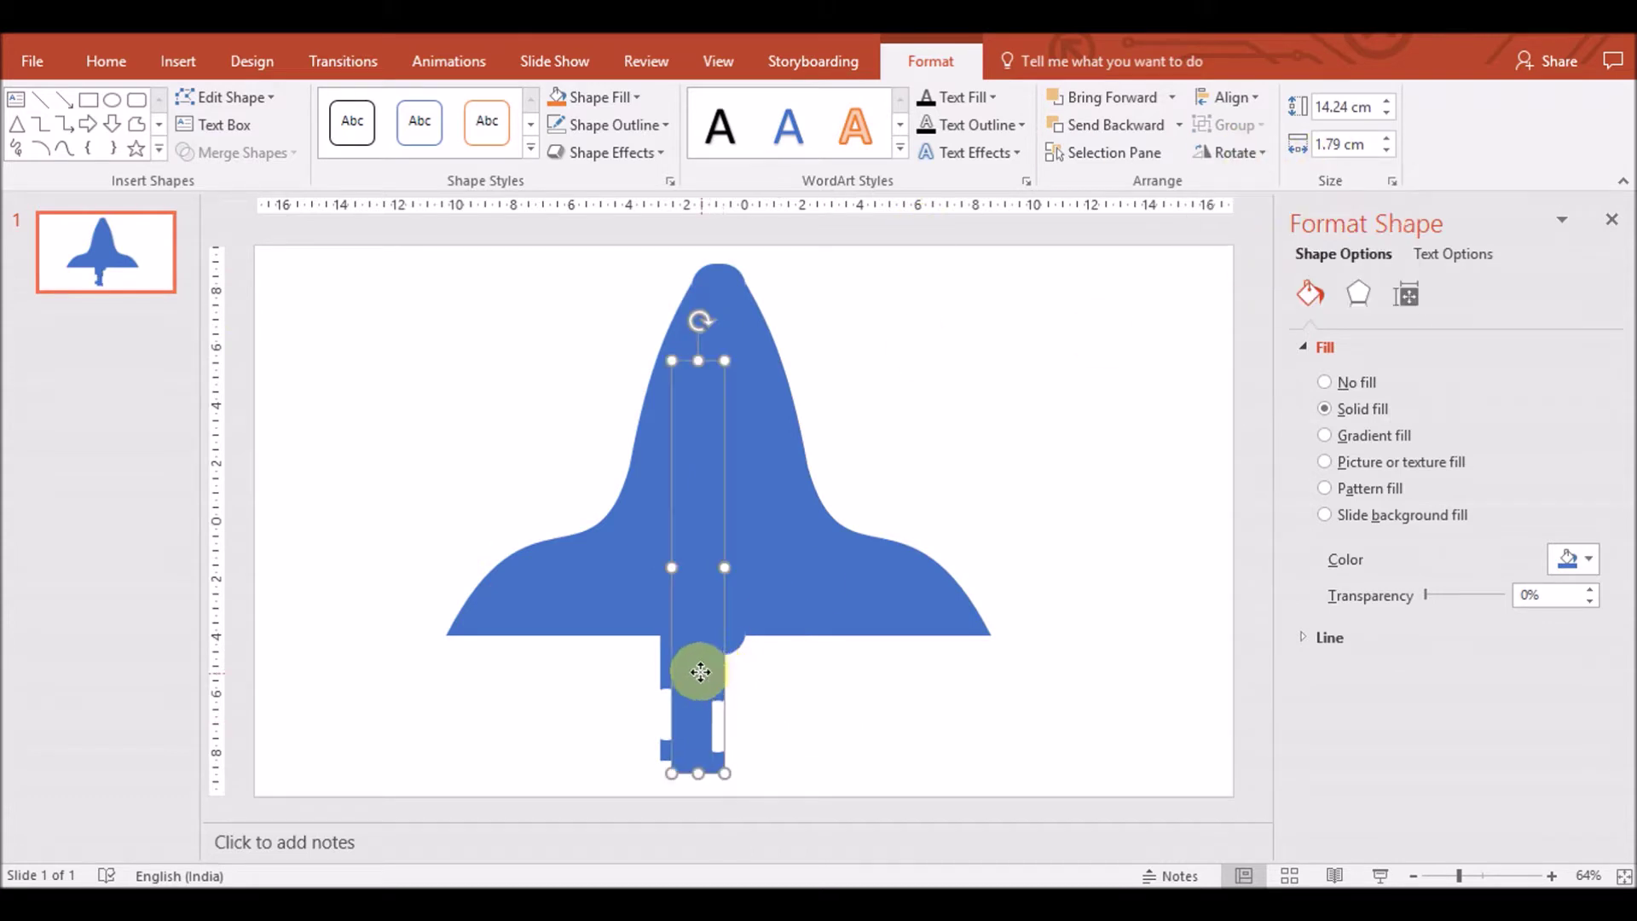
drag(694, 669, 744, 664)
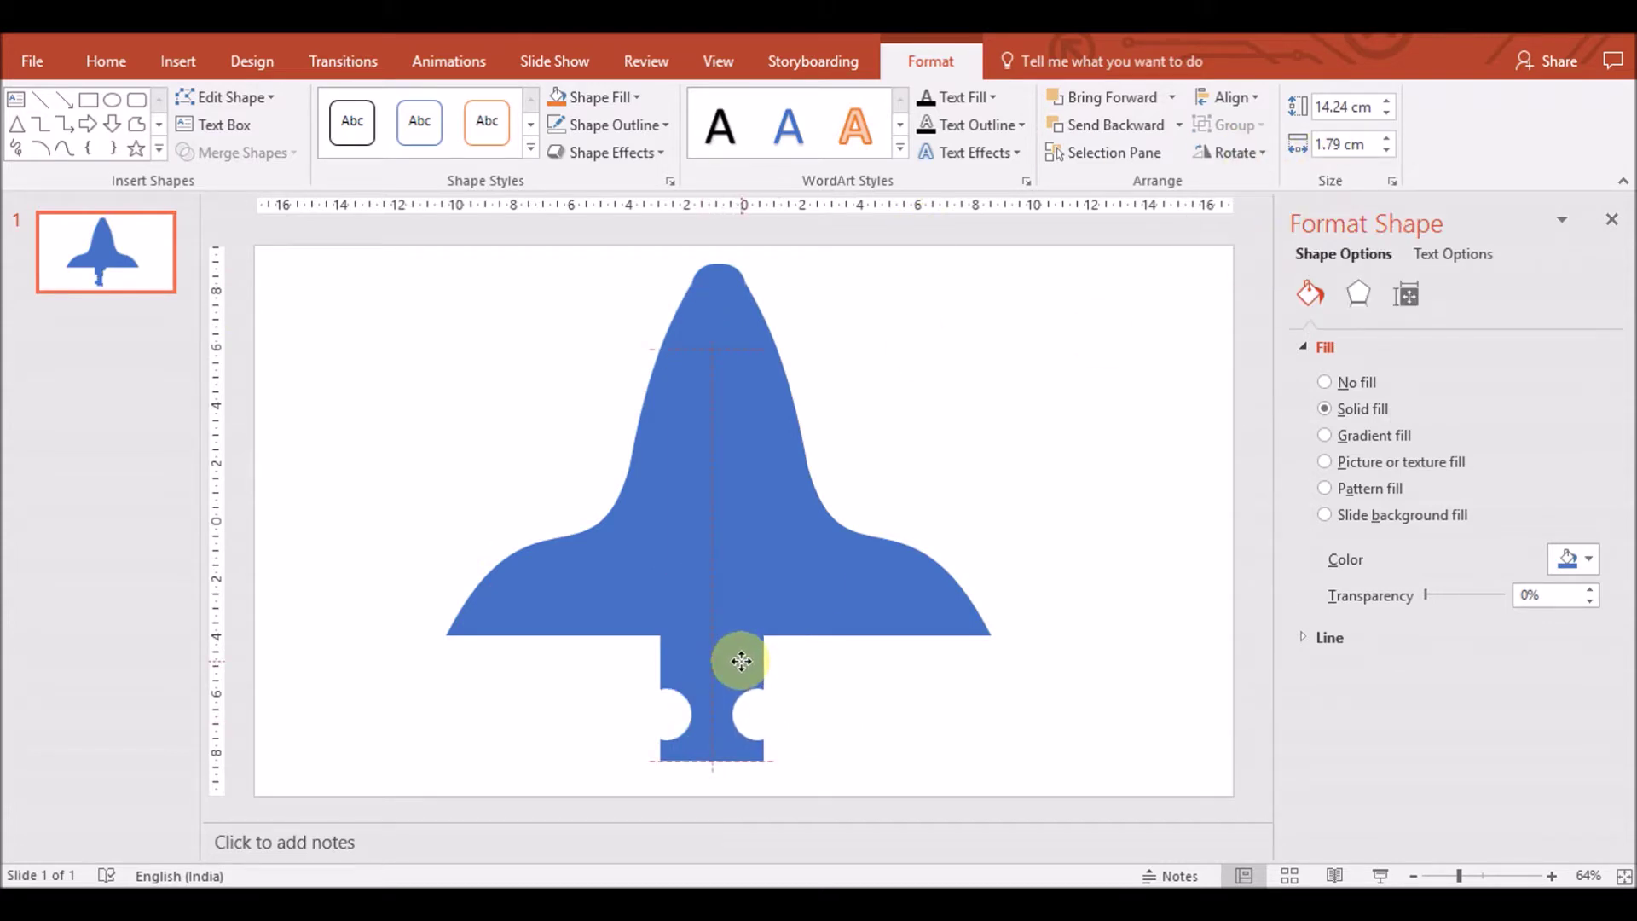
shift+click(668, 669)
click(281, 155)
click(255, 186)
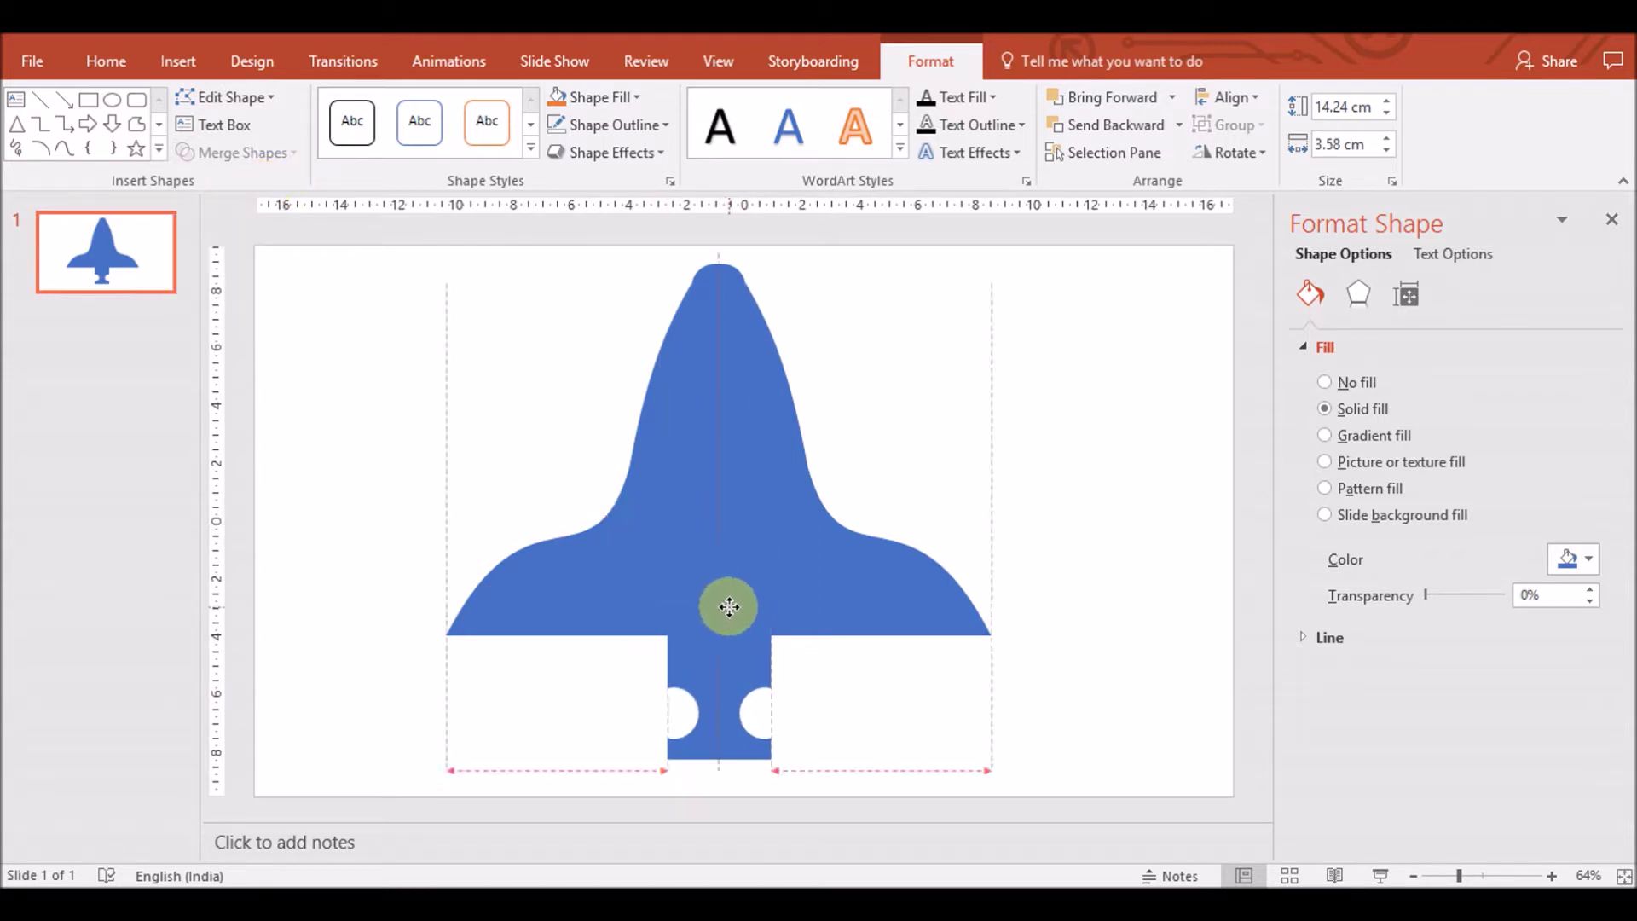
drag(728, 606, 731, 607)
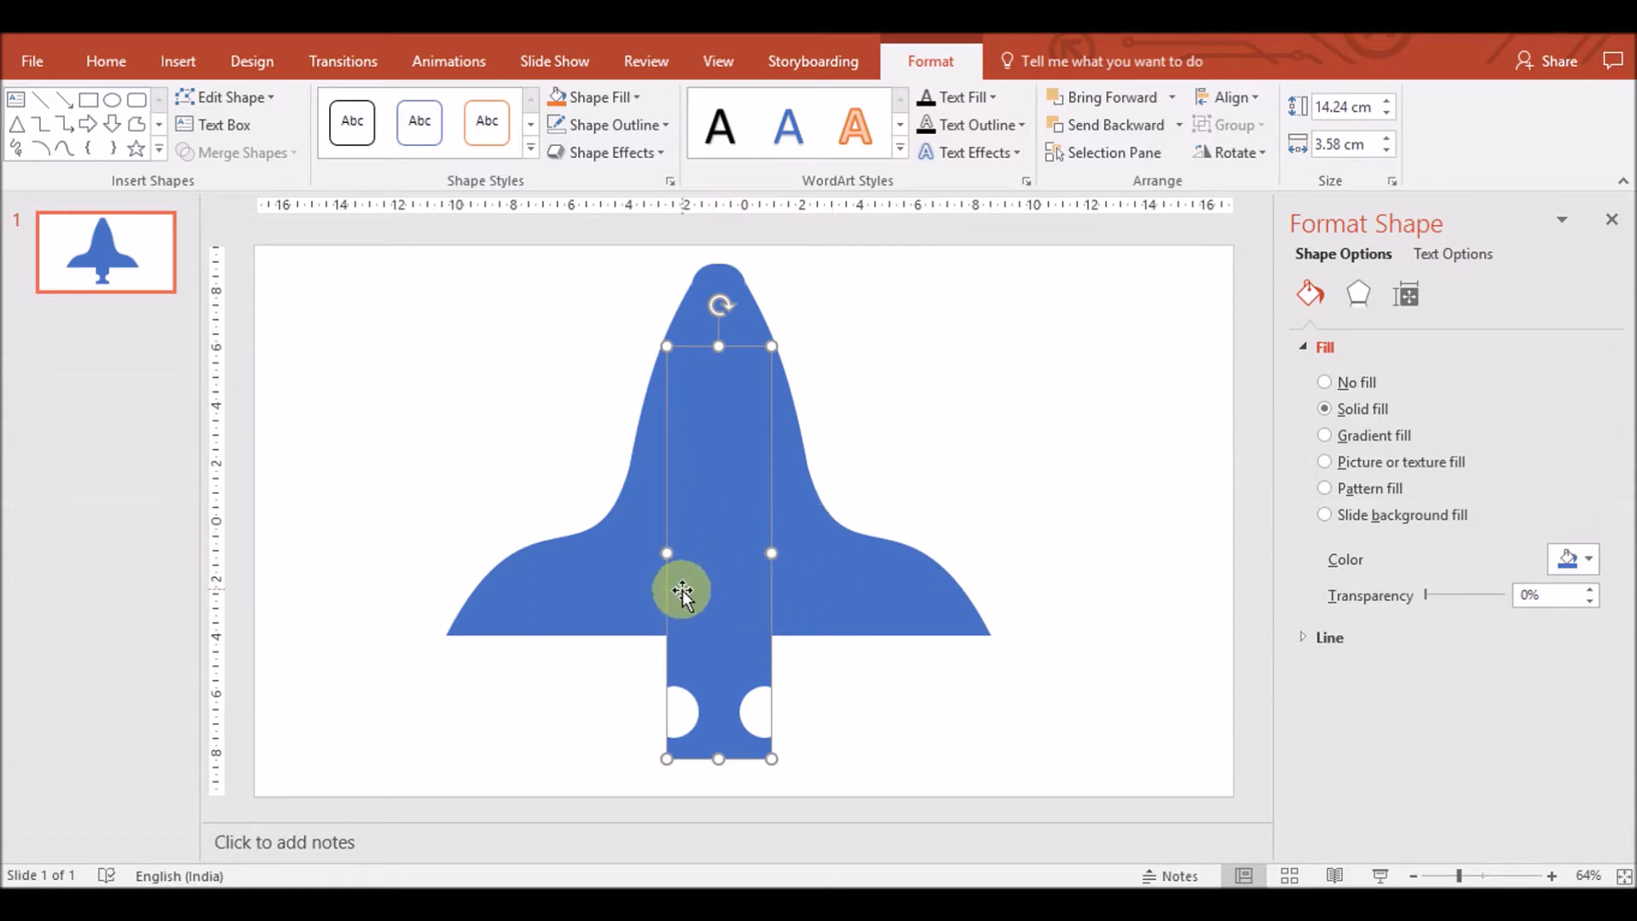
Delete the merged notched stem so only the bell remains
click(877, 702)
click(729, 689)
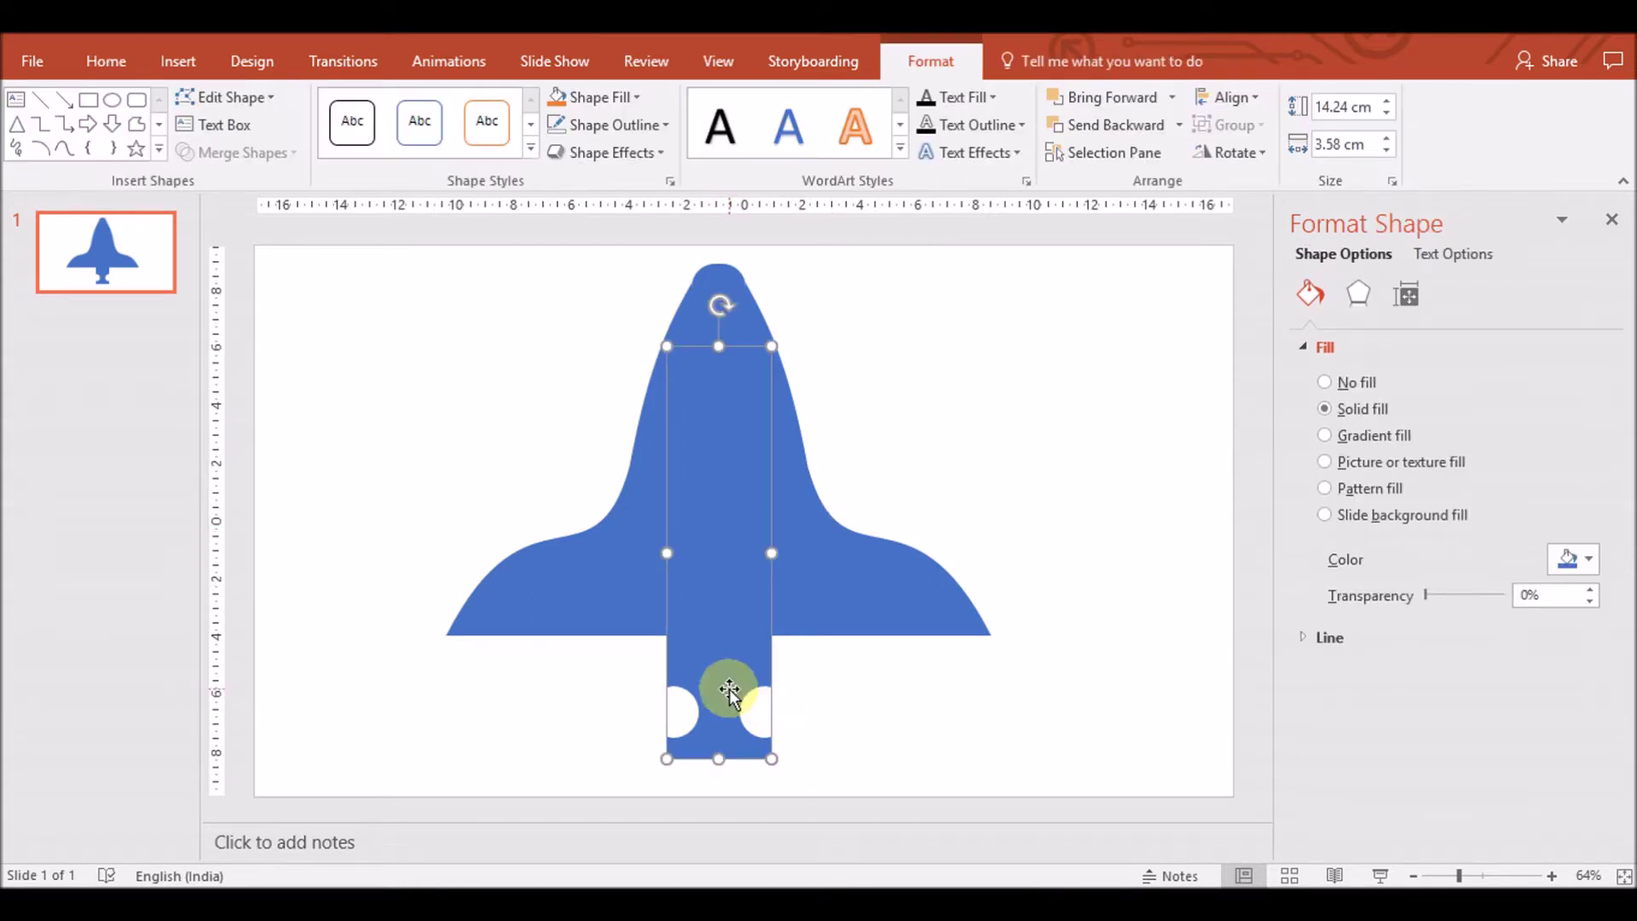
key(Delete)
click(177, 60)
click(408, 120)
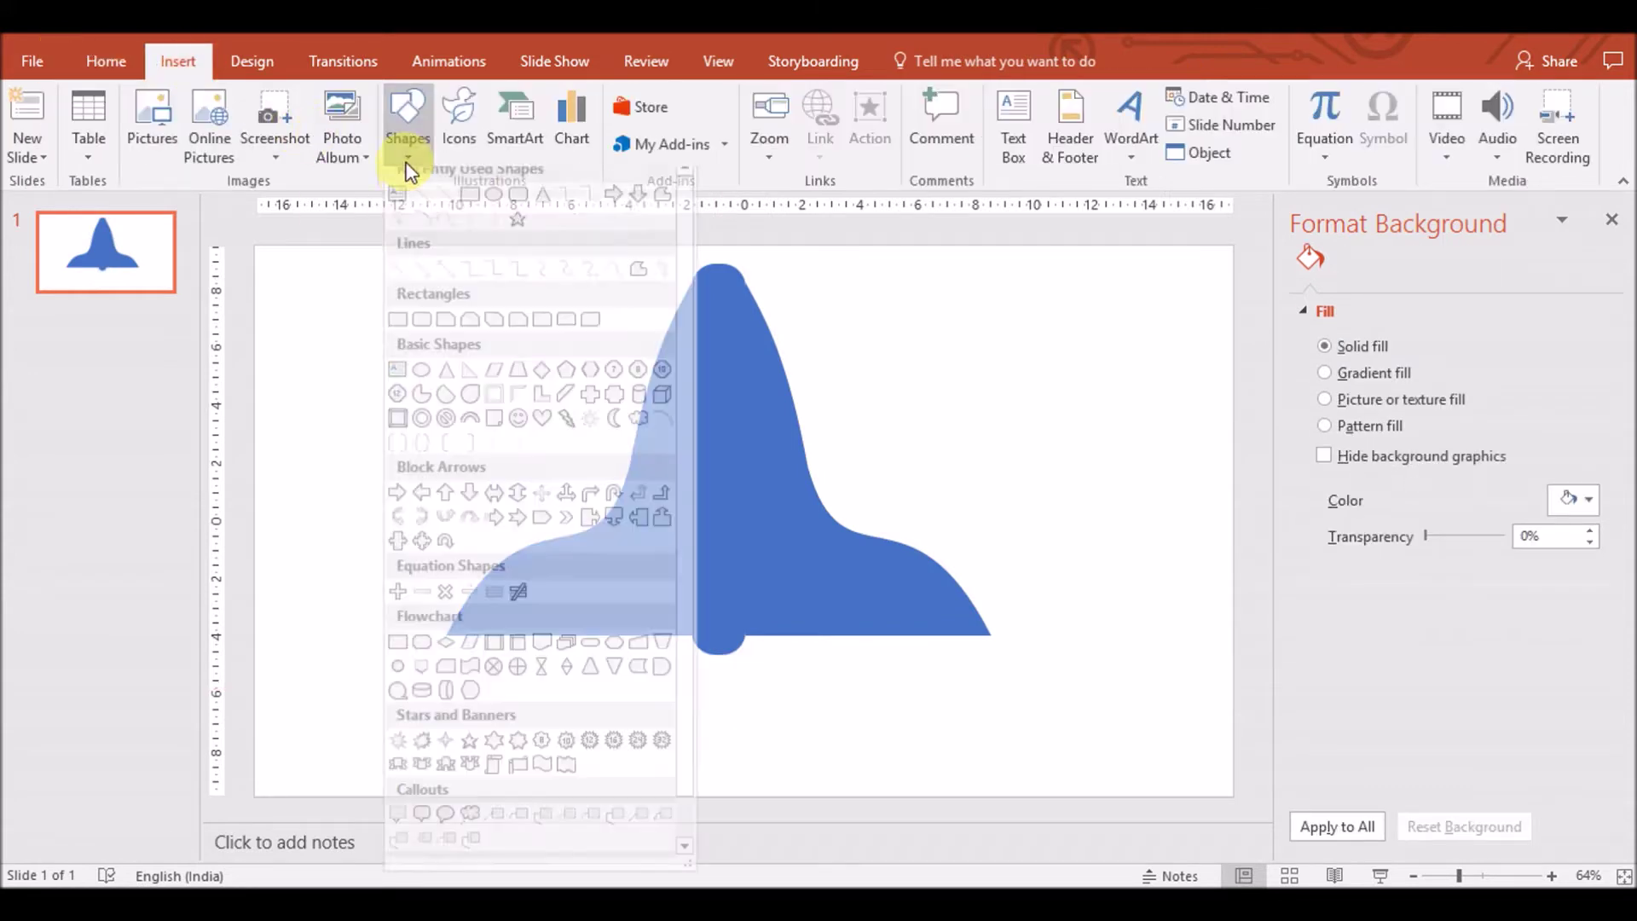
Draw a new rectangle down the bell's centre and narrow it
click(464, 208)
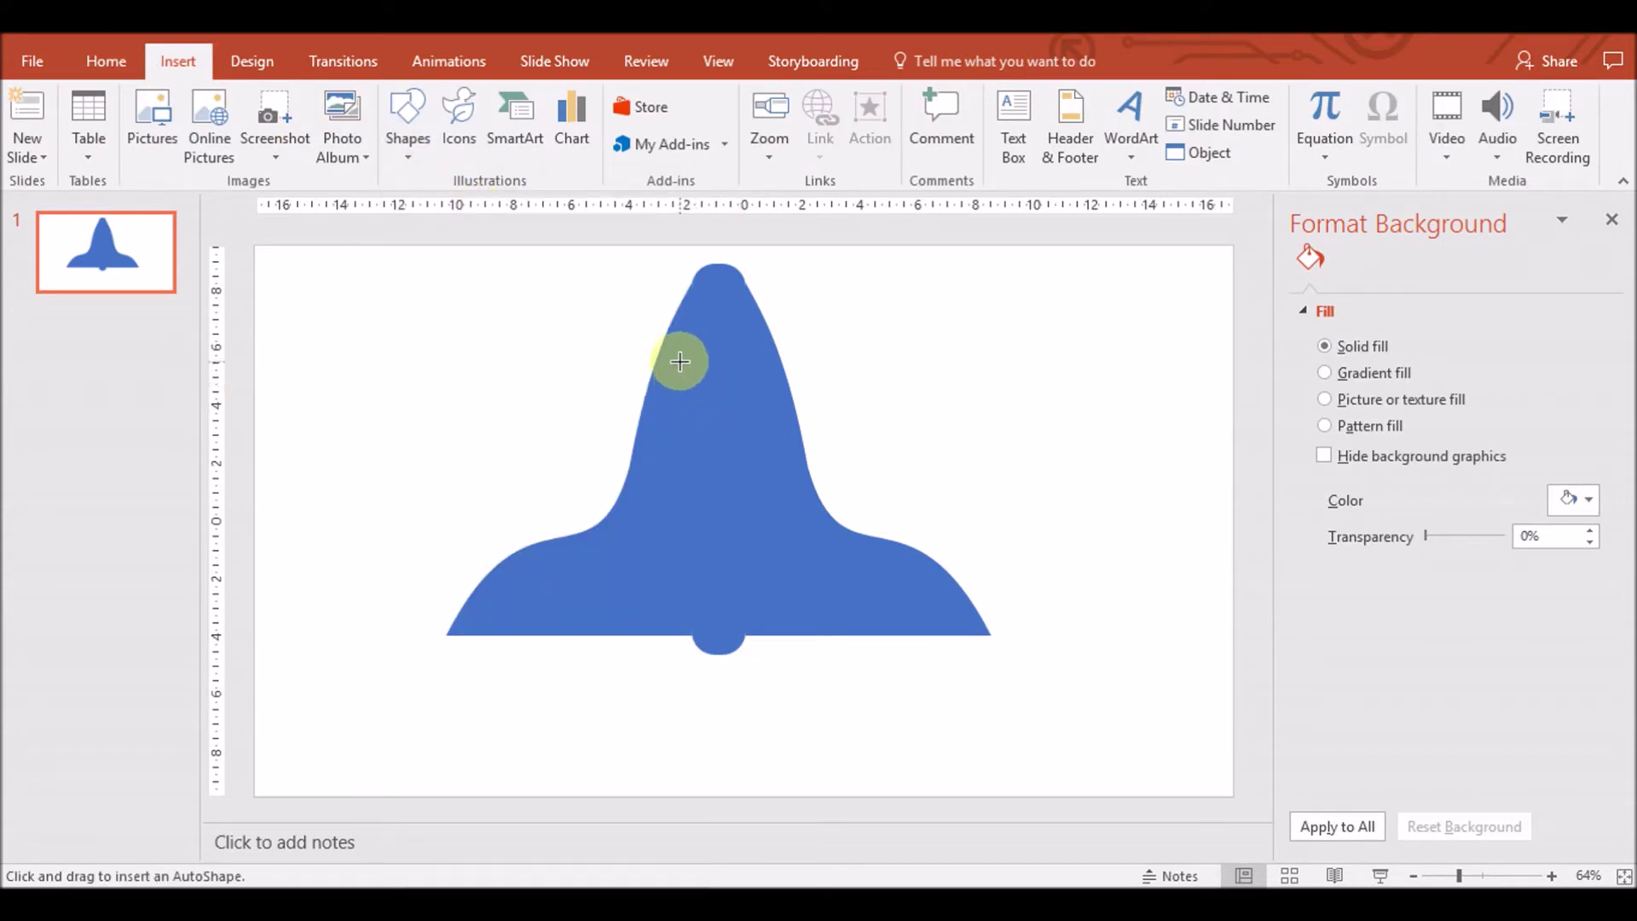
mouse_move(666, 346)
mouse_down()
mouse_move(693, 710)
mouse_move(775, 718)
mouse_up()
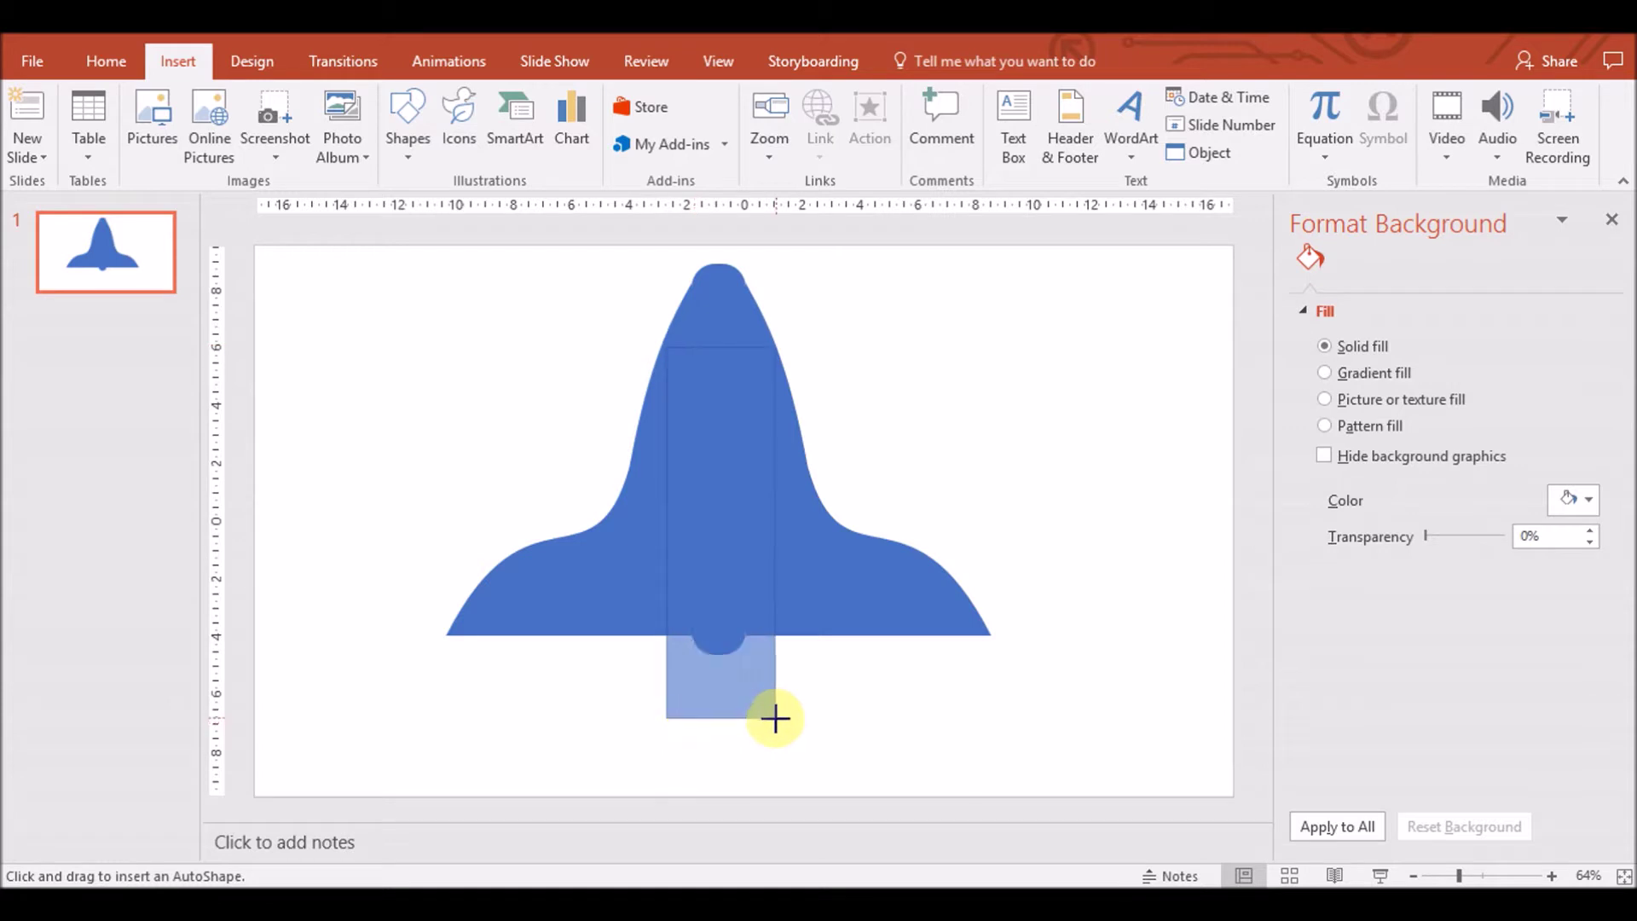
mouse_move(773, 532)
mouse_down()
mouse_move(702, 535)
mouse_move(717, 539)
mouse_up()
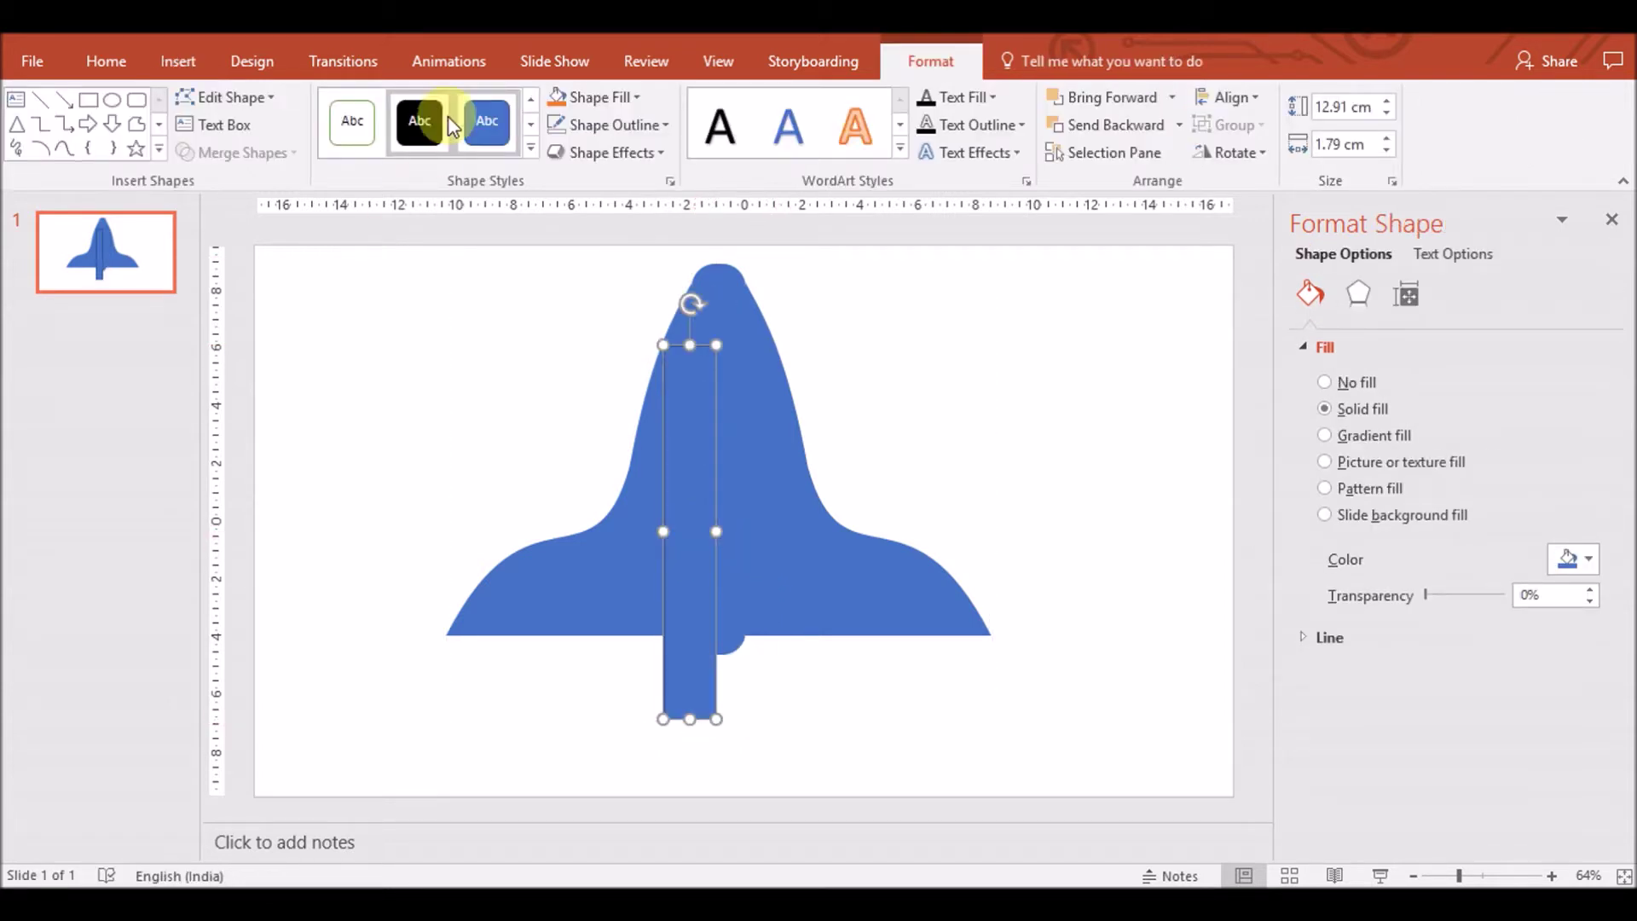
Subtract a small circle from the stem's left edge to cut a round notch
click(175, 61)
click(406, 166)
click(501, 219)
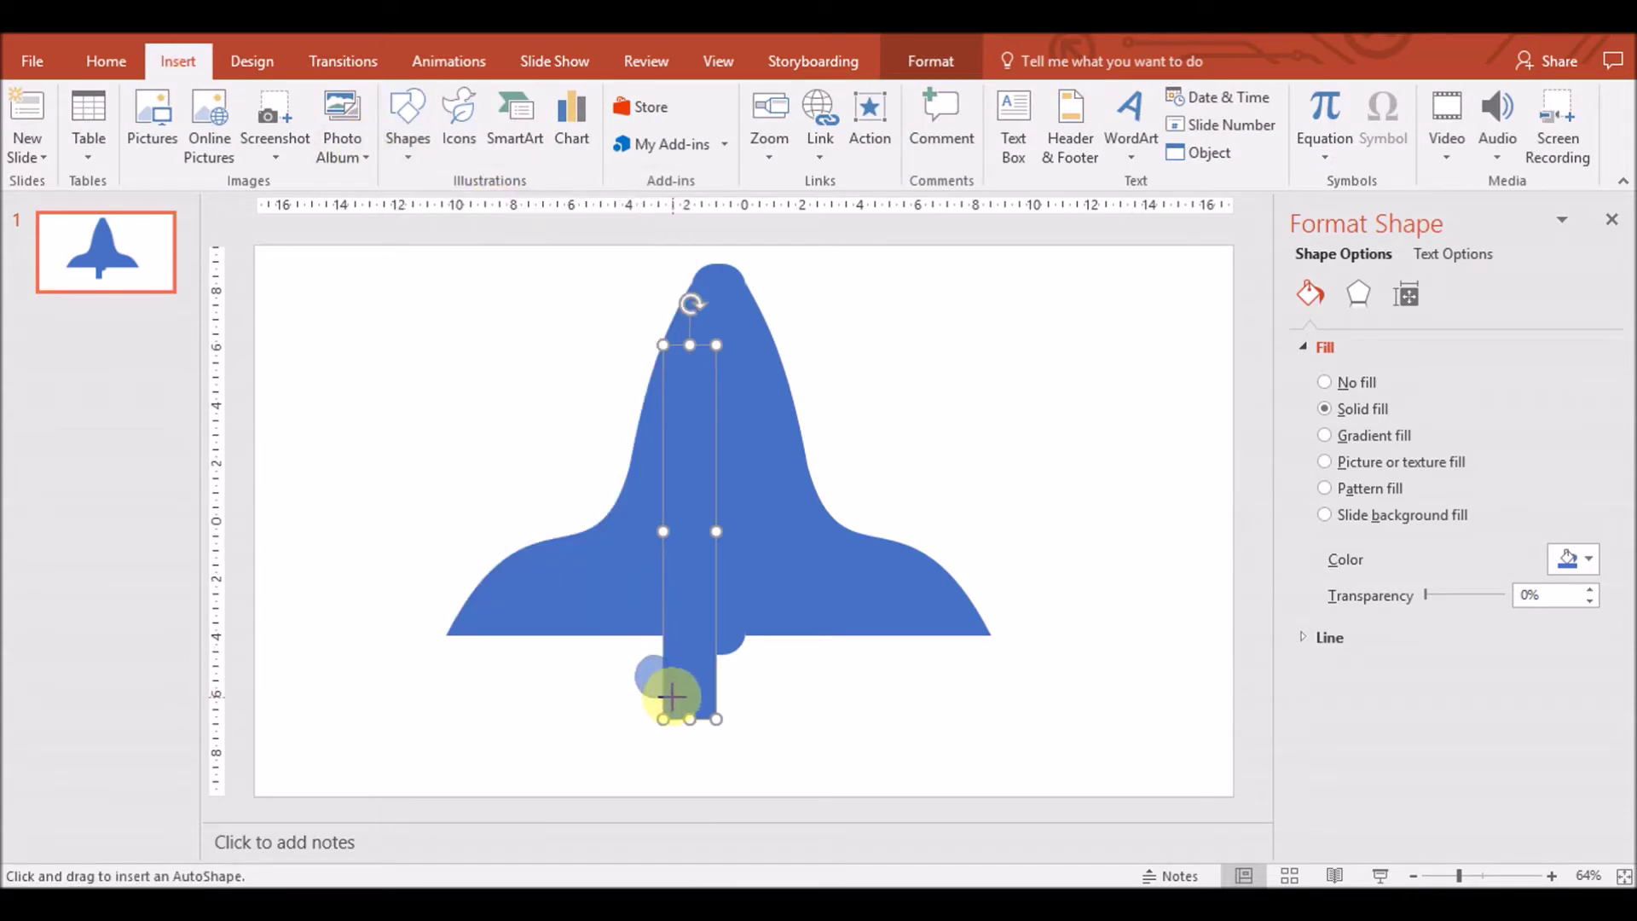
drag(671, 697, 674, 697)
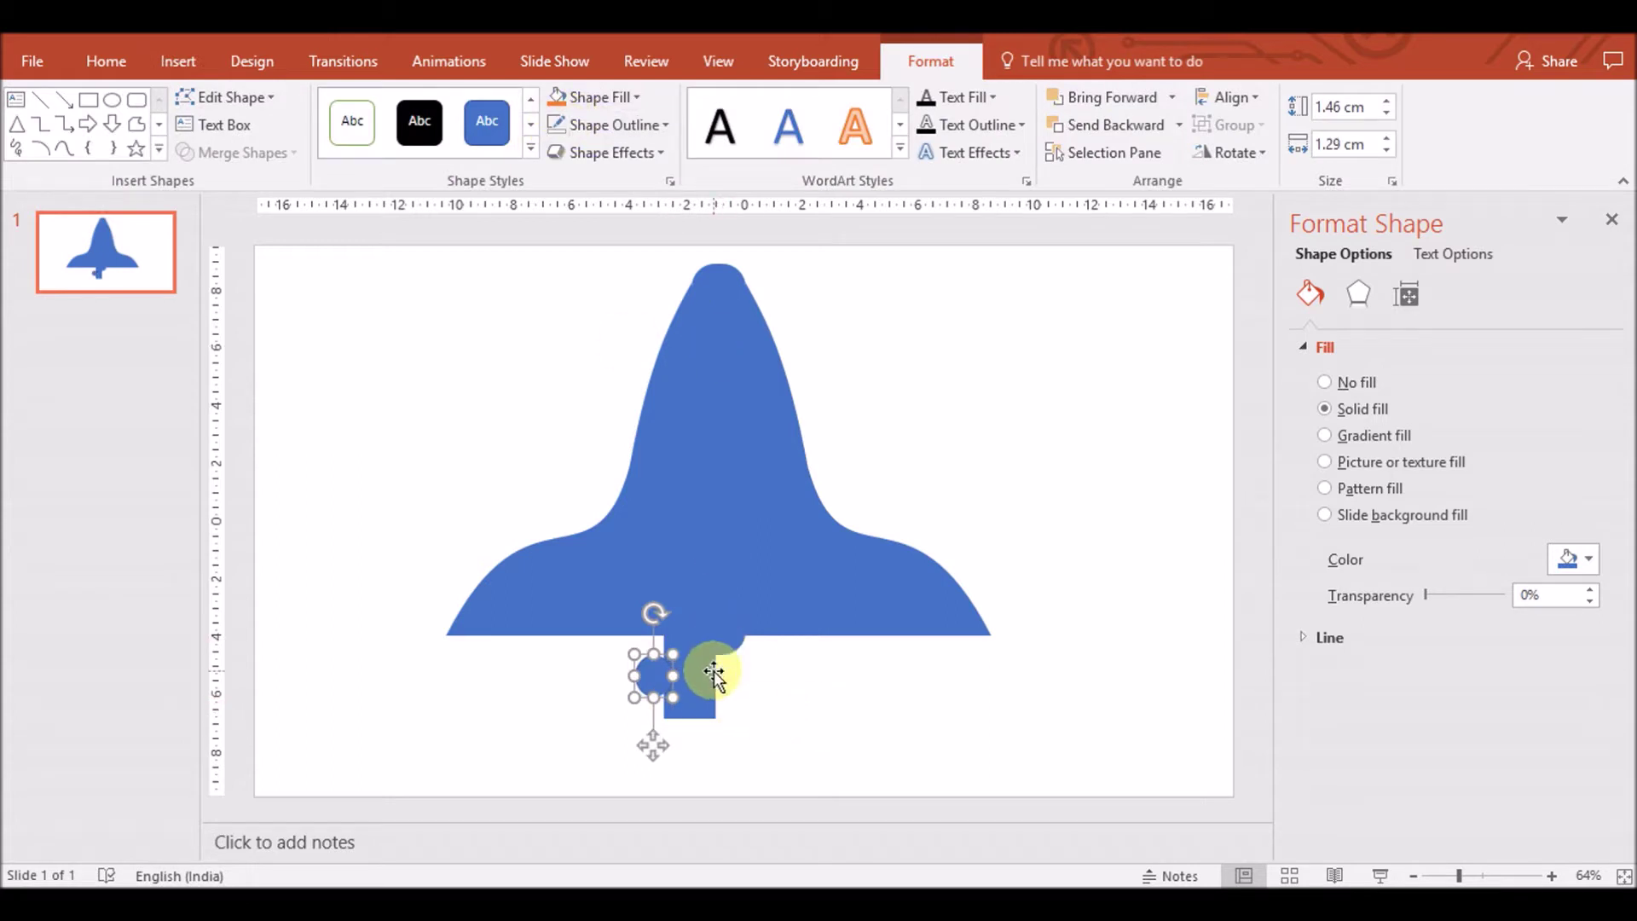
drag(652, 675, 655, 658)
shift+click(699, 699)
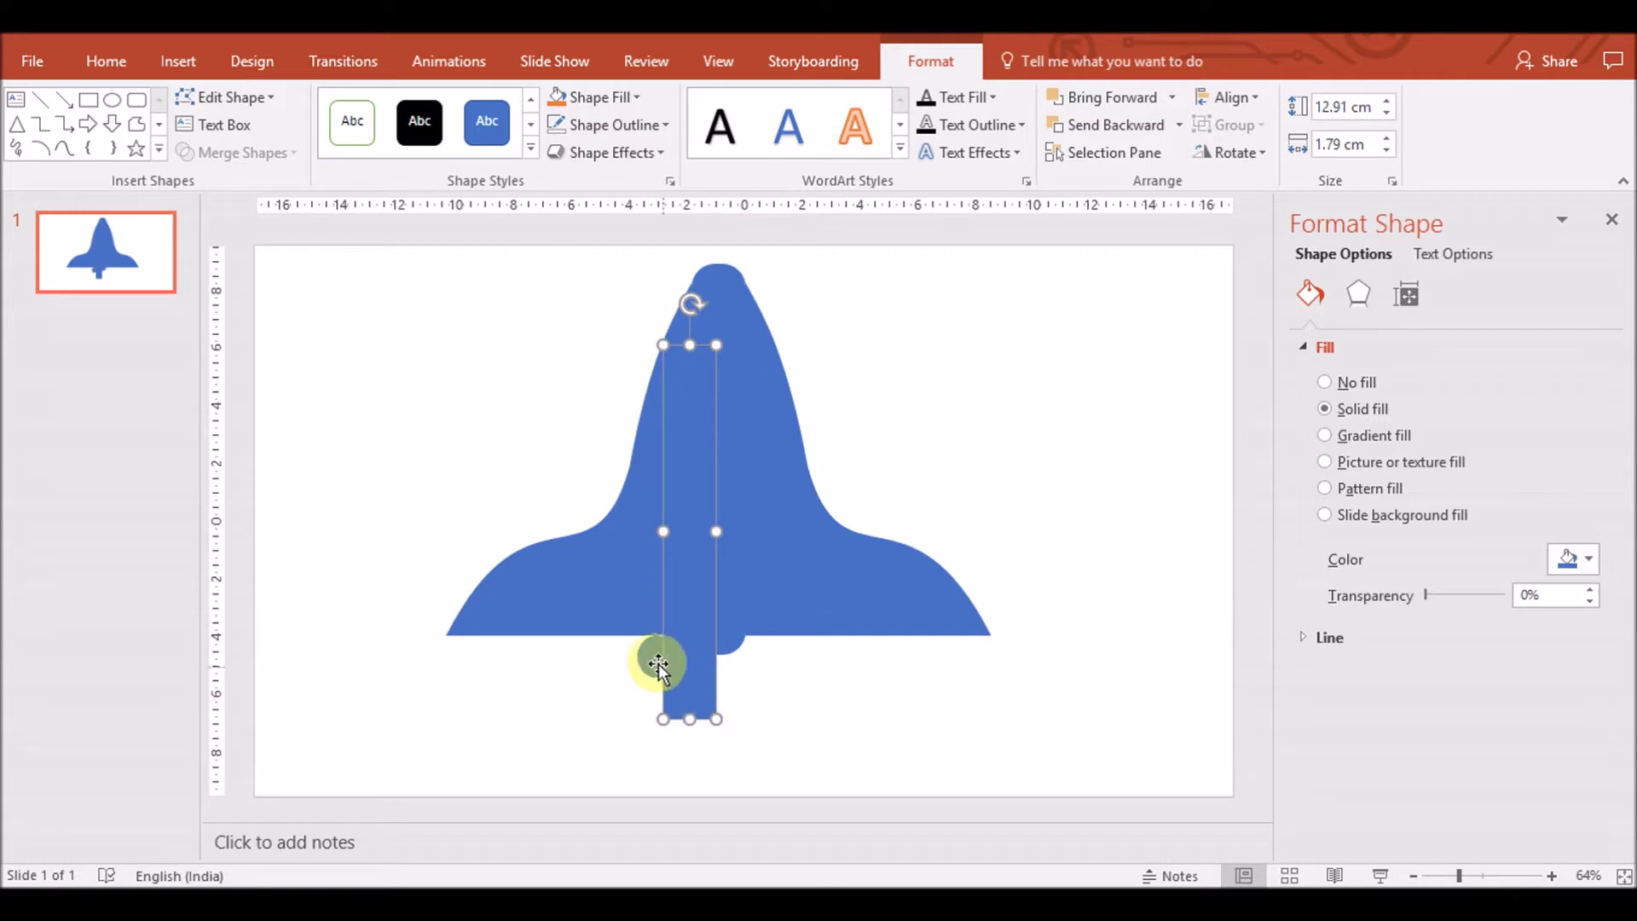
click(248, 152)
click(235, 305)
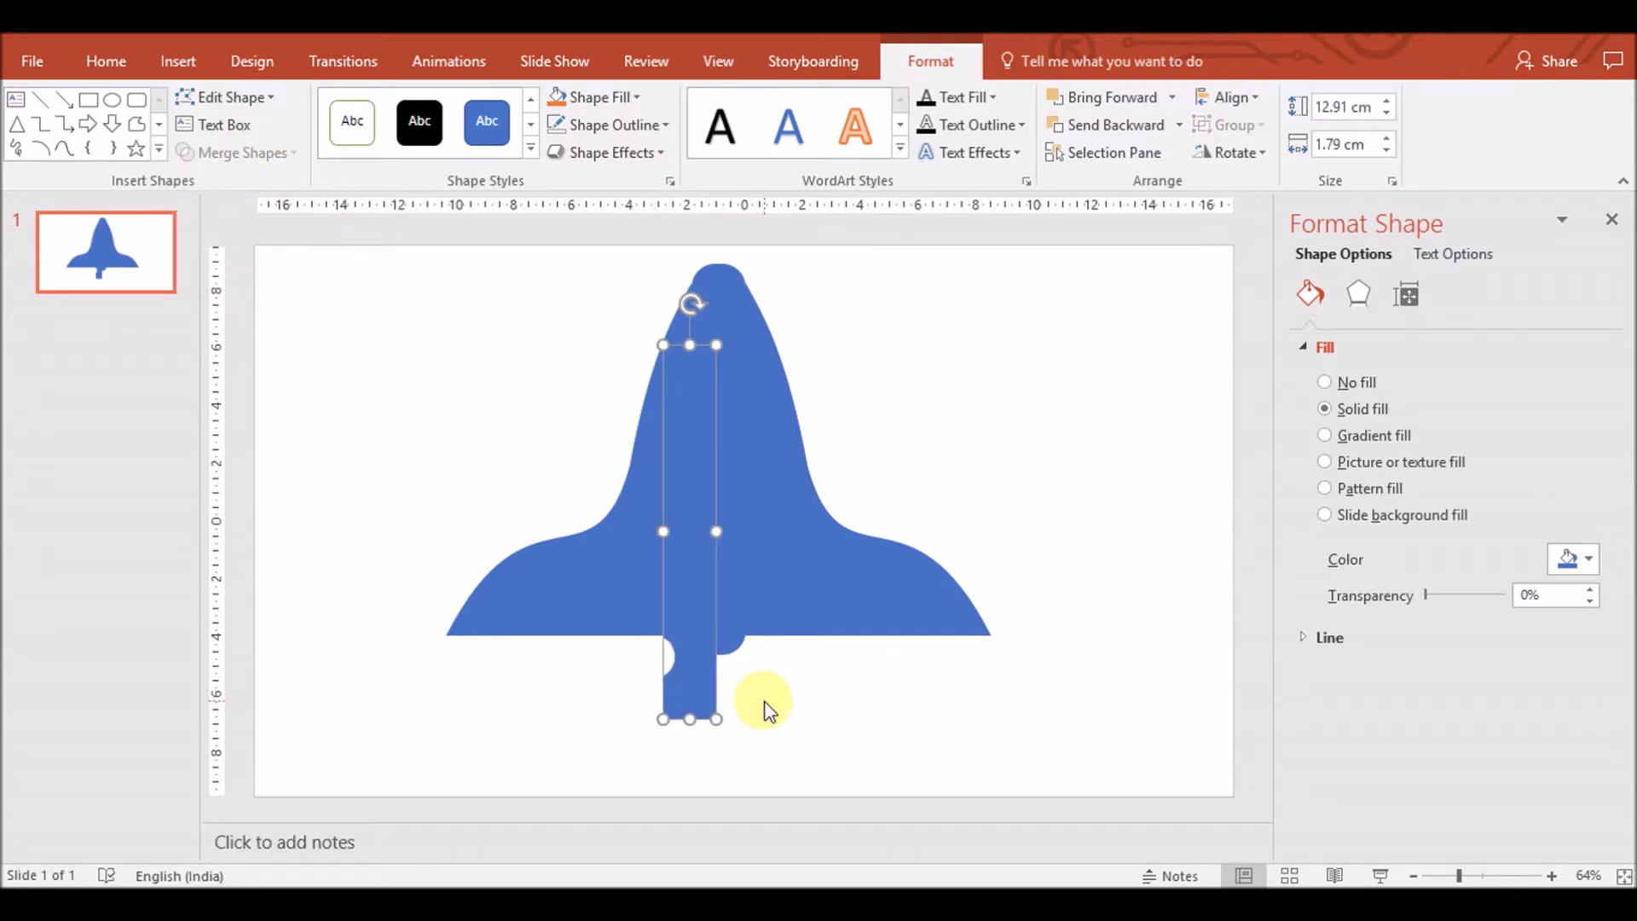
Flip the stem copy, union both halves and centre the 12.91 × 3.37 cm stem
click(1237, 152)
click(1258, 267)
drag(680, 740, 733, 701)
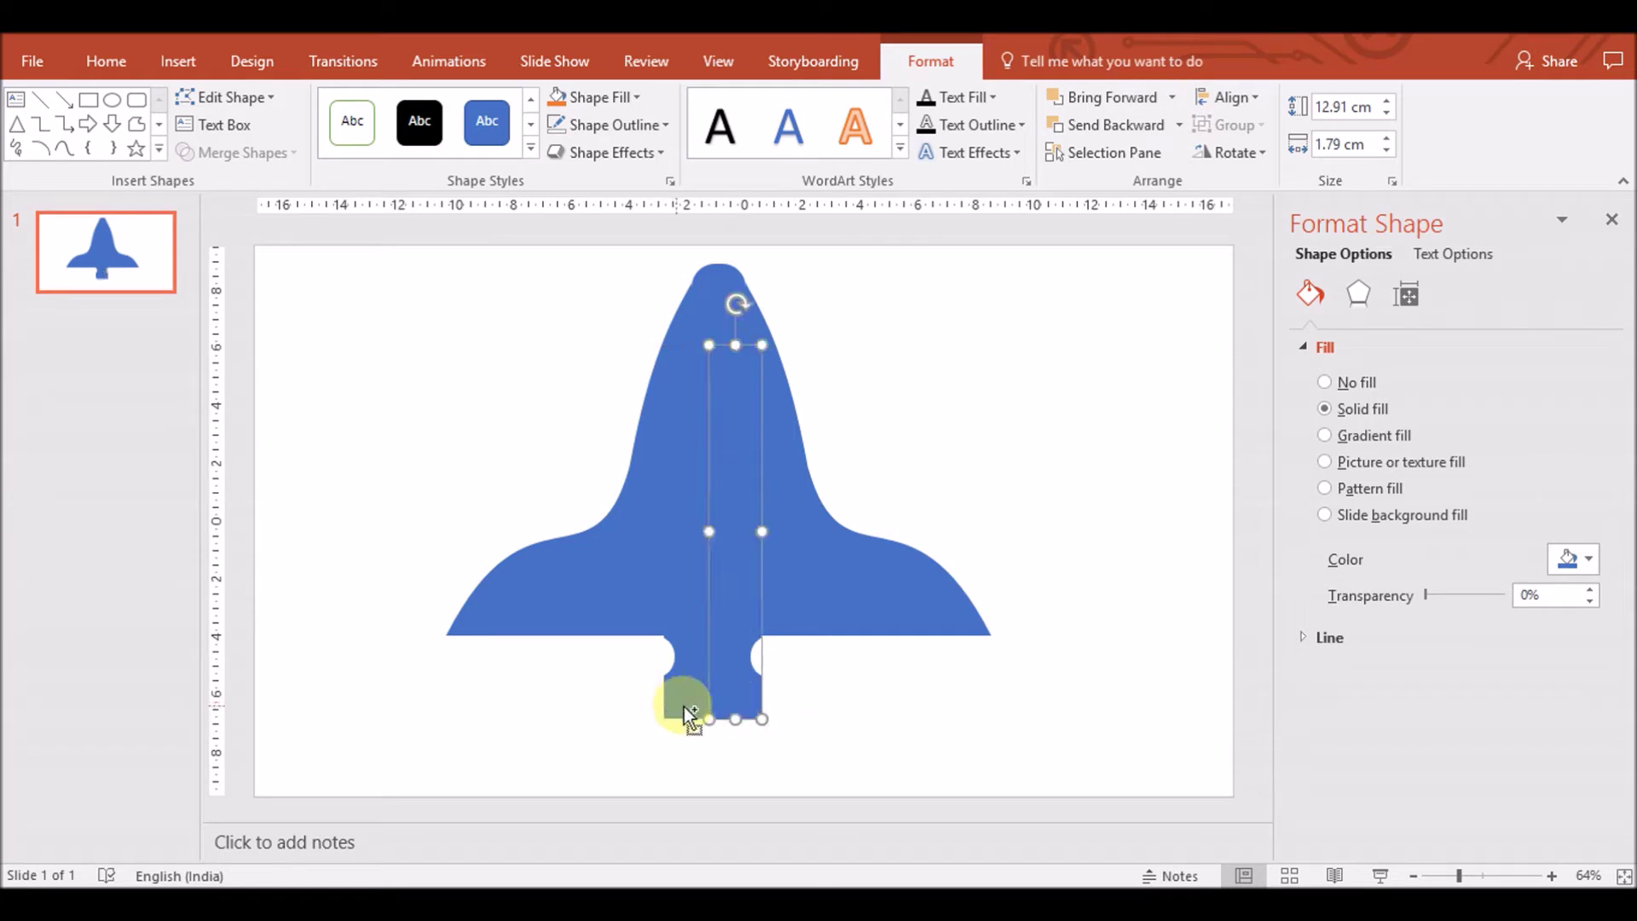
shift+click(677, 702)
click(247, 152)
click(231, 182)
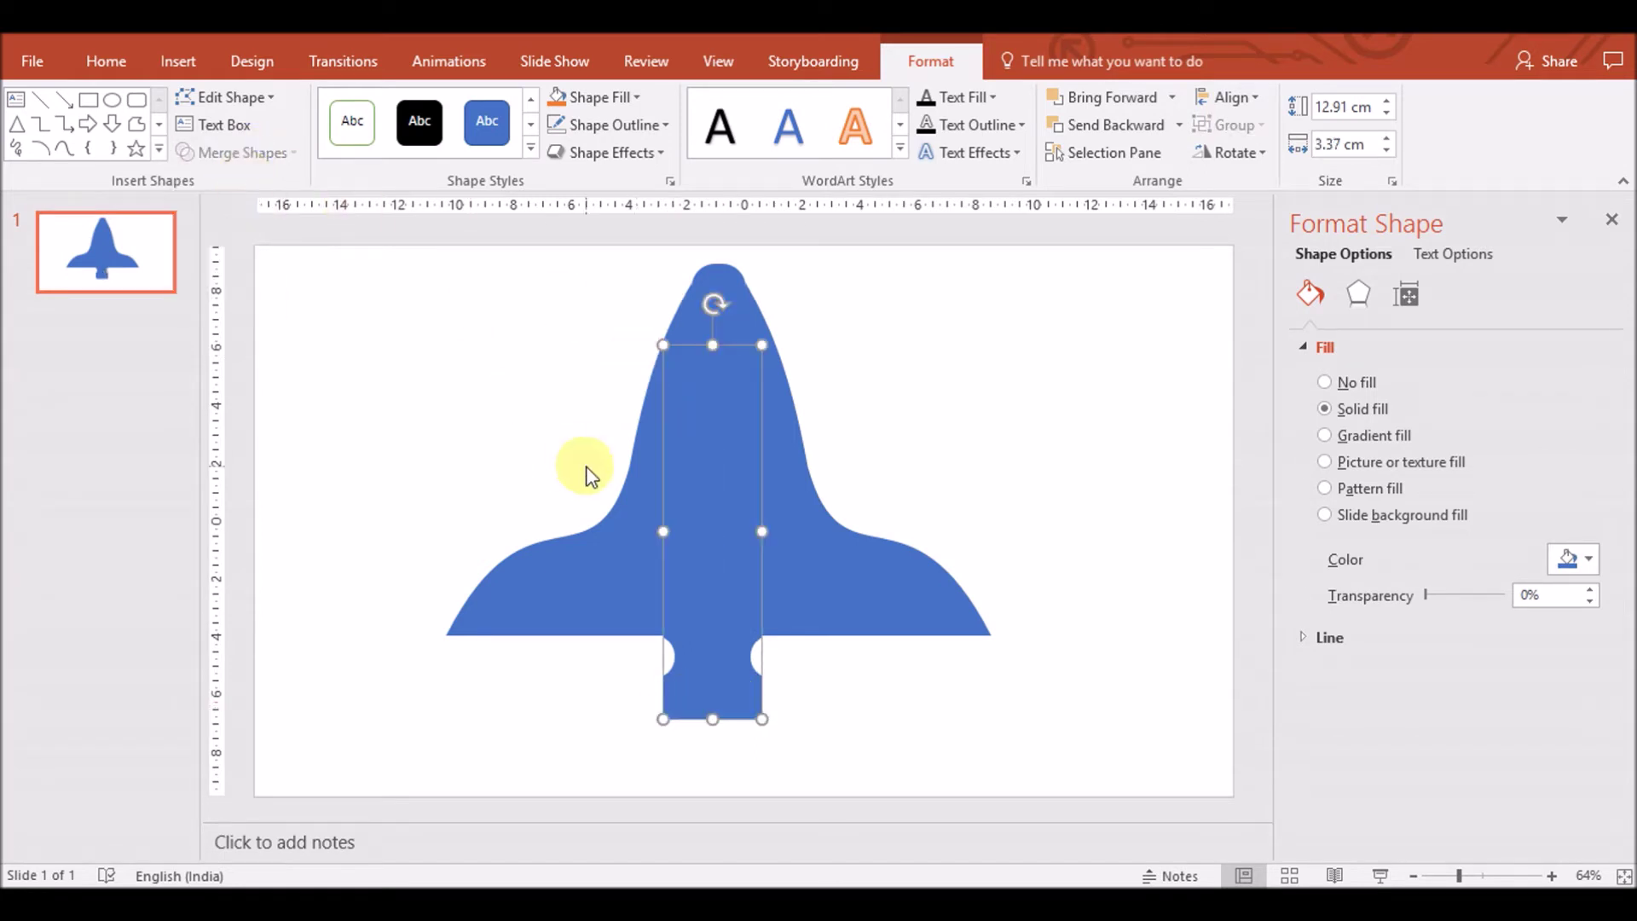
click(797, 676)
drag(731, 687, 731, 695)
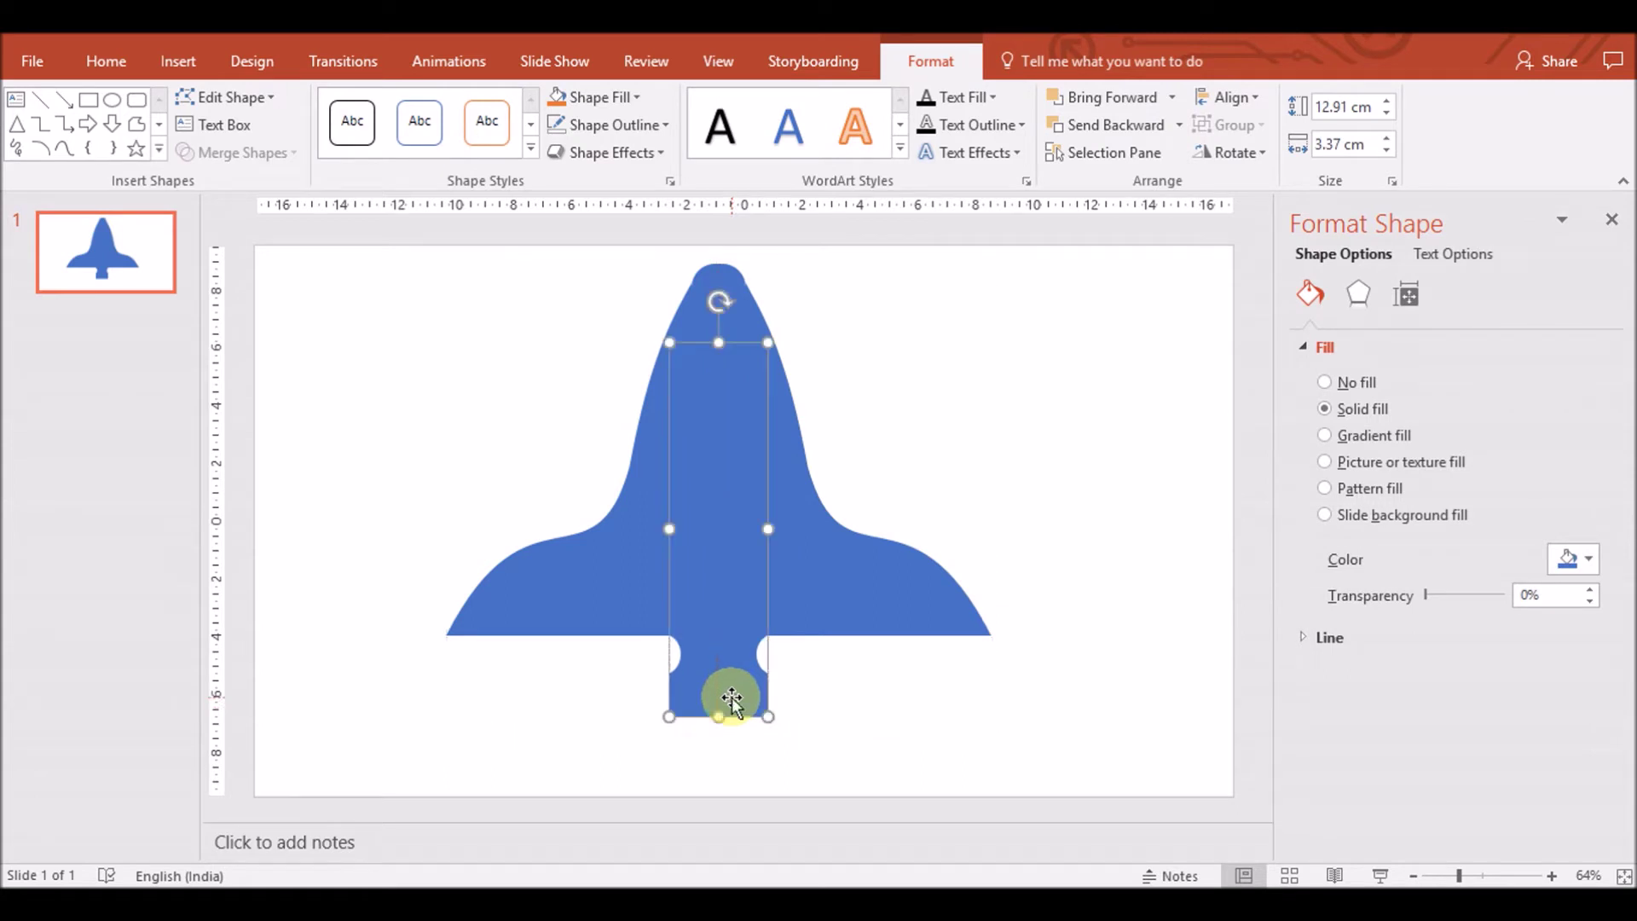
Bring the narrow rounded strip in front of the other rocket shapes
click(945, 759)
click(723, 436)
click(731, 323)
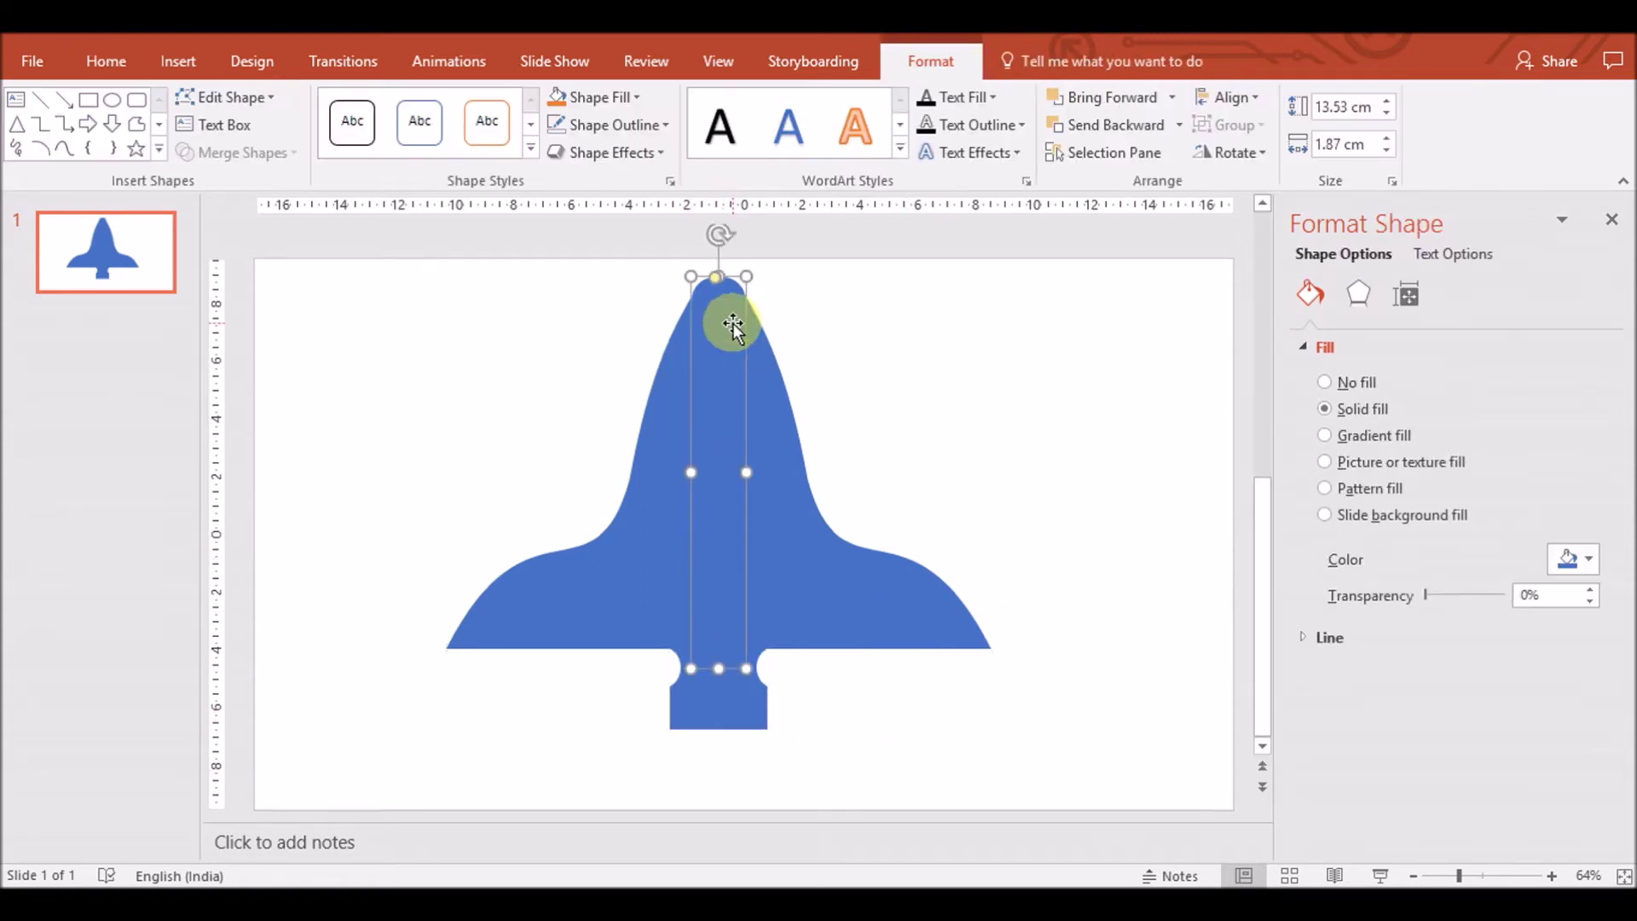
right_click(731, 322)
click(914, 553)
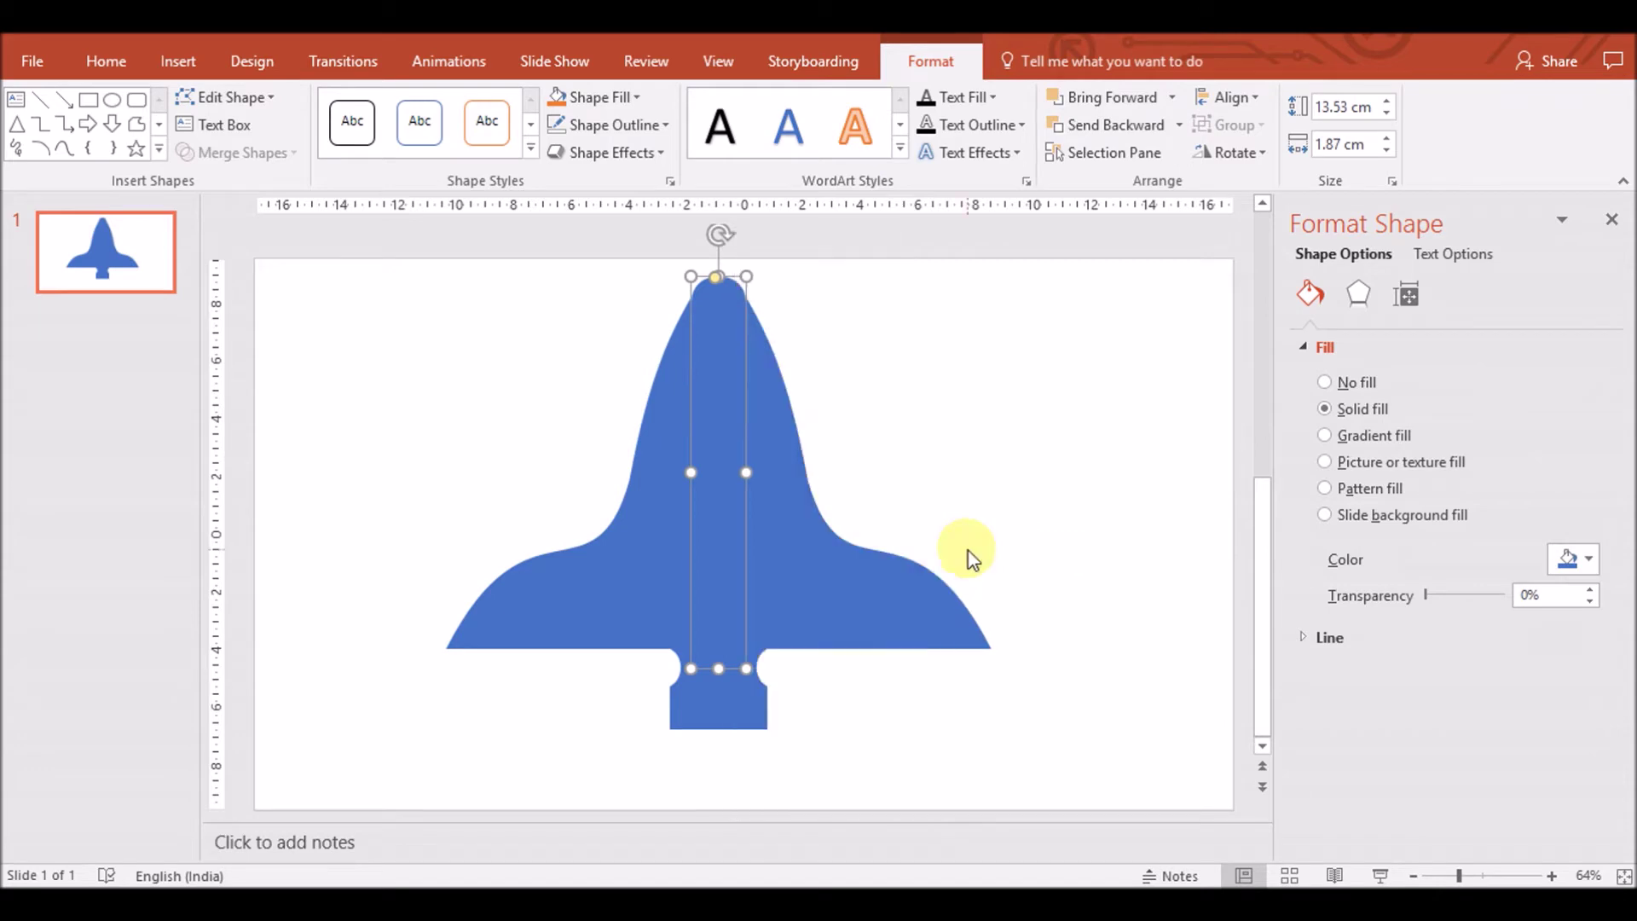
Give the narrow strip a gradient fill
click(921, 442)
click(724, 402)
click(638, 101)
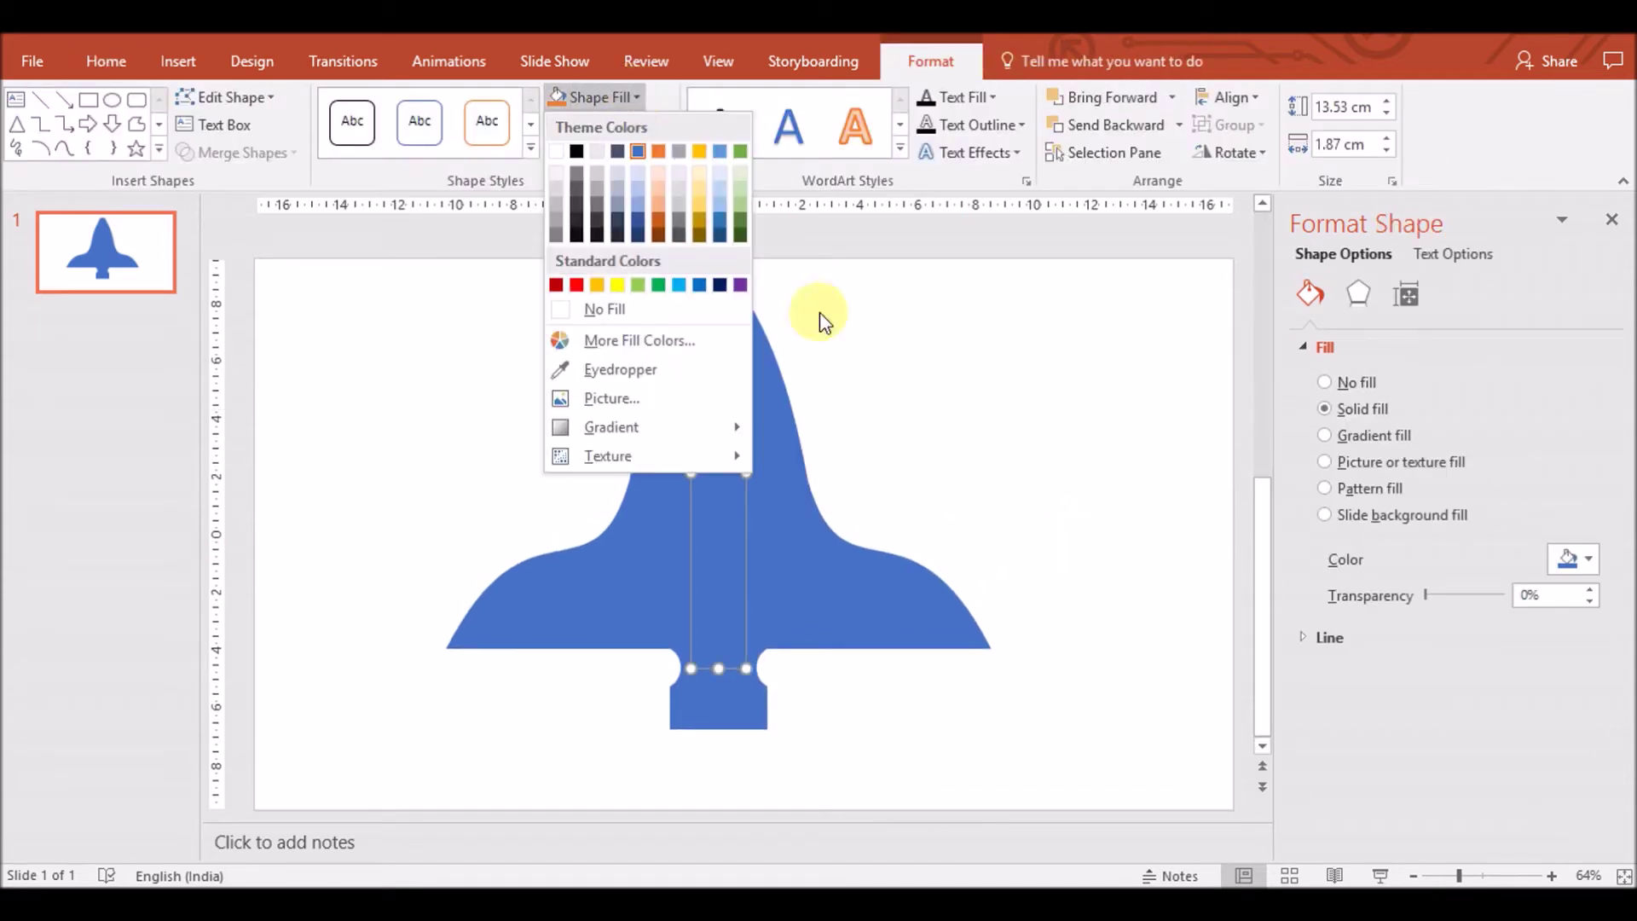
click(1361, 437)
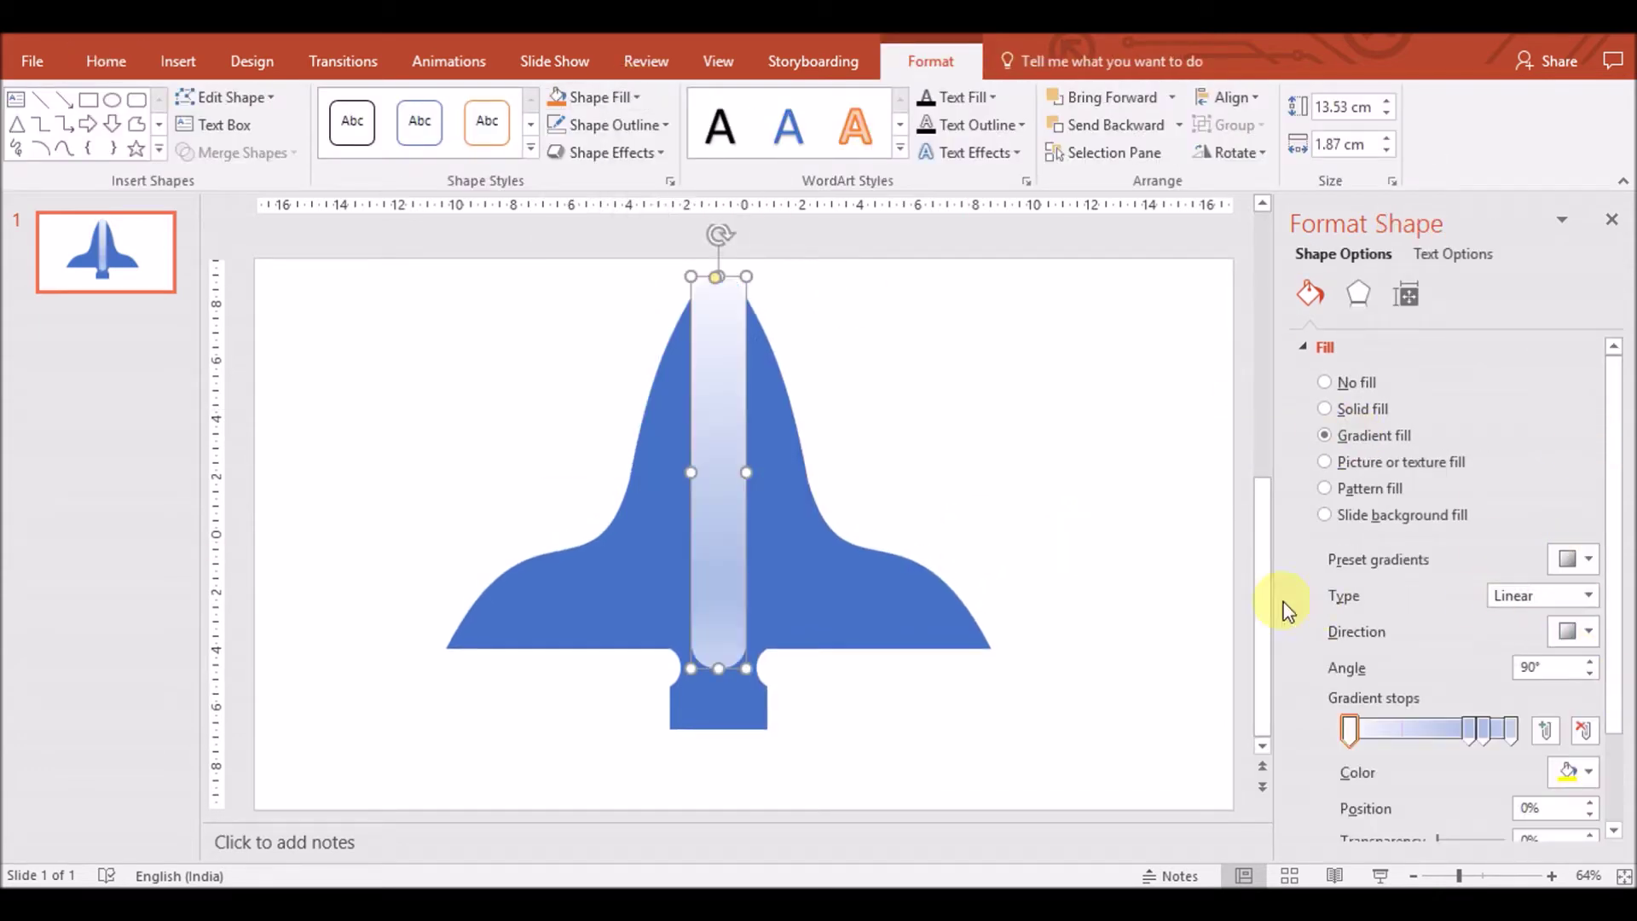
Turn the slide background grey
click(1283, 602)
click(1573, 500)
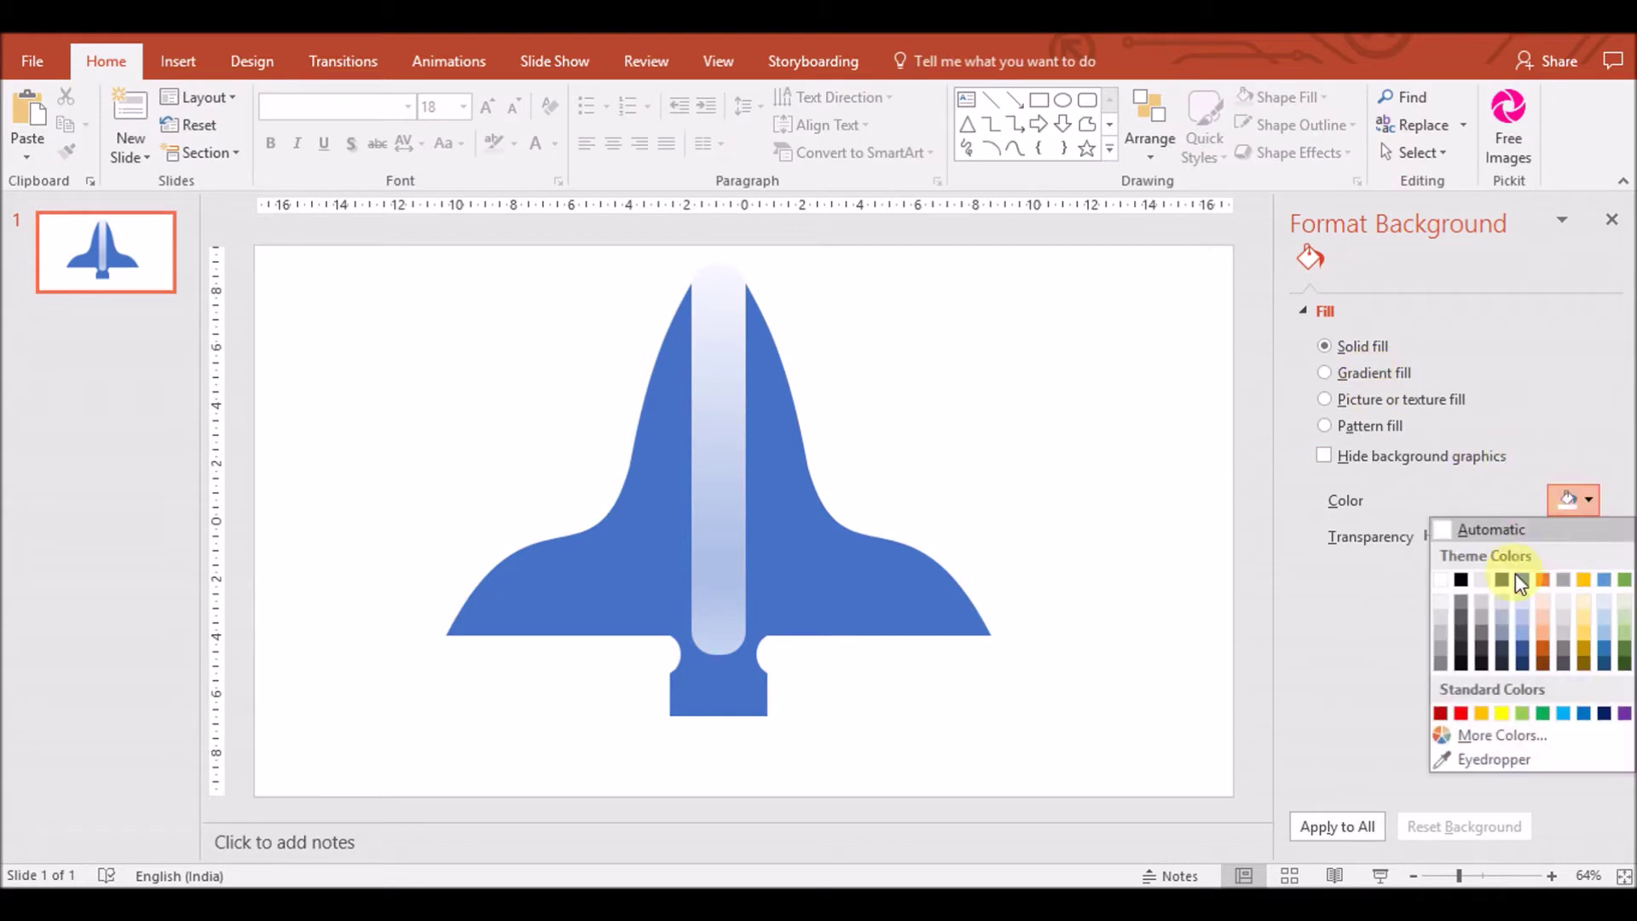
click(1460, 626)
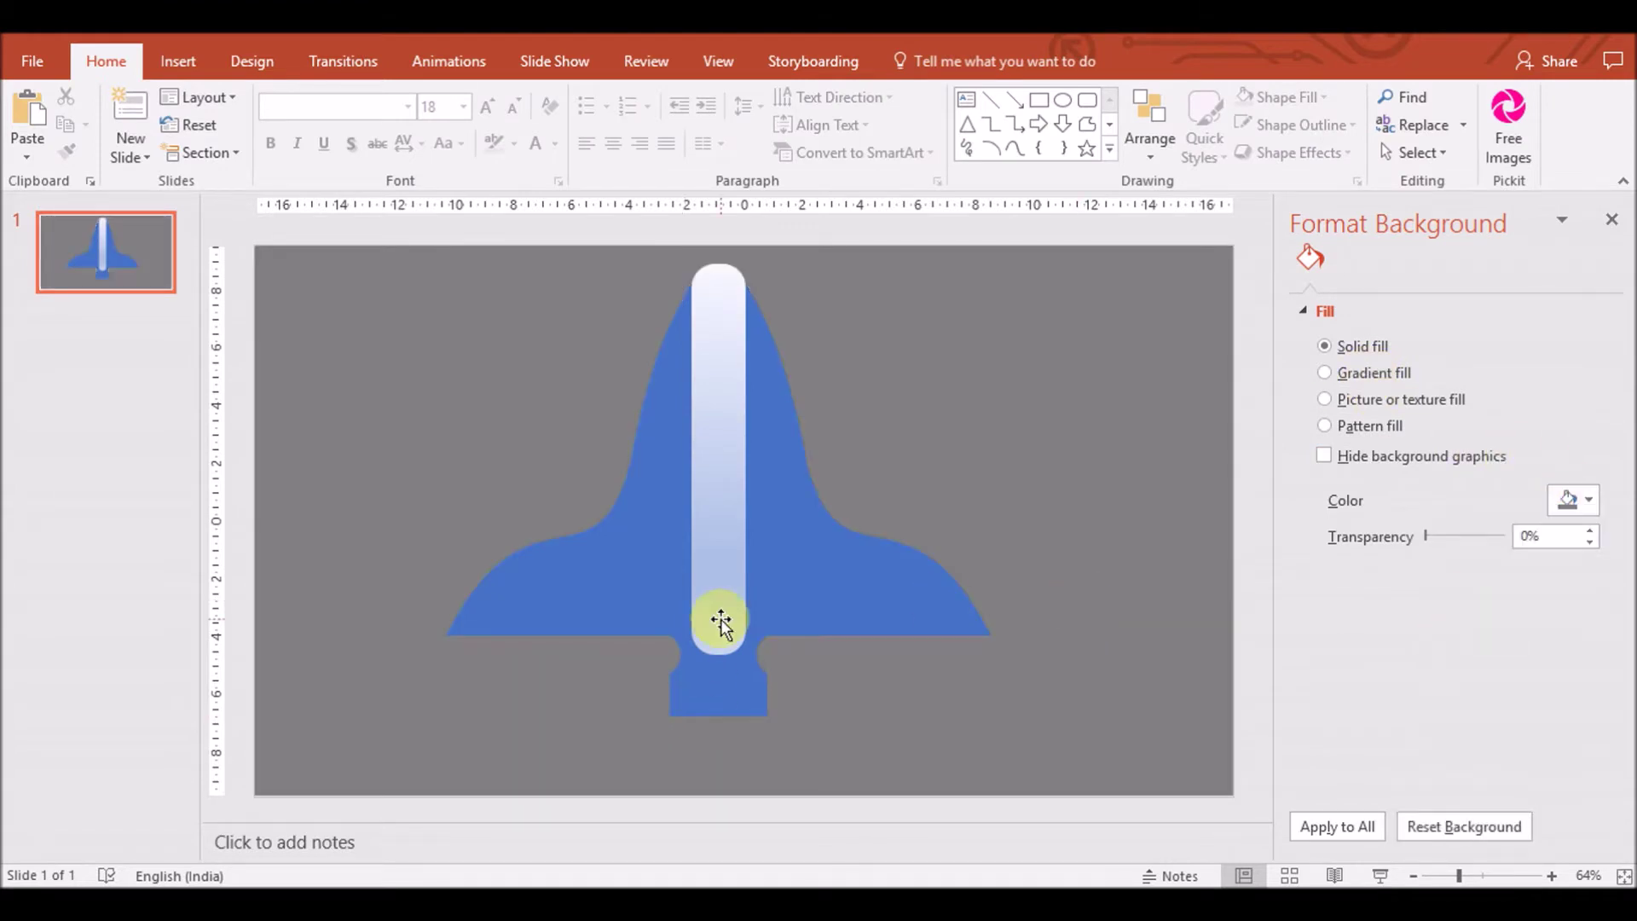
Move the strip's last gradient stop to the end and make it white
click(719, 622)
click(1471, 735)
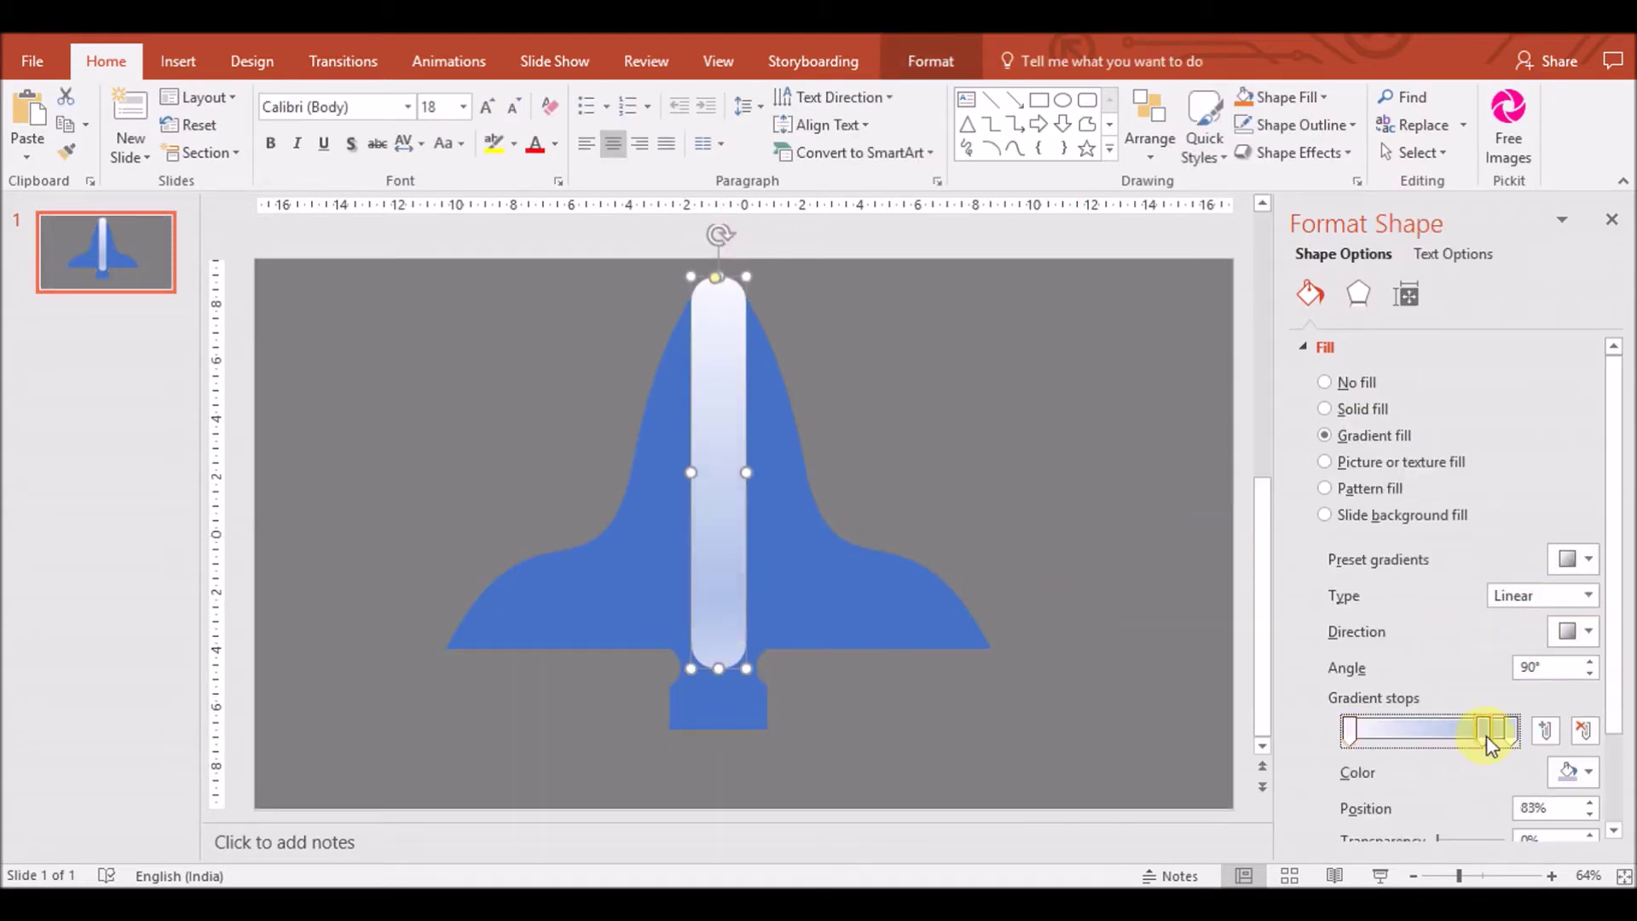
drag(1488, 744, 1516, 732)
click(1576, 772)
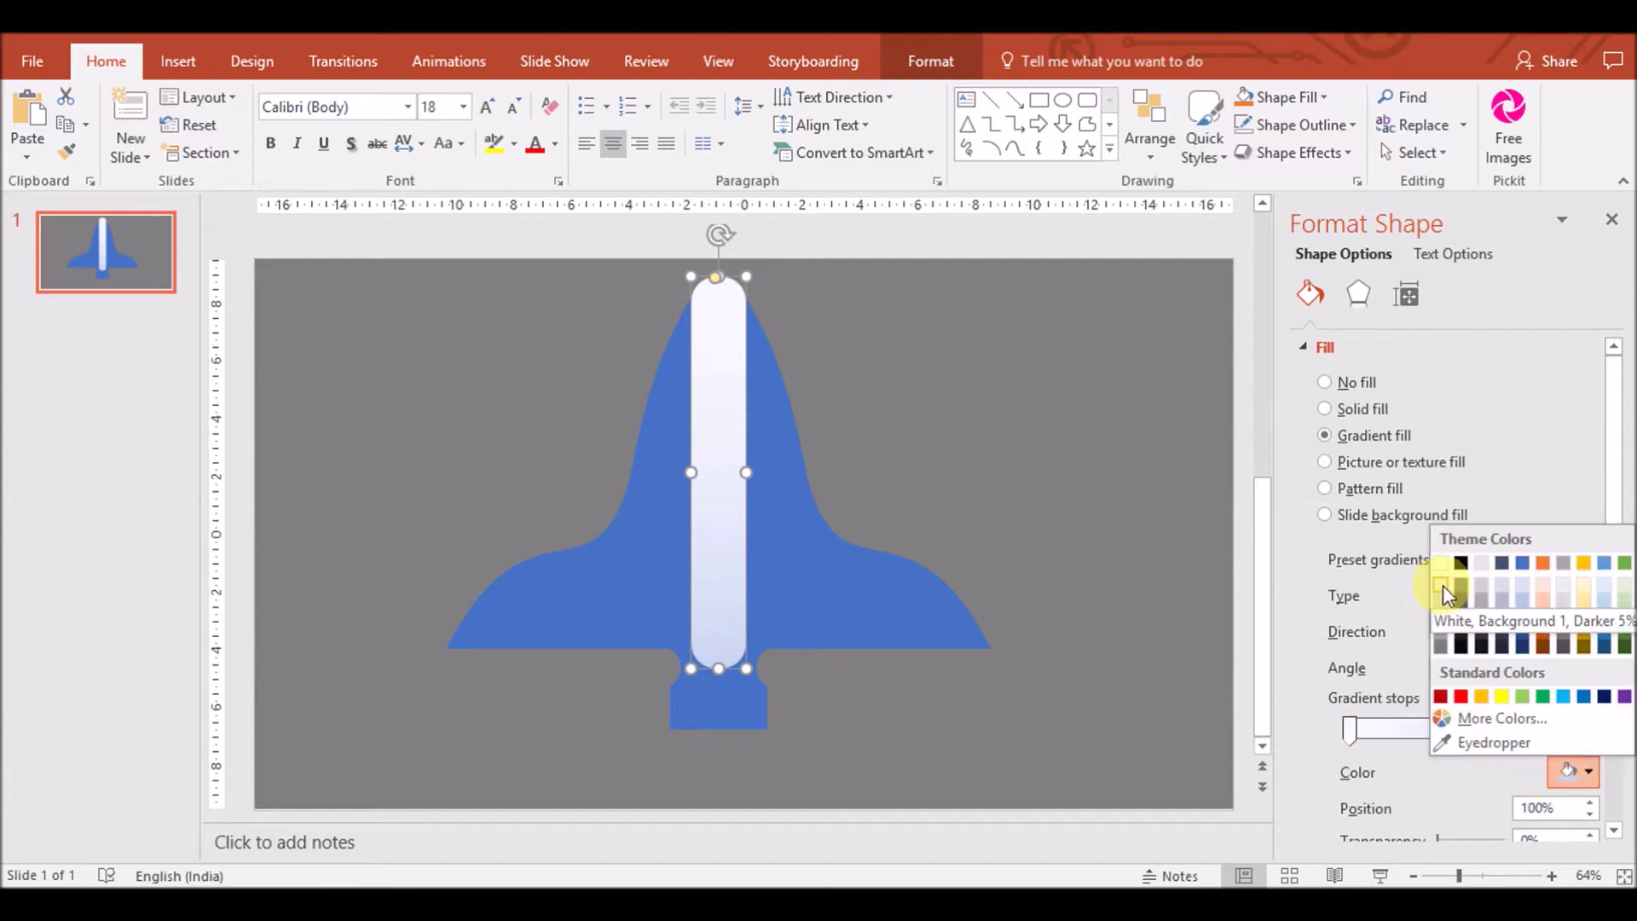
click(1443, 585)
click(719, 691)
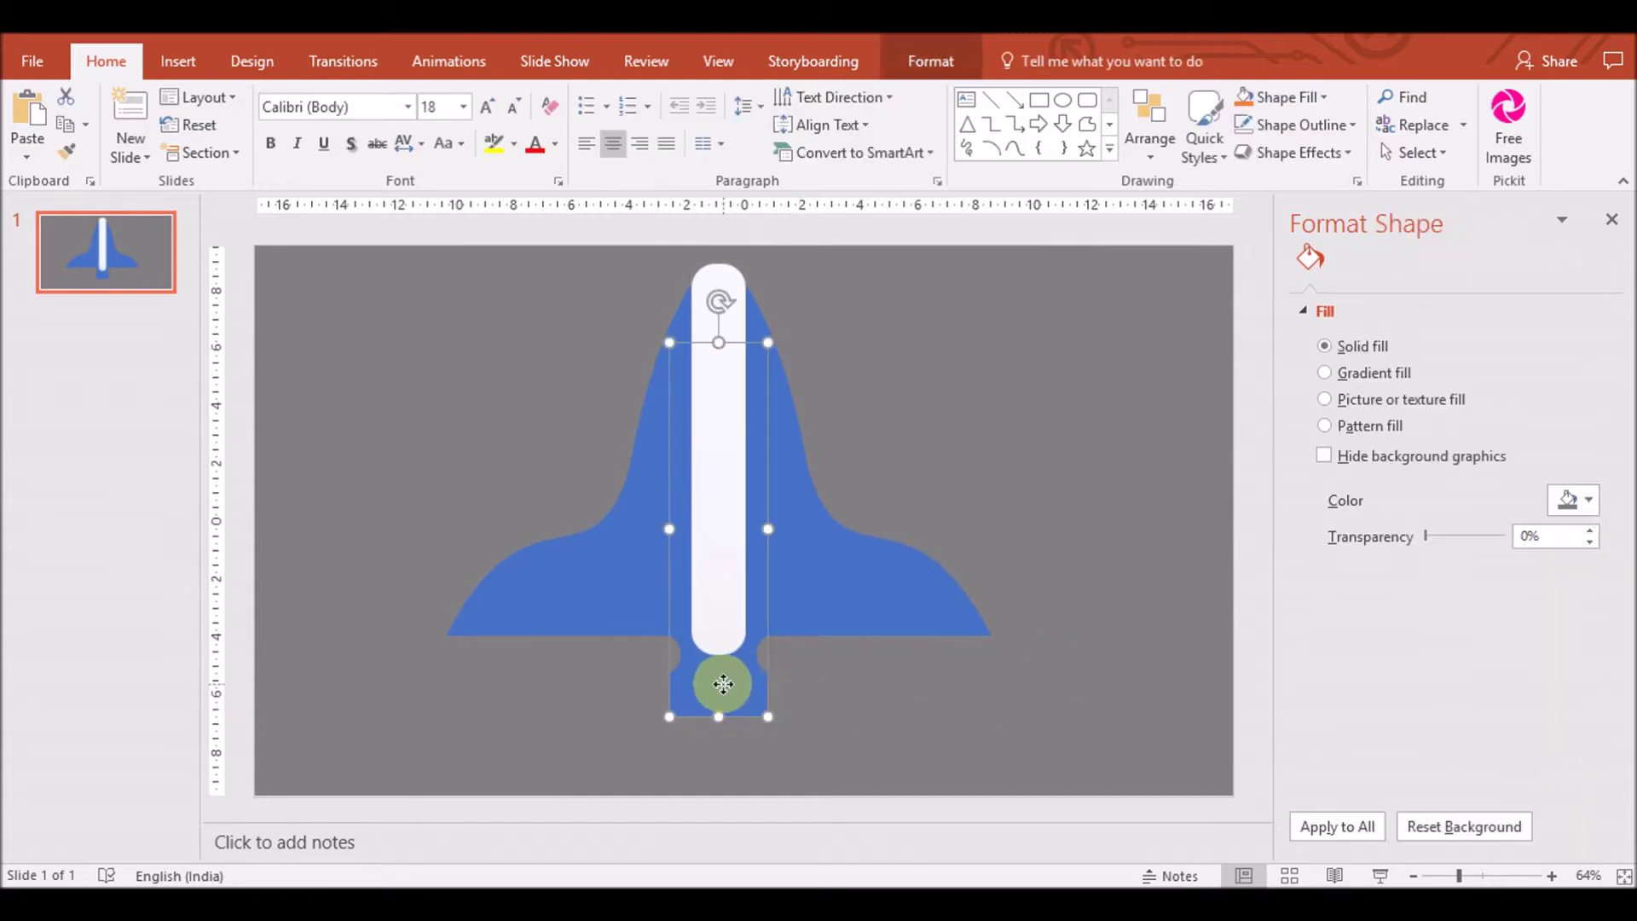
Apply a gradient fill to the notched body and recolour the strip's gradient stop white
click(1375, 435)
click(1123, 621)
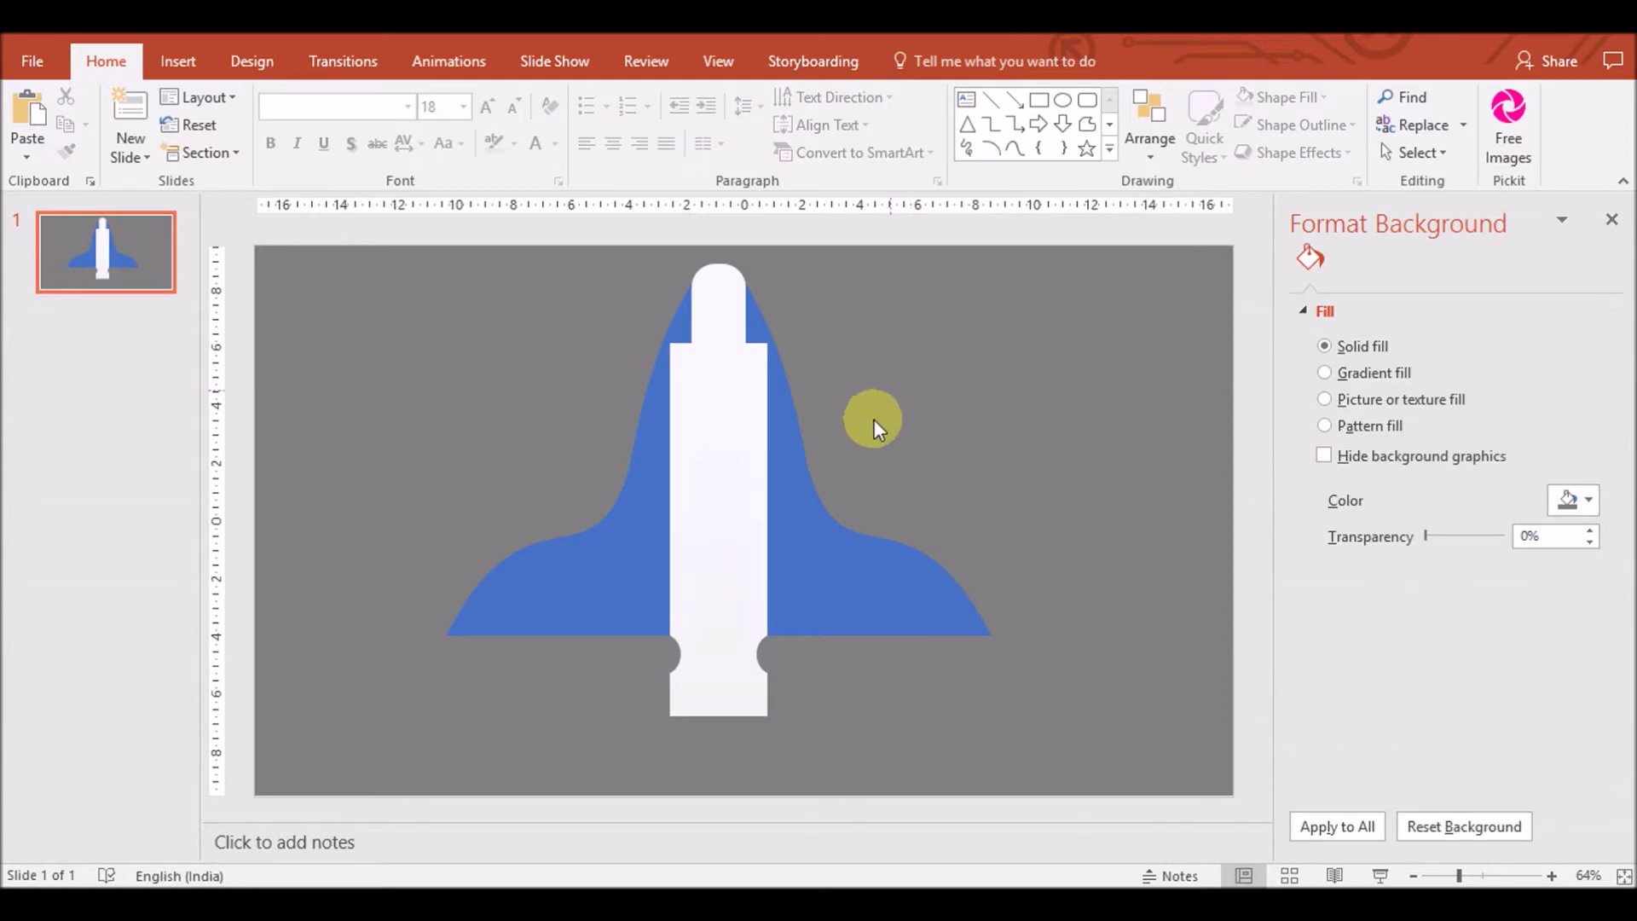
click(718, 336)
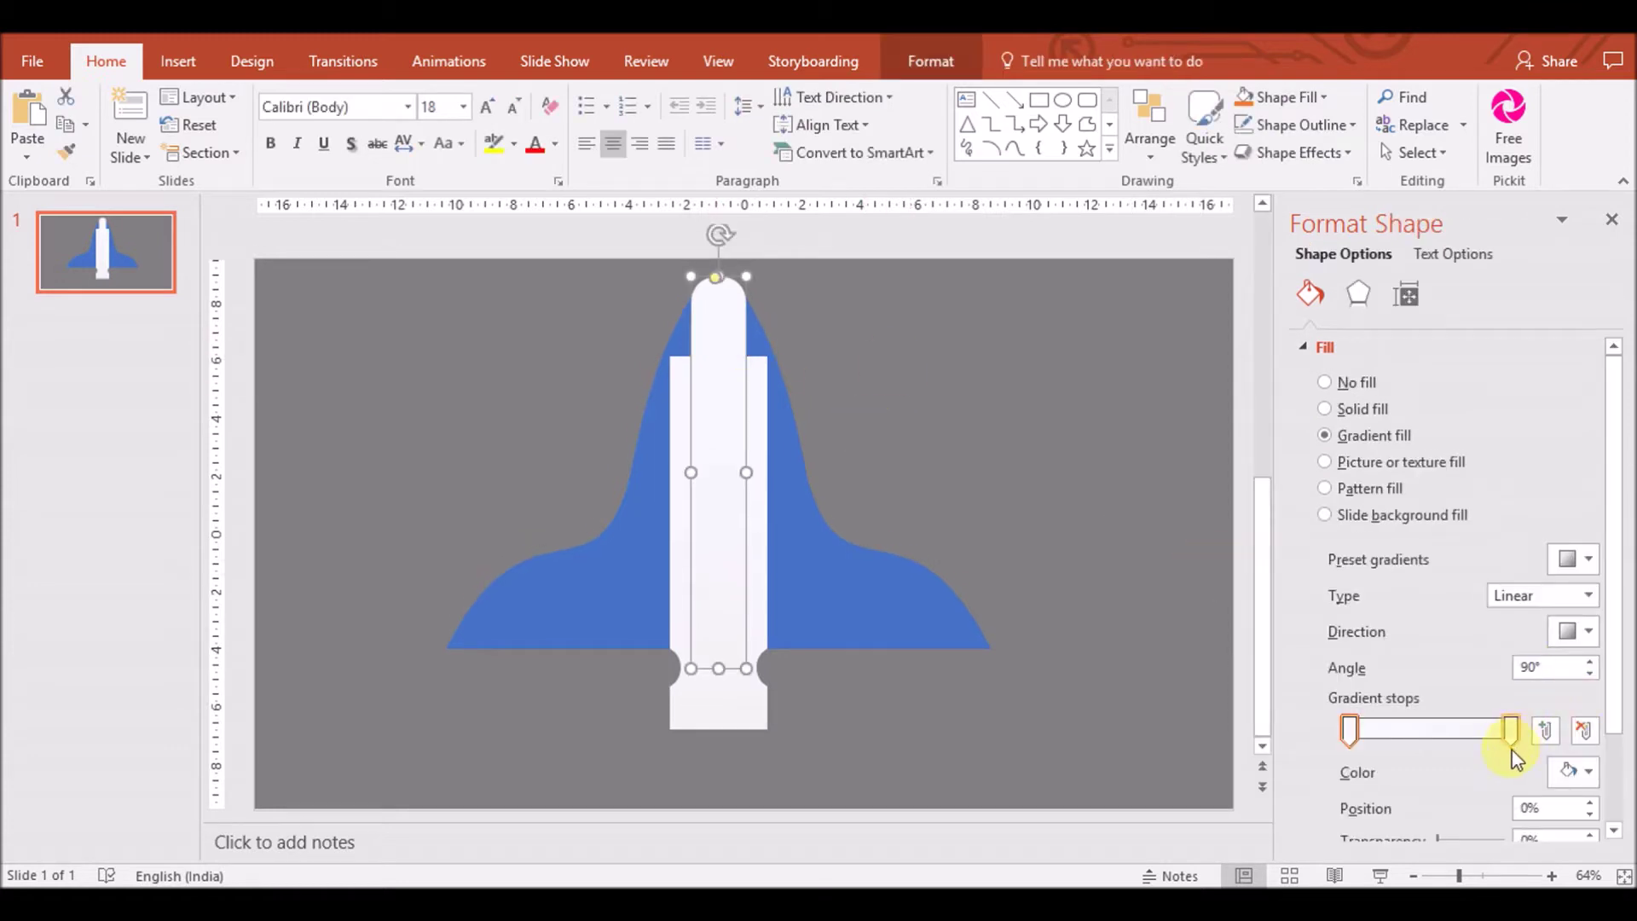
click(1576, 772)
click(1448, 585)
Recolour the middle white rectangle's gradient stop
click(1145, 592)
click(717, 611)
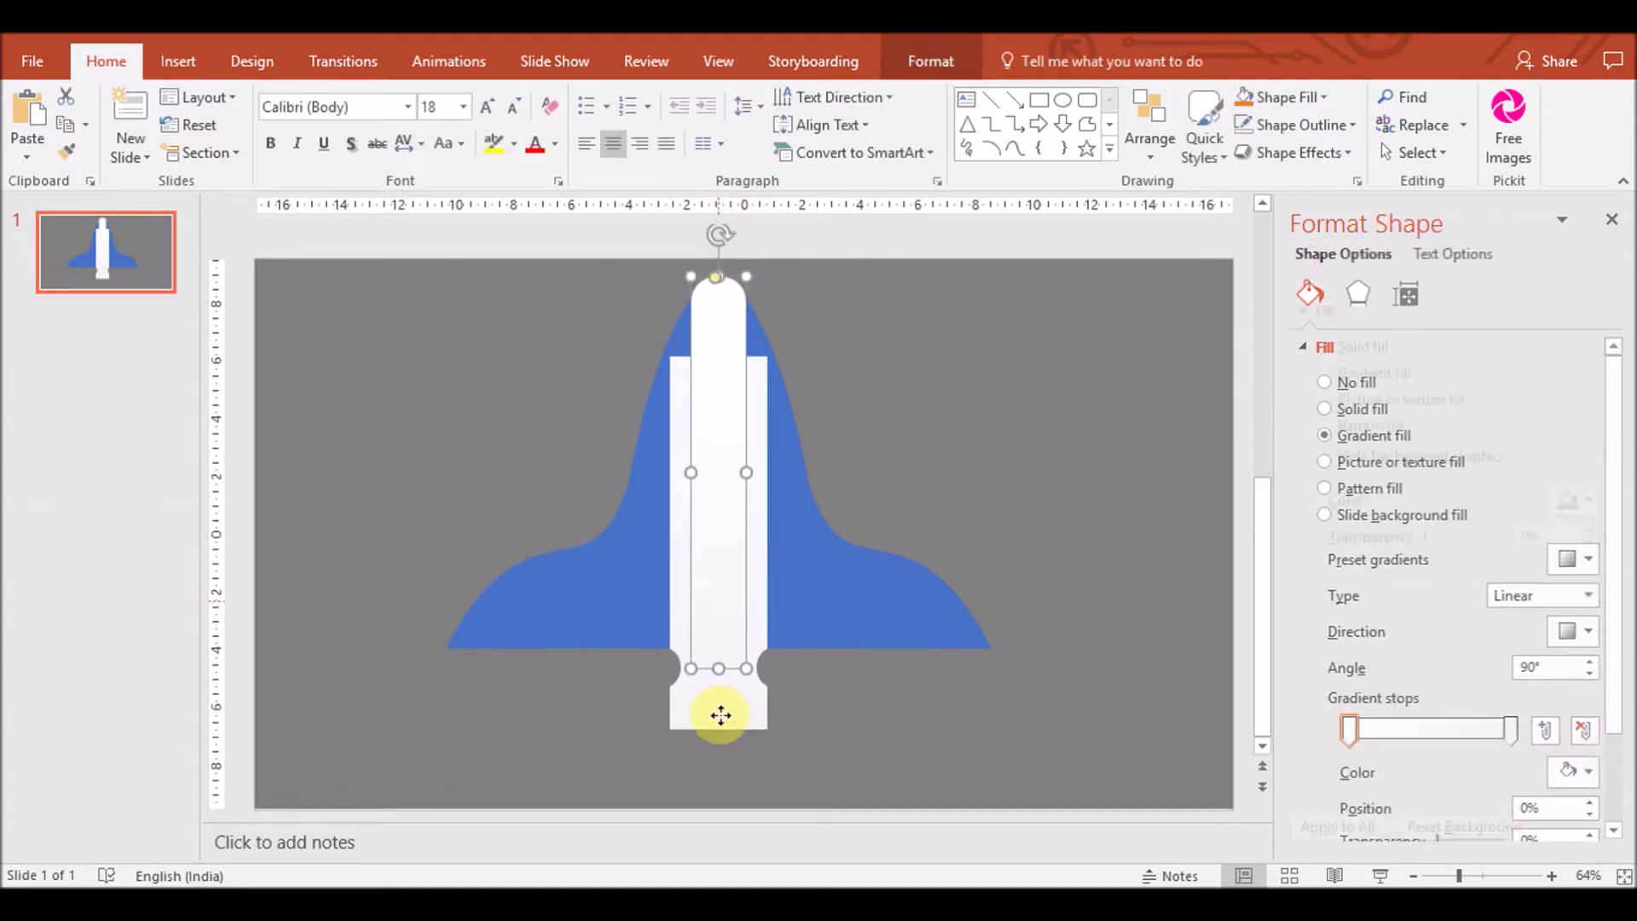
click(1576, 772)
click(1443, 566)
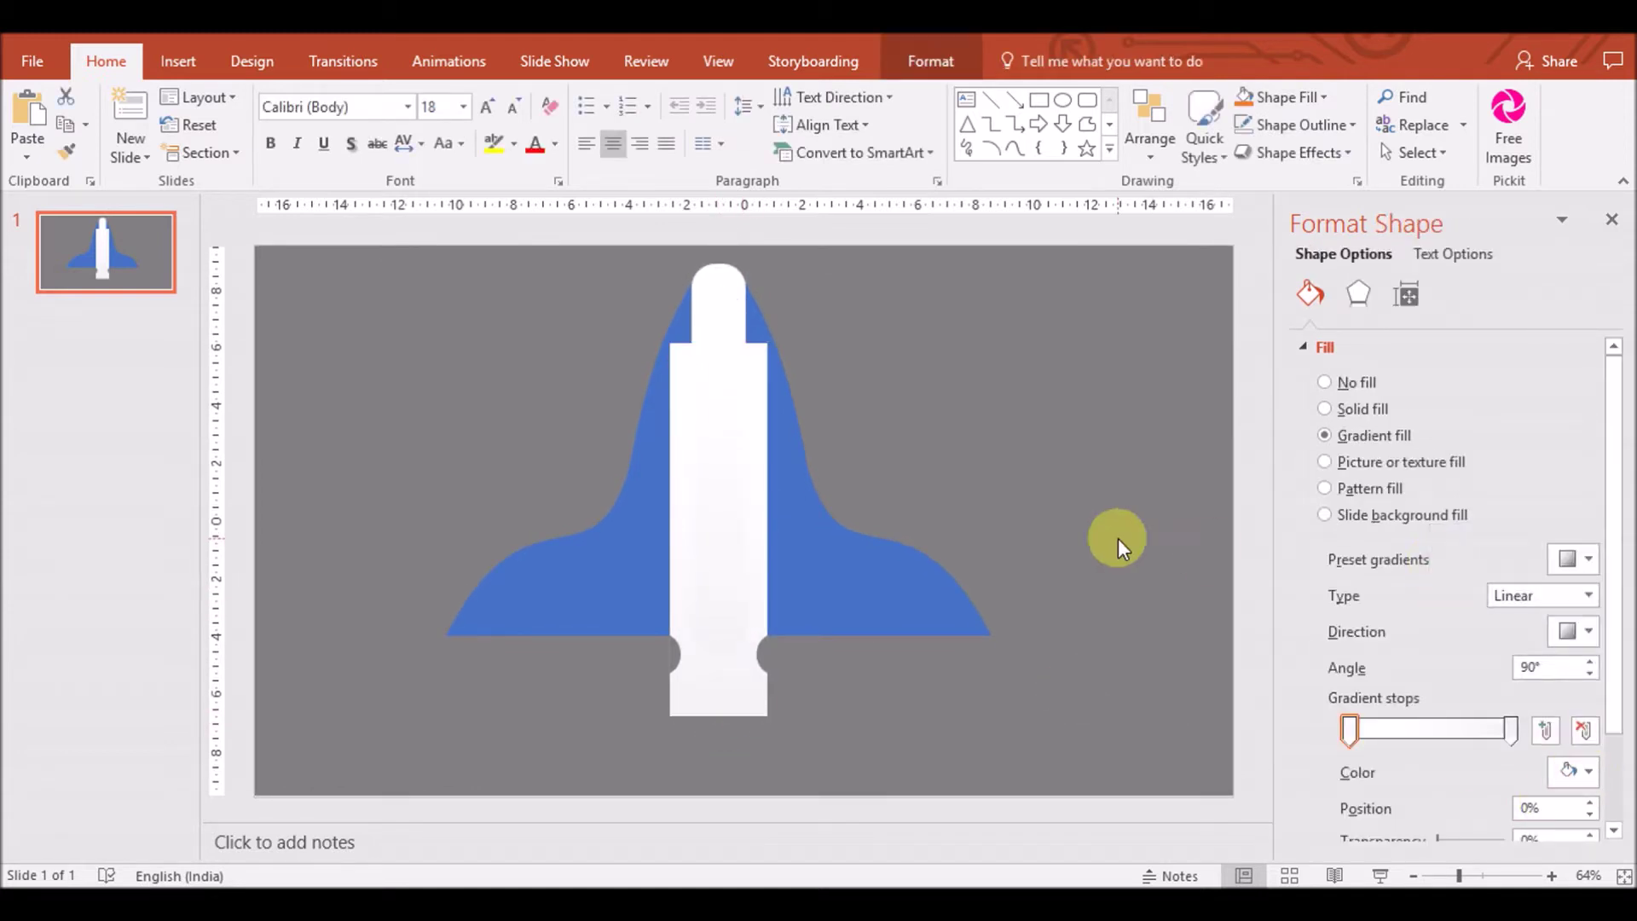
click(1115, 540)
Set the body's gradient direction to a vertical 90° linear gradient
click(716, 523)
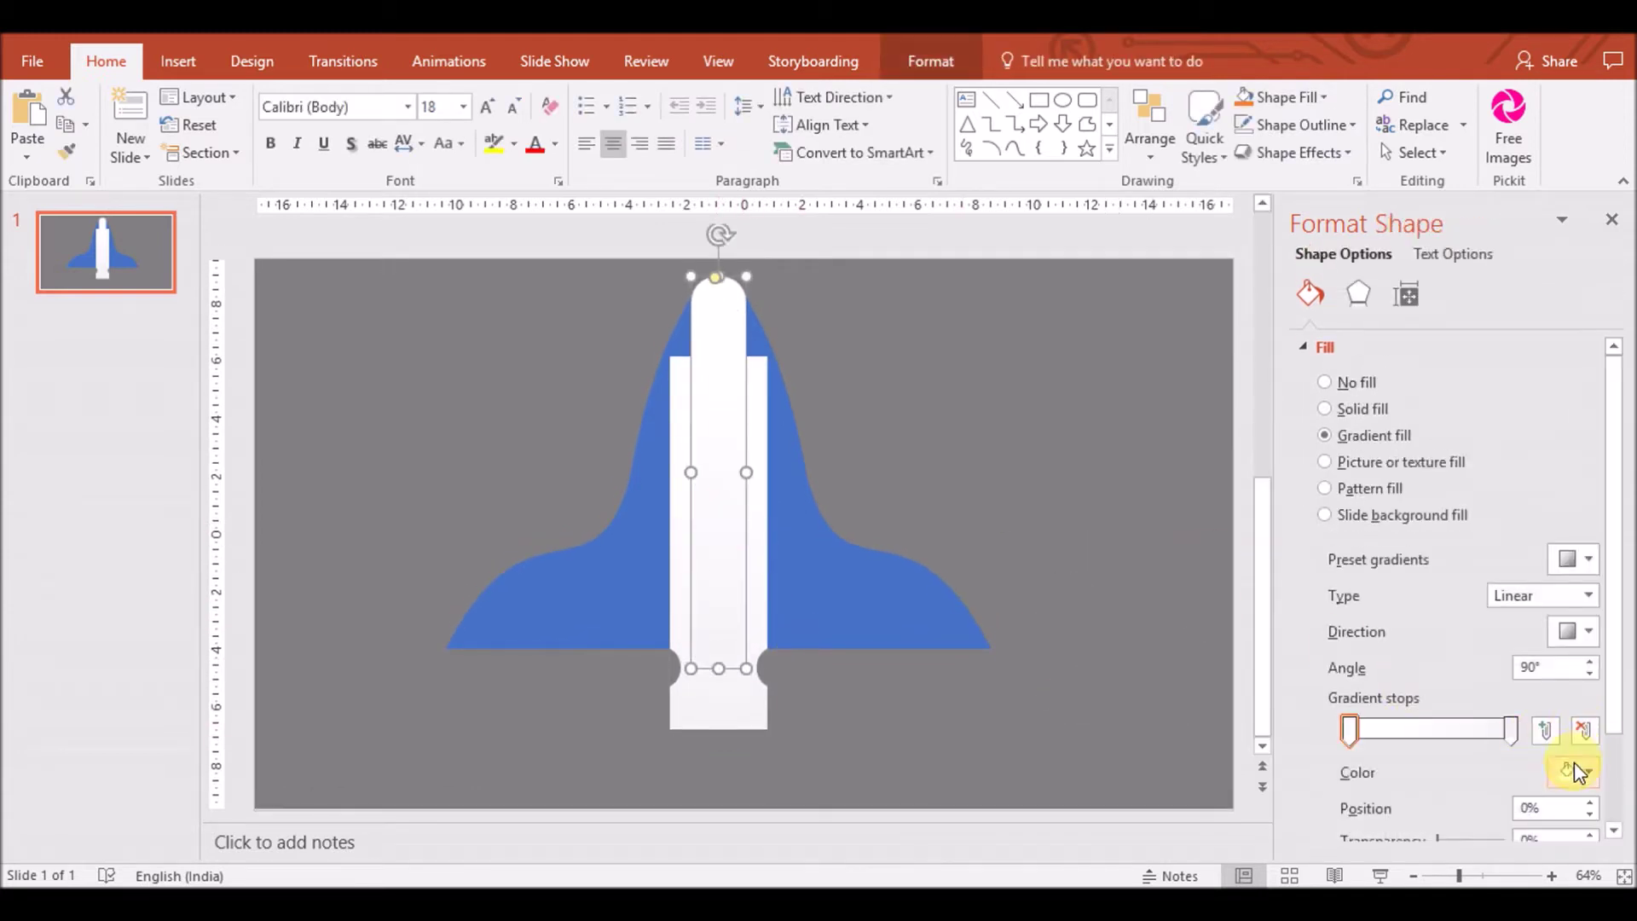
click(744, 720)
click(1578, 632)
click(1450, 678)
click(1005, 732)
click(713, 585)
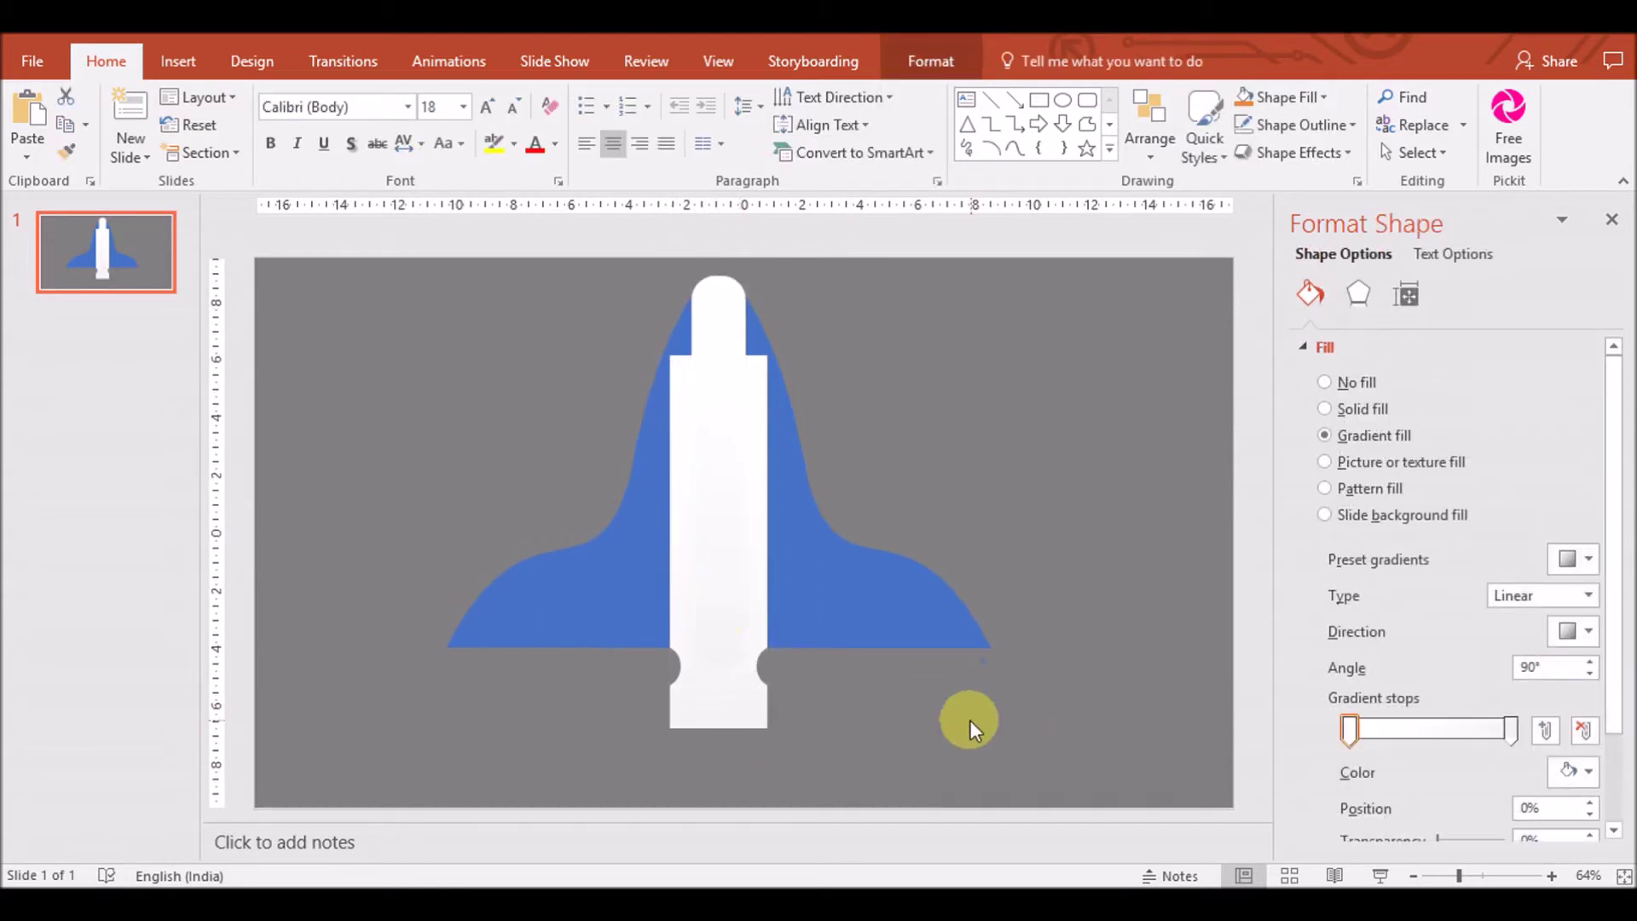
click(970, 720)
click(719, 668)
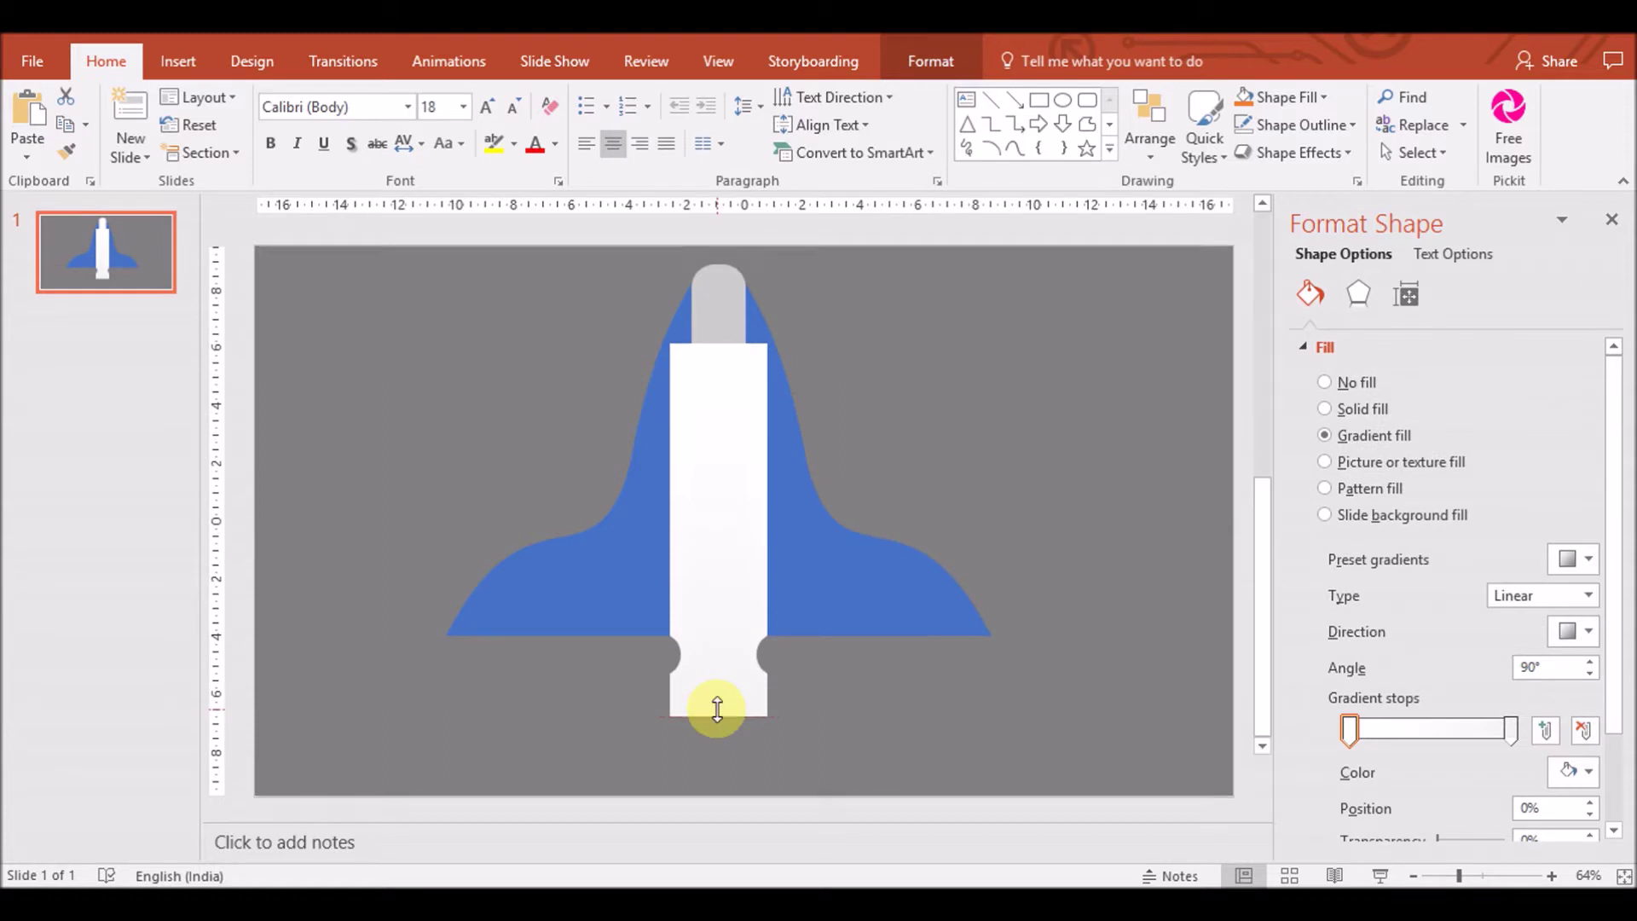
click(967, 725)
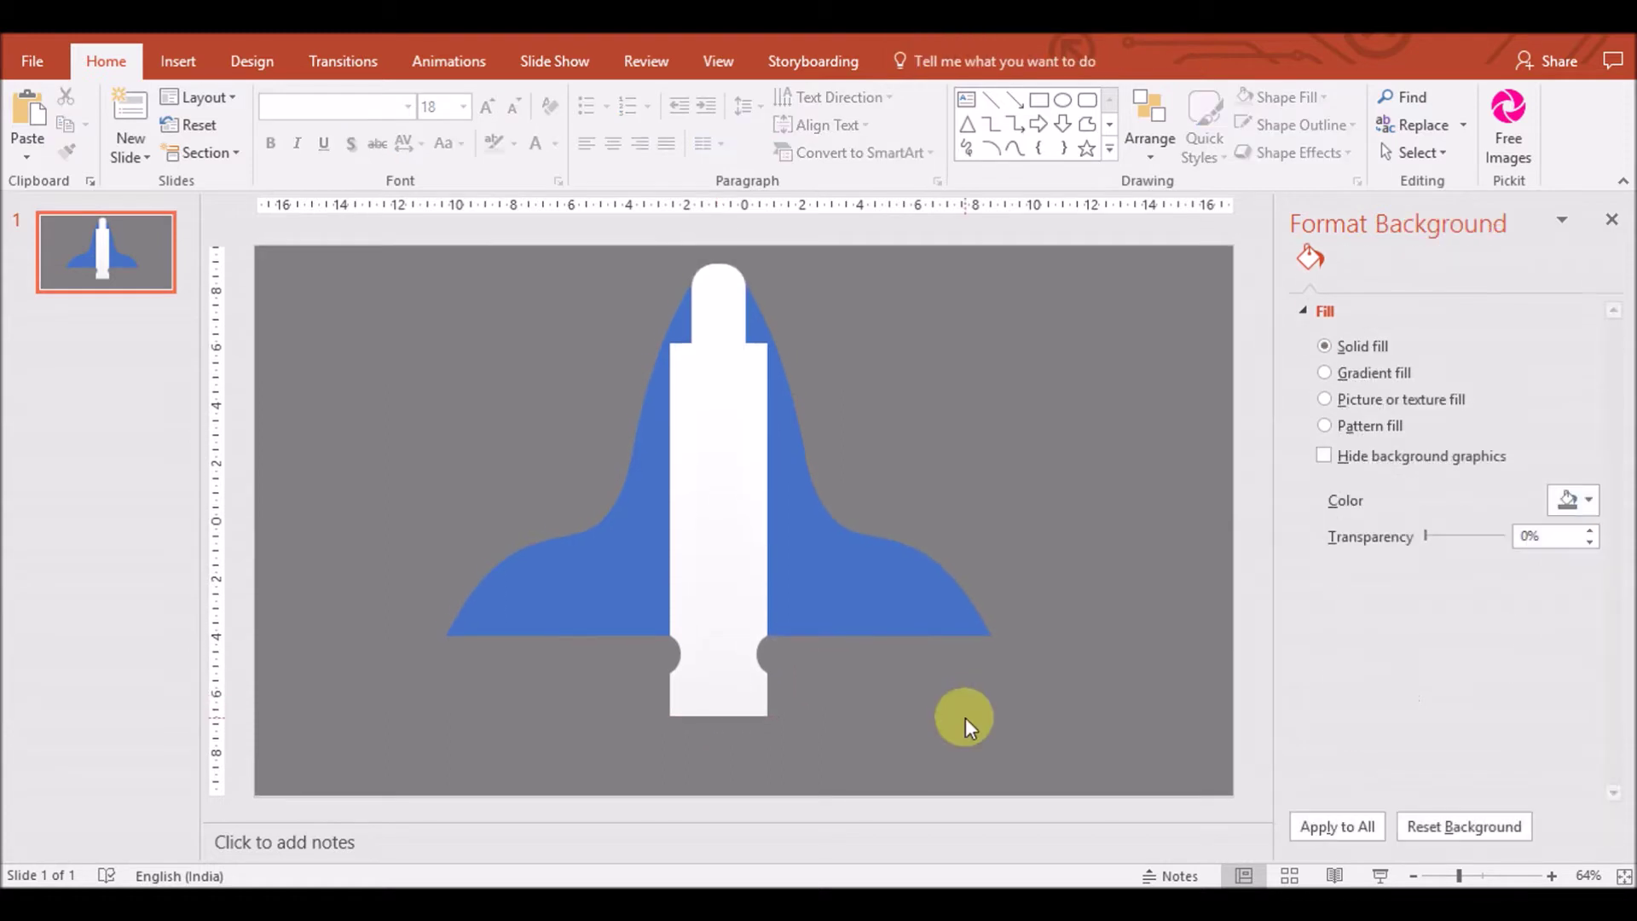
click(804, 497)
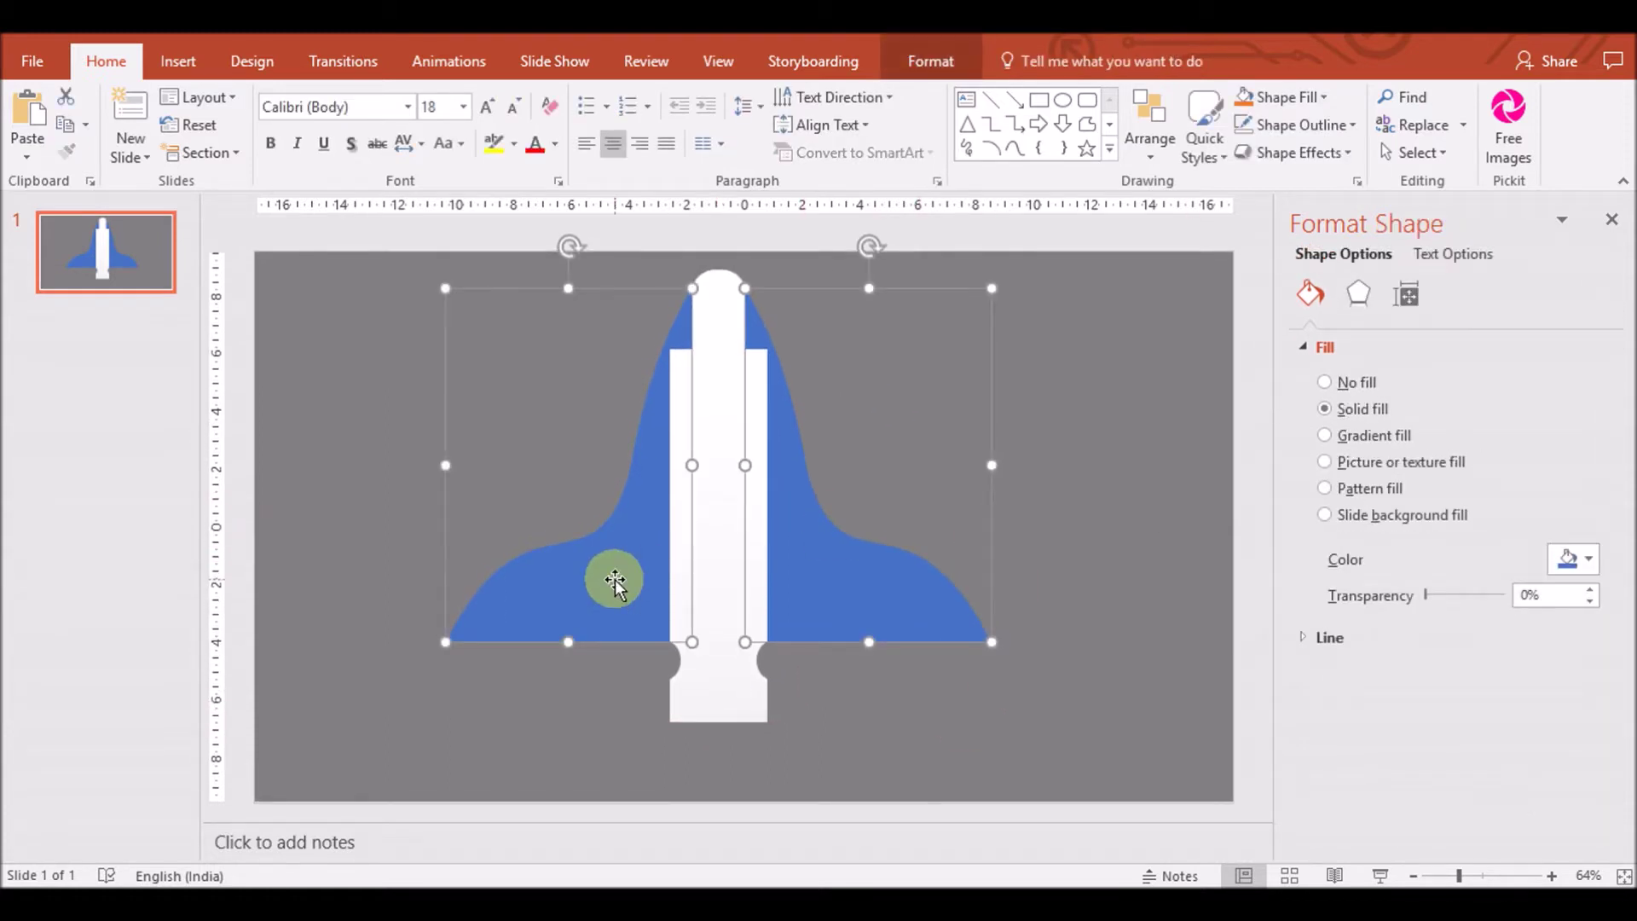
Union the blue wings and white body into one rocket shape with Merge Shapes
shift+click(727, 317)
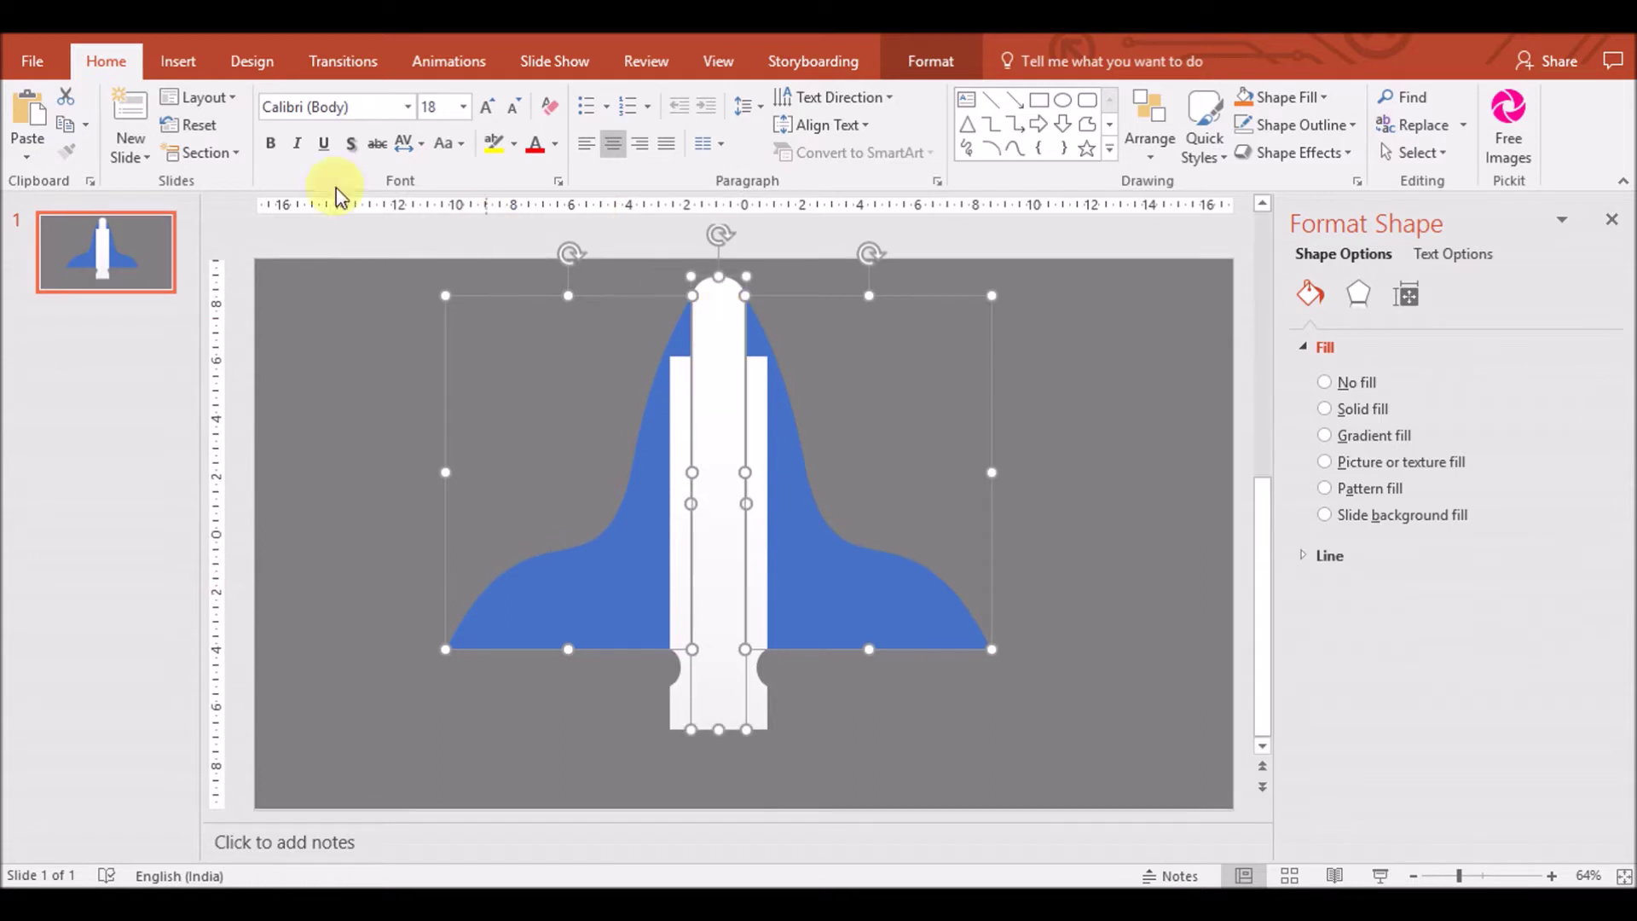
click(931, 60)
click(239, 151)
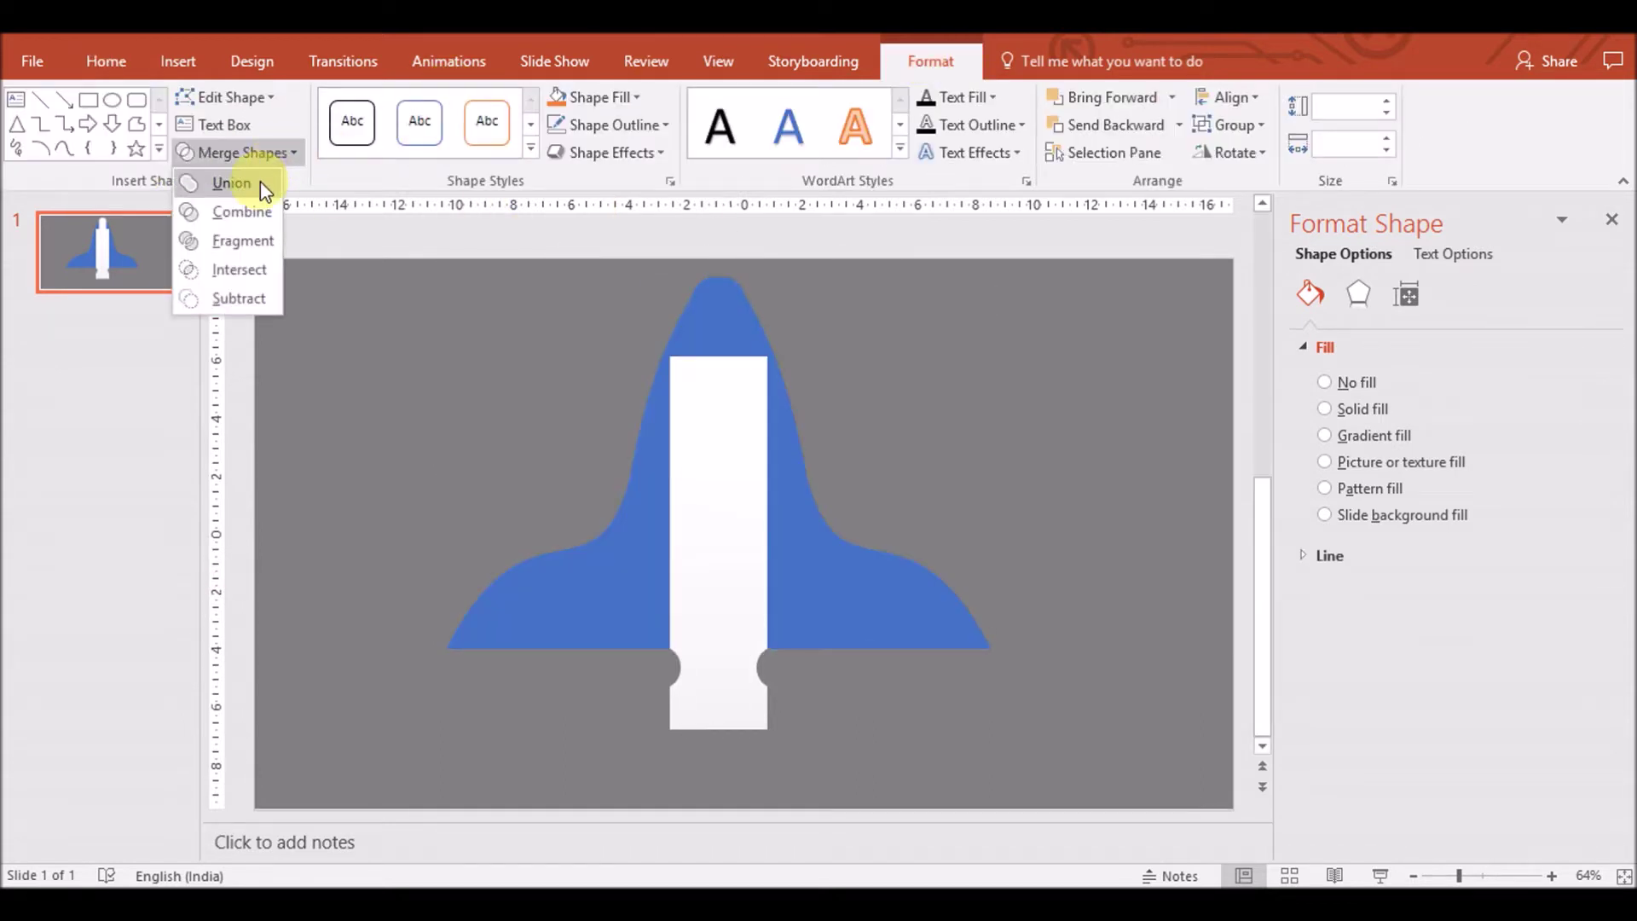
click(259, 181)
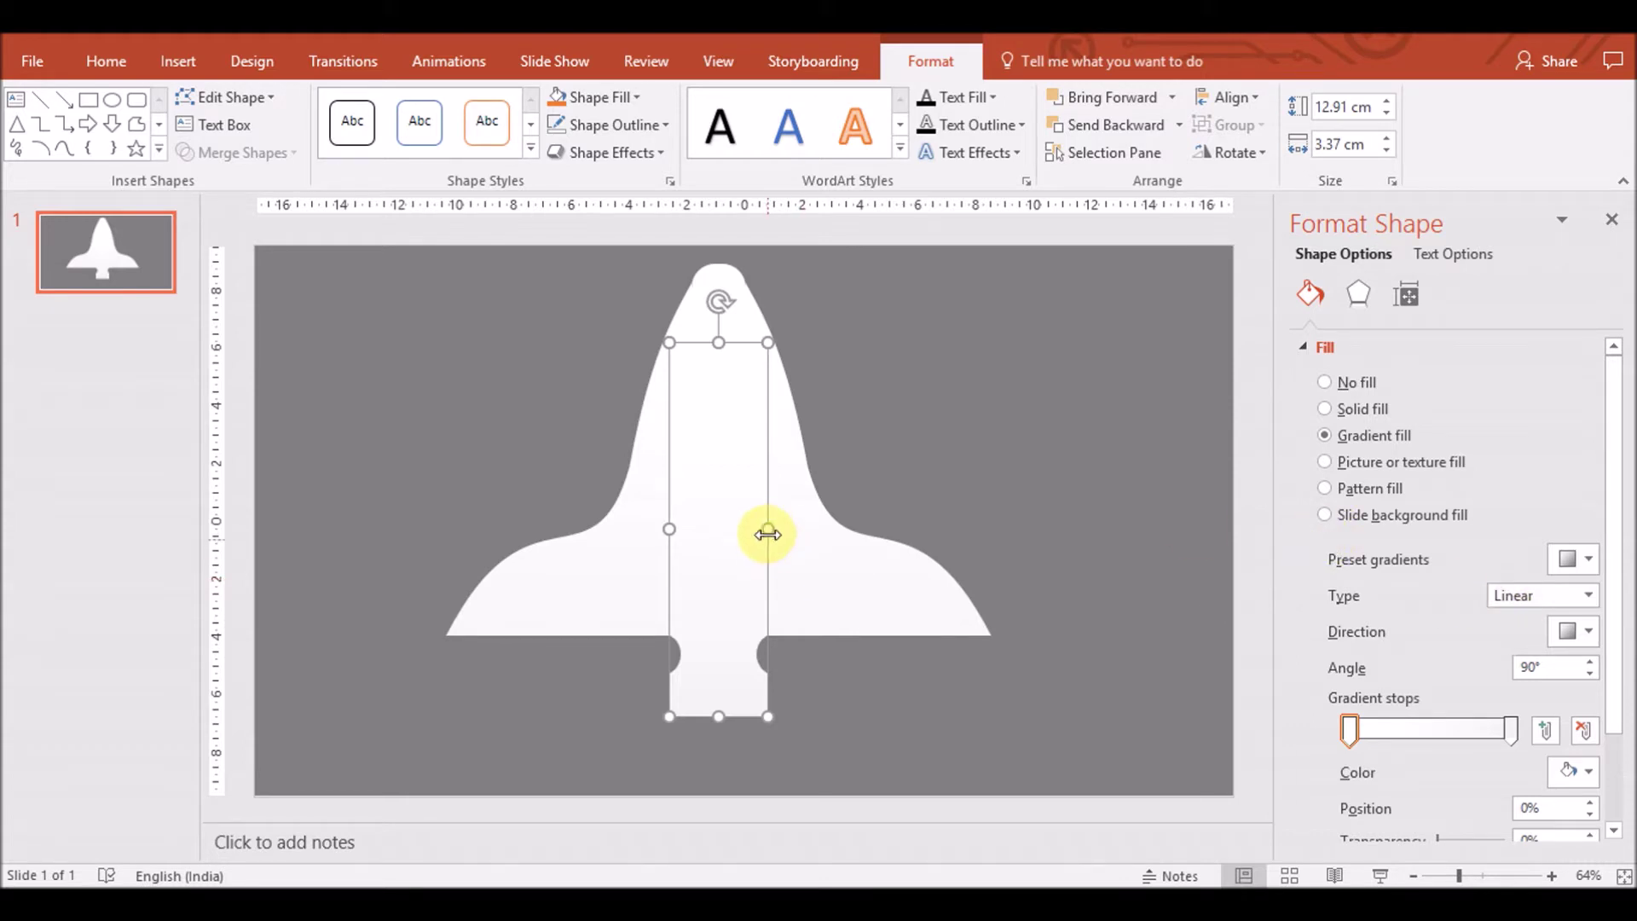
Resize the inner rectangle to 3.62 cm wide and 10.74 cm tall, centred on the rocket
drag(769, 529, 772, 530)
drag(720, 341, 717, 405)
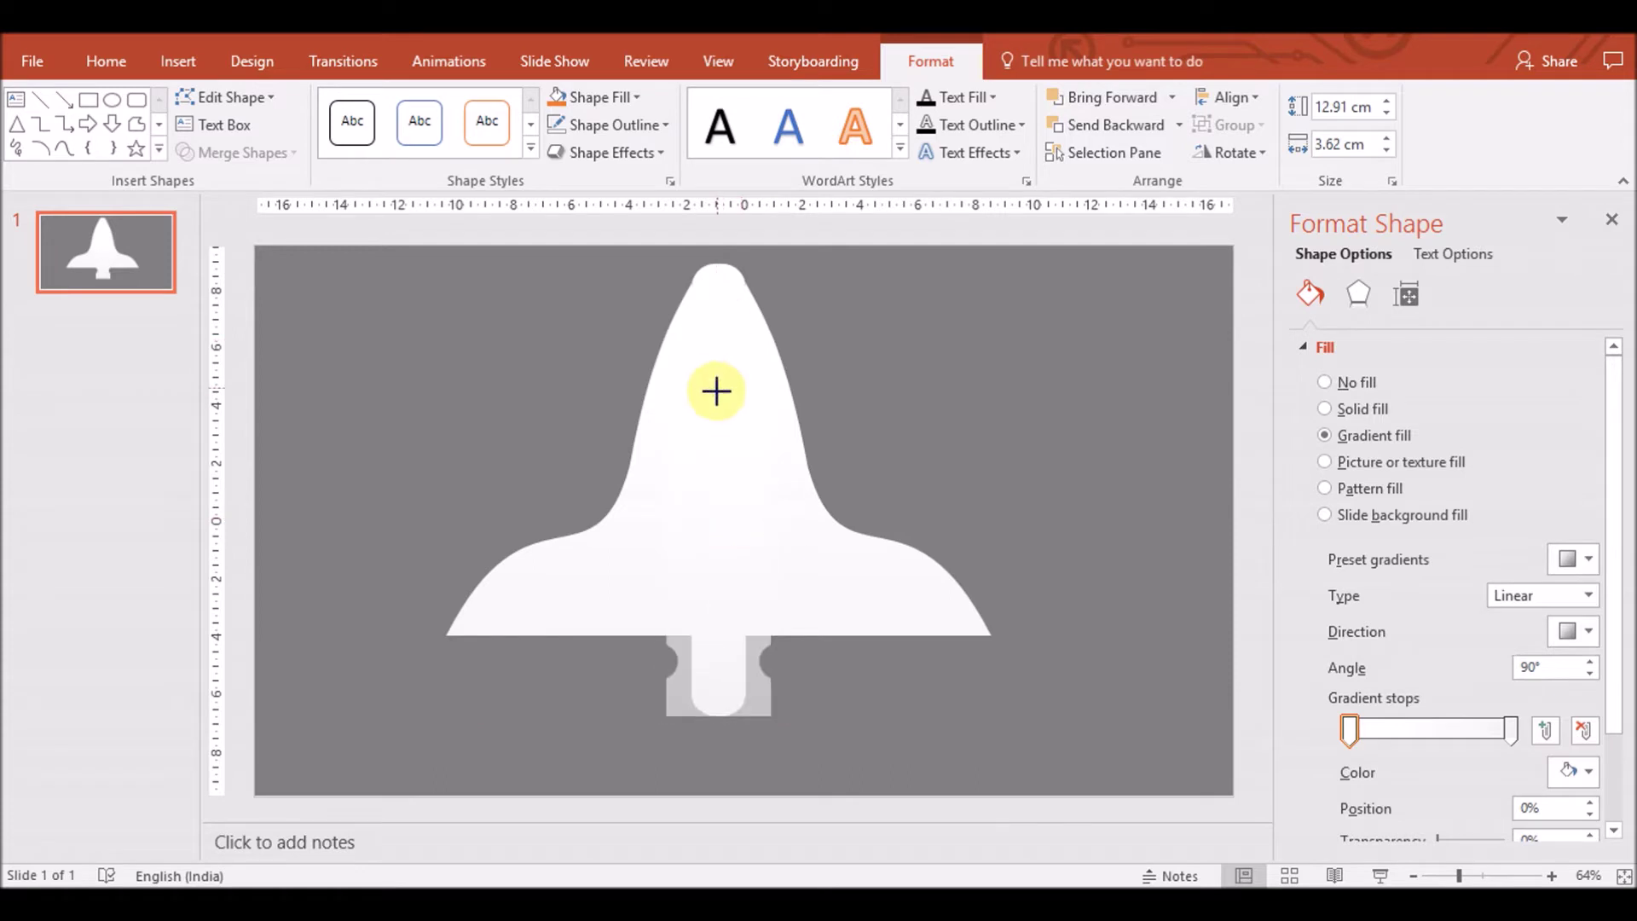
mouse_move(688, 541)
mouse_down()
mouse_move(720, 586)
mouse_move(724, 731)
mouse_up()
click(718, 712)
click(906, 768)
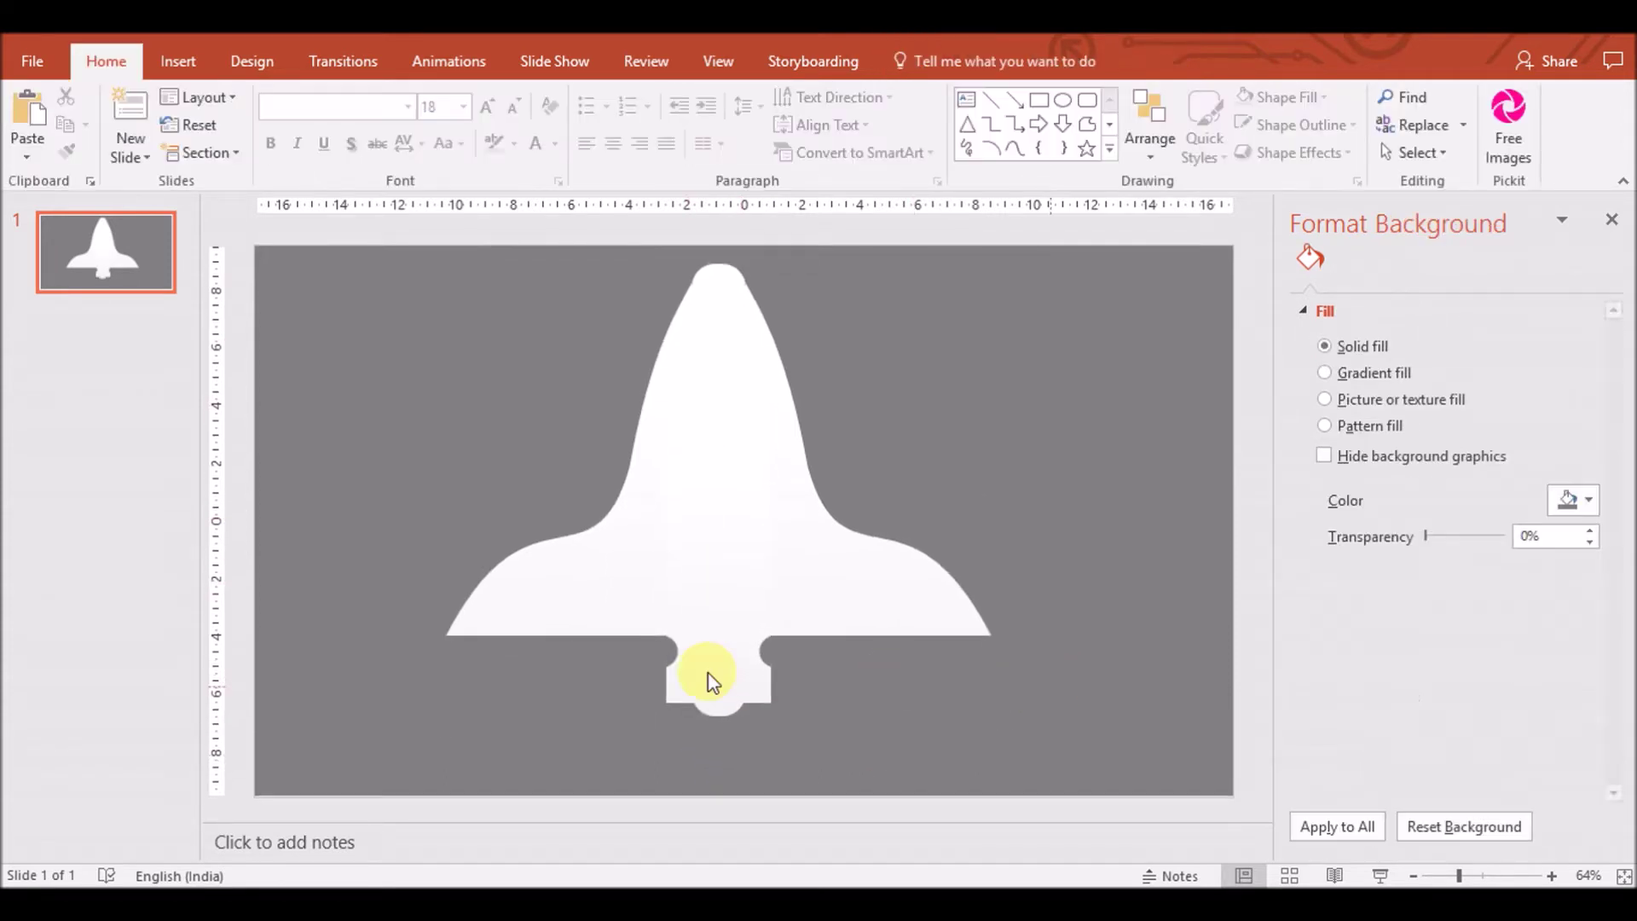
drag(713, 682, 716, 702)
click(892, 694)
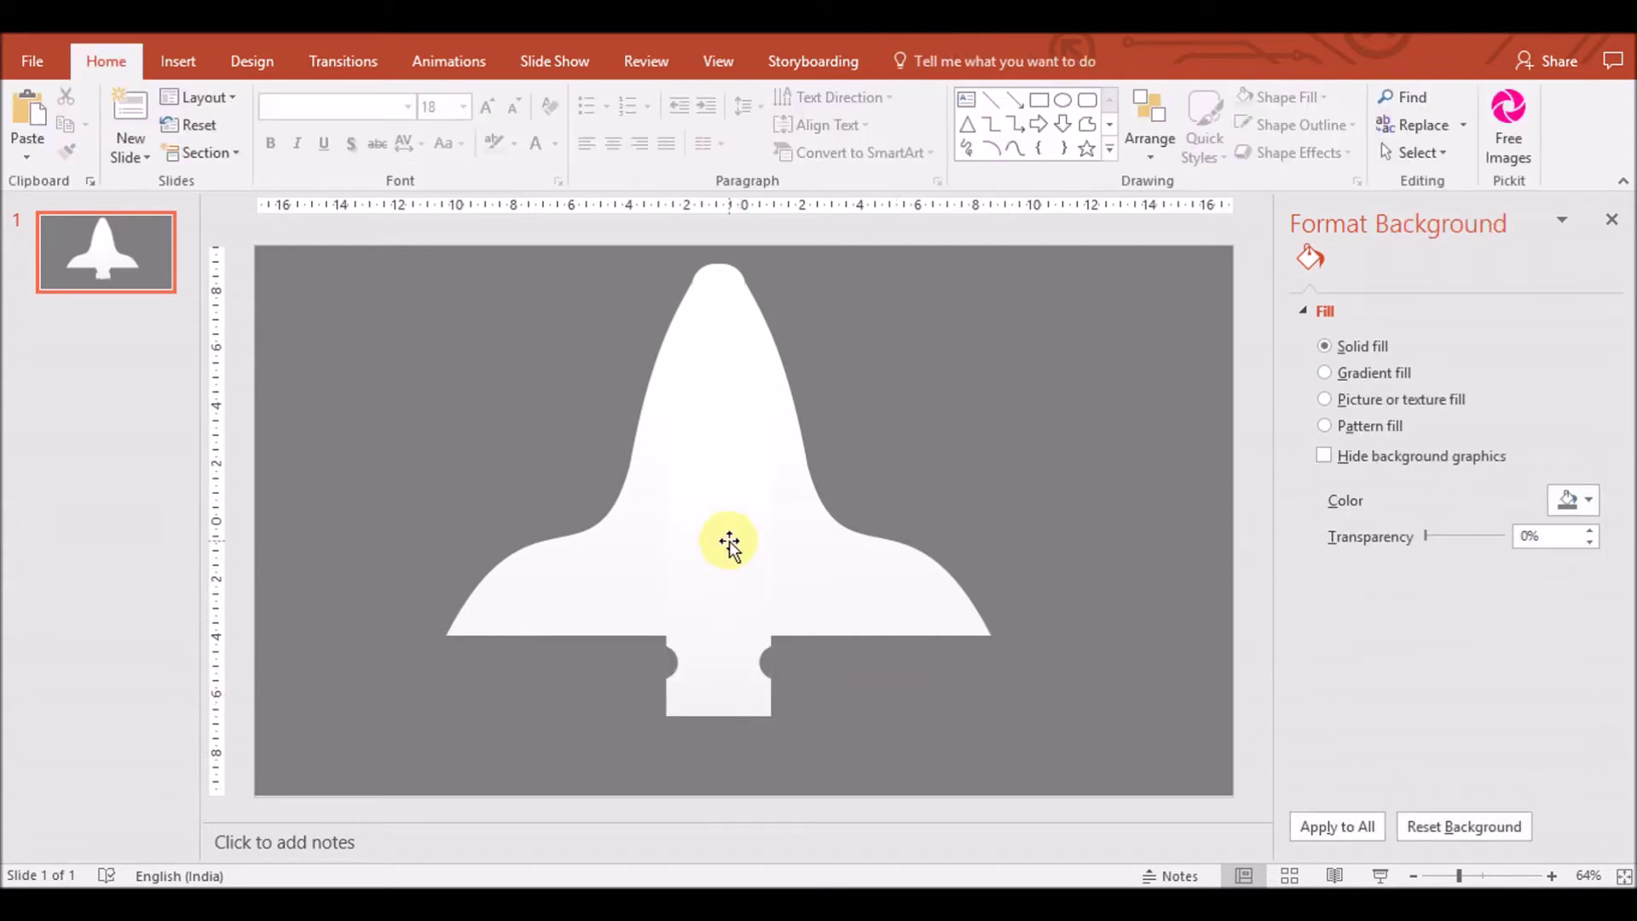
Recolour the rectangle's gradient stop, first grey and then a light colour
click(729, 543)
click(1510, 731)
click(1576, 771)
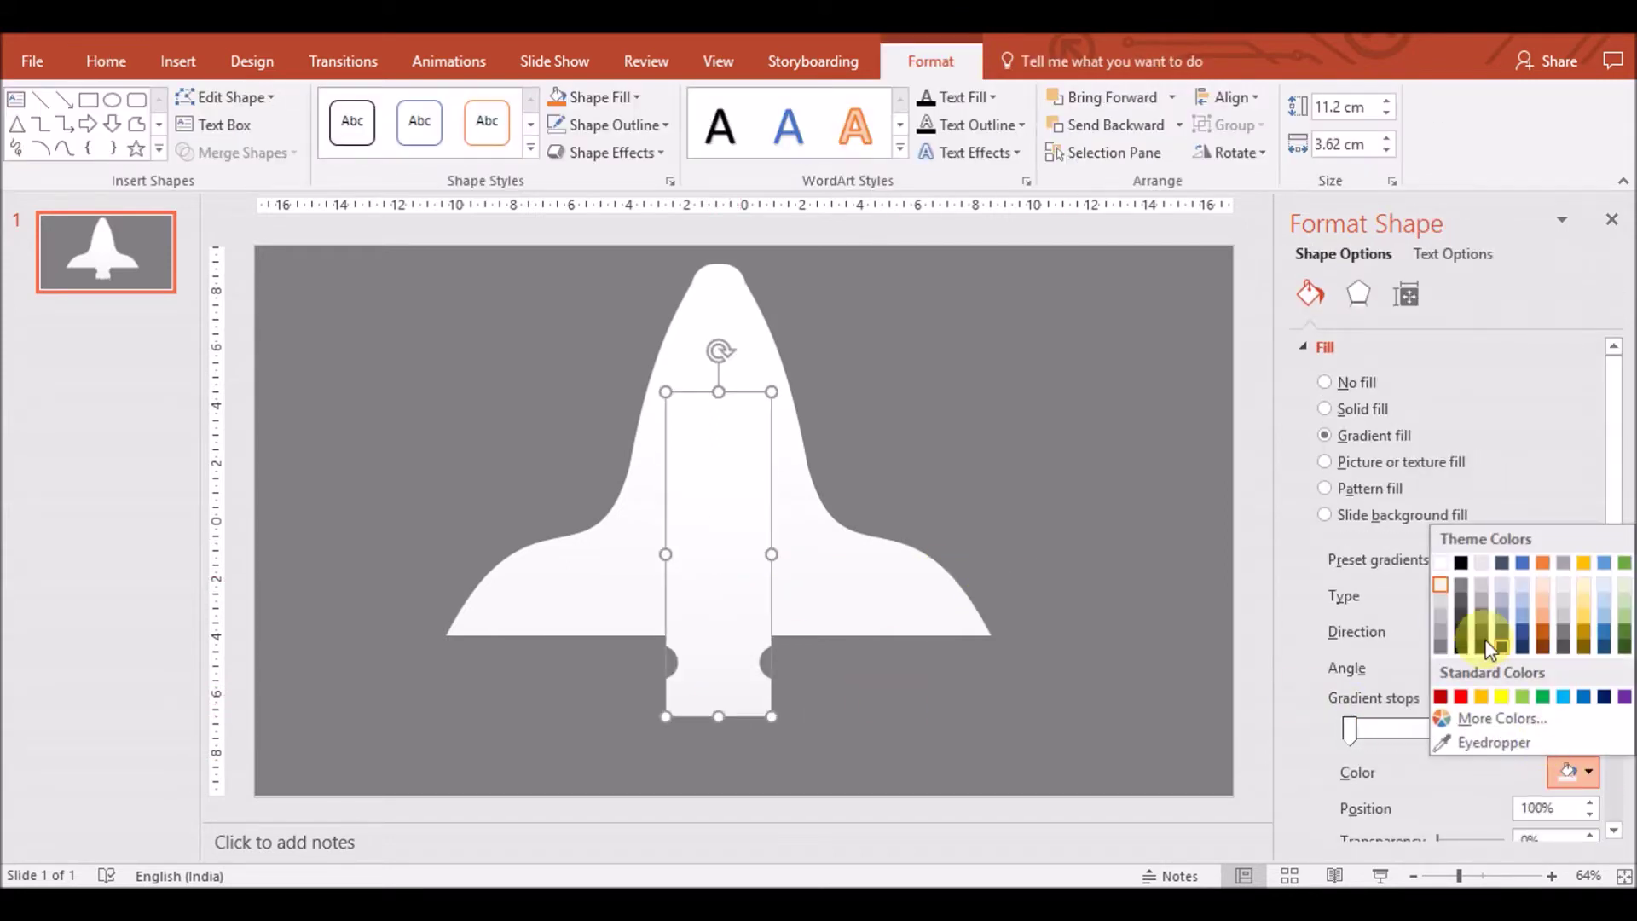
click(1485, 644)
click(1576, 772)
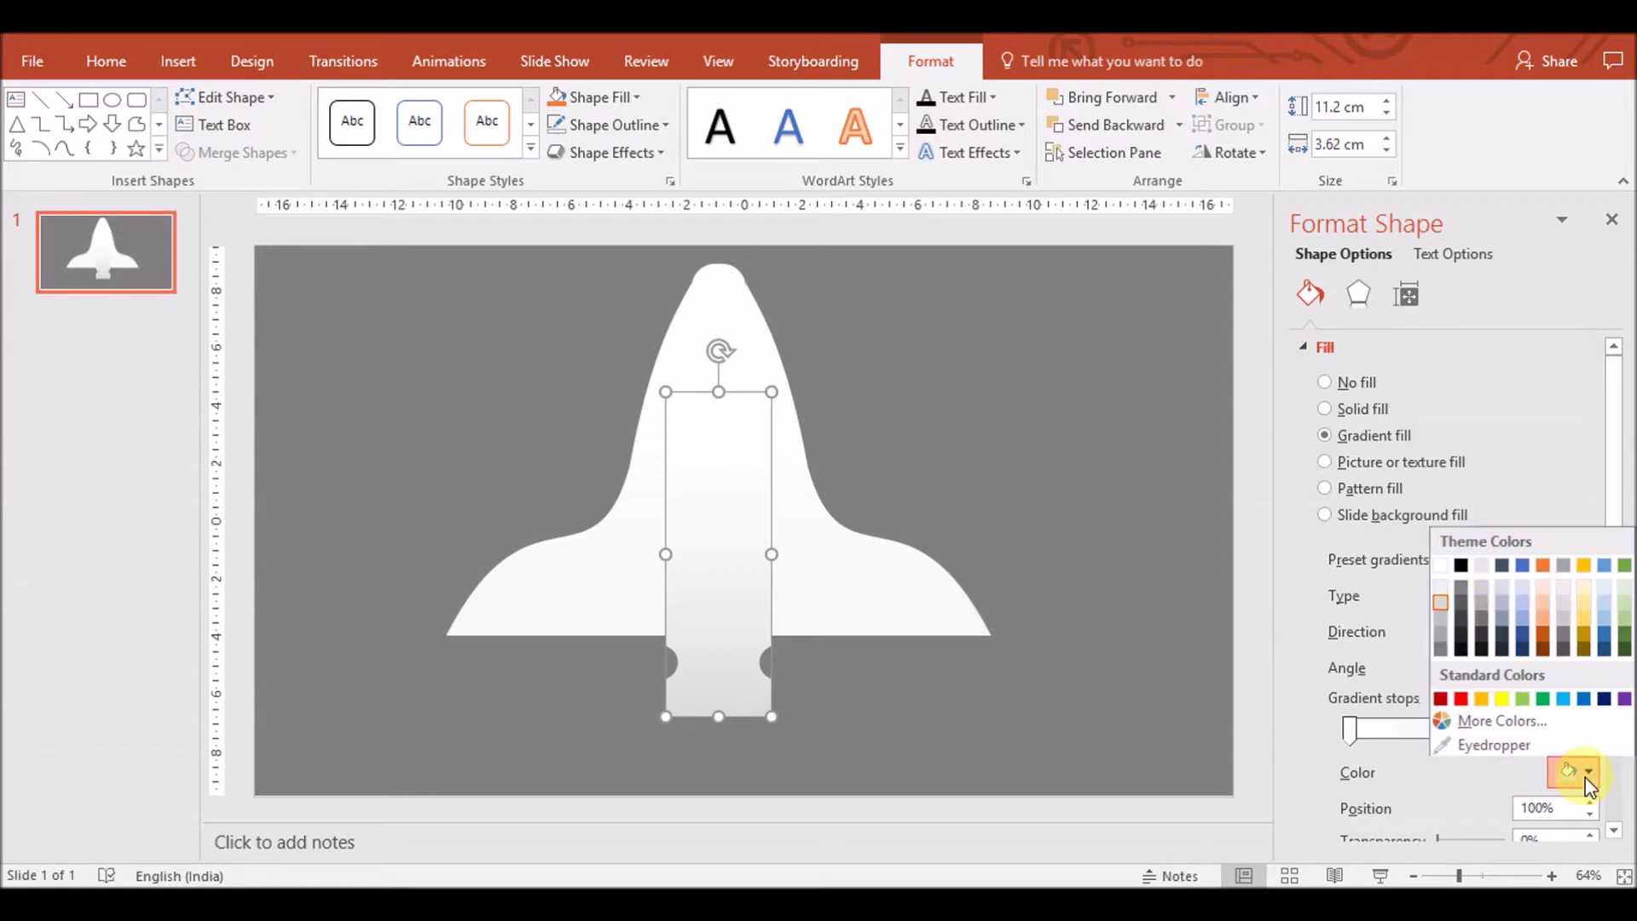
click(1443, 581)
Set the gradient stop to a custom light grey through More Colors
key(ctrl+a)
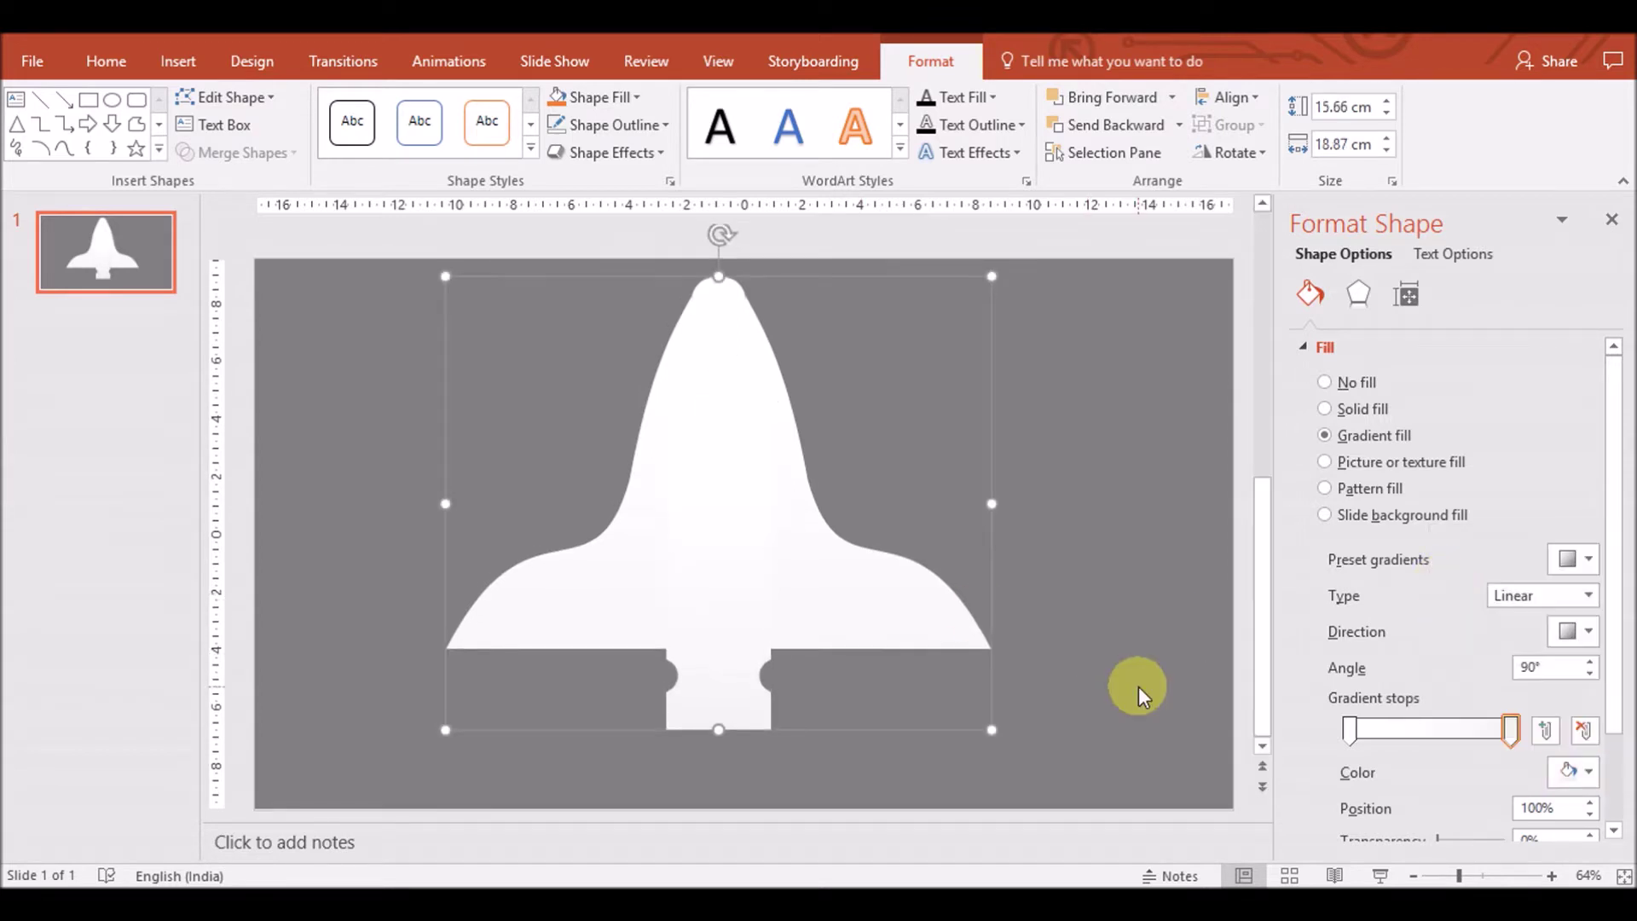
click(1576, 772)
click(1442, 577)
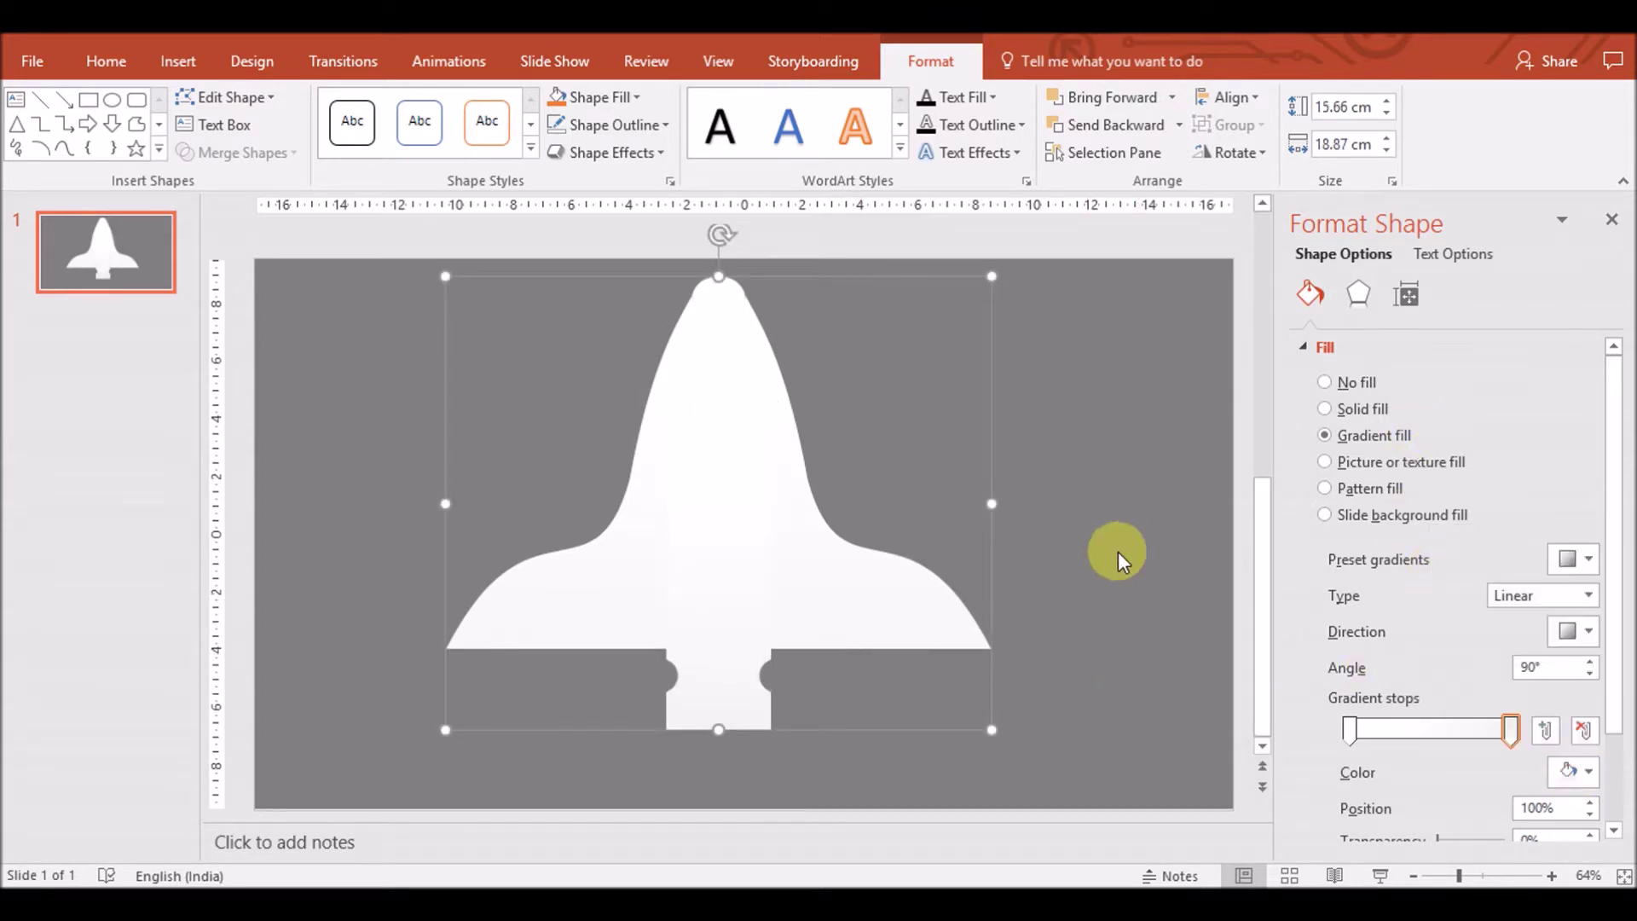
scroll(877, 577, down, 1)
key(Tab)
click(1570, 772)
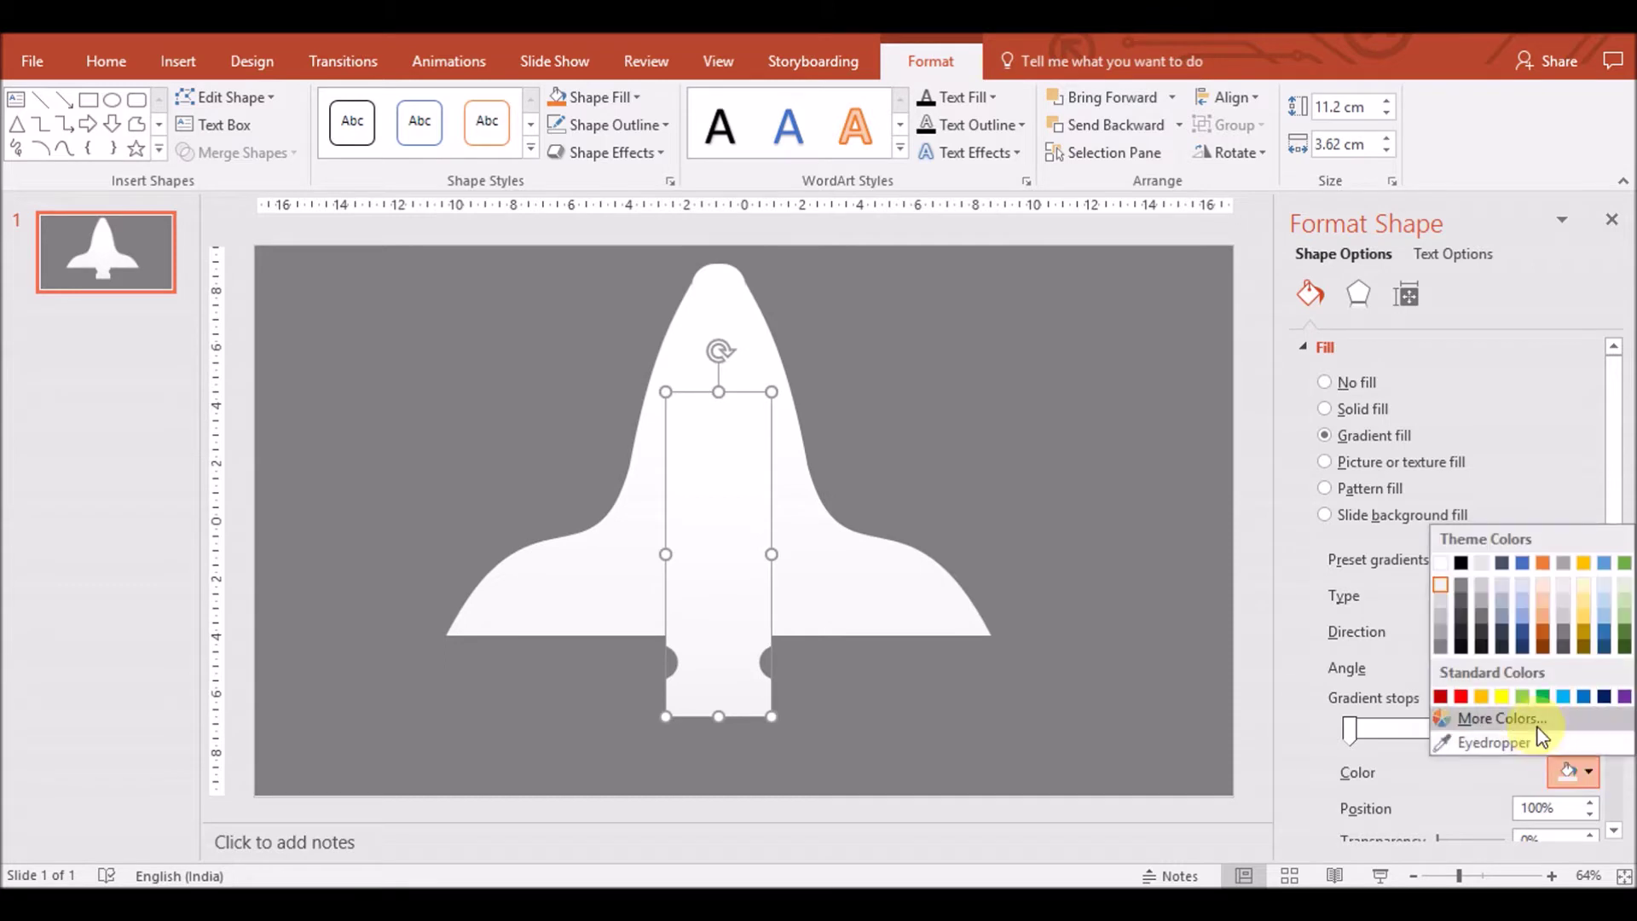
click(1544, 725)
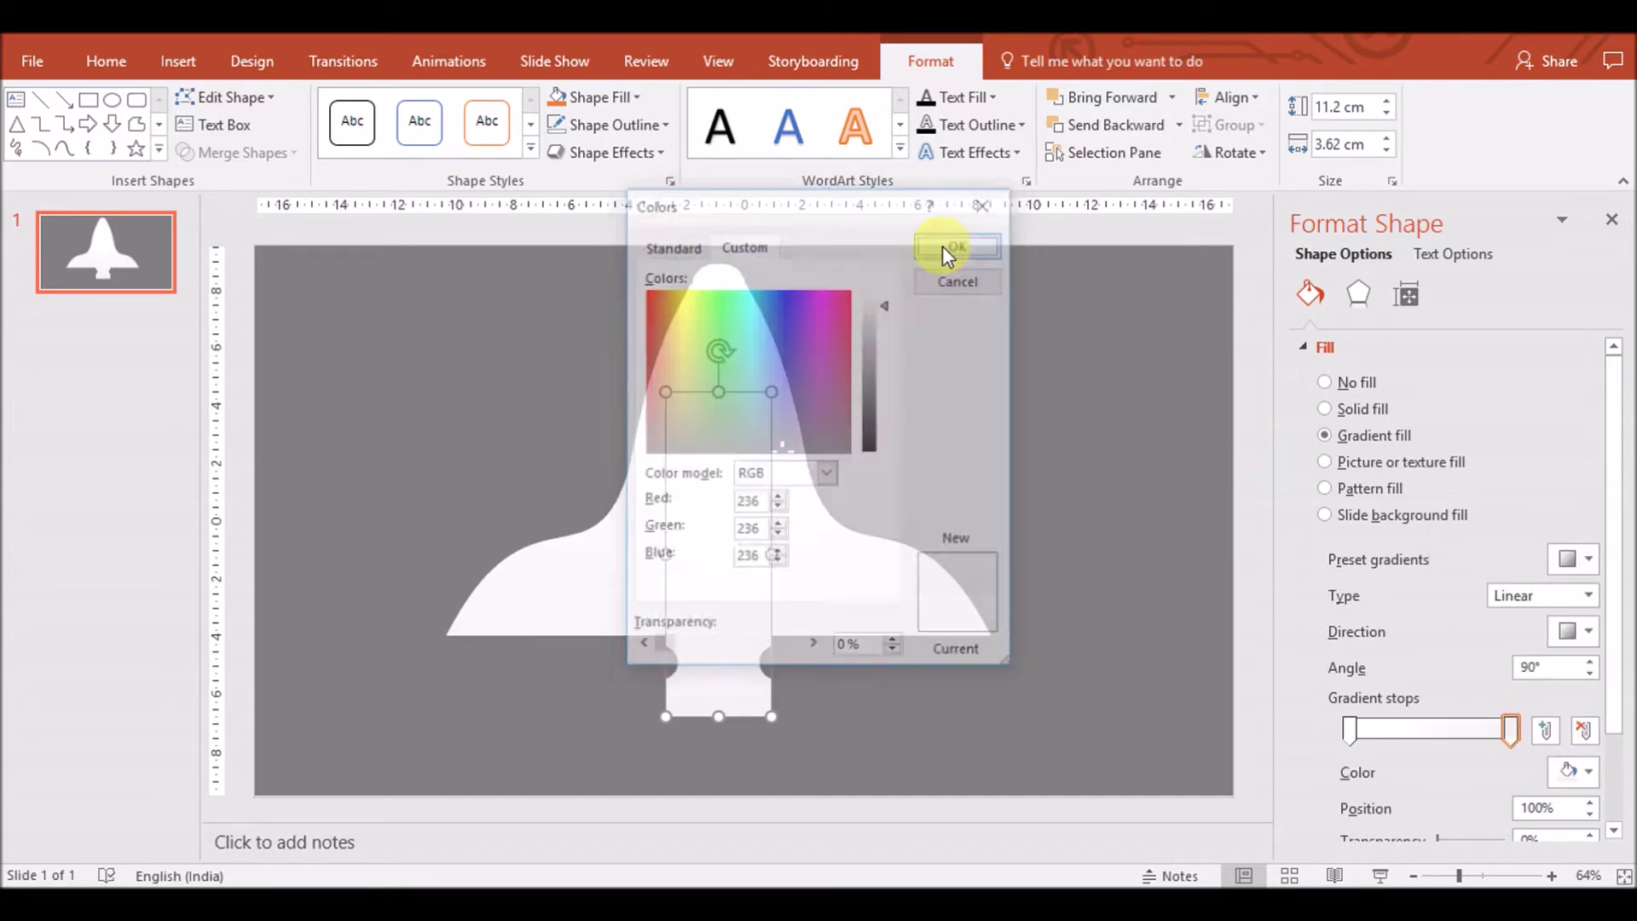
click(944, 245)
Make the rectangle's gradient vertical and move a stop toward the middle at 47%
click(1051, 551)
click(731, 627)
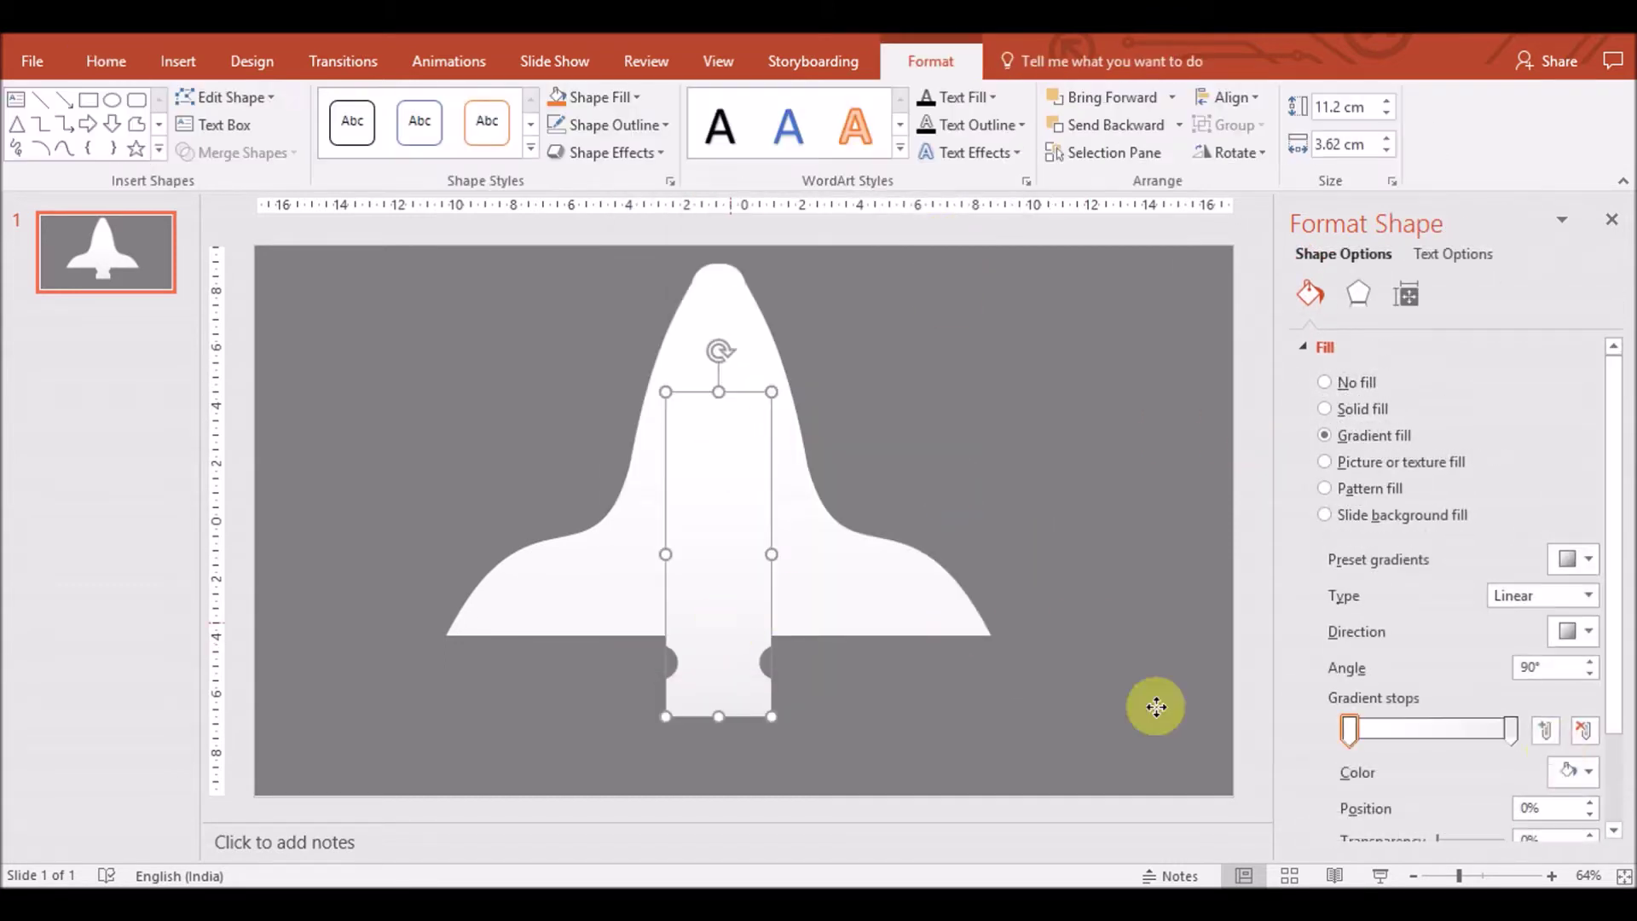
click(1588, 631)
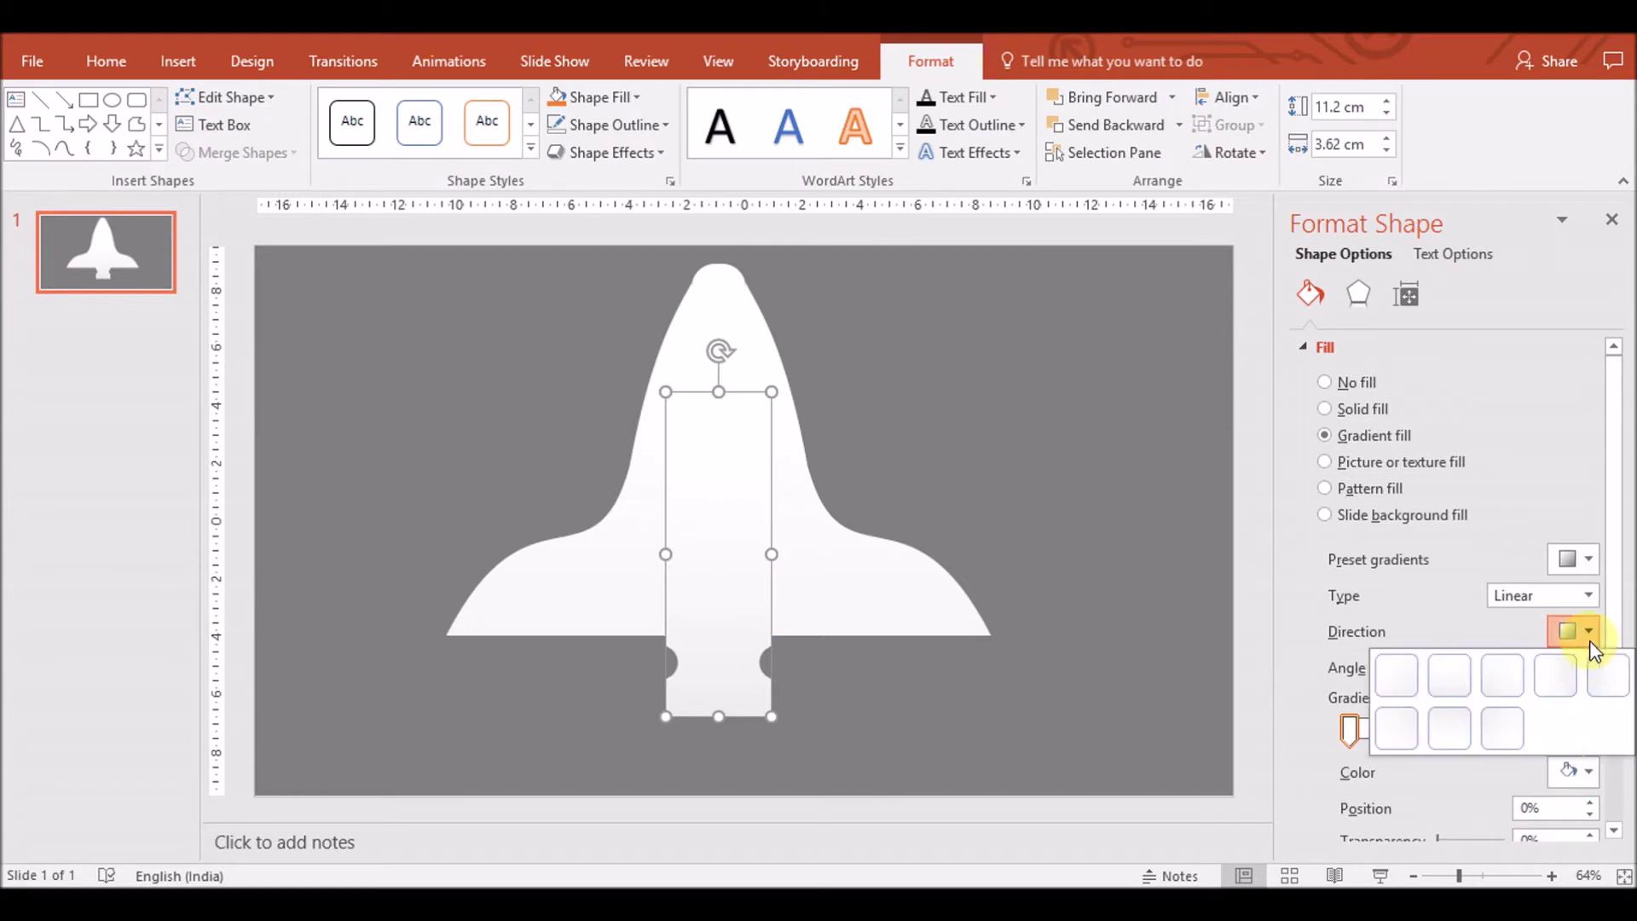
click(1447, 678)
drag(1504, 730, 1424, 735)
click(1252, 771)
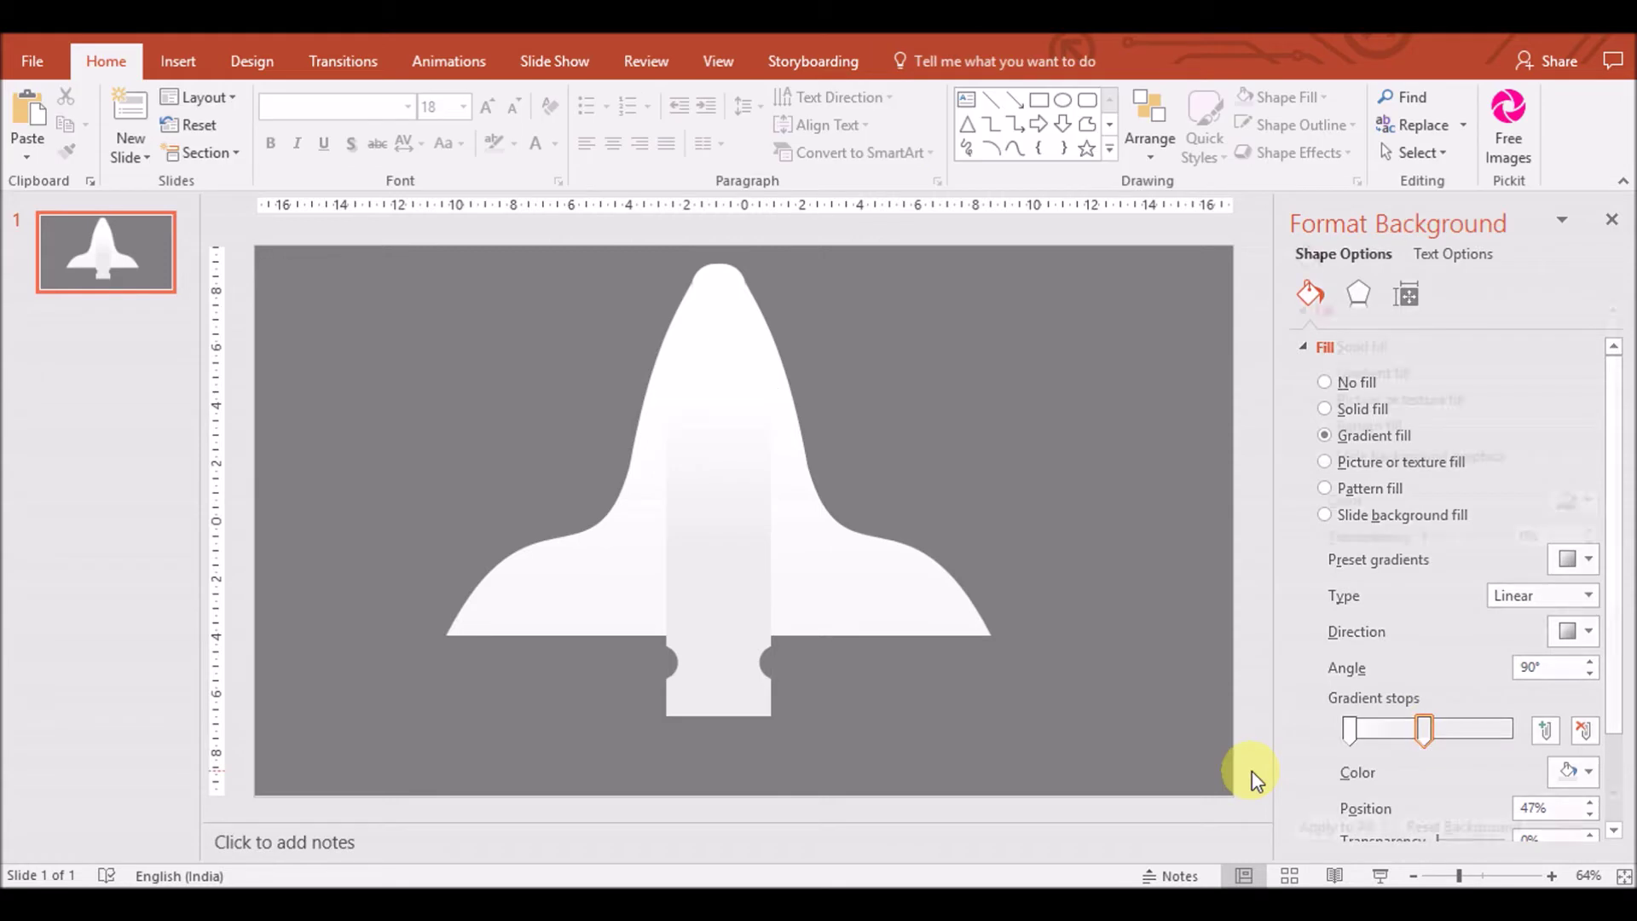
Draw a white rectangle about 1.46 cm wide and 14.2 cm tall down the rocket's centre
click(180, 64)
click(408, 128)
click(398, 274)
drag(696, 305, 740, 716)
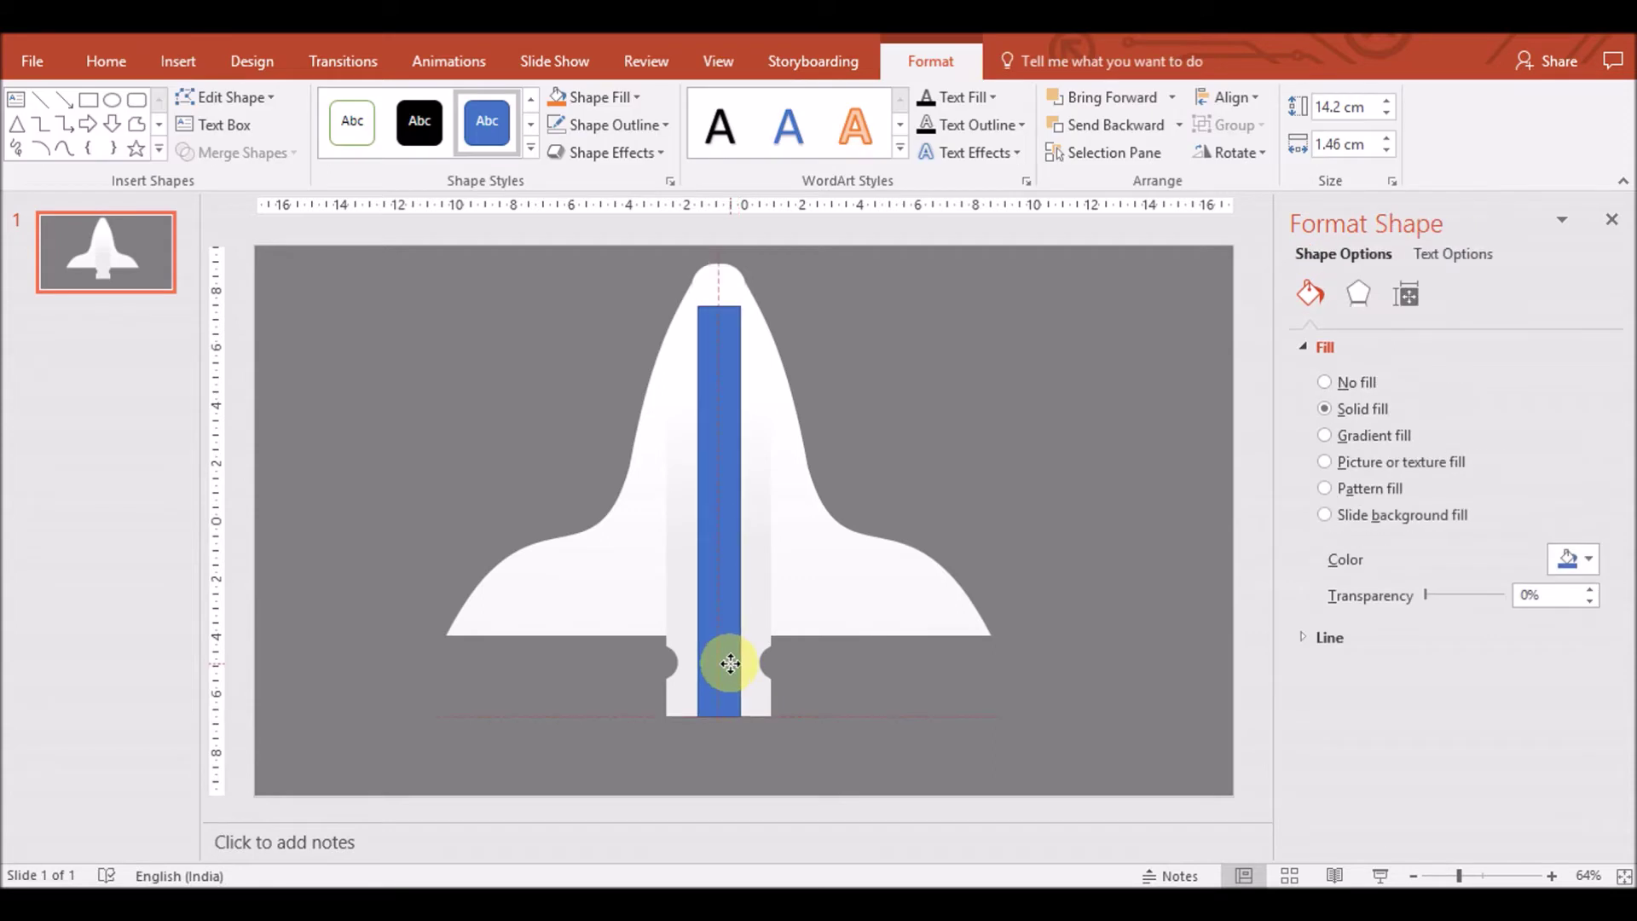
drag(727, 664, 730, 664)
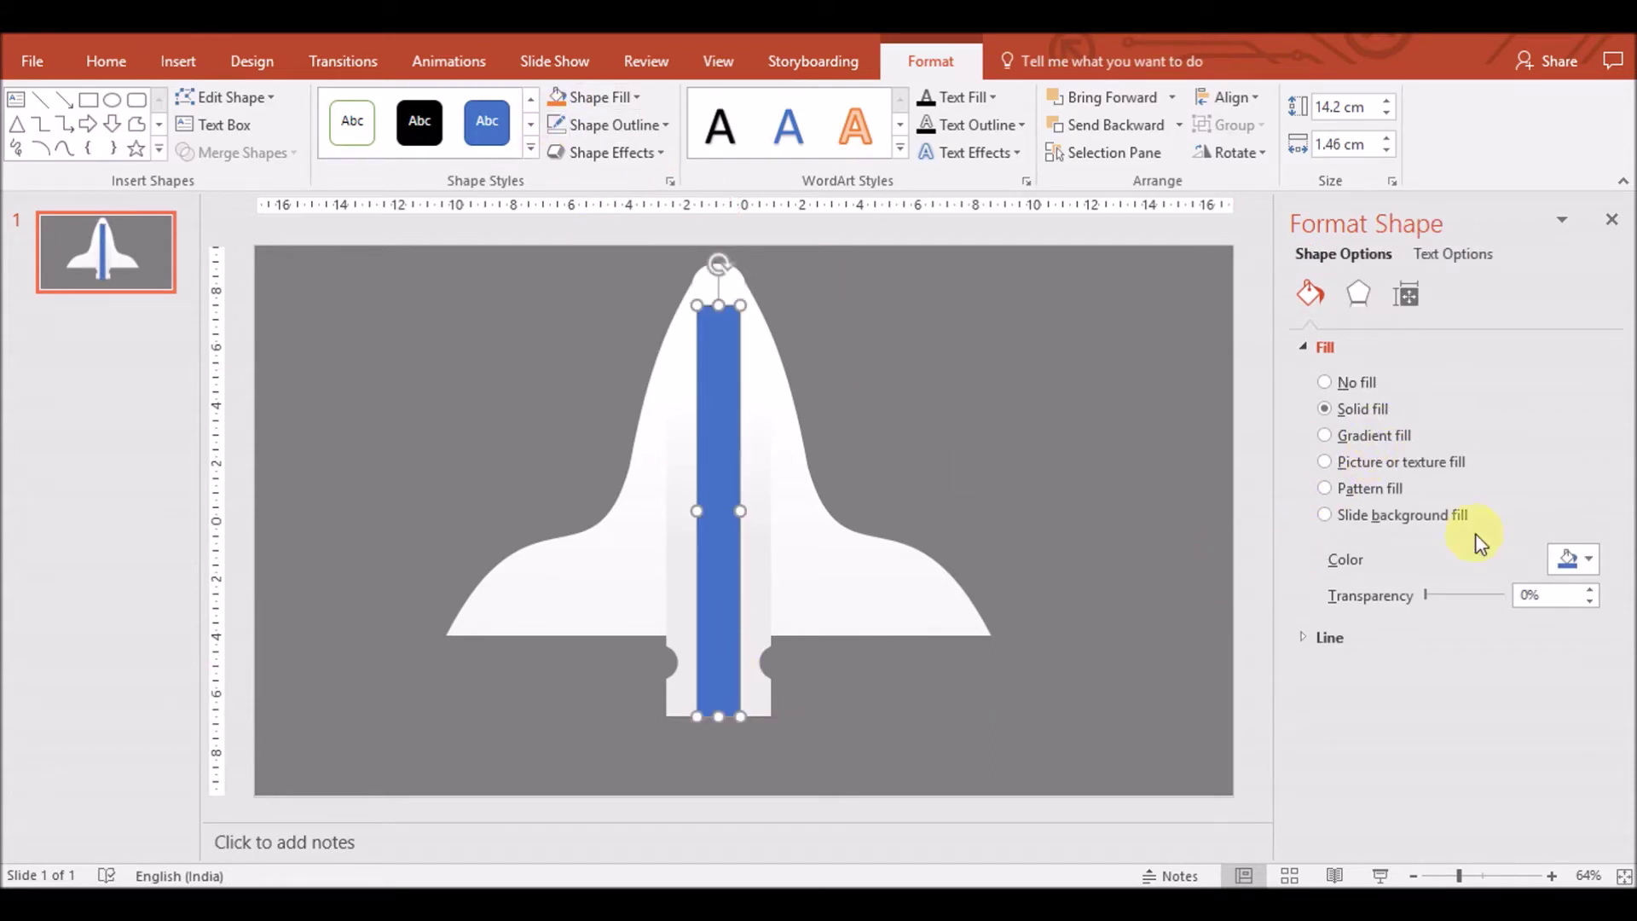
click(1574, 563)
click(1449, 612)
click(1005, 484)
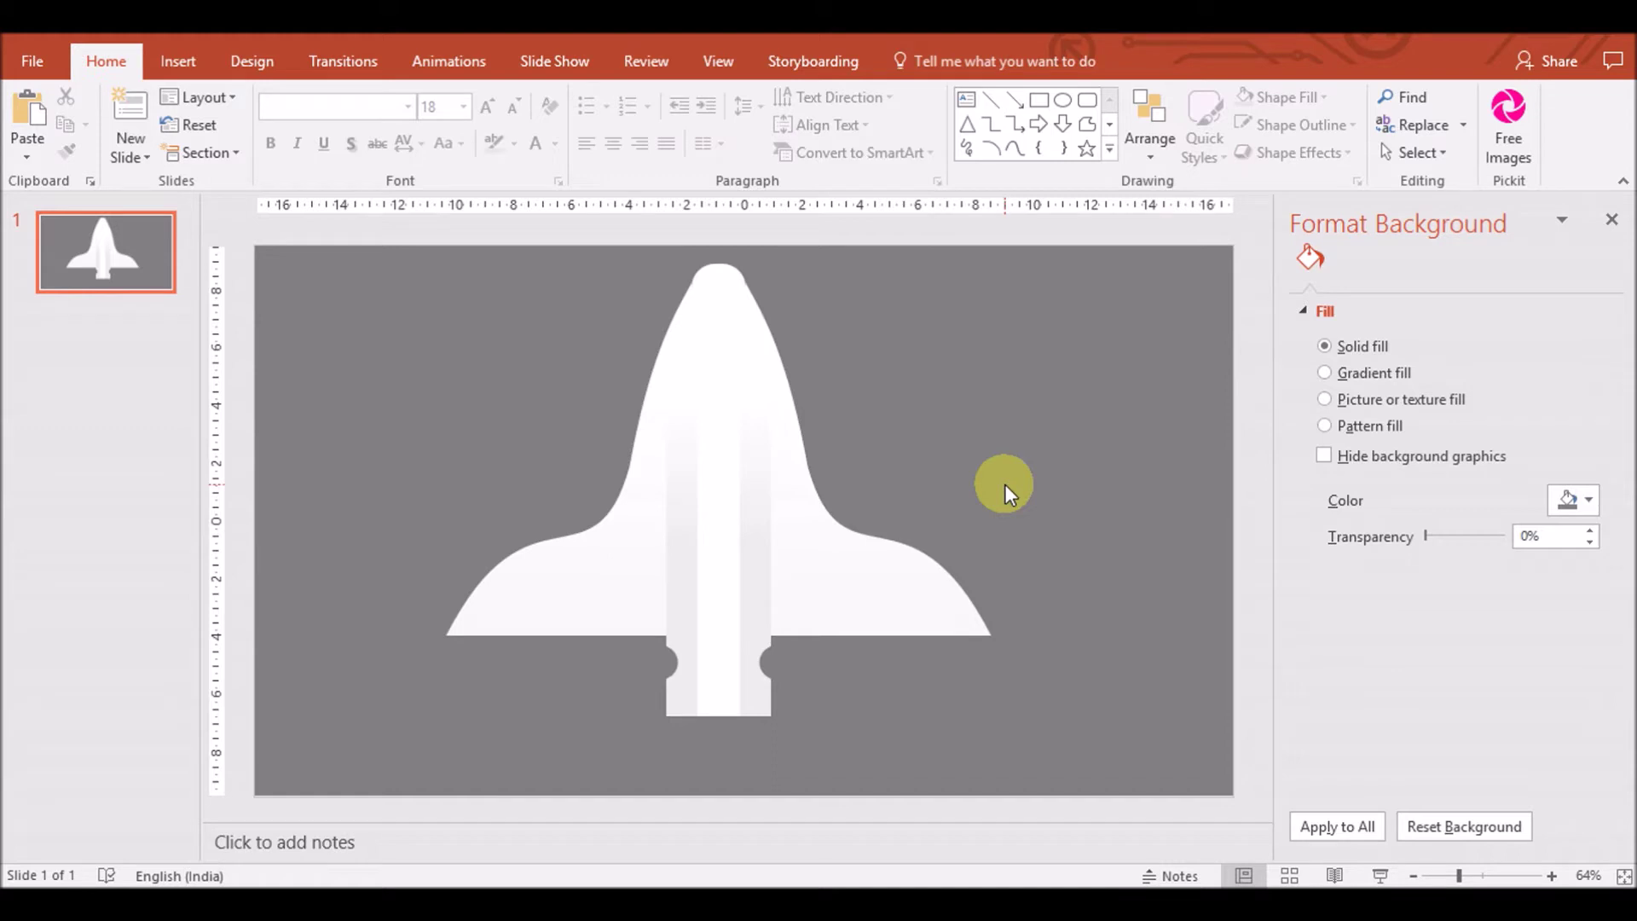
Draw a thin rectangle across the rocket's base with no outline
click(179, 60)
click(408, 128)
click(484, 214)
drag(446, 636, 992, 658)
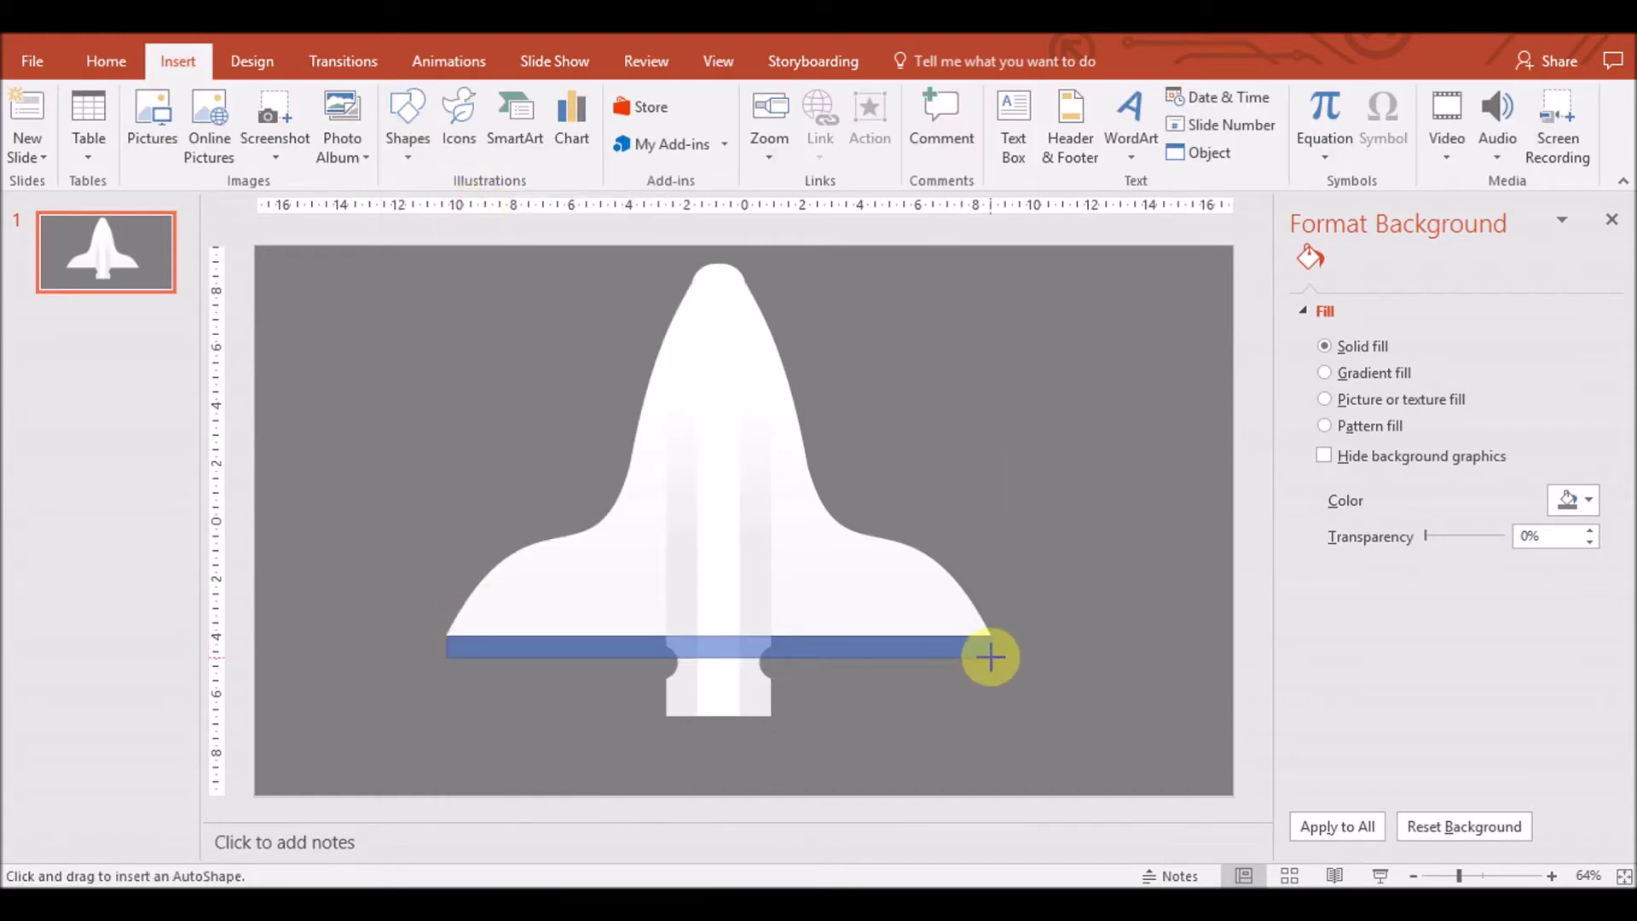
drag(446, 652, 445, 652)
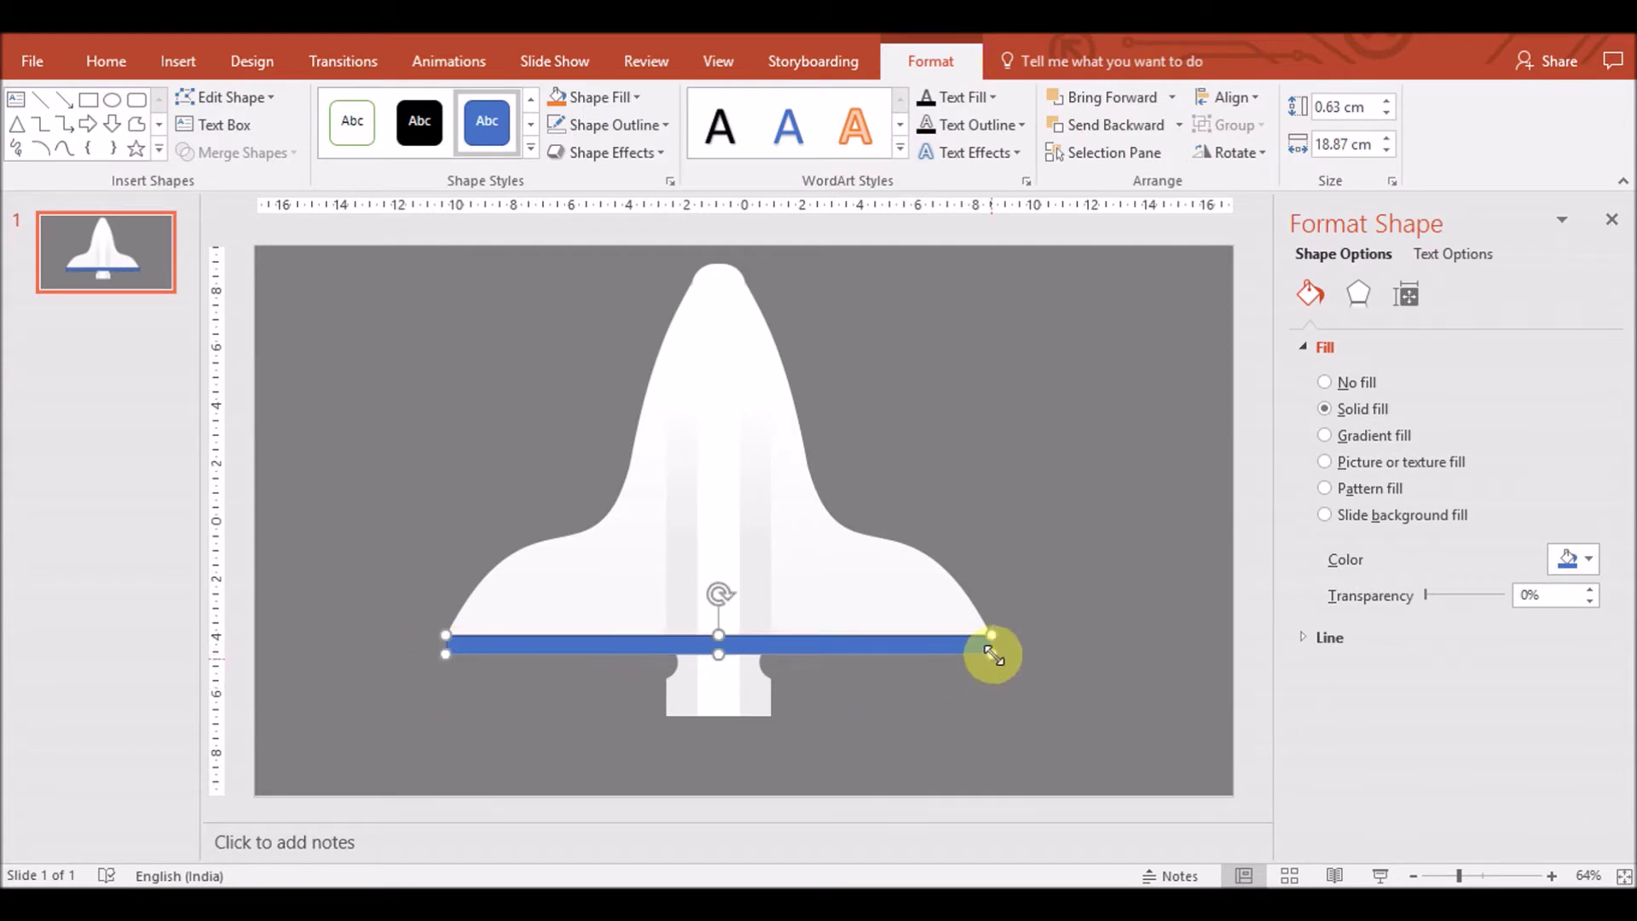
click(659, 125)
click(611, 383)
Fill the bar with a custom crimson, RGB 188, 4, 87
click(1574, 562)
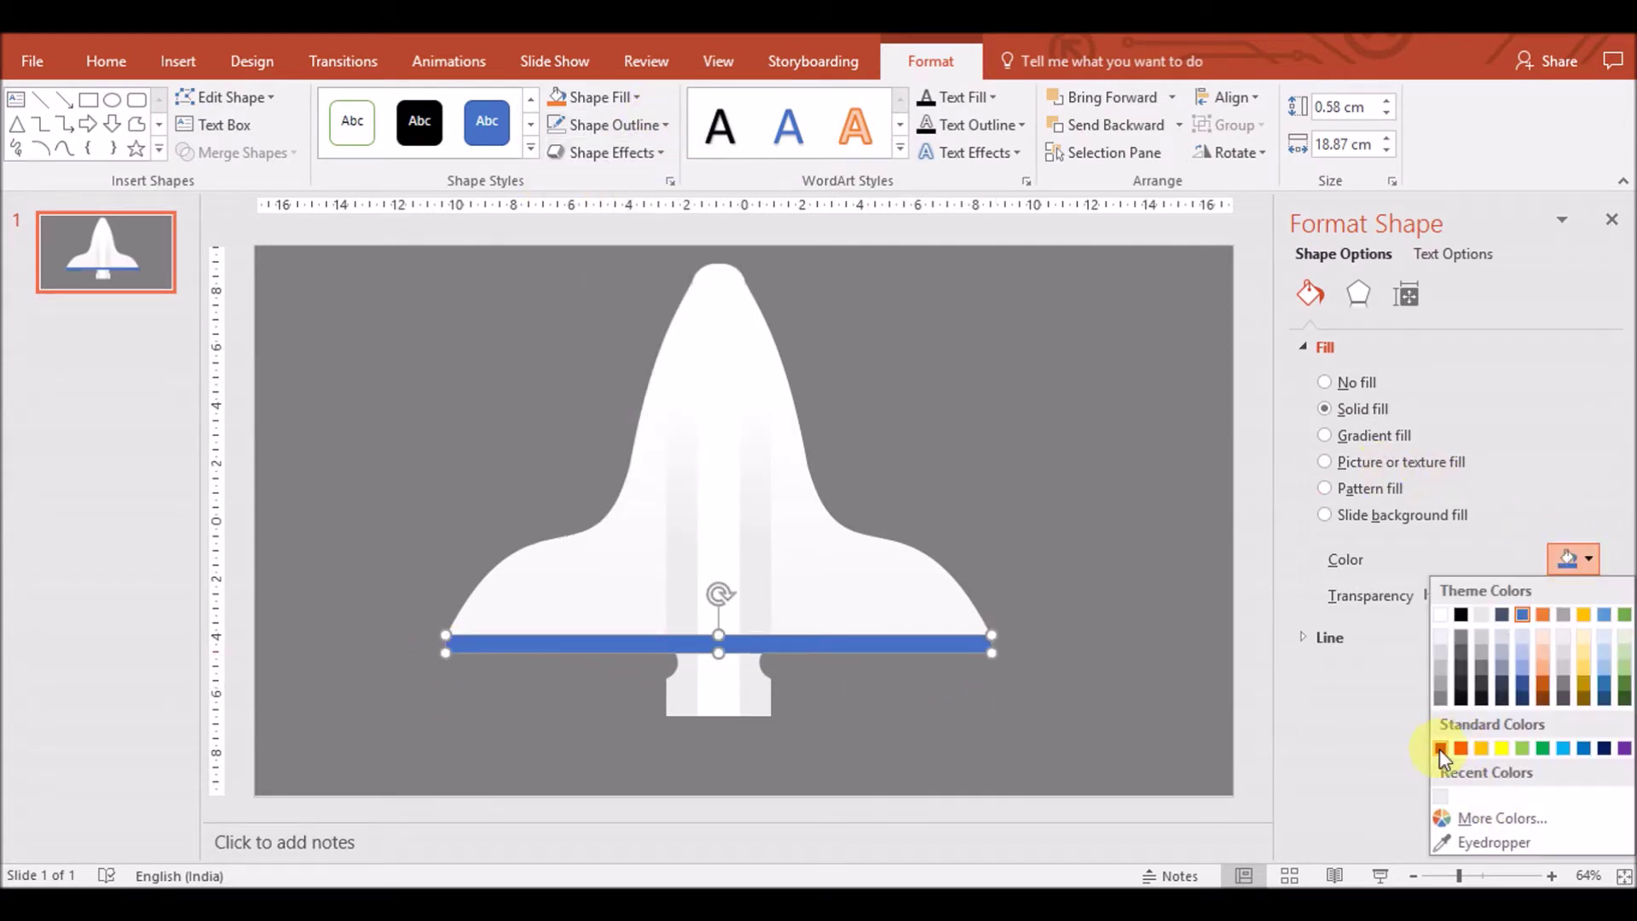
click(1440, 749)
click(1576, 560)
click(1562, 812)
click(838, 324)
click(842, 295)
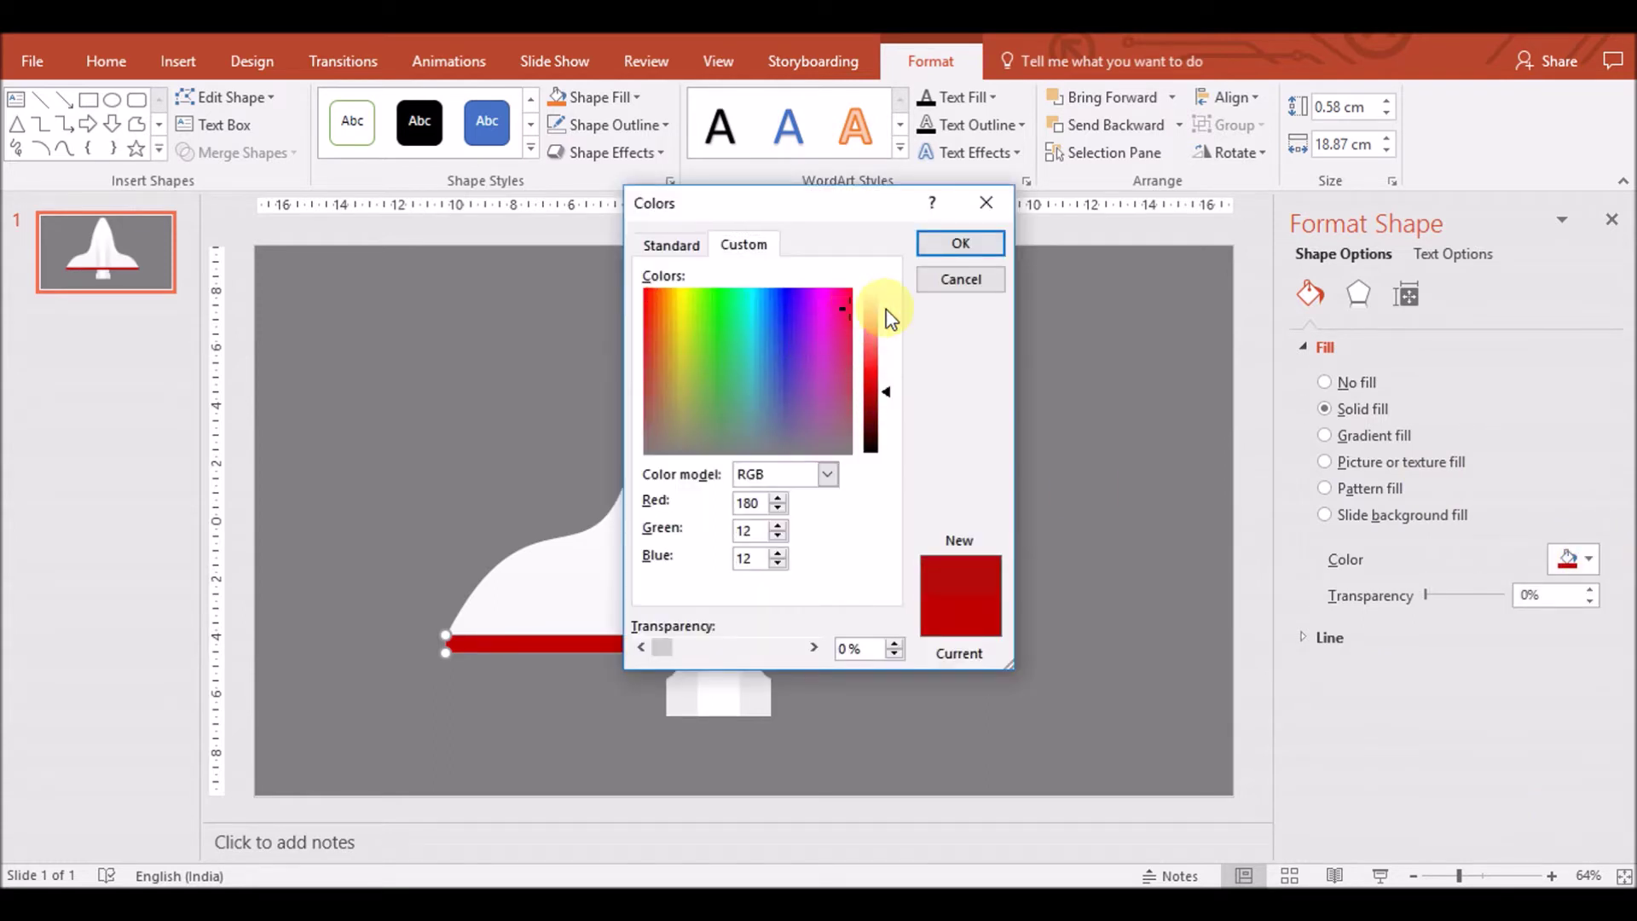
drag(662, 329, 646, 381)
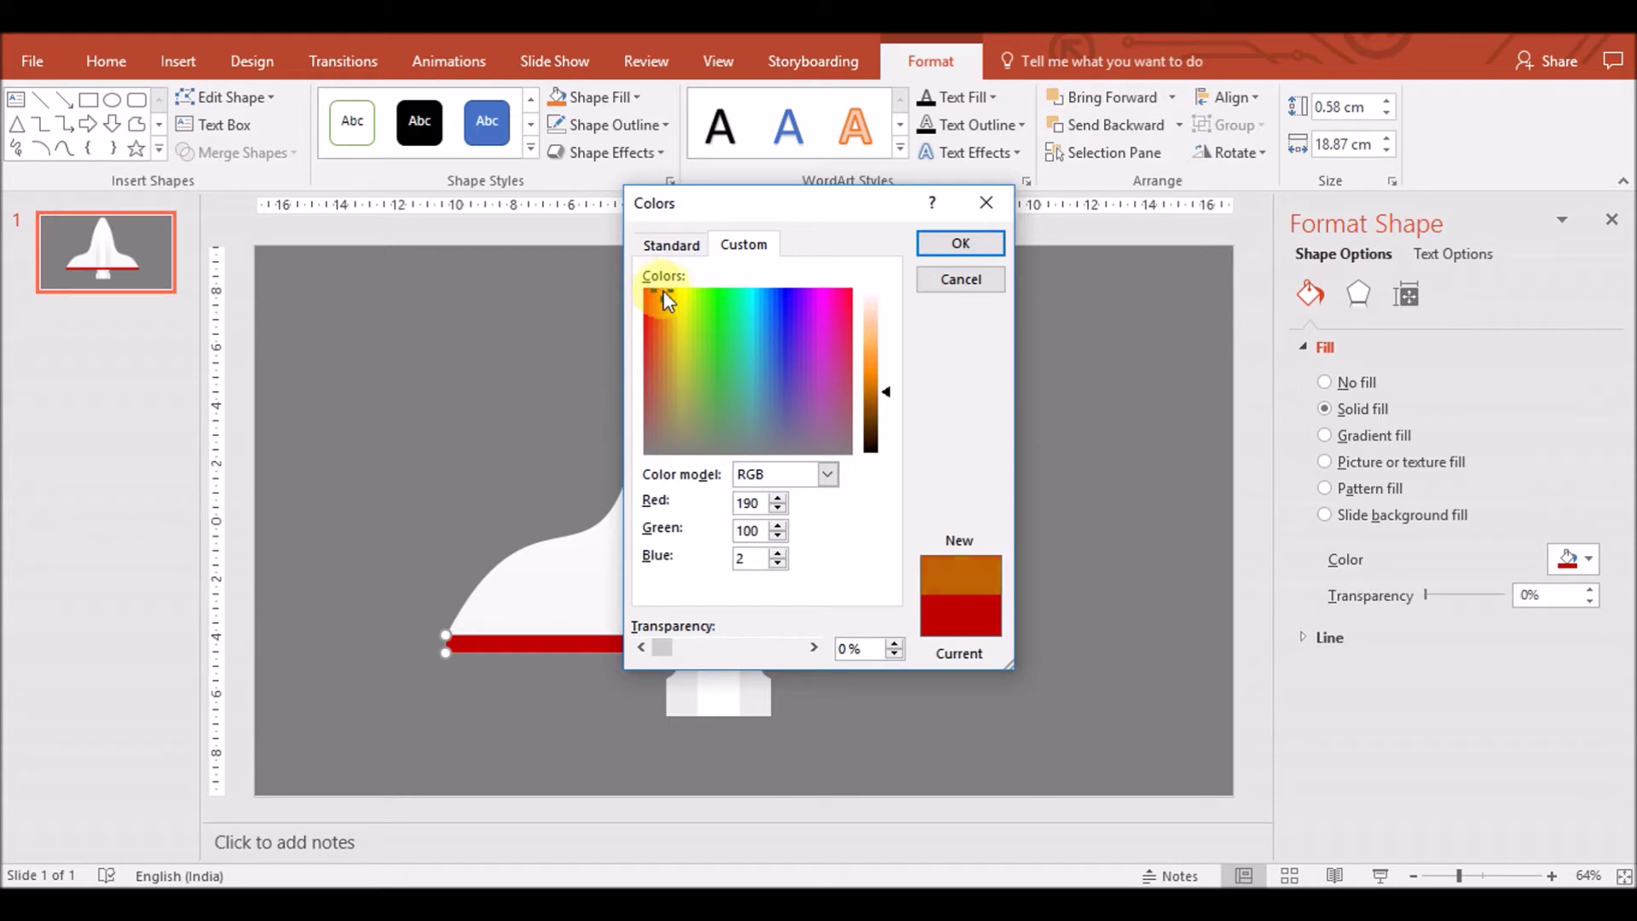
drag(647, 380, 835, 295)
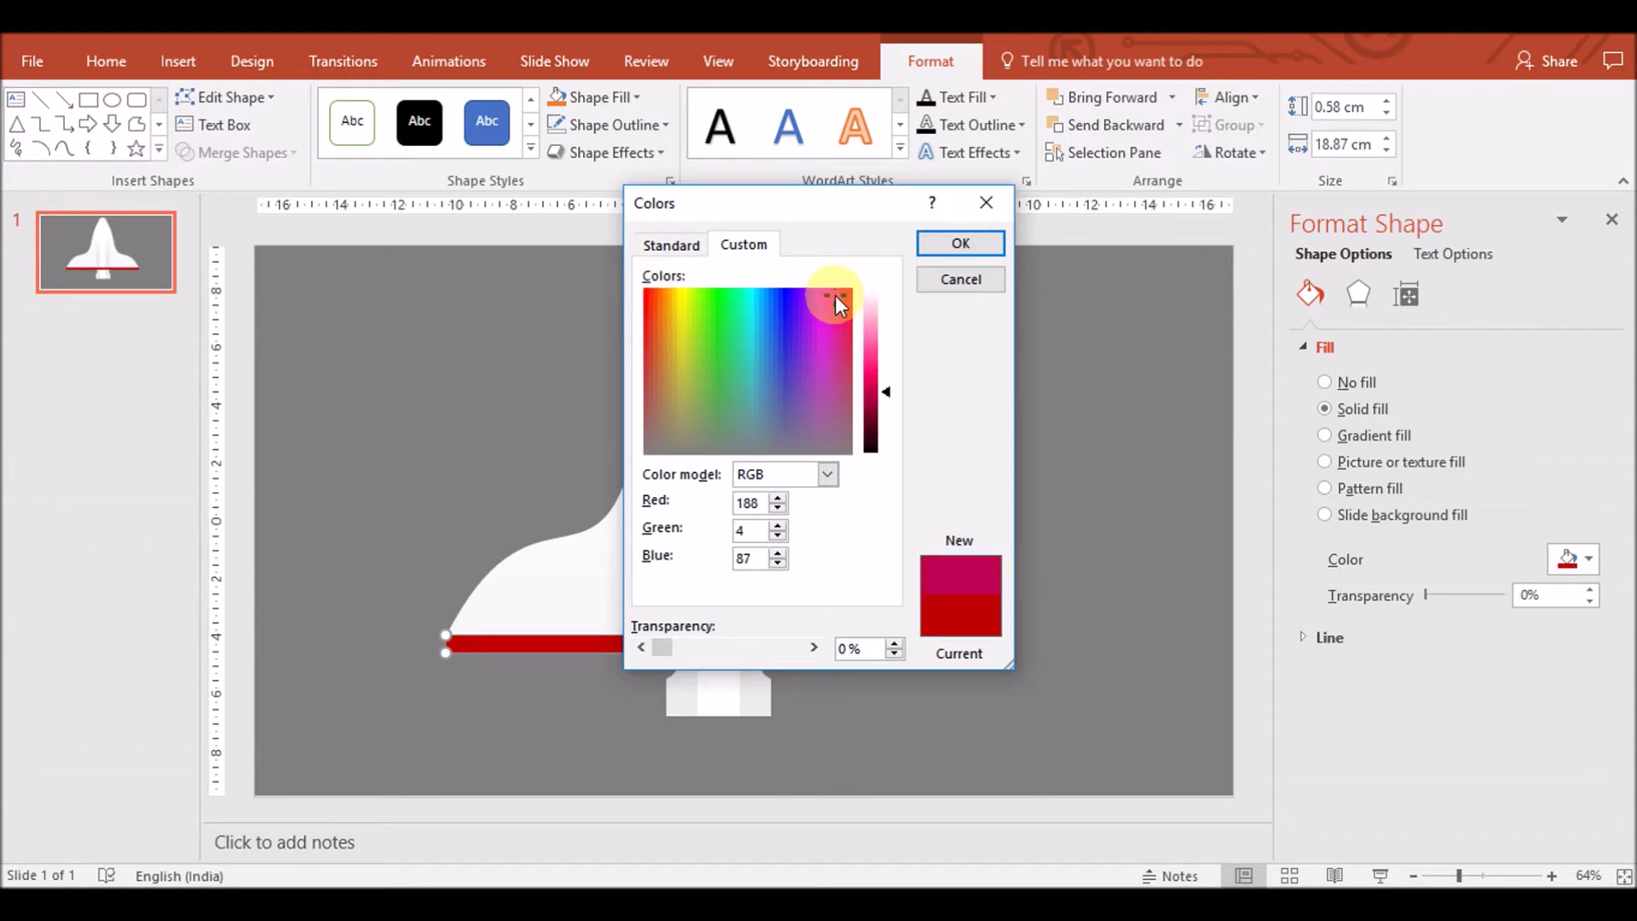
click(961, 243)
click(1096, 650)
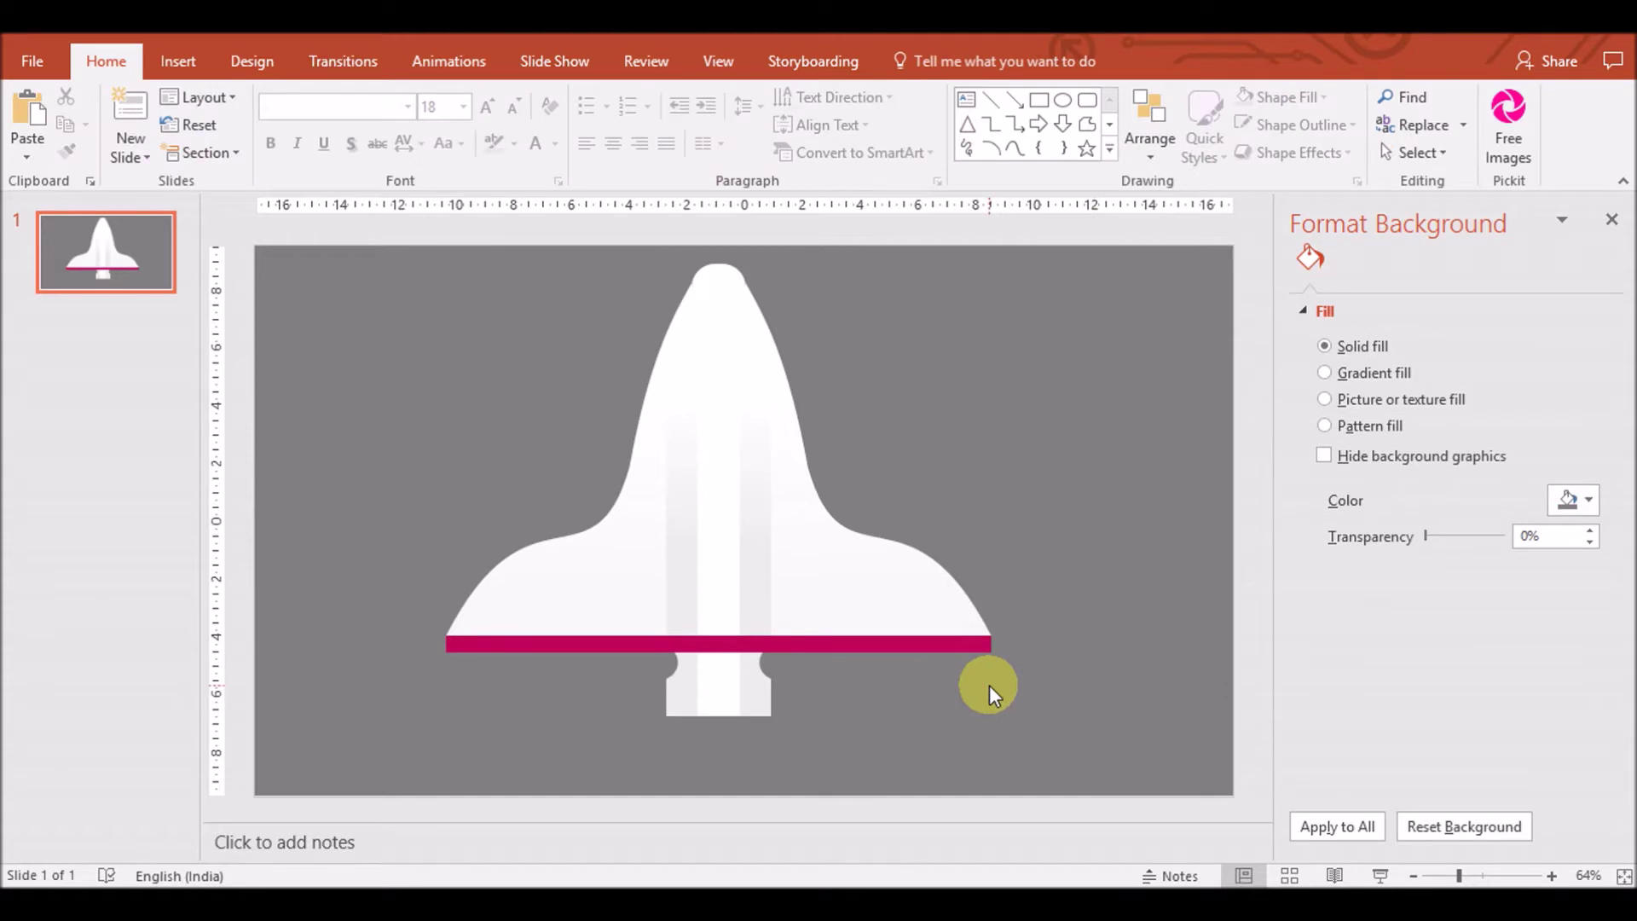
click(917, 619)
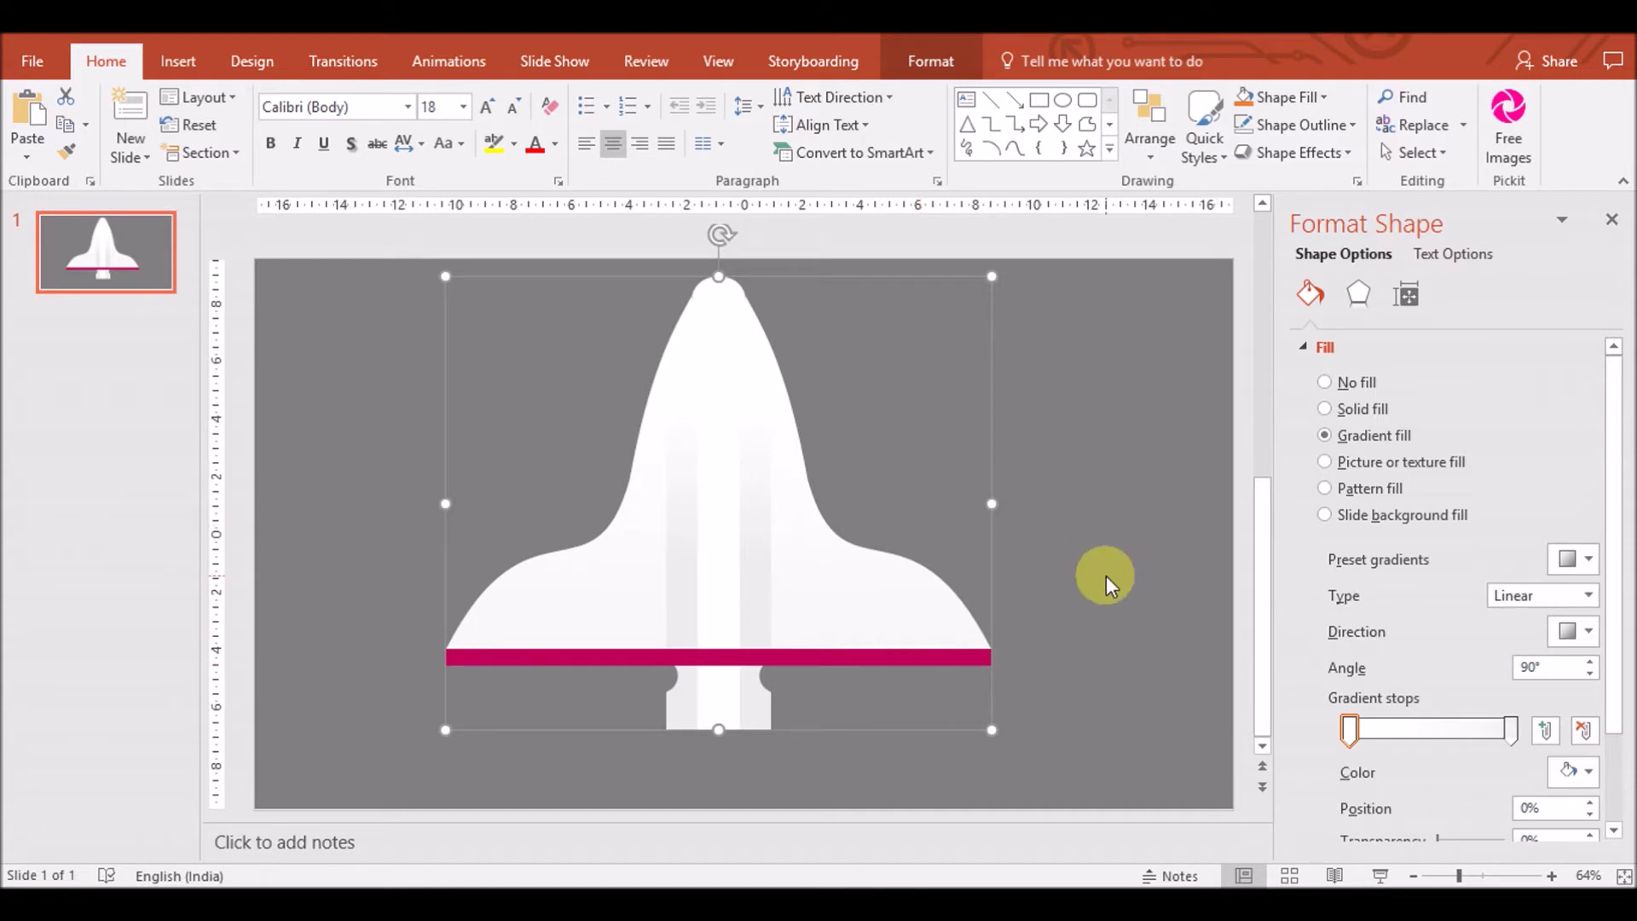
Duplicate the crimson bar, darken the copy to magenta, and lay it over the bar
click(957, 658)
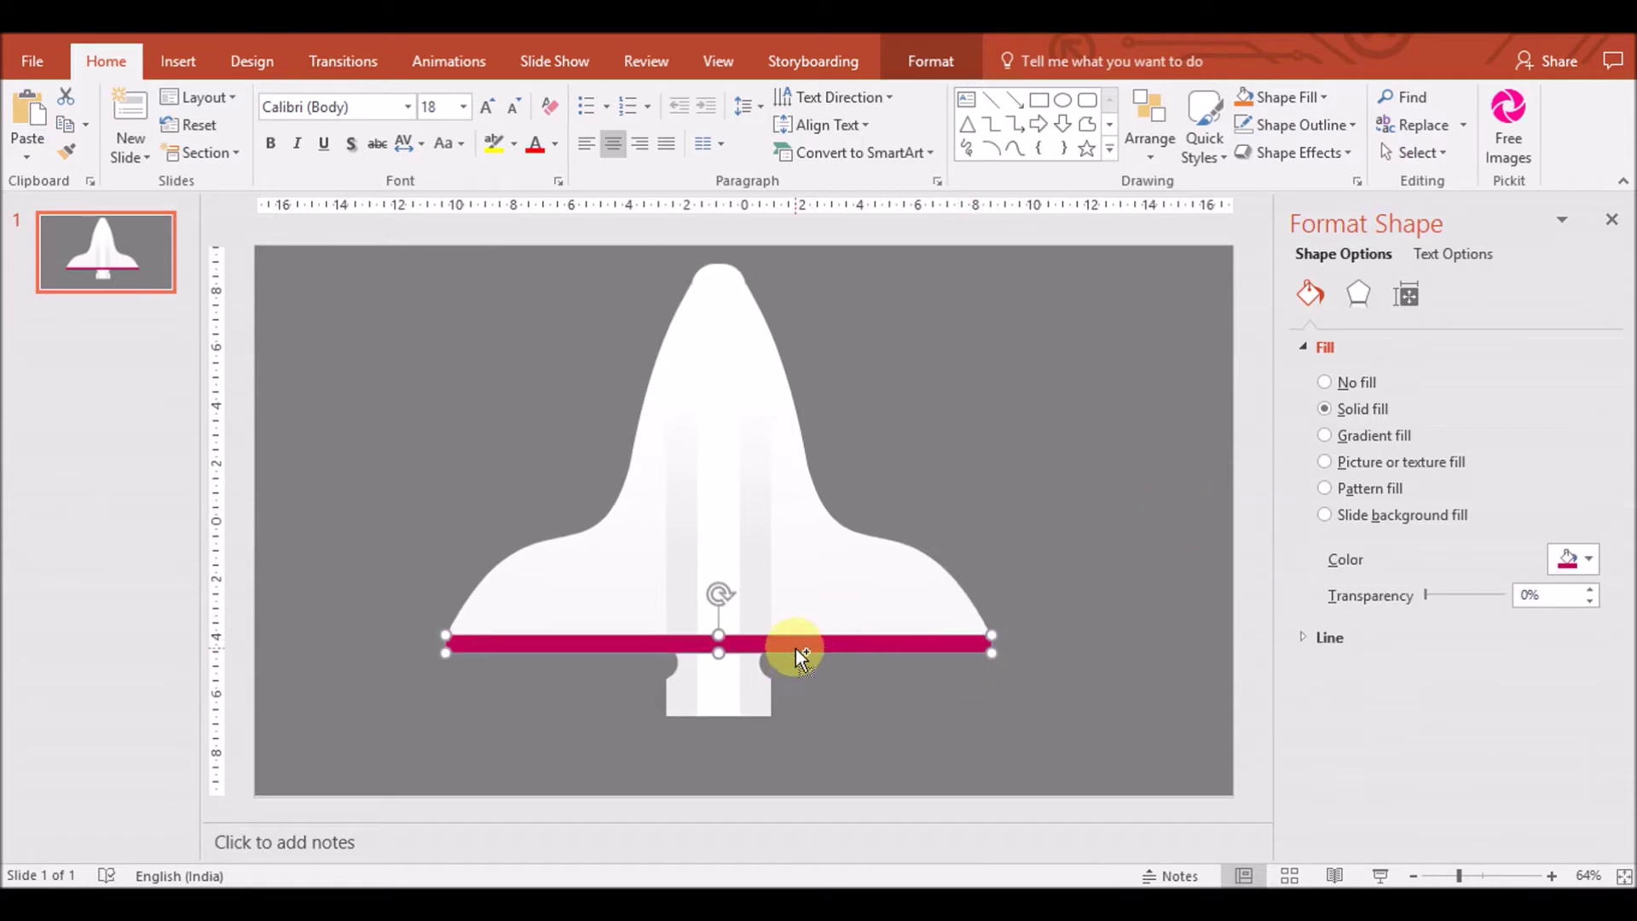
key(ctrl+d)
click(1572, 559)
click(1386, 768)
drag(884, 387, 888, 410)
click(969, 245)
drag(734, 678, 756, 638)
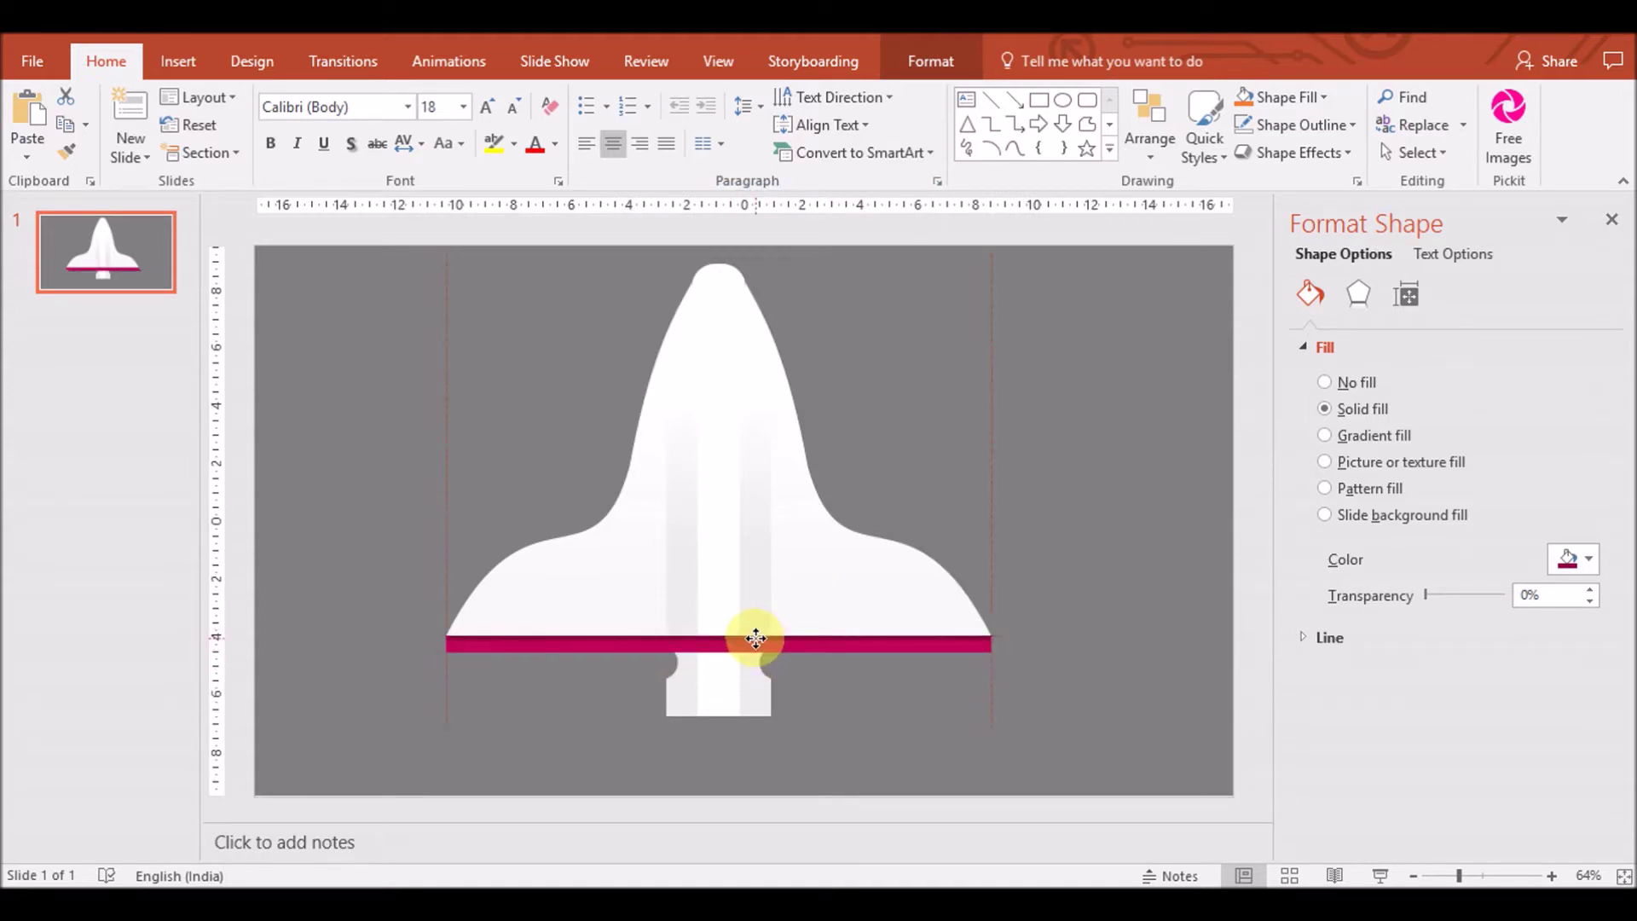
drag(756, 638, 750, 637)
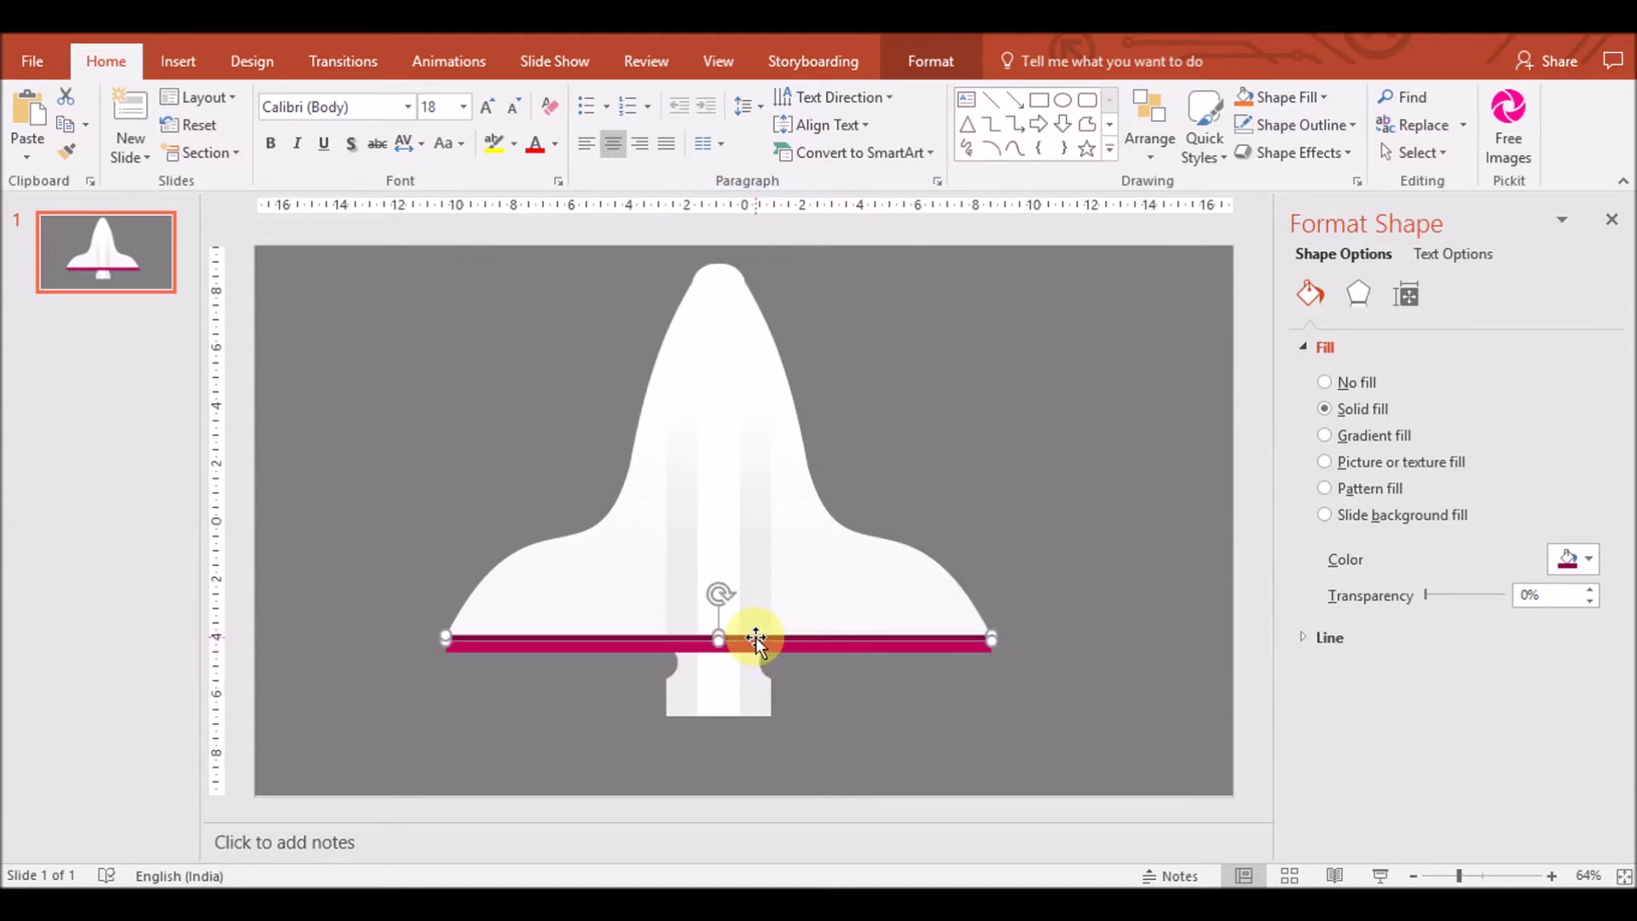
Switch the bar to a gradient fill with a crimson left stop
click(1367, 437)
click(1576, 772)
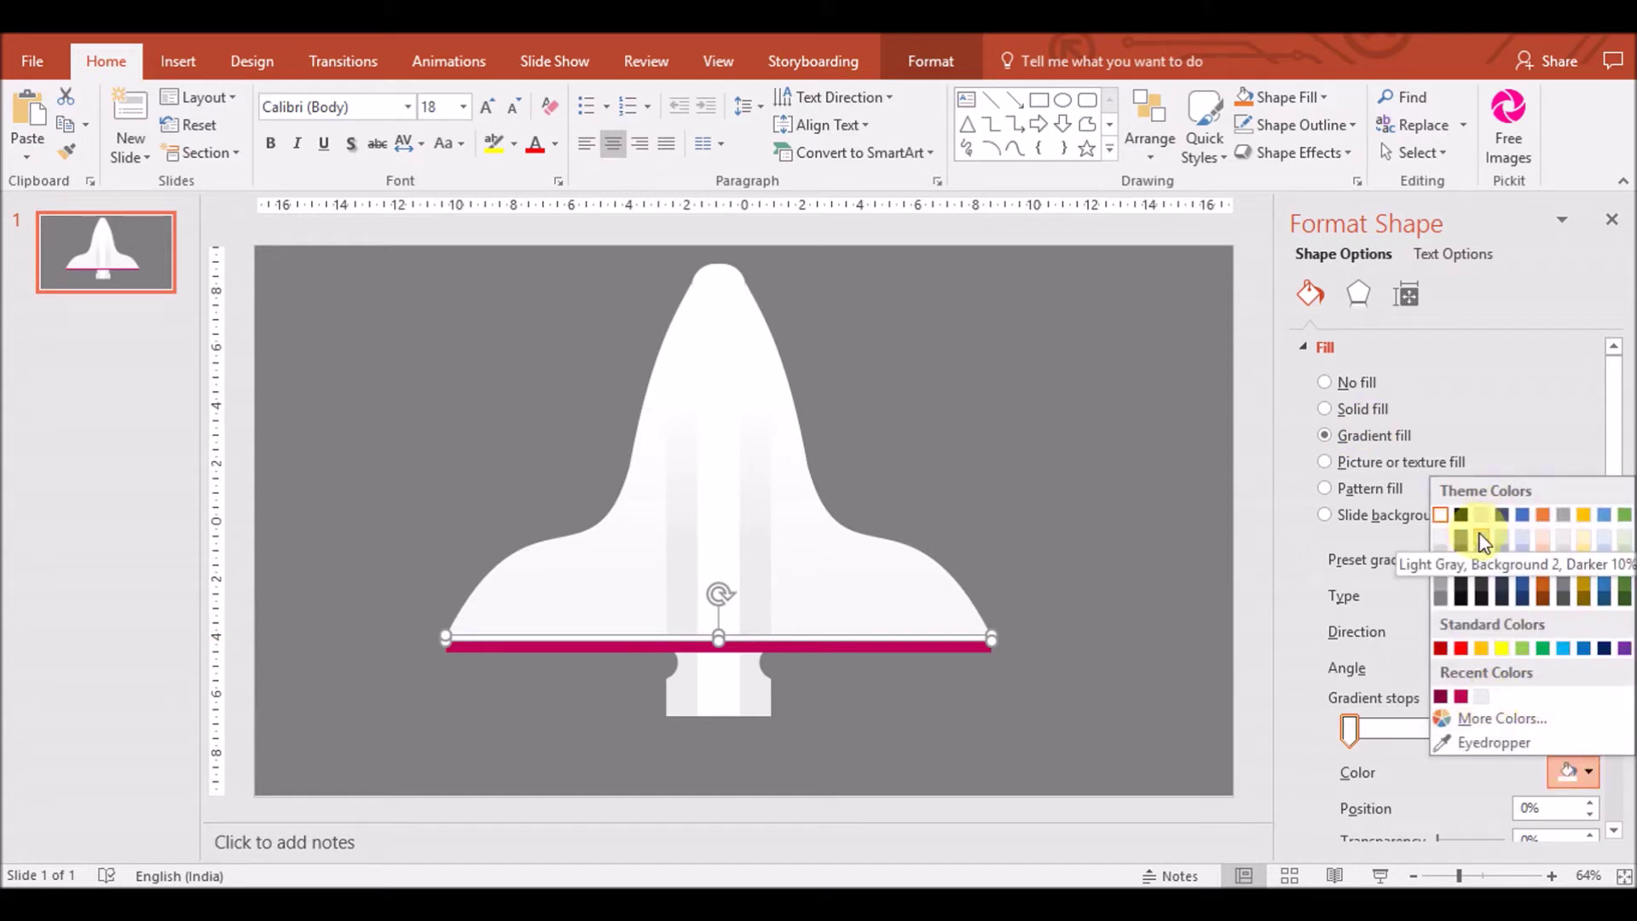
click(1441, 698)
click(1505, 727)
click(1576, 771)
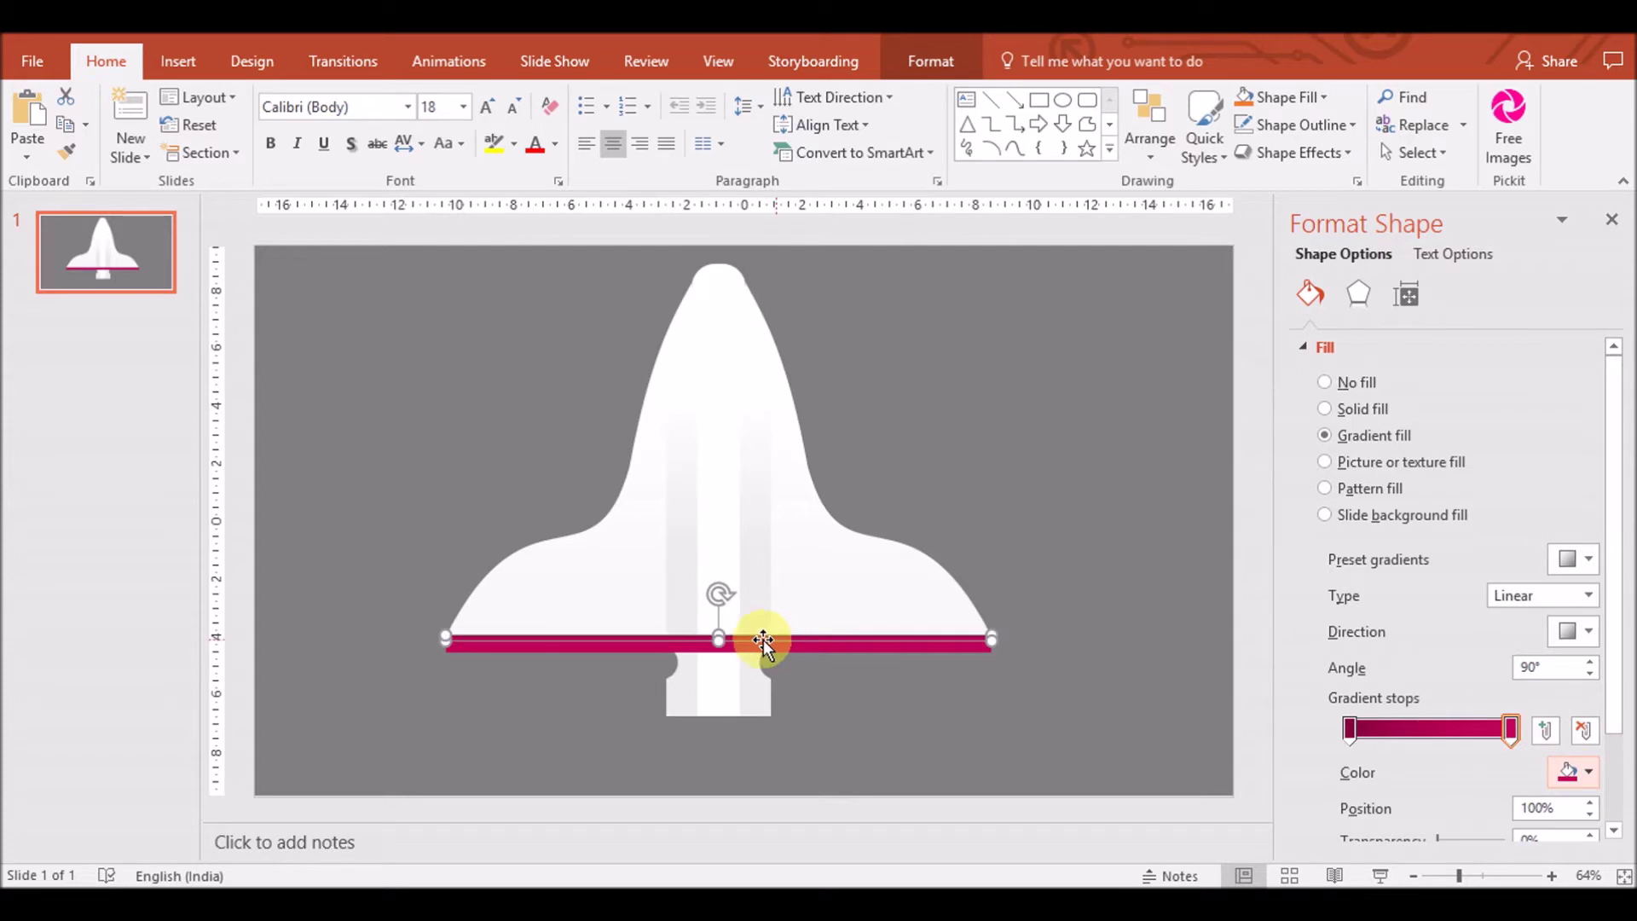
Reposition the bar and check its 0.4 cm height in the shape size settings
click(914, 708)
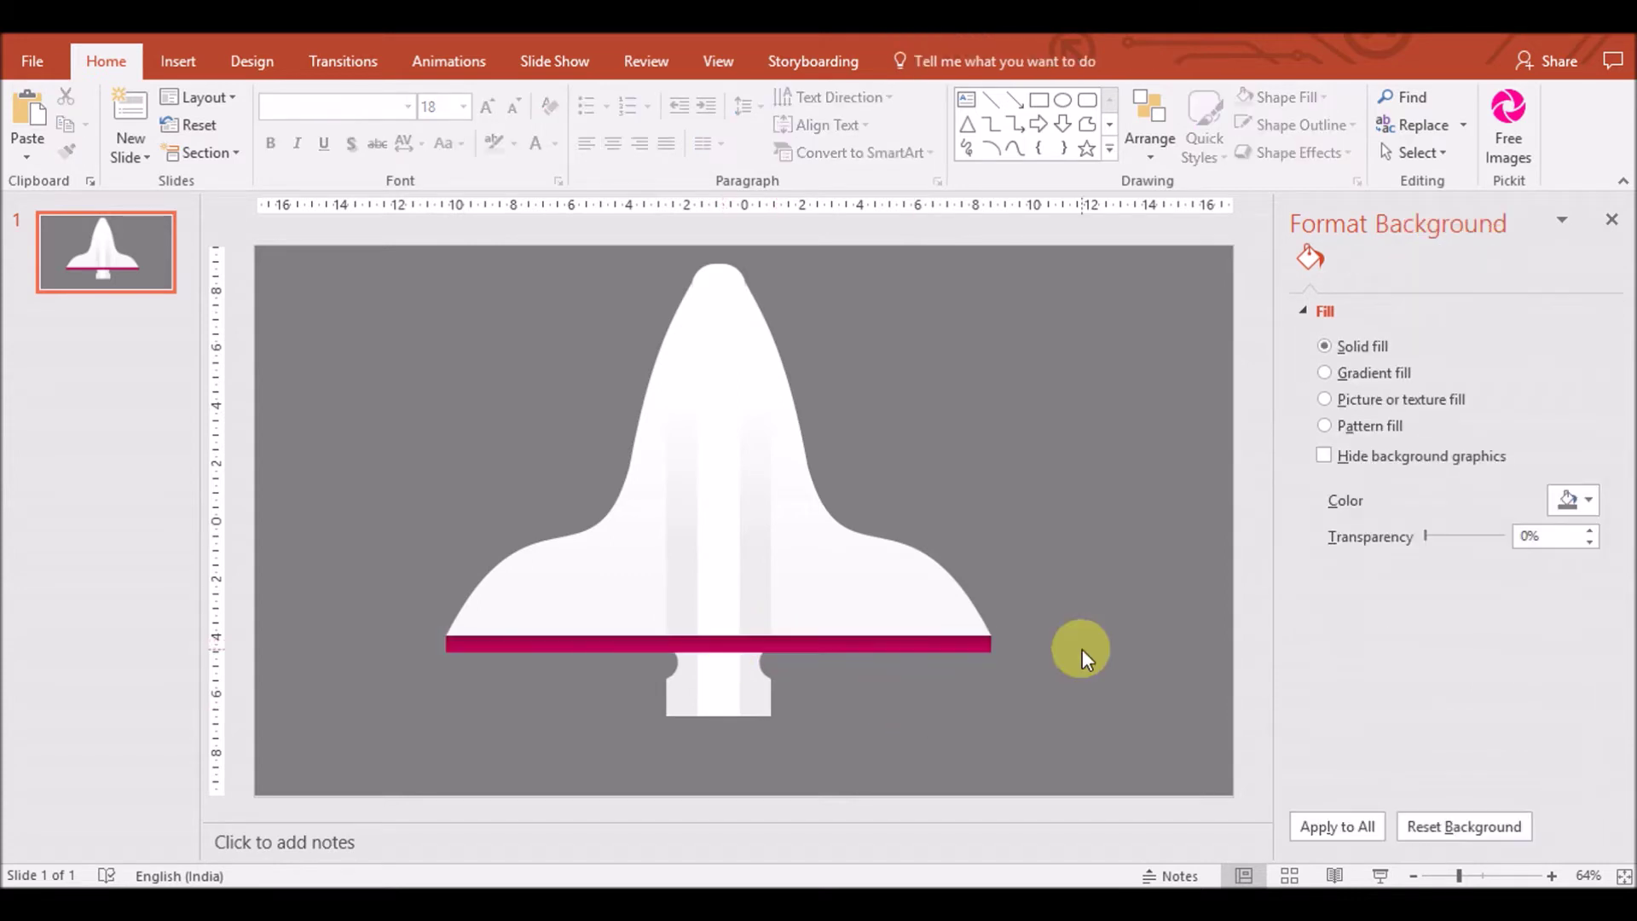
click(964, 646)
drag(731, 664, 720, 644)
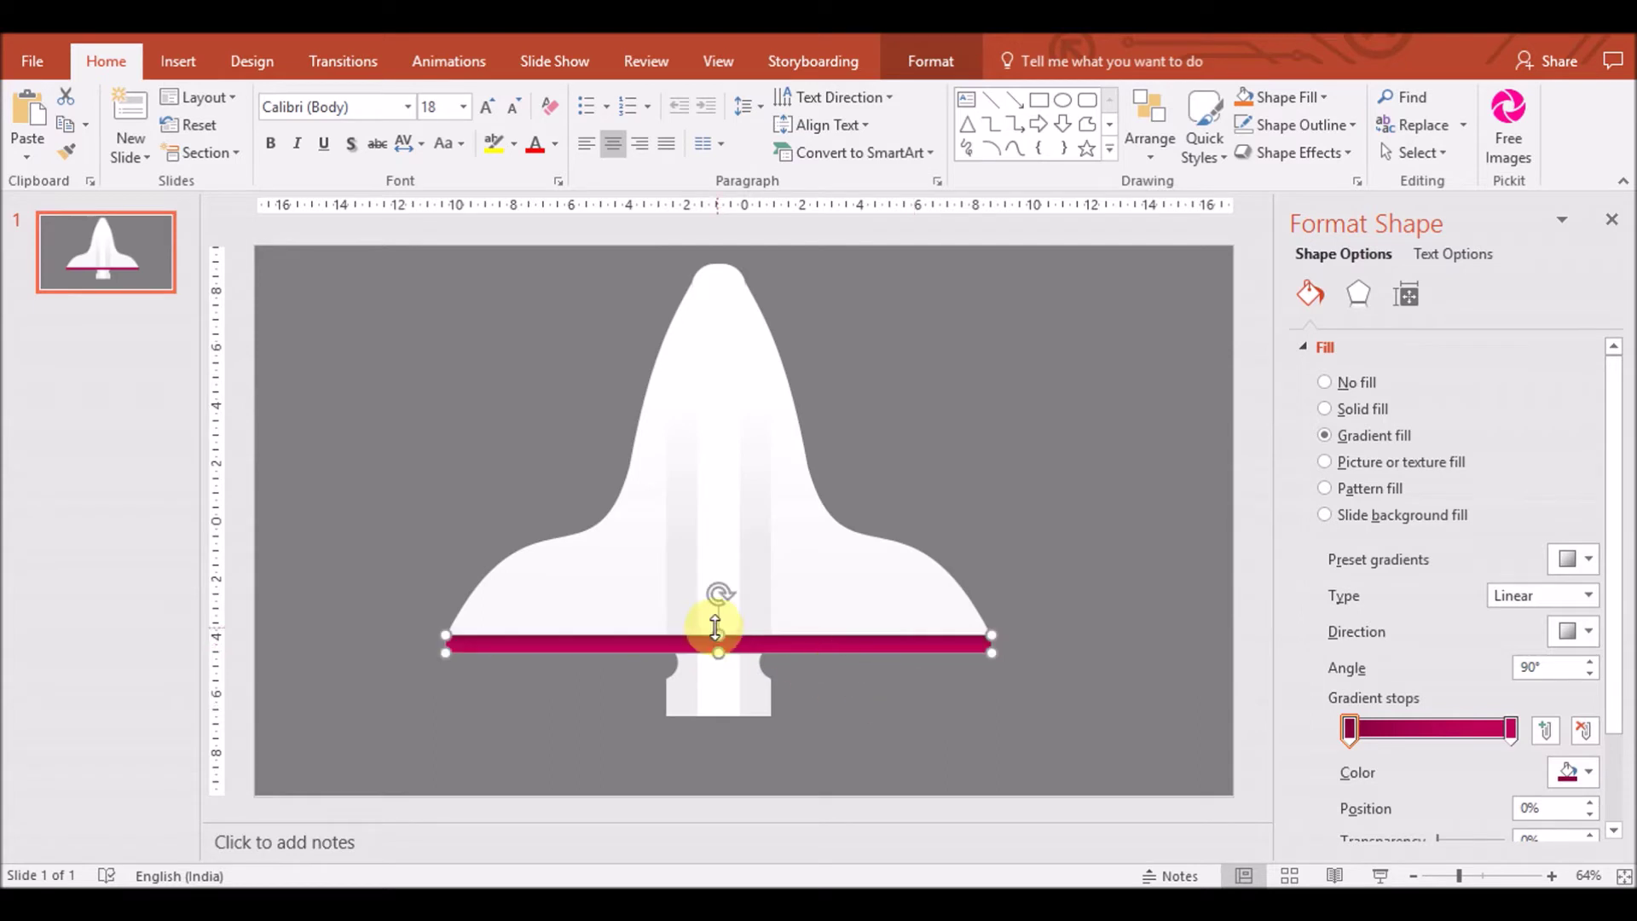
click(1083, 734)
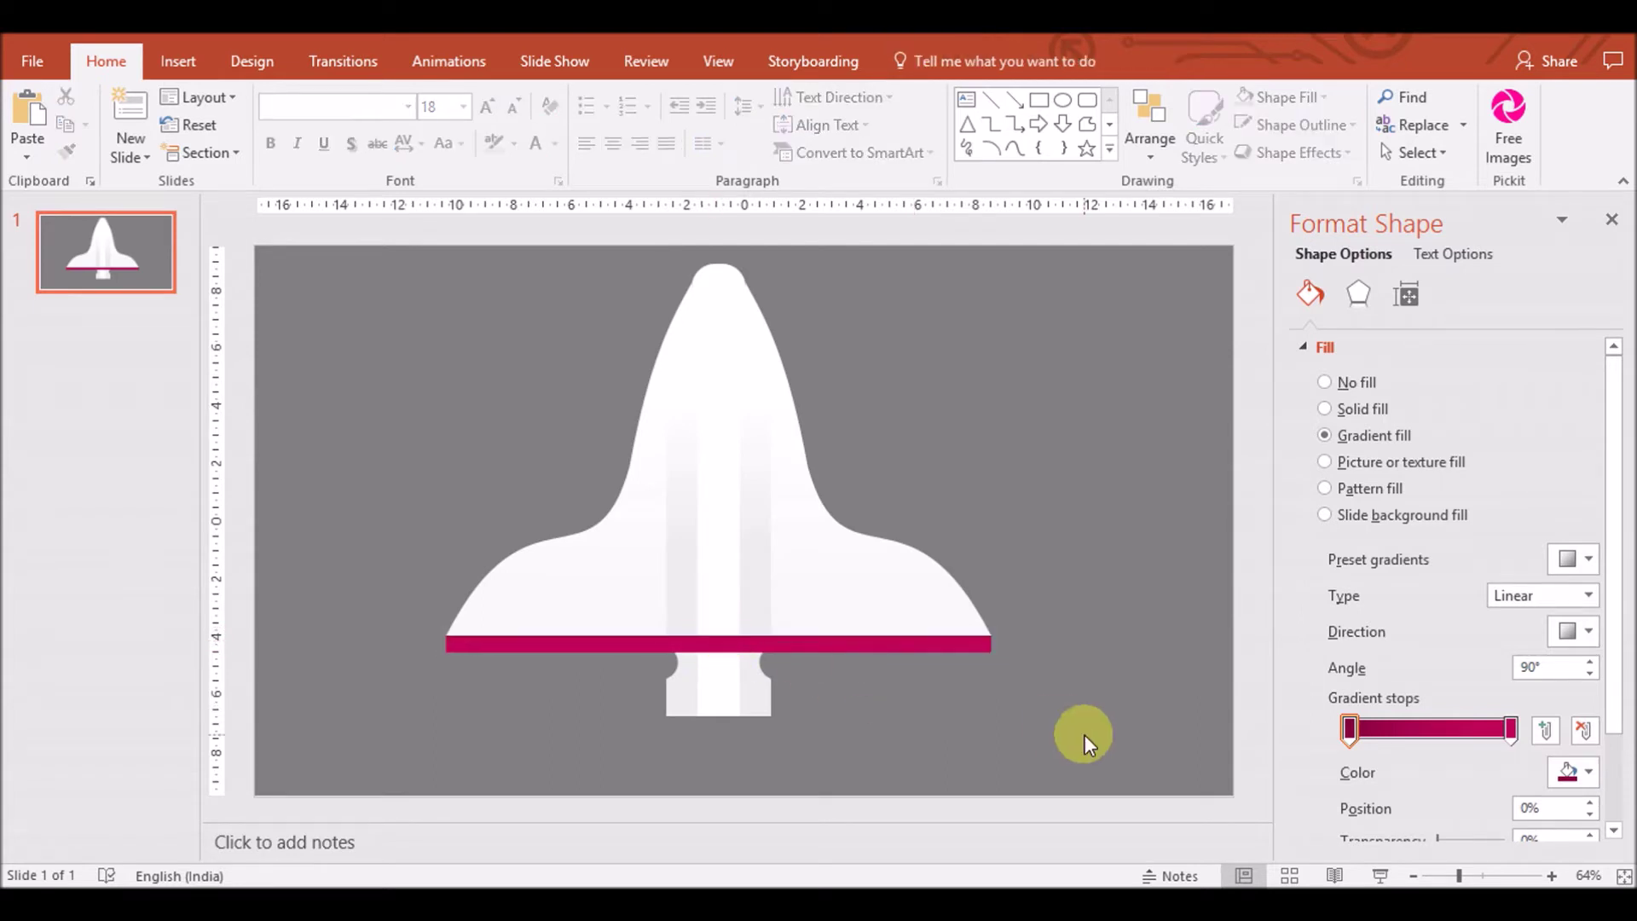
click(943, 635)
click(932, 63)
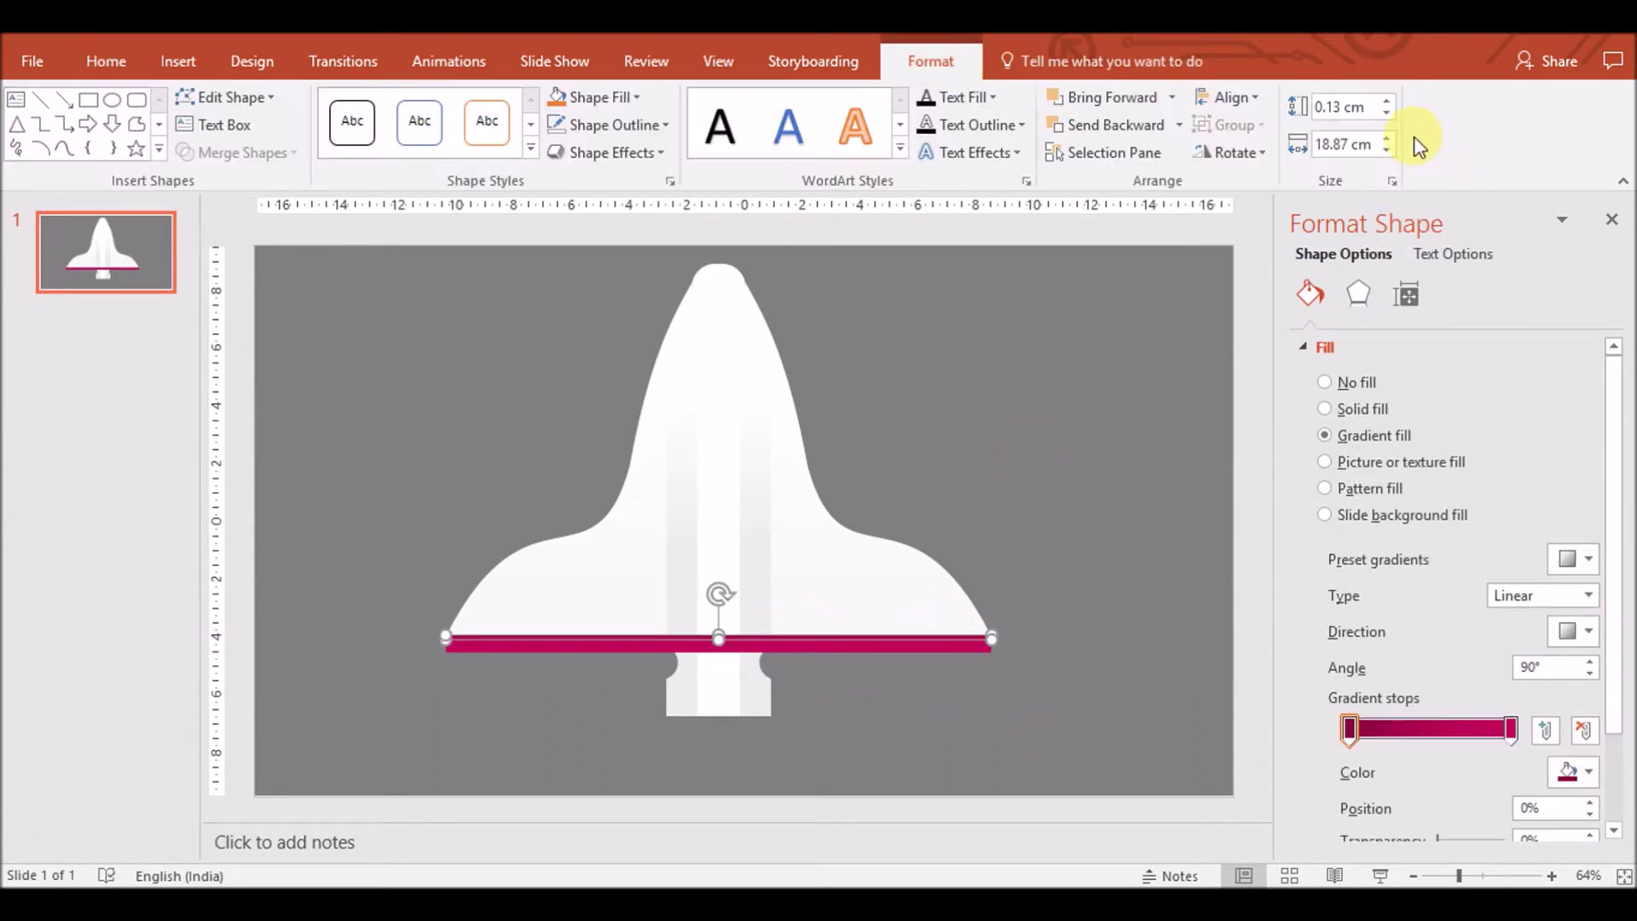
click(1085, 469)
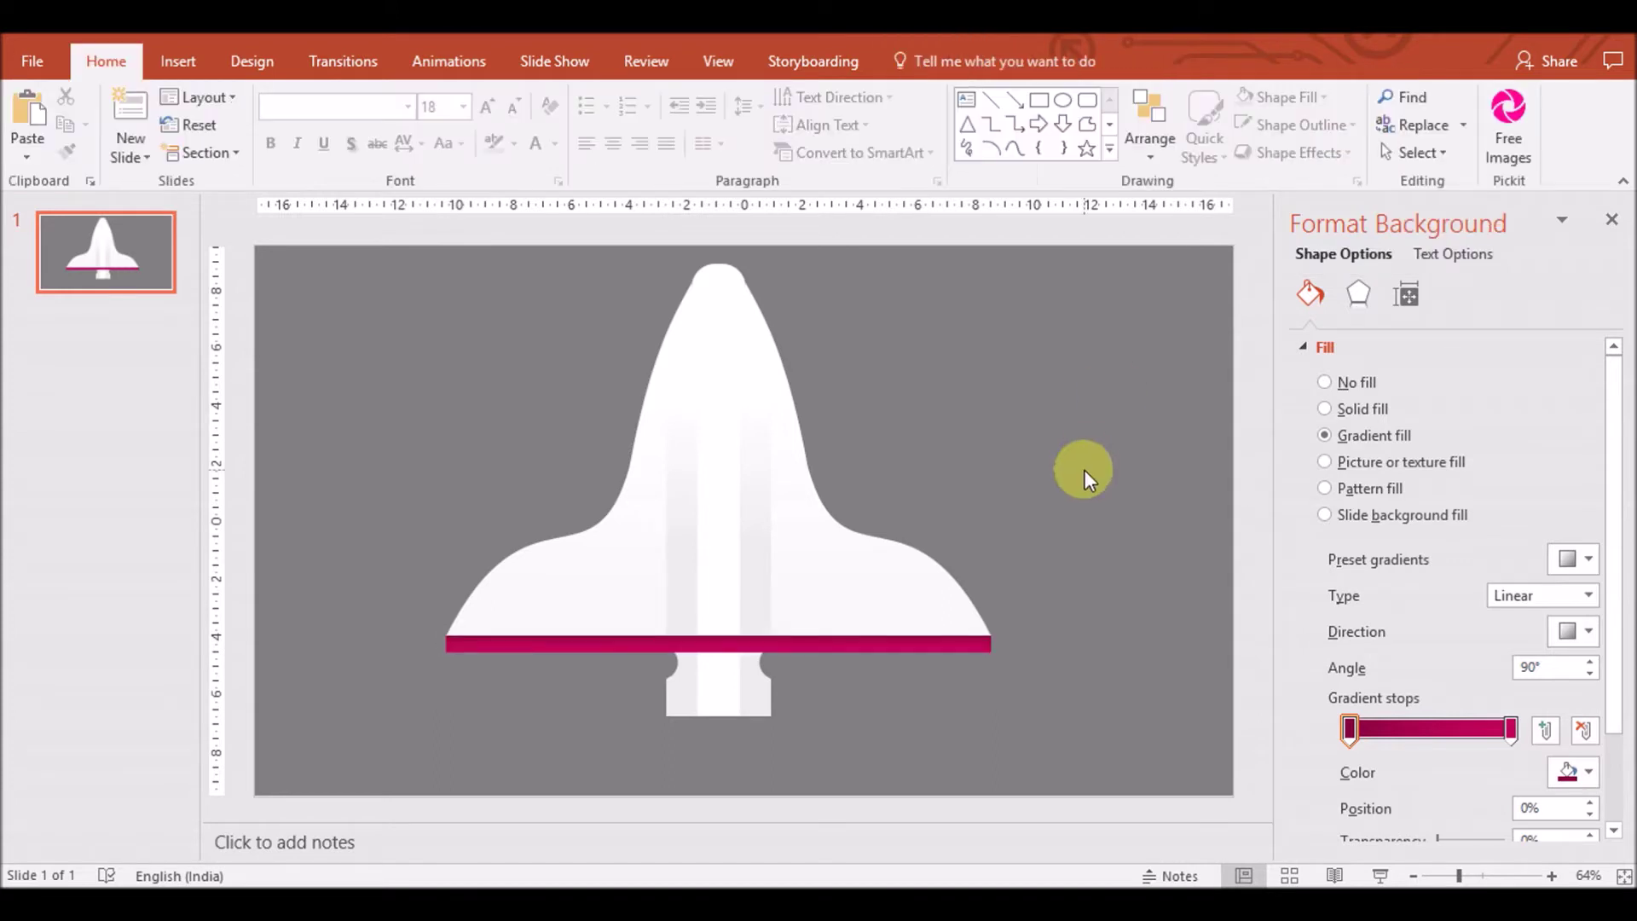
click(771, 662)
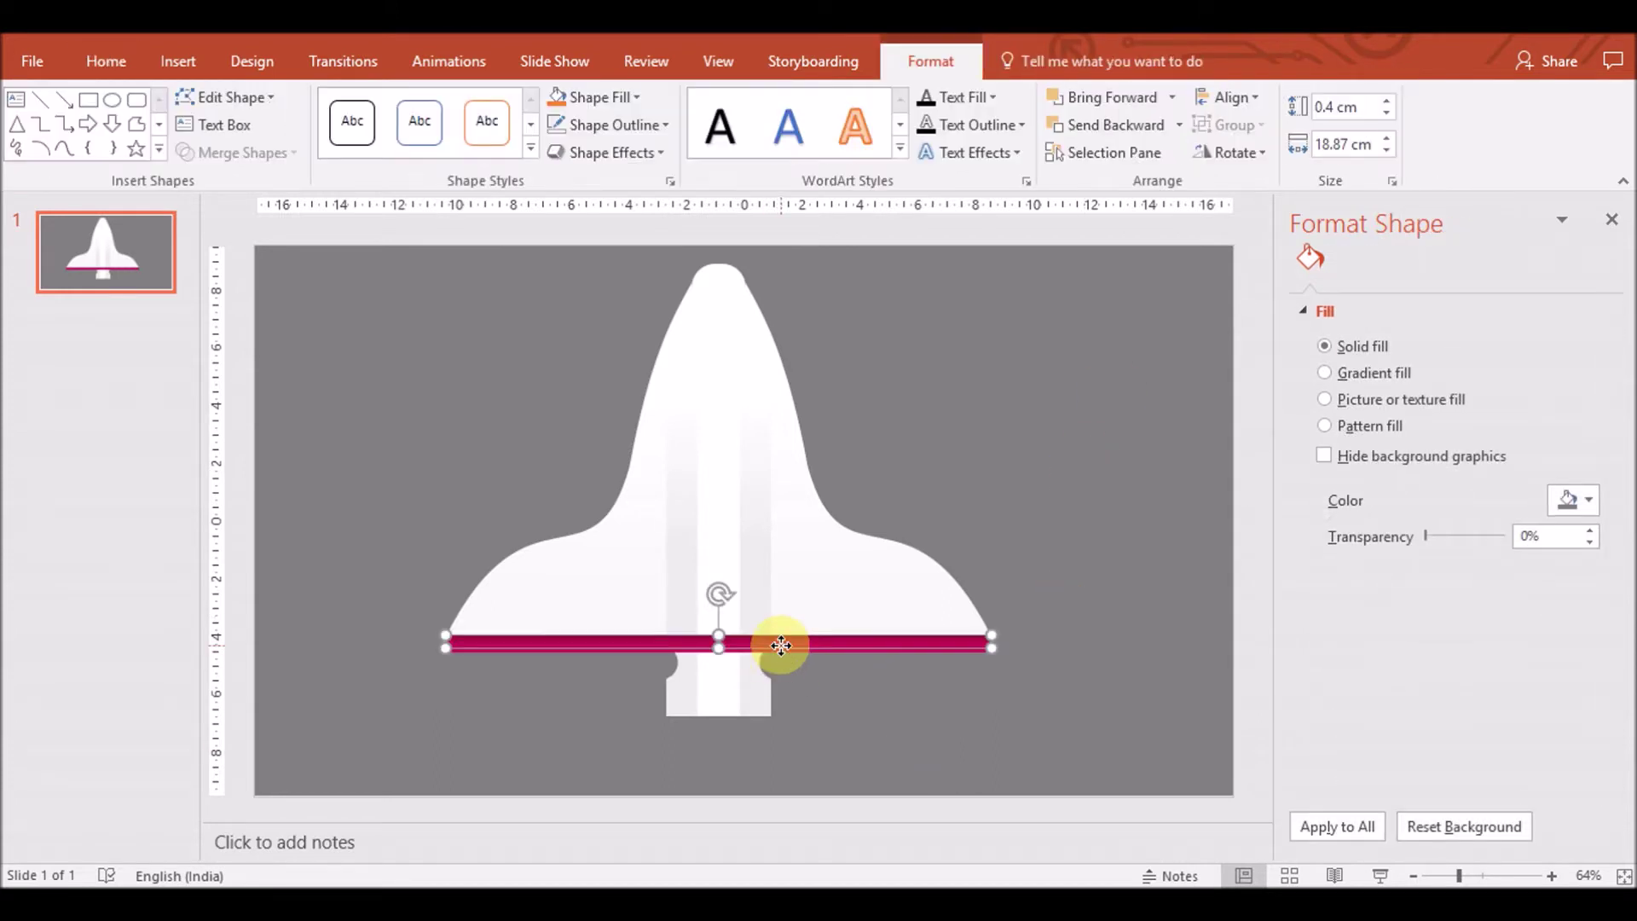
right_click(972, 646)
click(979, 654)
click(979, 651)
click(979, 657)
shift+click(980, 657)
right_click(979, 656)
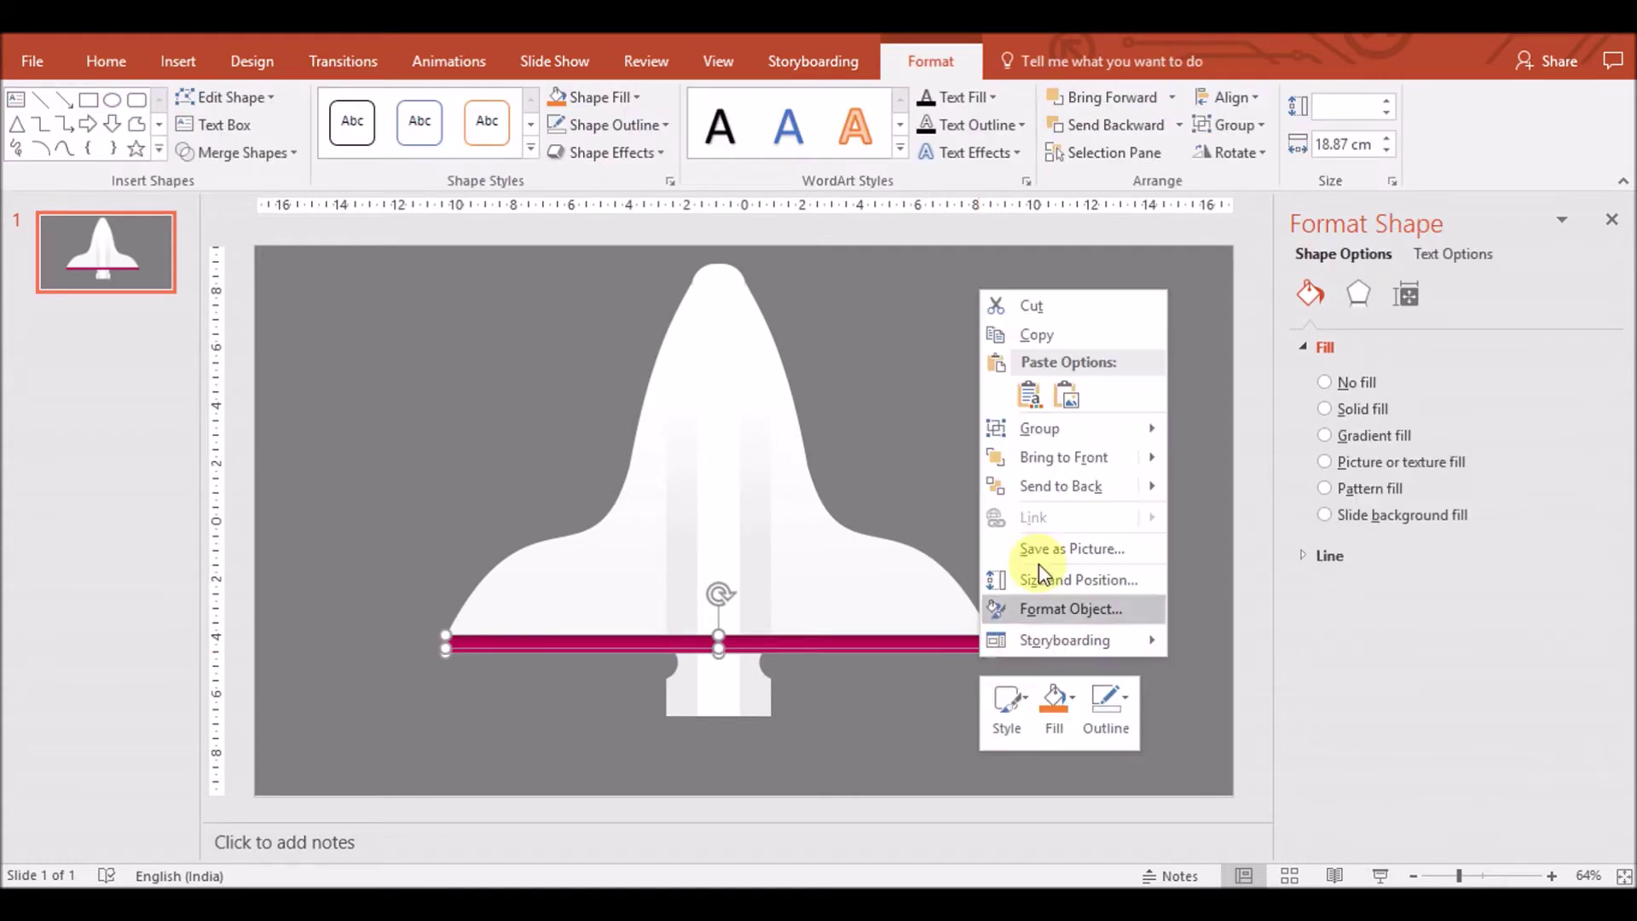
click(1061, 485)
click(1108, 509)
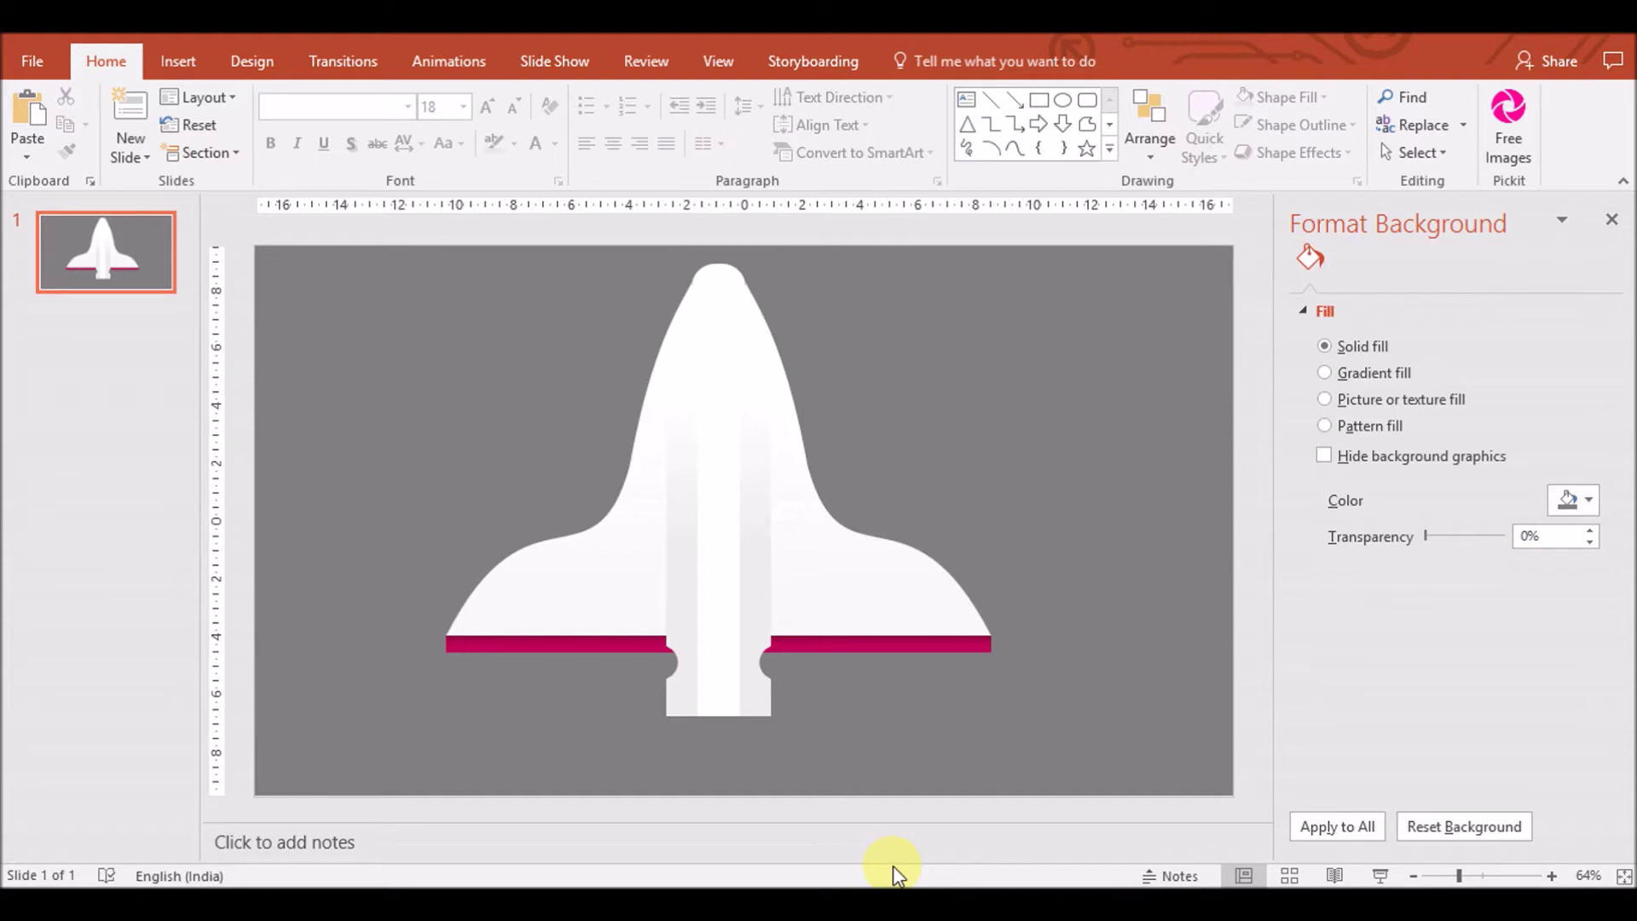
click(716, 720)
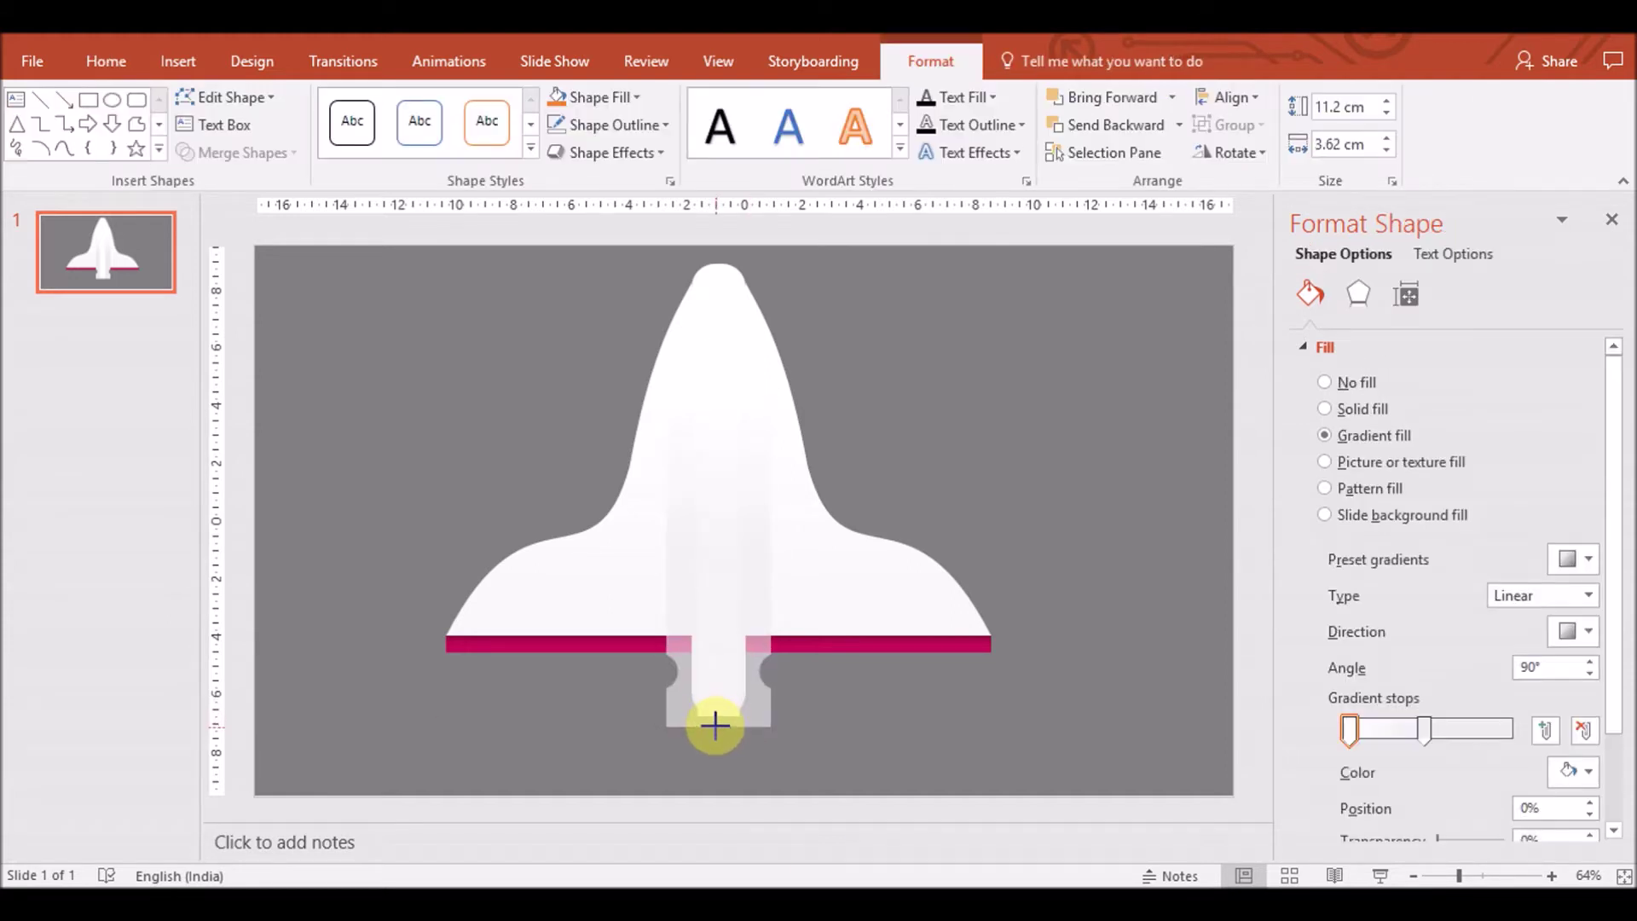
click(718, 719)
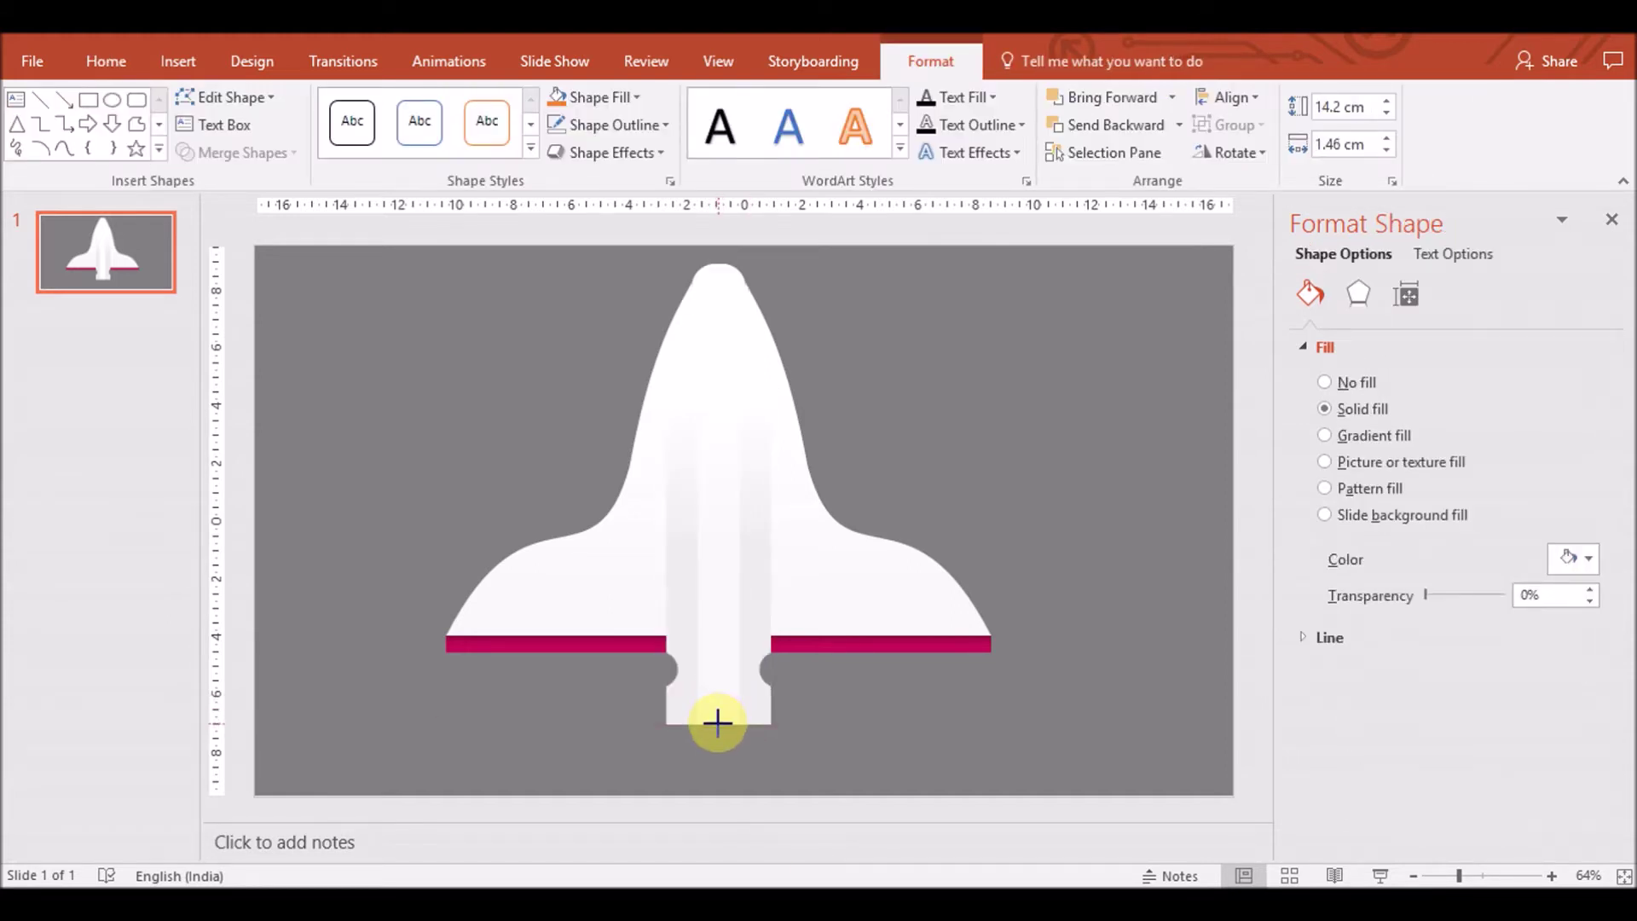
click(878, 703)
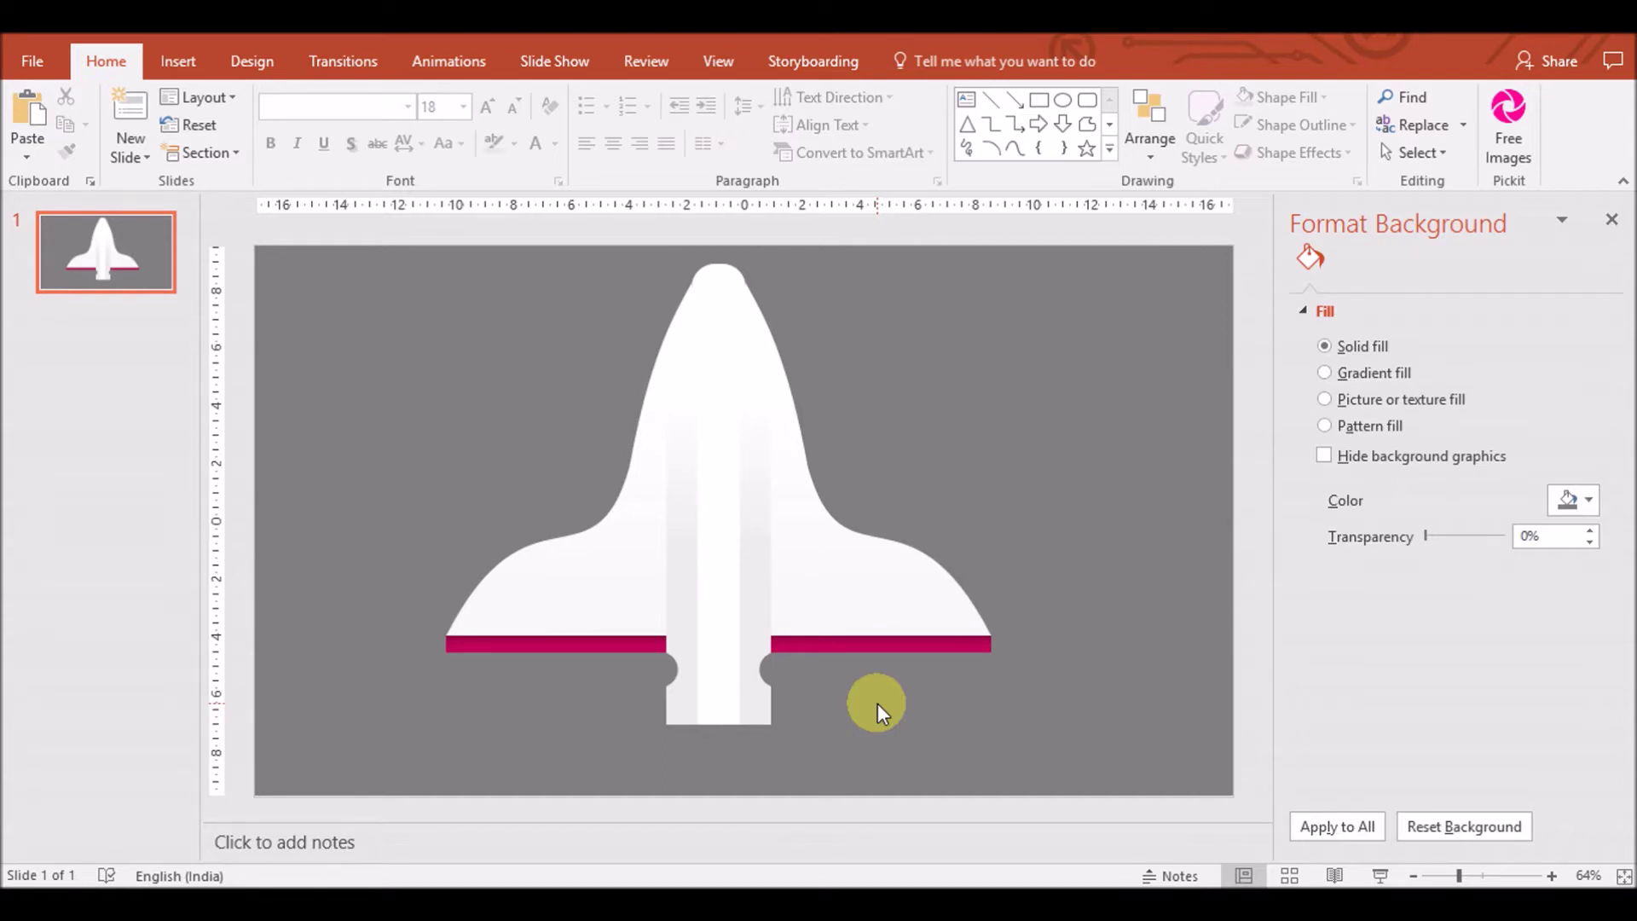
mouse_move(858, 647)
mouse_down()
mouse_move(1062, 370)
mouse_move(603, 394)
mouse_up()
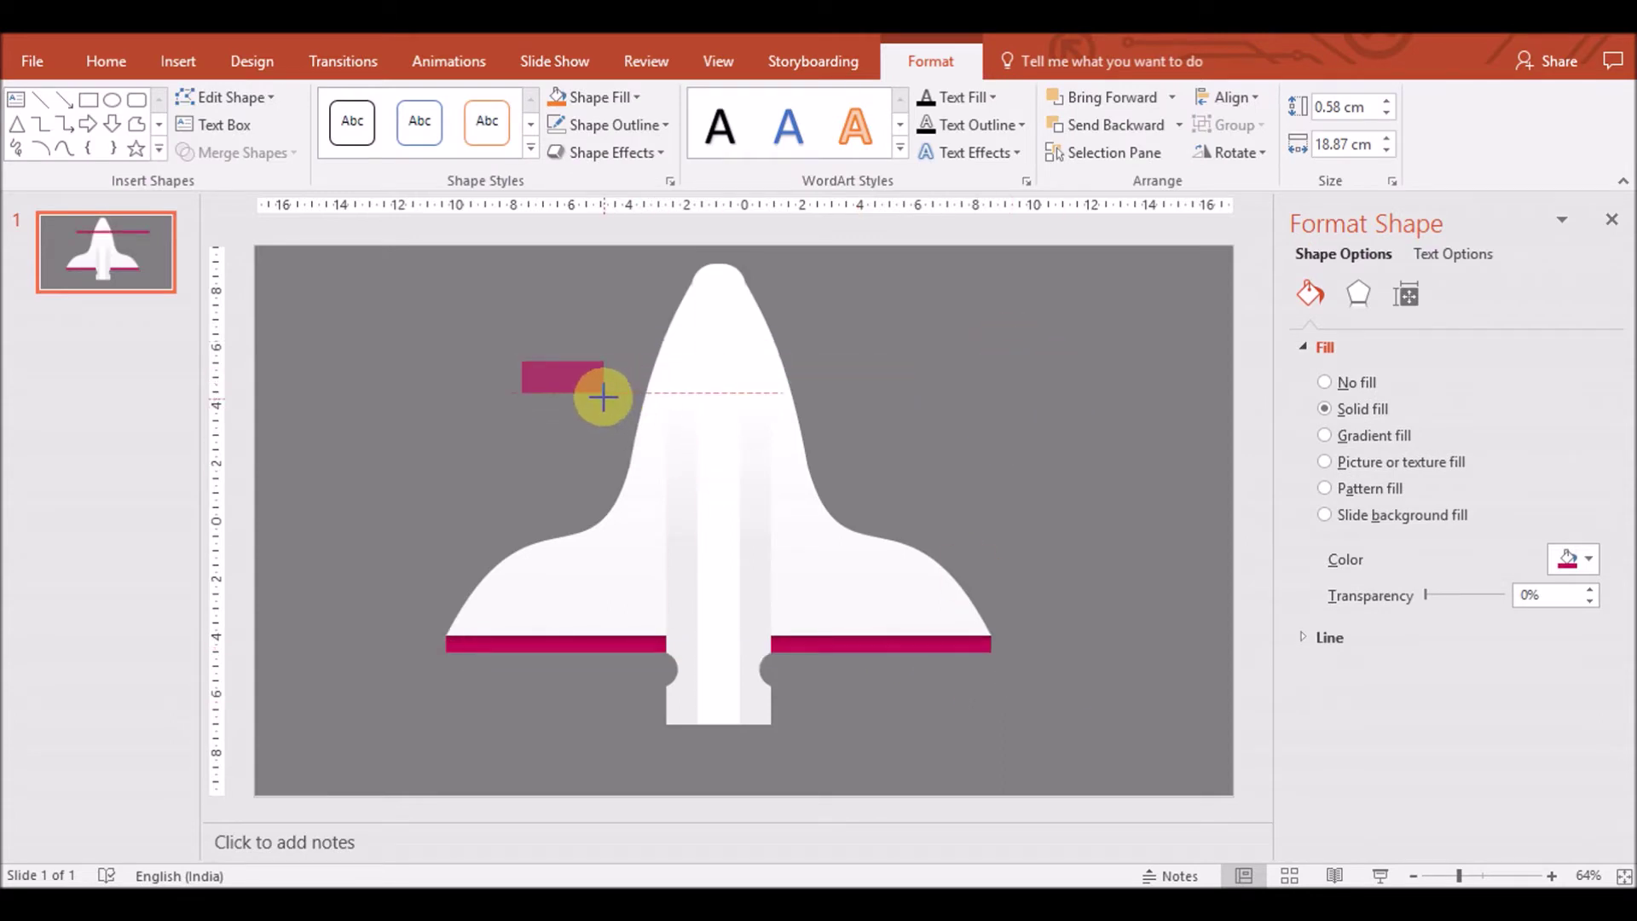
Move the small magenta bar onto the rocket's nose and give it a Plum-to-magenta gradient
drag(567, 390, 717, 354)
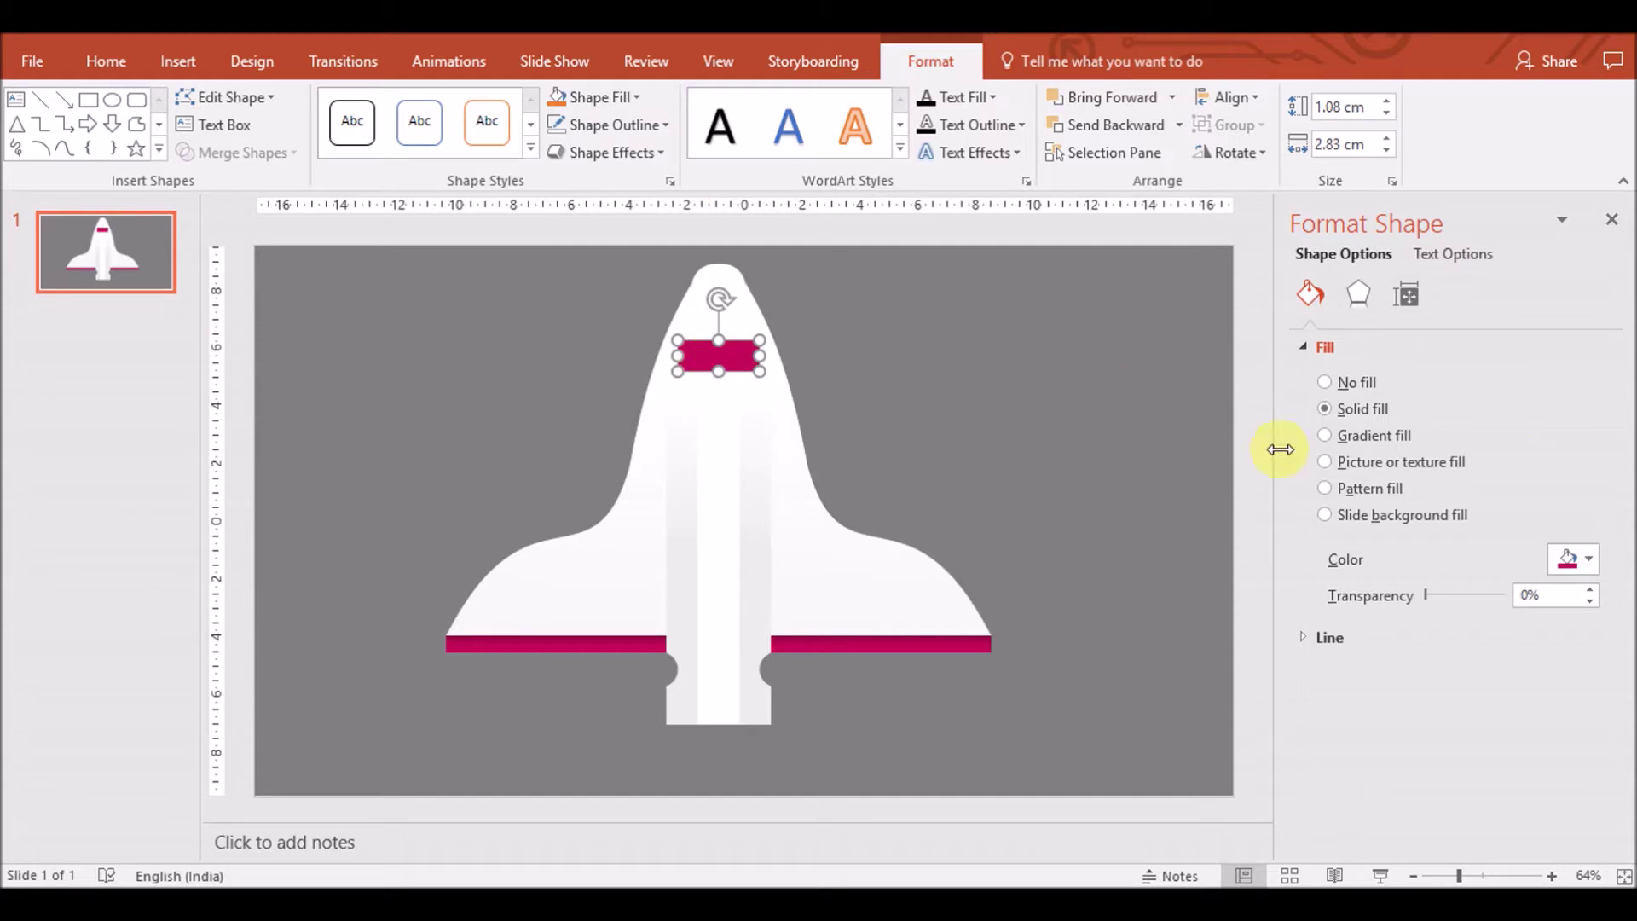
click(1347, 433)
click(1587, 767)
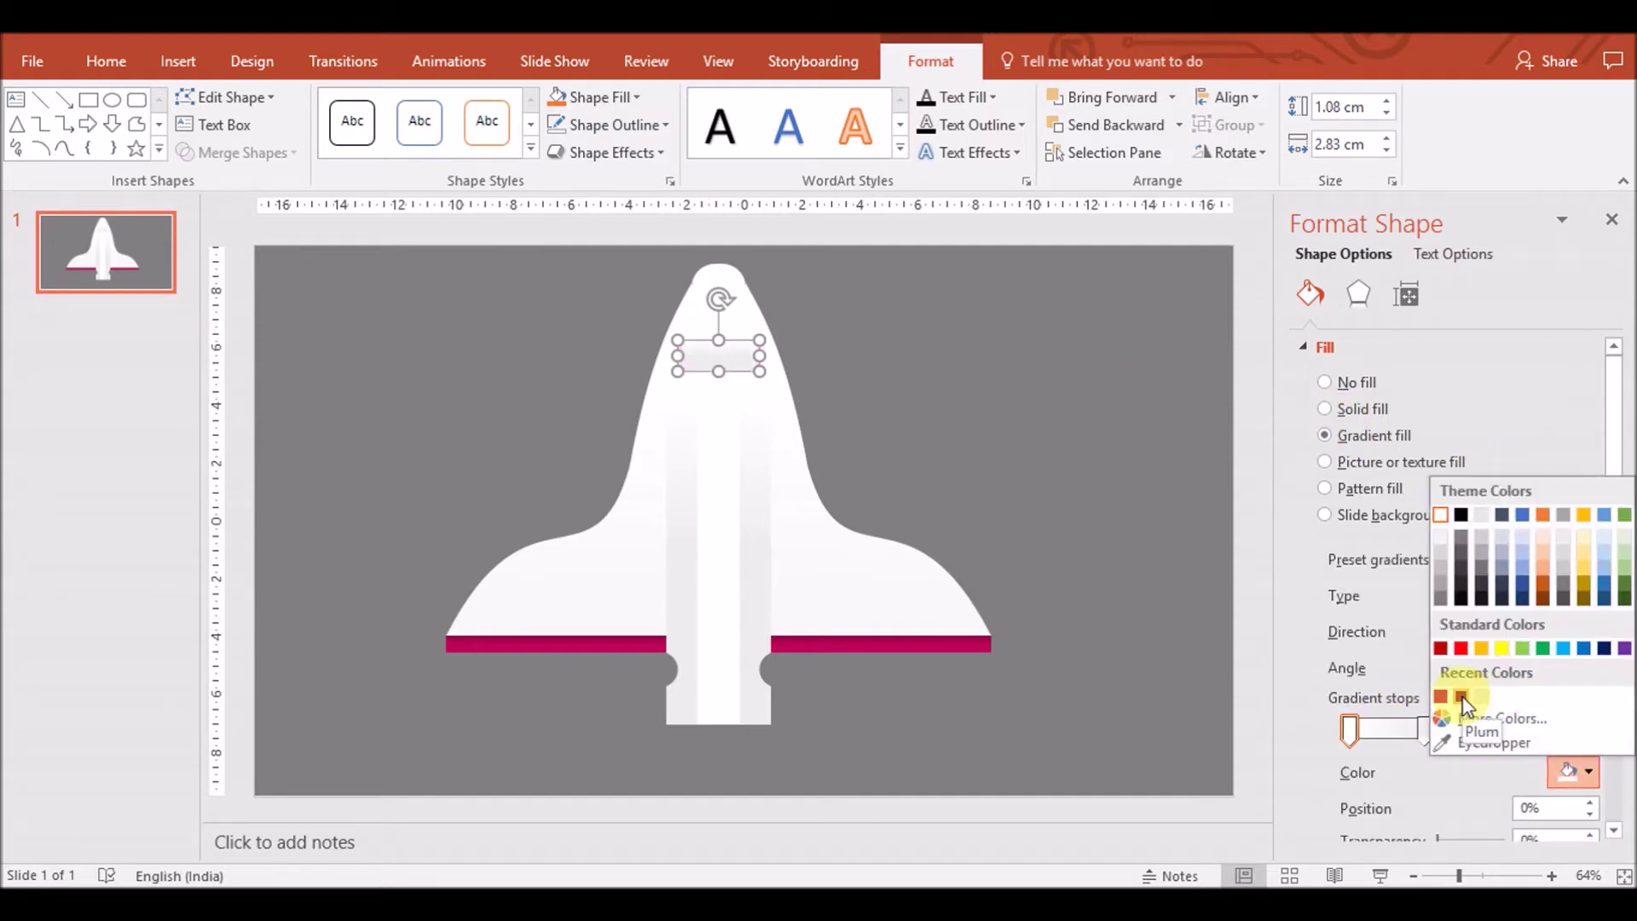
click(1463, 699)
click(1423, 729)
click(1577, 771)
click(1461, 695)
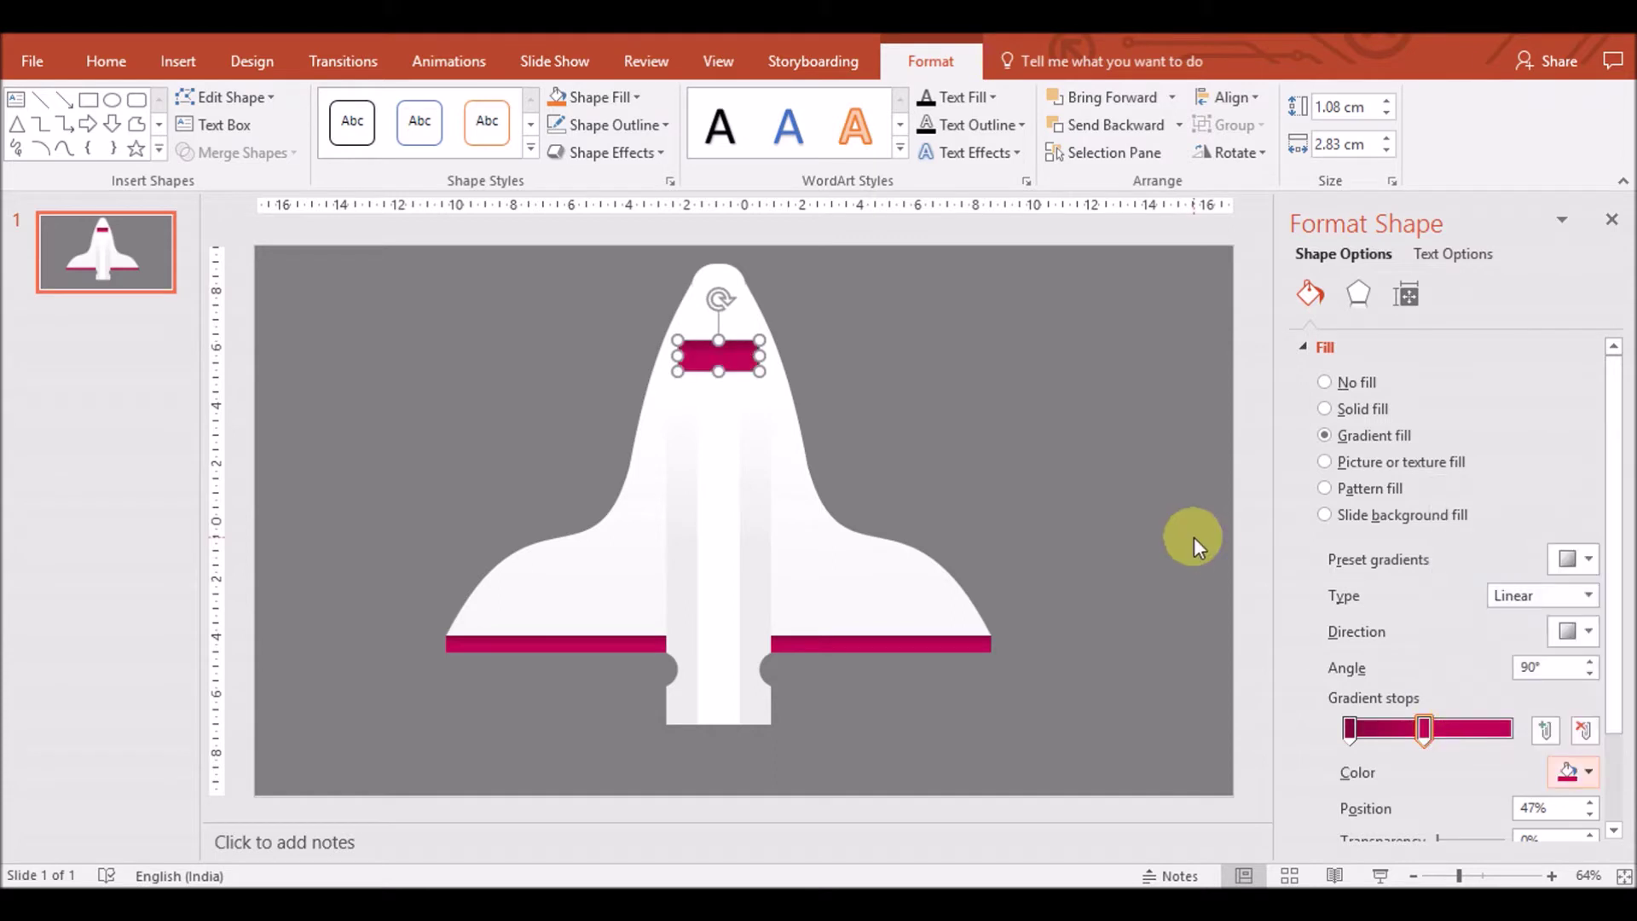
drag(1424, 729, 1460, 703)
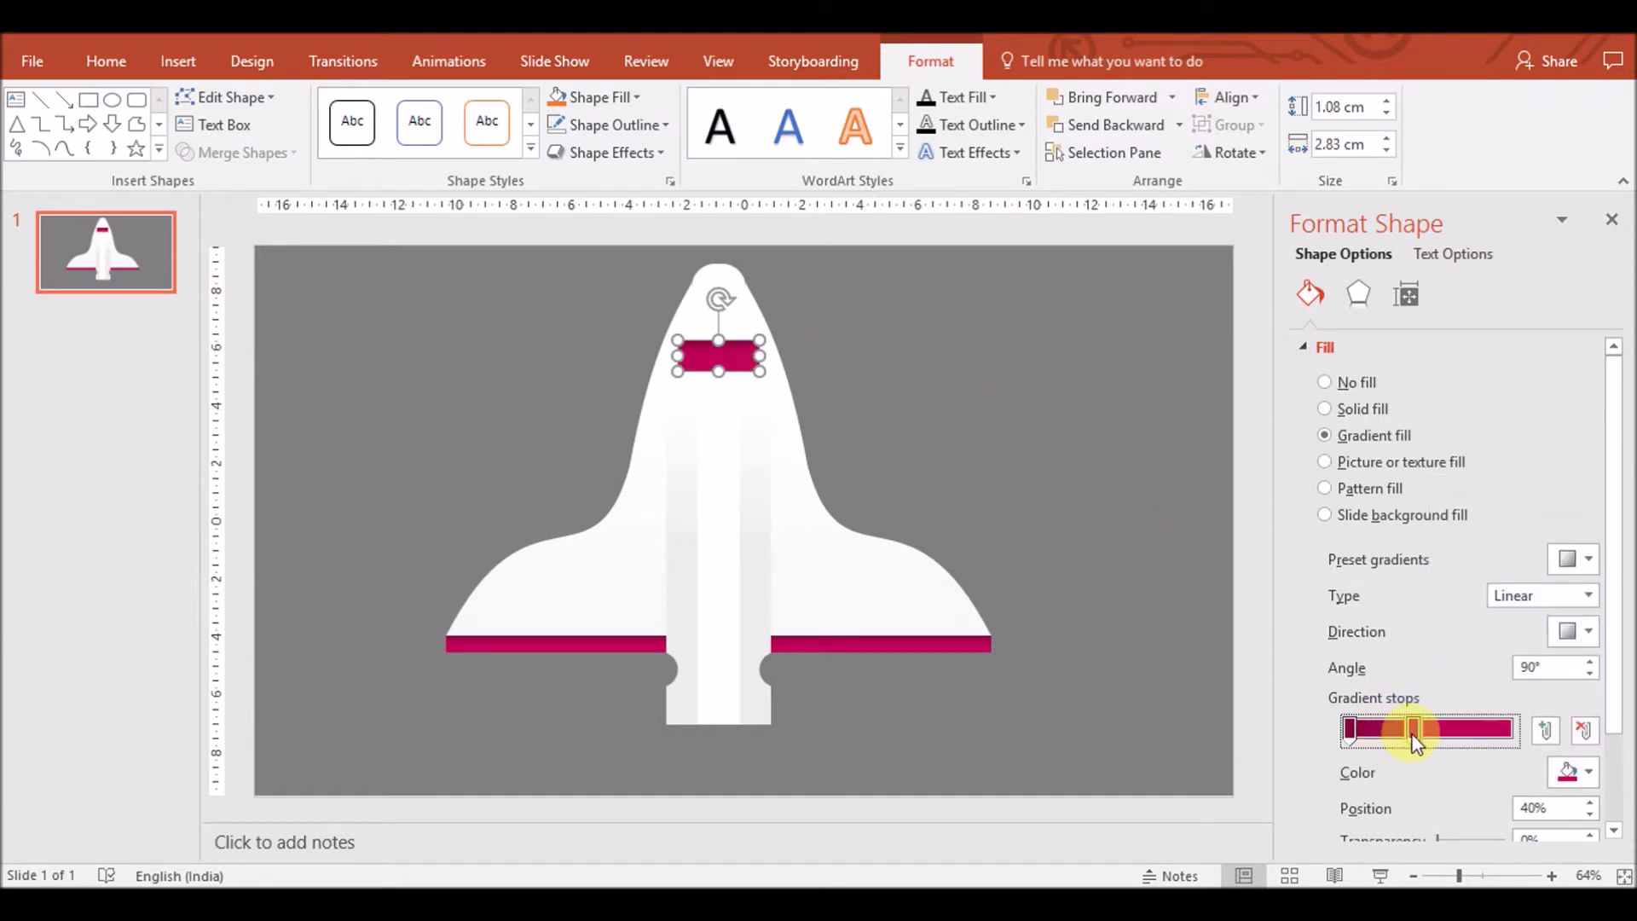
Darken the second gradient stop's magenta with the custom colour picker
click(993, 401)
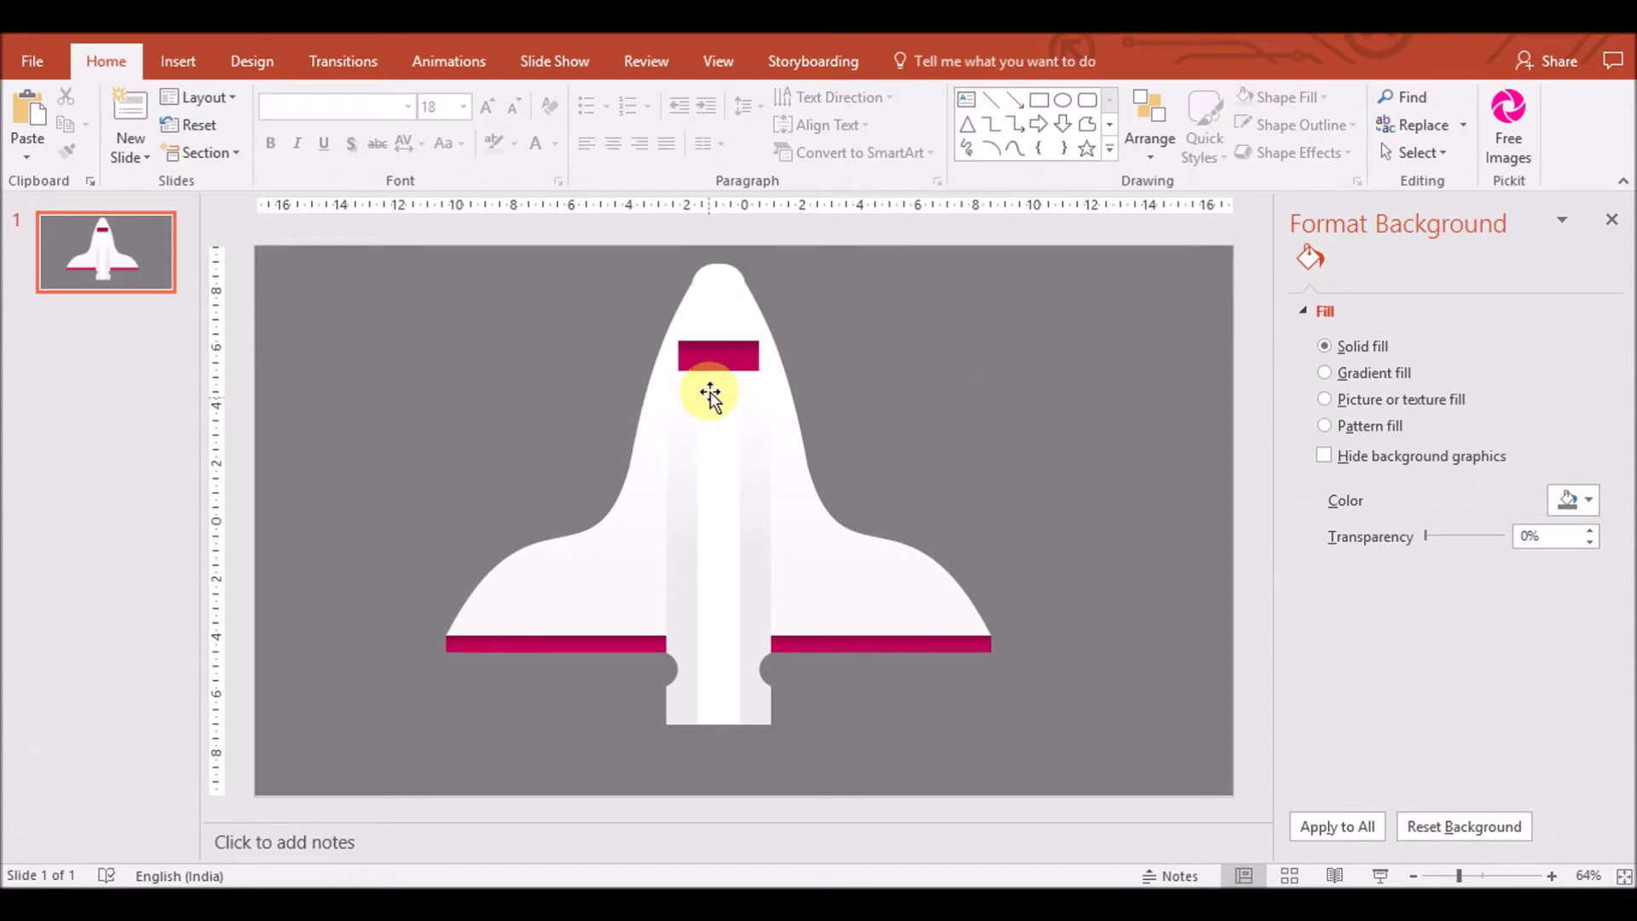
click(716, 358)
click(1424, 729)
click(1588, 772)
click(1499, 717)
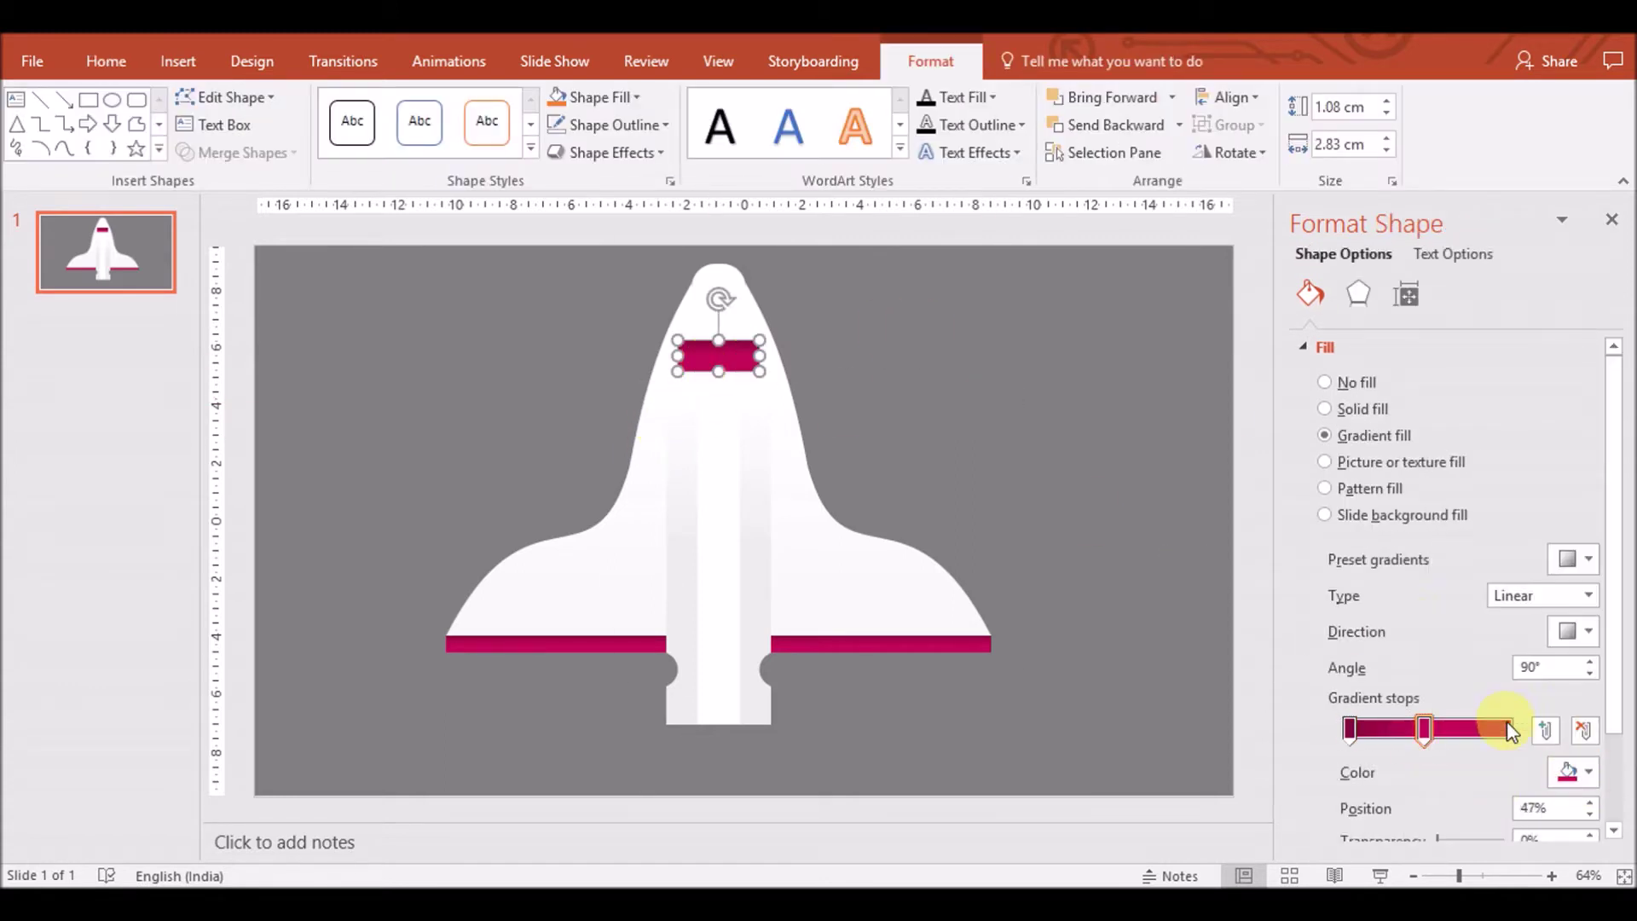
drag(887, 371, 887, 416)
click(961, 243)
Darken the first gradient stop's Plum colour with the custom colour picker
click(948, 238)
click(755, 355)
click(1576, 769)
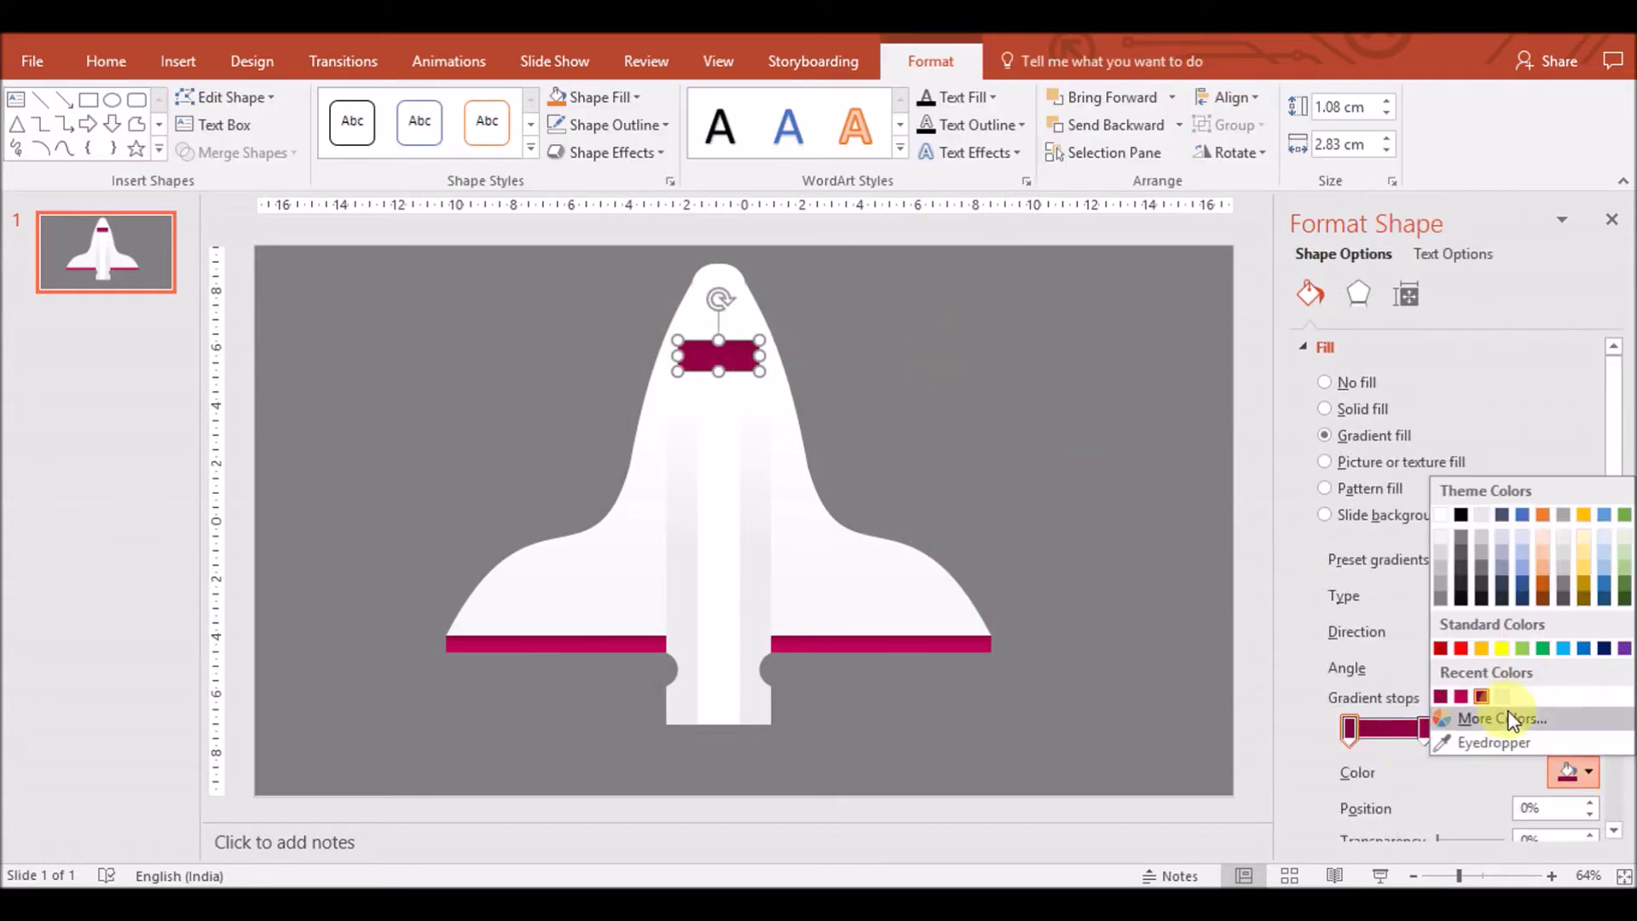
click(1501, 717)
drag(887, 410, 887, 426)
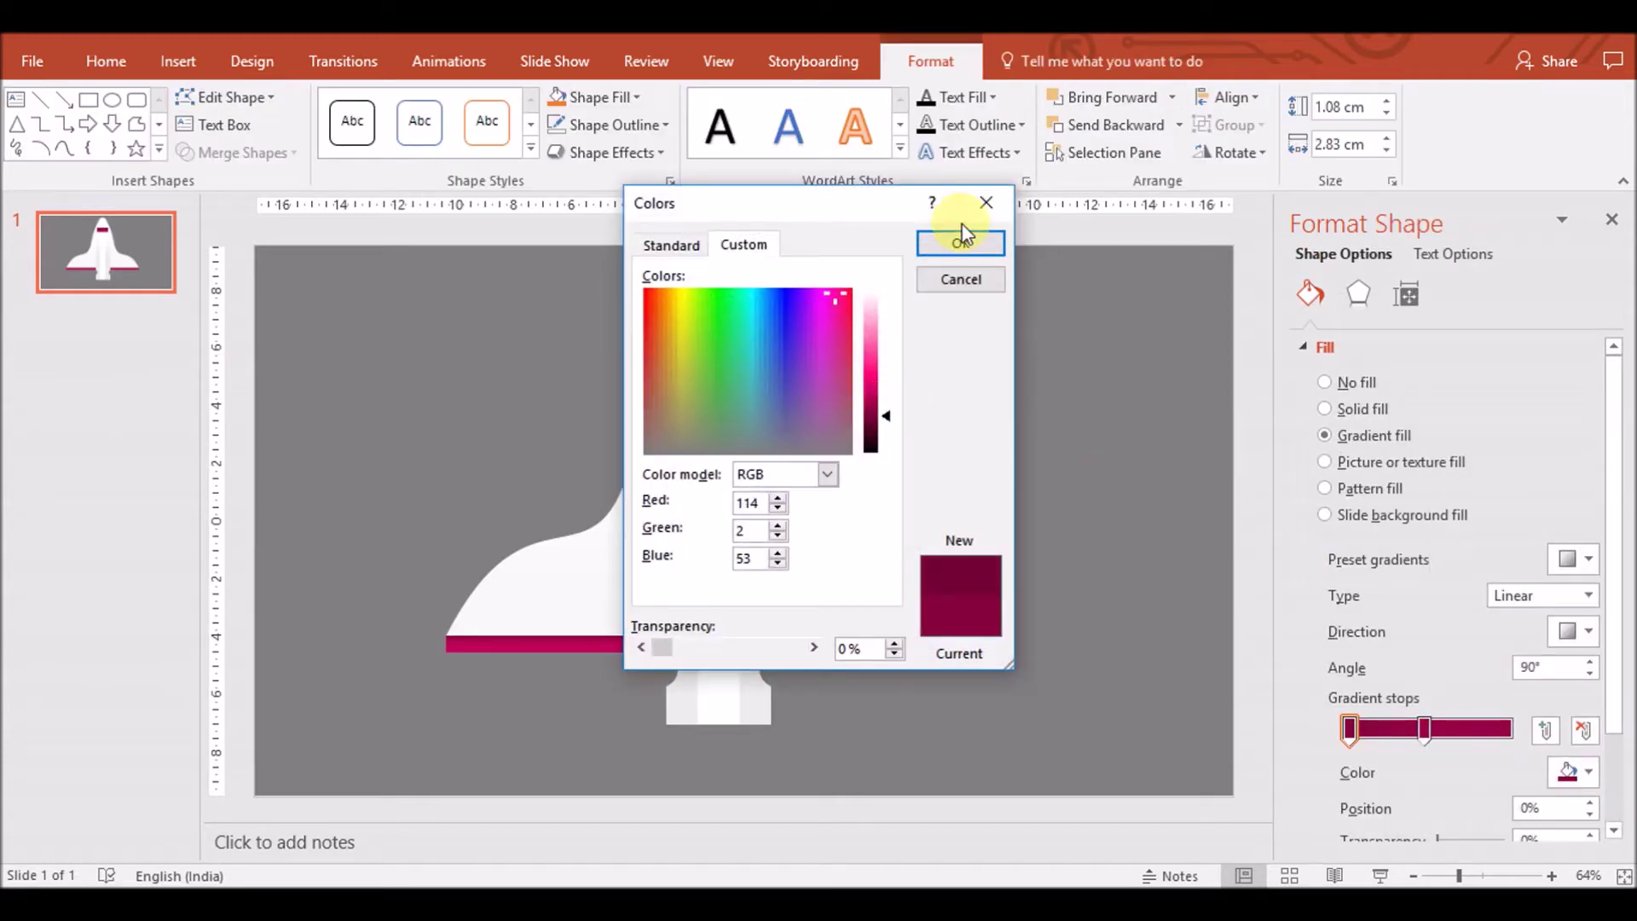
click(961, 243)
click(965, 398)
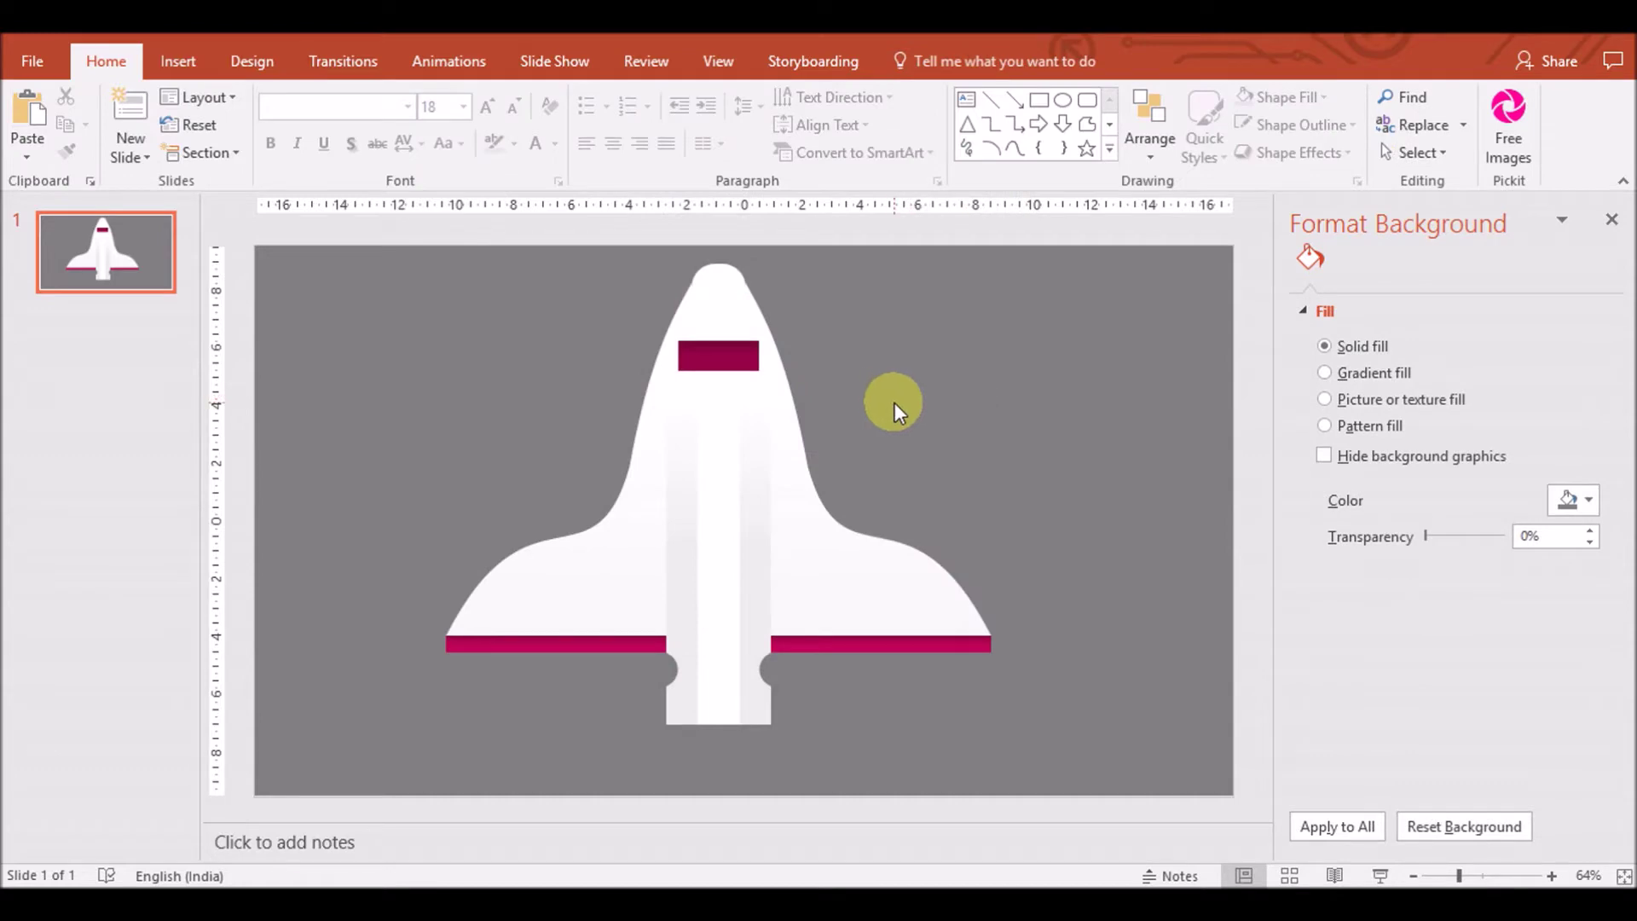
click(178, 60)
click(408, 120)
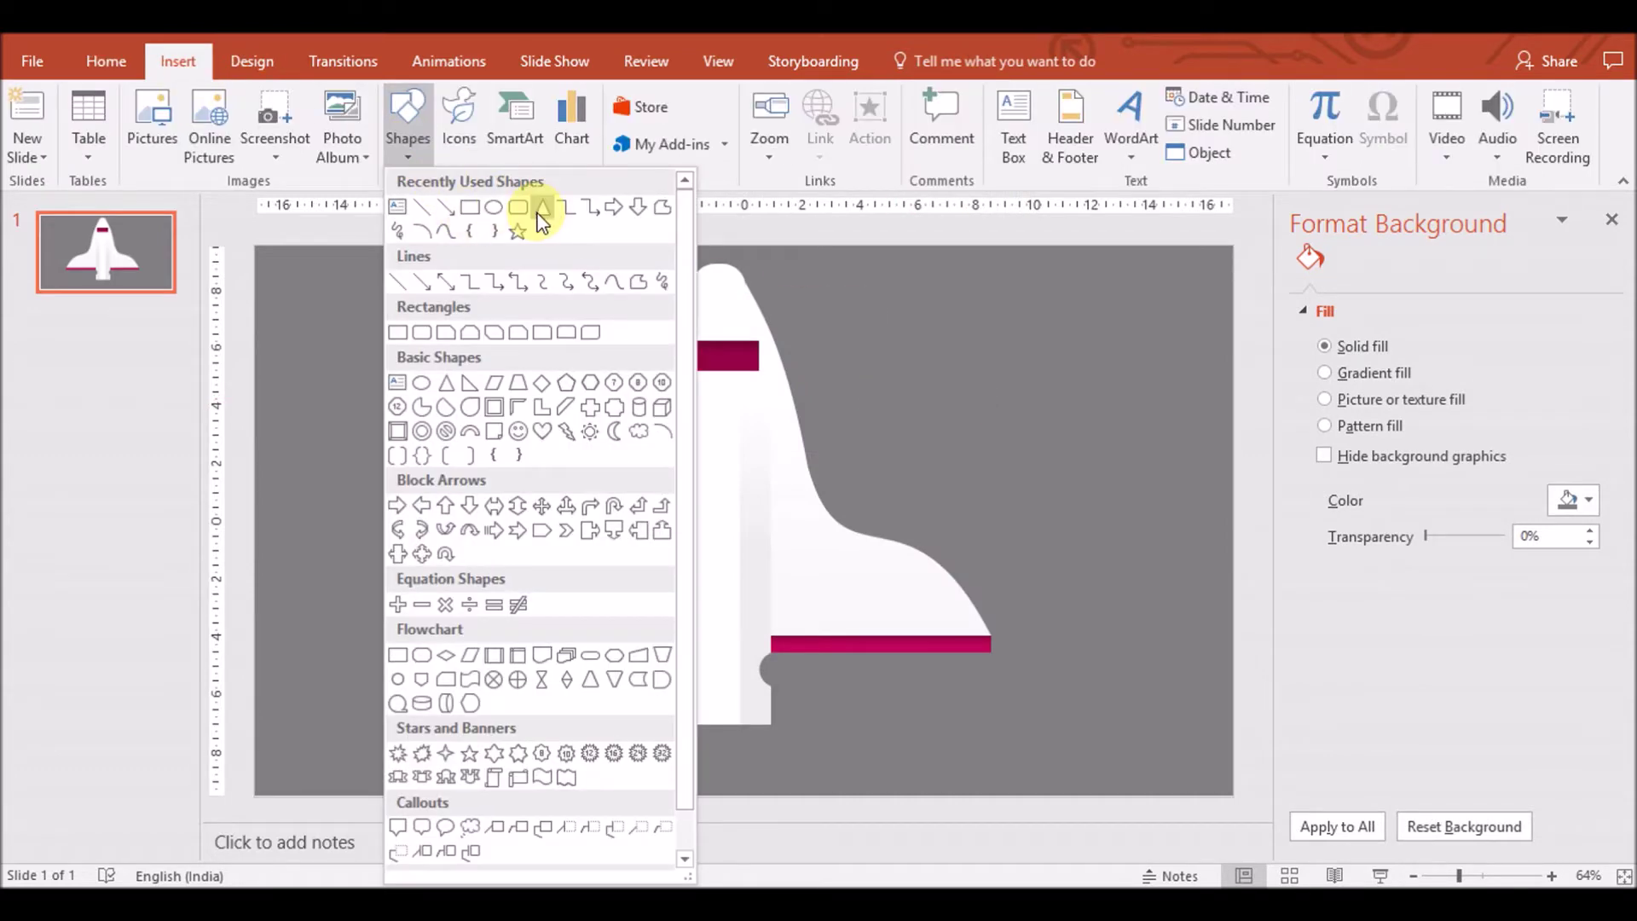
Draw a thin triangle beside the nose bar and widen it to 1.08 cm
click(537, 208)
drag(760, 344, 769, 408)
click(1552, 876)
click(1552, 876)
click(1552, 876)
click(1552, 876)
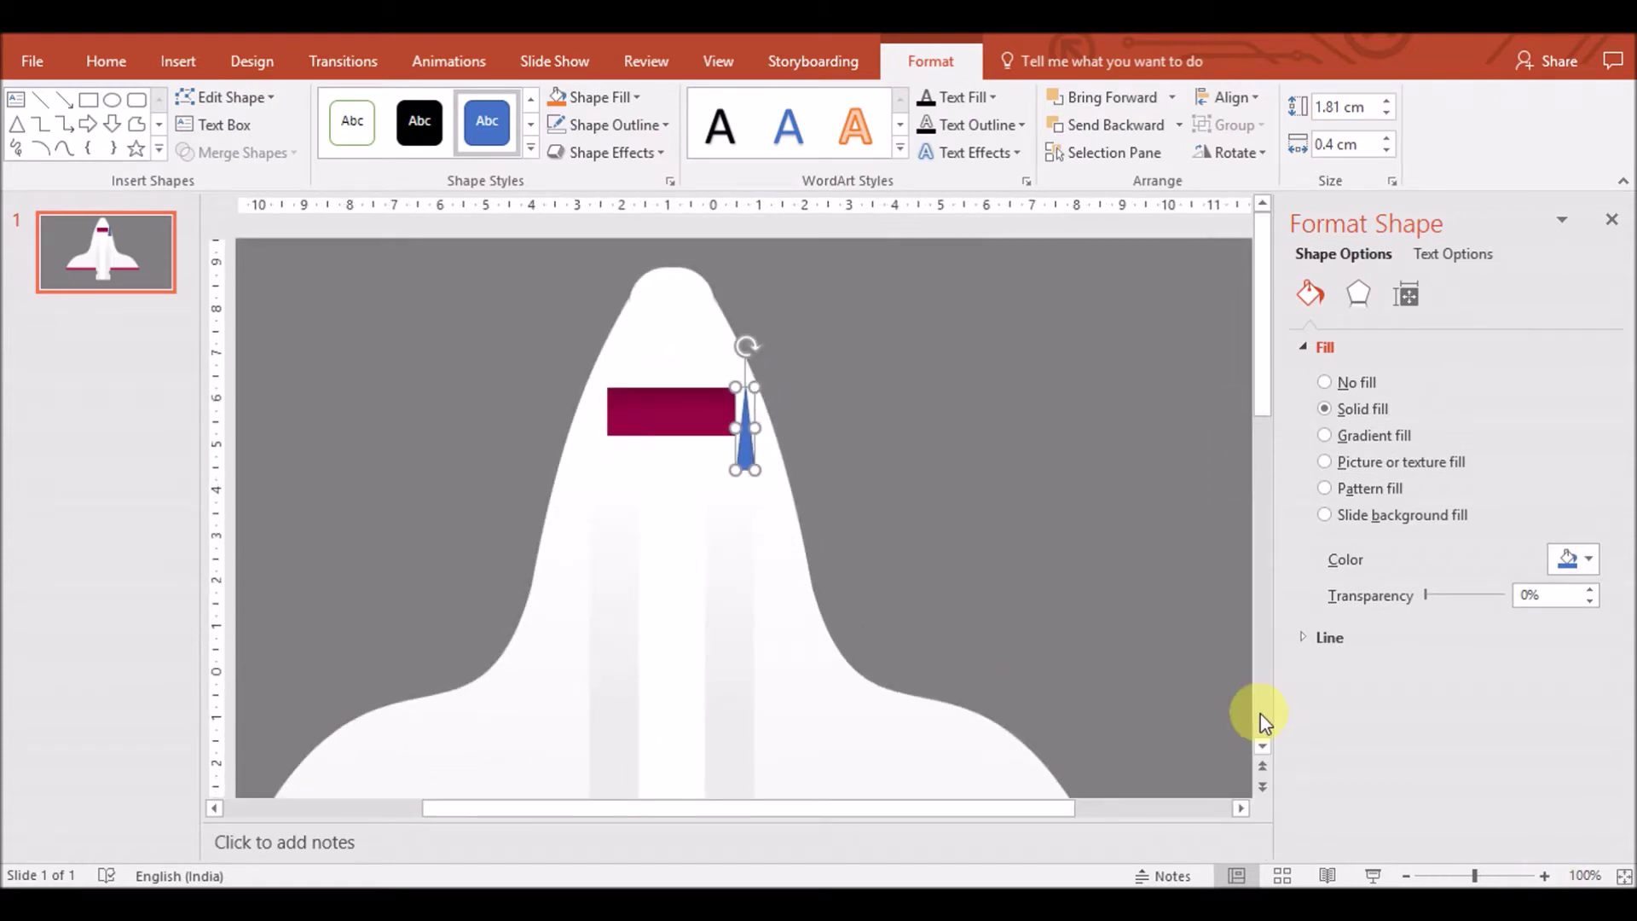
mouse_move(756, 428)
mouse_down()
mouse_move(785, 428)
mouse_move(769, 437)
mouse_up()
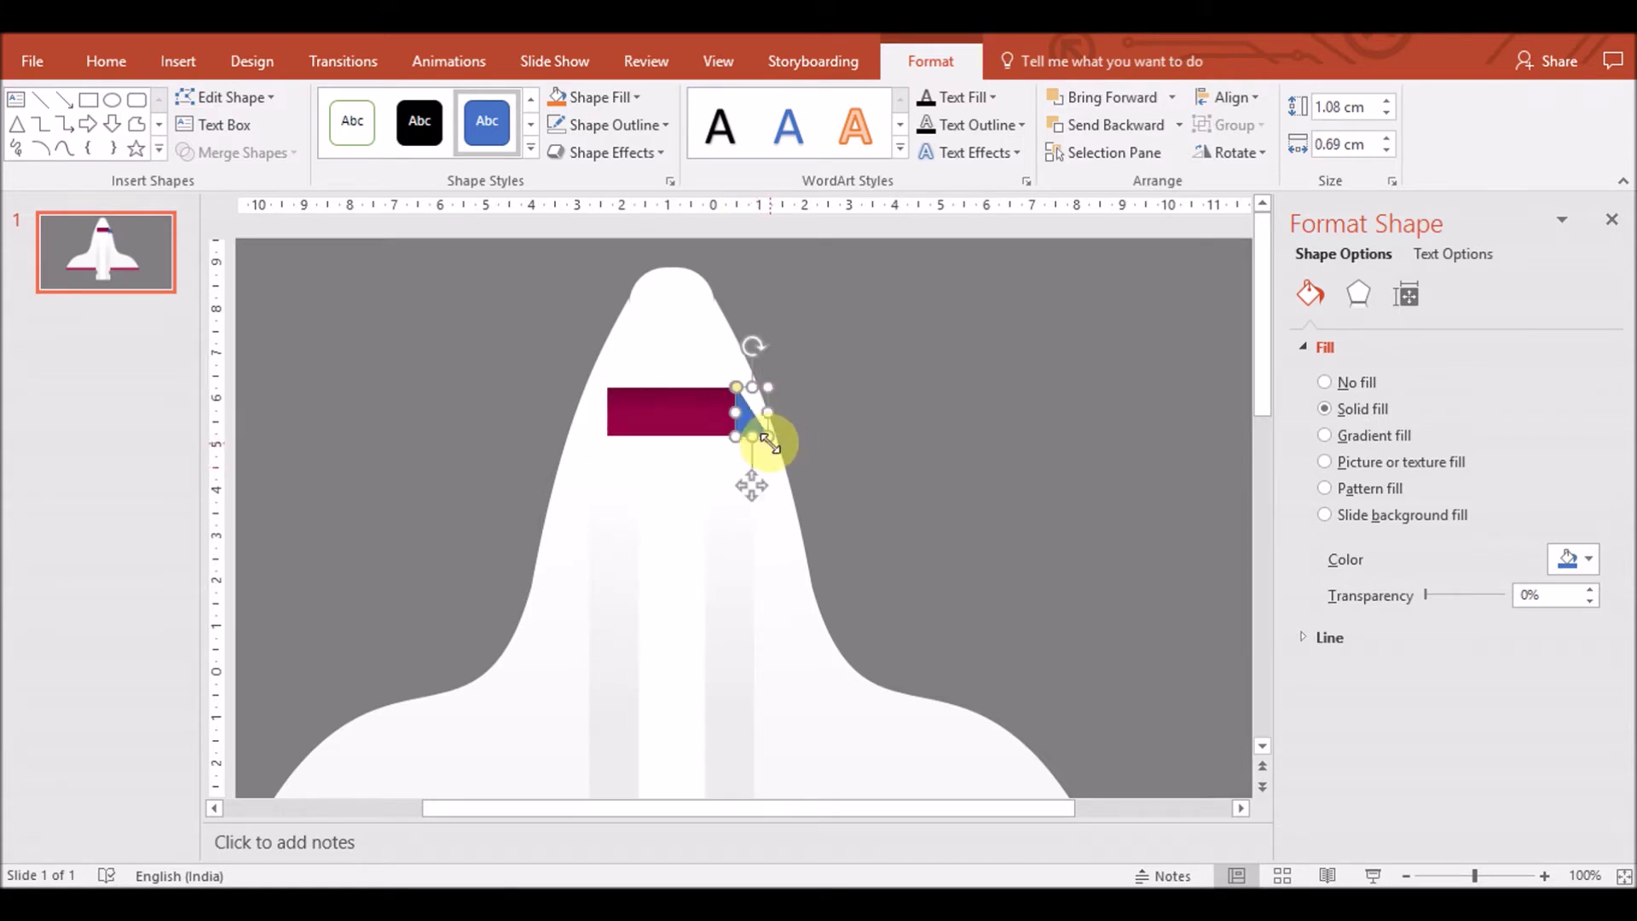
Use Edit Points to drag a triangle corner so it slants against the bar
click(230, 97)
click(243, 155)
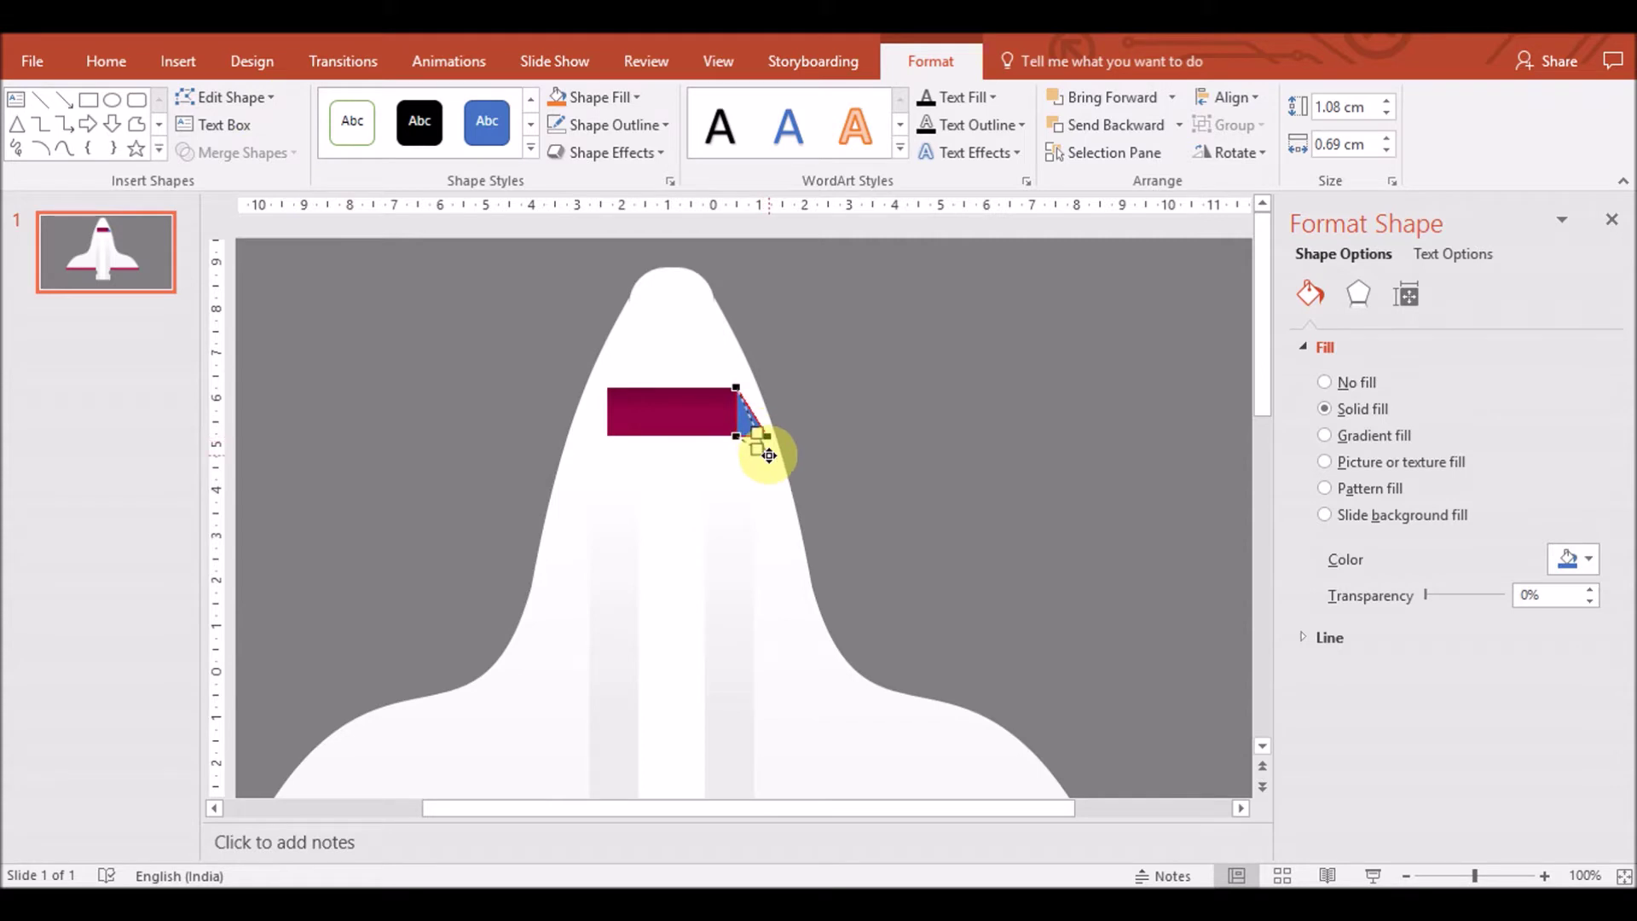
drag(770, 437, 761, 450)
click(821, 447)
Fill the triangle magenta to match the nose bar
click(747, 419)
click(1574, 559)
click(1484, 796)
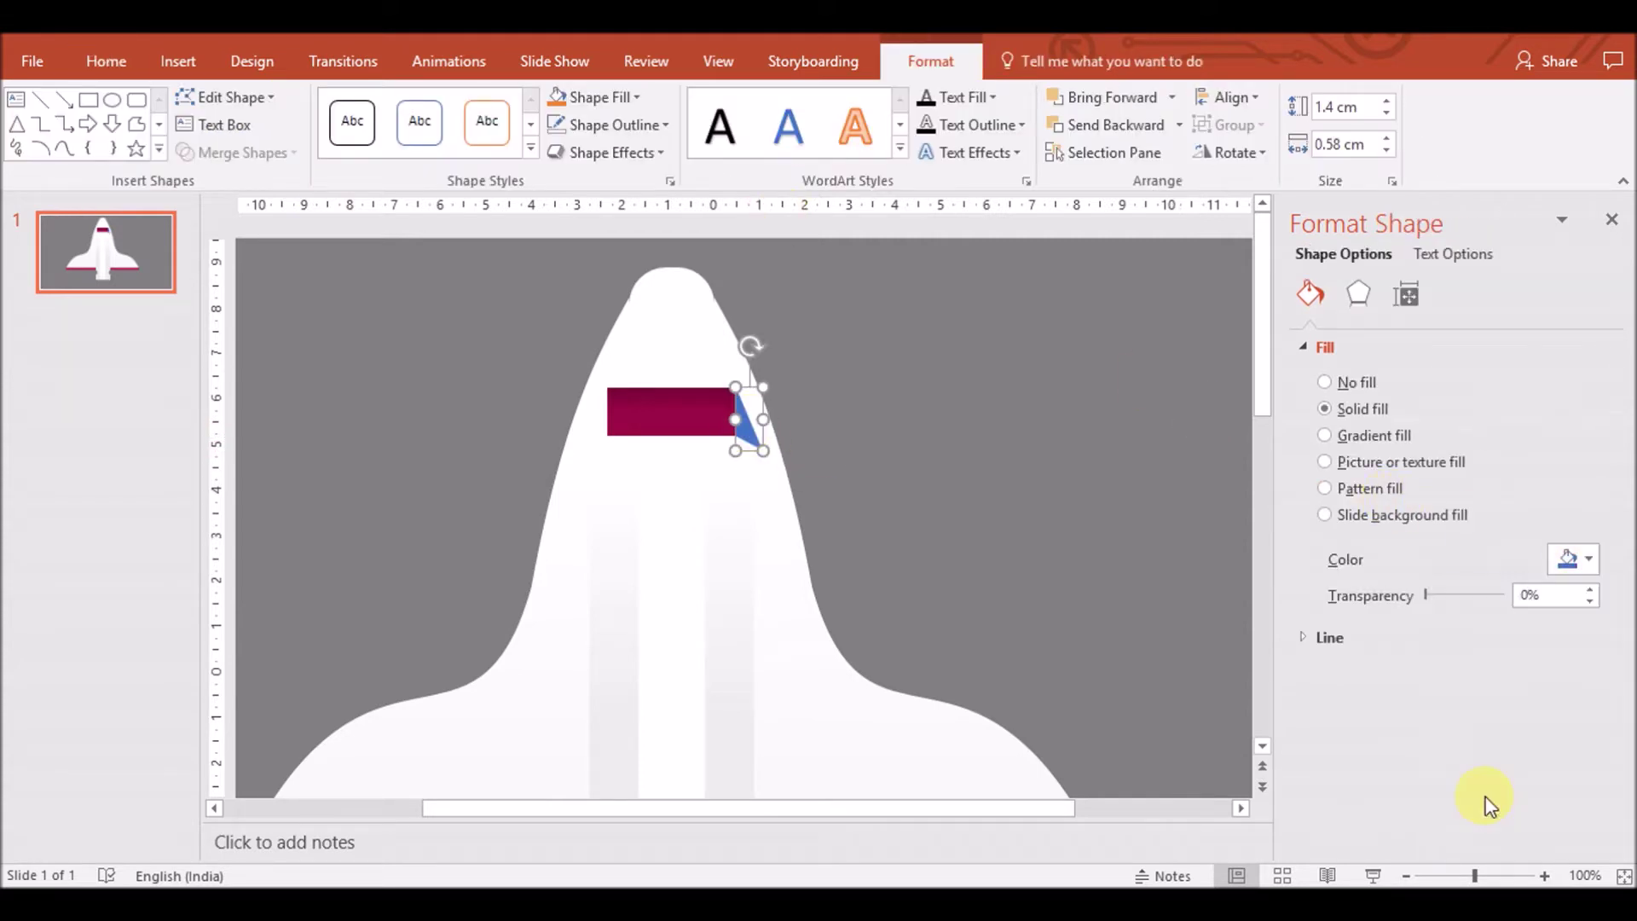
click(1042, 658)
Duplicate the triangle, flip the copy horizontally and place it at the bar's left end
click(751, 433)
key(ctrl+d)
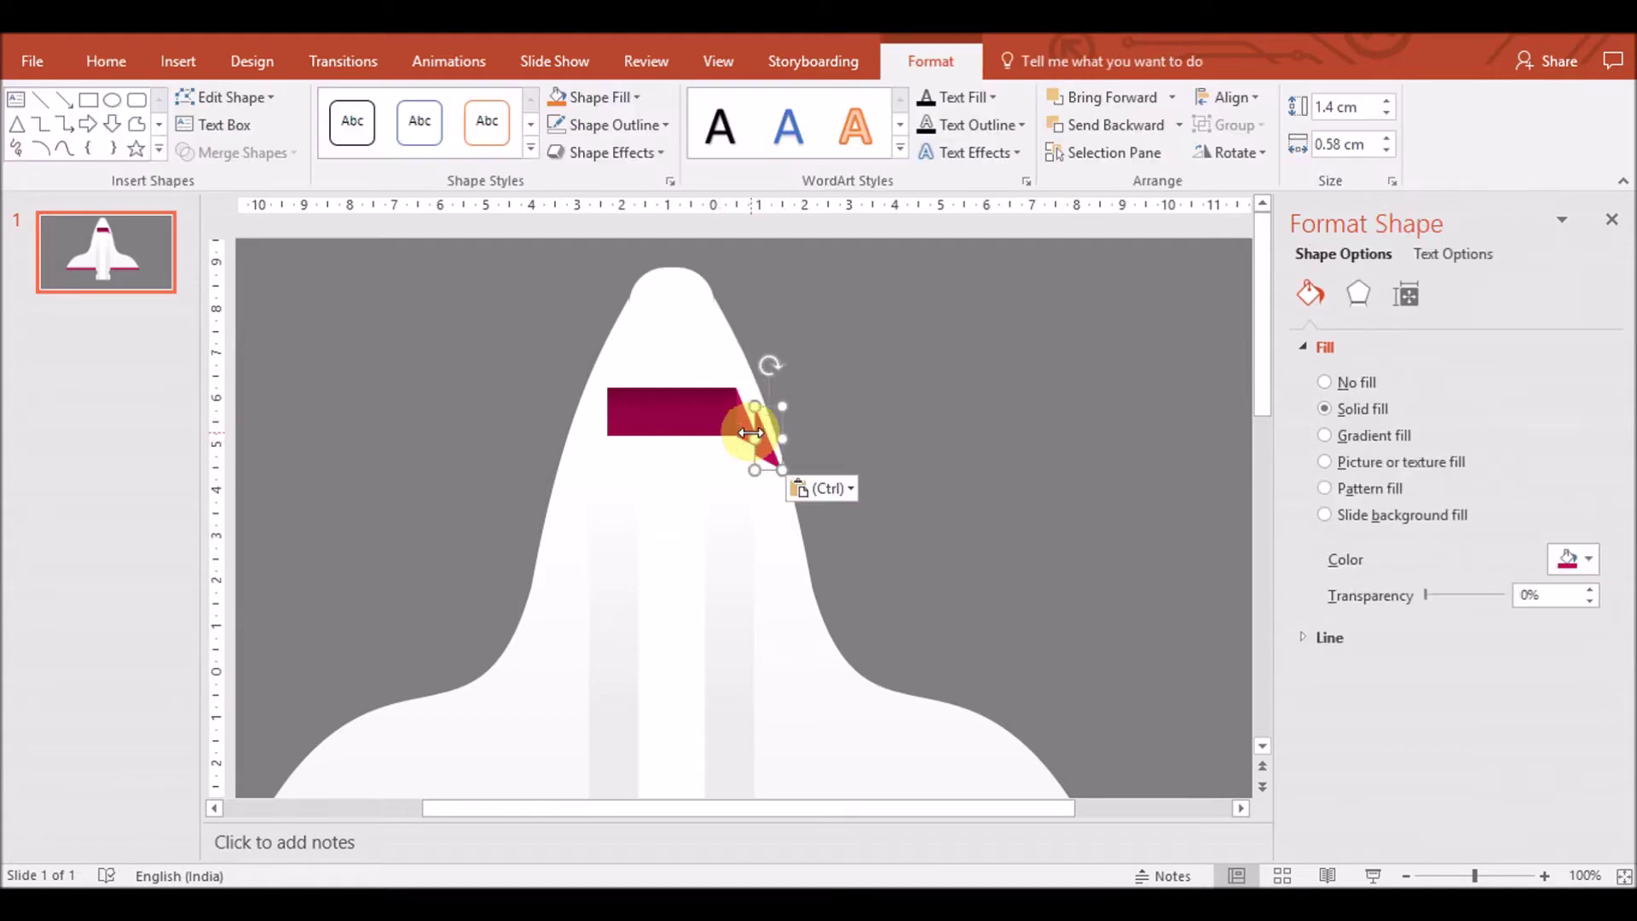
click(1228, 152)
click(1245, 270)
drag(571, 456, 598, 429)
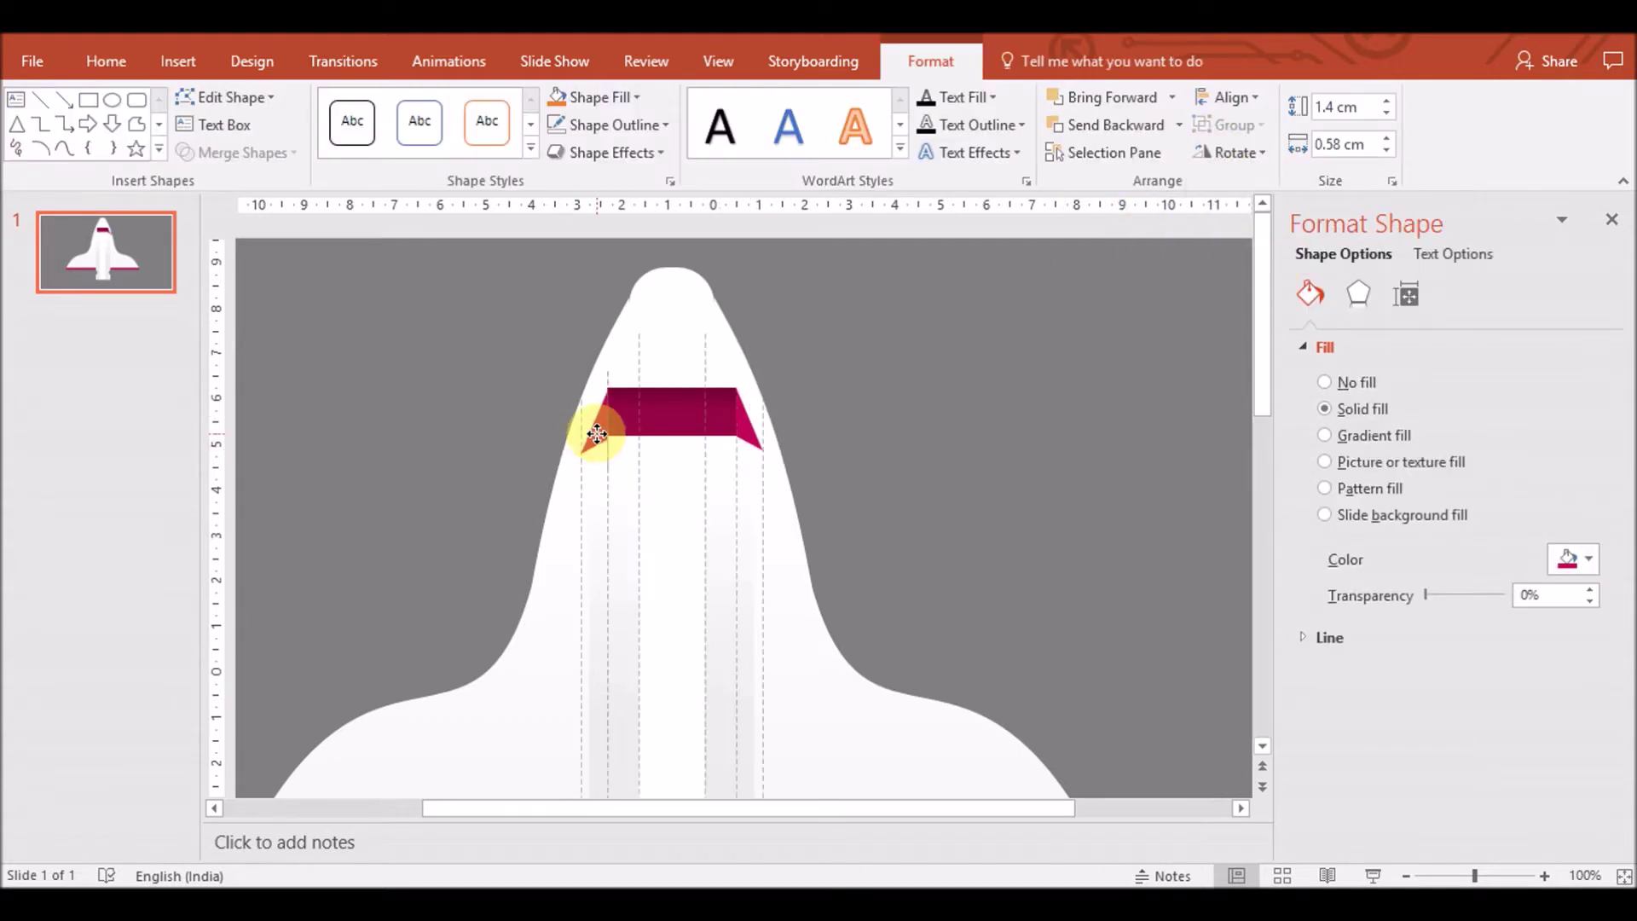
click(991, 536)
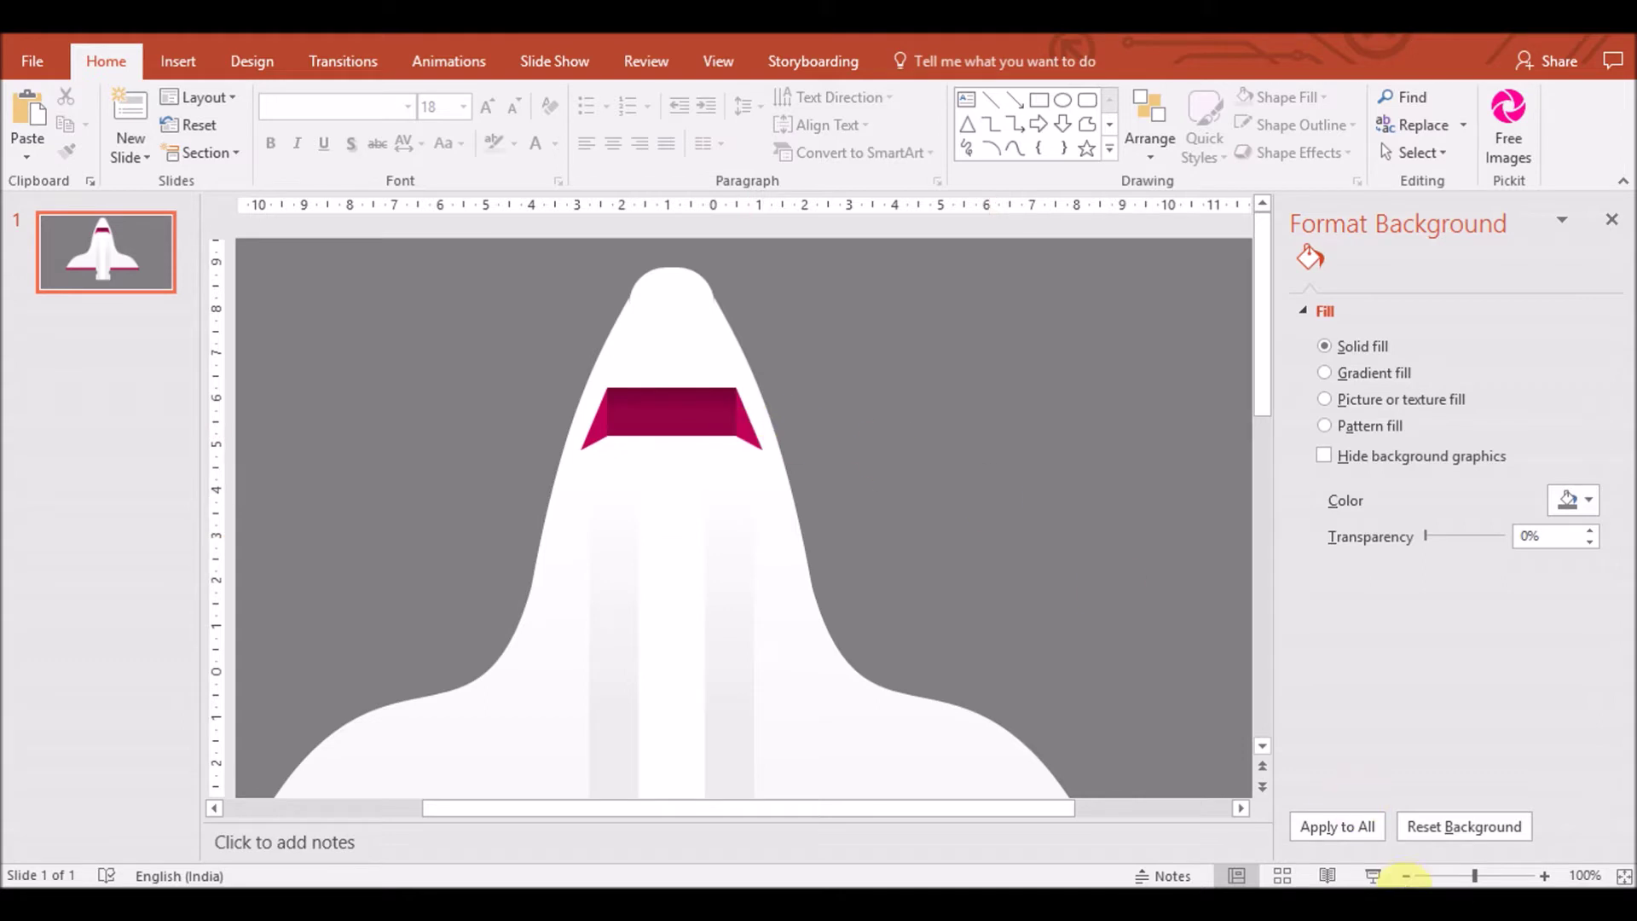
Zoom out to the whole slide and select slide 1 in the thumbnail pane
click(1406, 876)
click(1406, 876)
click(1406, 876)
click(1406, 876)
click(1406, 875)
click(1407, 876)
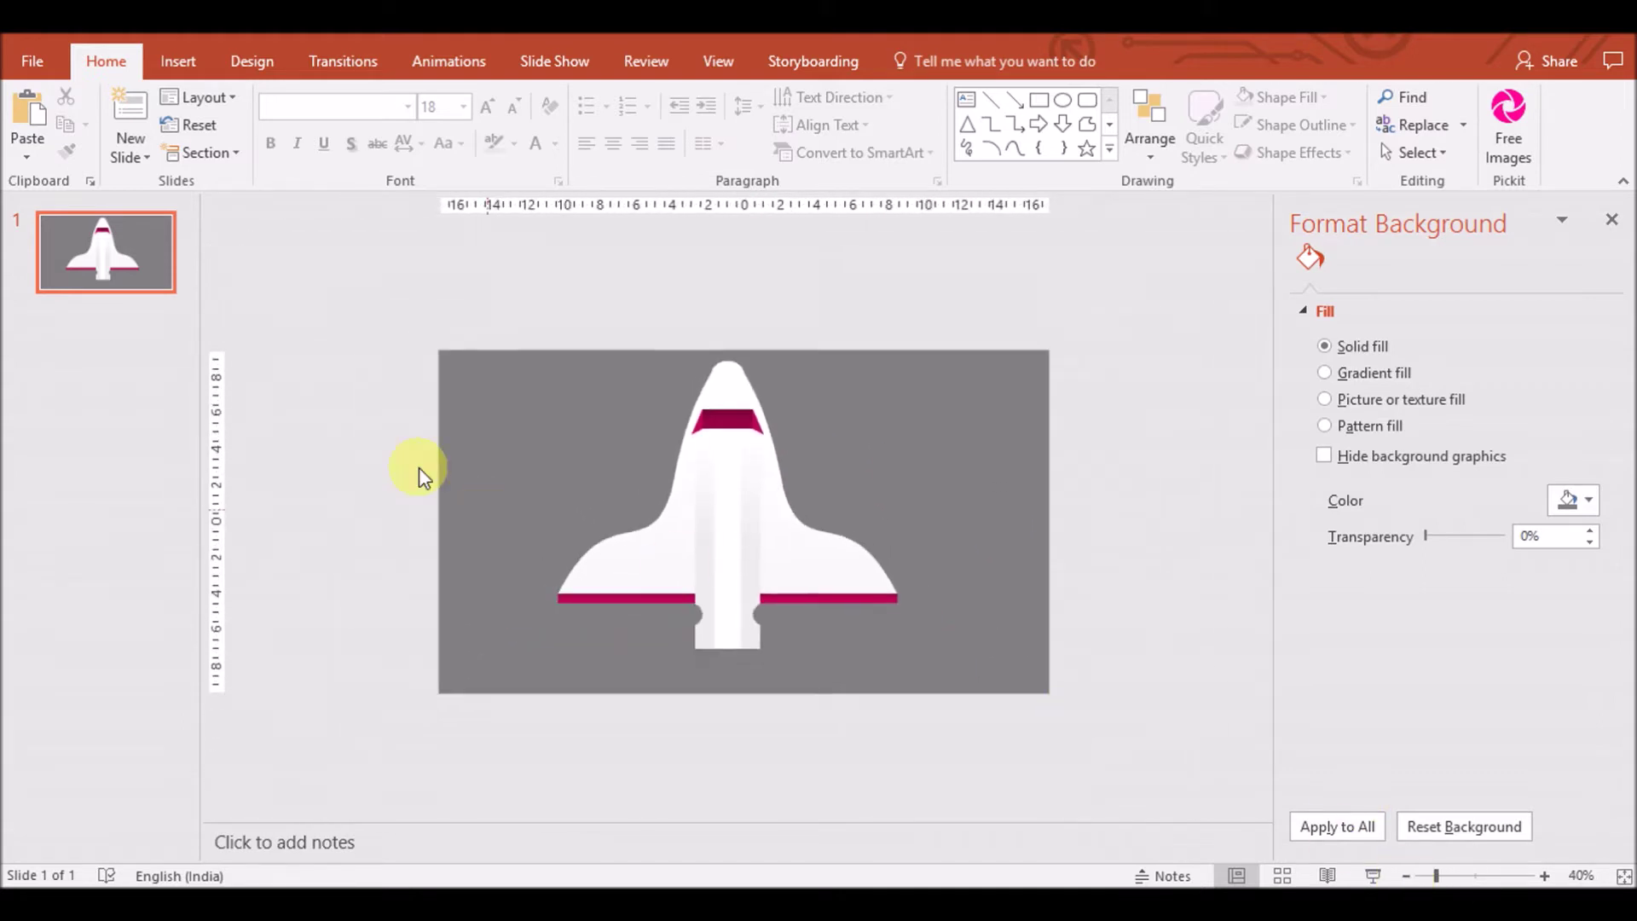
click(94, 278)
Add a blank slide after slide 1 and give it a solid grey background
key(Return)
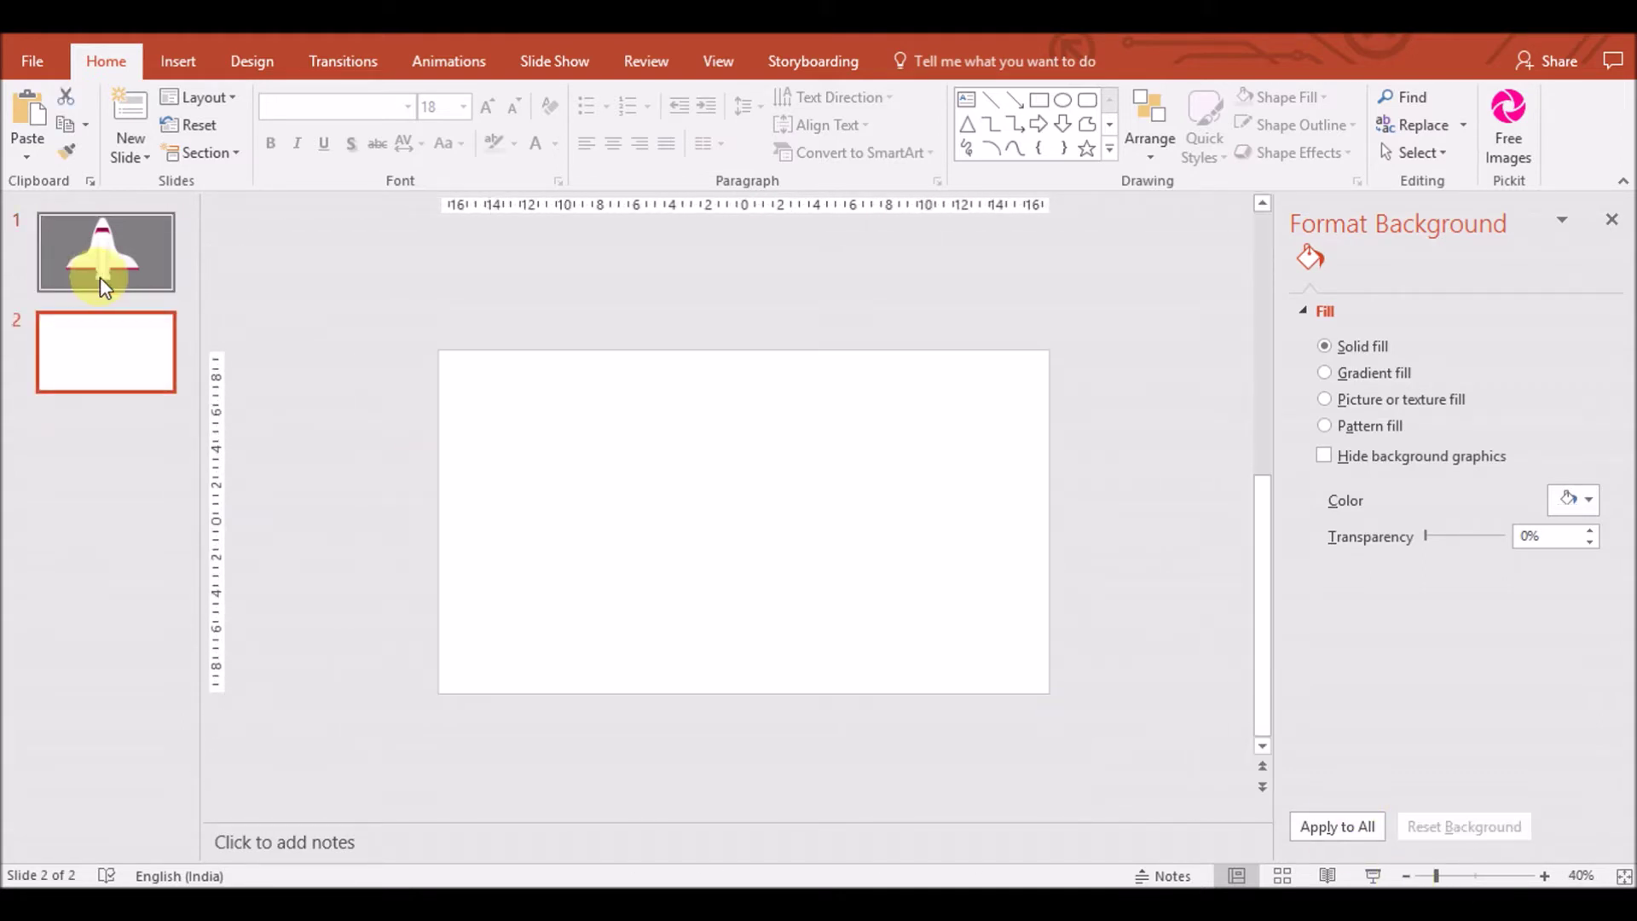
click(1567, 501)
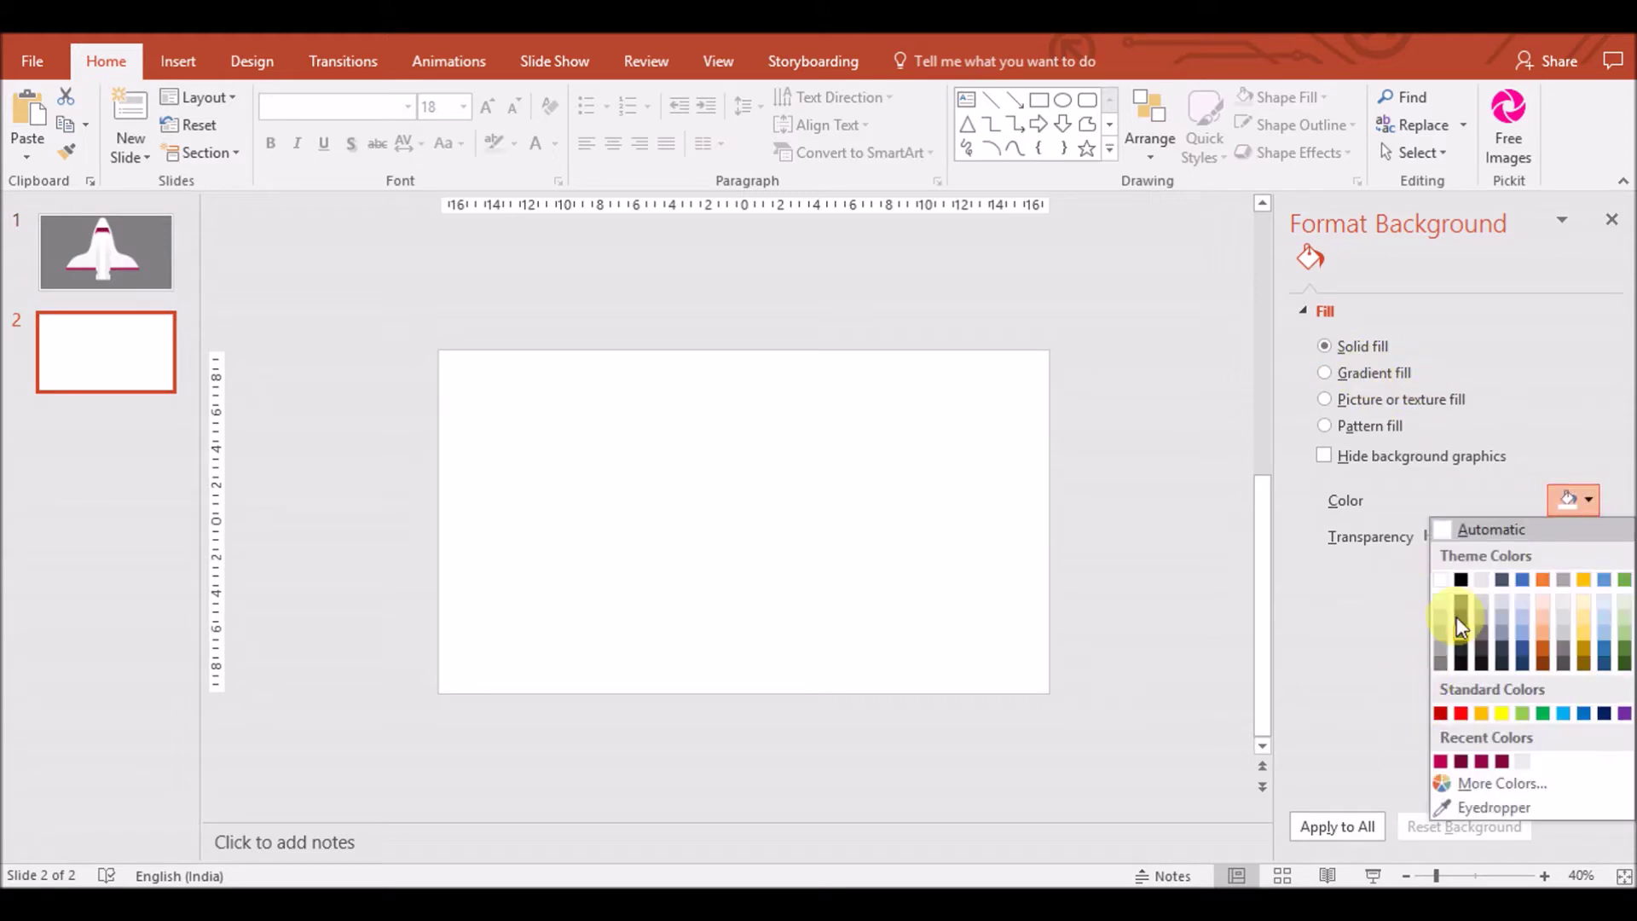
click(1450, 655)
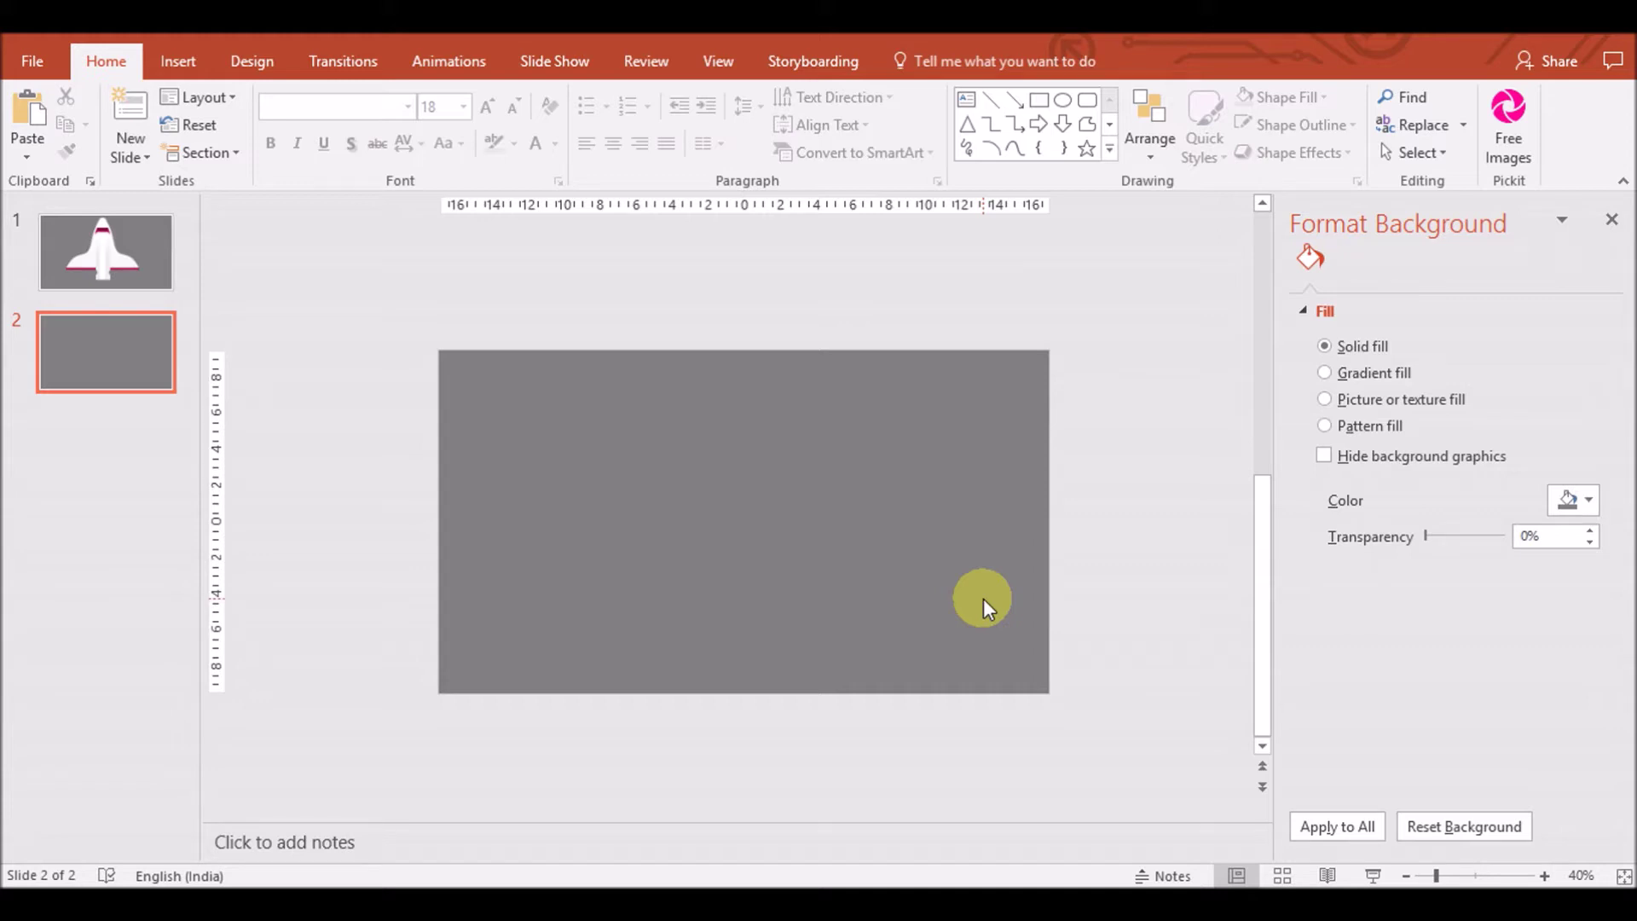
click(179, 61)
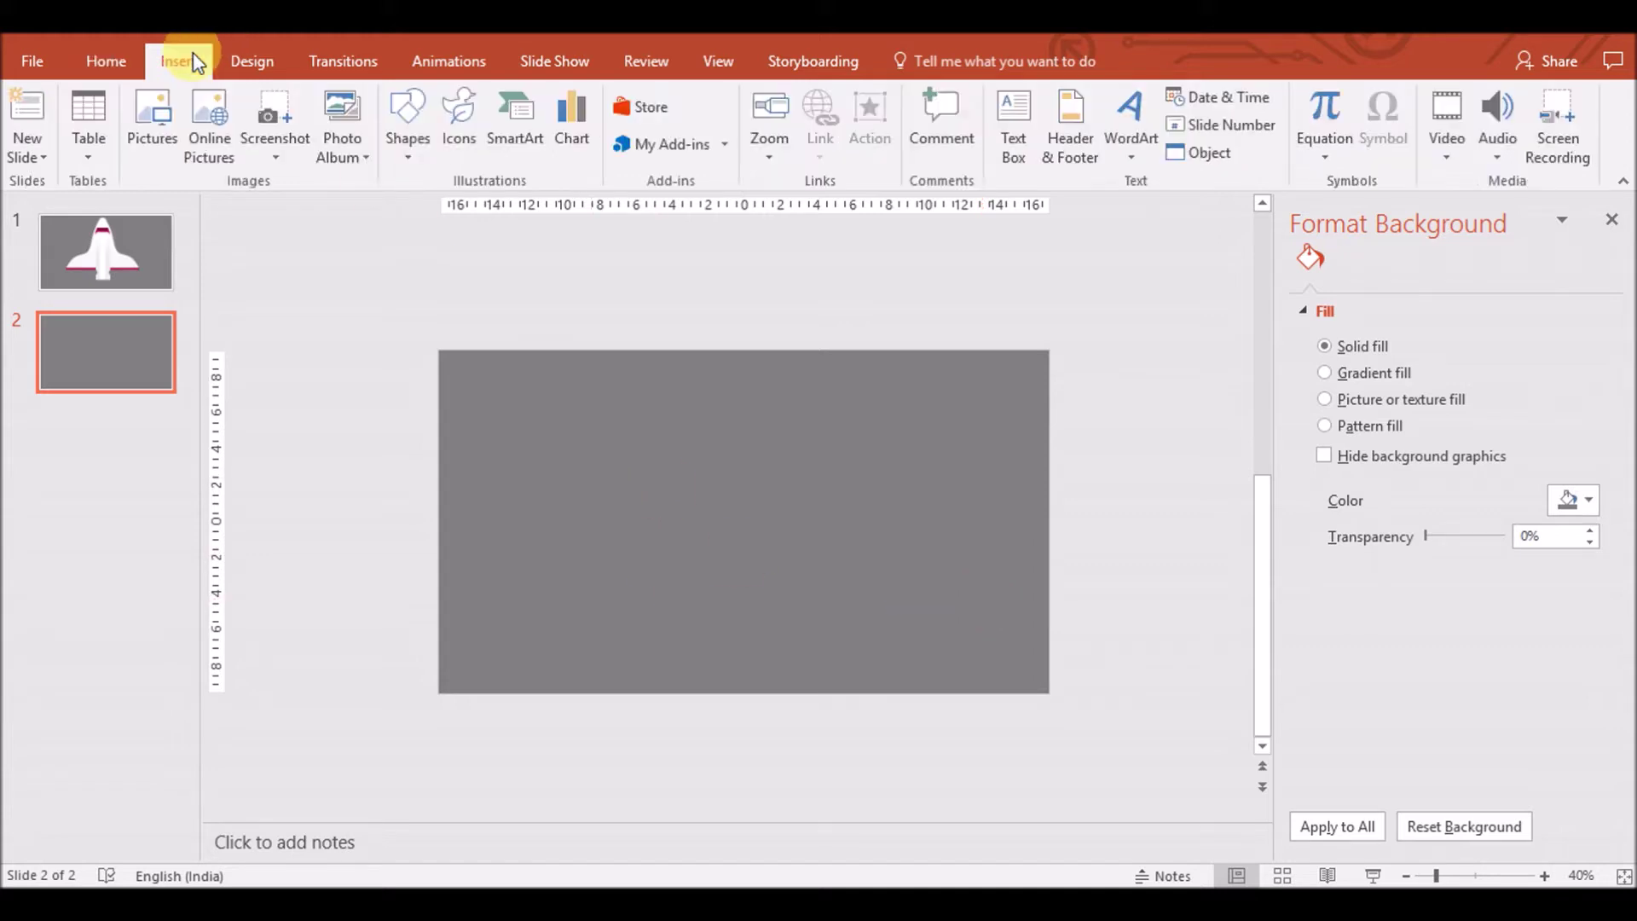
Draw a rounded-rectangle pill in the slide centre and widen it to 9.09 cm
click(407, 128)
click(512, 214)
mouse_move(676, 388)
mouse_down()
mouse_move(816, 658)
mouse_move(750, 379)
mouse_up()
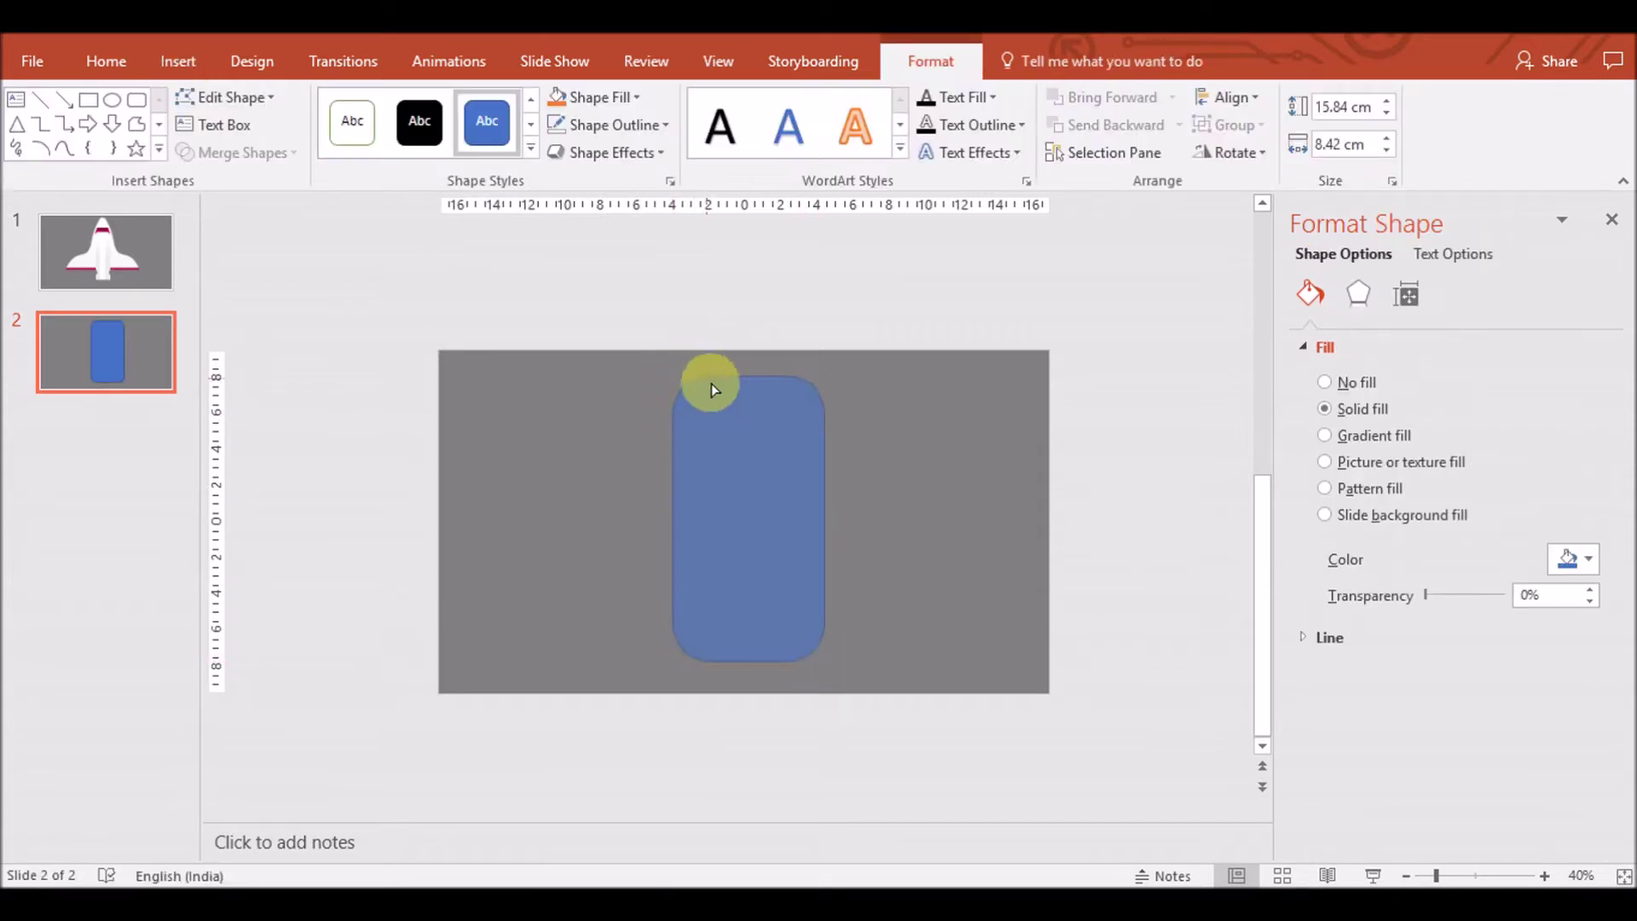
click(745, 434)
mouse_move(816, 518)
mouse_down()
mouse_move(833, 519)
mouse_move(788, 507)
mouse_up()
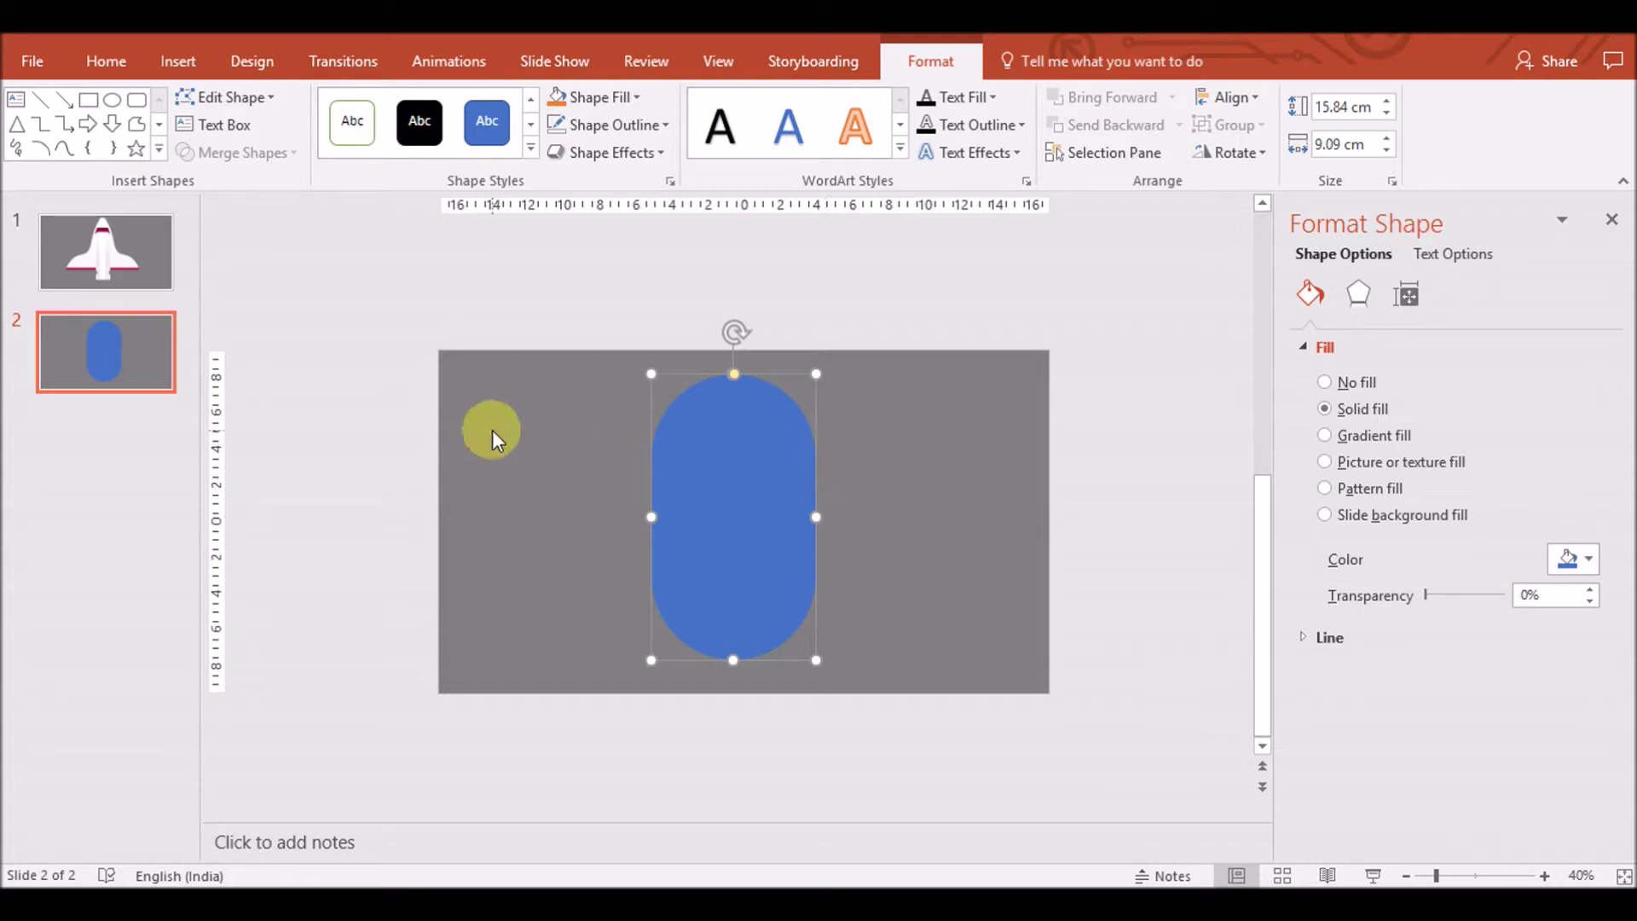
Paste a copy of the blue capsule, fill it light grey and offset it right
click(177, 61)
click(408, 127)
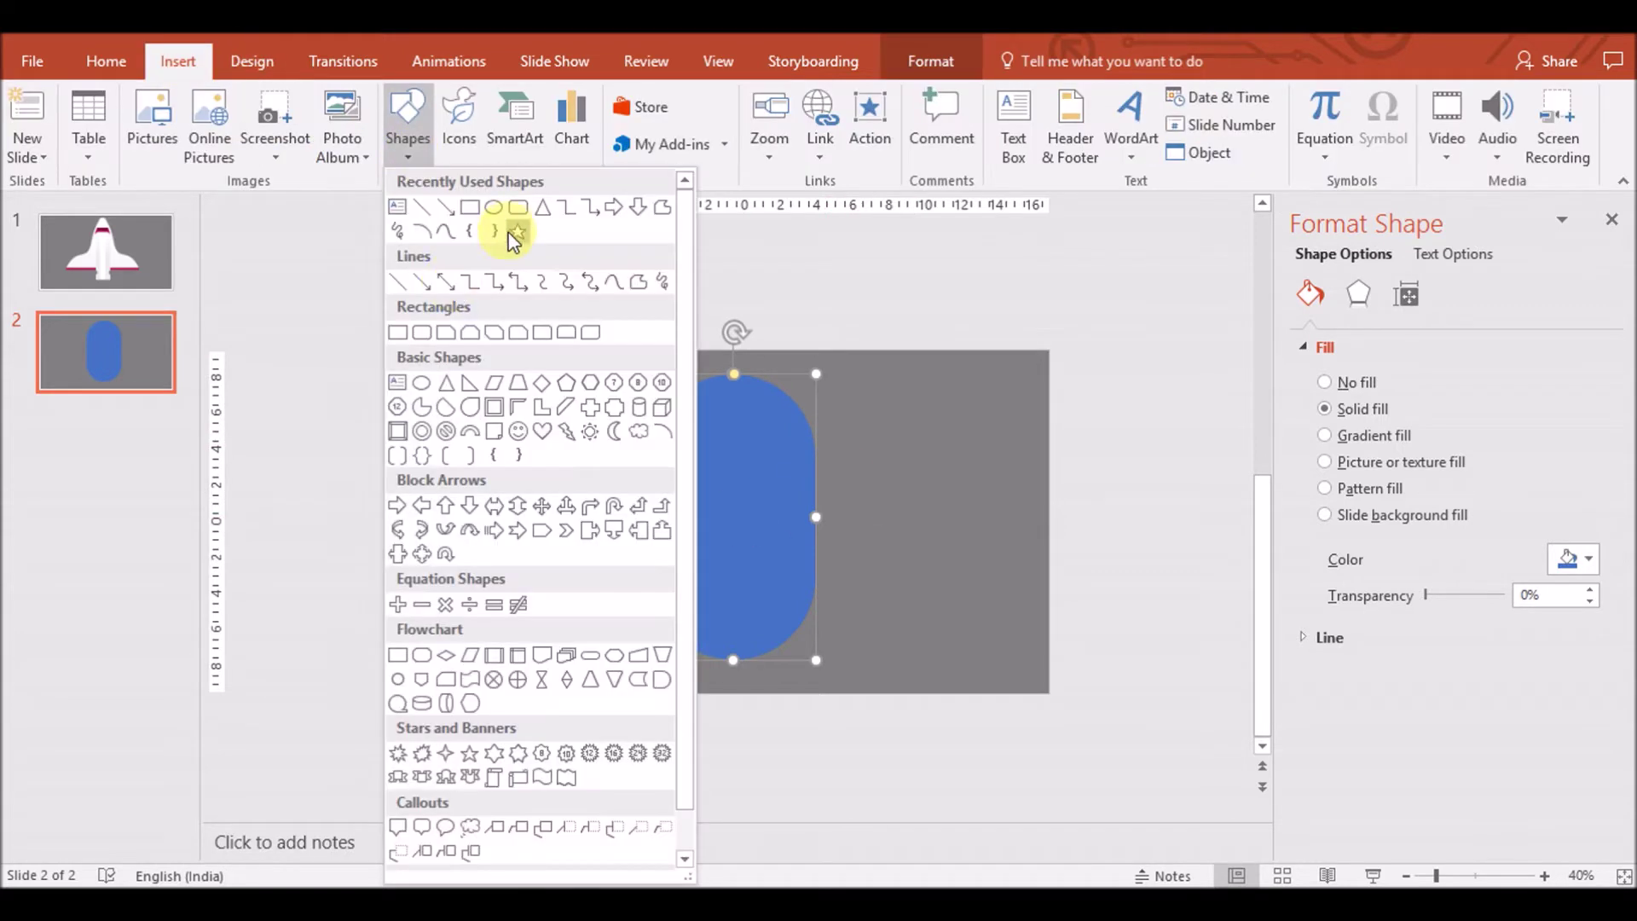
key(Escape)
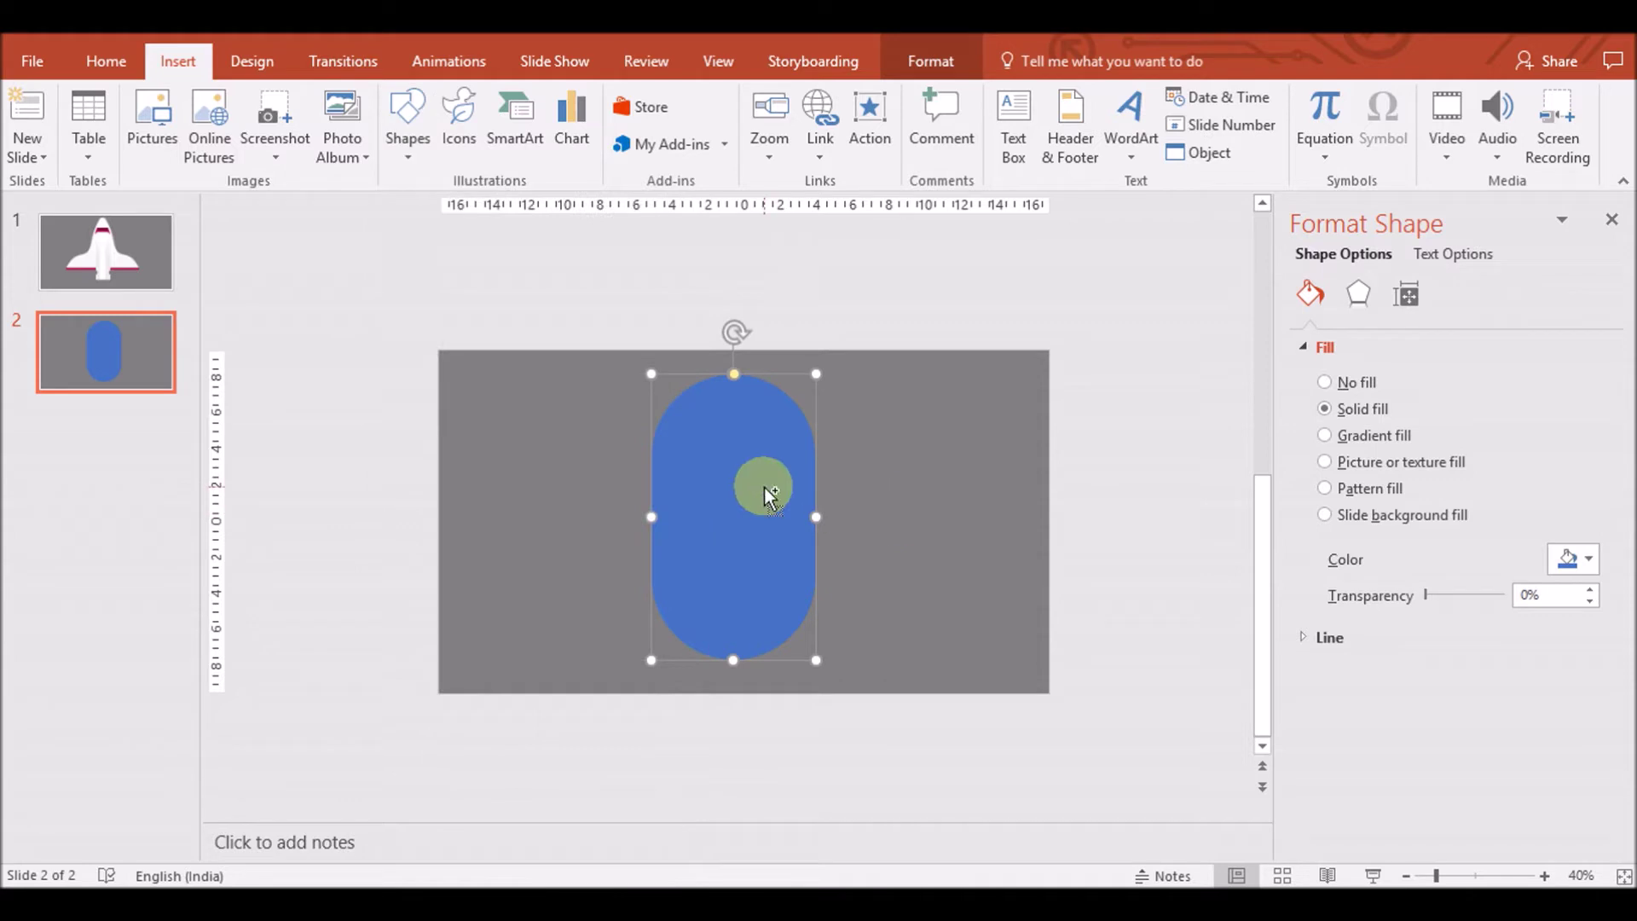
key(ctrl+v)
click(931, 62)
click(594, 98)
click(596, 154)
drag(756, 432, 749, 456)
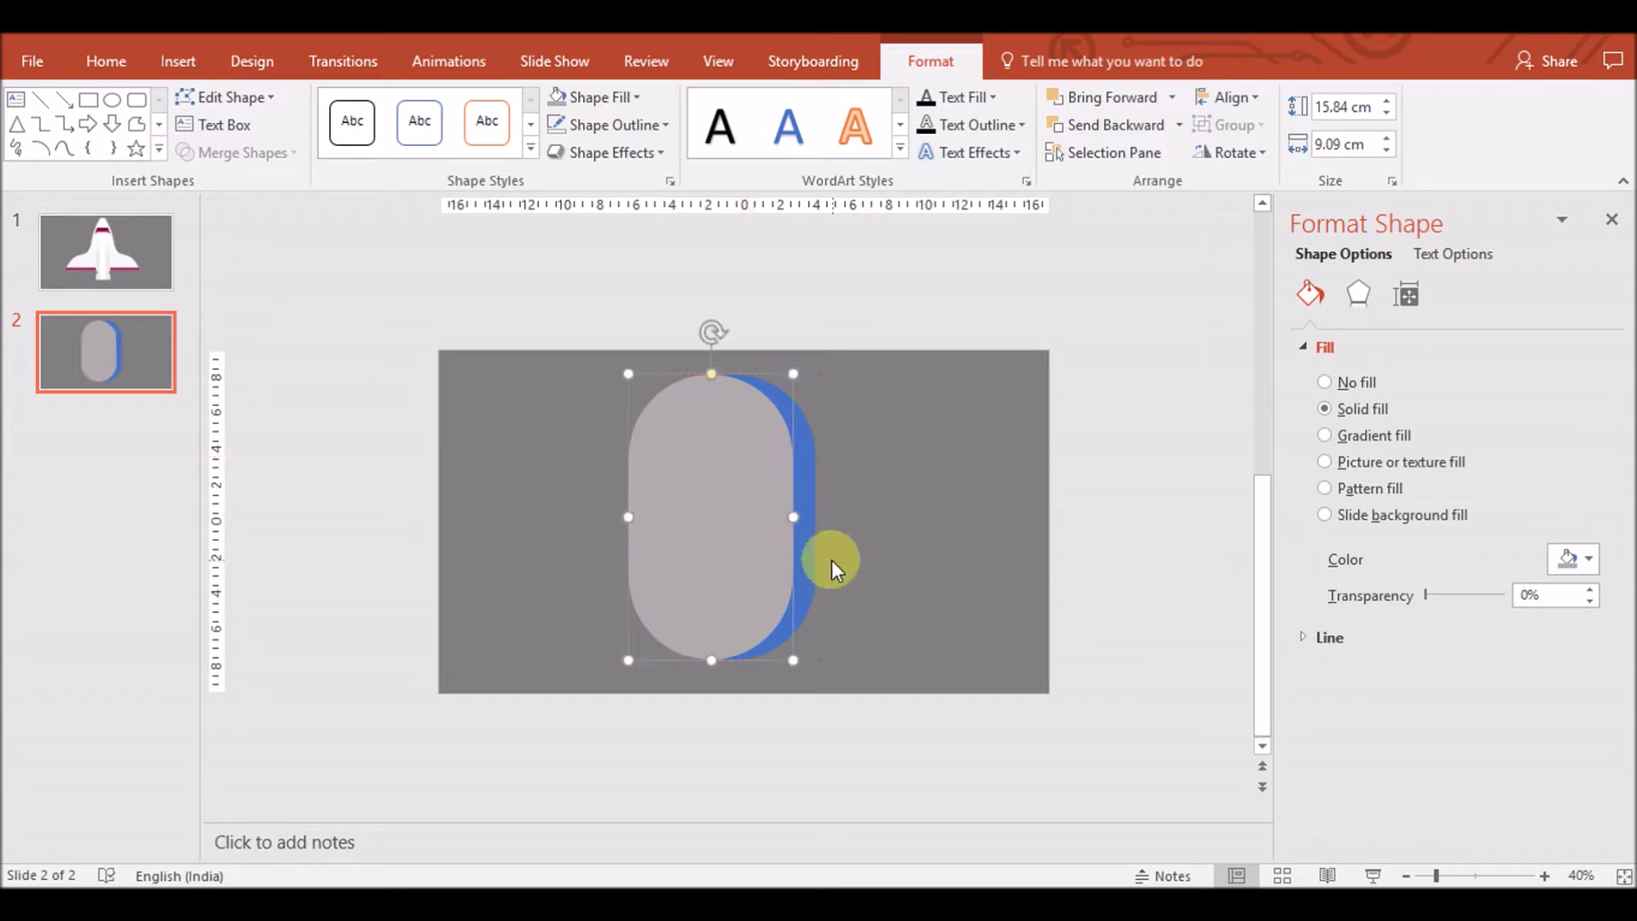
Subtract the grey copy from a blue capsule copy with Merge Shapes, leaving a crescent beside the pill
key(ctrl+v)
drag(812, 560, 603, 542)
click(814, 563)
click(811, 560)
click(811, 559)
shift+click(624, 530)
click(236, 153)
click(239, 290)
drag(597, 507, 795, 505)
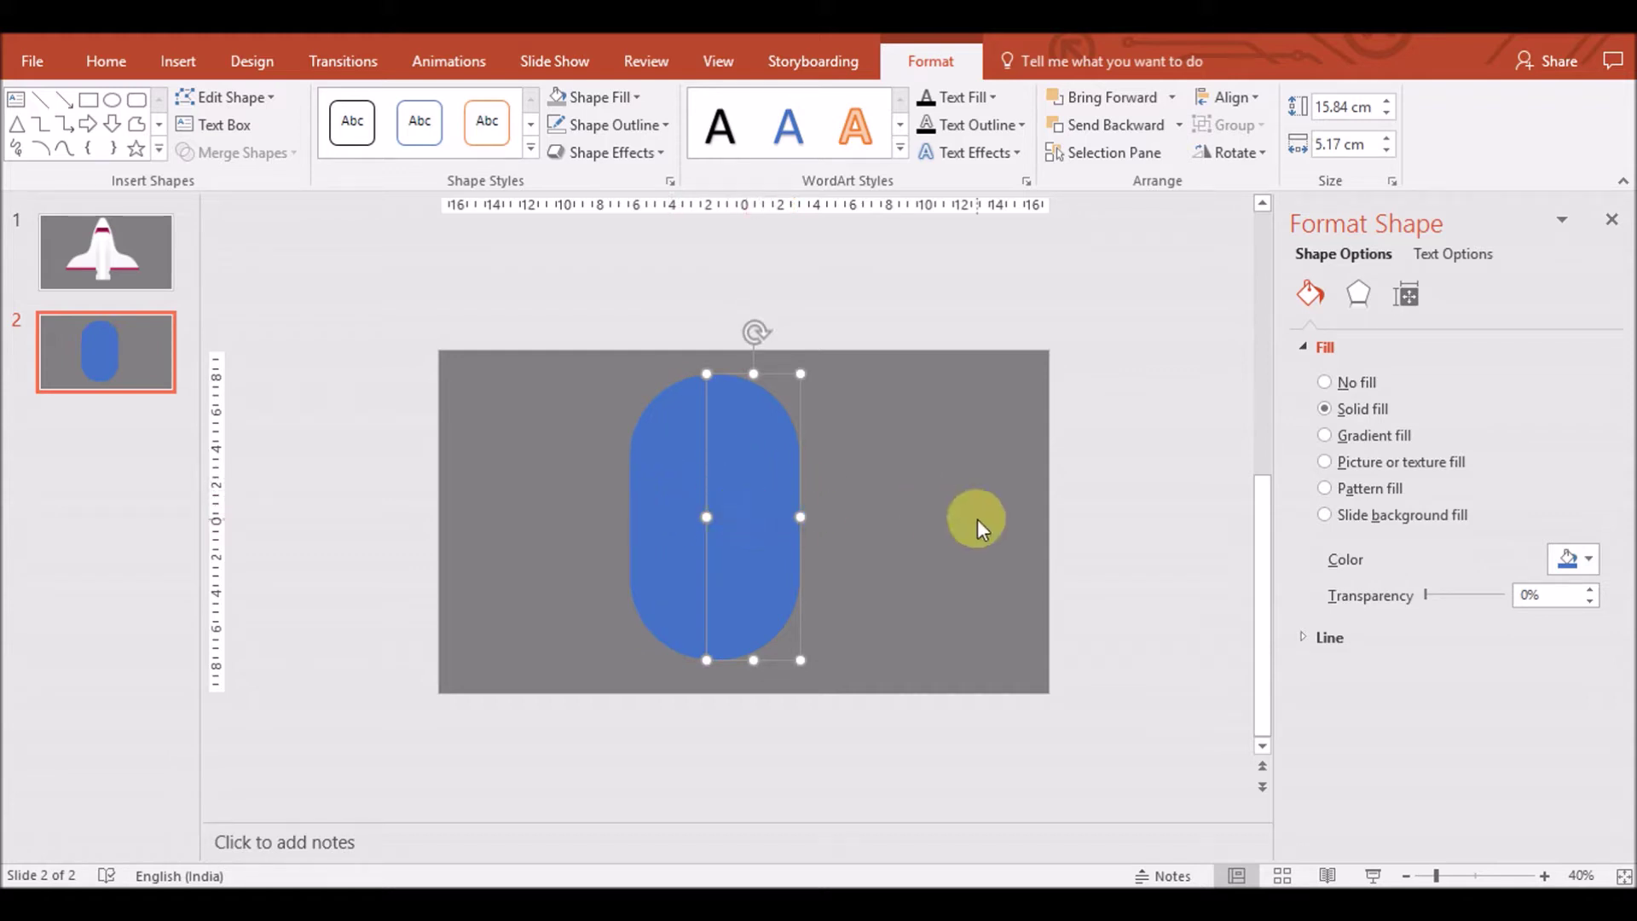
Colour the crescent orange, send the capsule behind it and fill the capsule light peach
click(1588, 563)
click(1551, 695)
click(750, 522)
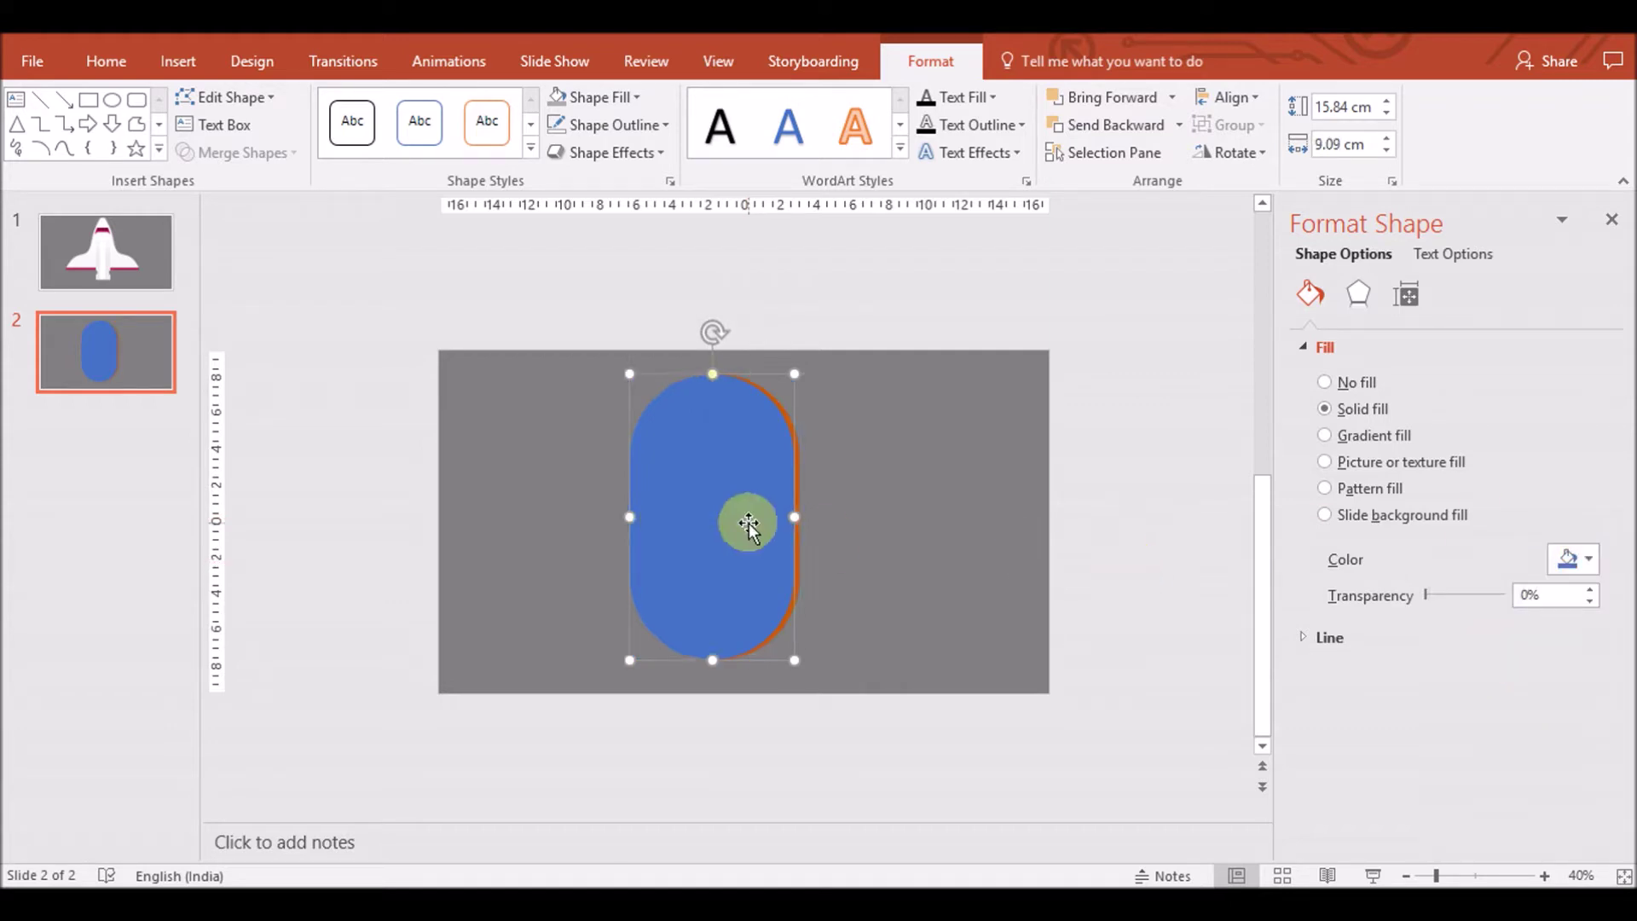
right_click(750, 523)
click(908, 297)
click(702, 530)
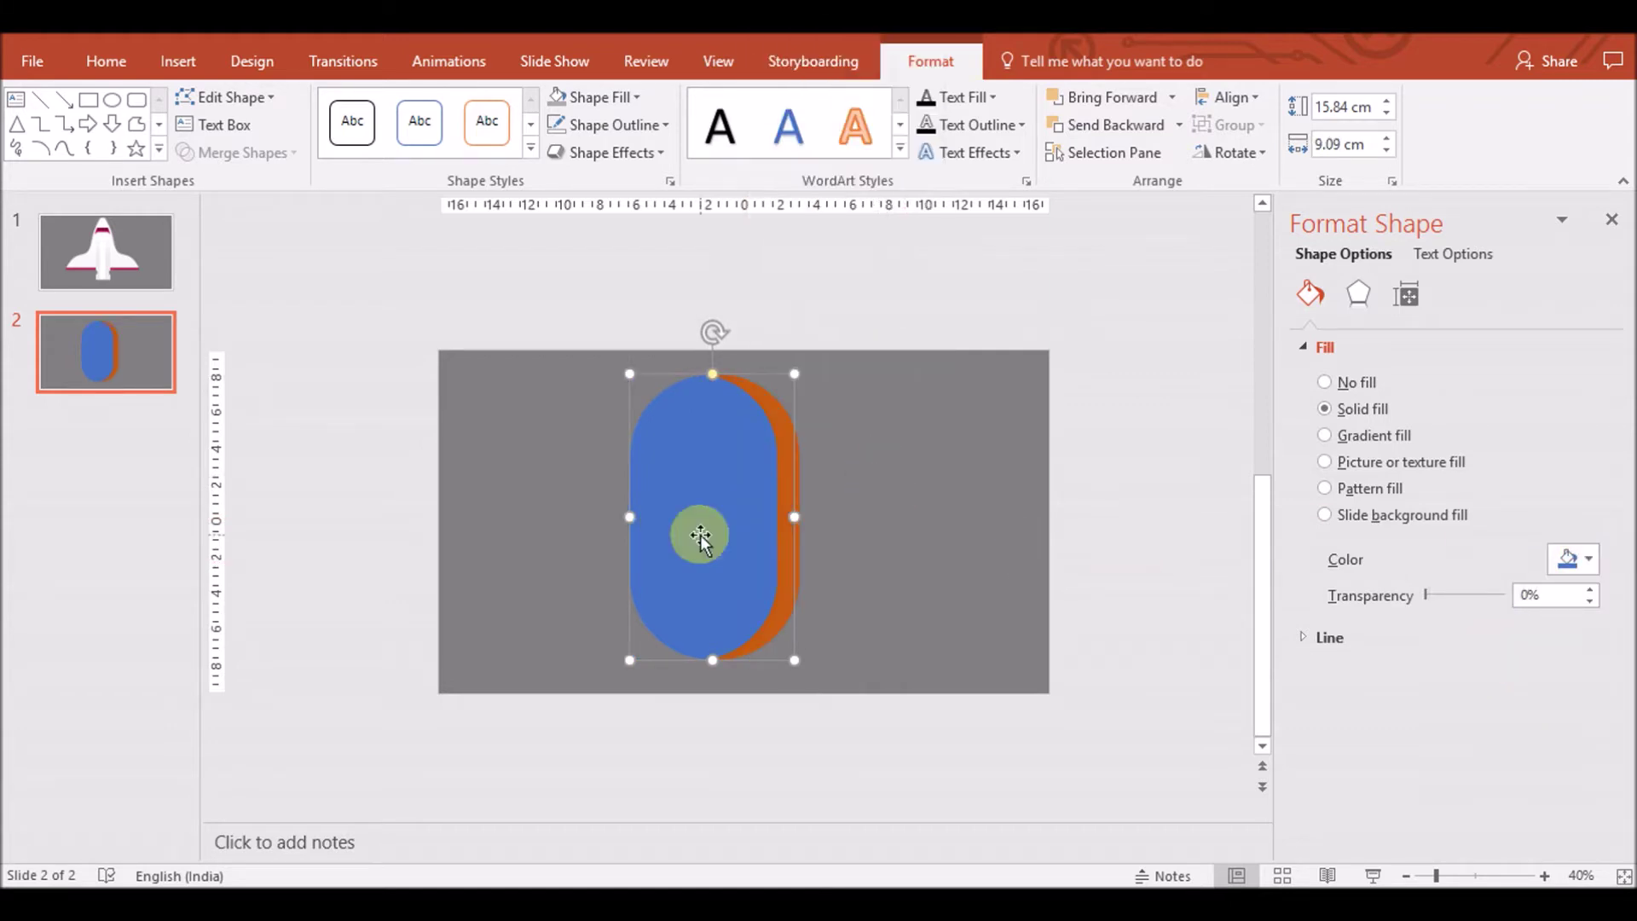
click(1588, 563)
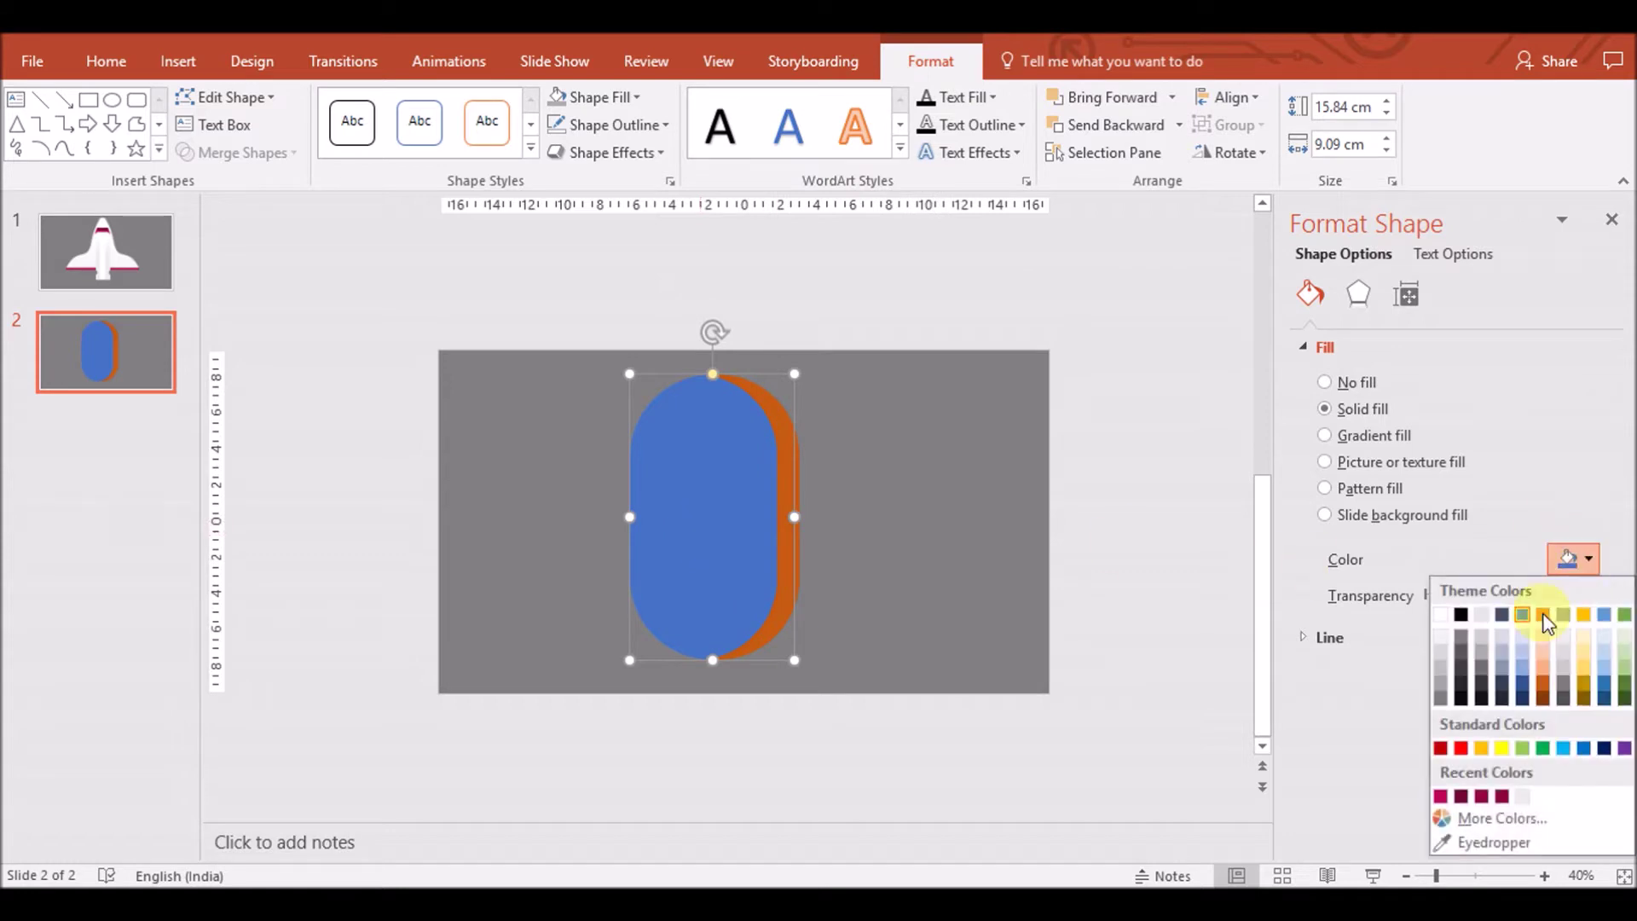
click(1542, 669)
click(1000, 708)
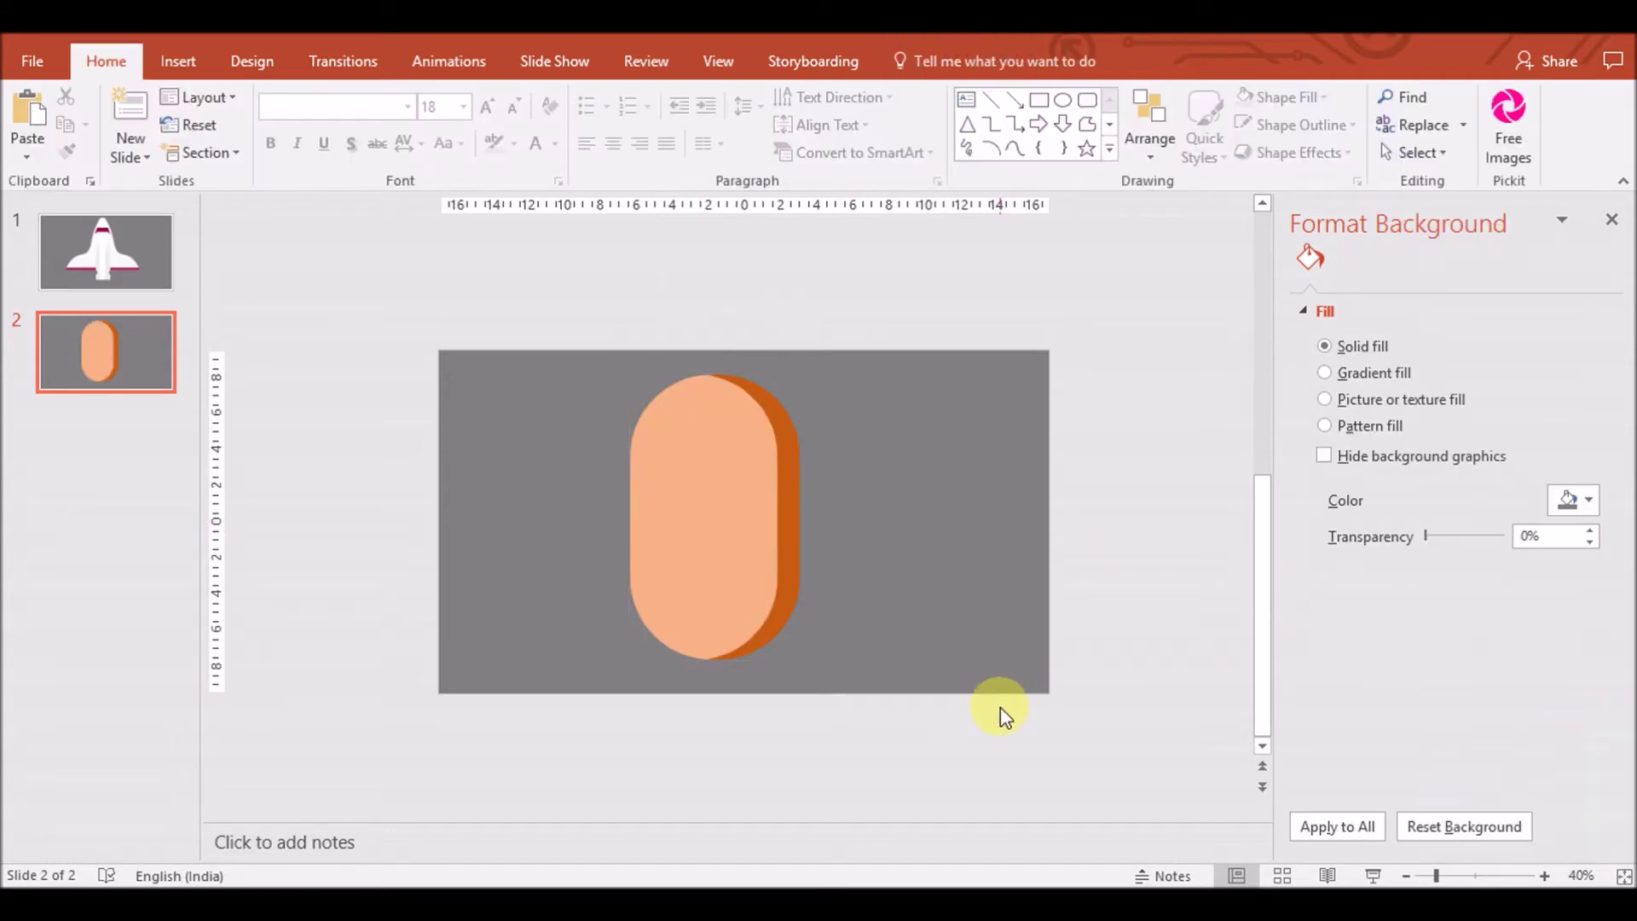
Set the capsule fill to a custom deep orange, RGB 207/95/19
click(750, 525)
click(1573, 560)
click(1471, 827)
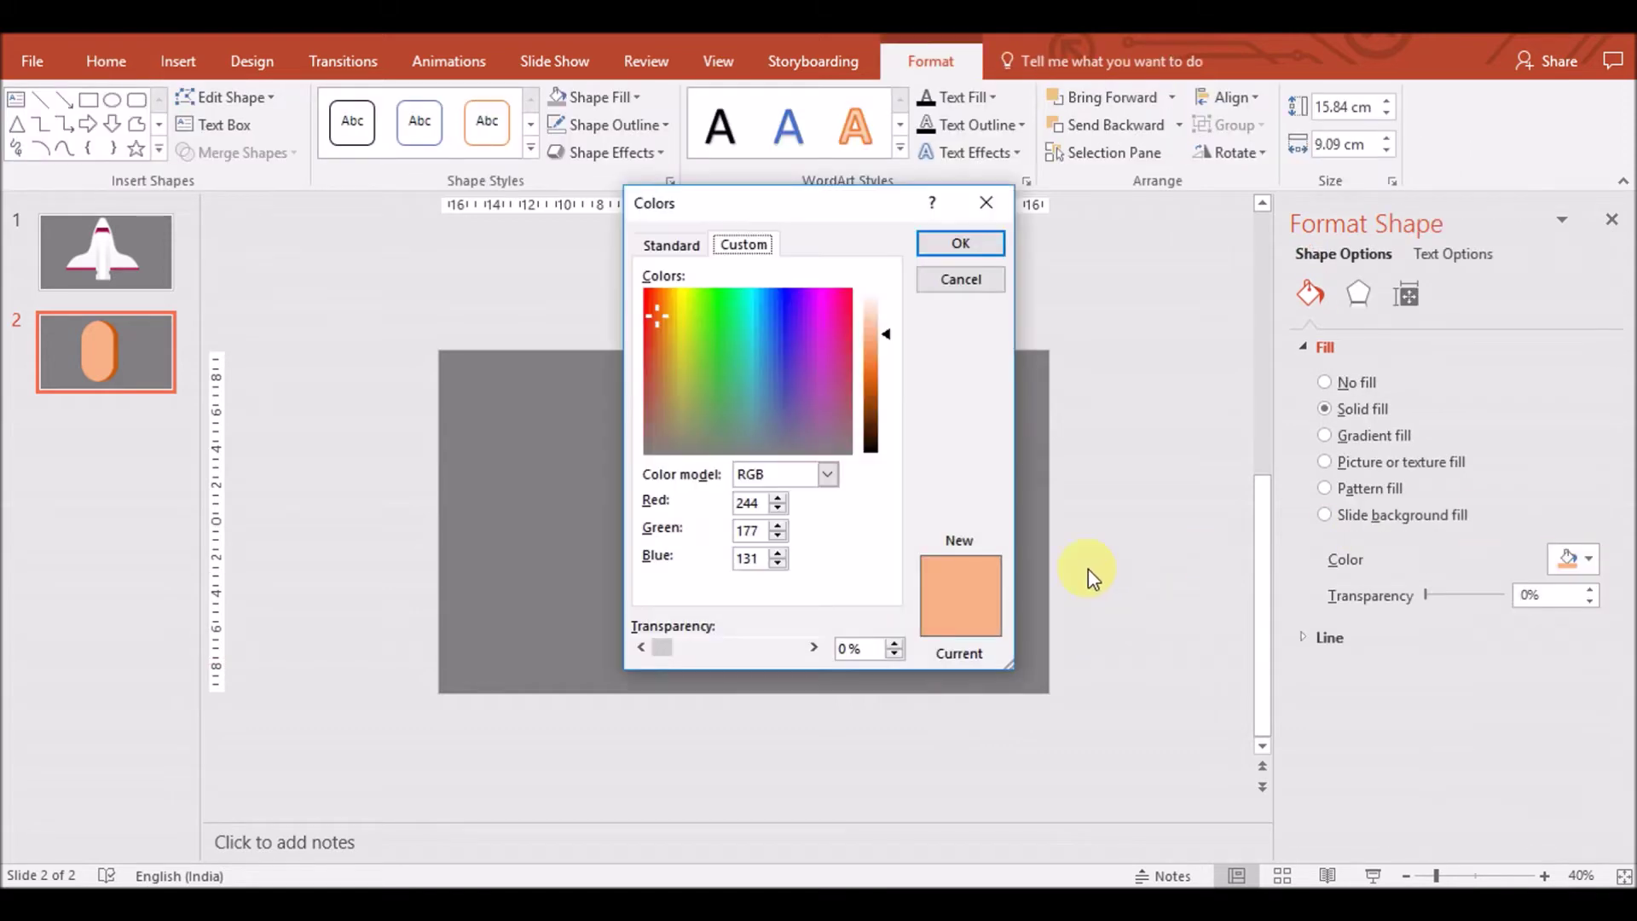
click(887, 344)
drag(888, 347, 894, 386)
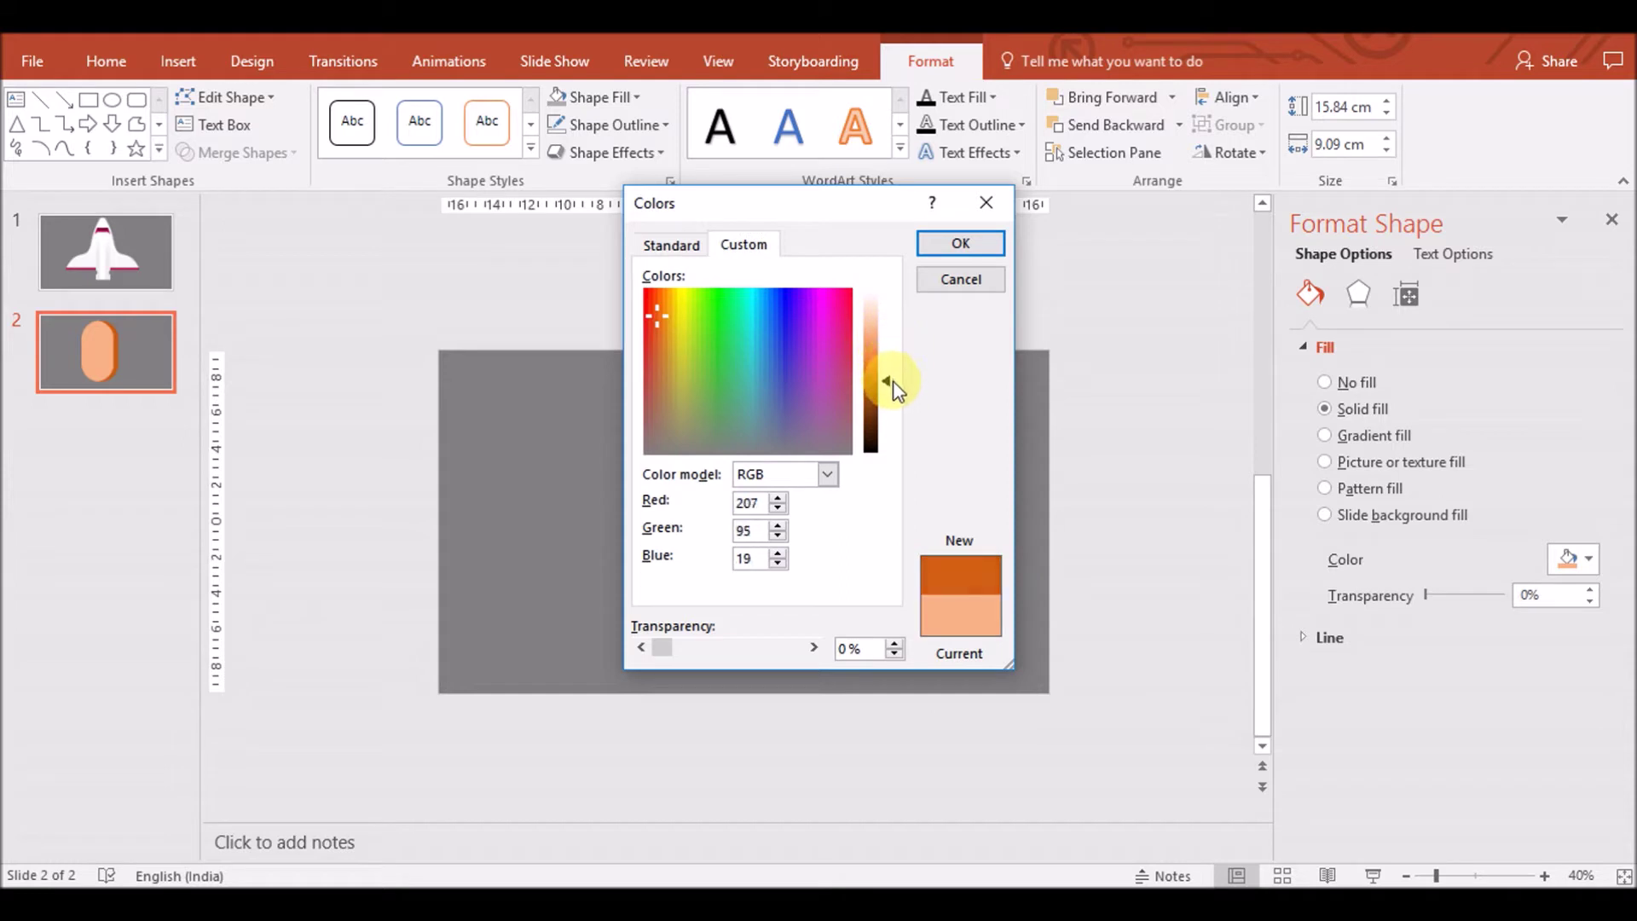
click(979, 246)
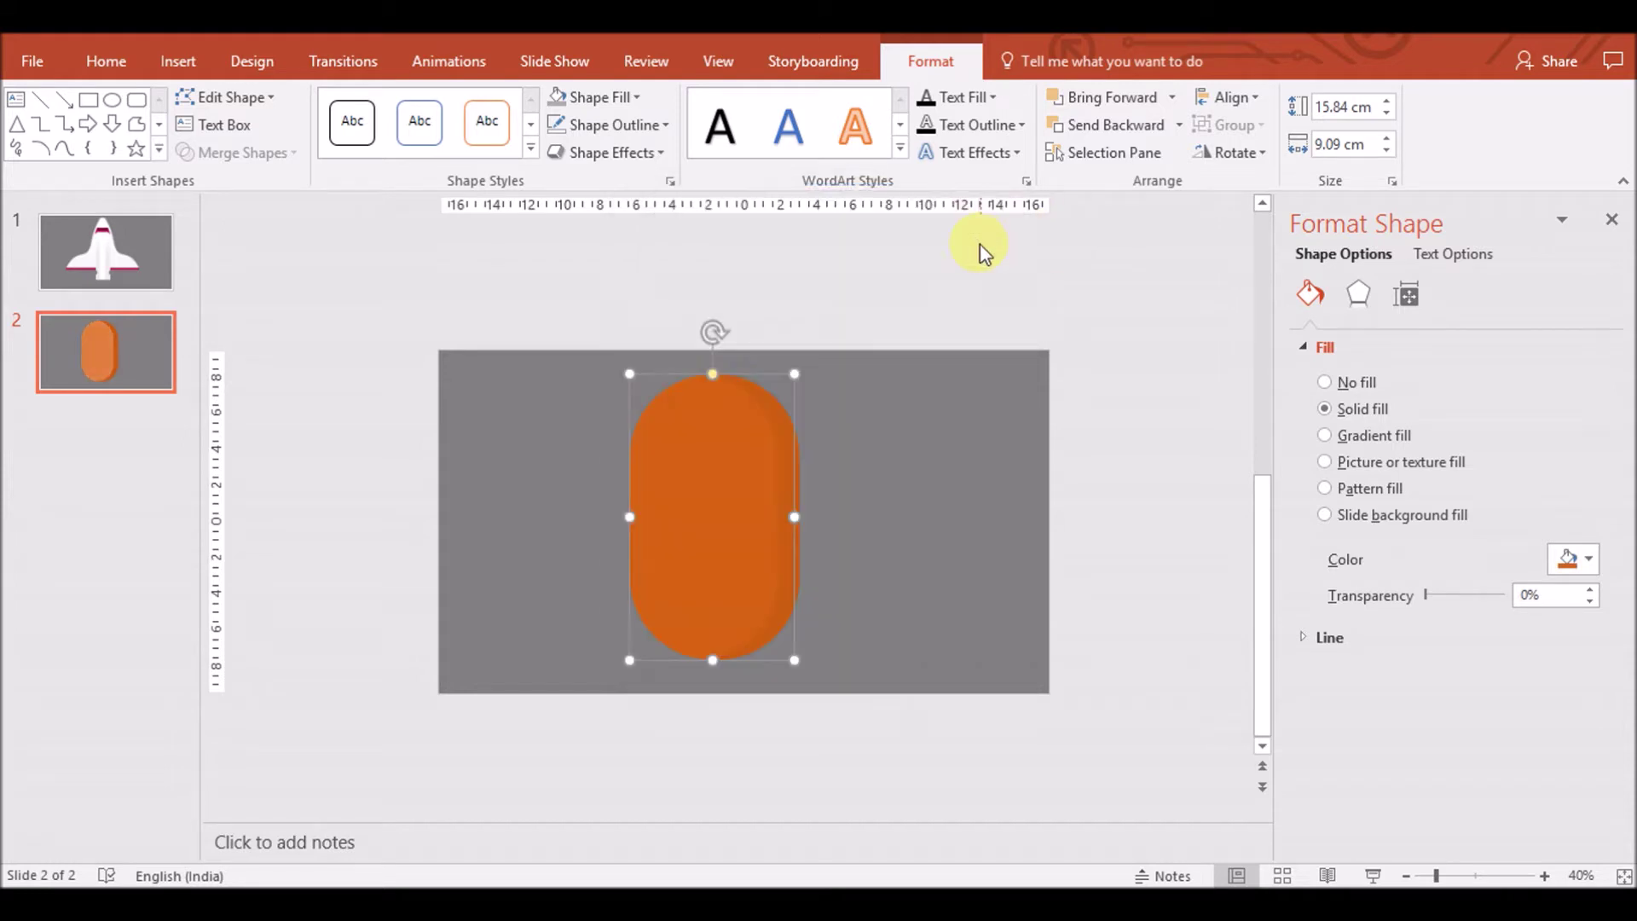
Make the crescent shading a slightly darker custom orange than the capsule
click(802, 544)
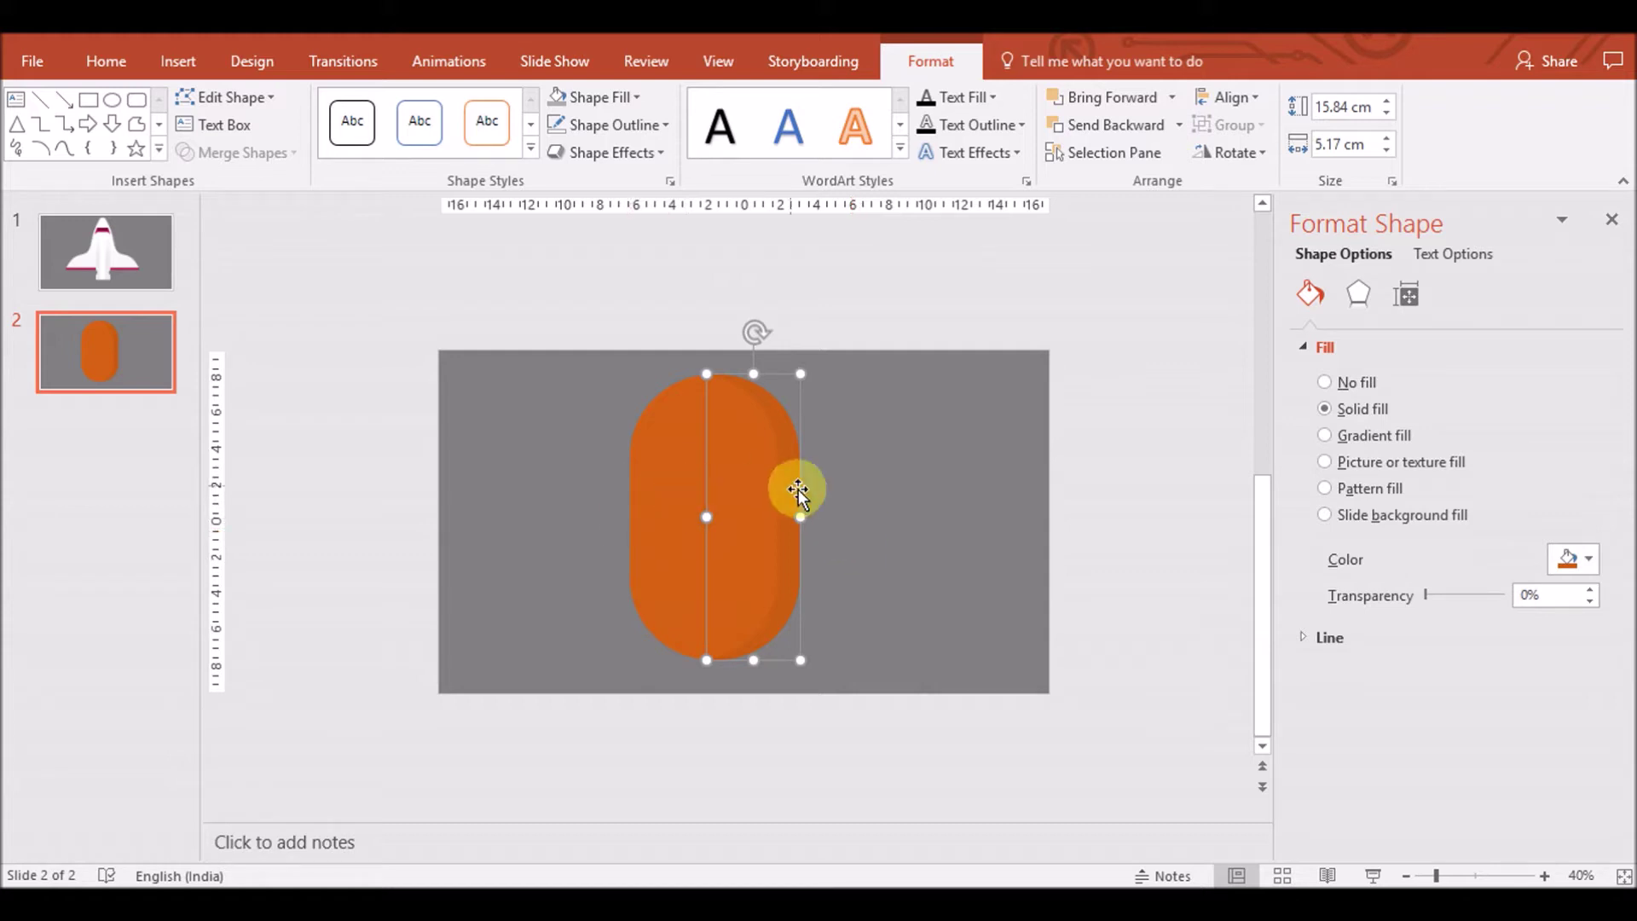
drag(707, 517, 646, 513)
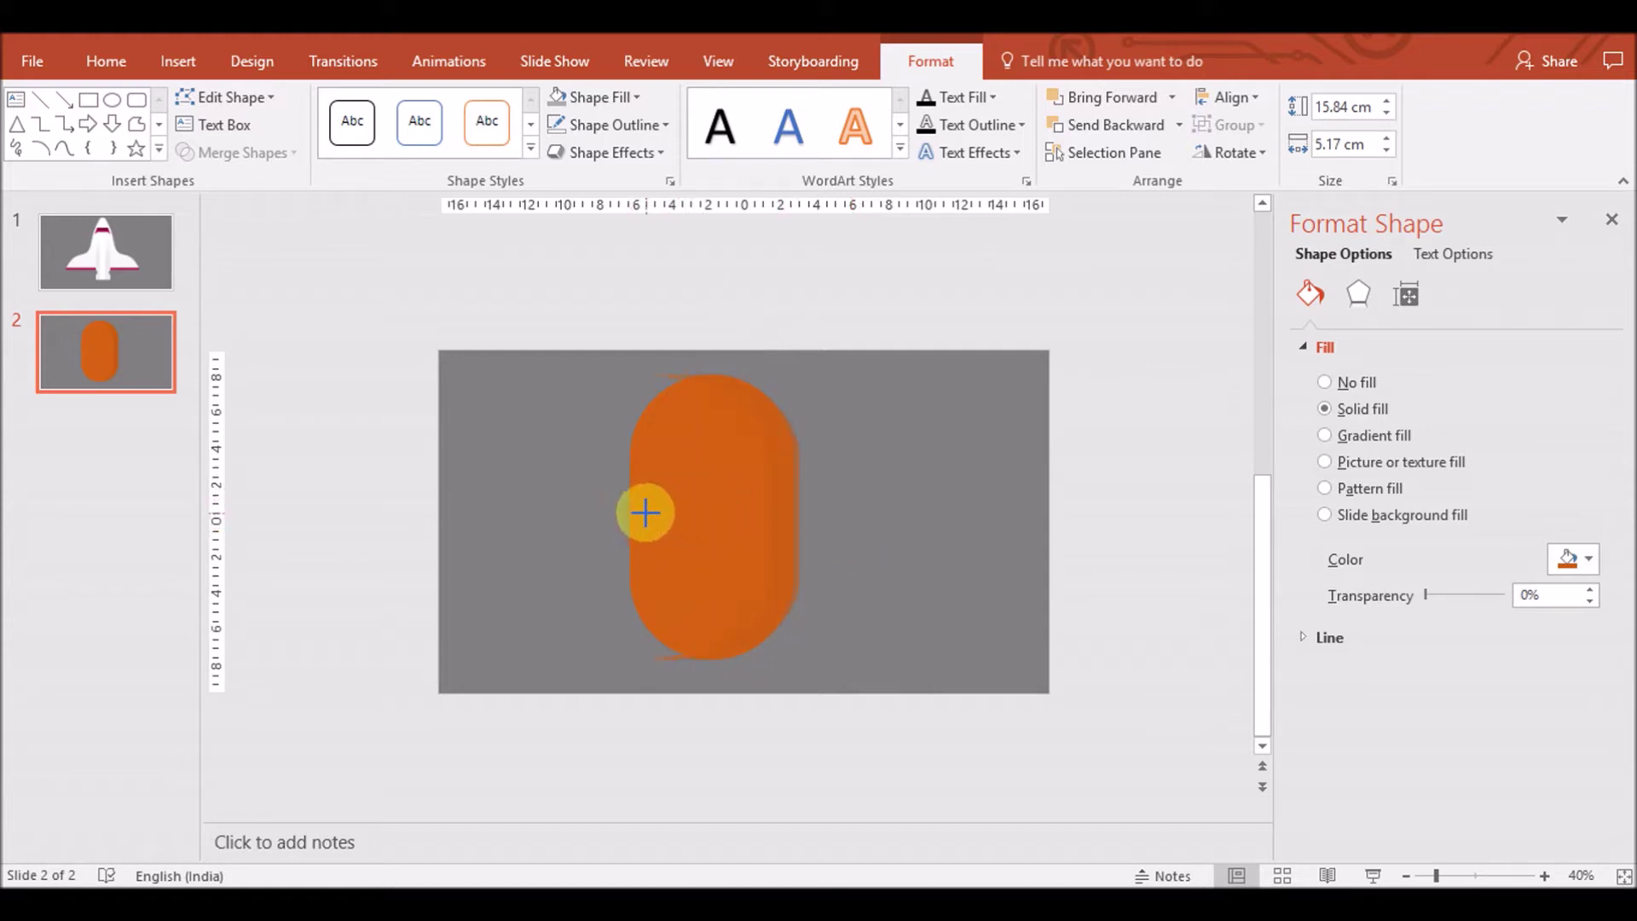
key(ctrl+z)
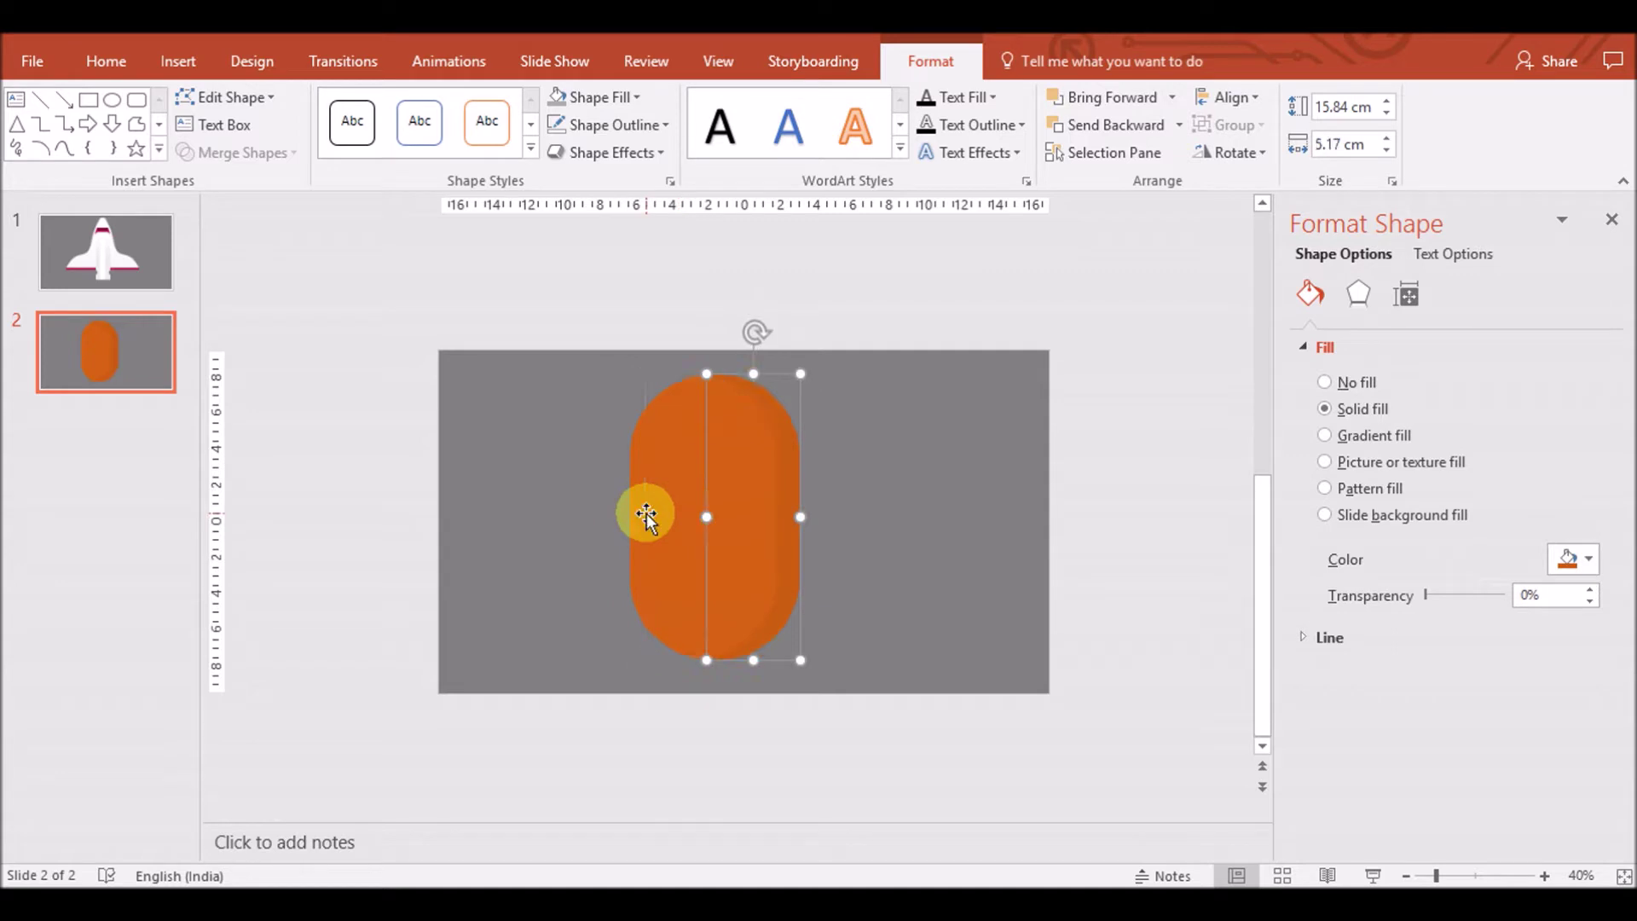
click(1588, 559)
click(1501, 818)
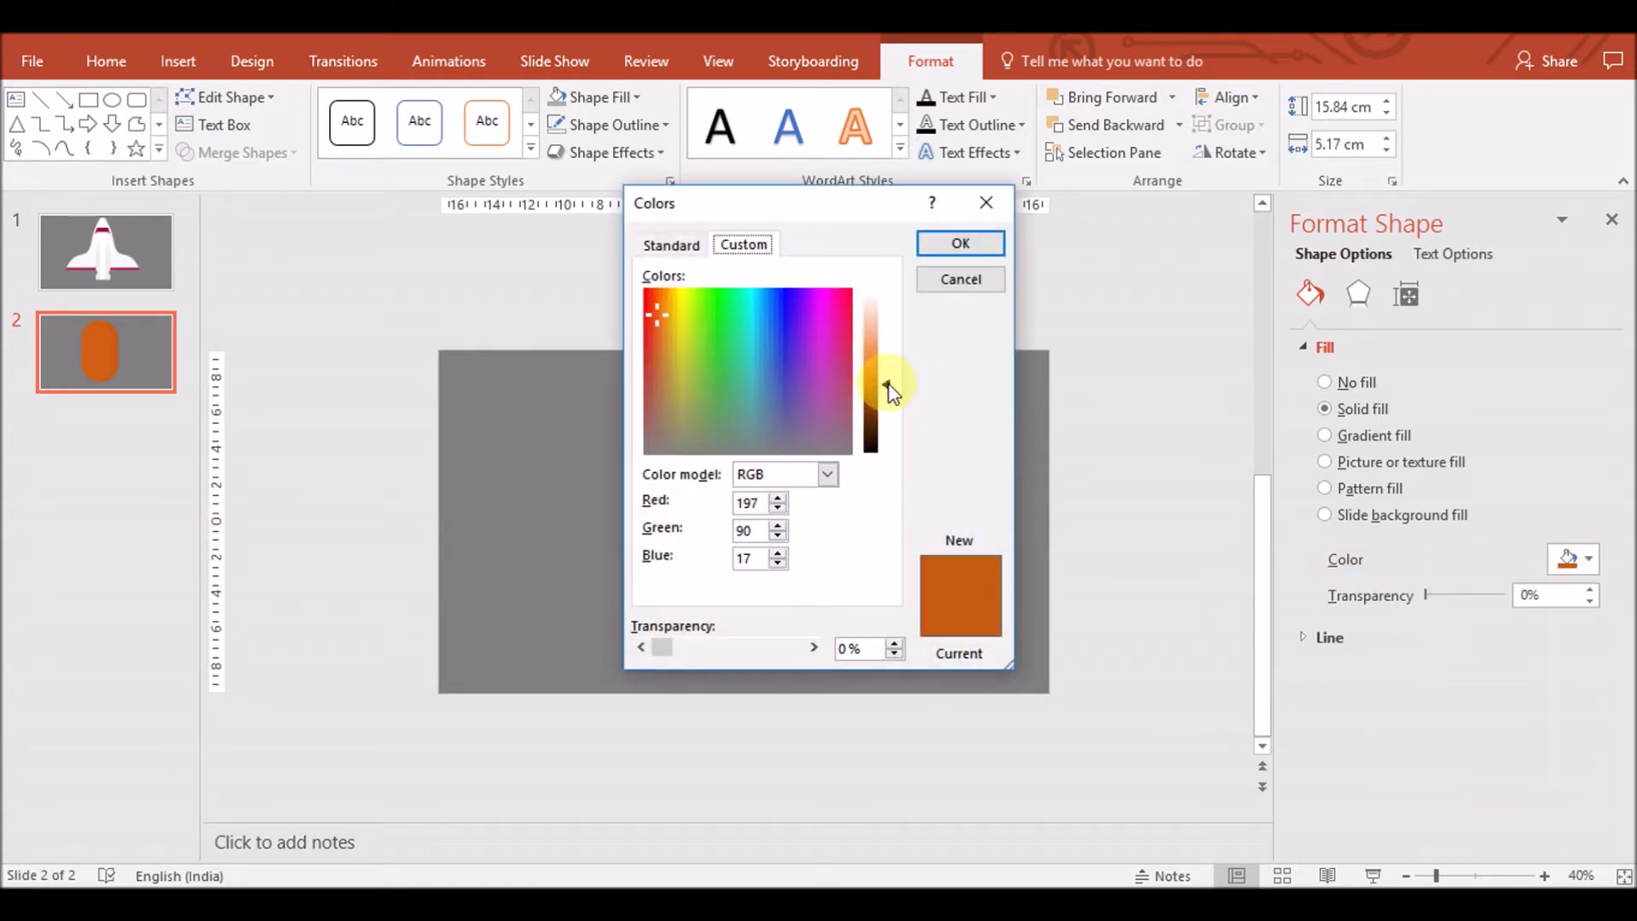
drag(889, 390, 889, 398)
click(948, 251)
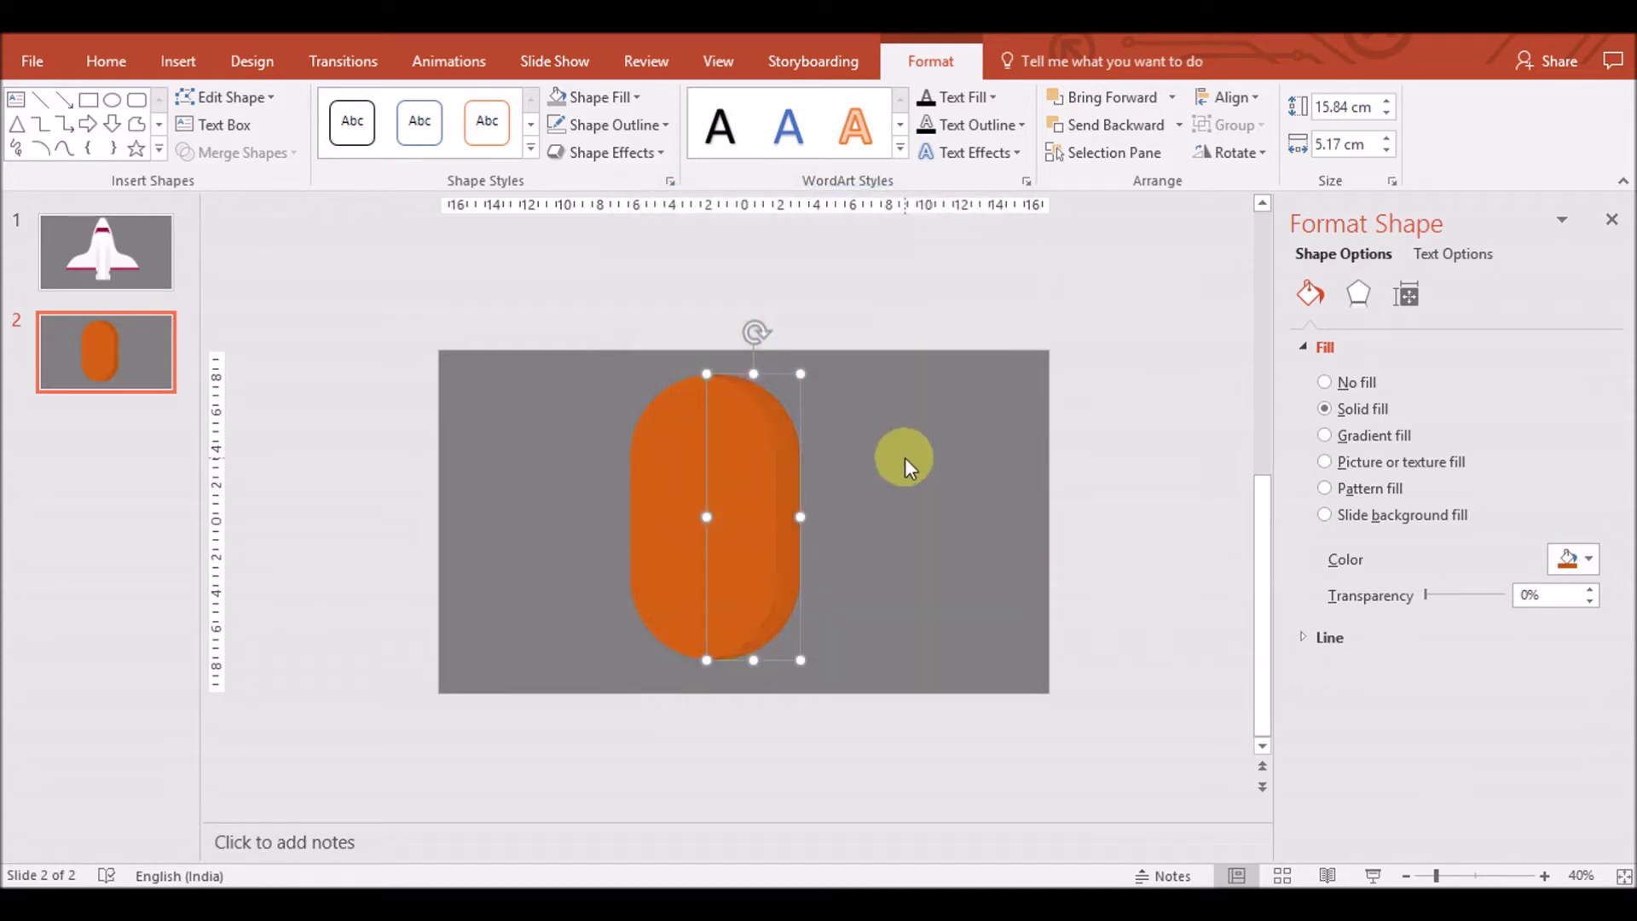
Paste a copy of the orange capsule and drag it to the left
click(902, 463)
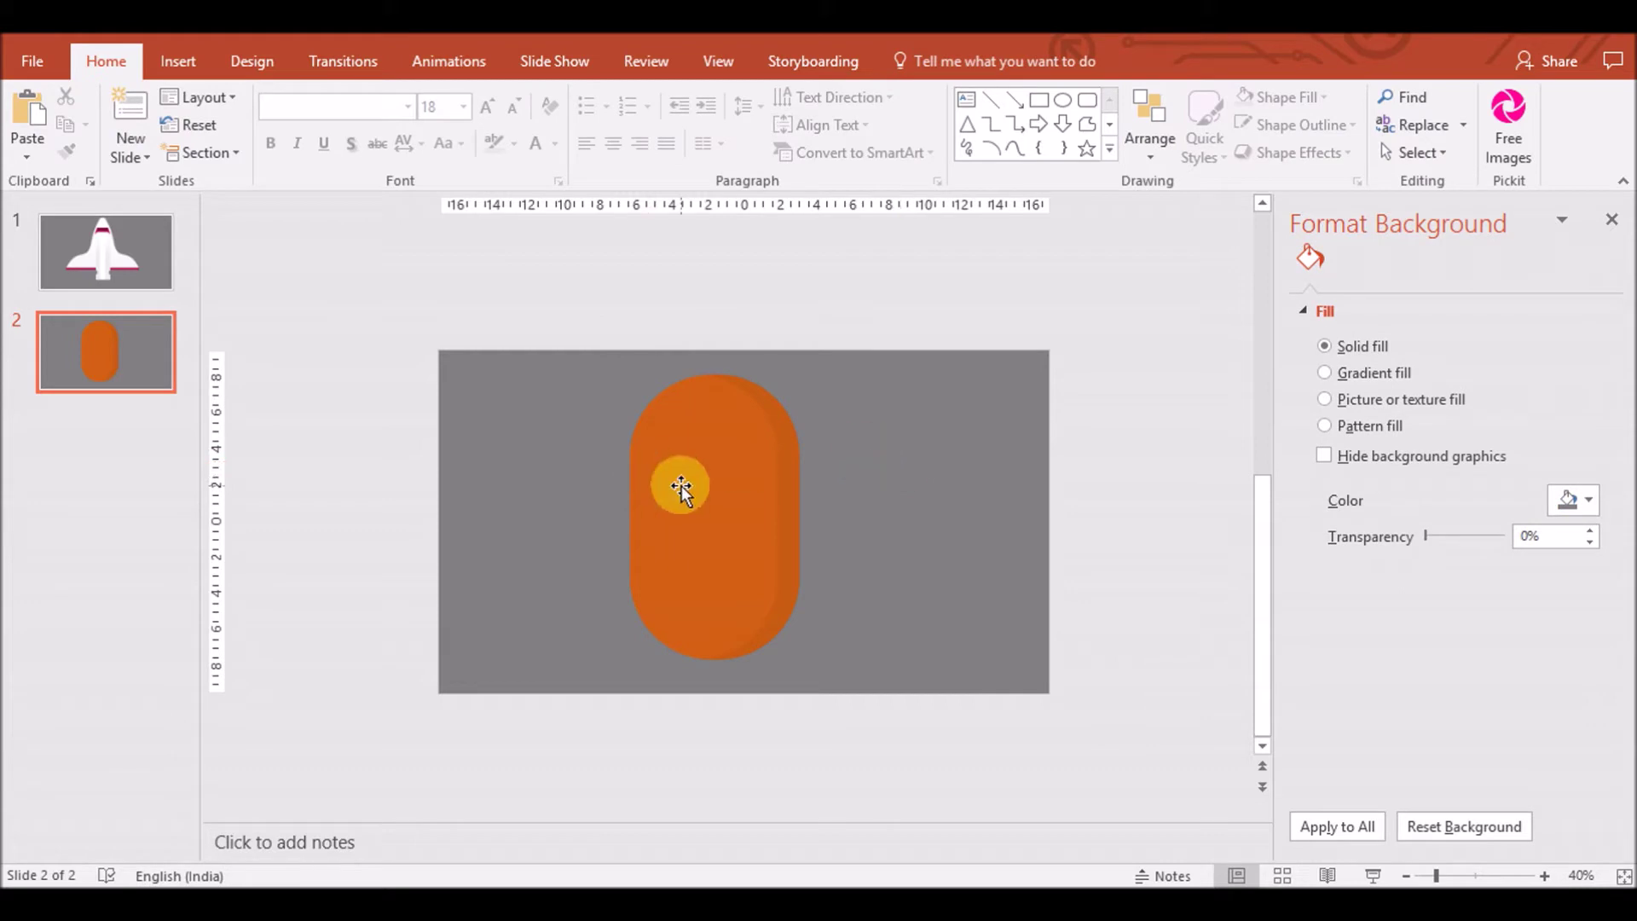
key(ctrl+v)
drag(682, 486, 735, 492)
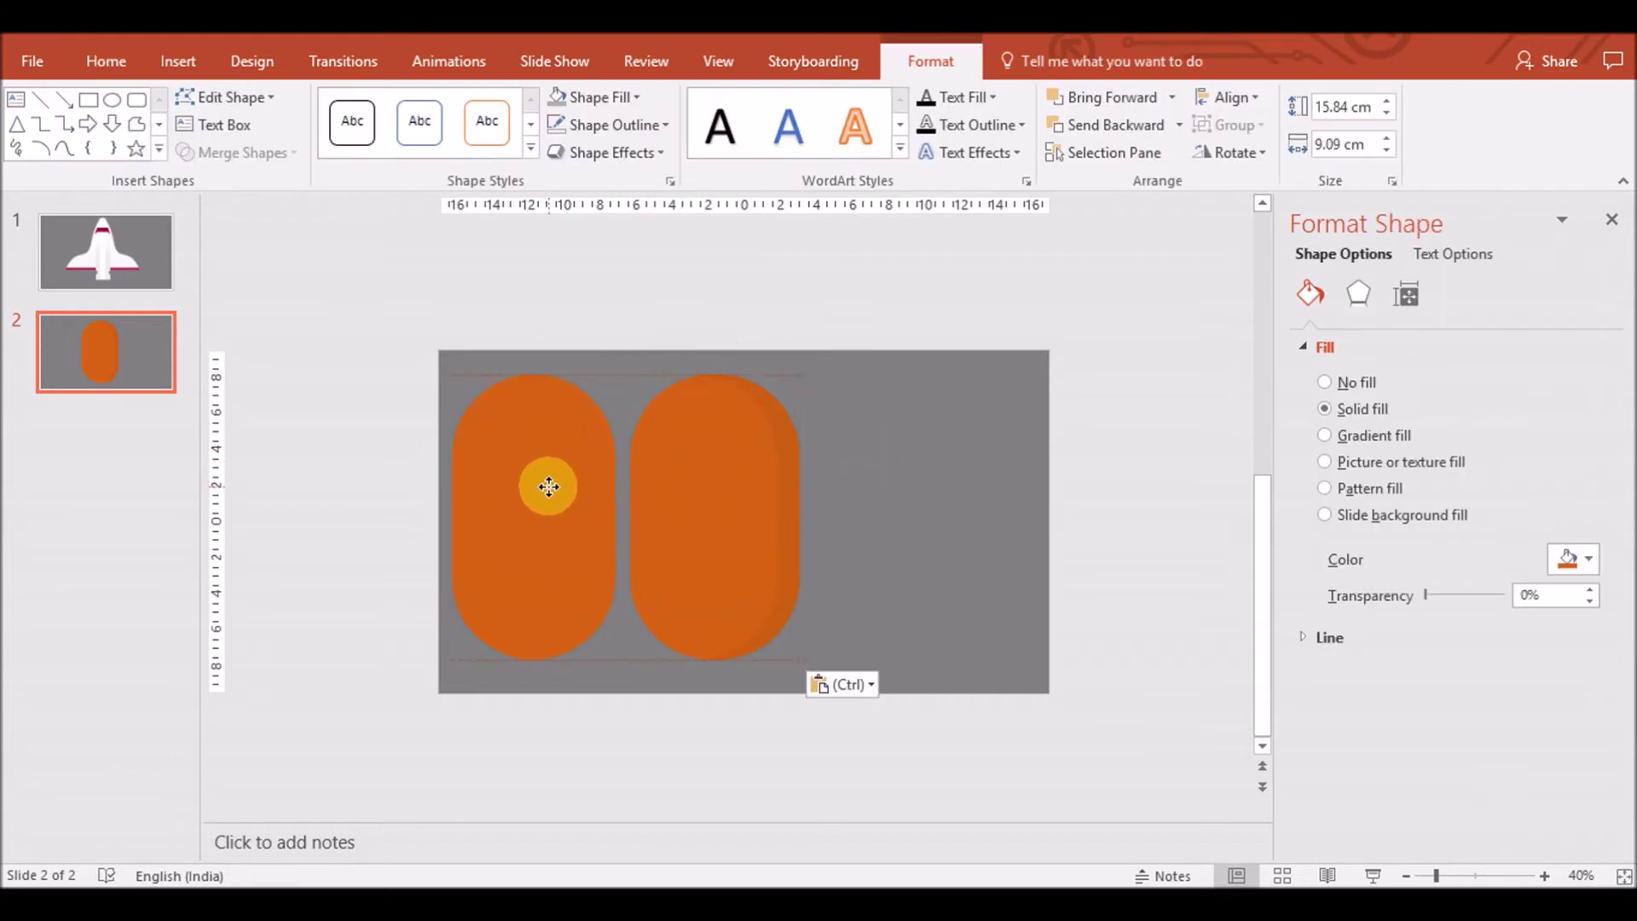
Draw a rectangle over the copy's lower part and subtract it, leaving a rounded cap
click(548, 487)
click(177, 60)
click(419, 174)
click(472, 215)
mouse_move(438, 456)
mouse_down()
mouse_move(633, 698)
mouse_move(625, 681)
mouse_up()
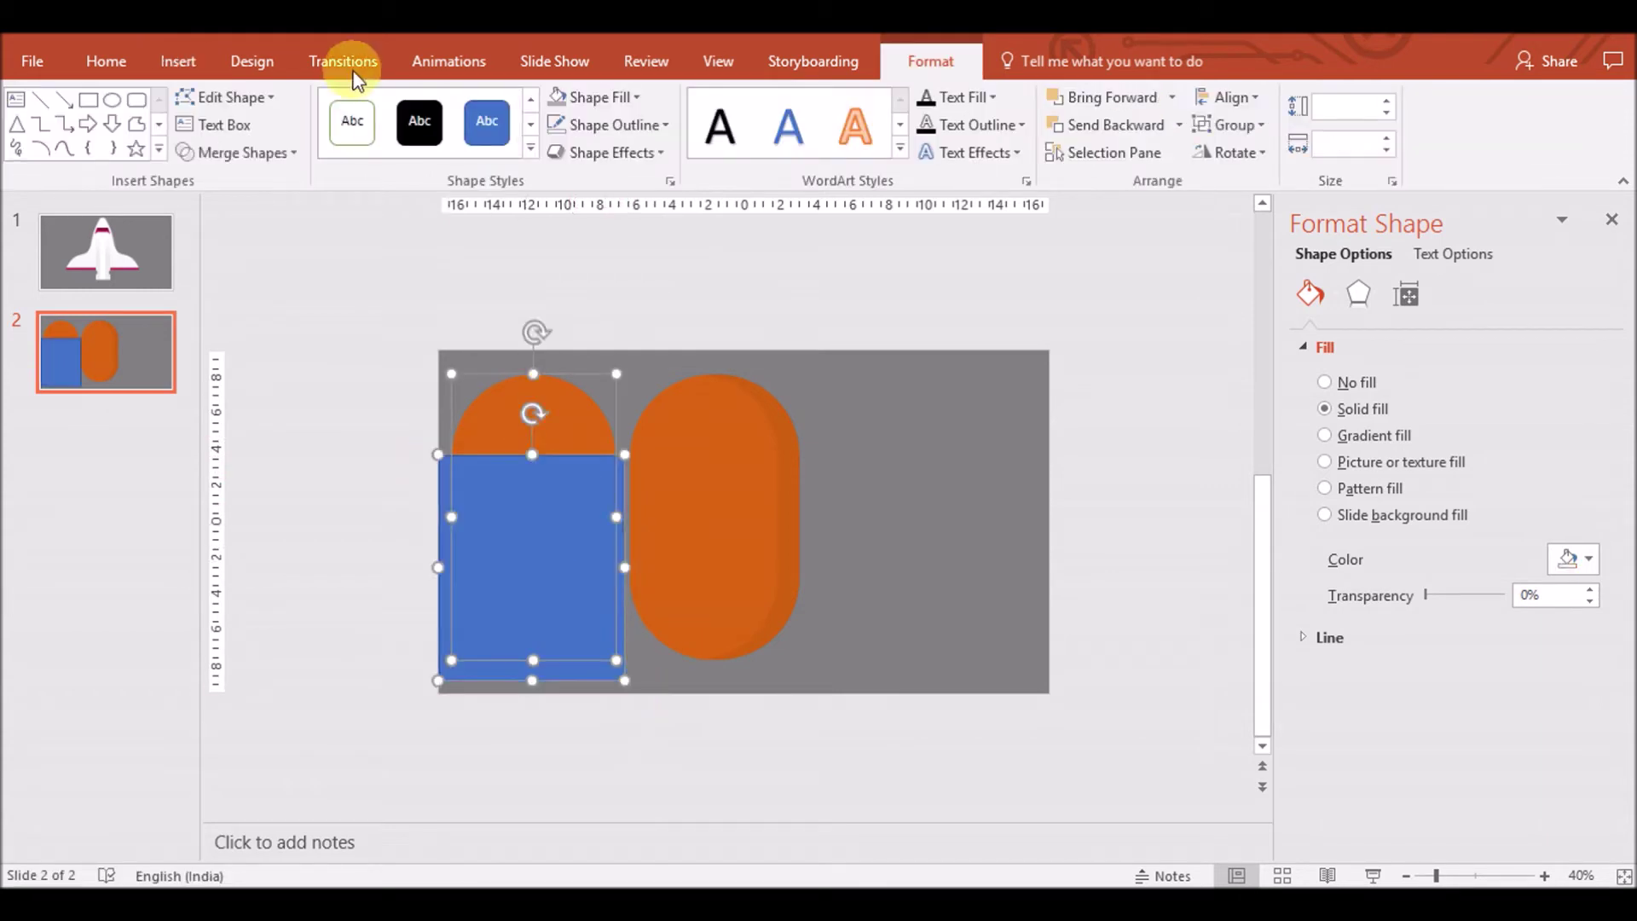
click(238, 152)
click(232, 299)
Colour the cap dark orange and fit it onto the top of the orange capsule
drag(494, 402, 646, 414)
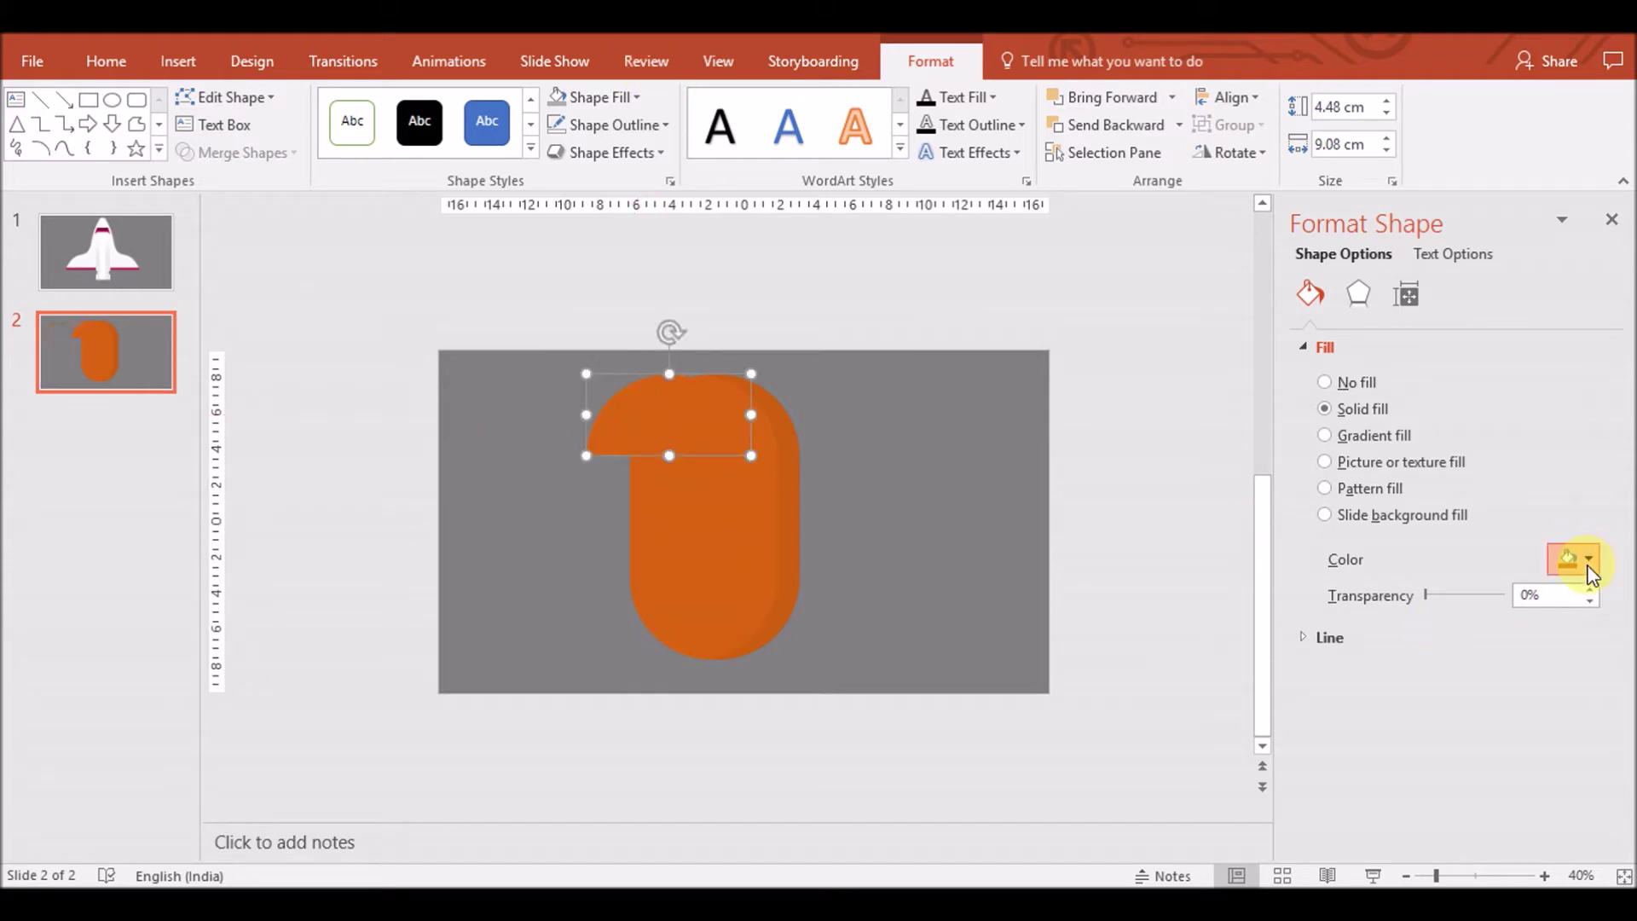
click(1590, 560)
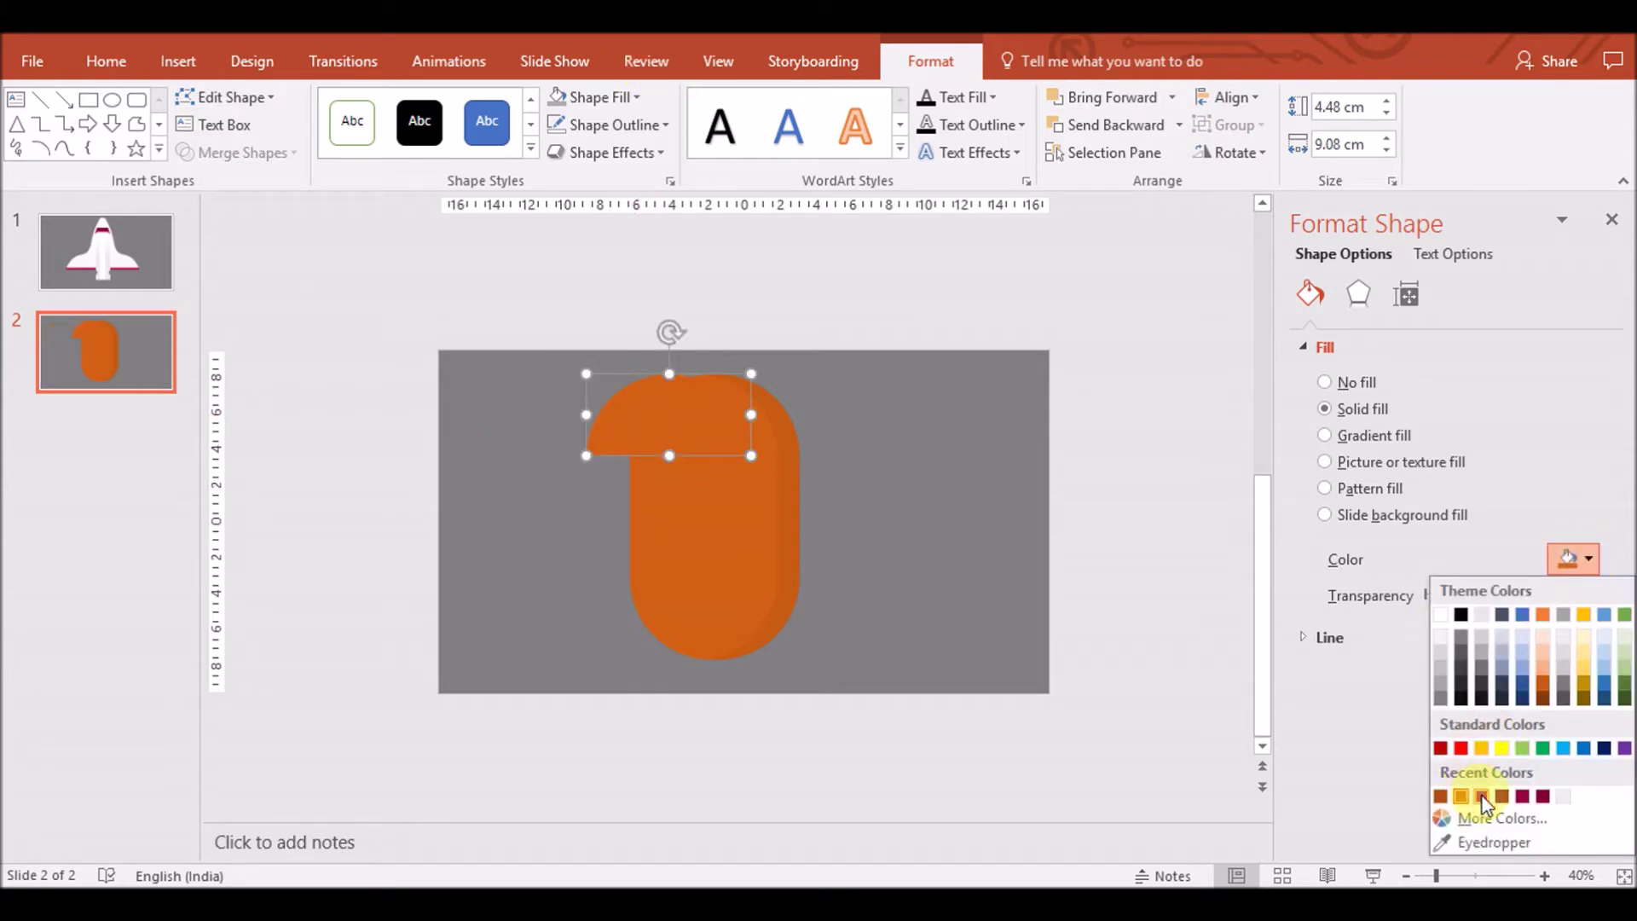
click(1482, 796)
click(1588, 560)
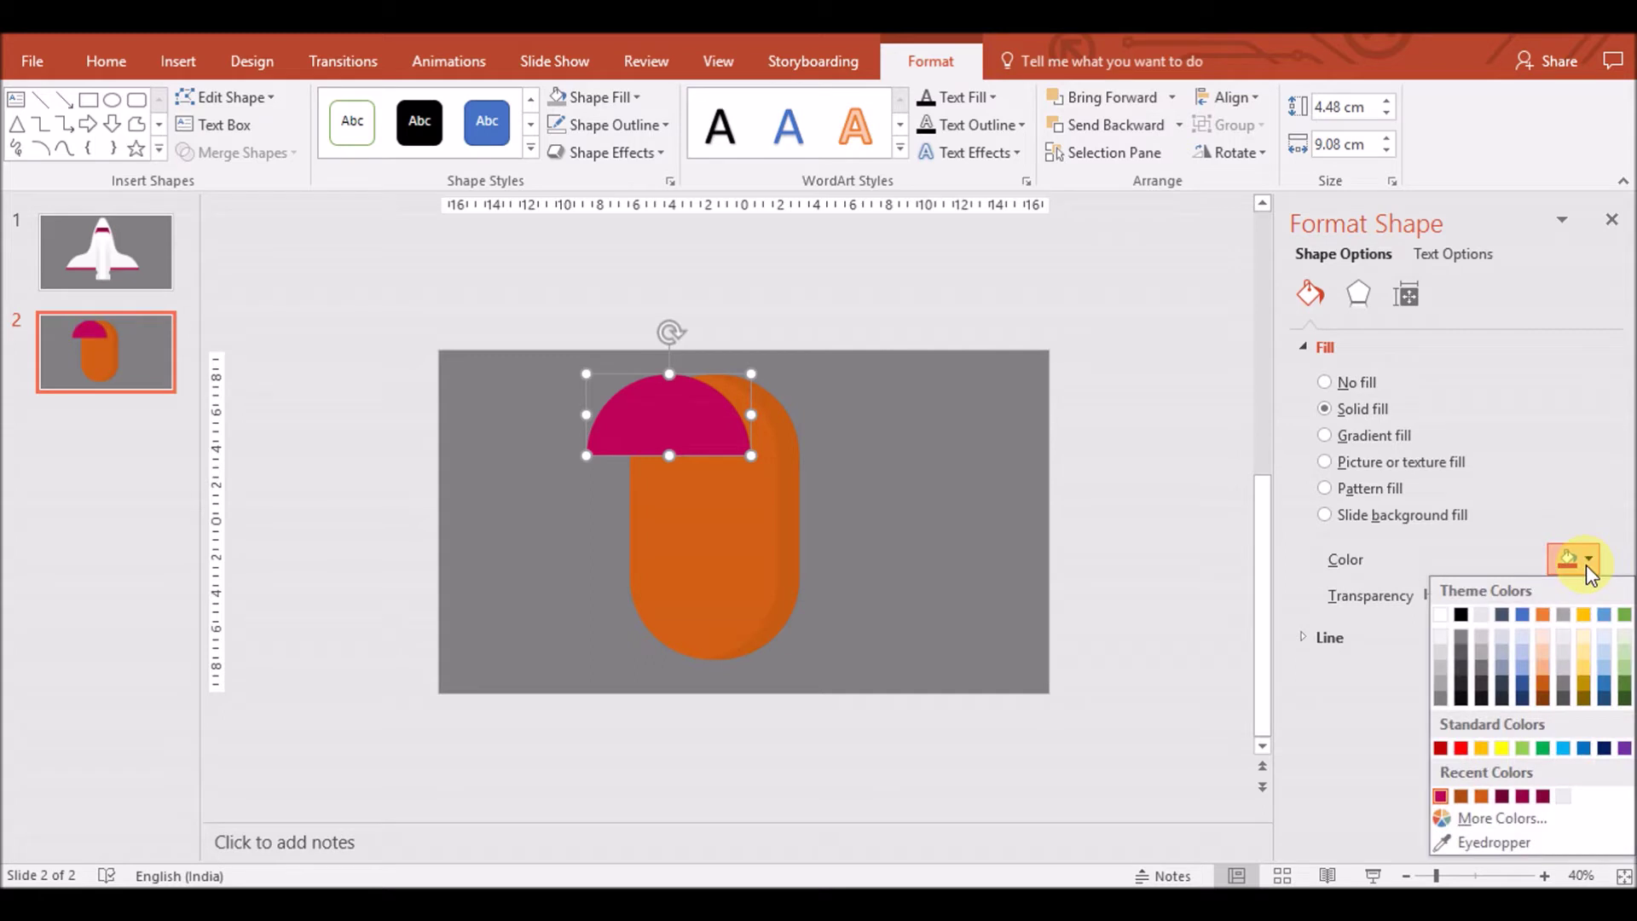
click(1464, 797)
drag(679, 427, 726, 418)
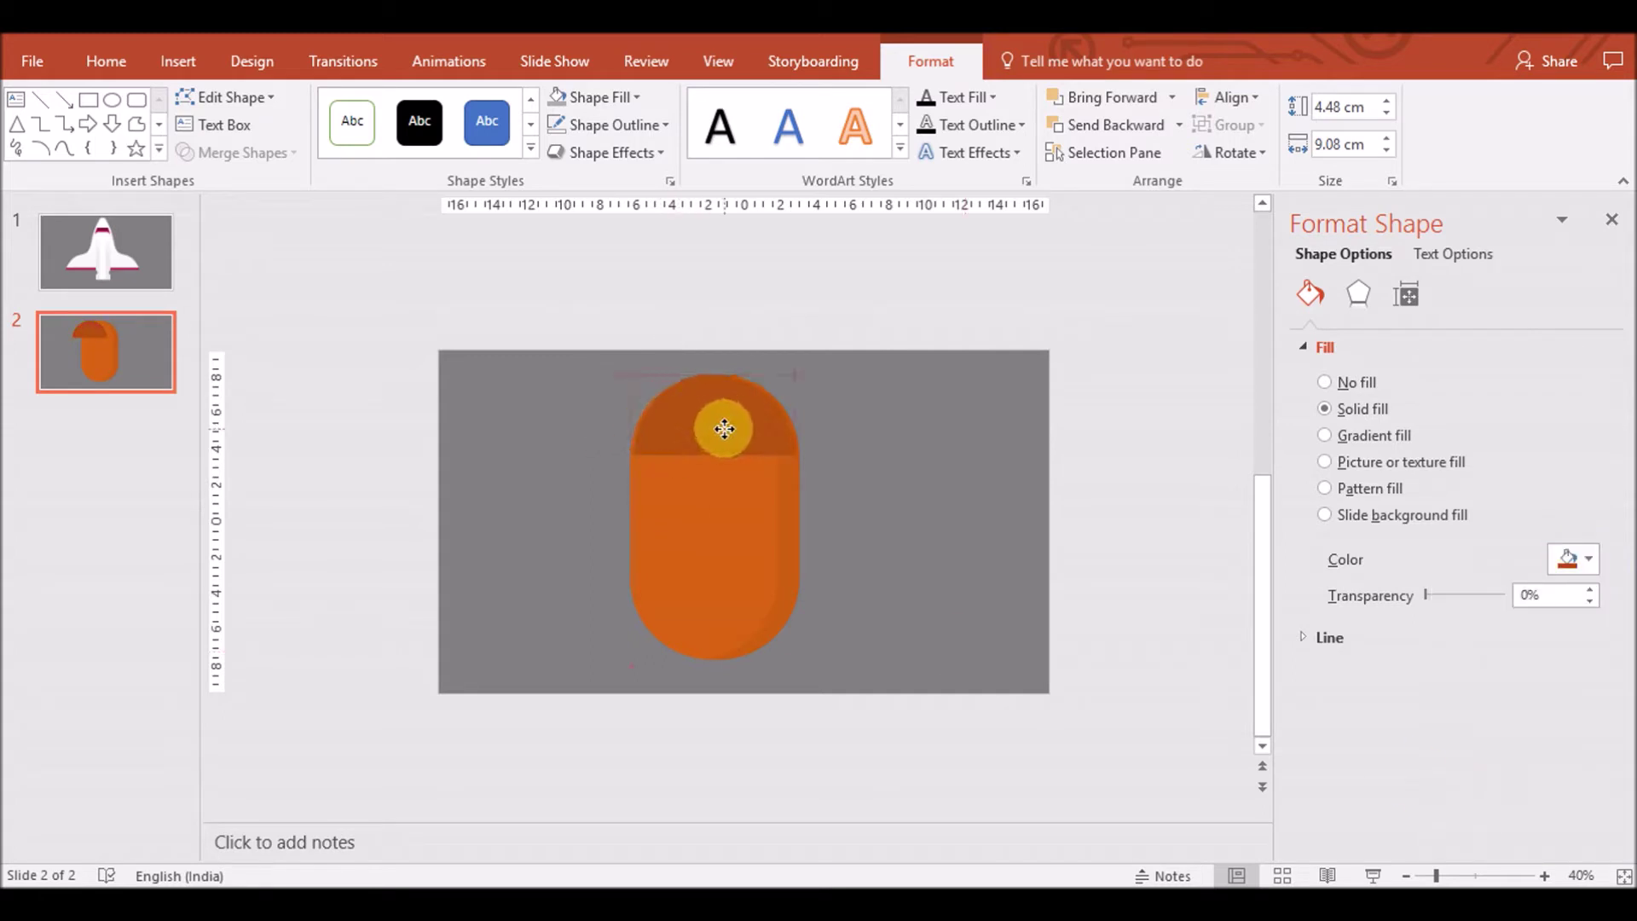
drag(725, 413, 722, 424)
click(793, 484)
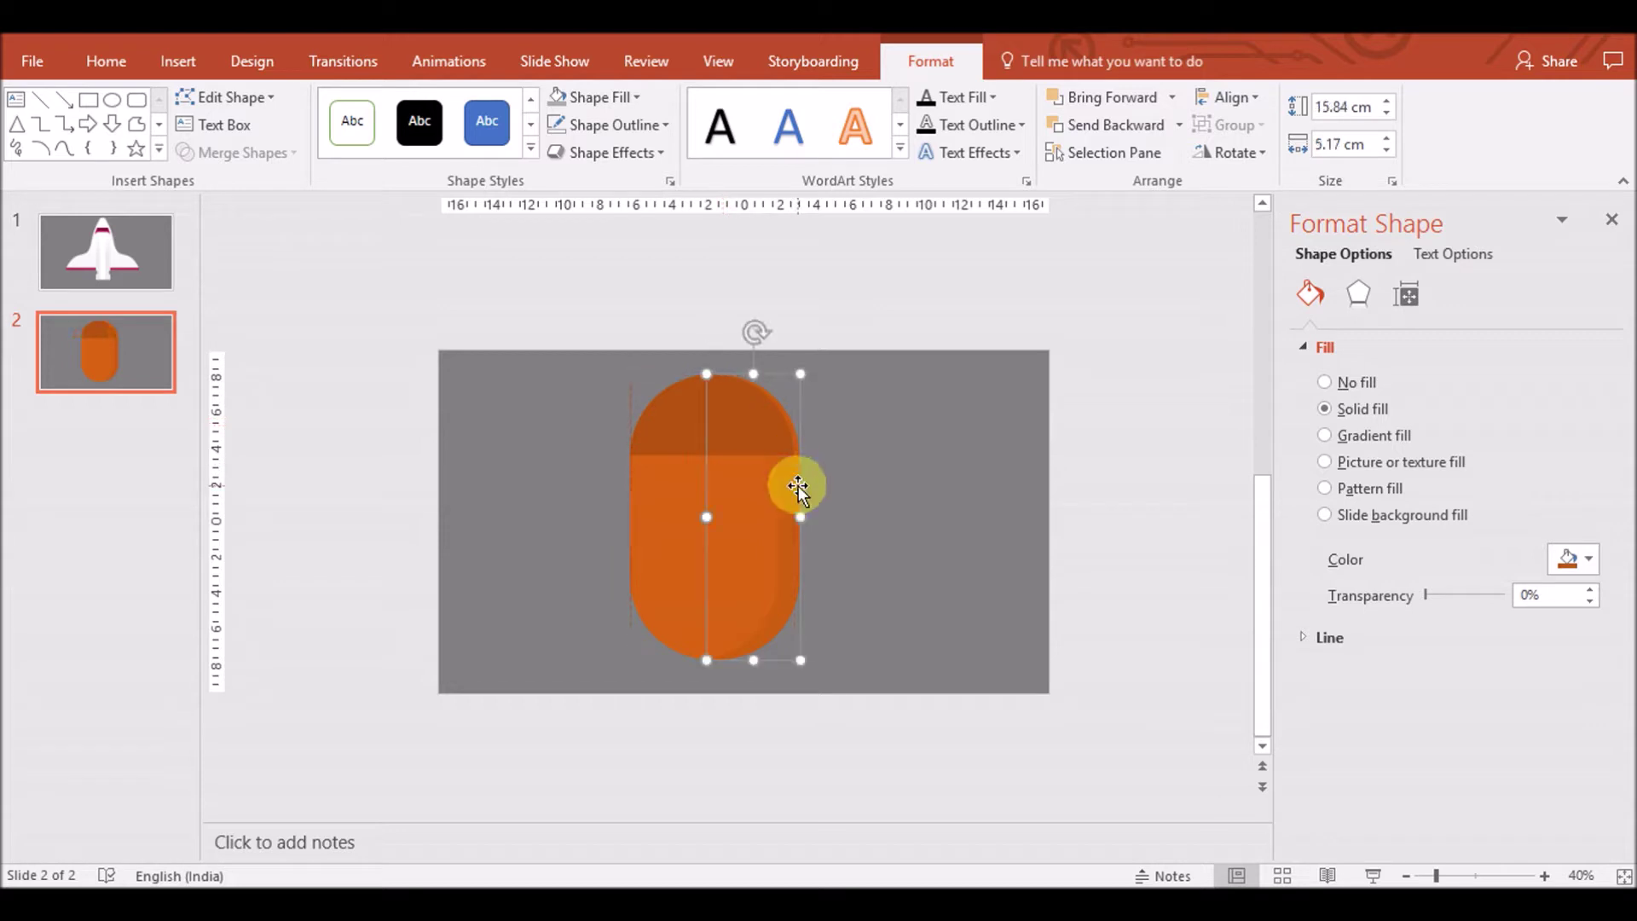
Bring the right shading shape in front of the cap and darken its custom colour
right_click(789, 488)
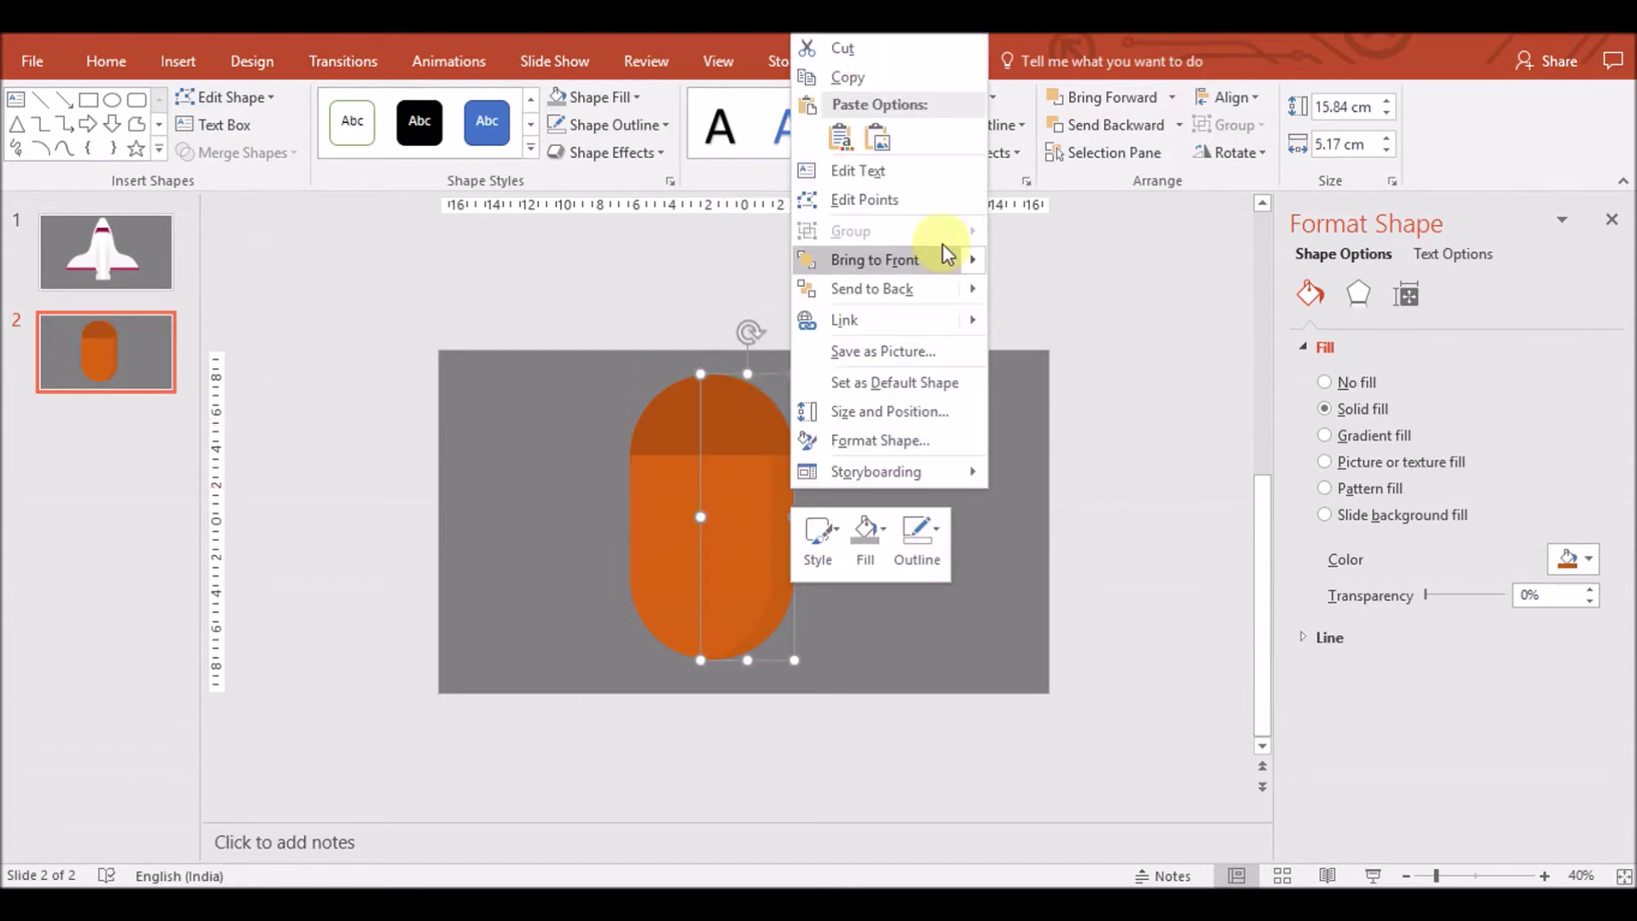
click(928, 257)
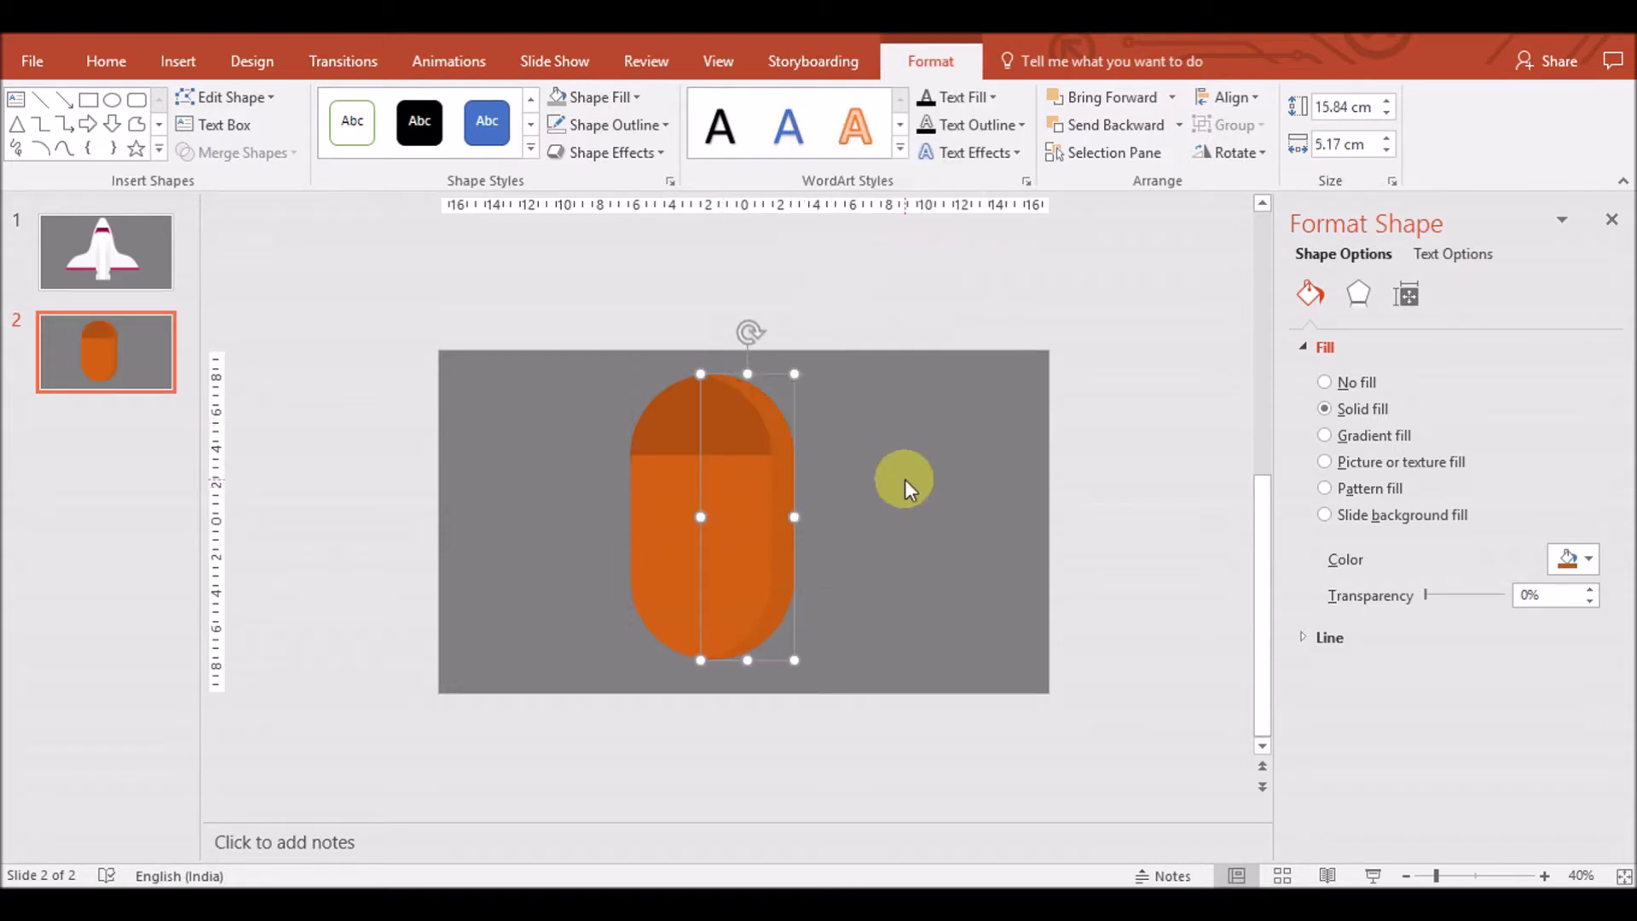
click(1569, 562)
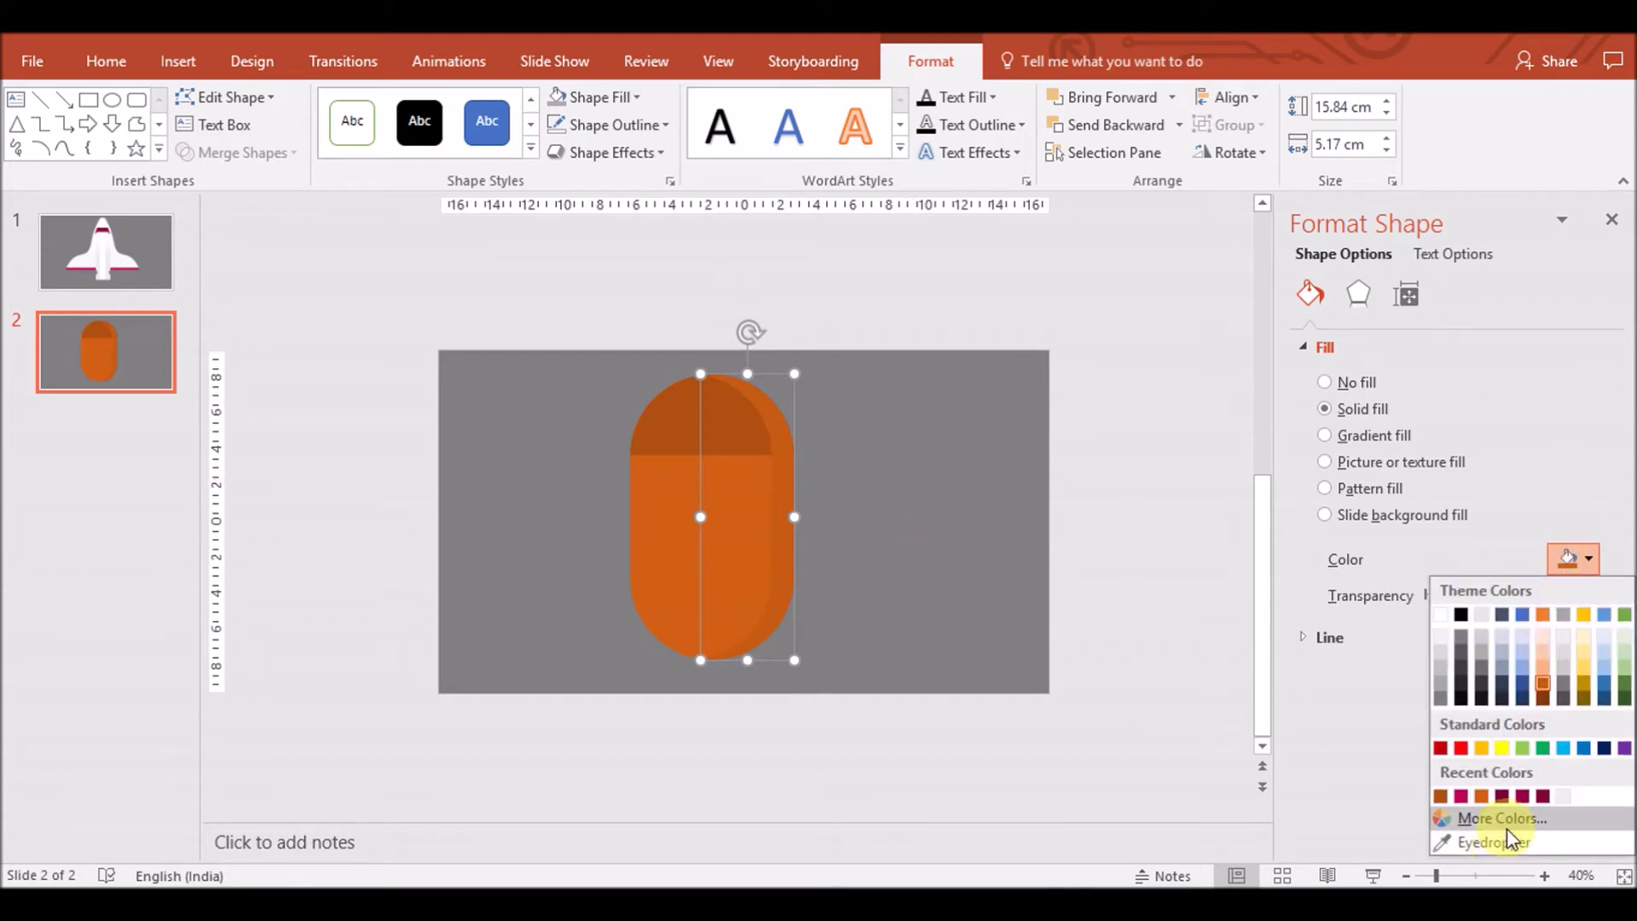
click(1507, 826)
mouse_move(849, 210)
mouse_down()
mouse_move(1155, 336)
mouse_move(1164, 293)
mouse_up()
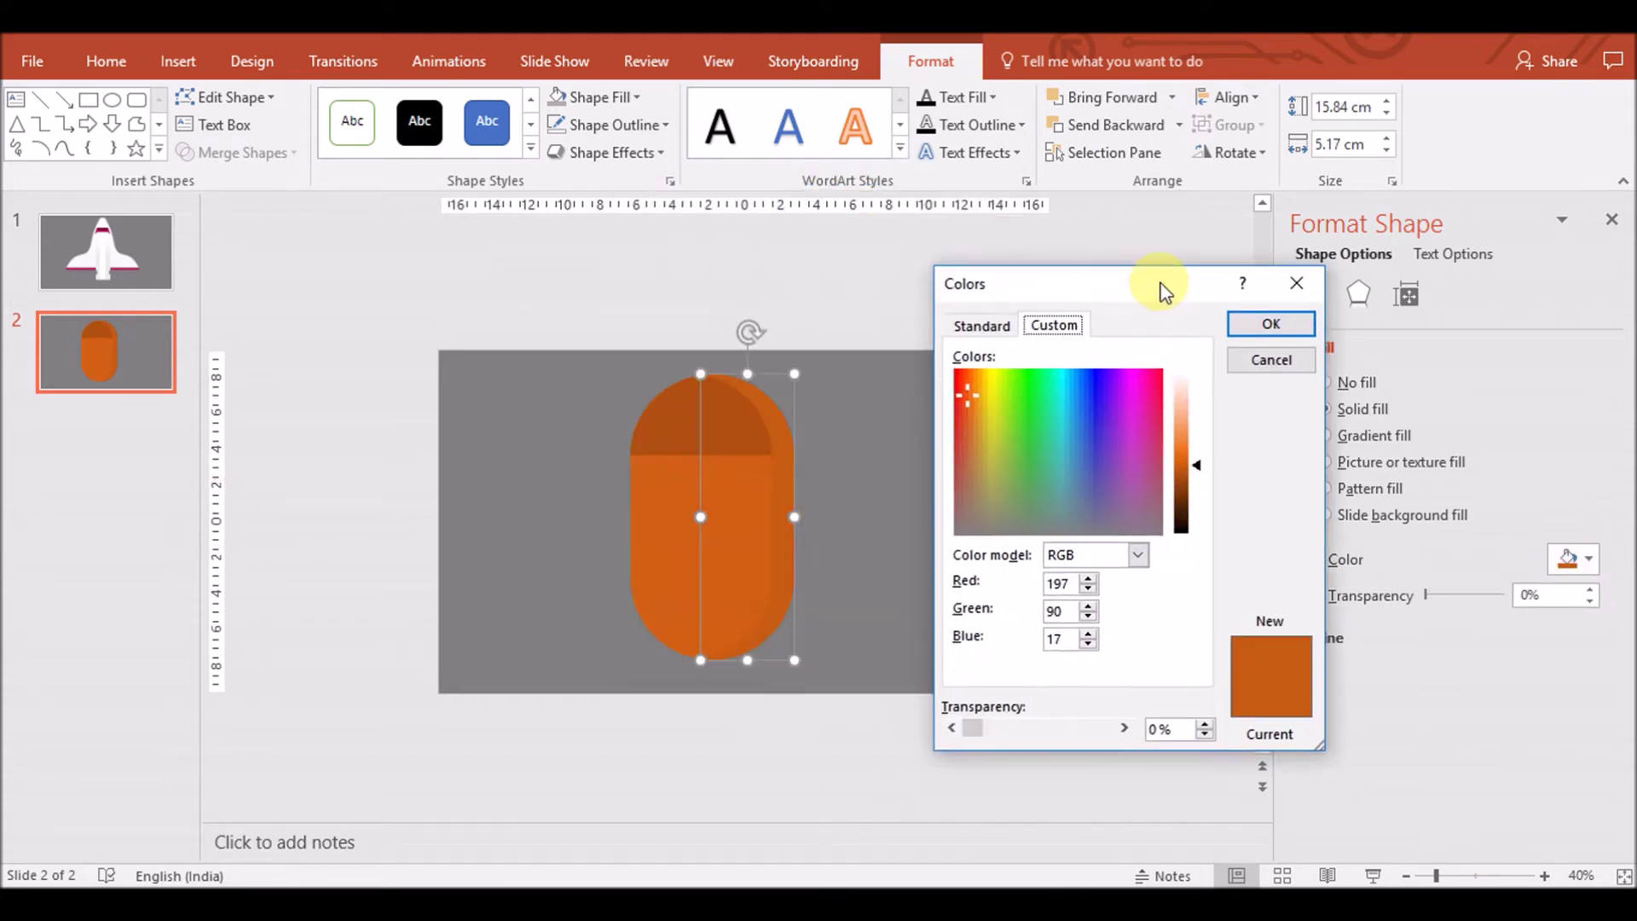
drag(1198, 469, 1196, 486)
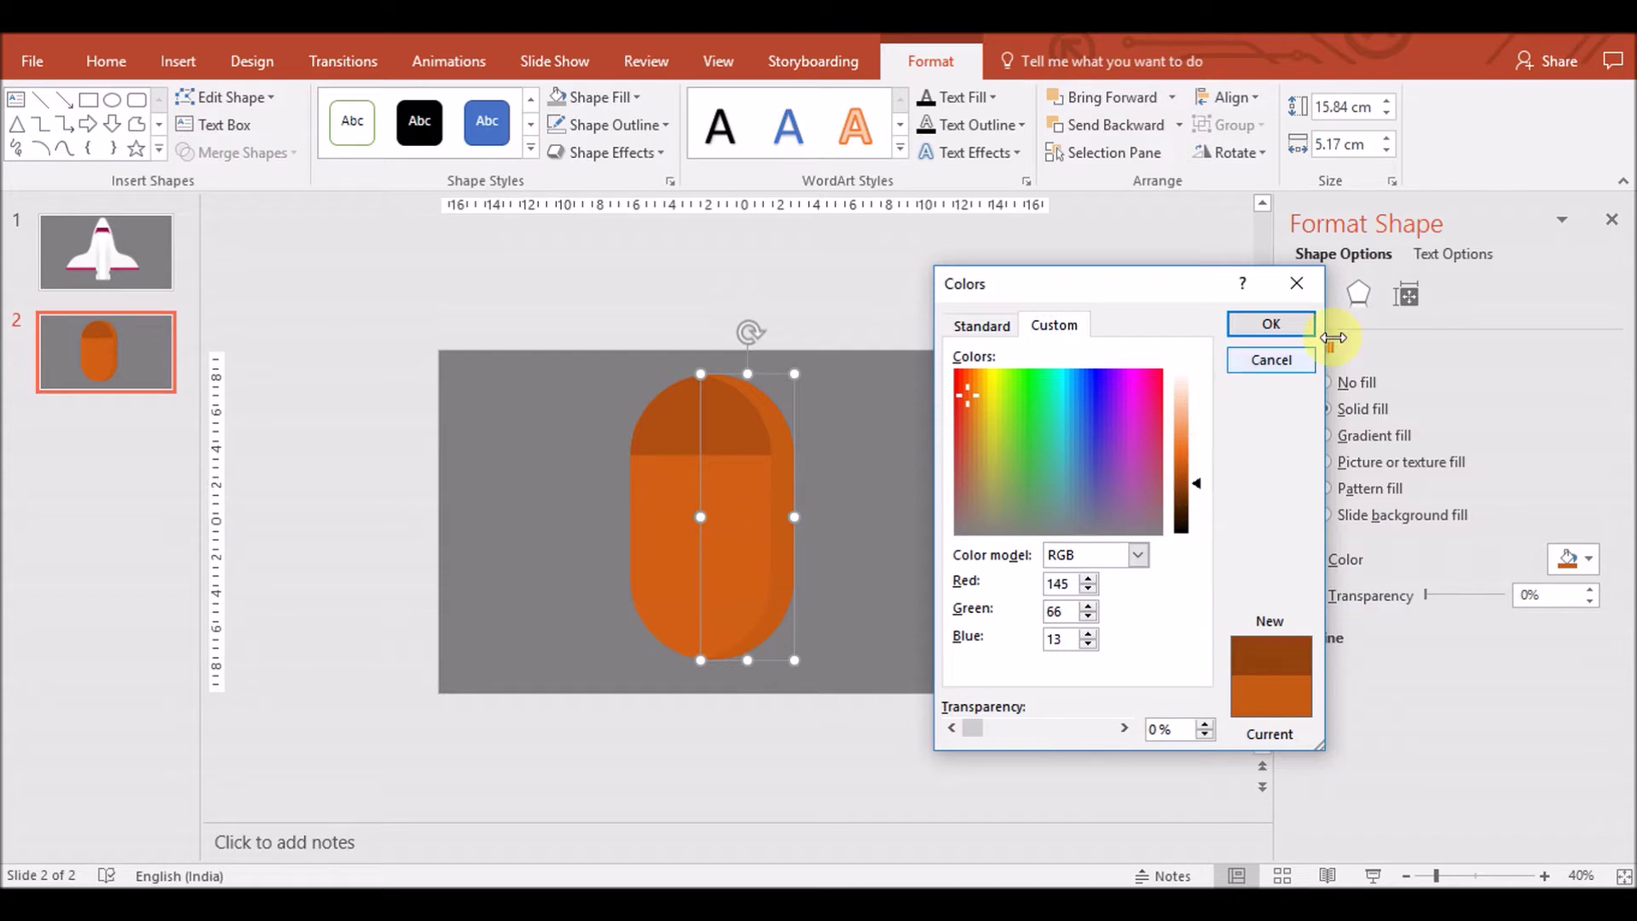
click(1271, 324)
Sample the cap's colour with the eyedropper and darken the shading to RGB 151/69/13
click(796, 556)
click(779, 551)
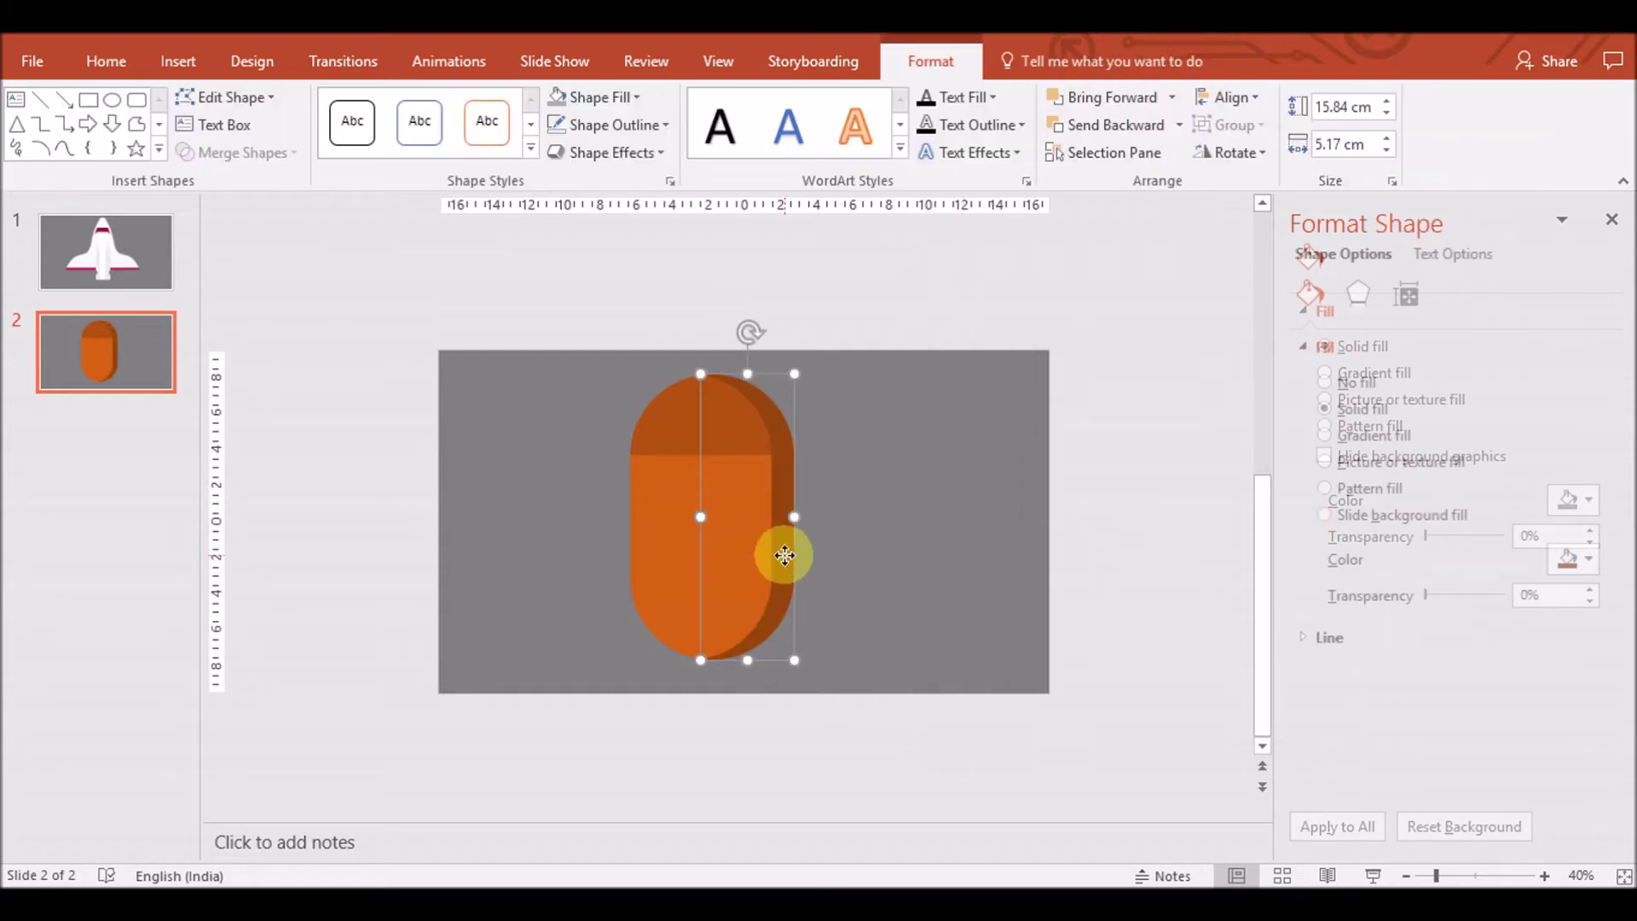
click(1574, 558)
click(1493, 843)
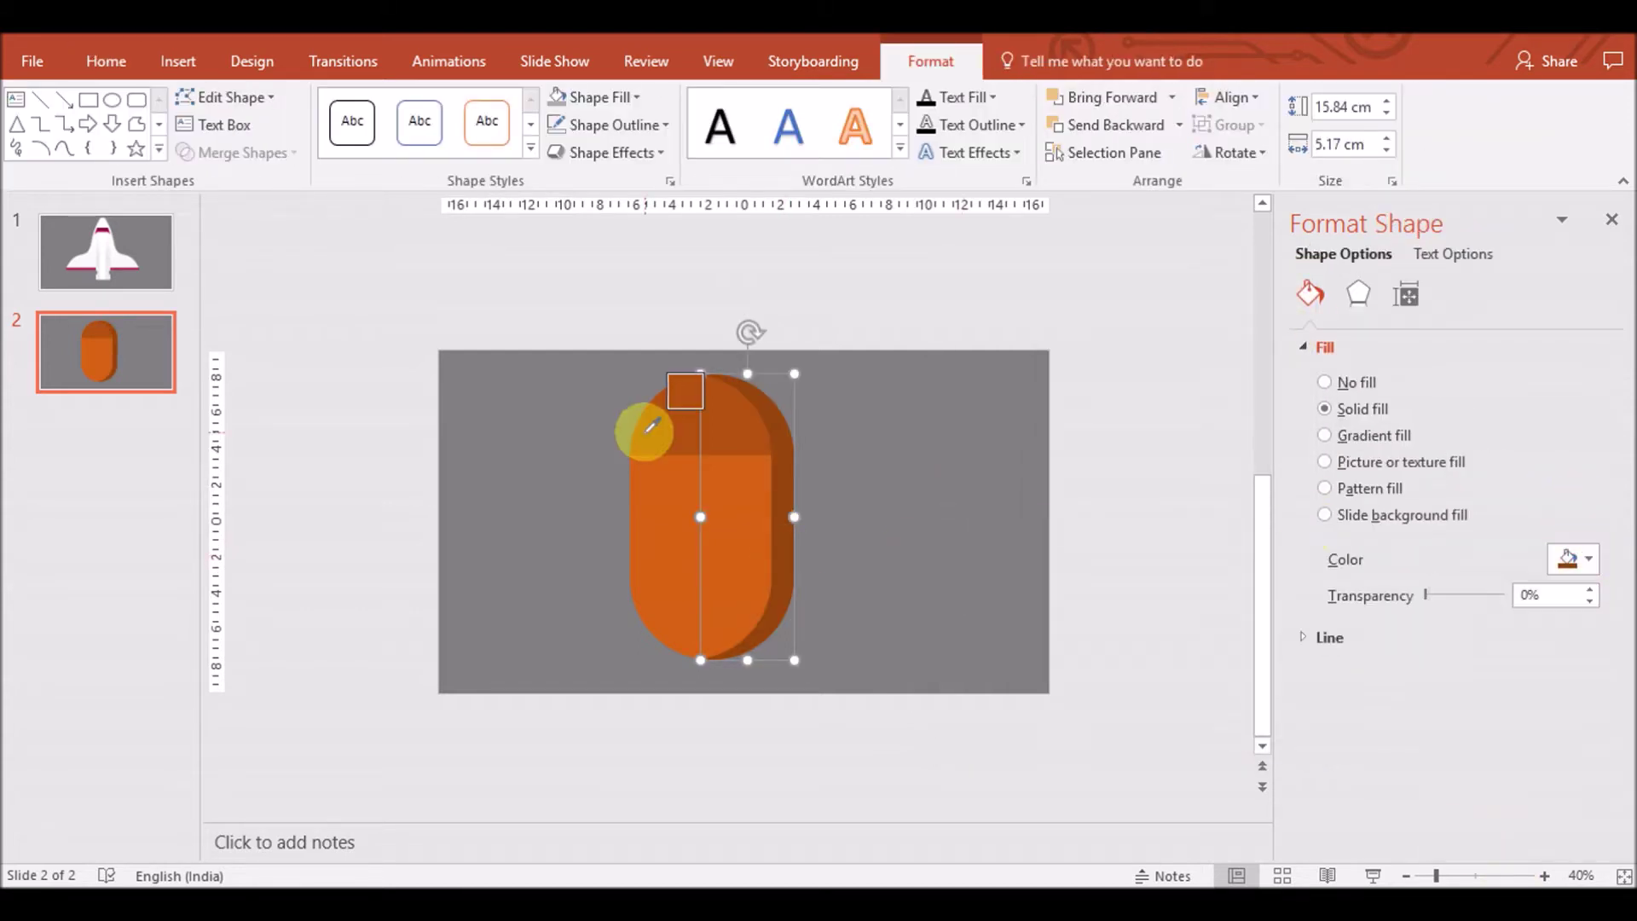
click(673, 397)
click(1584, 562)
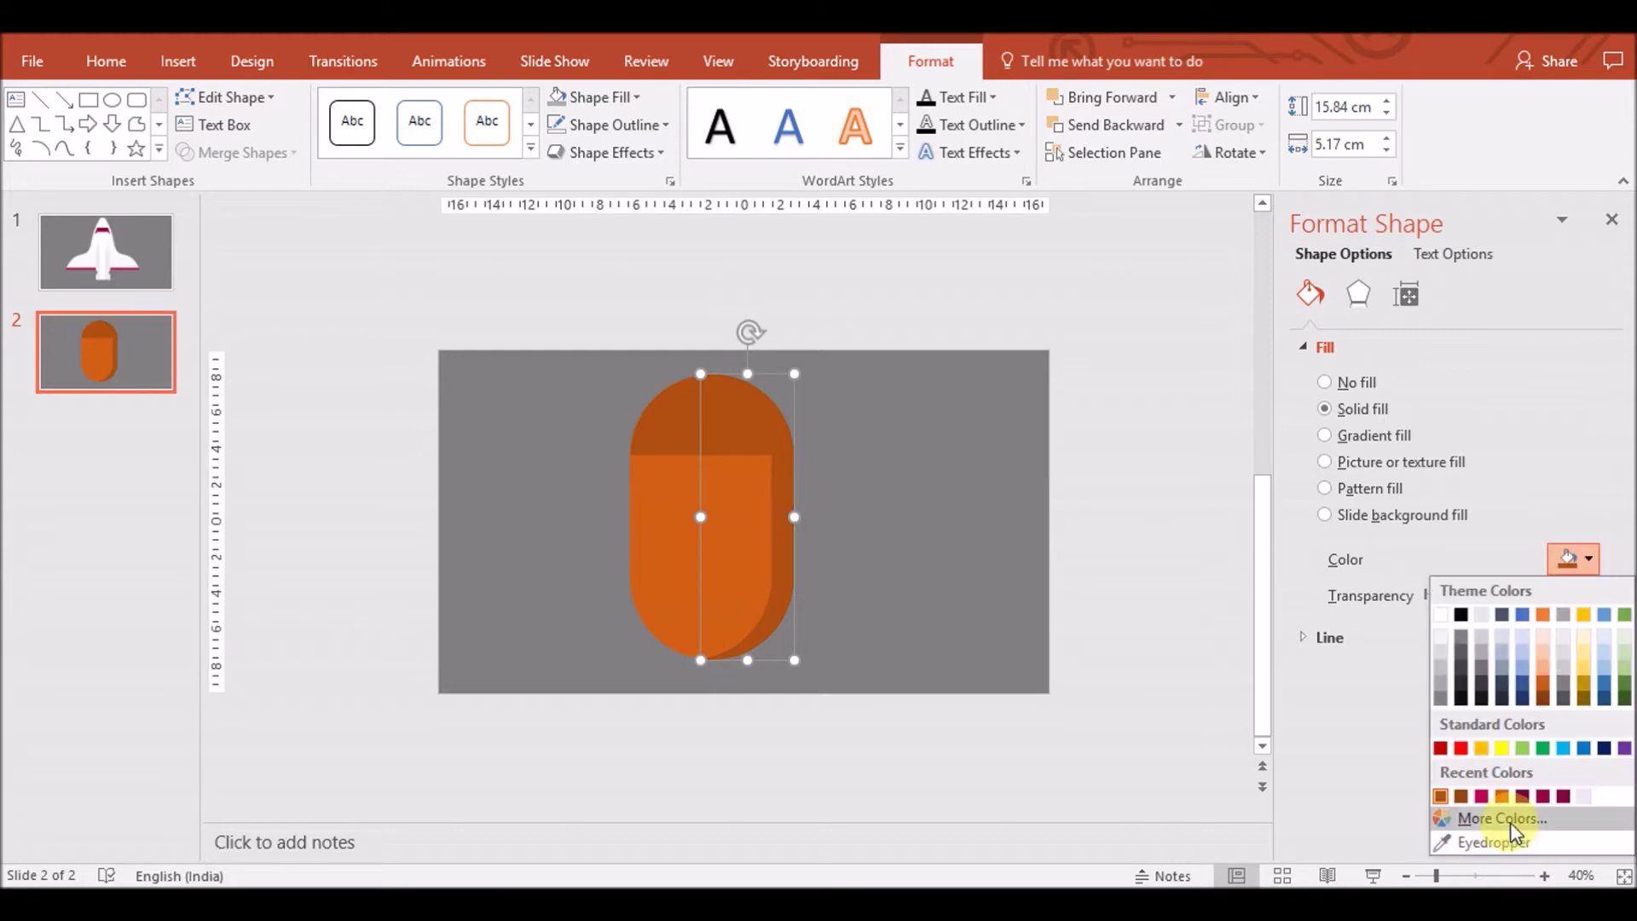
click(1510, 820)
drag(1200, 478, 1206, 487)
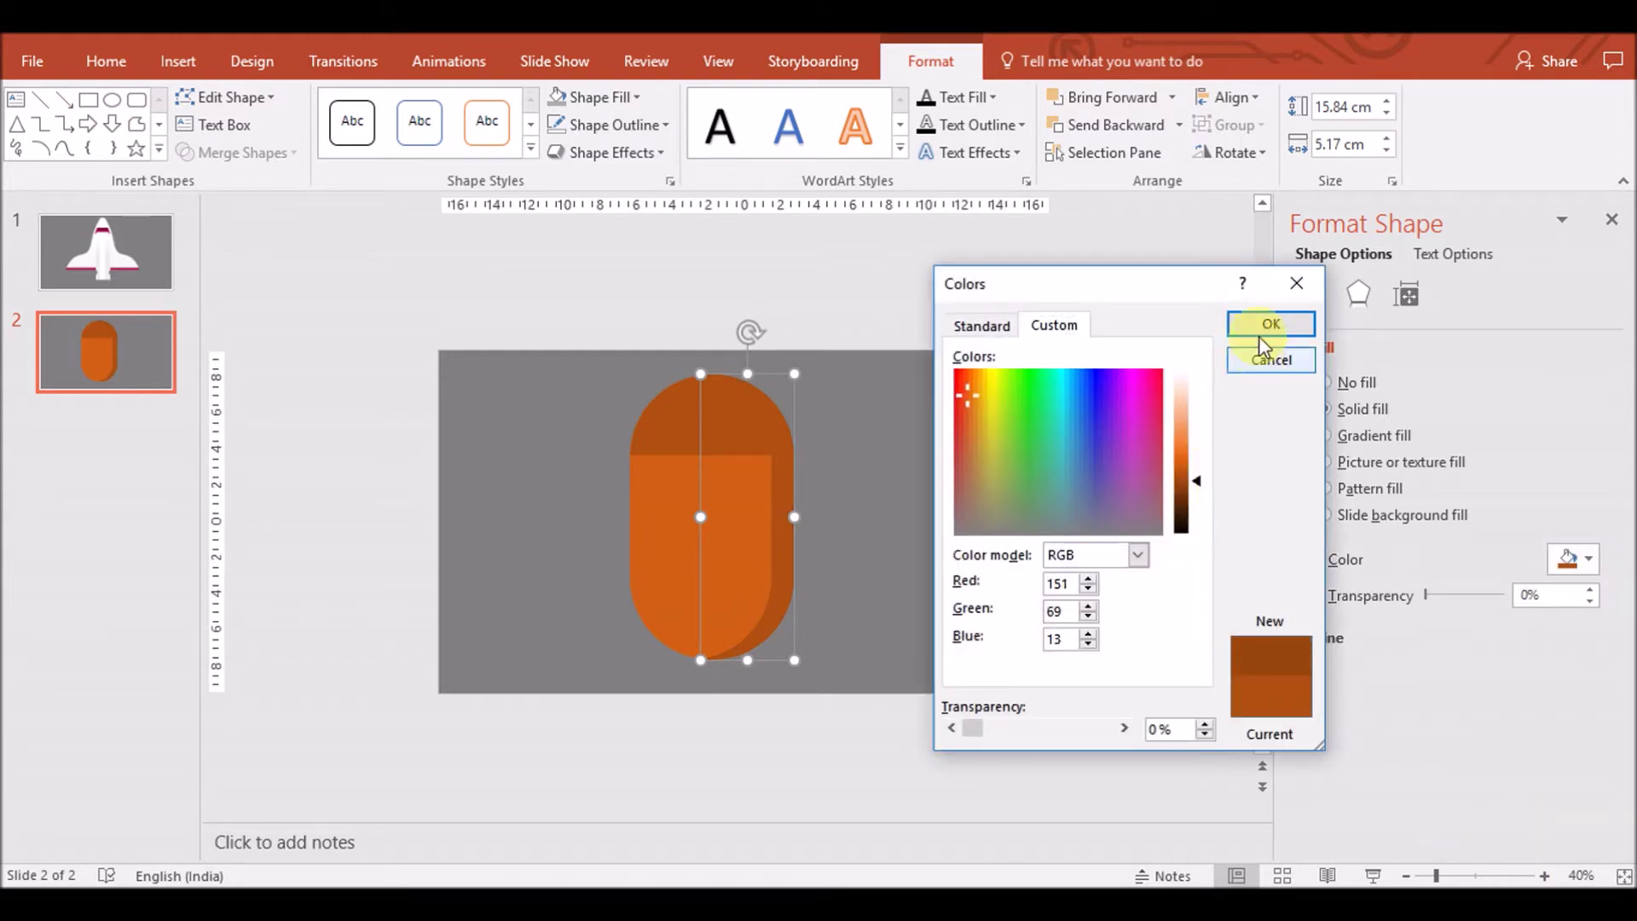
click(1269, 326)
Try the Transparency slider on the capsule, then check the capsule, shading and cap shapes
click(682, 548)
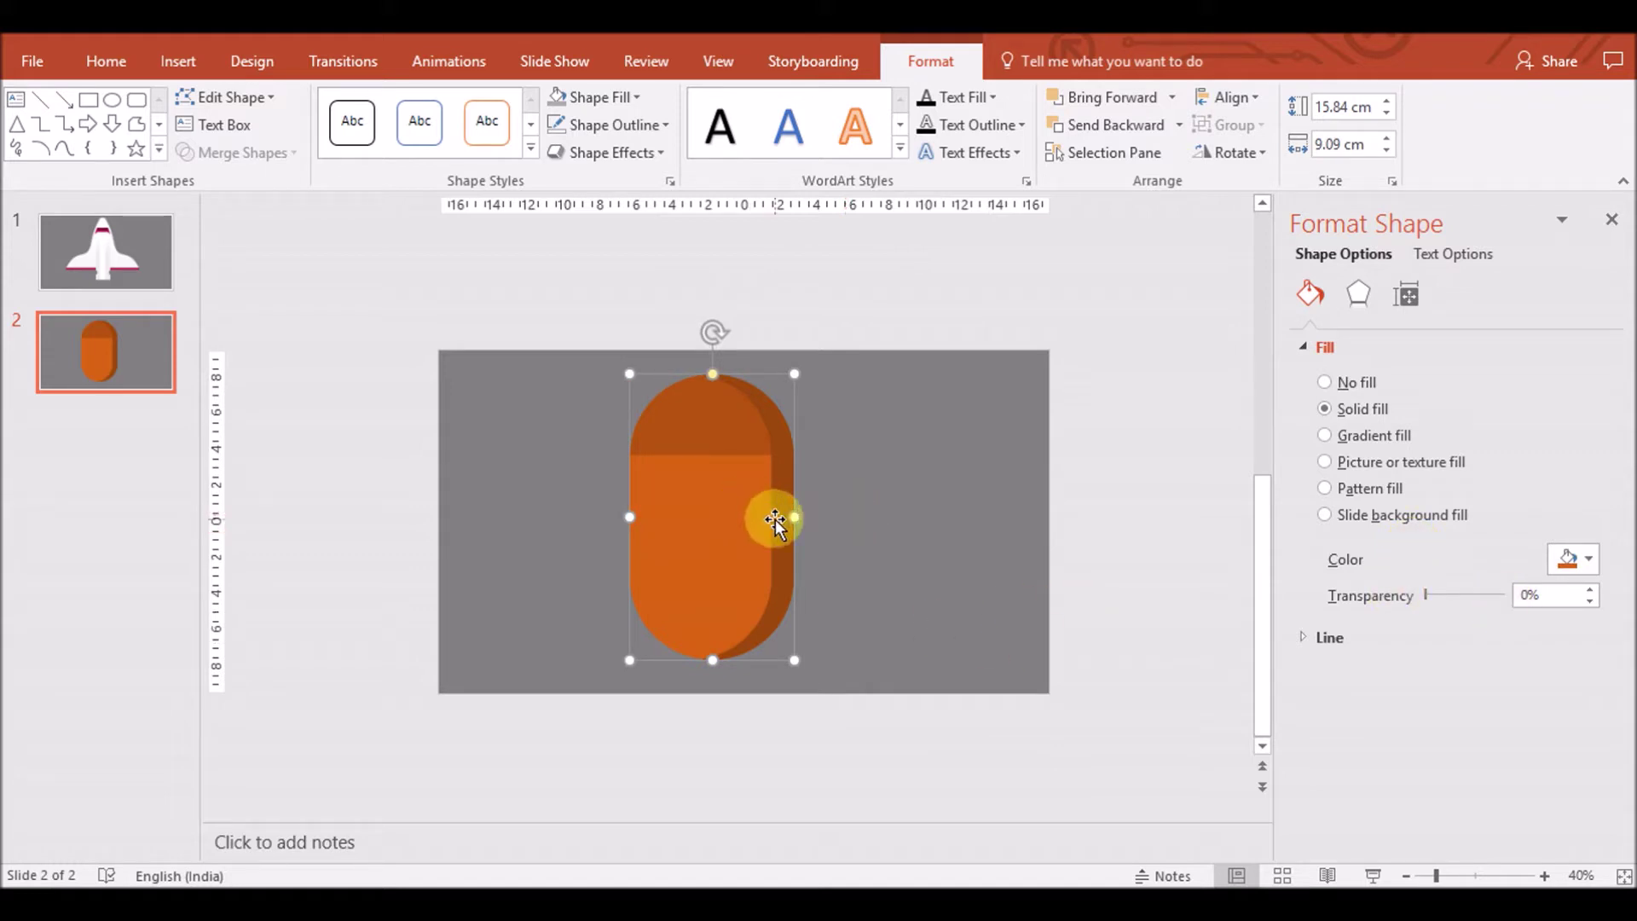
mouse_move(1426, 596)
mouse_down()
mouse_move(1444, 596)
mouse_move(1394, 607)
mouse_up()
click(786, 574)
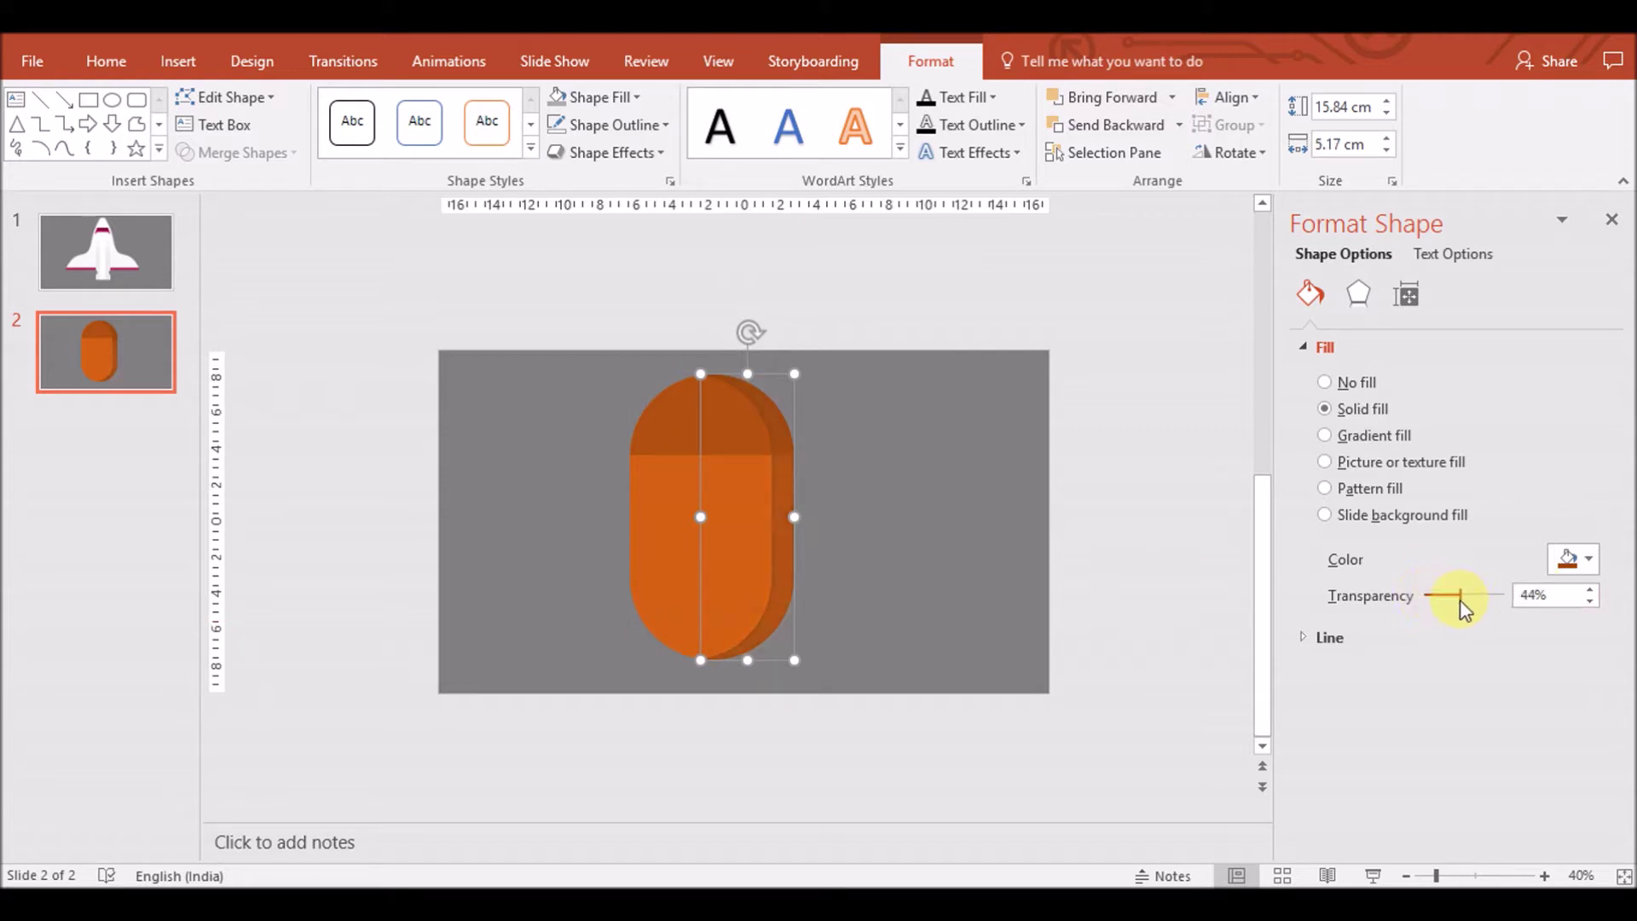
click(1020, 648)
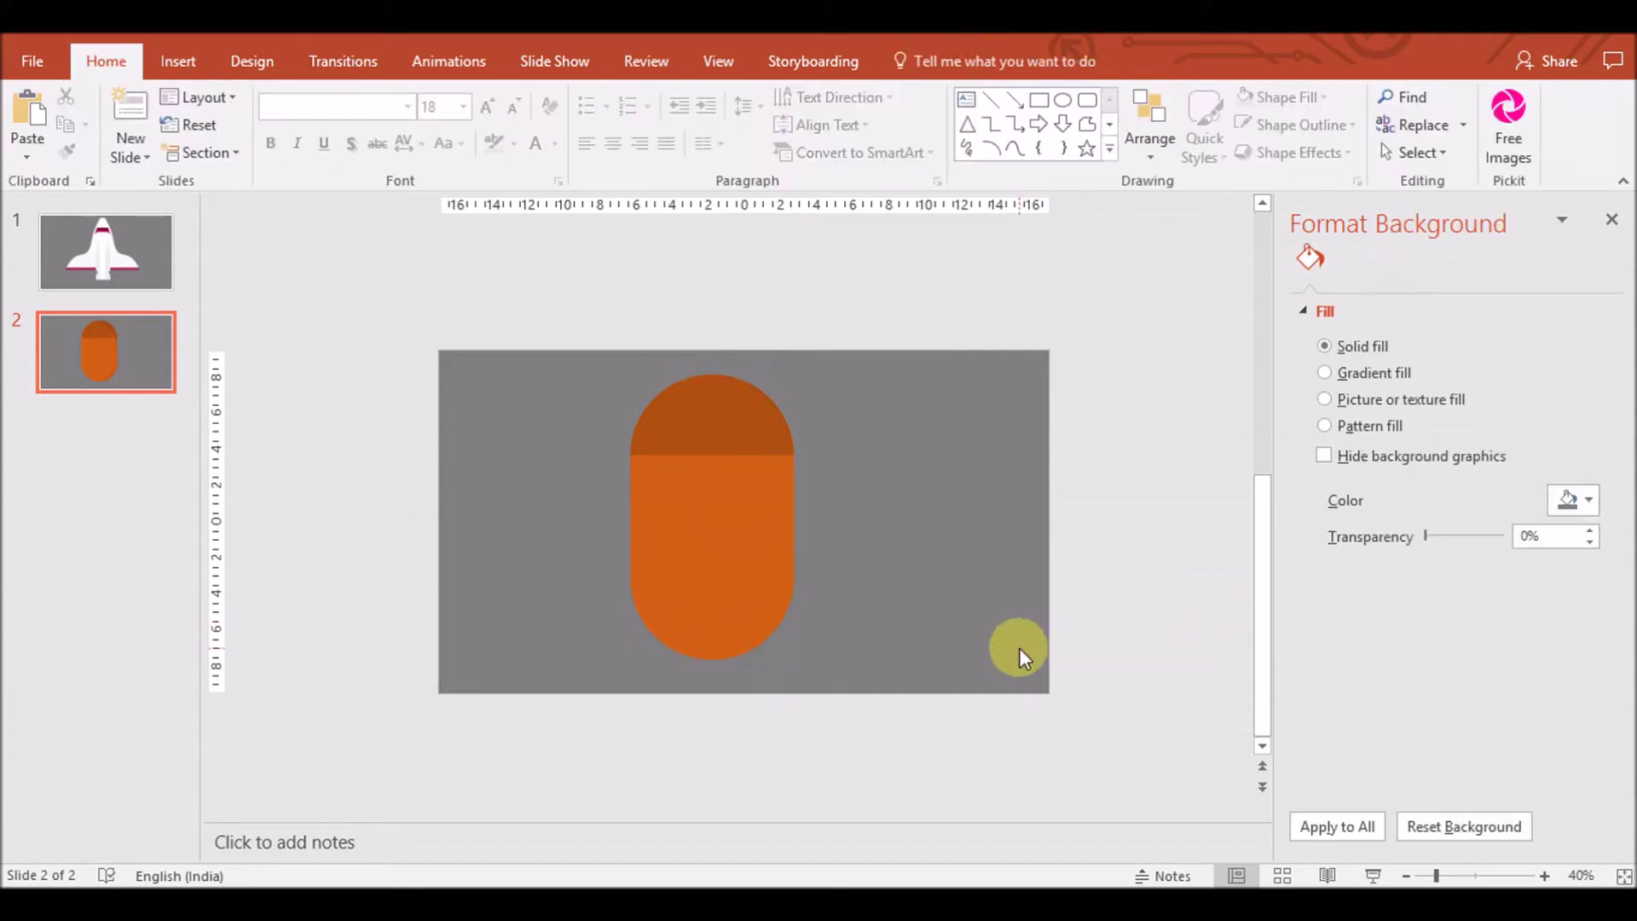
click(731, 595)
click(730, 428)
click(861, 491)
Draw a rectangle over the capsule's lower end and subtract it to flatten the bottom
click(750, 559)
click(178, 61)
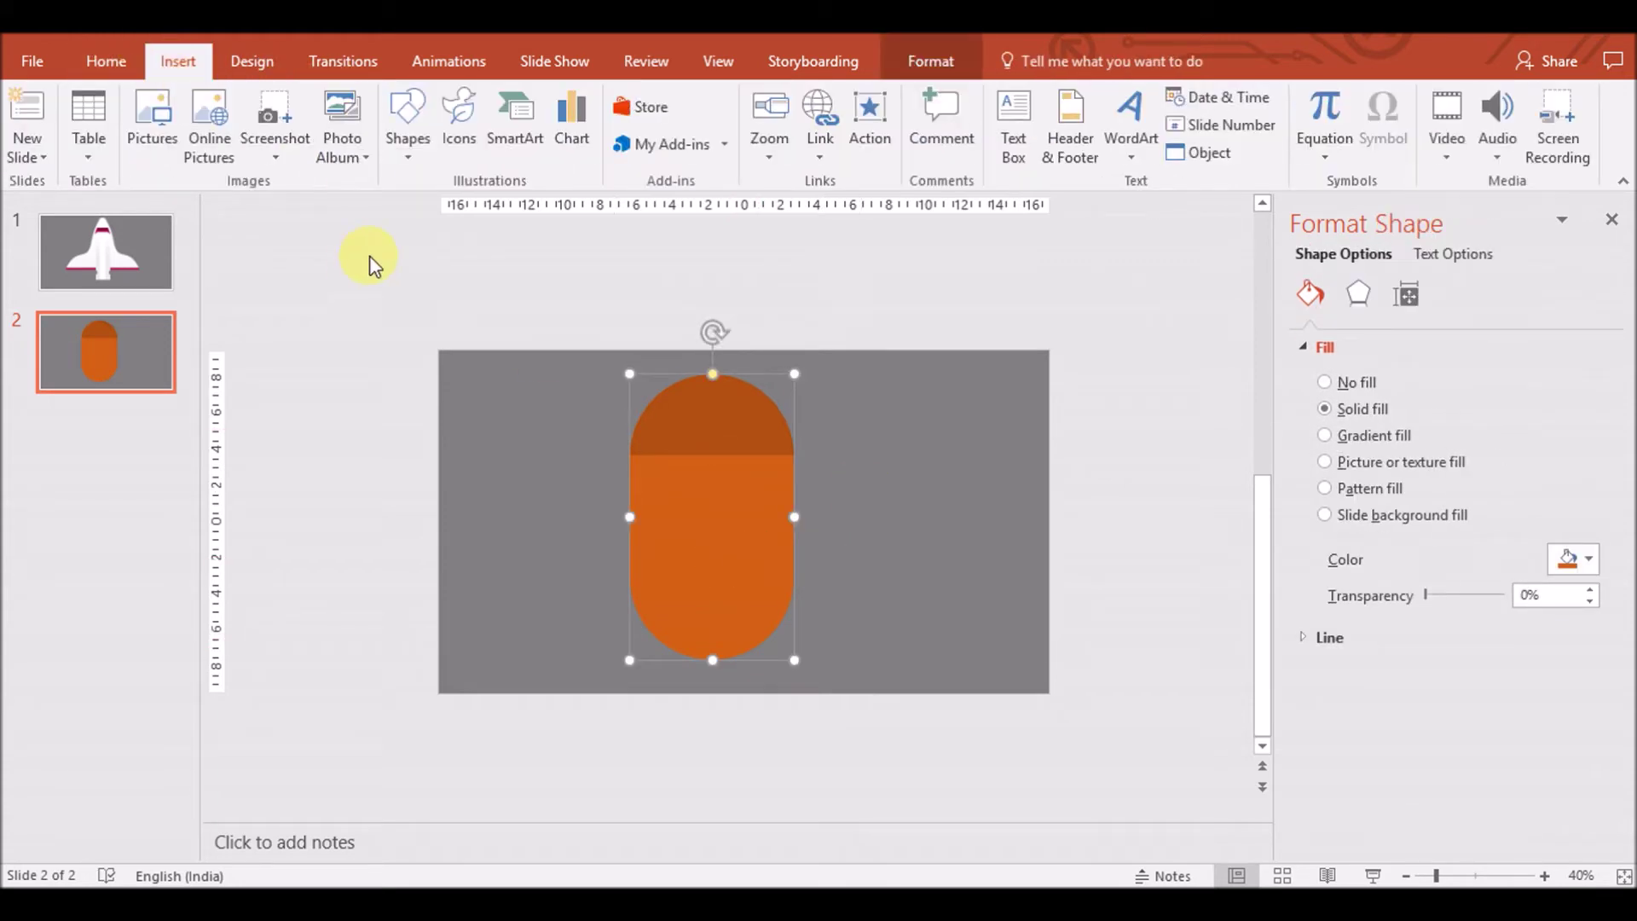
click(407, 120)
click(470, 206)
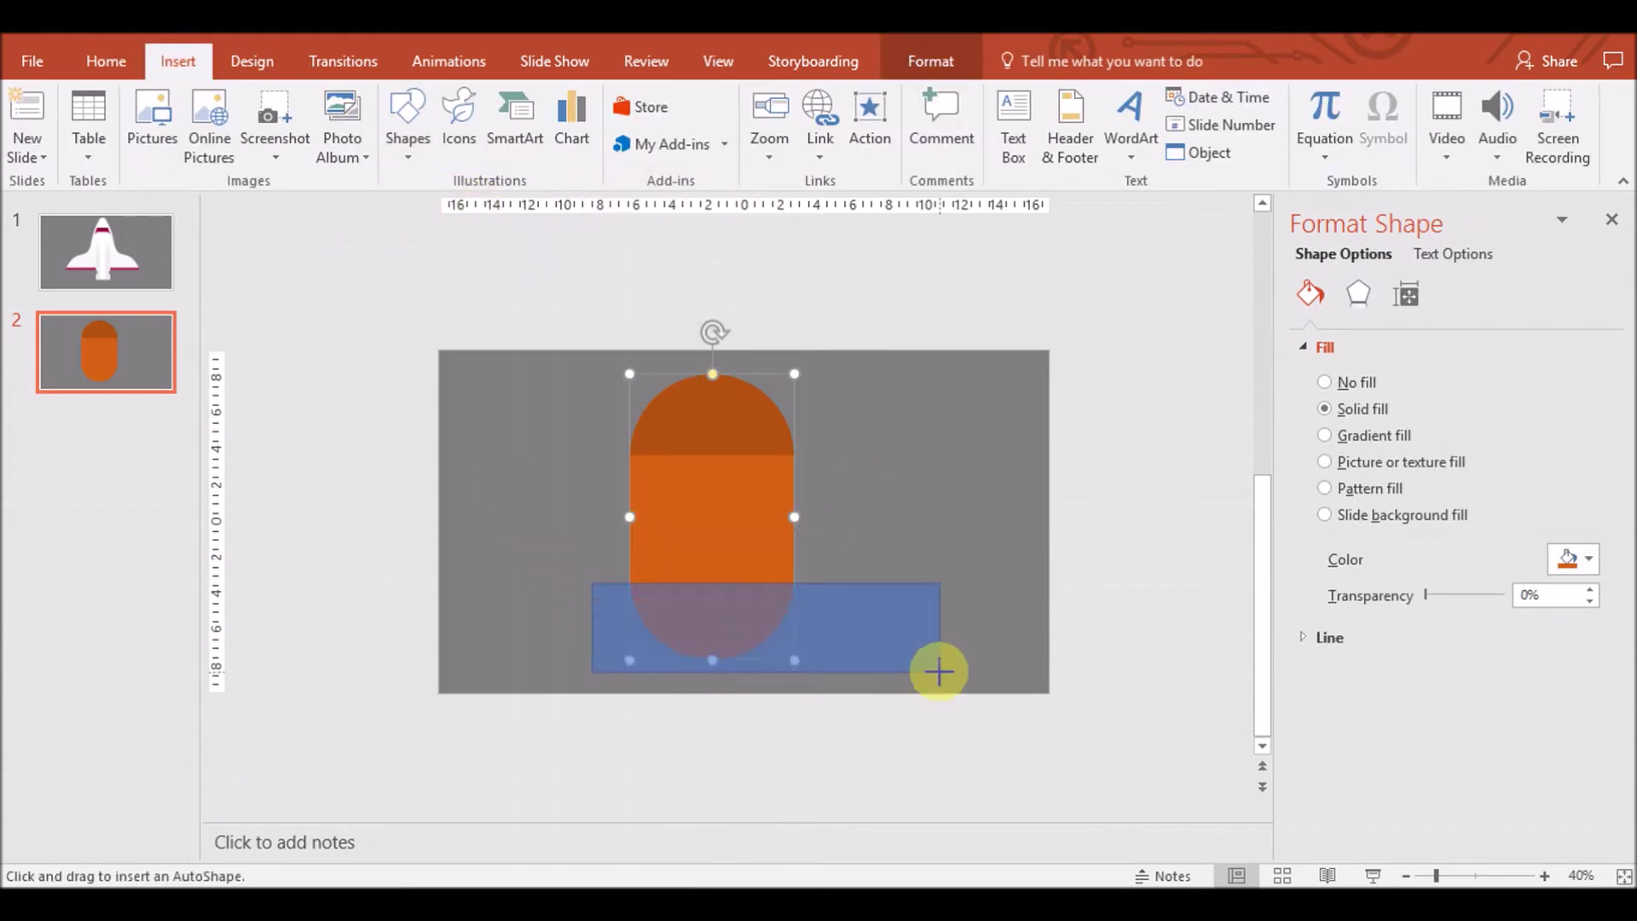
drag(591, 583, 941, 678)
click(748, 502)
shift+click(885, 651)
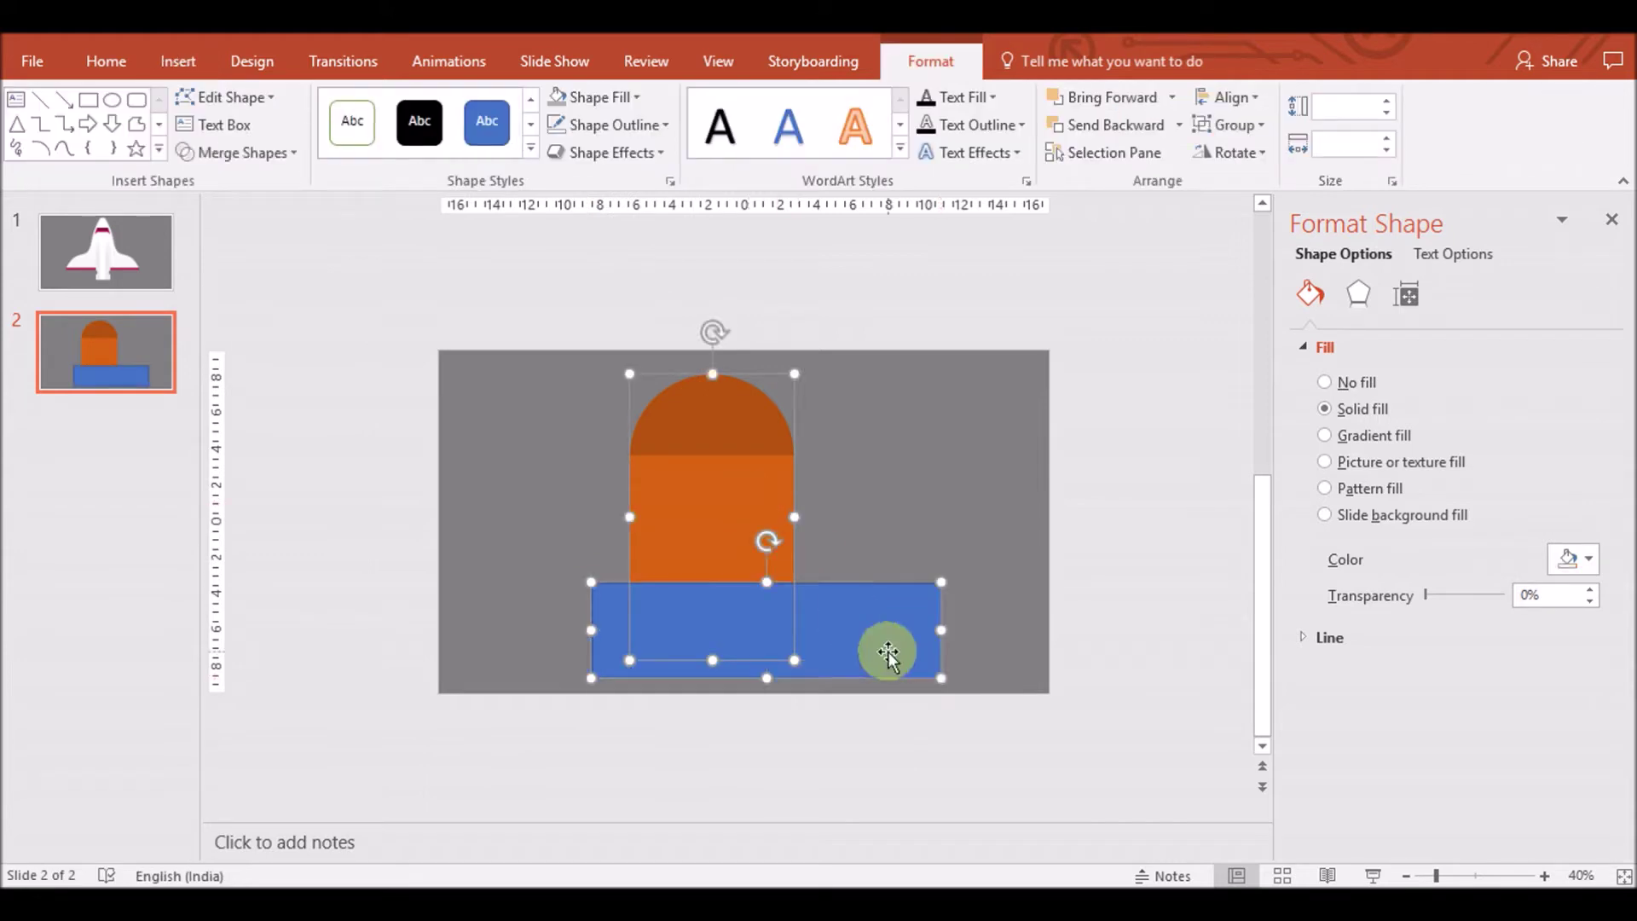
click(287, 151)
click(239, 299)
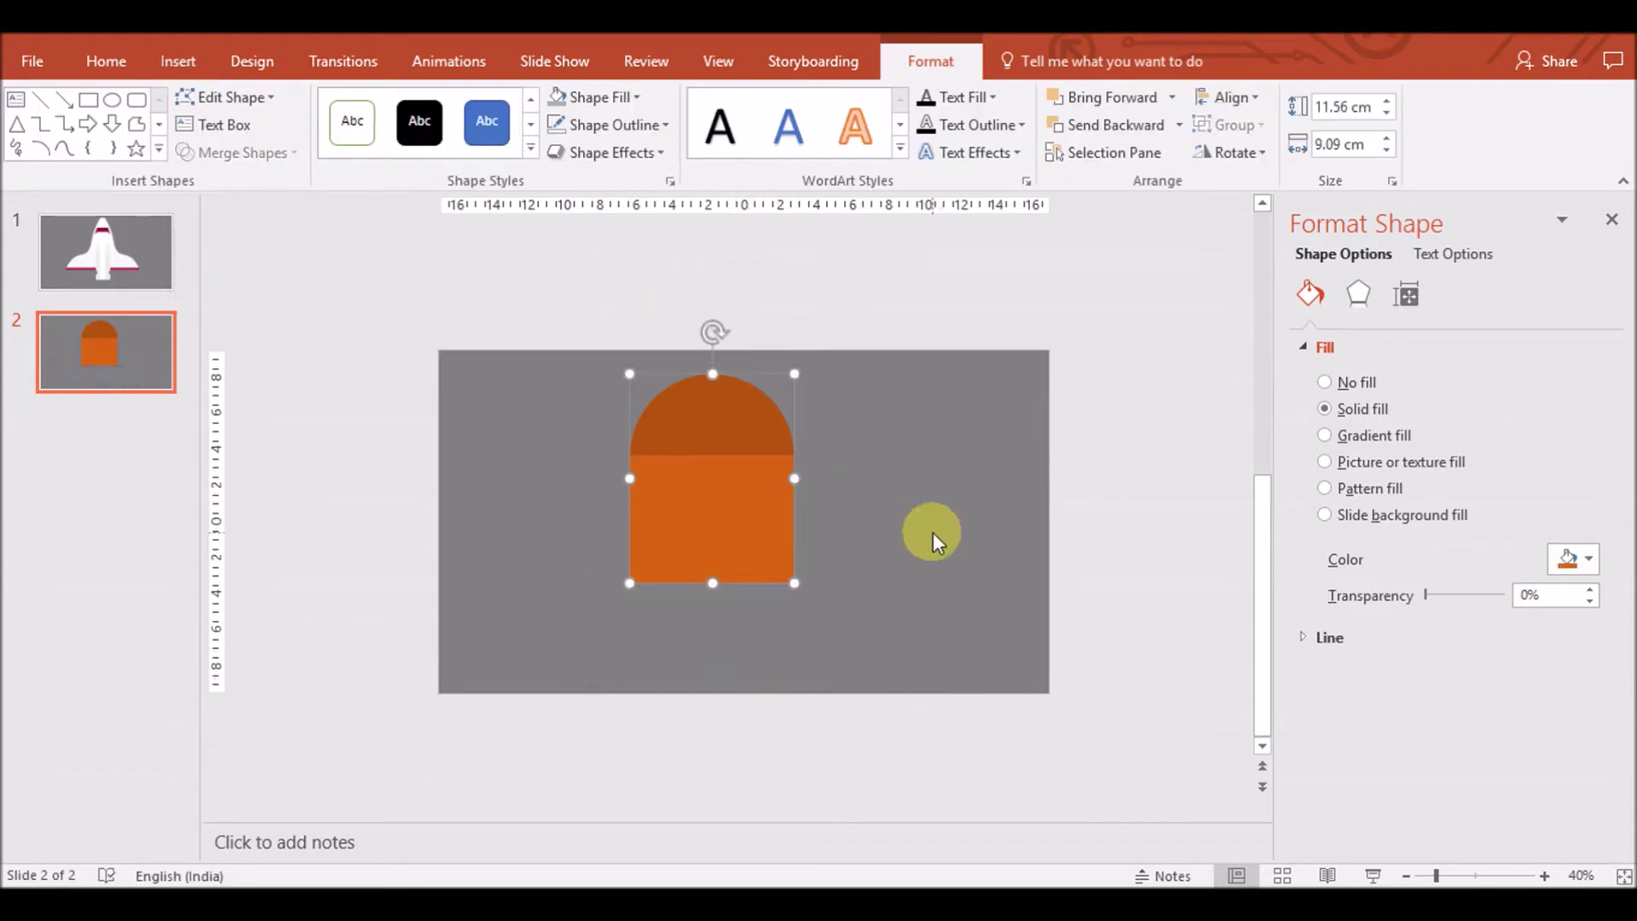
click(935, 541)
Duplicate the flat-bottomed shape, overlap the copy below, and union them into one tall arch
click(708, 620)
click(733, 631)
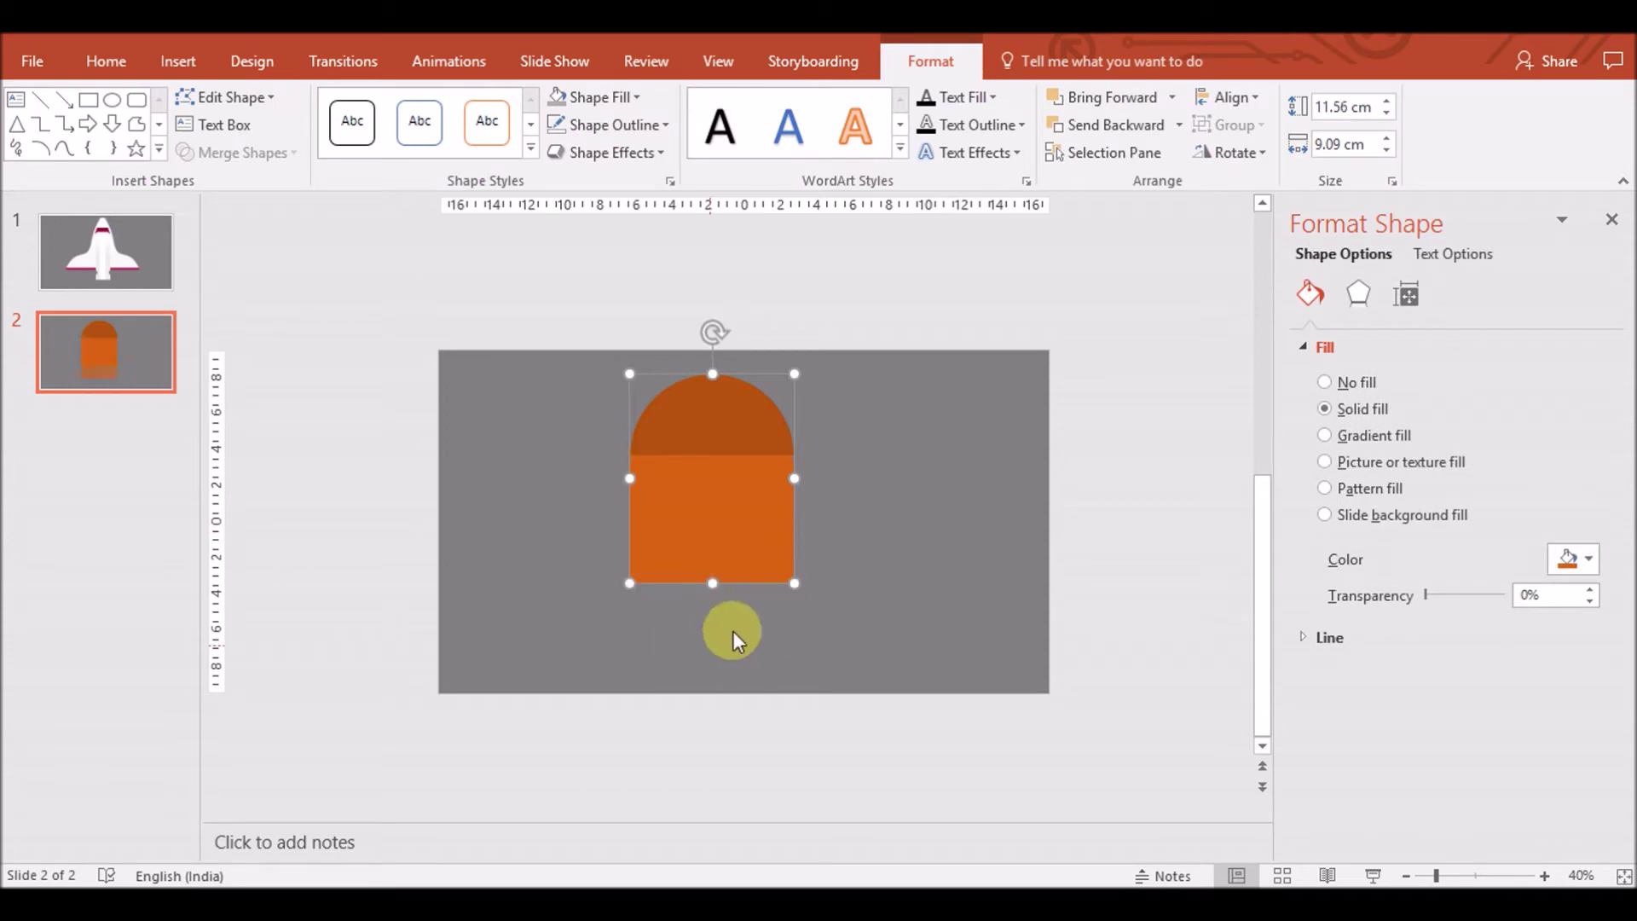
click(737, 509)
drag(736, 509, 958, 567)
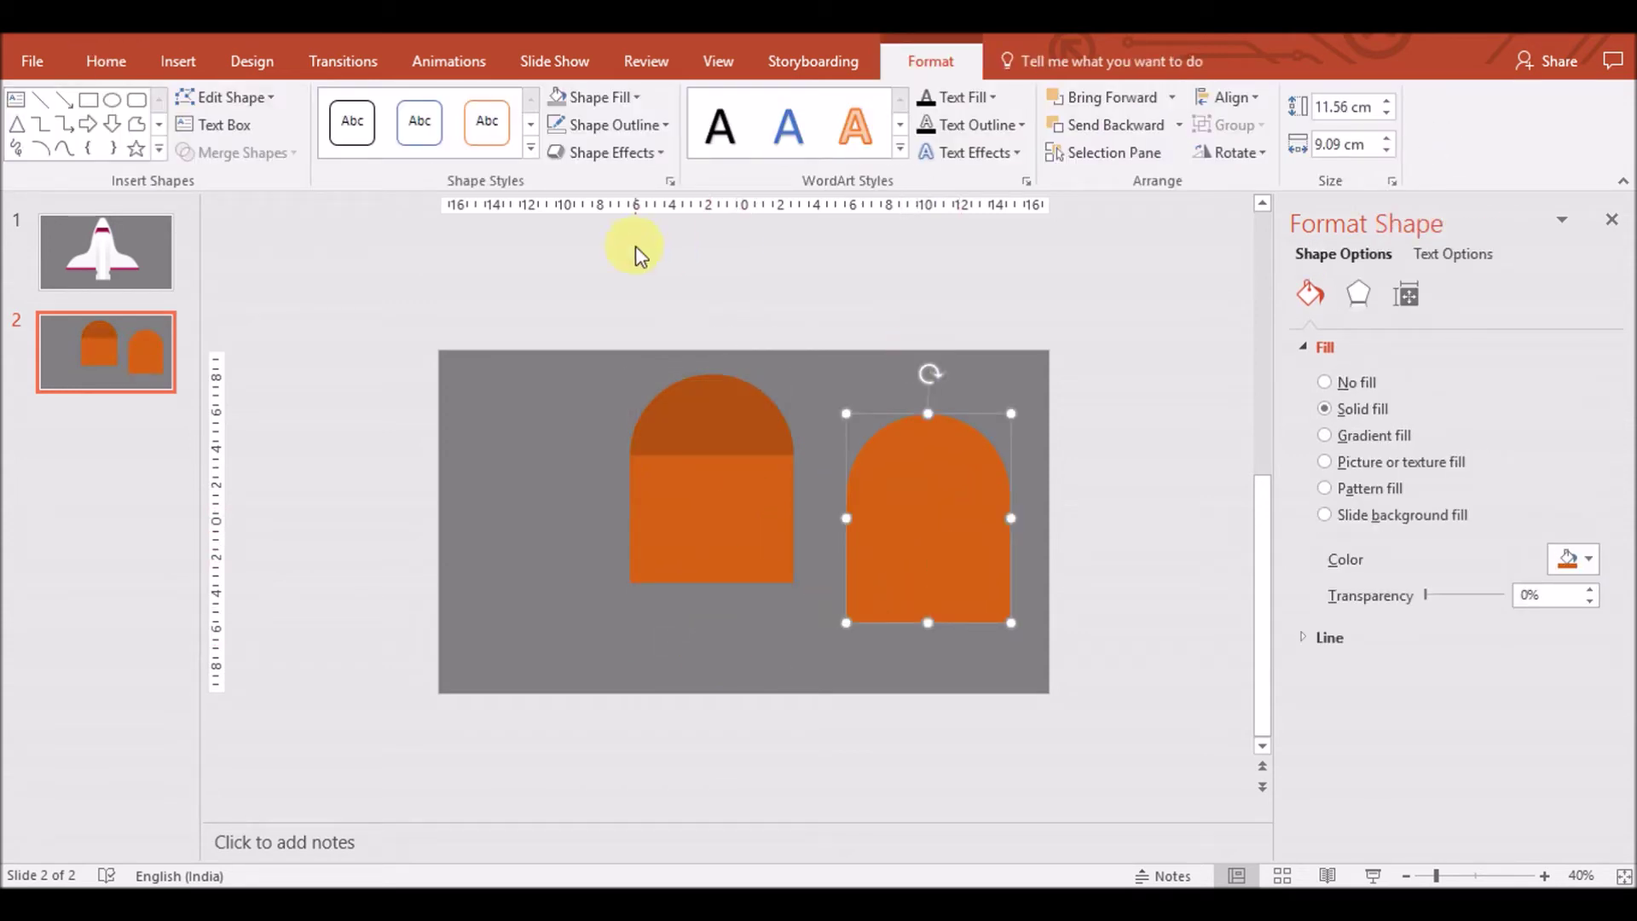
mouse_move(975, 494)
mouse_down()
mouse_move(767, 536)
mouse_move(767, 552)
mouse_up()
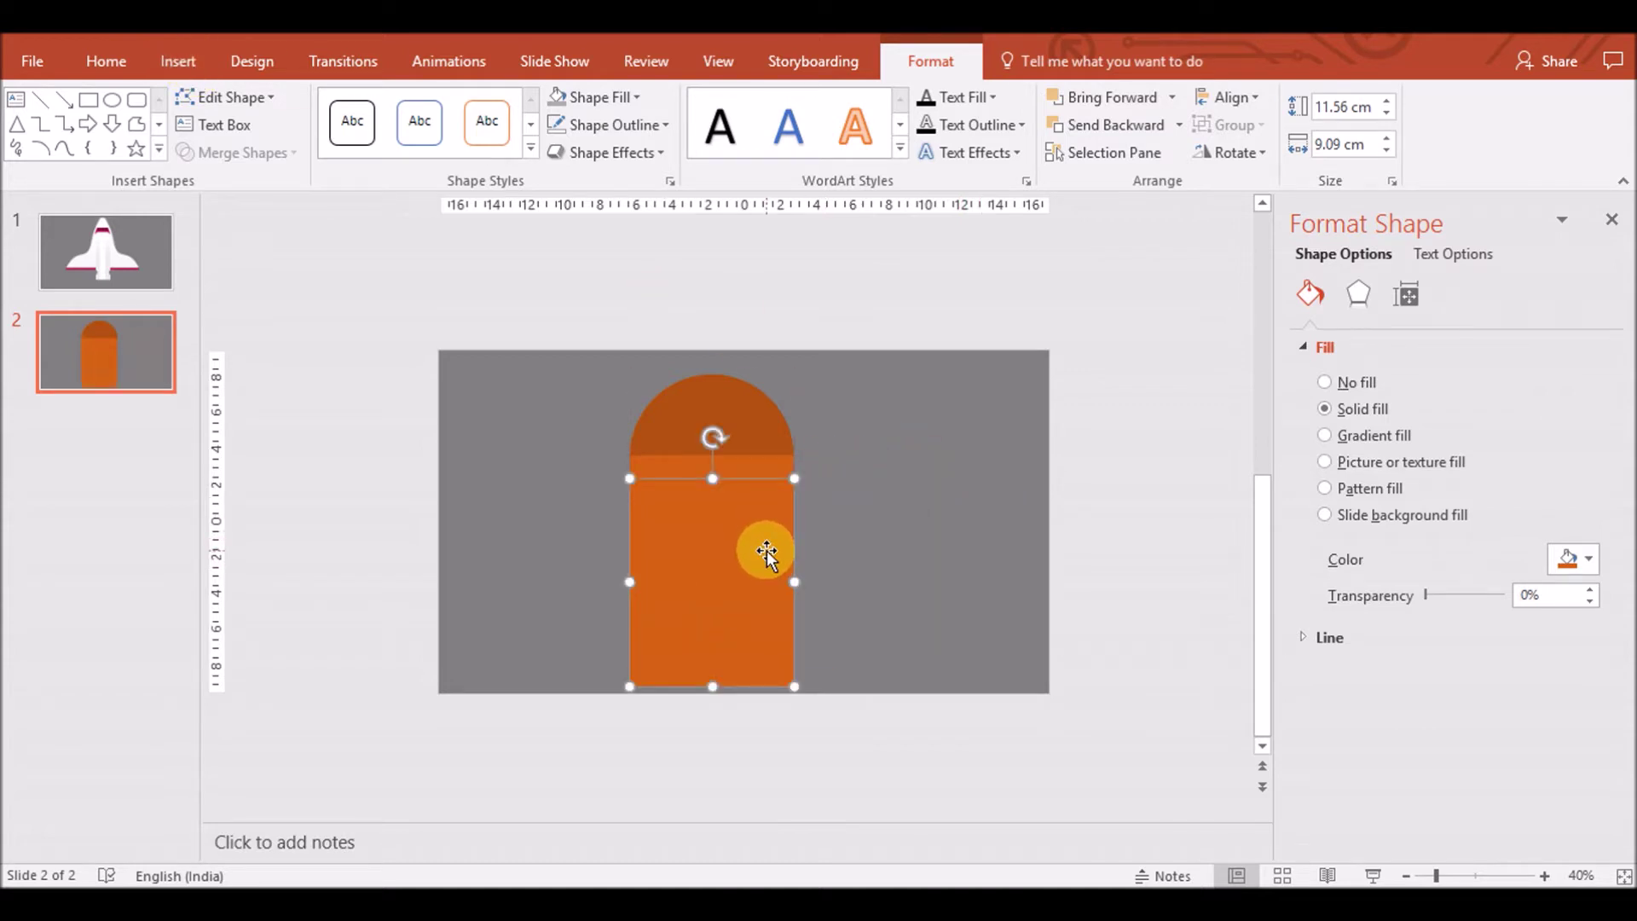
right_click(745, 555)
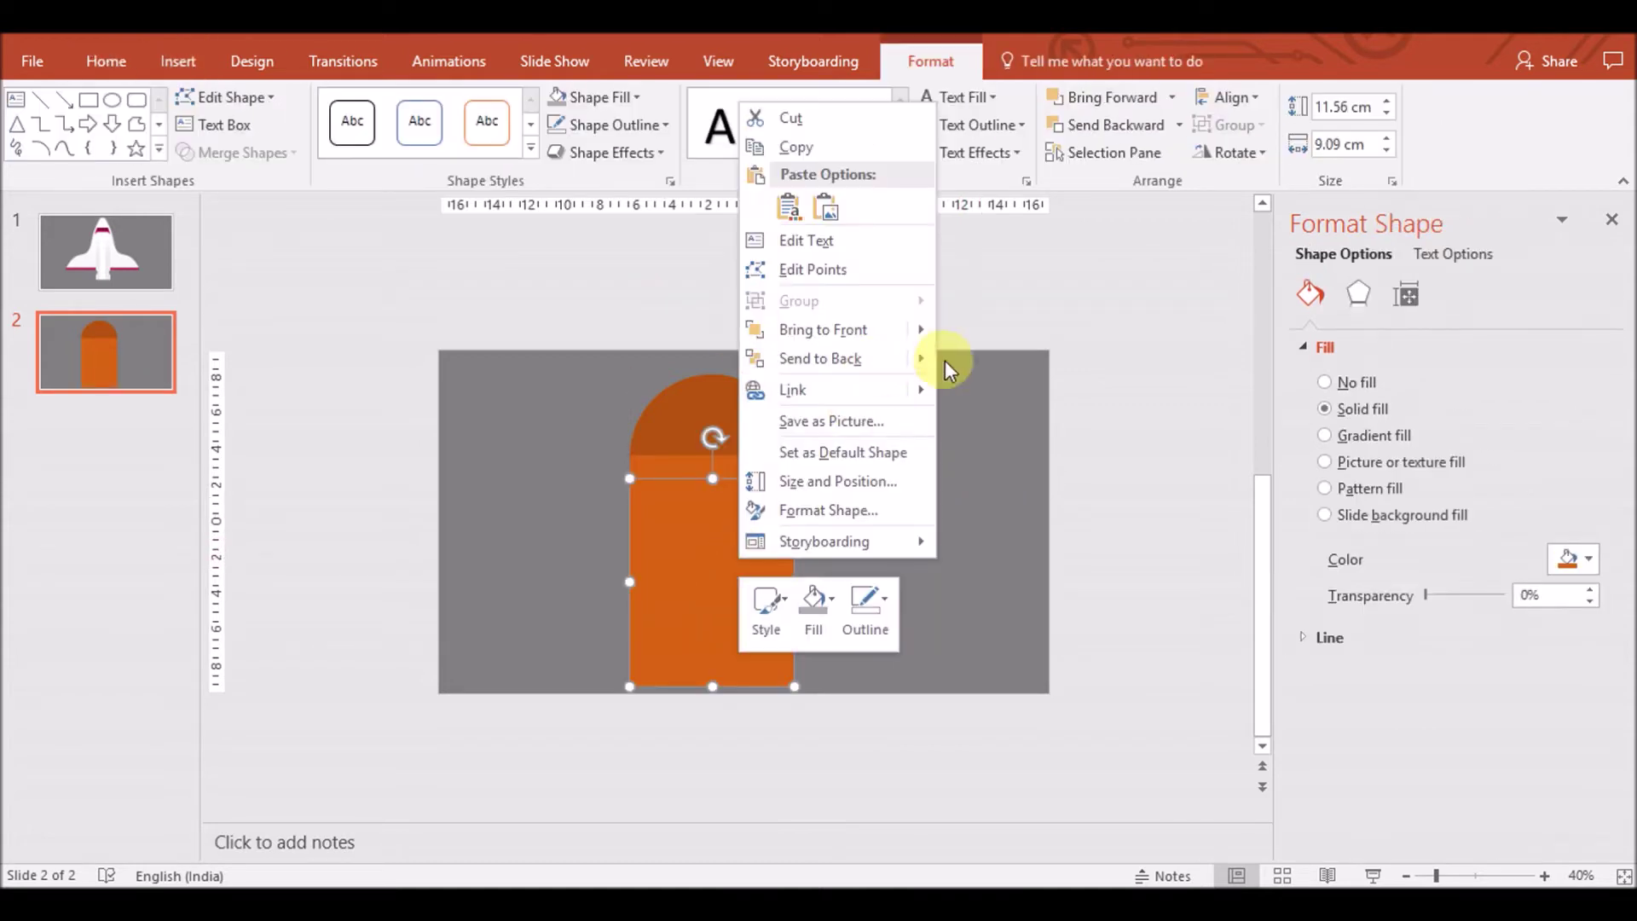
key(Escape)
shift+click(761, 464)
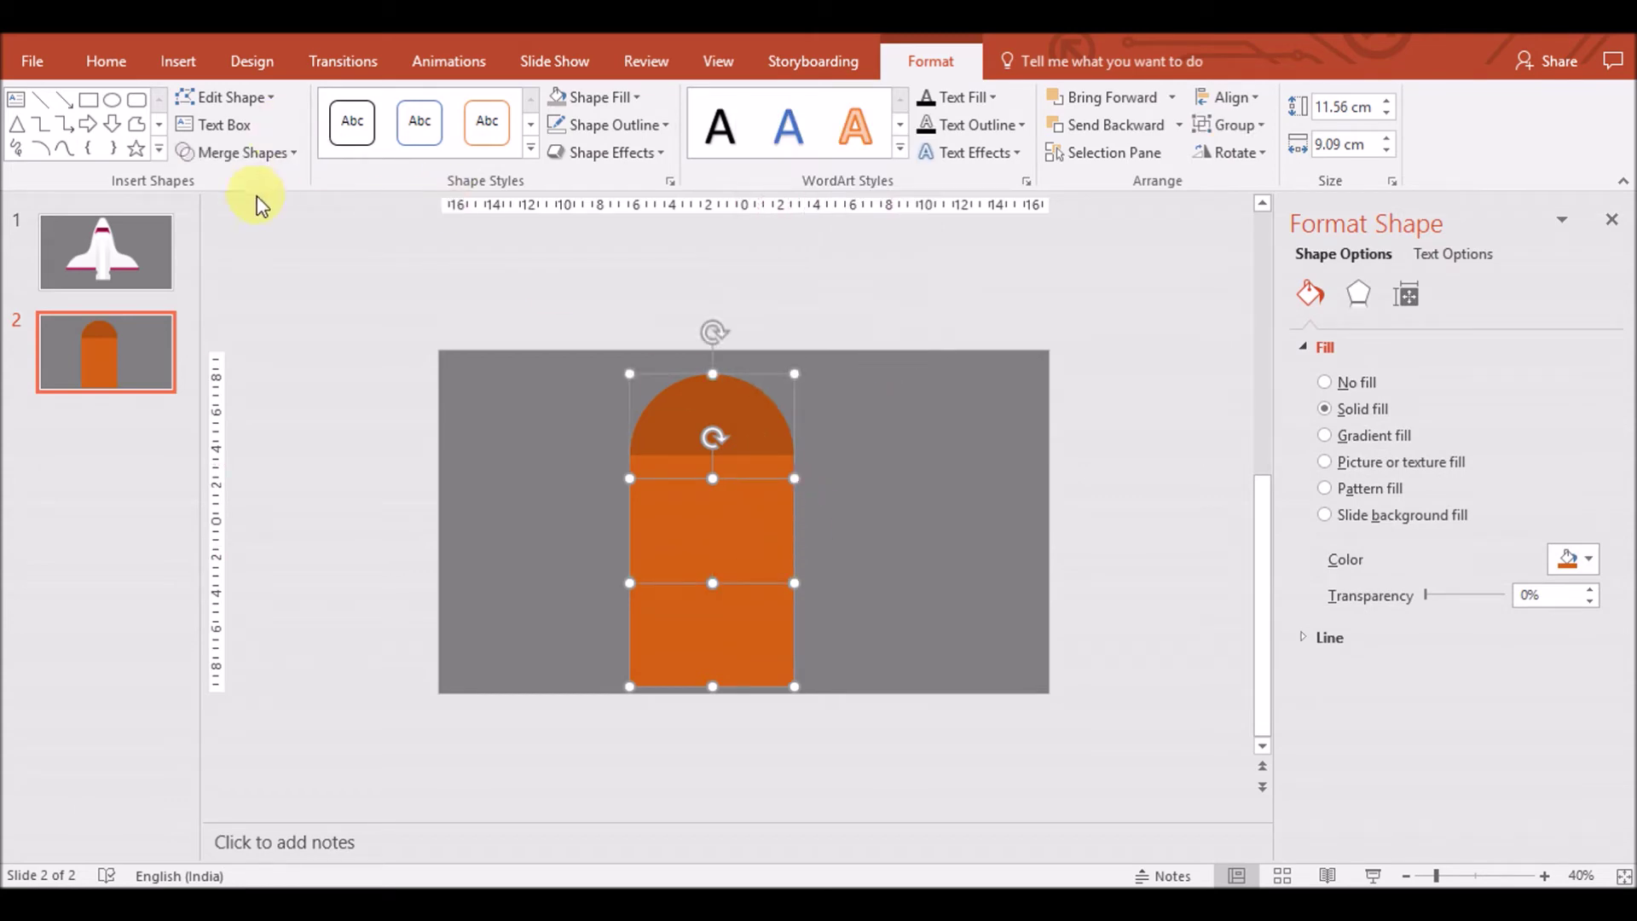
click(238, 153)
click(876, 518)
Give the arch body a deeper orange fill via More Colors, then select it with its top cap
click(742, 515)
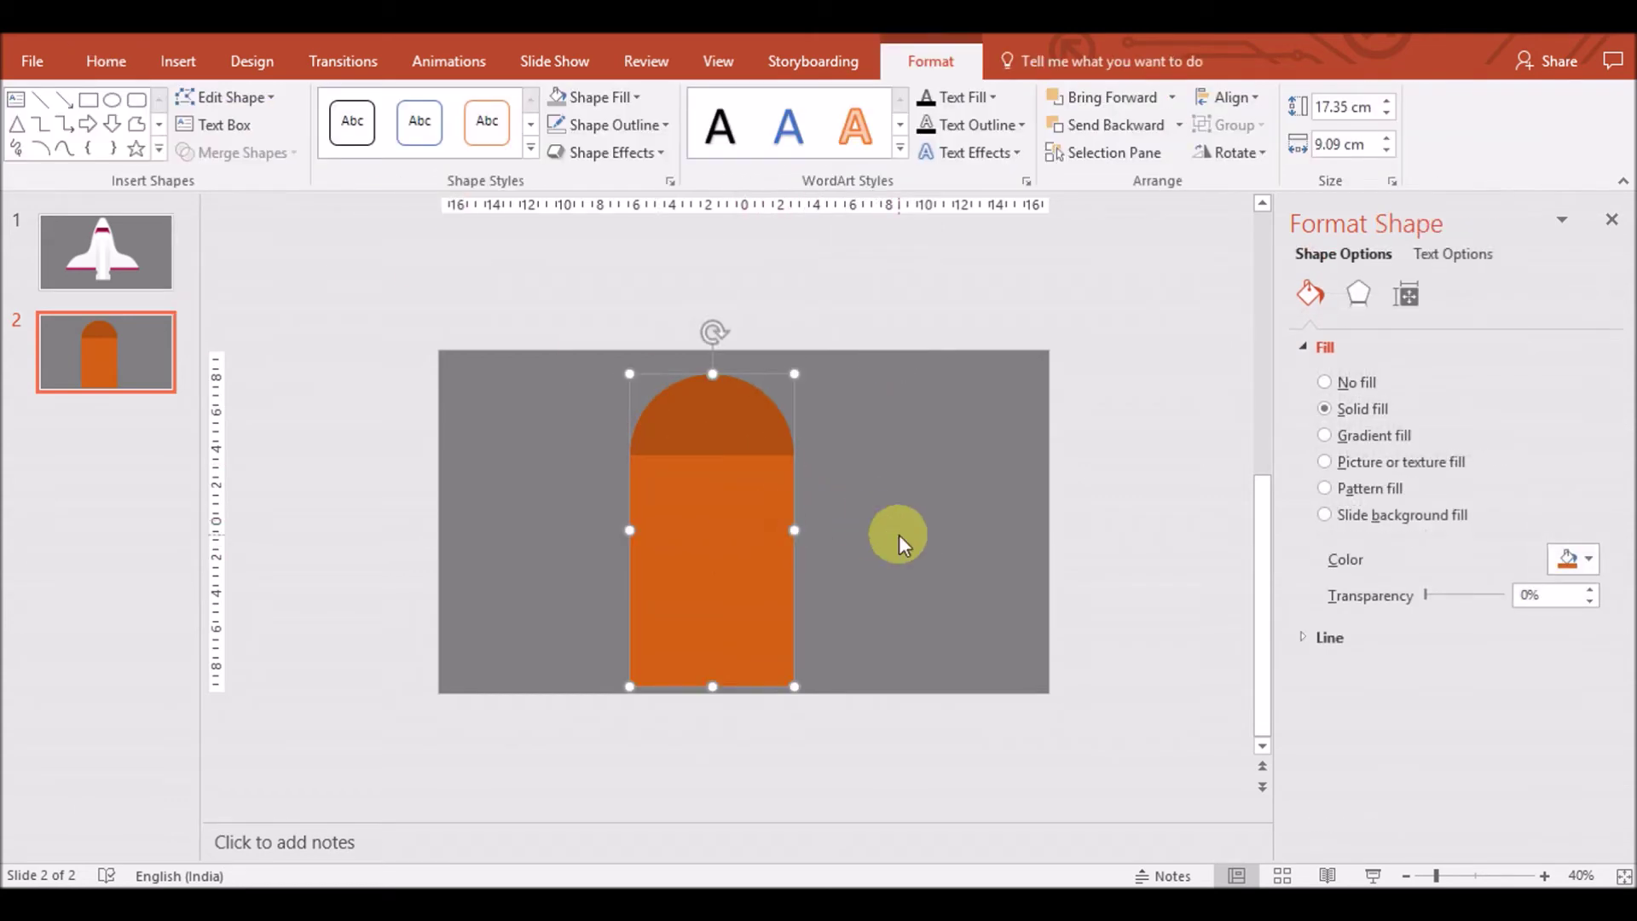
click(1588, 560)
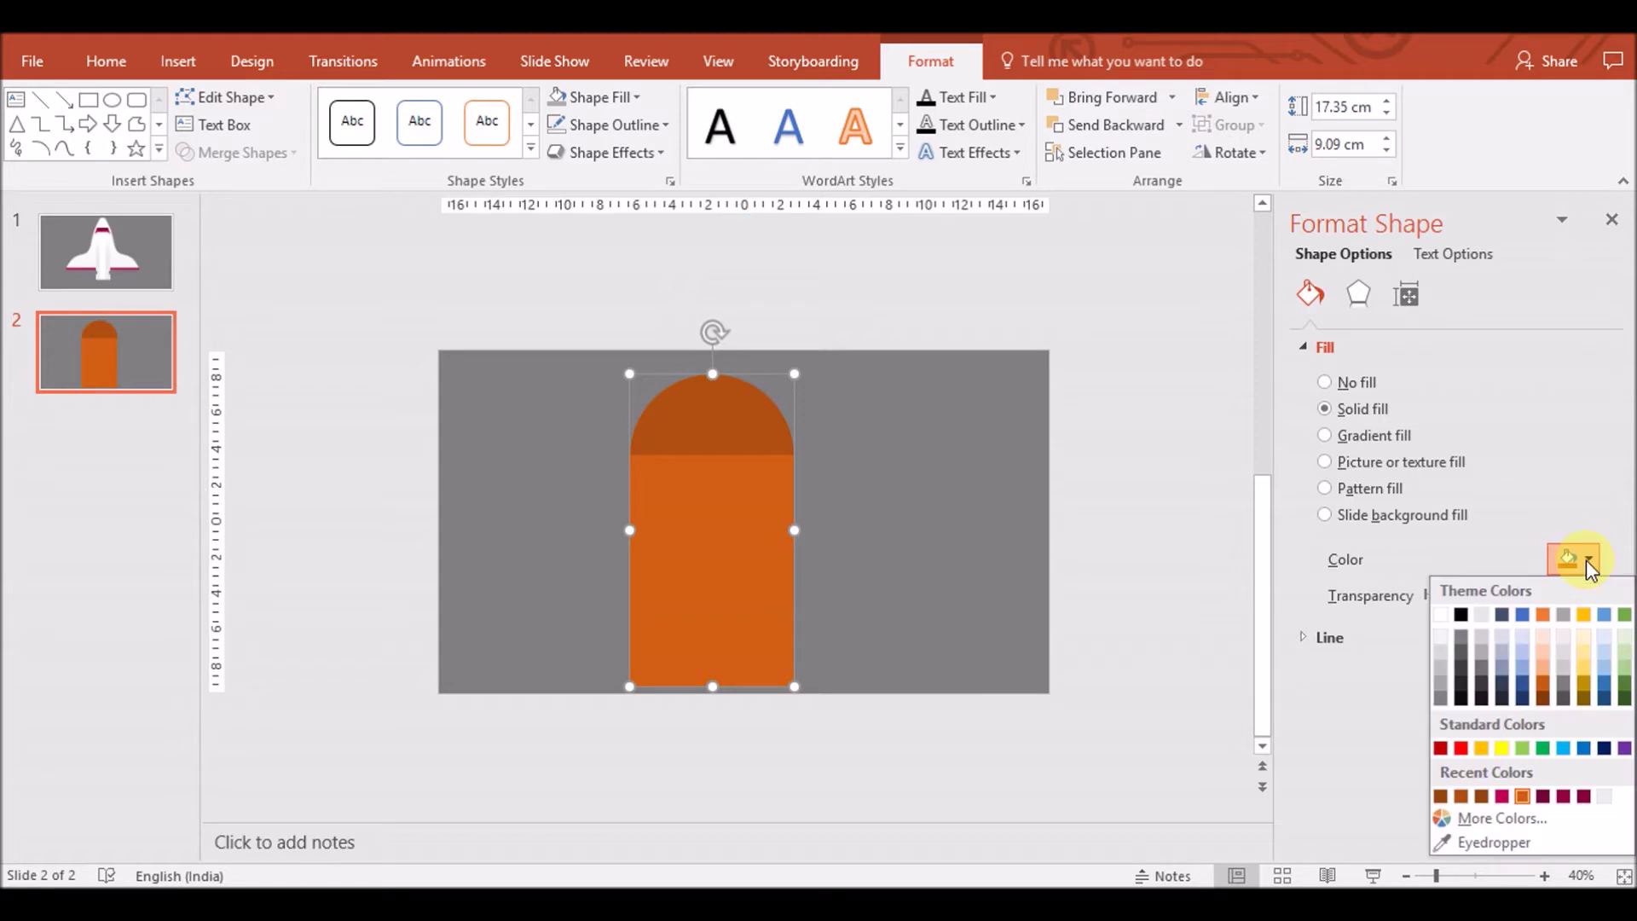
click(1532, 817)
drag(1198, 465, 1198, 477)
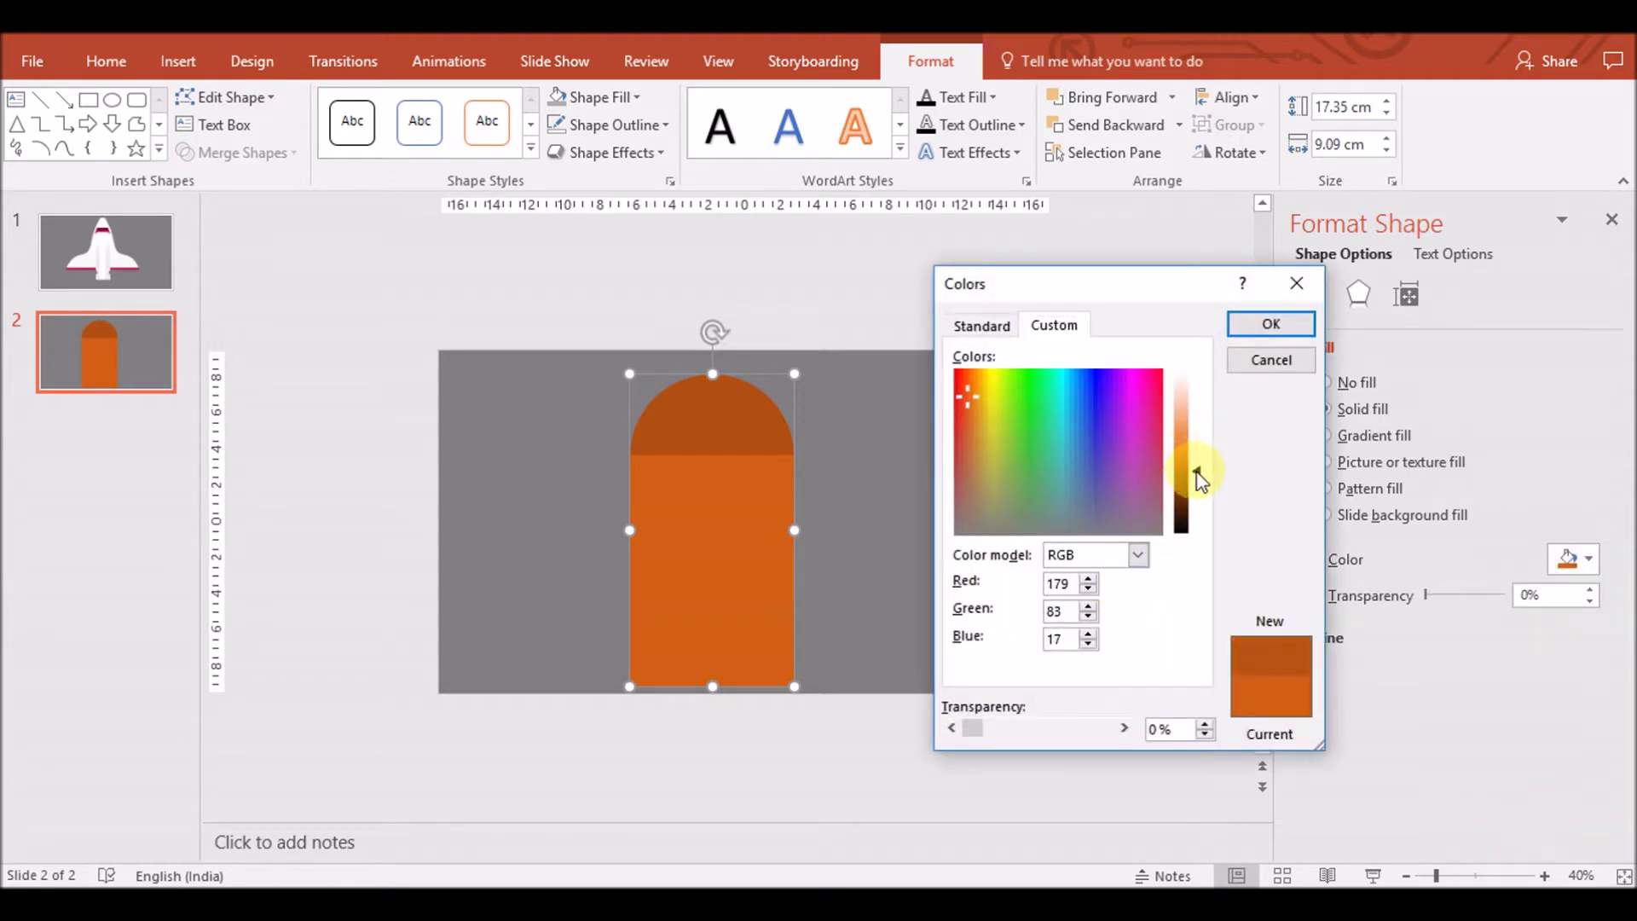
click(1270, 324)
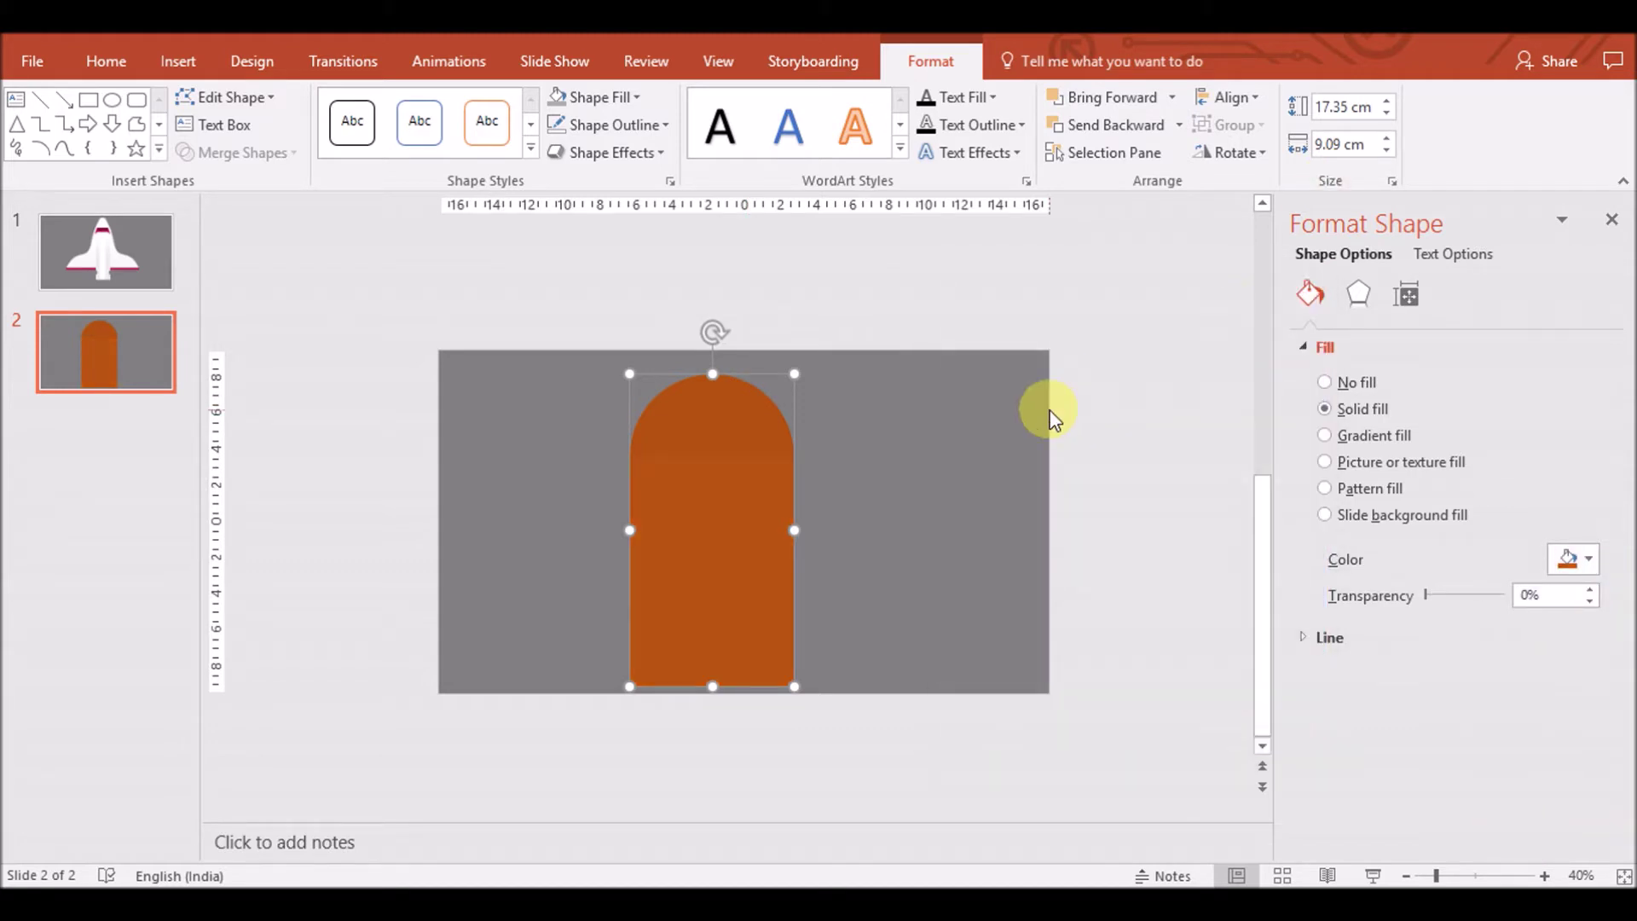
click(1574, 571)
click(1480, 820)
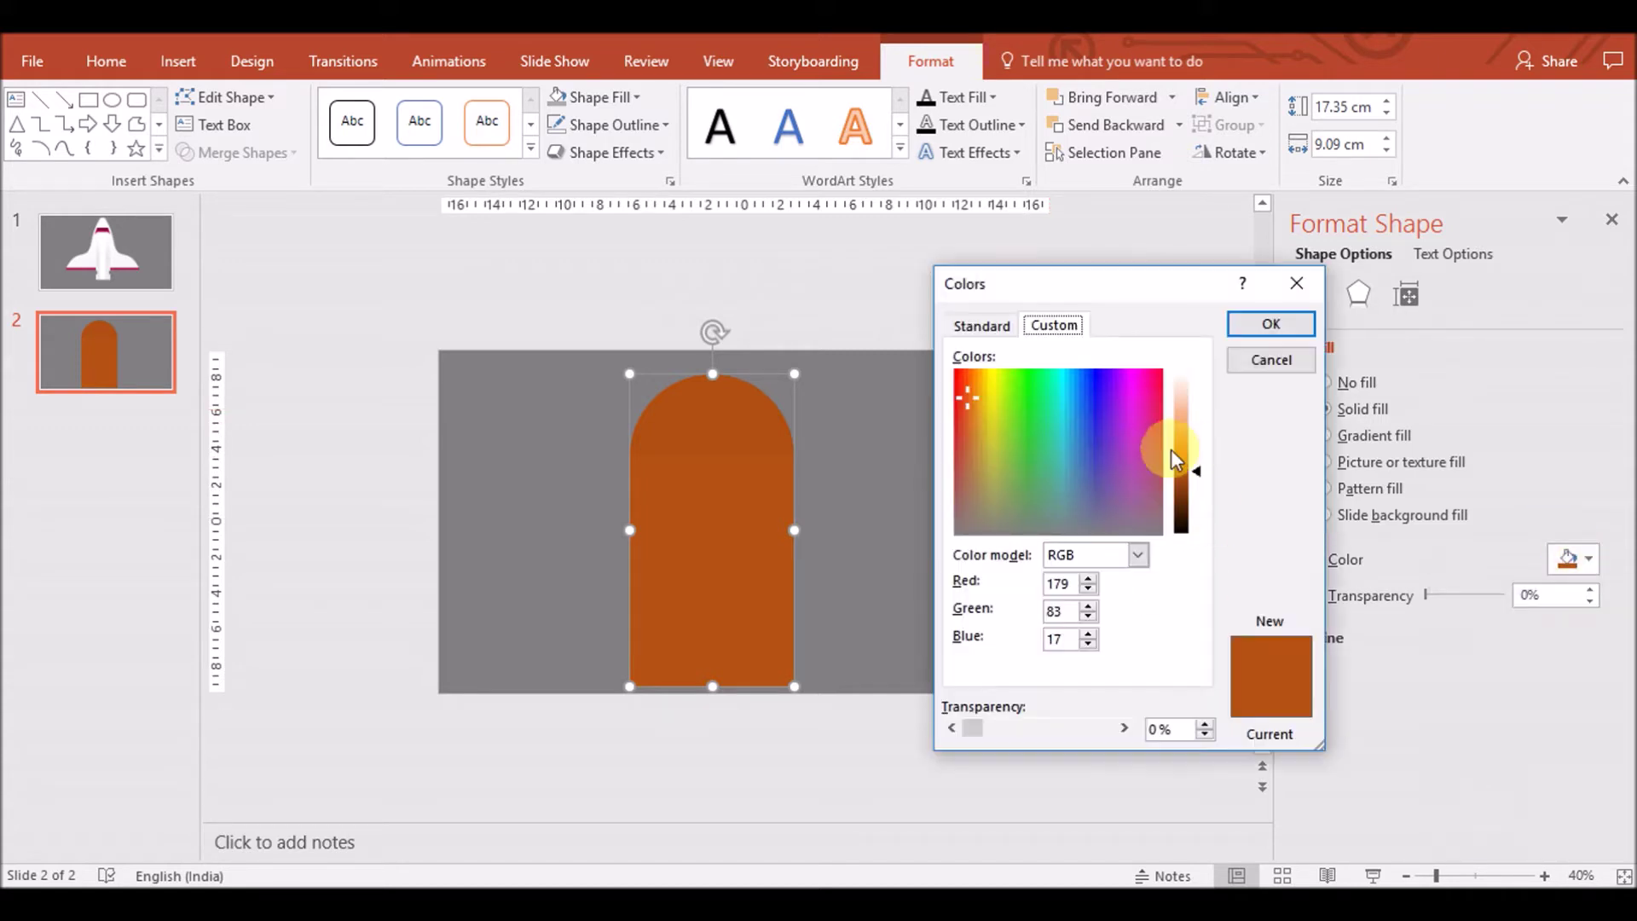
click(1260, 334)
click(1143, 563)
click(705, 512)
shift+click(729, 449)
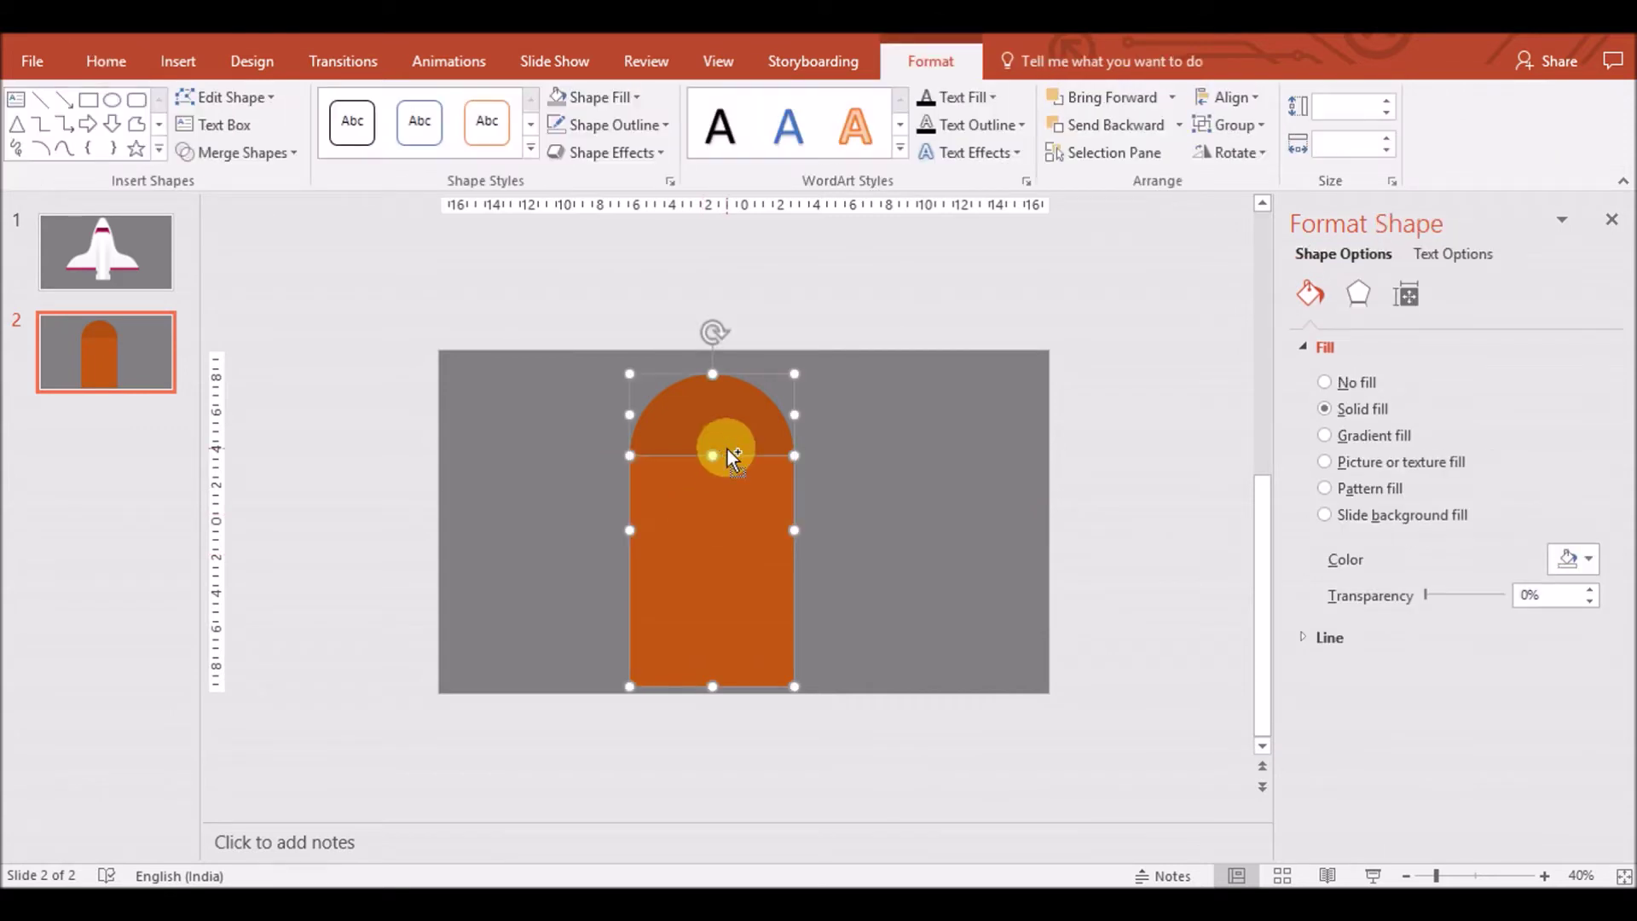
Duplicate the arch and move the copy to the slide's left side
key(ctrl+g)
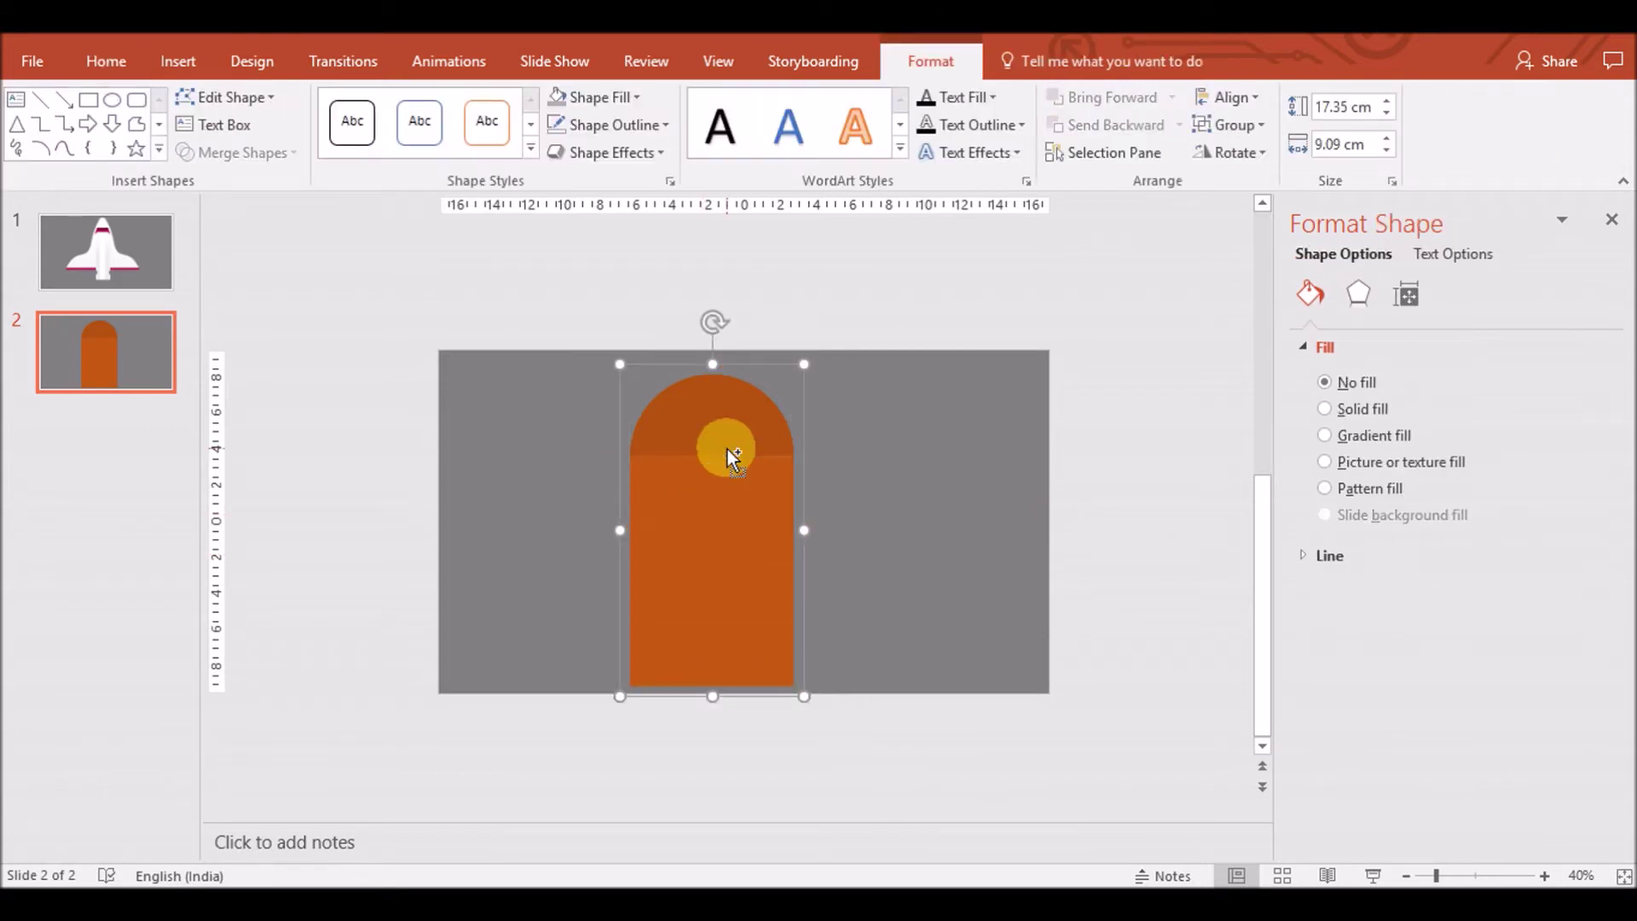
key(ctrl+z)
key(ctrl+c)
key(ctrl+v)
drag(728, 448, 537, 433)
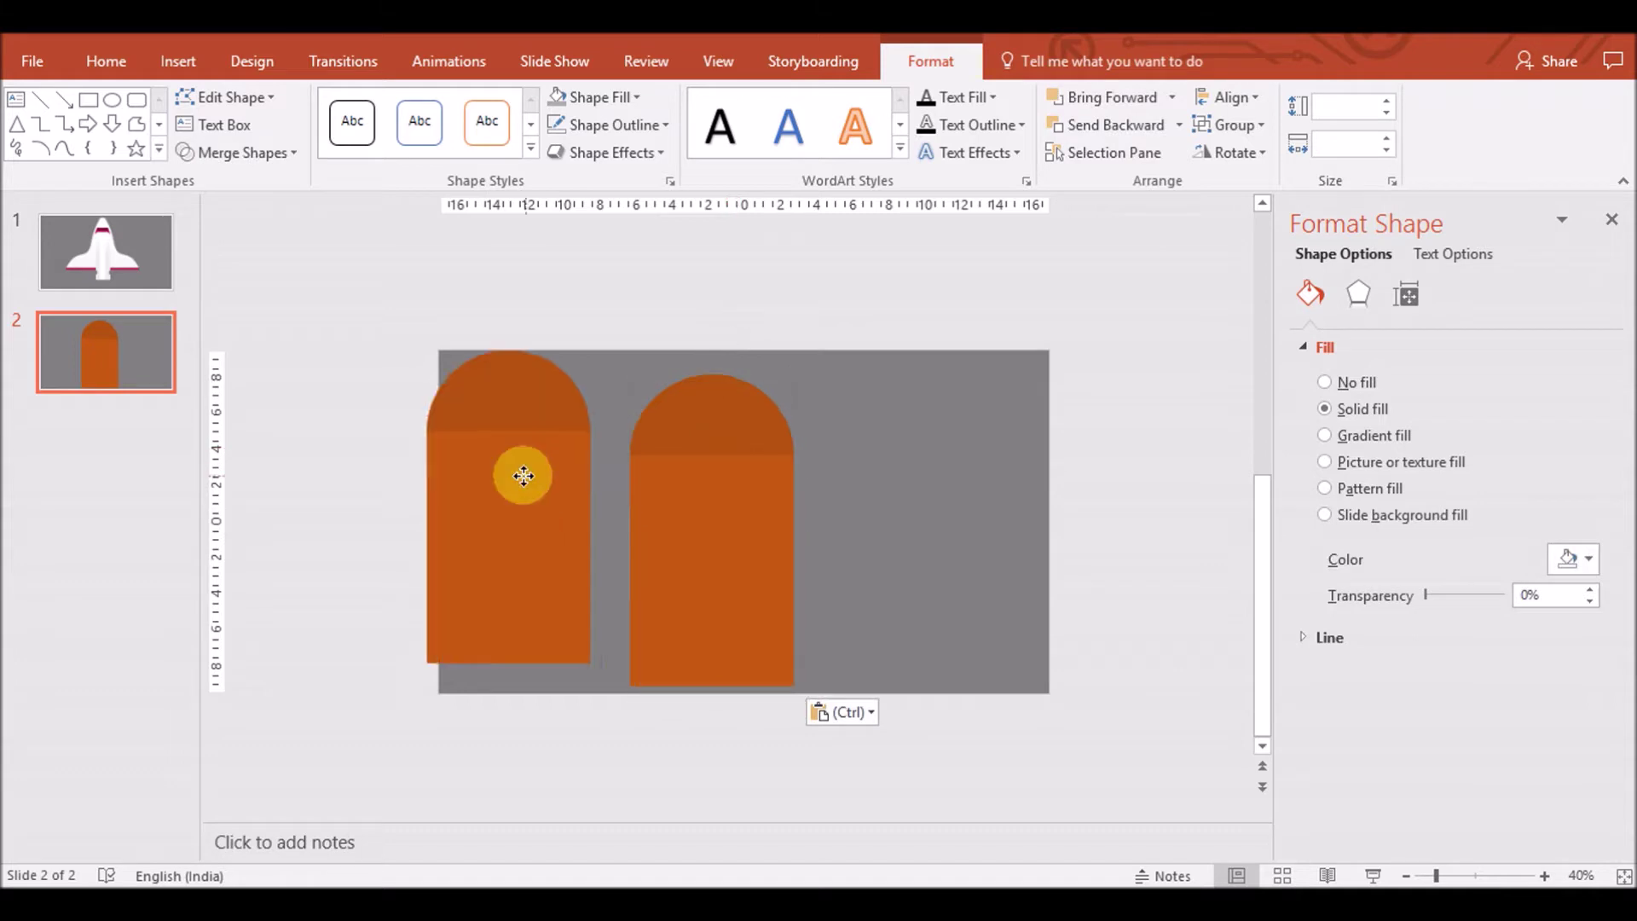
drag(556, 495, 566, 511)
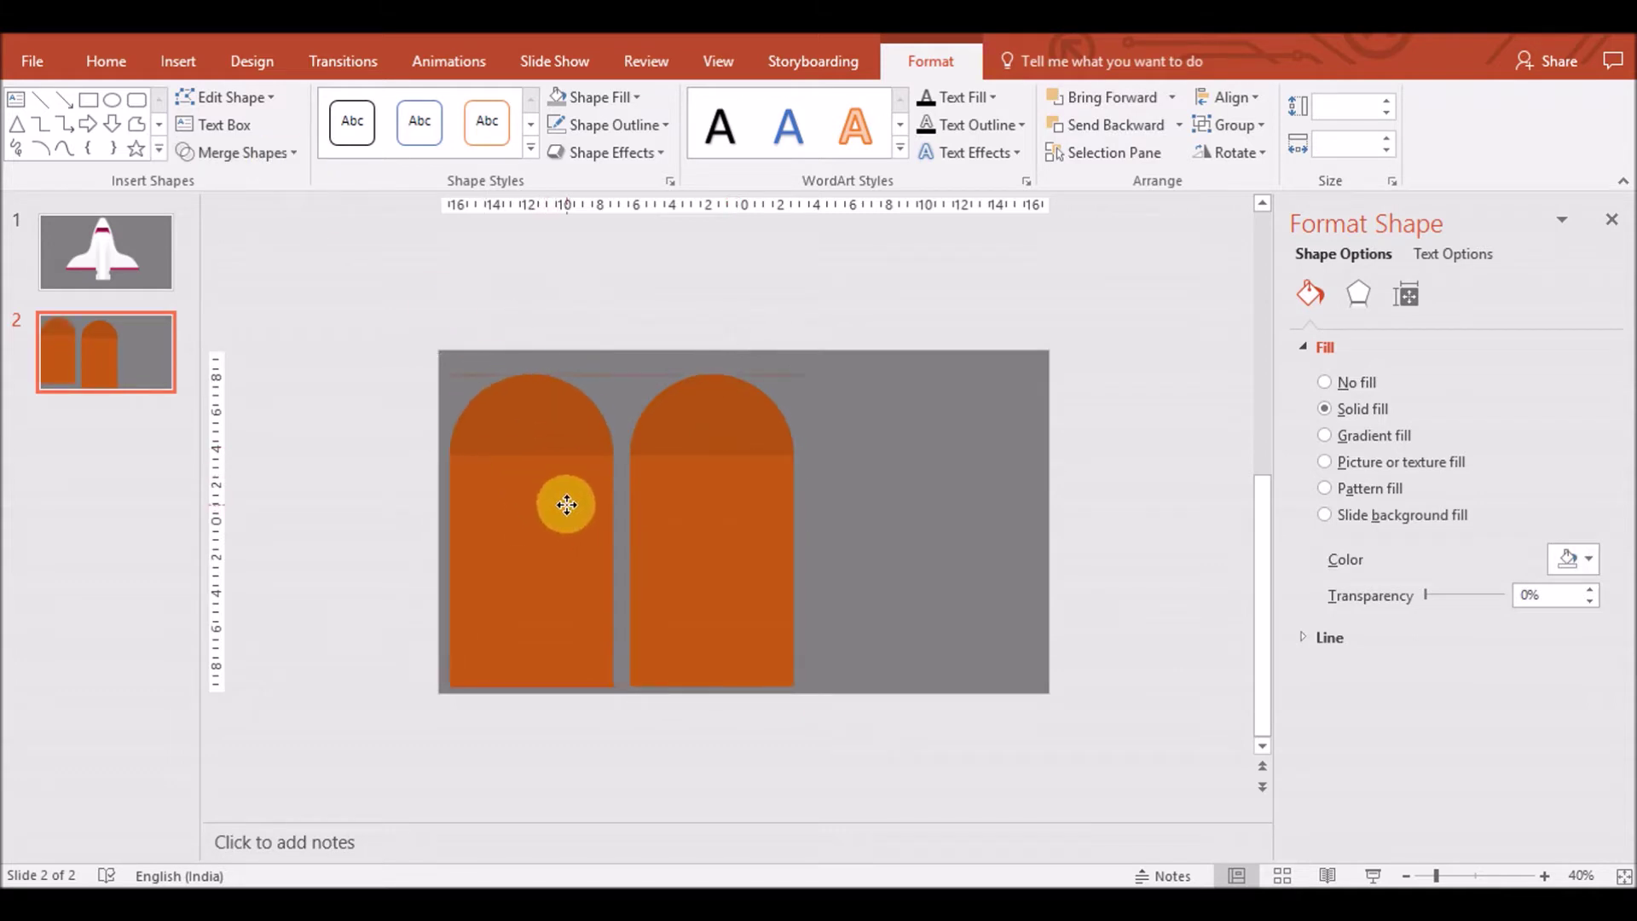
Arrange the arch copies, overlap the left arch on the middle one, and stretch it to the slide bottom
click(189, 70)
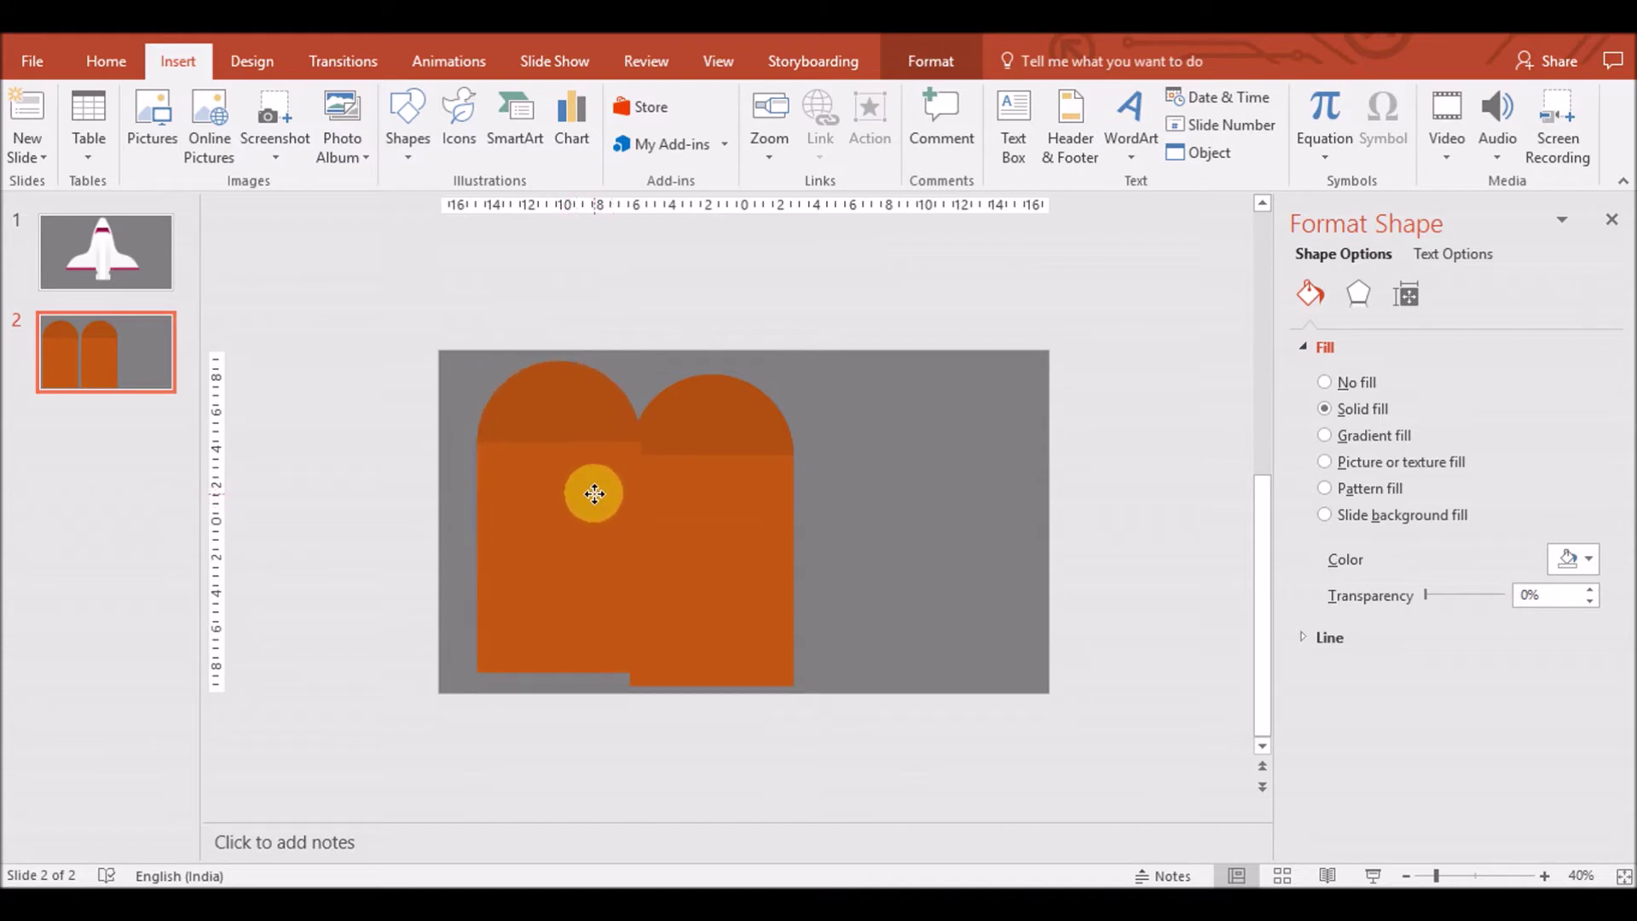
drag(594, 503, 937, 493)
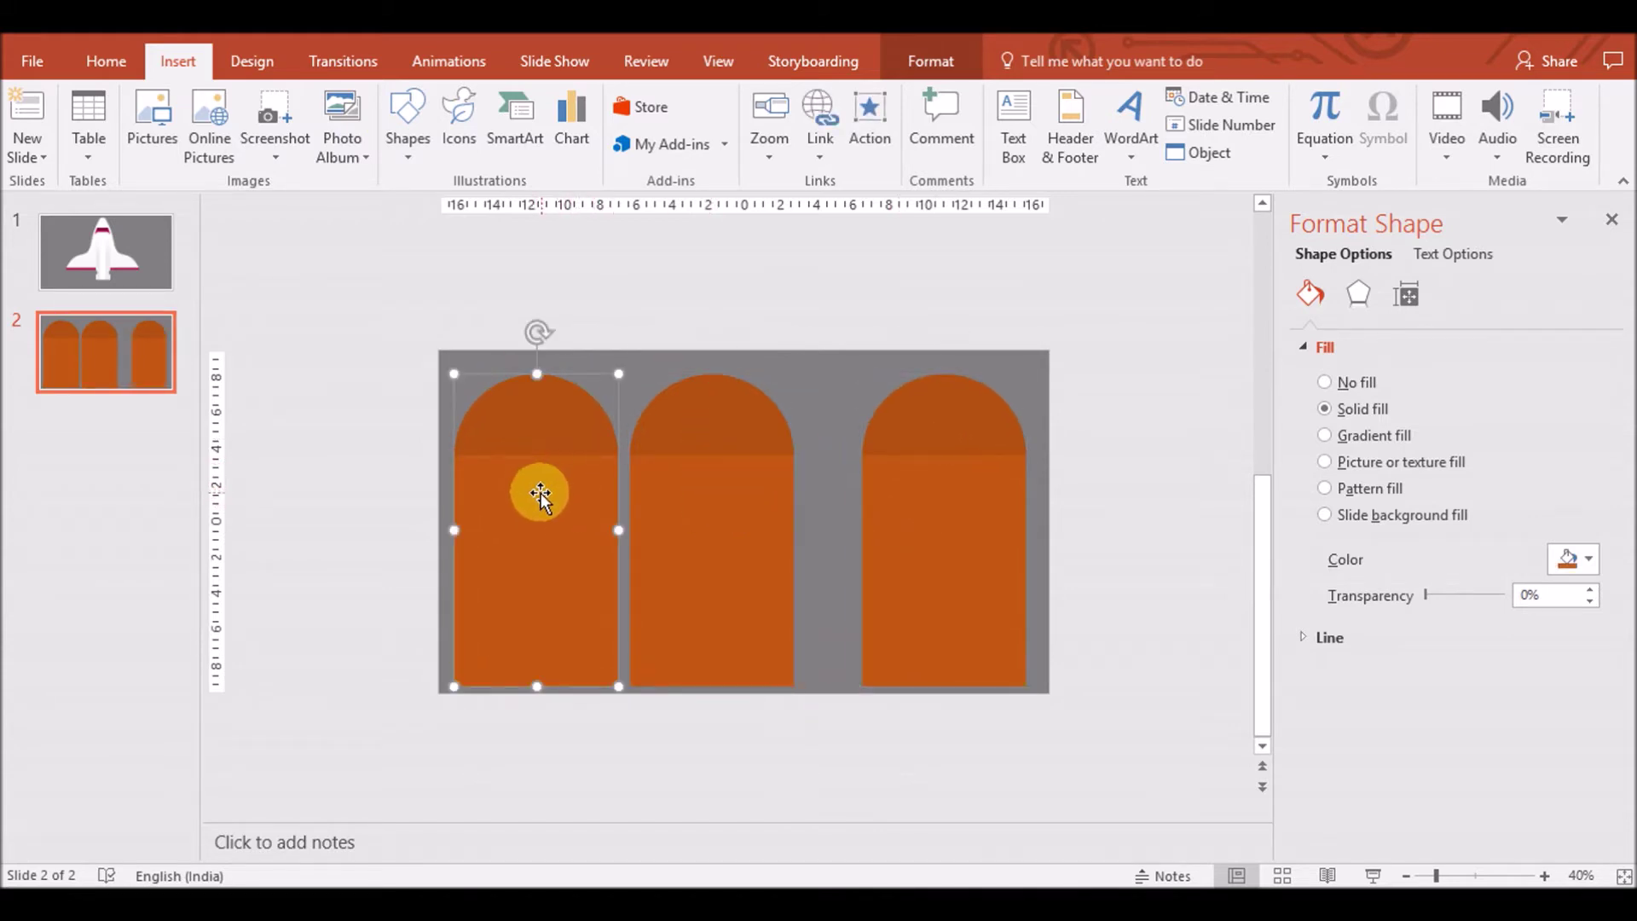
drag(537, 486, 621, 489)
mouse_move(566, 438)
mouse_down()
mouse_move(747, 493)
mouse_move(706, 496)
mouse_up()
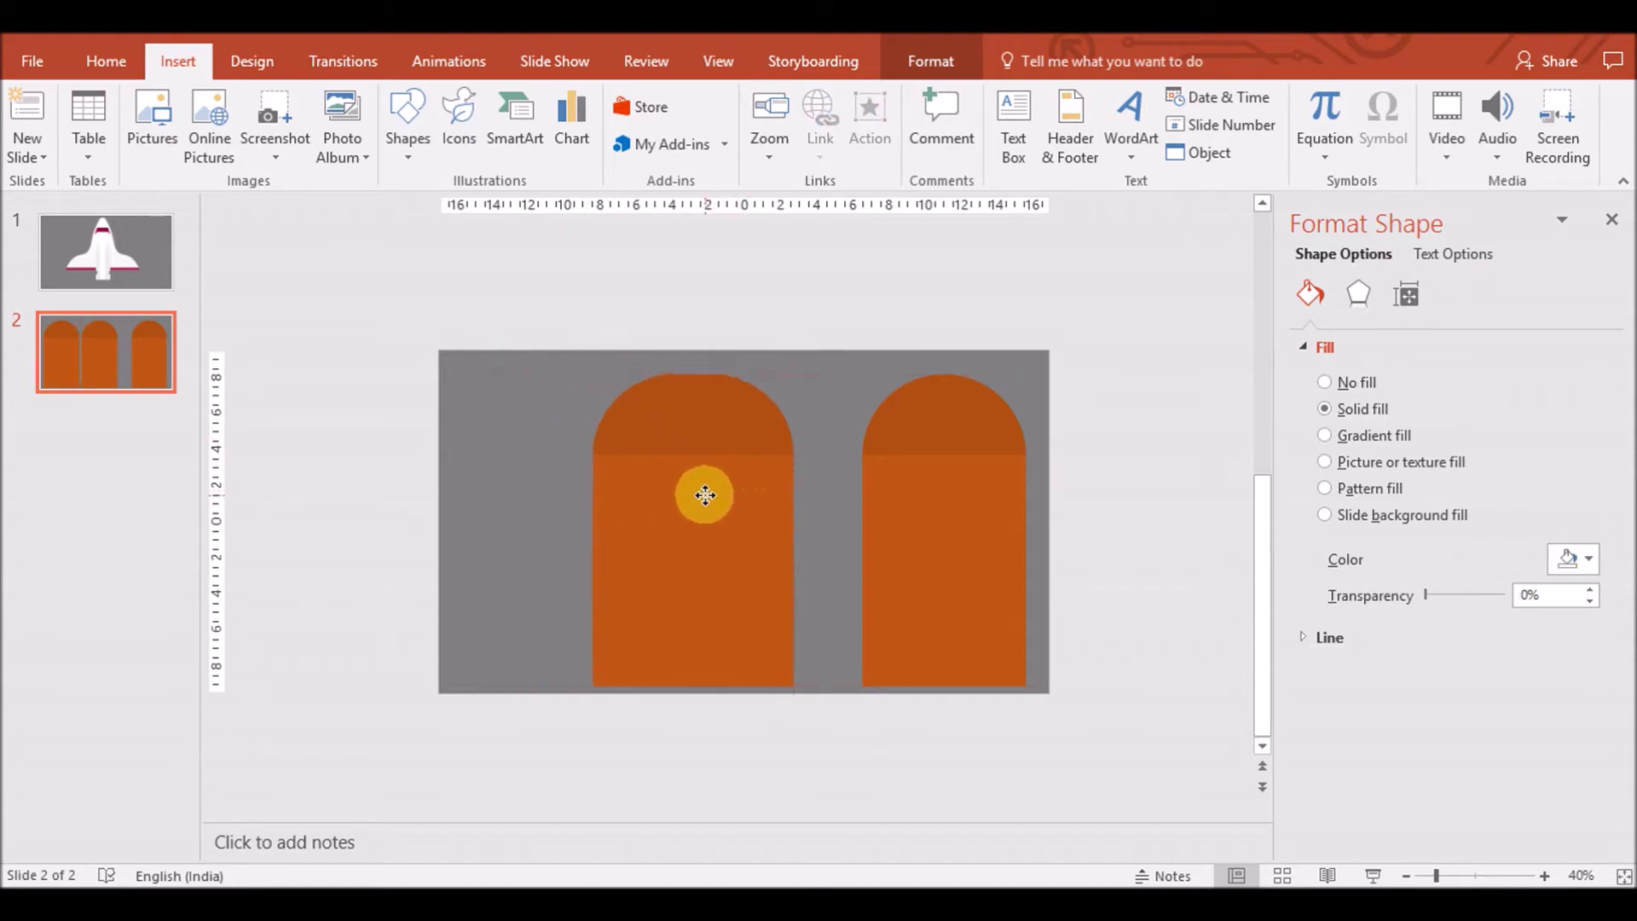
drag(712, 494, 713, 479)
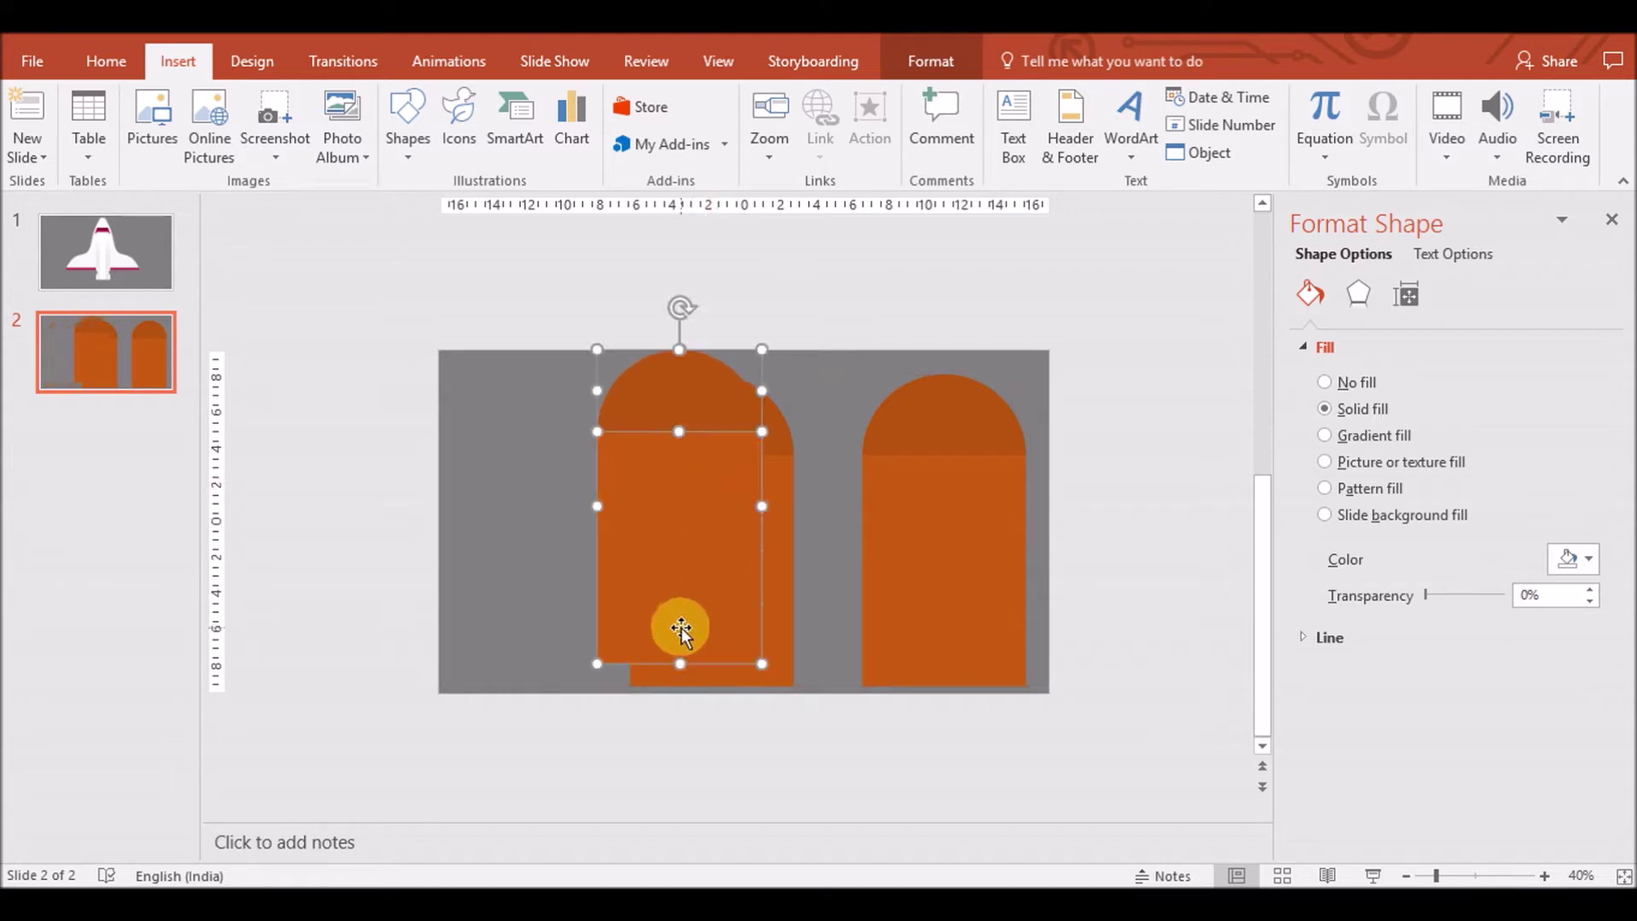
drag(680, 662, 674, 686)
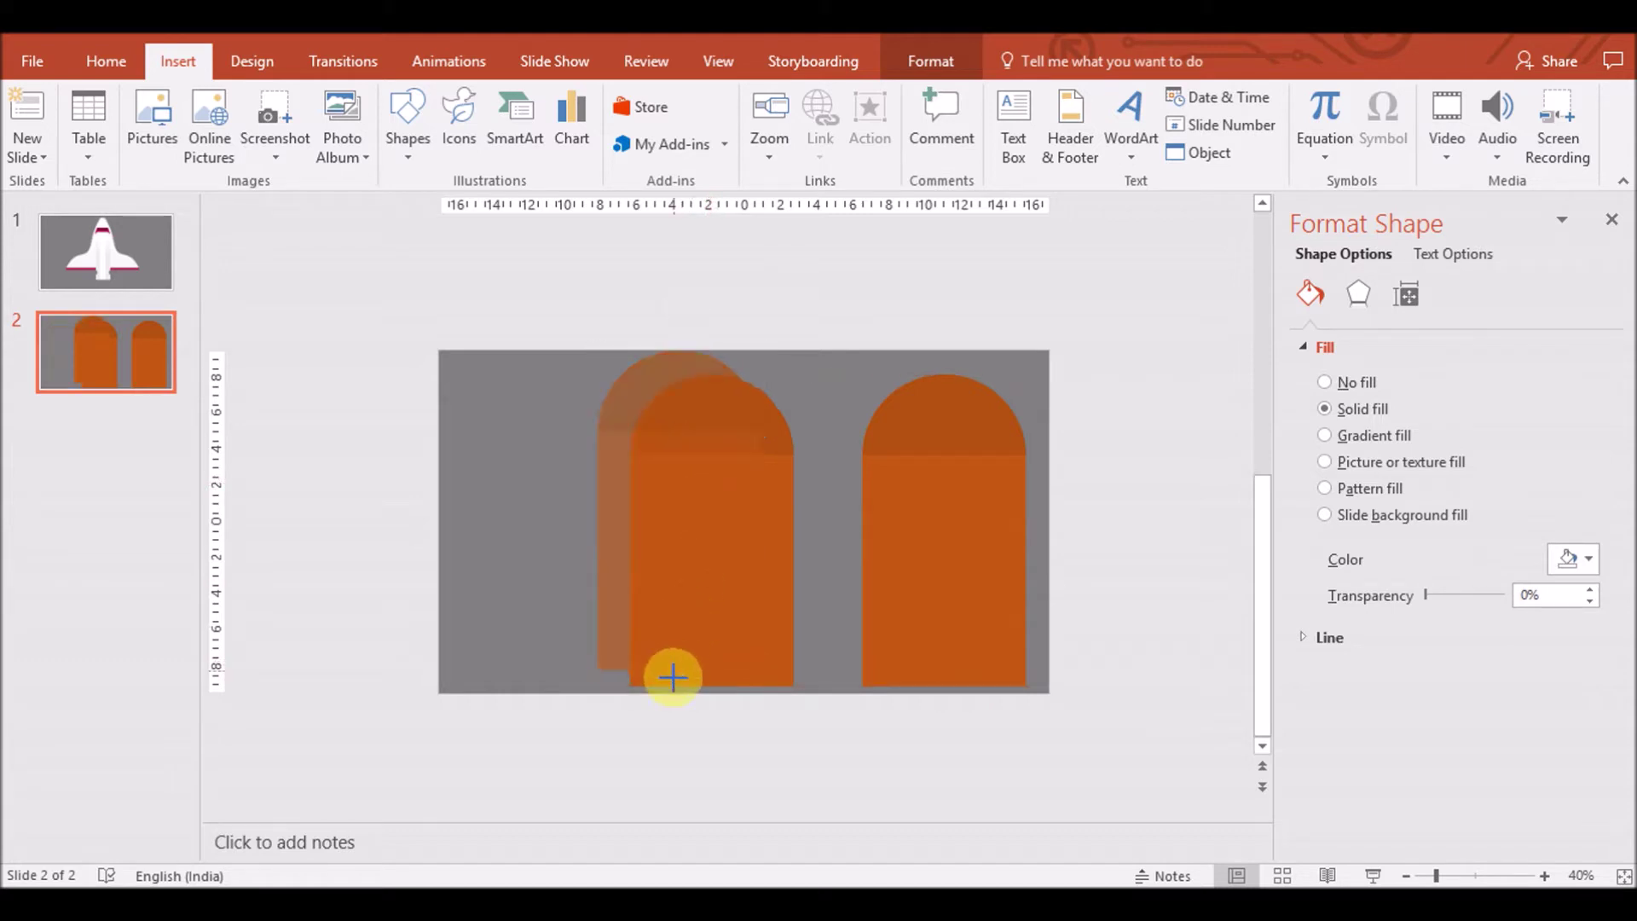
Try selecting the overlapping arches and opening the Merge Shapes options
shift+click(778, 559)
click(945, 66)
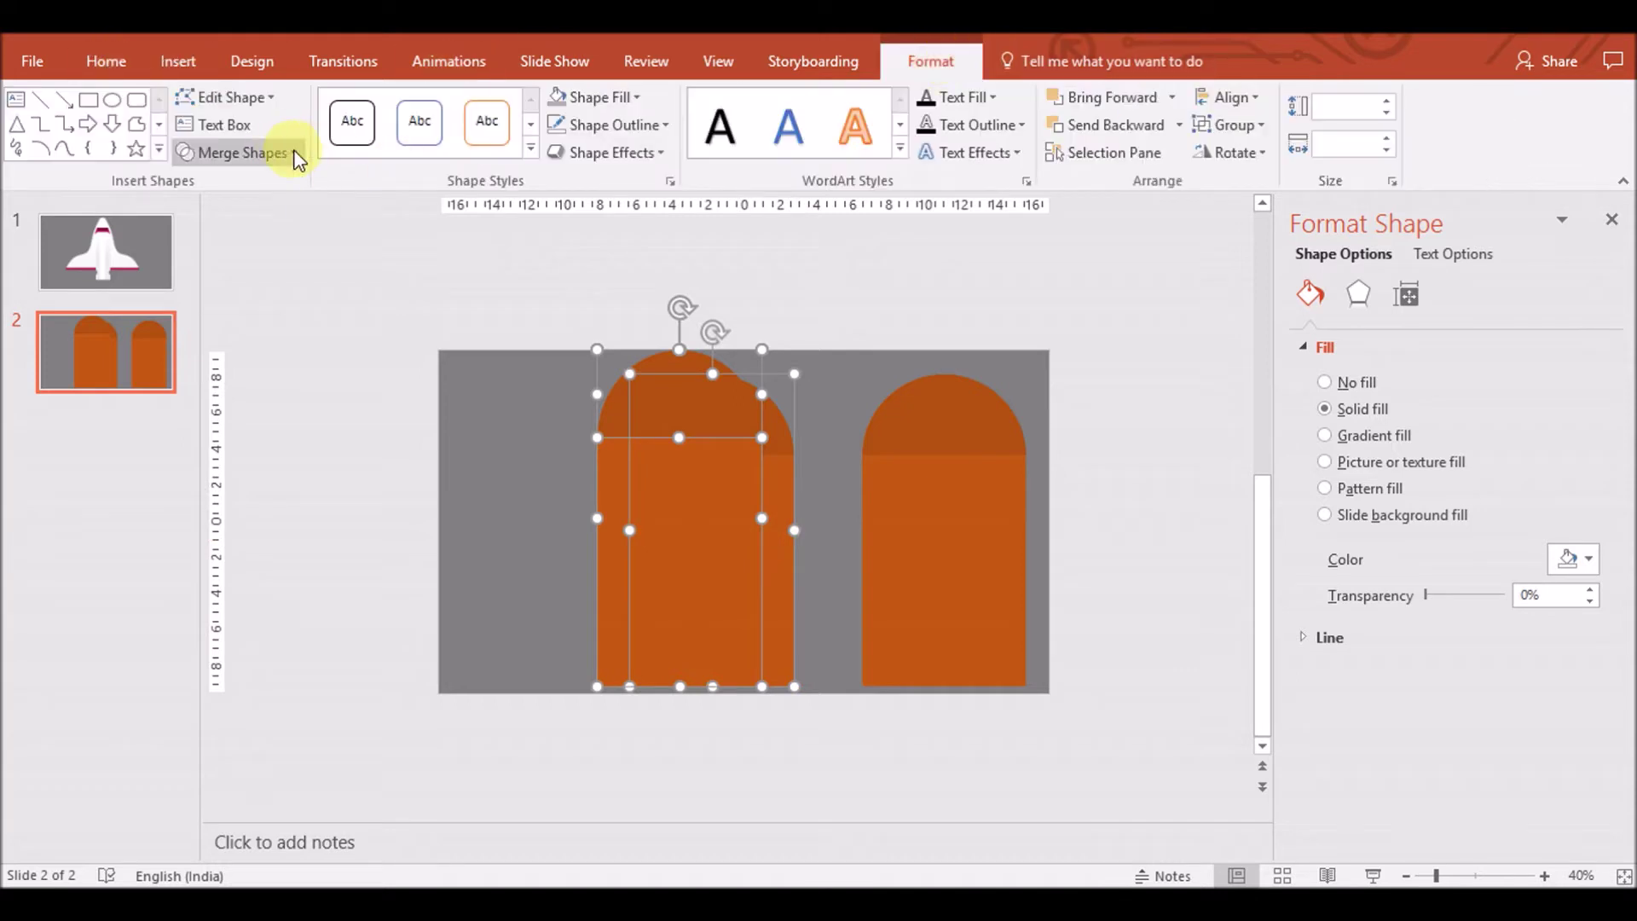
click(242, 153)
click(592, 568)
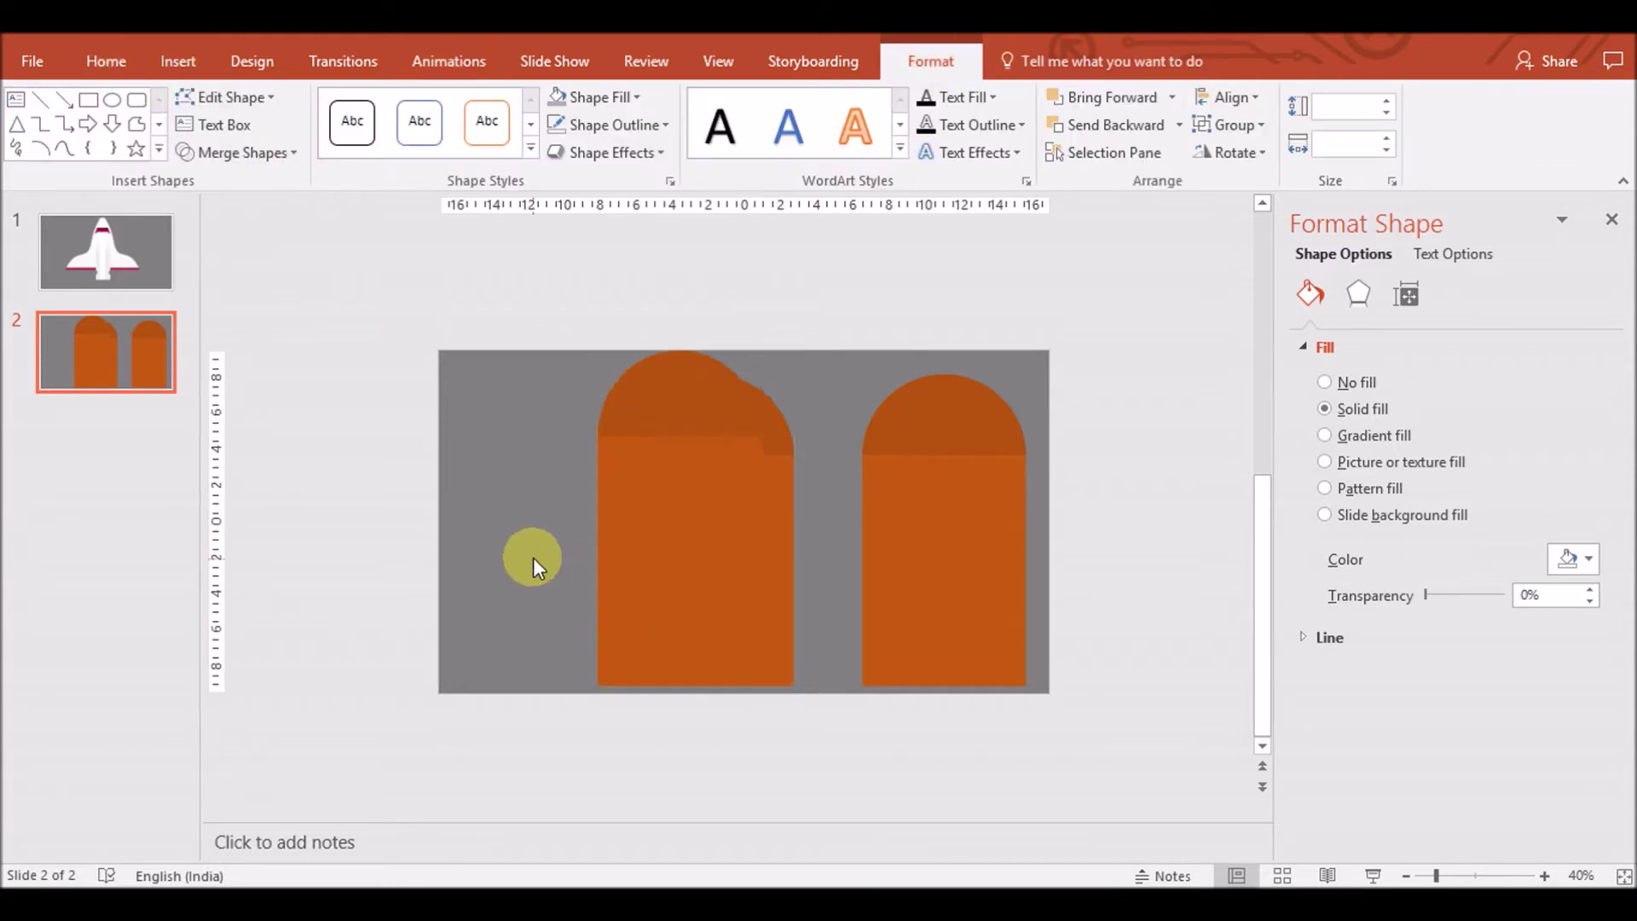
click(534, 558)
right_click(651, 429)
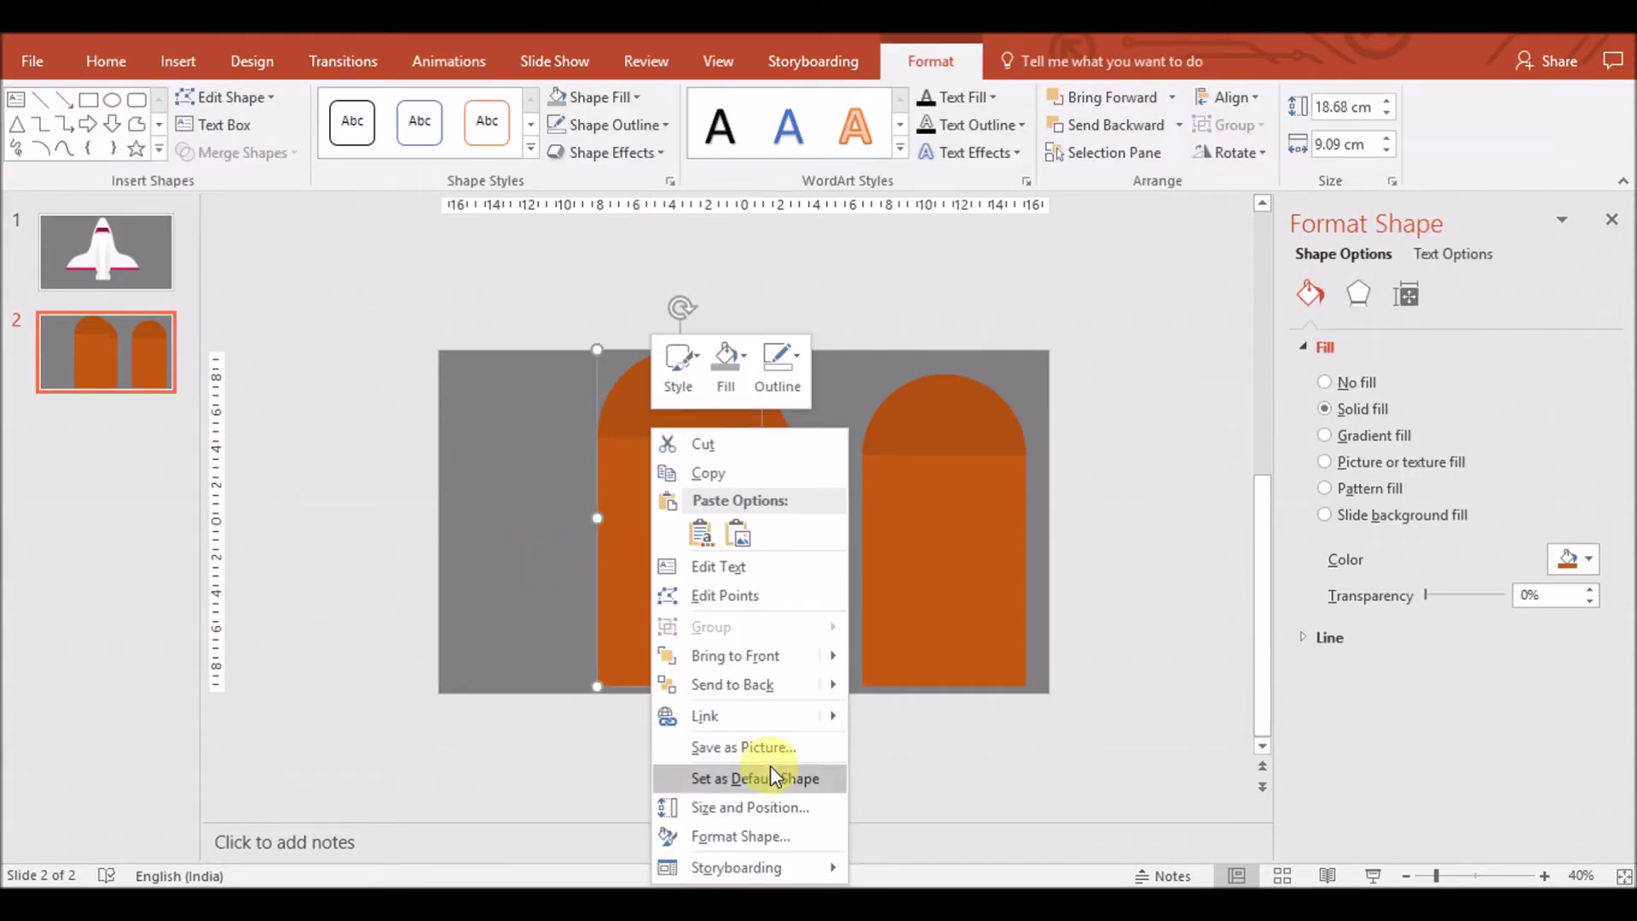
click(586, 602)
click(586, 601)
right_click(664, 546)
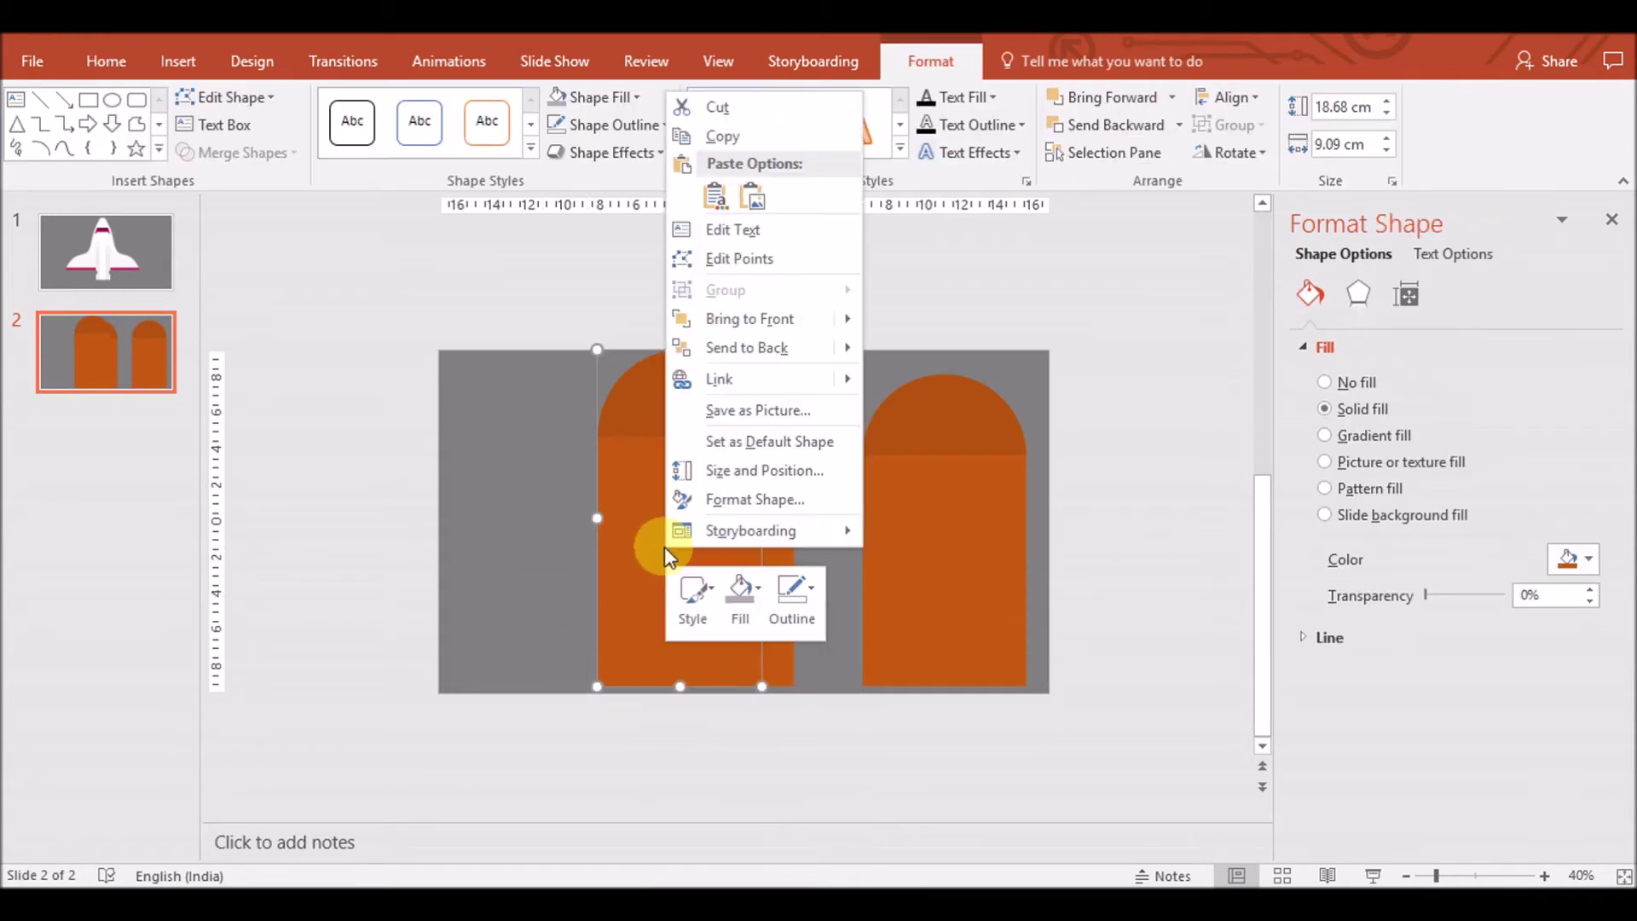
click(603, 475)
click(643, 414)
click(642, 413)
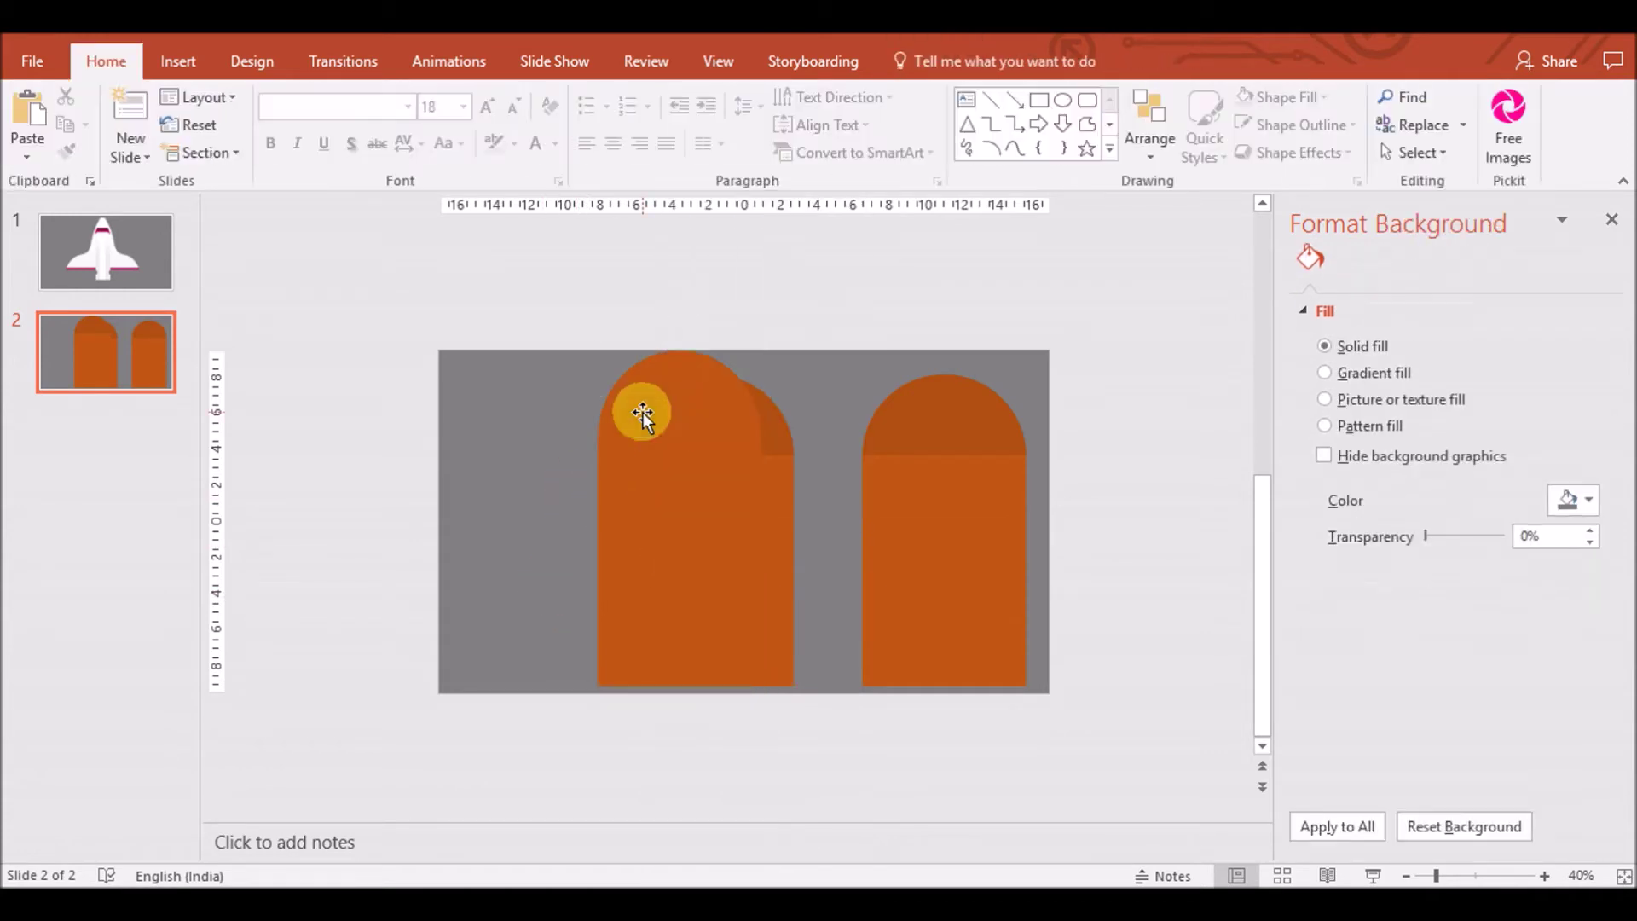
Select both overlapping arches, subtract to leave a thin sliver, and move the right arch beside it
click(767, 422)
click(671, 464)
click(671, 464)
click(647, 512)
click(607, 531)
click(774, 457)
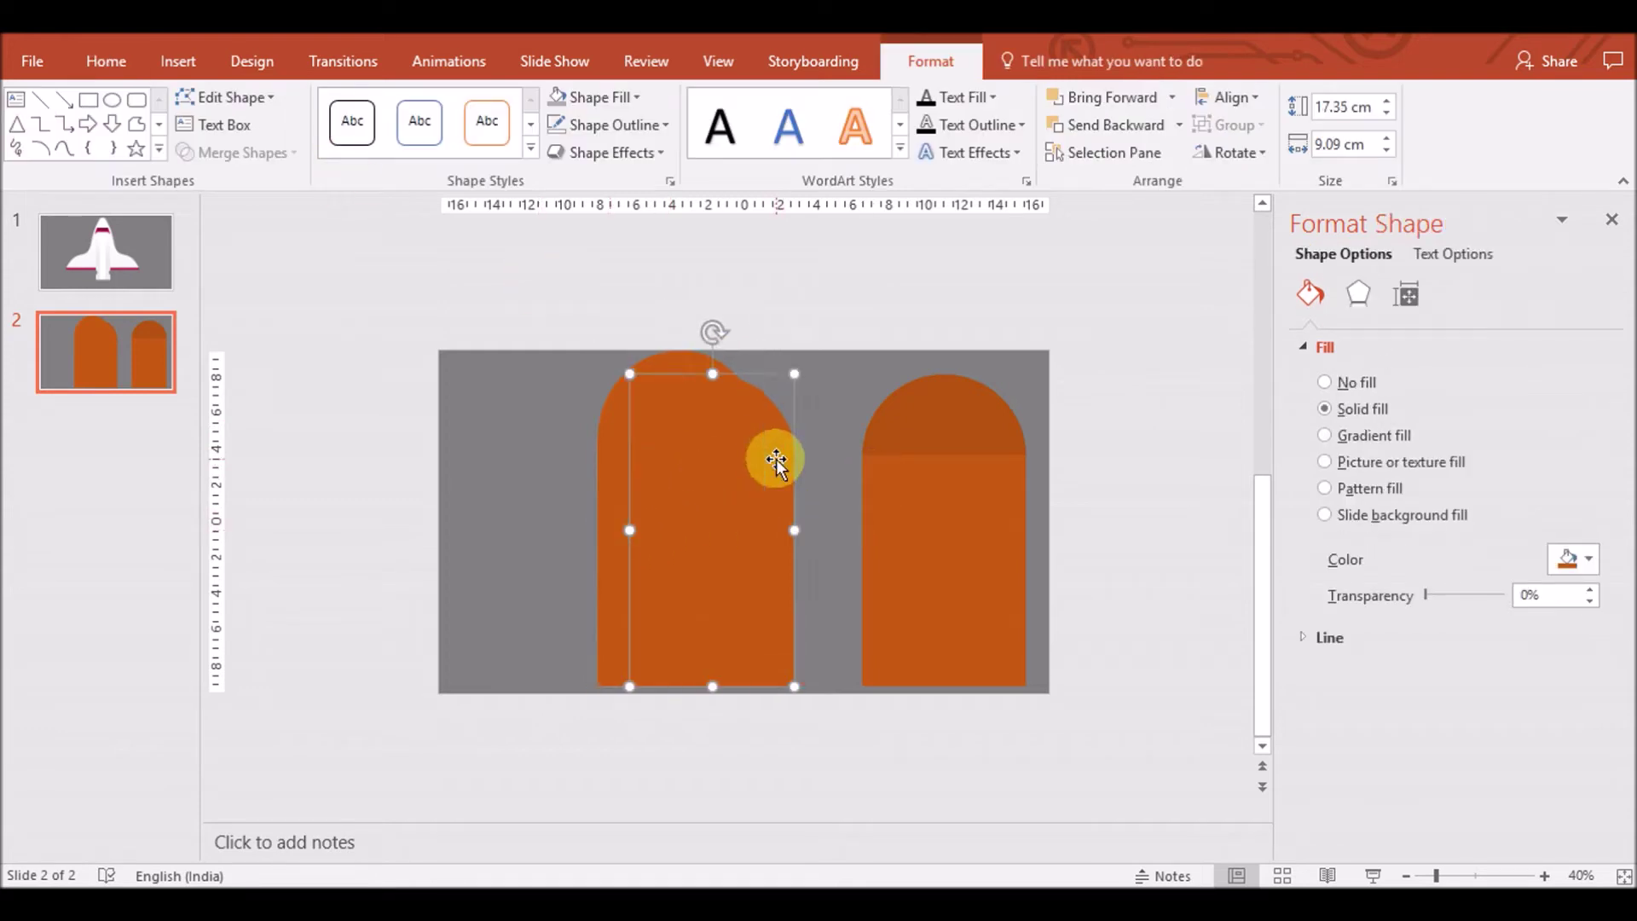
shift+click(603, 512)
click(242, 153)
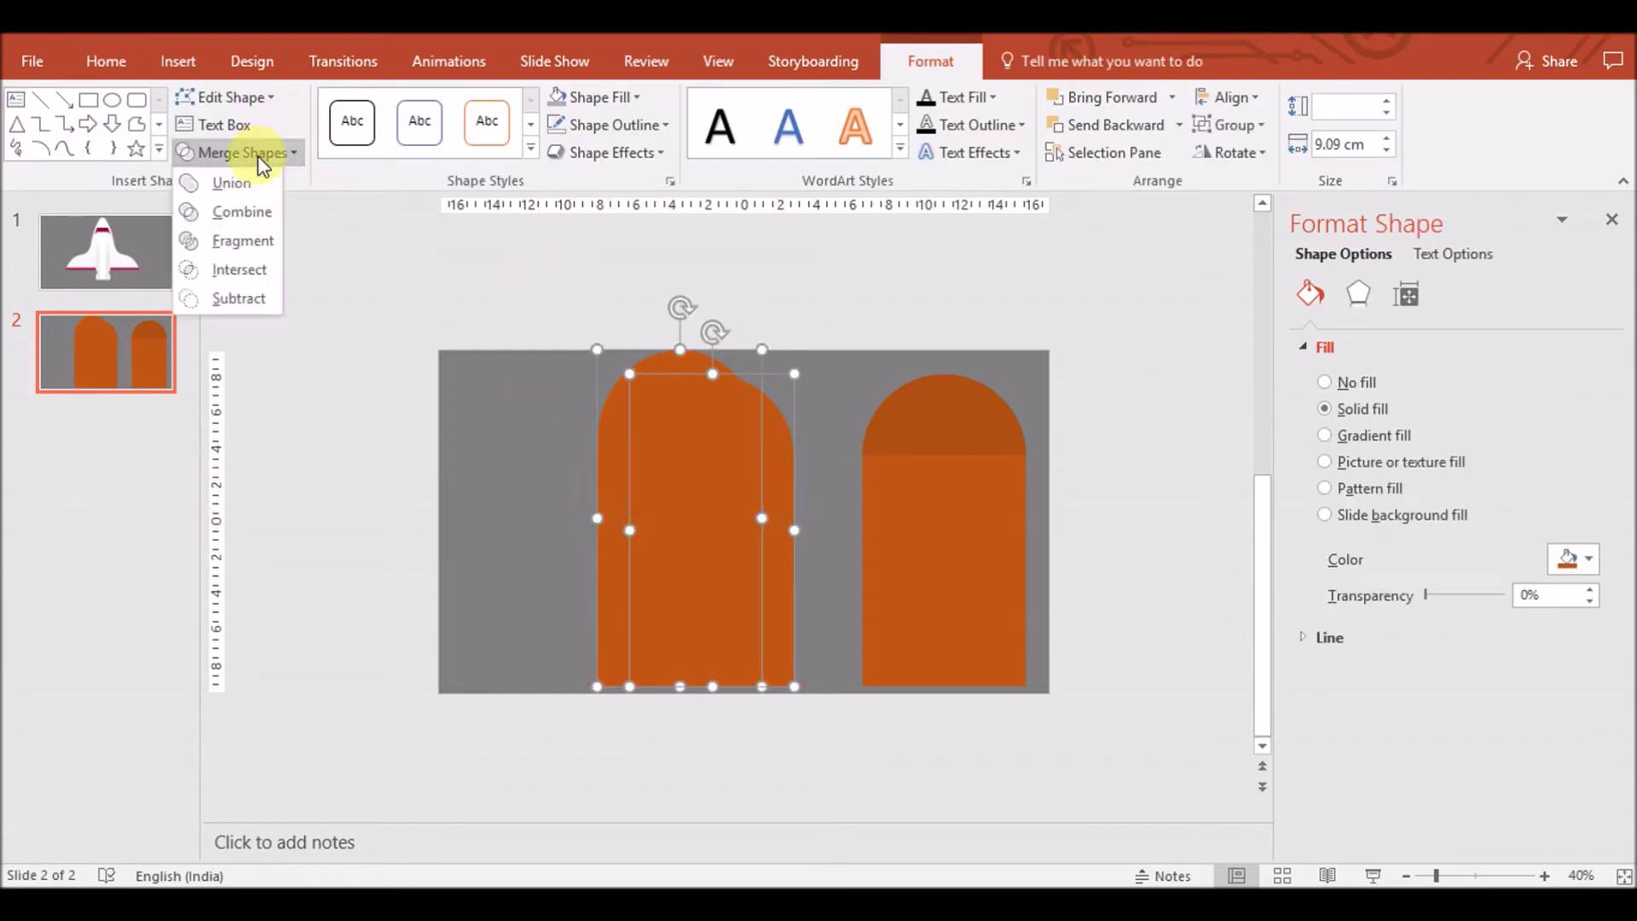
click(239, 298)
click(986, 509)
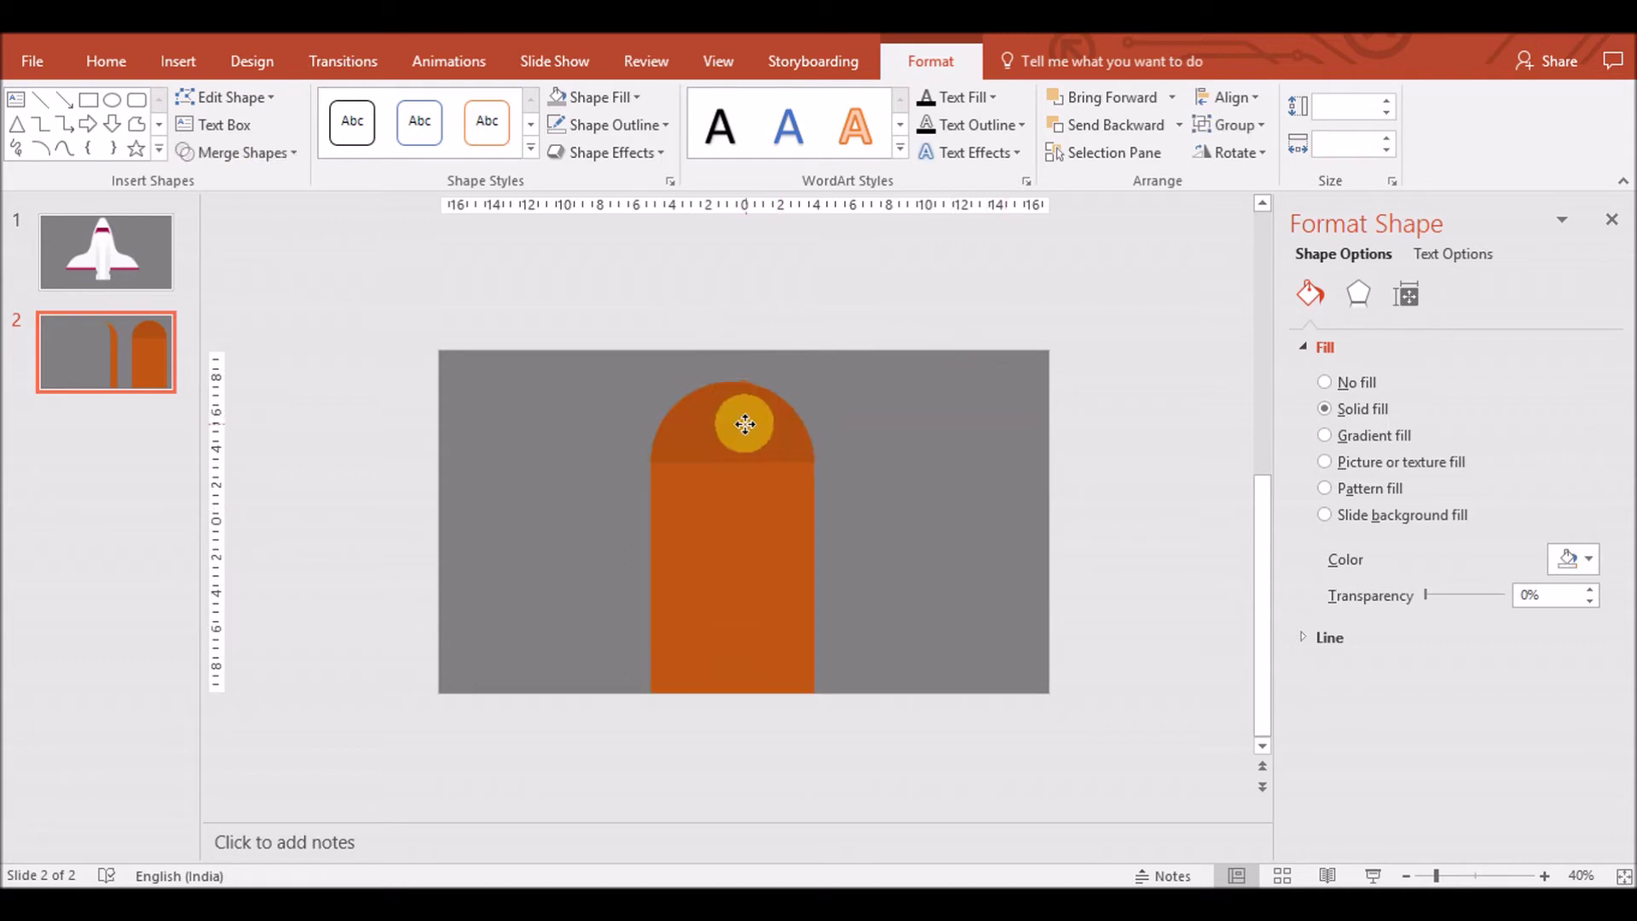
drag(987, 508, 711, 497)
Recolour the sliver a darker shade of the arch's orange via More Colors
click(774, 458)
click(1588, 559)
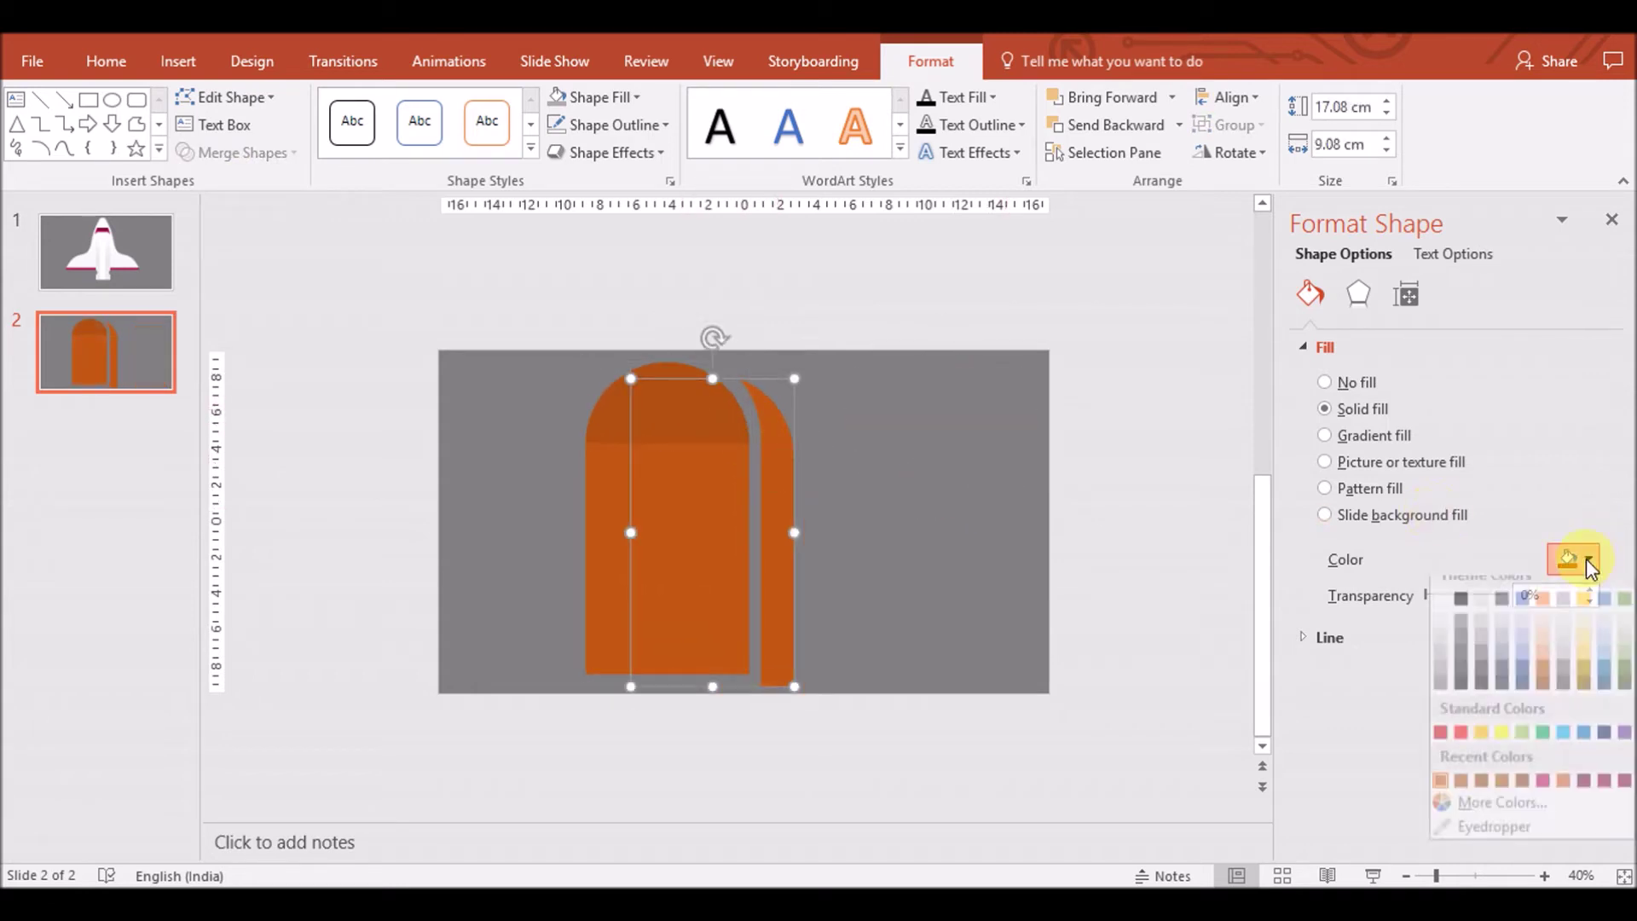
click(1480, 837)
click(596, 410)
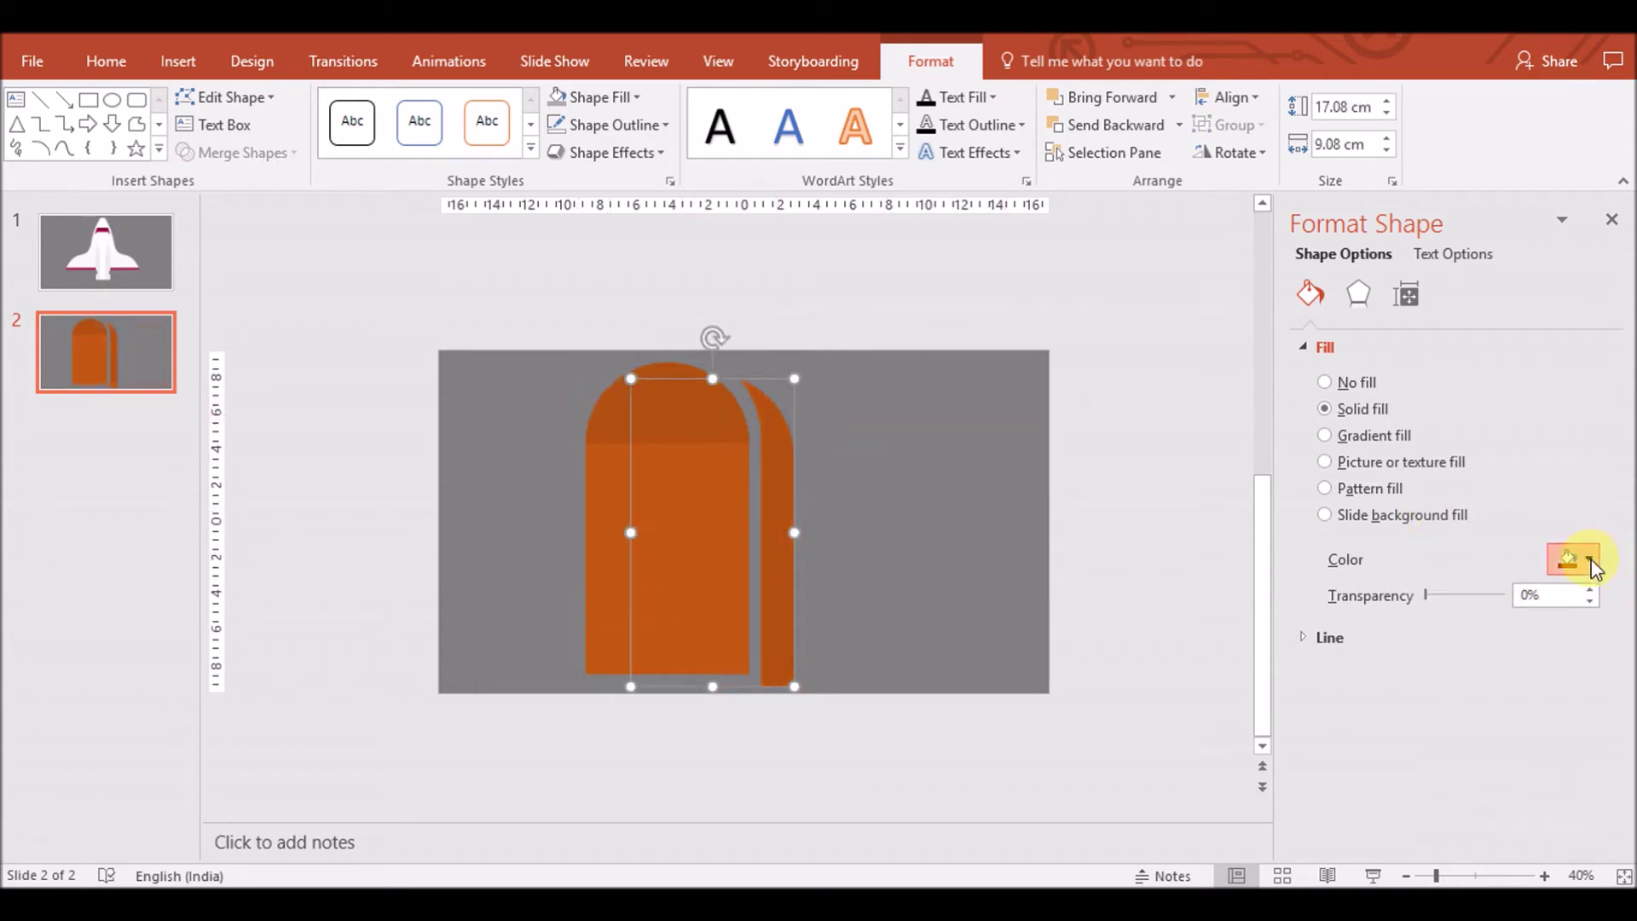
click(1591, 560)
click(1475, 811)
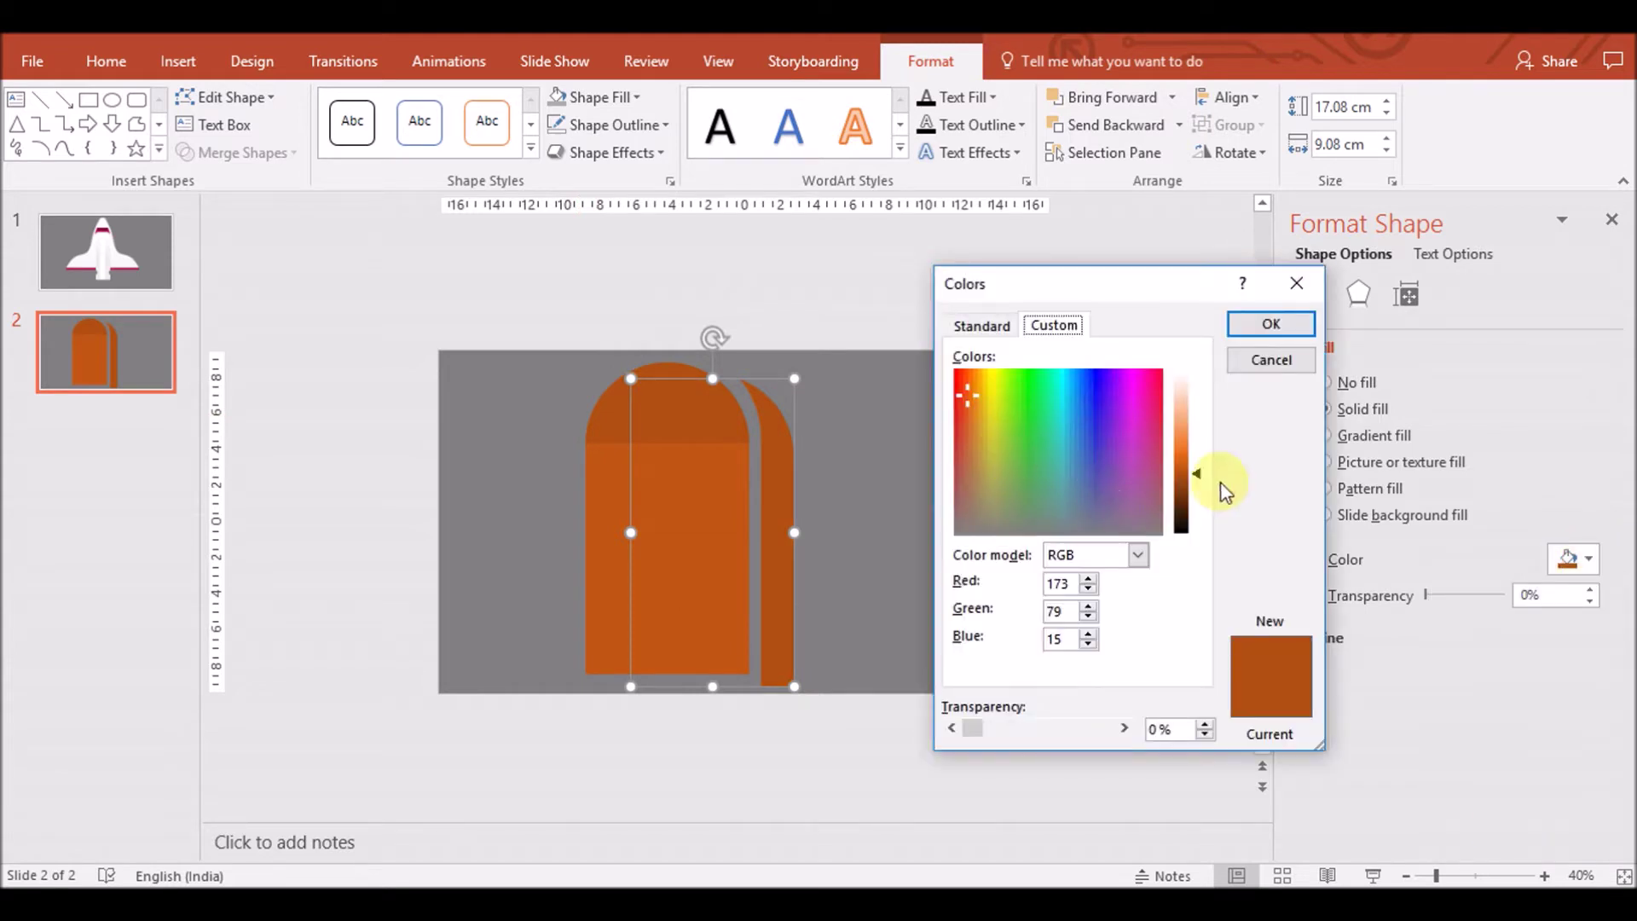
drag(1202, 482, 1199, 490)
click(1271, 324)
Bring the dark sliver to the front and place it along the arch's right edge as shading
drag(787, 533, 741, 532)
right_click(744, 527)
key(Escape)
key(ctrl+z)
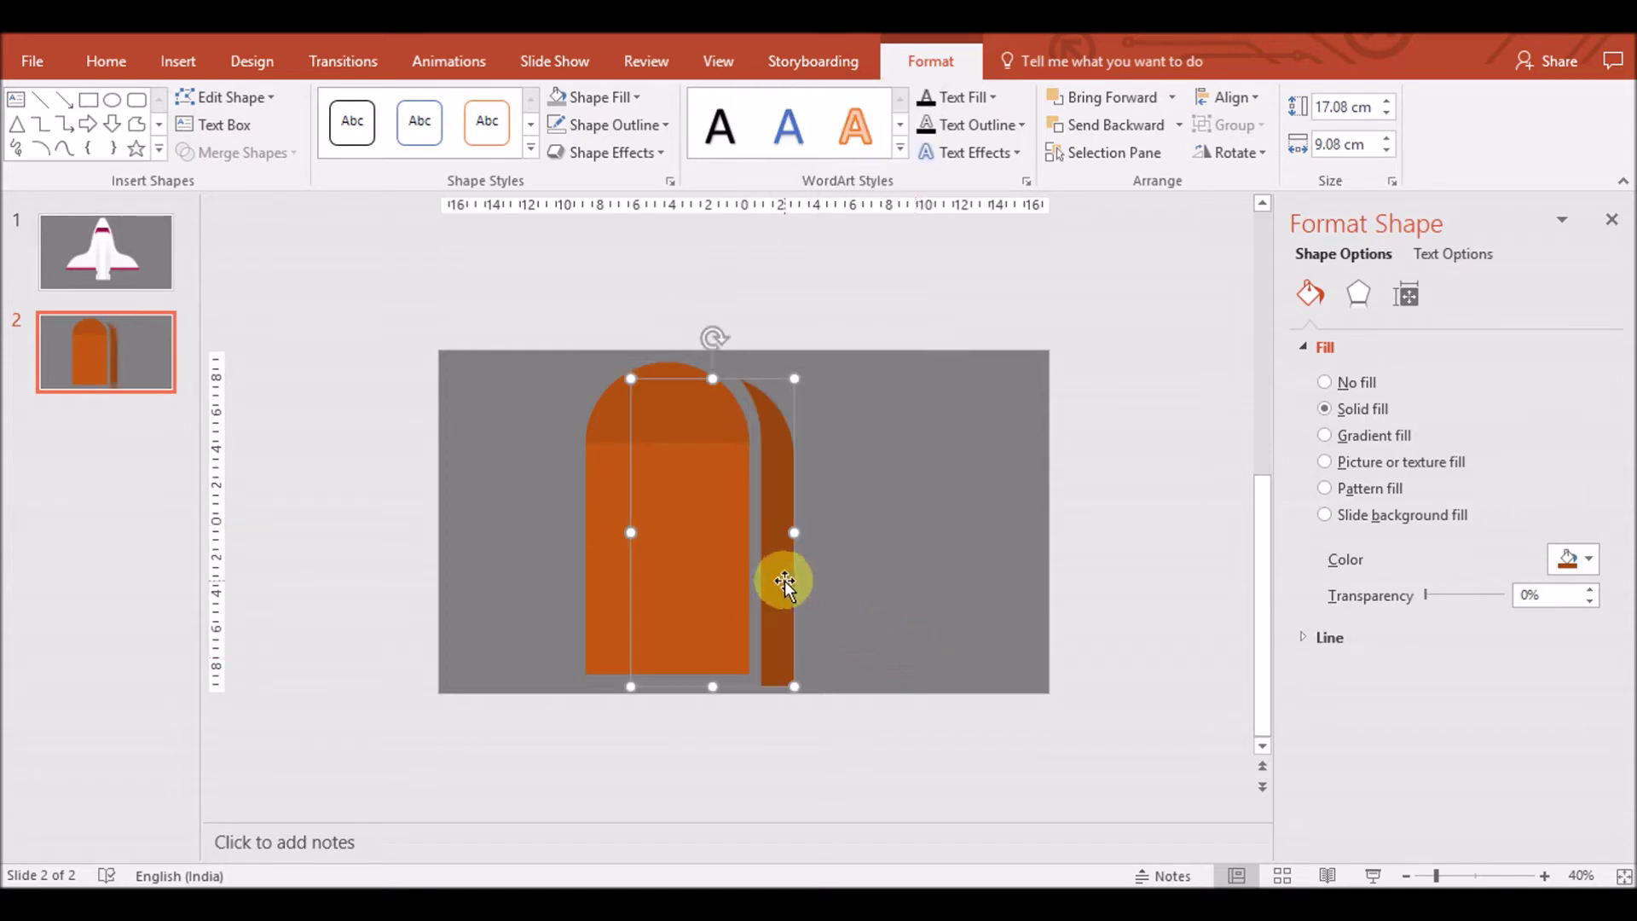
right_click(779, 580)
click(991, 353)
drag(785, 505, 744, 499)
click(853, 523)
click(744, 524)
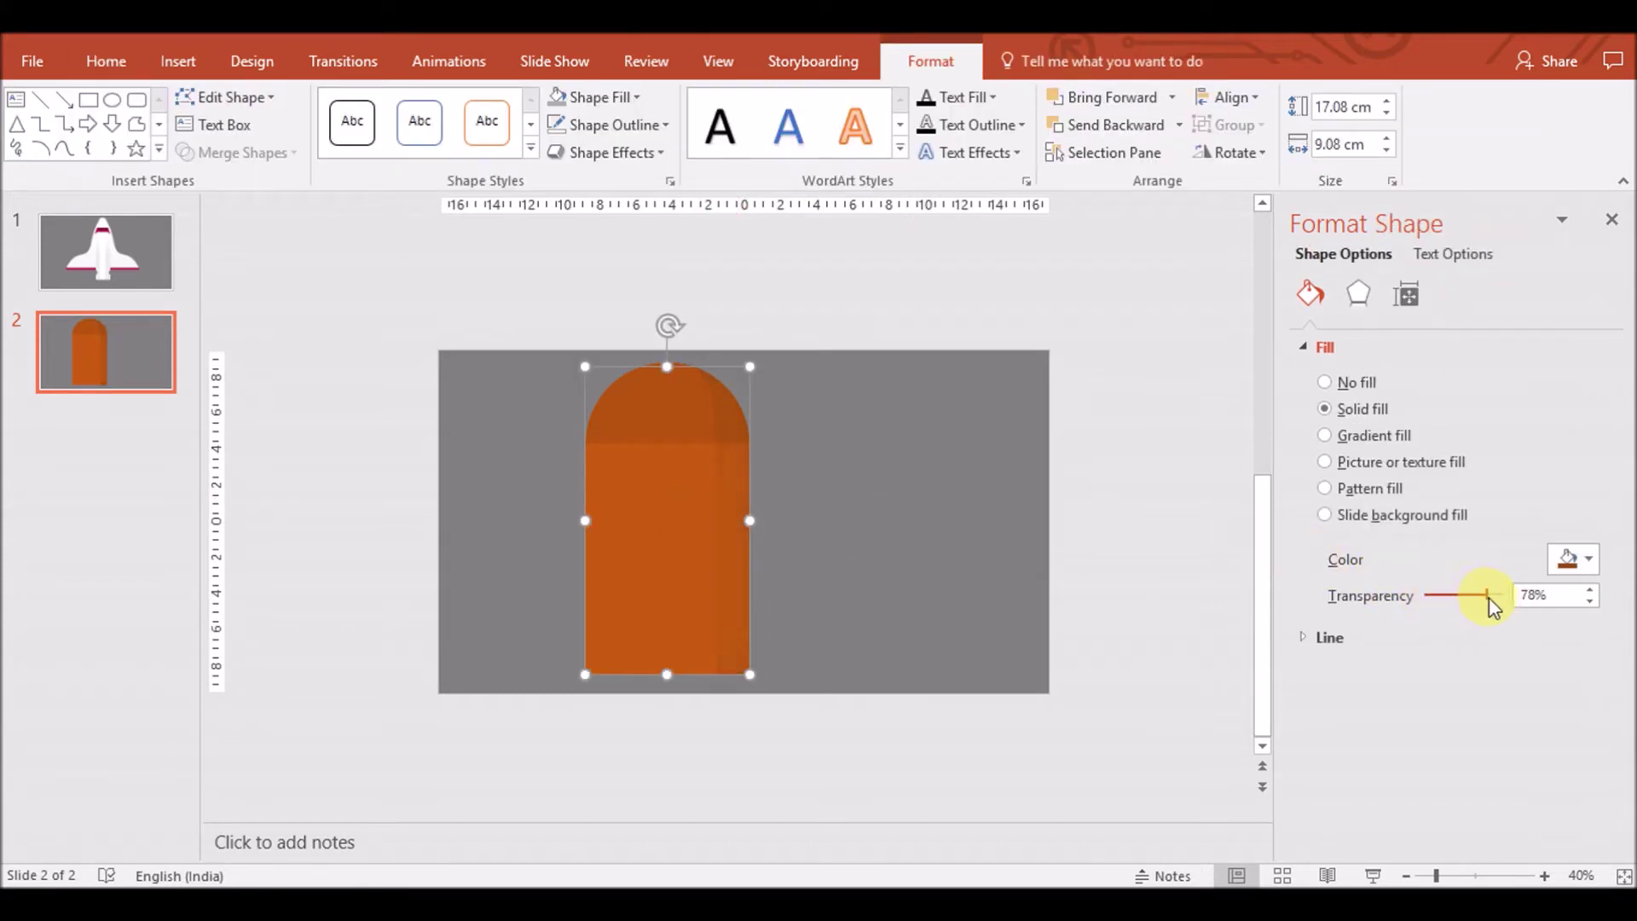
click(563, 556)
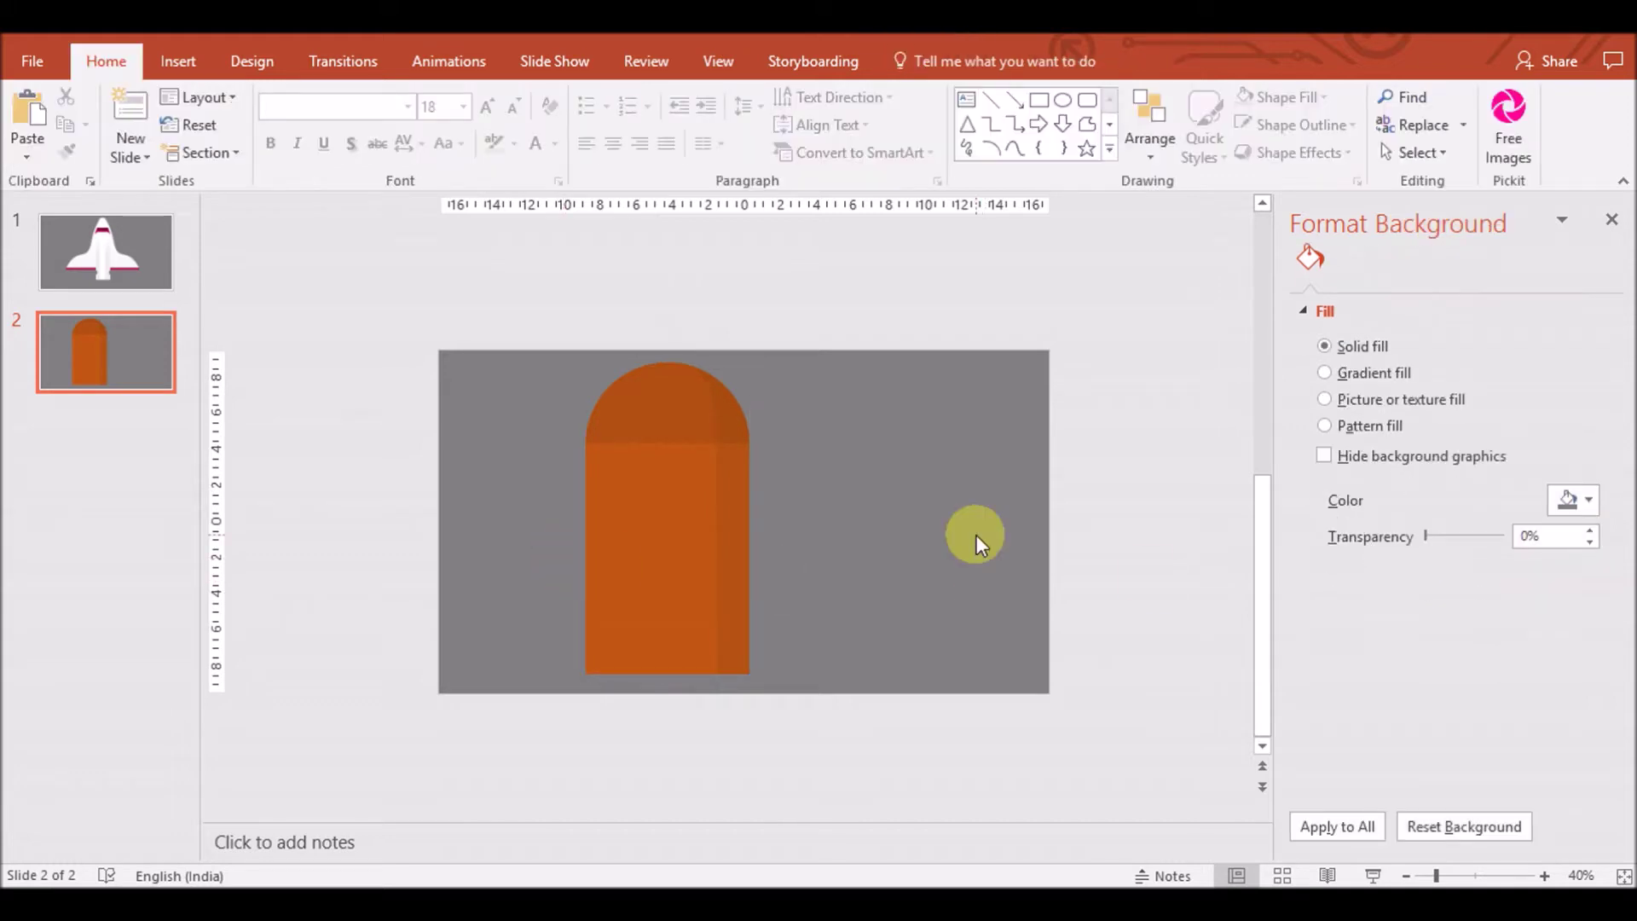
click(156, 68)
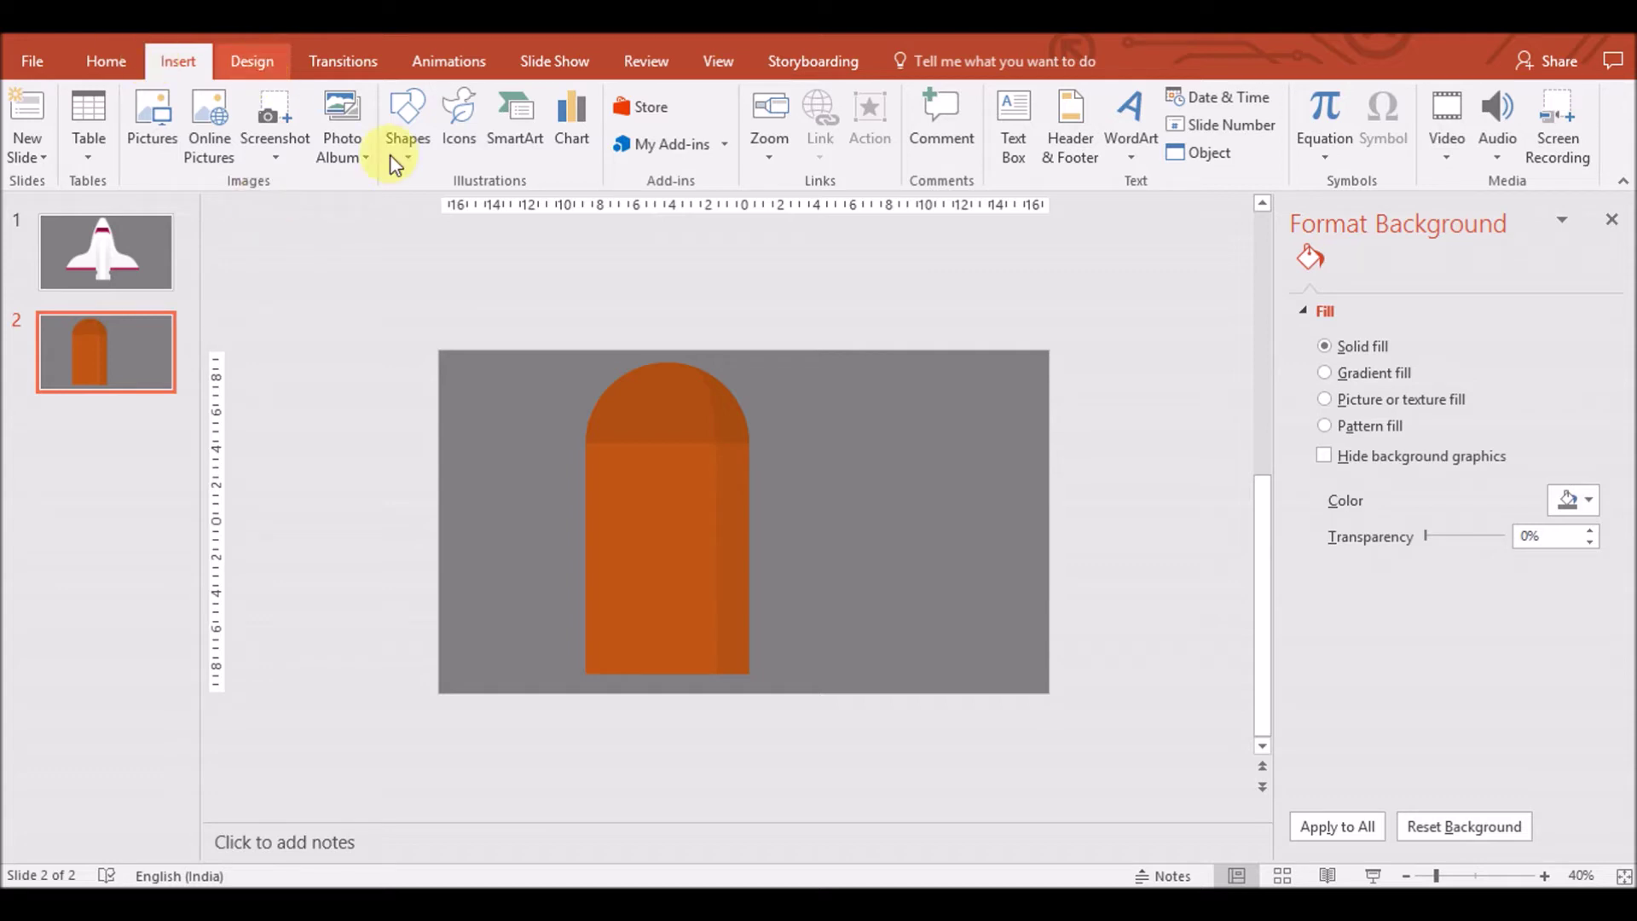
Draw a horizontal line across the capsule body, copy it just below, and make both dark grey
click(411, 144)
click(467, 209)
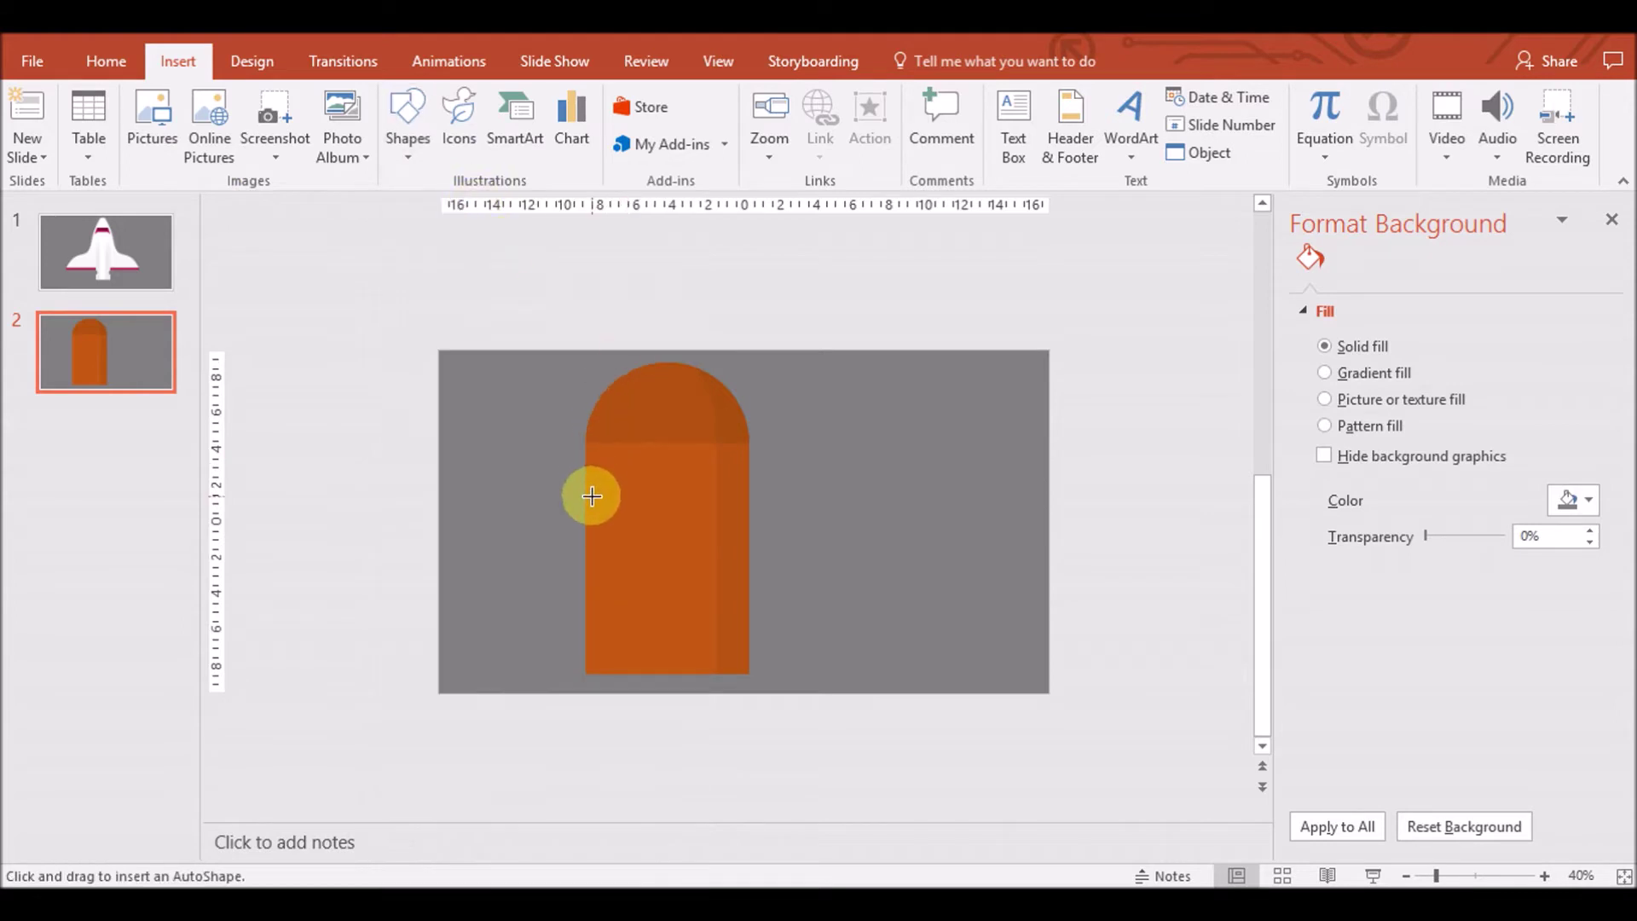
drag(585, 479, 750, 480)
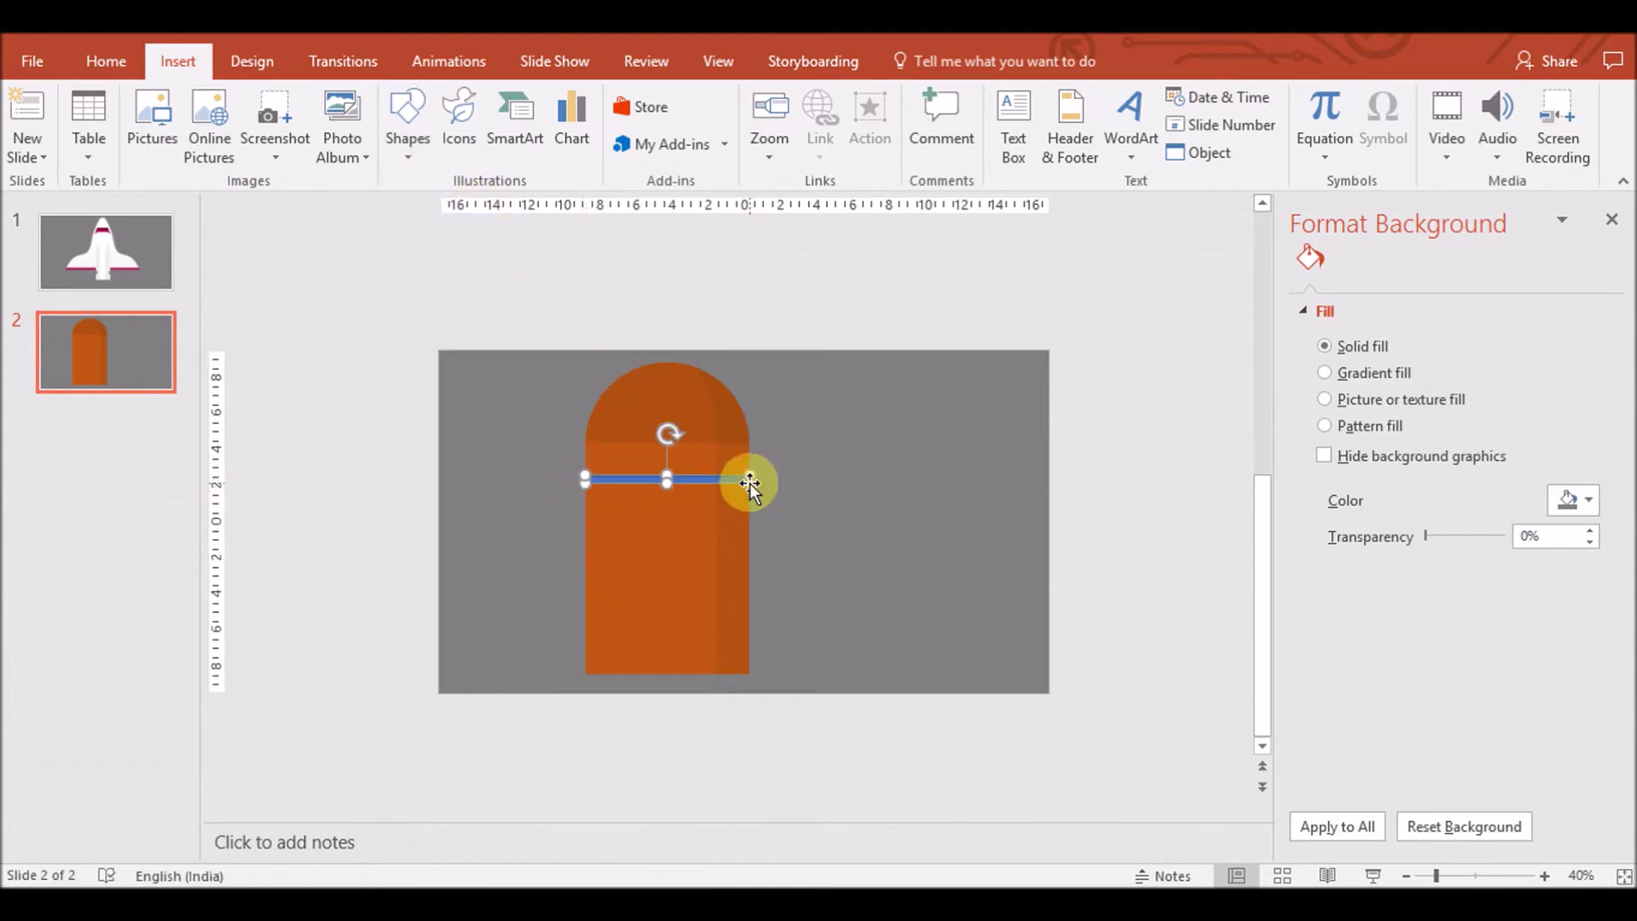
click(626, 99)
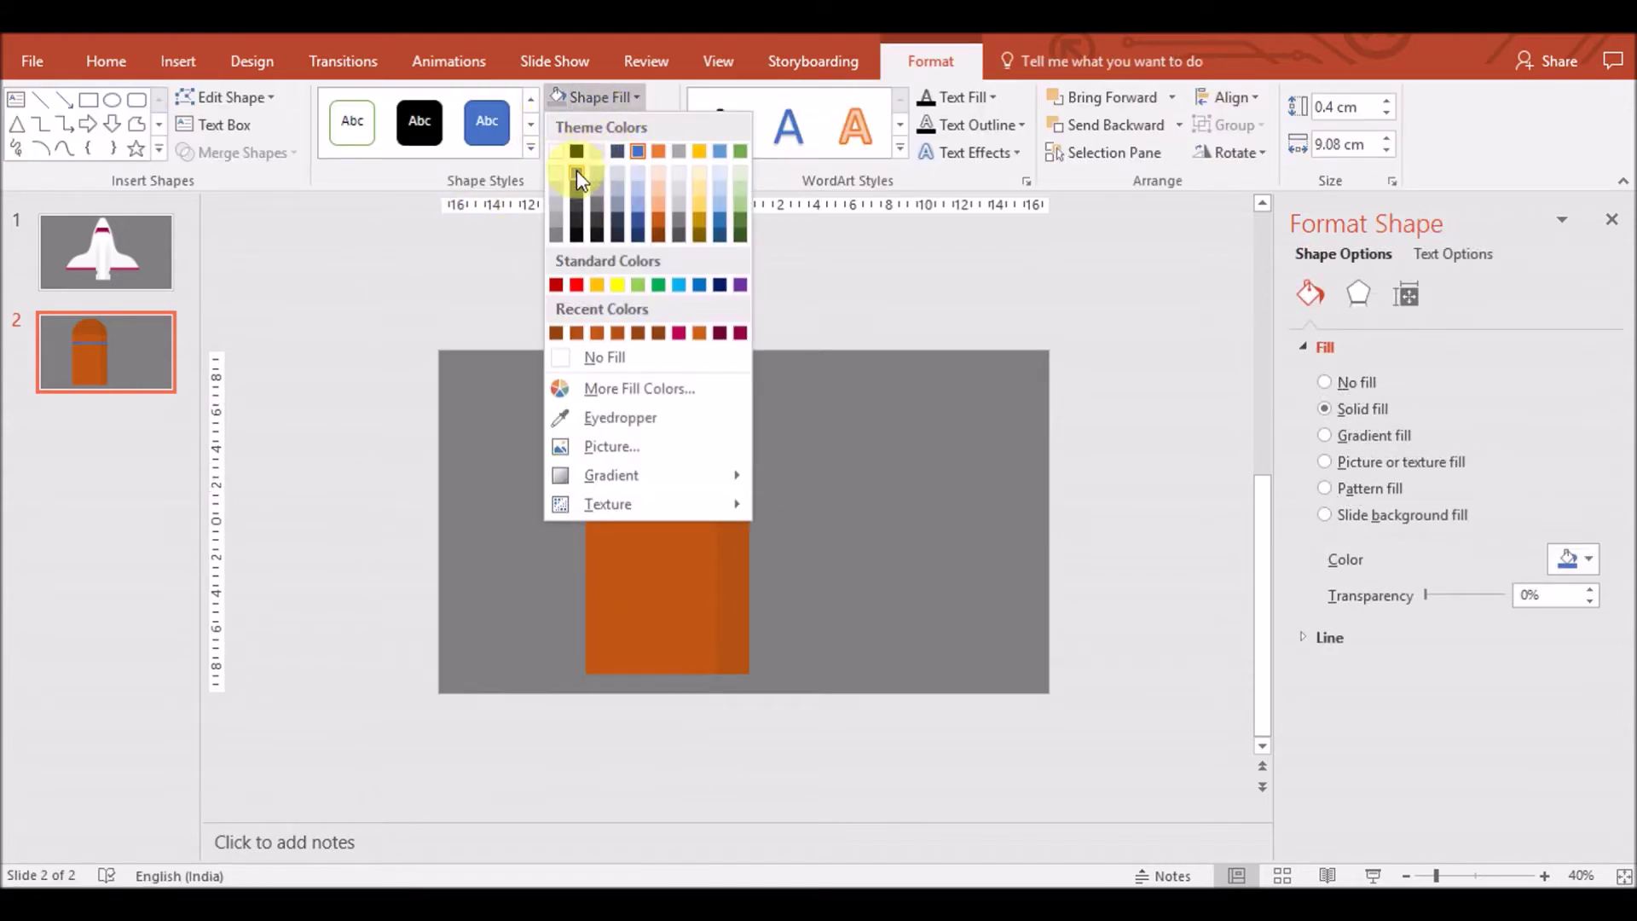
click(576, 152)
click(735, 479)
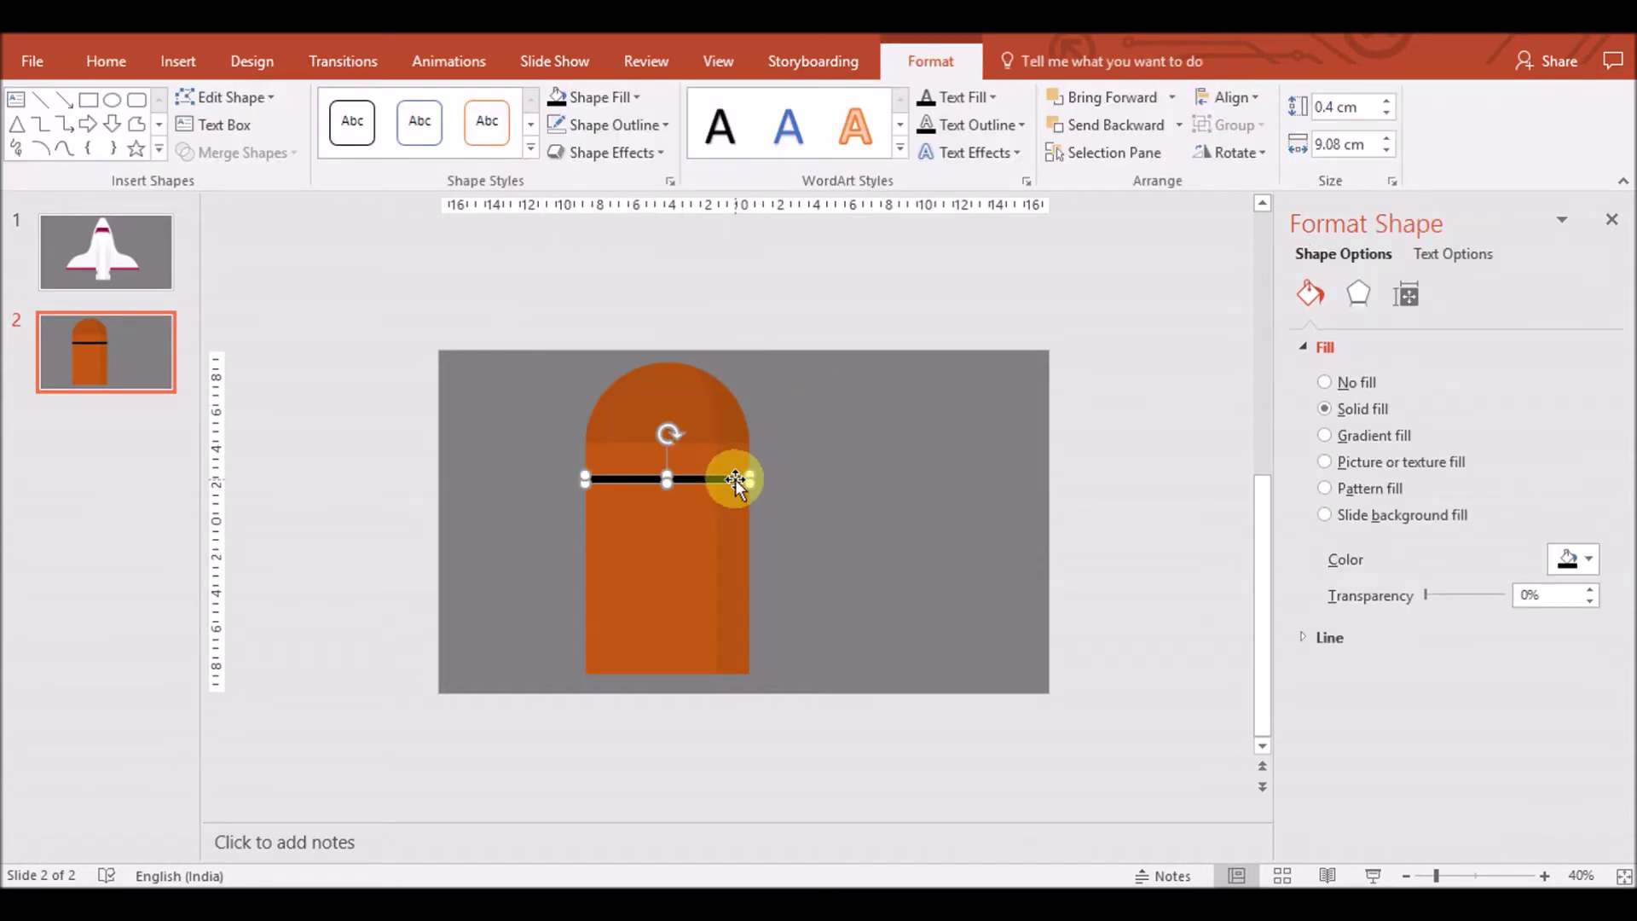
ctrl+drag(735, 479, 720, 495)
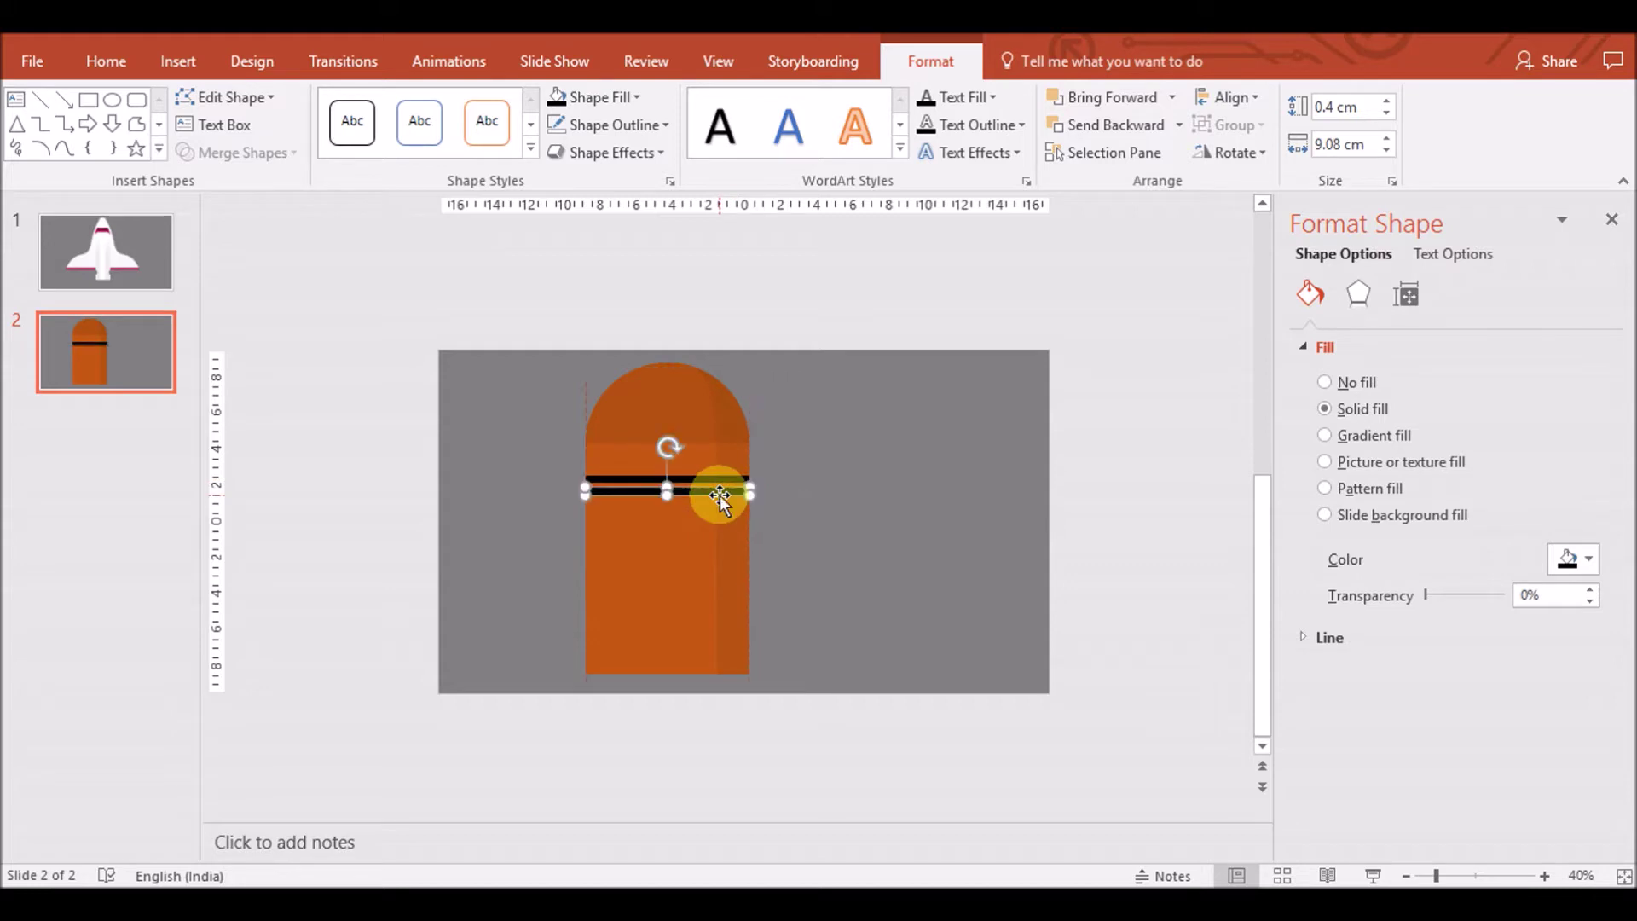
click(622, 97)
click(575, 175)
click(702, 480)
click(556, 97)
click(868, 508)
Add a third grey band lower on the body, then select every part of the capsule
click(732, 491)
key(ctrl+c)
key(ctrl+v)
drag(732, 491, 721, 586)
click(551, 765)
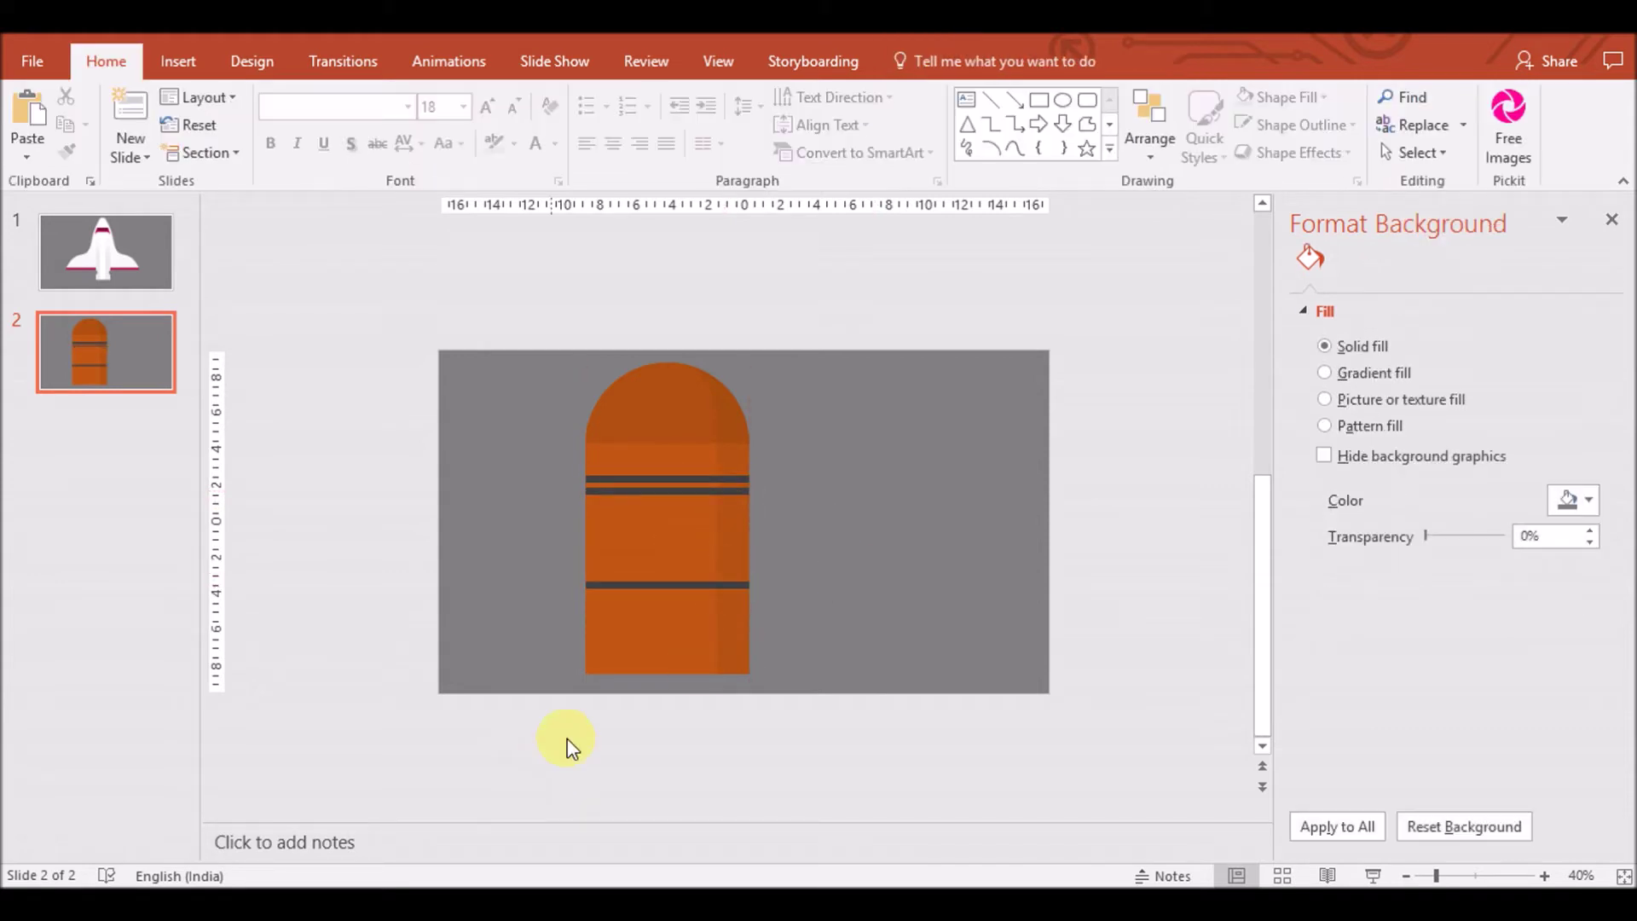
drag(567, 695, 802, 355)
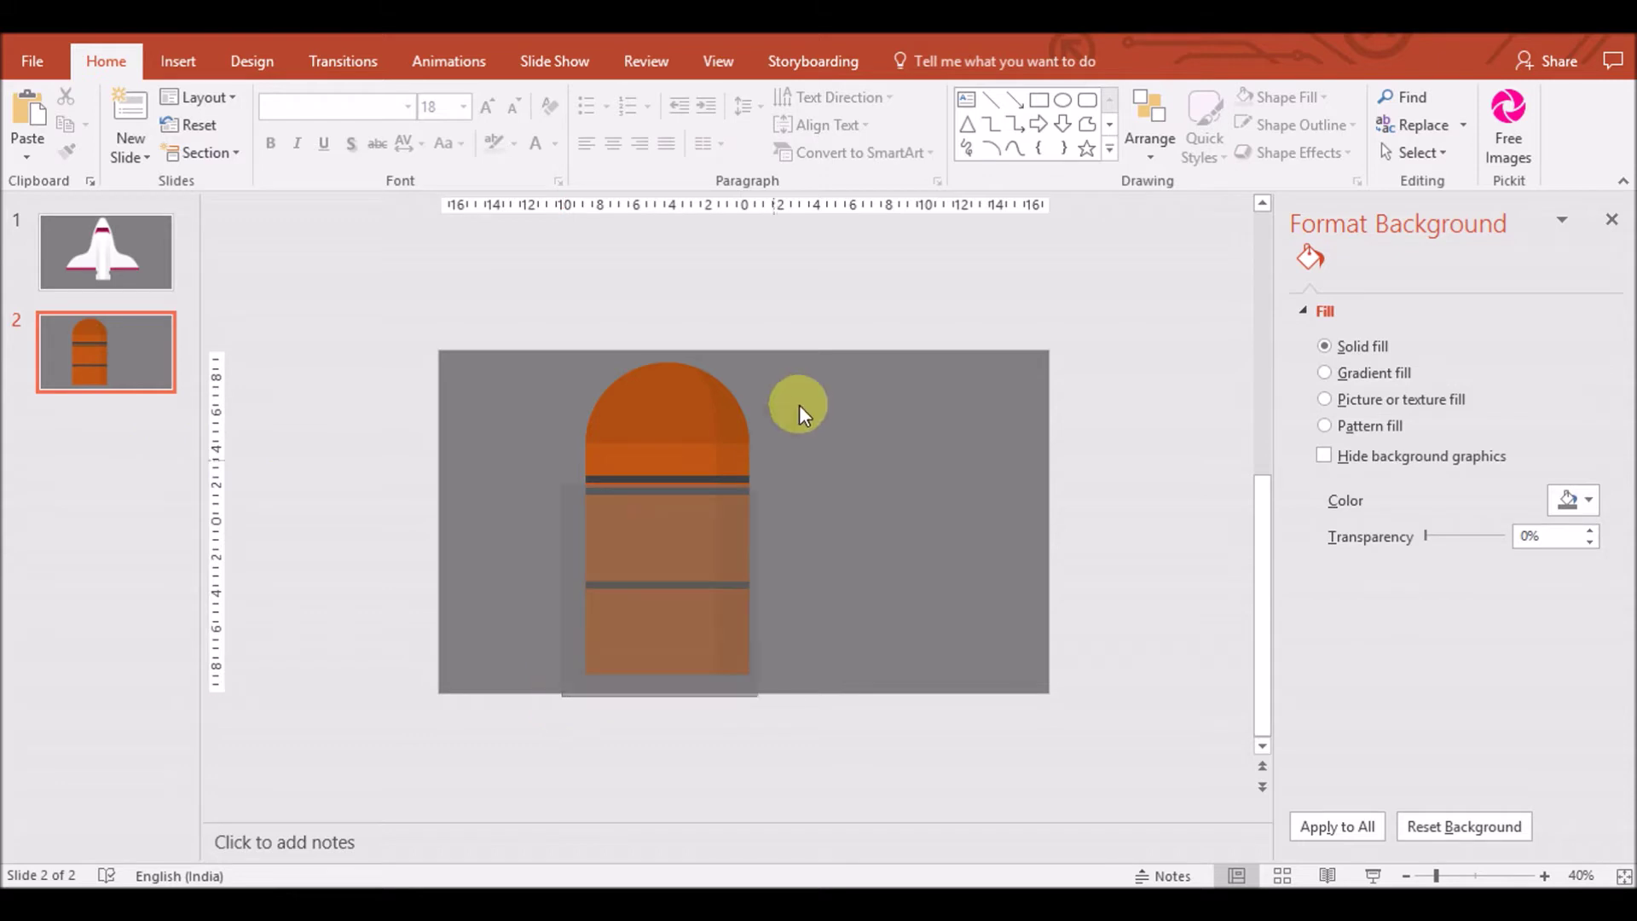
Add slide 3 with a dark grey background, paste and group the capsule, then narrow it
click(134, 374)
key(Return)
click(1590, 500)
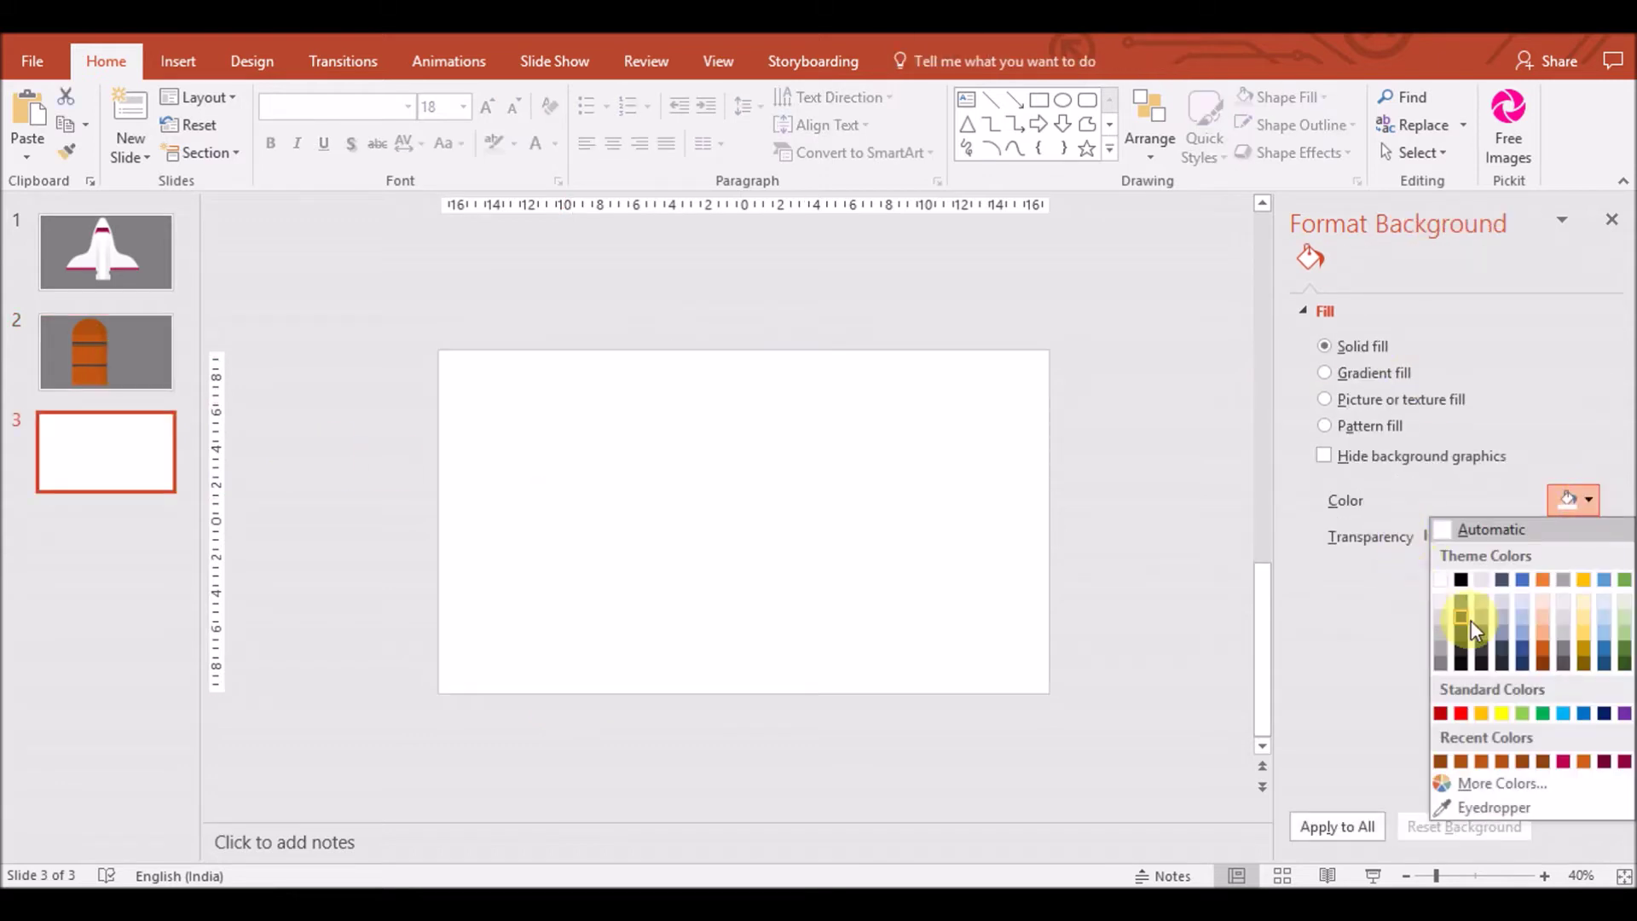
click(1462, 622)
key(ctrl+v)
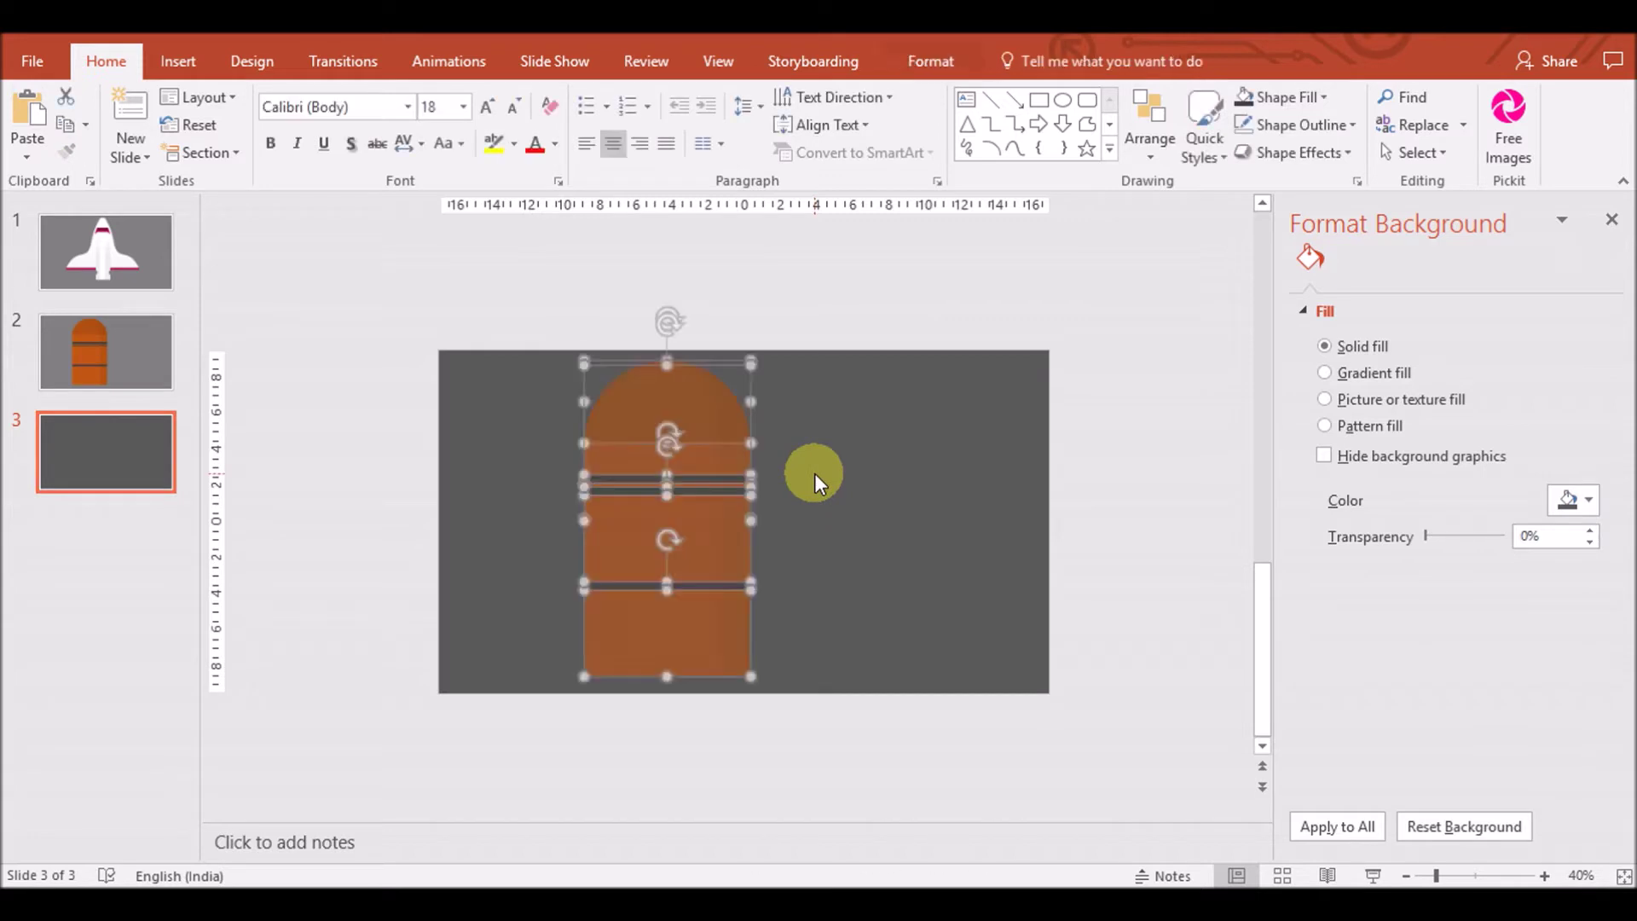
key(ctrl+g)
mouse_move(760, 519)
mouse_down()
mouse_move(680, 511)
mouse_move(694, 515)
mouse_up()
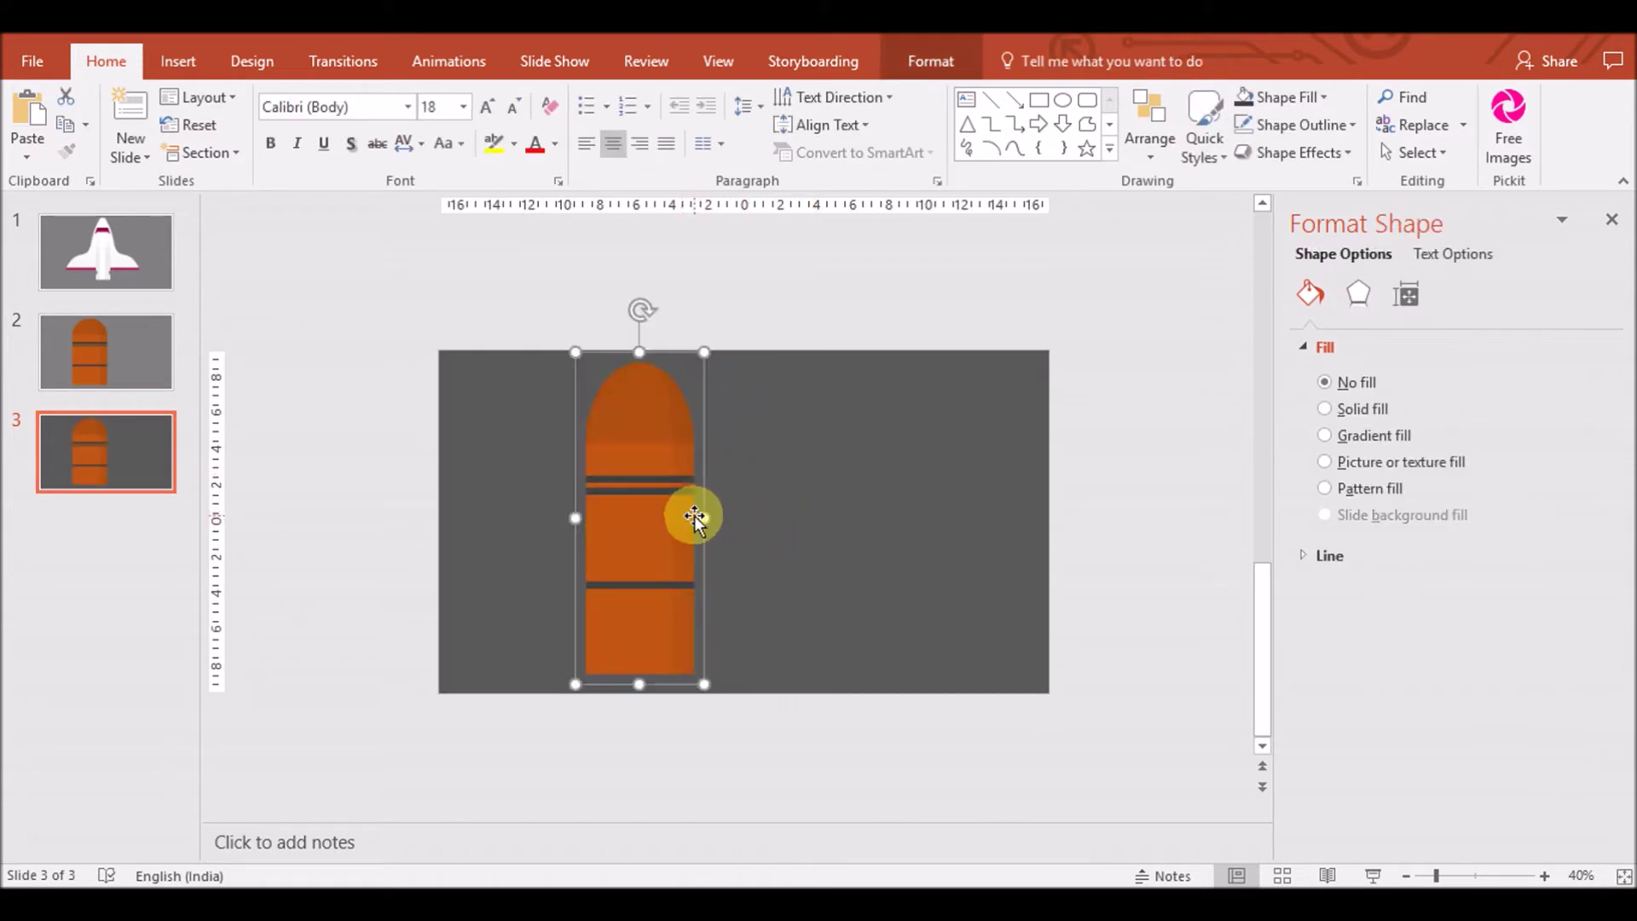
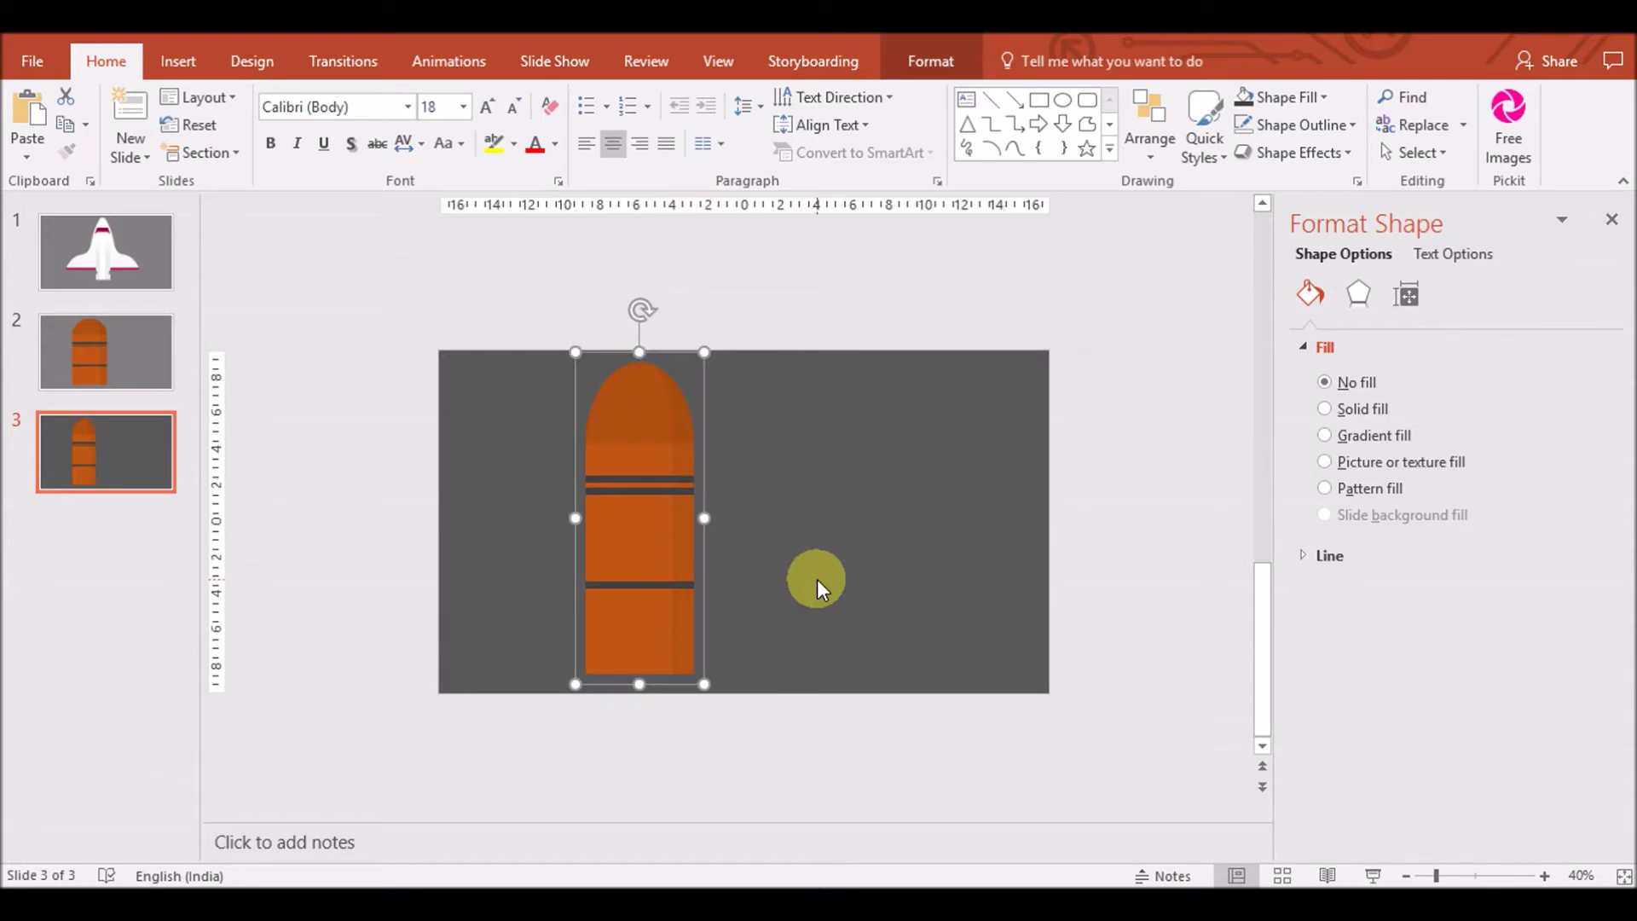
Shrink the orange rocket body proportionally to about half its size
key(ctrl+z)
drag(759, 685, 621, 517)
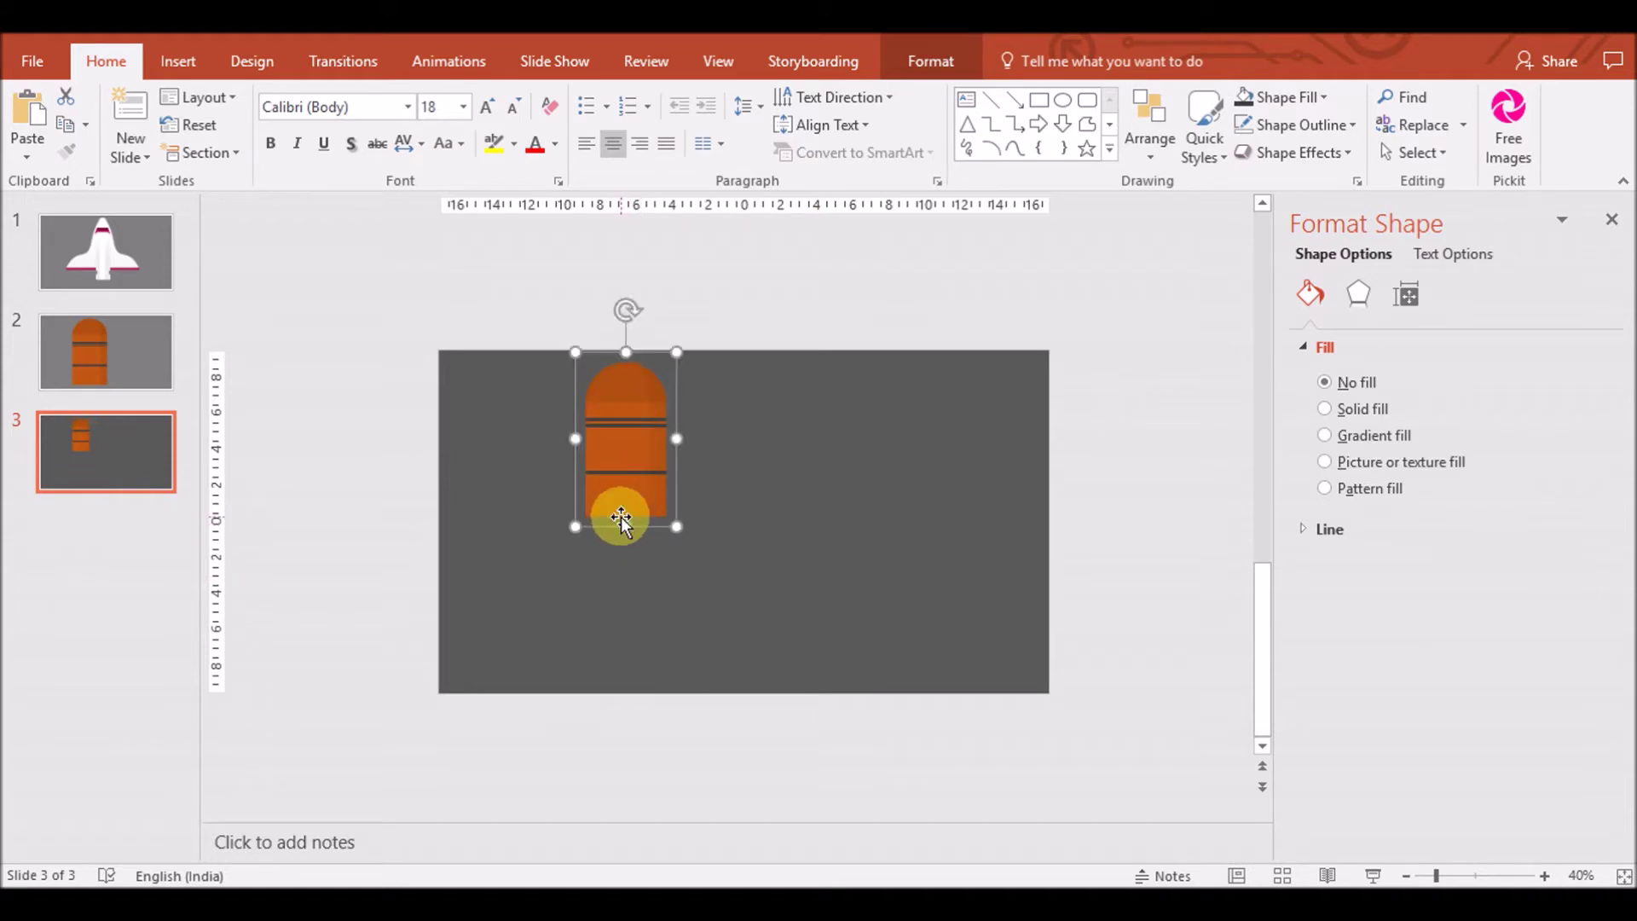
click(708, 565)
click(640, 497)
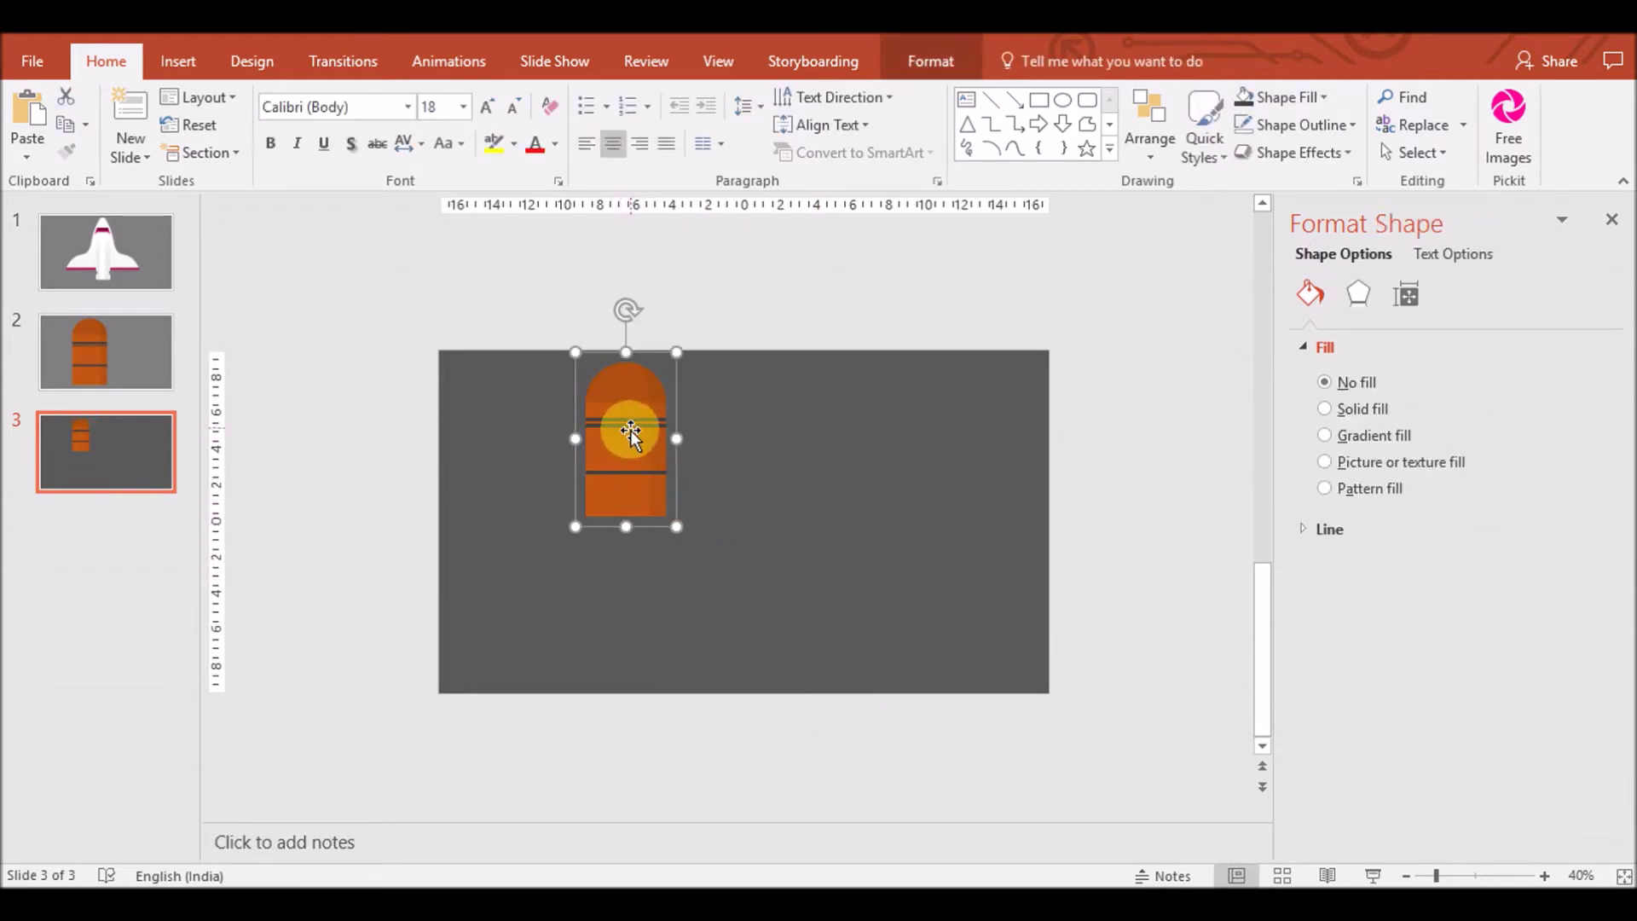
Ungroup the rocket body into its separate parts
right_click(631, 430)
click(861, 632)
click(861, 632)
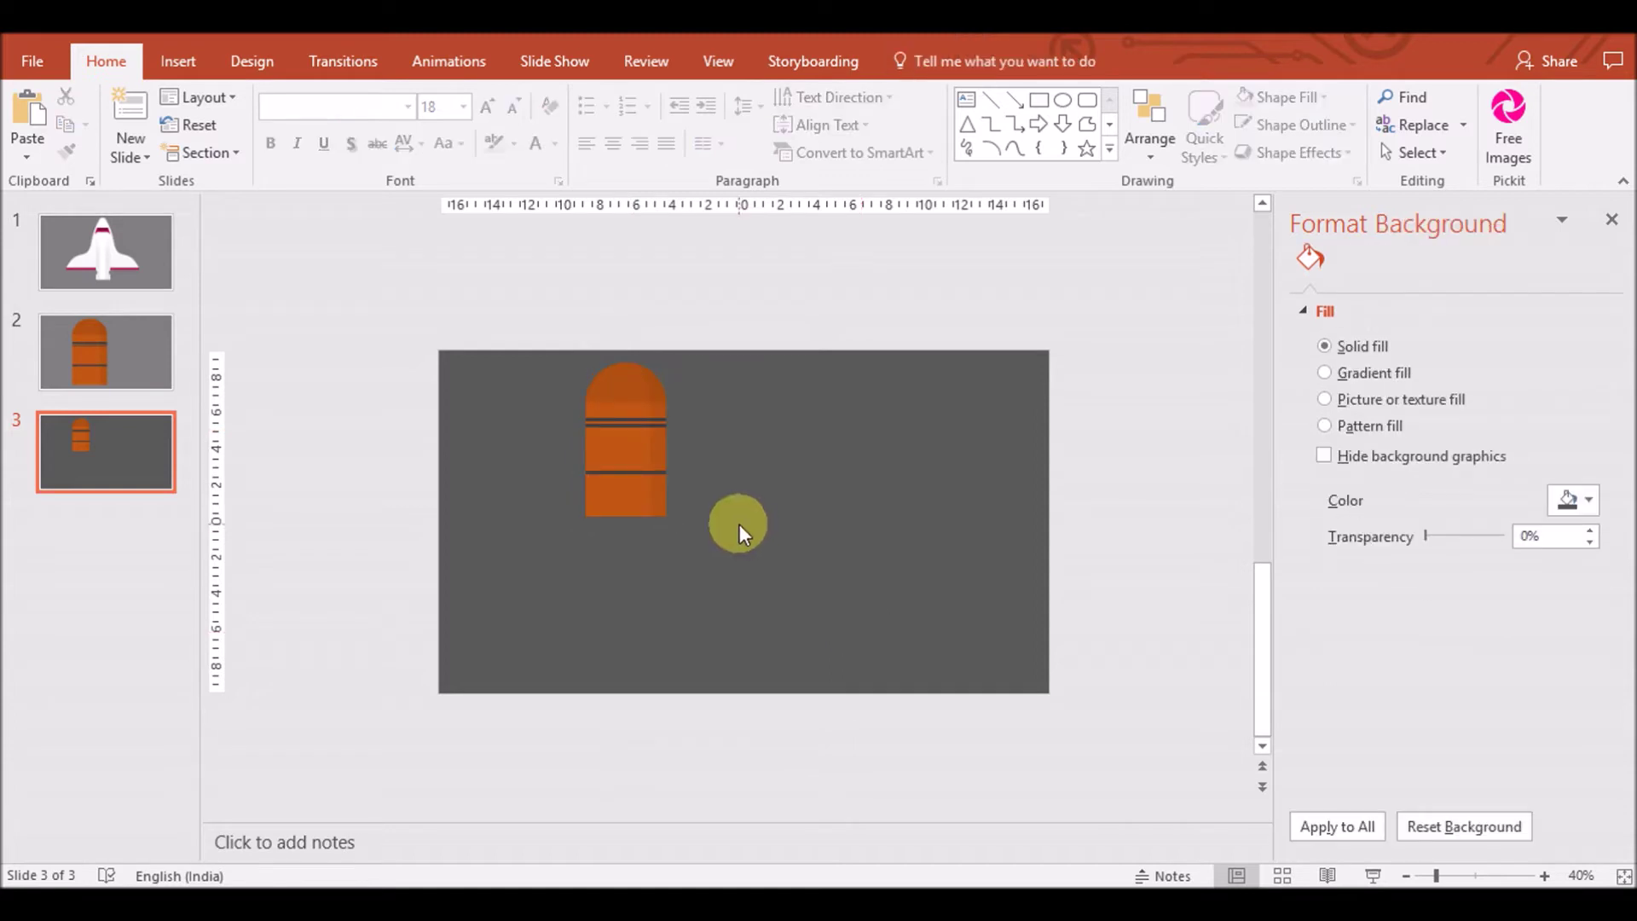
Fill the bullet body with Gold, Accent 4
click(621, 389)
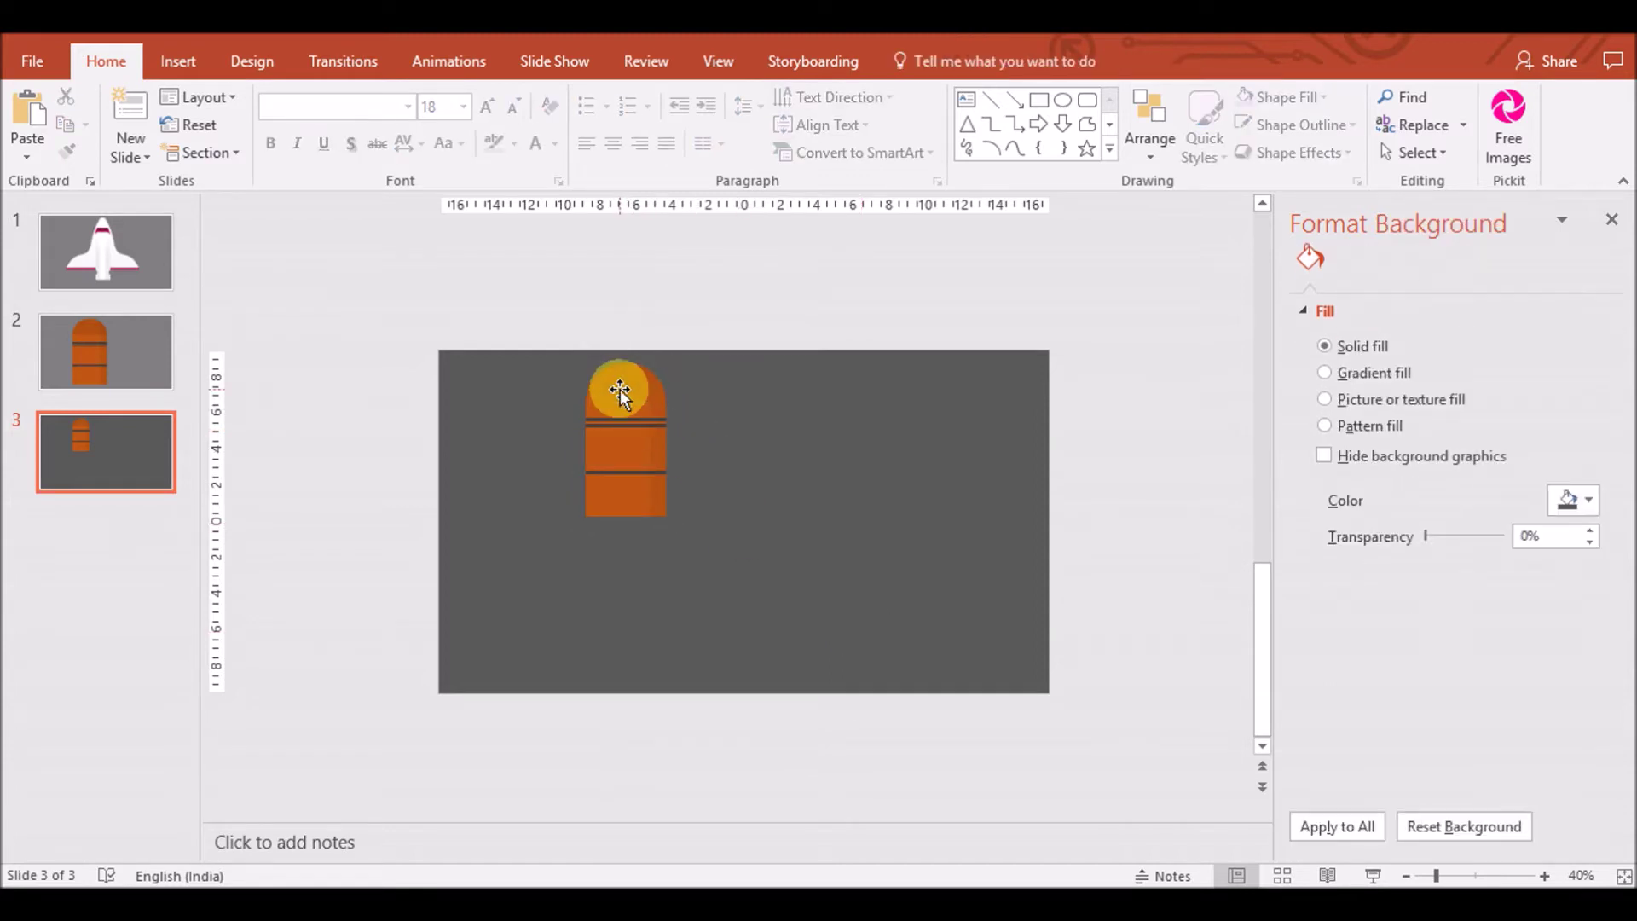
click(621, 389)
click(1587, 560)
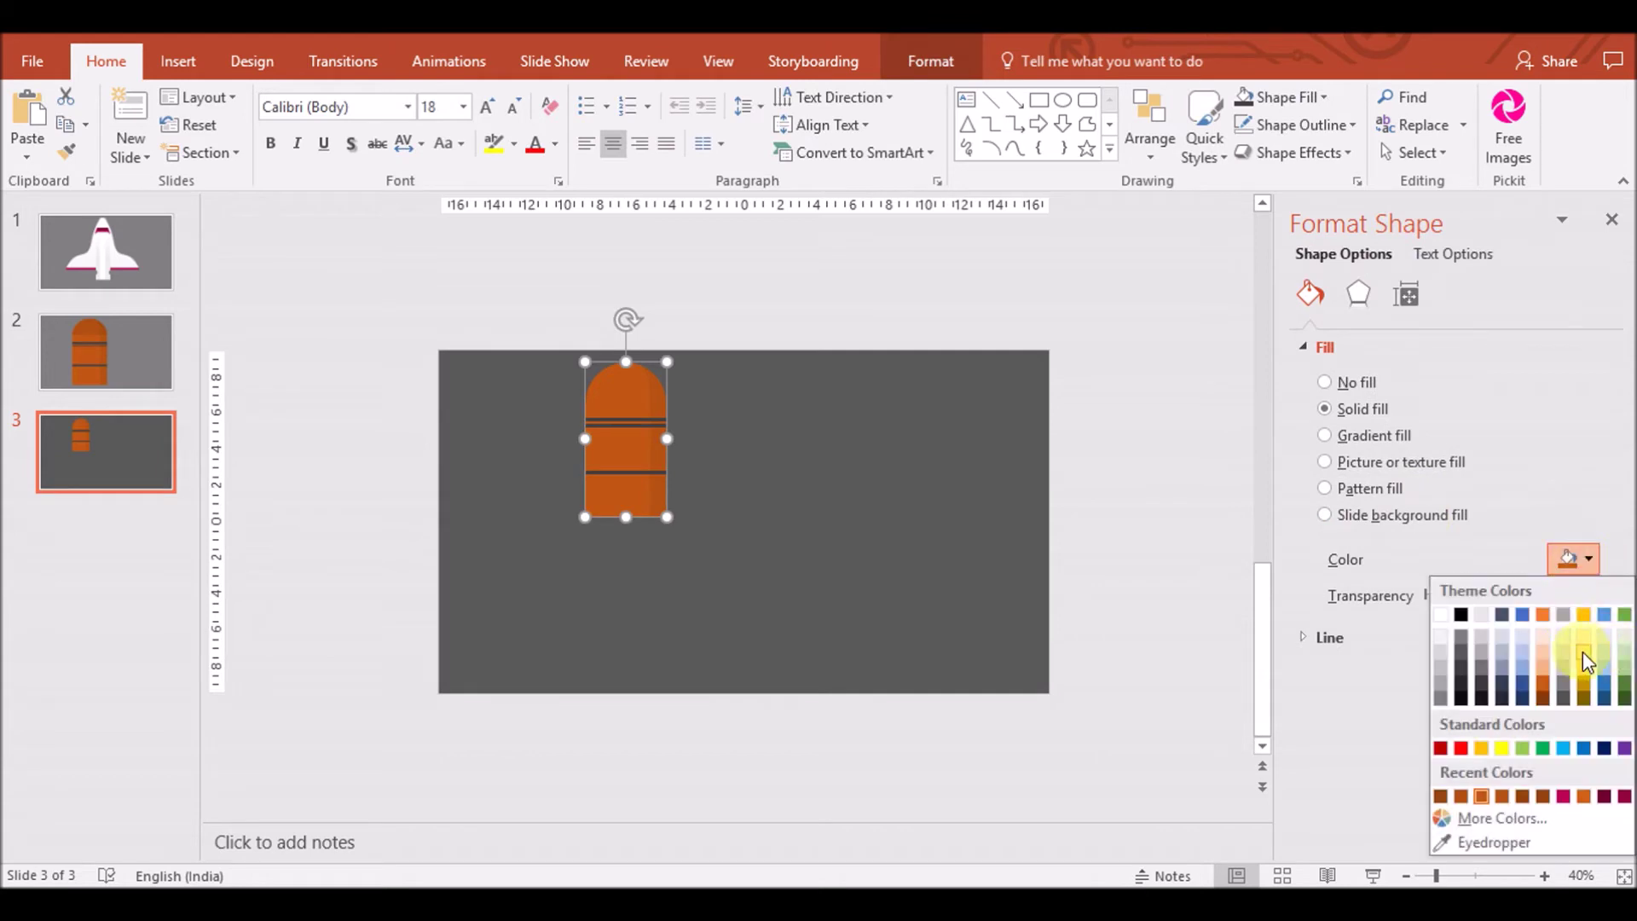
click(1586, 662)
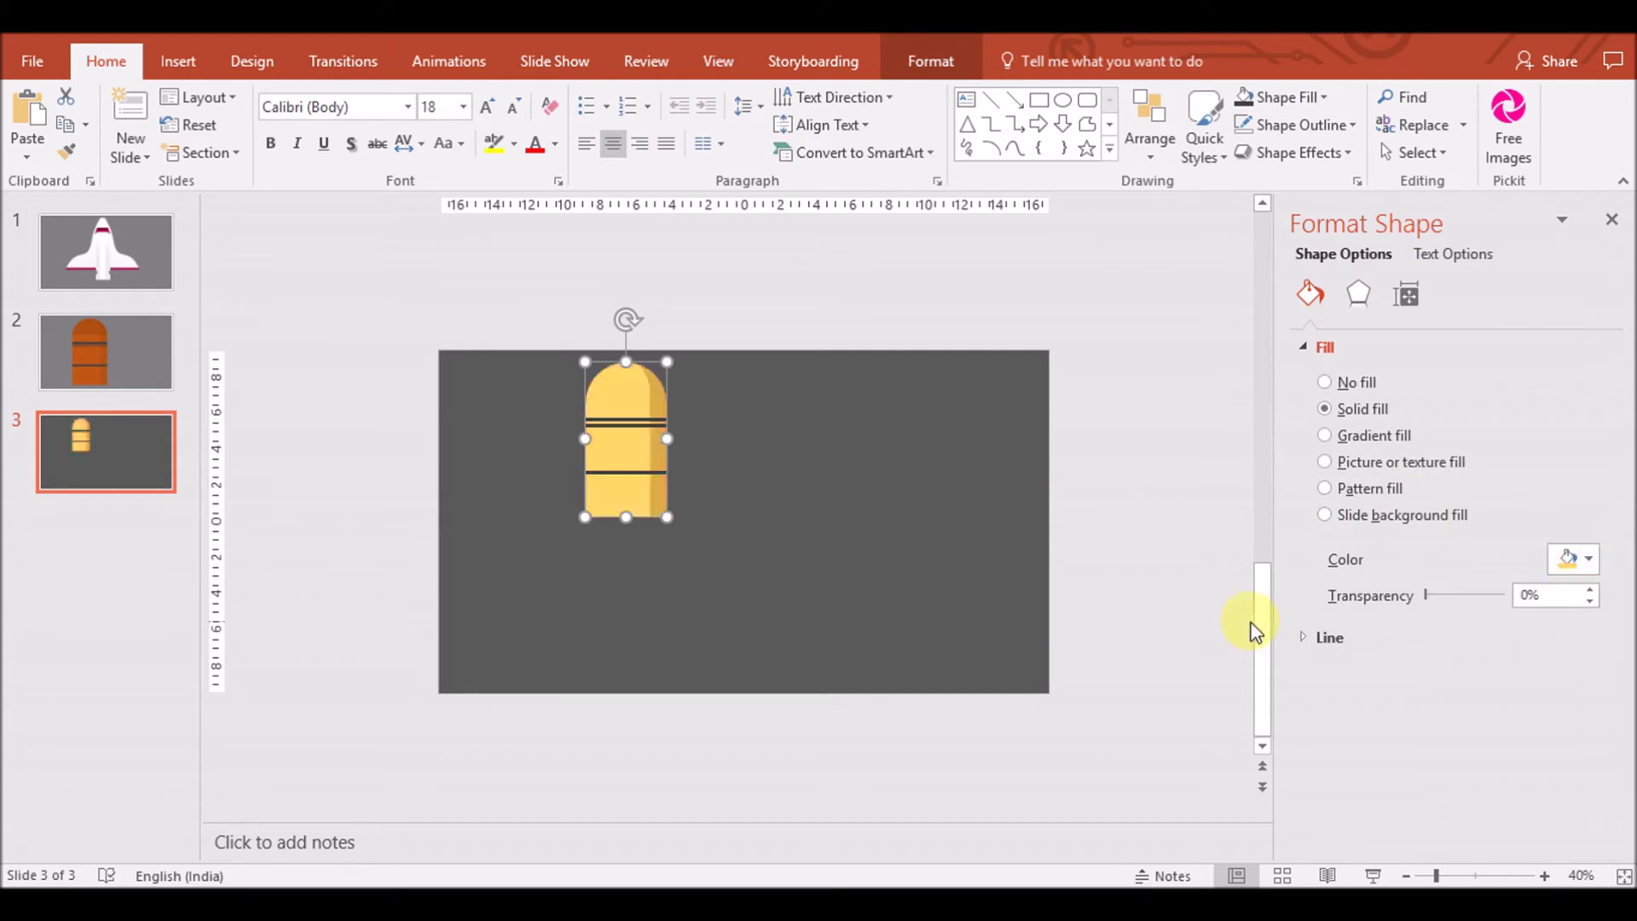
click(1575, 560)
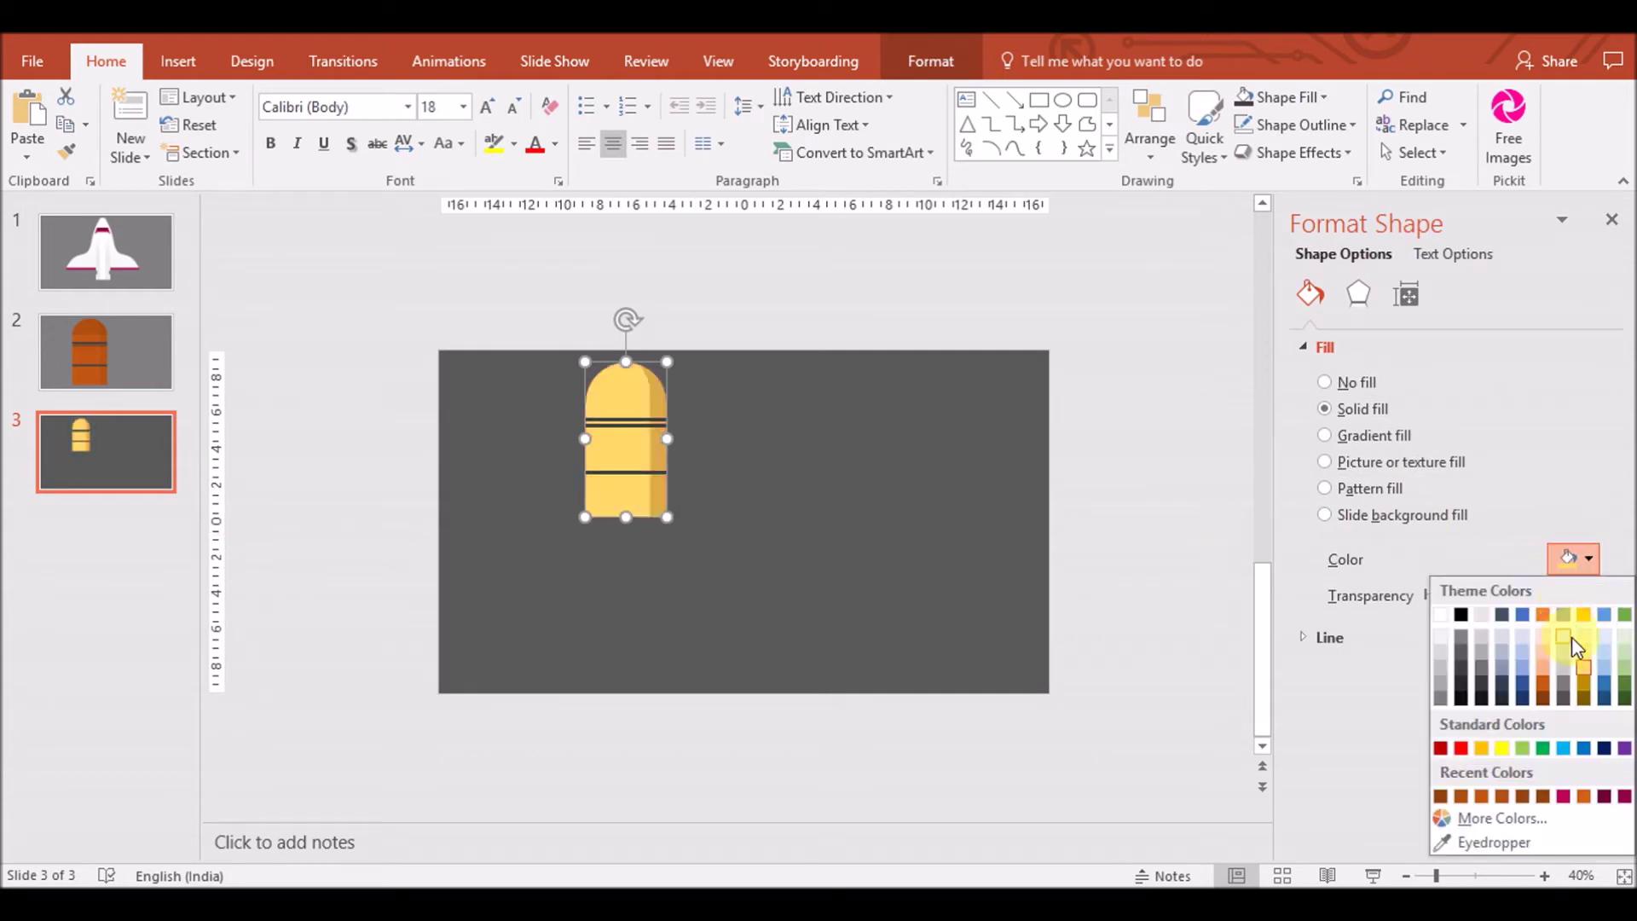
click(1585, 615)
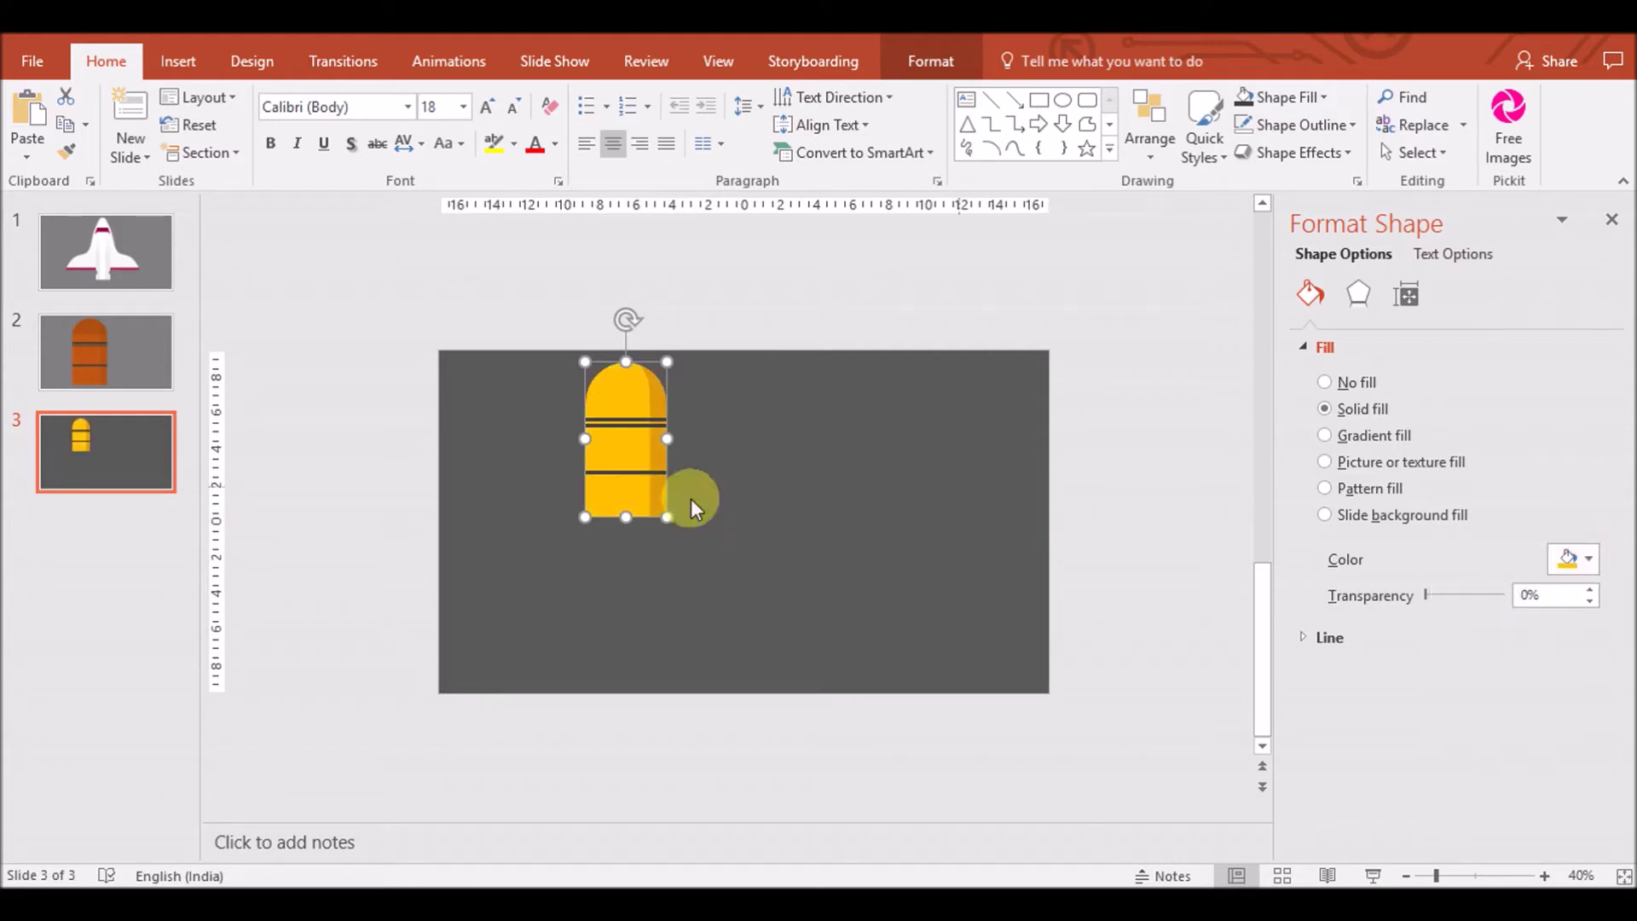
click(616, 542)
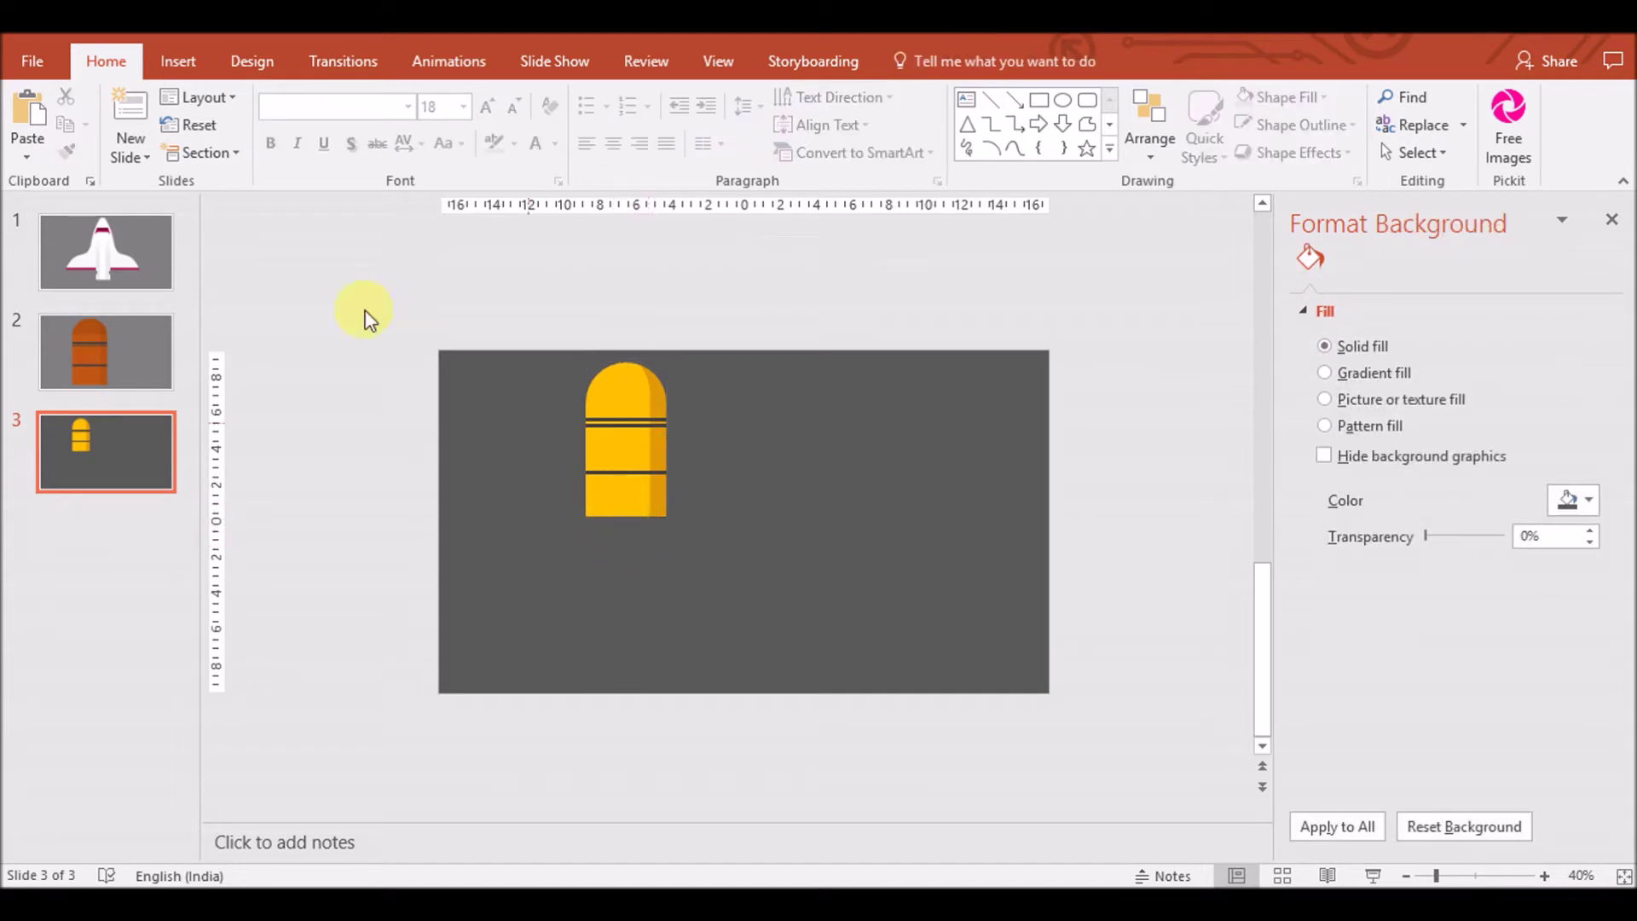
Move the dark stripes so one sits near the top and a pair lower down
click(631, 507)
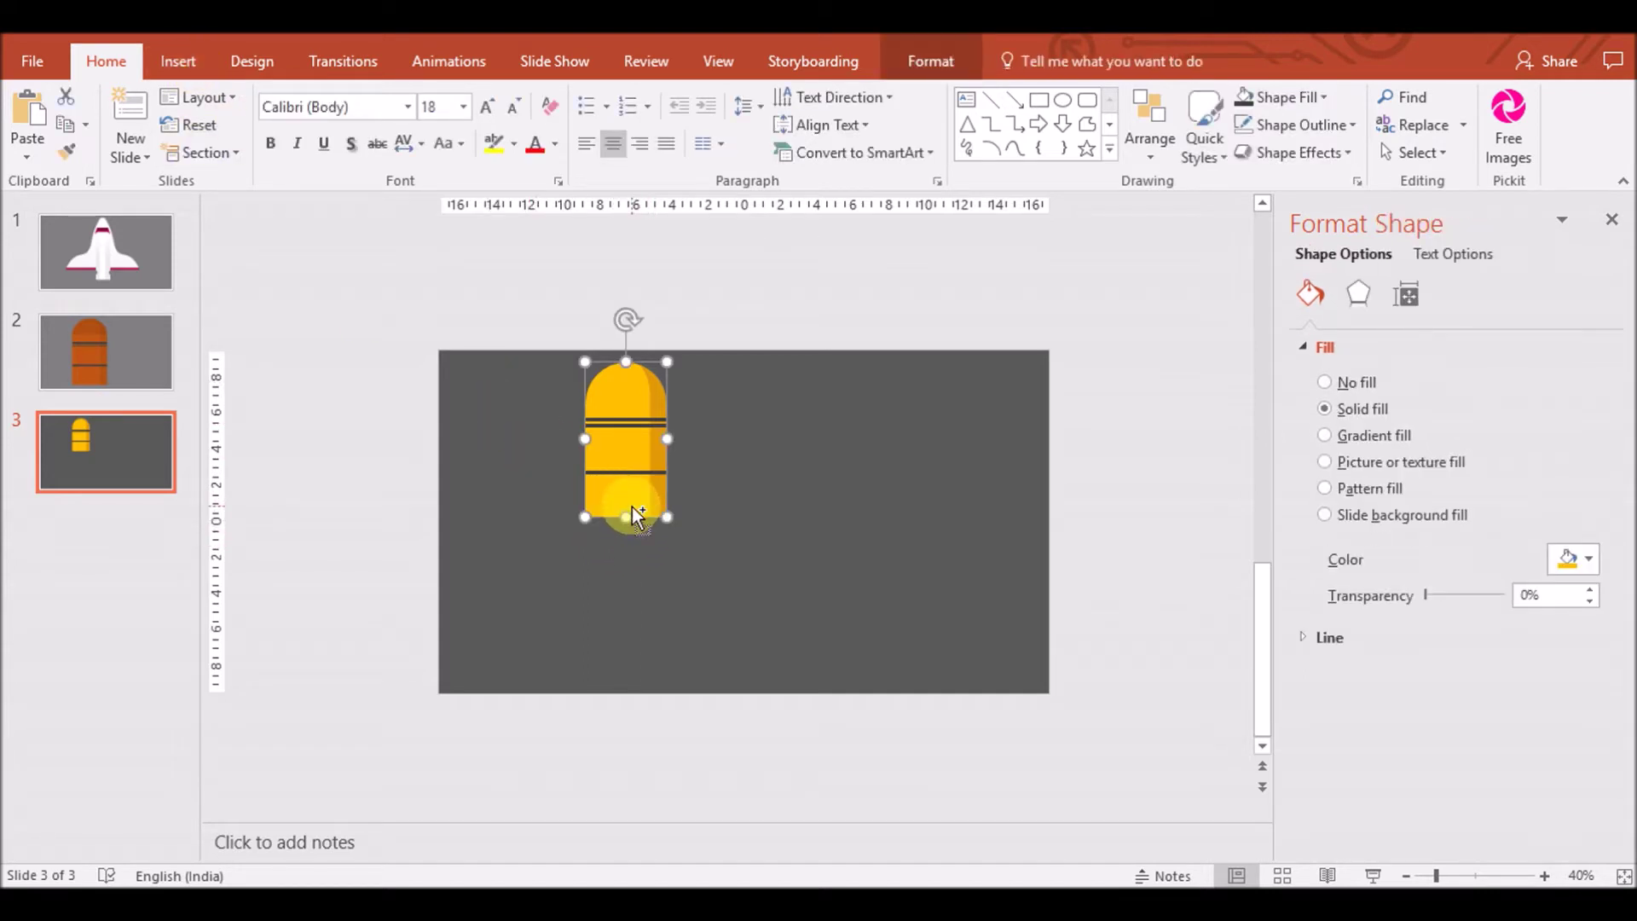
mouse_move(633, 470)
mouse_down()
mouse_move(636, 445)
mouse_move(631, 493)
mouse_up()
click(619, 426)
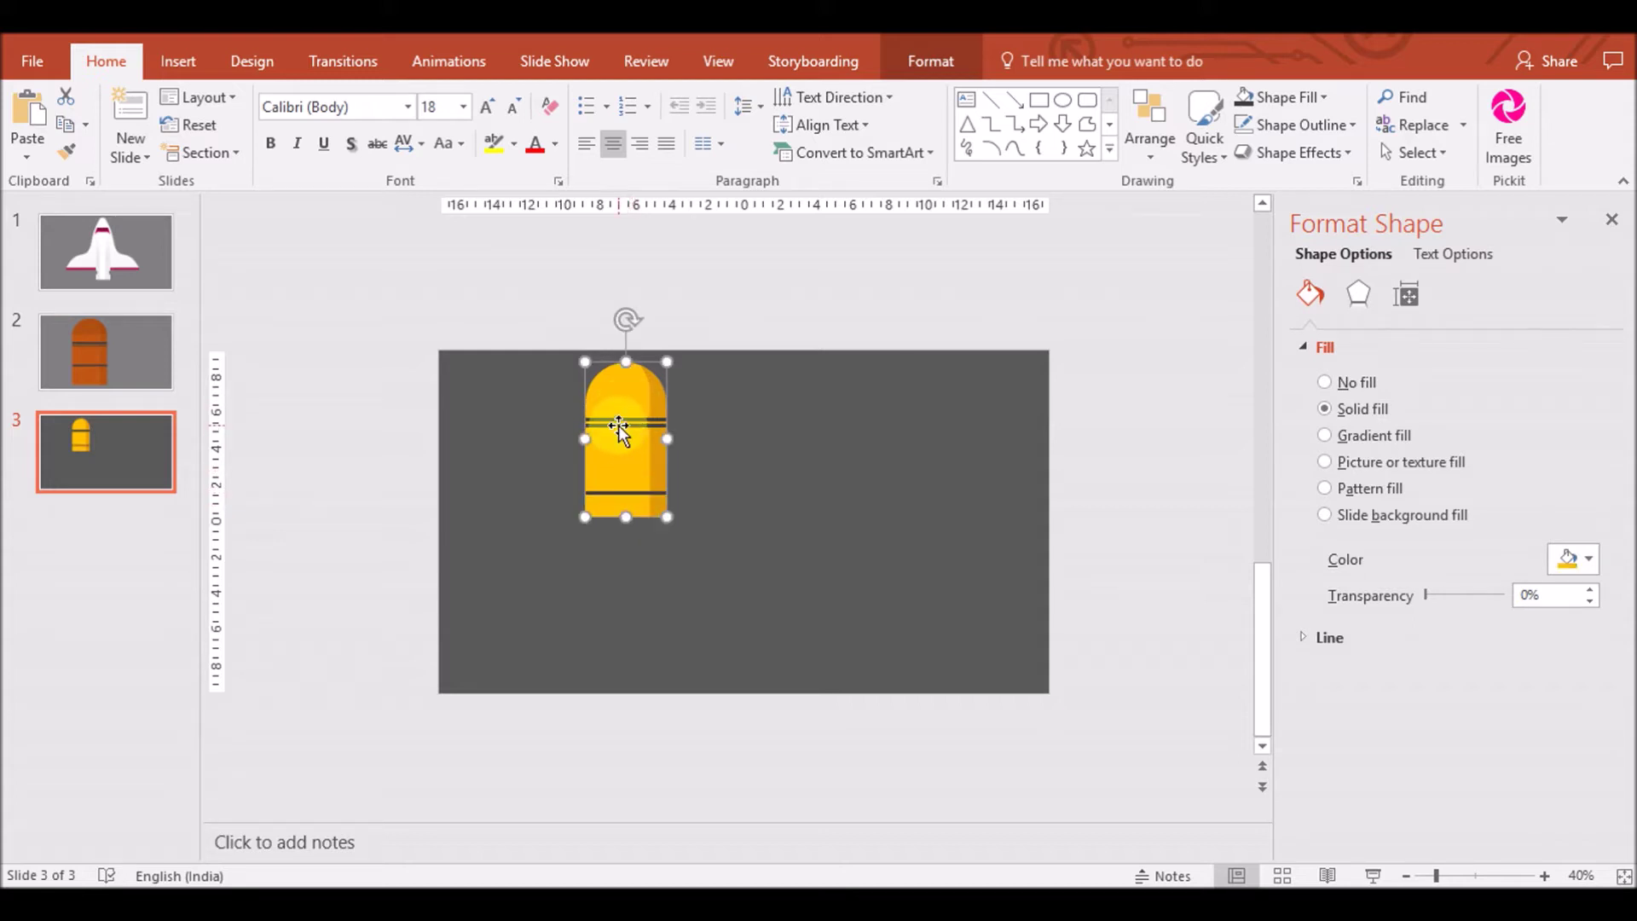
drag(617, 426, 614, 484)
click(515, 580)
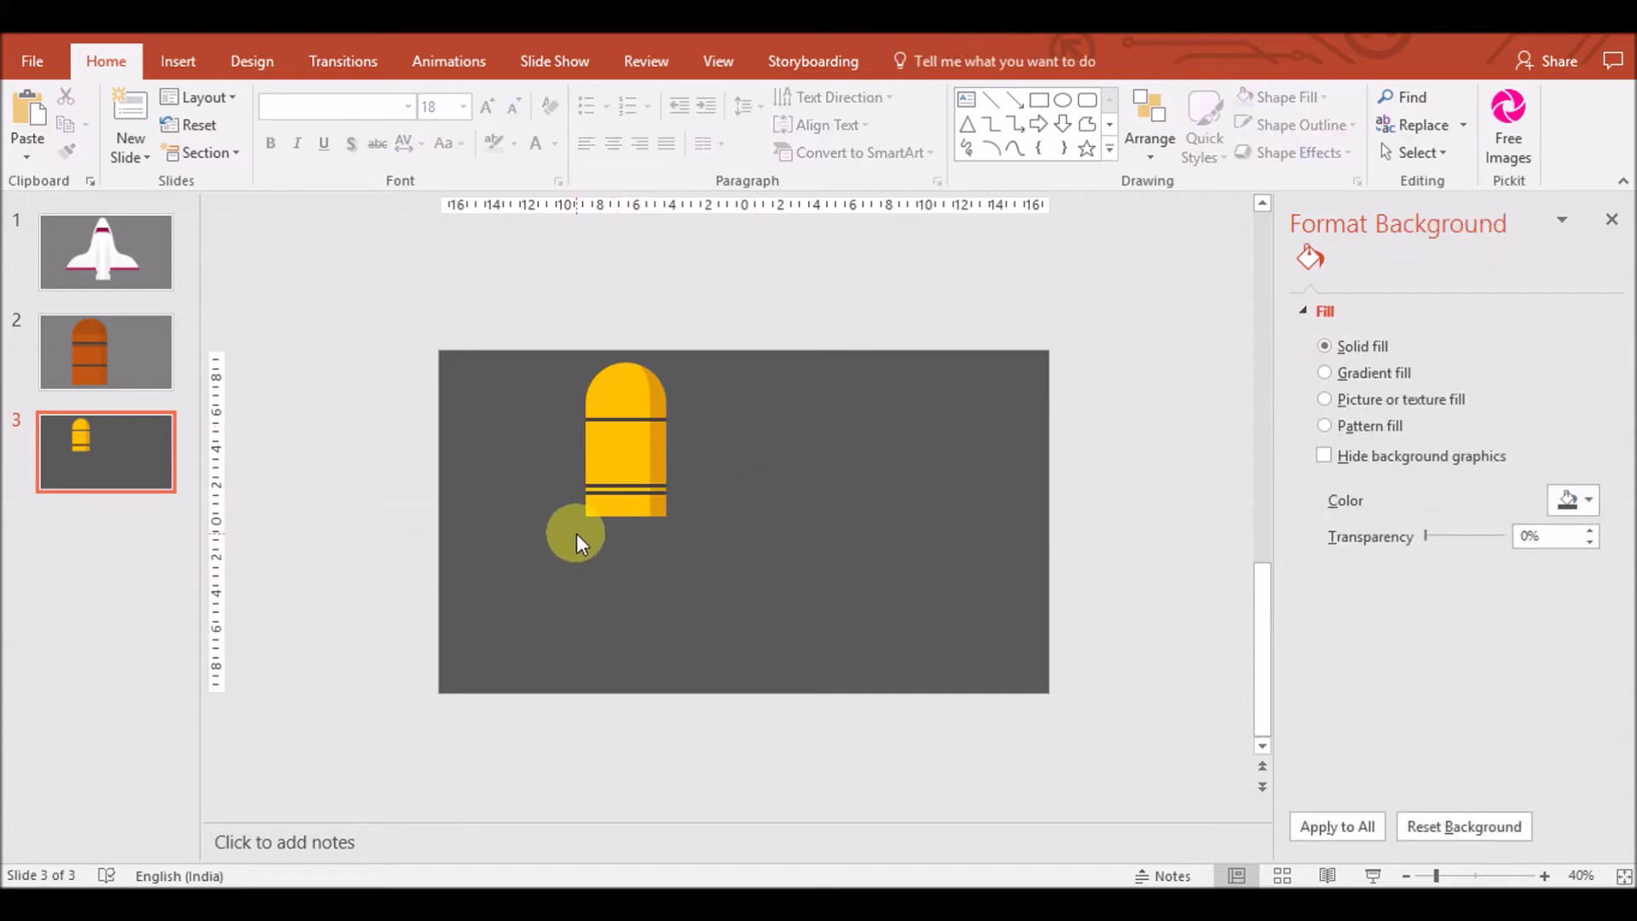
Copy the gold bullet's parts, move the copy to the right and group it
drag(581, 535, 698, 357)
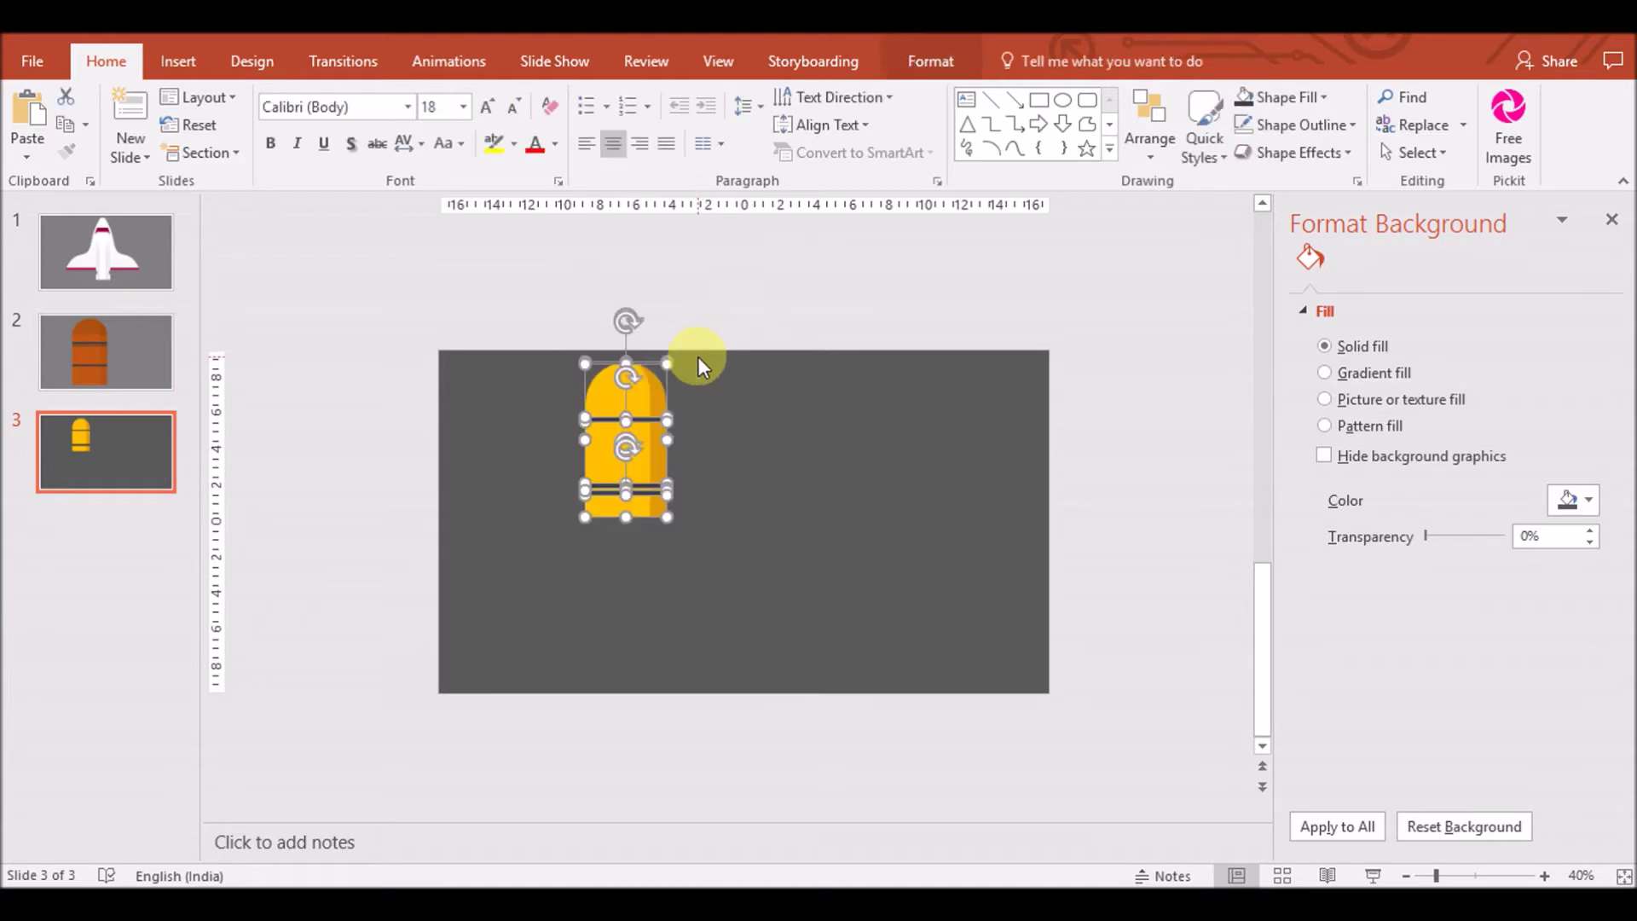
key(ctrl+c)
key(ctrl+v)
drag(648, 458, 832, 494)
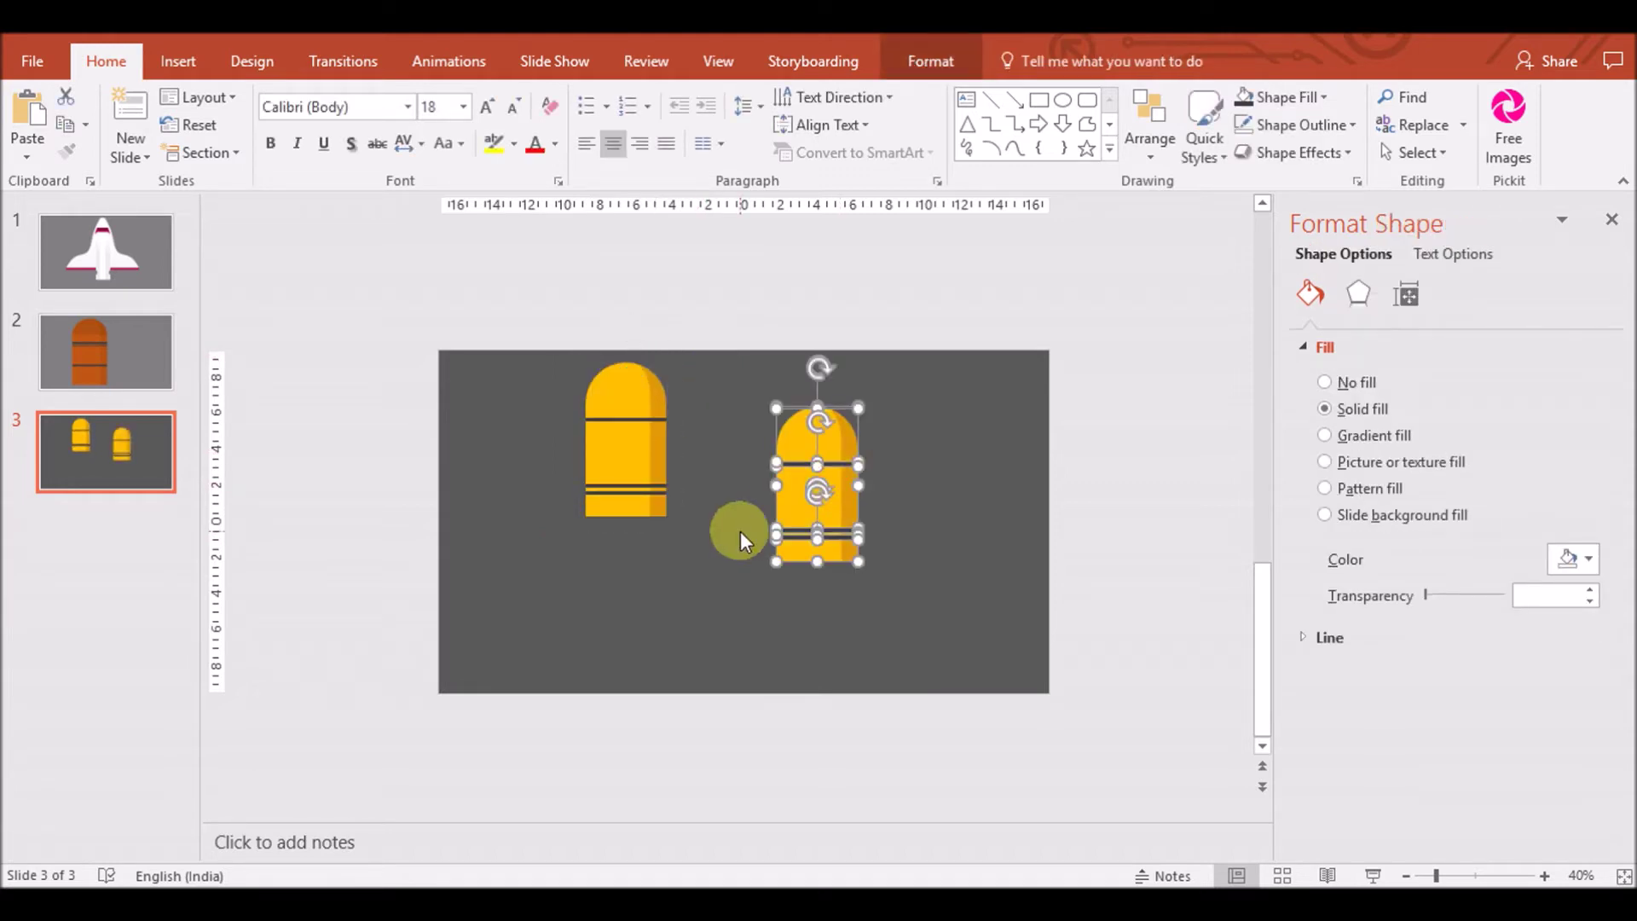
key(ctrl+g)
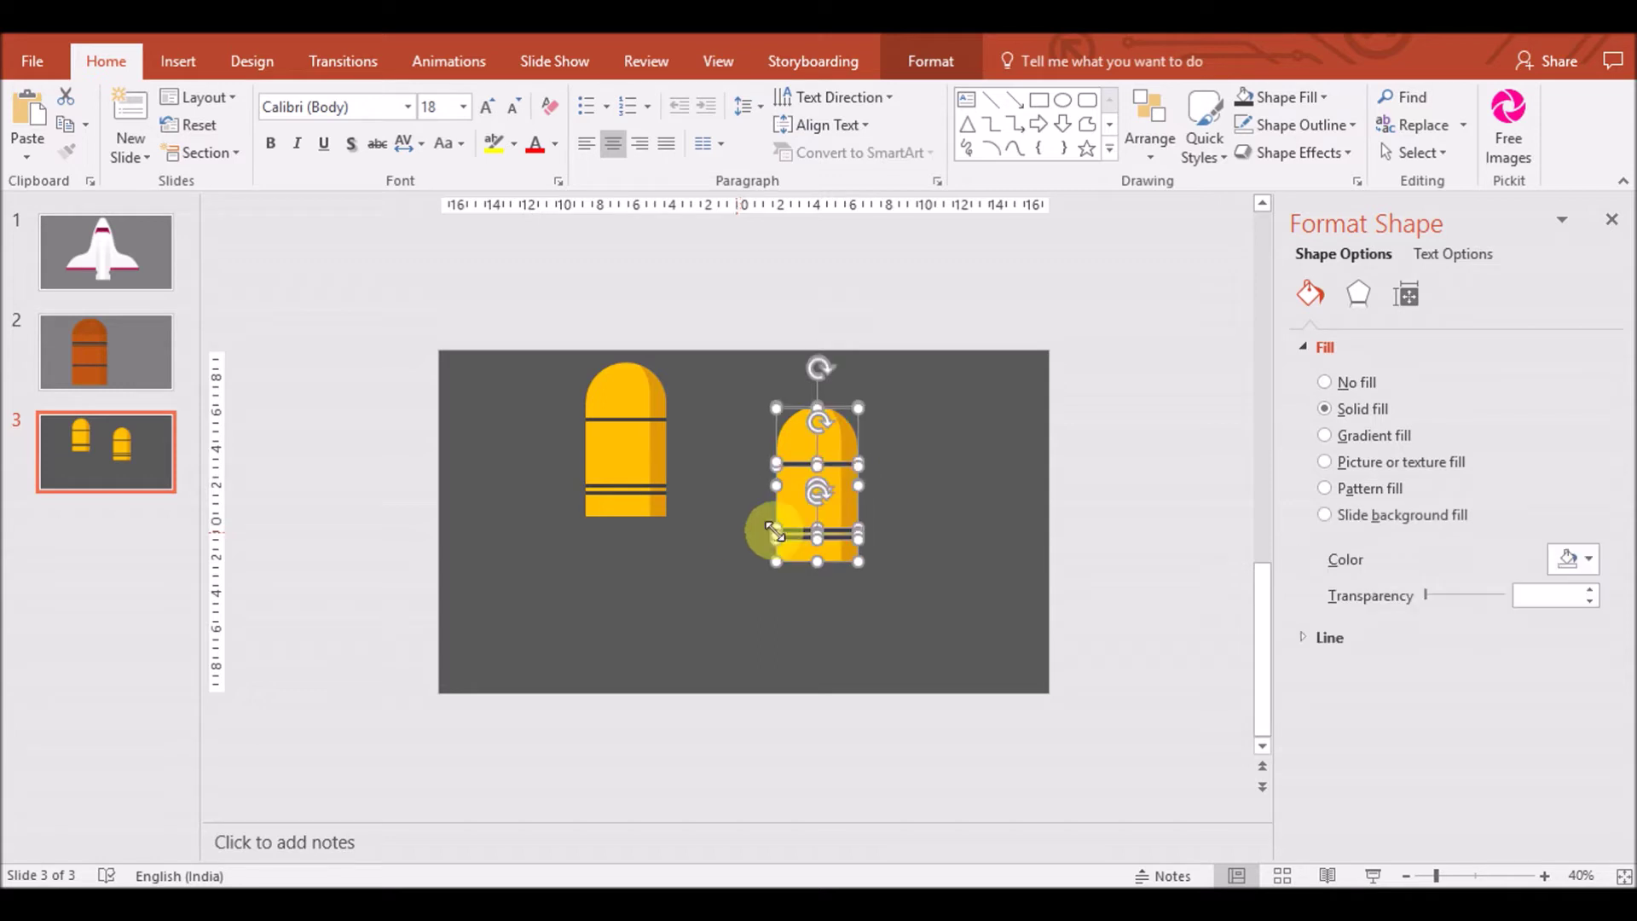
click(1023, 629)
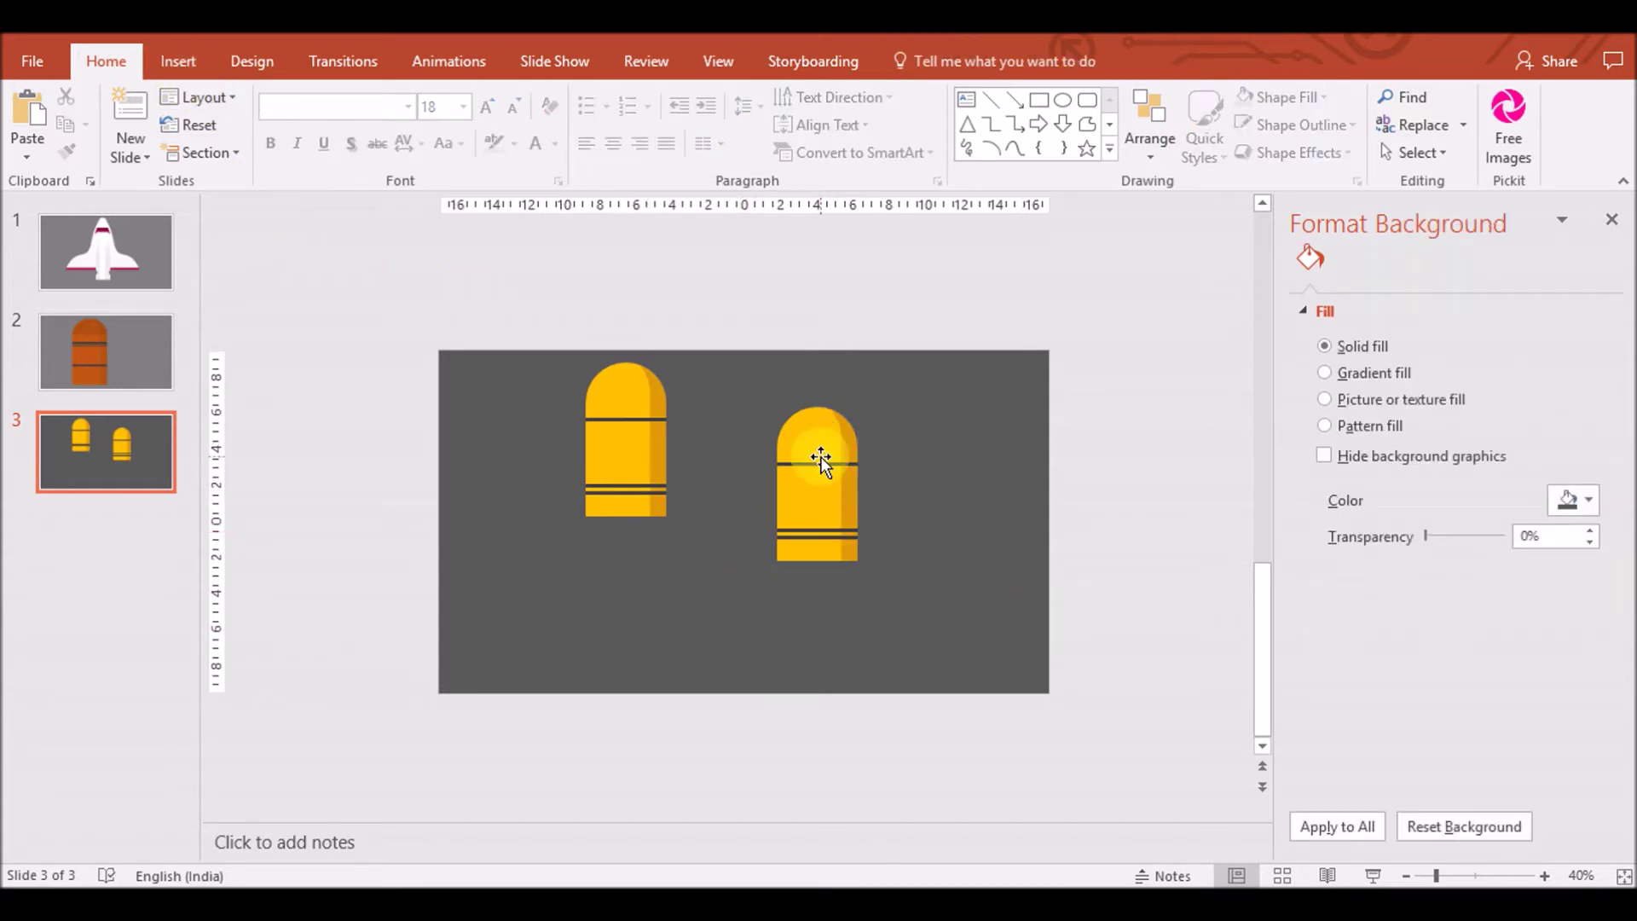
click(636, 498)
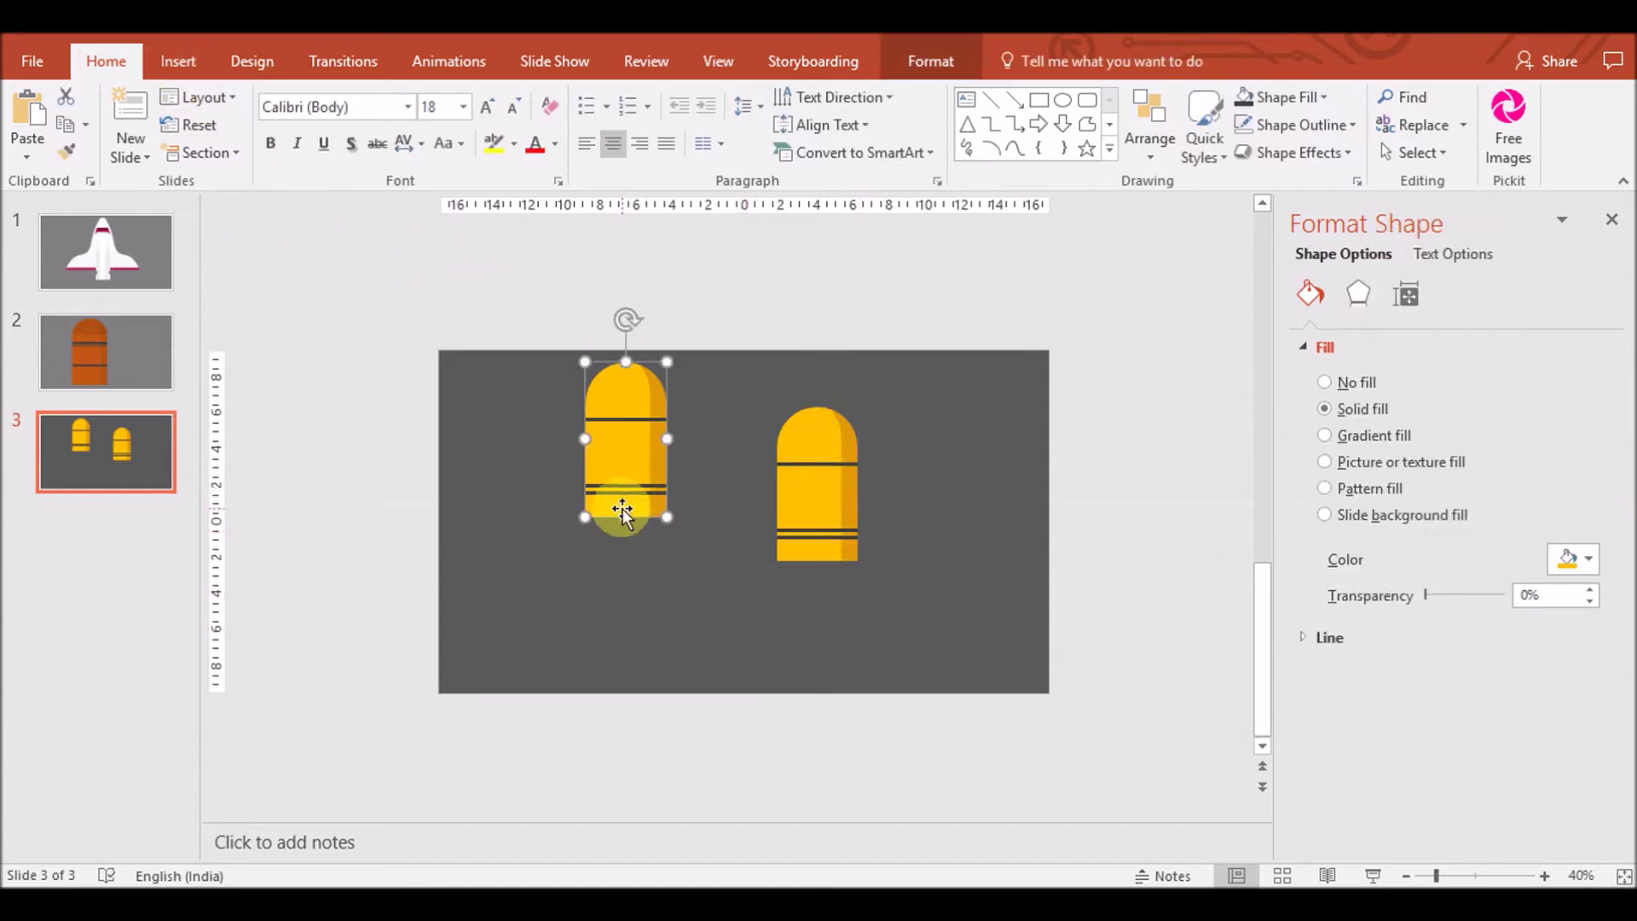
click(682, 592)
click(175, 61)
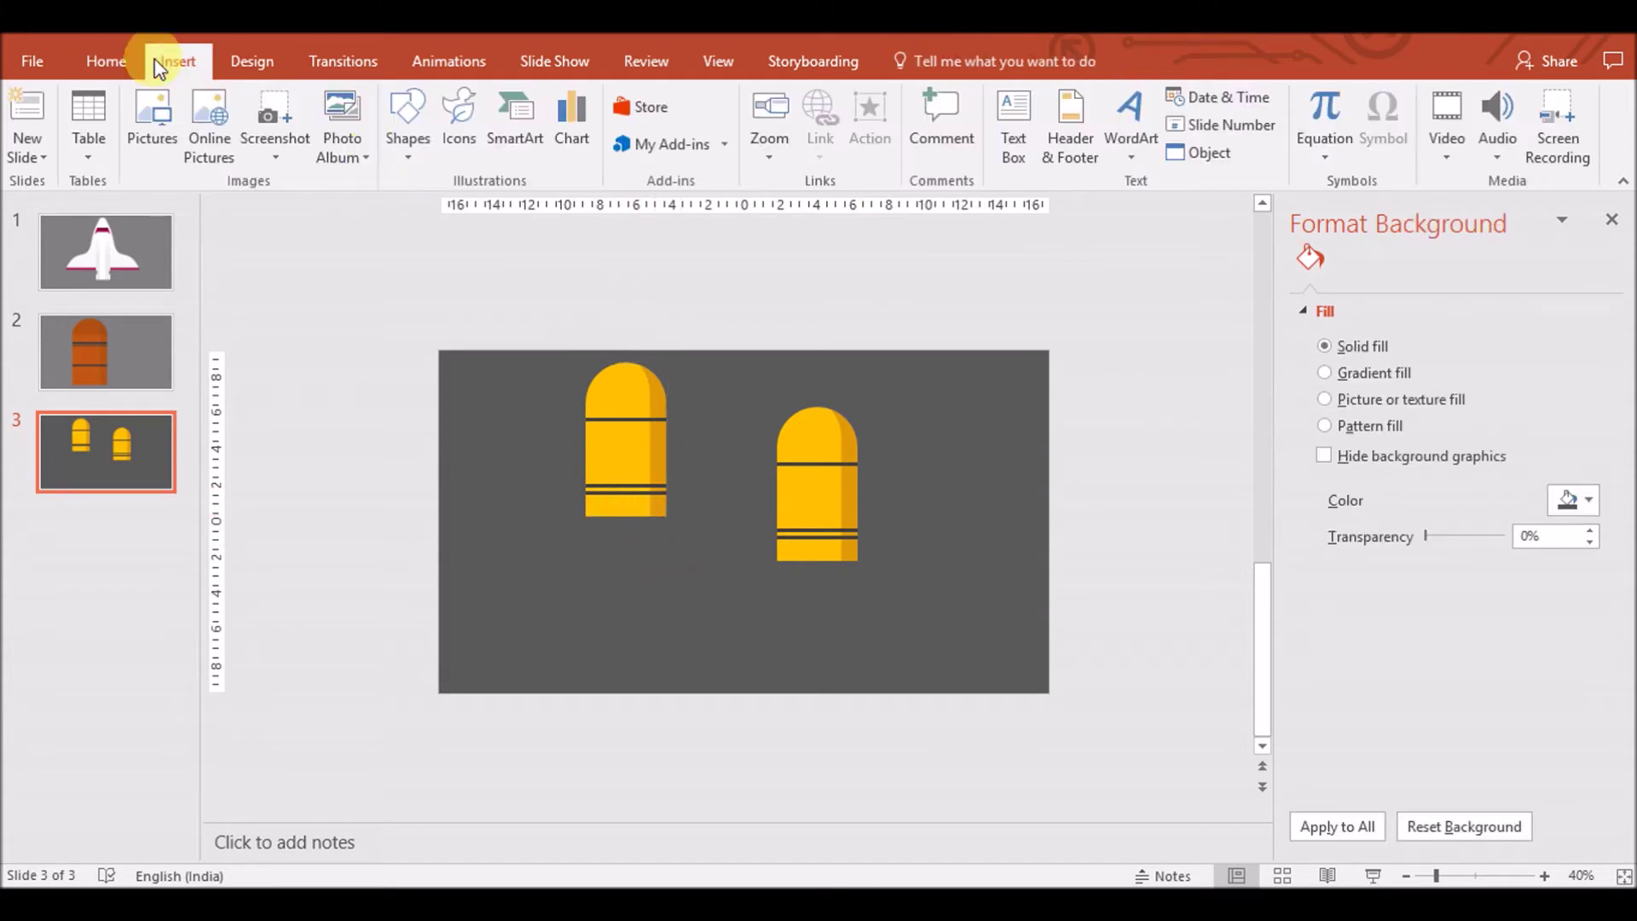
Draw a long rectangle below the left bullet, matching its width
click(410, 140)
click(853, 476)
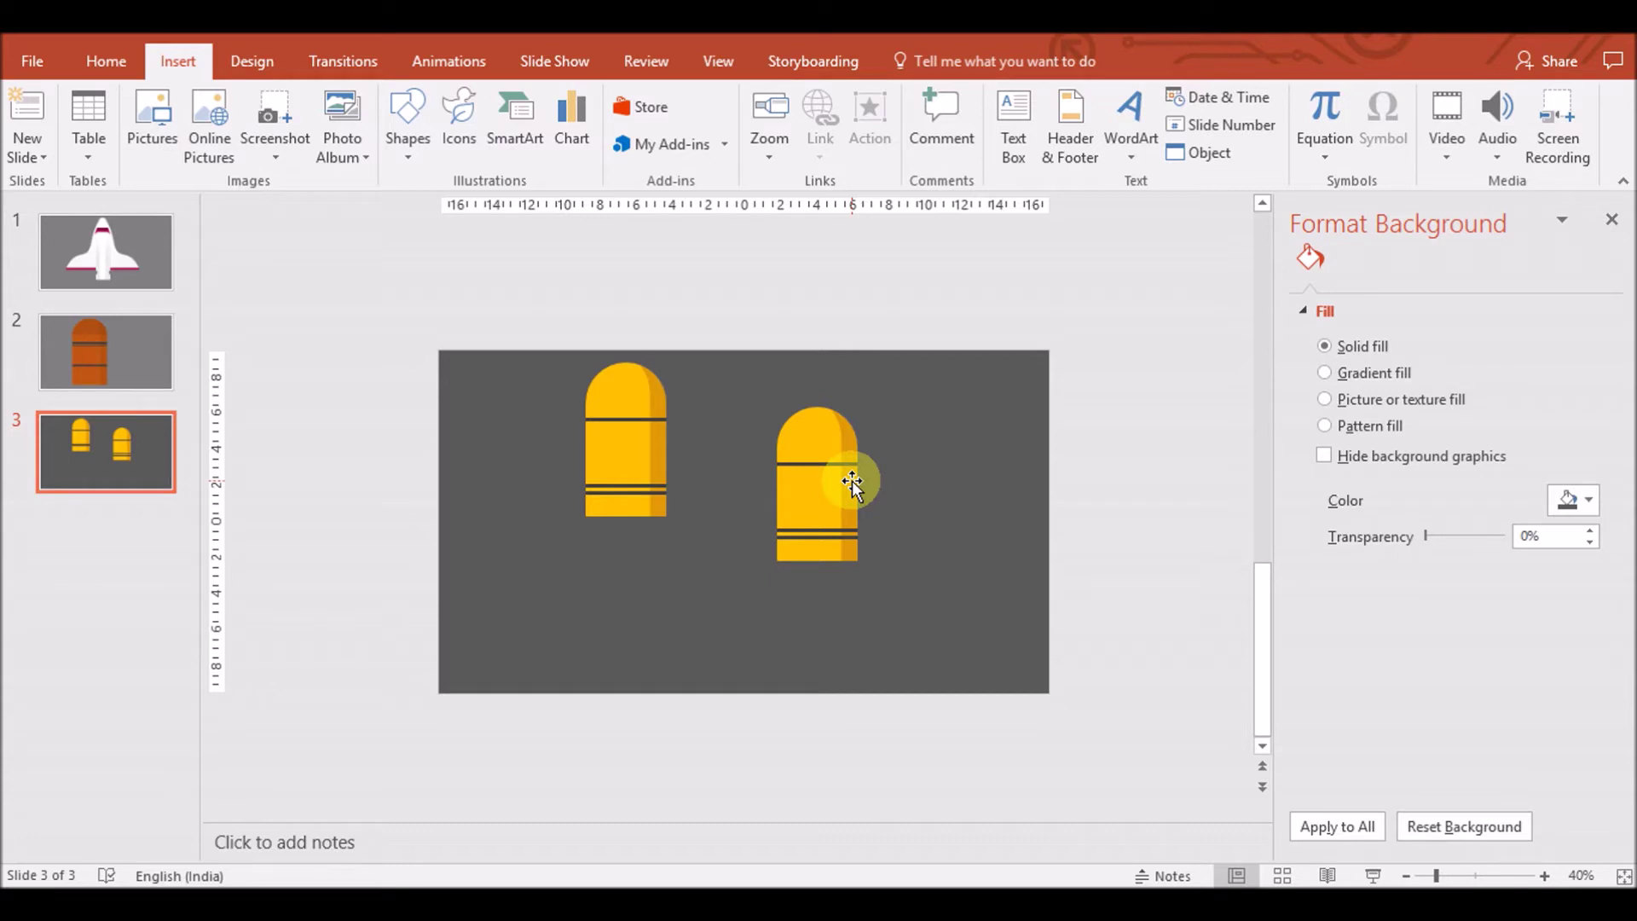
click(408, 137)
click(475, 208)
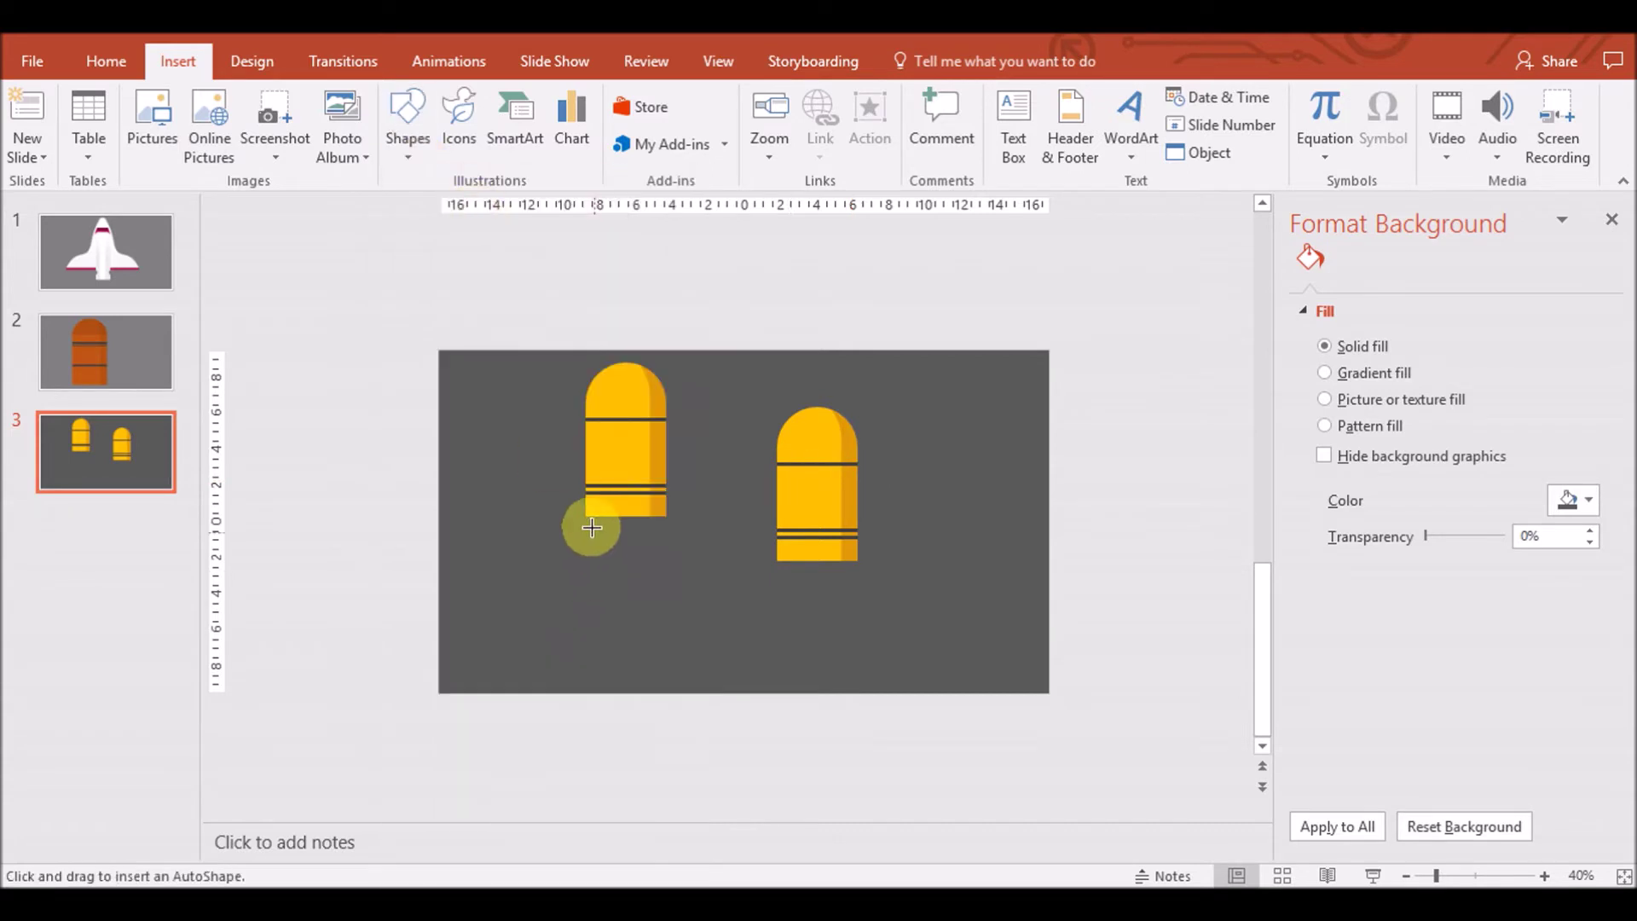
drag(617, 547, 665, 679)
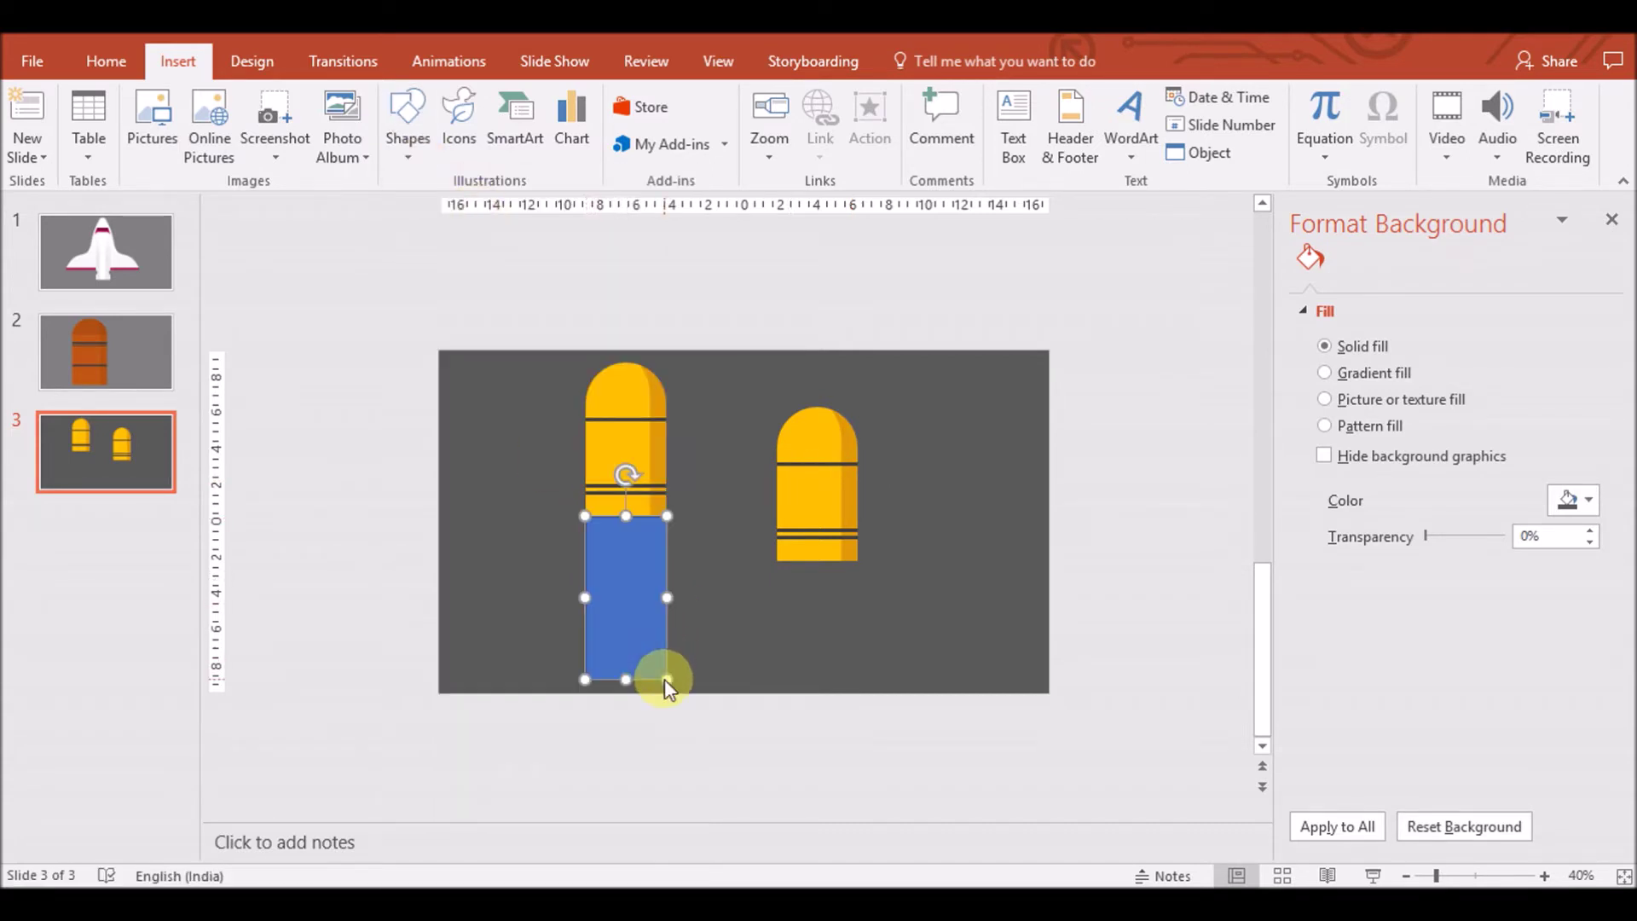
click(577, 592)
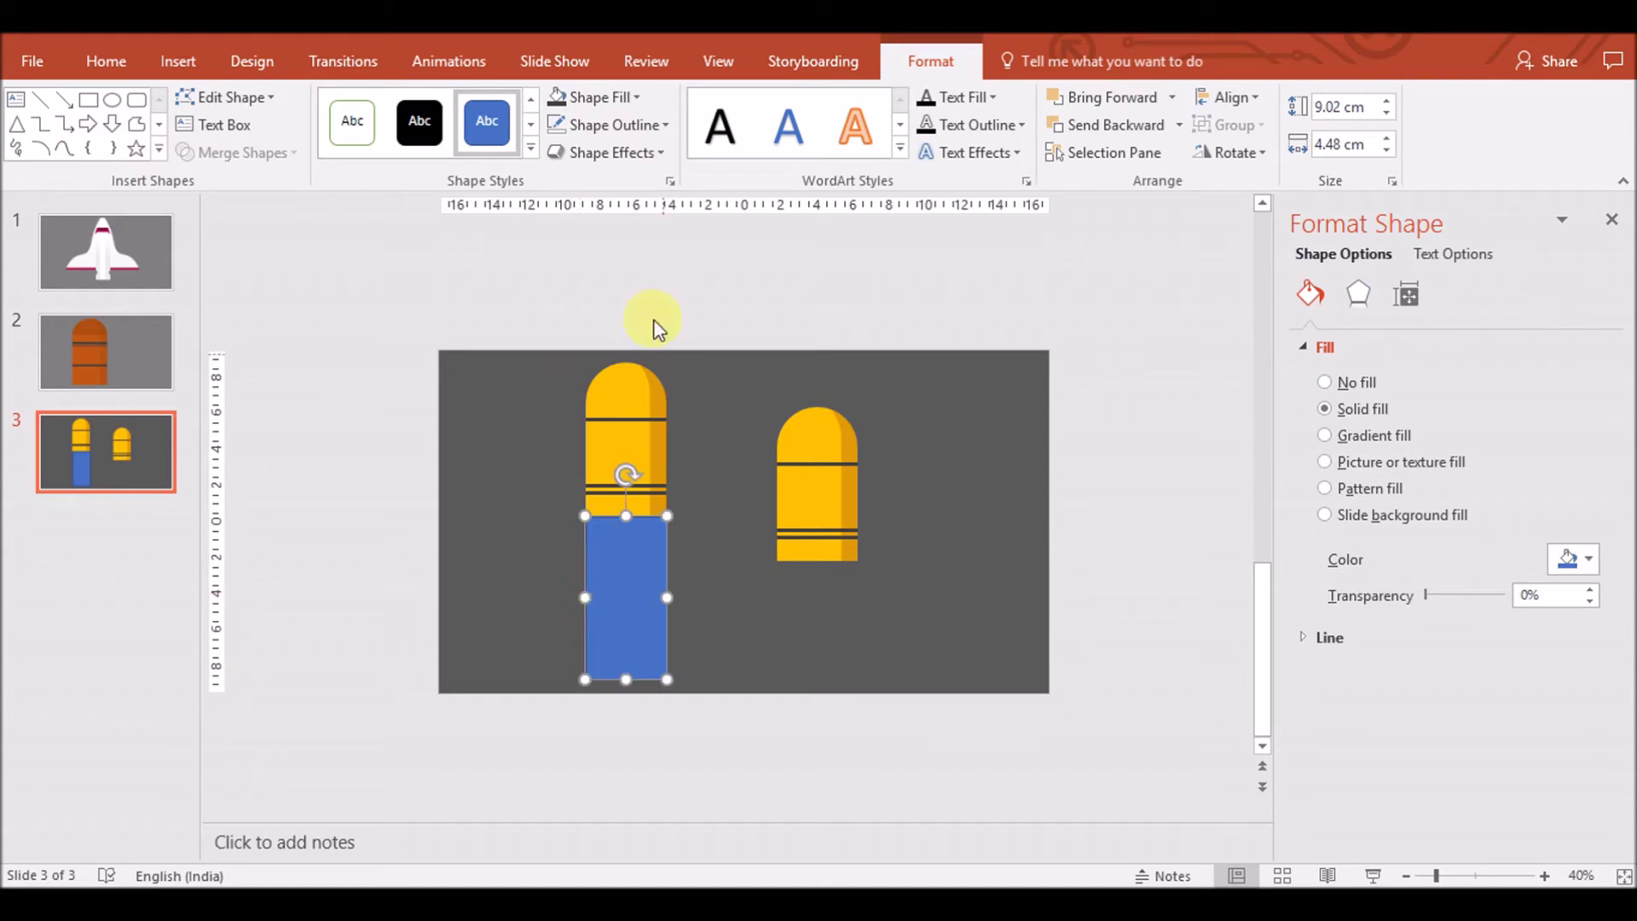
click(695, 621)
click(632, 600)
drag(667, 597, 667, 597)
Give the rectangle the gold body's fill using Format Painter
click(626, 477)
click(104, 61)
click(67, 151)
click(622, 585)
click(775, 619)
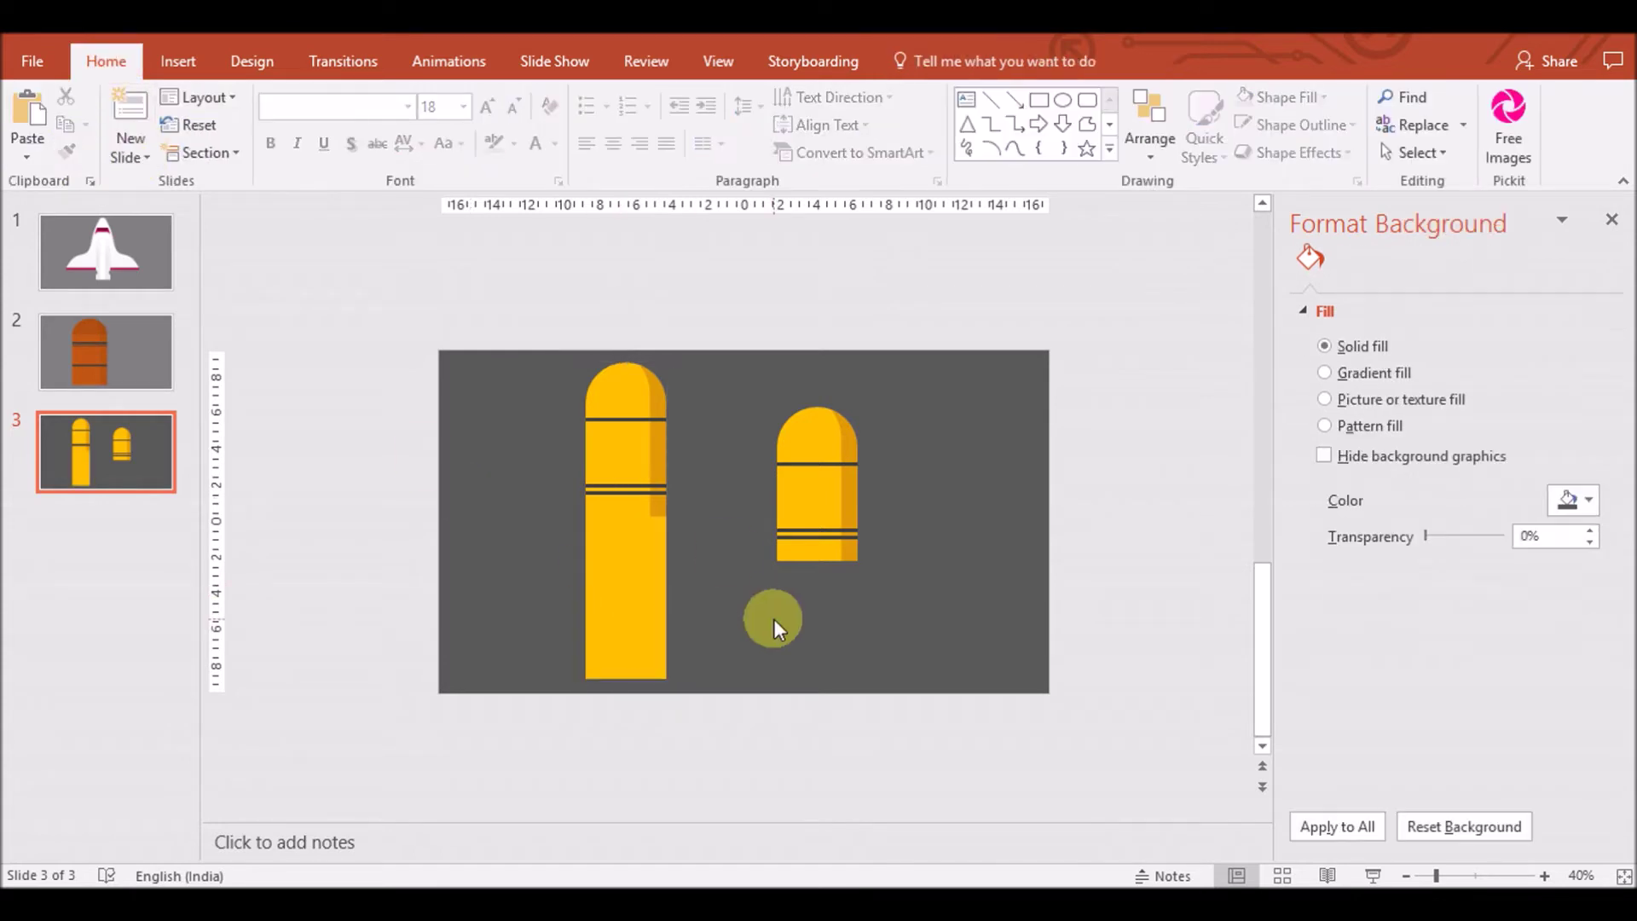
click(660, 509)
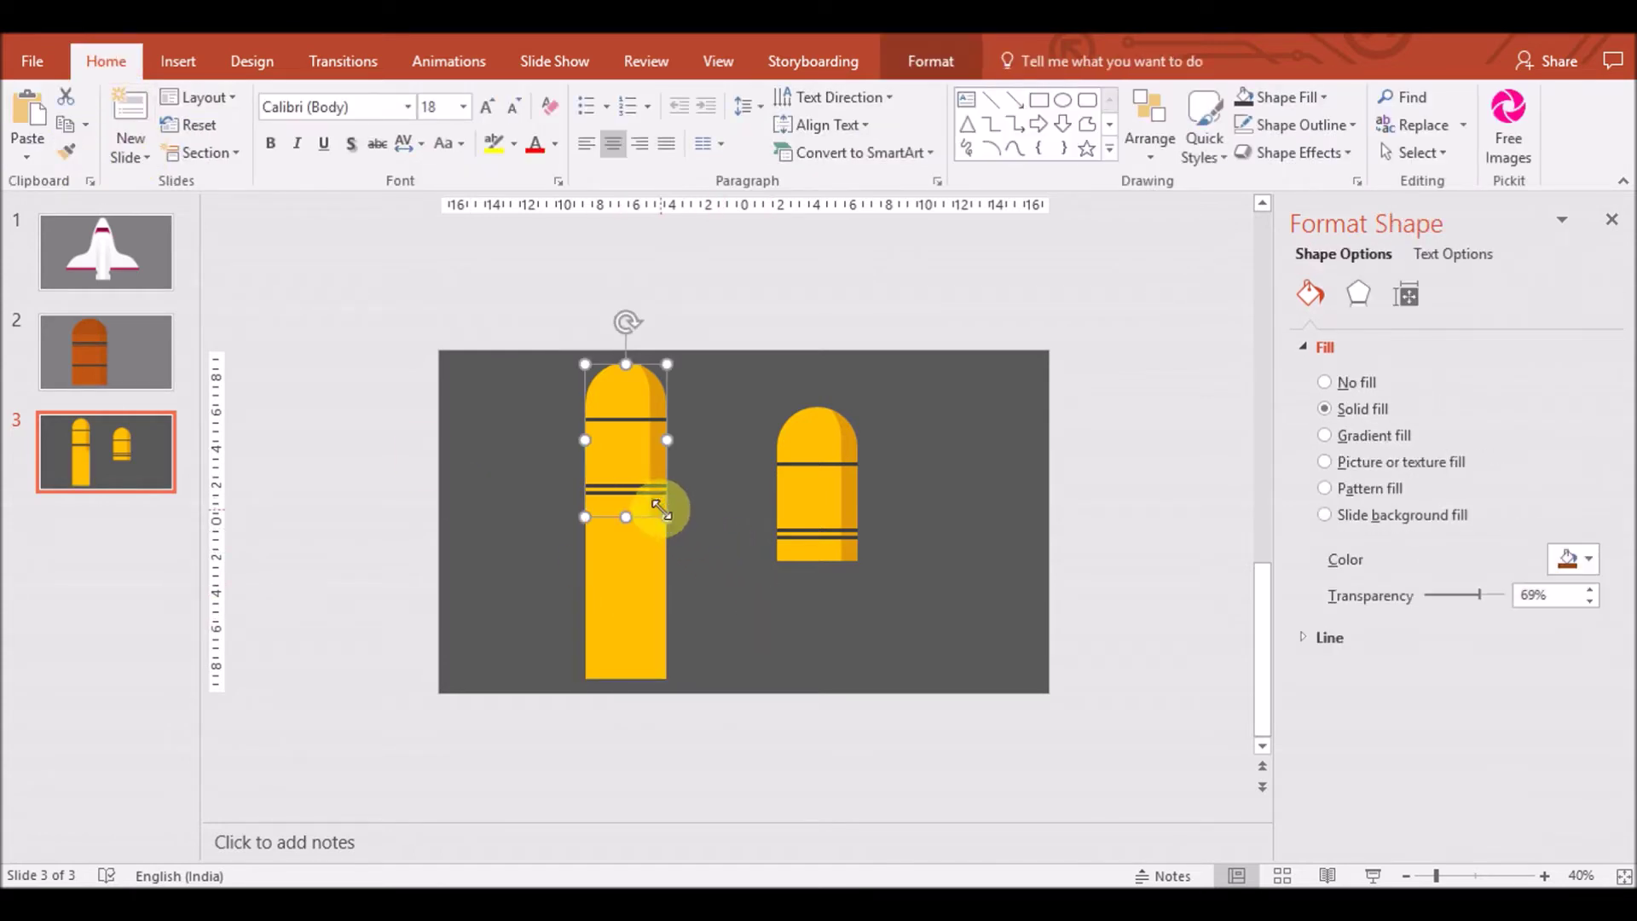
Try refilling and moving the small bullet, then undo back to the yellow fills
click(846, 499)
right_click(847, 498)
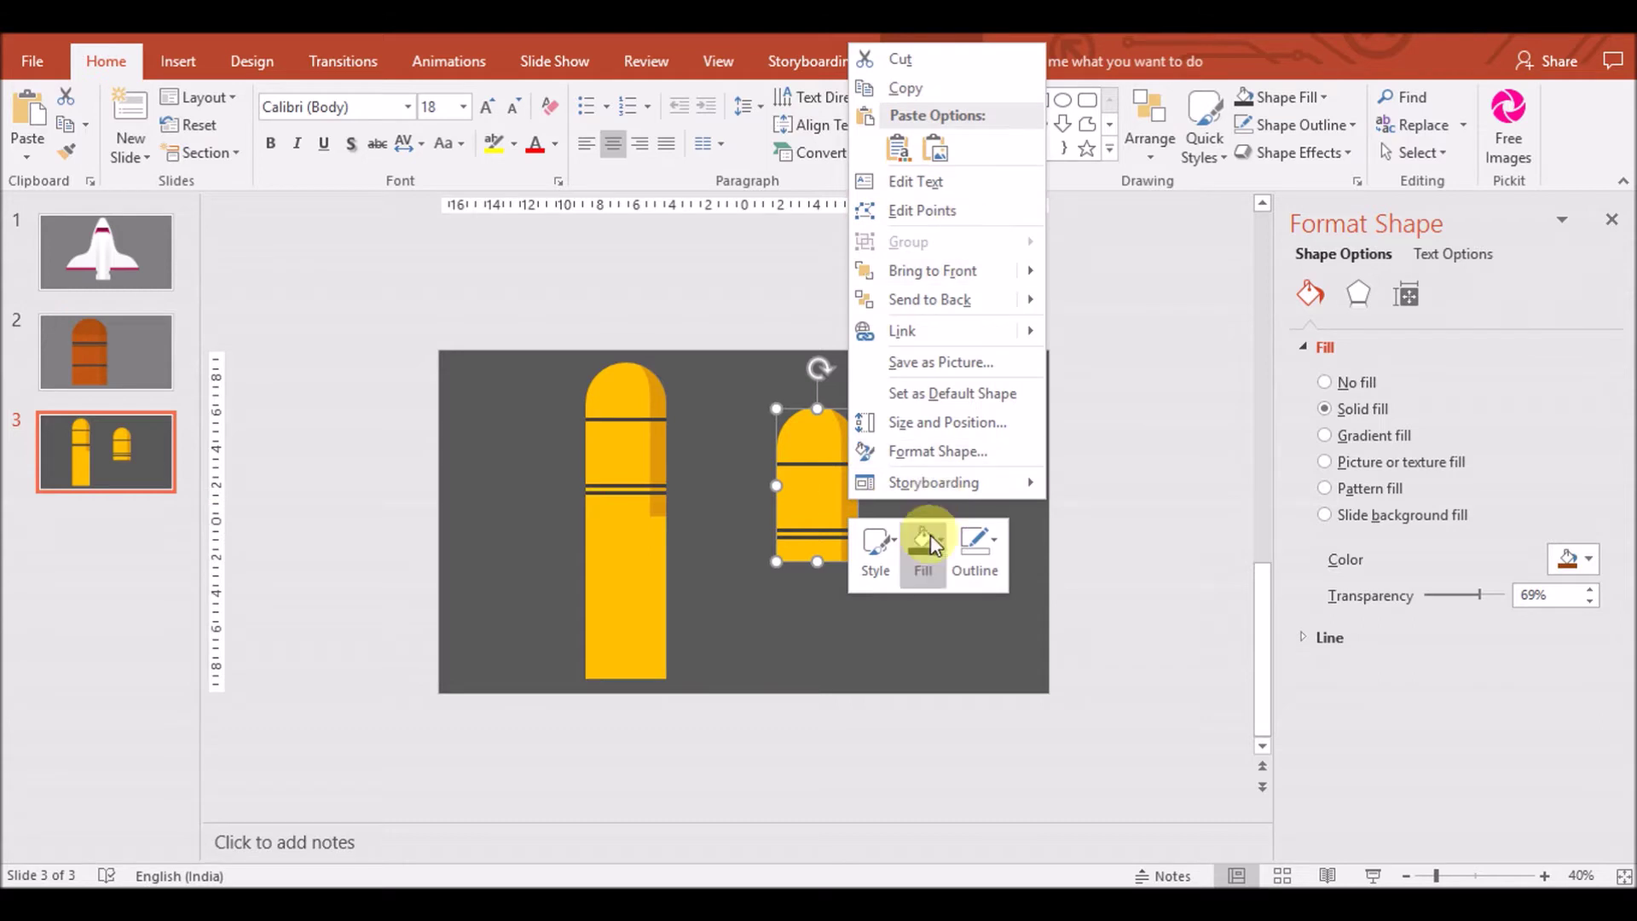
click(924, 554)
right_click(823, 533)
click(798, 567)
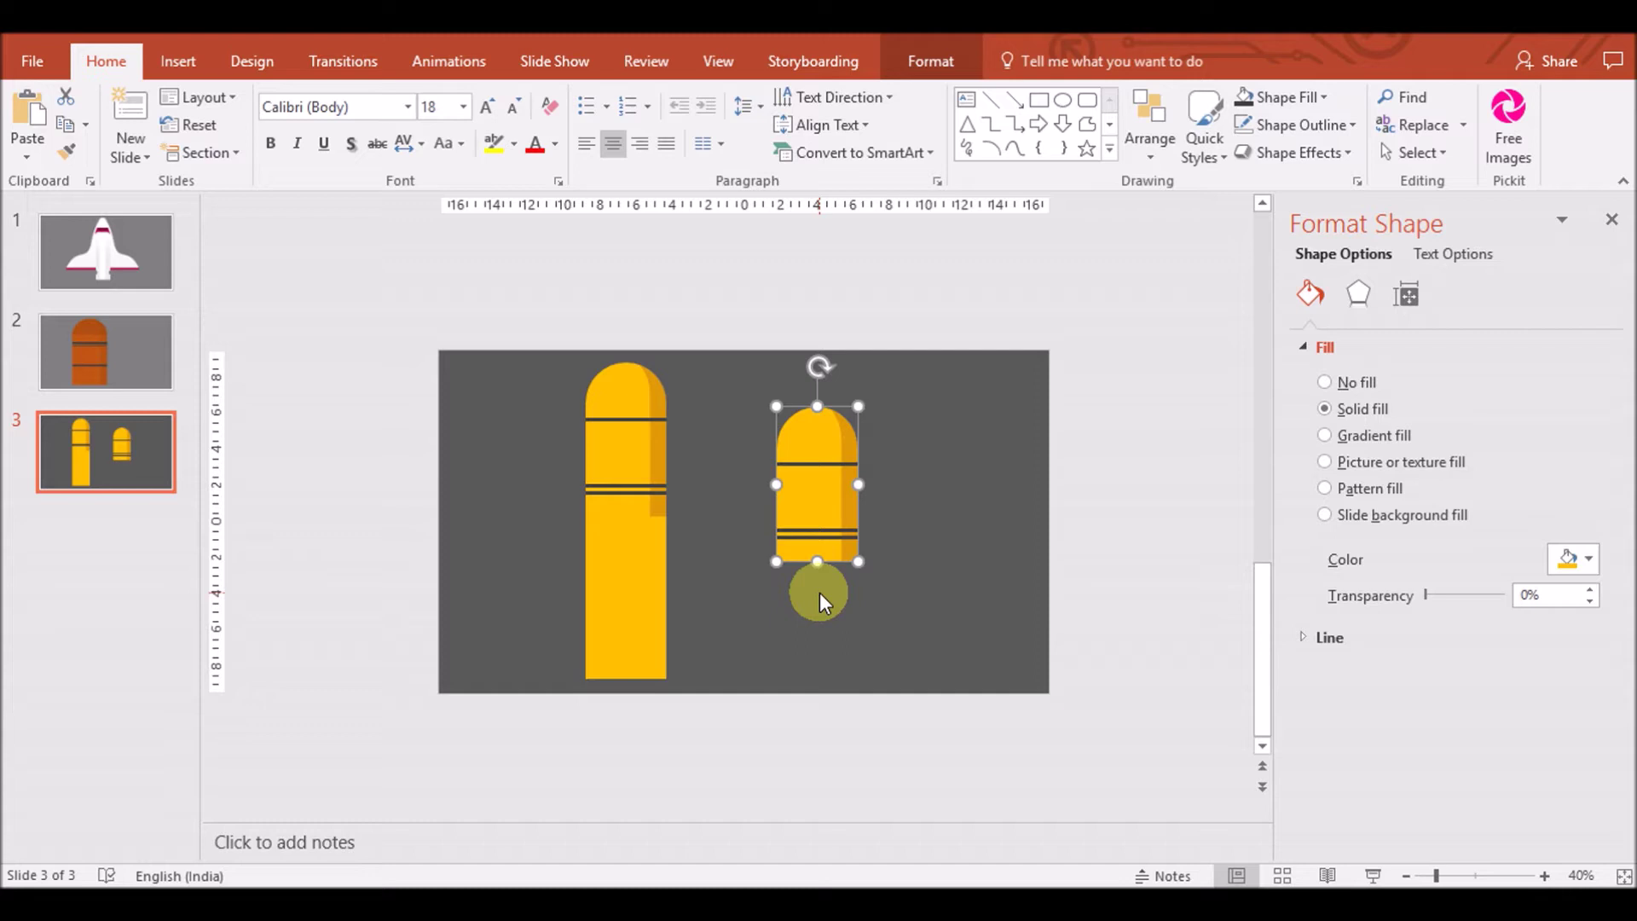
key(ctrl+z)
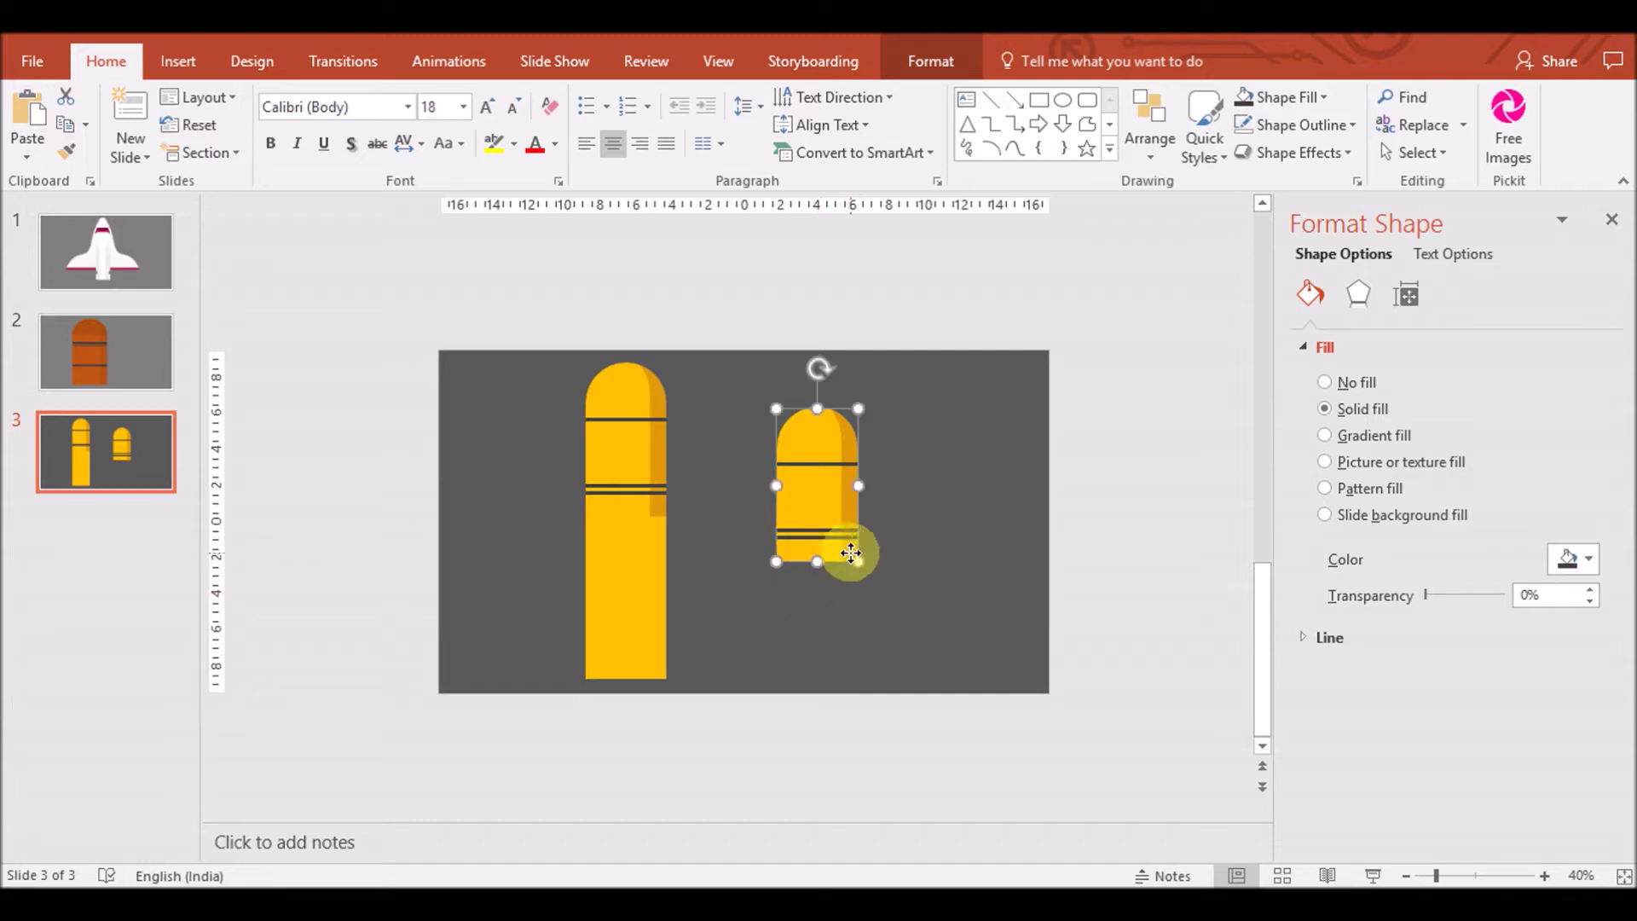
drag(847, 552, 878, 551)
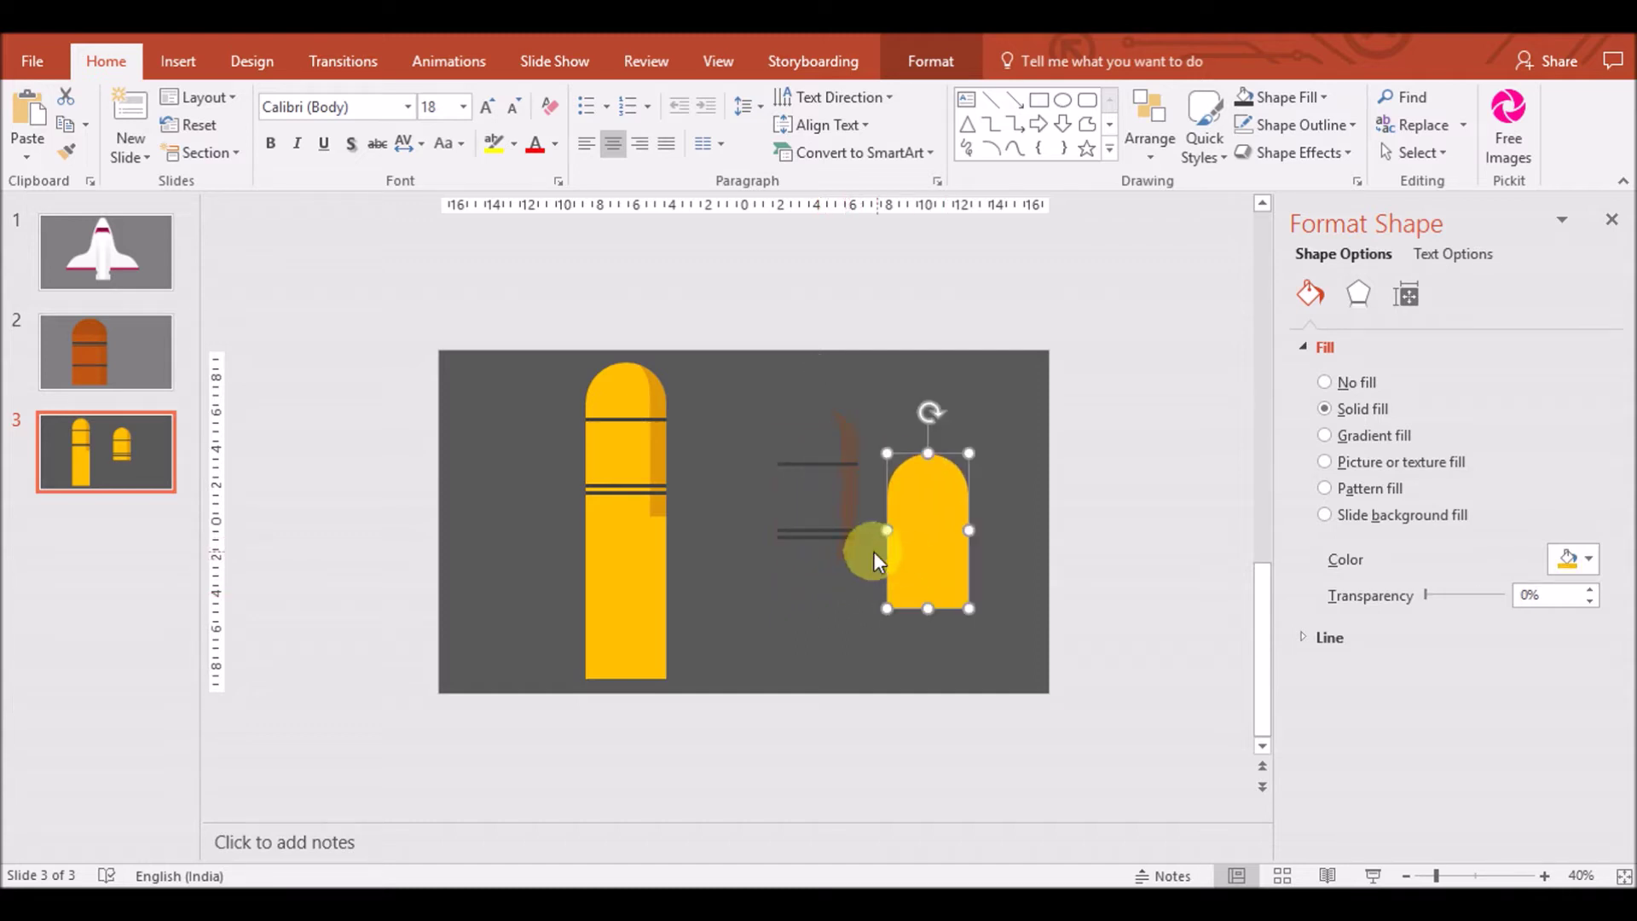
right_click(851, 549)
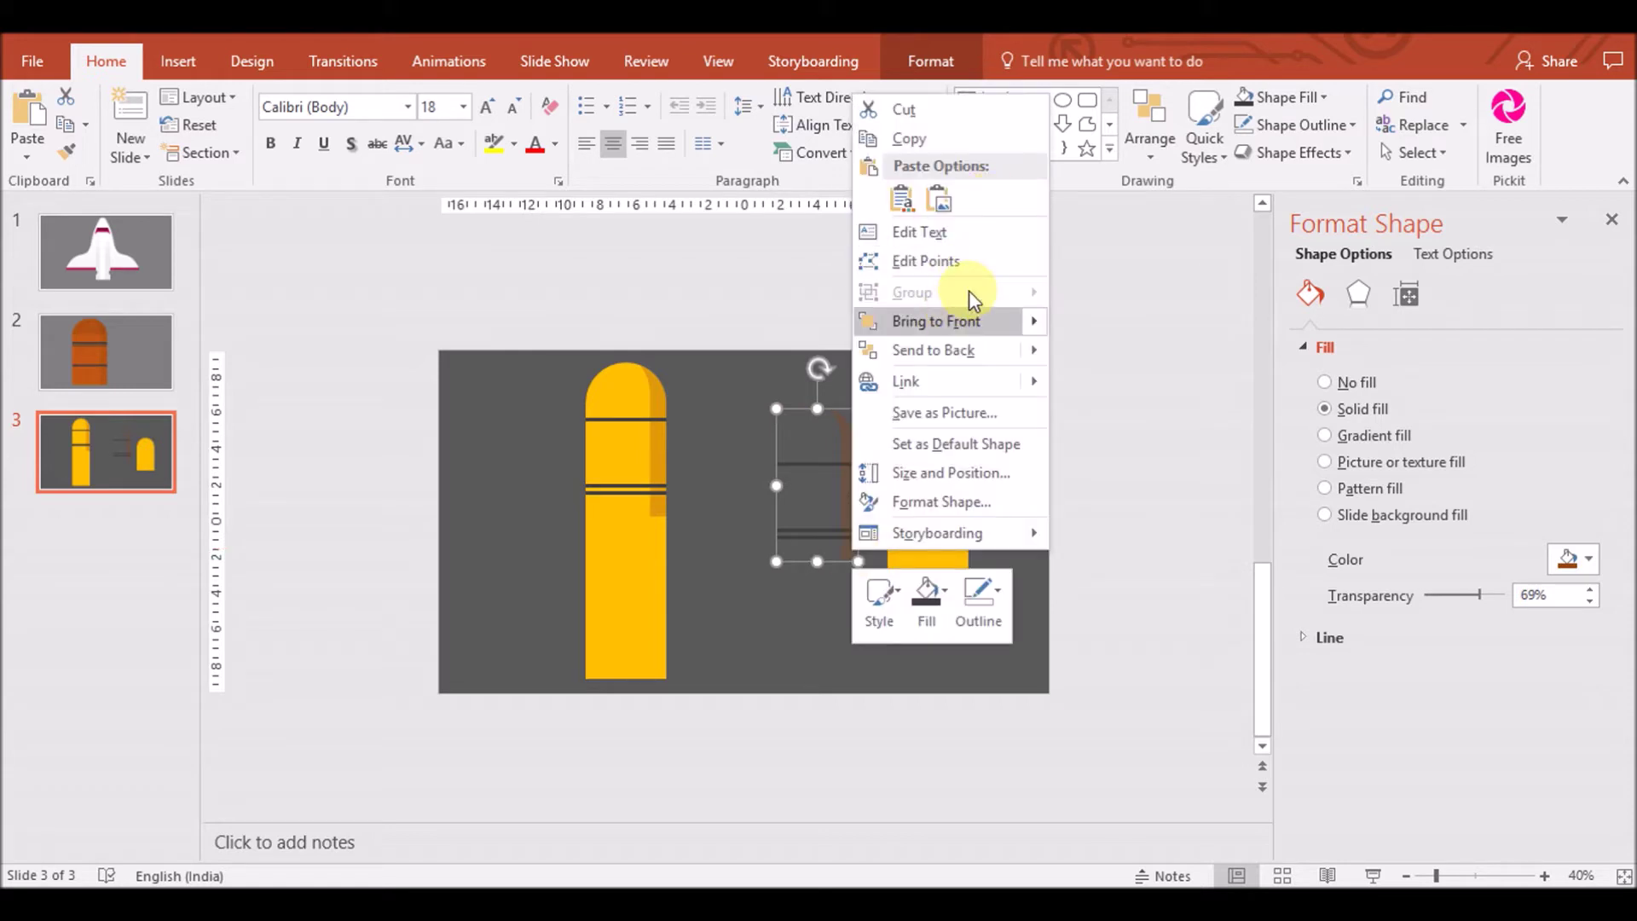
key(Escape)
key(ctrl+z)
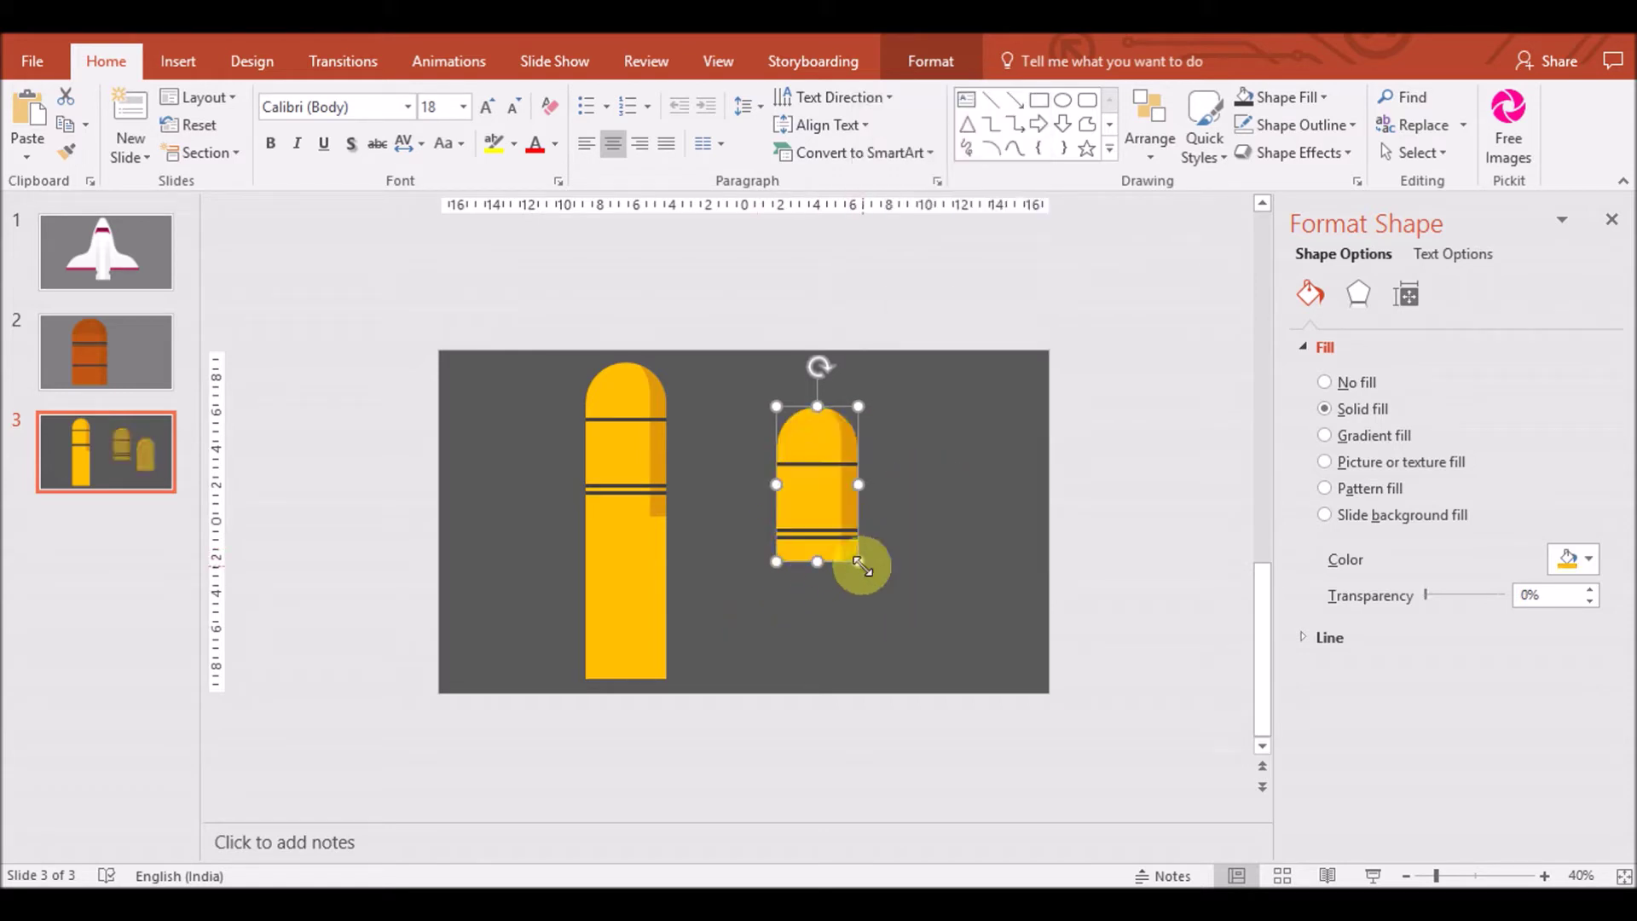
key(ctrl+z)
key(ctrl+y)
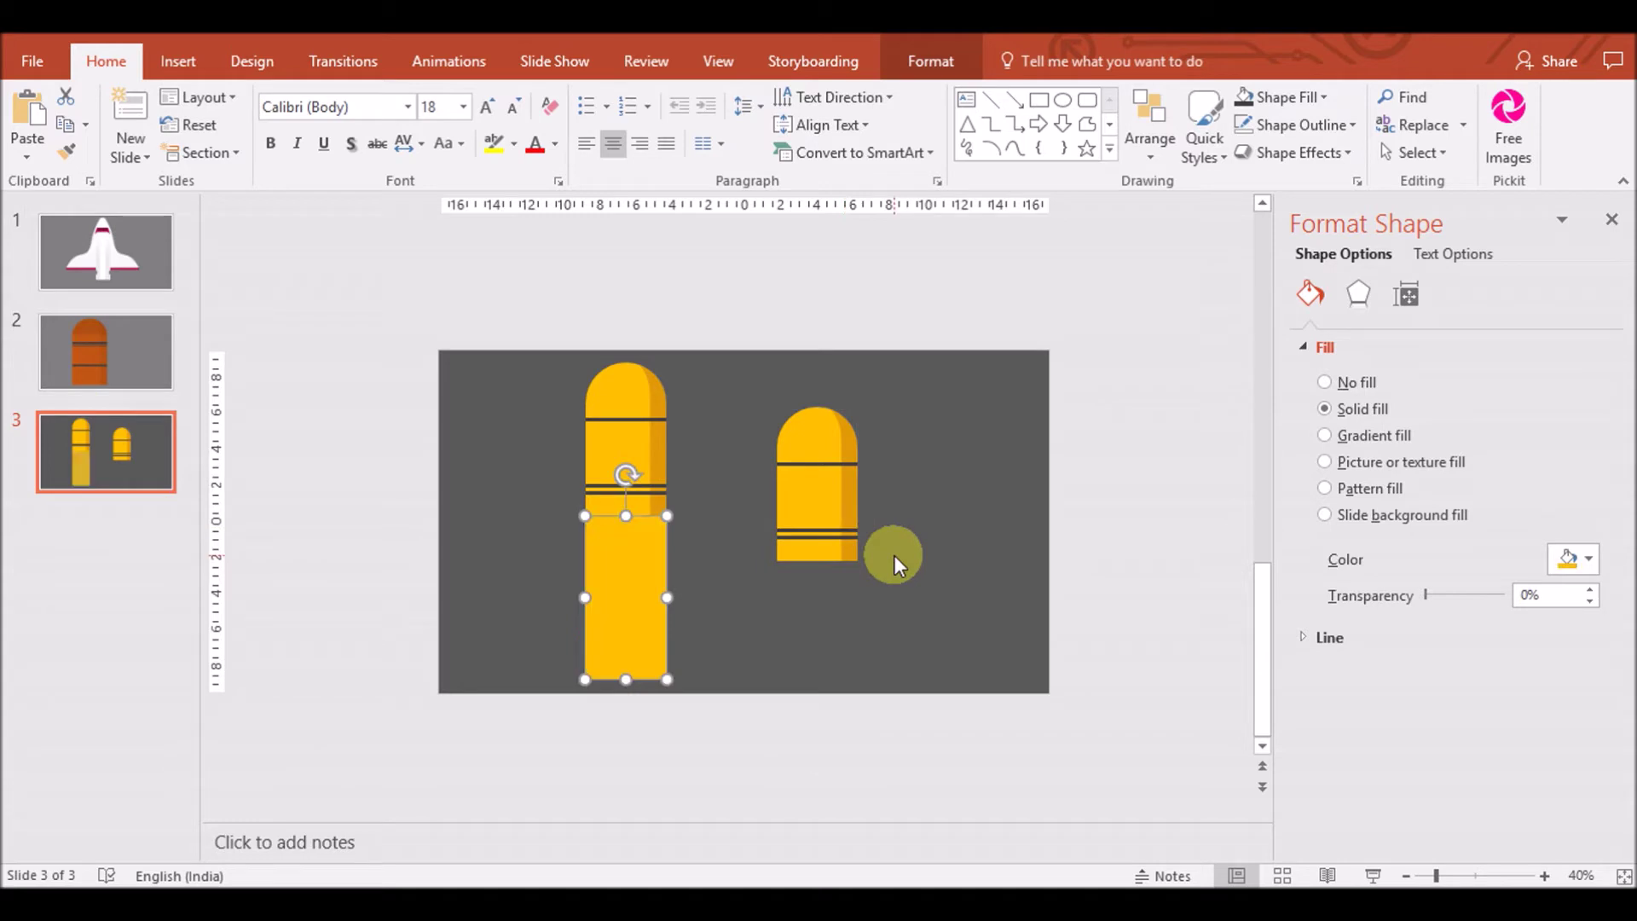
click(878, 546)
click(834, 531)
Move the translucent shading onto the tall column and subtract a rectangle to trim its top
click(841, 524)
mouse_move(848, 524)
mouse_down()
mouse_move(878, 533)
mouse_move(622, 610)
mouse_move(651, 566)
mouse_move(733, 573)
mouse_up()
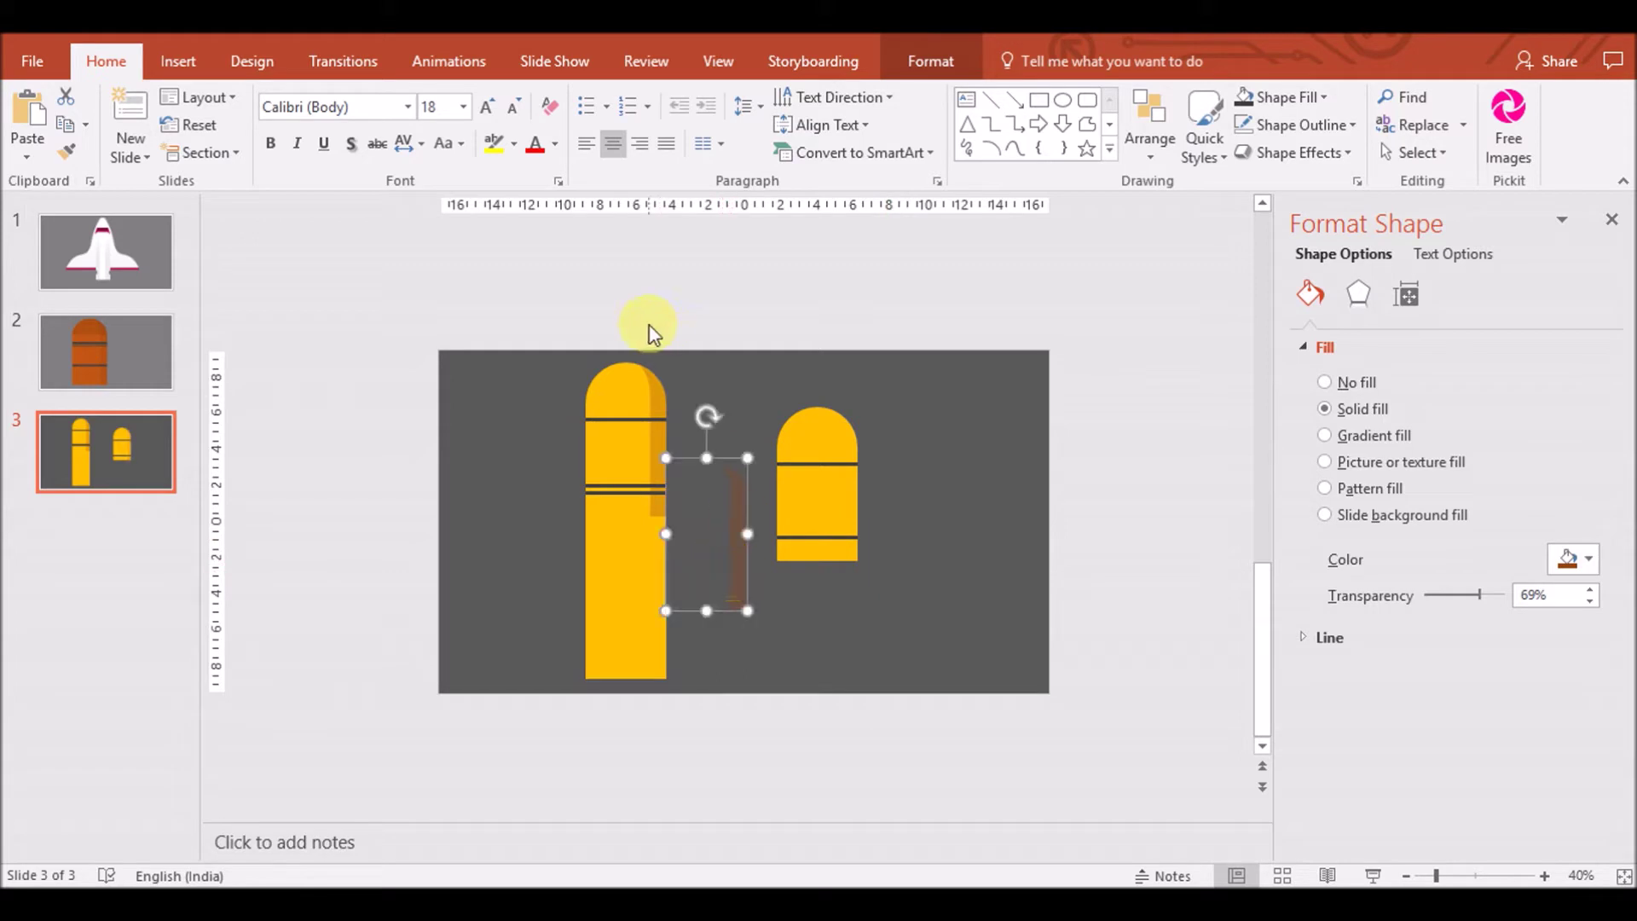
click(177, 60)
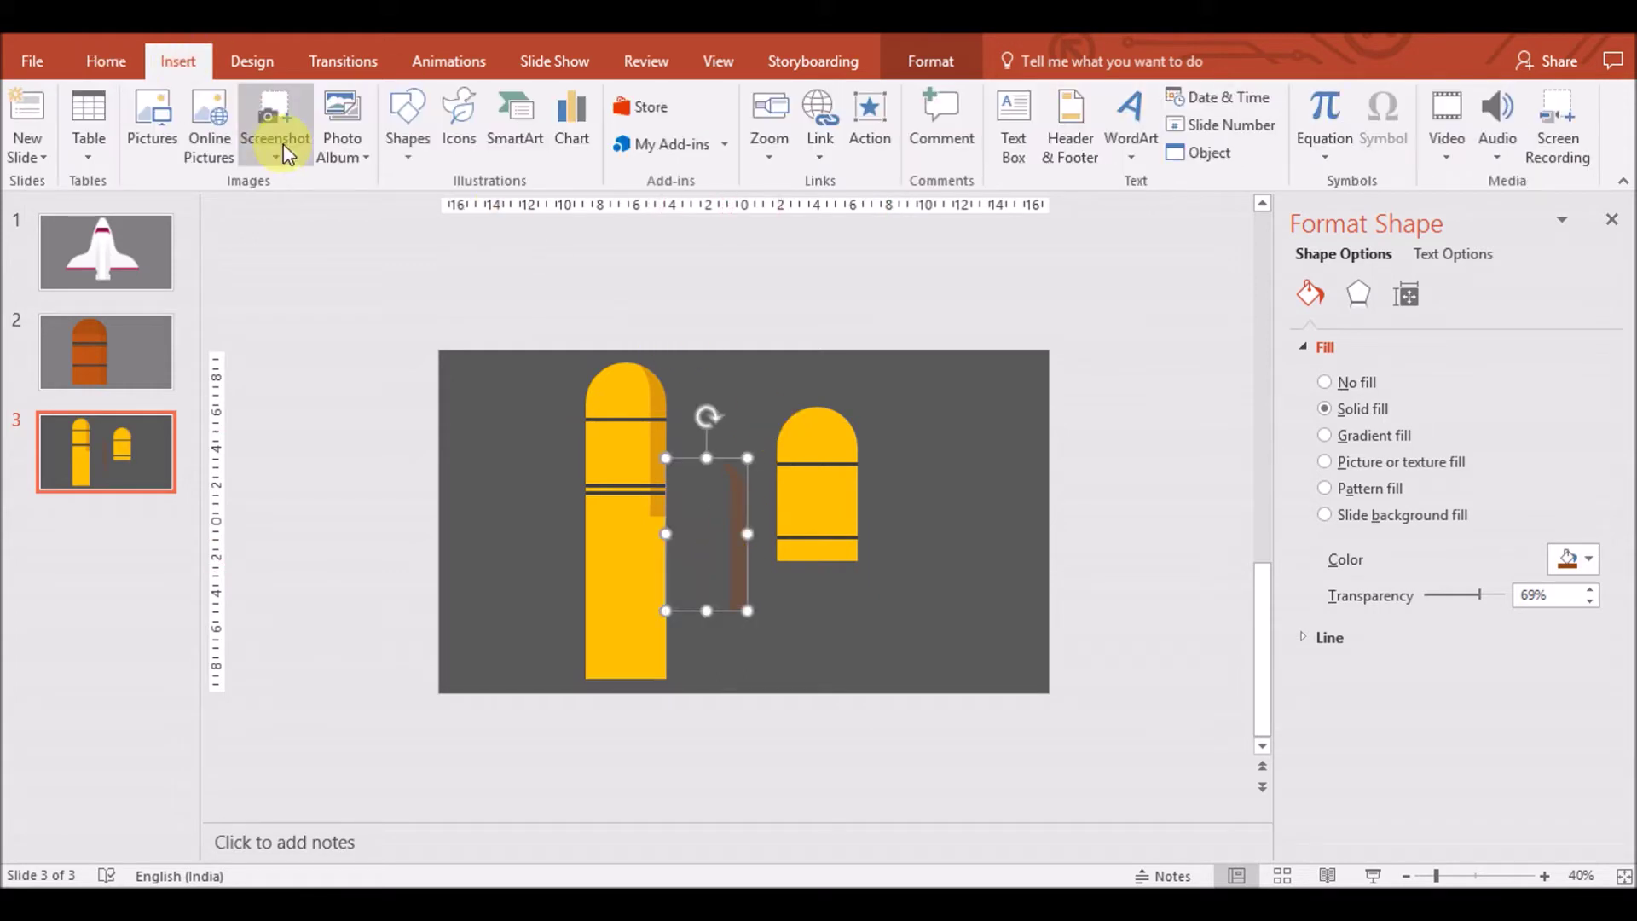
click(408, 136)
click(475, 217)
drag(697, 438, 756, 516)
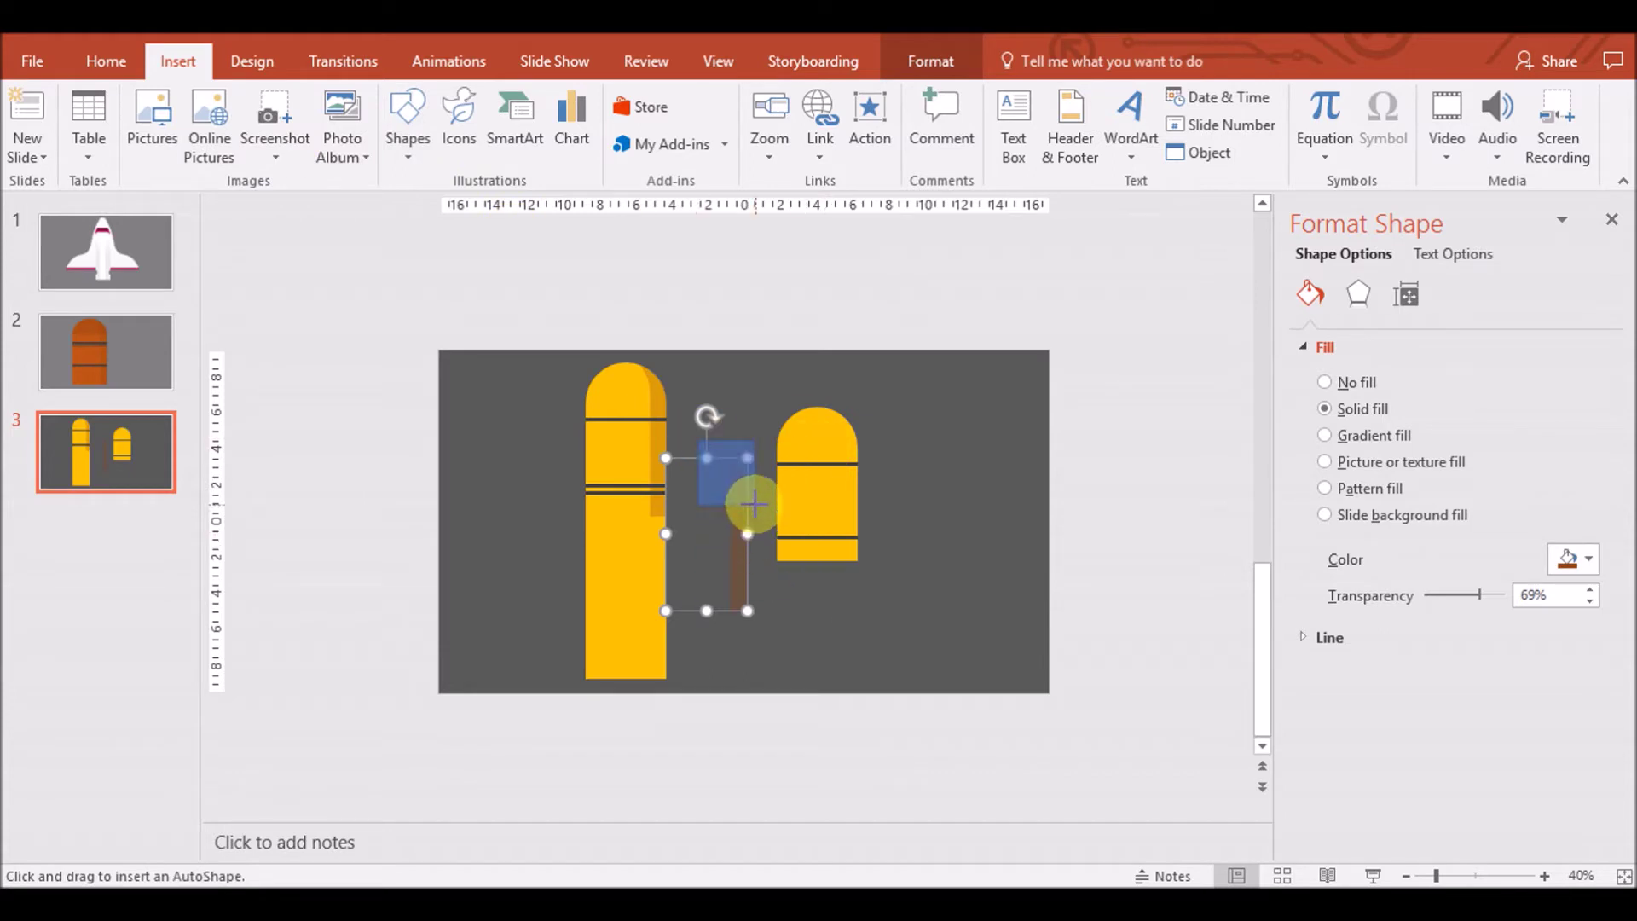
click(743, 555)
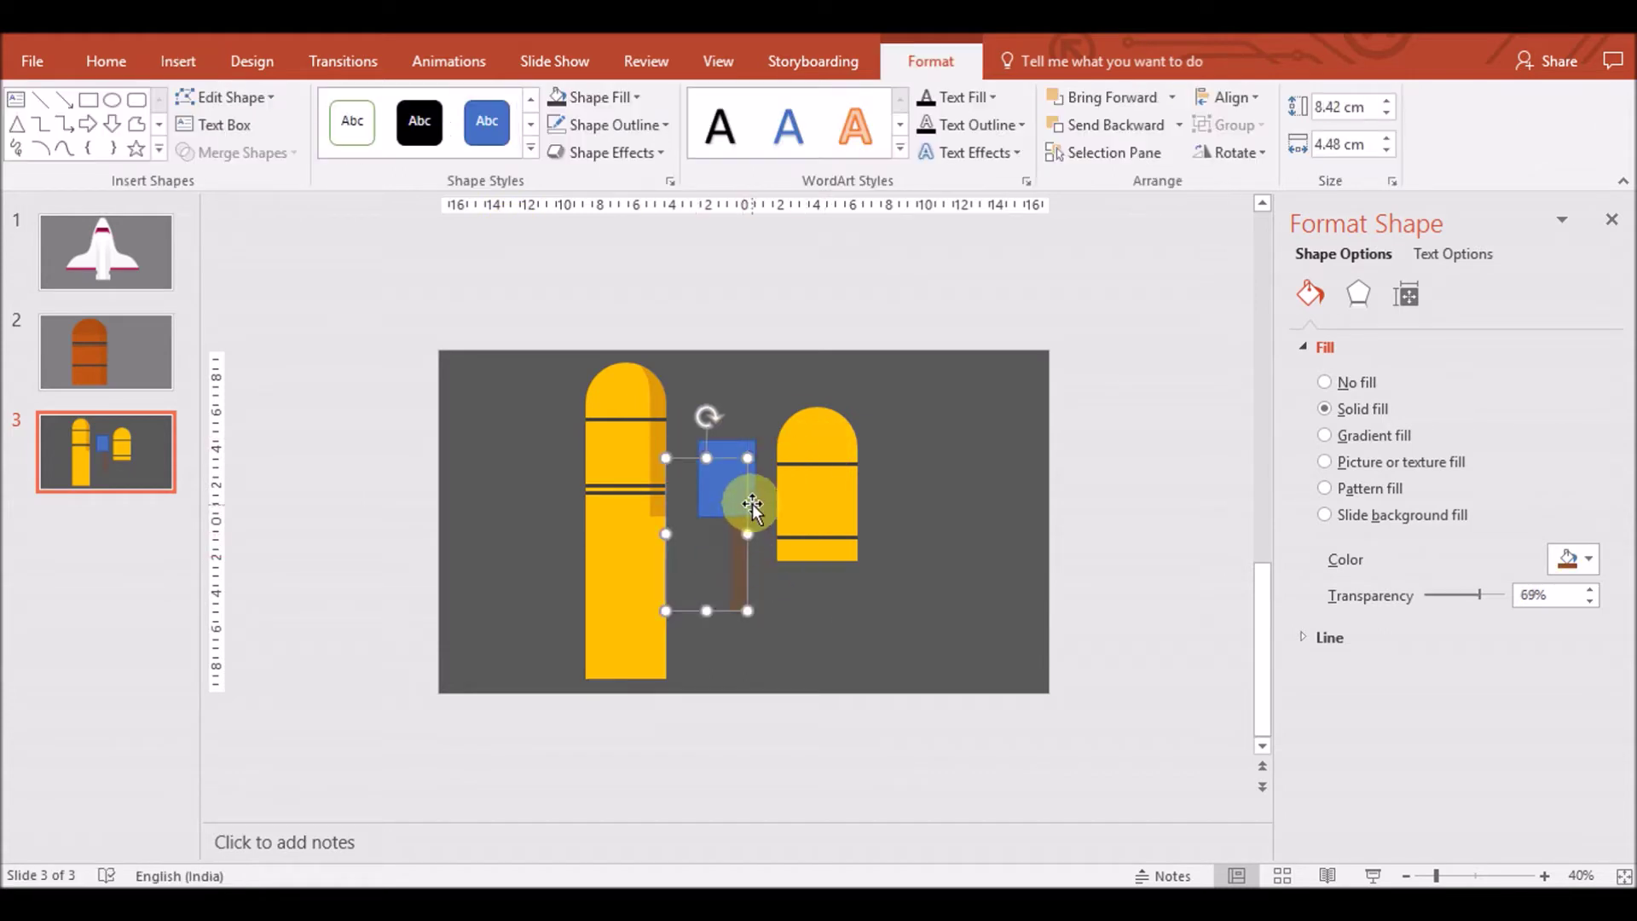
shift+click(742, 446)
click(237, 153)
click(249, 299)
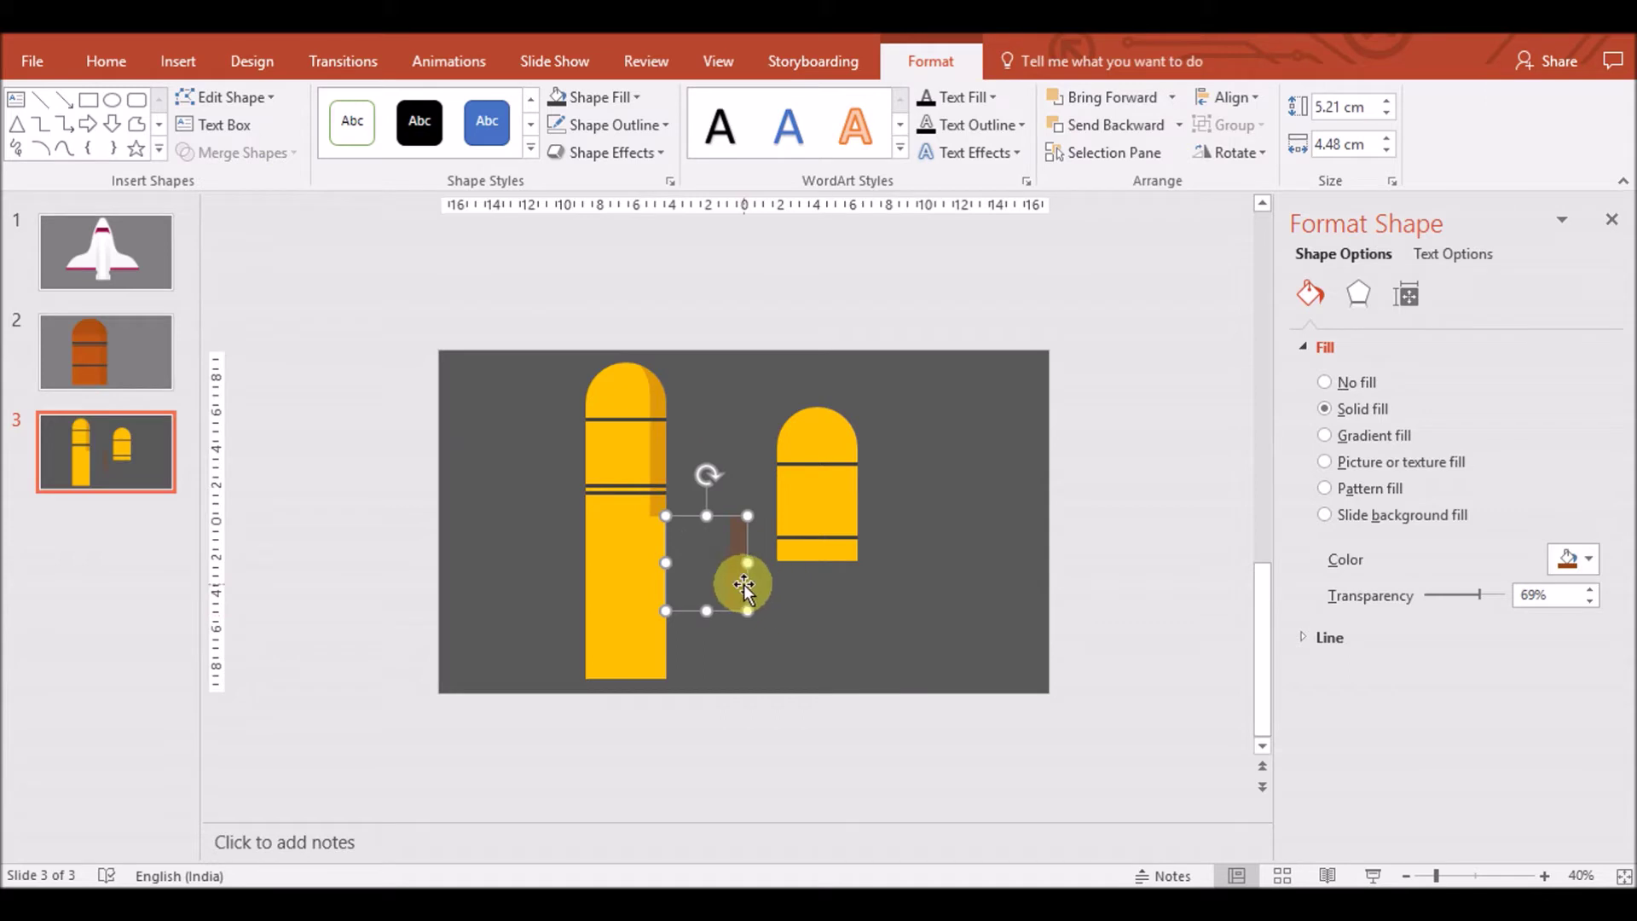
click(668, 574)
Send the gold stem shape behind the other shapes
click(661, 583)
right_click(662, 581)
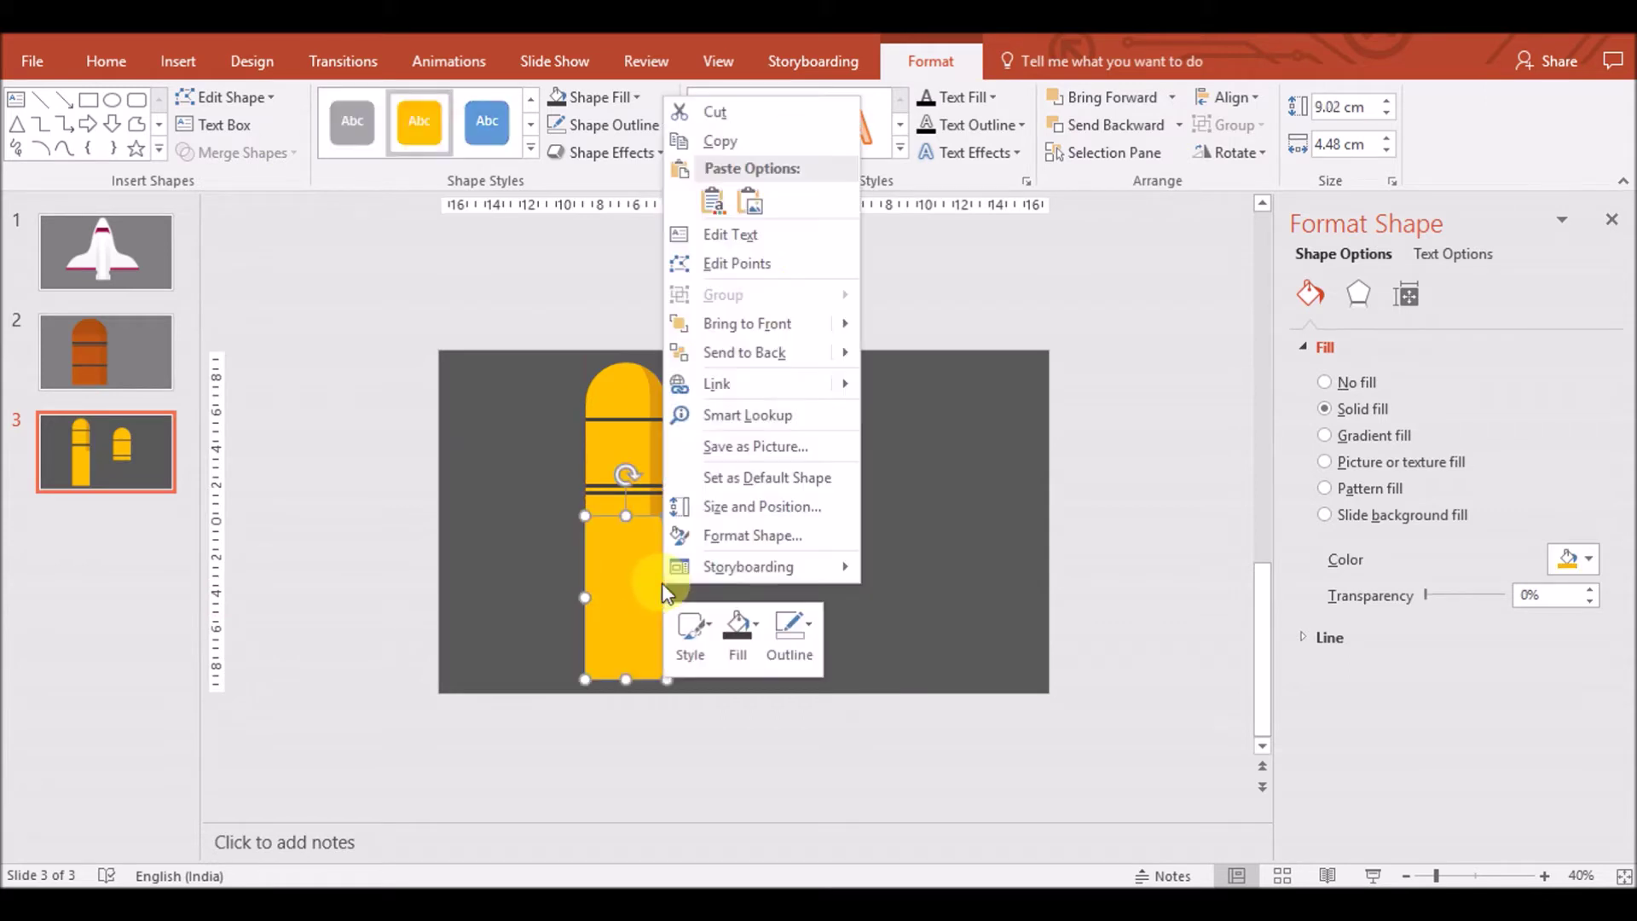
click(831, 358)
Delete the small bullet on the right
click(811, 567)
click(664, 585)
click(623, 644)
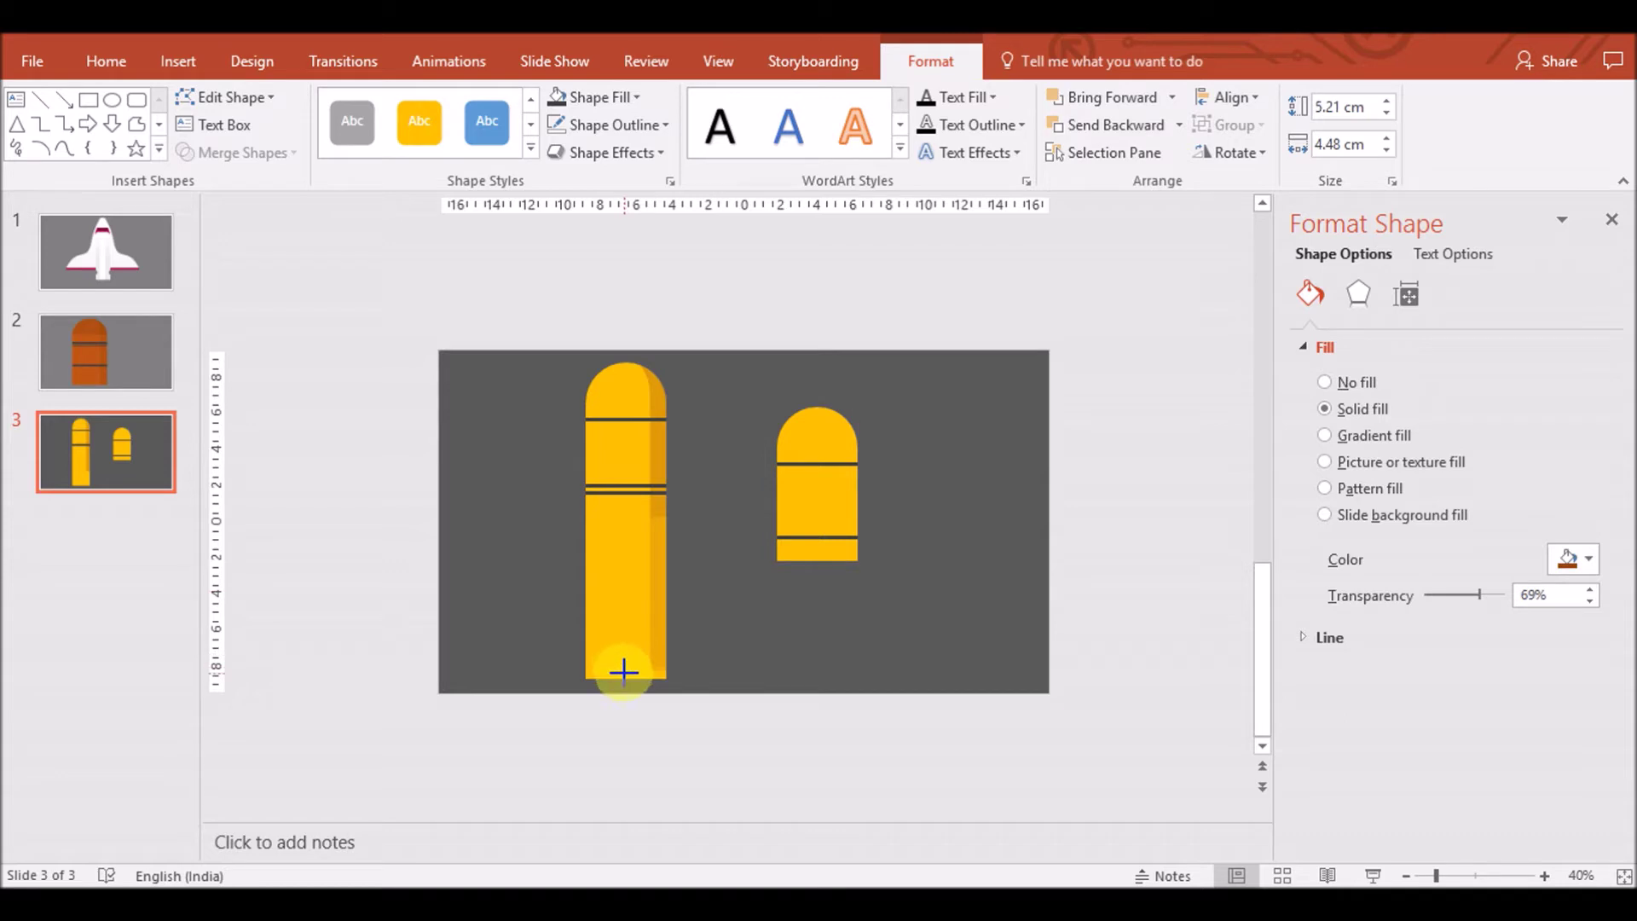
click(680, 657)
drag(755, 593, 932, 372)
key(Delete)
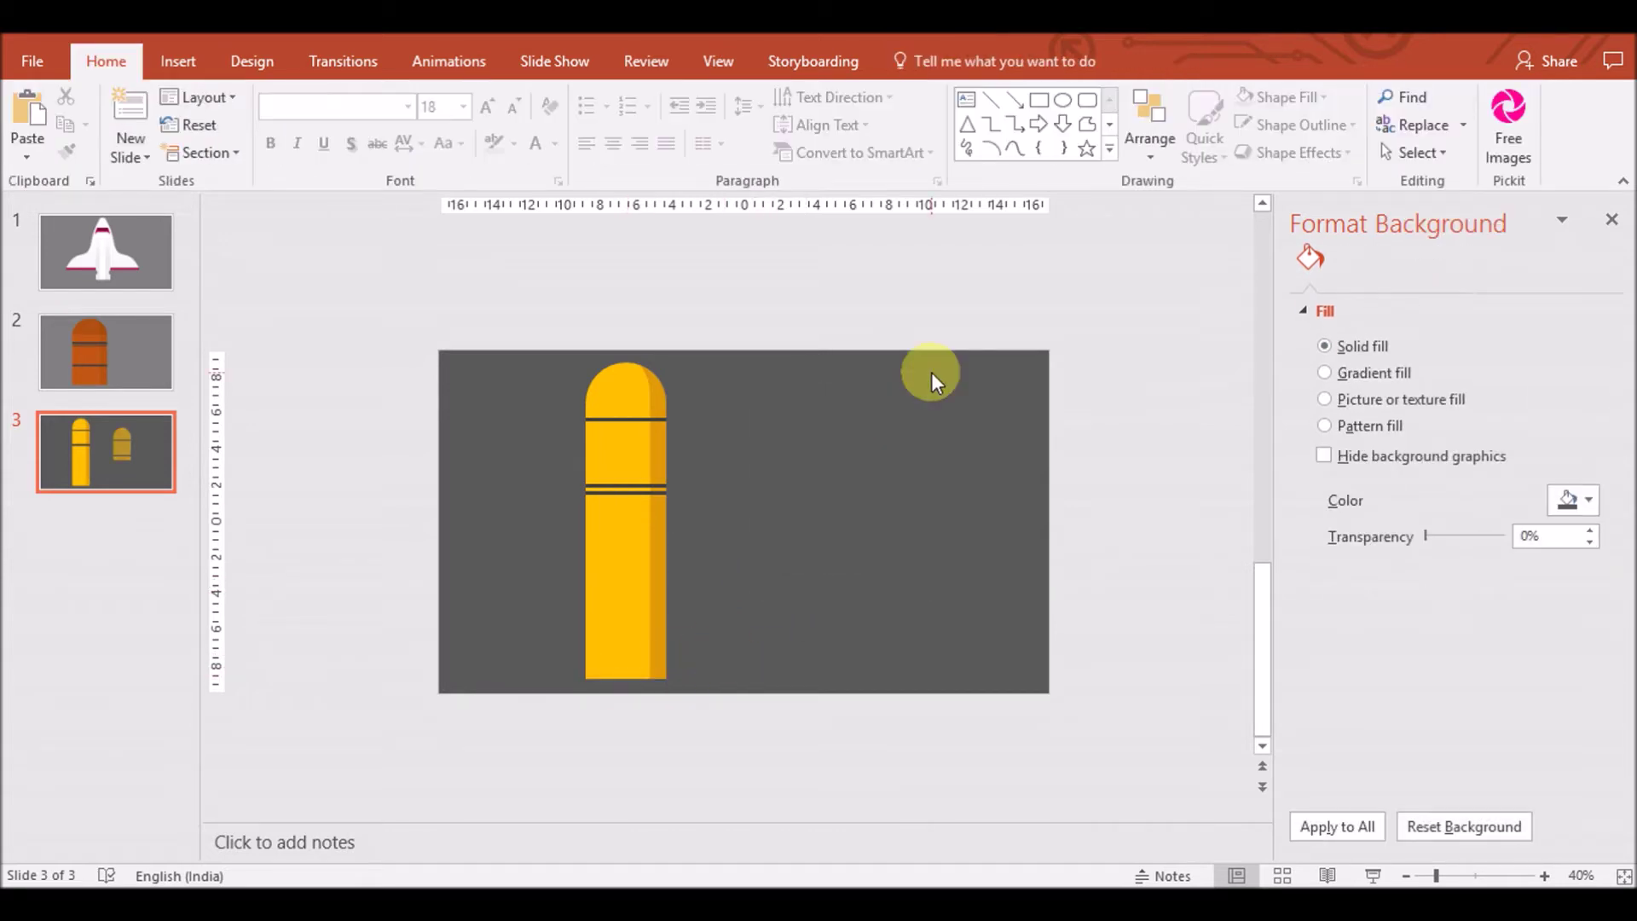
Union the upper and lower bullet parts into a single shape
click(657, 533)
shift+click(602, 458)
click(243, 152)
click(240, 179)
key(ctrl+z)
click(658, 471)
shift+click(661, 561)
click(243, 152)
click(240, 179)
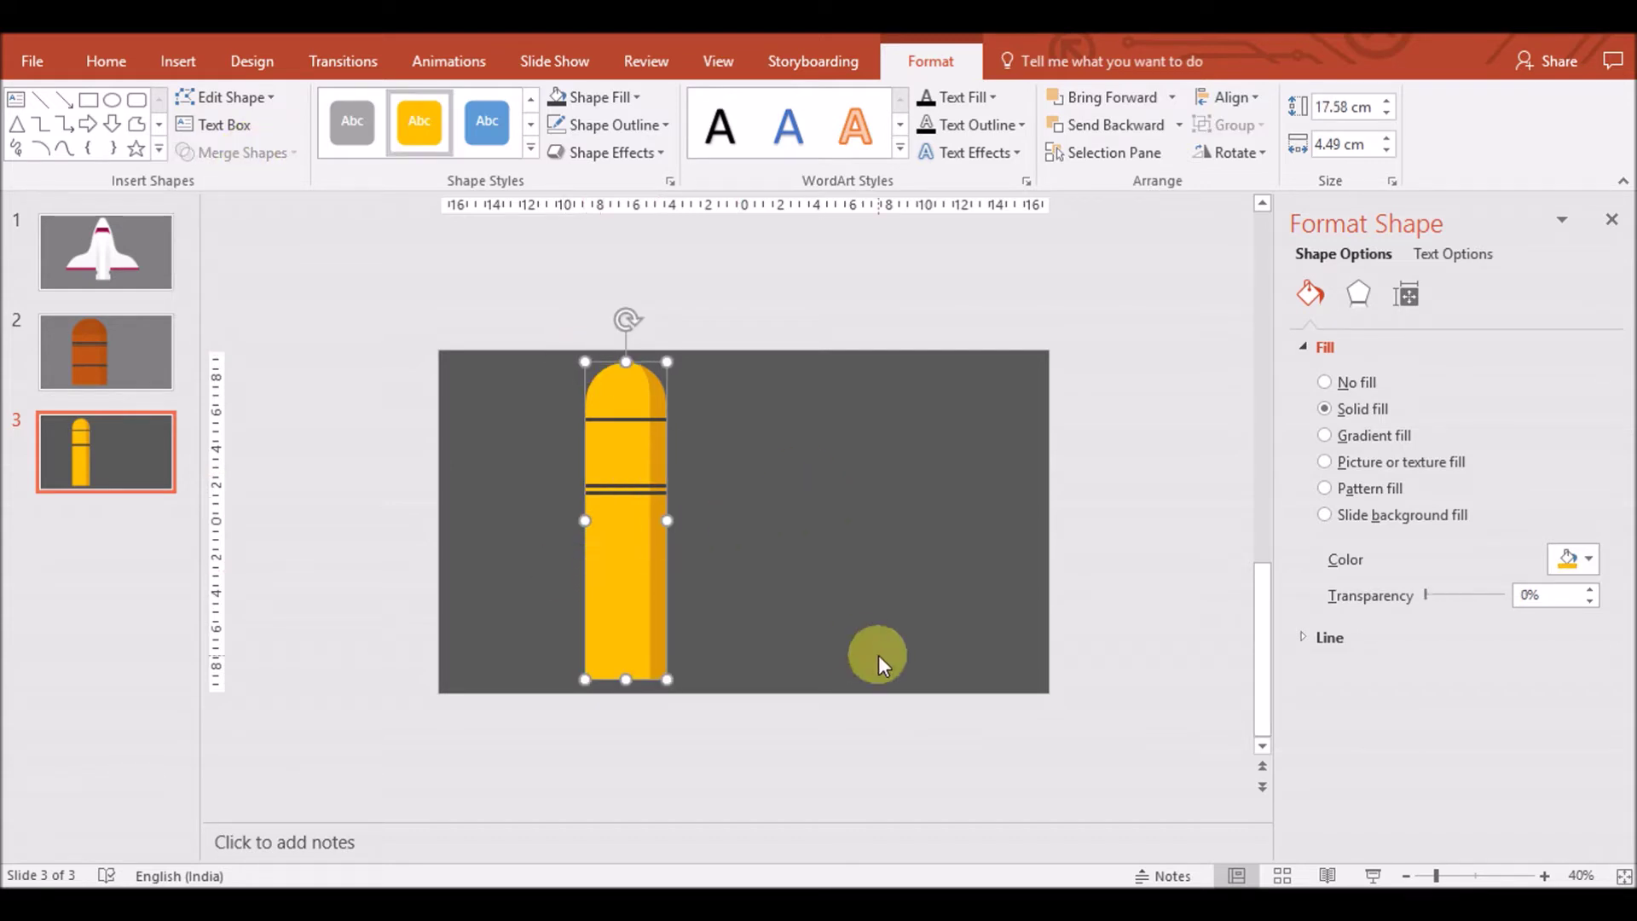
Fill the merged bullet with light gold
click(1577, 559)
click(1584, 635)
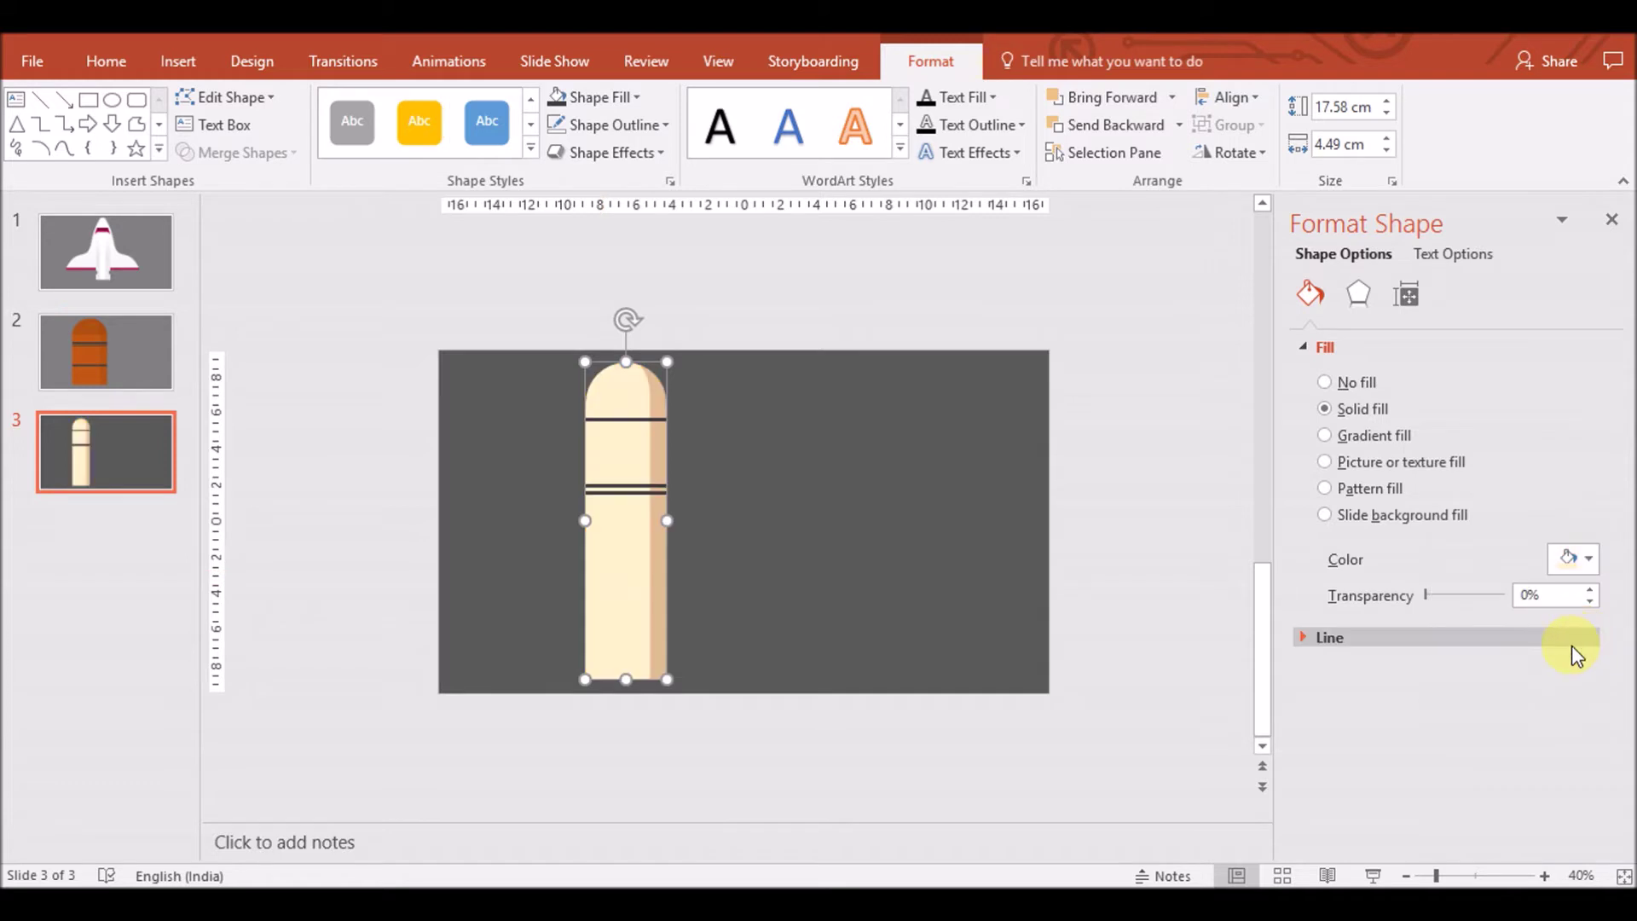
click(1574, 560)
click(1585, 653)
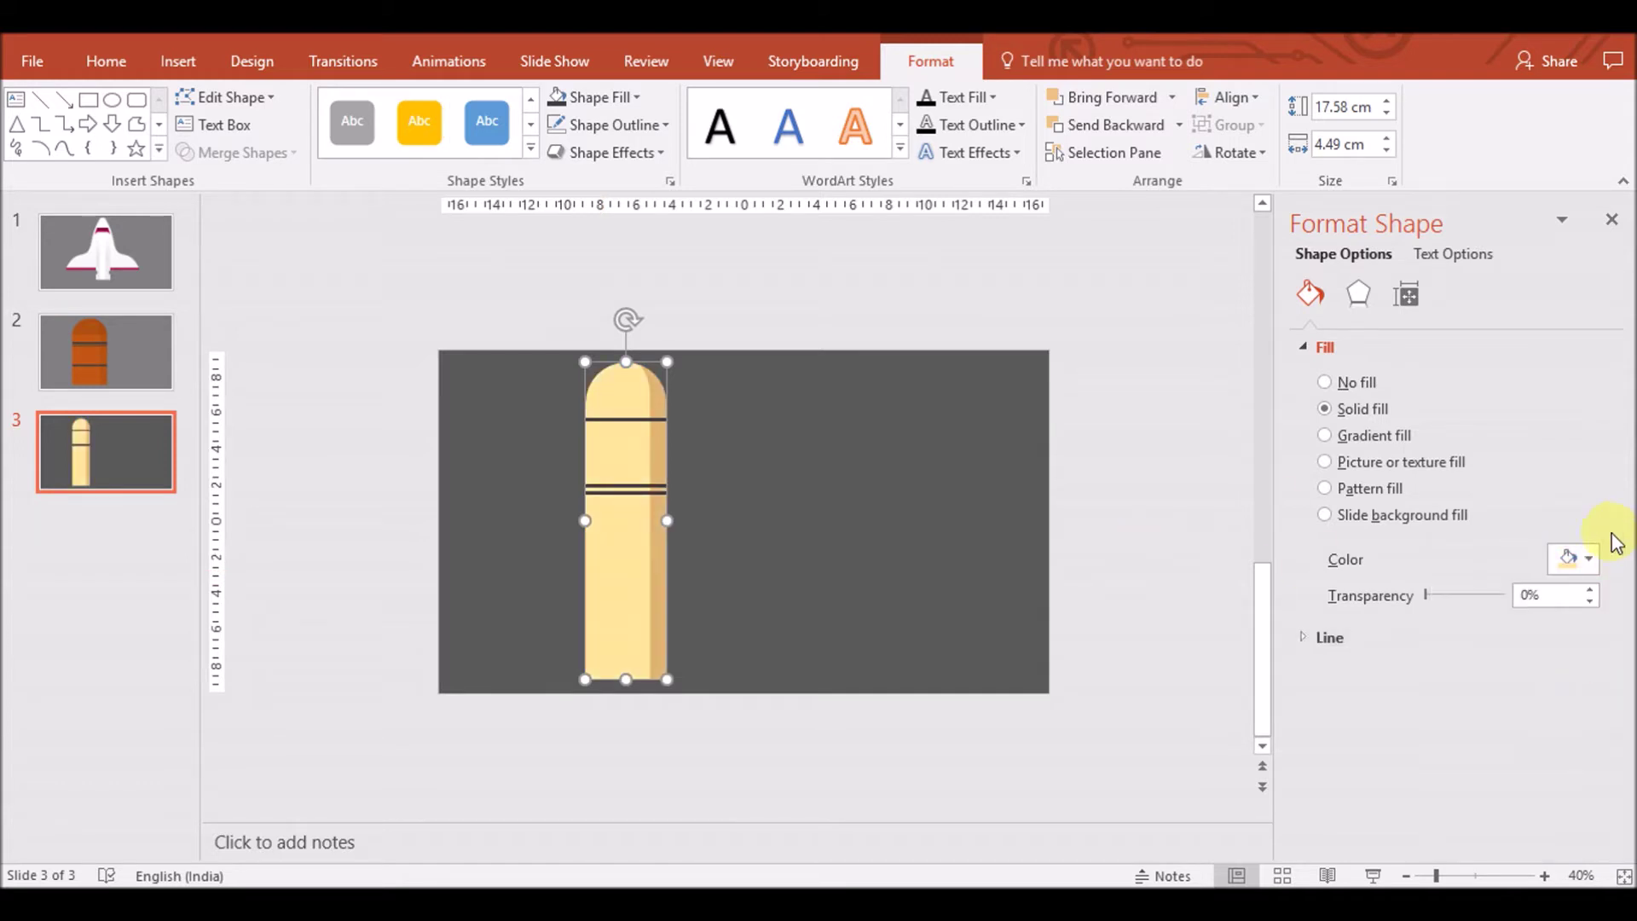
Reposition the translucent shading strip and raise its transparency
click(659, 457)
key(Tab)
drag(1432, 603, 1389, 603)
key(Escape)
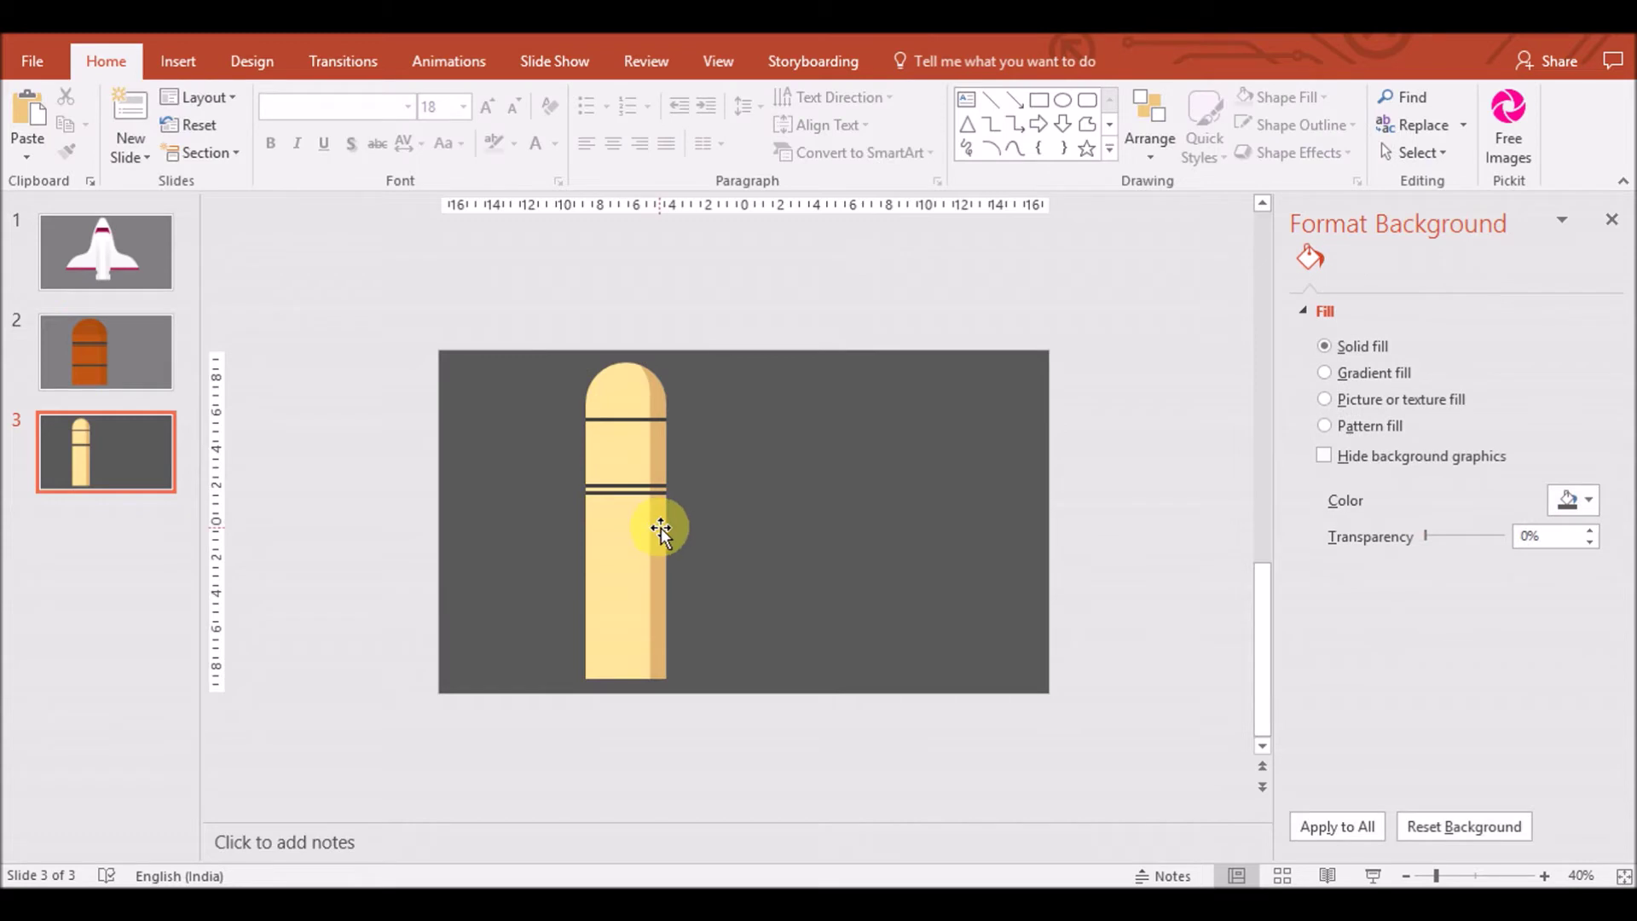
click(662, 529)
drag(656, 528, 730, 533)
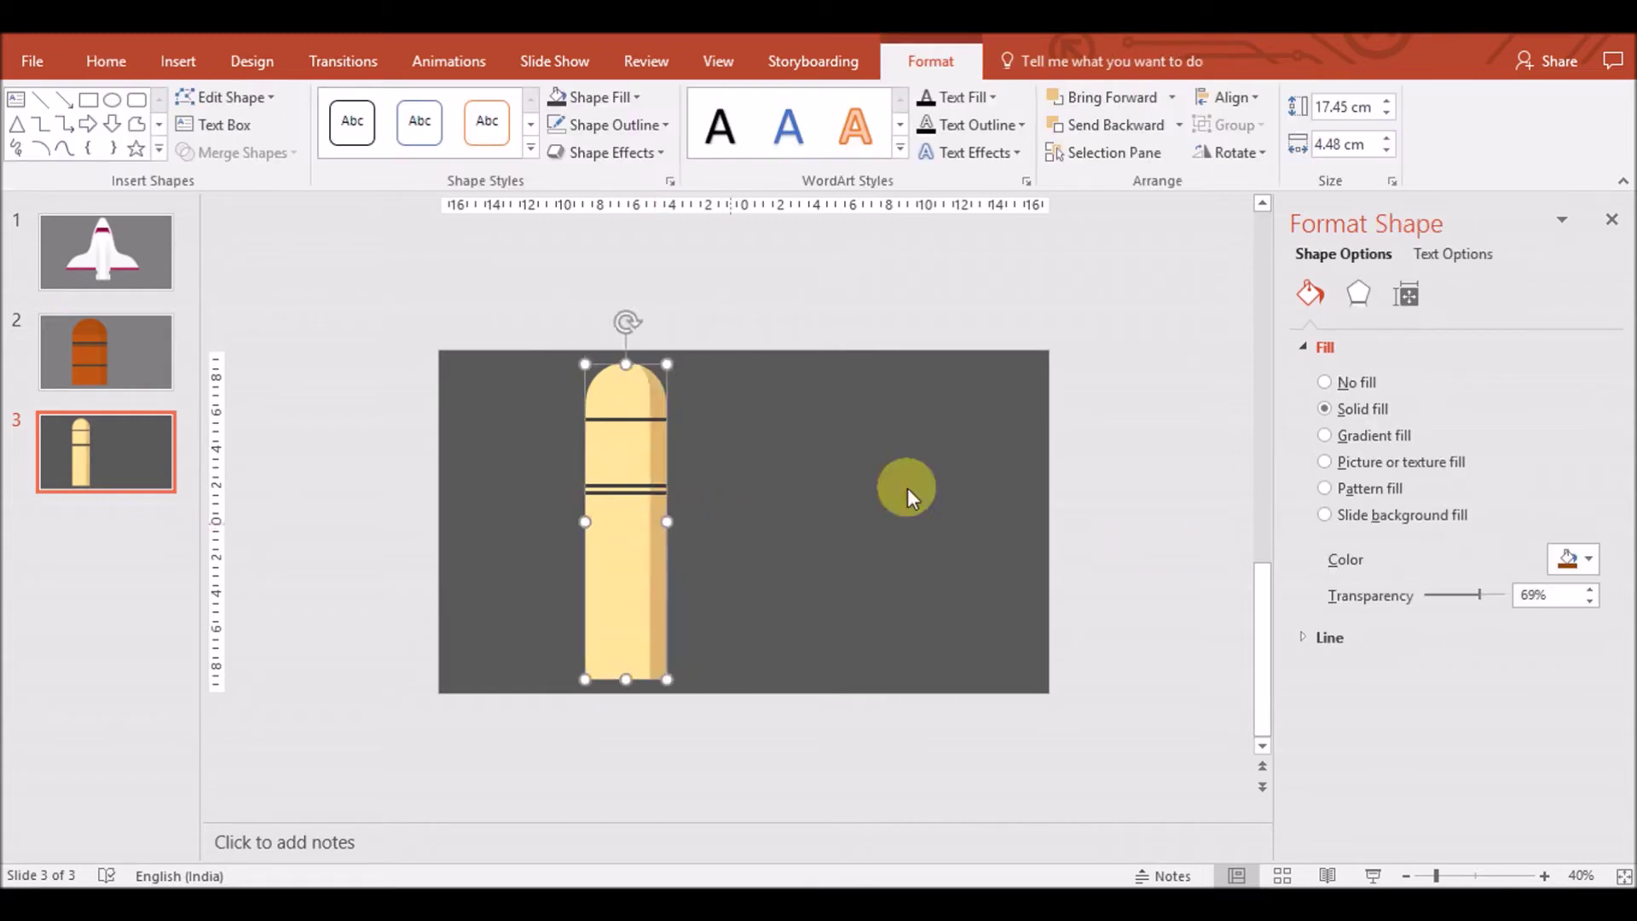
drag(1483, 595, 1494, 595)
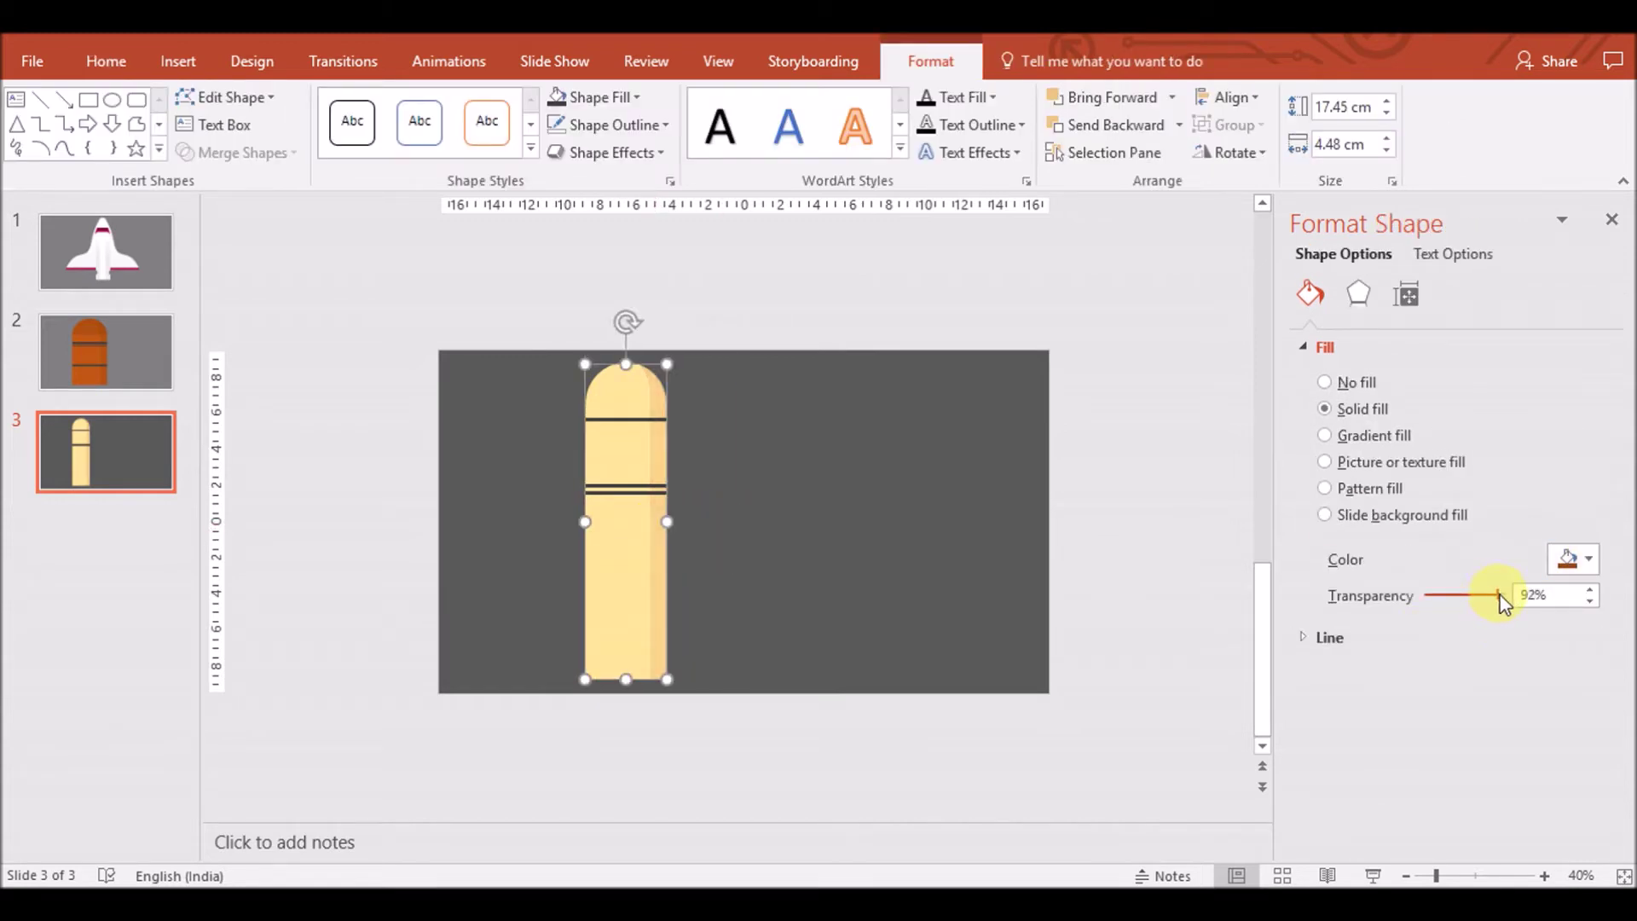
click(1123, 655)
Group the three rocket parts and place a copy beside the original
drag(565, 732, 708, 331)
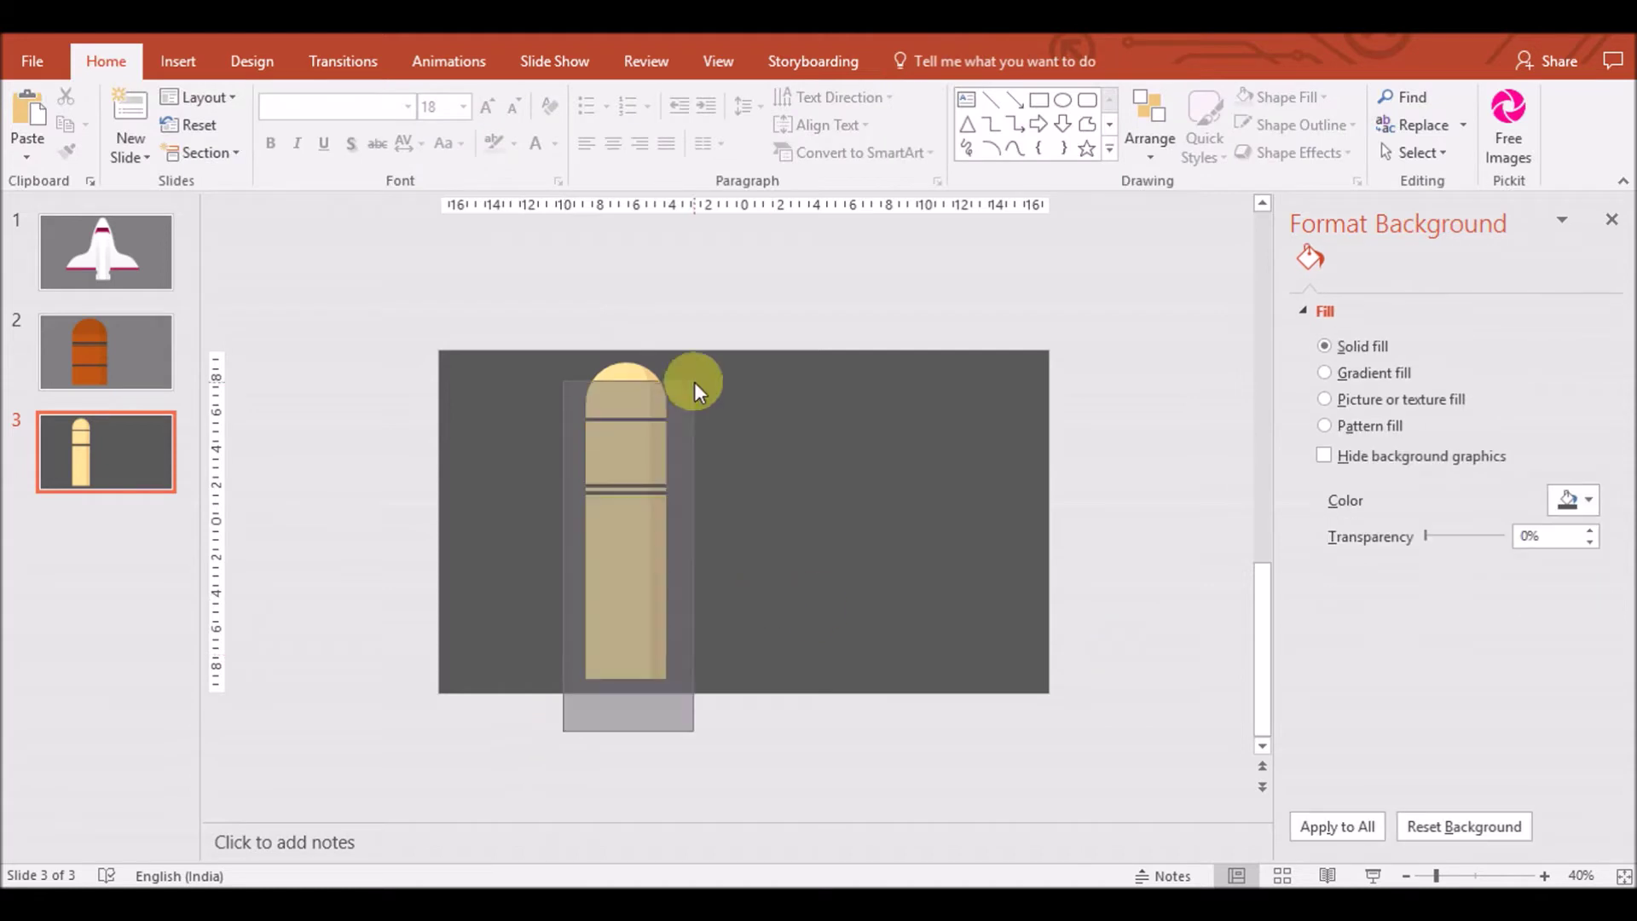
key(ctrl+g)
key(ctrl+c)
key(ctrl+v)
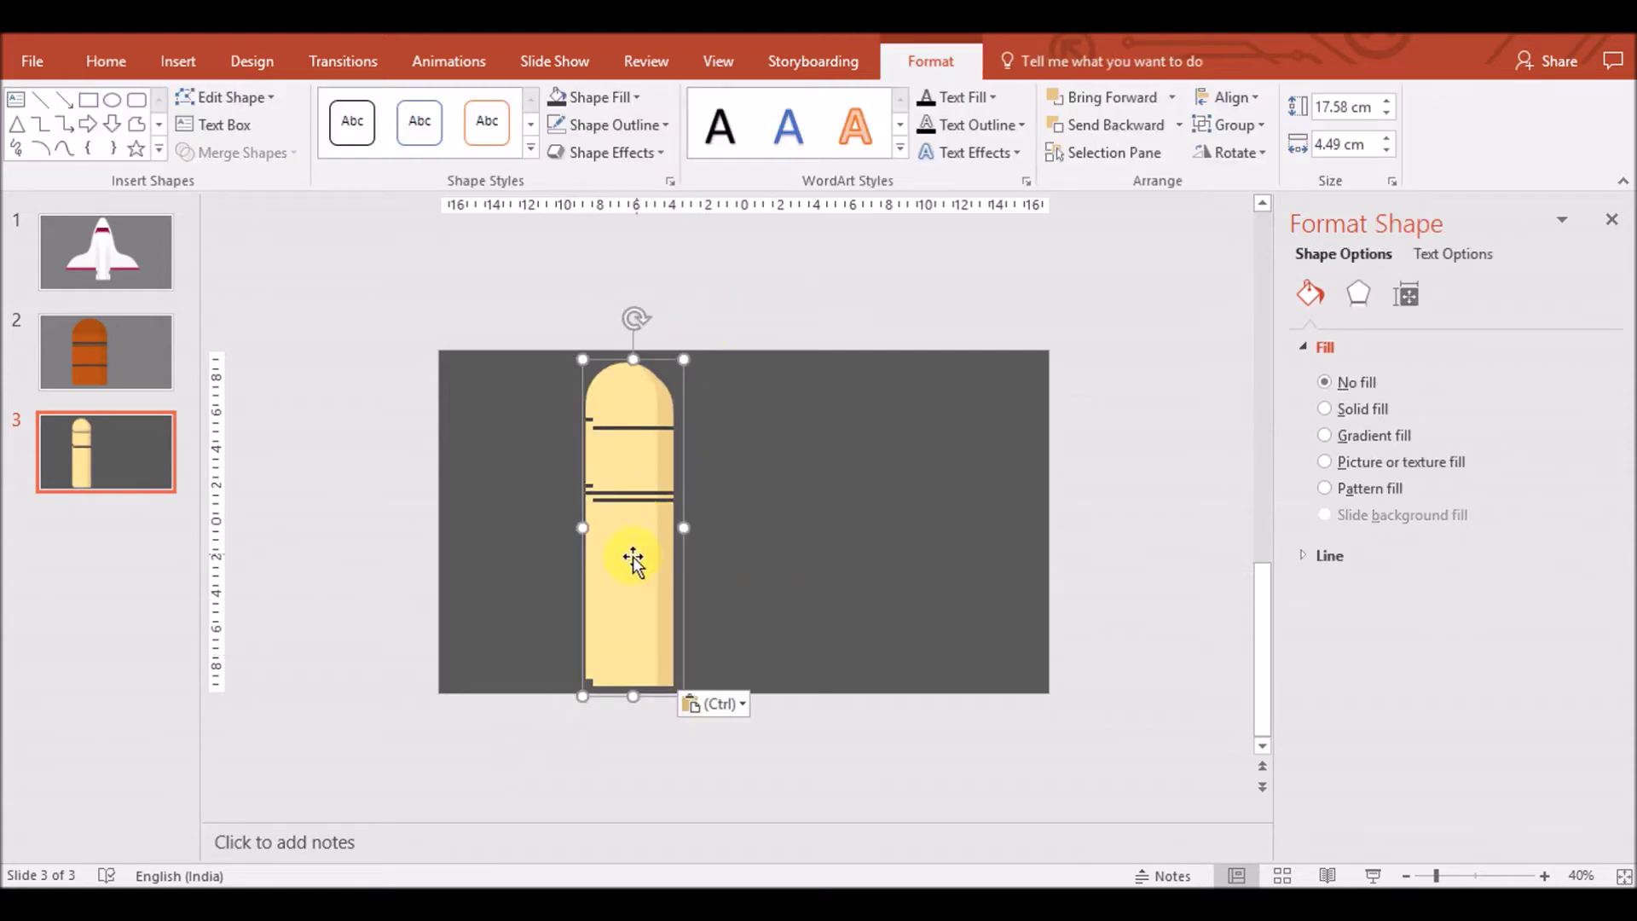
drag(636, 555, 770, 556)
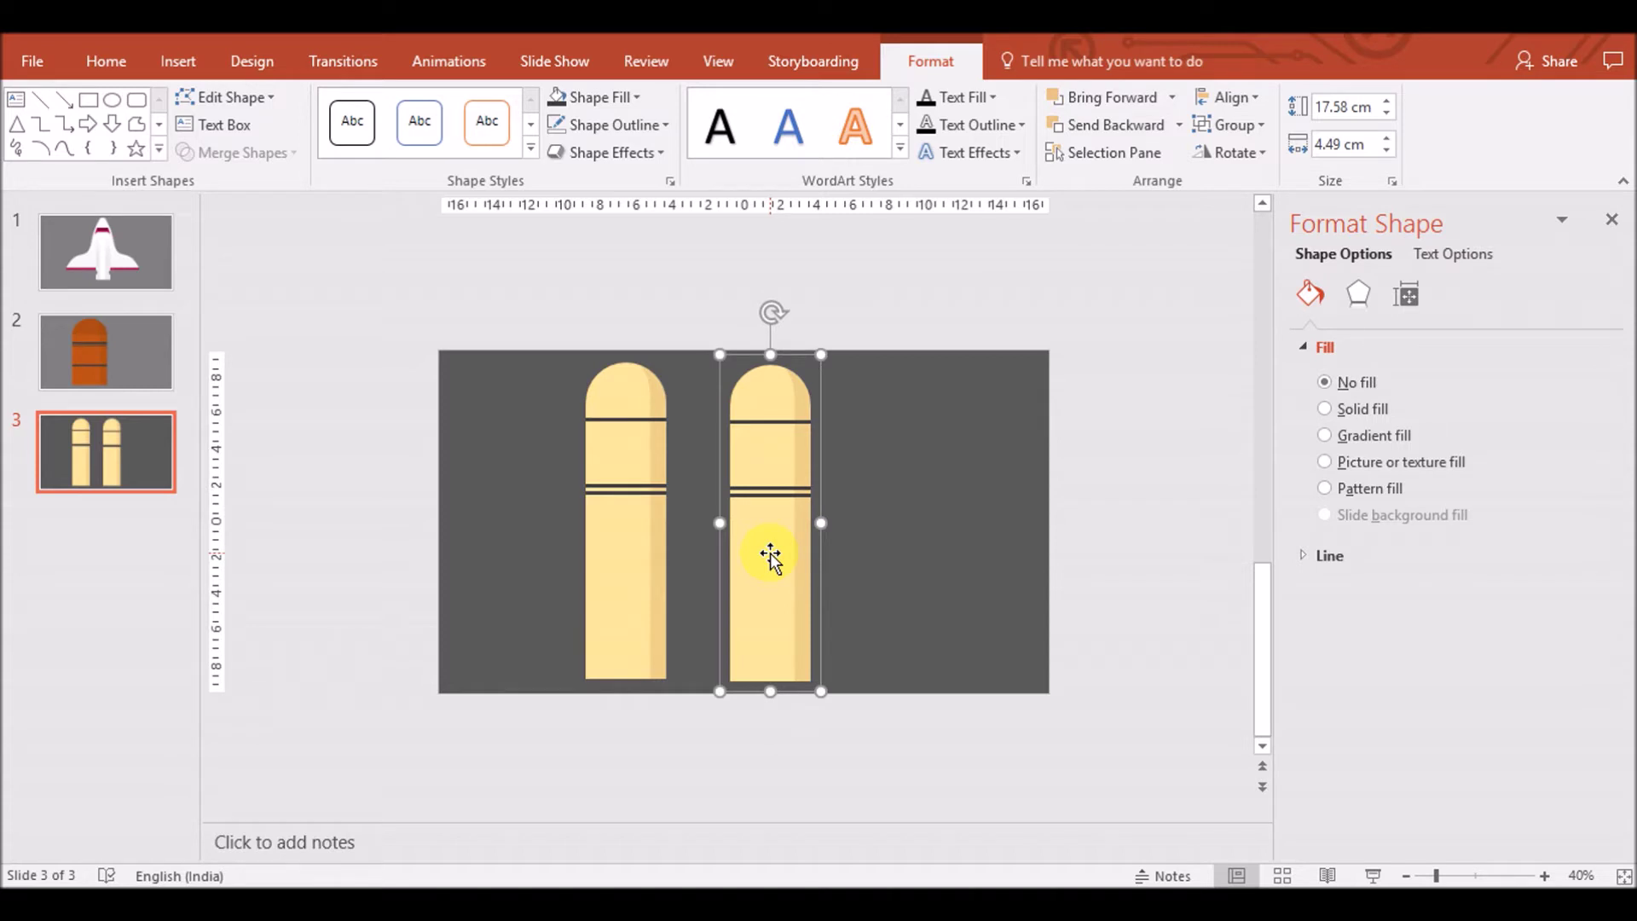
Add a fourth slide with a dark grey background, then return to slide 2
click(155, 467)
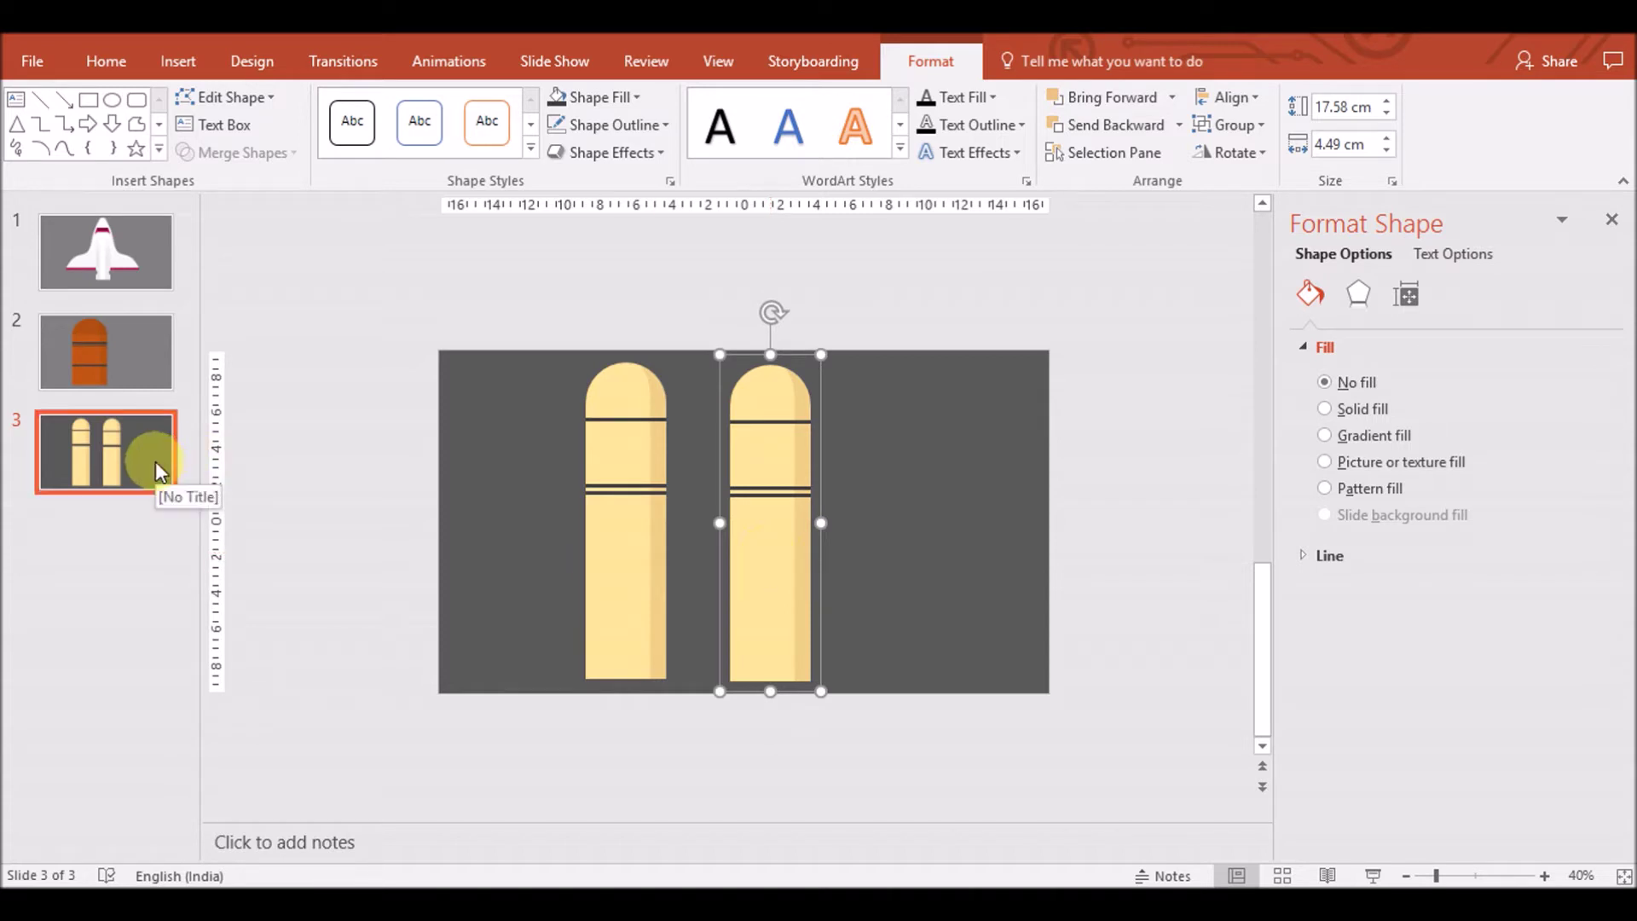
key(ctrl+m)
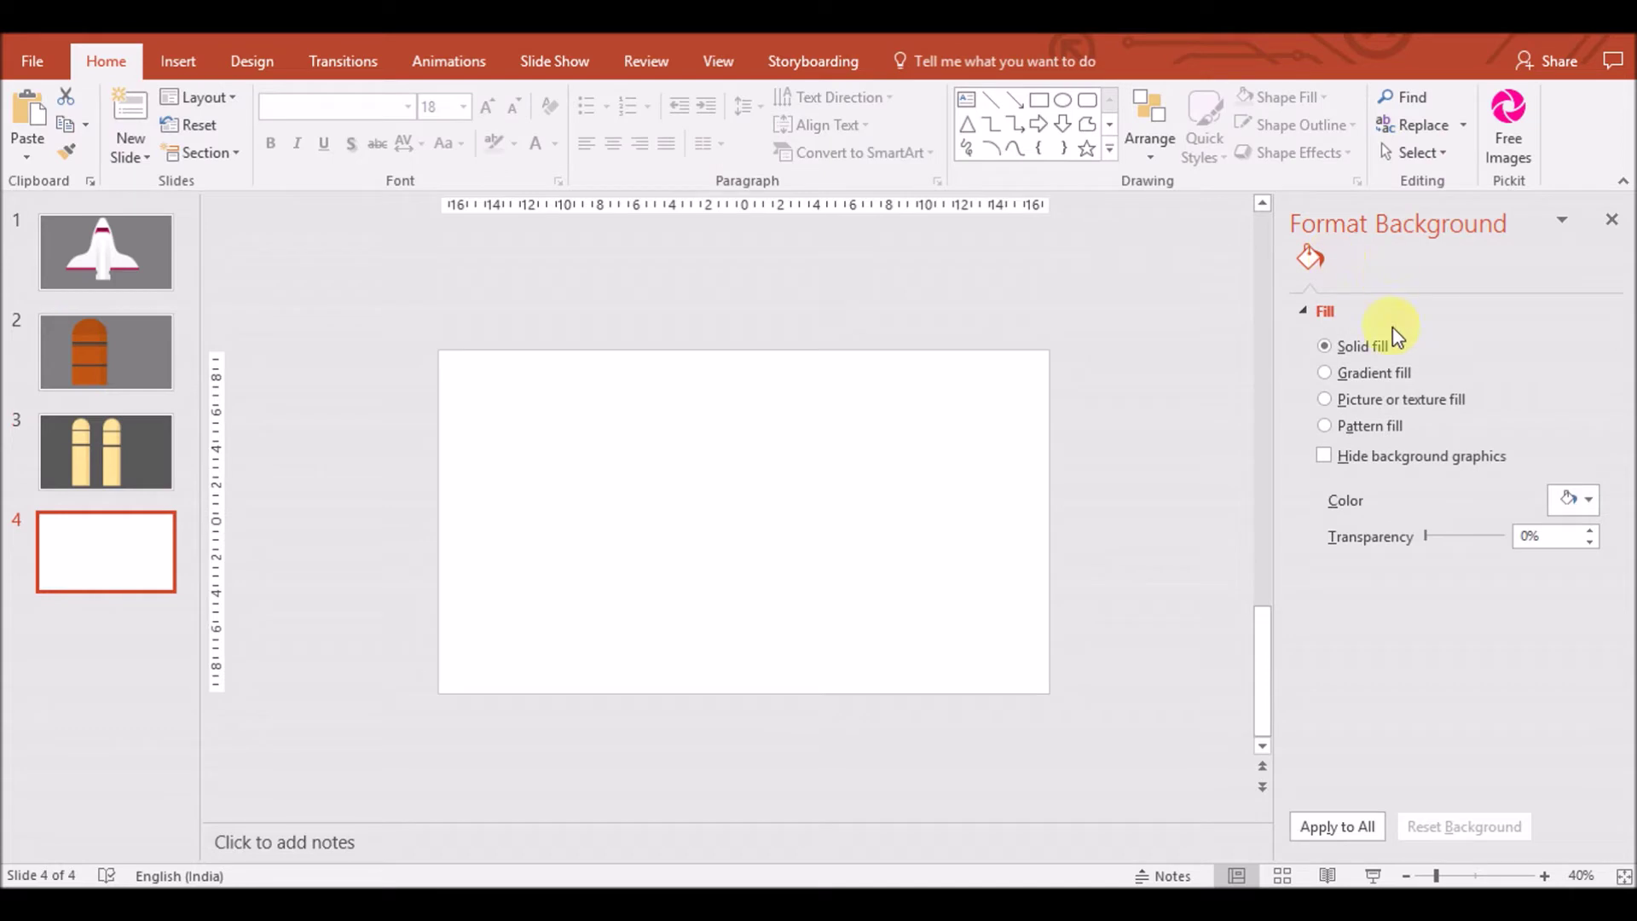
click(1591, 501)
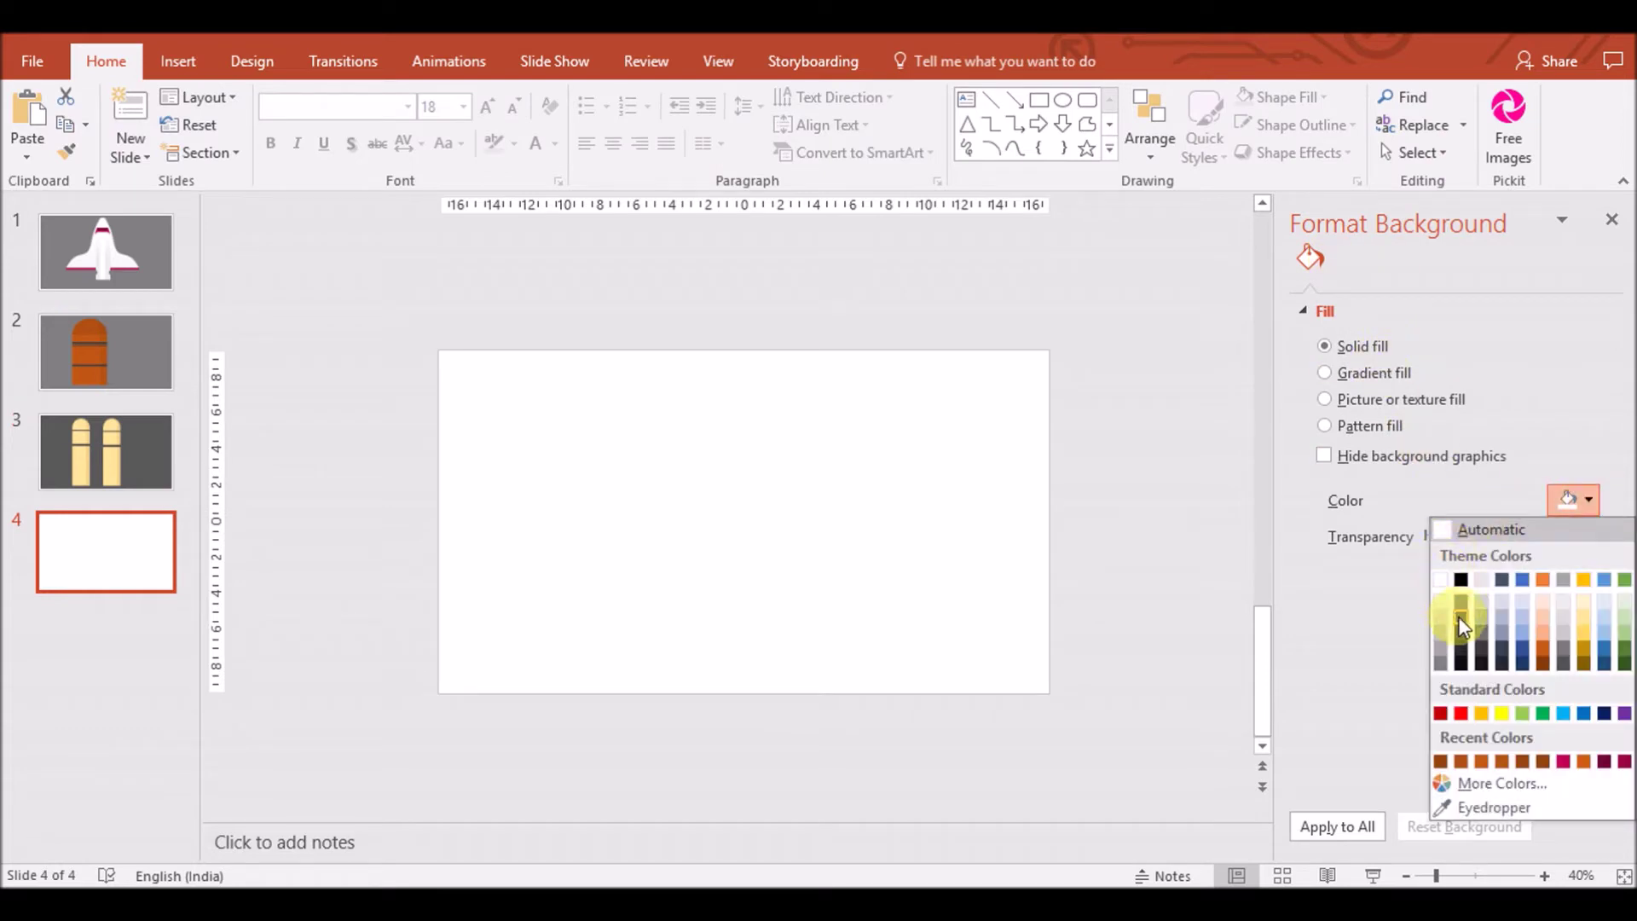
click(1460, 607)
click(134, 365)
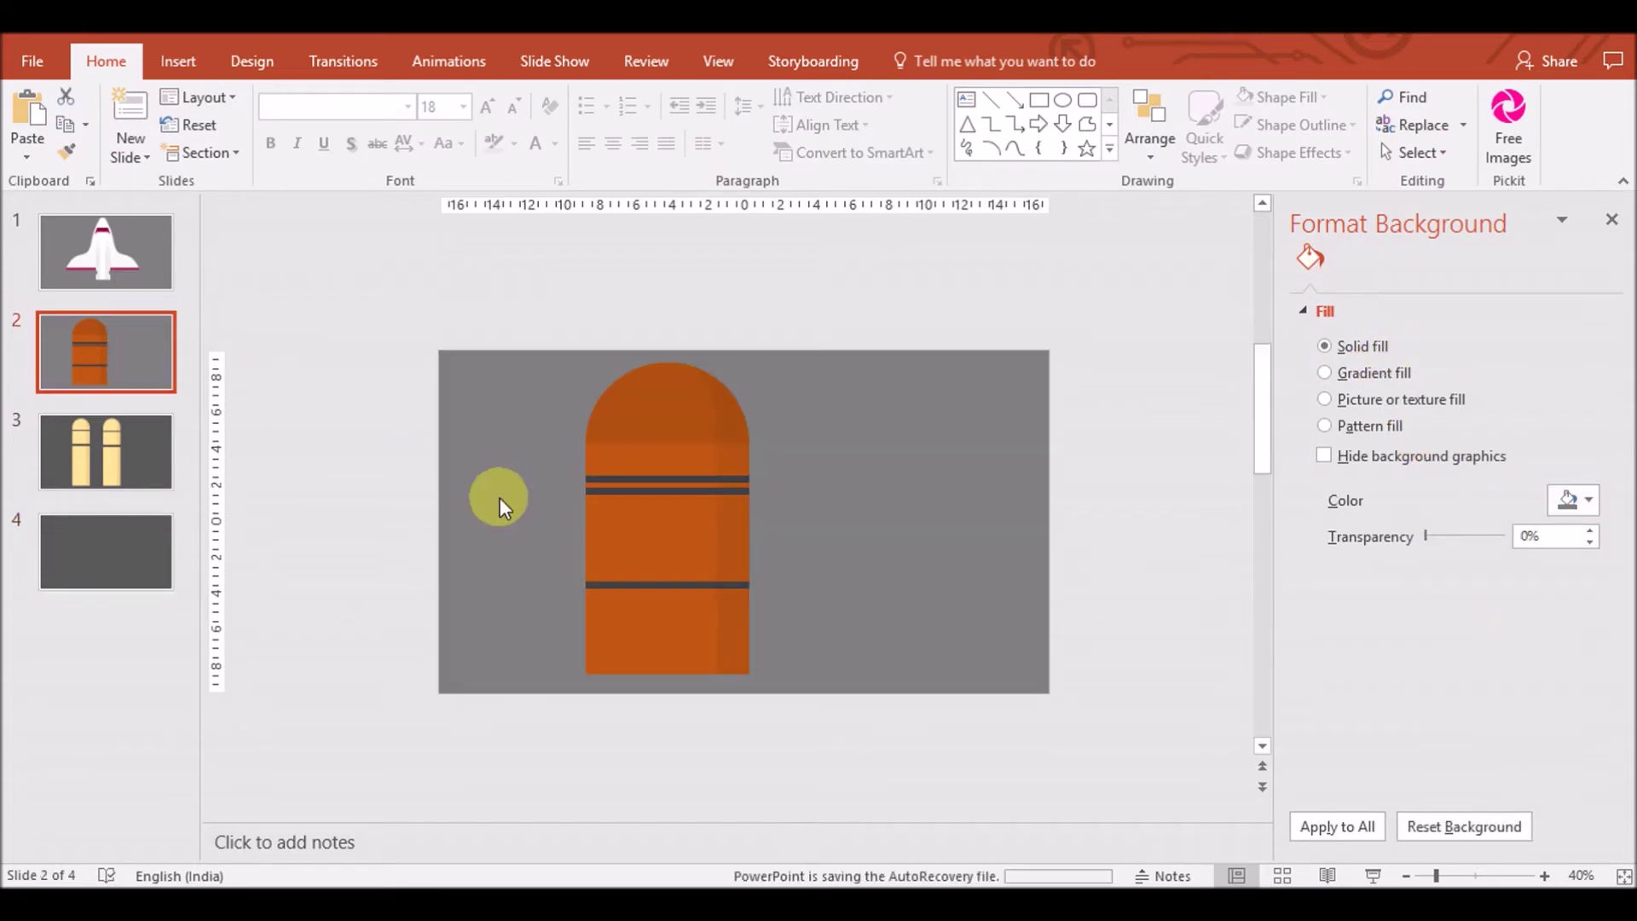
click(631, 561)
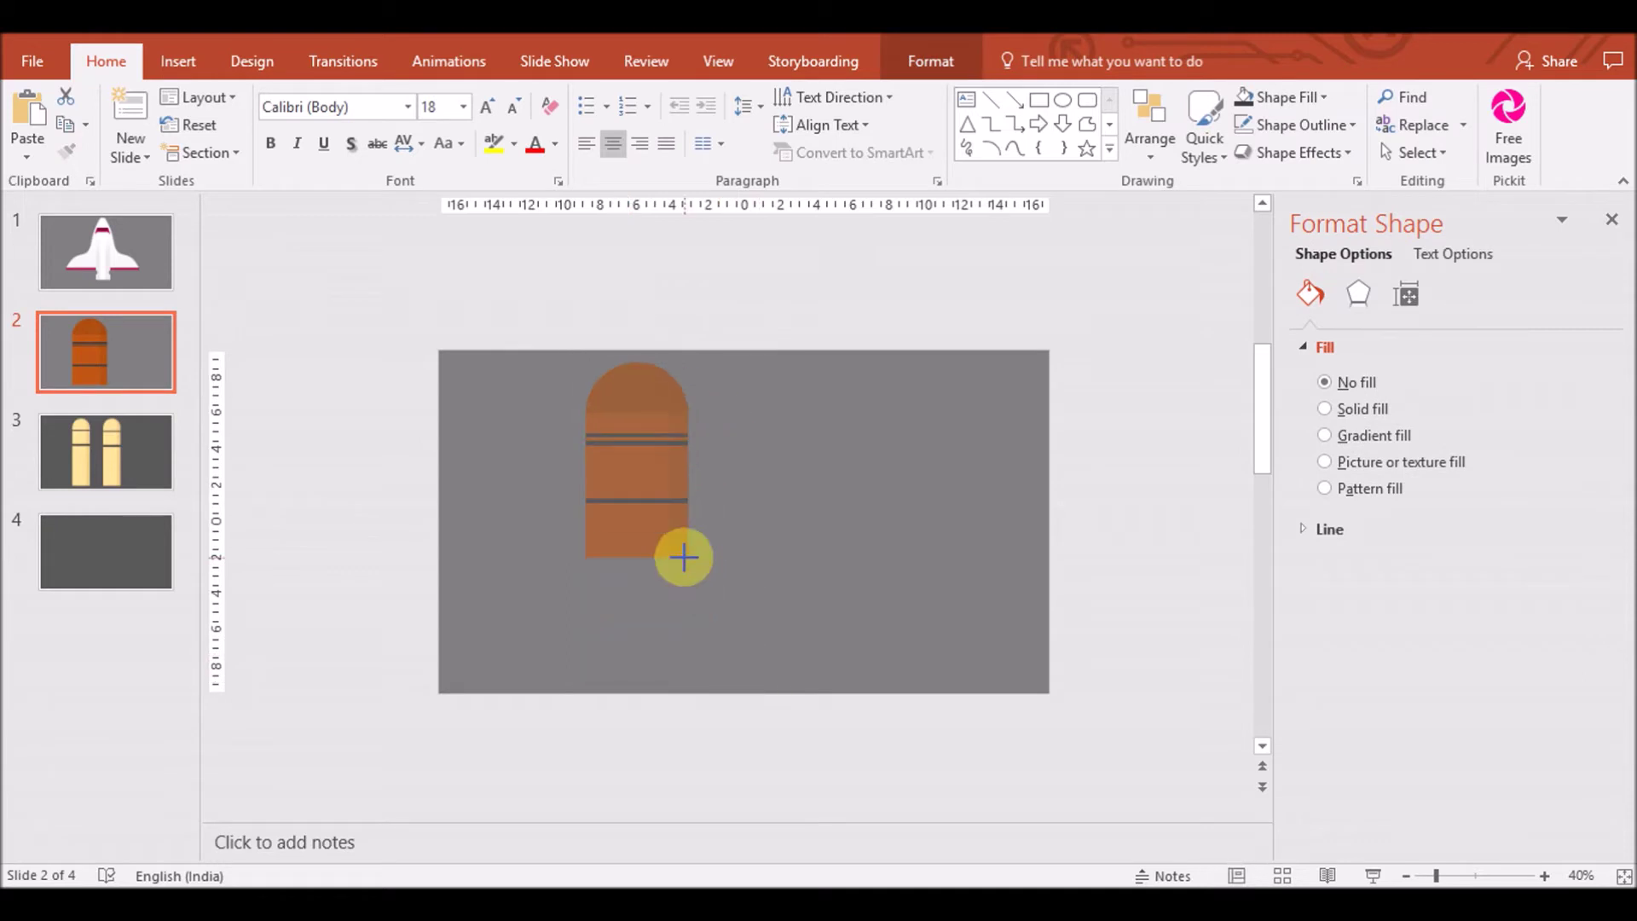
Shrink the door shape and ungroup it to select its bottom part
drag(758, 682, 697, 566)
right_click(658, 541)
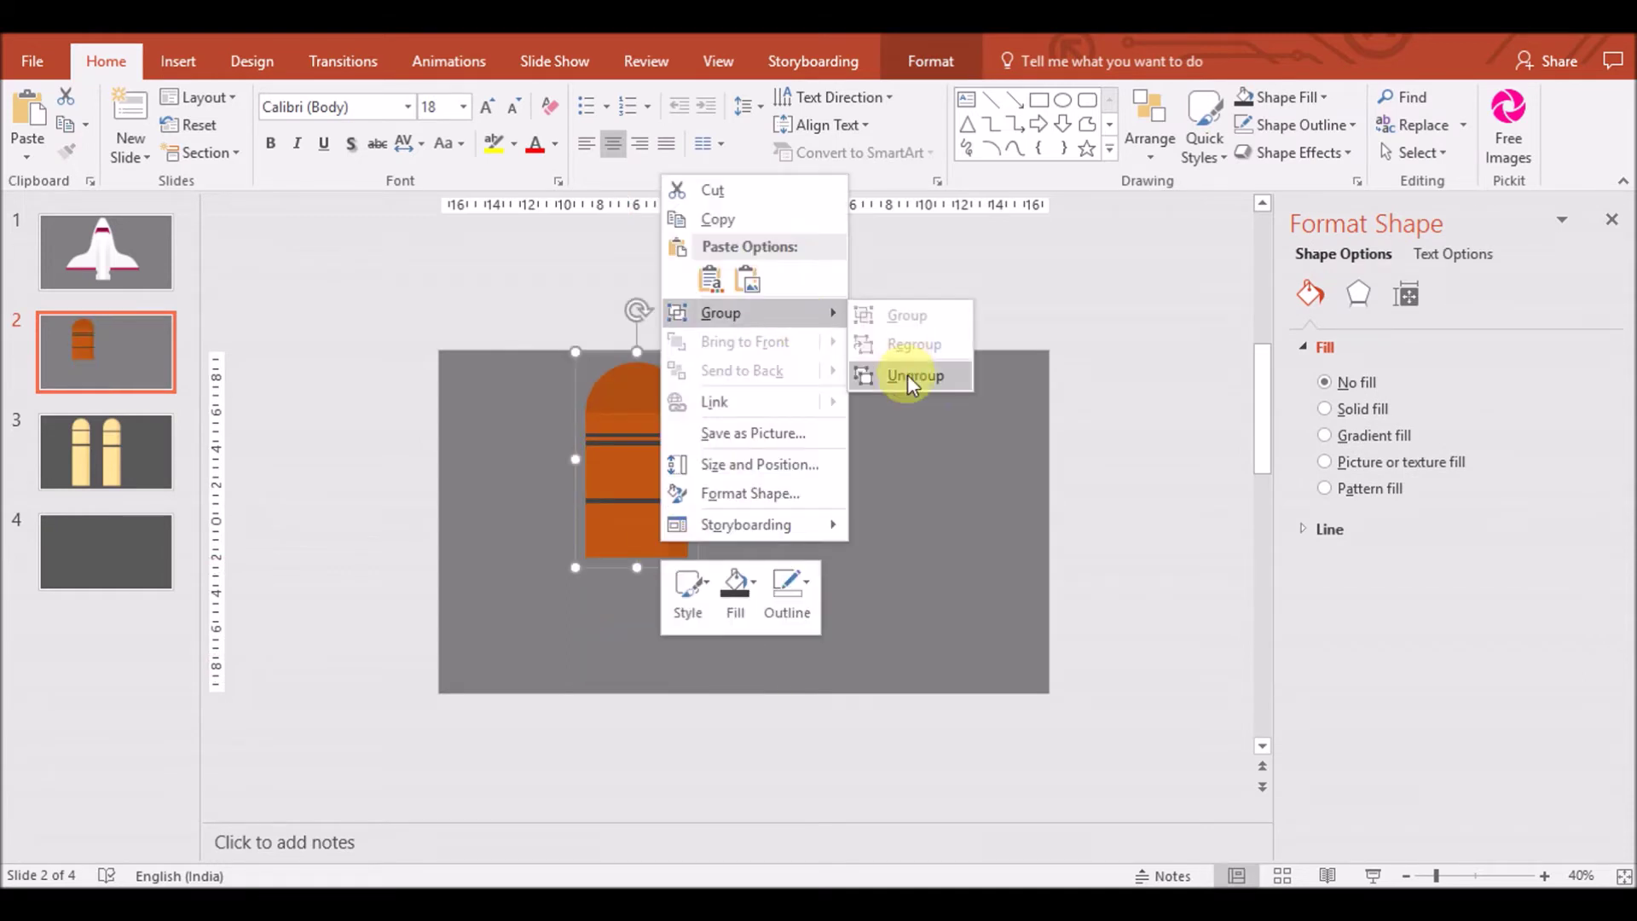
click(908, 375)
click(607, 567)
click(639, 558)
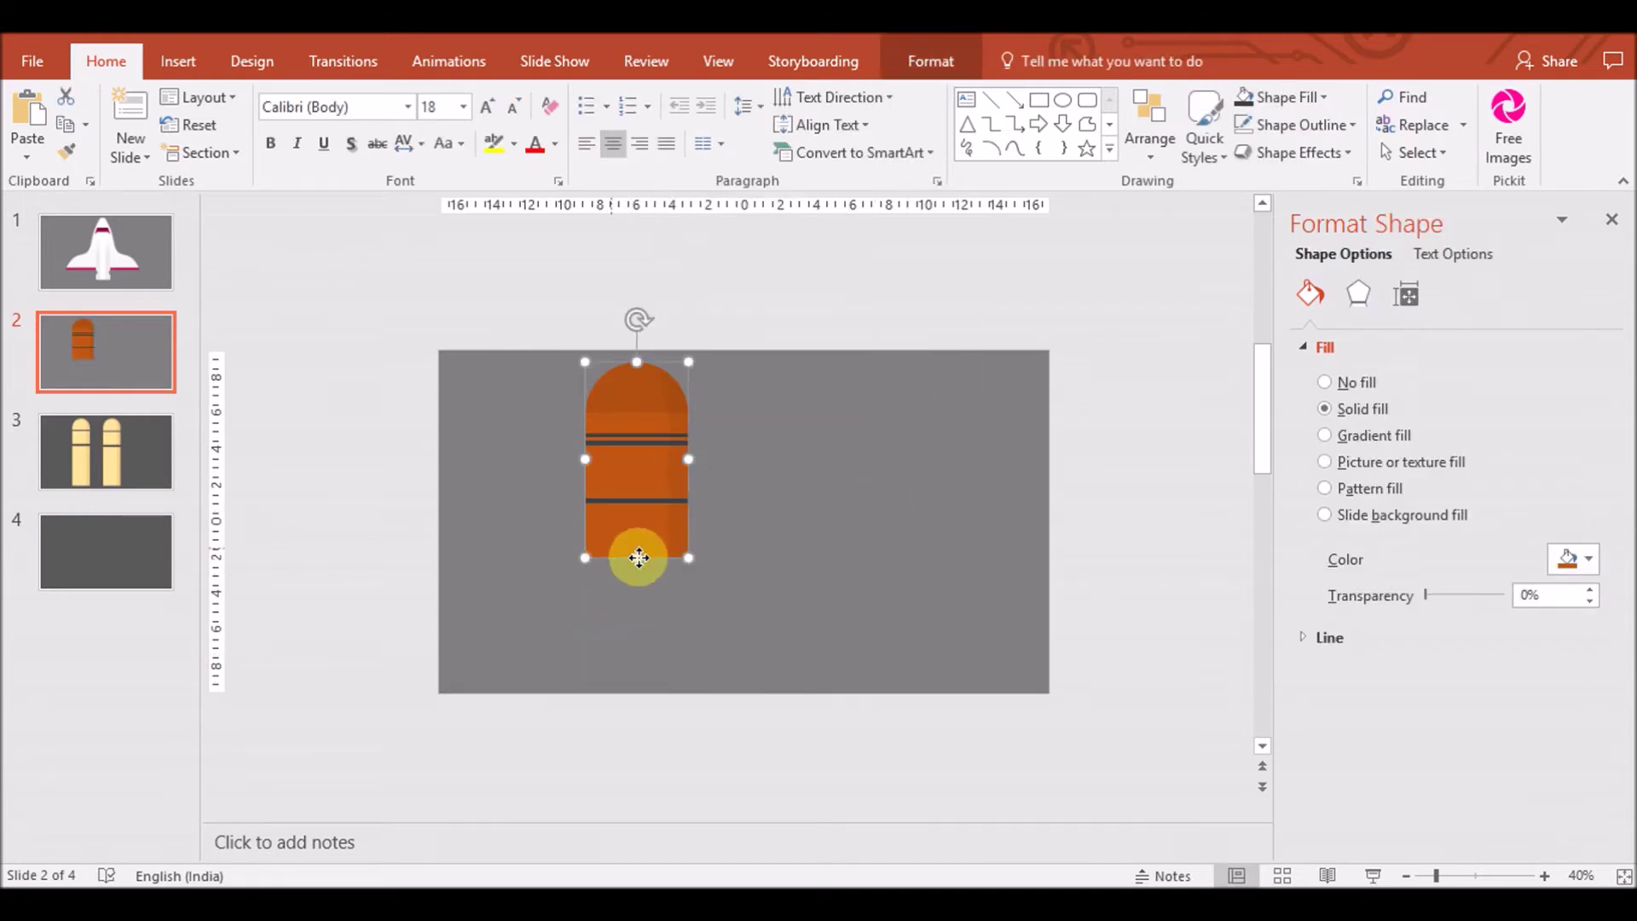
Add a rectangle below the door, fill it with the door's orange, and butt it against the door
click(177, 60)
click(408, 137)
click(466, 213)
mouse_move(586, 586)
mouse_down()
mouse_move(670, 620)
mouse_move(689, 663)
mouse_up()
click(634, 100)
click(614, 413)
click(603, 523)
drag(642, 601, 642, 574)
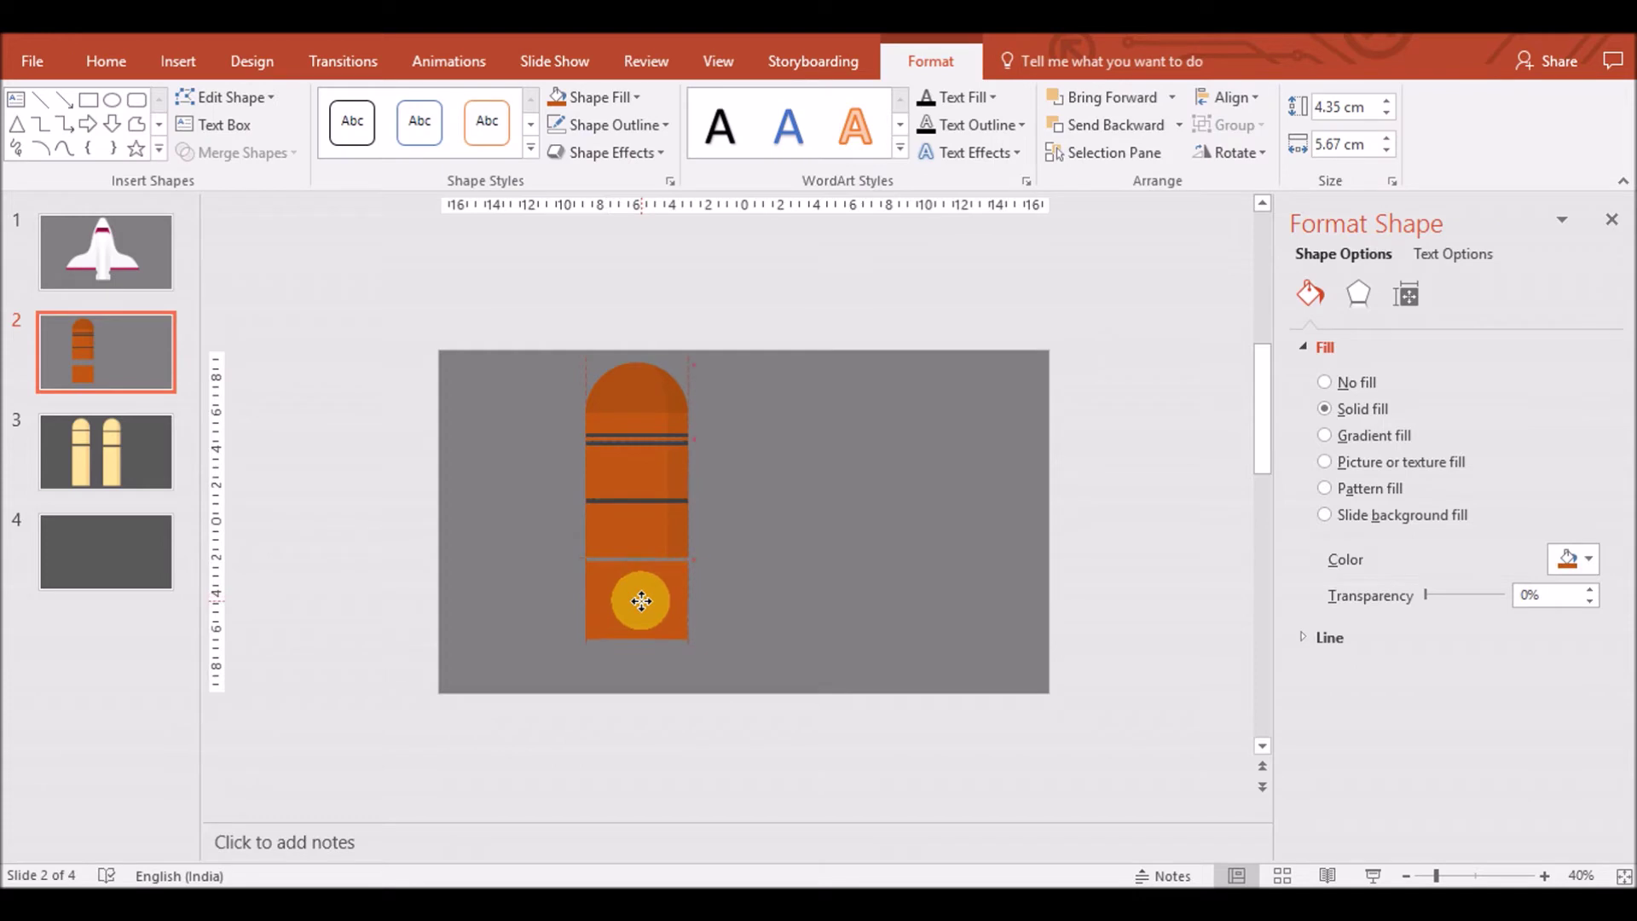
Move the translucent shading shape to the right of the door
click(719, 596)
click(676, 536)
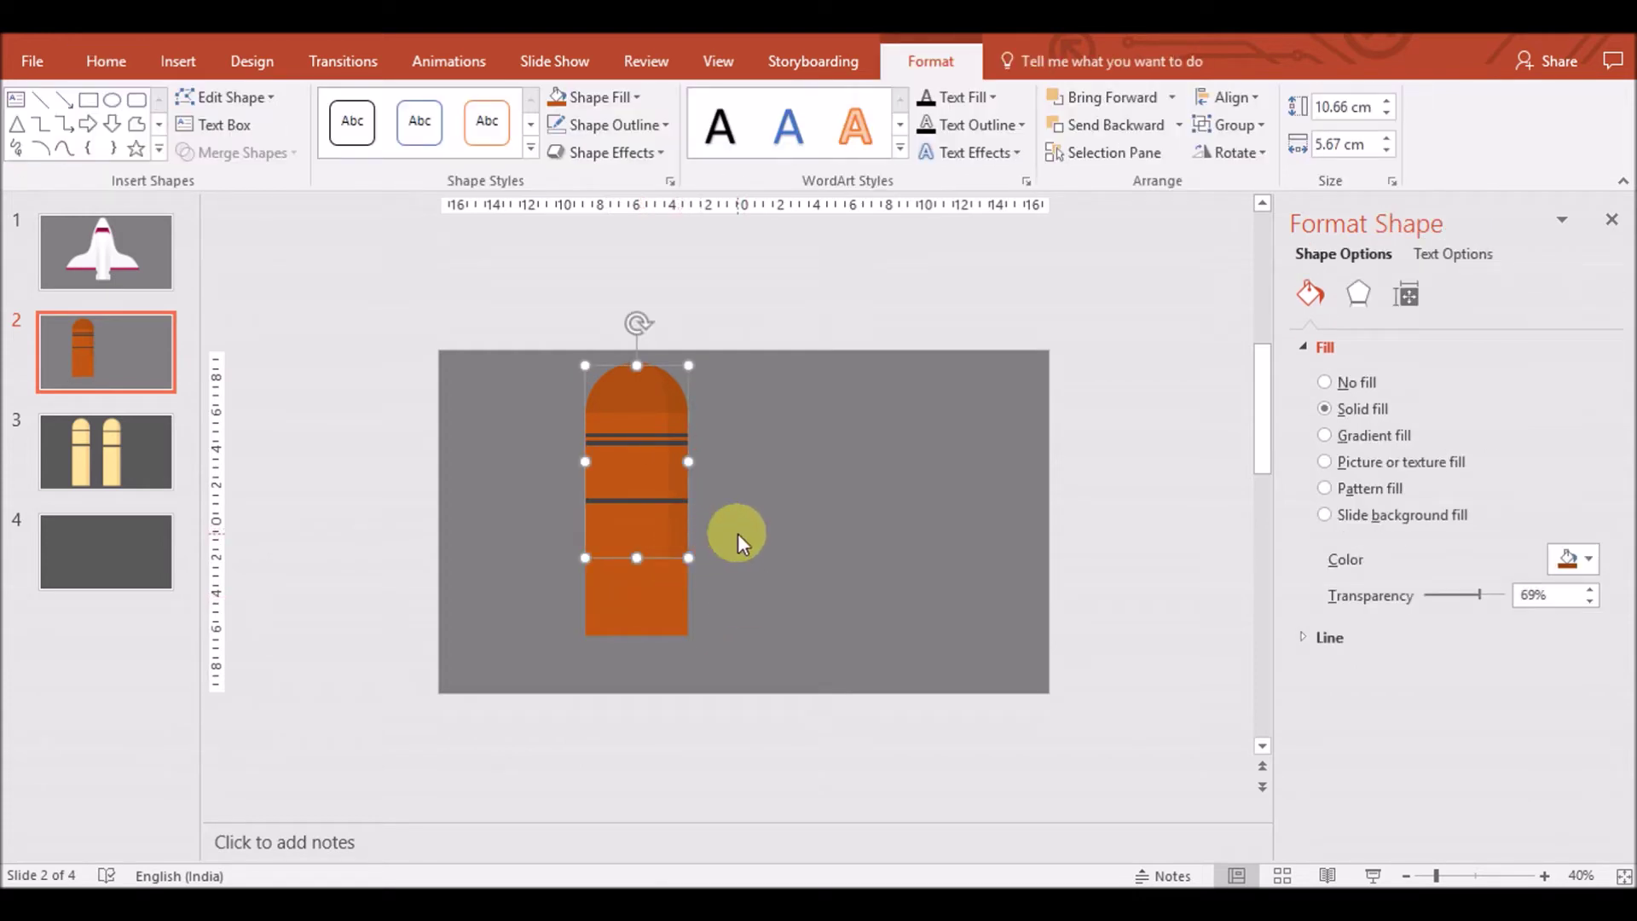
key(ctrl+x)
key(ctrl+v)
drag(658, 522, 750, 583)
key(ctrl+z)
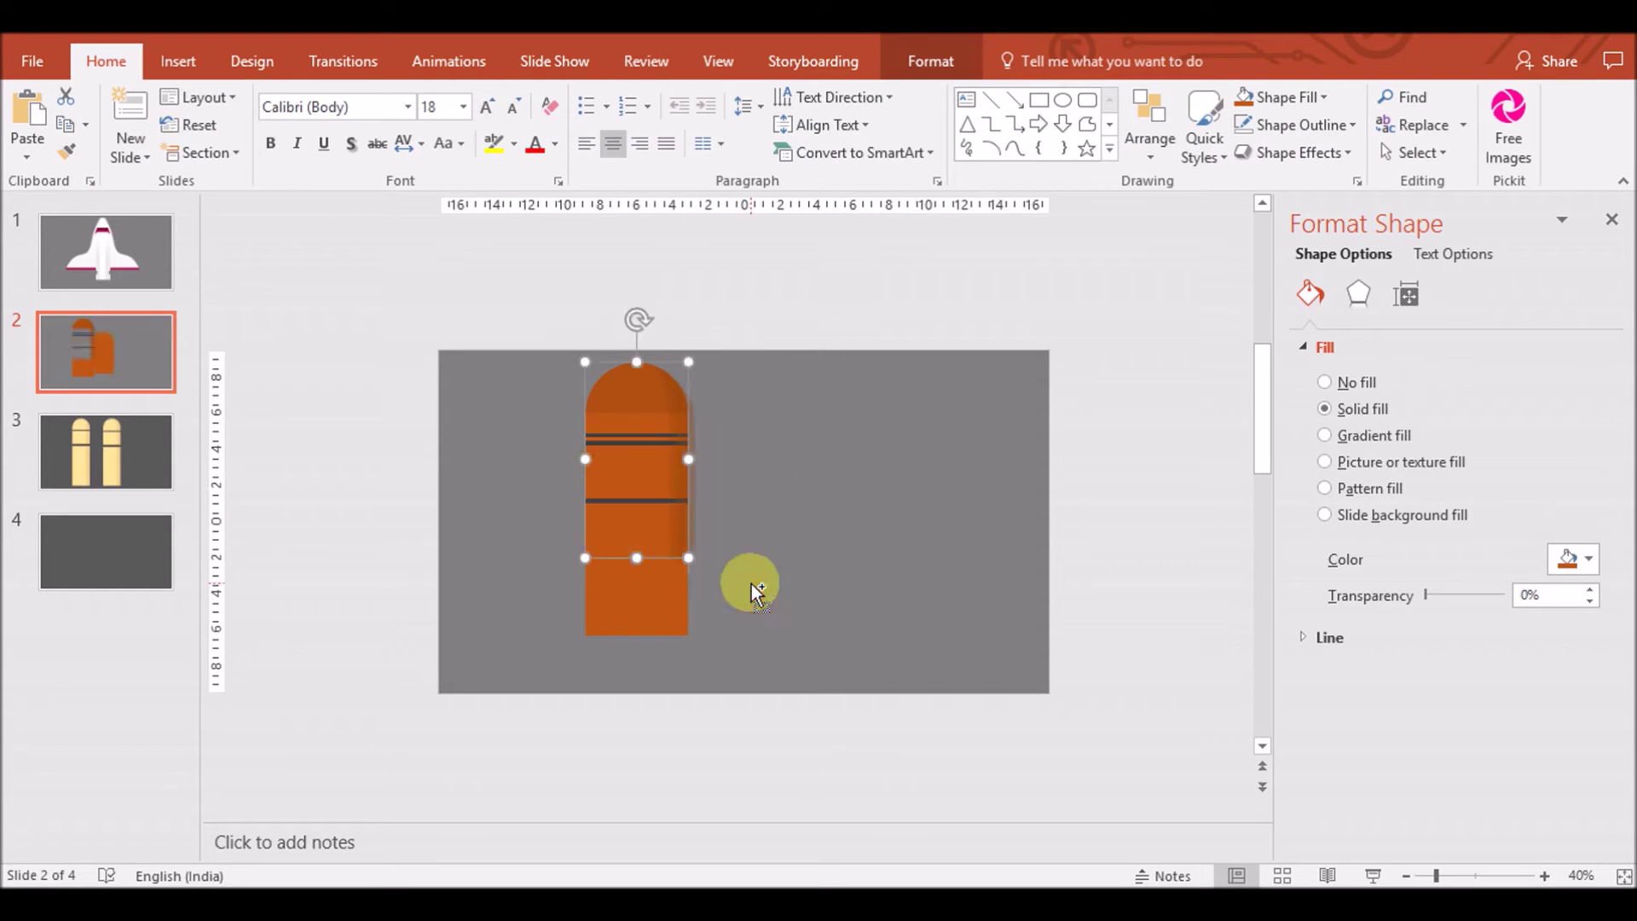
click(731, 540)
drag(695, 534, 834, 567)
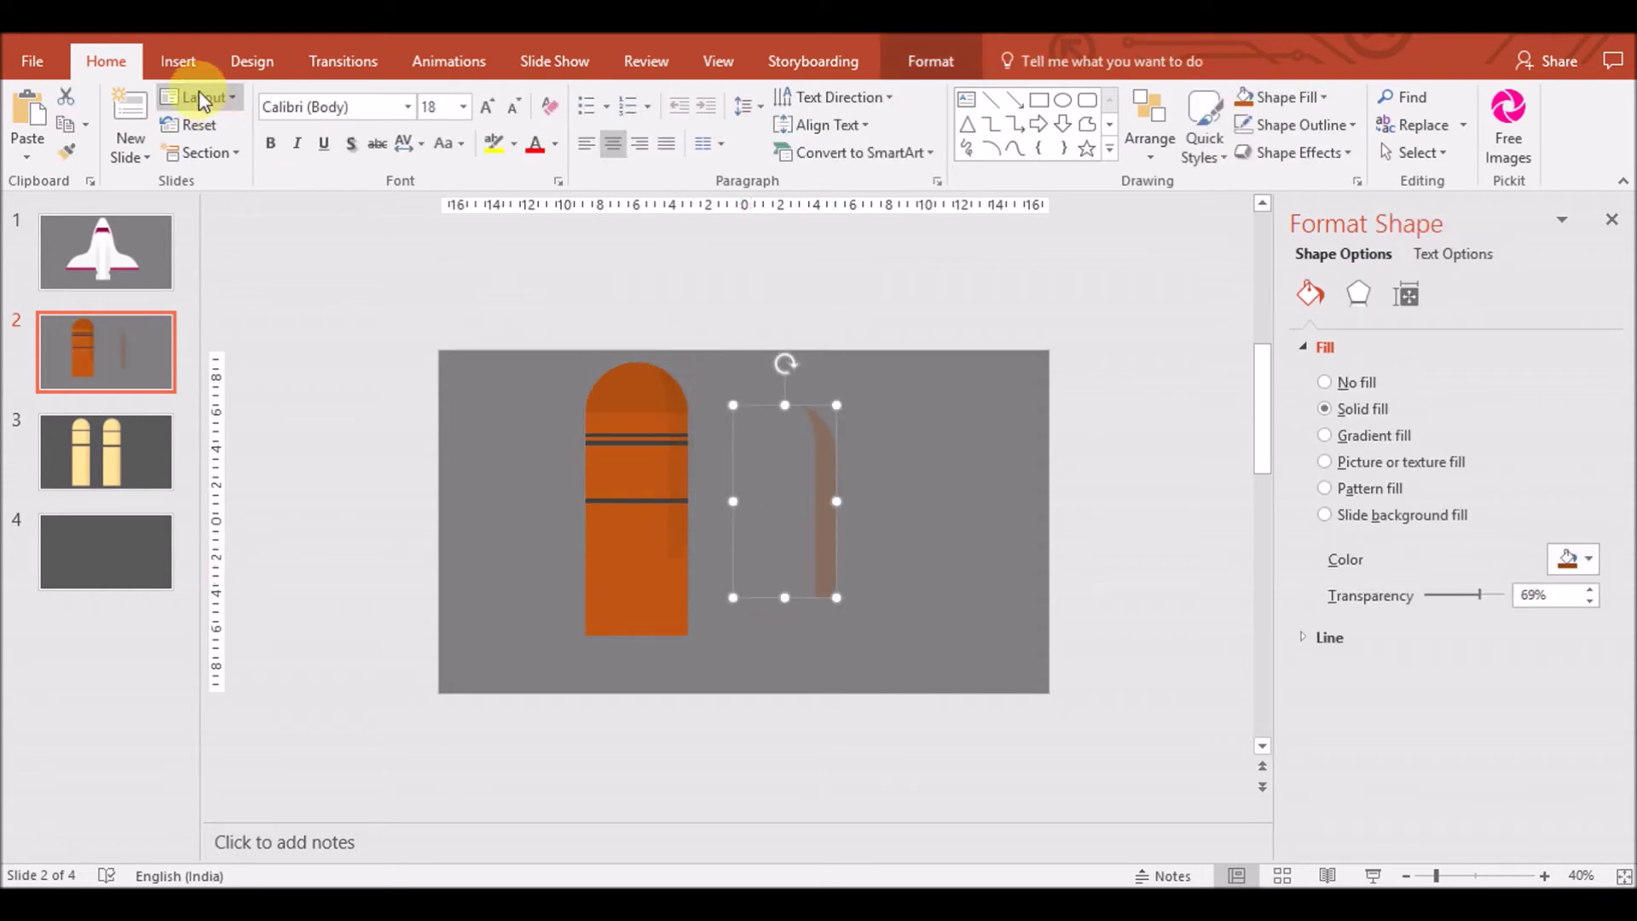
Subtract a rectangle from the strip's top and attach the remaining piece to the rocket's right edge
click(178, 60)
drag(744, 386, 887, 517)
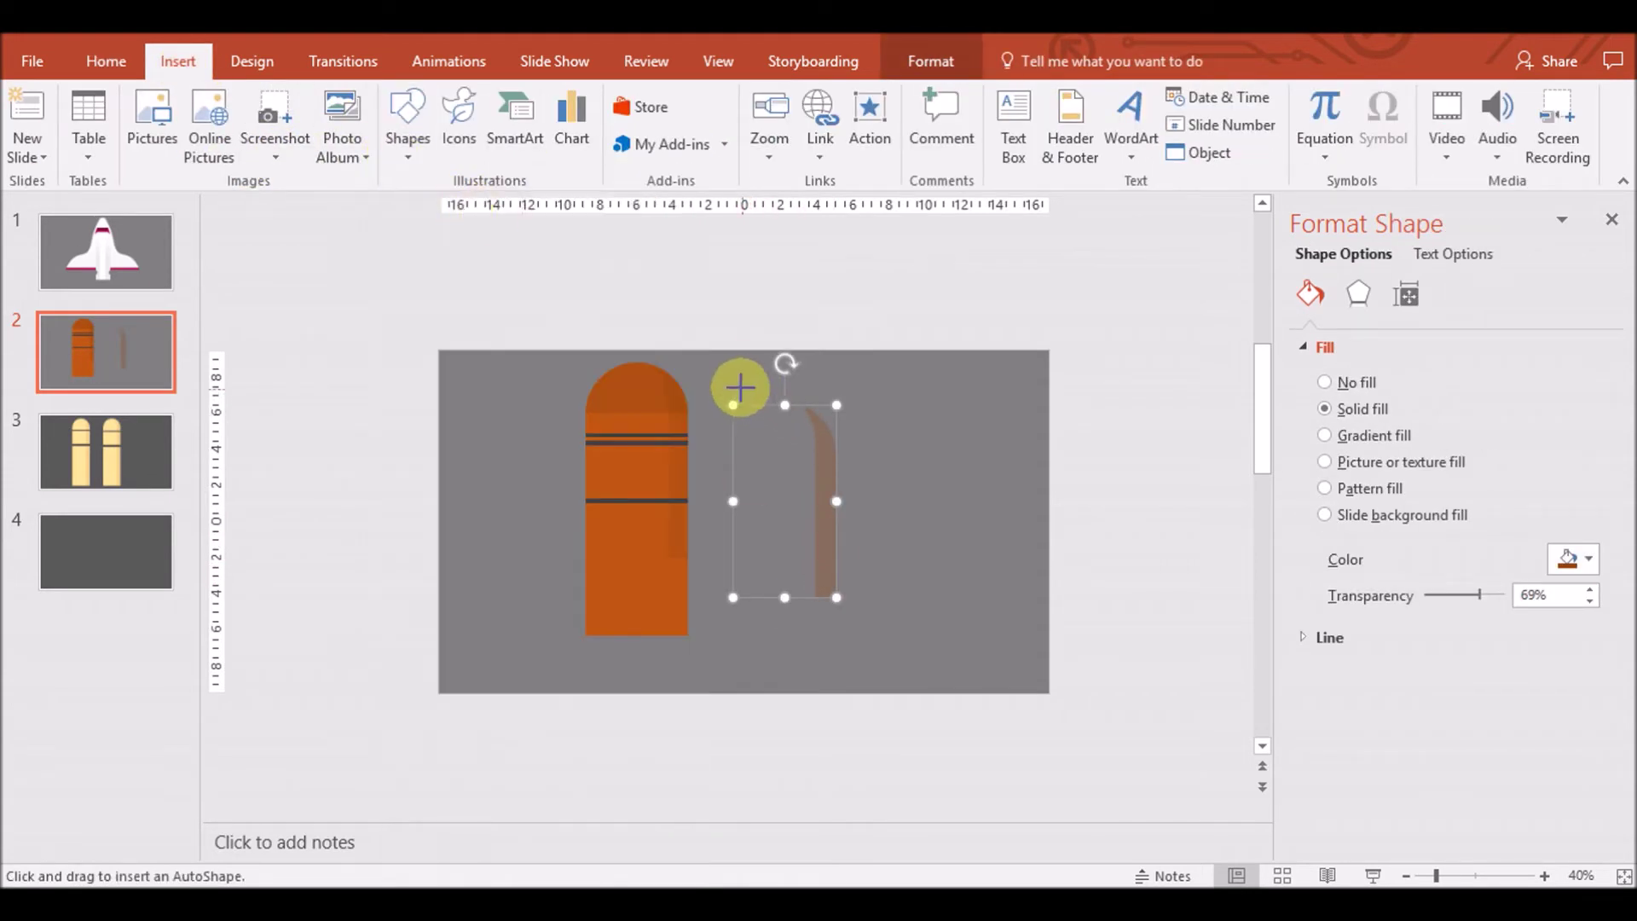
shift+click(822, 585)
click(236, 153)
click(239, 298)
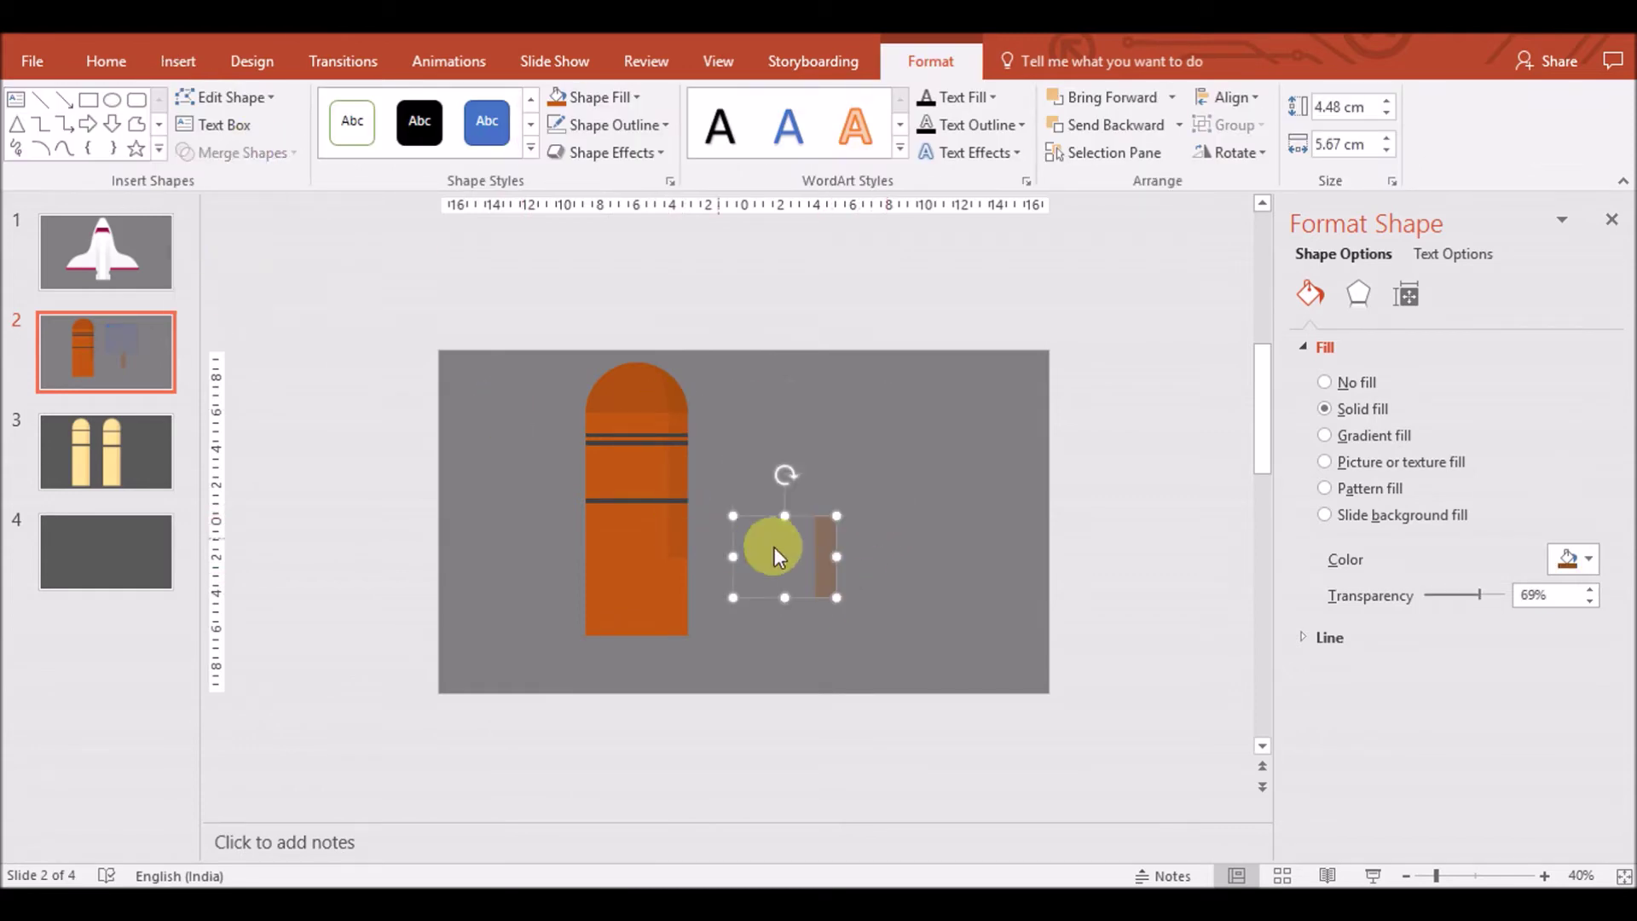
drag(804, 580, 680, 611)
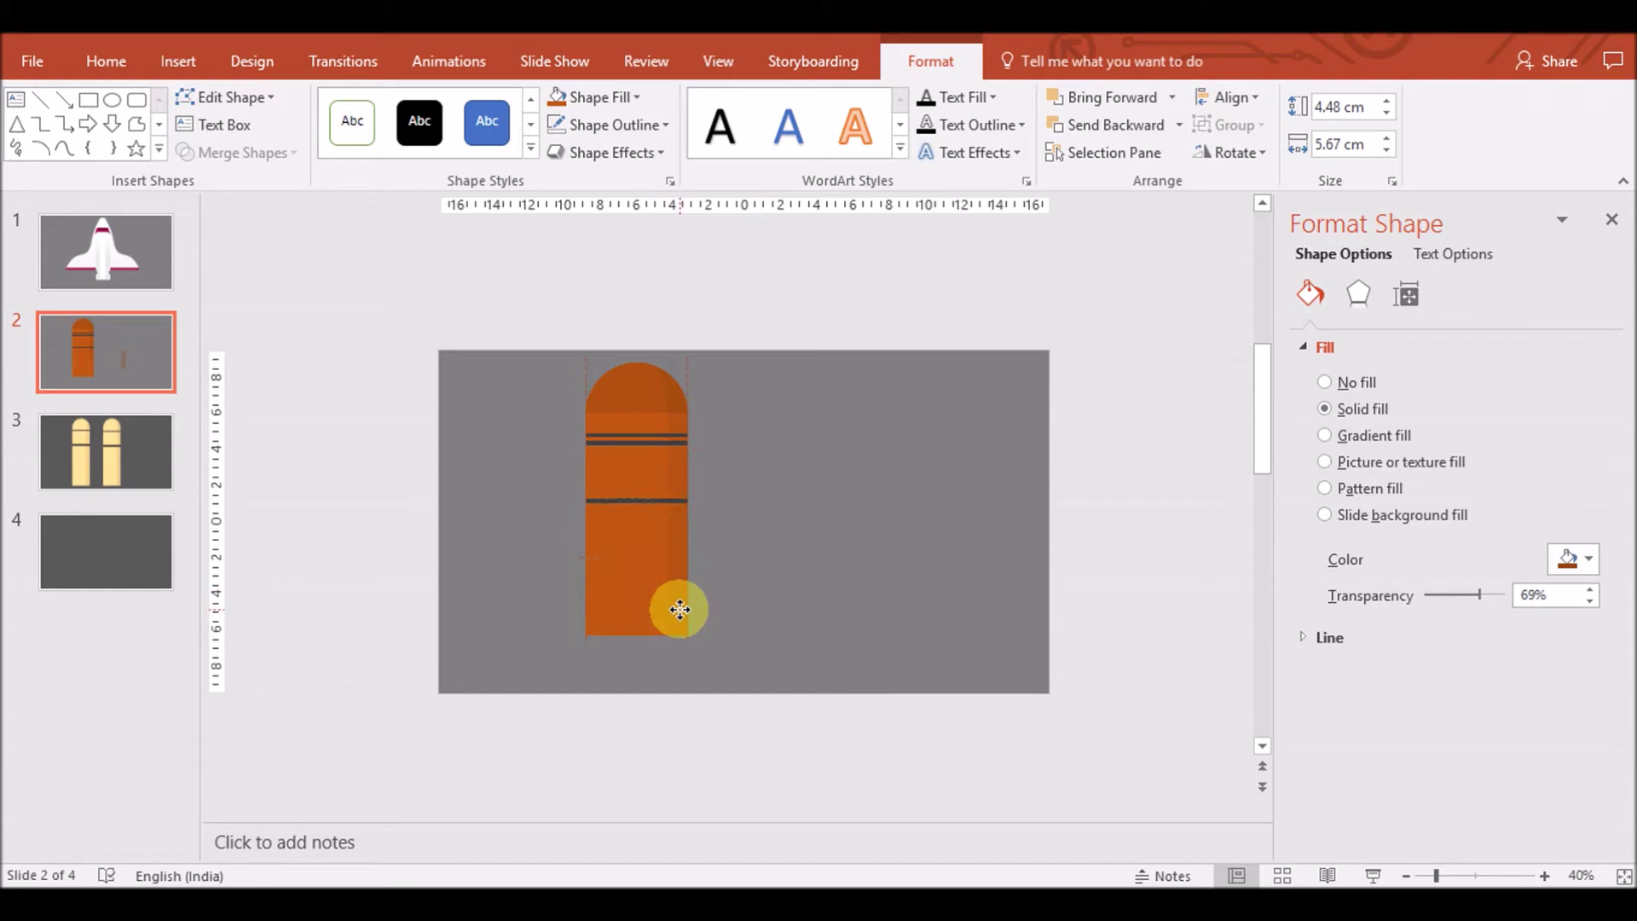
mouse_move(679, 610)
mouse_down()
mouse_move(634, 652)
mouse_move(688, 614)
mouse_up()
Group all the rocket's parts into one shape and return to slide 1
click(677, 611)
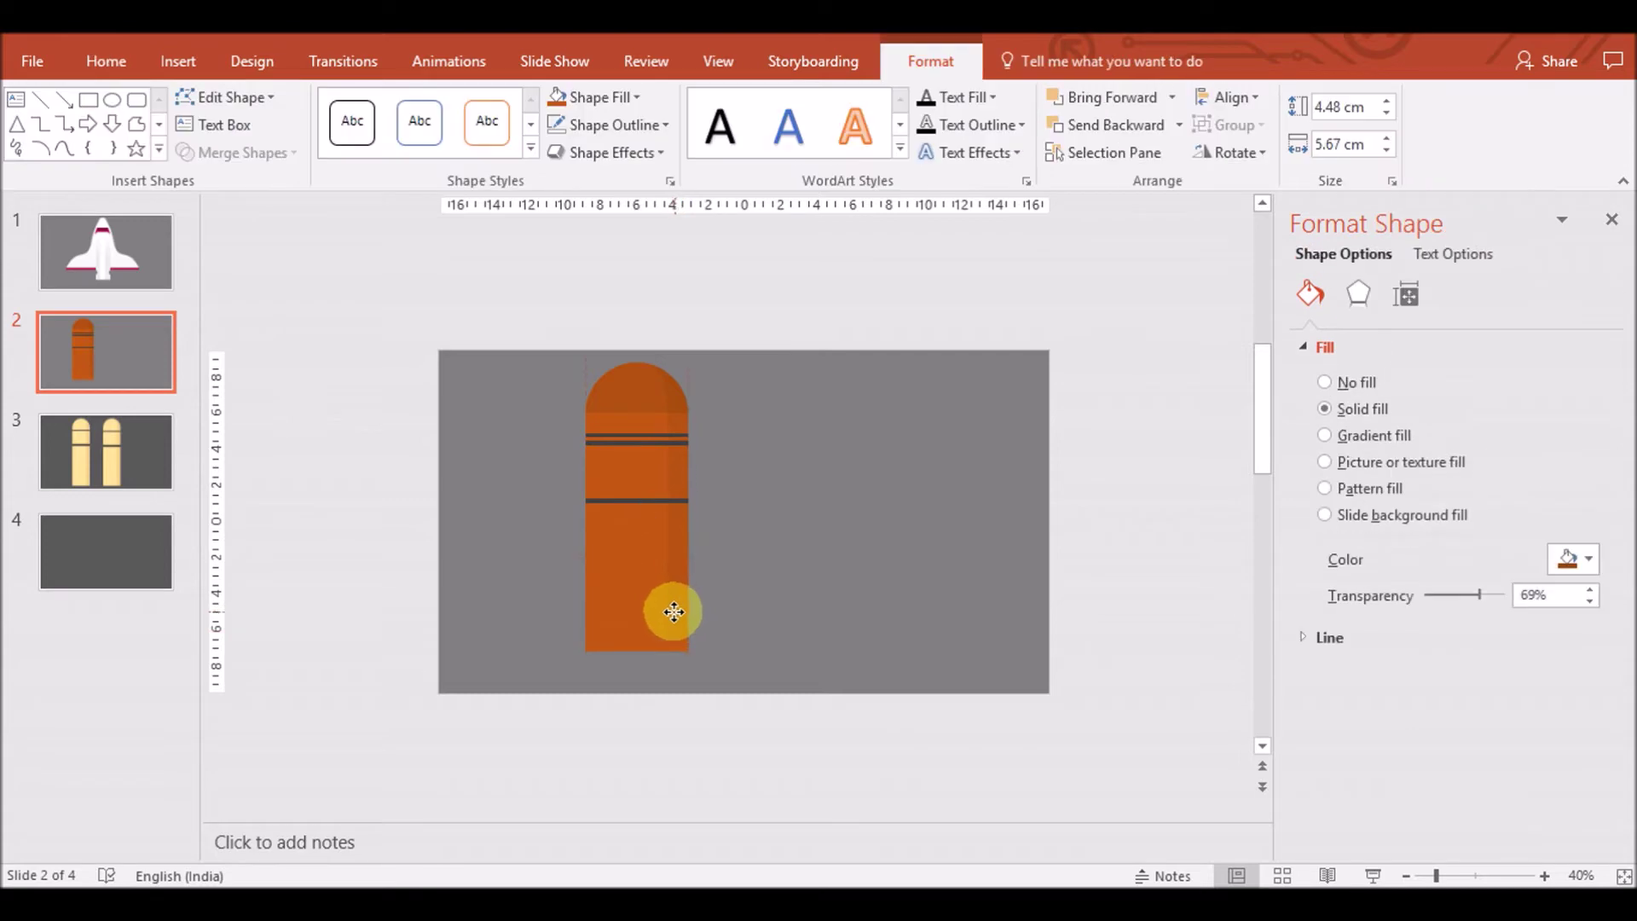
click(728, 611)
click(649, 641)
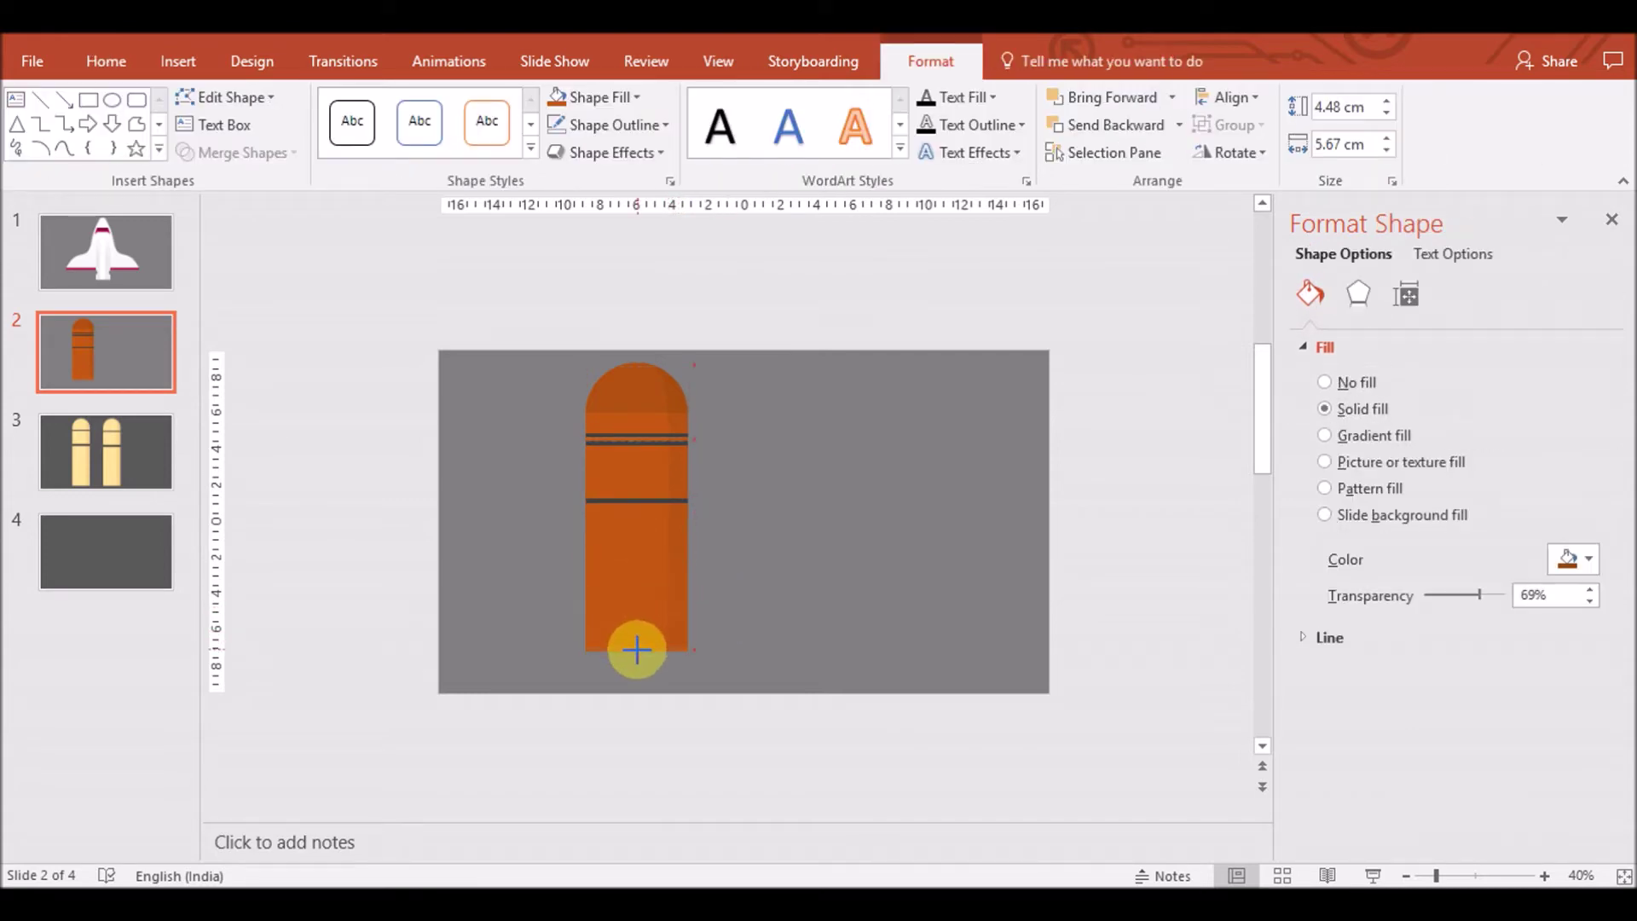
click(791, 632)
drag(574, 650, 754, 347)
key(ctrl+g)
click(170, 272)
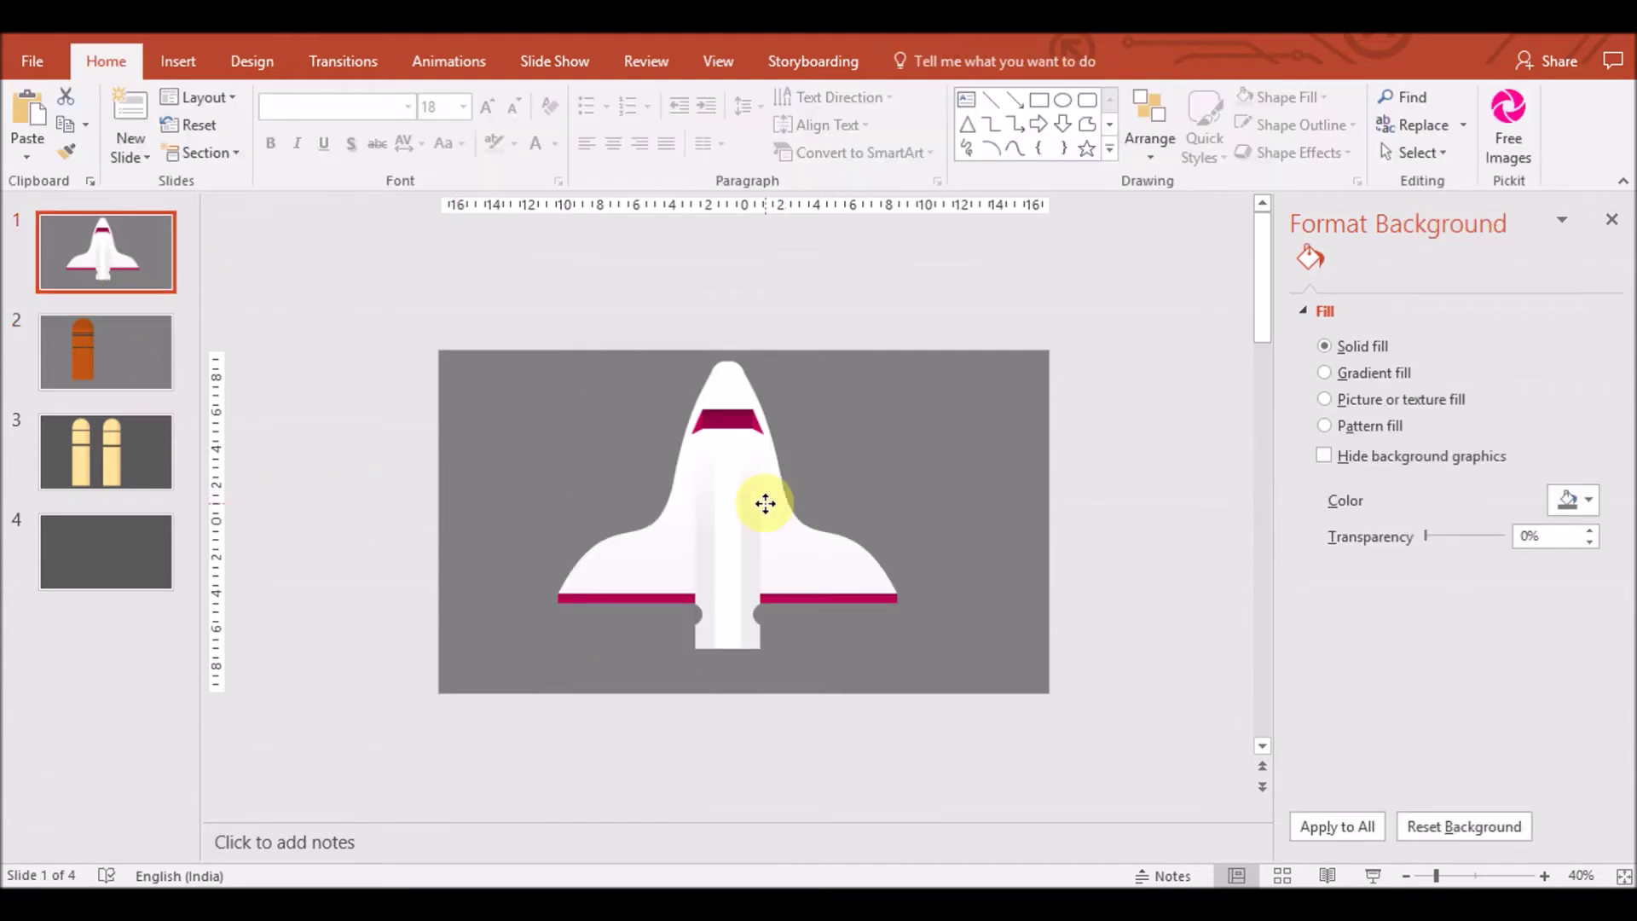
Paste a copy of the shuttle onto slide 4, shrink it and centre it
click(764, 501)
key(ctrl+c)
click(166, 537)
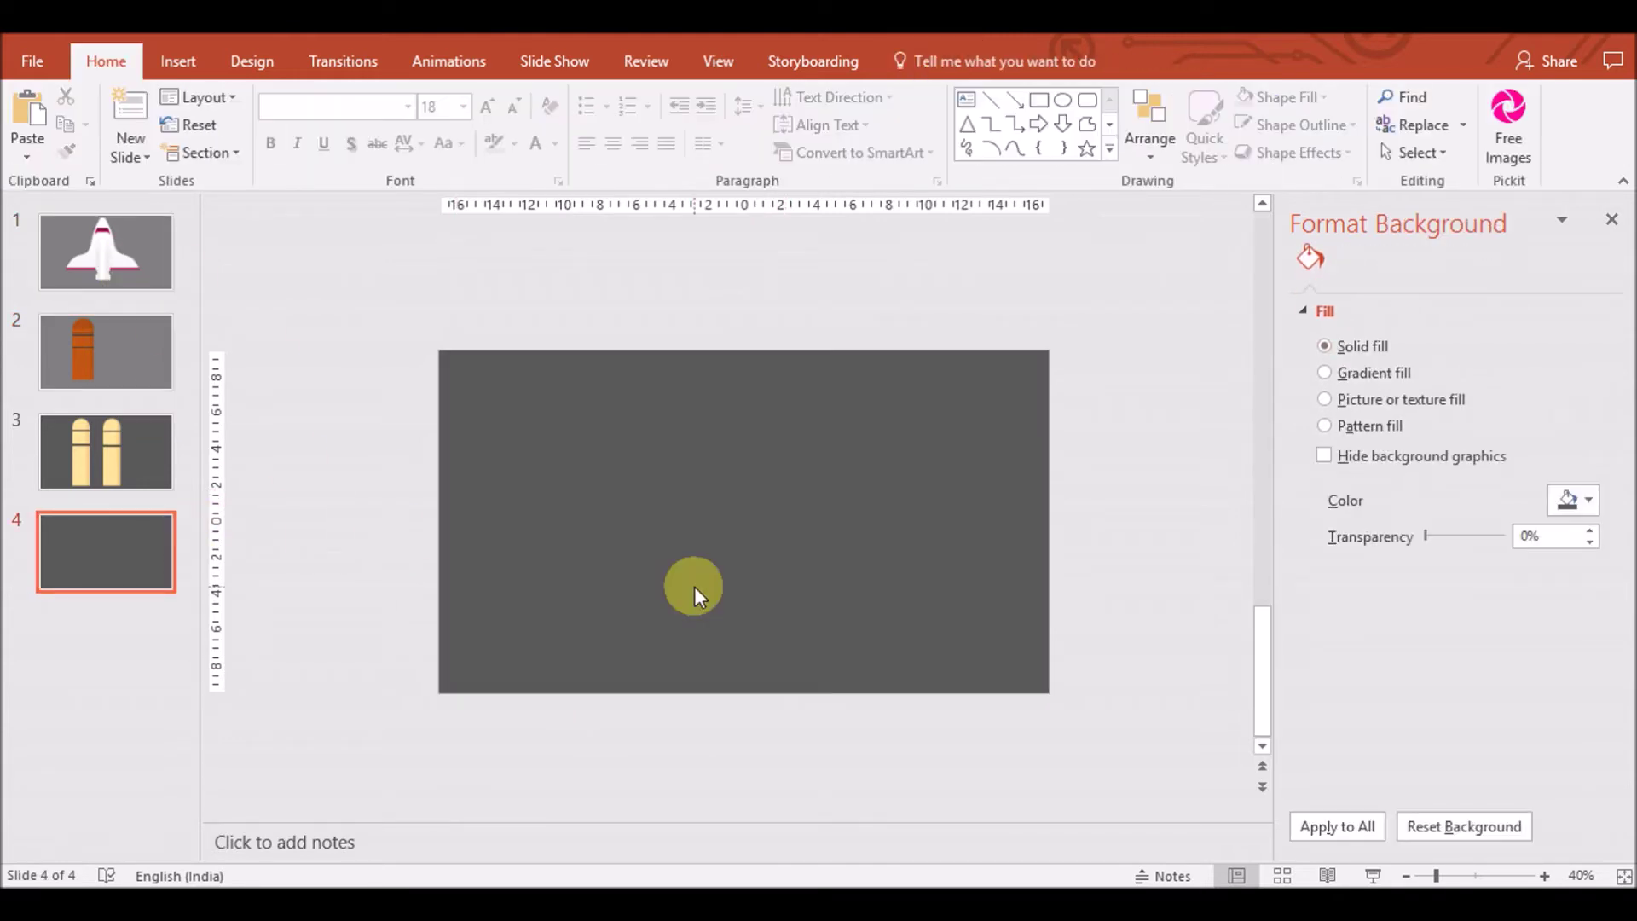
key(ctrl+v)
drag(546, 349, 689, 472)
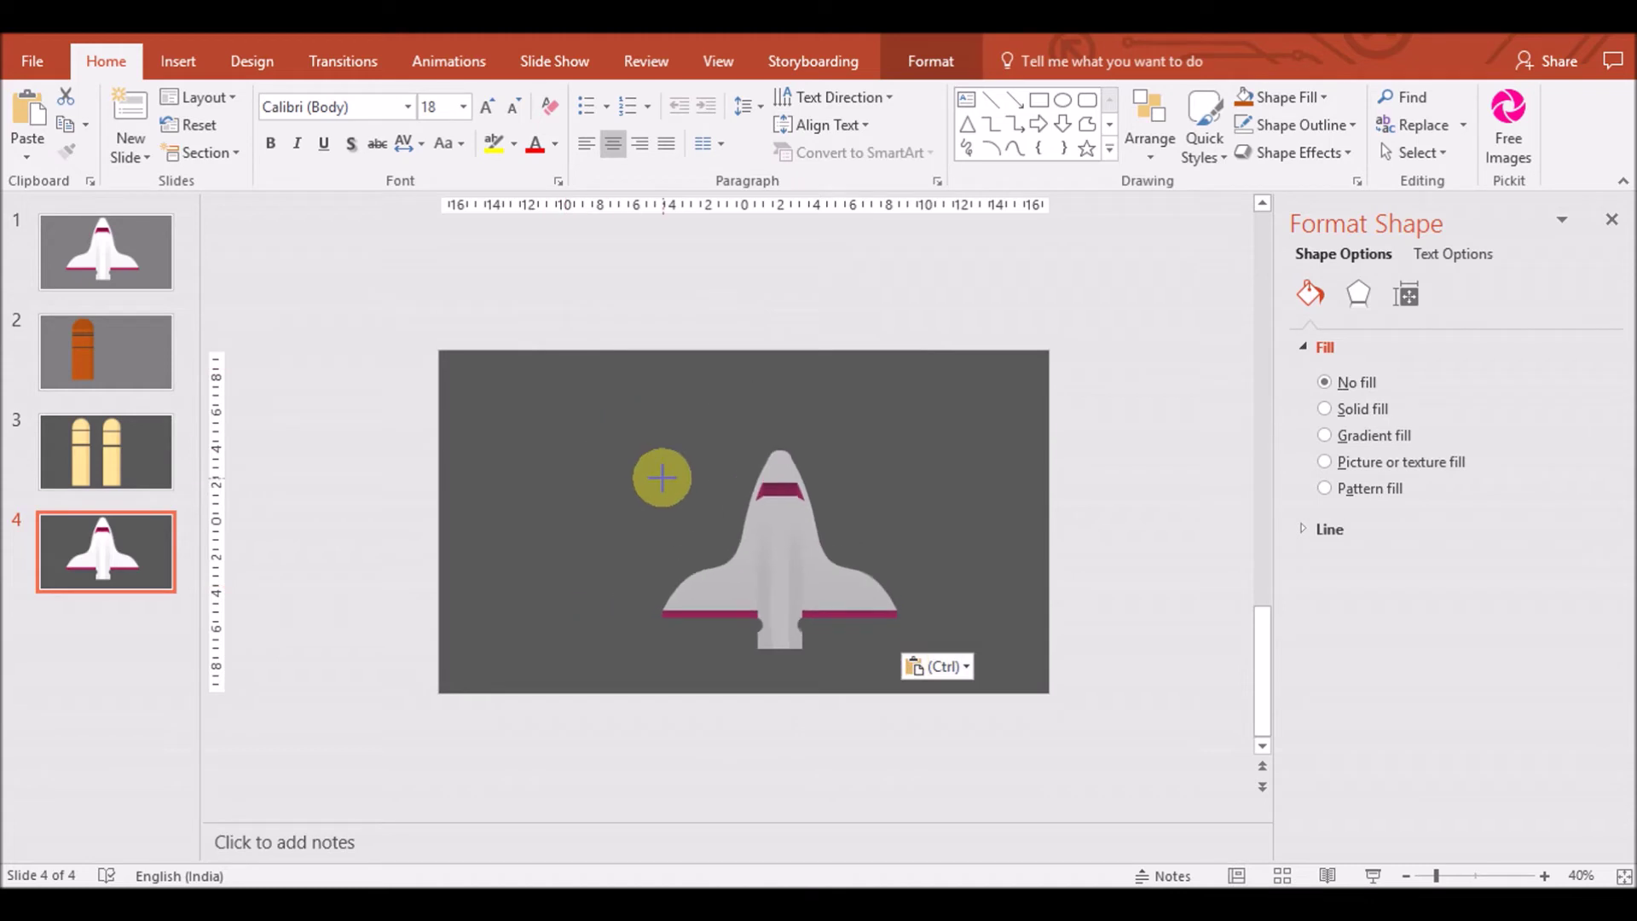
drag(742, 558, 743, 563)
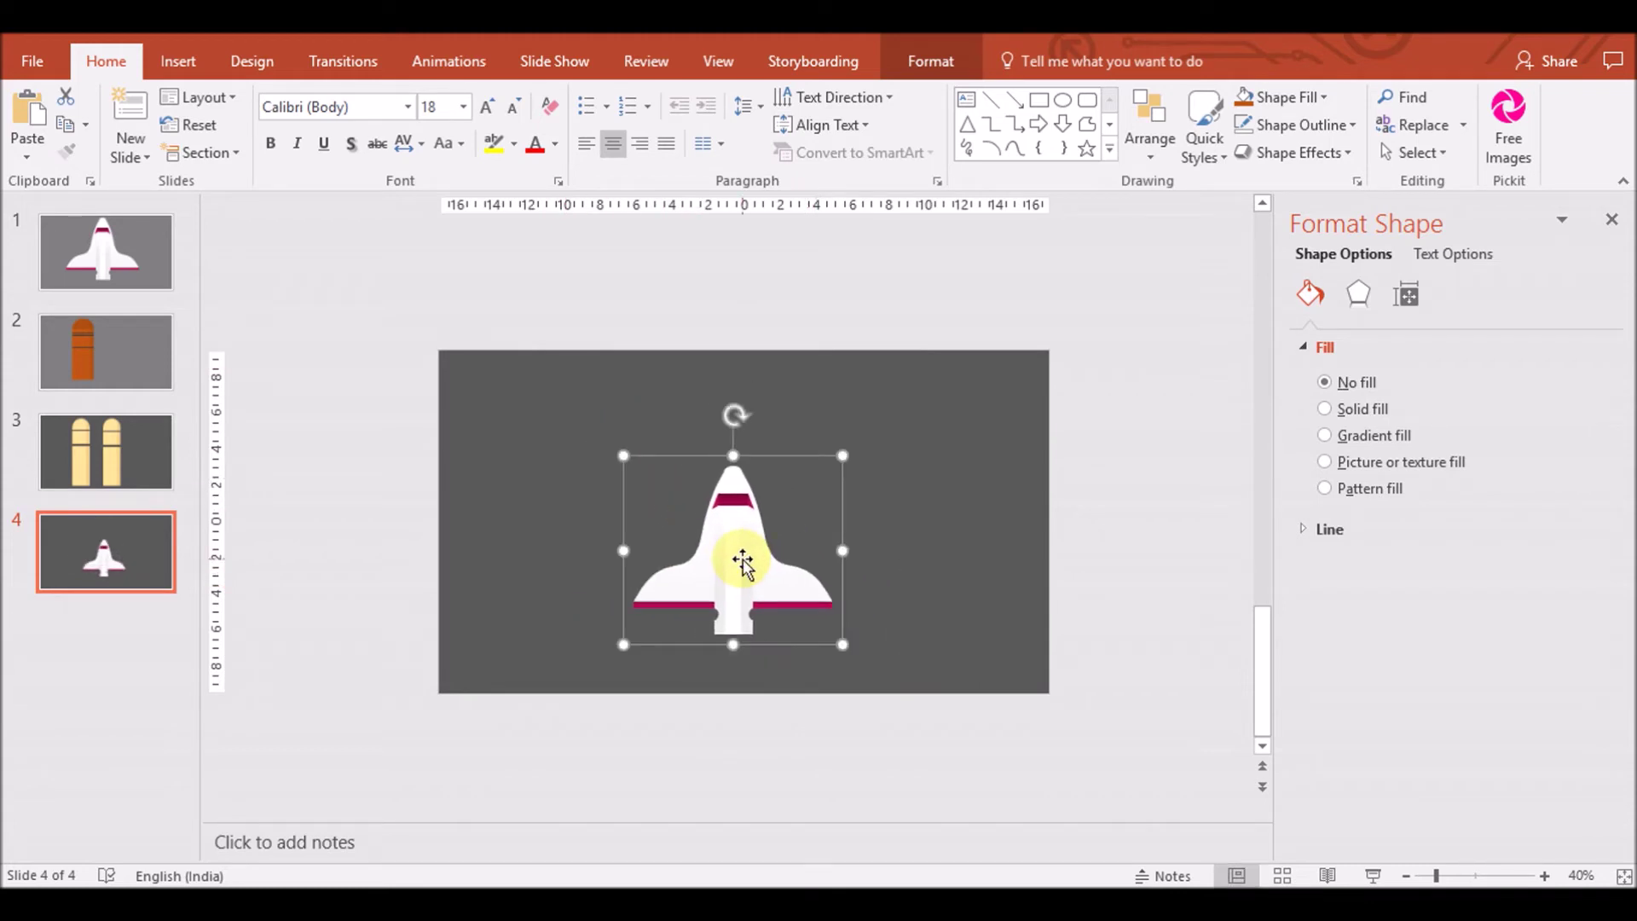
Bring the orange rocket from slide 2 onto slide 4, send it behind the shuttle, and resize it slightly
click(128, 363)
click(661, 535)
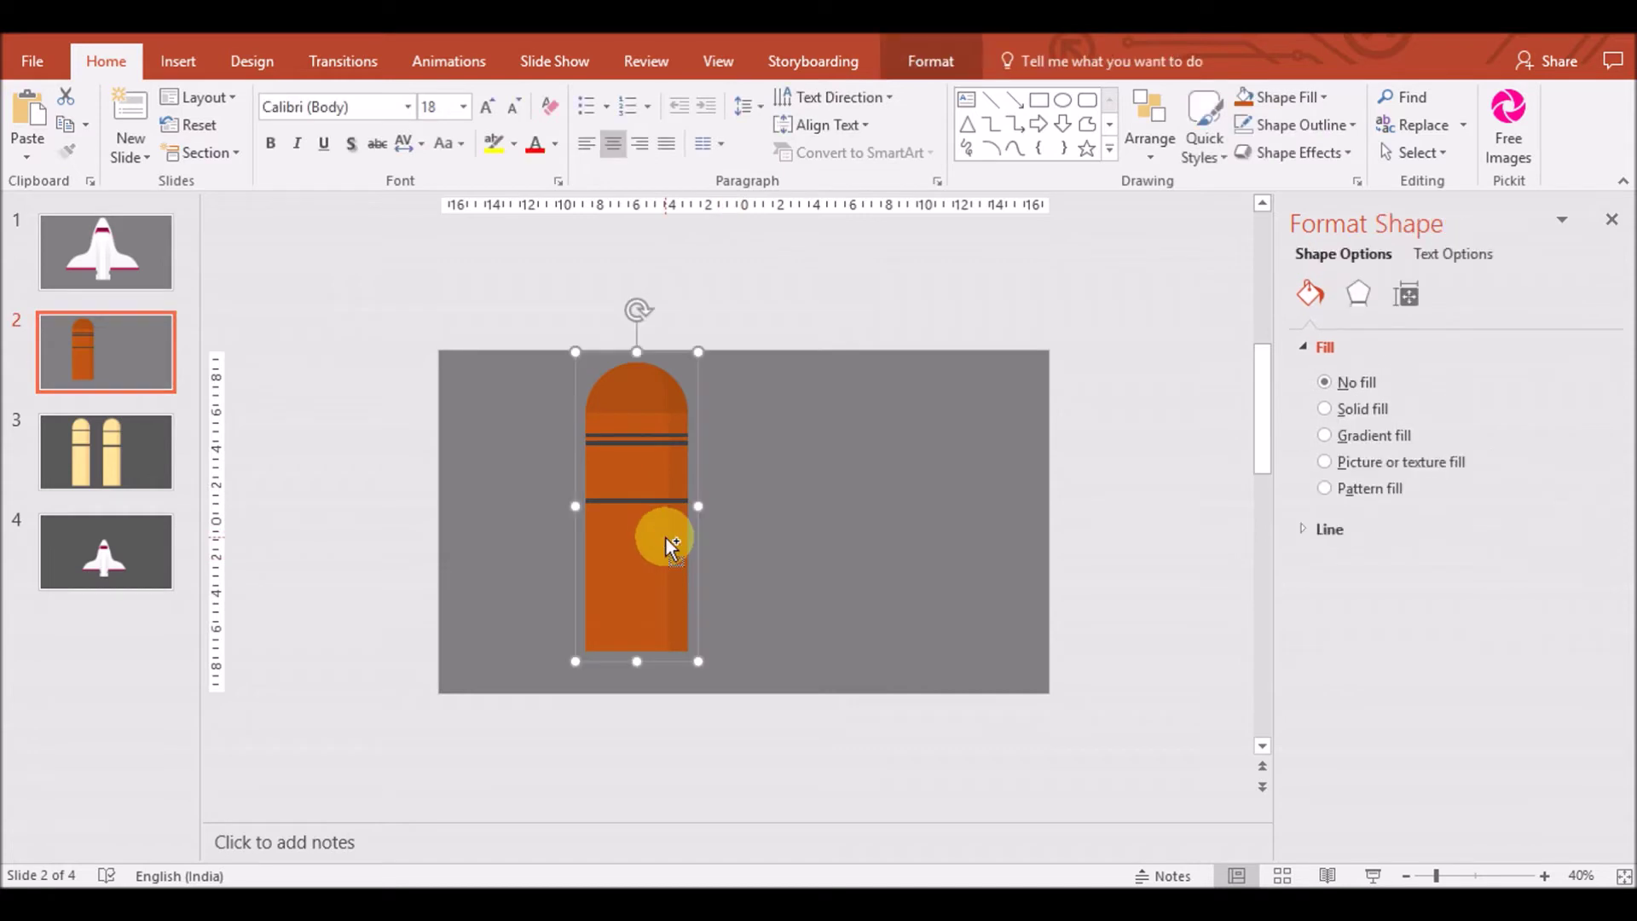
key(Page_Down)
key(Page_Down)
key(ctrl+v)
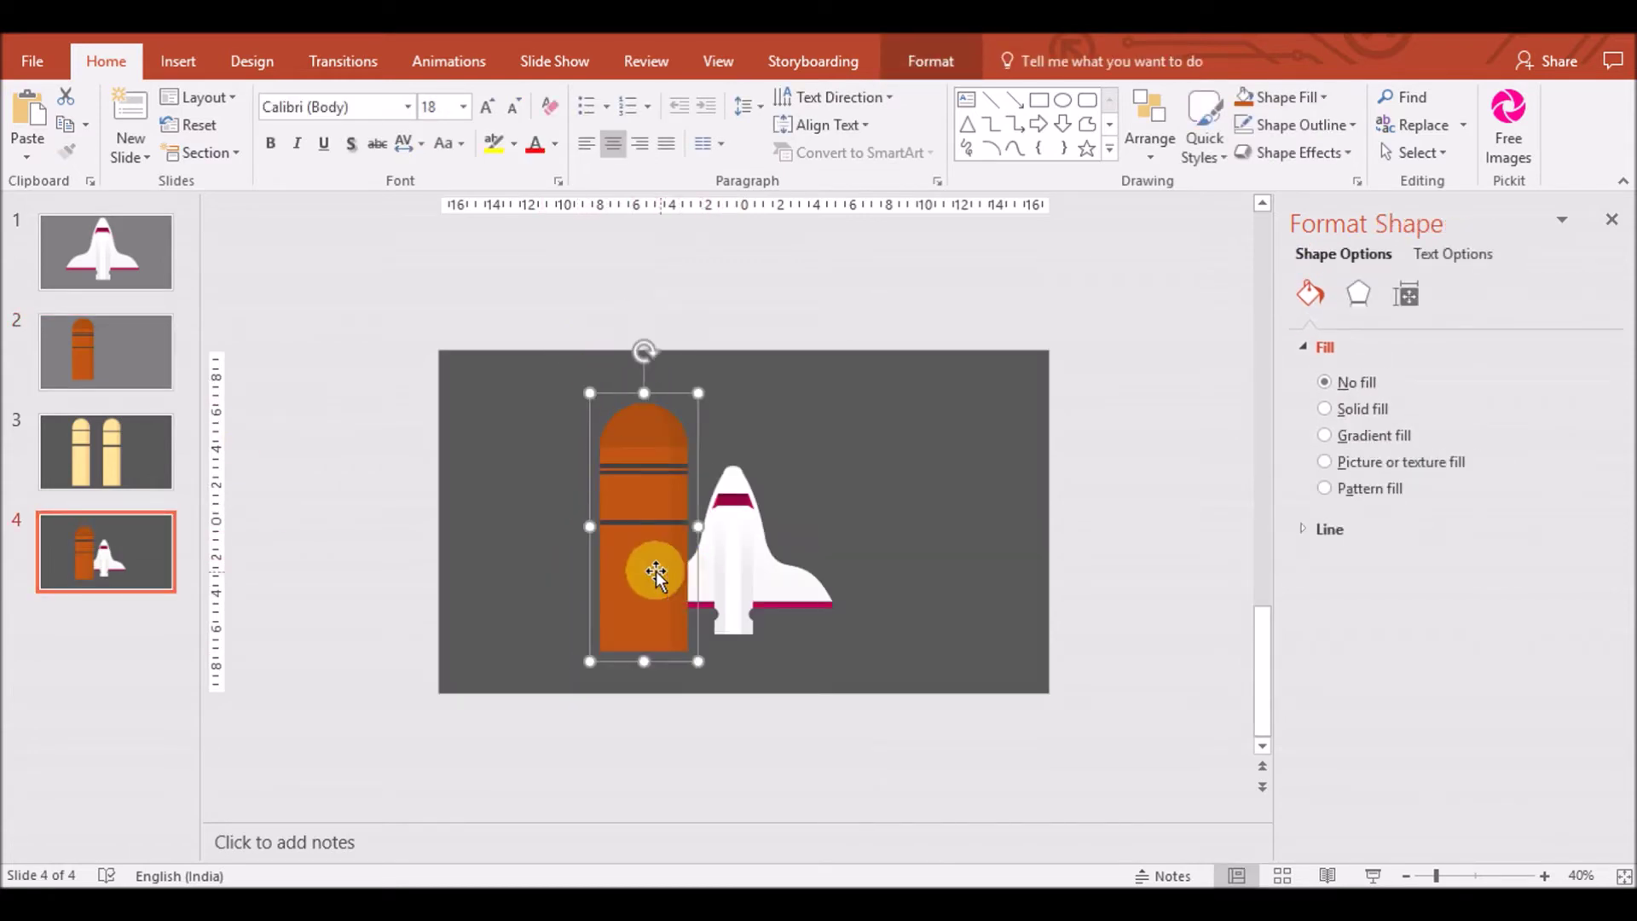
drag(669, 566, 737, 555)
right_click(737, 555)
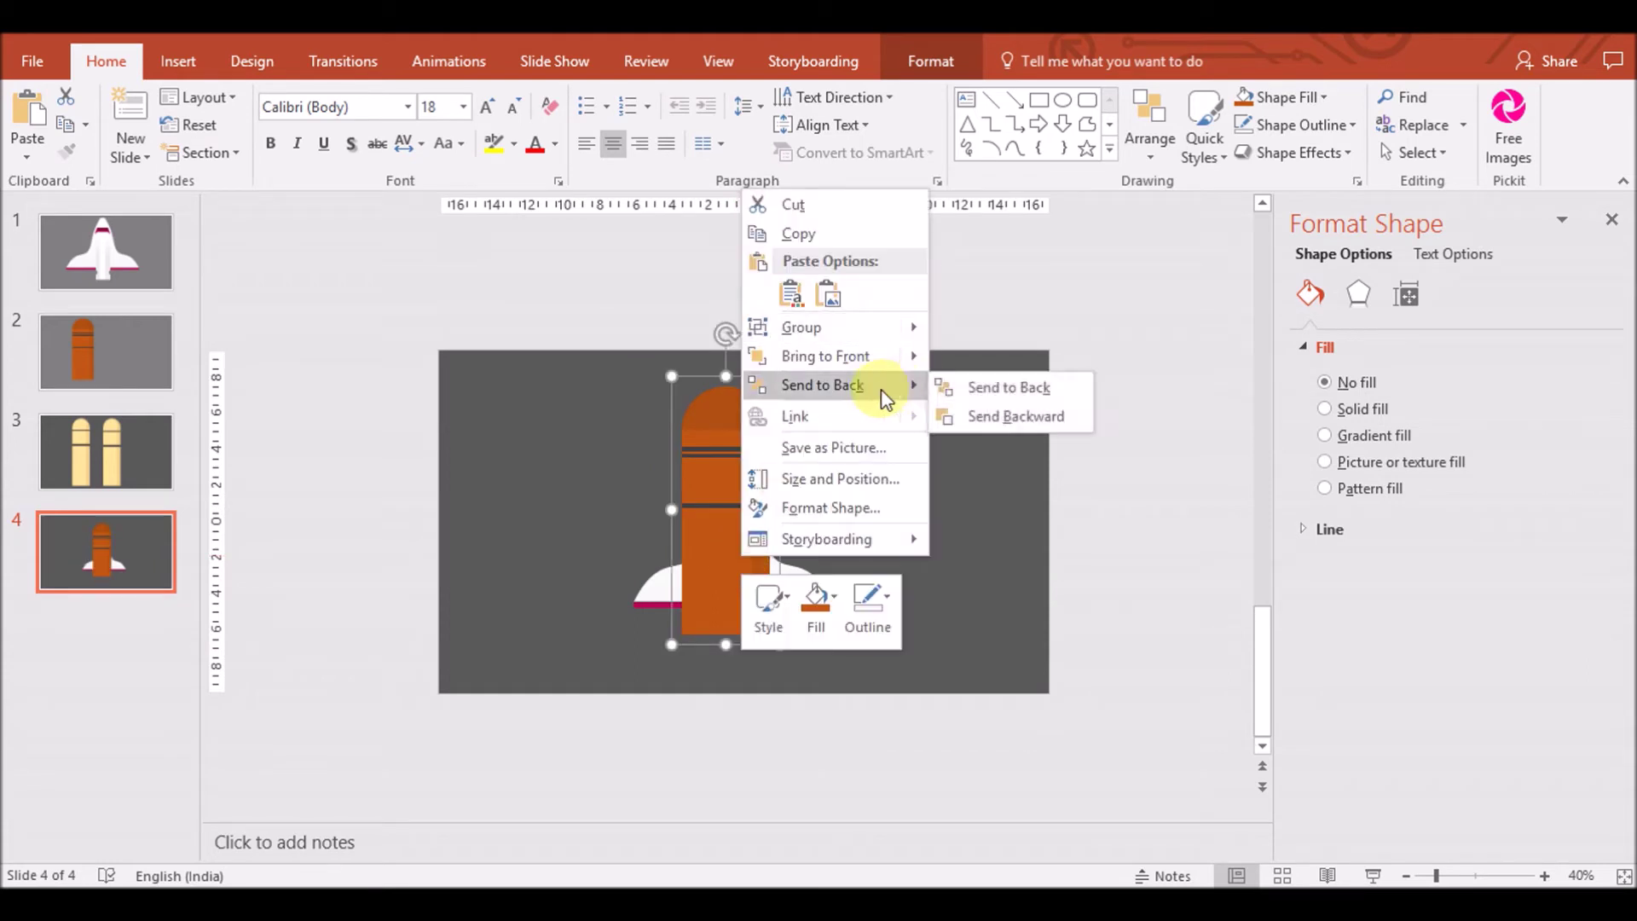
click(882, 389)
drag(745, 450, 748, 450)
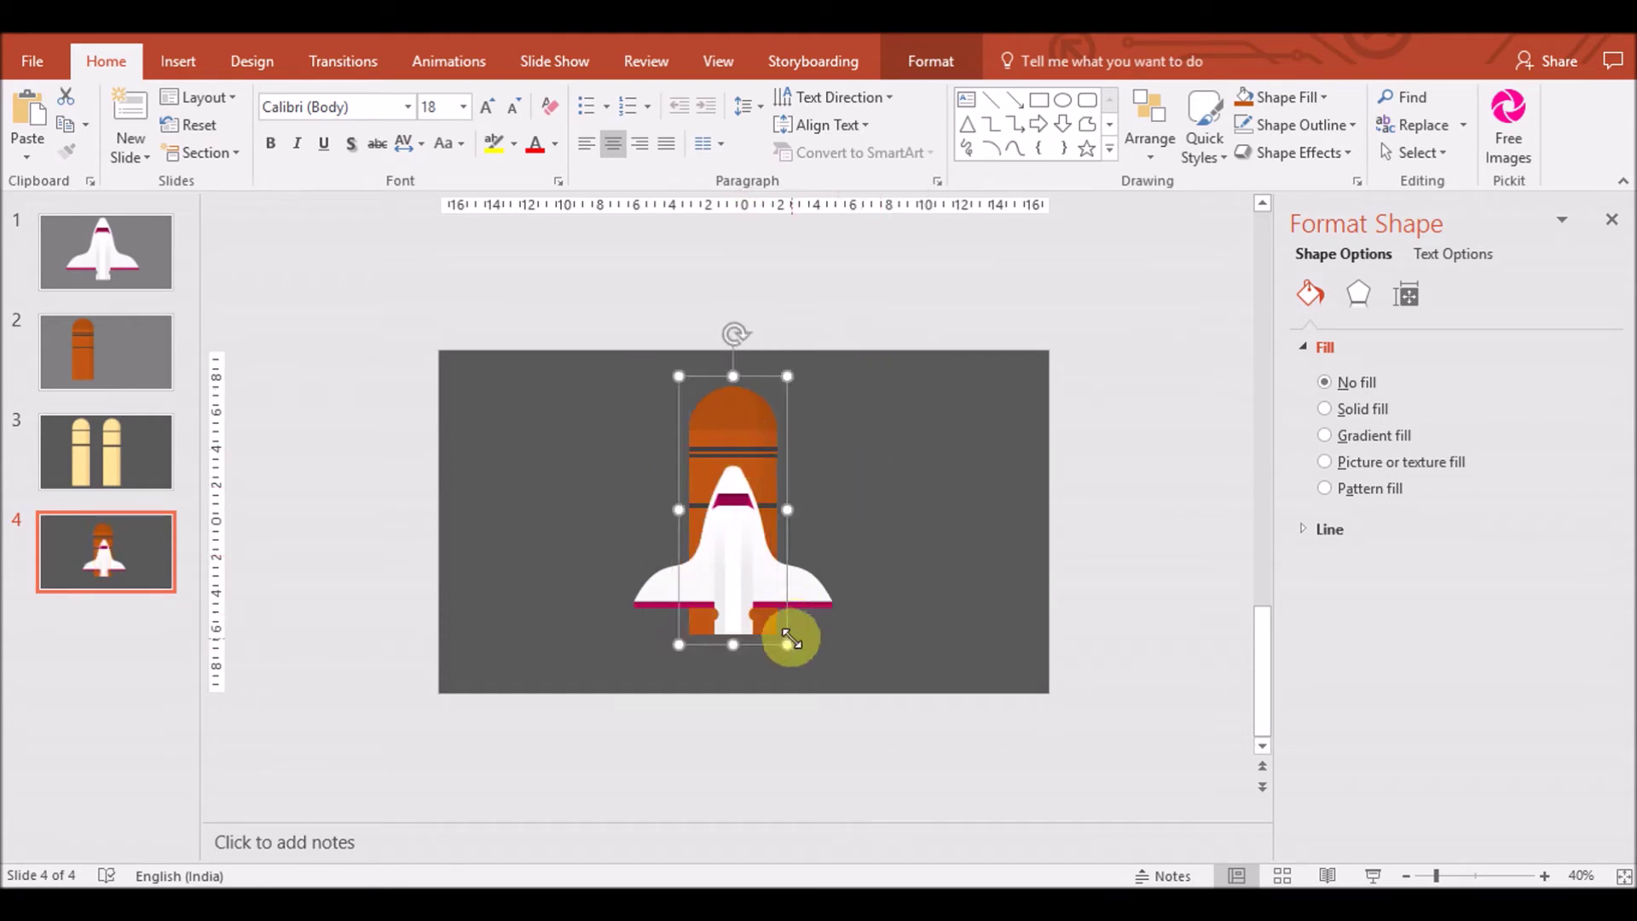
drag(768, 610, 733, 554)
click(730, 445)
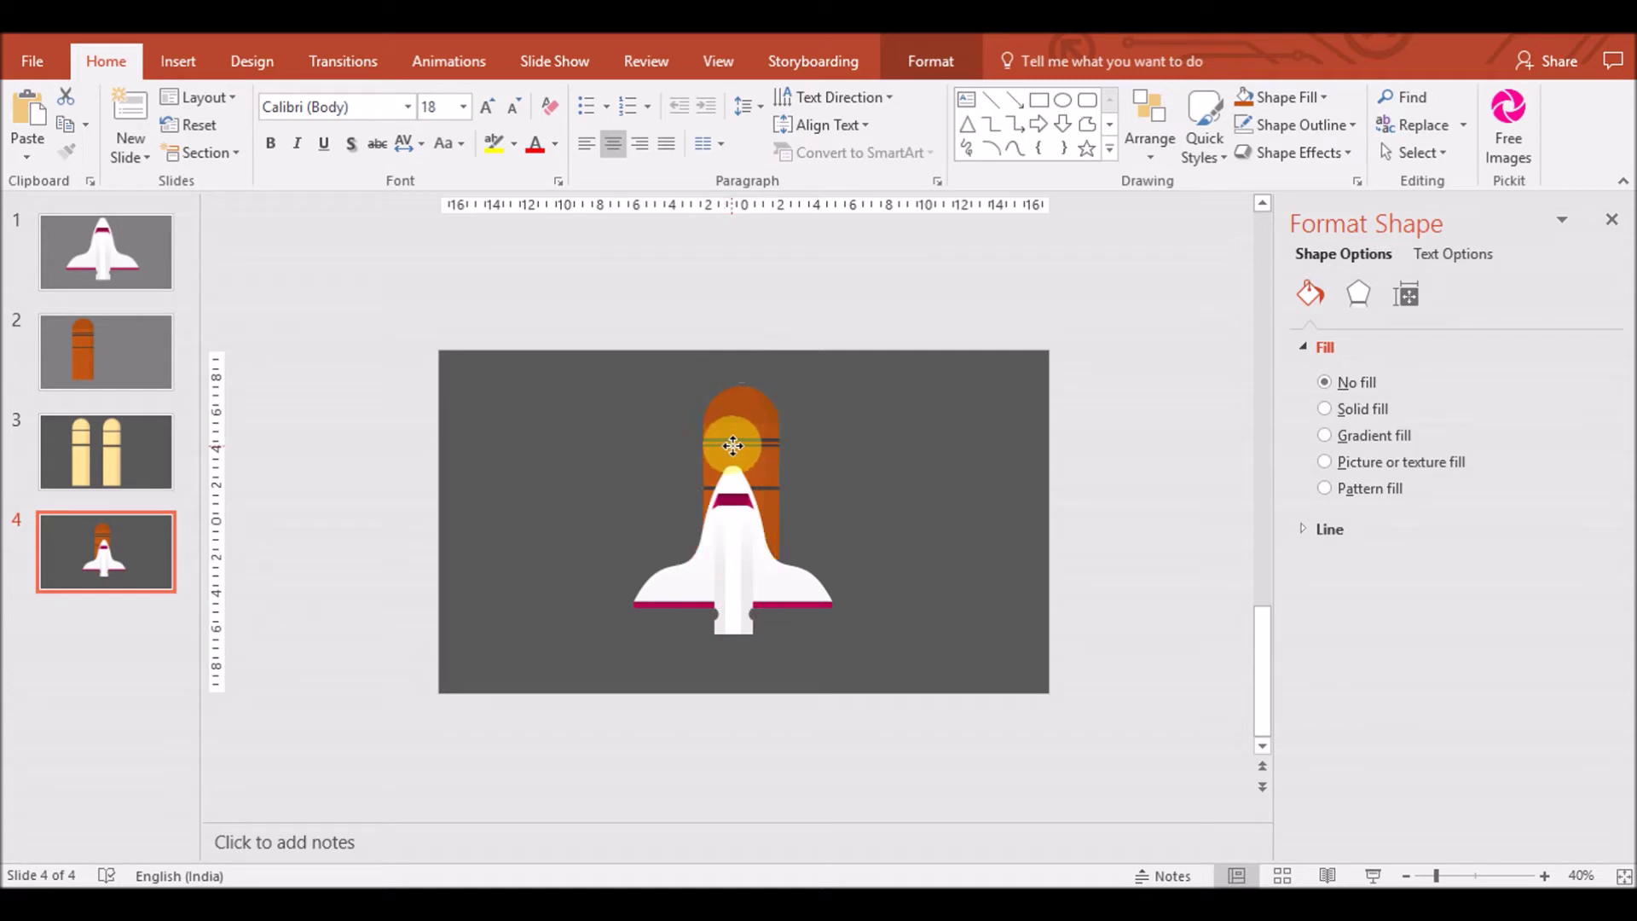
drag(730, 445, 732, 447)
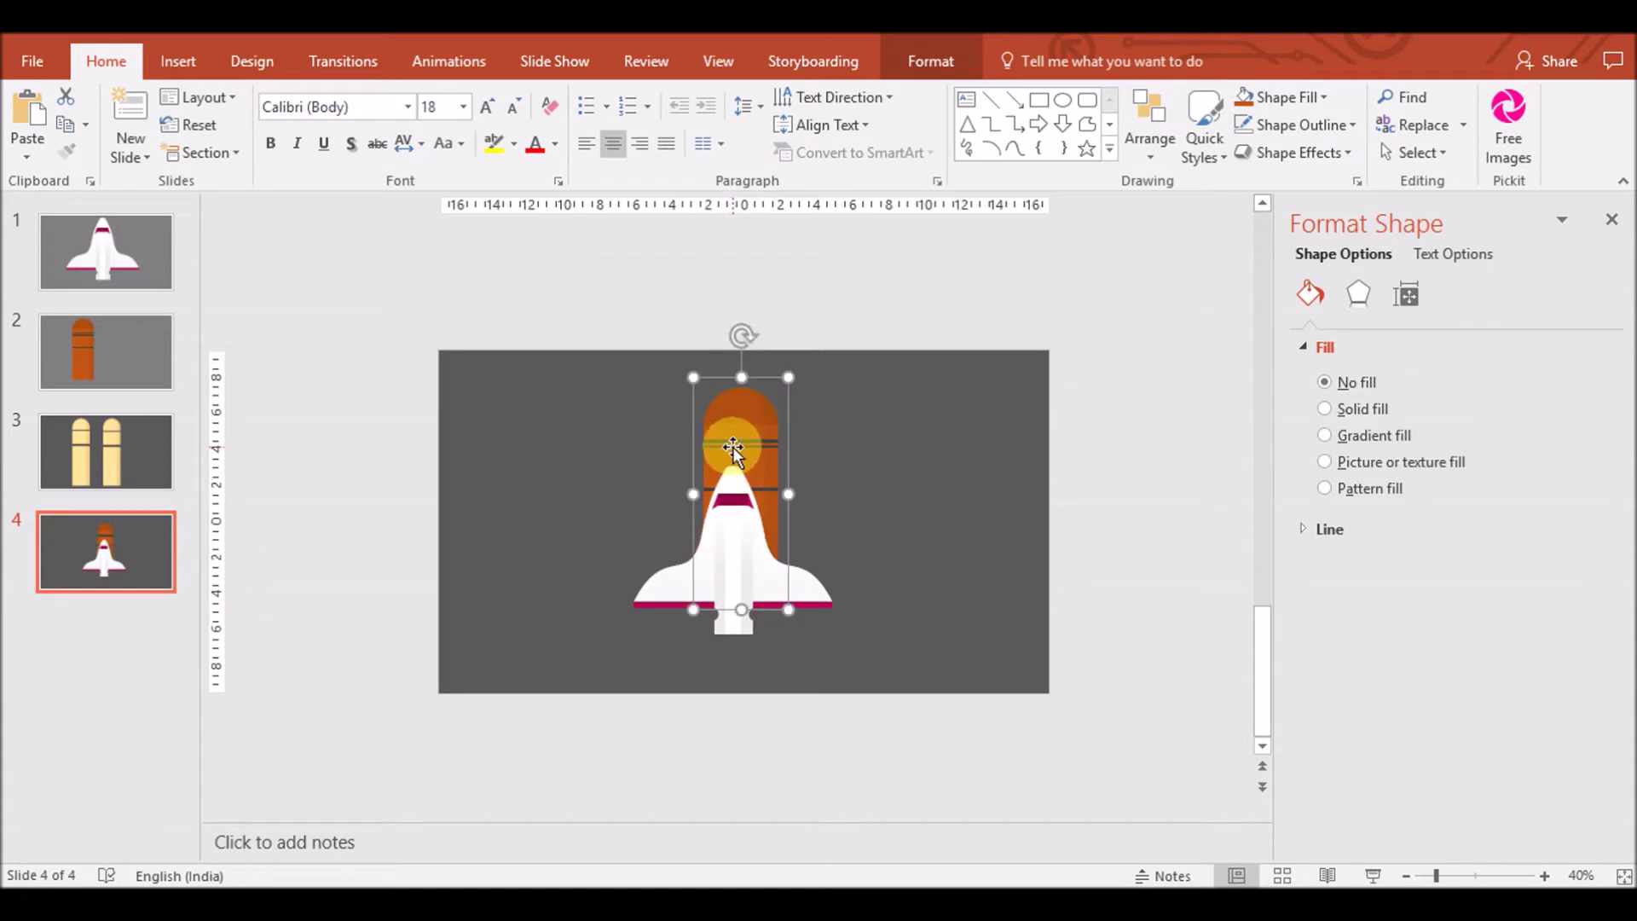
drag(789, 610, 774, 589)
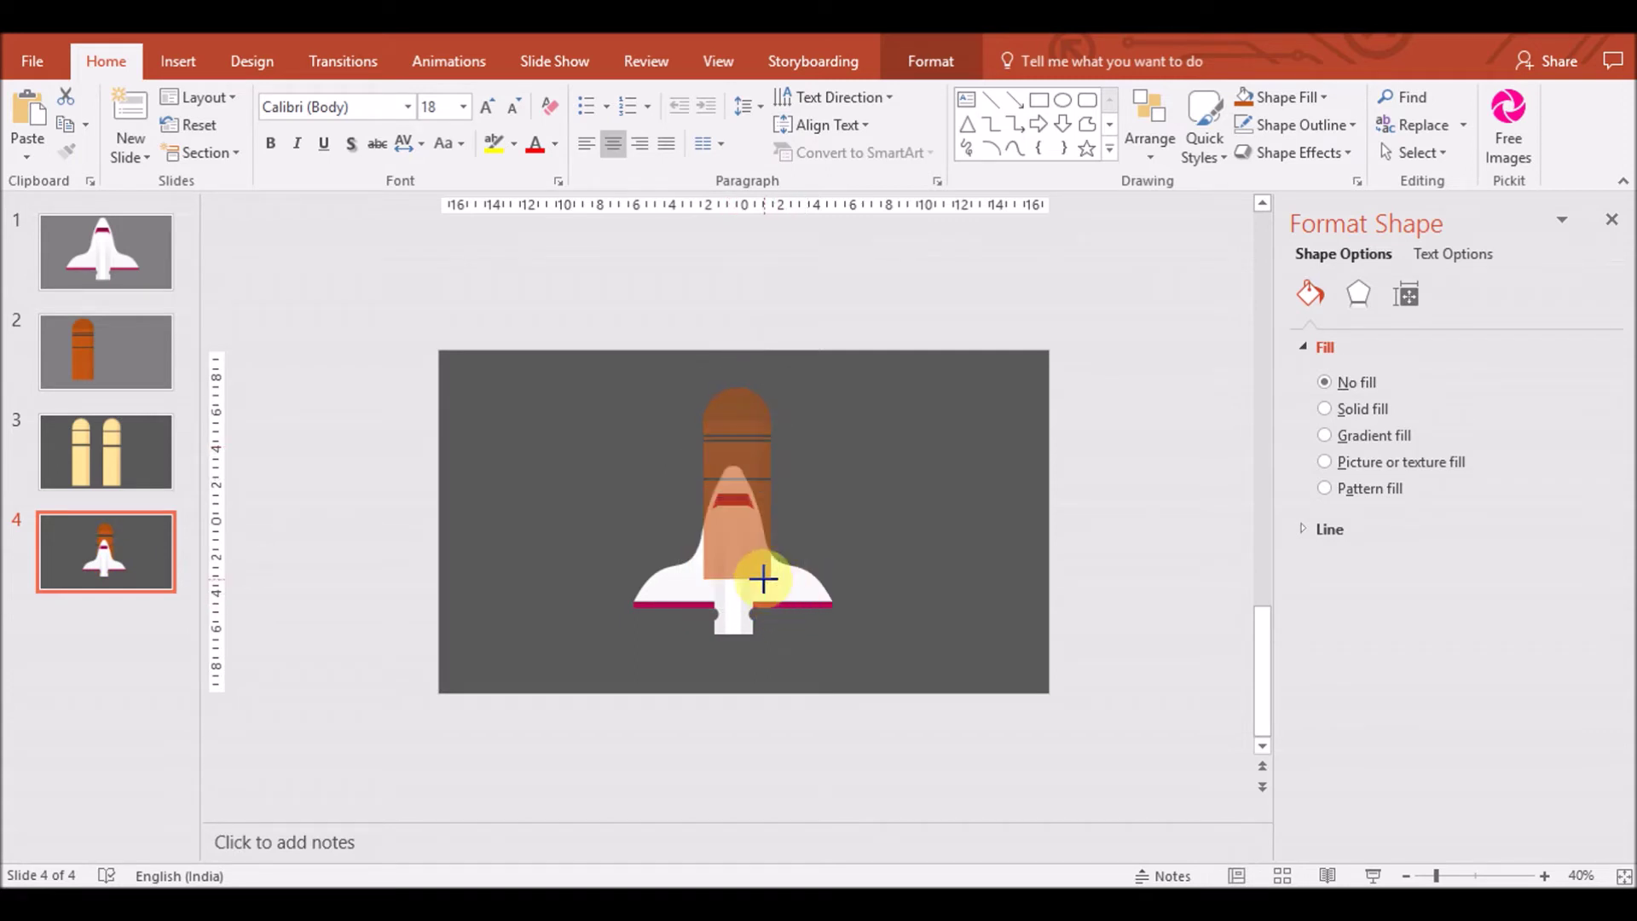
Align the rocket and shuttle centres, lower the rocket slightly, then go to slide 3
drag(755, 474, 762, 474)
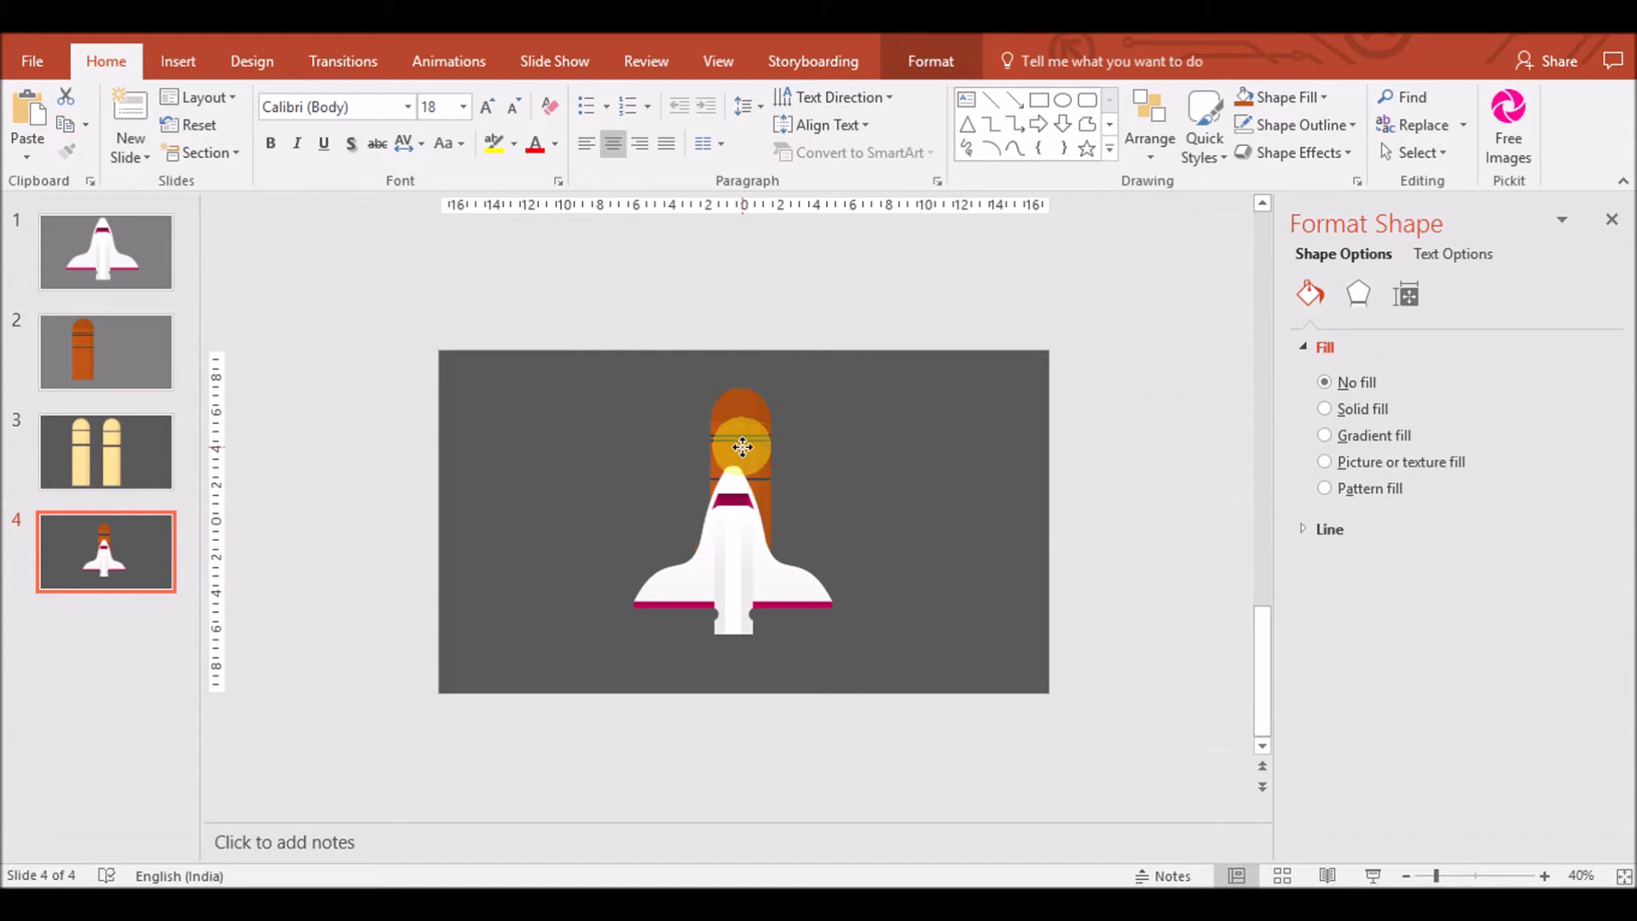
shift+click(798, 584)
click(1151, 139)
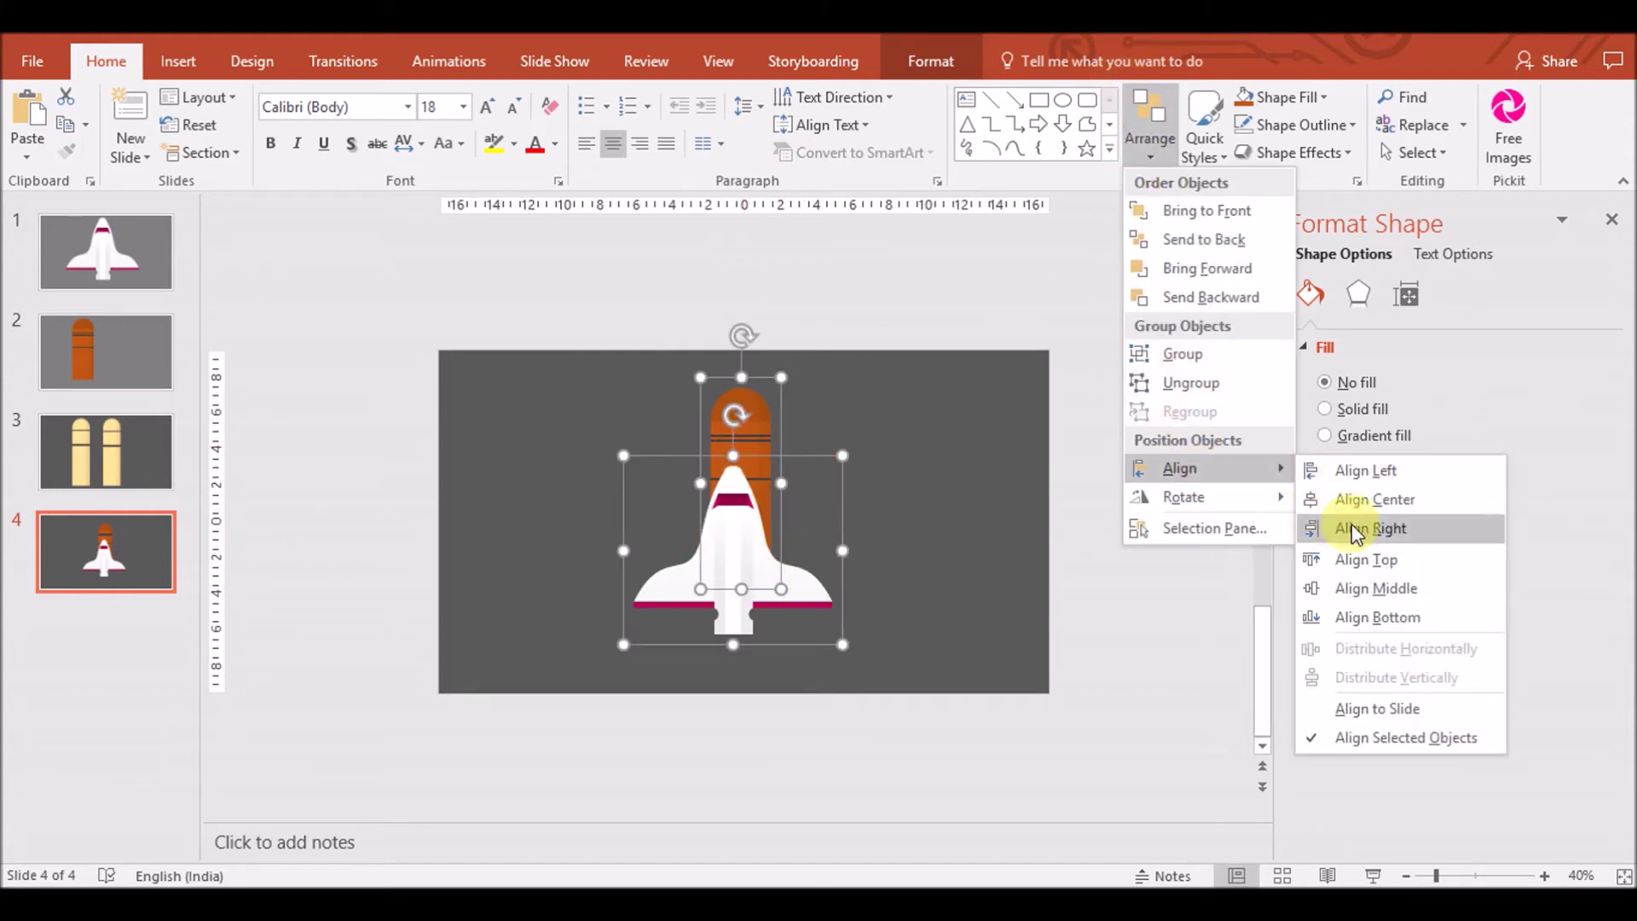
click(1356, 494)
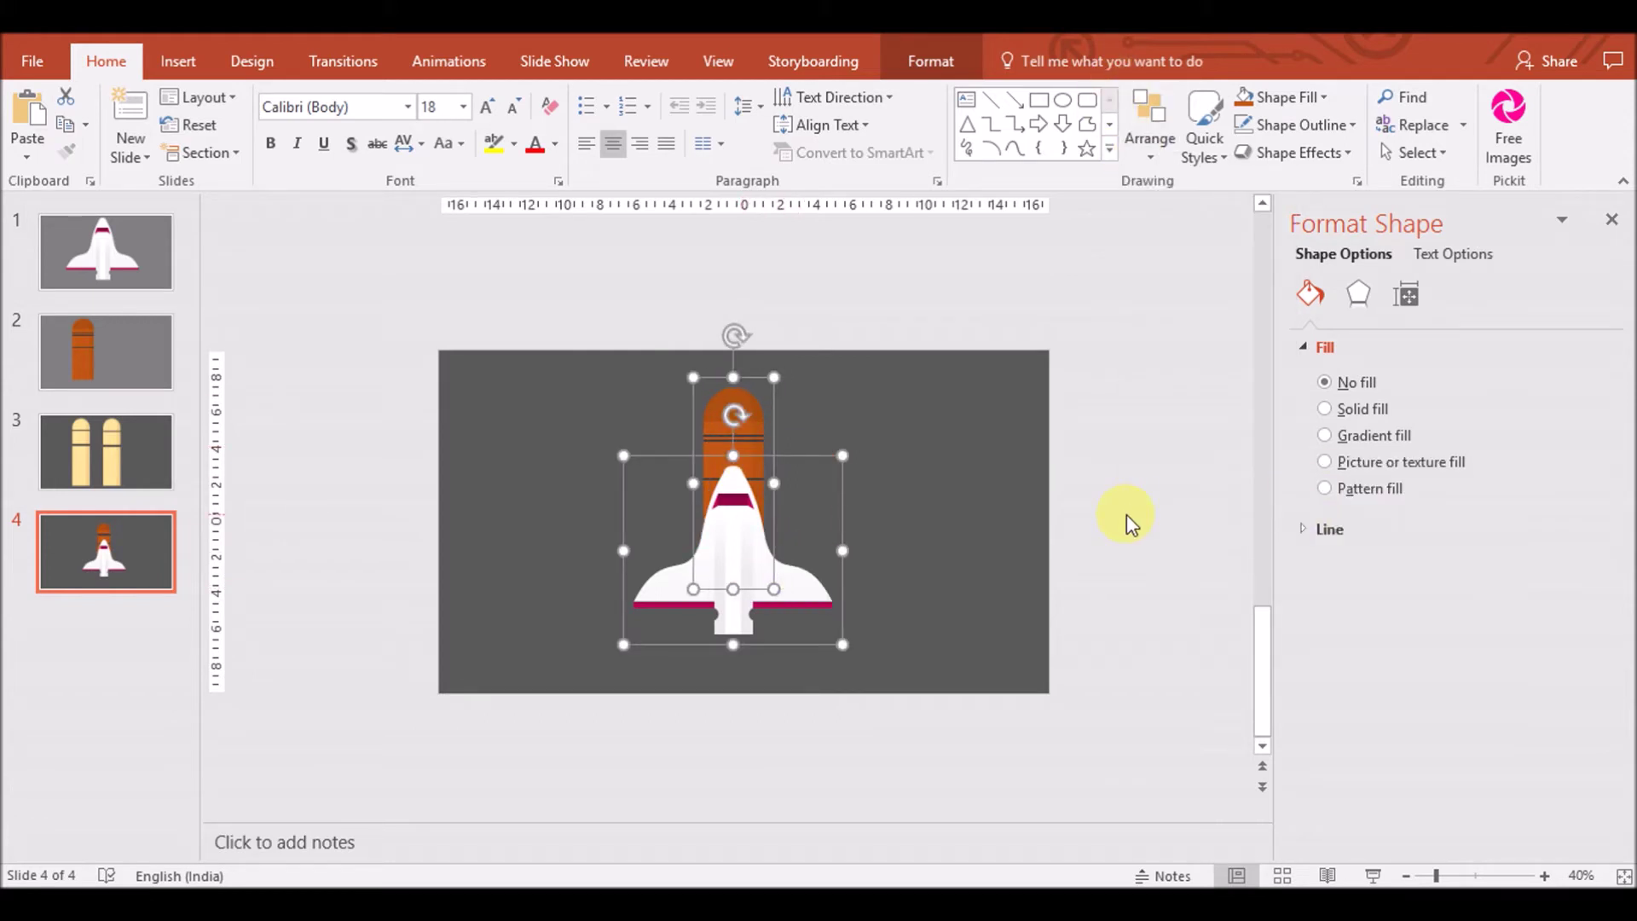
click(841, 518)
drag(754, 478, 754, 488)
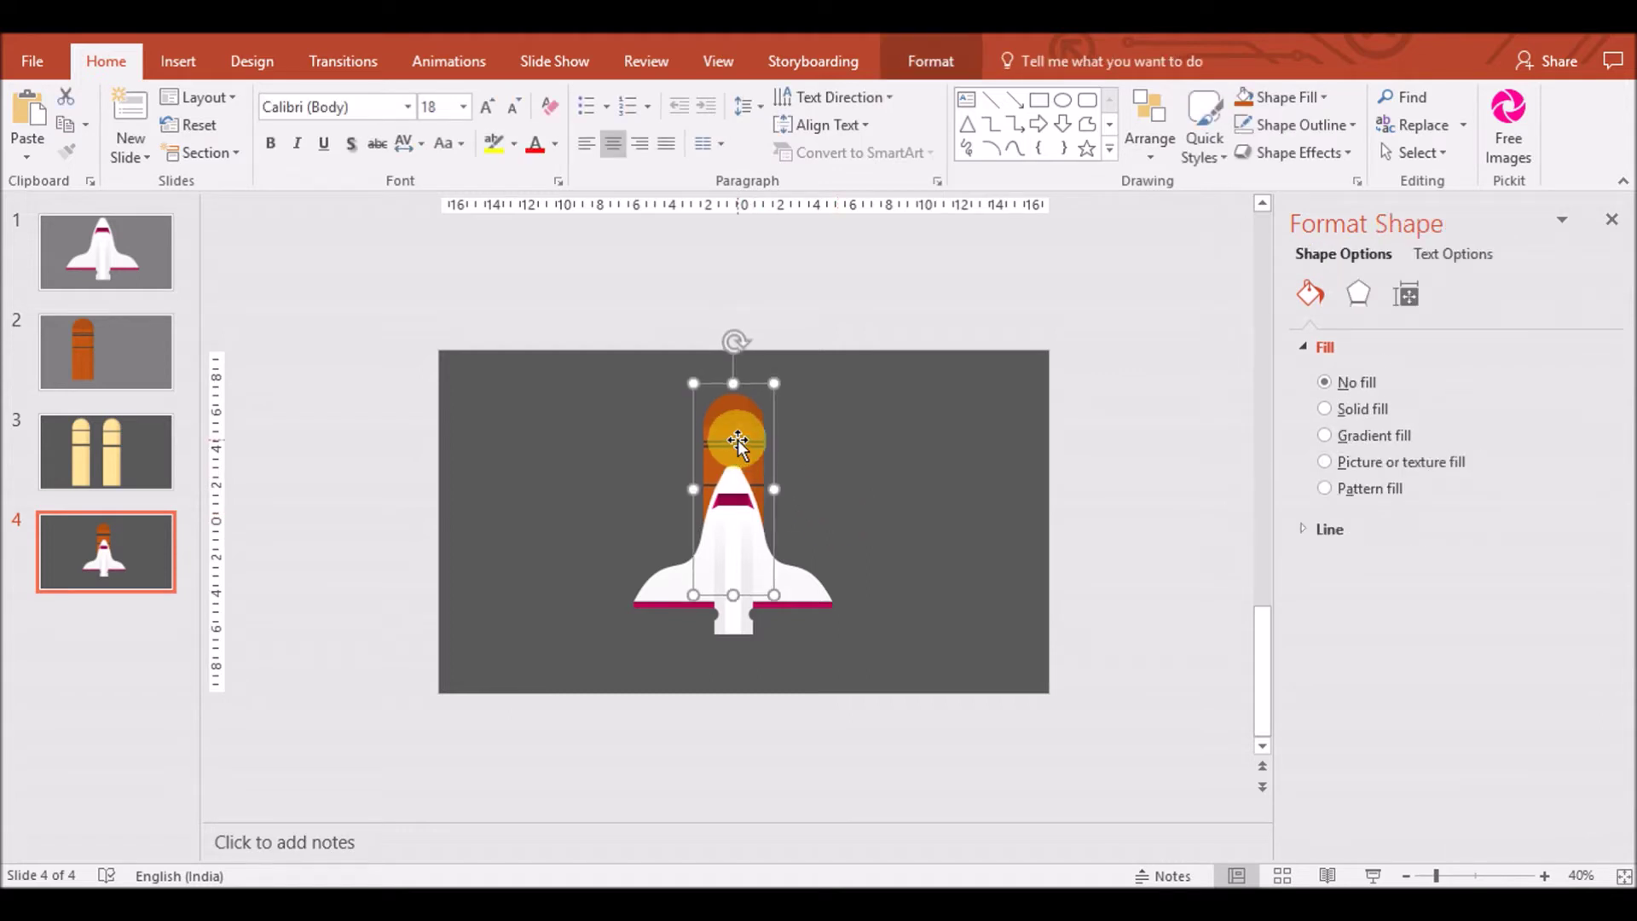
click(889, 529)
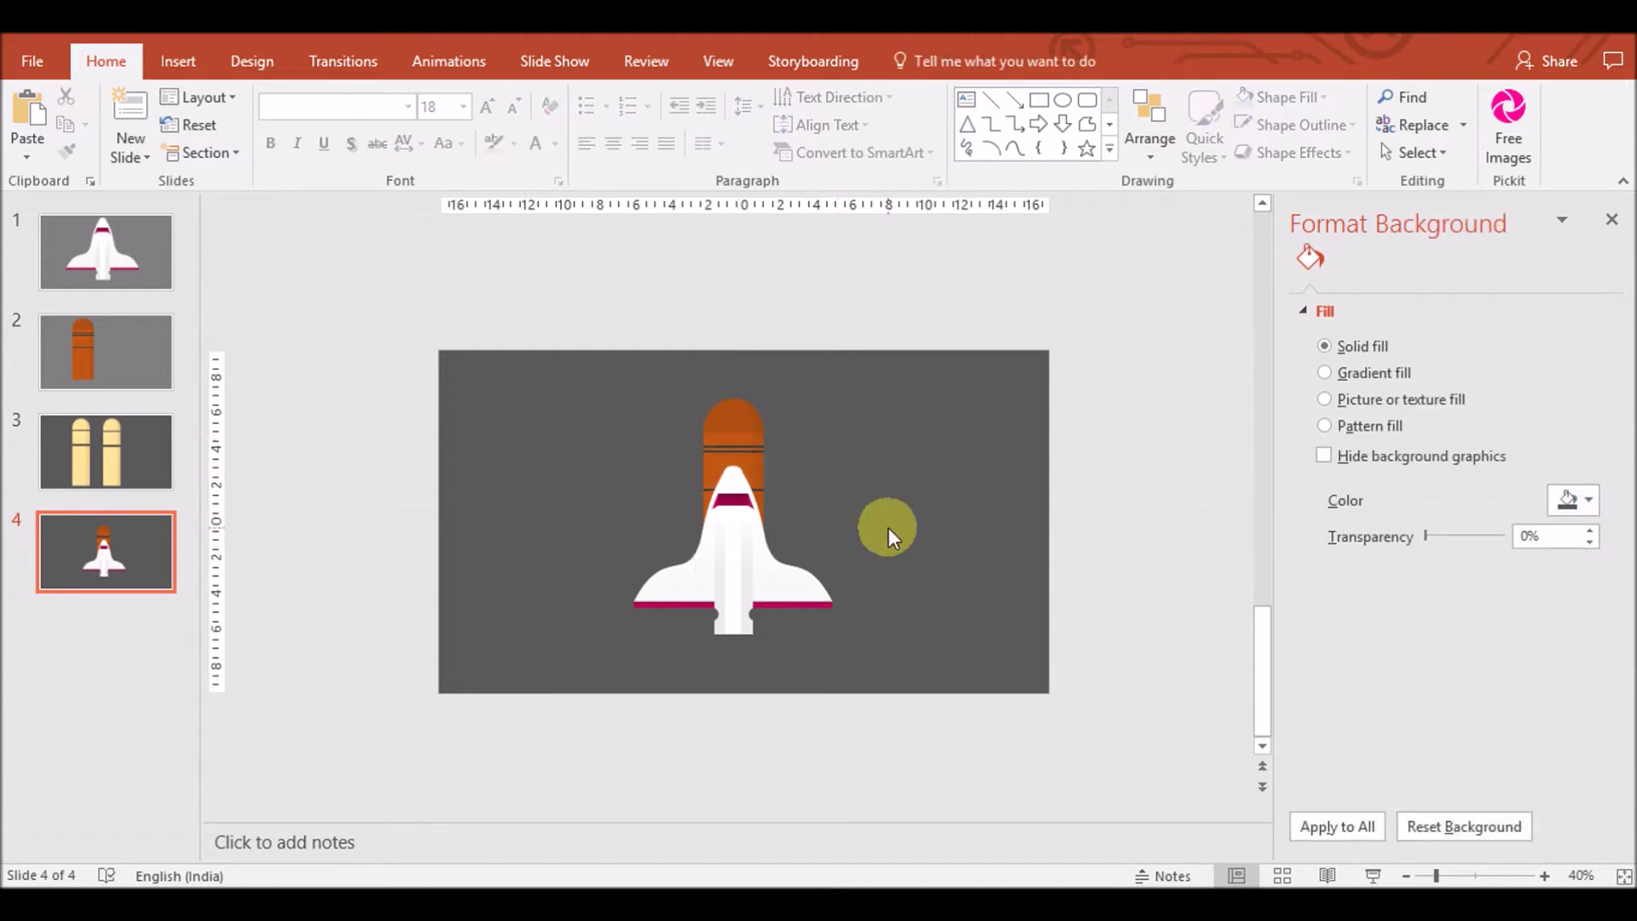
click(70, 457)
Paste the yellow rocket onto slide 4, shrink it, and place it beside the shuttle
click(638, 546)
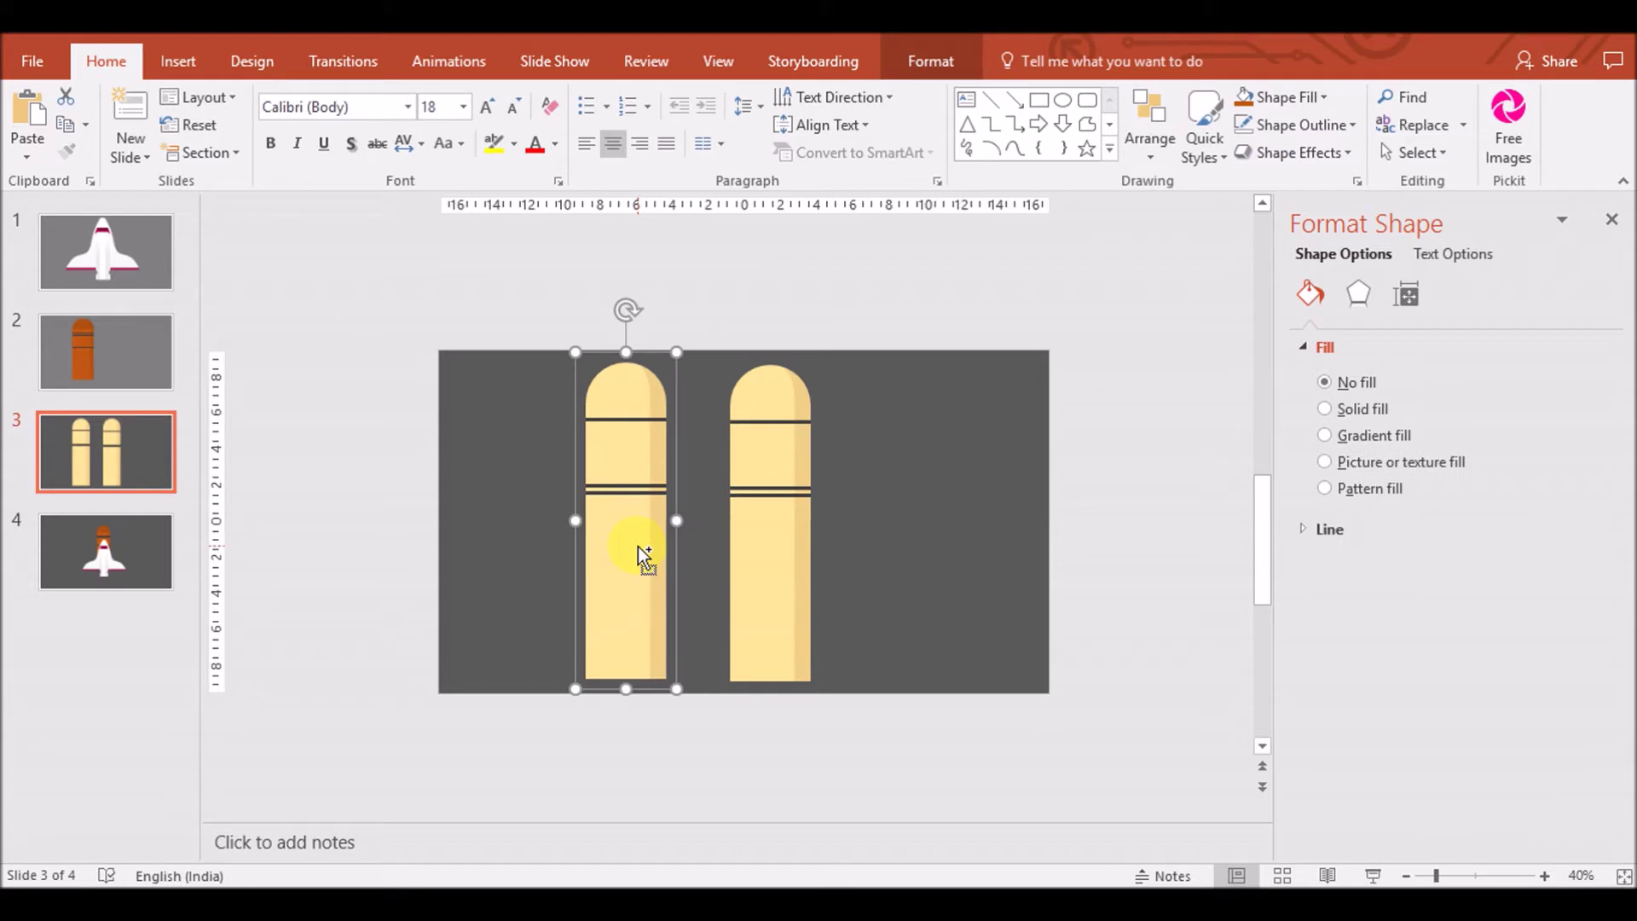
click(104, 568)
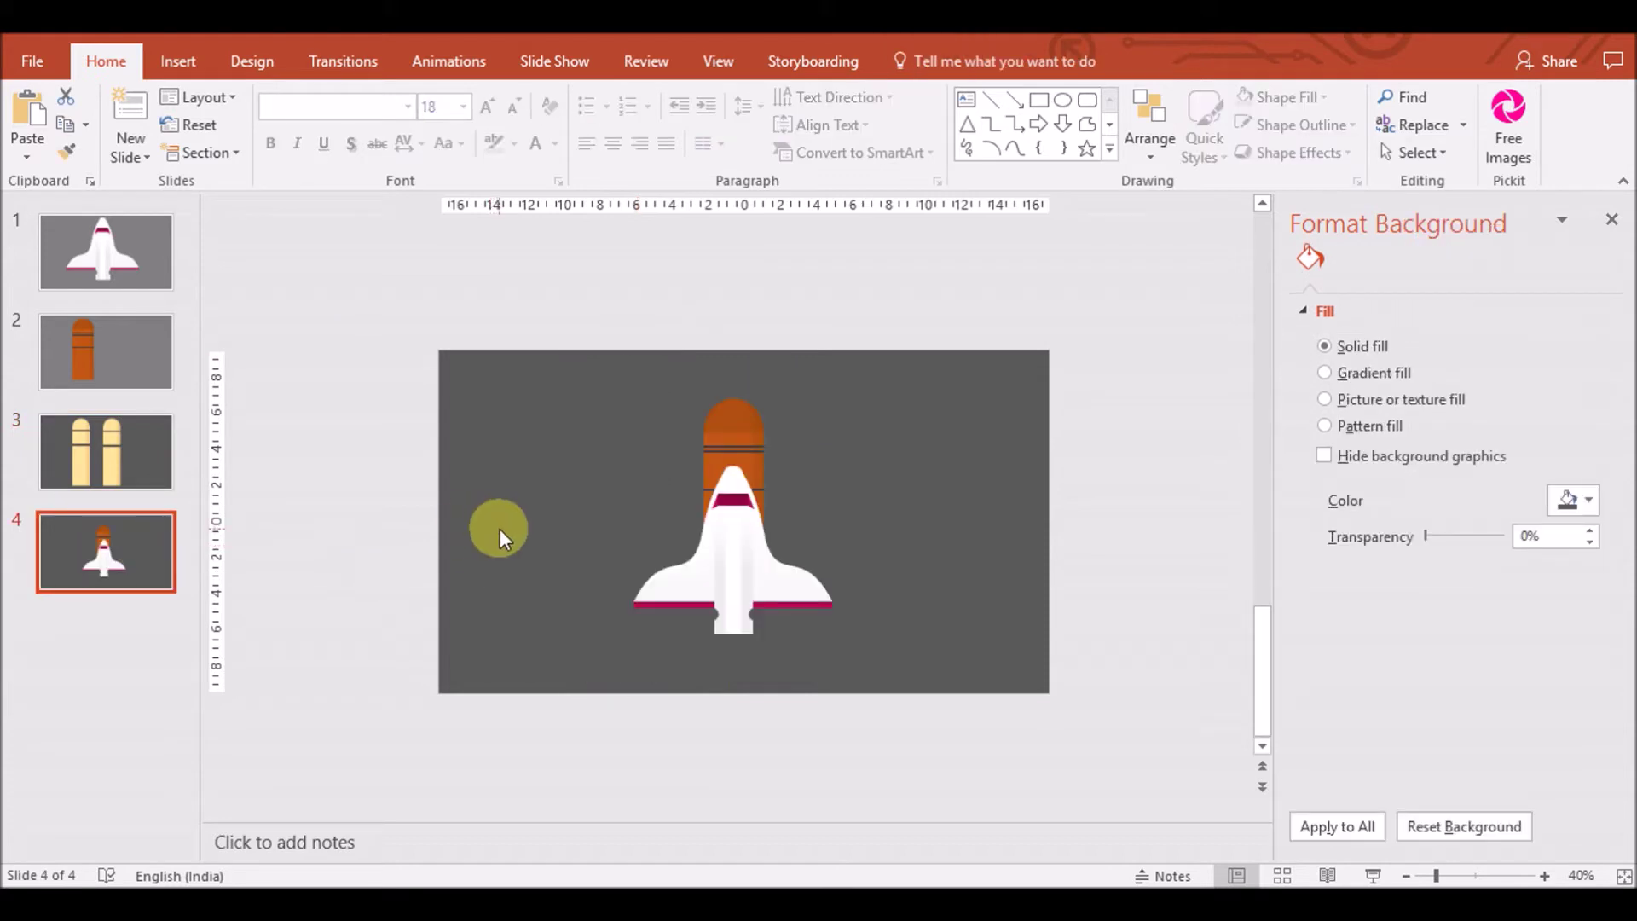
key(ctrl+v)
drag(585, 350, 653, 524)
key(ctrl+z)
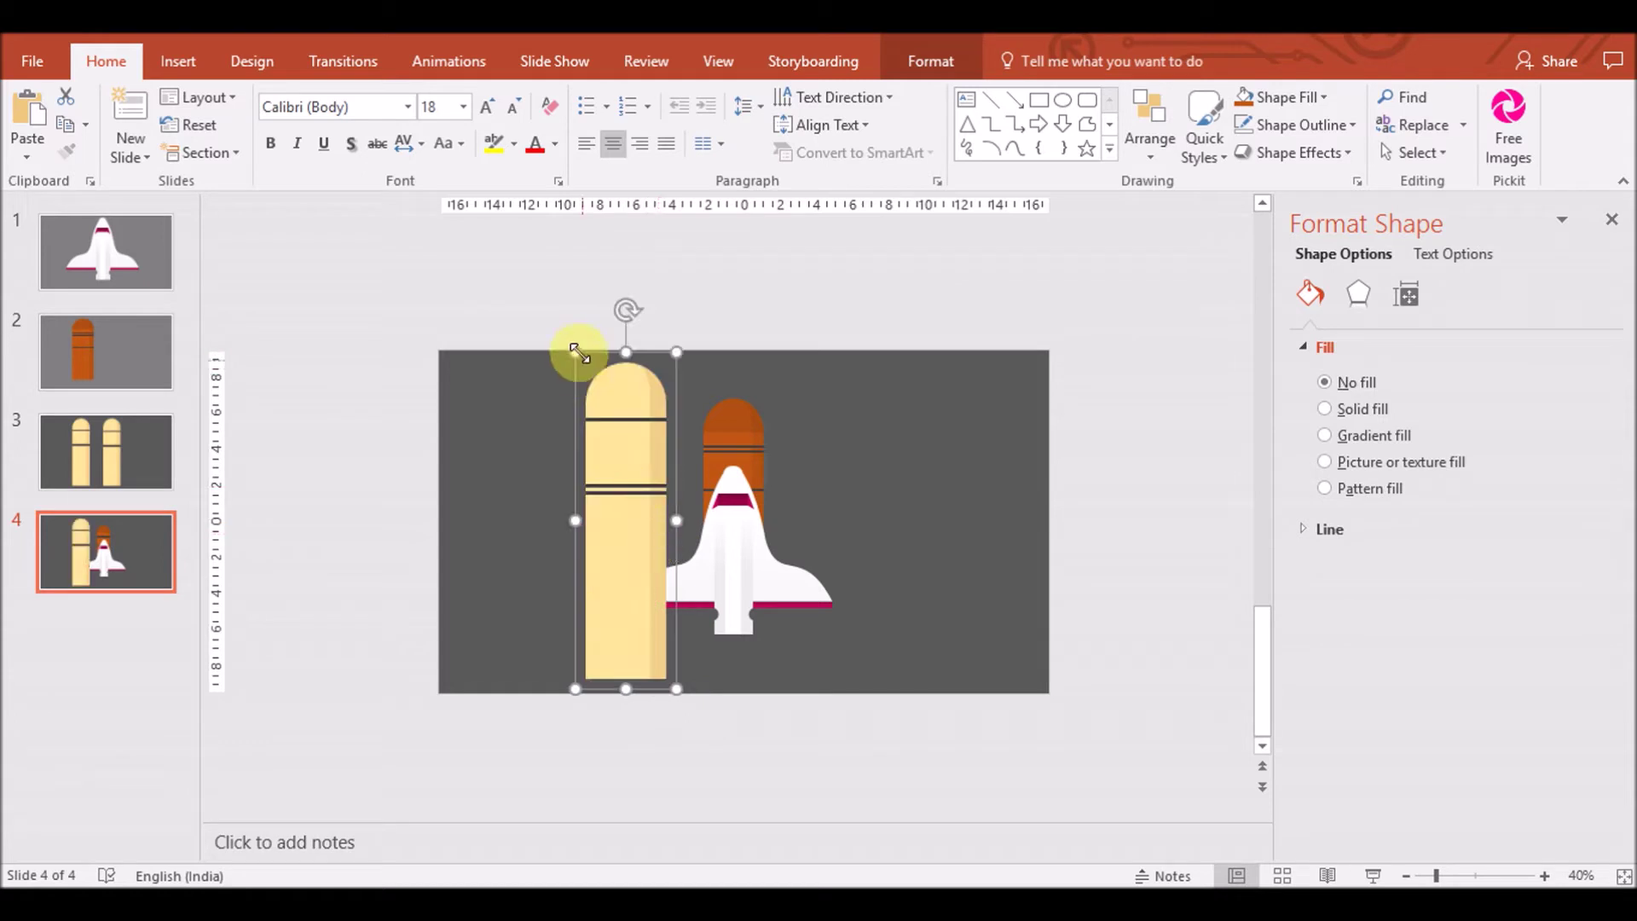
drag(582, 366, 629, 482)
drag(640, 578, 676, 528)
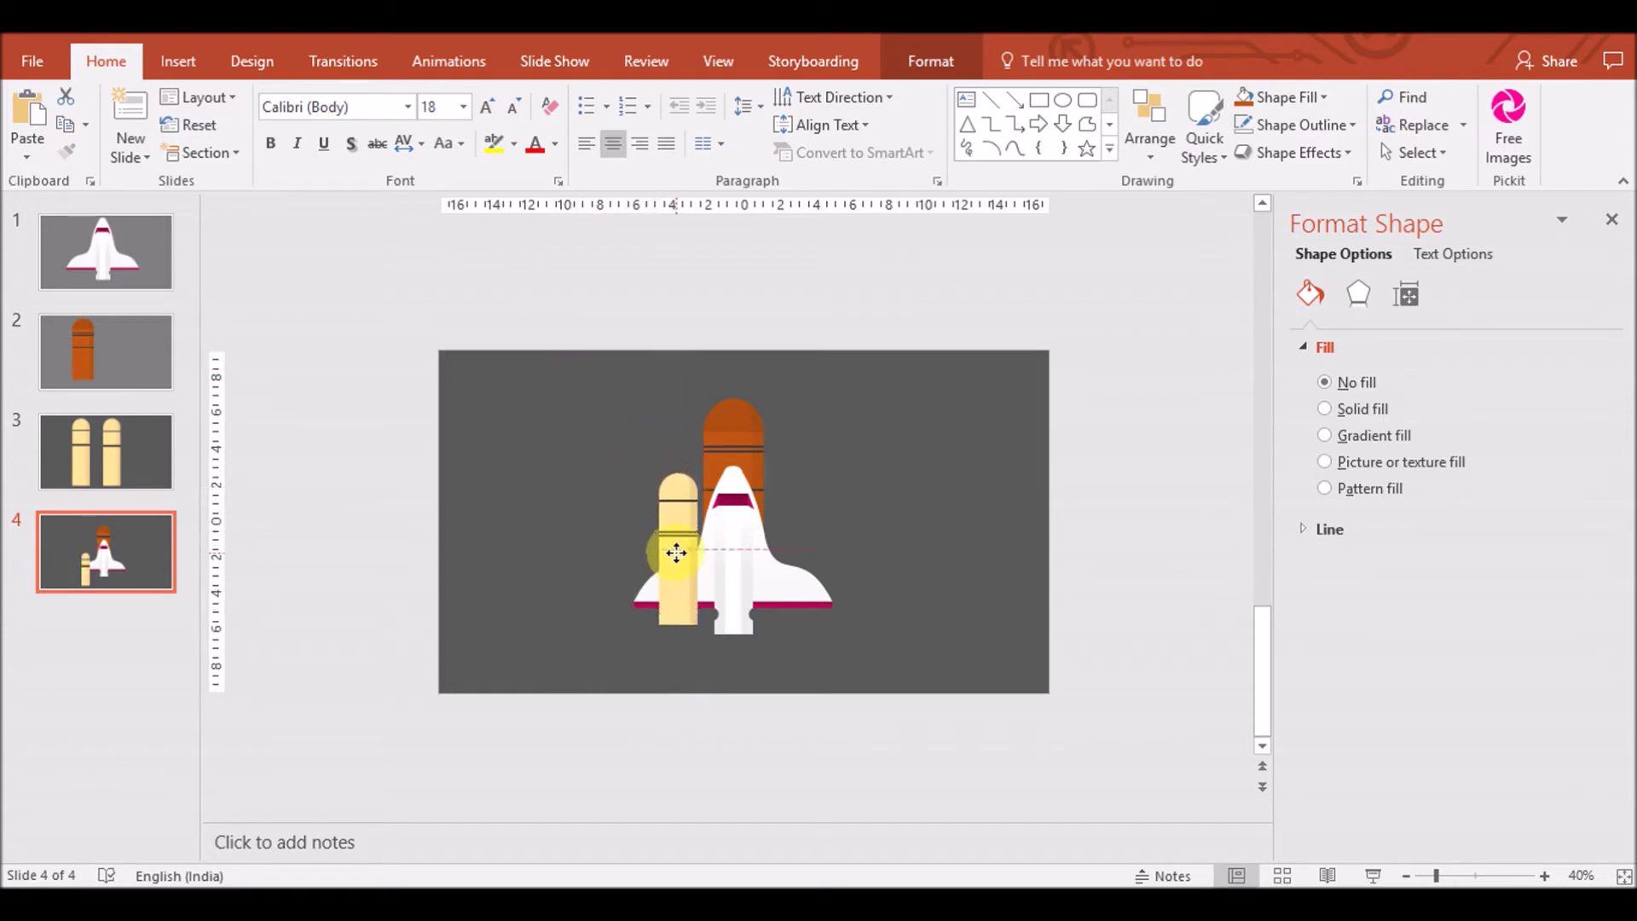
drag(676, 529, 677, 542)
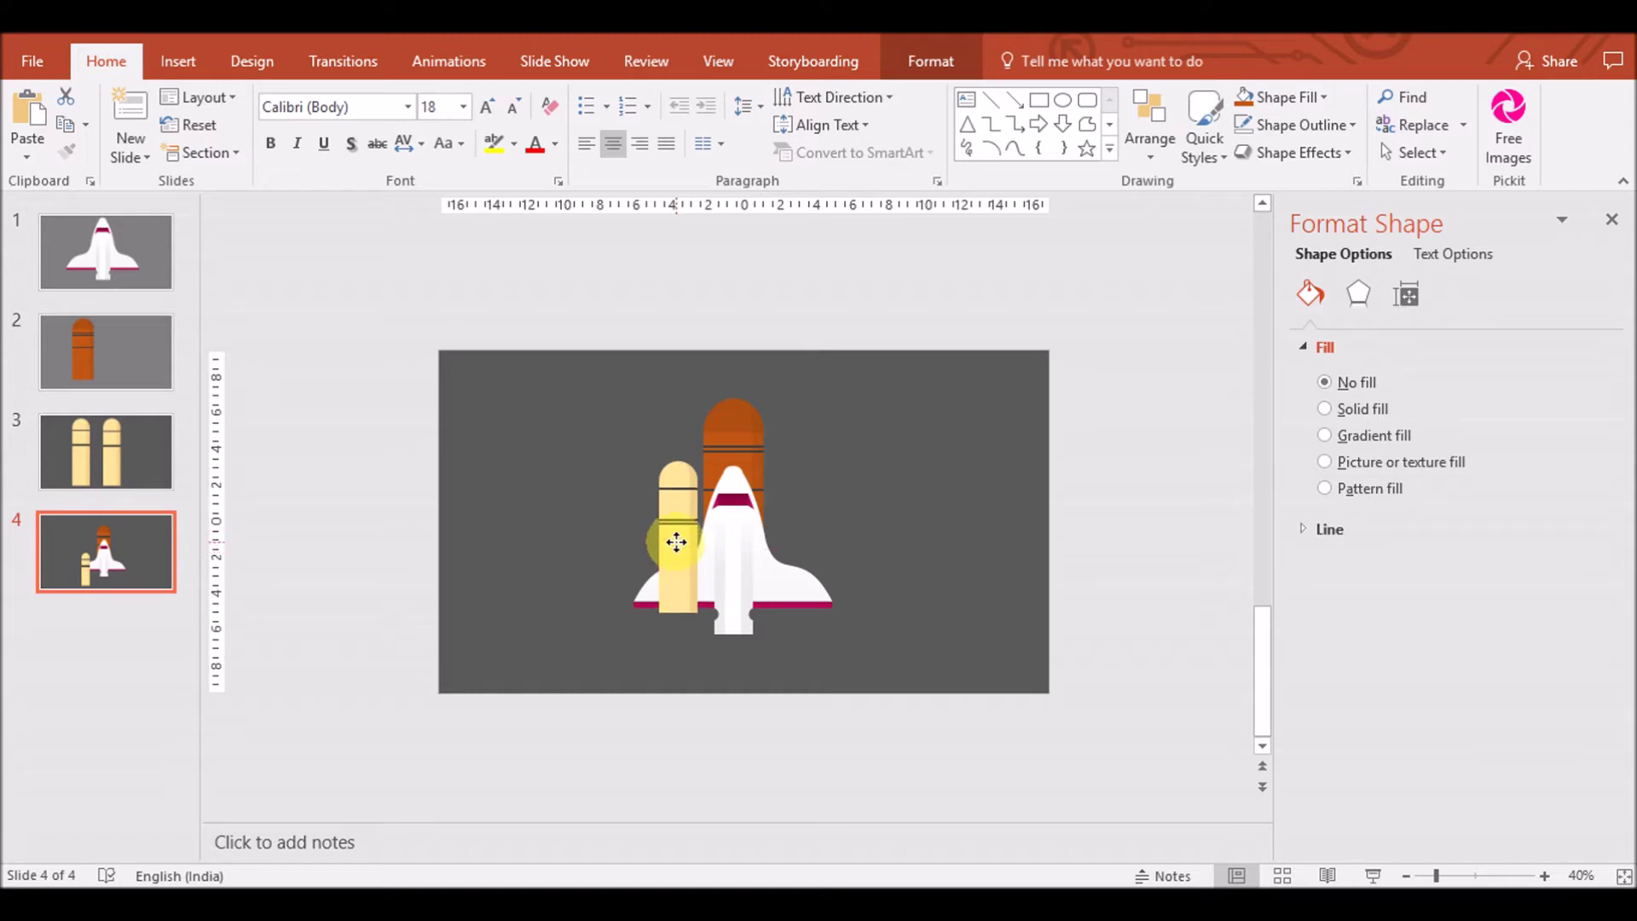
Send the yellow booster behind the shuttle, shrink it slightly, and position it on the right side
right_click(676, 543)
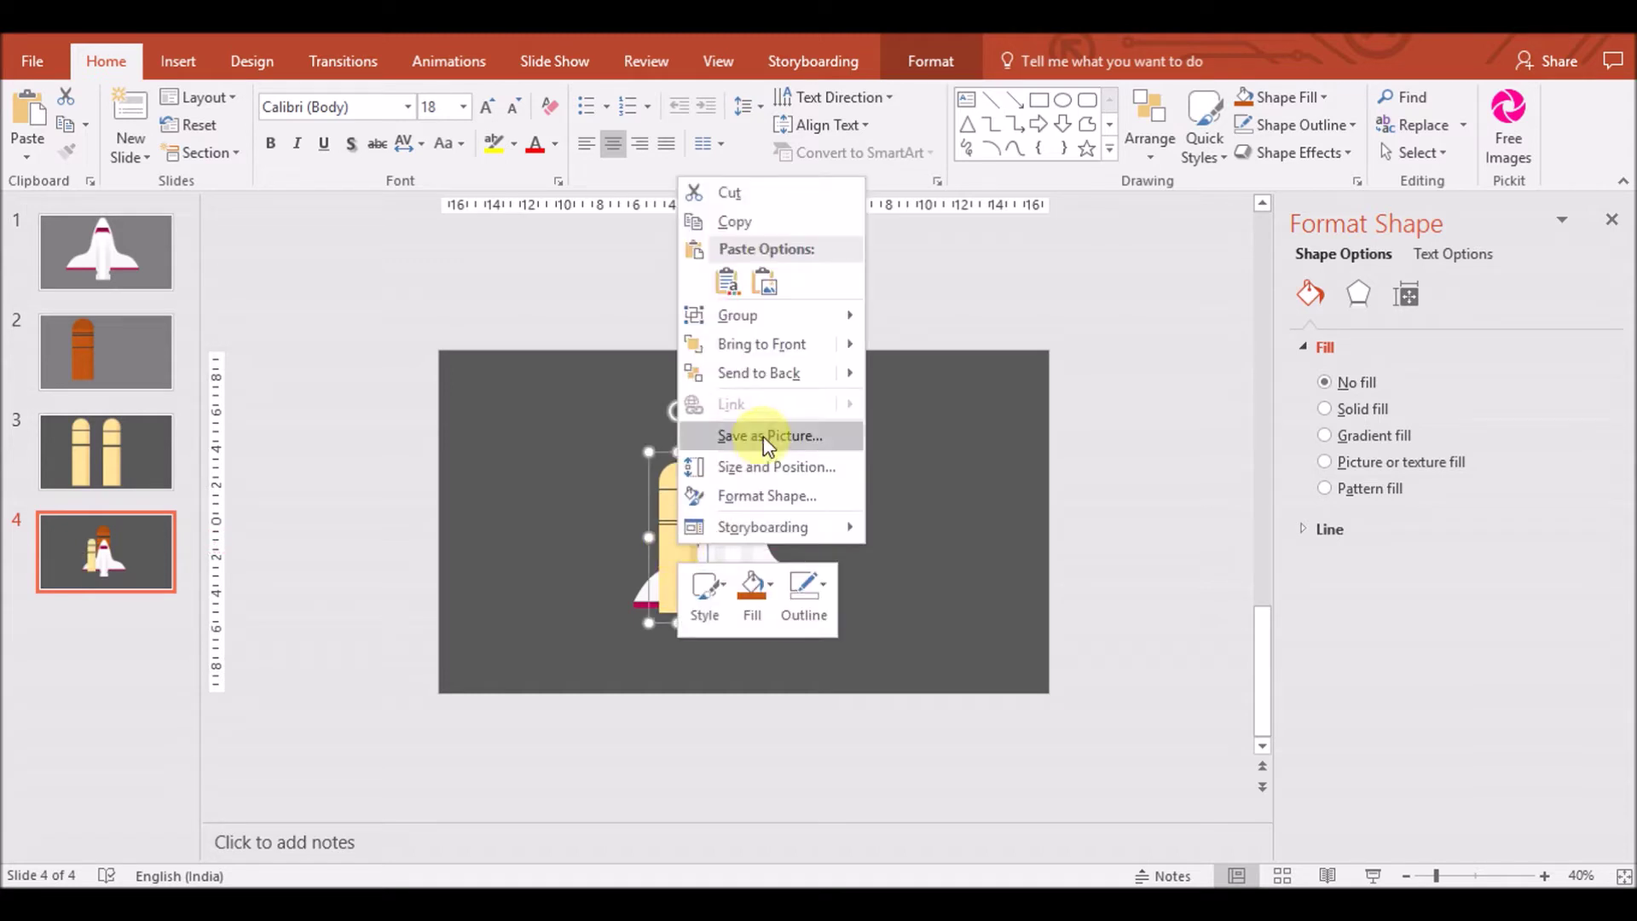
click(813, 372)
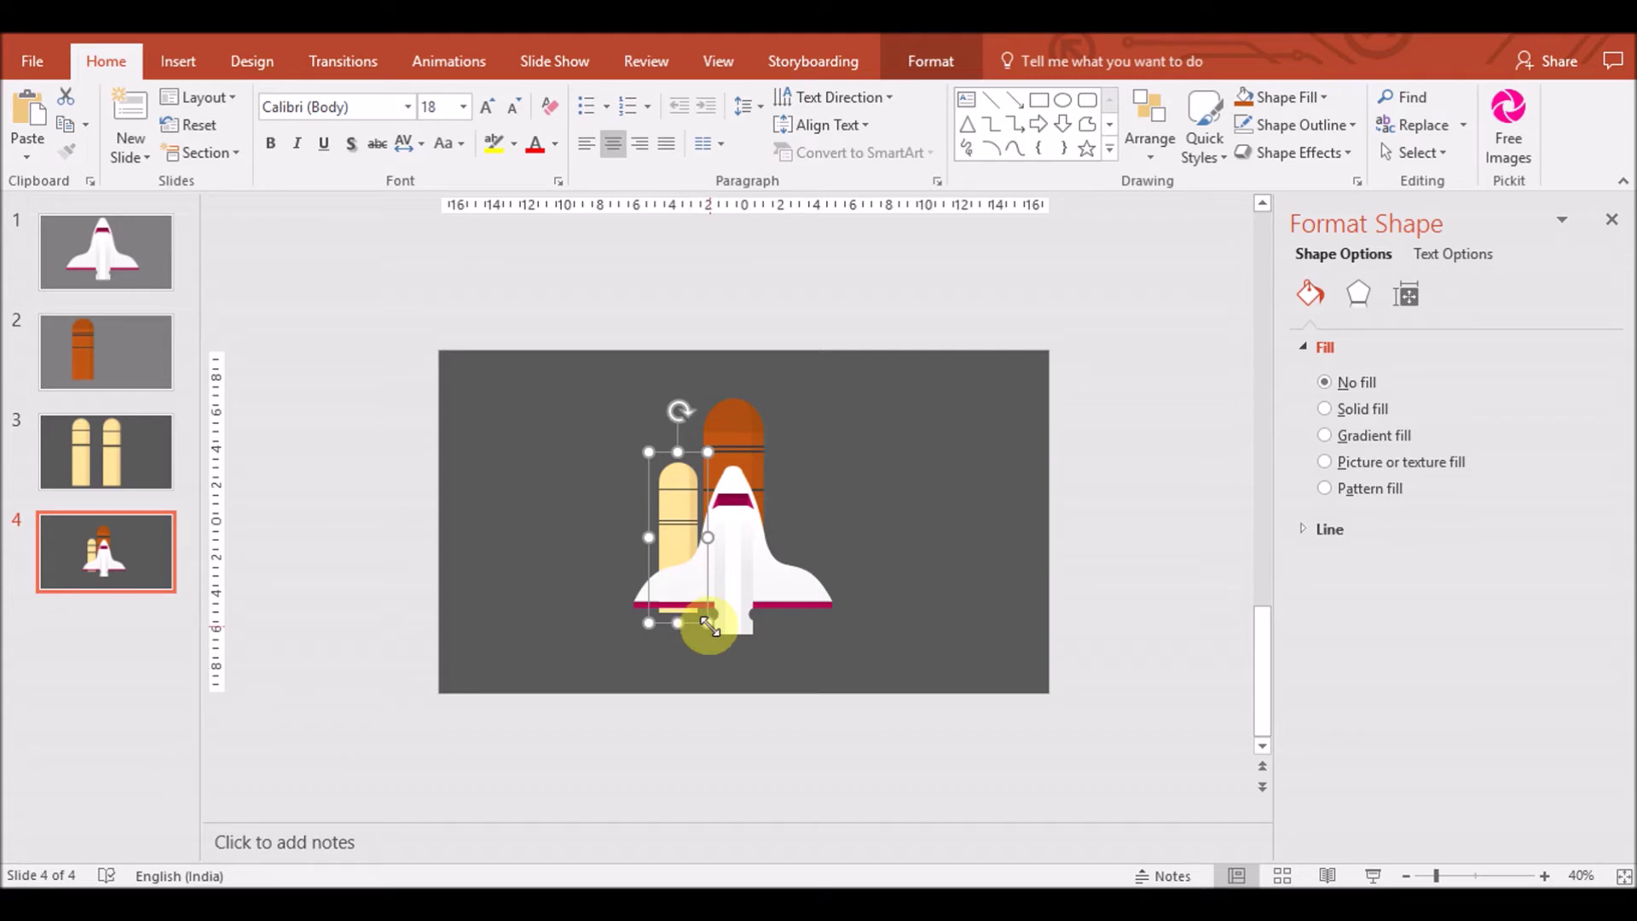
mouse_move(708, 624)
mouse_down()
mouse_move(693, 594)
mouse_move(711, 608)
mouse_up()
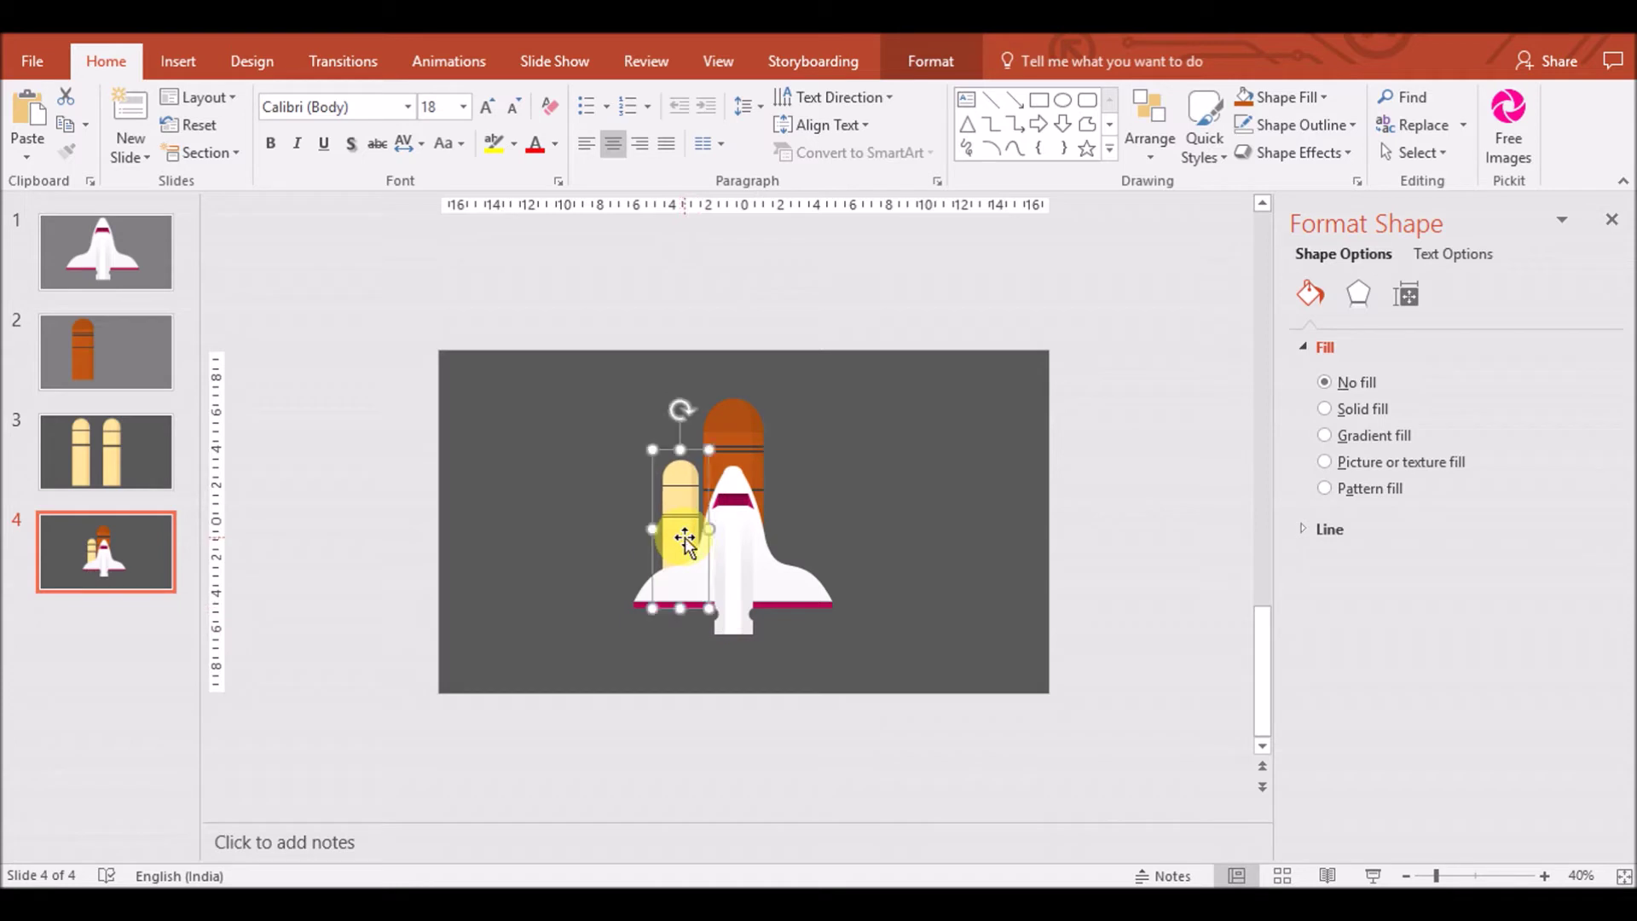
drag(685, 537, 786, 540)
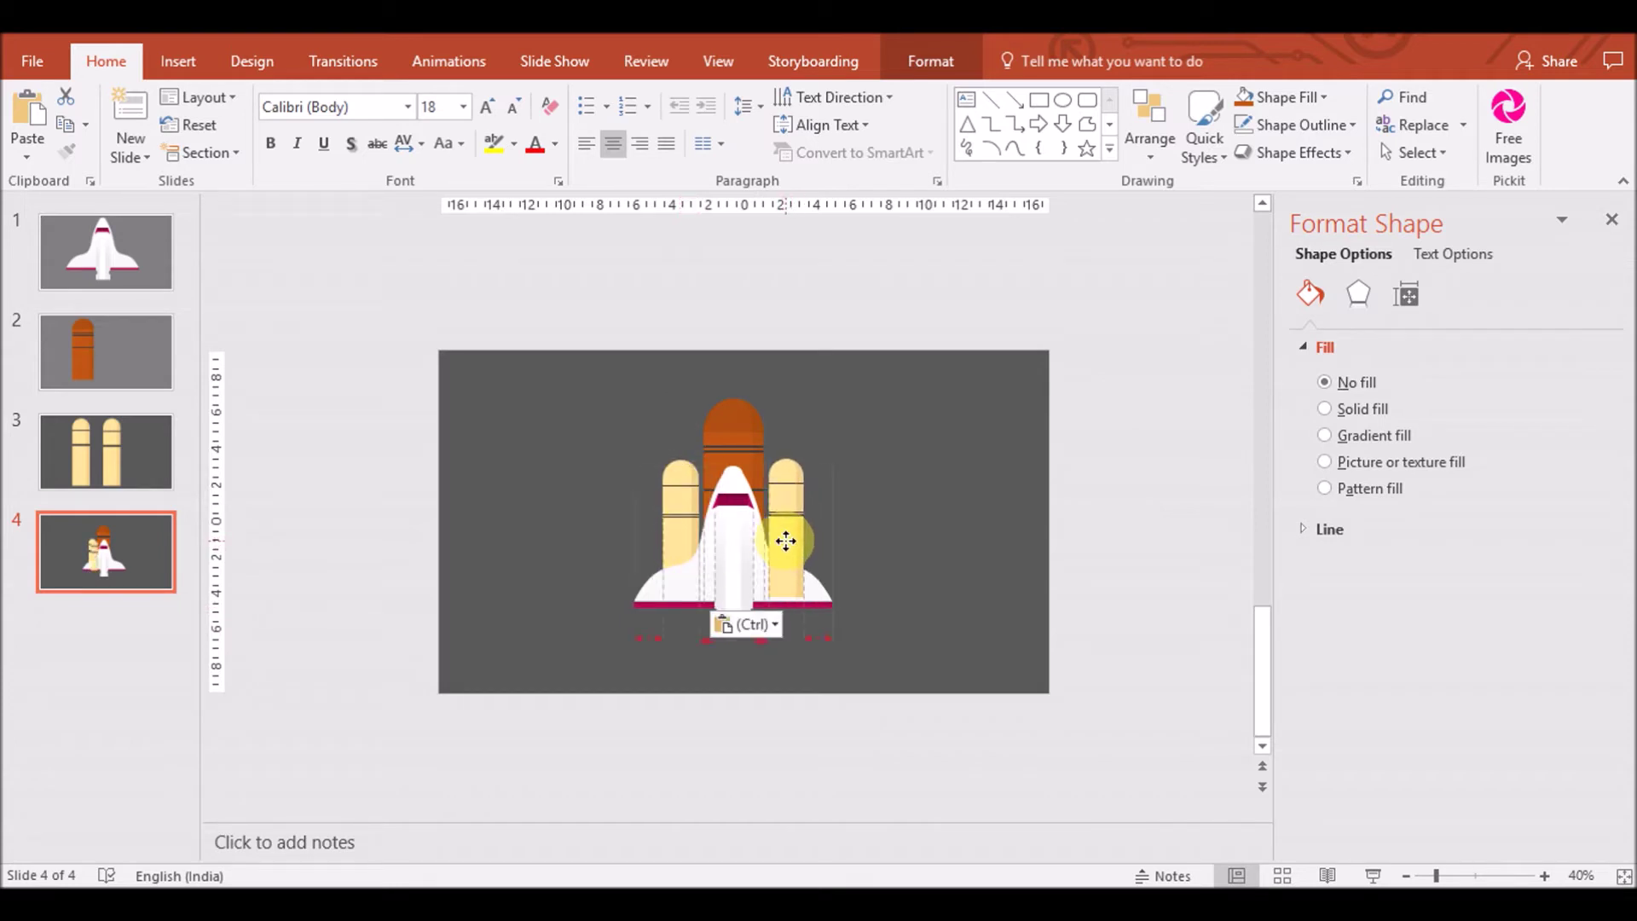
drag(785, 543, 787, 541)
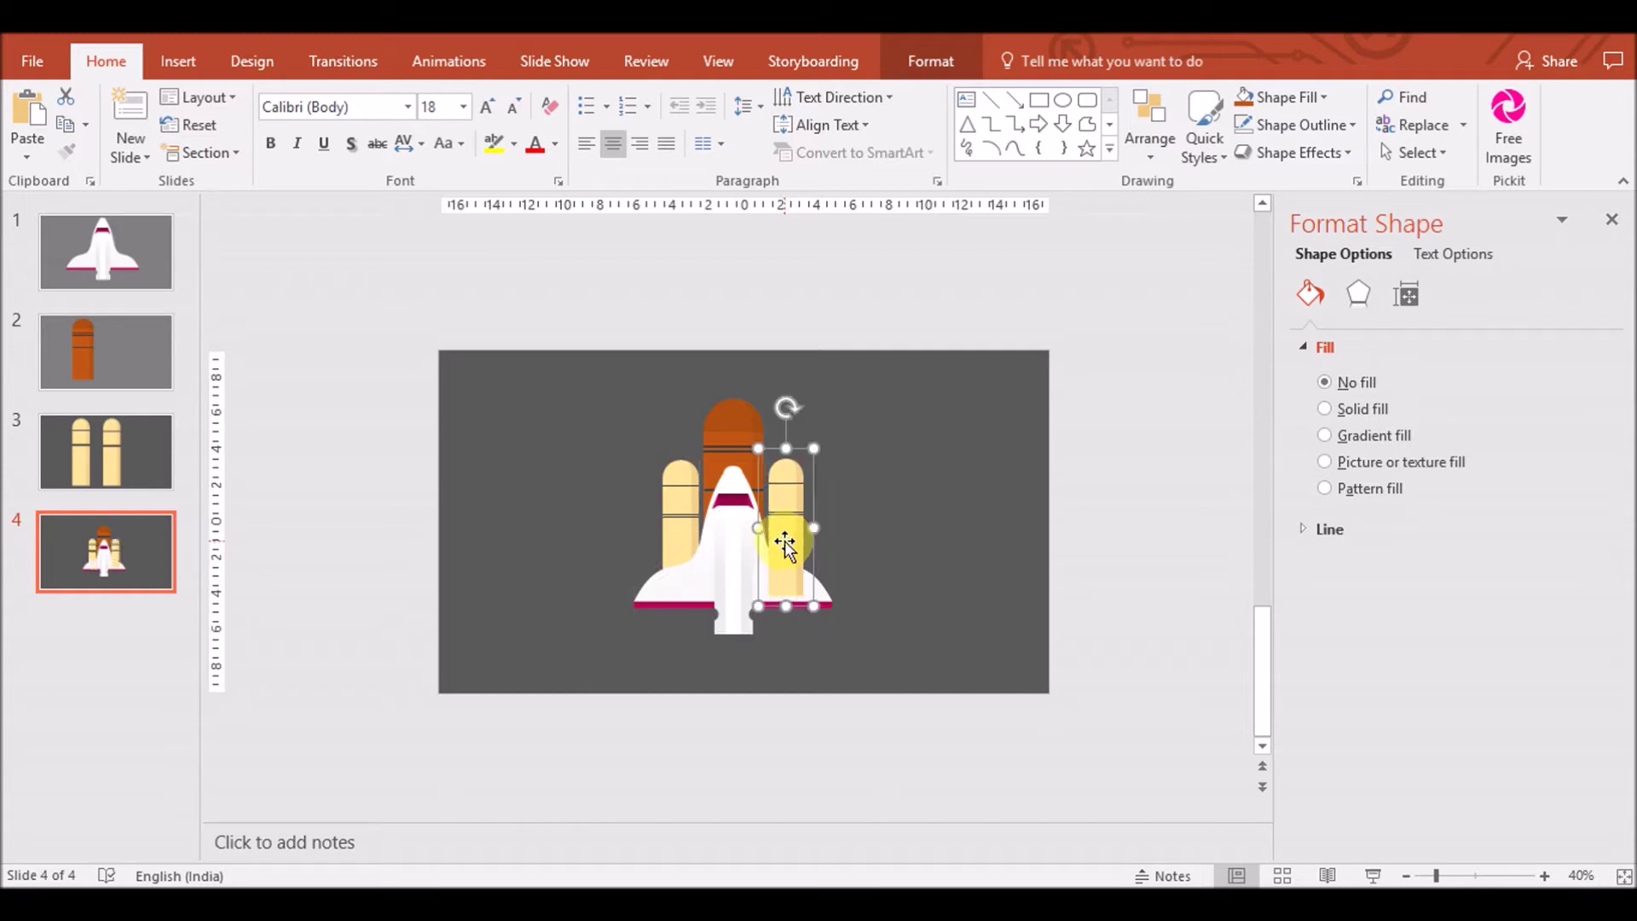
Send the right booster to the back, nudge it left at 80% zoom, and check the full assembly
right_click(784, 540)
click(867, 371)
click(1544, 875)
click(1545, 876)
click(1545, 875)
click(1544, 875)
key(ctrl+Left)
key(ctrl+Left)
key(ctrl+Left)
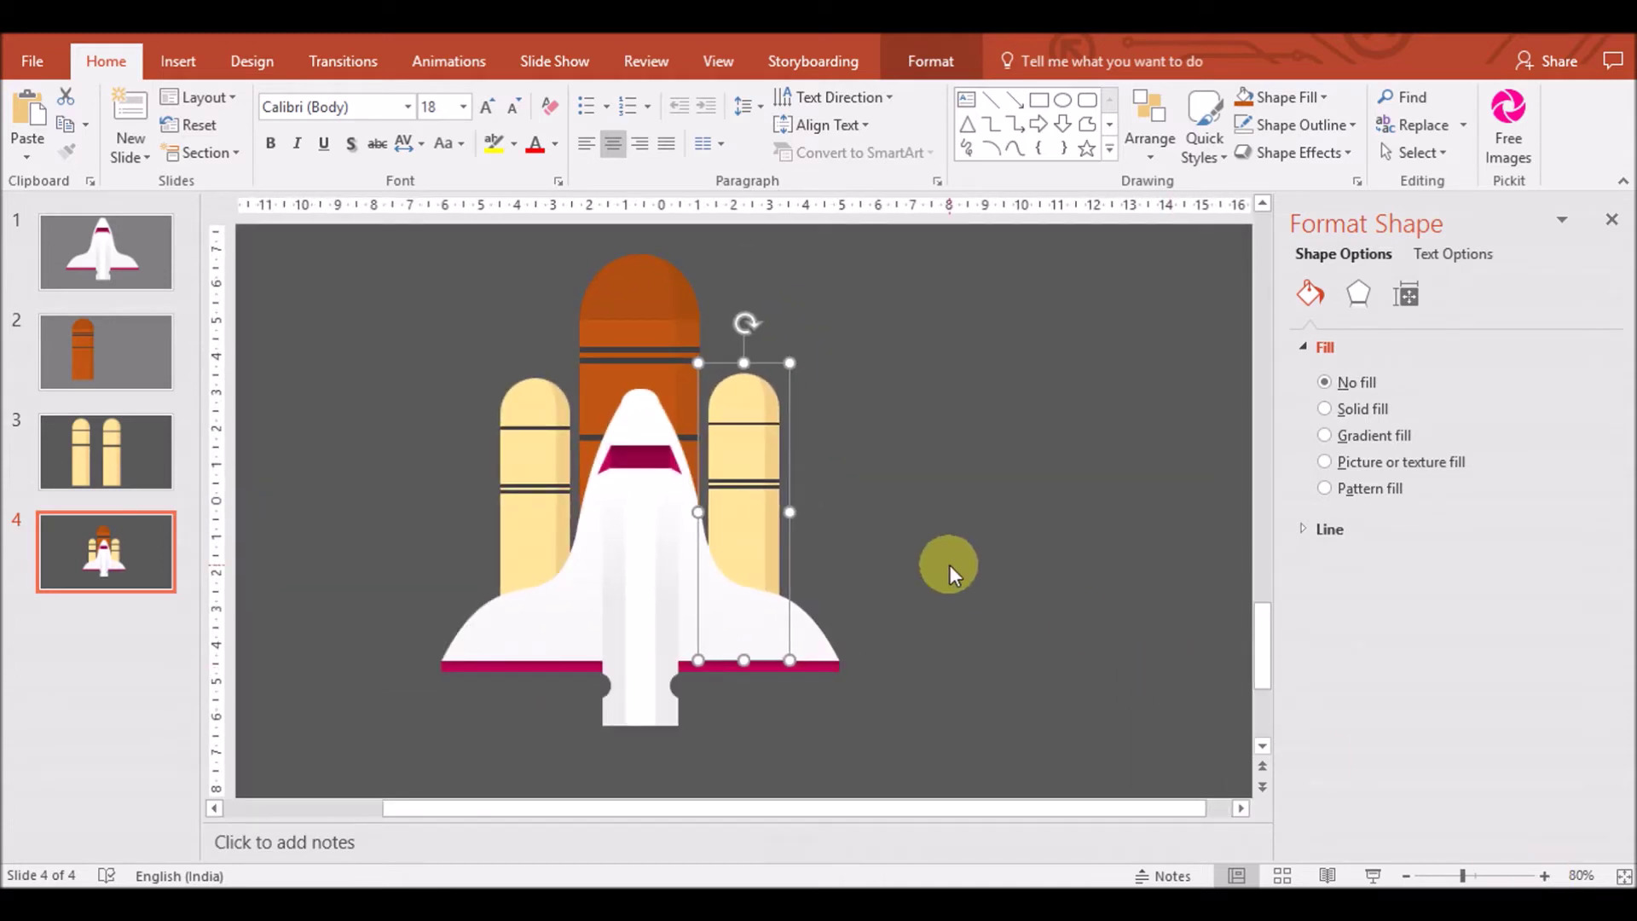
click(1071, 647)
drag(397, 757, 887, 243)
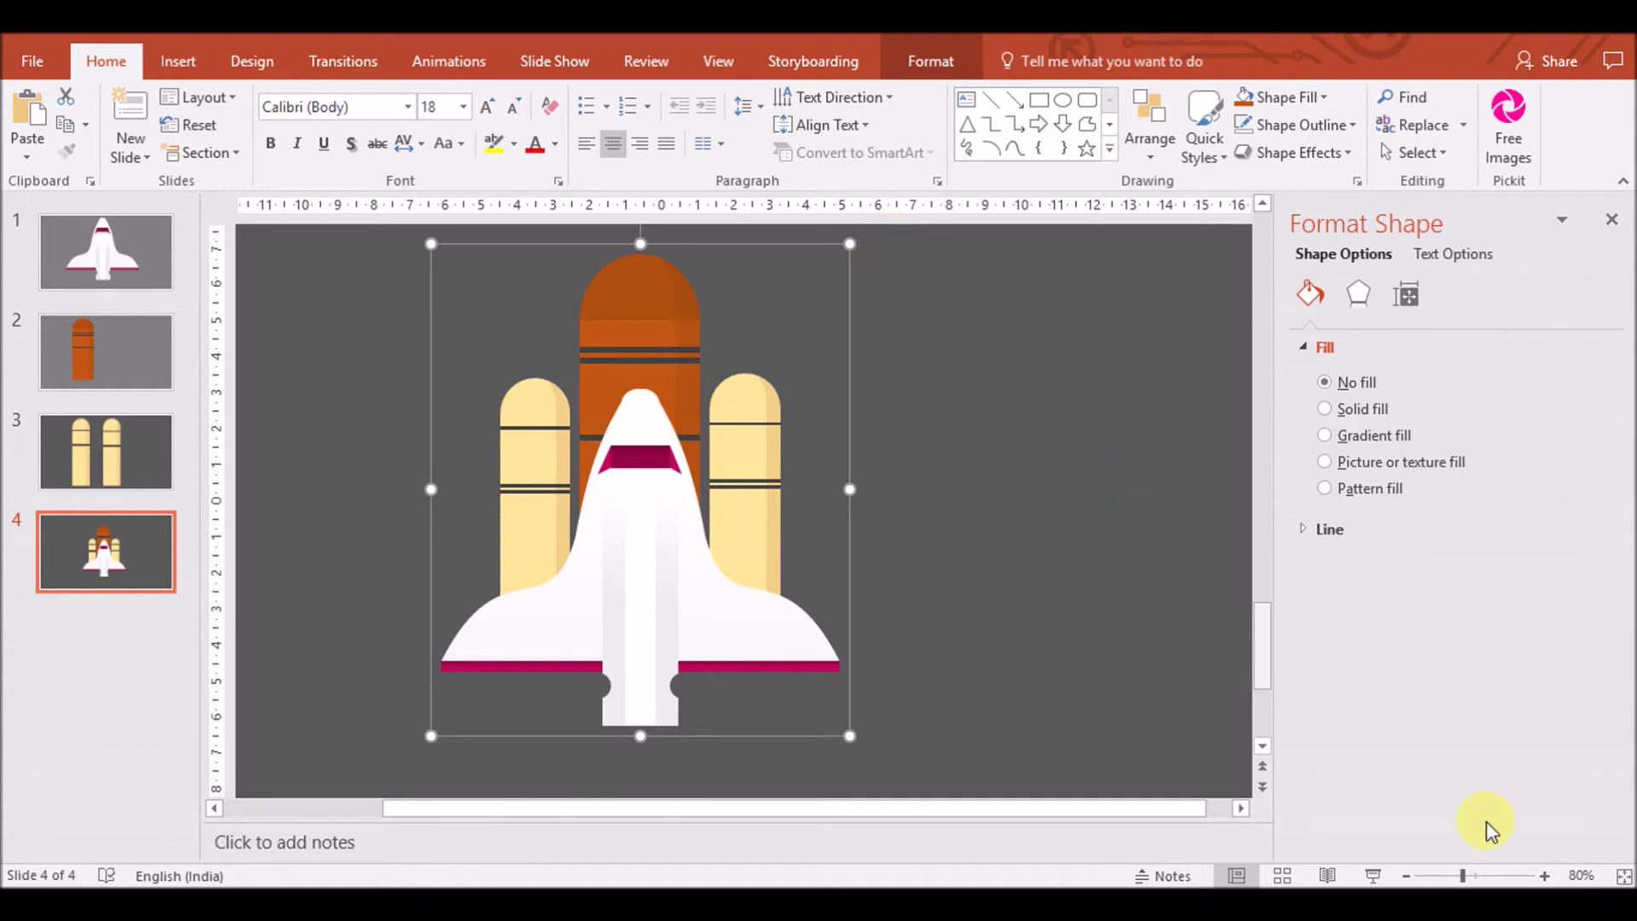
triple_click(1407, 876)
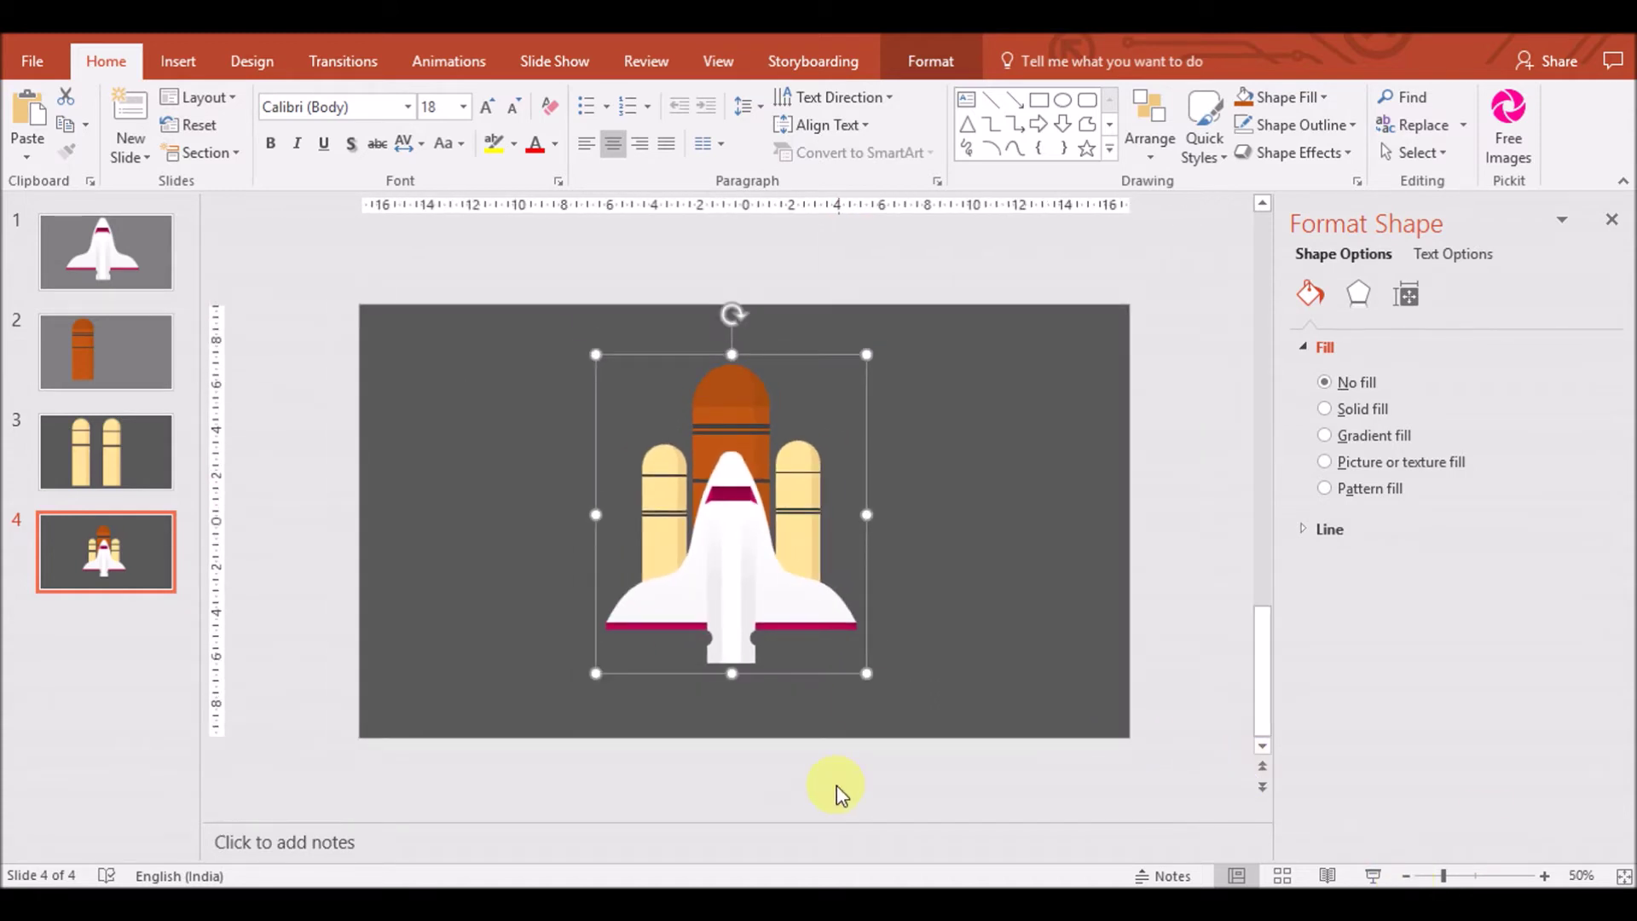
click(154, 568)
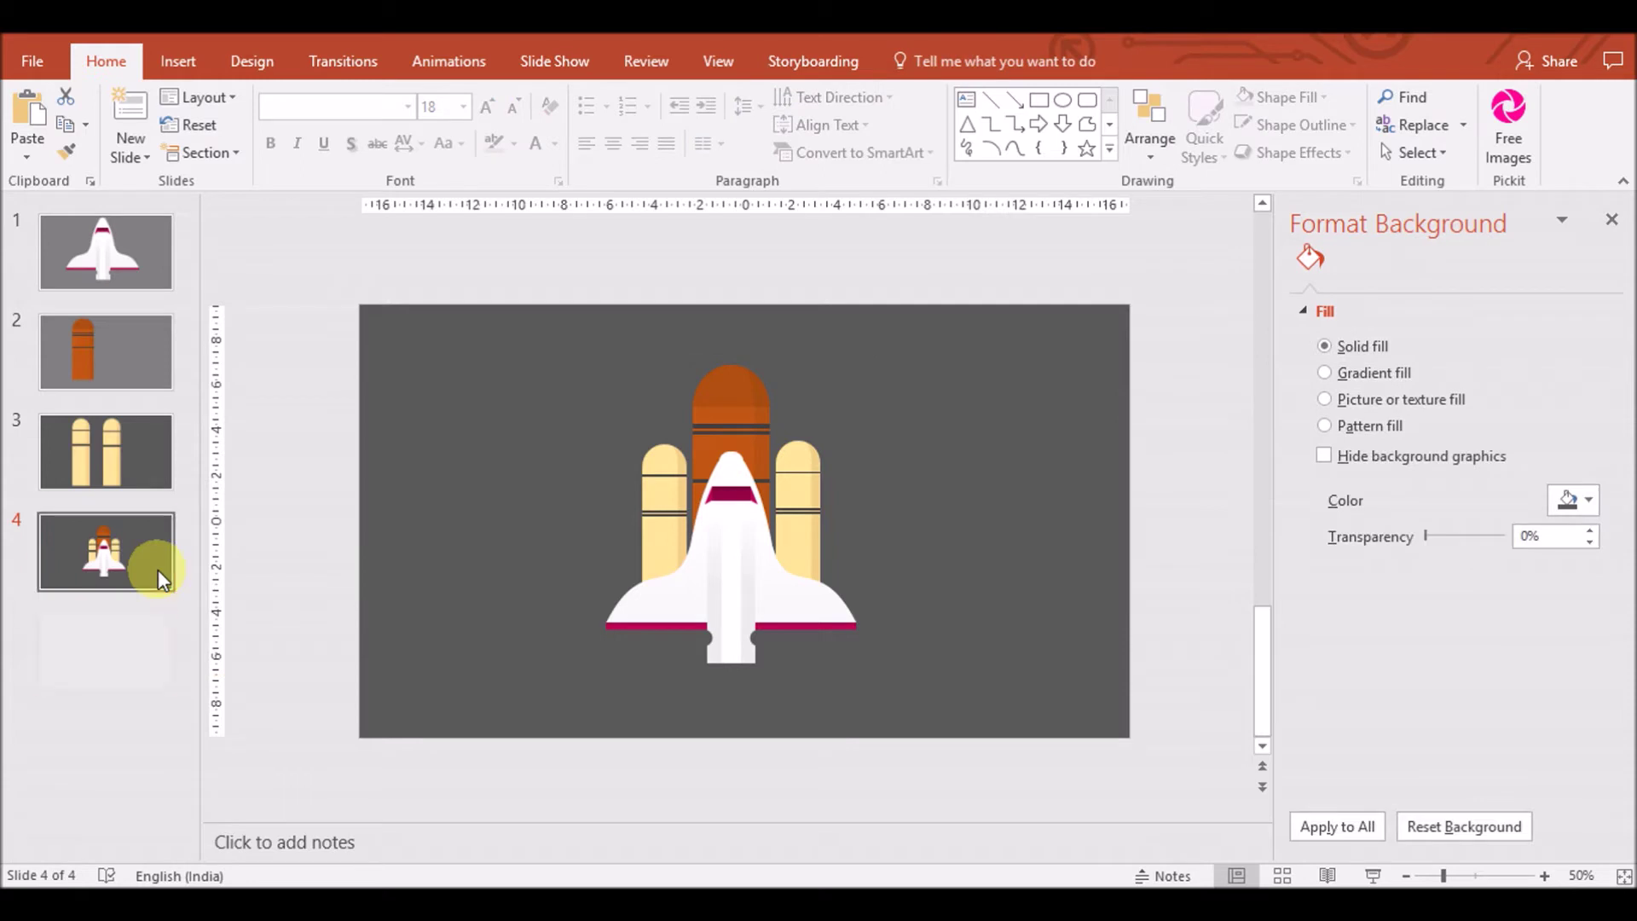
Add a new slide after slide 4 with a gradient fill background and a blue first stop
key(Return)
click(1375, 375)
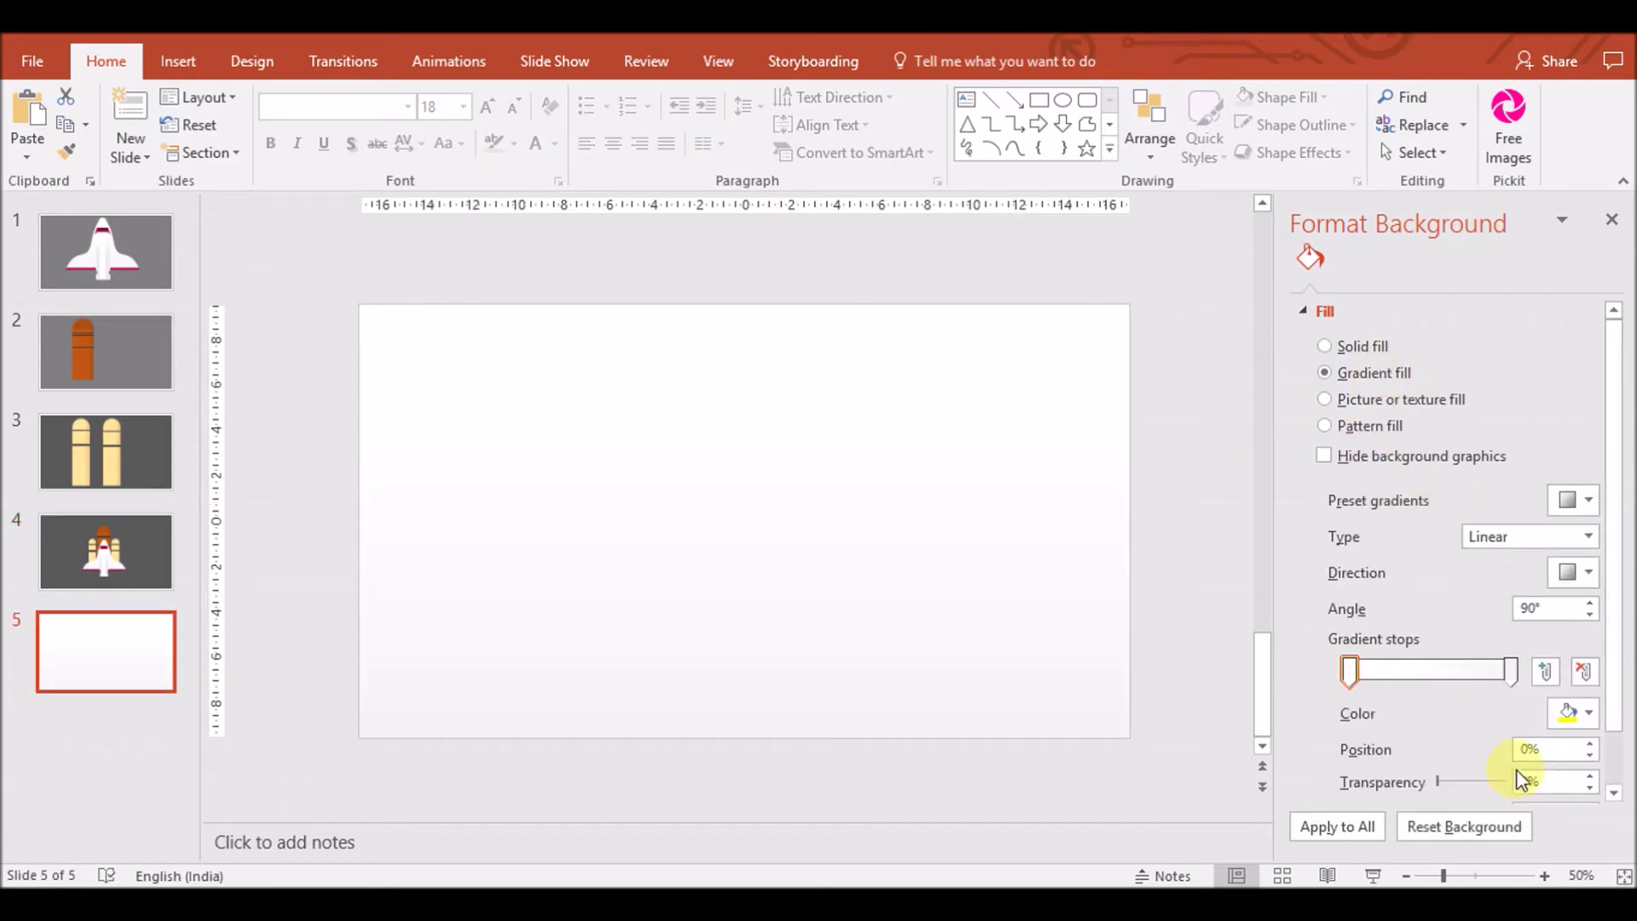
click(1584, 715)
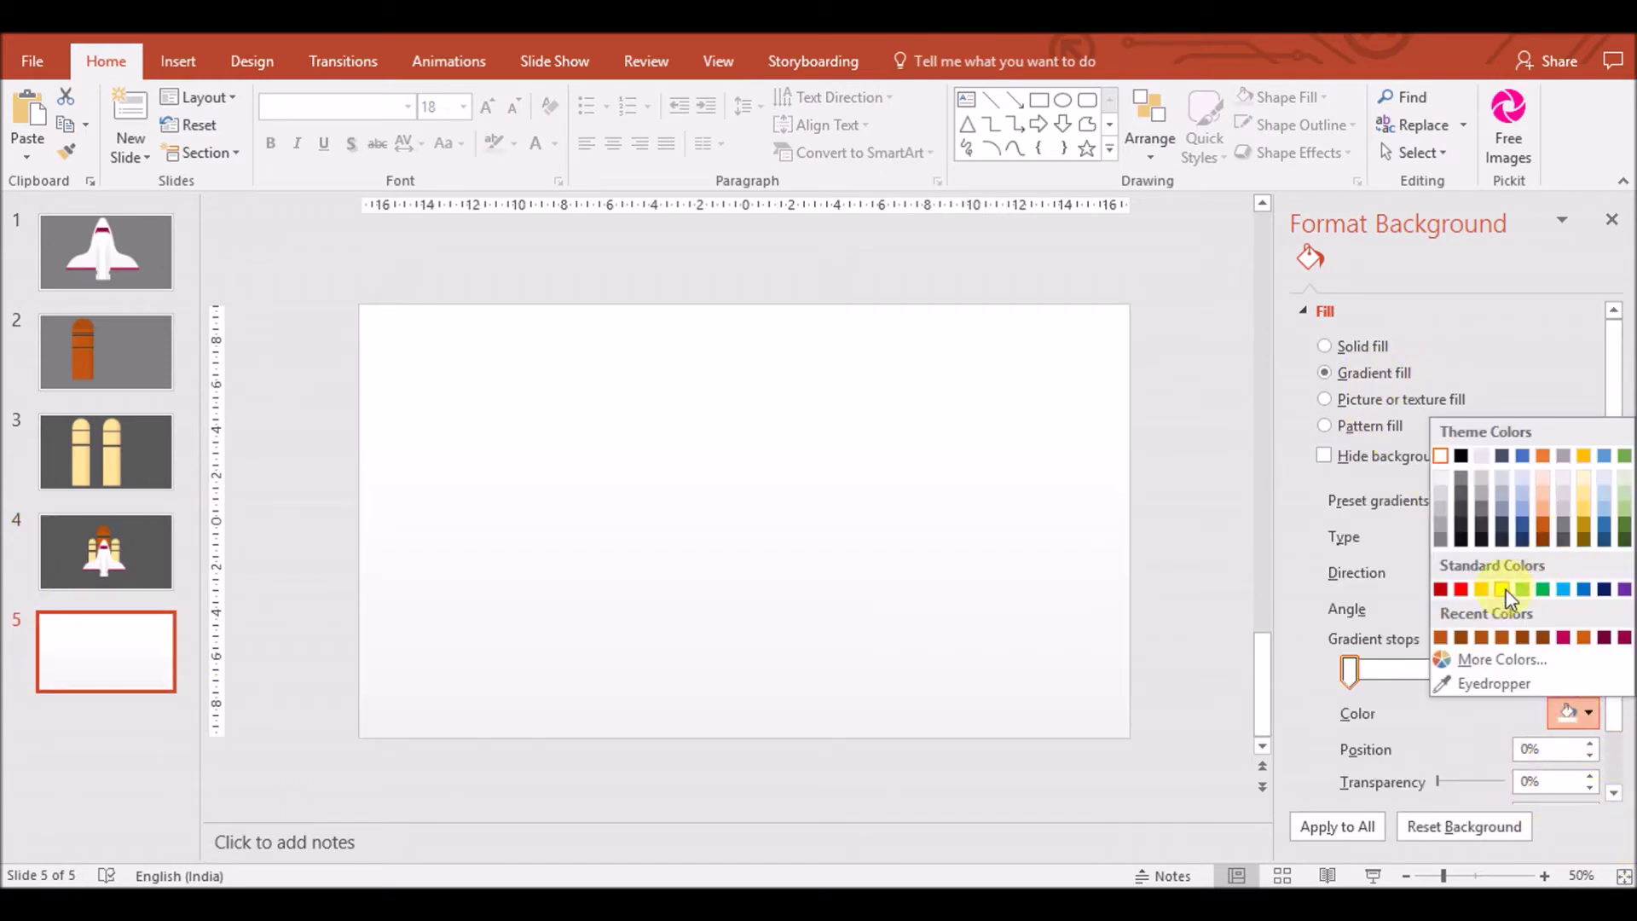
click(1440, 590)
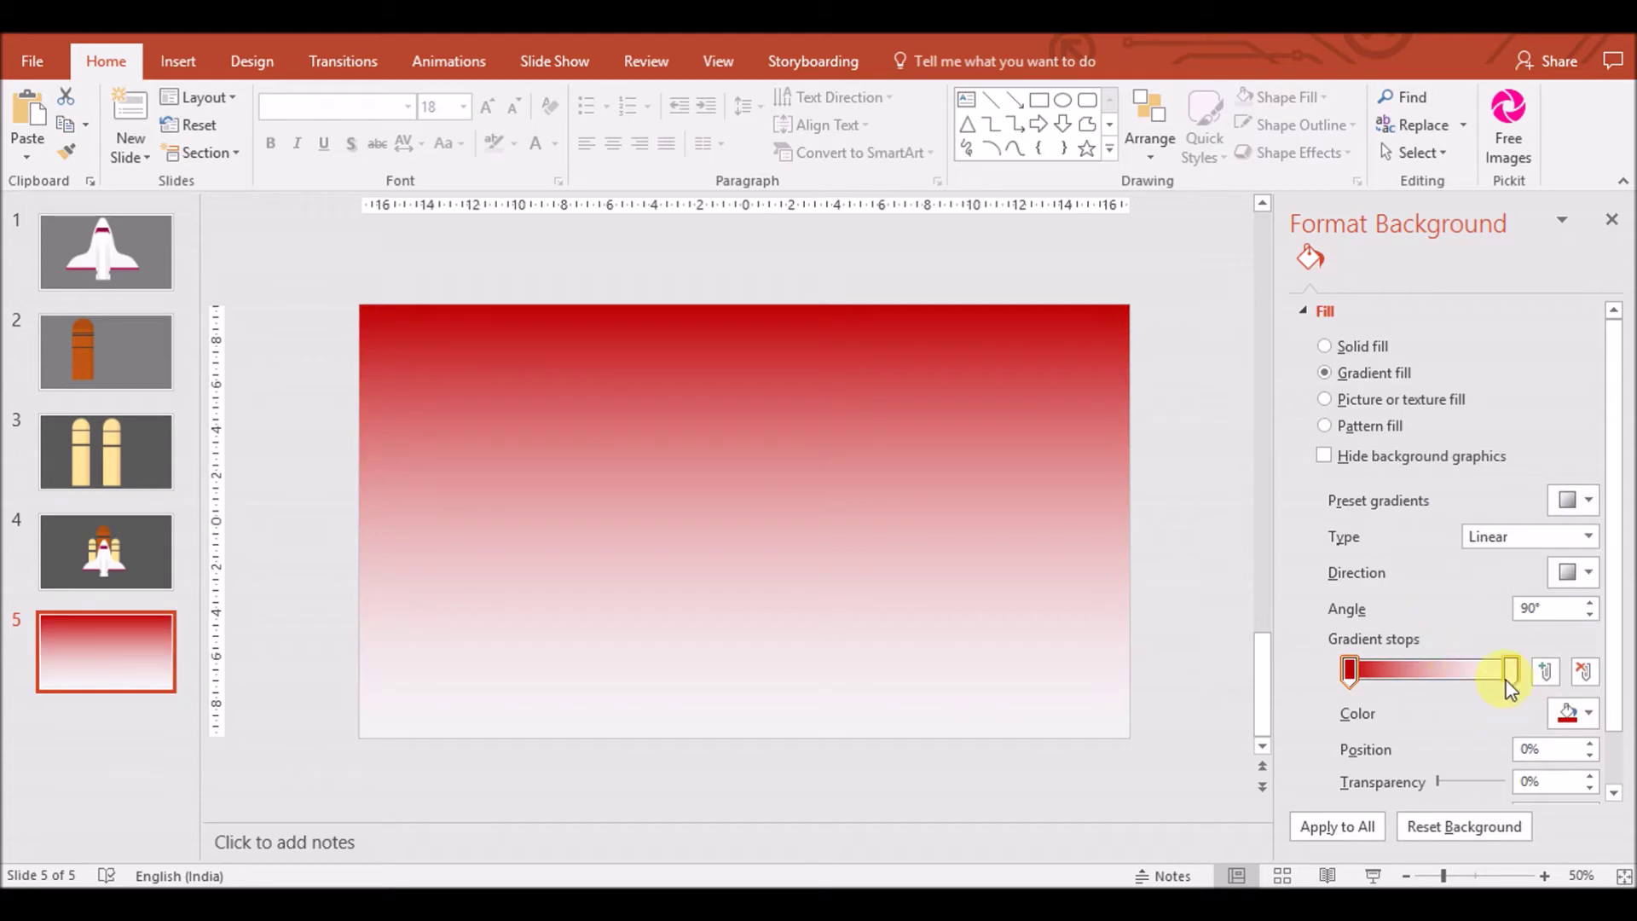
click(1573, 713)
click(1523, 526)
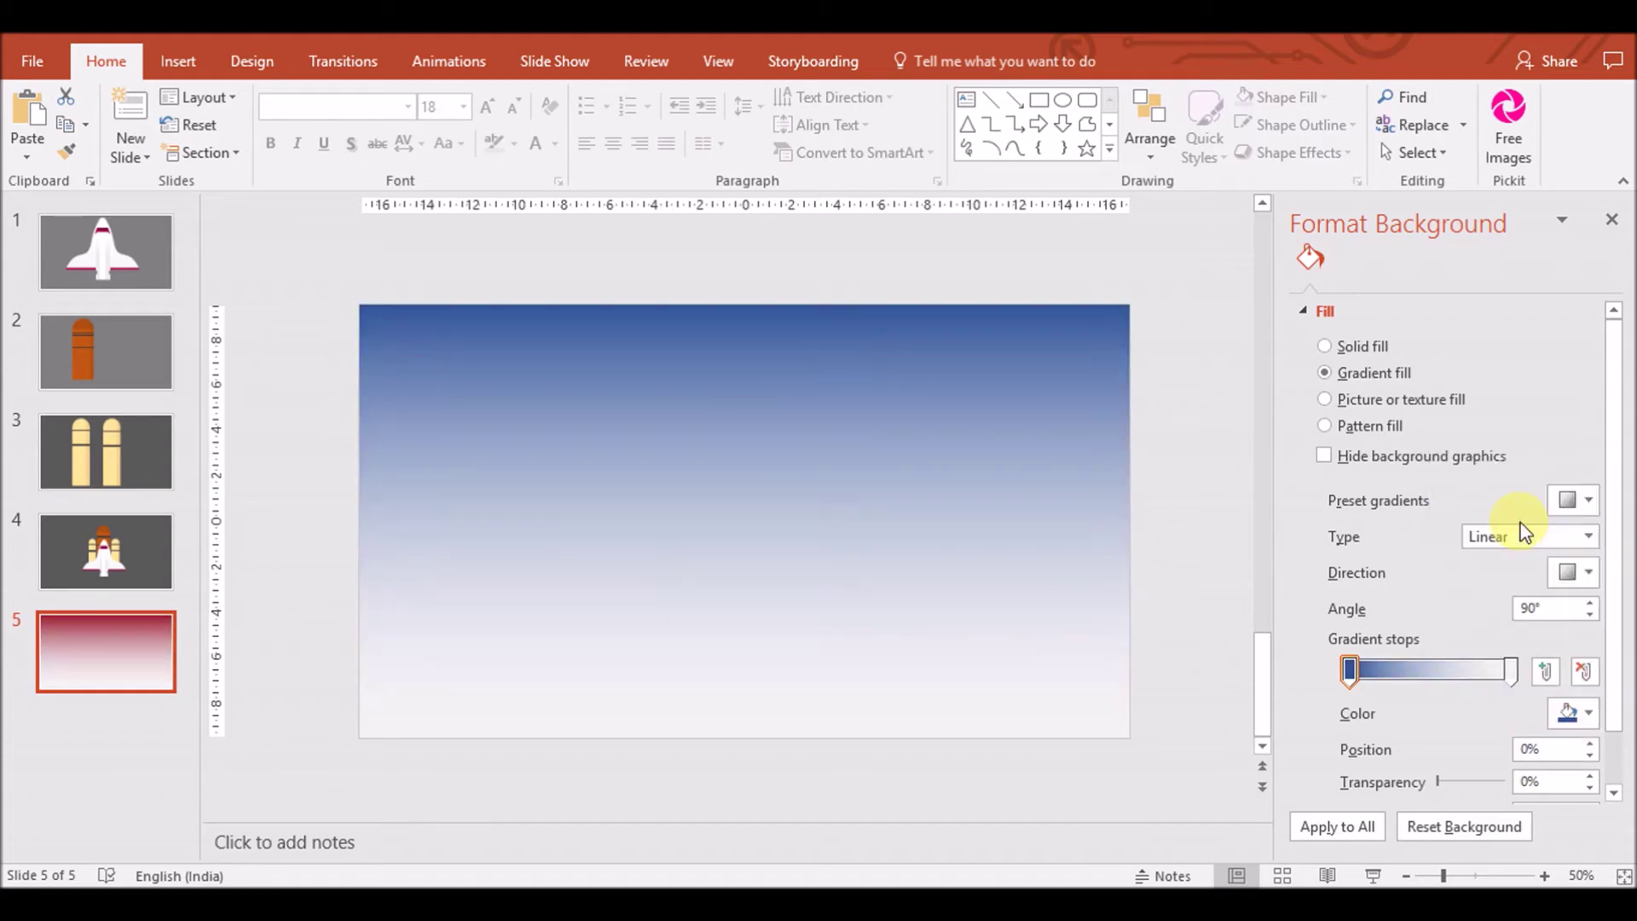
click(1576, 712)
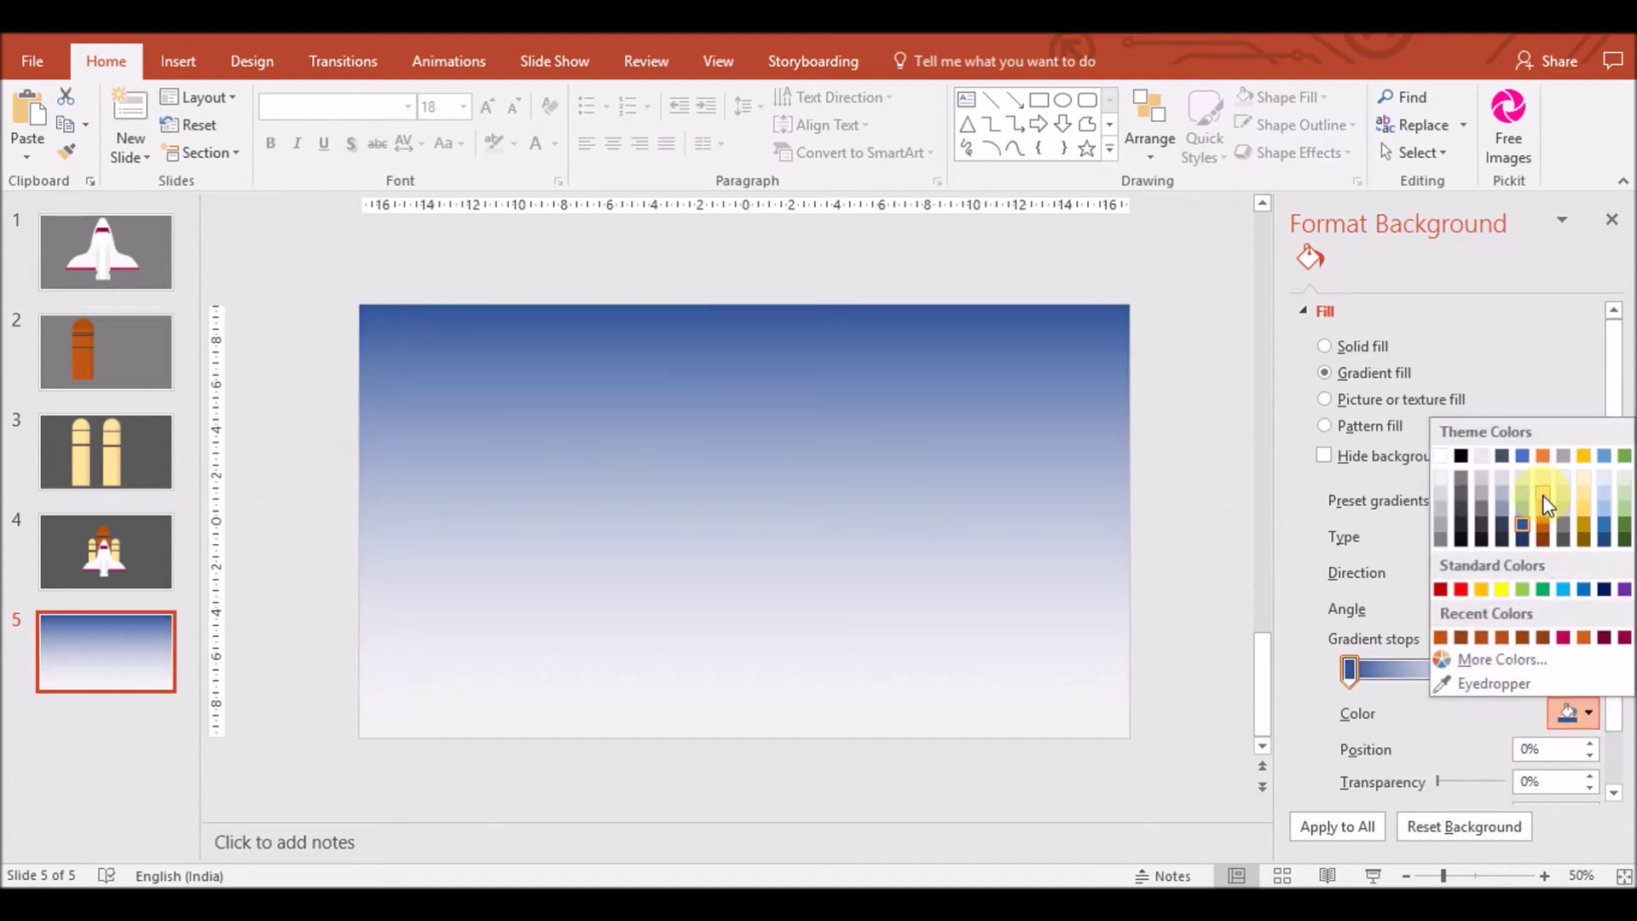
click(1507, 524)
click(1576, 713)
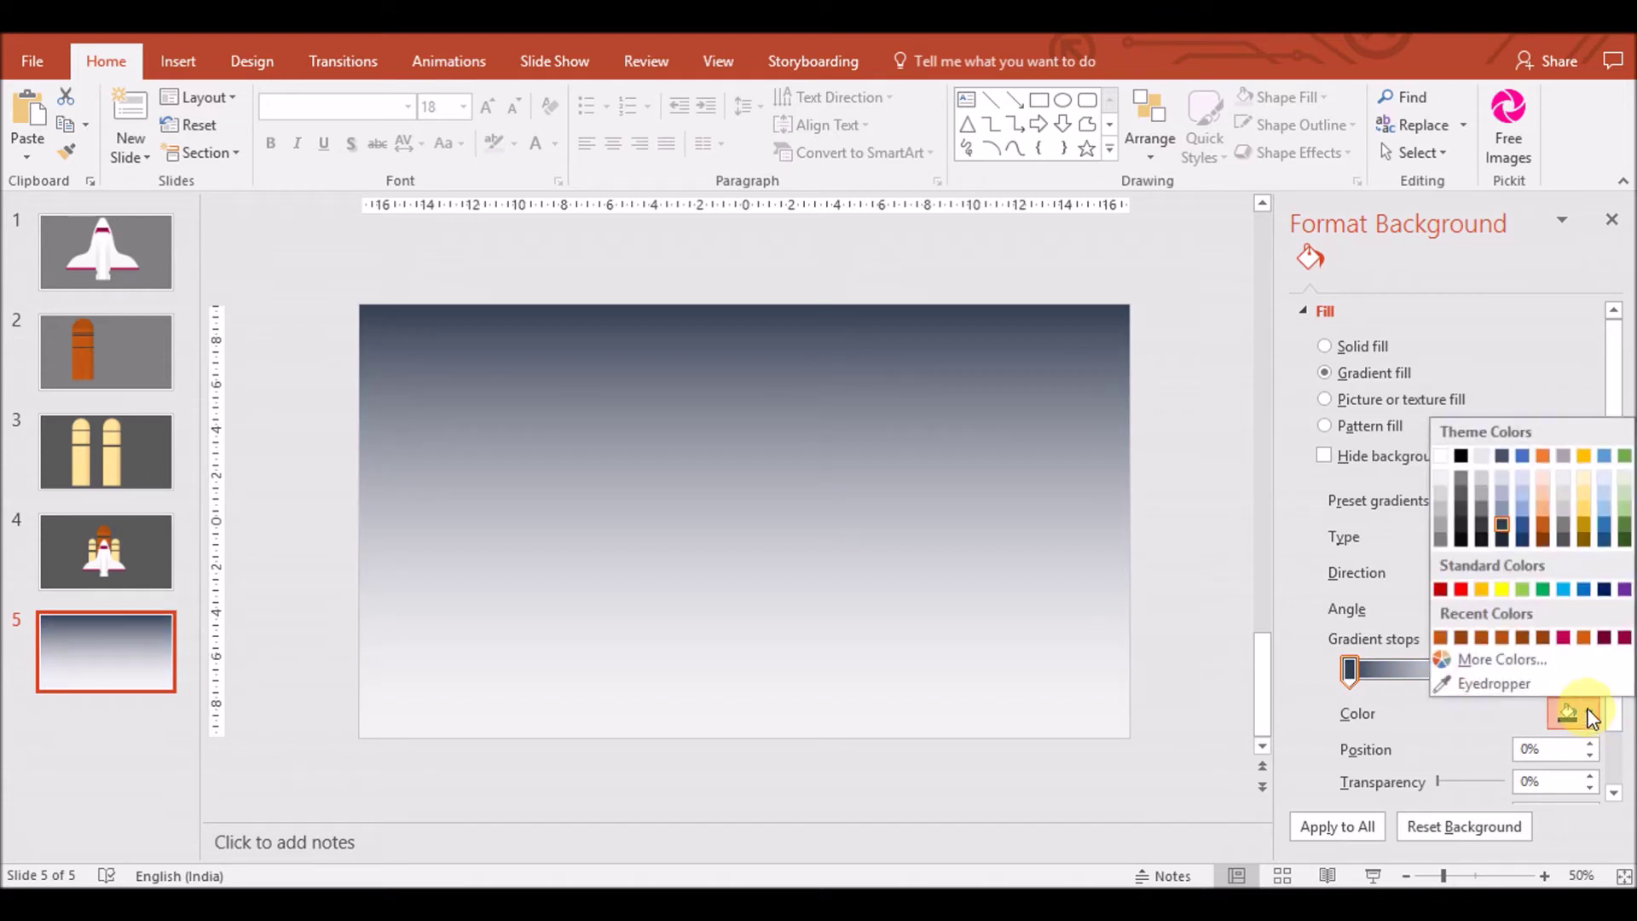
click(1615, 547)
Add a dark grey middle stop, make the last stop orange, and brighten the top blue
click(1437, 673)
click(1588, 715)
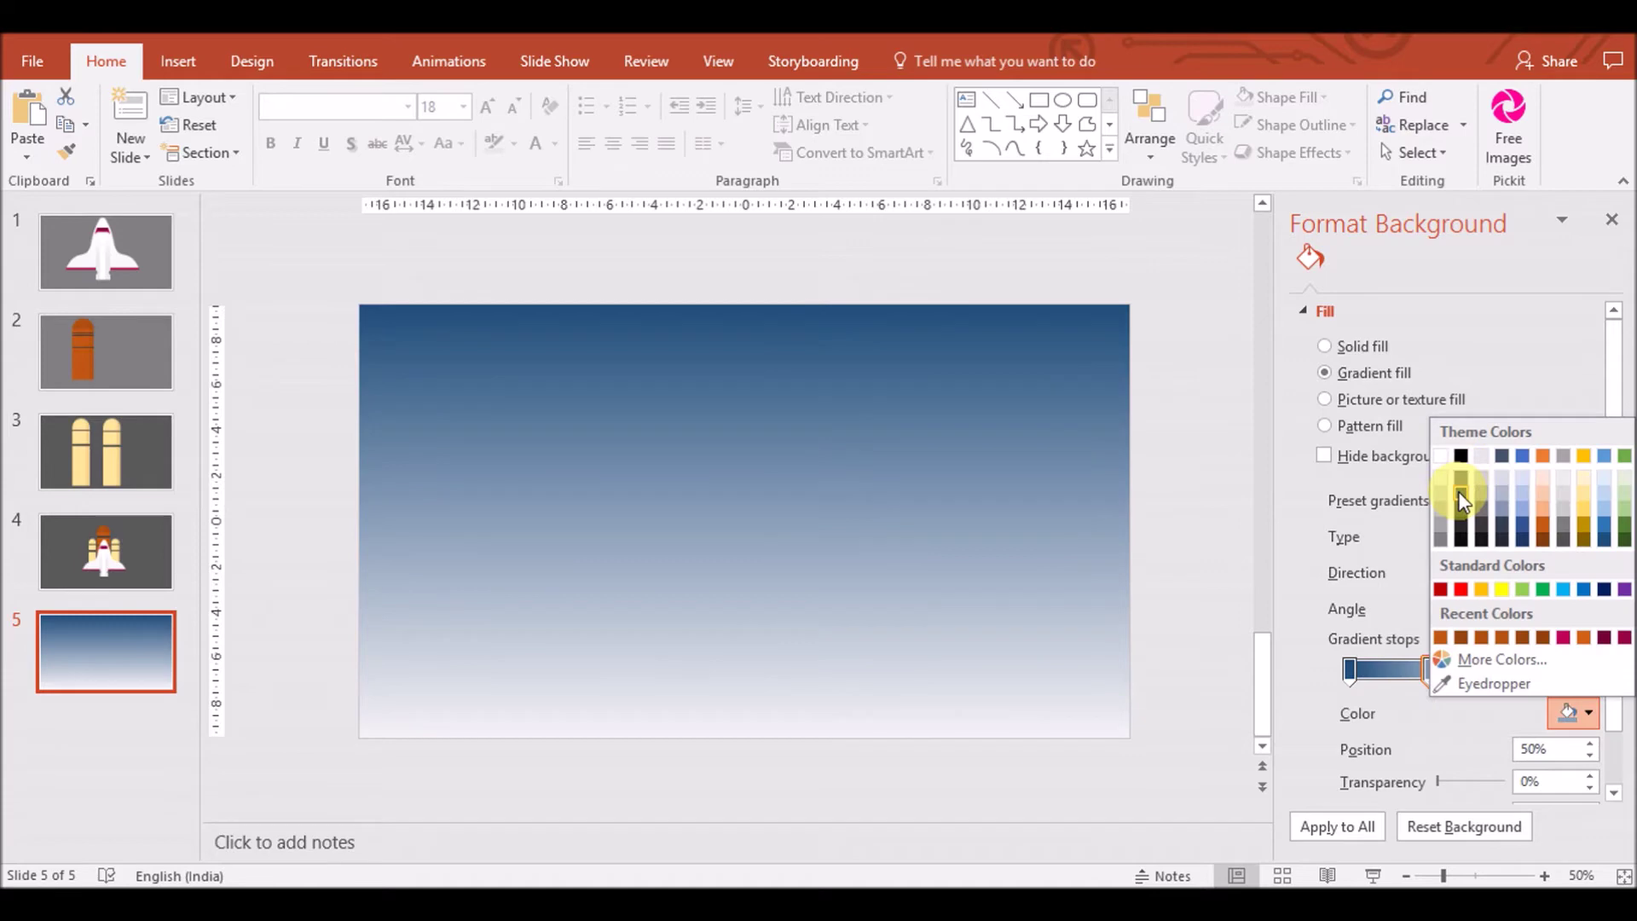
click(1460, 492)
click(1512, 670)
click(1578, 713)
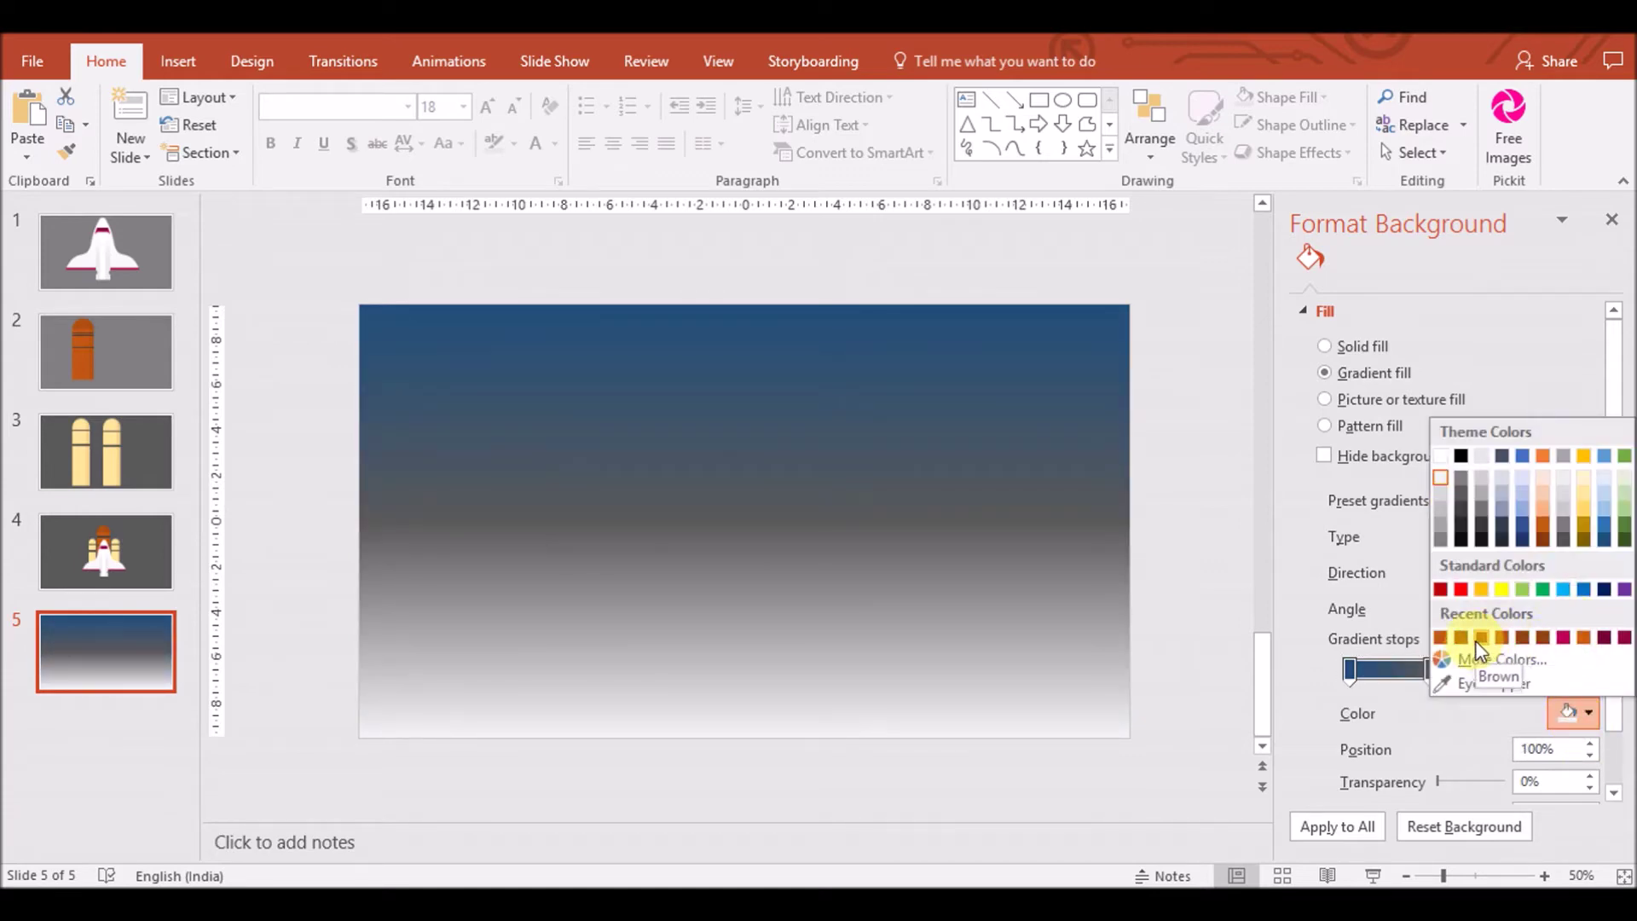
click(1480, 638)
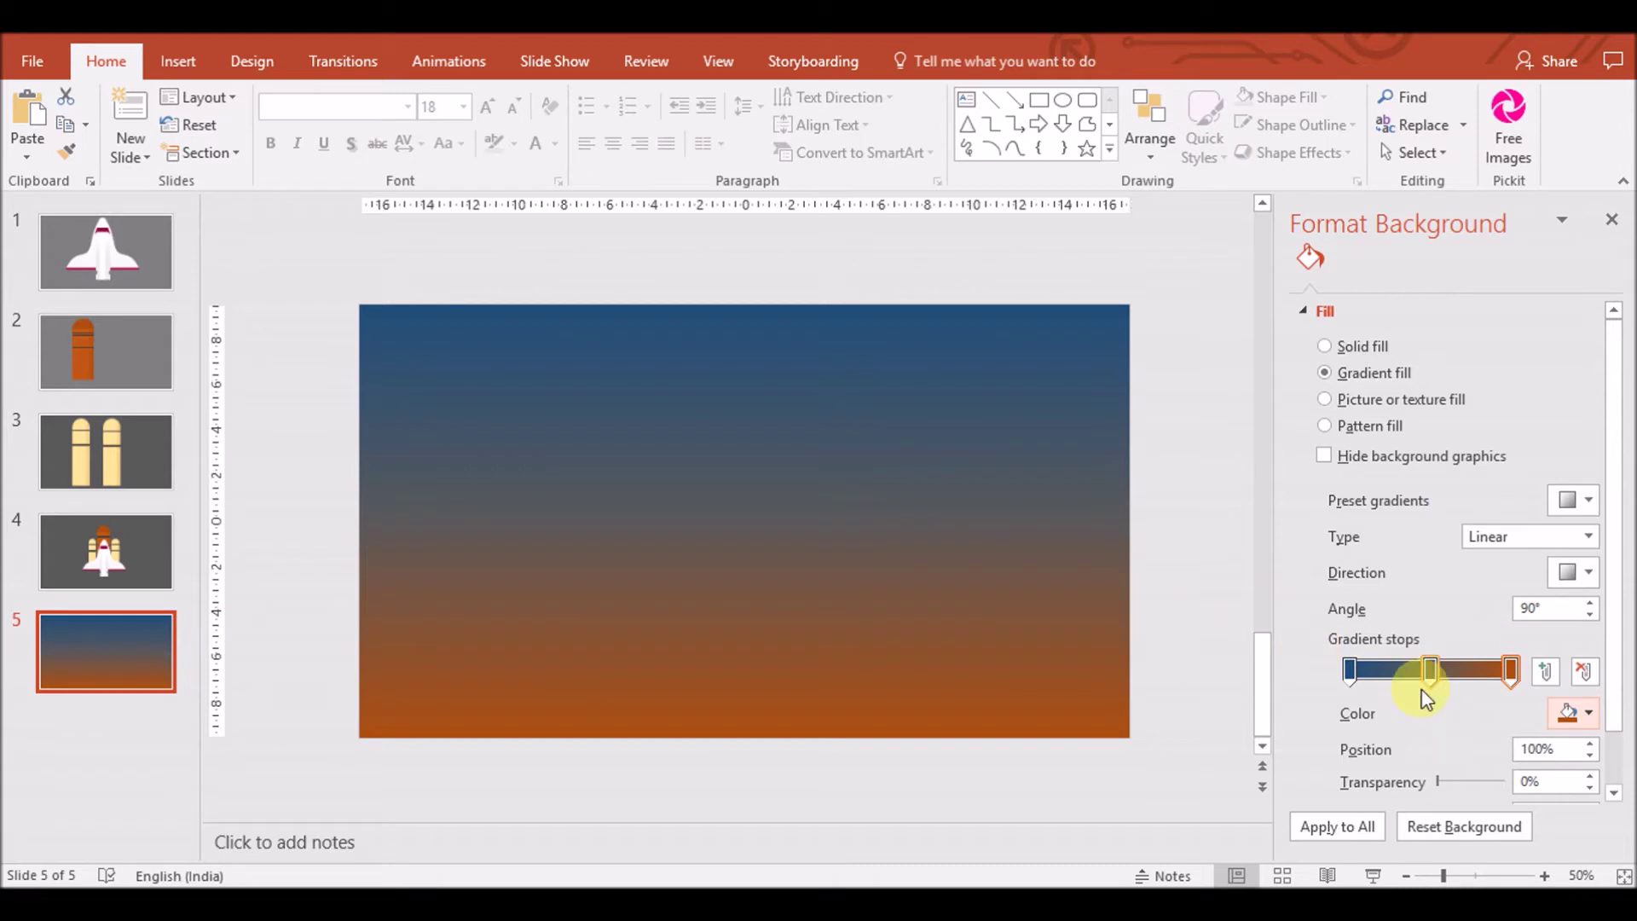
click(1350, 670)
click(1577, 714)
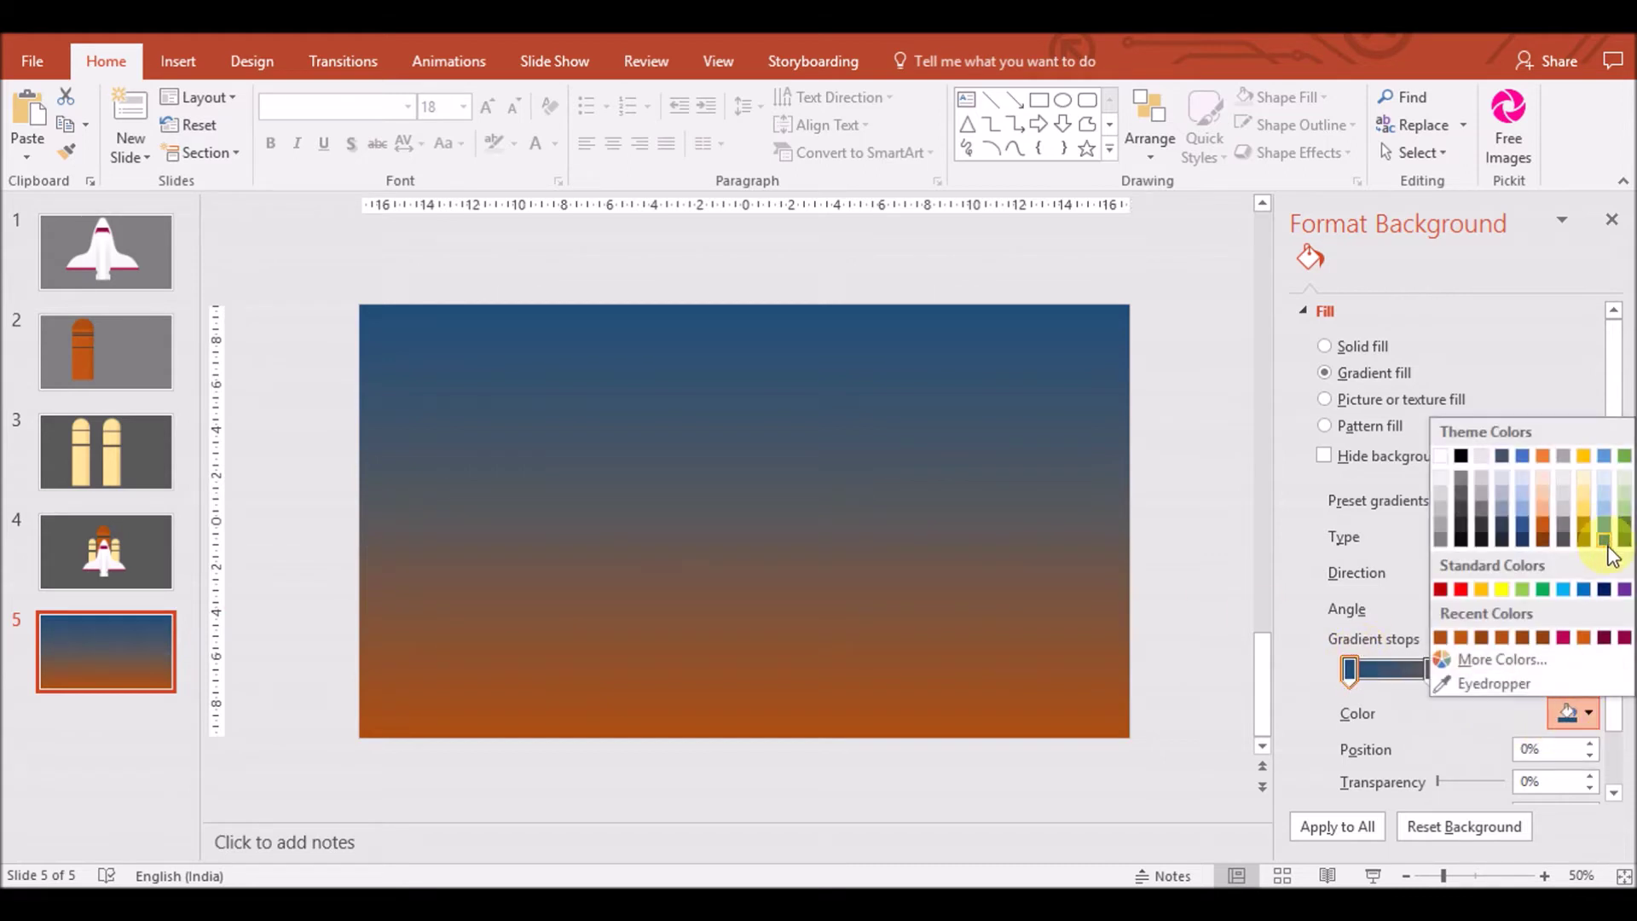
click(1520, 526)
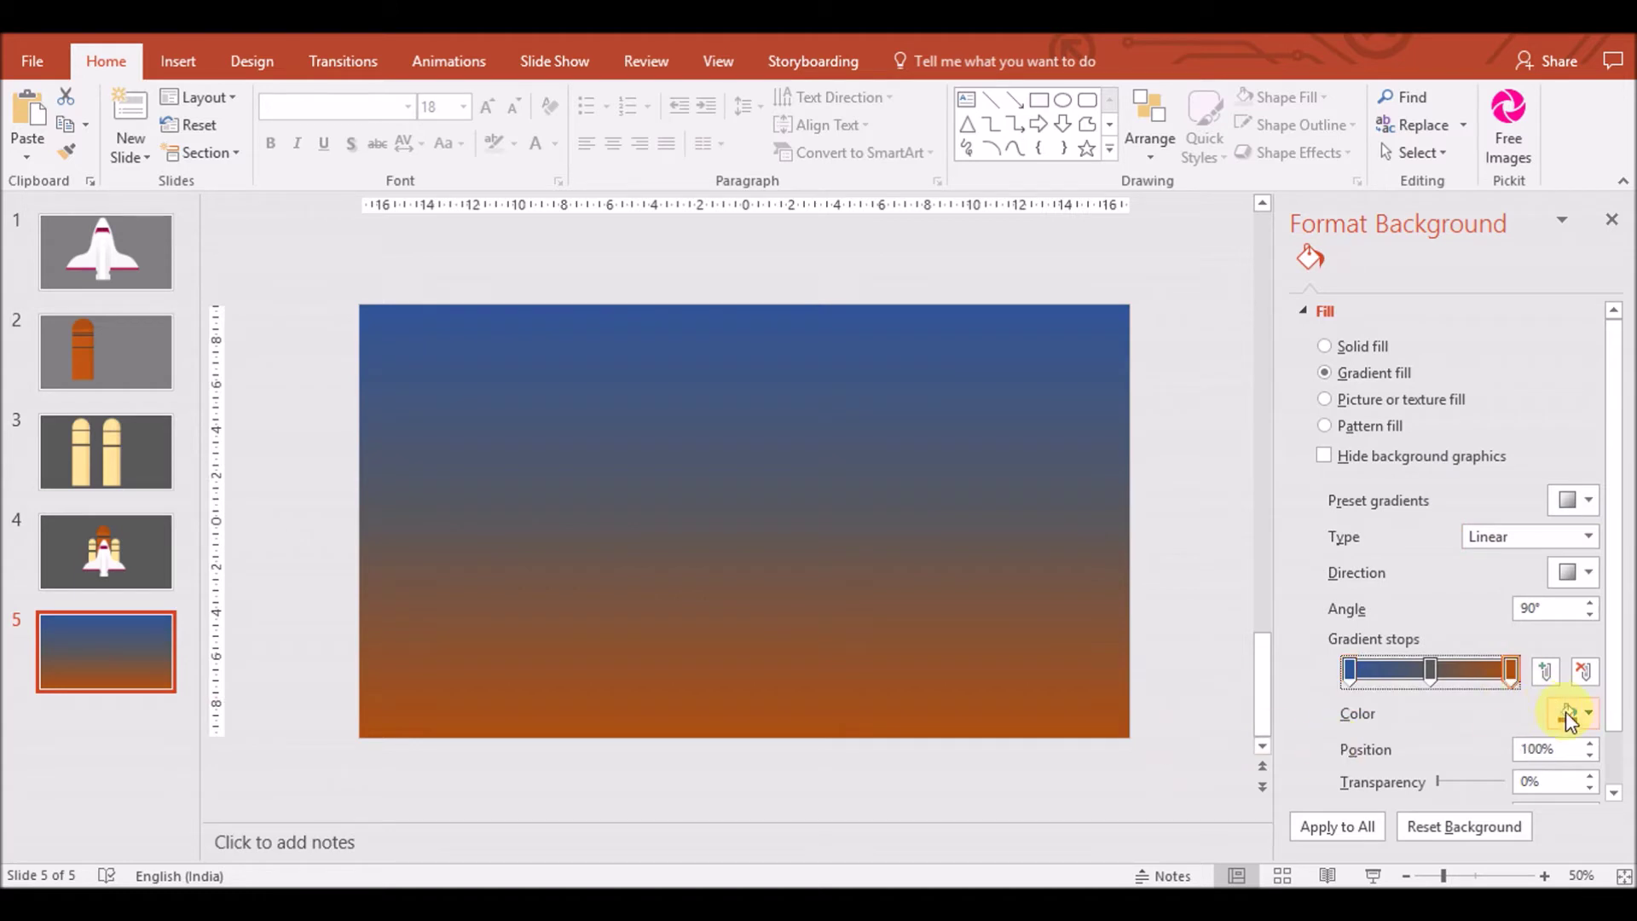
click(1566, 711)
click(1457, 638)
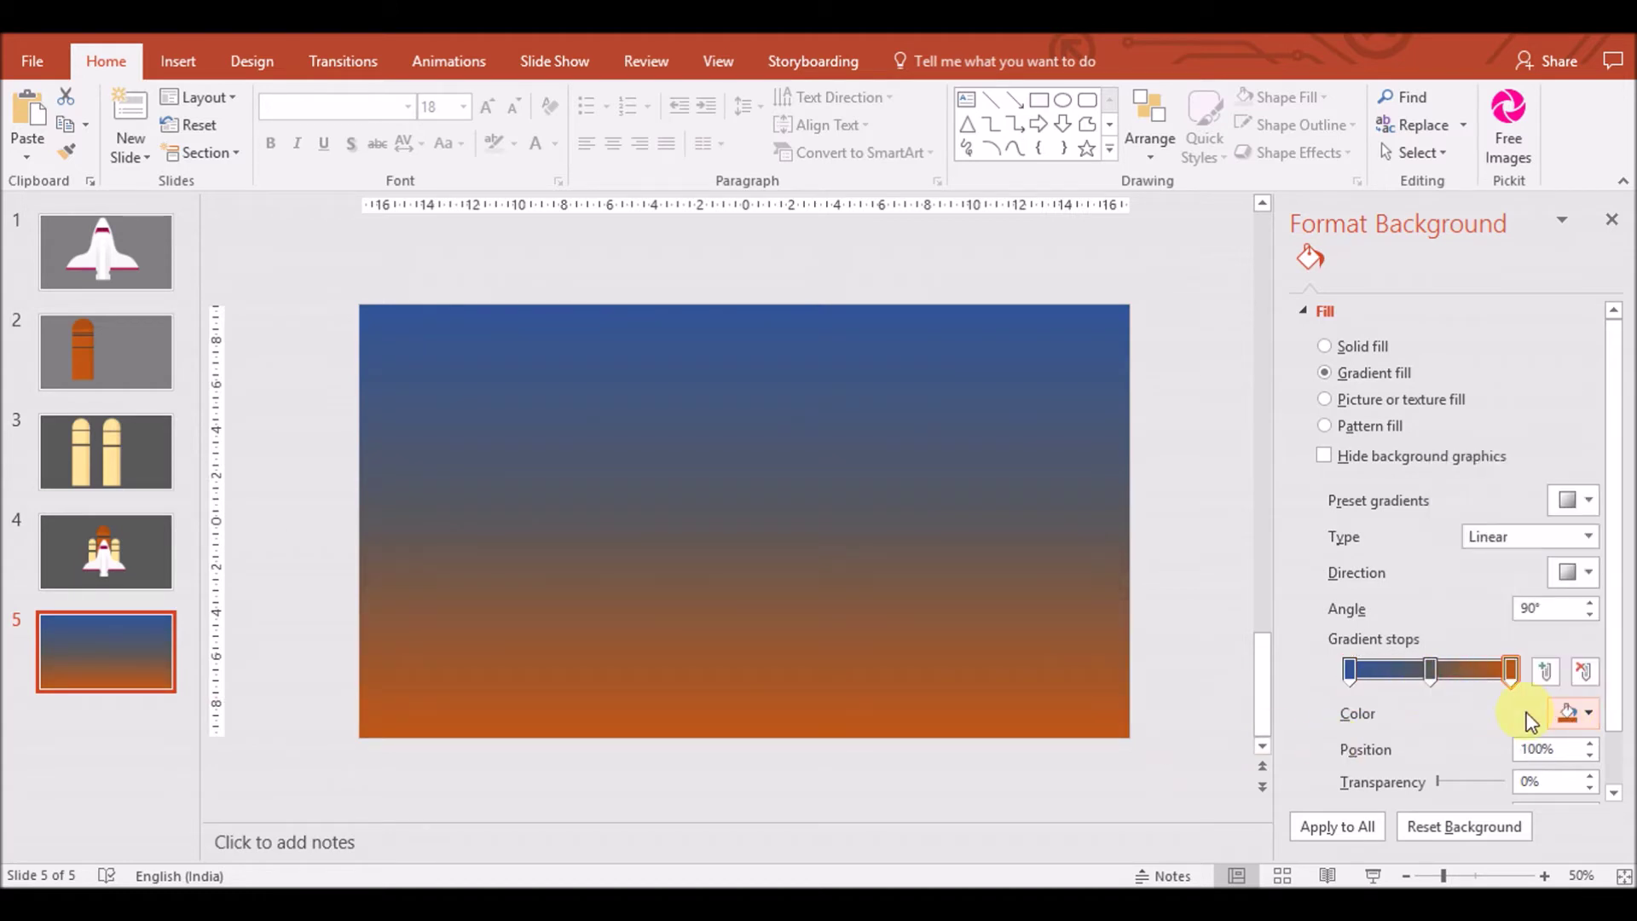
Set the top gradient stop to a custom dark navy, RGB 23/41/73
click(1350, 670)
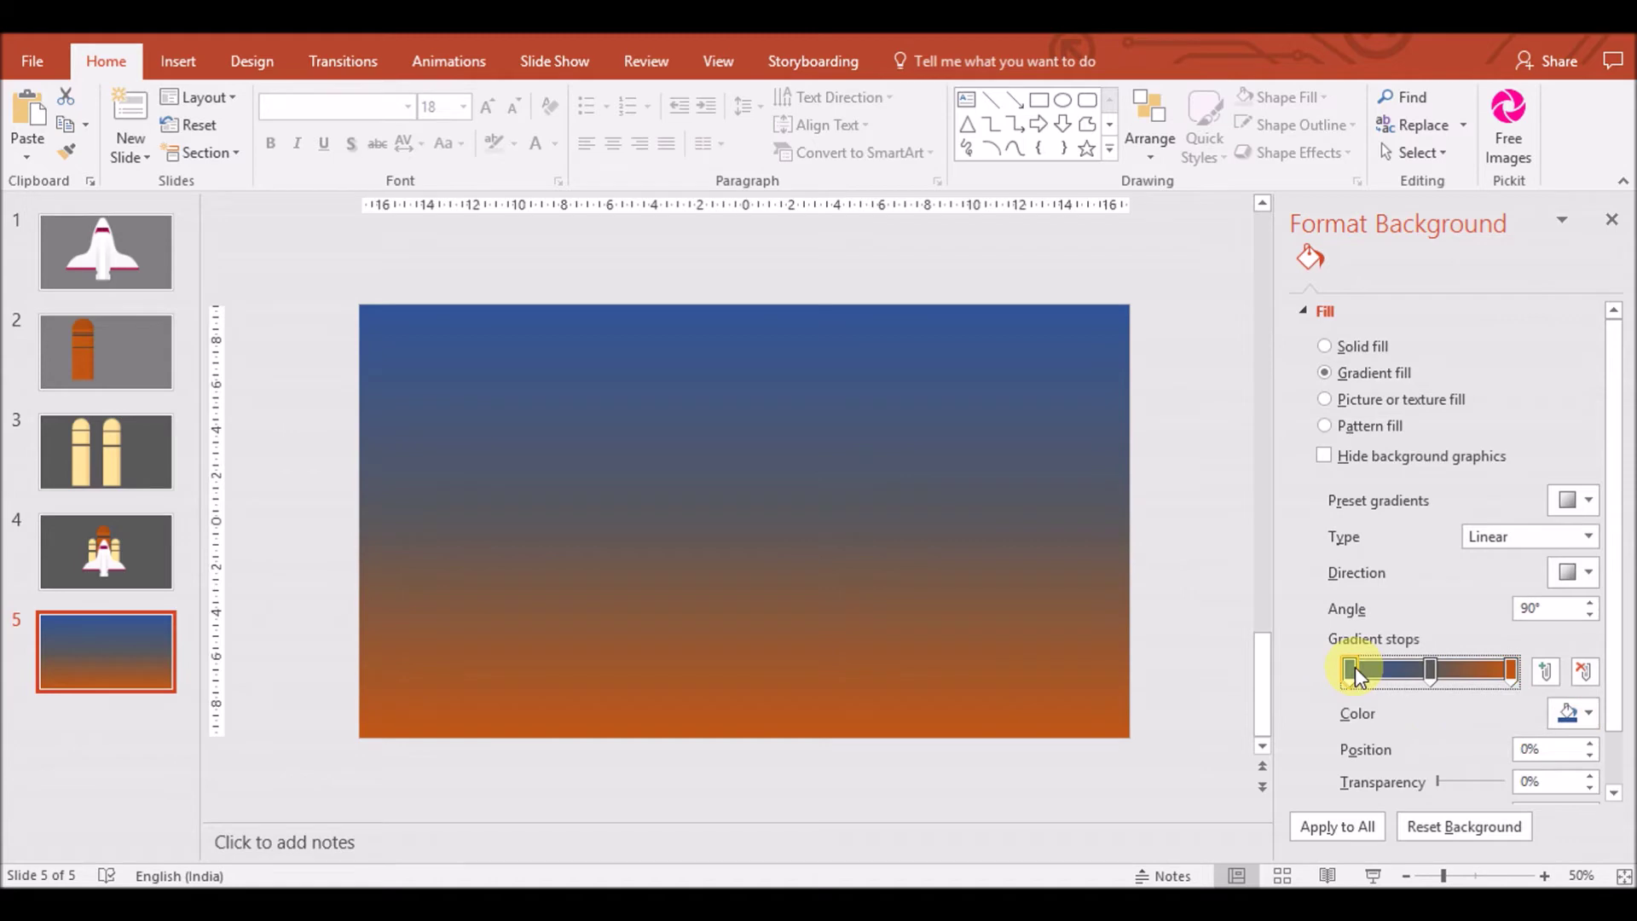
click(1588, 713)
click(1526, 663)
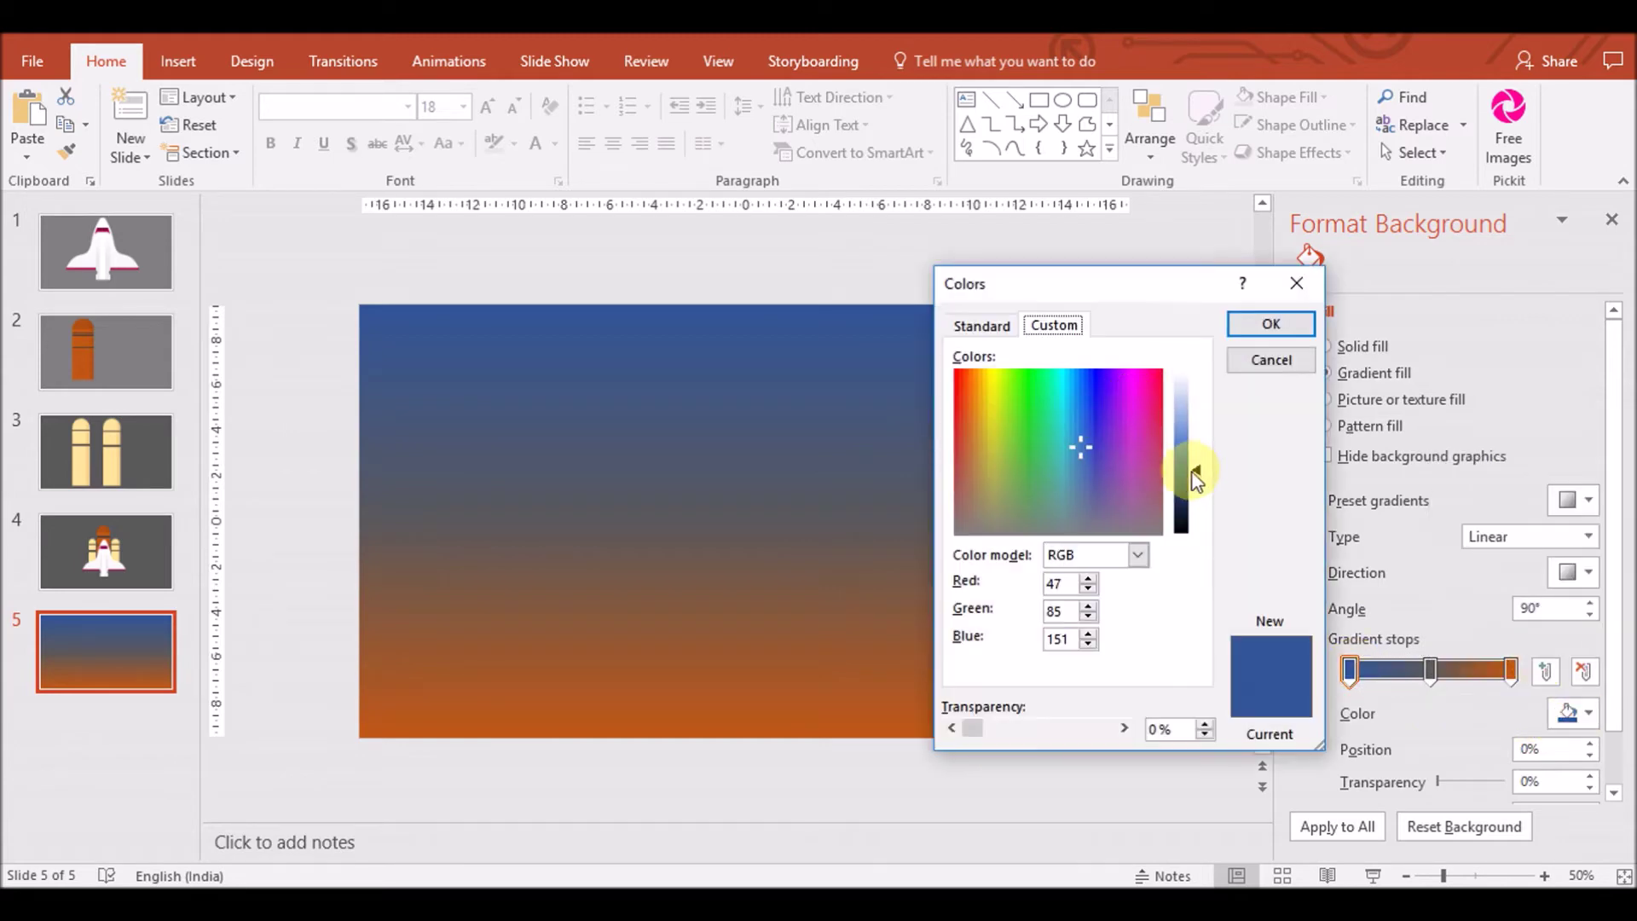
drag(1196, 470, 1198, 503)
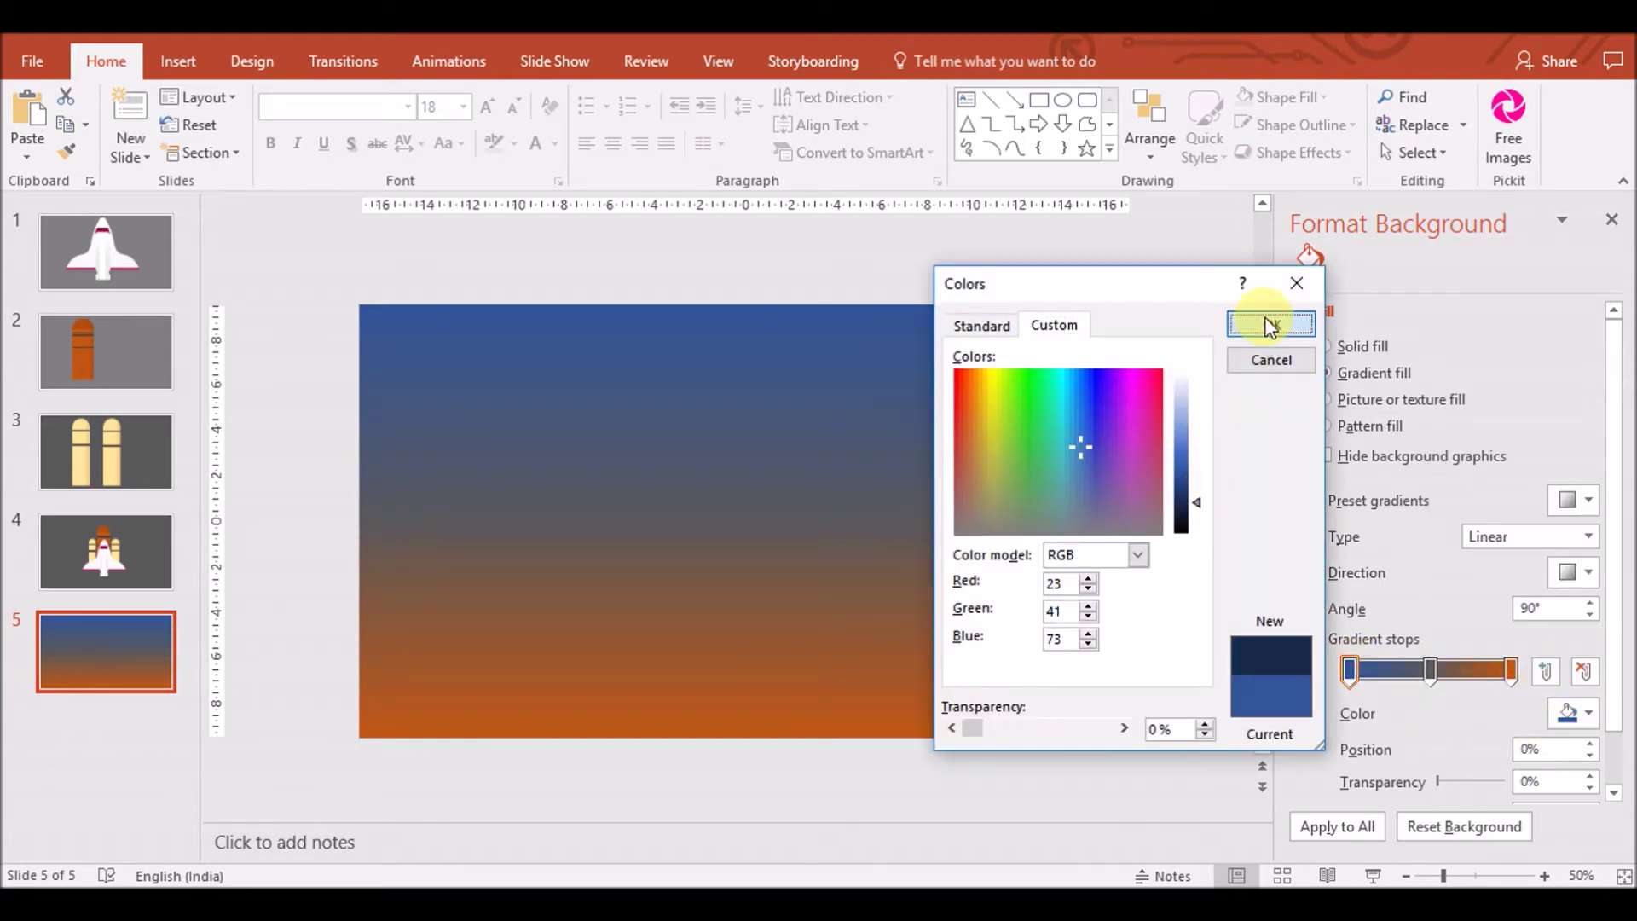
click(1268, 323)
Shift the grey middle stop to about 58%, settle the bottom on bright orange, and return to slide 4
click(1511, 670)
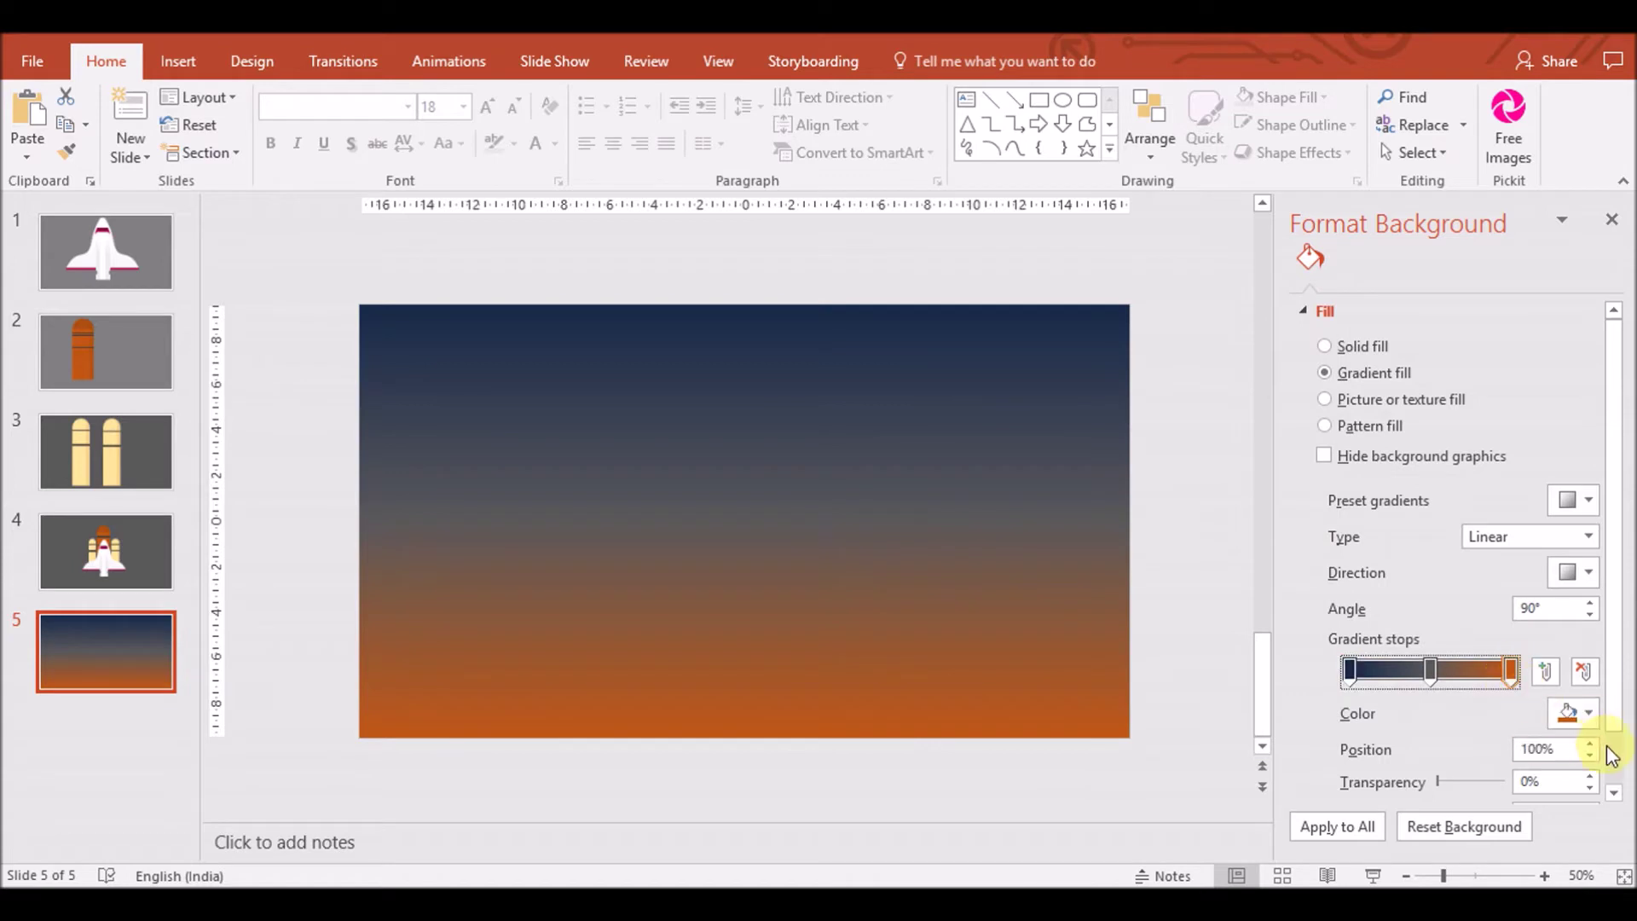
drag(1433, 665, 1440, 667)
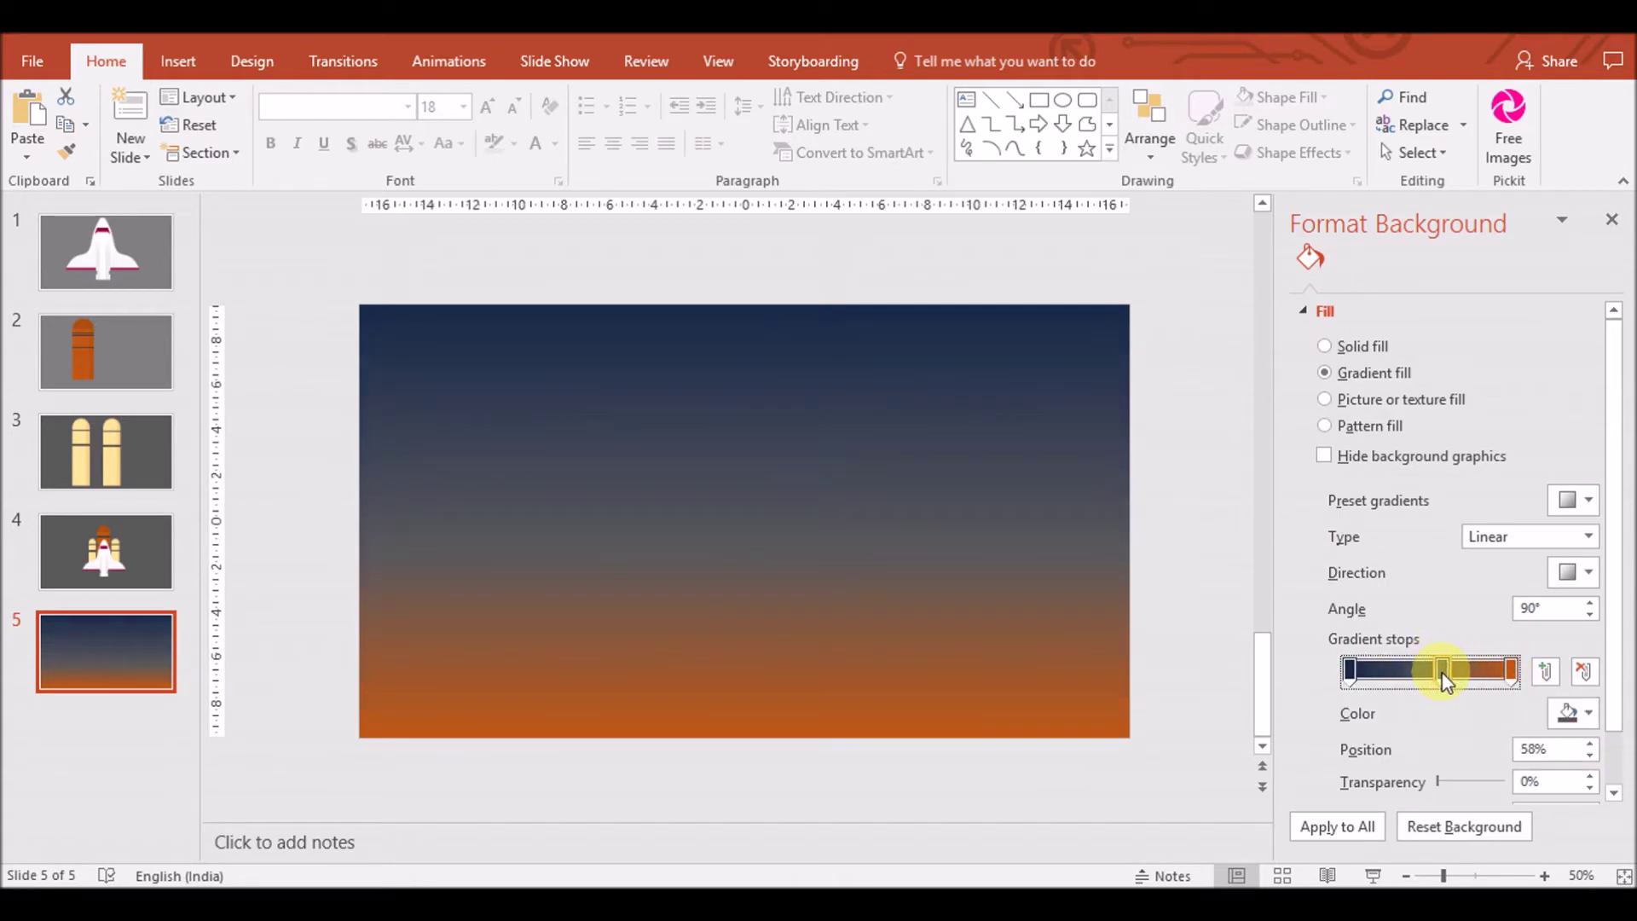
click(1508, 672)
click(1573, 713)
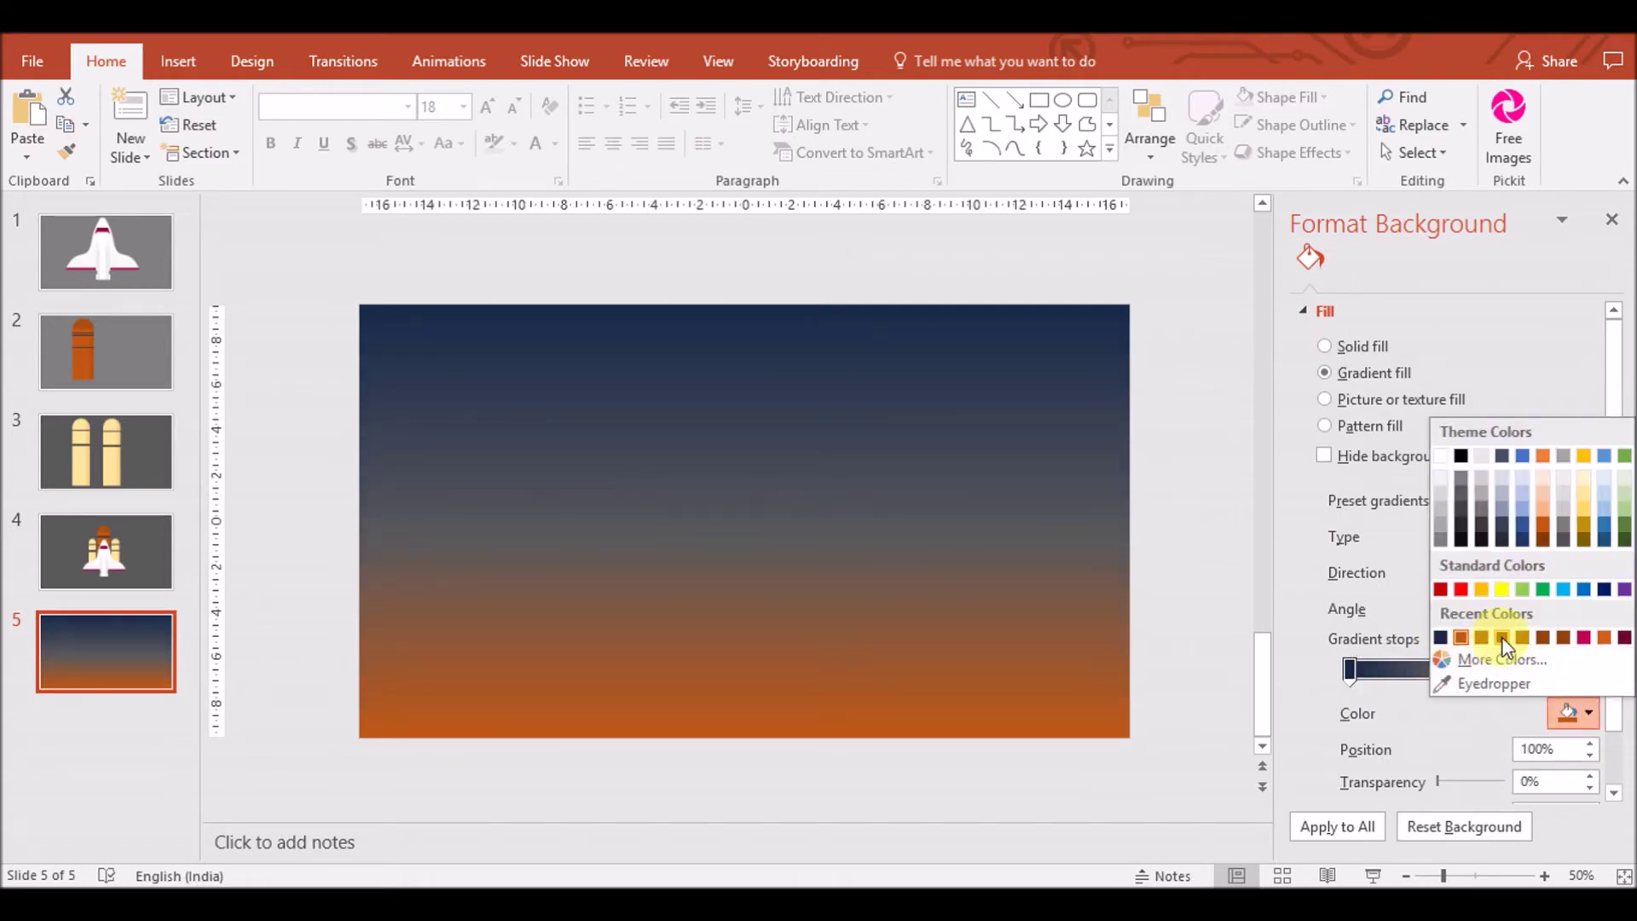
click(1502, 637)
click(1573, 713)
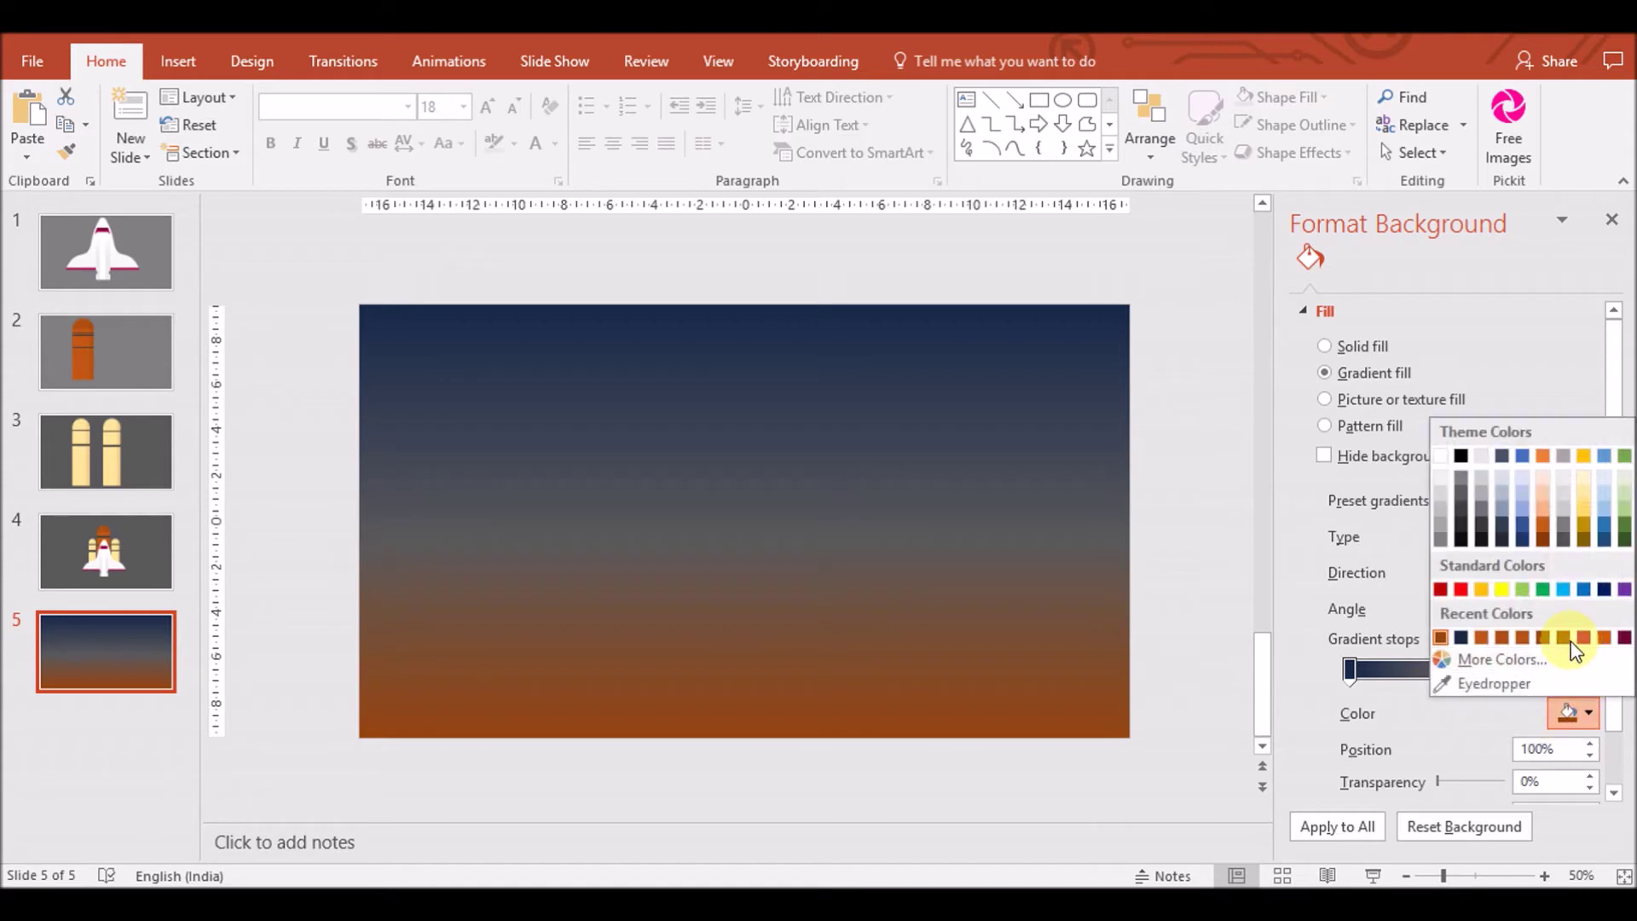
click(1523, 638)
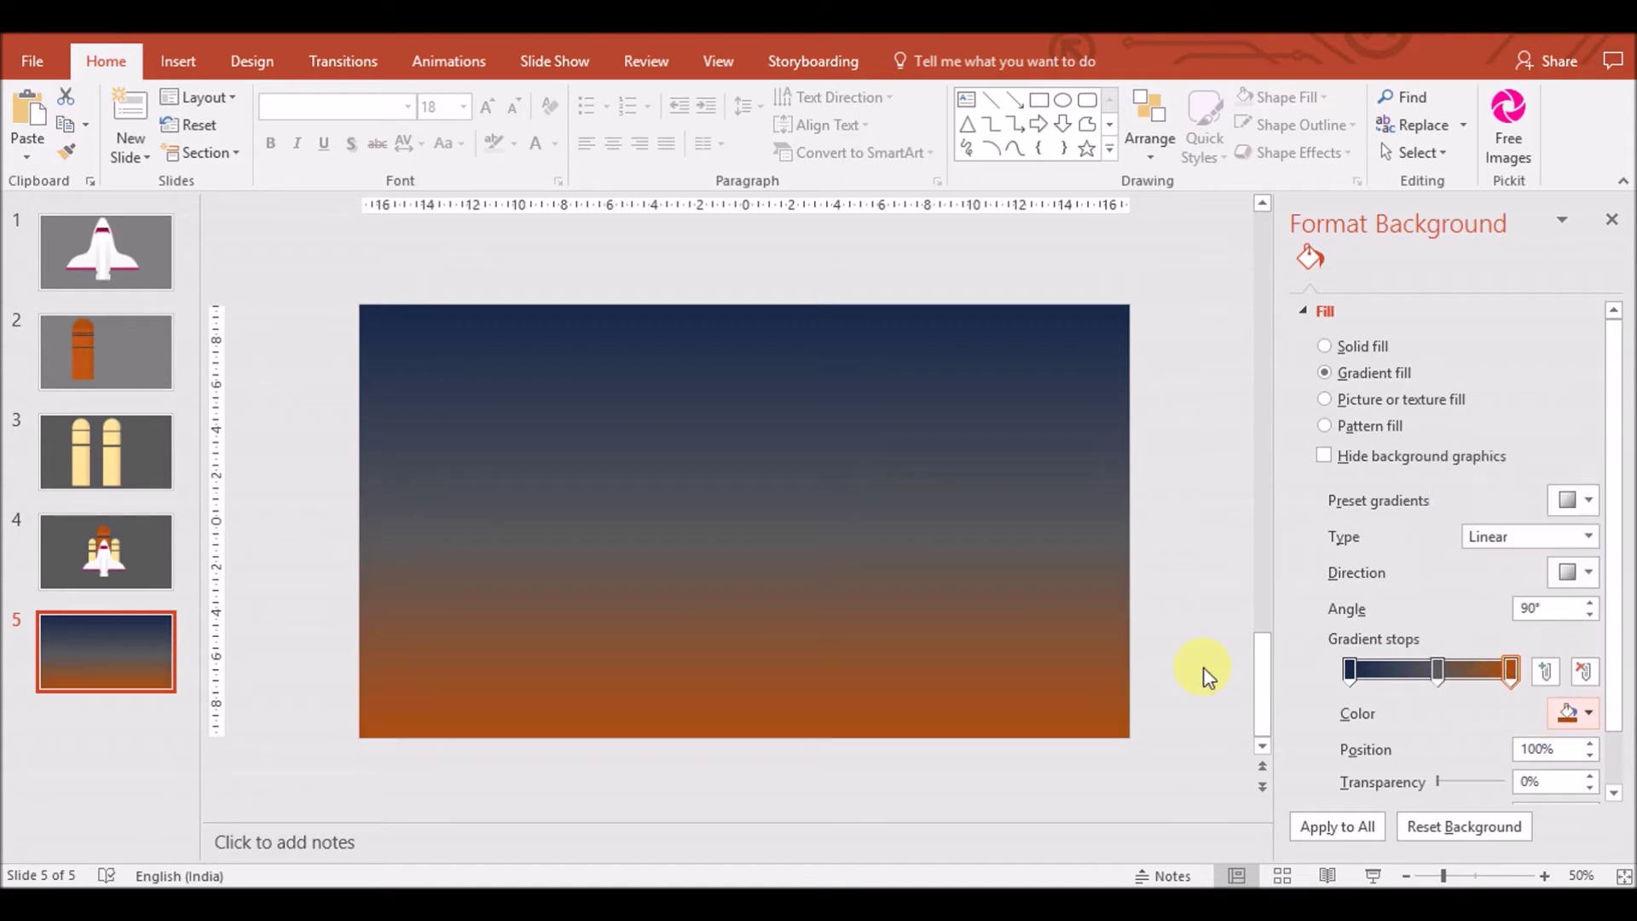
click(101, 580)
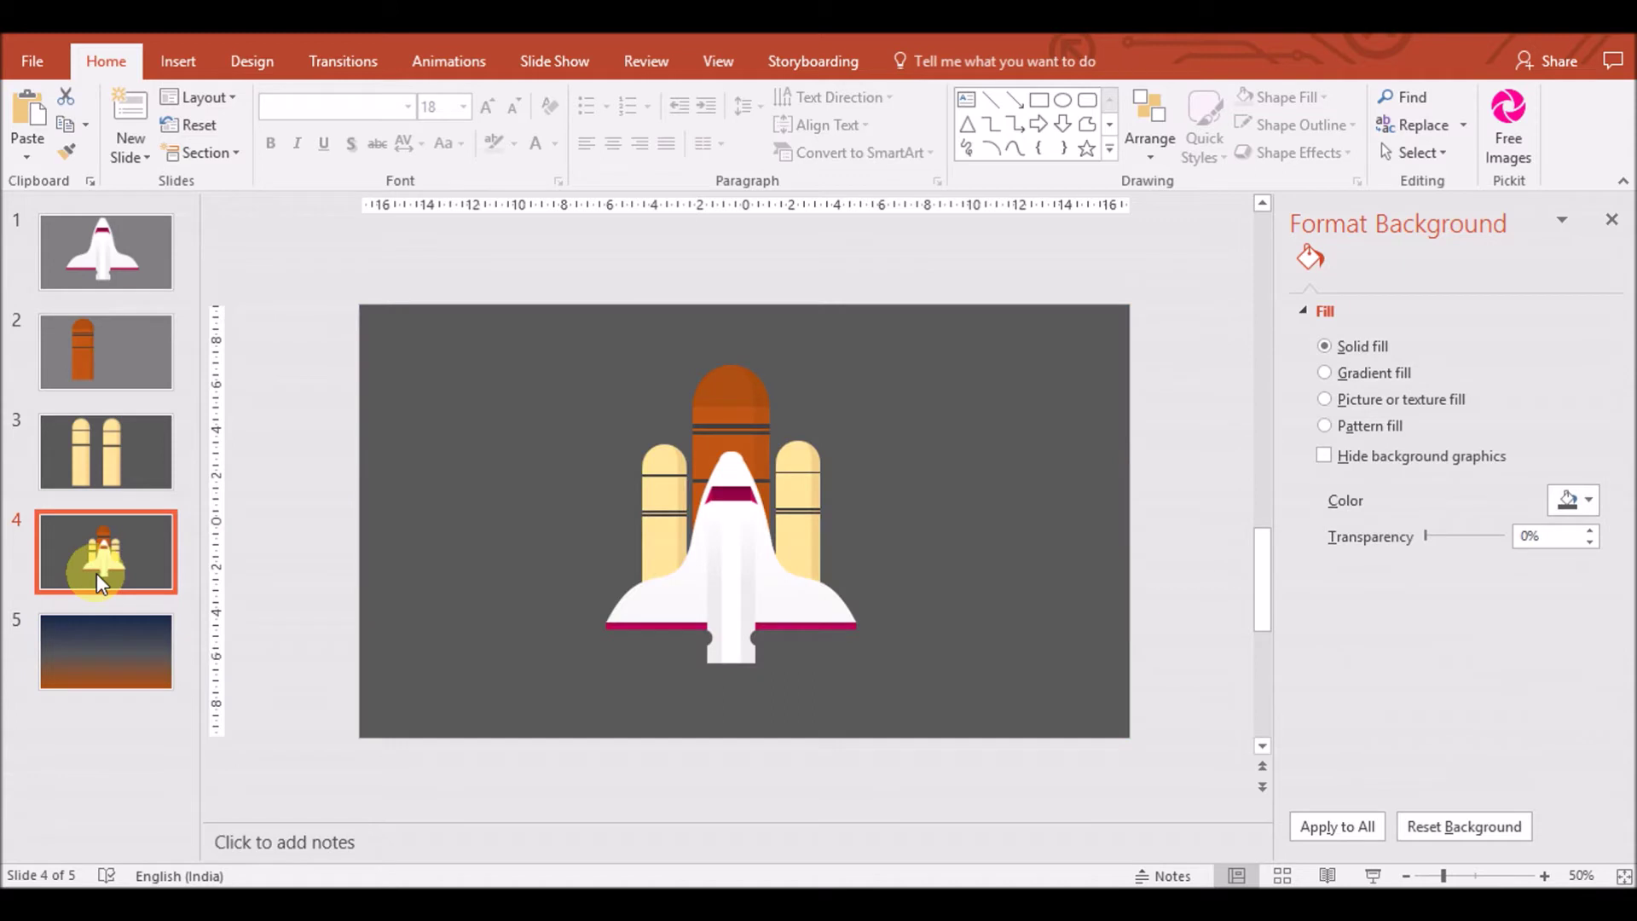
Paste the shuttle onto slide 5, shrink it, raise it, and align it to the horizontal centre
click(712, 509)
click(118, 648)
key(ctrl+v)
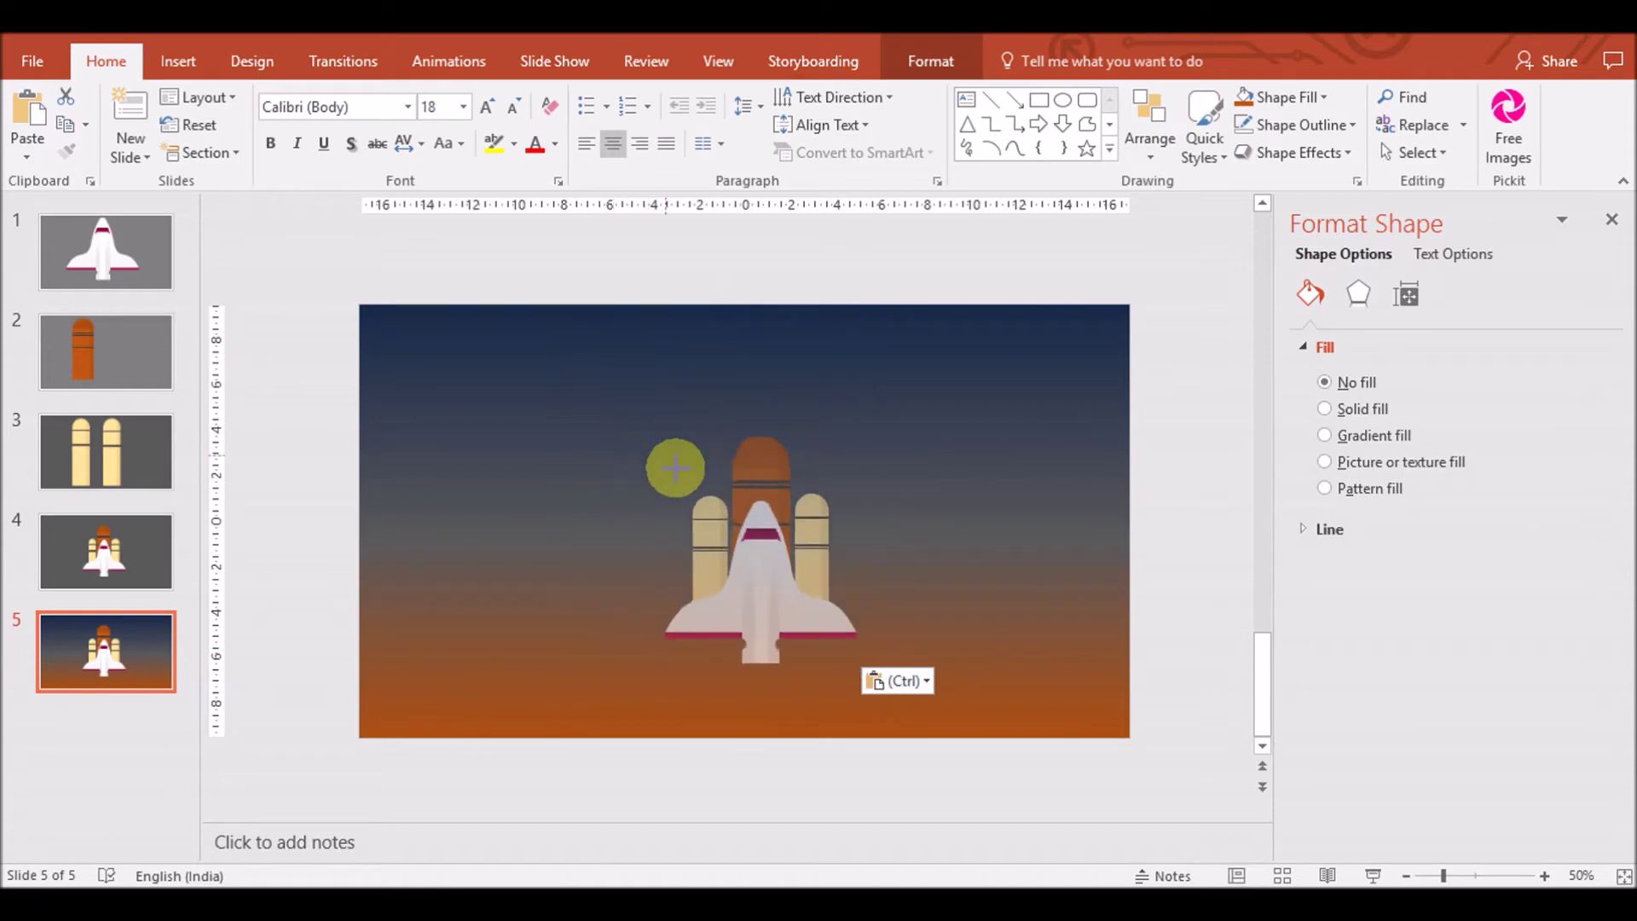
drag(597, 351, 696, 488)
drag(767, 567, 745, 543)
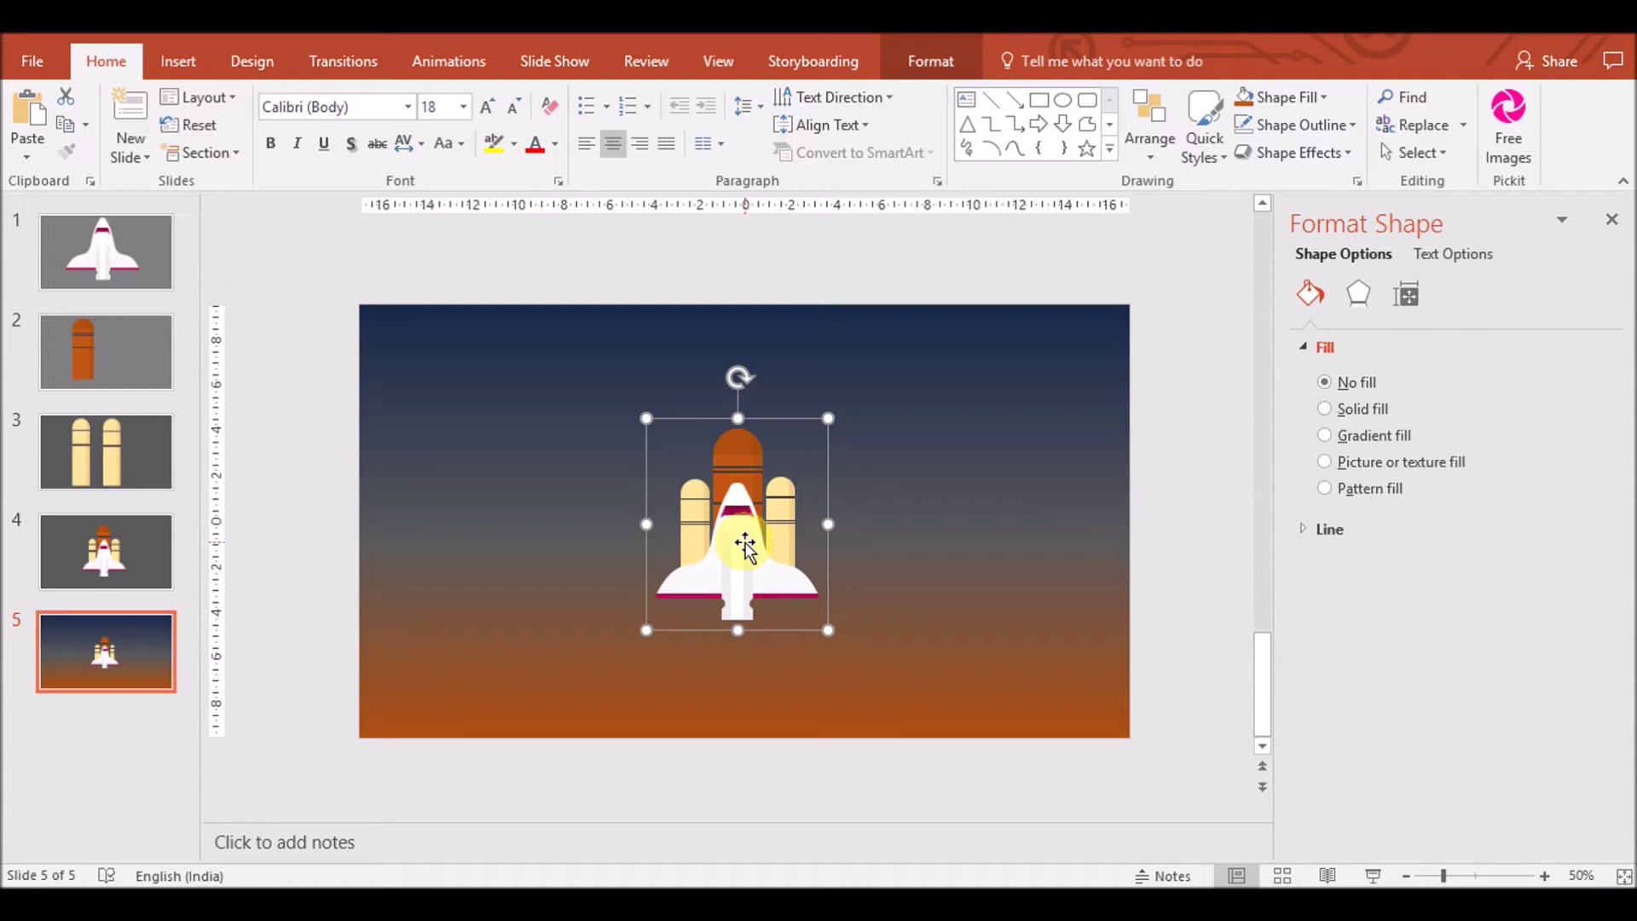
drag(760, 566, 759, 554)
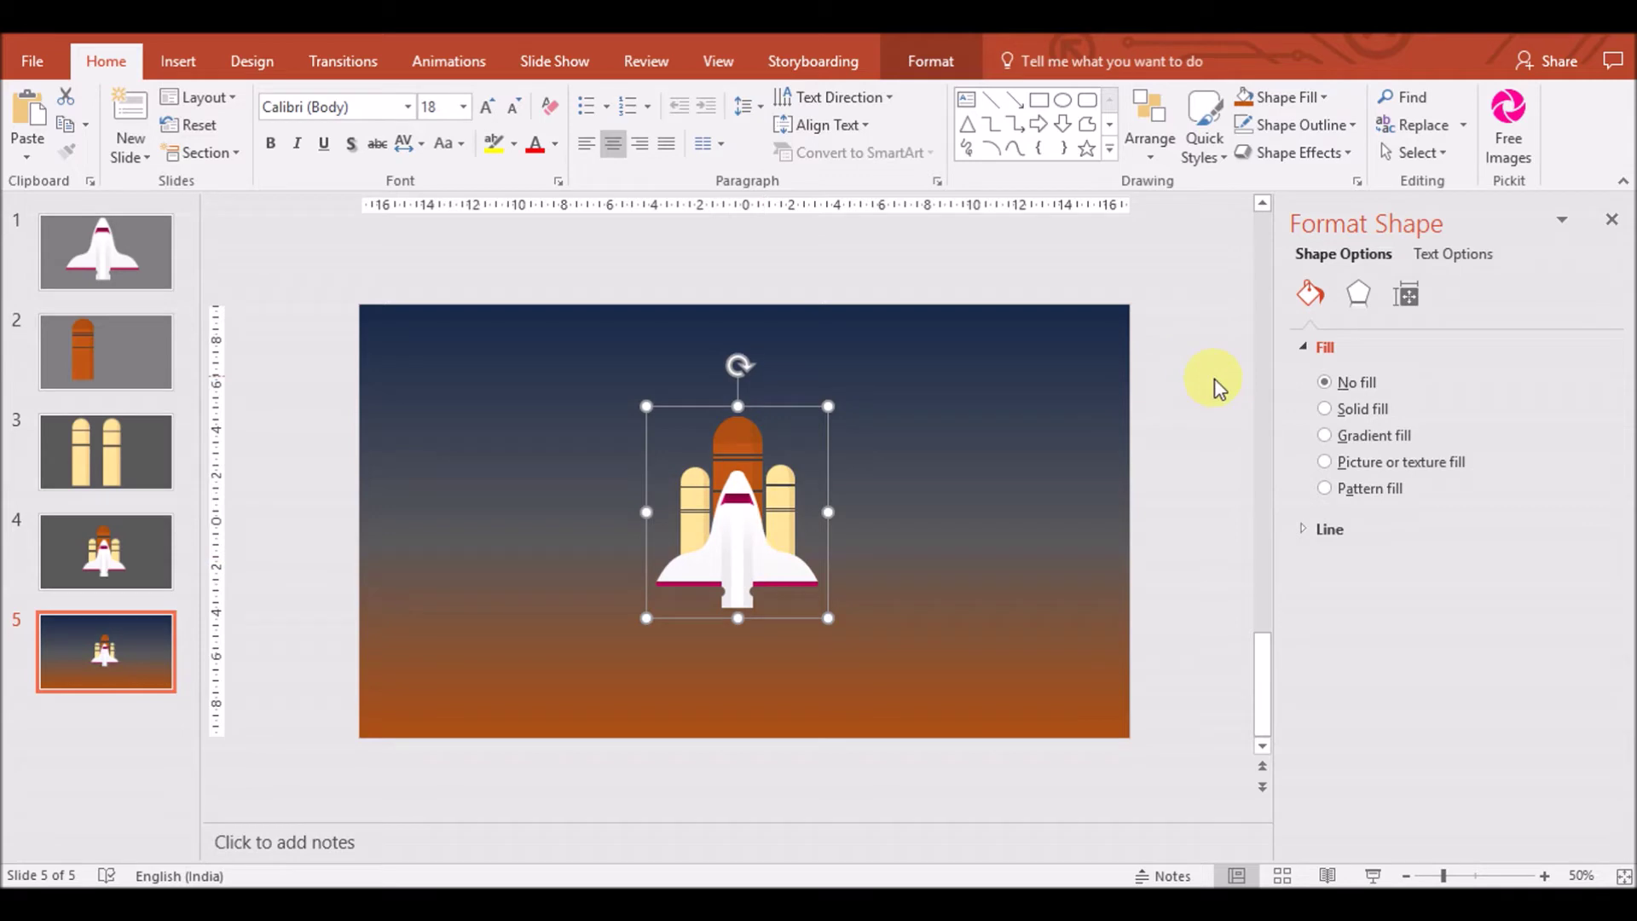
click(967, 54)
click(1254, 109)
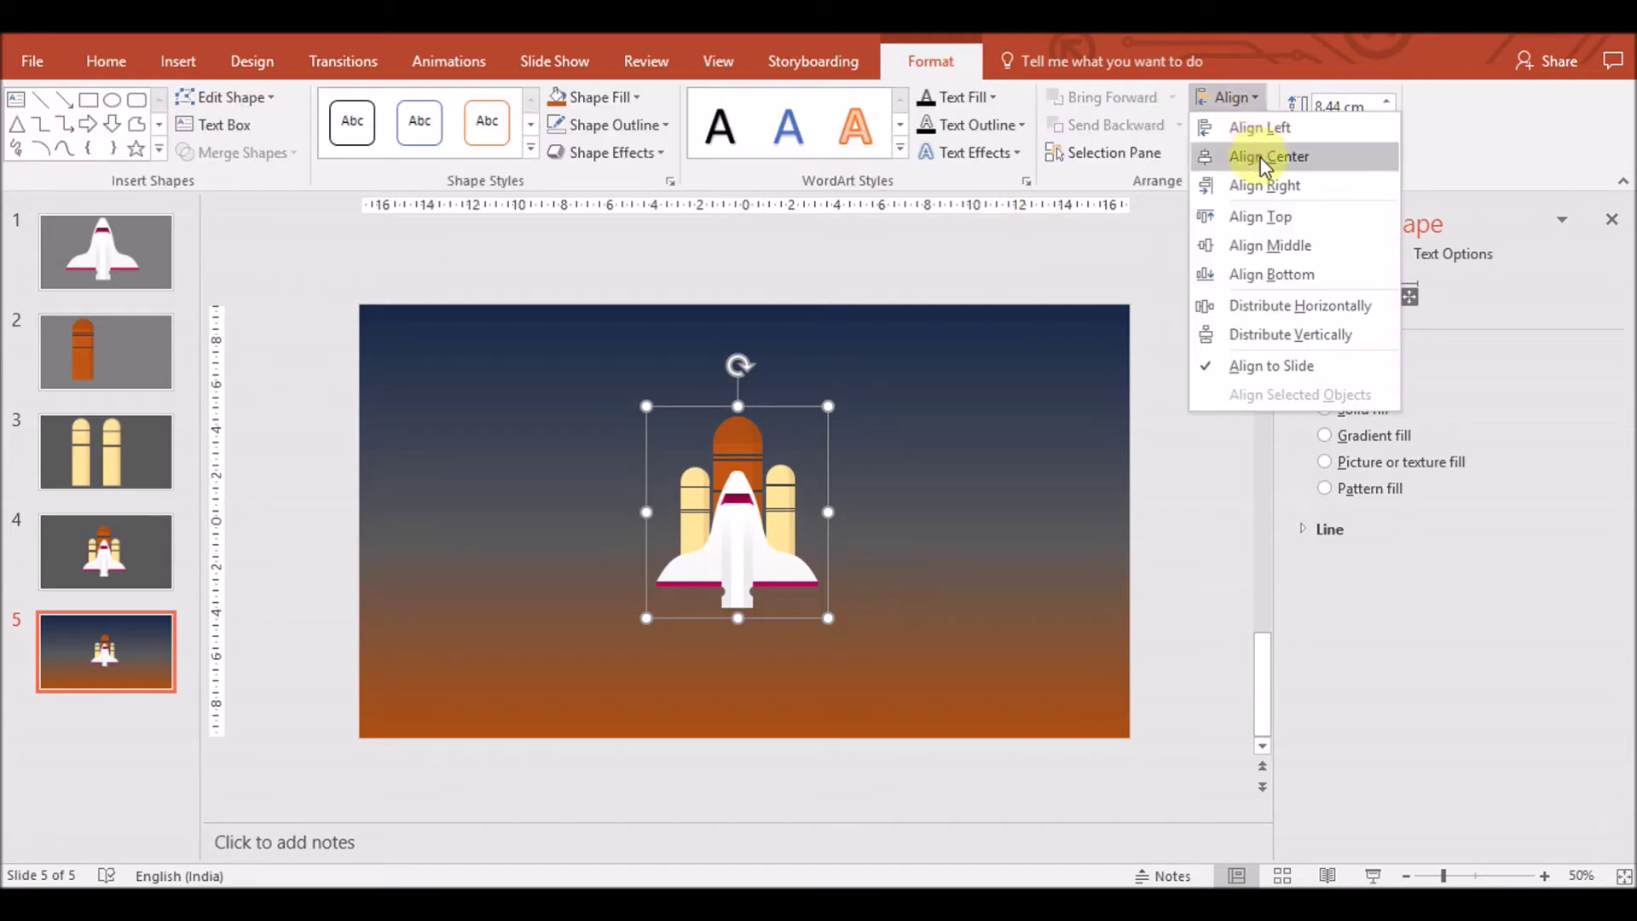
click(1254, 153)
click(924, 570)
Draw a rectangle below the shuttle on the sky slide
click(177, 61)
click(408, 124)
click(457, 209)
drag(687, 586, 712, 695)
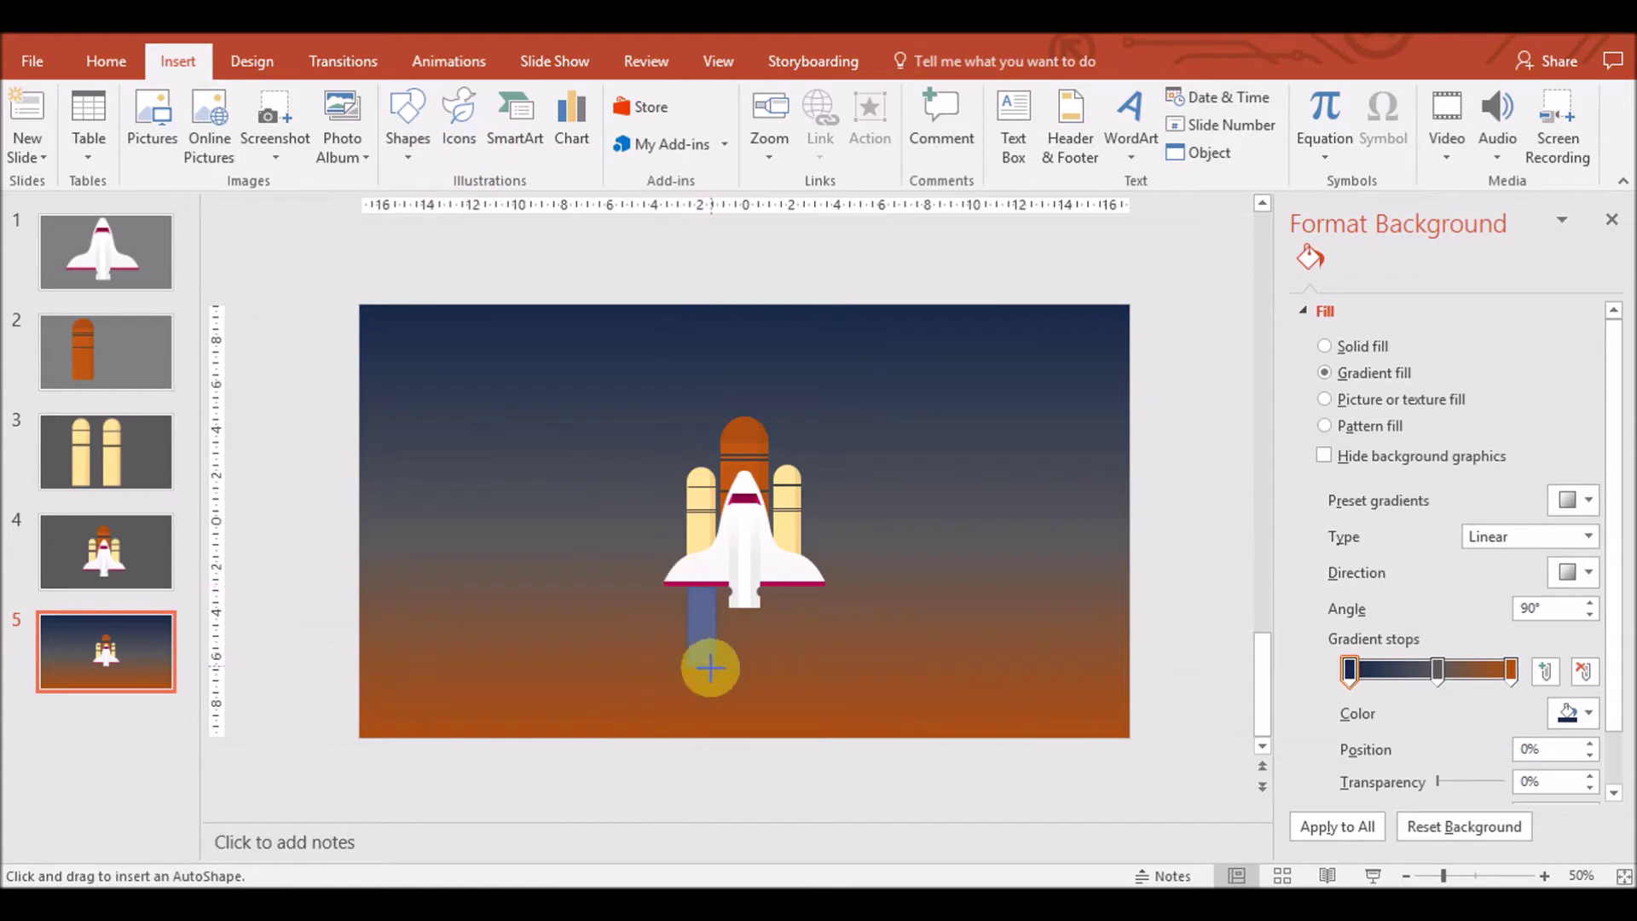
Copy the blue exhaust bar and place the duplicate under the right booster
click(764, 632)
click(759, 648)
click(729, 656)
click(699, 662)
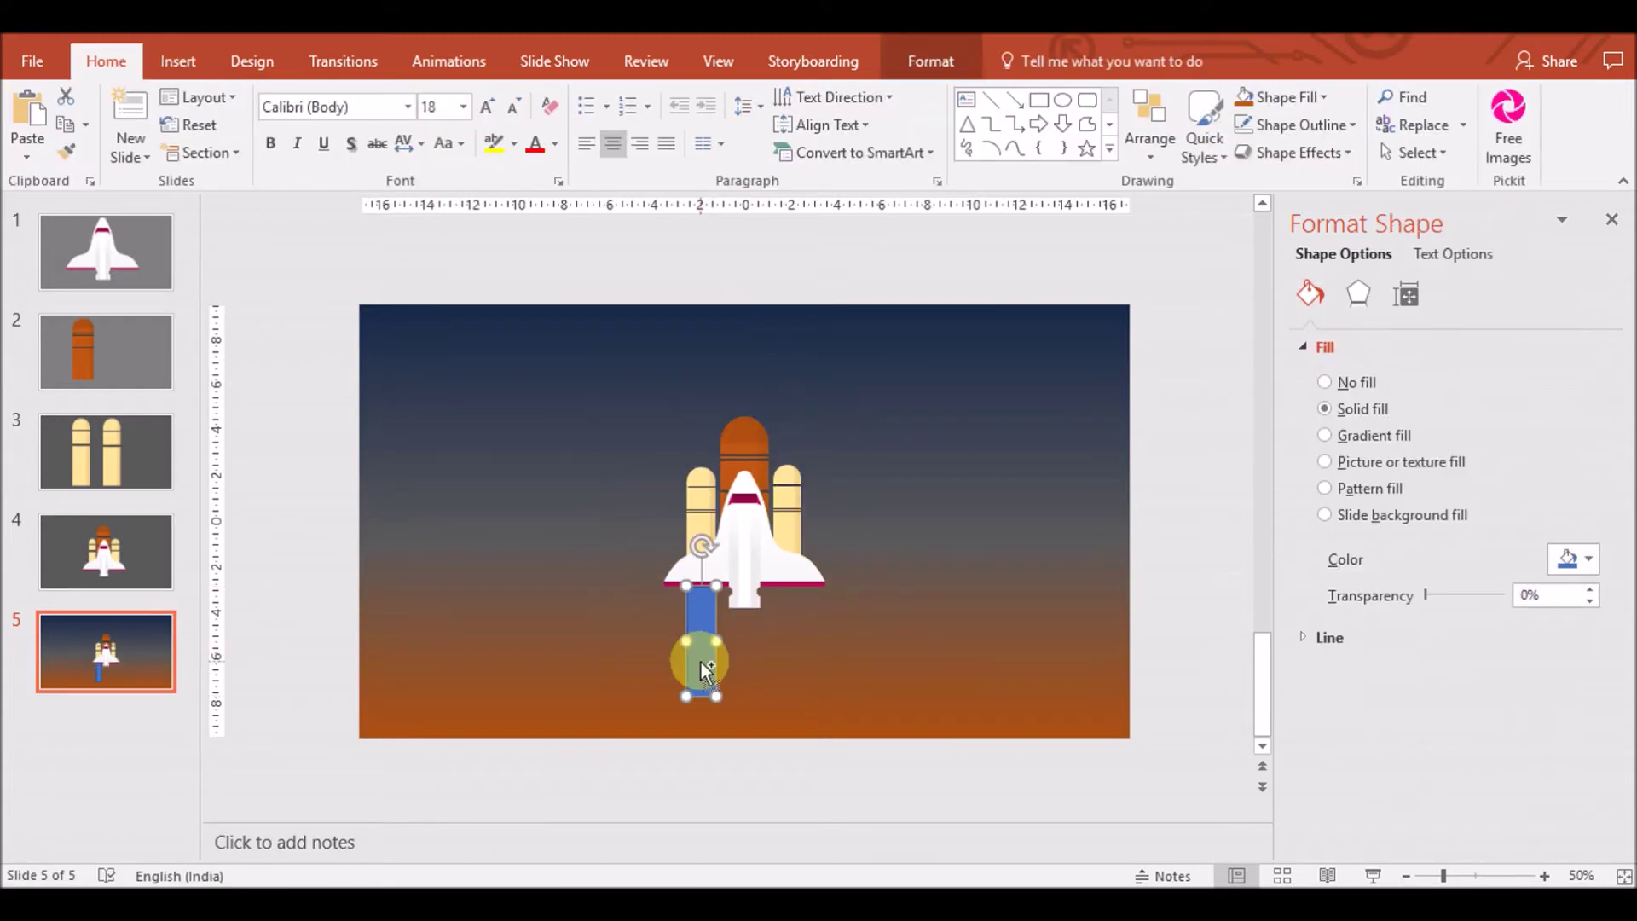
key(ctrl+c)
key(ctrl+v)
drag(701, 663, 793, 657)
Fill both exhaust bars red and shorten them from the bottom
click(1544, 875)
click(1544, 875)
click(1545, 875)
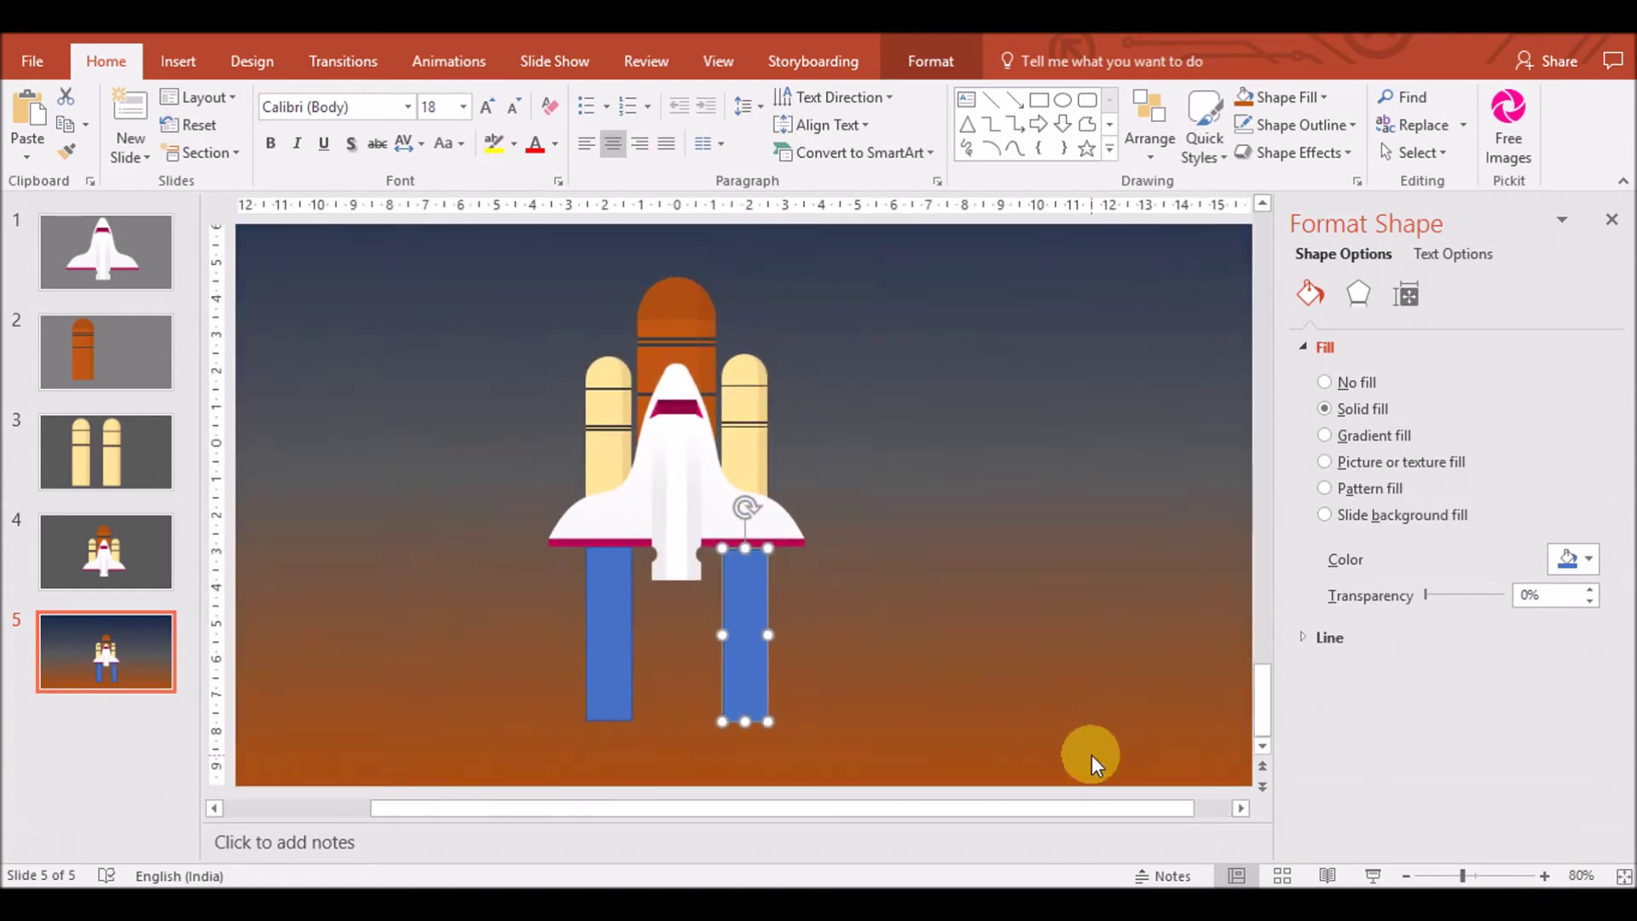
shift+click(598, 612)
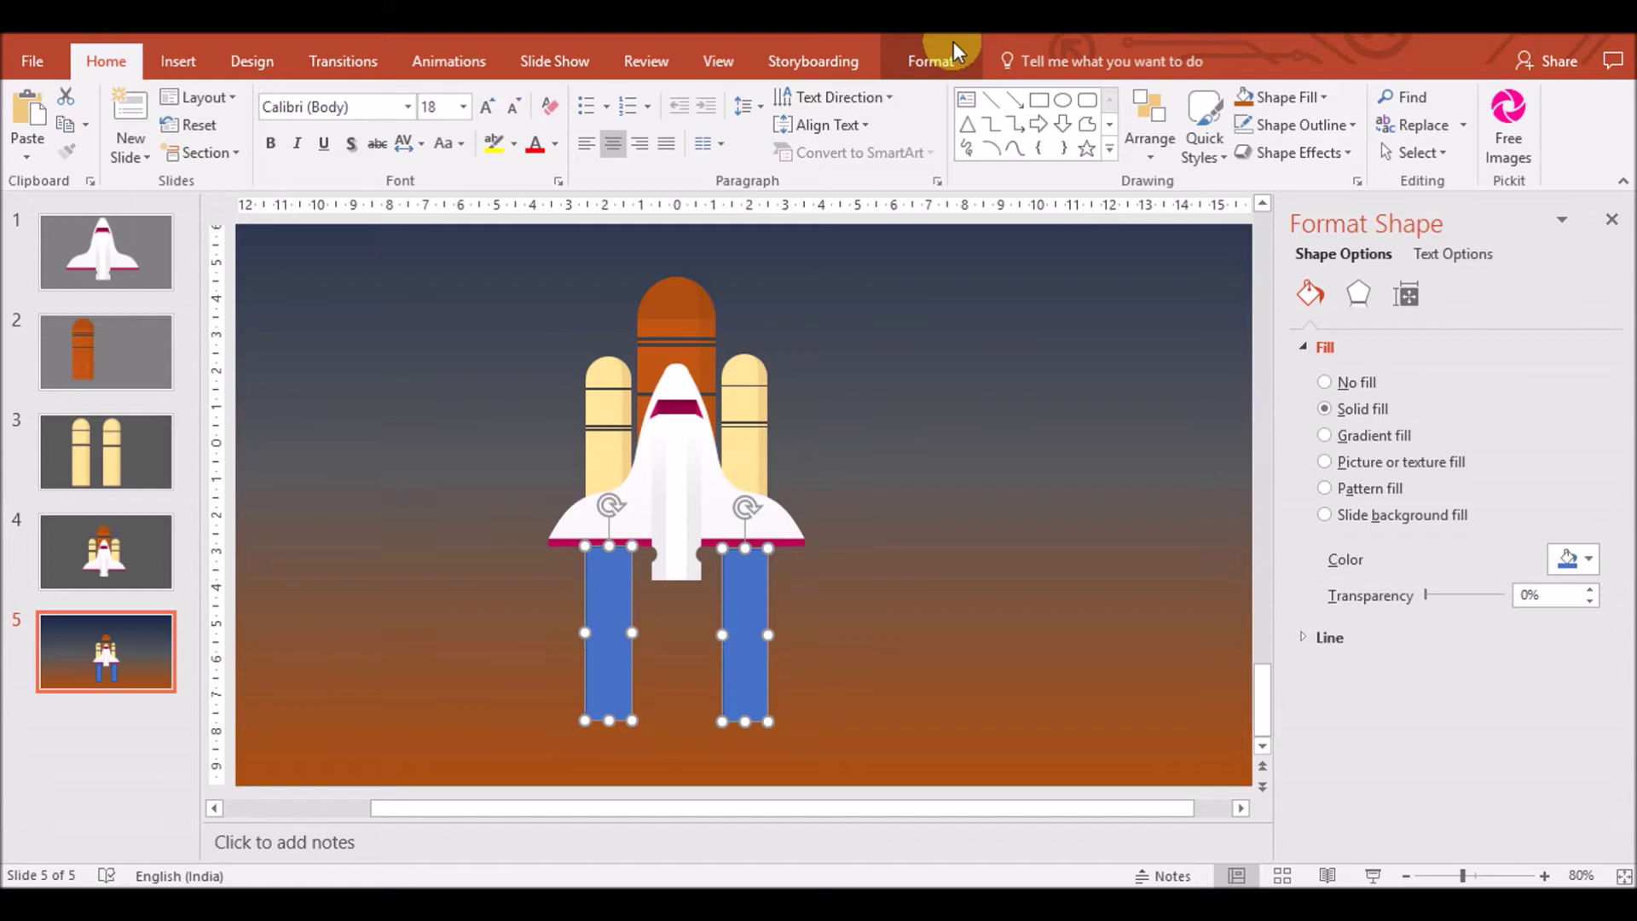
click(934, 60)
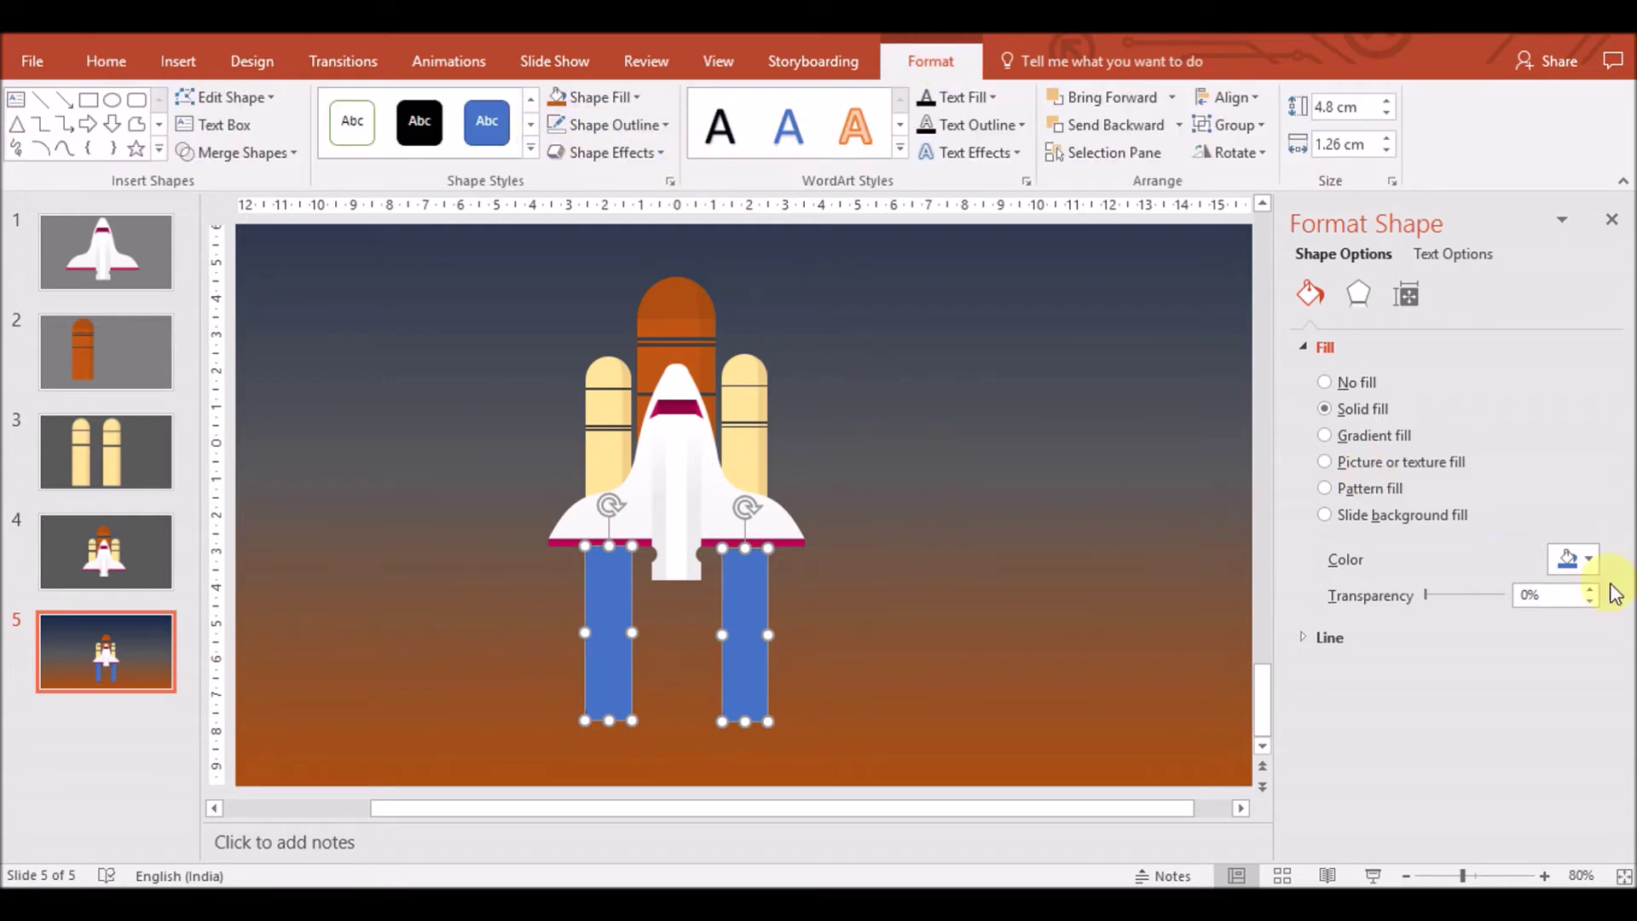
click(1589, 559)
click(1441, 739)
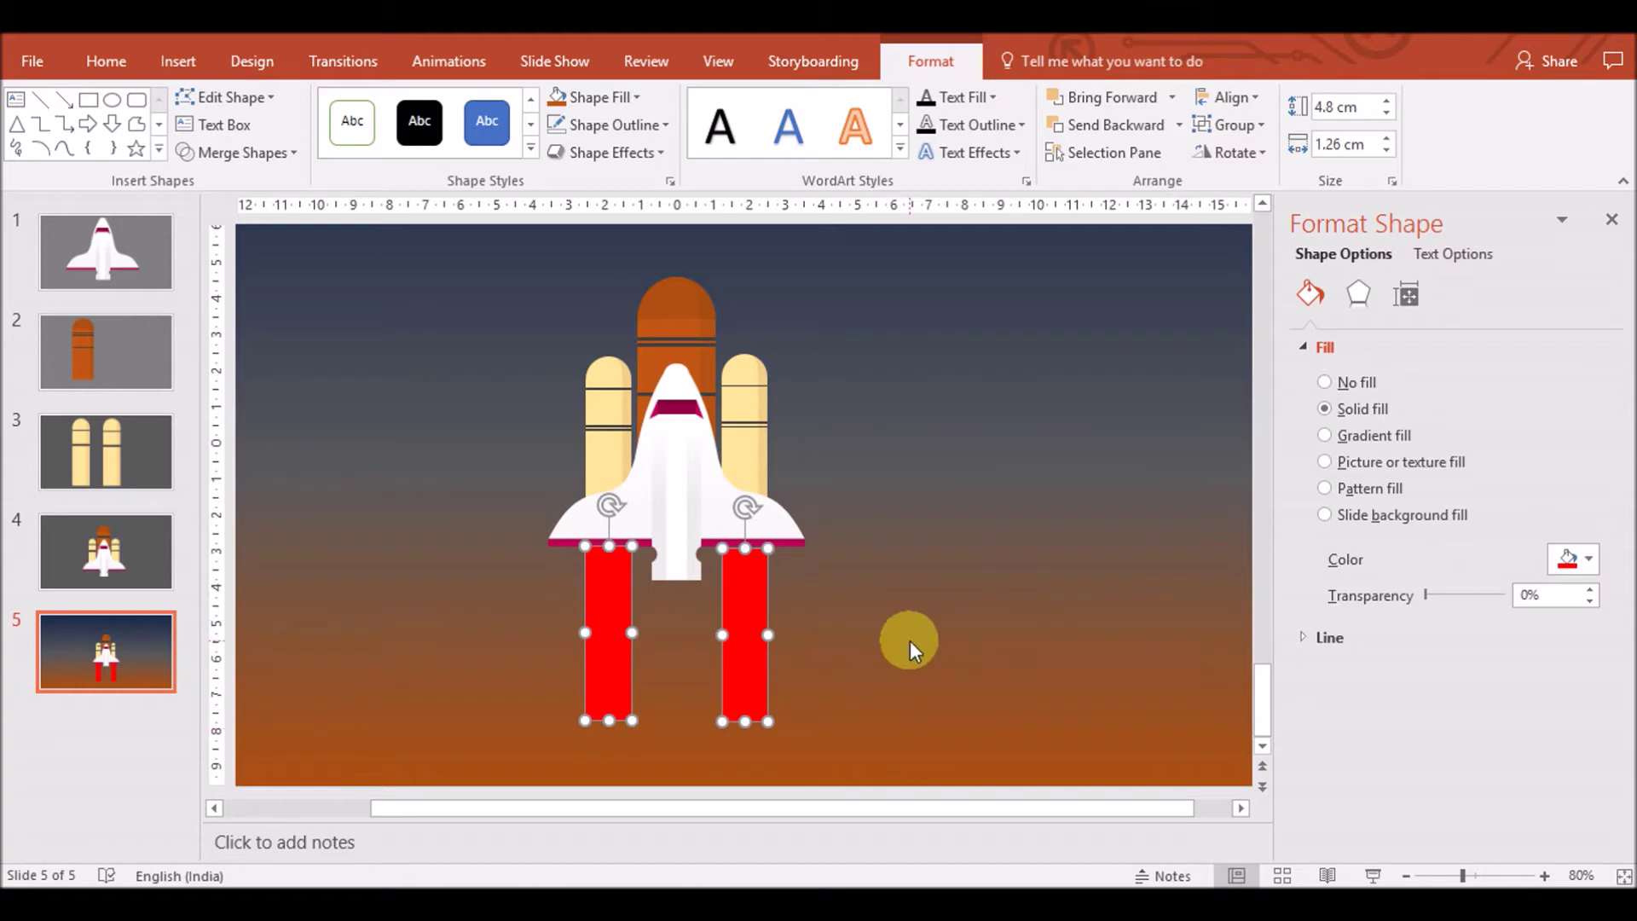
drag(746, 721, 744, 671)
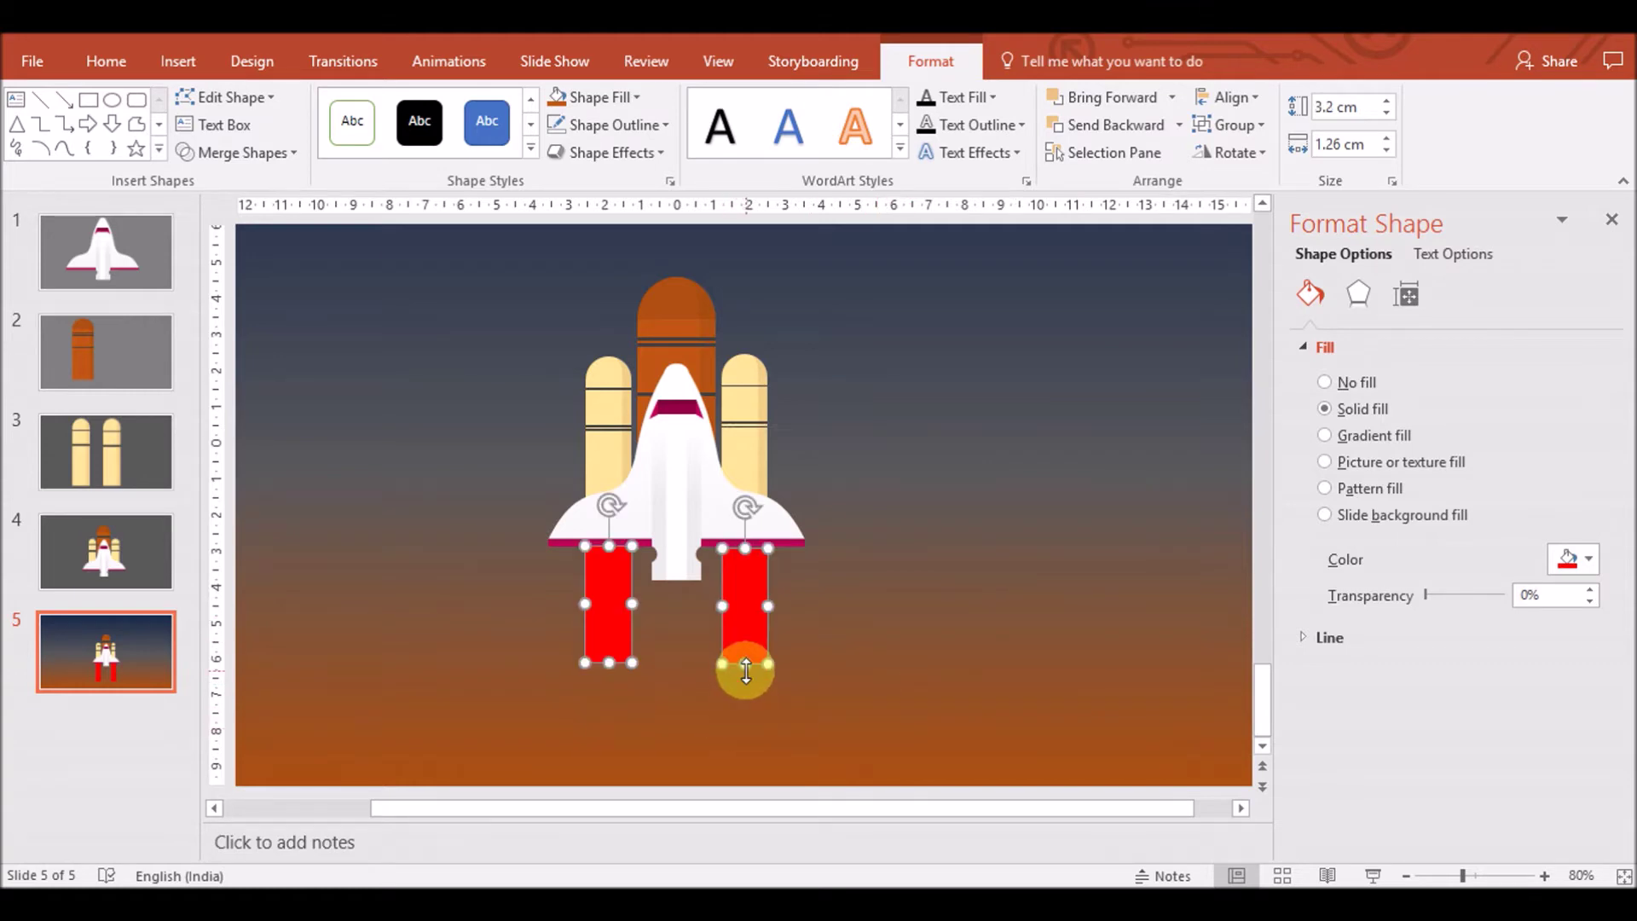
Recolour both bars a darker custom red from More Colors
click(731, 603)
click(745, 603)
click(850, 619)
click(611, 620)
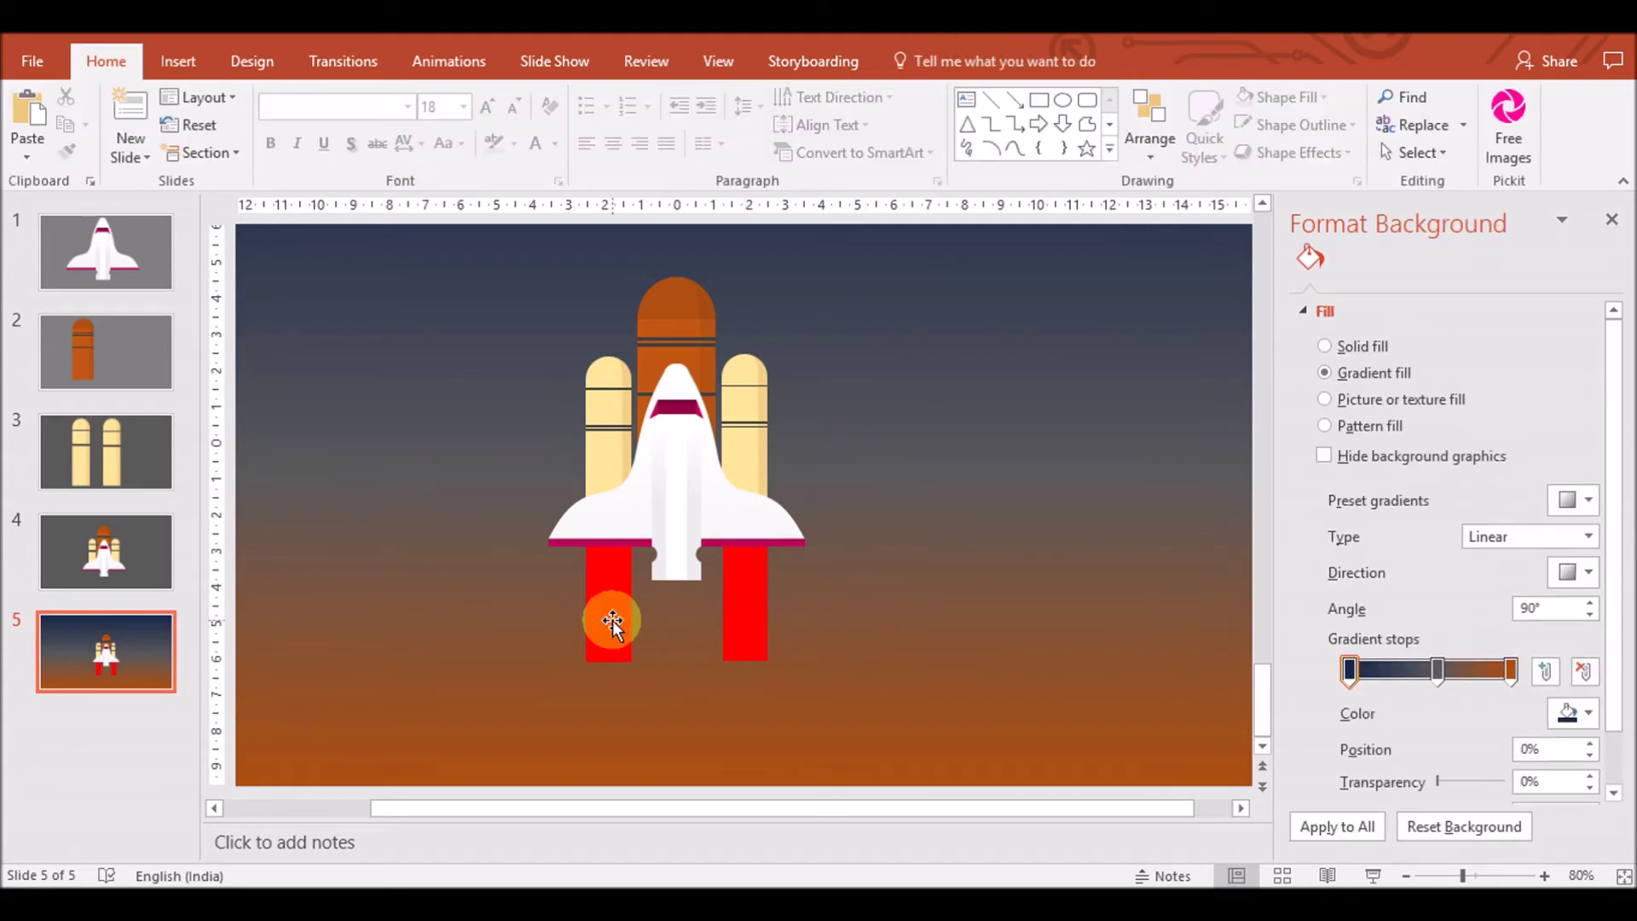
shift+click(724, 633)
click(1228, 97)
click(1271, 390)
click(1582, 559)
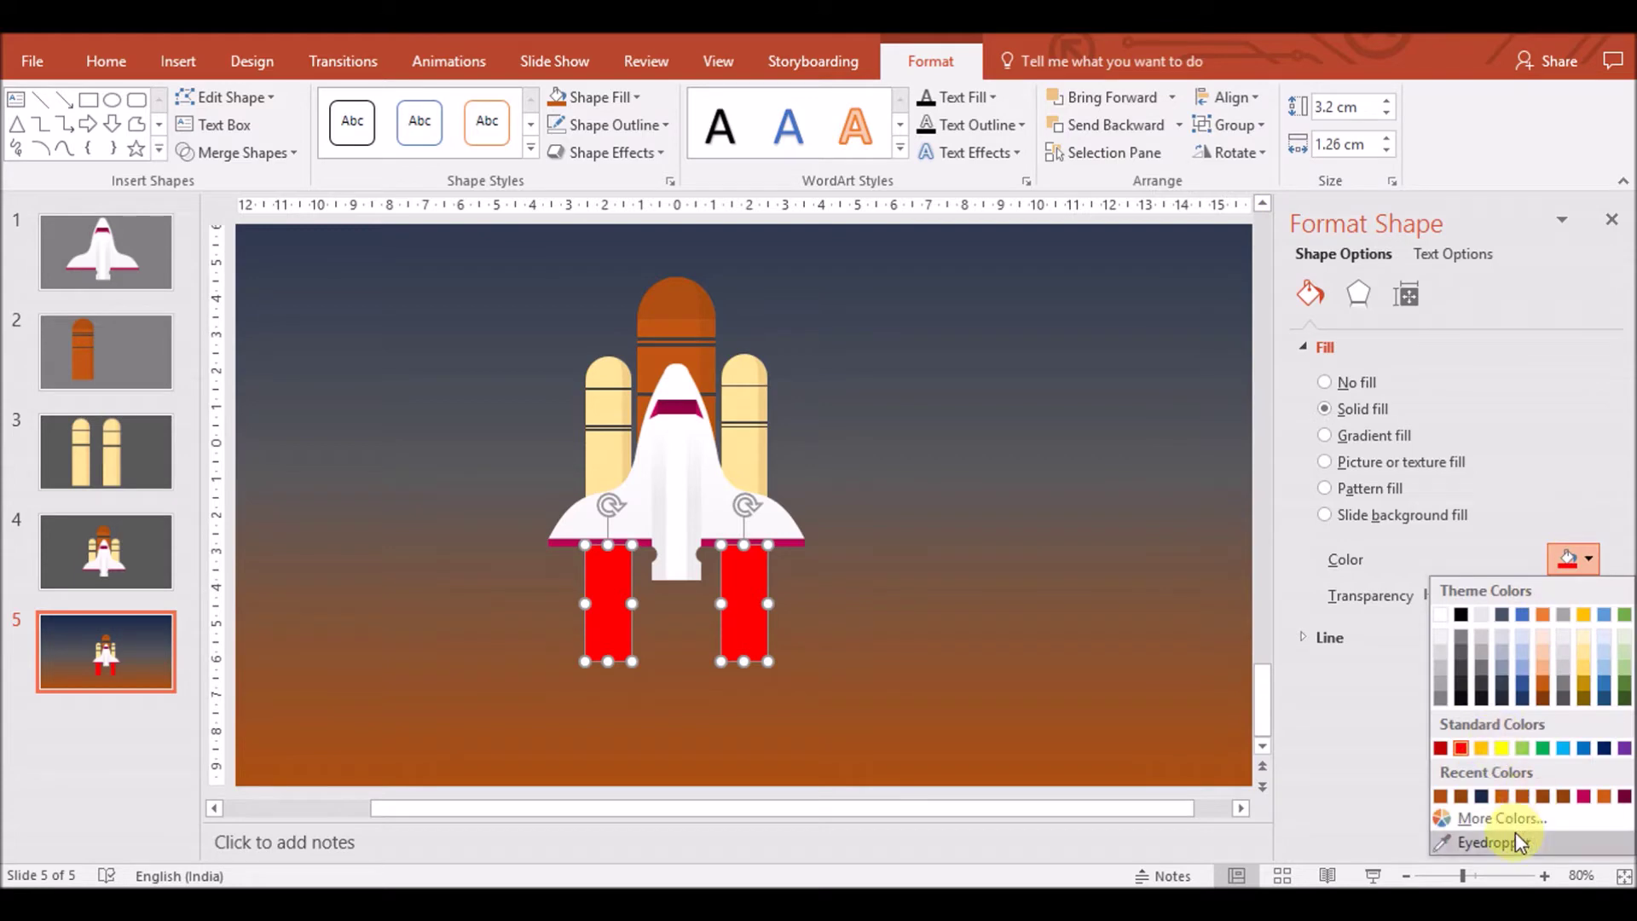
click(1501, 818)
click(1055, 324)
click(1197, 452)
drag(1196, 452, 1196, 487)
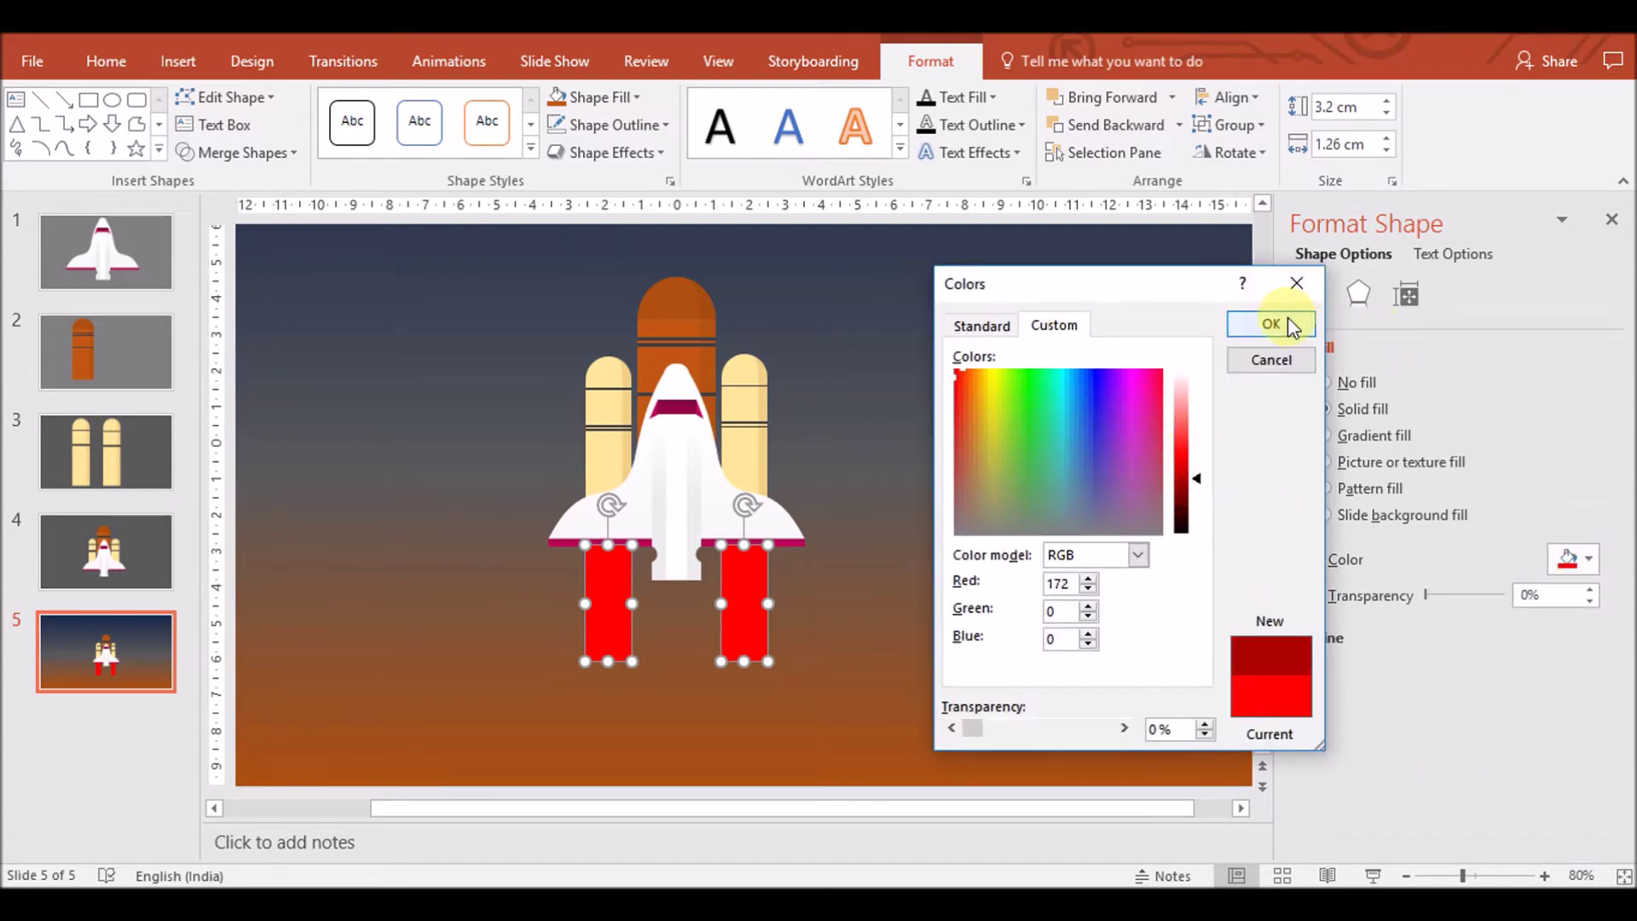
click(1270, 325)
Draw an oval just below the shuttle's red exhaust bars
click(1126, 456)
click(740, 631)
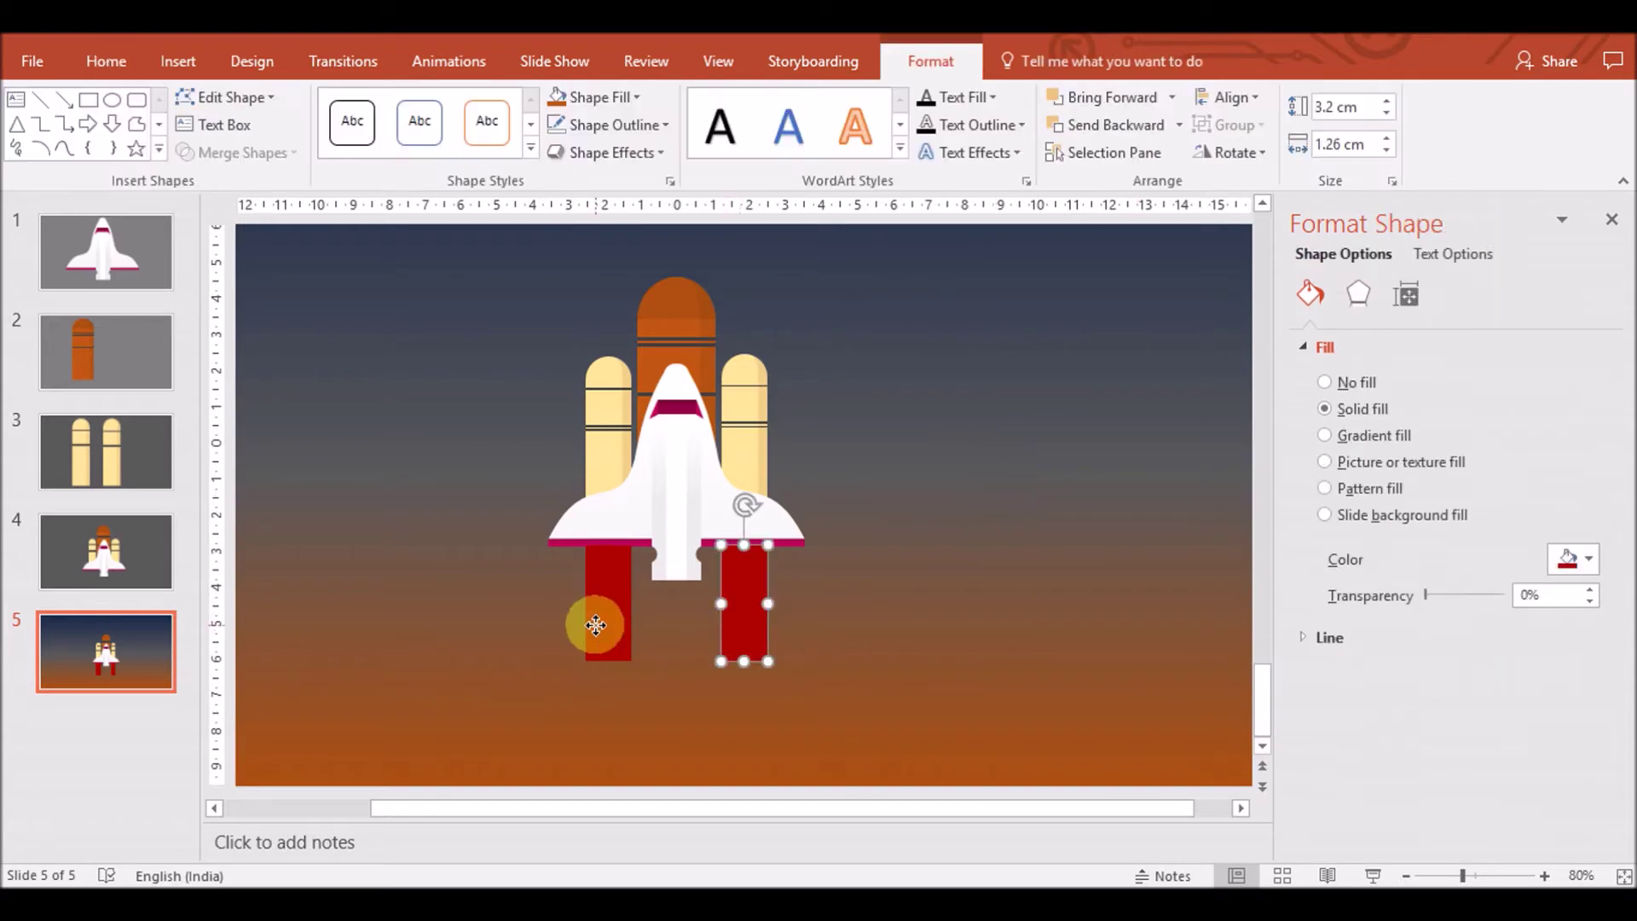
shift+click(597, 623)
right_click(597, 622)
click(960, 694)
click(618, 616)
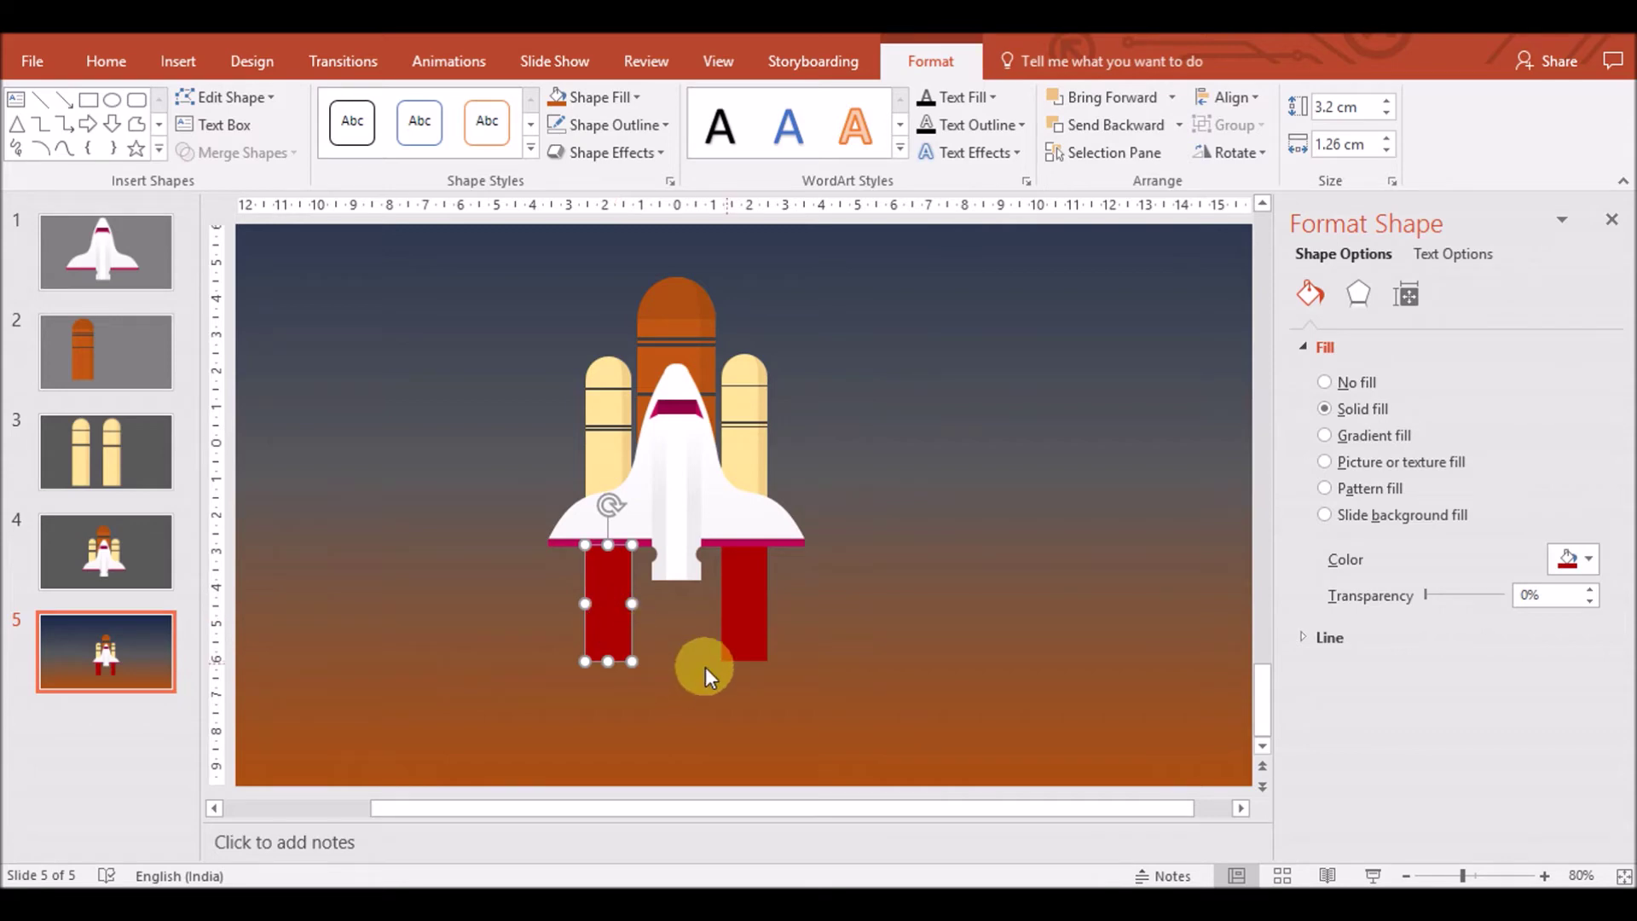
click(975, 639)
click(178, 61)
click(418, 145)
click(515, 208)
drag(464, 742, 743, 663)
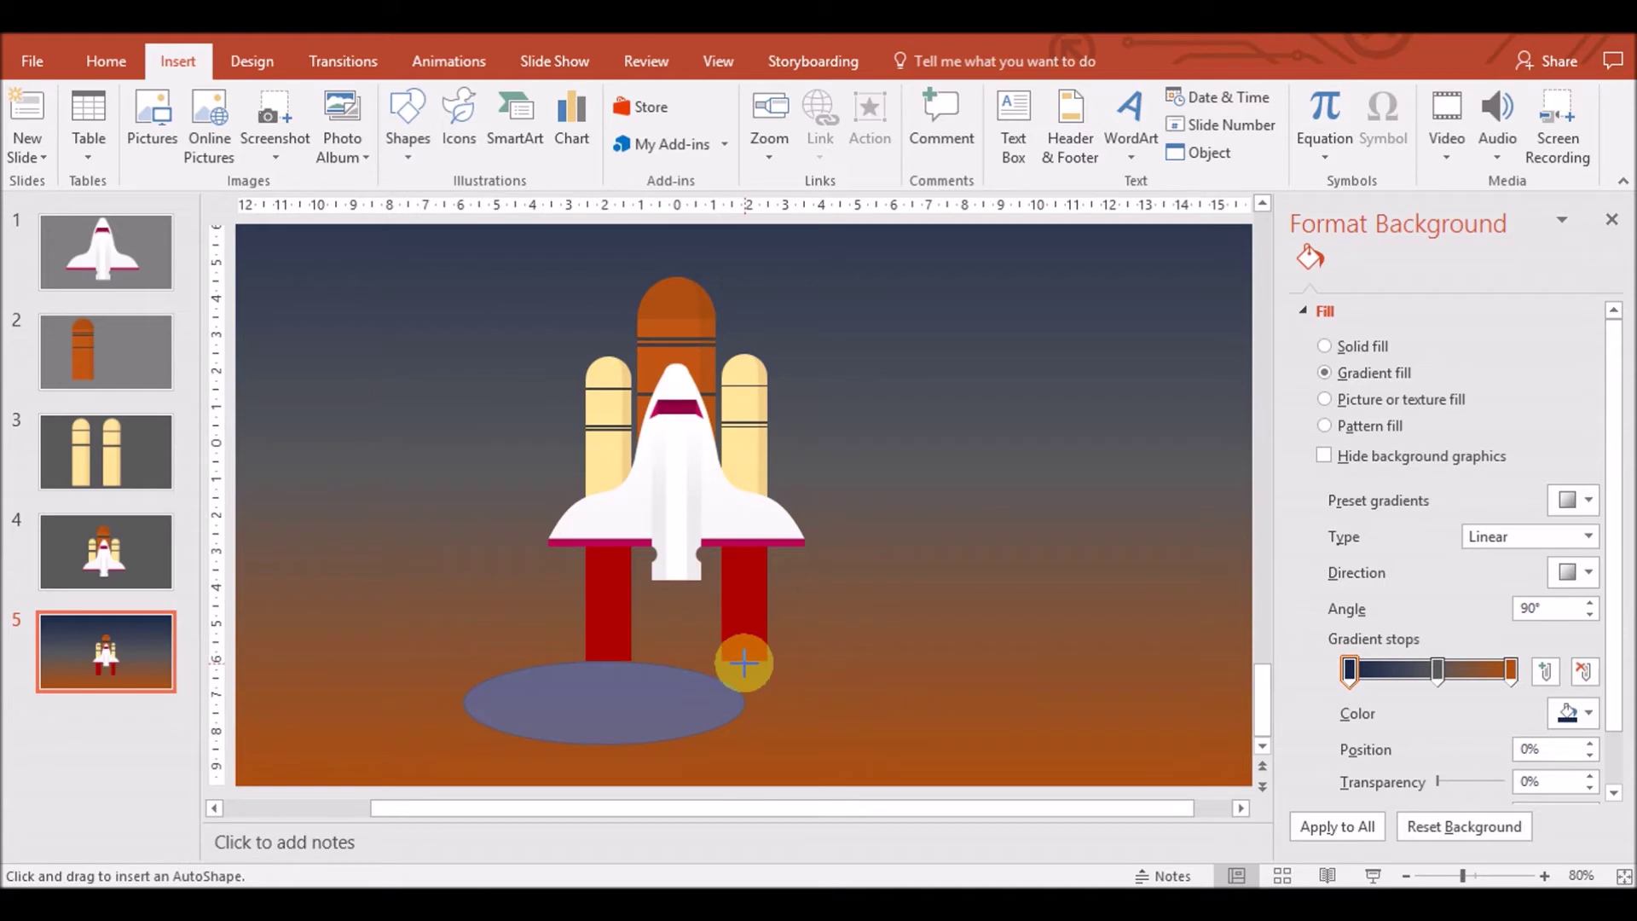
Stretch the oval taller and fill it with the exhaust bars' red using the eyedropper
drag(603, 743, 603, 786)
click(560, 108)
click(750, 704)
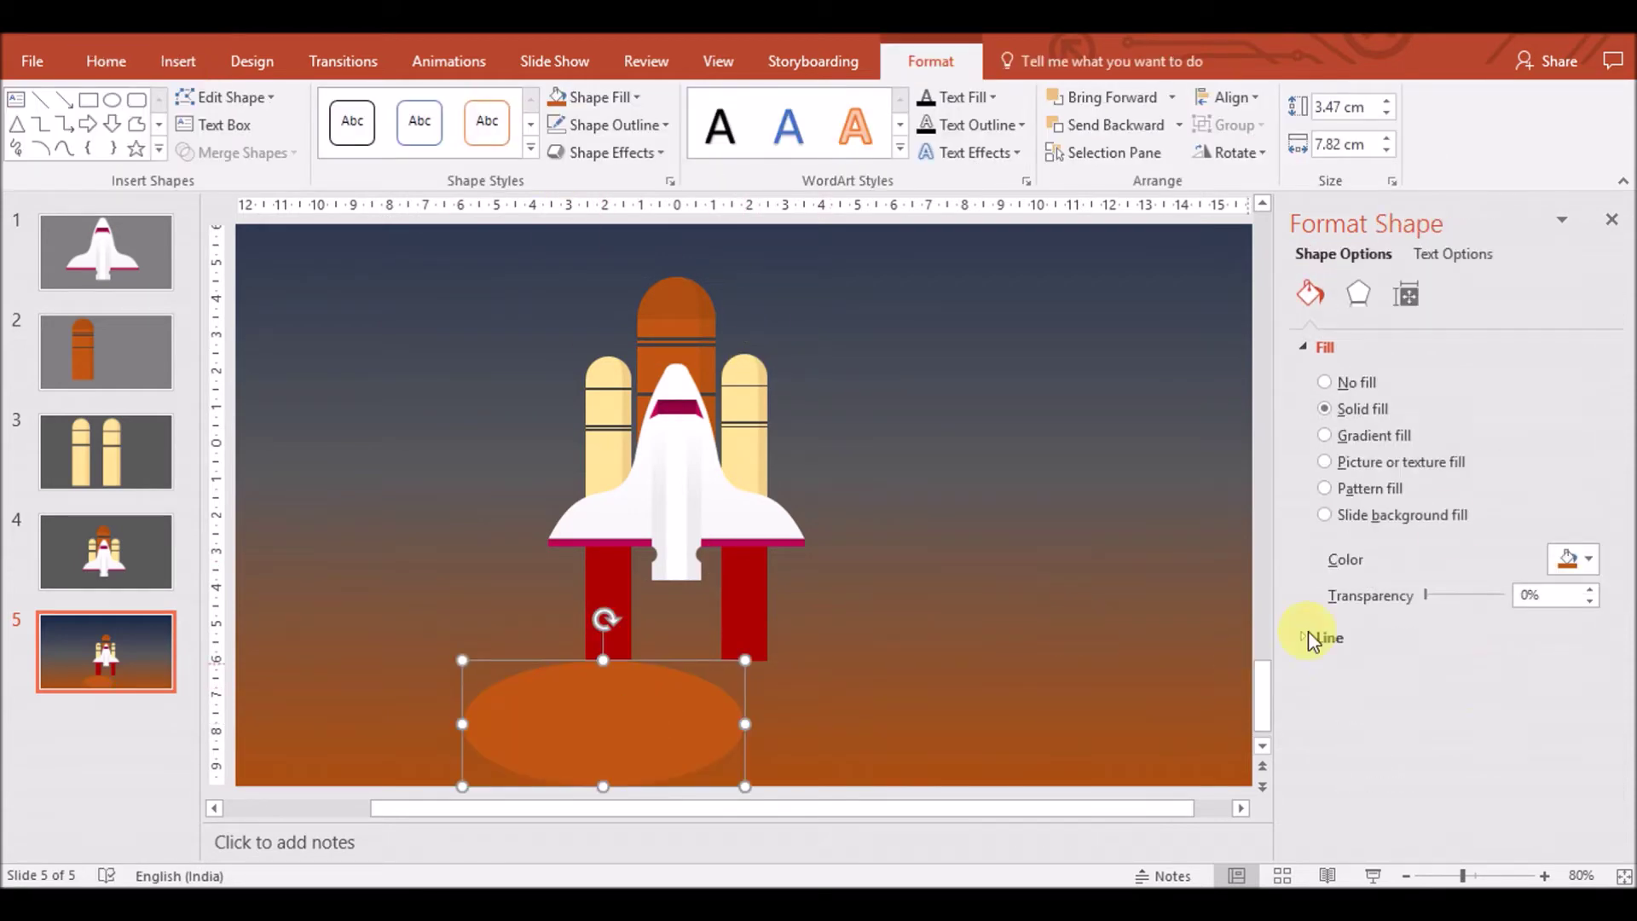
click(1572, 560)
click(1494, 842)
click(614, 567)
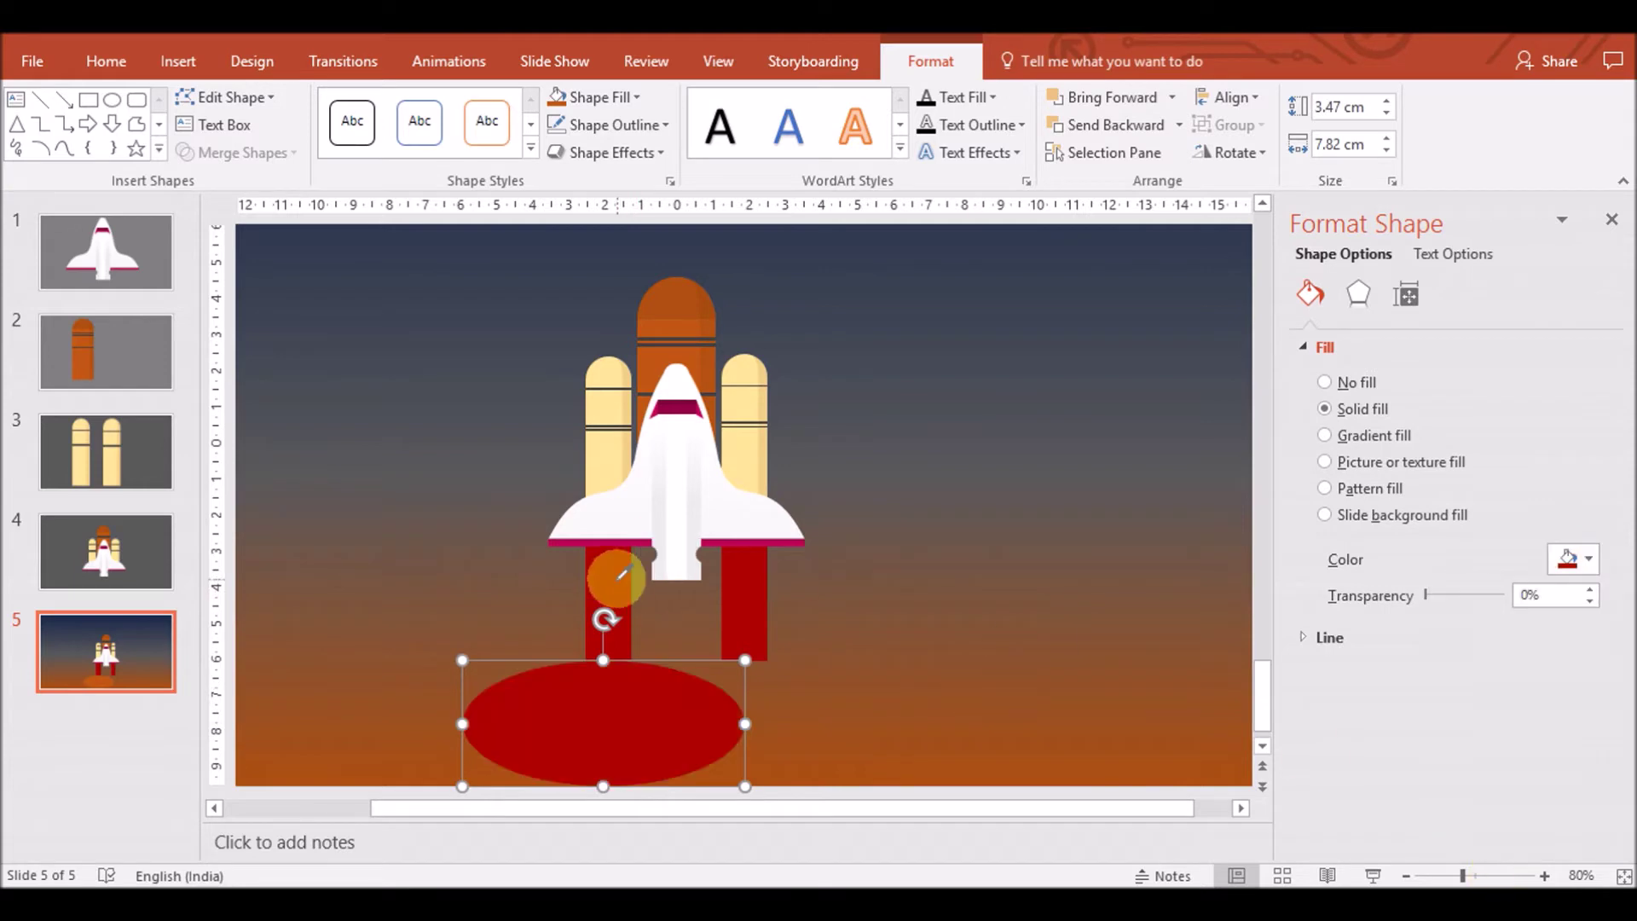
Paste a copy of the red oval to the right and make it narrower
key(ctrl+v)
drag(879, 734, 901, 713)
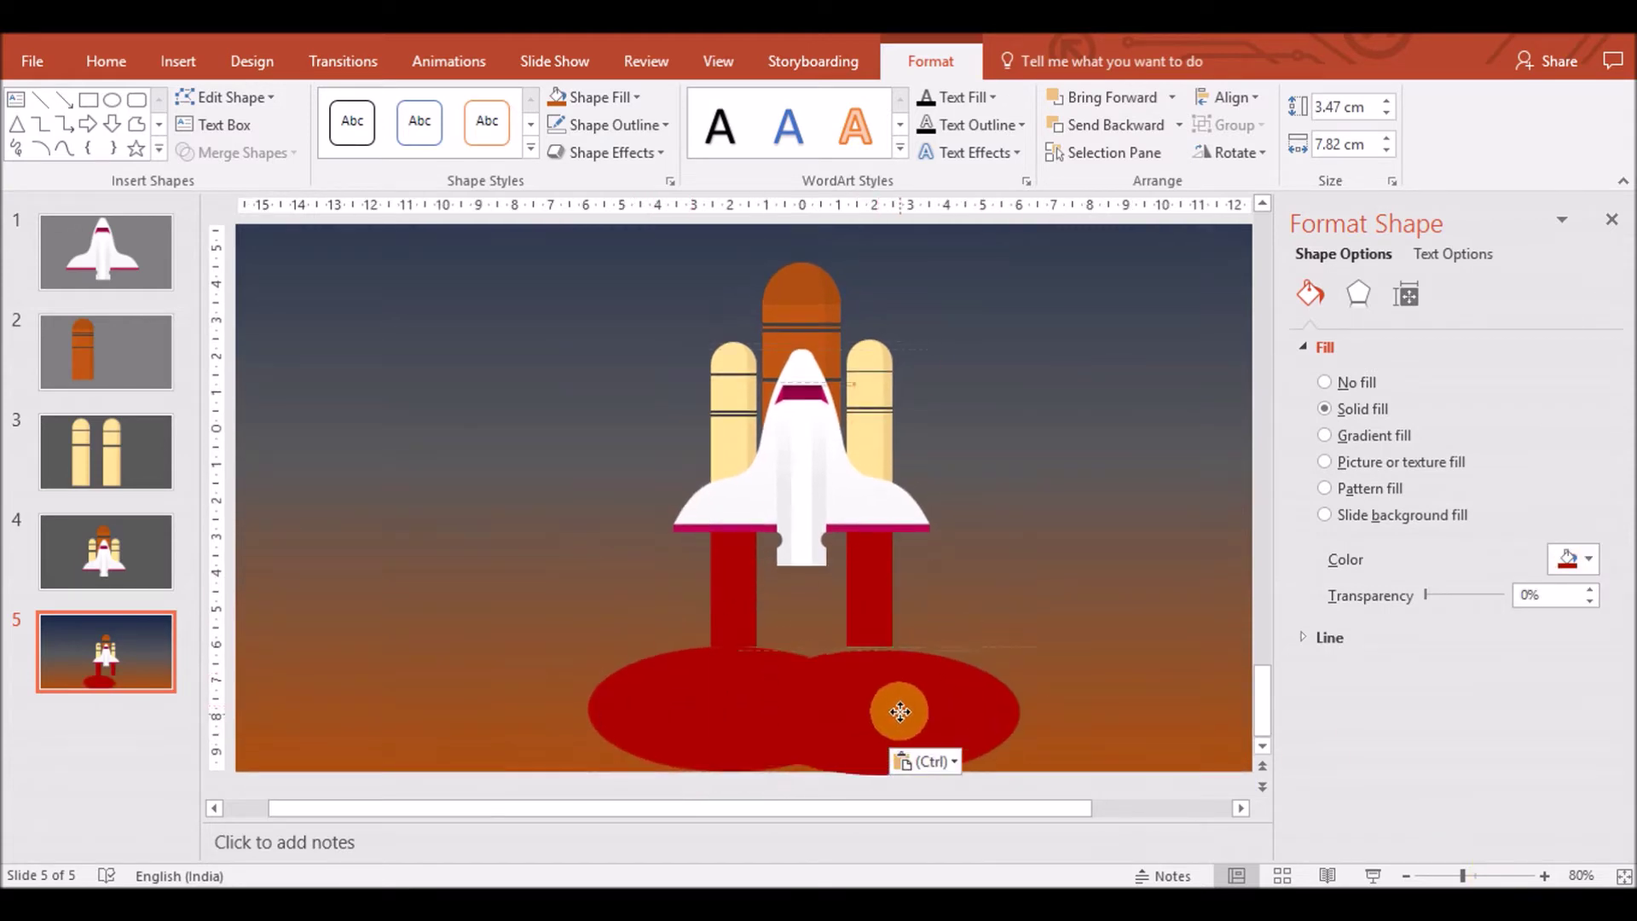
click(900, 704)
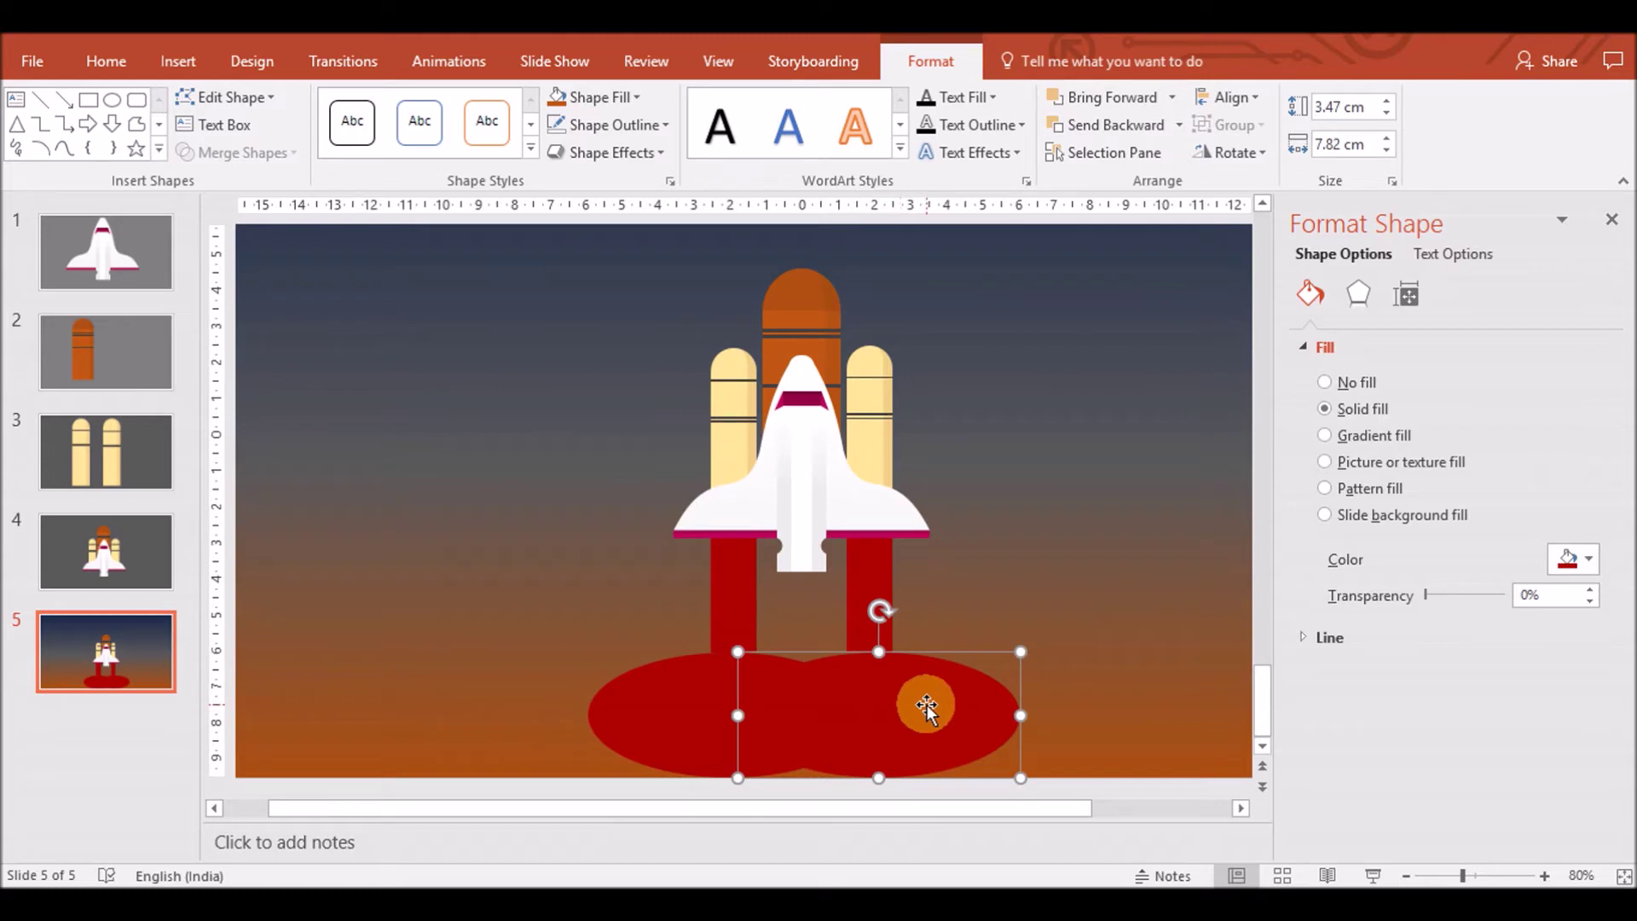
drag(1021, 716, 969, 713)
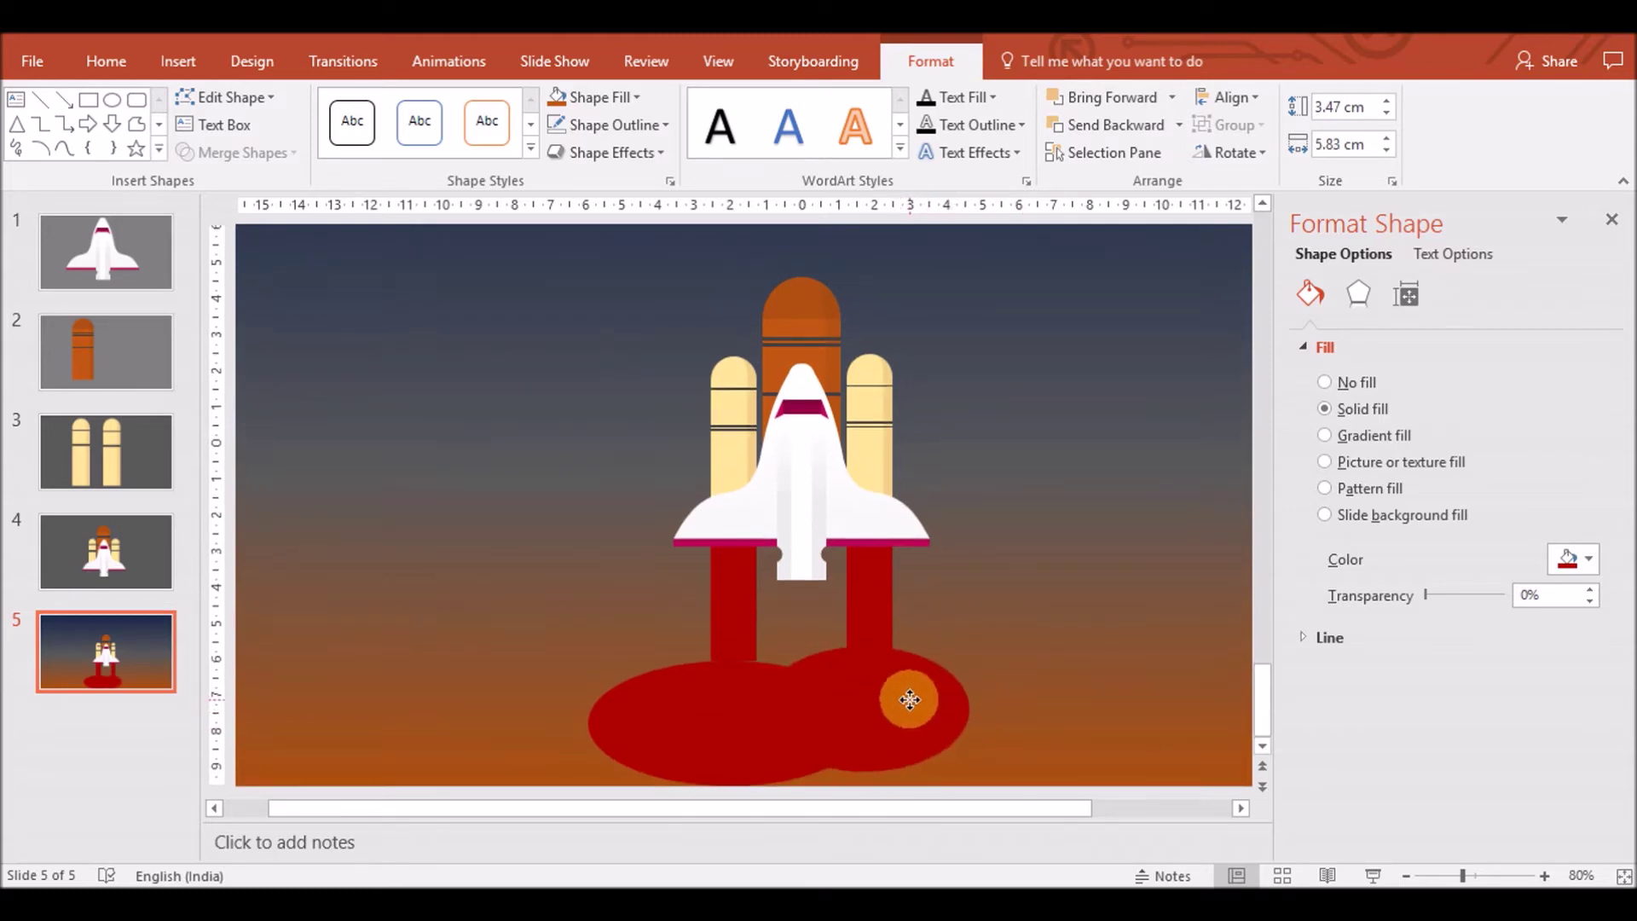
click(716, 714)
click(937, 691)
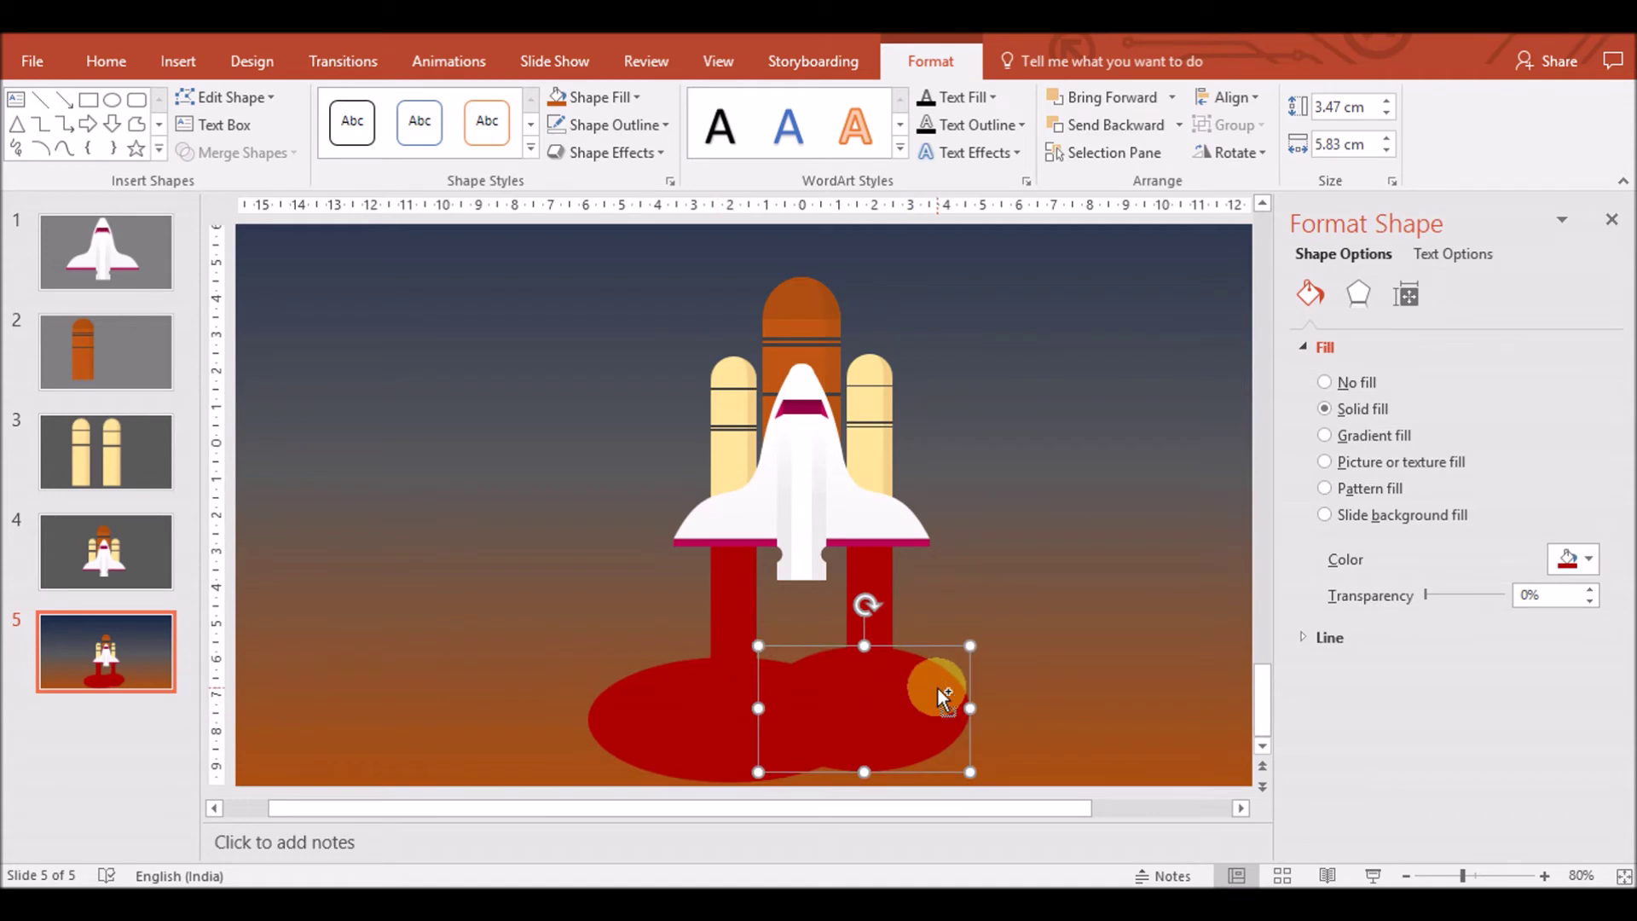
Add a smaller, flatter, clockwise-tilted oval copy further right
key(ctrl+v)
mouse_move(942, 695)
mouse_down()
mouse_move(1054, 701)
mouse_move(1005, 715)
mouse_move(1017, 730)
mouse_move(1063, 720)
mouse_move(1170, 747)
mouse_move(1160, 735)
mouse_up()
drag(1076, 788, 1076, 779)
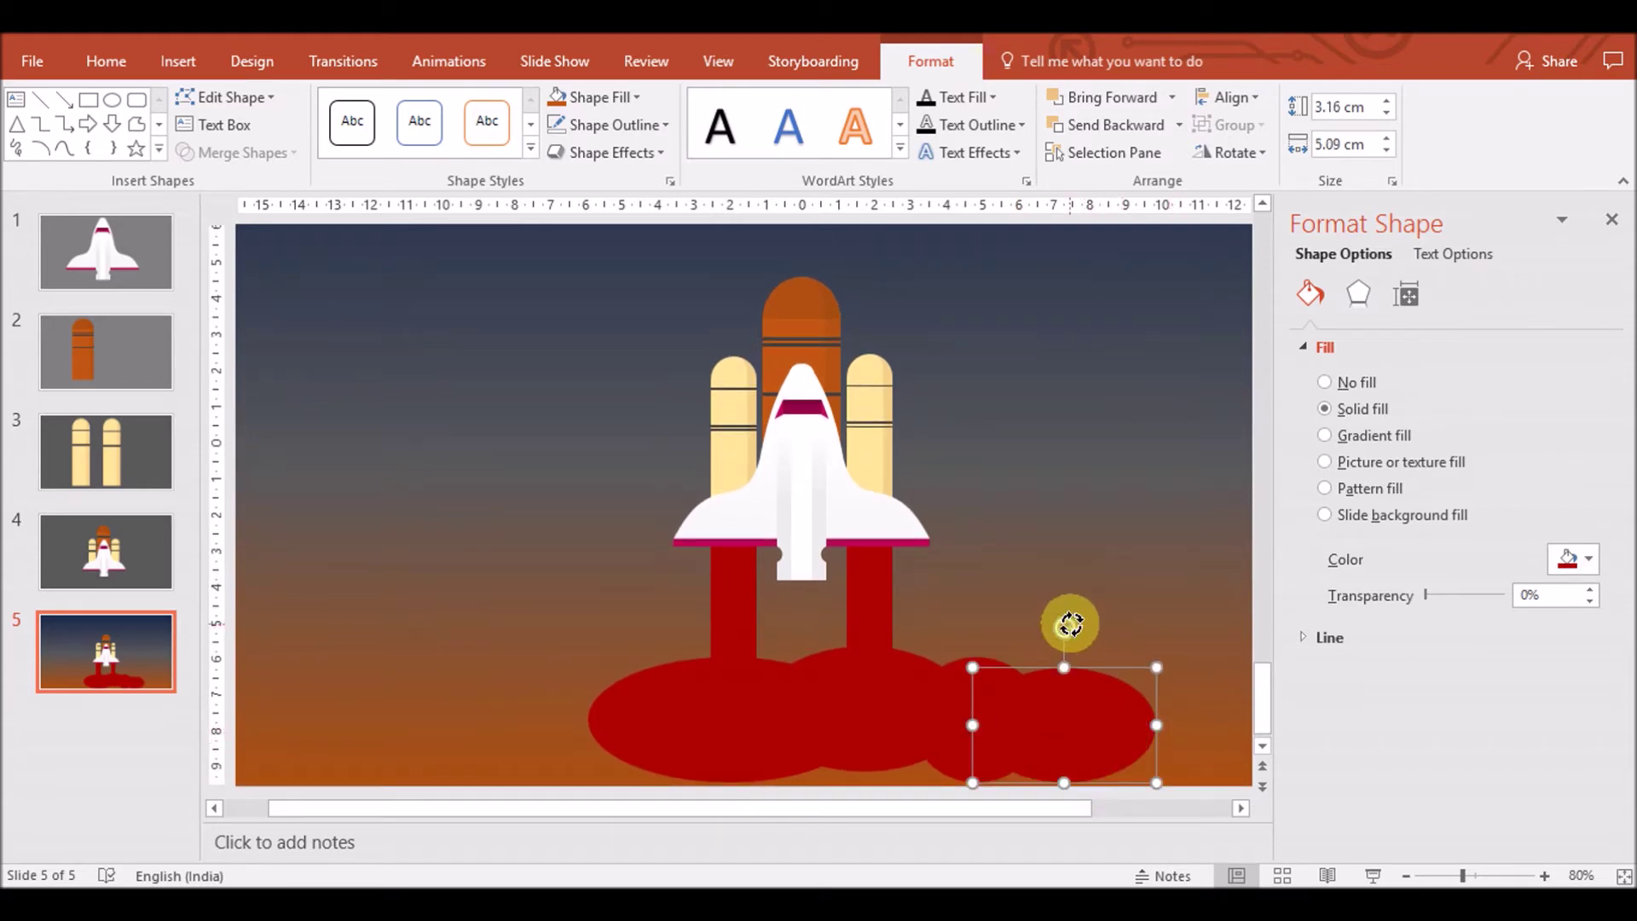
drag(1066, 627, 1106, 636)
drag(1003, 636, 1013, 662)
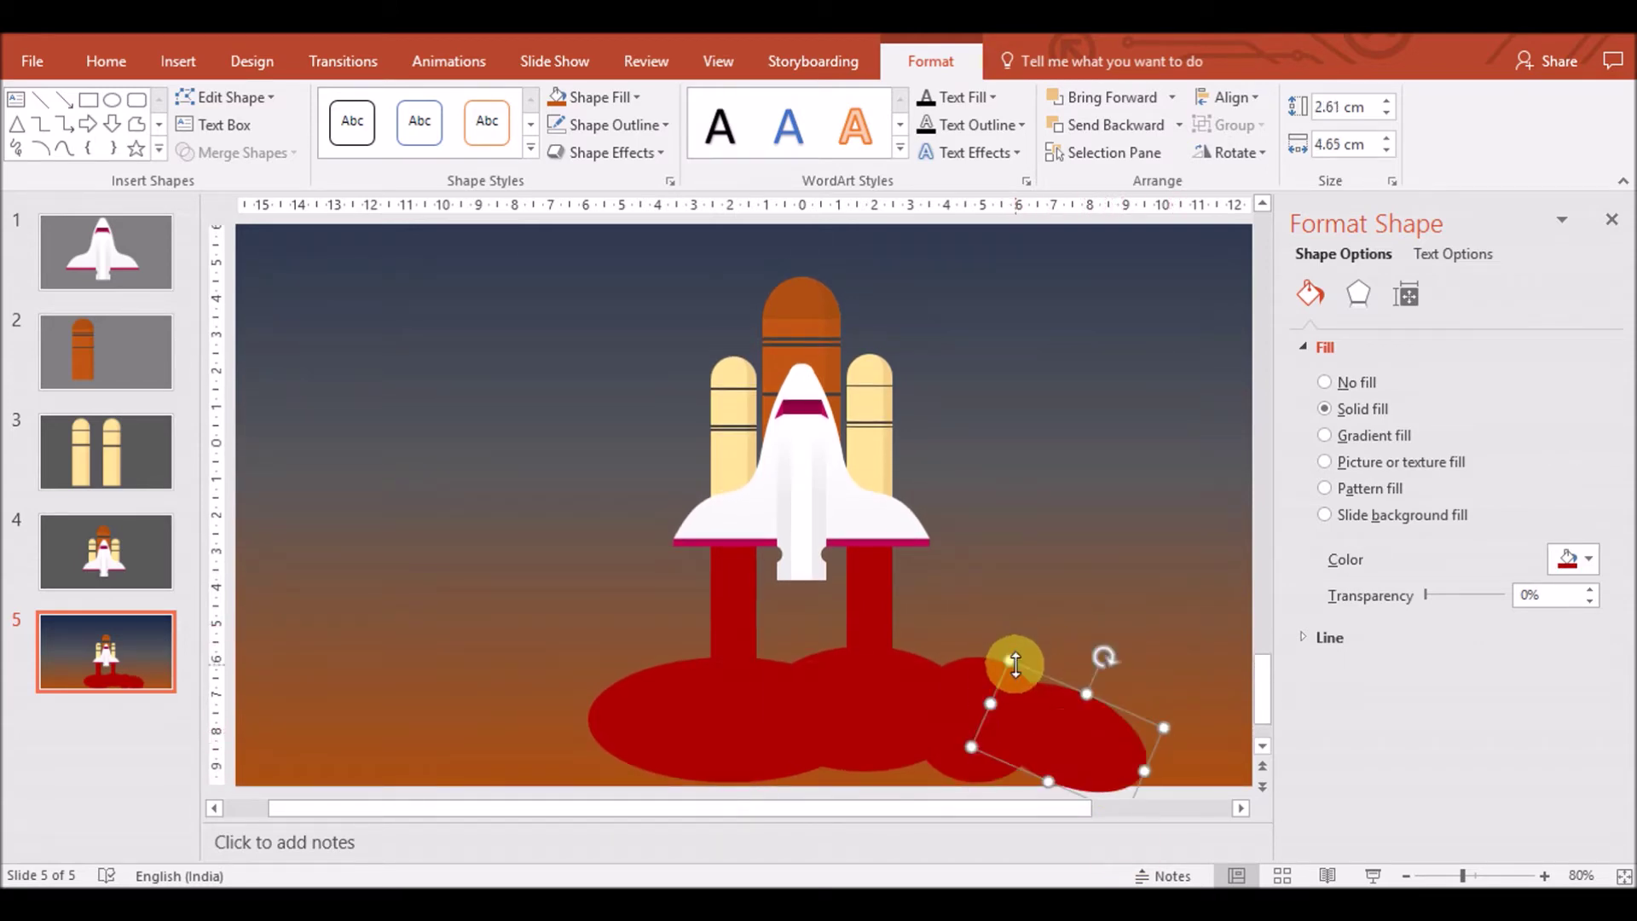
drag(1060, 738, 1062, 741)
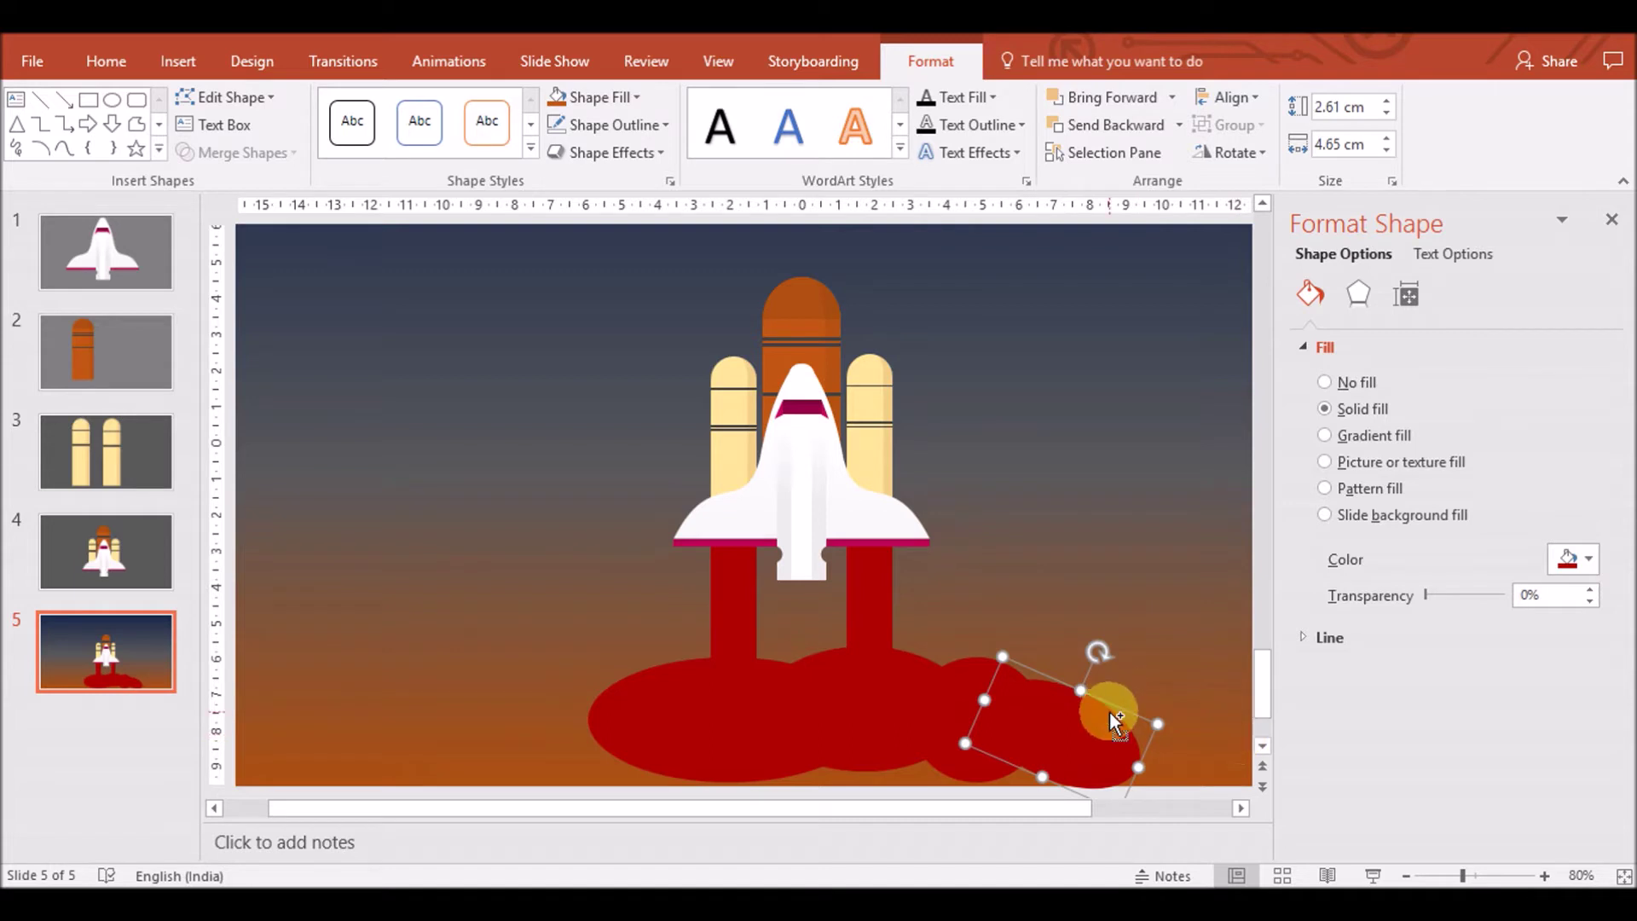
Copy the tilted oval to the cloud's right end and rearrange the middle ovals
key(ctrl+v)
mouse_move(1108, 731)
mouse_down()
mouse_move(1170, 747)
mouse_move(1141, 747)
mouse_move(1145, 699)
mouse_move(1063, 715)
mouse_move(1188, 782)
mouse_up()
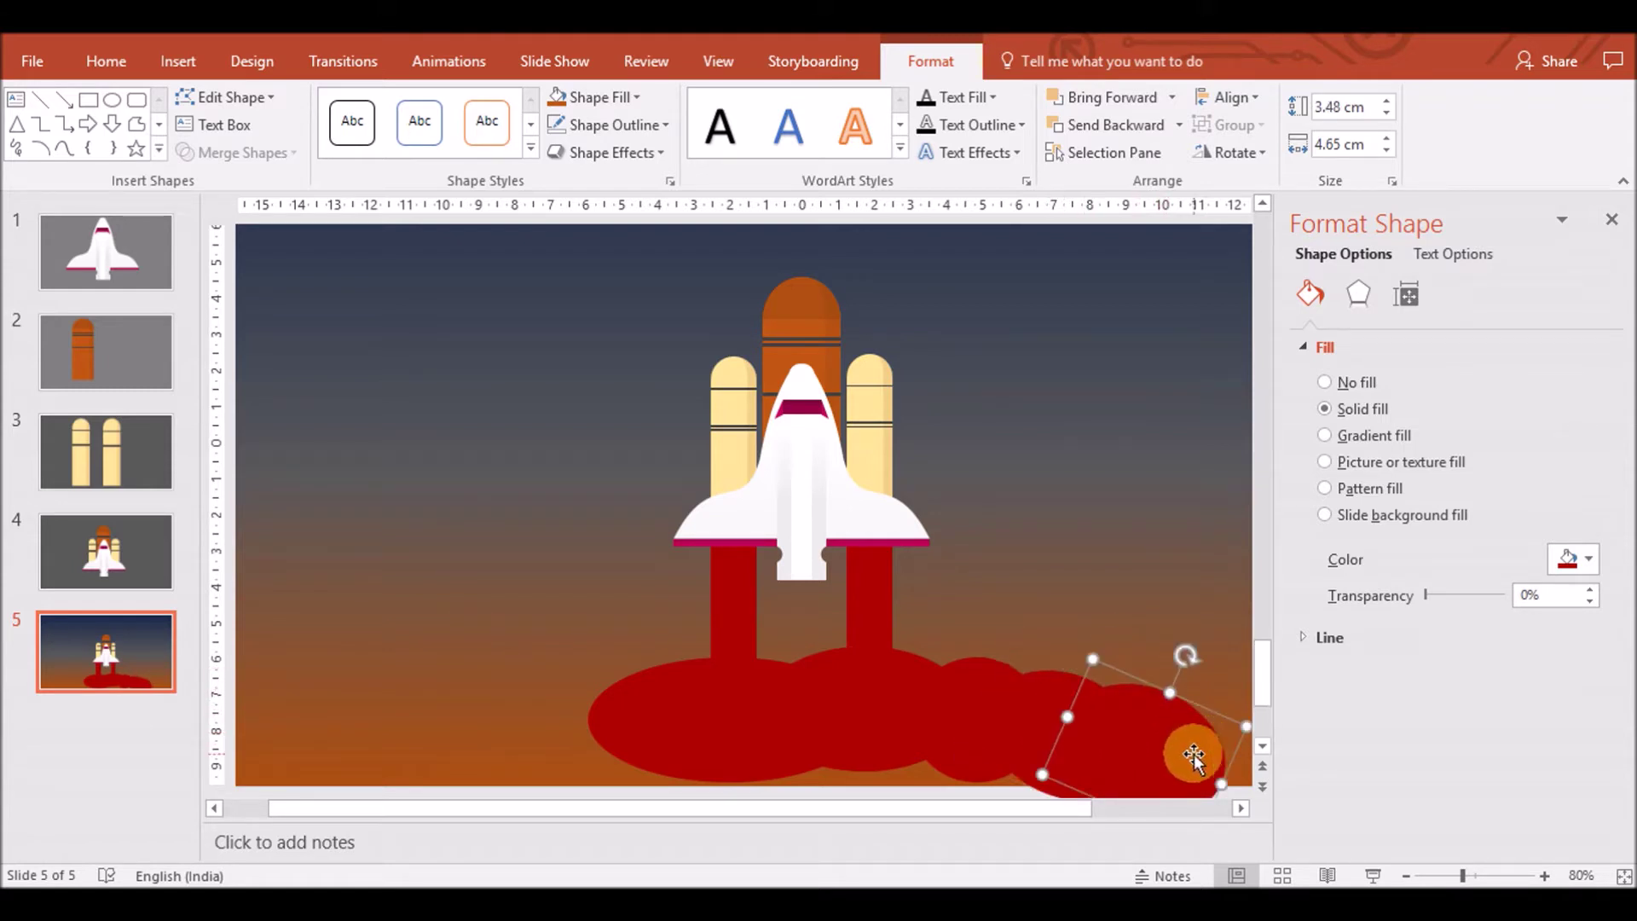
click(862, 698)
drag(862, 753, 862, 682)
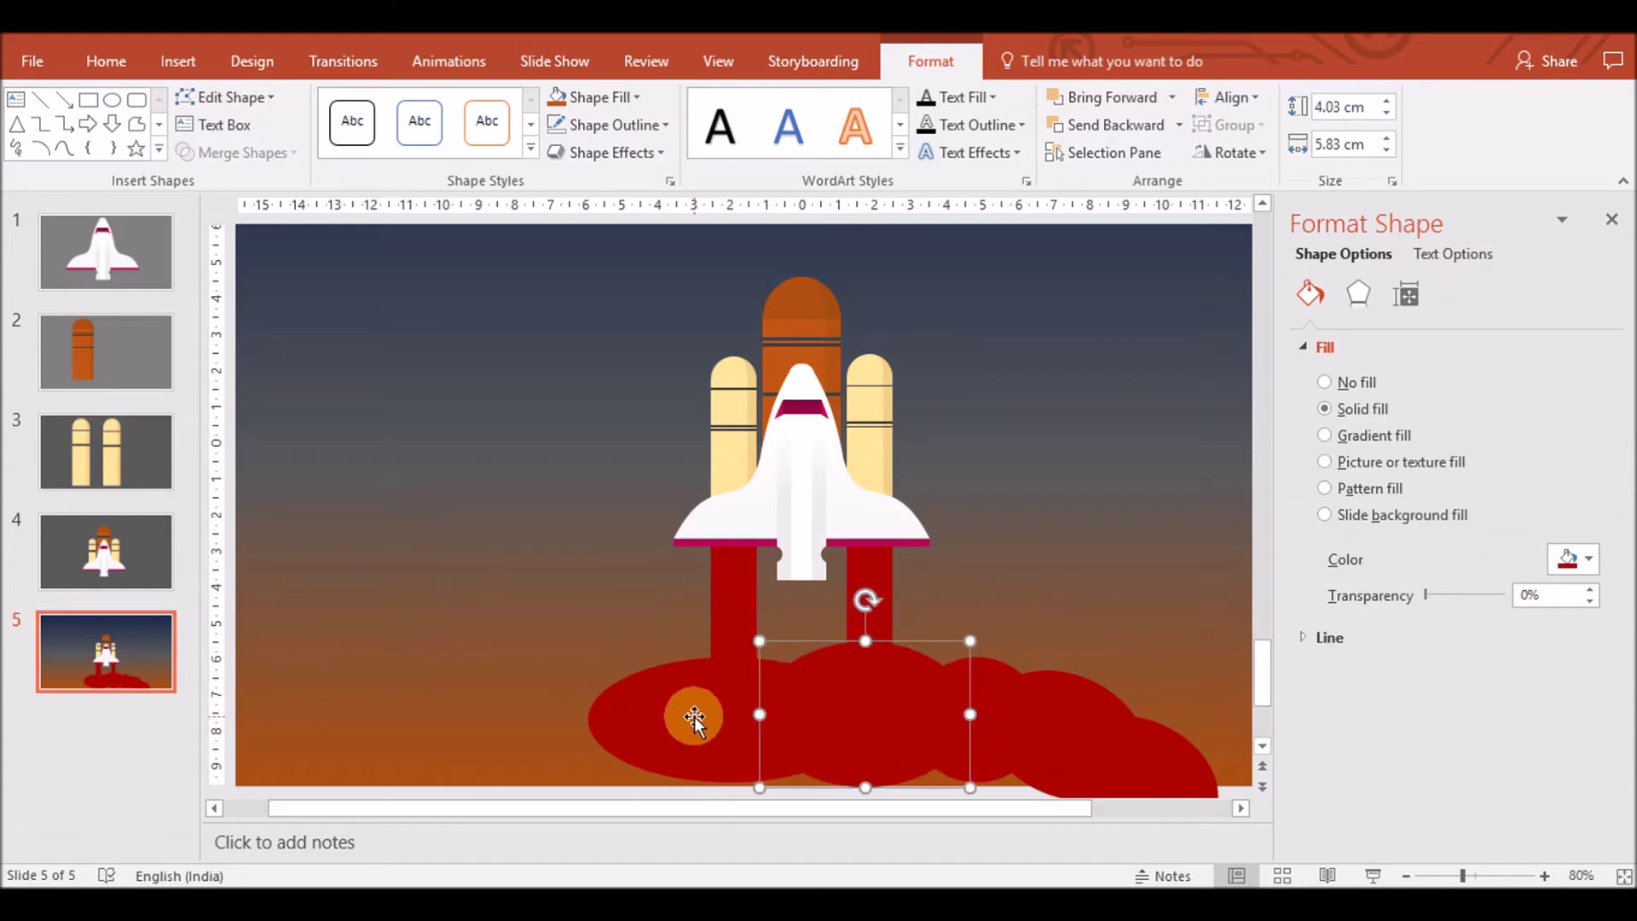
click(695, 717)
drag(694, 716, 979, 696)
Duplicate the selected cloud ovals and move the copies to the left side
shift+click(1066, 685)
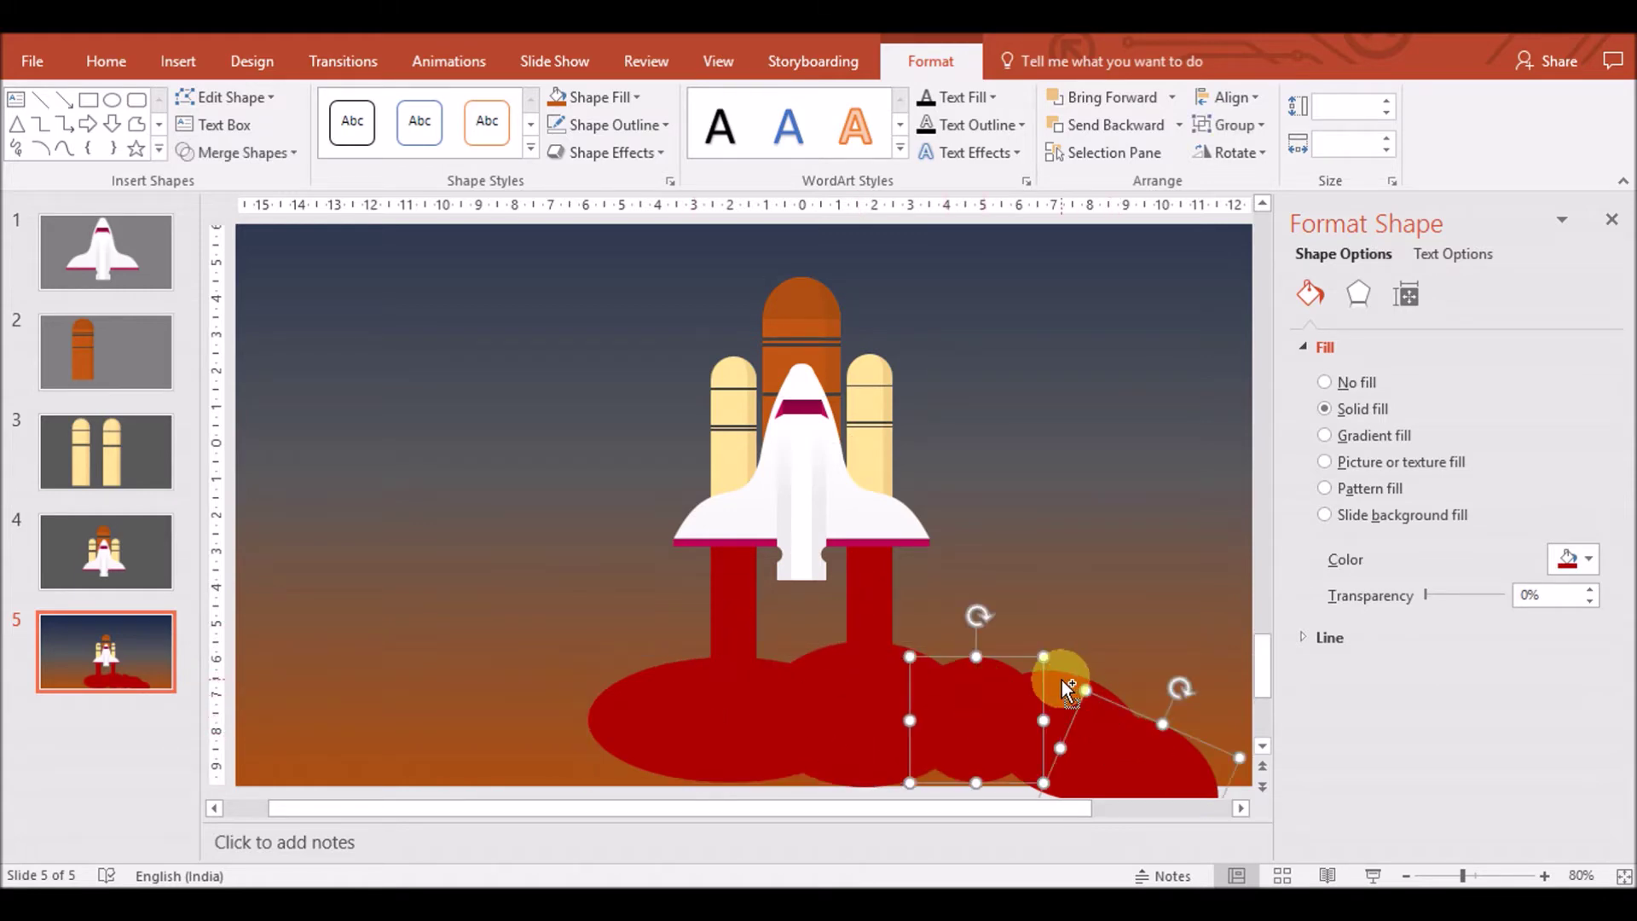
key(ctrl+c)
key(ctrl+v)
drag(943, 651, 475, 585)
Group the duplicated ovals, flip them horizontally and move them down-left
key(ctrl+g)
click(1231, 152)
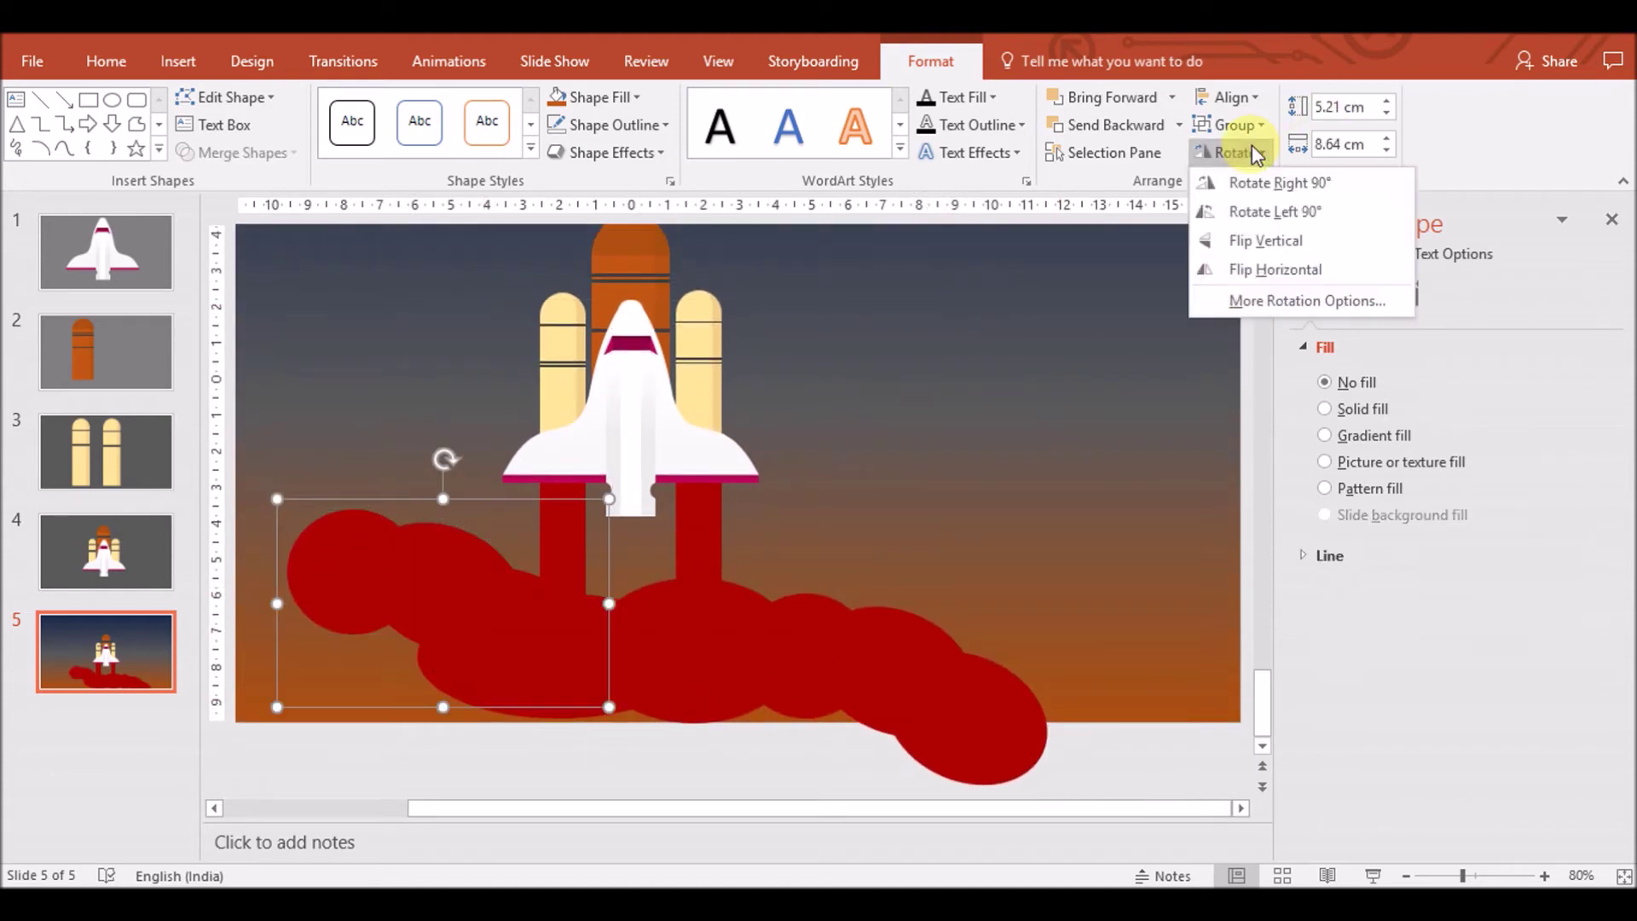
click(1262, 266)
drag(479, 605, 461, 667)
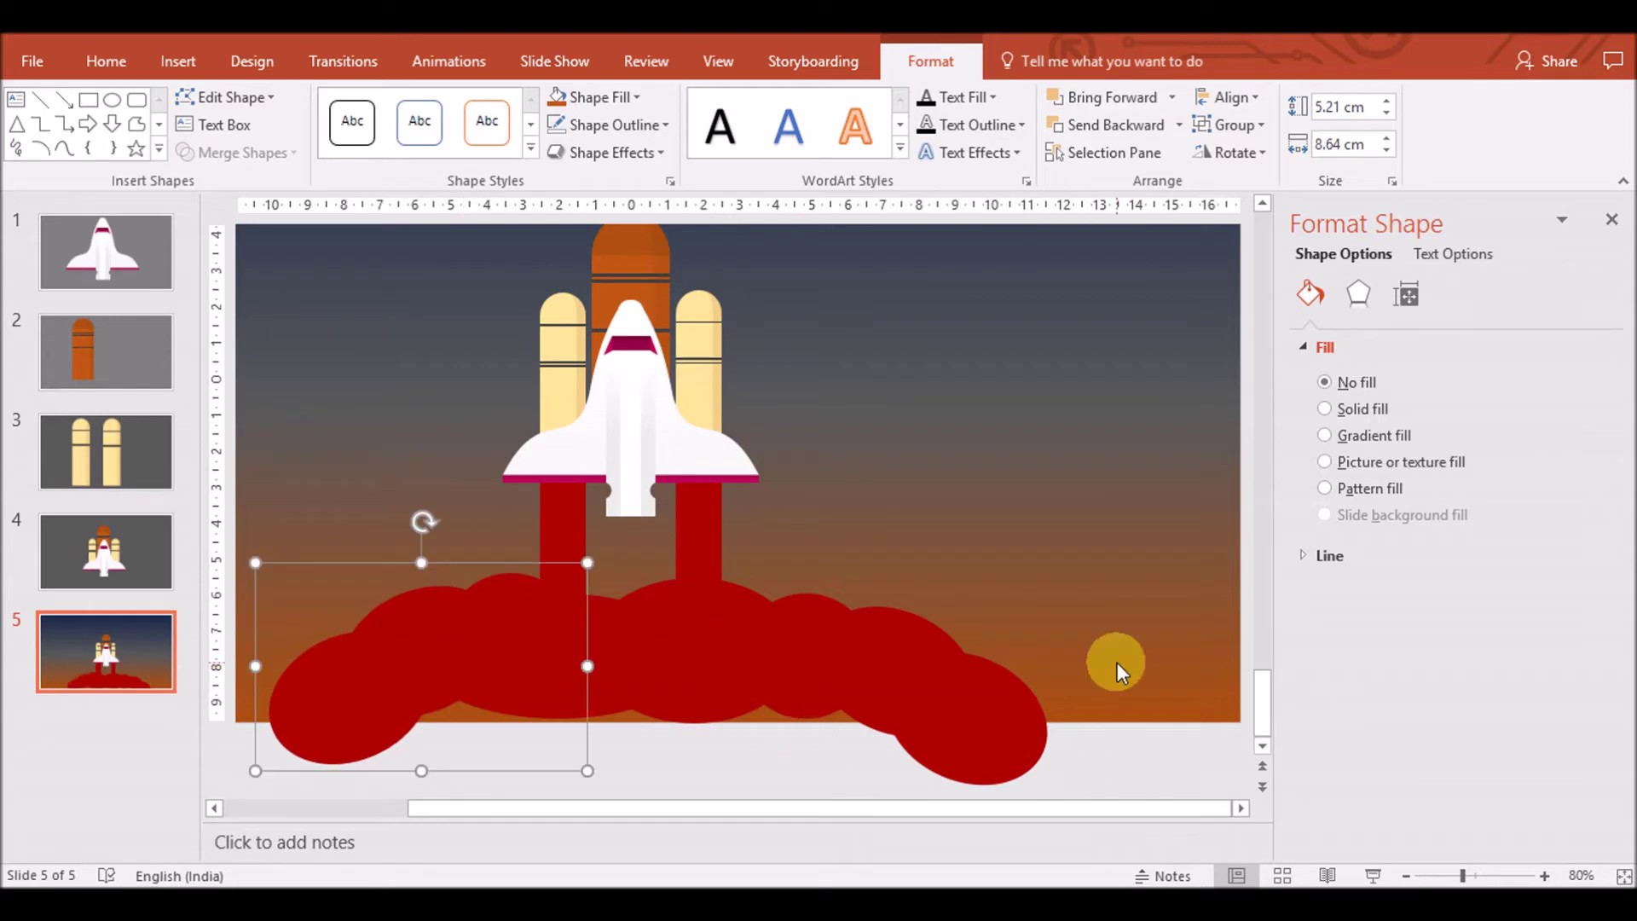
Group the four right-side cloud ovals and reposition the group
click(1118, 663)
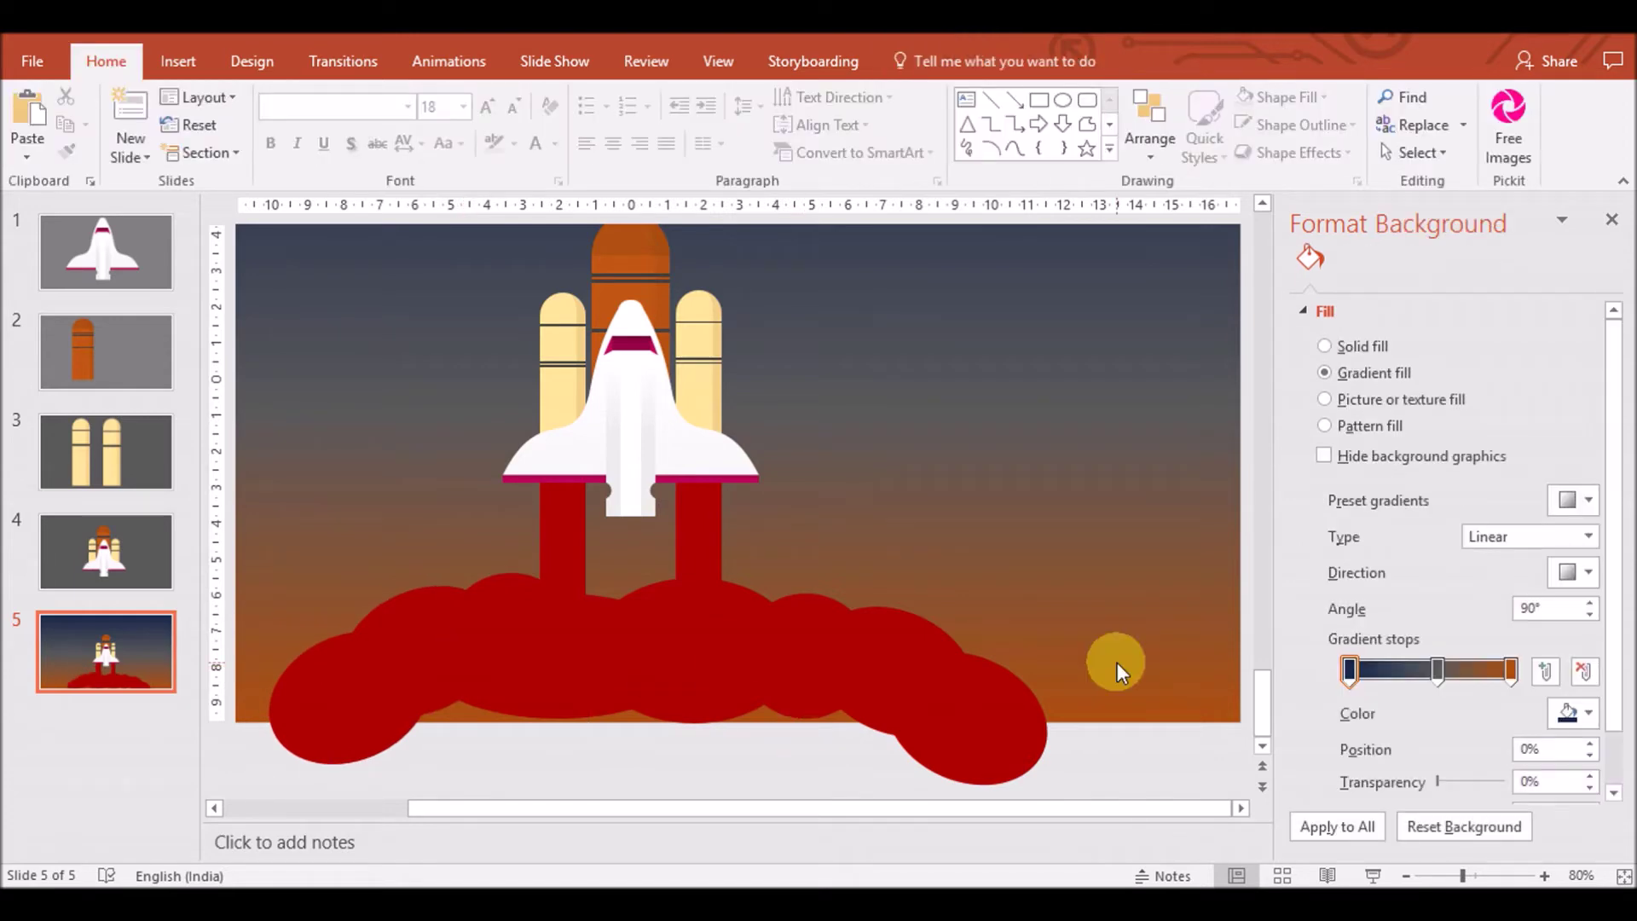
click(964, 730)
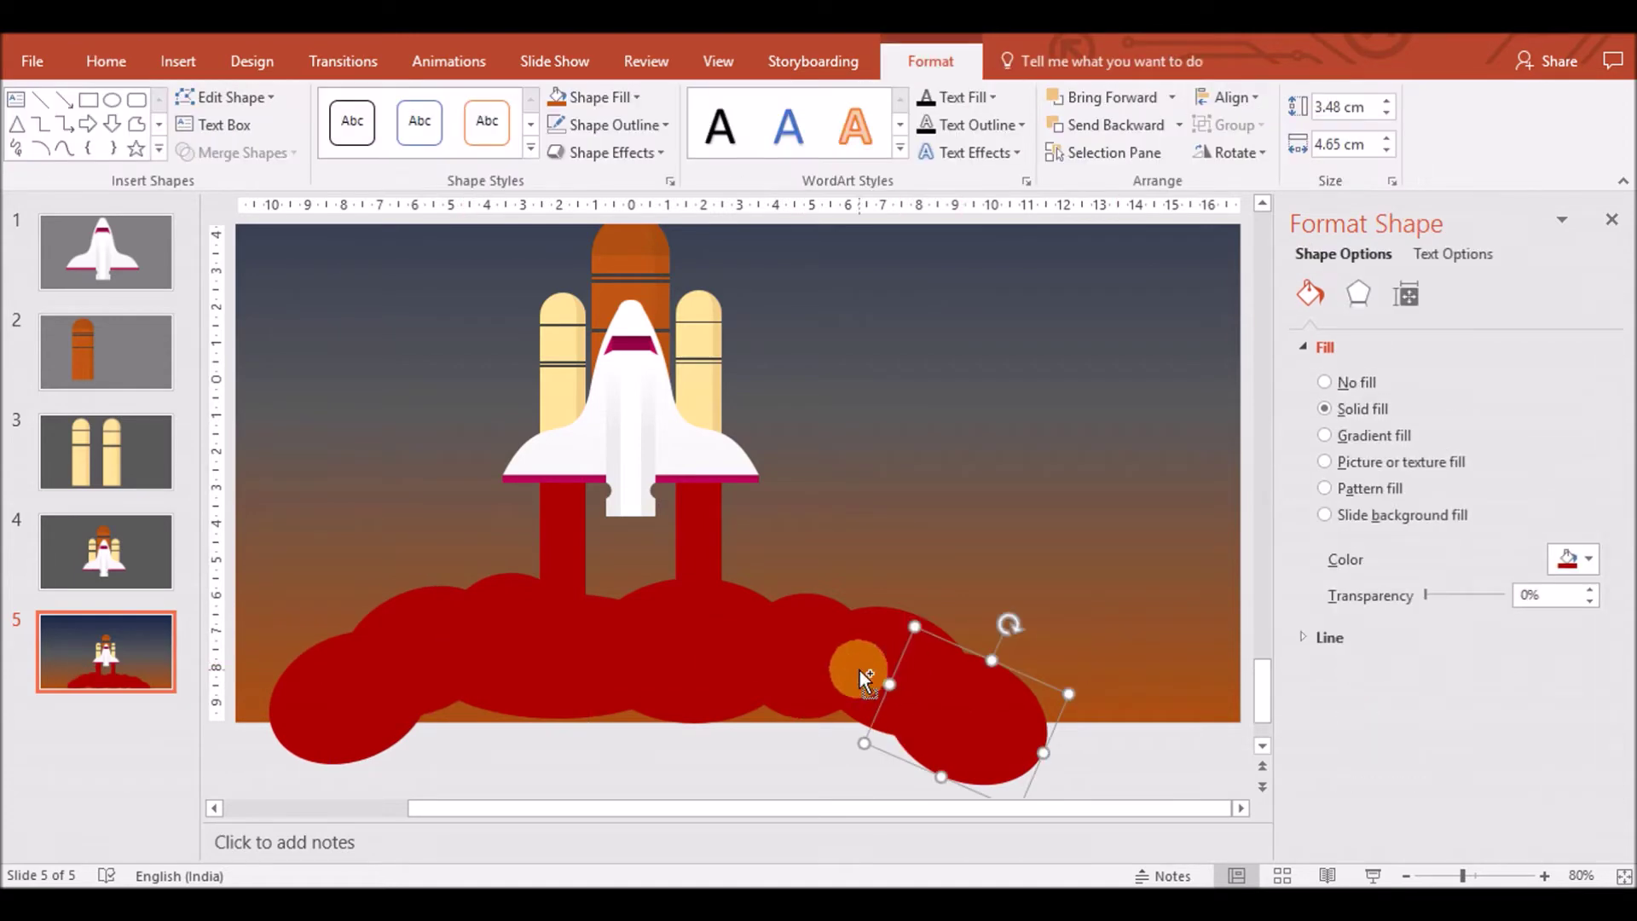
shift+click(790, 628)
shift+click(676, 614)
shift+click(534, 621)
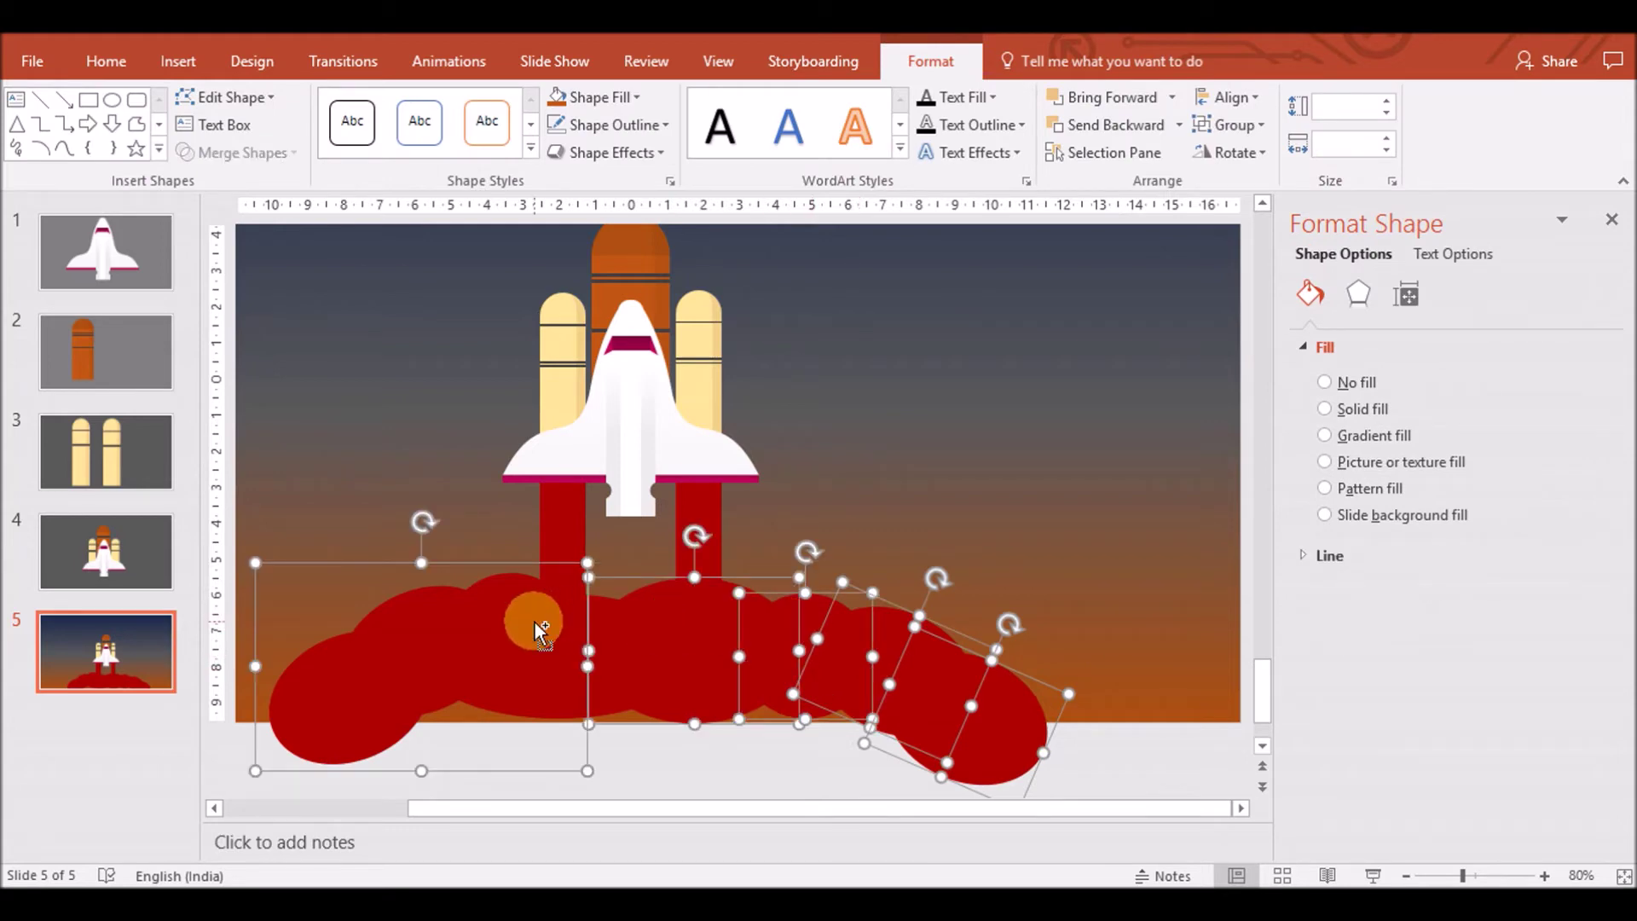
key(ctrl+g)
drag(614, 628, 661, 632)
Send the cloud group to the back and ungroup both cloud groups
right_click(606, 630)
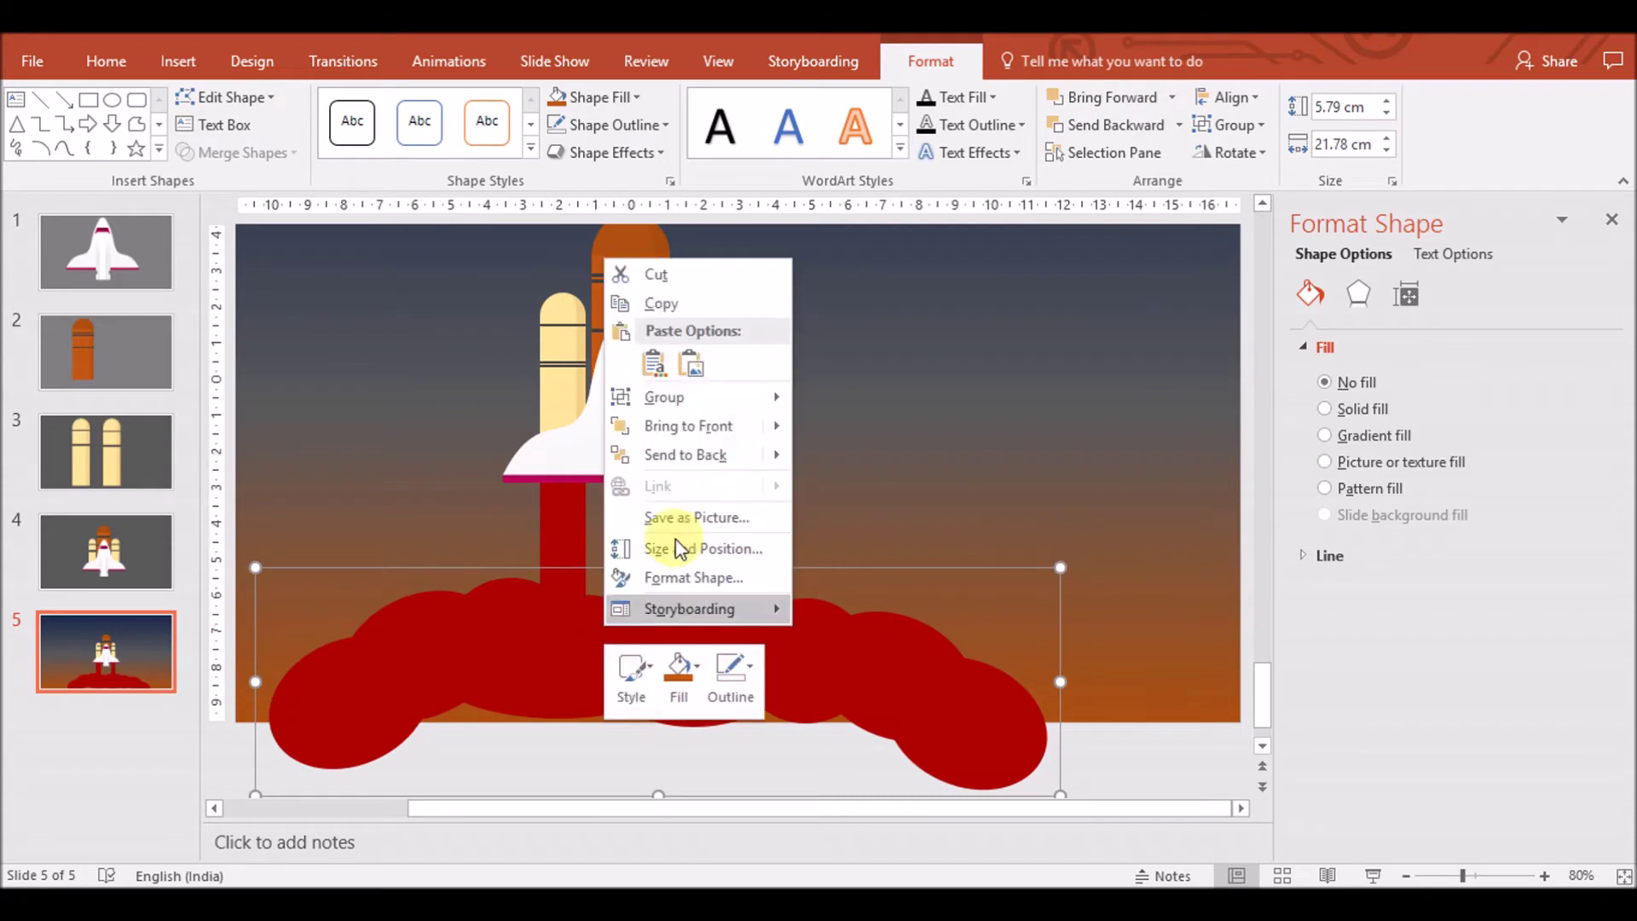
click(733, 455)
click(616, 664)
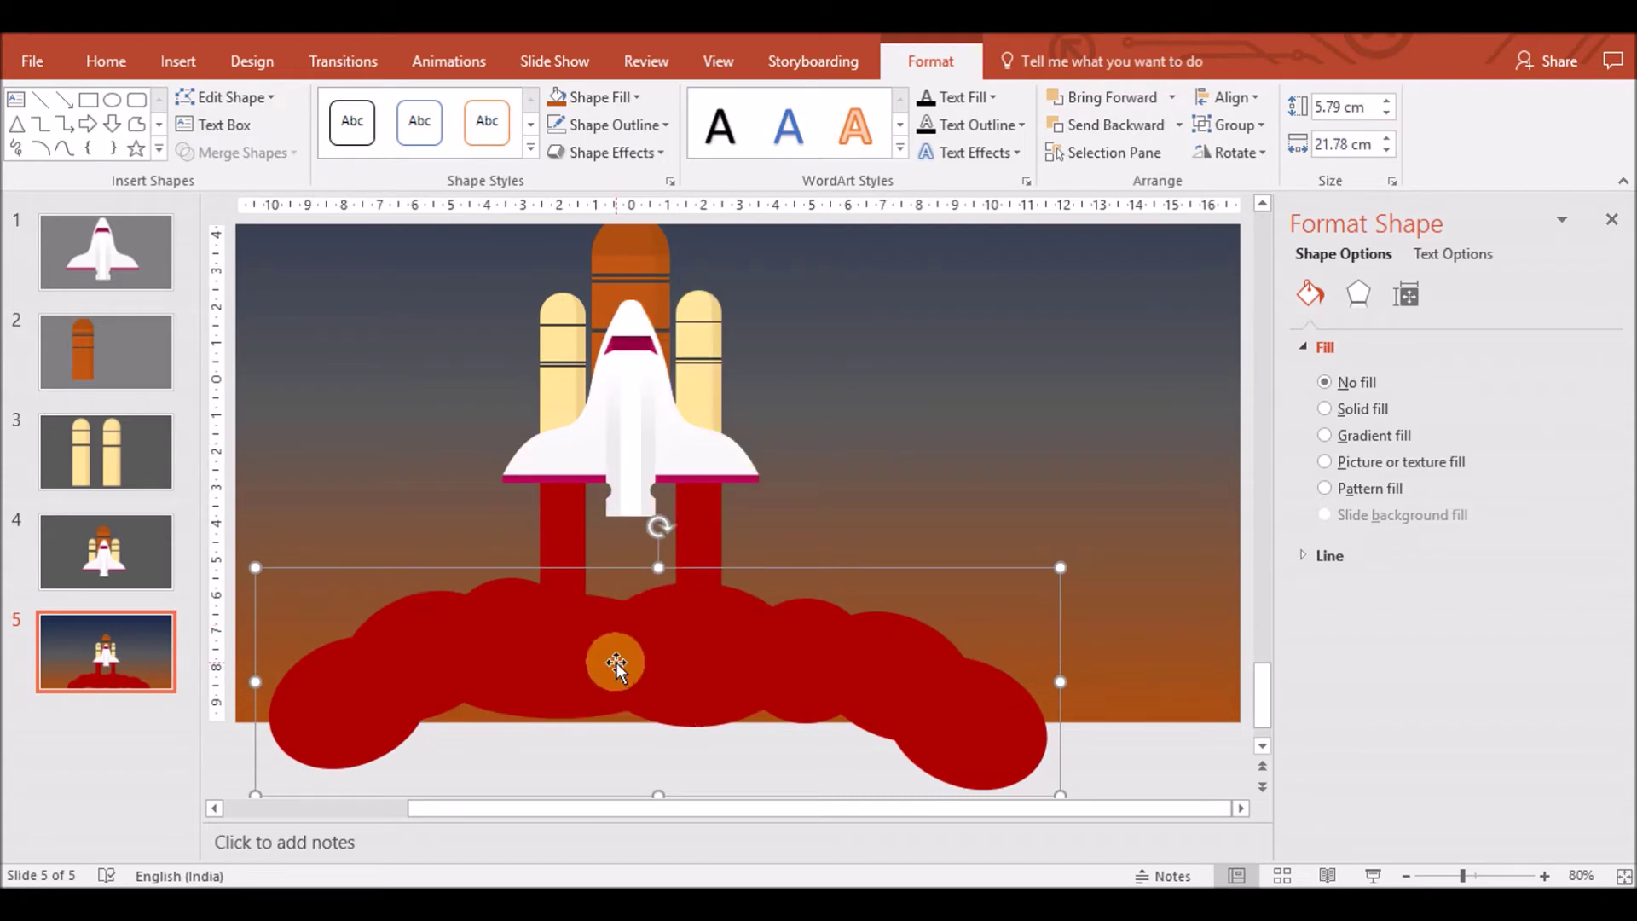
right_click(794, 667)
click(1024, 502)
right_click(846, 663)
click(1068, 496)
Nudge the cloud shapes and pick several pieces for merging
drag(677, 607, 676, 622)
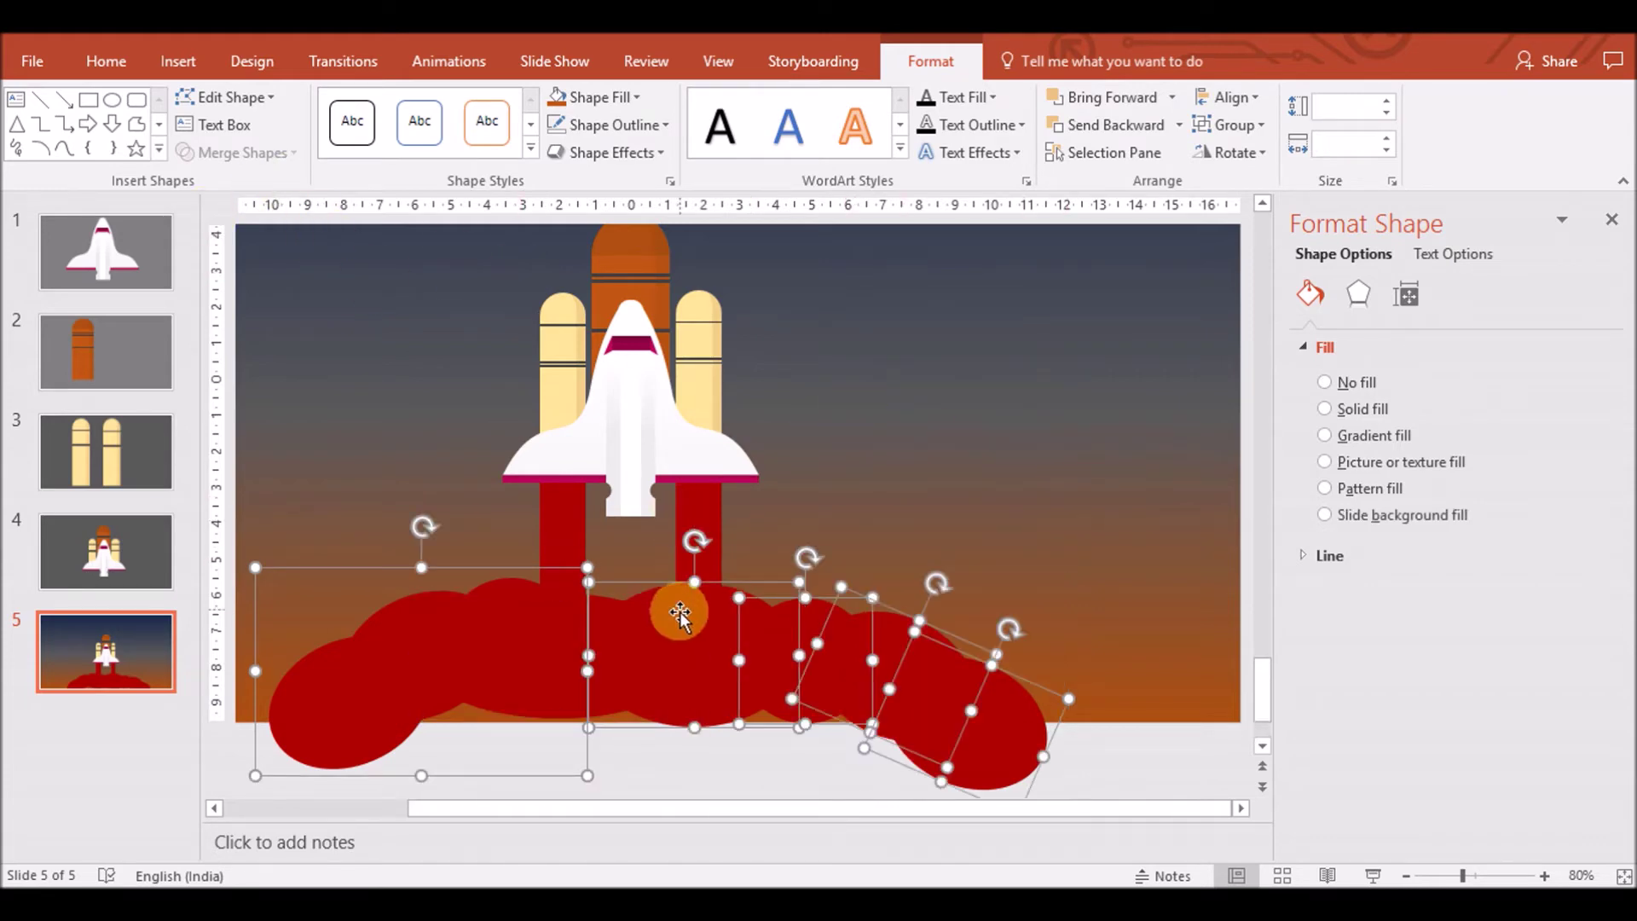
click(1180, 634)
click(877, 628)
shift+click(938, 648)
click(904, 673)
shift+click(805, 624)
click(232, 153)
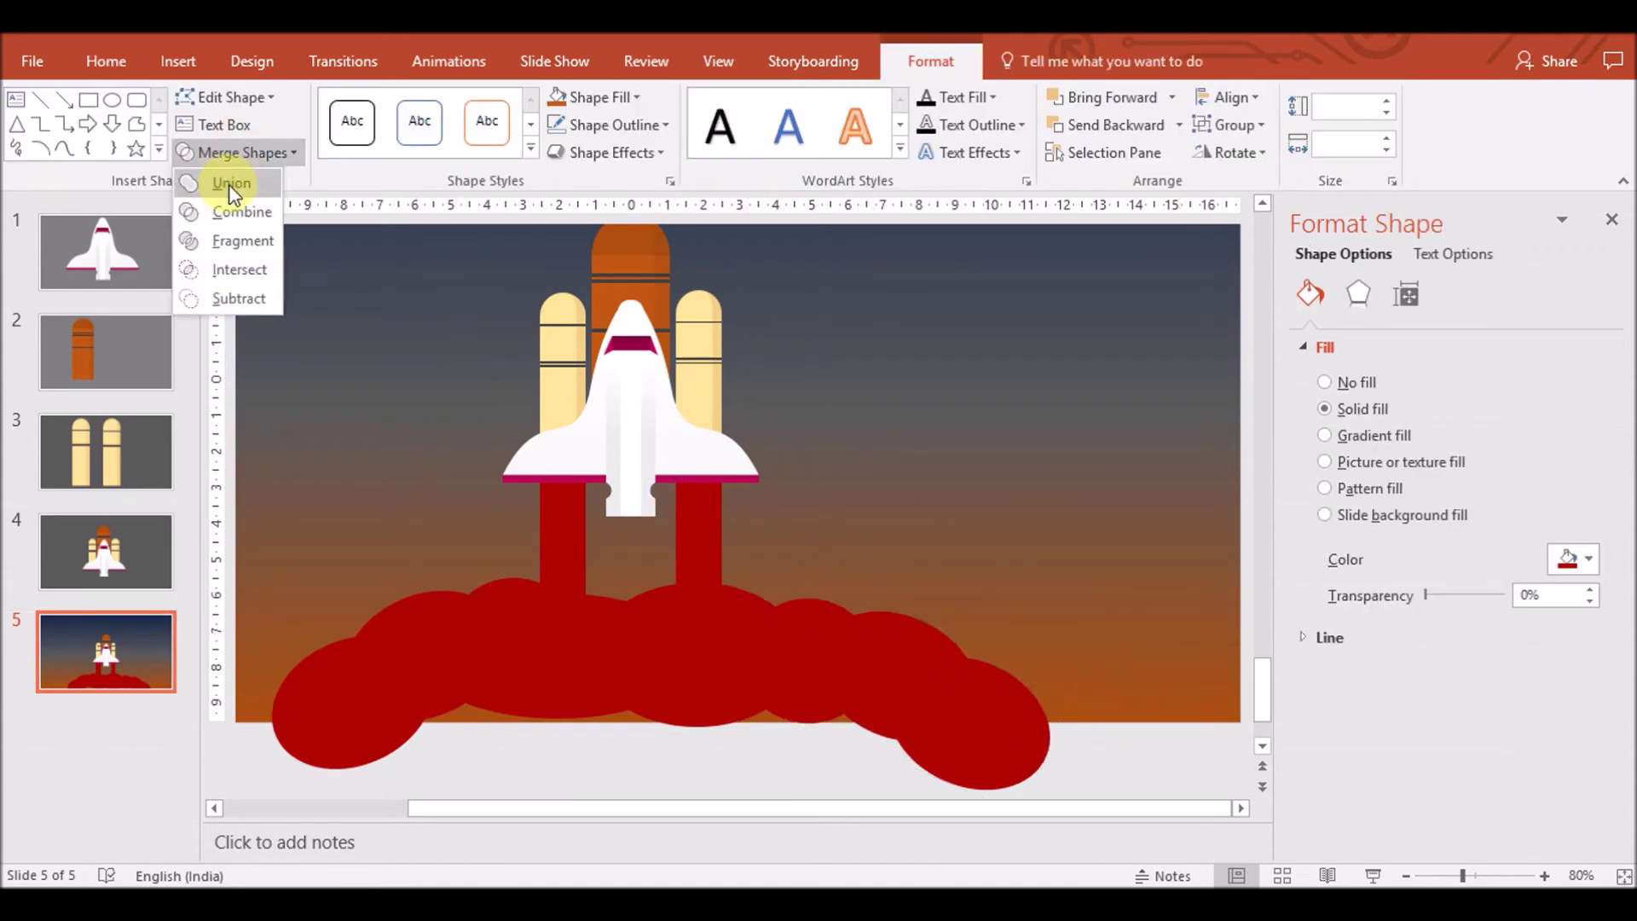
Union the selected cloud pieces into one shape
shift+click(694, 585)
click(232, 154)
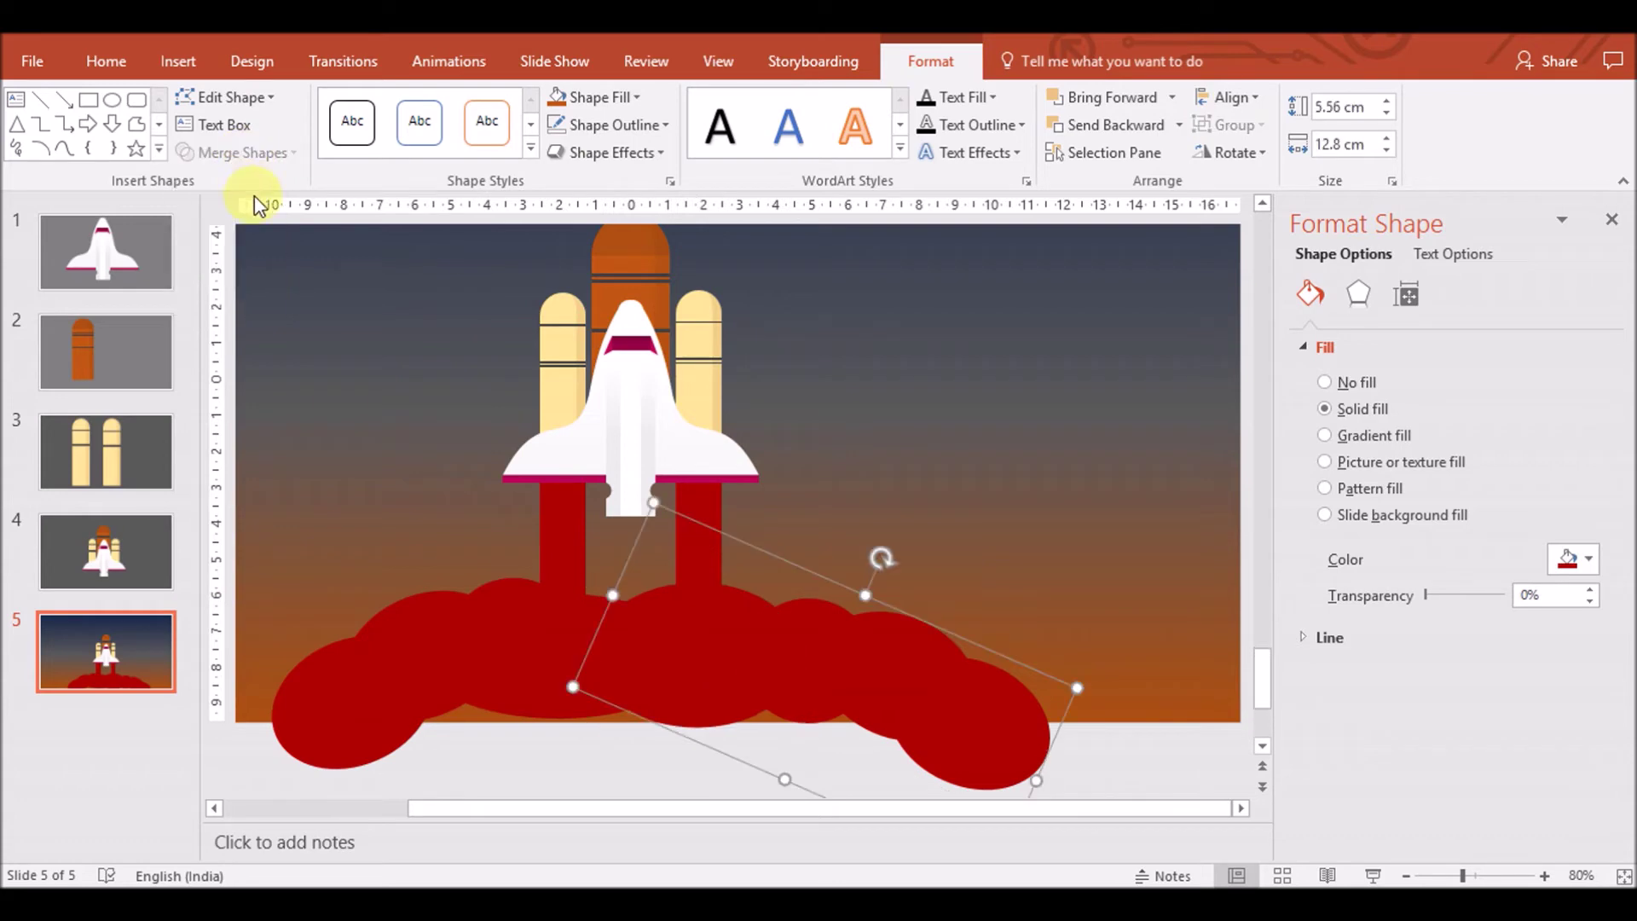
shift+click(566, 604)
click(232, 153)
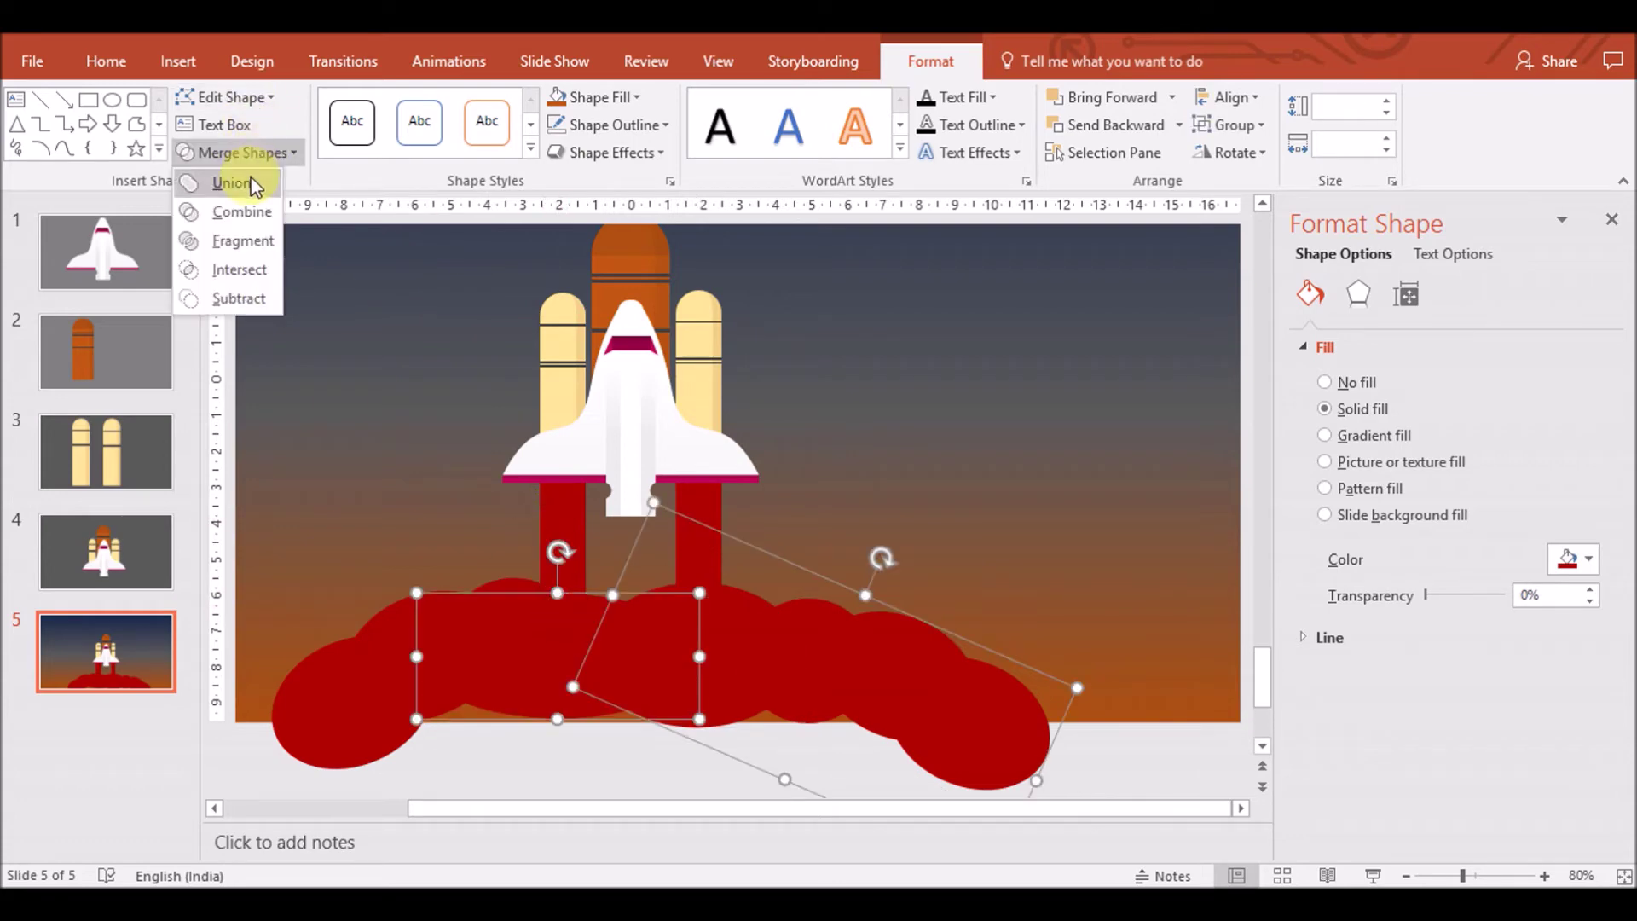
click(248, 183)
Ungroup the left cloud into its separate pieces
click(395, 629)
shift+click(747, 638)
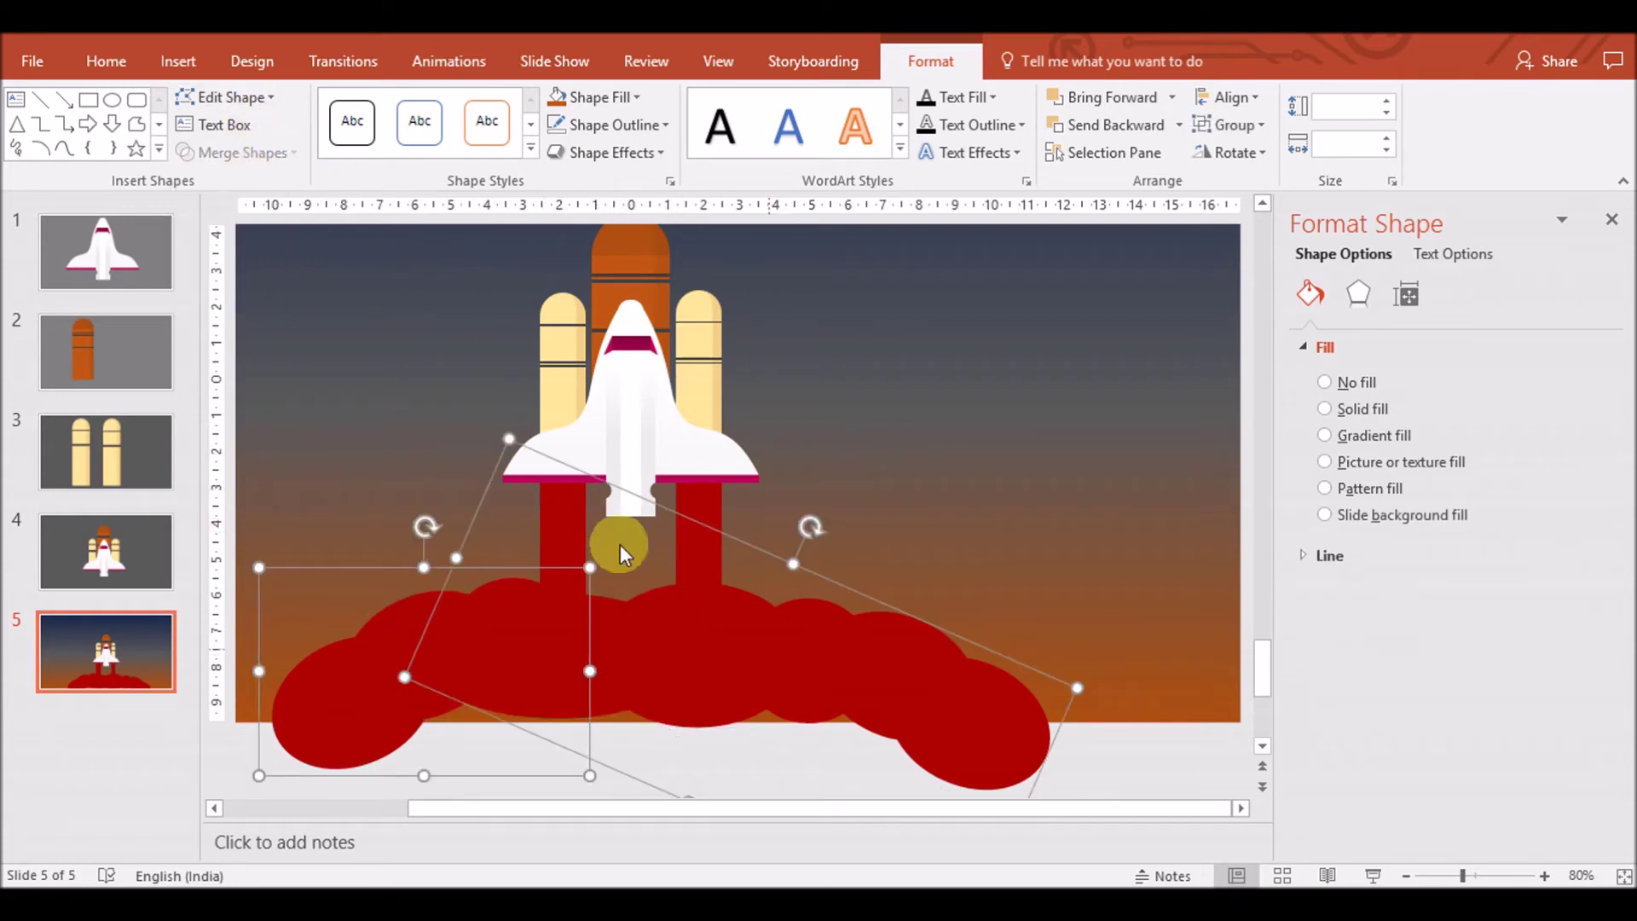
shift+click(340, 668)
click(352, 672)
right_click(360, 676)
click(622, 508)
Union the small rotated cloud into the large rotated cloud
click(680, 668)
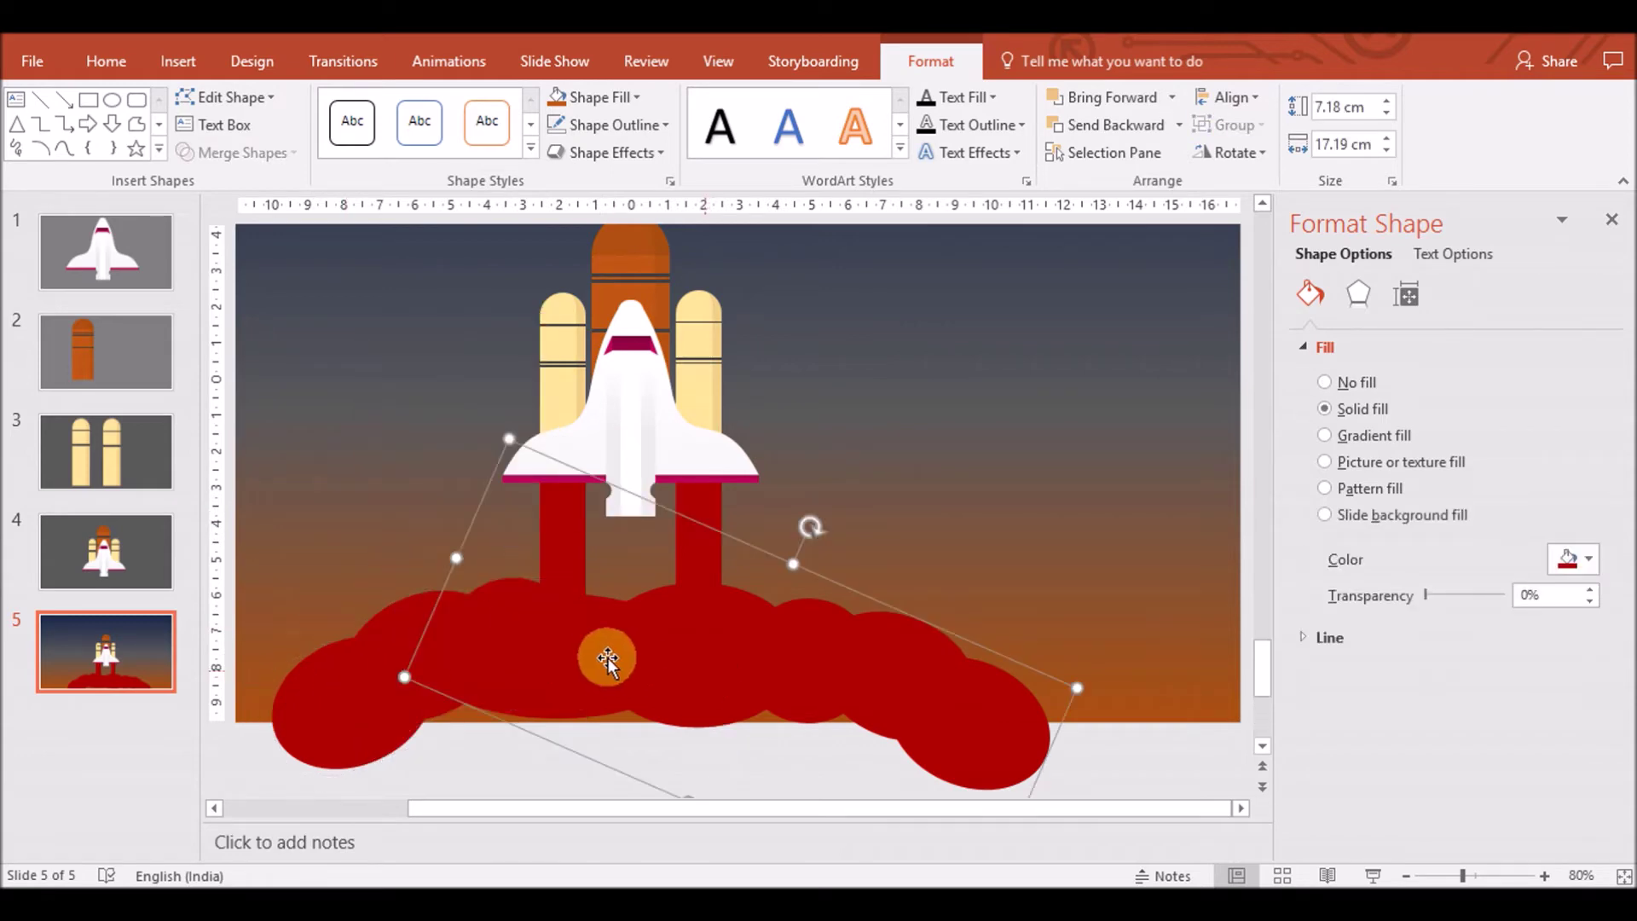
shift+click(348, 708)
click(238, 153)
click(464, 614)
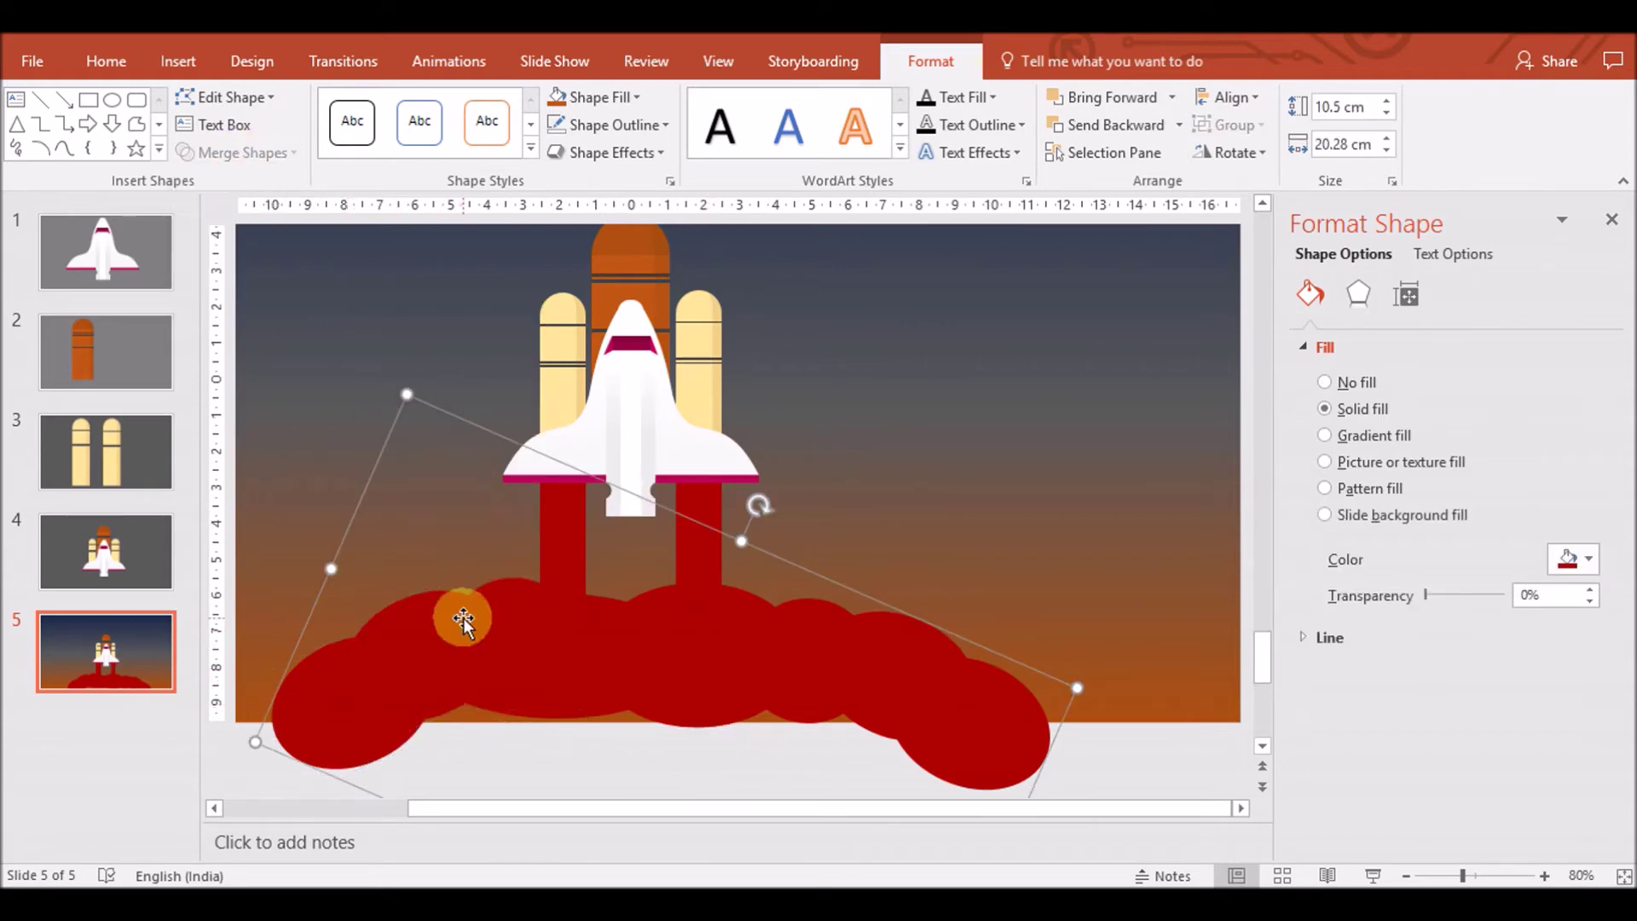
shift+click(464, 617)
click(255, 153)
click(614, 647)
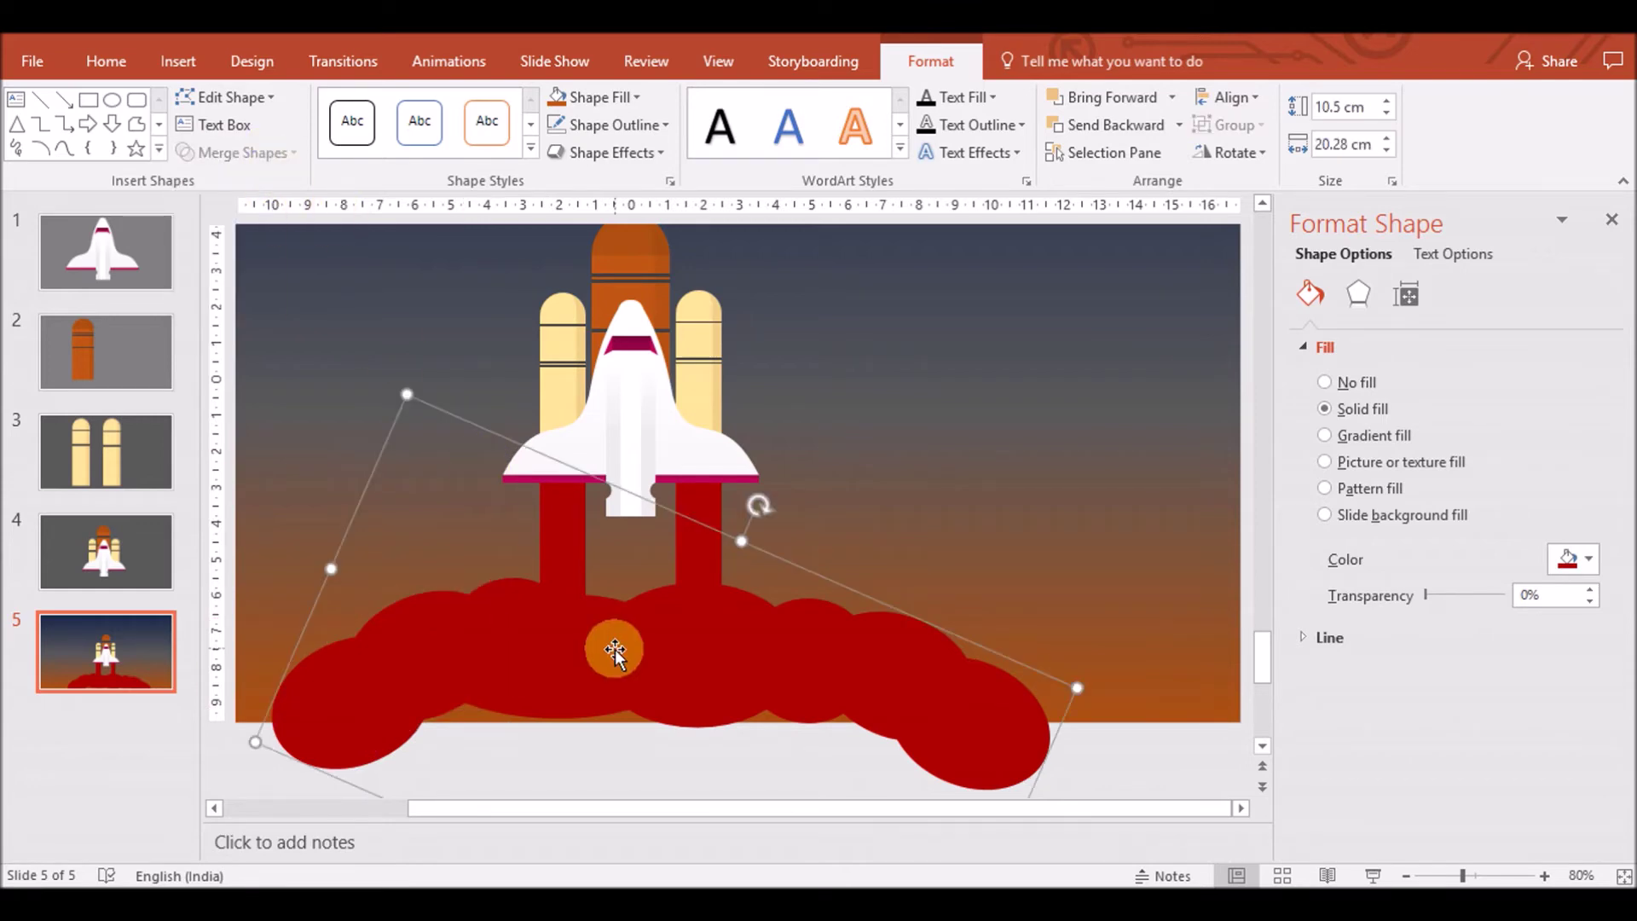
shift+click(530, 629)
click(289, 154)
click(239, 181)
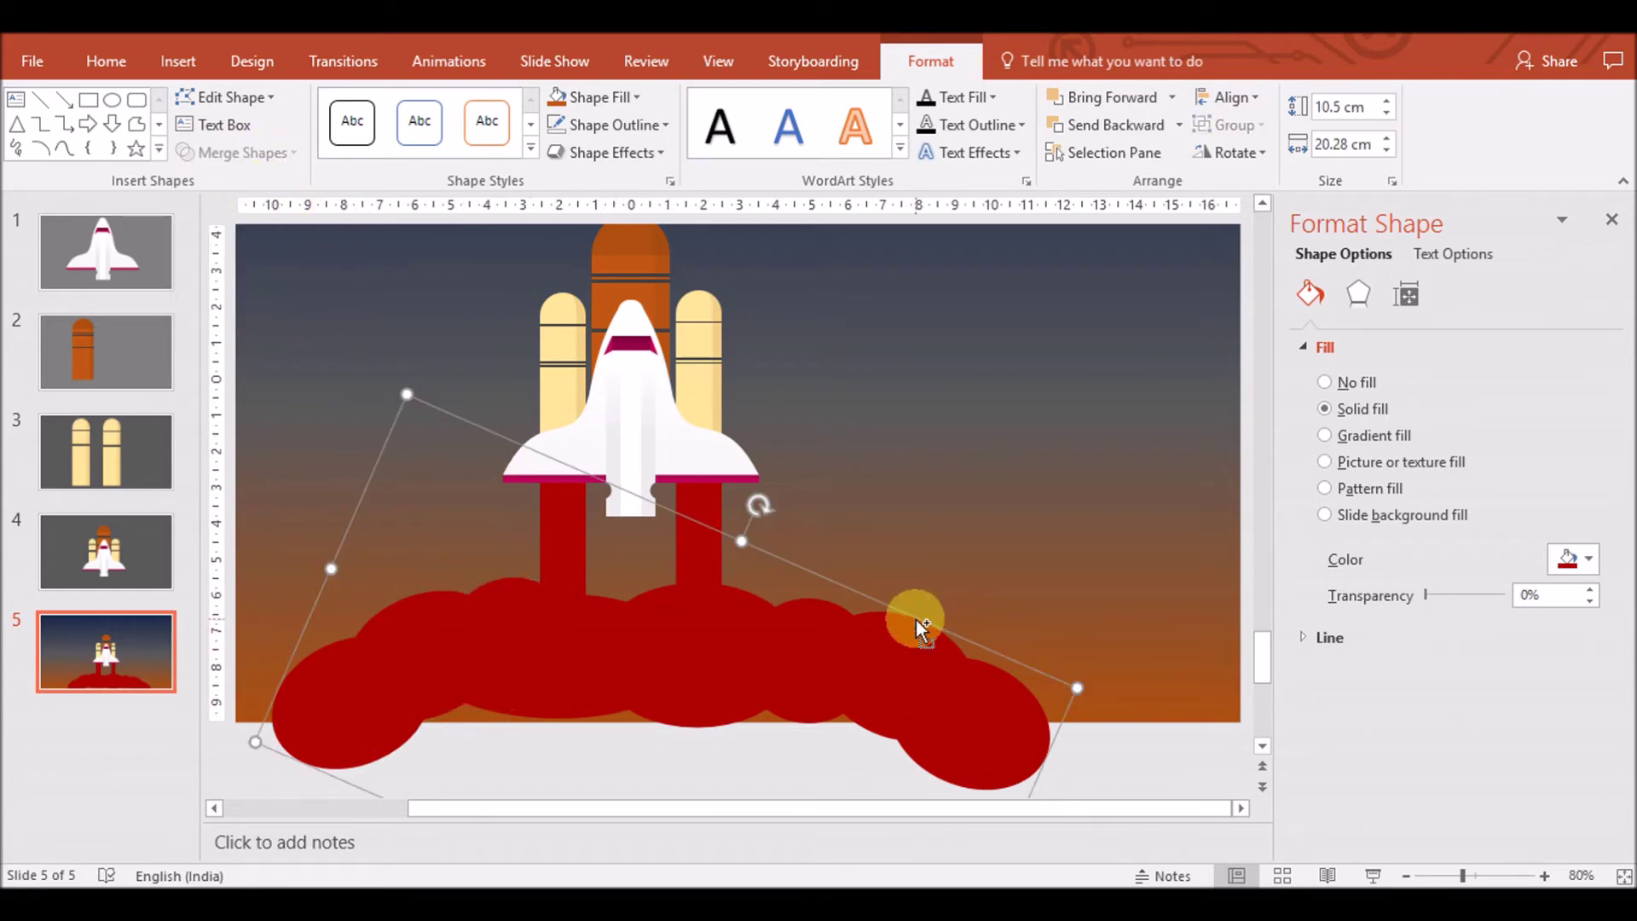
Copy the merged cloud shape and paste a duplicate
key(ctrl+a)
click(1148, 600)
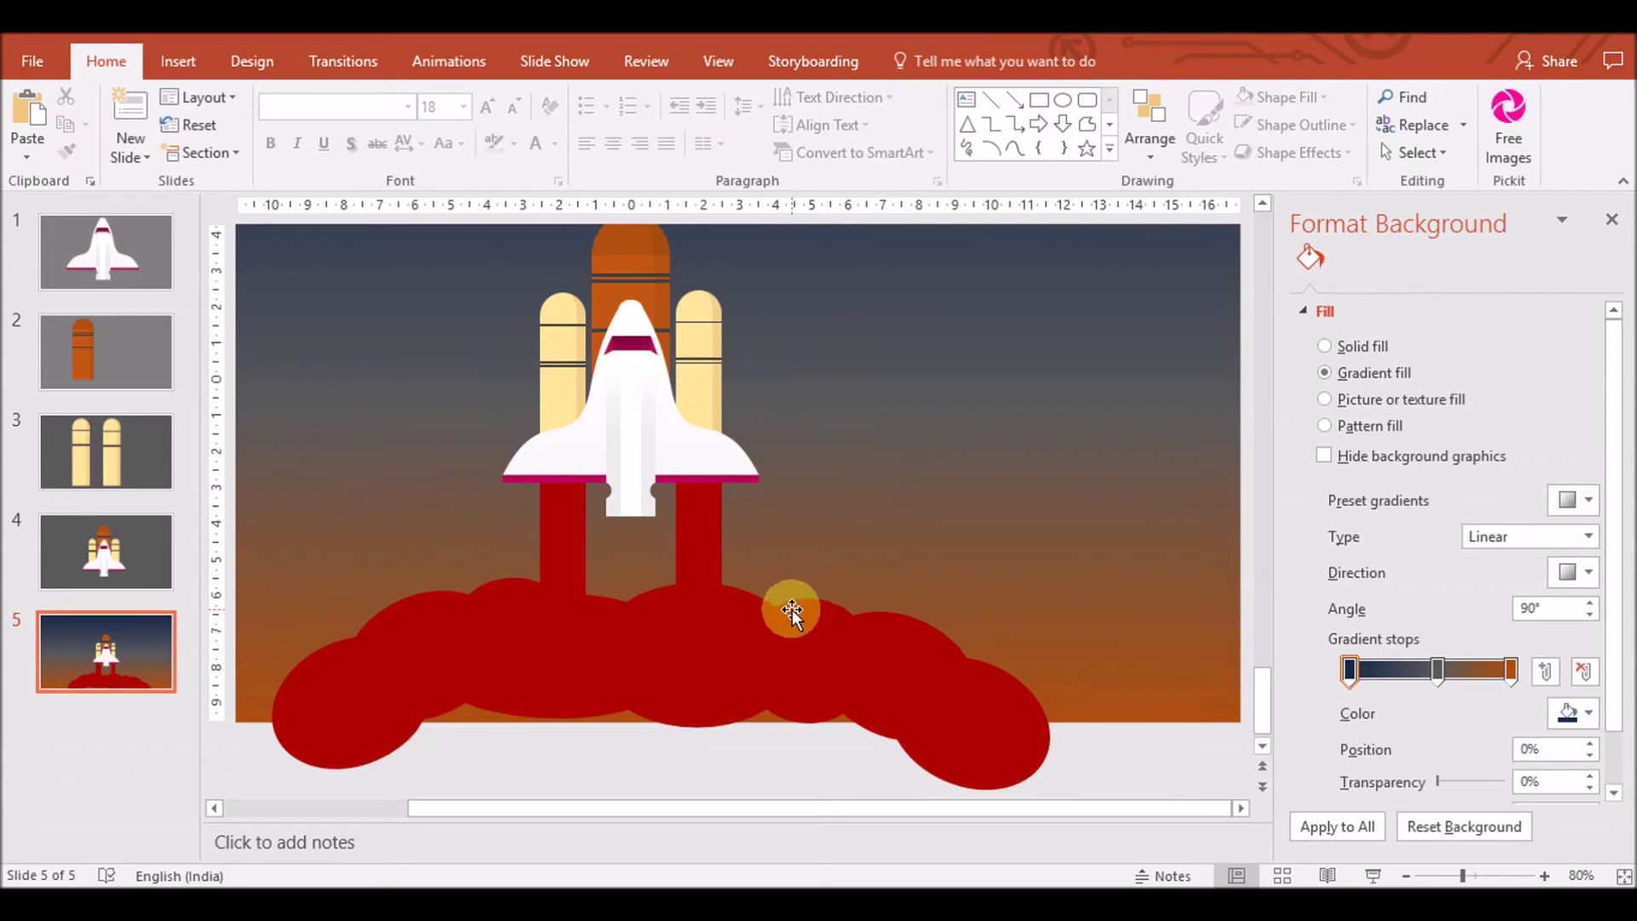
click(834, 697)
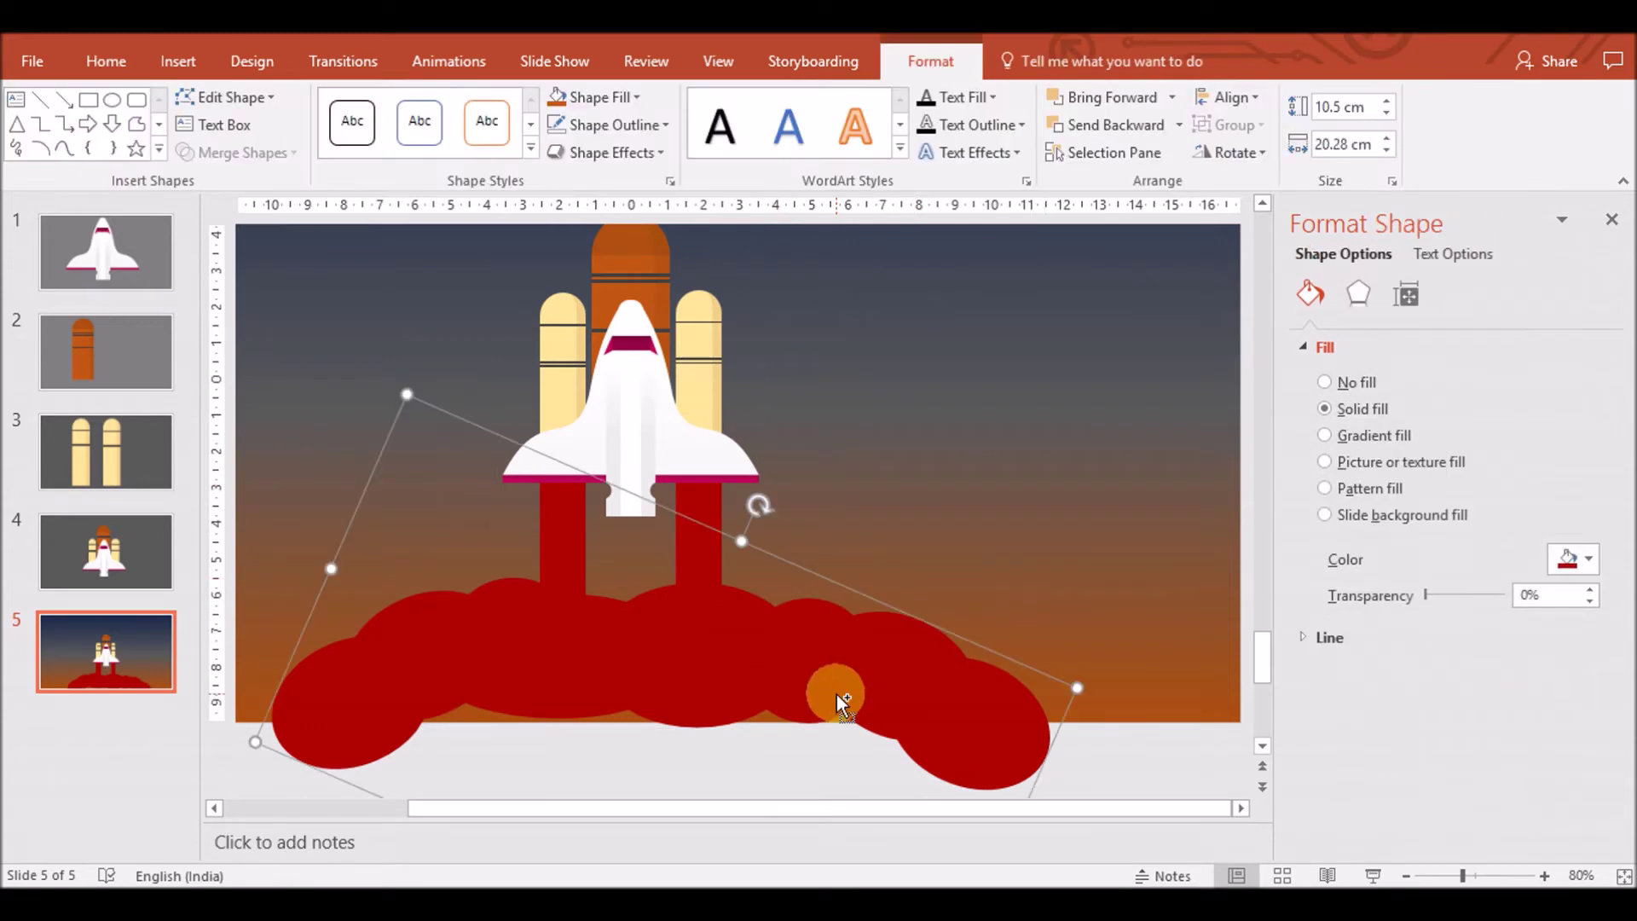
key(ctrl+c)
key(ctrl+v)
scroll(1153, 487, up, 5)
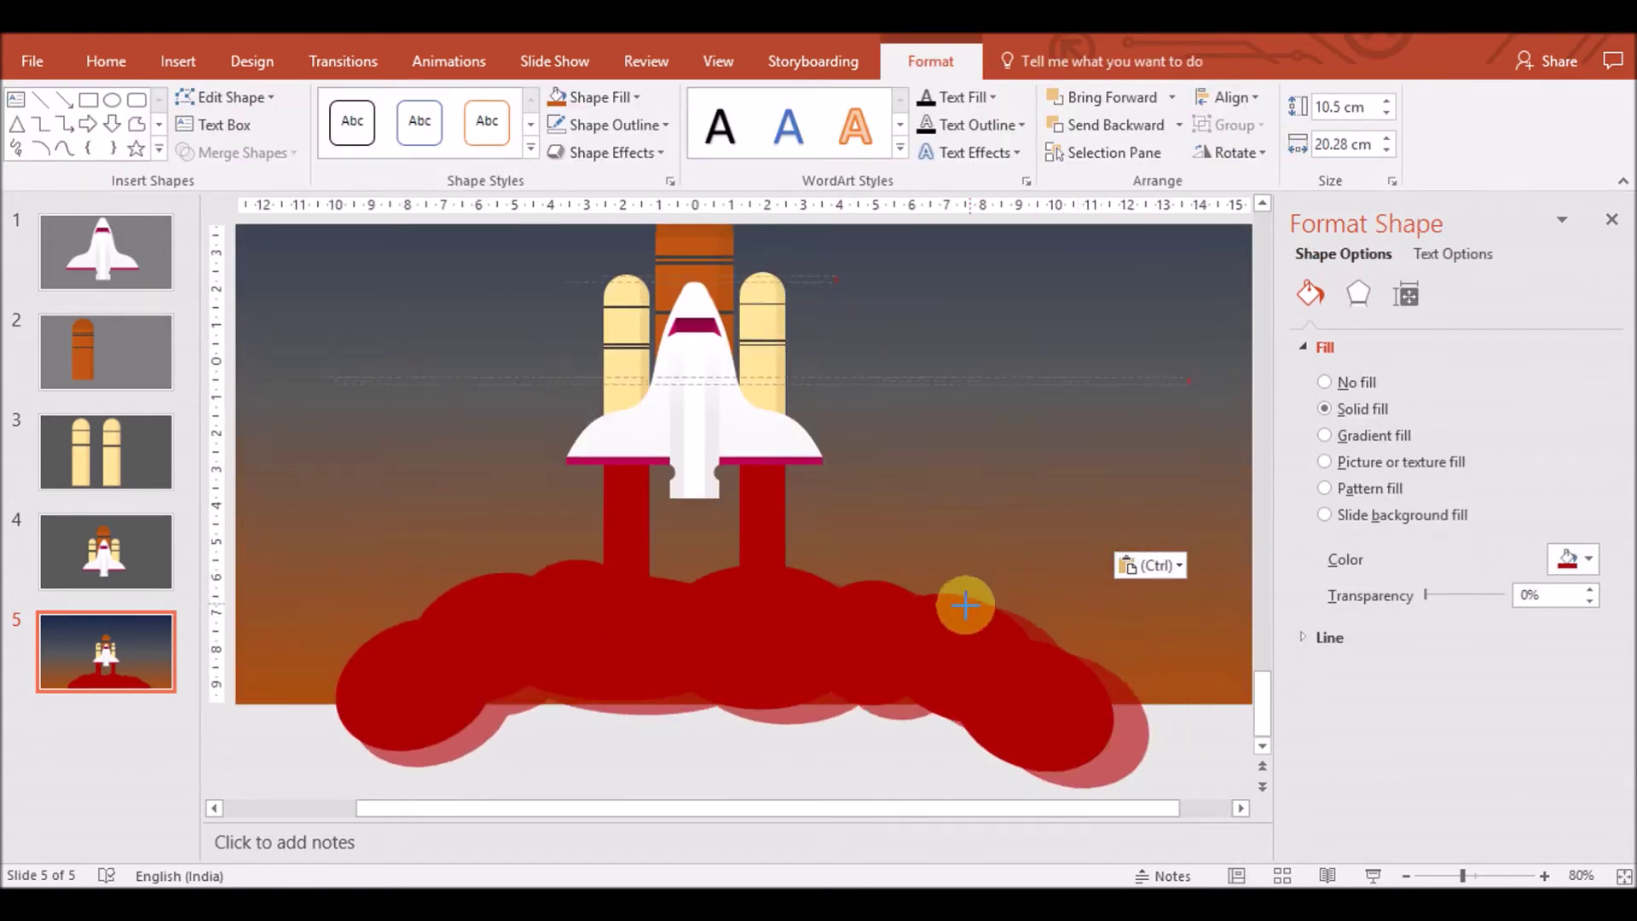
Drag the copied cloud into place, trying magenta before restoring dark red
drag(841, 694, 927, 675)
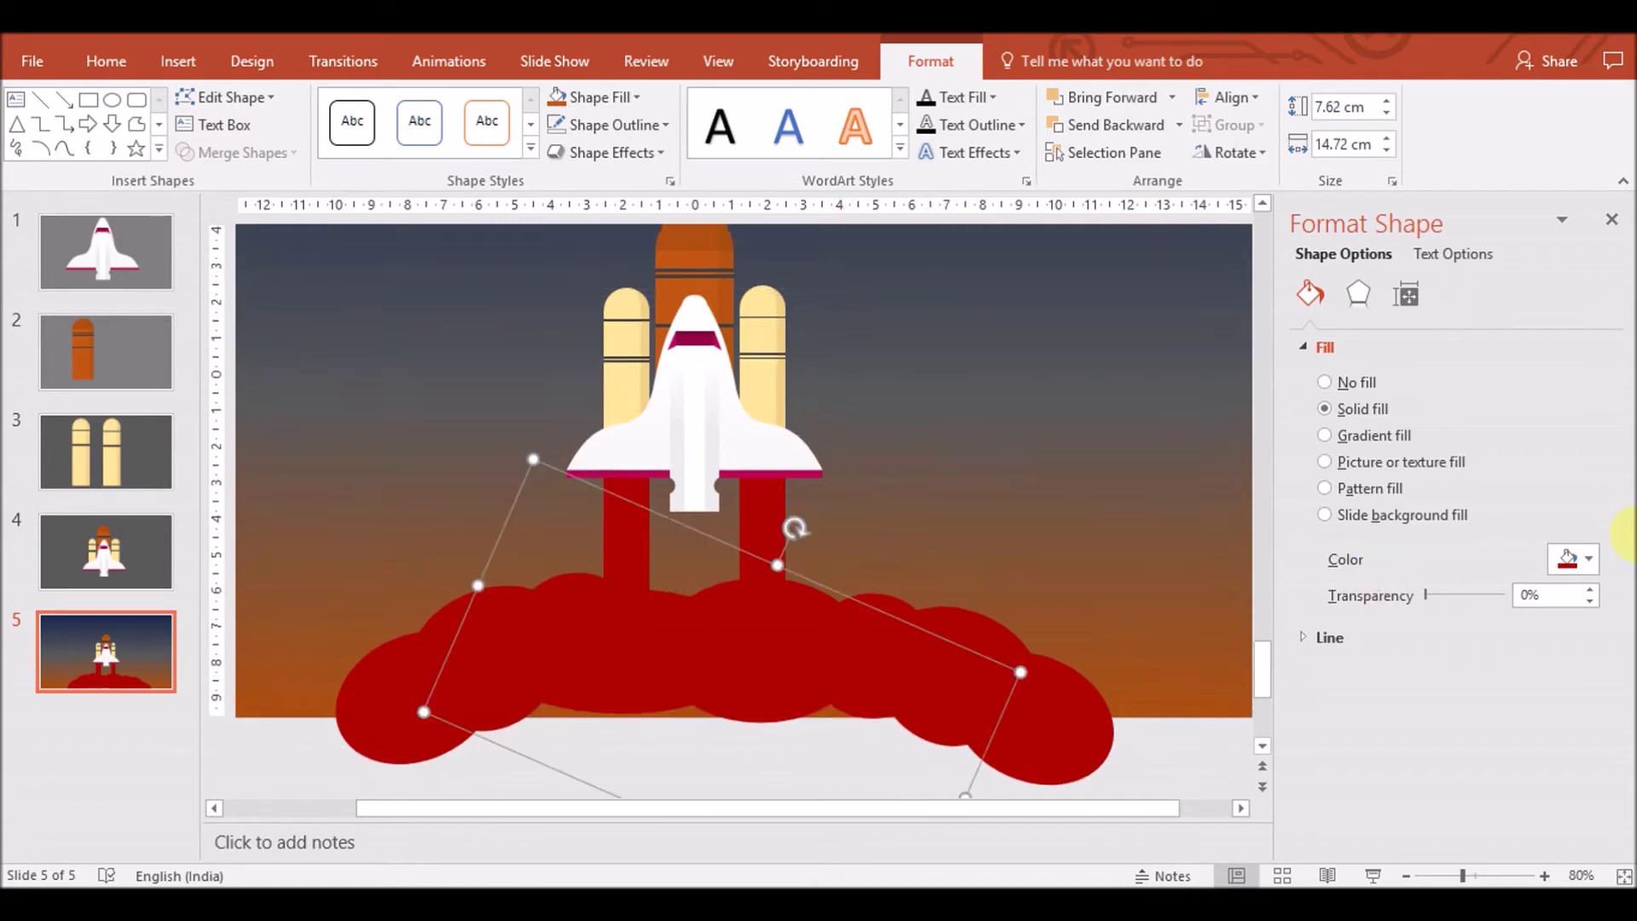
click(1588, 559)
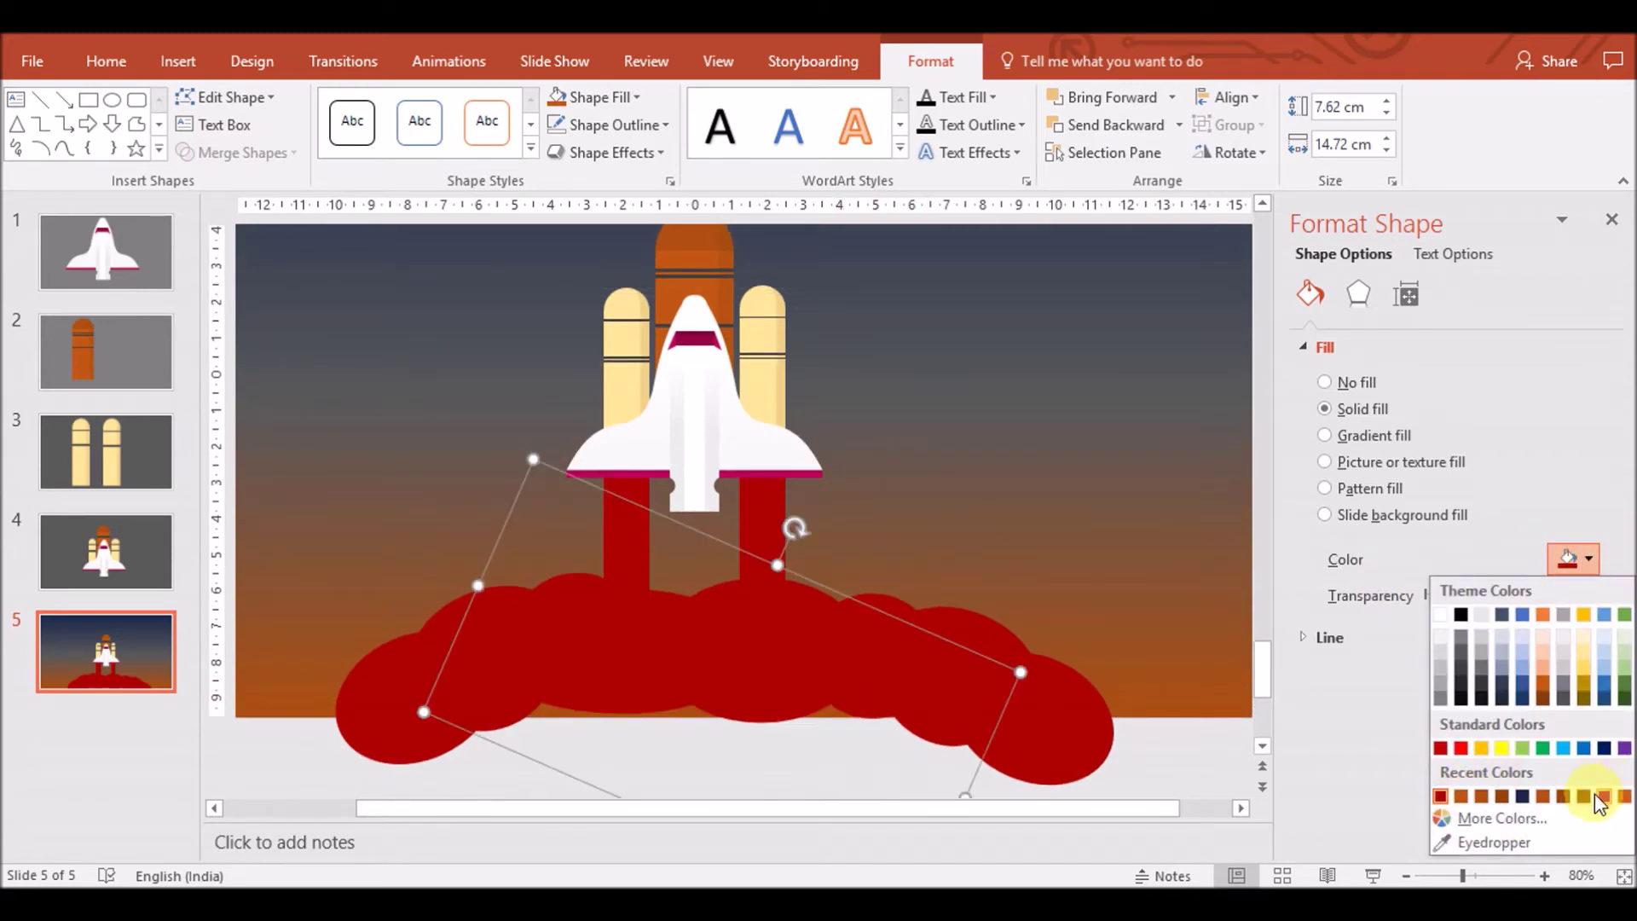
click(1602, 796)
click(1588, 559)
click(1442, 748)
Apply a custom red of RGB 188, 0, 0 to the cloud
click(1588, 560)
click(1501, 818)
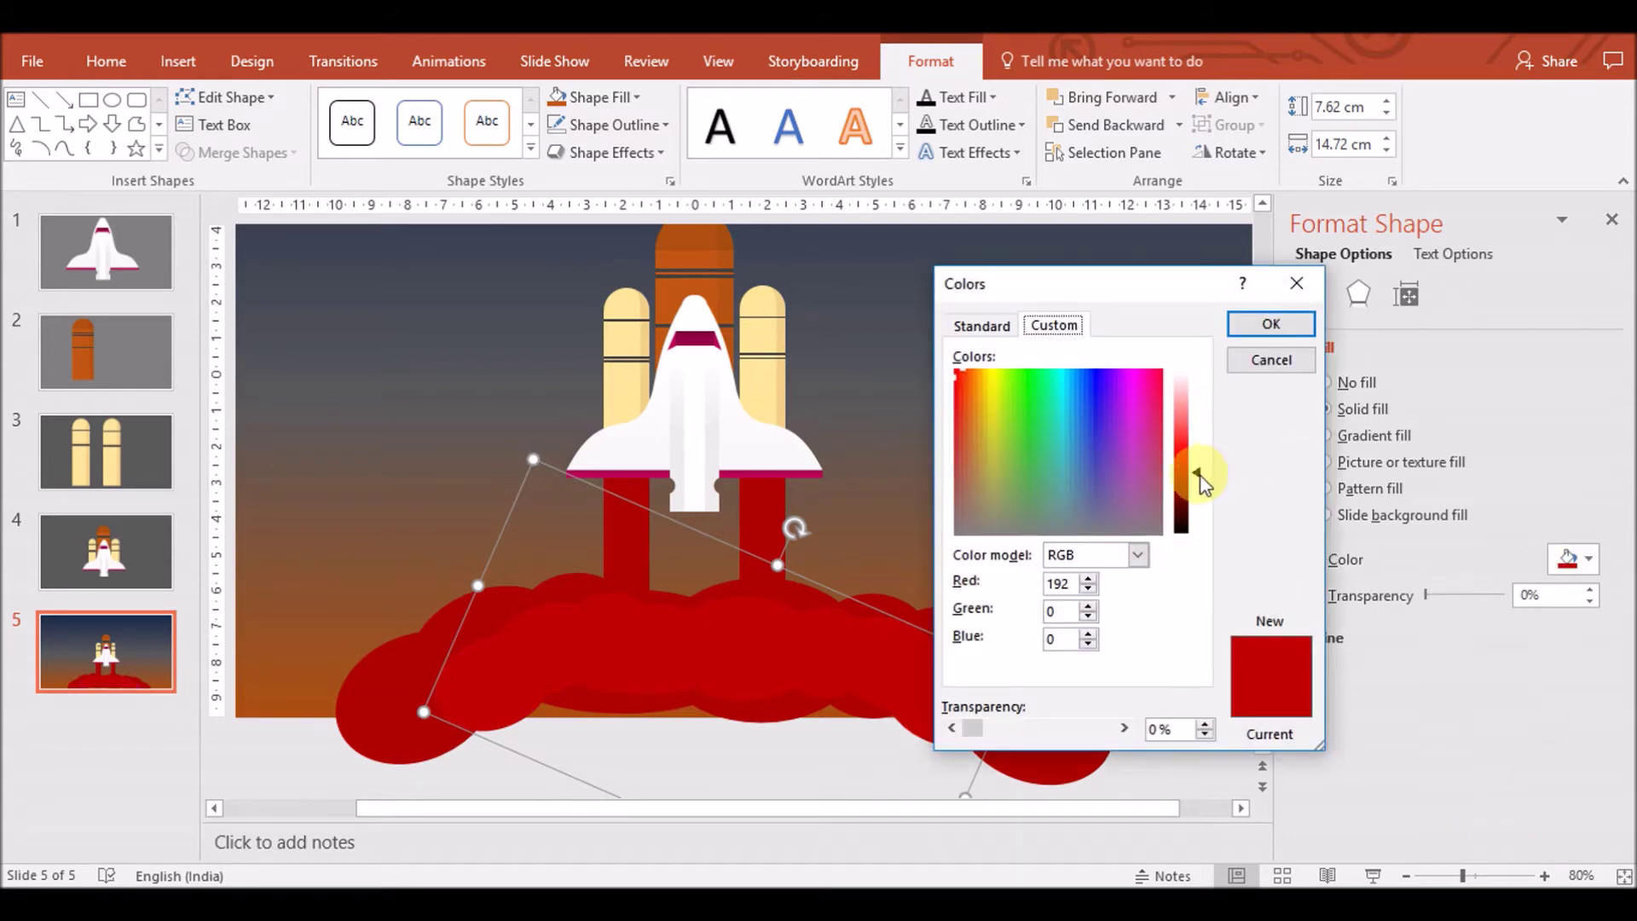
click(1270, 324)
click(1588, 559)
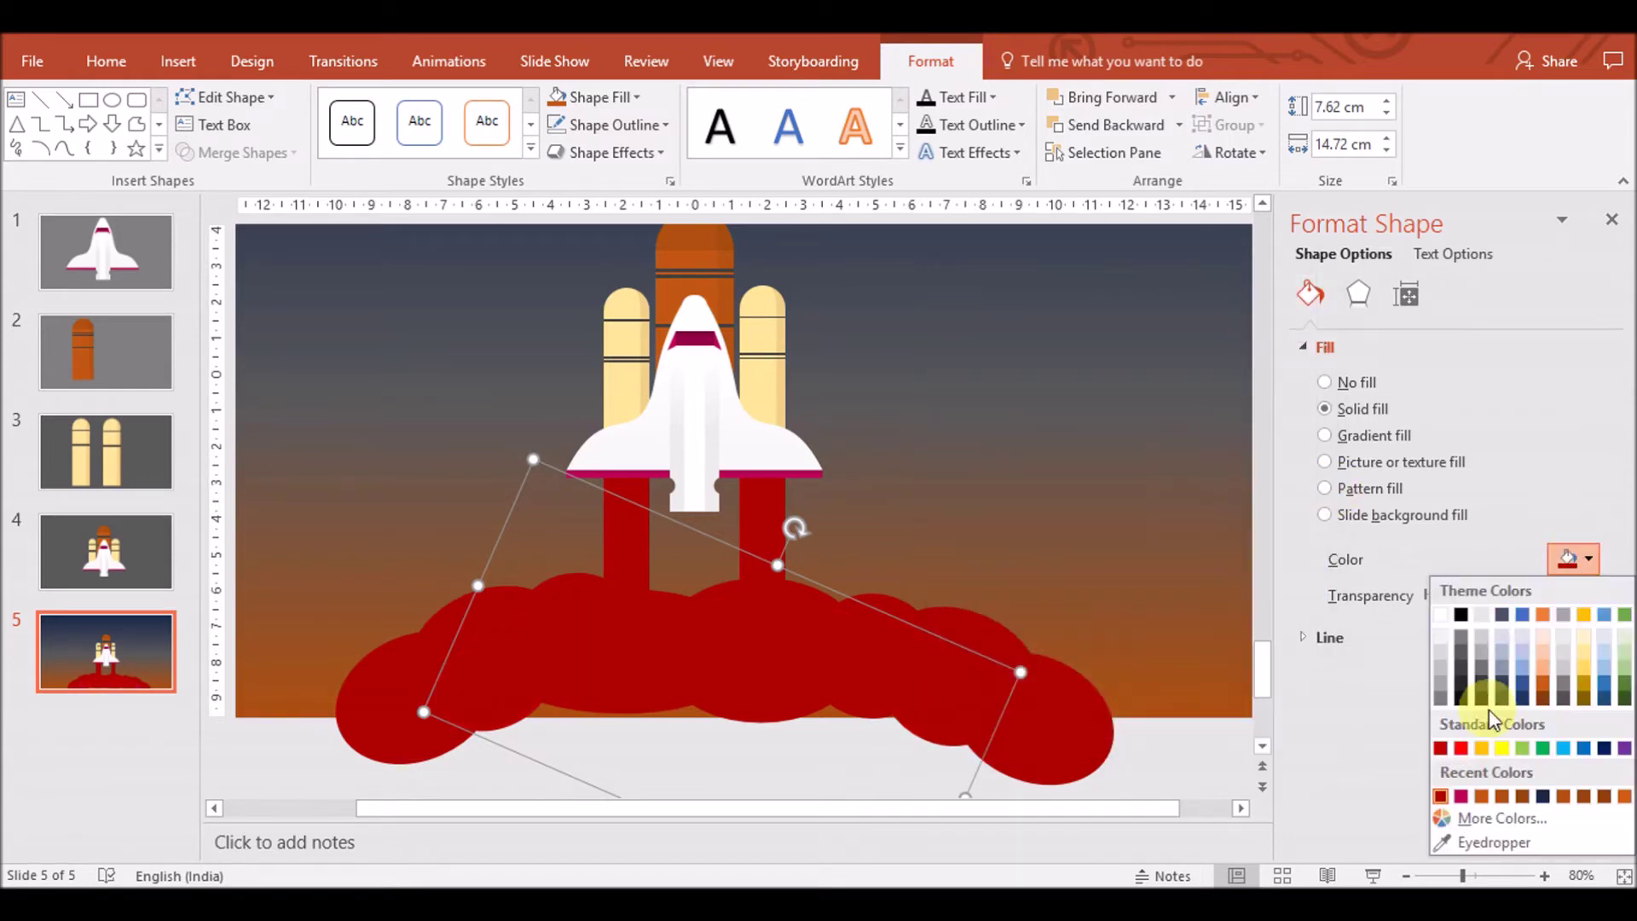
click(1463, 818)
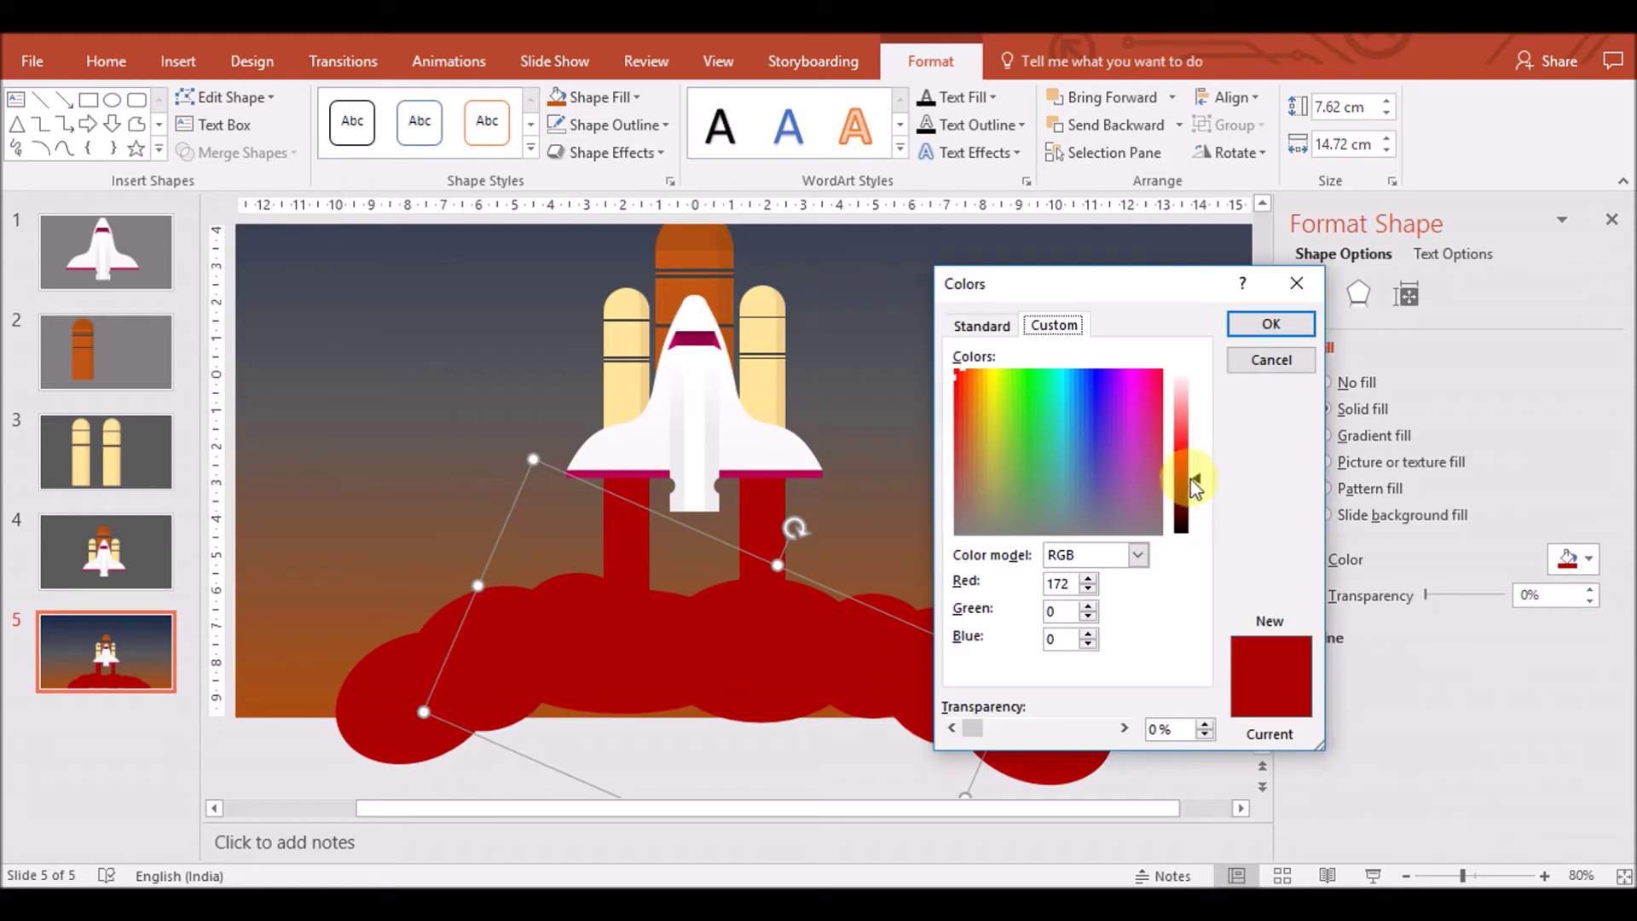
click(1270, 324)
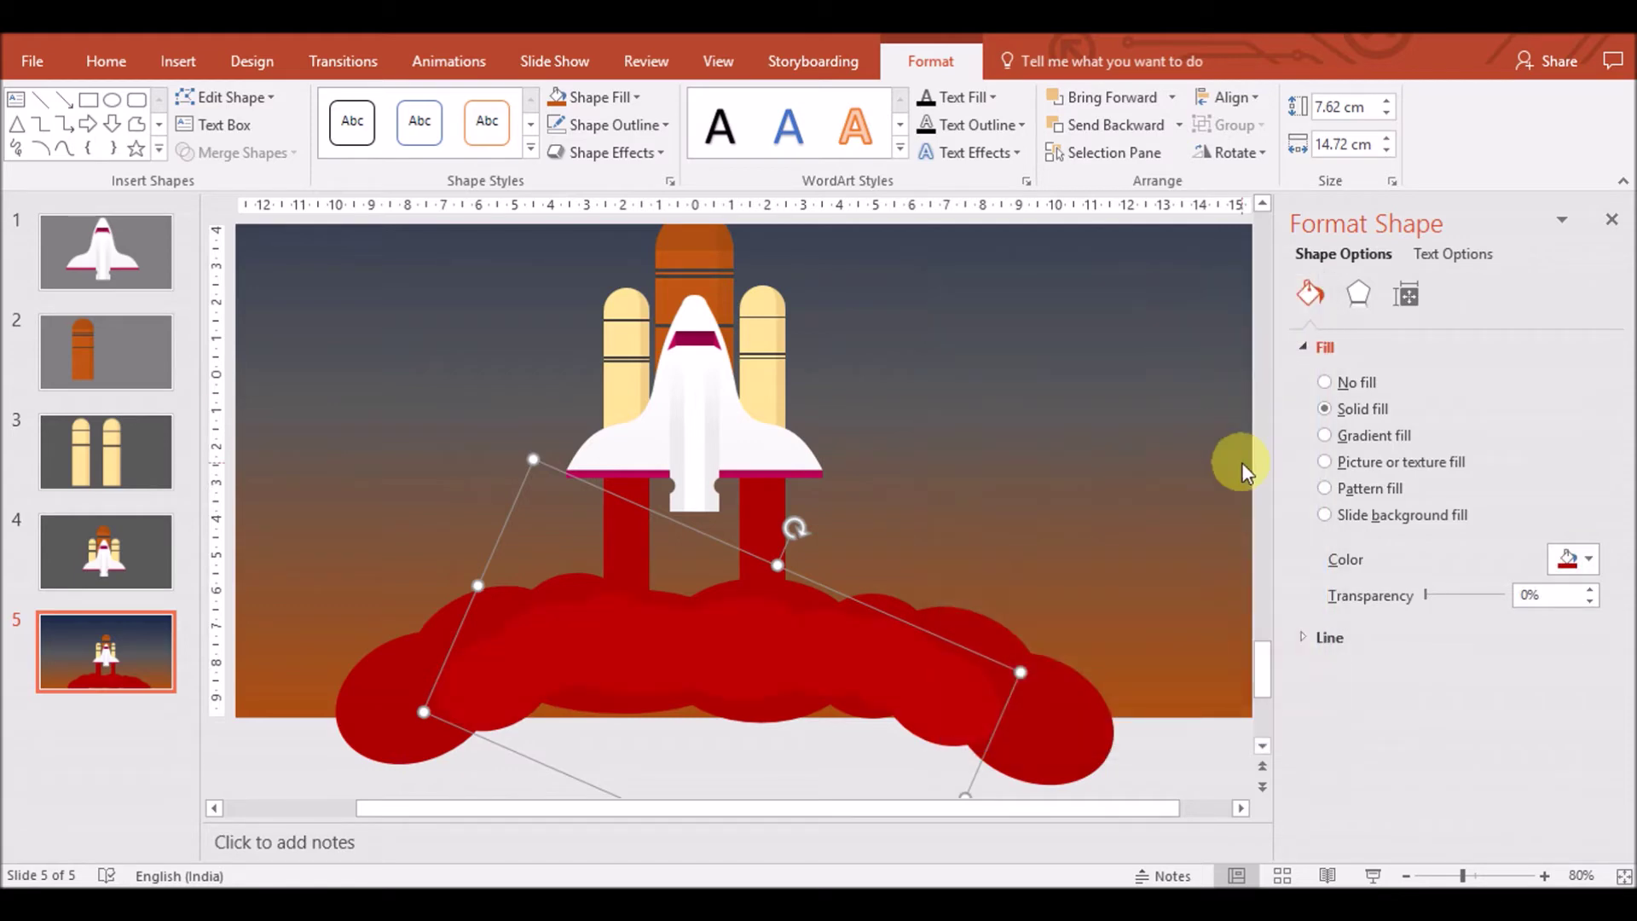
Confirm the 188, 0, 0 red fill and paste another cloud copy
click(1588, 559)
click(1464, 818)
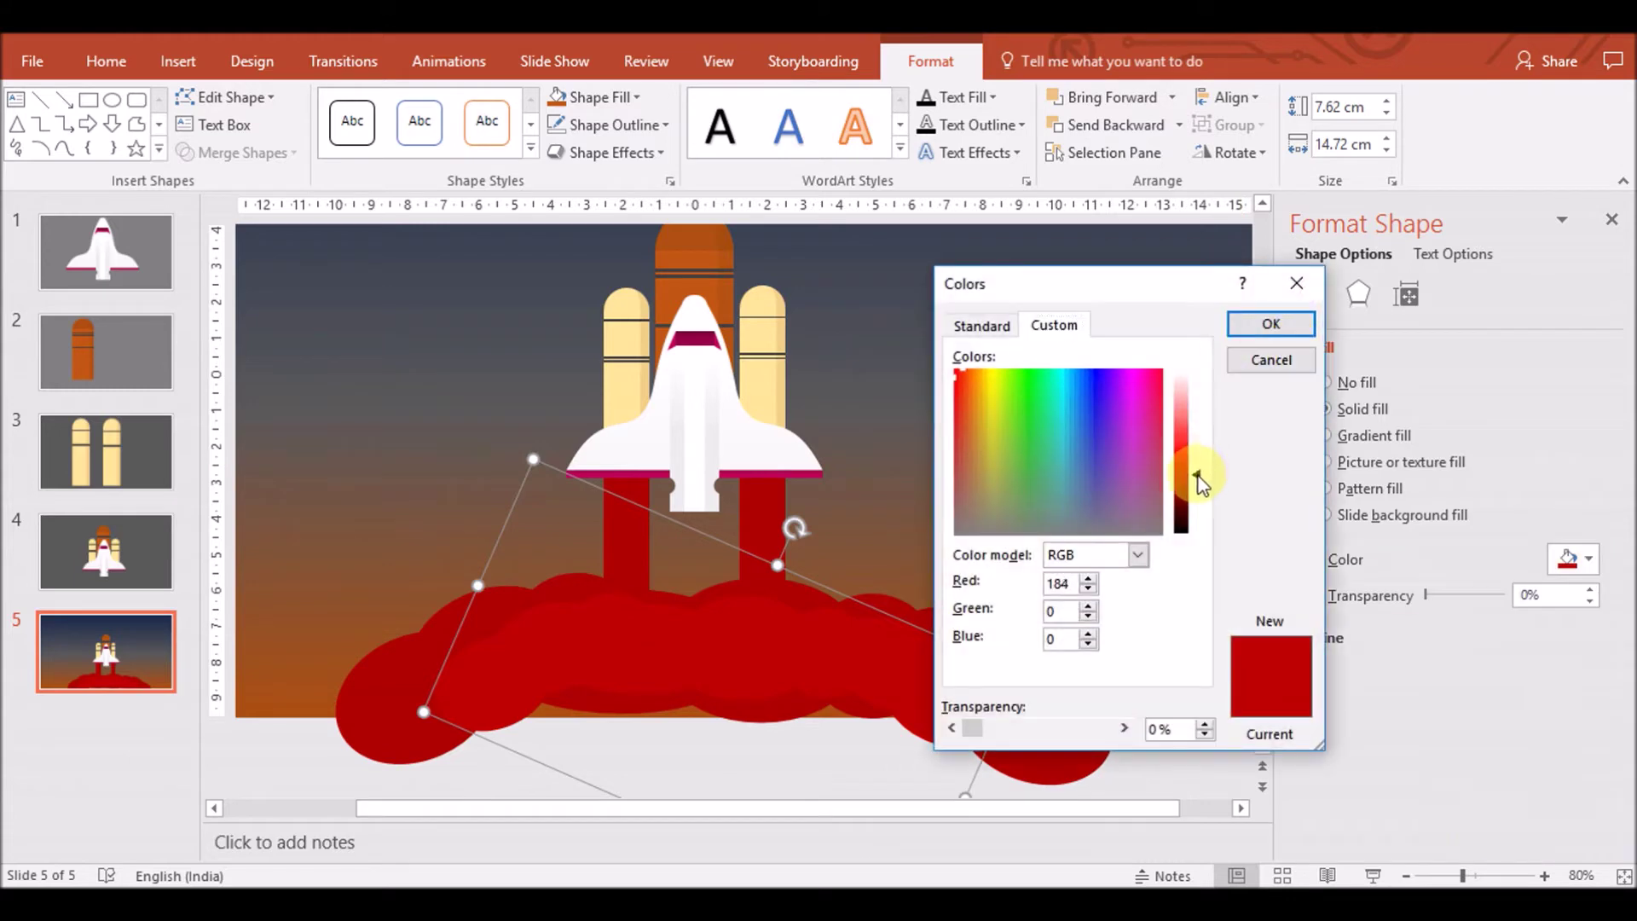
click(1257, 366)
click(1588, 560)
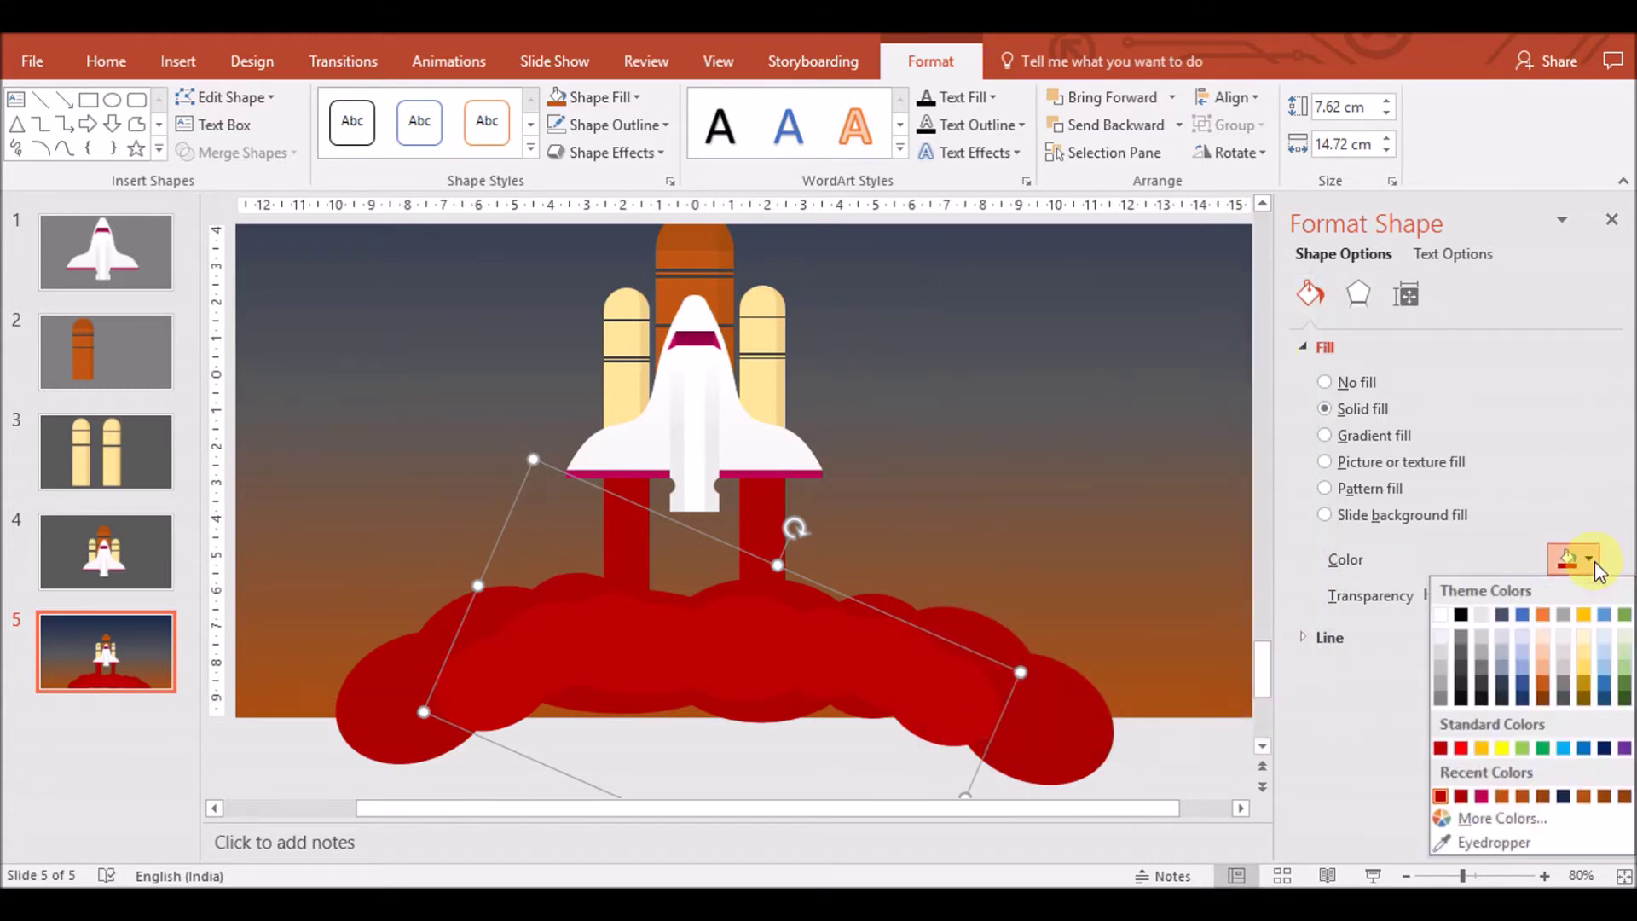
click(1463, 819)
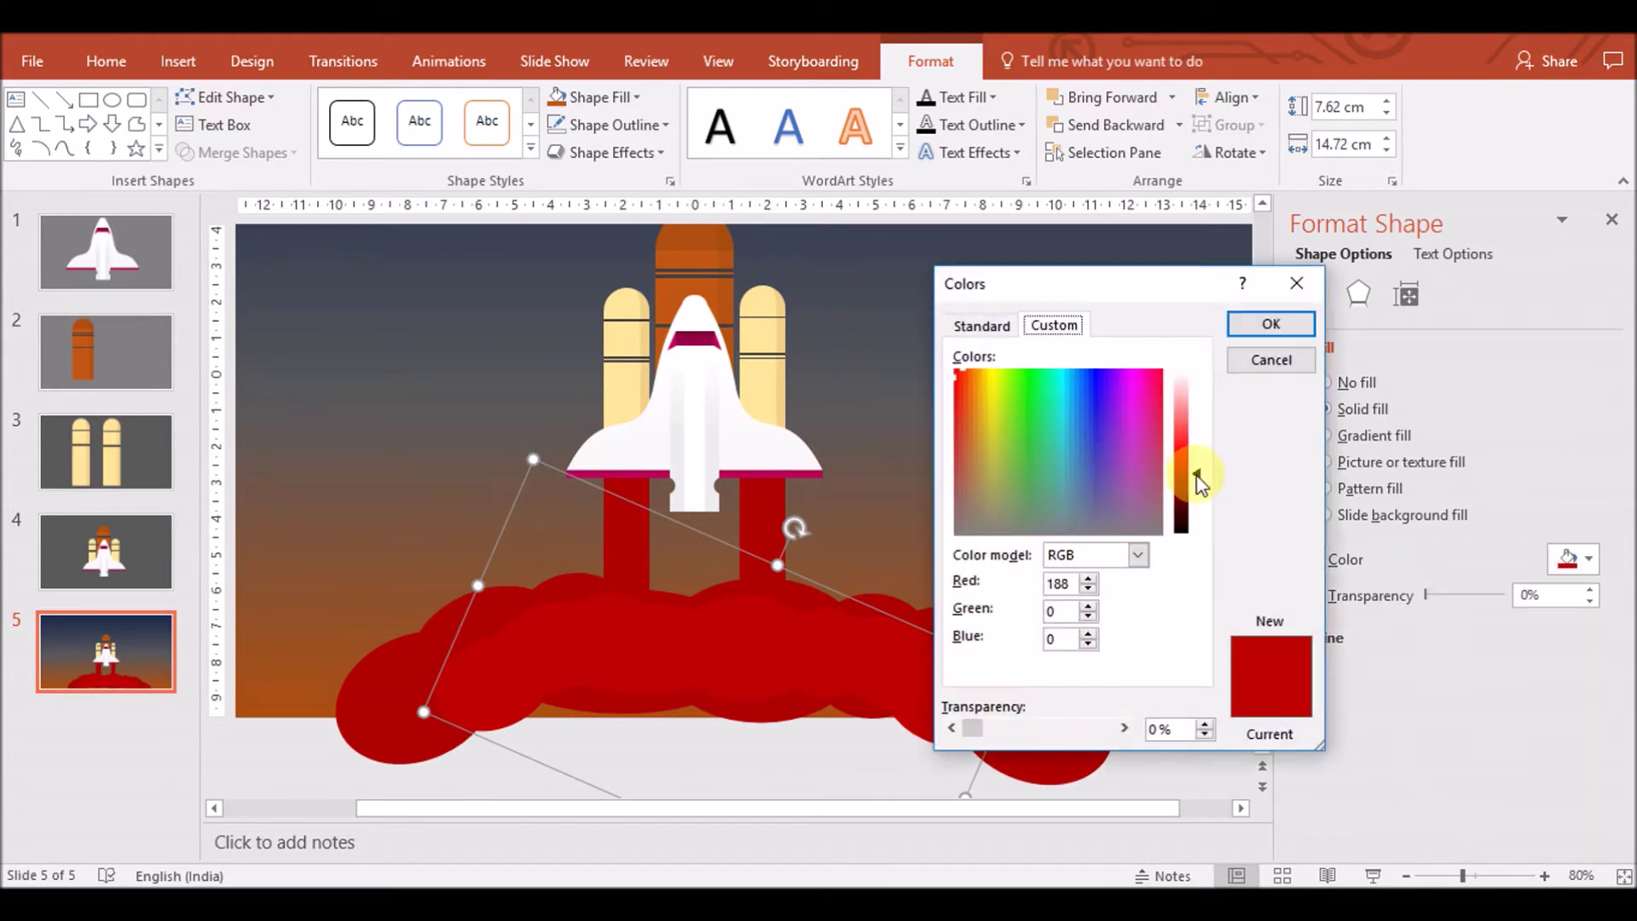
click(1269, 322)
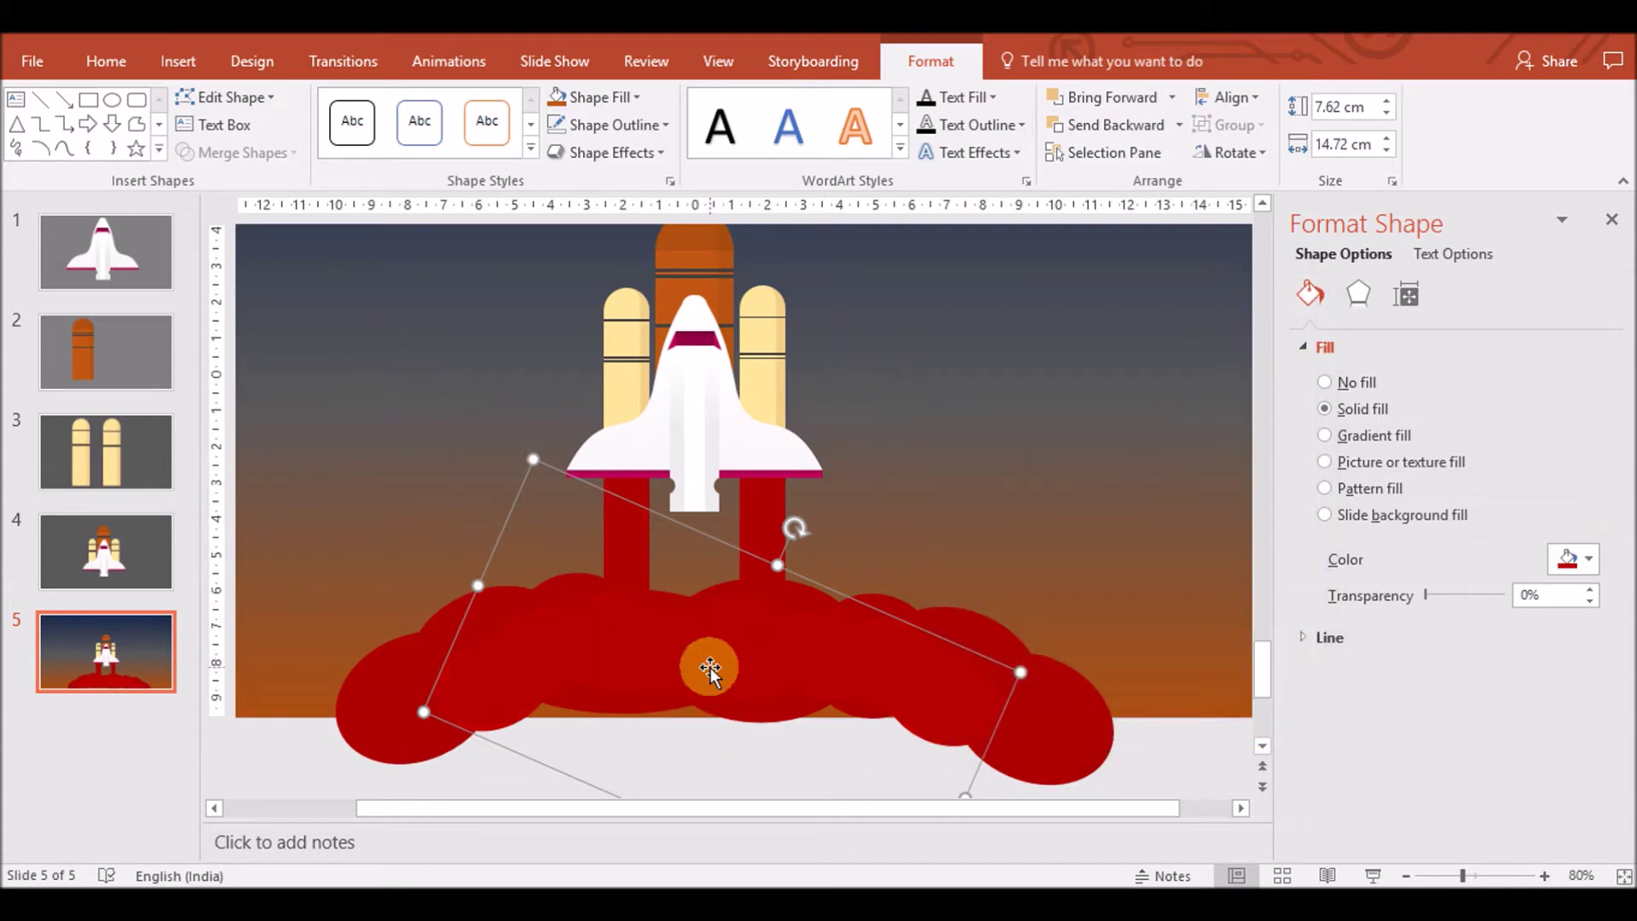
key(ctrl+v)
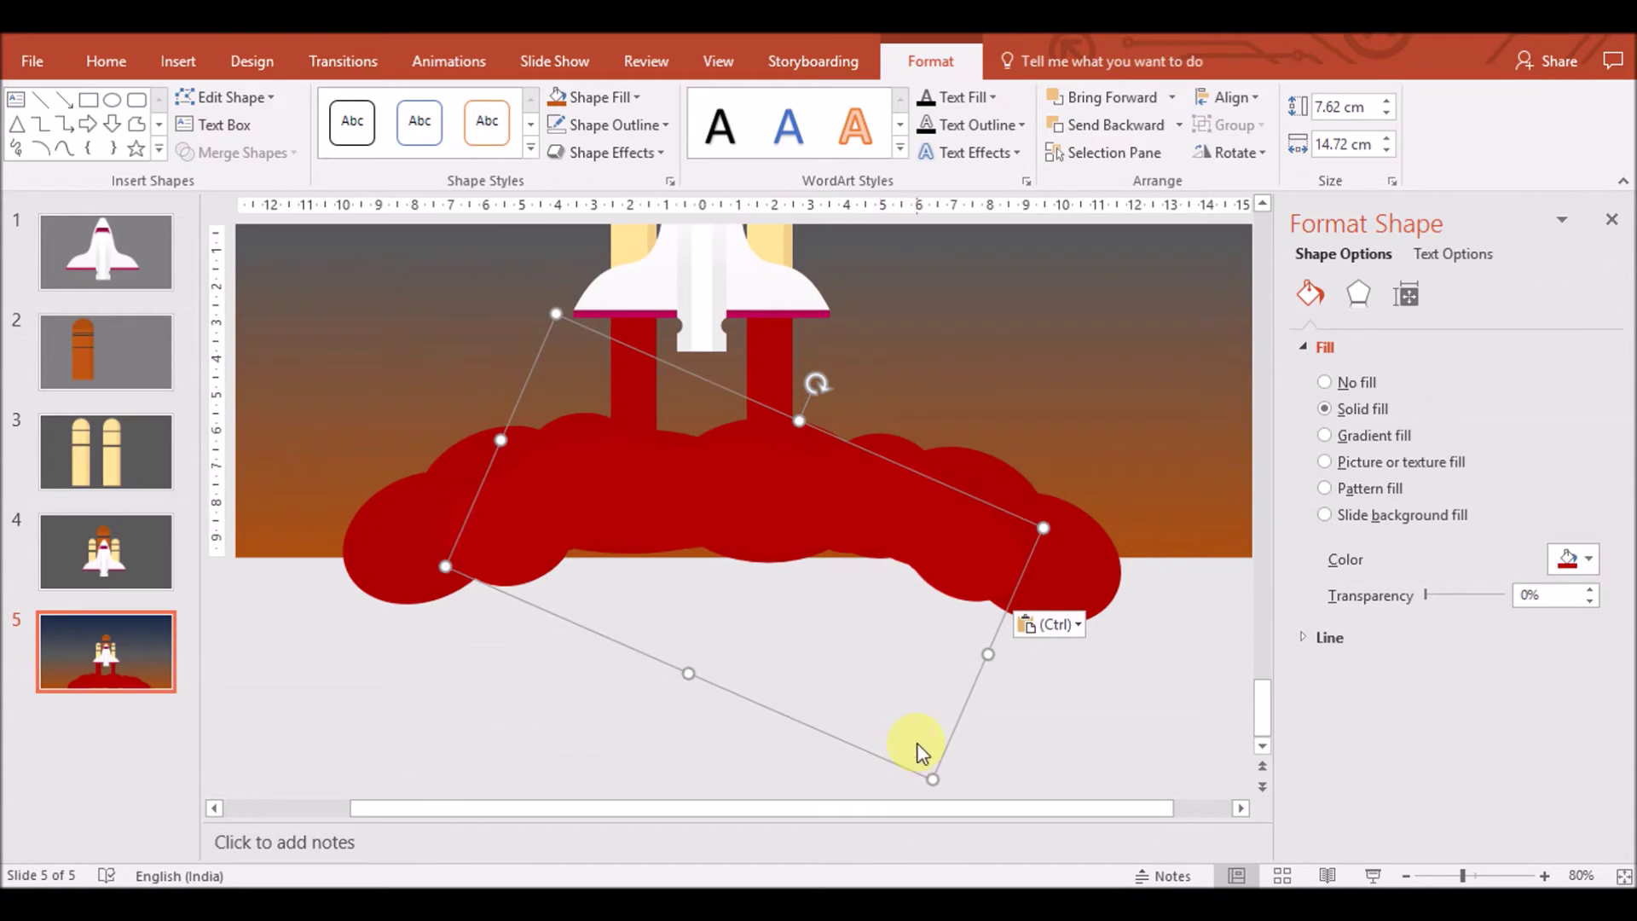
Move the pasted cloud lower left and place the smaller cloud under the shuttle
scroll(812, 467, up, 3)
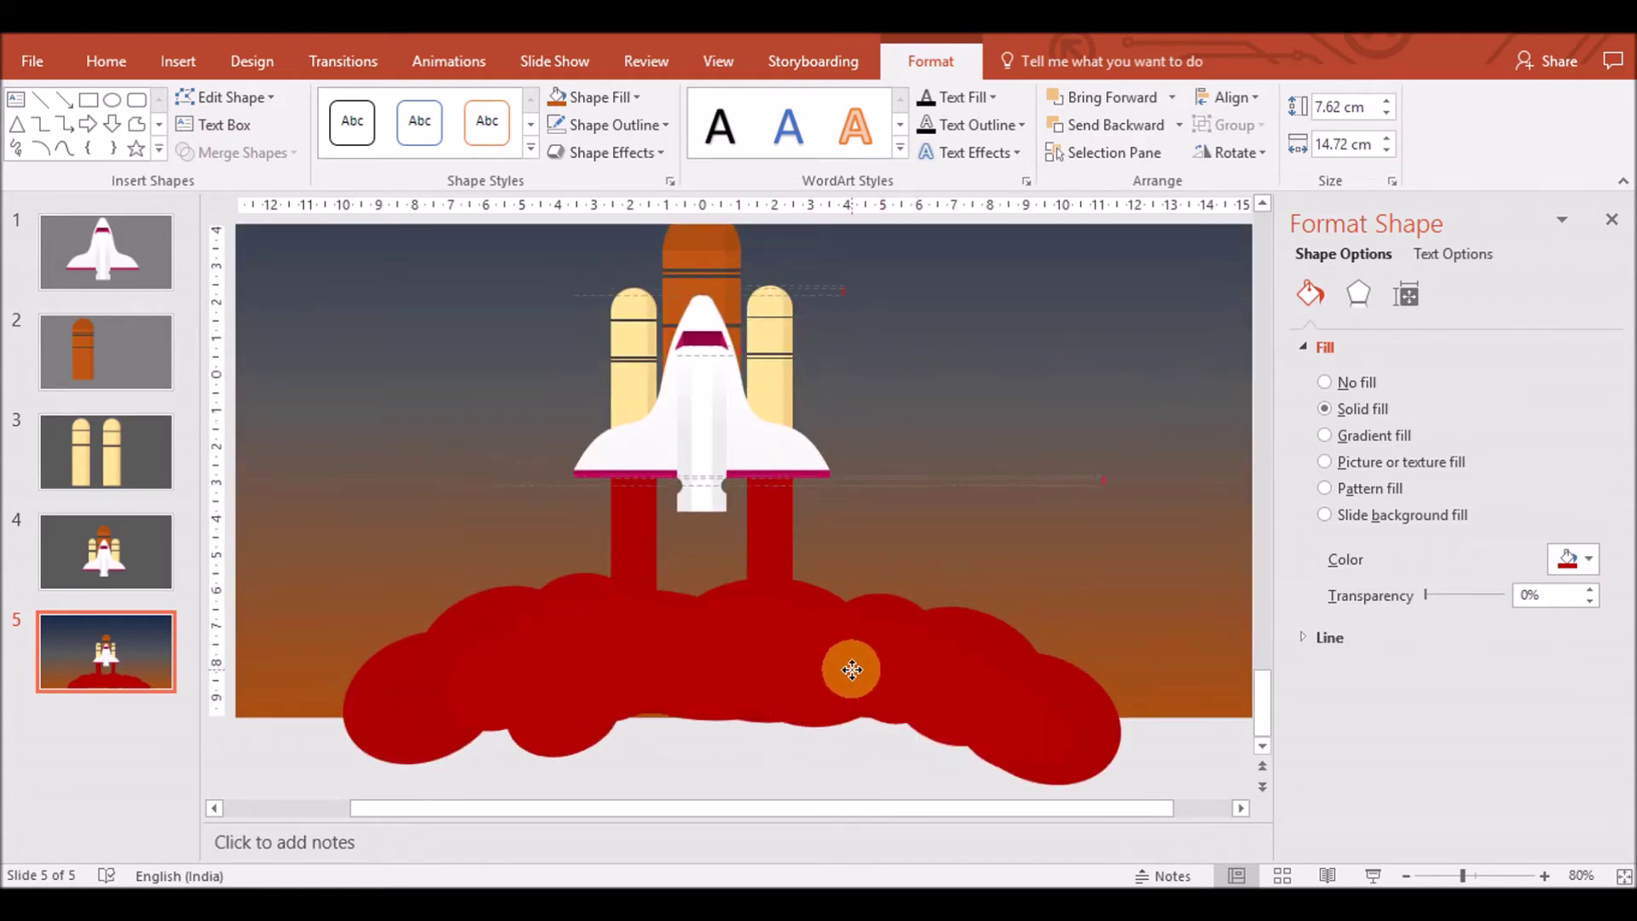
drag(982, 739, 779, 756)
mouse_move(650, 676)
mouse_down()
mouse_move(646, 607)
mouse_move(600, 510)
mouse_up()
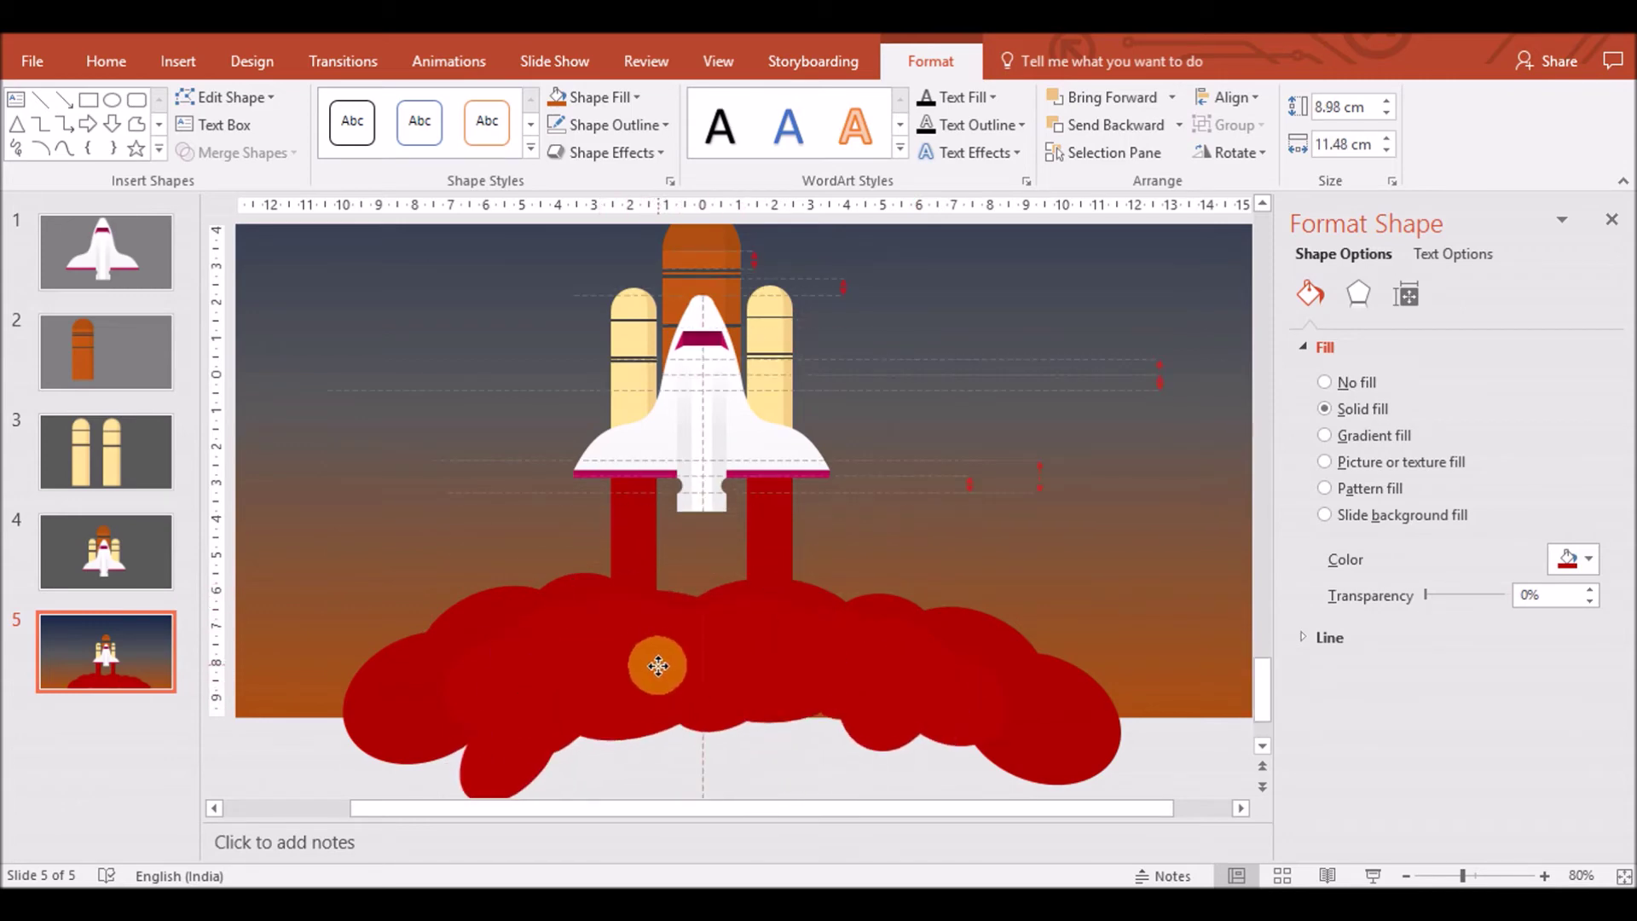
Fill the cloud light yellow, then change it to a darker gold
click(1568, 559)
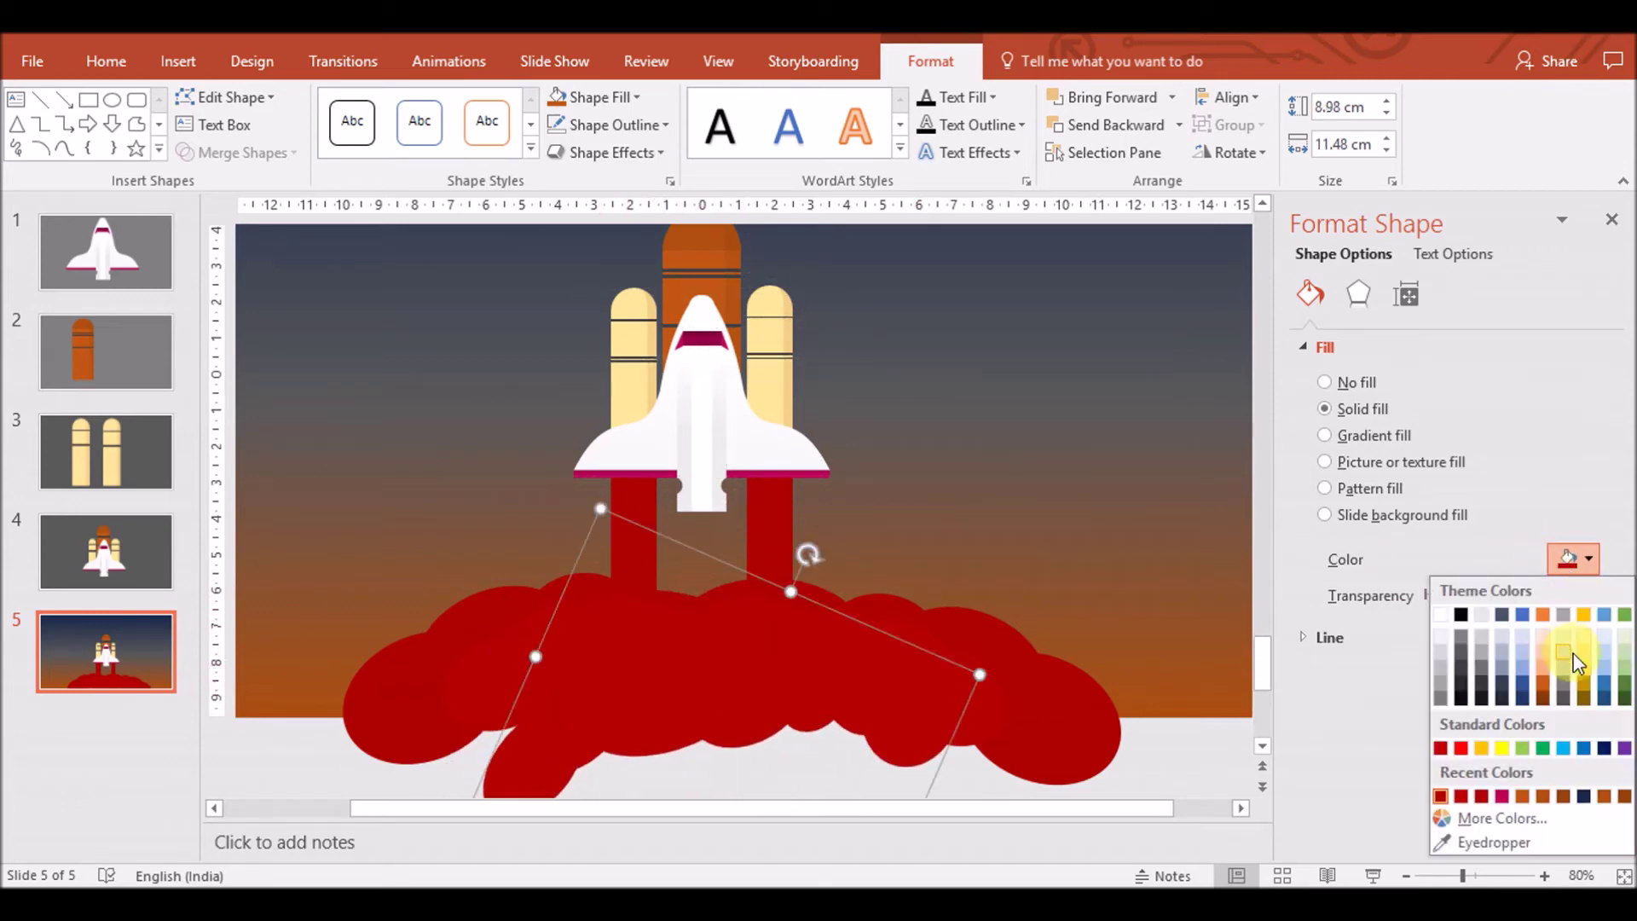
click(1578, 674)
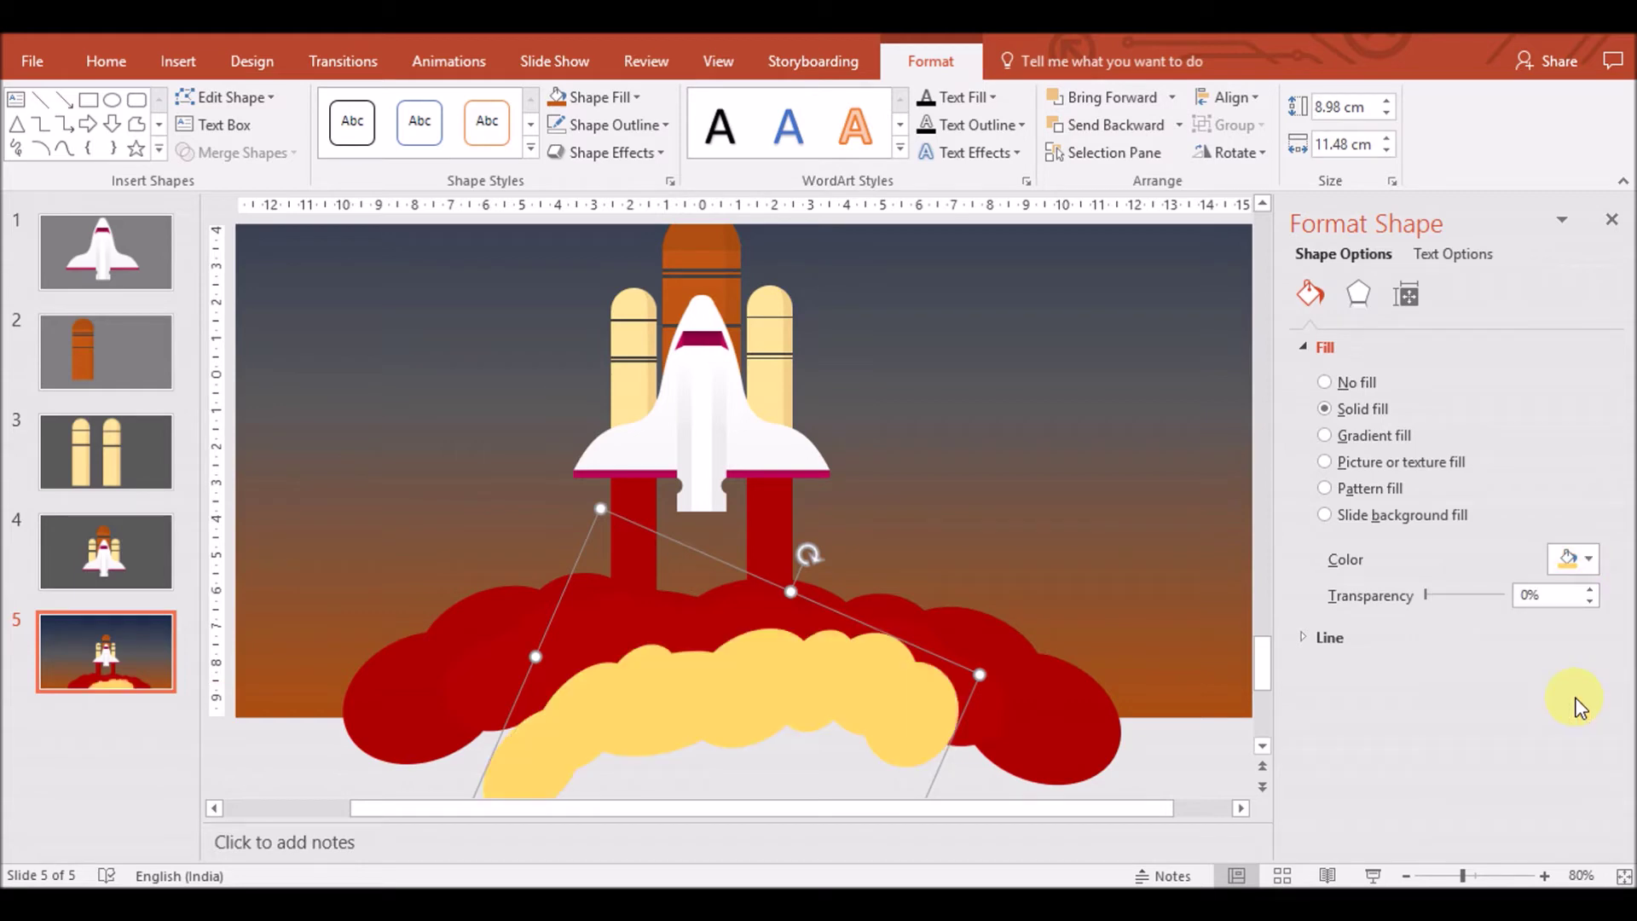
click(1571, 558)
click(1583, 687)
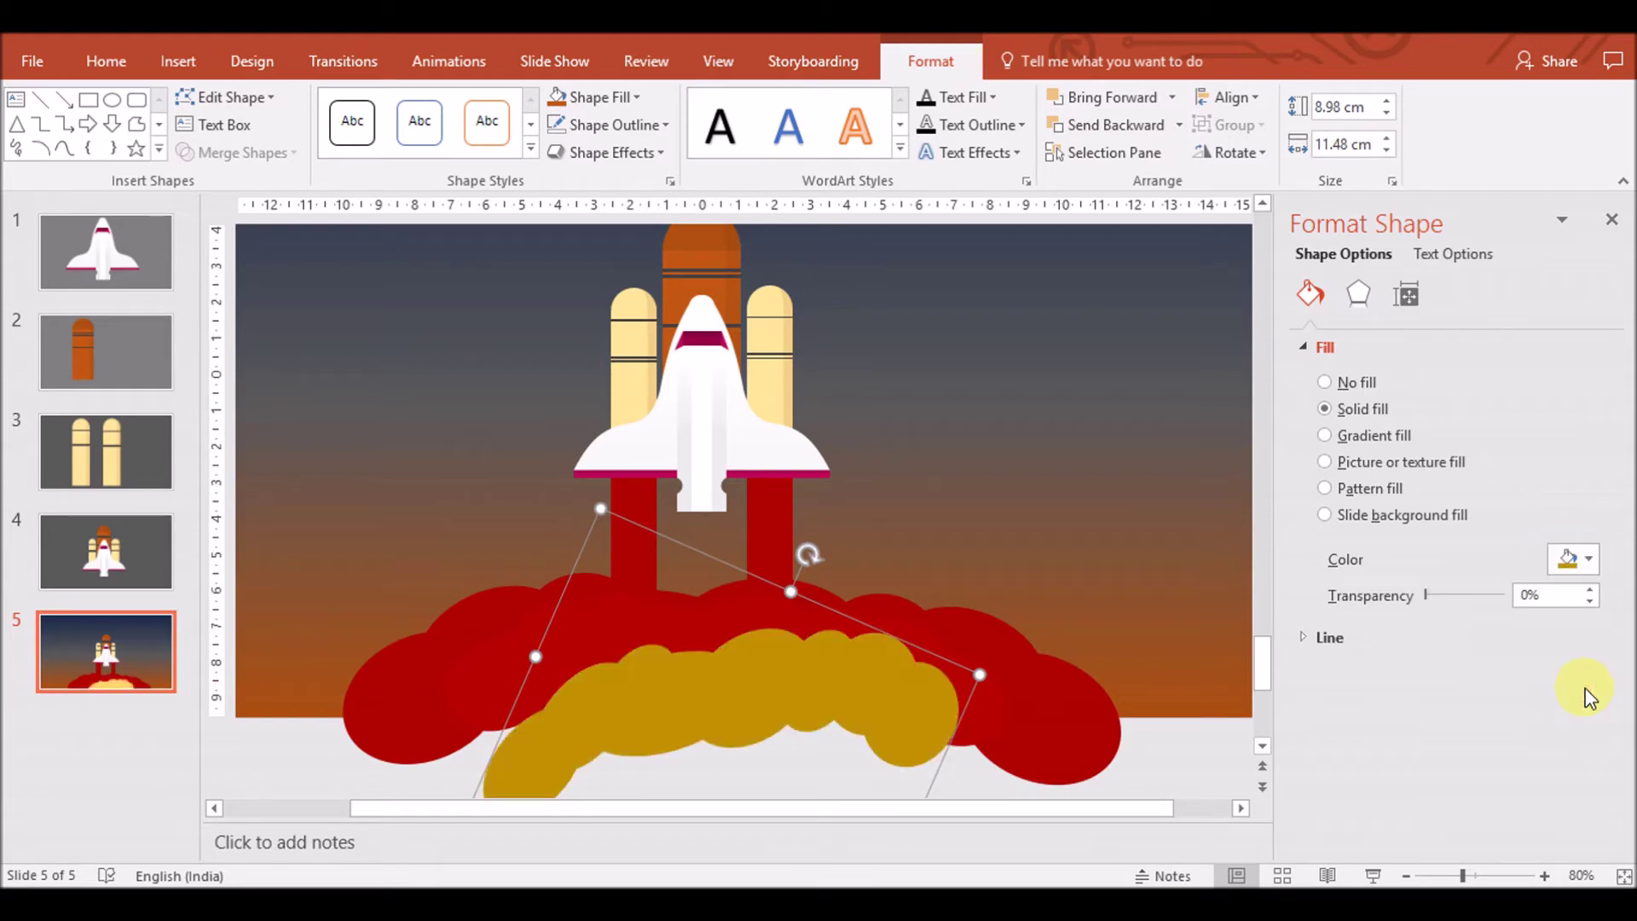
Rotate, resize and reposition the gold cloud over the rocket base
drag(805, 555, 820, 572)
drag(640, 504, 594, 336)
drag(379, 699, 574, 731)
mouse_move(1005, 628)
mouse_down()
mouse_move(969, 642)
mouse_move(936, 698)
mouse_up()
drag(804, 629, 767, 601)
drag(749, 676, 721, 660)
Recolour the cloud a lighter yellow at 35% transparency
click(1586, 561)
click(1586, 671)
drag(1427, 596, 1472, 600)
Select the cloud shapes together with a marquee plus added shapes
click(745, 759)
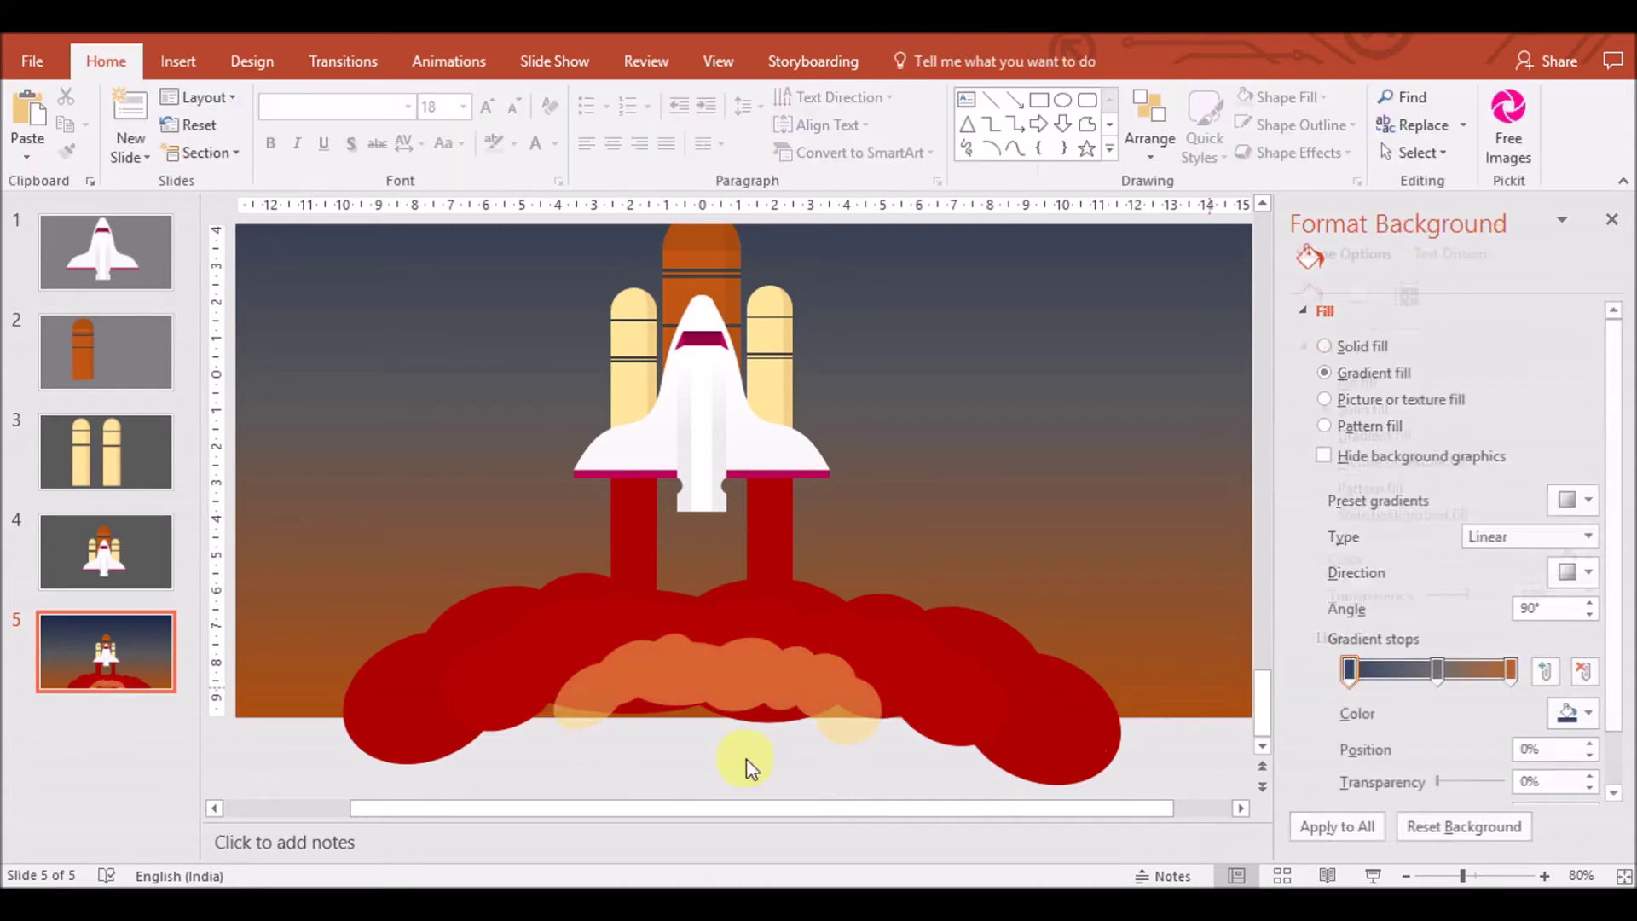
drag(309, 776, 1204, 590)
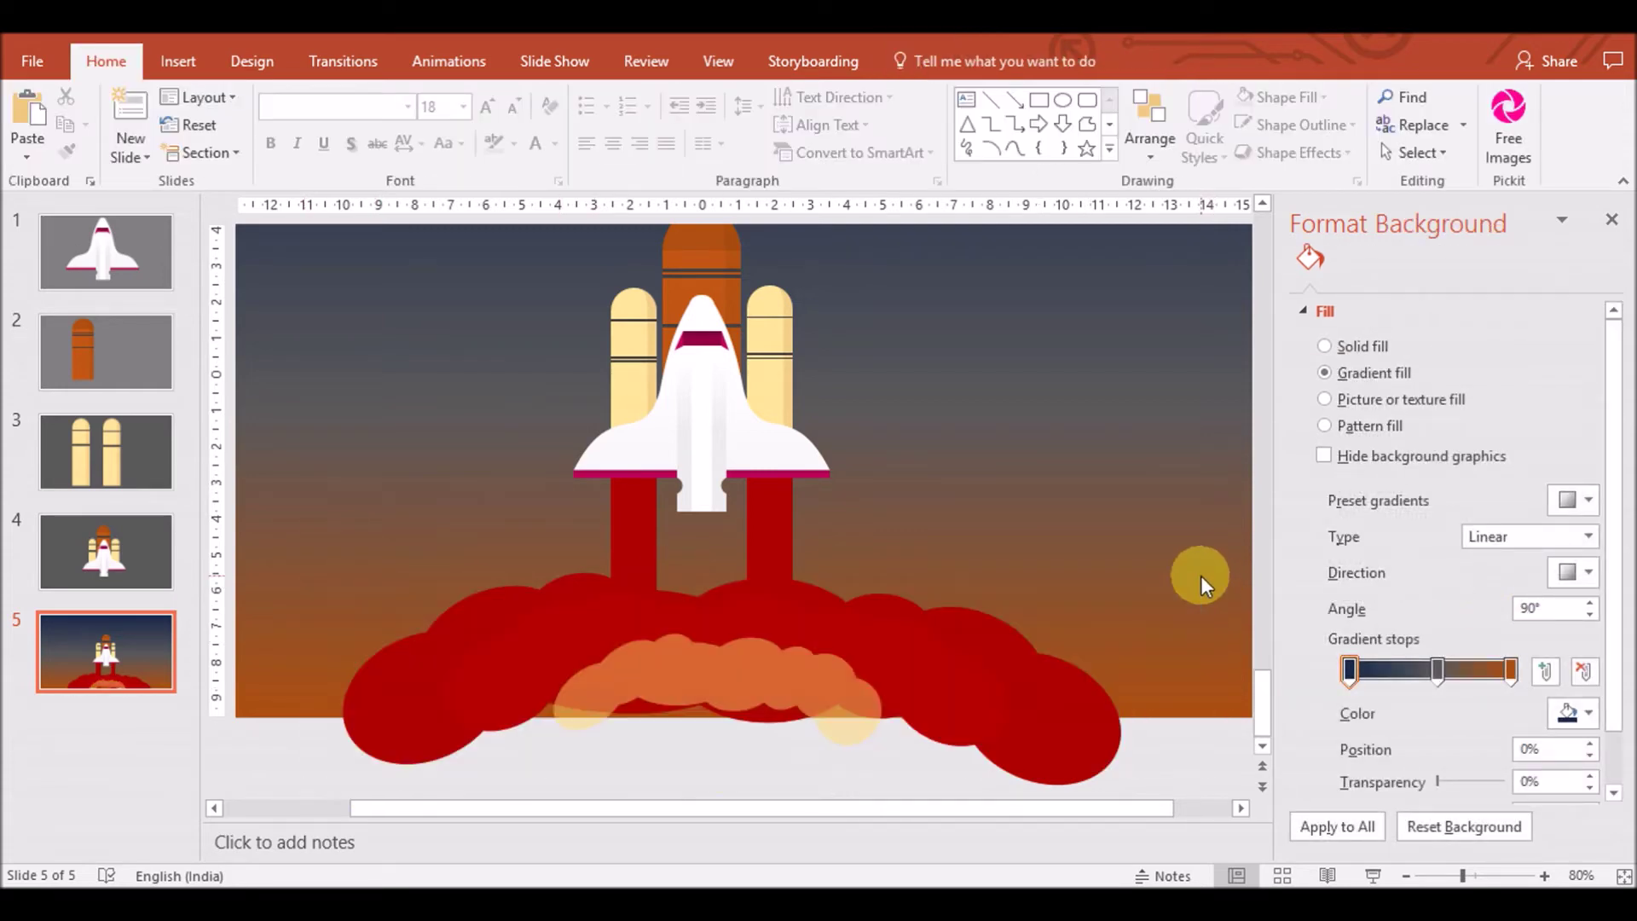
click(1061, 731)
shift+click(810, 677)
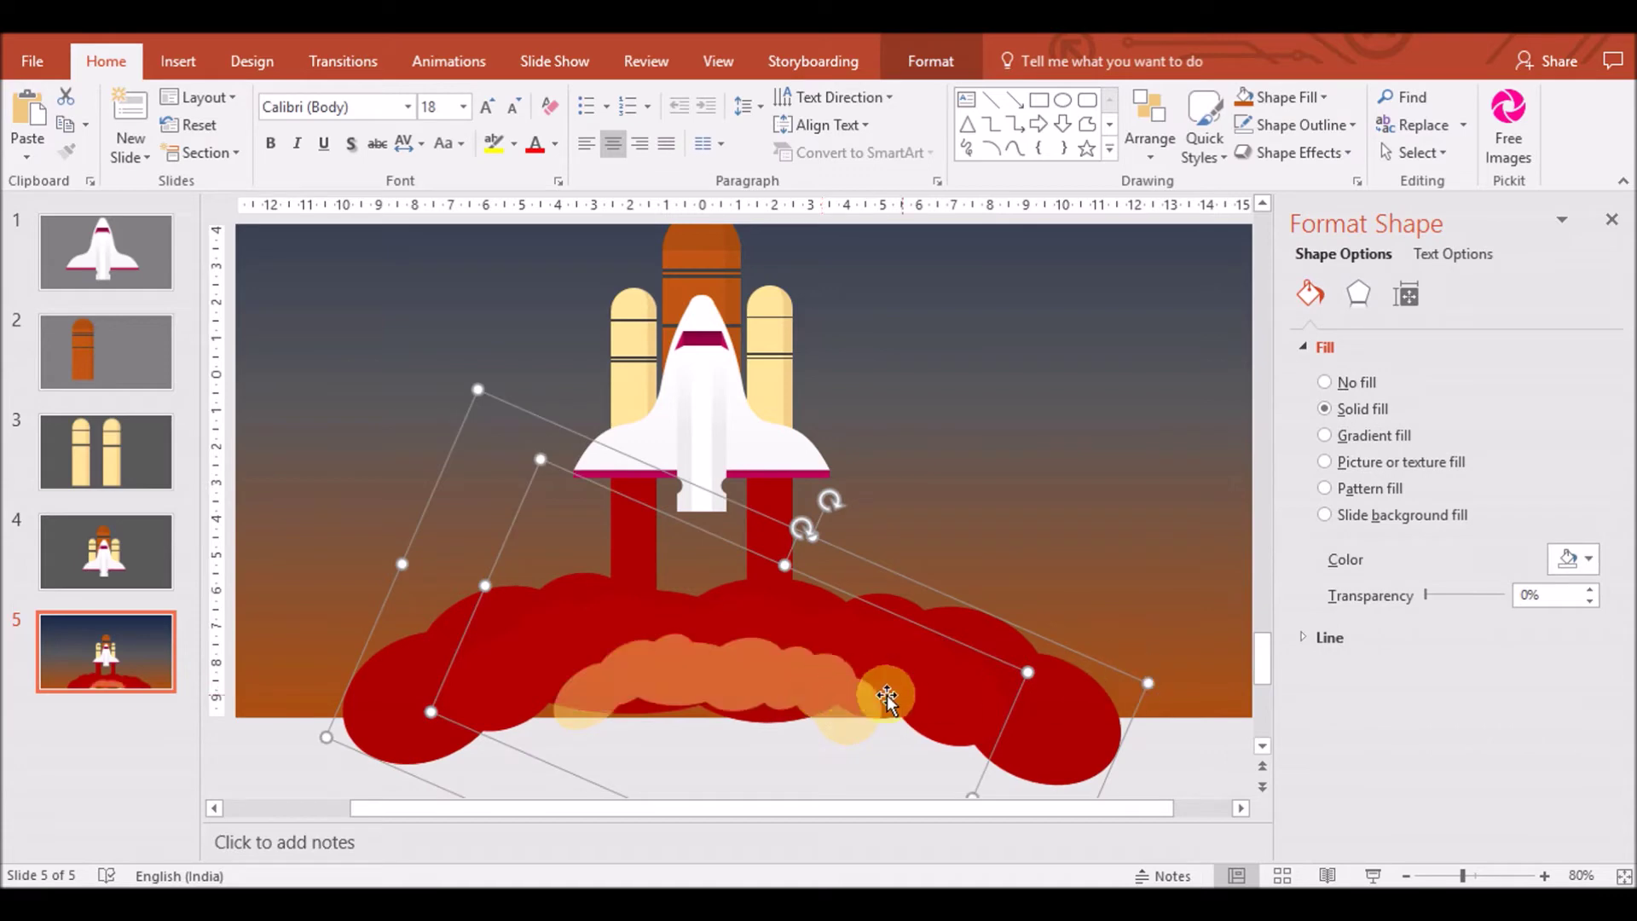
Group all cloud pieces, zoom out to 30%, then enlarge and shift the group left
shift+click(848, 706)
key(ctrl+g)
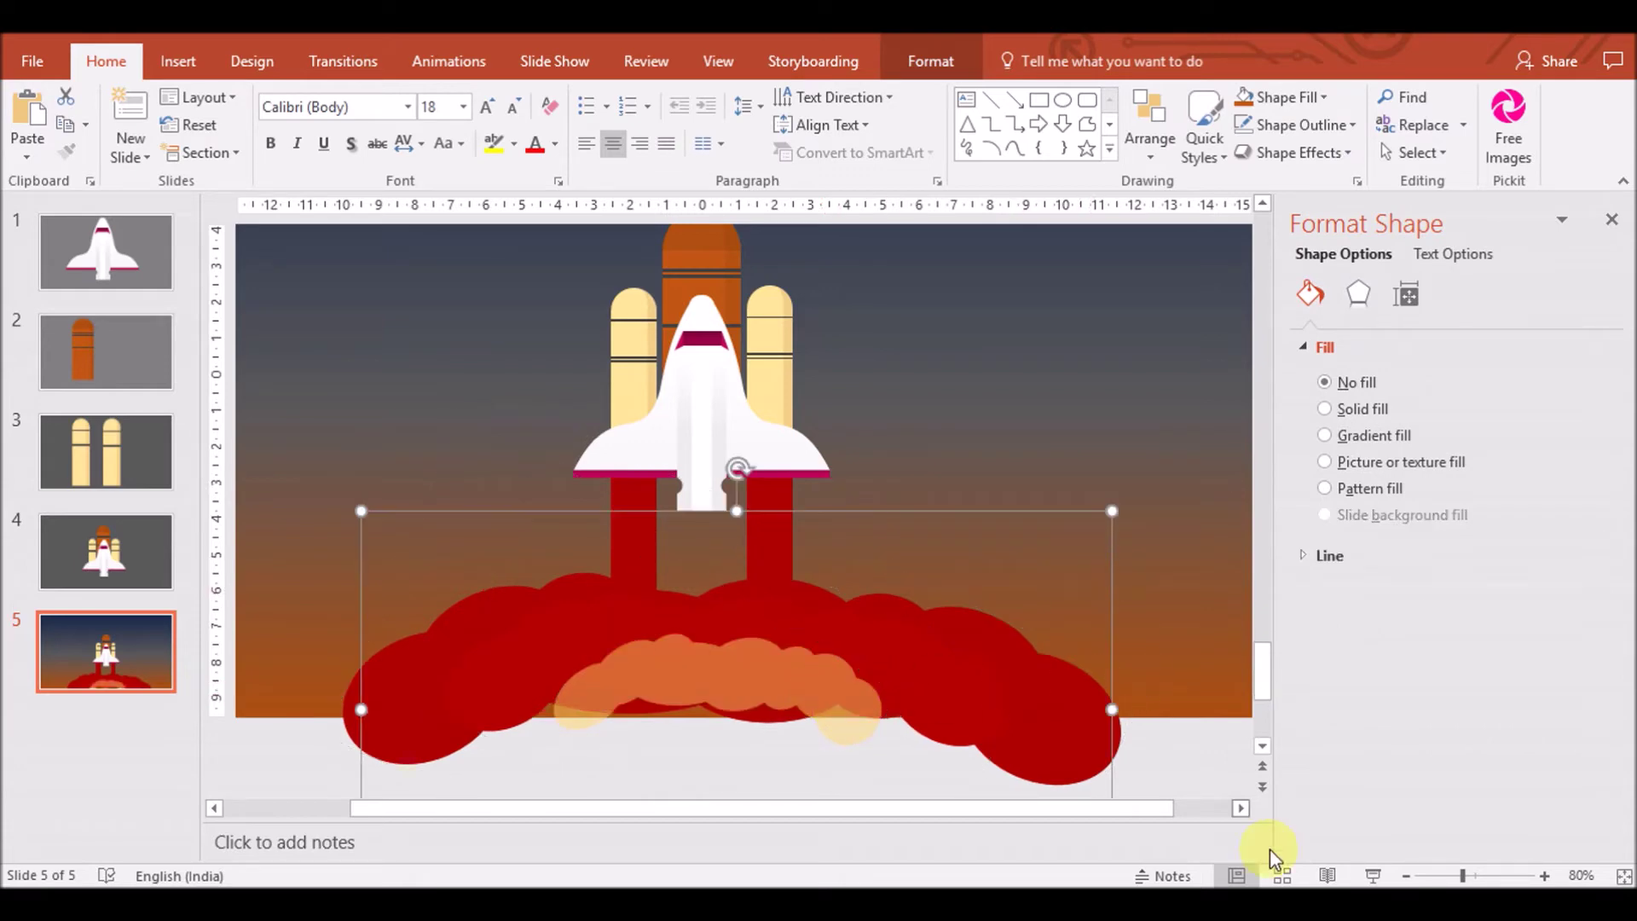
click(1406, 876)
click(1406, 876)
click(1406, 875)
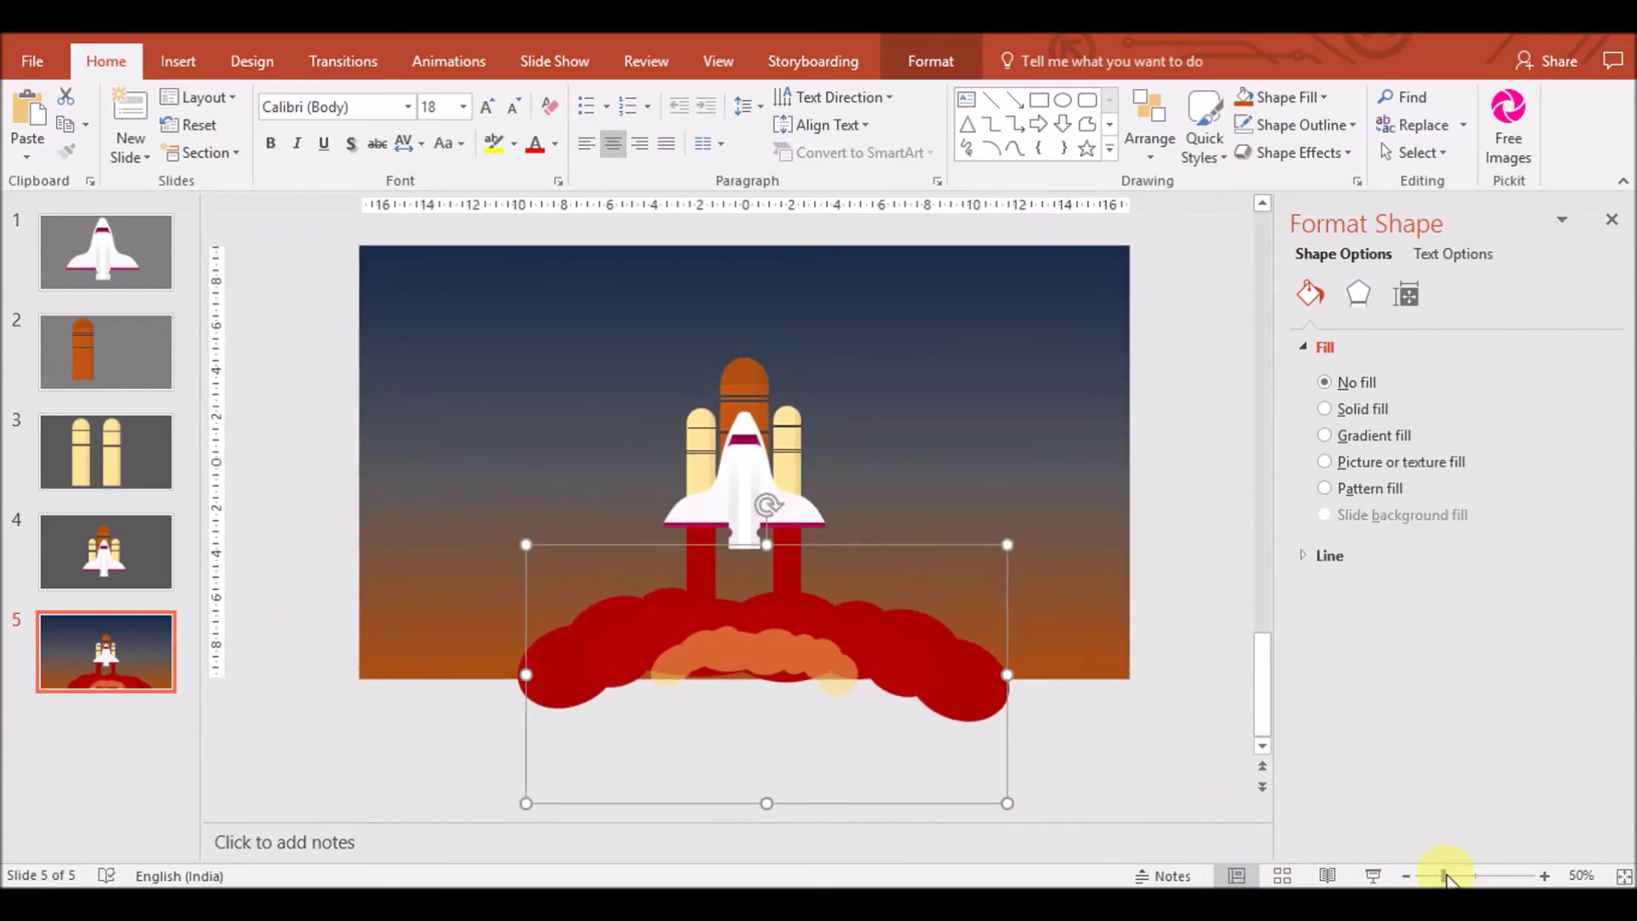
drag(1447, 879, 1430, 876)
drag(897, 720, 1003, 777)
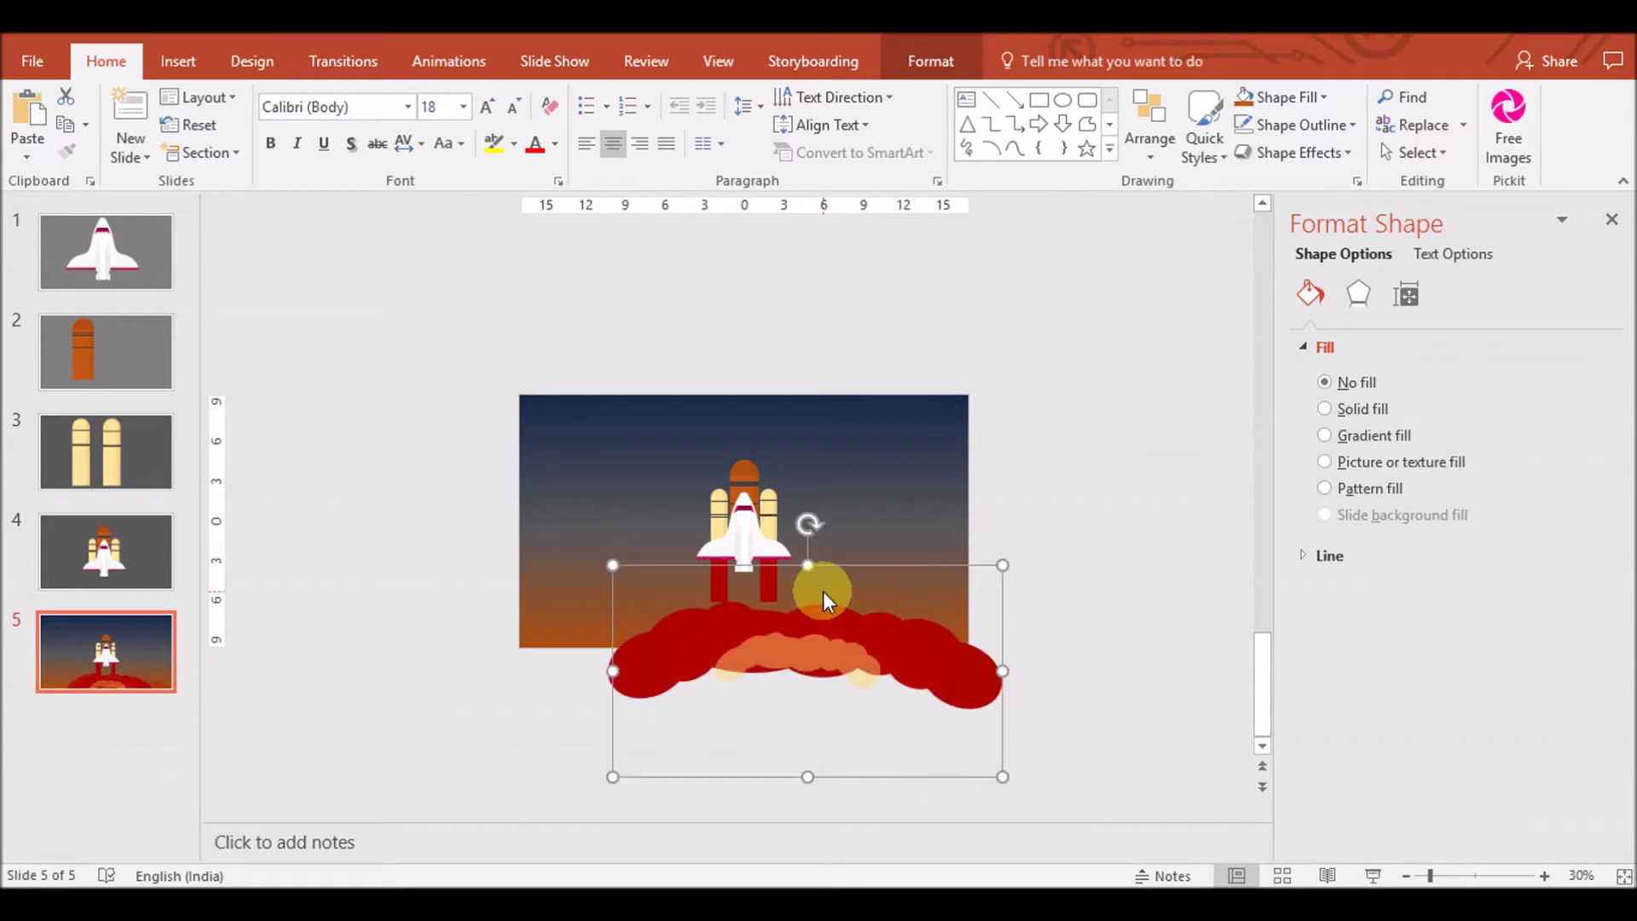
drag(850, 648, 797, 638)
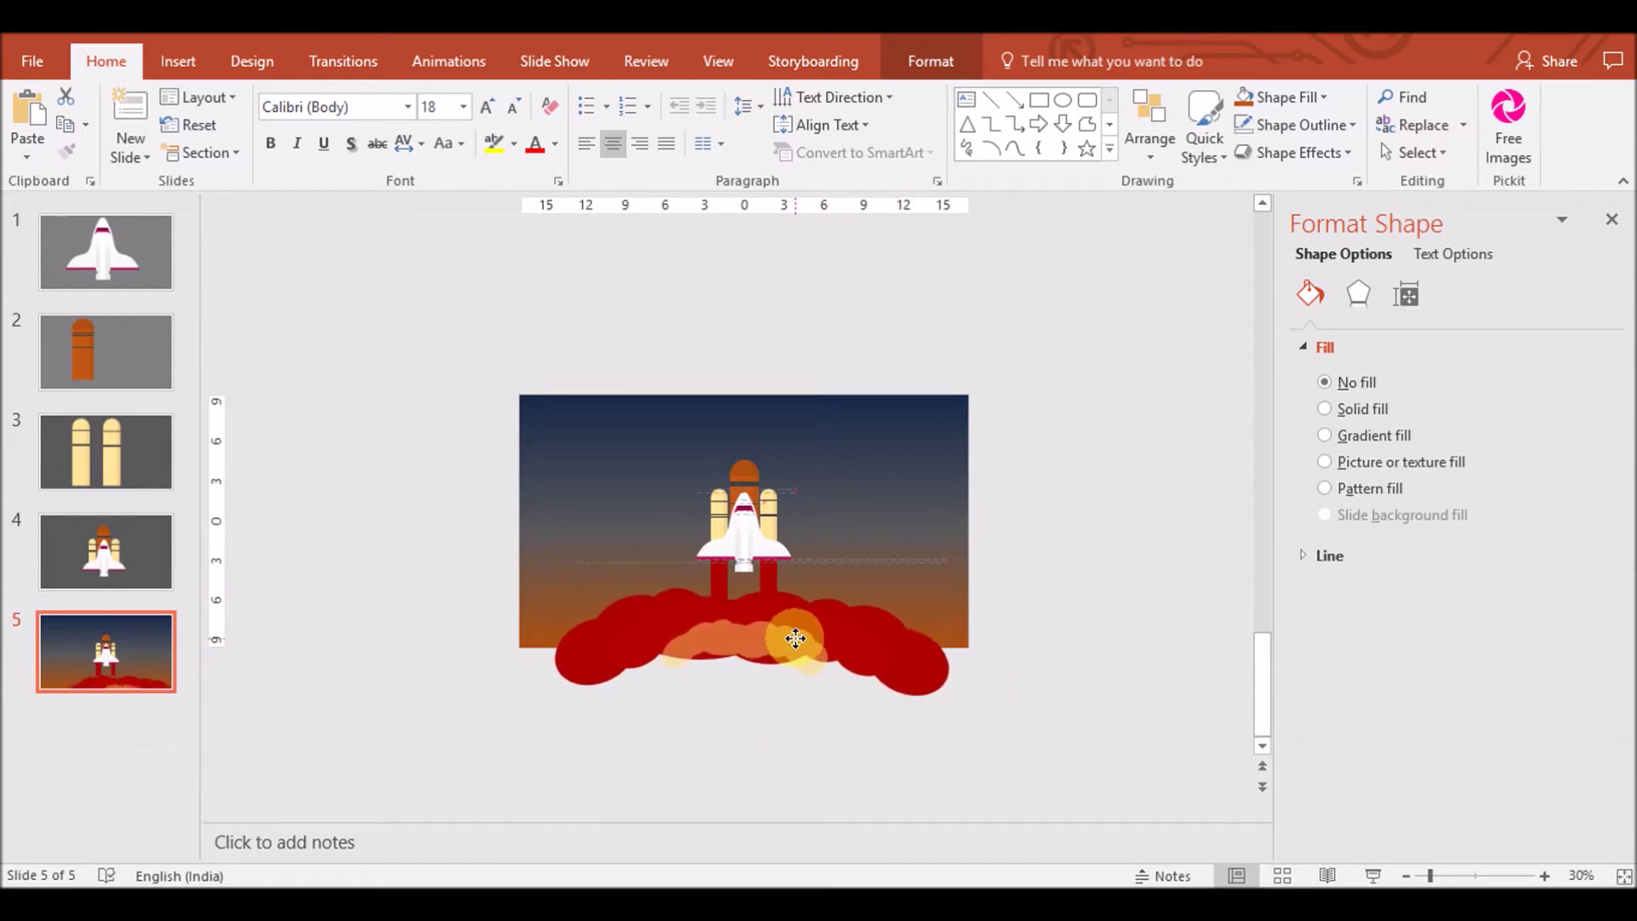
Ungroup the enlarged cloud group back into separate pieces
click(719, 428)
click(175, 61)
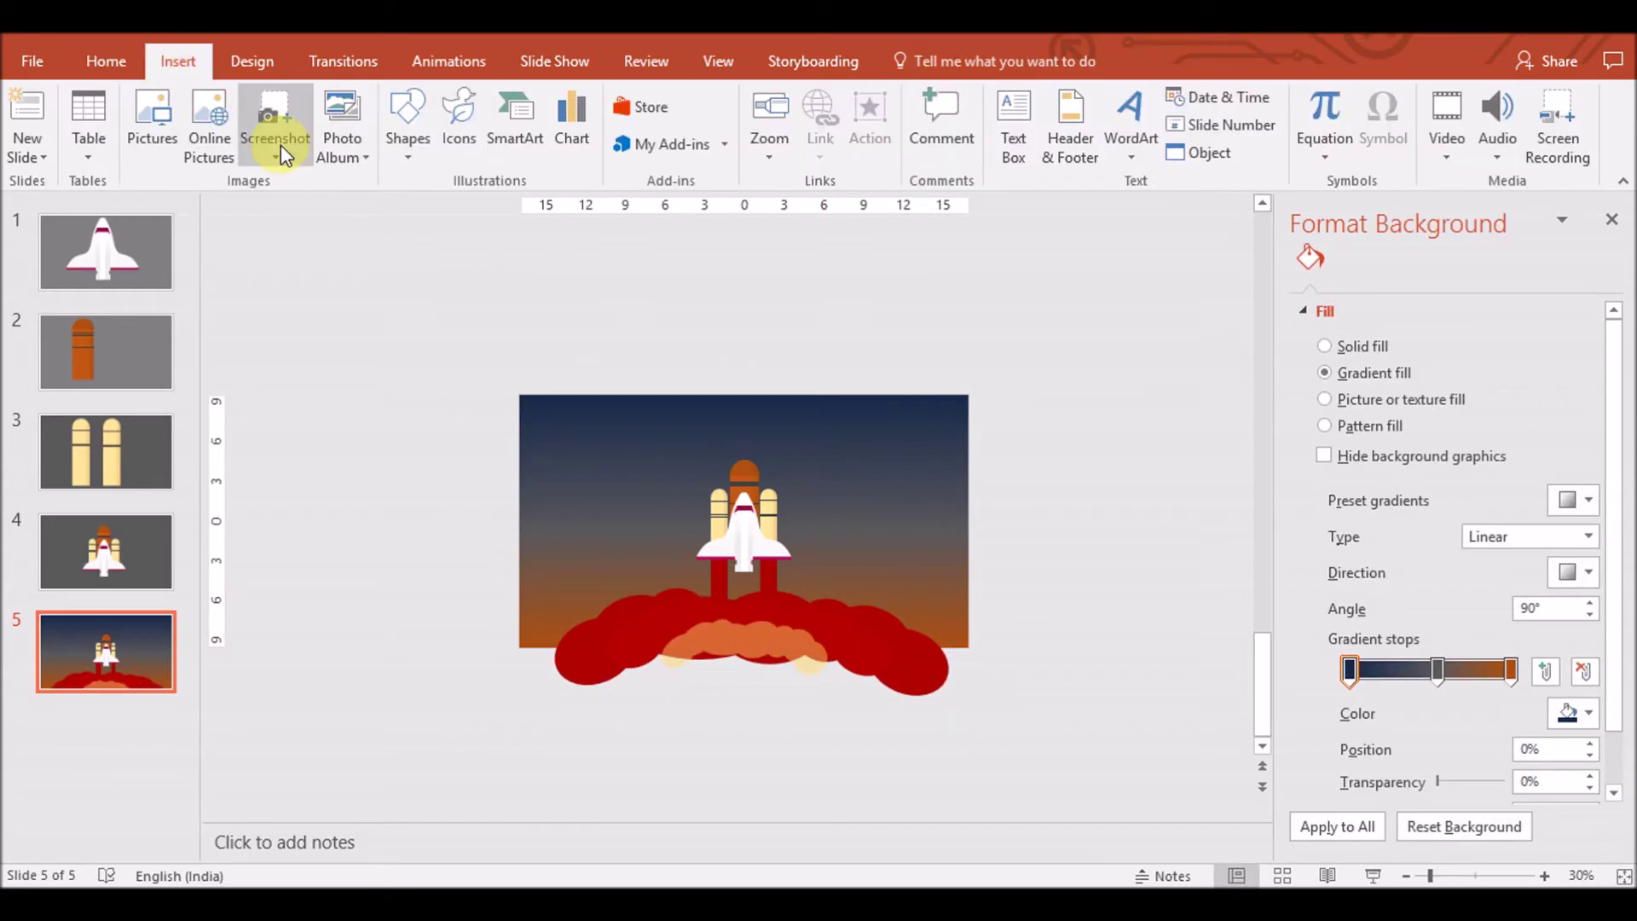
right_click(678, 612)
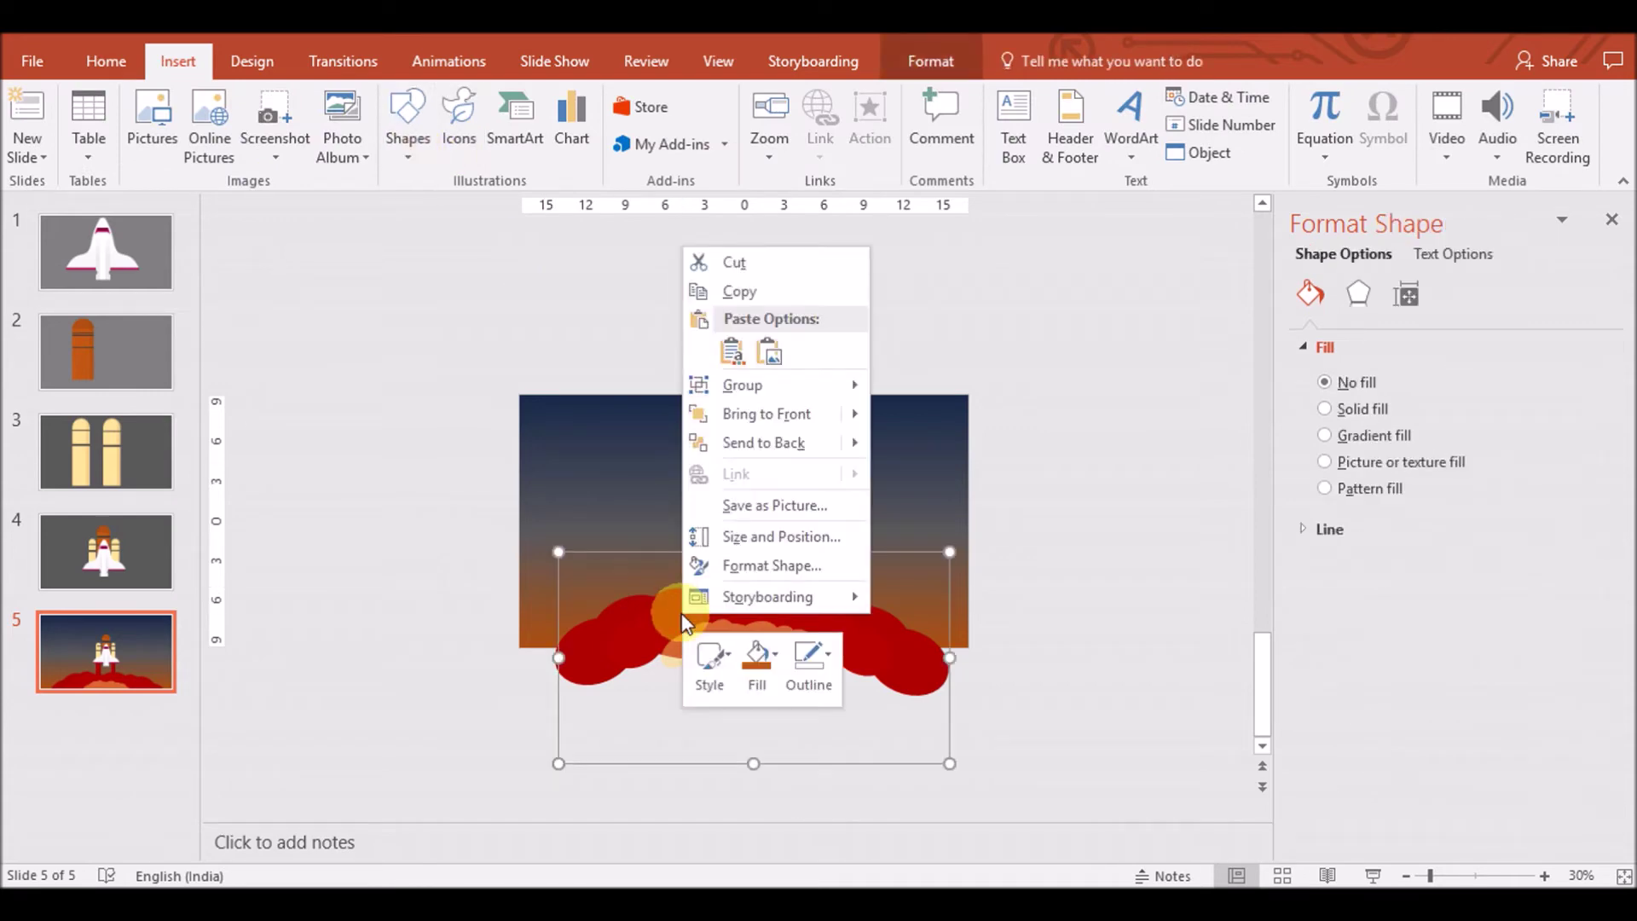
click(731, 384)
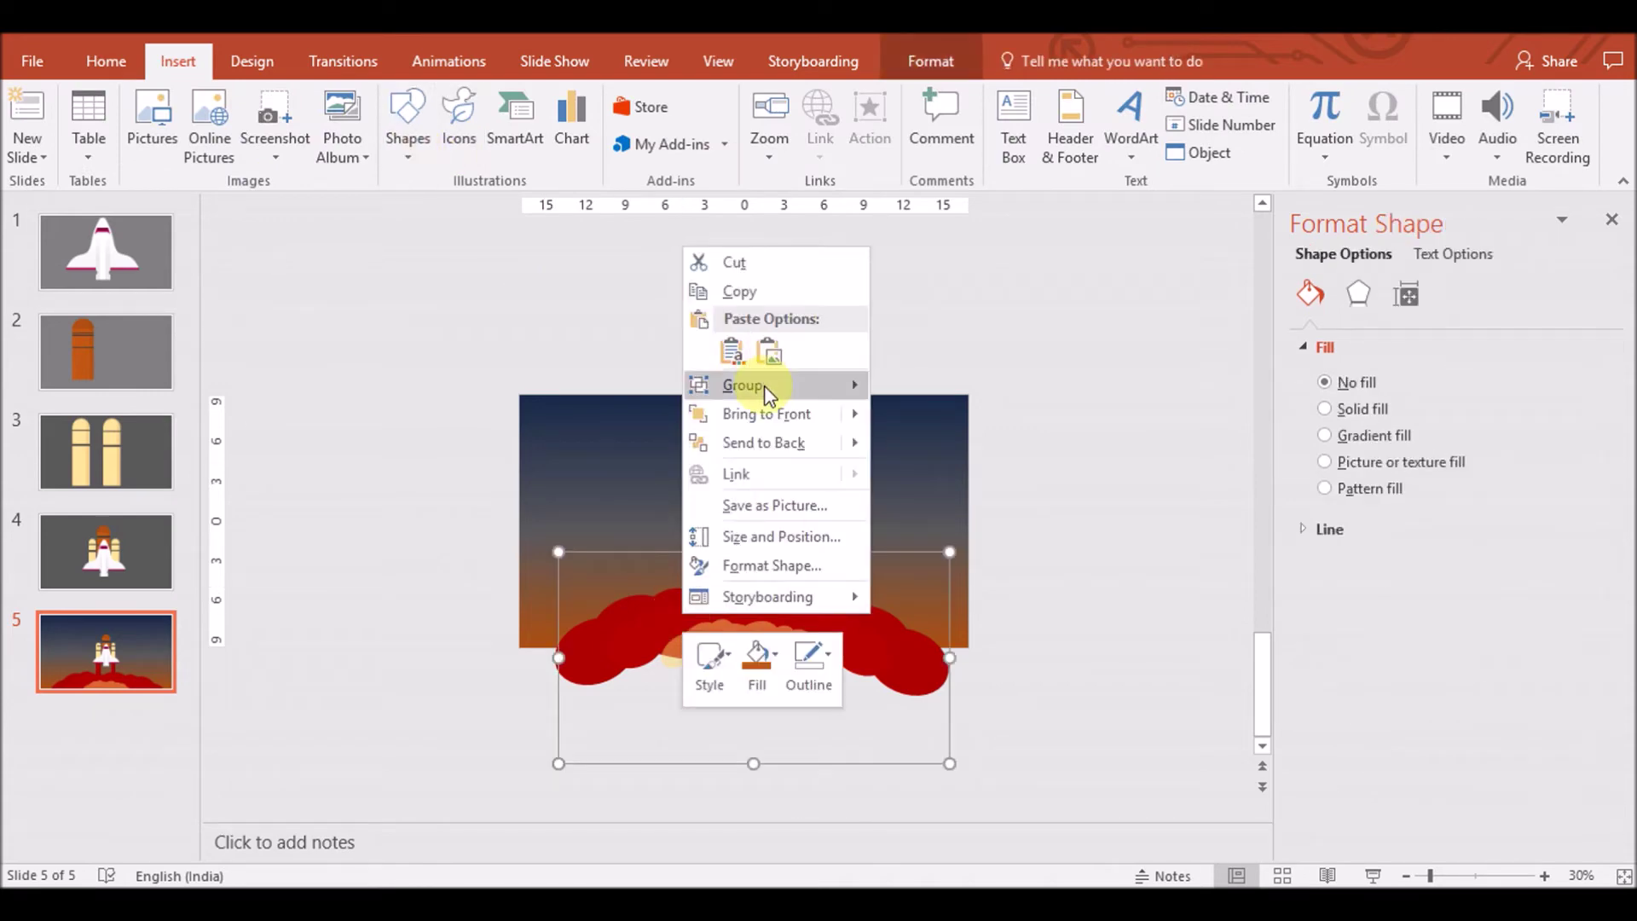
click(887, 439)
Pick the Rectangle shape from the Shapes gallery
click(1060, 628)
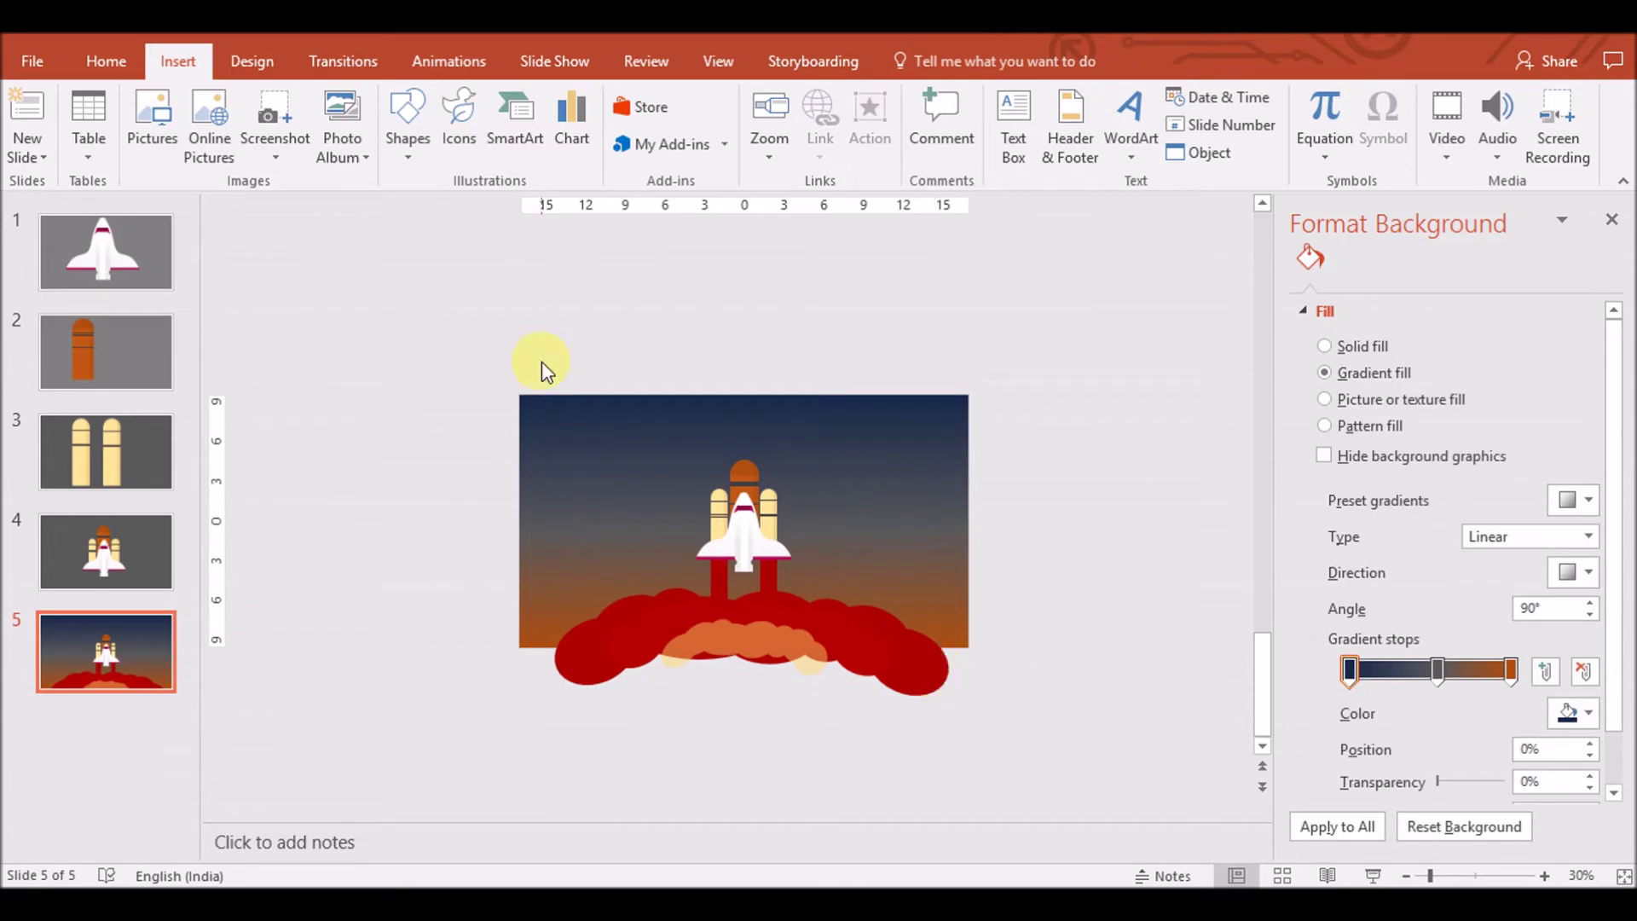
click(397, 157)
click(415, 338)
Draw a rectangle across the slide's bottom edge and subtract it from the cloud
drag(516, 648, 969, 738)
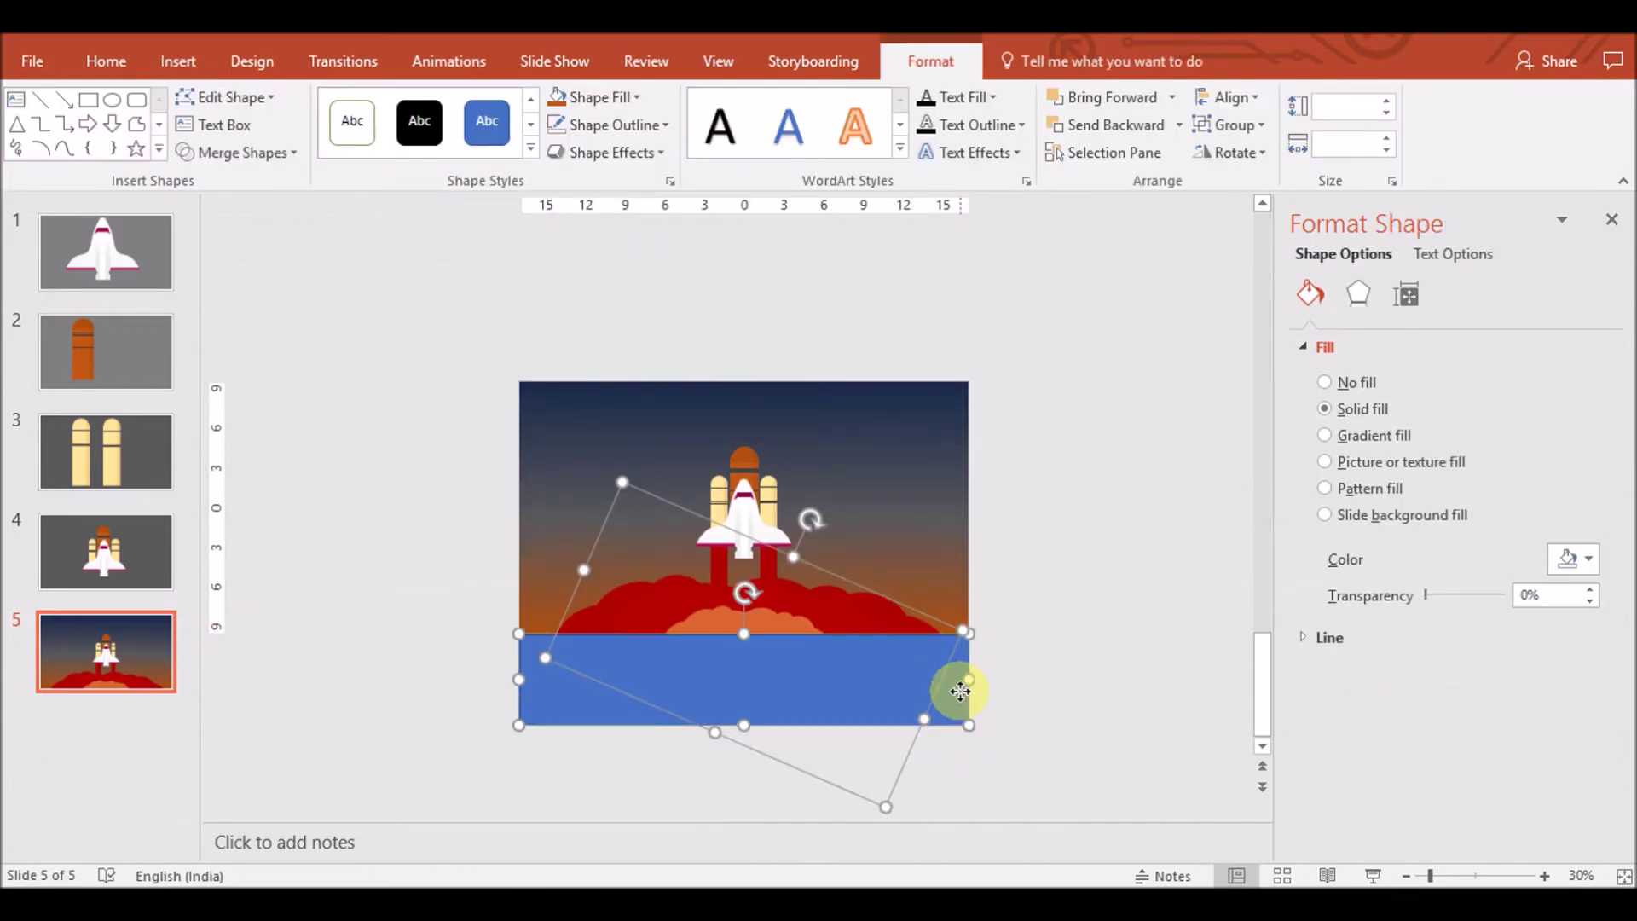
click(247, 153)
click(252, 299)
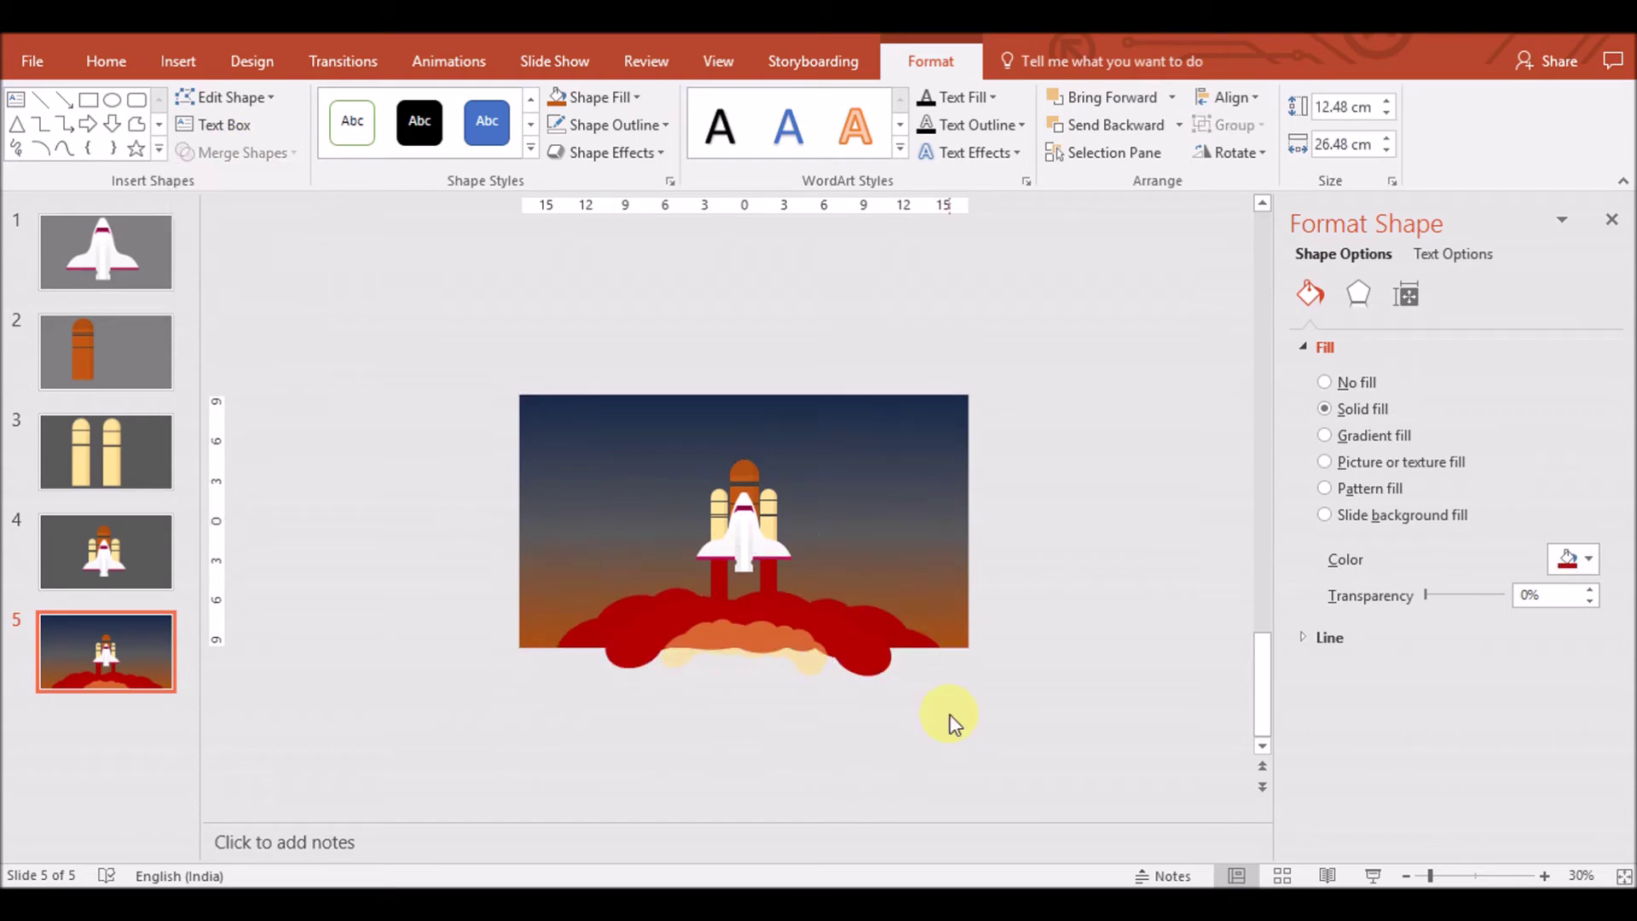
click(583, 563)
Trim the large rotated cloud by subtracting a new rectangle below the slide edge
click(179, 61)
click(408, 128)
click(468, 208)
mouse_move(519, 648)
mouse_down()
mouse_move(972, 760)
mouse_move(921, 749)
mouse_up()
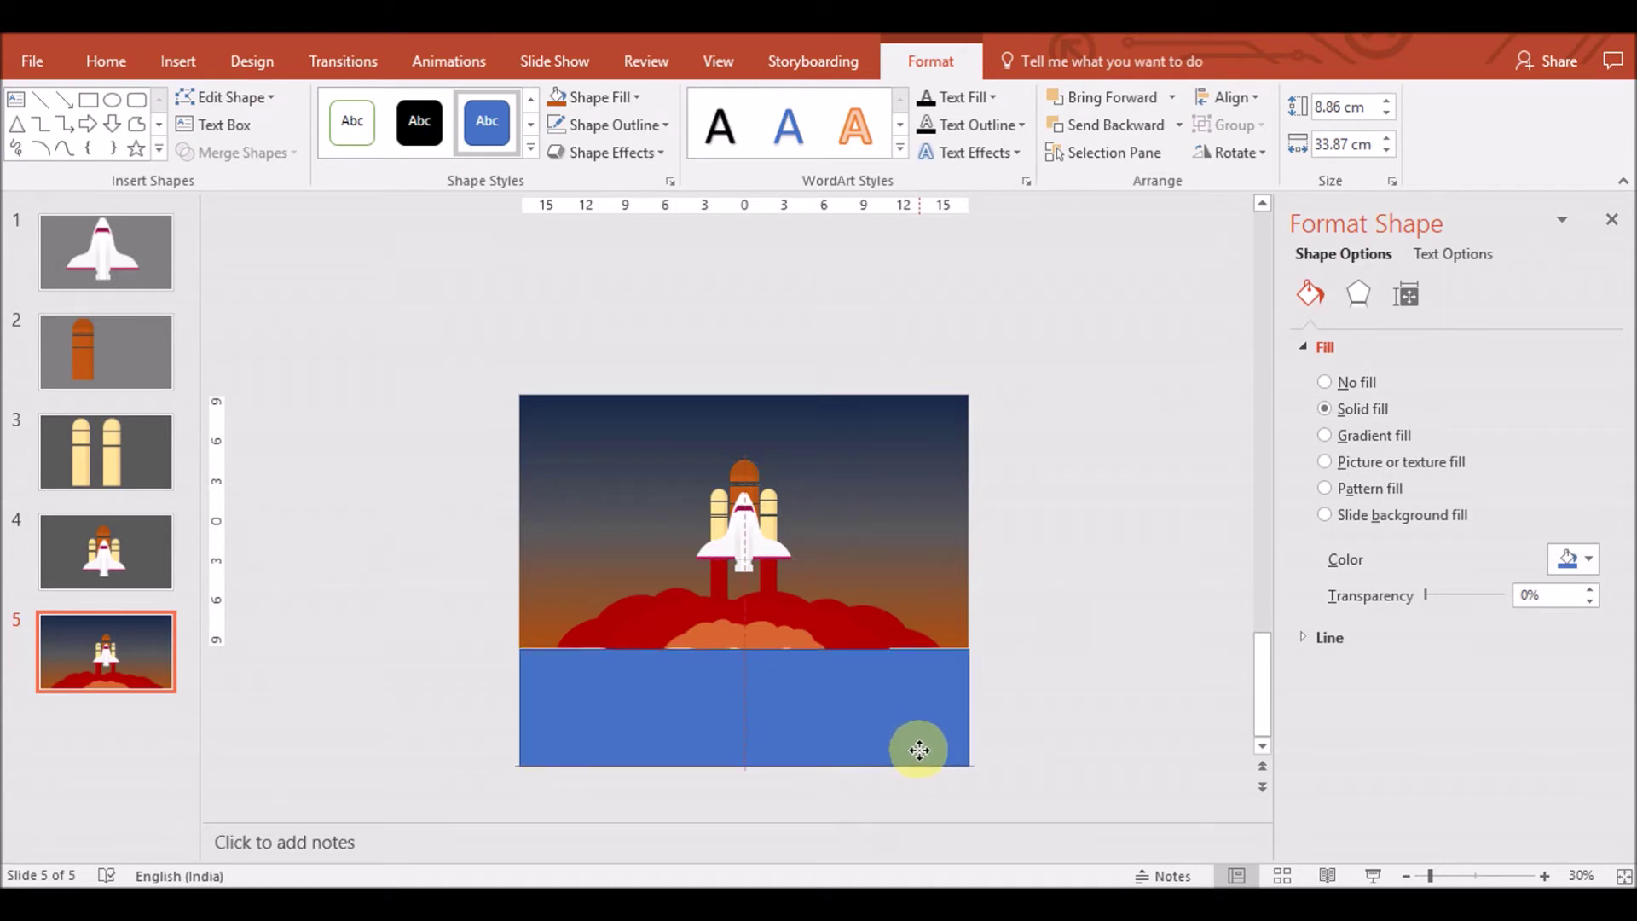
click(848, 629)
shift+click(943, 694)
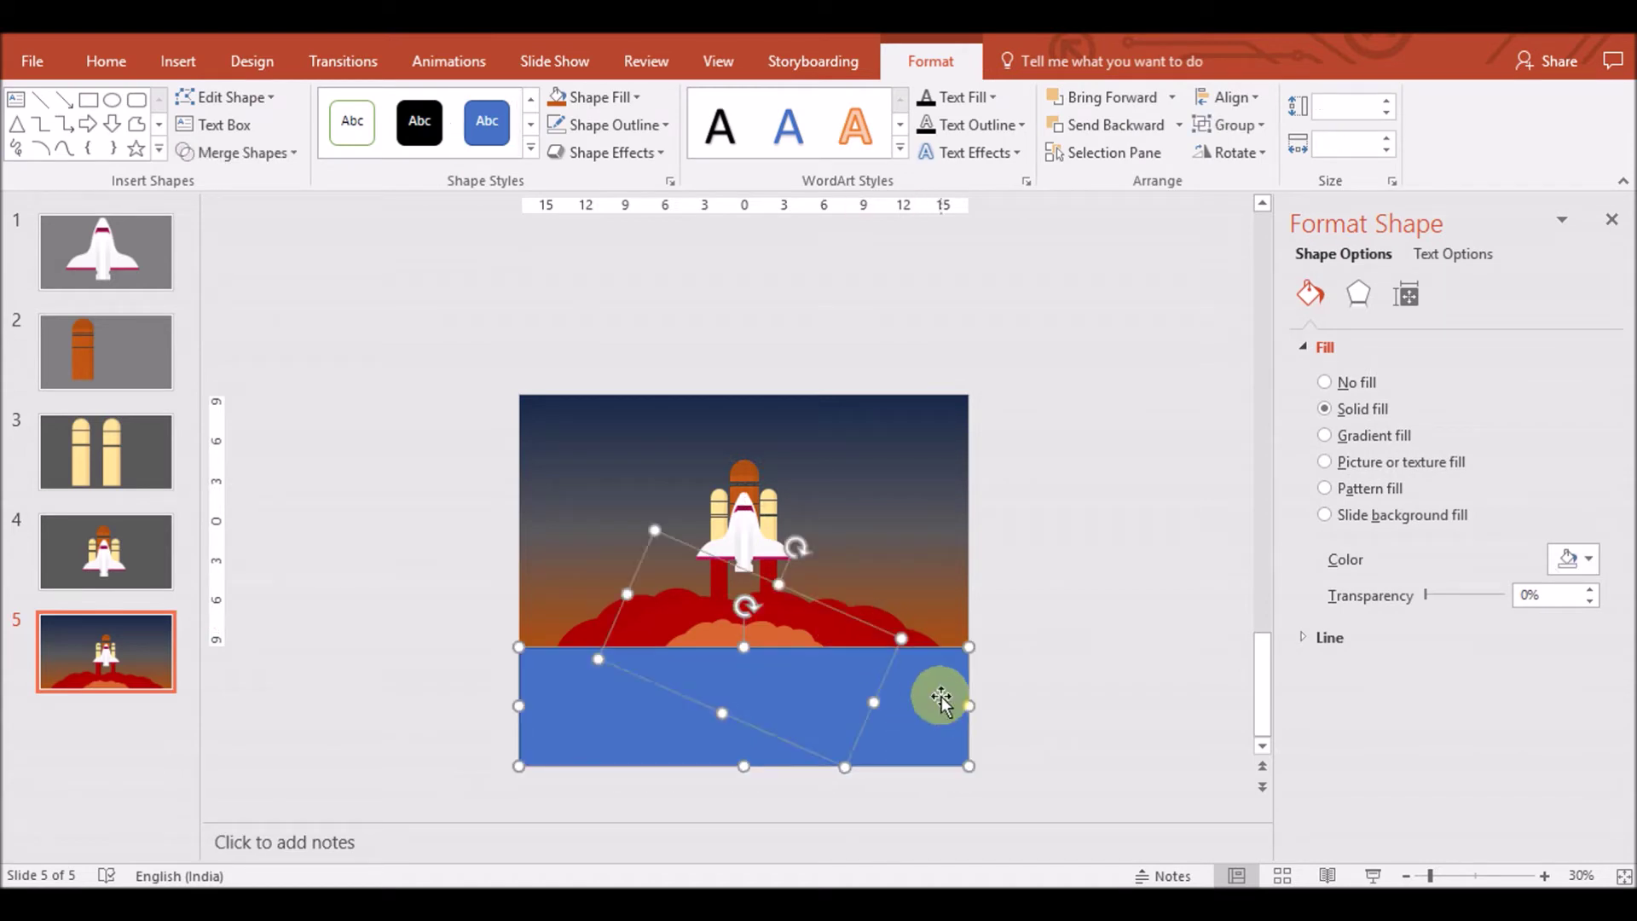
click(247, 154)
click(255, 301)
click(545, 482)
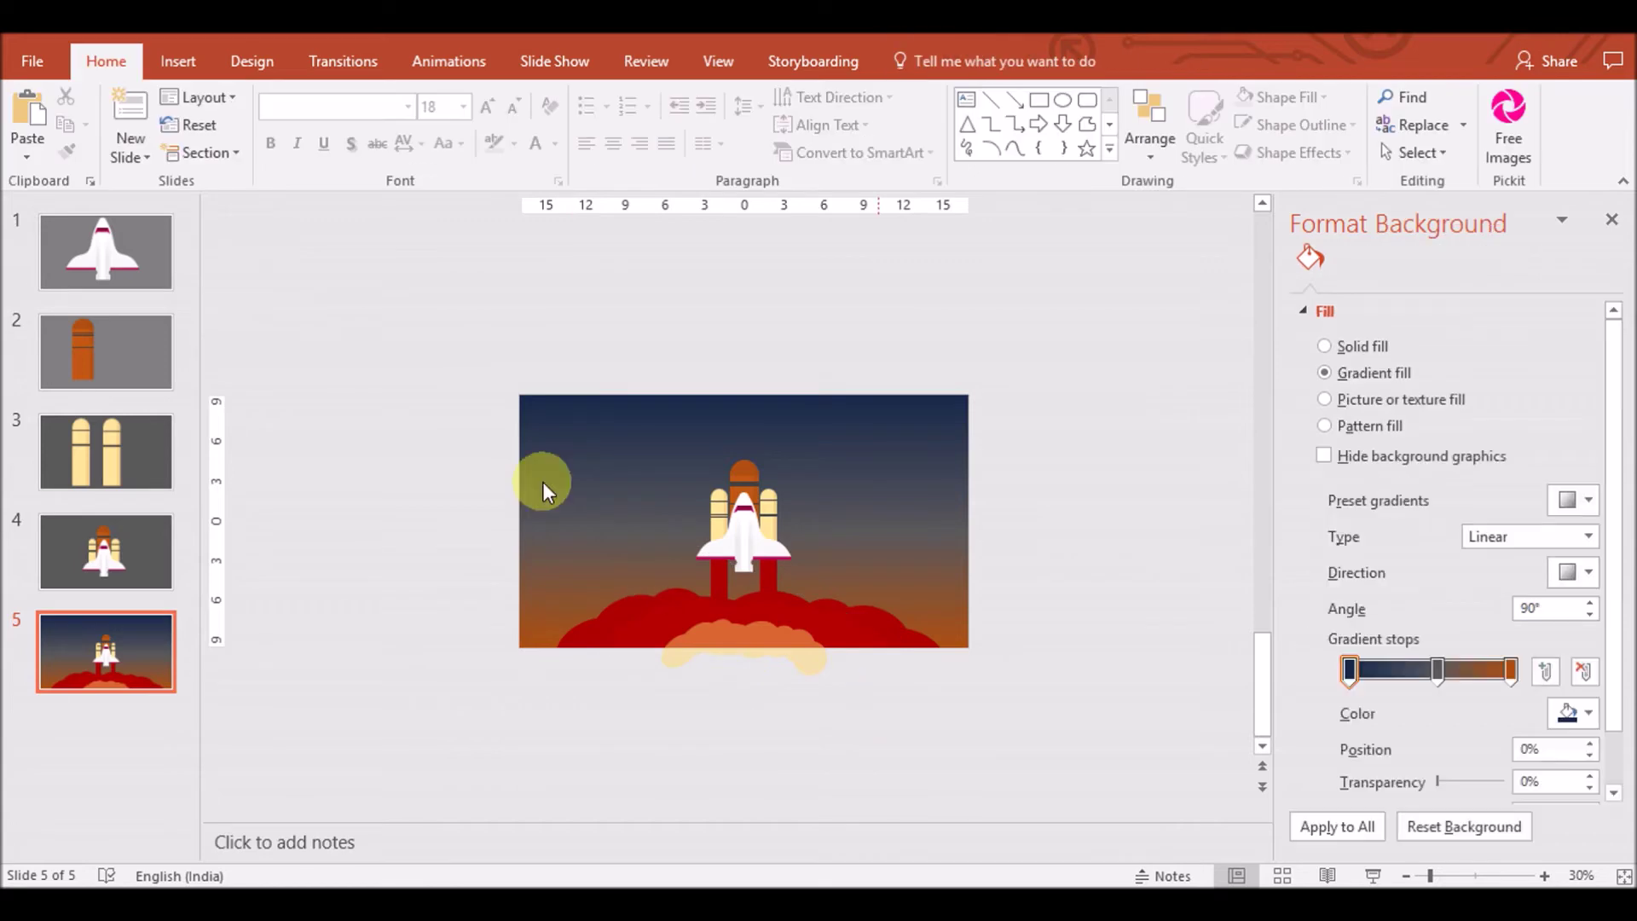
Subtract another rectangle from the remaining rotated cloud, then zoom to 60%
click(177, 61)
click(407, 119)
click(438, 218)
drag(646, 648, 852, 752)
shift+click(781, 633)
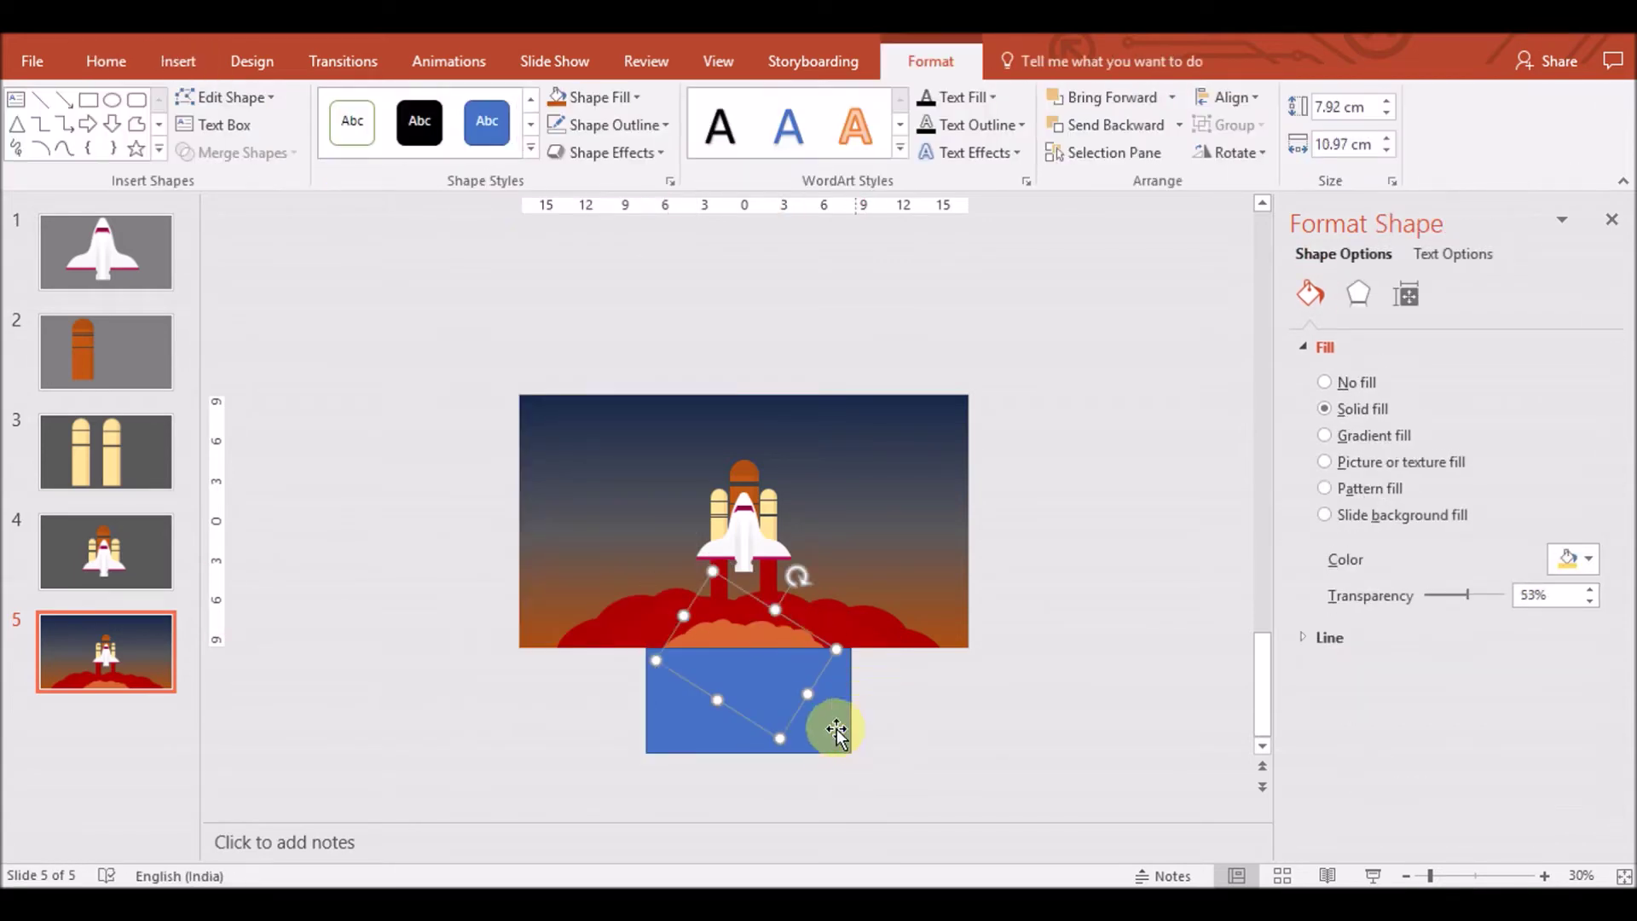
click(238, 153)
click(256, 267)
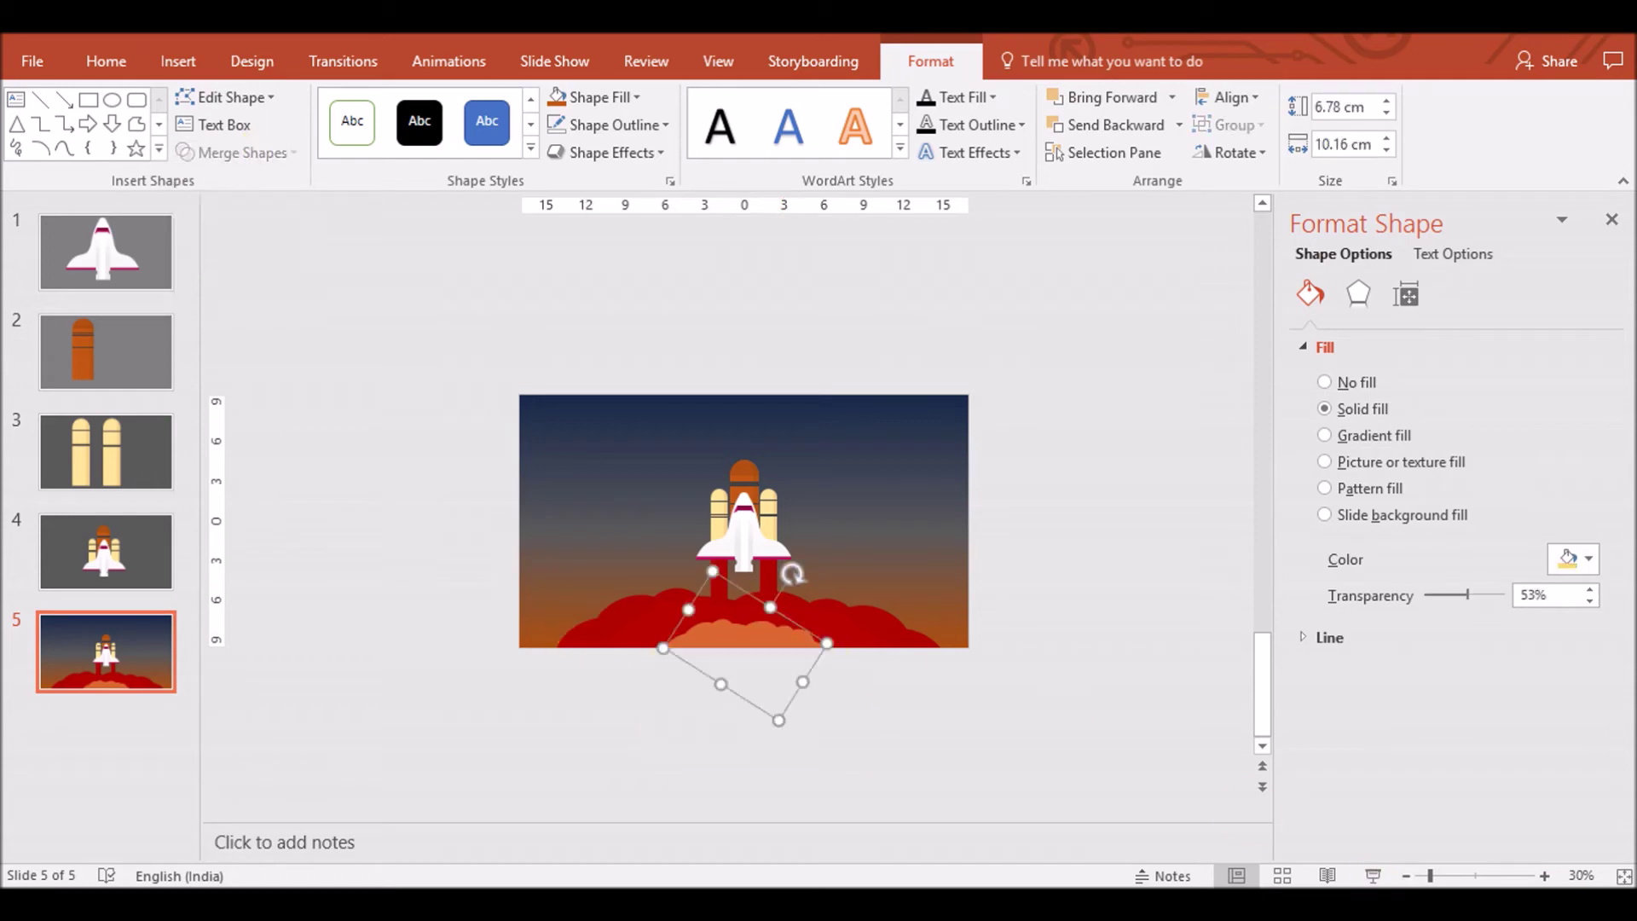
click(1546, 876)
click(1546, 875)
click(1546, 876)
click(1032, 689)
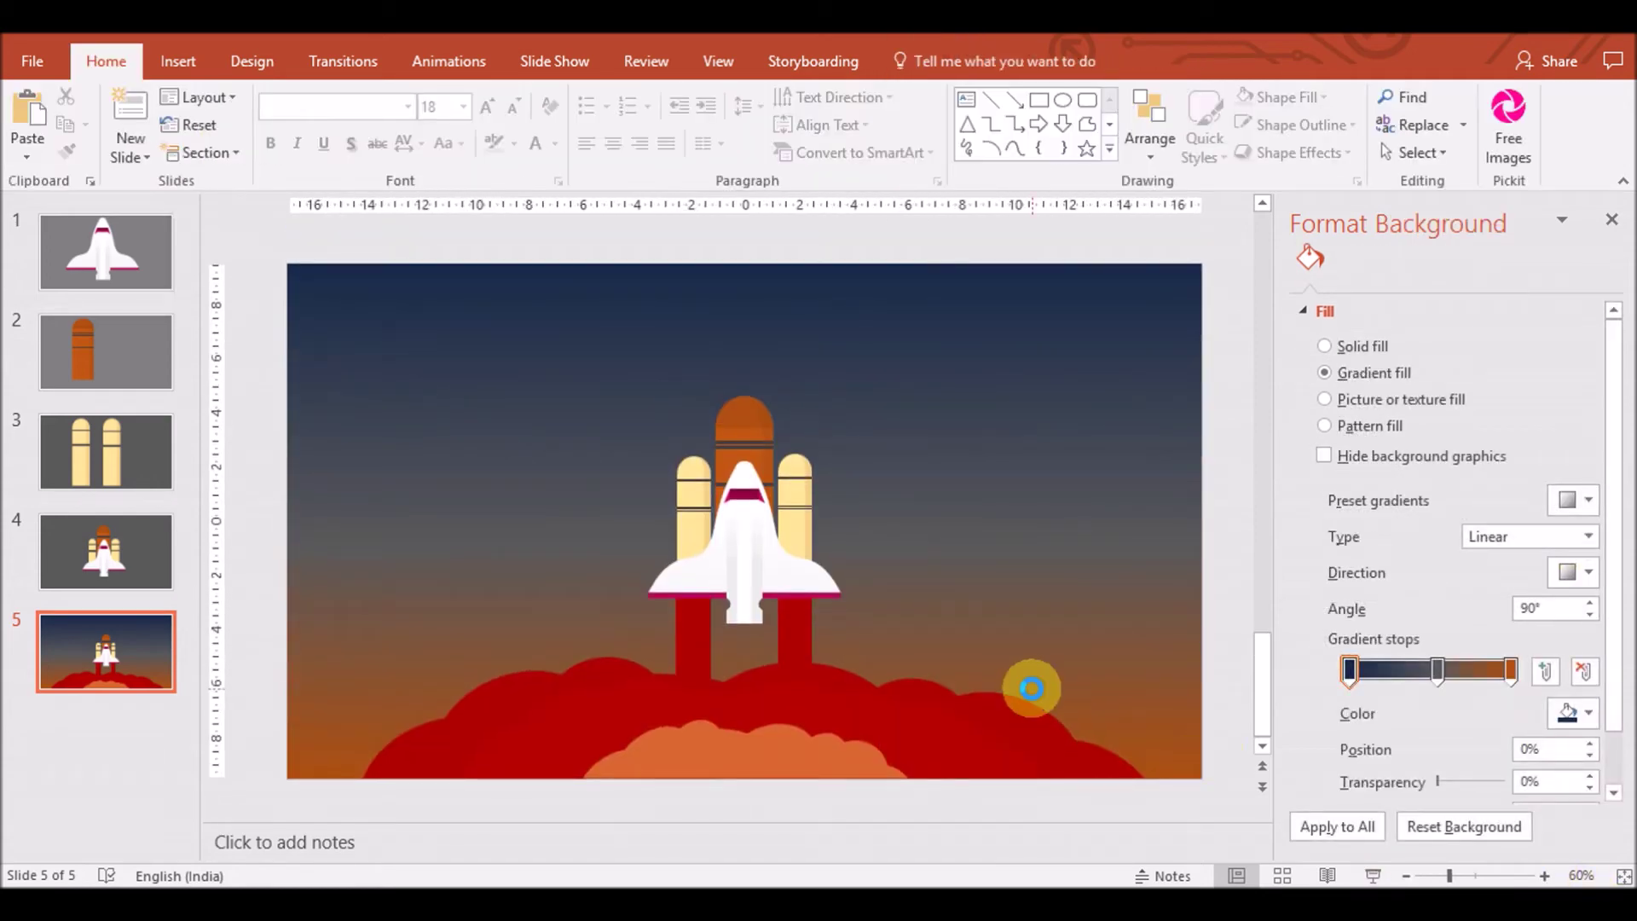
Union the large rotated cloud with the left and right flames
click(811, 650)
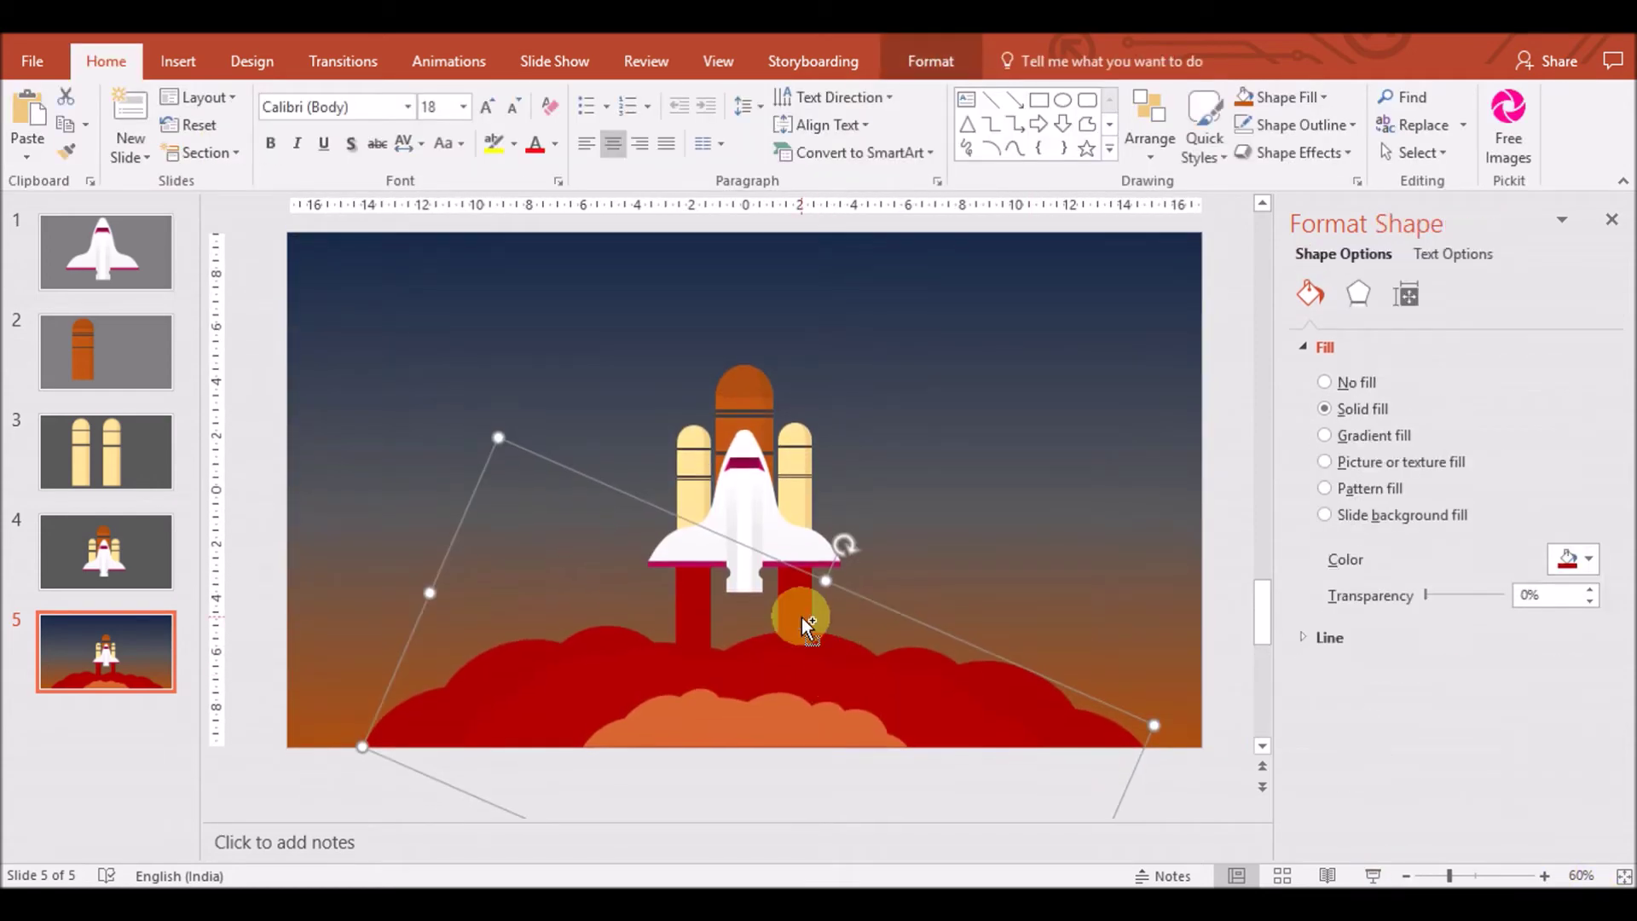
shift+click(806, 623)
shift+click(693, 609)
click(931, 60)
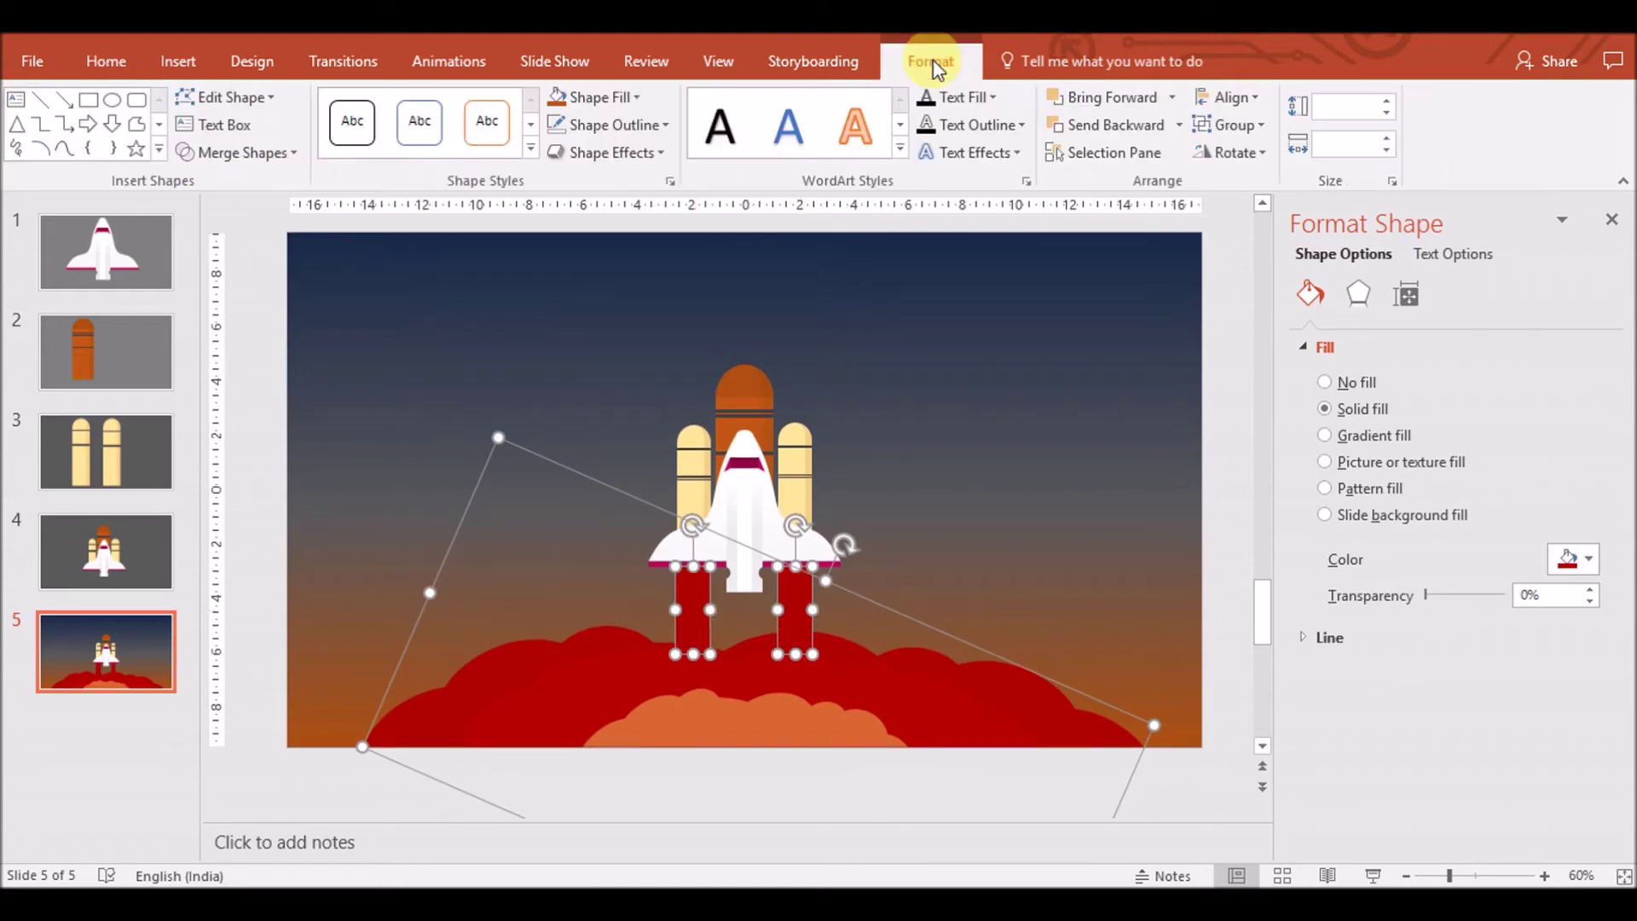
click(274, 154)
click(248, 188)
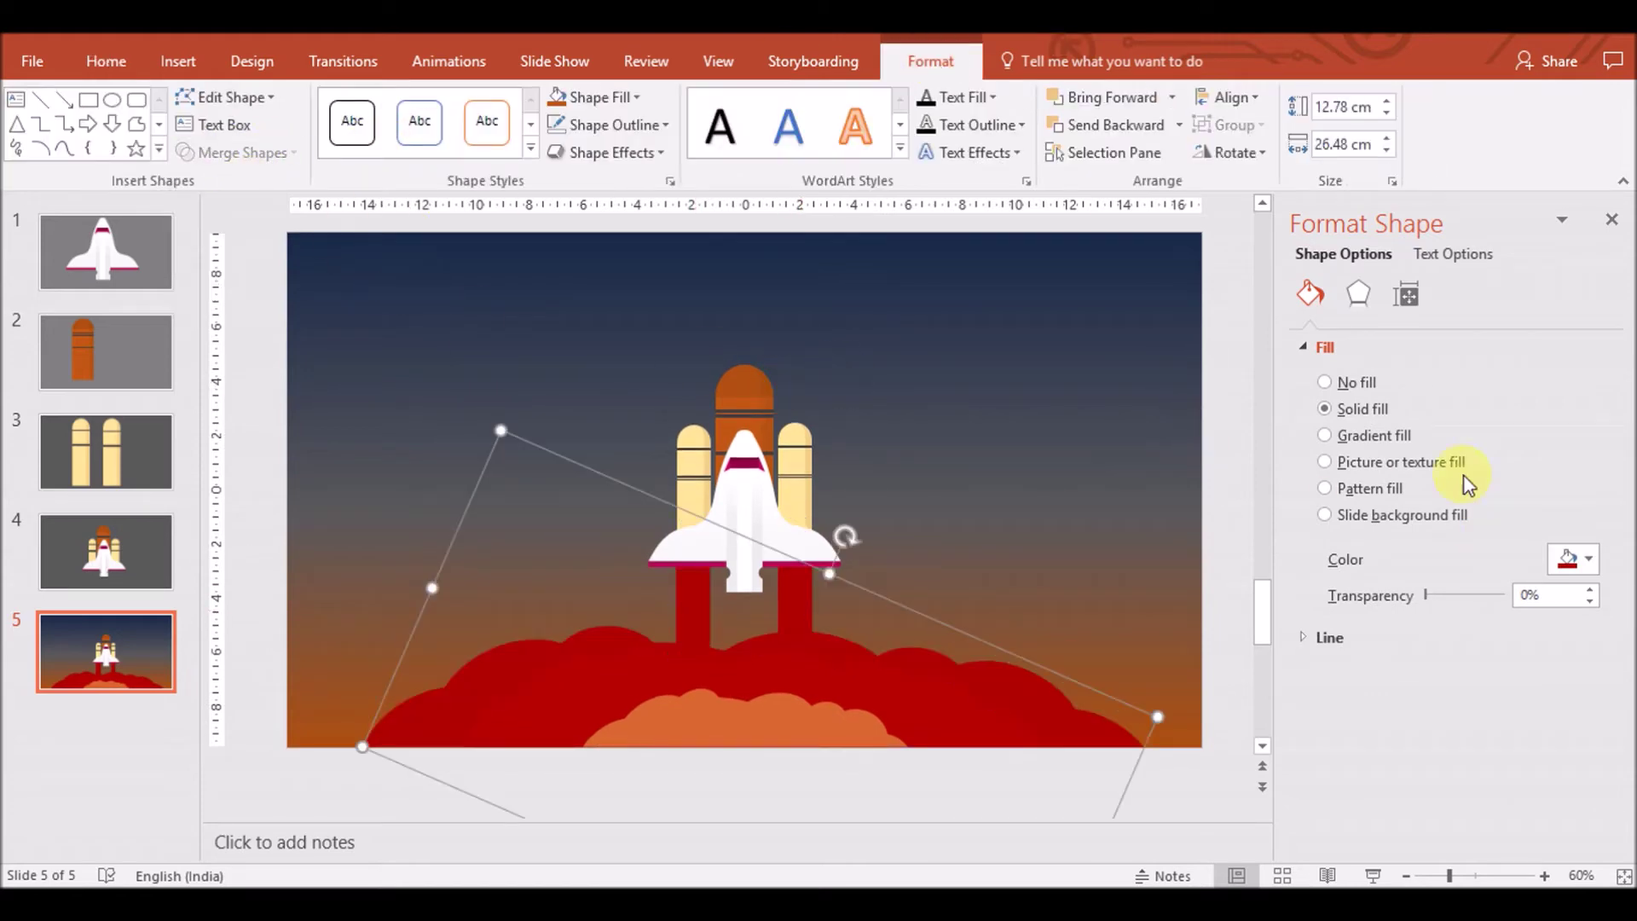
Give the merged shape a gradient fill with a dark red left stop
click(1373, 436)
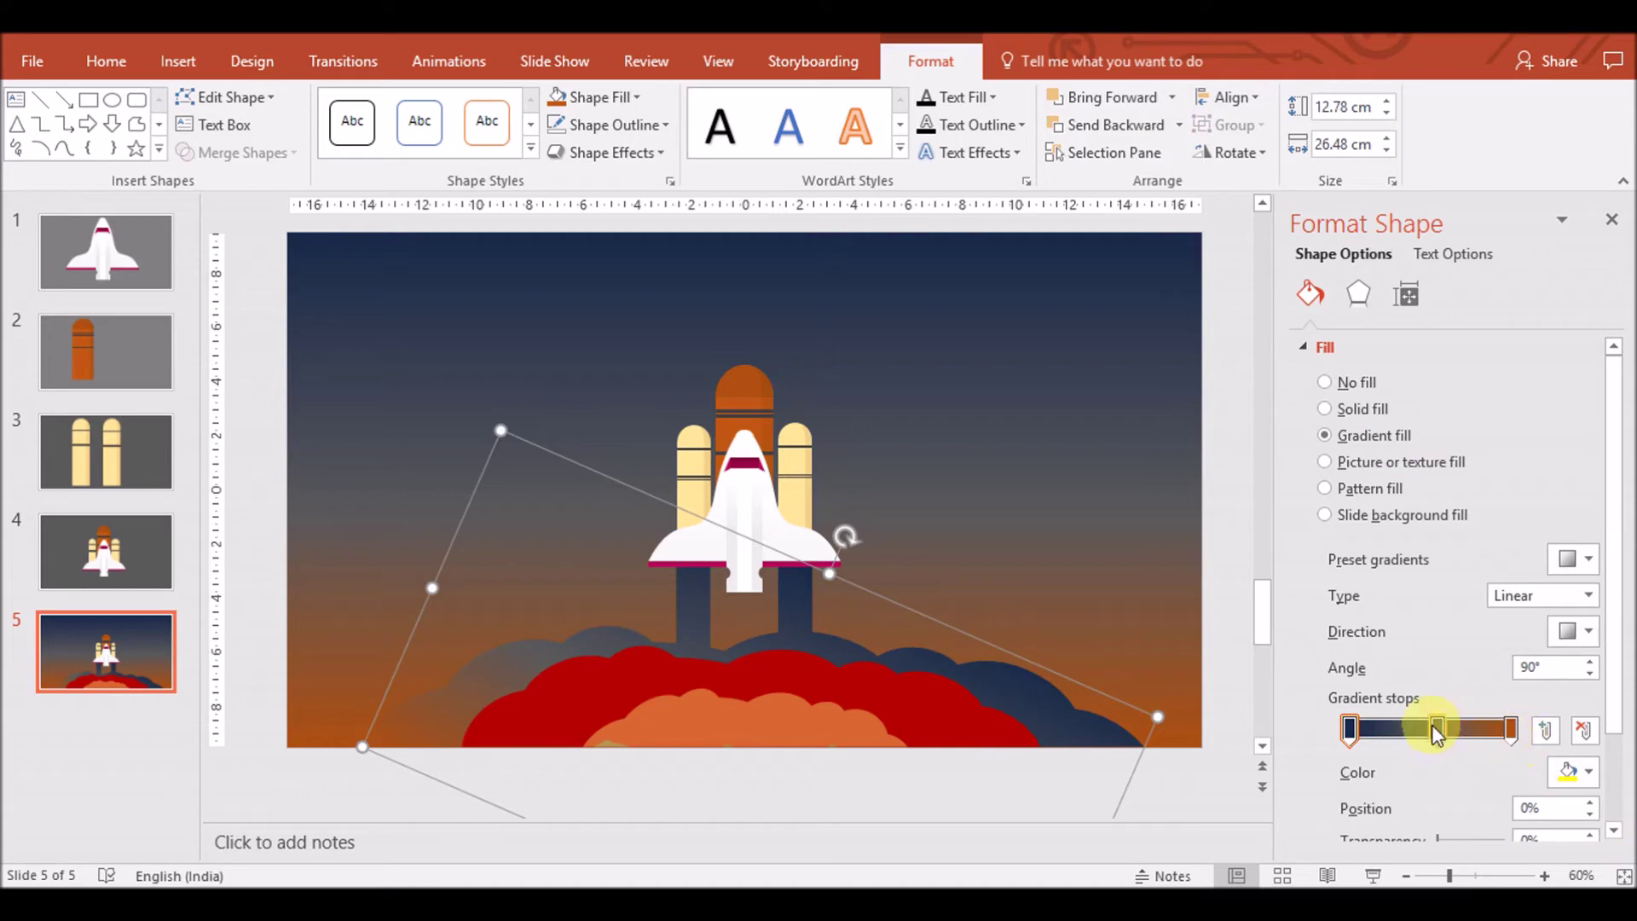
click(1575, 631)
click(1455, 680)
click(1578, 775)
click(1483, 696)
click(1513, 730)
click(1579, 775)
click(1564, 697)
Set the gradient direction to Linear Up and recolour the right stop
click(1575, 631)
click(1452, 730)
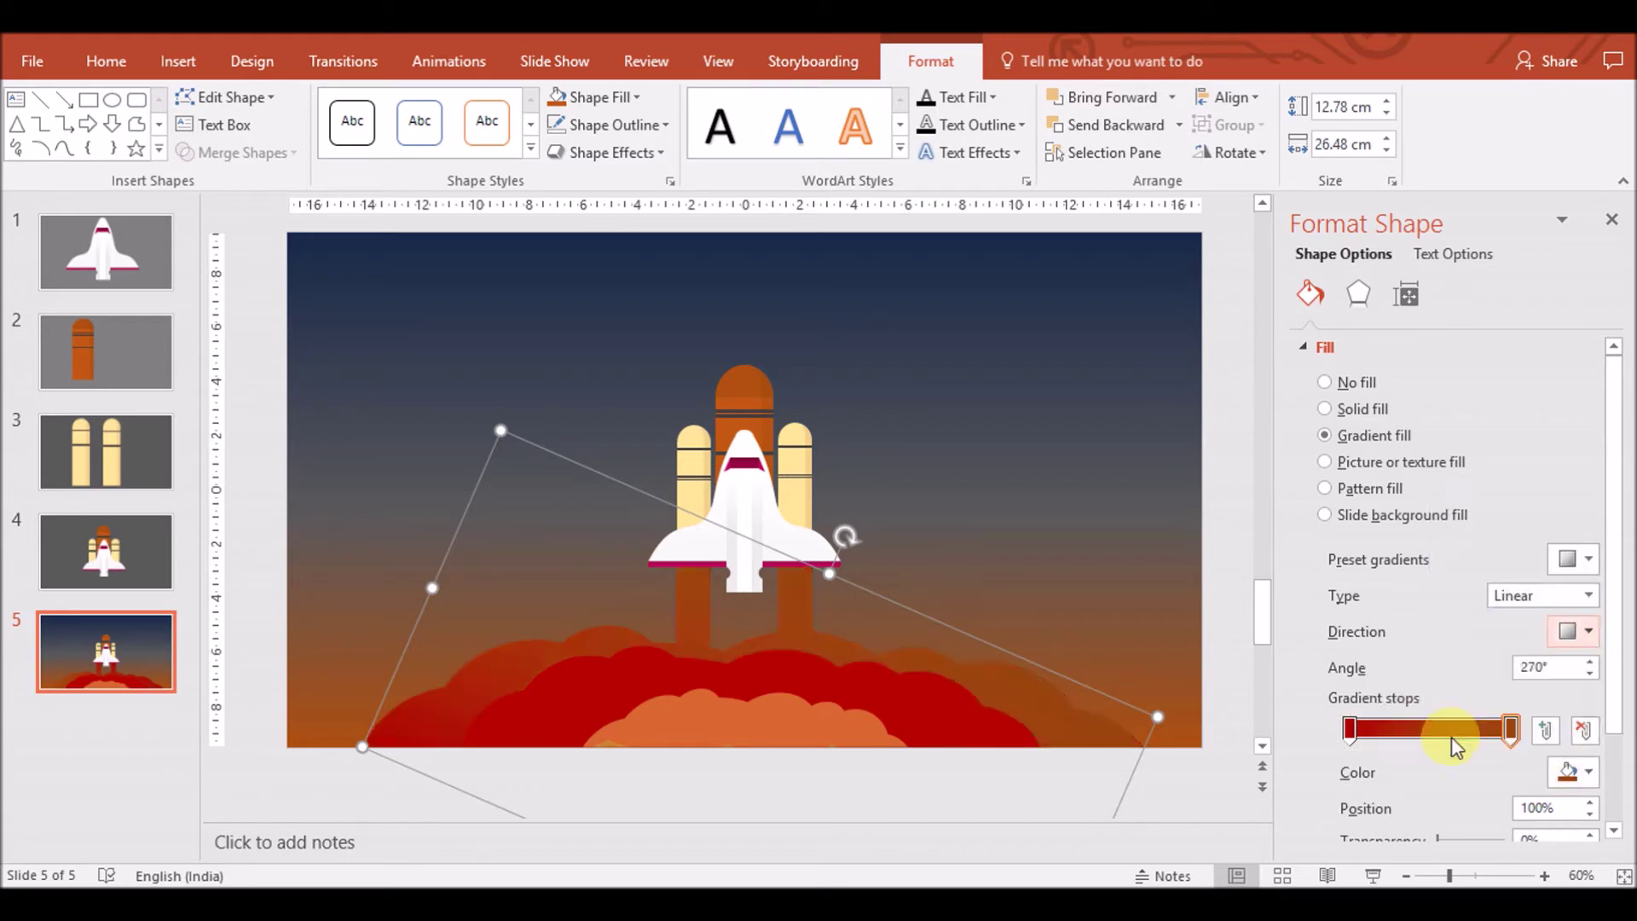
click(1567, 772)
click(1543, 697)
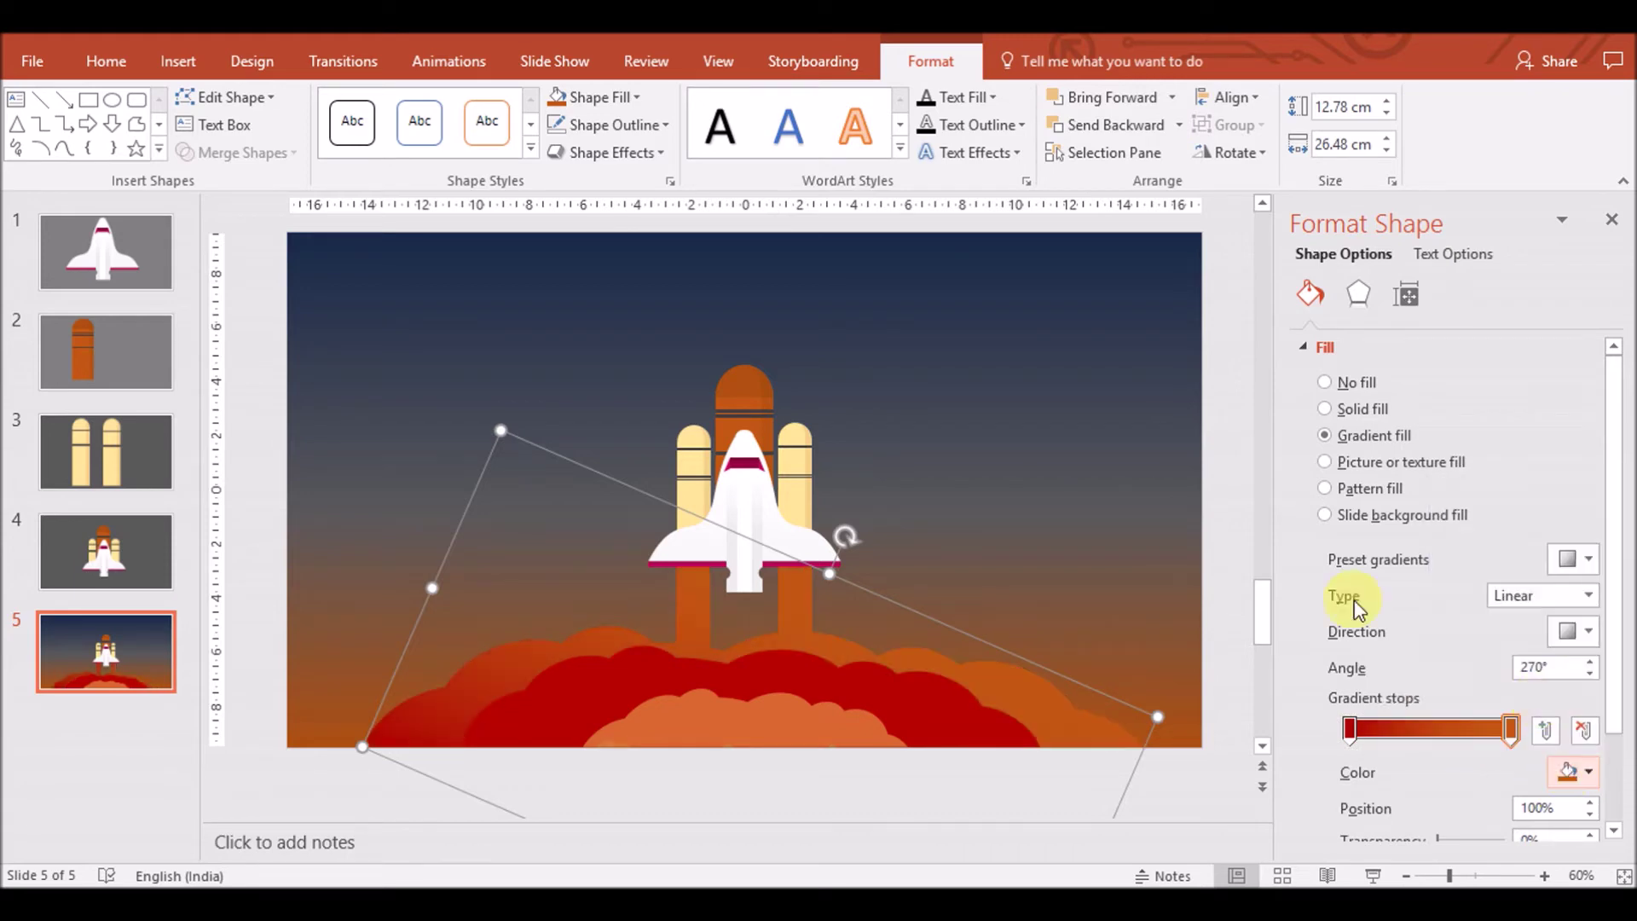
click(1569, 772)
click(1440, 648)
click(1175, 539)
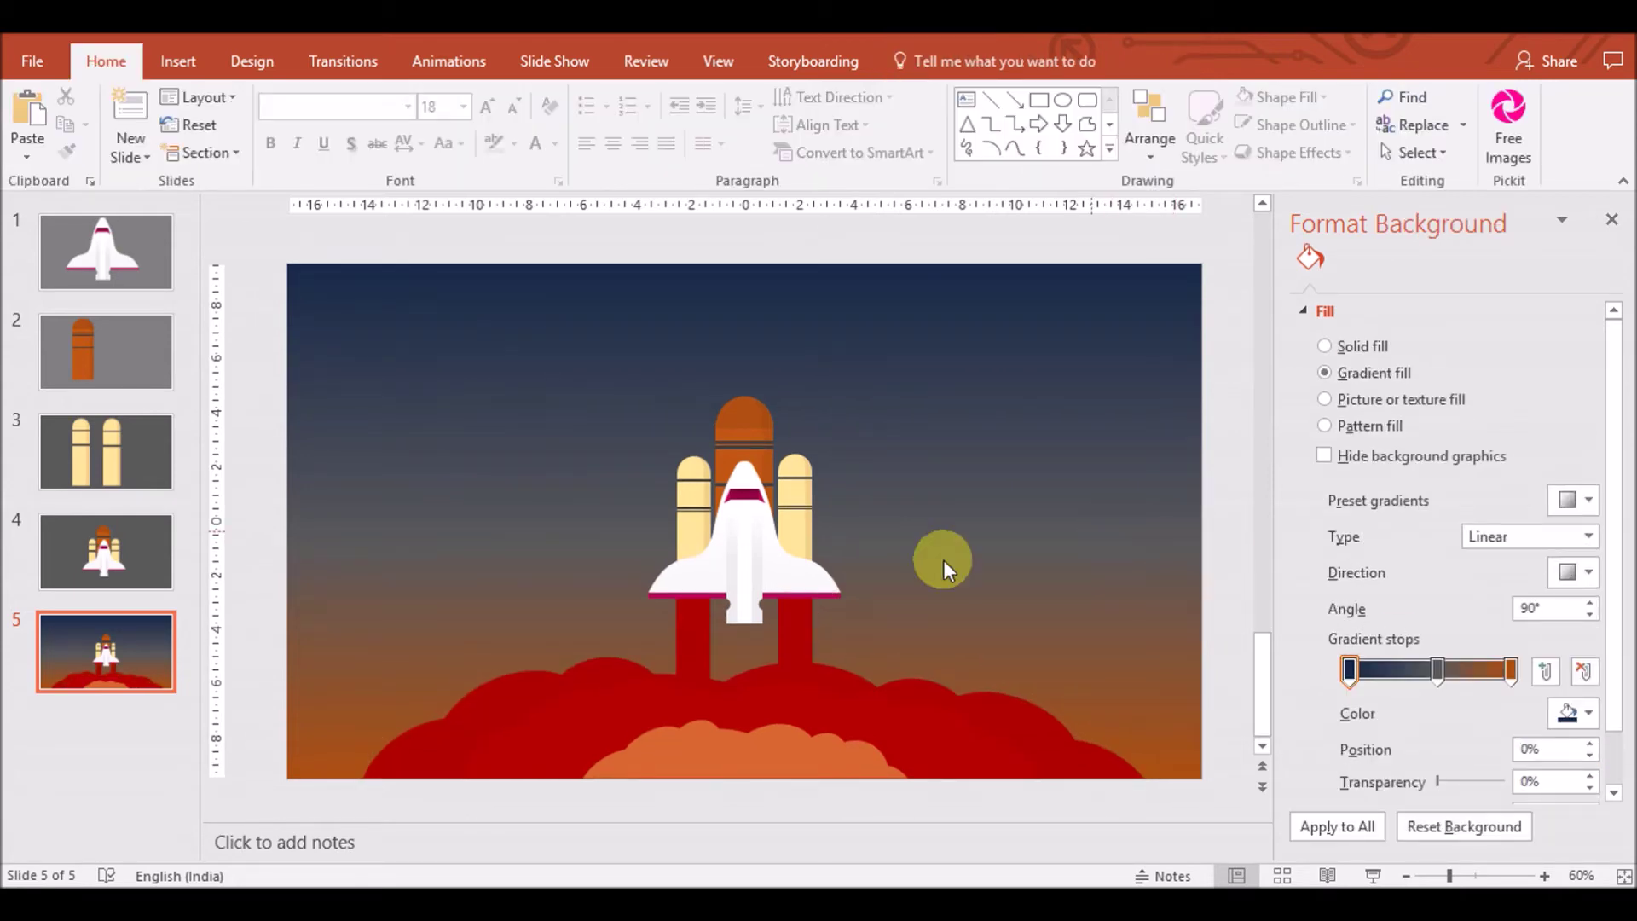
Nudge the shuttle group down, then slightly back up
click(803, 588)
key(Down)
key(Down)
key(Down)
key(Down)
key(Down)
key(Down)
key(Up)
key(Up)
key(Up)
key(Up)
key(Up)
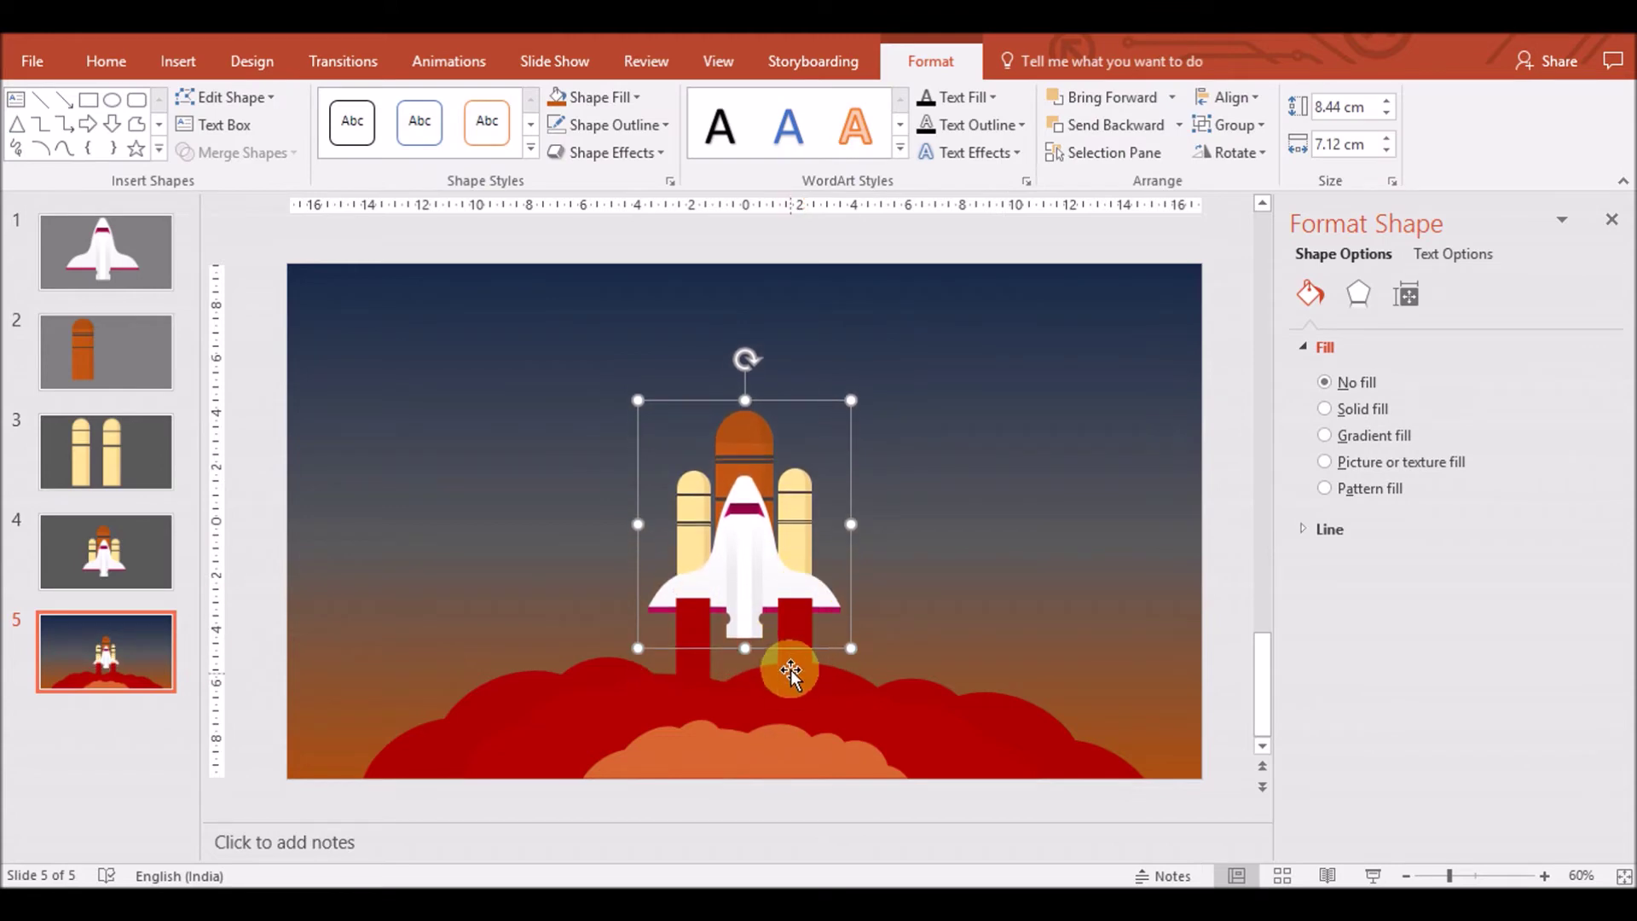
Send the gradient flame-and-cloud shape to the back
click(790, 674)
right_click(787, 669)
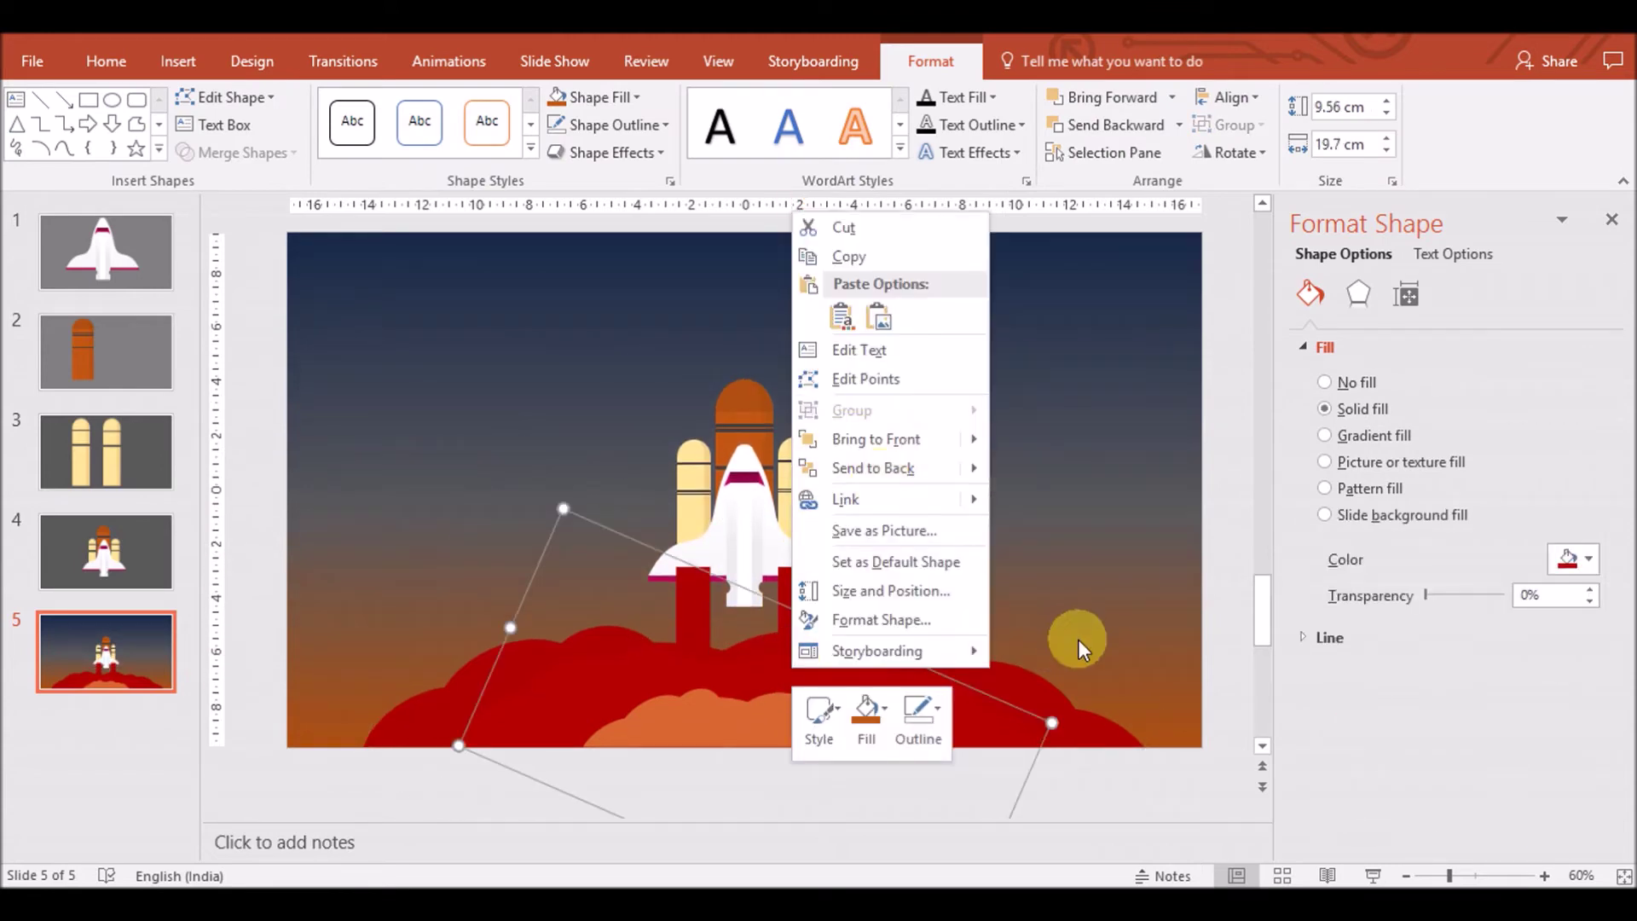
click(1041, 679)
right_click(1041, 679)
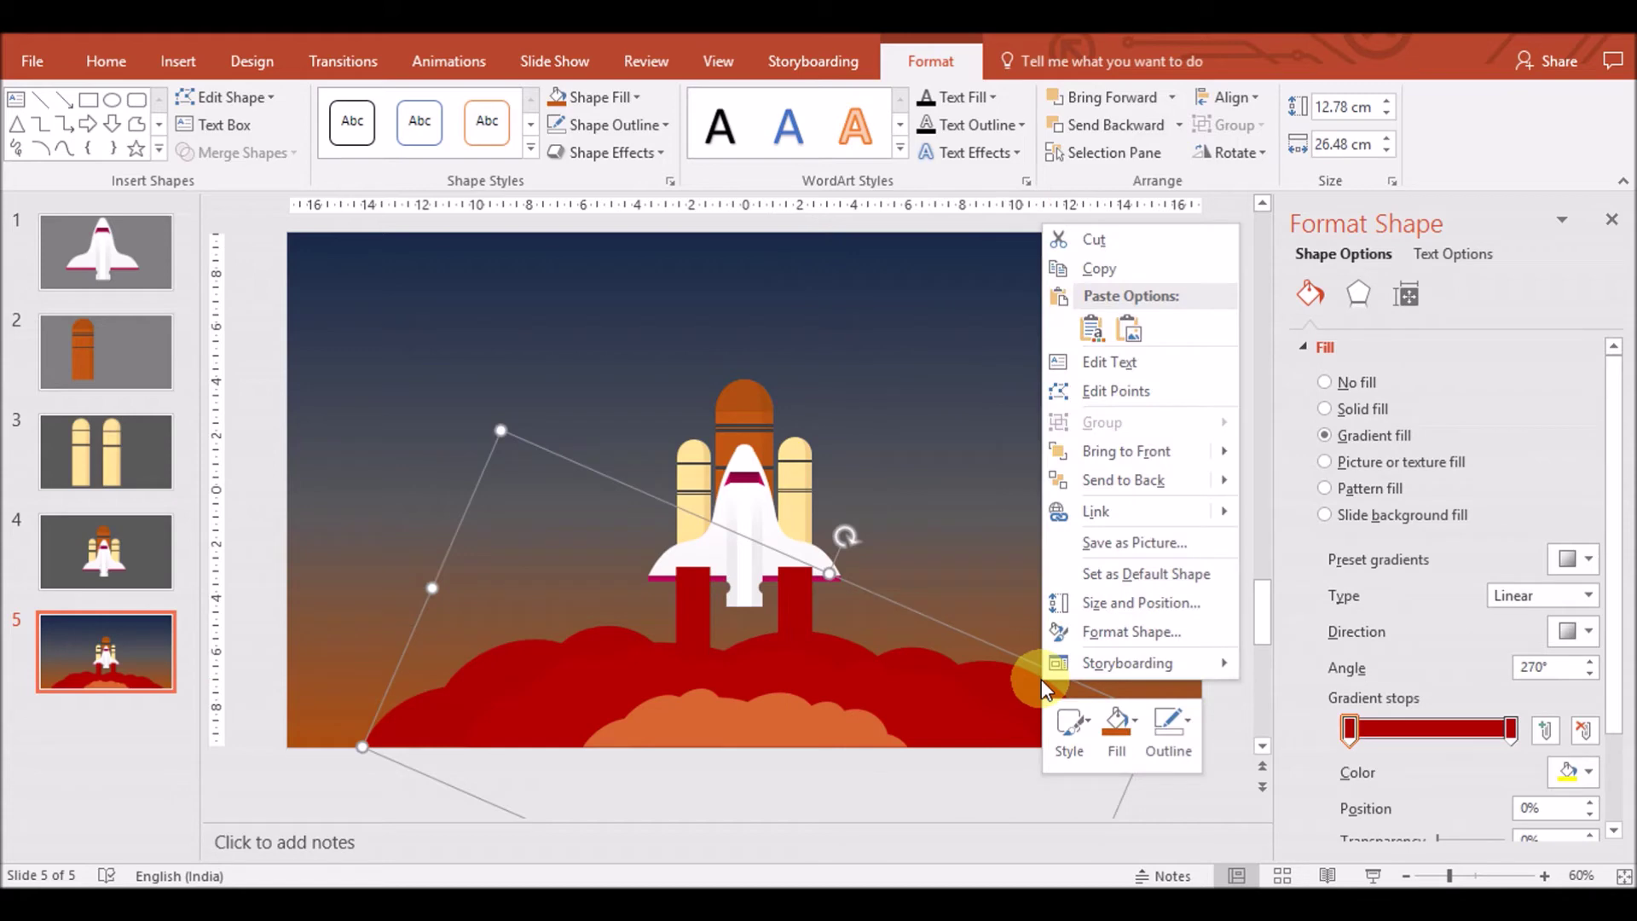
click(1110, 483)
click(1220, 548)
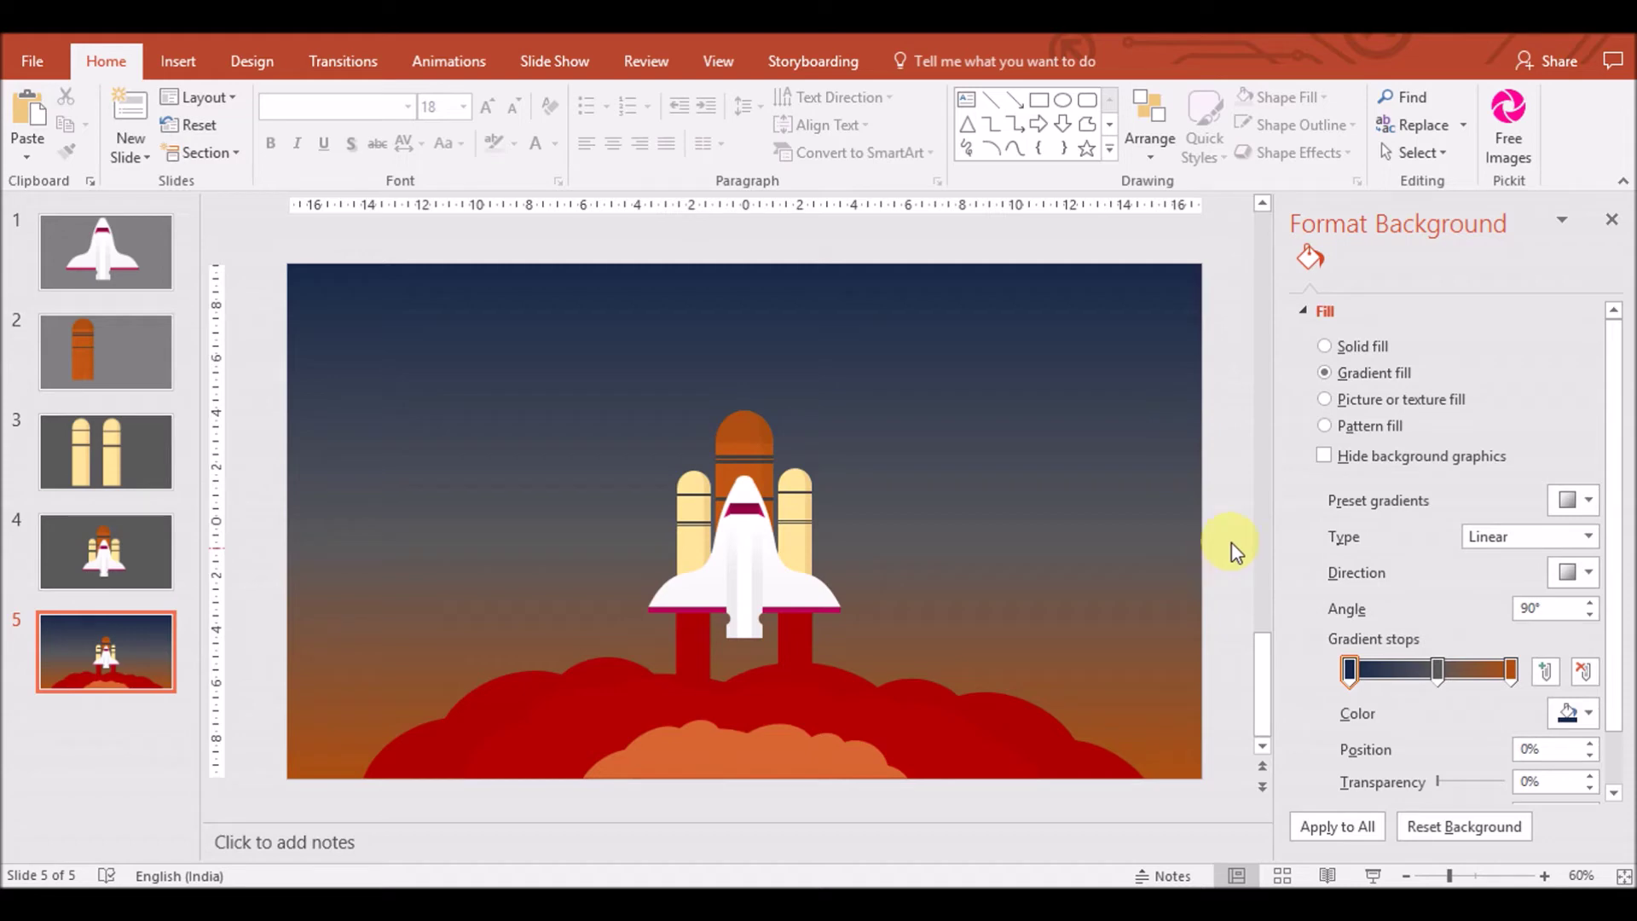
Zoom in, select both cream boosters and apply Align Top
click(1546, 875)
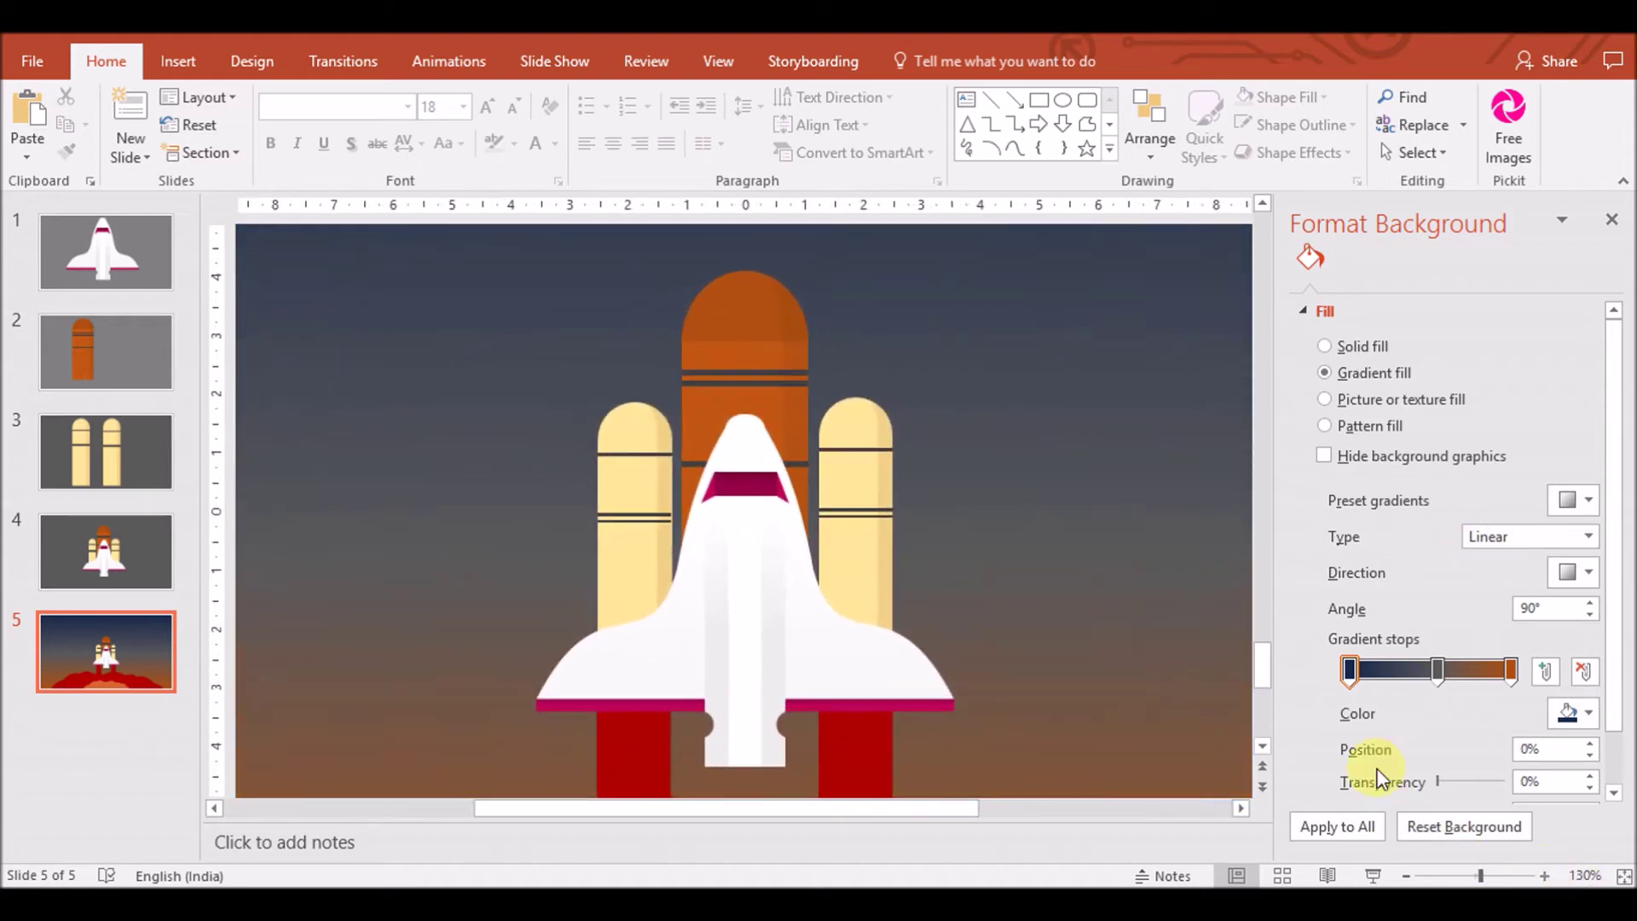
click(847, 482)
click(849, 478)
shift+click(621, 427)
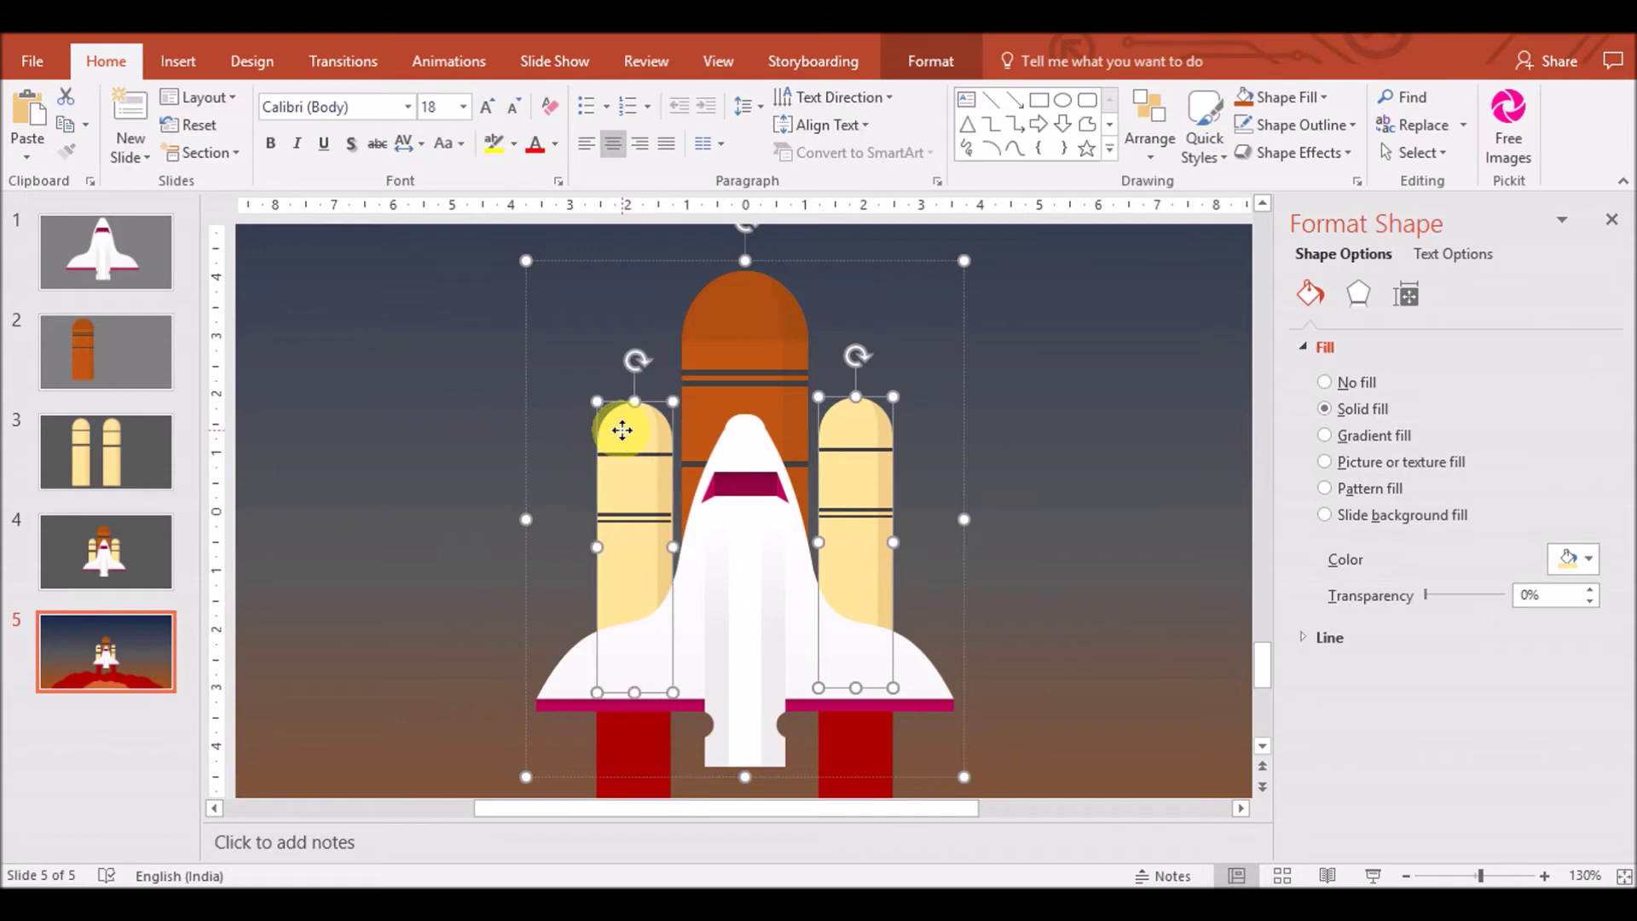
click(1150, 137)
mouse_move(1180, 468)
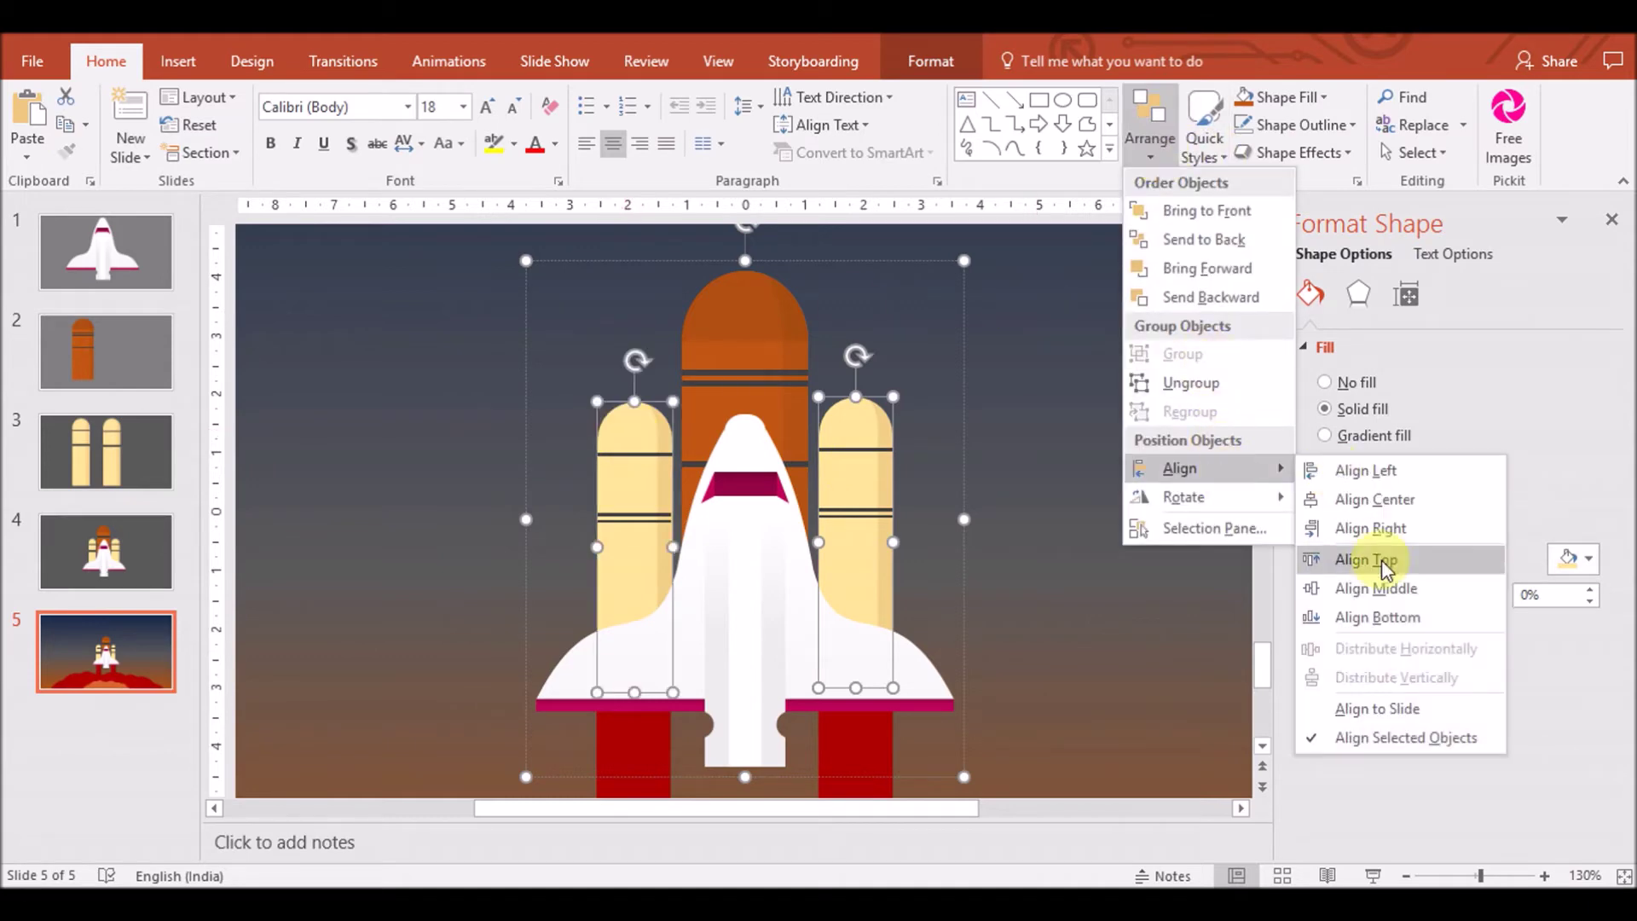
click(1356, 560)
Nudge both boosters left and down, then zoom out to the whole slide
key(ctrl+Left)
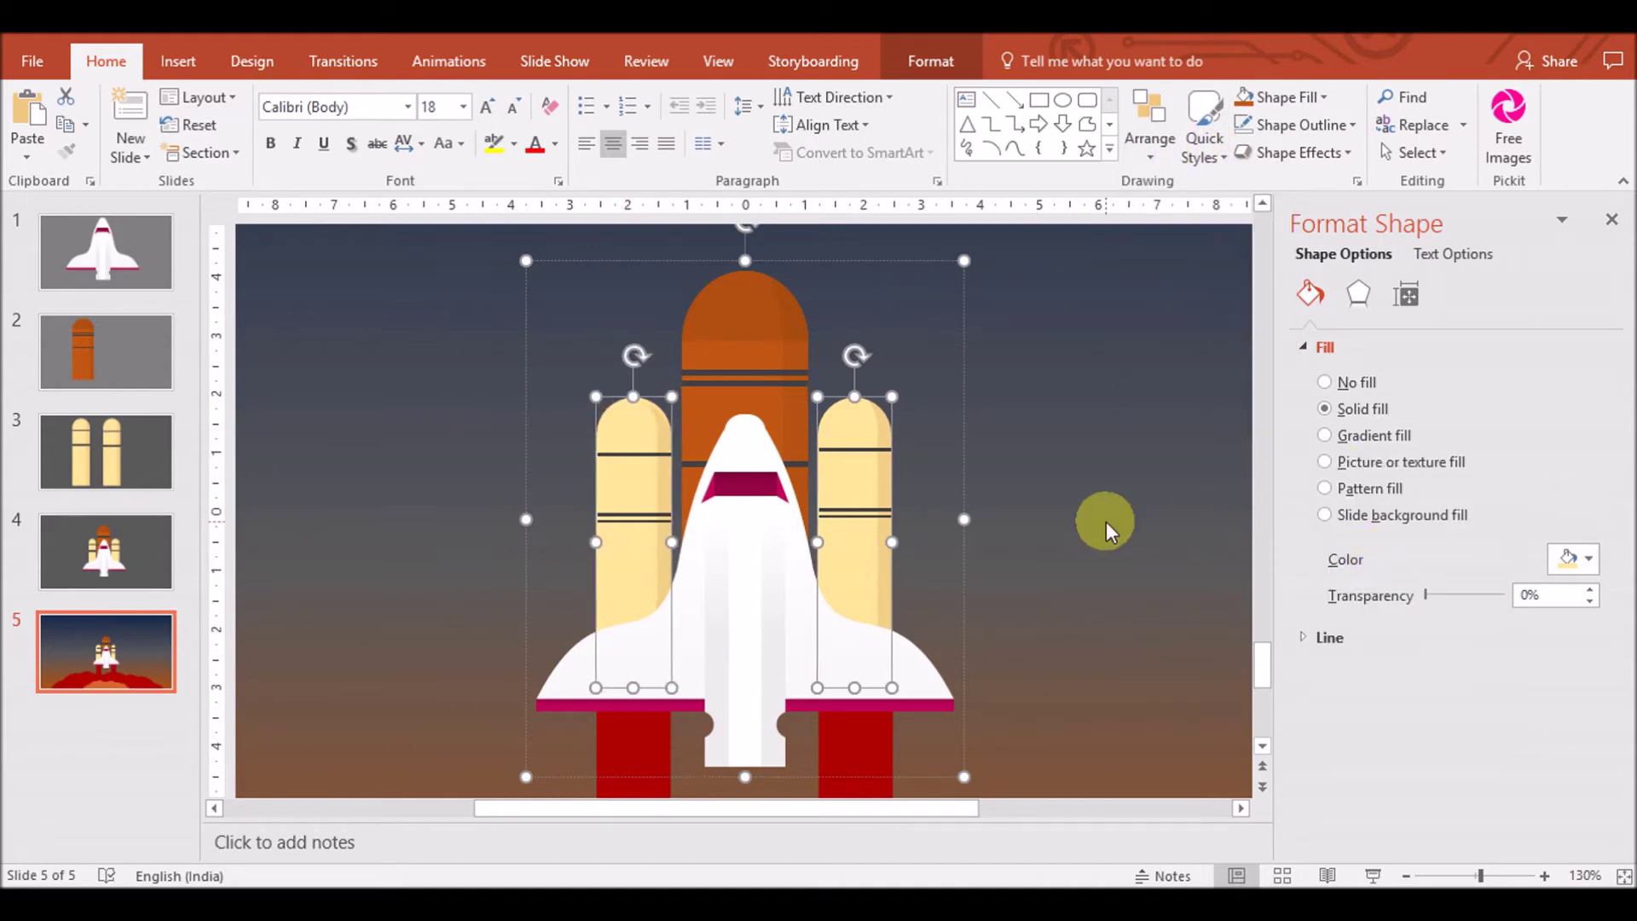
key(ctrl+Down)
key(ctrl+Down)
key(ctrl+Down)
key(ctrl+Down)
key(ctrl+Down)
key(ctrl+Down)
key(ctrl+Down)
key(ctrl+Down)
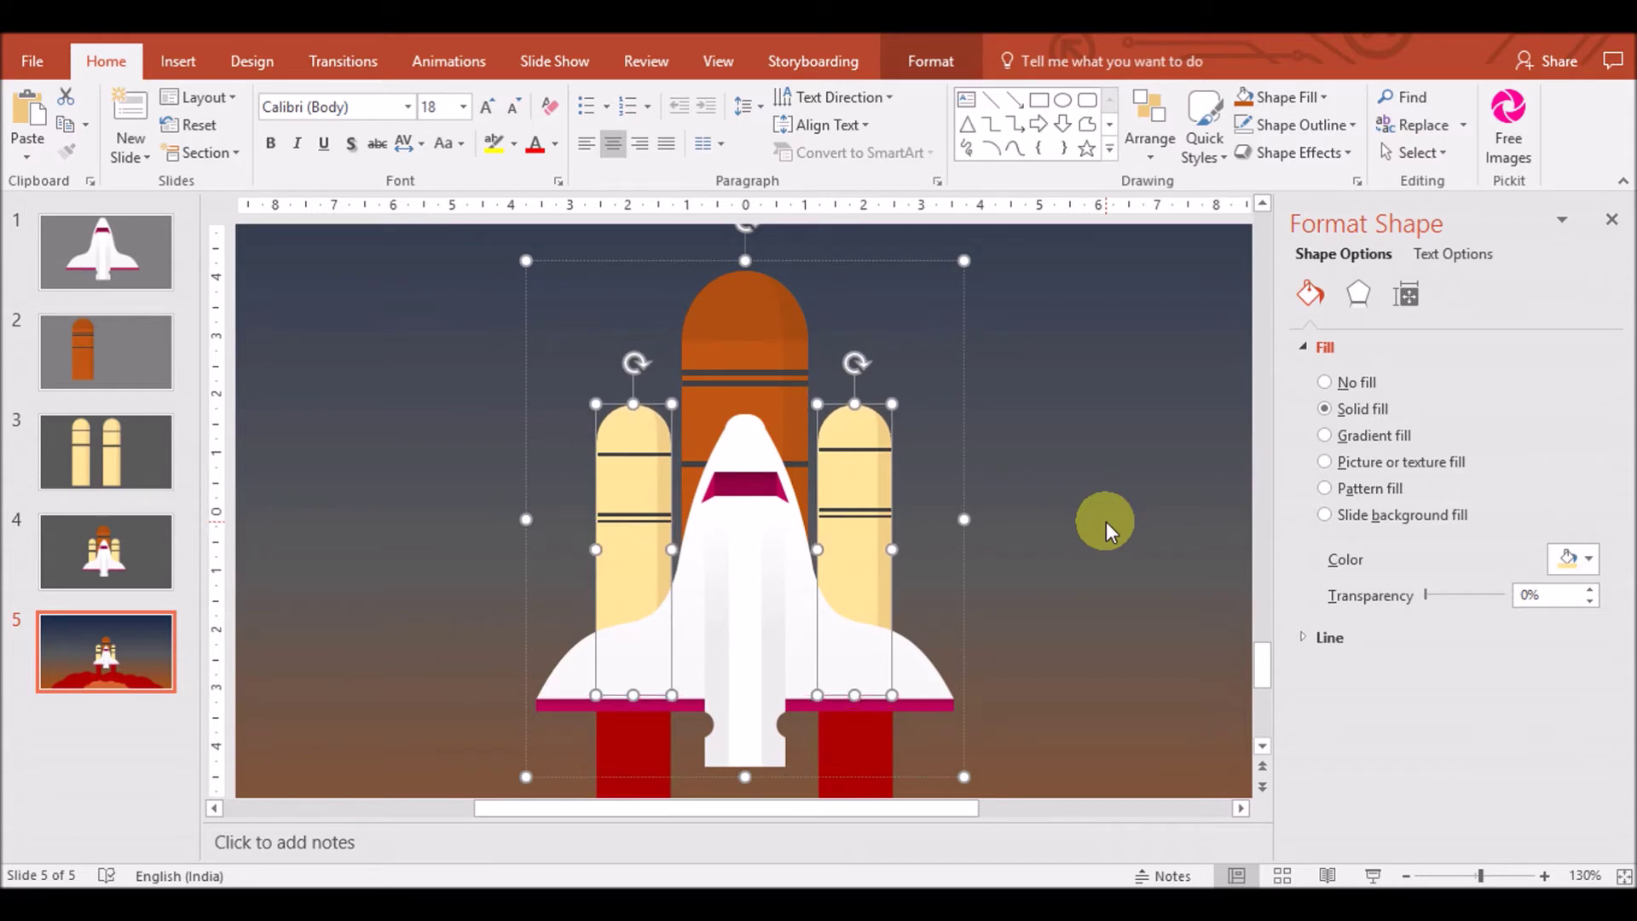
click(1107, 520)
click(1406, 876)
click(1406, 876)
click(1406, 875)
click(1406, 876)
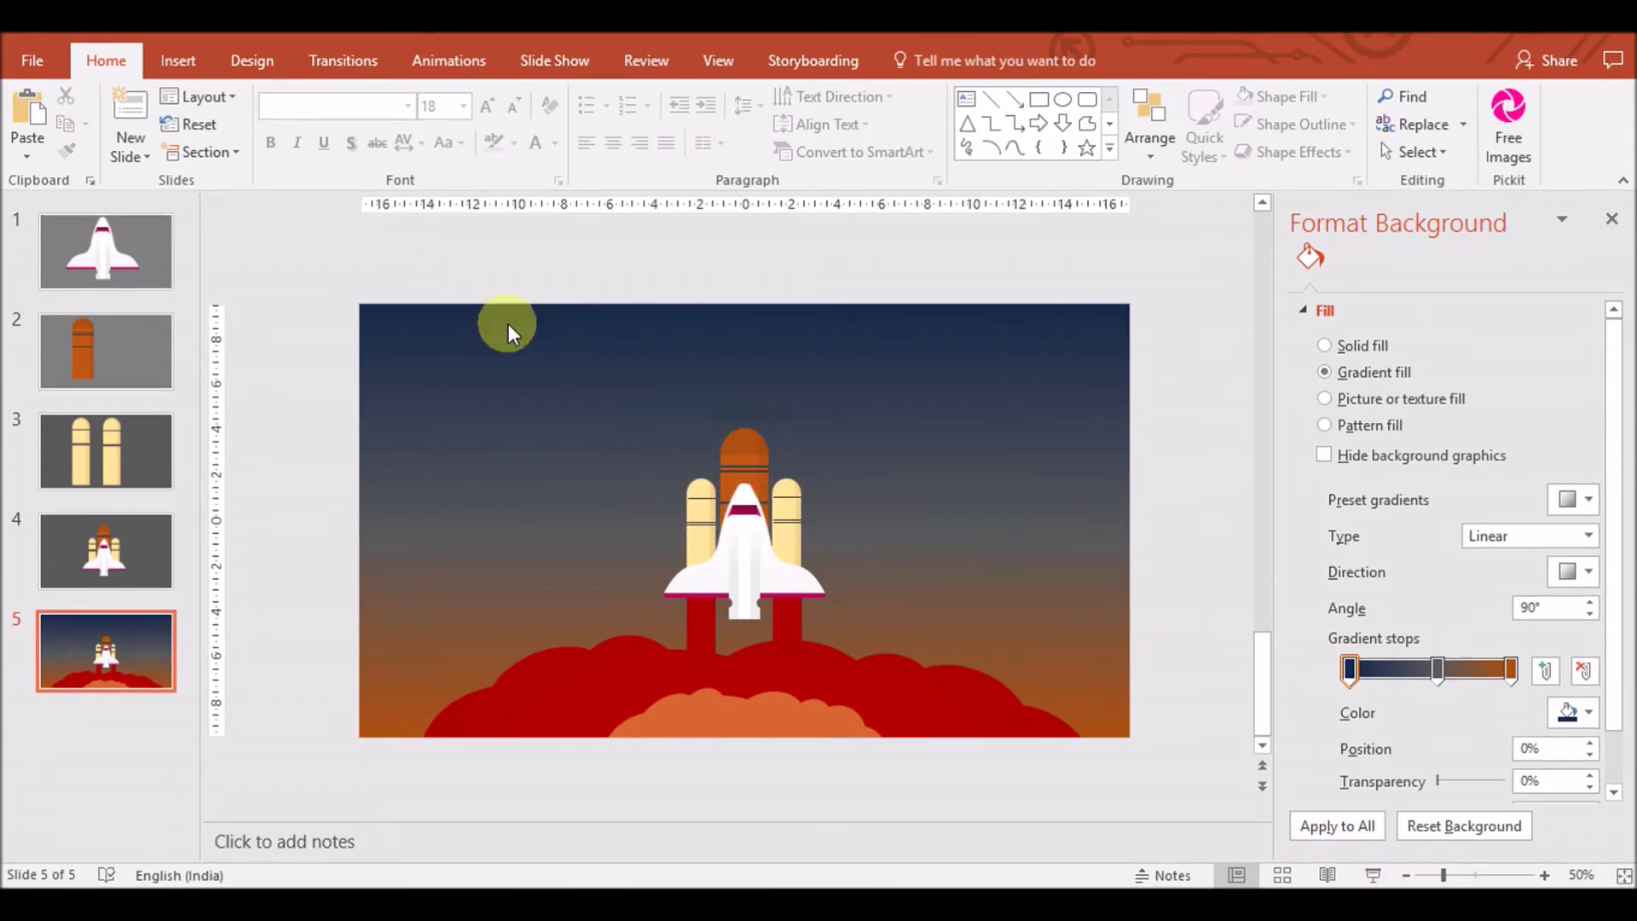
click(167, 78)
Draw a small square in the upper-left sky and zoom in on it
click(404, 137)
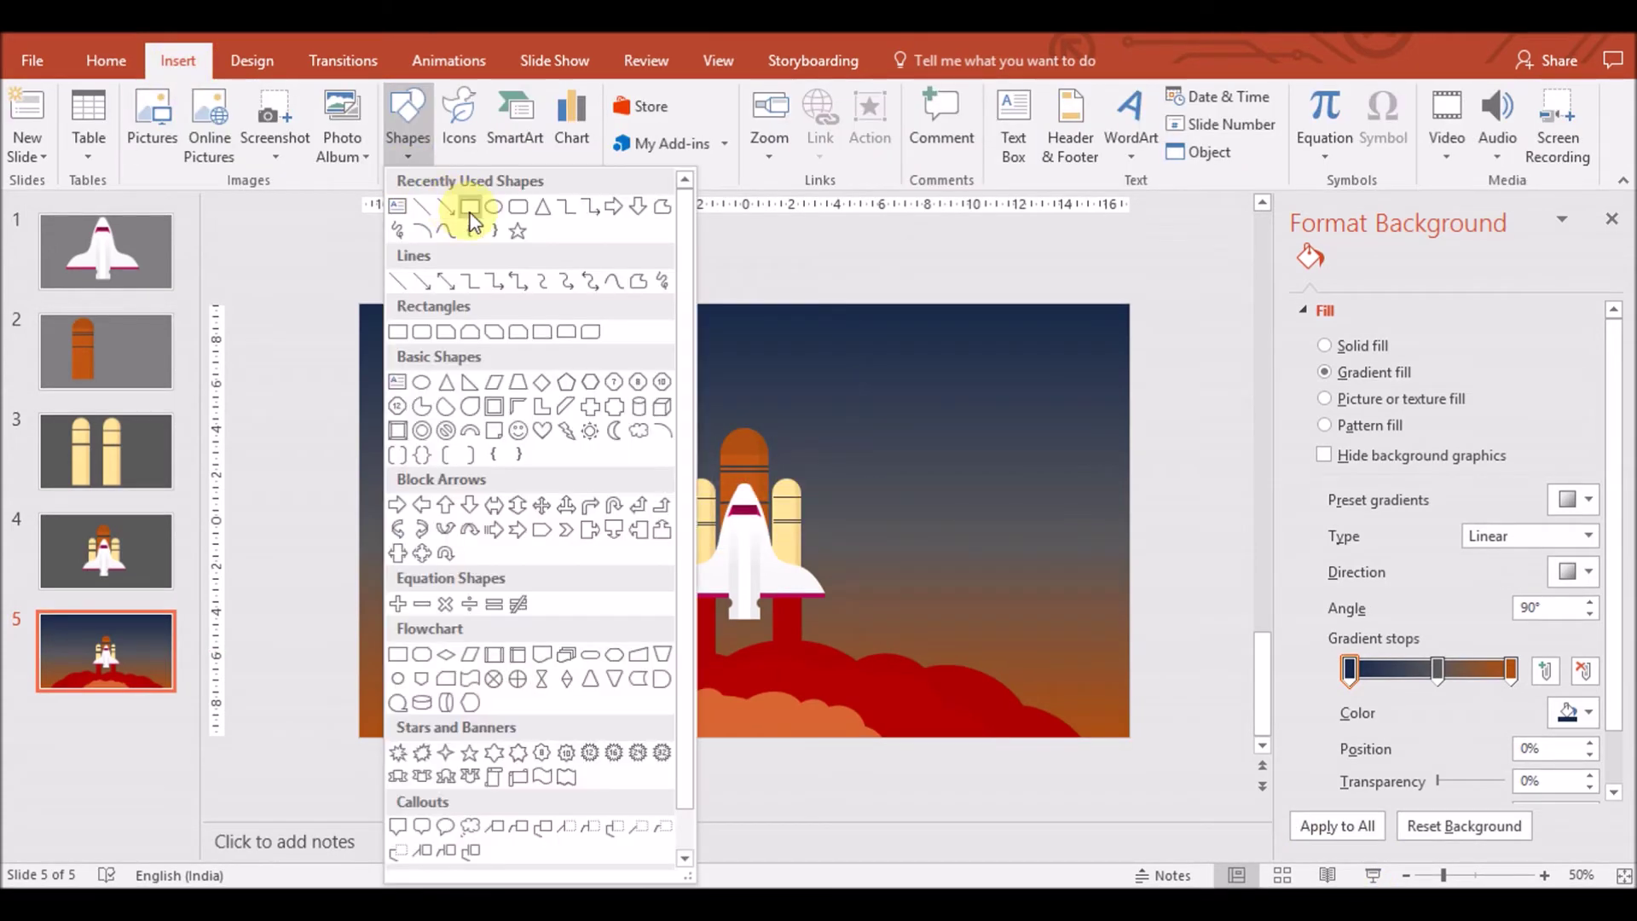
click(467, 215)
drag(425, 345, 441, 360)
click(1545, 876)
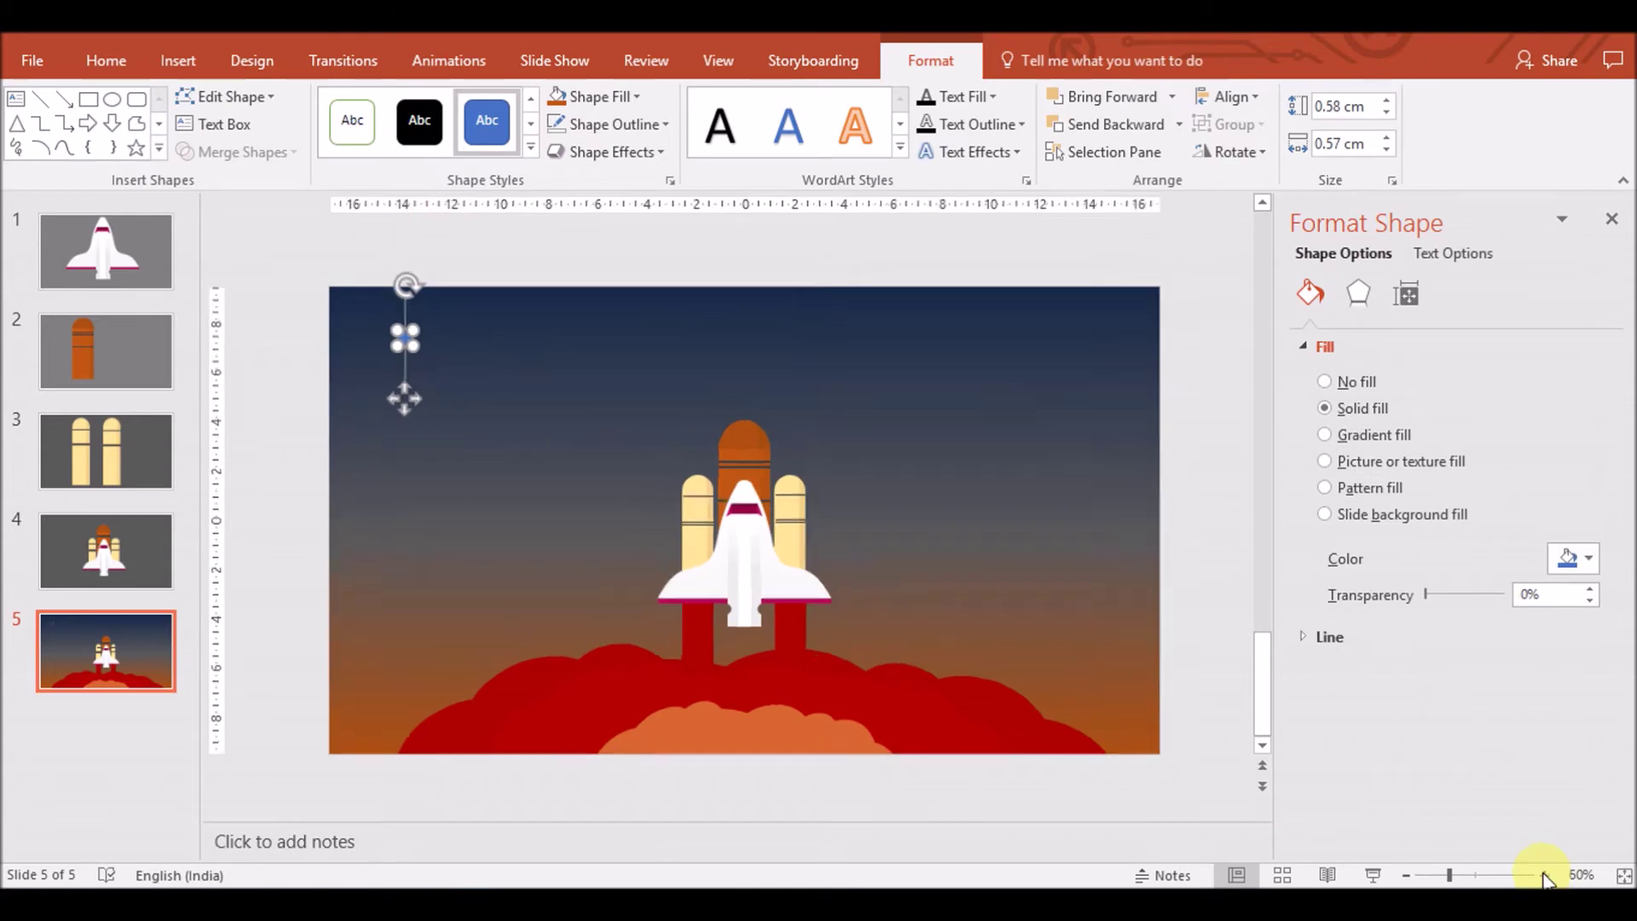
click(1545, 876)
click(1545, 876)
click(1545, 876)
click(1546, 876)
click(1546, 876)
click(1545, 876)
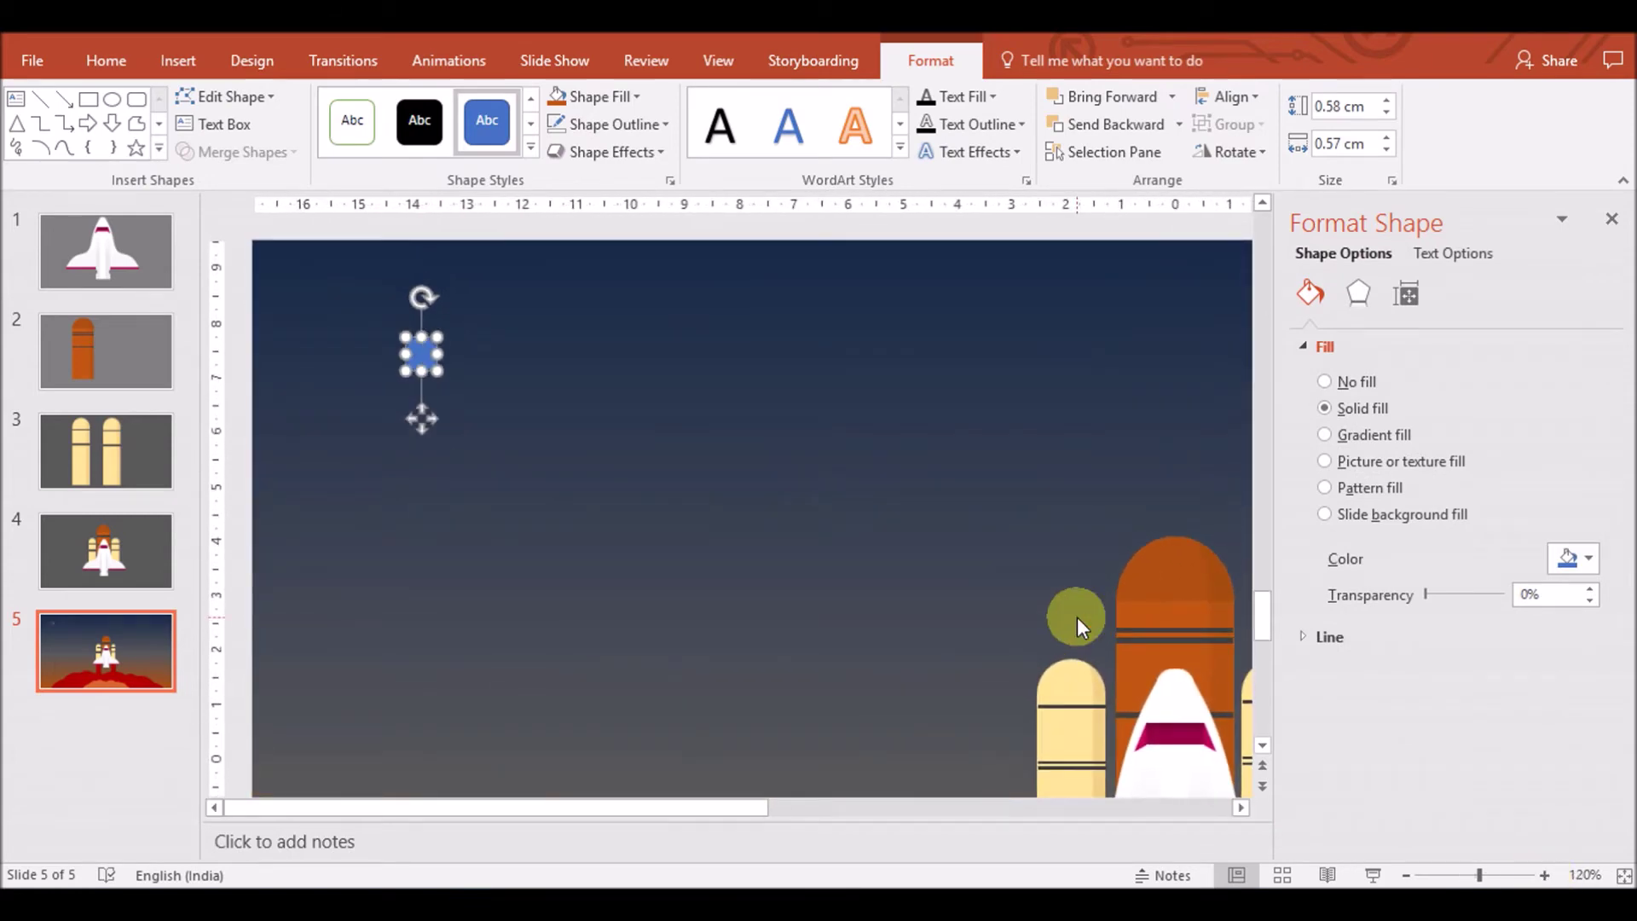
Give the square No Fill, a light grey outline and a 0.48 cm size
click(649, 128)
click(597, 97)
click(597, 355)
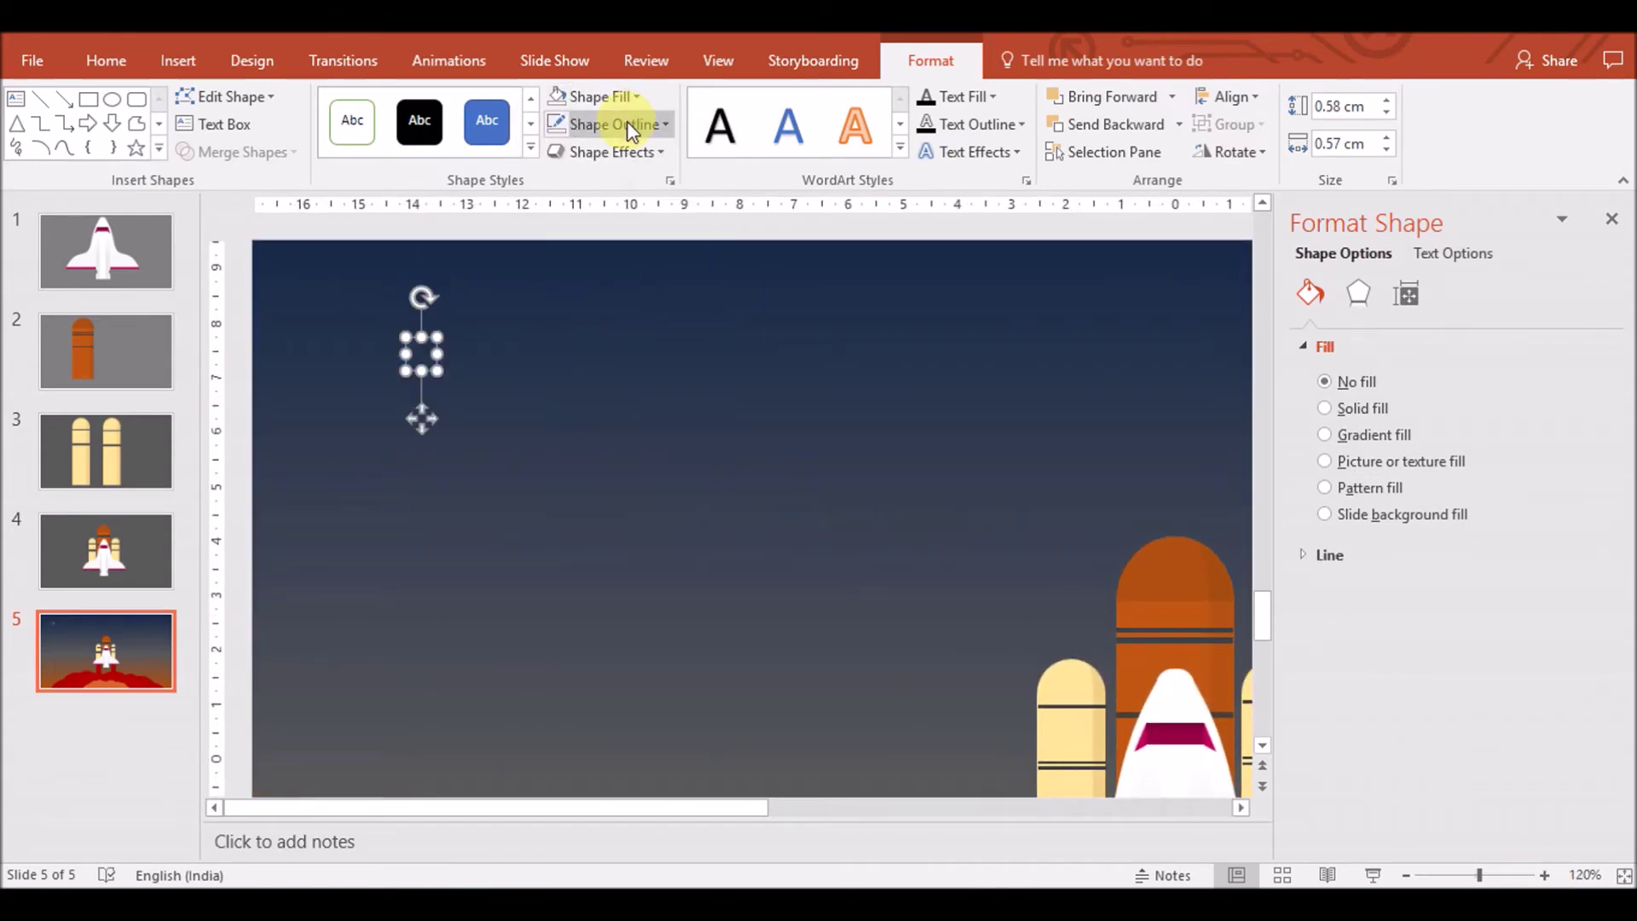
click(631, 126)
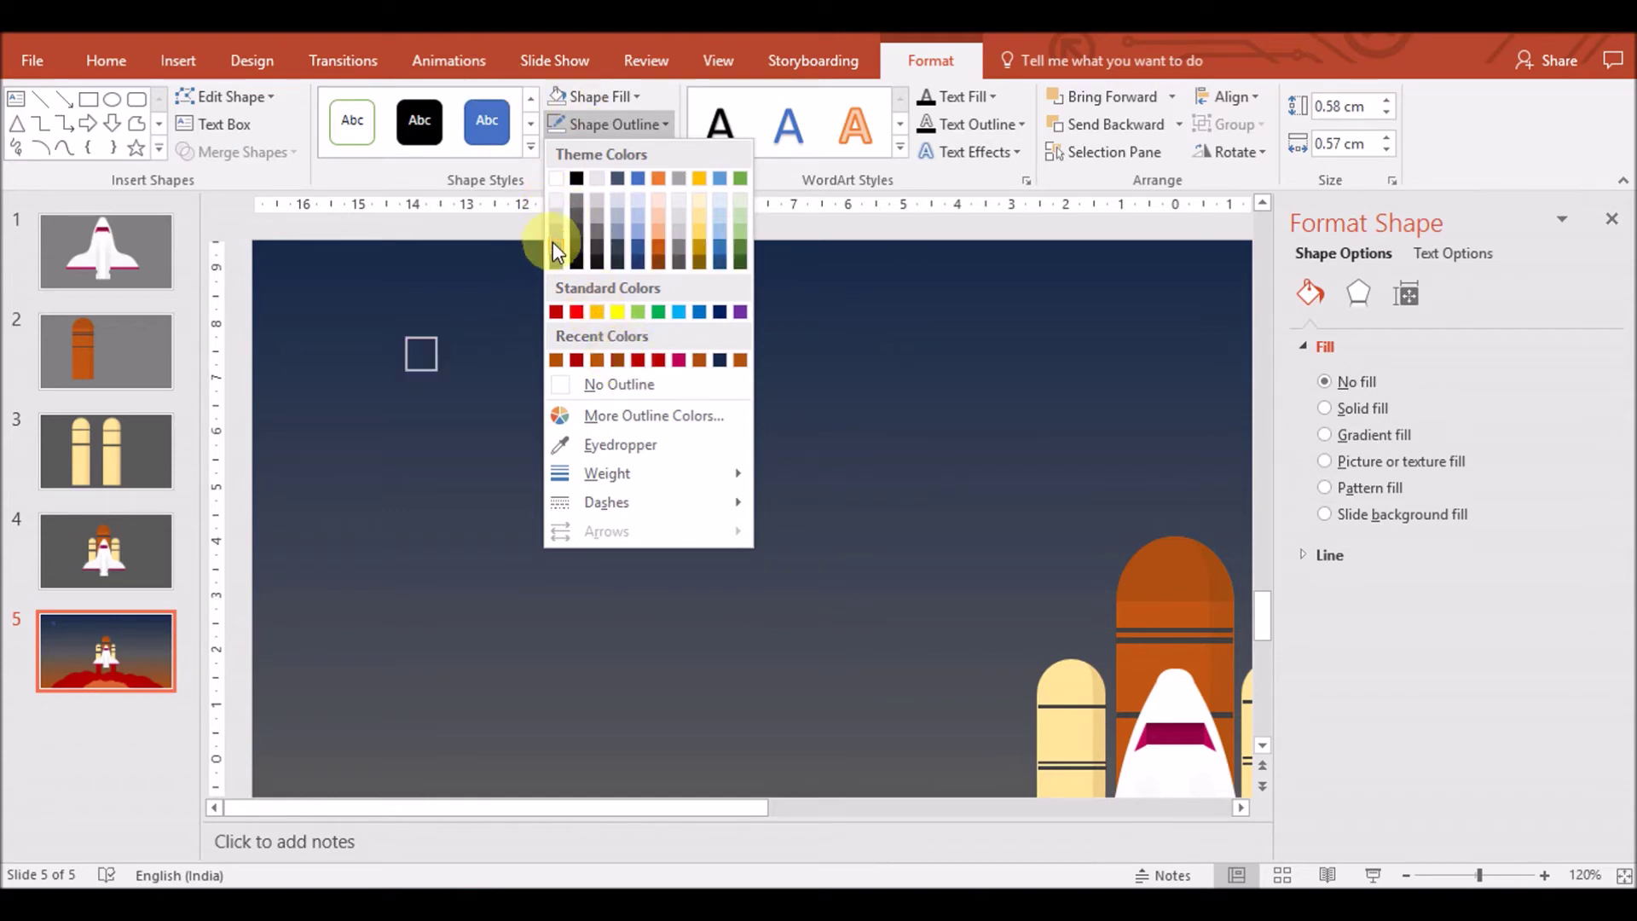
click(556, 214)
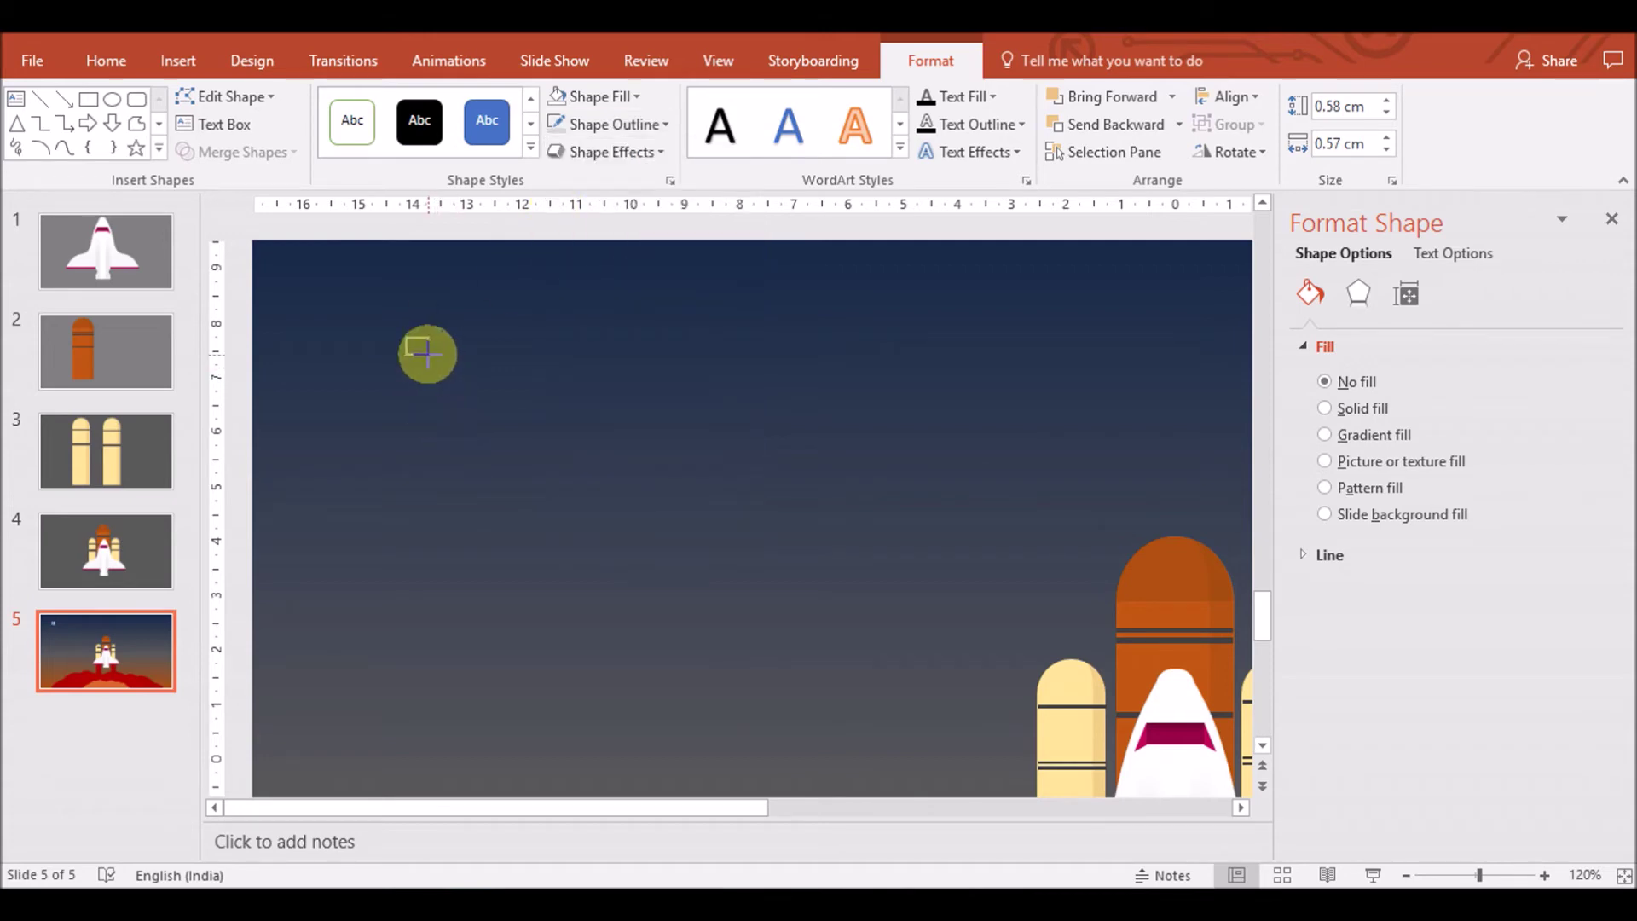
drag(431, 360, 433, 365)
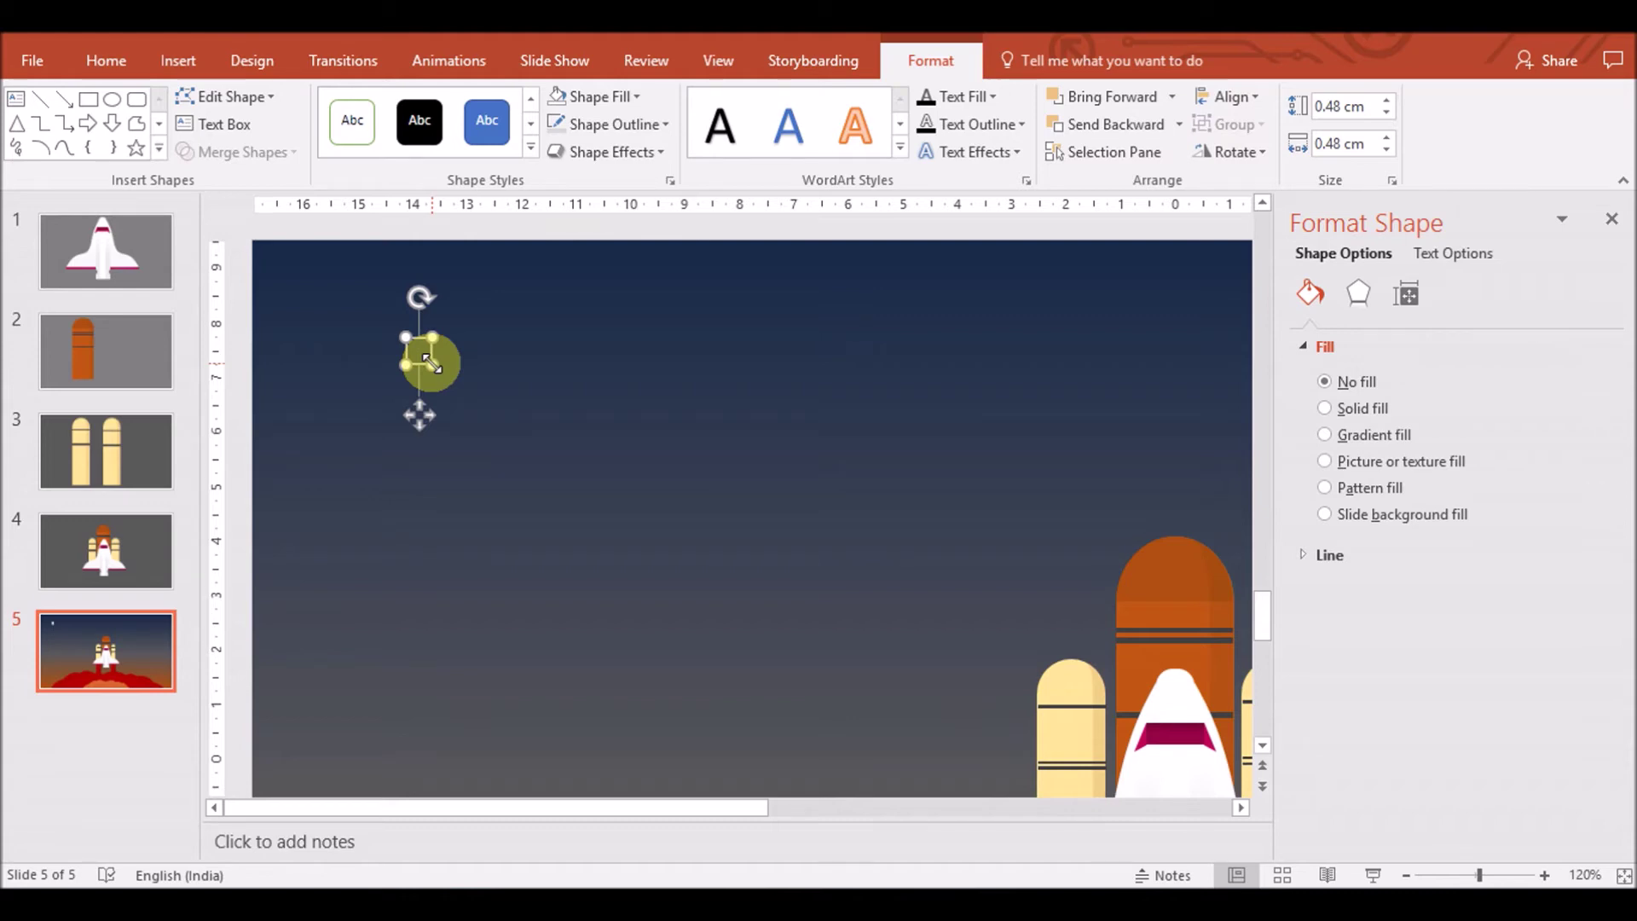
Duplicate the square to its right and align the two squares
drag(418, 341, 453, 343)
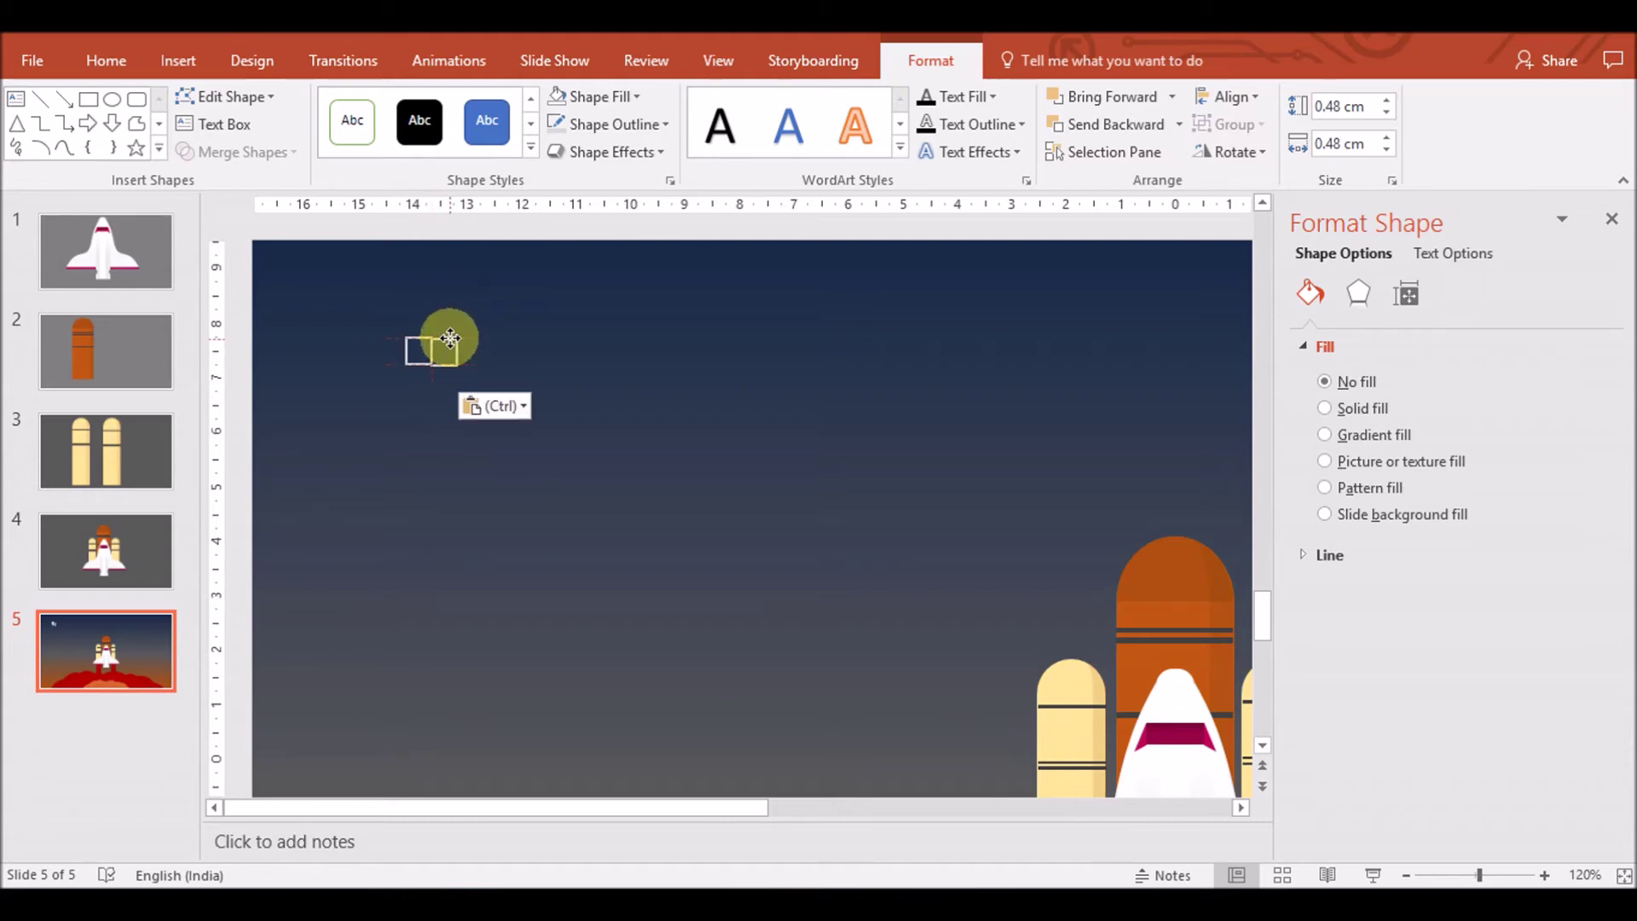
click(451, 339)
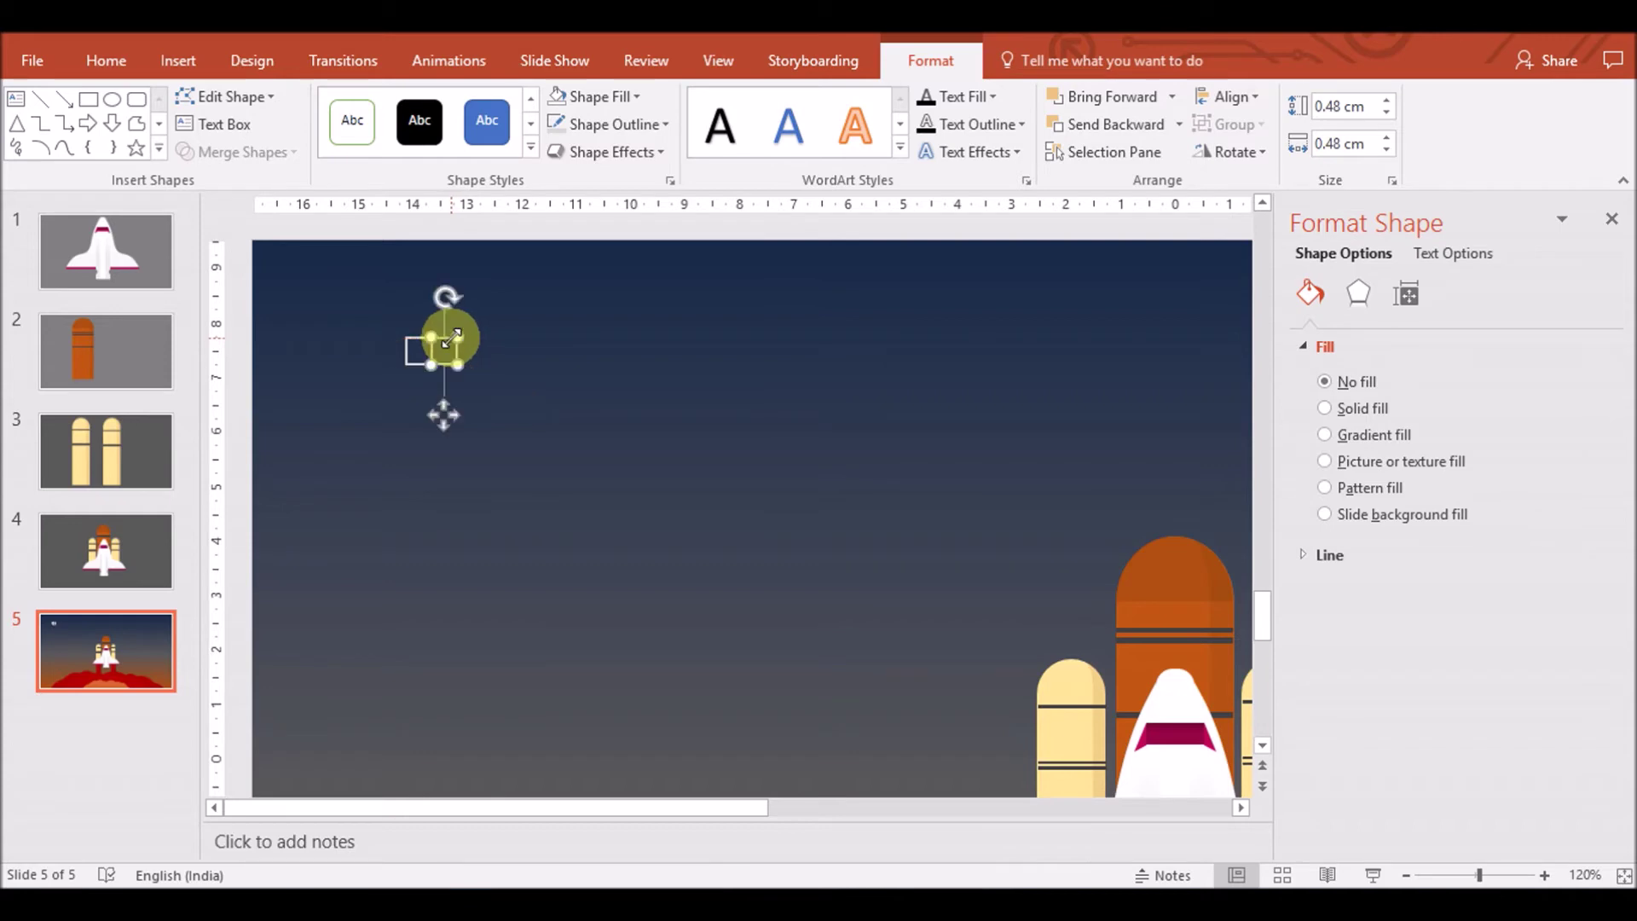
shift+click(416, 351)
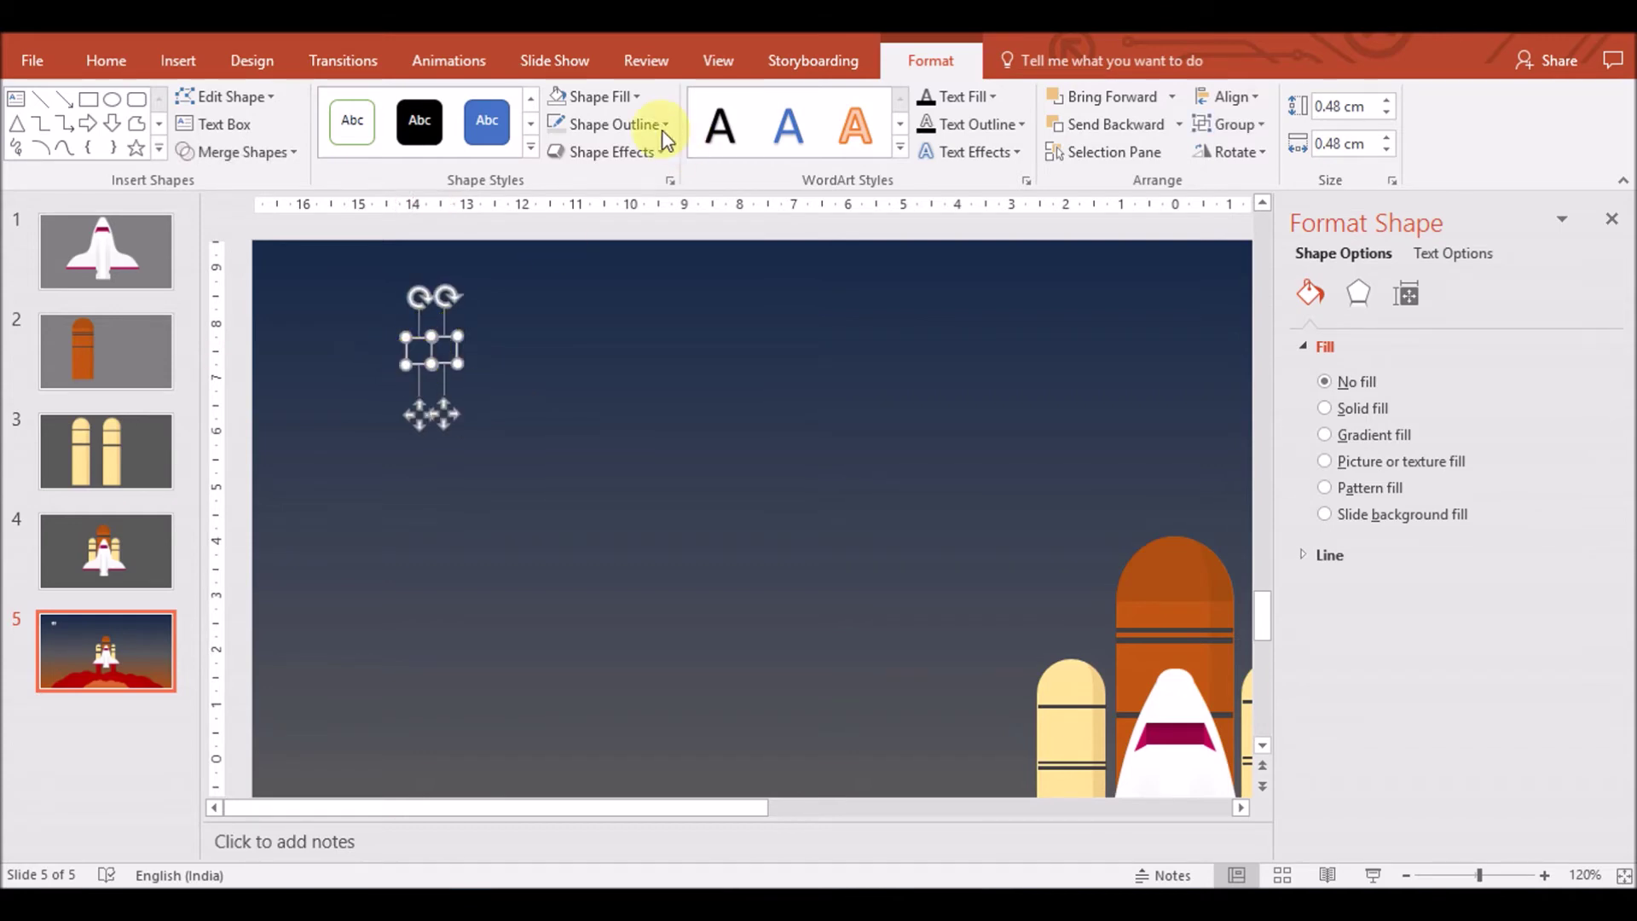
click(623, 98)
click(1228, 97)
click(1247, 183)
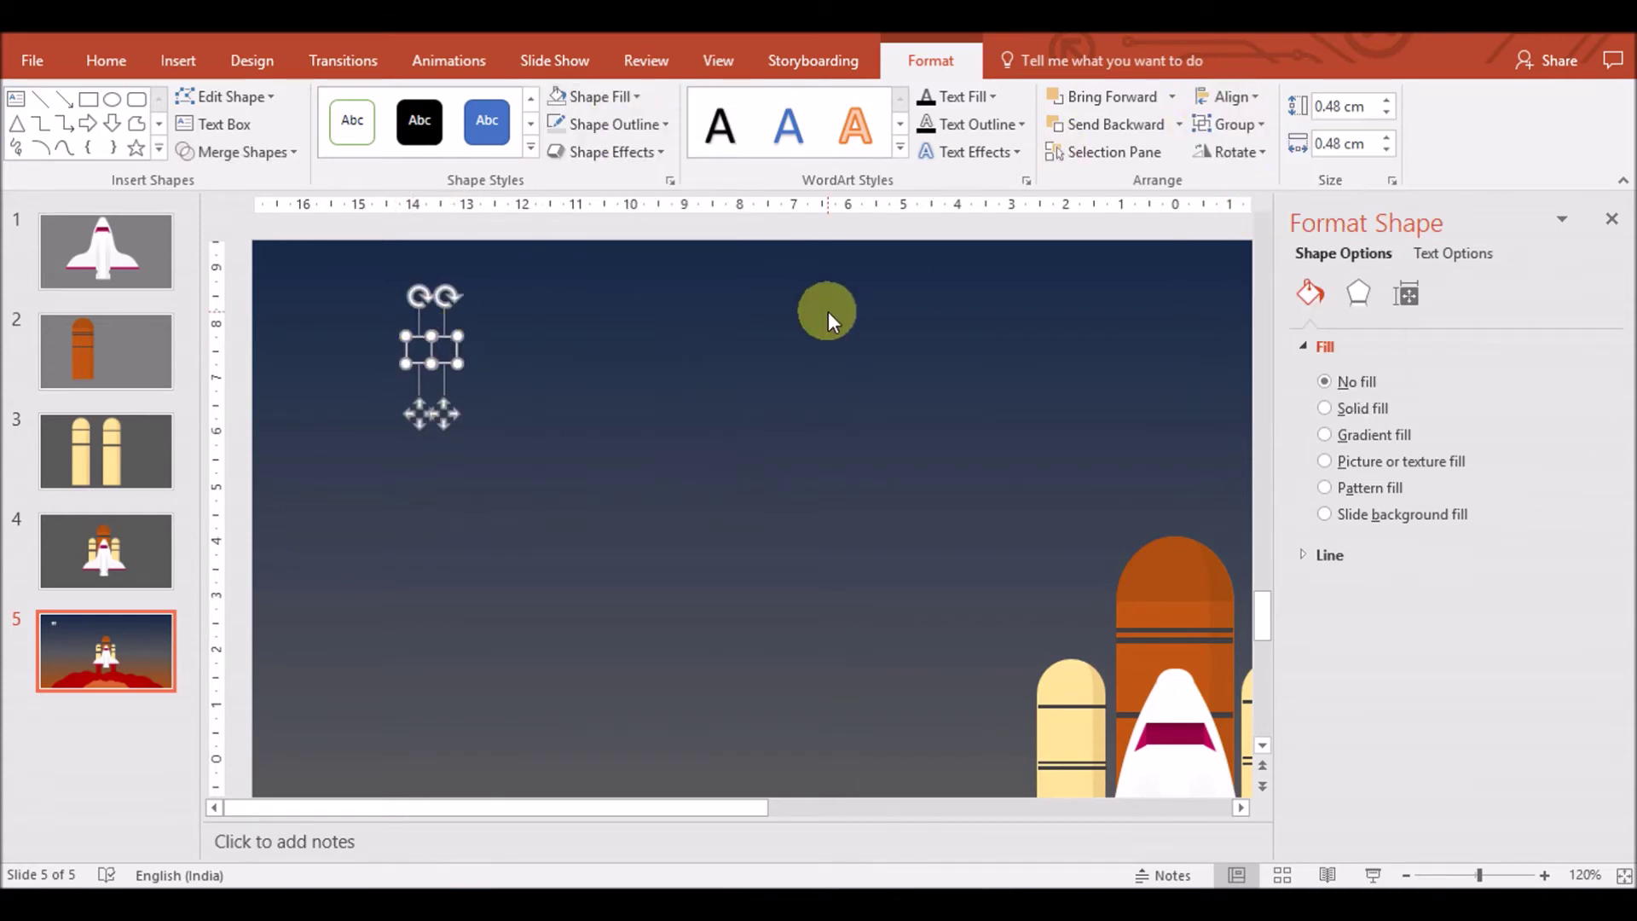
click(827, 311)
Extend the squares into a row of six
click(417, 369)
mouse_move(440, 354)
mouse_down()
mouse_move(461, 385)
mouse_move(495, 362)
mouse_up()
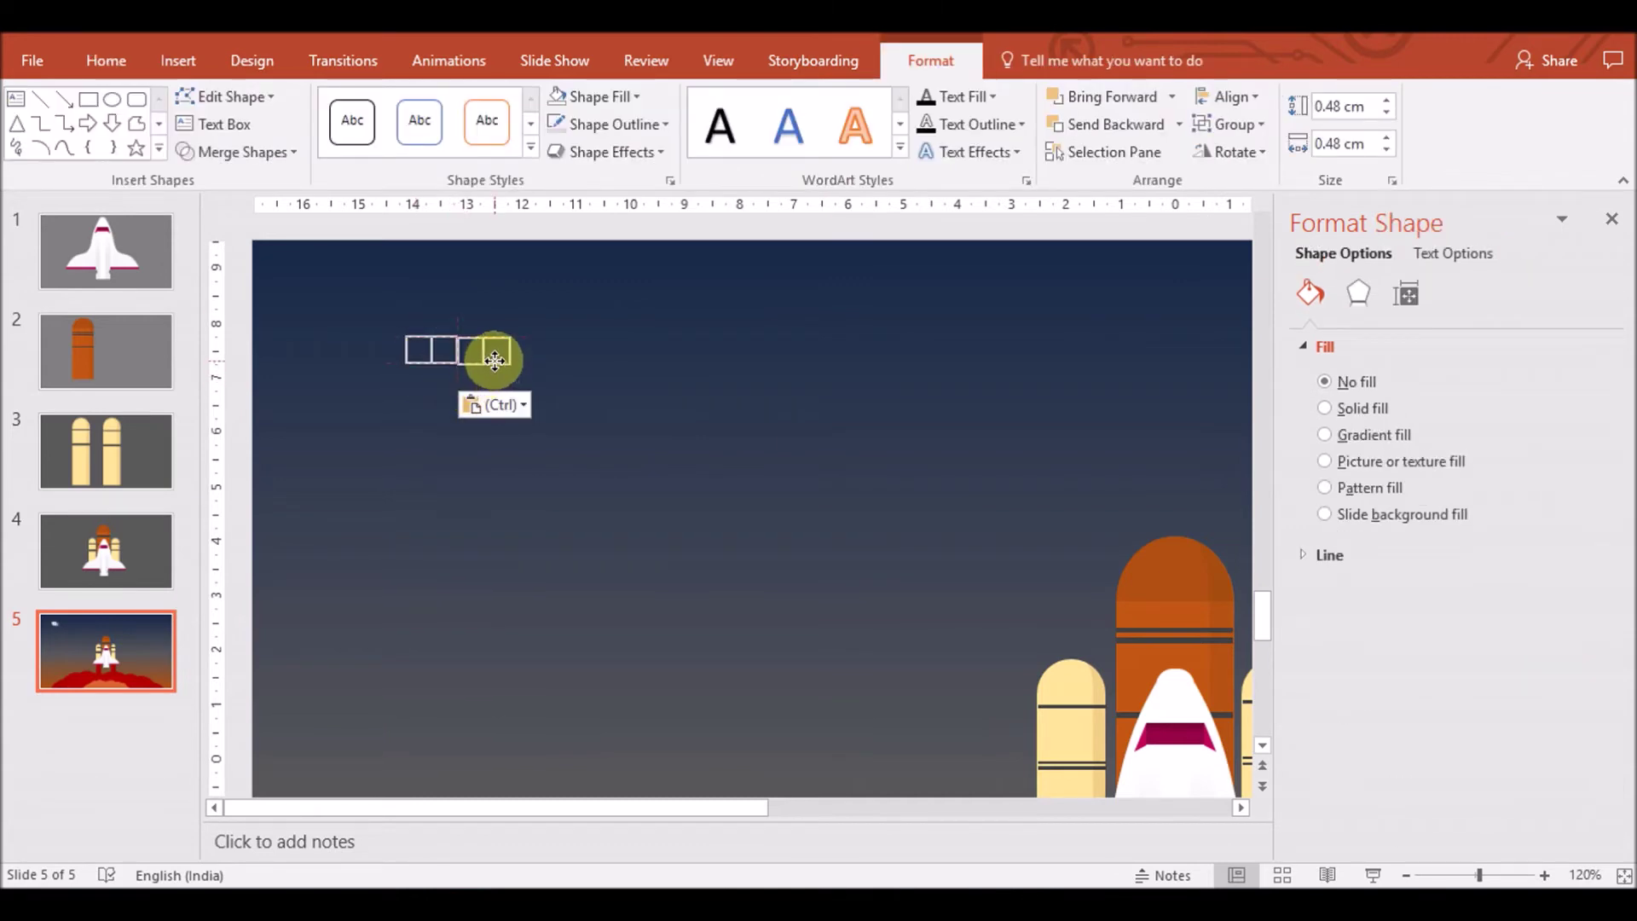
click(1547, 874)
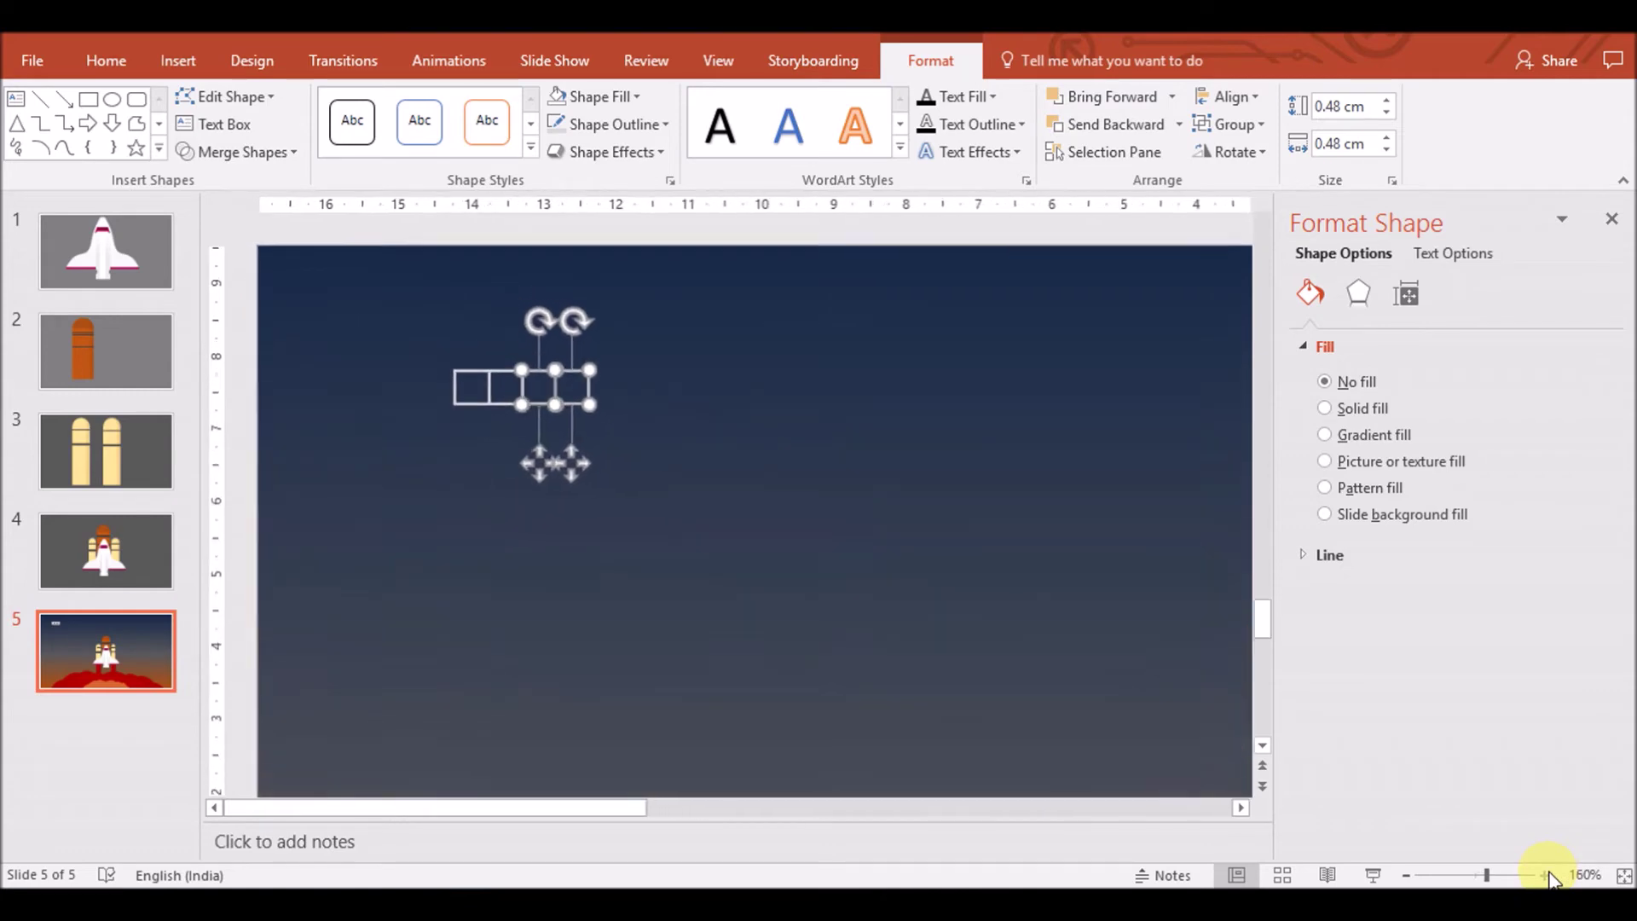
click(819, 539)
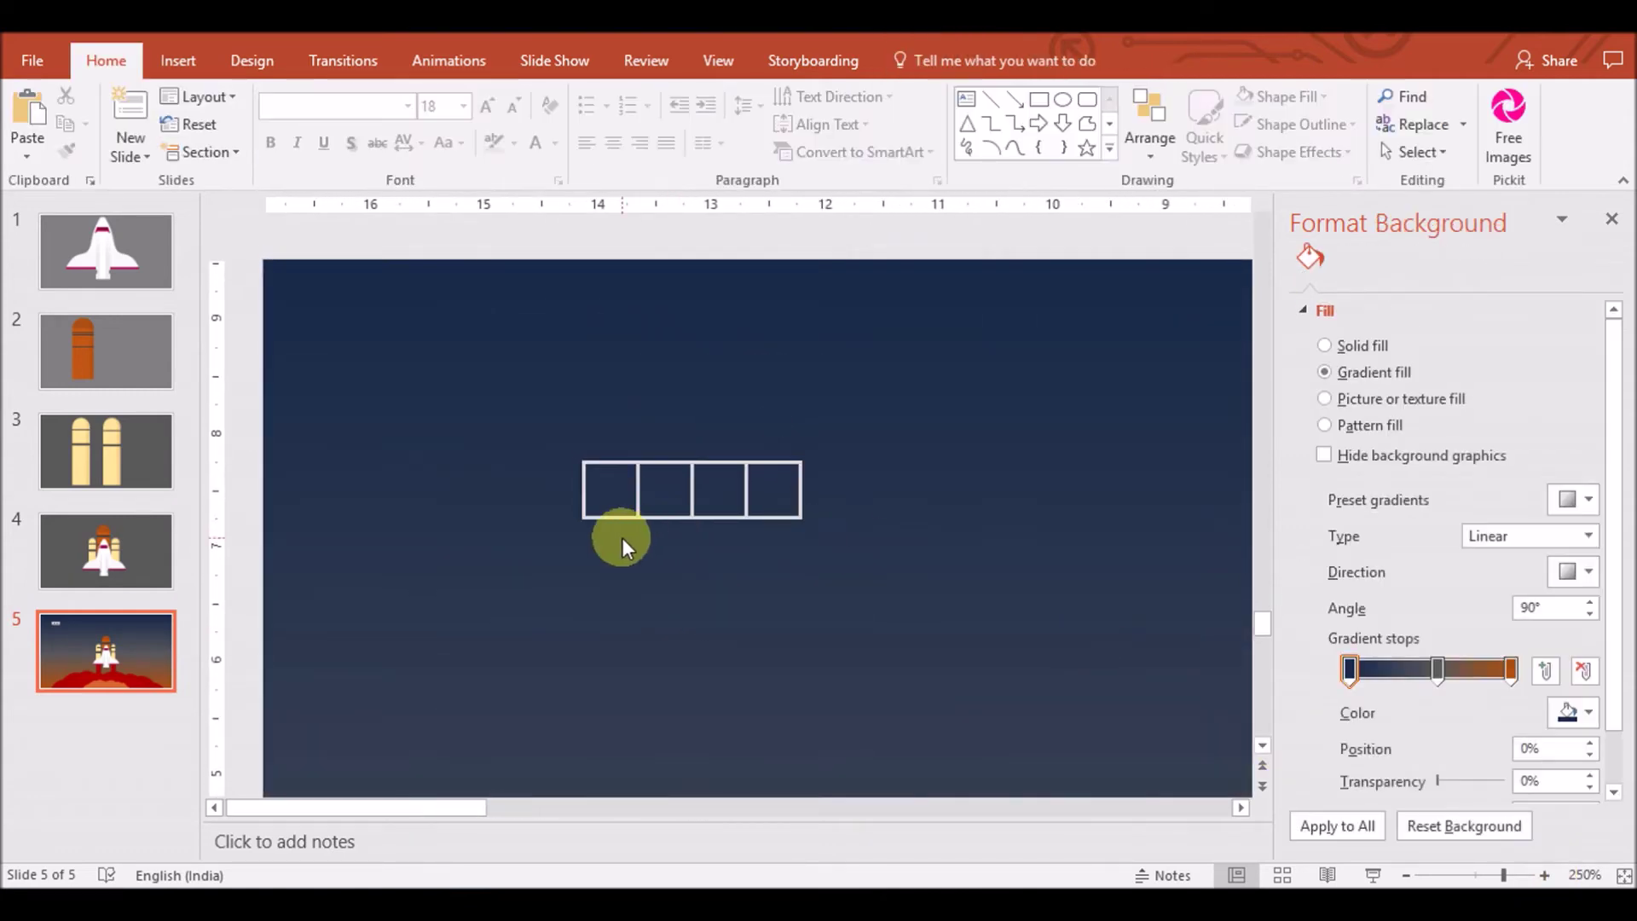
click(724, 515)
shift+click(770, 516)
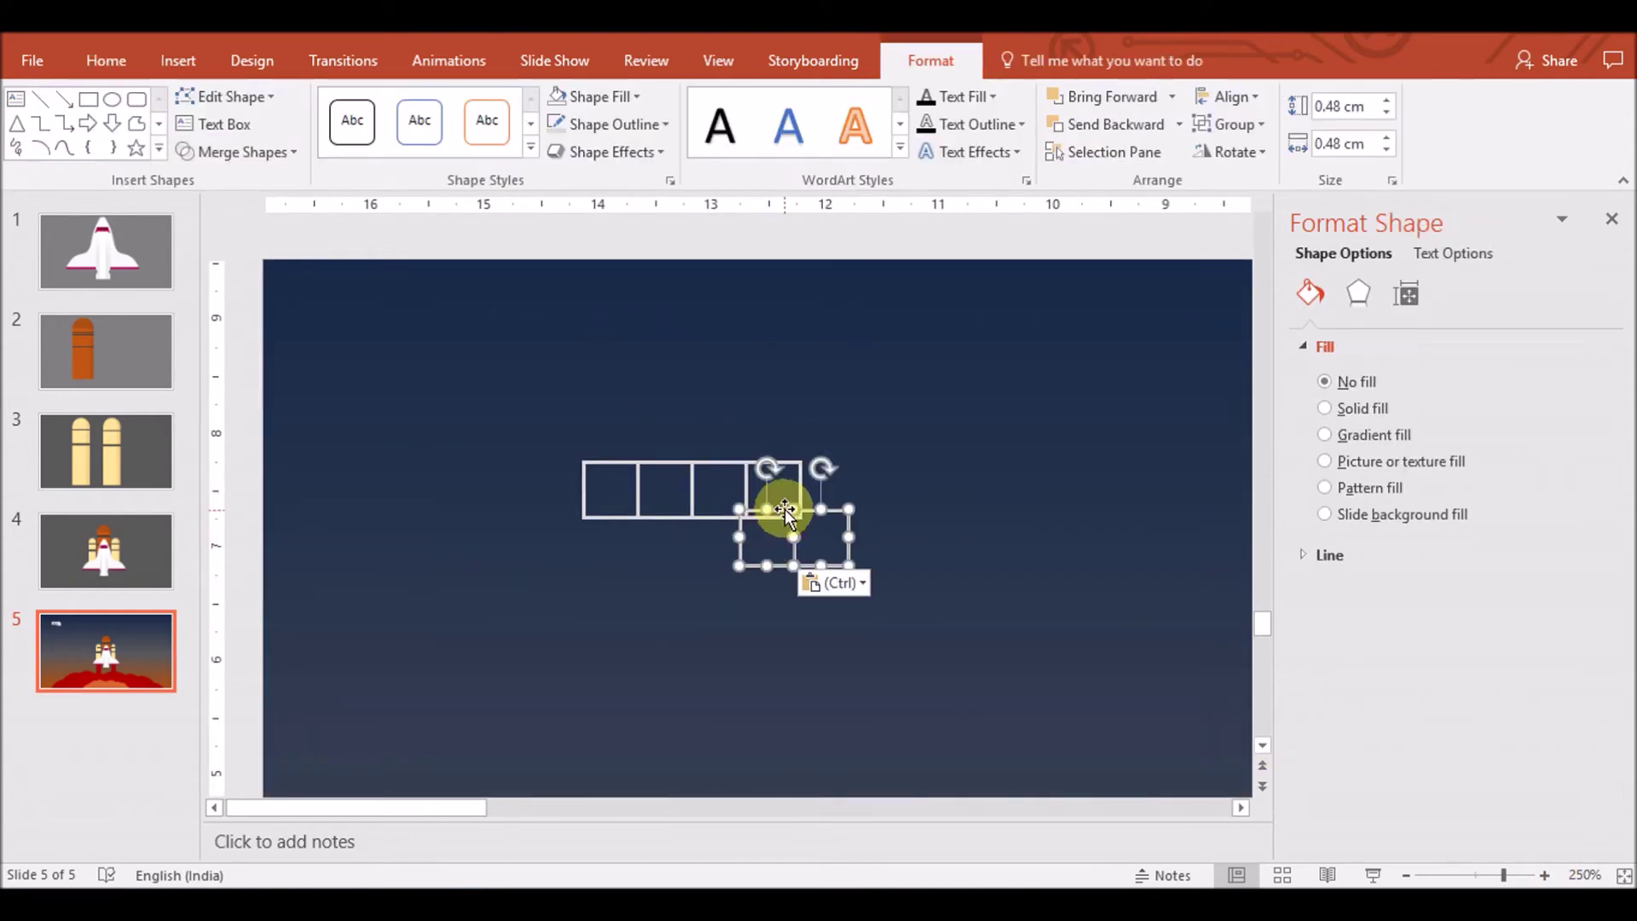
drag(770, 516, 880, 516)
click(505, 570)
Copy and paste the row to build five rows of squares
drag(525, 560, 886, 379)
key(ctrl+c)
key(ctrl+v)
mouse_move(776, 574)
mouse_down()
mouse_move(731, 587)
mouse_move(736, 625)
mouse_move(703, 676)
mouse_up()
key(ctrl+v)
key(ctrl+v)
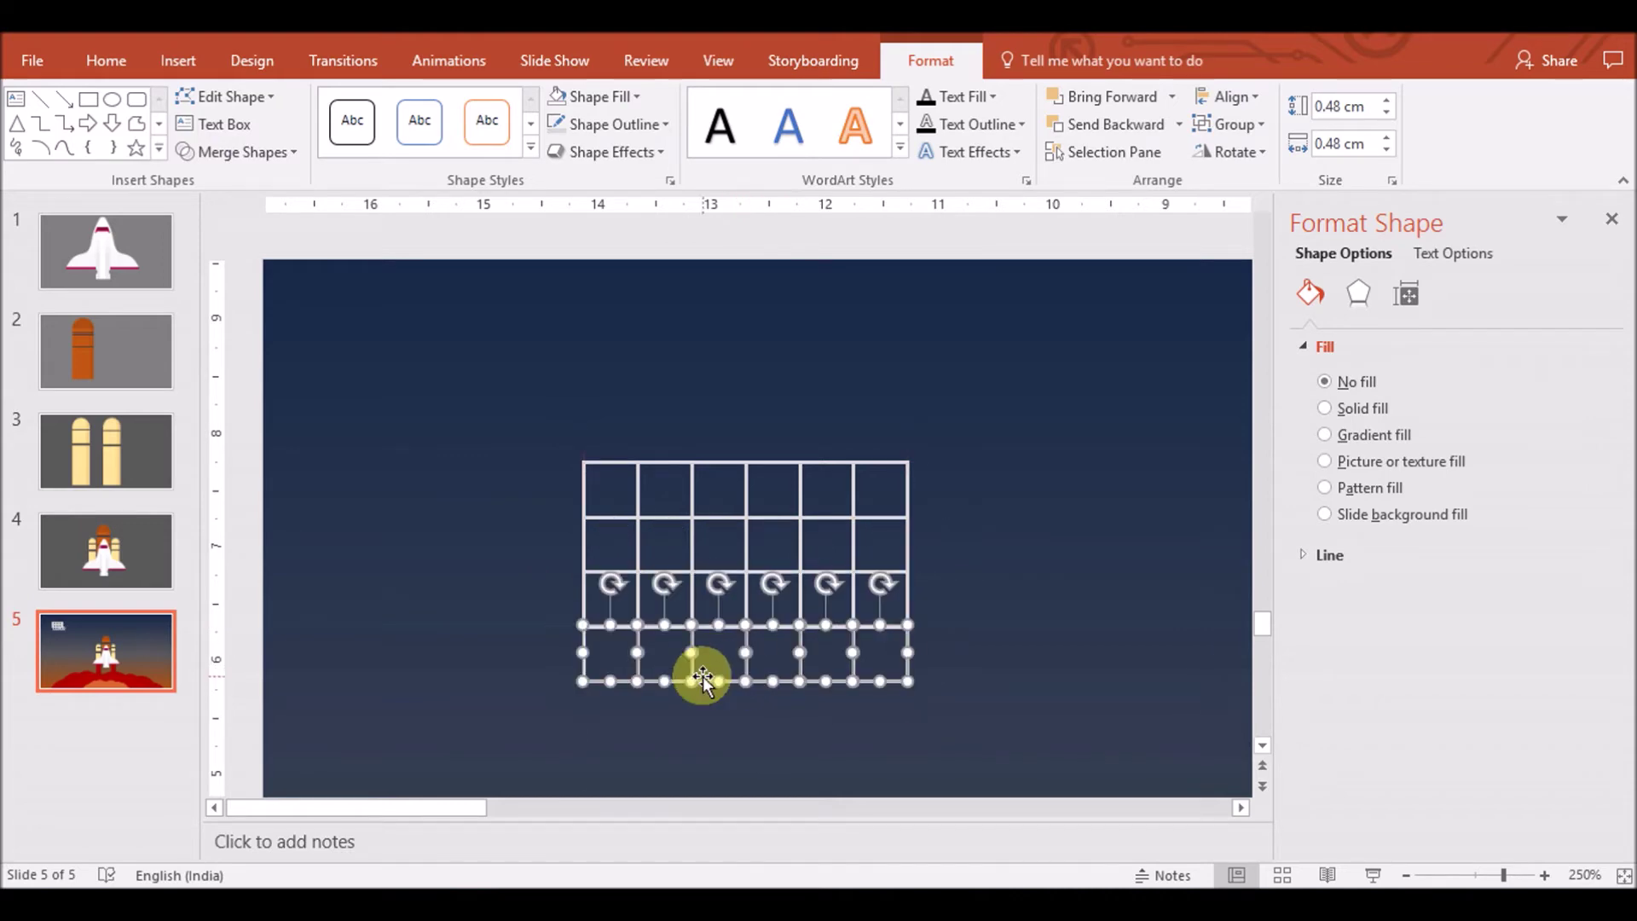
key(ctrl+v)
drag(700, 672, 713, 735)
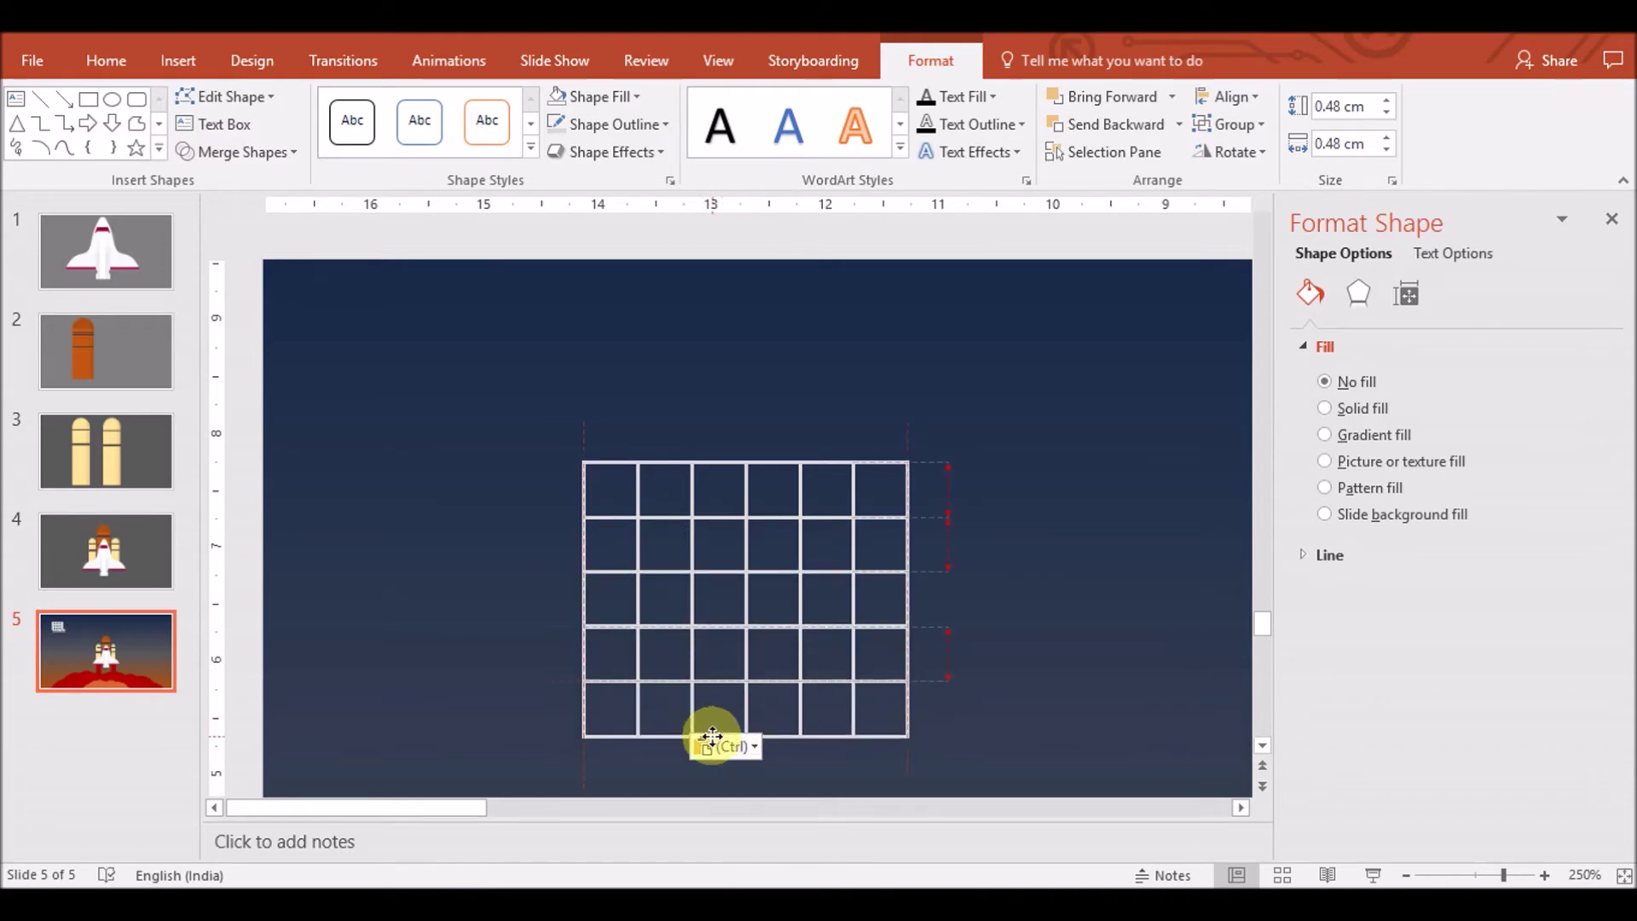
Draw a small rectangle bar to the right of the grid
click(573, 752)
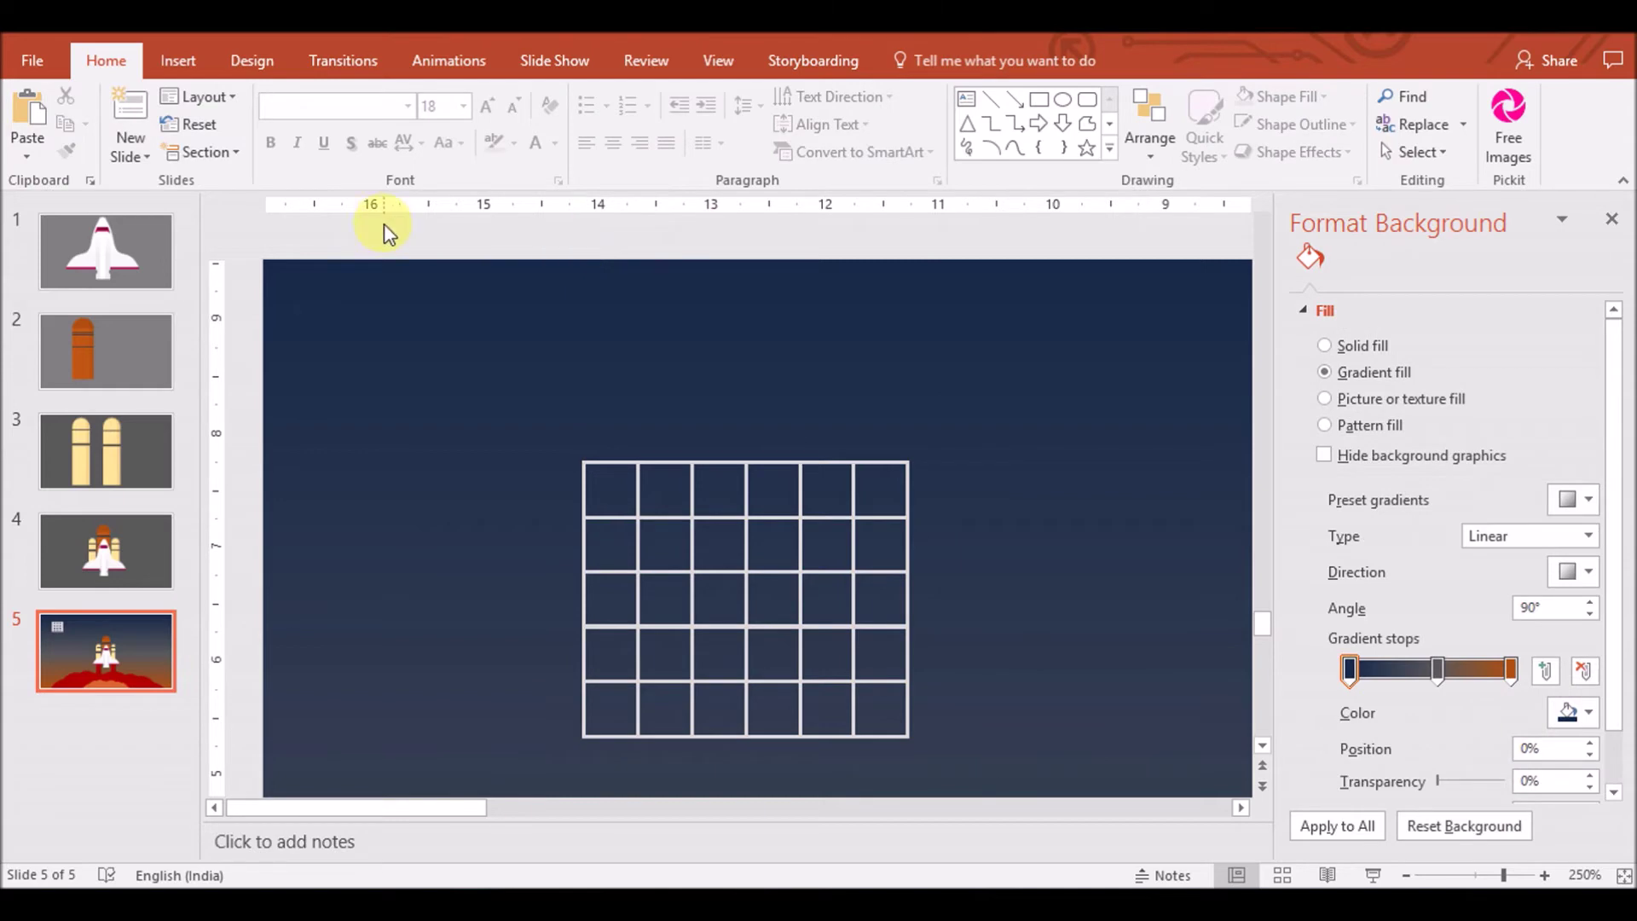
click(177, 60)
click(407, 123)
click(432, 211)
drag(908, 593, 959, 605)
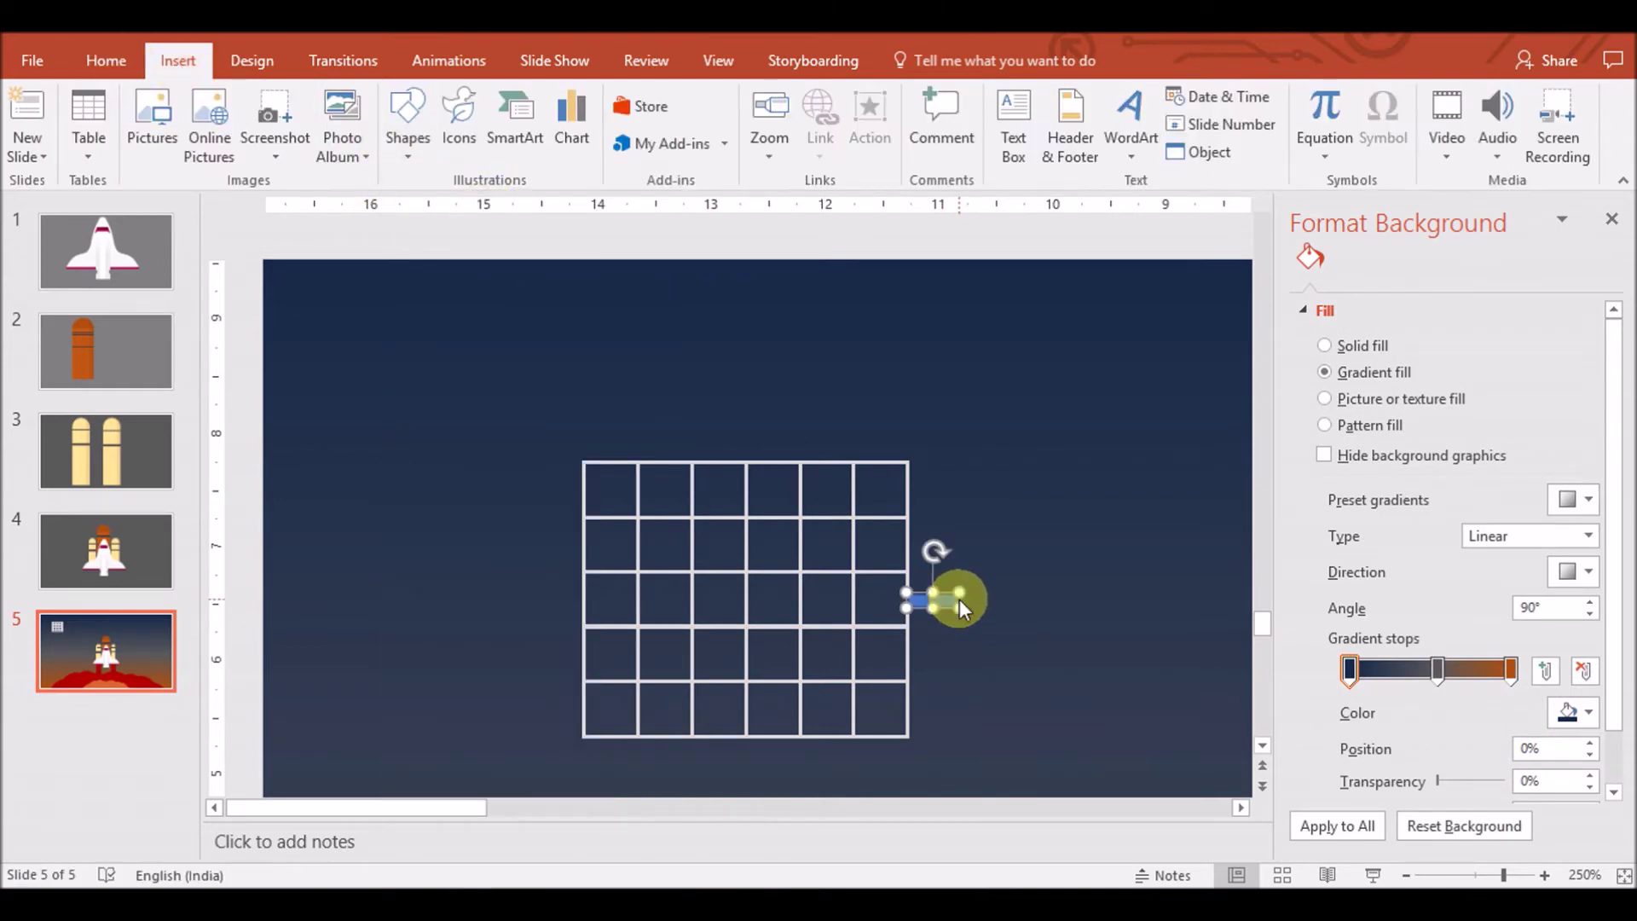
Make the small bar white with no outline and merge it with the grid into one shape
click(588, 123)
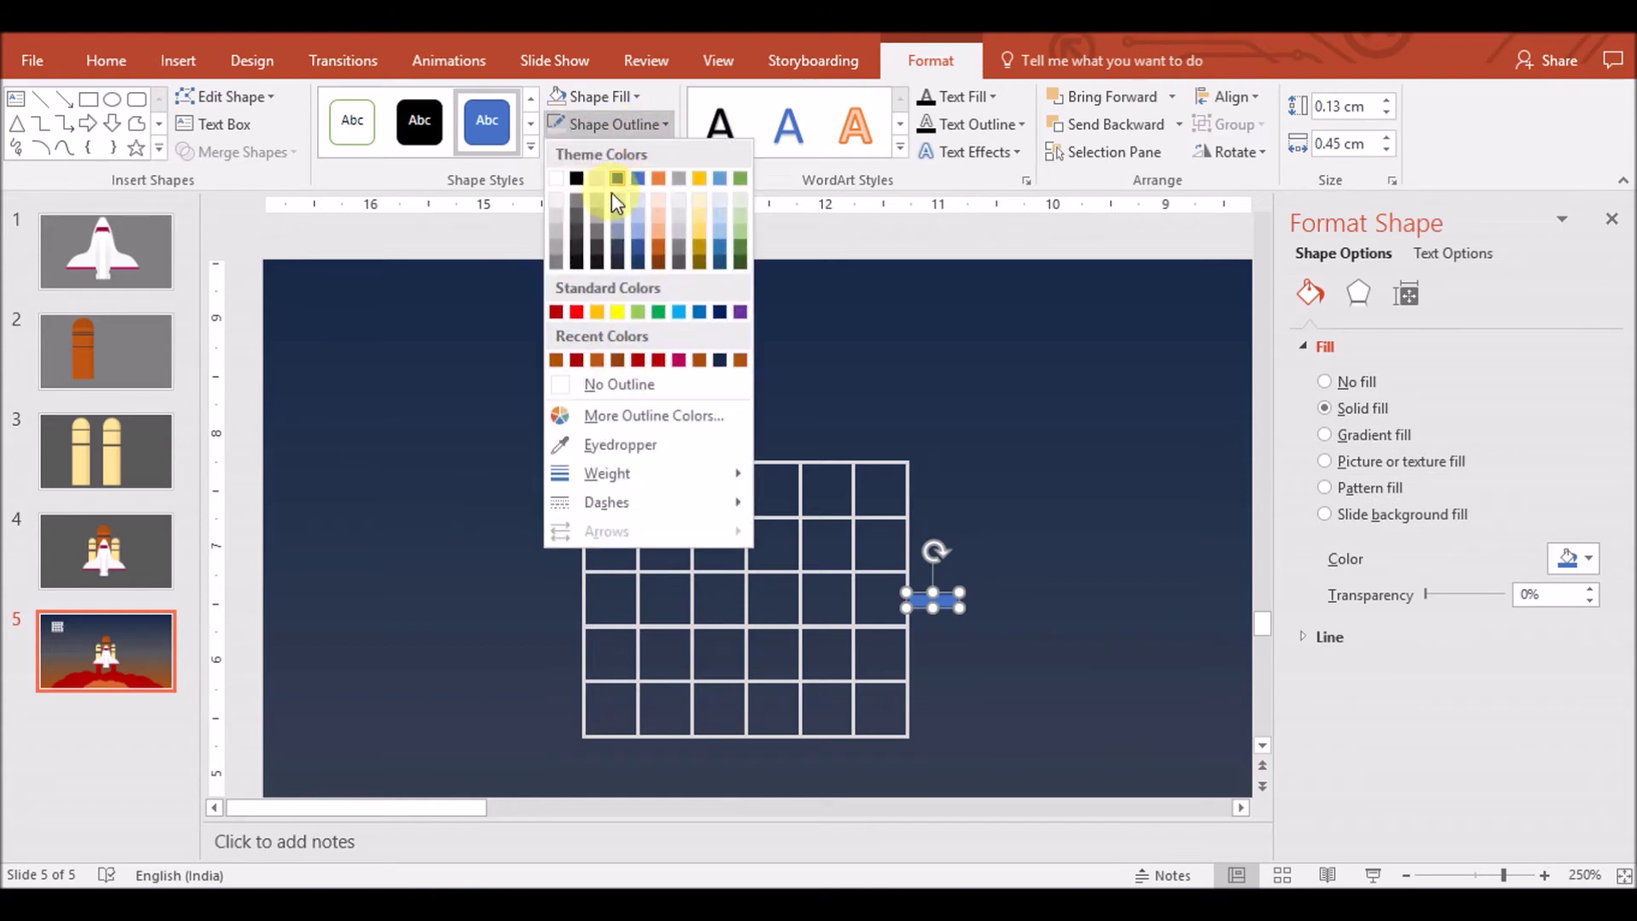
click(599, 388)
click(597, 97)
click(909, 568)
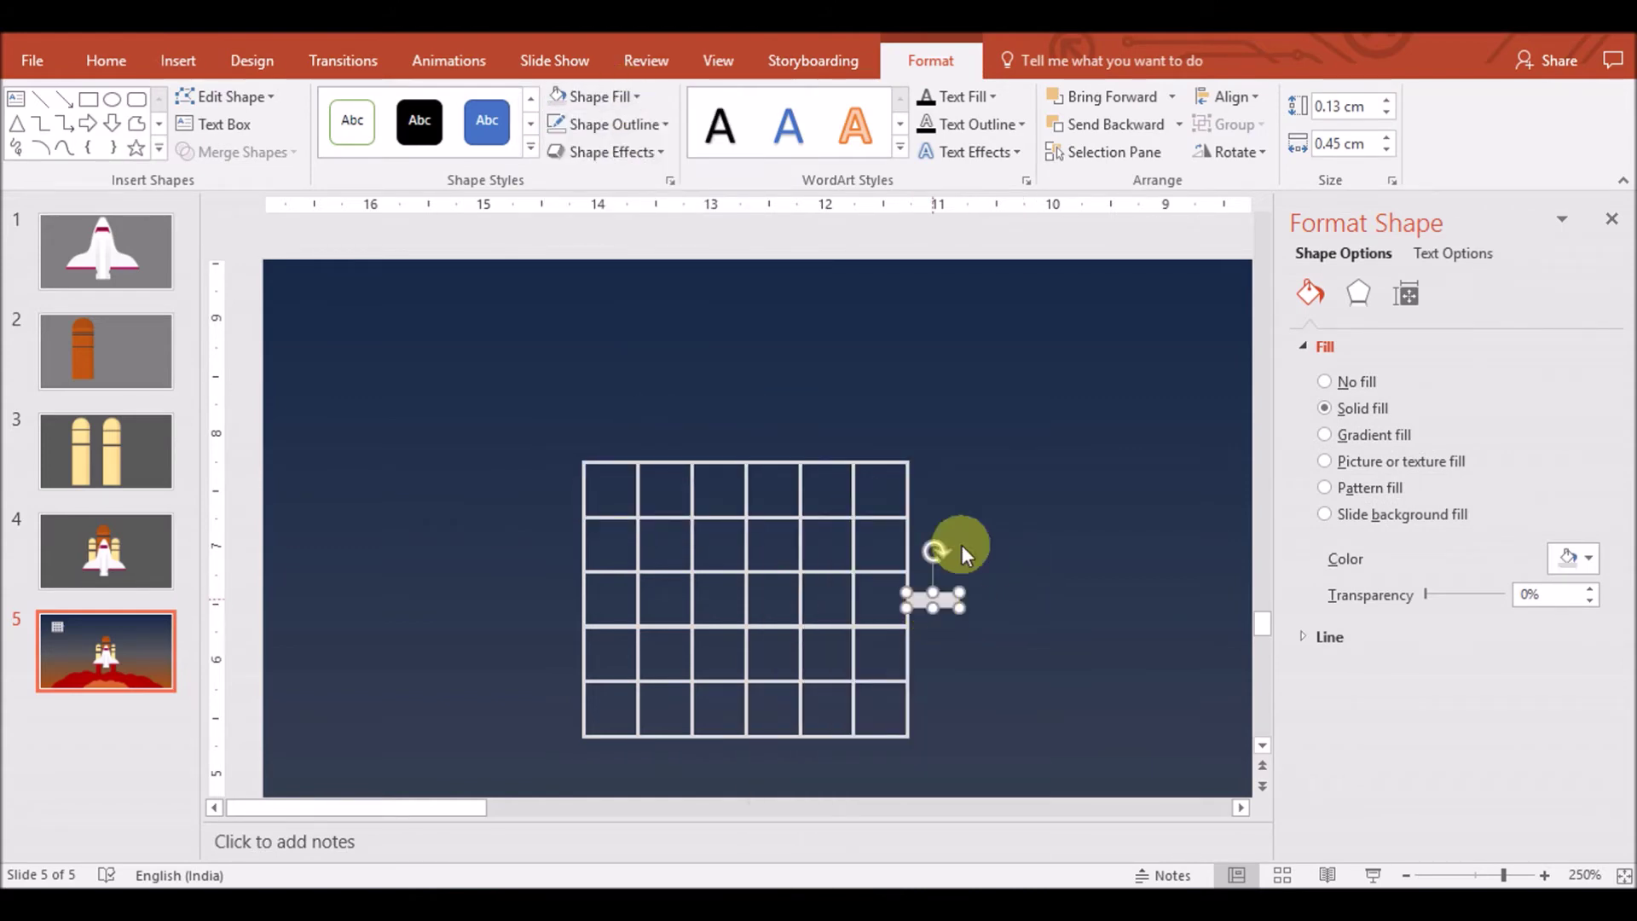
click(1074, 534)
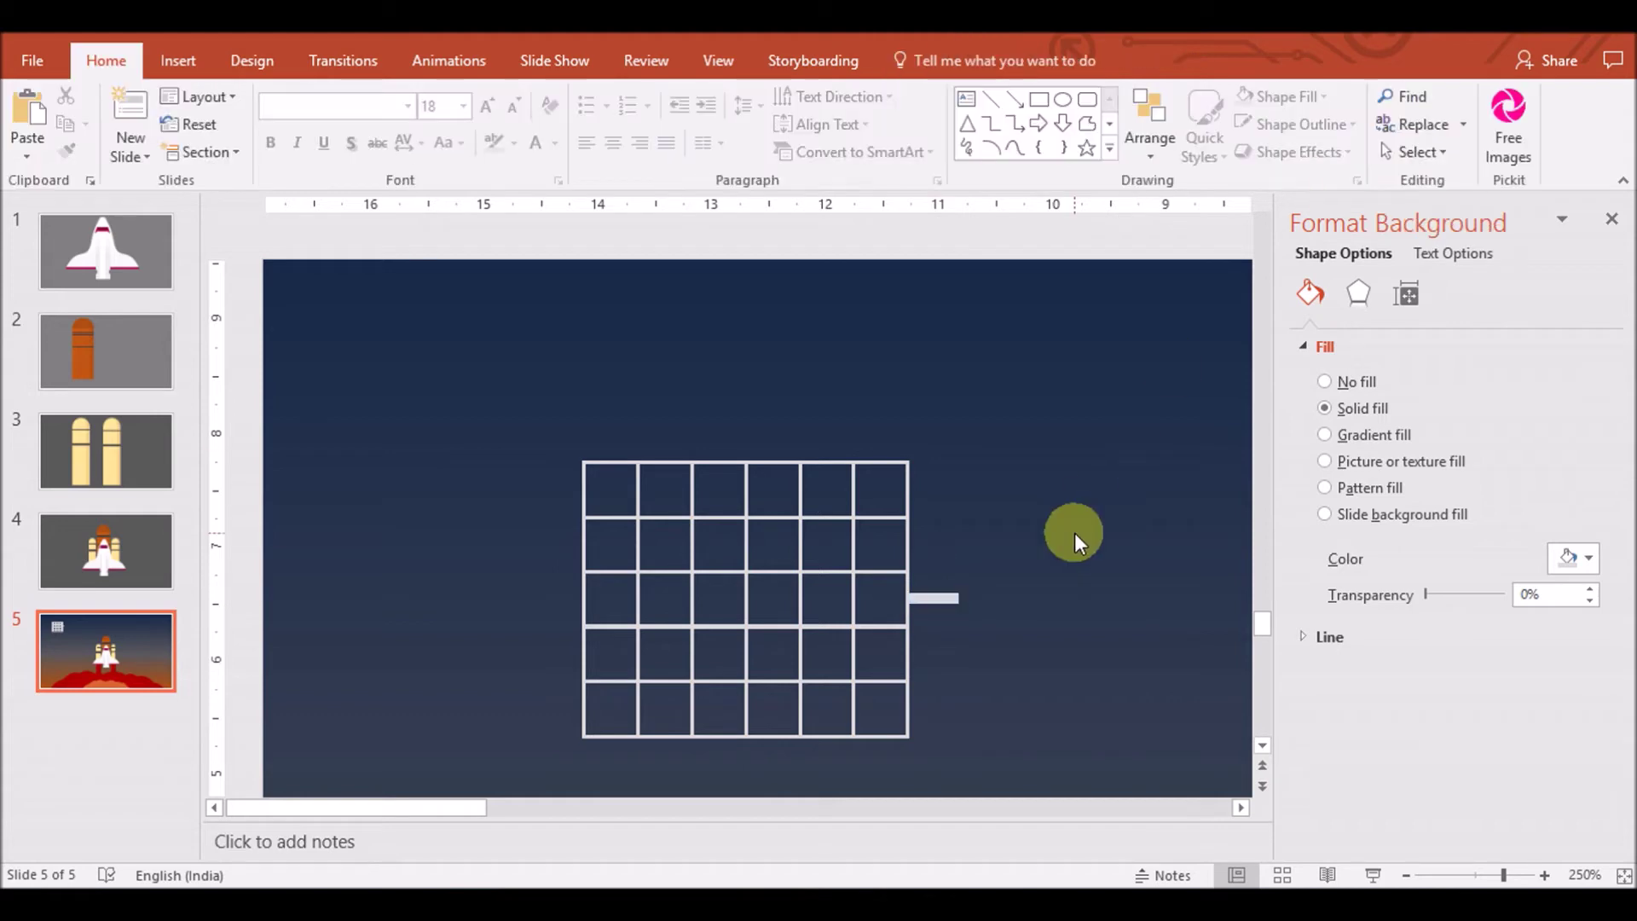
click(941, 602)
drag(519, 760, 1021, 427)
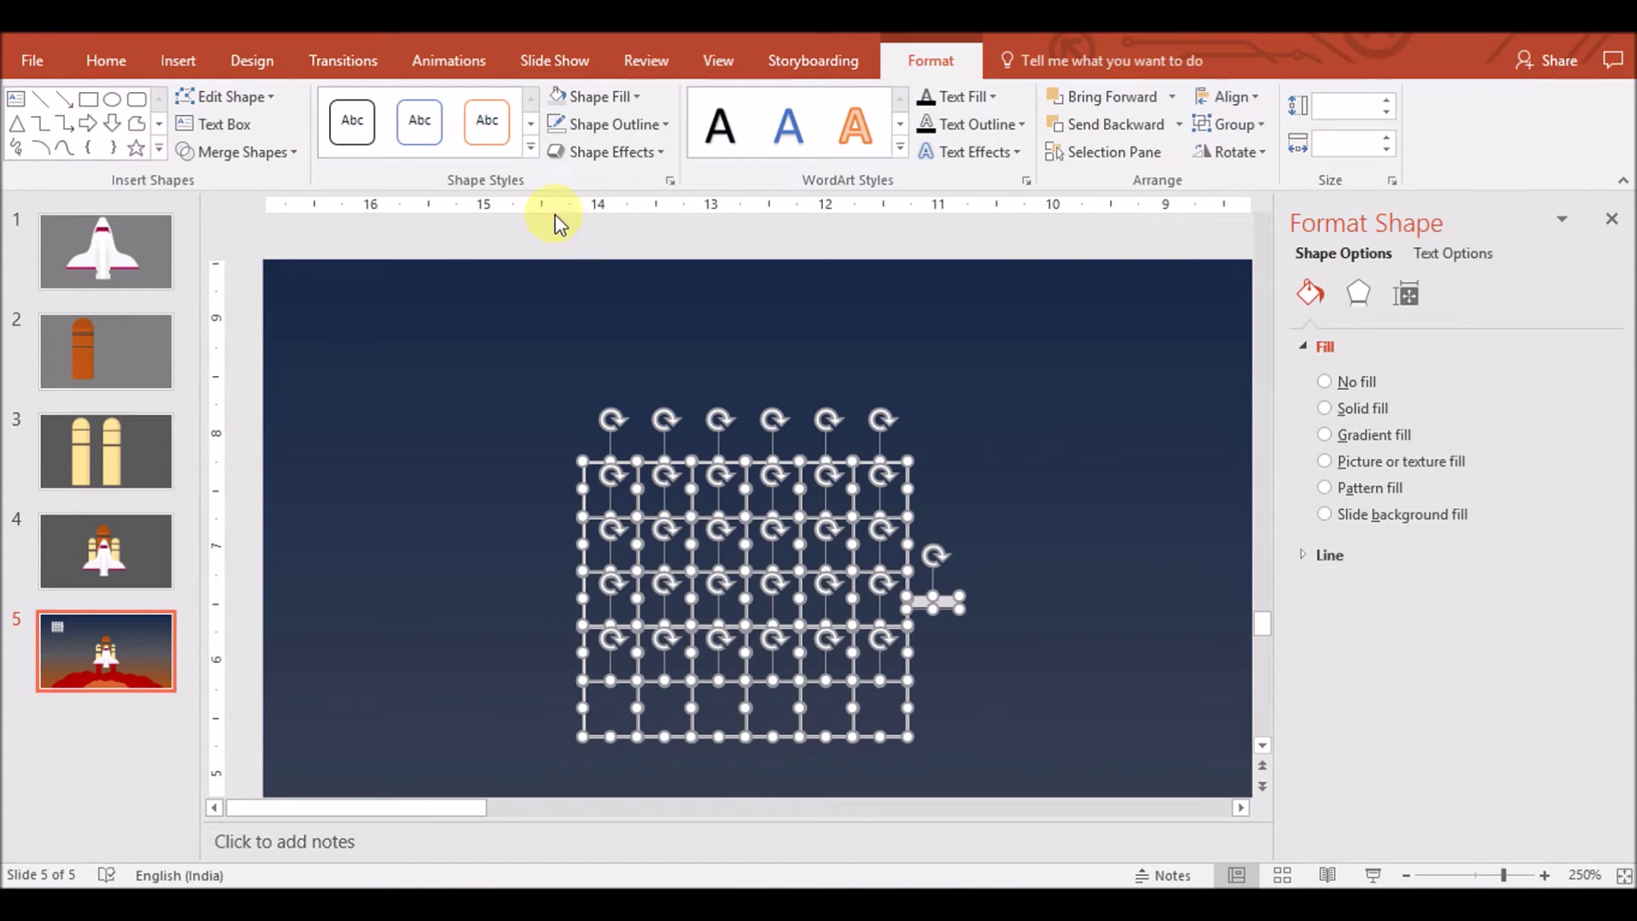
click(278, 153)
click(256, 183)
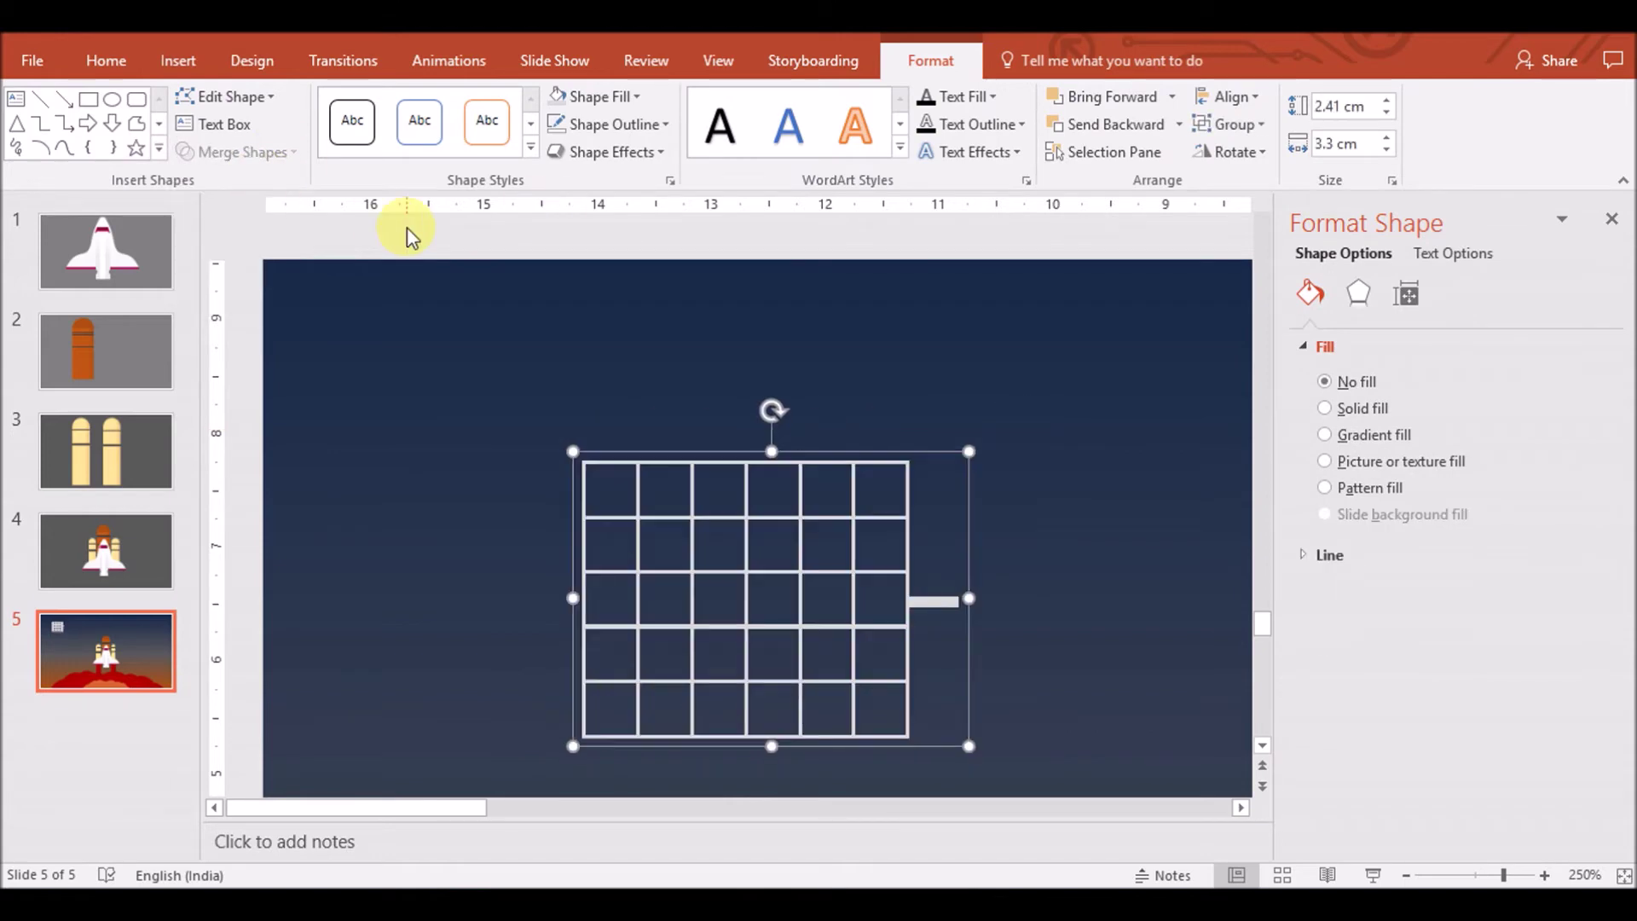
Set the merged grid to No Fill, shrink it to 1.36 × 1.87 cm and nudge it lower
click(1406, 875)
click(1405, 879)
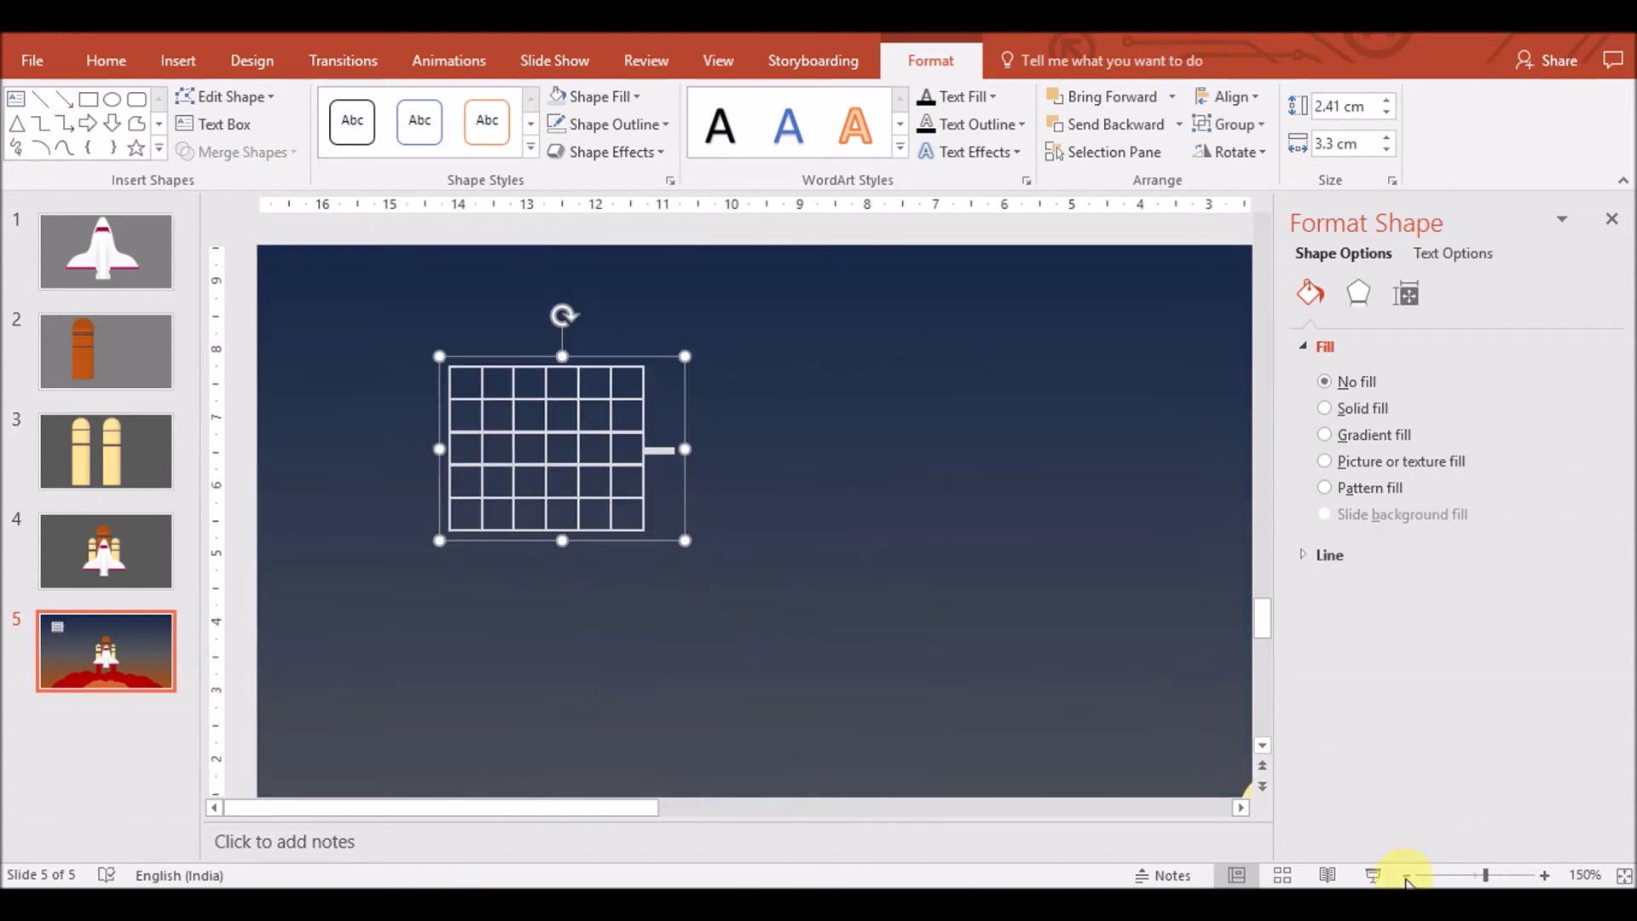
click(581, 463)
click(581, 463)
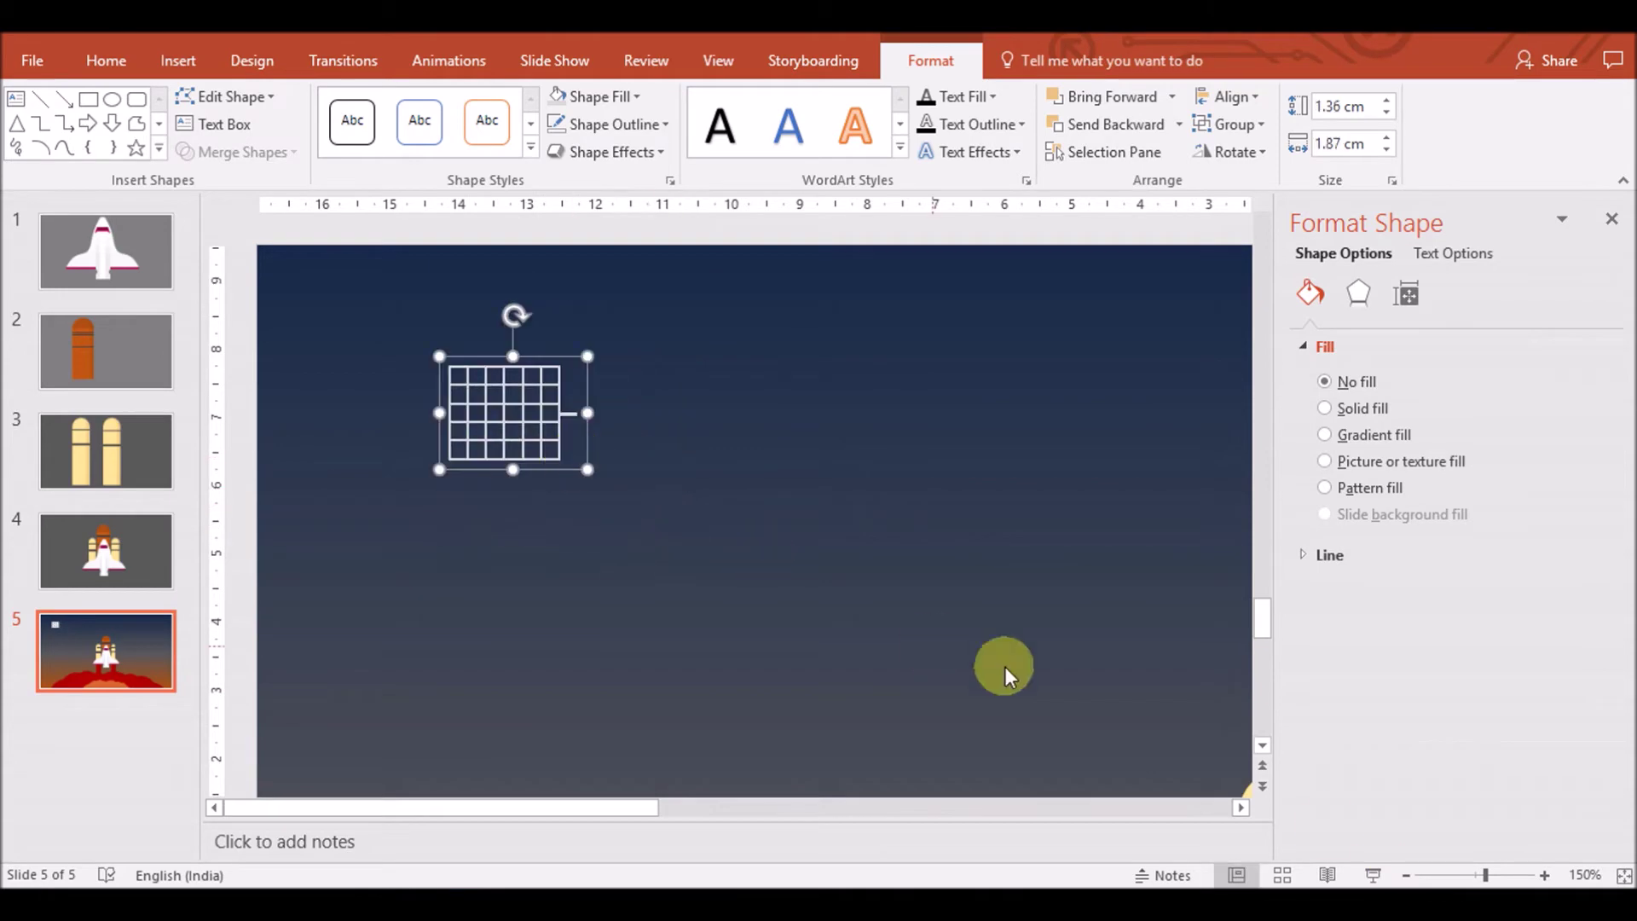
click(1406, 875)
click(1406, 875)
click(1407, 875)
click(1406, 875)
click(1406, 875)
click(1407, 875)
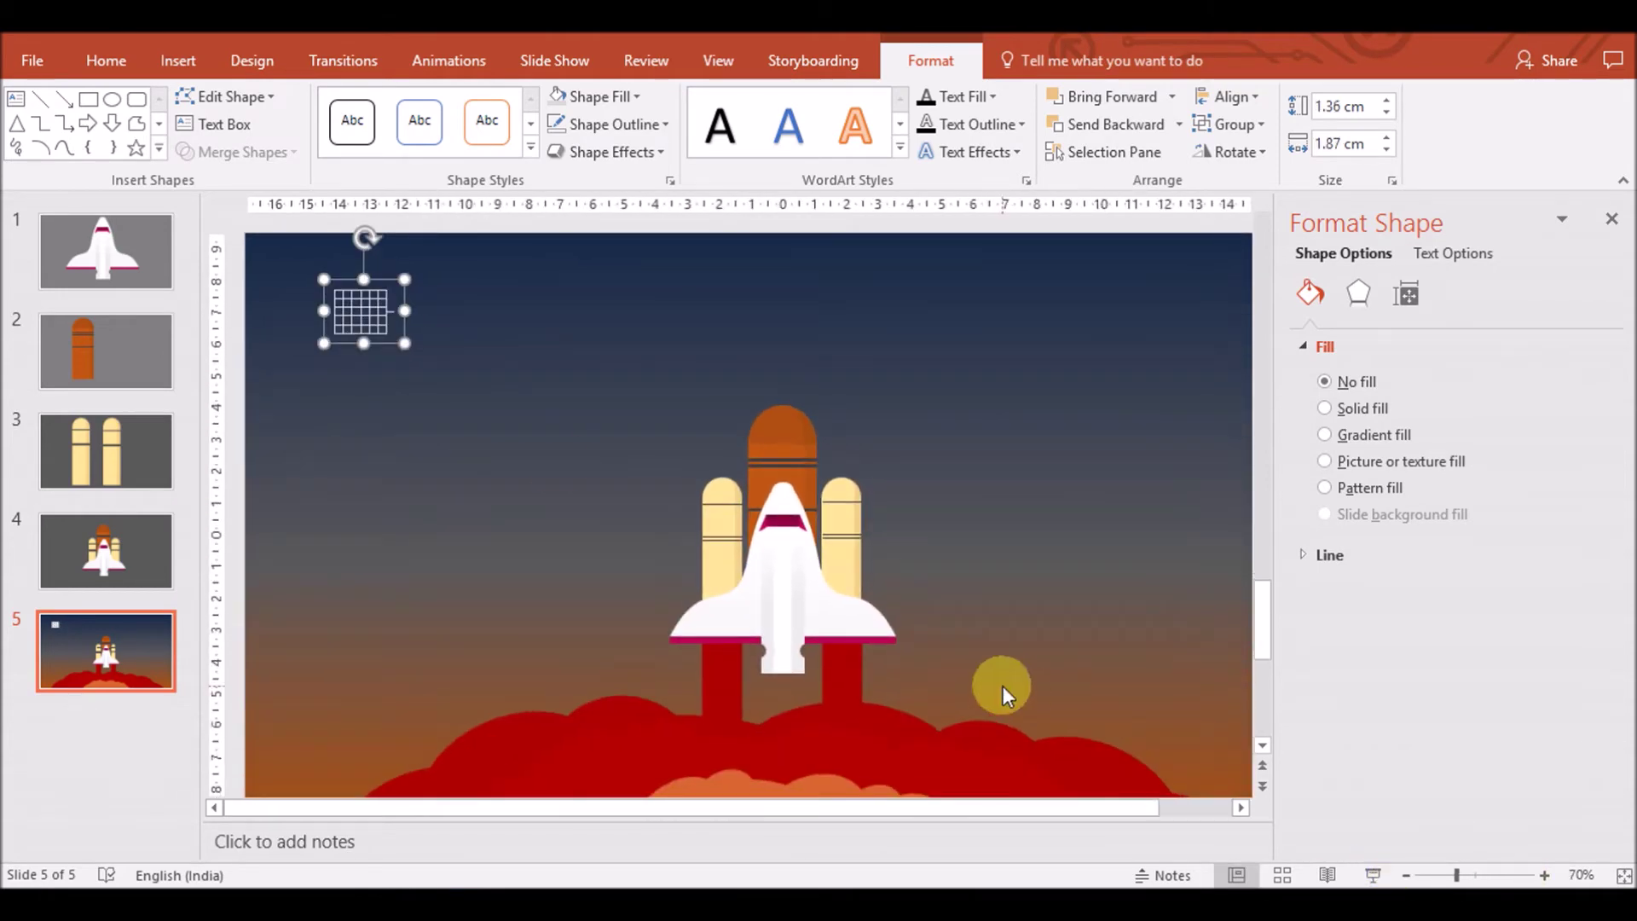
click(434, 386)
click(366, 336)
drag(366, 337, 367, 384)
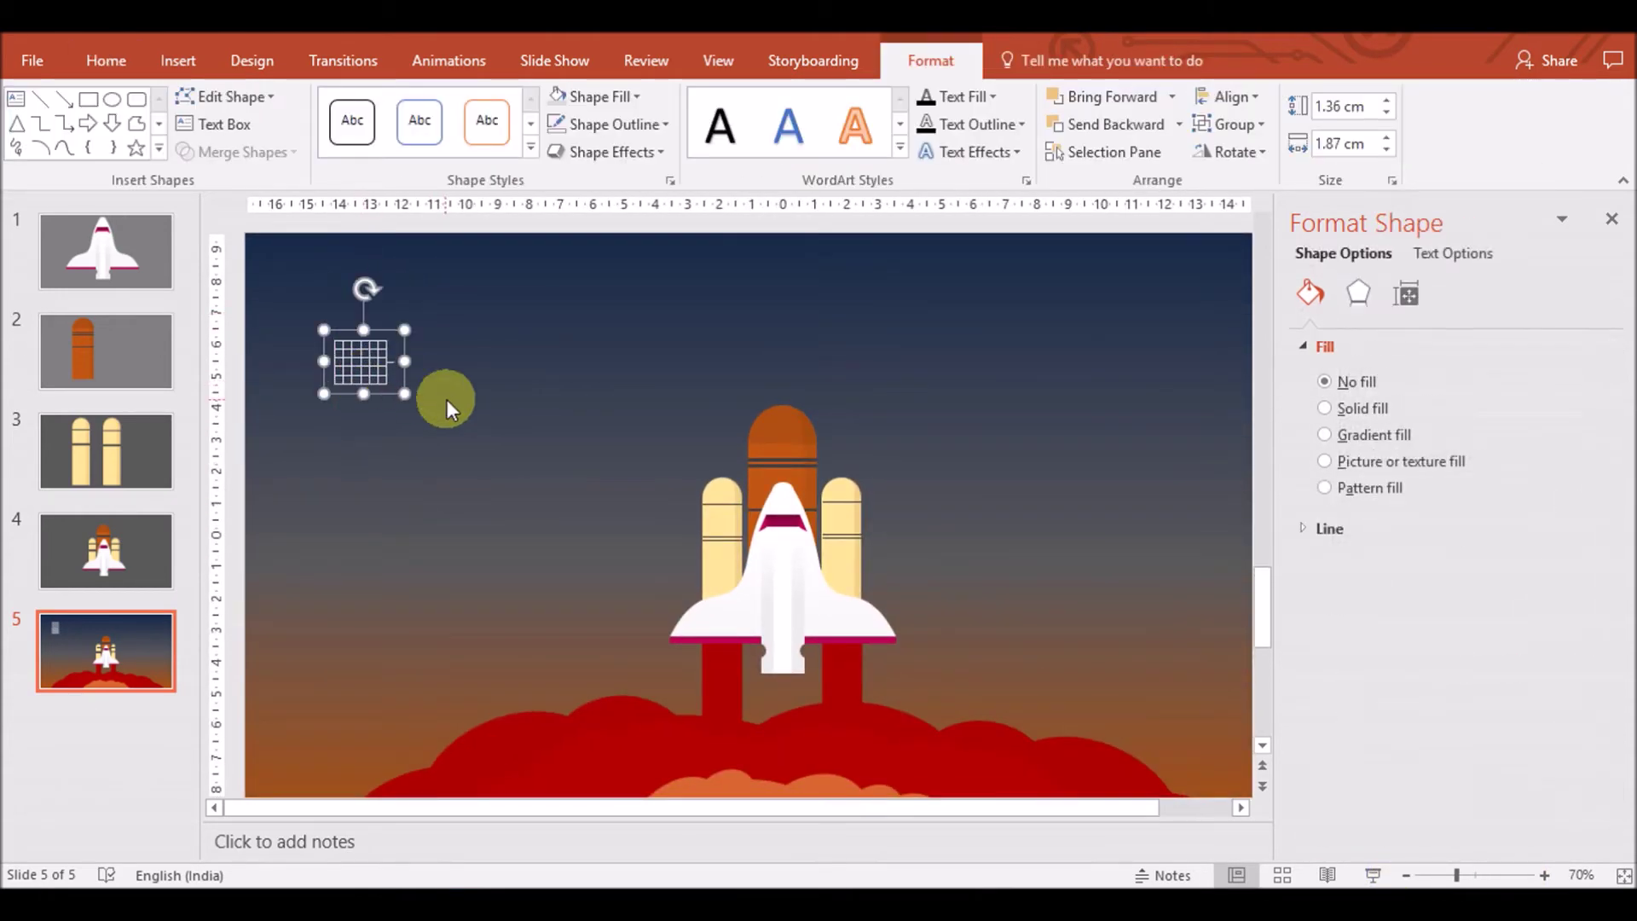
Paste a horizontally flipped copy of the grid directly below the original
key(ctrl+v)
click(1265, 152)
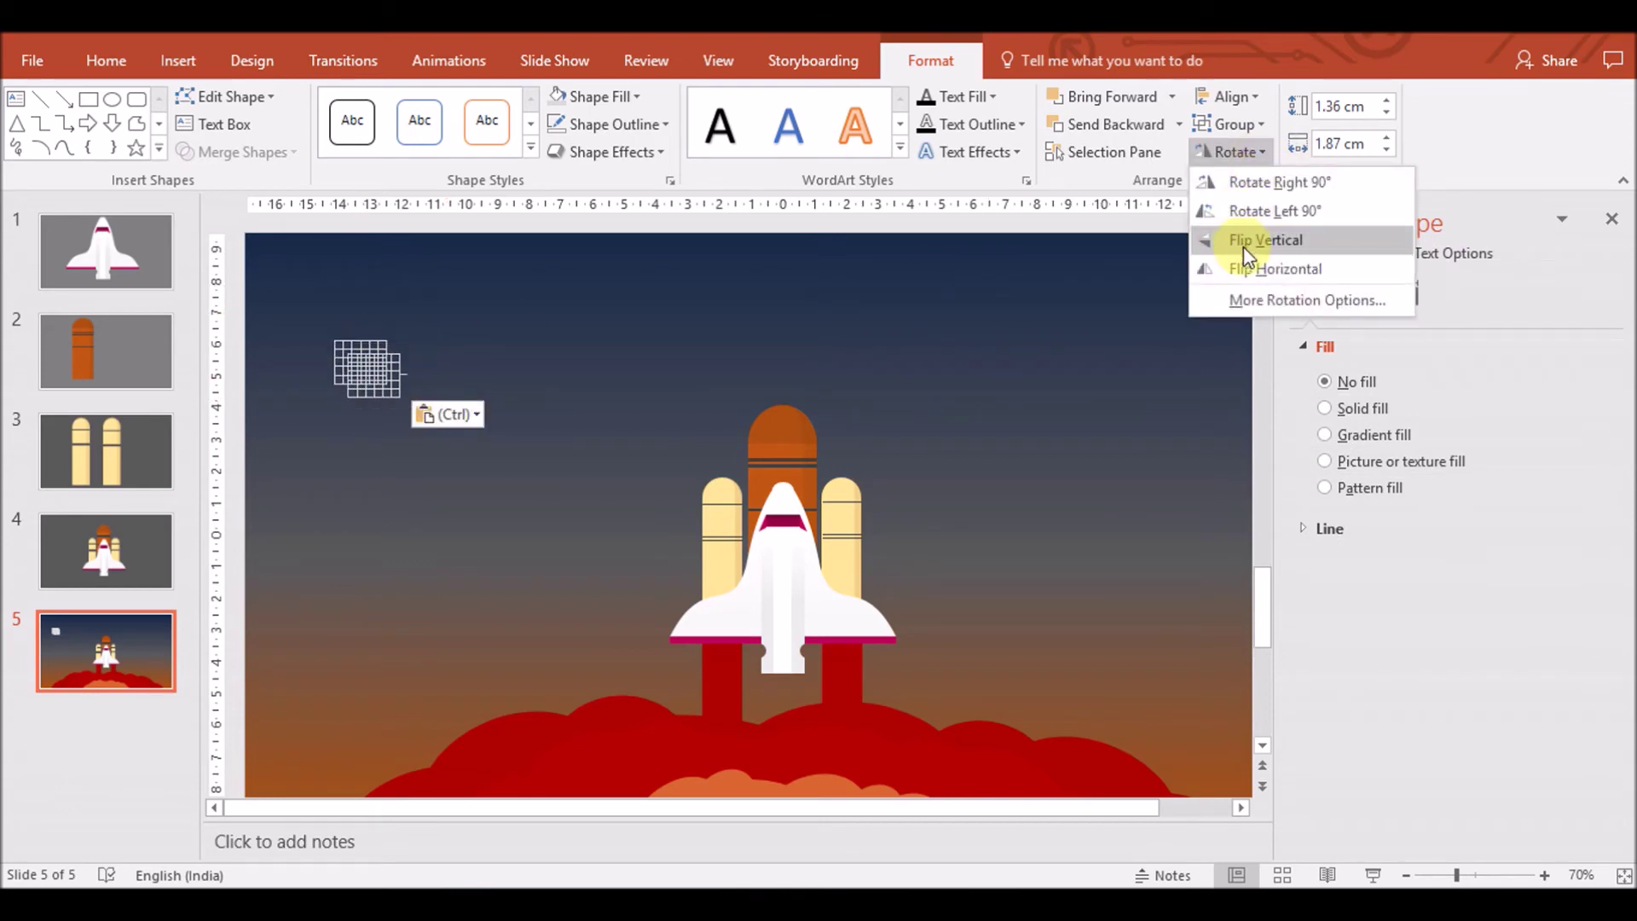
click(1246, 267)
drag(362, 380, 357, 433)
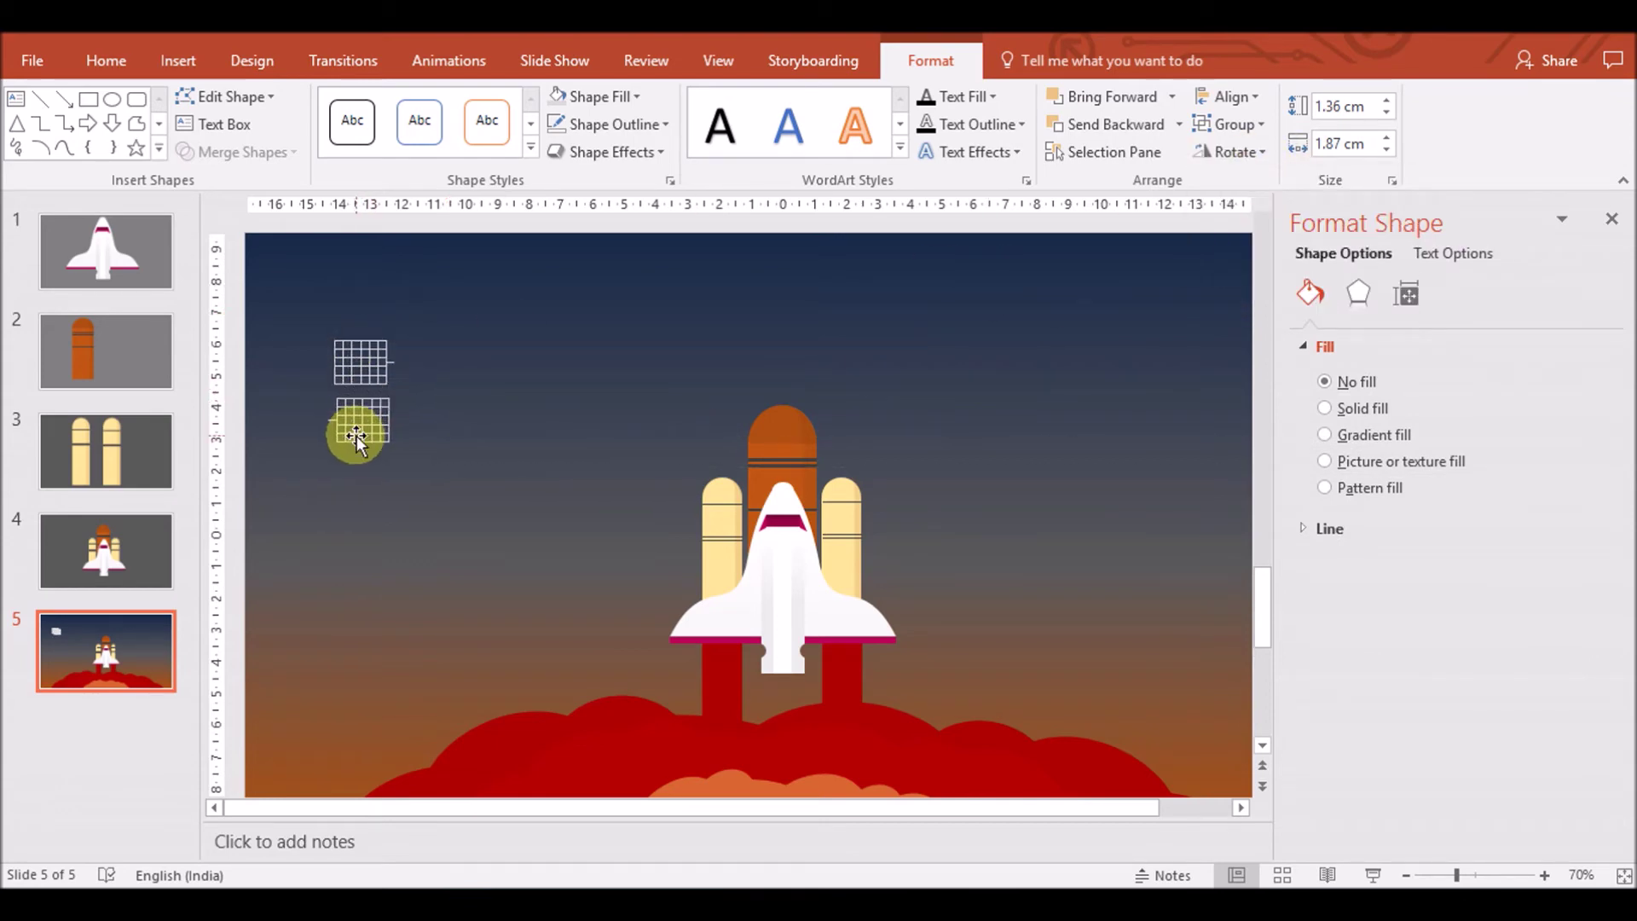
click(1544, 875)
click(1544, 875)
click(1545, 875)
click(1545, 875)
click(1544, 875)
click(1544, 875)
click(1545, 875)
click(1545, 875)
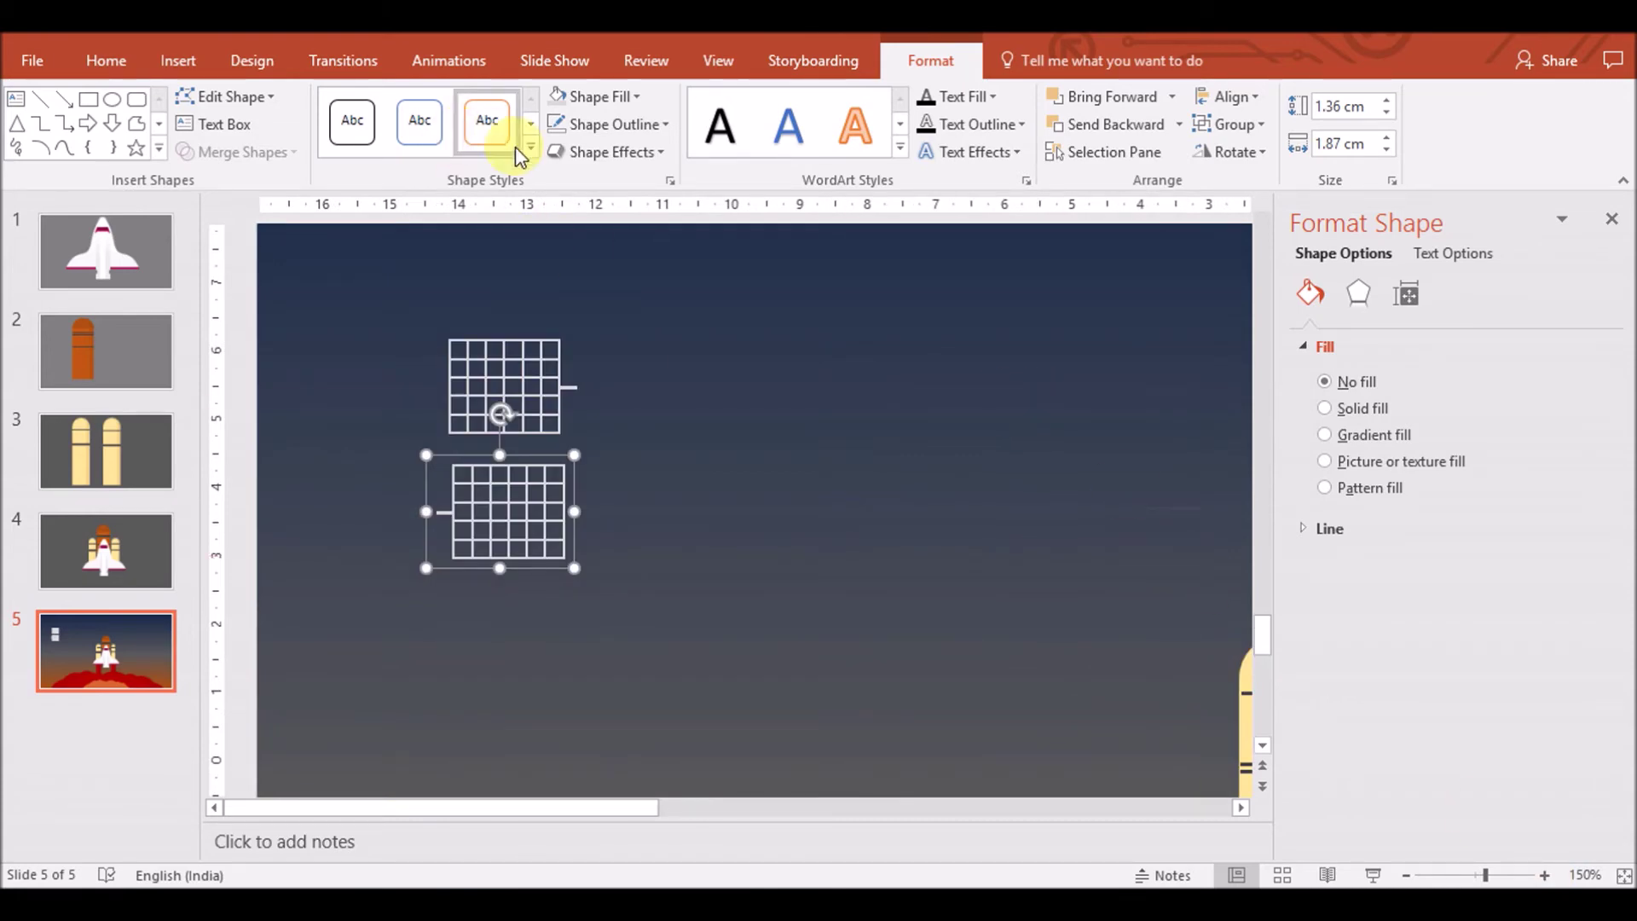
click(178, 59)
Draw a tall rounded rectangle right of the grids and make its corners rounder
click(407, 136)
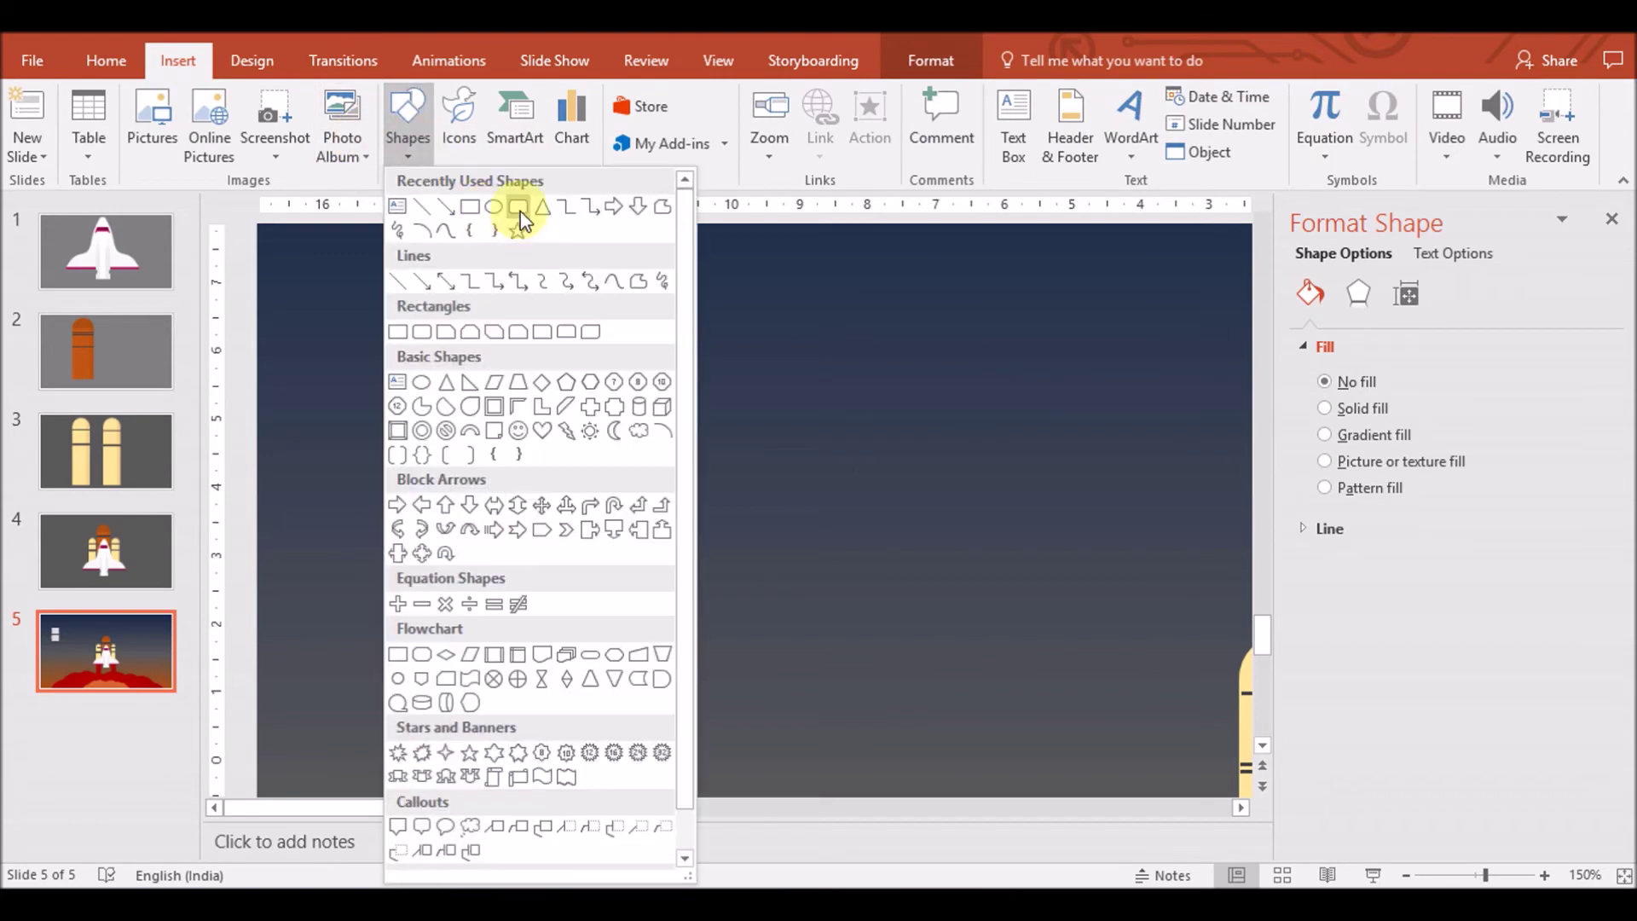
click(523, 208)
mouse_move(750, 322)
mouse_down()
mouse_move(839, 387)
mouse_move(887, 515)
mouse_up()
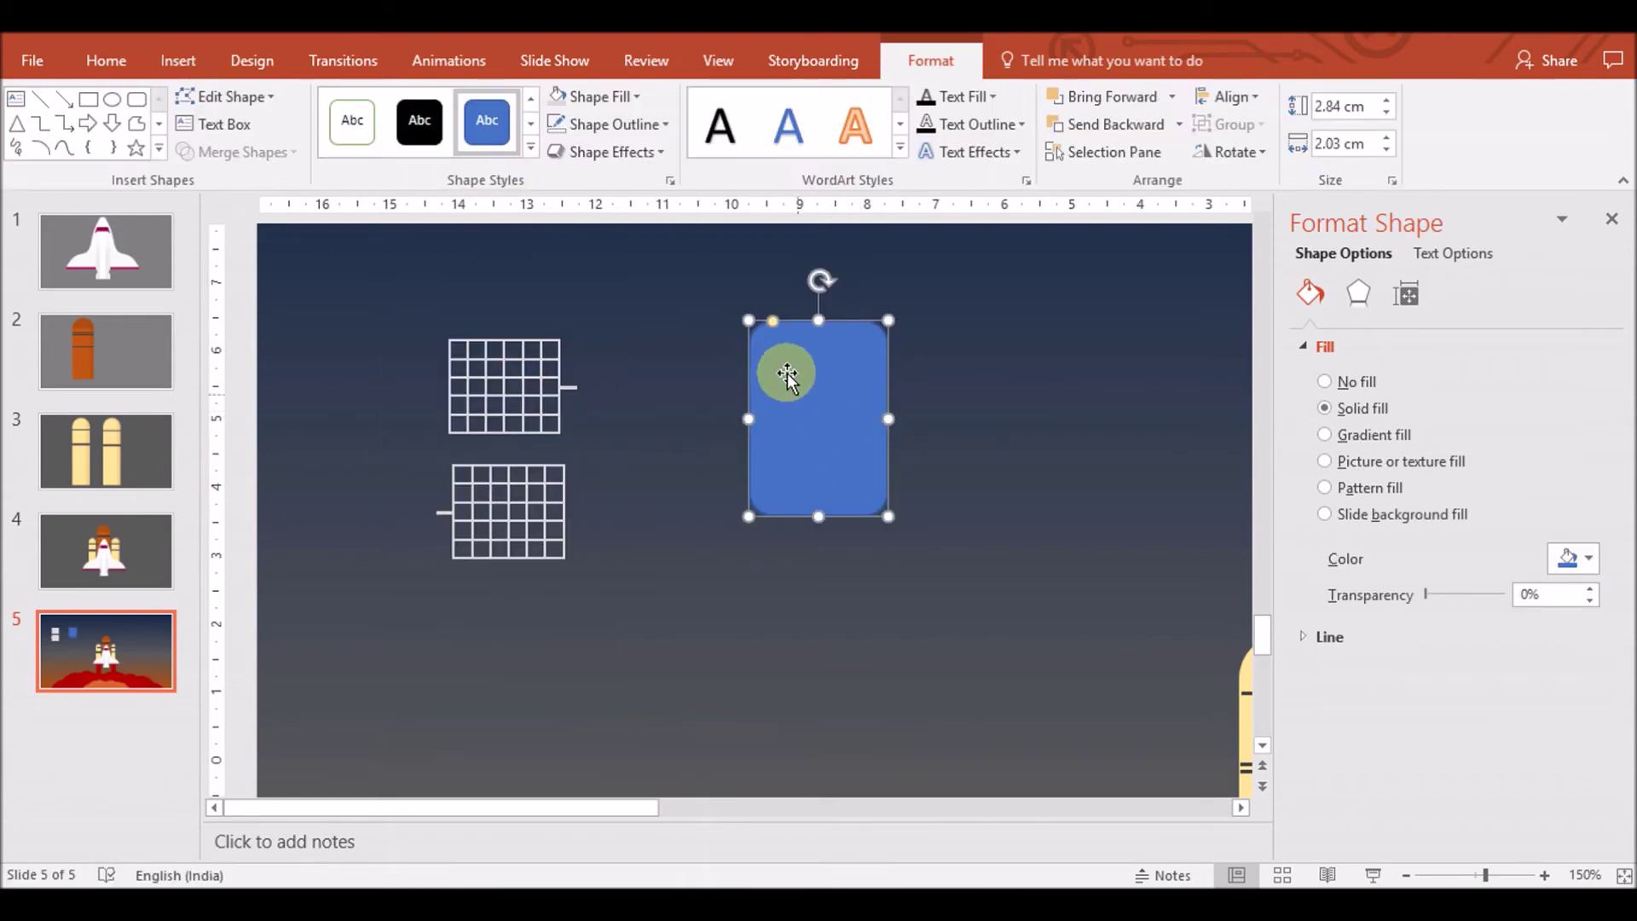
drag(770, 321, 778, 322)
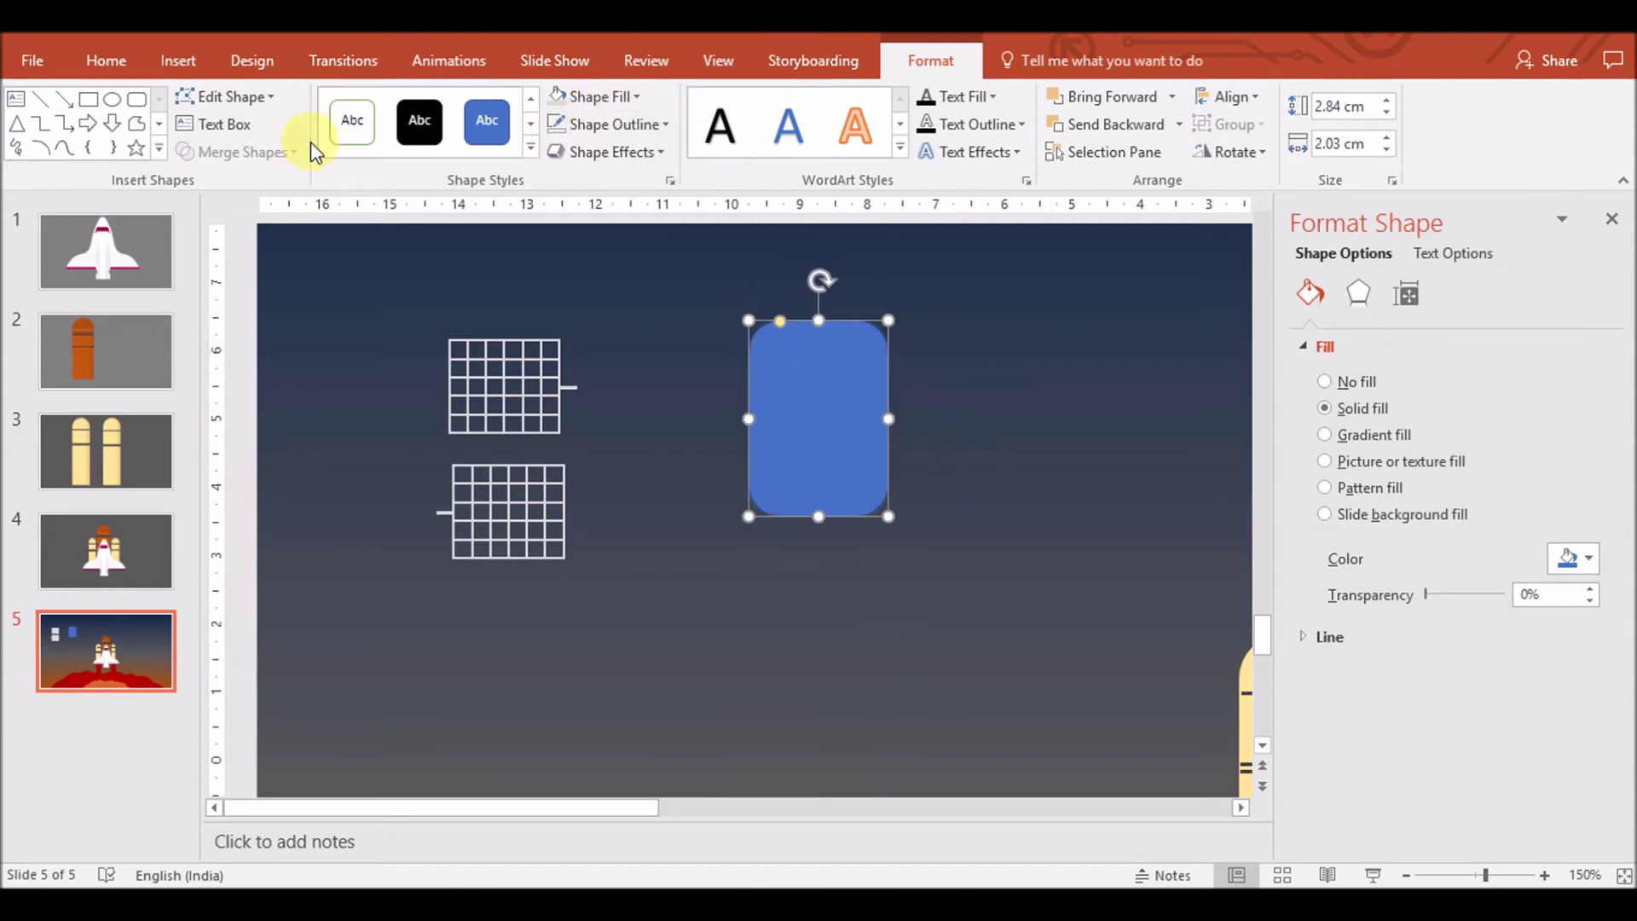
Cover the rectangle's lower half with a plain rectangle and union both into one capsule
click(199, 63)
click(407, 123)
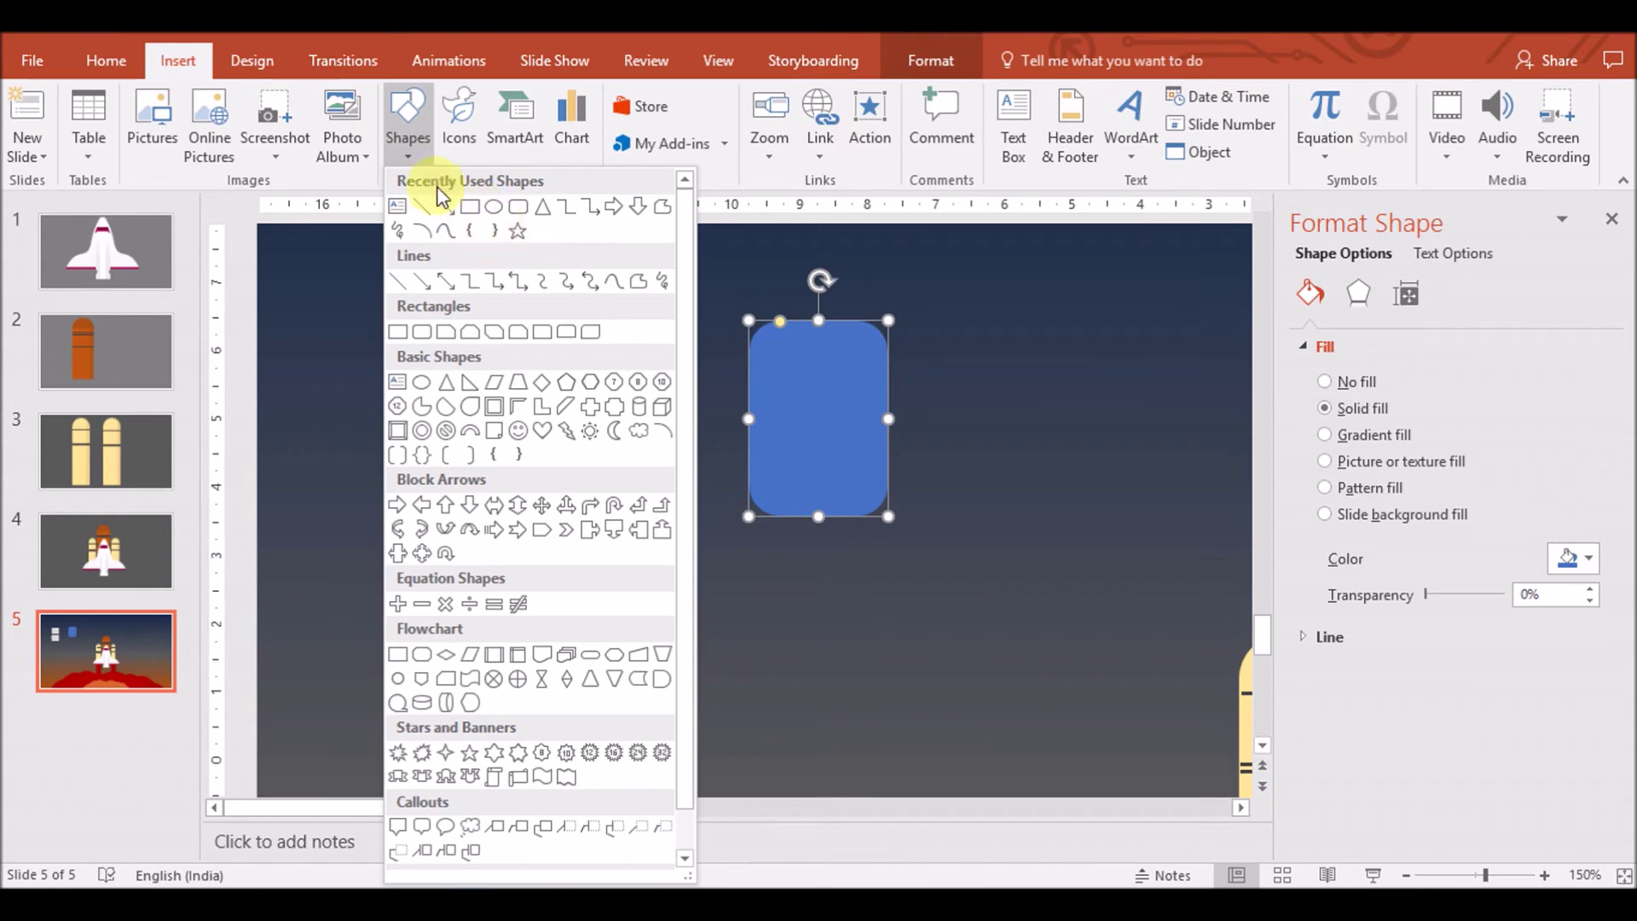
click(517, 206)
drag(750, 455, 888, 549)
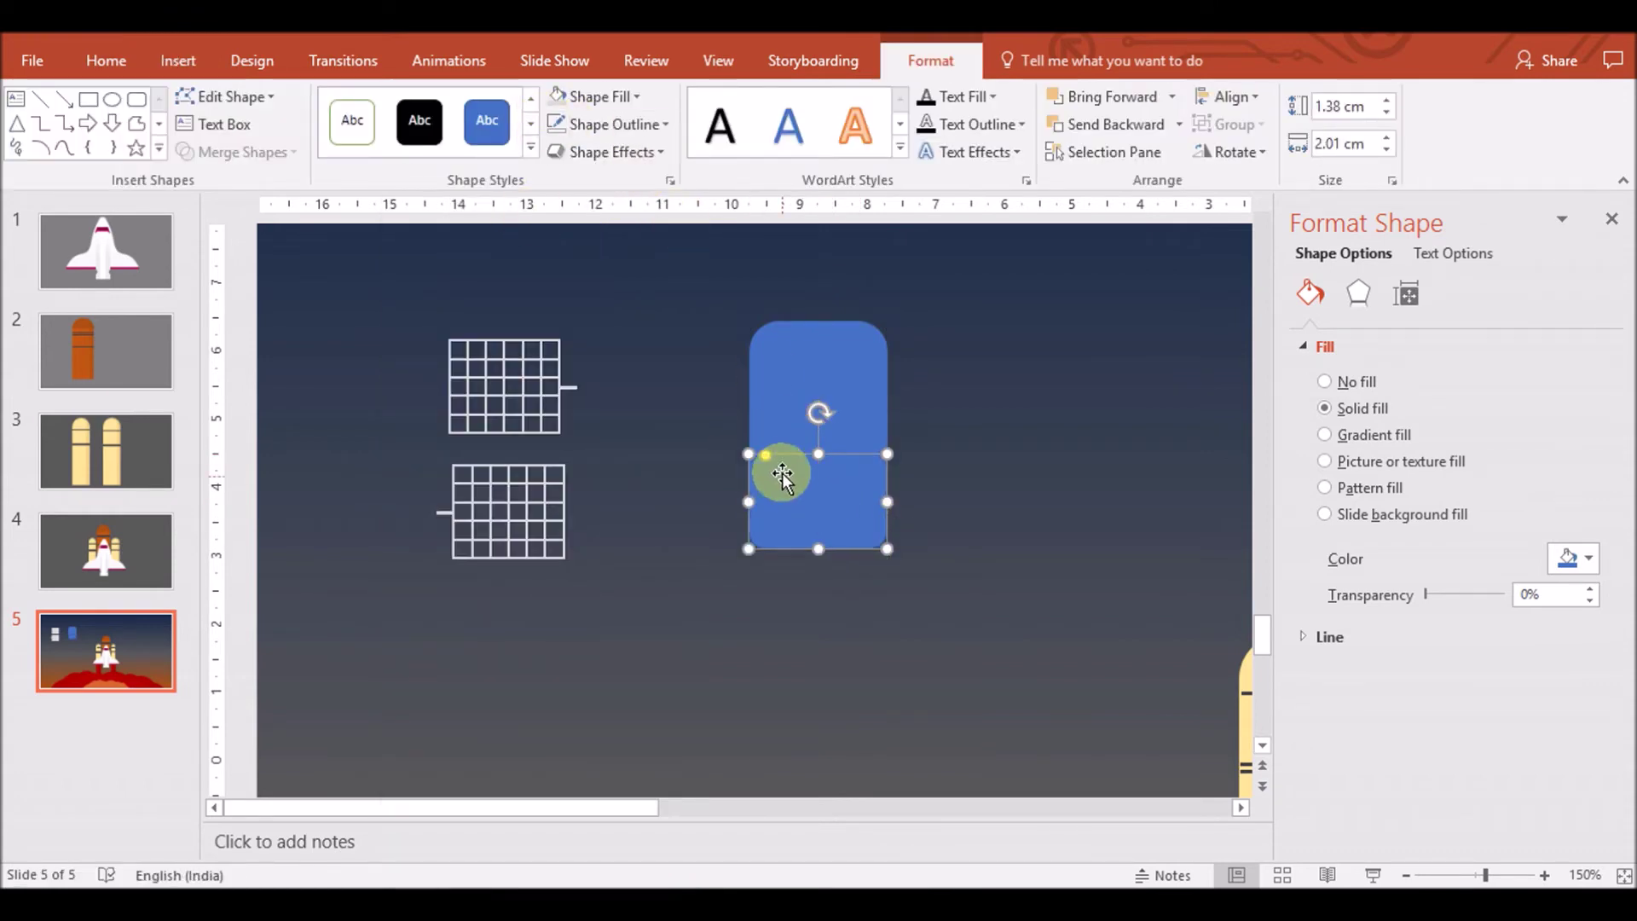
click(957, 502)
click(847, 504)
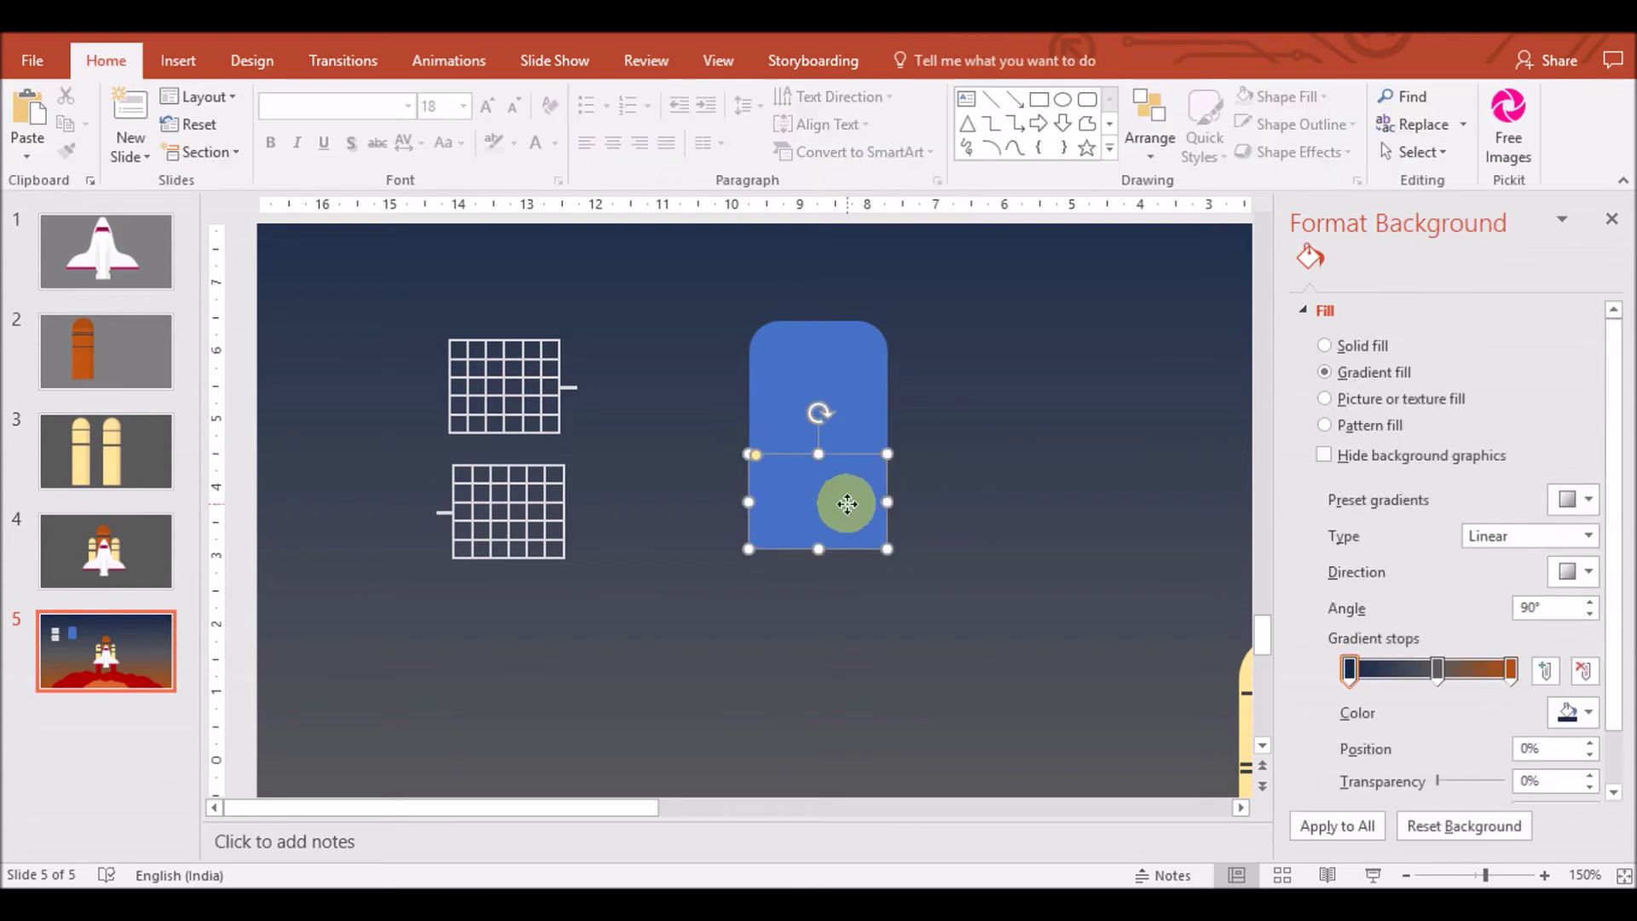
click(891, 502)
shift+click(830, 377)
click(284, 150)
click(232, 180)
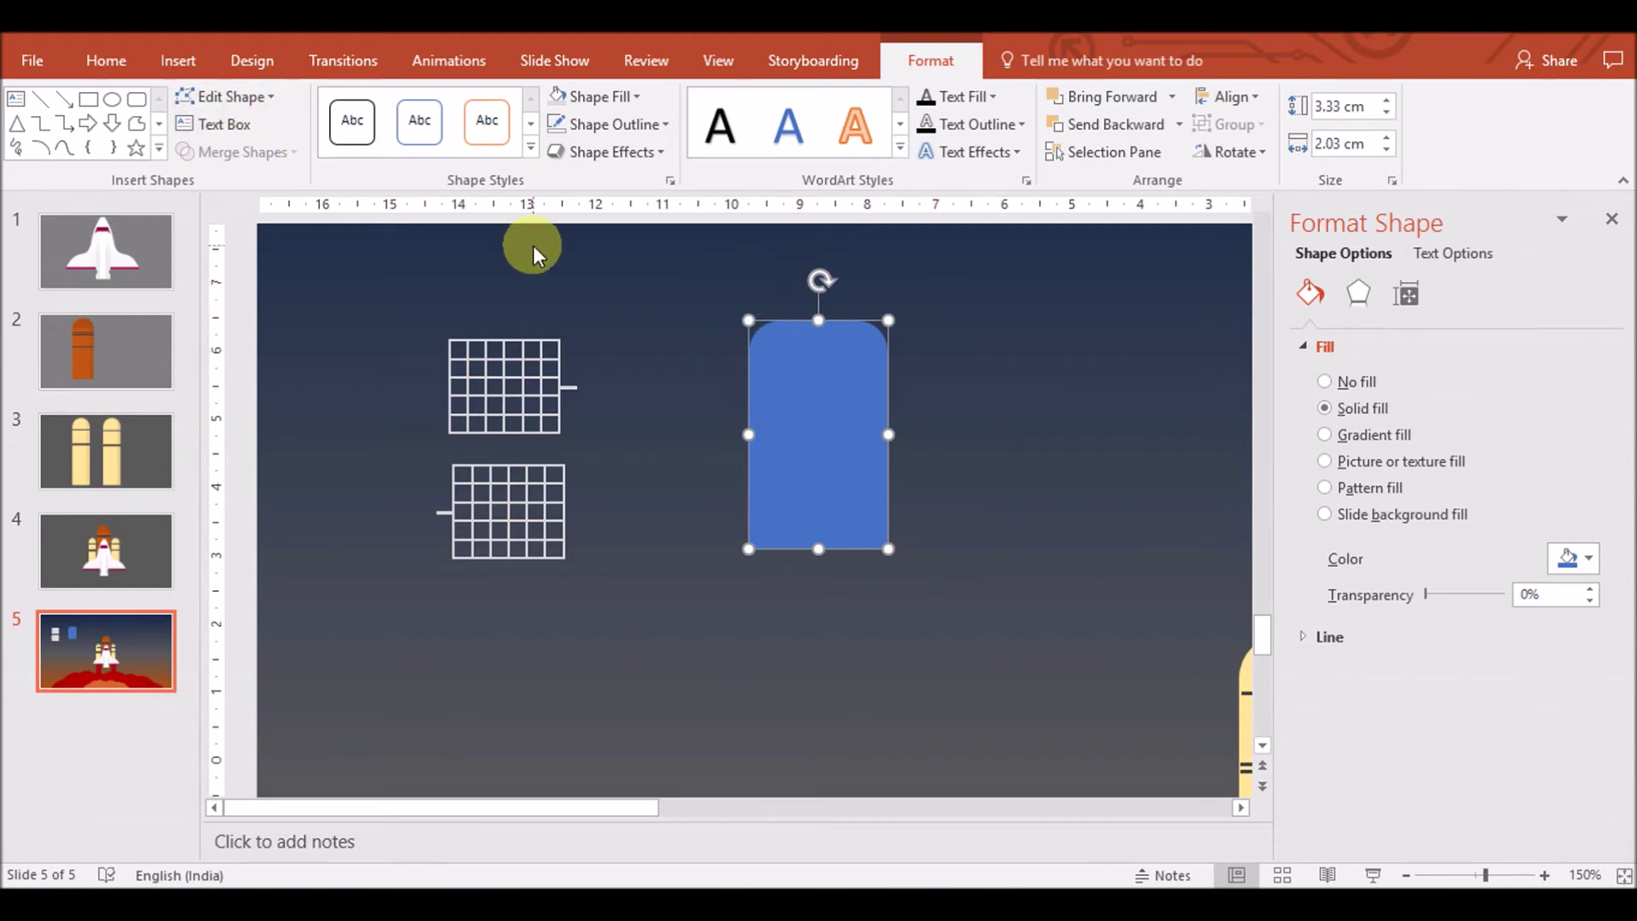
click(166, 63)
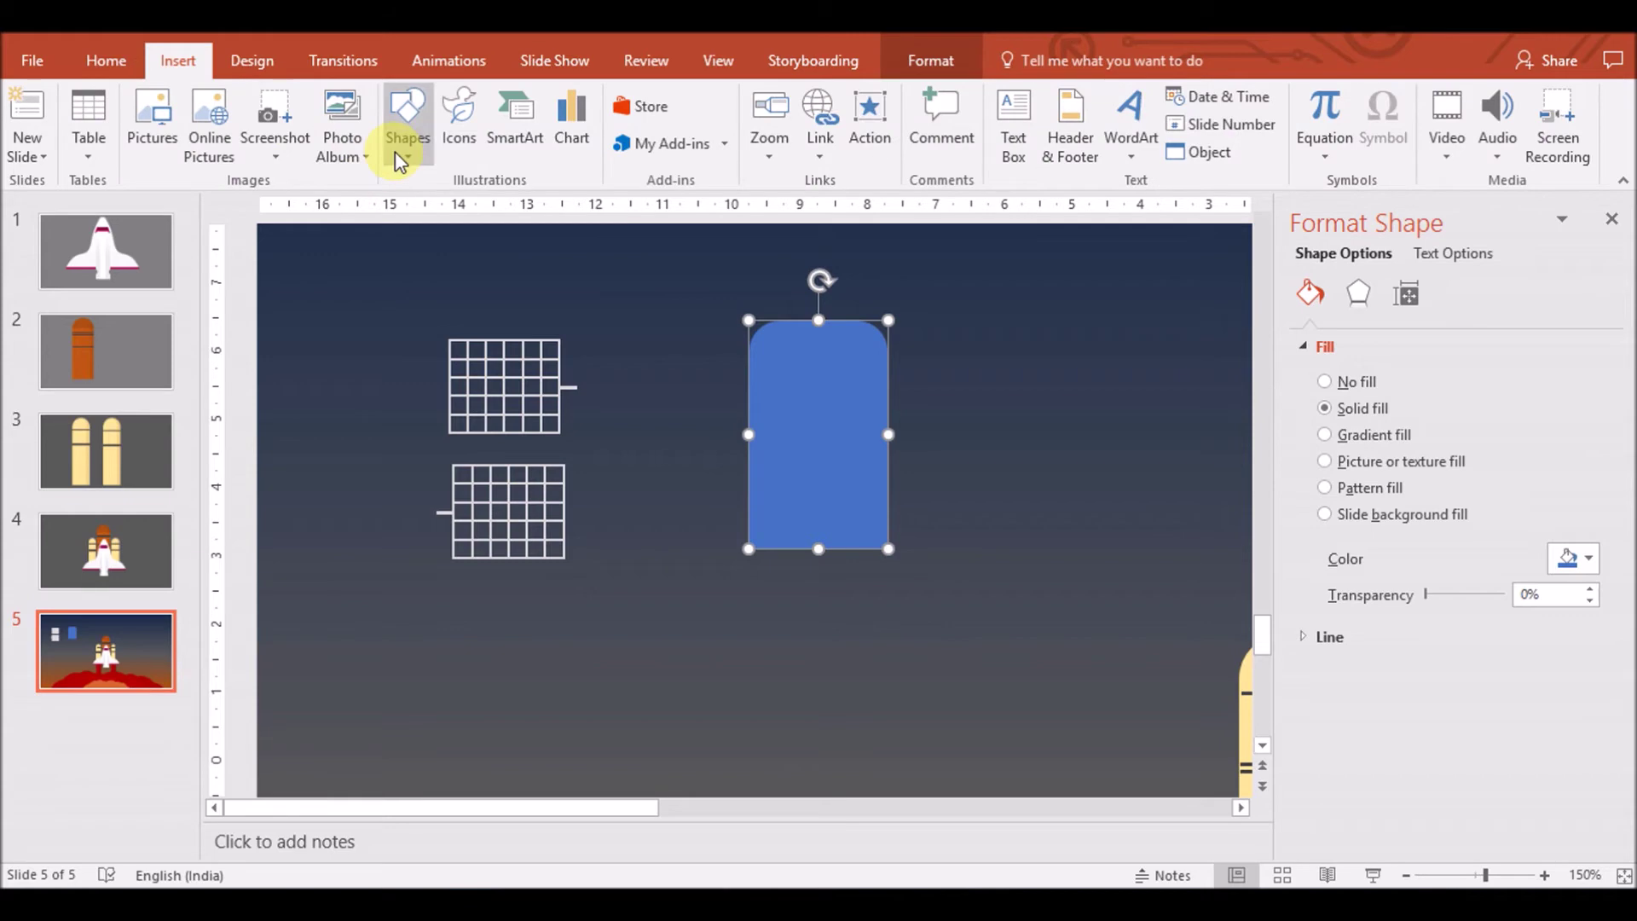
Draw a trapezoid below the blue capsule and narrow it to 2 cm wide
click(398, 151)
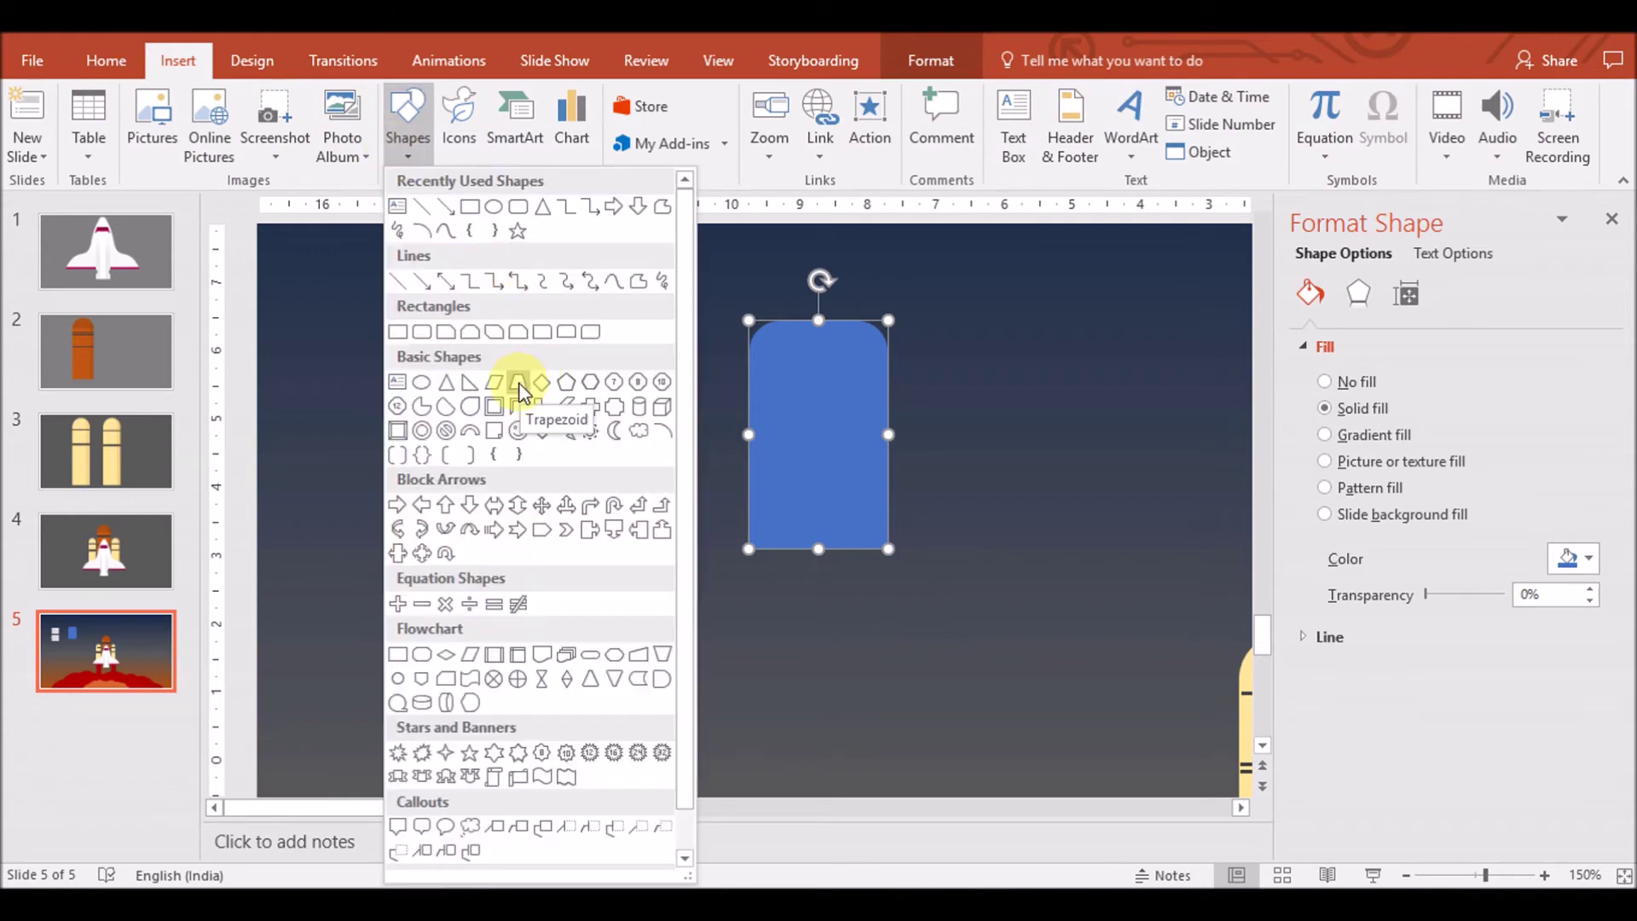
click(662, 653)
drag(749, 549, 891, 591)
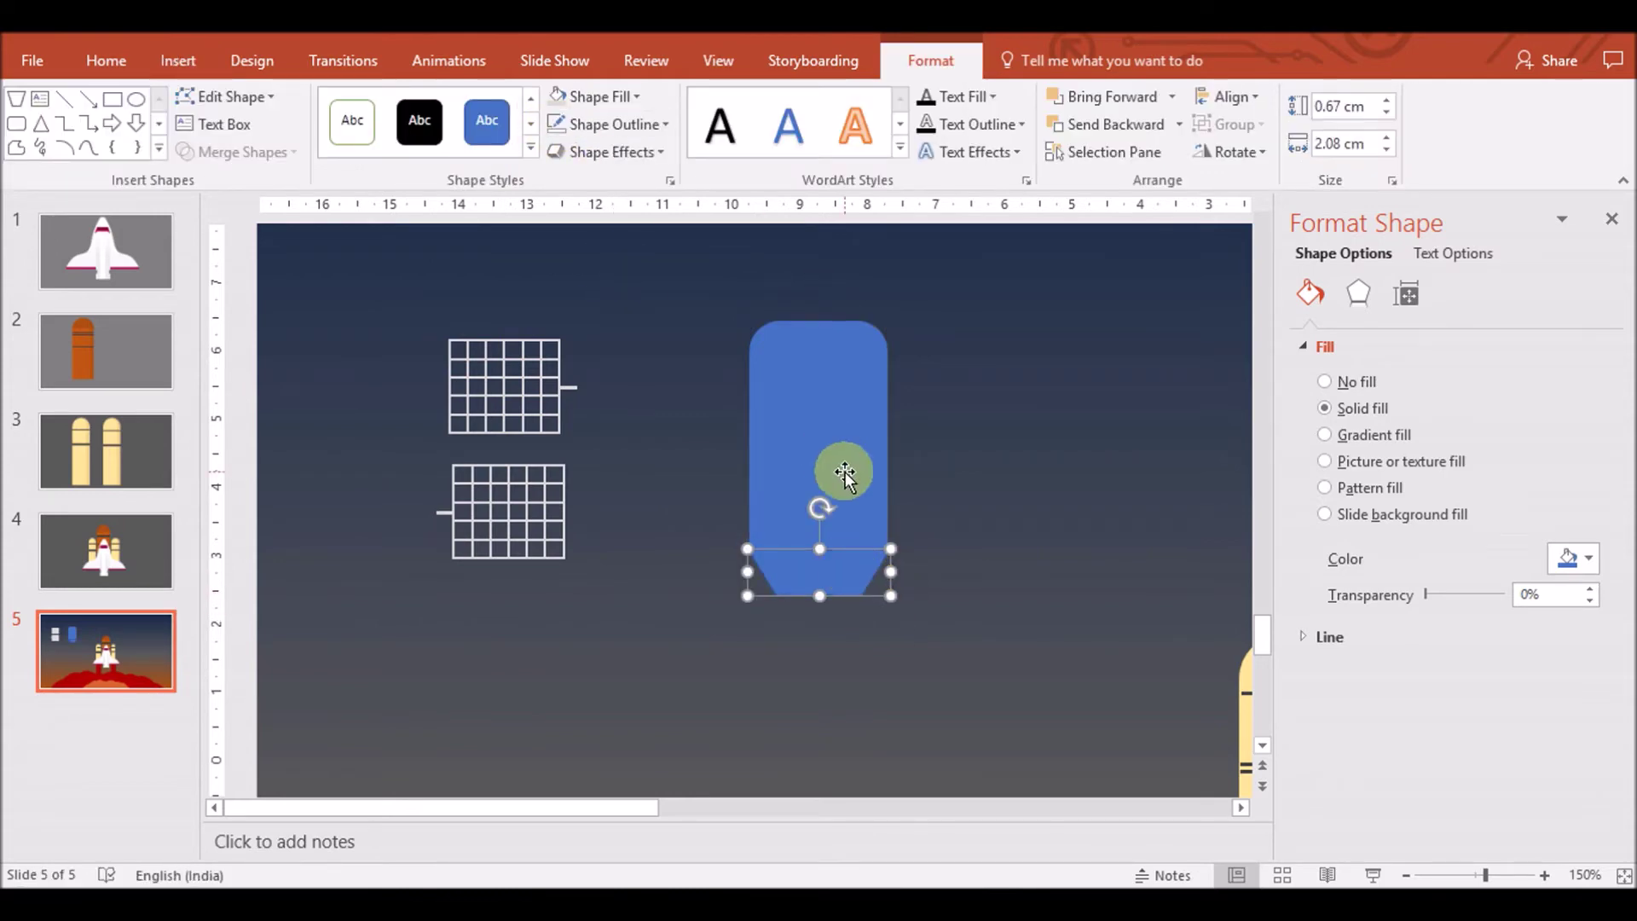
key(Escape)
click(846, 561)
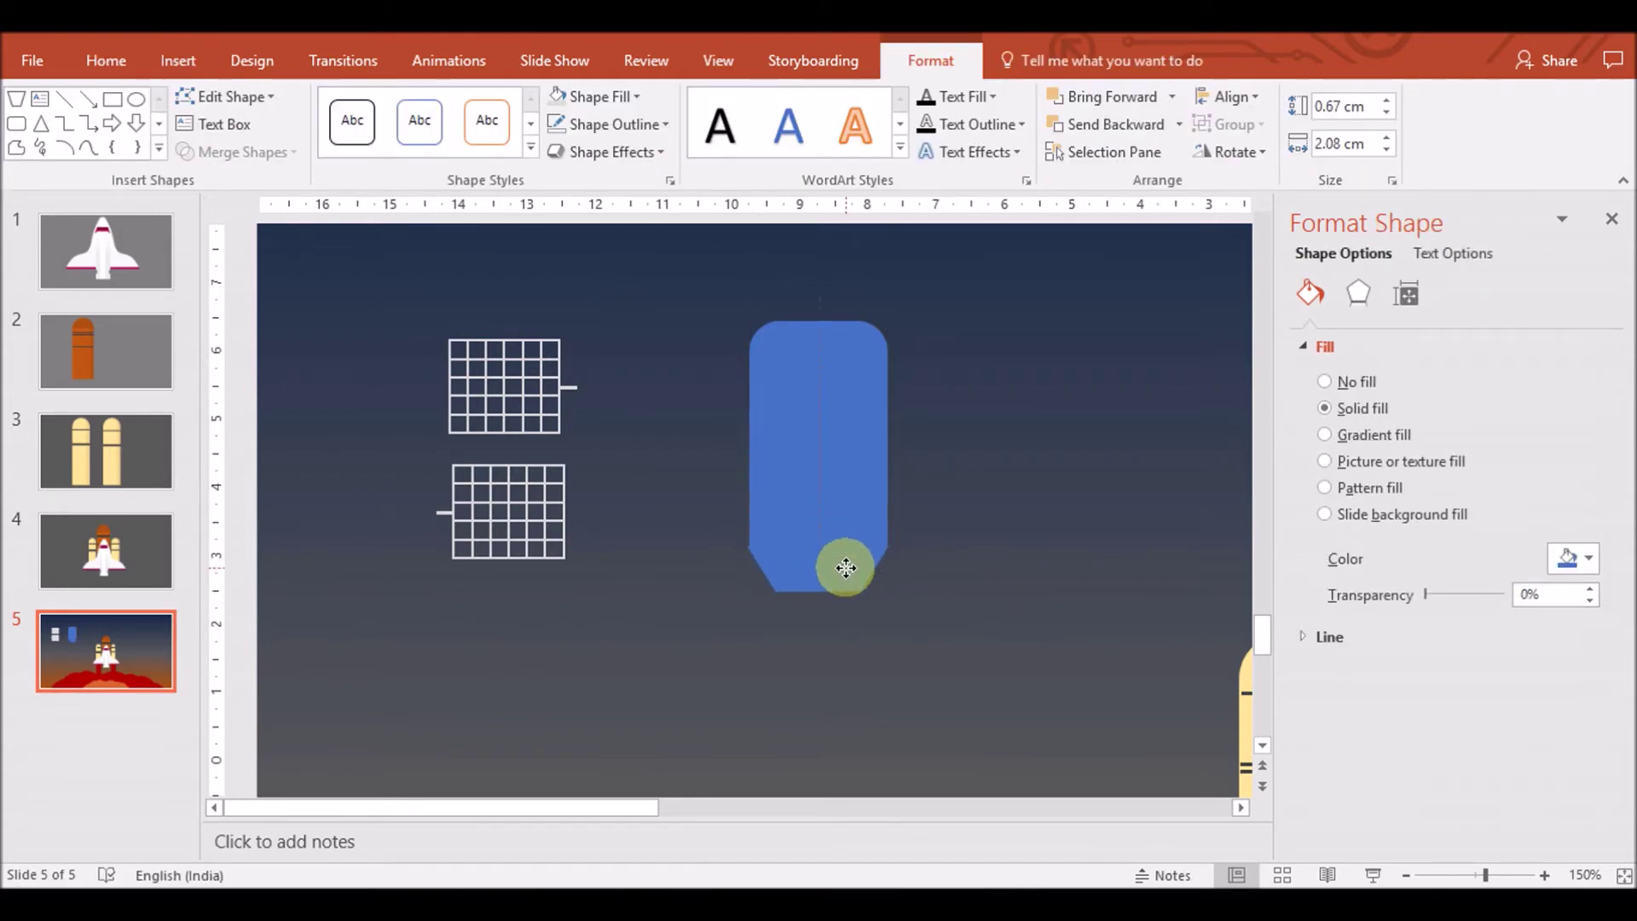
click(829, 472)
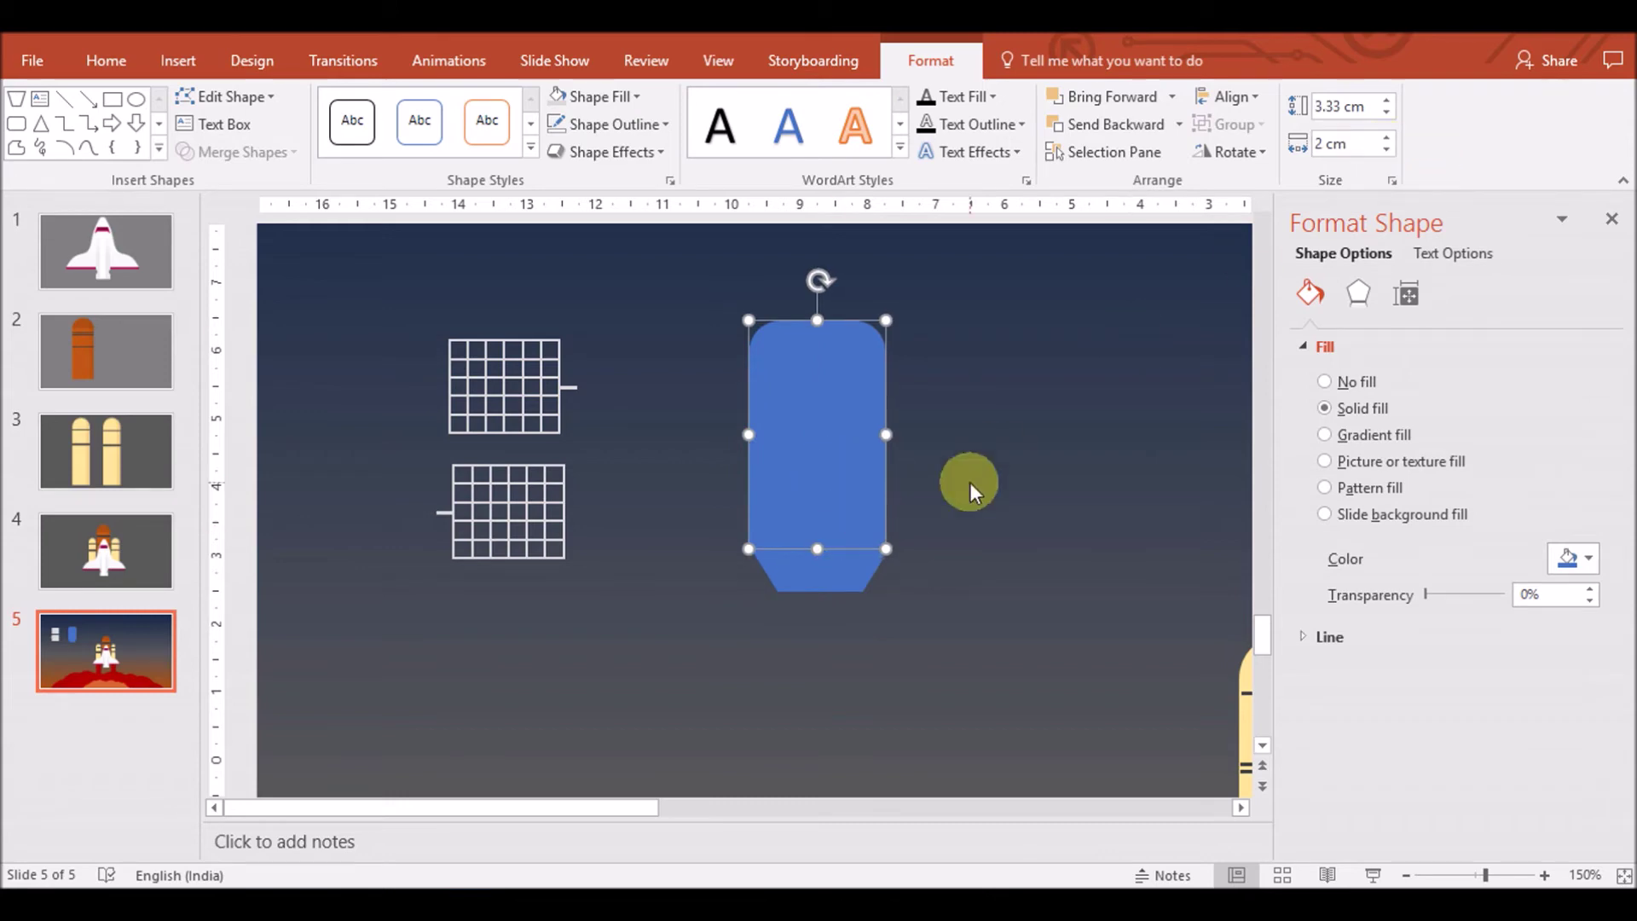
key(Tab)
click(1388, 150)
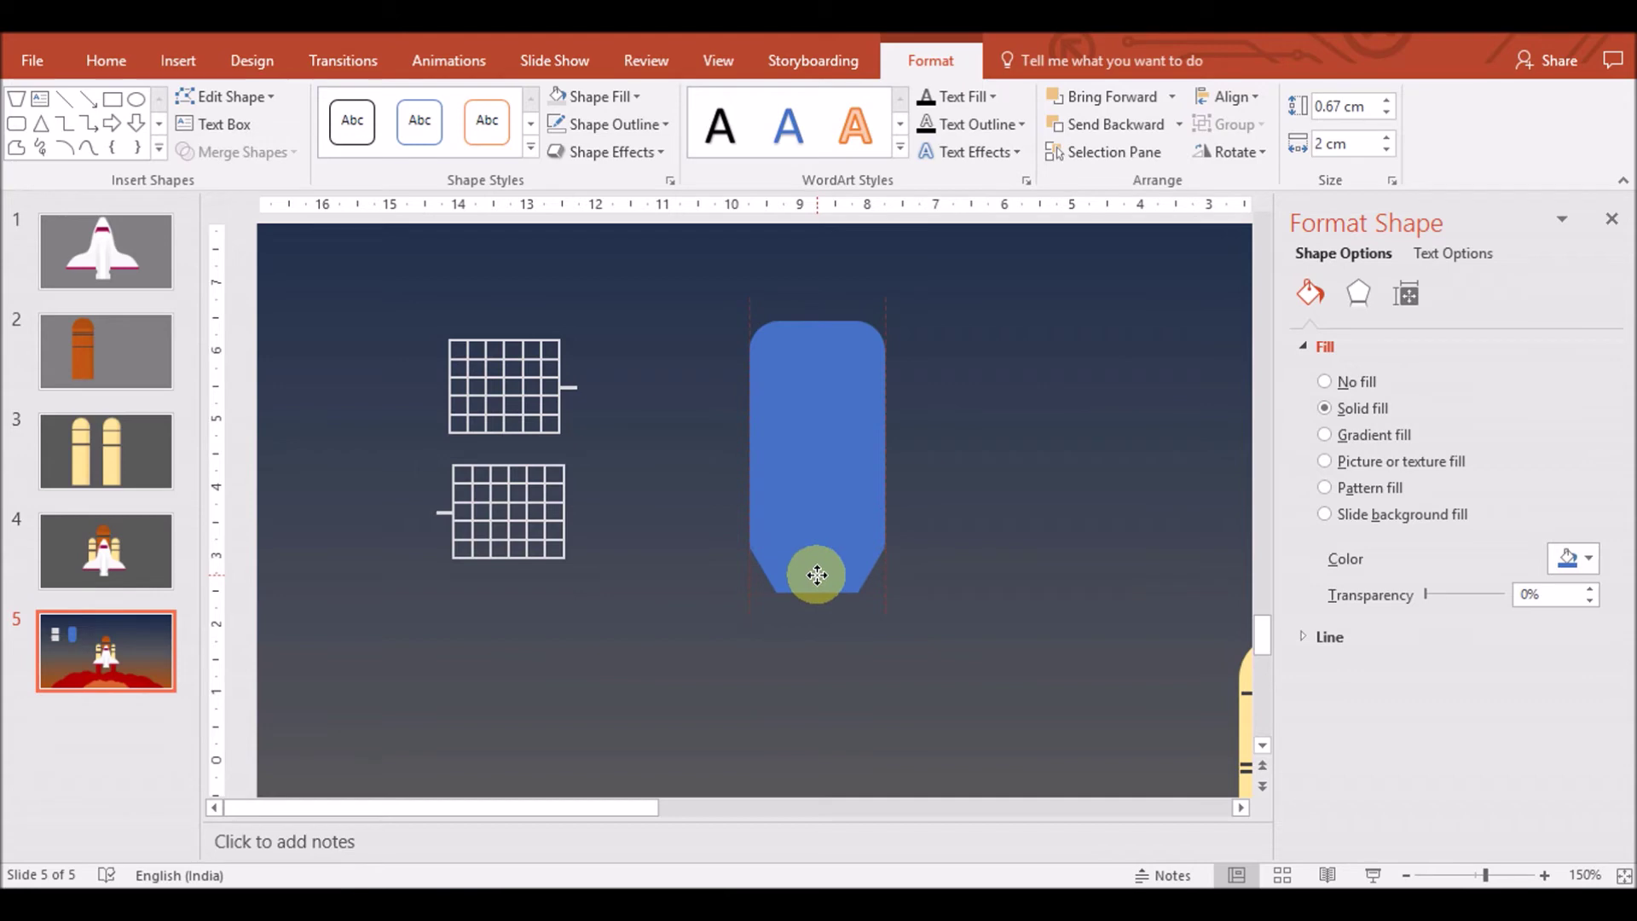
Try trapezoid widths of 1.8 and 1.9 cm and shift it under the capsule
click(849, 580)
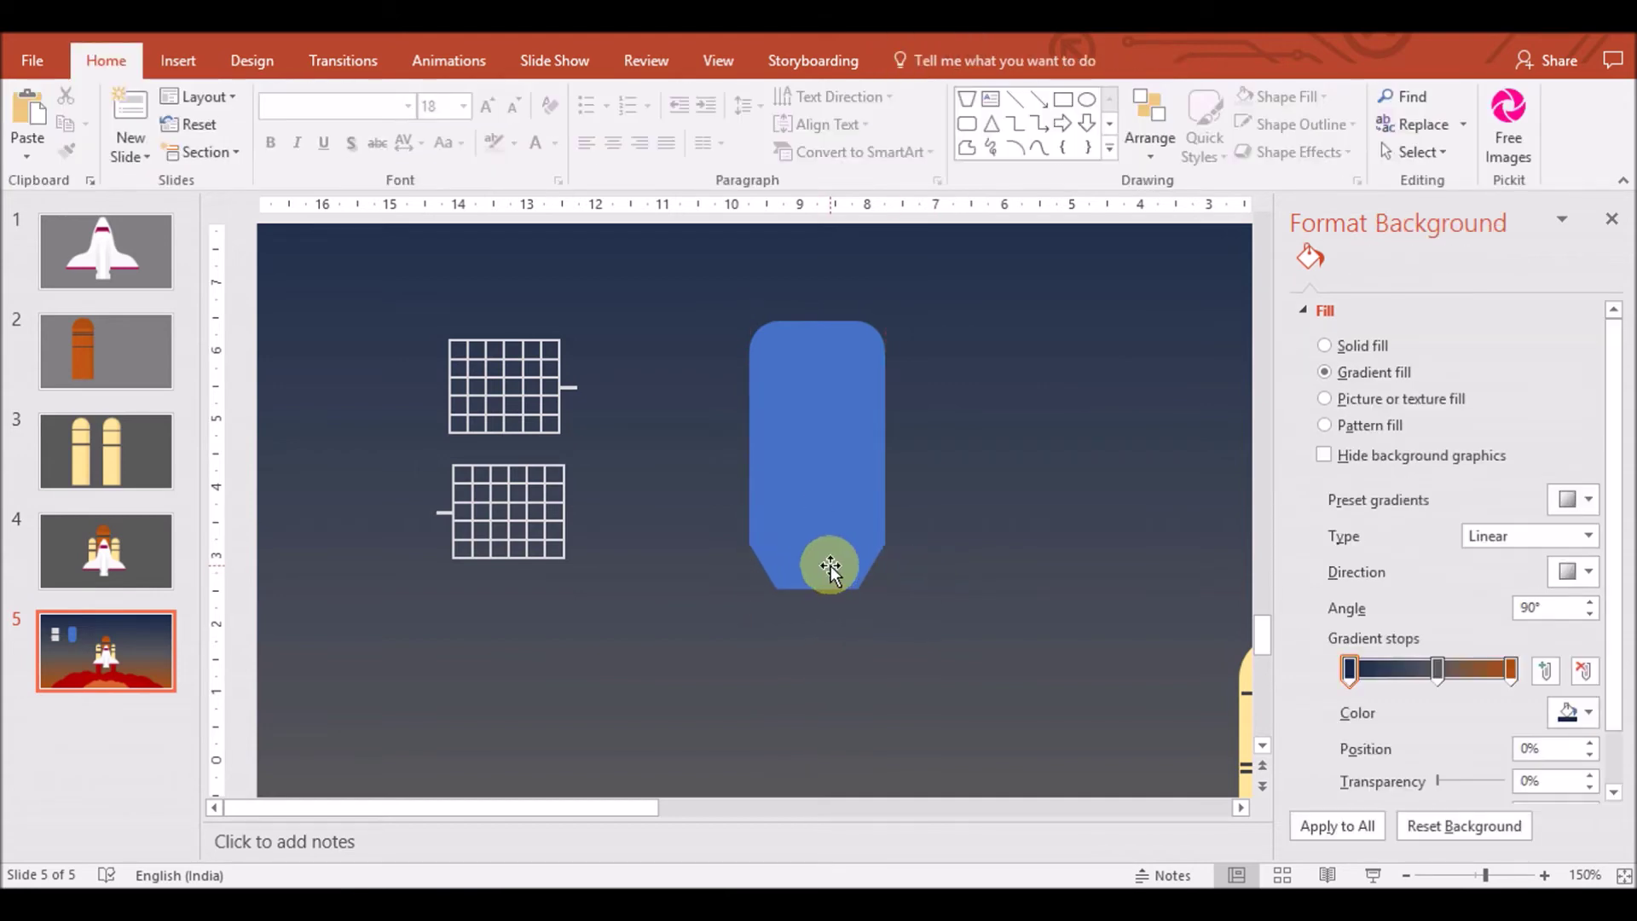
click(829, 567)
shift+click(843, 512)
click(1228, 124)
click(1237, 149)
click(1061, 432)
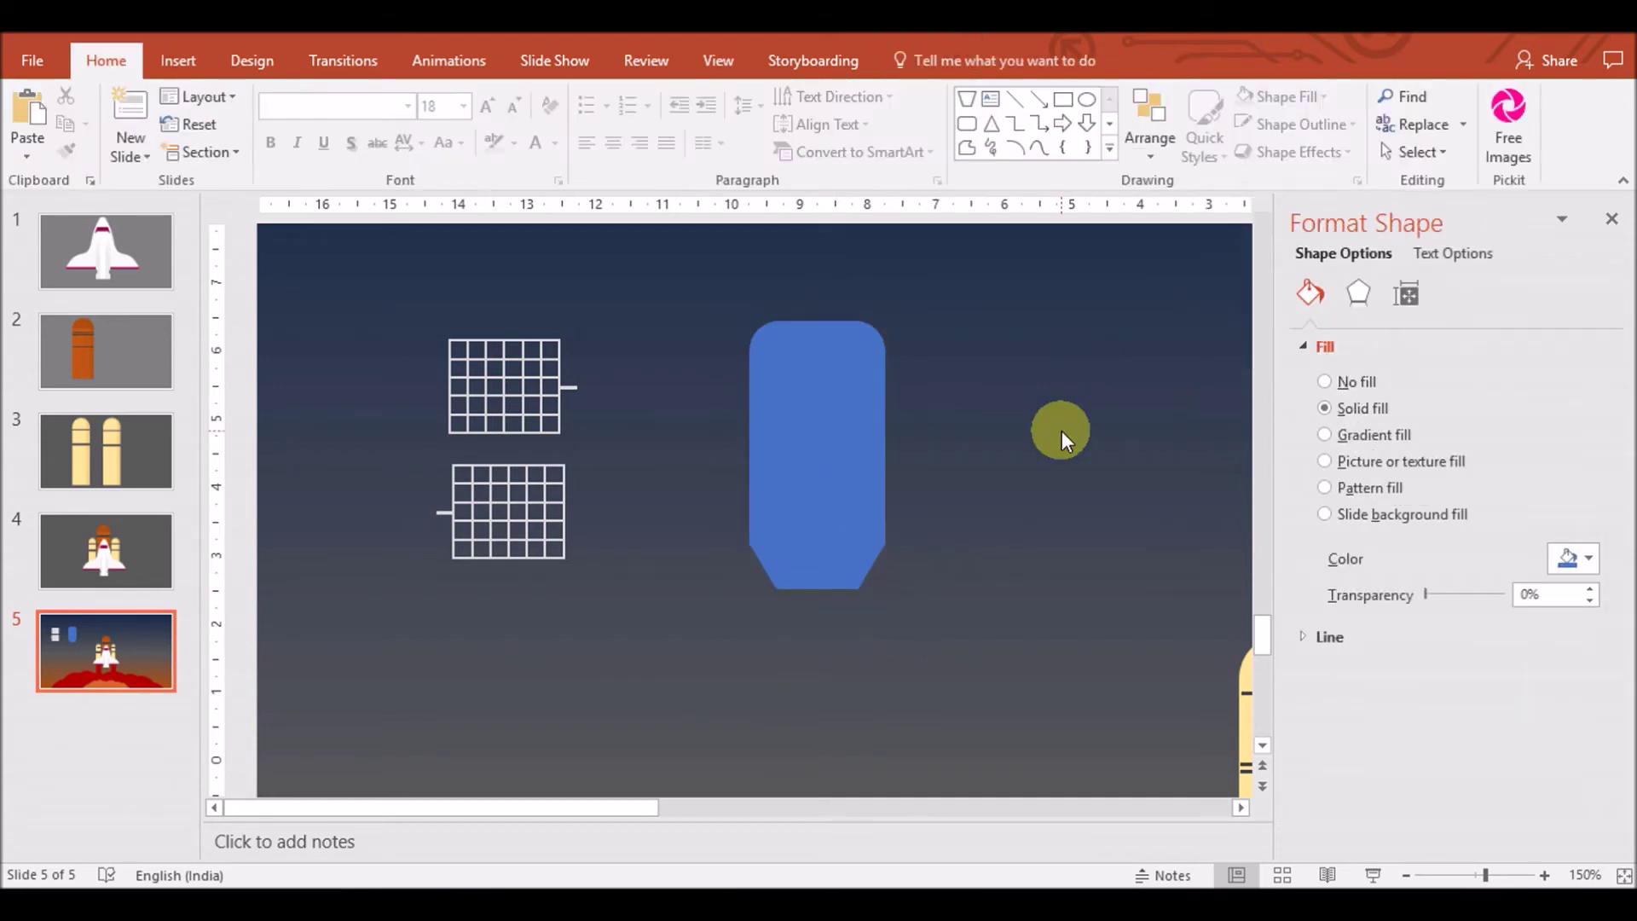
click(819, 576)
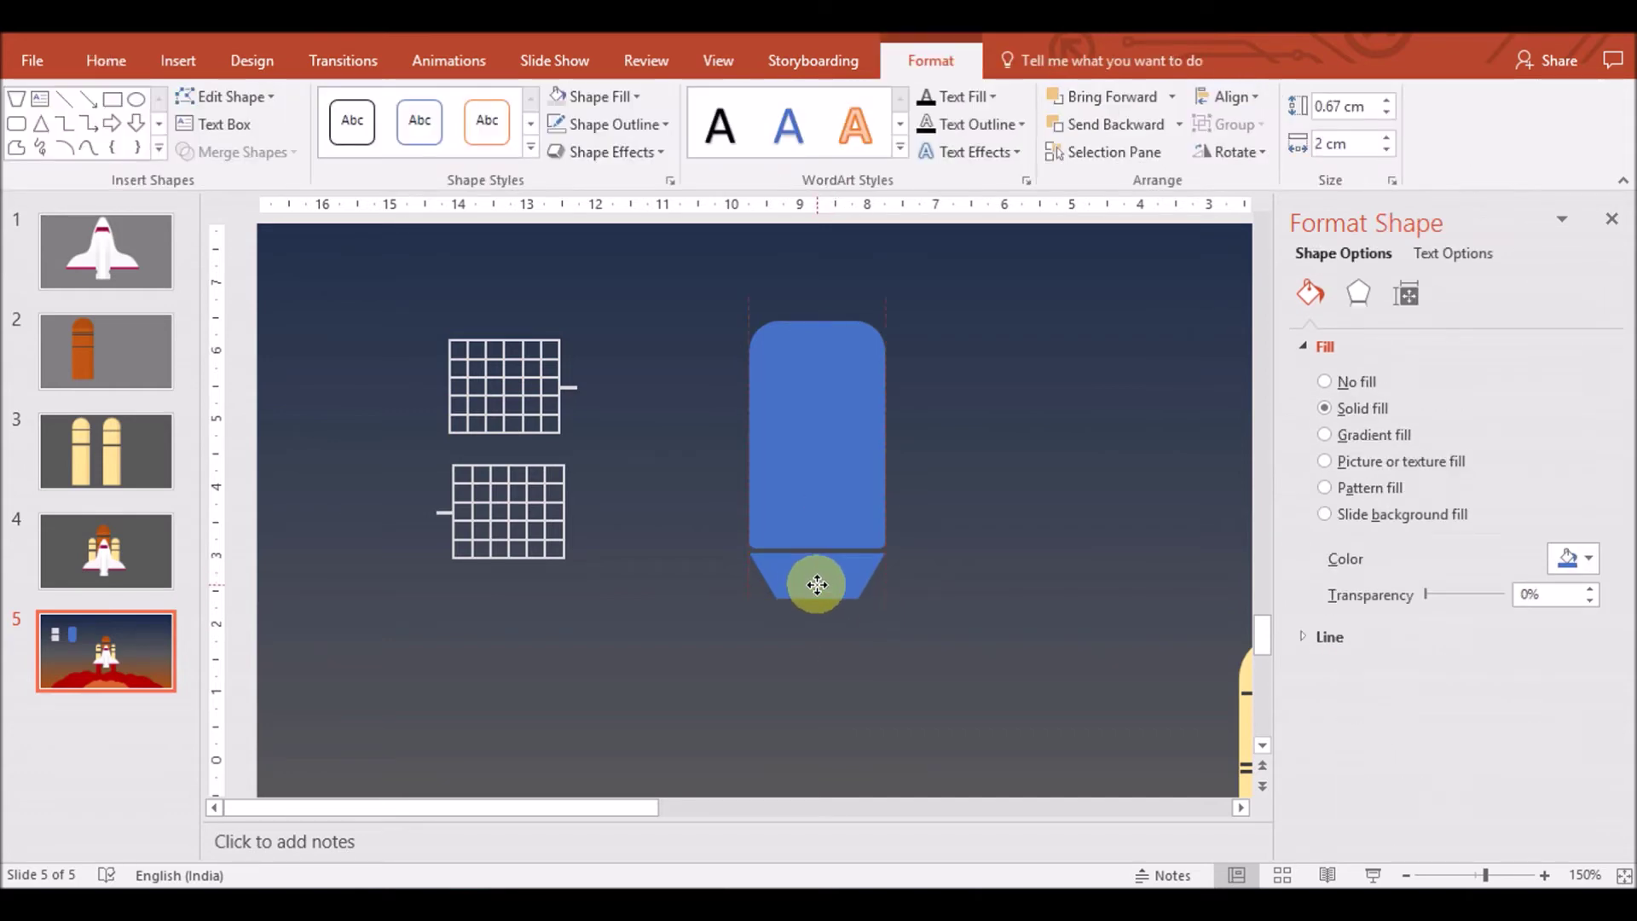
click(1387, 149)
click(1387, 150)
drag(811, 574, 819, 574)
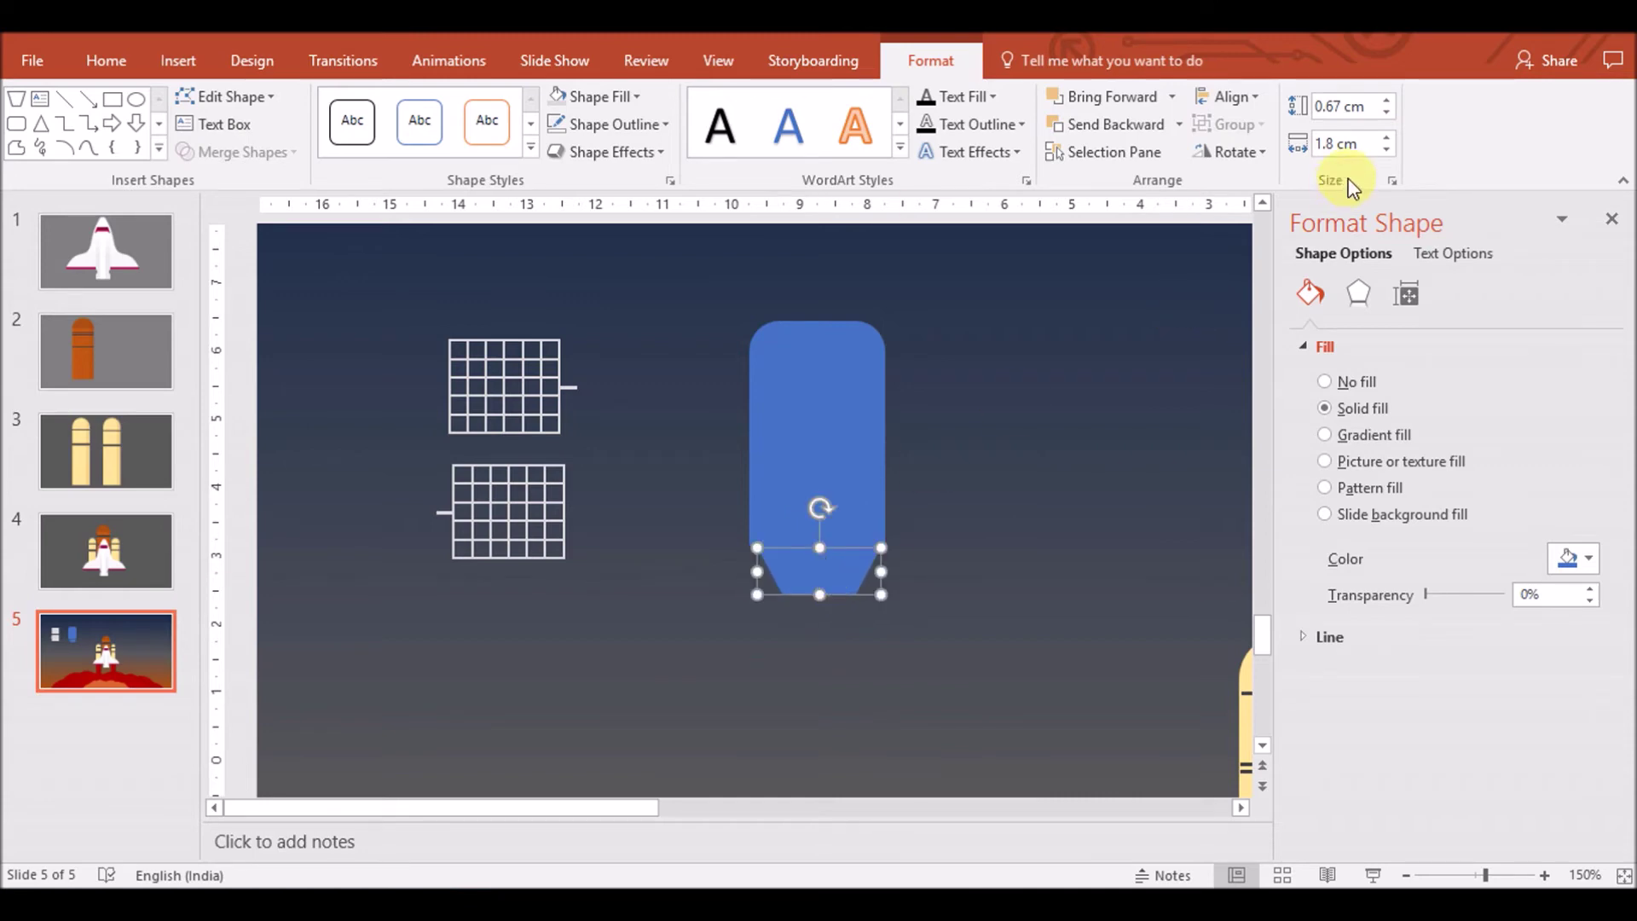
click(1387, 138)
Centre the trapezoid under the capsule, snap it up against it, and fix its width at 1.8 cm
click(857, 524)
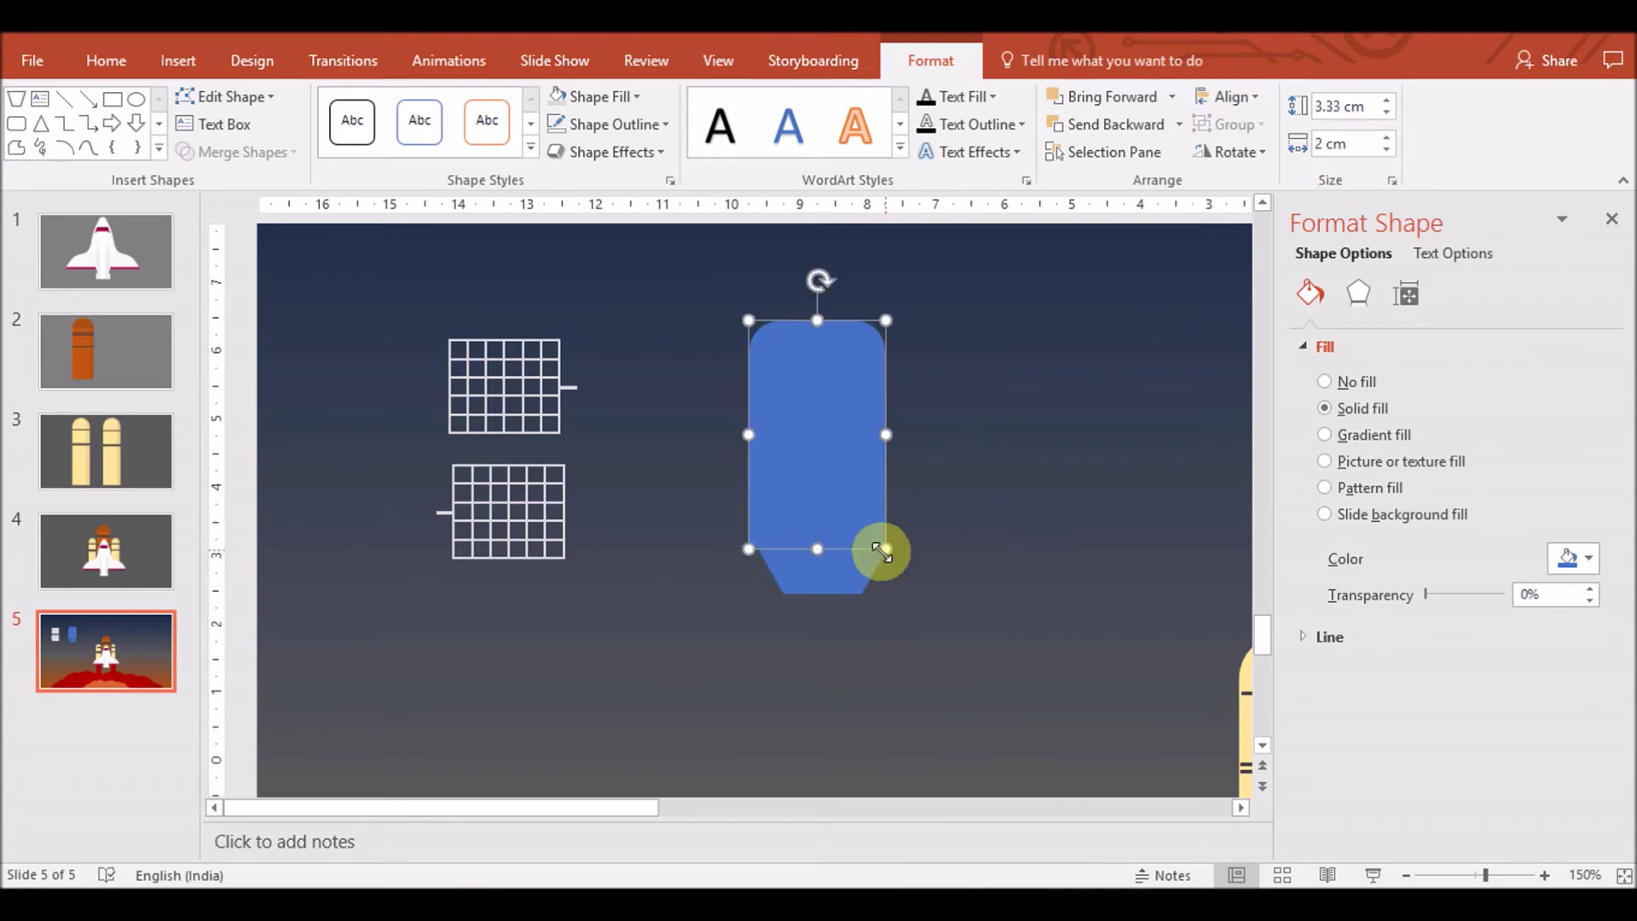
shift+click(867, 566)
click(1245, 98)
click(1269, 147)
click(1012, 427)
click(833, 570)
drag(833, 596, 829, 578)
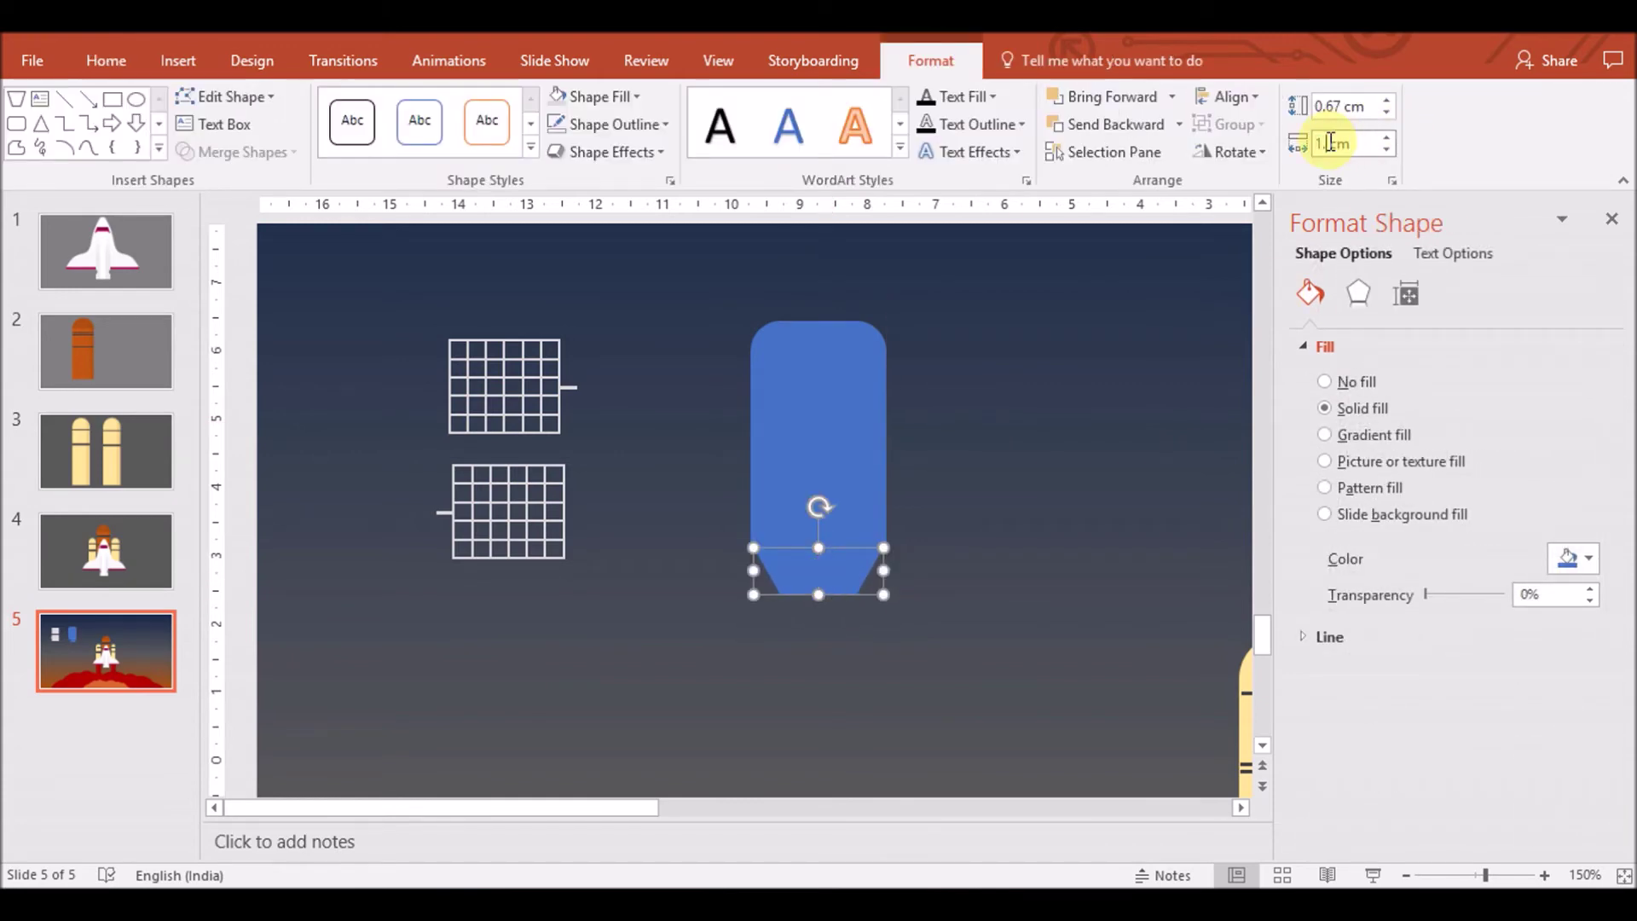
key(Return)
click(873, 384)
shift+click(849, 563)
click(1225, 96)
click(1245, 128)
click(968, 478)
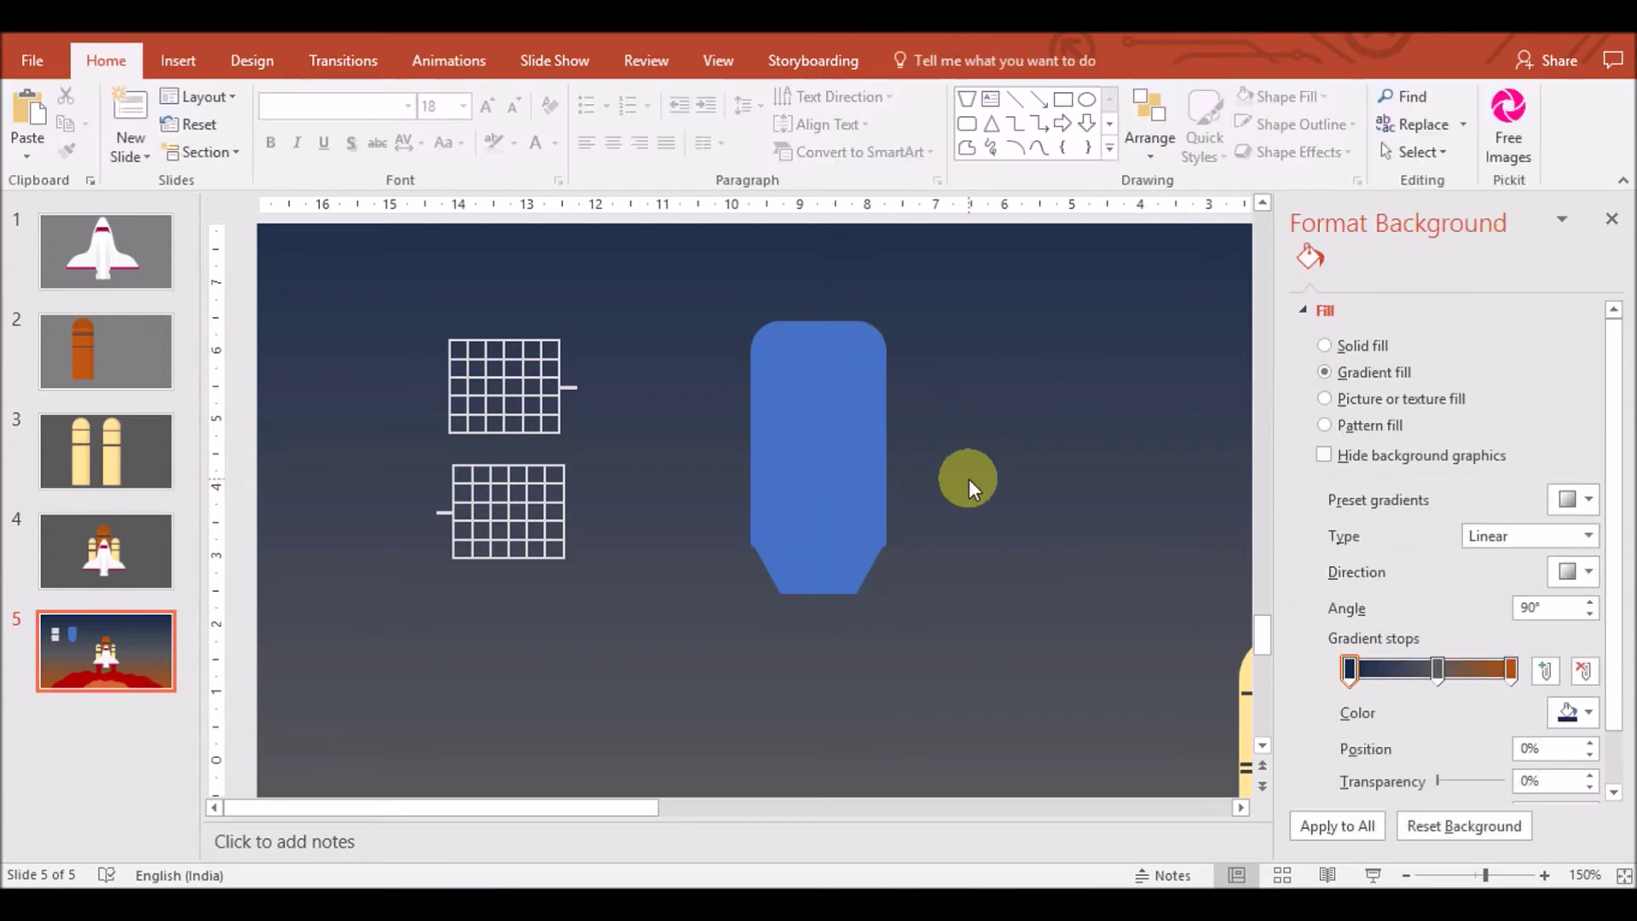
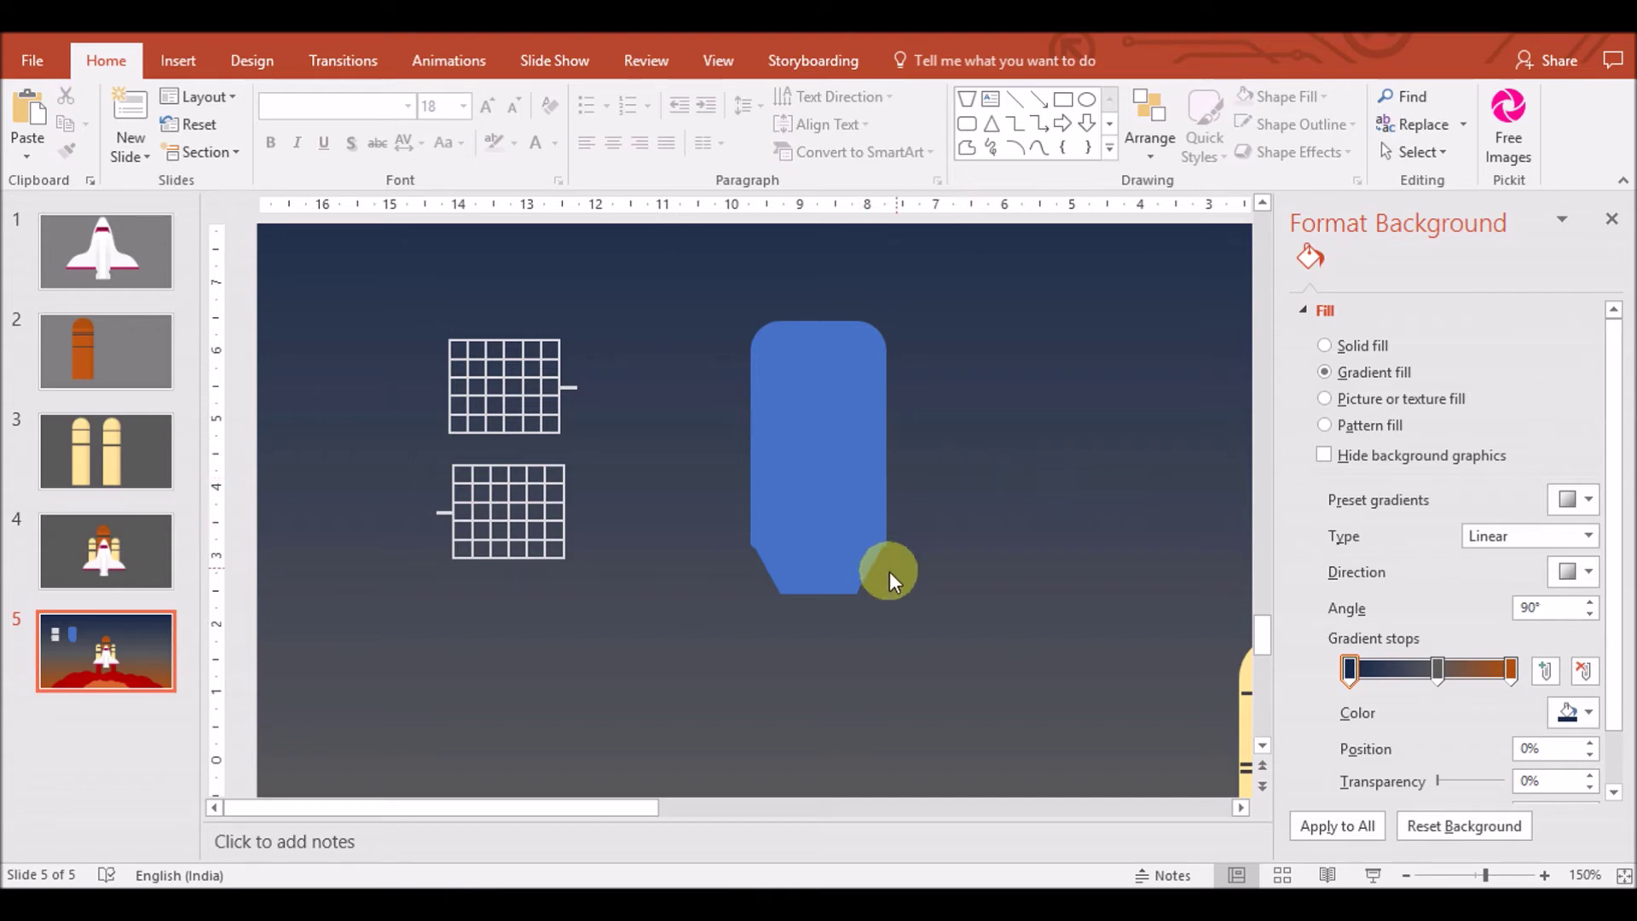
Draw a small rectangle at the rocket's bottom, sized and centred under the body
click(178, 60)
click(433, 147)
click(486, 206)
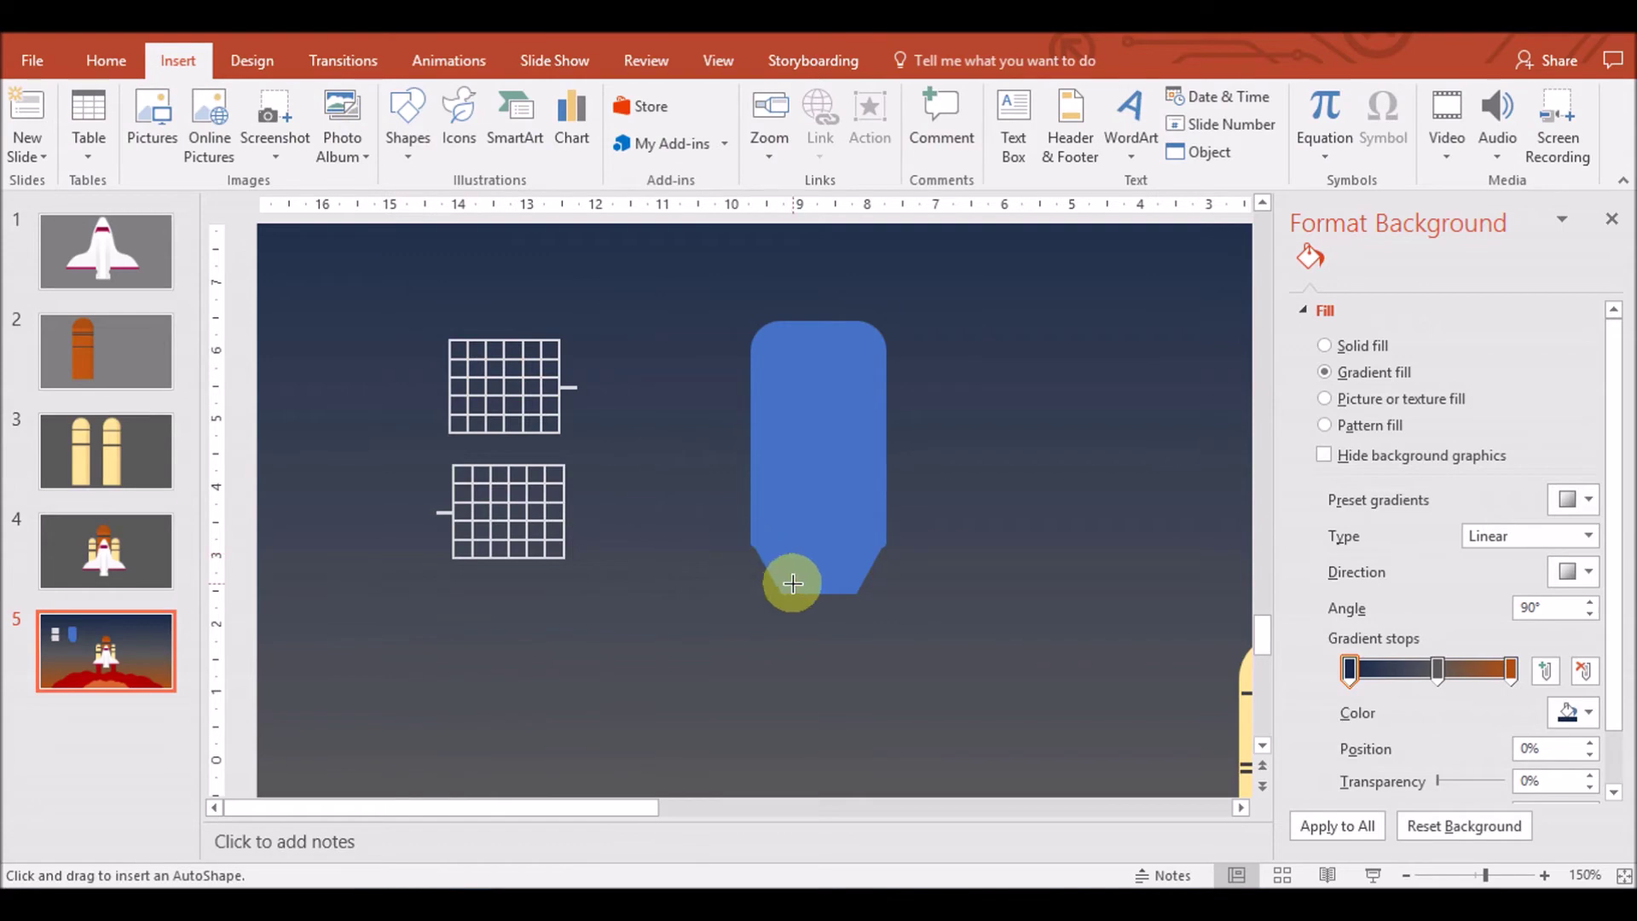
click(407, 128)
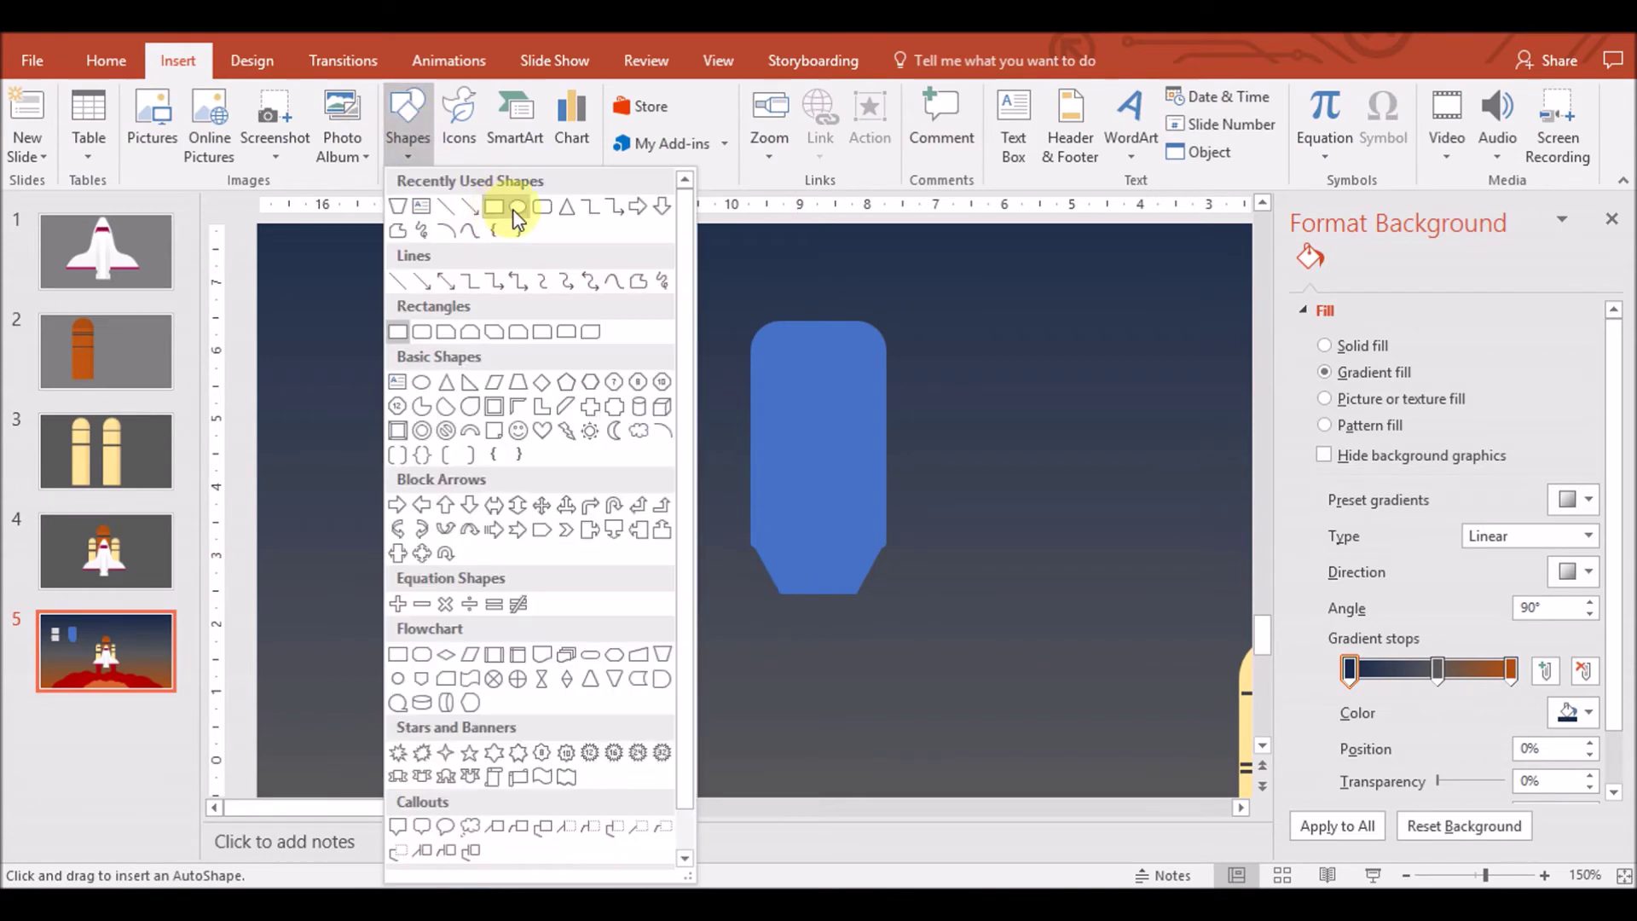
click(488, 207)
mouse_move(779, 636)
mouse_down()
mouse_move(862, 595)
mouse_move(795, 594)
mouse_move(817, 611)
mouse_up()
drag(859, 610, 816, 604)
click(895, 609)
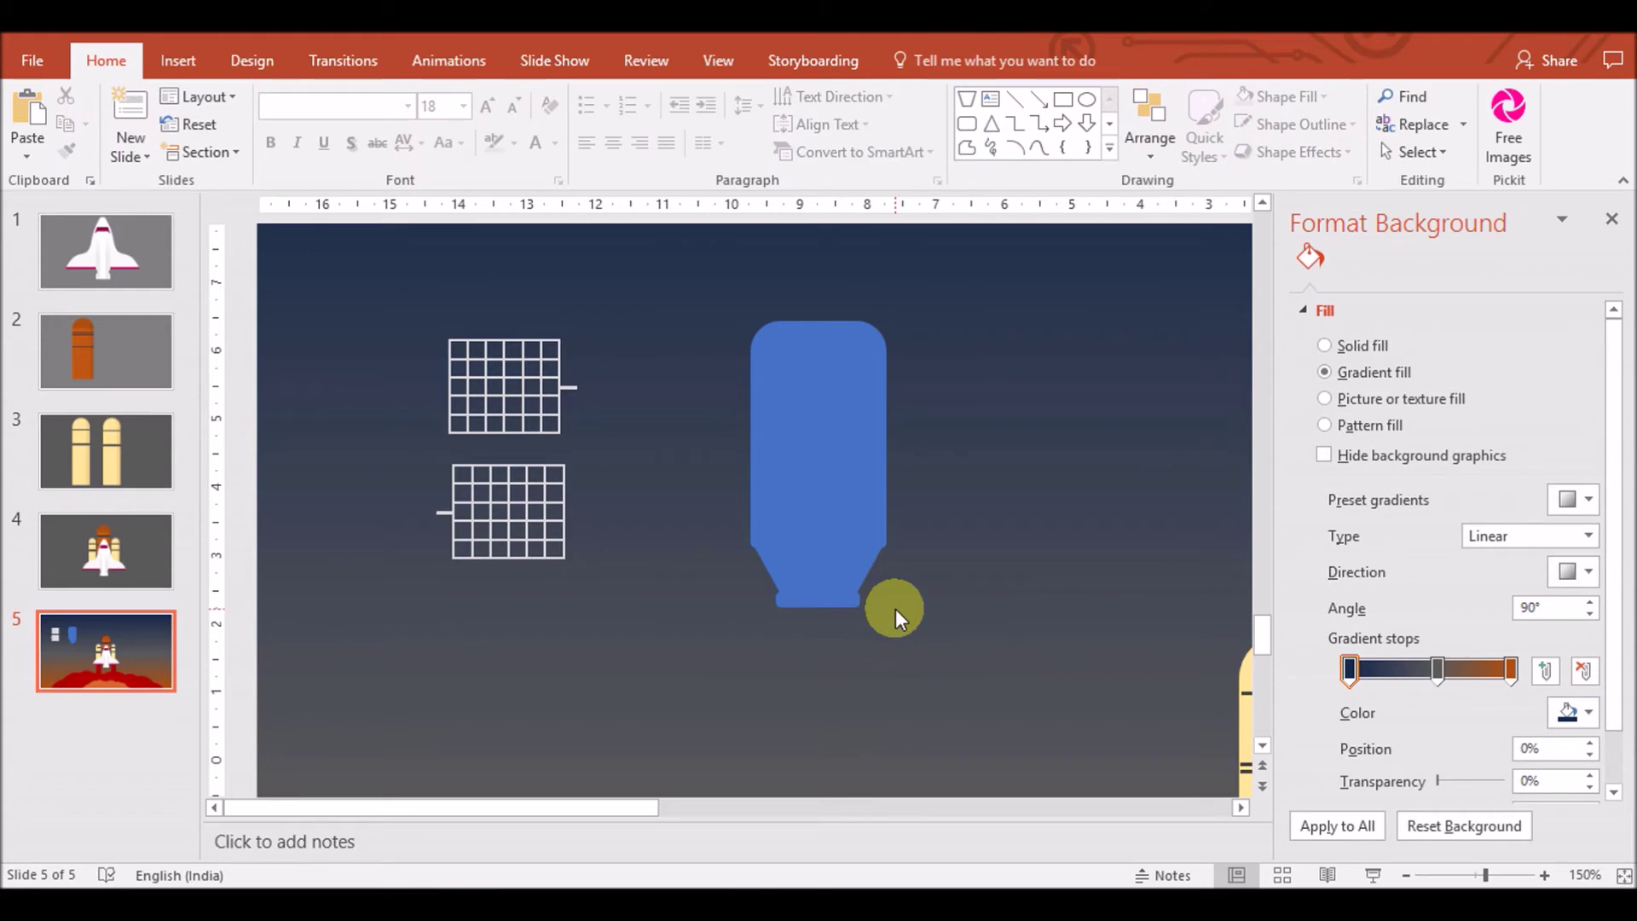
Paste a trapezoid, flip it vertically and position it below the rocket
key(ctrl+v)
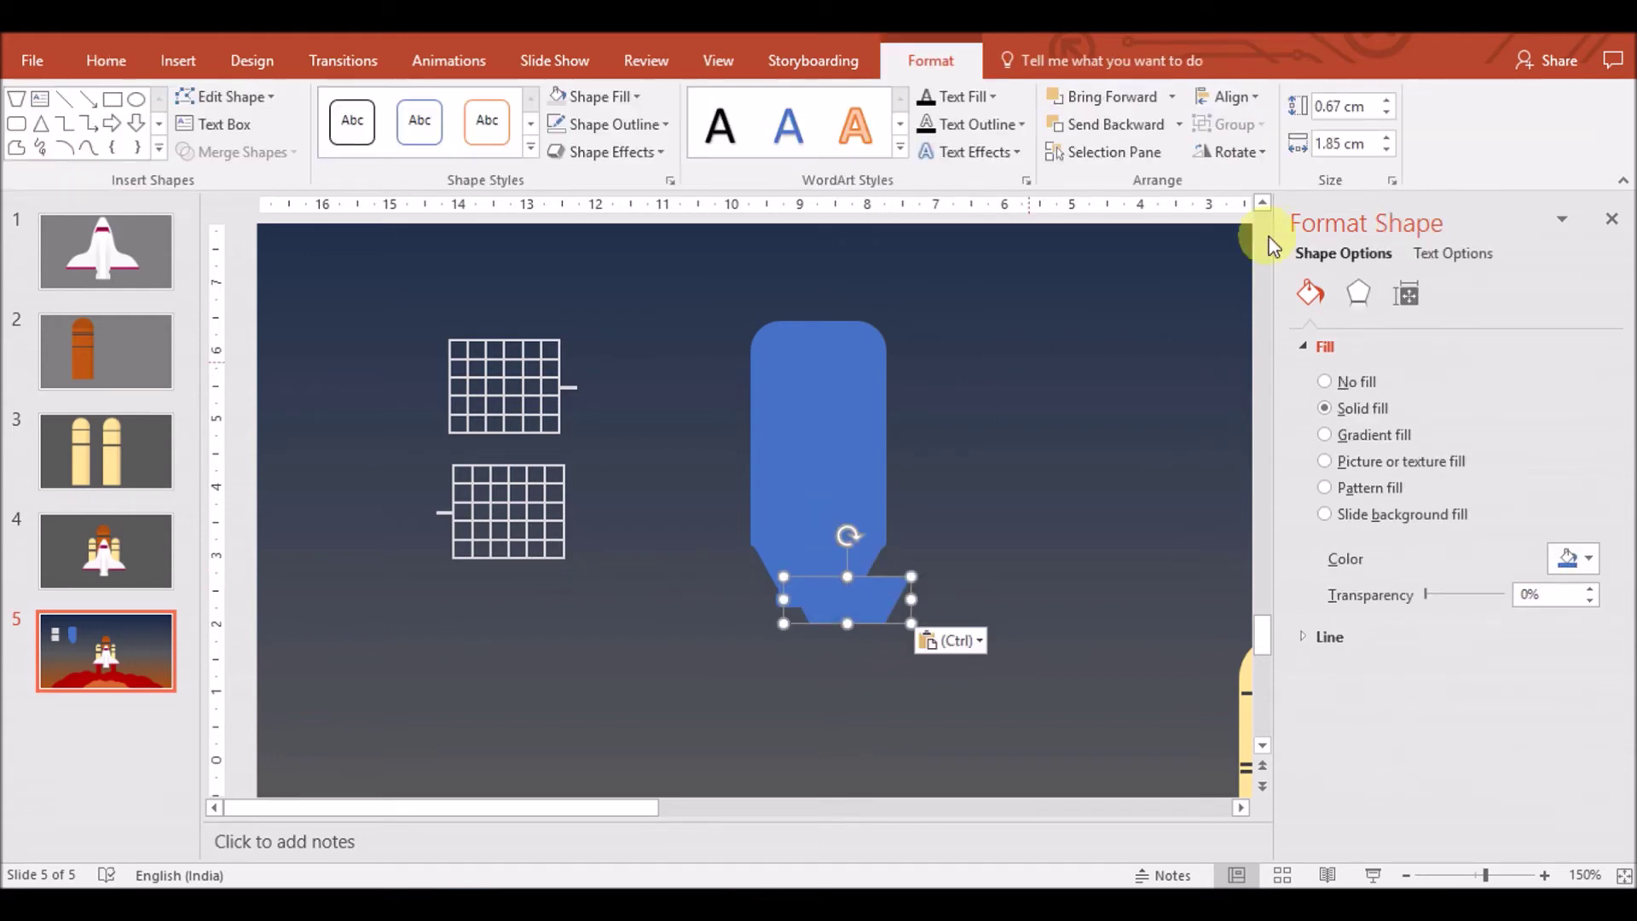
click(1230, 152)
click(1279, 212)
key(ctrl+z)
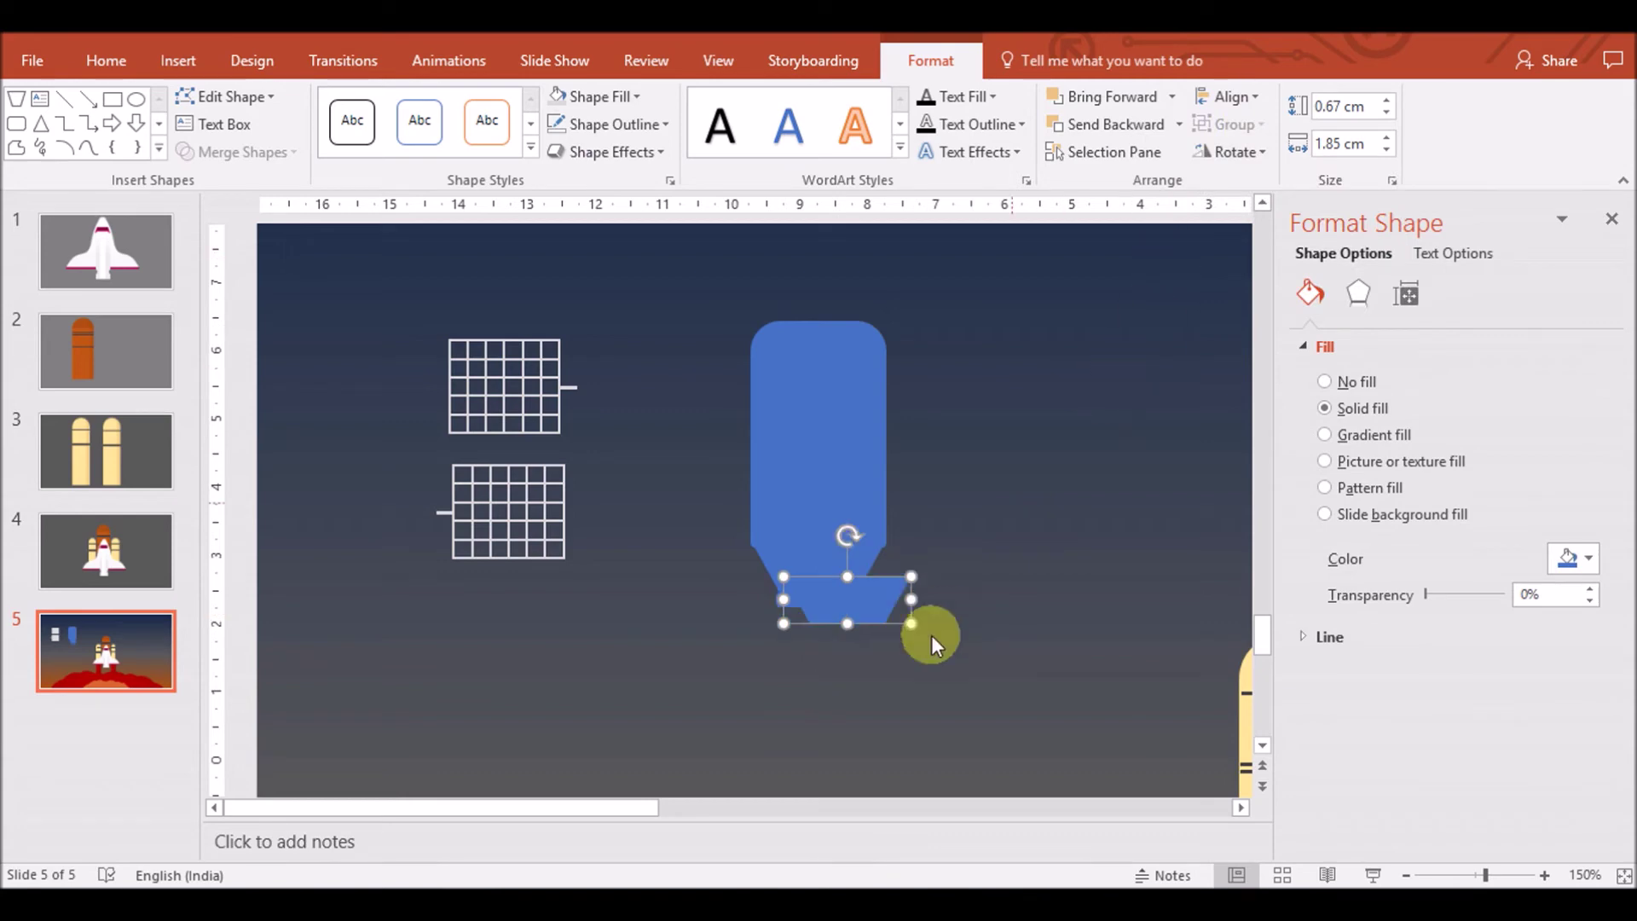
click(1231, 152)
click(1270, 238)
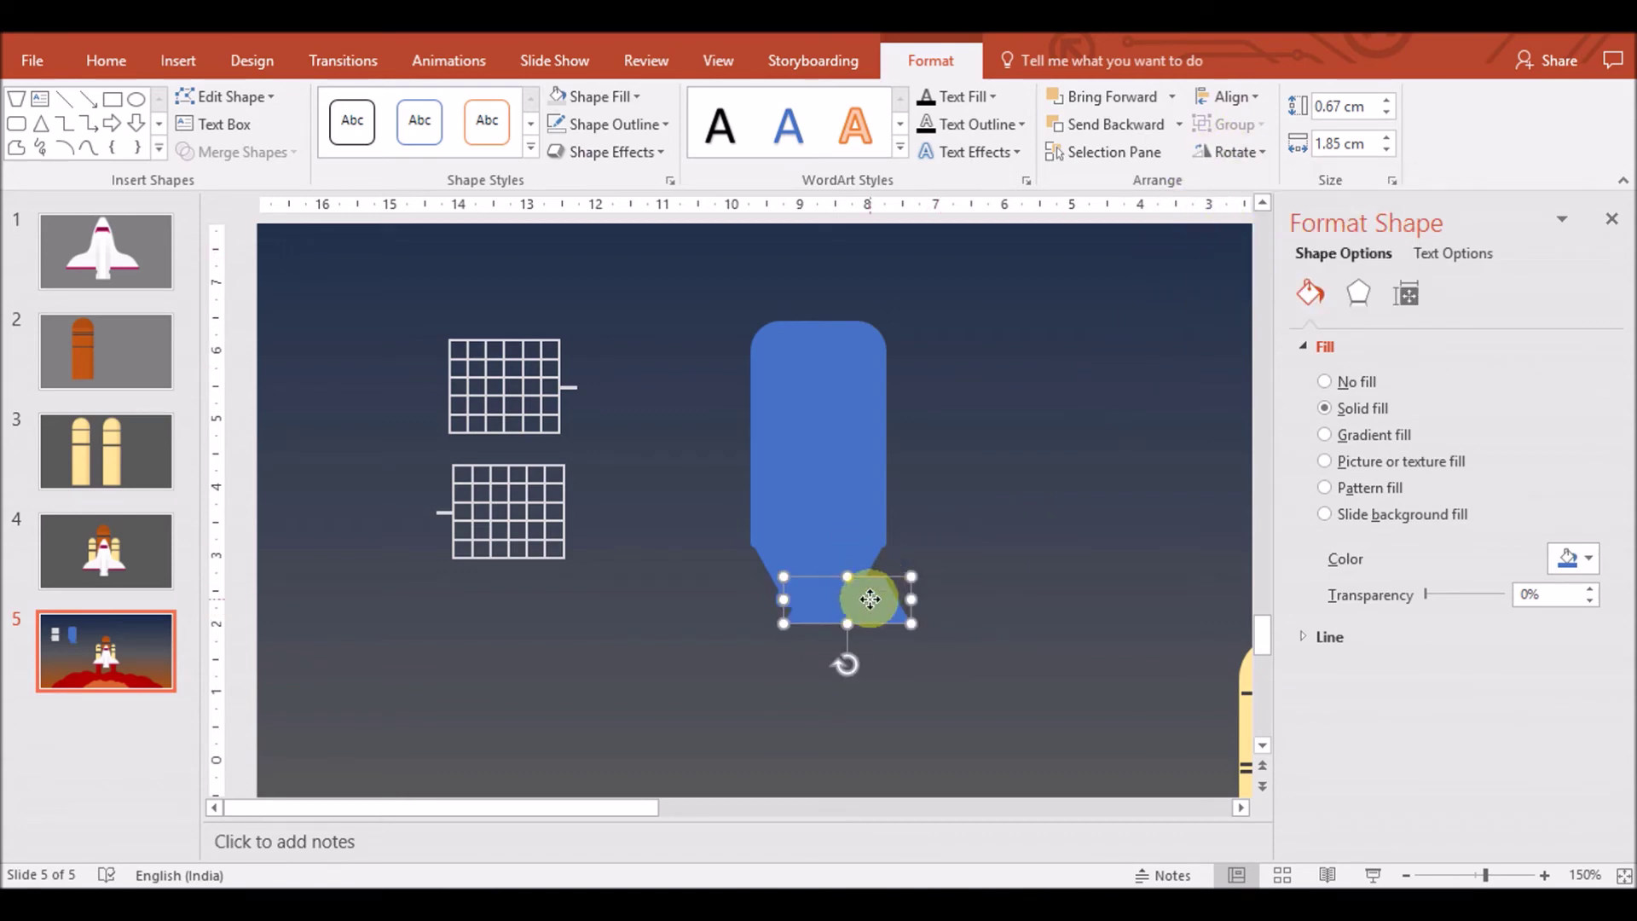
drag(870, 600, 842, 629)
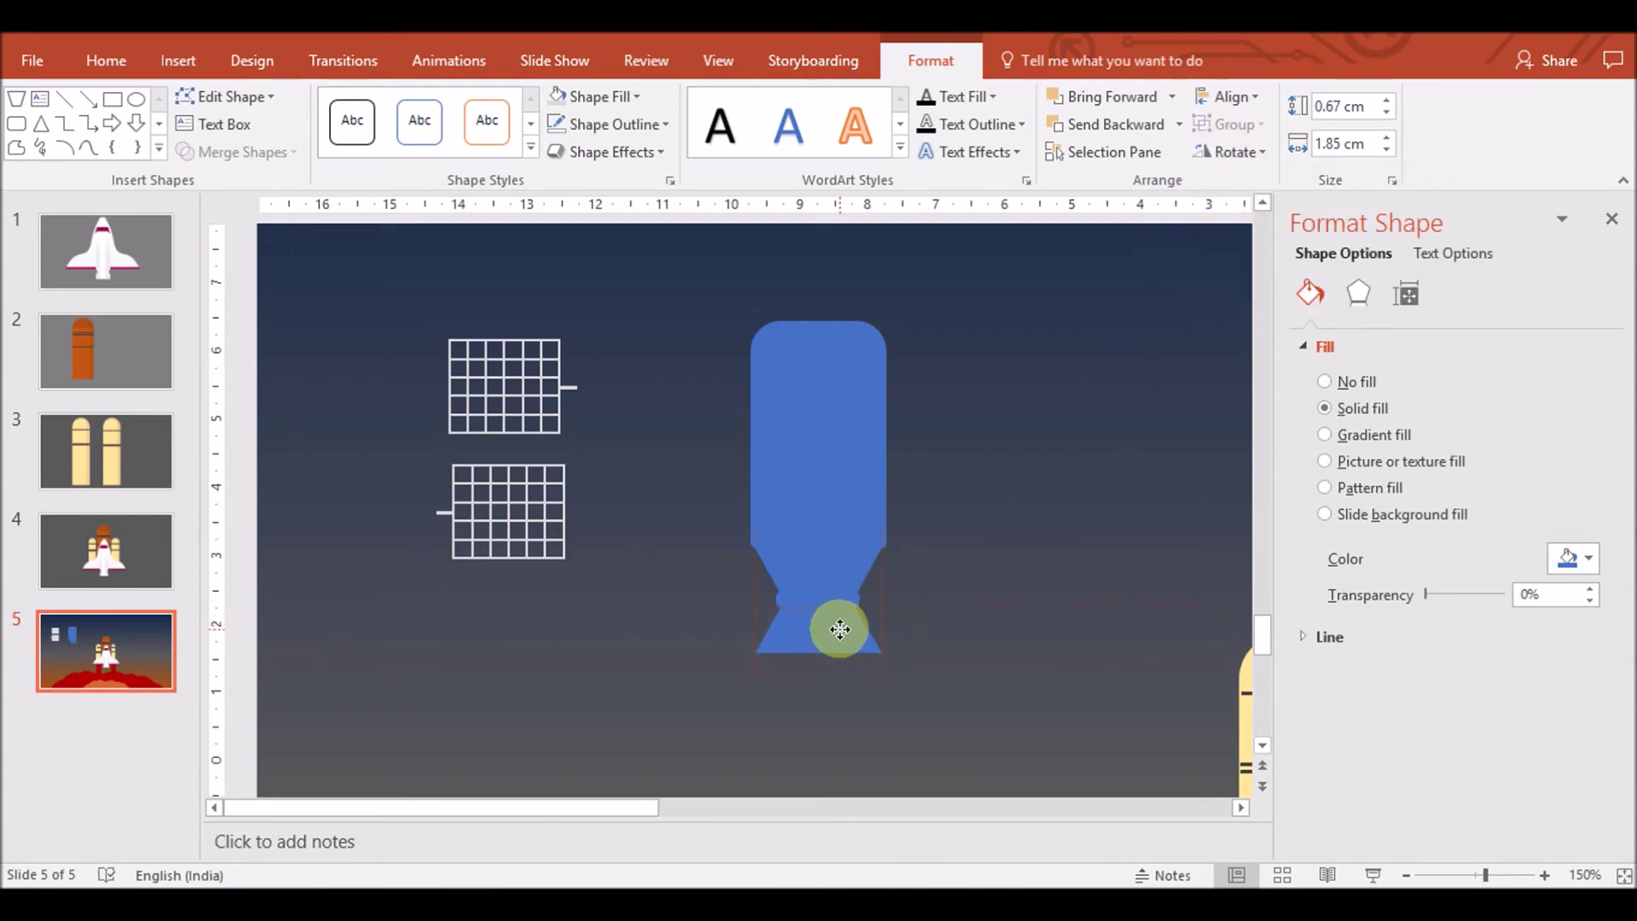
mouse_move(841, 629)
mouse_down()
mouse_move(819, 650)
mouse_move(817, 636)
mouse_up()
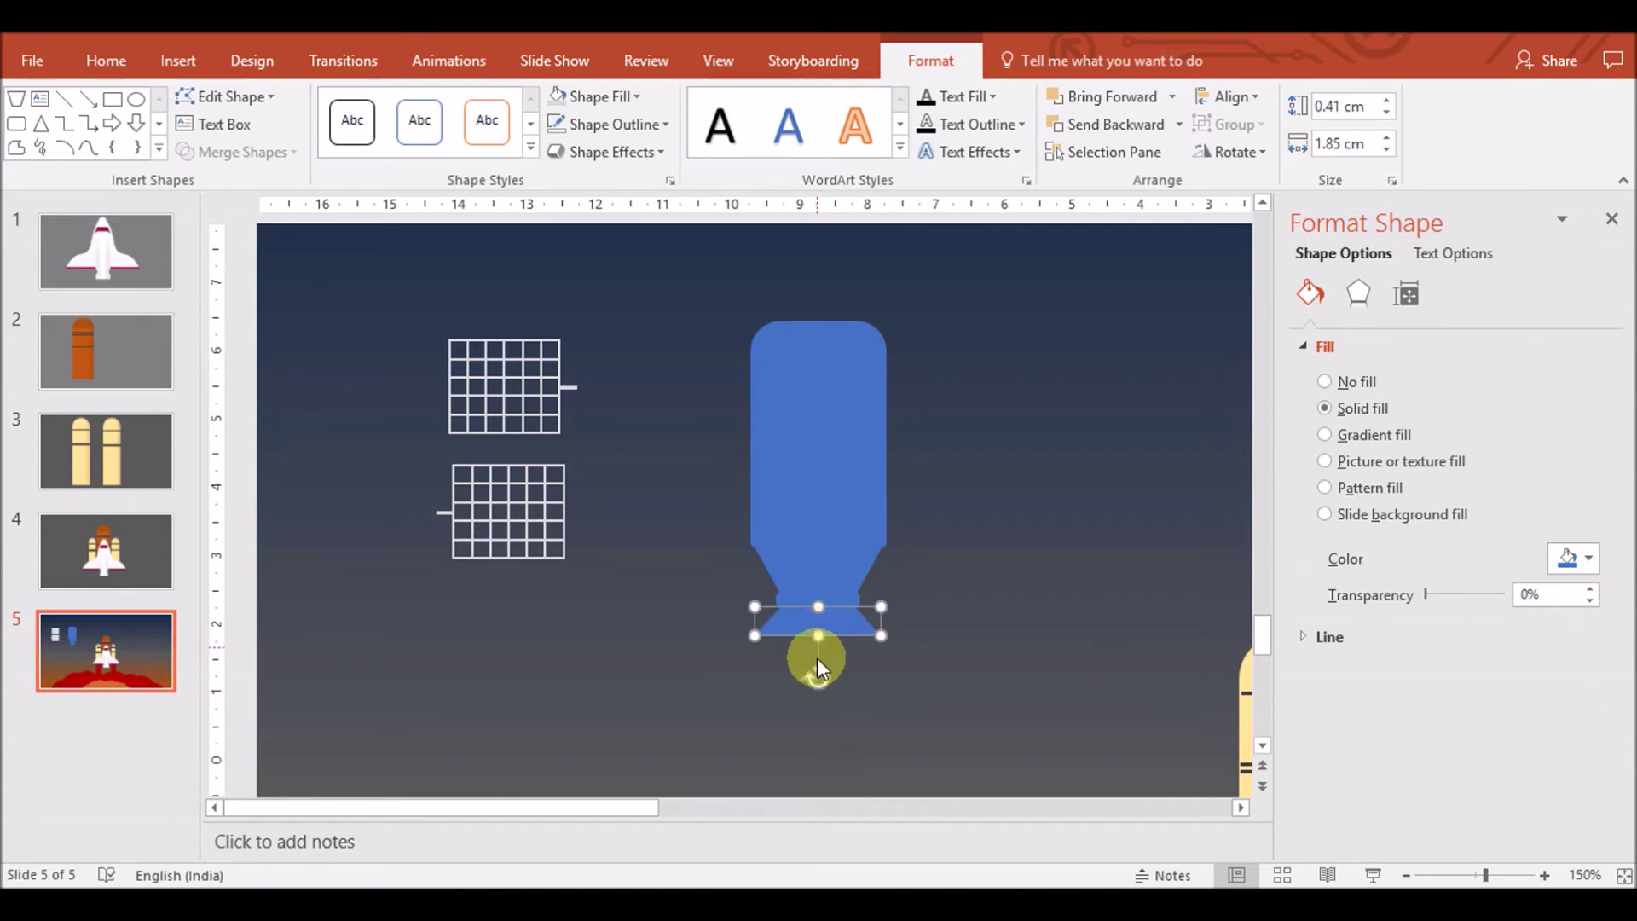
click(868, 616)
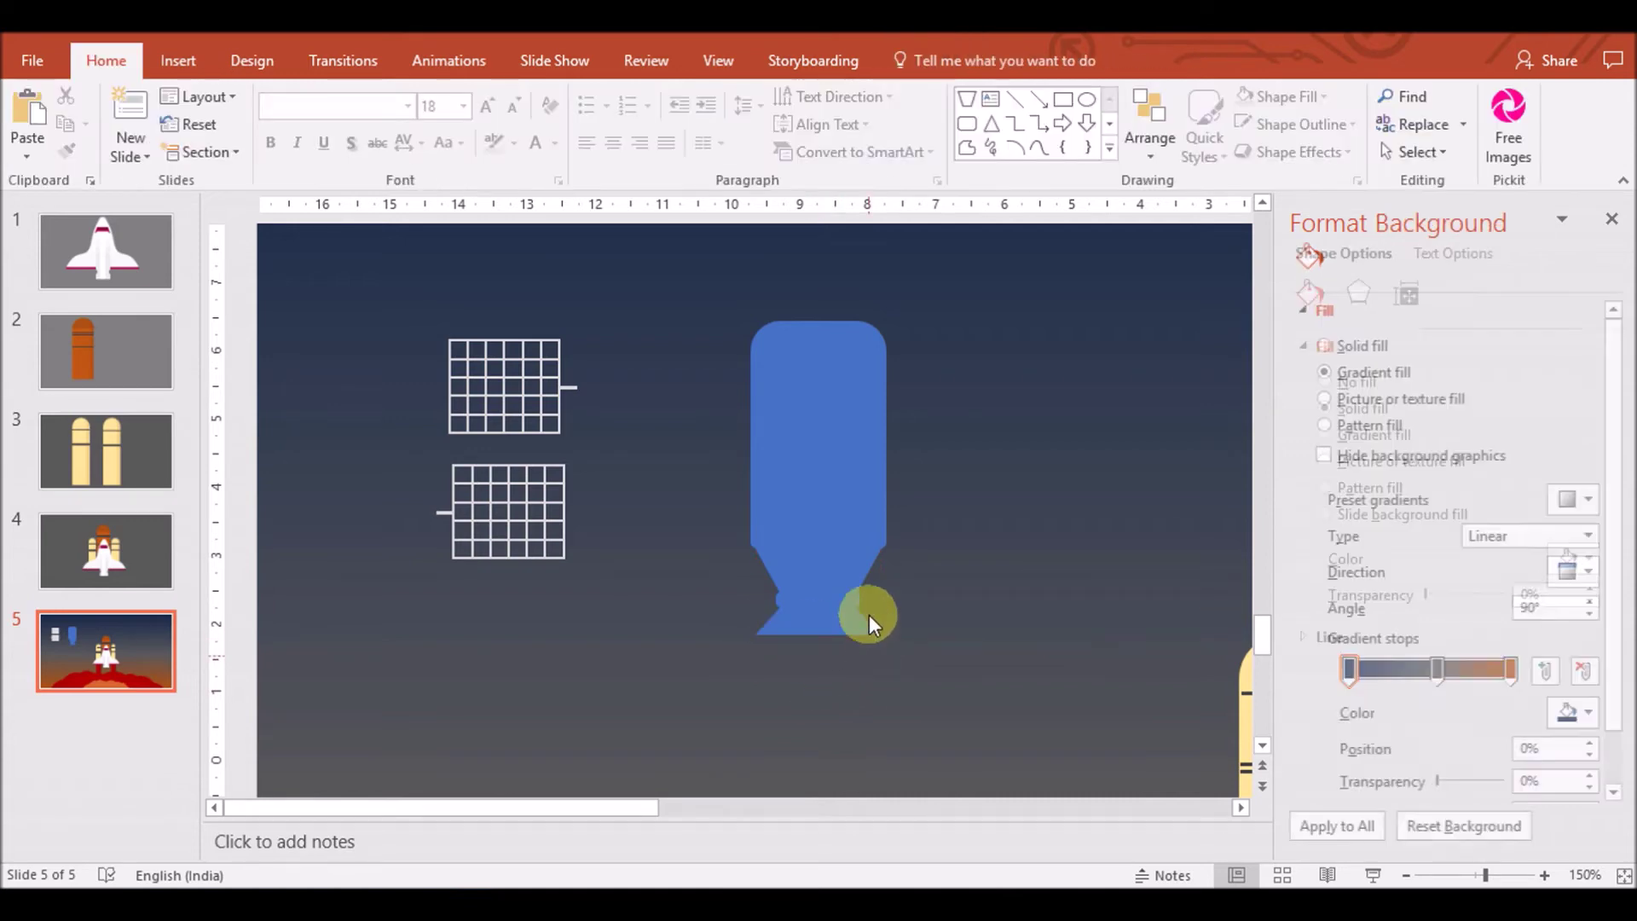
Duplicate the small shape under the rocket and place the copy beneath it
click(802, 601)
key(ctrl+c)
key(ctrl+v)
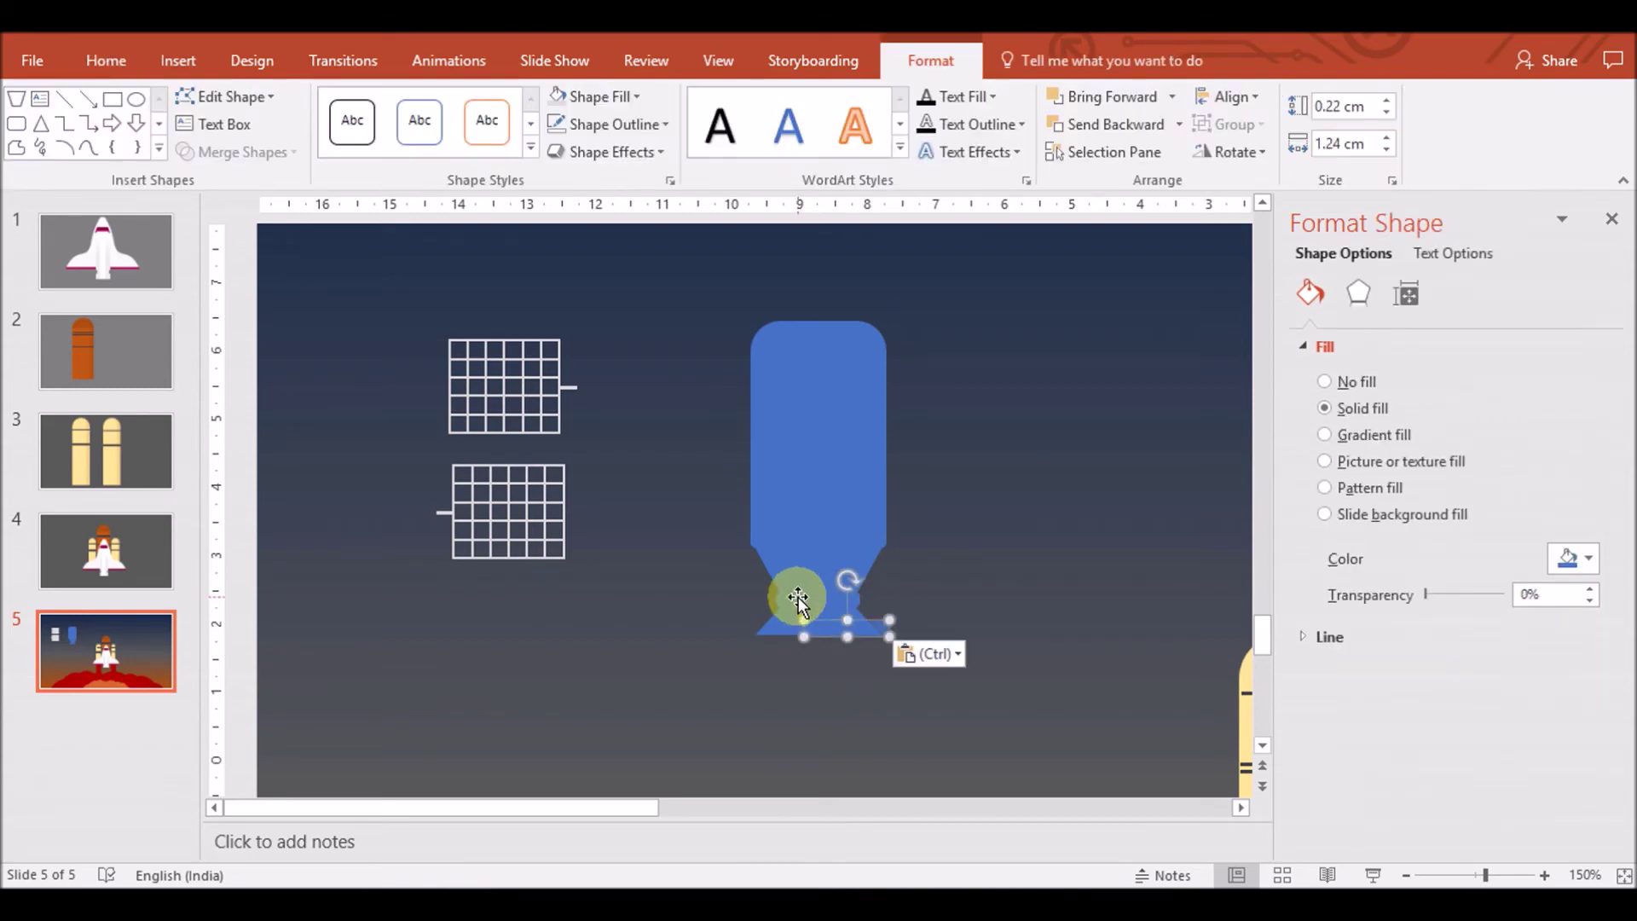
mouse_move(799, 642)
mouse_down()
mouse_move(776, 645)
mouse_move(883, 644)
mouse_up()
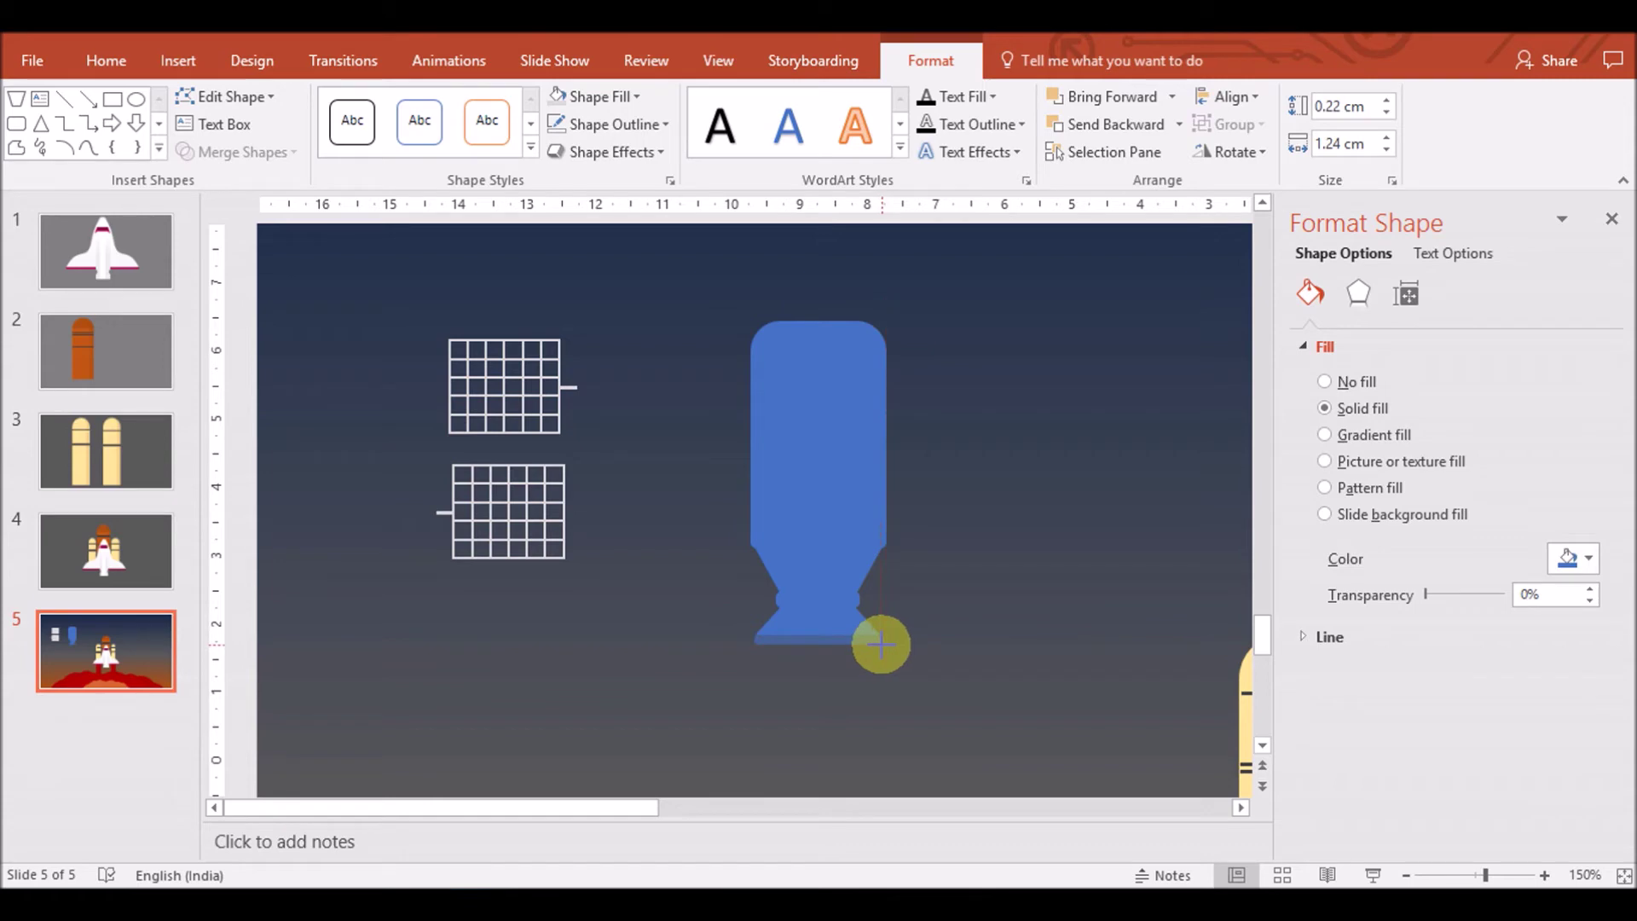
click(891, 661)
click(852, 645)
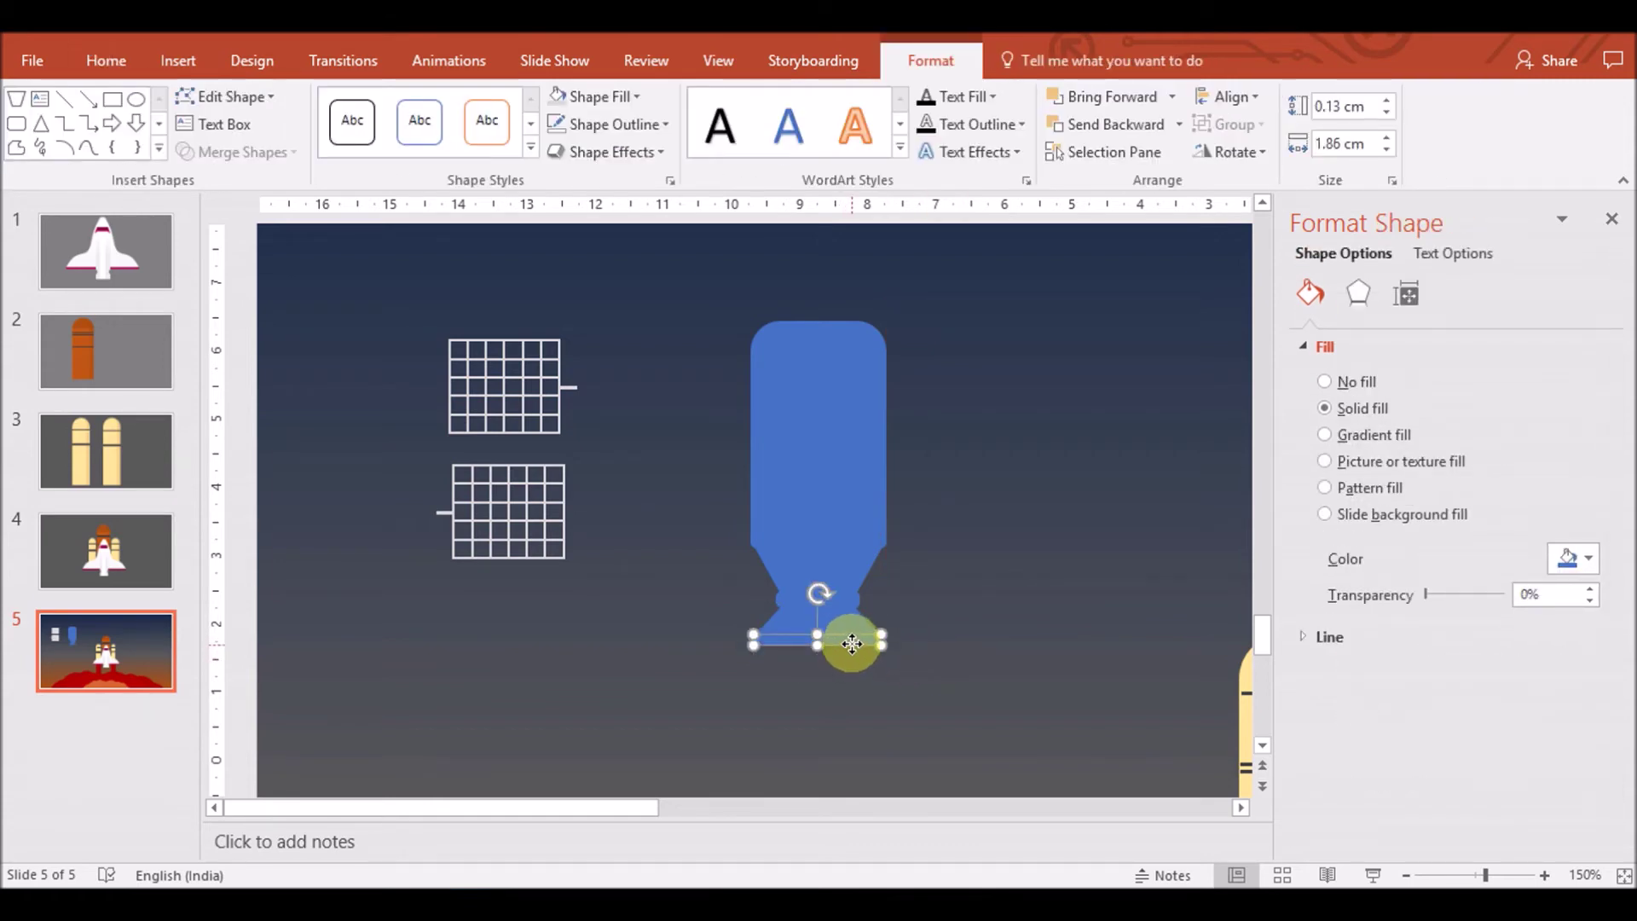
Widen the larger neck shape to 1.9 cm
click(849, 679)
click(840, 595)
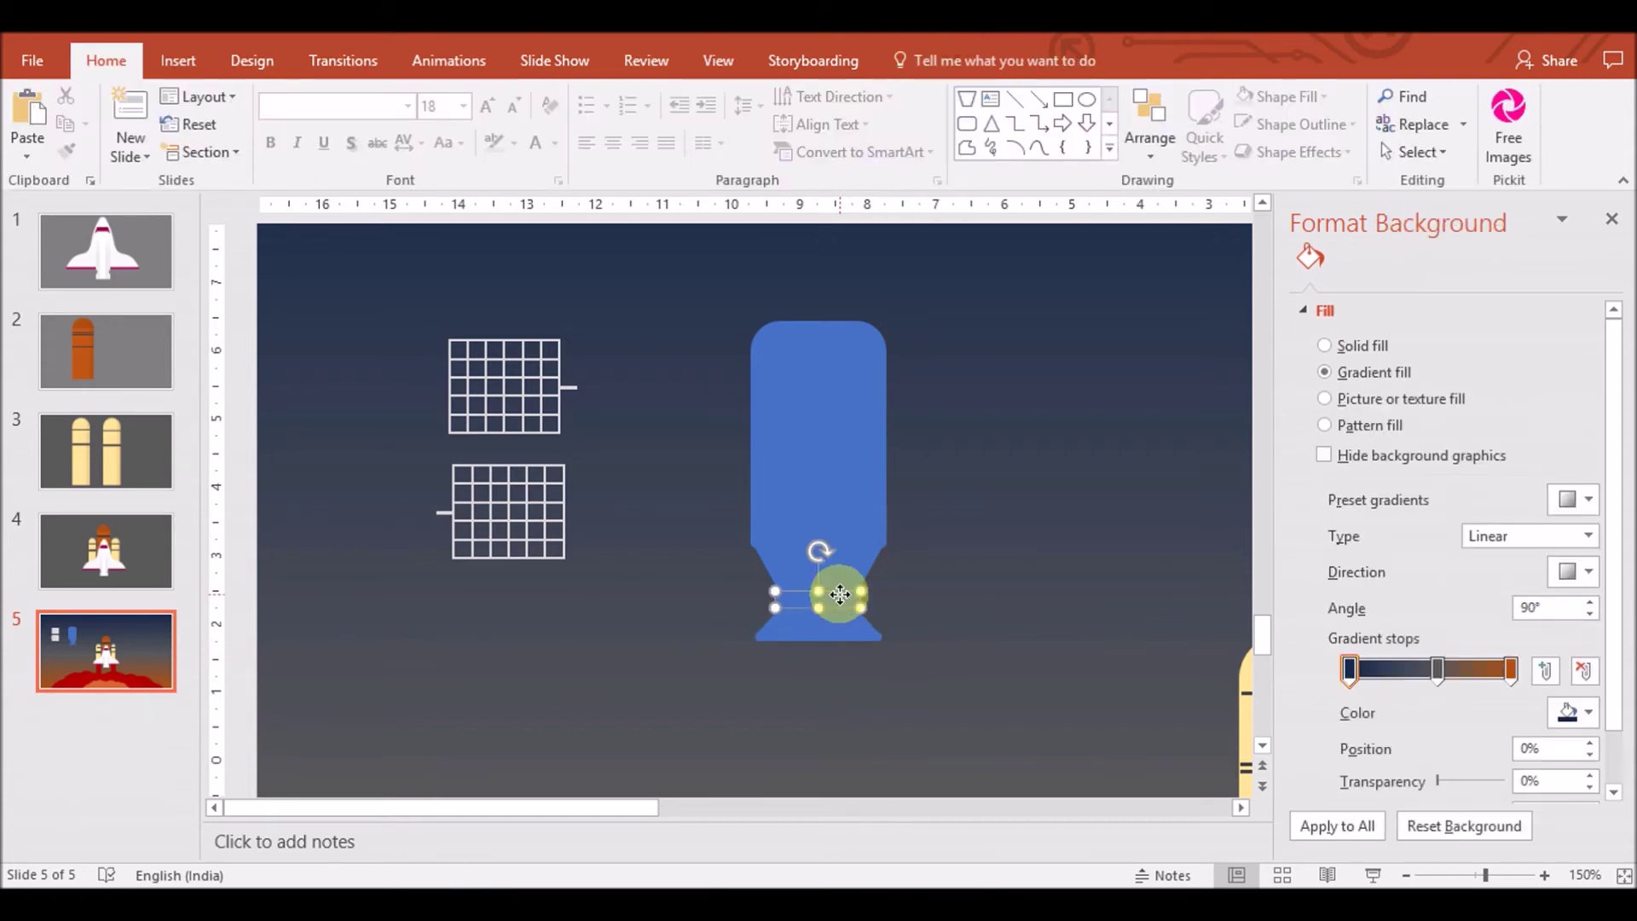
click(765, 679)
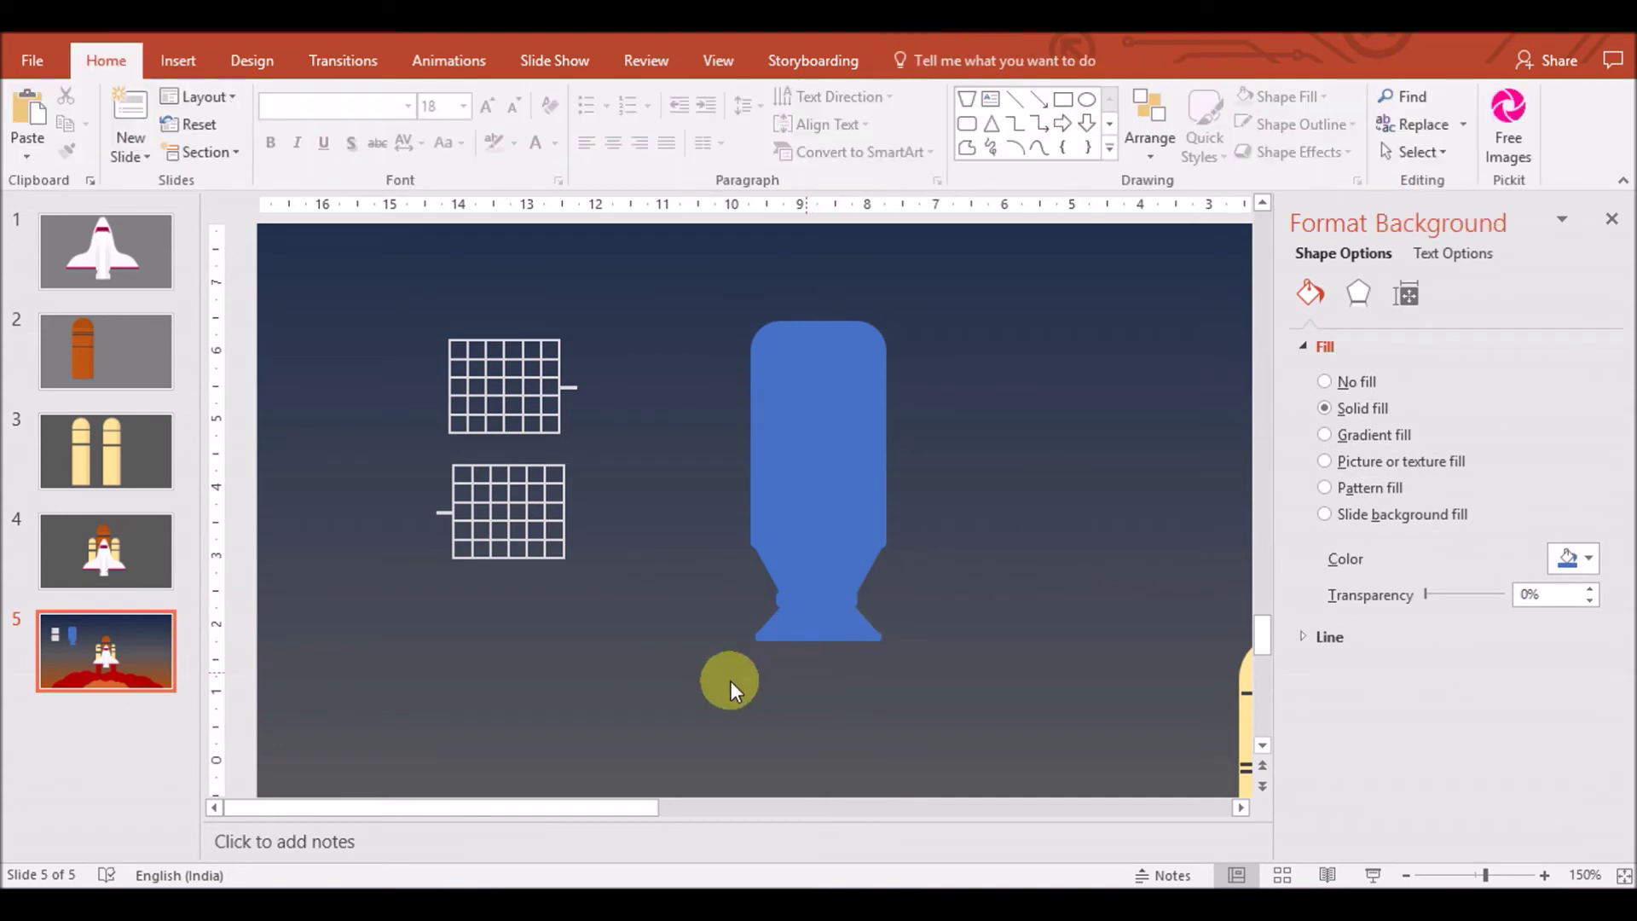
click(841, 585)
click(1385, 139)
Align all the rocket parts to their centres
click(1009, 534)
drag(708, 714, 972, 256)
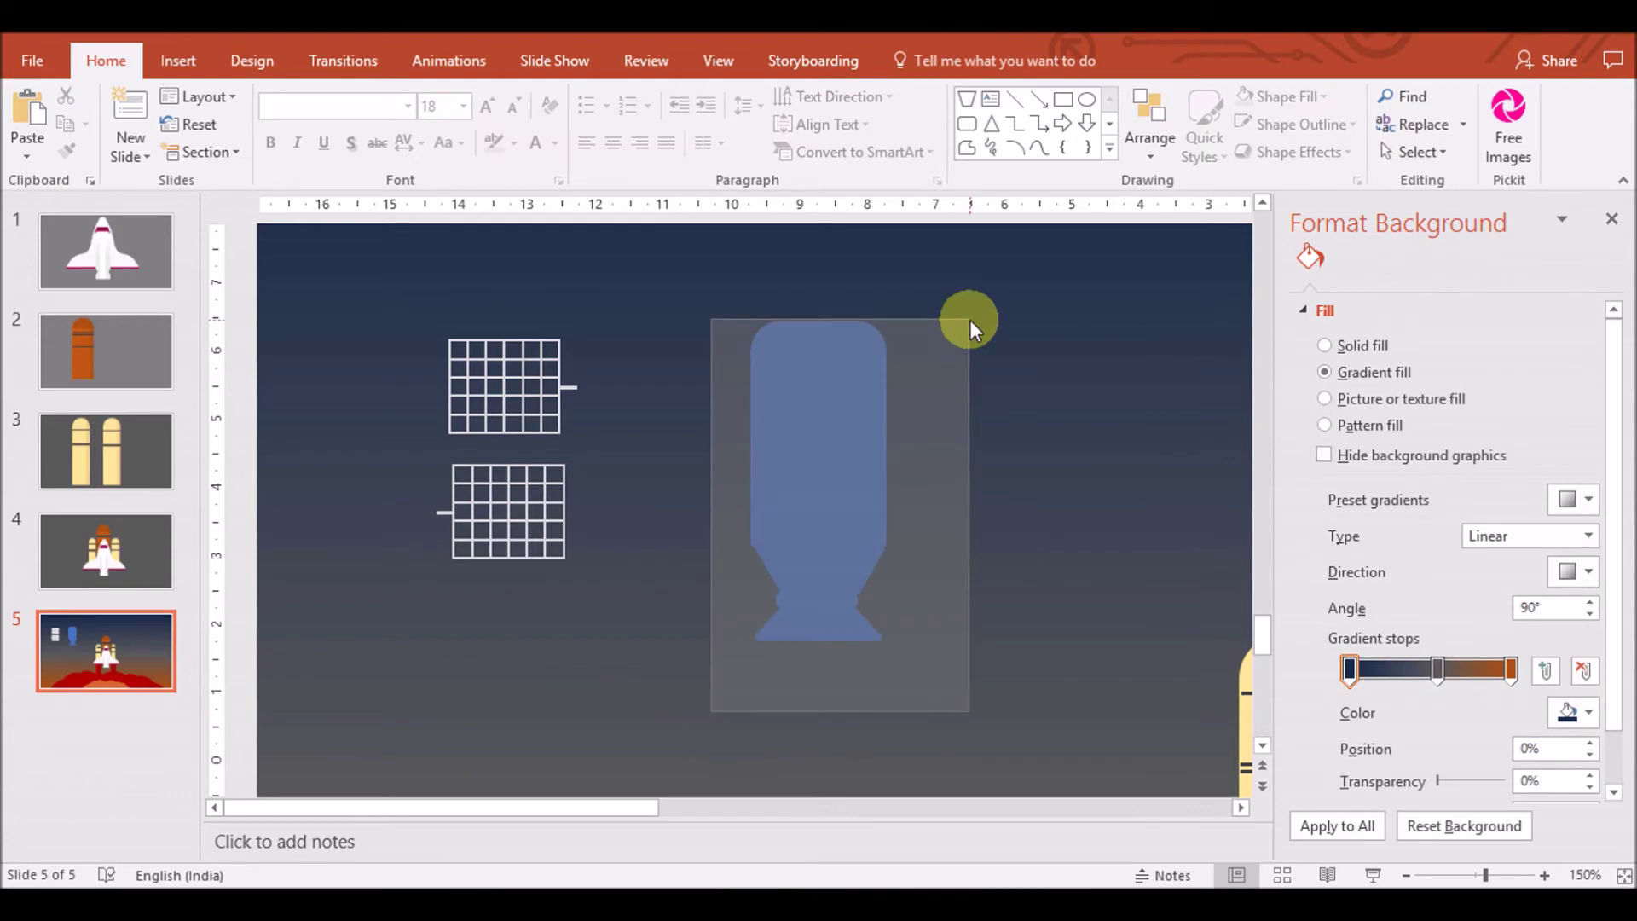
click(1241, 104)
click(1242, 155)
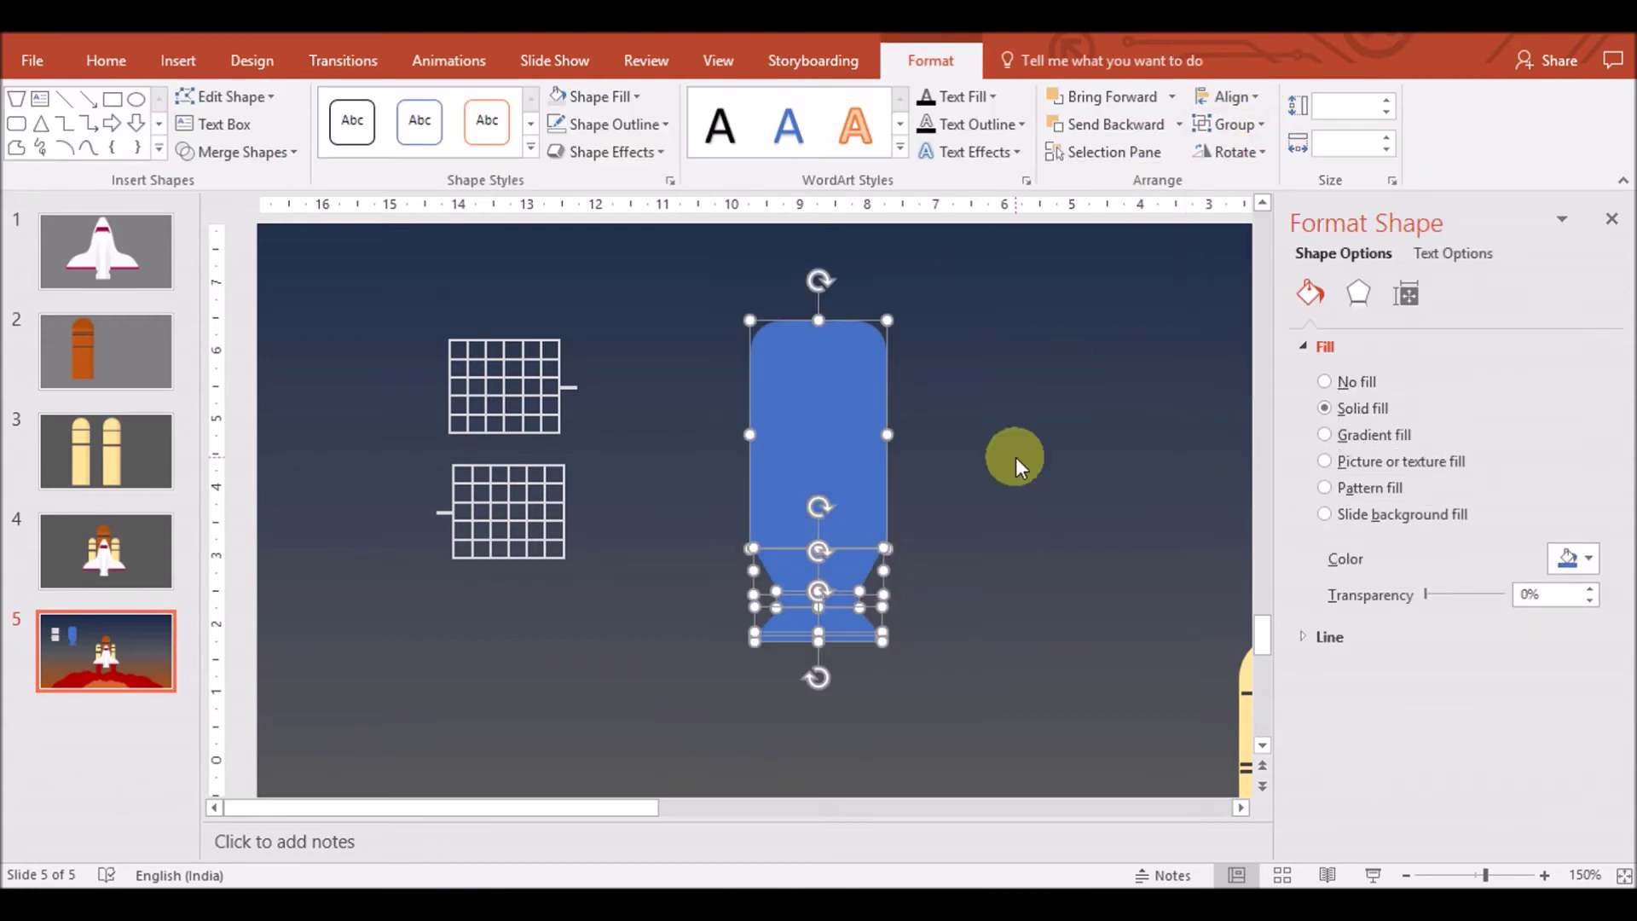
click(970, 592)
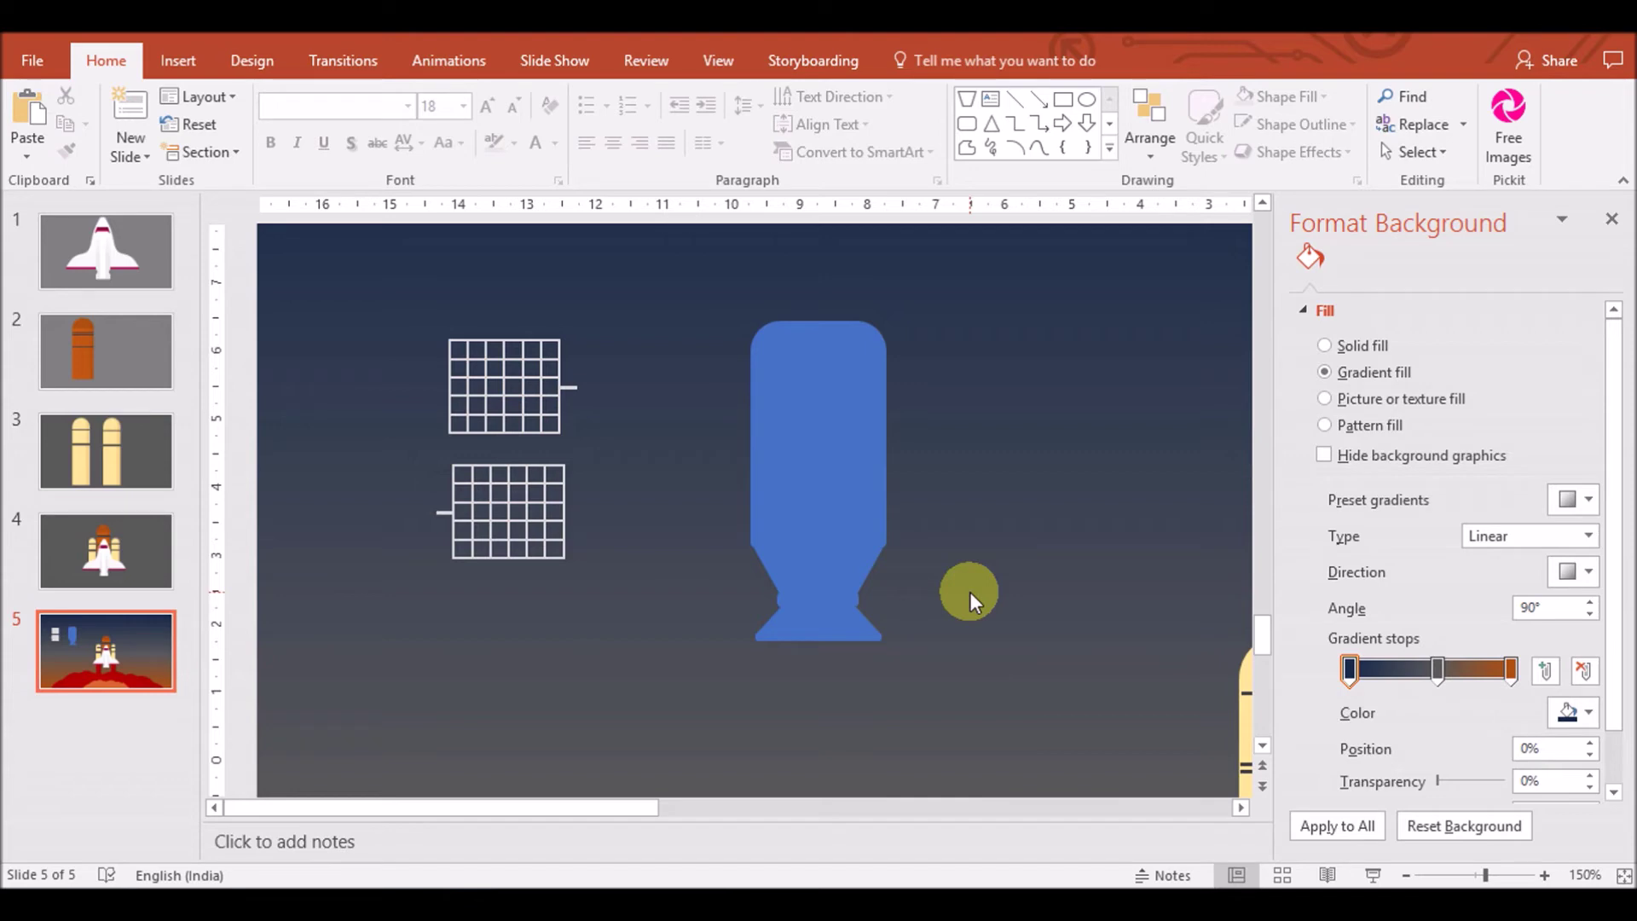
Fill the rocket body with a custom cream tint
click(824, 461)
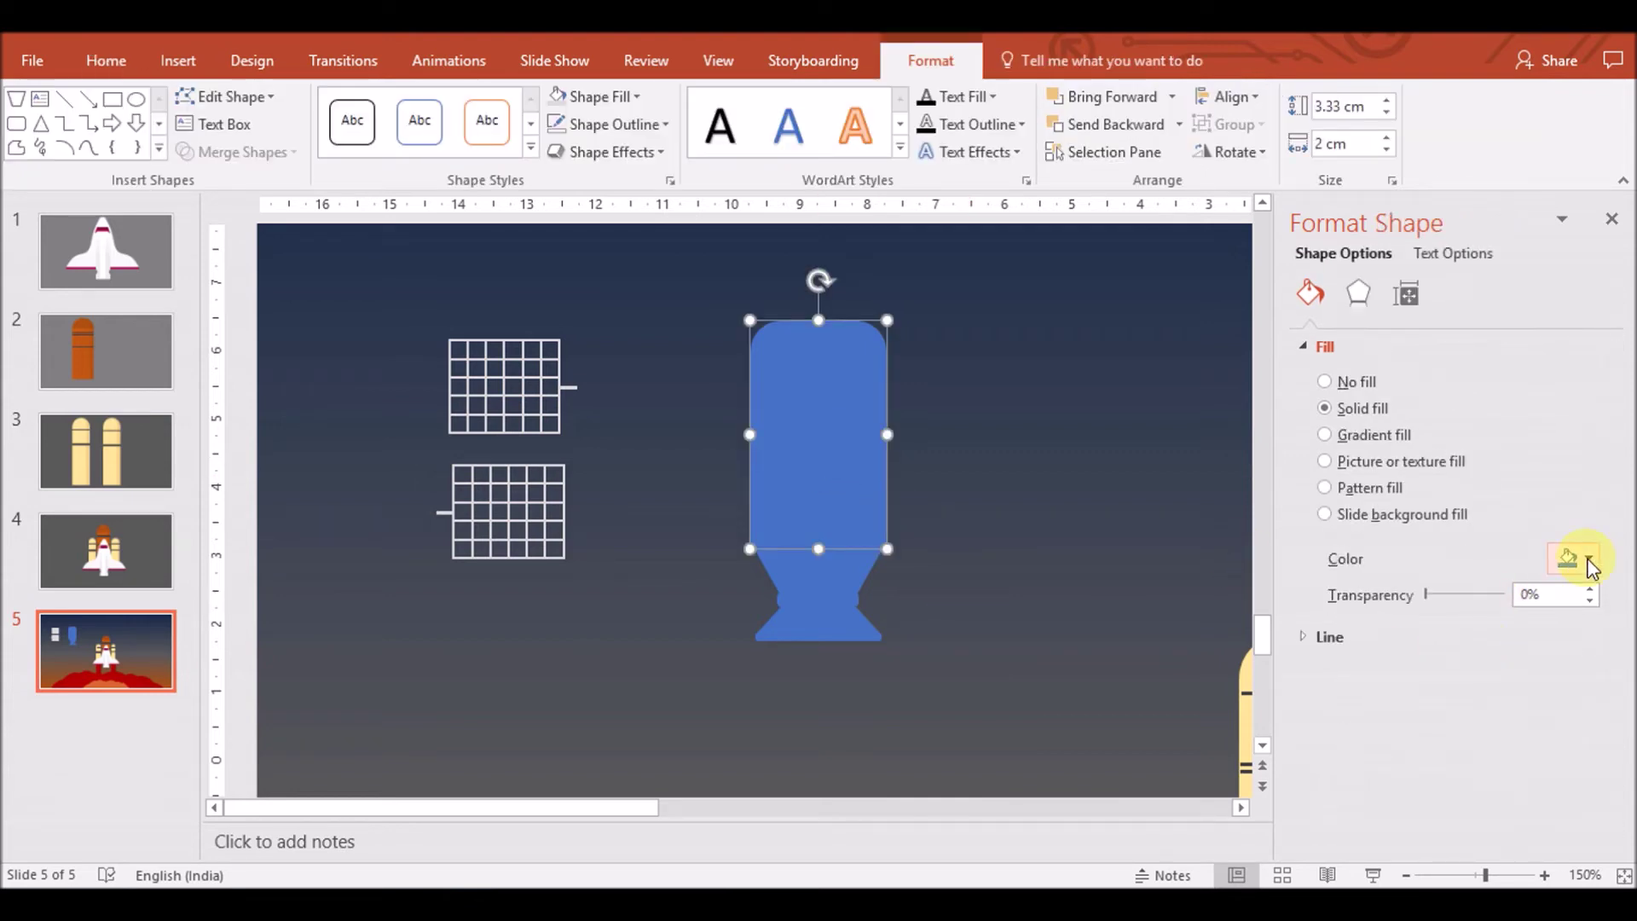
click(1576, 559)
click(1443, 614)
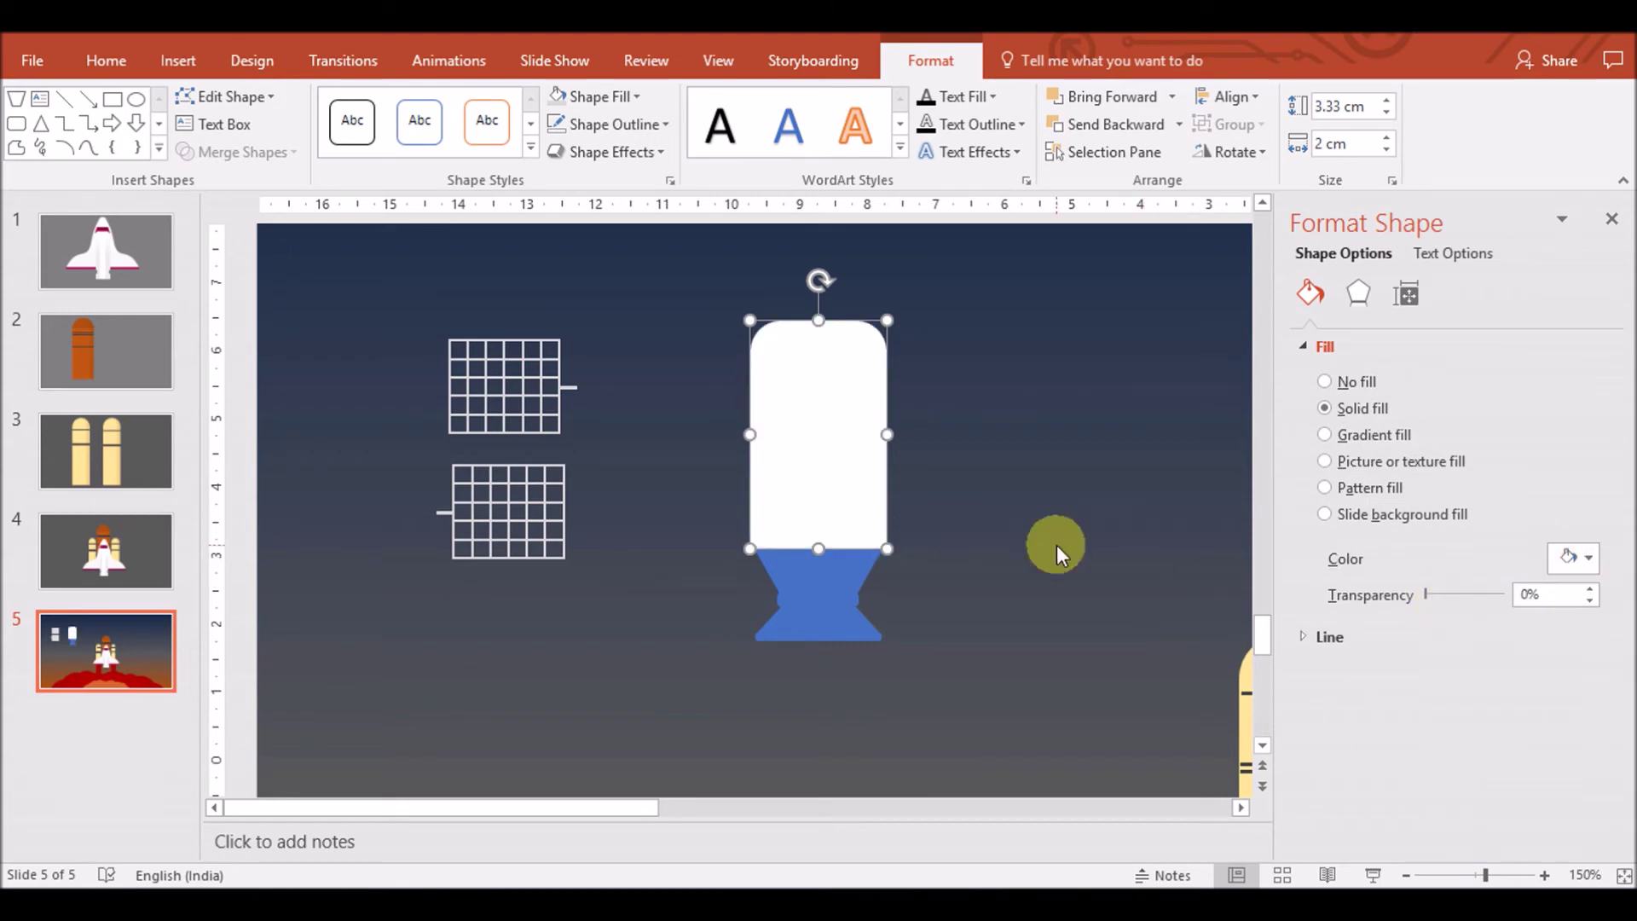
click(1576, 558)
click(1468, 817)
click(1055, 324)
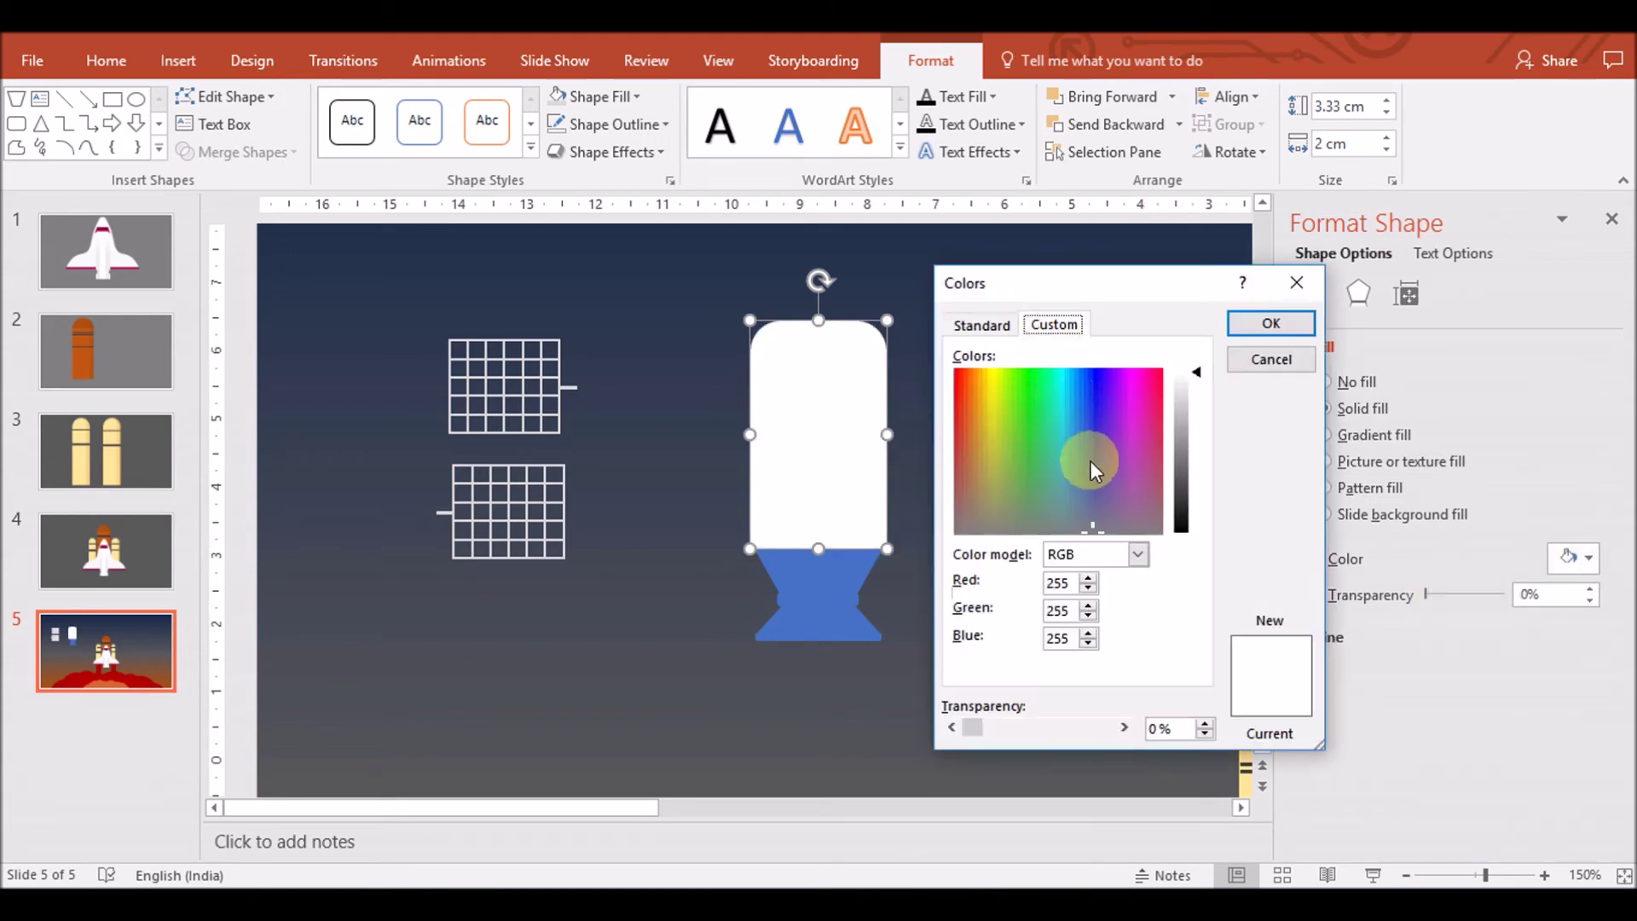
mouse_move(1097, 524)
mouse_down()
mouse_move(986, 548)
mouse_move(989, 517)
mouse_up()
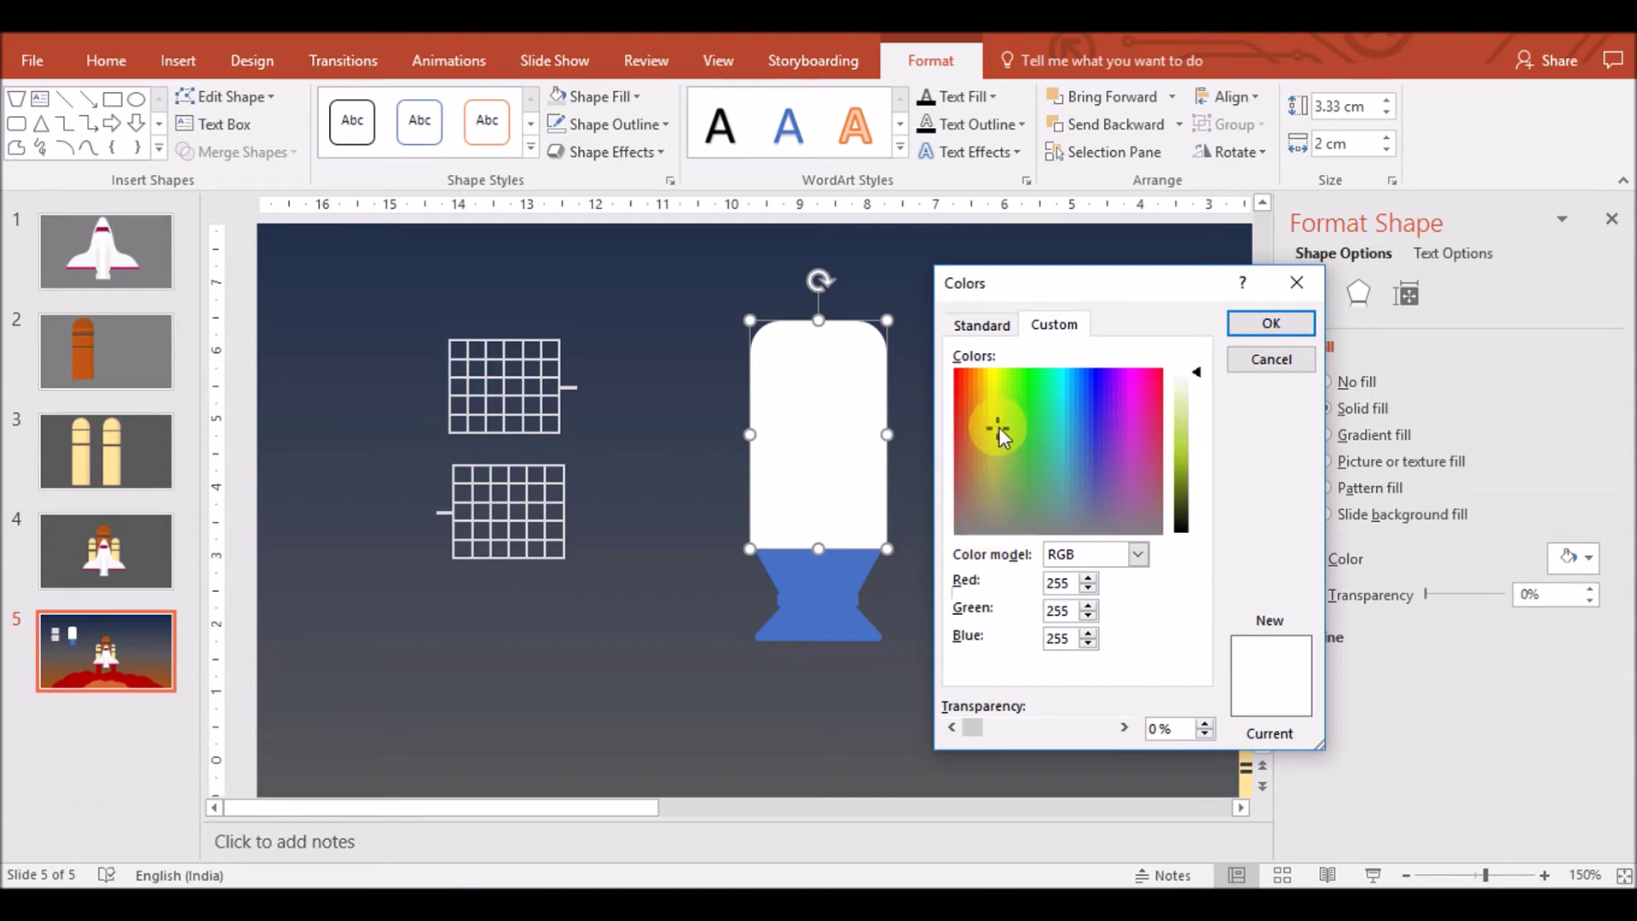
mouse_move(986, 513)
mouse_down()
mouse_move(989, 544)
mouse_move(991, 368)
mouse_up()
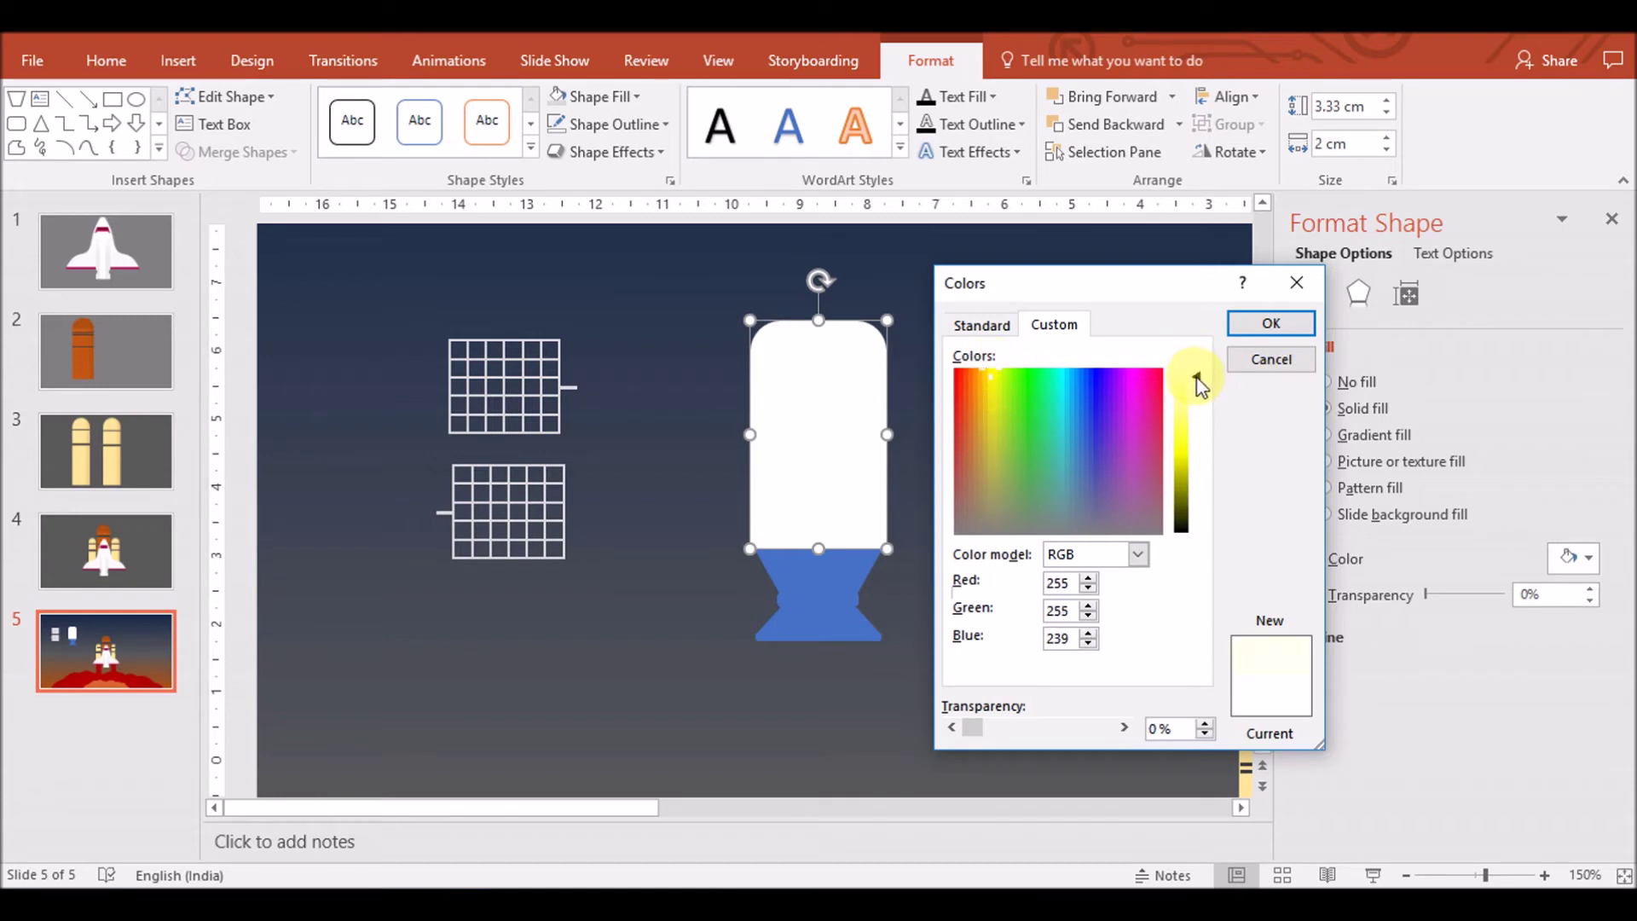
click(1271, 323)
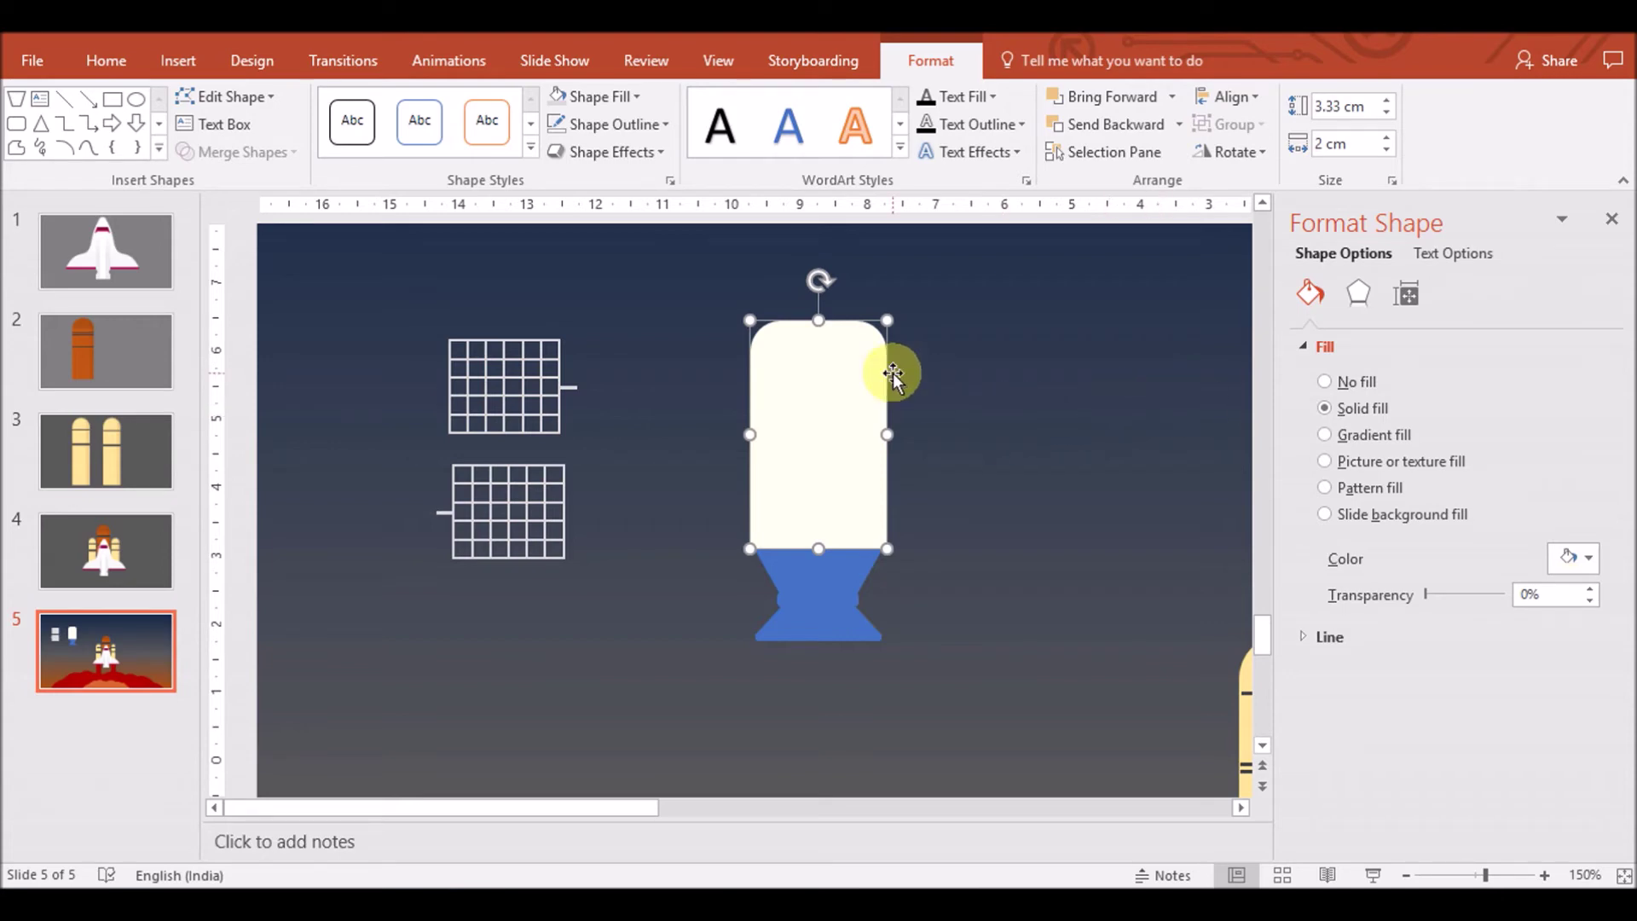
Fill the trapezoid below the body with a custom warm light grey
click(847, 550)
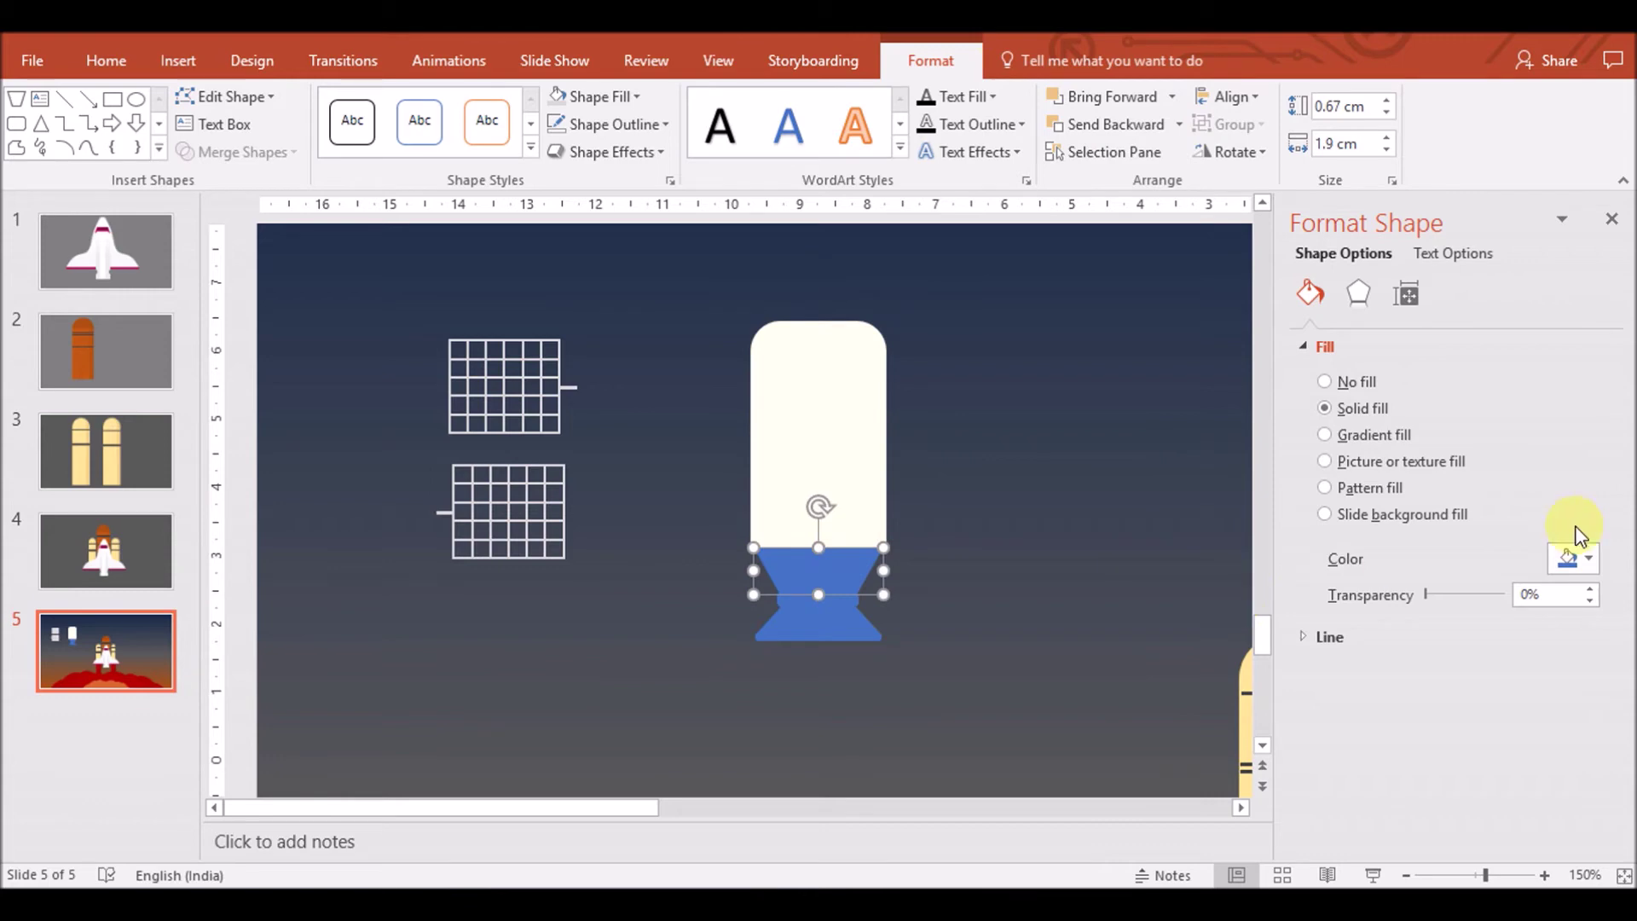
click(1573, 557)
click(1477, 650)
click(1560, 564)
click(1477, 644)
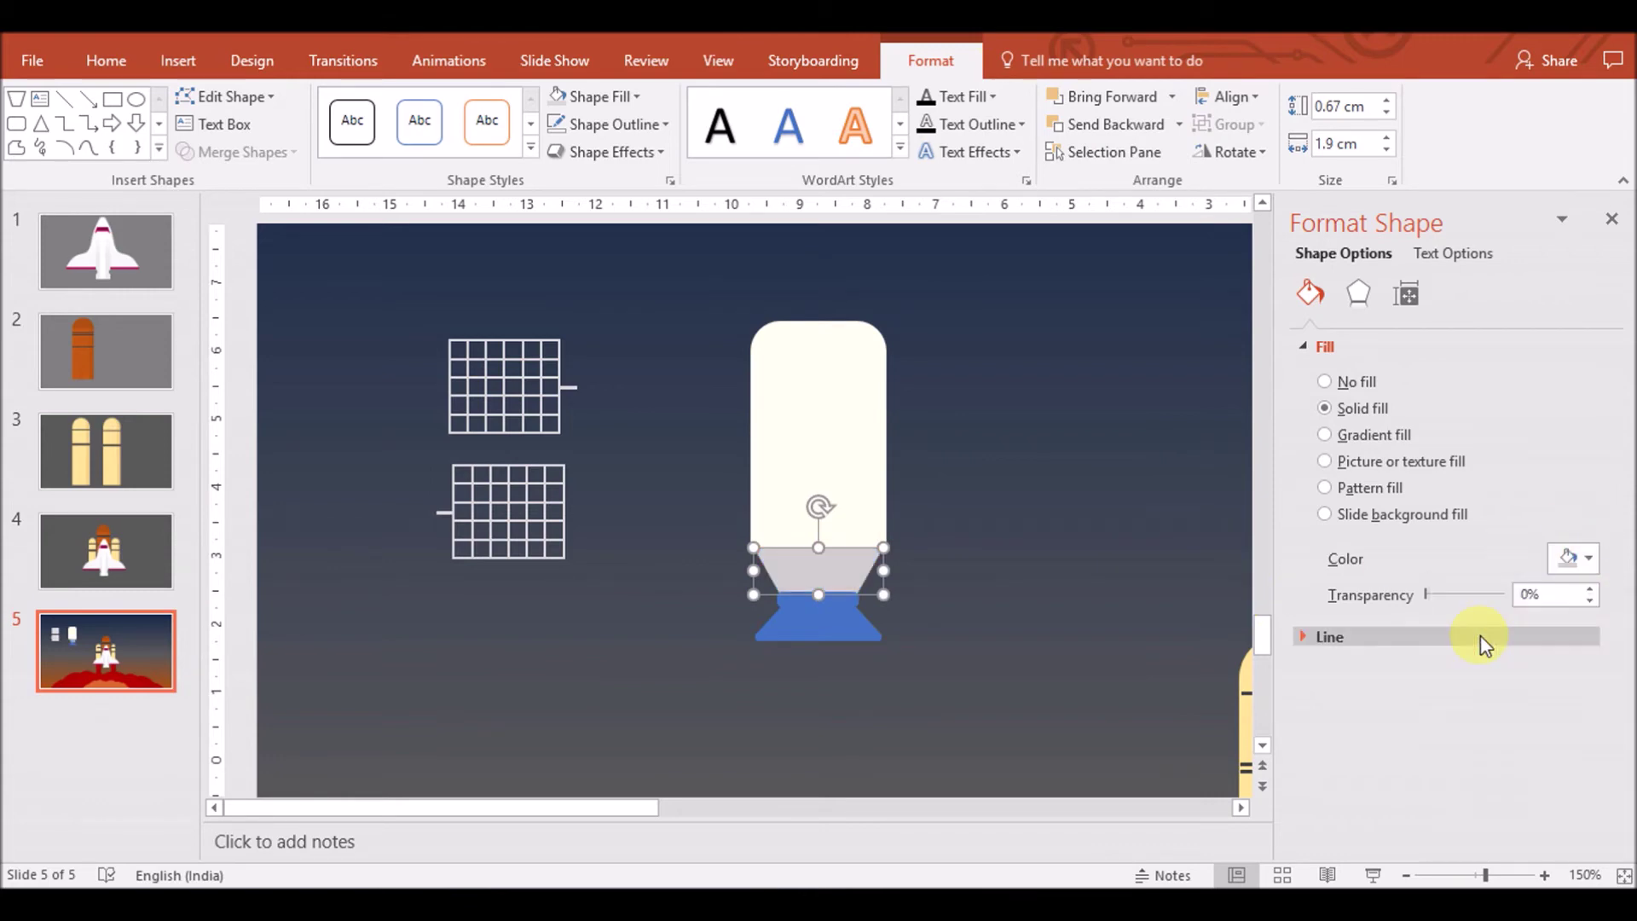
click(1583, 560)
click(1499, 824)
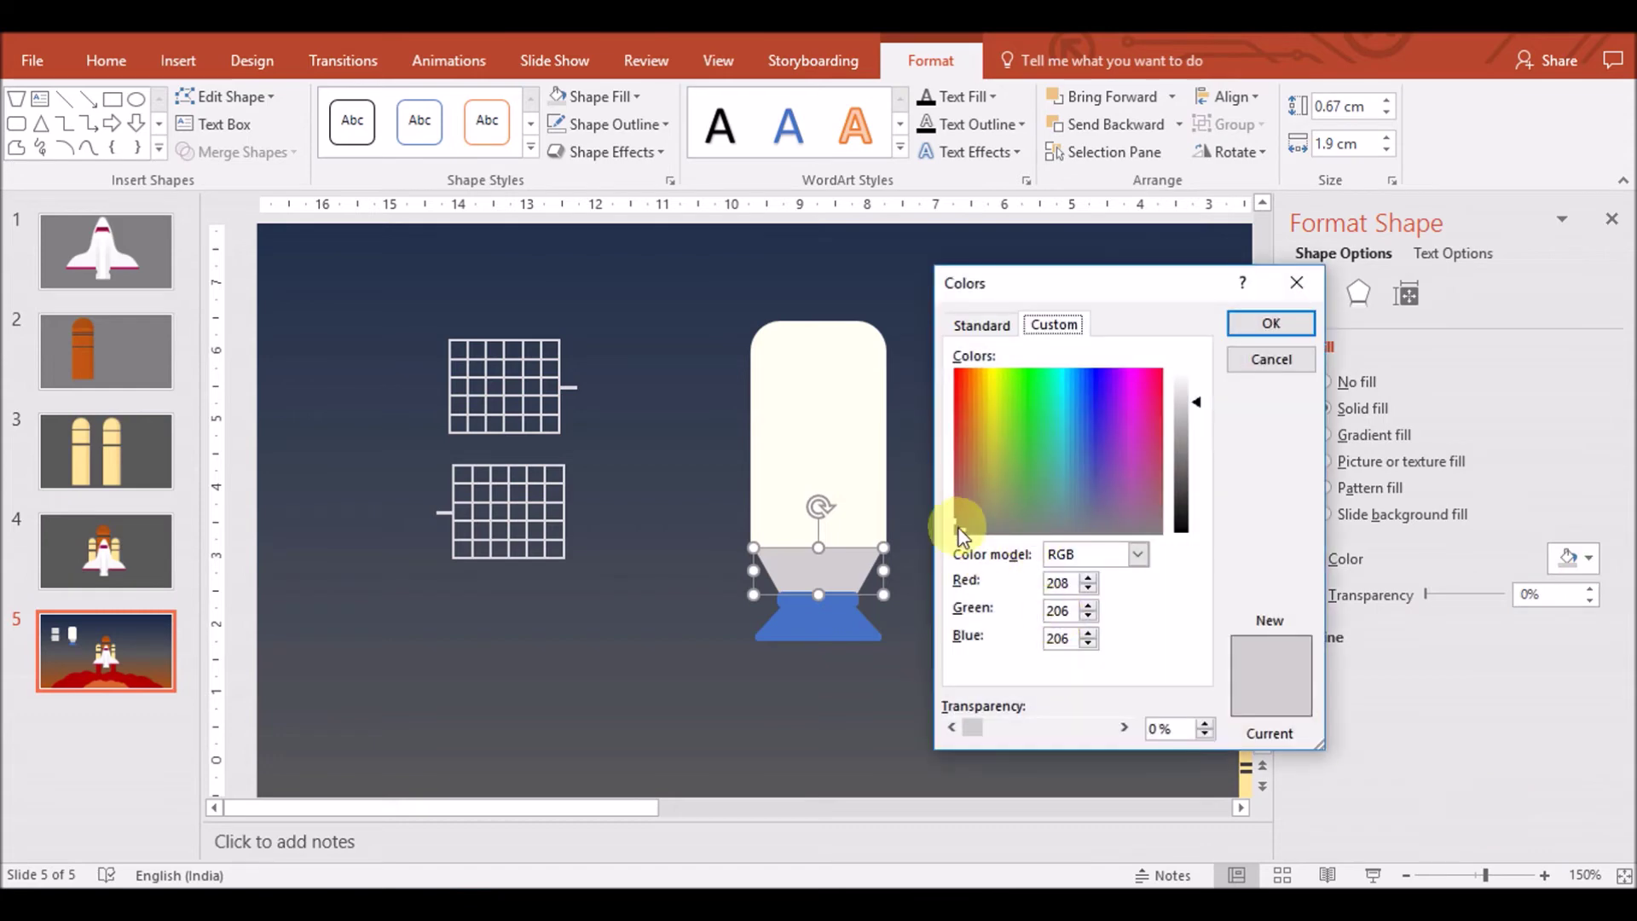
click(998, 525)
drag(995, 529, 991, 522)
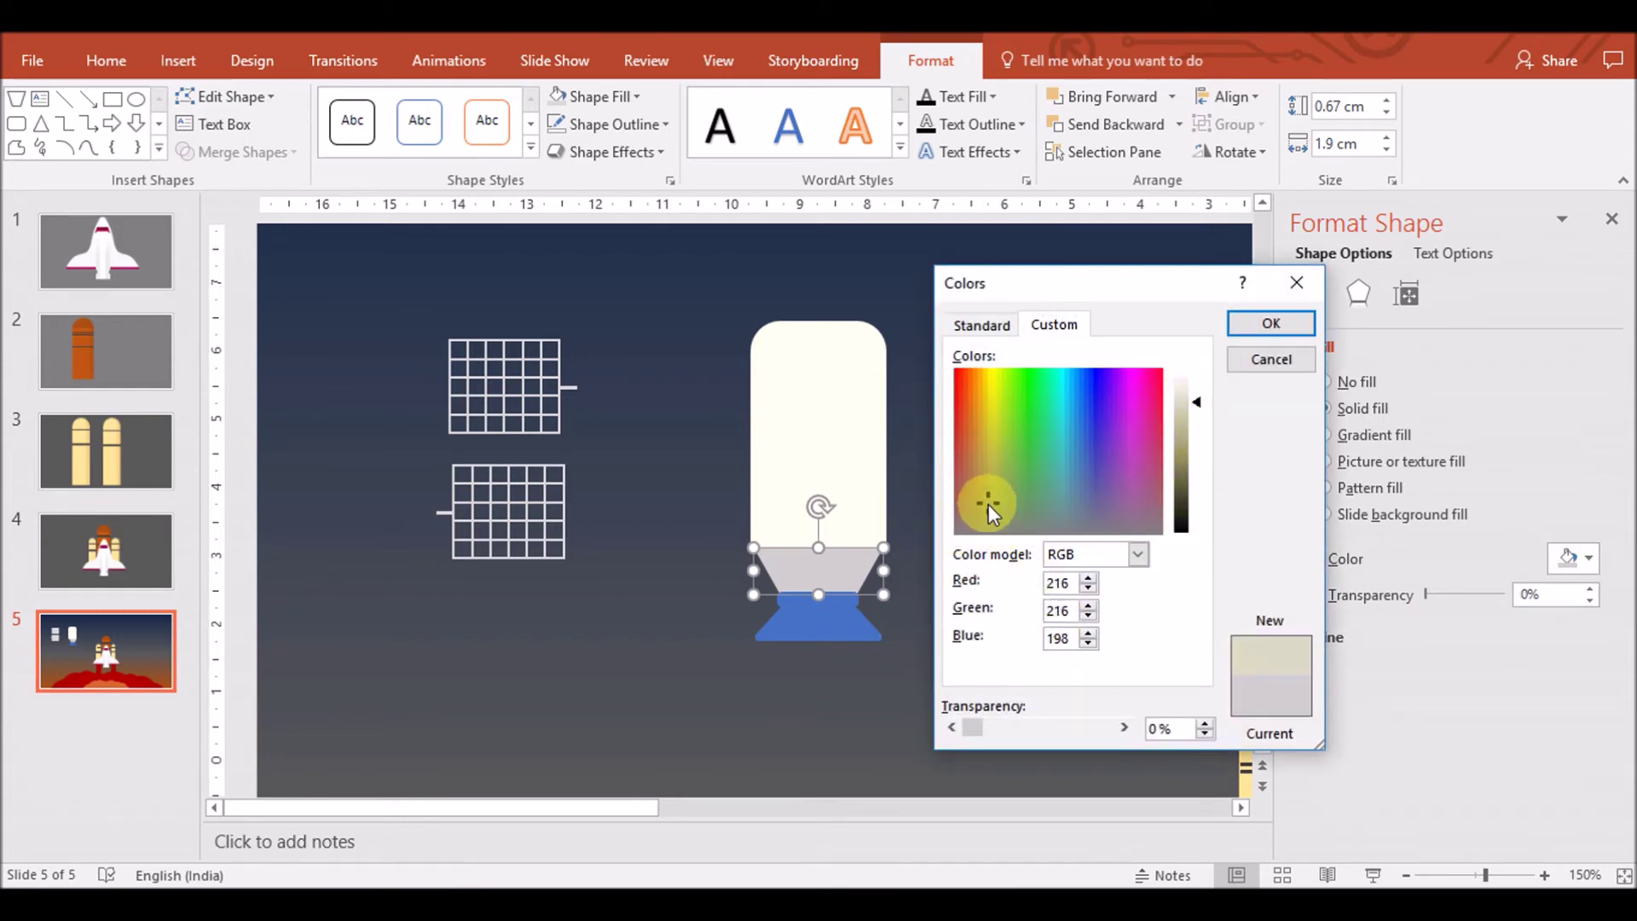
click(1271, 323)
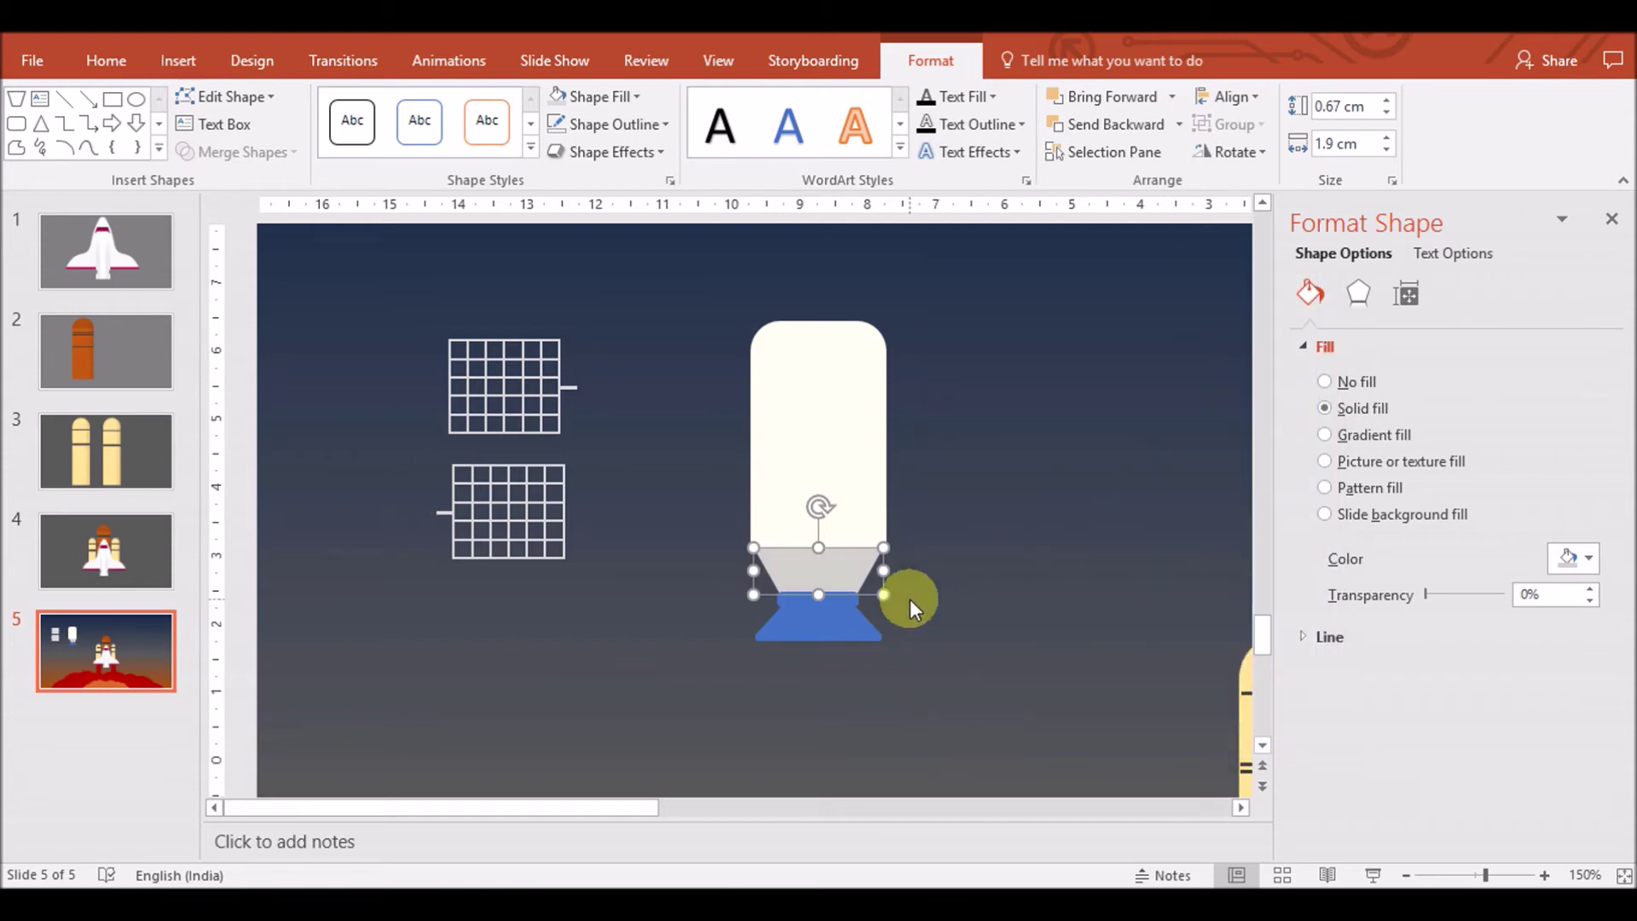
Colour the nozzle base grey using the eyedropper on the trapezoid
click(851, 621)
click(1574, 559)
click(1448, 839)
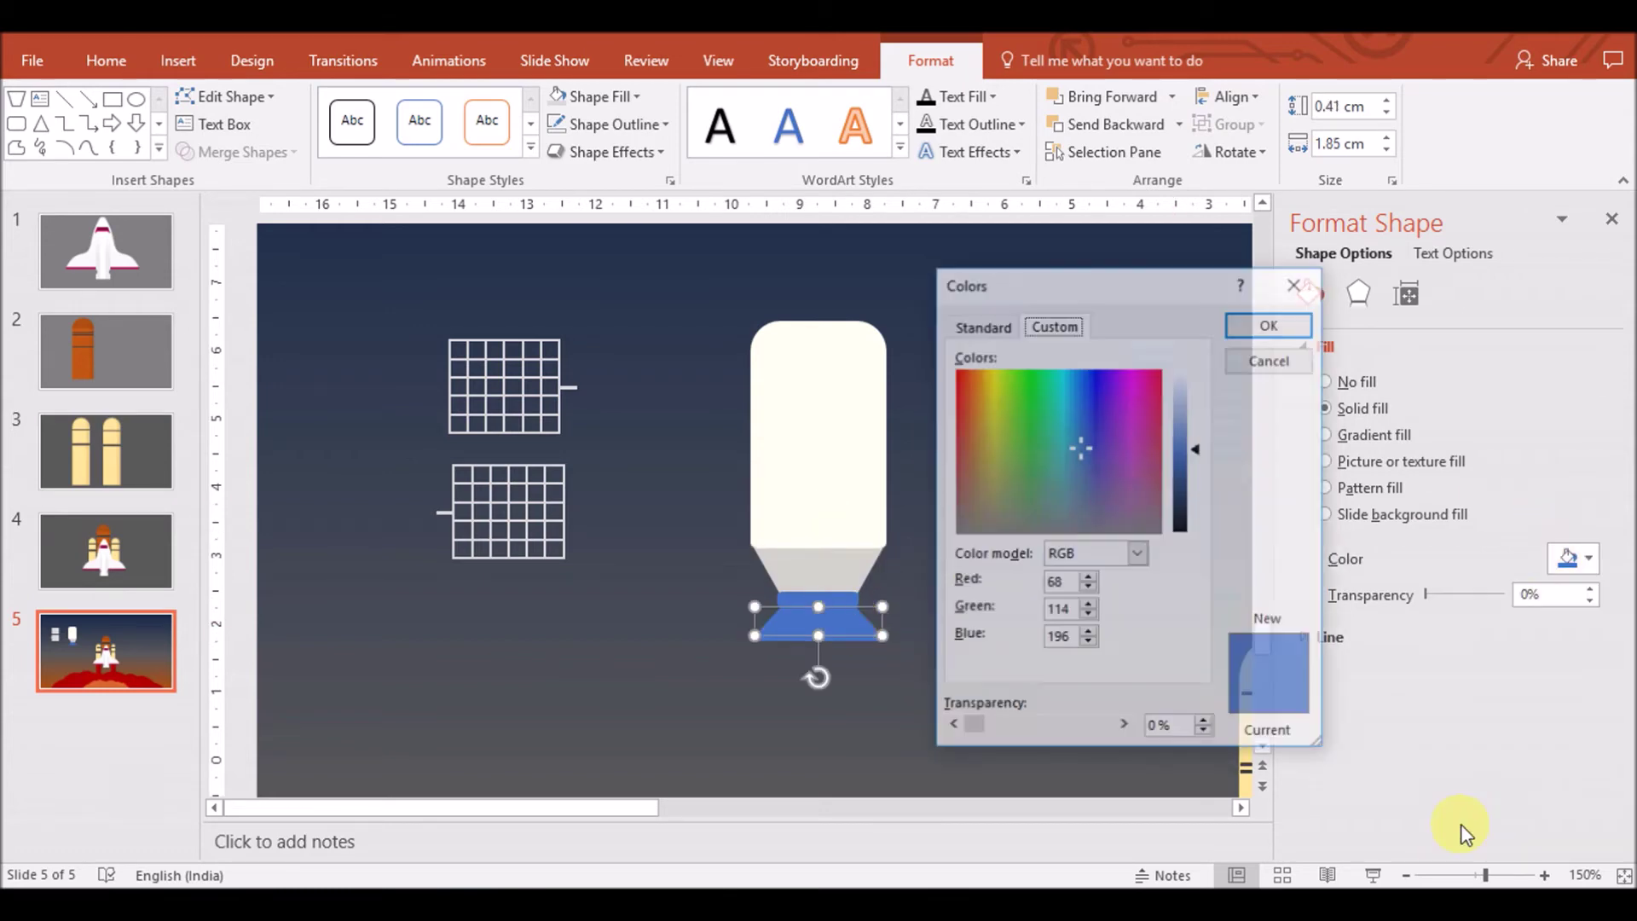
click(1264, 364)
click(1574, 559)
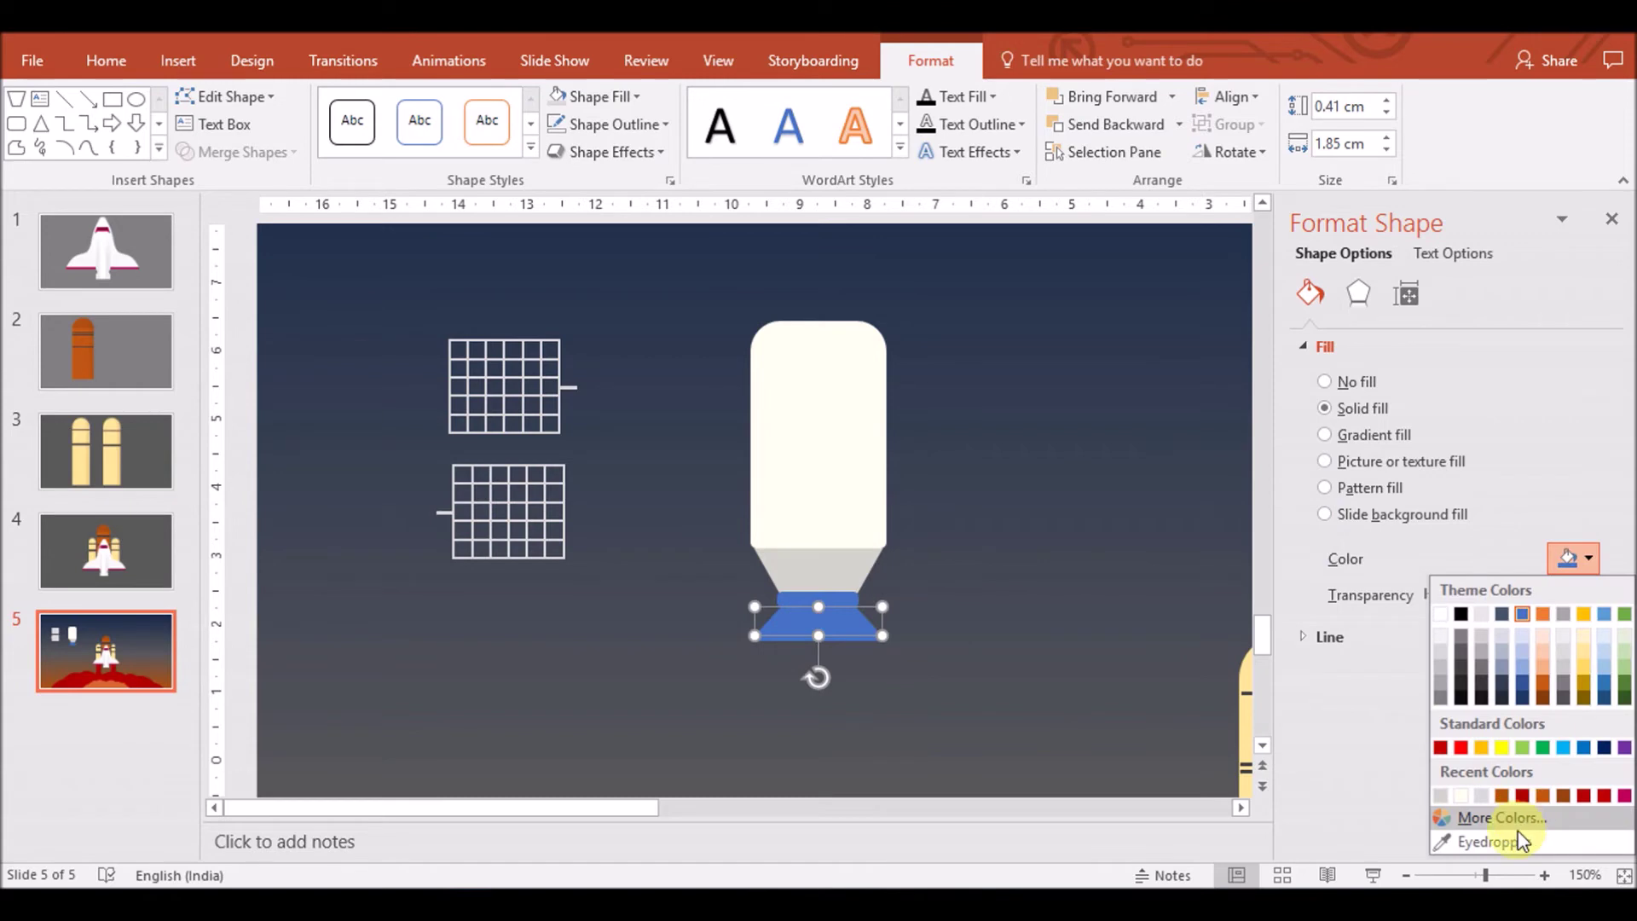
click(1467, 843)
click(871, 563)
Make the upper and lower blue bands dark orange
click(847, 600)
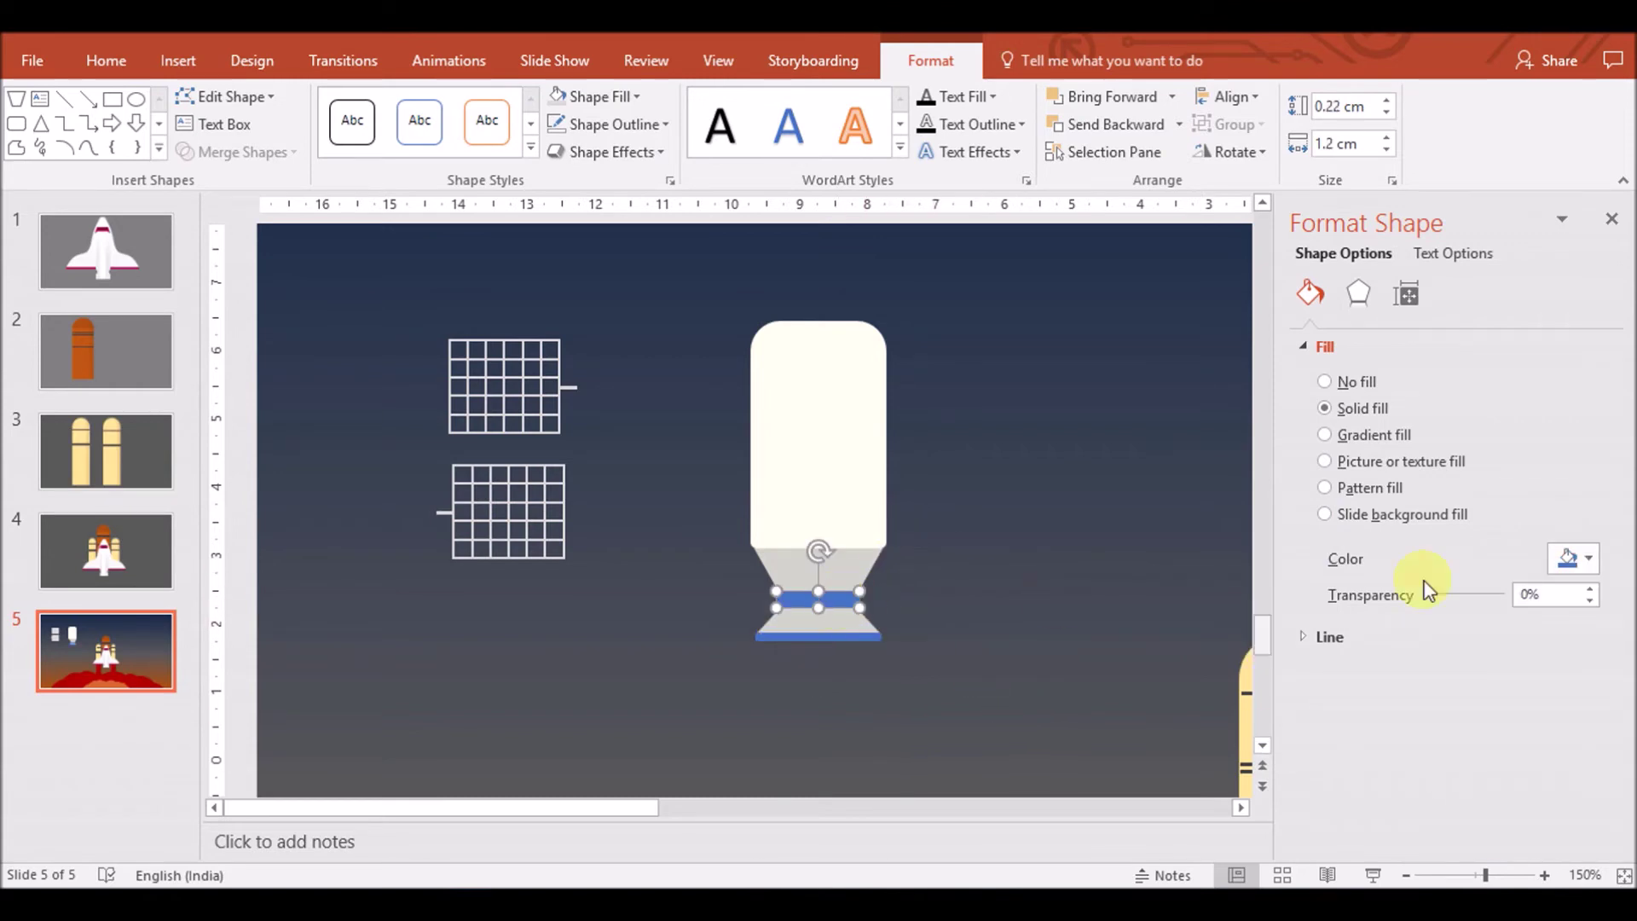
click(1573, 559)
click(1542, 685)
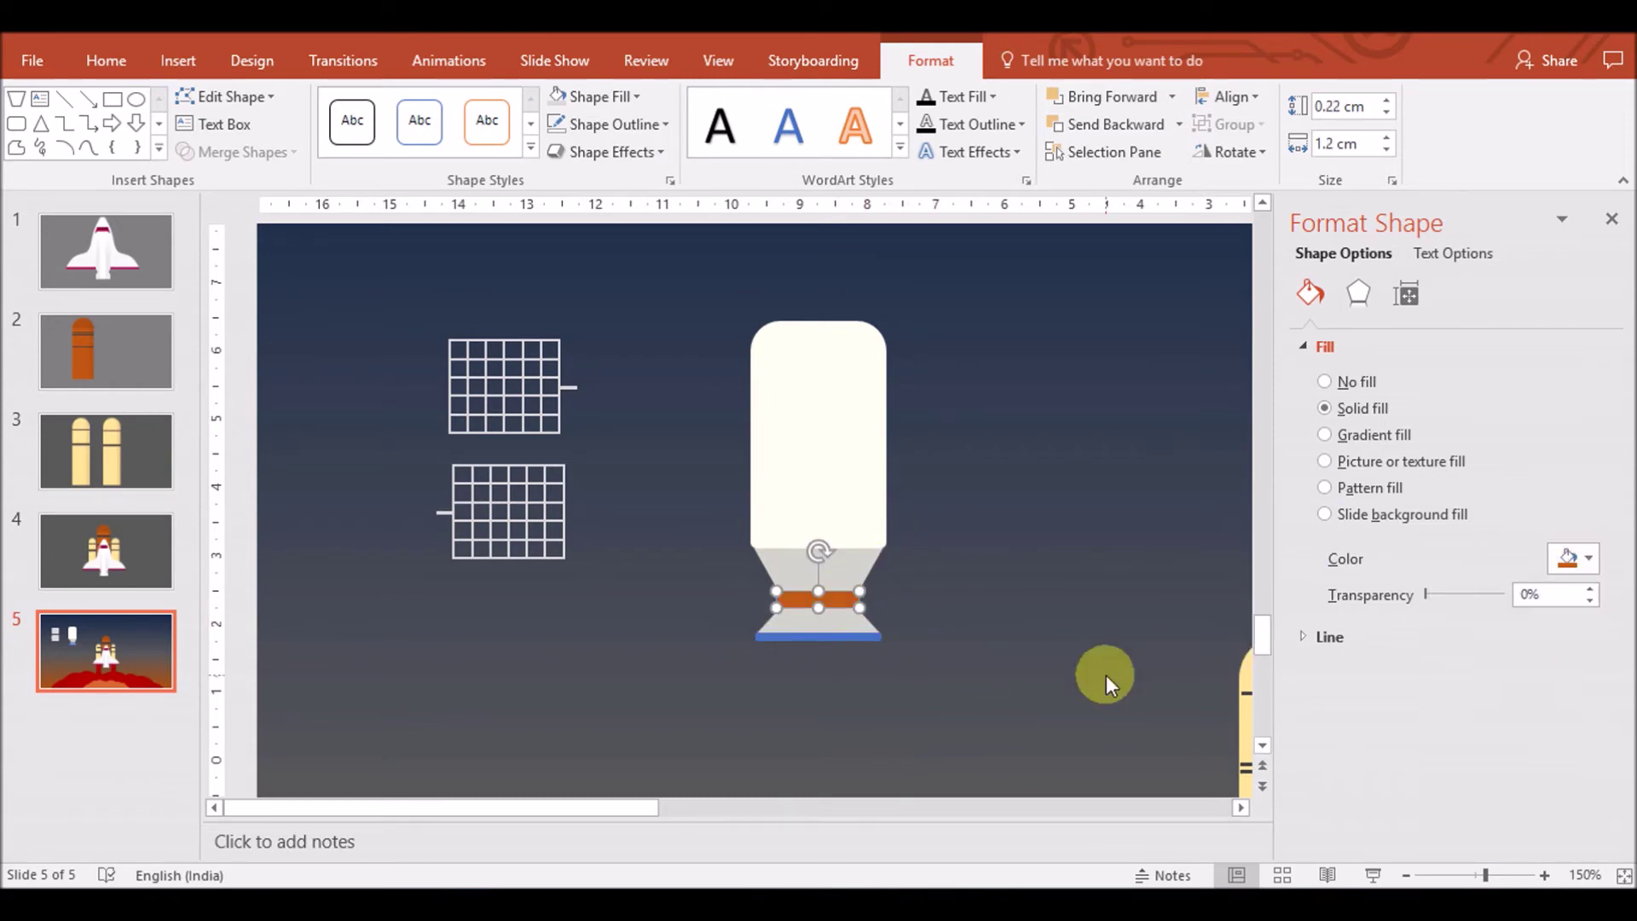
click(866, 637)
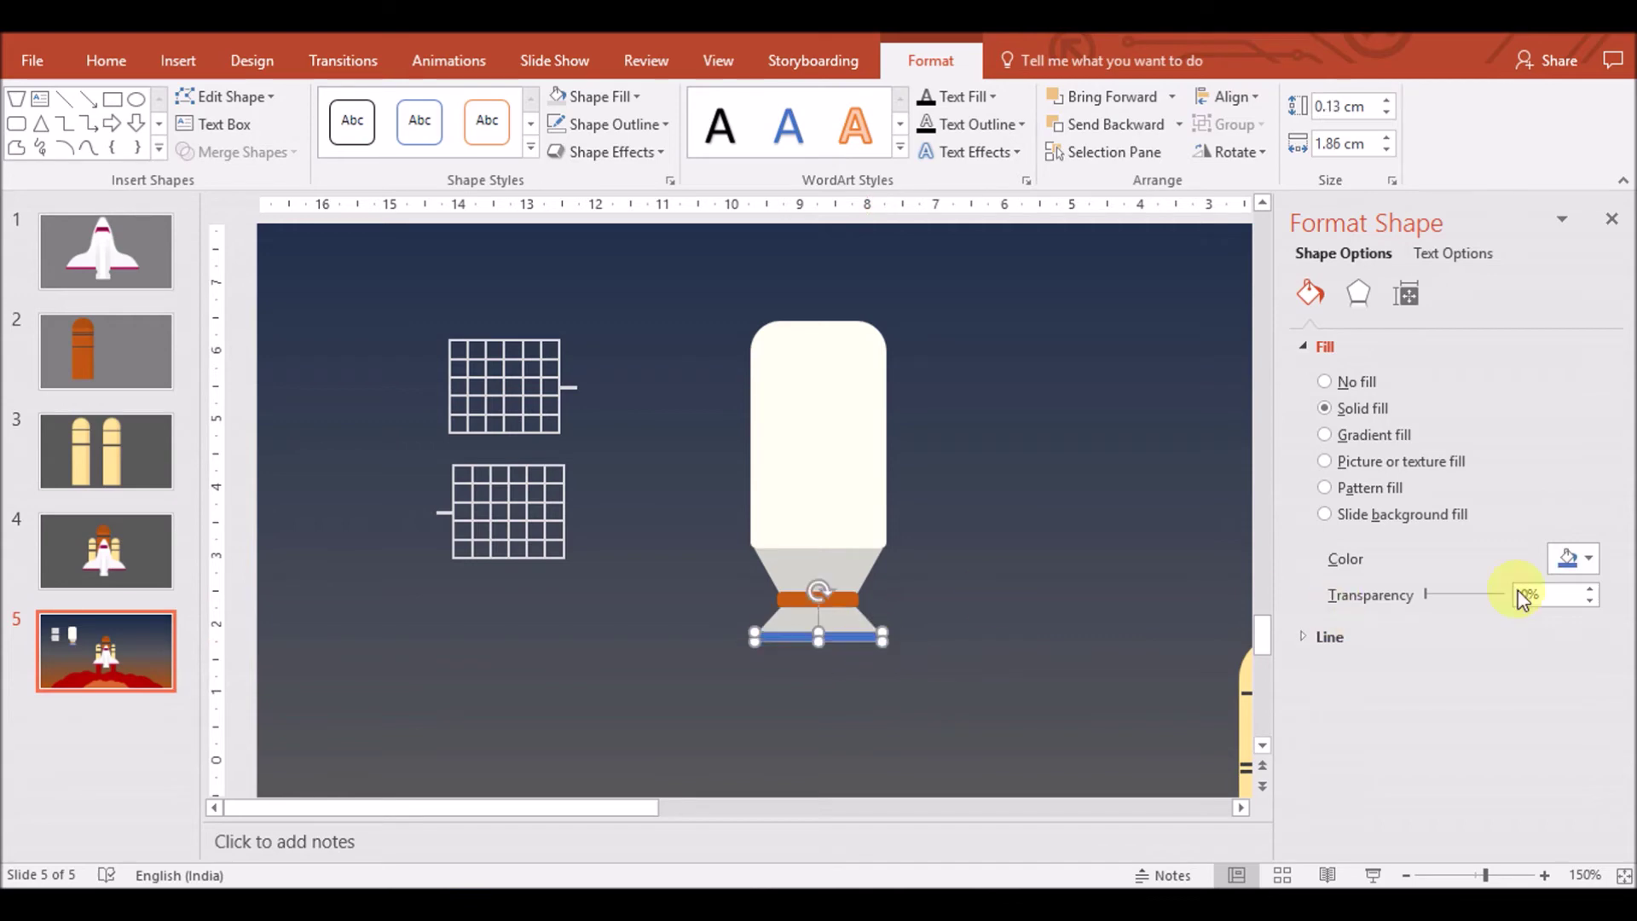
click(1576, 560)
click(1546, 678)
click(1080, 665)
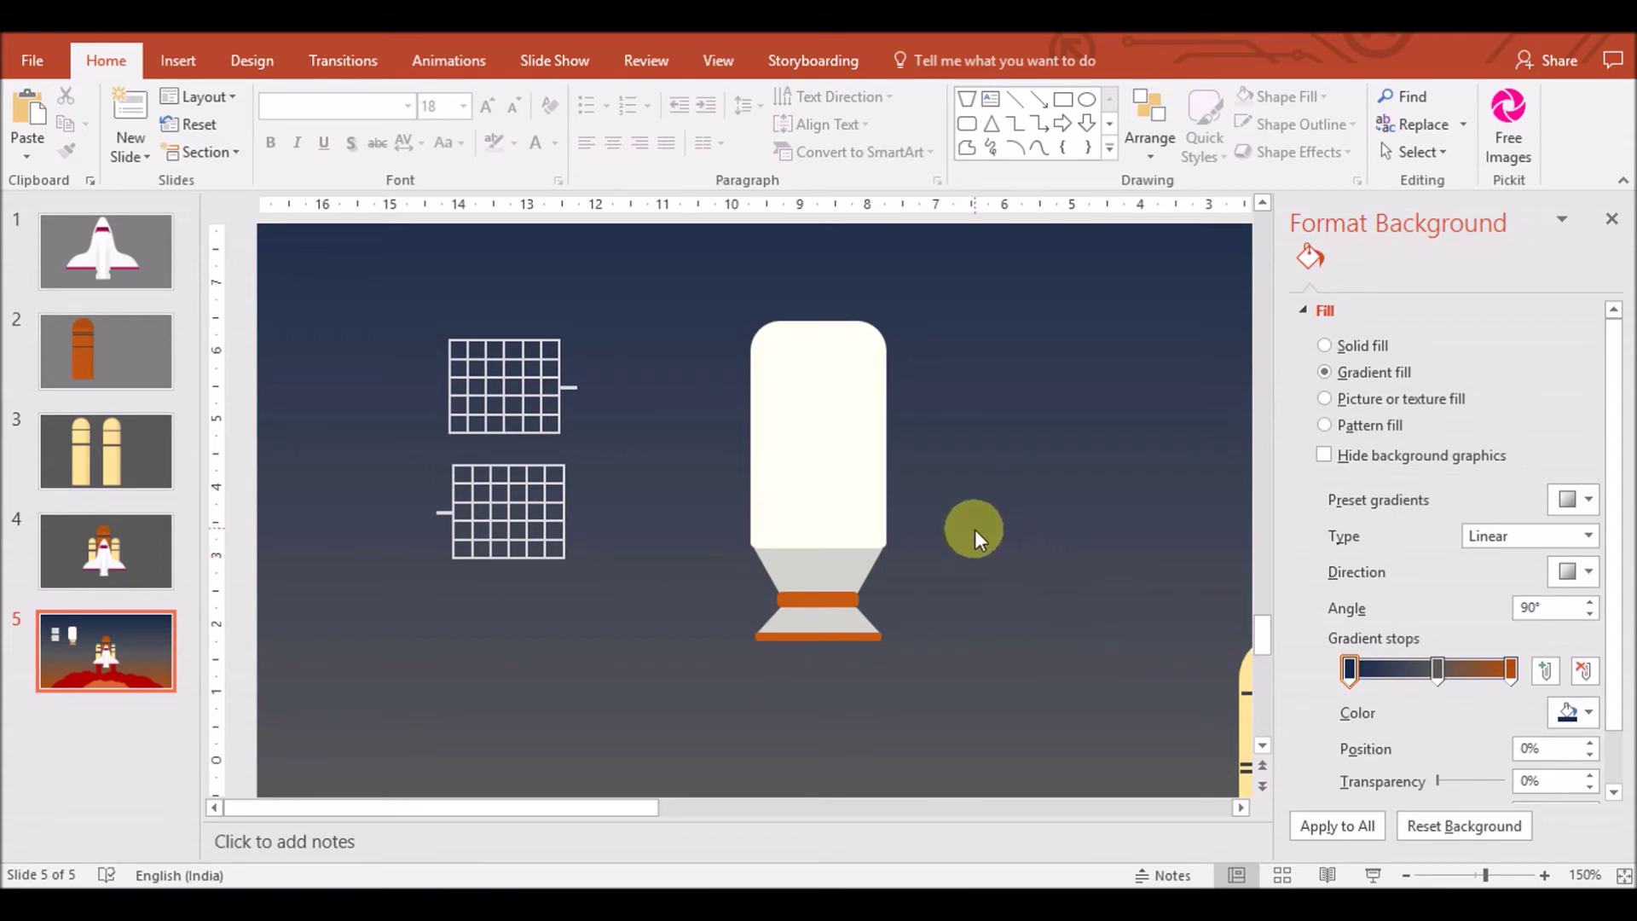
Paste a copy of the rocket to the right and union its parts into one shape
scroll(720, 668, up, 1)
drag(719, 668, 922, 326)
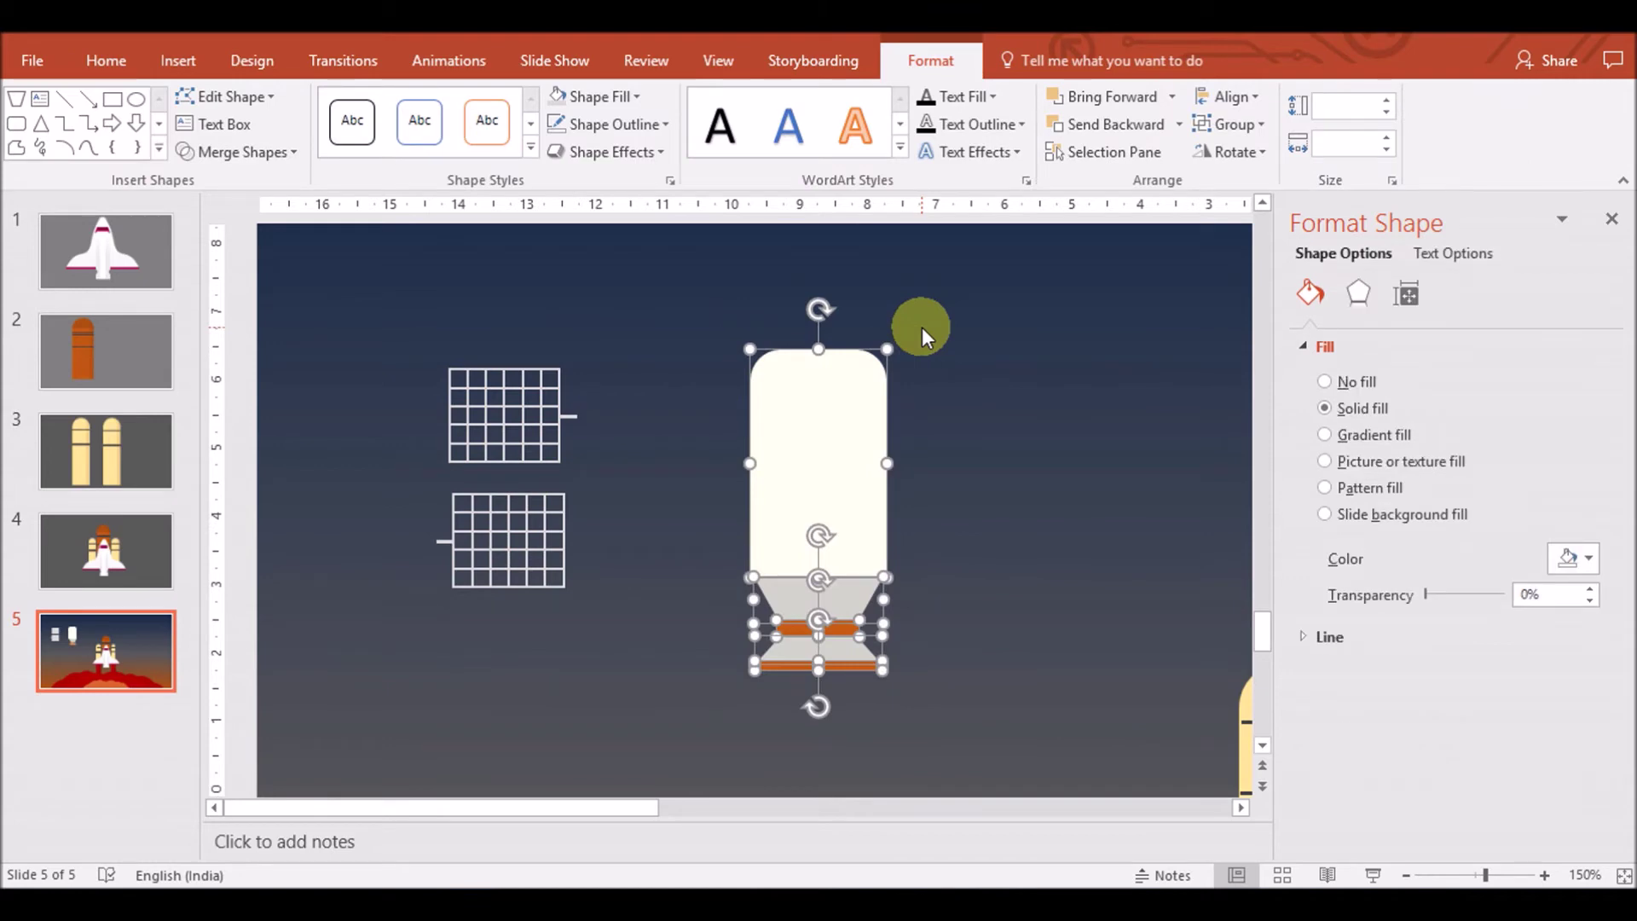
key(ctrl+c)
click(1034, 417)
key(ctrl+v)
mouse_move(837, 494)
mouse_down()
mouse_move(1071, 461)
mouse_move(1053, 480)
mouse_up()
click(931, 60)
click(247, 154)
click(232, 189)
Subtract a covering rectangle from the merged copy to leave a thin sliver
click(178, 60)
click(404, 151)
click(475, 202)
drag(964, 331, 1101, 731)
shift+click(1126, 529)
click(237, 152)
click(226, 298)
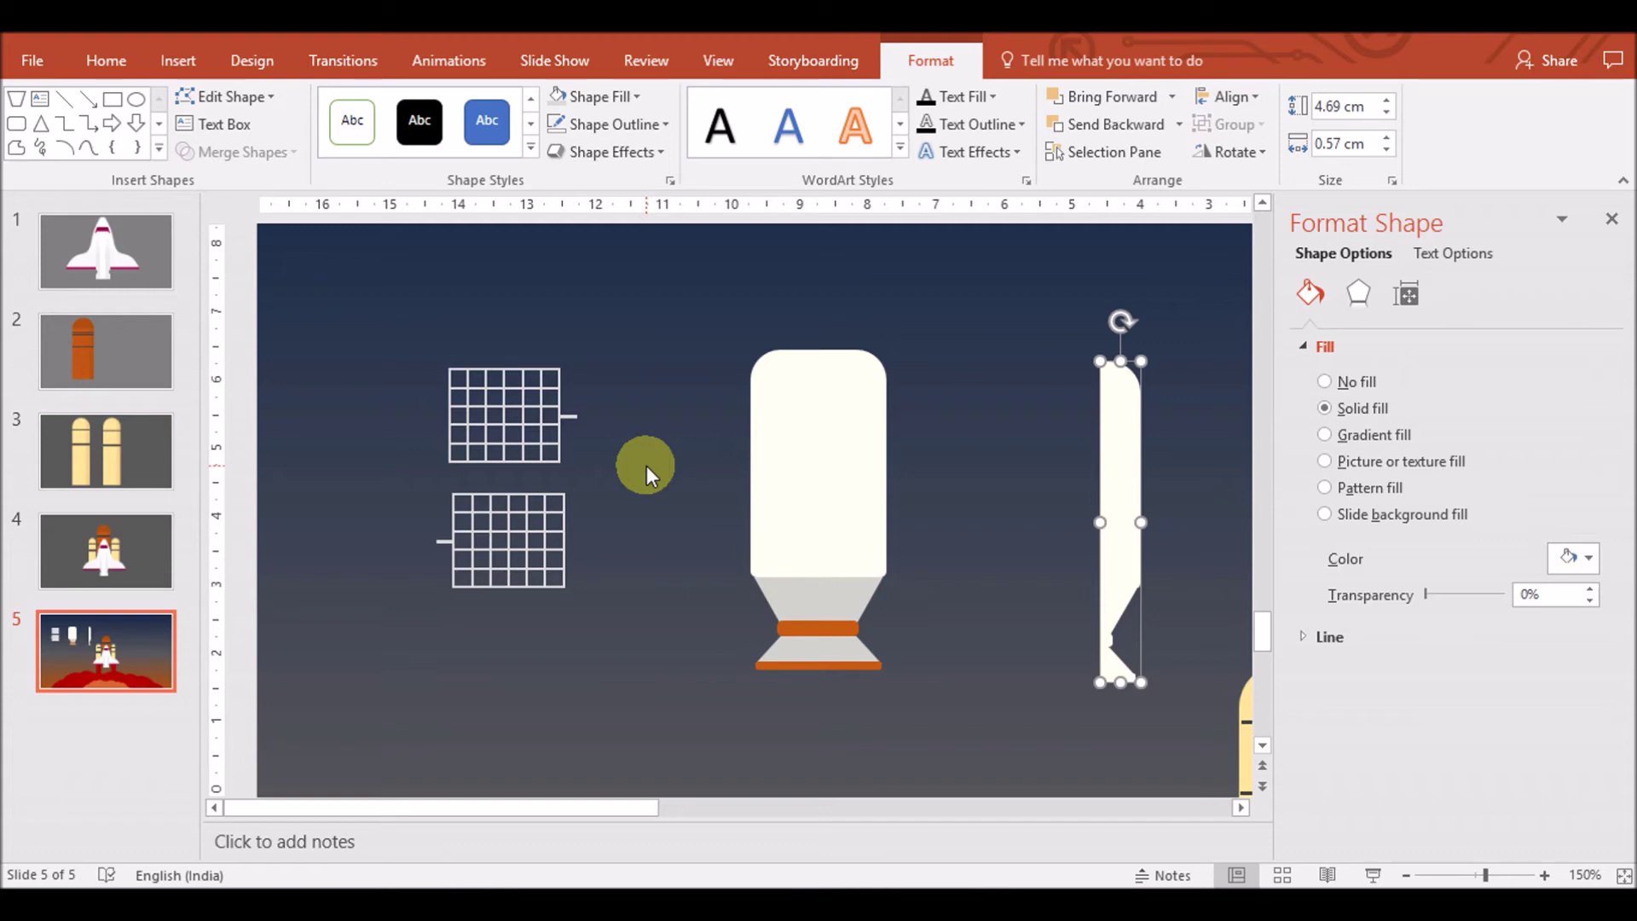
Fill the sliver tan, place it on the body's right side at about 85% transparency
click(1577, 556)
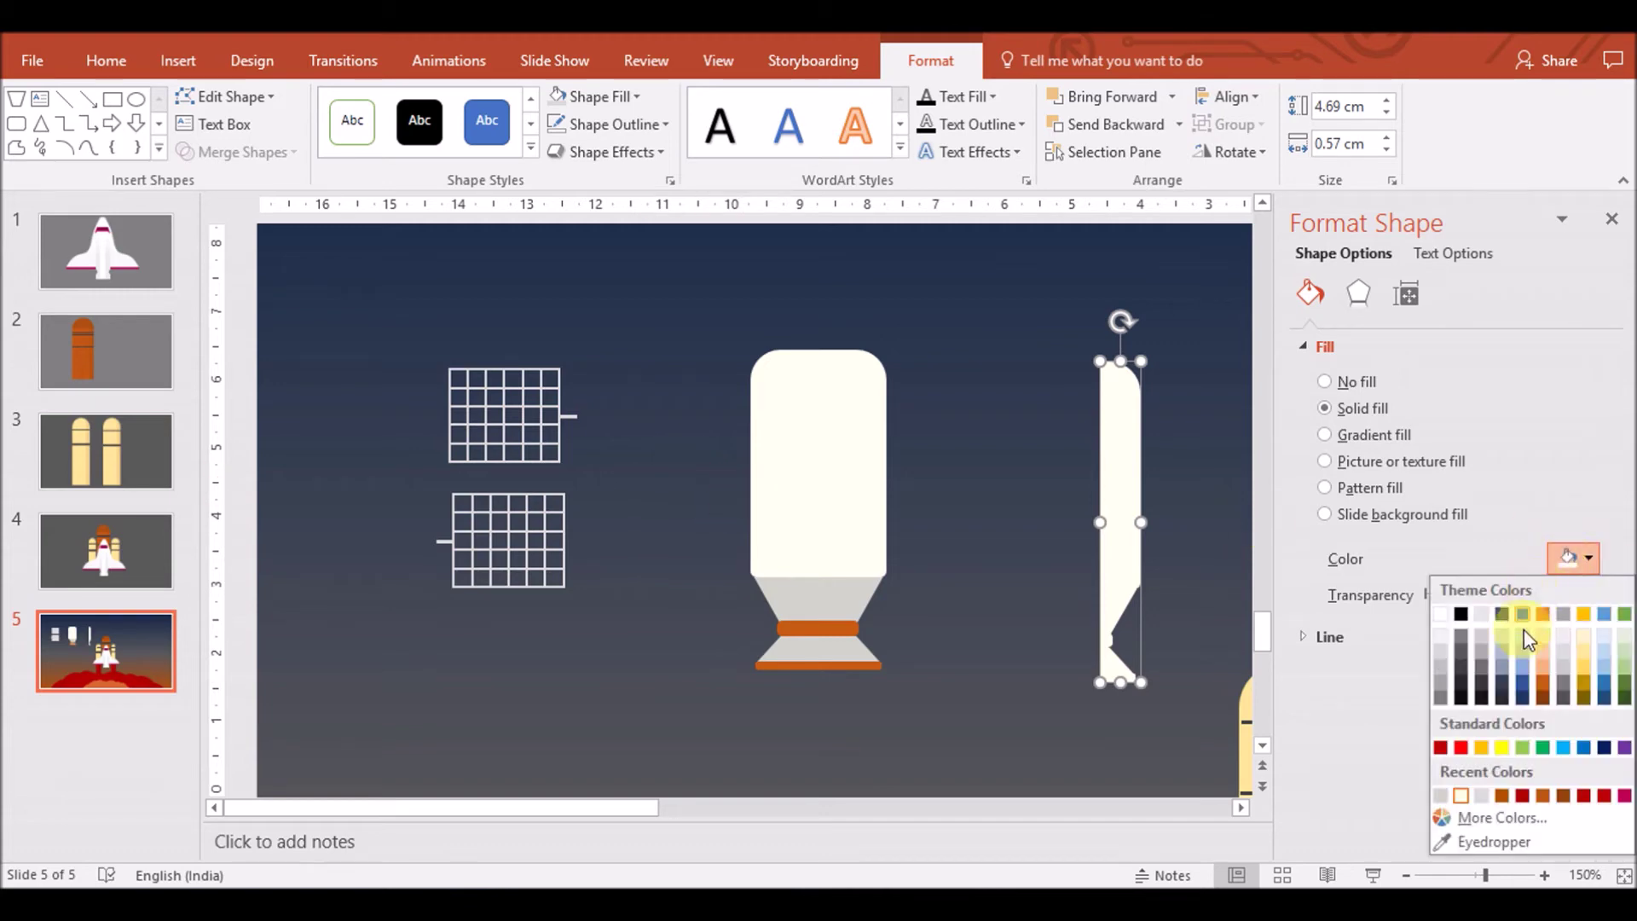
click(1584, 693)
drag(1118, 555, 868, 537)
drag(1429, 592, 1474, 608)
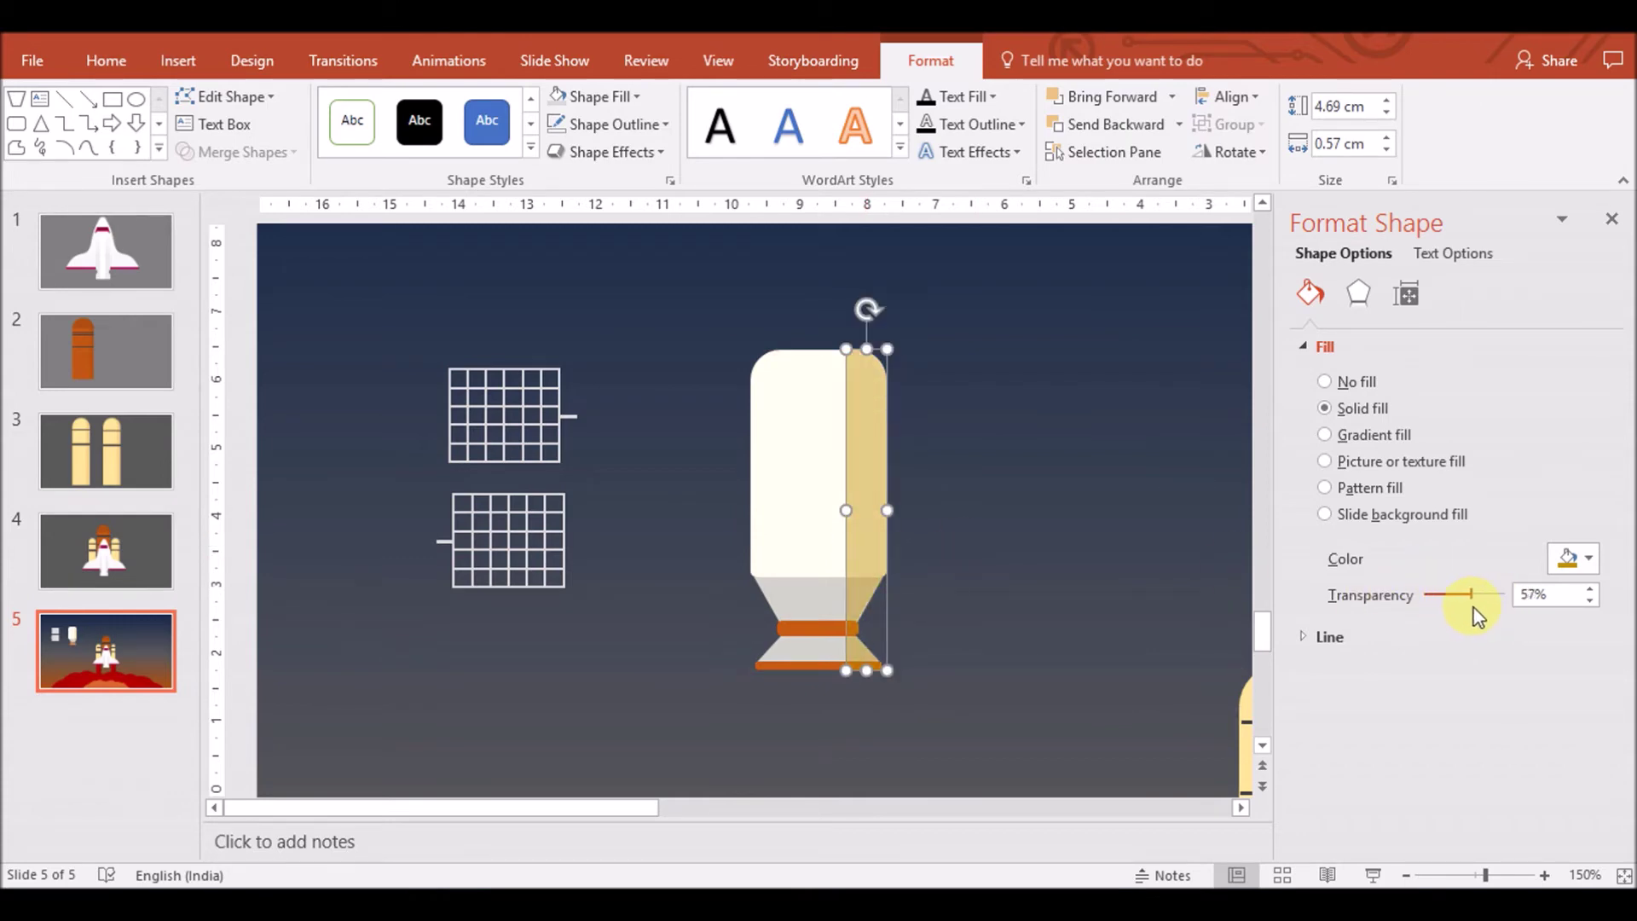
click(1572, 556)
click(1583, 701)
drag(1473, 601, 1497, 603)
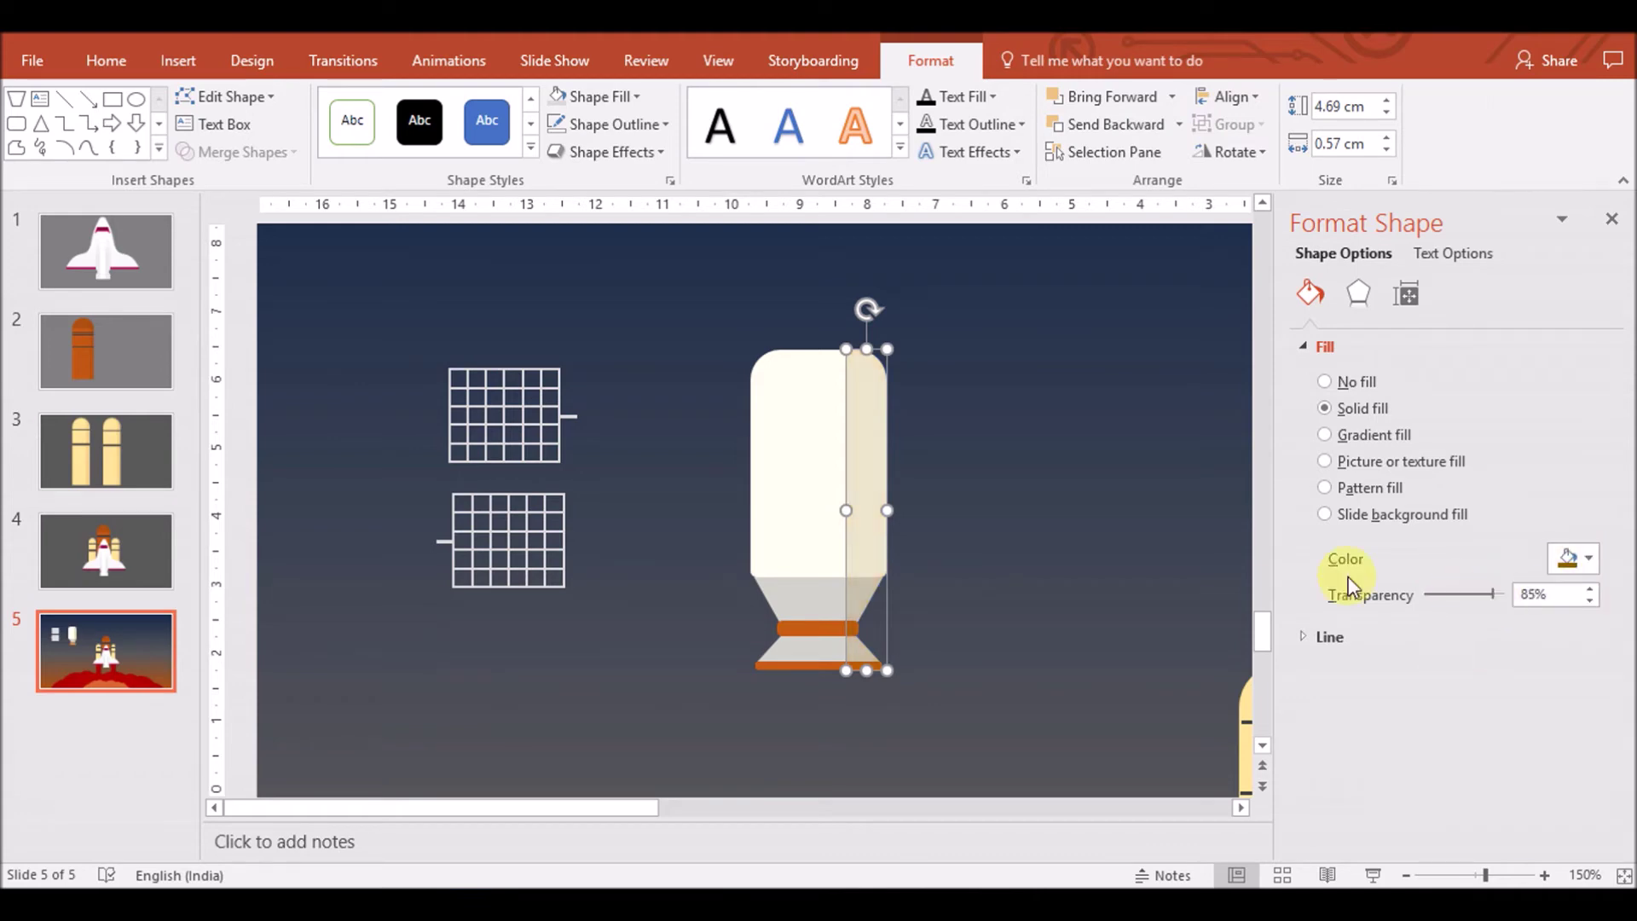
click(1058, 560)
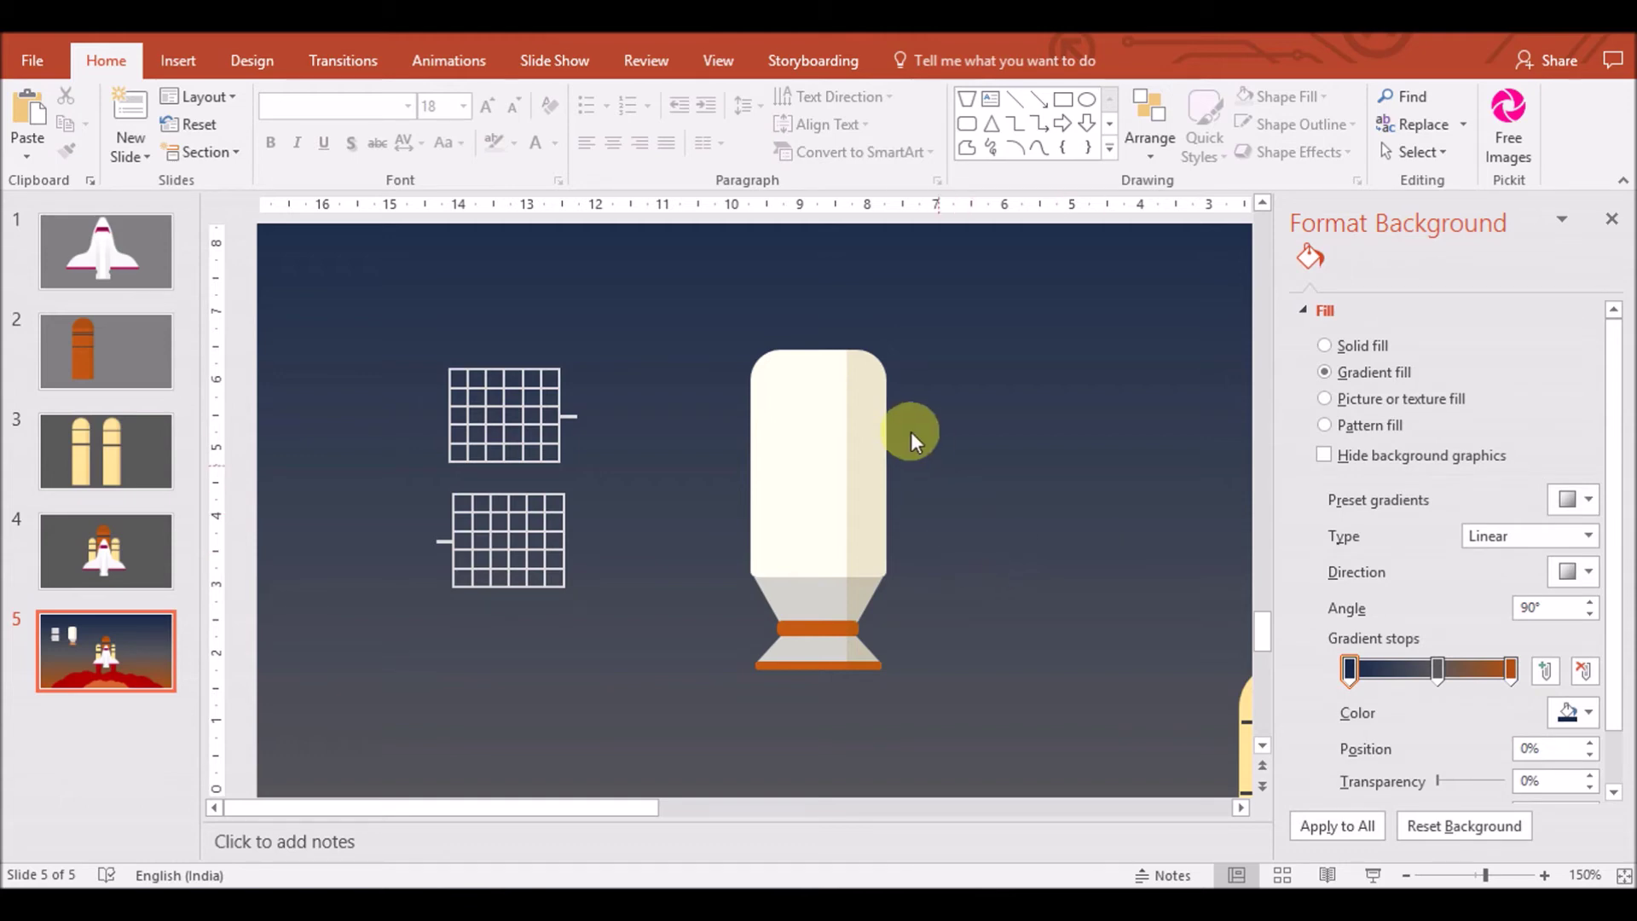
Duplicate the whole rocket to the right and union it into one shape
click(877, 475)
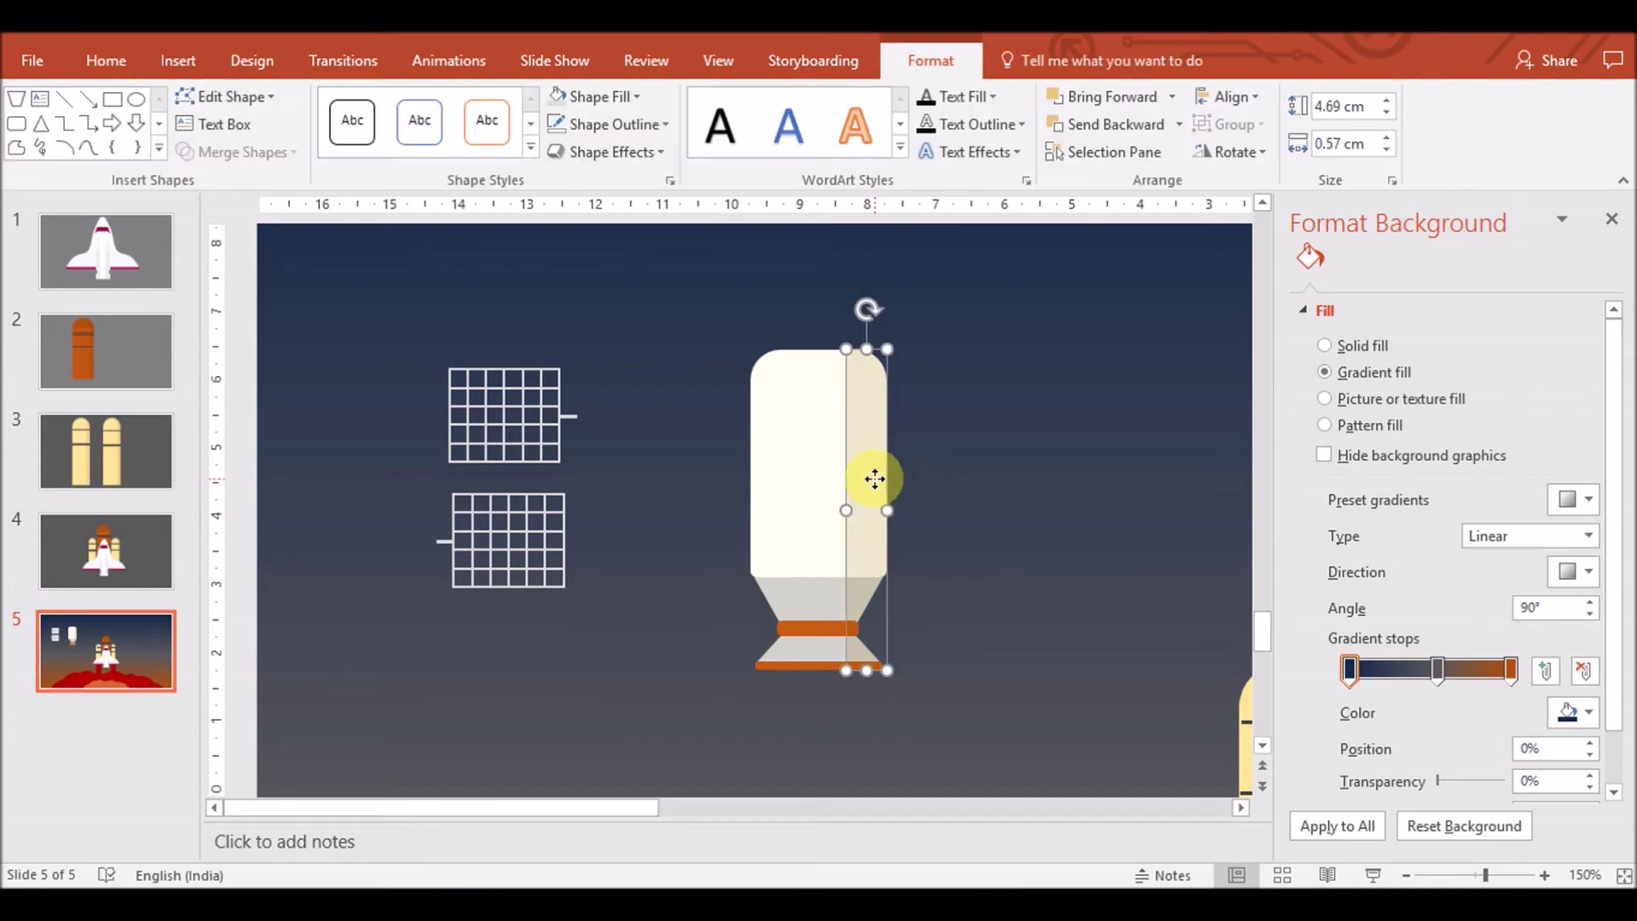
mouse_move(694, 739)
mouse_down()
mouse_move(973, 289)
mouse_move(948, 349)
mouse_up()
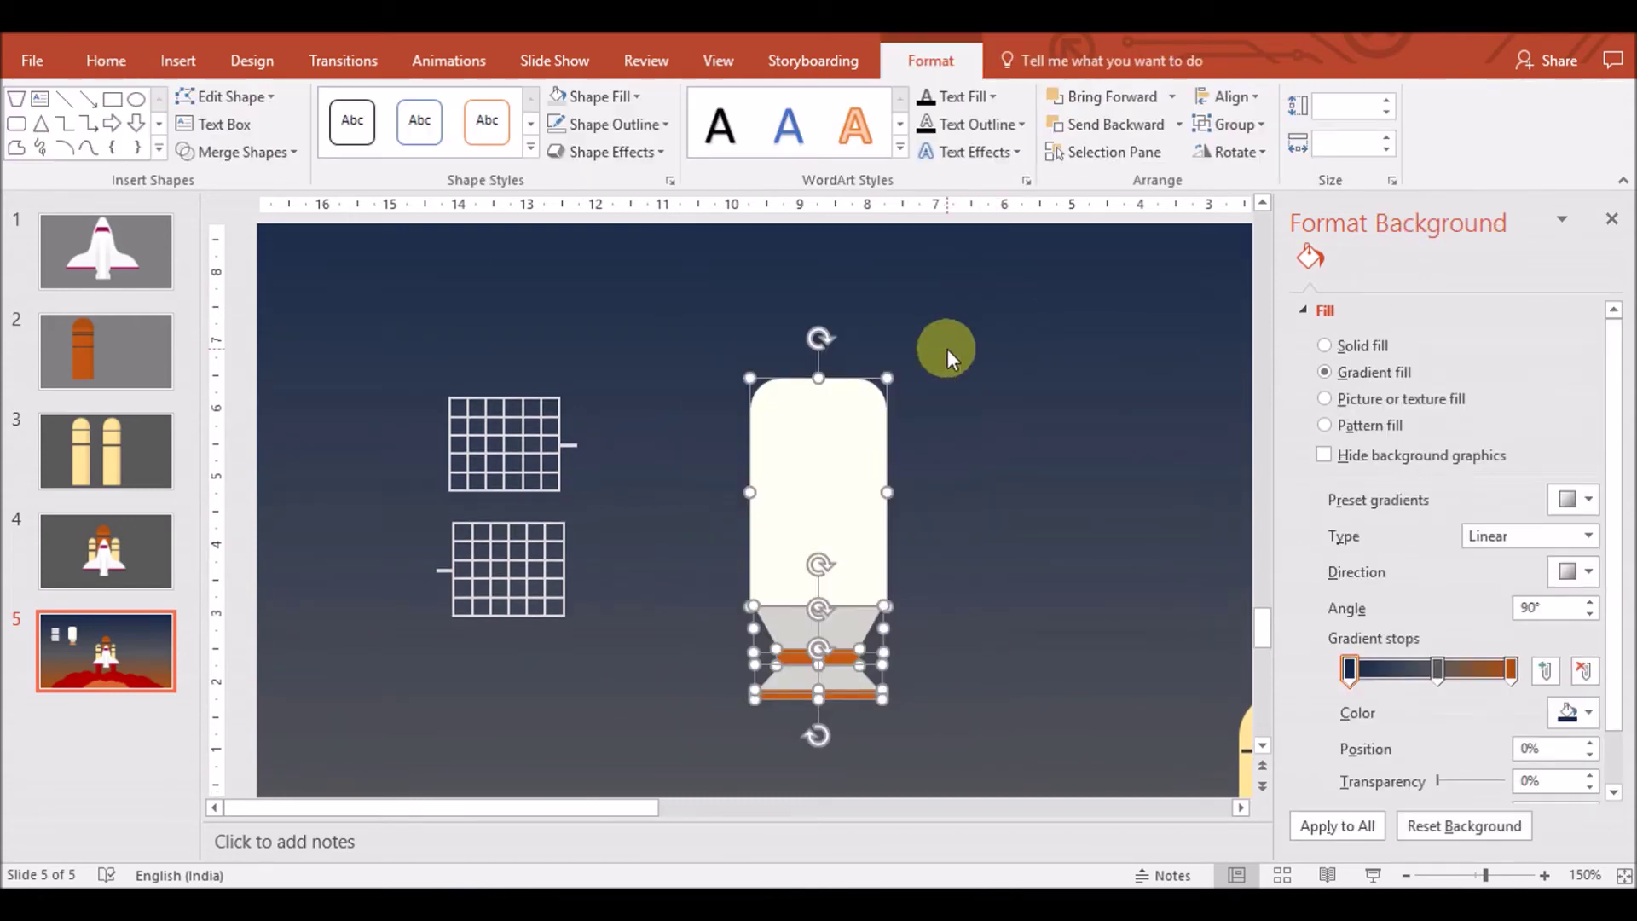
ctrl+drag(866, 501, 1137, 473)
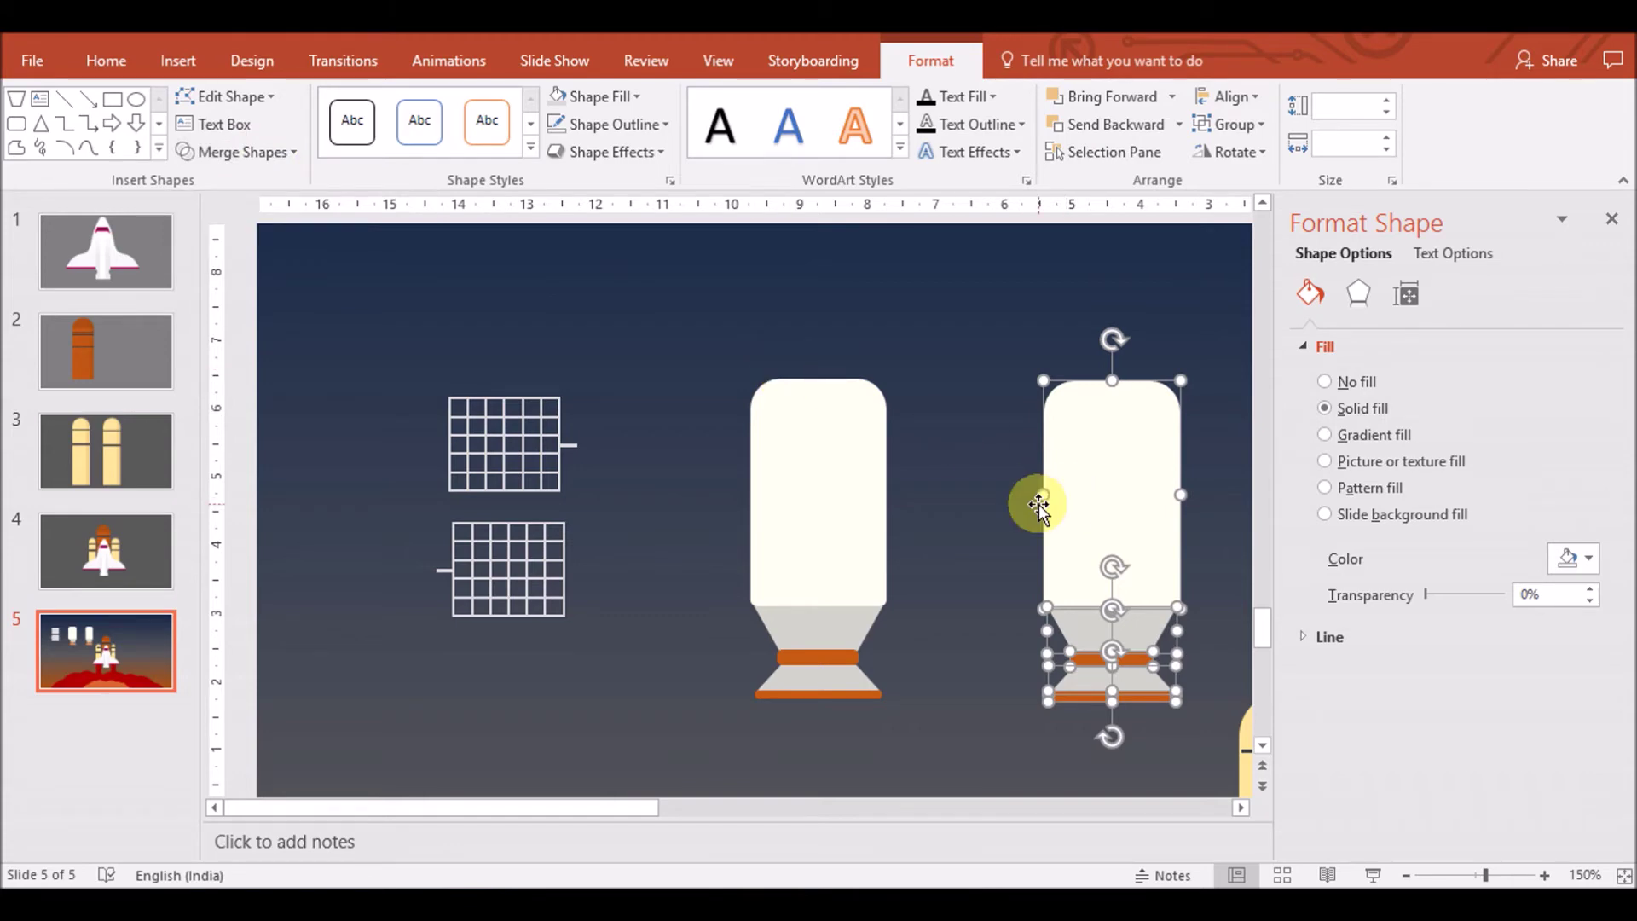
click(236, 152)
click(252, 156)
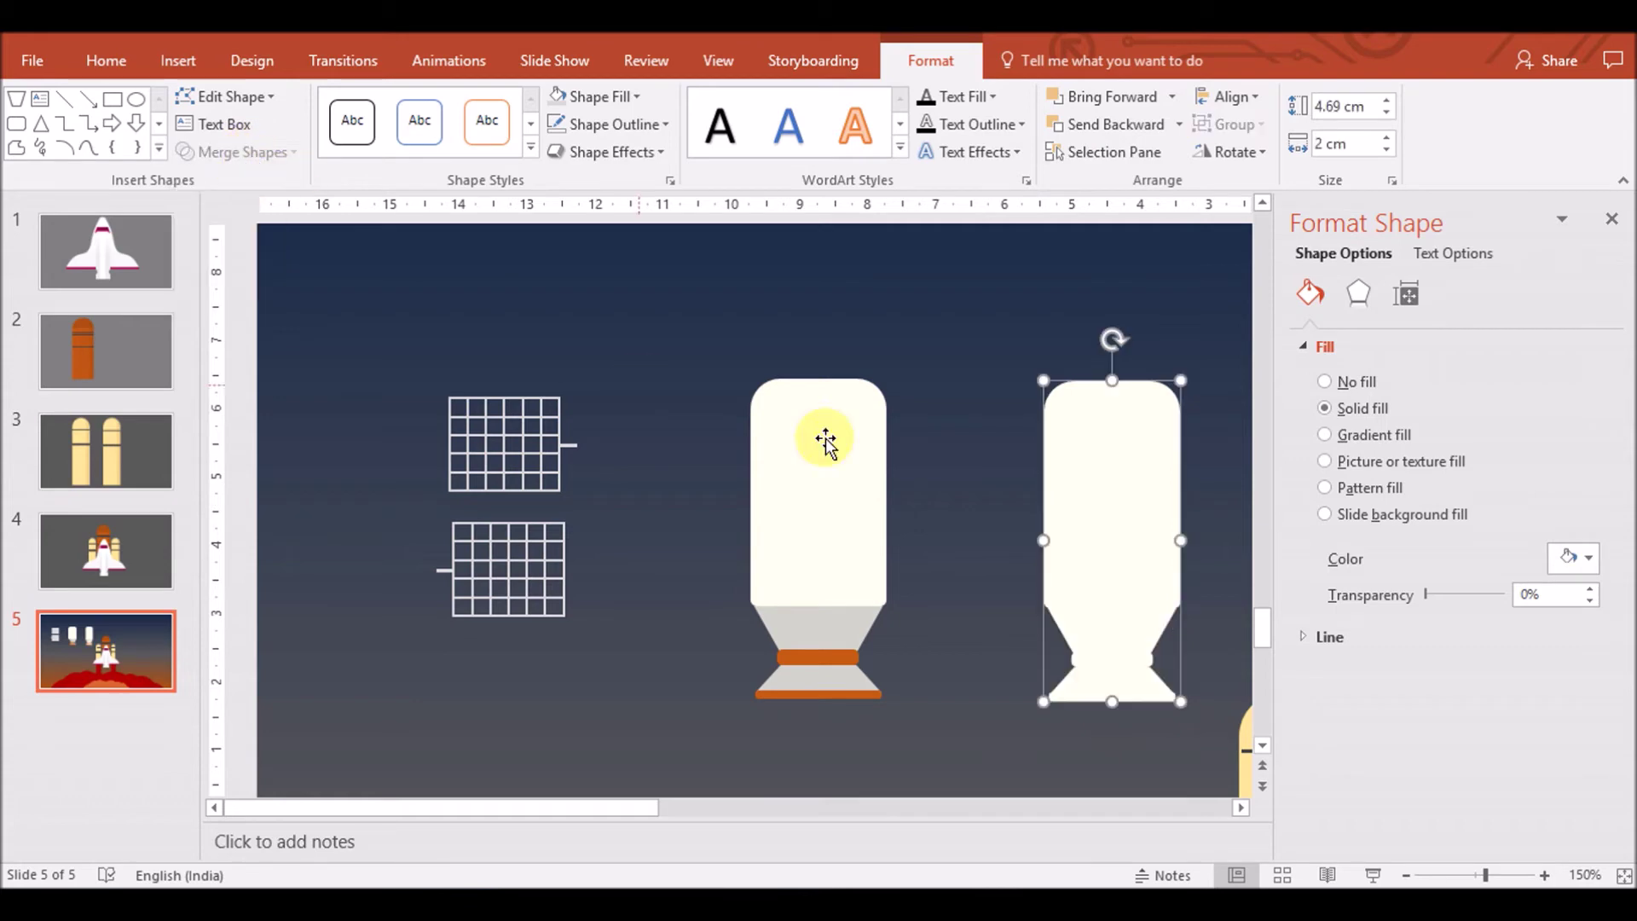
Paste a light-filled copy of the merged rocket, slightly offset over it
key(ctrl+c)
key(ctrl+v)
drag(1083, 546, 1034, 545)
click(597, 97)
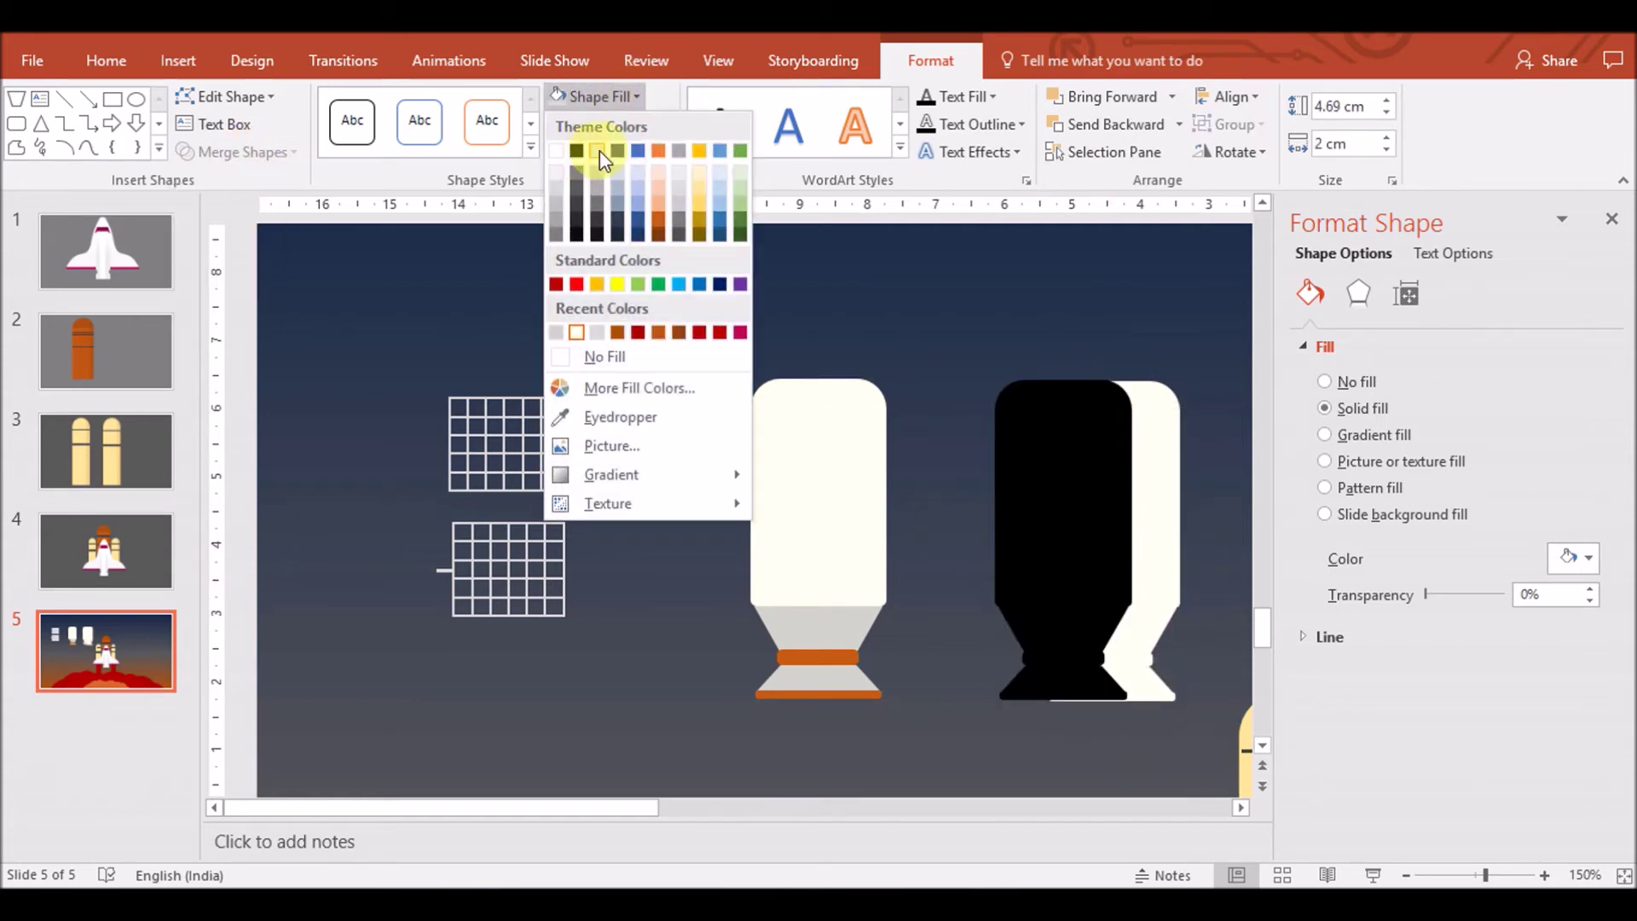
click(597, 150)
drag(1036, 452, 1075, 483)
drag(1079, 479, 1079, 480)
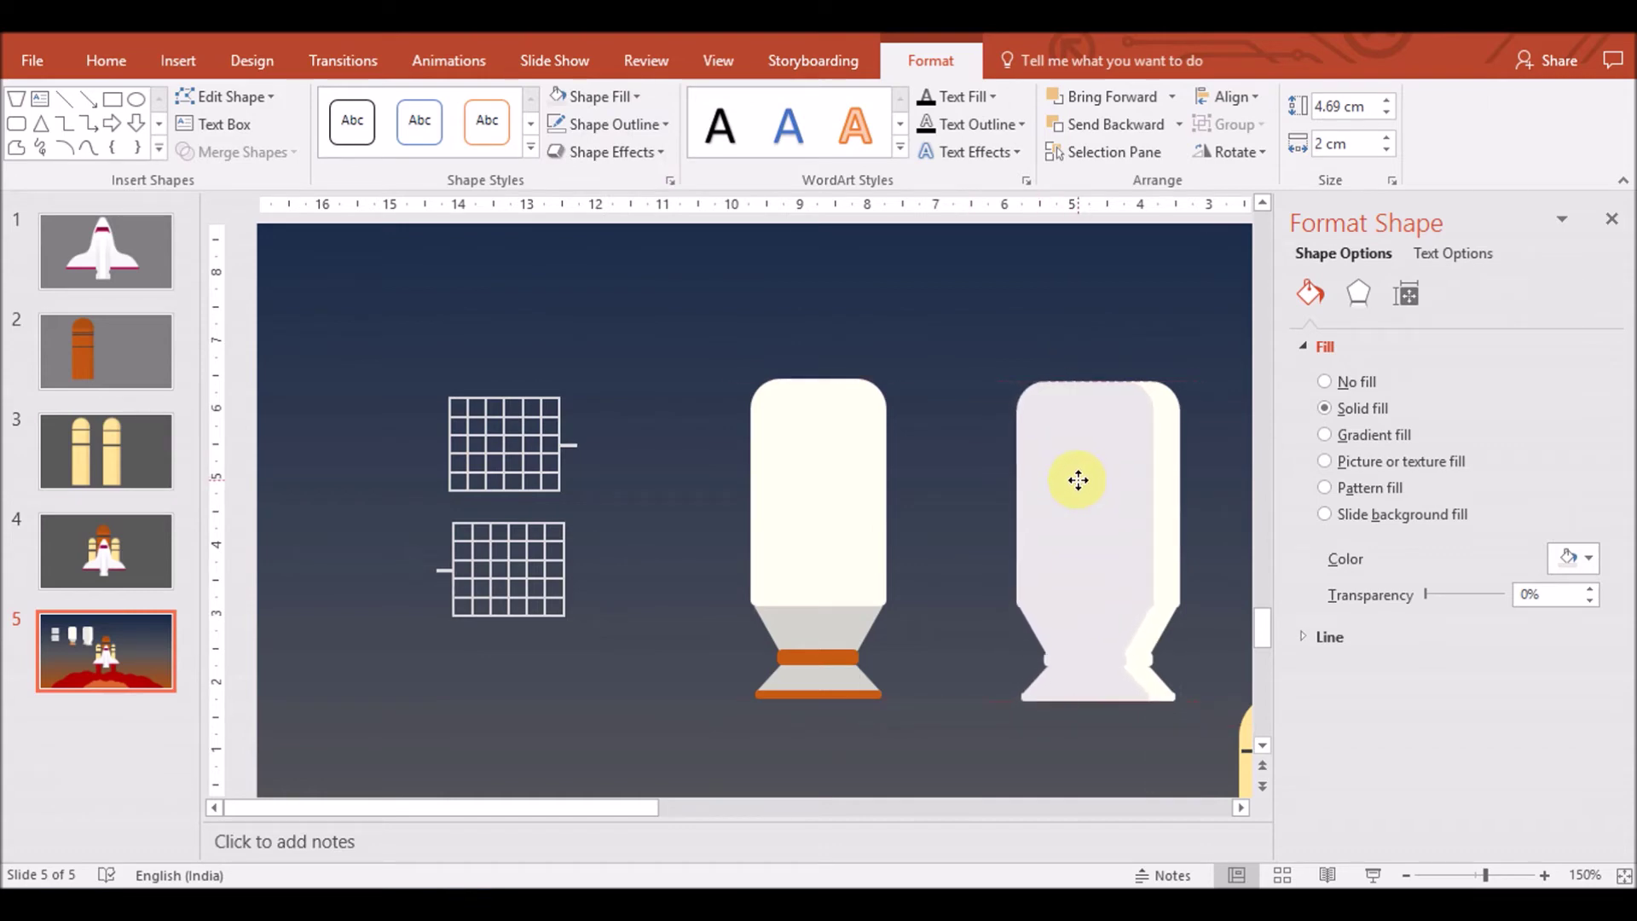
Try subtracting one booster copy from the other, then undo it
click(1177, 500)
shift+click(1031, 523)
click(246, 154)
click(239, 281)
key(ctrl+z)
click(1087, 754)
Align the two copies and subtract them to leave a 0.88 cm sliver
click(1164, 614)
shift+click(1172, 612)
click(1228, 96)
click(1247, 232)
click(1063, 733)
click(1177, 555)
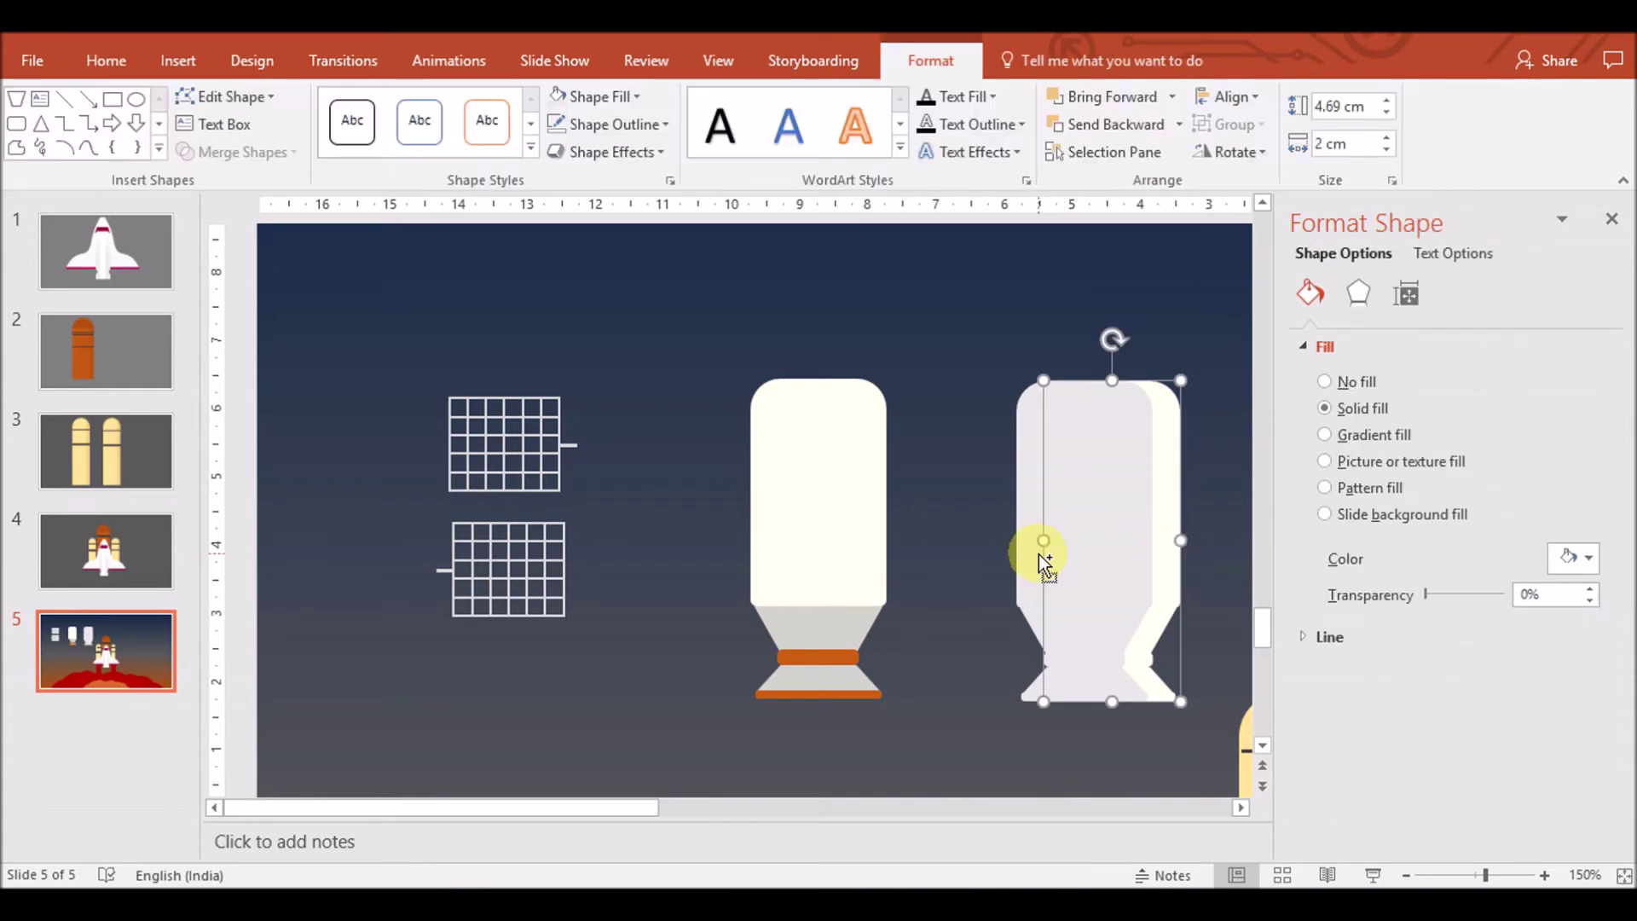
shift+click(1038, 555)
click(239, 152)
click(238, 291)
Move the sliver onto the rocket's right side, fill it dark gold at about 89% transparency
drag(1188, 537, 868, 540)
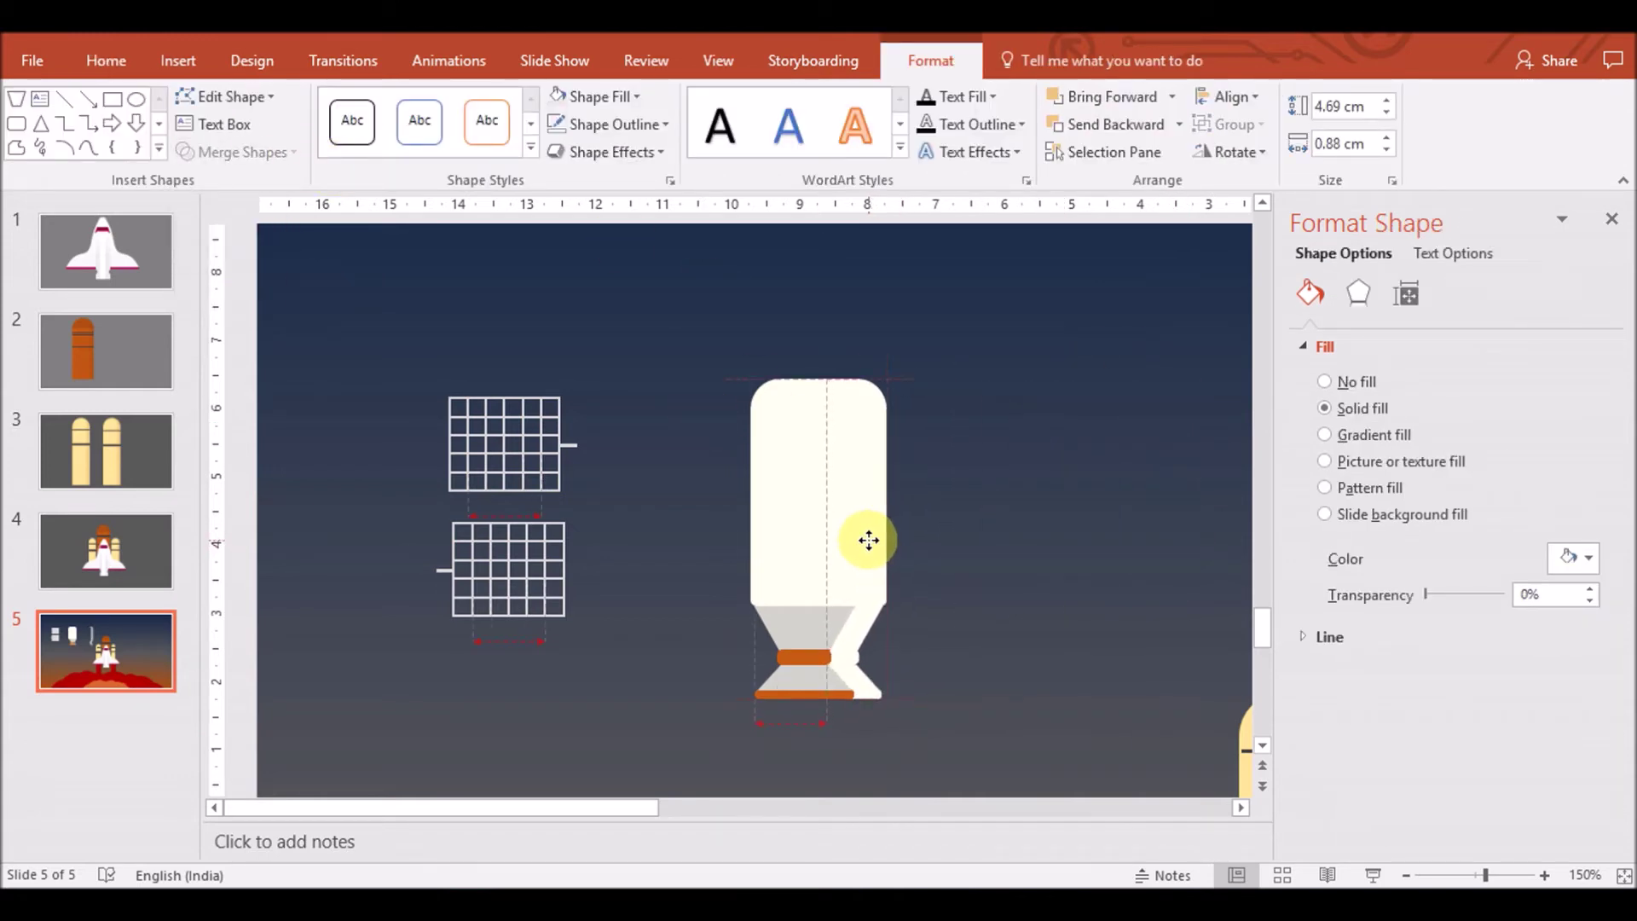
click(1588, 559)
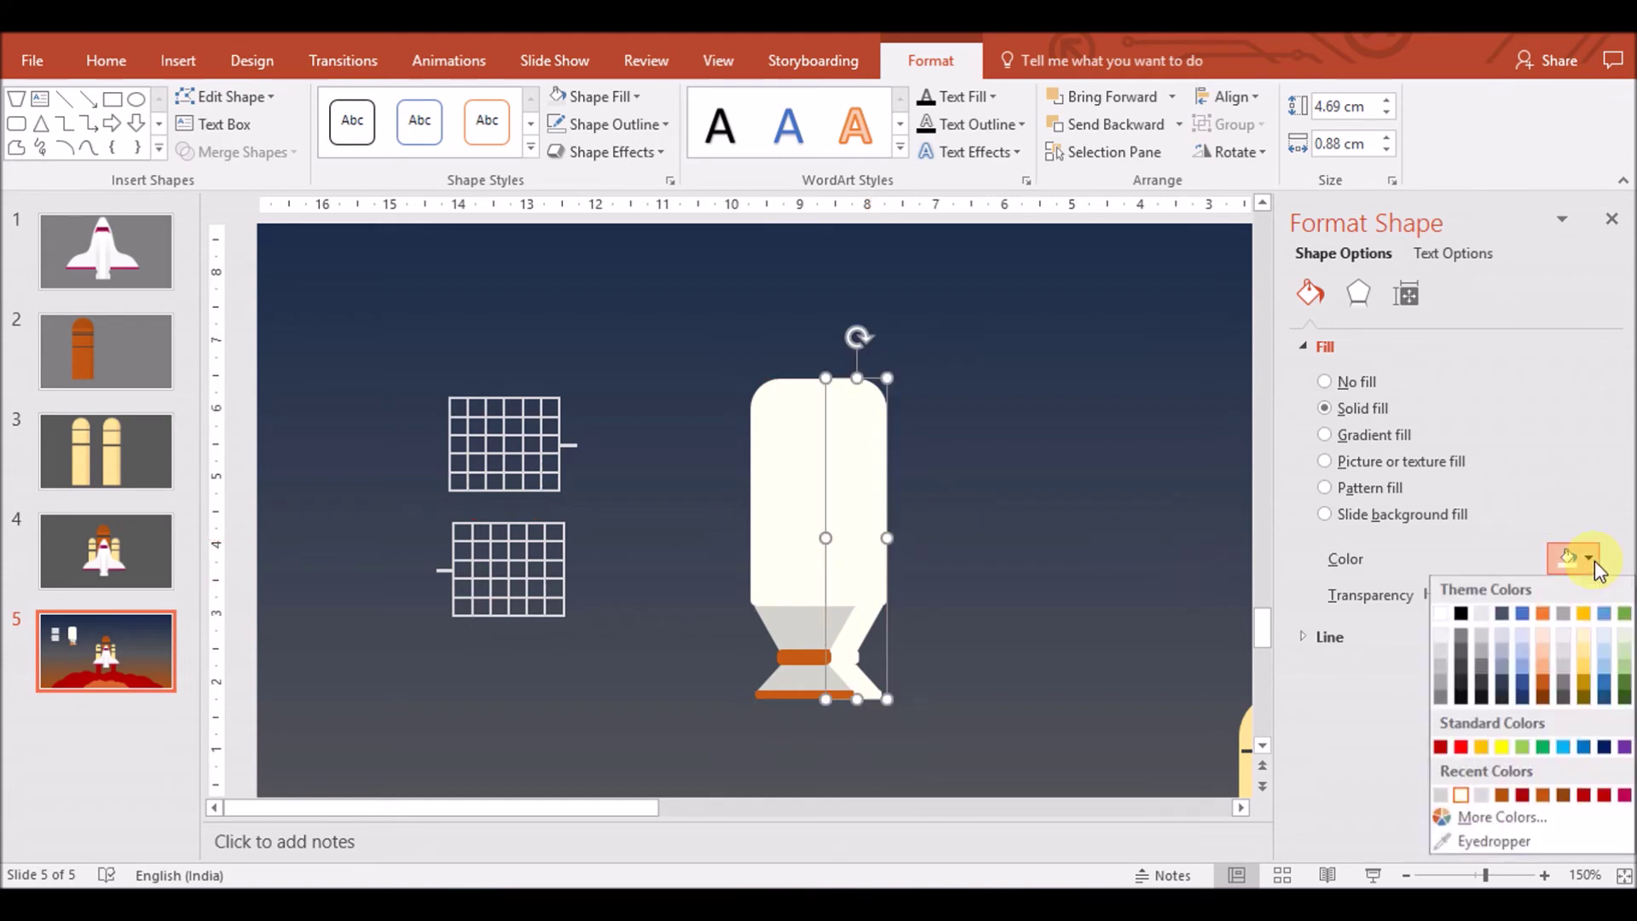
click(1586, 687)
drag(1420, 595, 1494, 595)
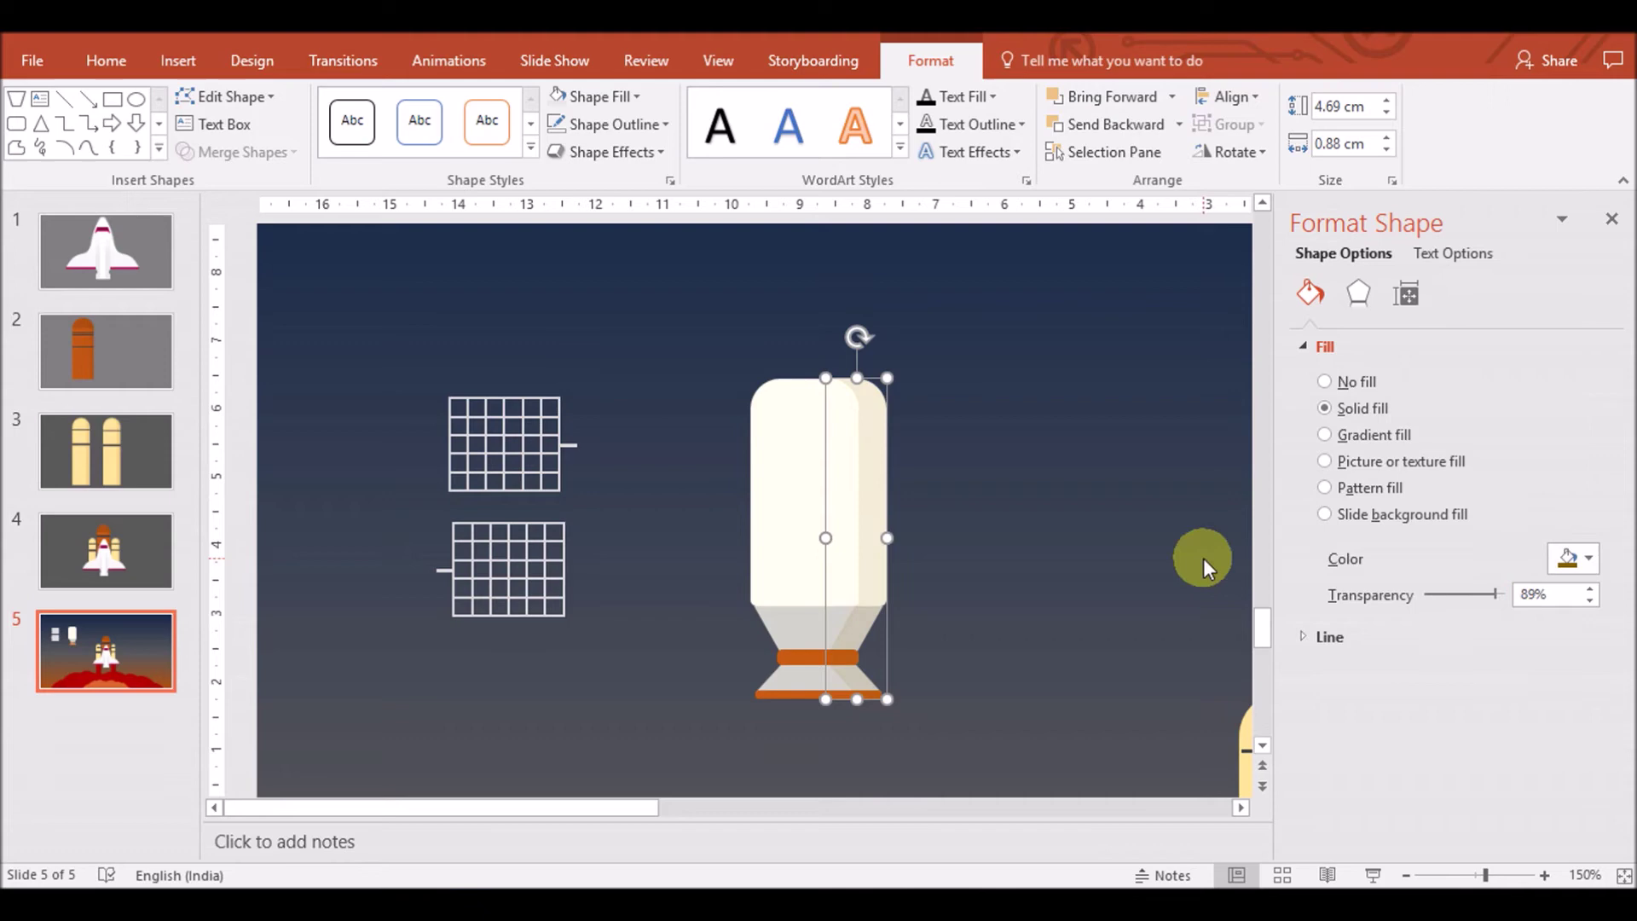
click(1115, 555)
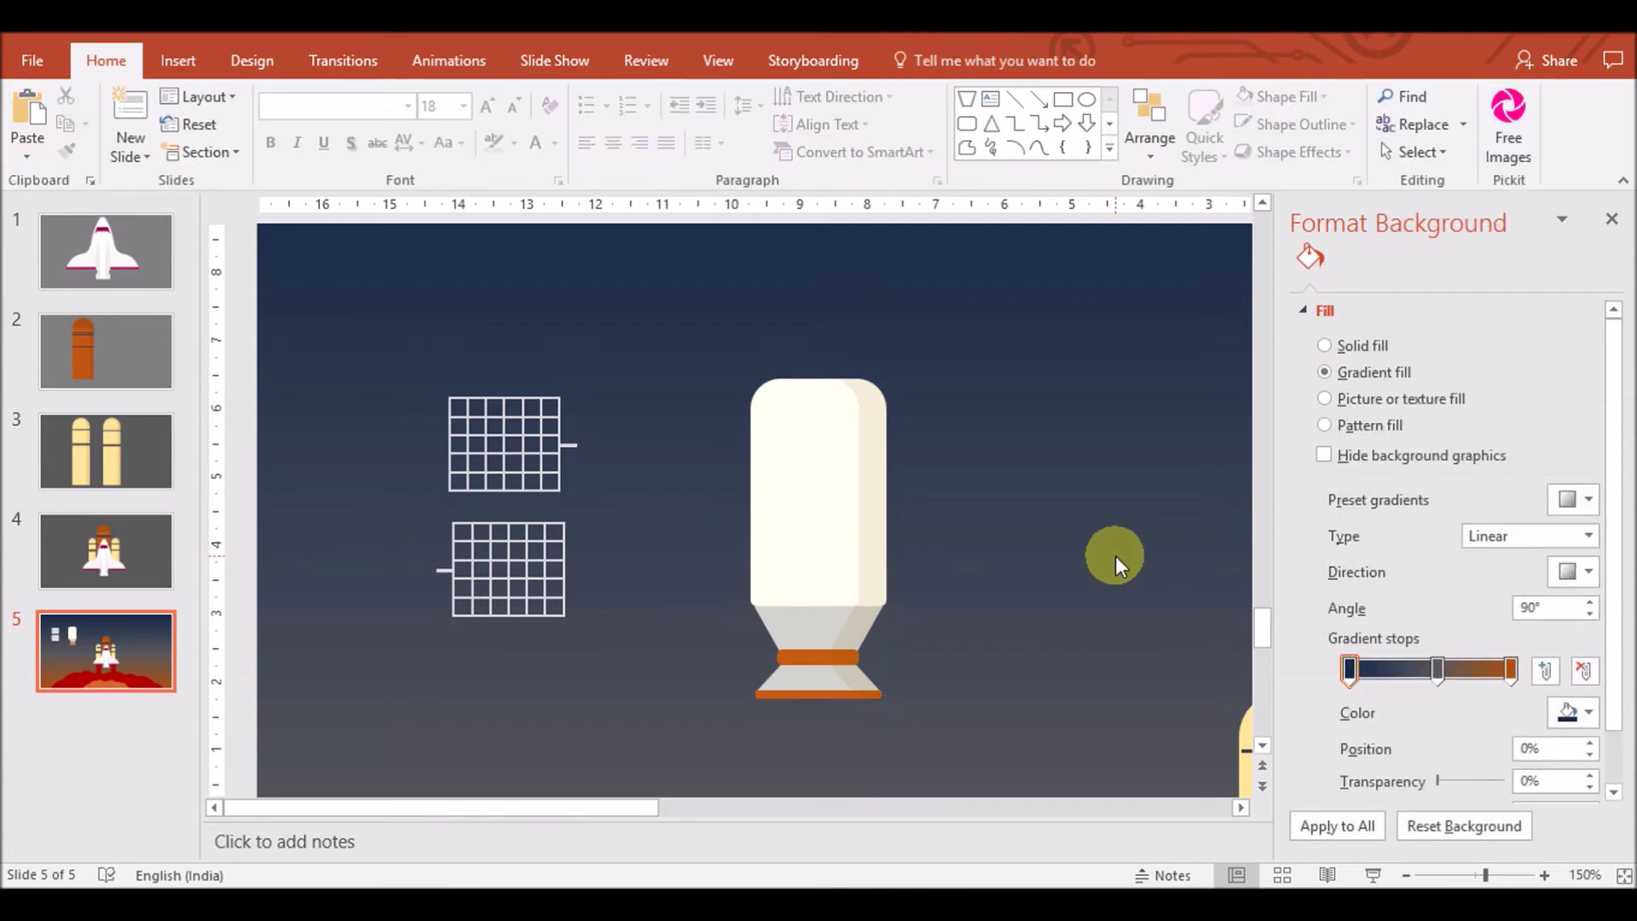
click(790, 445)
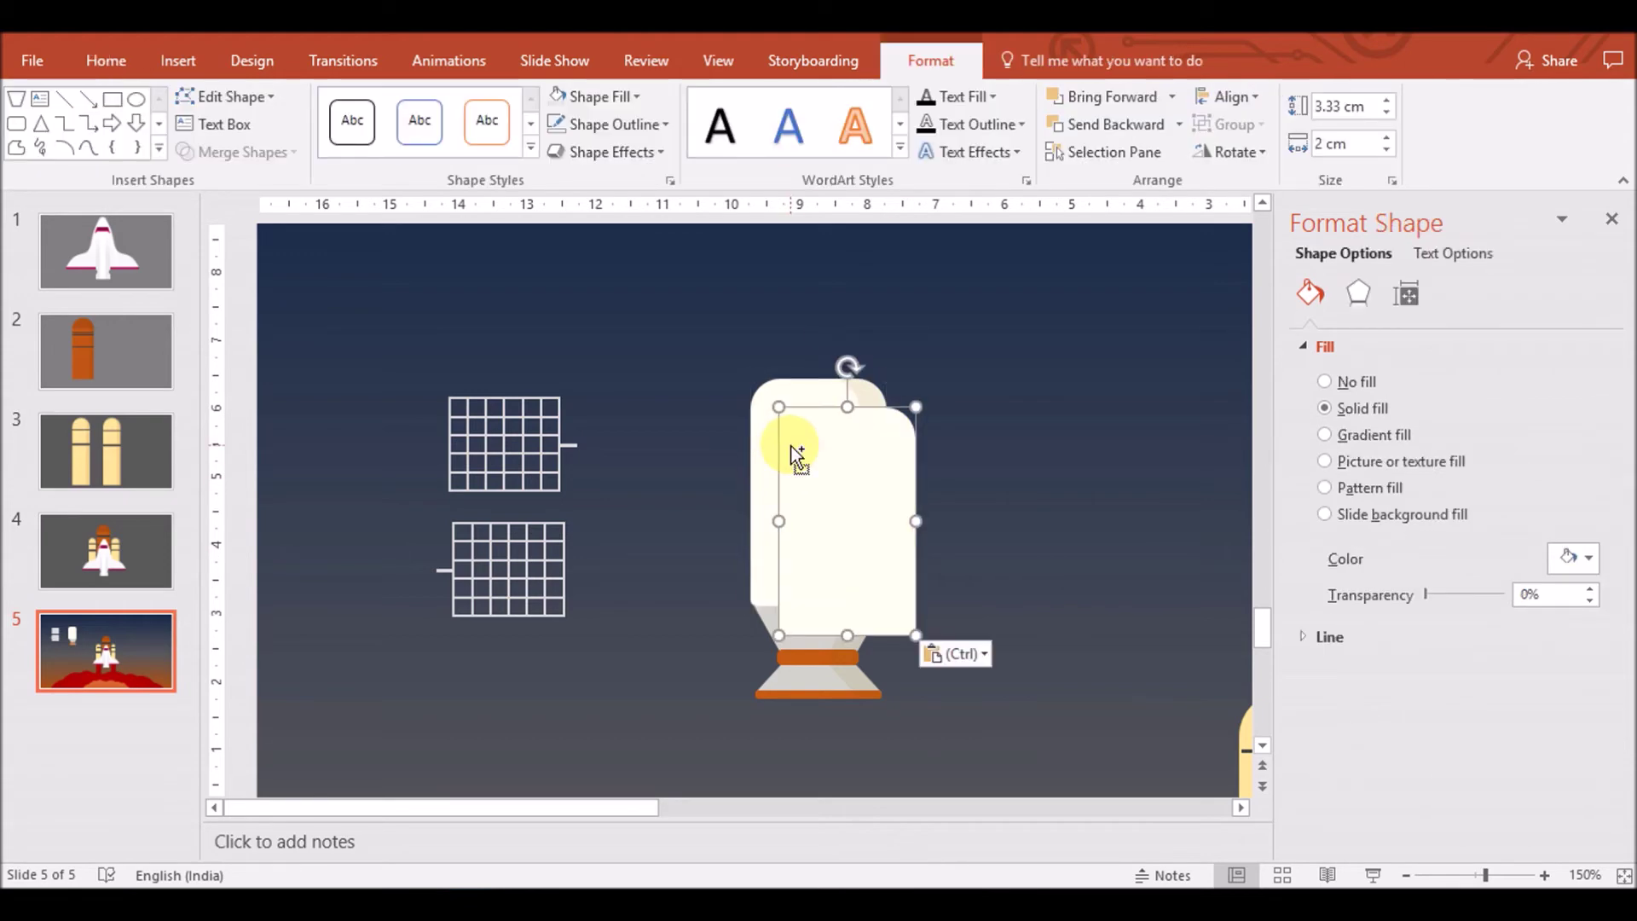
Cut a rounded top cap from a copy of the body by subtracting a rectangle from it
drag(791, 447, 1020, 457)
click(177, 60)
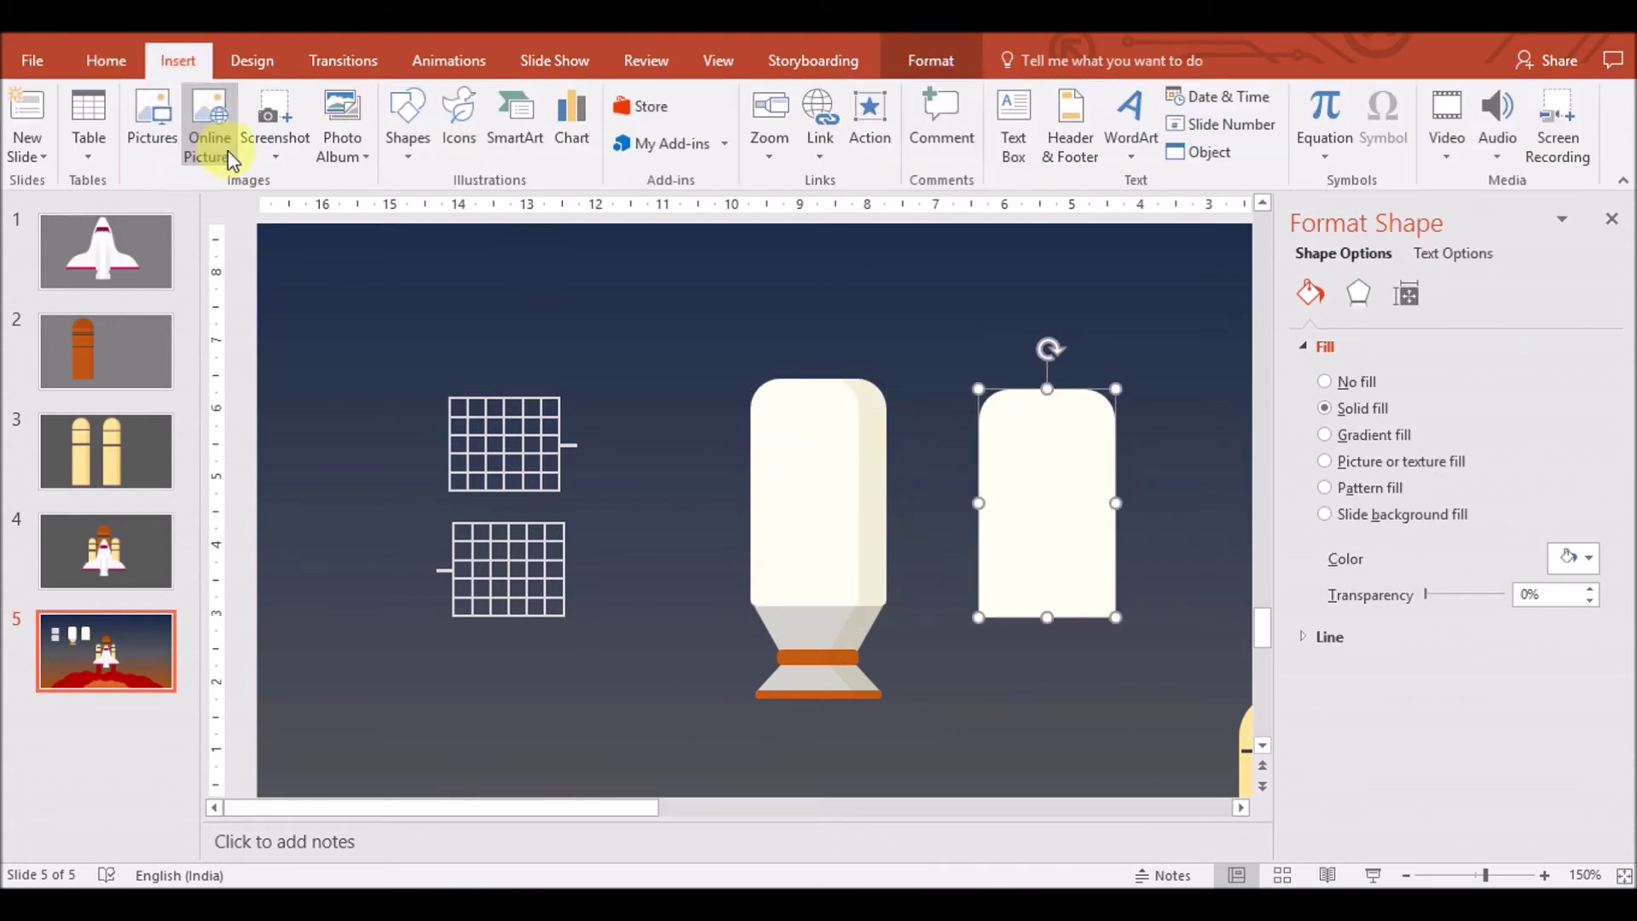
click(406, 128)
click(500, 219)
drag(961, 451, 1196, 658)
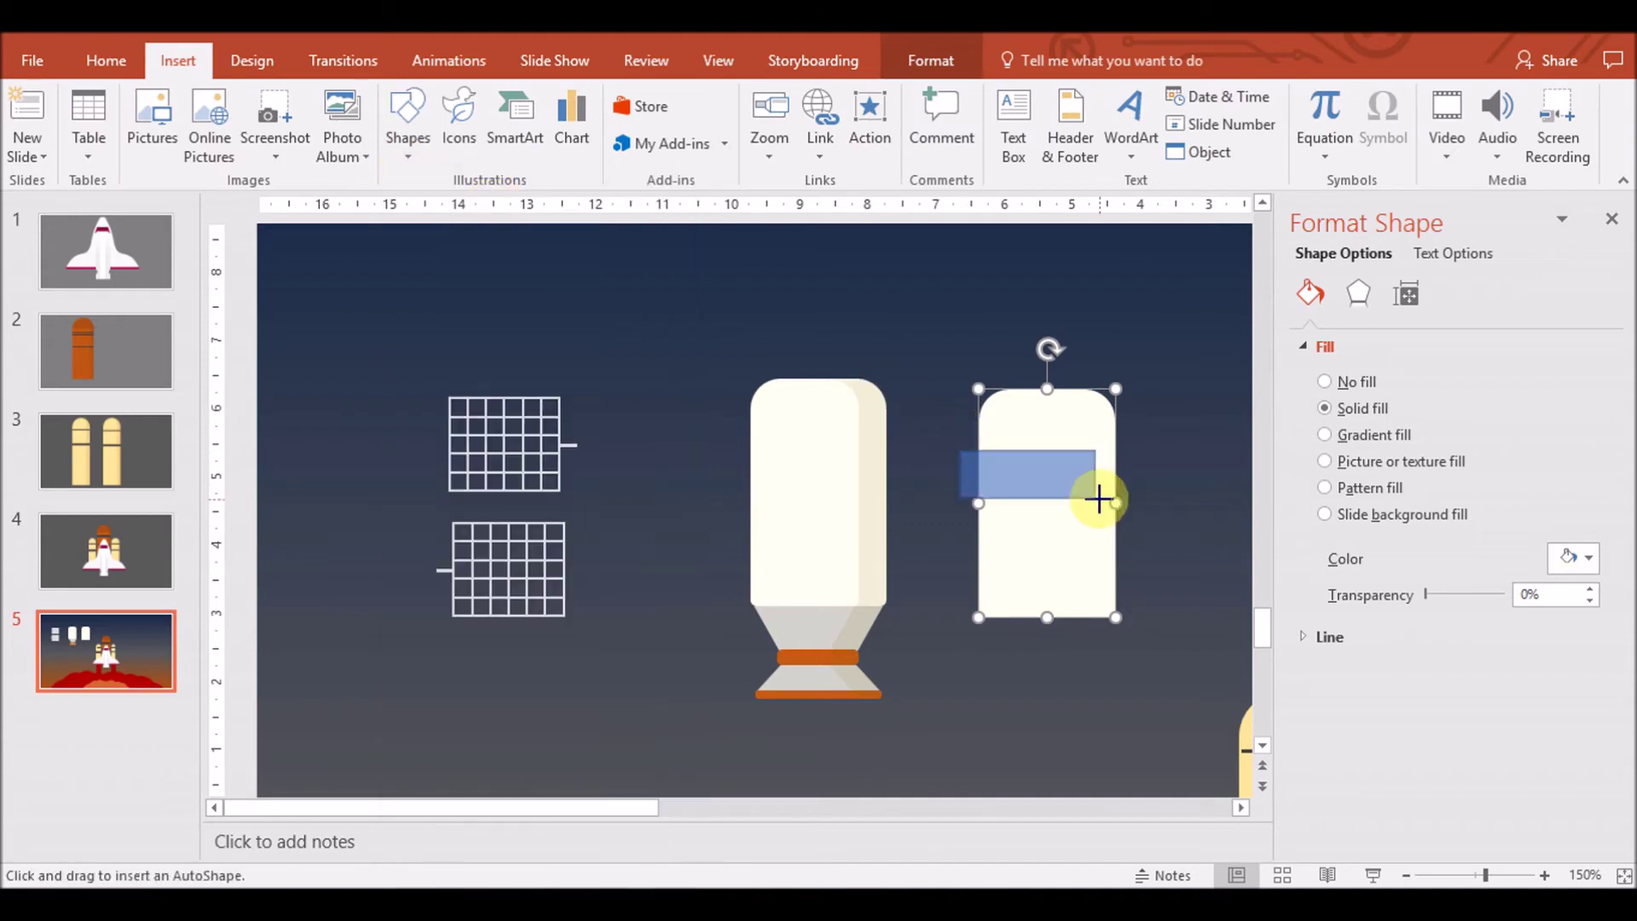
shift+click(1156, 595)
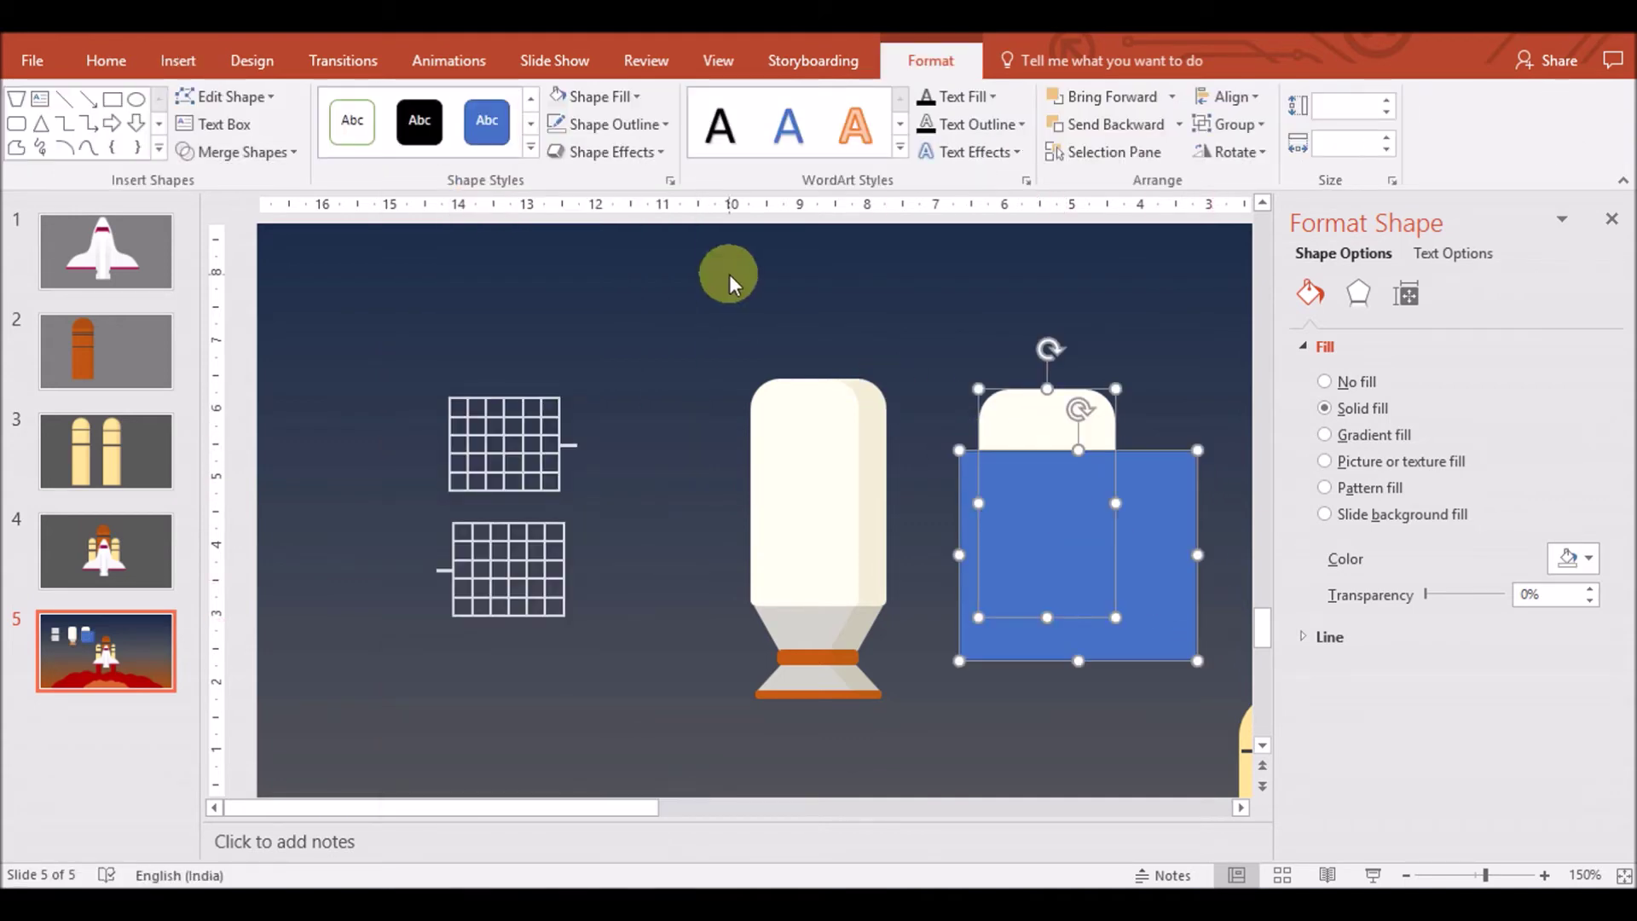
click(239, 152)
click(237, 296)
Move the rounded cap onto the body's top and bring the tall shading strip to the front
drag(1034, 432, 808, 420)
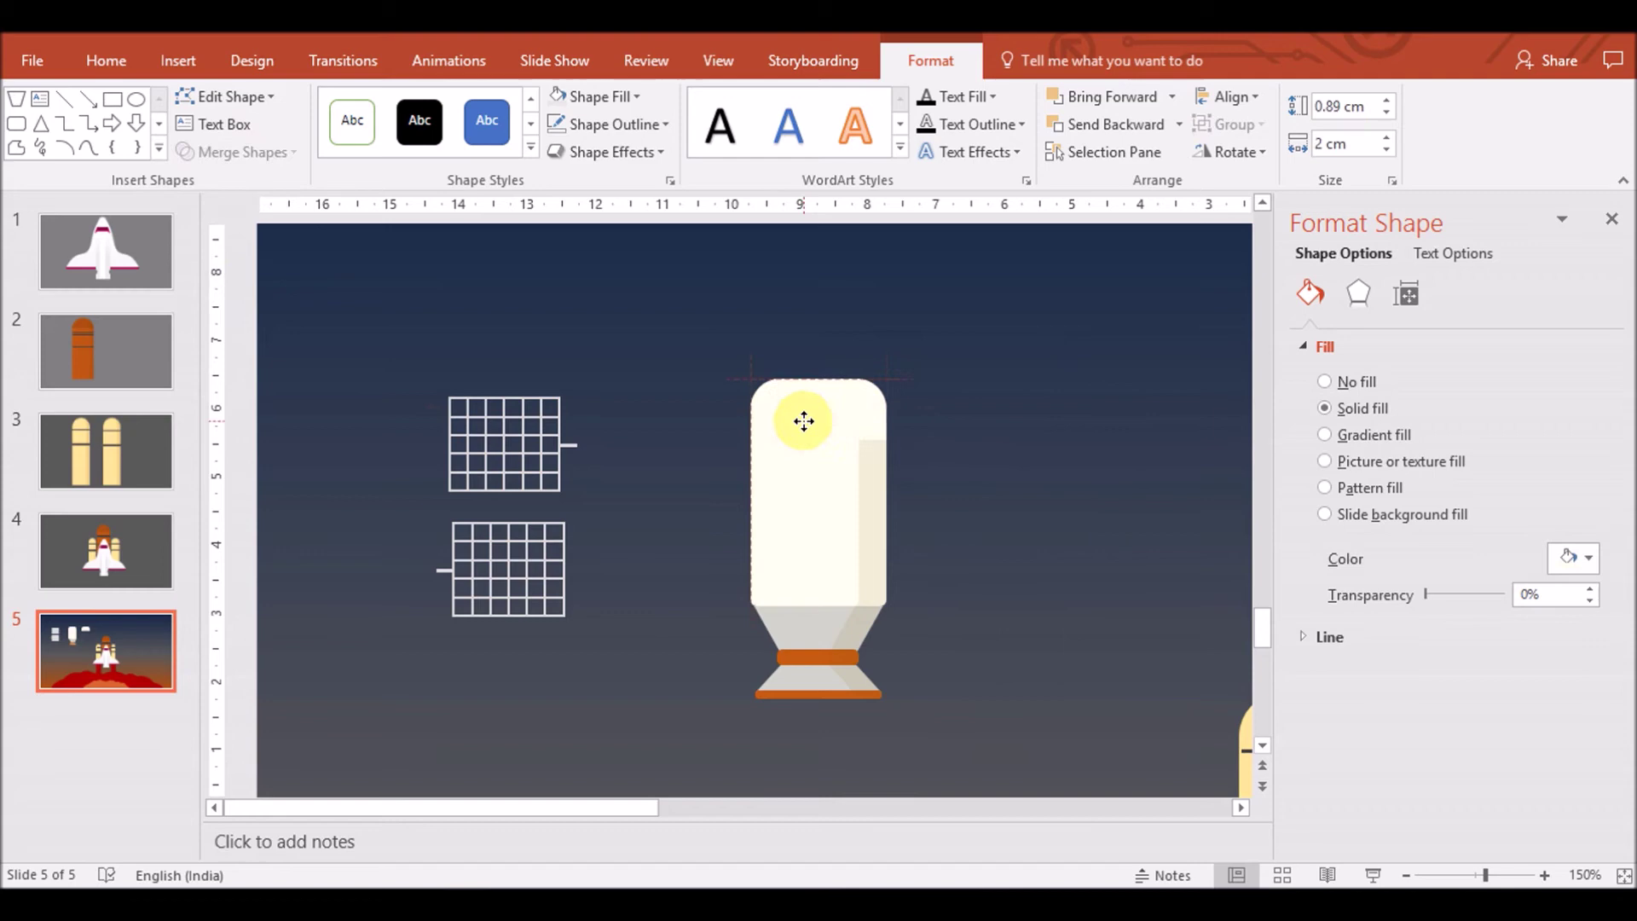
click(869, 486)
right_click(869, 488)
click(980, 268)
Colour the nose cap with the nozzle's grey, then copy and paste the orange band
click(812, 399)
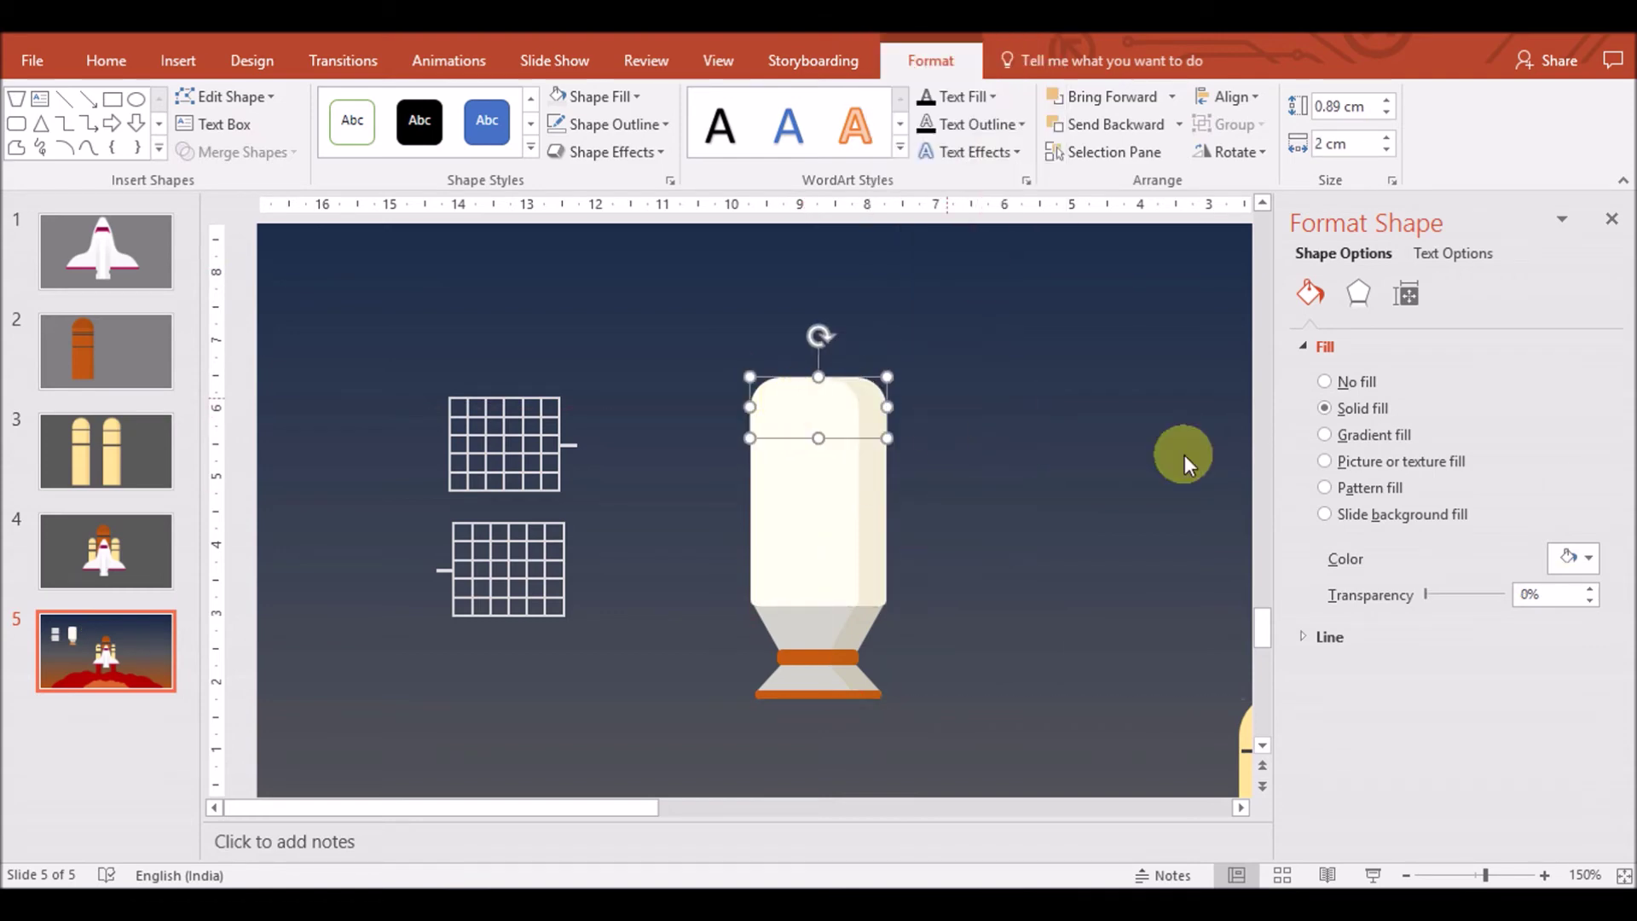
click(1588, 558)
click(1480, 843)
click(789, 588)
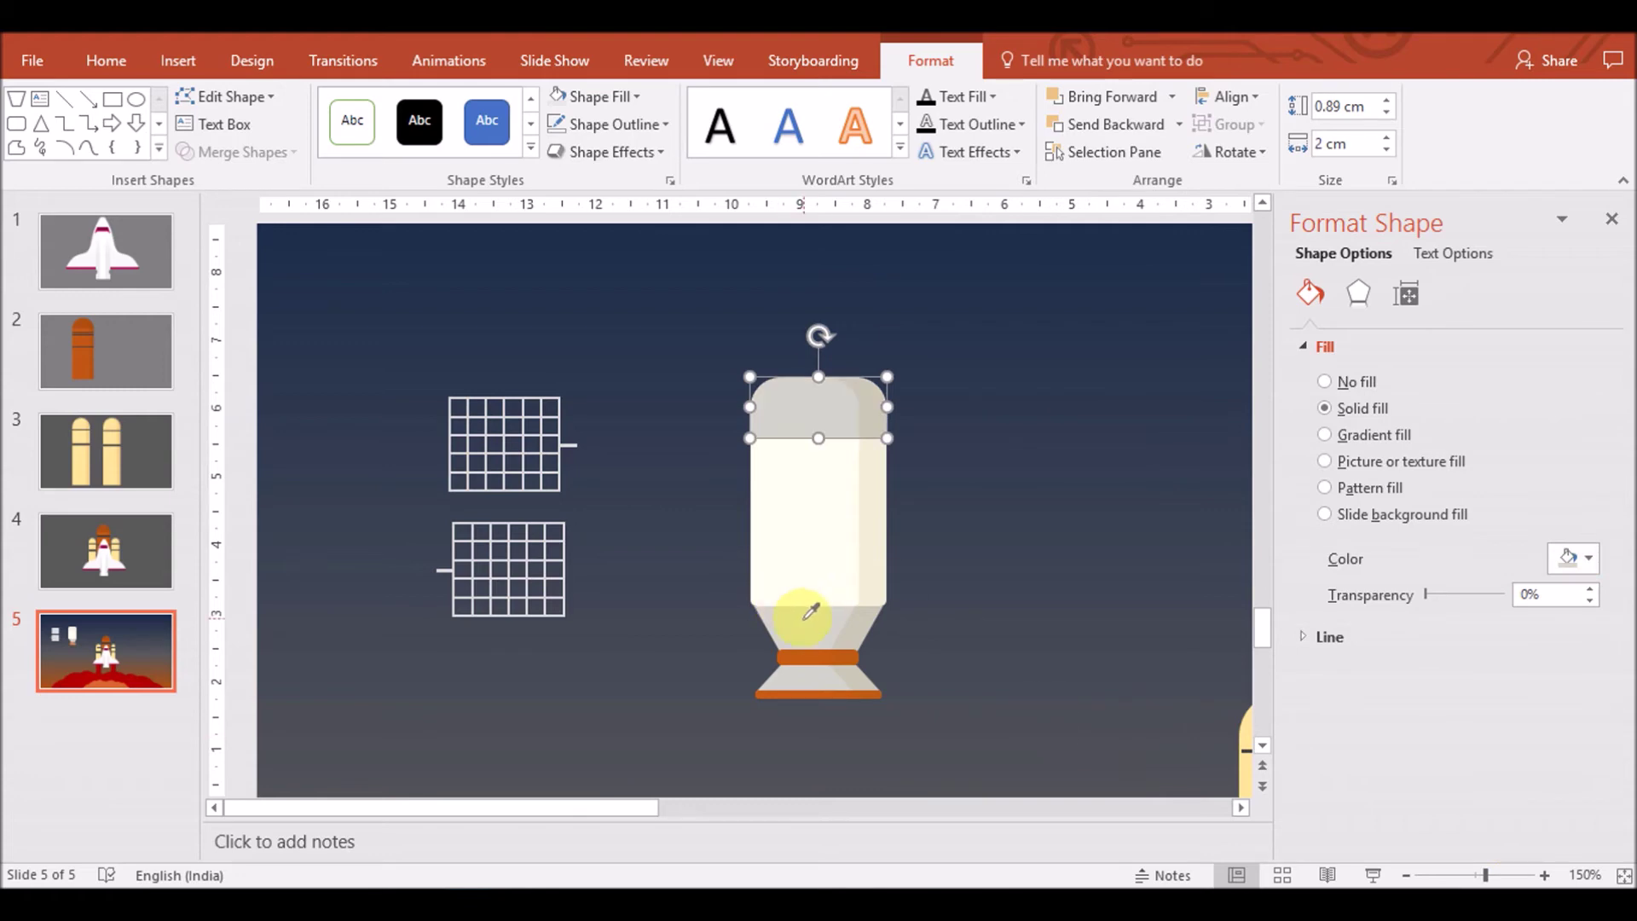
click(1044, 554)
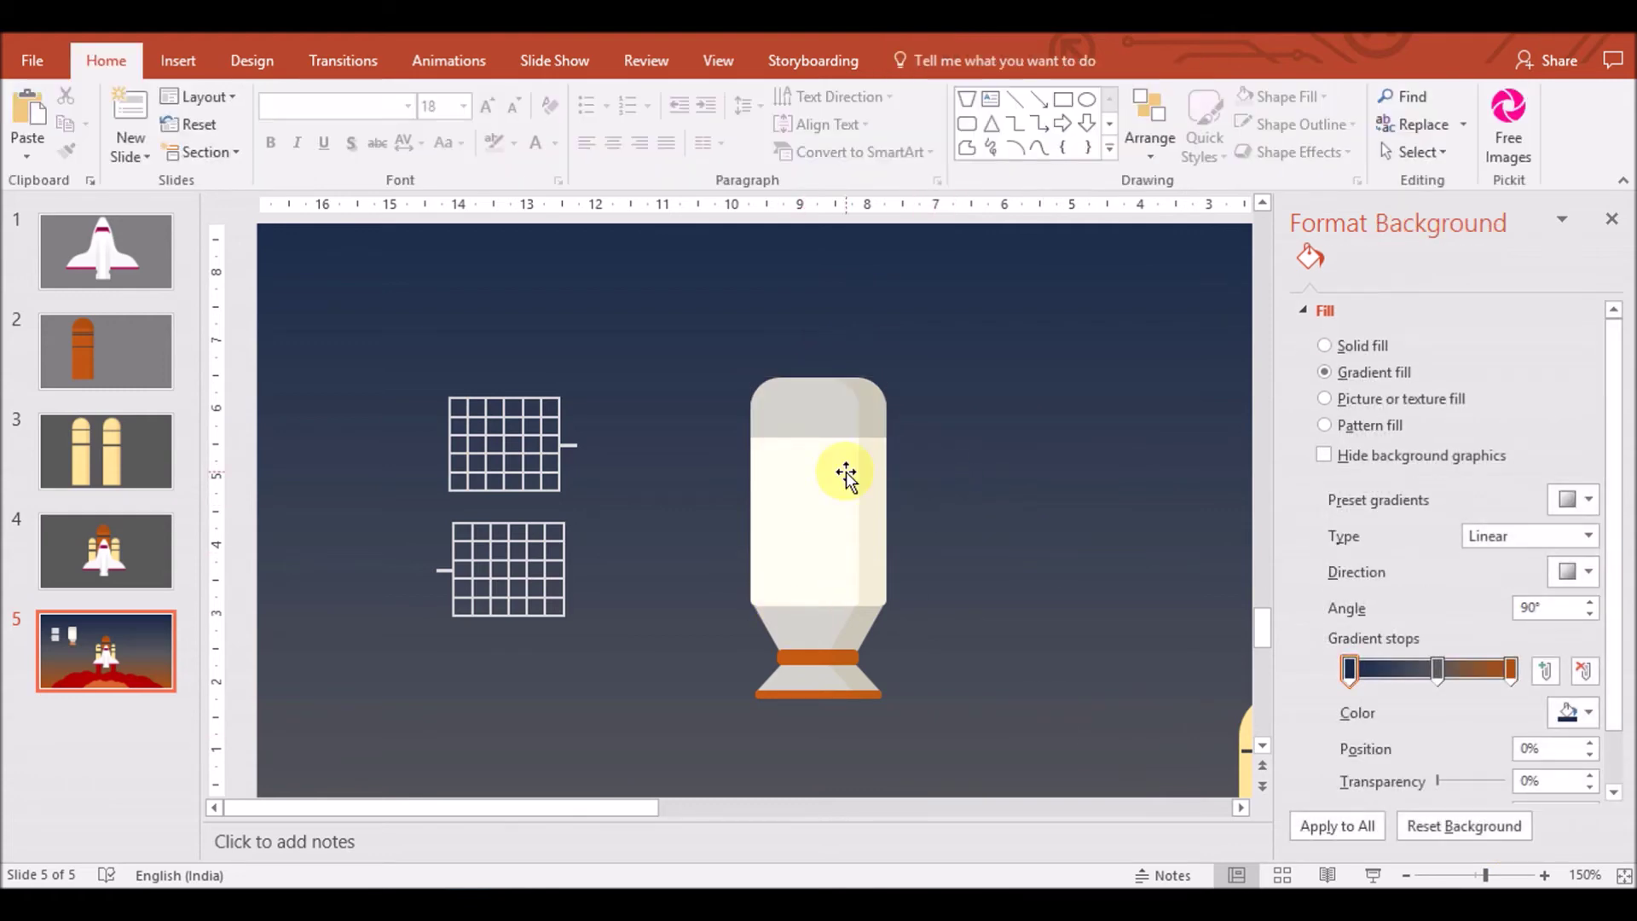
key(ctrl+c)
key(ctrl+v)
Move the band copy up under the nose cap and resize its width to 2 cm
drag(811, 659, 769, 446)
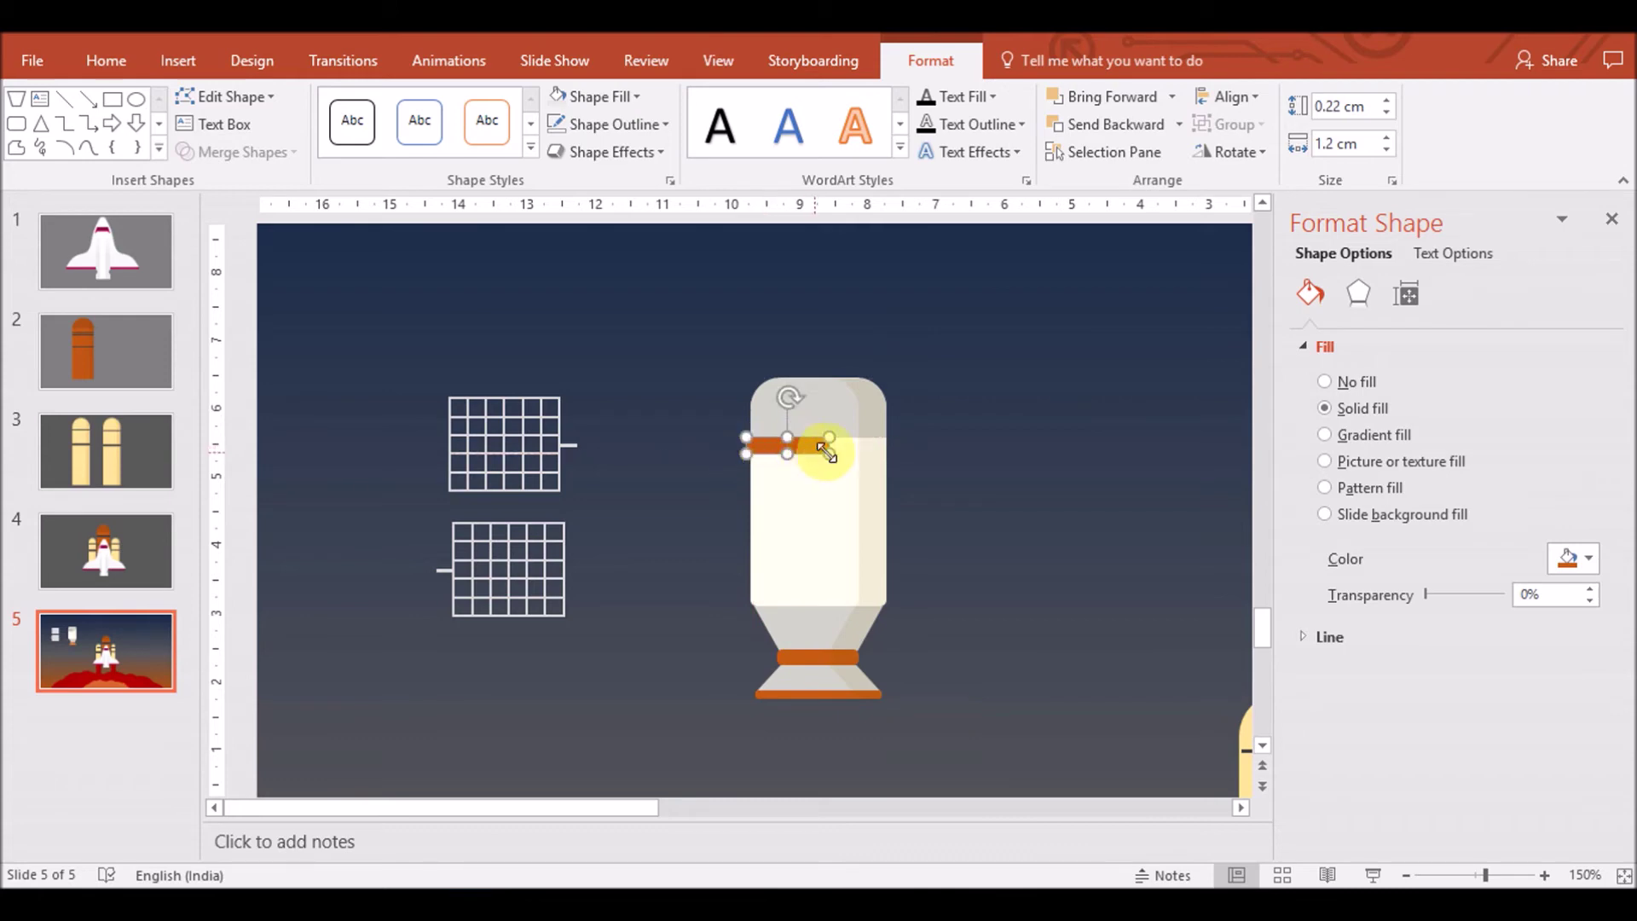
click(1385, 140)
click(1387, 151)
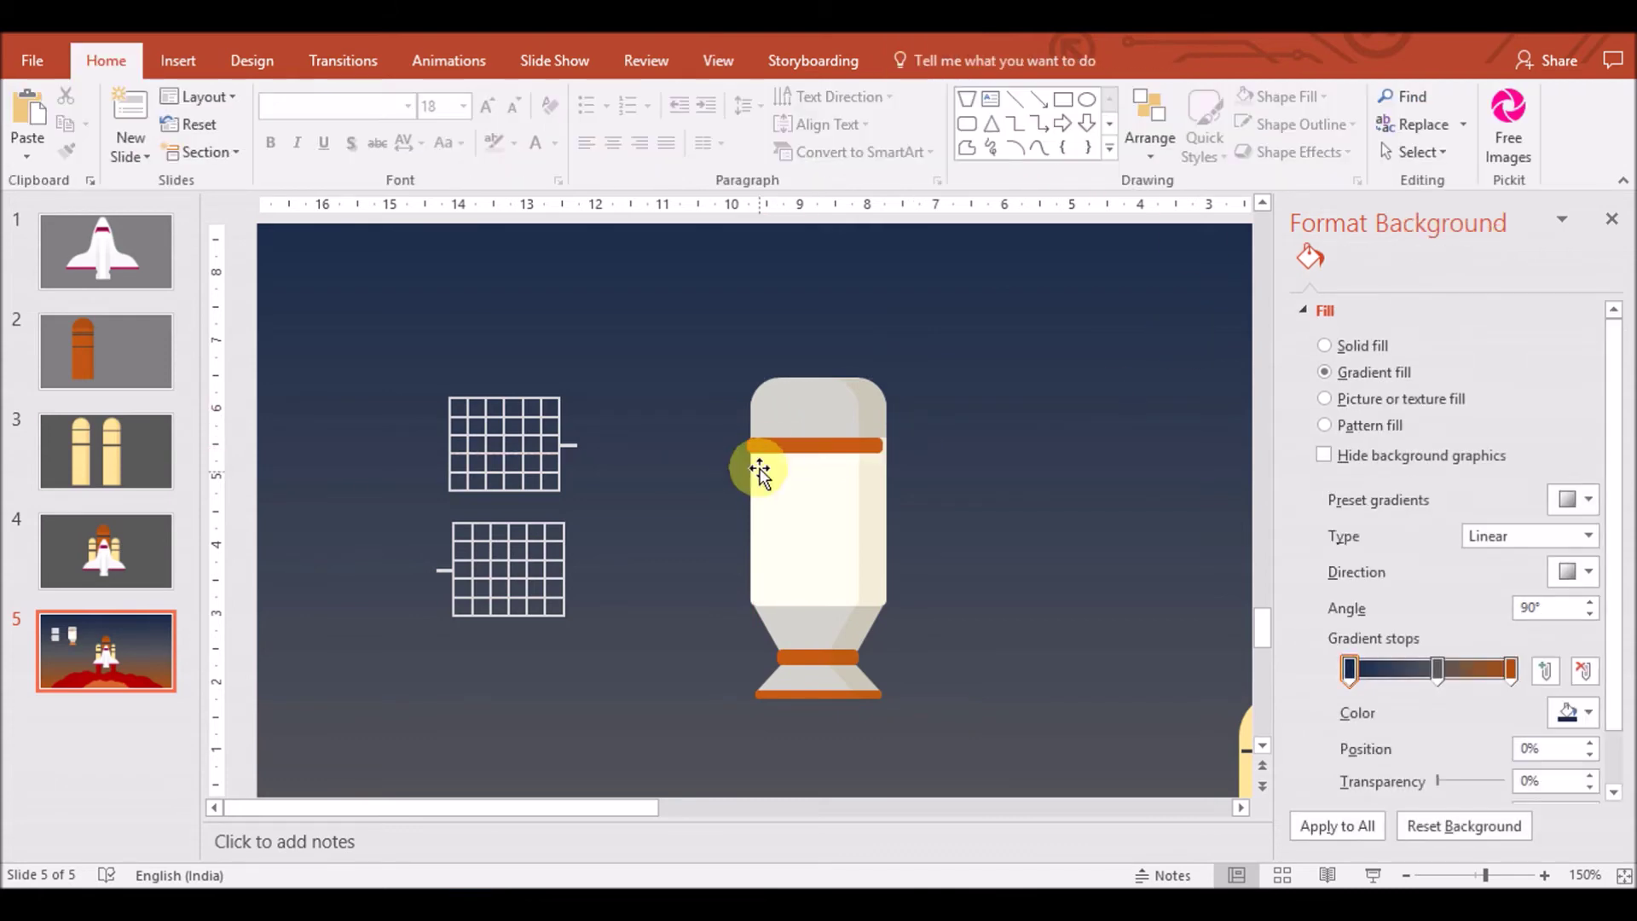
click(1061, 365)
Bring the translucent shading shape in front of the orange band
click(875, 482)
right_click(875, 482)
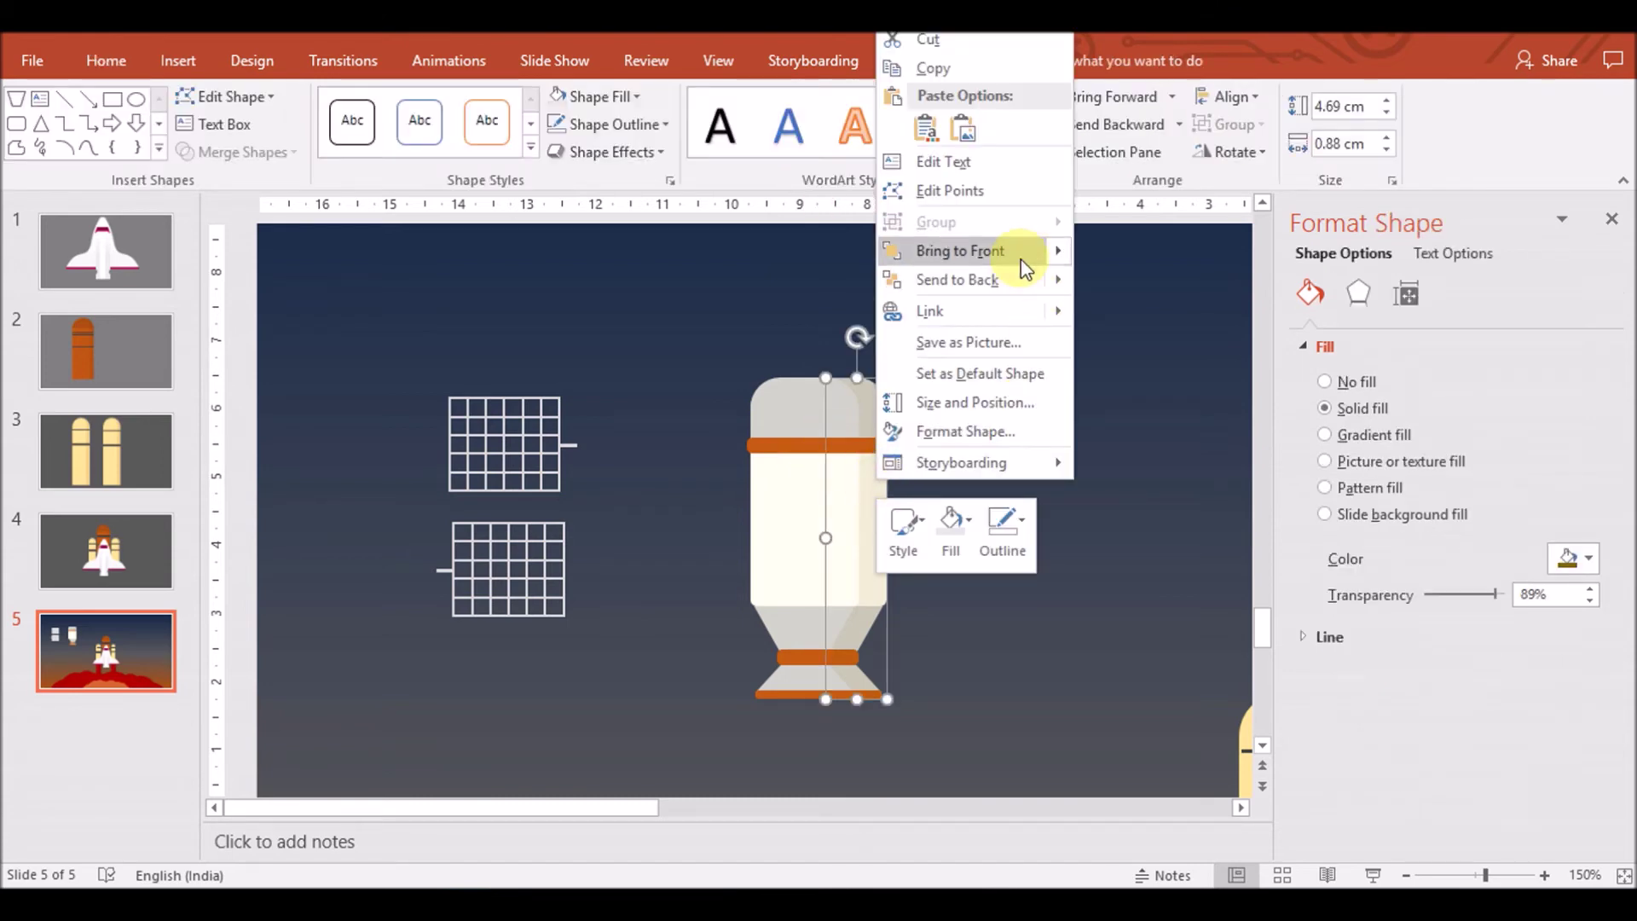
click(1126, 251)
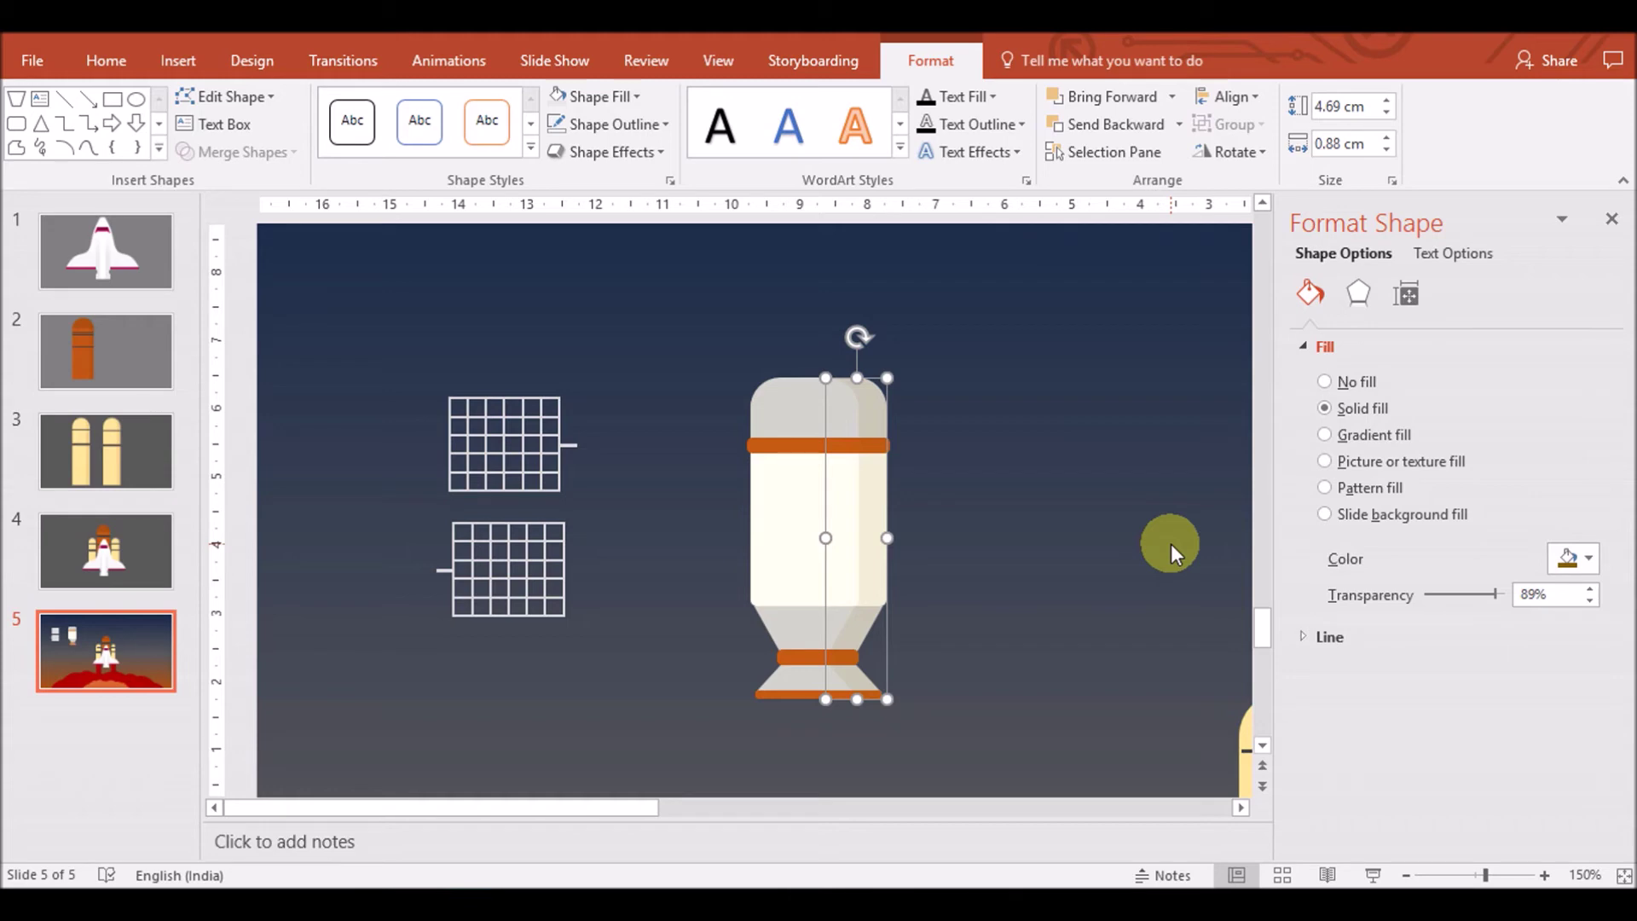
click(1156, 548)
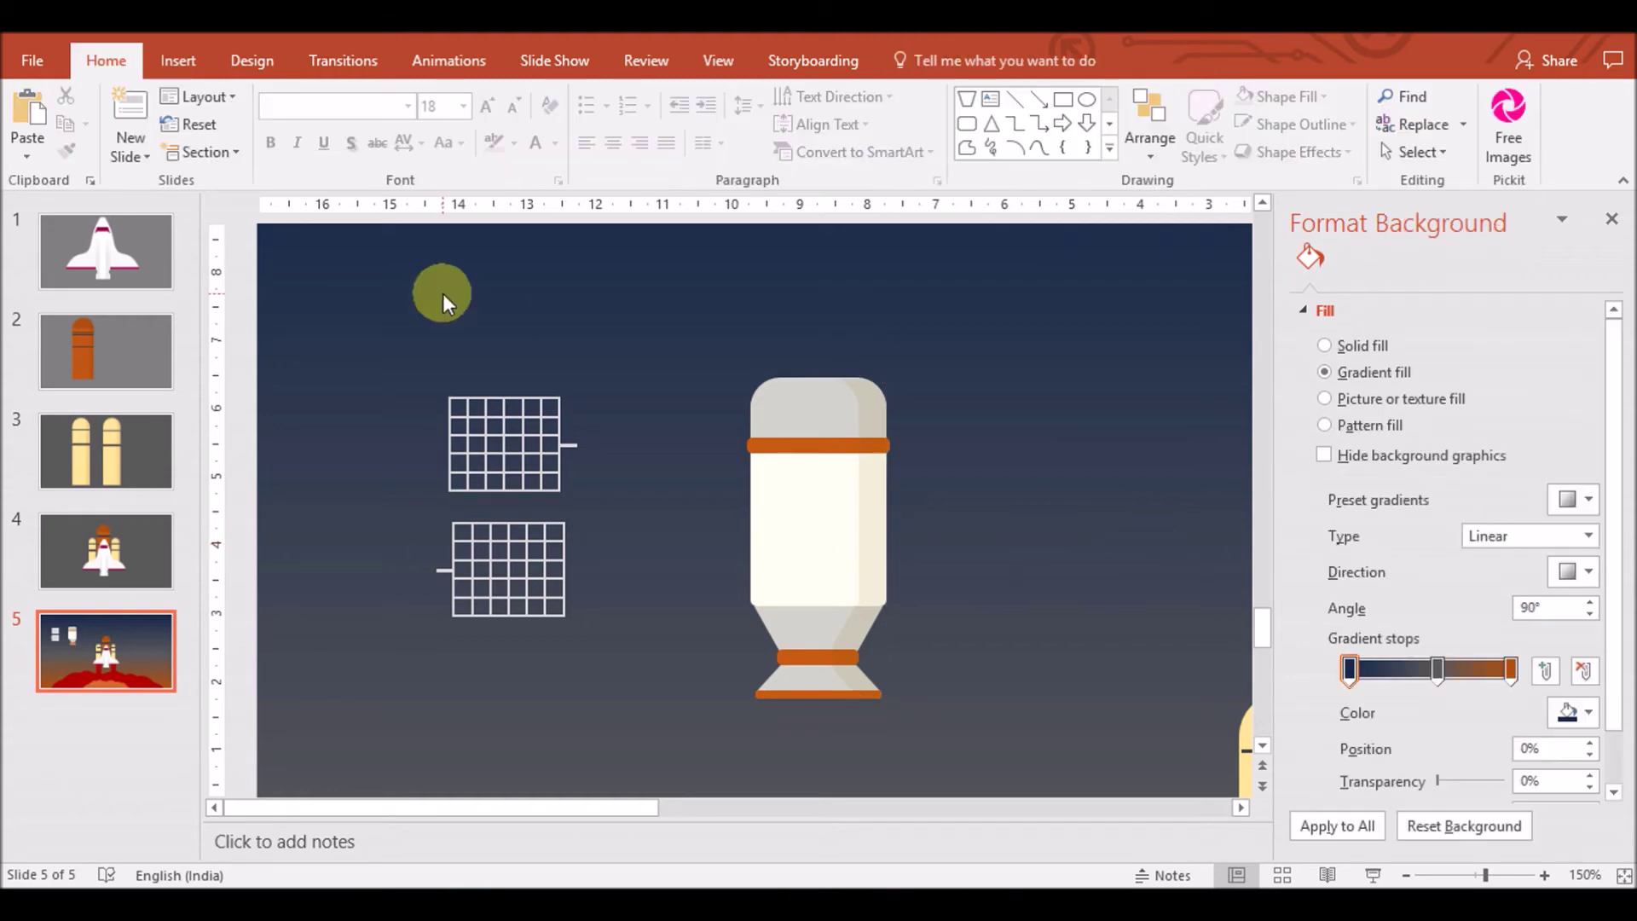
click(162, 58)
Draw a 0.1 × 0.4 cm stem with a sampled light fill, centred below the body
click(408, 120)
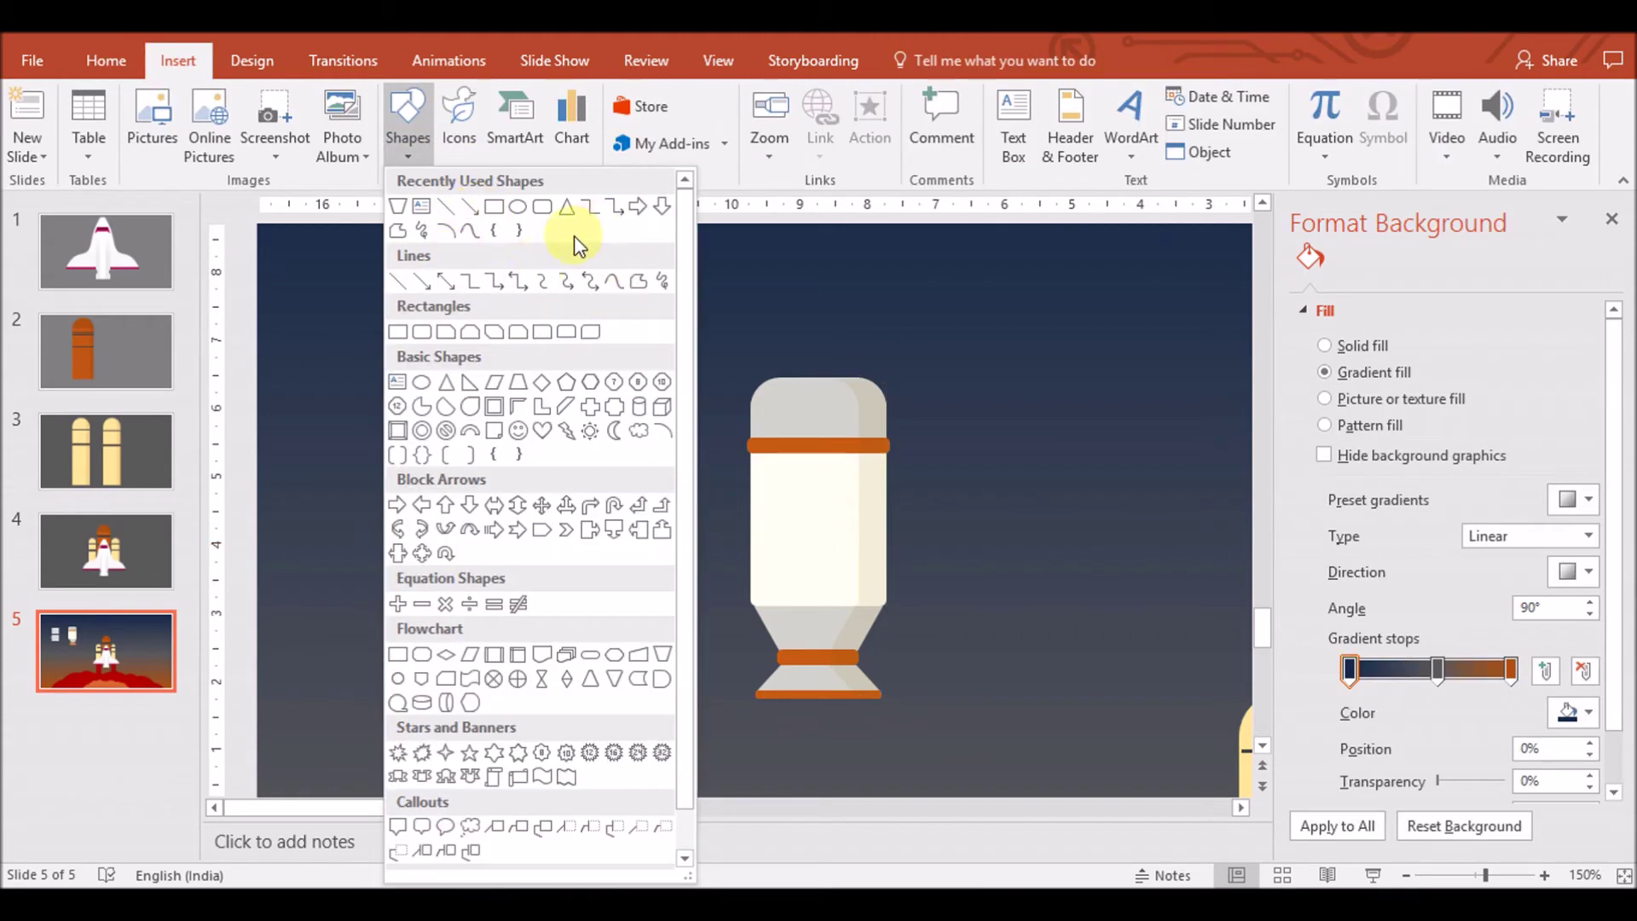
click(503, 208)
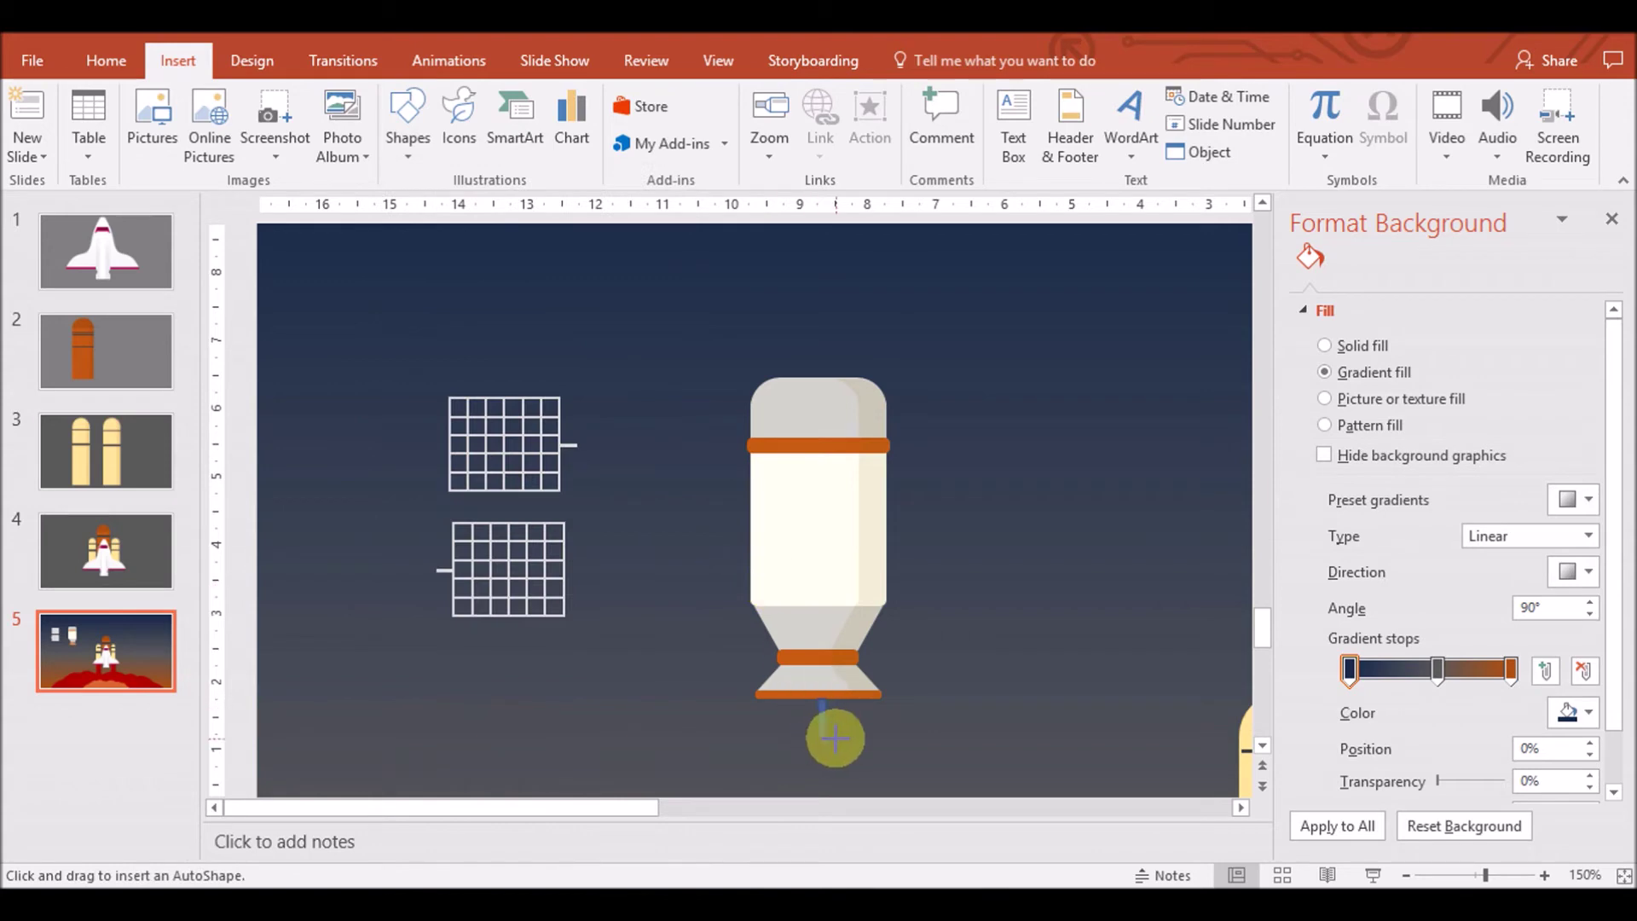
drag(835, 738, 838, 744)
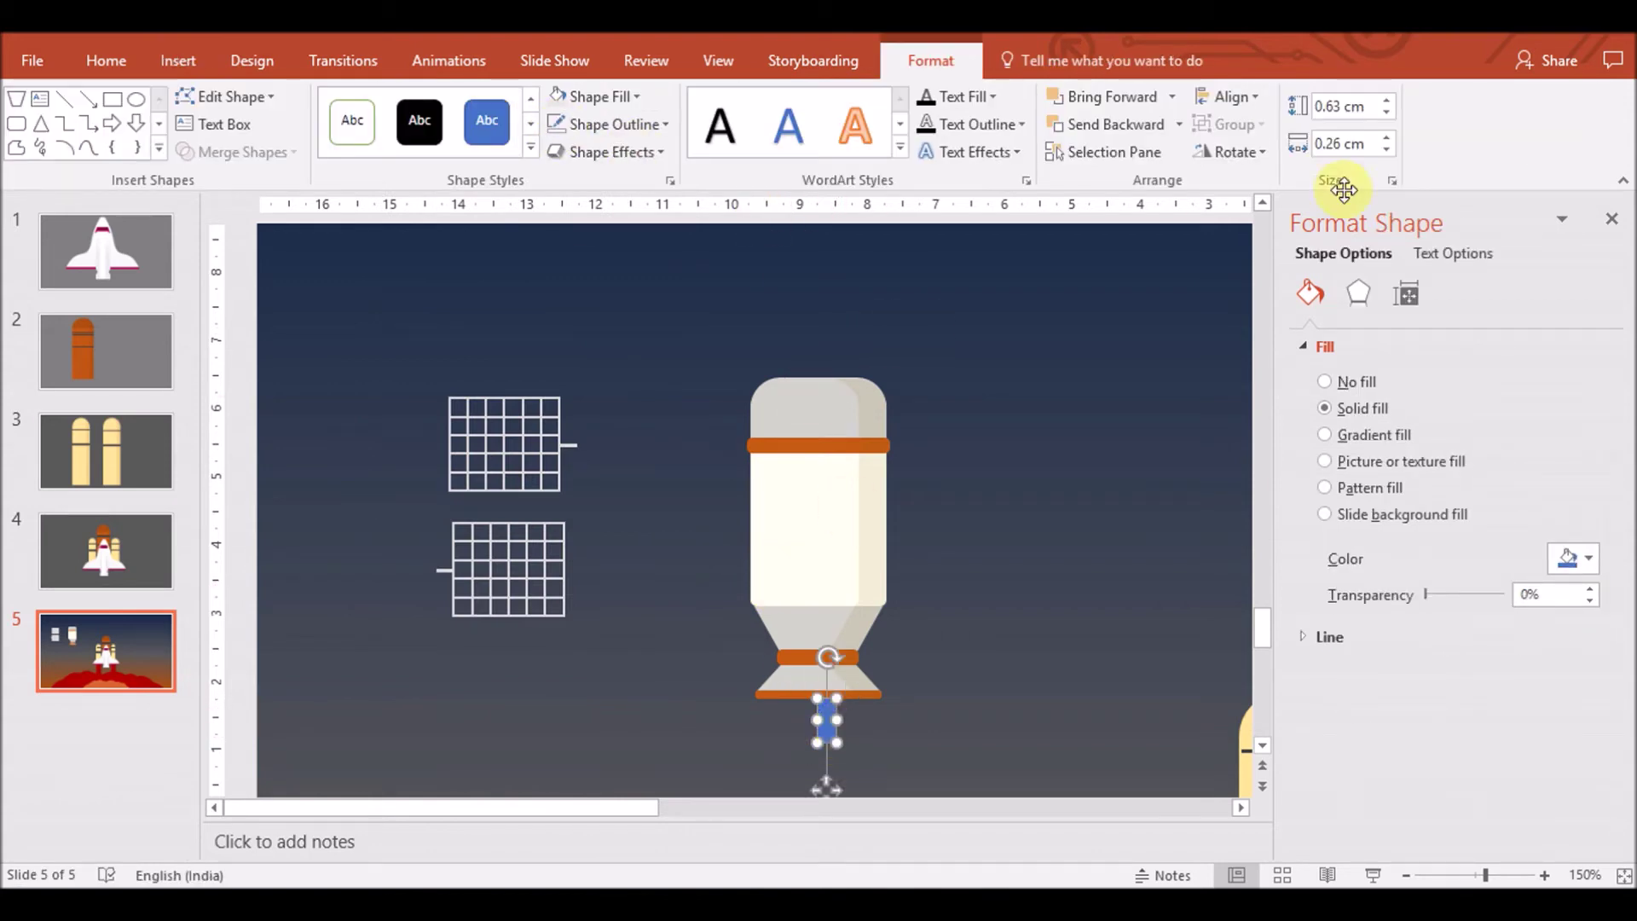
click(1388, 151)
drag(827, 731, 823, 731)
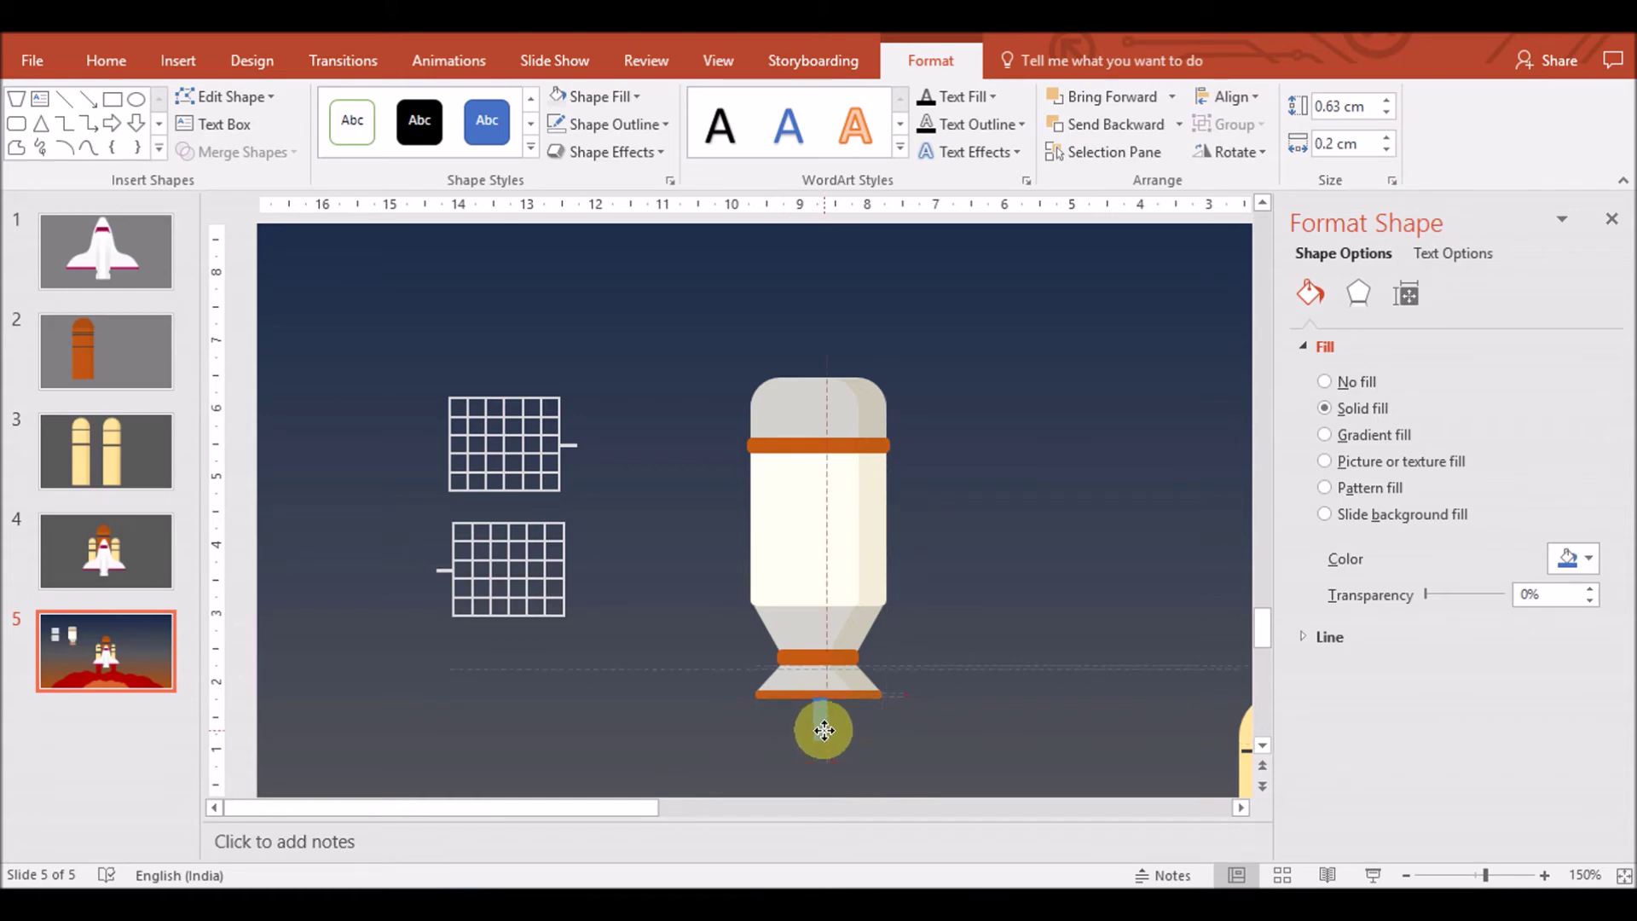
drag(825, 734, 823, 732)
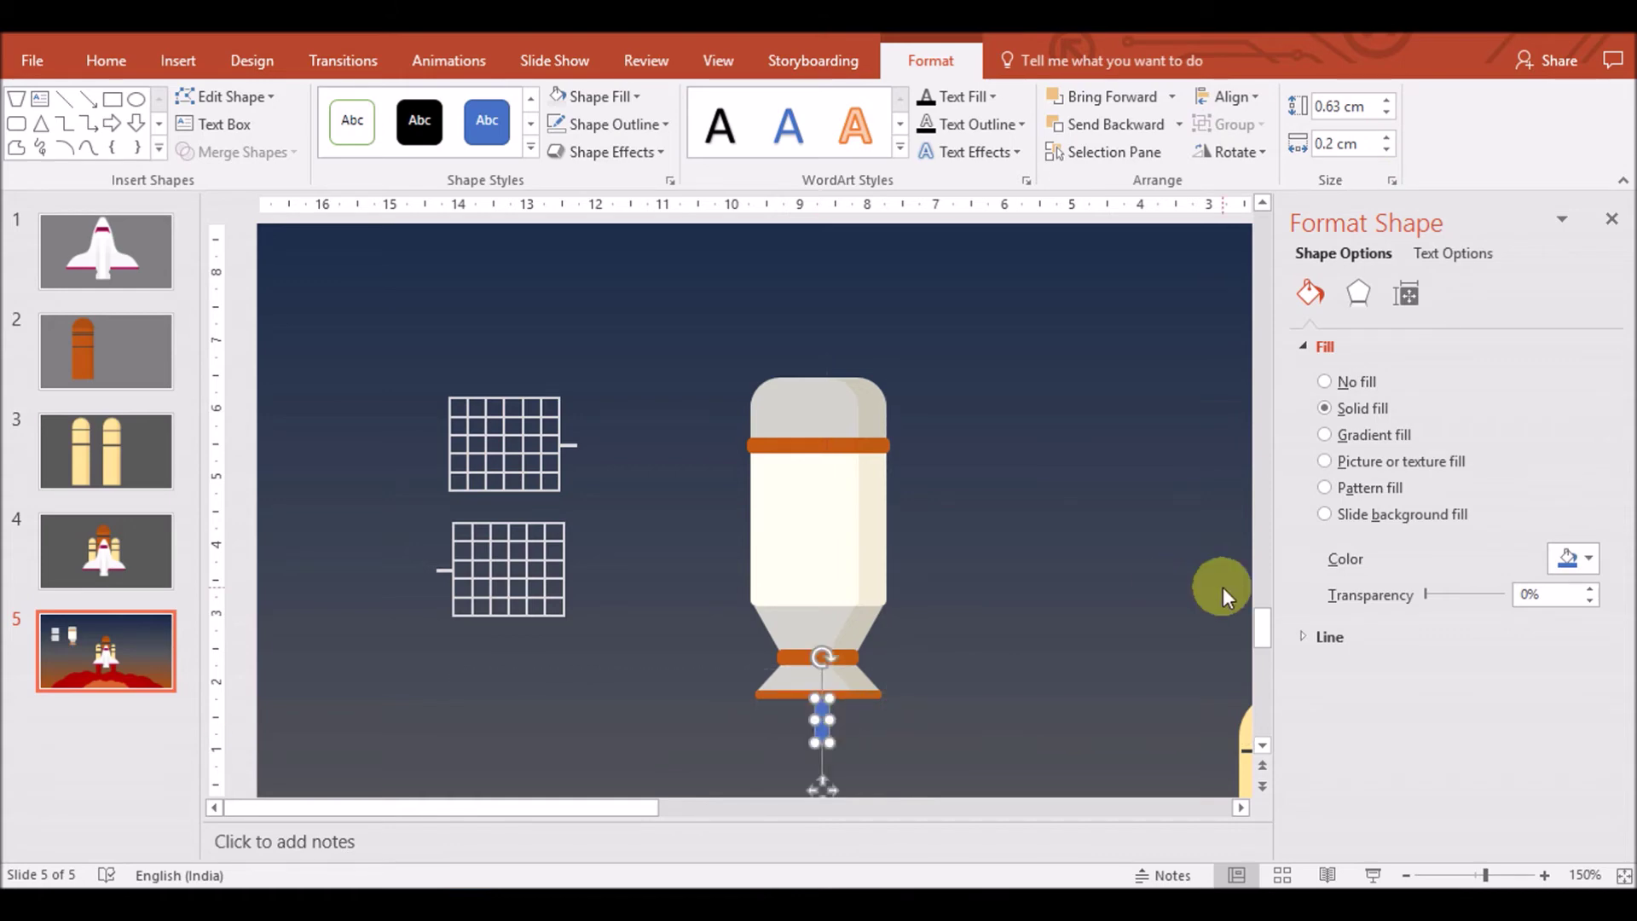
click(1575, 558)
click(1484, 841)
click(812, 653)
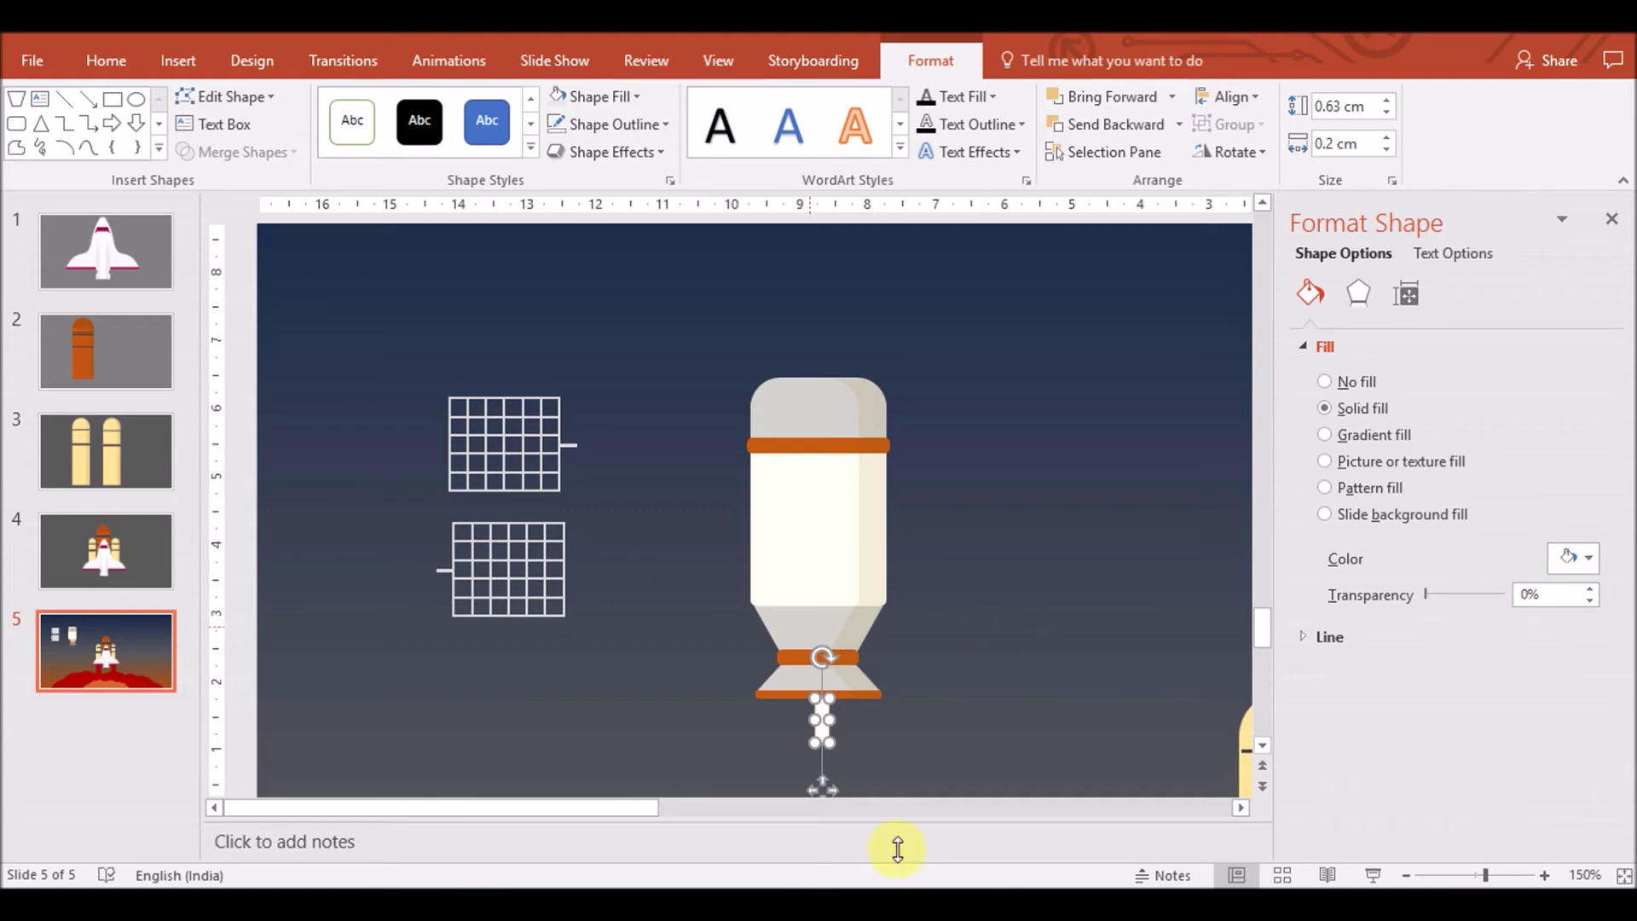
click(1387, 149)
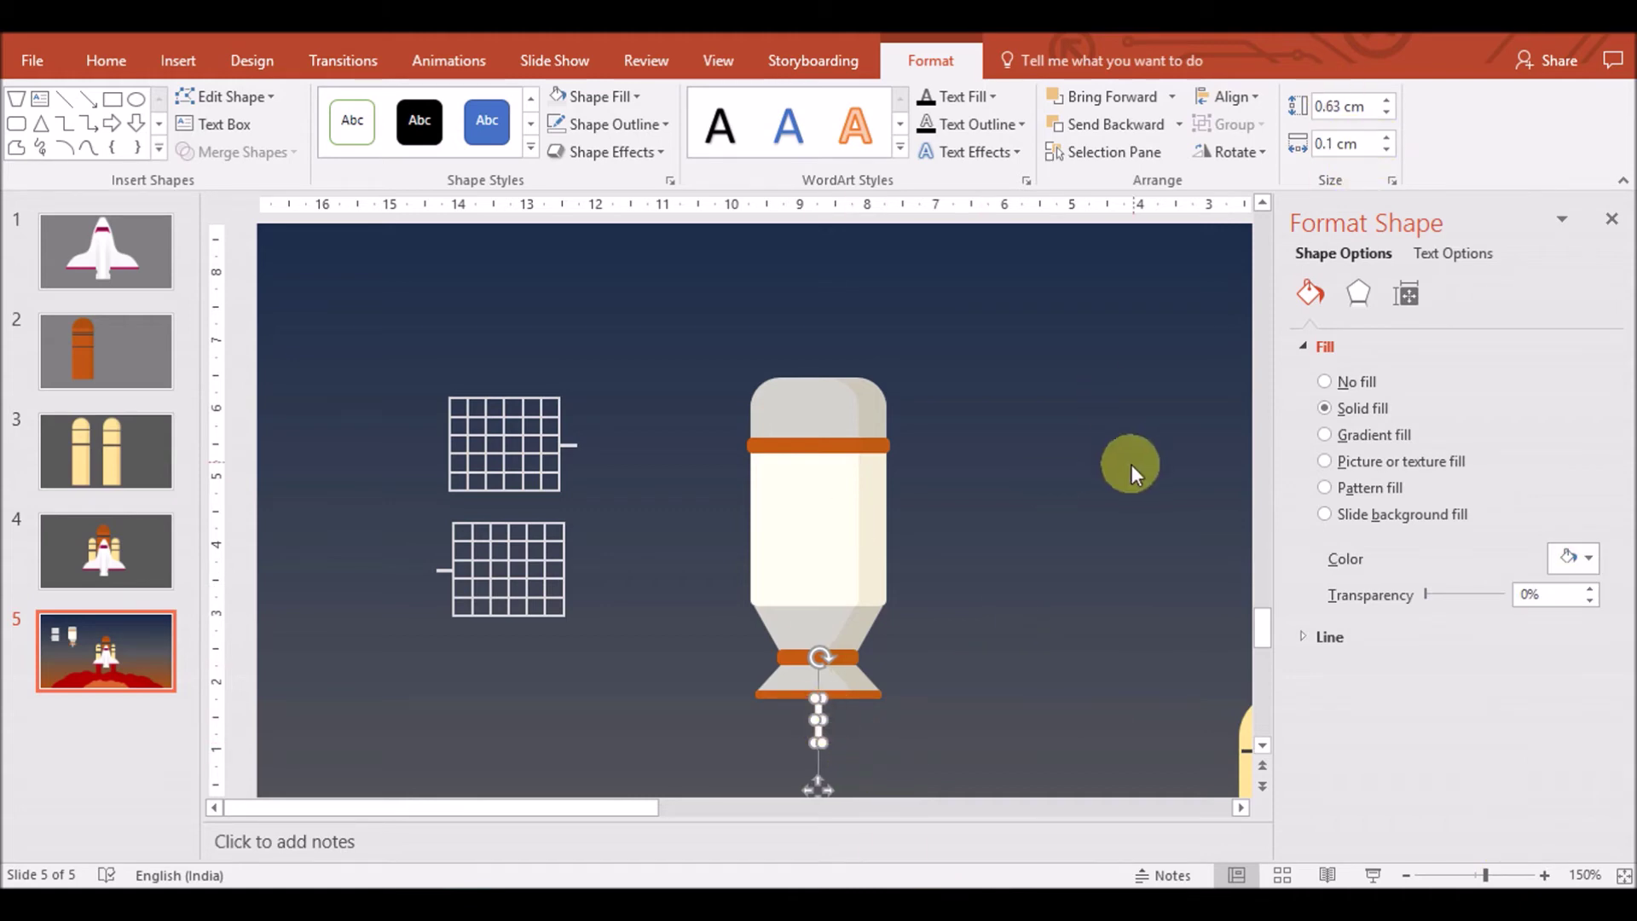
click(1387, 112)
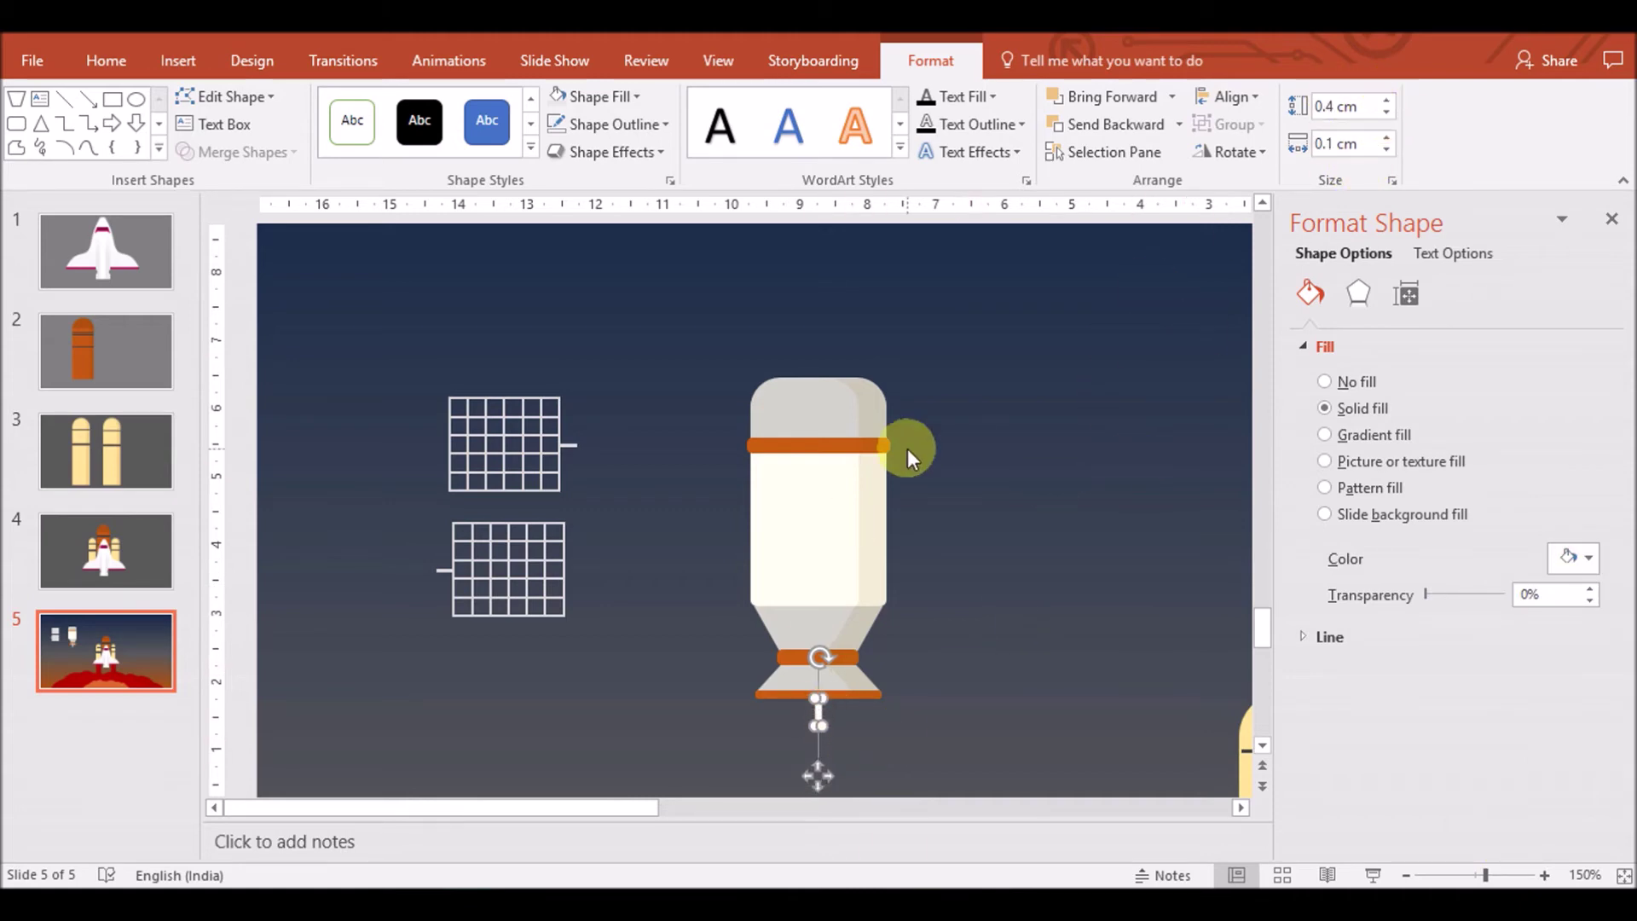
click(684, 467)
Draw a small circle below the stem and remove its outline
click(179, 60)
click(409, 128)
click(397, 327)
drag(802, 722, 842, 764)
click(1365, 637)
click(1379, 672)
Fill the circle with the nozzle's orange, size it 0.4 × 0.4 cm and centre it under the stem
click(1576, 558)
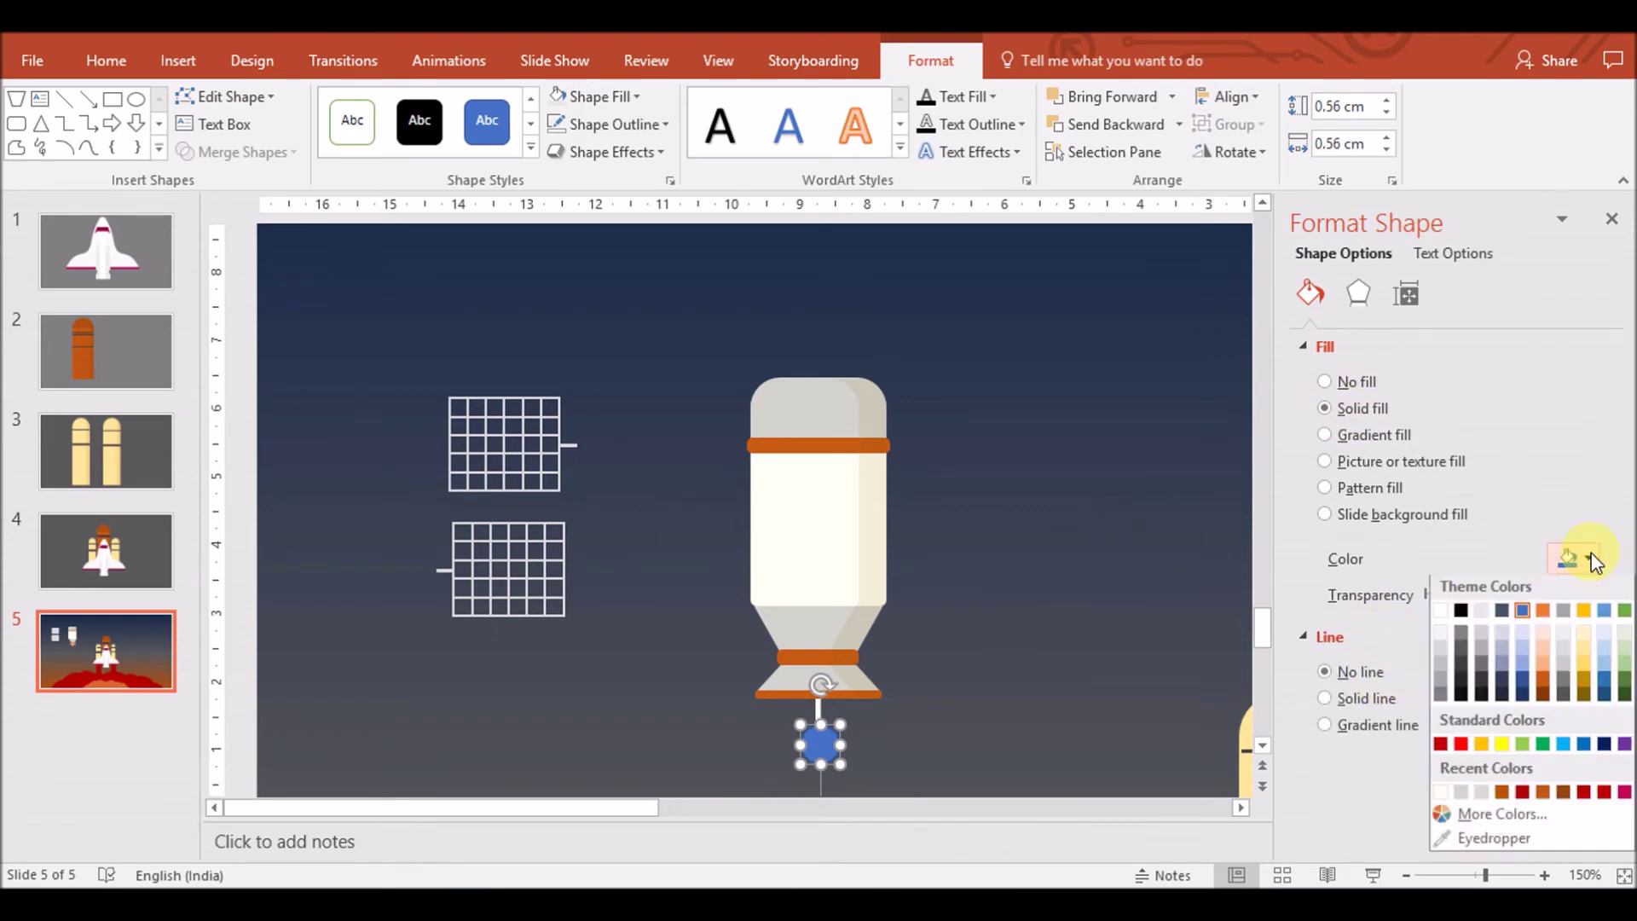
click(1488, 840)
click(799, 691)
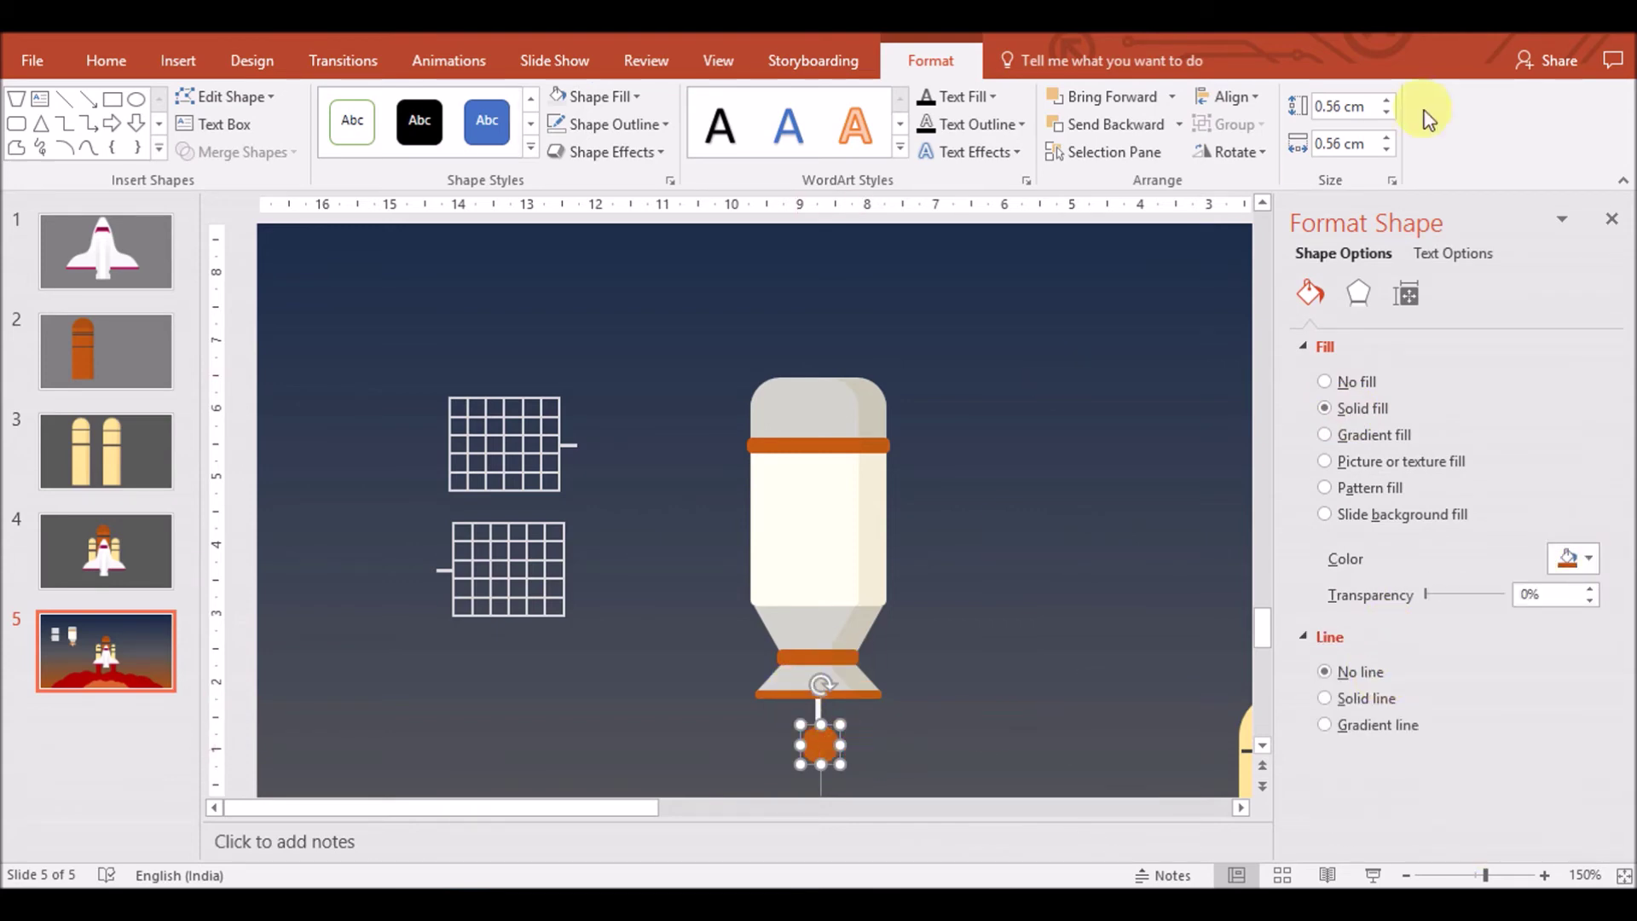
click(1388, 112)
click(1388, 148)
drag(821, 742, 817, 735)
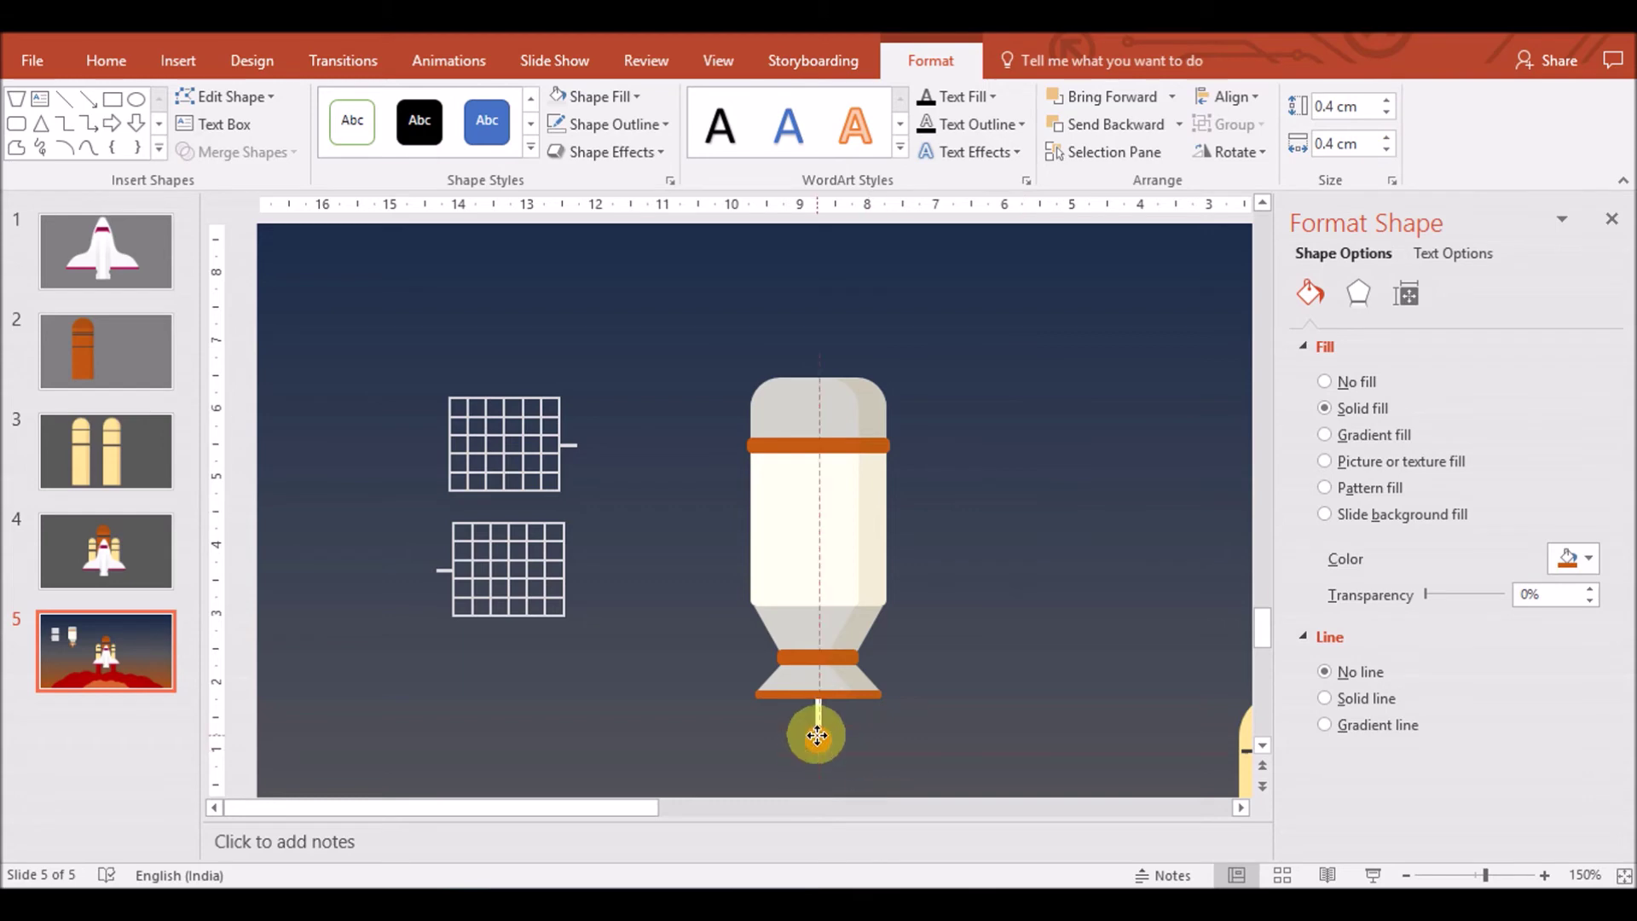
click(736, 770)
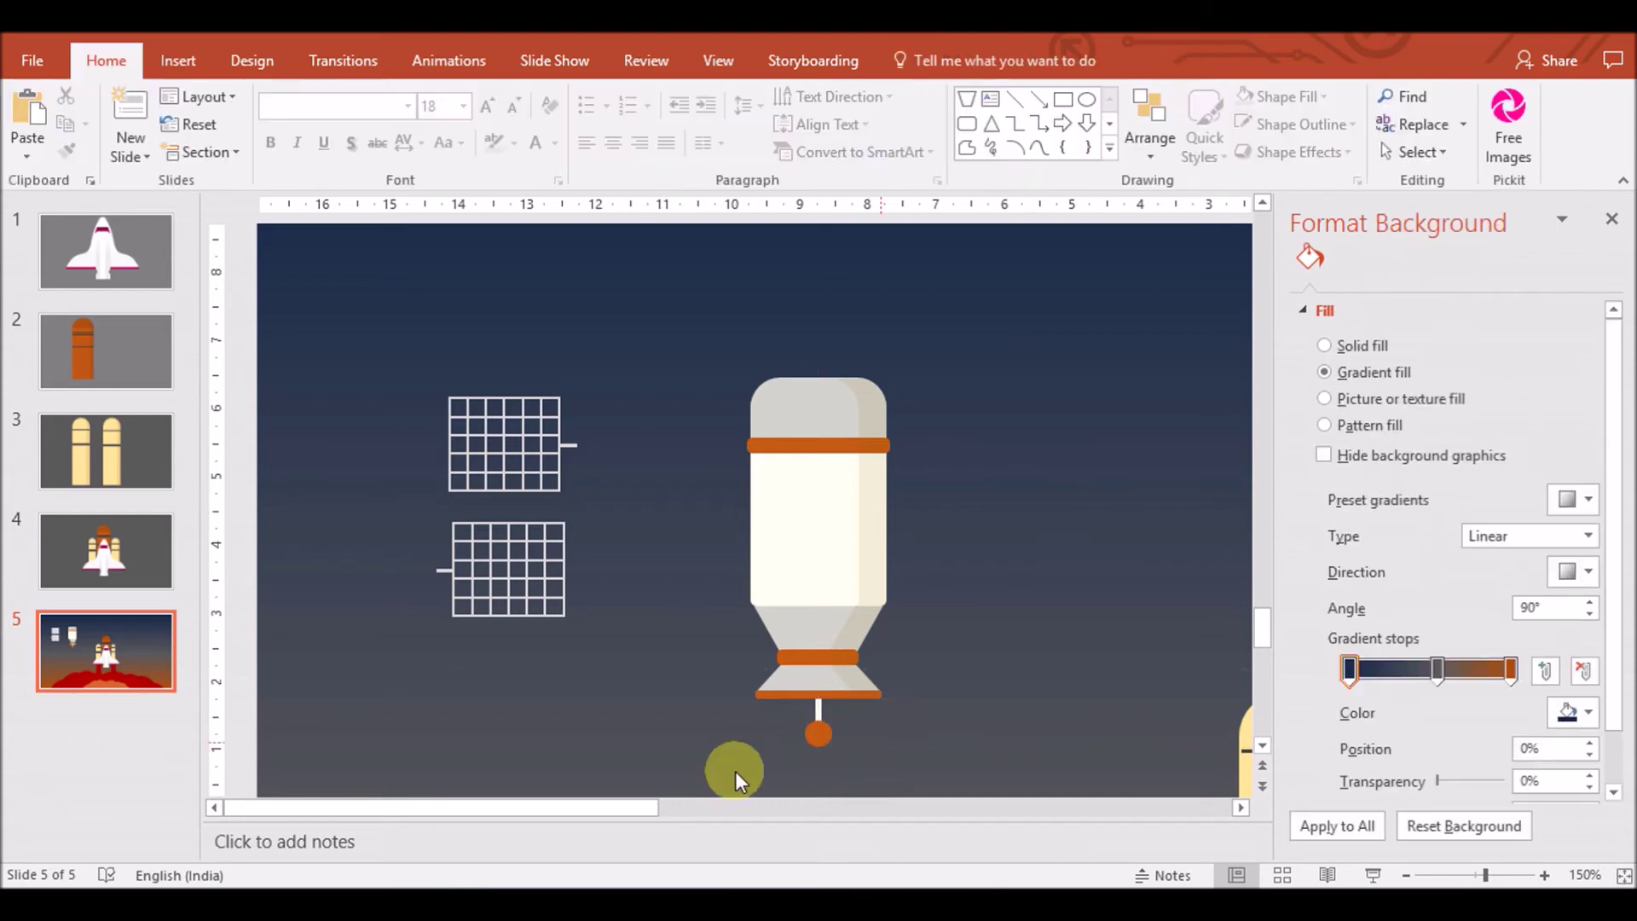
drag(703, 770, 1018, 339)
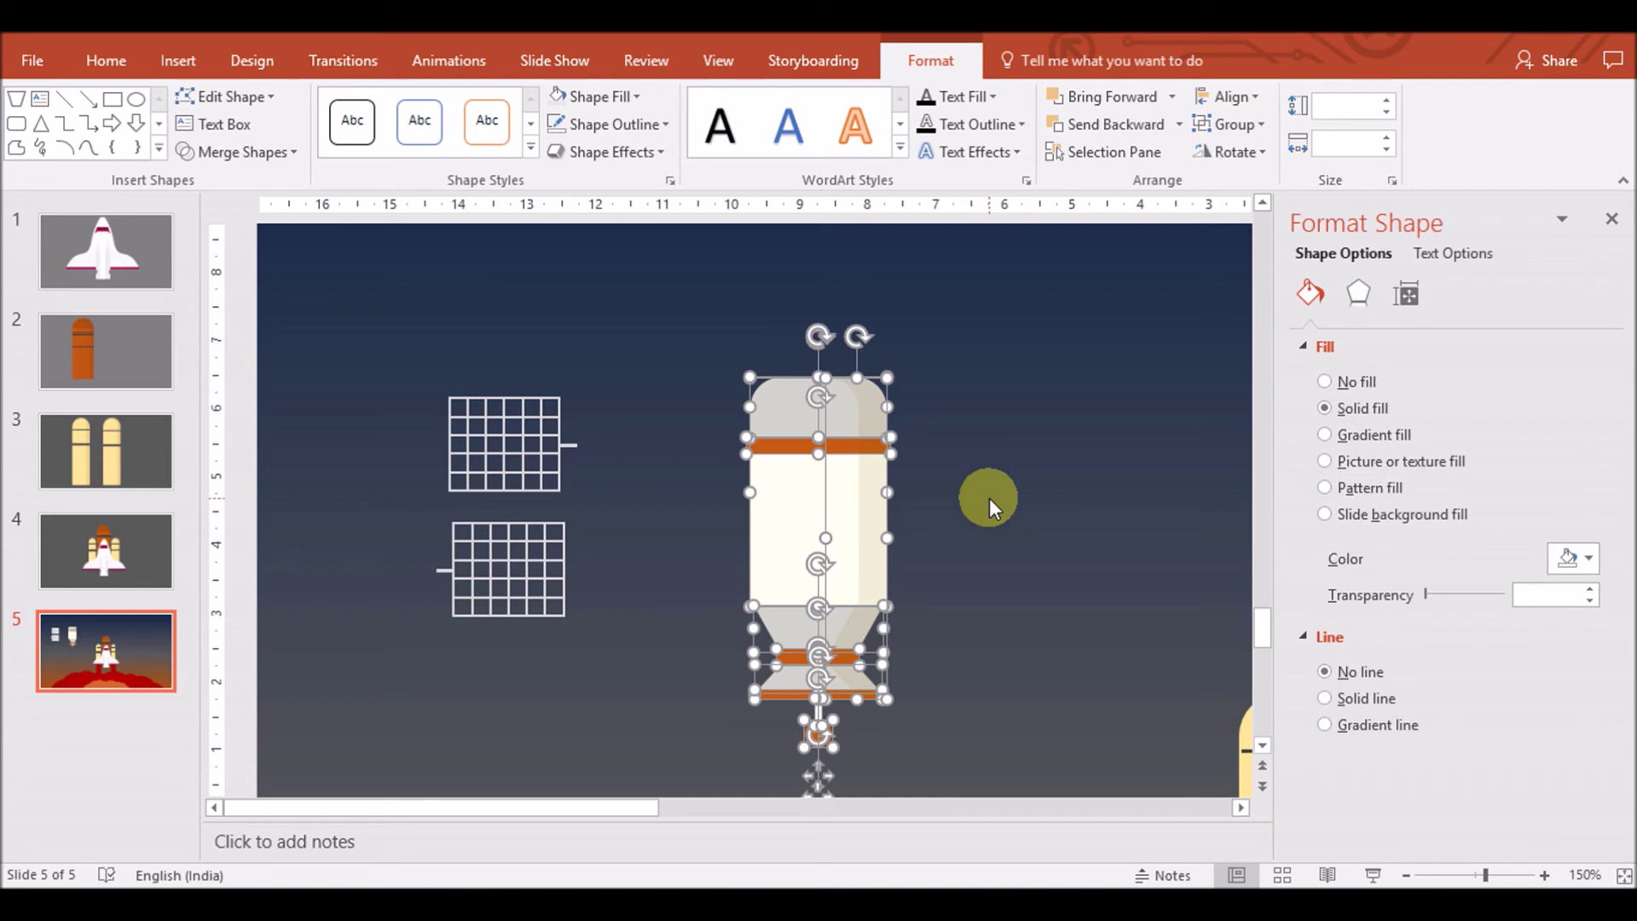
Enlarge the upper grid panel, move it beside the body's left side, and delete the small lower grid
click(507, 468)
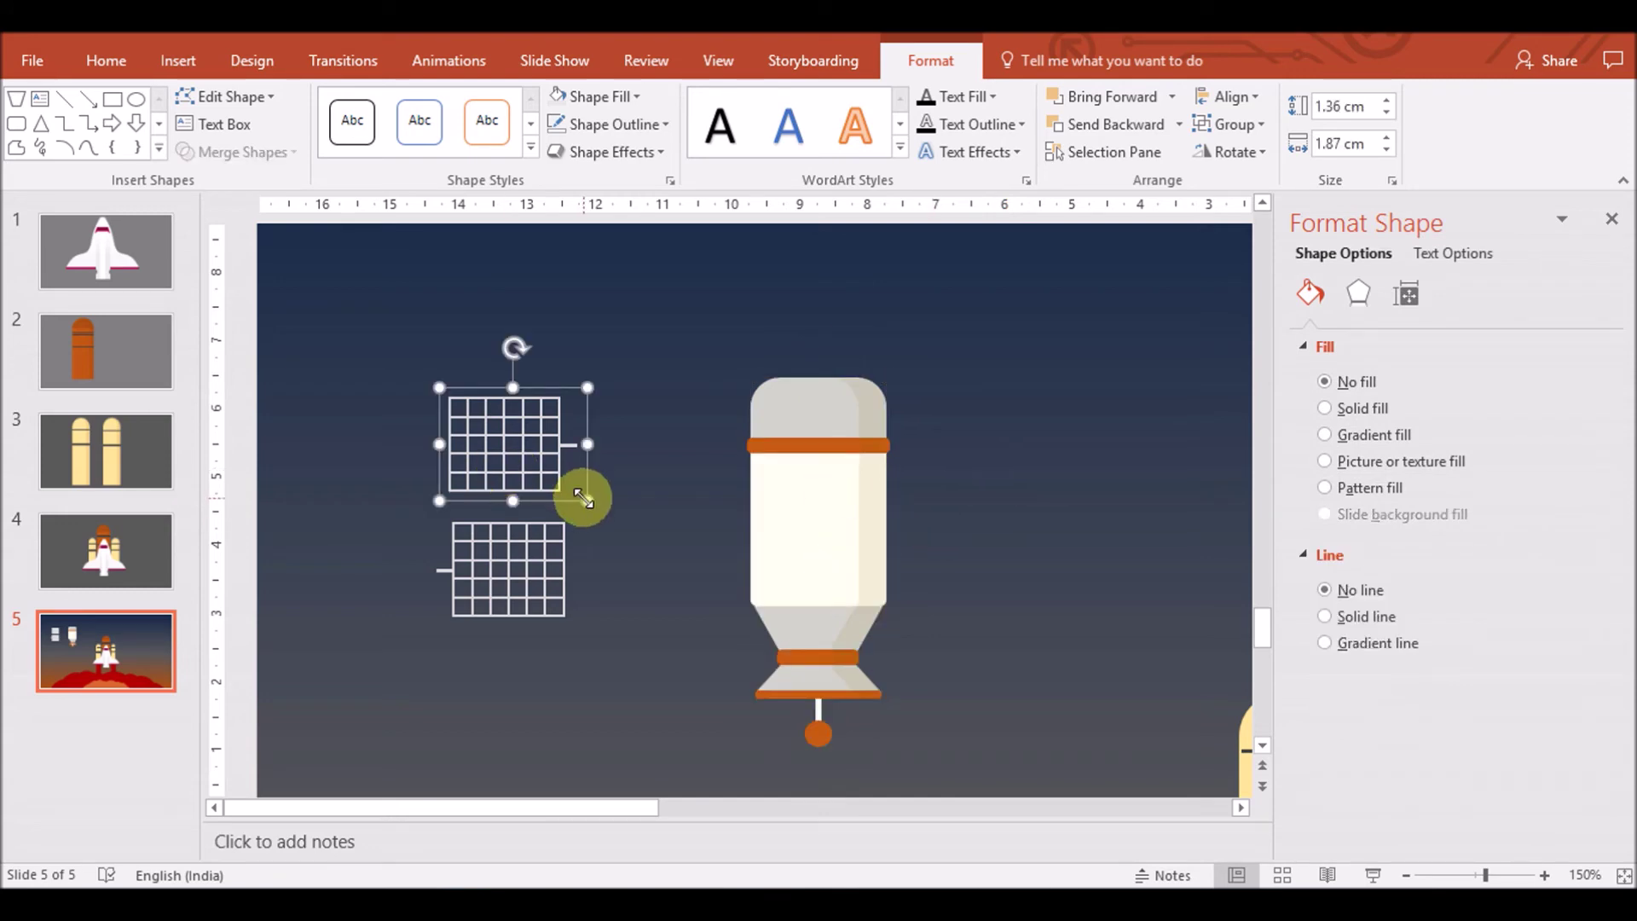
drag(582, 499, 598, 519)
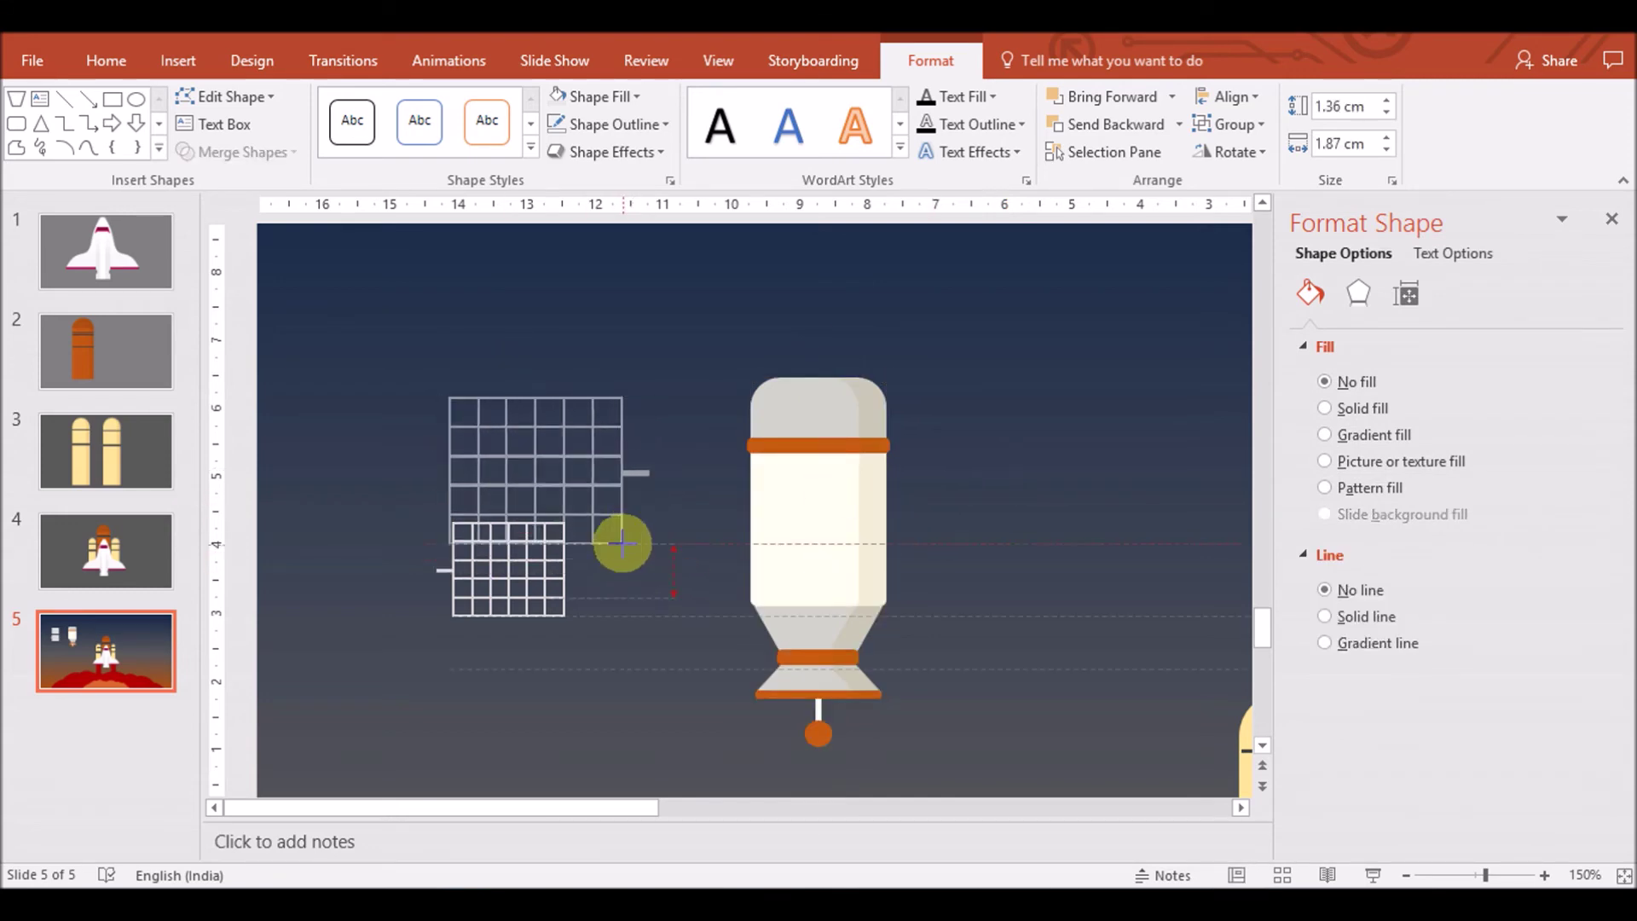
drag(569, 477, 709, 544)
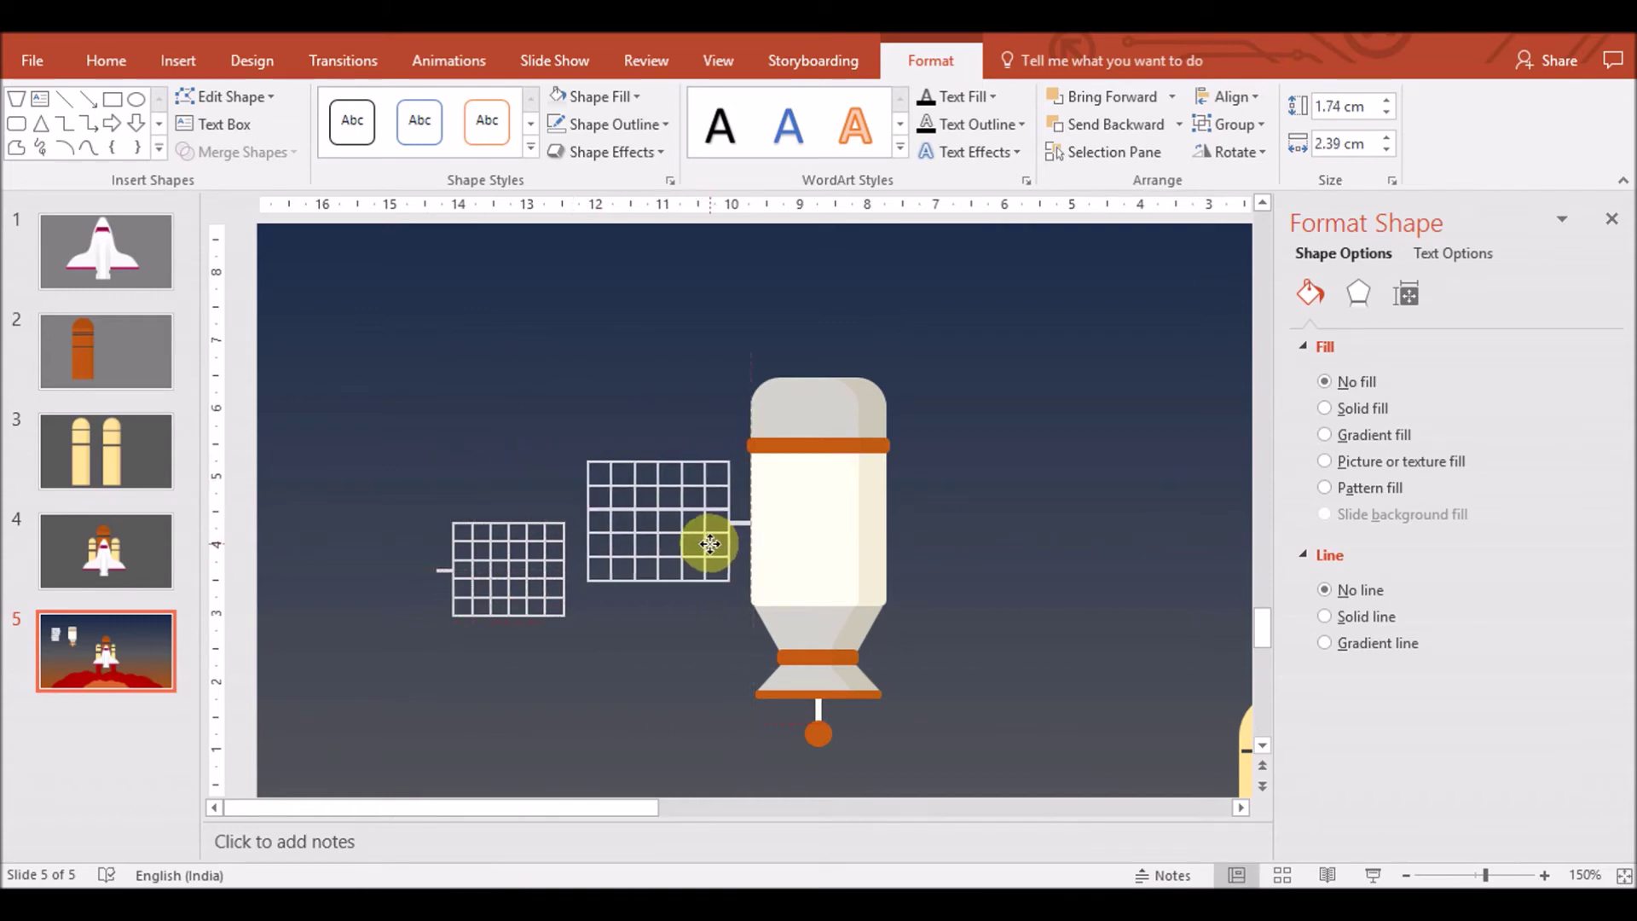
click(498, 616)
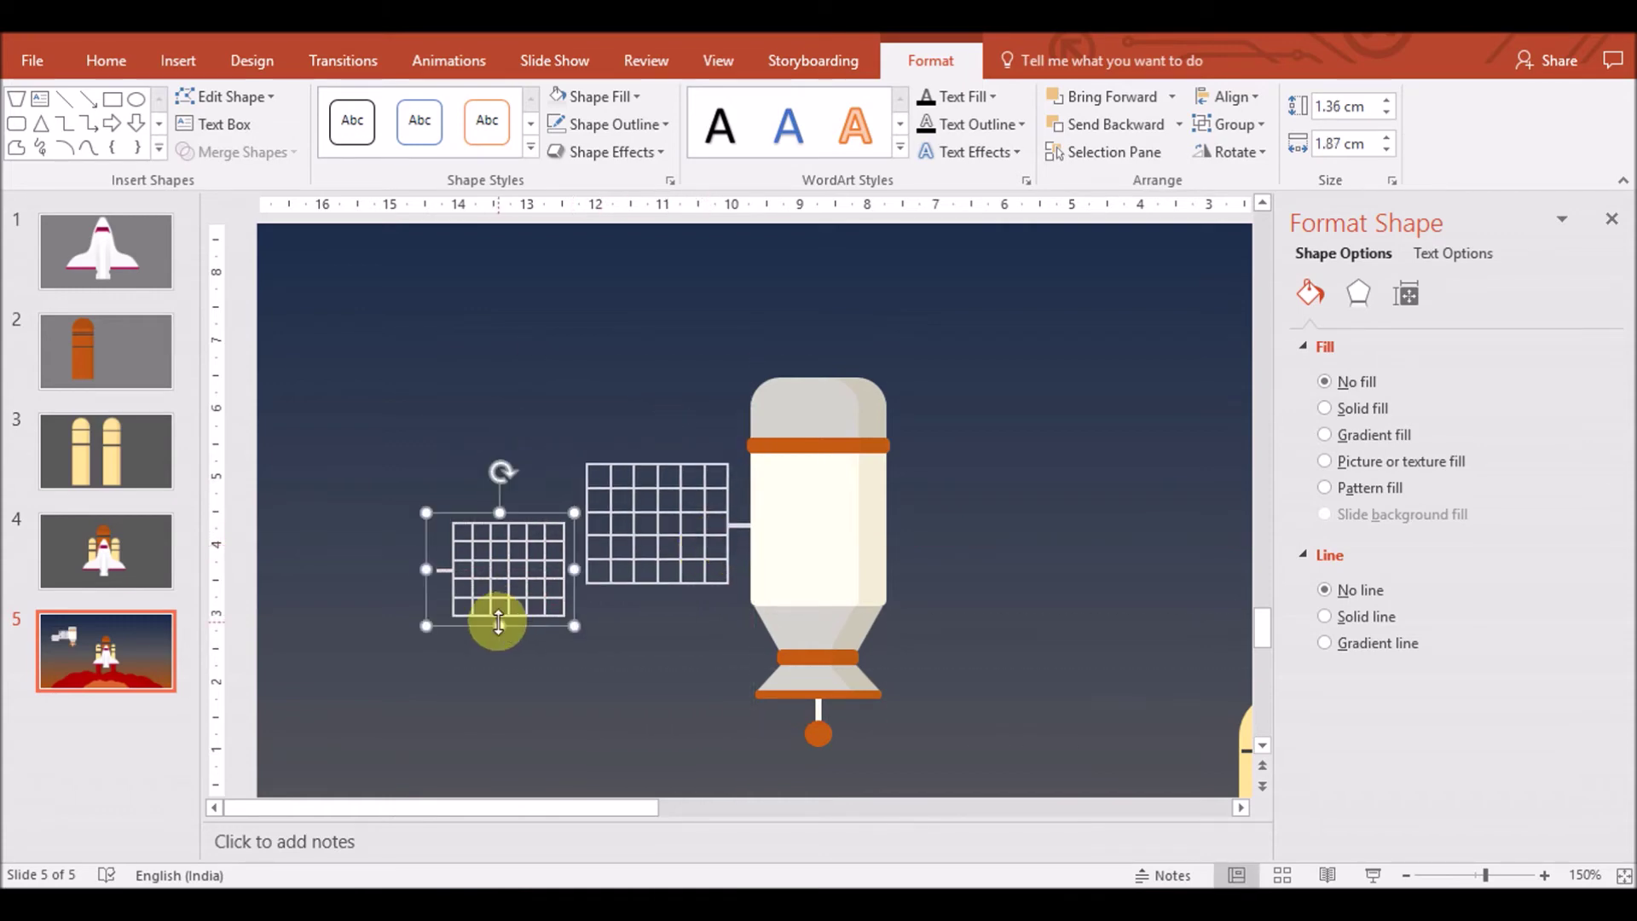
key(Delete)
Duplicate the grid, flip it horizontally onto the body's right side, and group all satellite parts
drag(631, 580, 662, 603)
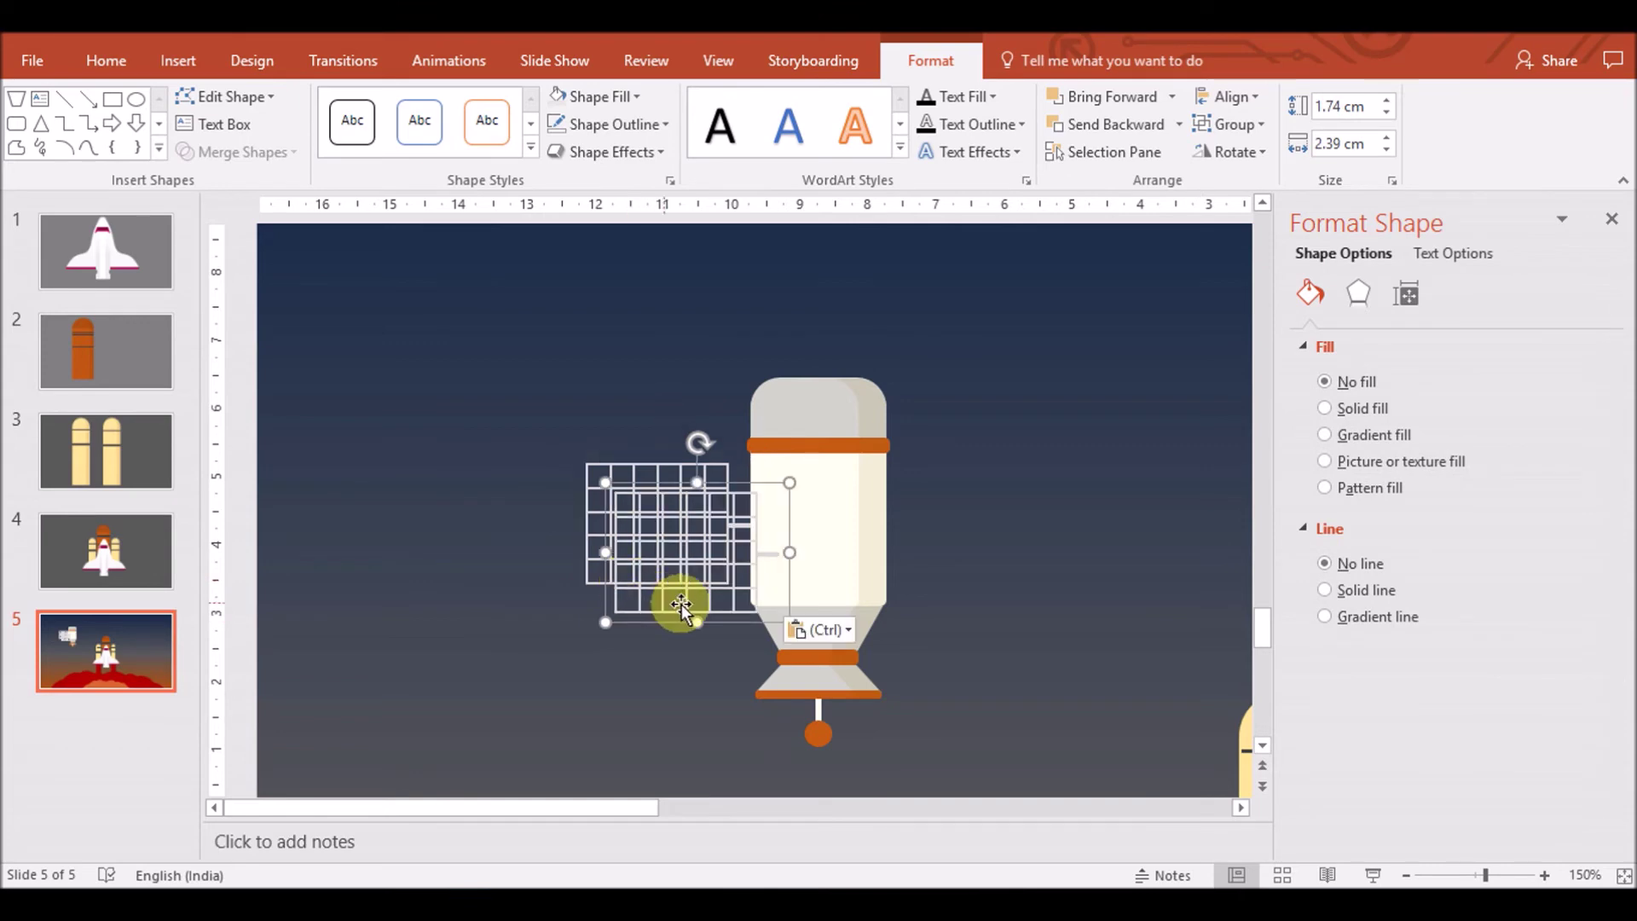
click(1231, 151)
click(1234, 269)
drag(720, 614, 1012, 590)
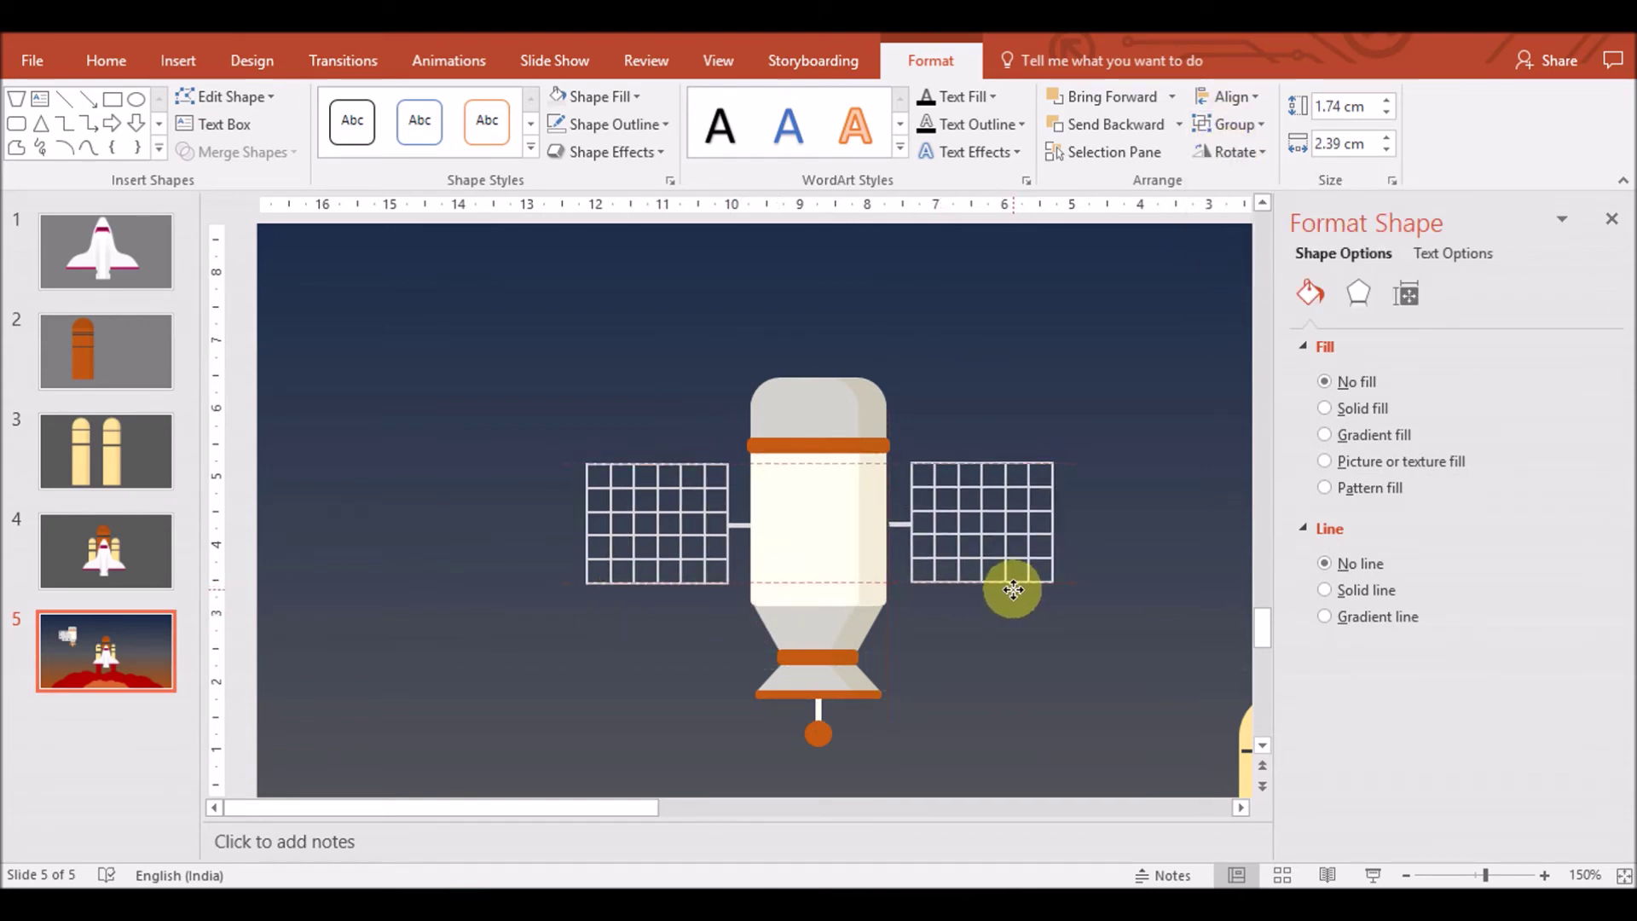
click(672, 741)
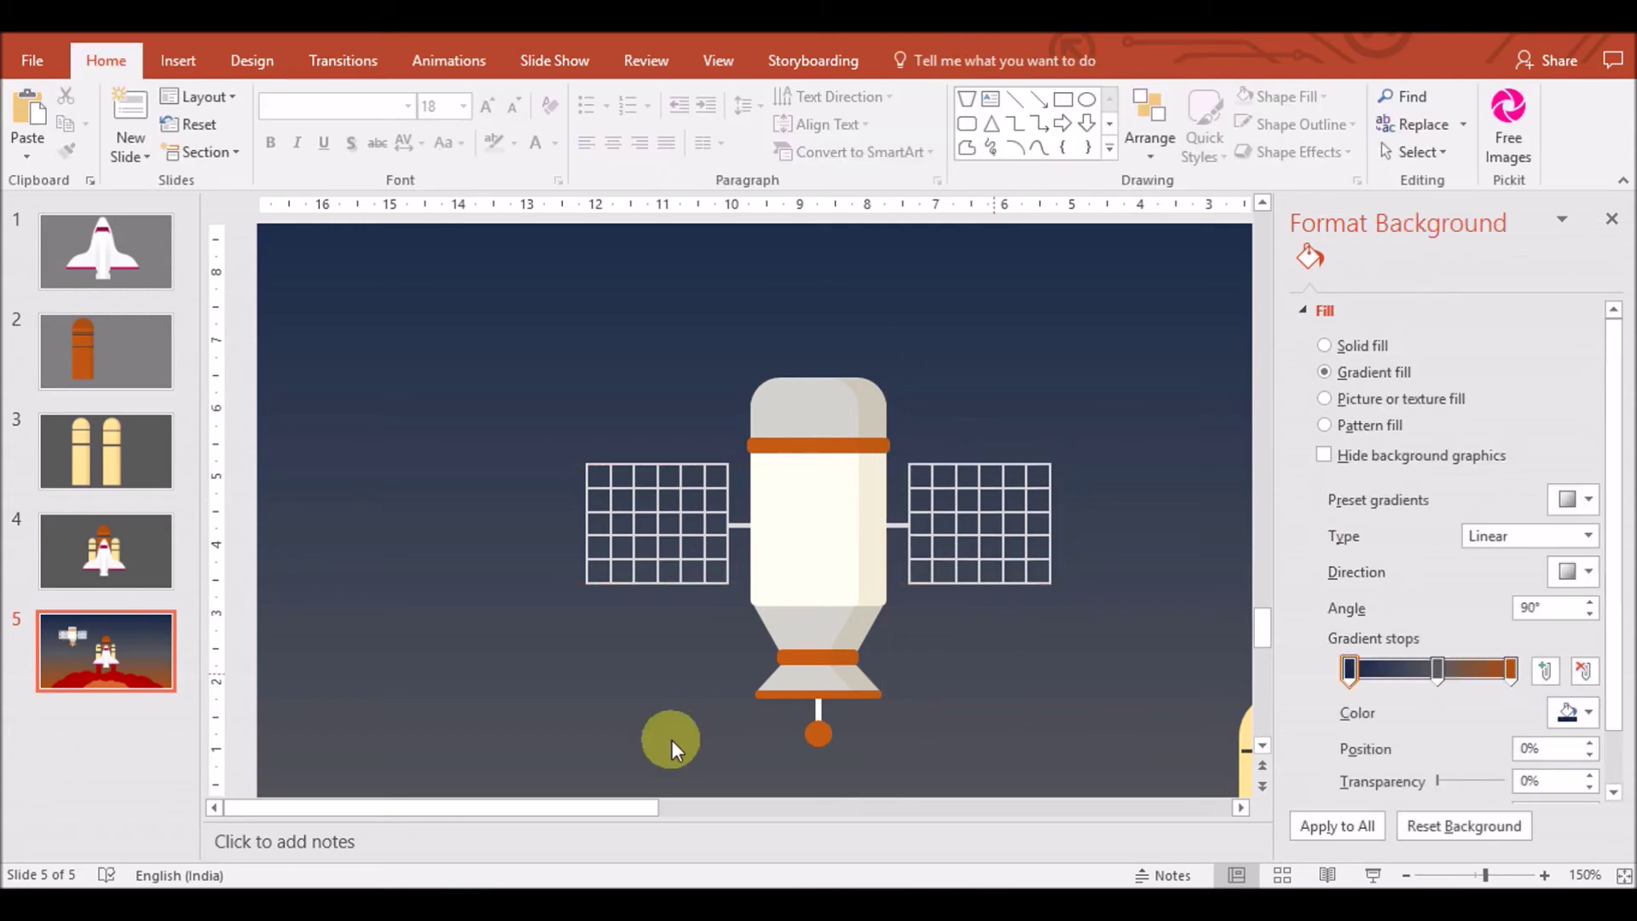
drag(536, 774, 1113, 325)
key(ctrl+g)
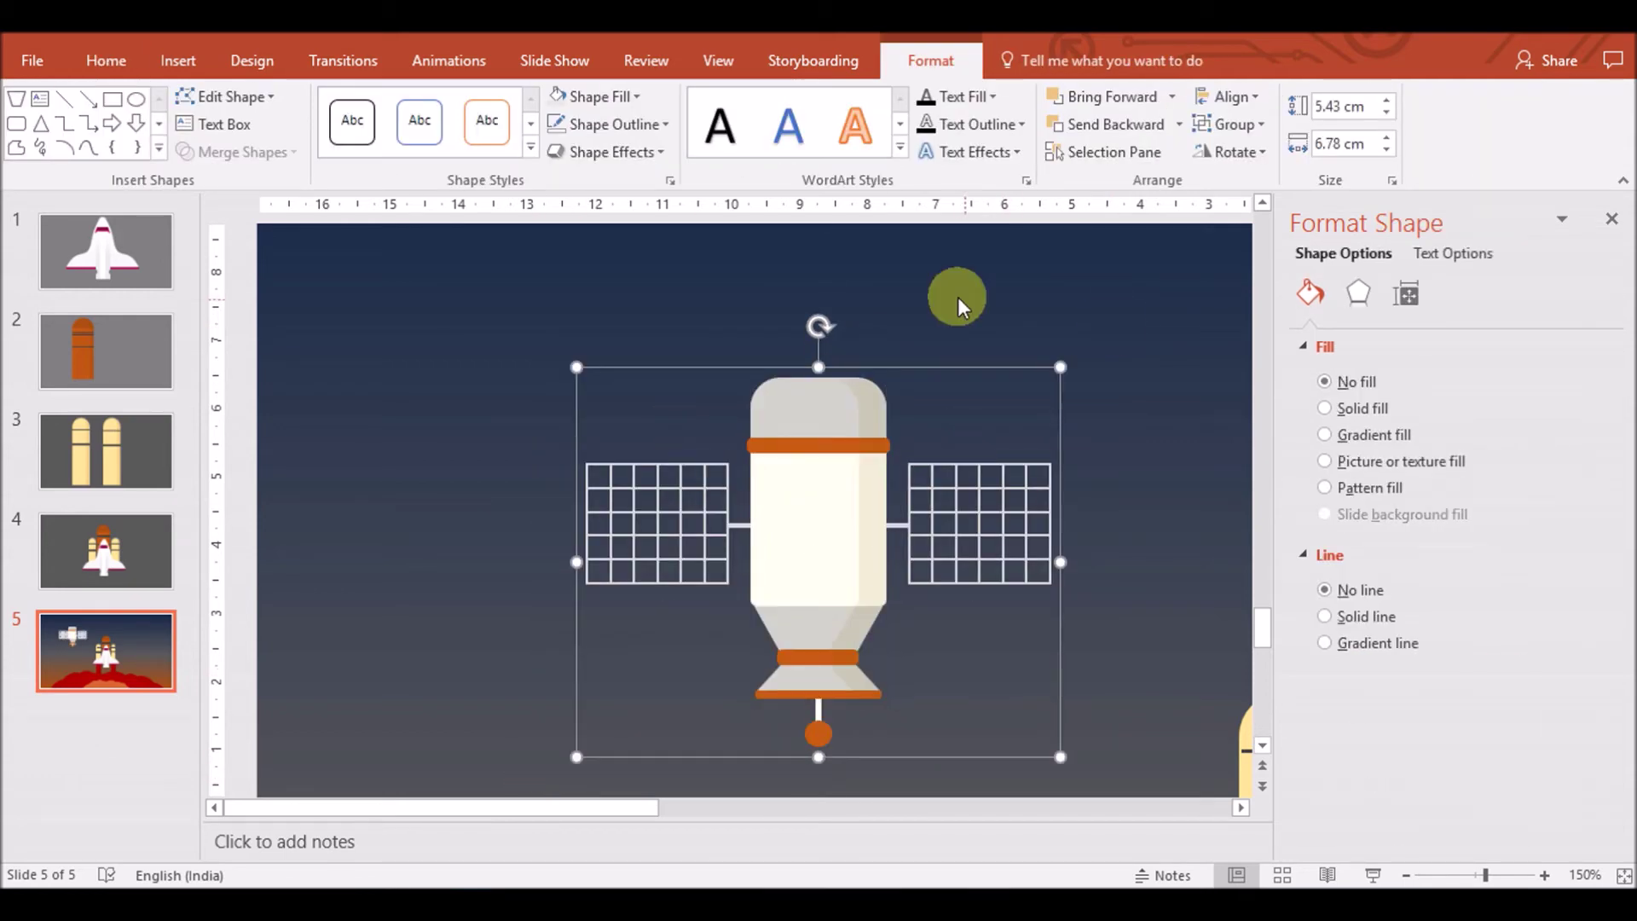
Draw a circle over the satellite, fill it dark red and make it mostly transparent
click(563, 297)
click(178, 60)
click(408, 128)
click(503, 212)
drag(677, 392, 933, 661)
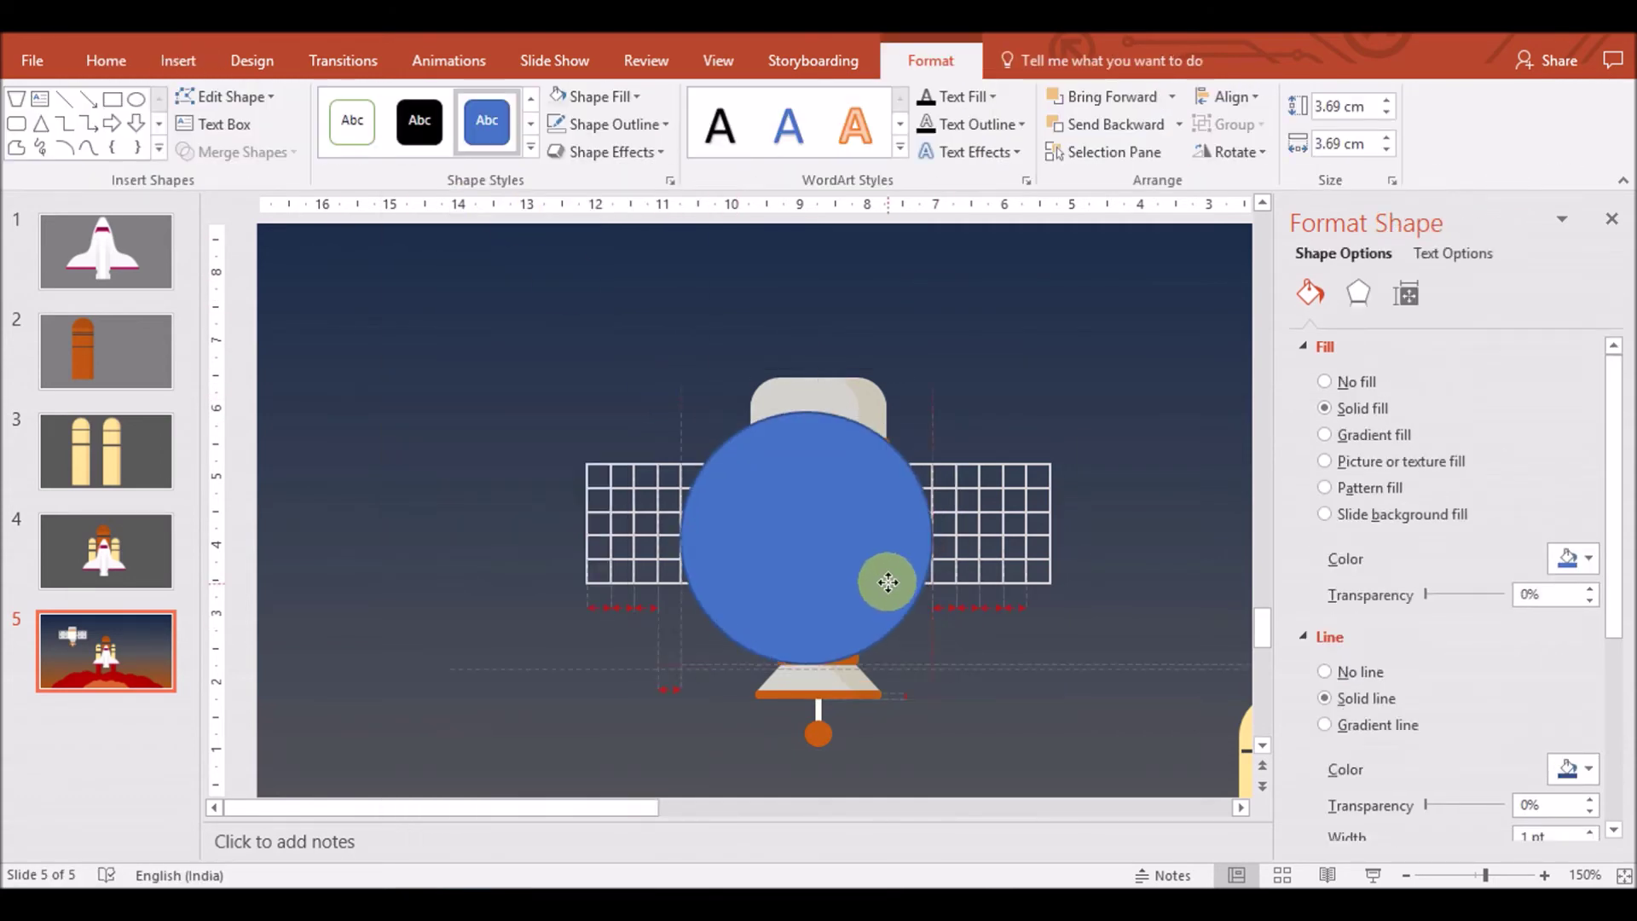
drag(893, 581, 901, 580)
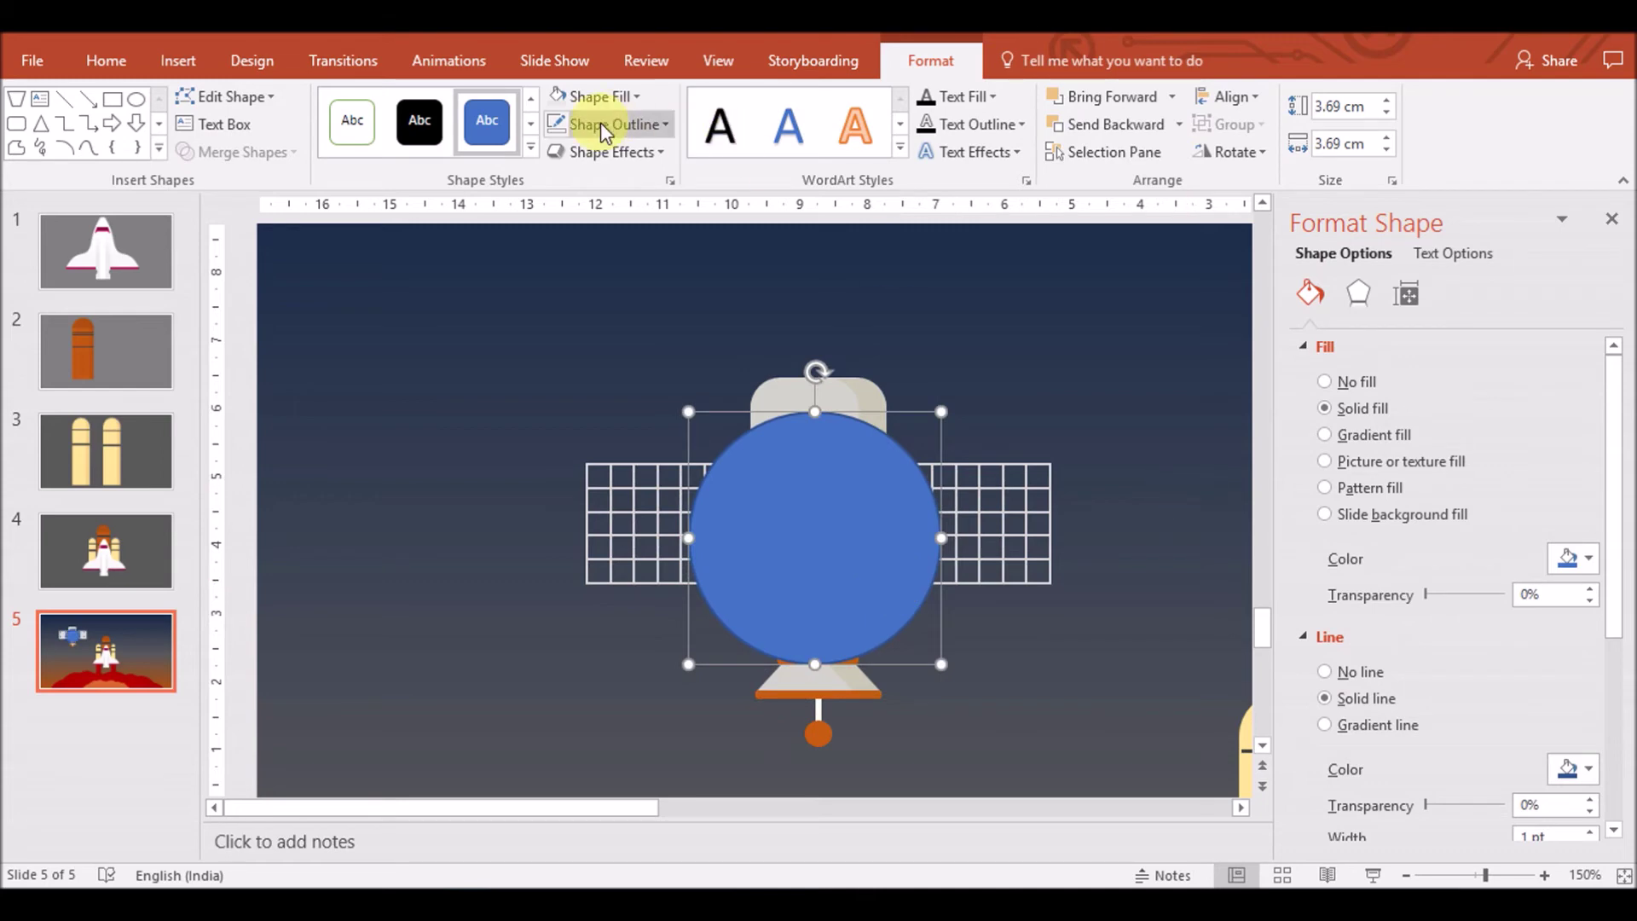
click(637, 99)
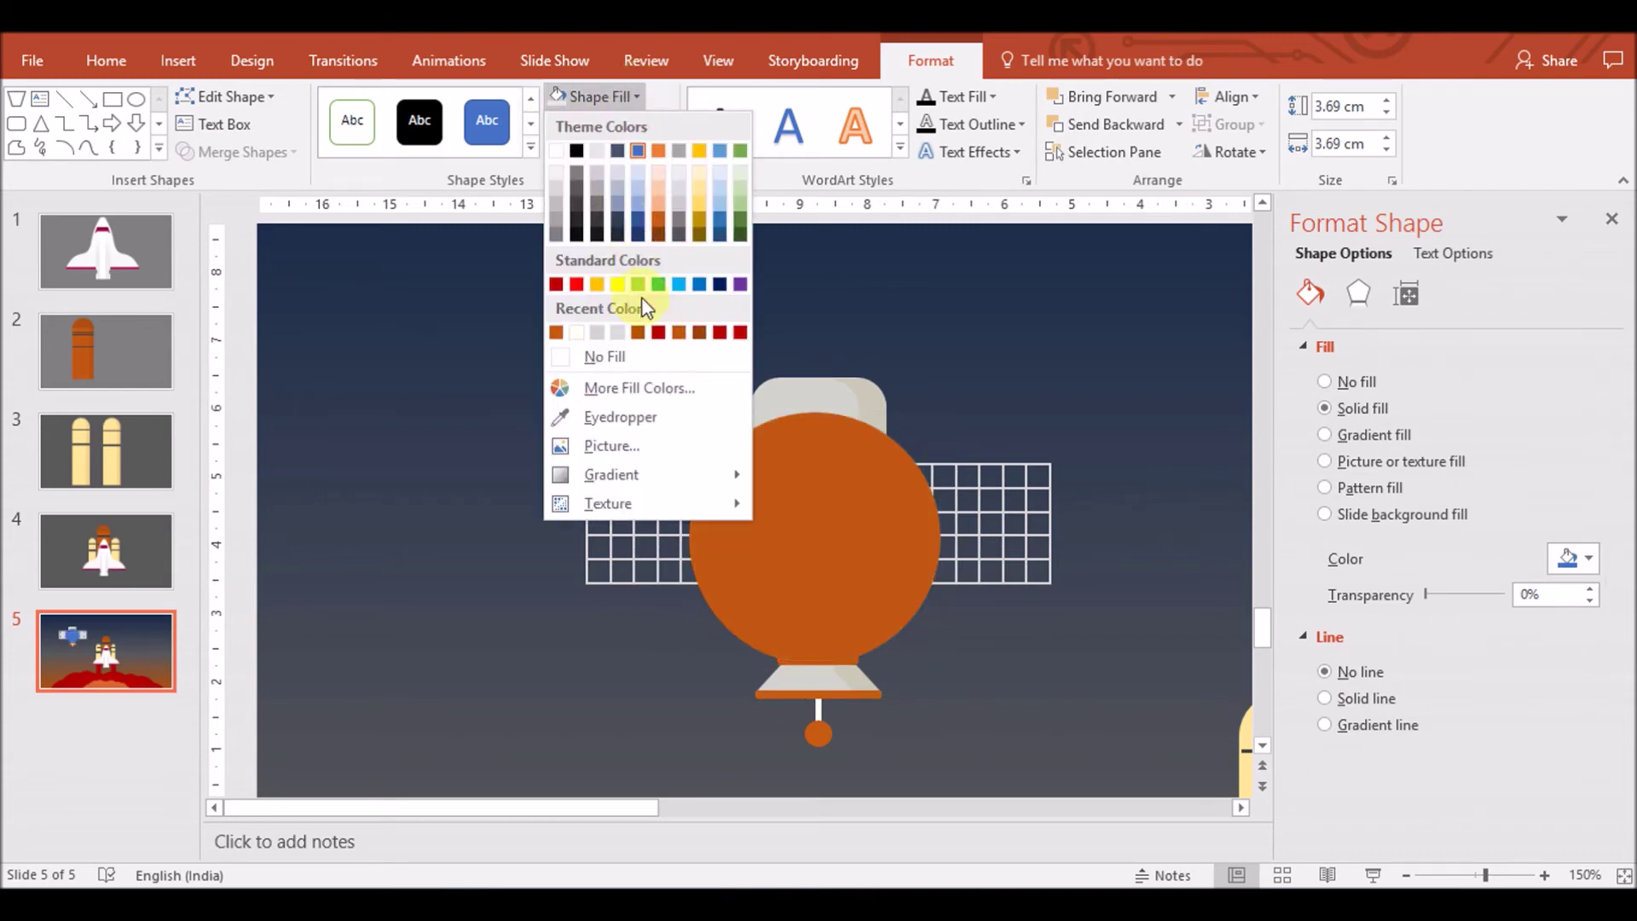
click(561, 287)
drag(1413, 595, 1496, 604)
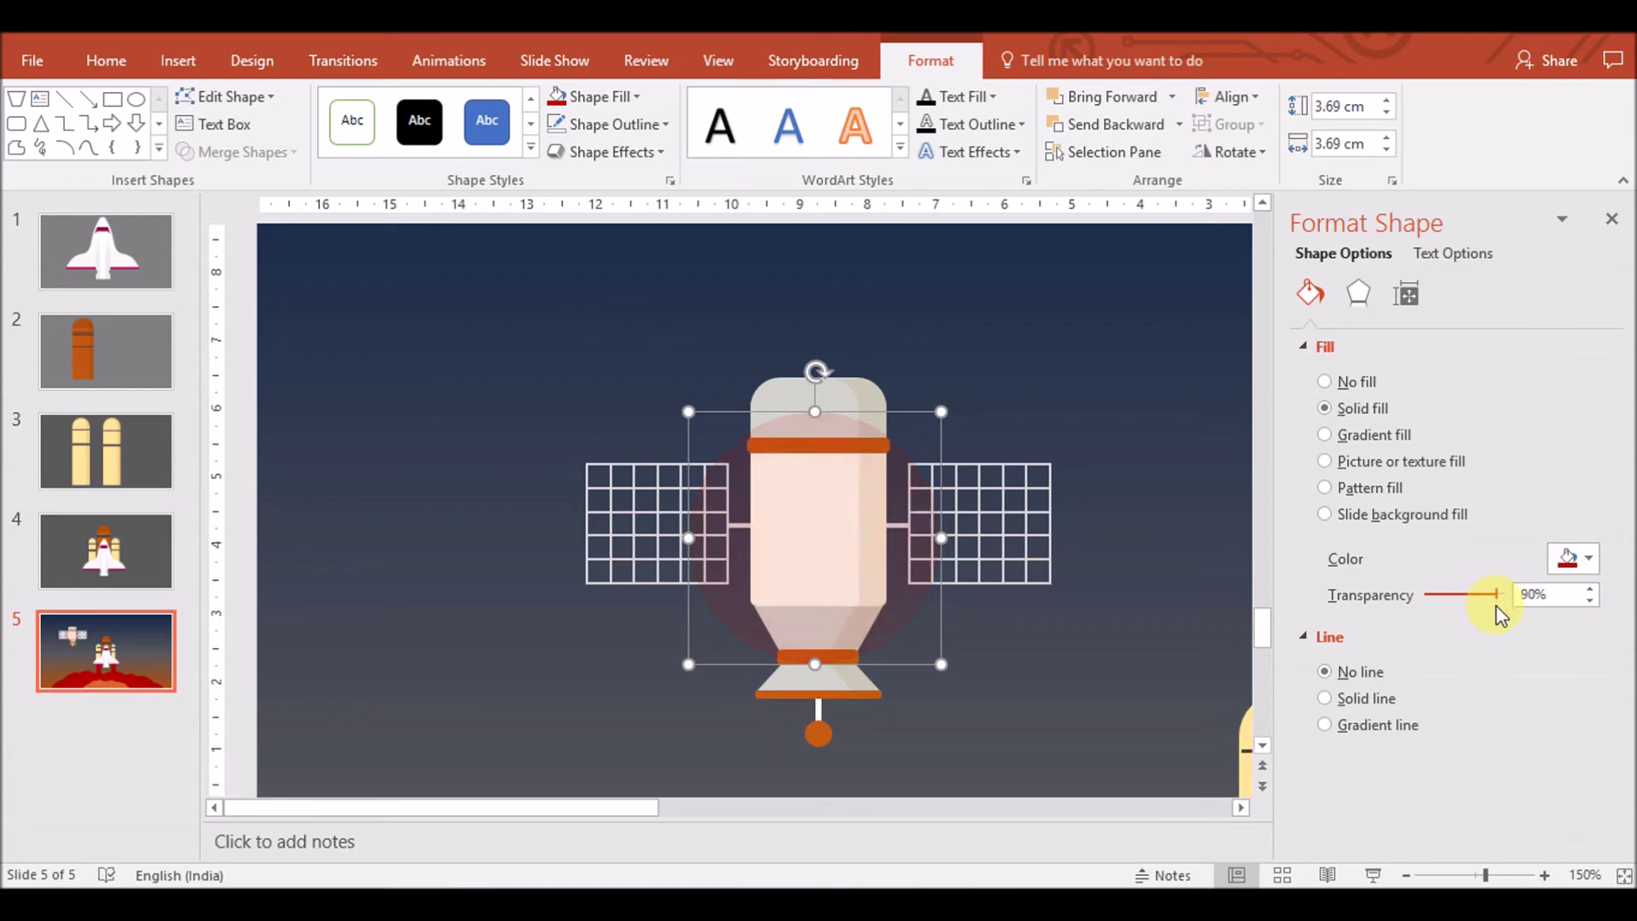
Give the circle a red glow, reapply its dark red fill and make the glow fainter
click(1359, 294)
click(1335, 409)
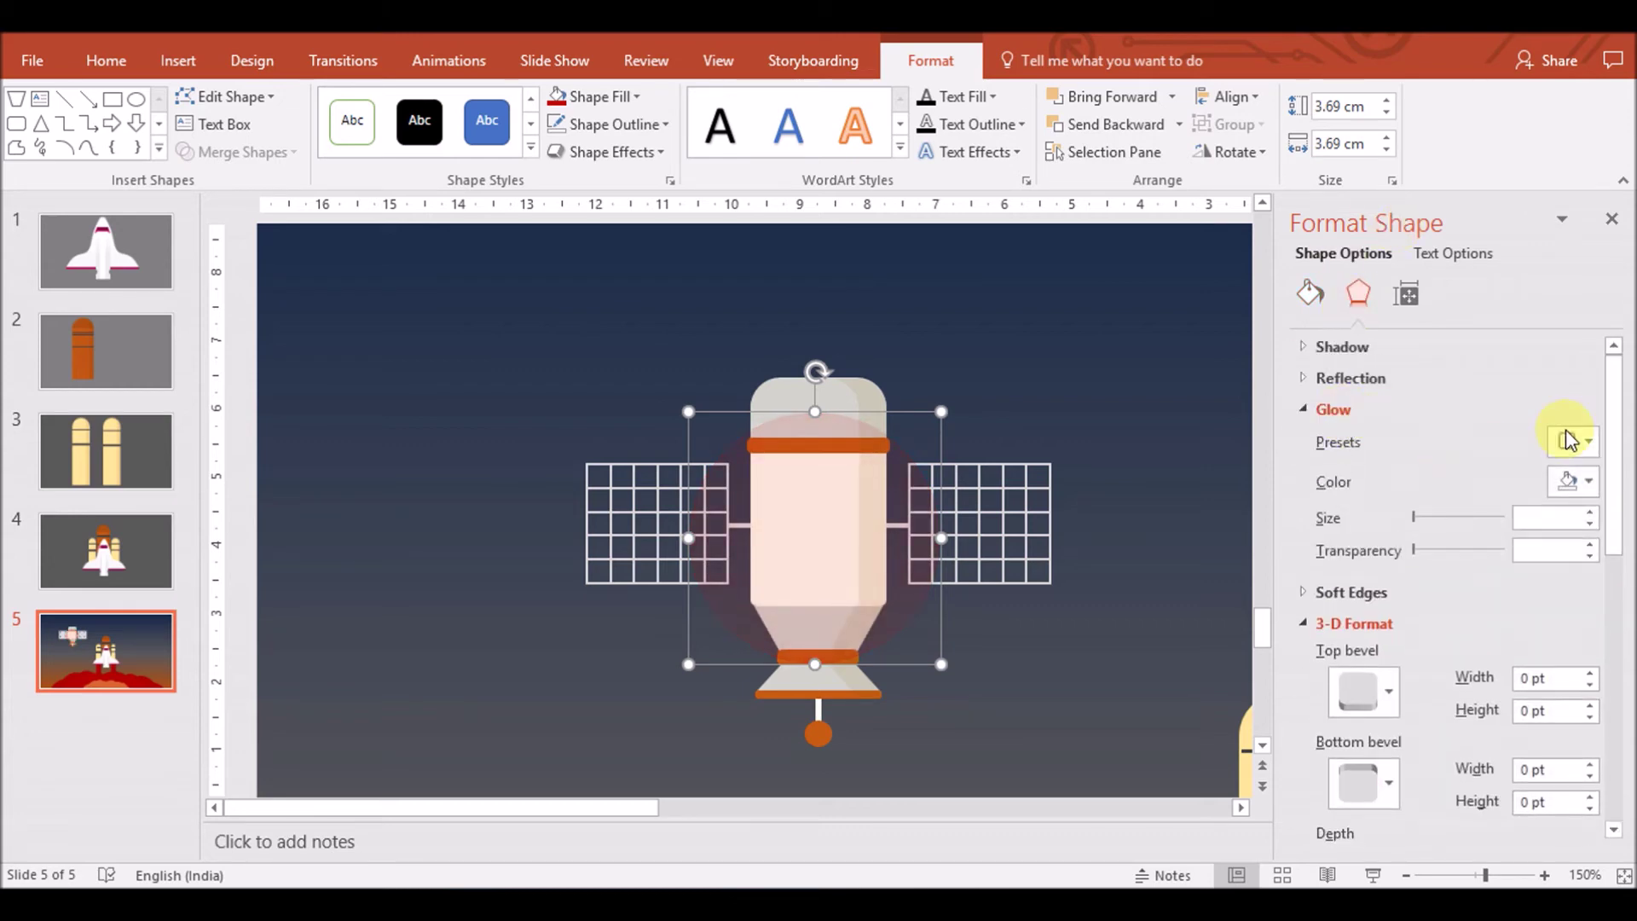
click(1575, 452)
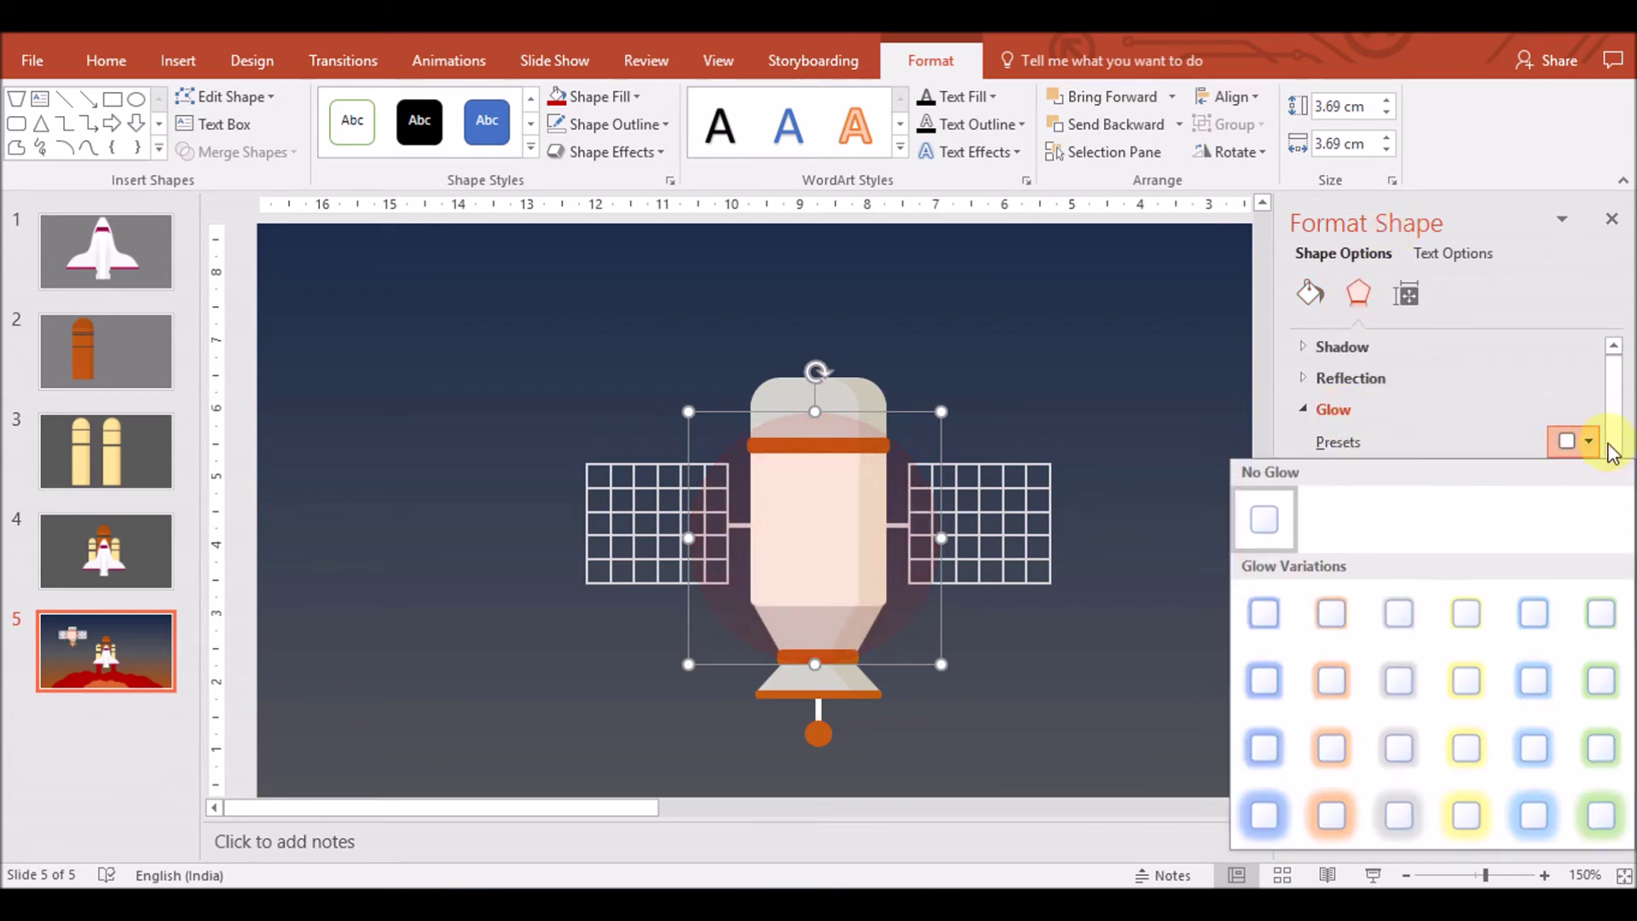
click(1588, 442)
click(1569, 482)
click(1442, 671)
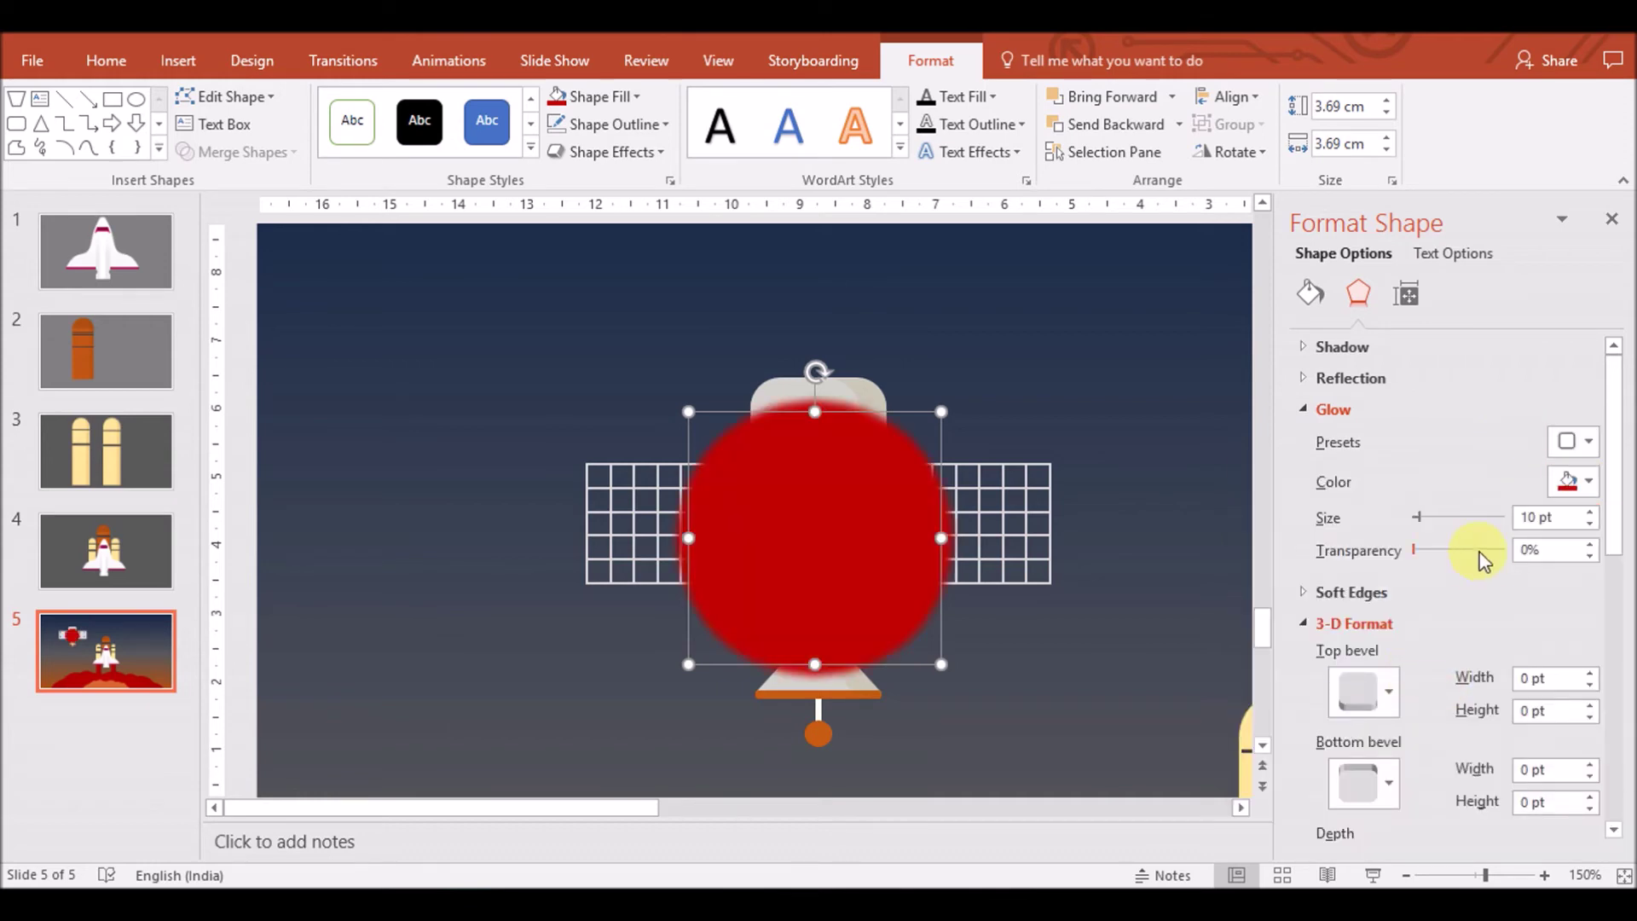
click(597, 96)
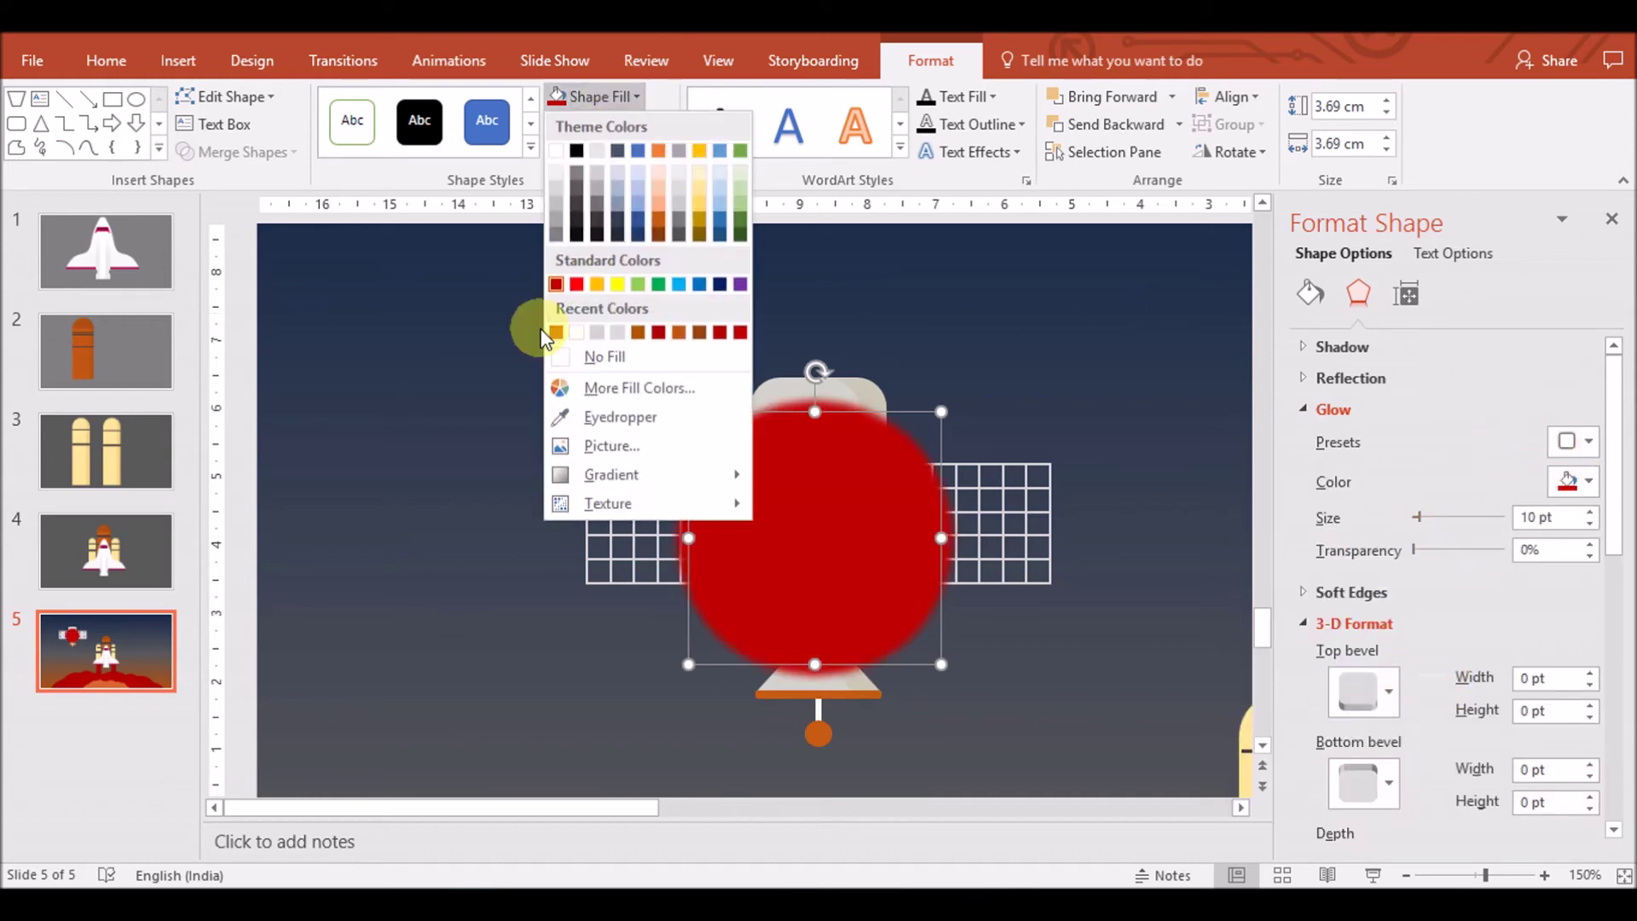
click(600, 346)
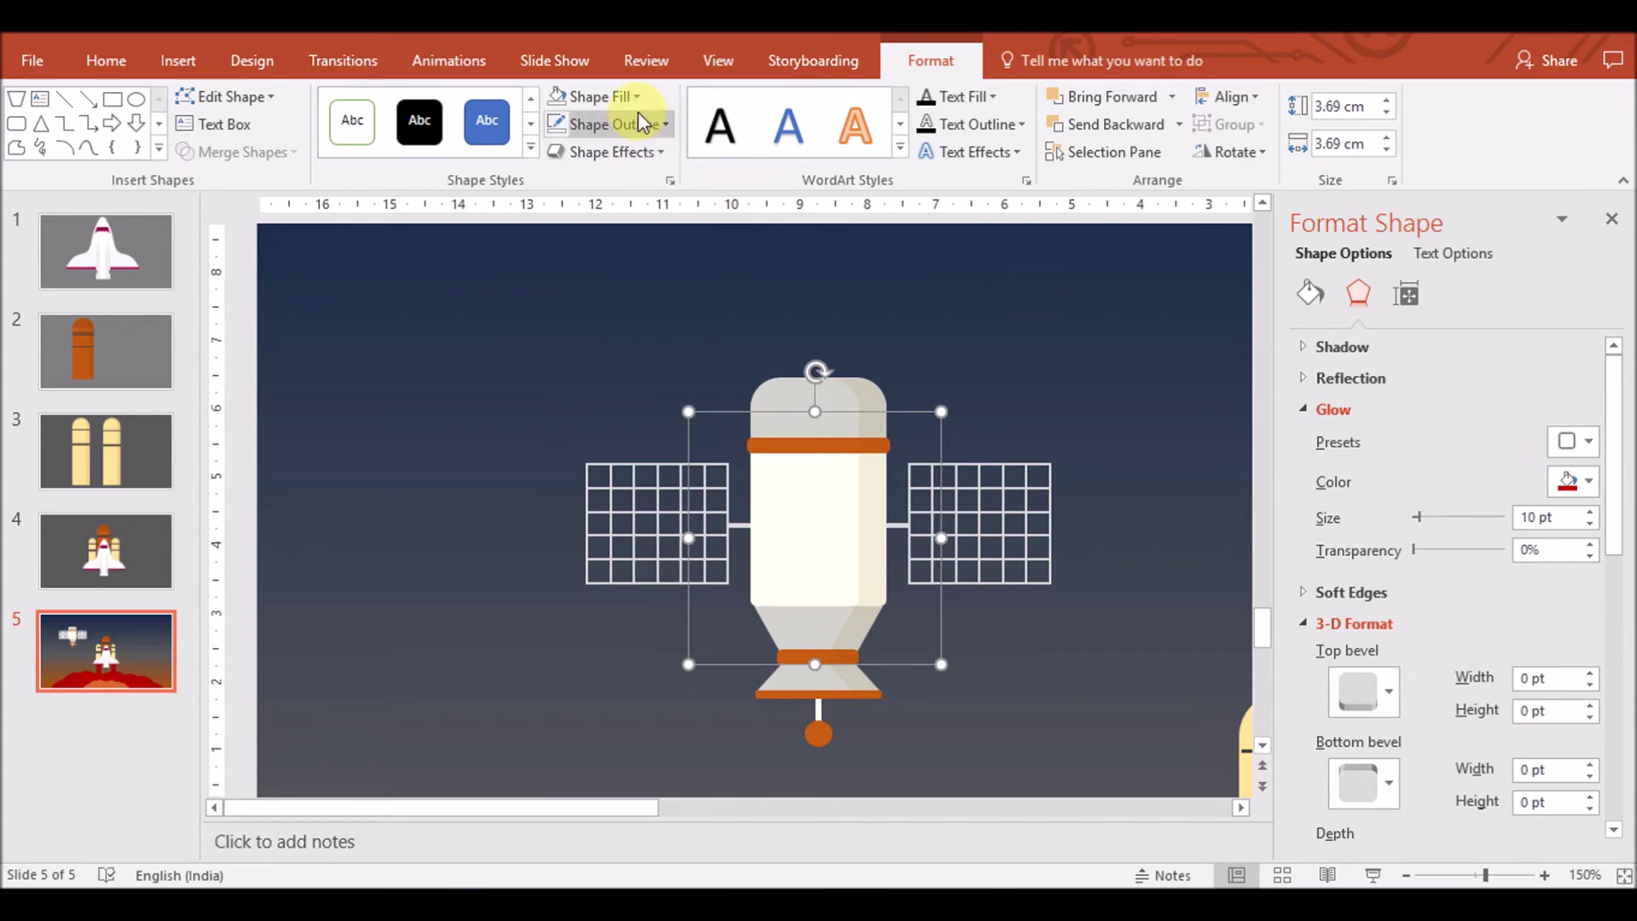
click(602, 96)
click(556, 284)
drag(1434, 552, 1475, 561)
Shrink the circle to a small dot, enlarge its glow and fine-tune the glow's red shade
mouse_move(941, 665)
mouse_down()
mouse_move(724, 447)
mouse_move(816, 520)
mouse_up()
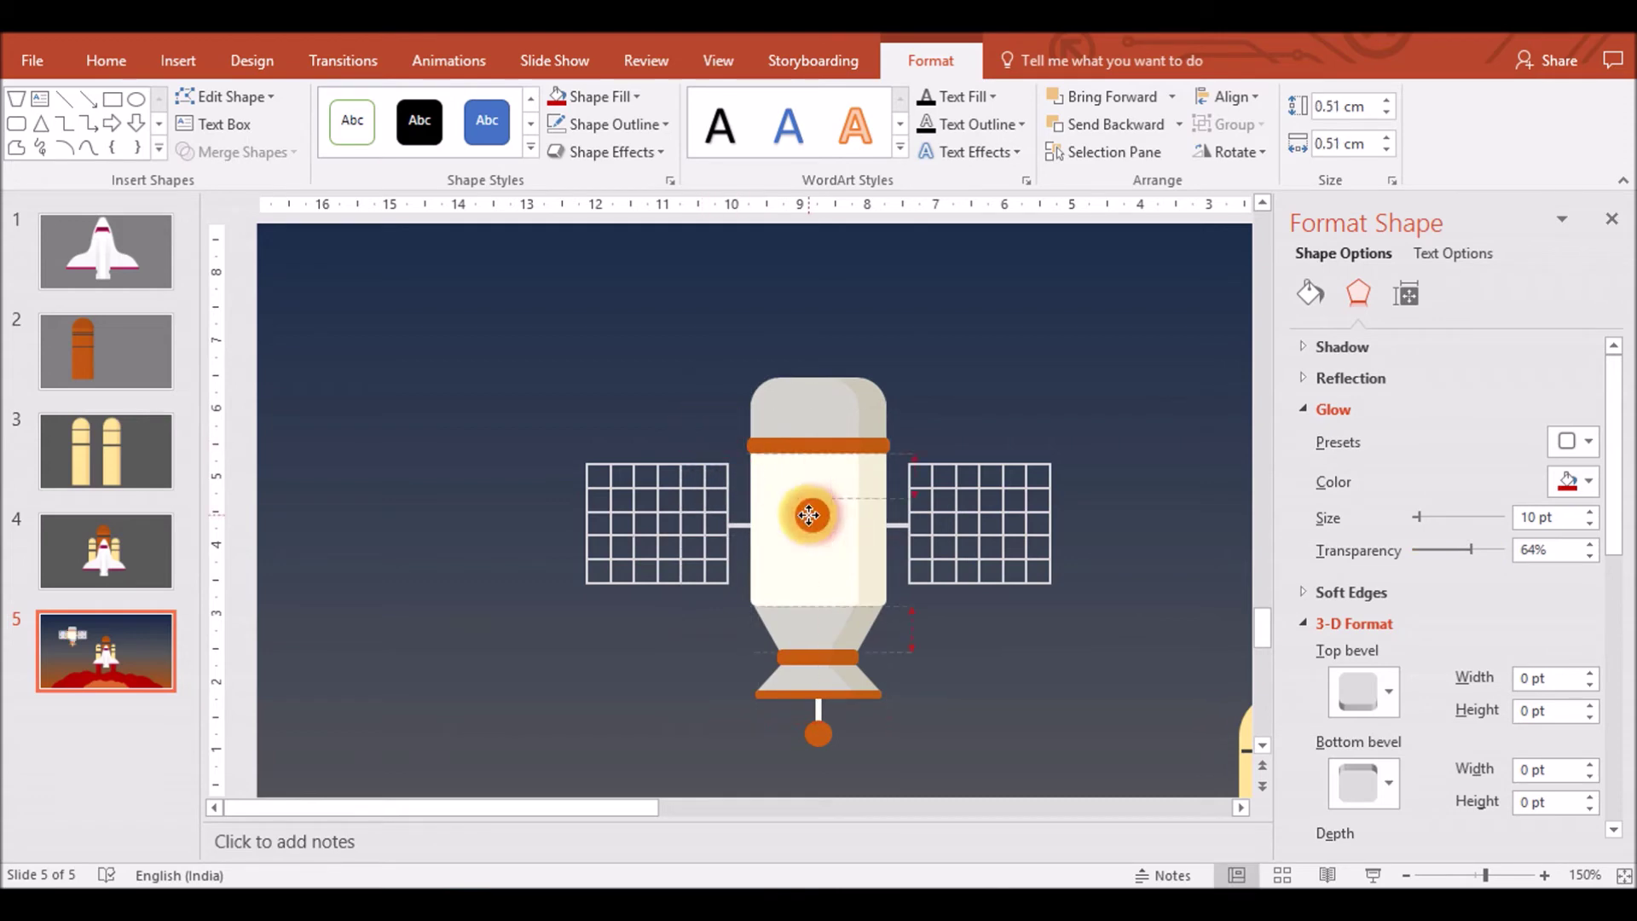
drag(1419, 517, 1470, 517)
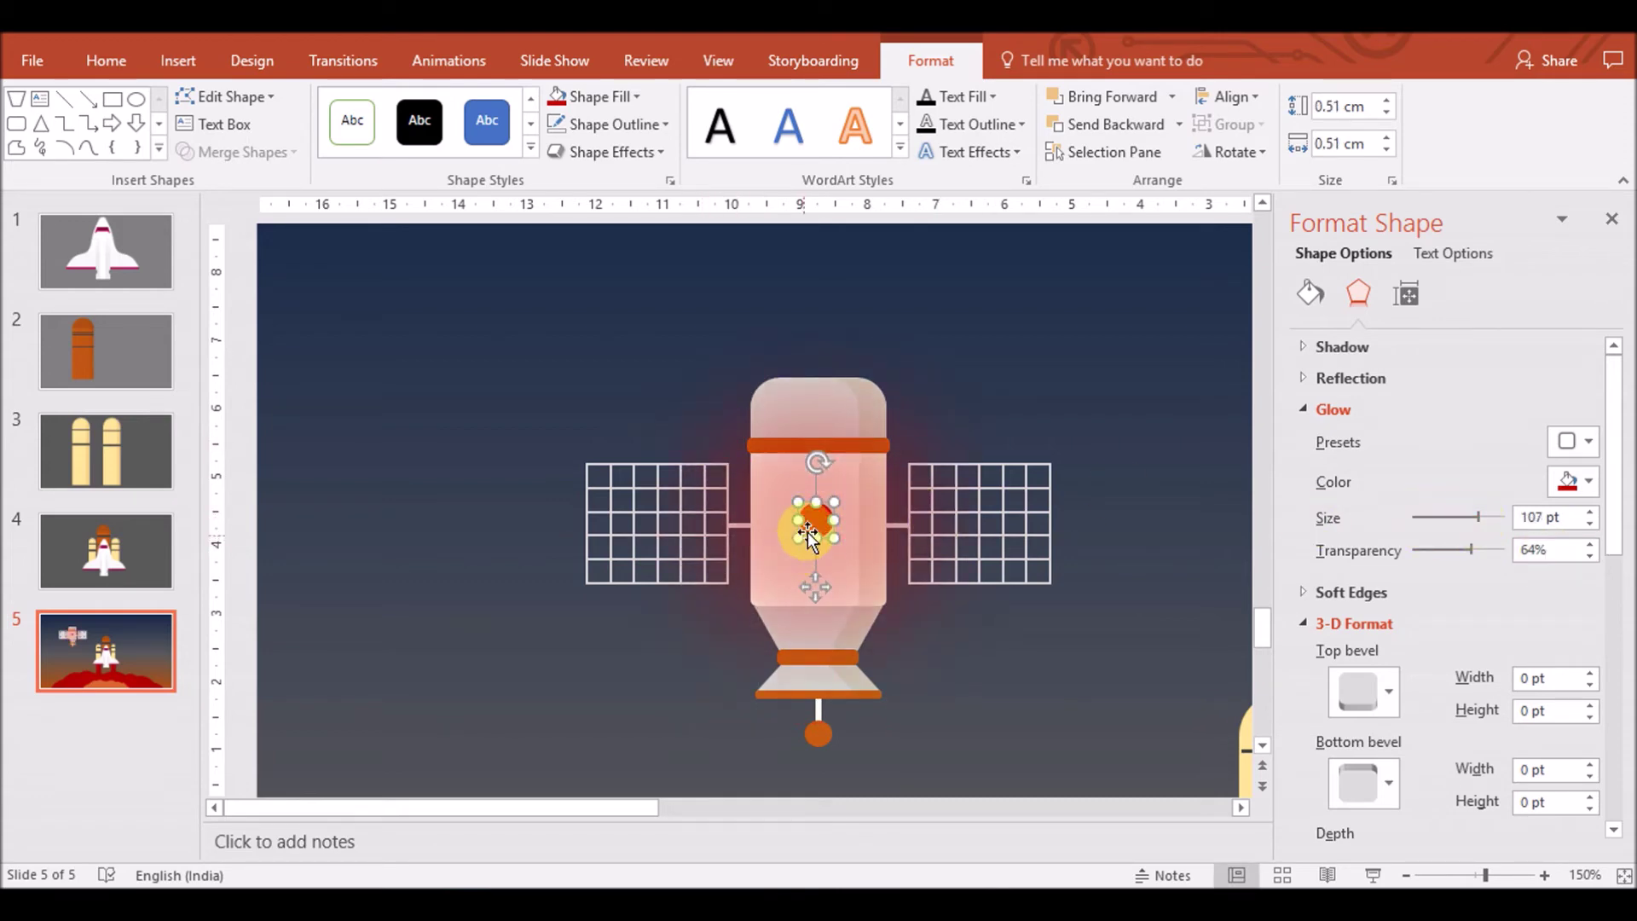
click(1574, 482)
click(1501, 741)
drag(1184, 462, 1201, 417)
click(1270, 323)
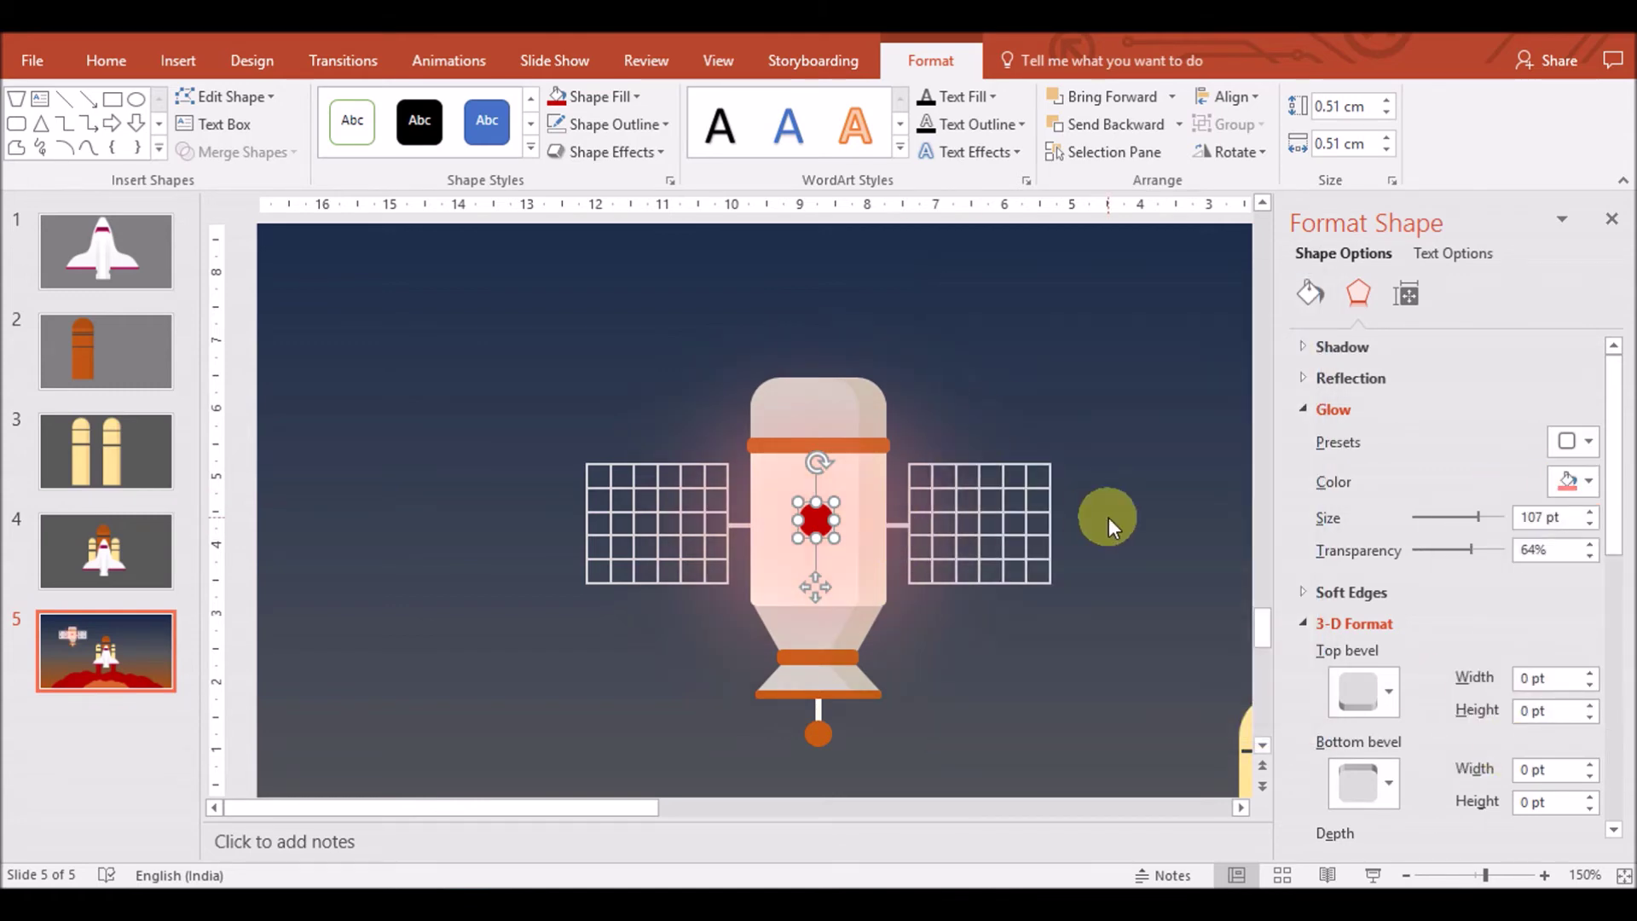
click(1574, 482)
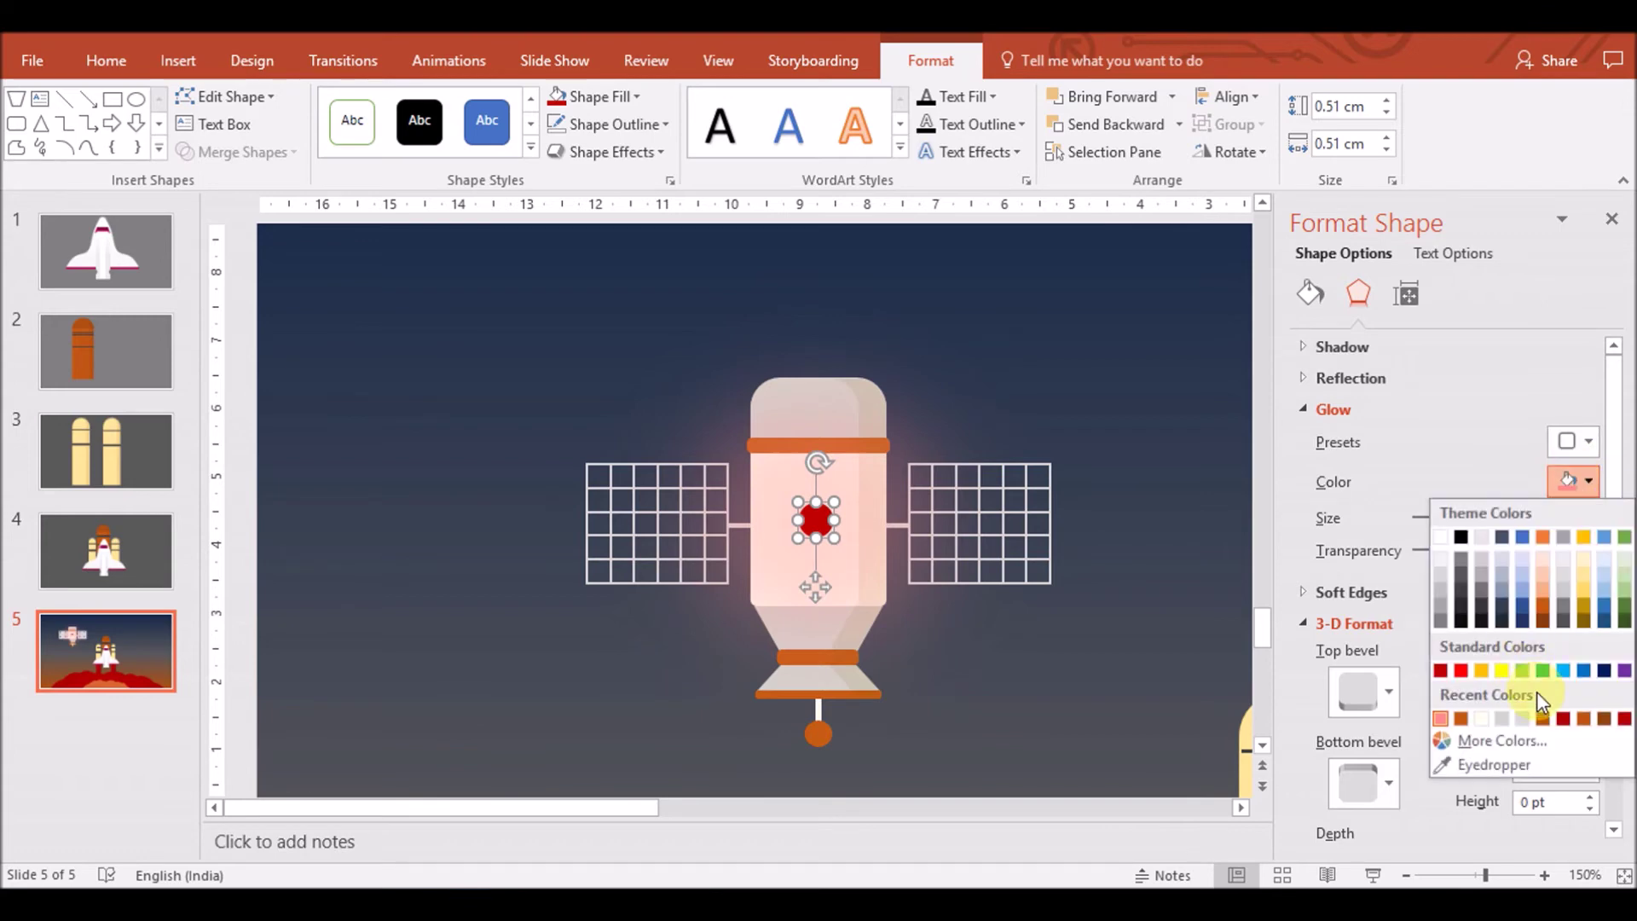
click(1501, 740)
drag(1199, 418, 1203, 433)
click(1270, 323)
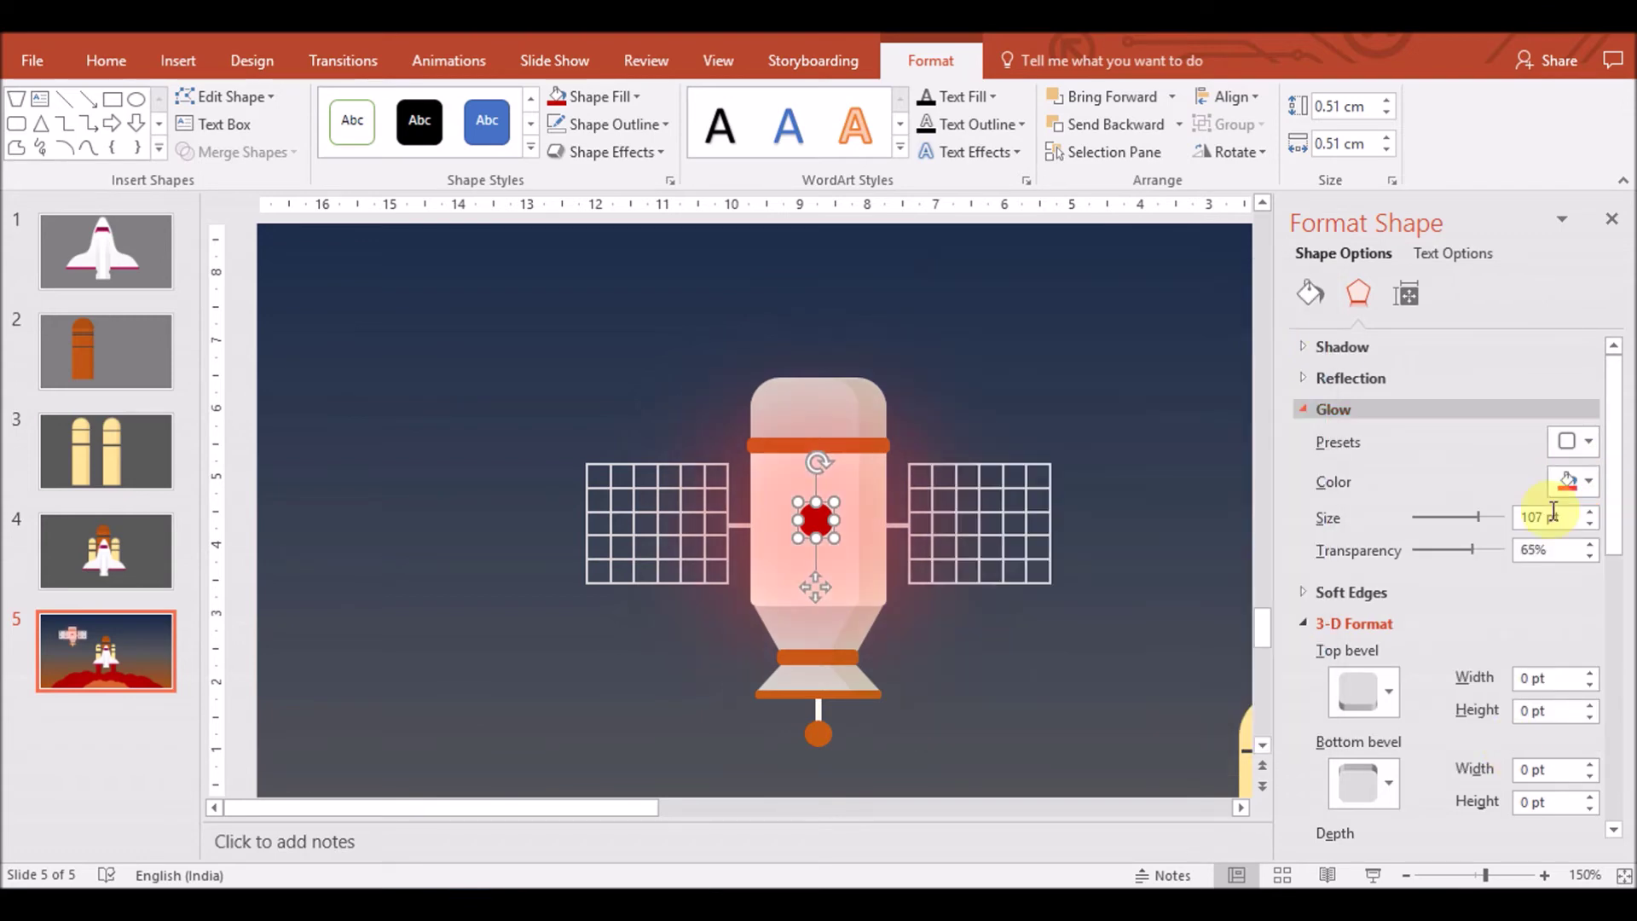
Send the small circle behind the satellite body
right_click(819, 522)
click(936, 290)
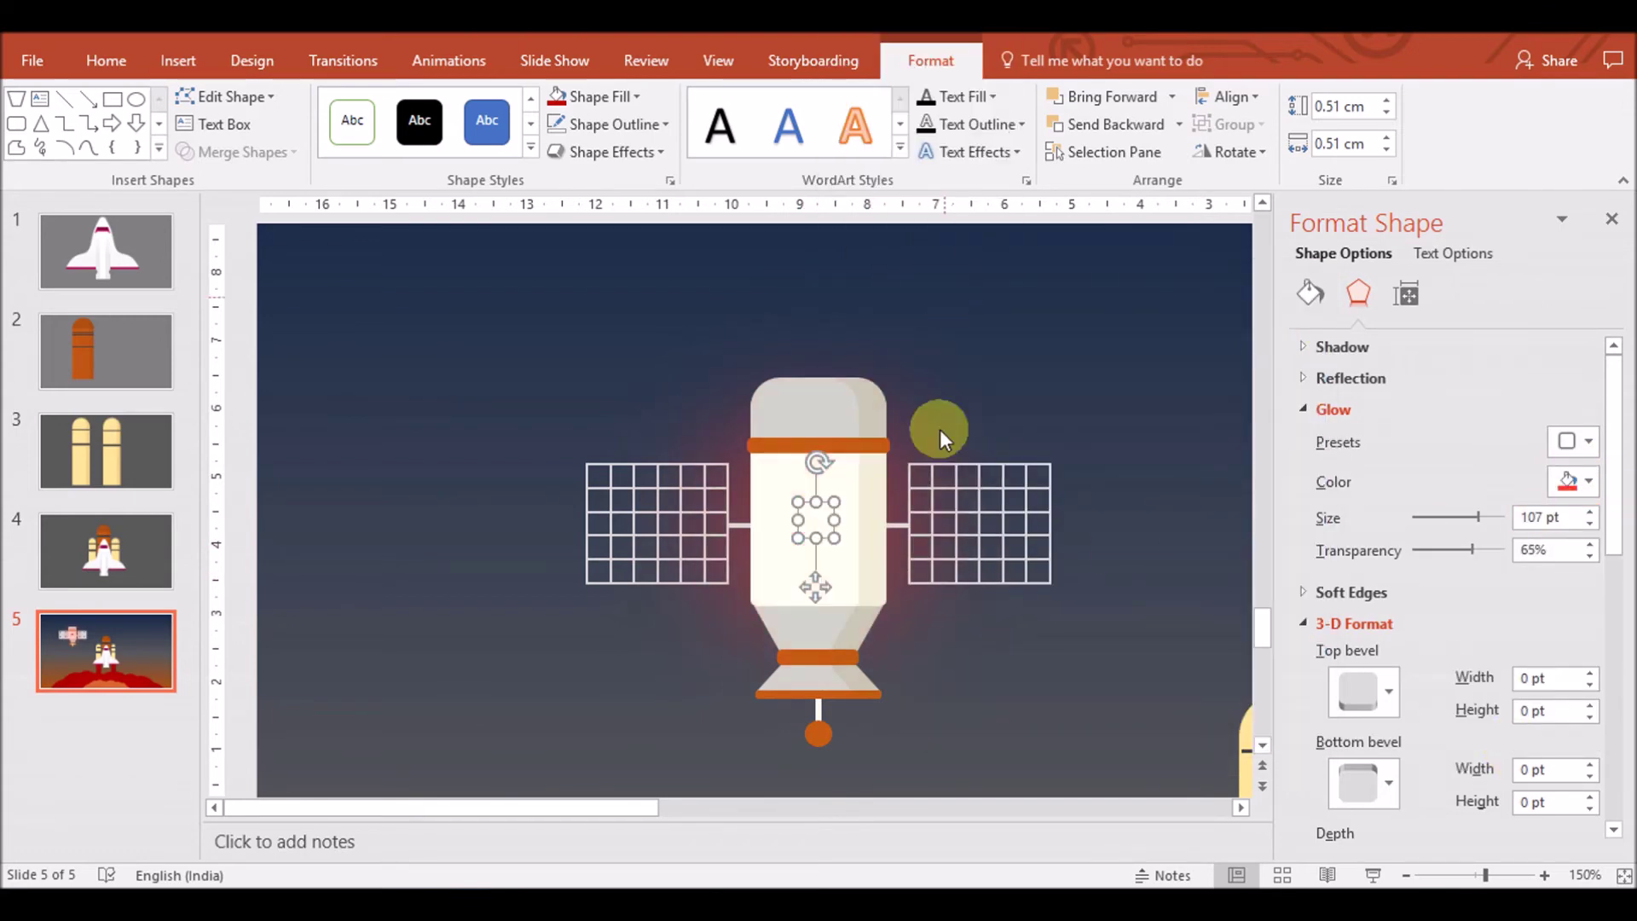
click(783, 578)
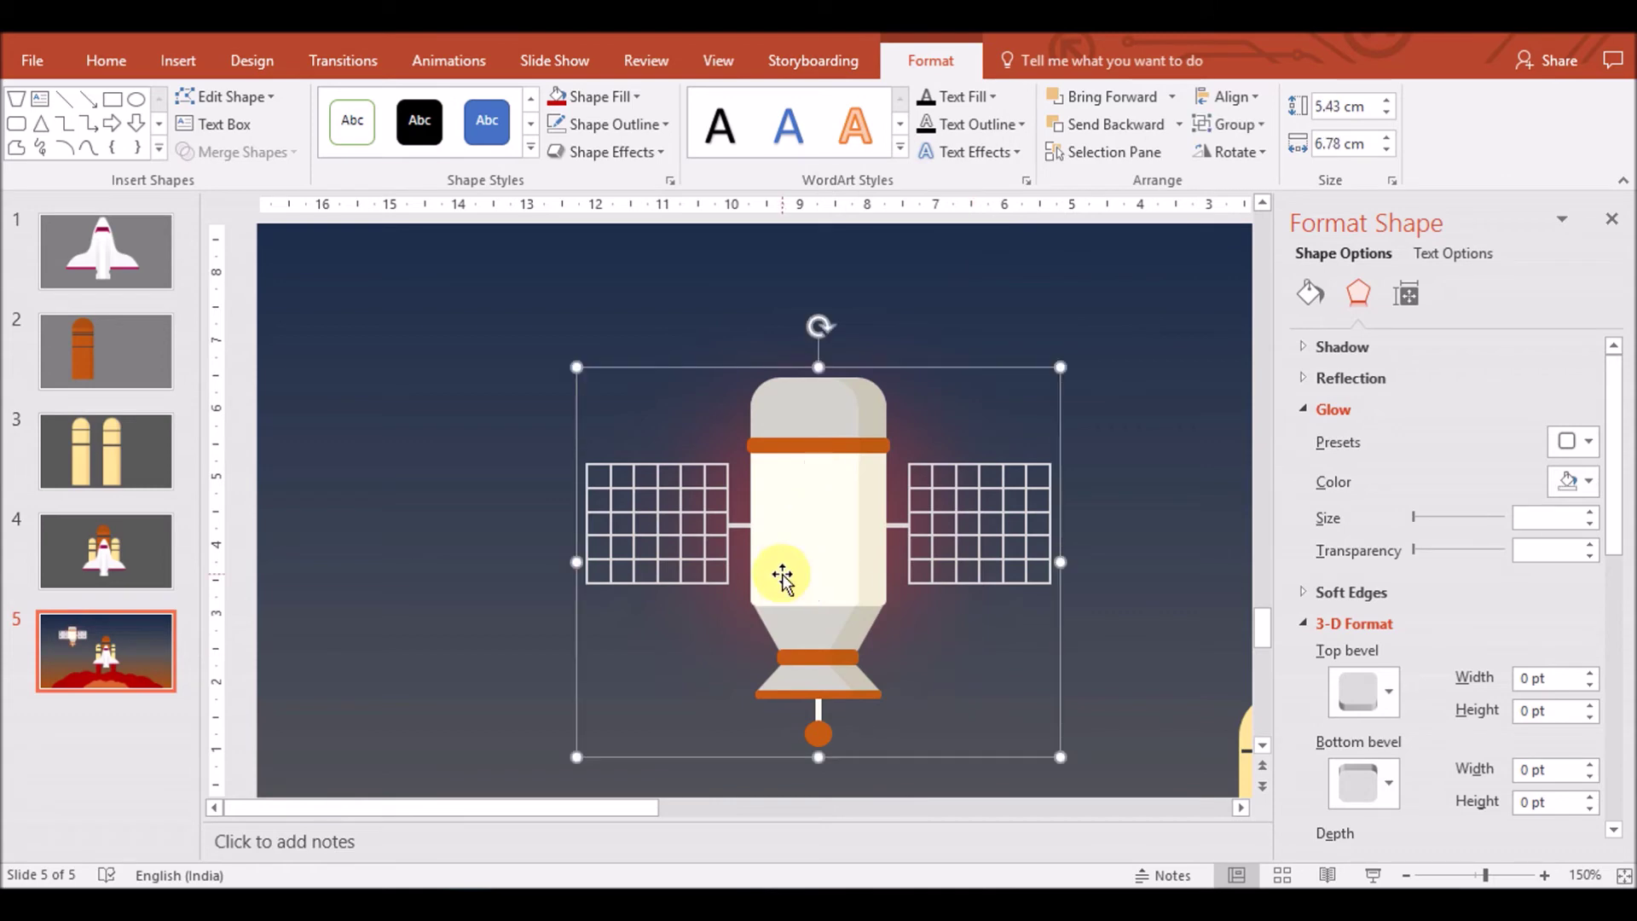
click(1093, 680)
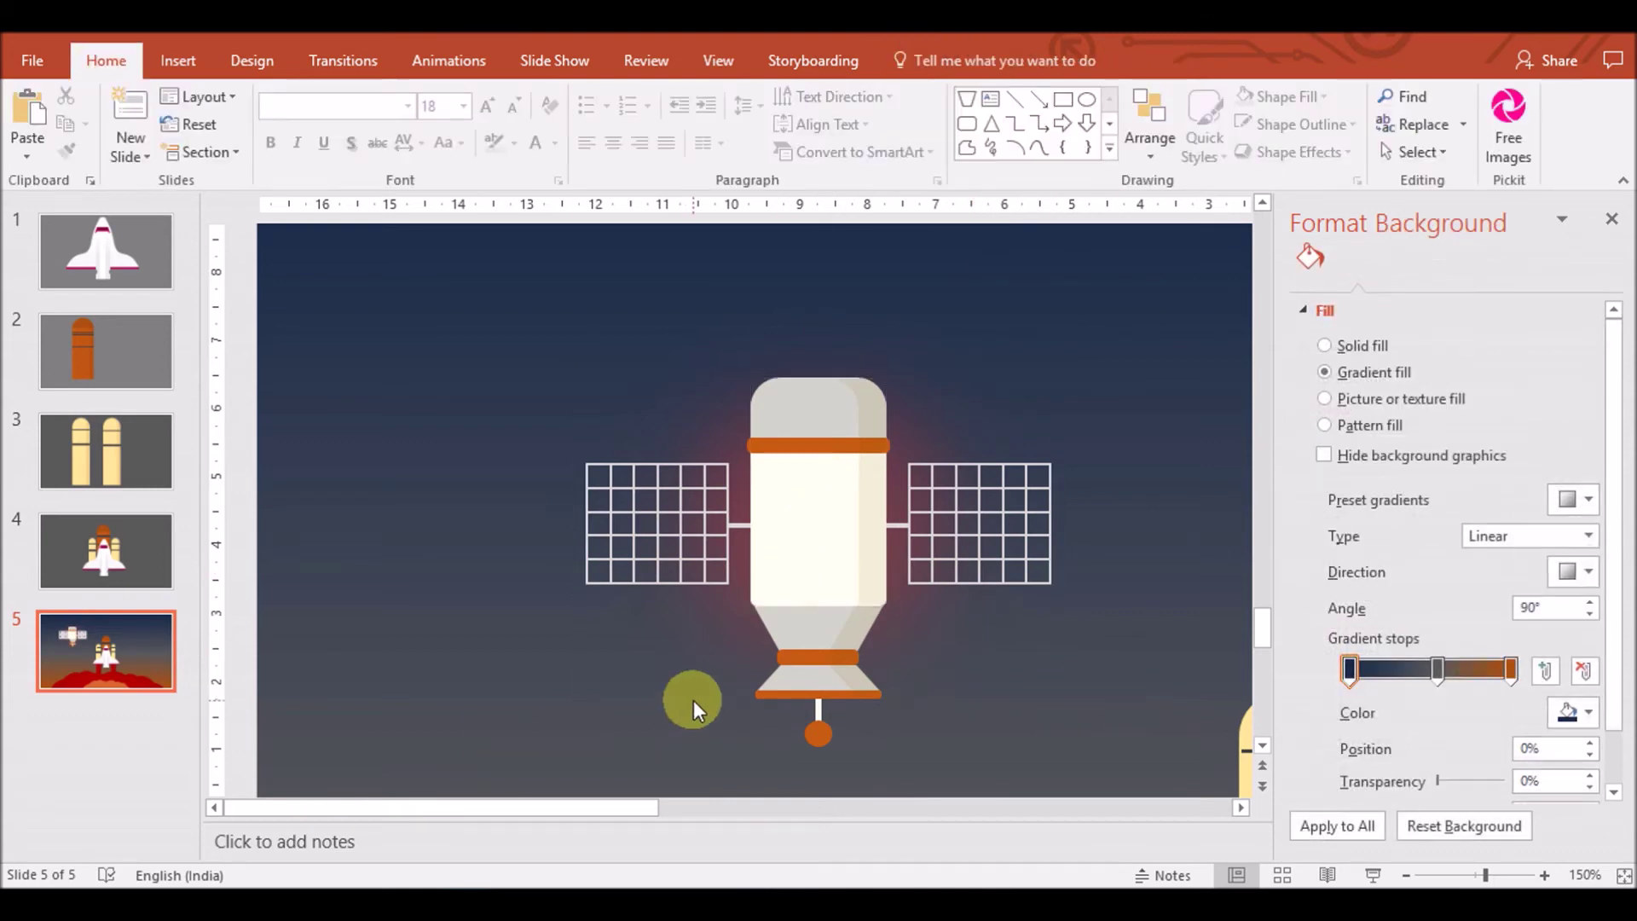
click(735, 592)
click(478, 768)
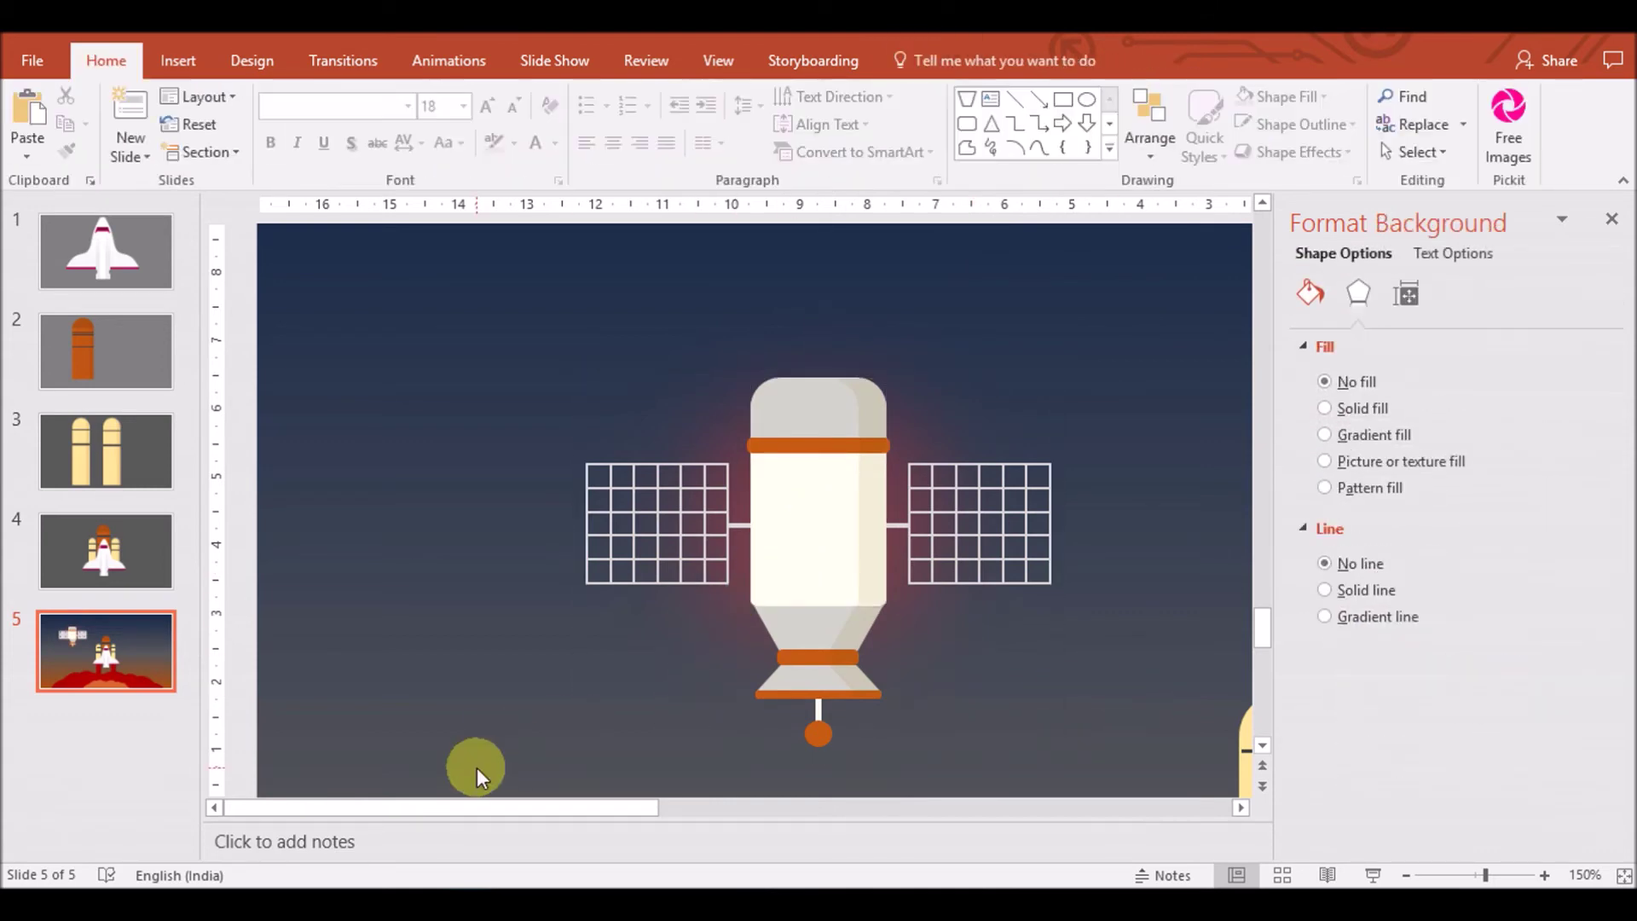
Give the circle a bright red fill and a red glow enlarged to 139 pt
click(656, 718)
click(1574, 559)
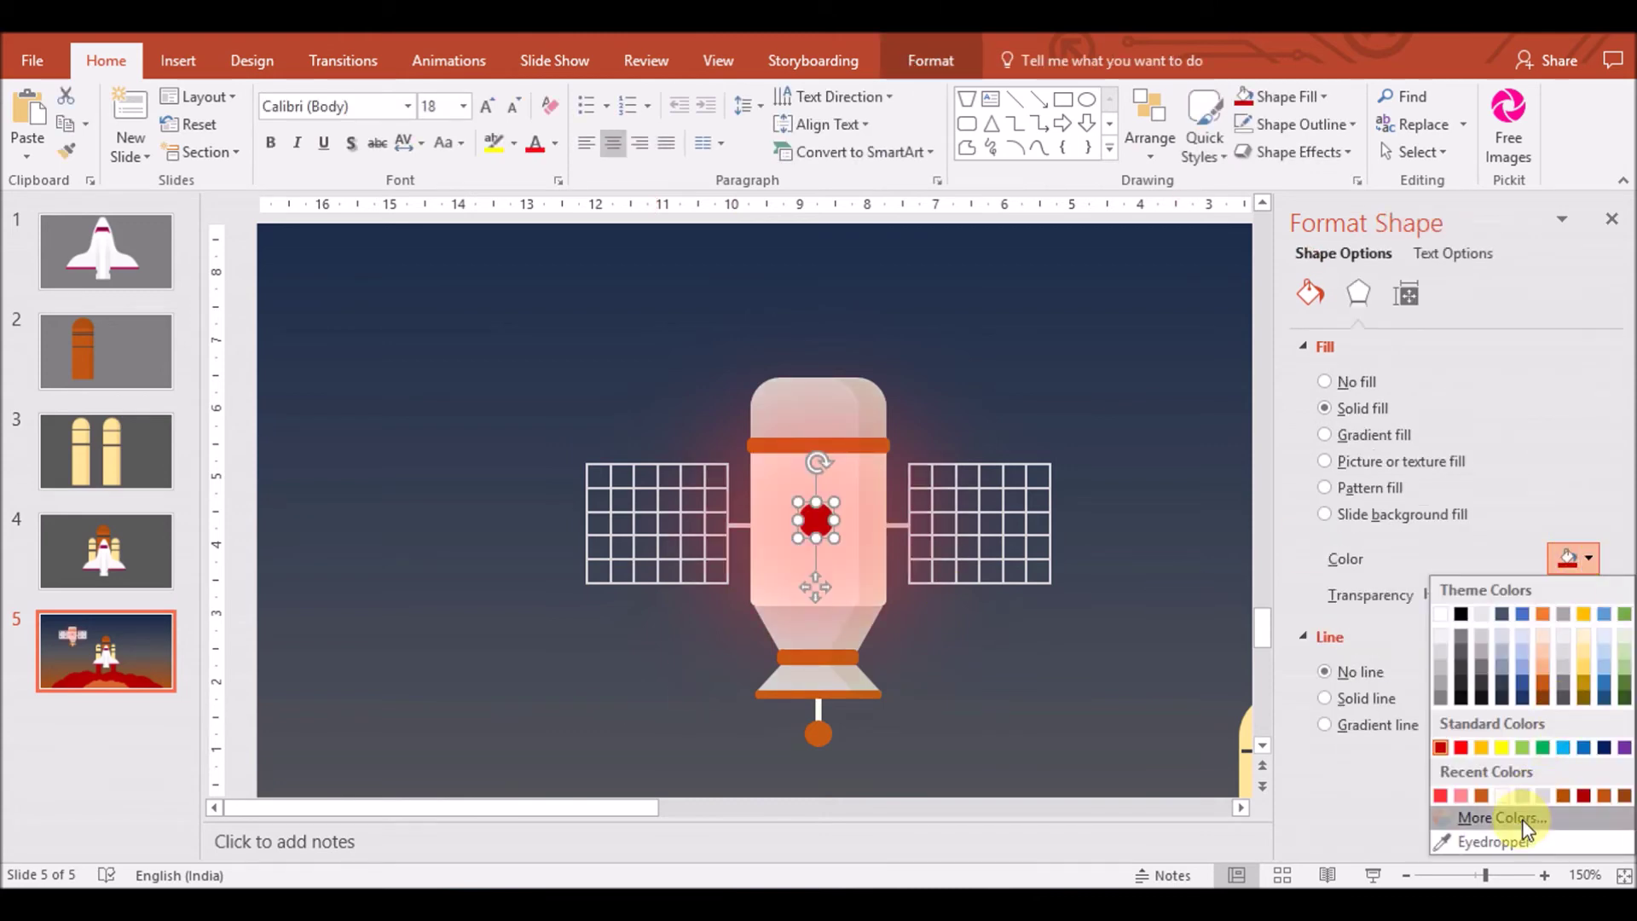
click(1501, 805)
click(1195, 453)
click(1265, 319)
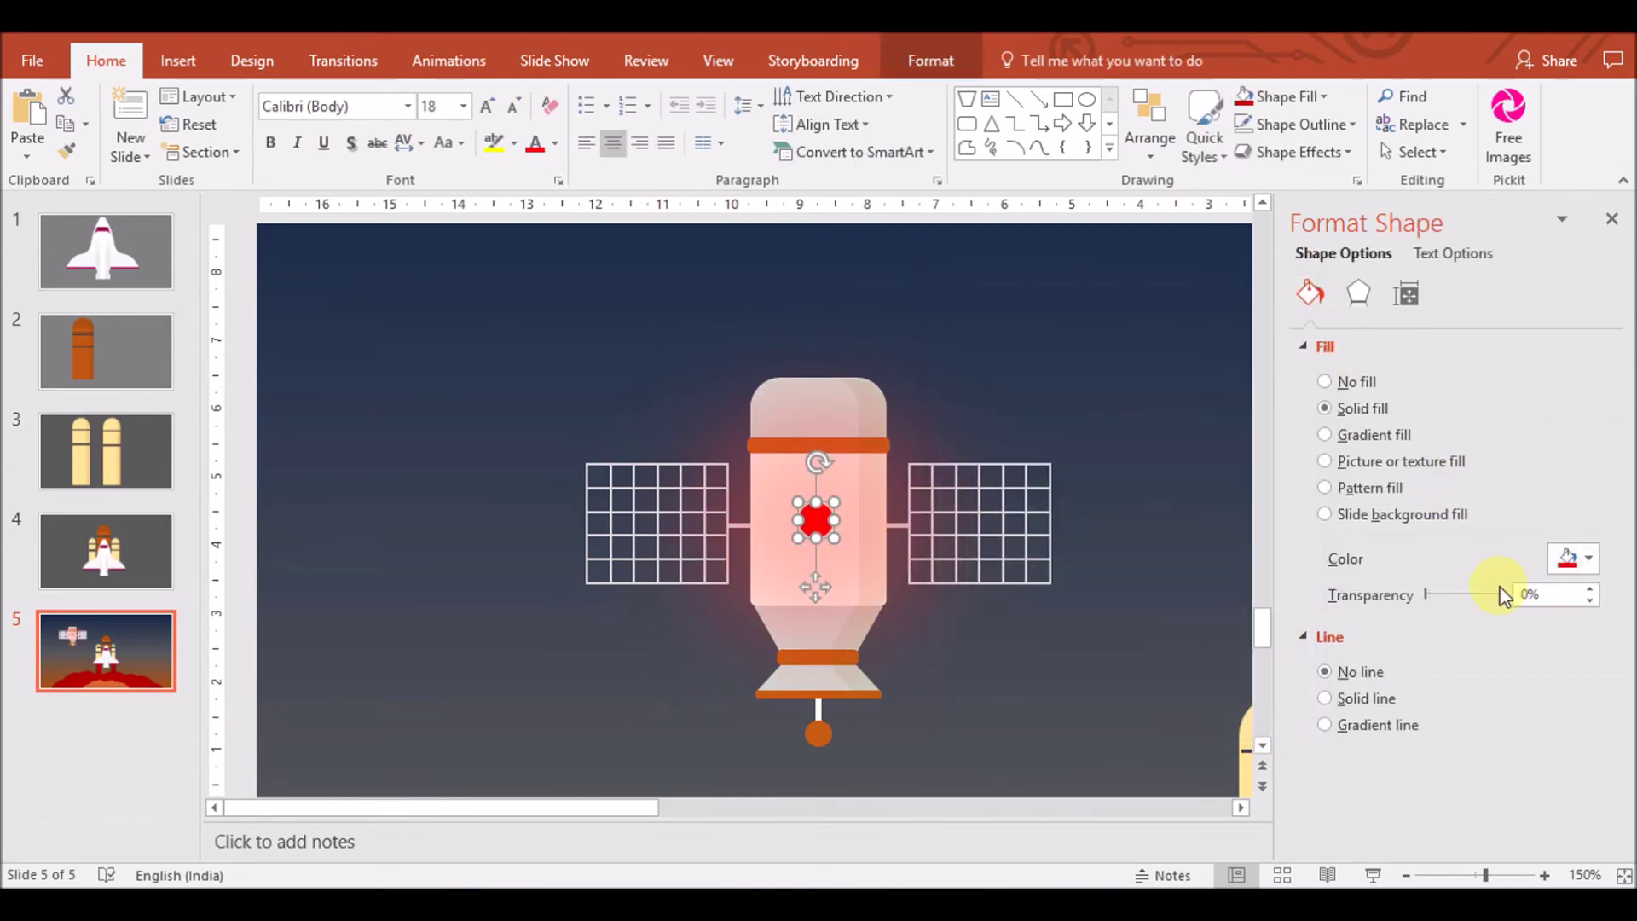
click(1360, 293)
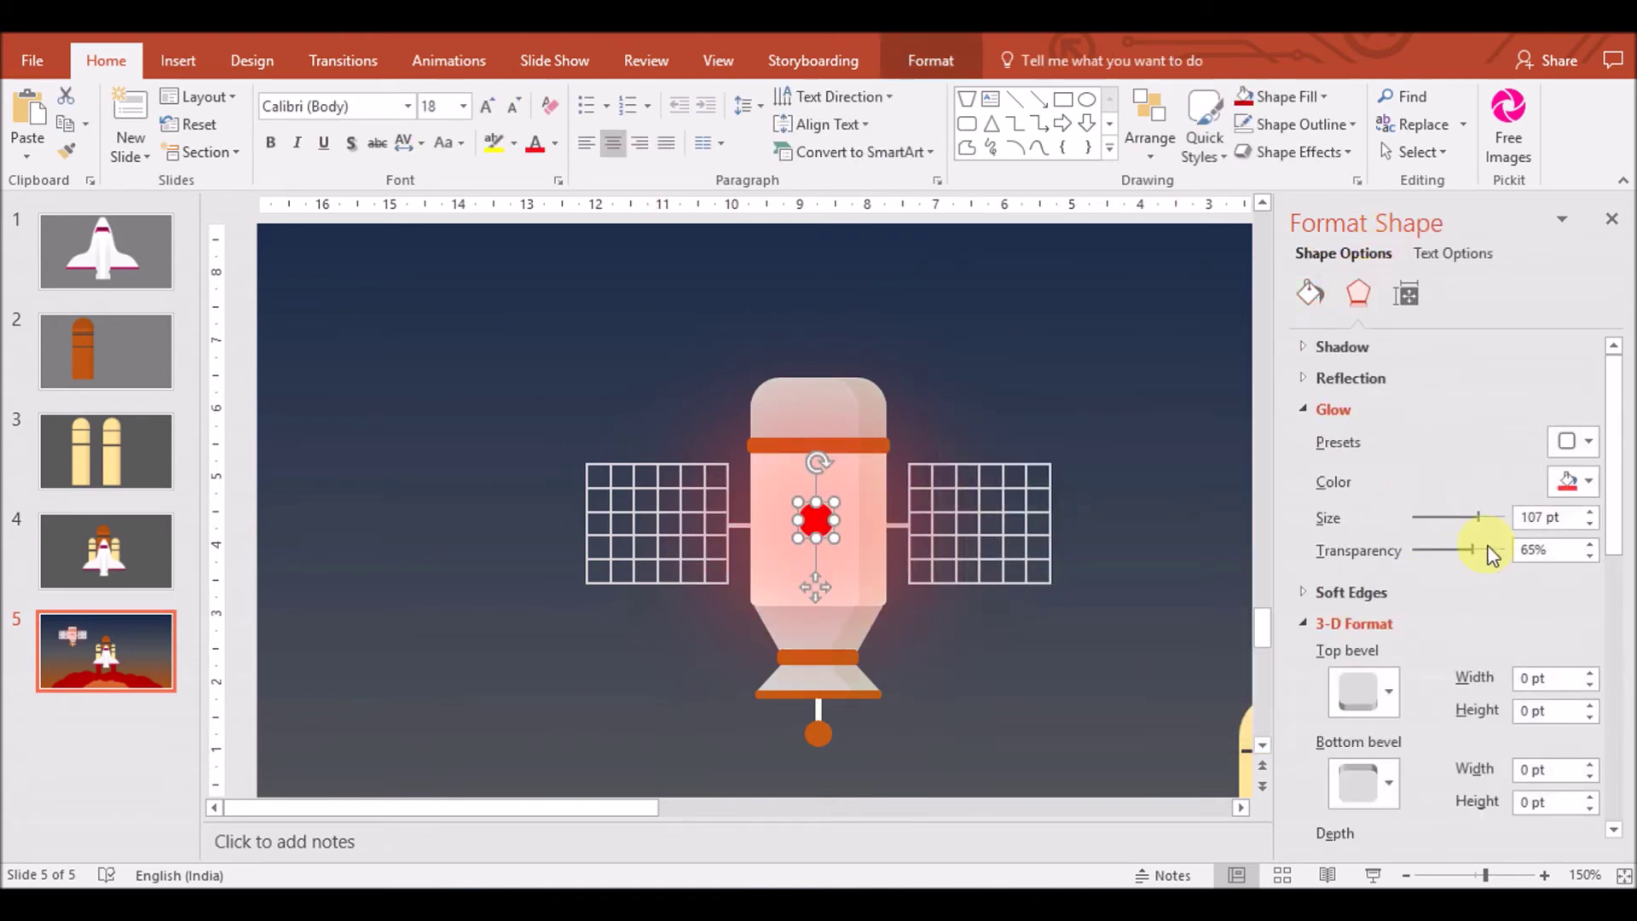
click(1583, 443)
click(1338, 806)
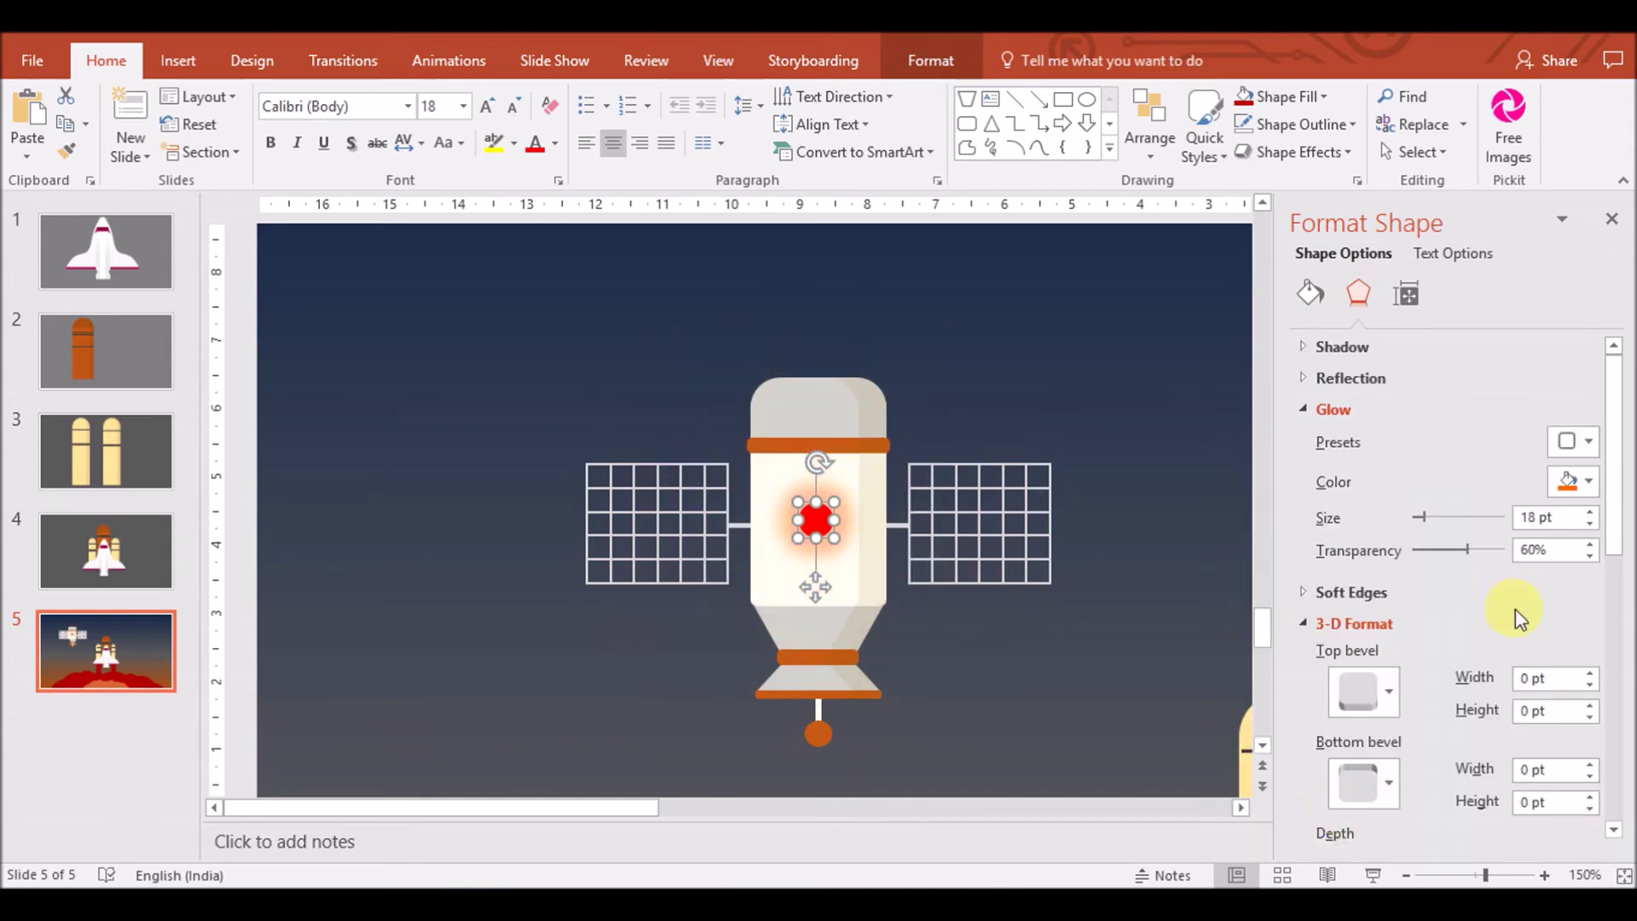
click(1585, 482)
click(1441, 716)
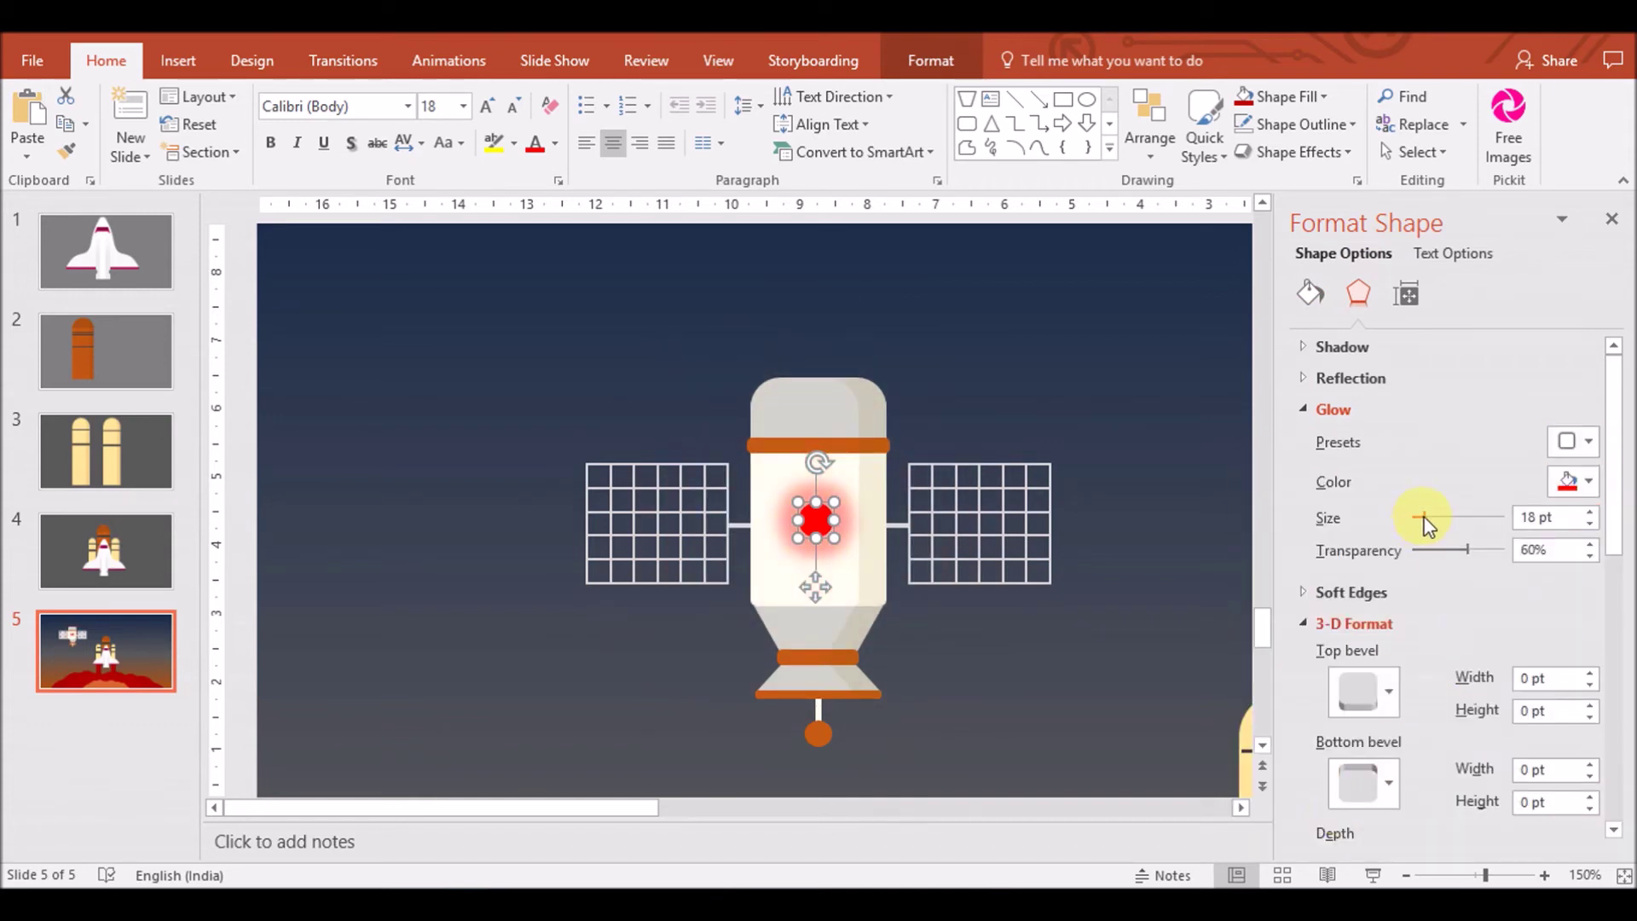
drag(1423, 515, 1501, 519)
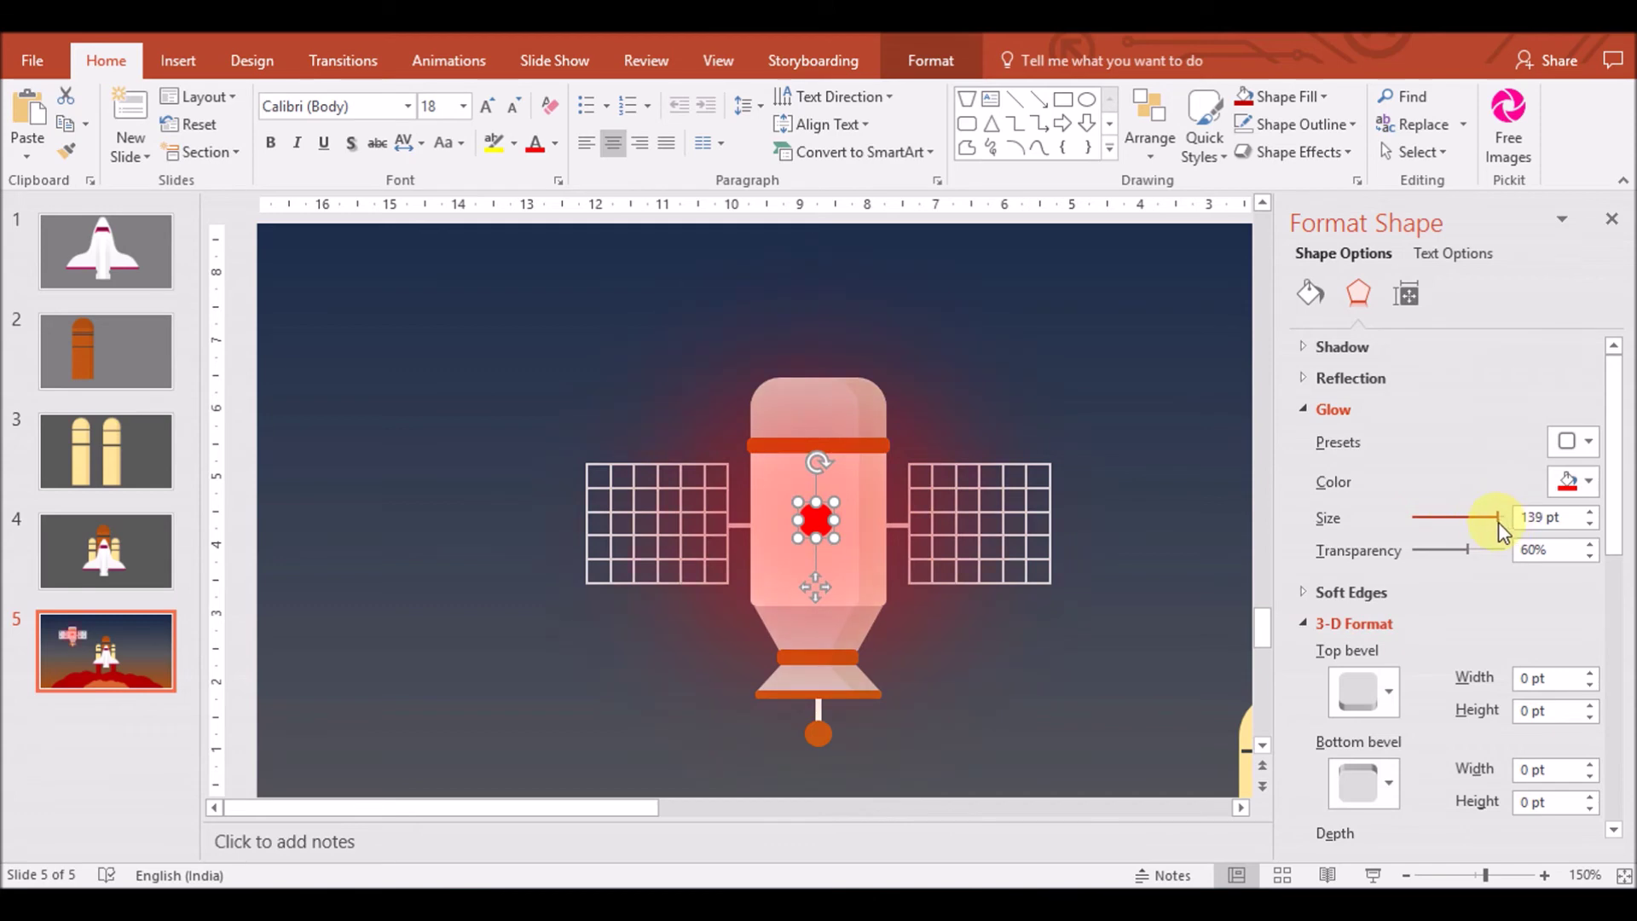
Send the red circle behind the satellite and select the whole satellite with its glow
right_click(817, 520)
click(921, 282)
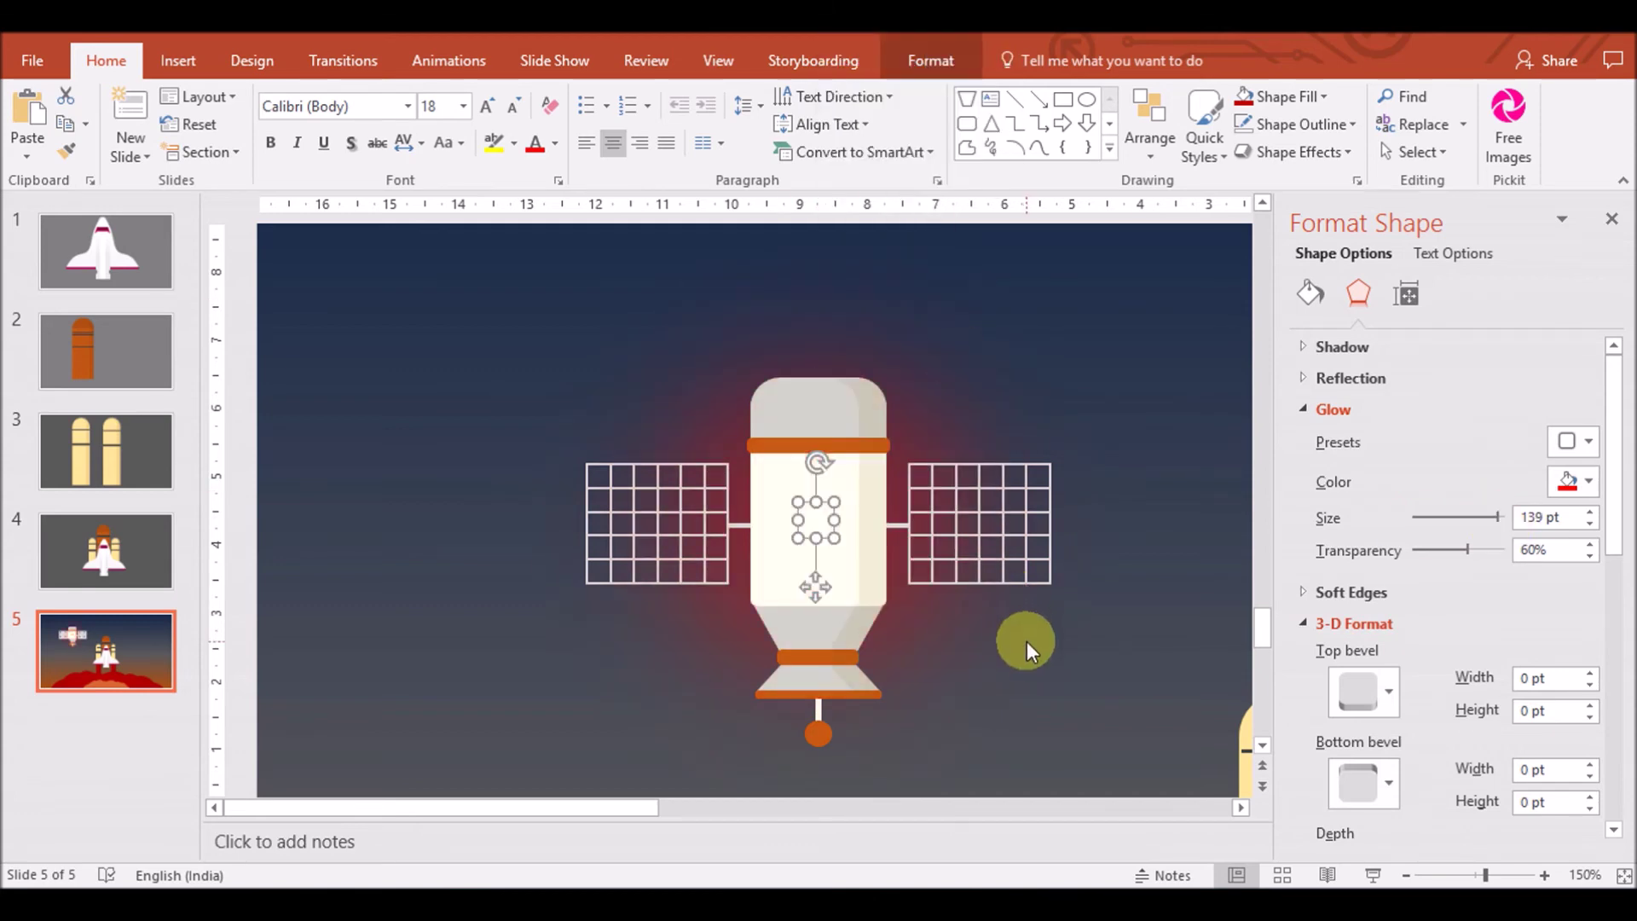
drag(510, 742, 1109, 298)
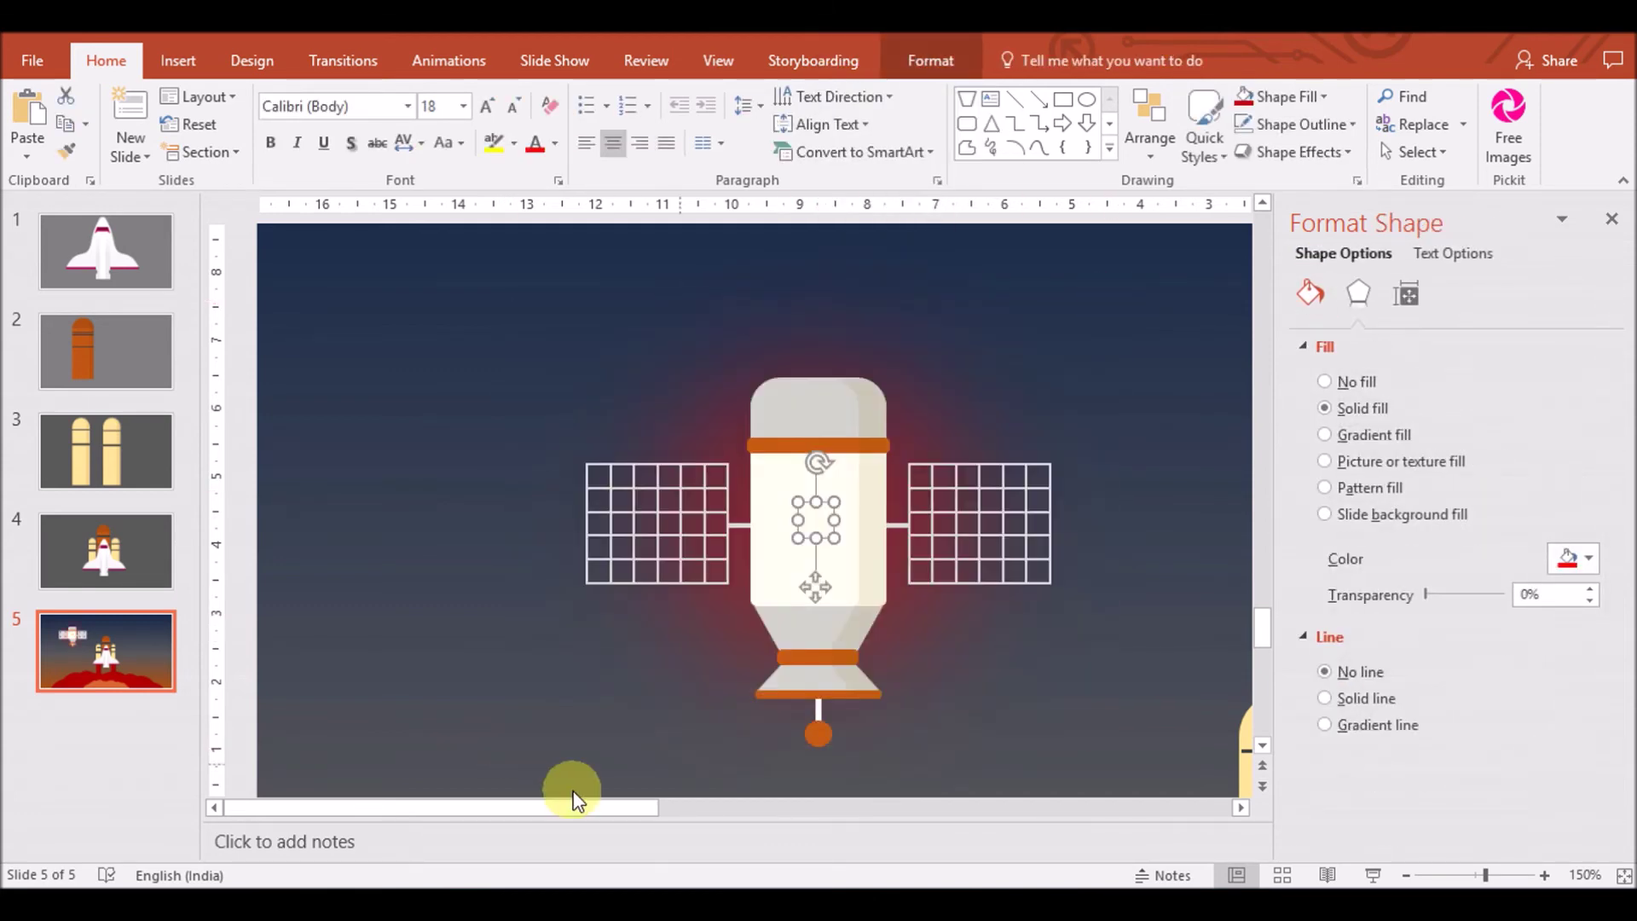
drag(529, 769, 1130, 324)
click(1129, 325)
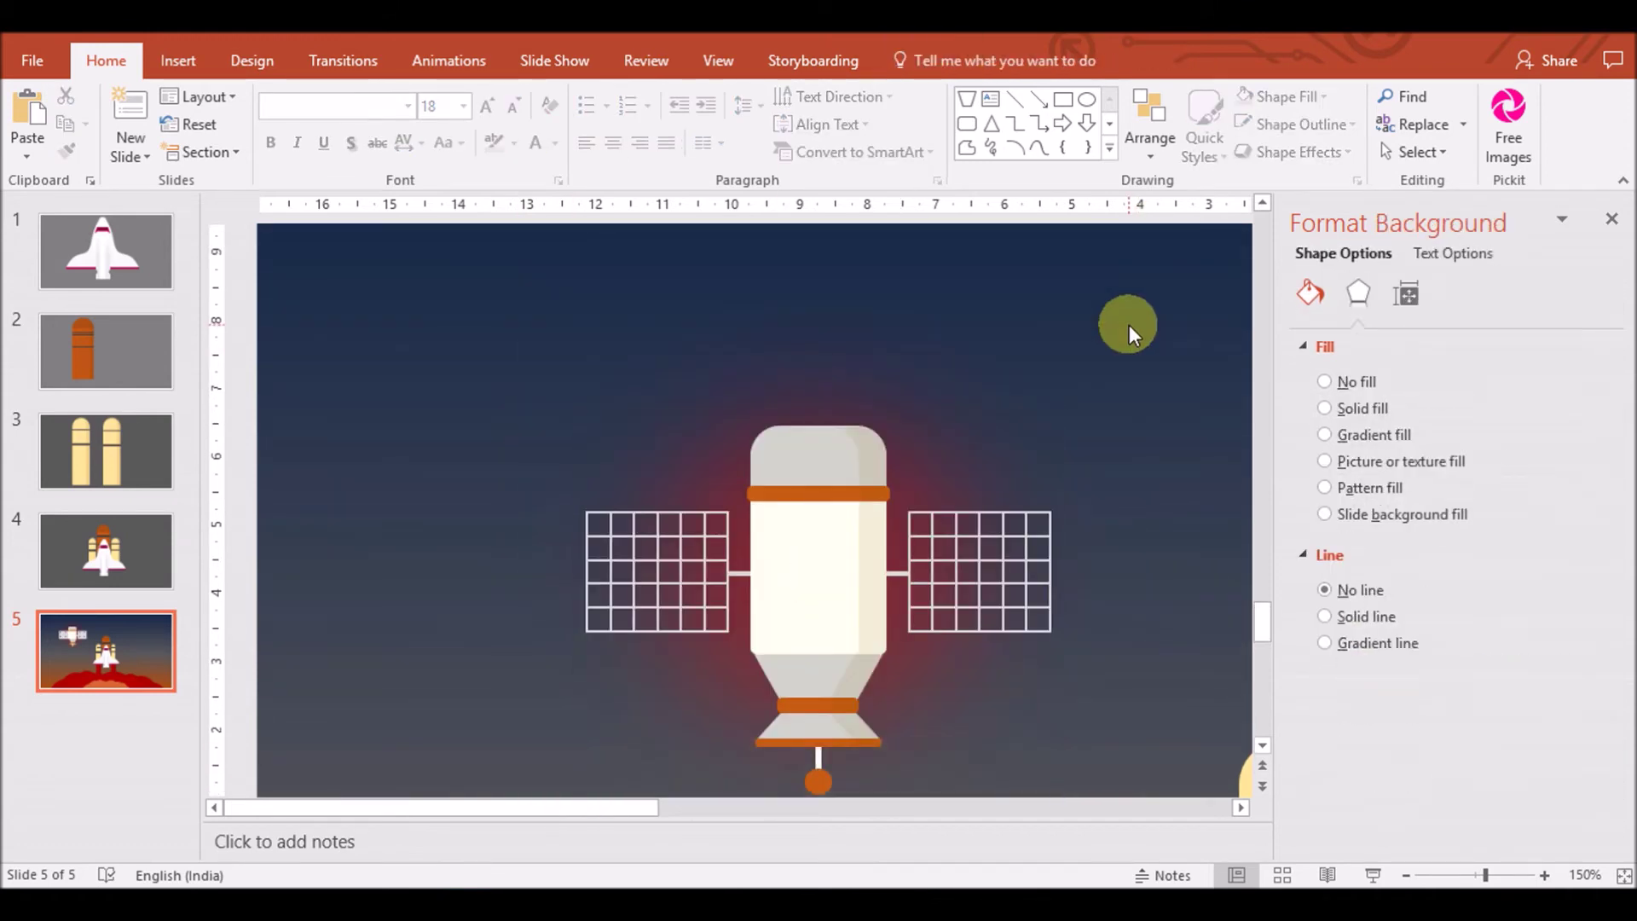
scroll(1257, 733, down, 3)
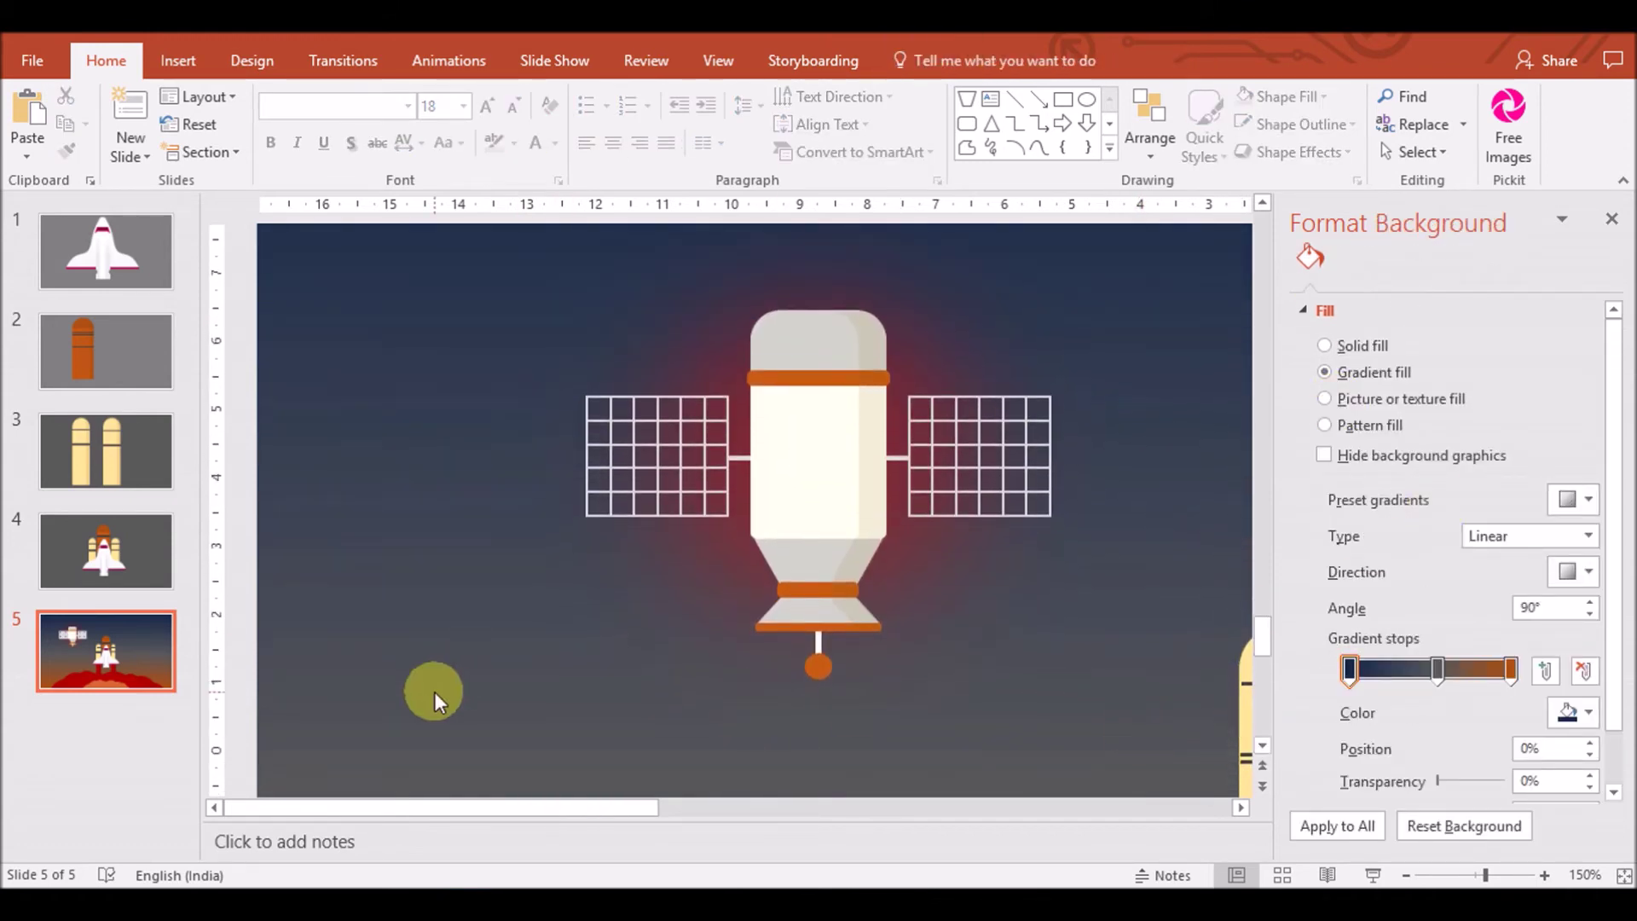
drag(496, 719, 1133, 244)
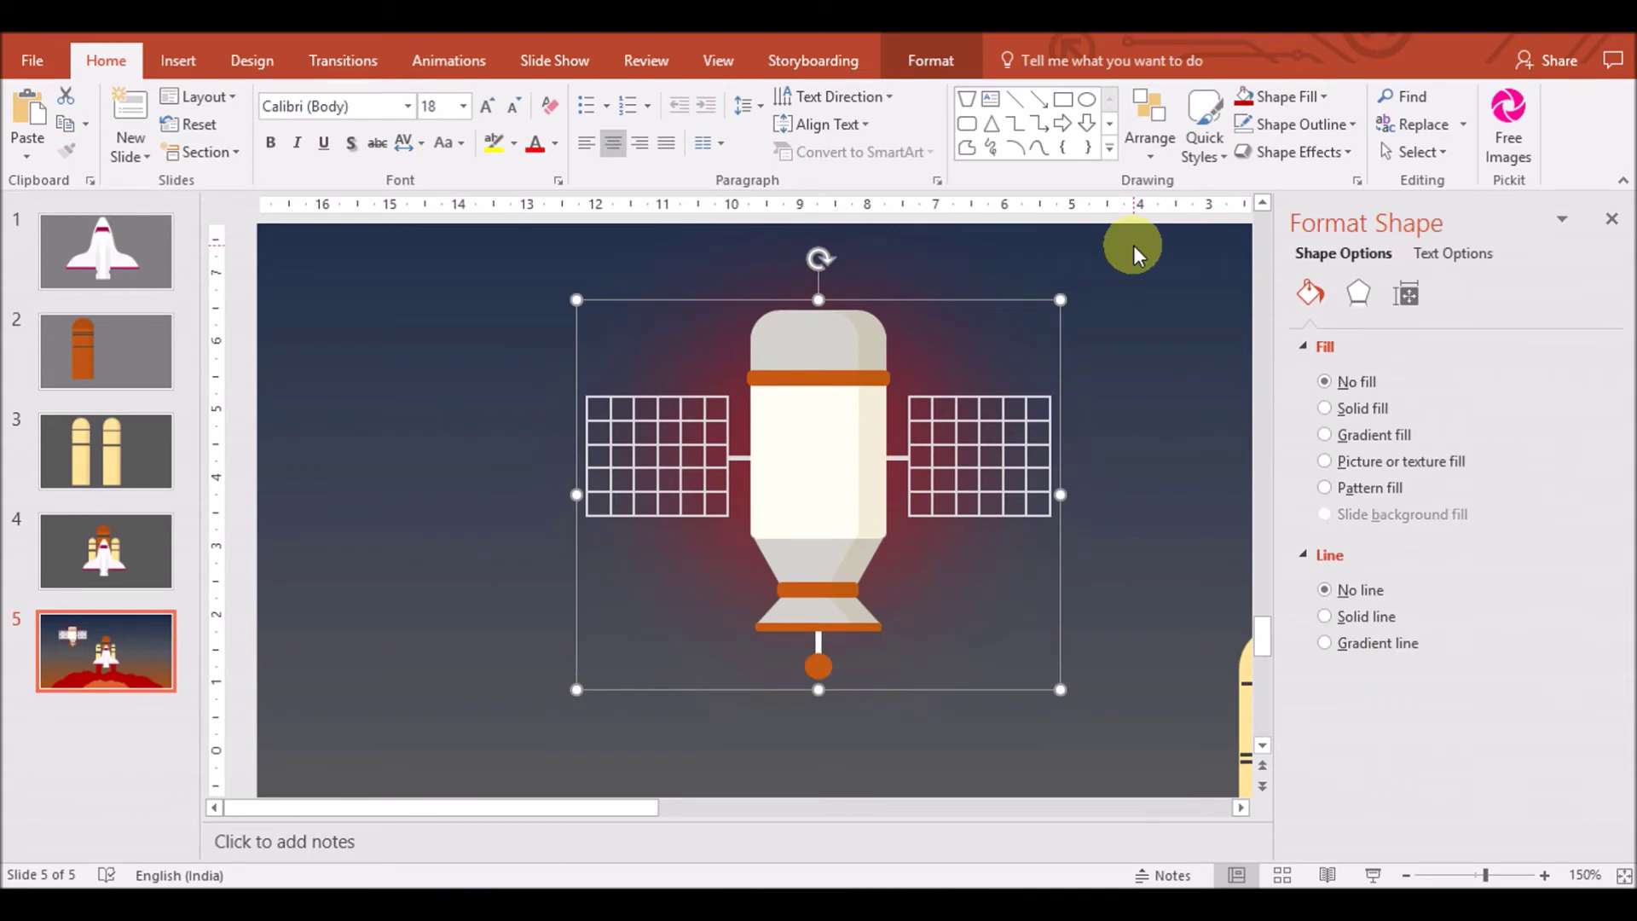
click(1406, 876)
Shrink and tilt the satellite at the slide's lower left, then show the background fill settings
click(1406, 876)
click(1407, 875)
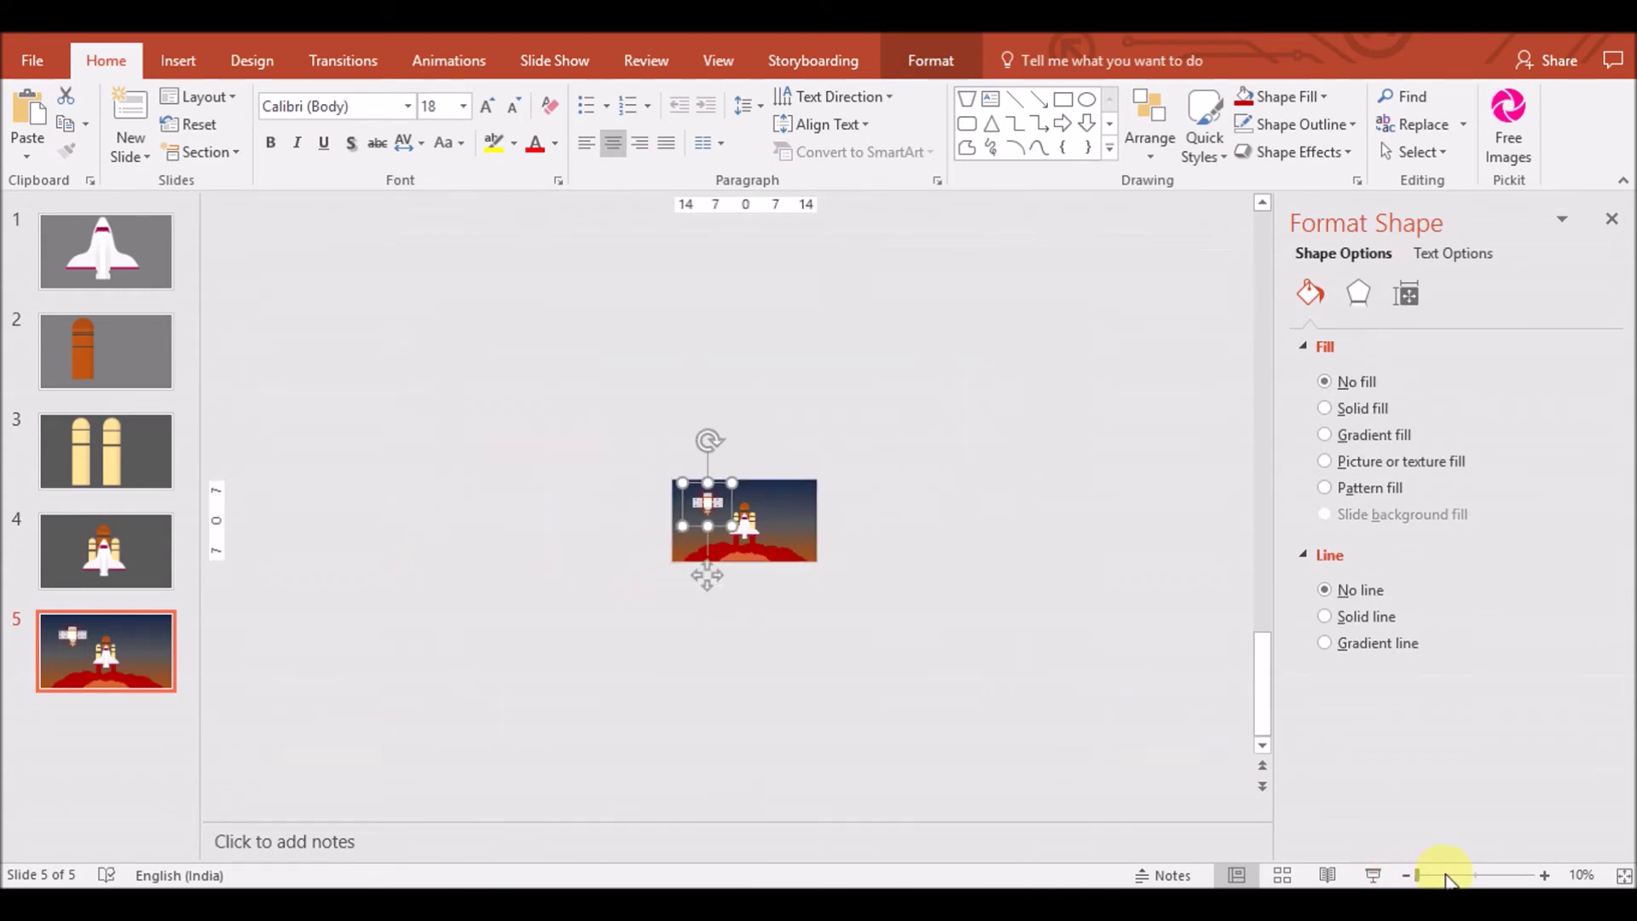
click(1544, 876)
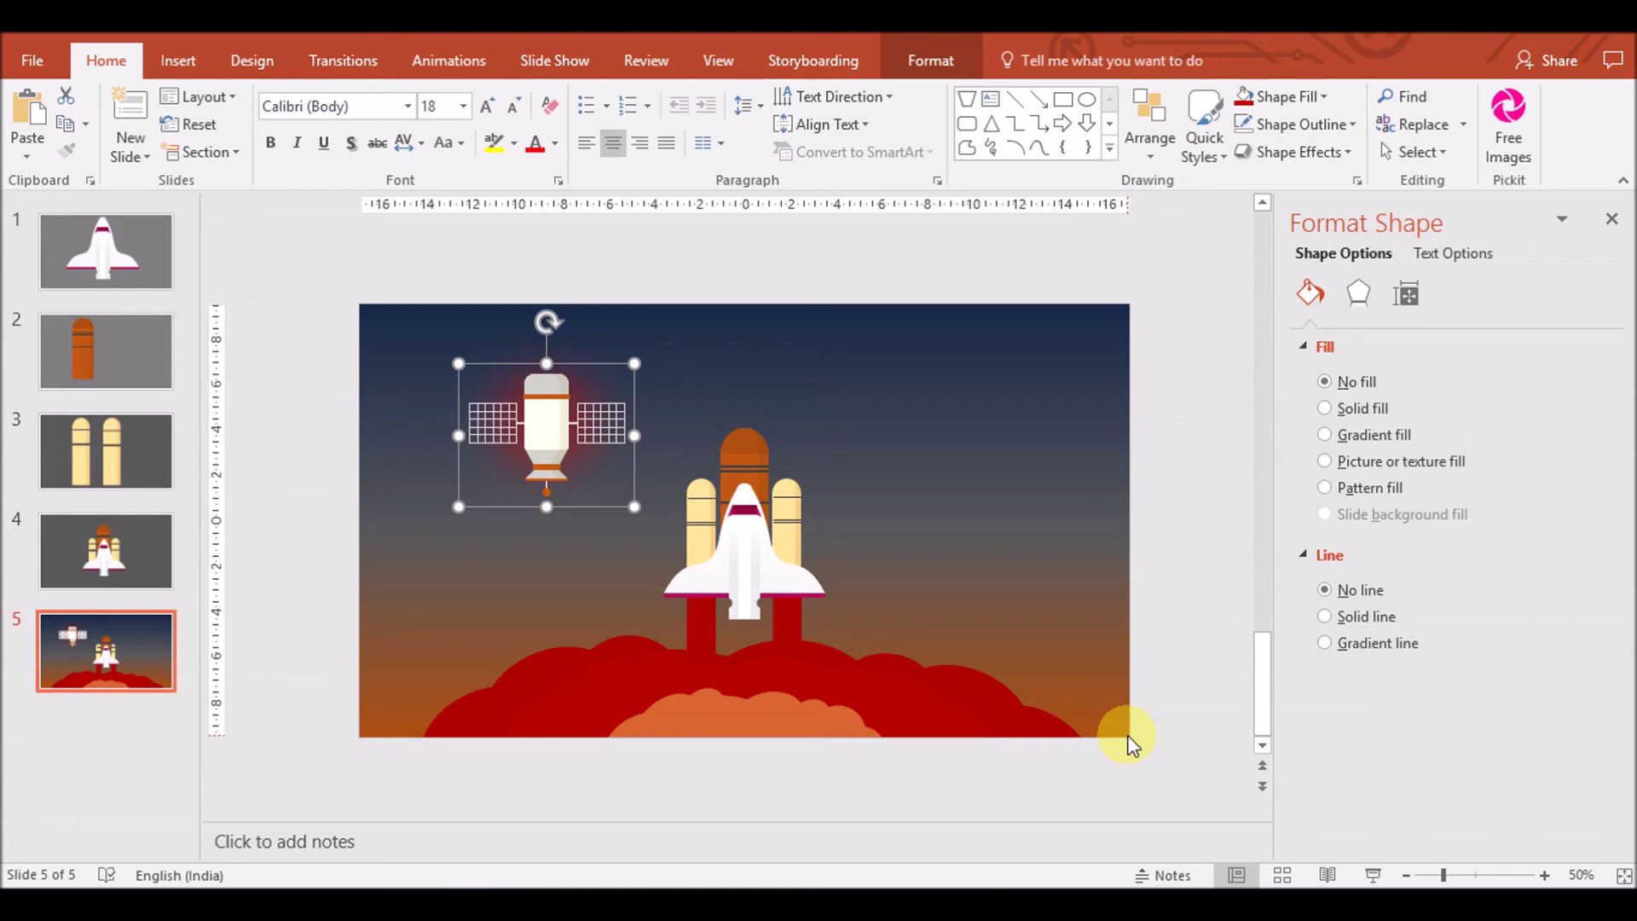
drag(631, 504, 548, 421)
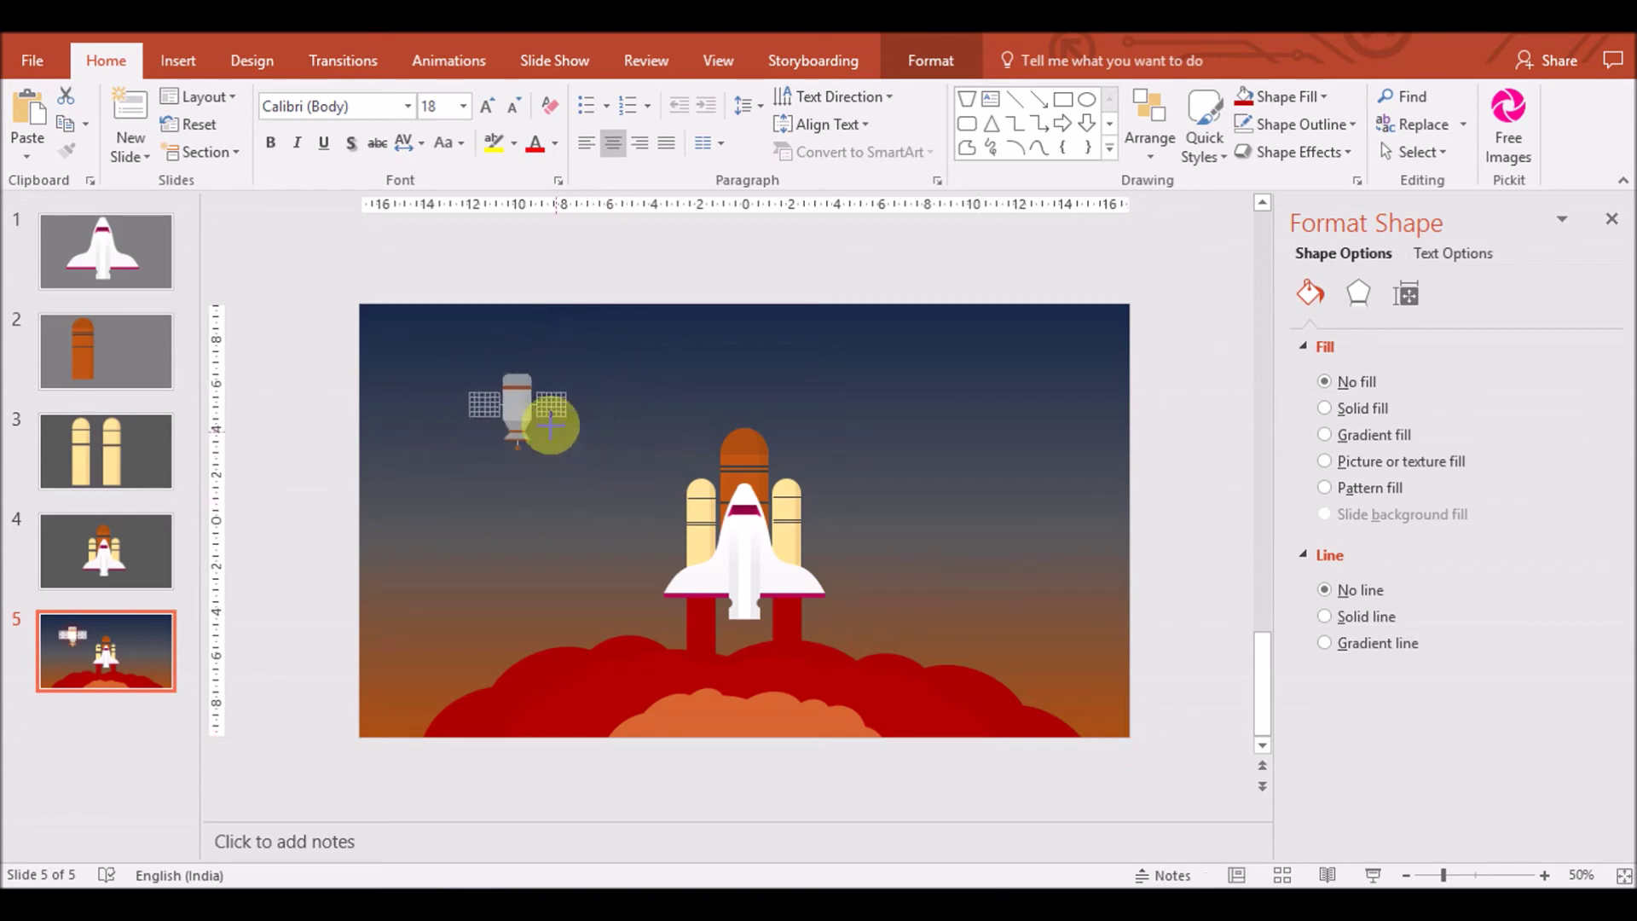
mouse_move(512, 329)
mouse_down()
mouse_move(550, 347)
mouse_move(448, 616)
mouse_up()
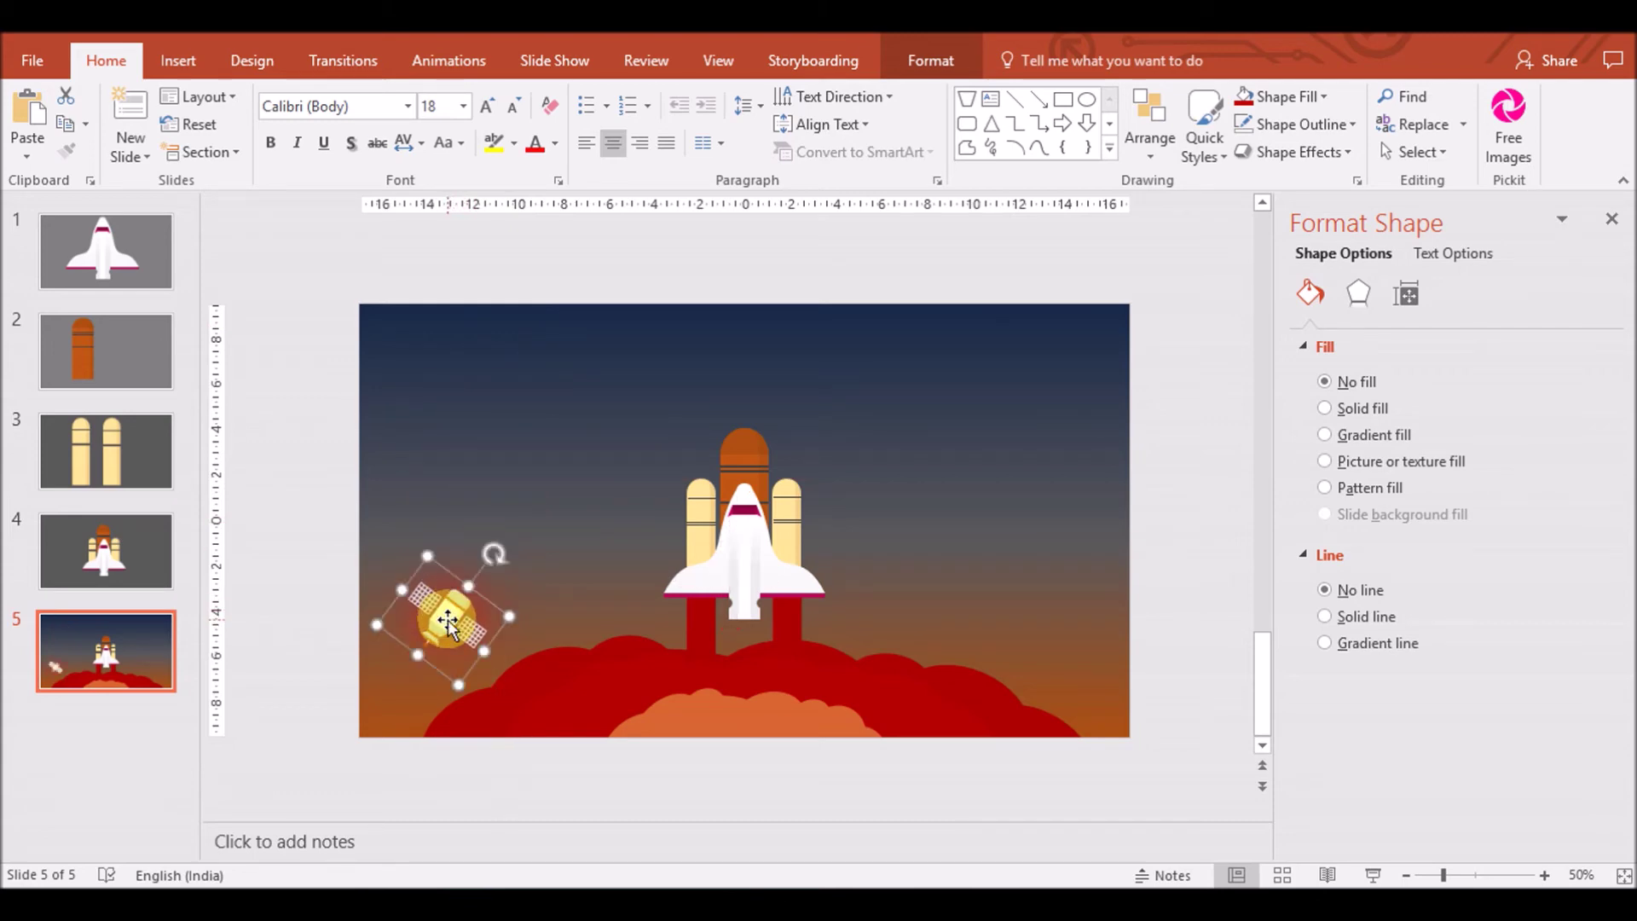
click(952, 513)
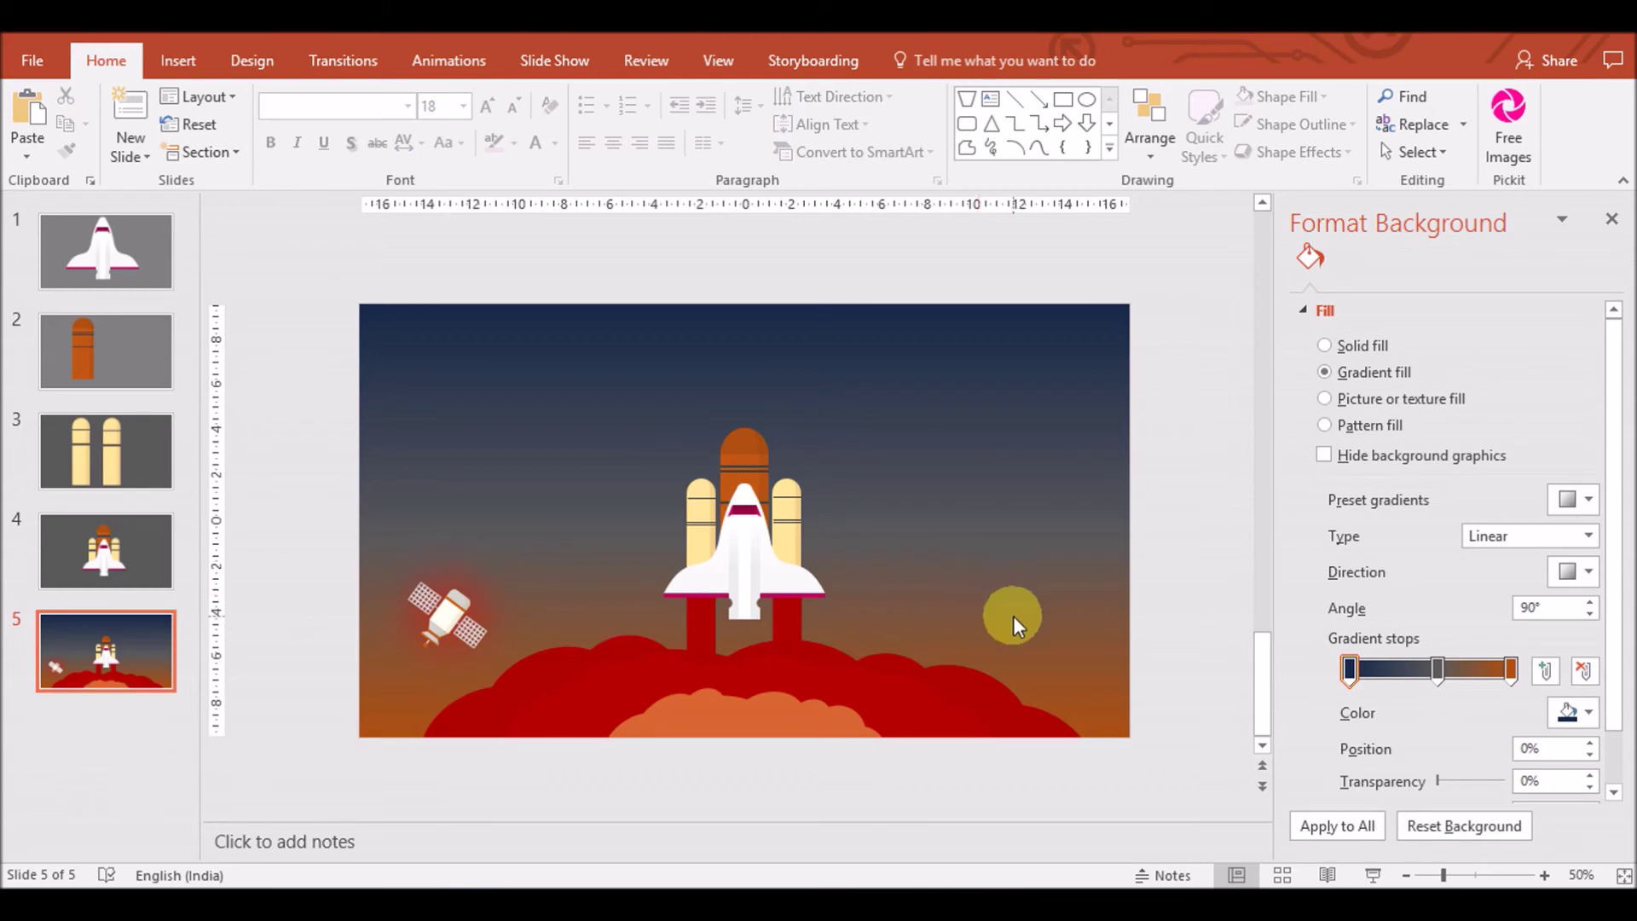
Recolour the bottom gradient stop from orange to deep red (RGB 172, 8, 8)
click(1512, 670)
click(1578, 713)
click(1555, 661)
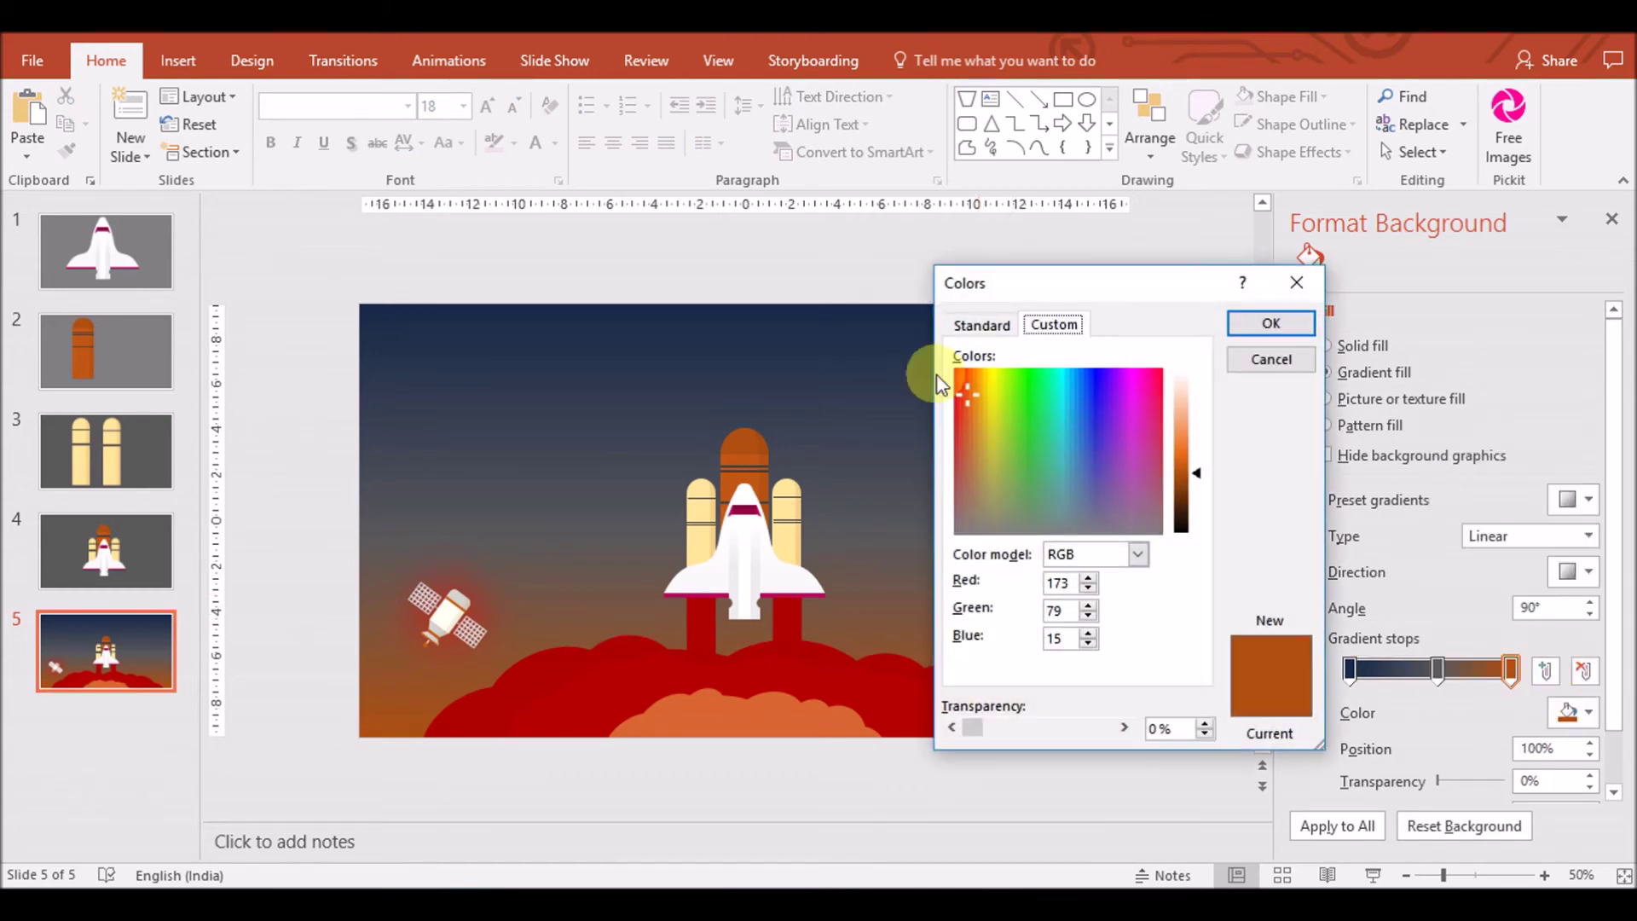
drag(1058, 399, 949, 385)
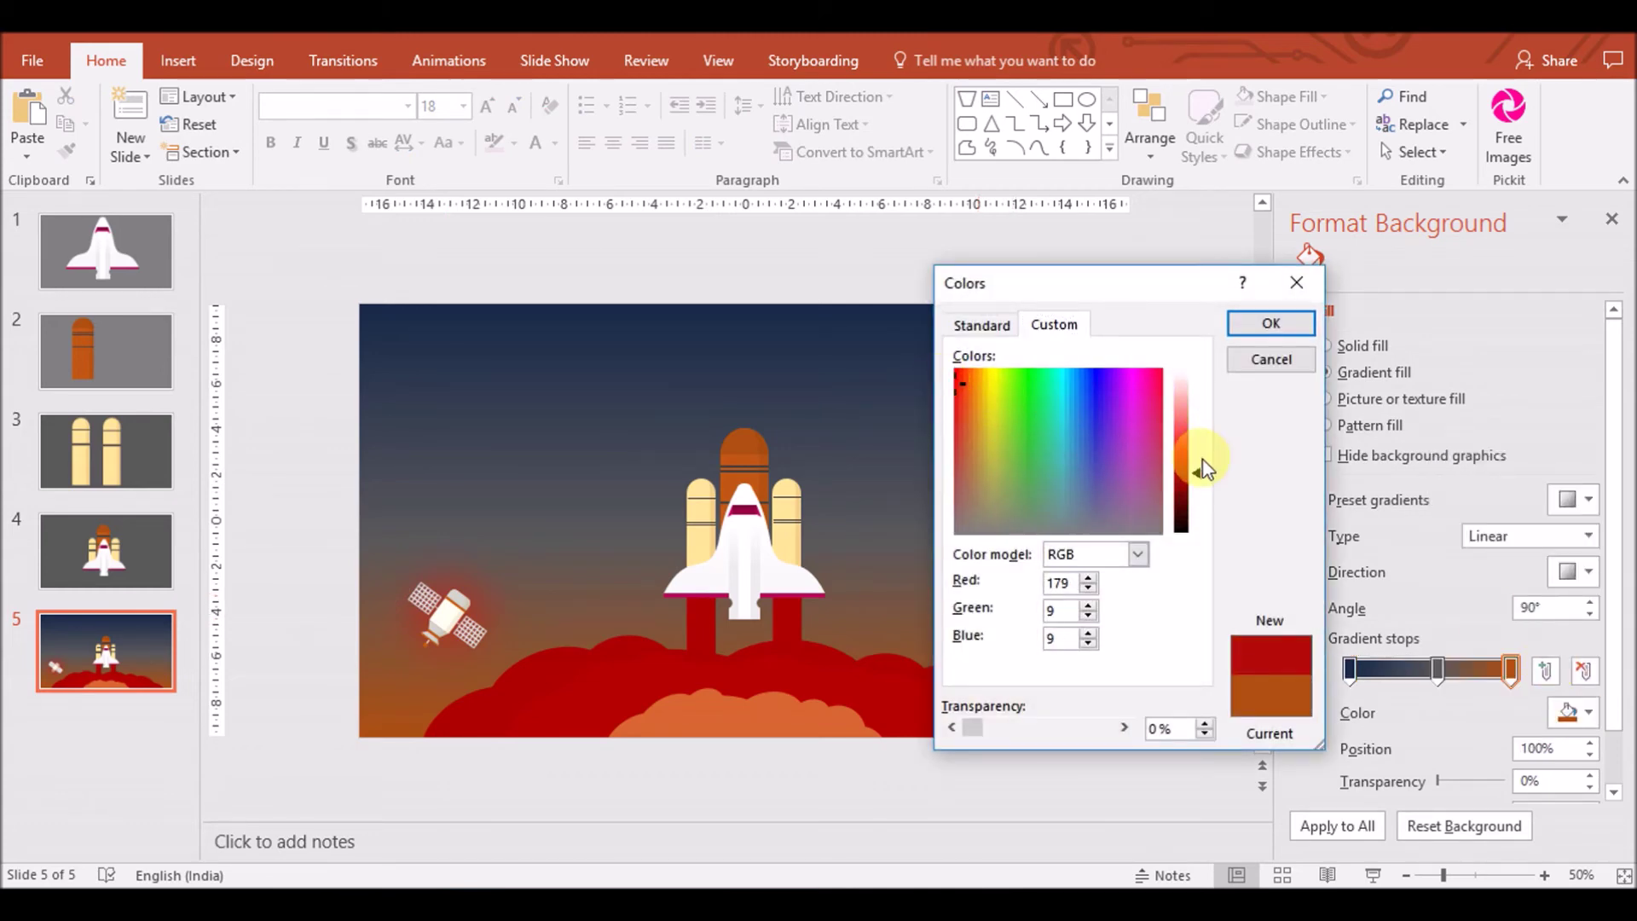
click(1270, 323)
click(1578, 713)
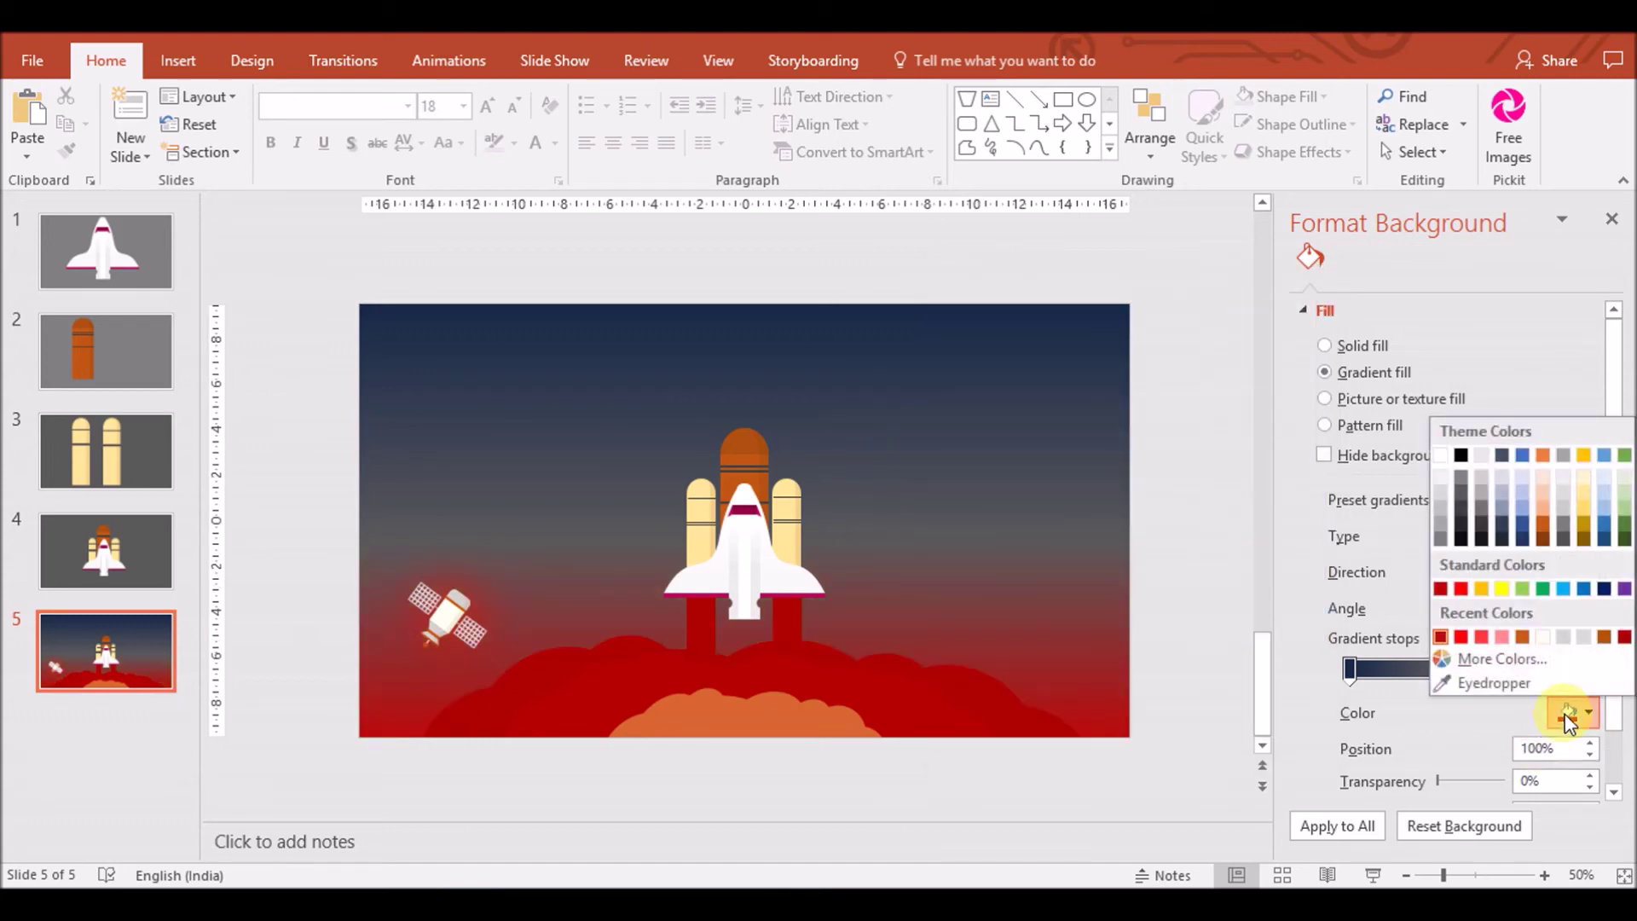
click(1480, 671)
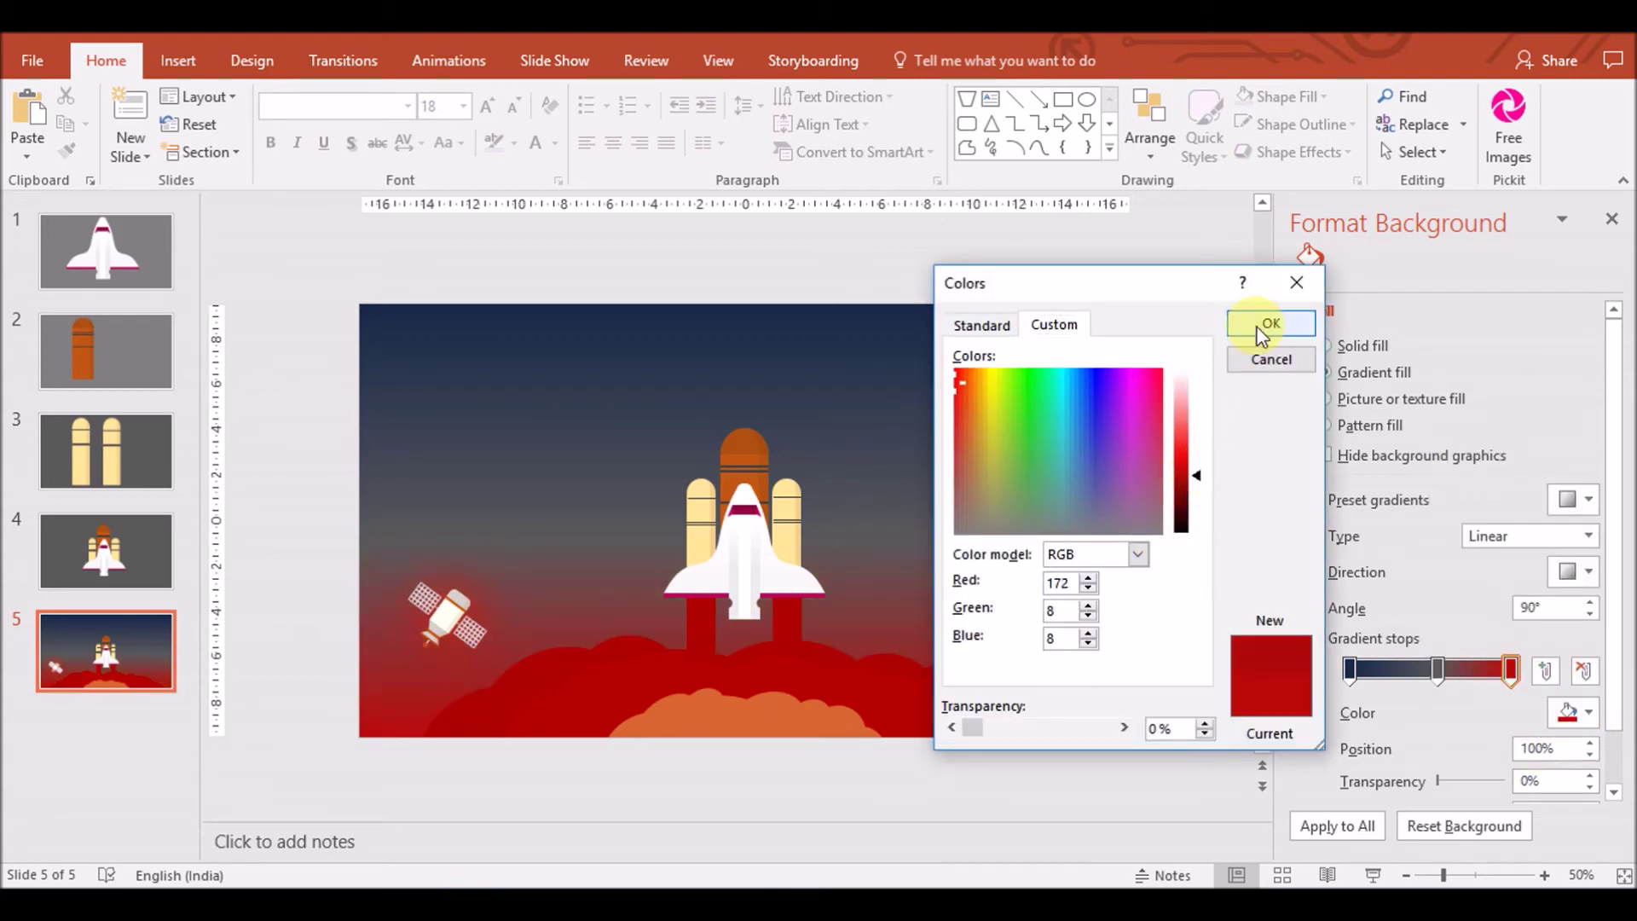
click(1271, 323)
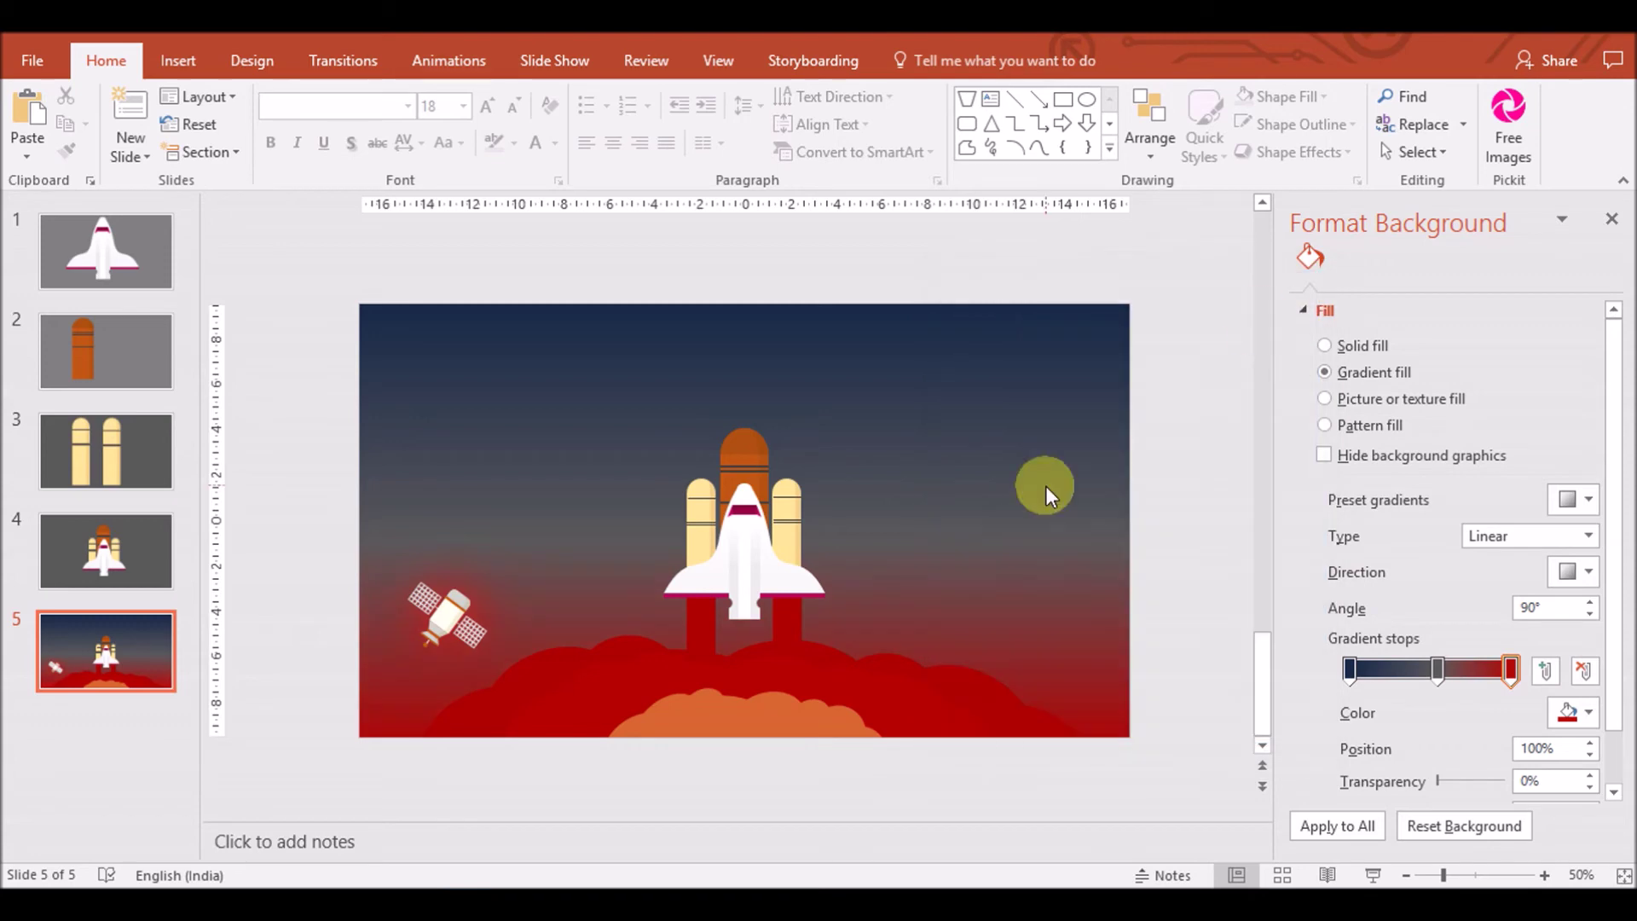
click(482, 607)
click(1412, 154)
Show the Selection Pane, browse the satellite's parts, and select Oval 223
click(1442, 239)
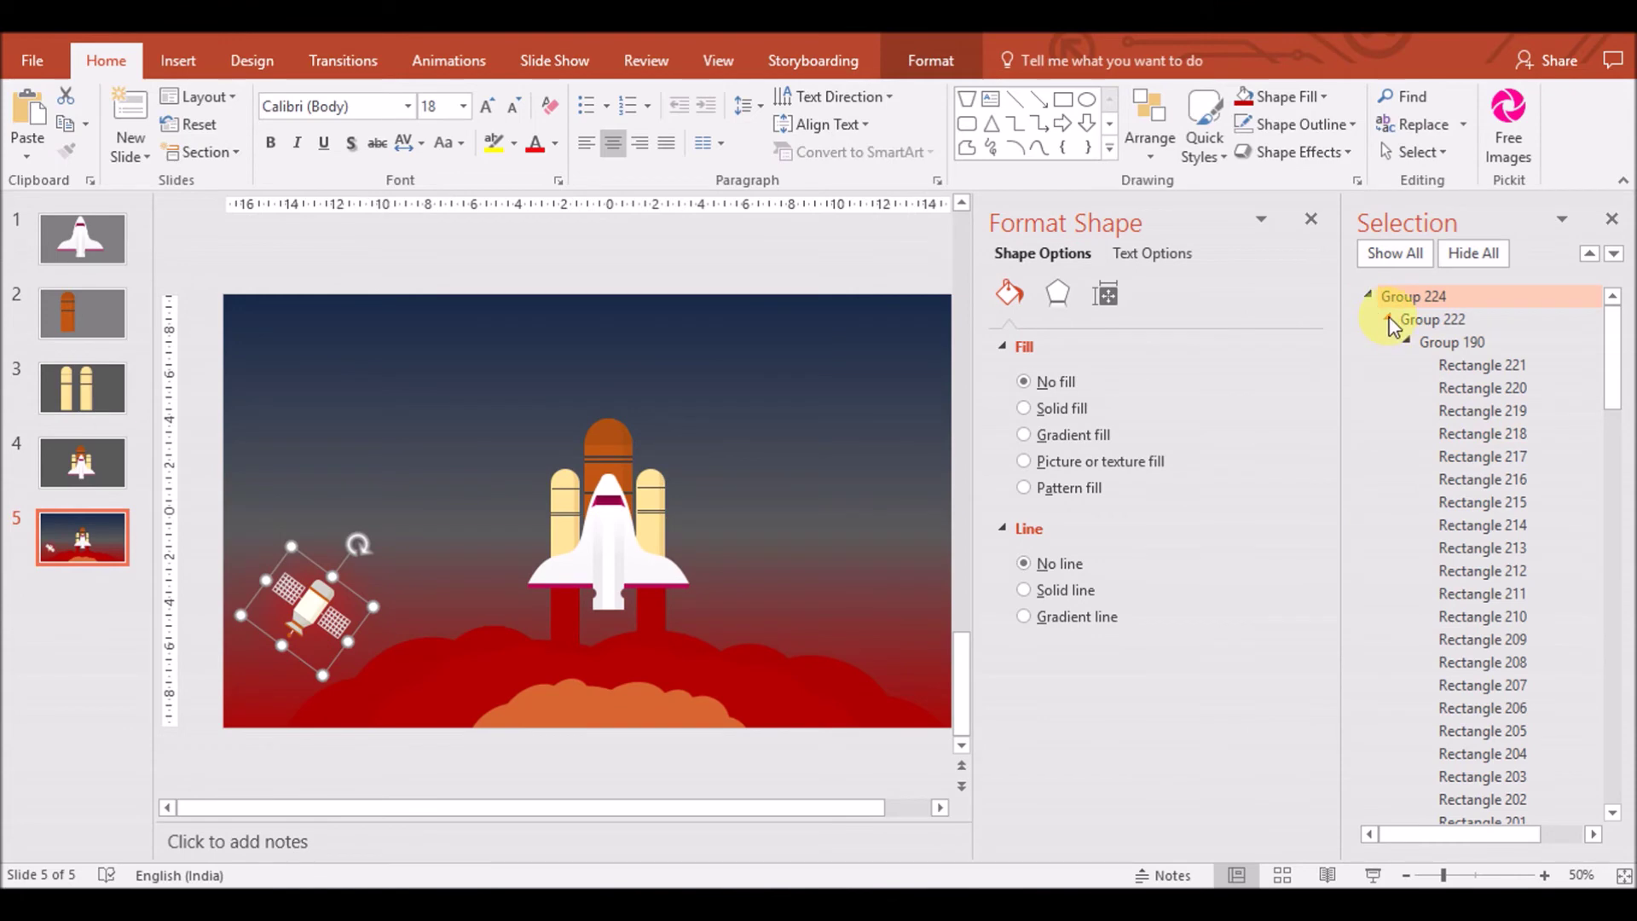
drag(1612, 362, 1612, 465)
click(1447, 579)
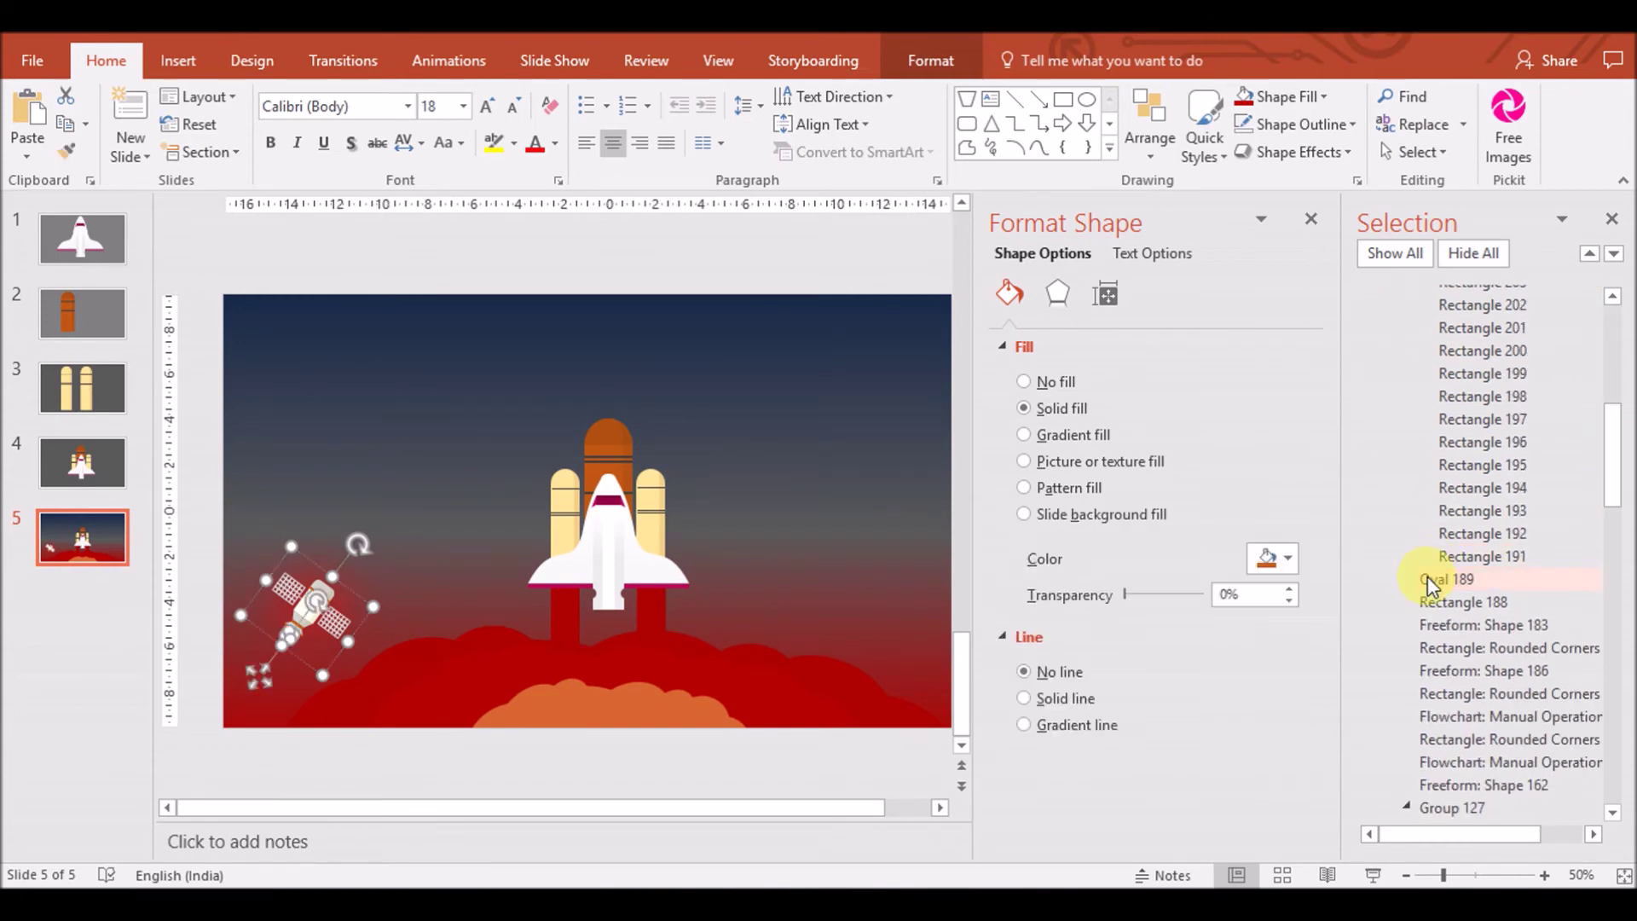
scroll(1617, 486, down, 3)
click(1509, 563)
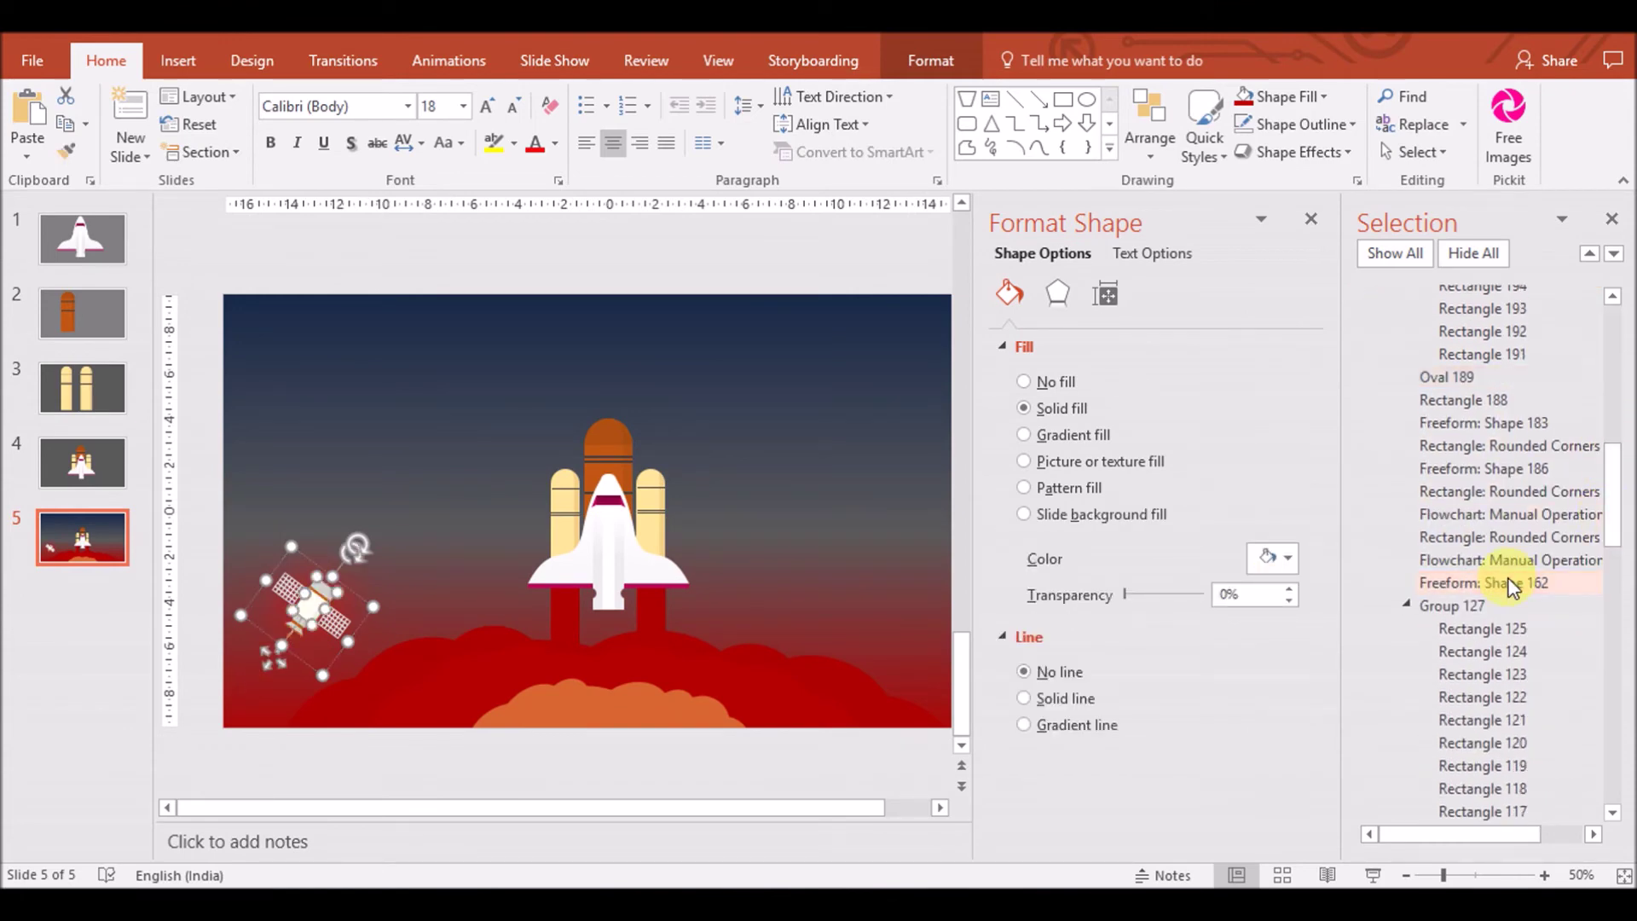
click(1482, 581)
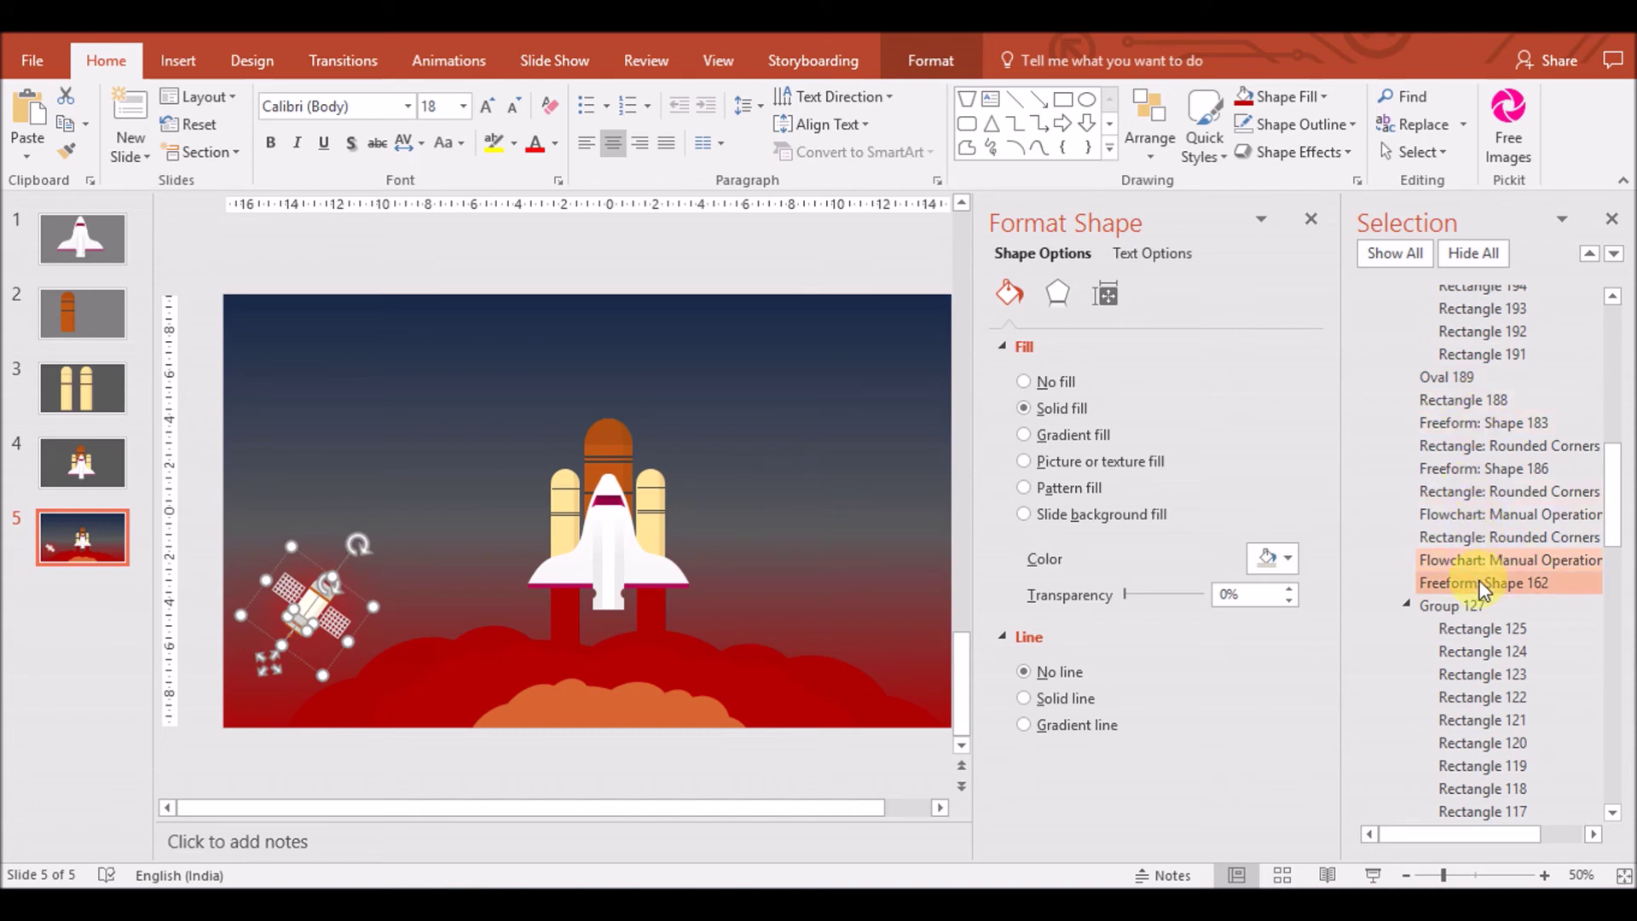
click(1454, 376)
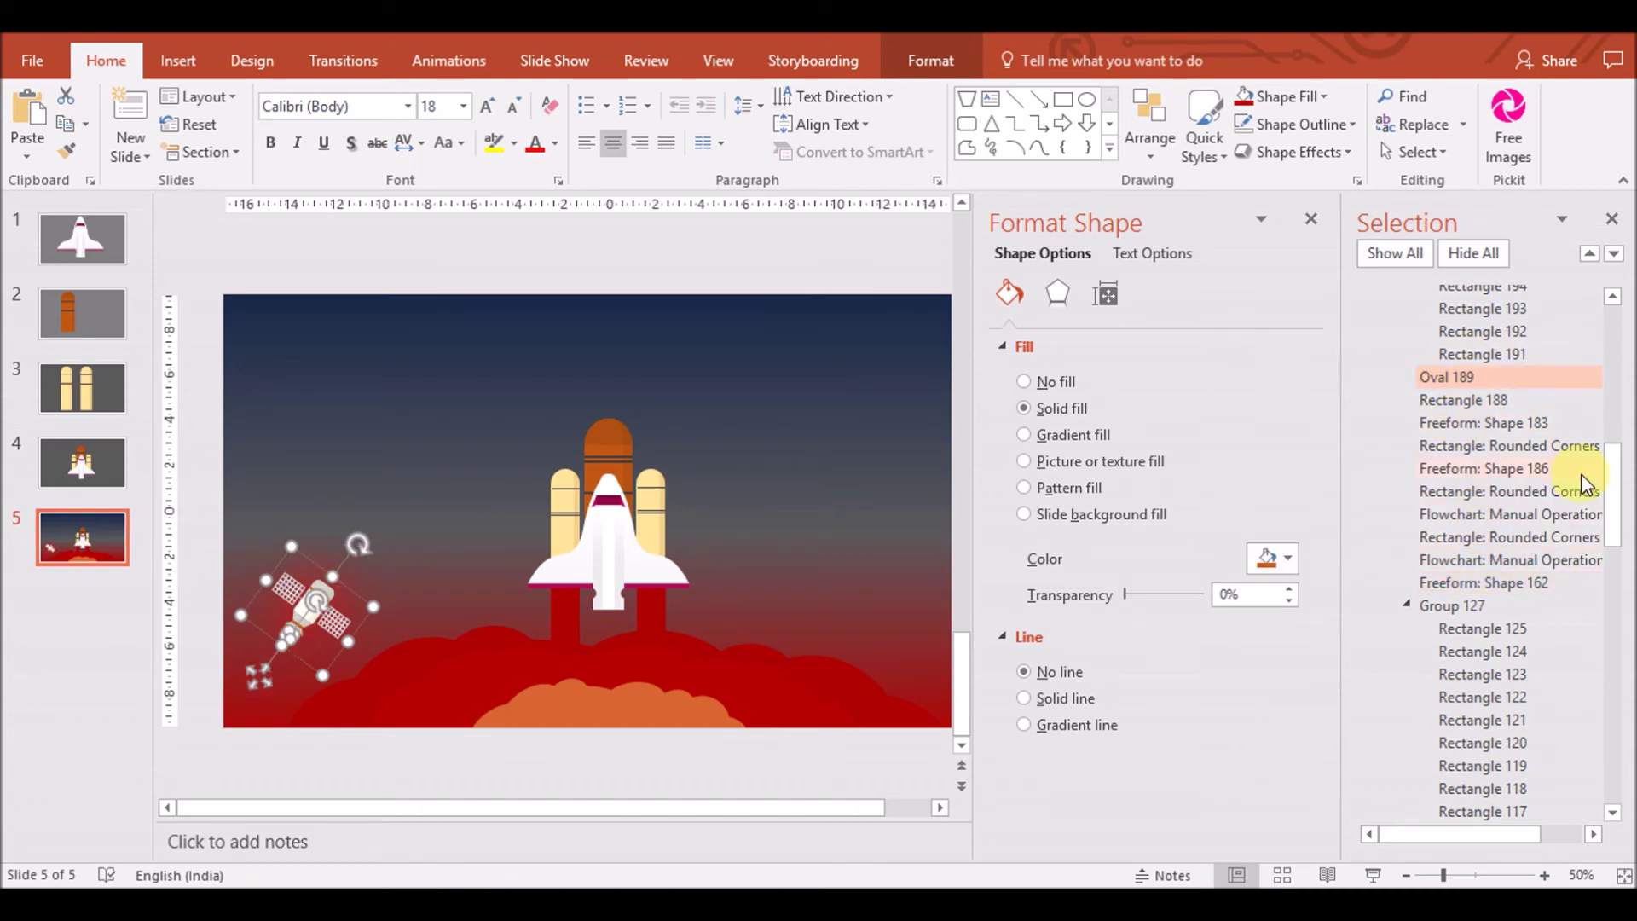
scroll(1614, 474, up, 5)
scroll(1615, 474, up, 6)
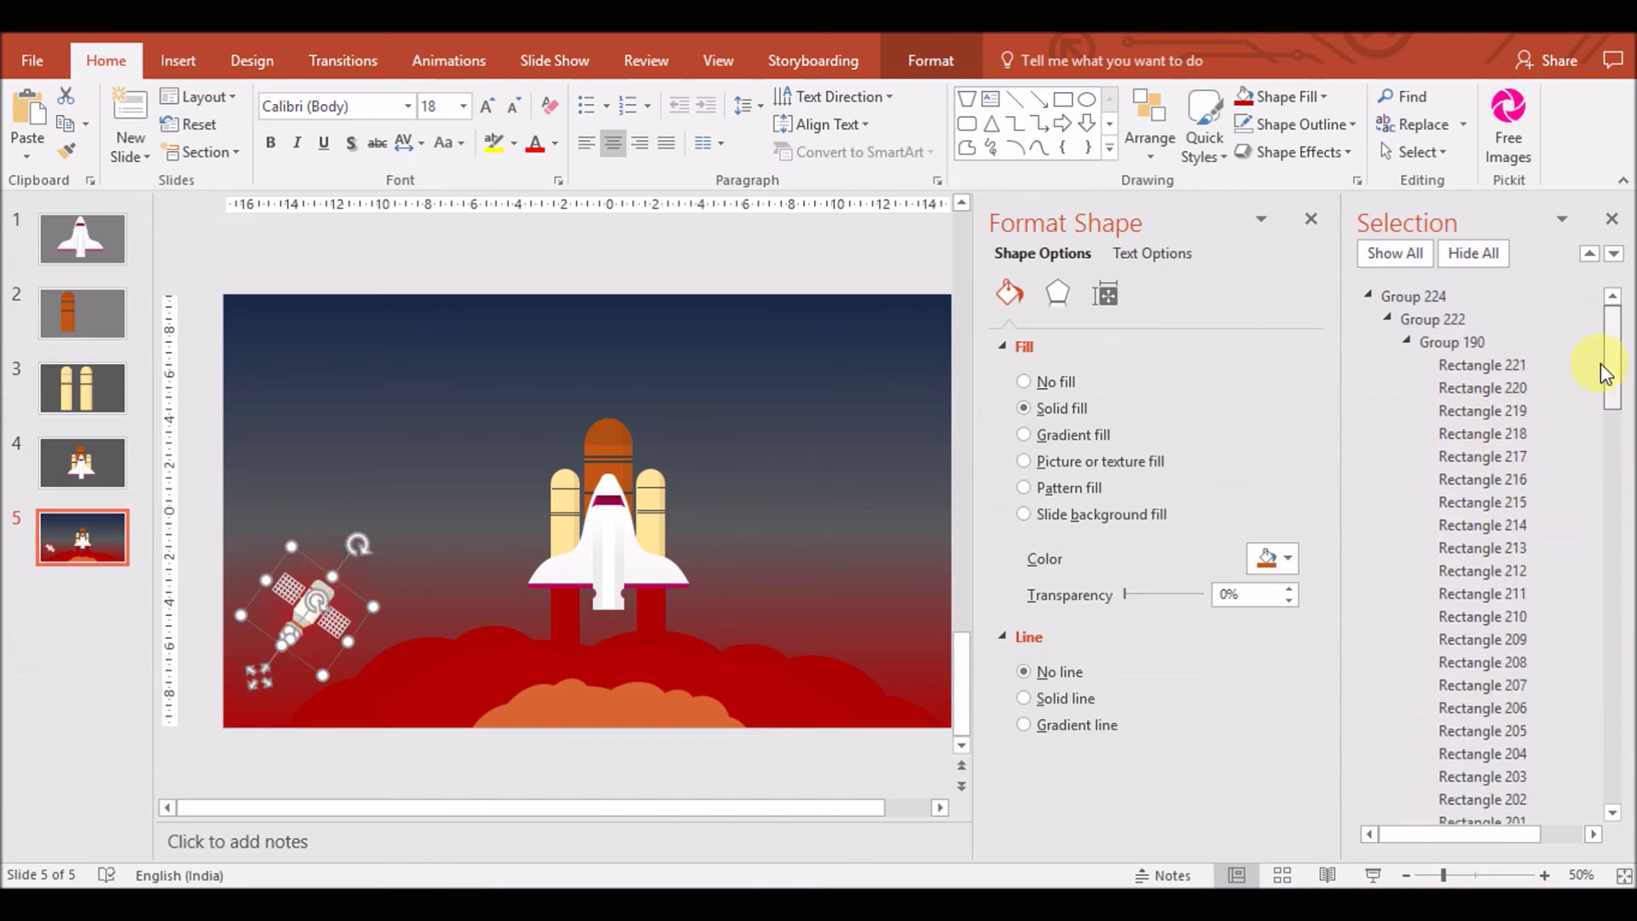
click(1407, 341)
click(1408, 593)
click(1409, 616)
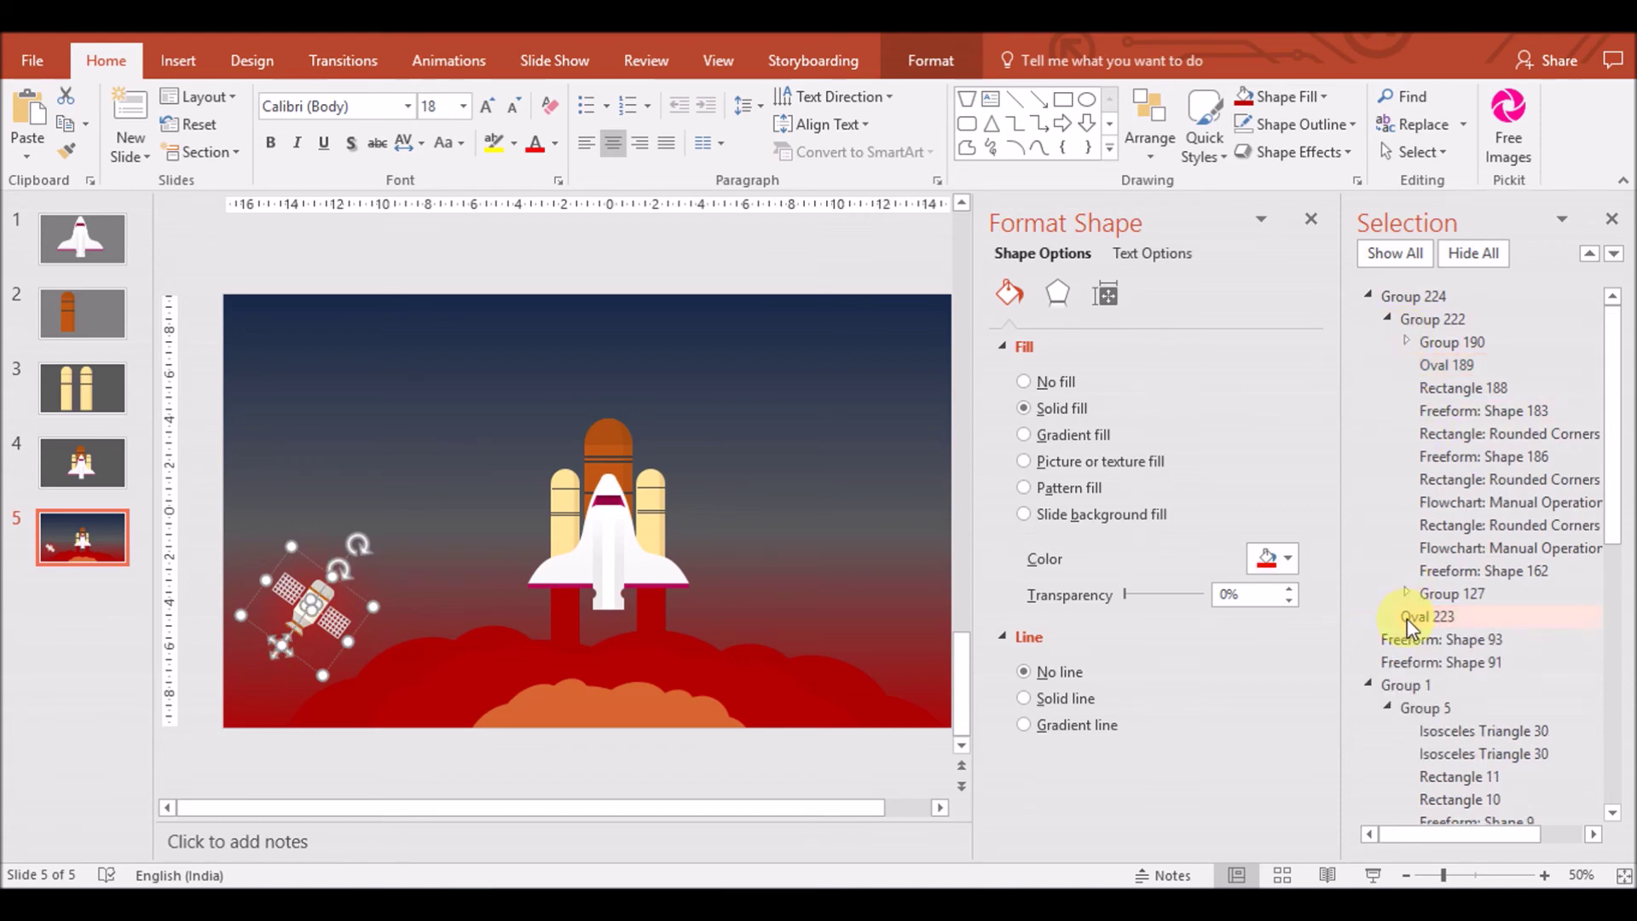
Give Oval 223 a red glow and resize it toward about 115 pt
click(1056, 292)
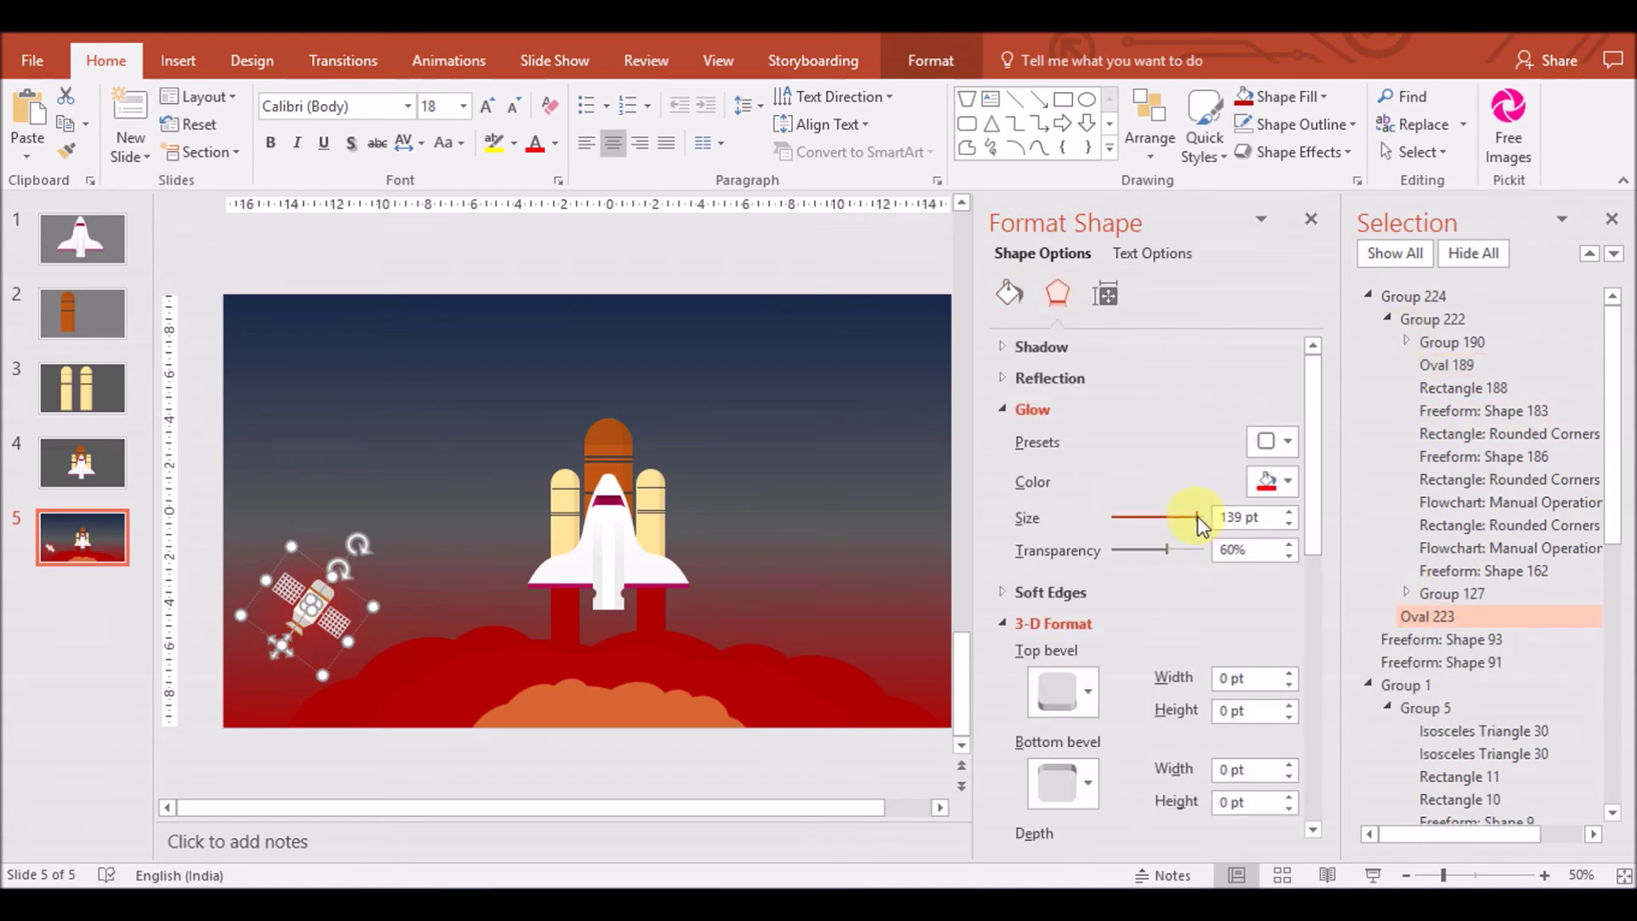
drag(1197, 517, 1176, 518)
click(1266, 484)
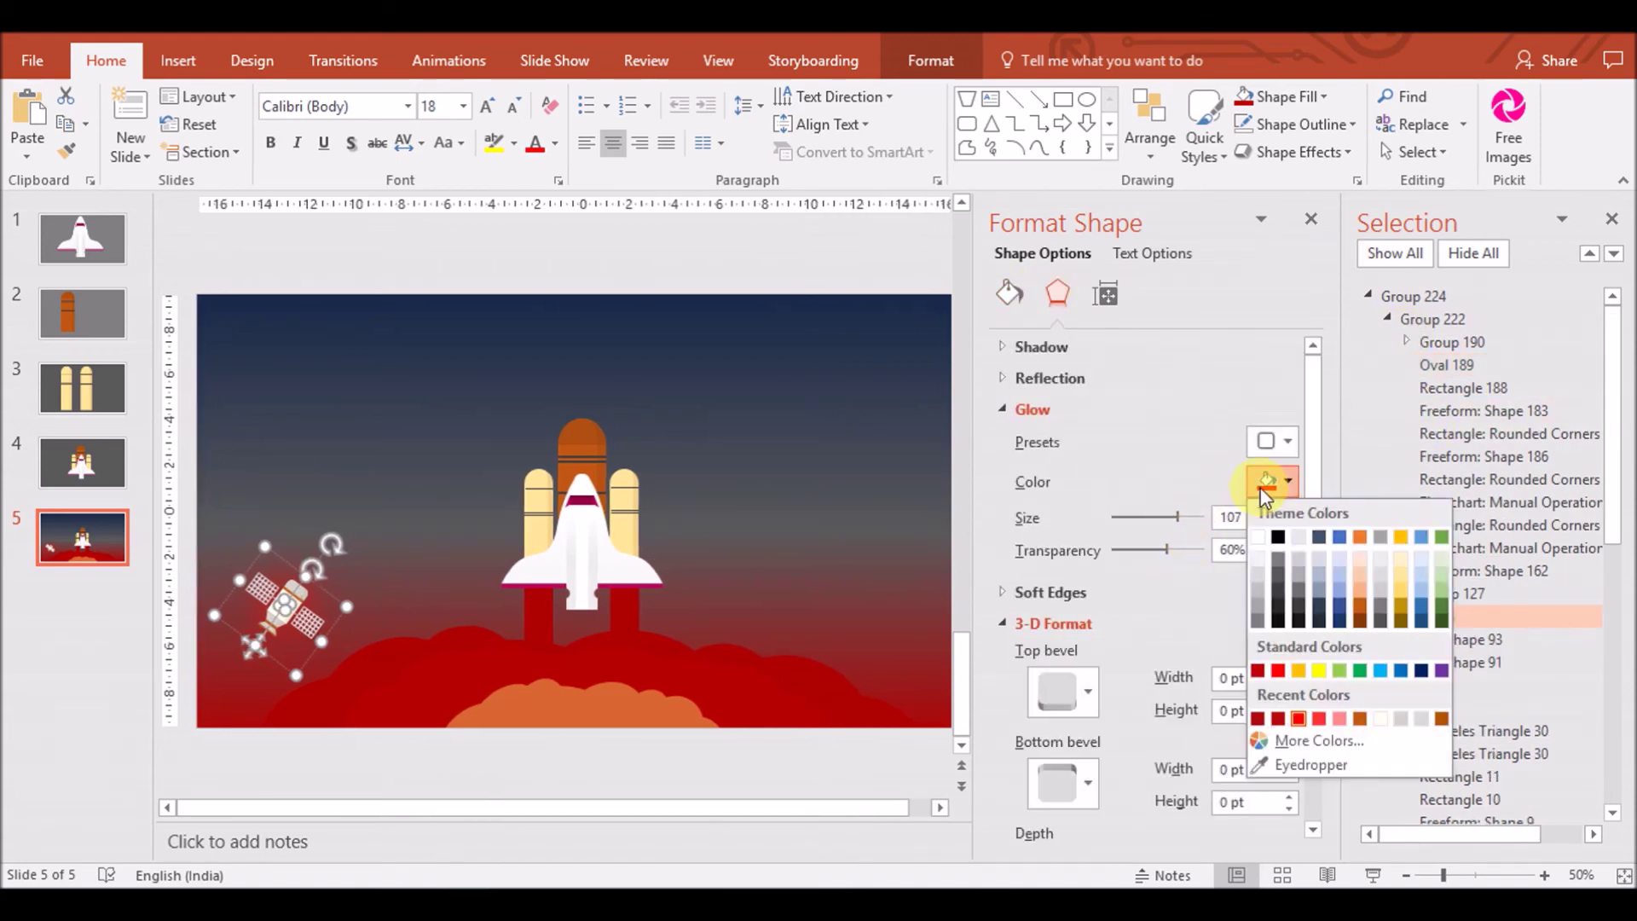
click(1252, 715)
click(827, 550)
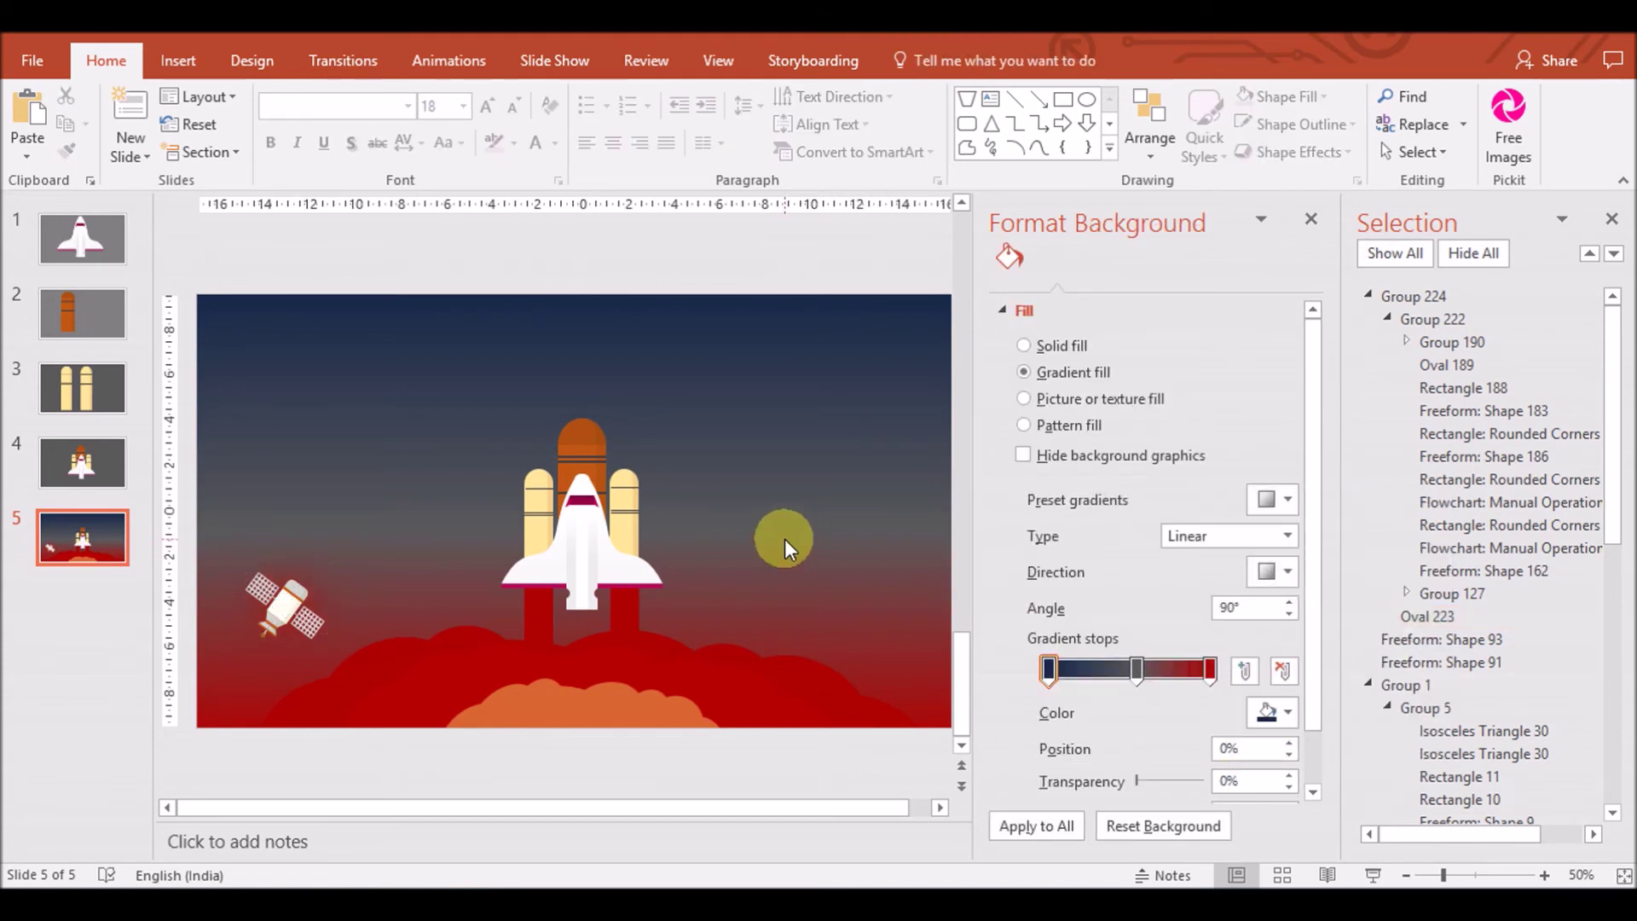
Reselect Oval 223 and reapply the red glow colour, then check the result
click(286, 607)
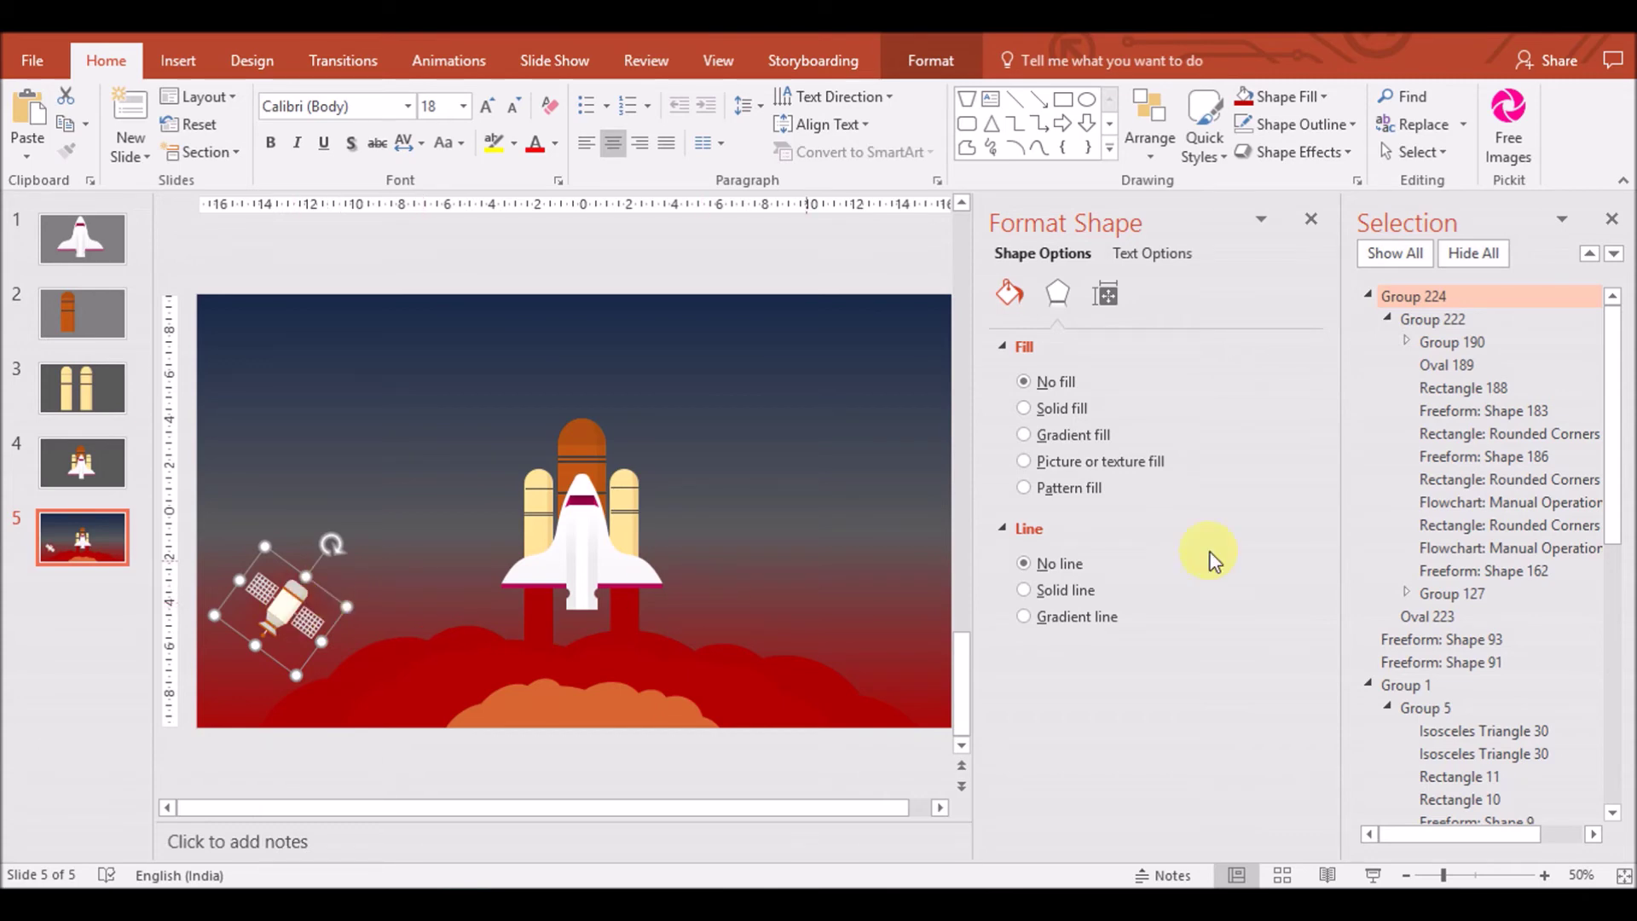
click(1388, 318)
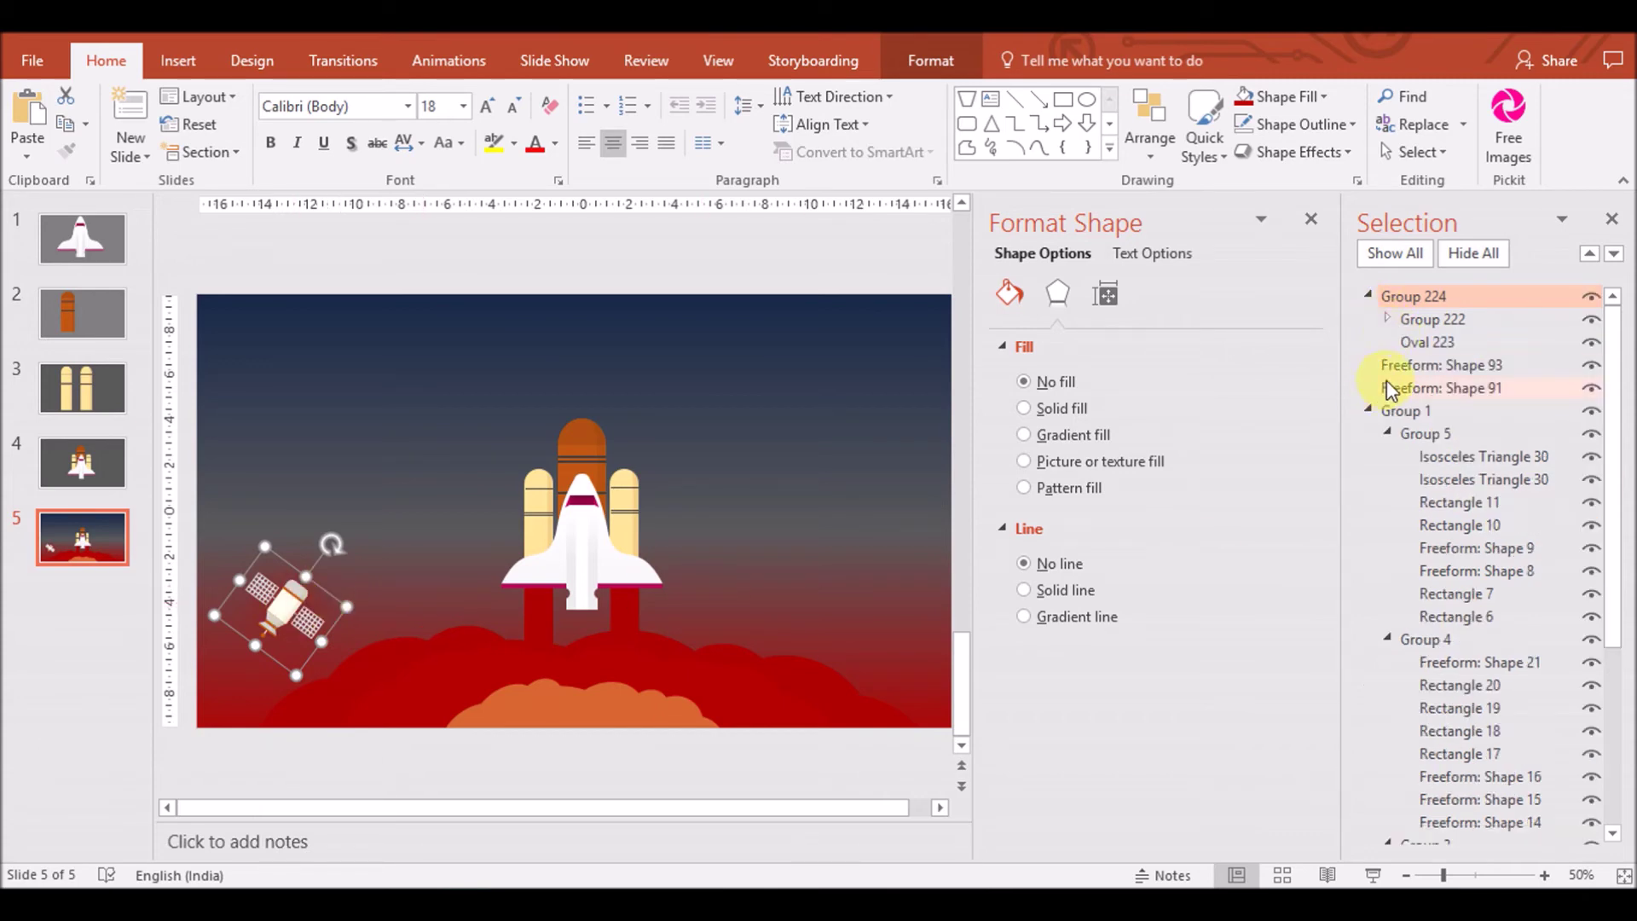
click(1409, 342)
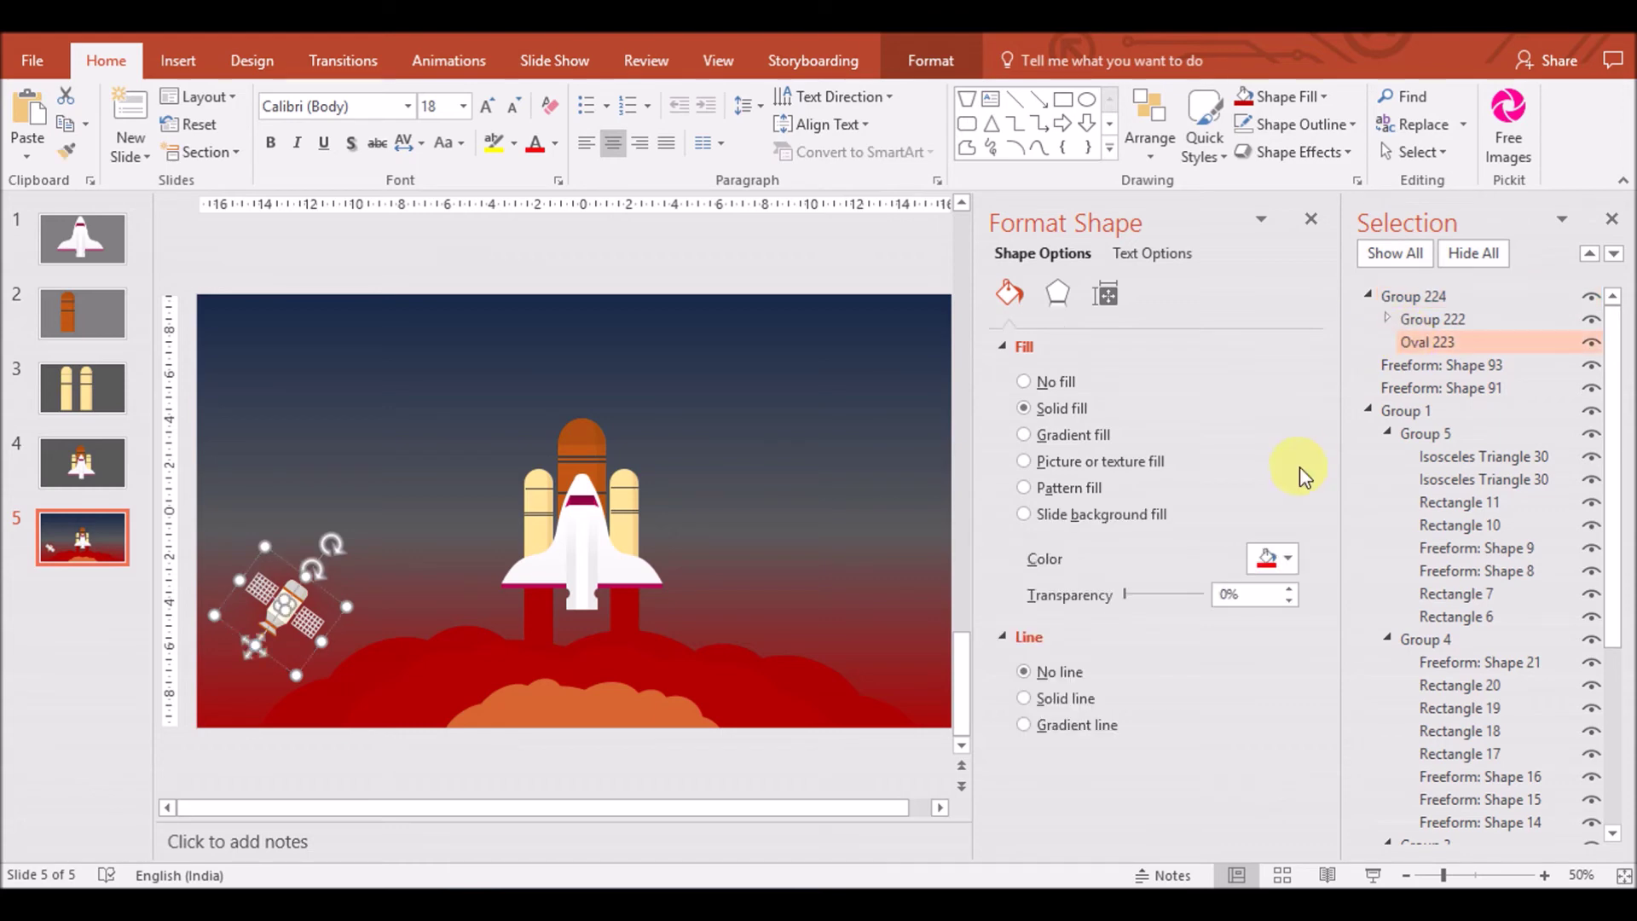
click(1056, 297)
click(1273, 482)
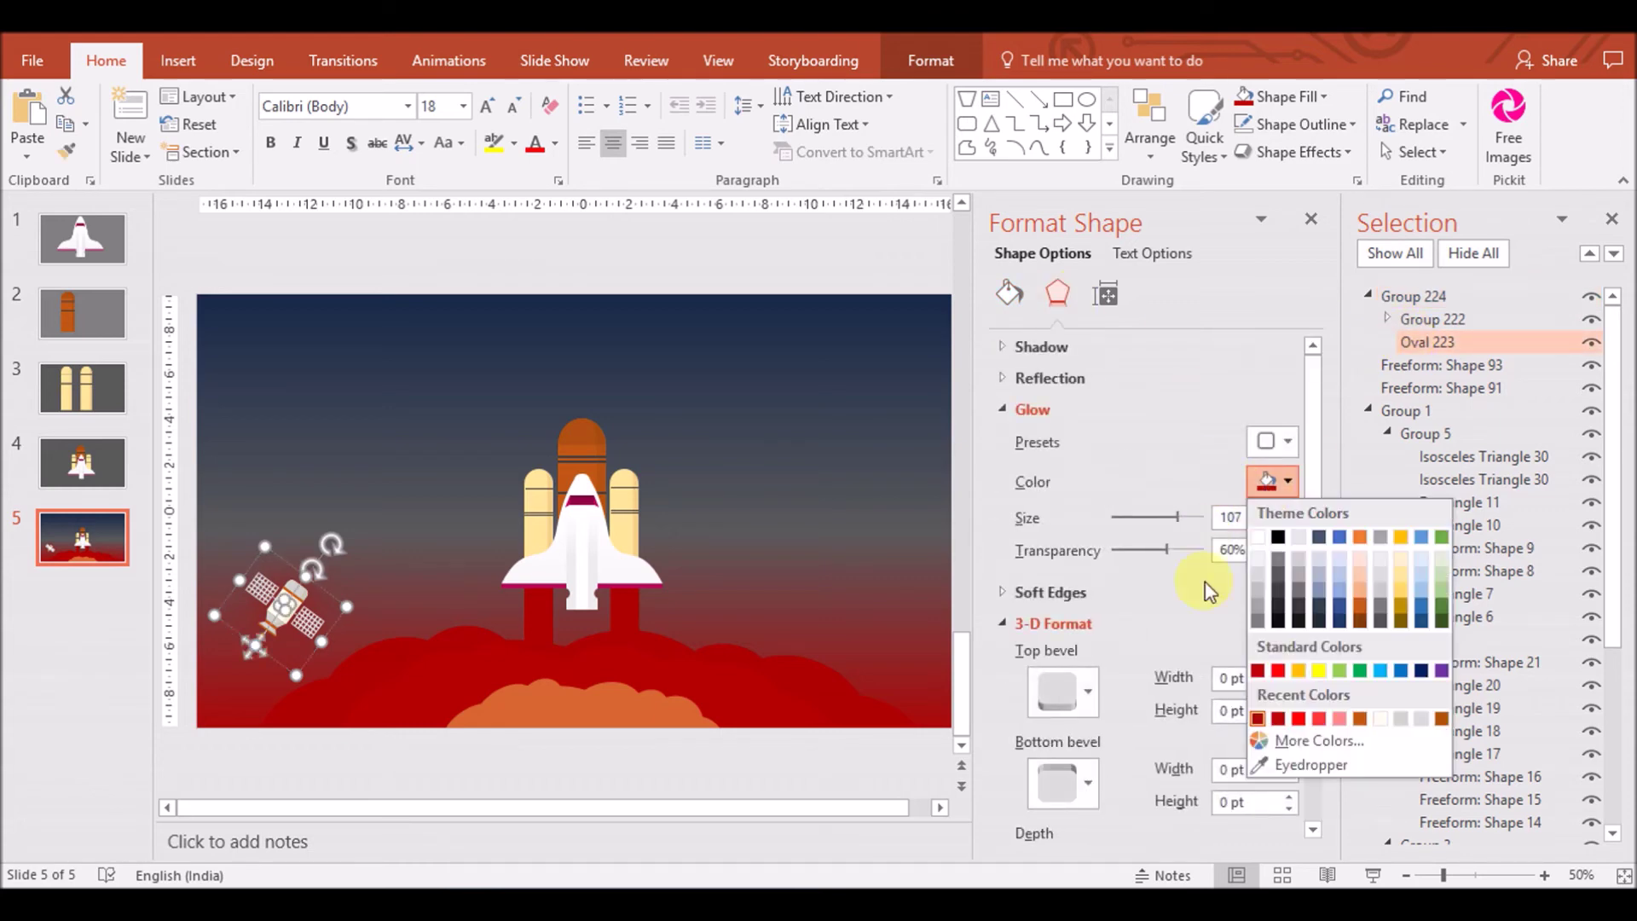
click(1259, 671)
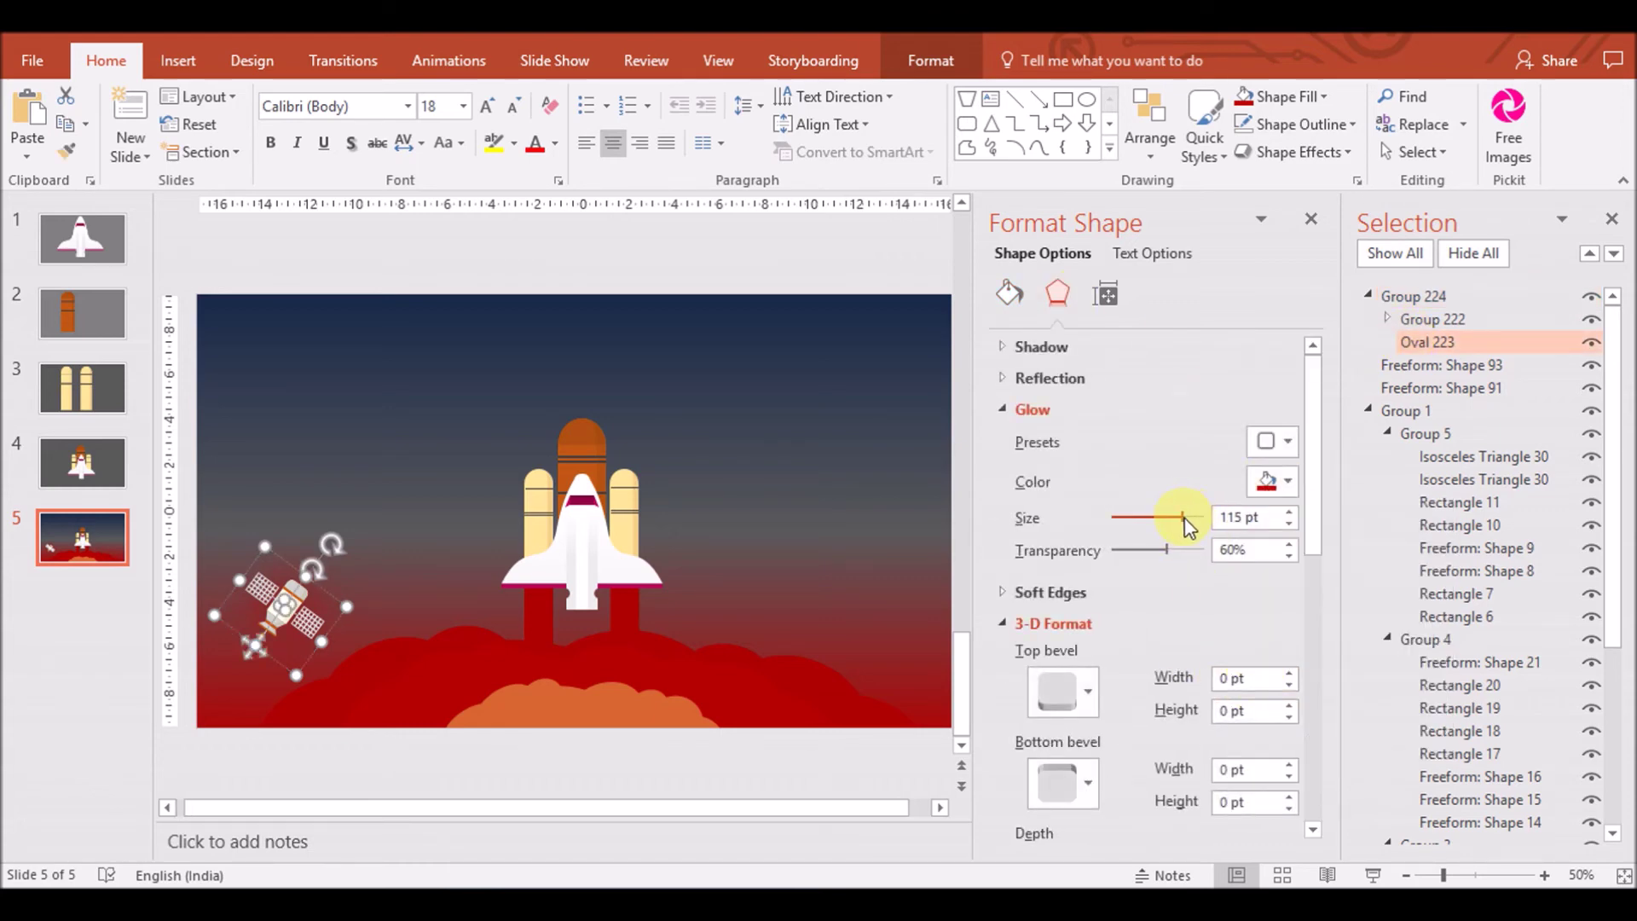
click(873, 555)
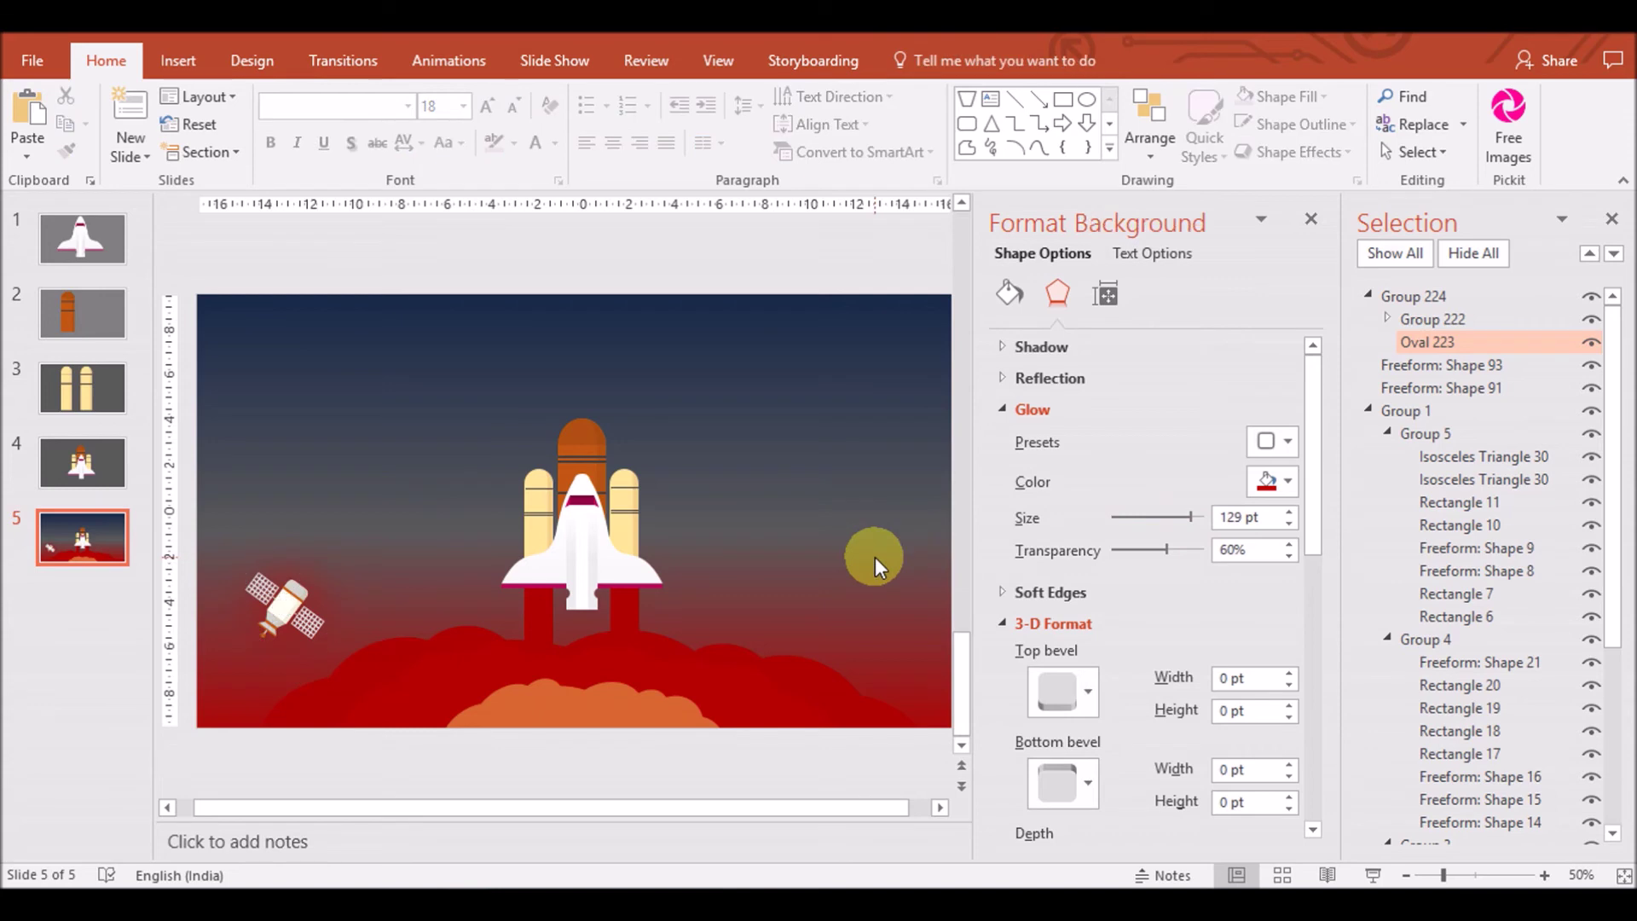
click(312, 638)
click(407, 593)
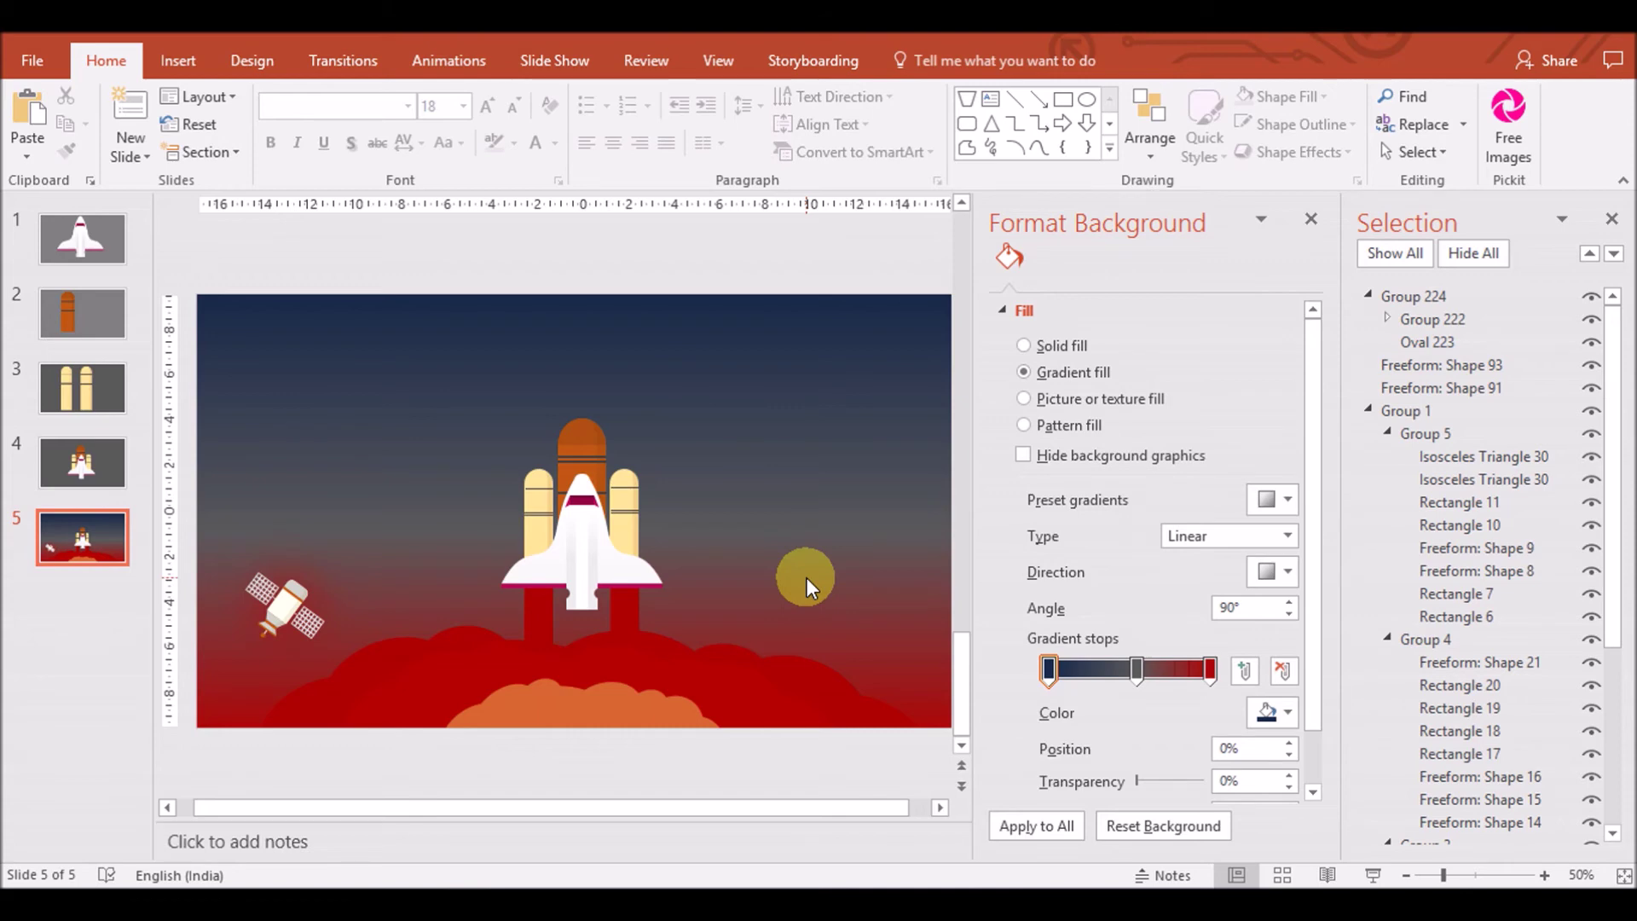
Draw an oval circle in the upper-right sky and fill it solid light peach
click(170, 62)
click(402, 137)
click(520, 206)
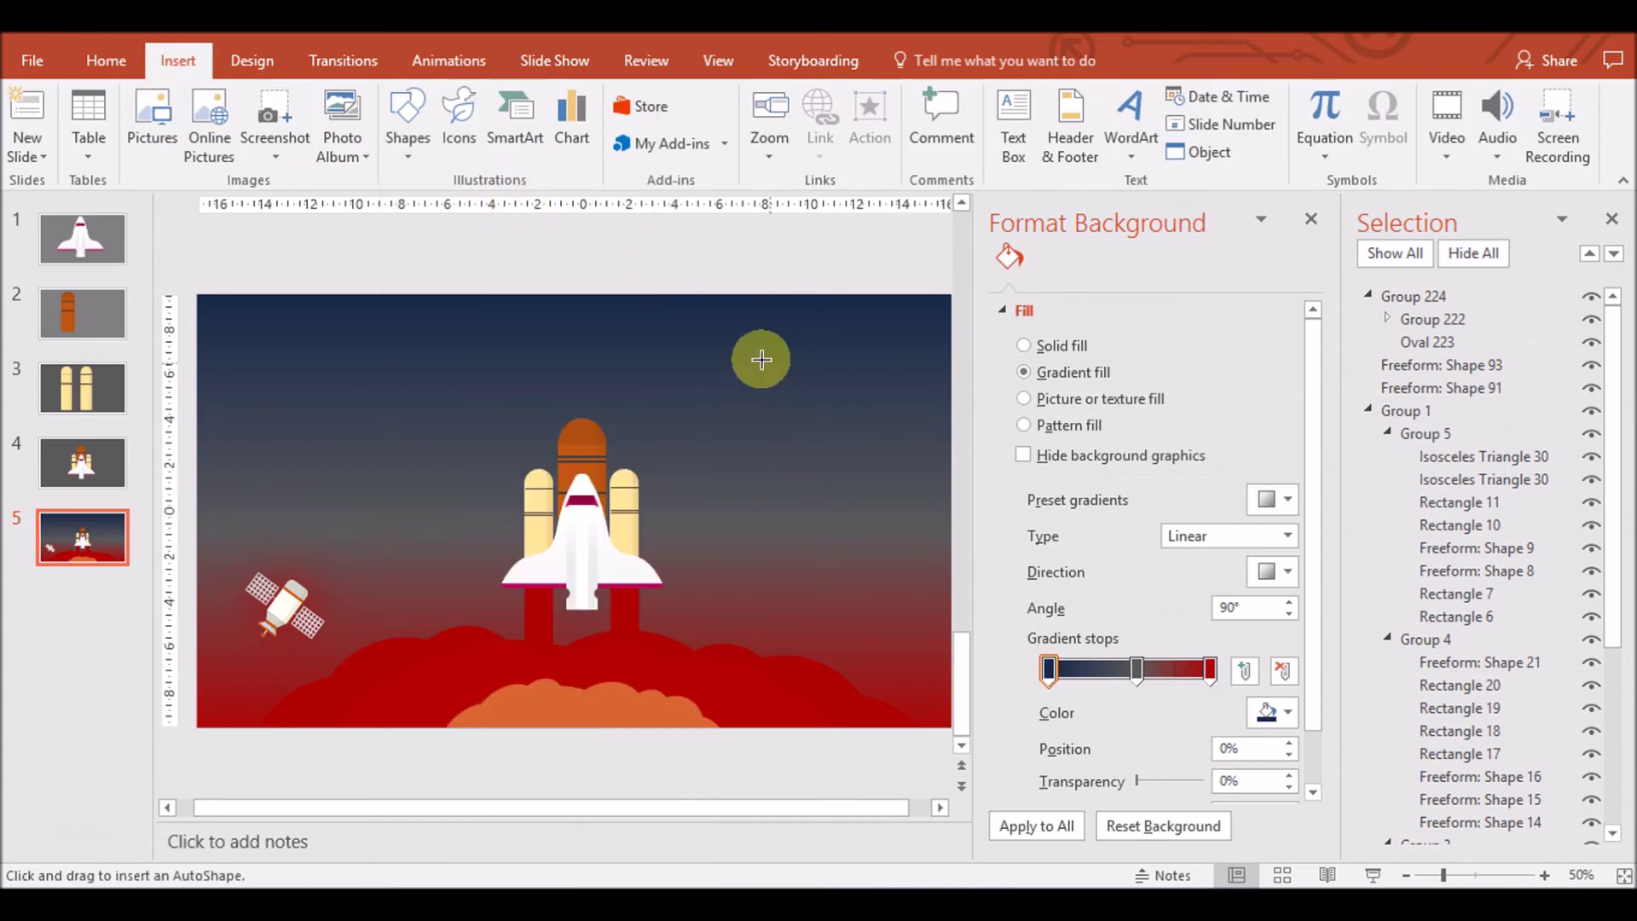
drag(744, 353, 874, 483)
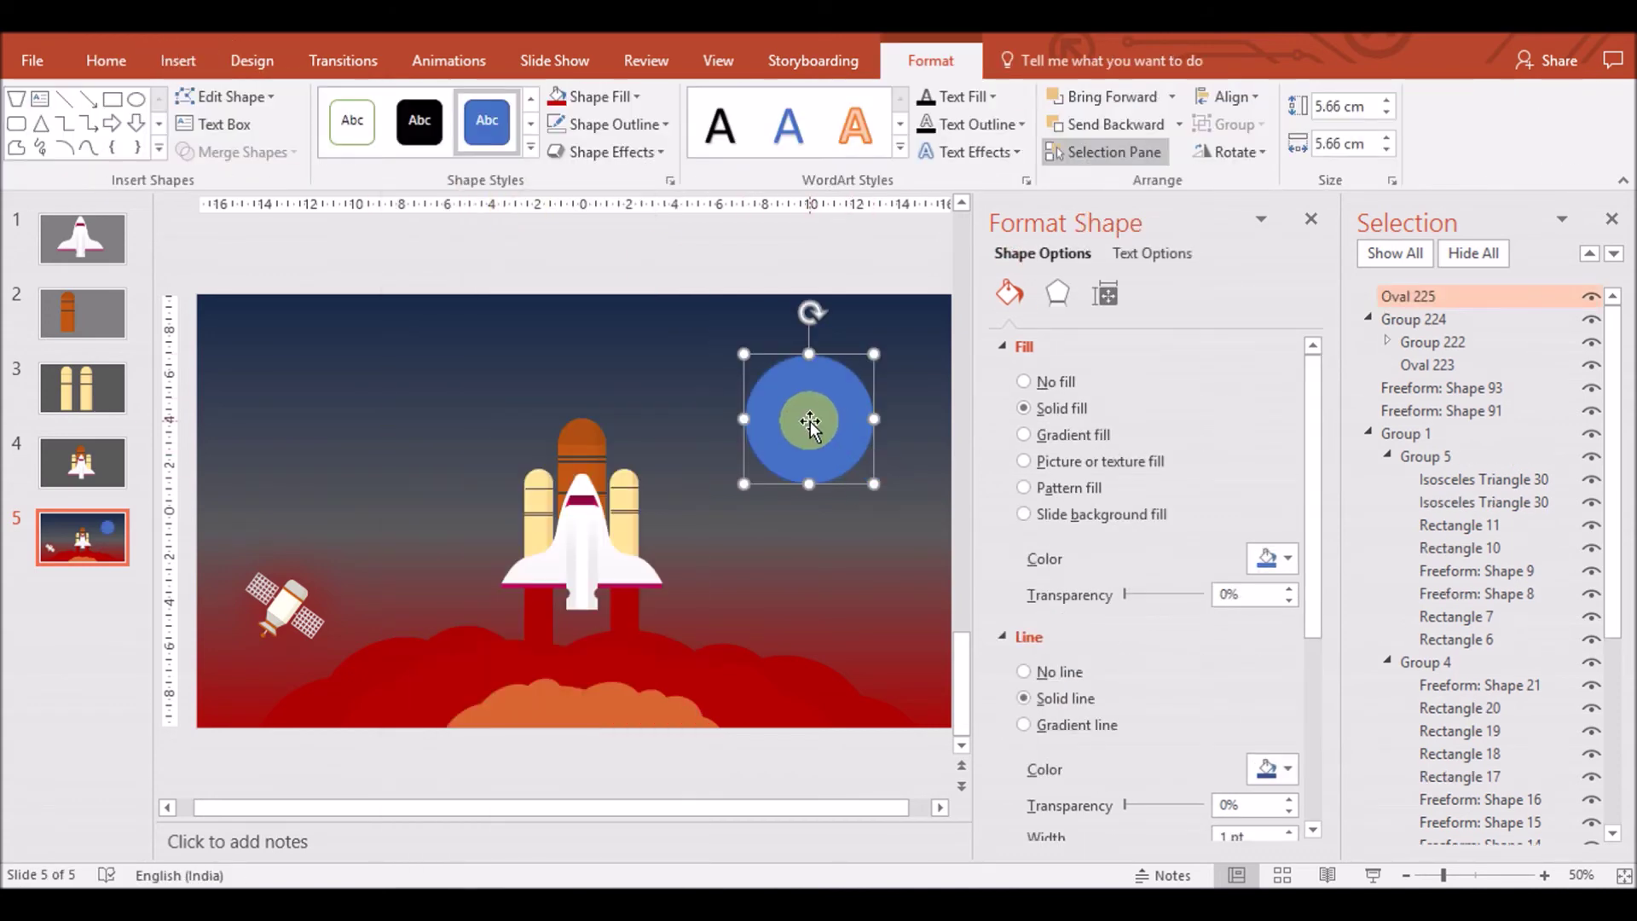
drag(810, 422, 796, 429)
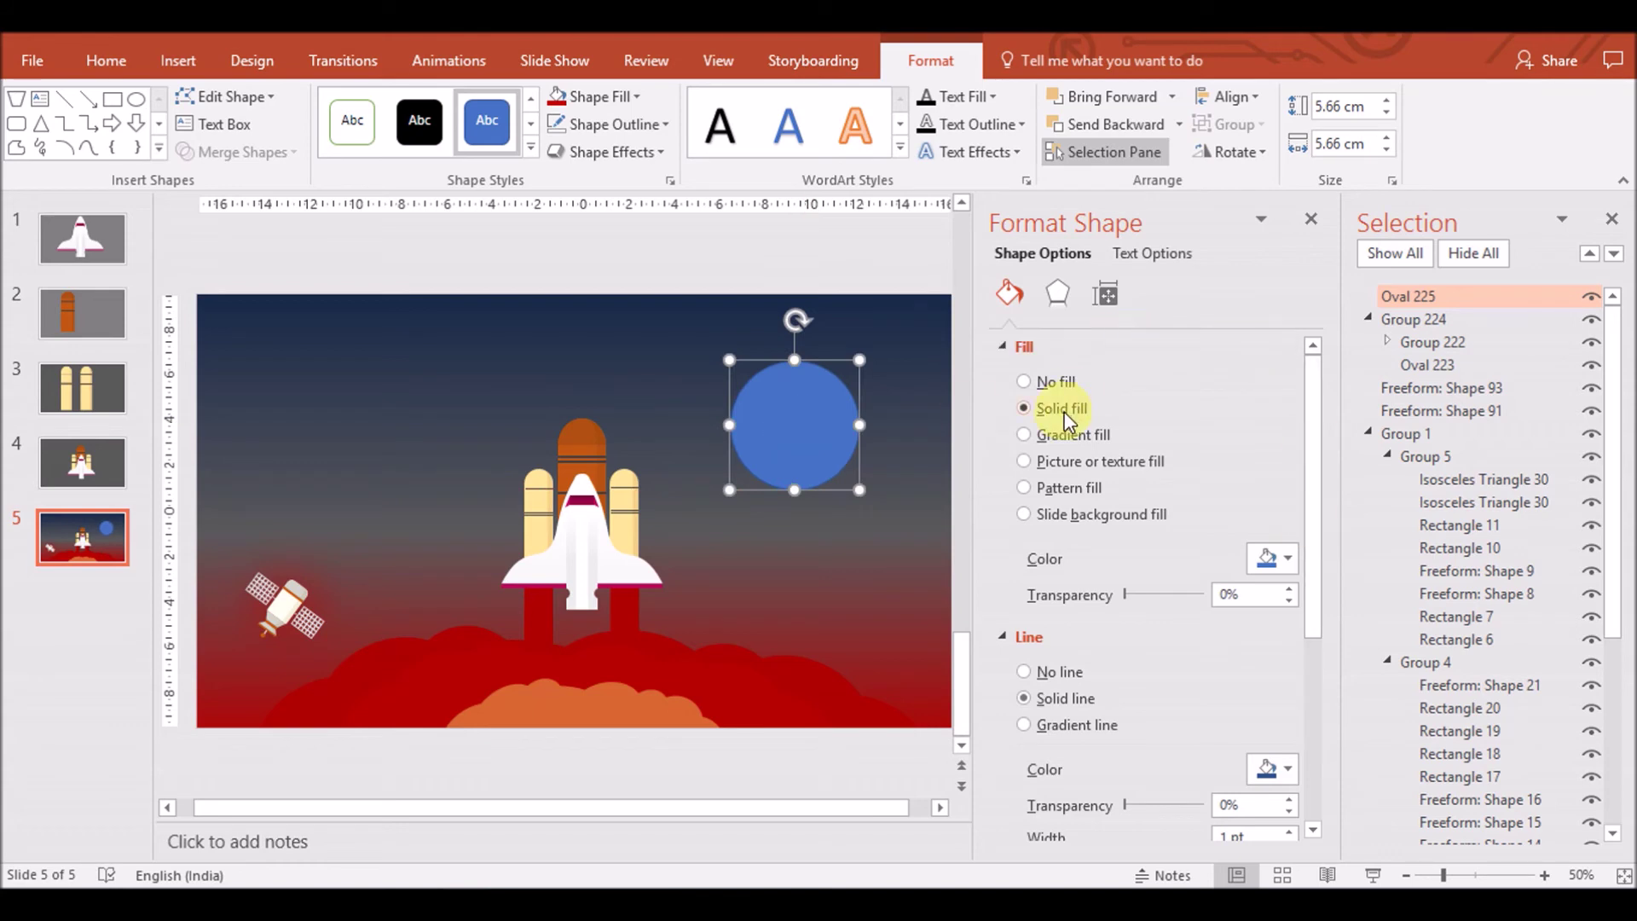
click(1270, 557)
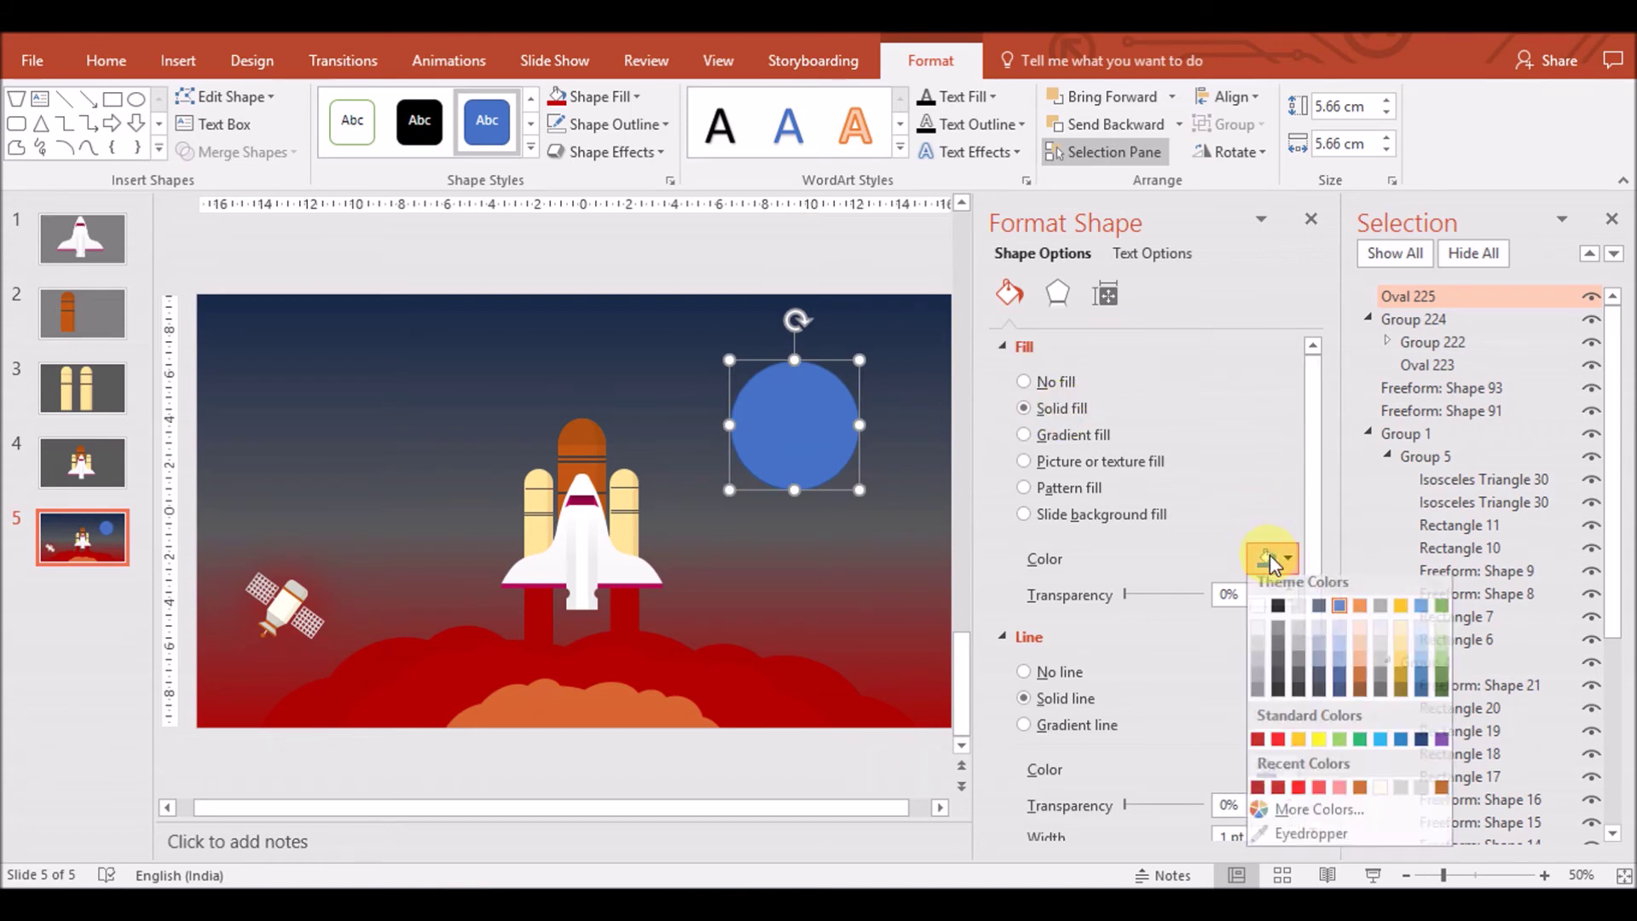
click(1359, 655)
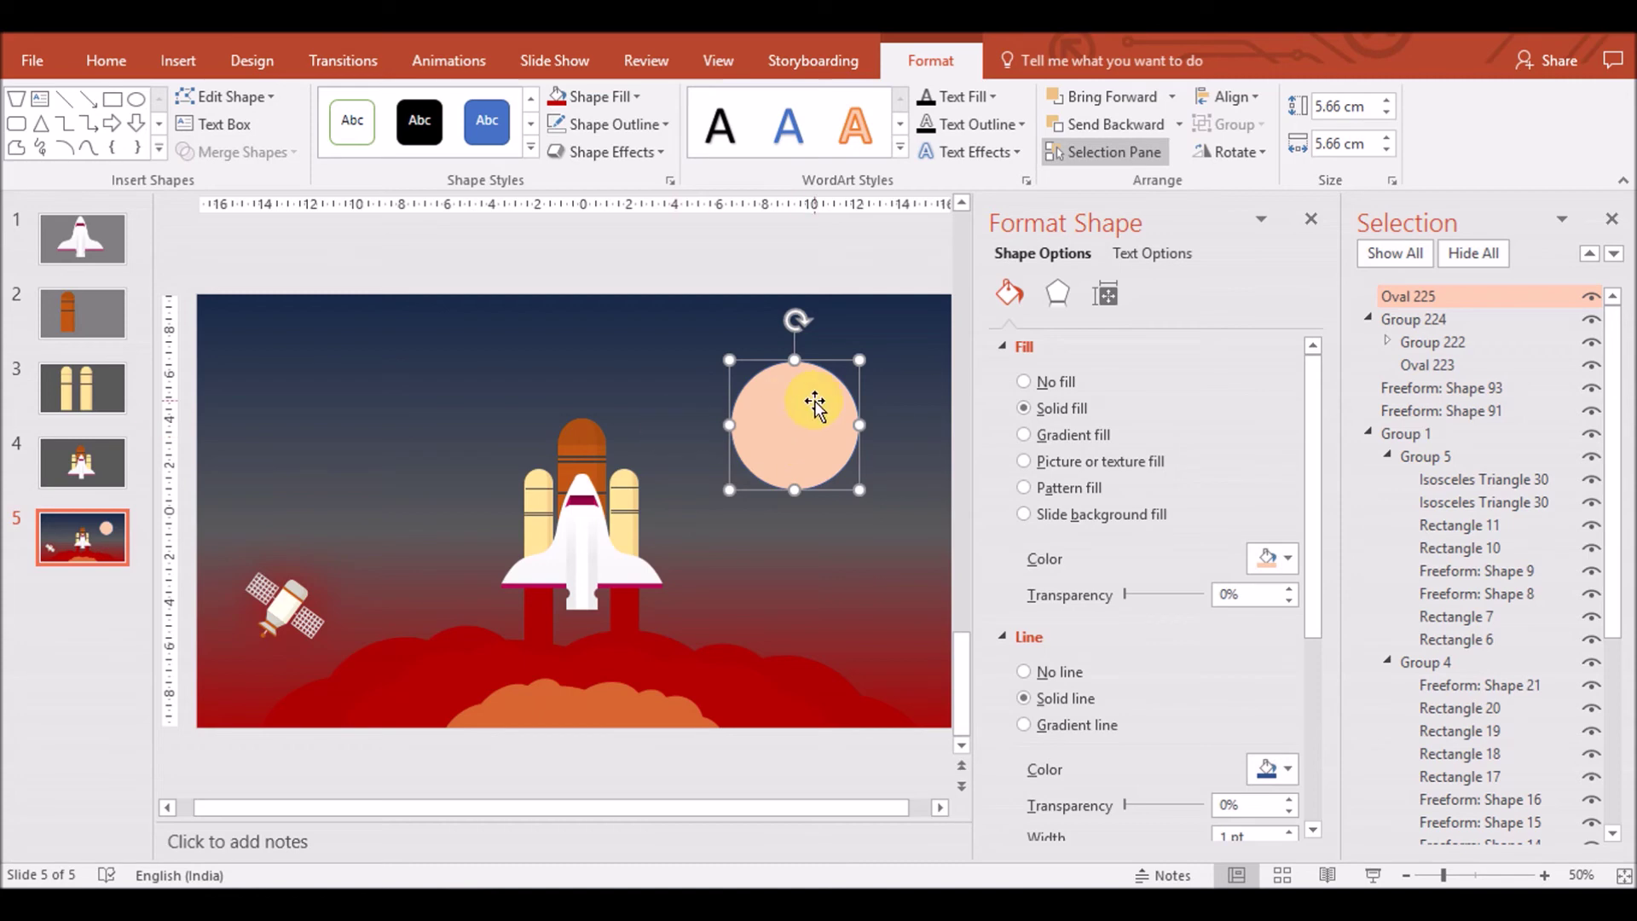
click(178, 59)
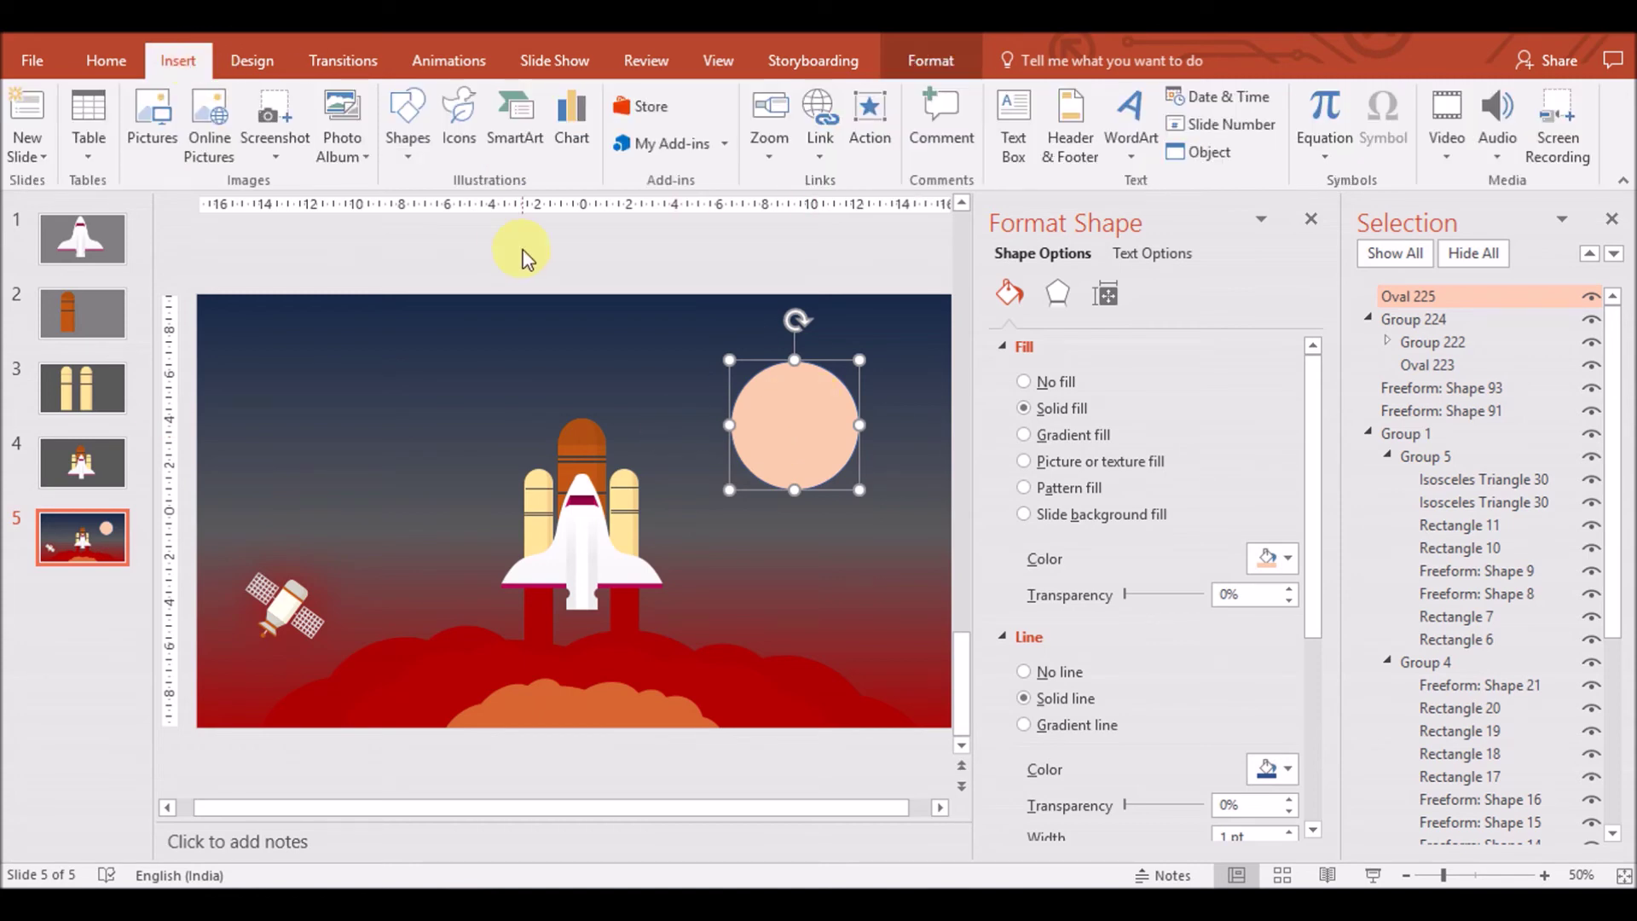
Draw a thin rounded-rectangle bar across the sun with no outline and orange fill
click(407, 119)
click(500, 216)
drag(719, 418, 871, 436)
drag(729, 412, 836, 429)
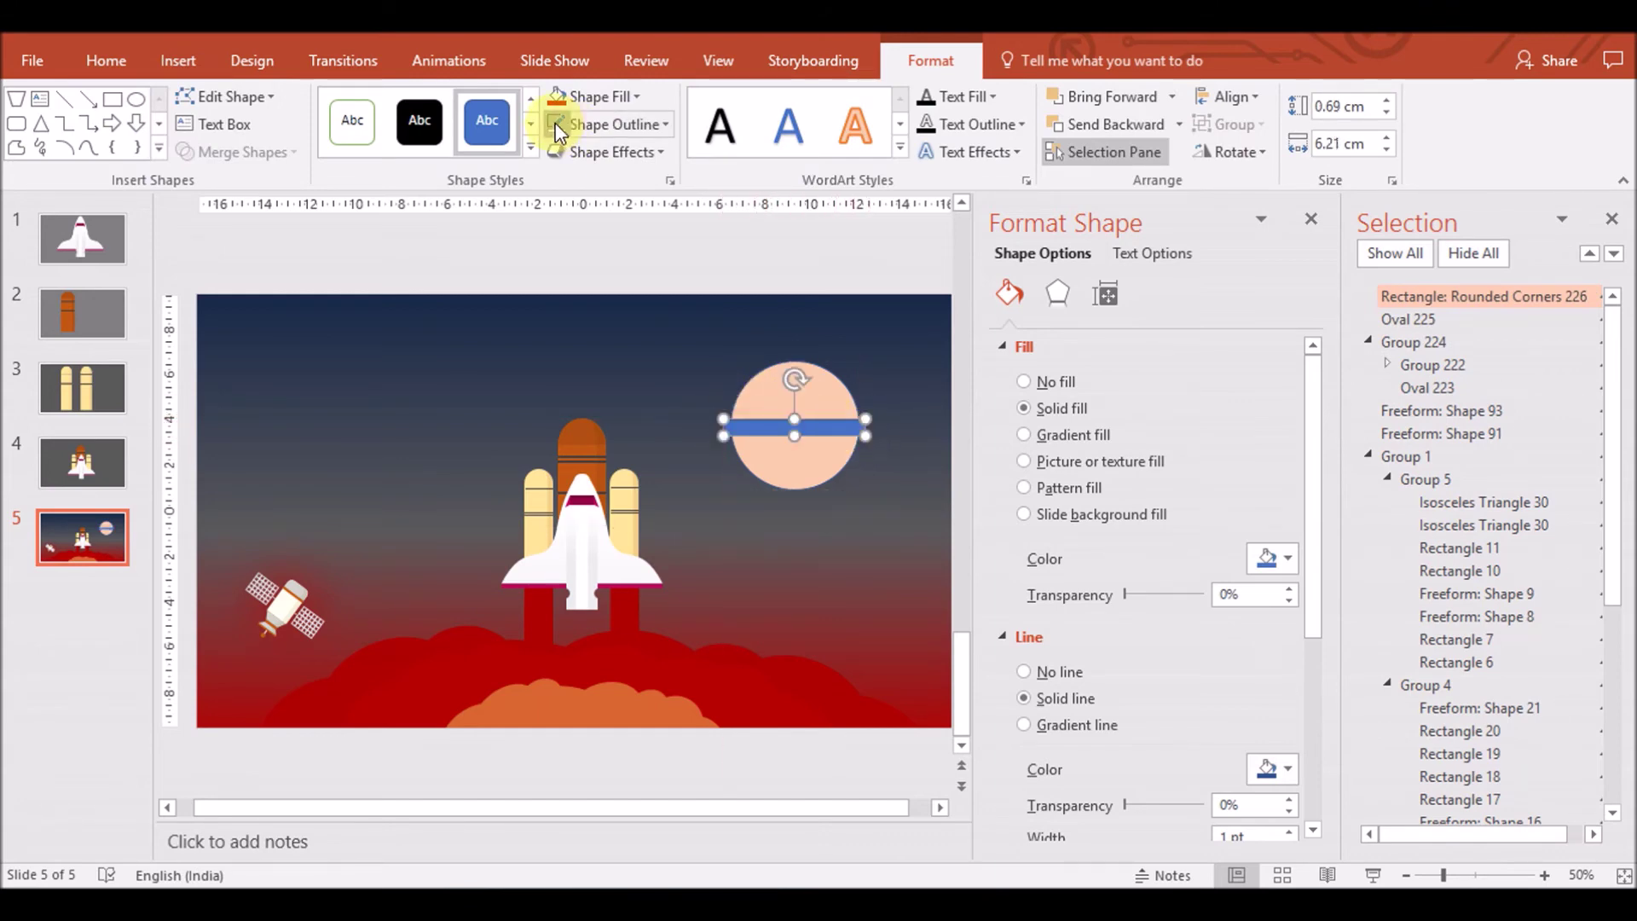
click(1023, 671)
click(1277, 558)
click(1359, 685)
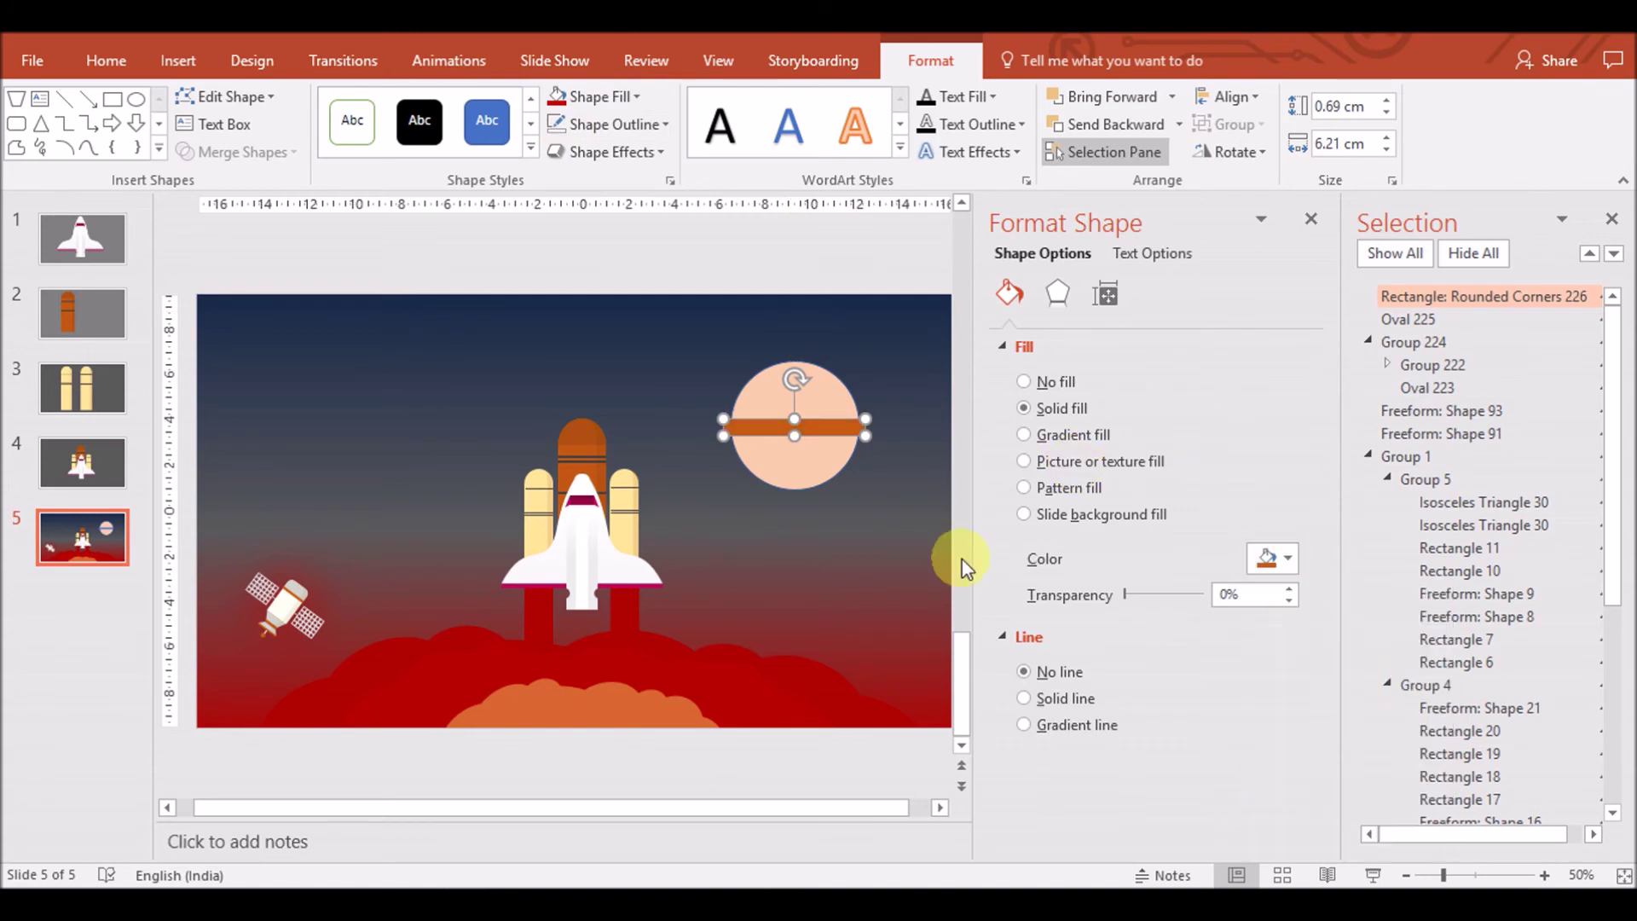
click(865, 532)
click(814, 427)
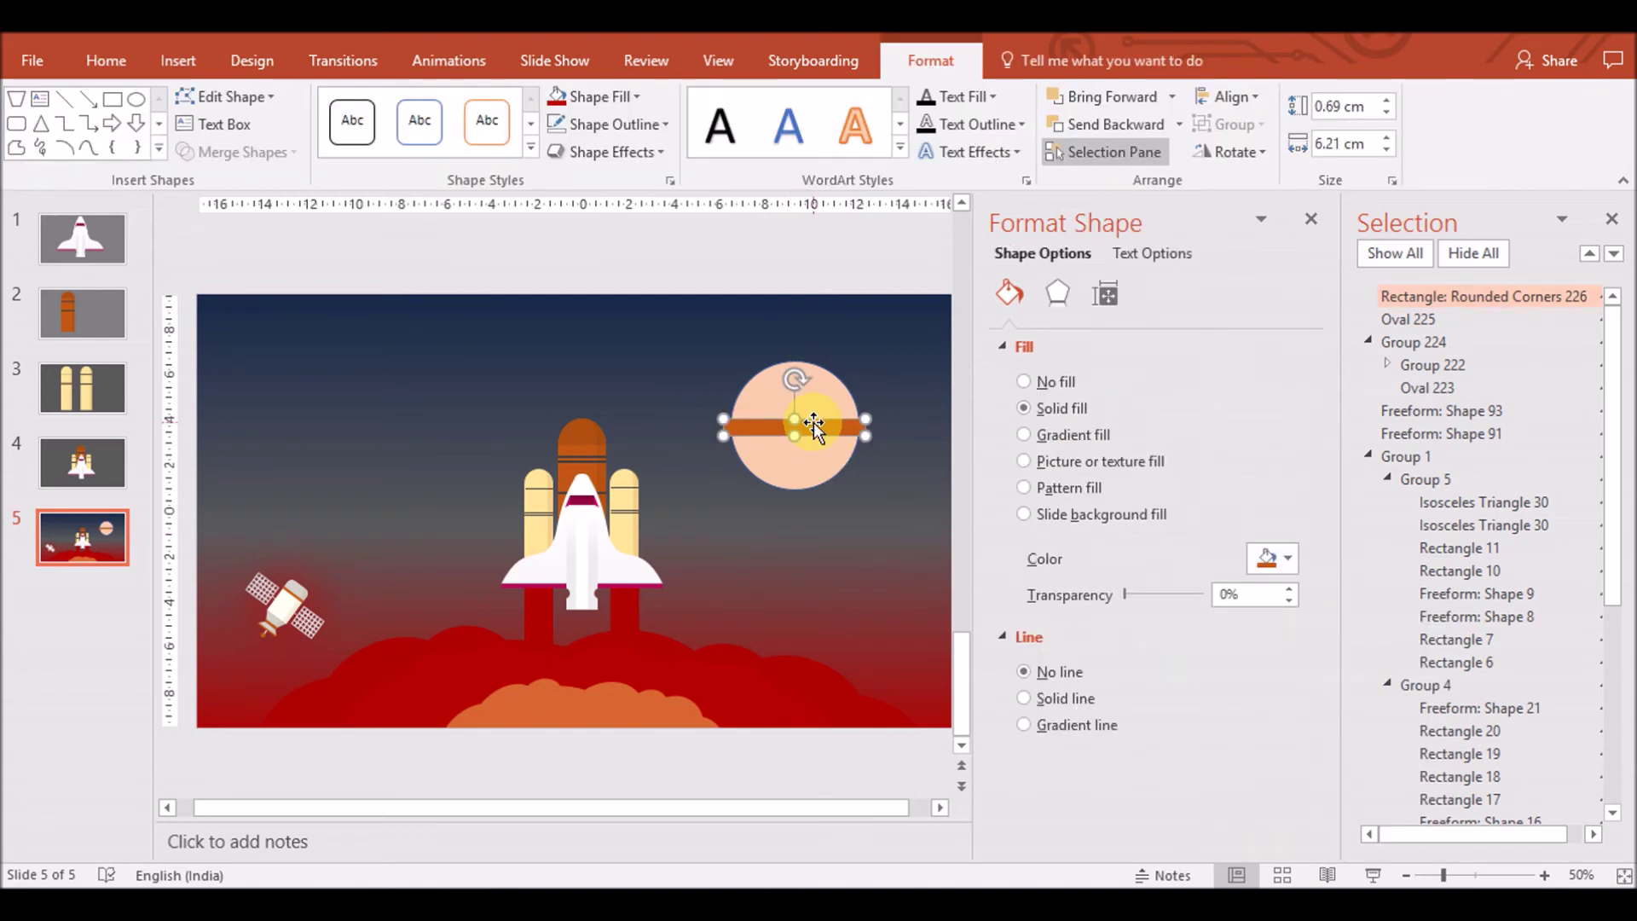
Duplicate the peach sun circle with Ctrl+D and move the copy to the upper left
click(824, 392)
key(ctrl+d)
drag(824, 392, 369, 394)
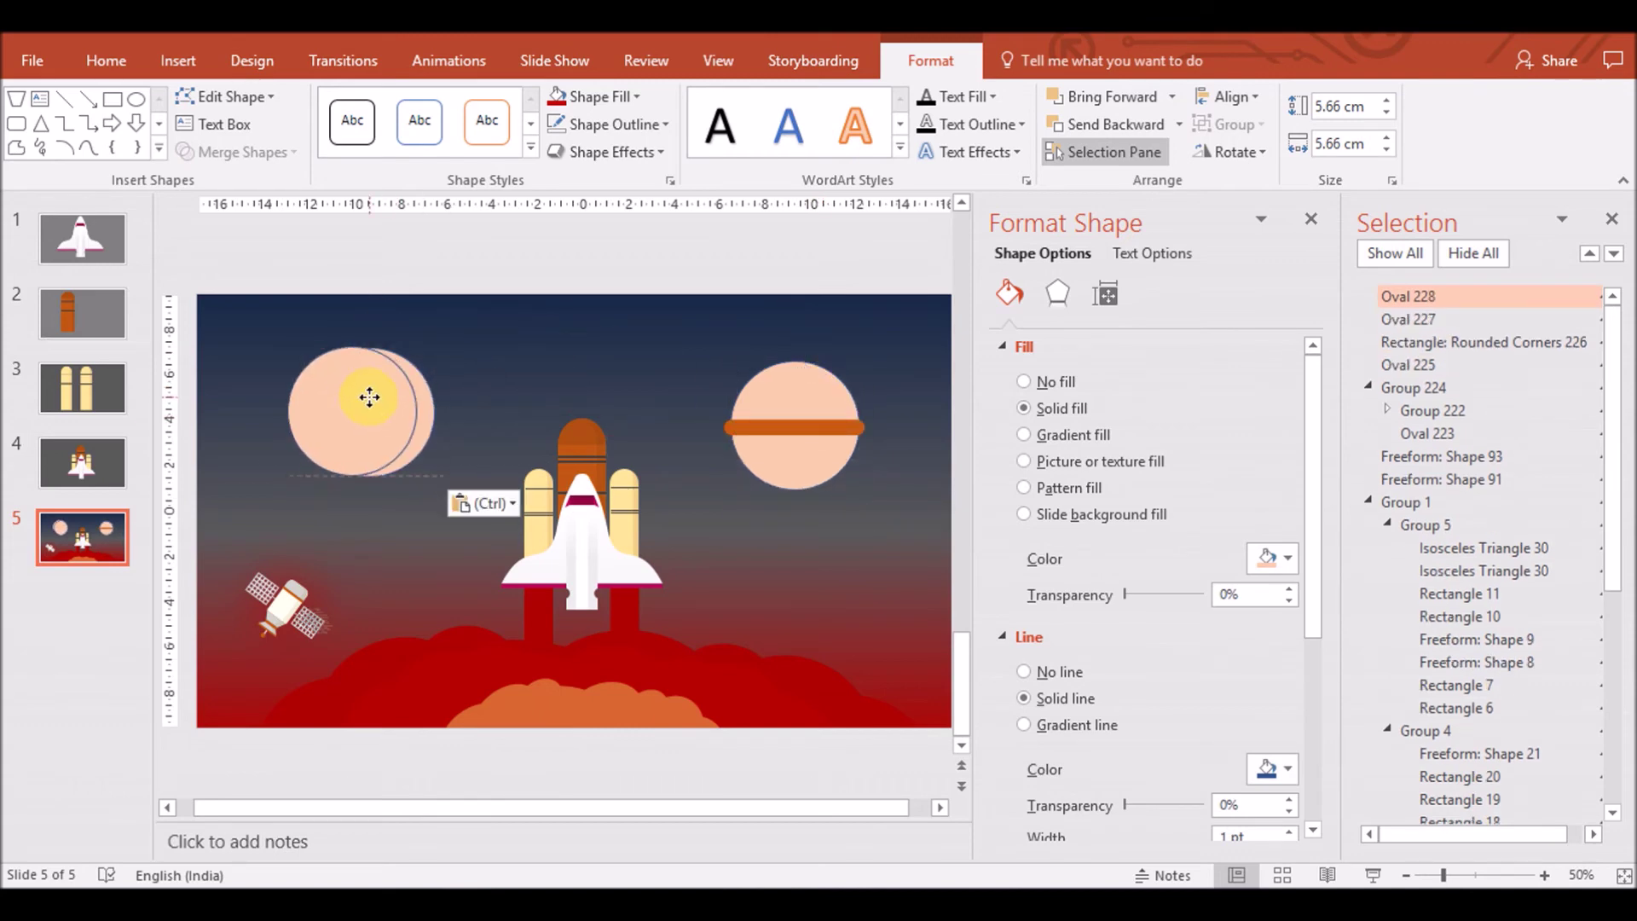
Subtract the overlapping circles into a crescent and move it onto the planet's right edge
click(825, 452)
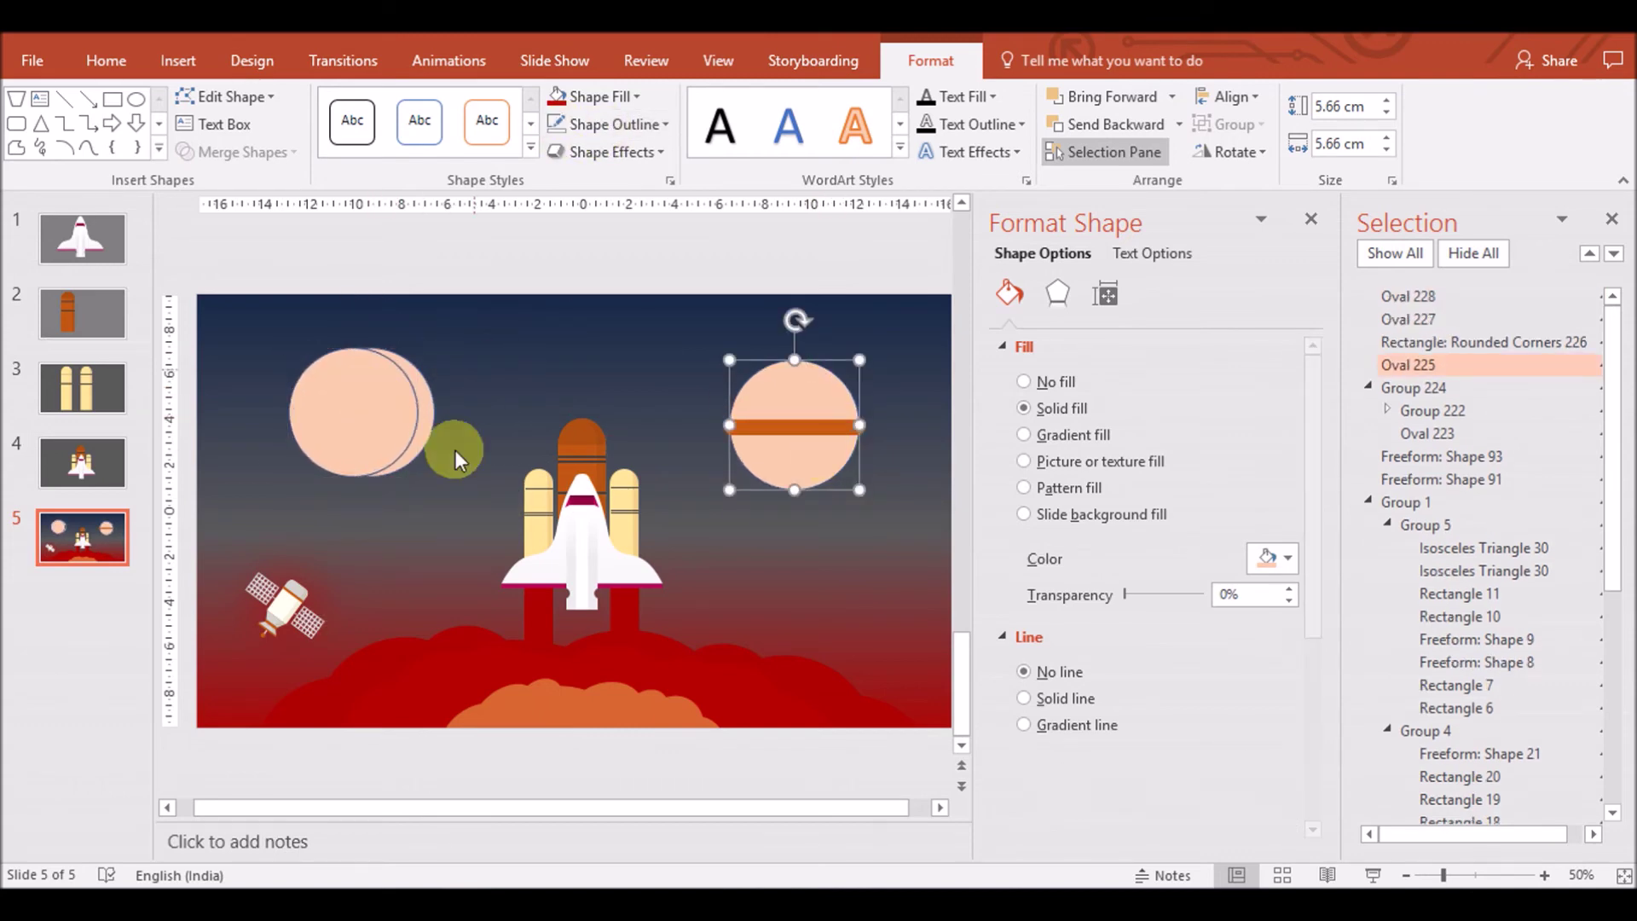
click(414, 375)
shift+click(293, 432)
click(244, 152)
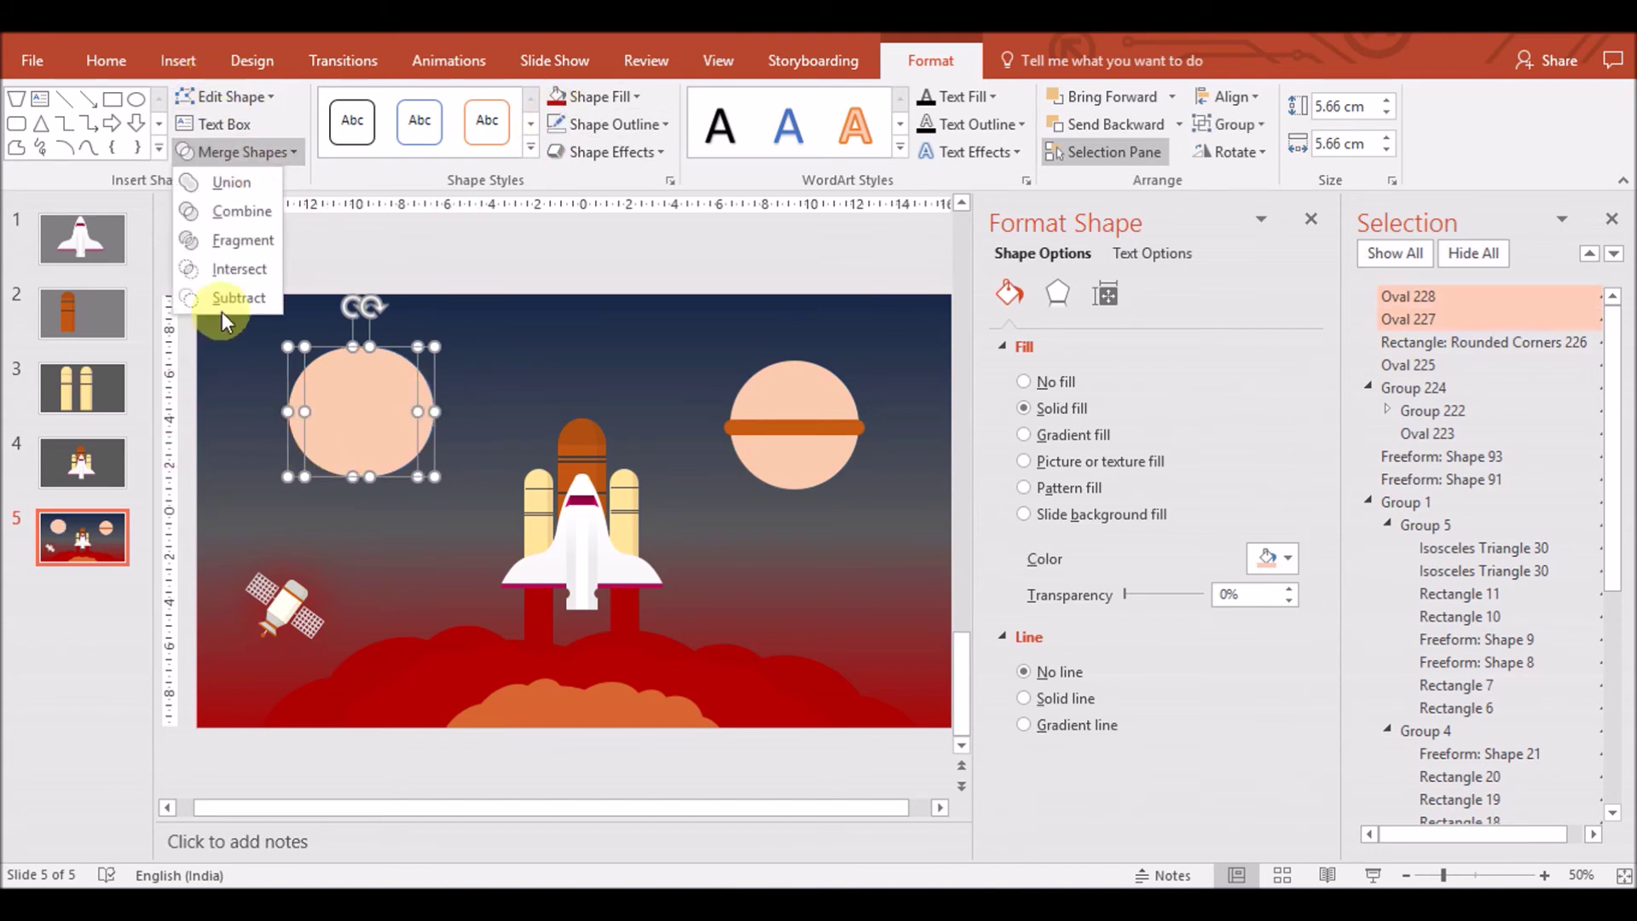
click(224, 297)
drag(413, 412, 851, 434)
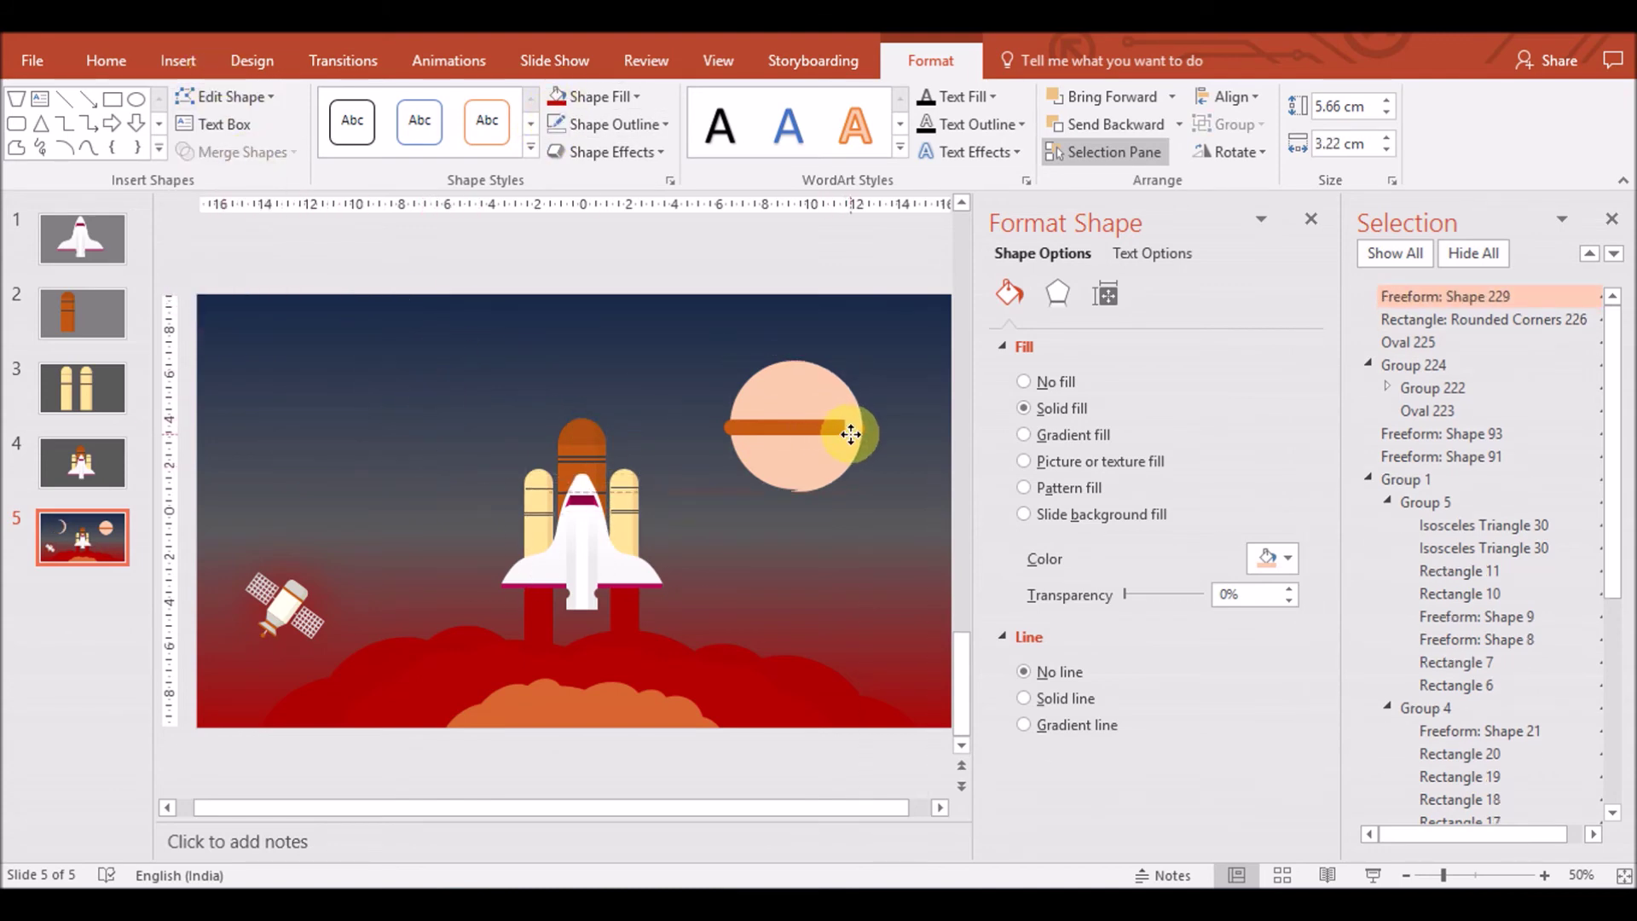
Darken the crescent's peach fill using the custom colour picker
click(1271, 559)
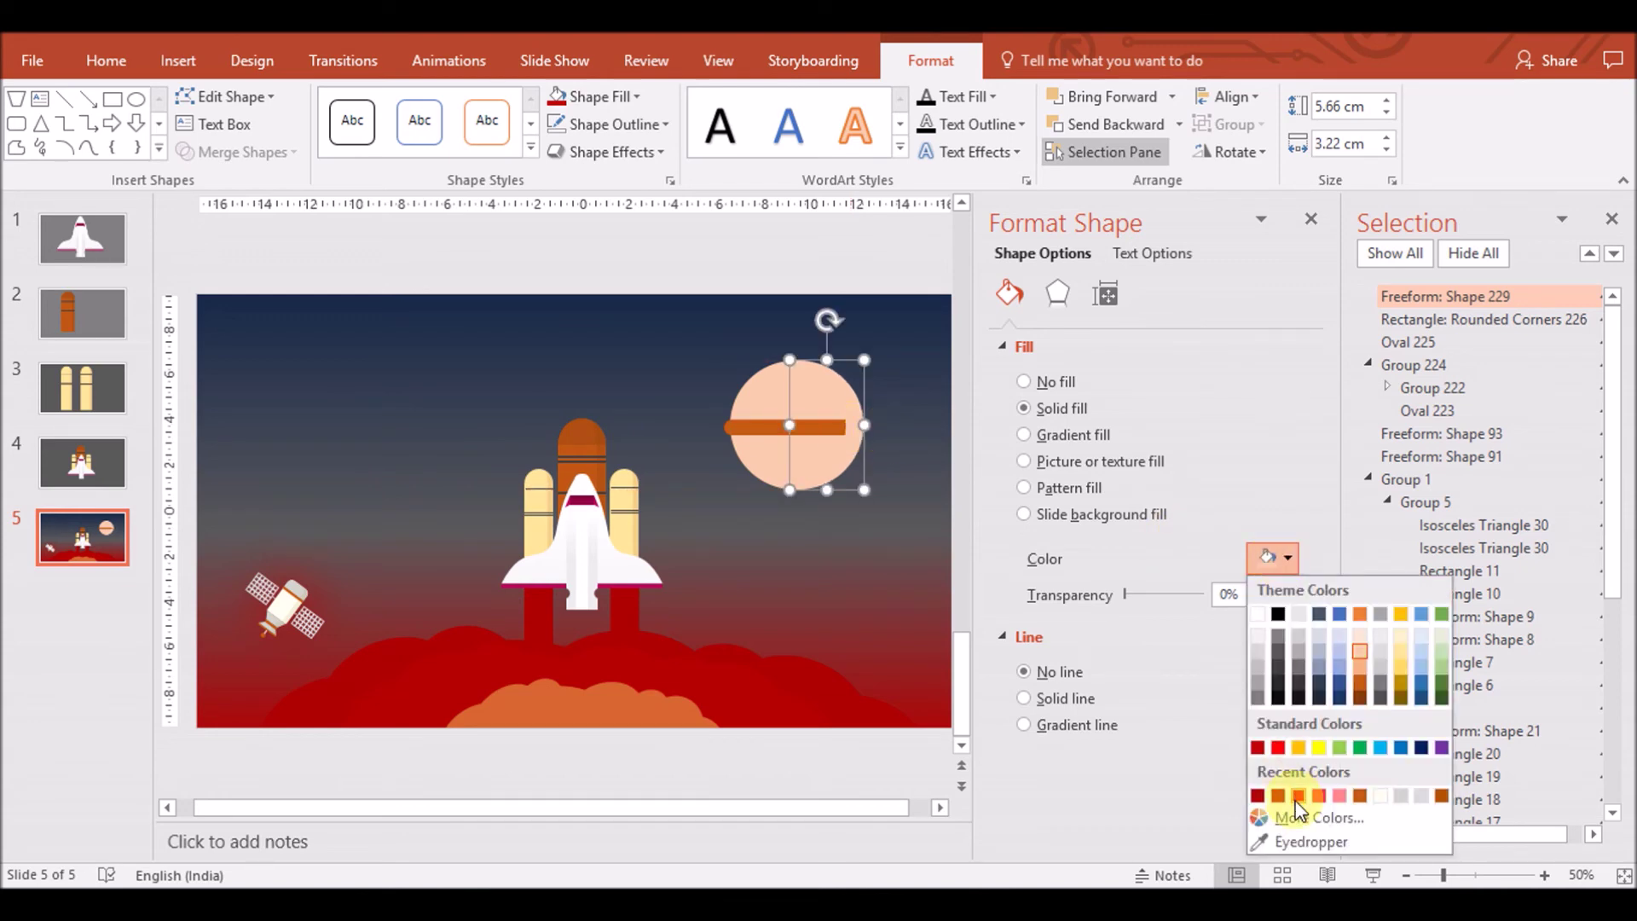
click(1279, 814)
drag(1195, 400, 1196, 416)
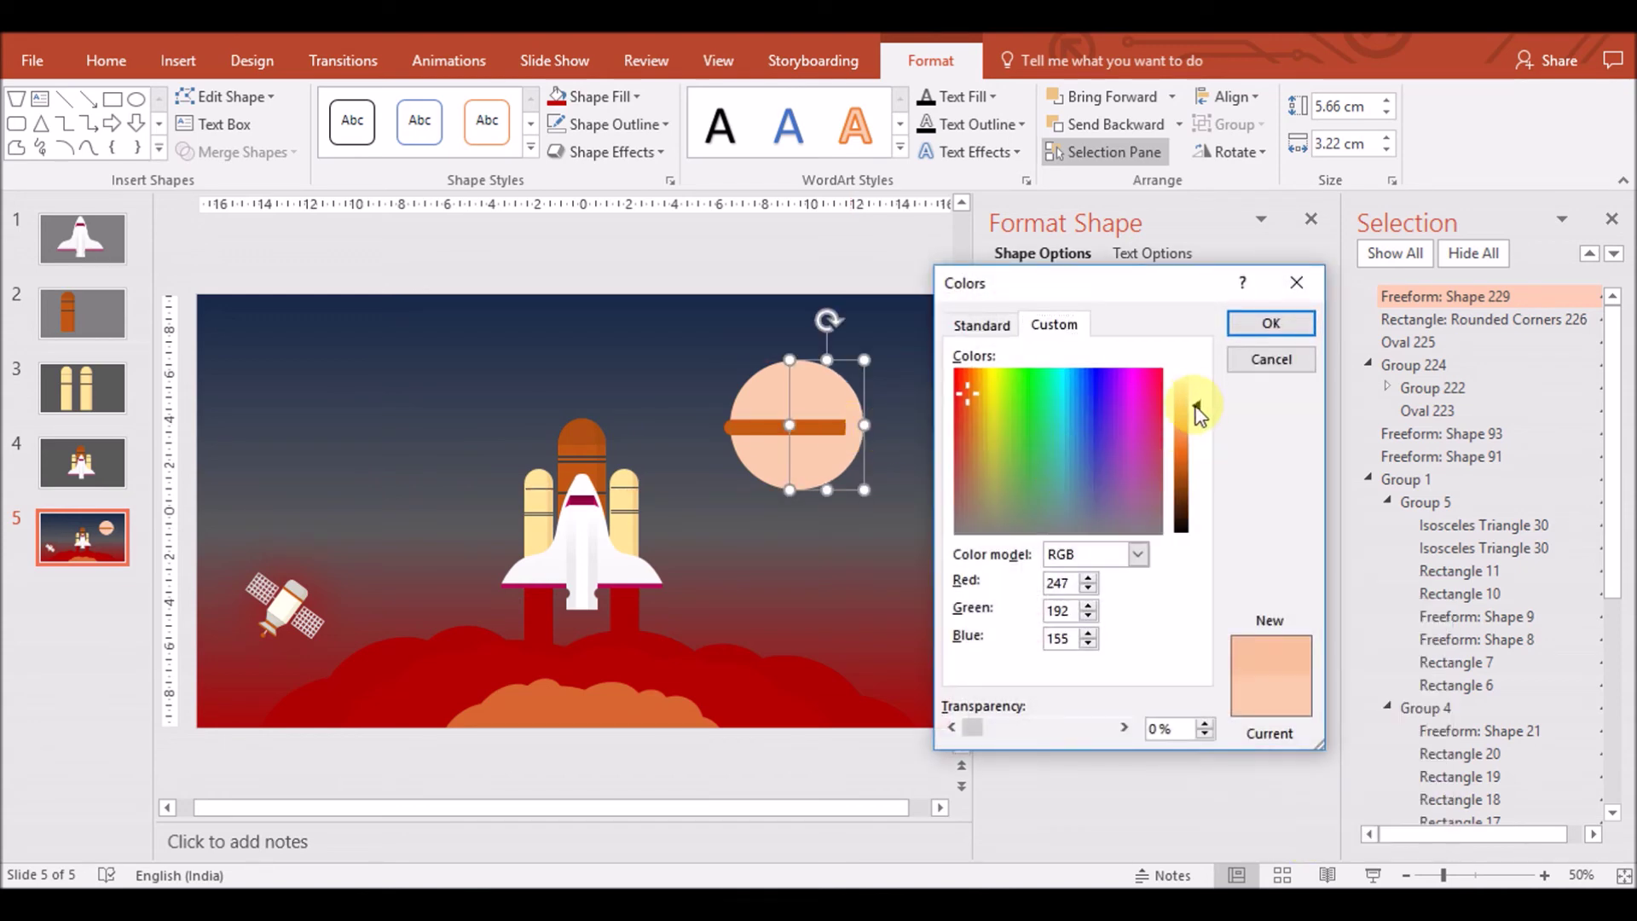
click(1268, 324)
Bring the orange bar to the front and centre-align all the planet's shapes
click(832, 427)
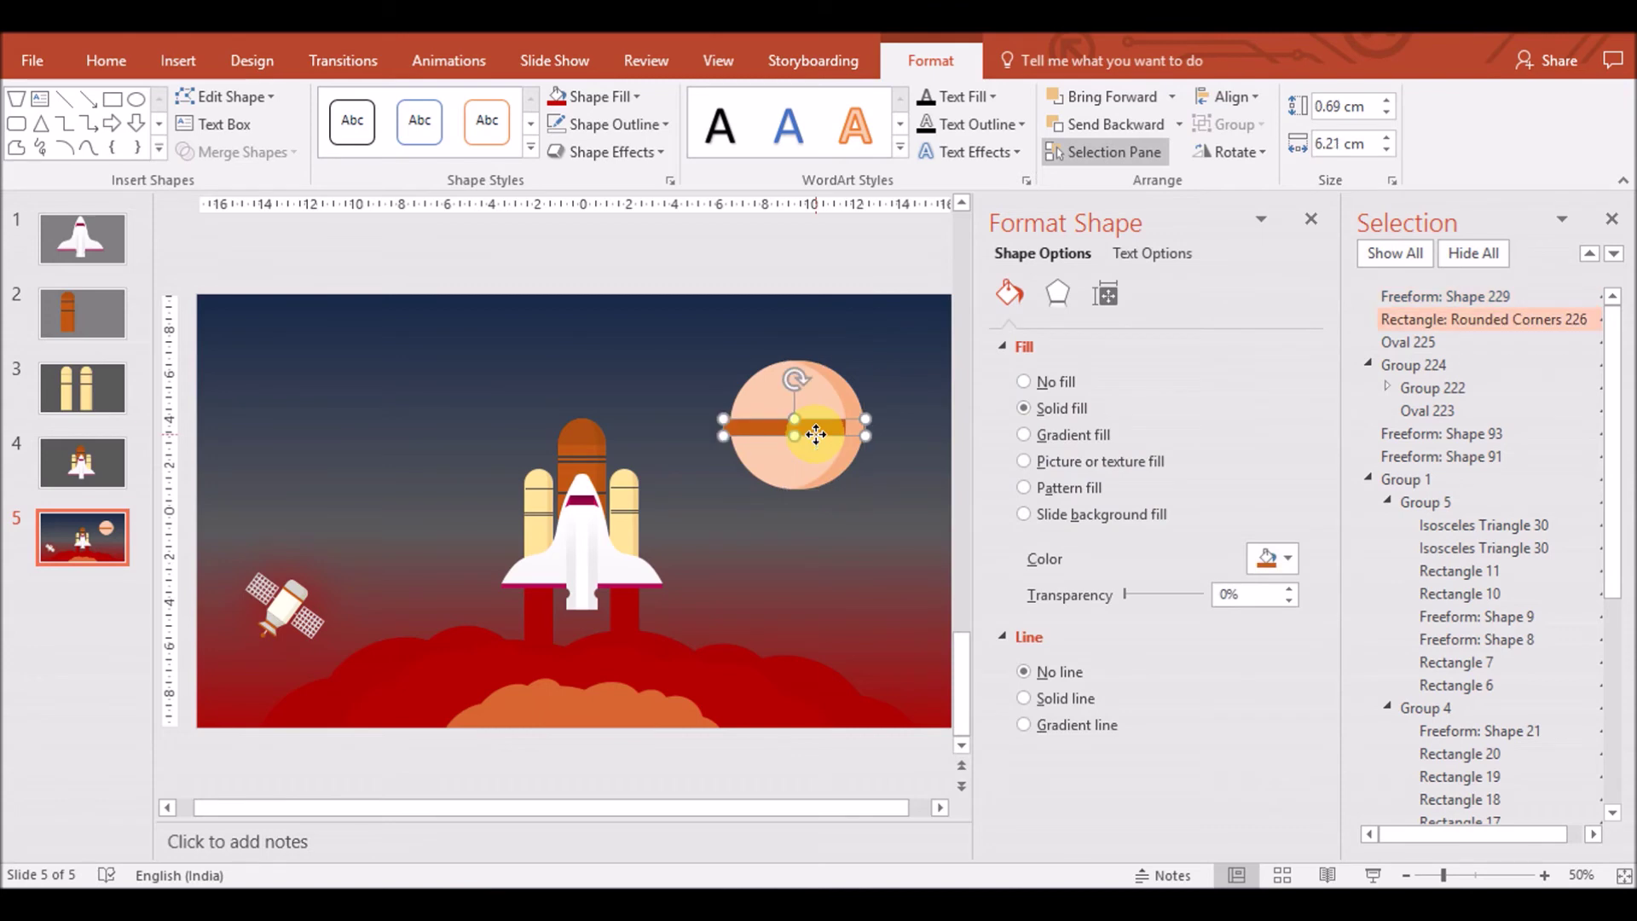
right_click(819, 427)
click(961, 638)
click(844, 454)
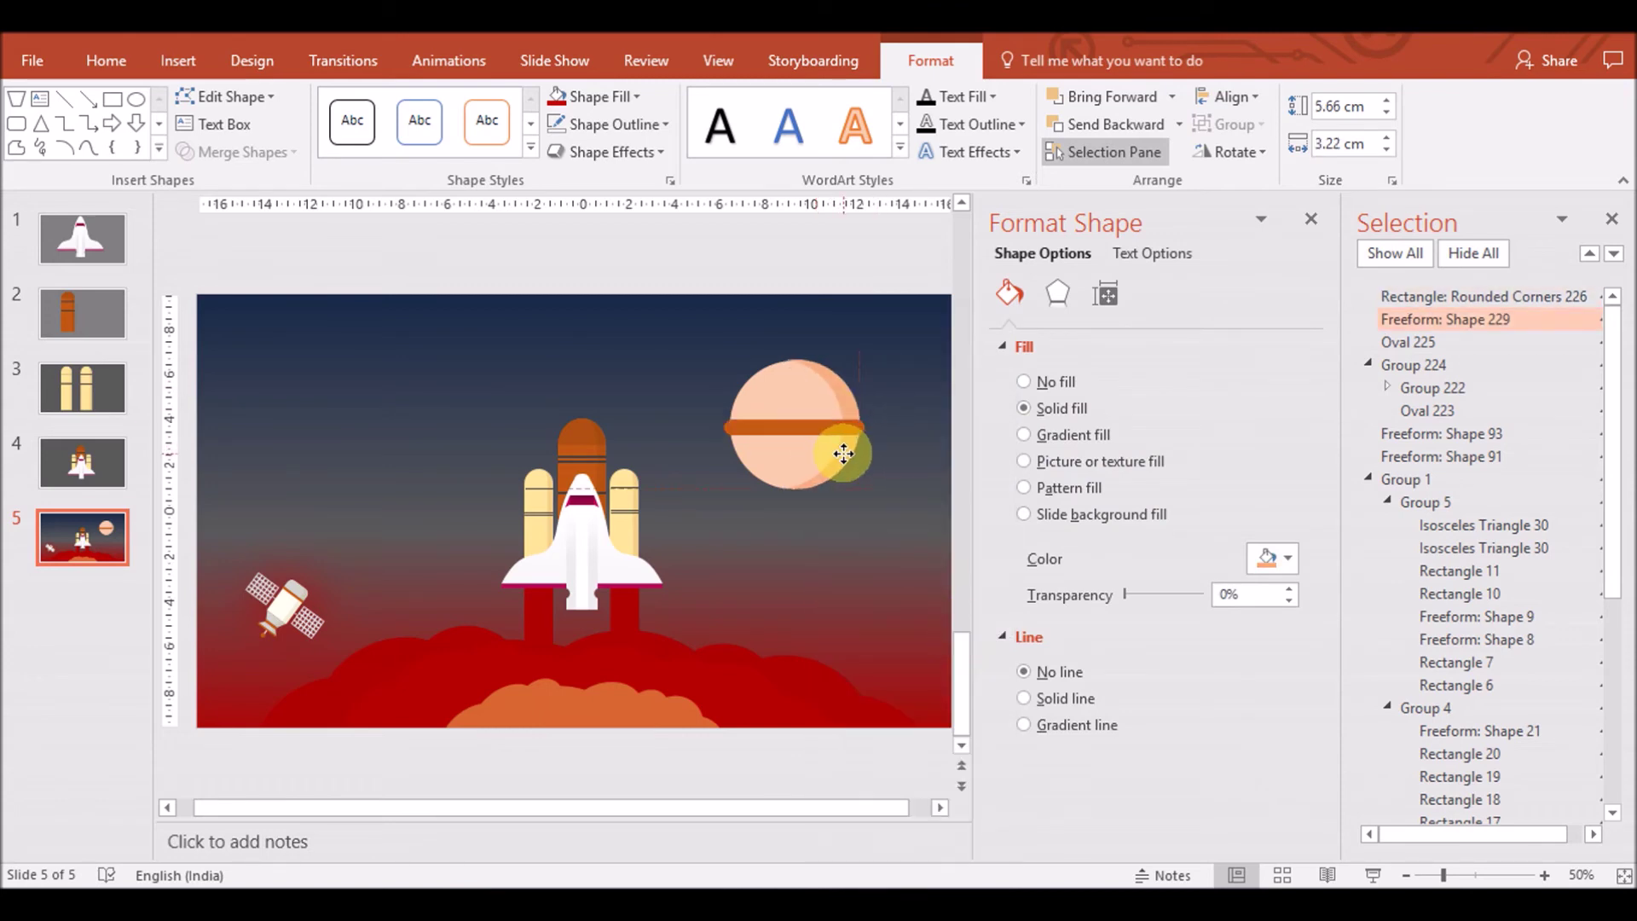
click(758, 430)
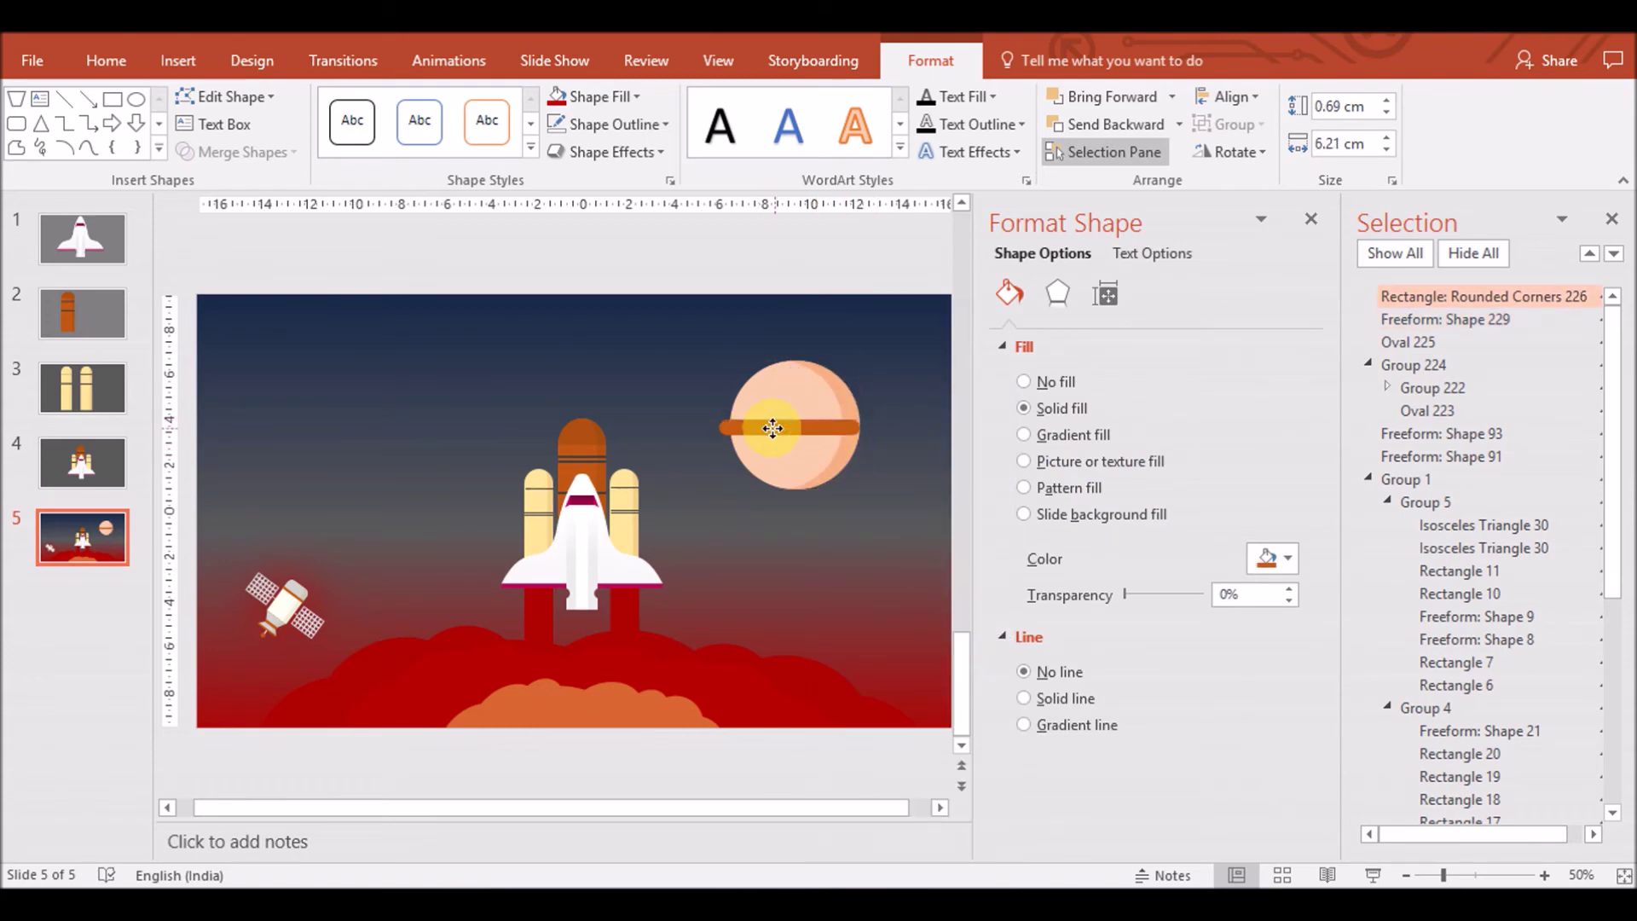
drag(704, 508, 894, 314)
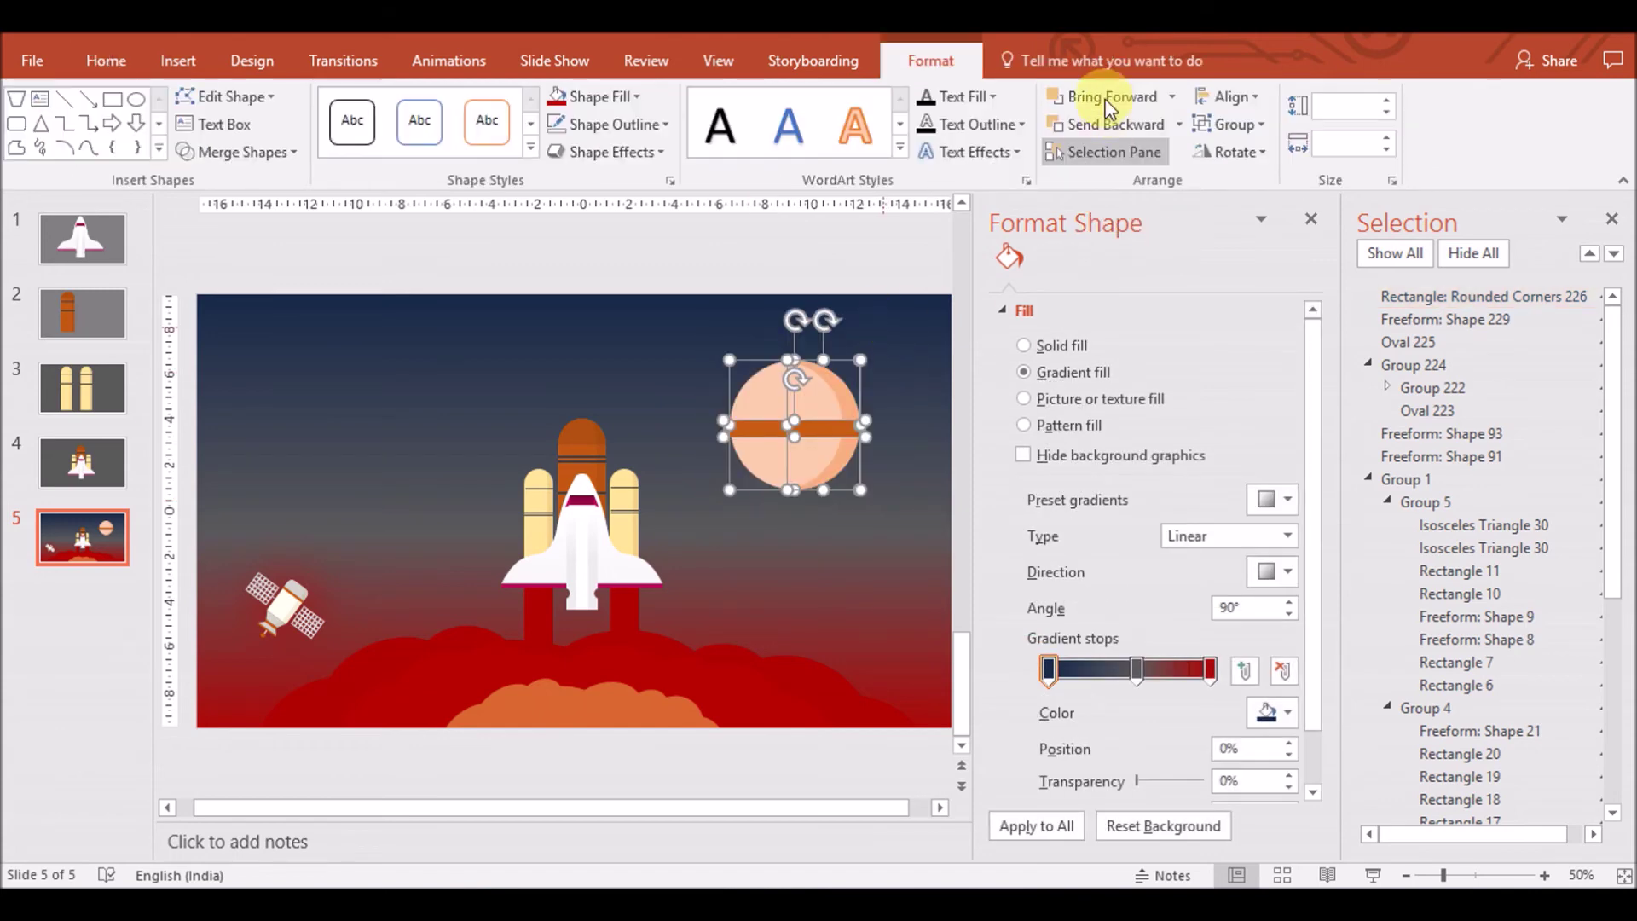
click(1232, 97)
click(1242, 156)
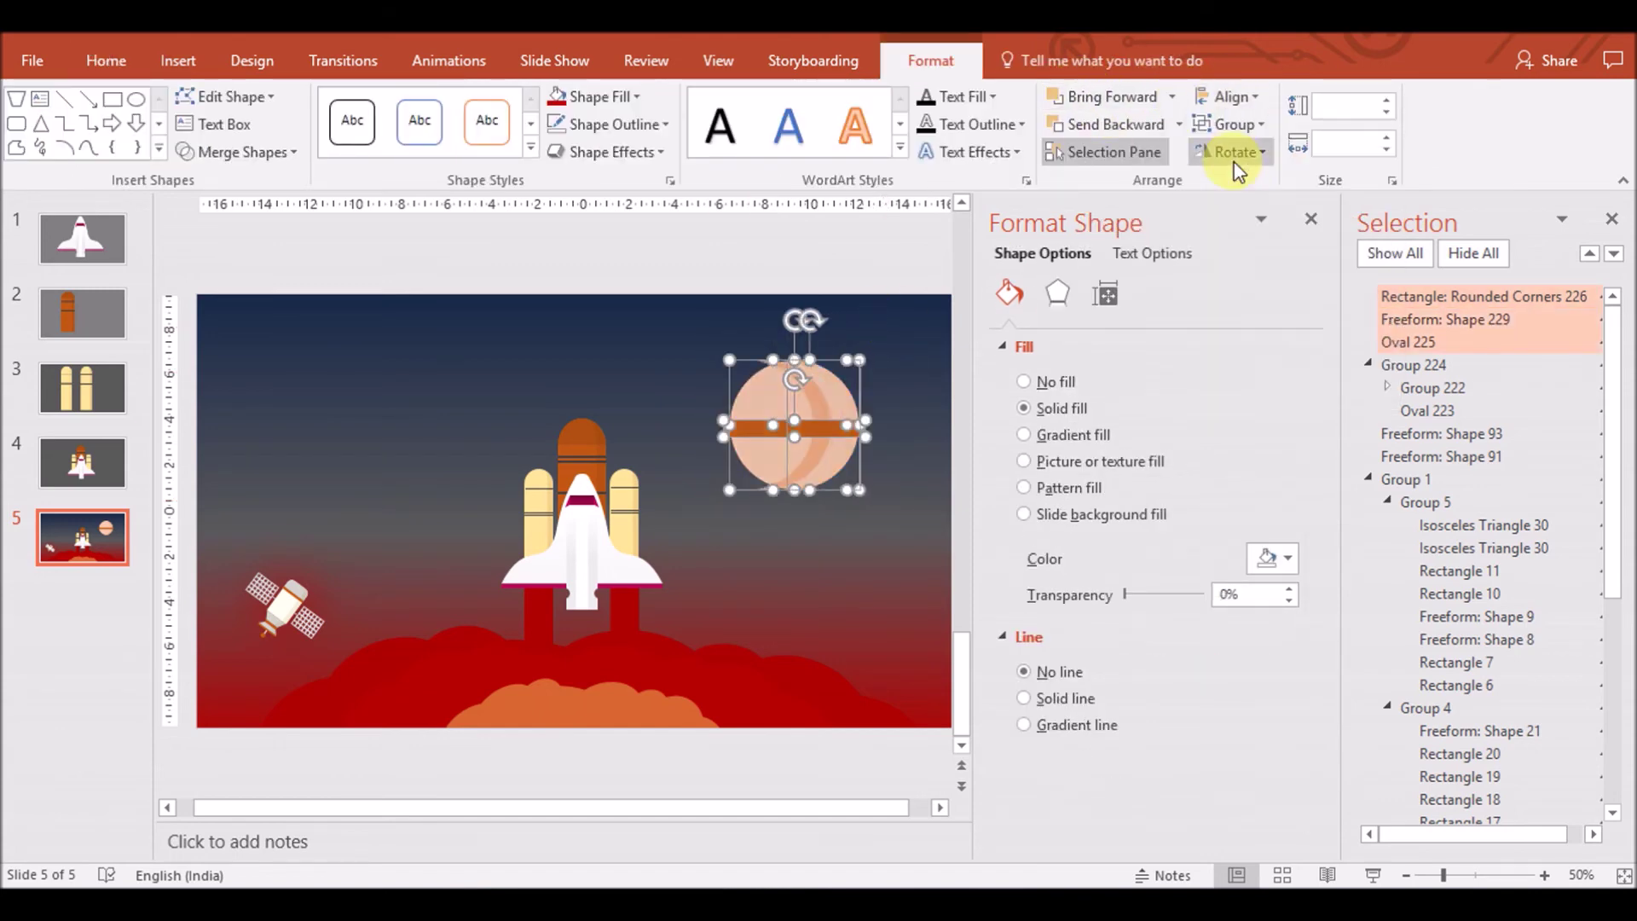
click(876, 509)
Choose the straight line shape from the Insert shapes gallery
click(177, 60)
click(411, 145)
click(446, 207)
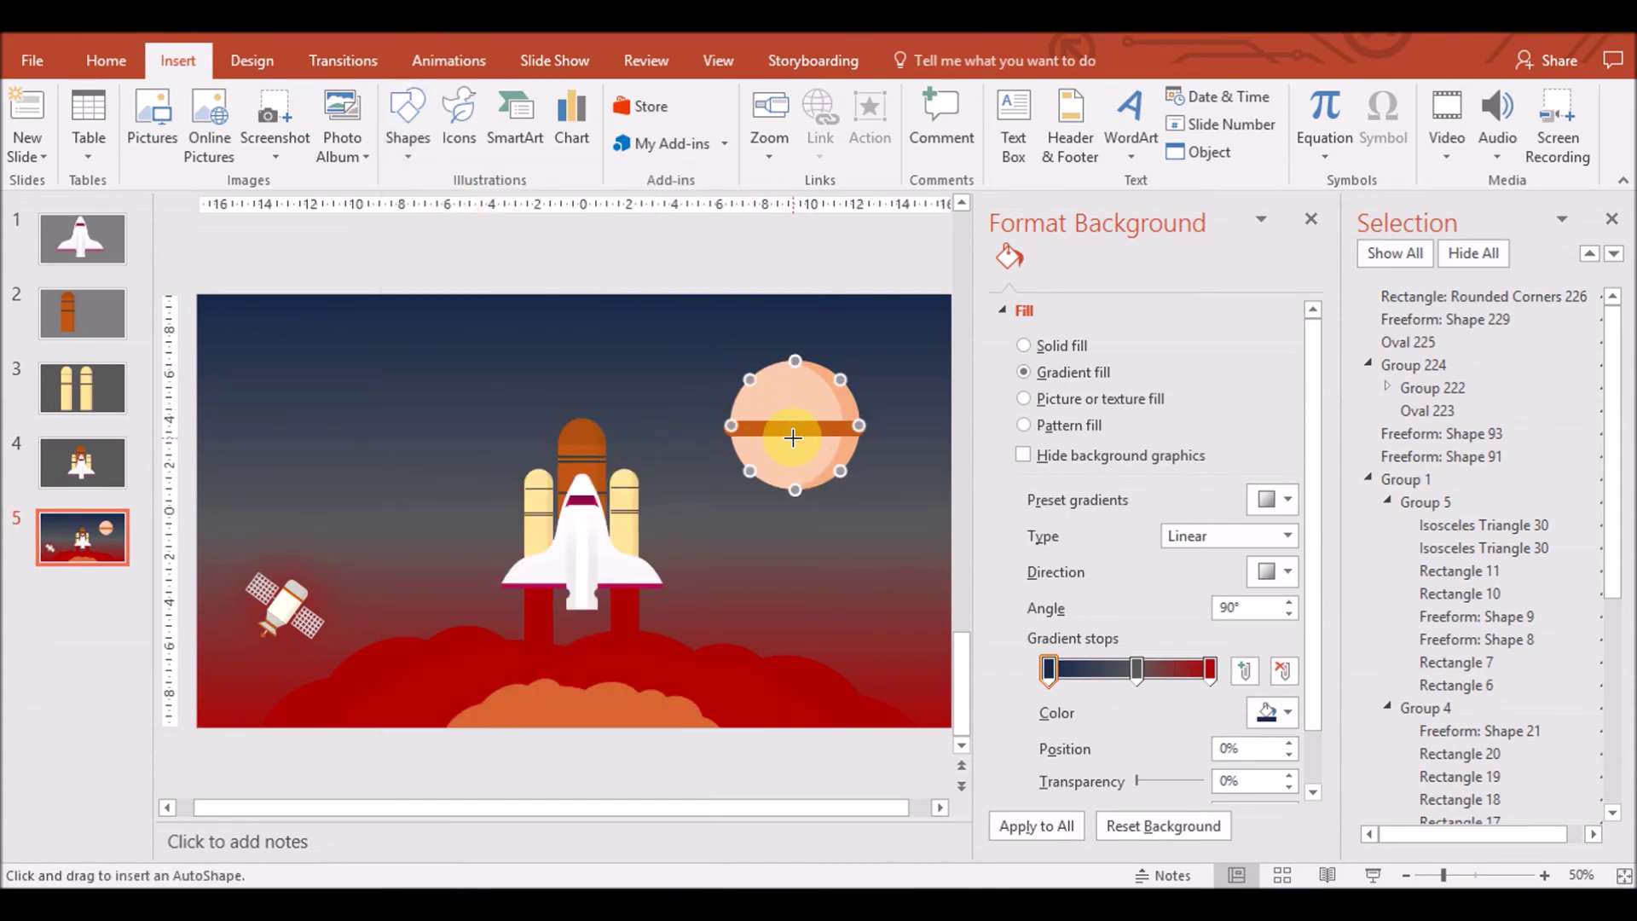
Draw a line down from the planet's centre, light grey, 2.75 pt wide
drag(793, 438, 795, 561)
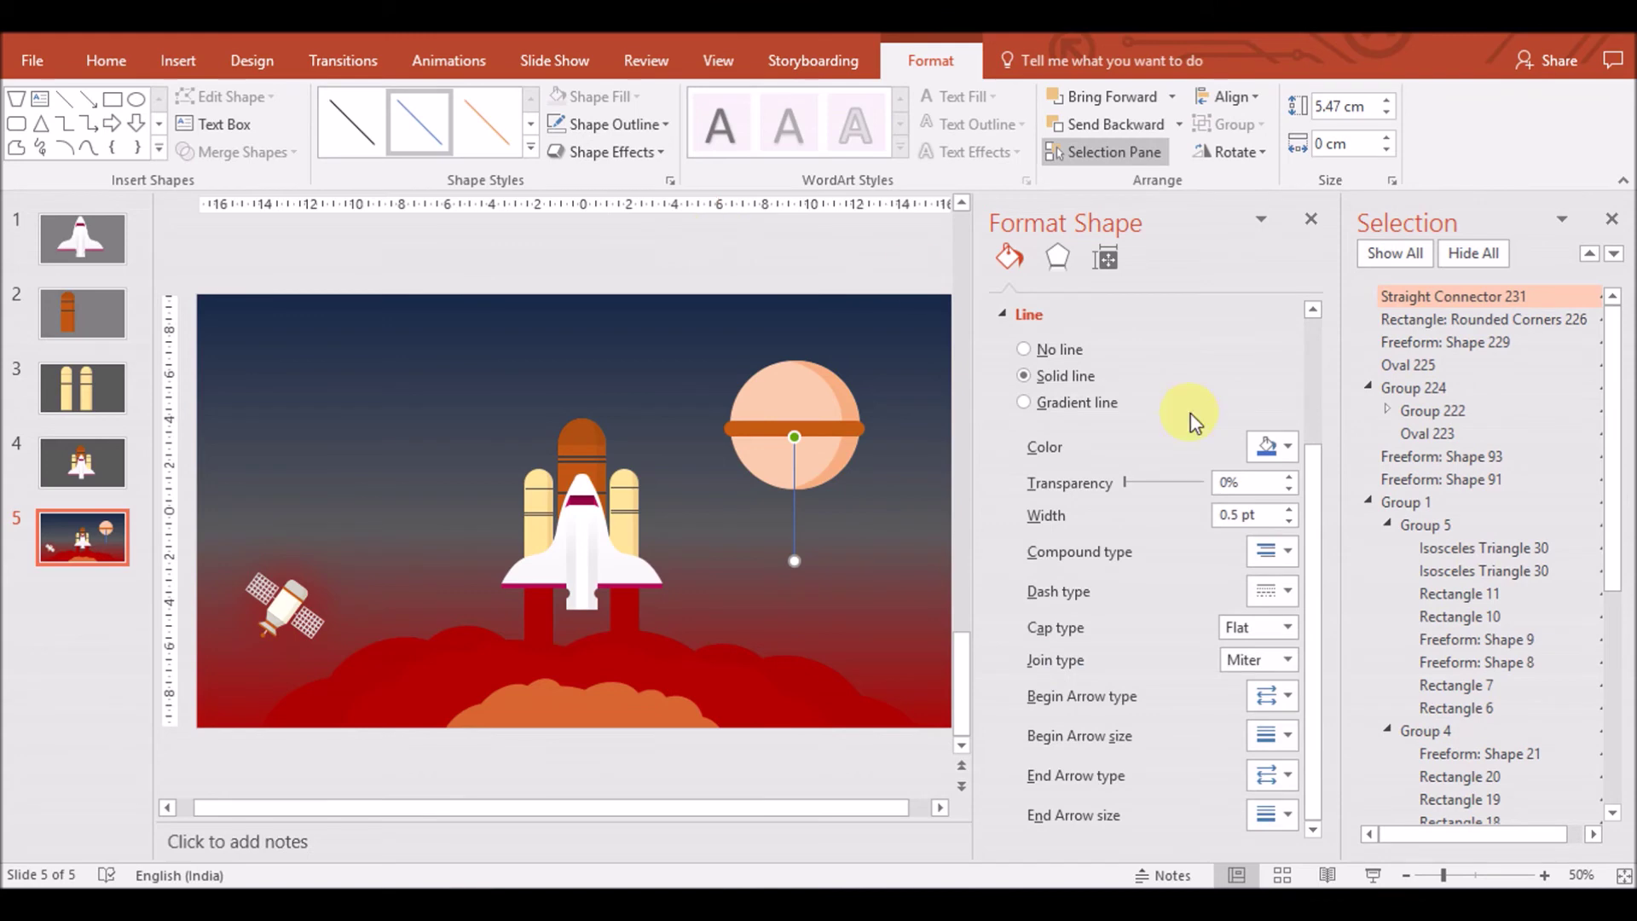
click(1273, 446)
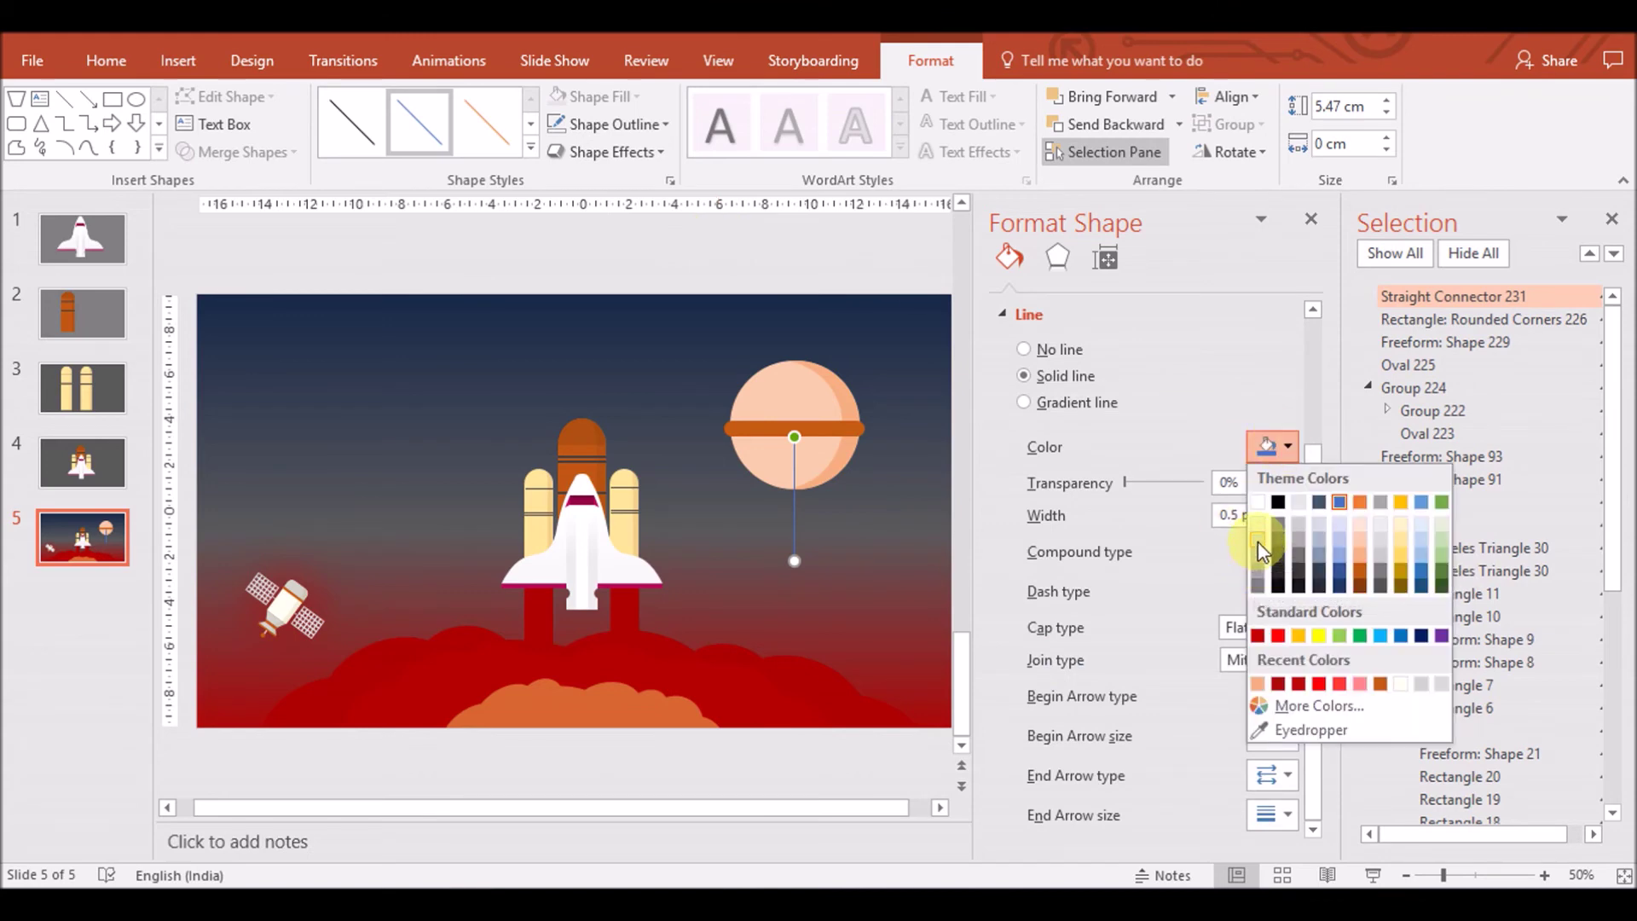
click(1258, 541)
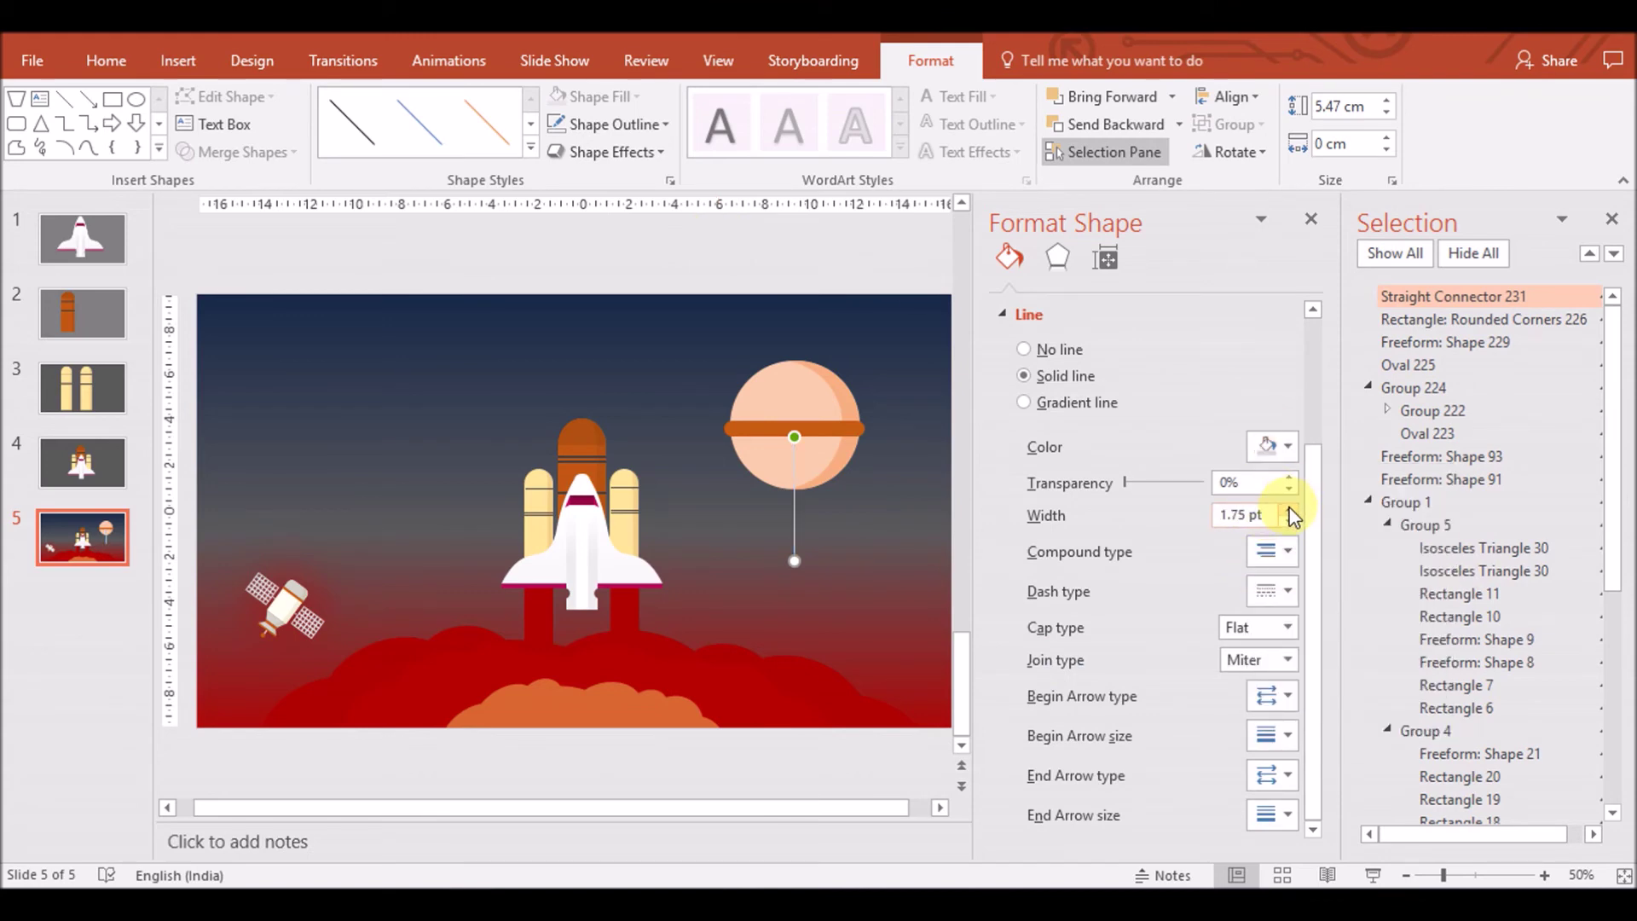
click(1276, 816)
click(1309, 778)
click(1277, 775)
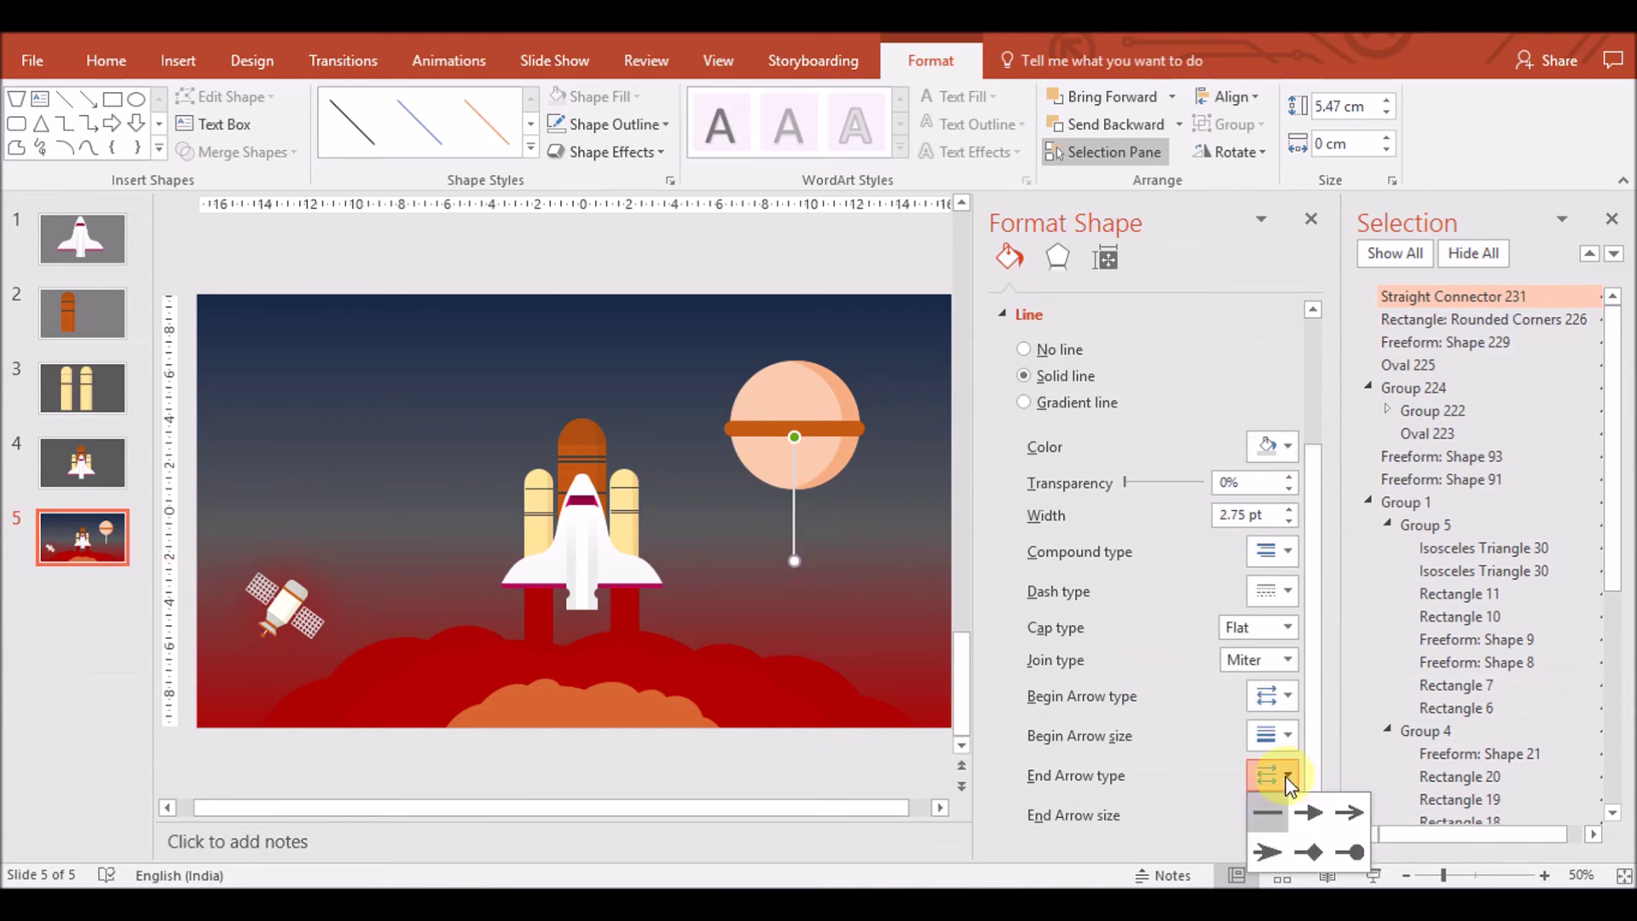
click(1356, 853)
click(879, 628)
click(794, 529)
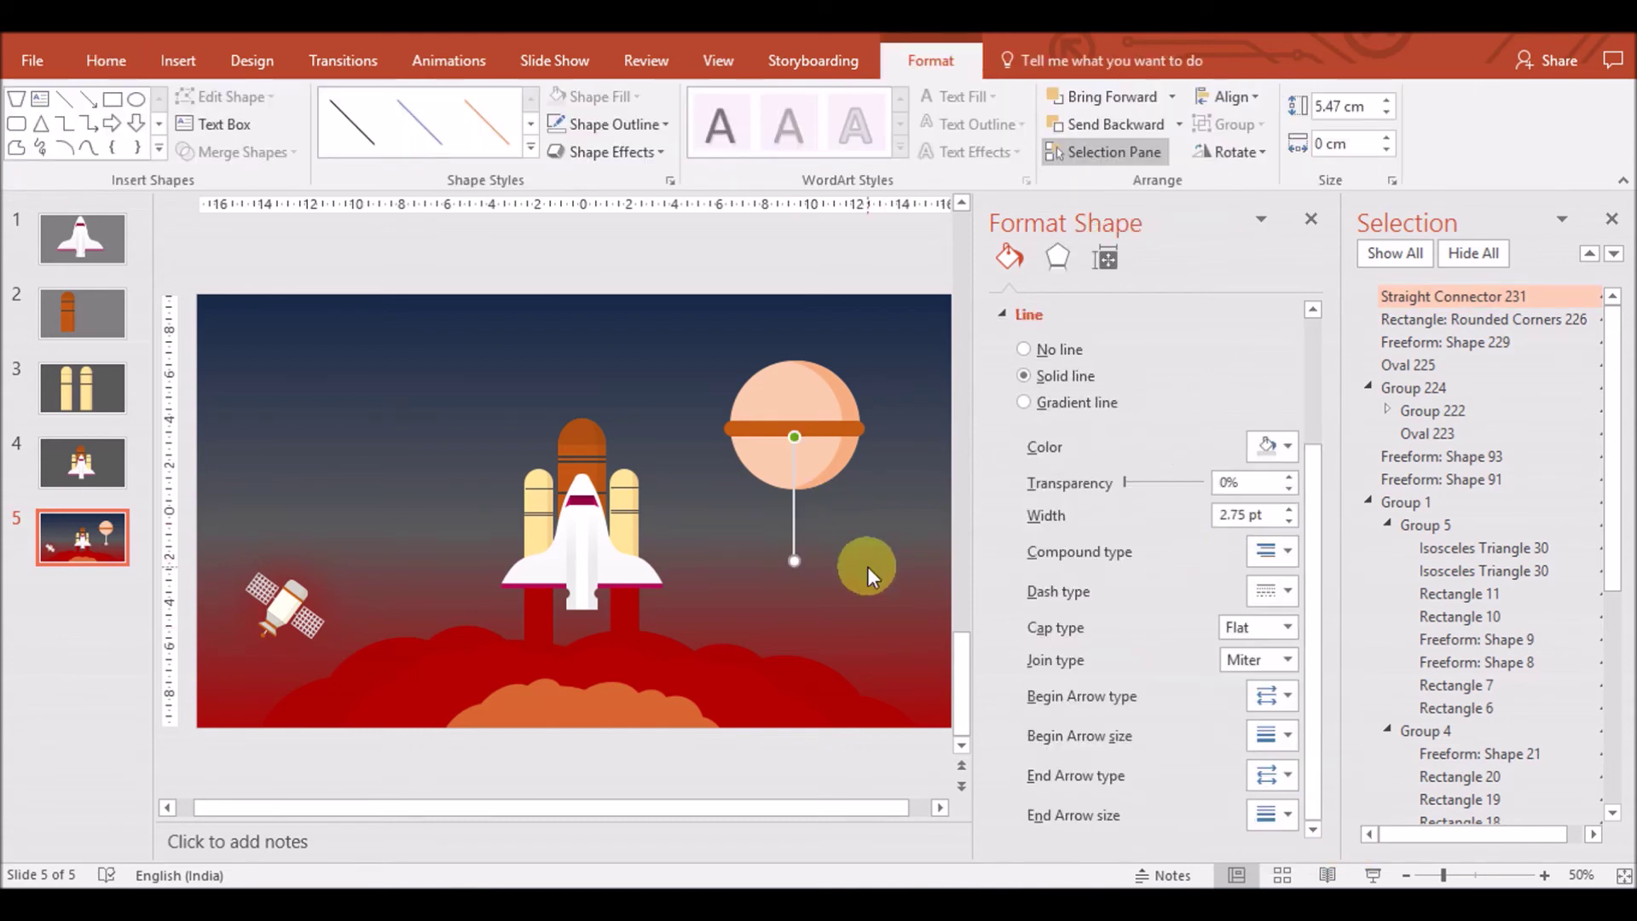
click(1287, 445)
click(1281, 525)
click(1282, 445)
click(899, 537)
click(878, 537)
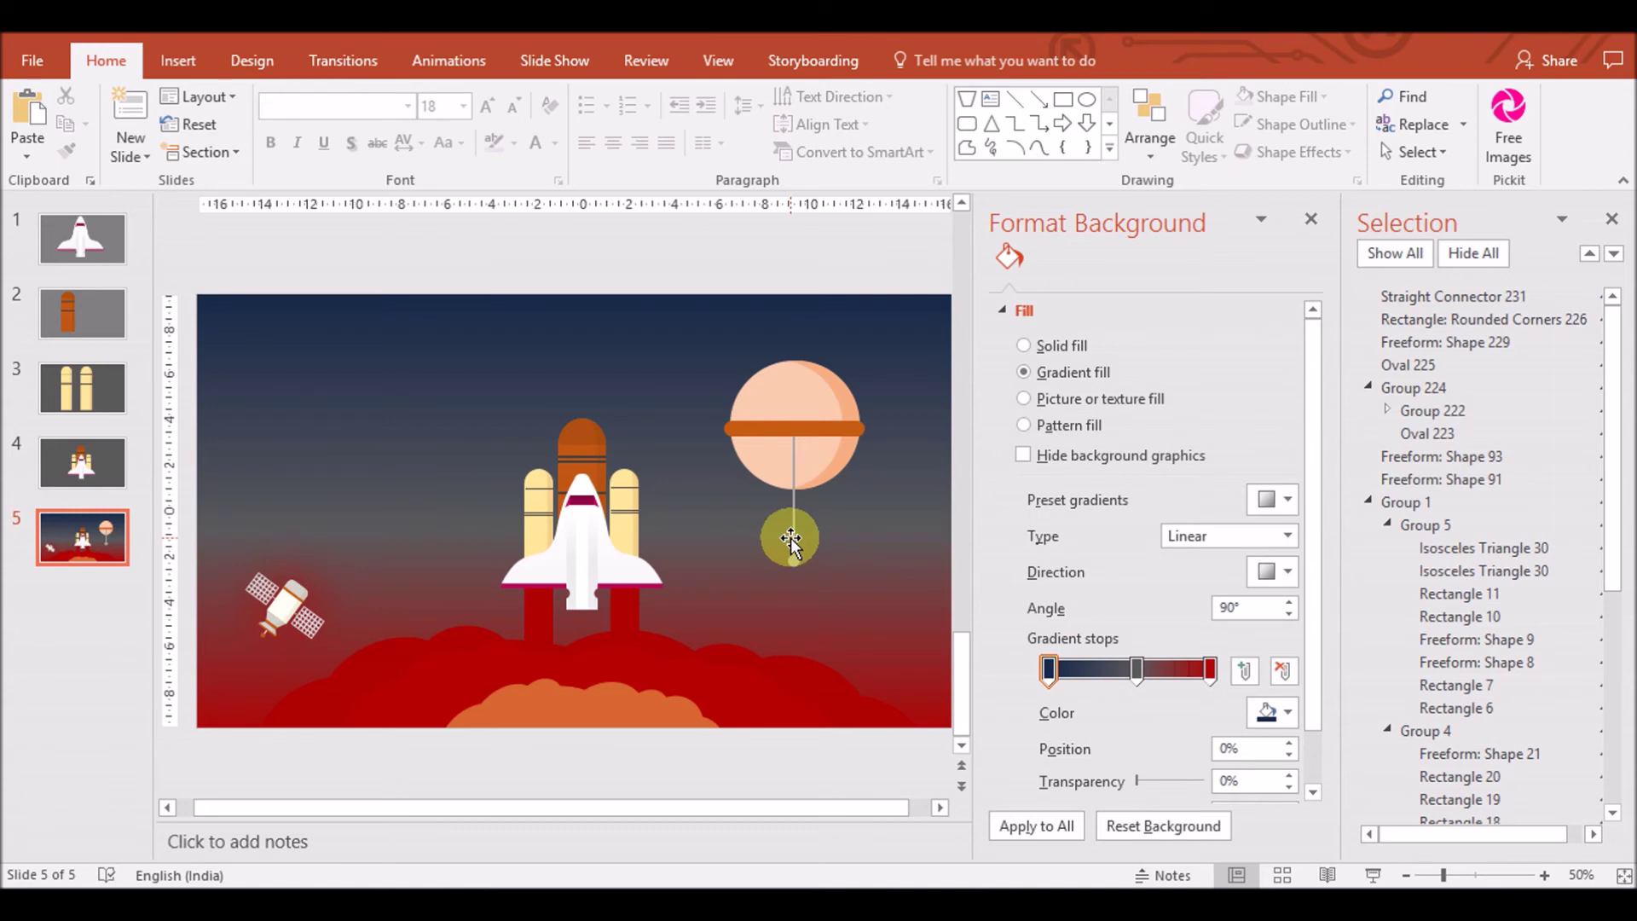
Give the line a gradient with the planet's peach sampled into a stop at 71%
click(797, 537)
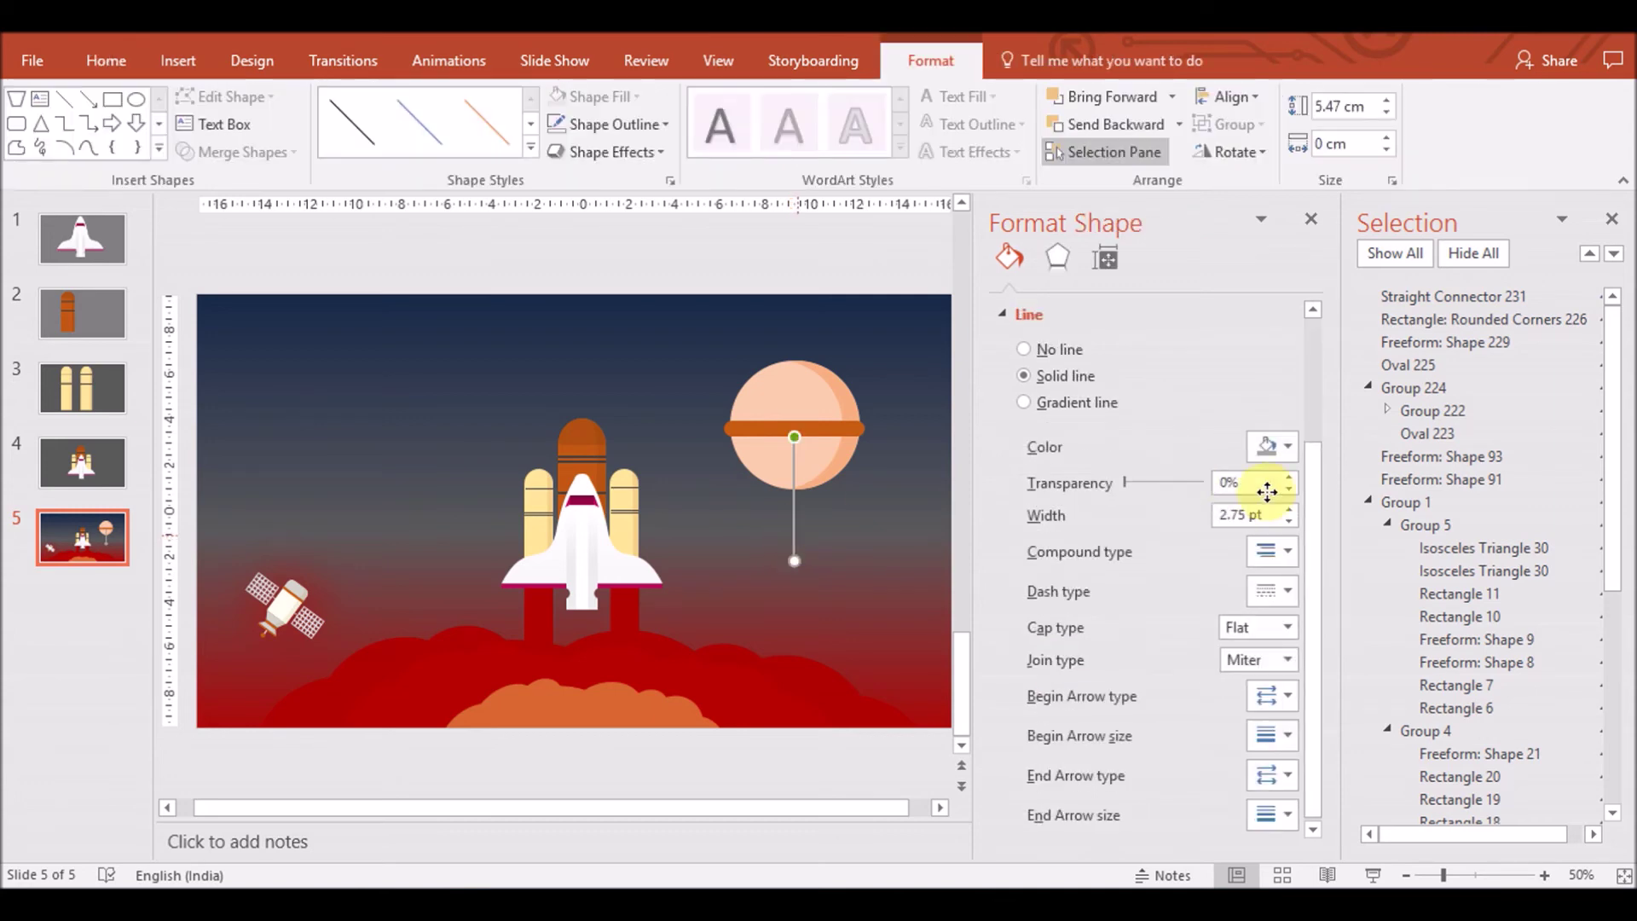
click(1077, 401)
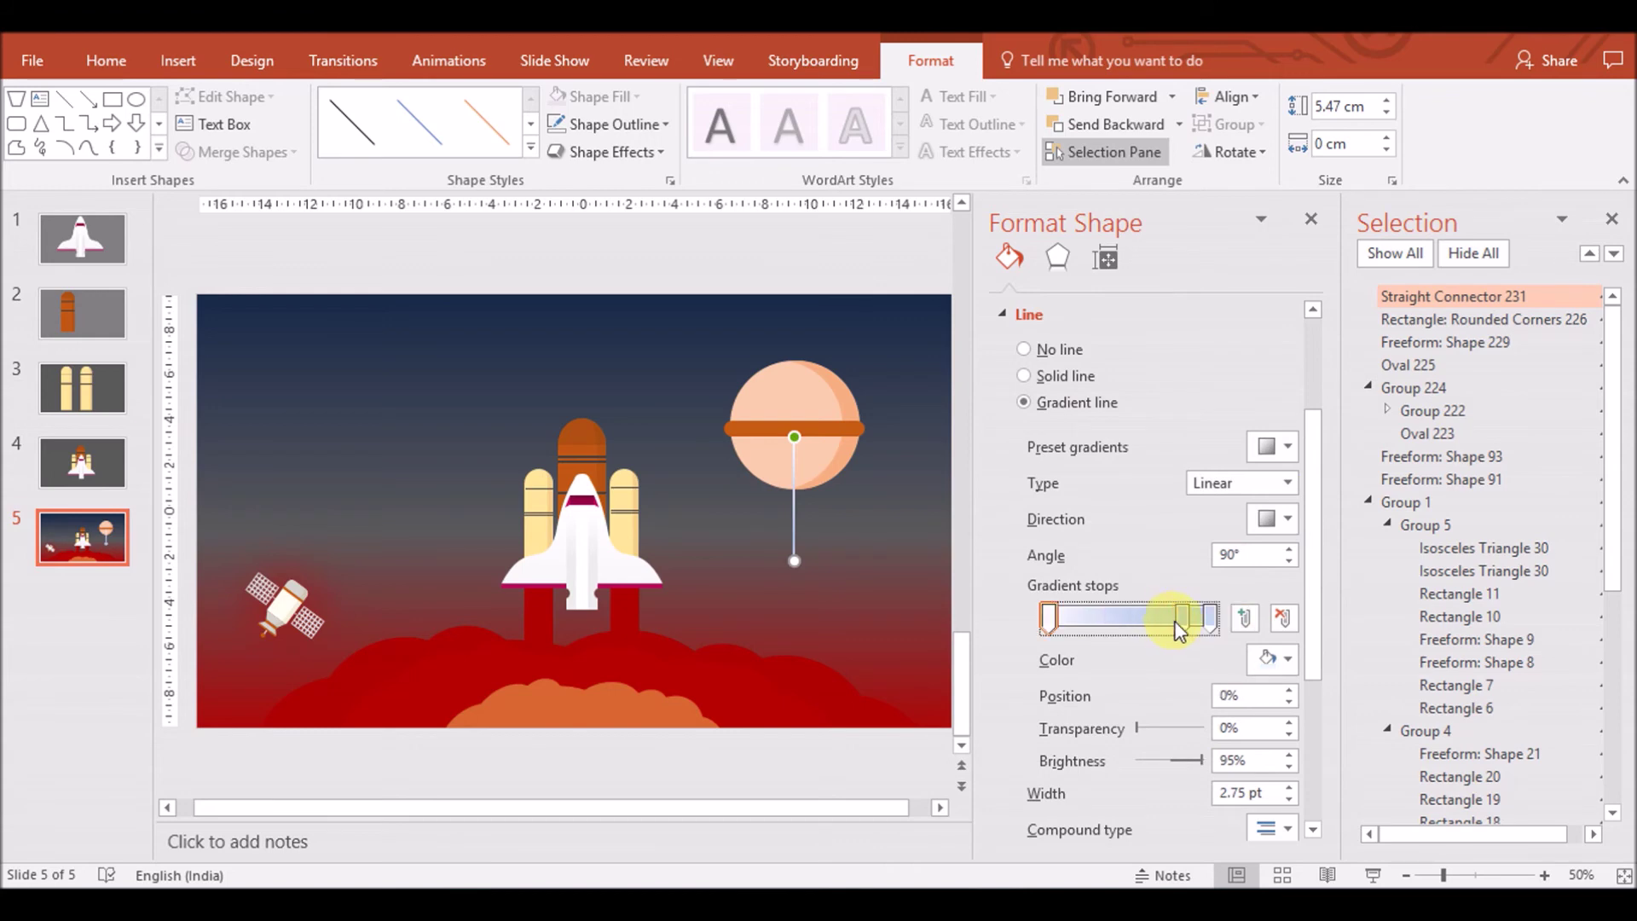
drag(1180, 621, 1054, 624)
click(1210, 617)
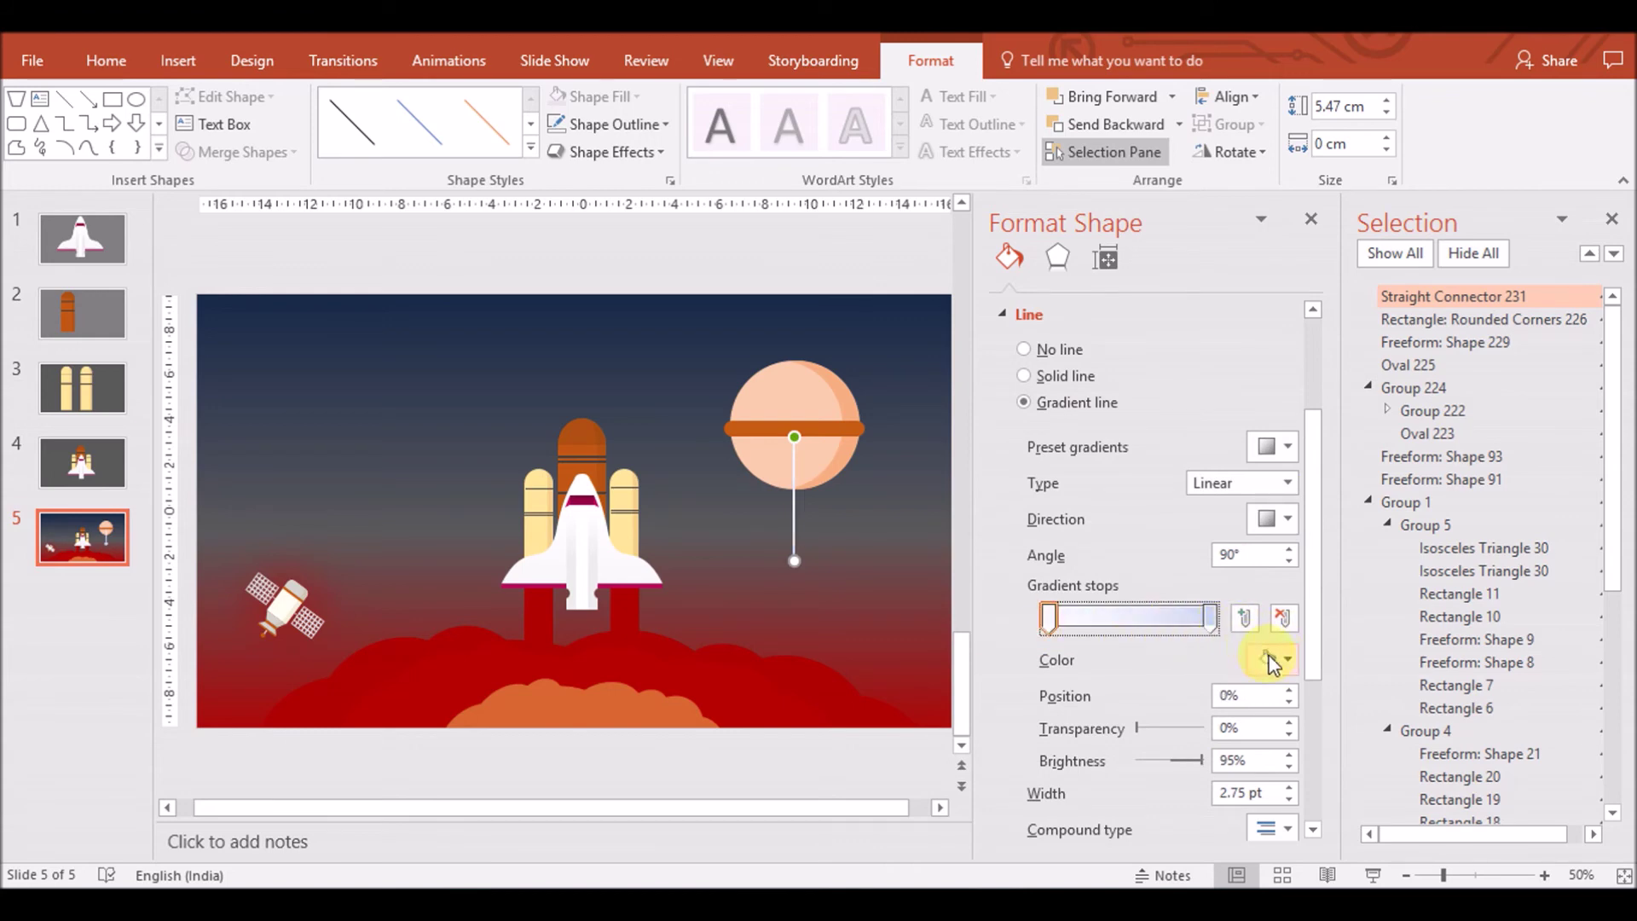
click(1275, 657)
click(1295, 631)
click(826, 374)
drag(1210, 617, 1115, 611)
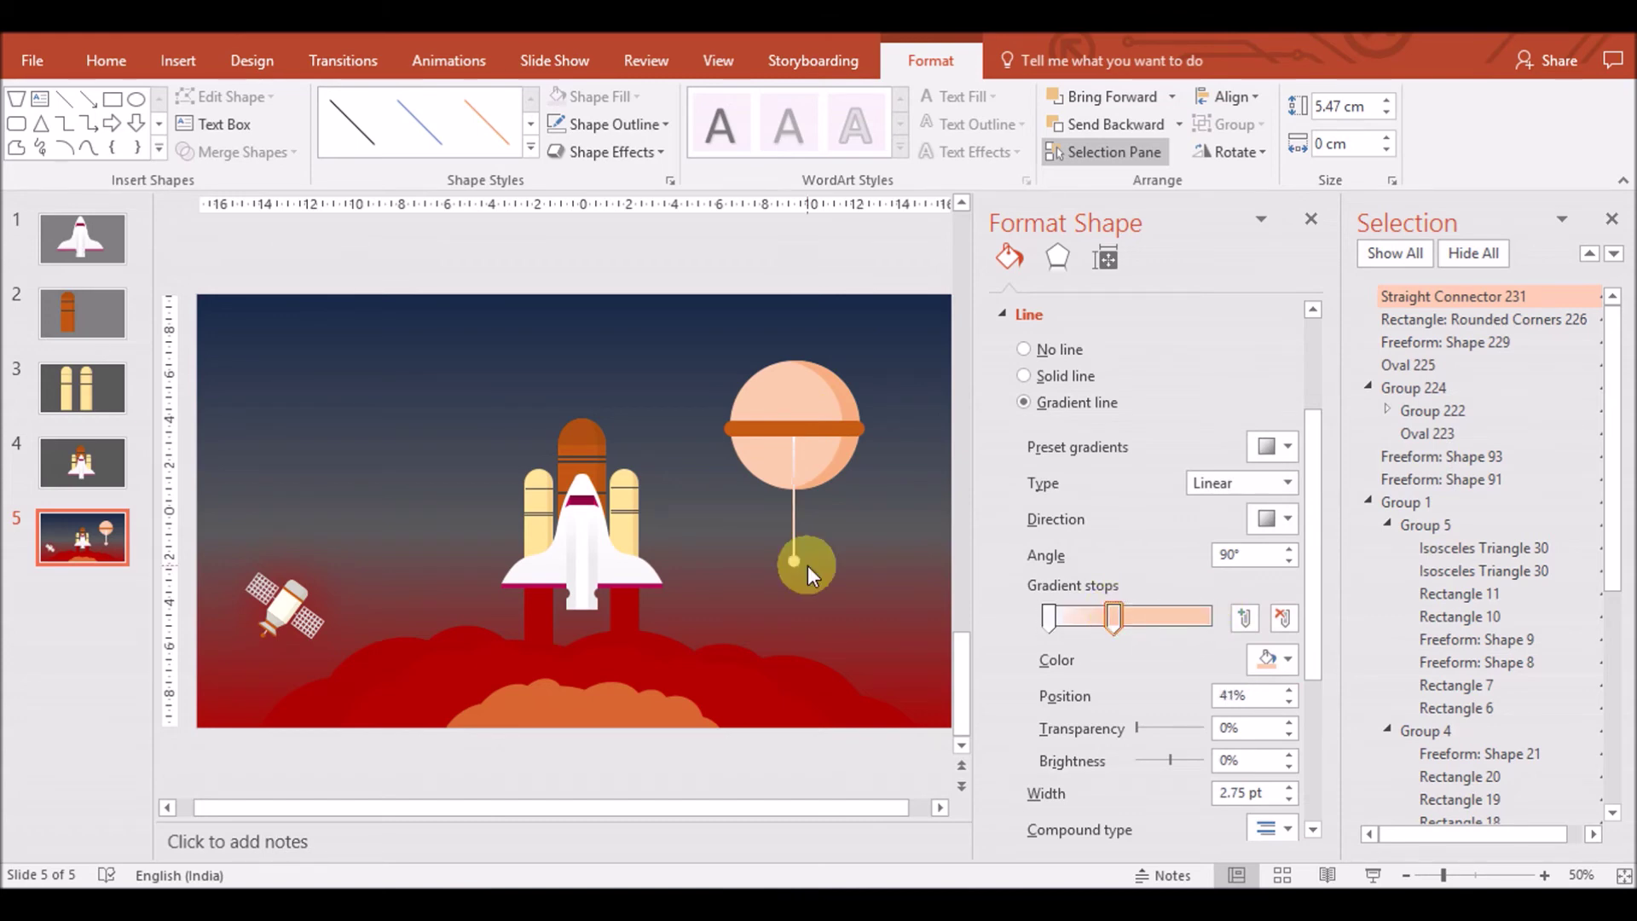
click(790, 565)
click(793, 558)
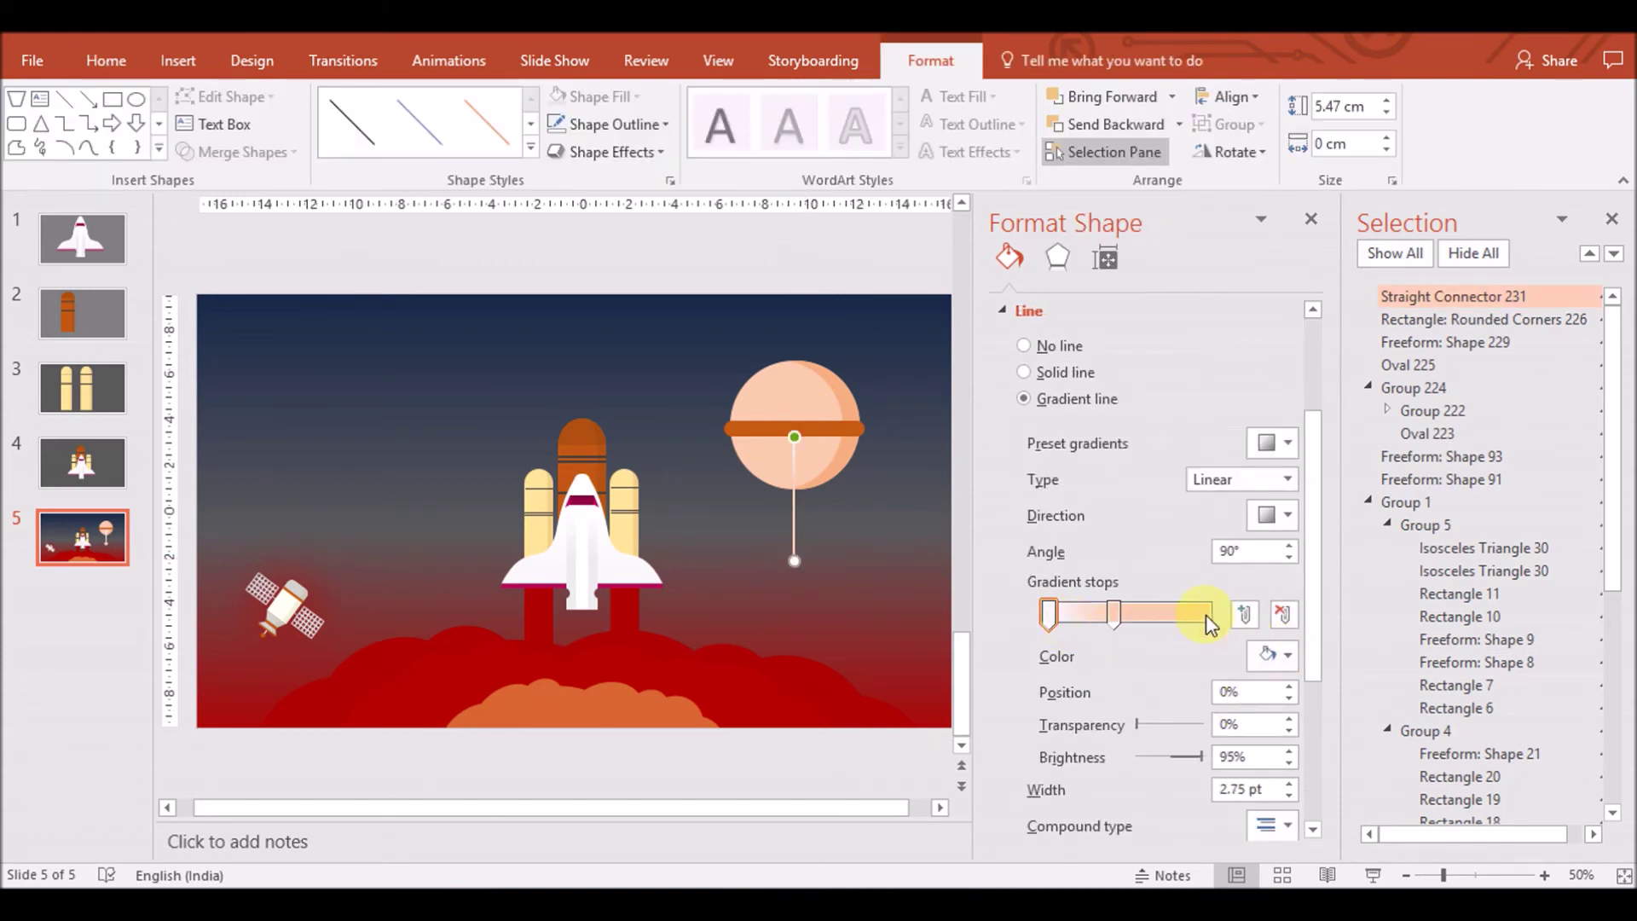
click(1113, 614)
click(1272, 655)
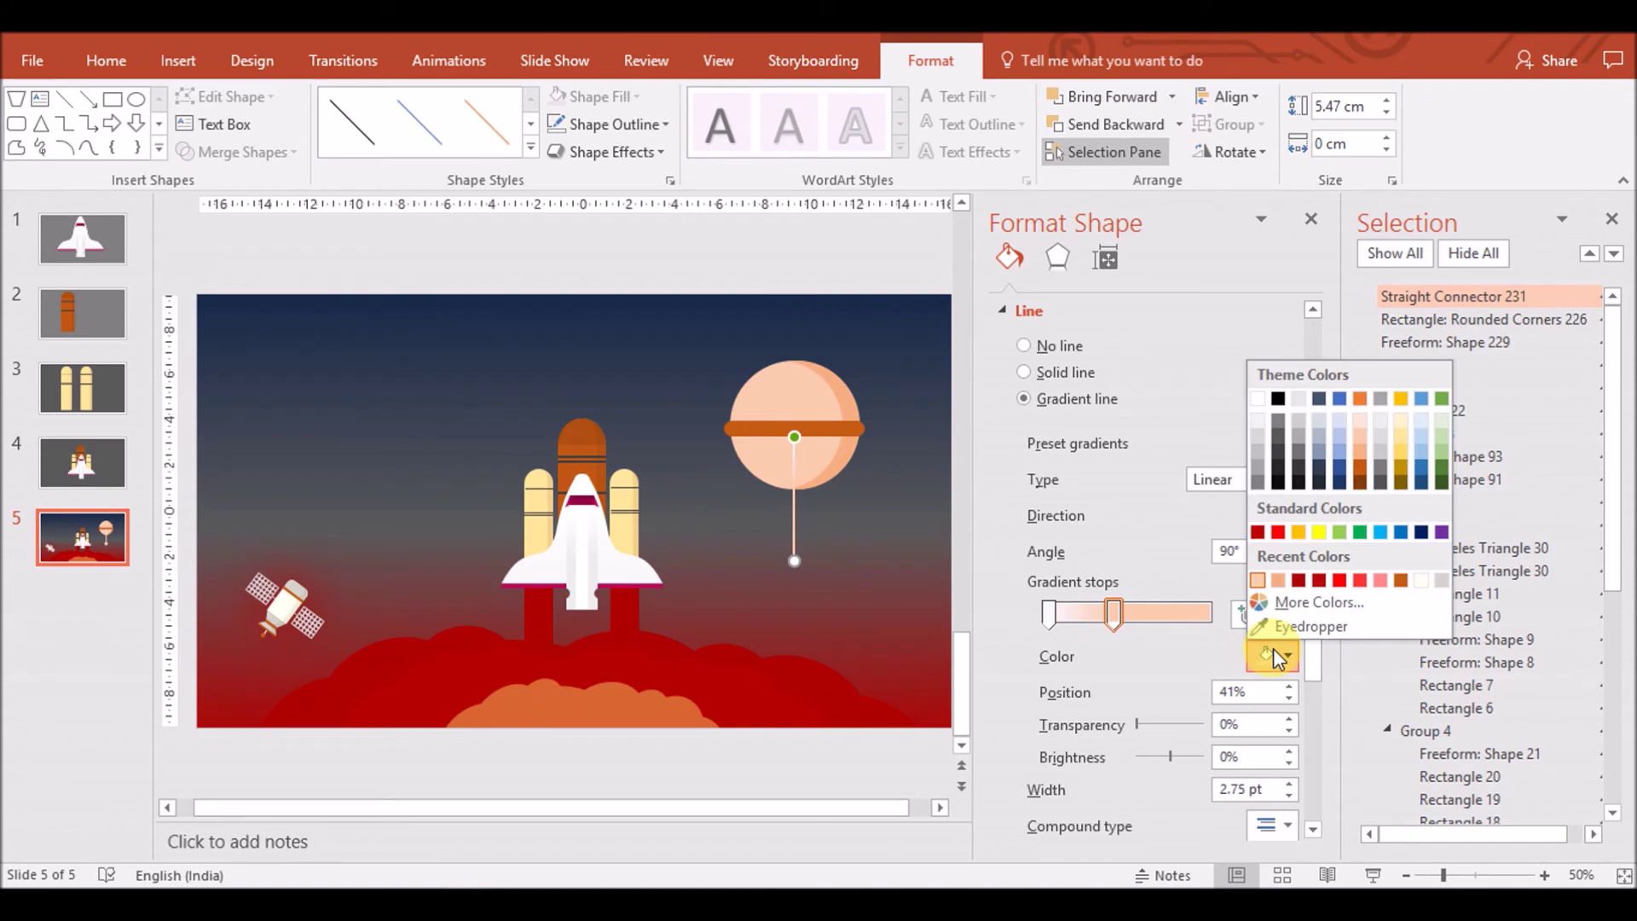
click(1273, 625)
Add a slanted copy of the line angling out to the right
click(805, 561)
click(796, 554)
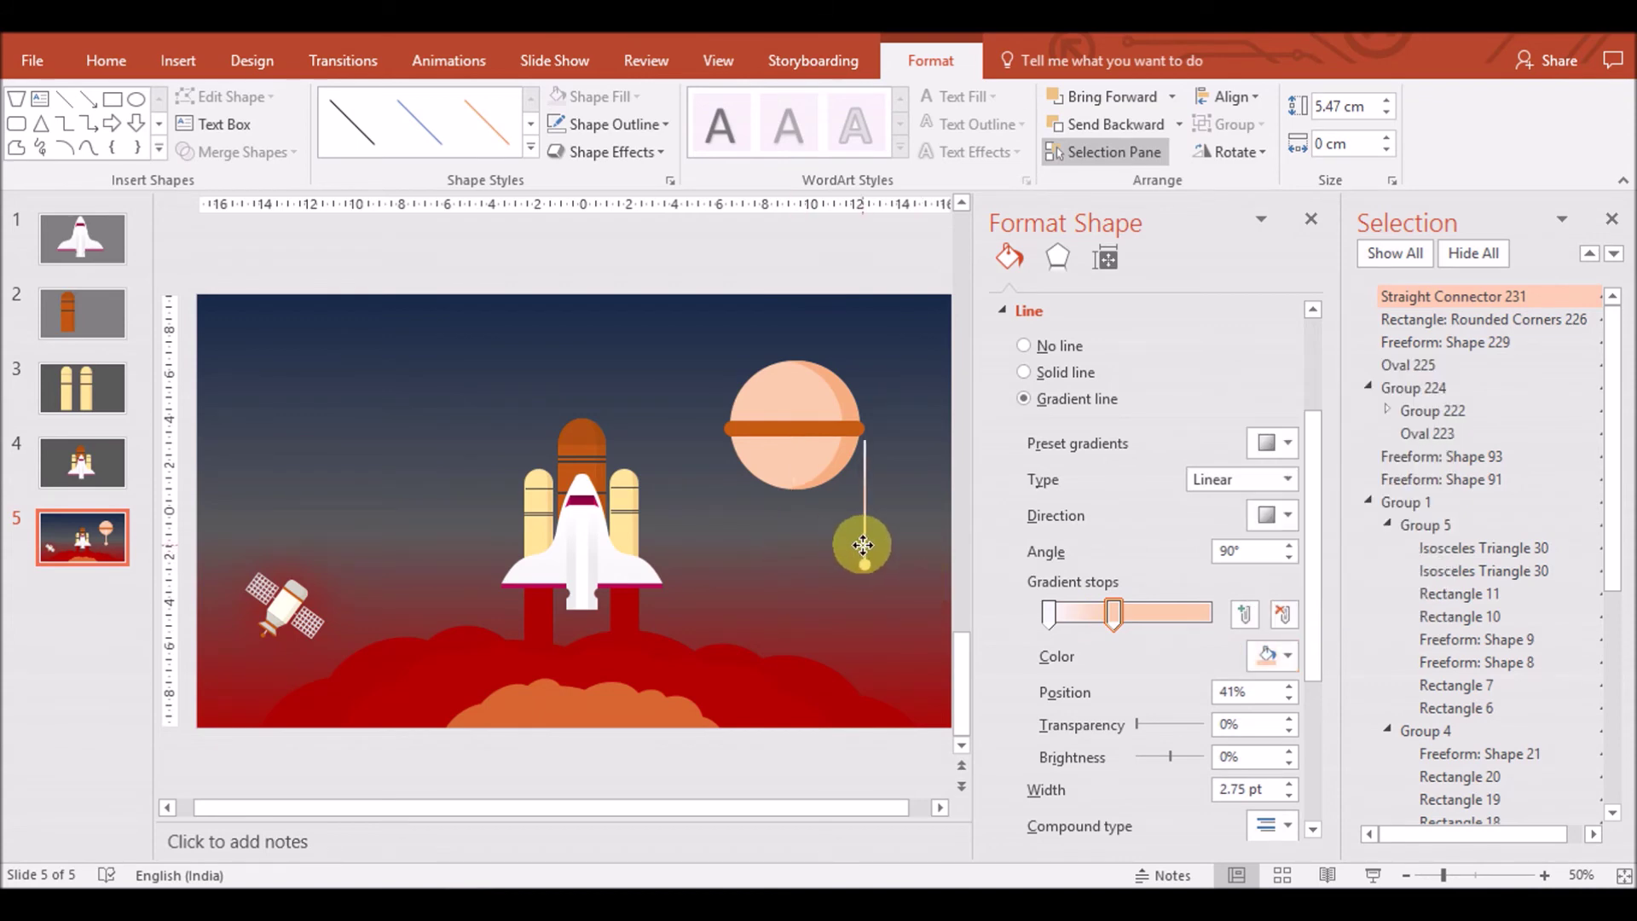
mouse_move(795, 540)
mouse_down()
mouse_move(857, 526)
mouse_move(890, 557)
mouse_move(925, 559)
mouse_up()
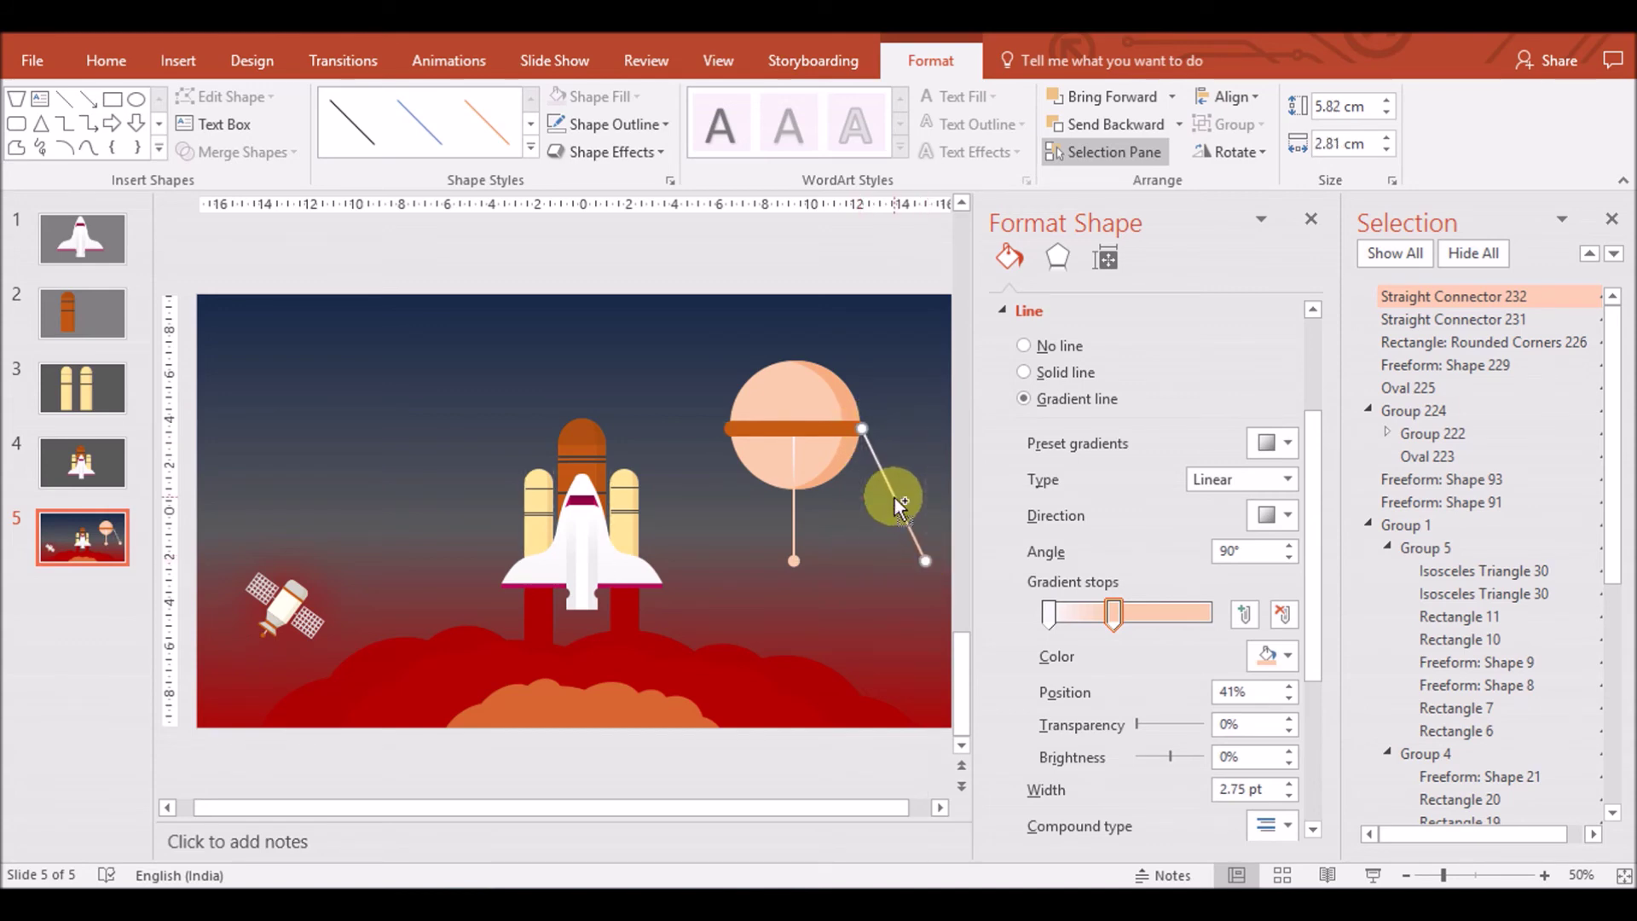
Copy the leg line, flip it horizontally, and place it on the planet's left side
drag(900, 505, 853, 527)
click(1233, 152)
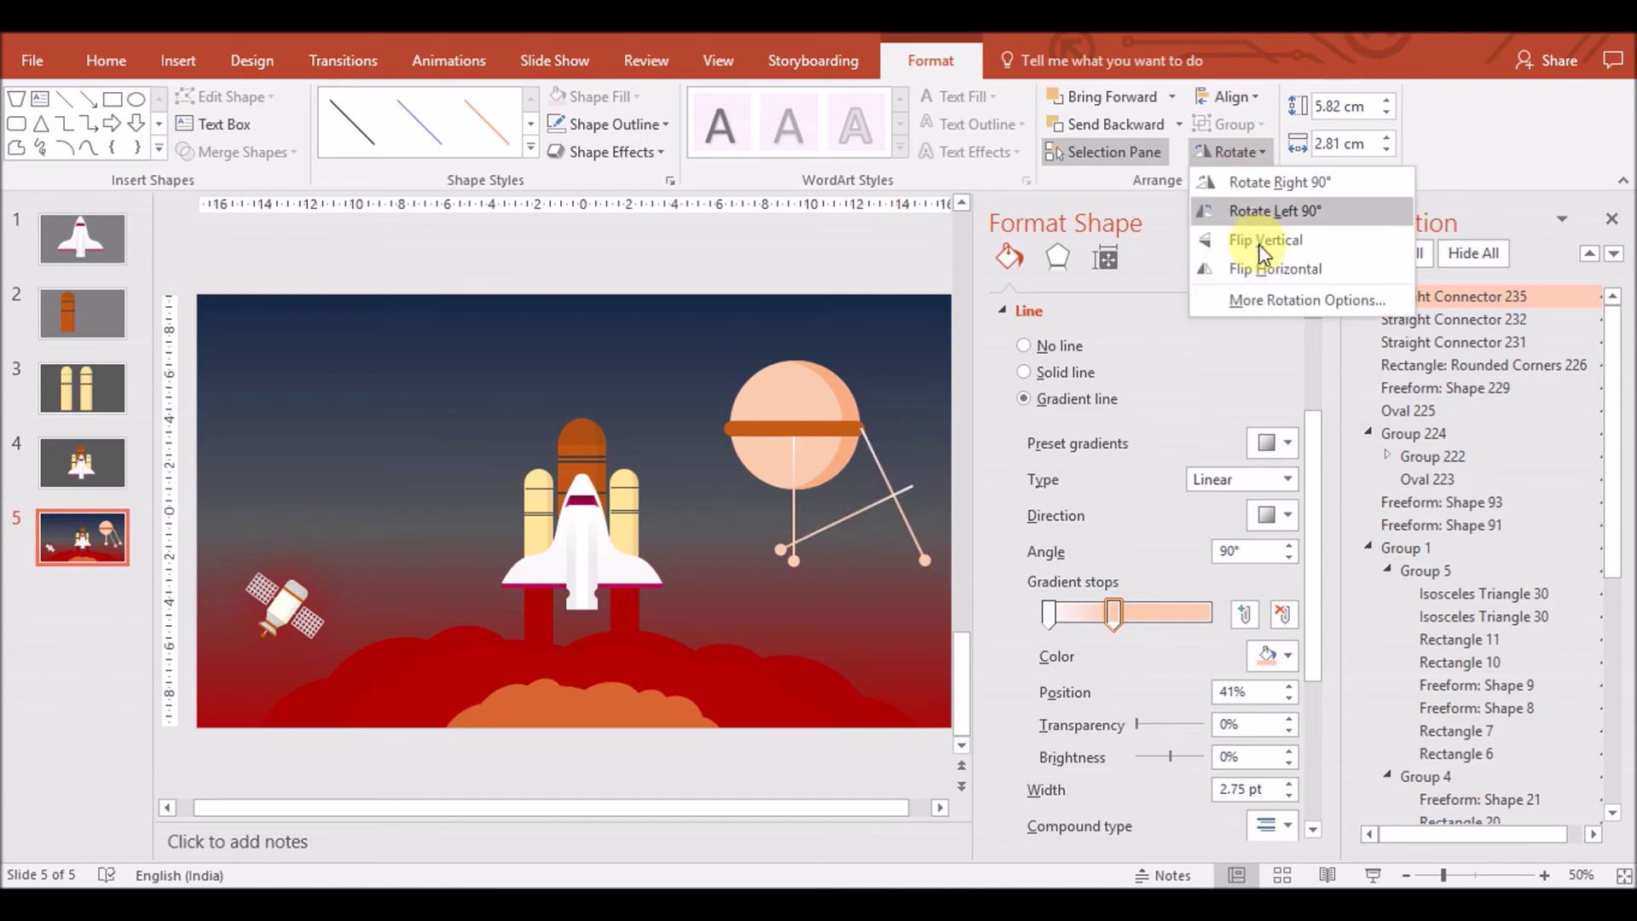
click(1265, 268)
mouse_move(853, 512)
mouse_down()
mouse_move(729, 512)
mouse_move(698, 490)
mouse_up()
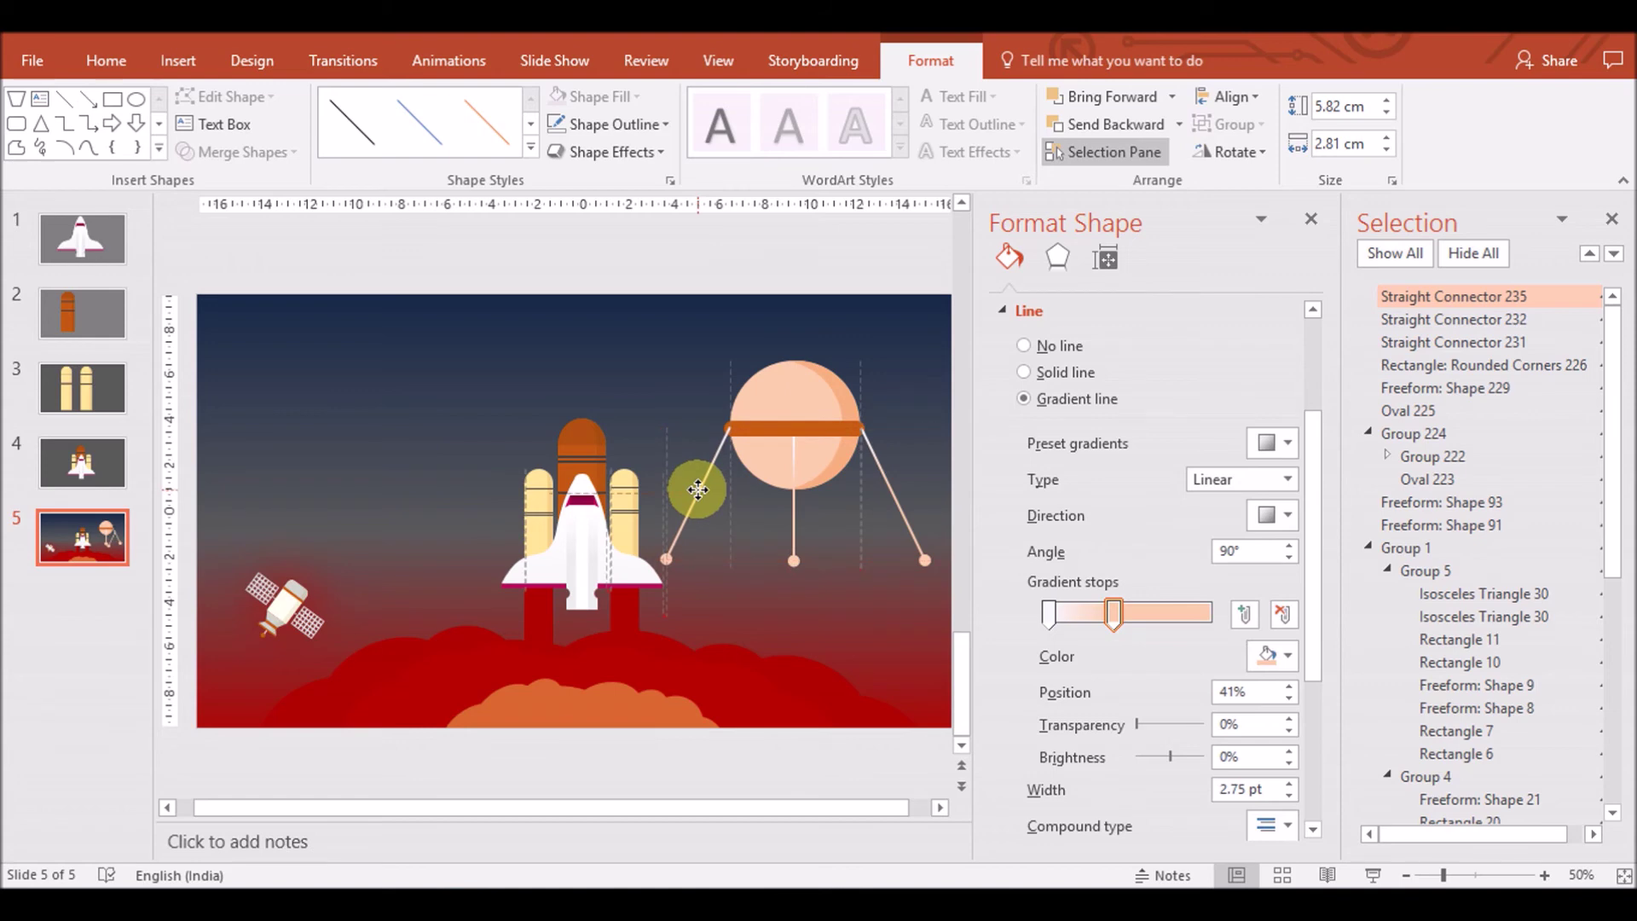
Select all the planet's parts and group them with Ctrl+G
shift+click(900, 516)
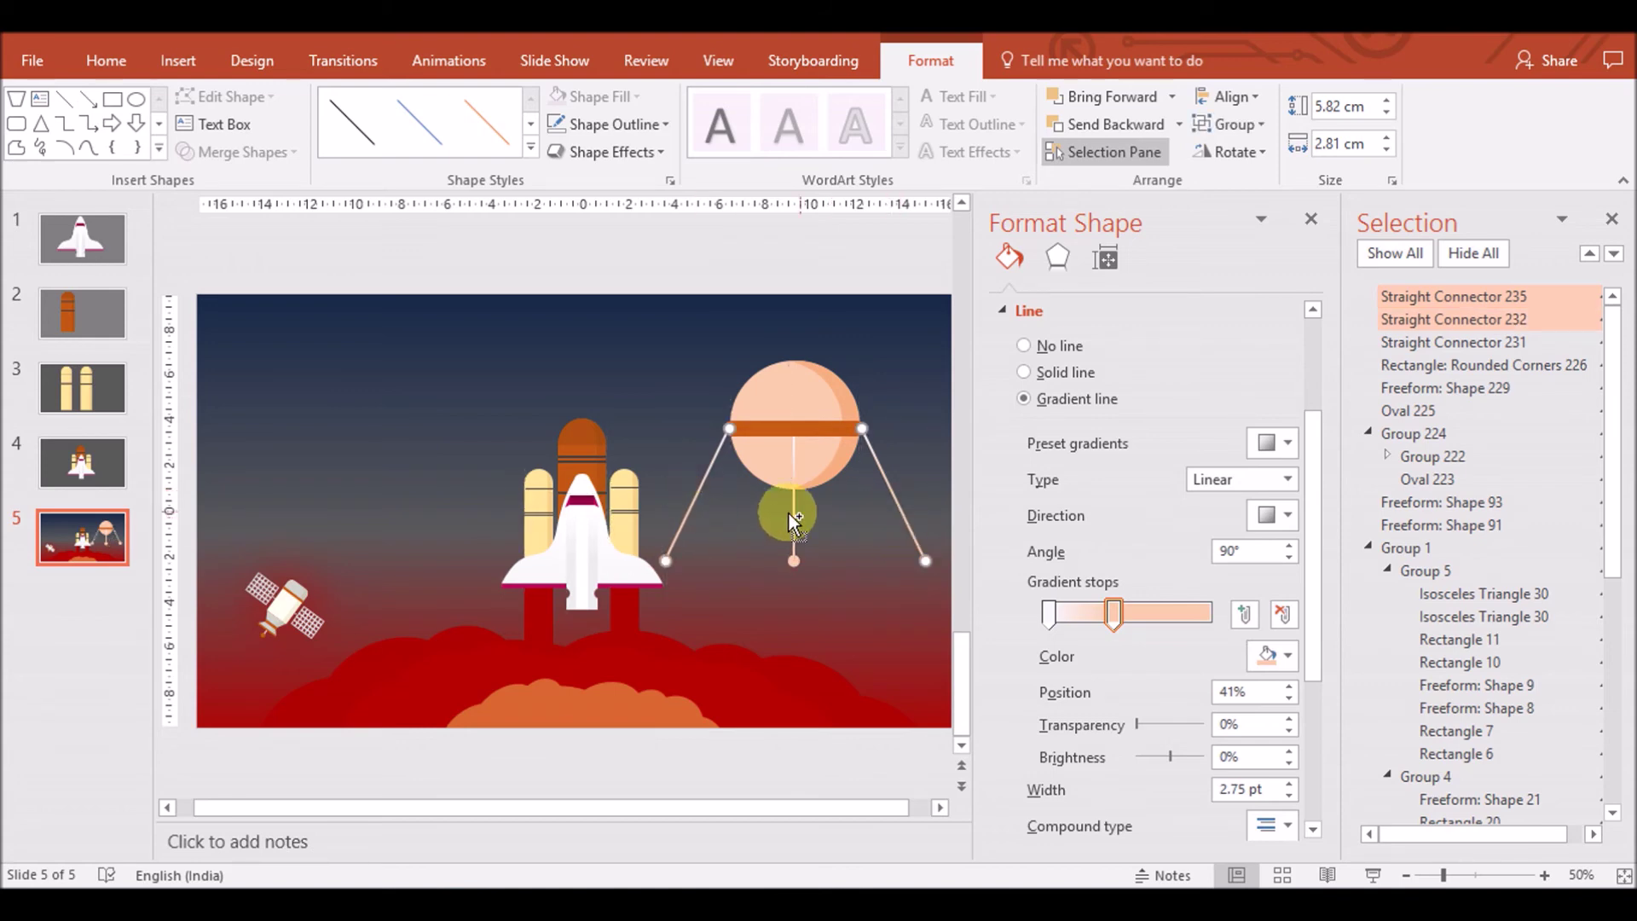
right_click(880, 465)
mouse_move(967, 667)
click(1153, 671)
mouse_move(611, 340)
mouse_down()
mouse_move(968, 520)
mouse_move(969, 578)
mouse_up()
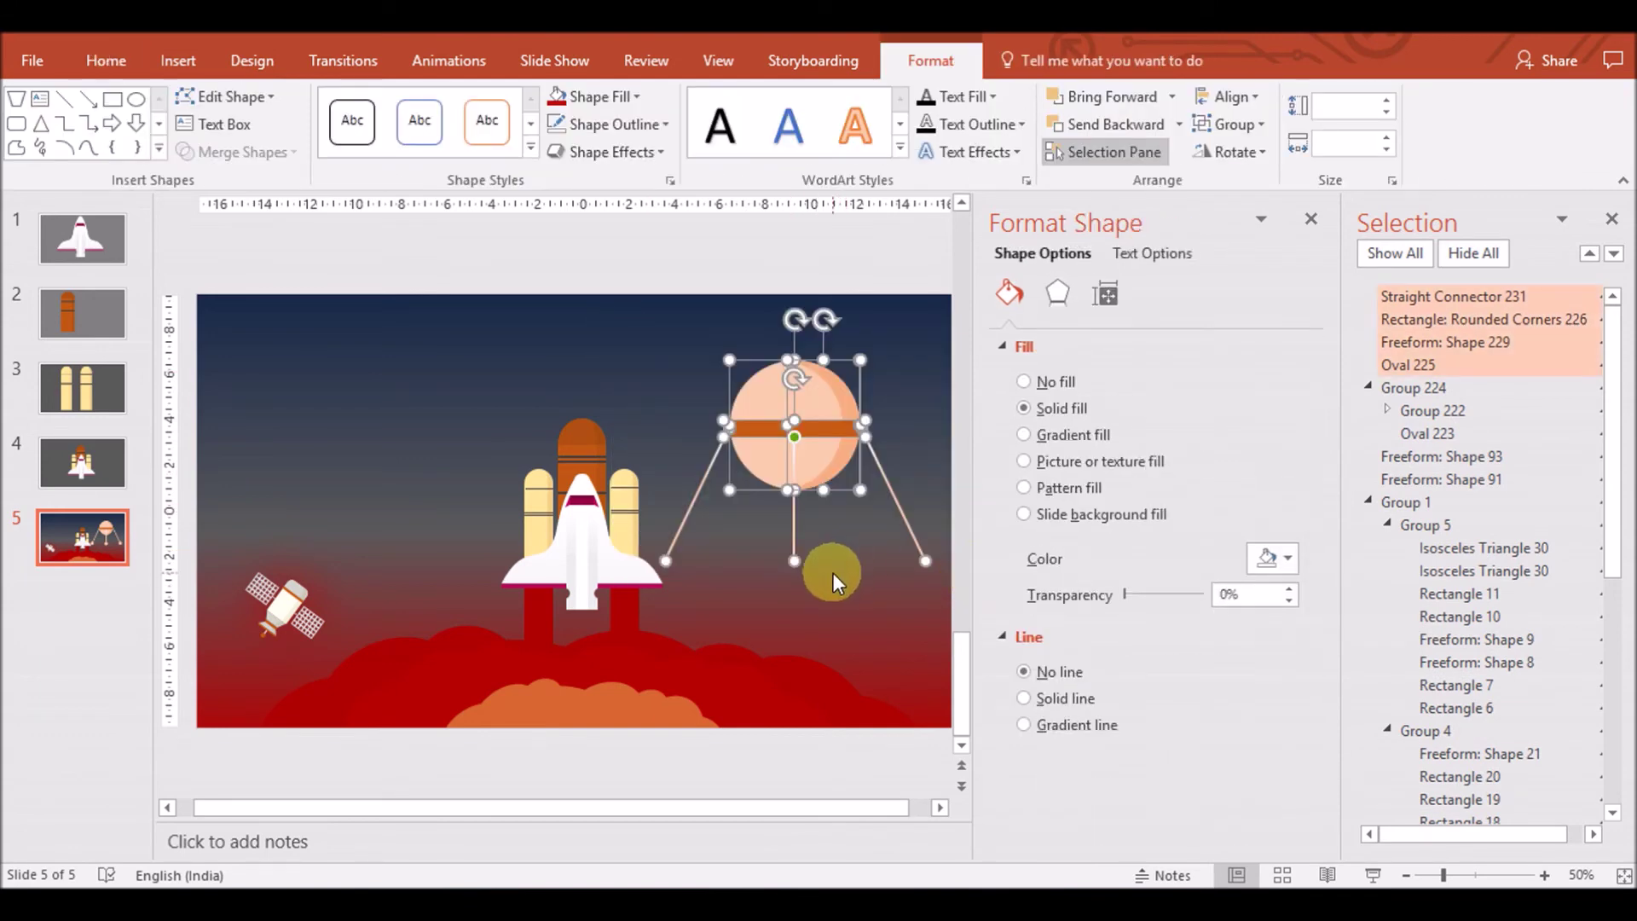
key(ctrl+g)
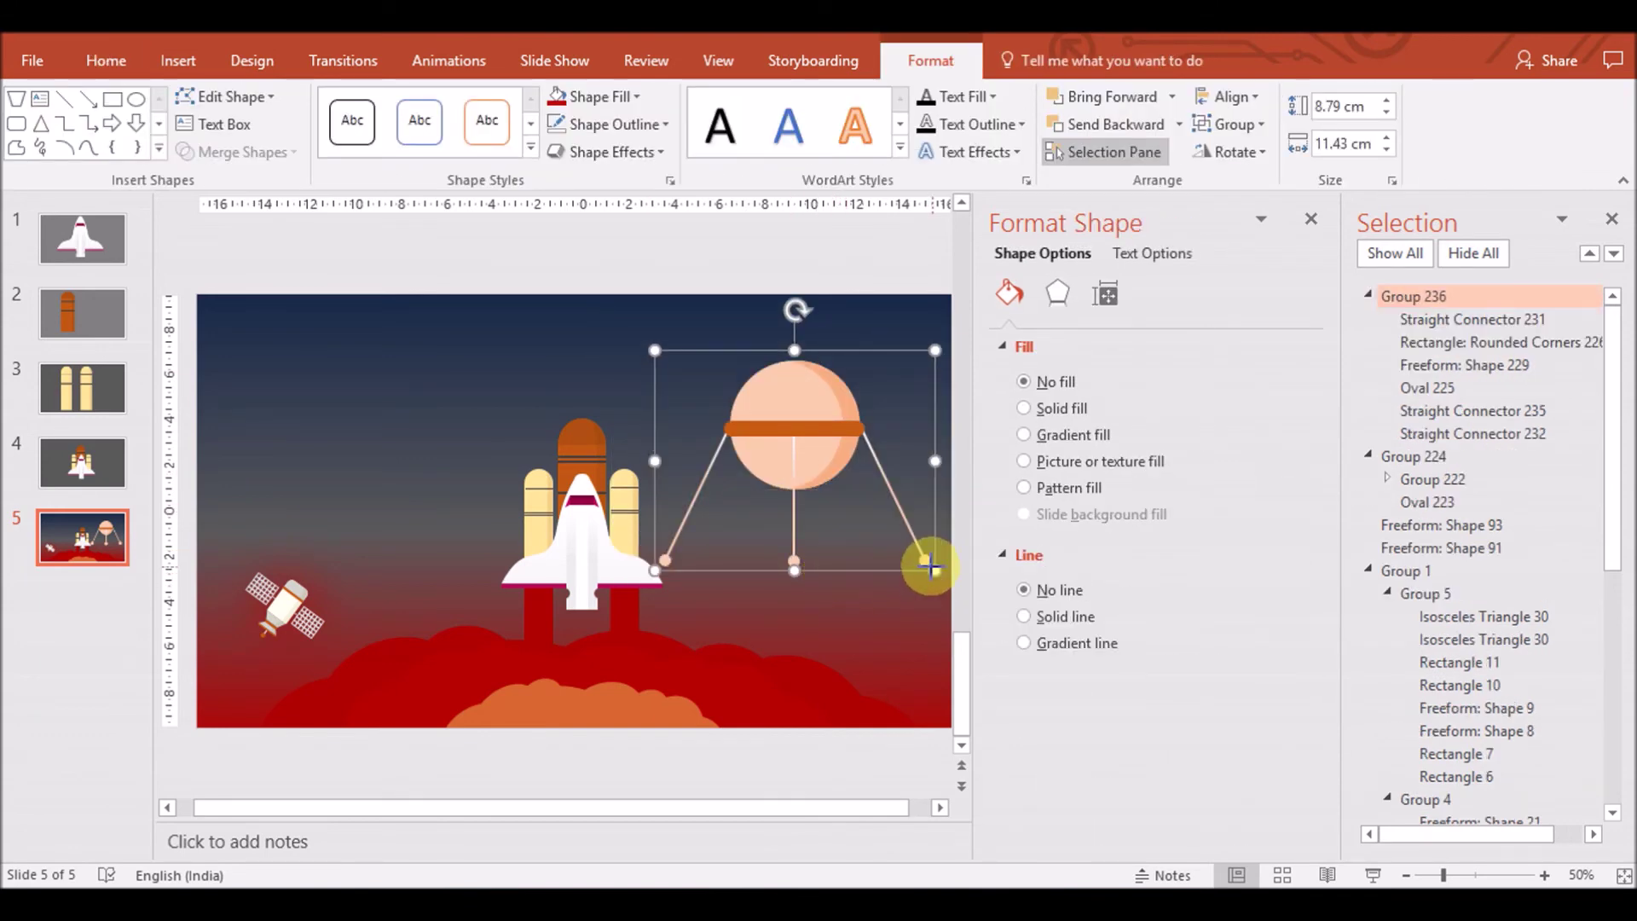
Shrink and tilt the planet lander group, then move it into the right sky
drag(926, 564, 772, 415)
drag(713, 310, 665, 310)
mouse_move(713, 384)
mouse_down()
mouse_move(814, 560)
mouse_move(846, 515)
mouse_up()
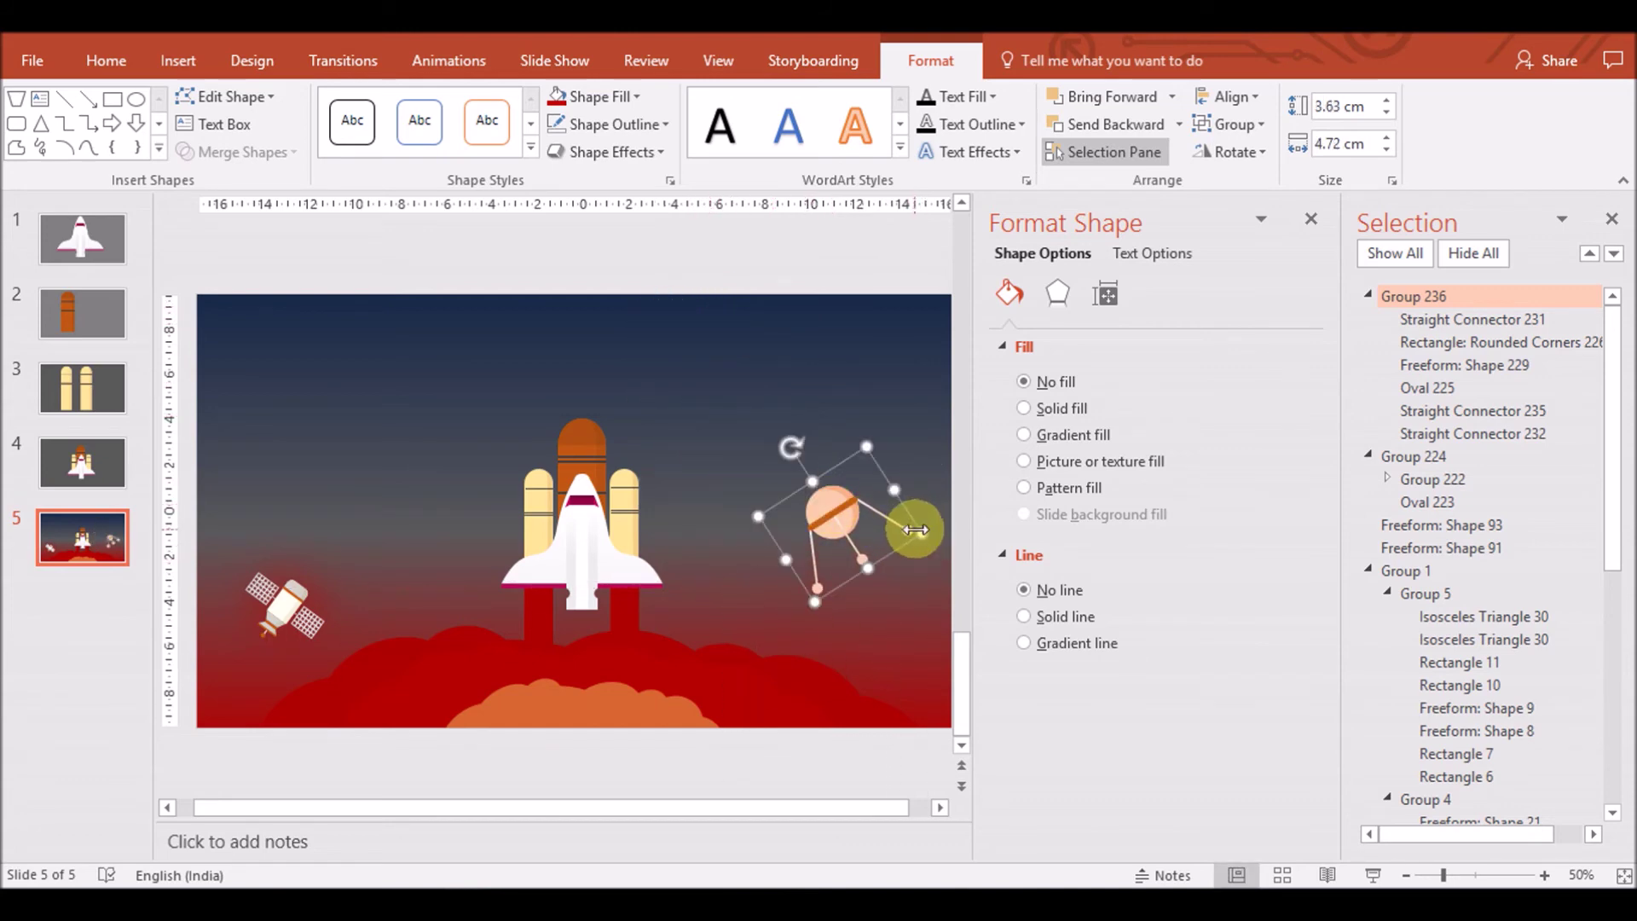
click(896, 589)
click(836, 543)
Adjust the end arrow settings of each of the lander's three leg lines
click(827, 535)
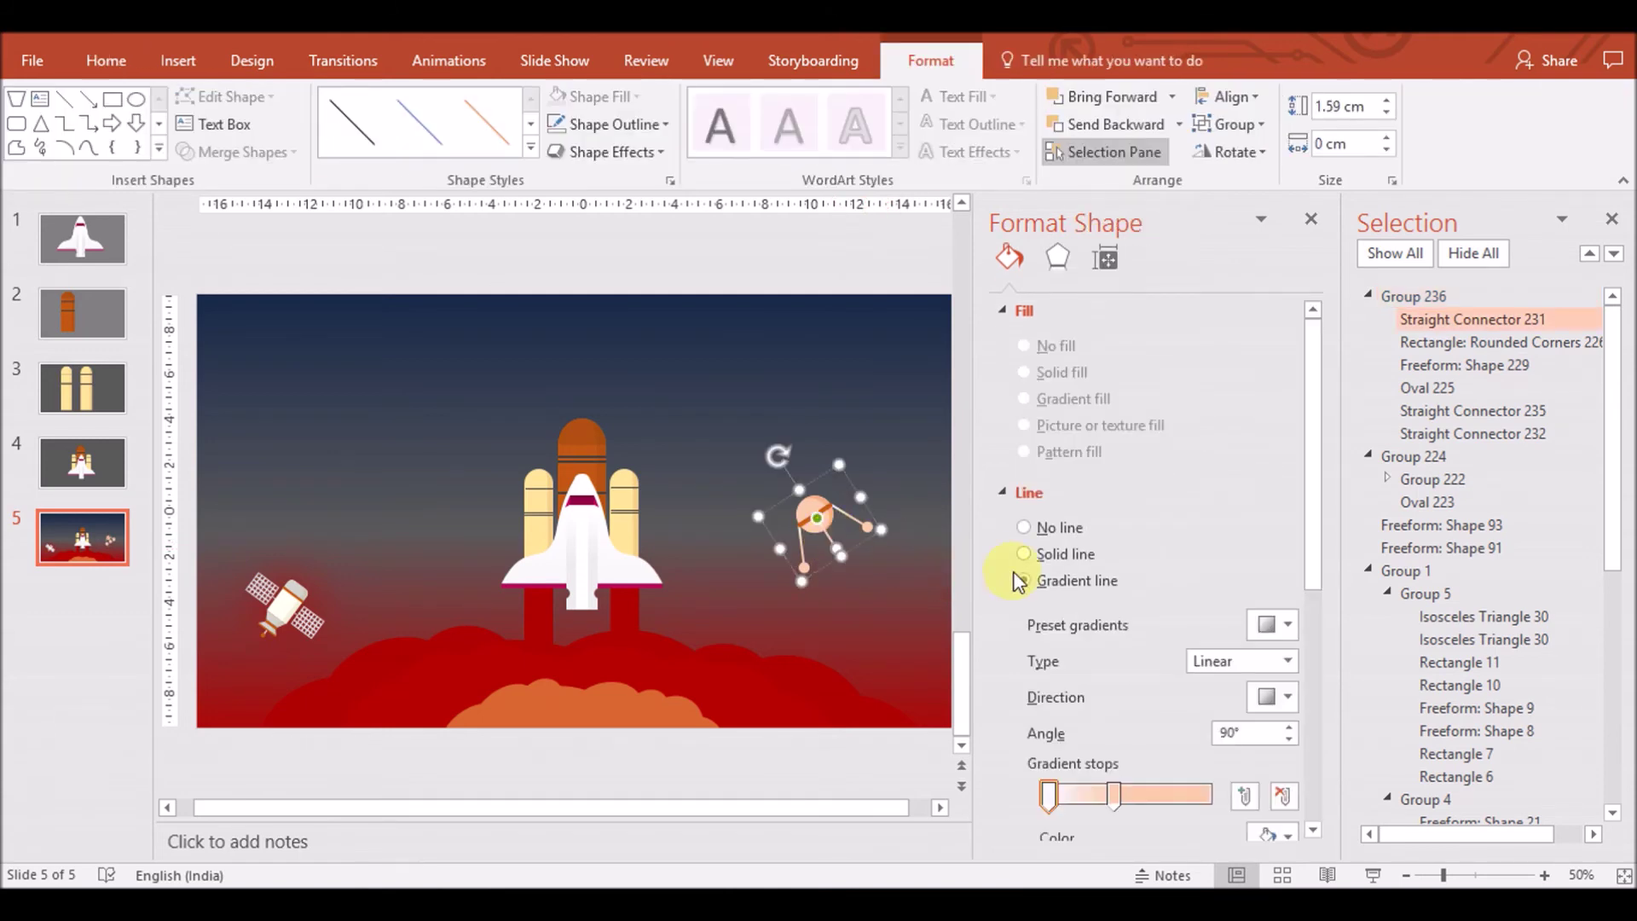
scroll(1320, 482, down, 5)
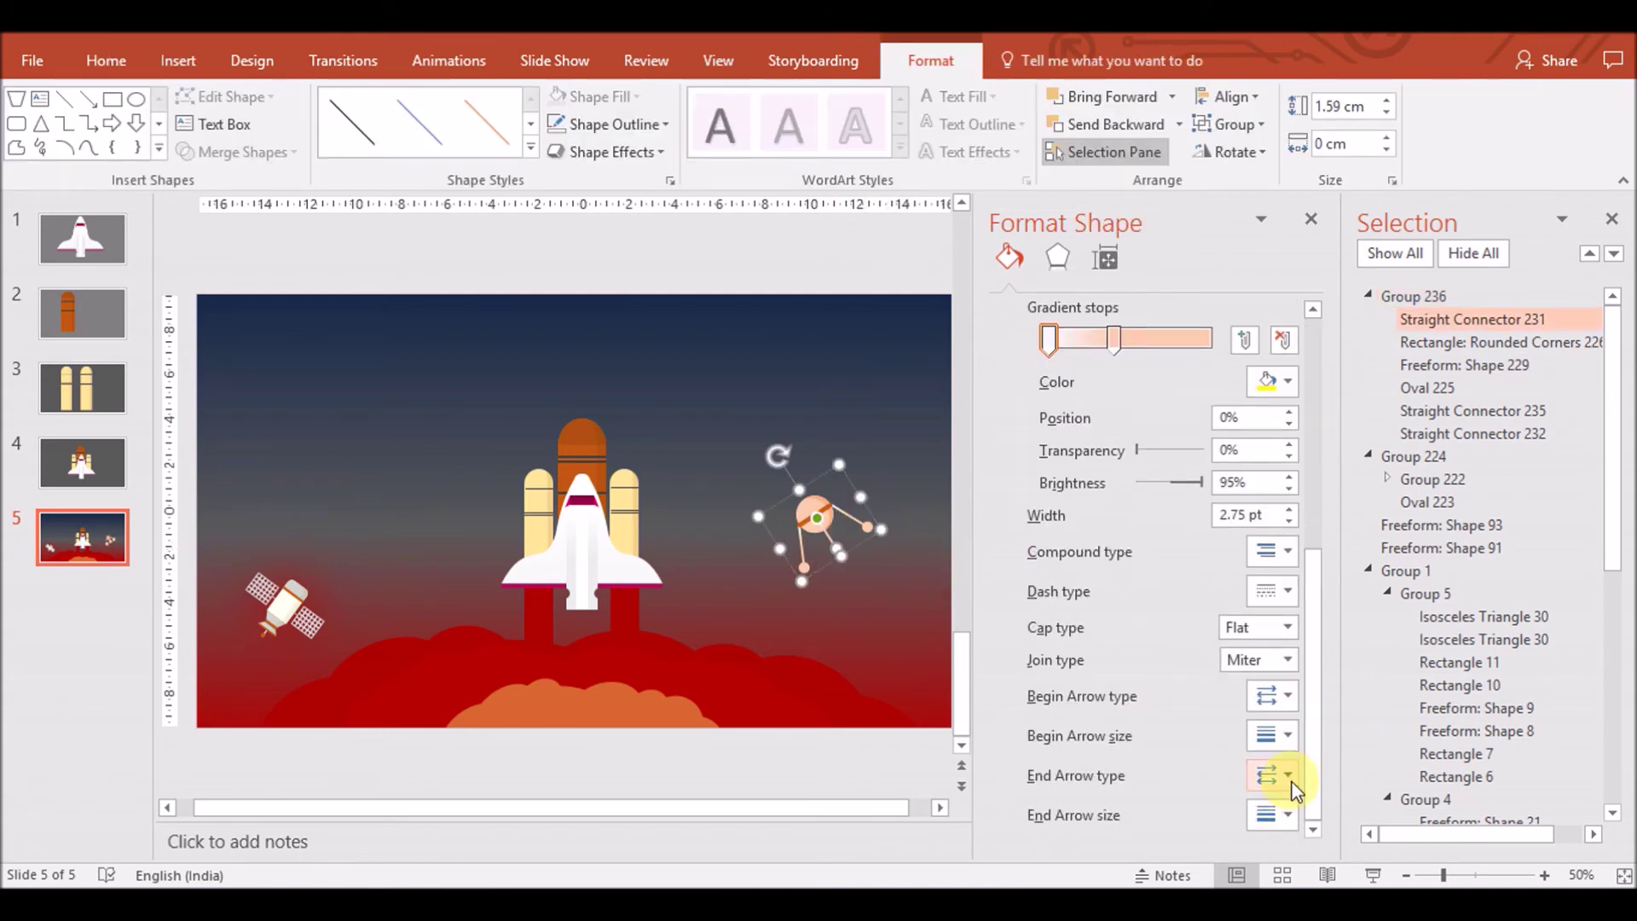
click(1290, 812)
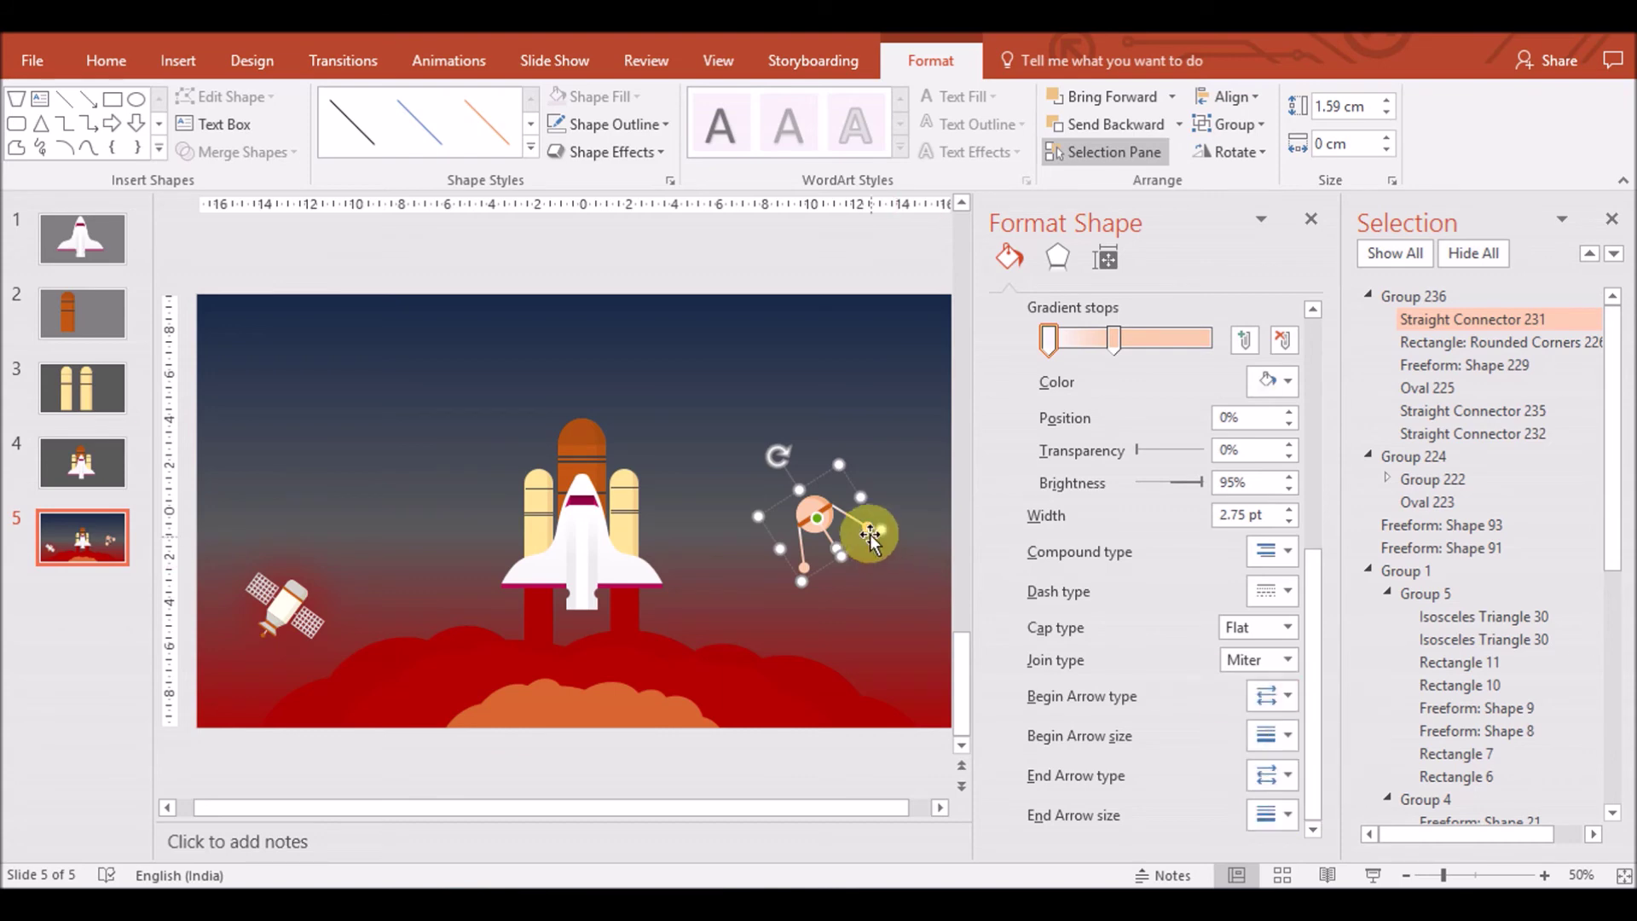
click(866, 532)
click(1287, 814)
click(1252, 720)
click(802, 567)
click(1271, 776)
click(1271, 815)
click(1272, 815)
click(1261, 720)
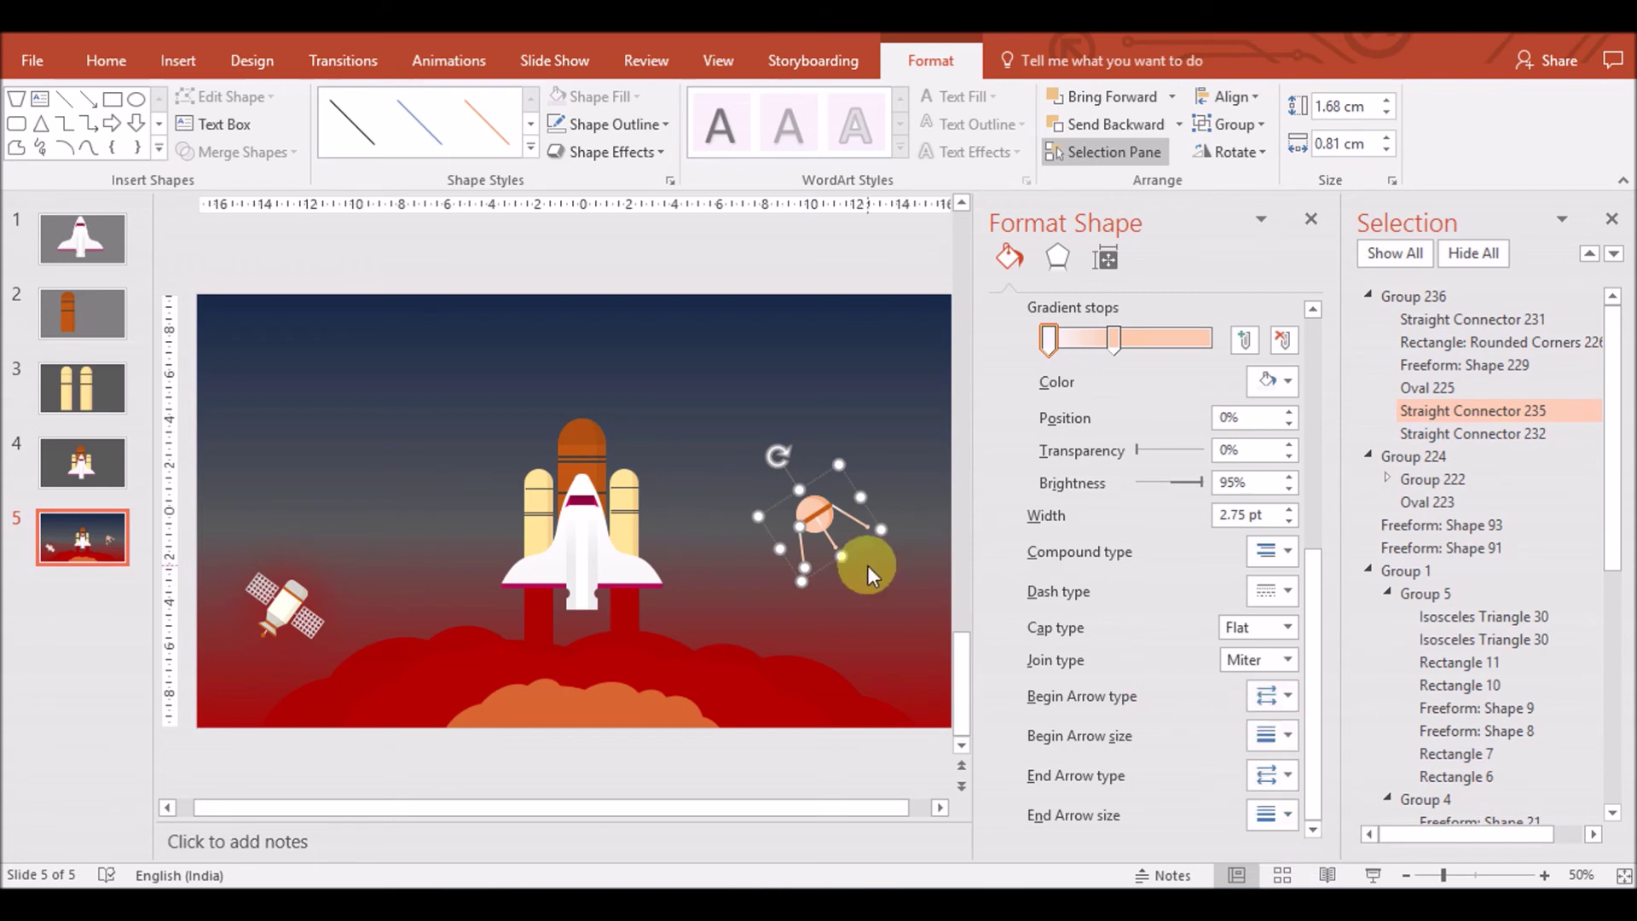
click(867, 565)
Thin the three leg lines to about 0.75 pt, then bring up the shapes gallery
click(826, 572)
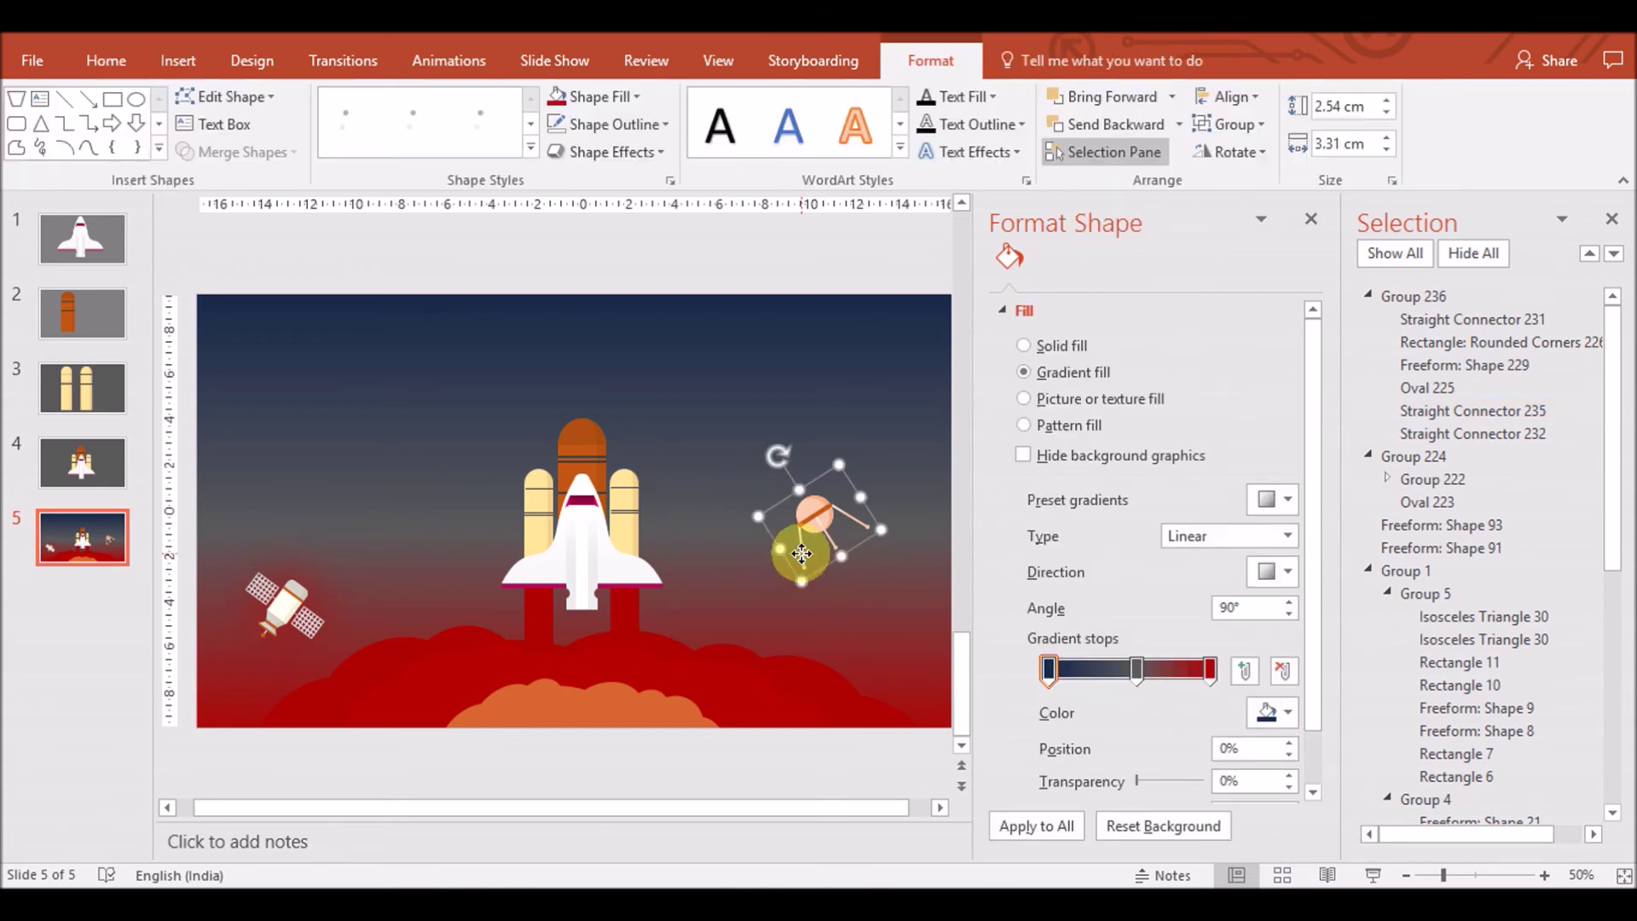
scroll(1298, 595, down, 4)
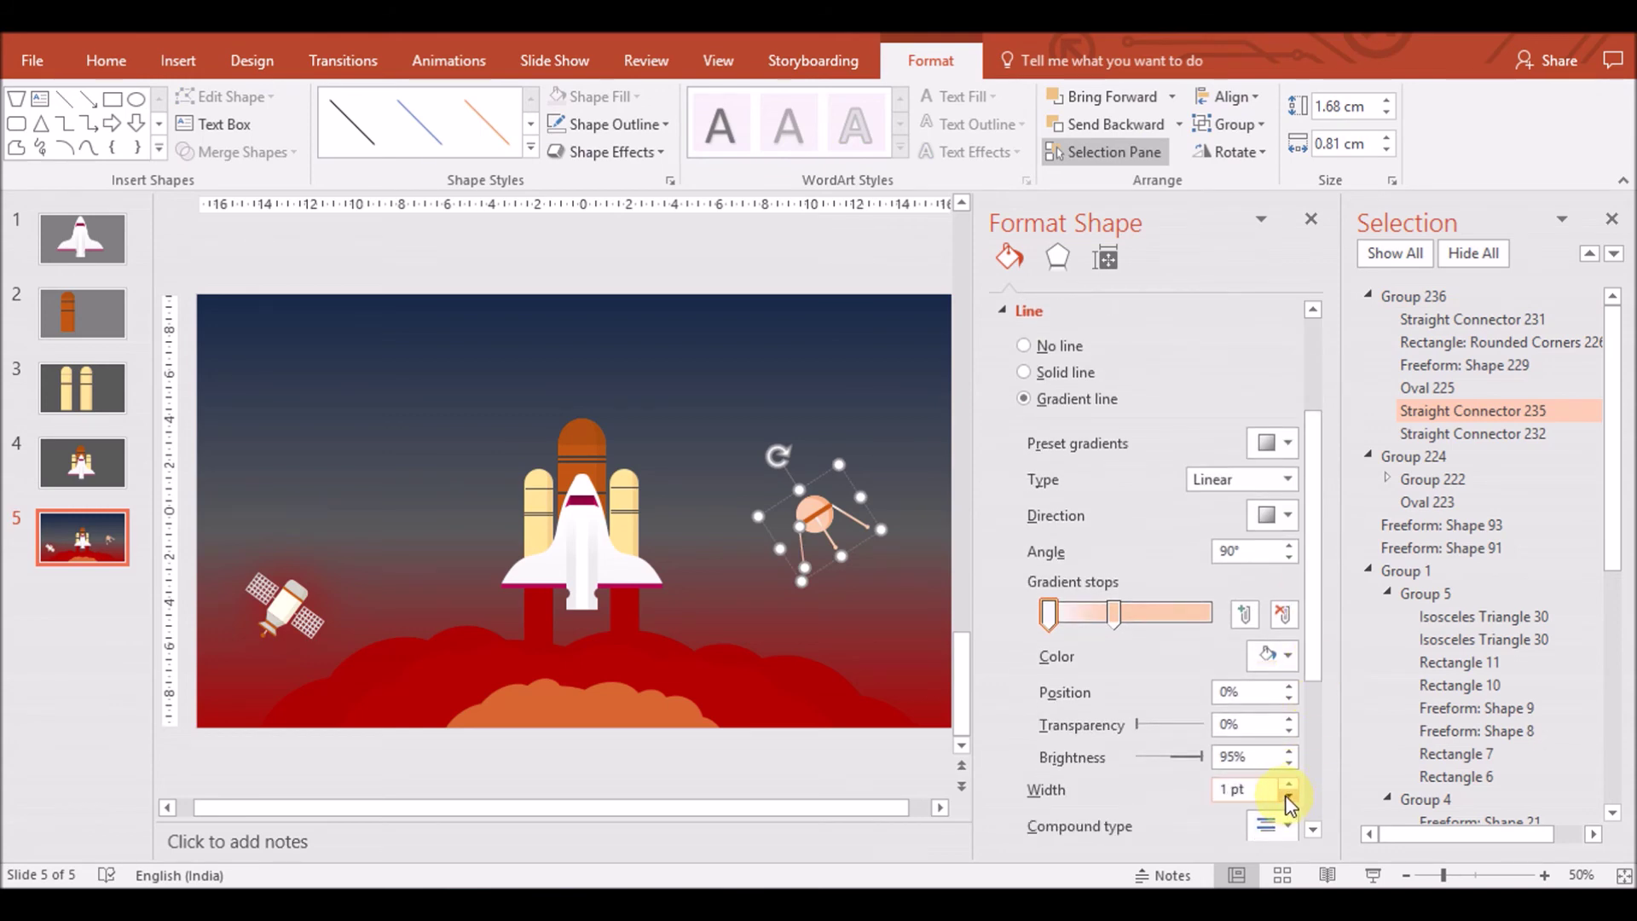
click(822, 532)
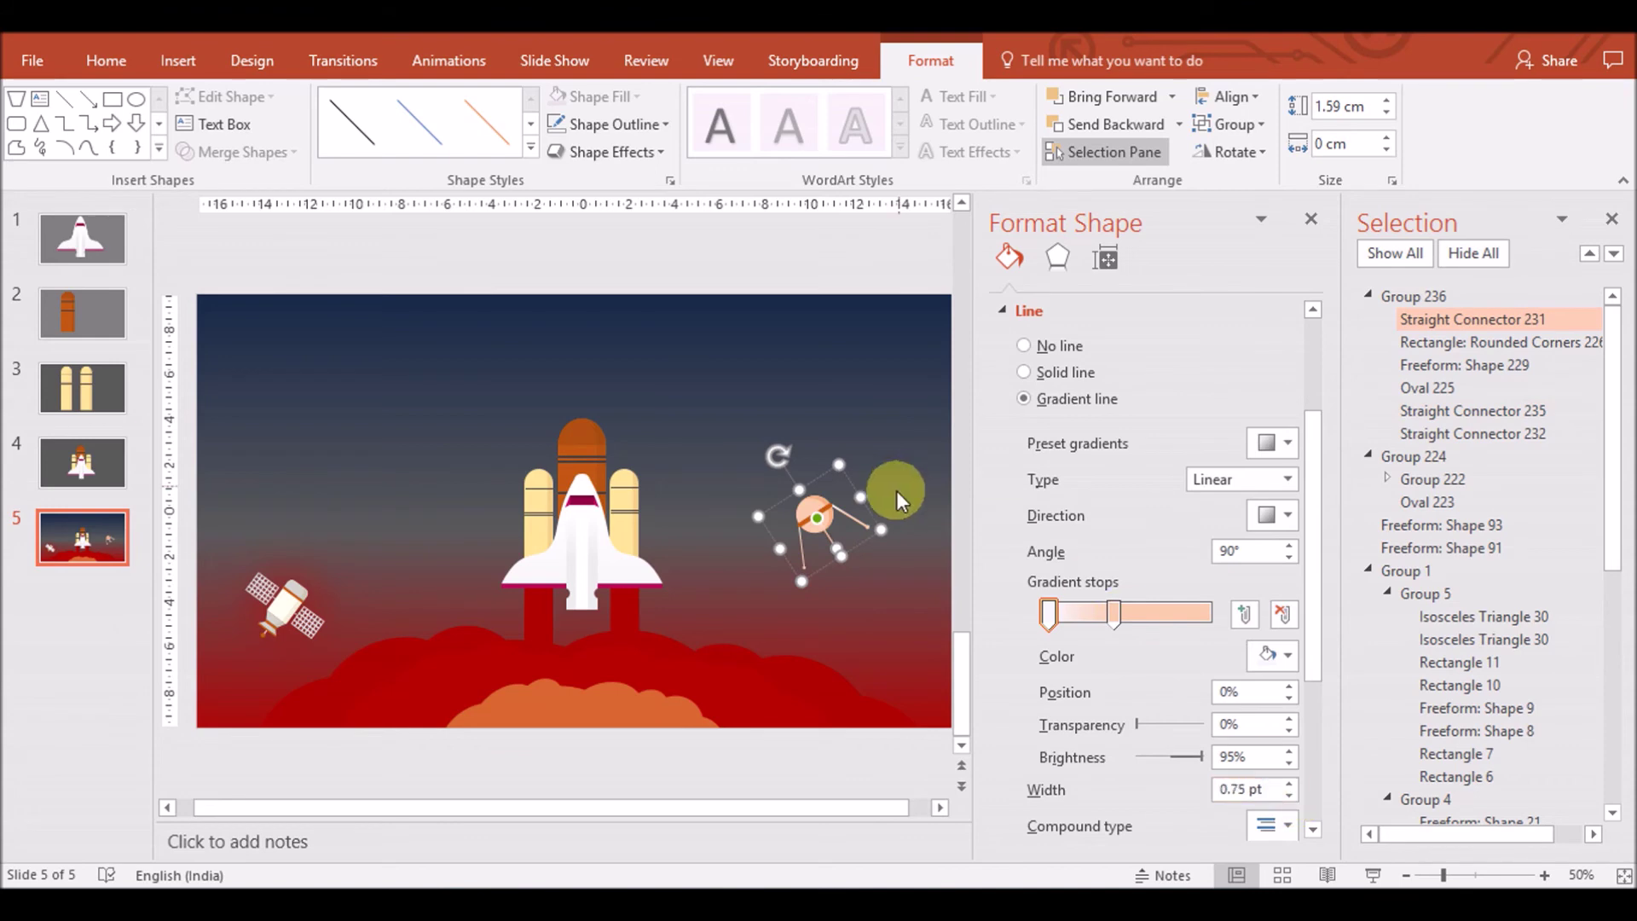
click(853, 510)
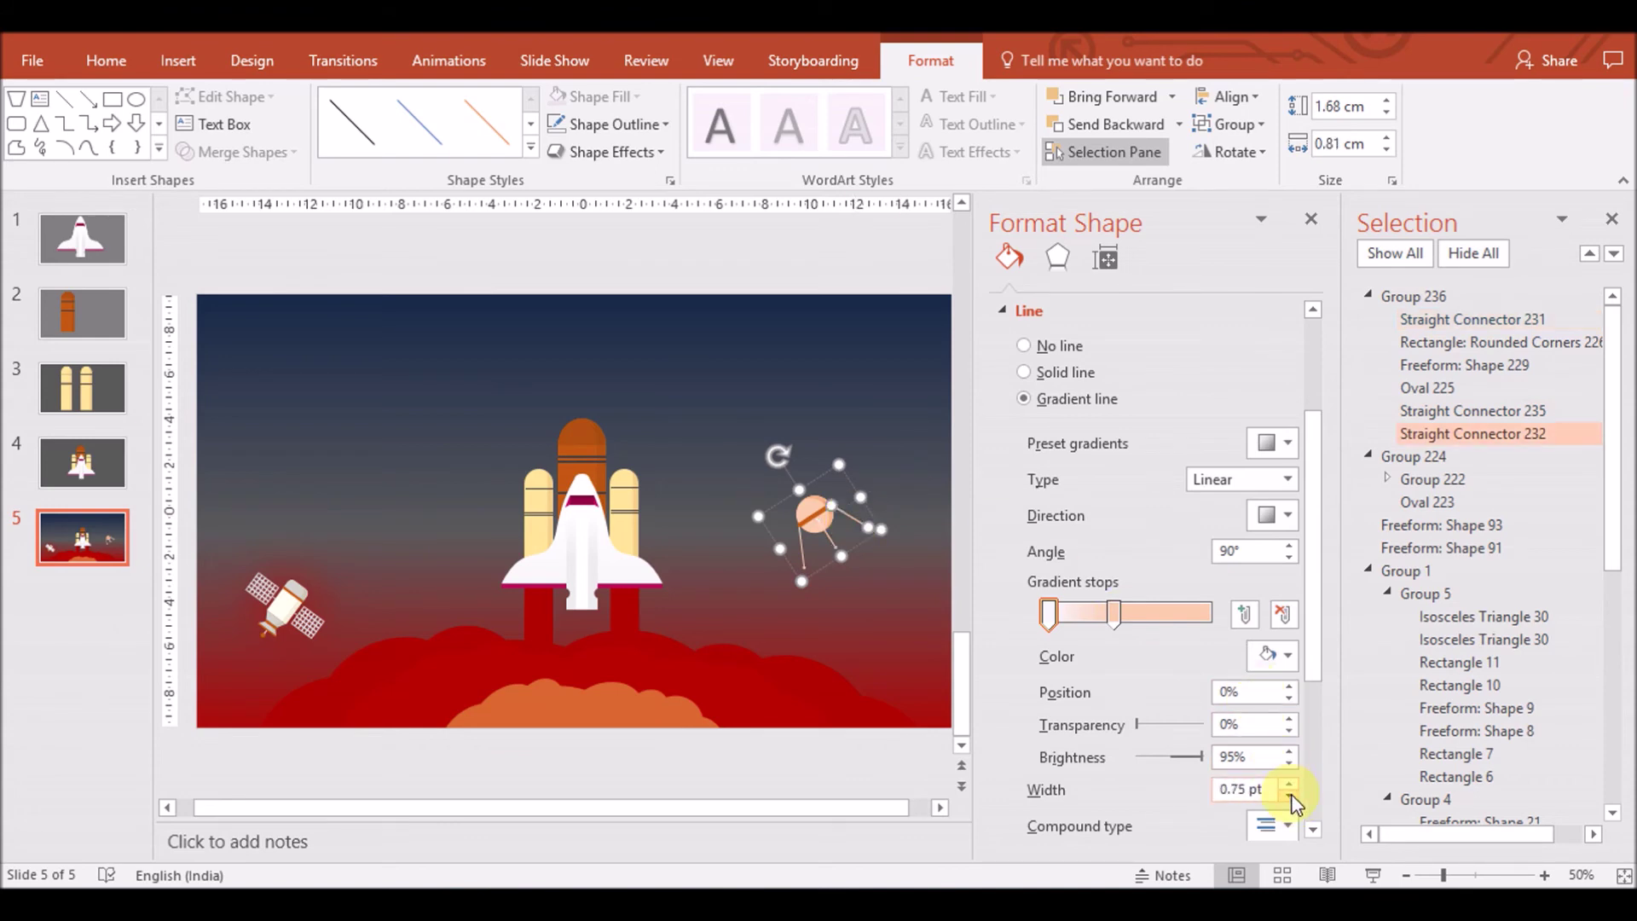
click(877, 592)
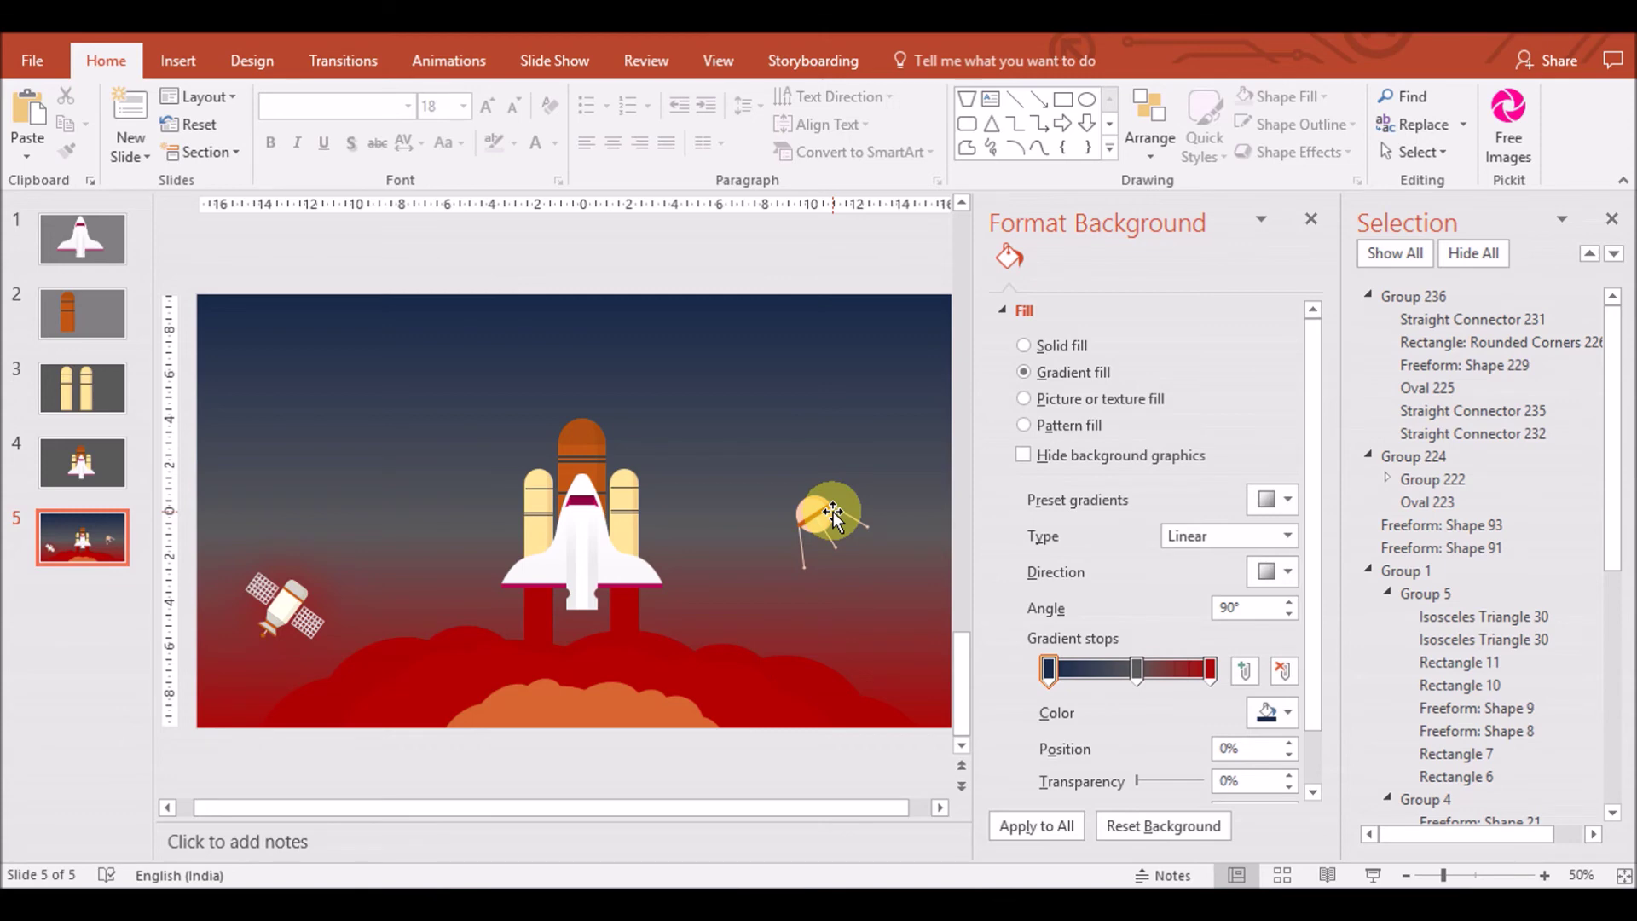
click(177, 60)
click(408, 119)
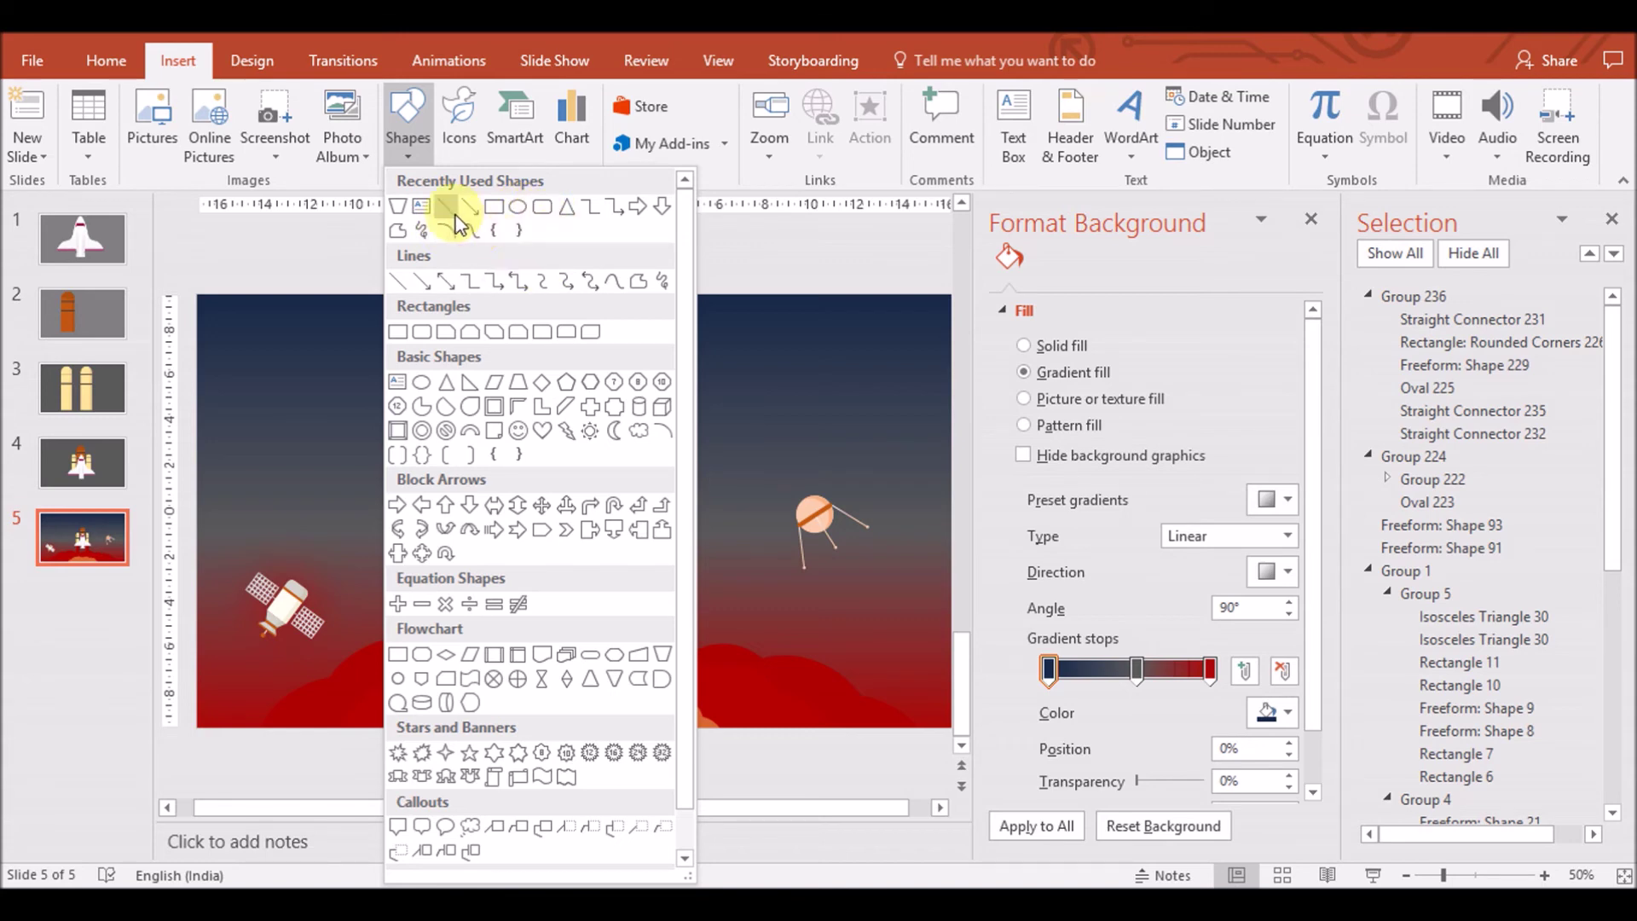
click(453, 238)
drag(199, 584, 492, 430)
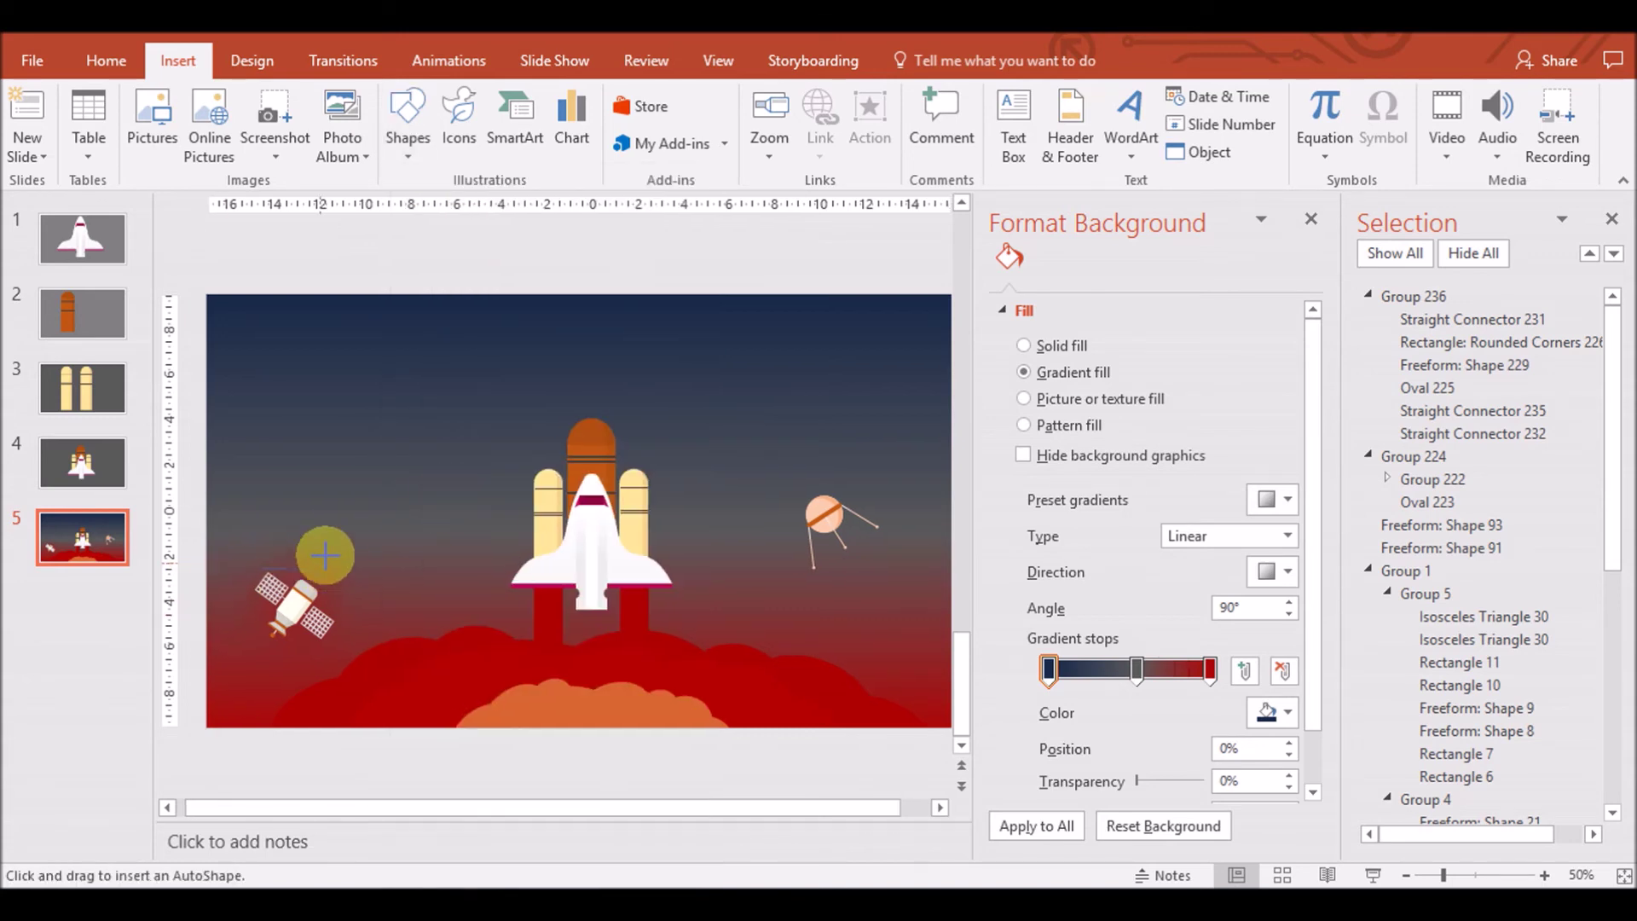
key(ctrl+z)
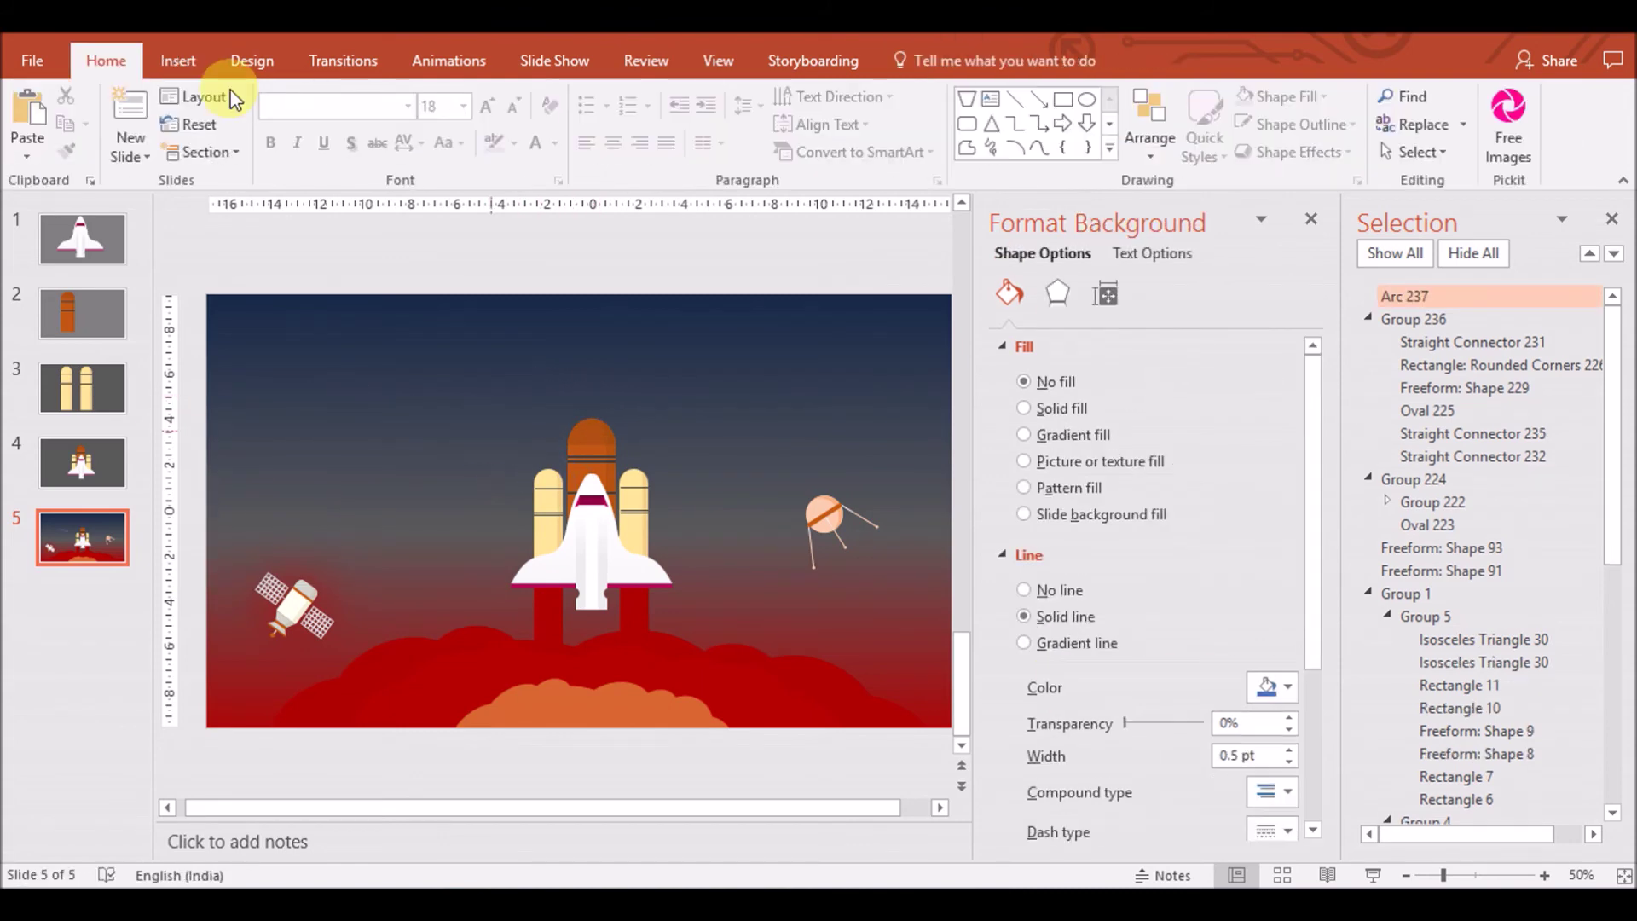
click(178, 59)
click(407, 119)
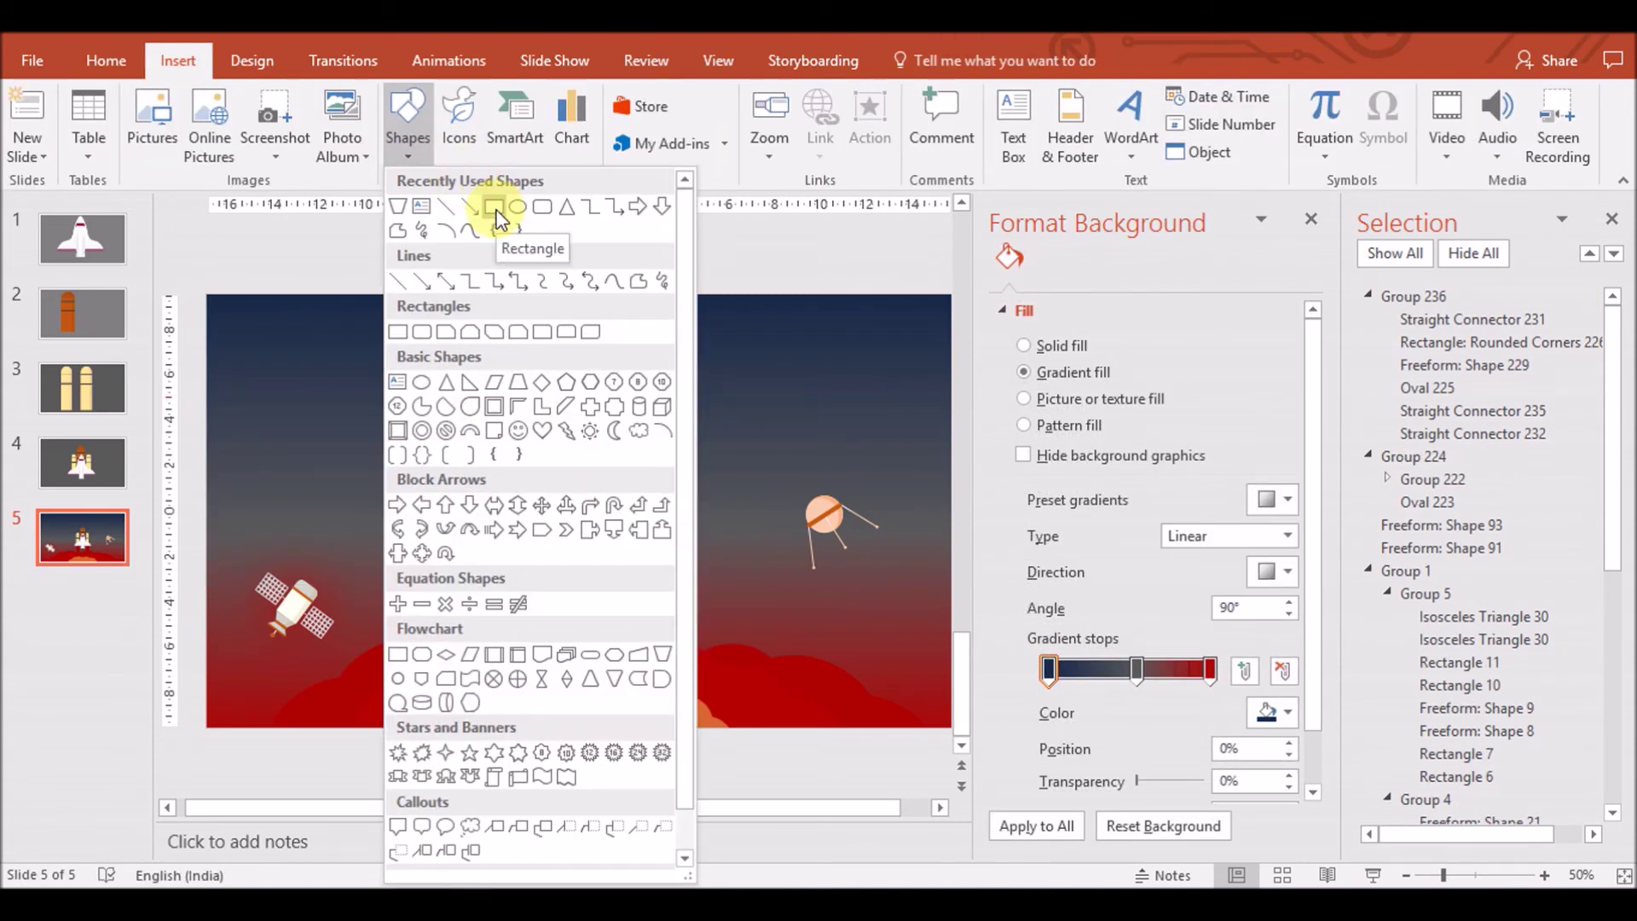
click(494, 208)
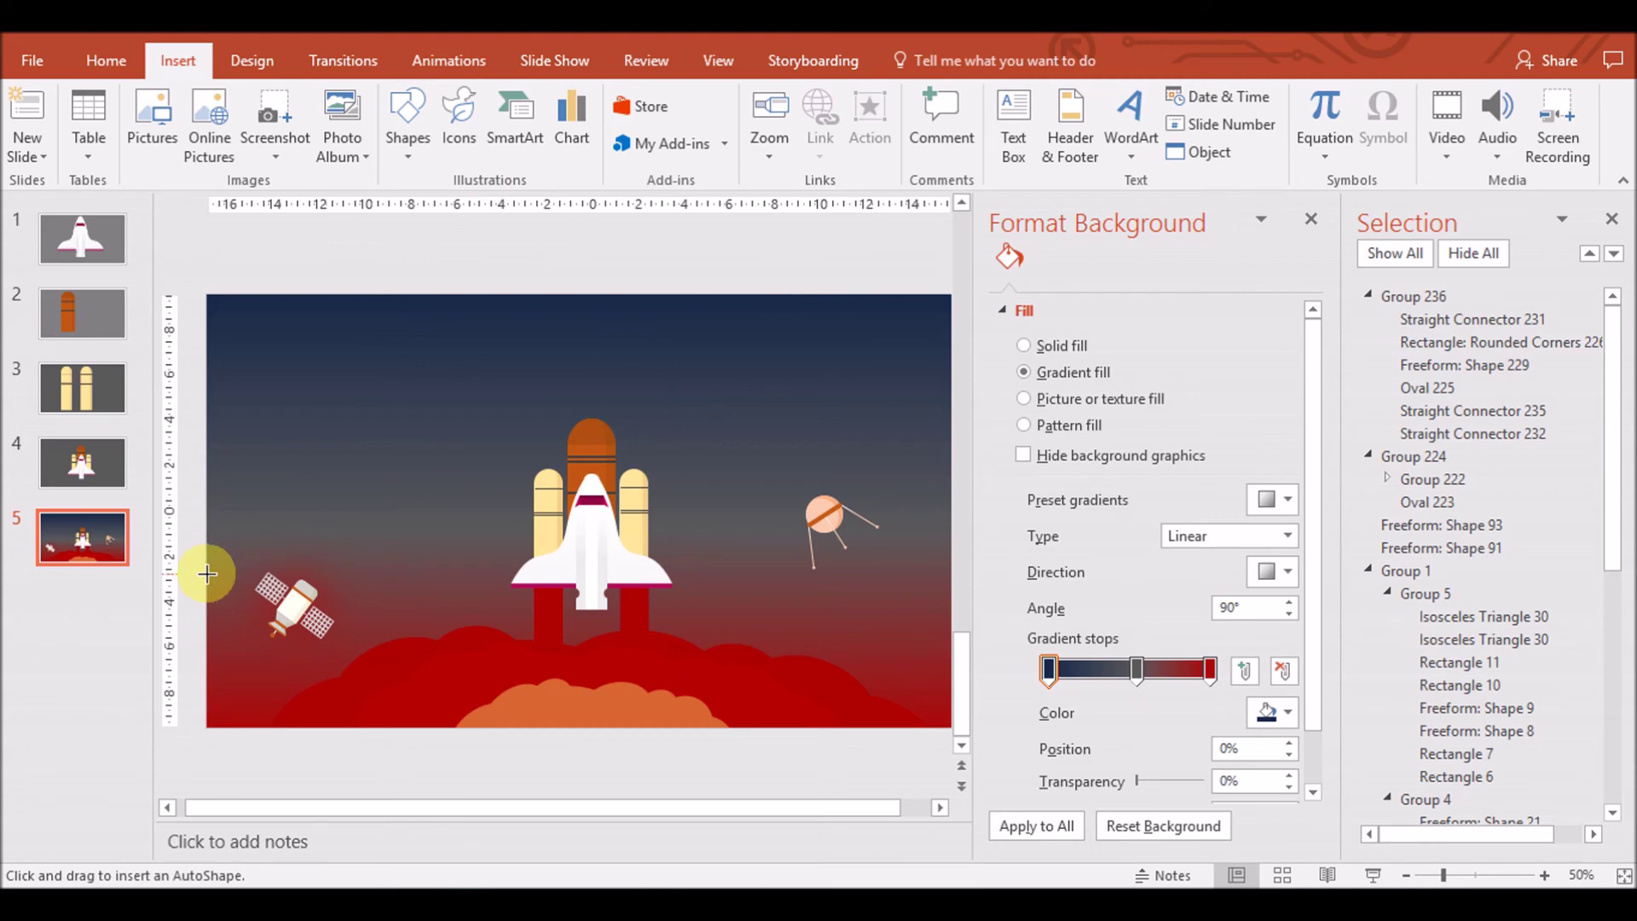
click(410, 120)
click(442, 212)
click(208, 575)
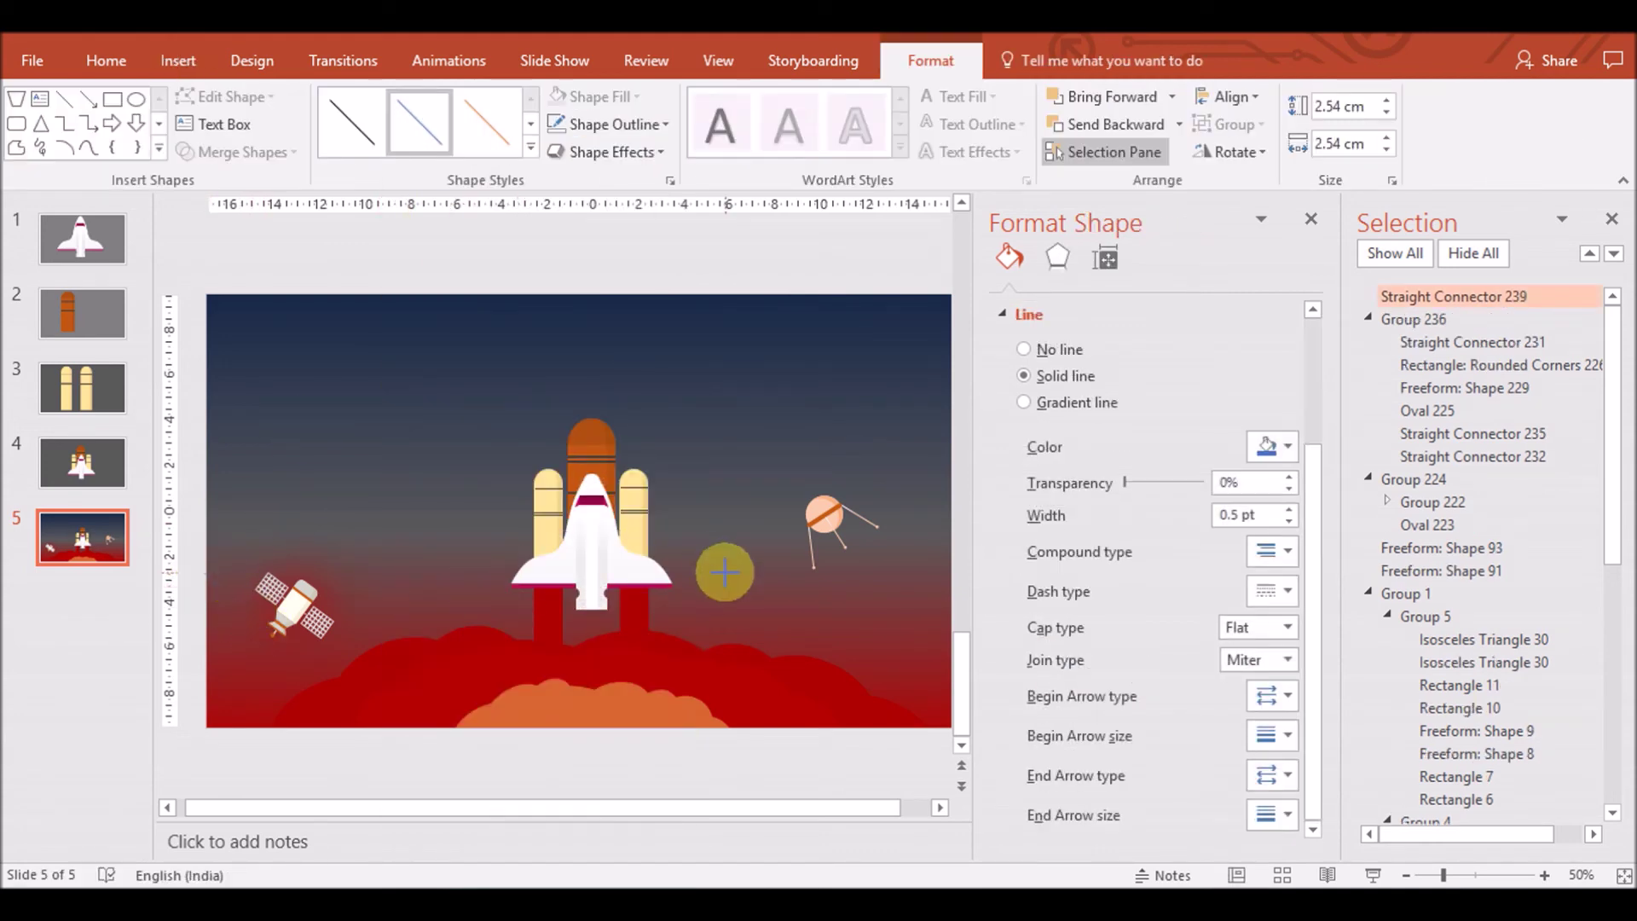
drag(725, 571, 944, 585)
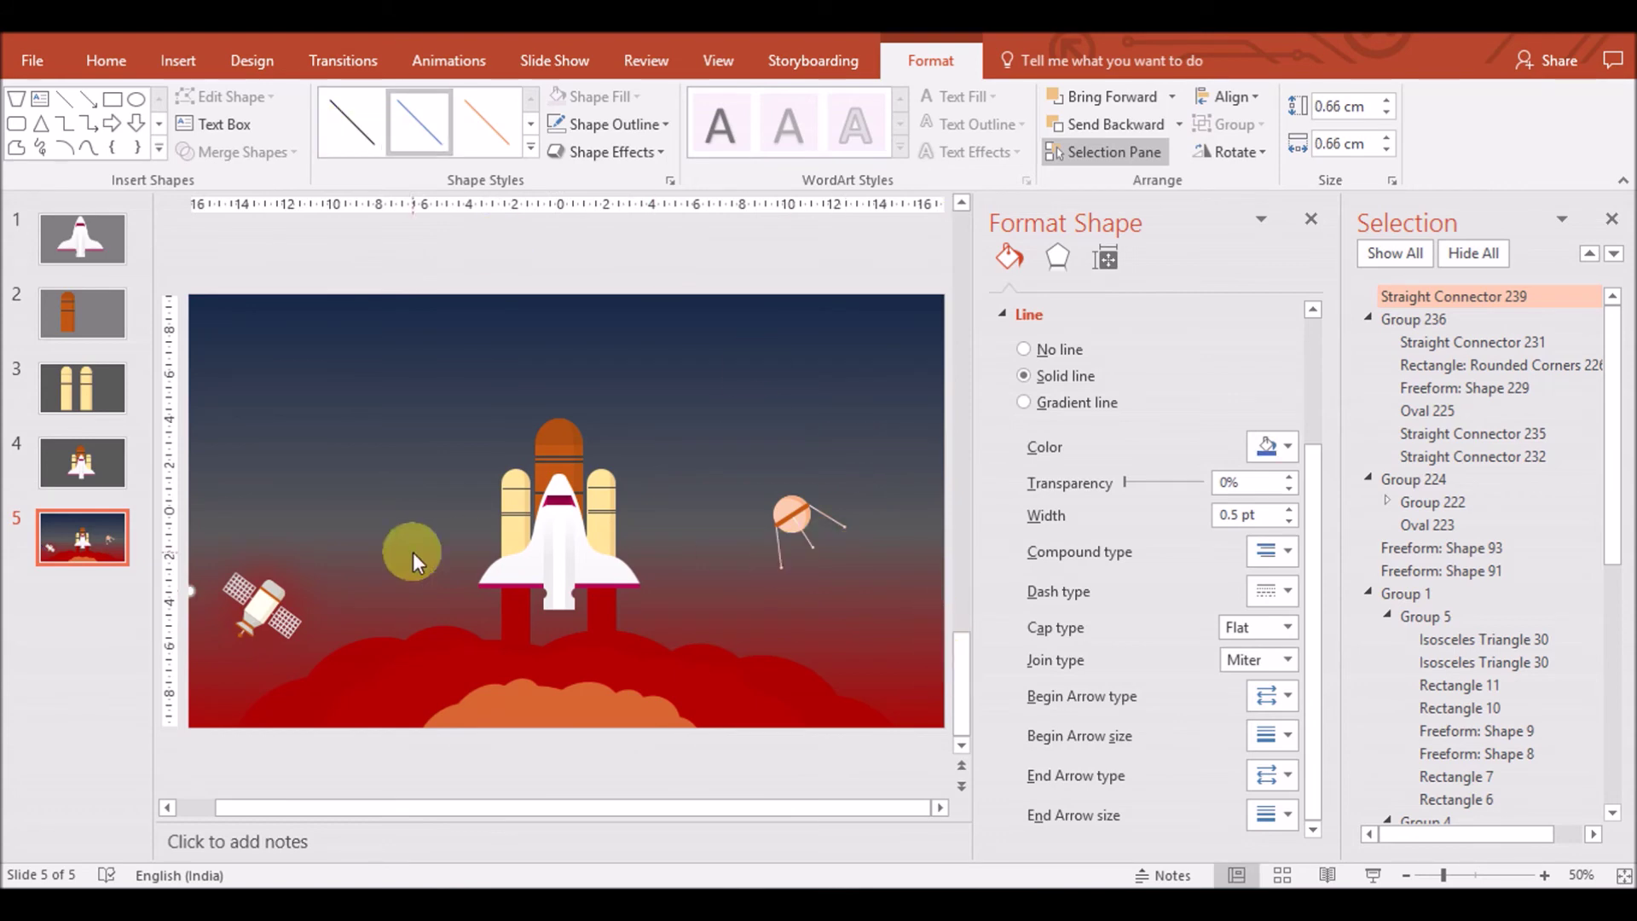
click(1406, 875)
key(Delete)
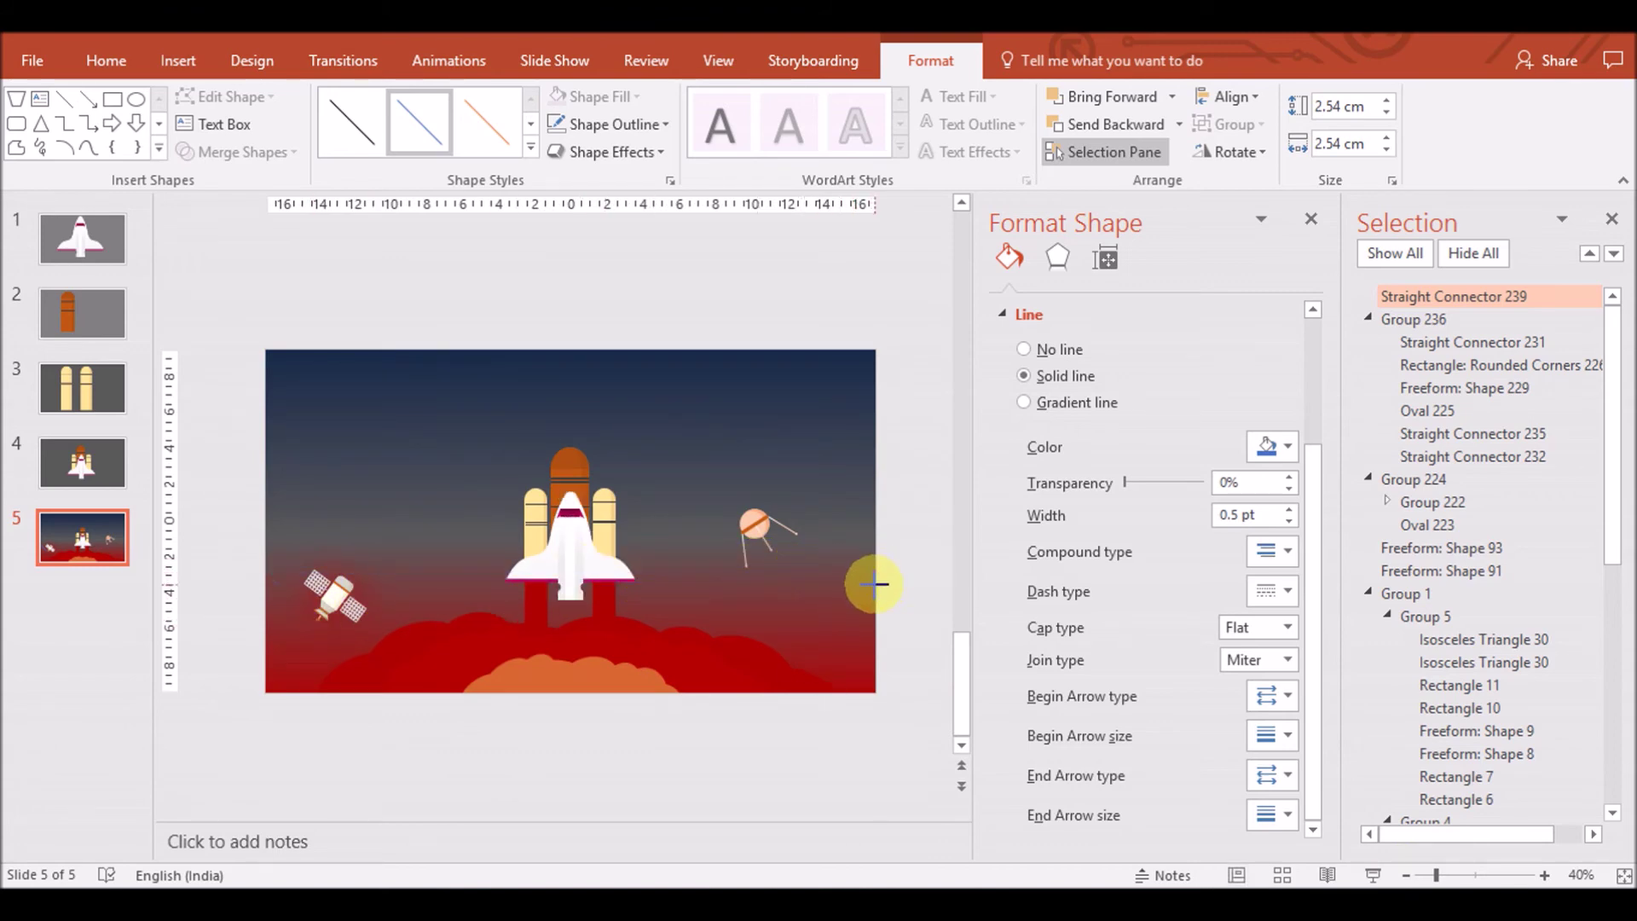
mouse_move(277, 571)
mouse_down()
mouse_move(727, 541)
mouse_move(859, 577)
mouse_up()
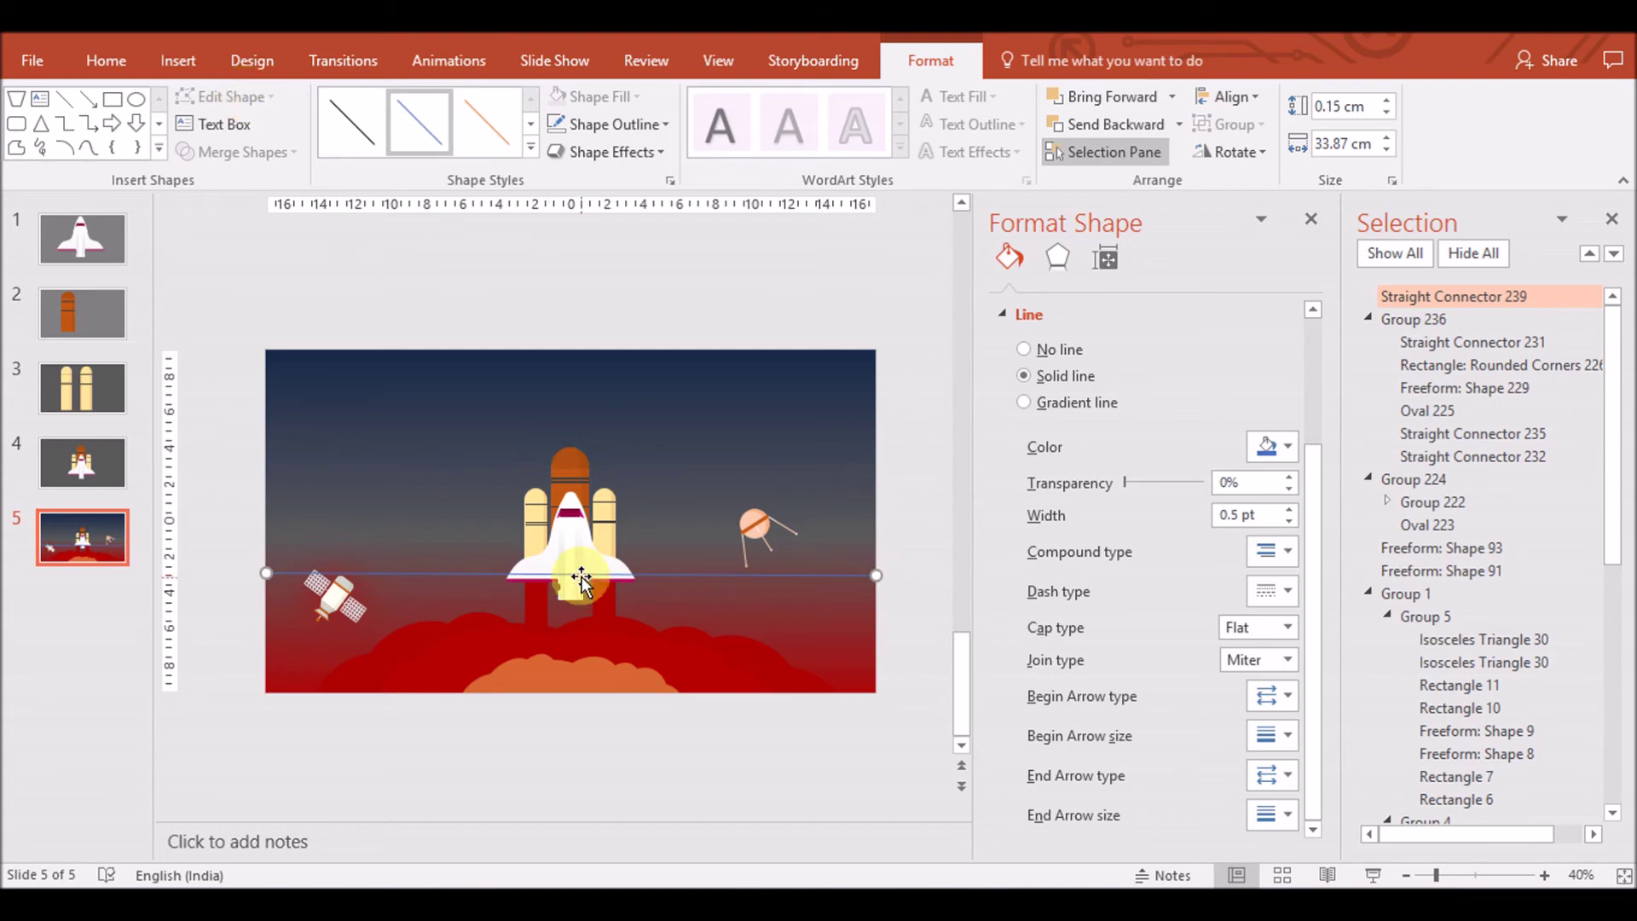
mouse_move(876, 573)
mouse_down()
mouse_move(510, 524)
mouse_move(492, 545)
mouse_up()
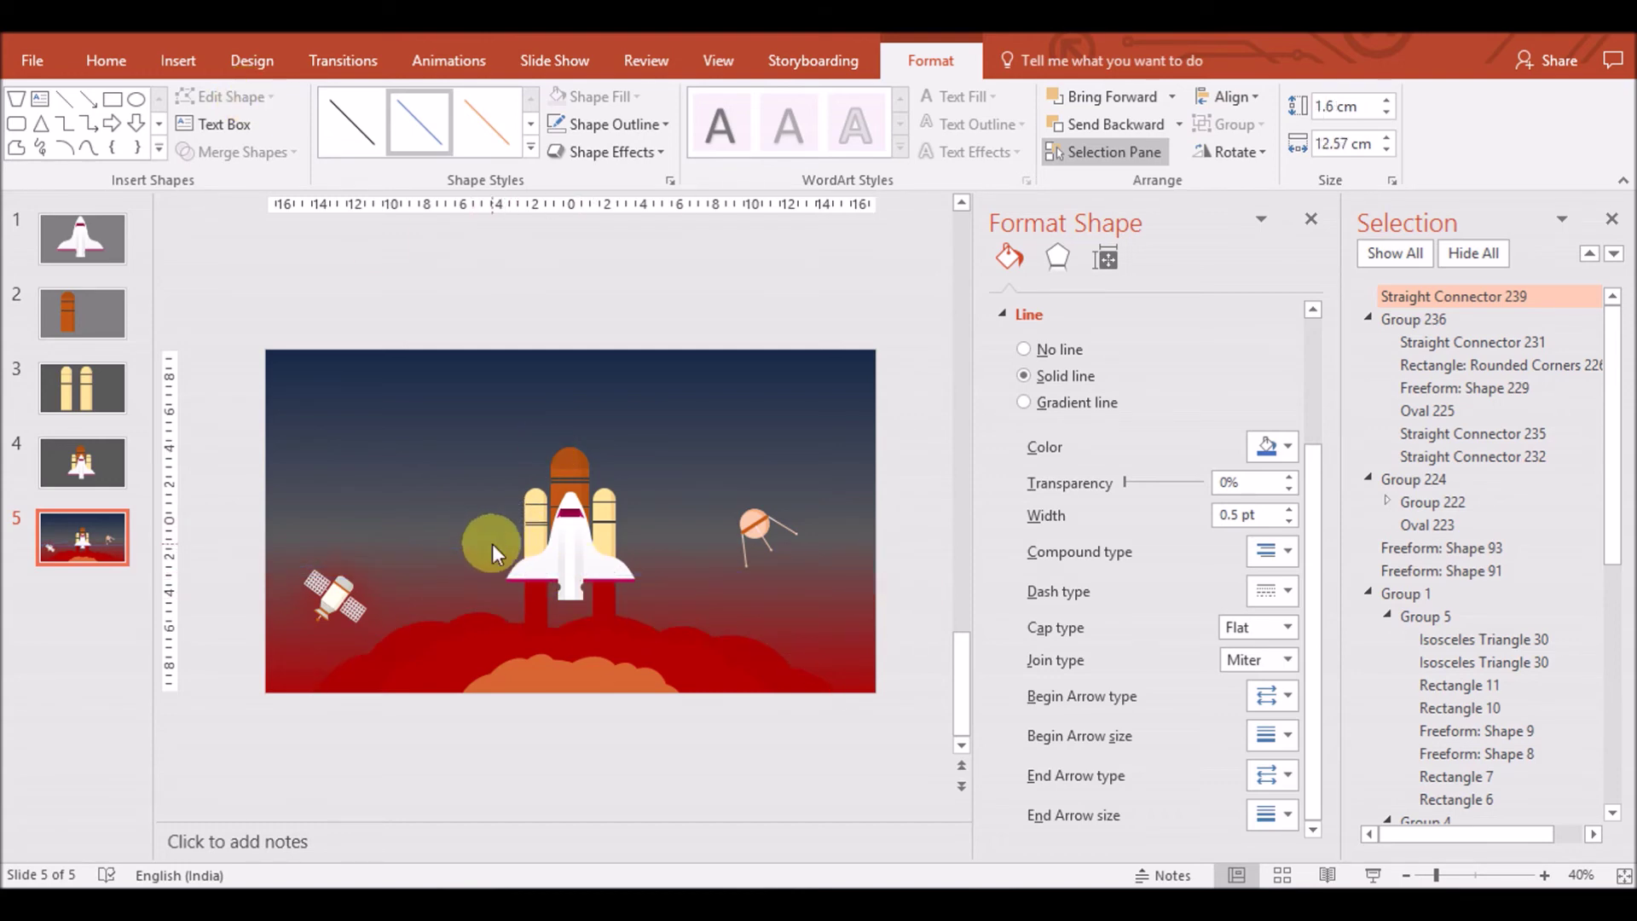
key(Escape)
click(178, 60)
click(407, 120)
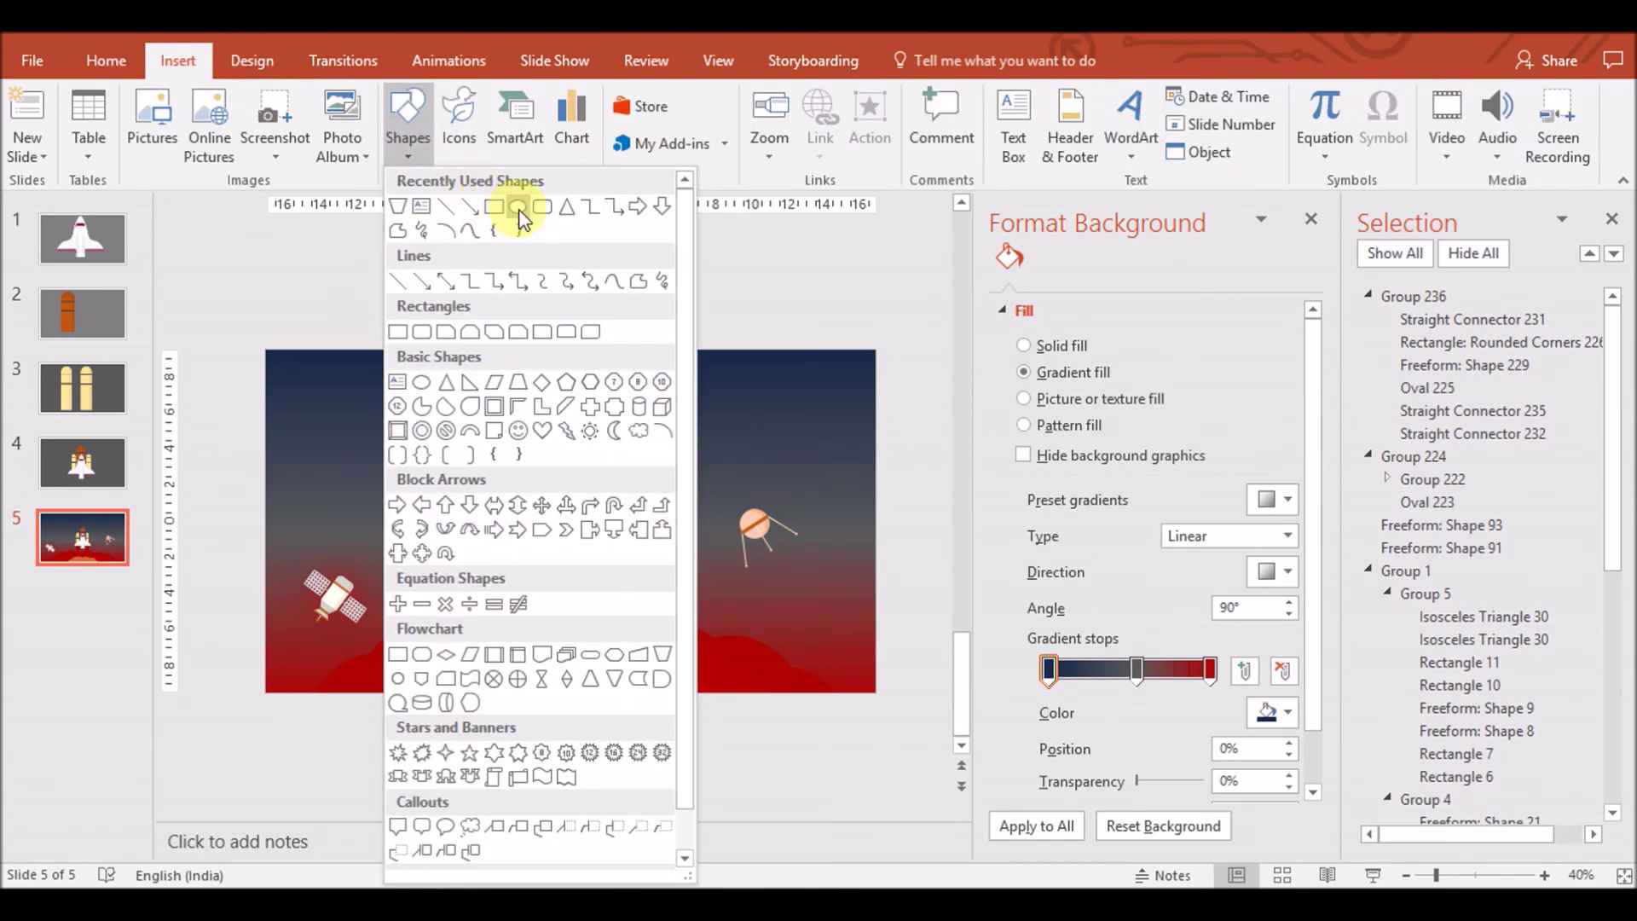
Move the large circle below the slide and stretch it into a wide oval
click(518, 207)
drag(228, 534, 954, 661)
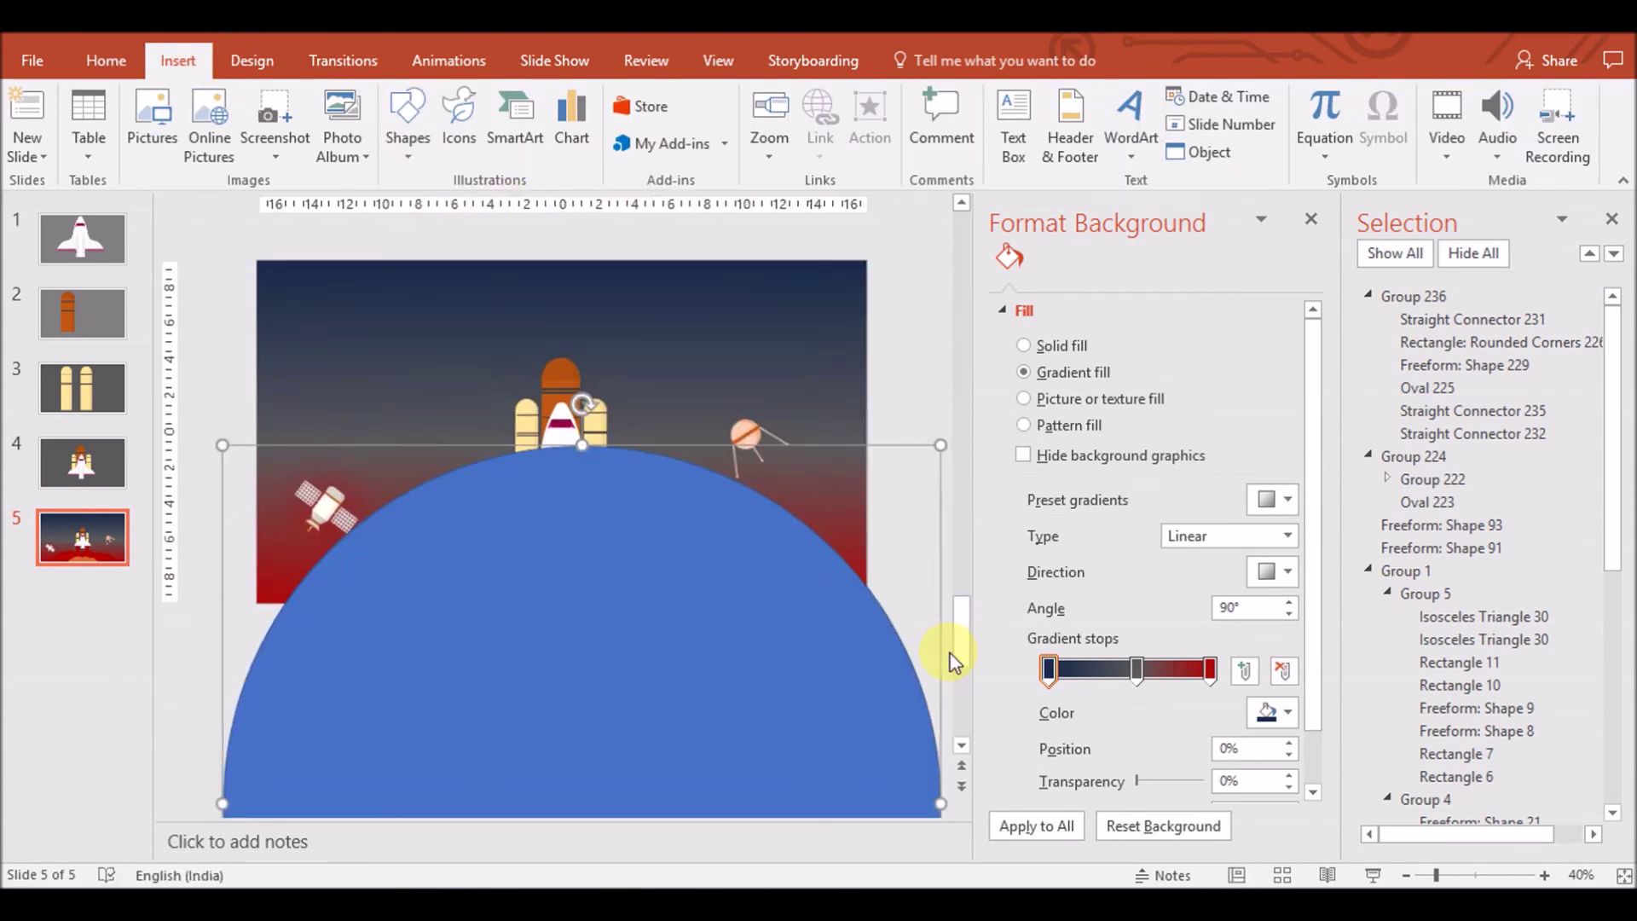
drag(1437, 875, 1399, 875)
drag(512, 574, 545, 576)
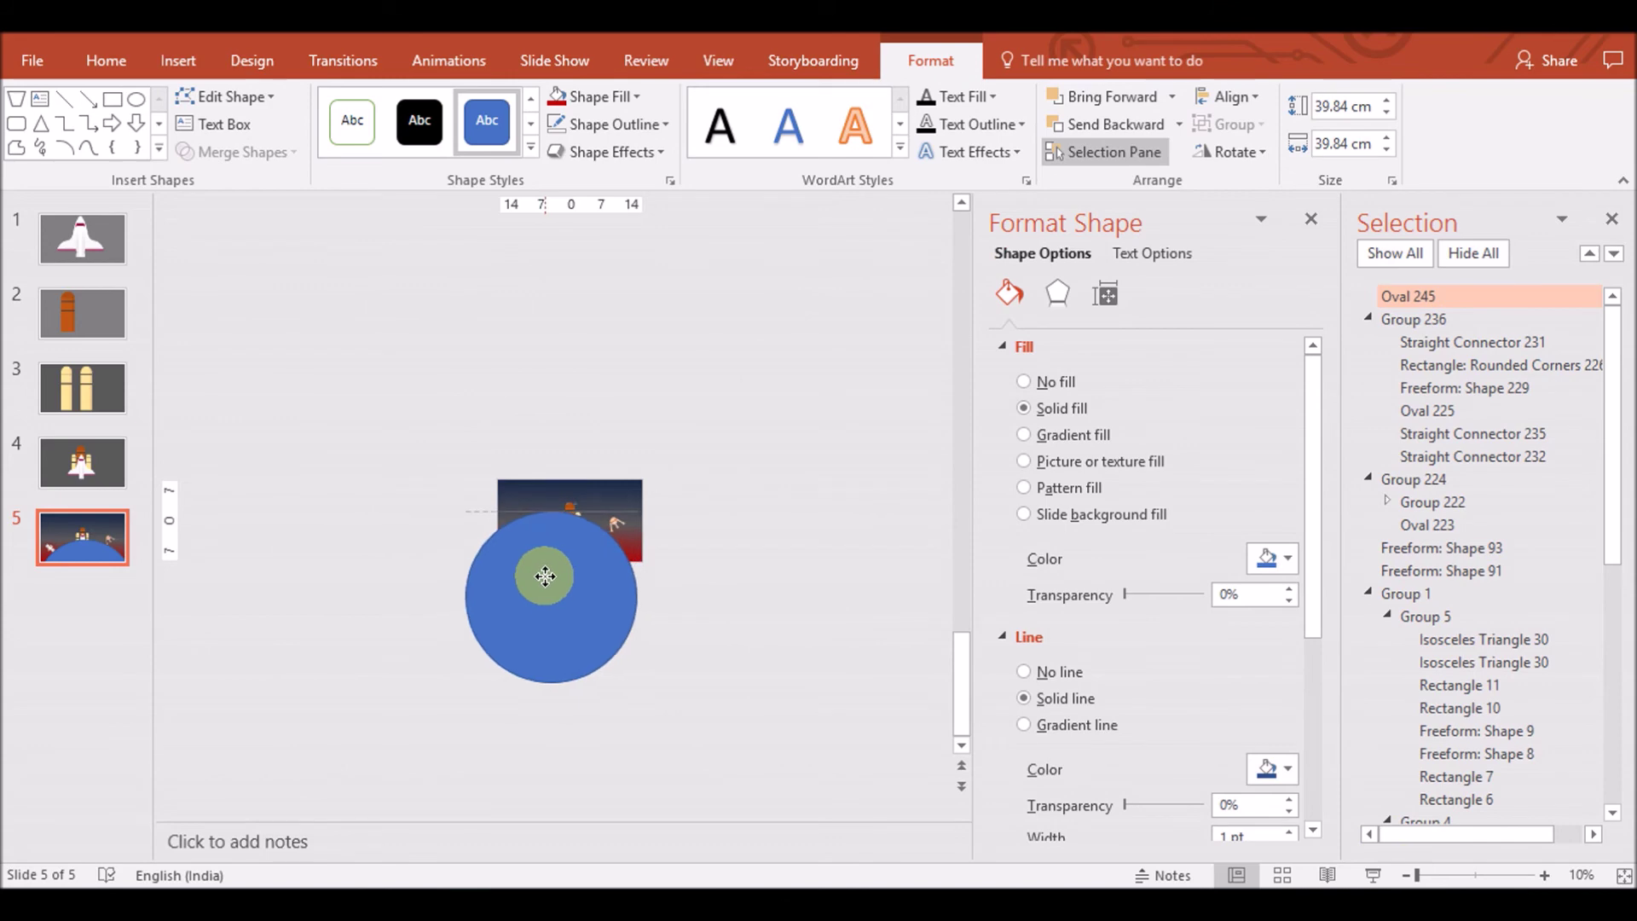
mouse_move(637, 597)
mouse_down()
mouse_move(694, 591)
mouse_move(609, 583)
mouse_move(605, 563)
mouse_up()
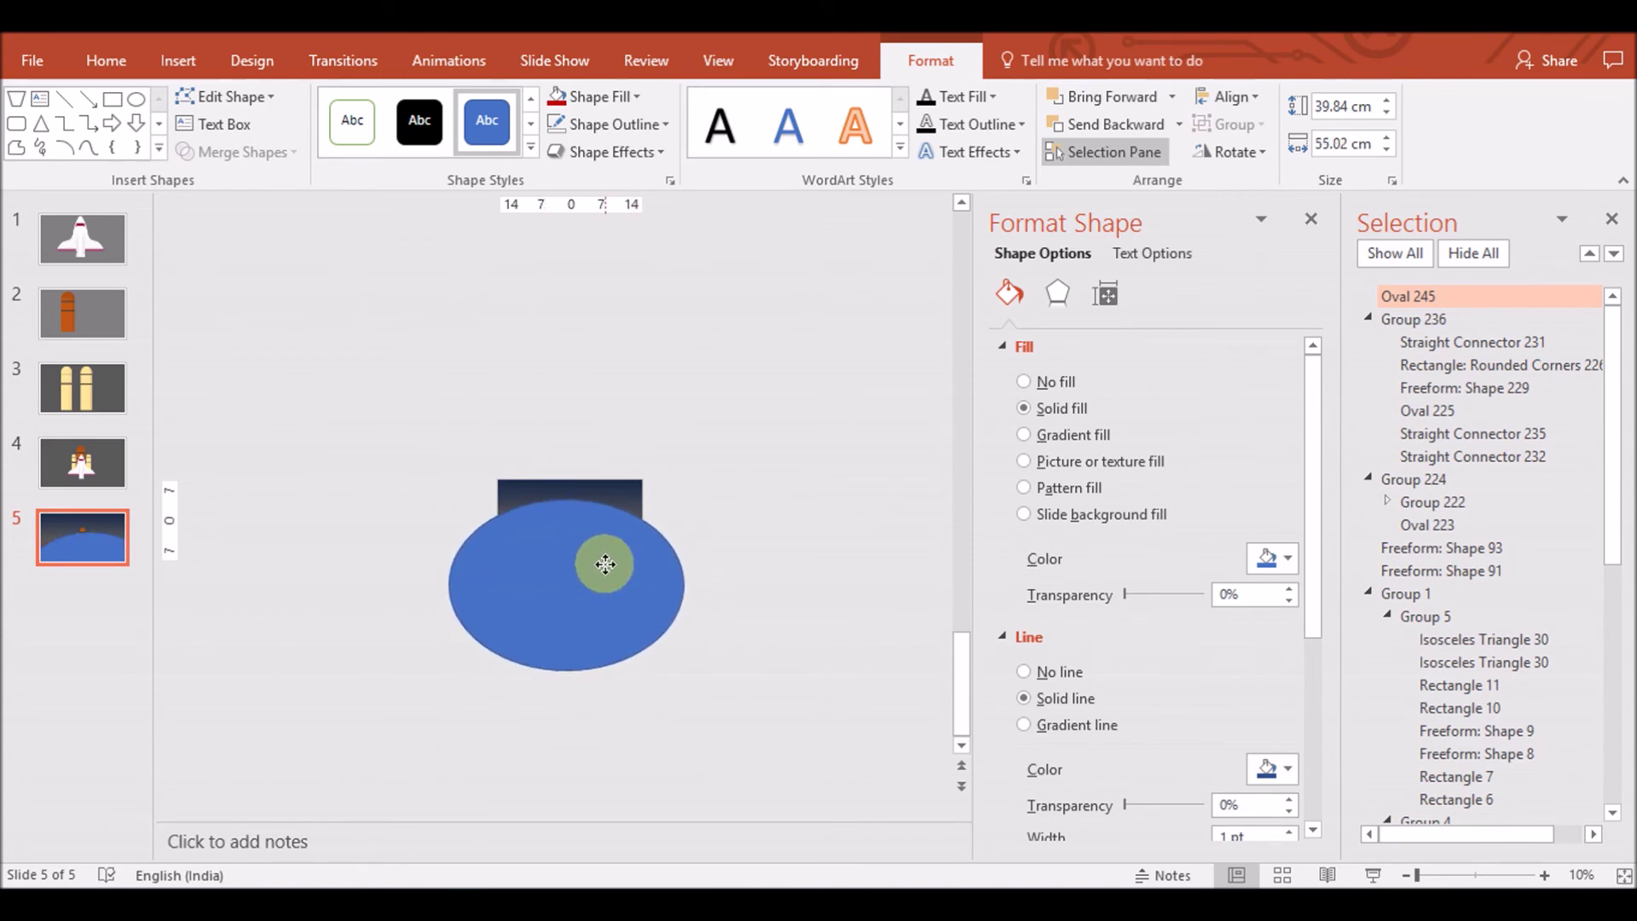
Remove the oval's fill and give it a dark red dashed outline
drag(605, 564, 625, 577)
click(621, 94)
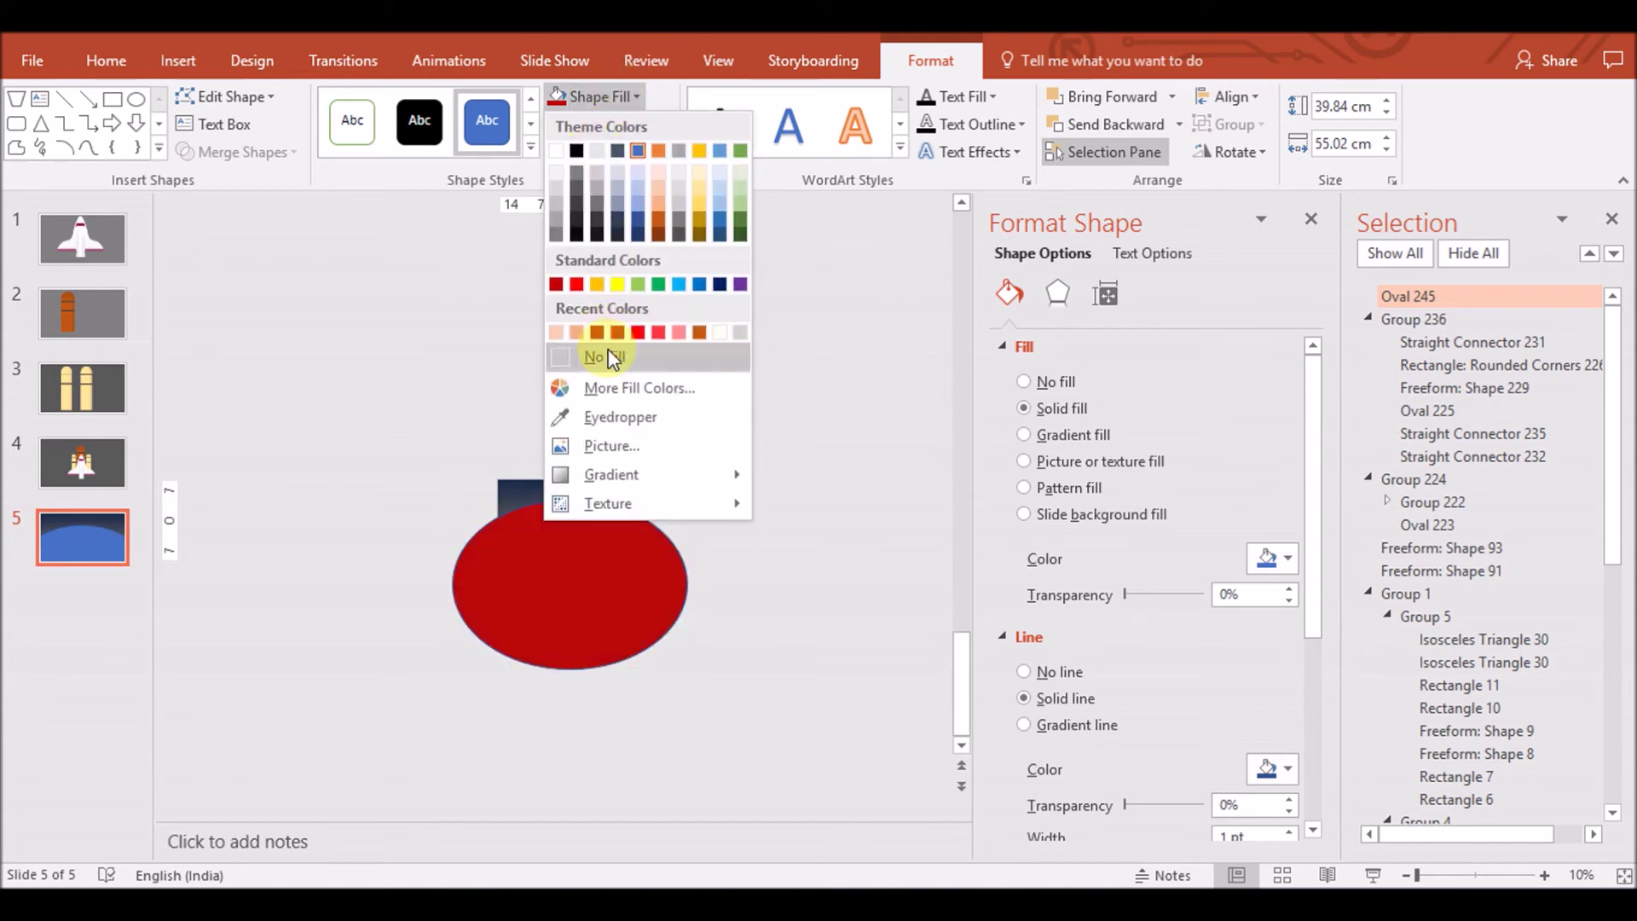
click(607, 356)
click(614, 124)
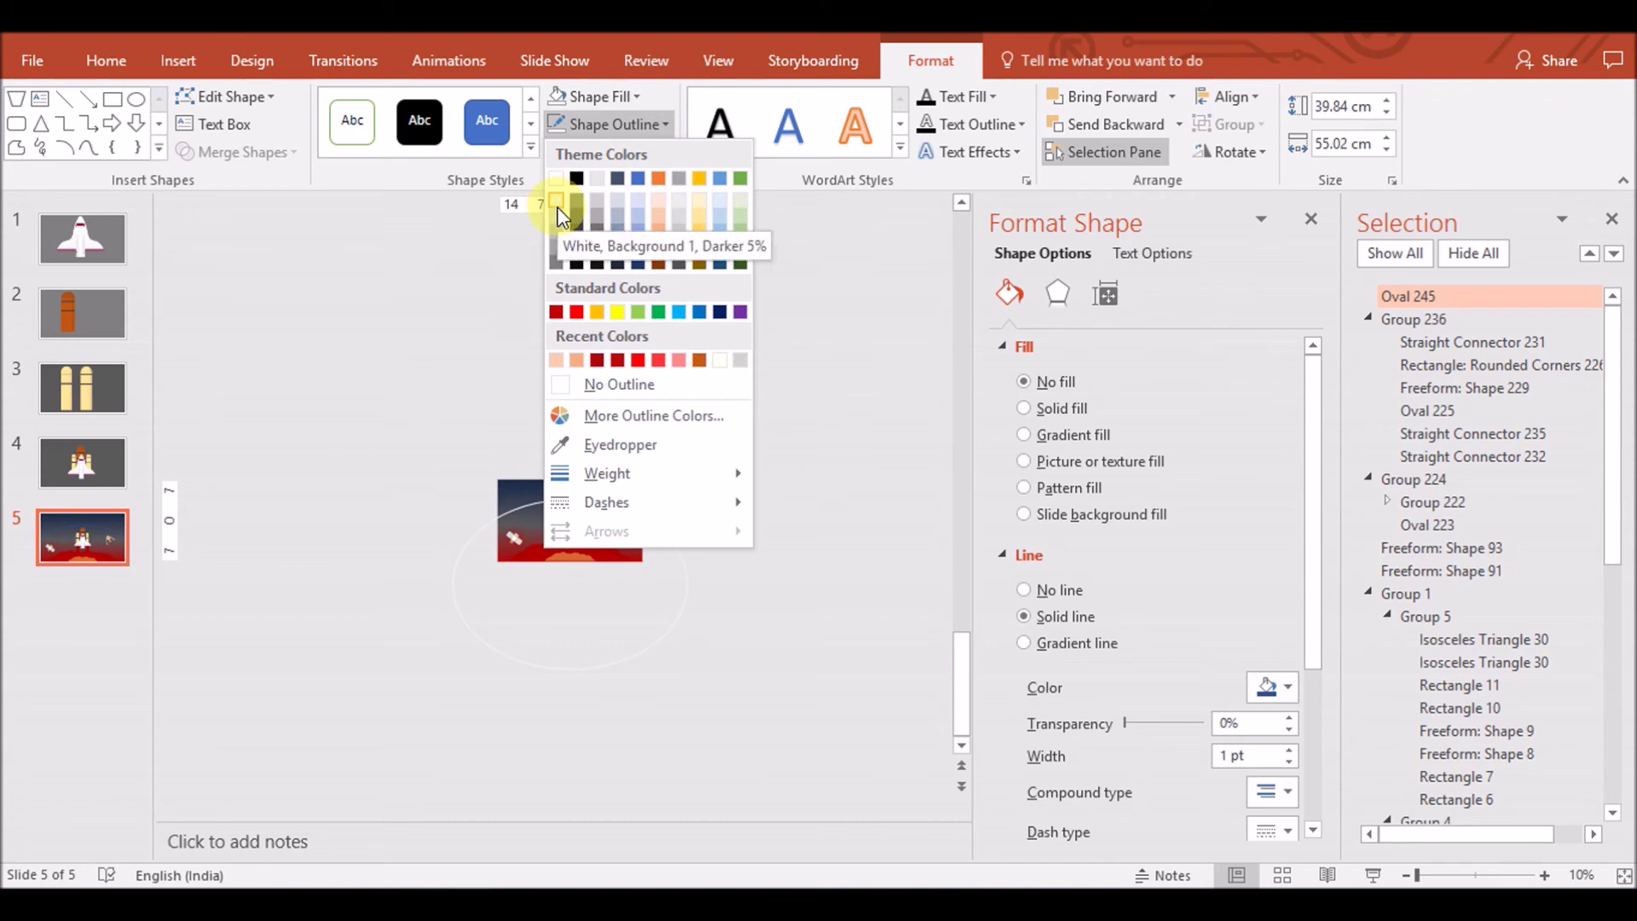
click(598, 359)
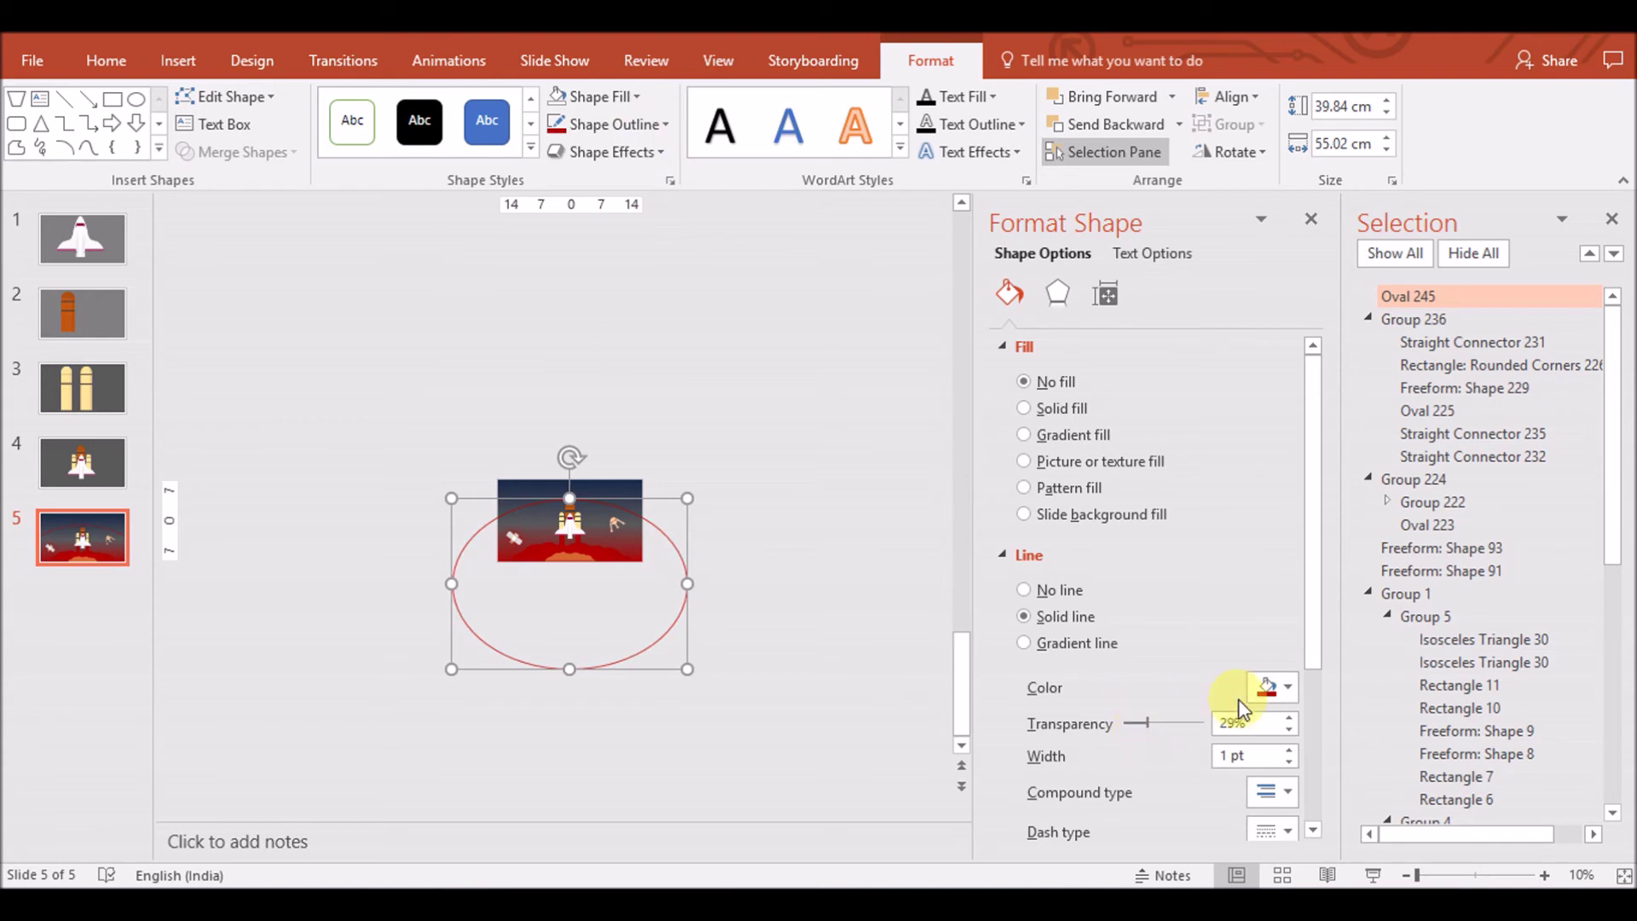
click(1280, 823)
click(1296, 707)
click(1467, 876)
scroll(954, 563, up, 5)
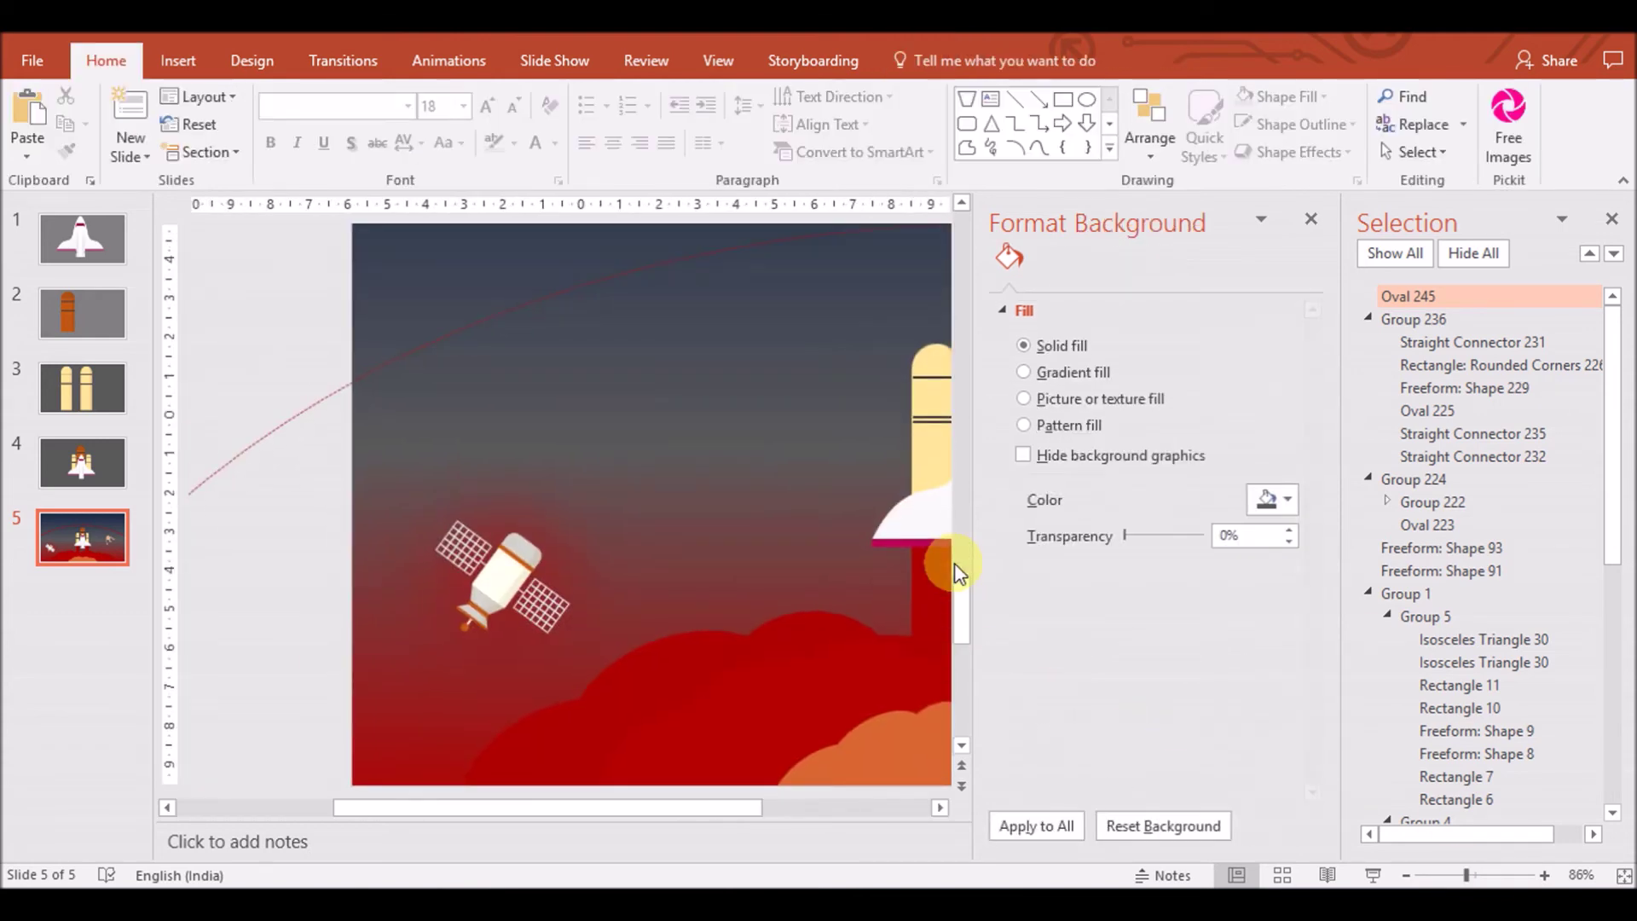
Select the dashed arc on slide 5 and thicken its outline to 2.75 pt
click(1407, 876)
click(1407, 876)
click(1407, 875)
click(1407, 876)
scroll(322, 607, down, 2)
drag(1430, 876, 1444, 876)
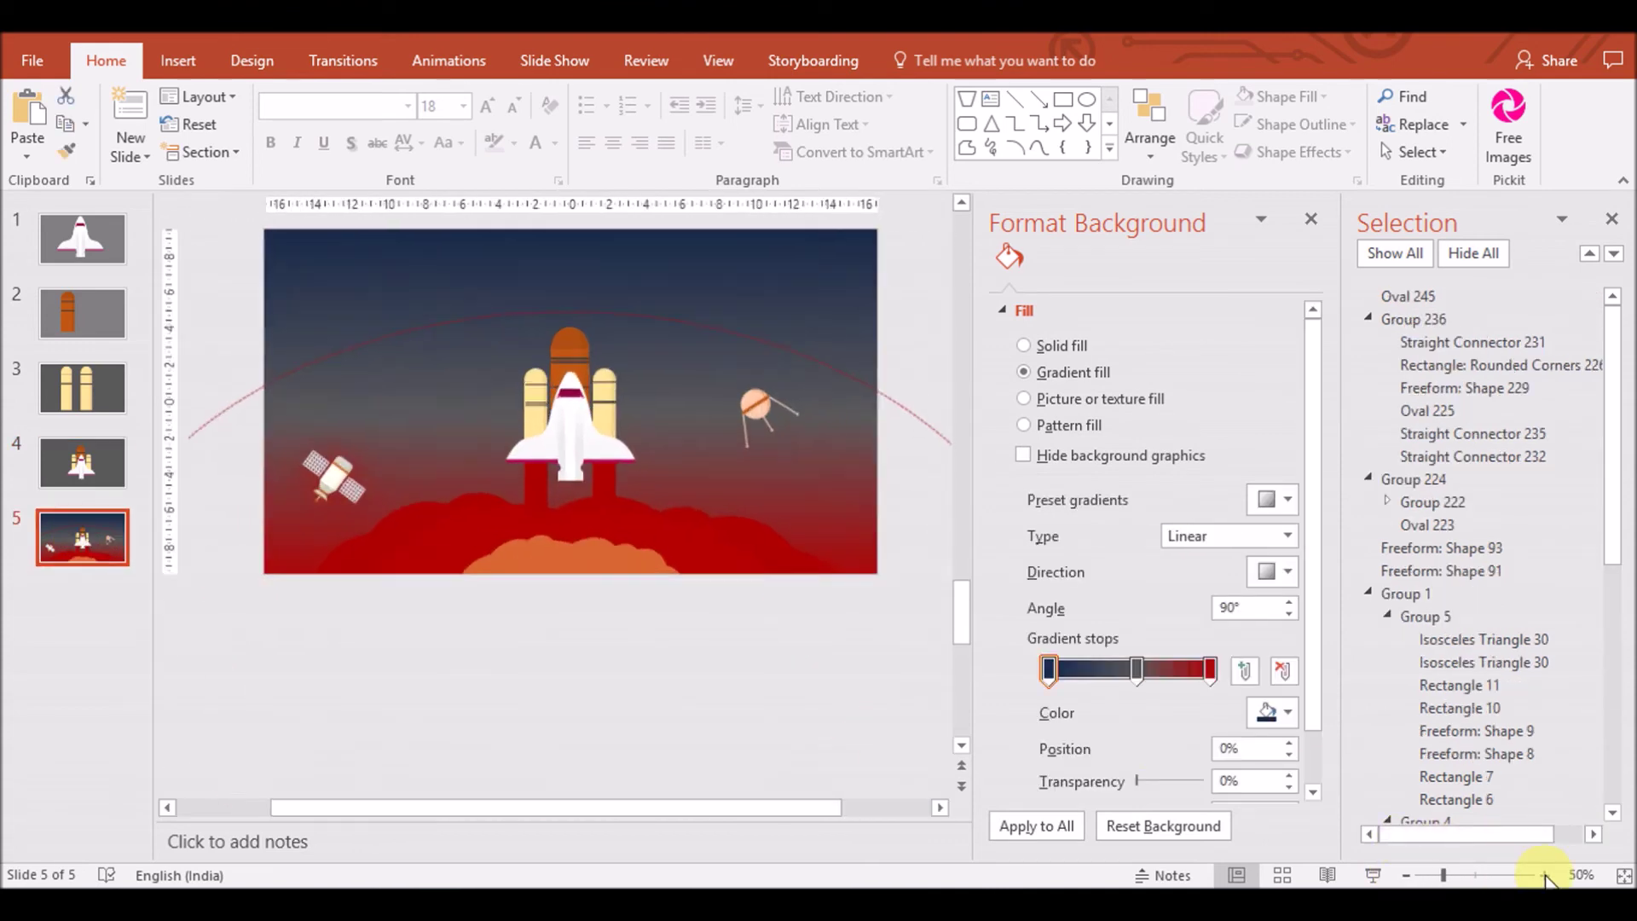
click(844, 386)
click(1260, 682)
click(1361, 481)
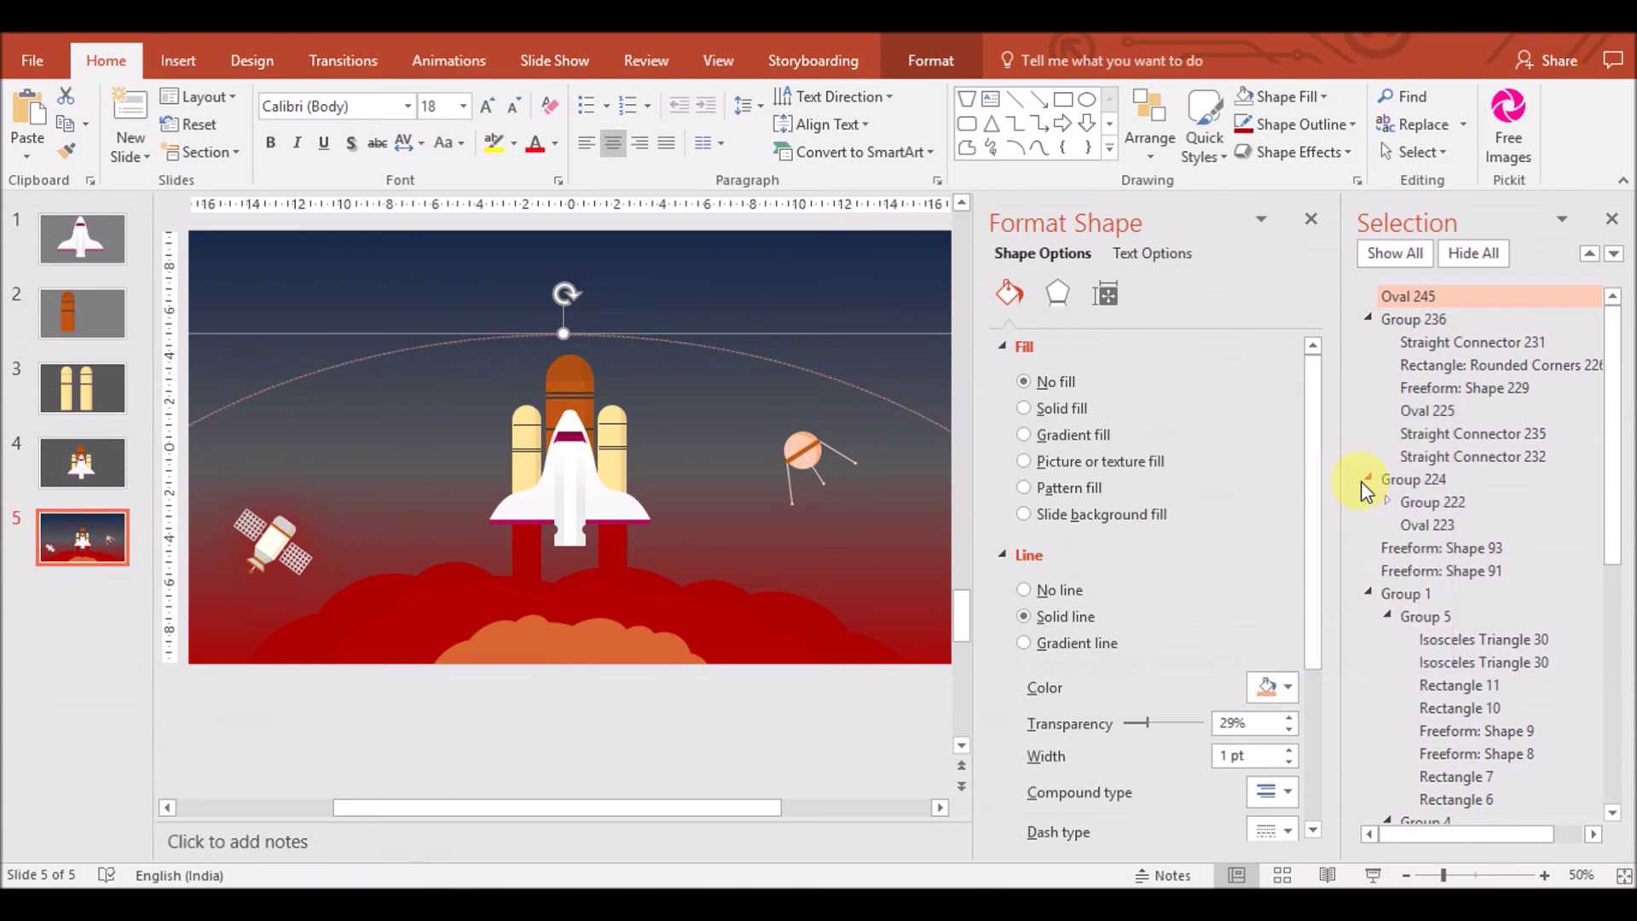
click(1288, 750)
click(1289, 750)
click(1288, 750)
click(1288, 750)
Change the arc outline colour to red and reapply a dash style
click(1287, 688)
click(1352, 586)
click(1271, 686)
click(1281, 565)
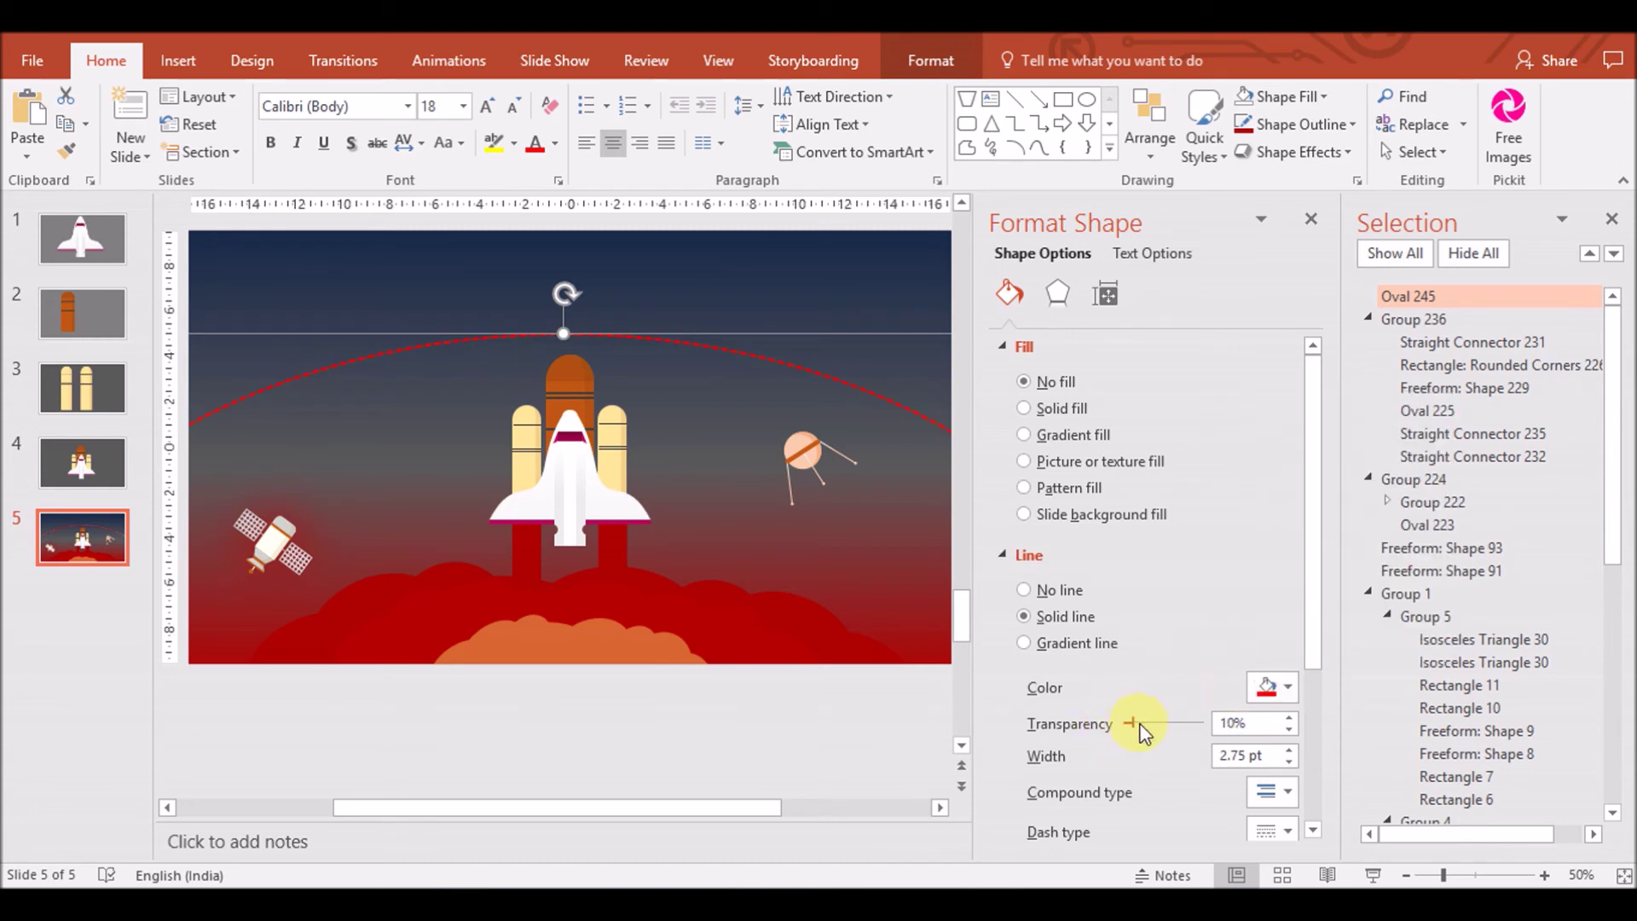
click(1261, 785)
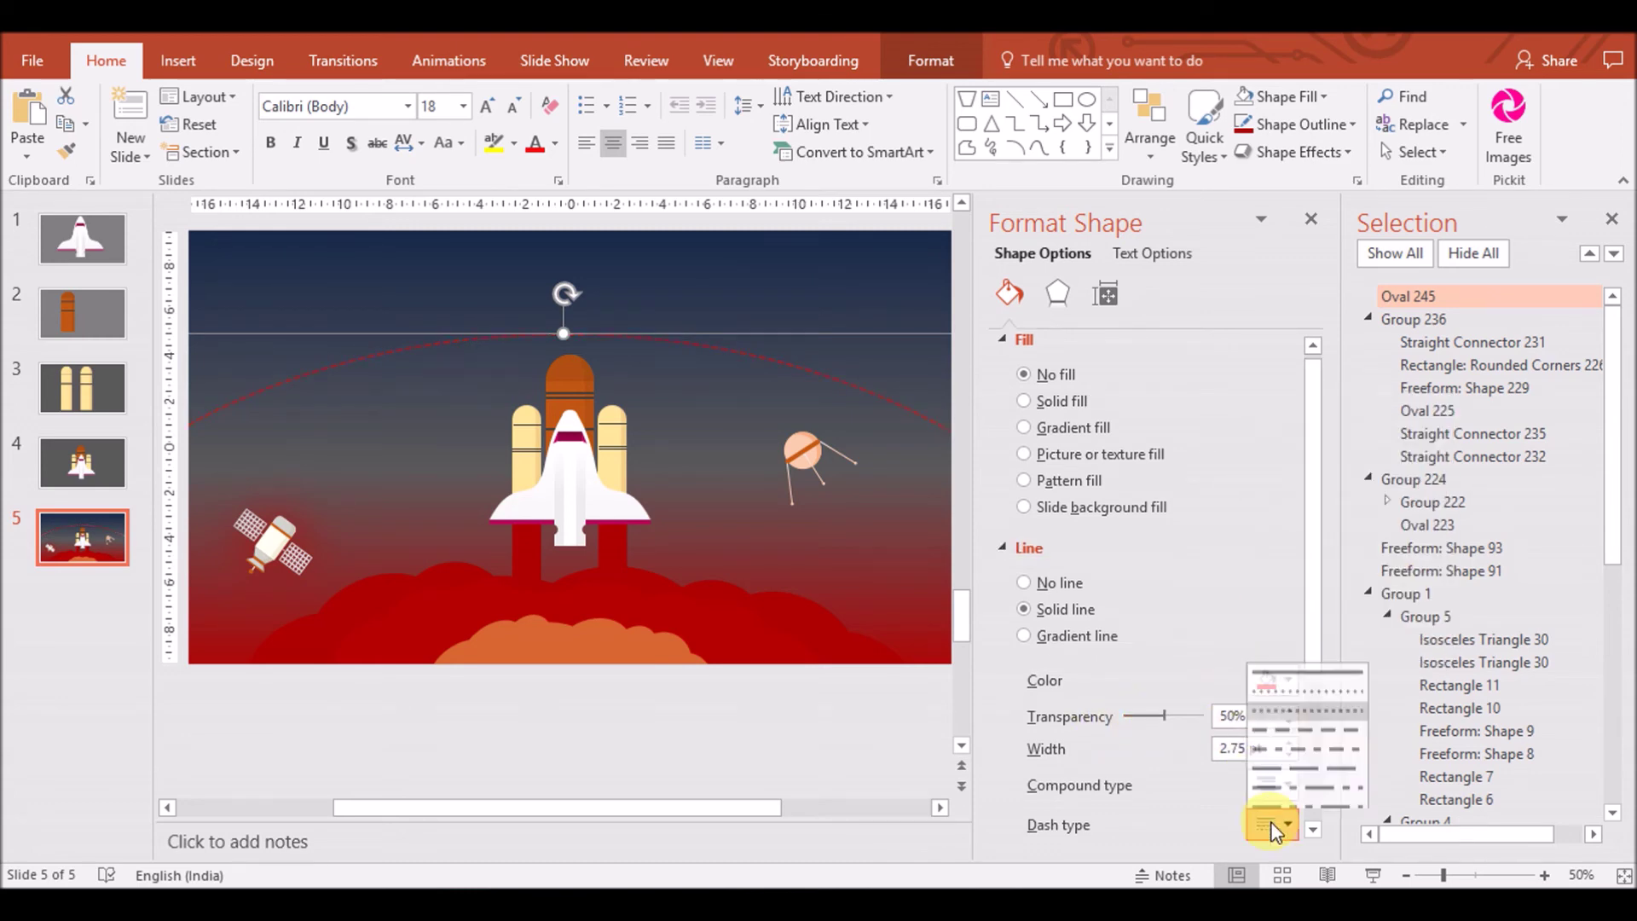
click(1305, 728)
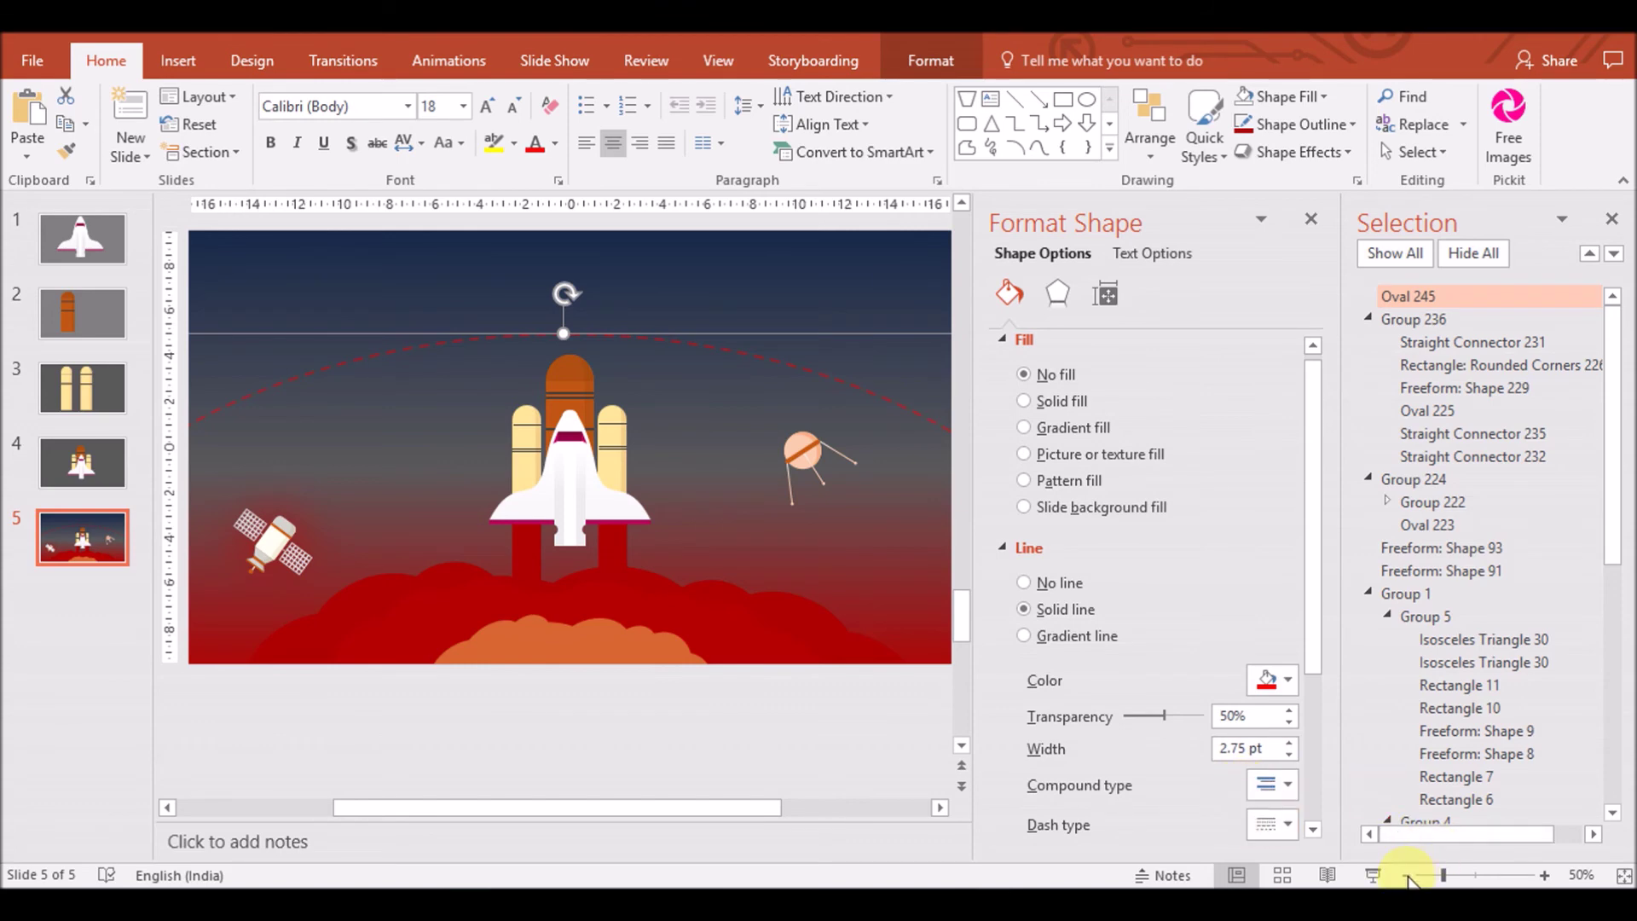
click(1407, 876)
scroll(945, 631, up, 3)
scroll(957, 567, up, 3)
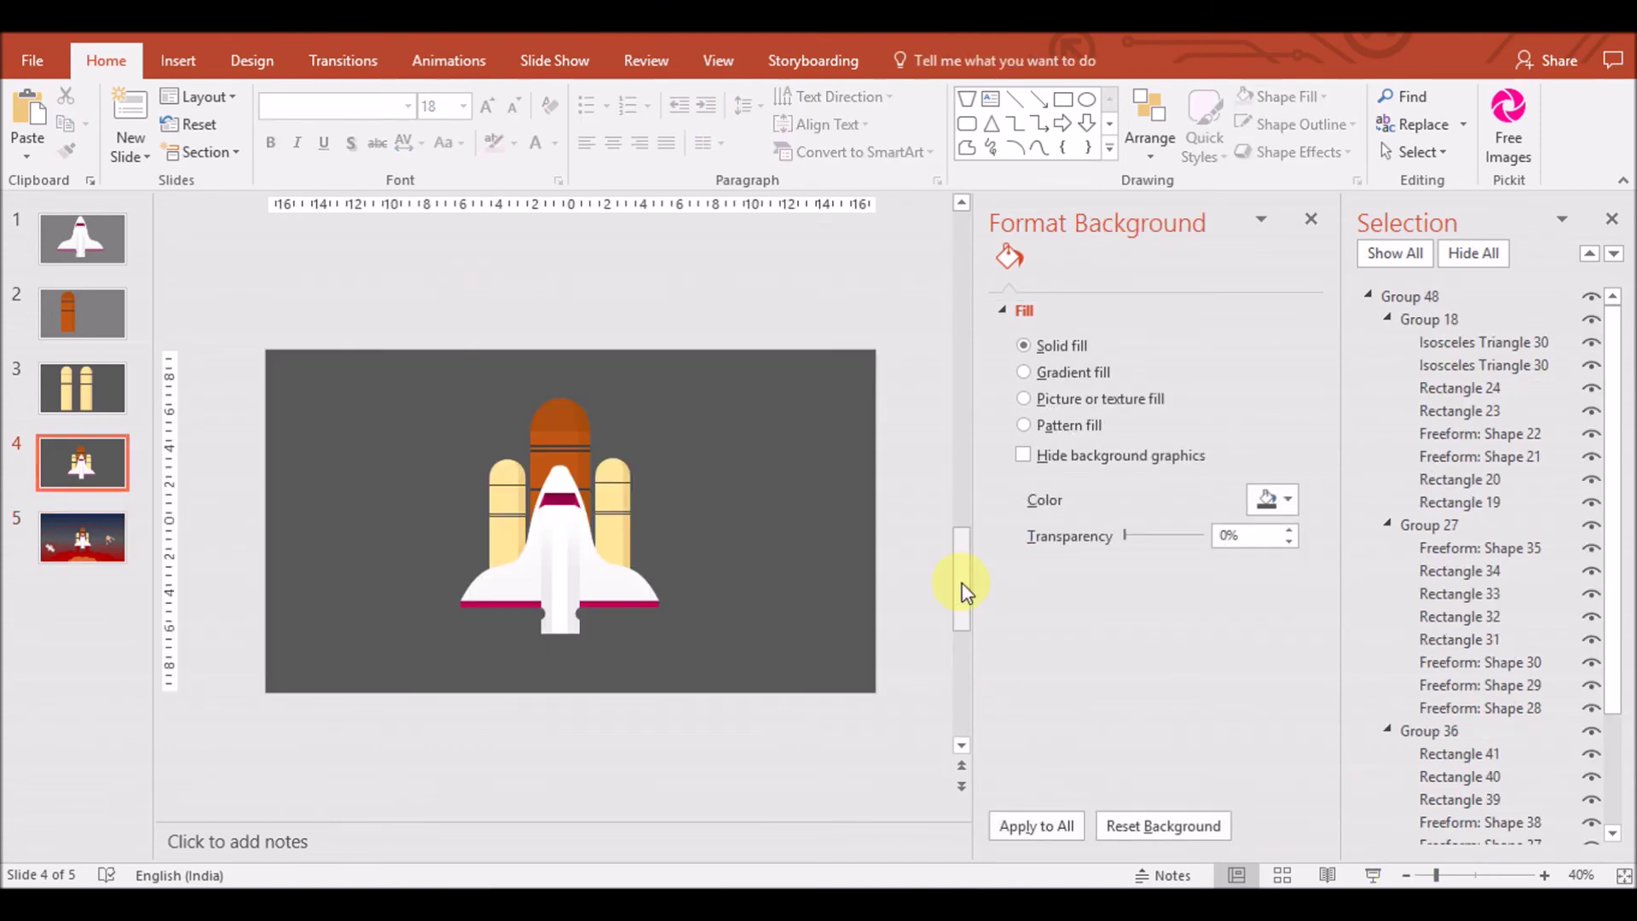
Cut away the oval's right side by subtracting a rectangle drawn over it
click(75, 551)
click(1406, 876)
click(1406, 875)
click(179, 60)
click(407, 127)
click(443, 209)
drag(727, 461, 850, 798)
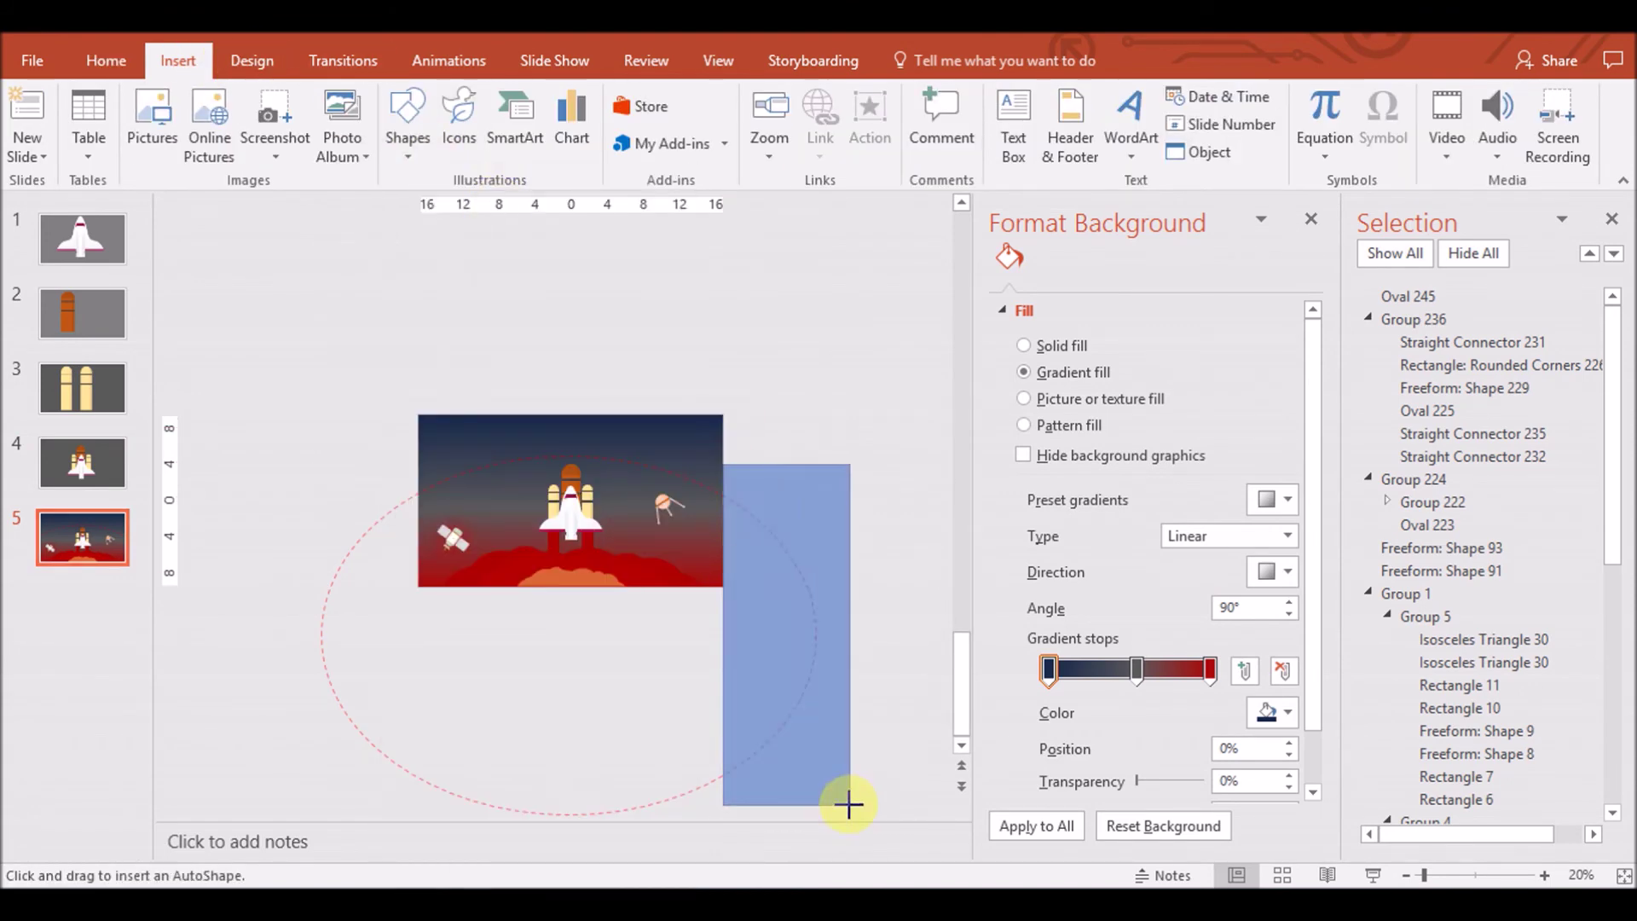
click(671, 802)
shift+click(818, 739)
click(243, 152)
click(230, 303)
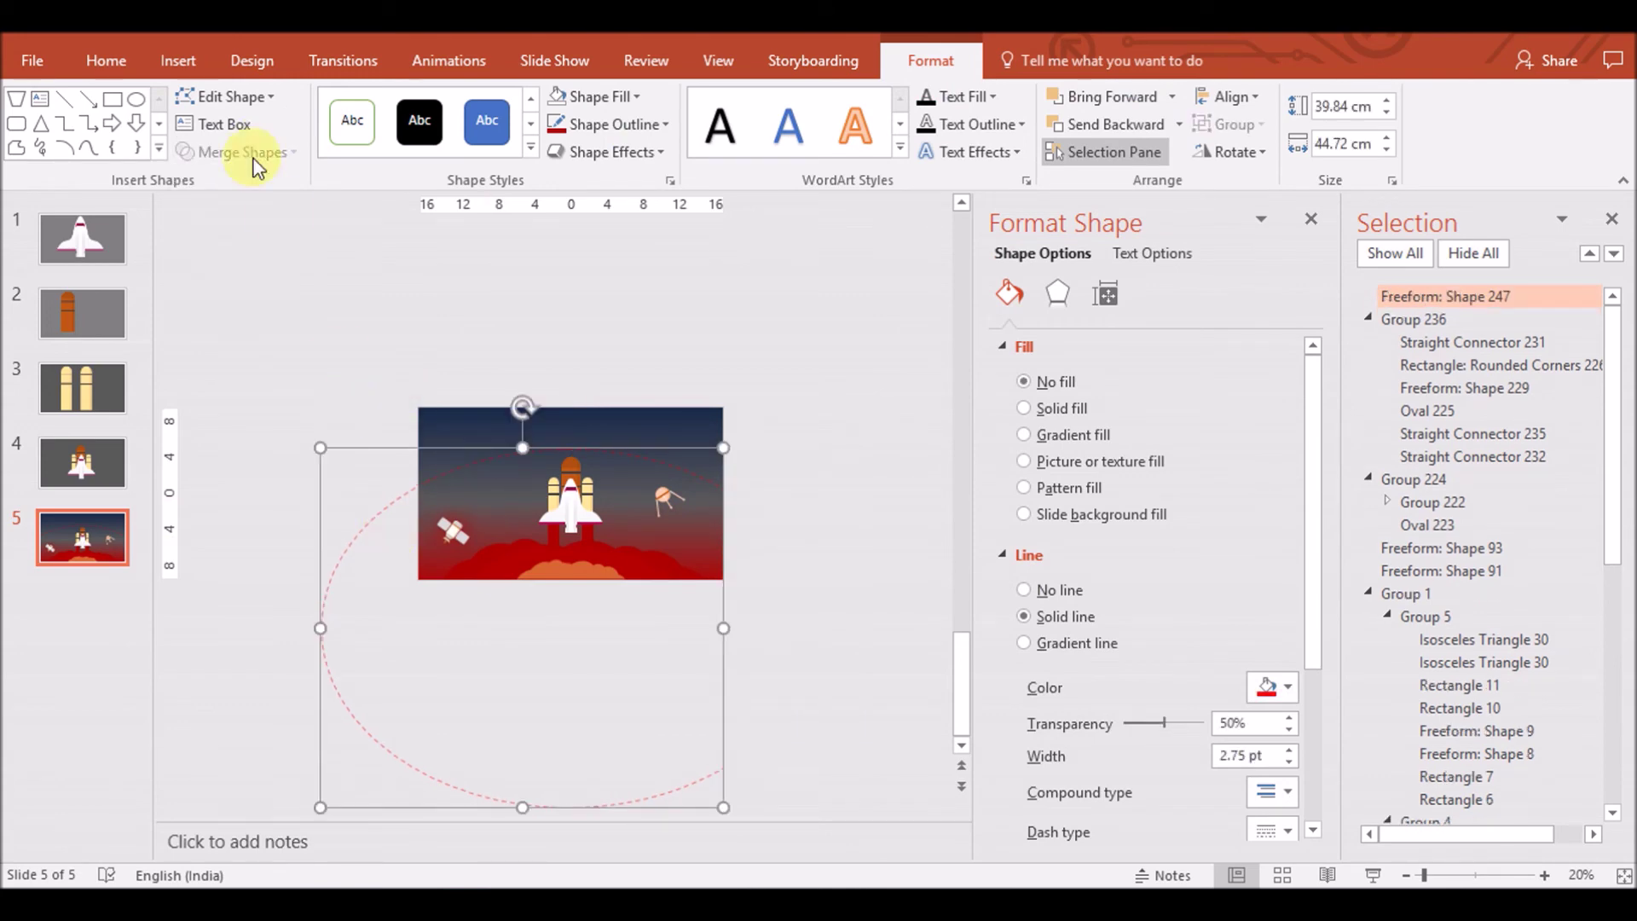
Subtract a second rectangle to remove the oval's lower part
click(177, 60)
click(408, 128)
click(397, 328)
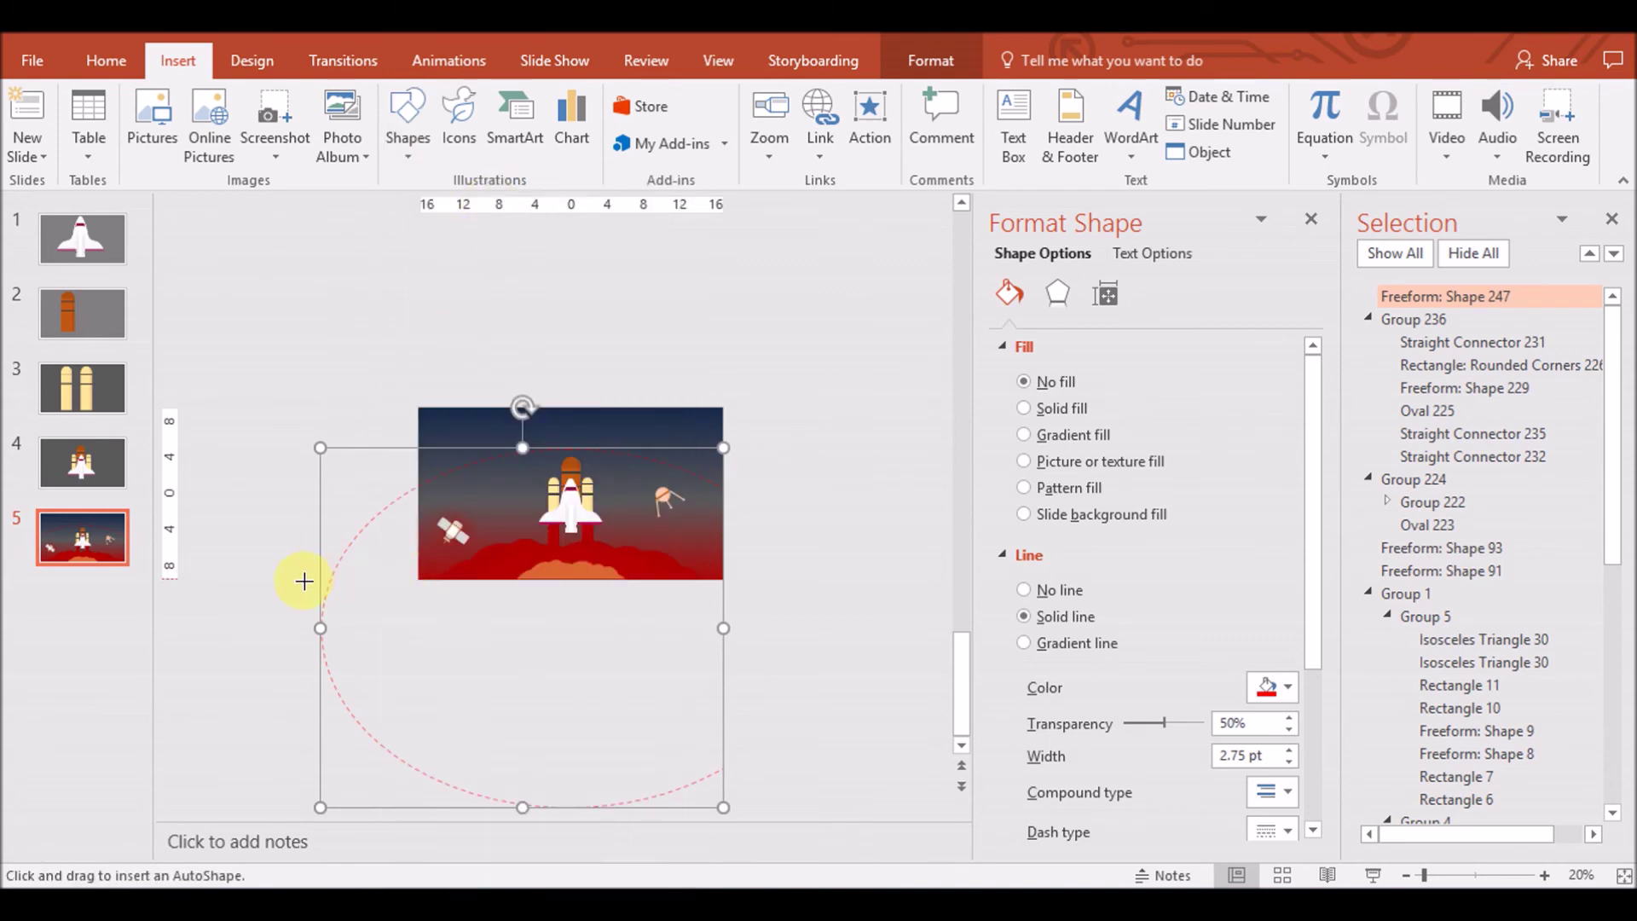
drag(303, 581, 778, 812)
click(362, 528)
shift+click(402, 622)
click(239, 152)
click(228, 294)
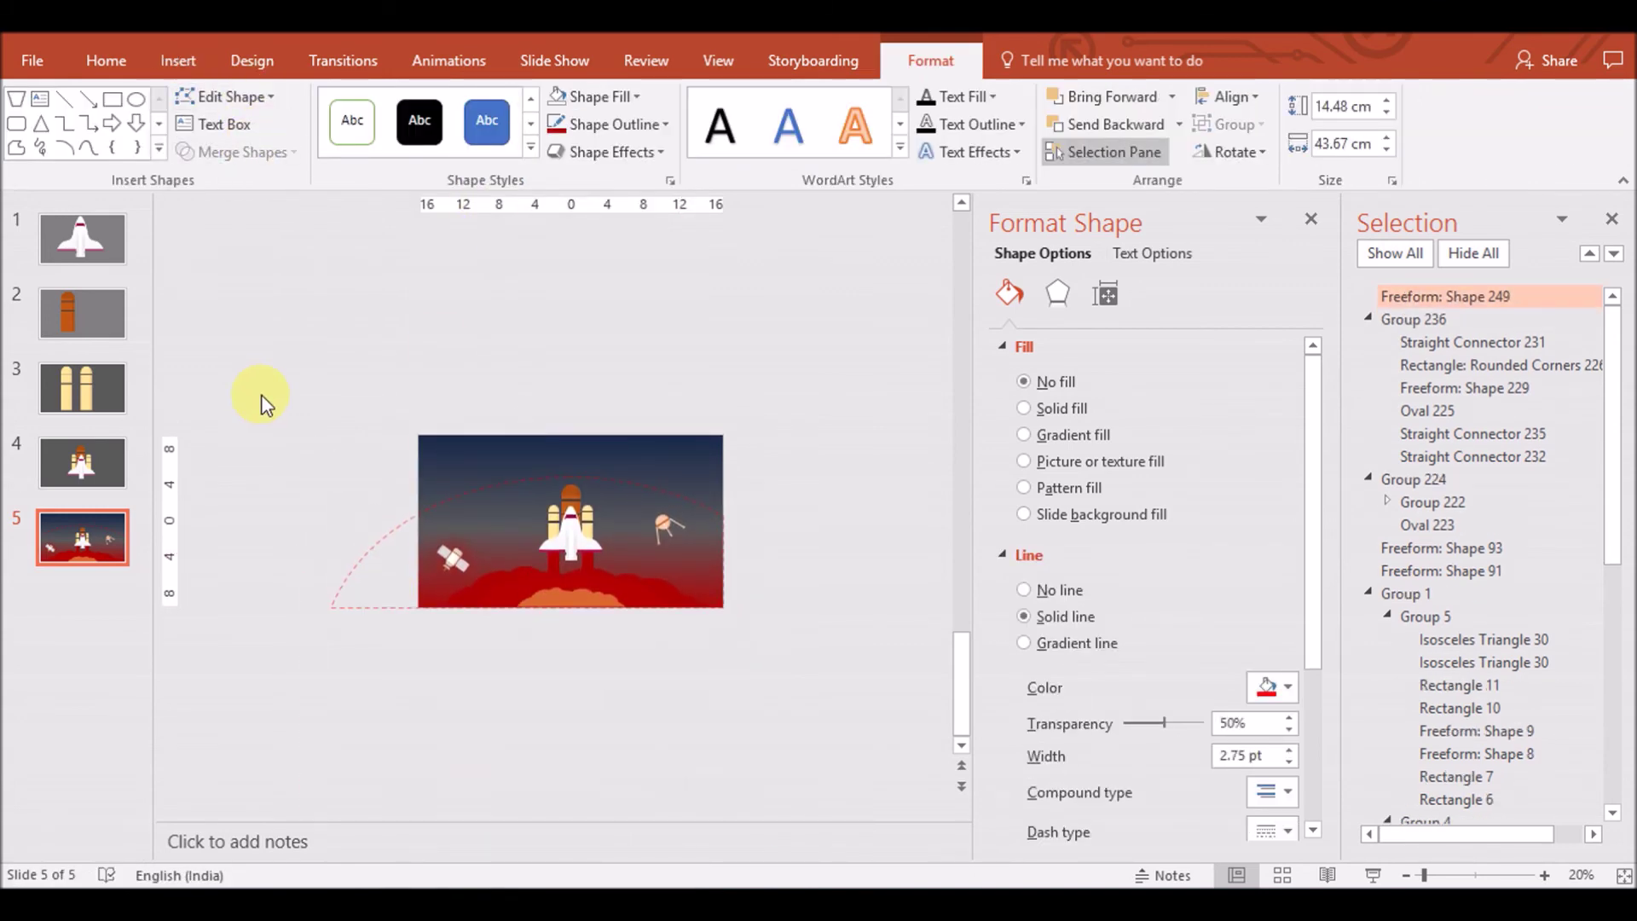
click(262, 405)
Subtract a third rectangle to trim off the arc's left end
click(177, 60)
click(404, 128)
click(401, 307)
mouse_move(297, 418)
mouse_down()
mouse_move(336, 572)
mouse_move(419, 644)
mouse_up()
click(450, 487)
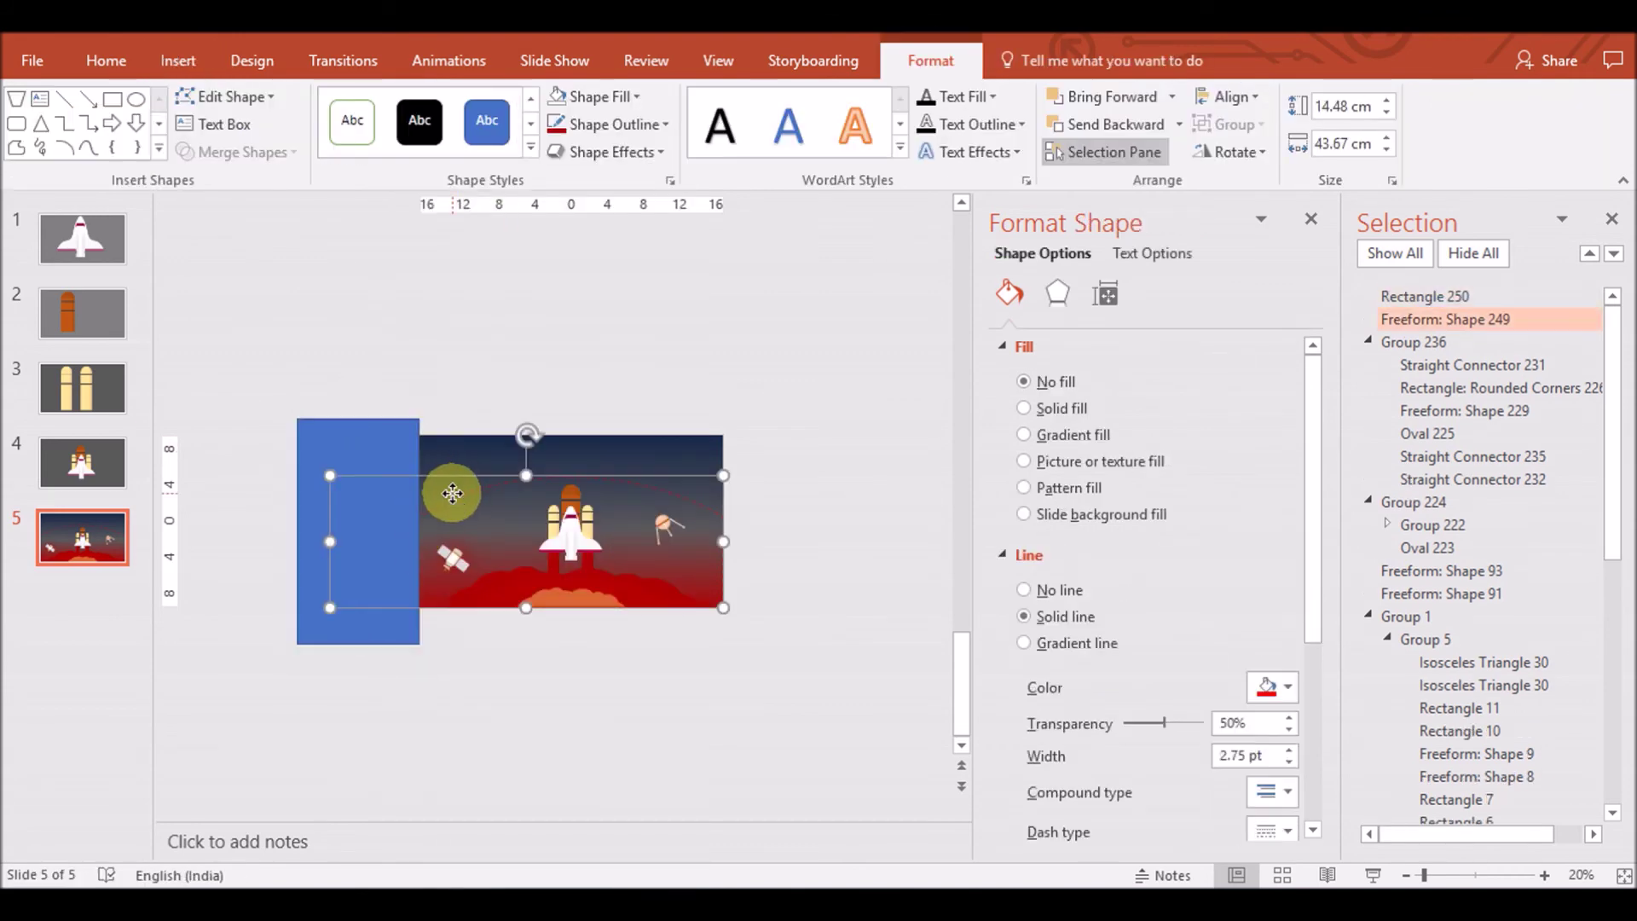
shift+click(333, 465)
click(243, 151)
click(228, 299)
click(583, 611)
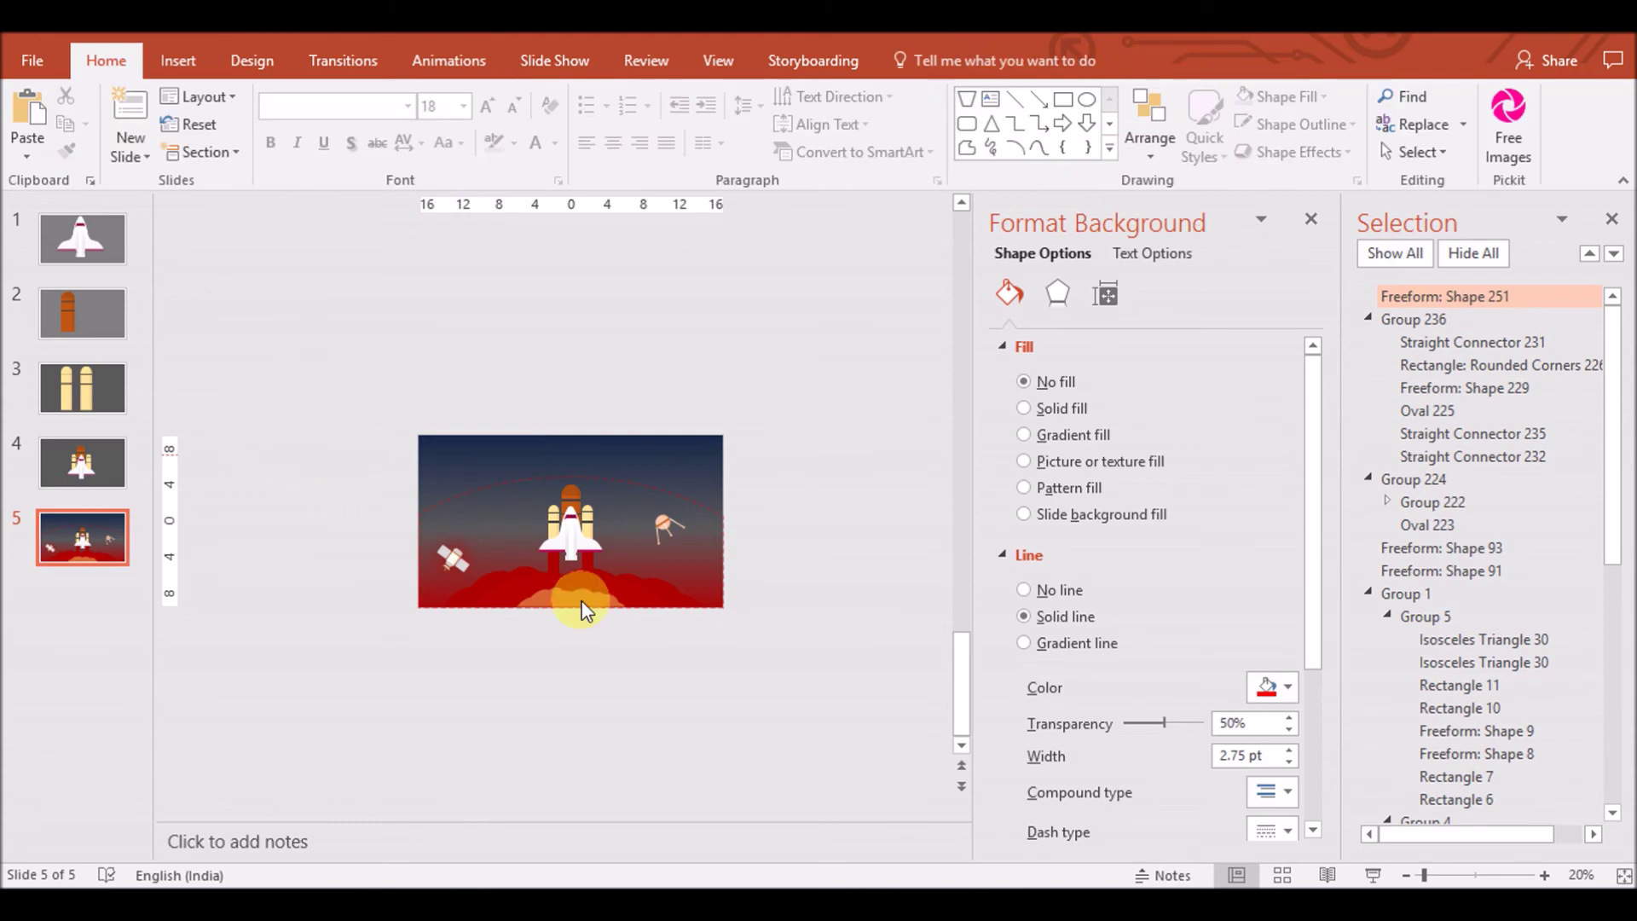
Stretch the trimmed arc across the sky to about 15.48 × 36.1 cm
click(721, 601)
drag(572, 608, 571, 616)
drag(723, 542, 735, 543)
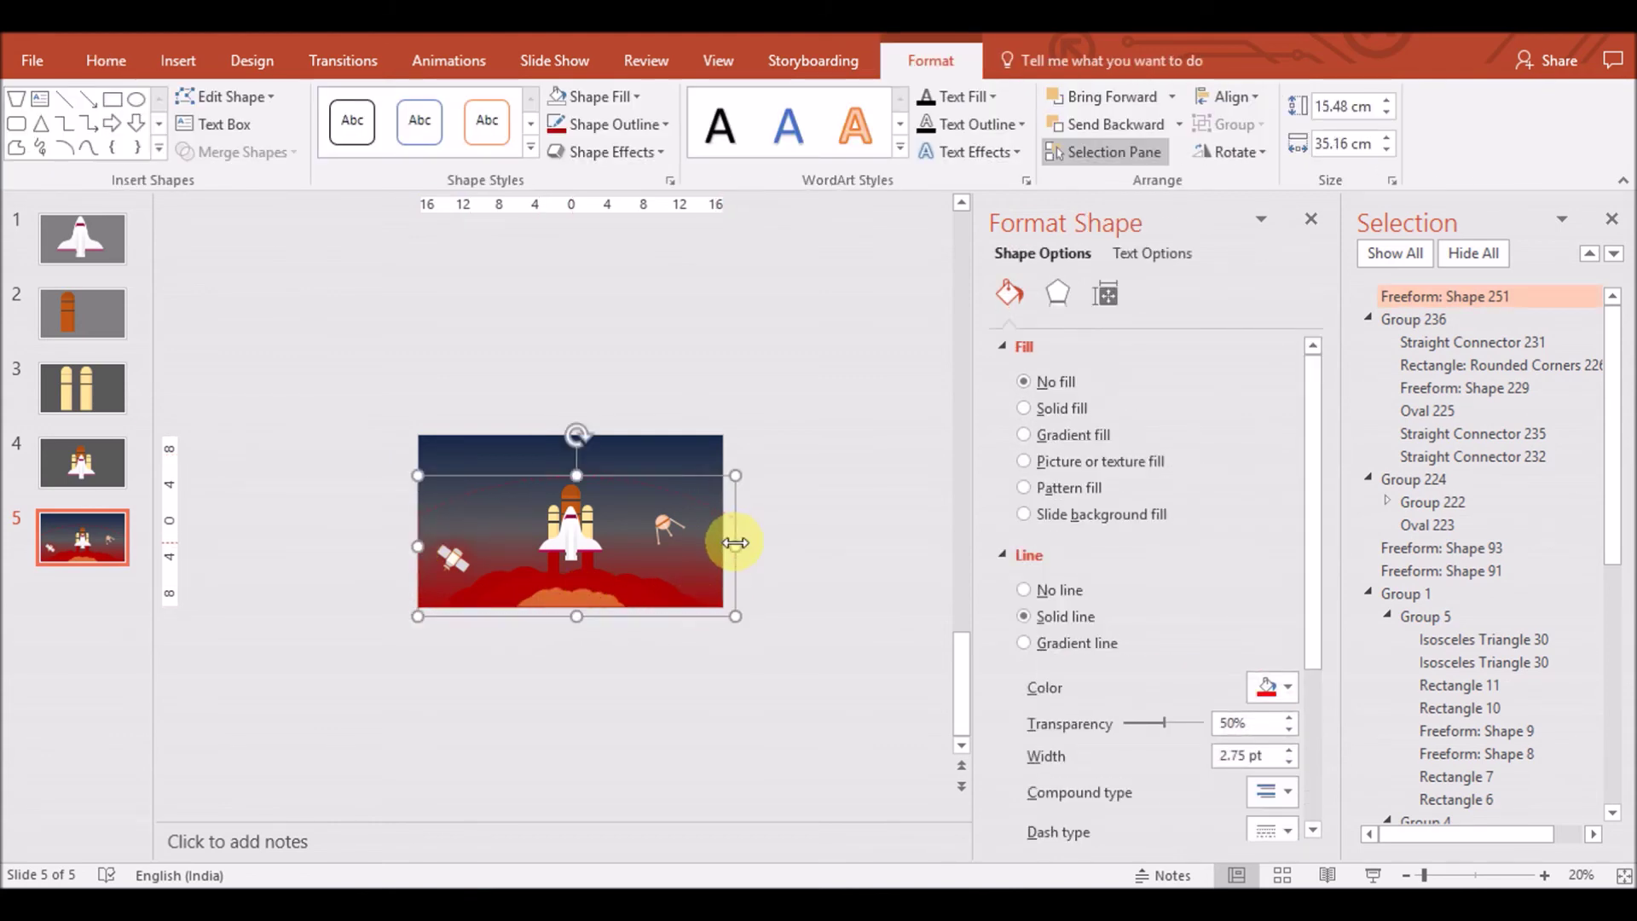
drag(417, 546, 410, 545)
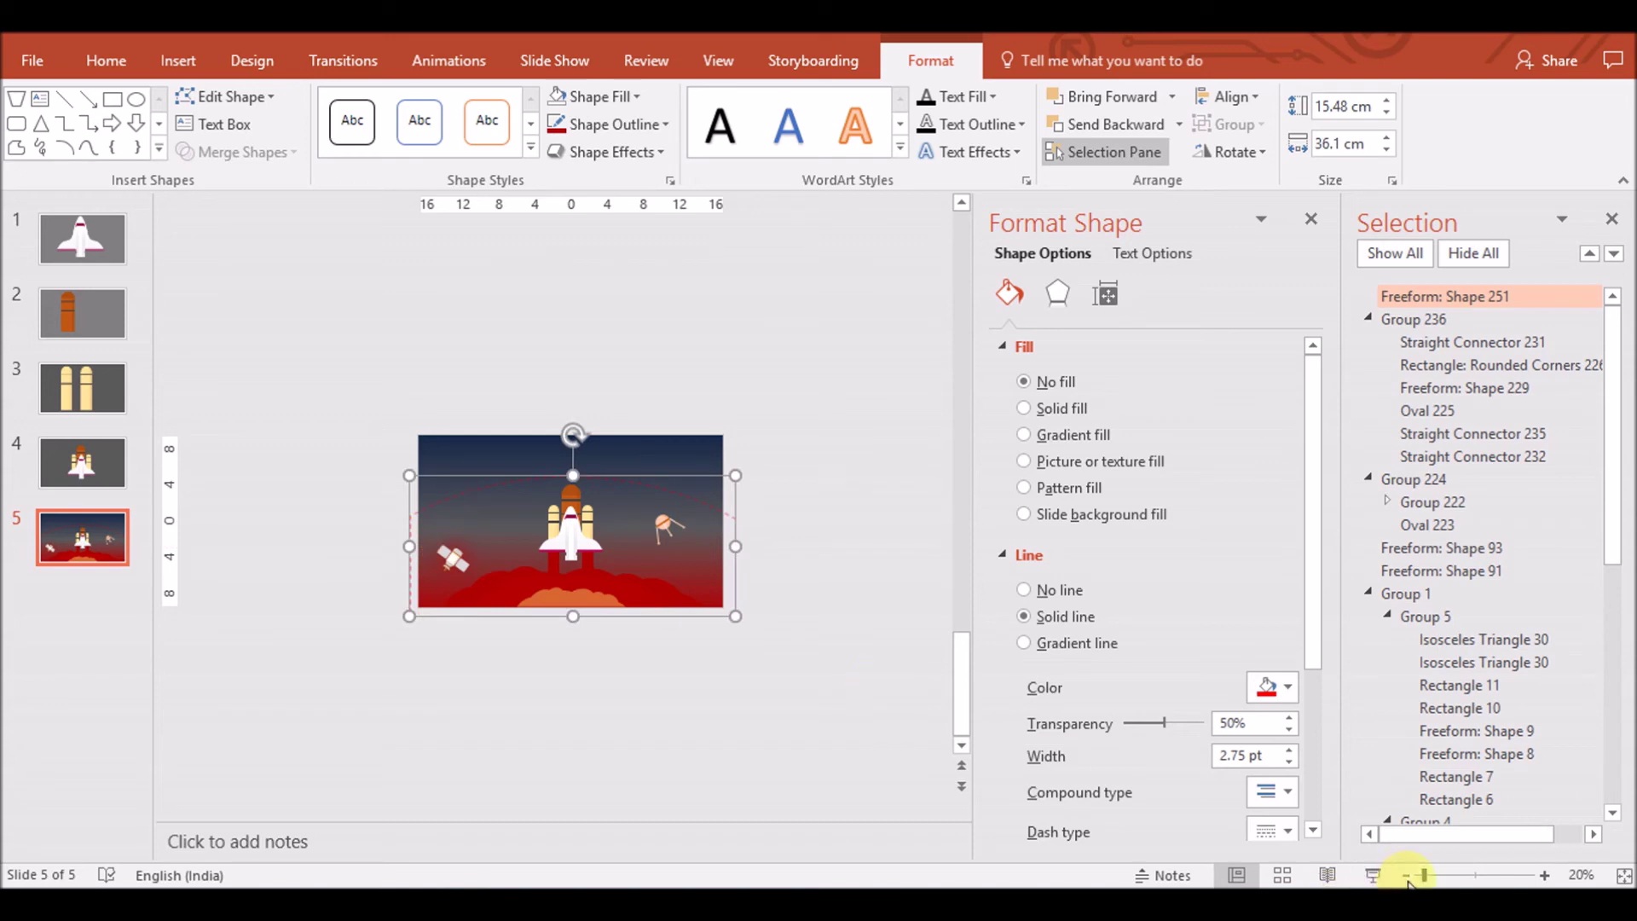
click(1545, 876)
click(1545, 876)
click(1545, 876)
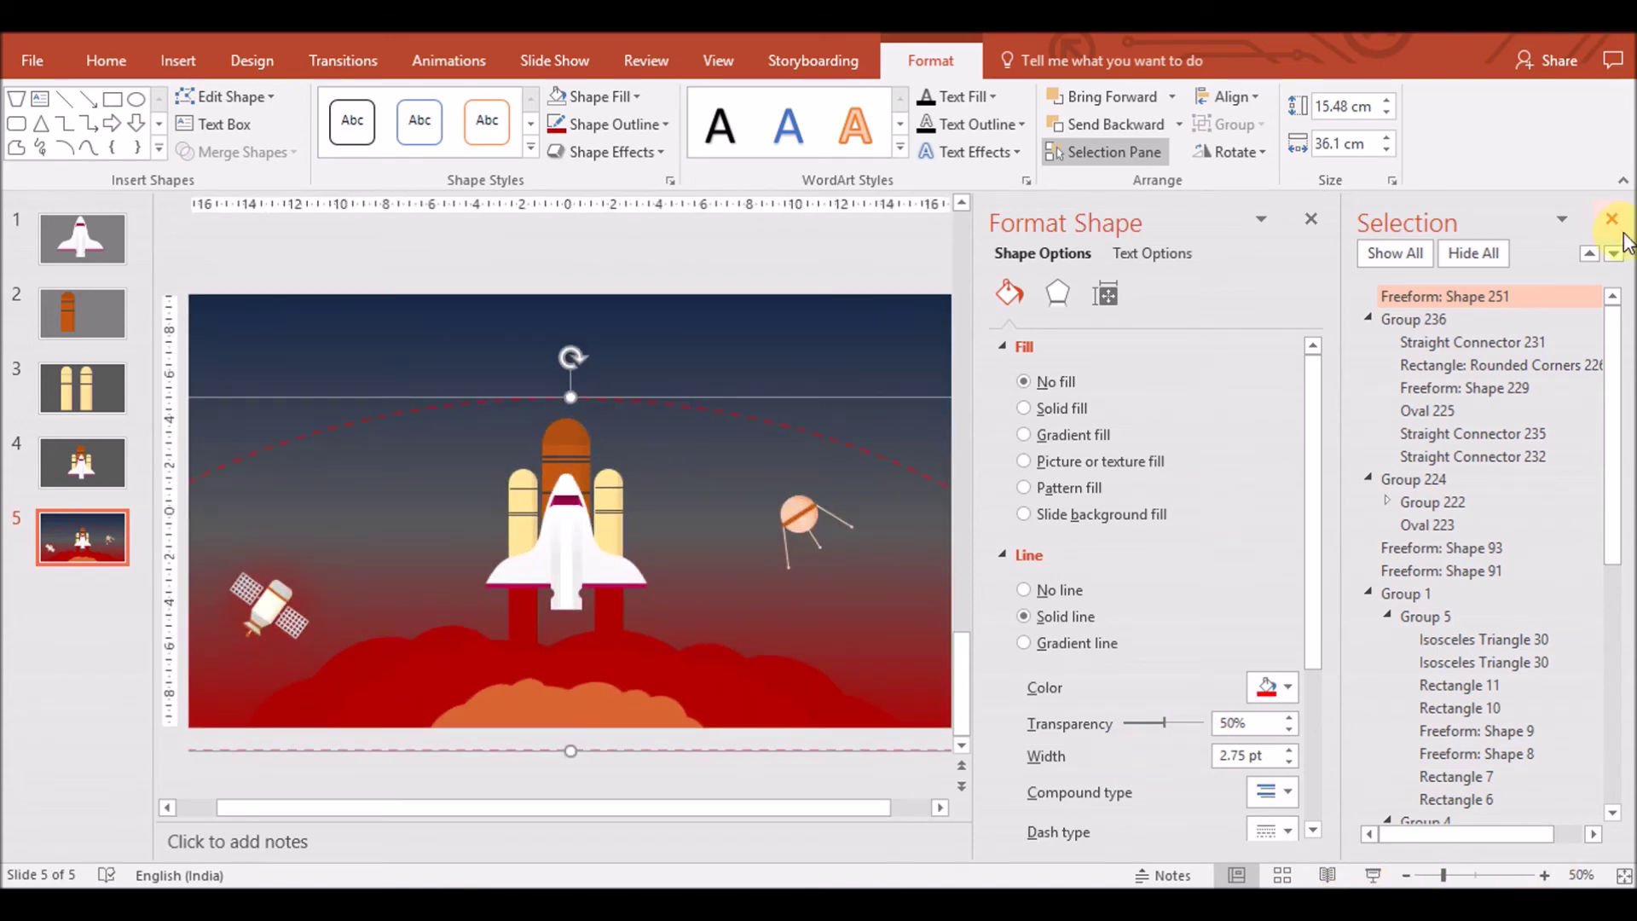
Make the arc a 2.25 pt line with a fine Round Dot dash
click(1612, 220)
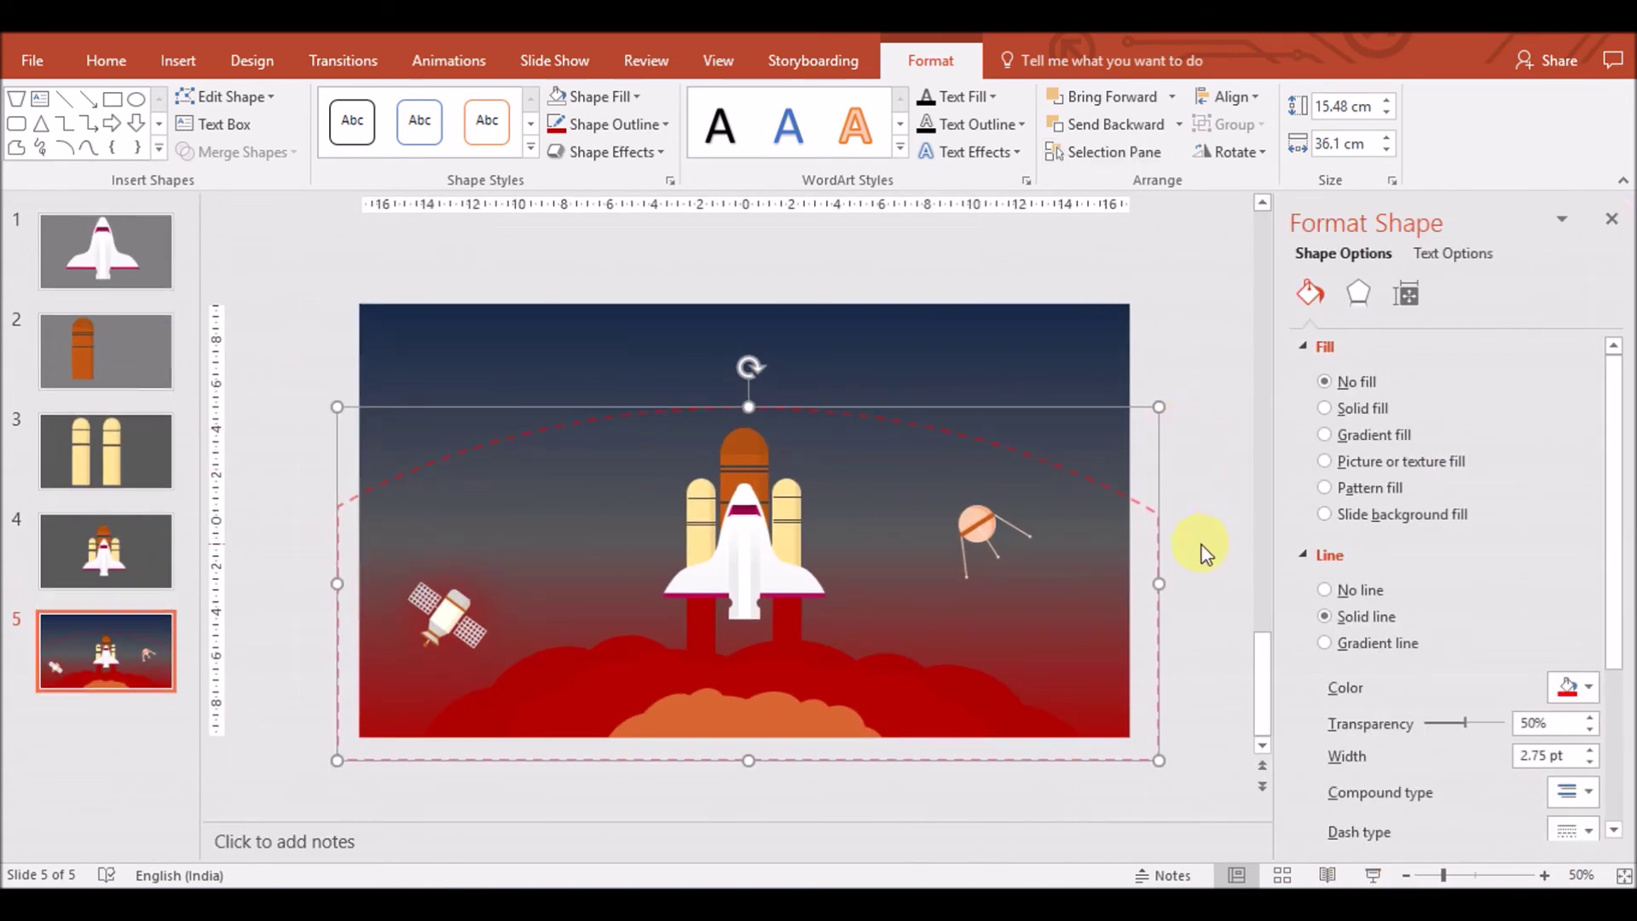
click(1590, 761)
click(1574, 688)
click(1469, 622)
click(1576, 831)
click(1566, 697)
click(1576, 825)
click(1584, 677)
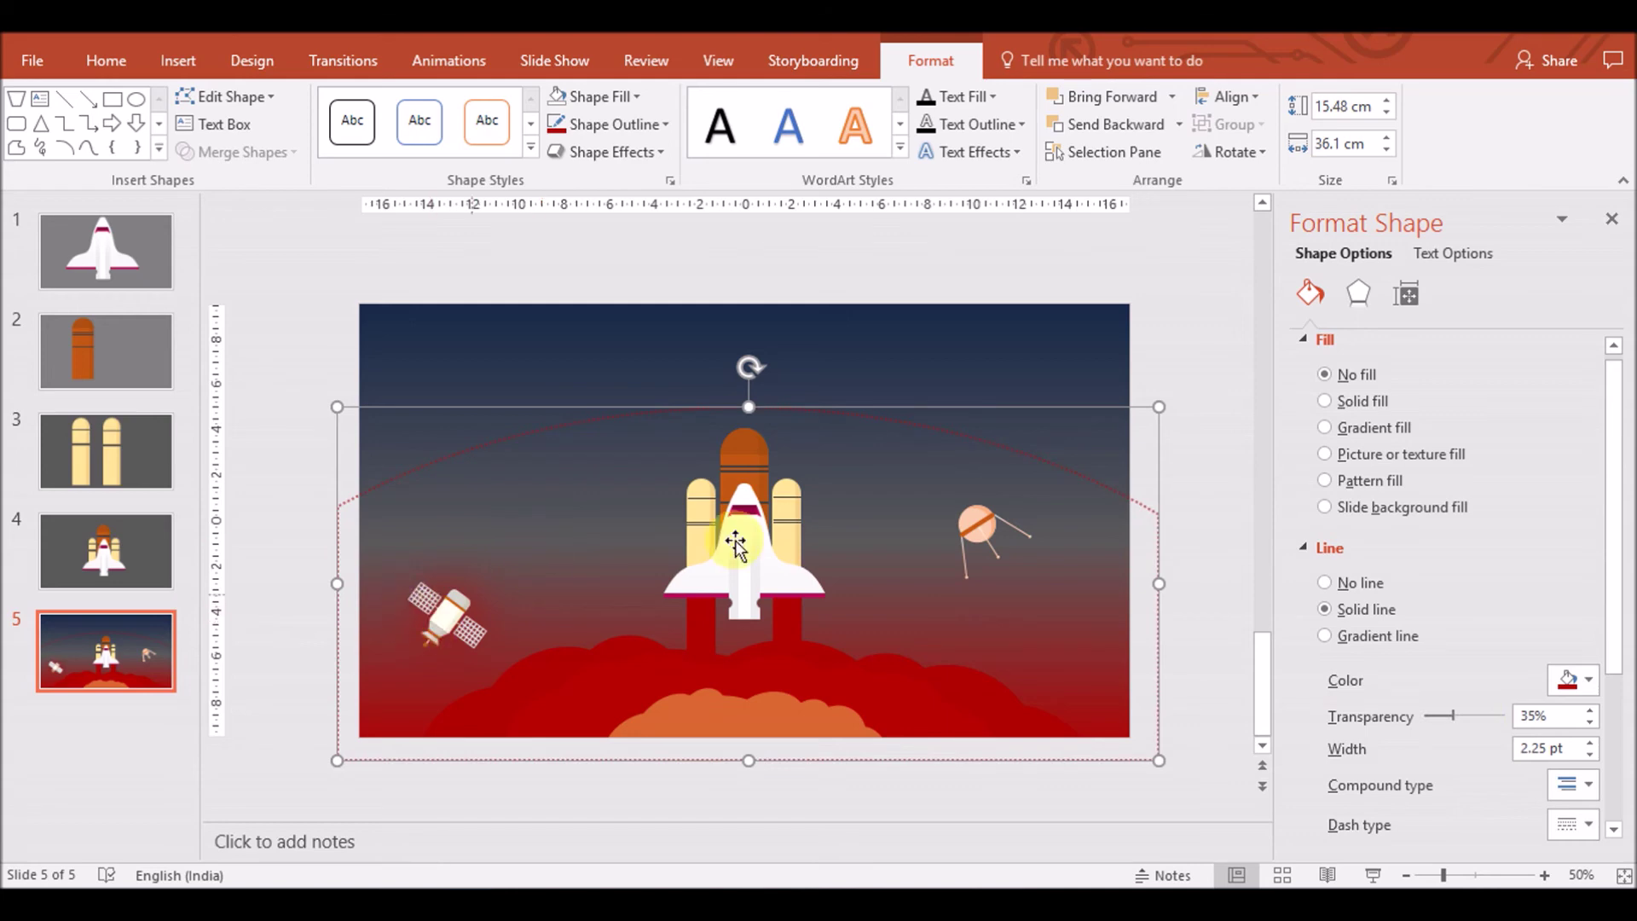
Move the planet up and to the right onto the orbit arc
click(976, 537)
drag(977, 537, 1027, 458)
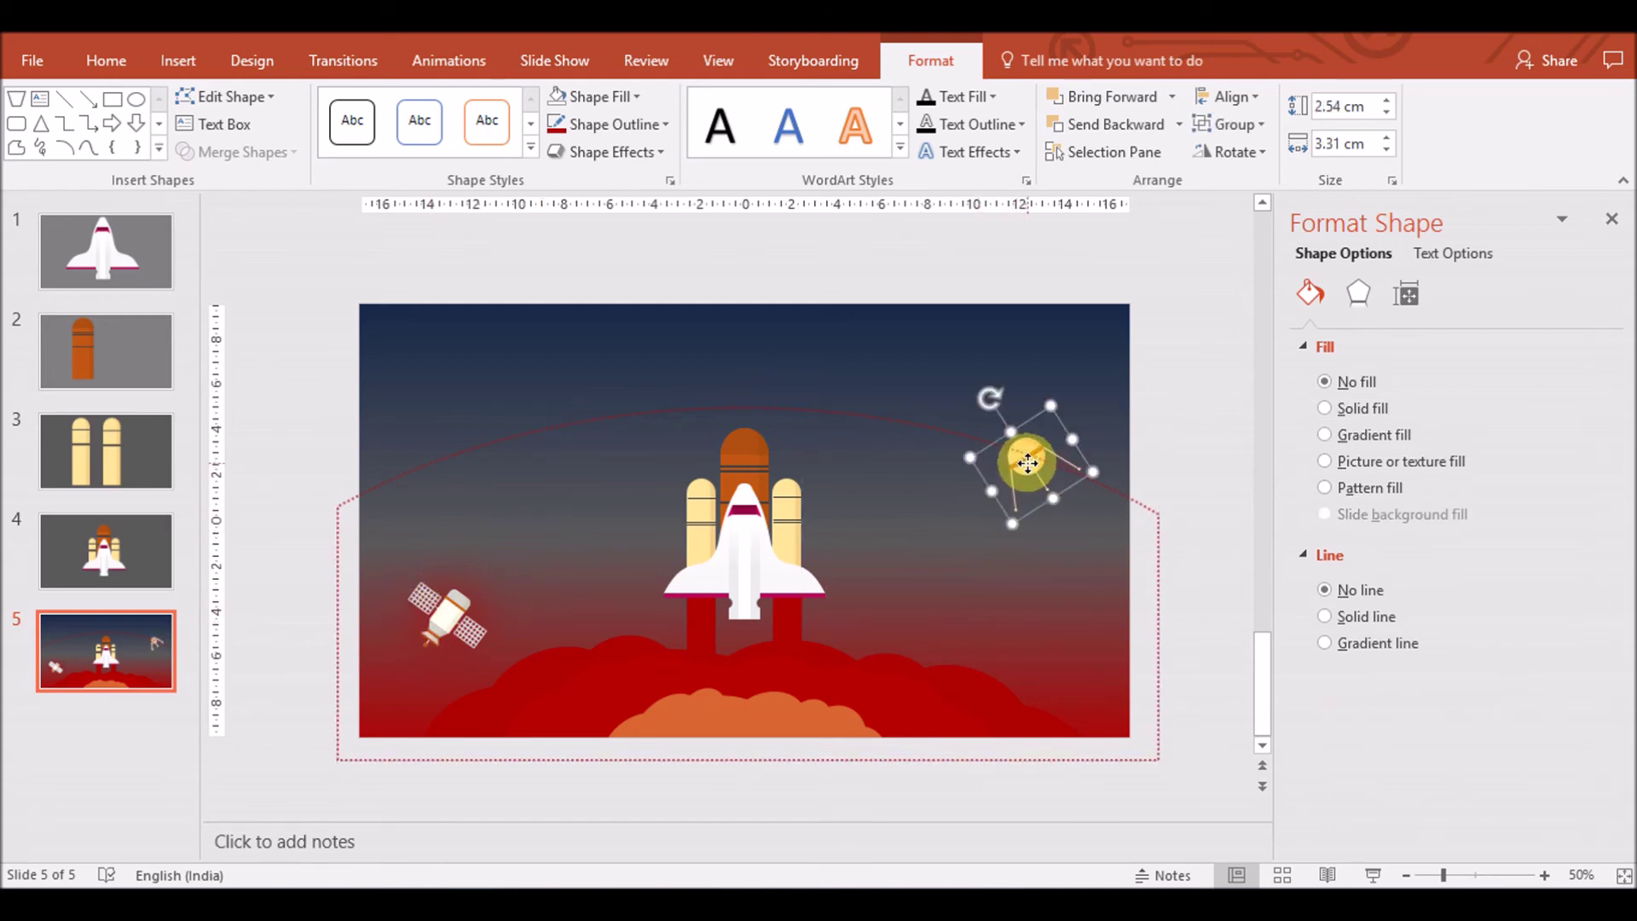
right_click(1029, 462)
key(Escape)
click(951, 806)
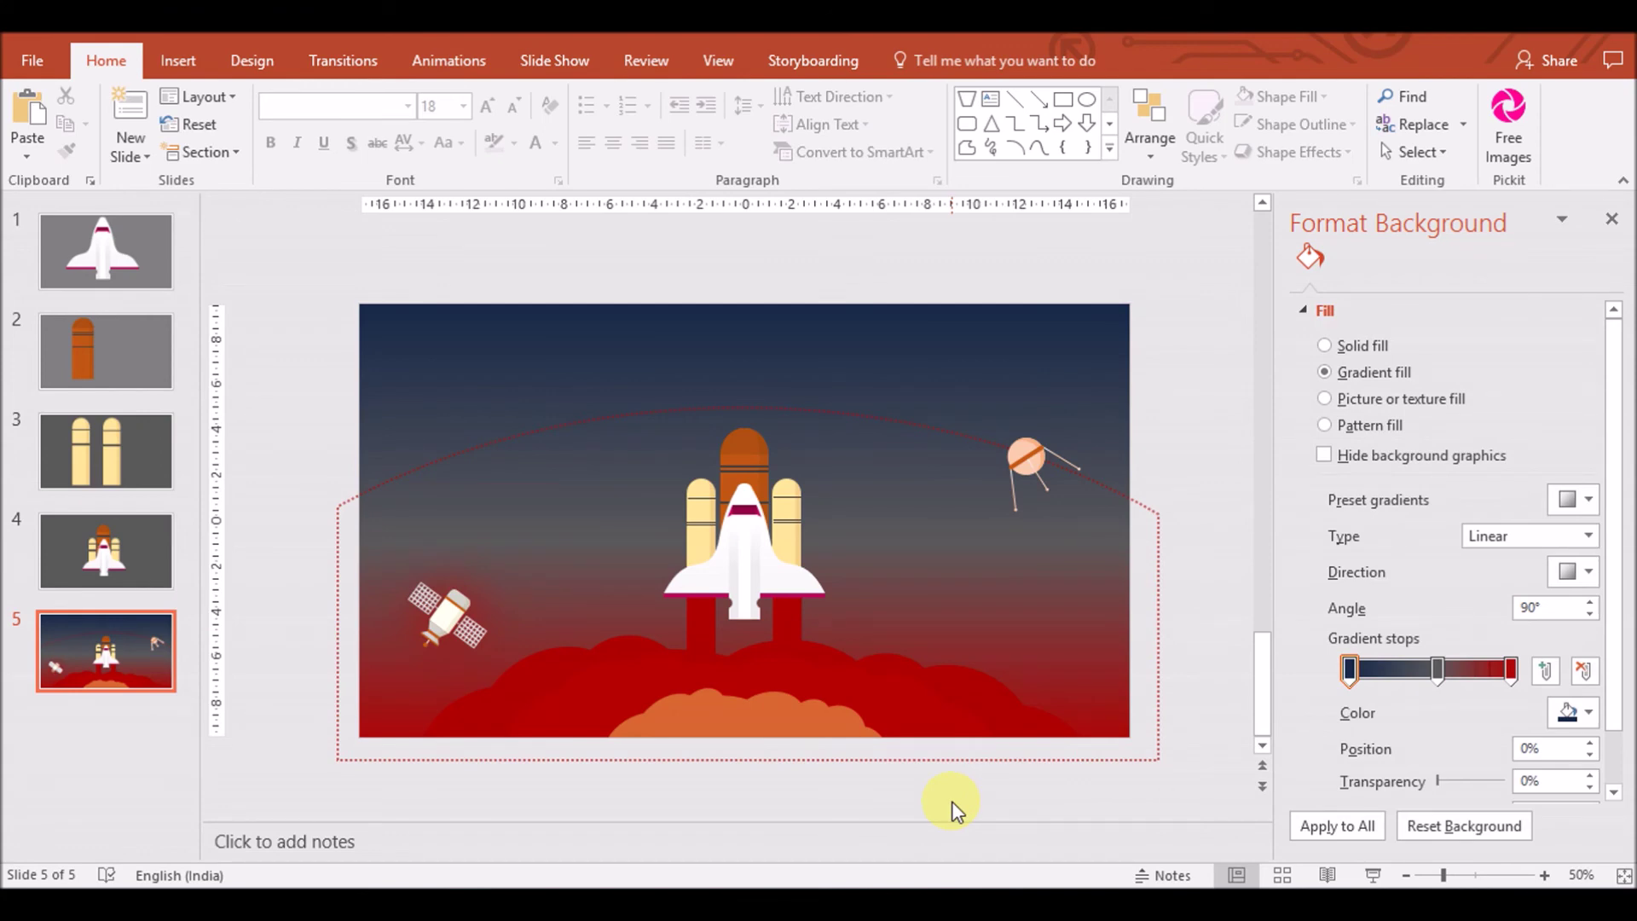
click(1023, 450)
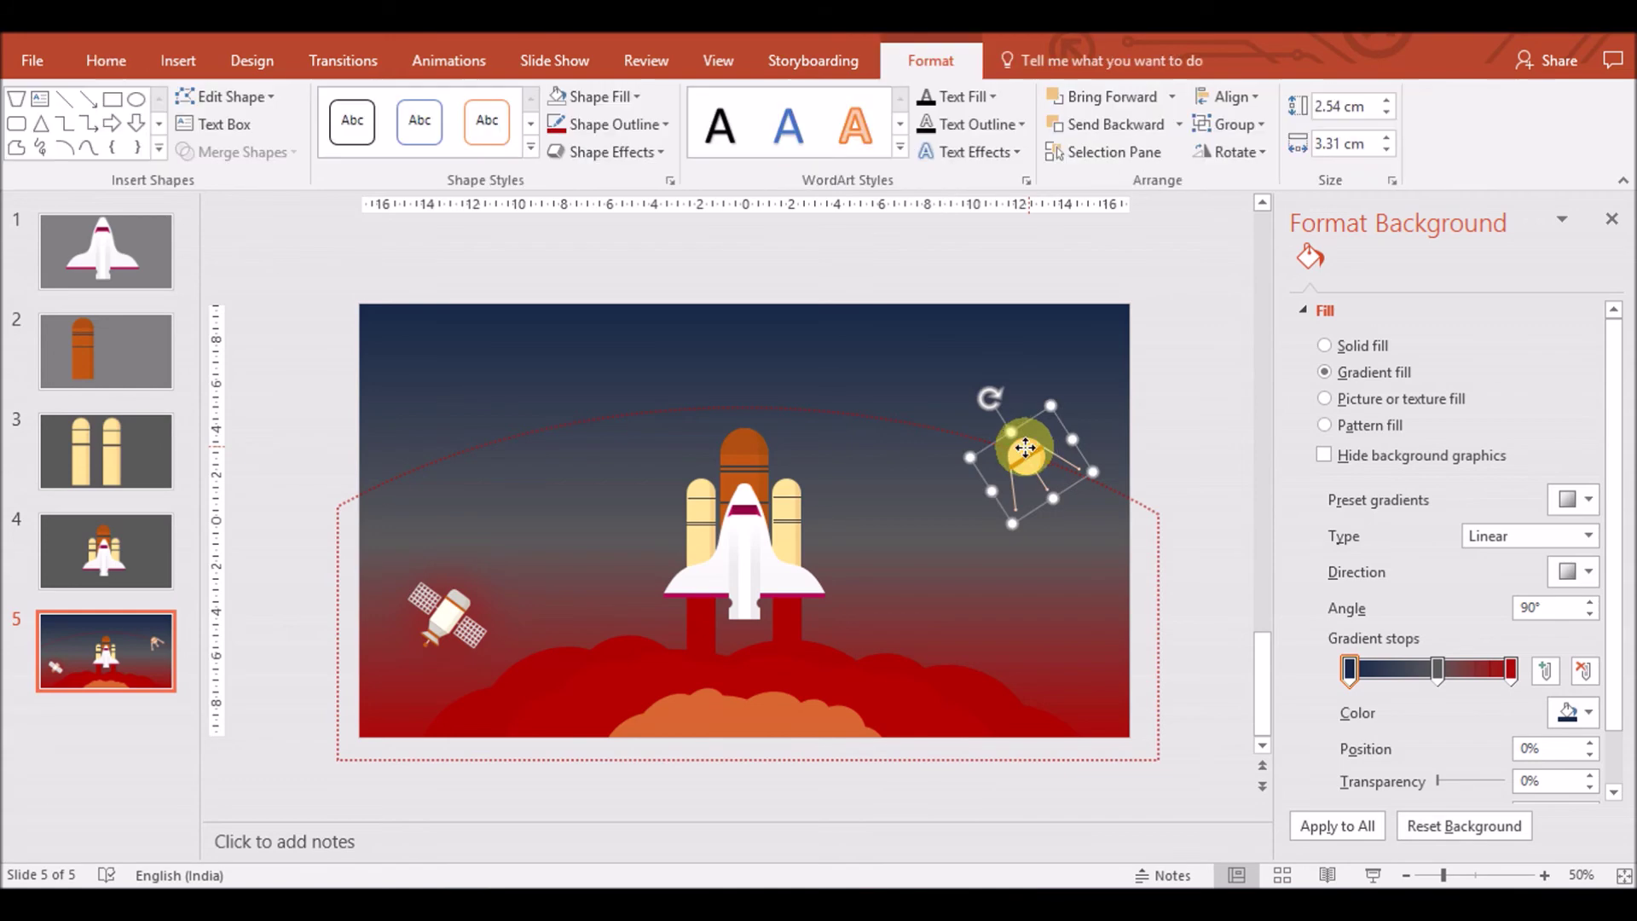
scroll(969, 440, down, 2)
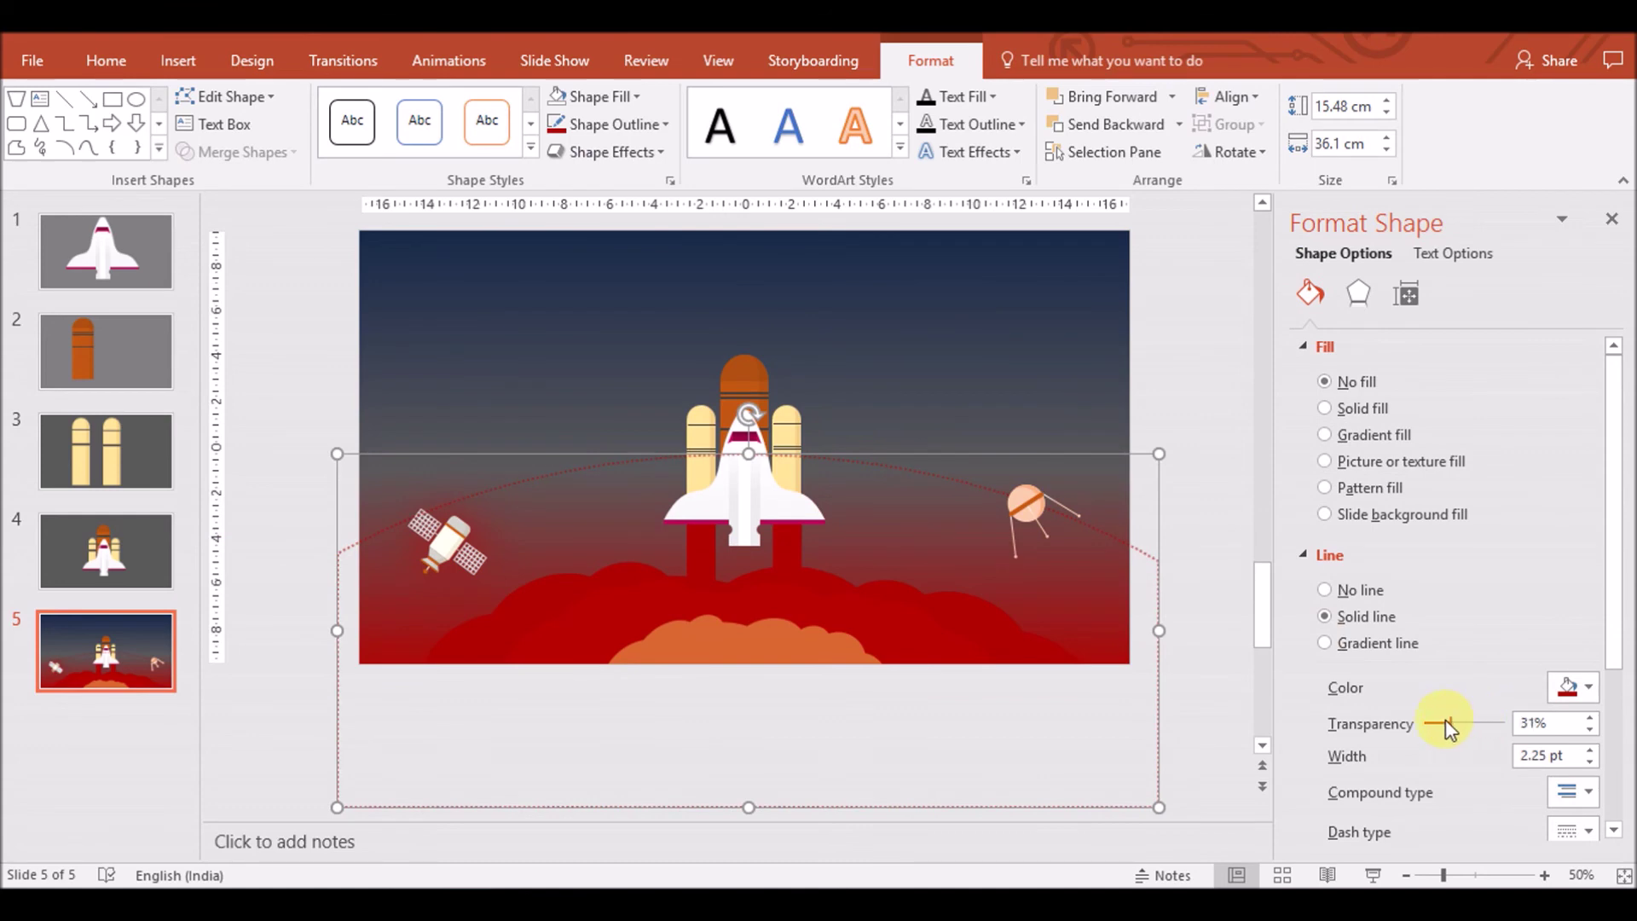
Raise the arc line's transparency to 85% so it appears faint
drag(1458, 723, 1487, 727)
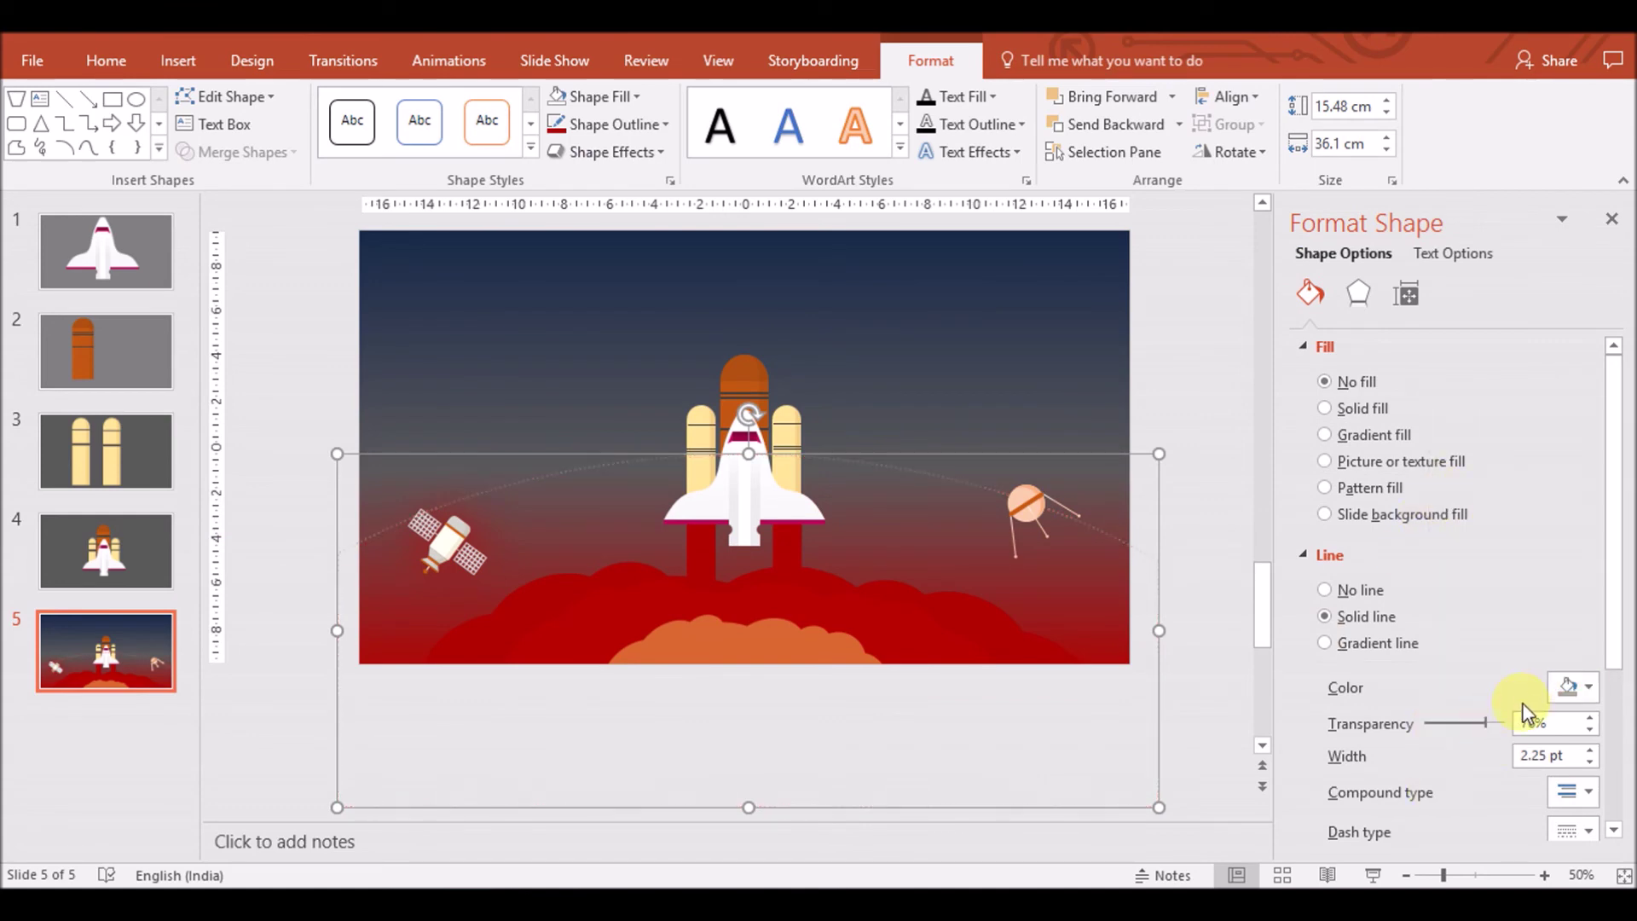
click(1569, 688)
click(1441, 429)
click(1214, 639)
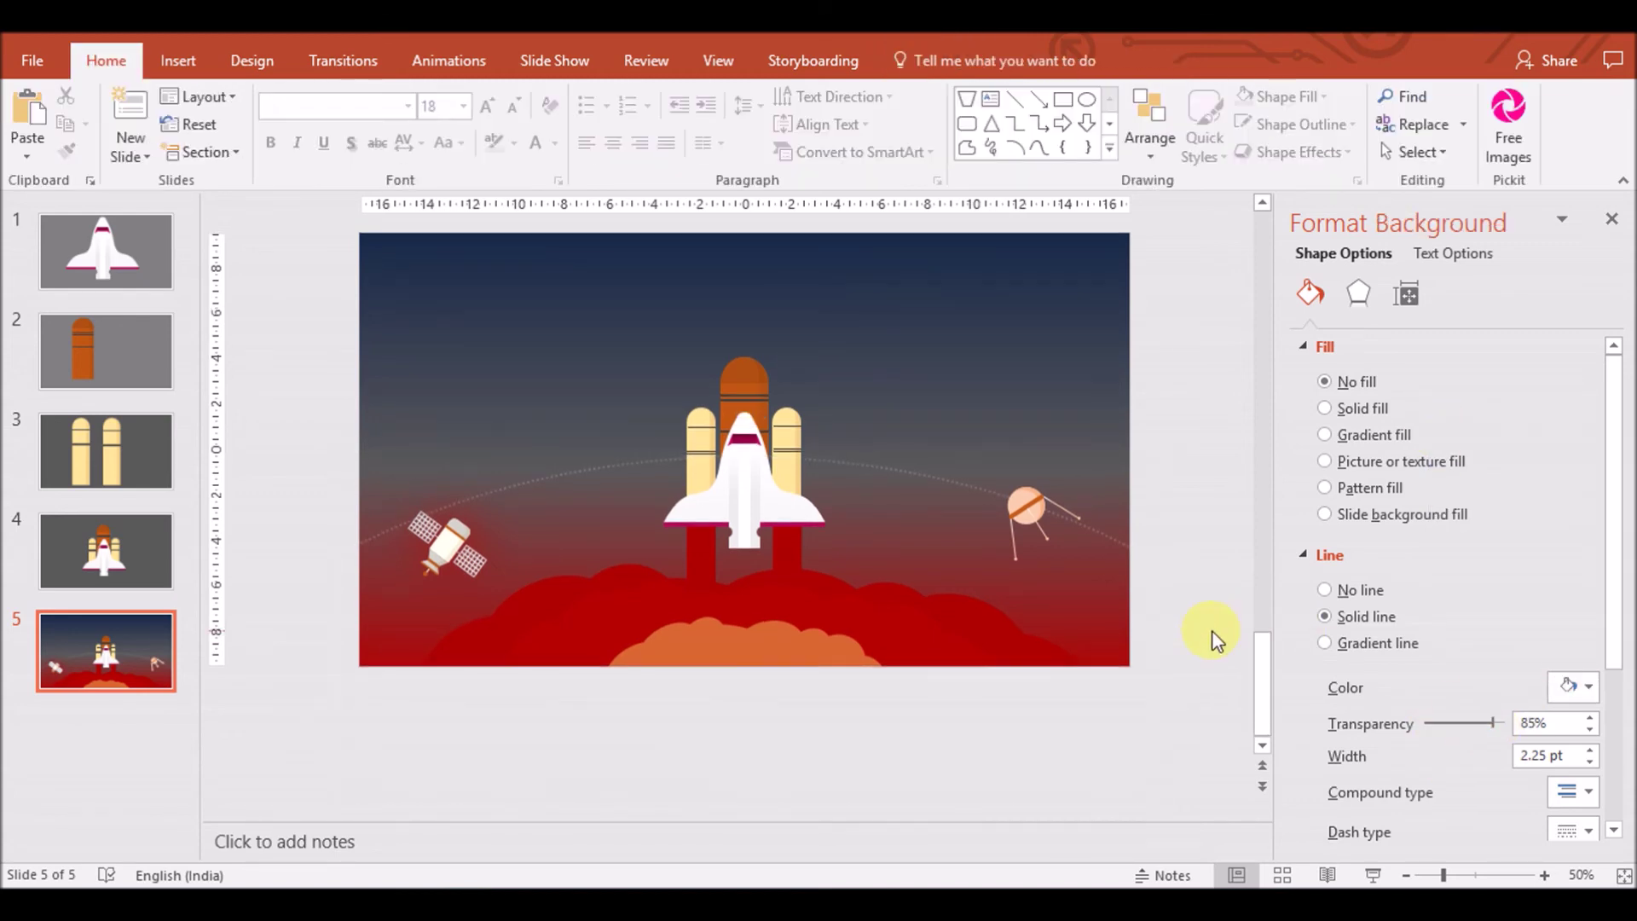
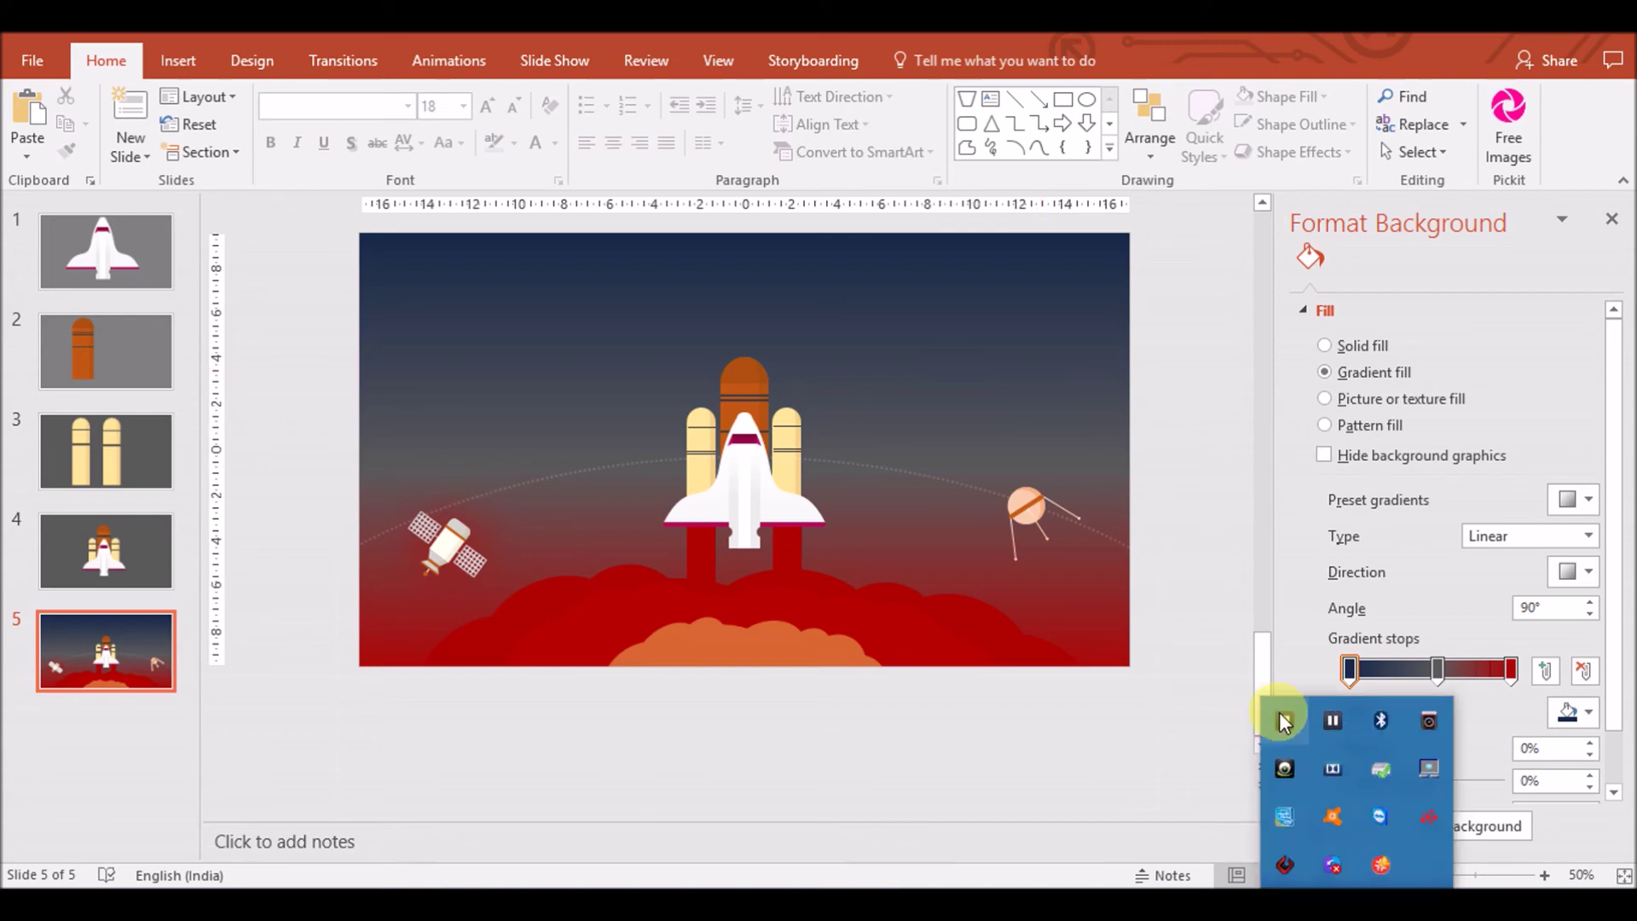
Add a new slide and draw a large oval circle in its upper left
key(ctrl+m)
click(177, 61)
click(426, 162)
click(530, 208)
drag(497, 389, 659, 534)
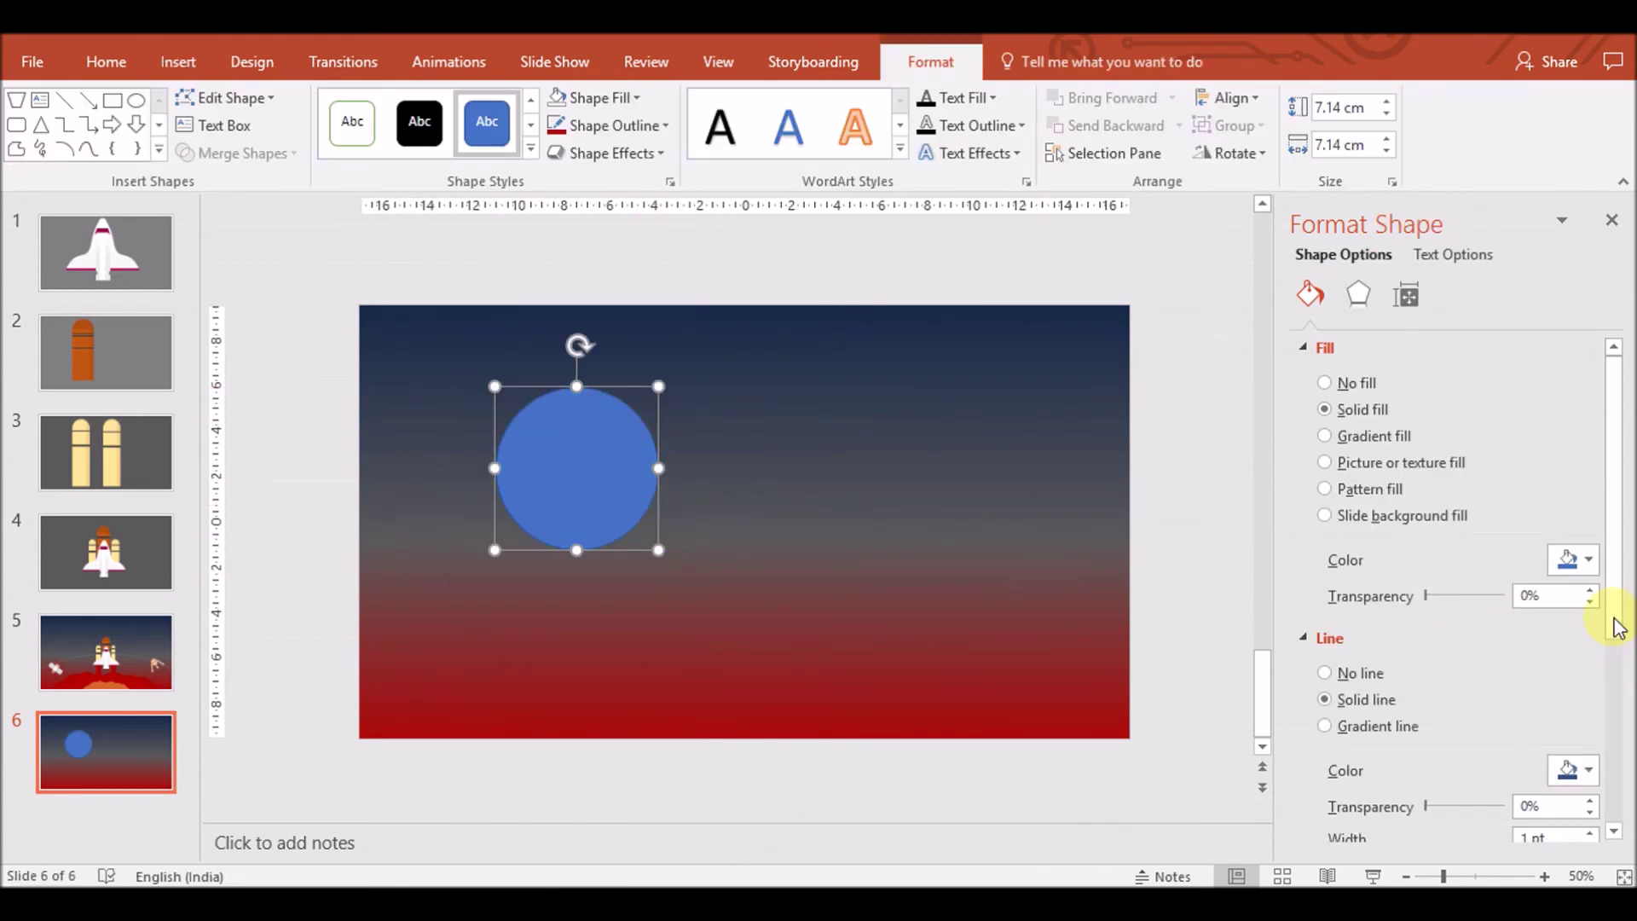
Try light gold and cream fills, then apply a custom yellow fill to the circle
click(1576, 562)
click(1584, 653)
click(1575, 560)
click(1588, 634)
click(1586, 563)
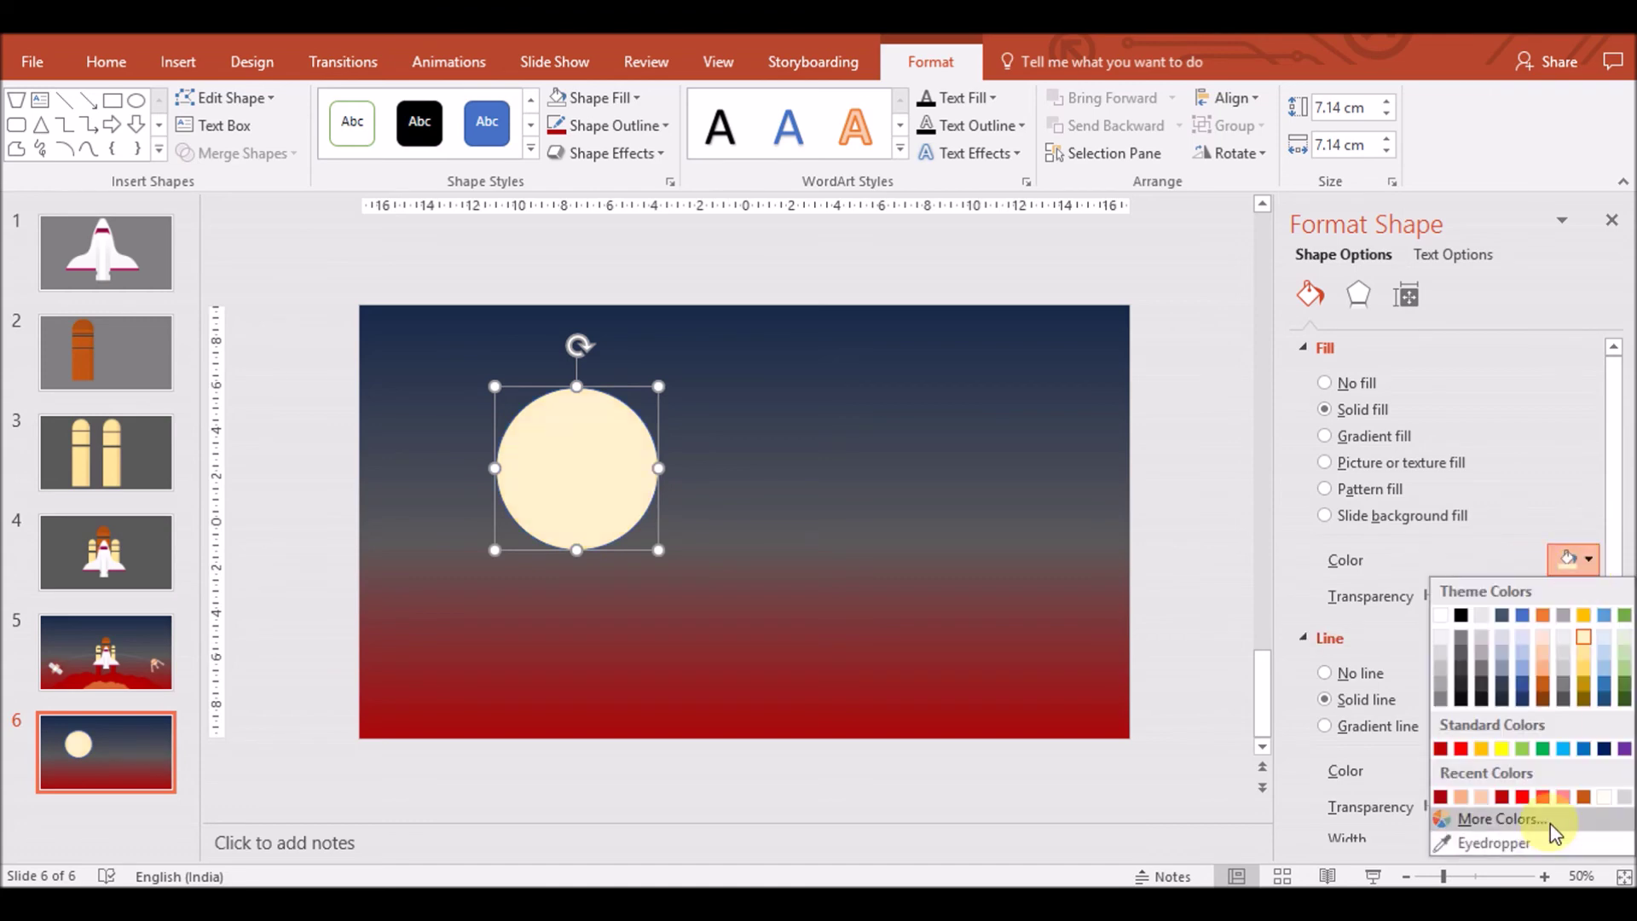
click(1465, 821)
click(989, 382)
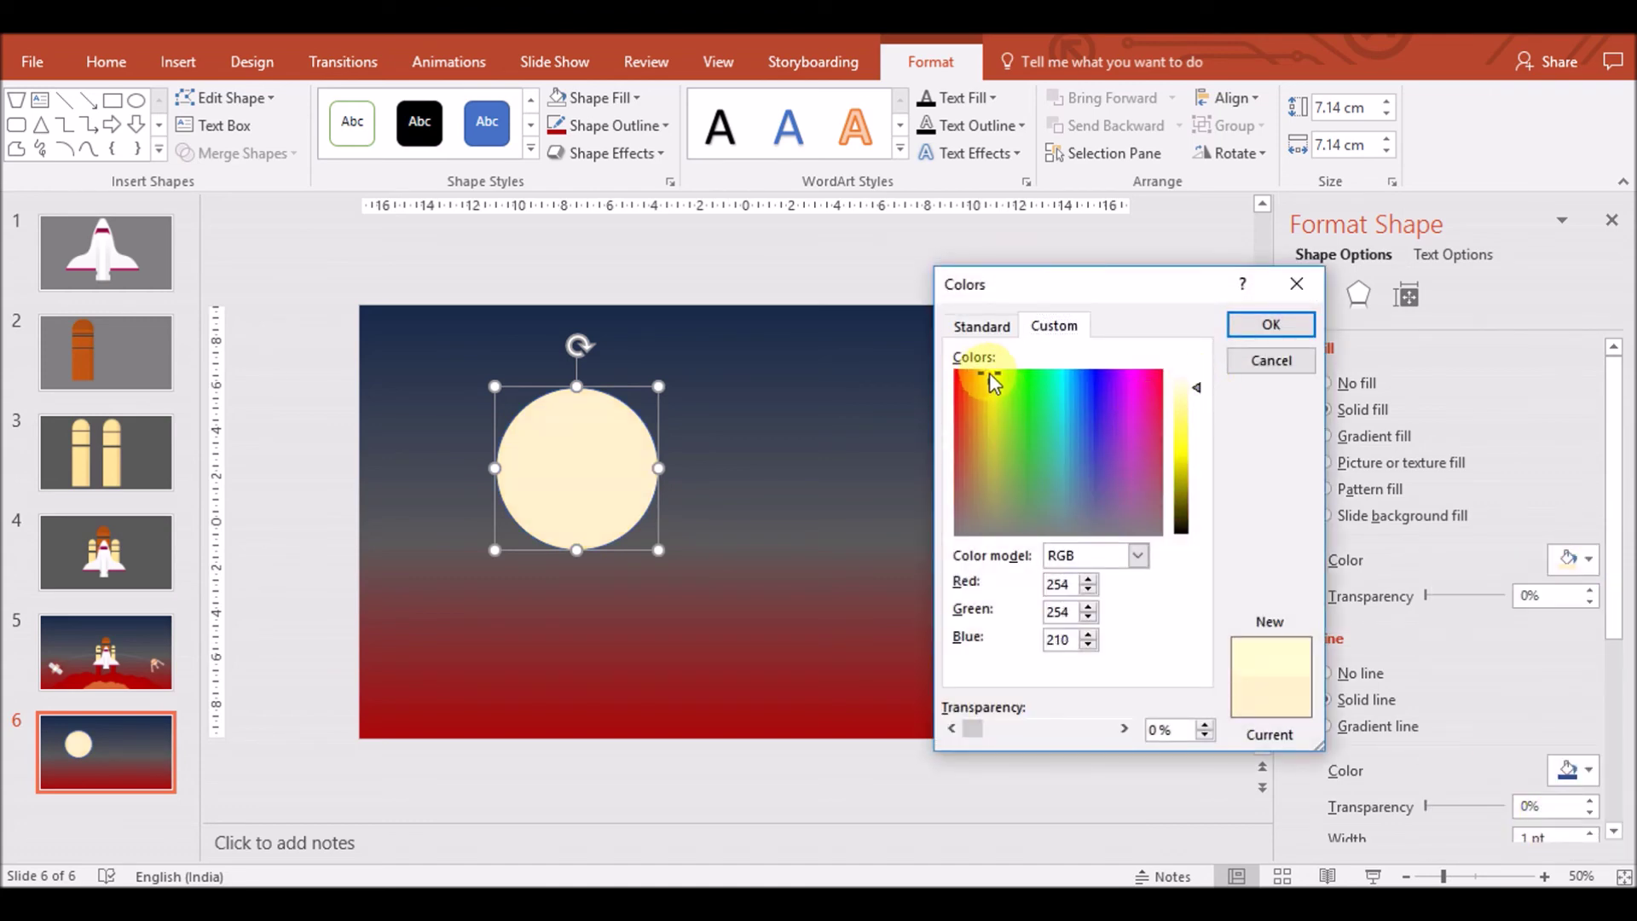
click(1197, 413)
click(1271, 324)
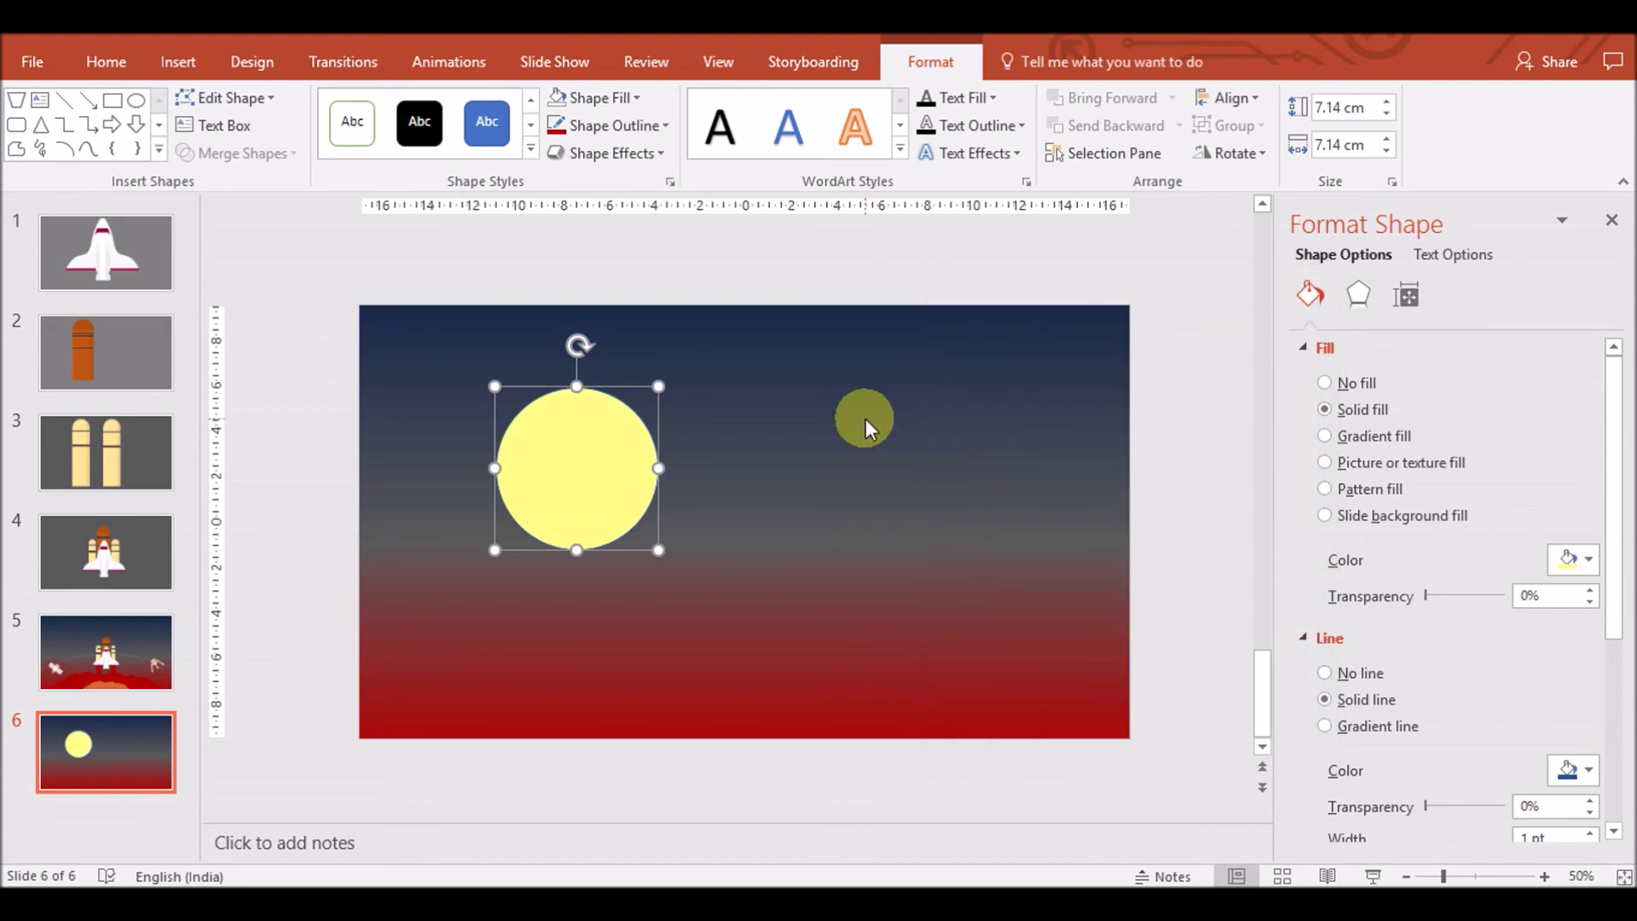
Lighten the circle's custom fill to pale cream (RGB 254/253/191)
click(1587, 559)
click(1484, 821)
drag(1196, 418, 1199, 398)
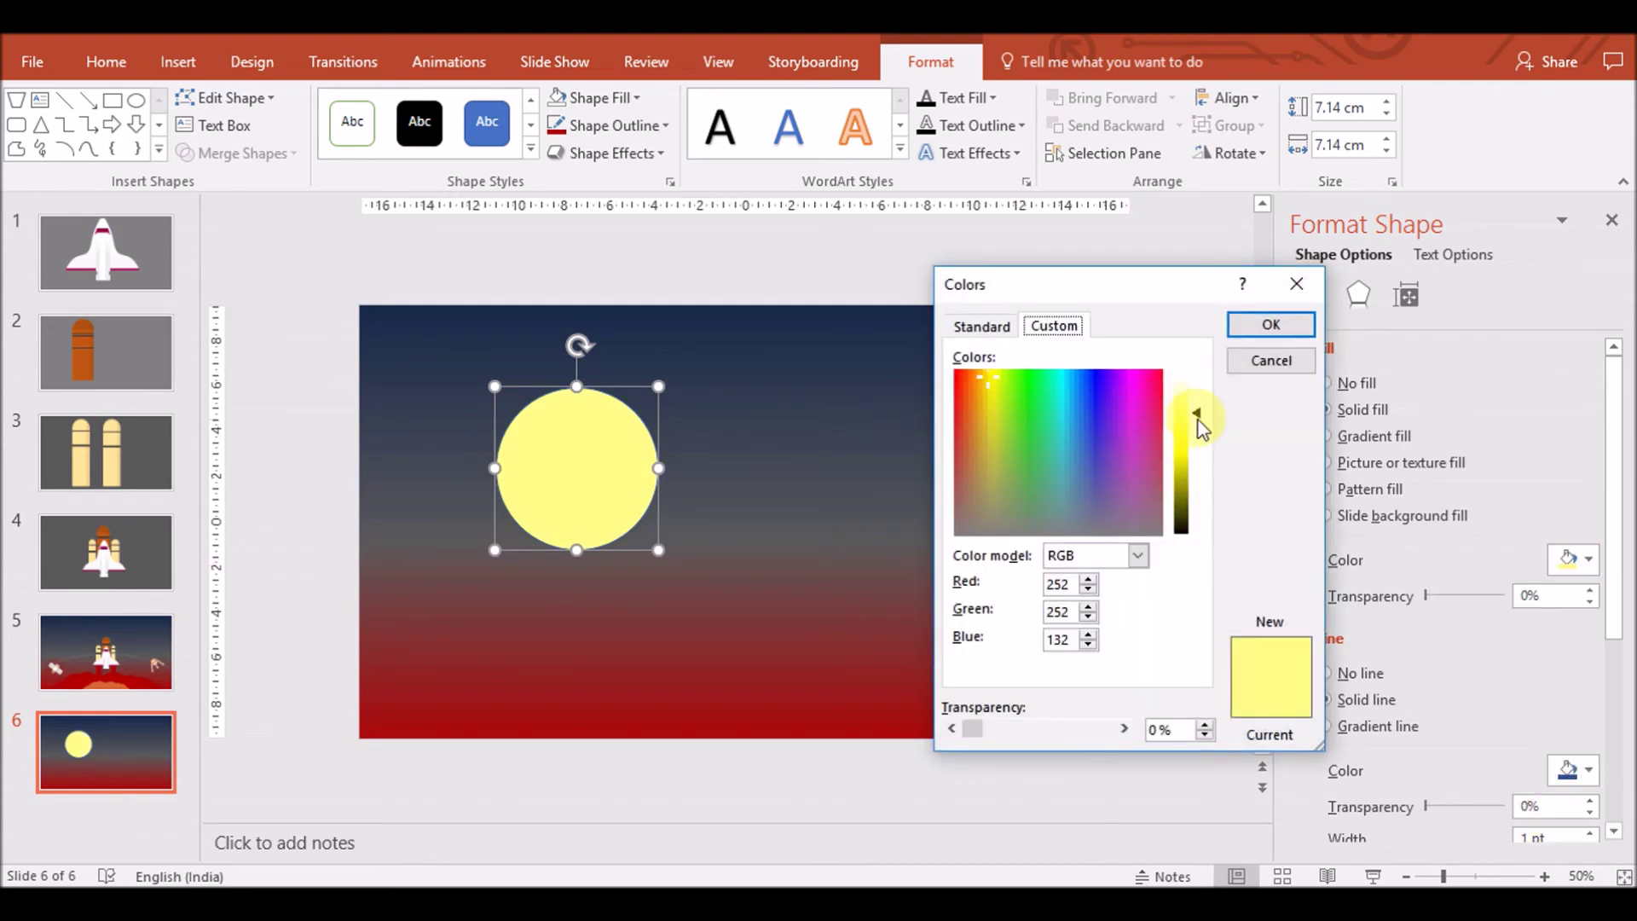
click(1270, 325)
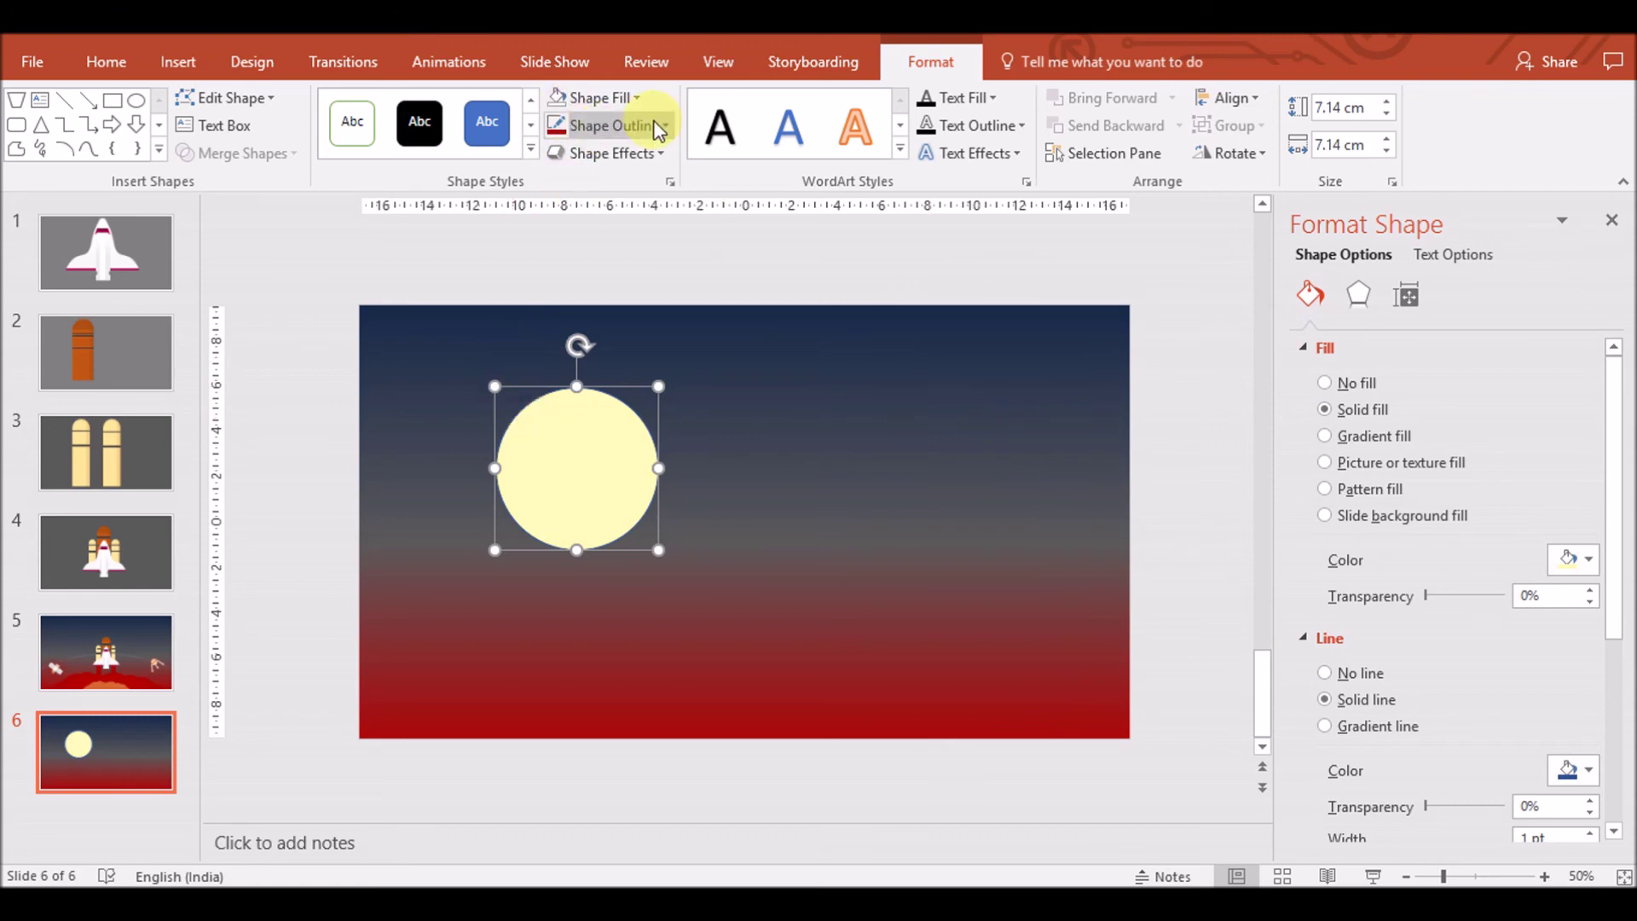
Remove the moon's outline and add a smaller orange circle inside it
click(607, 126)
click(608, 394)
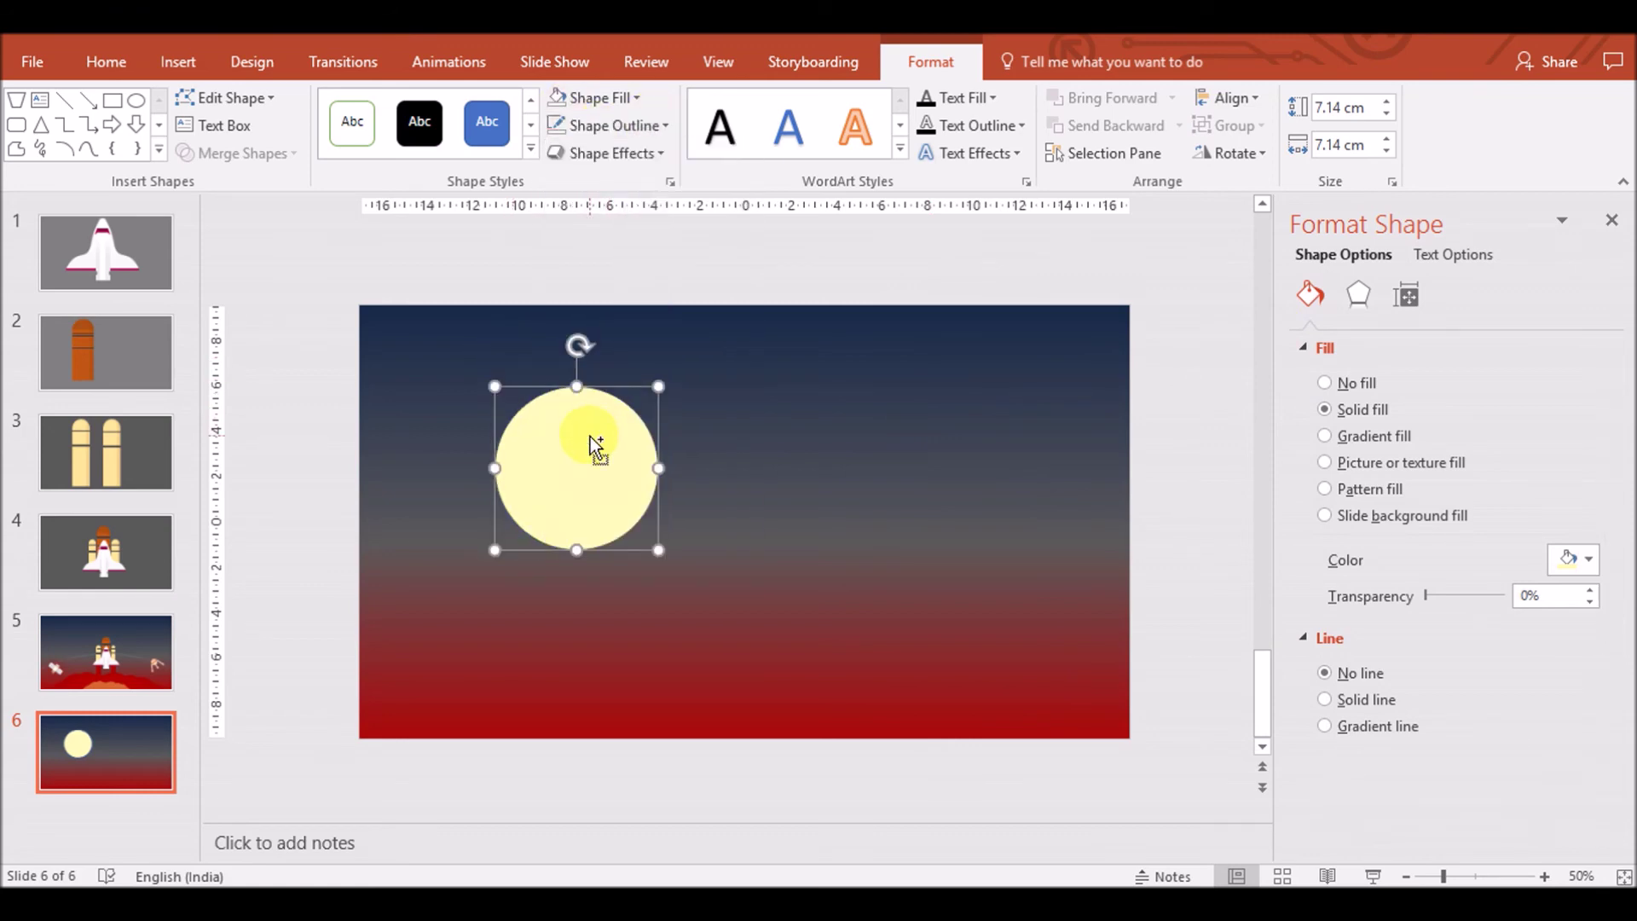
mouse_move(658, 550)
mouse_down()
mouse_move(571, 463)
mouse_move(581, 449)
mouse_up()
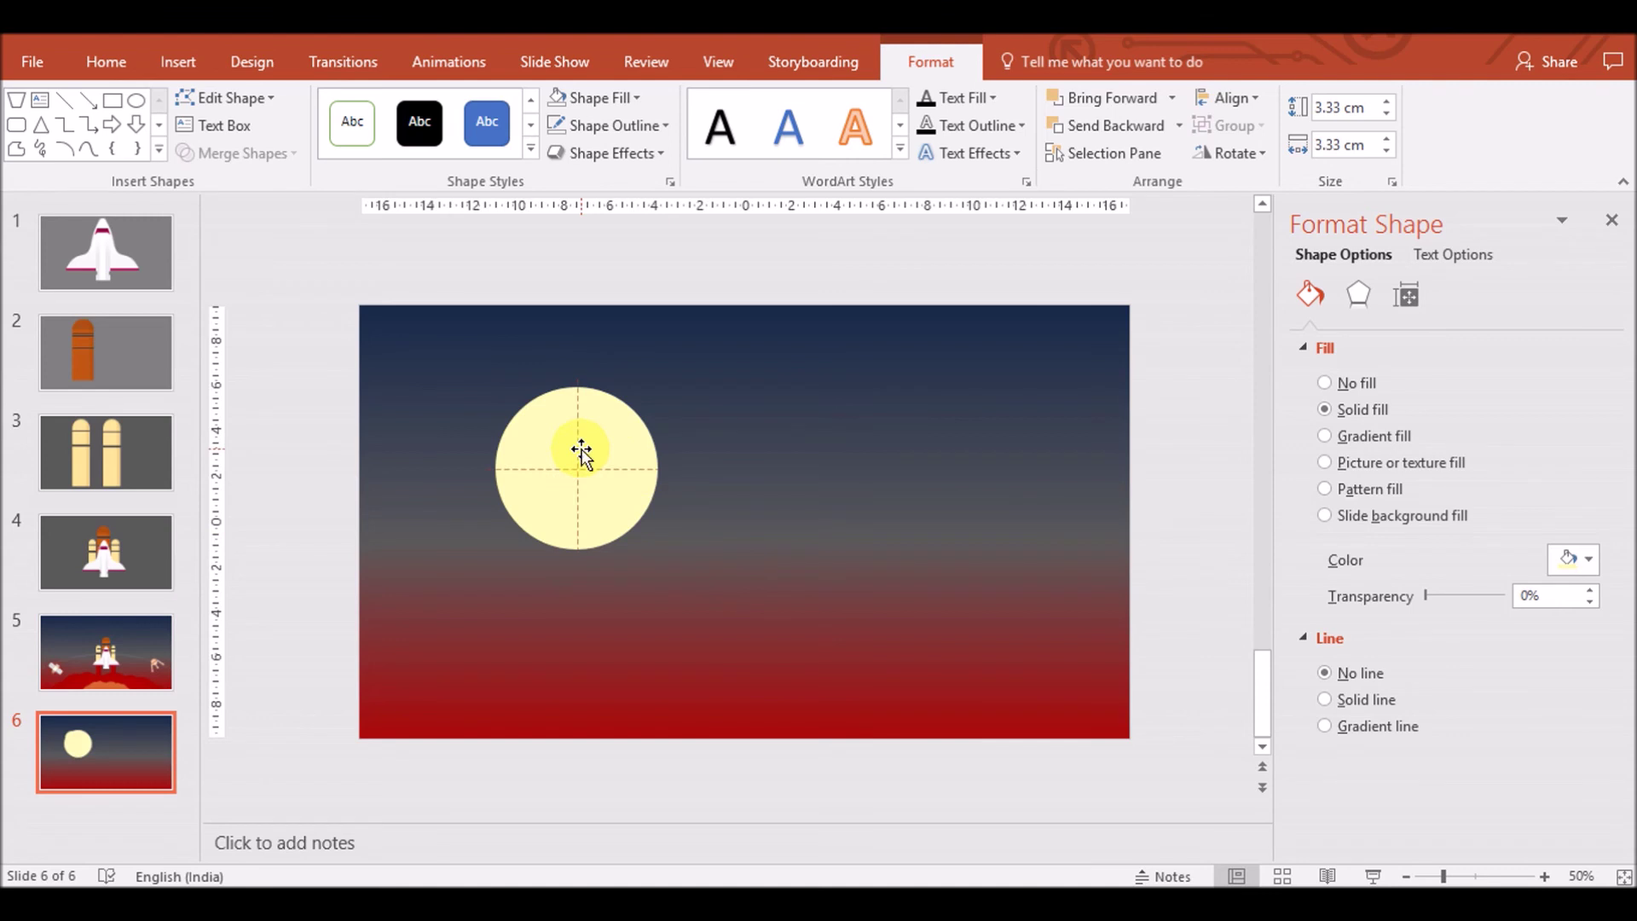
click(1589, 559)
click(1490, 739)
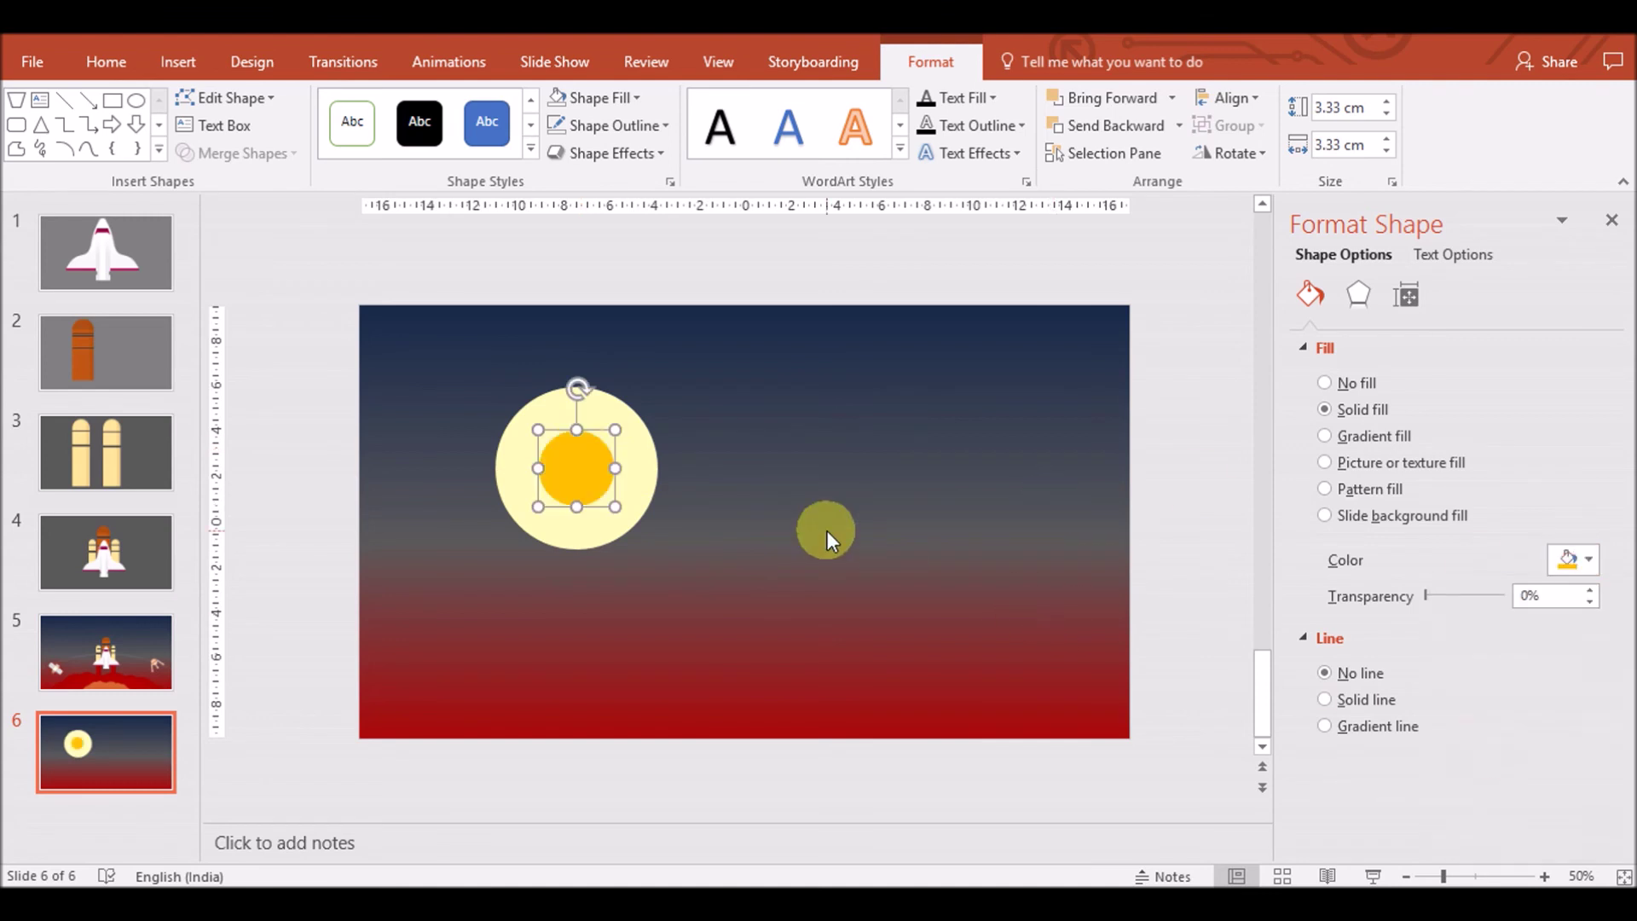
Shrink the orange dot to 1.22 cm and make it 34% transparent
drag(615, 507, 564, 458)
click(563, 432)
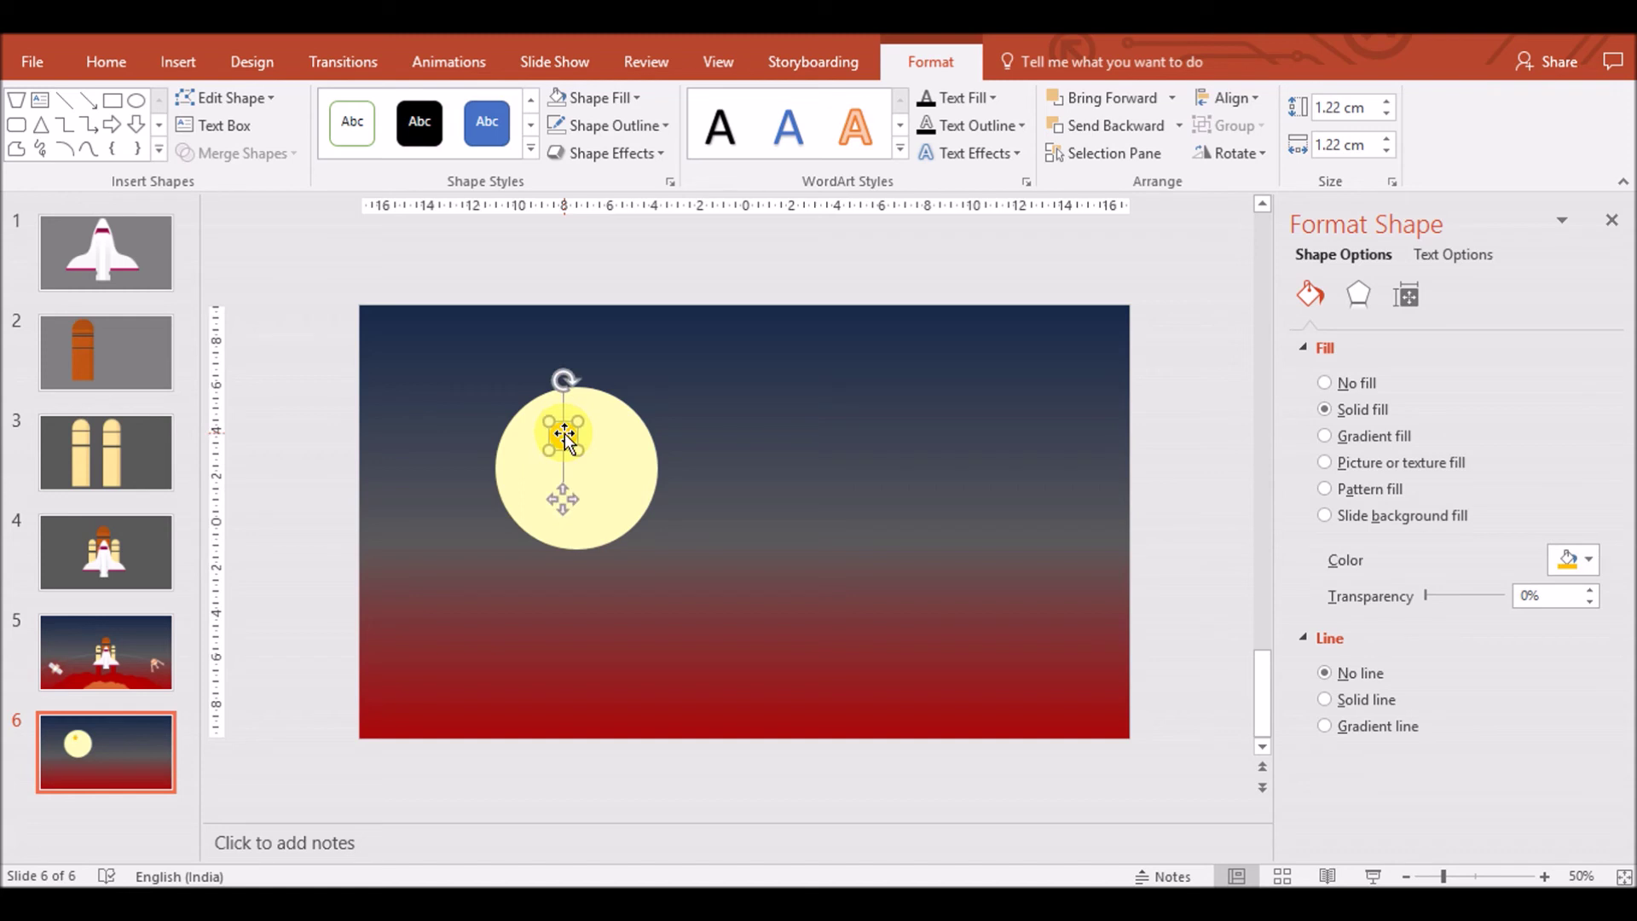
drag(1427, 599, 1455, 603)
Duplicate the dot lower right inside the moon and give the copy a deeper orange
key(ctrl+v)
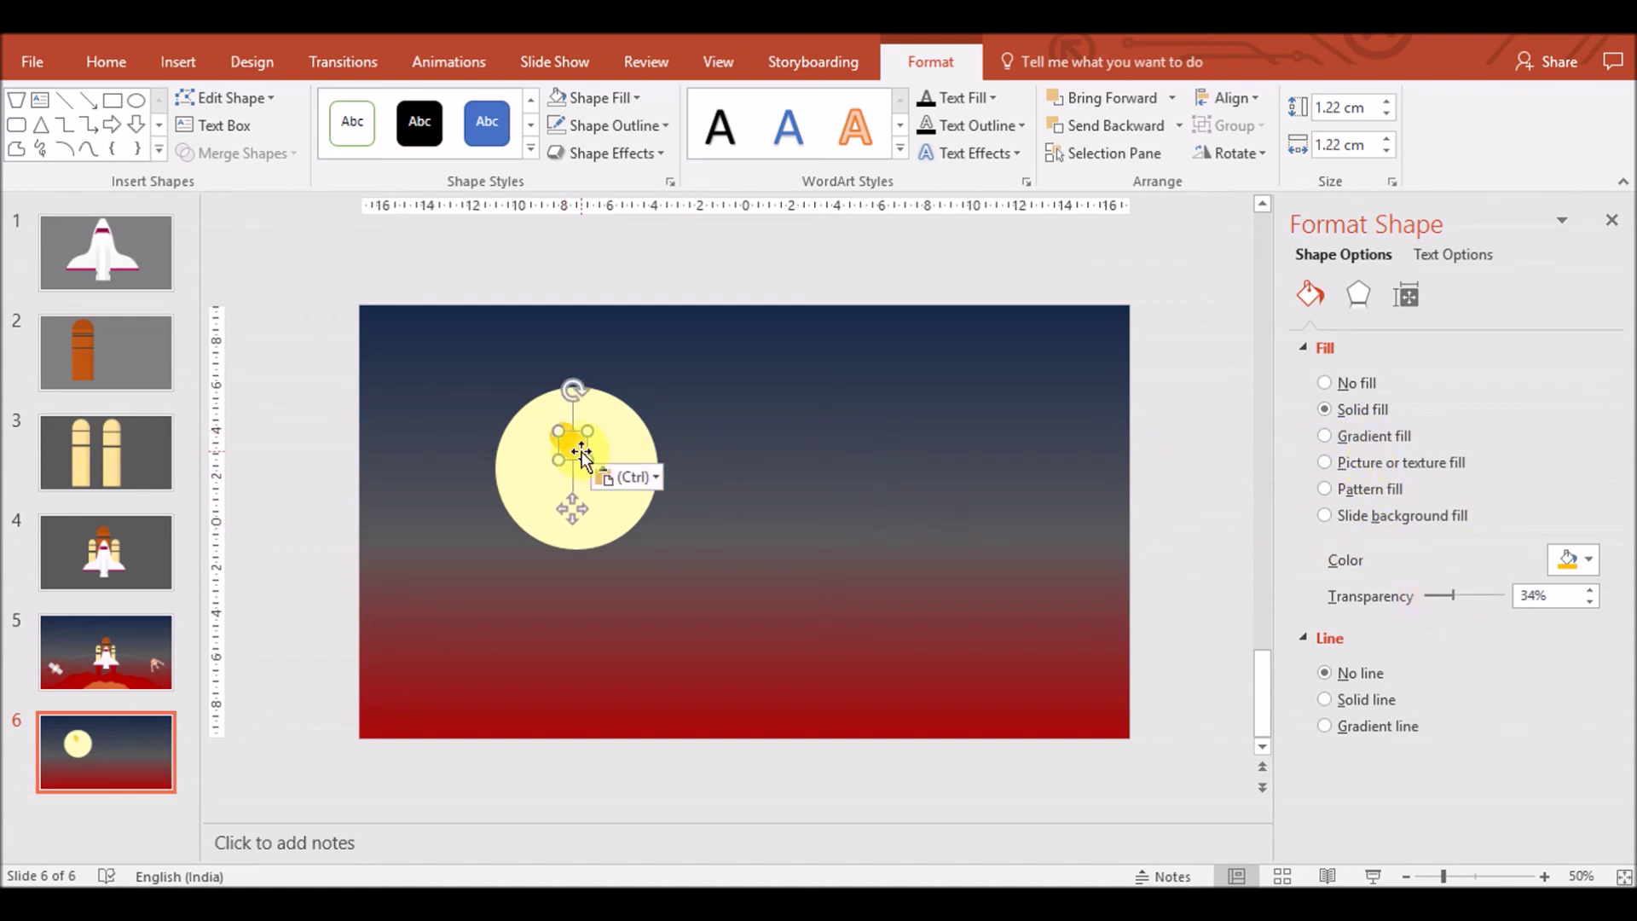
drag(581, 455, 617, 501)
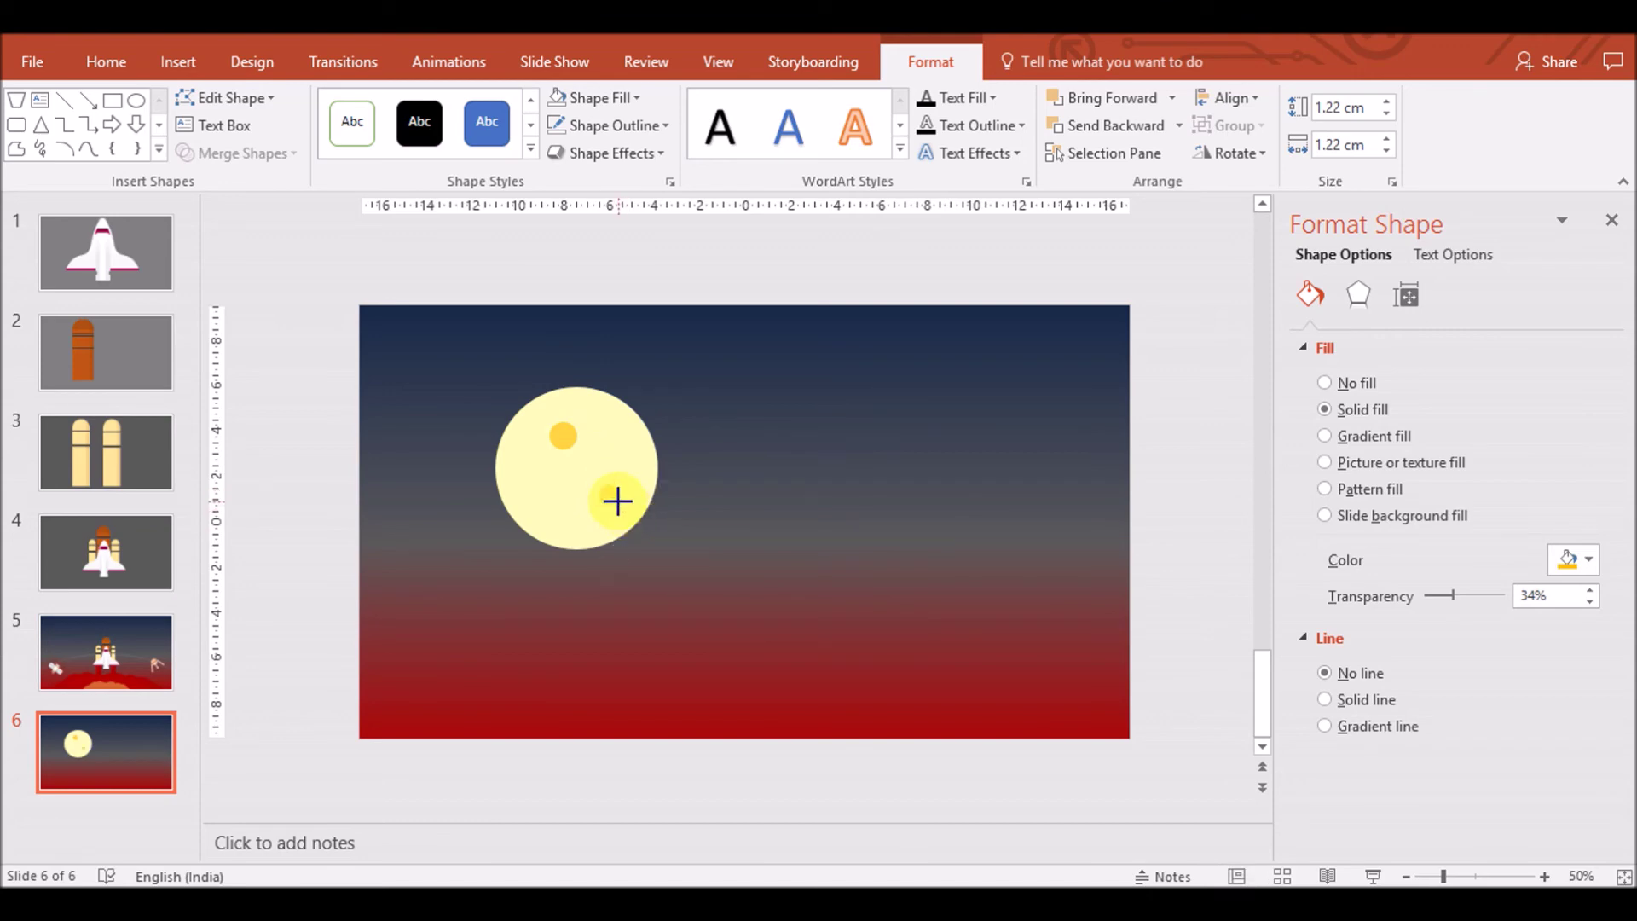
click(1573, 559)
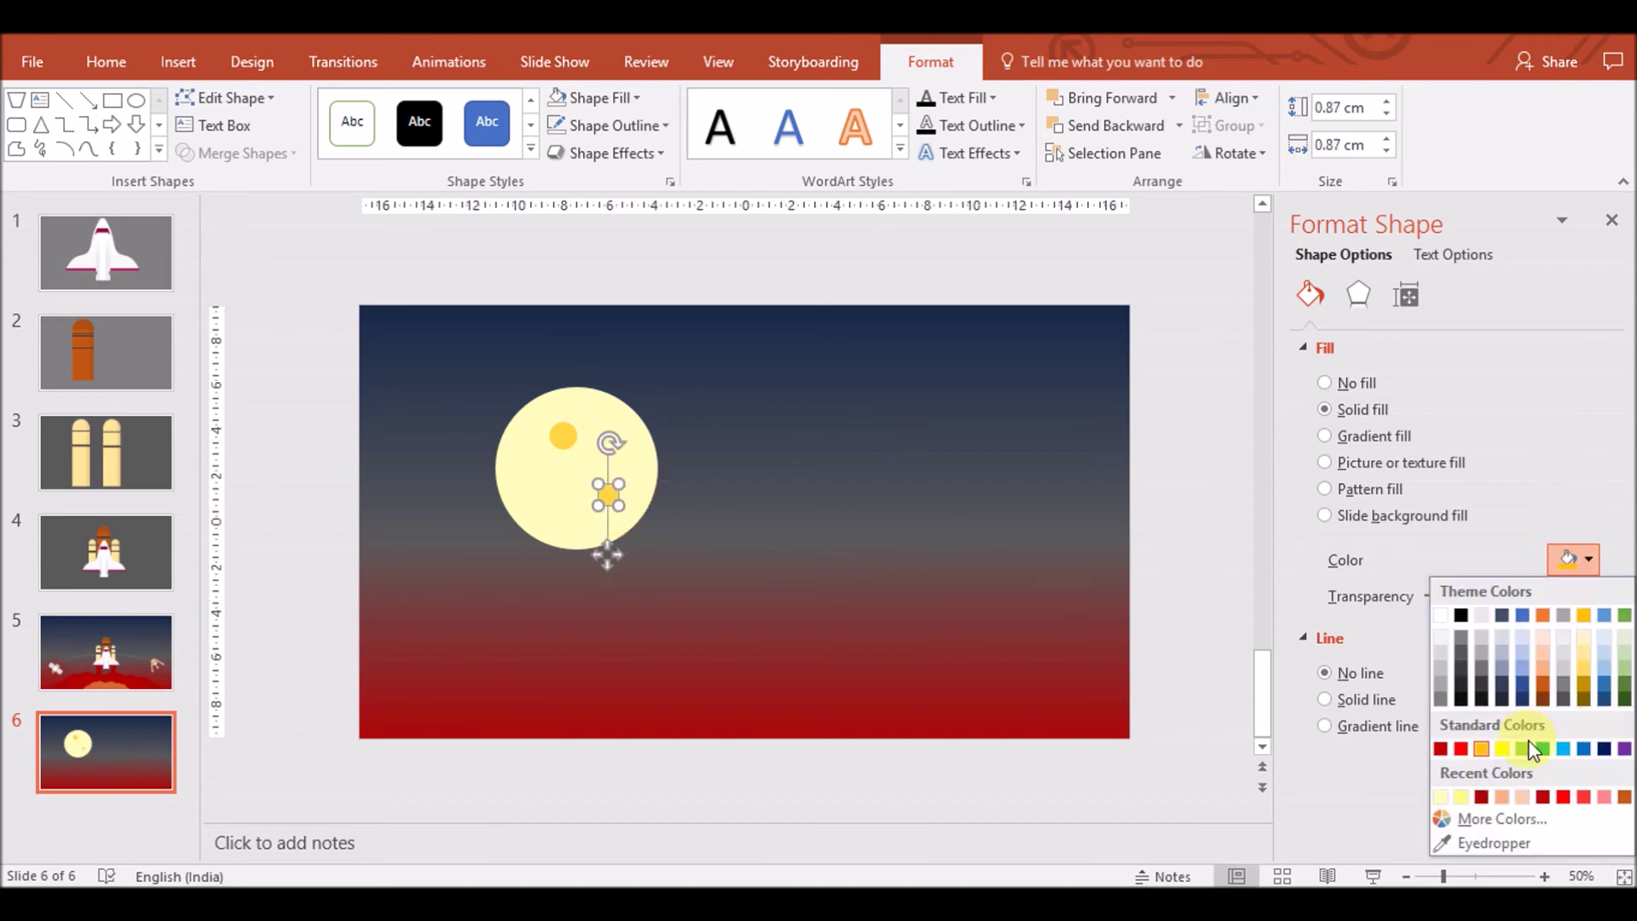
click(1501, 819)
drag(1194, 465, 1194, 477)
click(1265, 328)
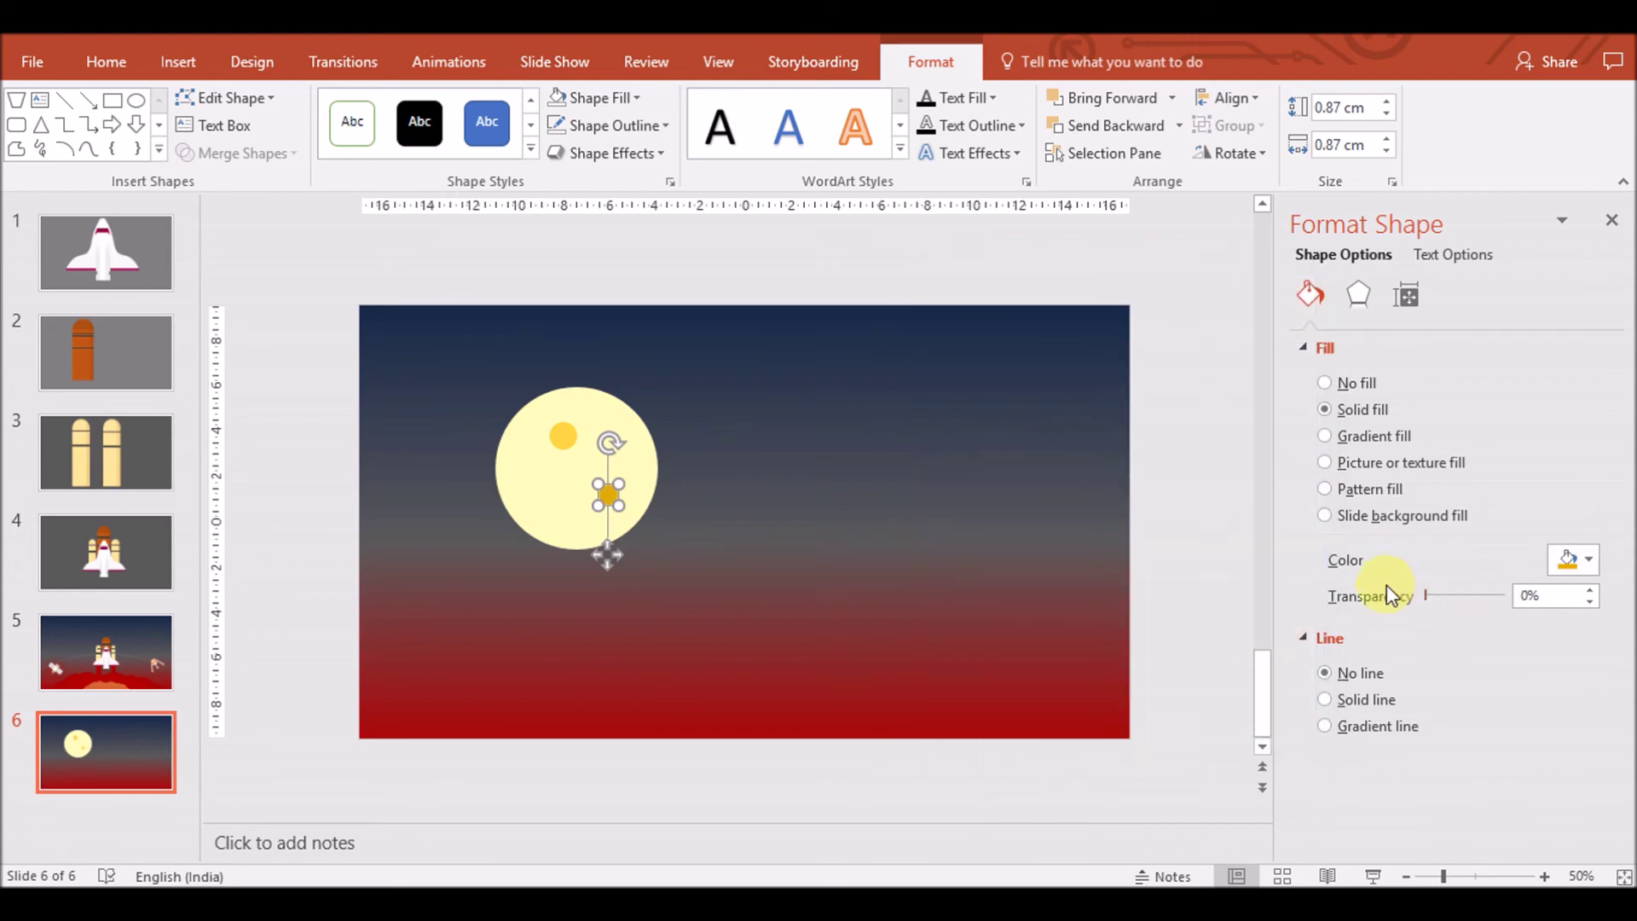
Recolour the other dot a lighter yellow-orange with a custom colour
key(alt+Down)
click(567, 431)
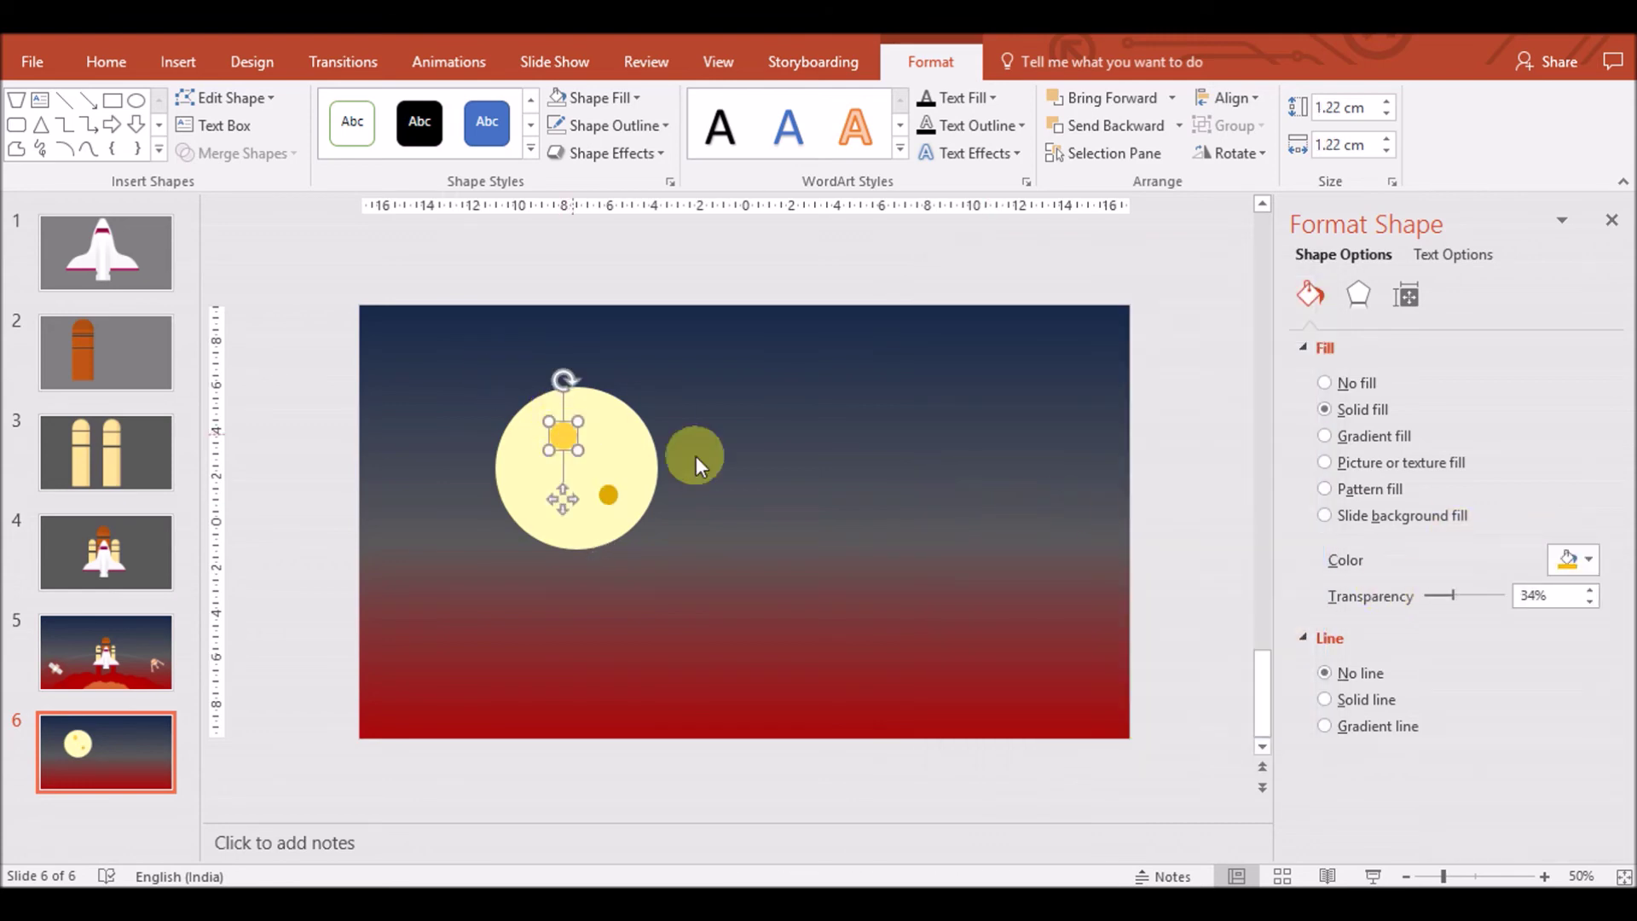
click(1580, 570)
click(1480, 811)
drag(1194, 474, 1195, 430)
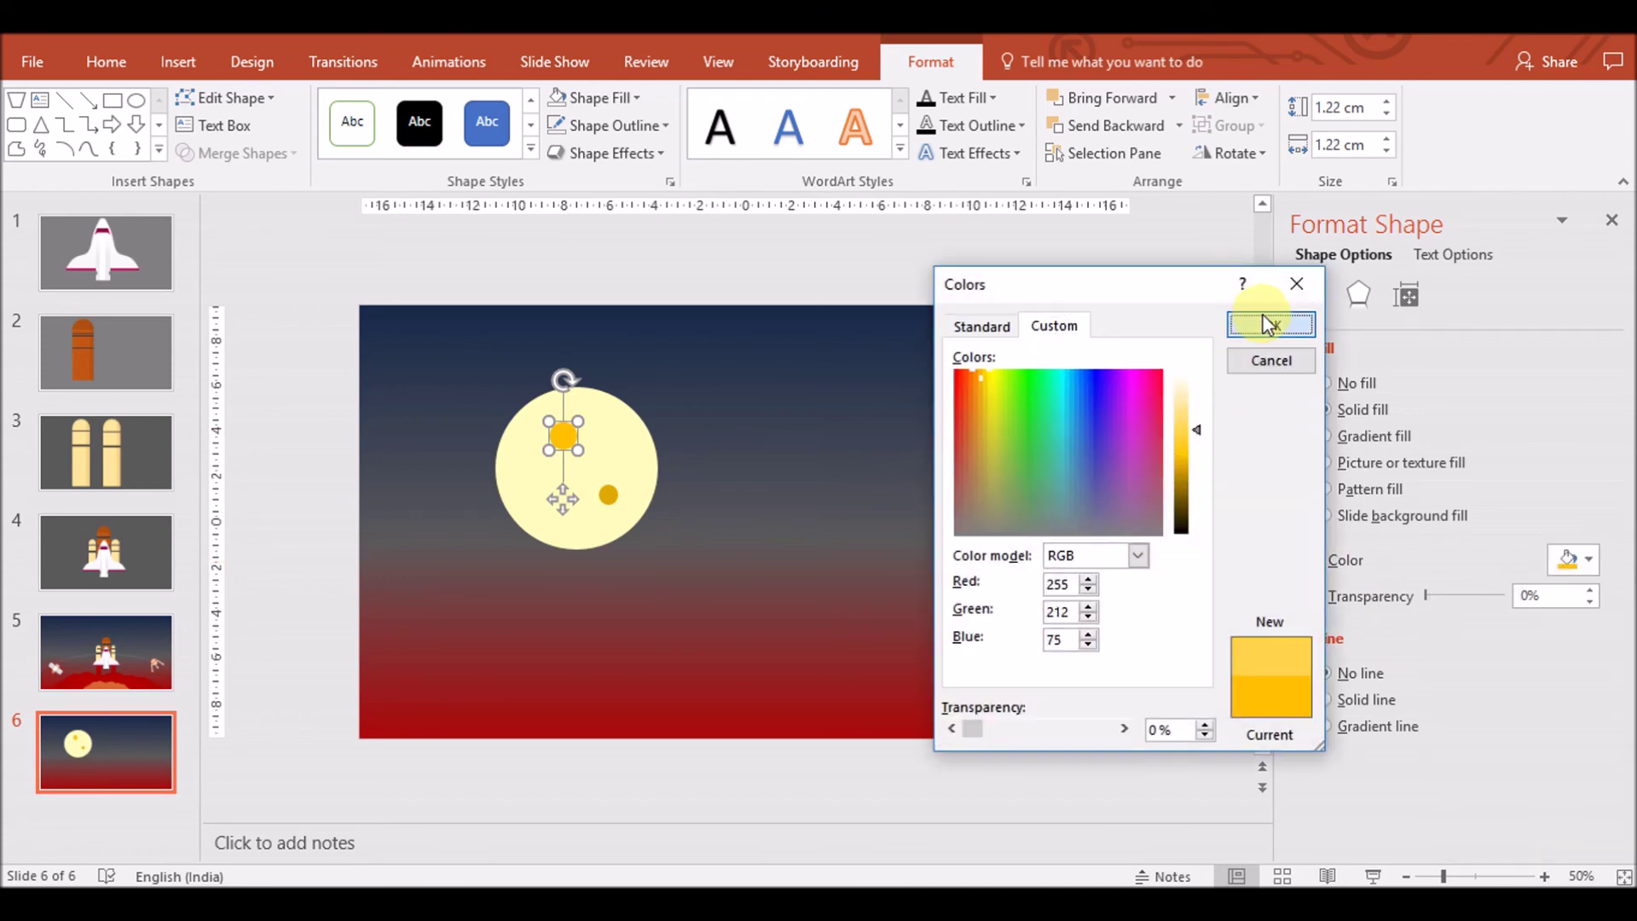
click(1269, 324)
Copy the yellow dot lower down inside the moon
click(610, 498)
drag(611, 497, 585, 530)
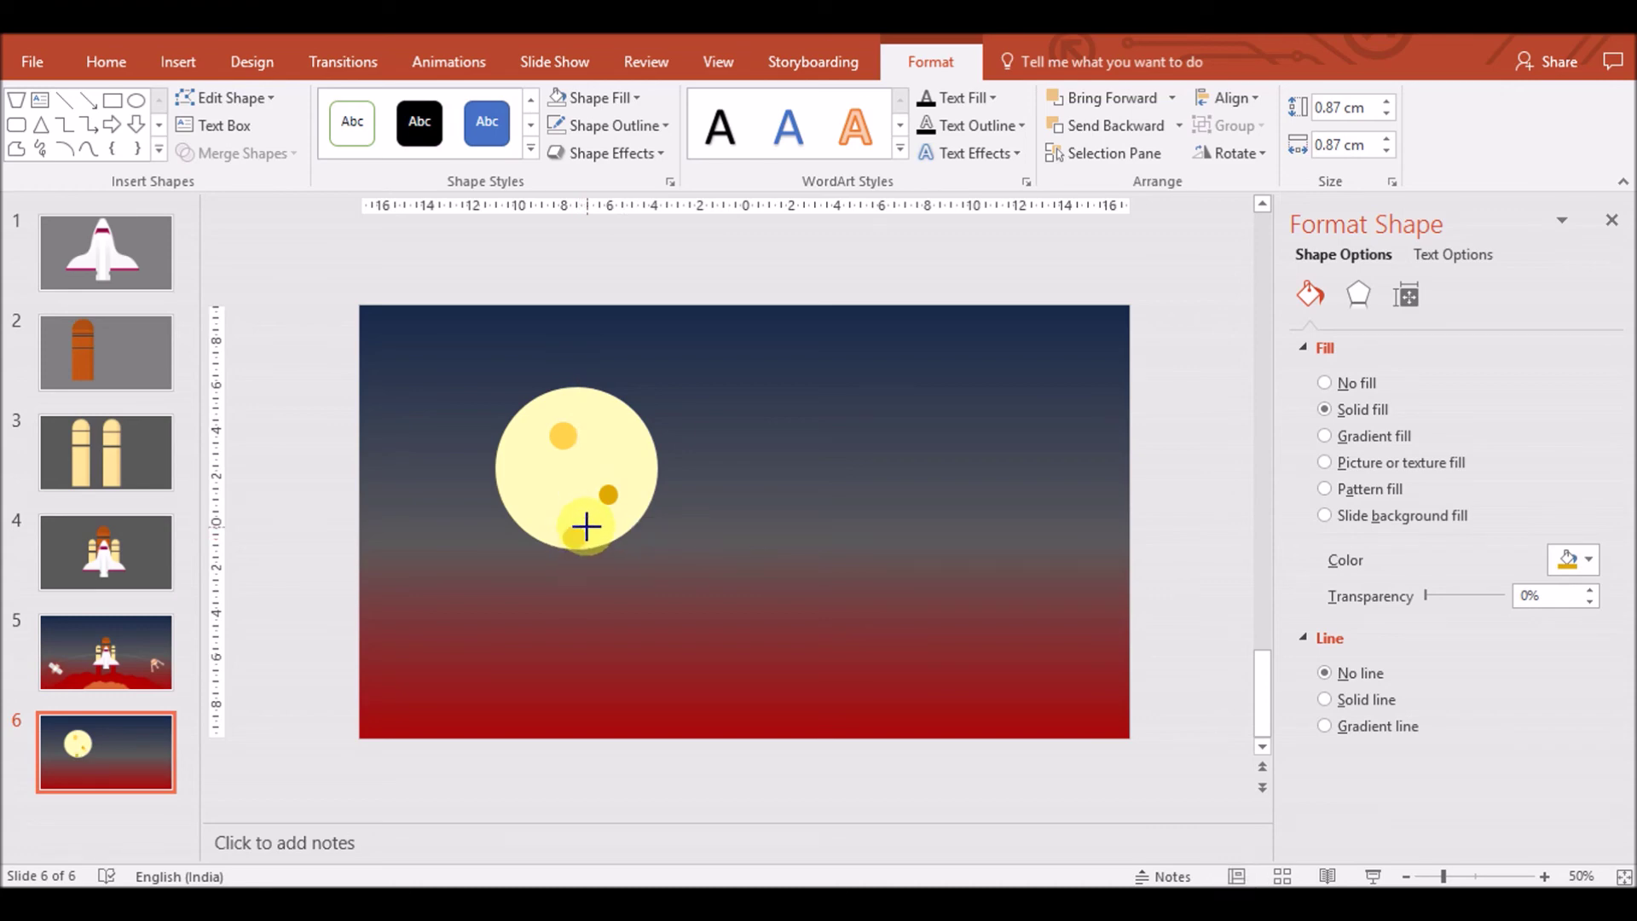
click(1580, 560)
Give the lower dot a darker olive custom fill
click(1517, 818)
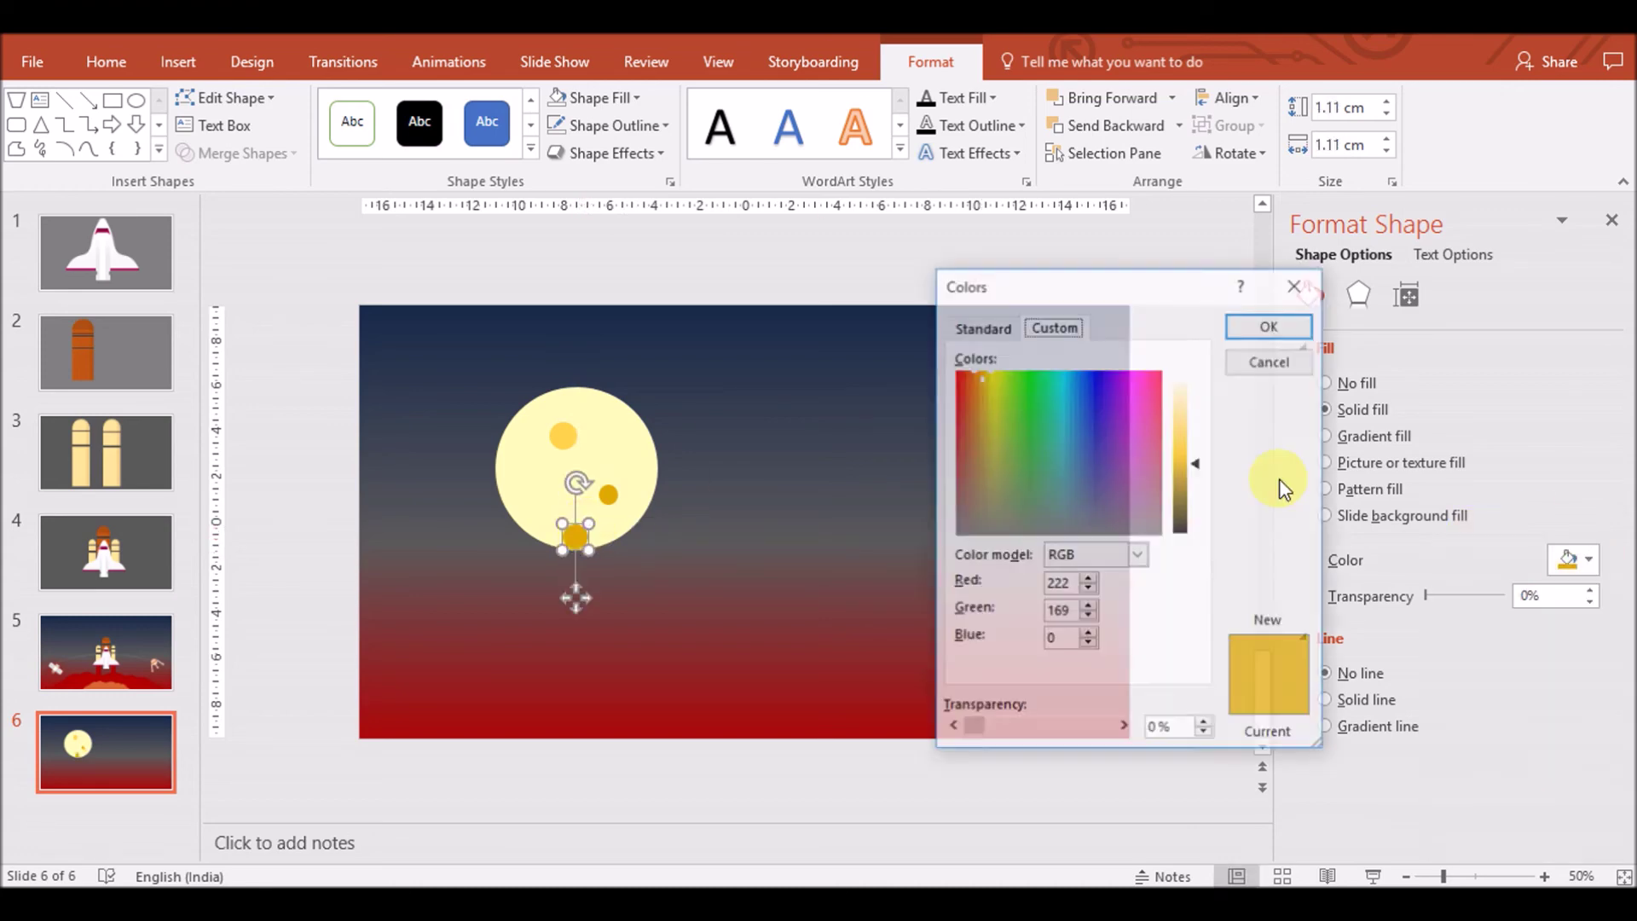
drag(1197, 464, 1197, 488)
click(1265, 322)
click(944, 485)
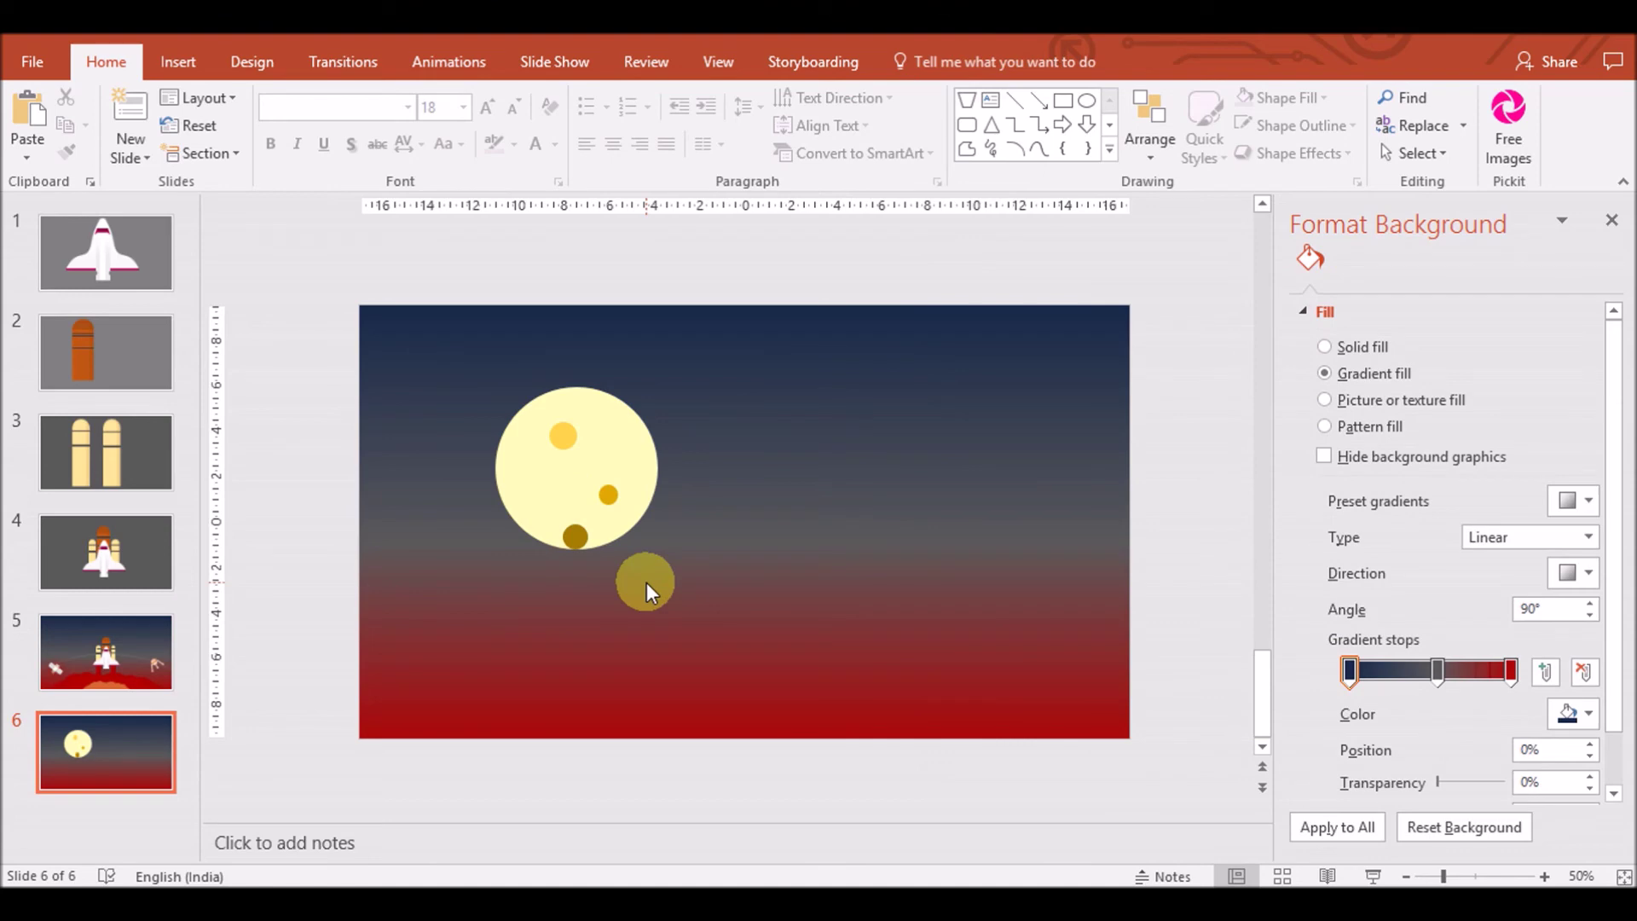
Brighten the lower dot to a bright amber custom colour
click(579, 538)
click(1578, 559)
click(1491, 817)
drag(1193, 486, 1194, 444)
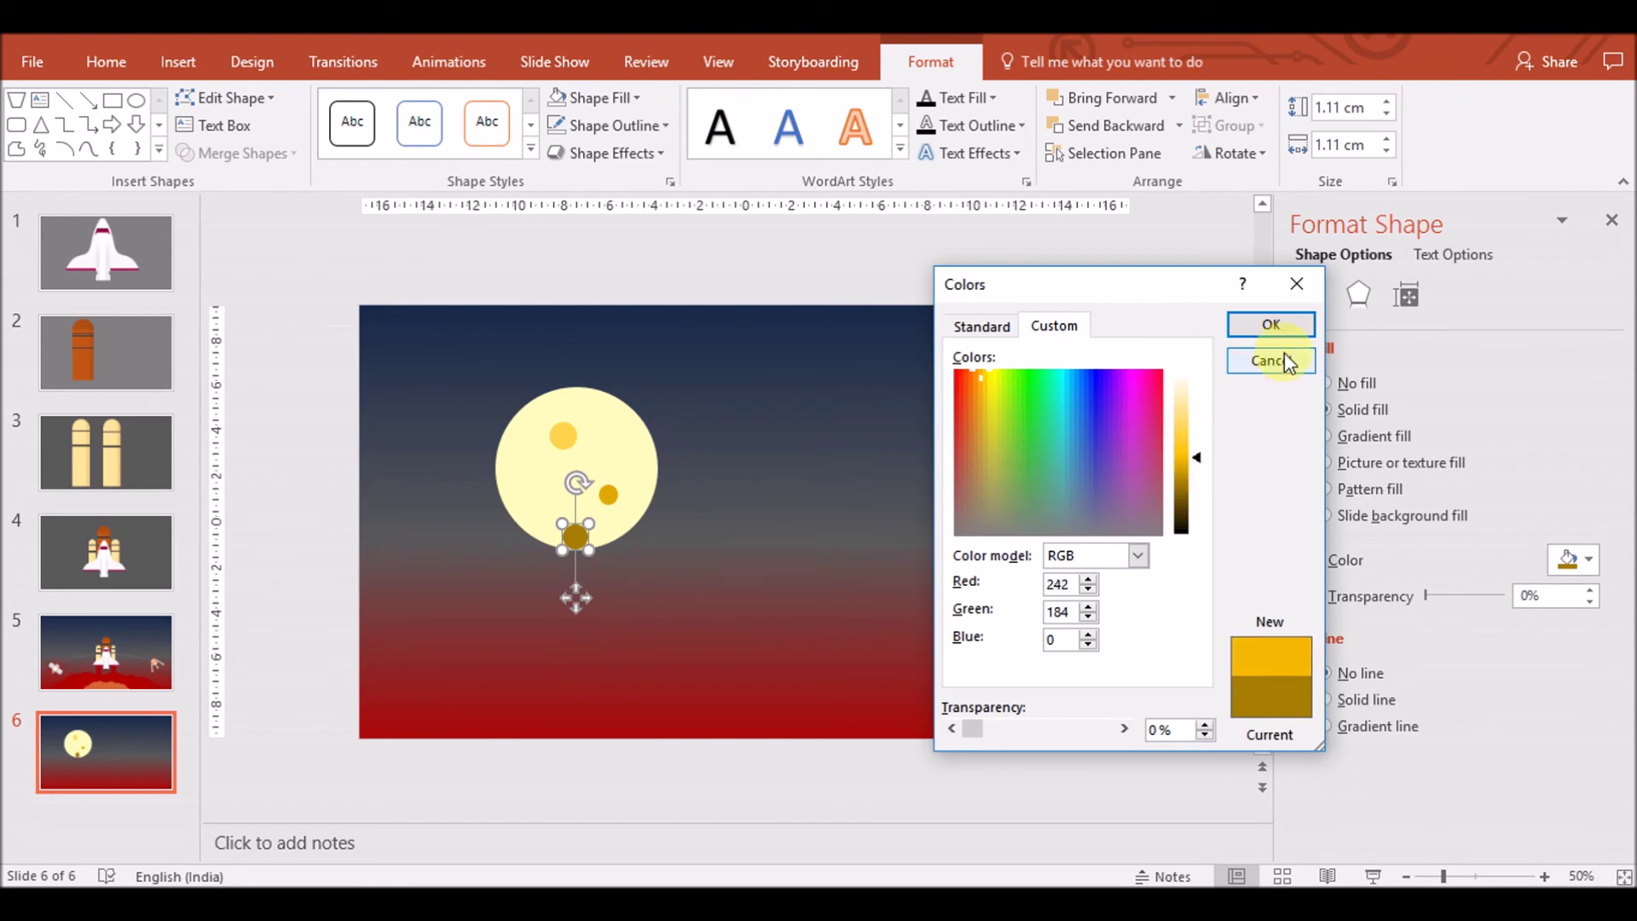
click(1271, 324)
Add a pale yellow dot of about 1.46 cm on the moon's left side
click(608, 500)
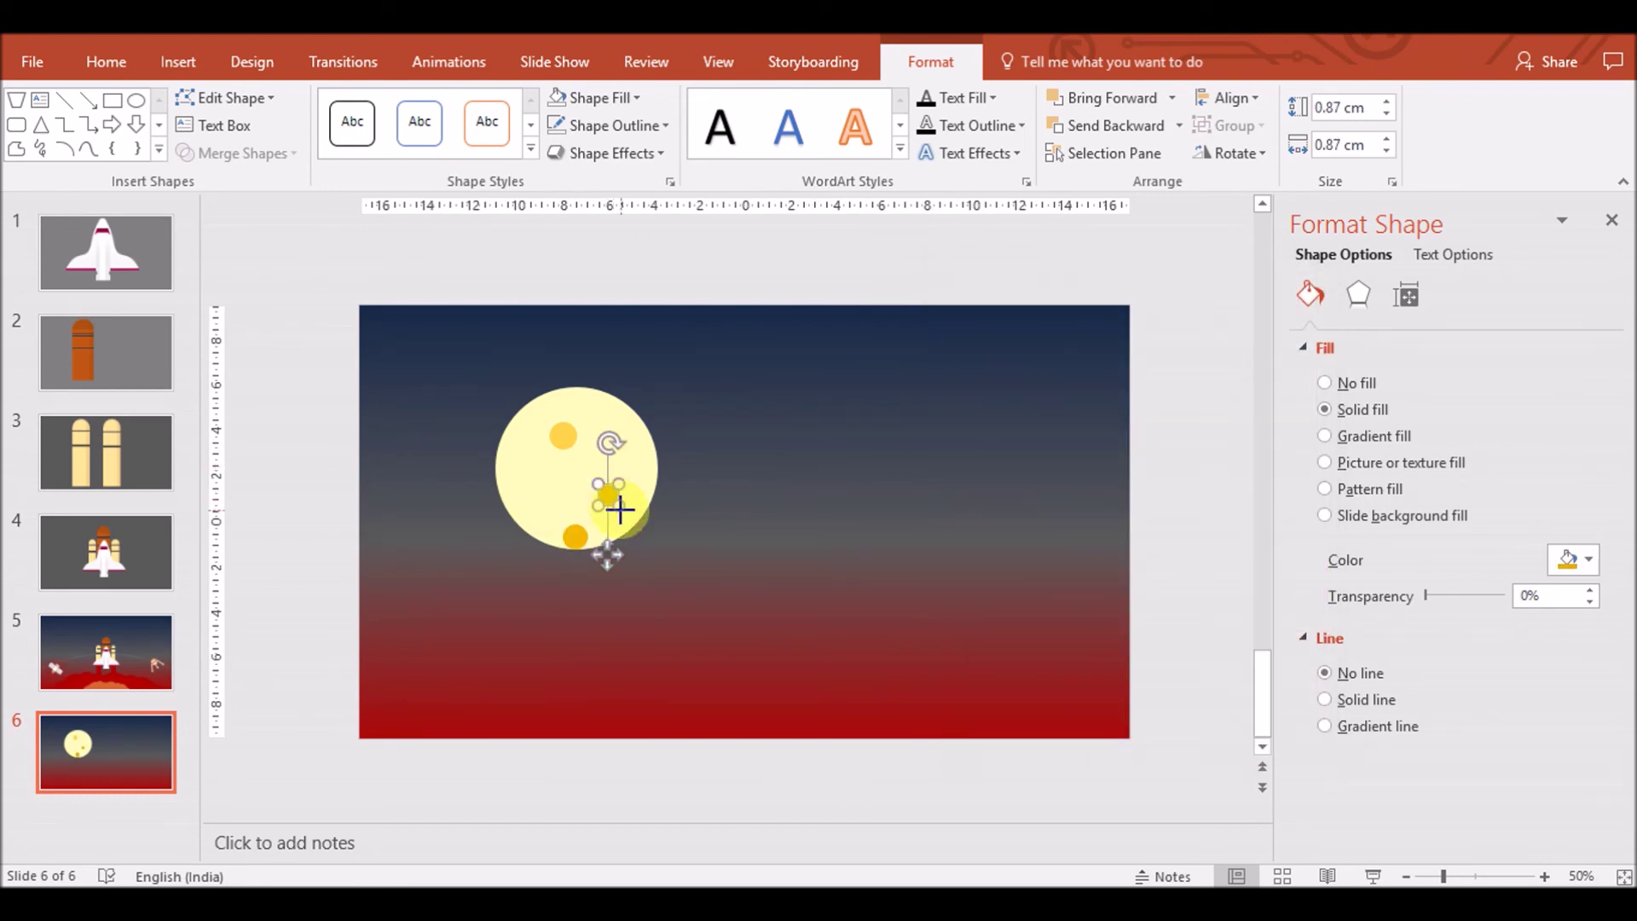
click(612, 499)
key(ctrl+c)
key(ctrl+v)
mouse_move(613, 503)
mouse_down()
mouse_move(524, 478)
mouse_move(541, 486)
mouse_up()
drag(530, 548, 555, 489)
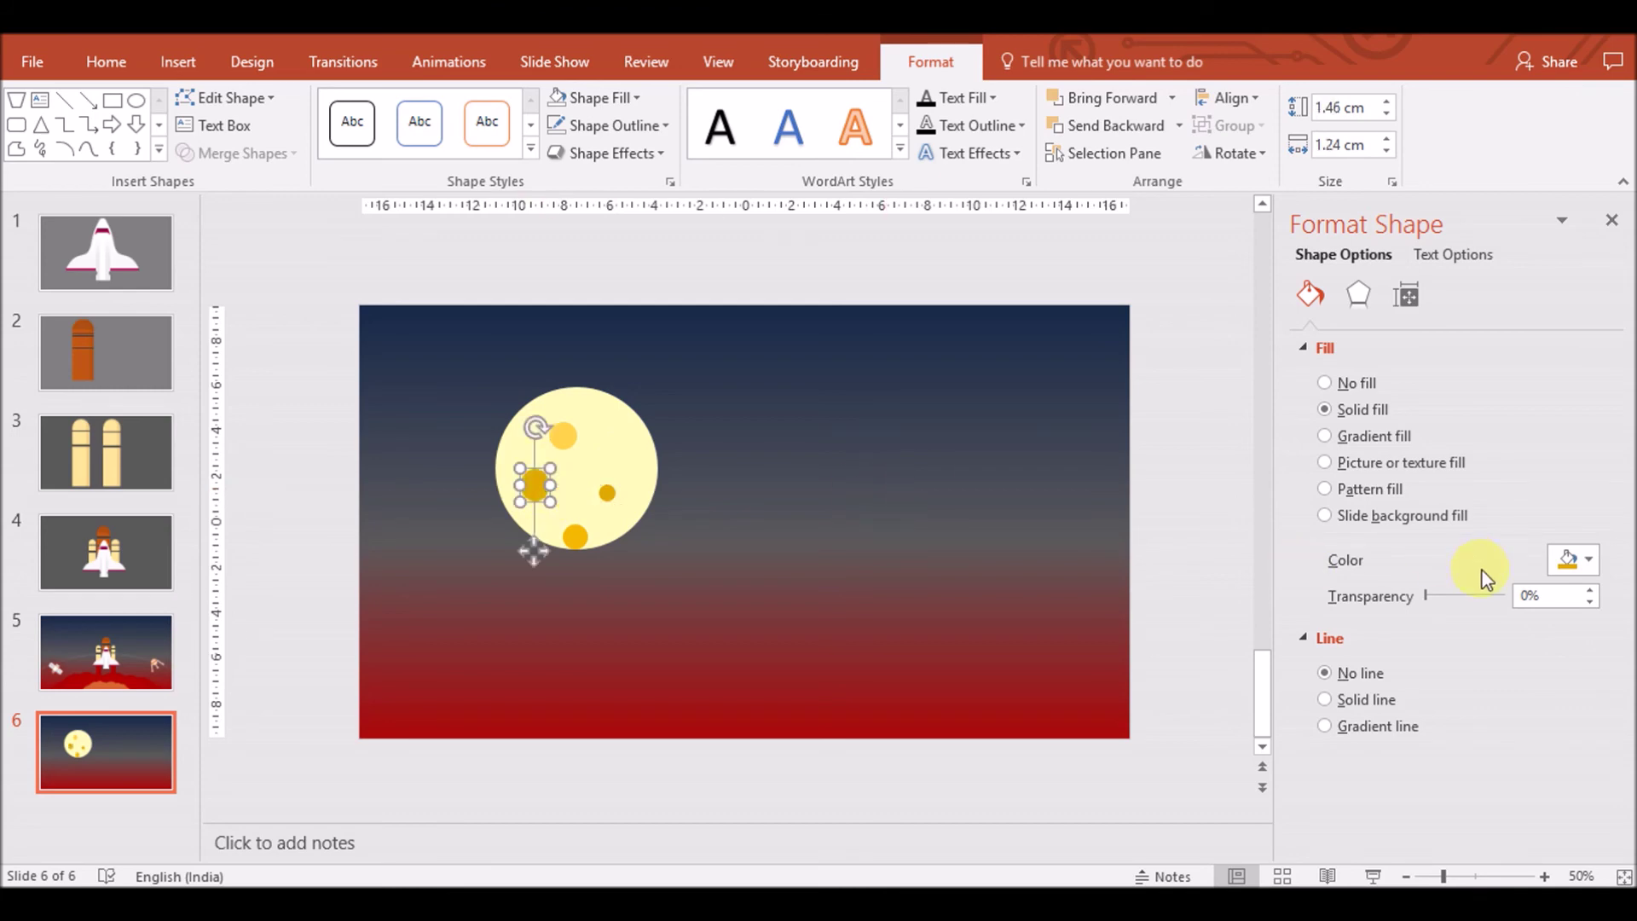
click(1573, 560)
click(1588, 680)
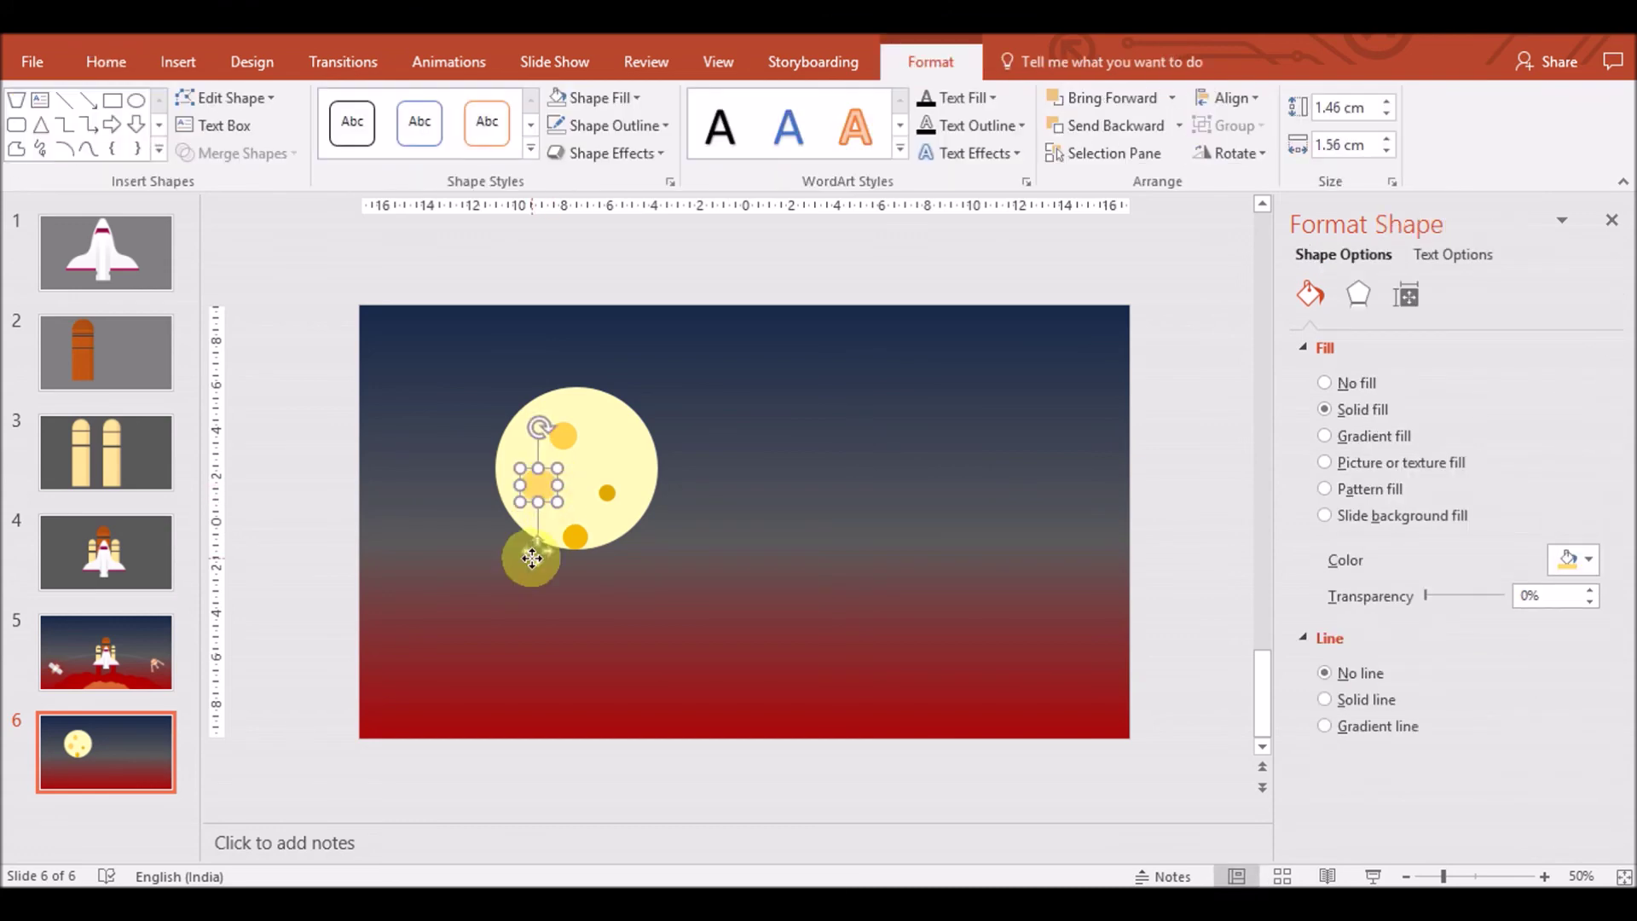
Marquee-select the moon with all its dots and group them
click(517, 575)
drag(517, 575, 688, 355)
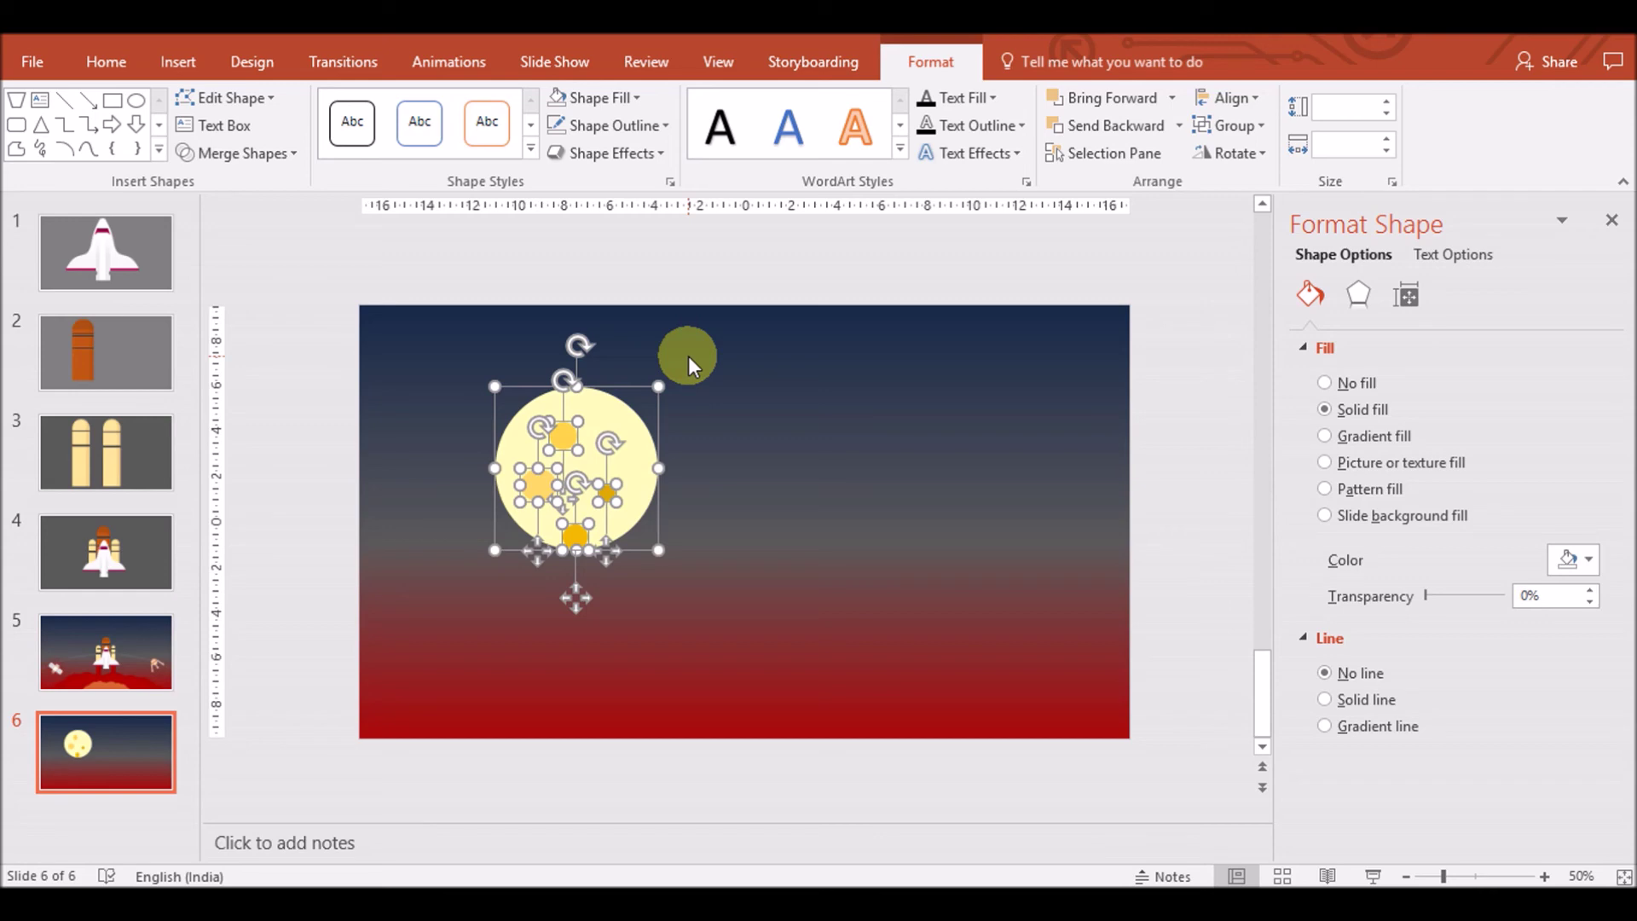
key(ctrl+g)
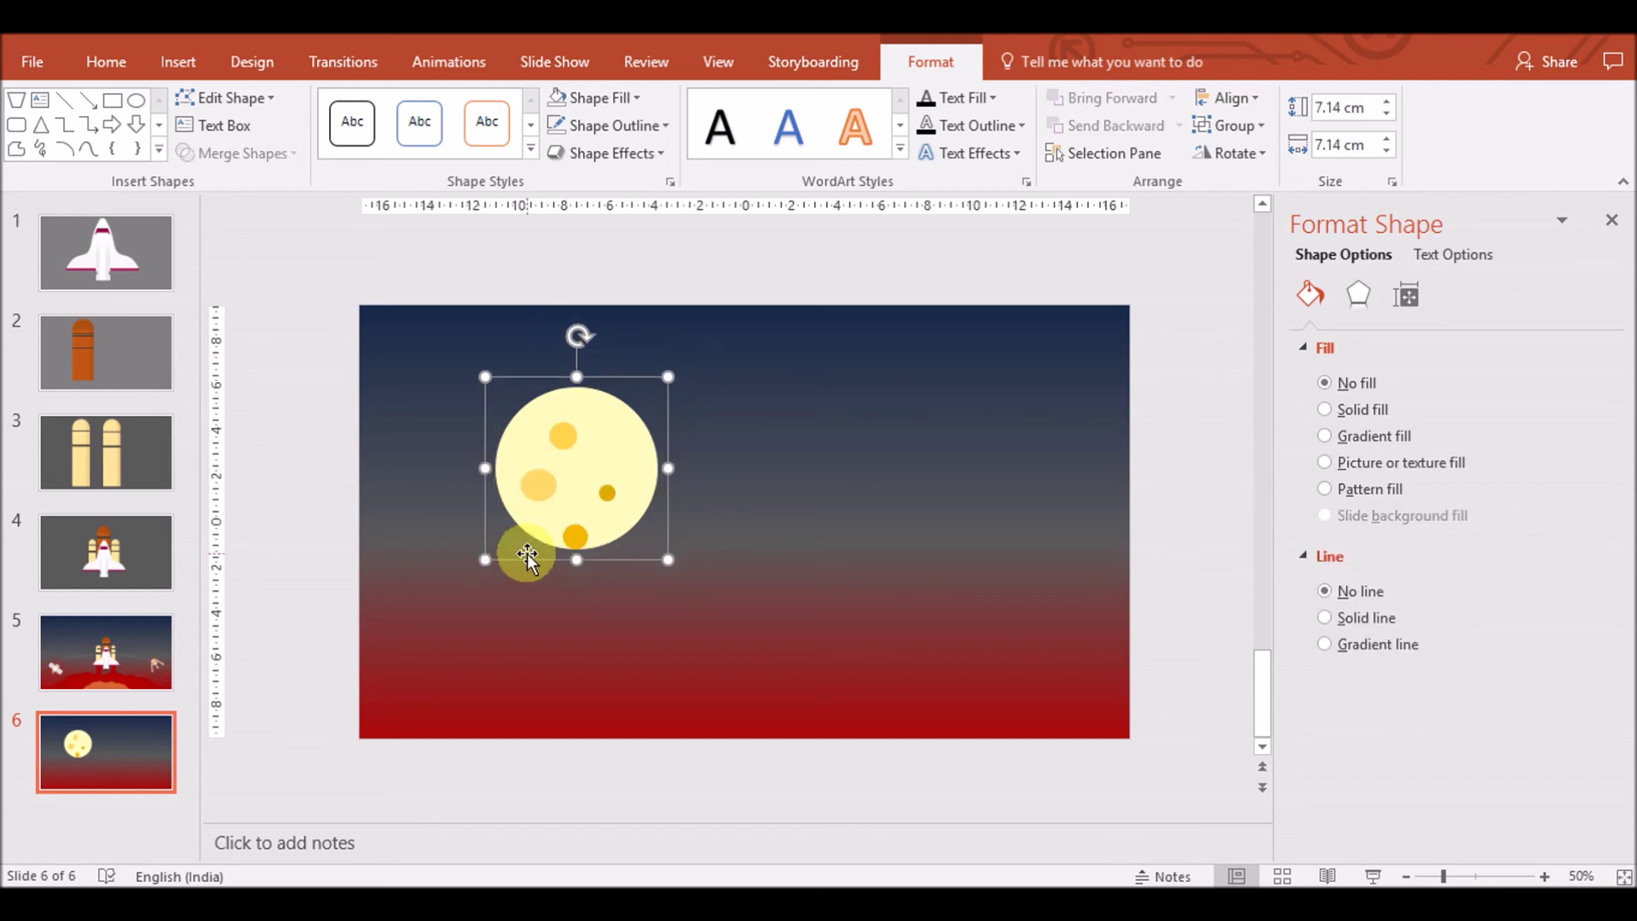
Paste the moon group onto slide 5 and shrink it to a small size
click(95, 663)
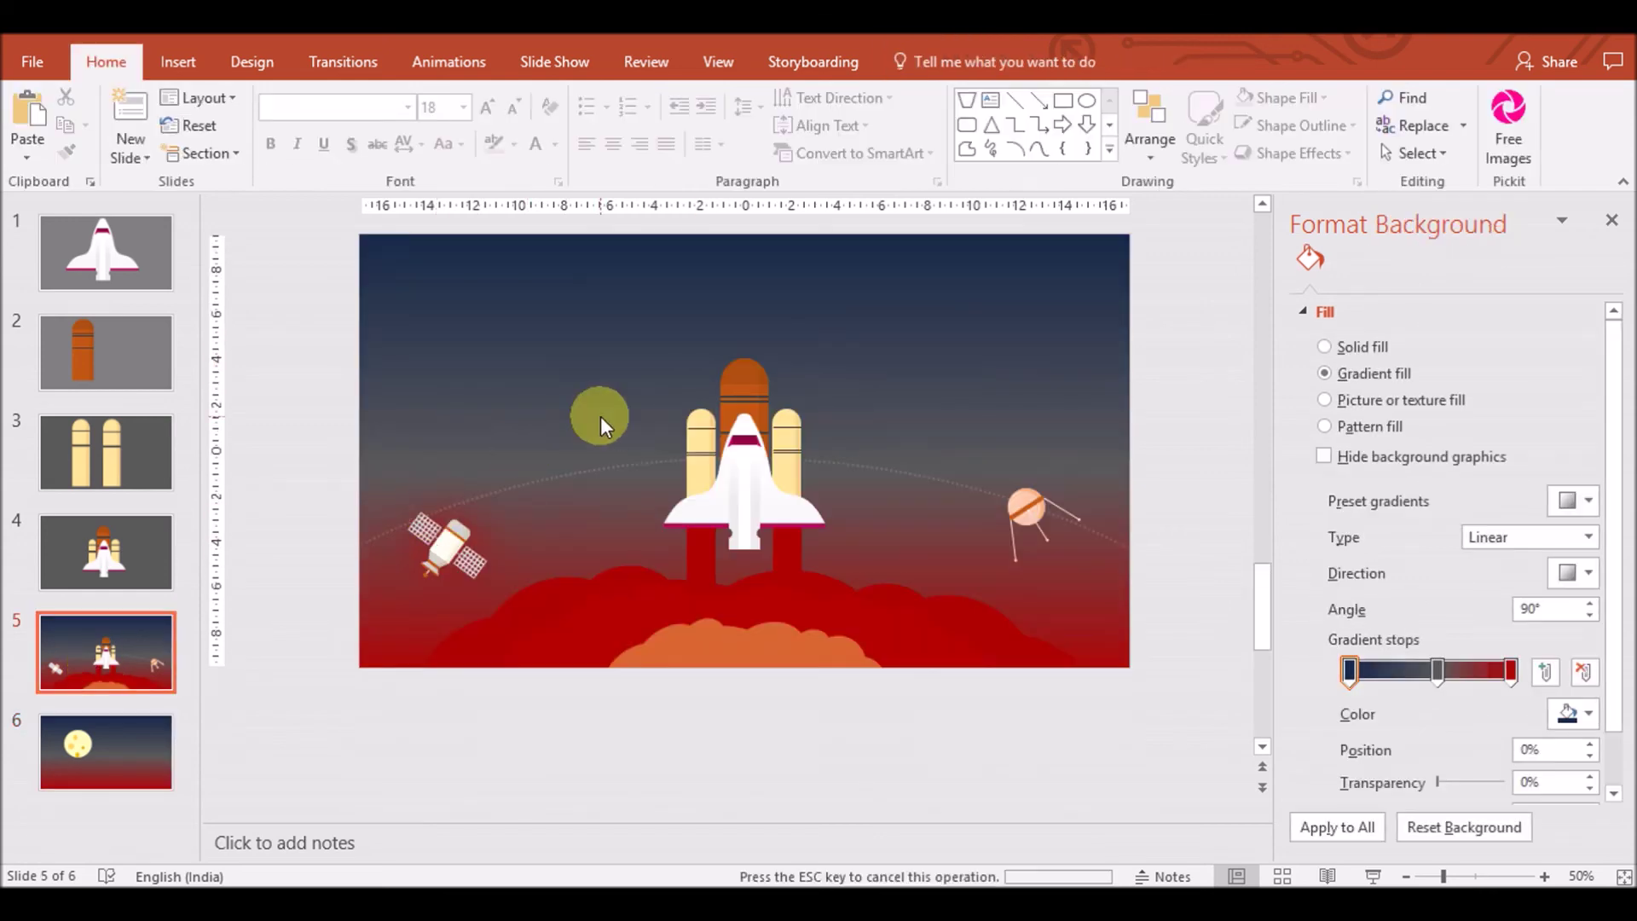
key(ctrl+v)
mouse_move(485, 305)
mouse_down()
mouse_move(612, 433)
mouse_move(965, 319)
mouse_up()
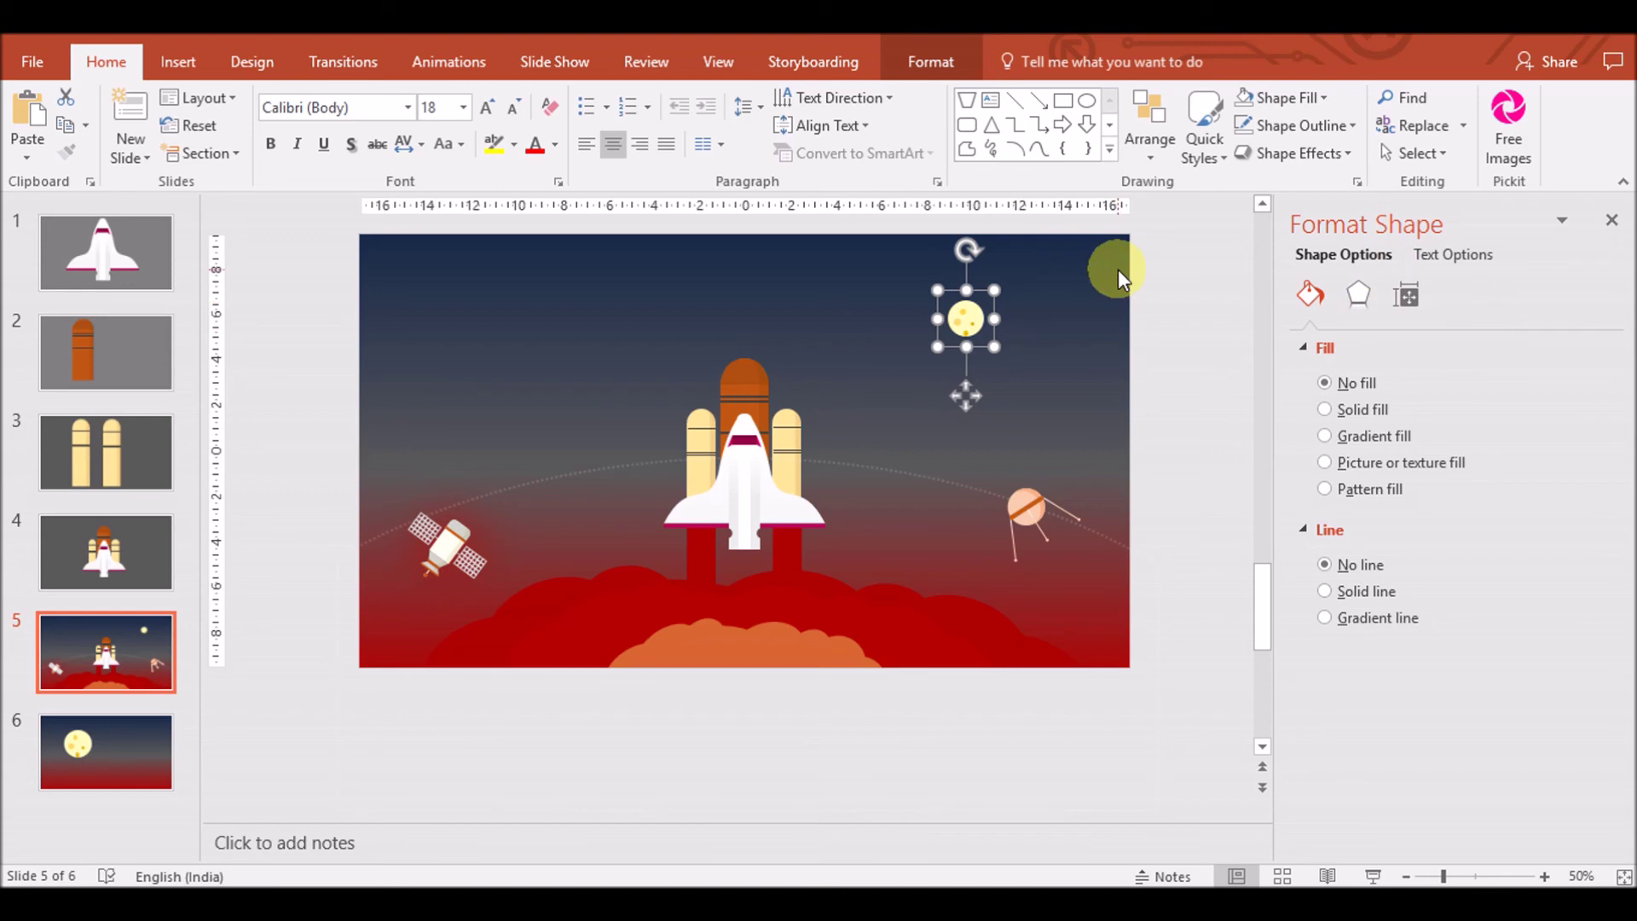
Give the small moon an orange glow, enlarging its size to about 25 pt
click(1356, 297)
click(1574, 442)
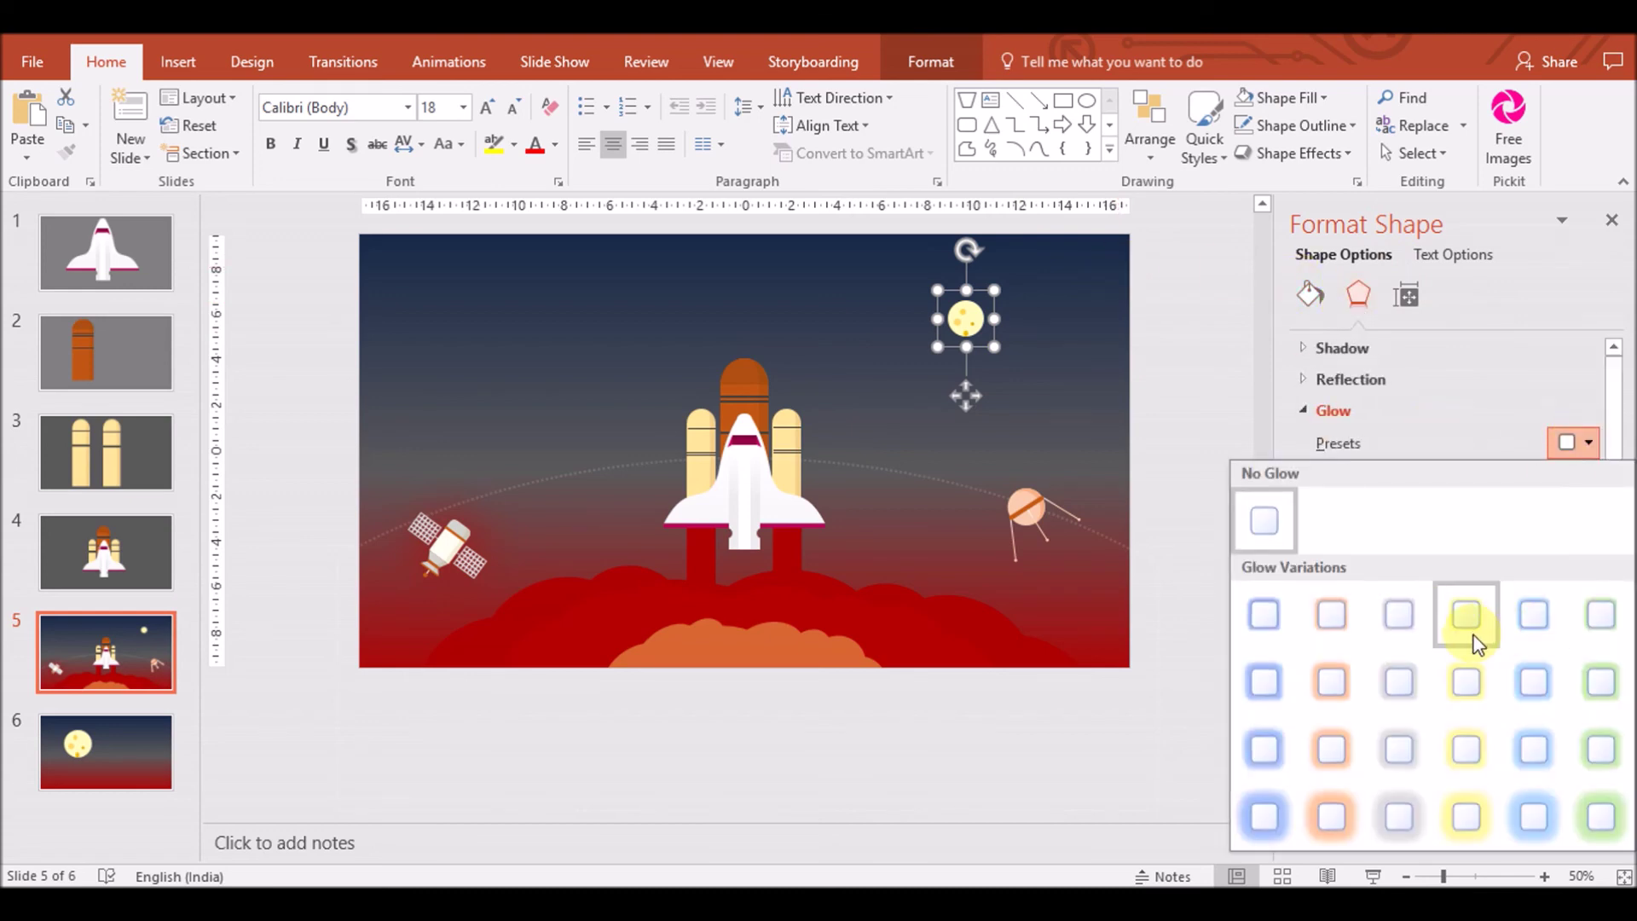
click(1332, 635)
drag(1419, 520, 1429, 522)
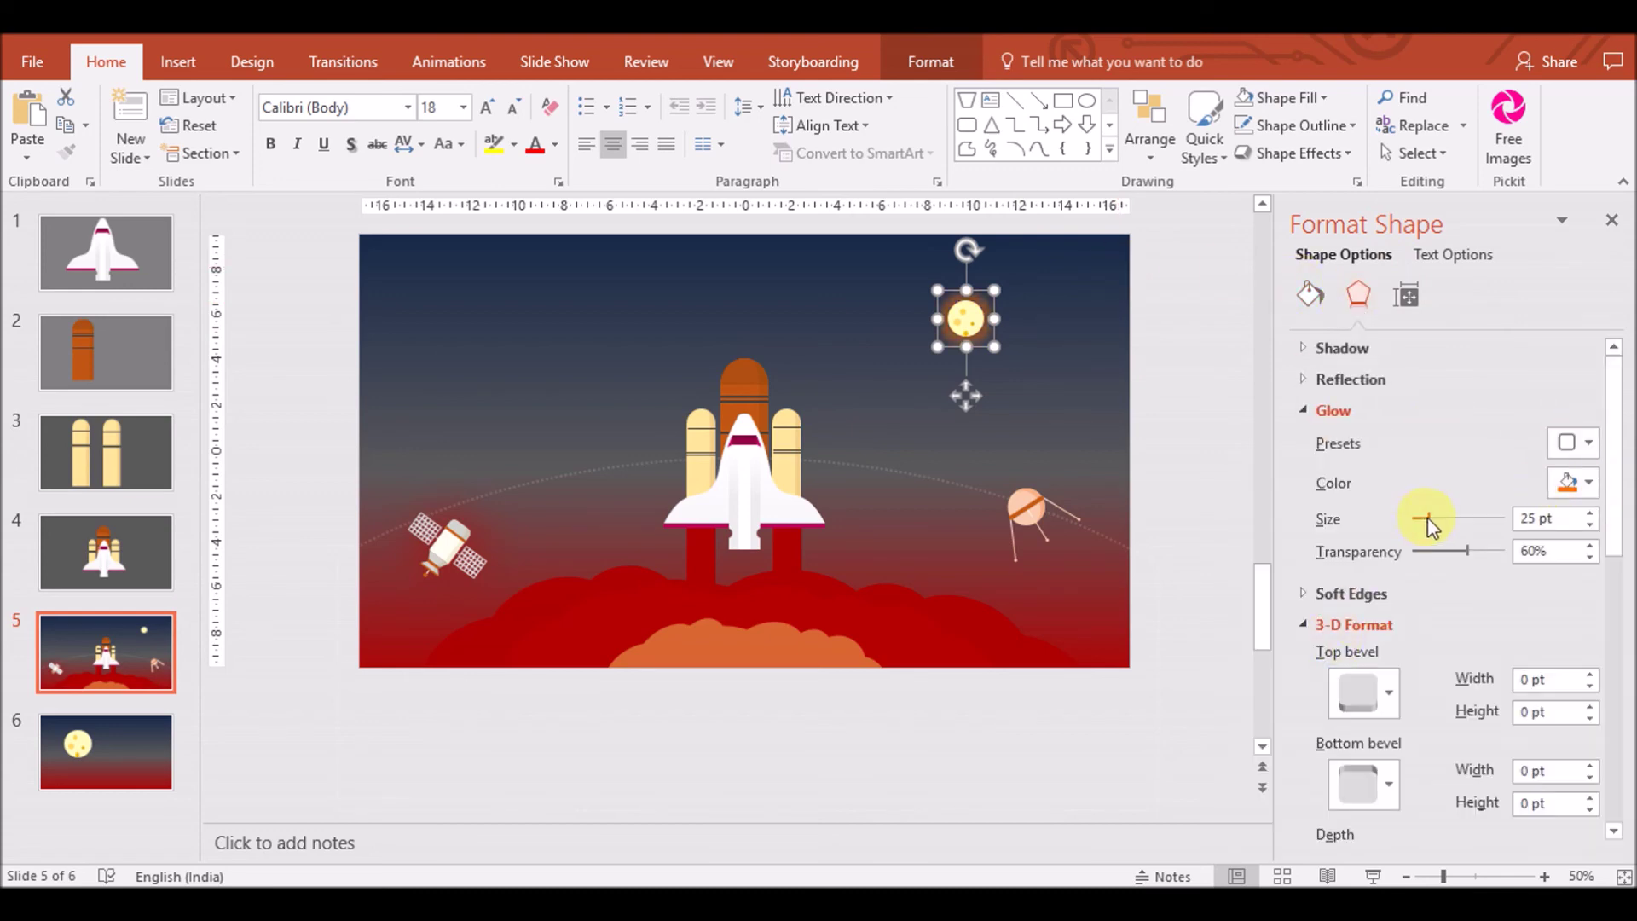
click(1214, 490)
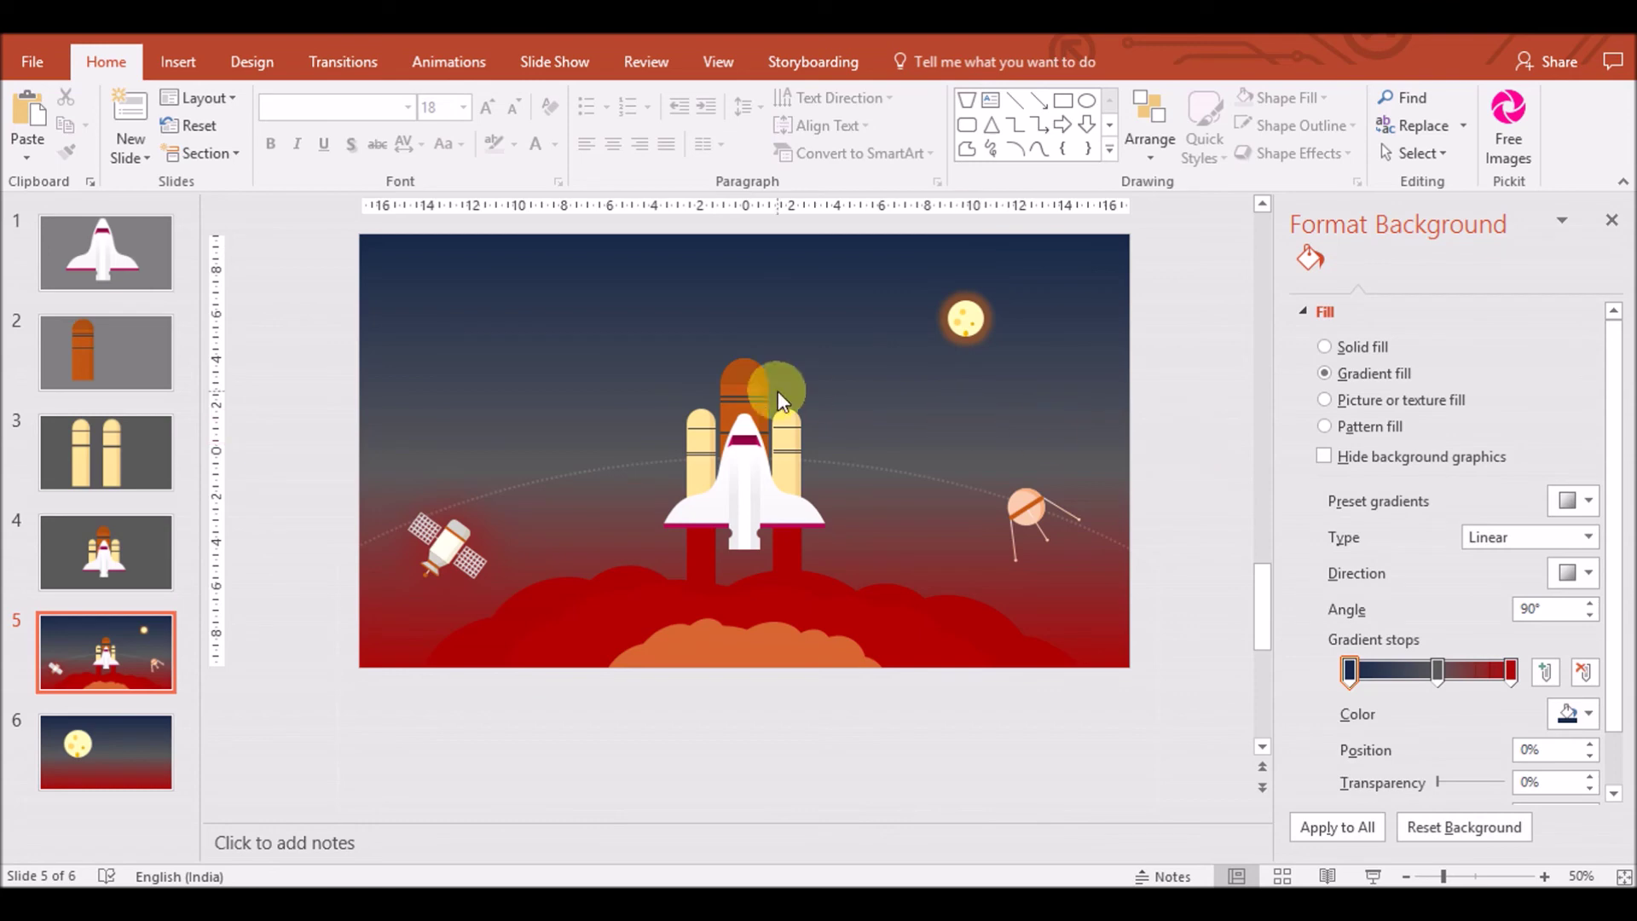
Reselect the small moon and apply a different glow colour
click(974, 334)
click(1363, 303)
click(1584, 474)
click(1585, 474)
click(1583, 440)
click(1583, 440)
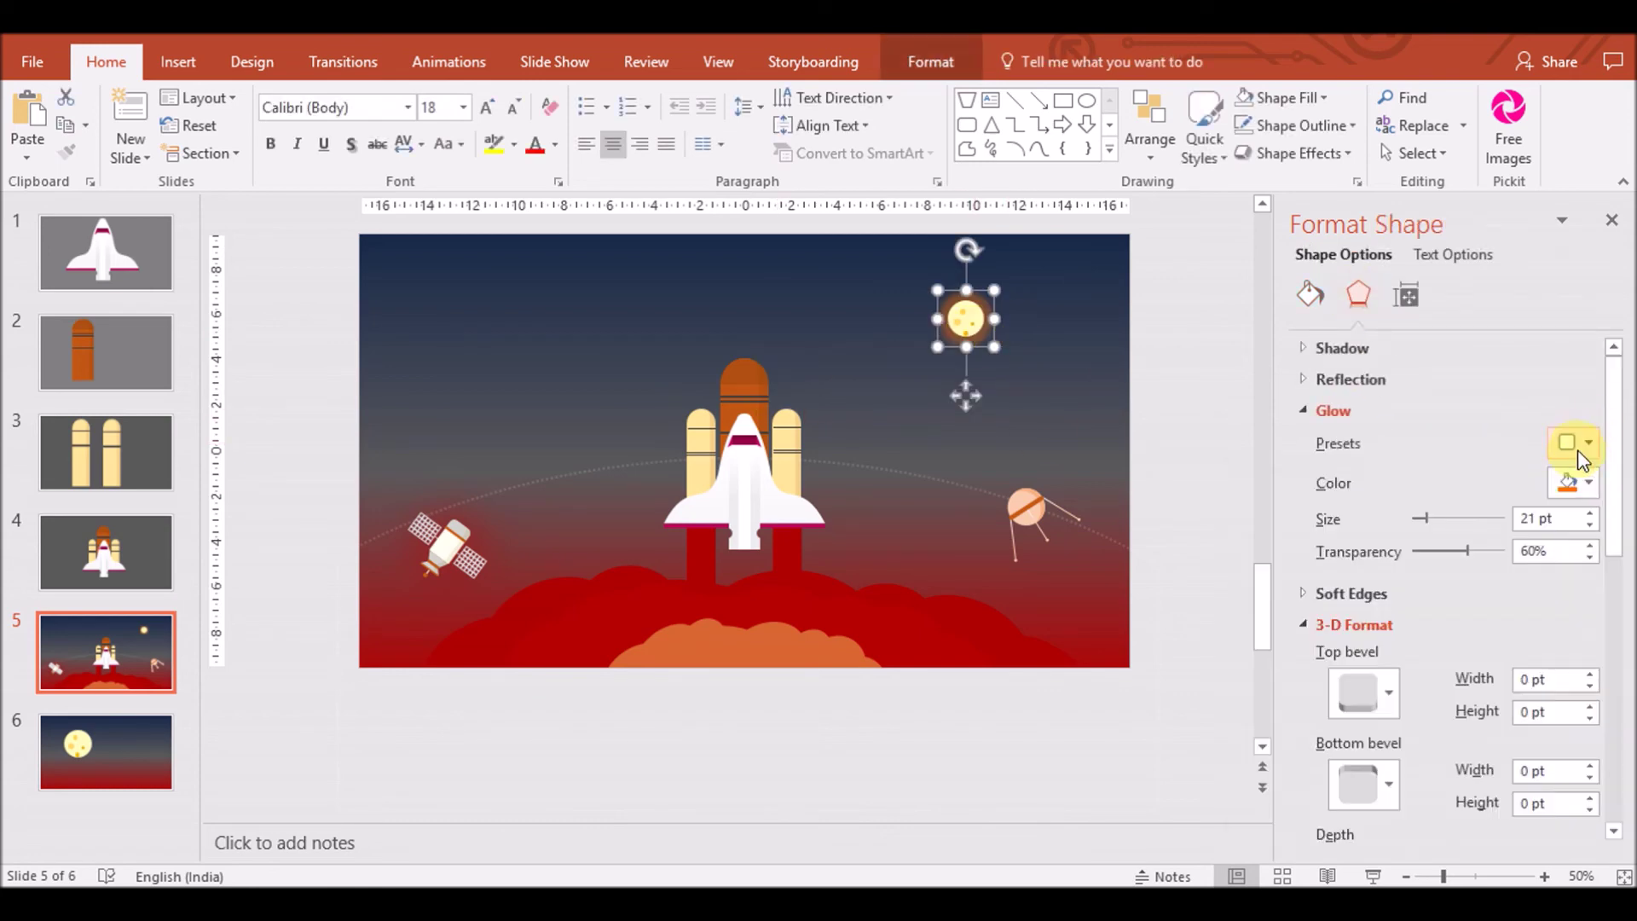
click(1578, 483)
click(1542, 614)
Copy the moon on slide 6 and place the duplicate to its right
click(70, 760)
click(598, 444)
key(ctrl+c)
key(ctrl+v)
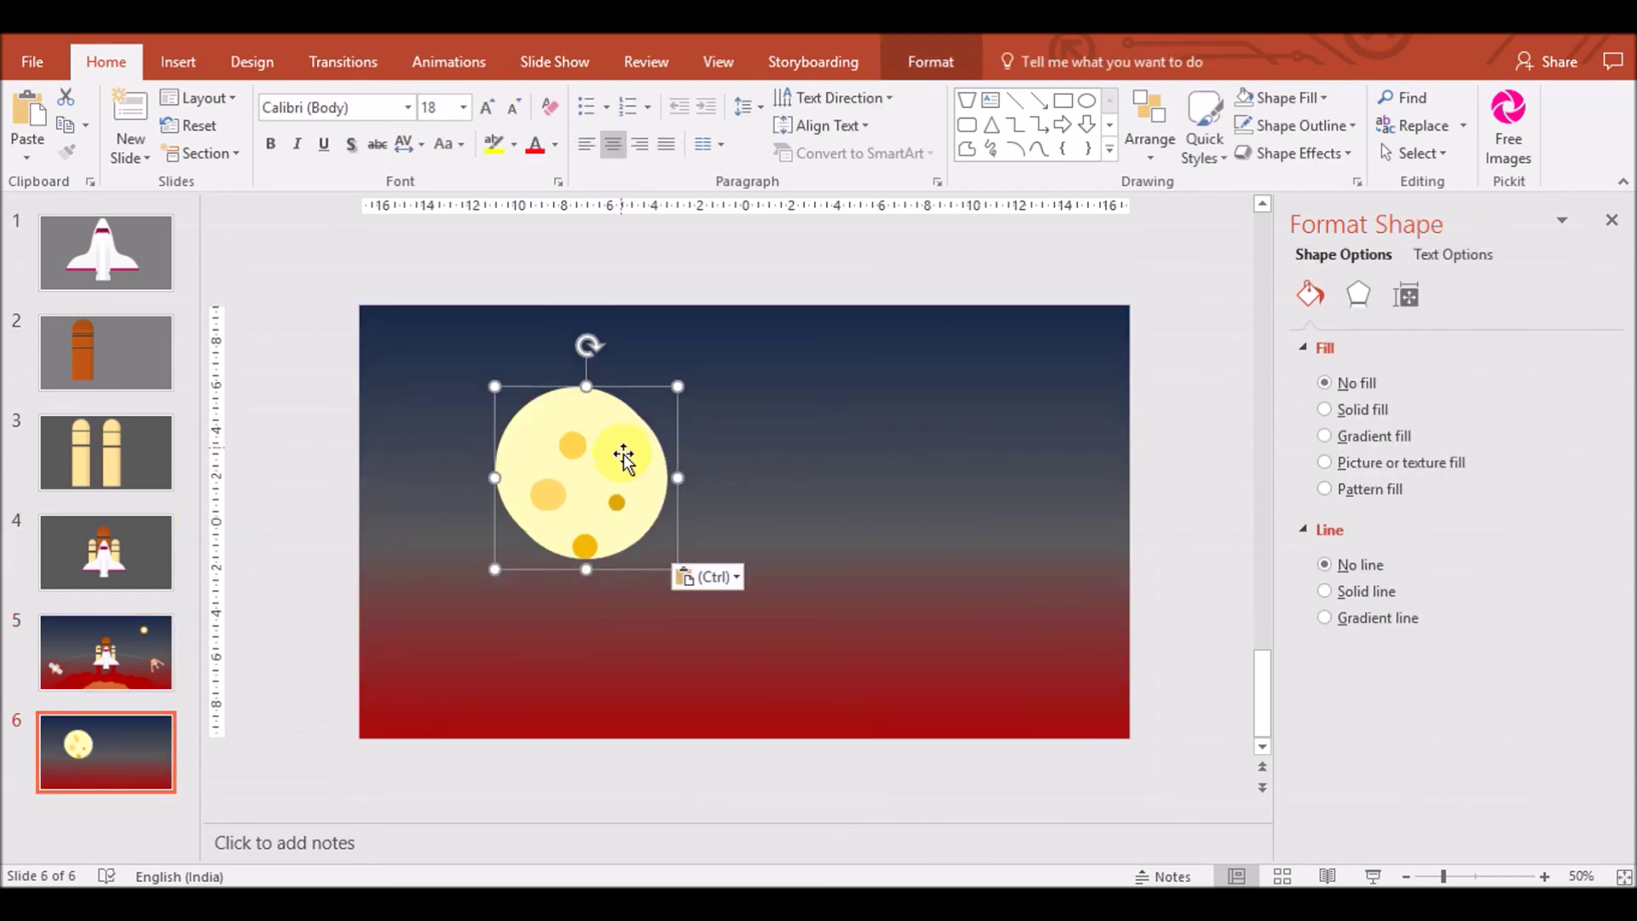
drag(629, 458, 885, 457)
click(621, 458)
click(822, 446)
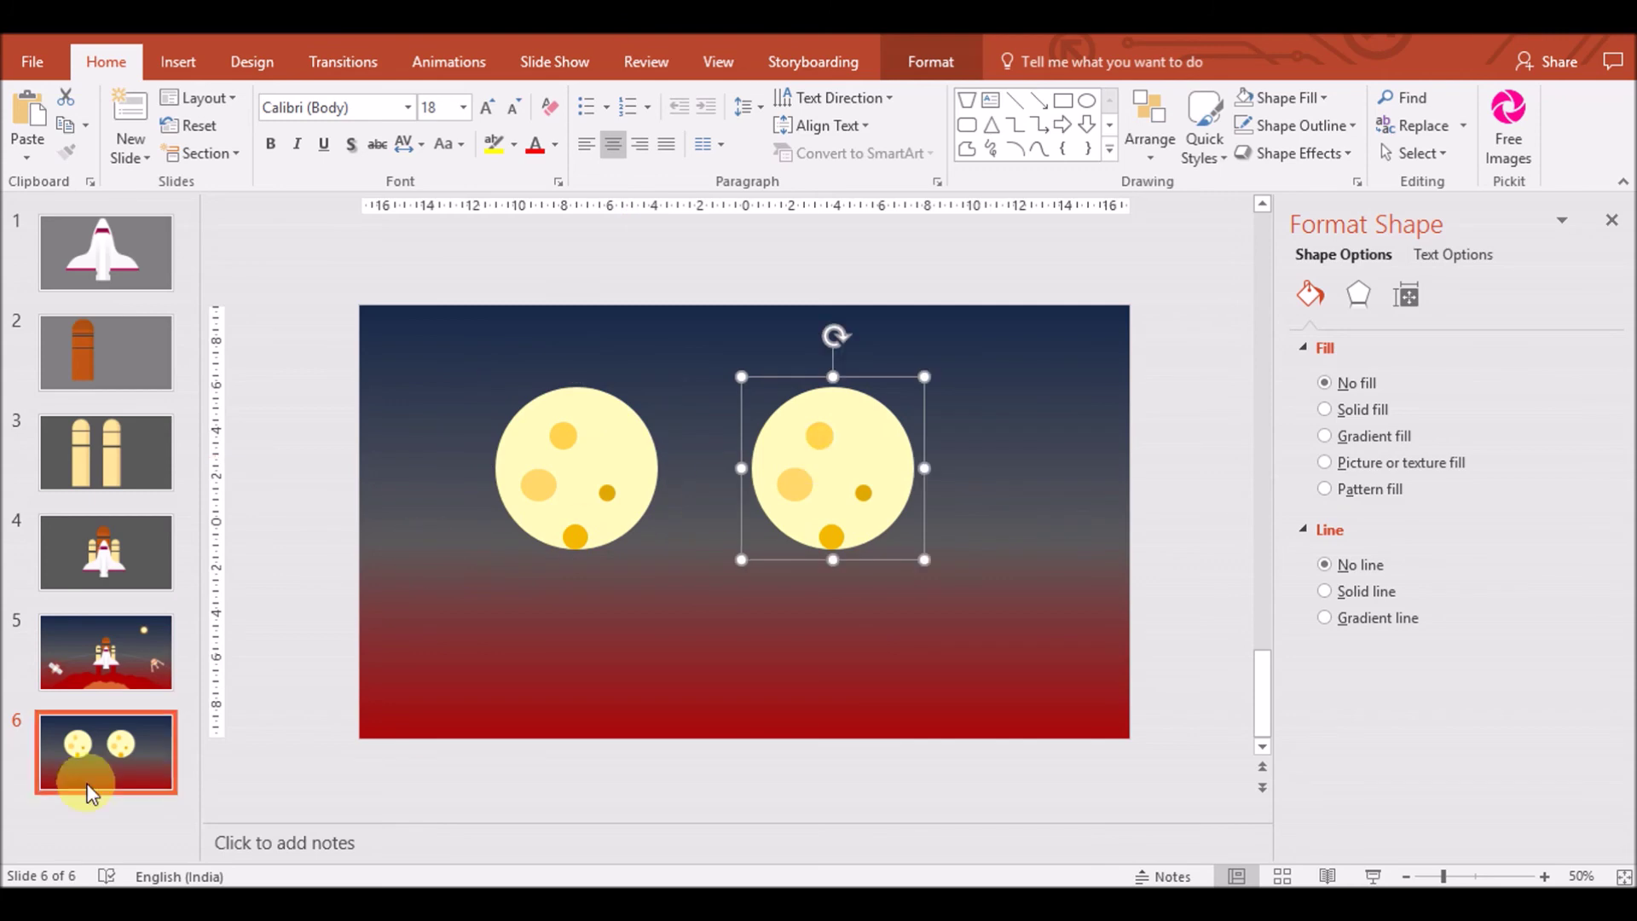
click(103, 761)
click(806, 486)
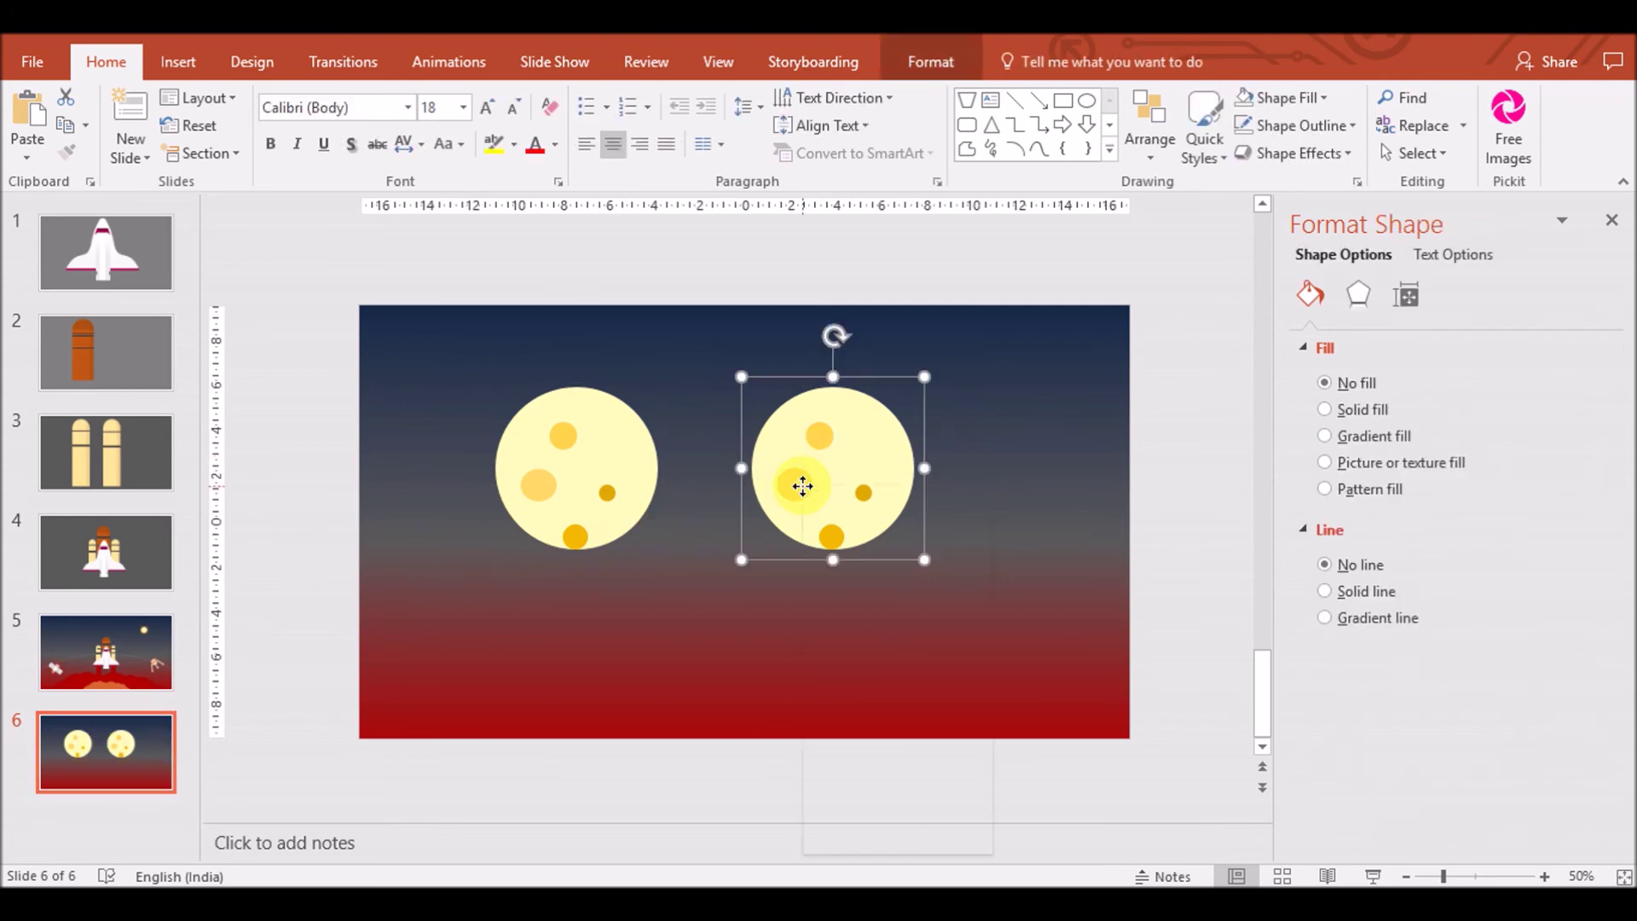
Ungroup the right moon and delete its craters, leaving a plain circle
right_click(806, 486)
click(1057, 687)
click(981, 560)
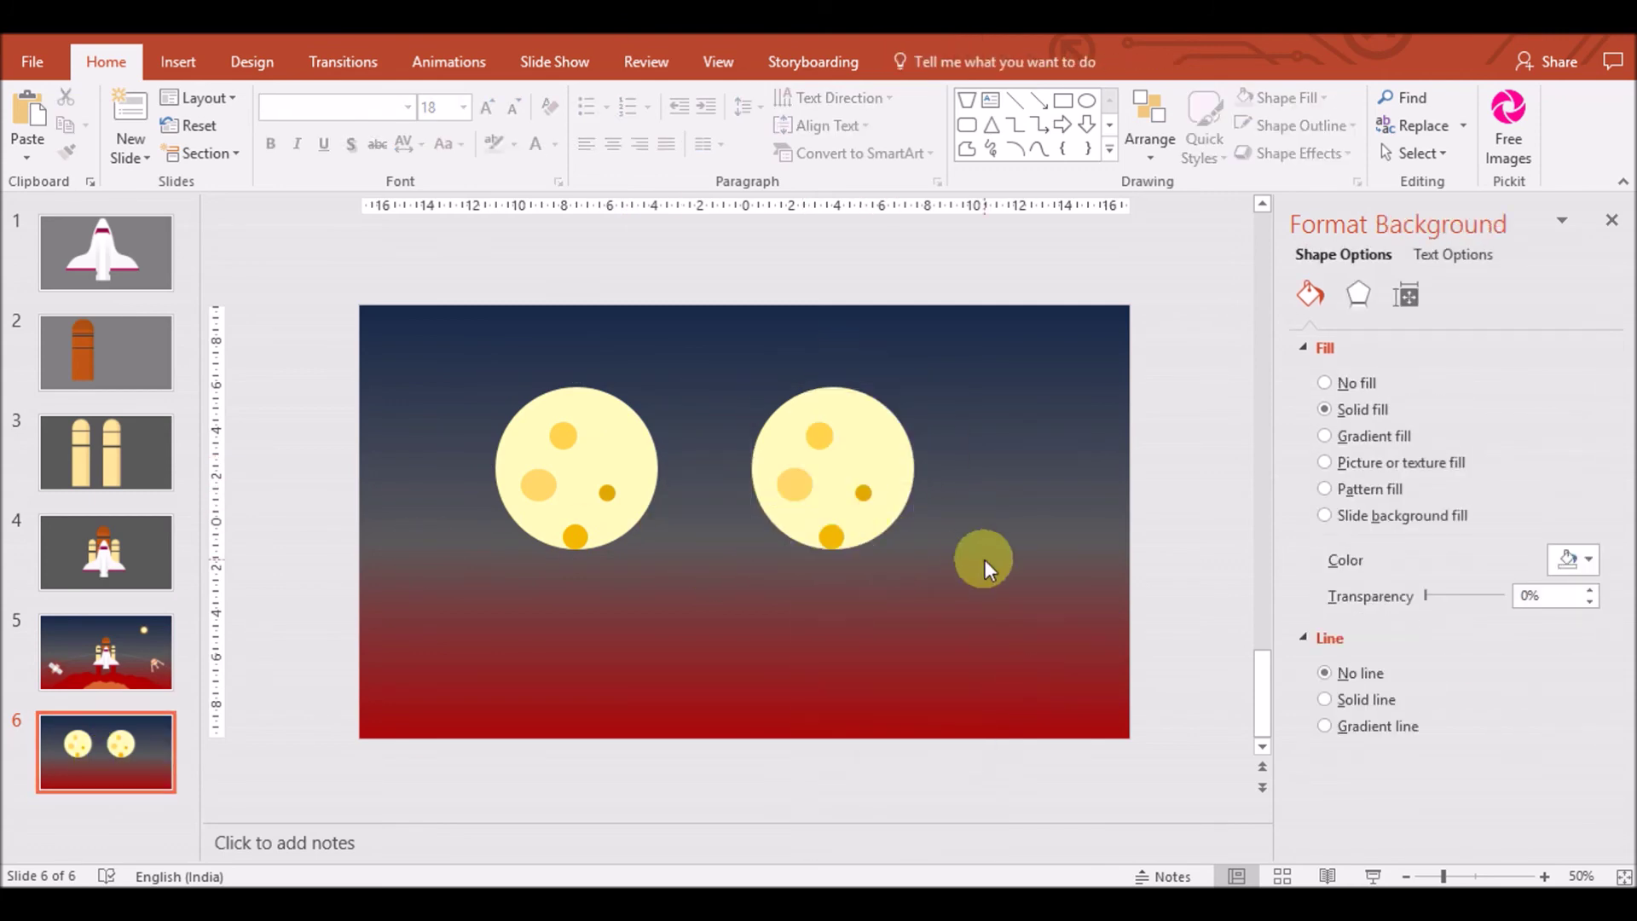
click(802, 483)
key(Delete)
click(845, 476)
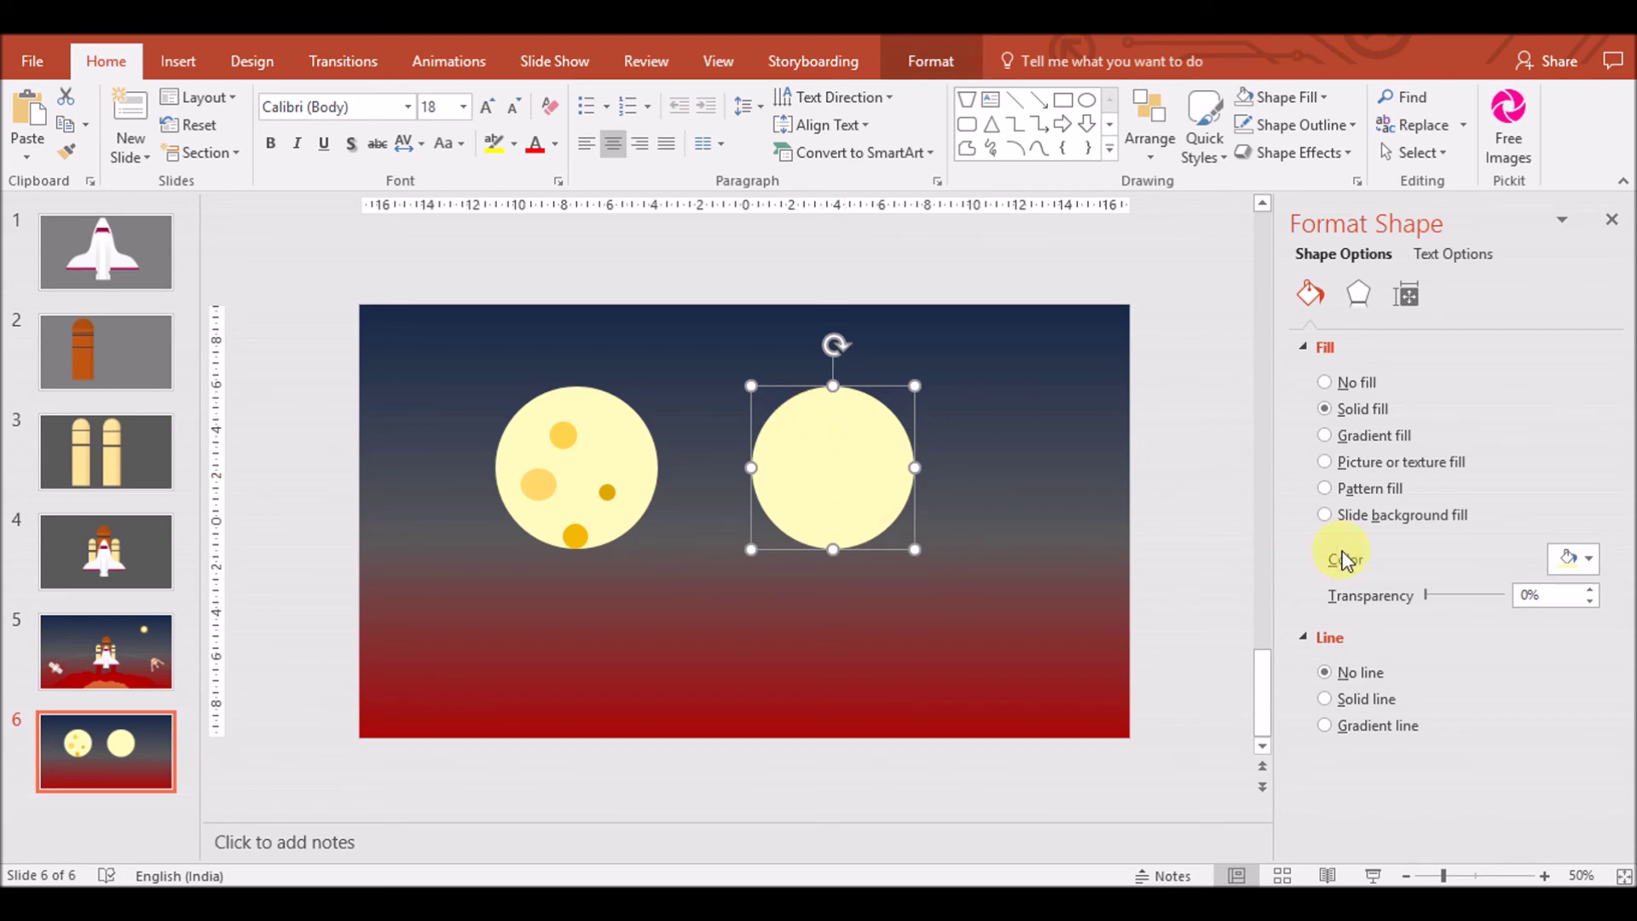
Fill the plain circle dark orange, then switch to a lighter custom orange
click(1582, 559)
click(1542, 682)
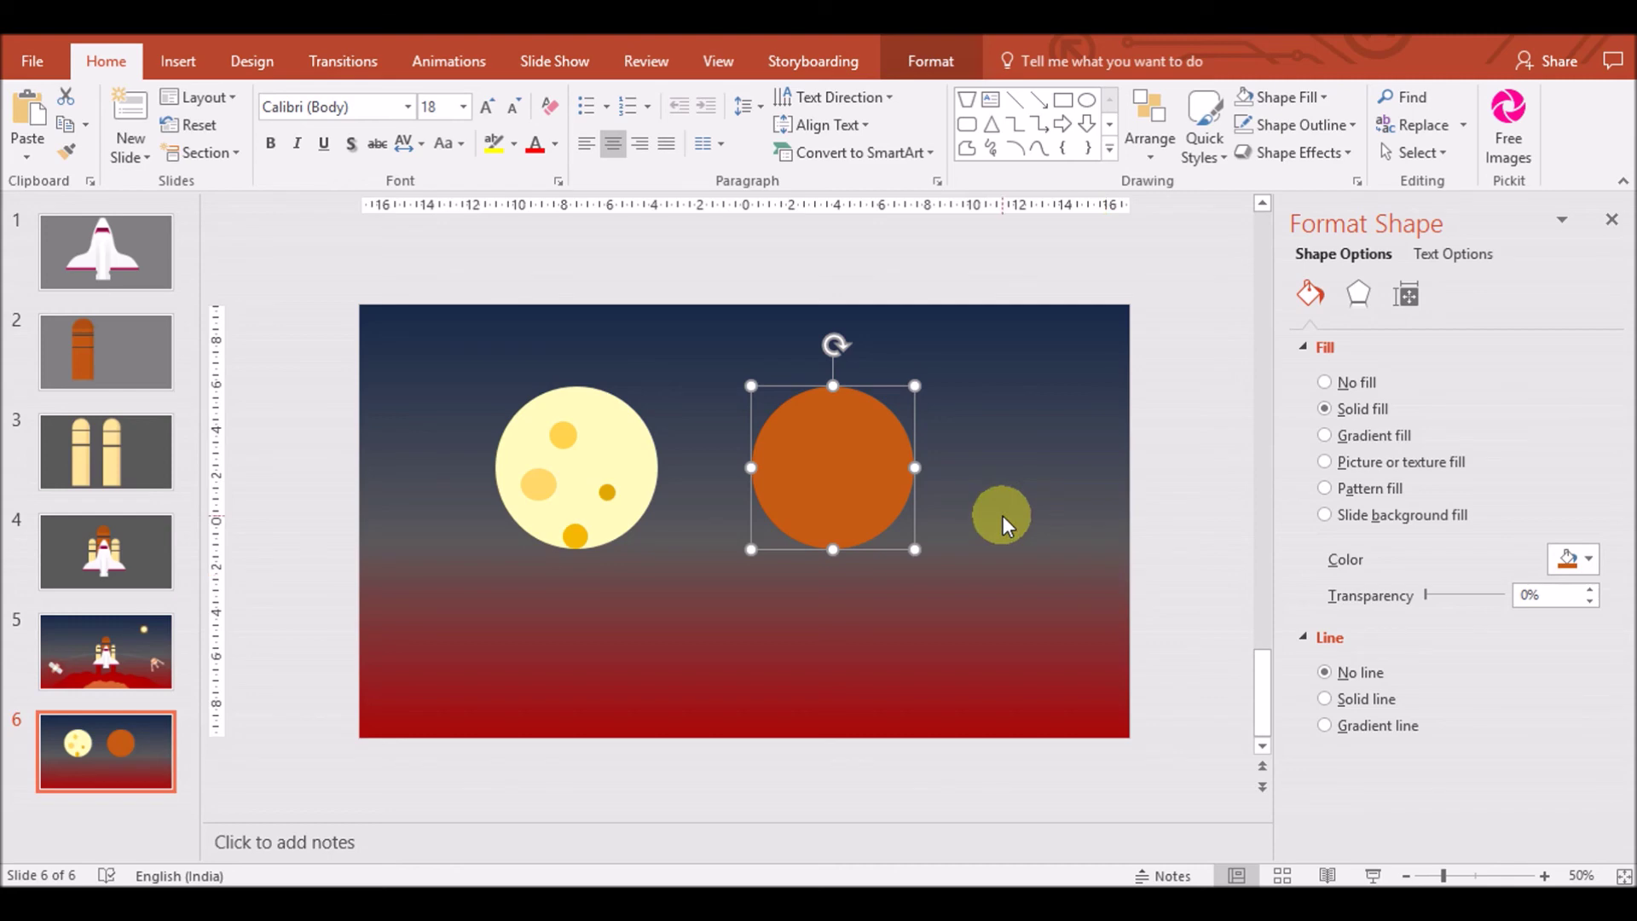
click(1589, 563)
click(1503, 834)
drag(1198, 472, 1196, 435)
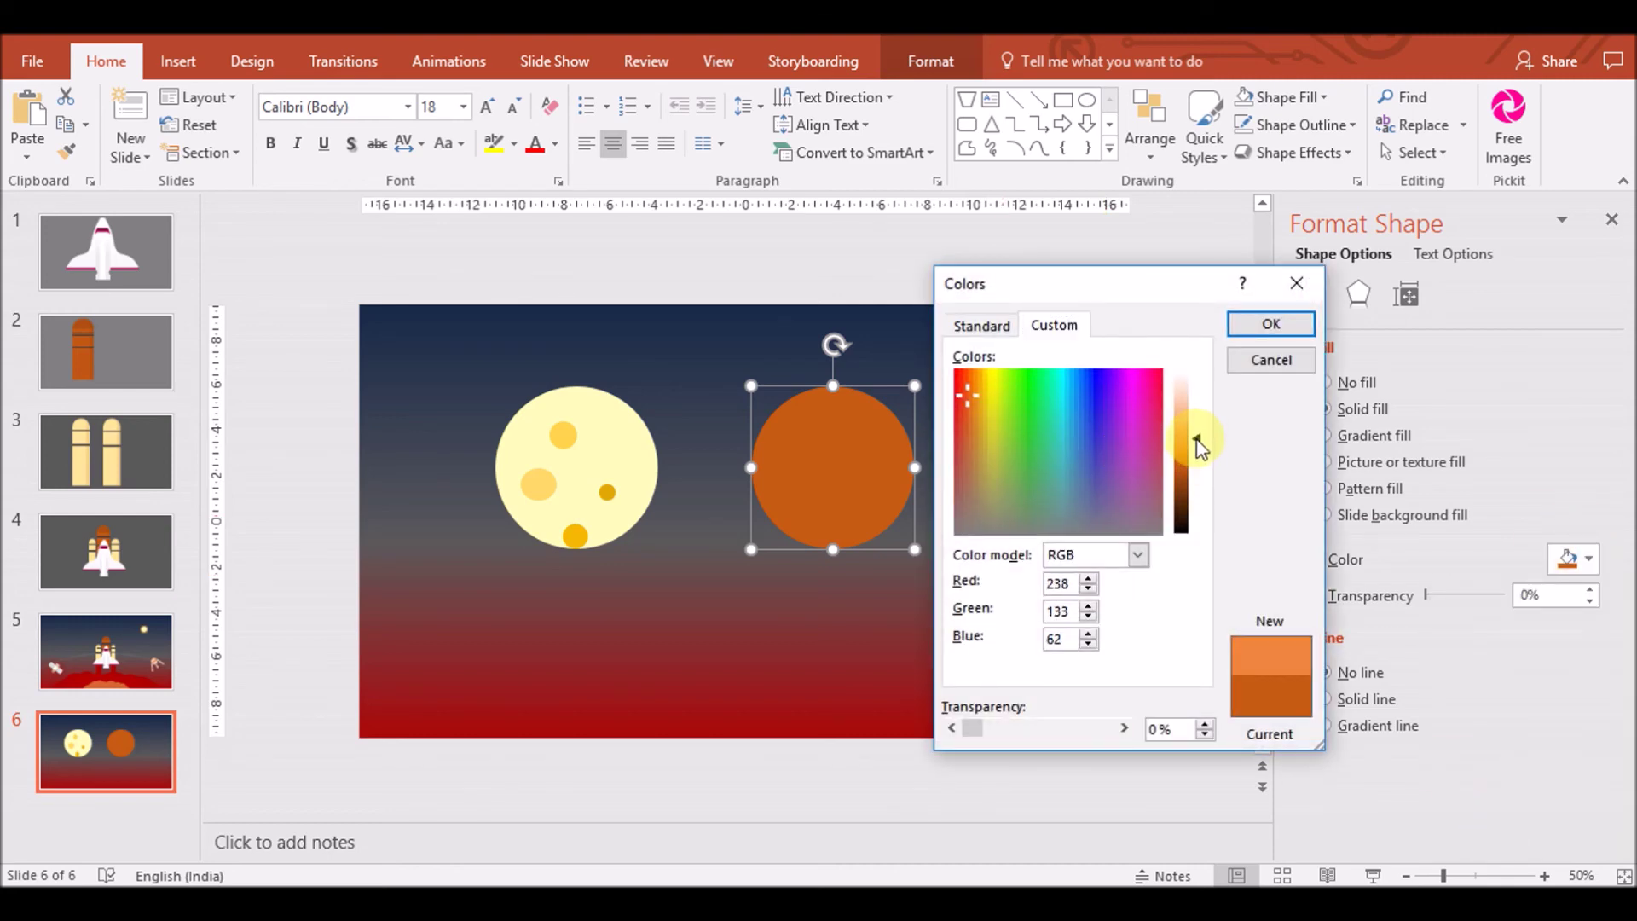
drag(970, 394, 966, 377)
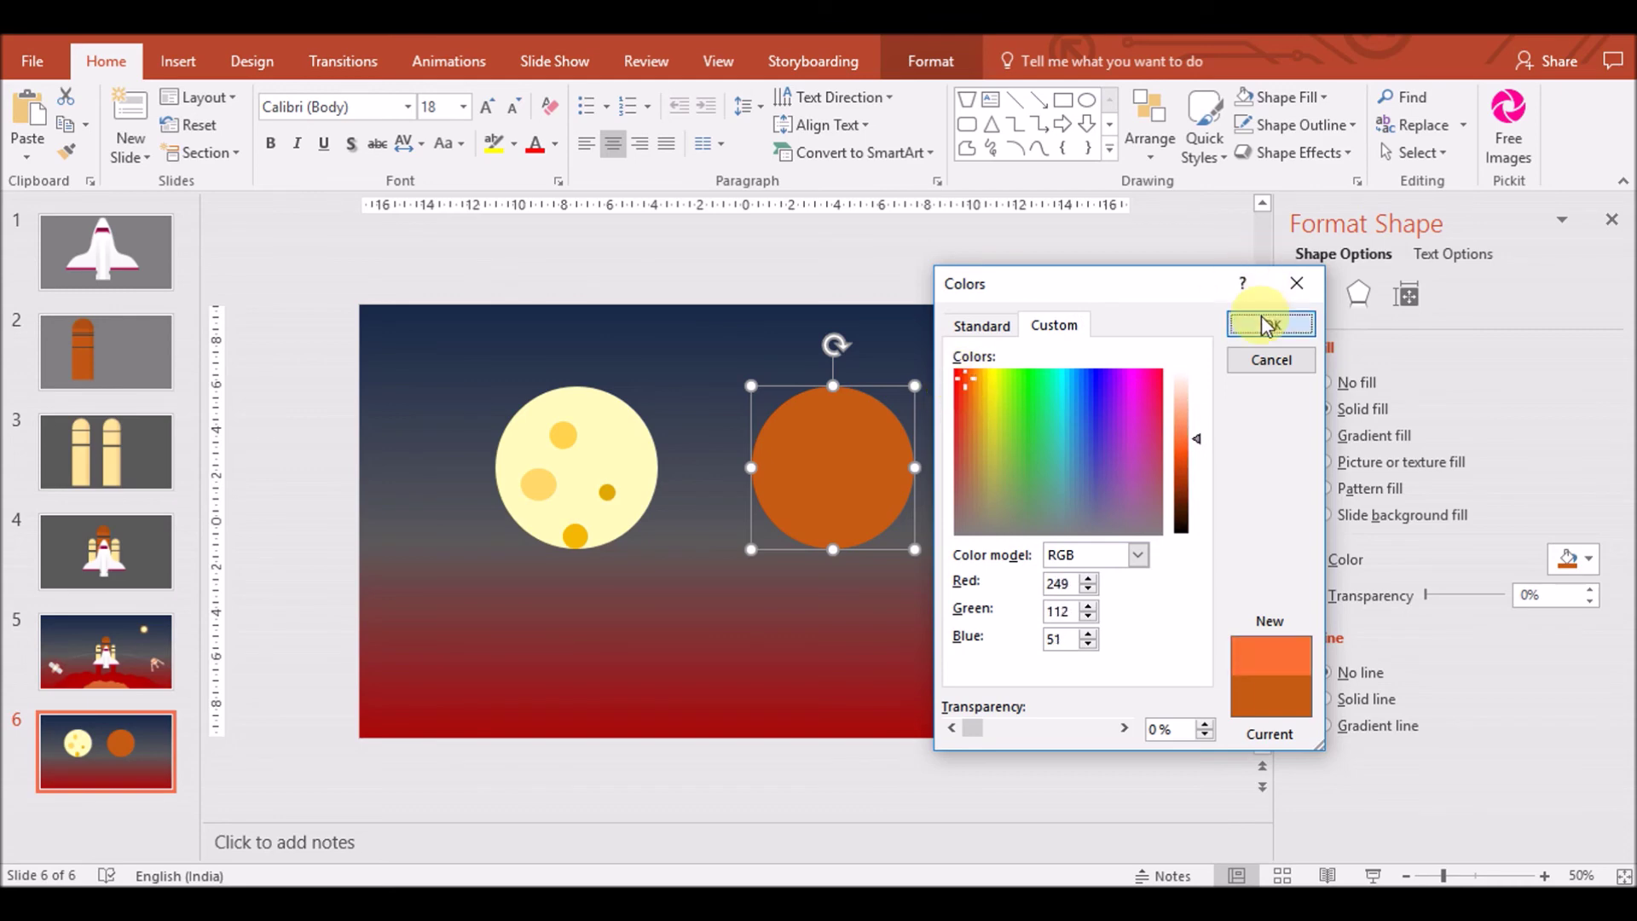
click(1262, 320)
Lighten the planet's orange further and duplicate it below-left, overlapping
click(1578, 559)
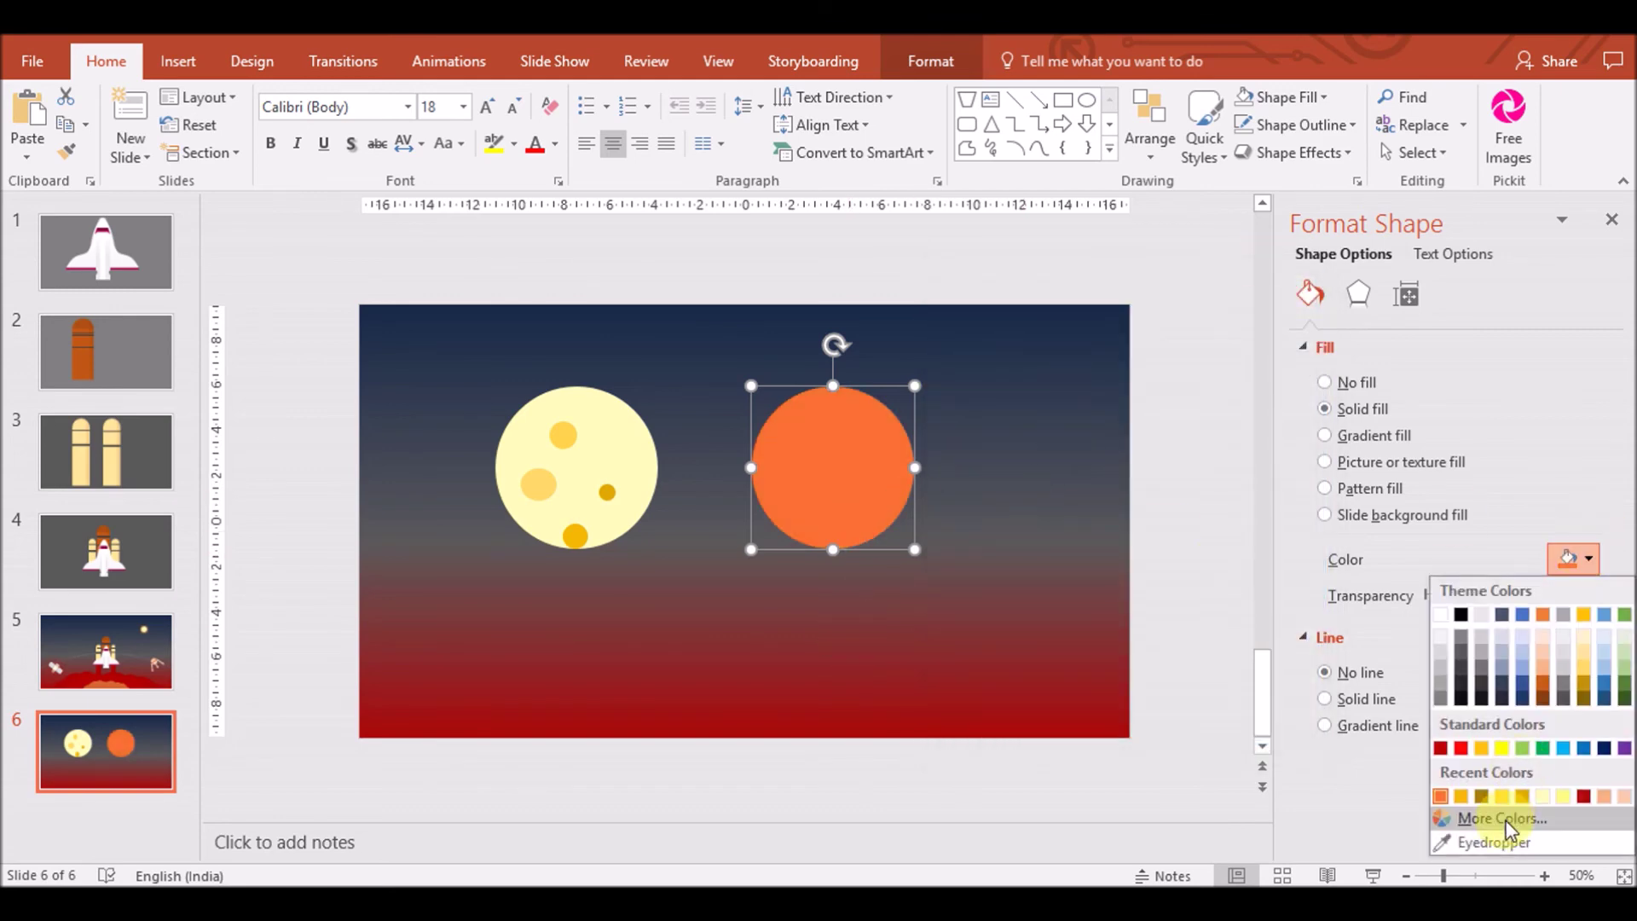
click(1488, 823)
drag(1202, 448, 1200, 431)
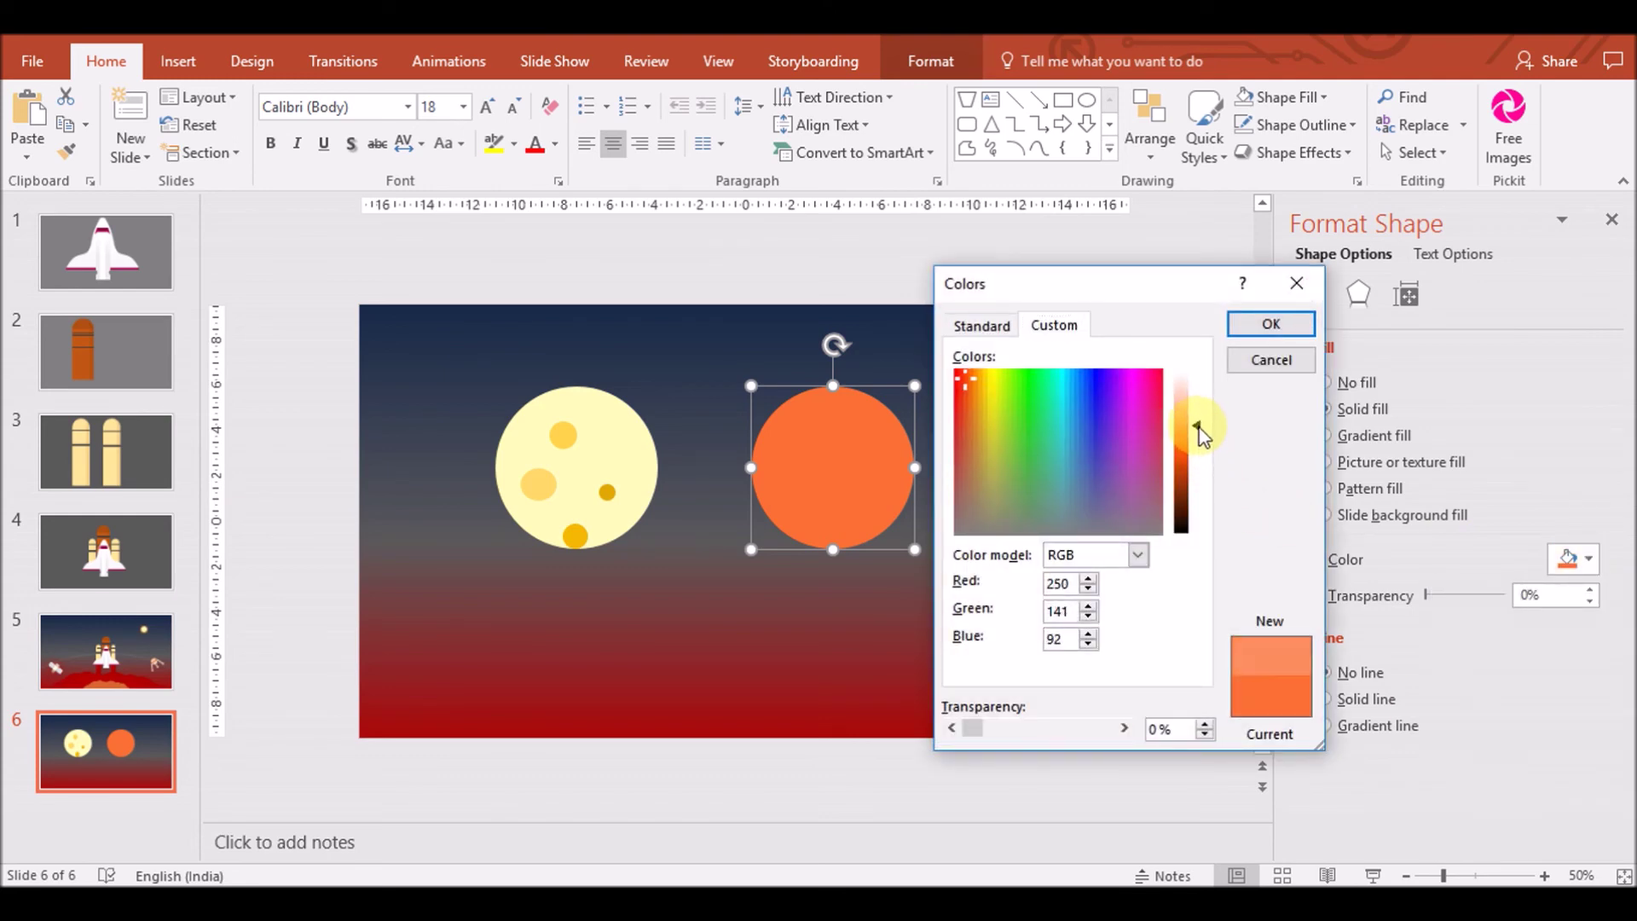
click(965, 376)
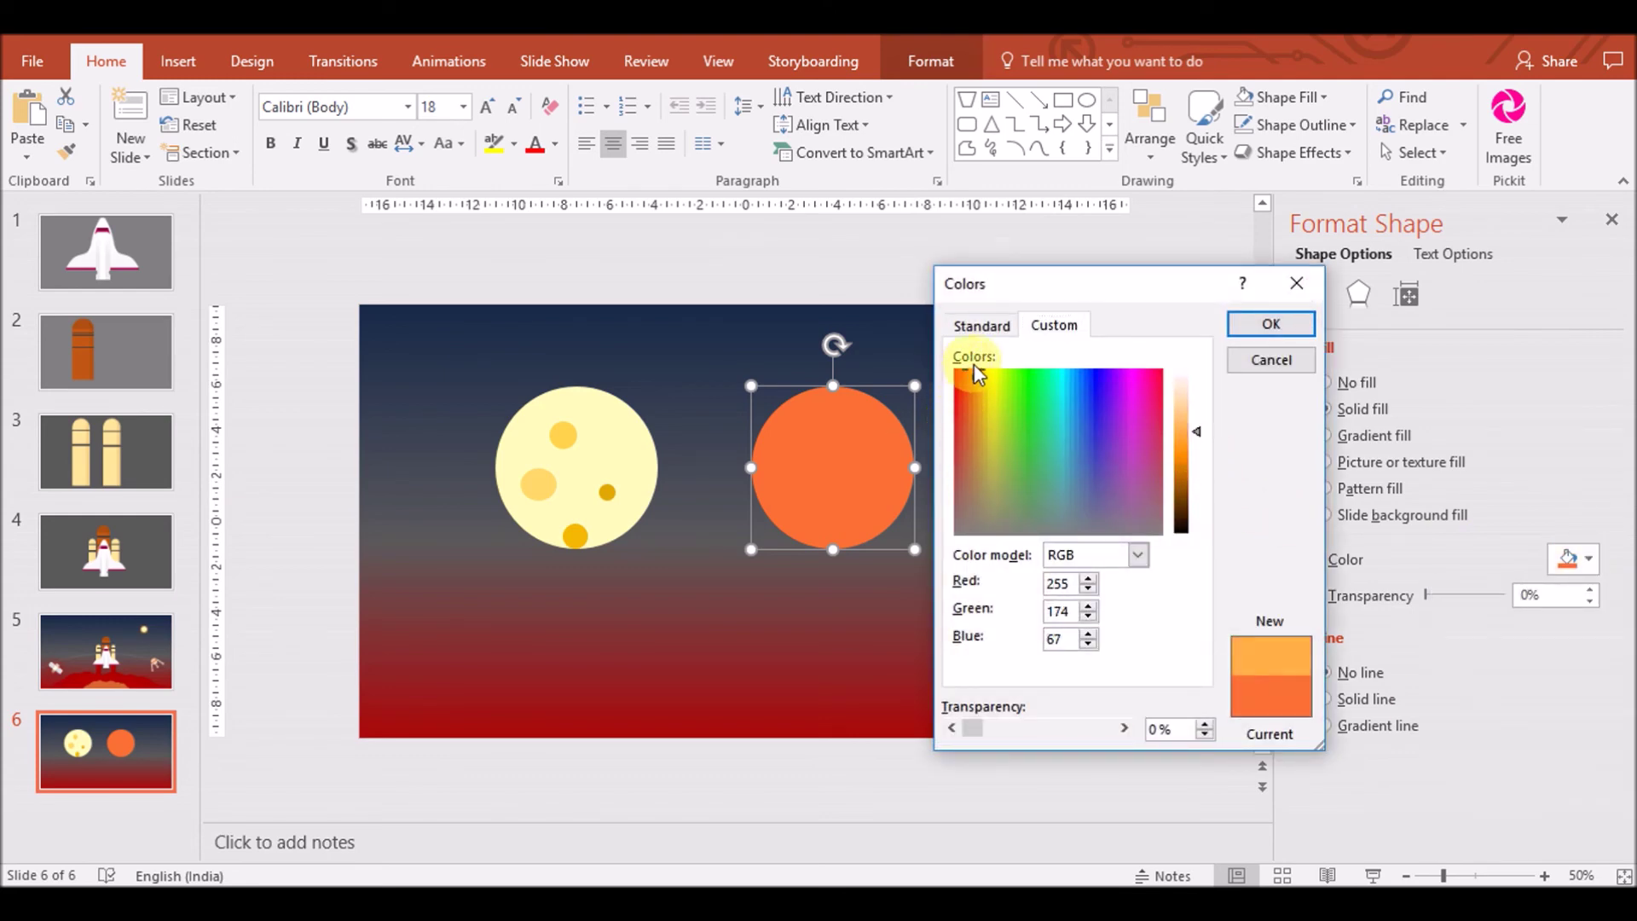
click(1269, 323)
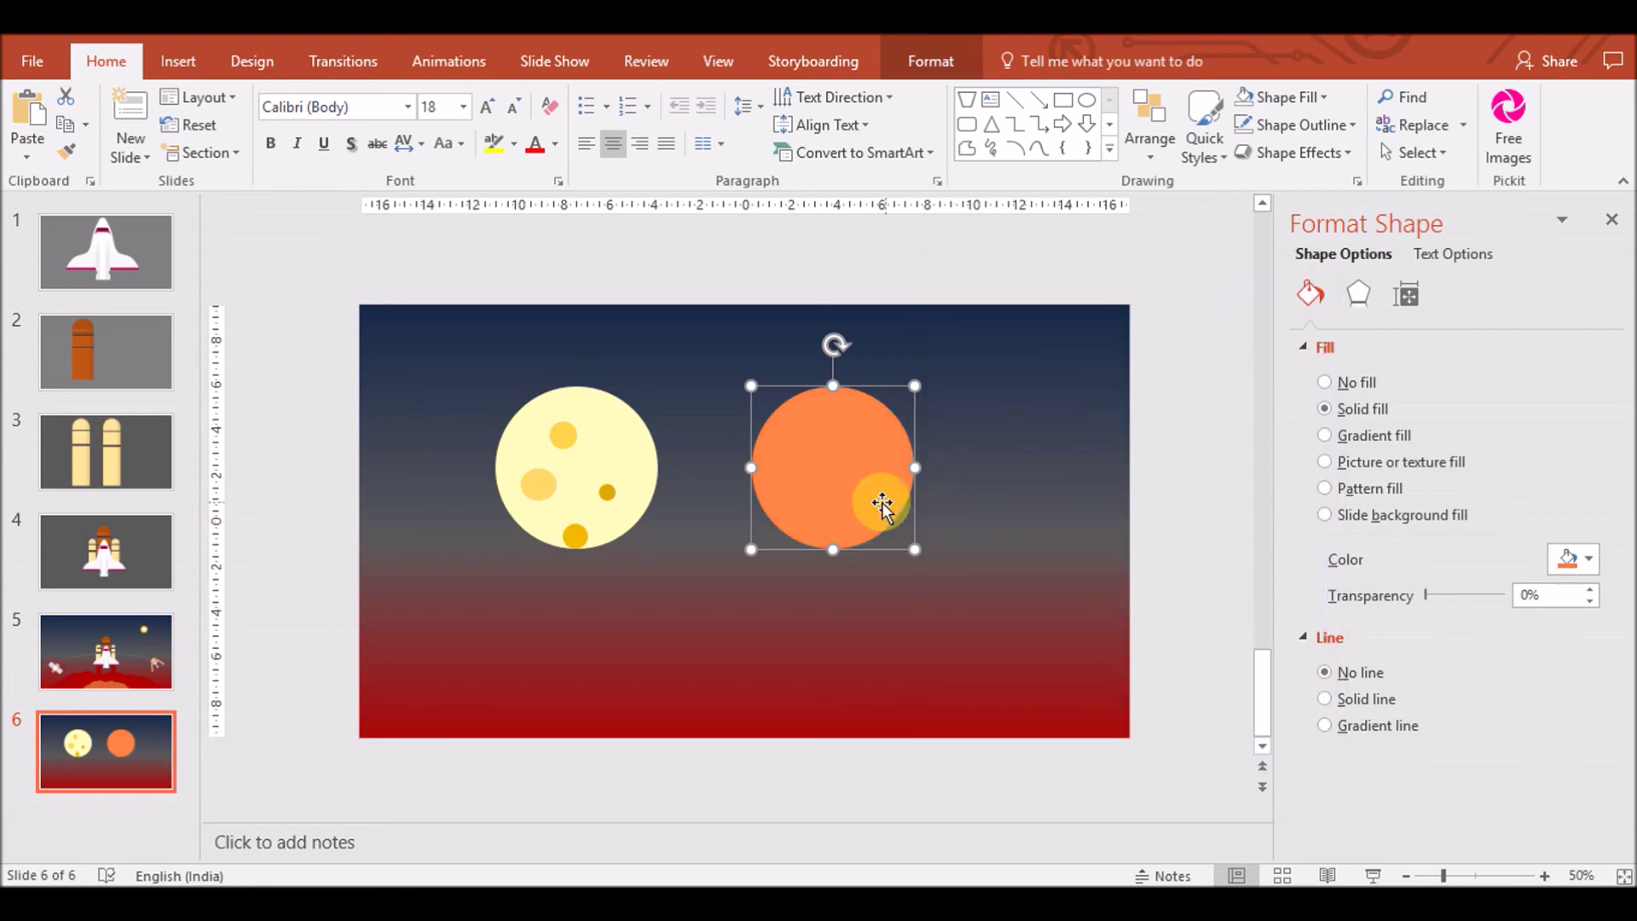
mouse_move(859, 482)
mouse_down()
mouse_move(832, 463)
mouse_move(768, 650)
mouse_move(733, 615)
mouse_move(650, 609)
mouse_up()
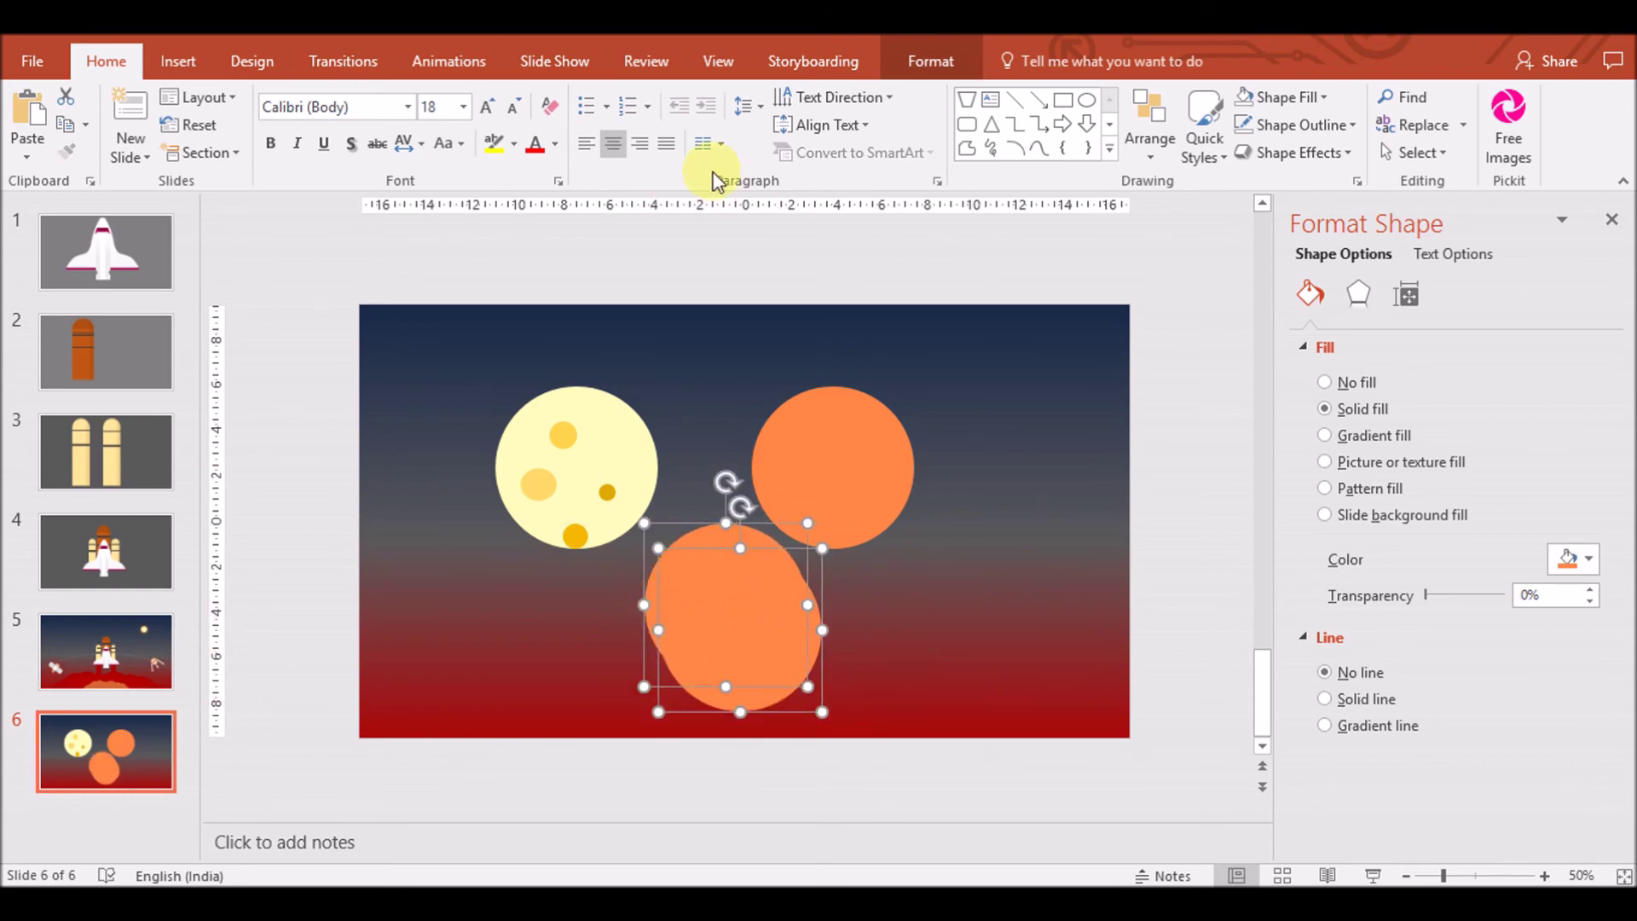
Subtract the overlapping circles into a crescent, lay it on the planet, and colour it darker orange
click(930, 60)
click(284, 154)
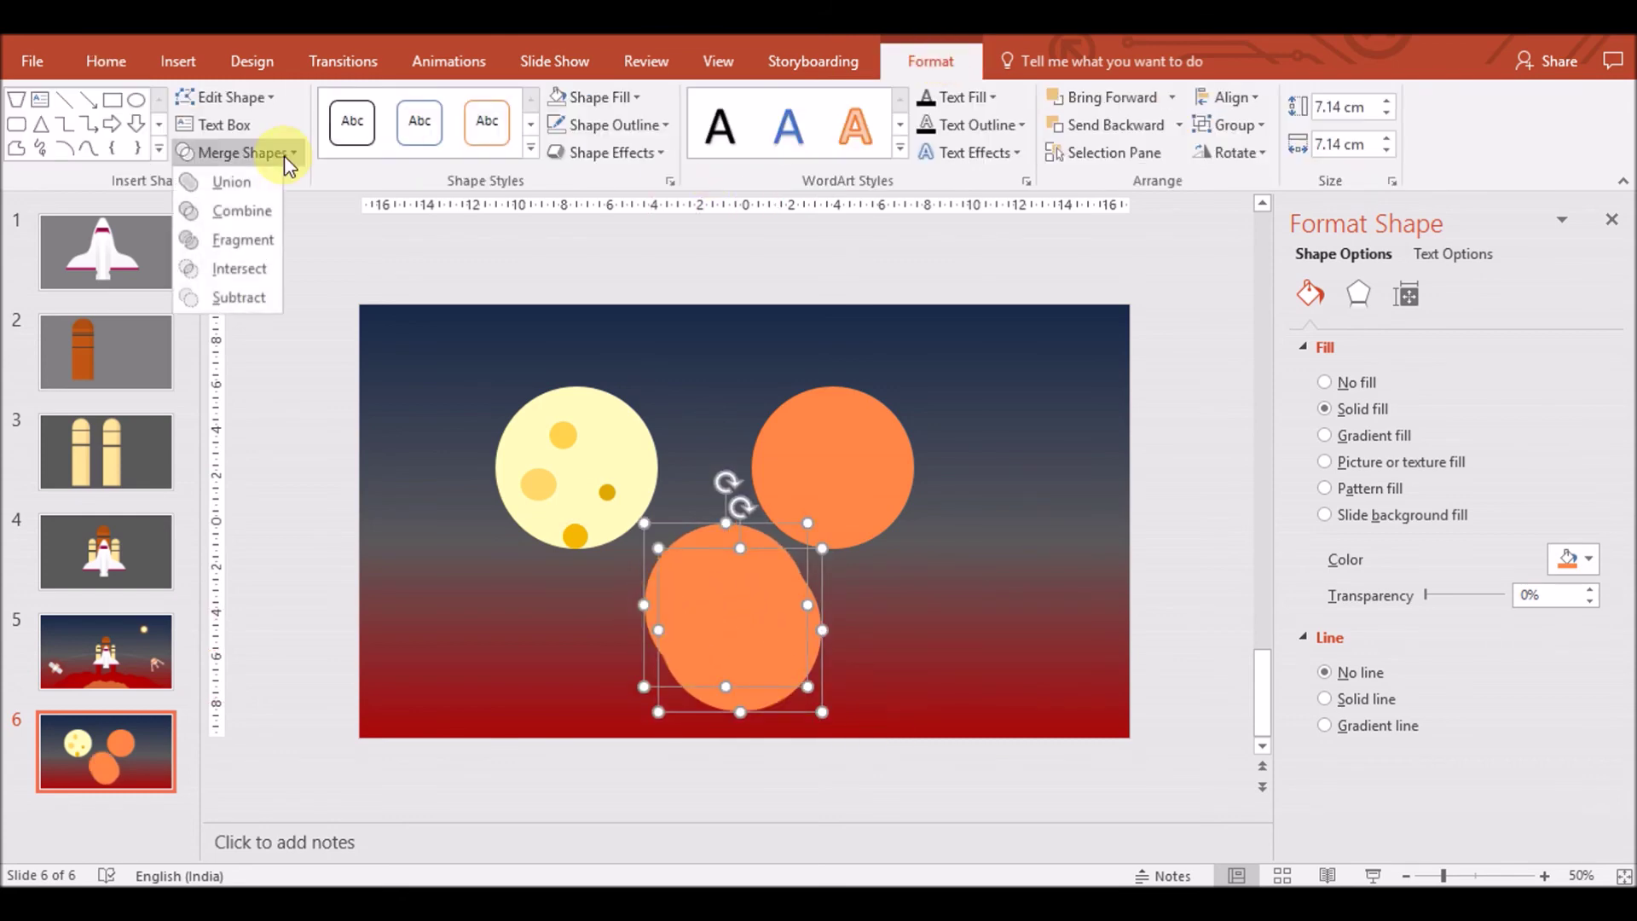
click(226, 298)
mouse_move(750, 687)
mouse_down()
mouse_move(851, 534)
mouse_move(841, 522)
mouse_up()
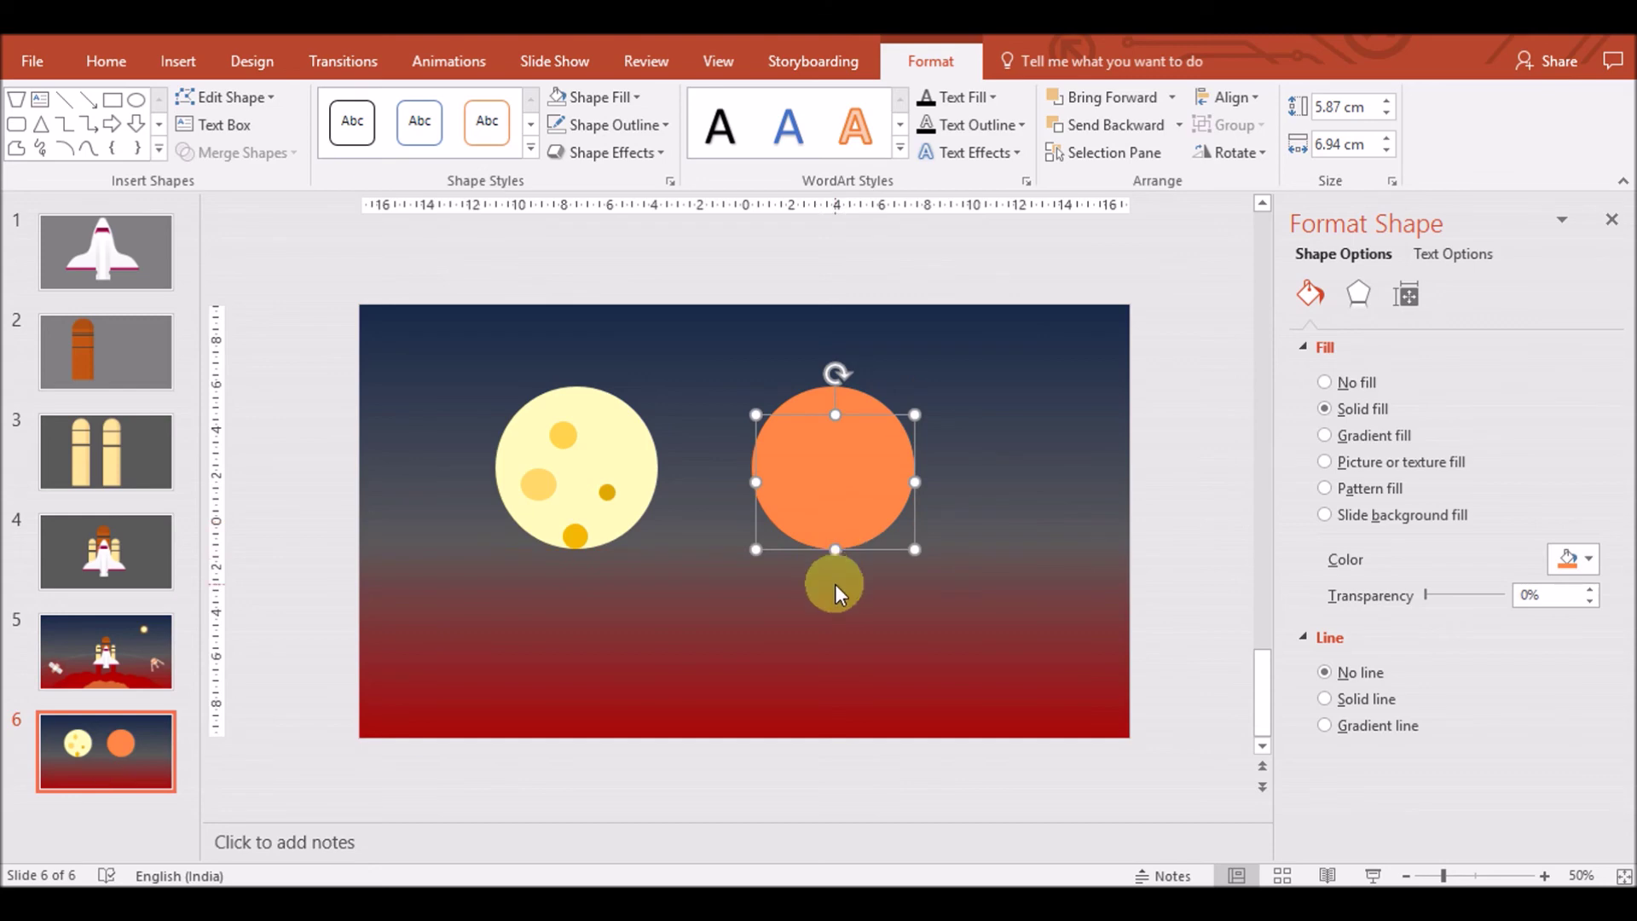
click(1567, 556)
click(1460, 789)
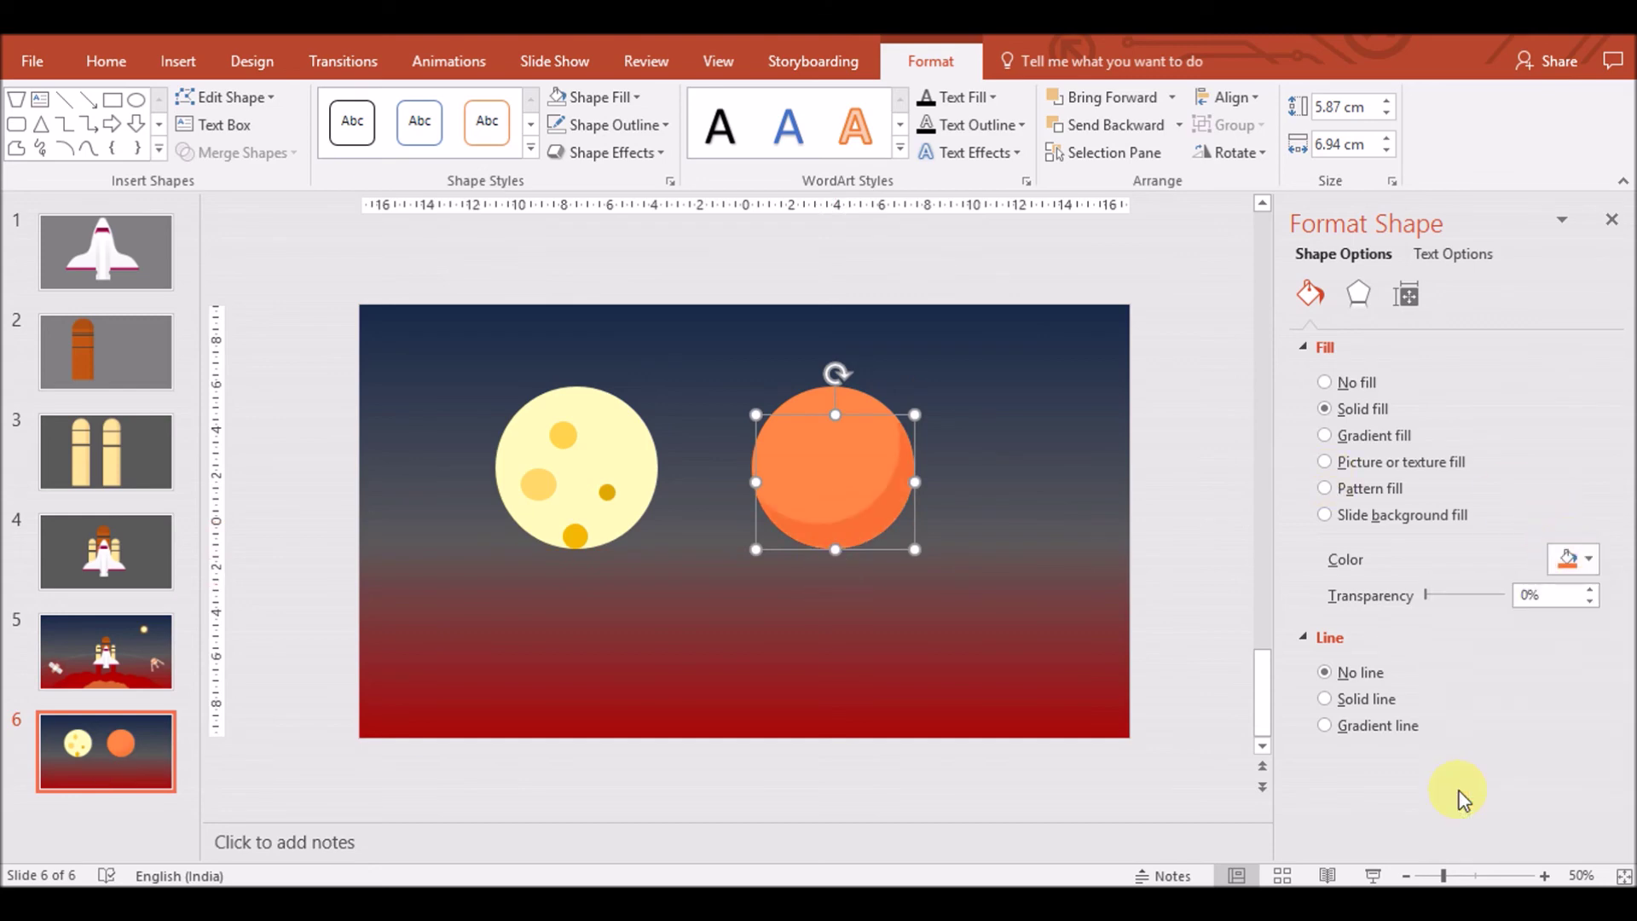
Duplicate the orange planet down to the lower left
click(981, 662)
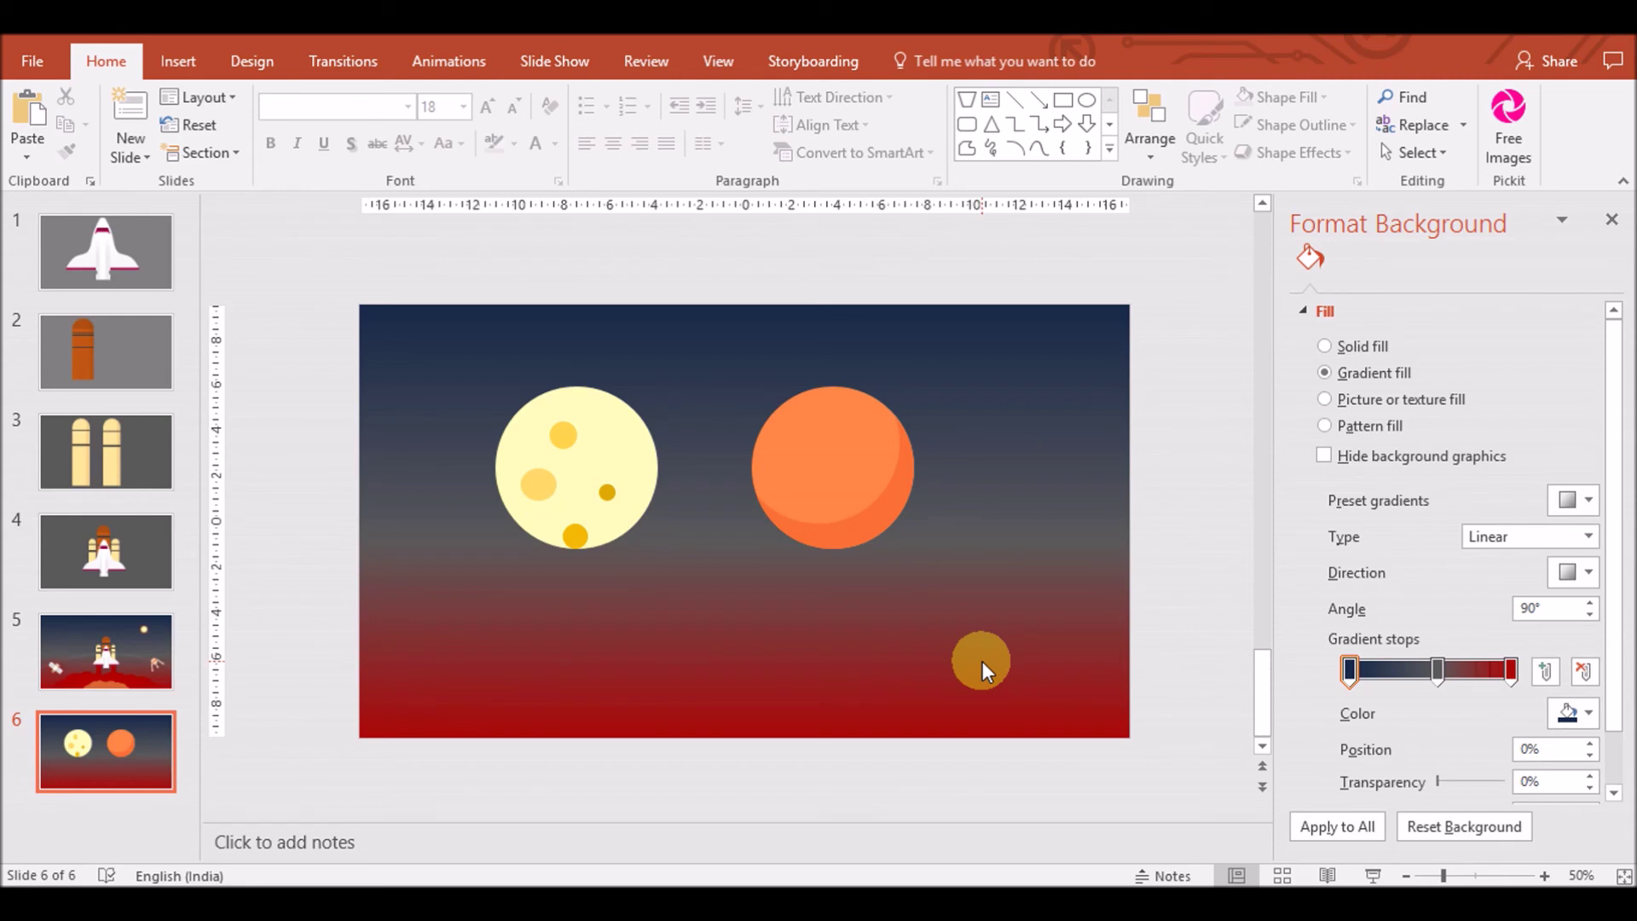
click(841, 456)
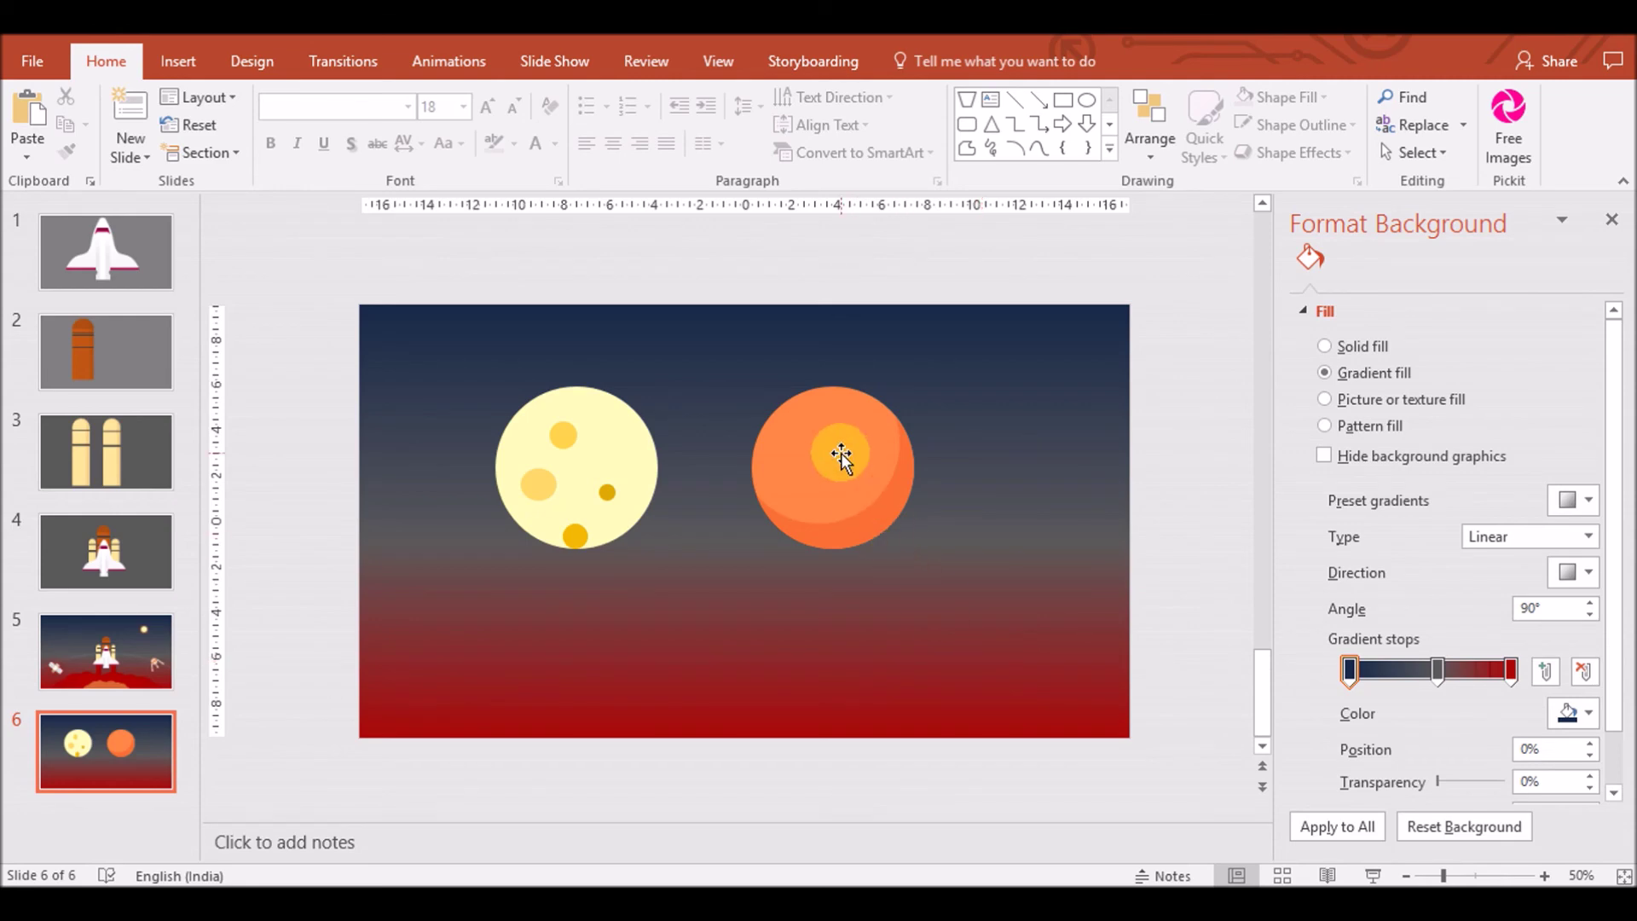
drag(842, 456, 659, 631)
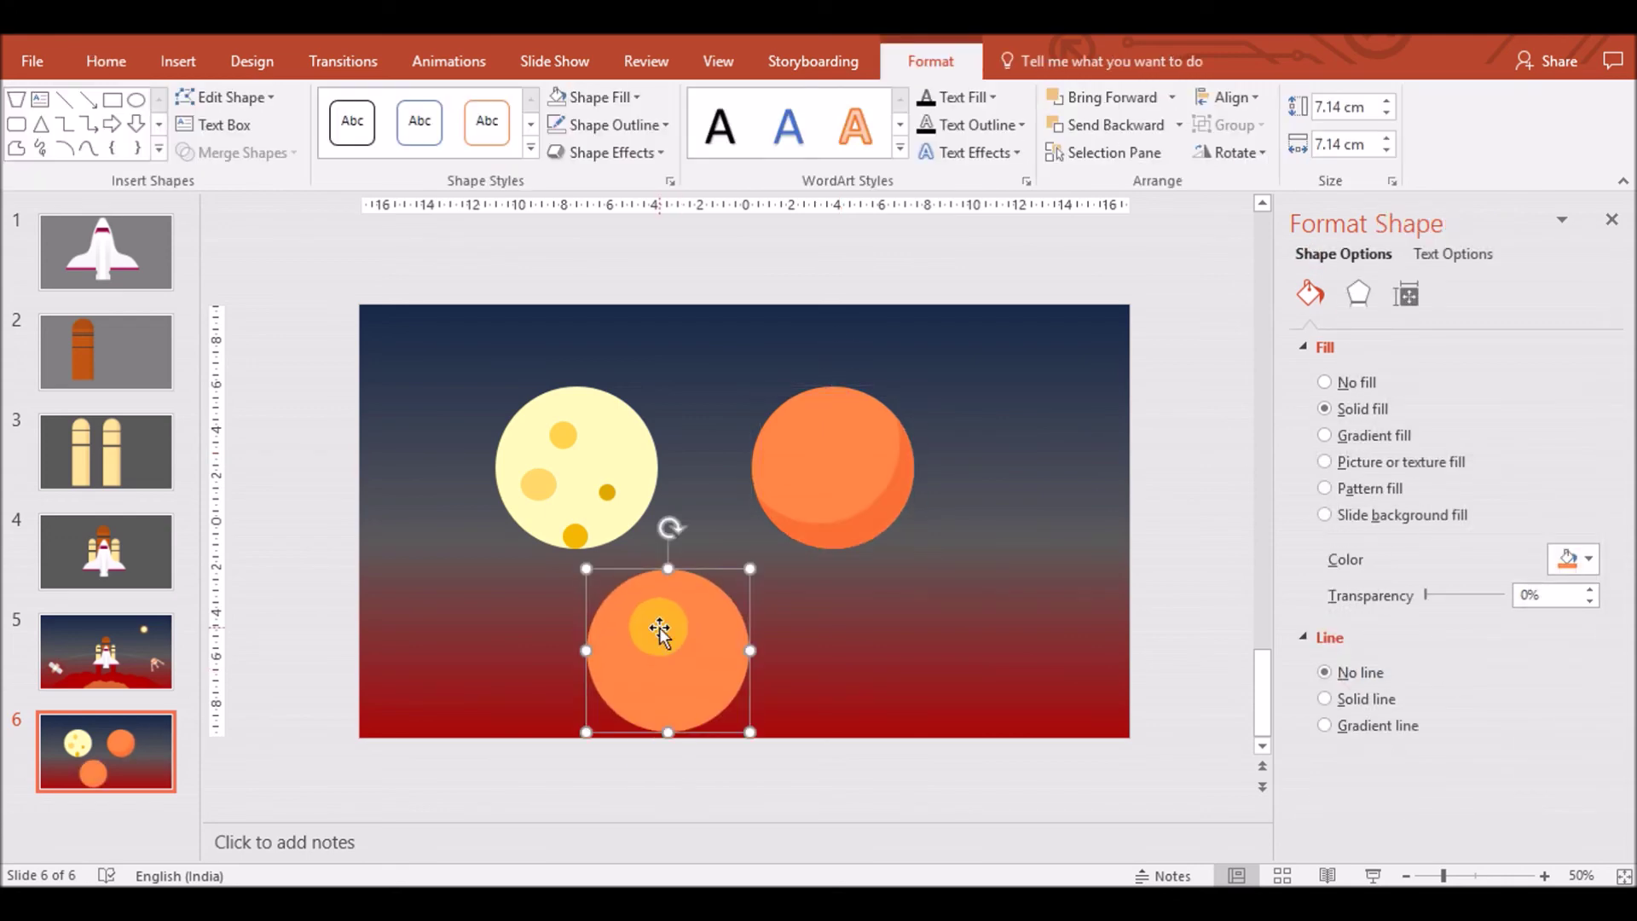
Draw a freeform blob over the copy and intersect them into a jagged orange piece
click(177, 61)
click(408, 120)
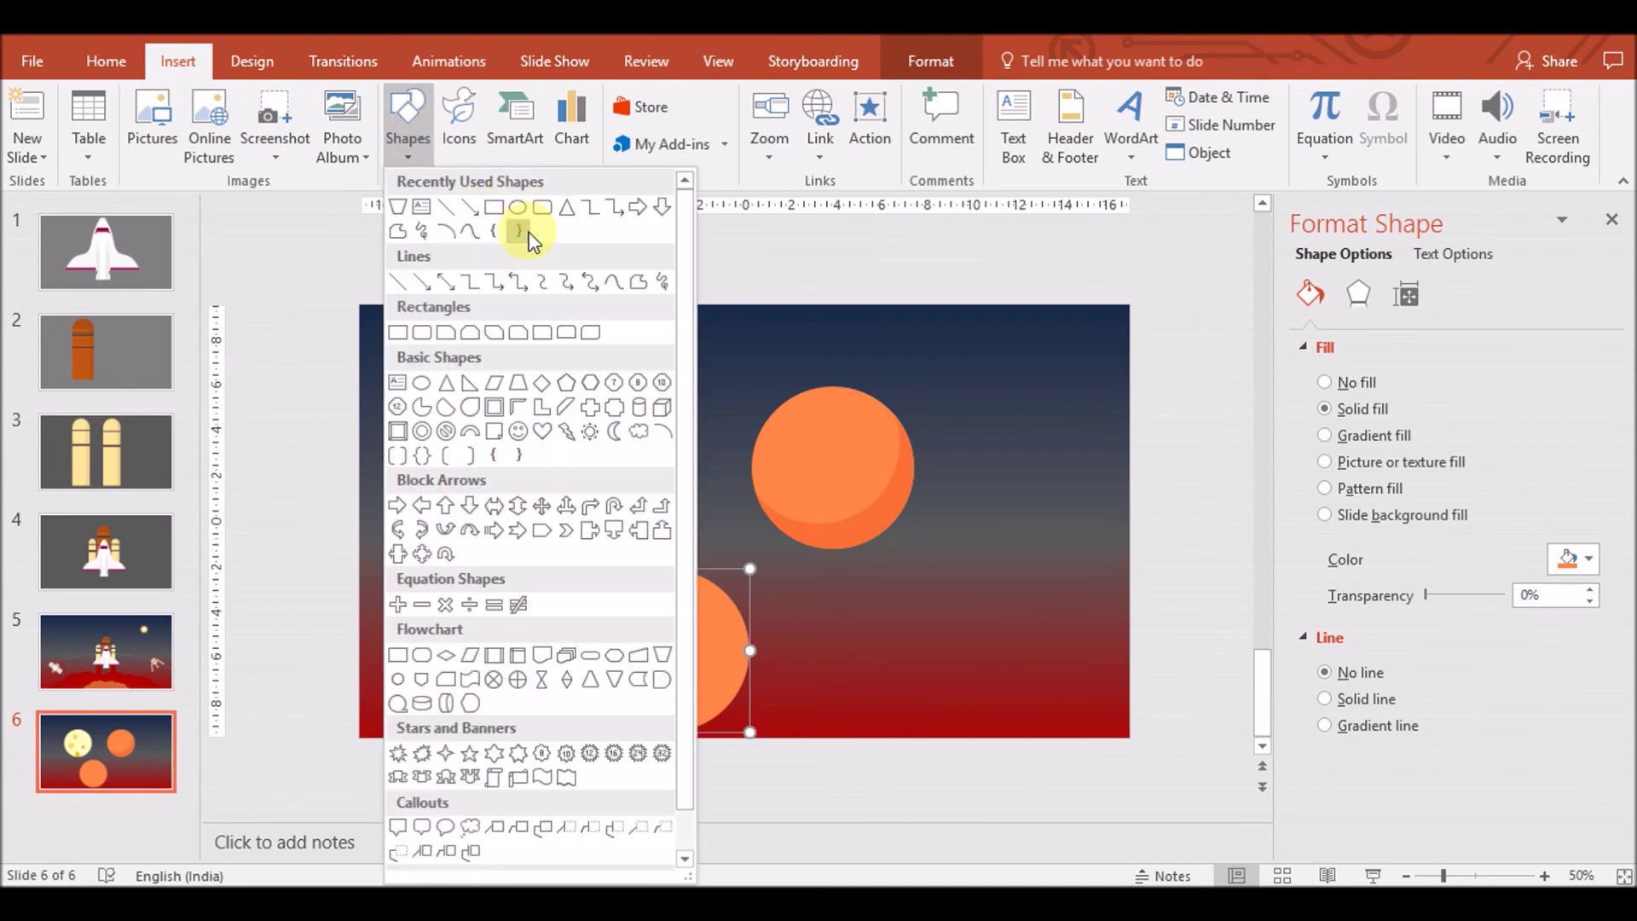
click(639, 283)
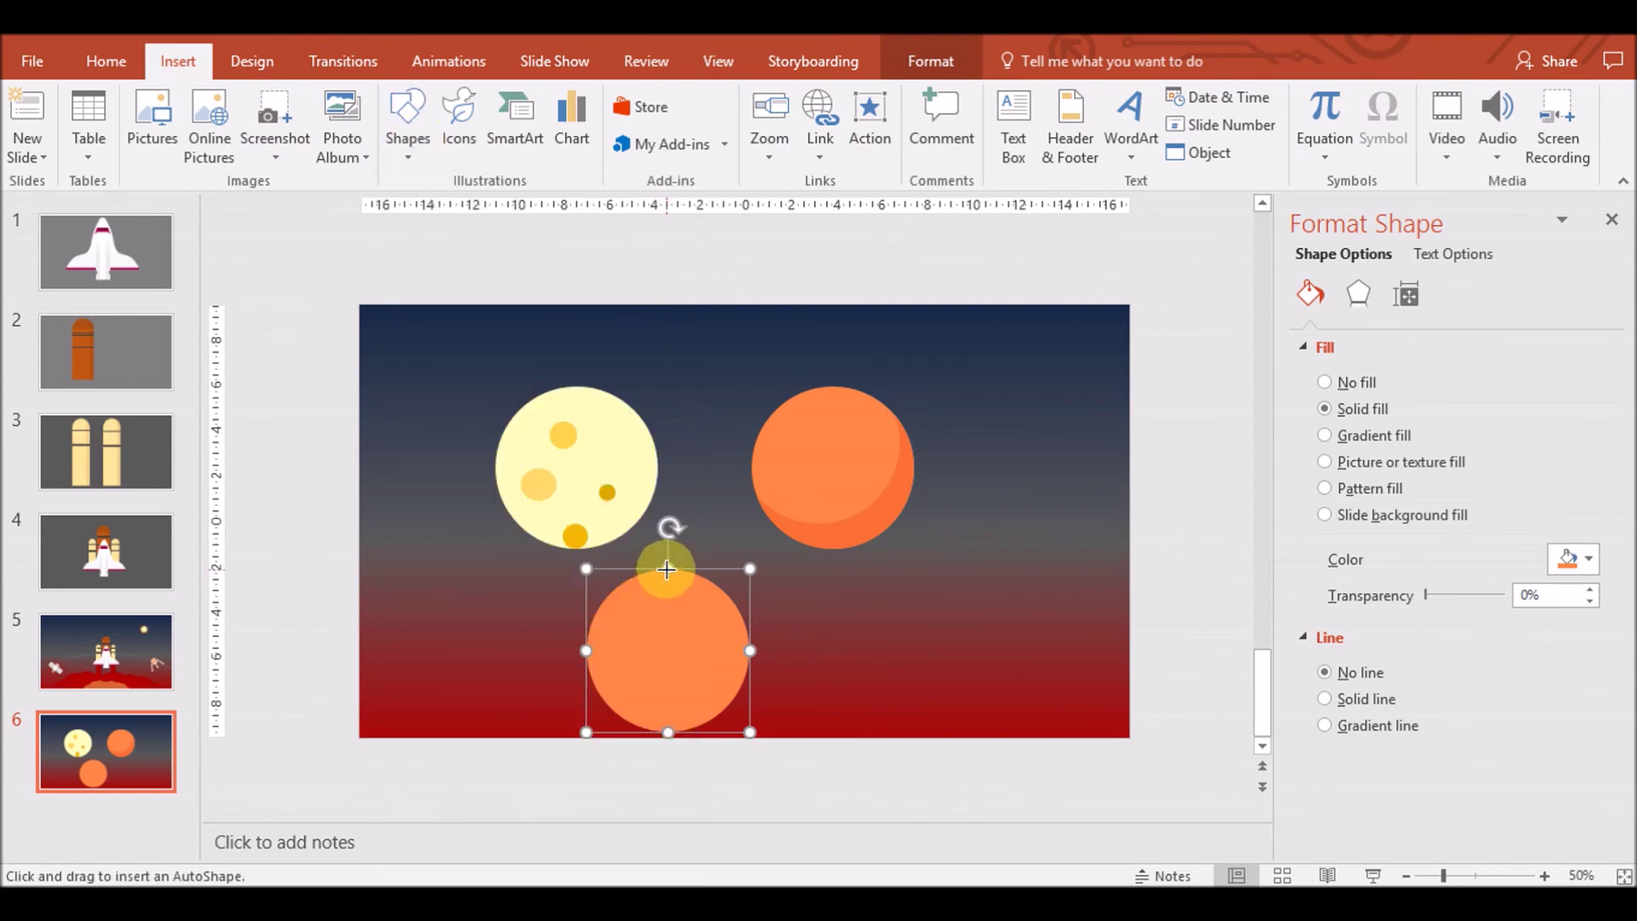
mouse_move(665, 570)
mouse_down()
mouse_move(660, 614)
mouse_move(713, 662)
mouse_move(720, 695)
mouse_move(756, 654)
mouse_move(764, 683)
mouse_move(591, 694)
mouse_move(614, 578)
mouse_move(666, 571)
mouse_up()
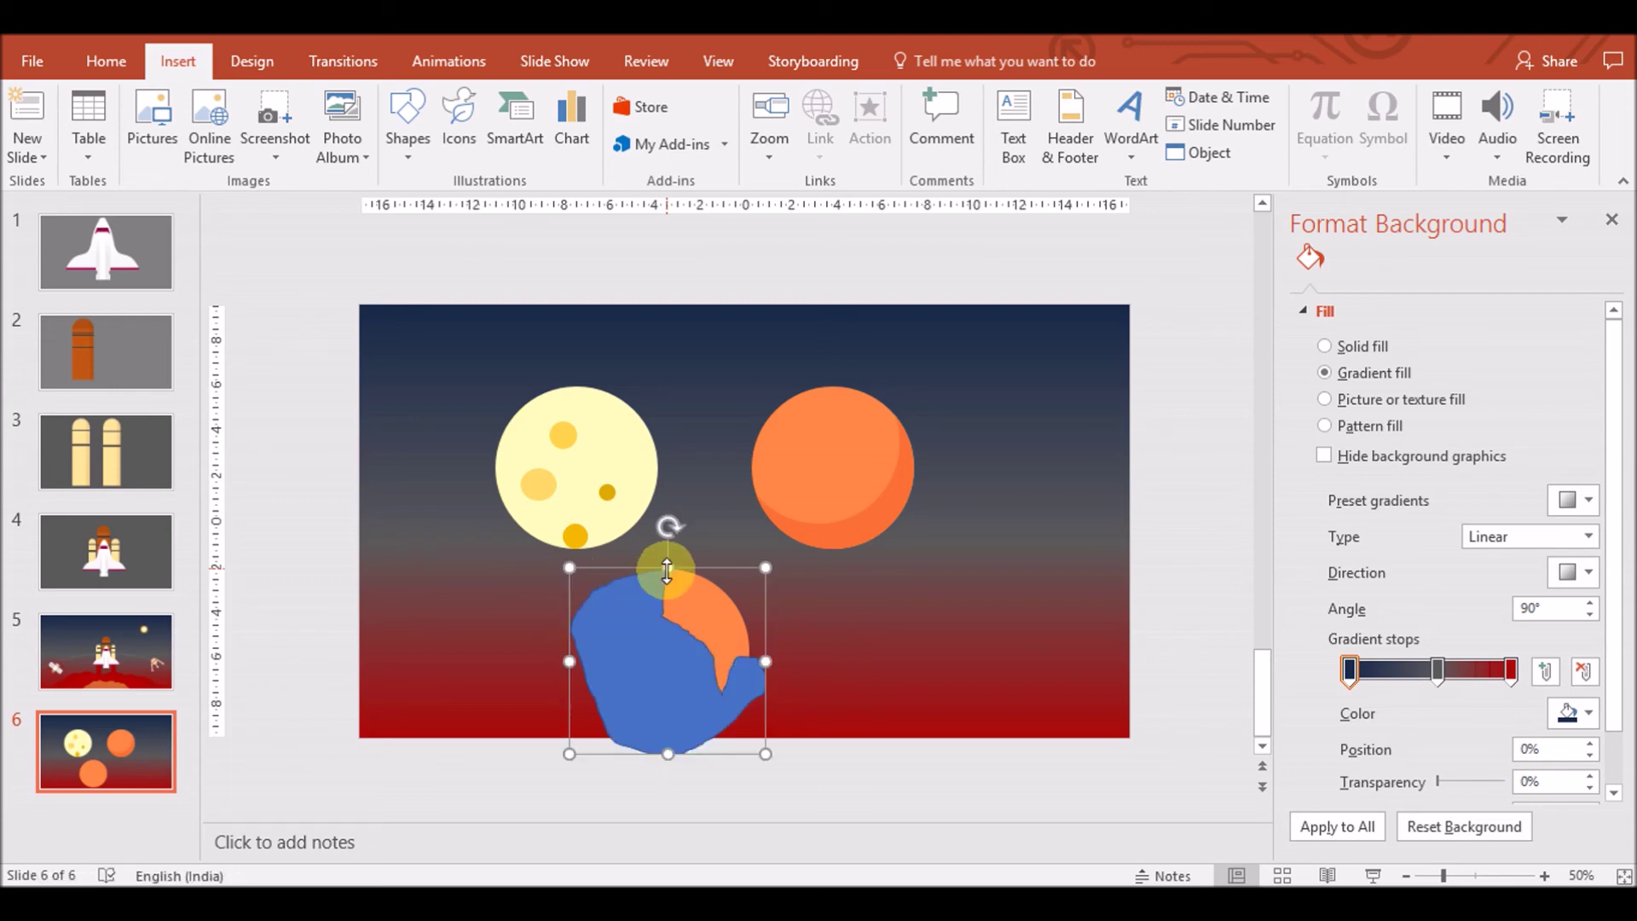
shift+click(651, 752)
click(241, 153)
click(241, 264)
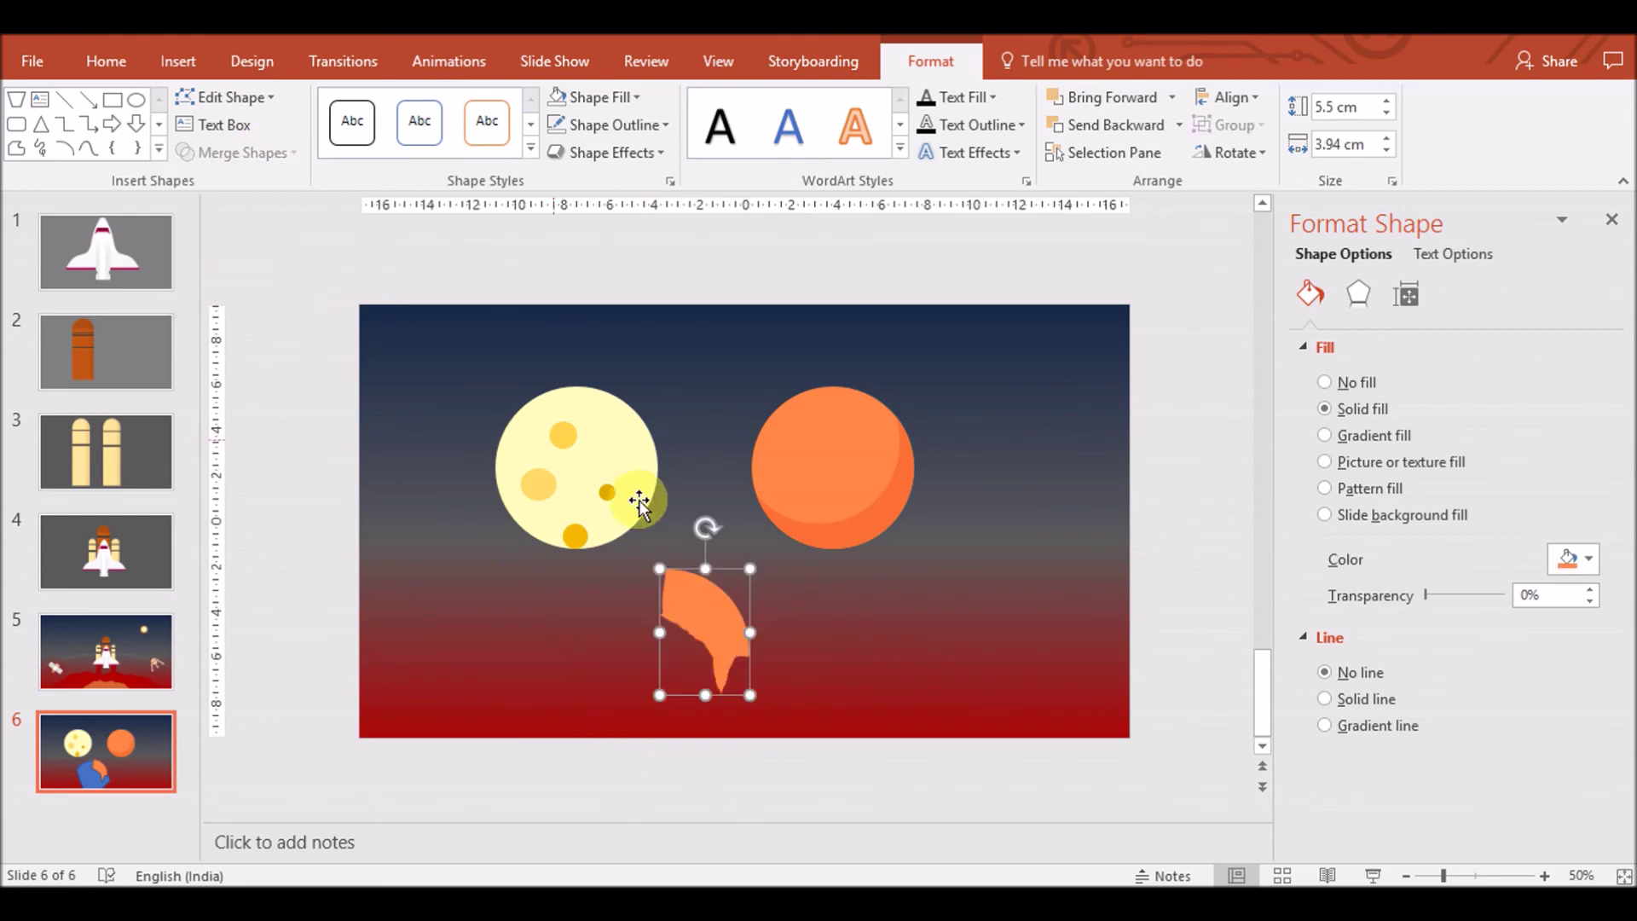
click(1569, 559)
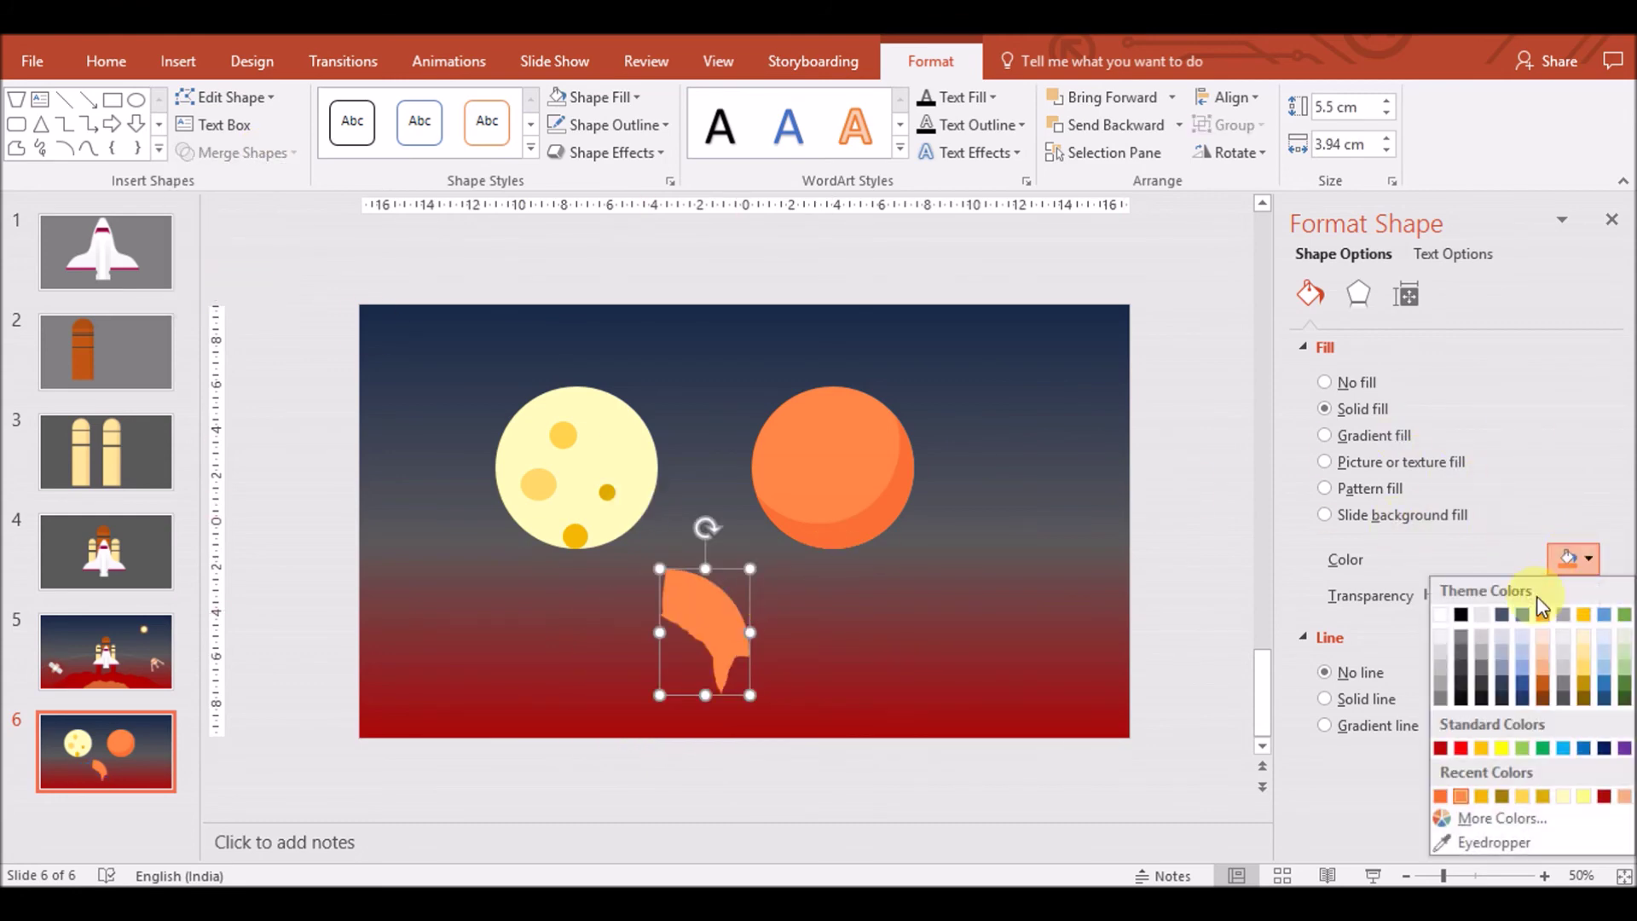
Move the crescent piece onto the orange planet and fill it orange
click(1481, 796)
drag(722, 630, 887, 450)
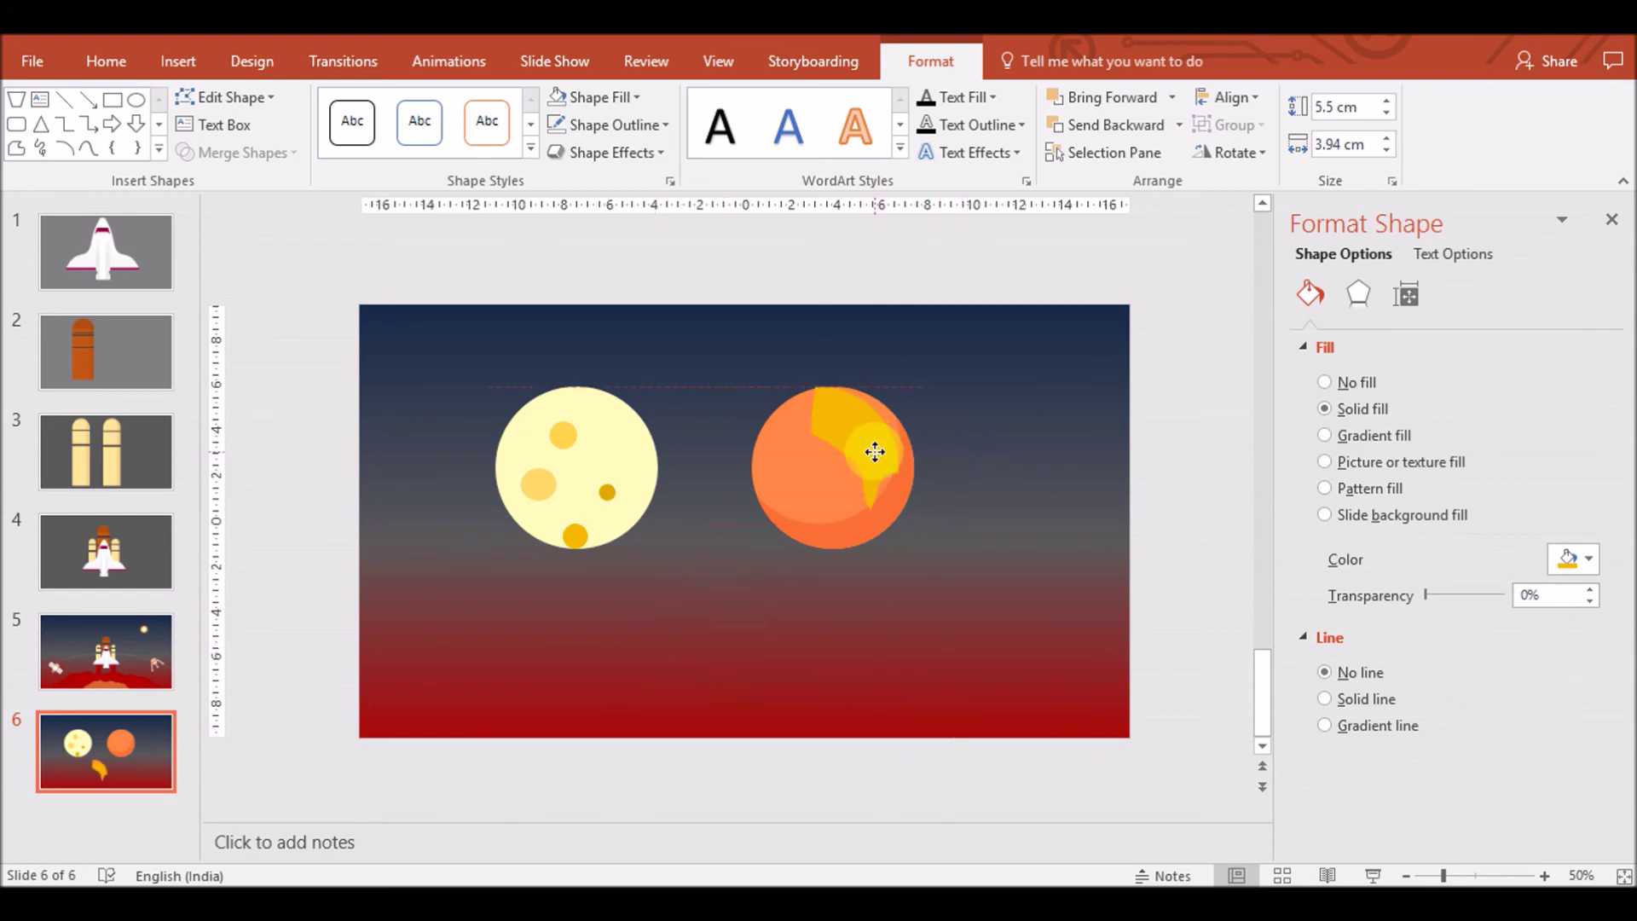
click(1574, 559)
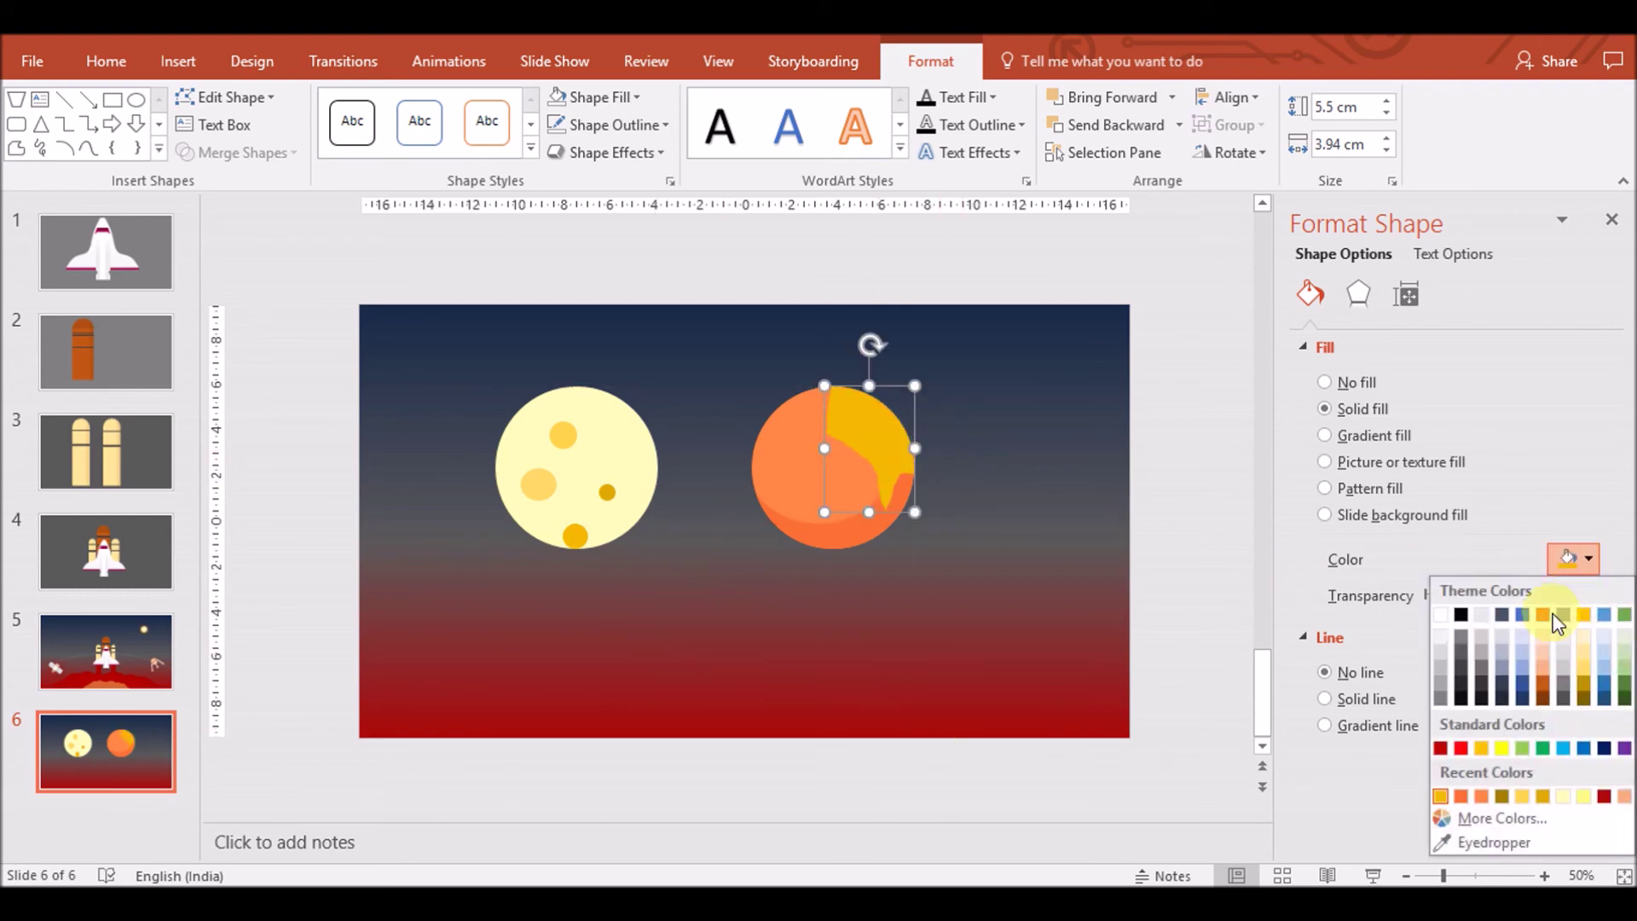
click(1463, 796)
Give the highlight piece a lighter custom orange from More Colors
click(1571, 559)
click(1498, 822)
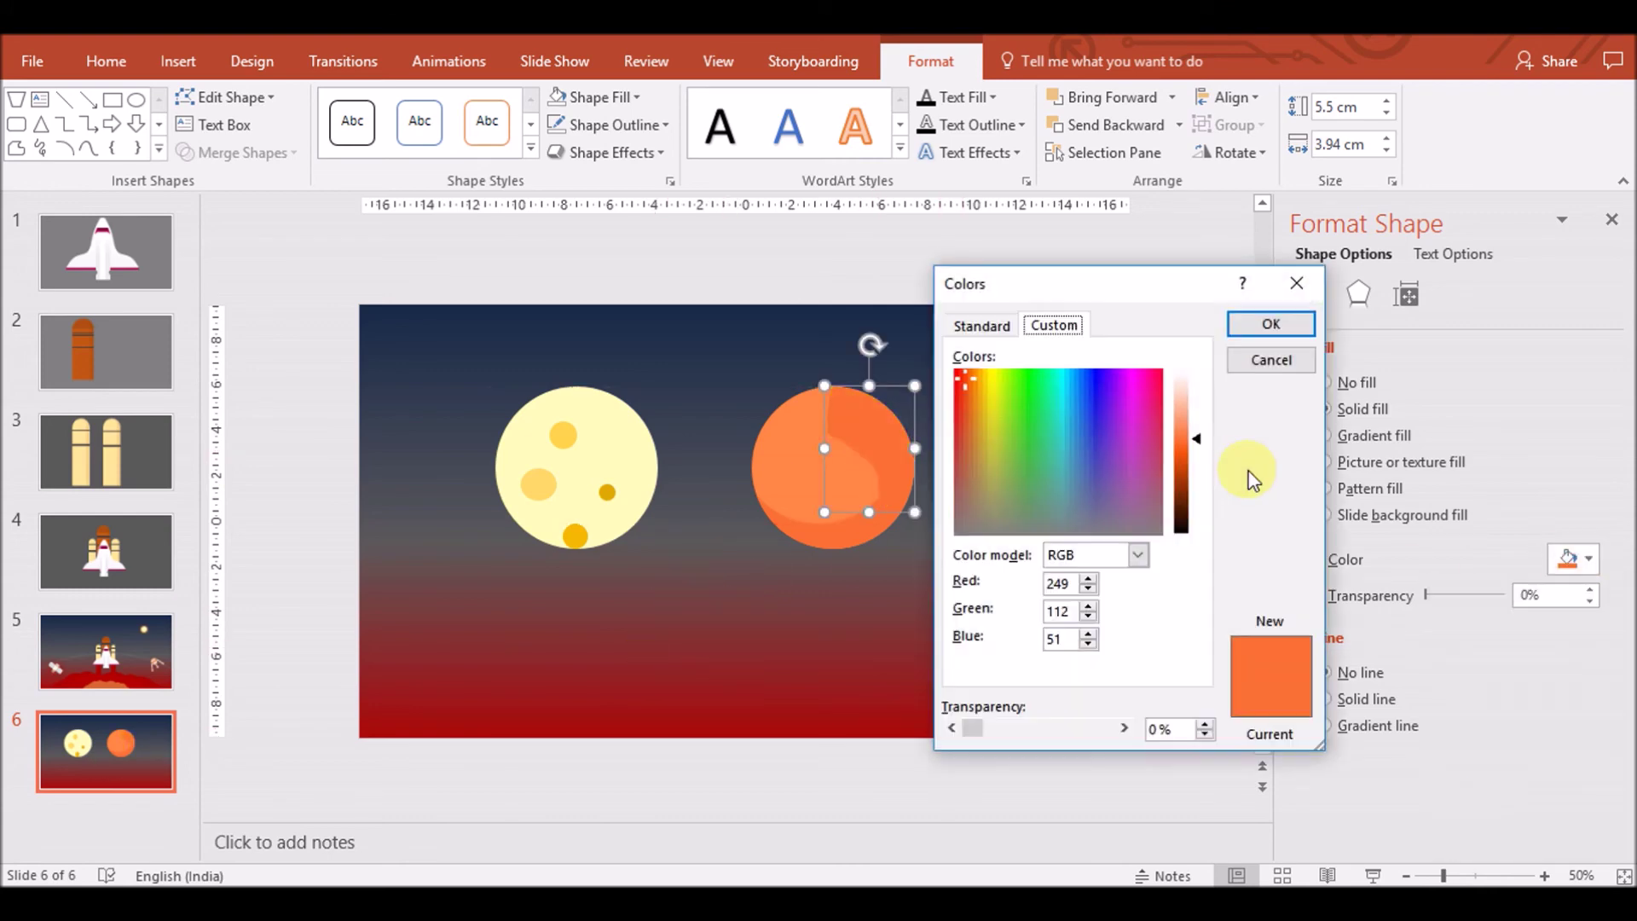
drag(1203, 445, 1199, 431)
click(982, 326)
click(1049, 325)
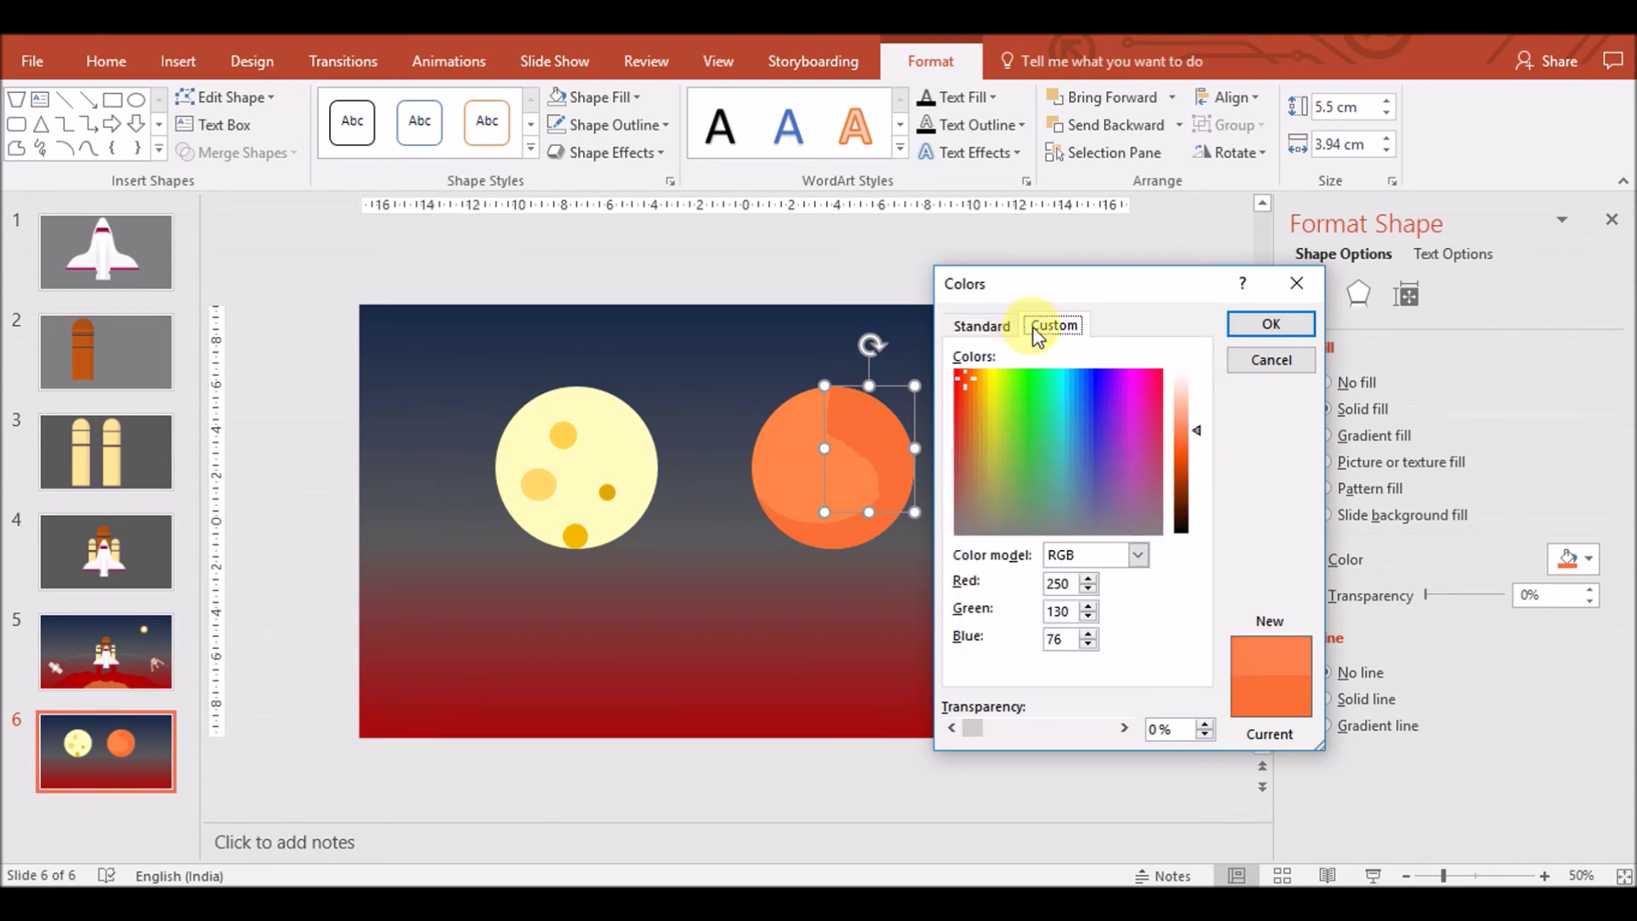
drag(1198, 431, 1198, 427)
click(974, 373)
drag(974, 370, 965, 368)
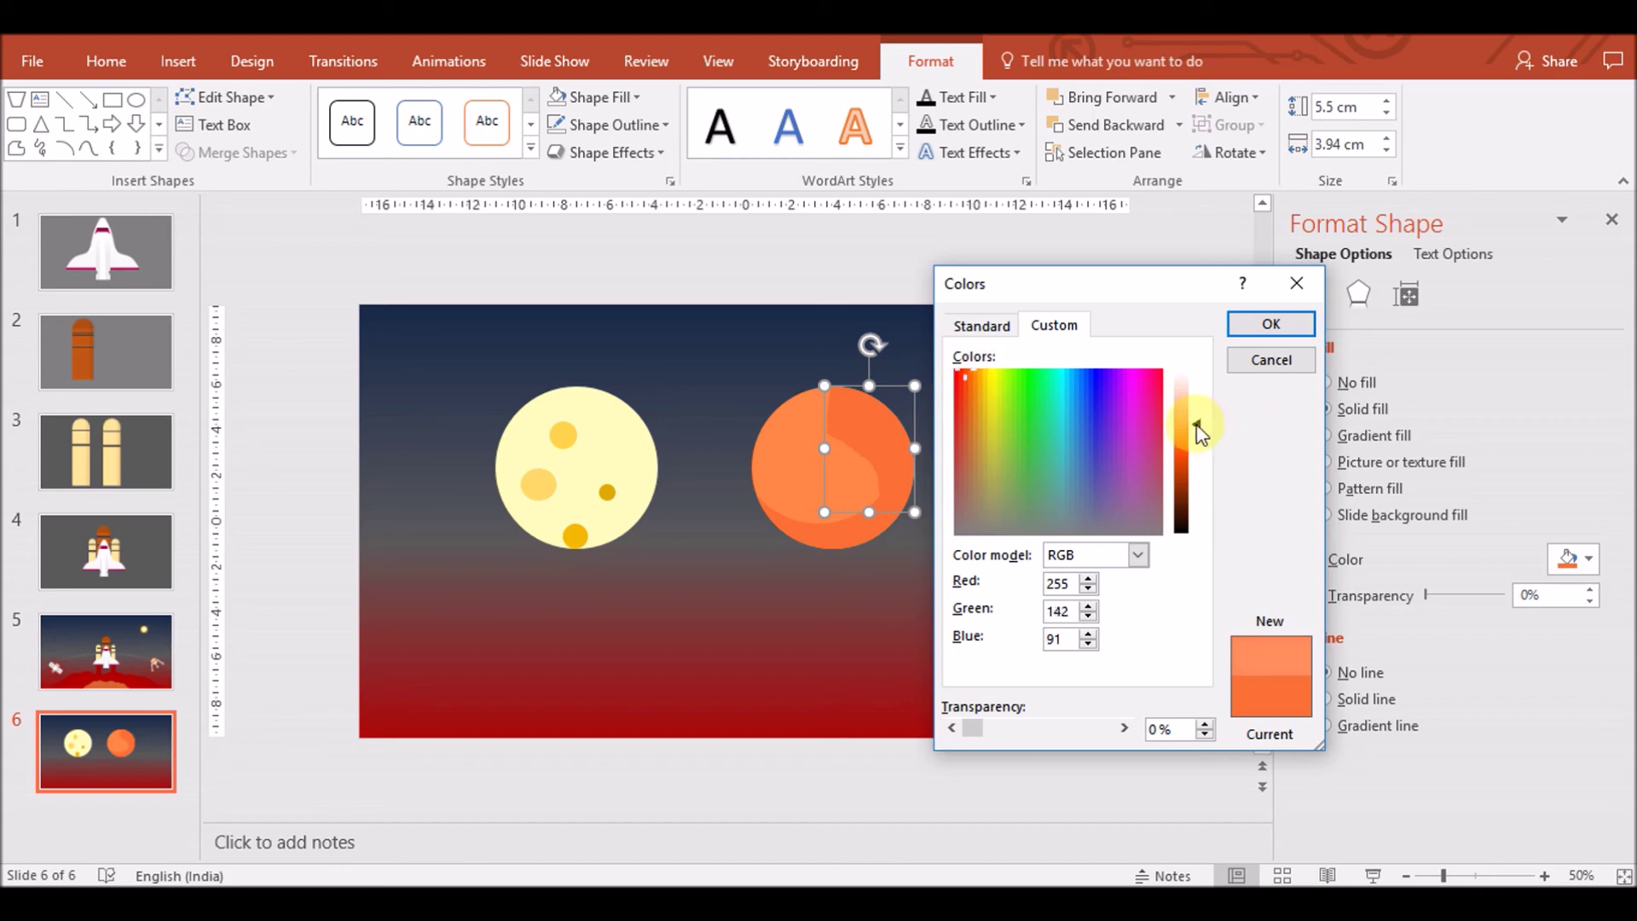
click(1271, 324)
Fill the planet circle with a darker orange
click(858, 529)
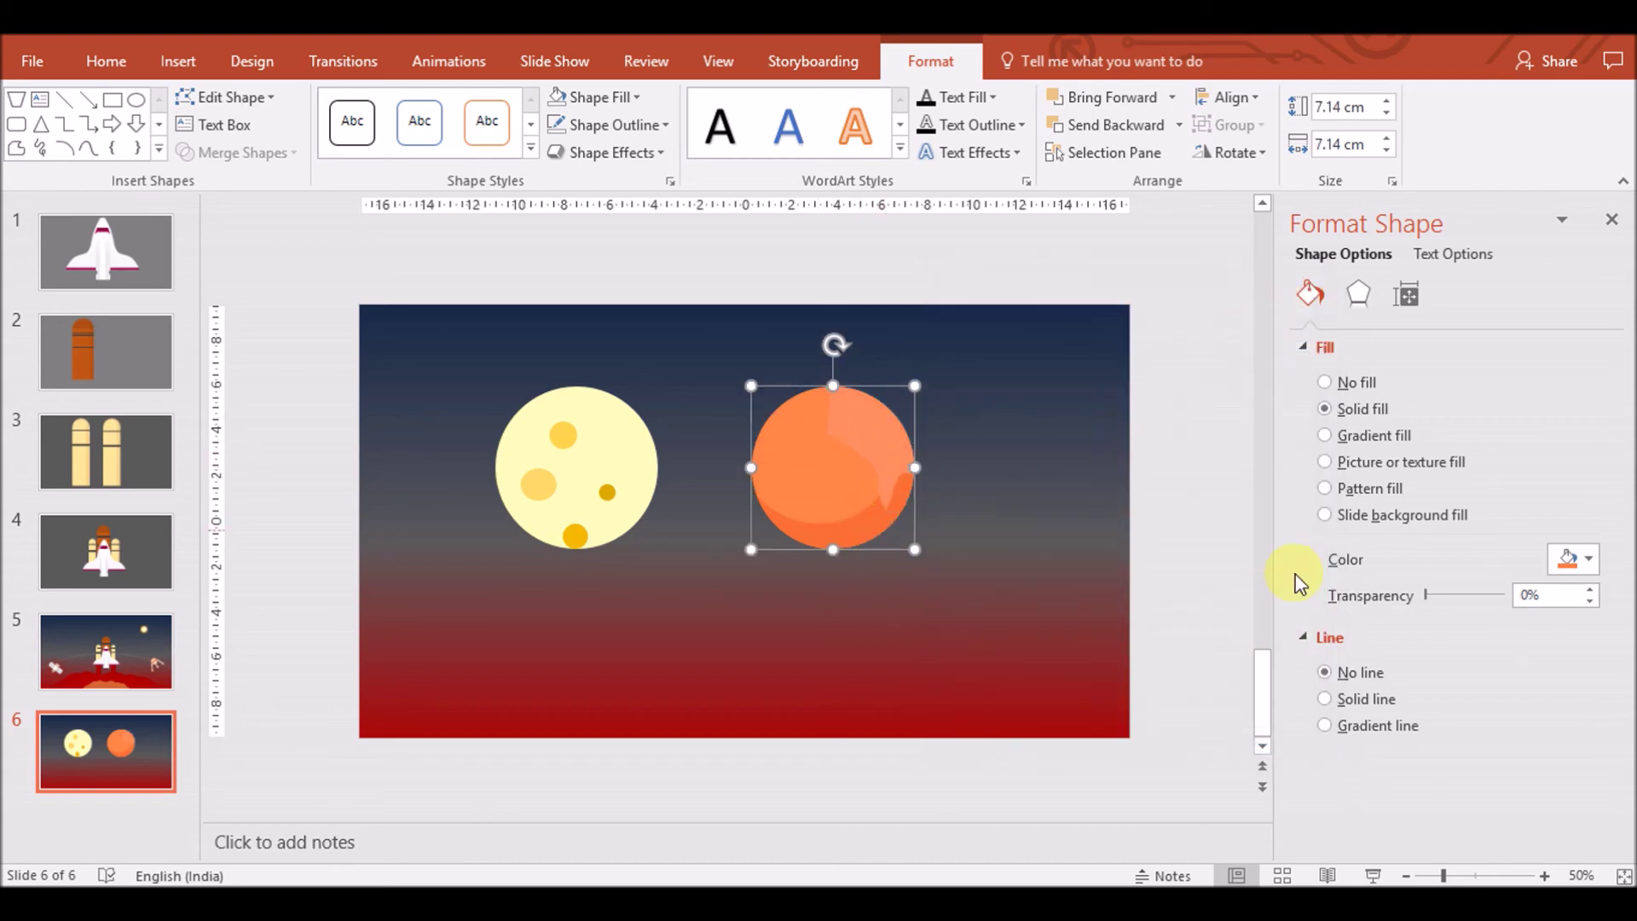
click(1590, 565)
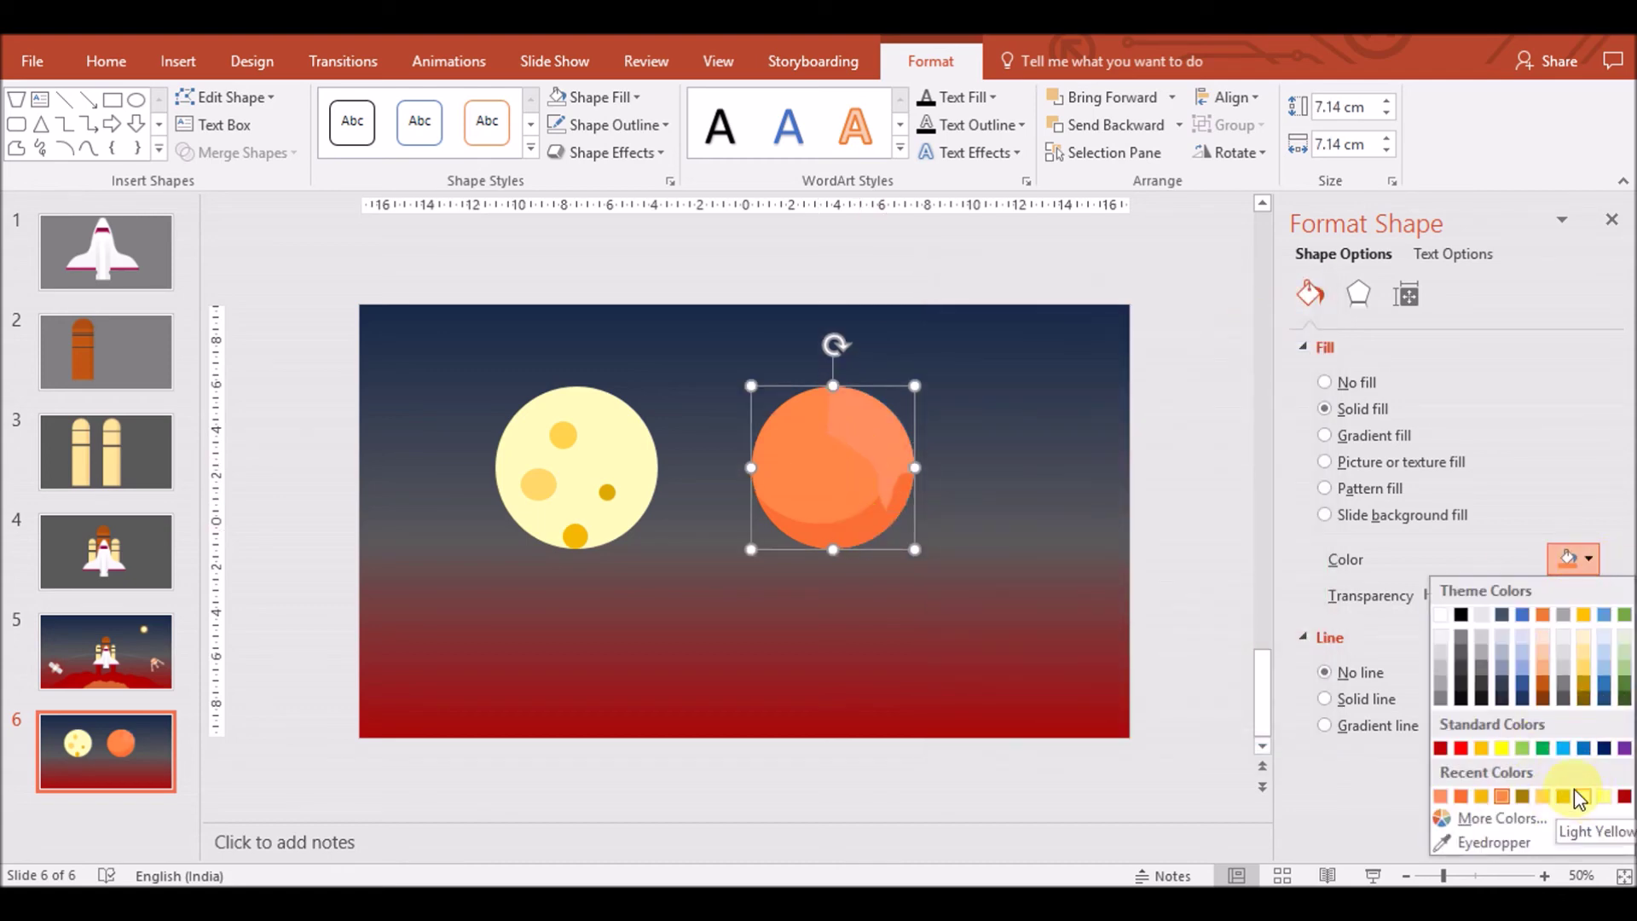
click(1541, 652)
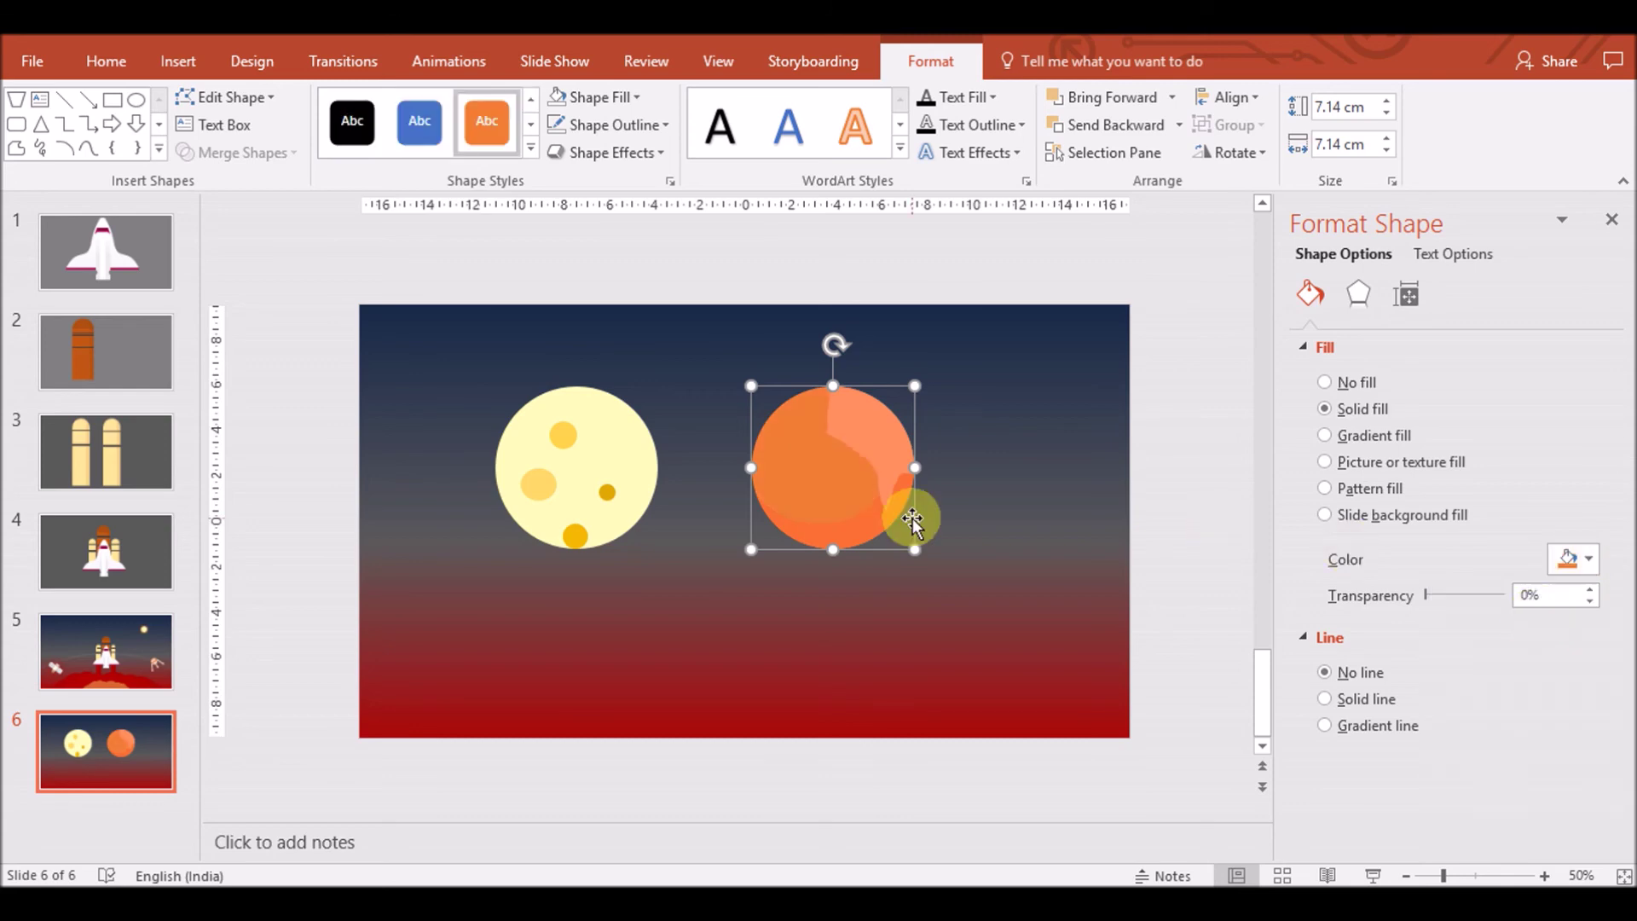
Give the inner crescent a darker fill and raise its transparency
right_click(879, 535)
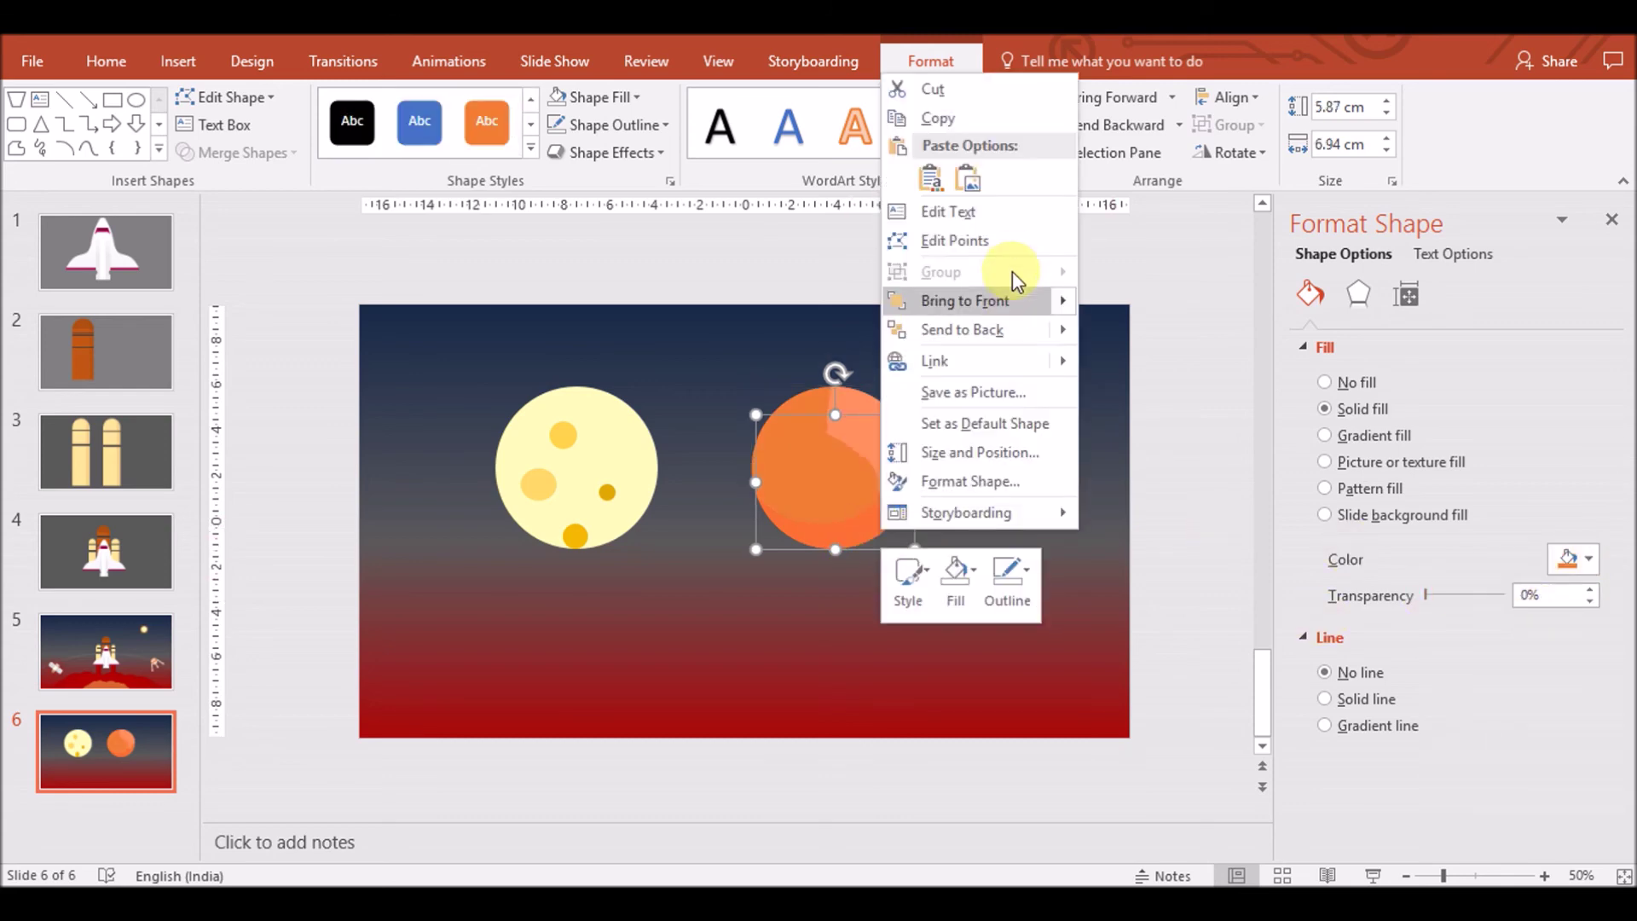
click(1574, 559)
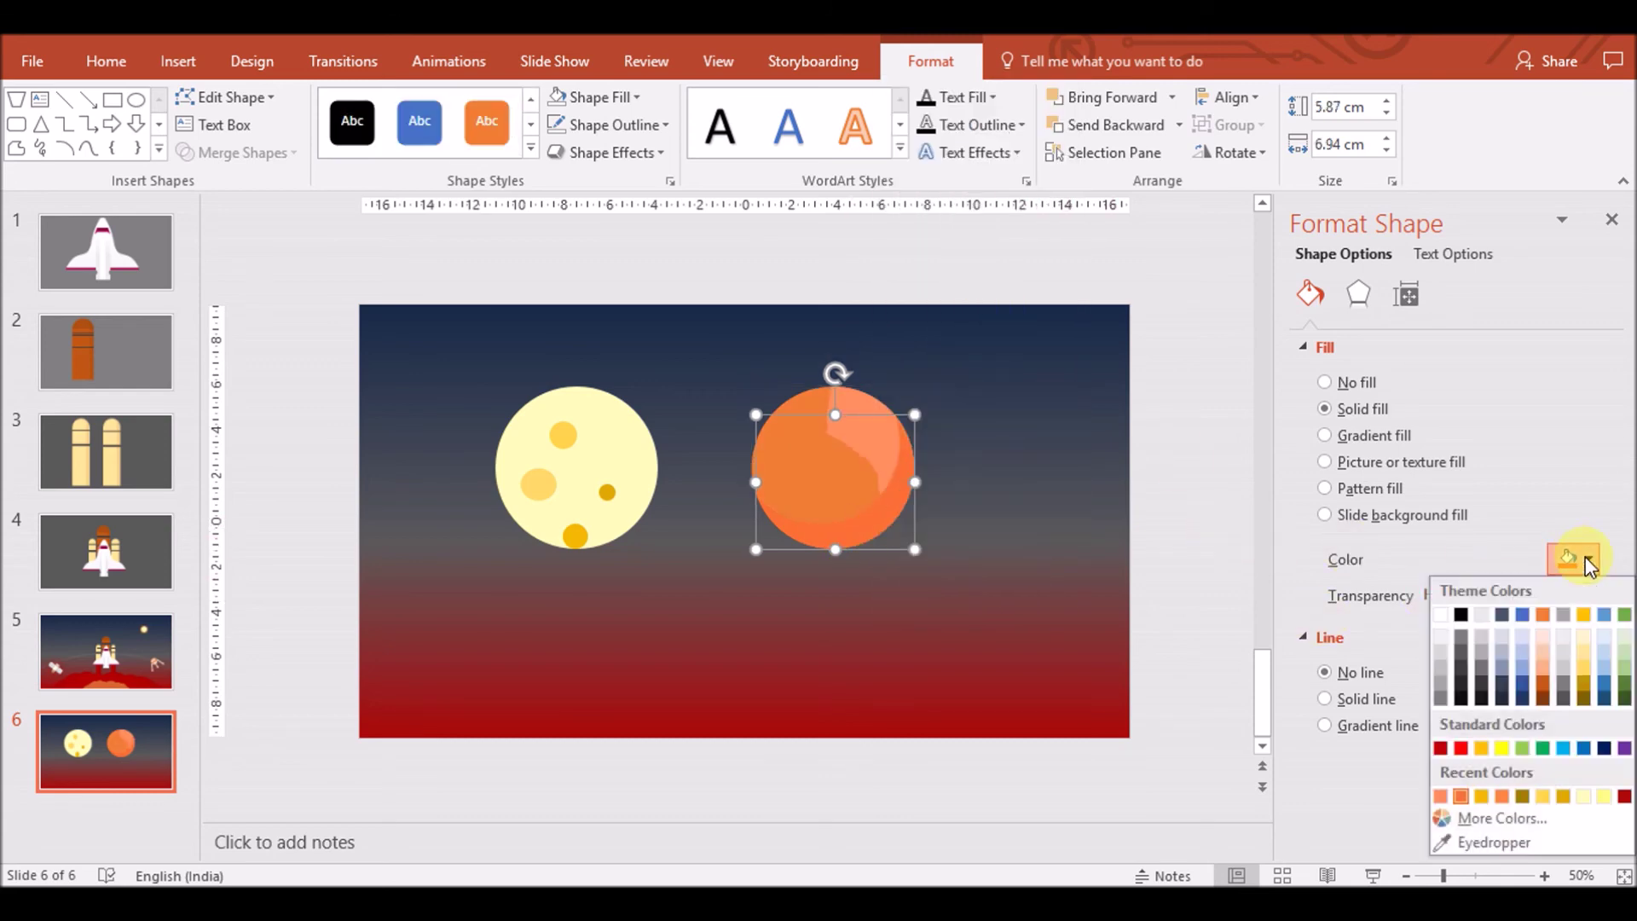
click(1542, 685)
drag(1429, 595, 1450, 597)
click(1573, 559)
click(1494, 680)
drag(1450, 595, 1468, 596)
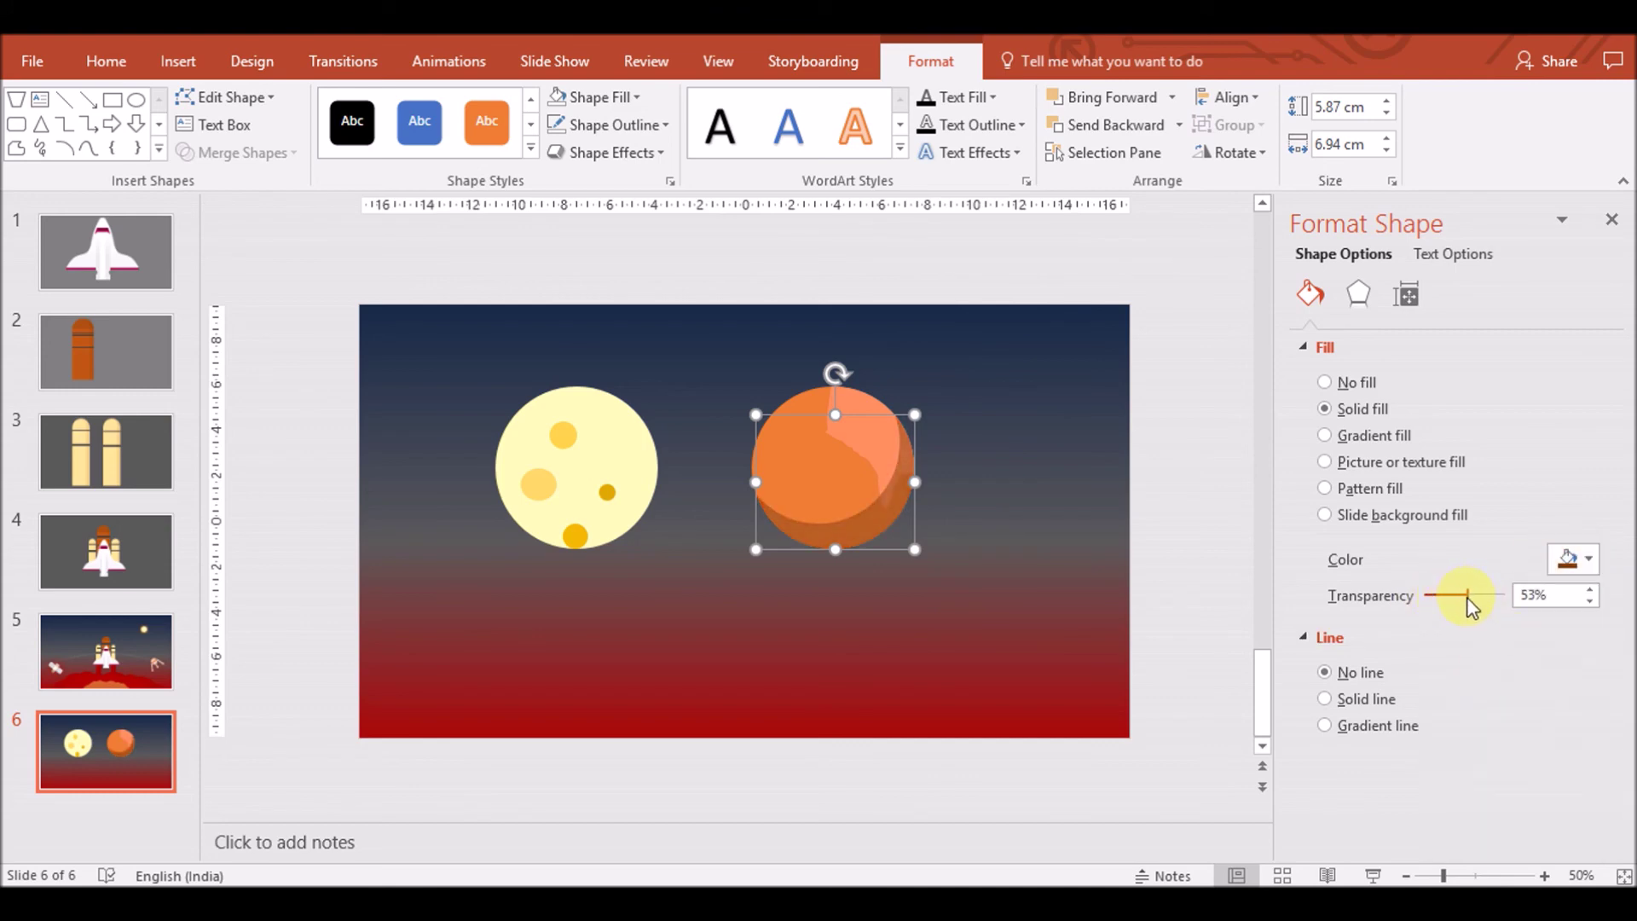
Recolour the highlight to a lighter peach shade via More Colors
click(888, 460)
click(1573, 559)
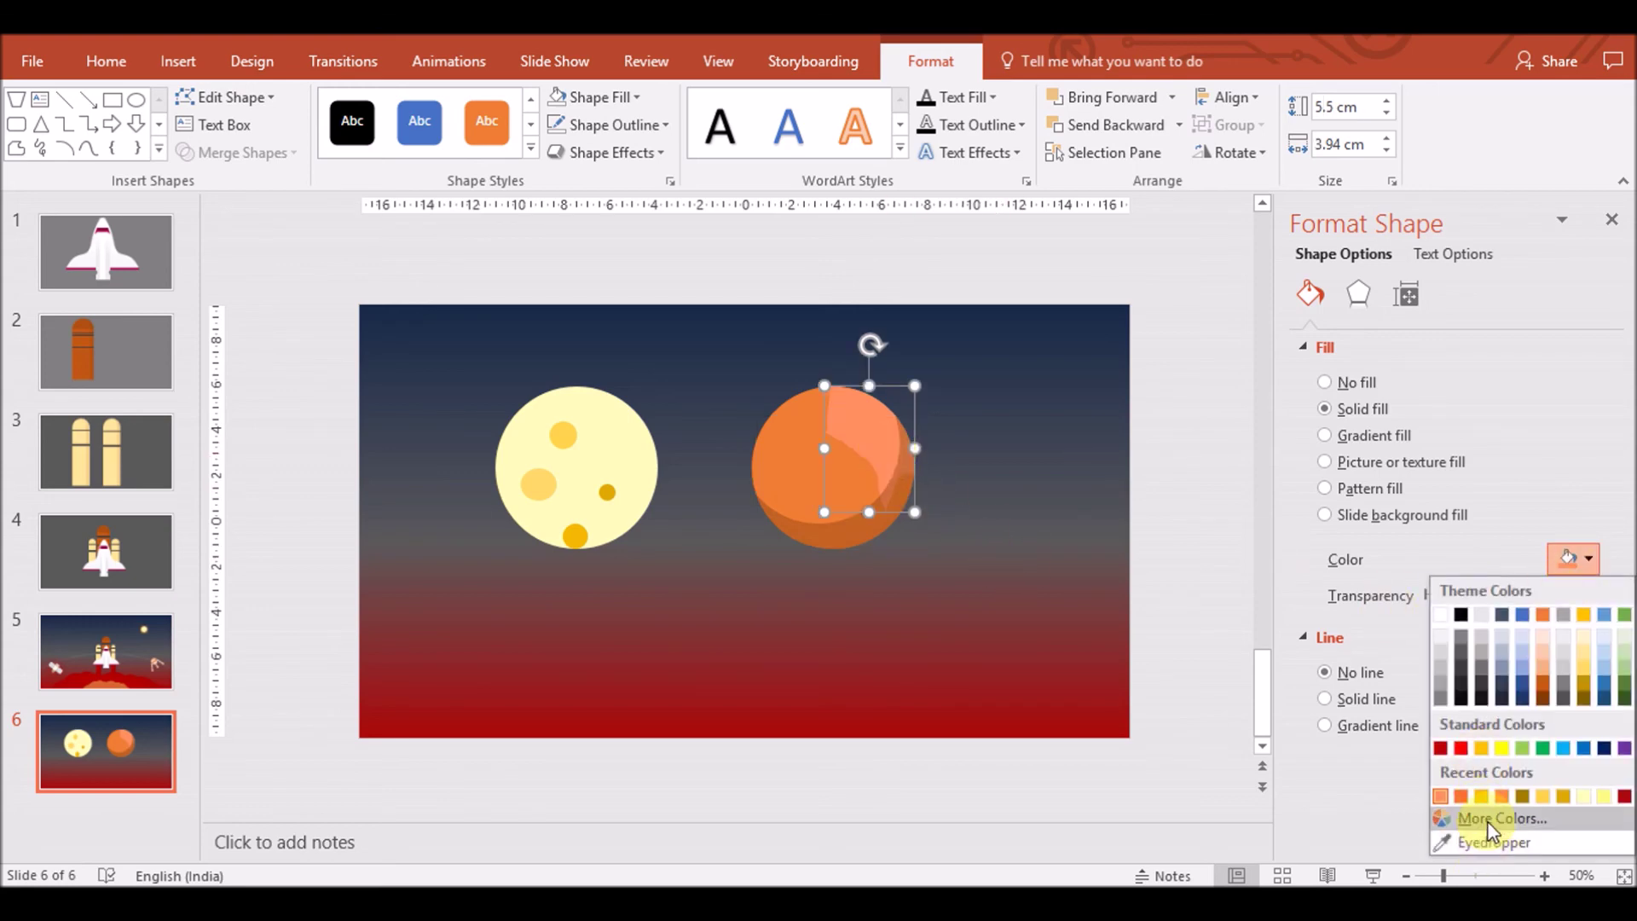
click(1501, 818)
drag(1198, 431, 1199, 416)
click(1241, 328)
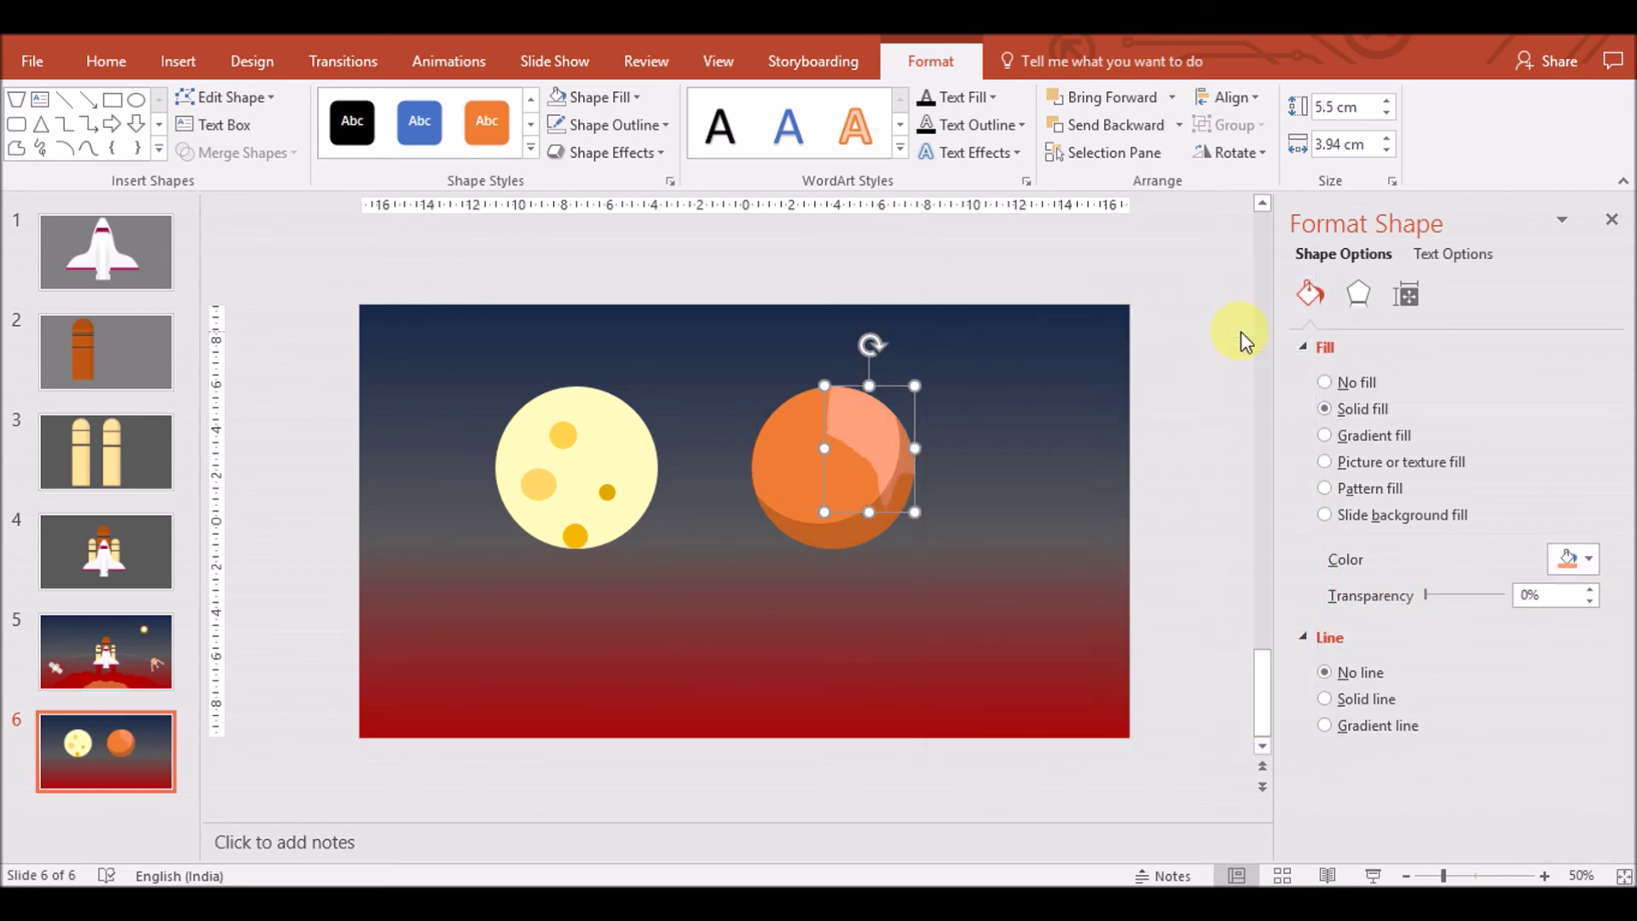
click(993, 591)
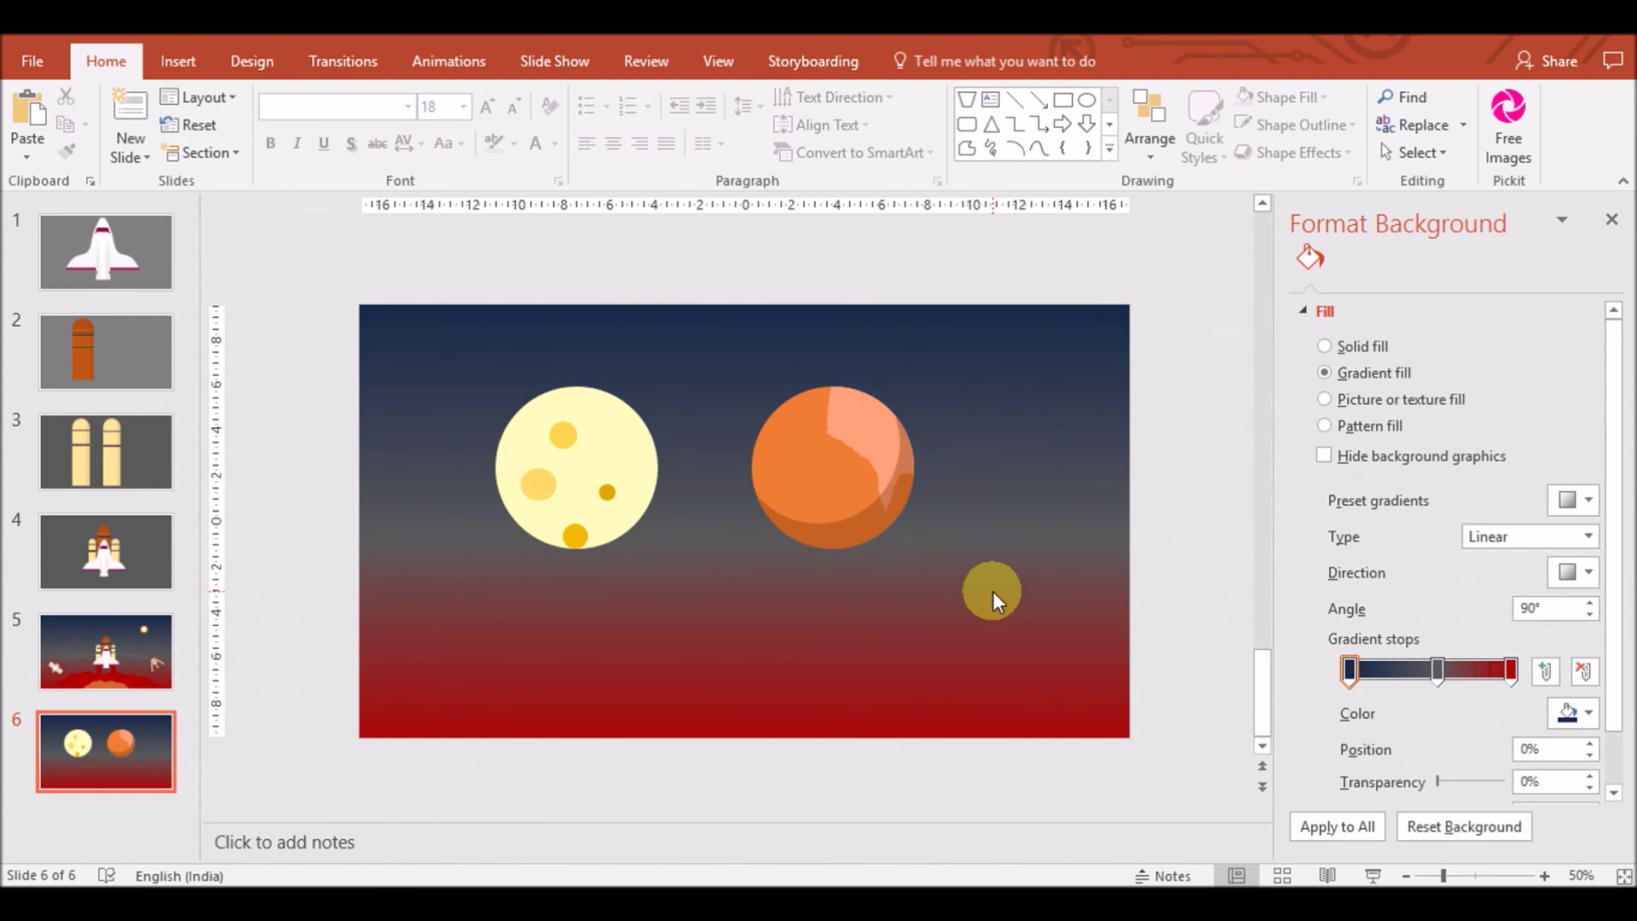
Copy and paste the orange planet circle
click(760, 431)
key(ctrl+c)
key(ctrl+v)
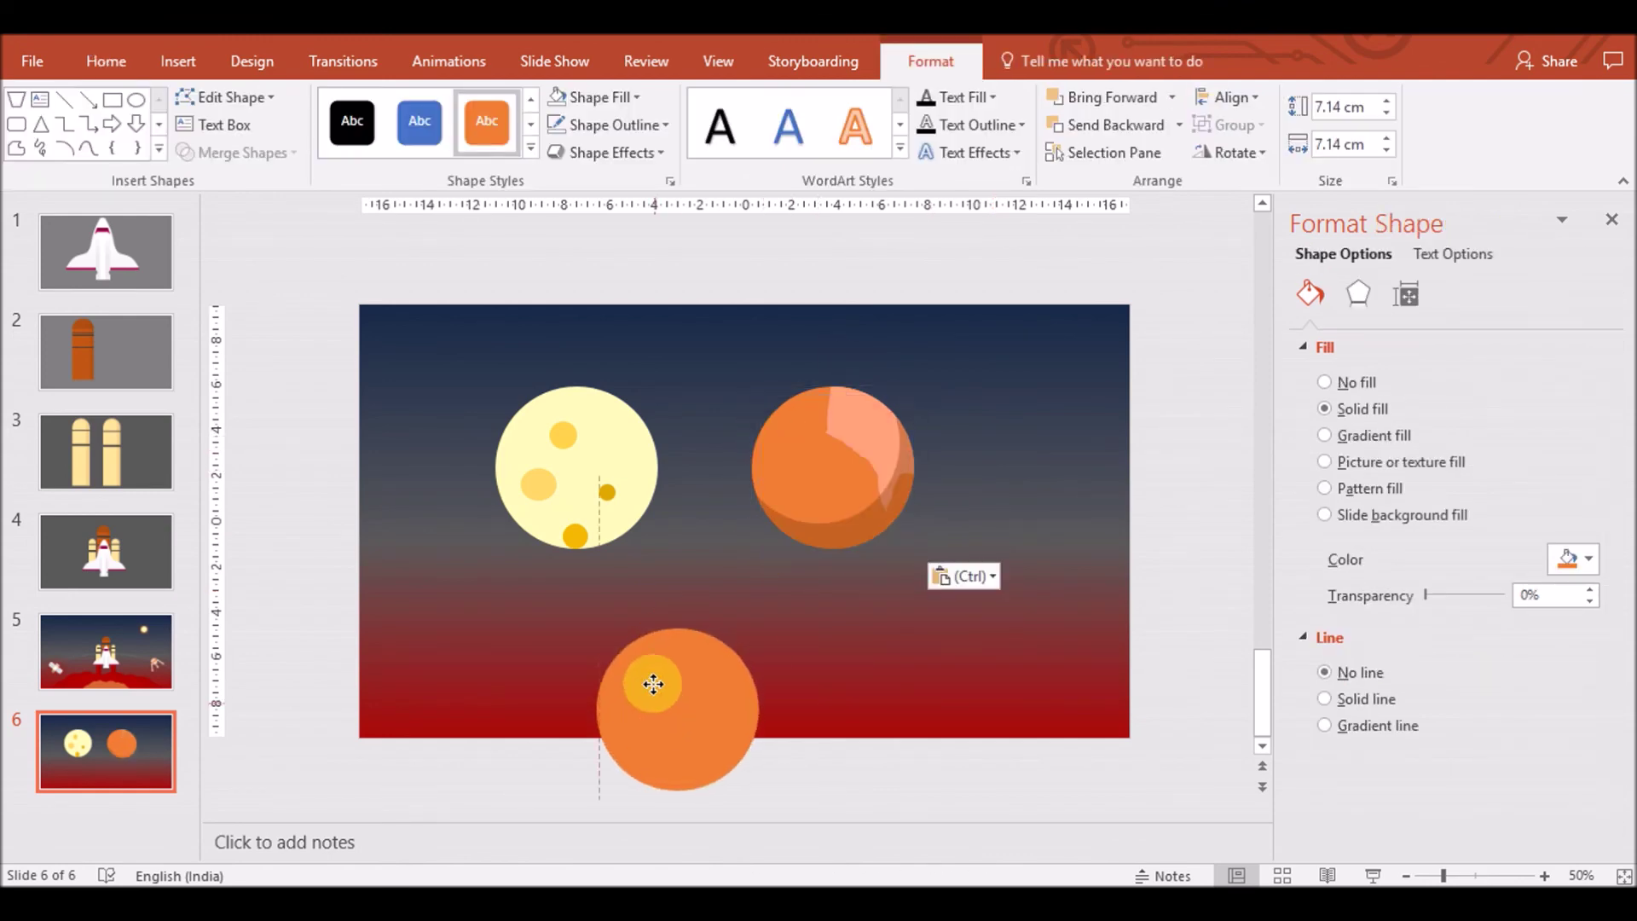
Move the duplicate circle below the planets and draw a freeform patch across it
drag(760, 432, 649, 637)
click(177, 61)
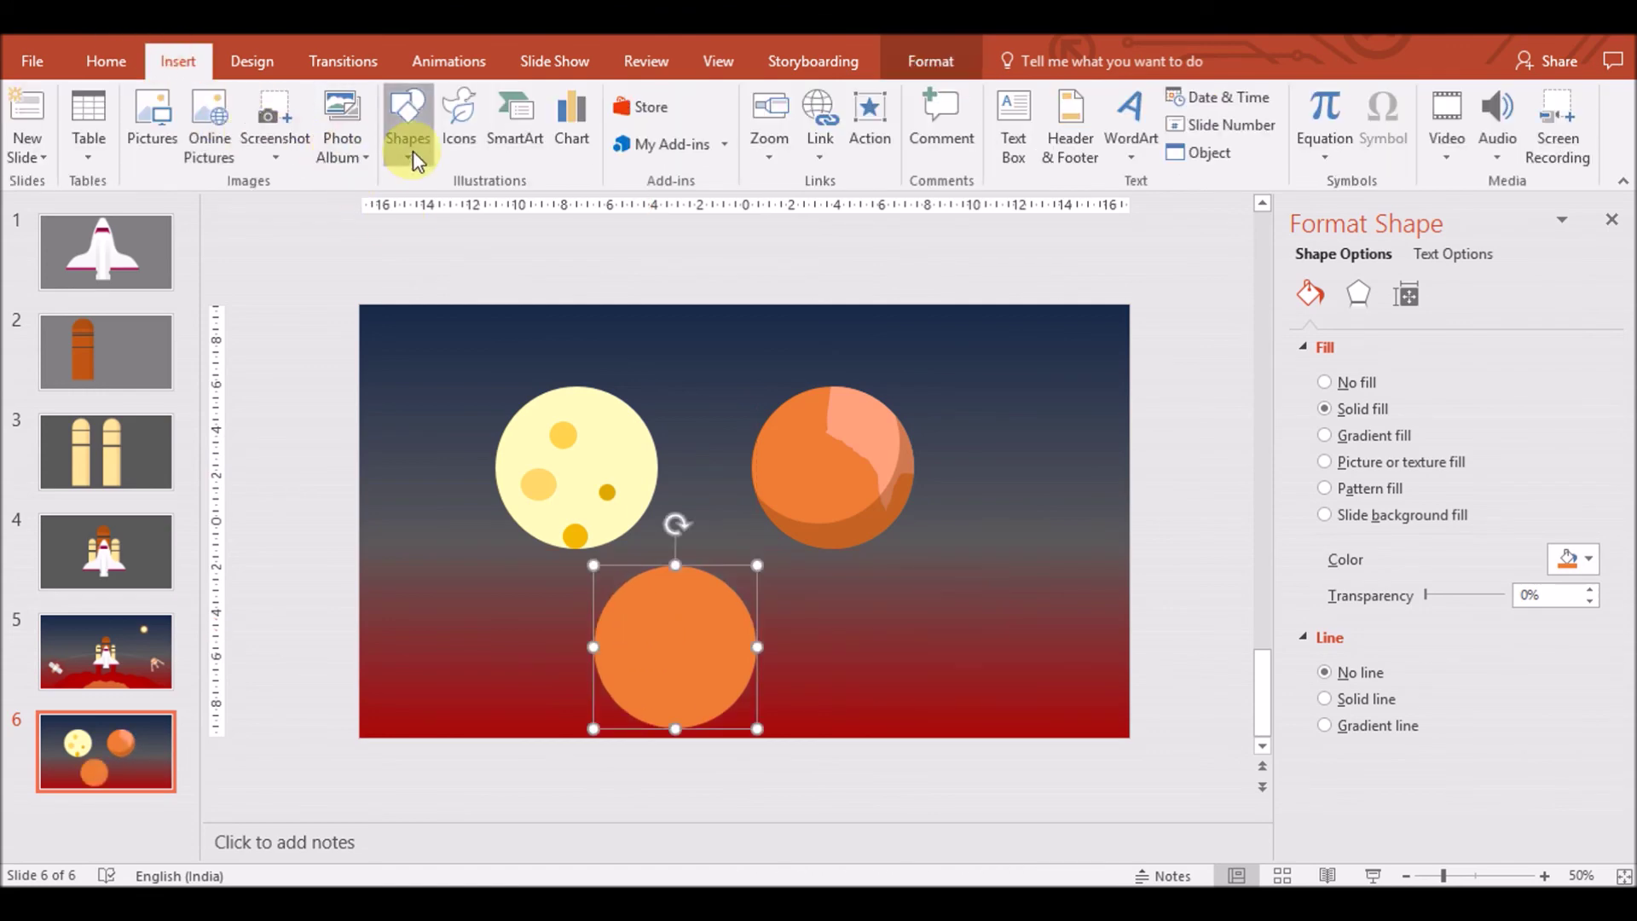
click(408, 128)
click(638, 282)
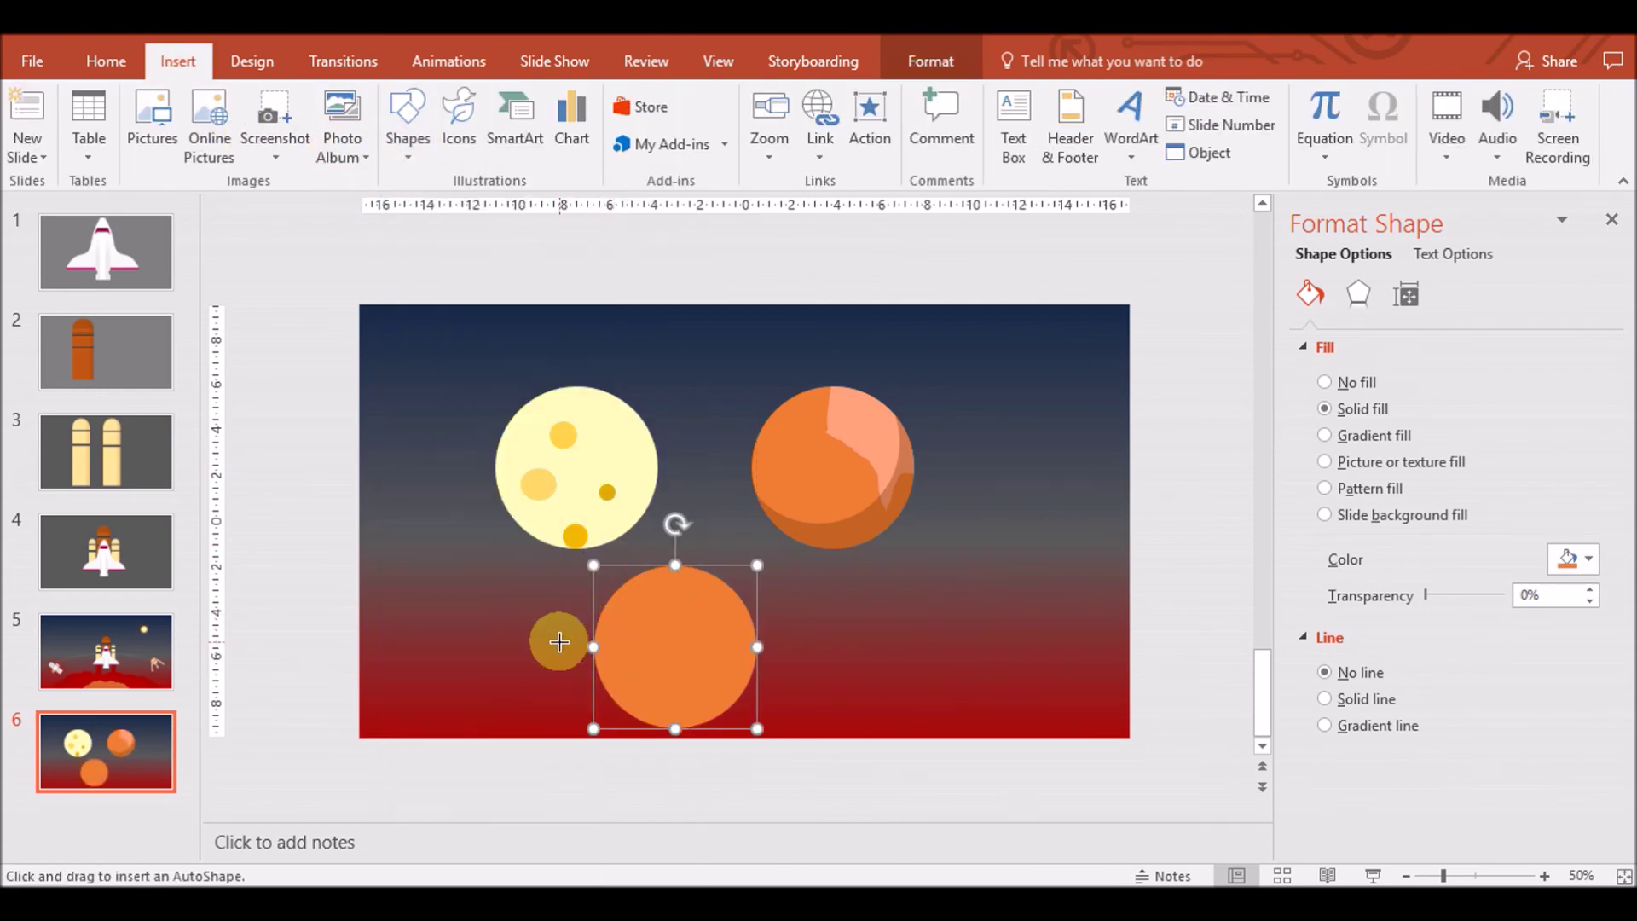
click(555, 640)
click(669, 664)
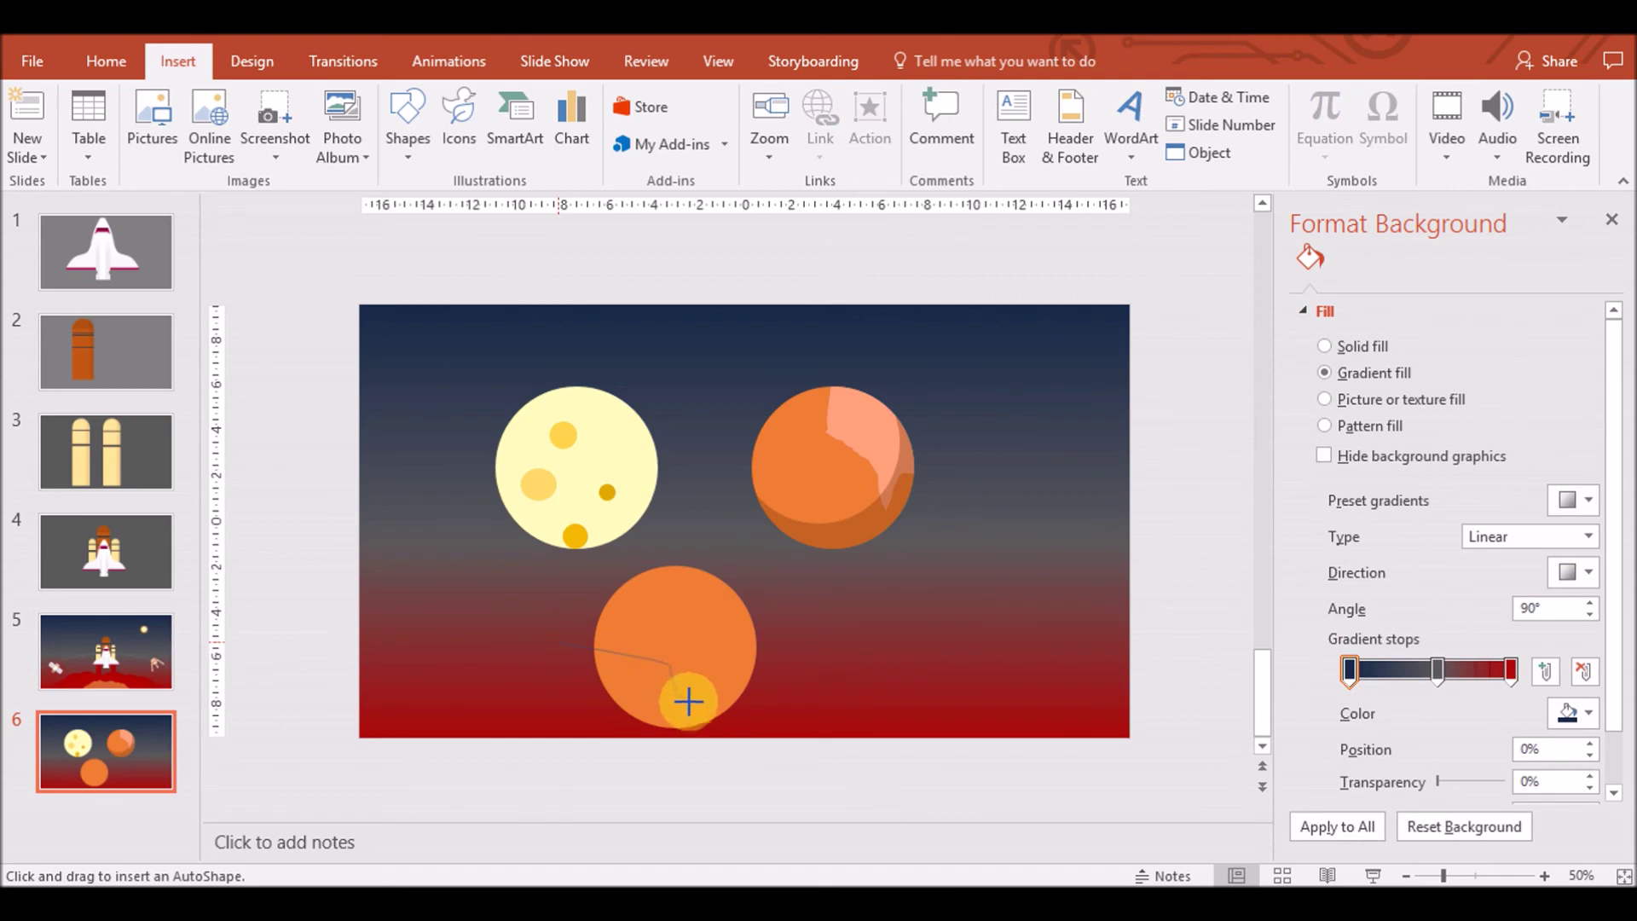
click(548, 694)
click(559, 644)
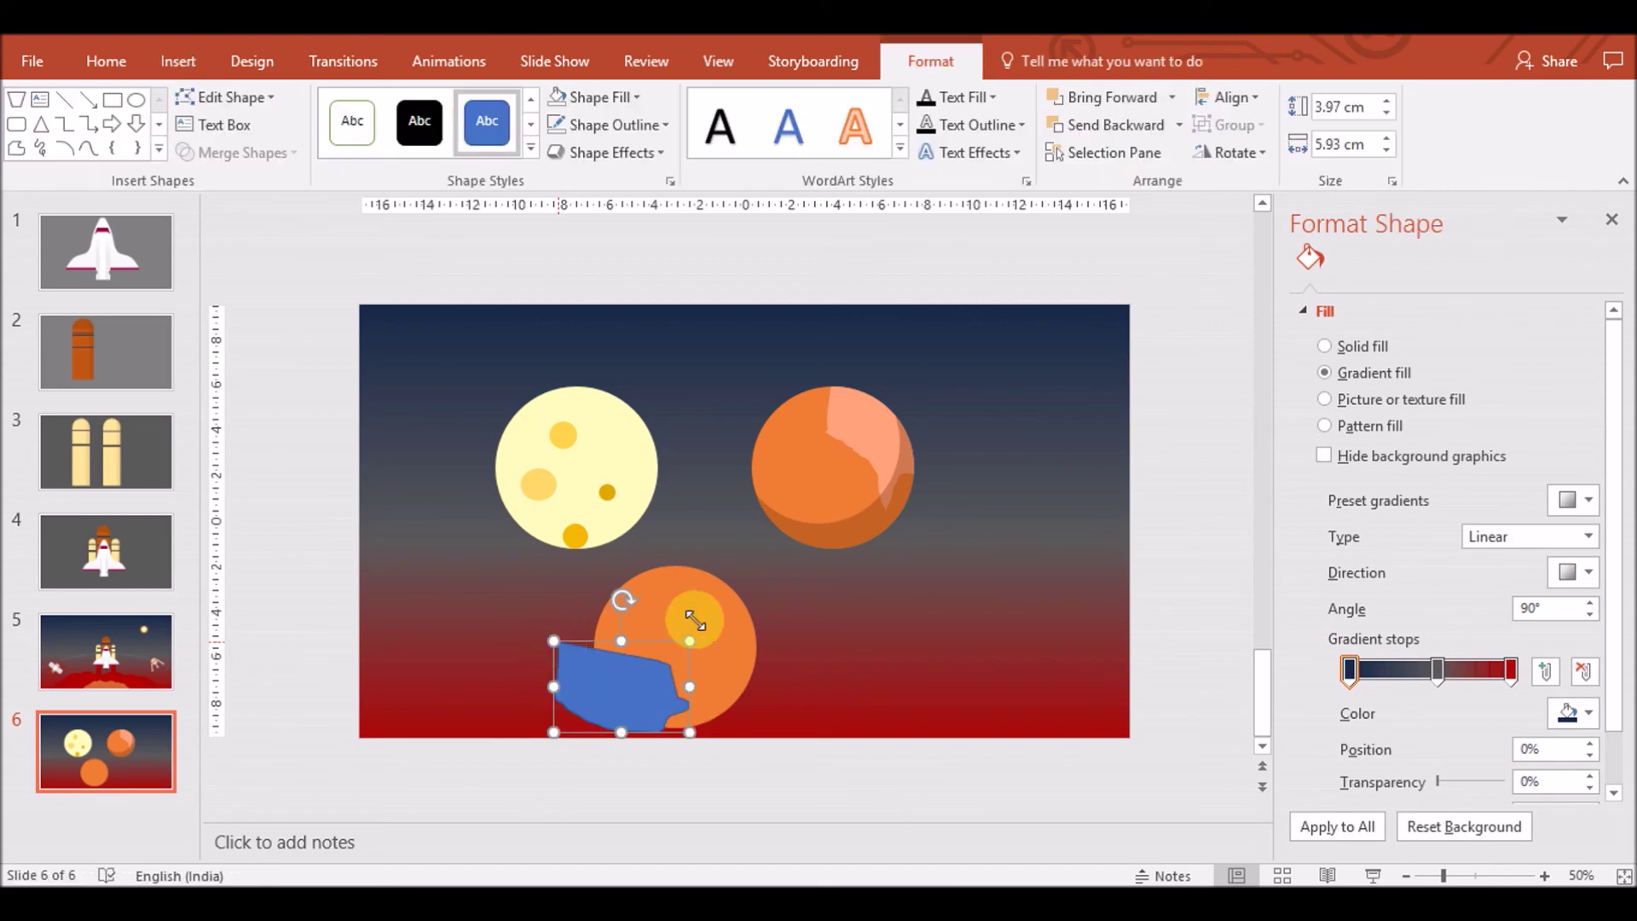
click(550, 671)
Intersect the freeform with the orange circle, keeping only their overlap
shift+click(550, 672)
click(256, 153)
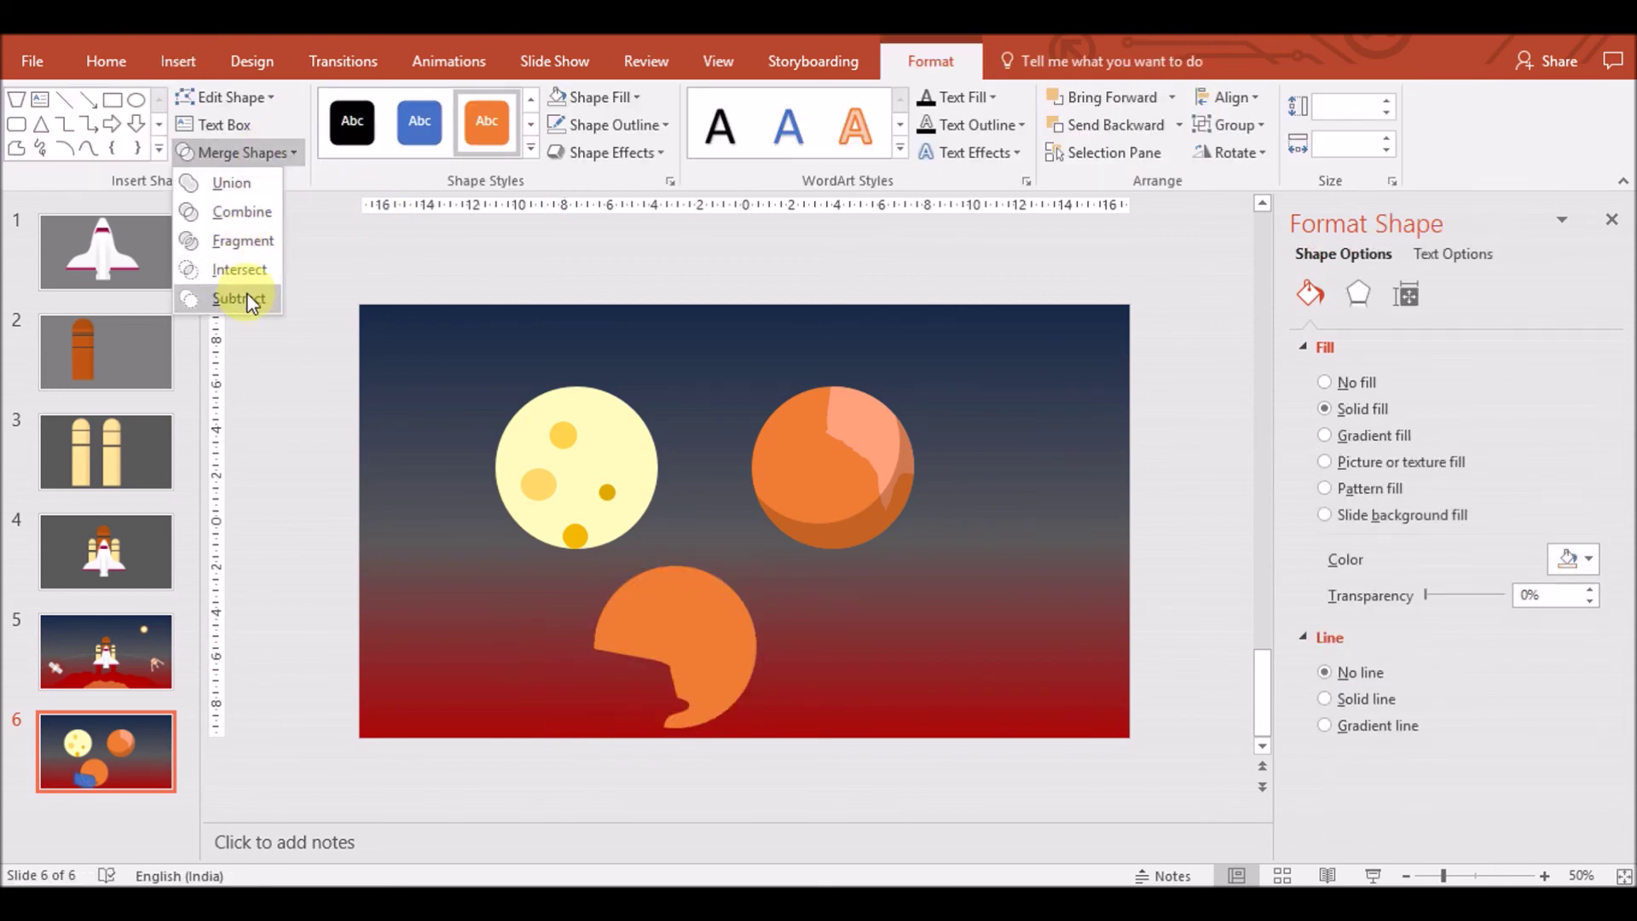
click(243, 300)
key(ctrl+z)
key(Escape)
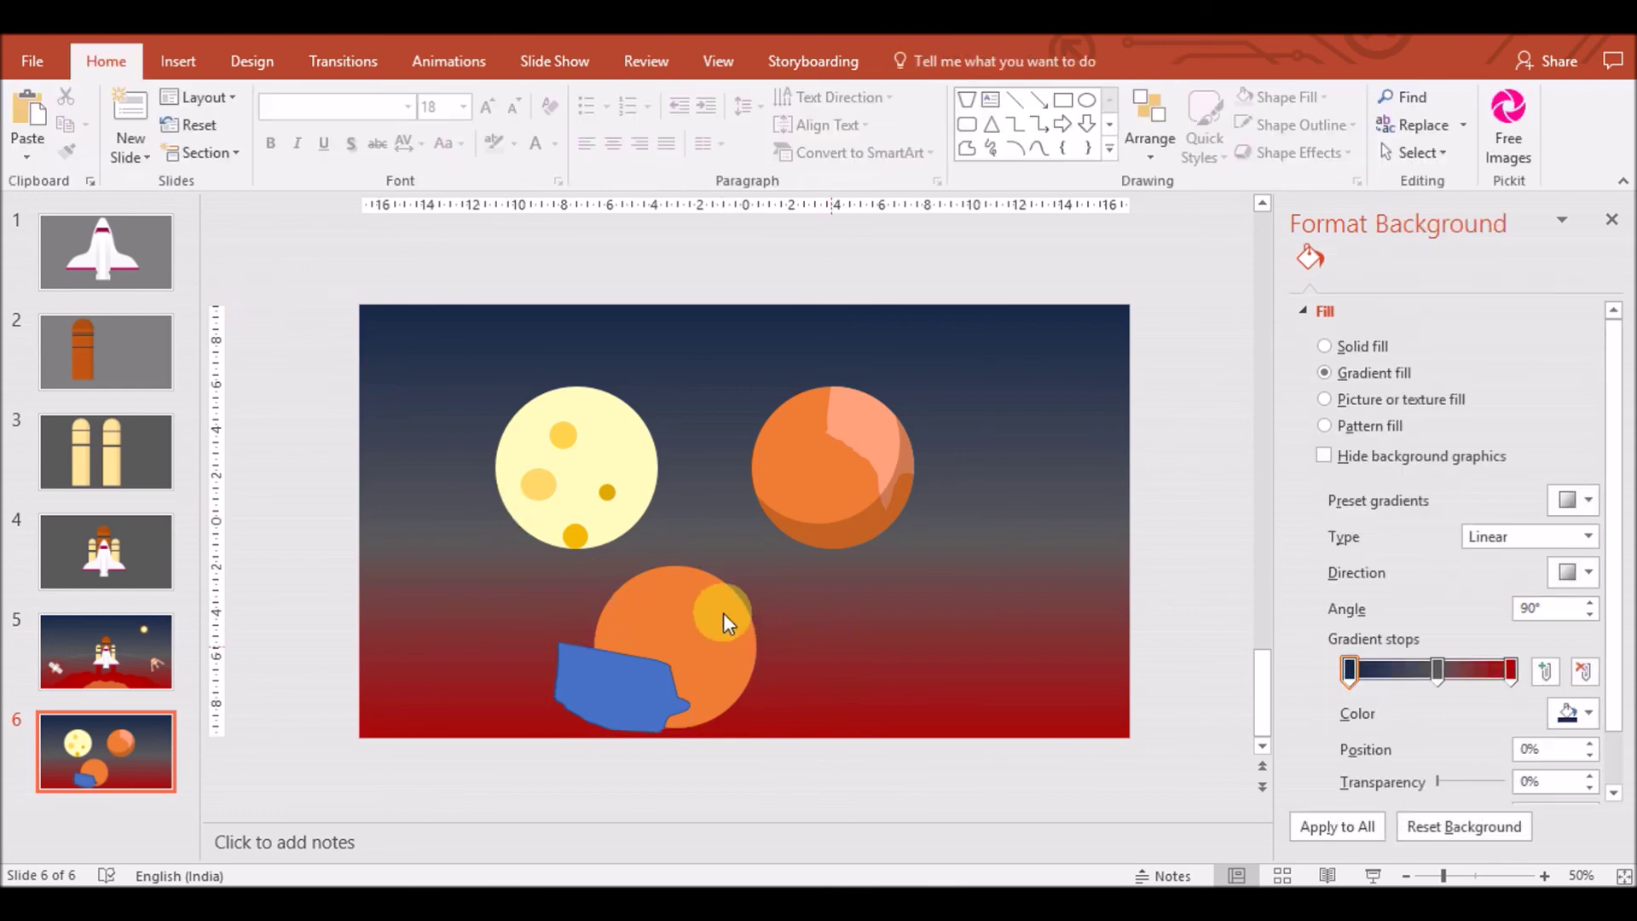
click(648, 659)
shift+click(716, 628)
click(239, 153)
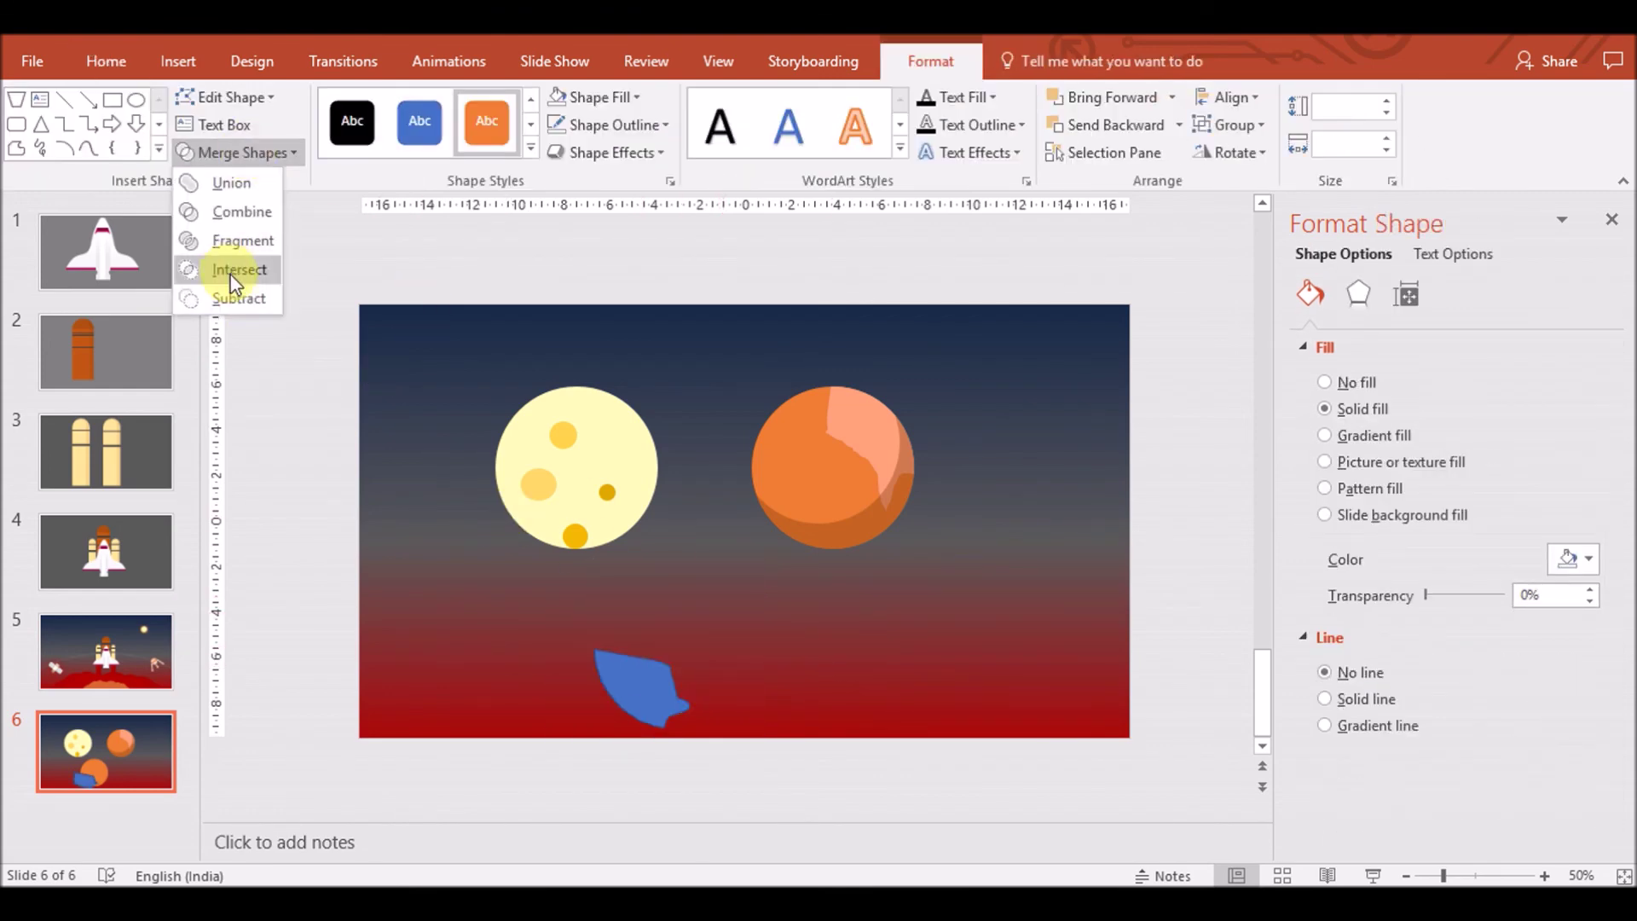
click(232, 271)
Place the overlap piece on the planet's lower left and eyedropper the planet's light orange
mouse_move(655, 693)
mouse_down()
mouse_move(853, 452)
mouse_move(802, 493)
mouse_move(811, 517)
mouse_up()
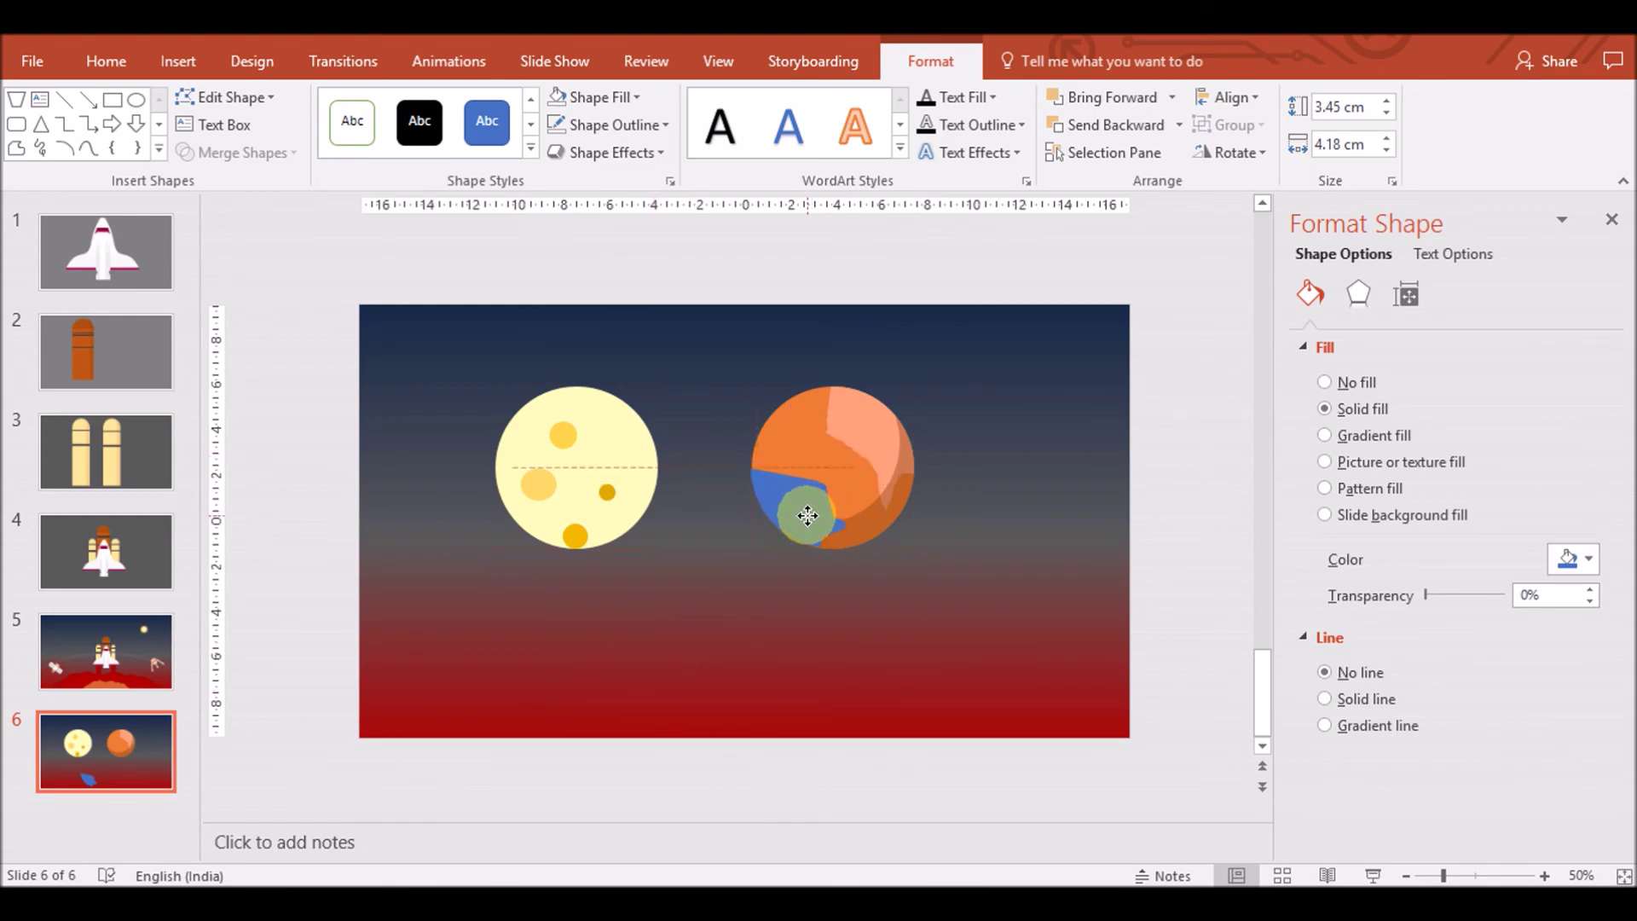
drag(808, 516, 809, 516)
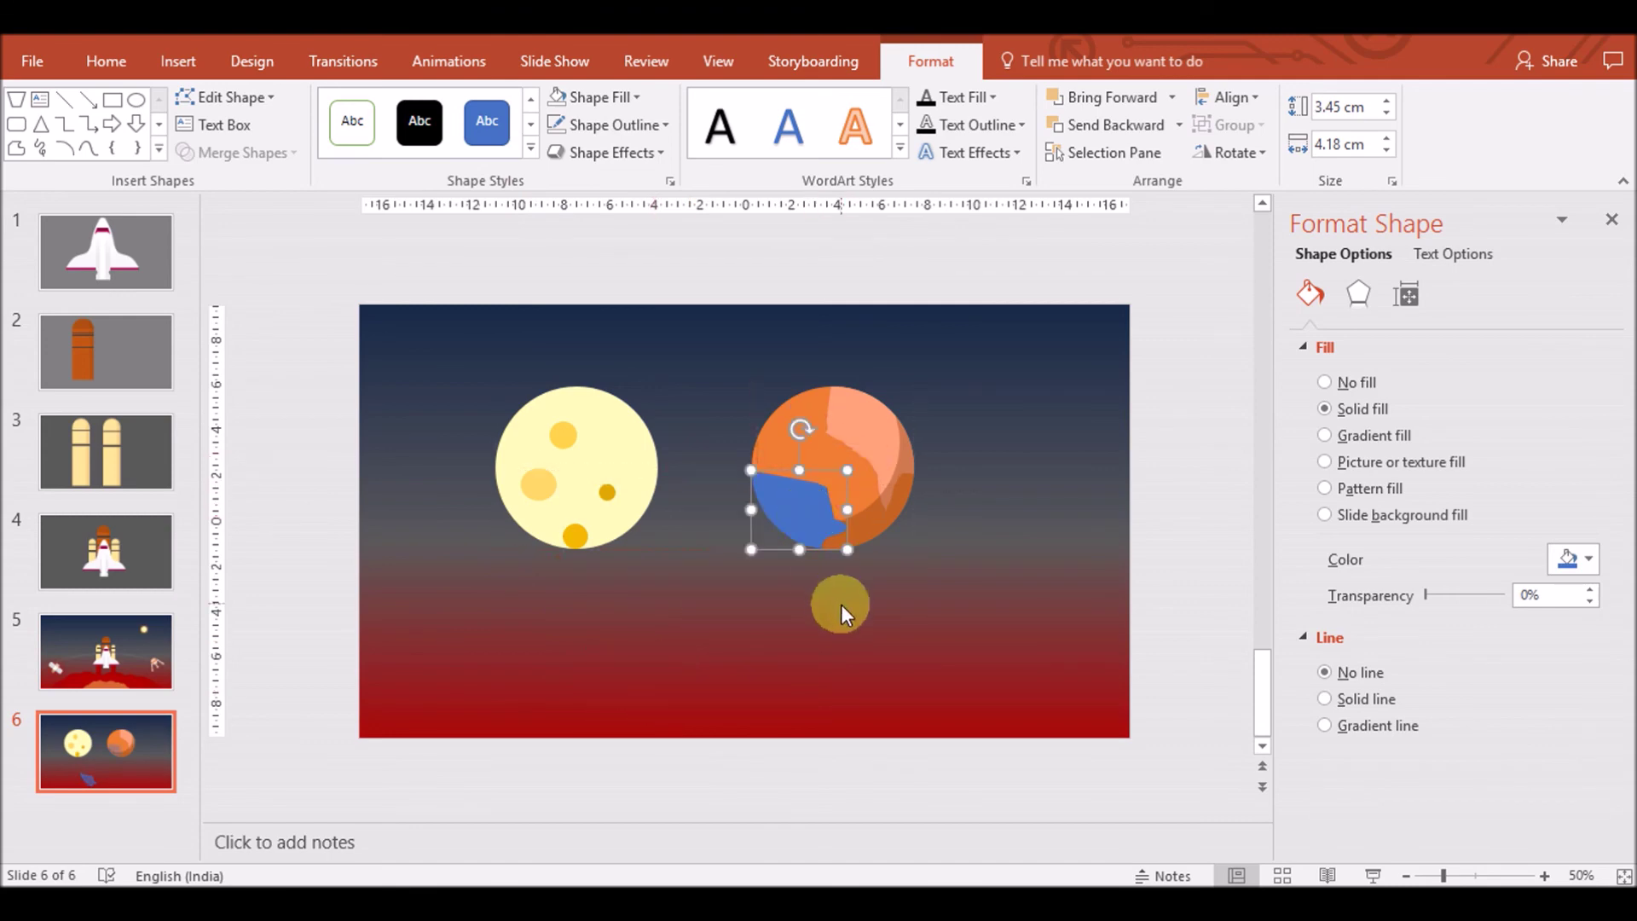
click(1573, 560)
click(1501, 818)
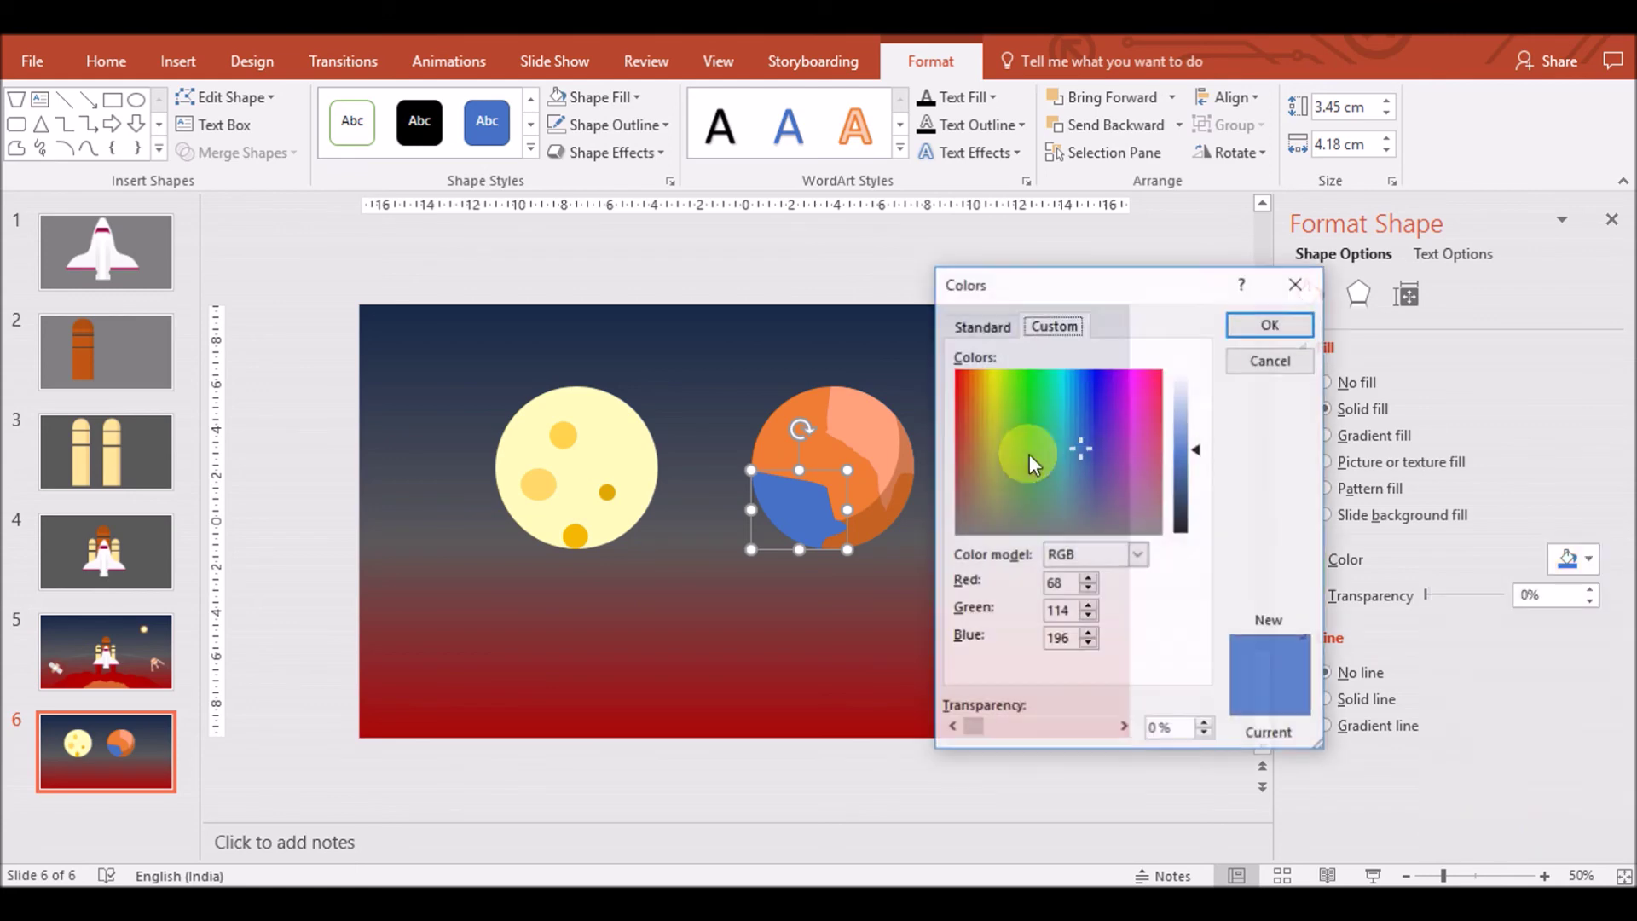
click(1272, 321)
click(1573, 560)
click(1523, 841)
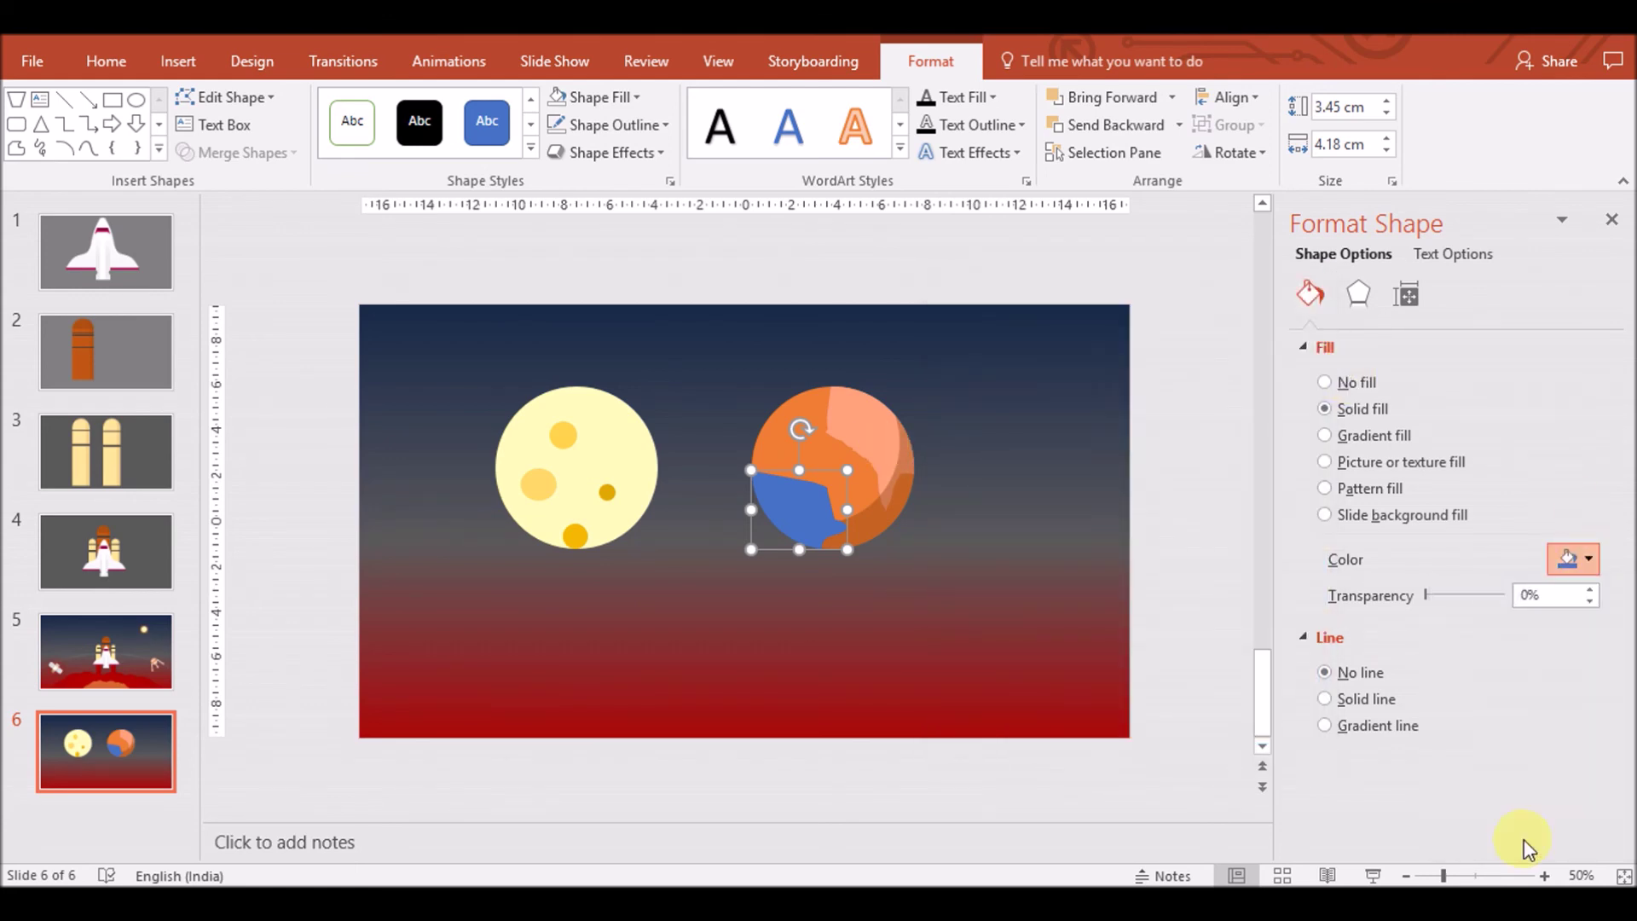
click(872, 512)
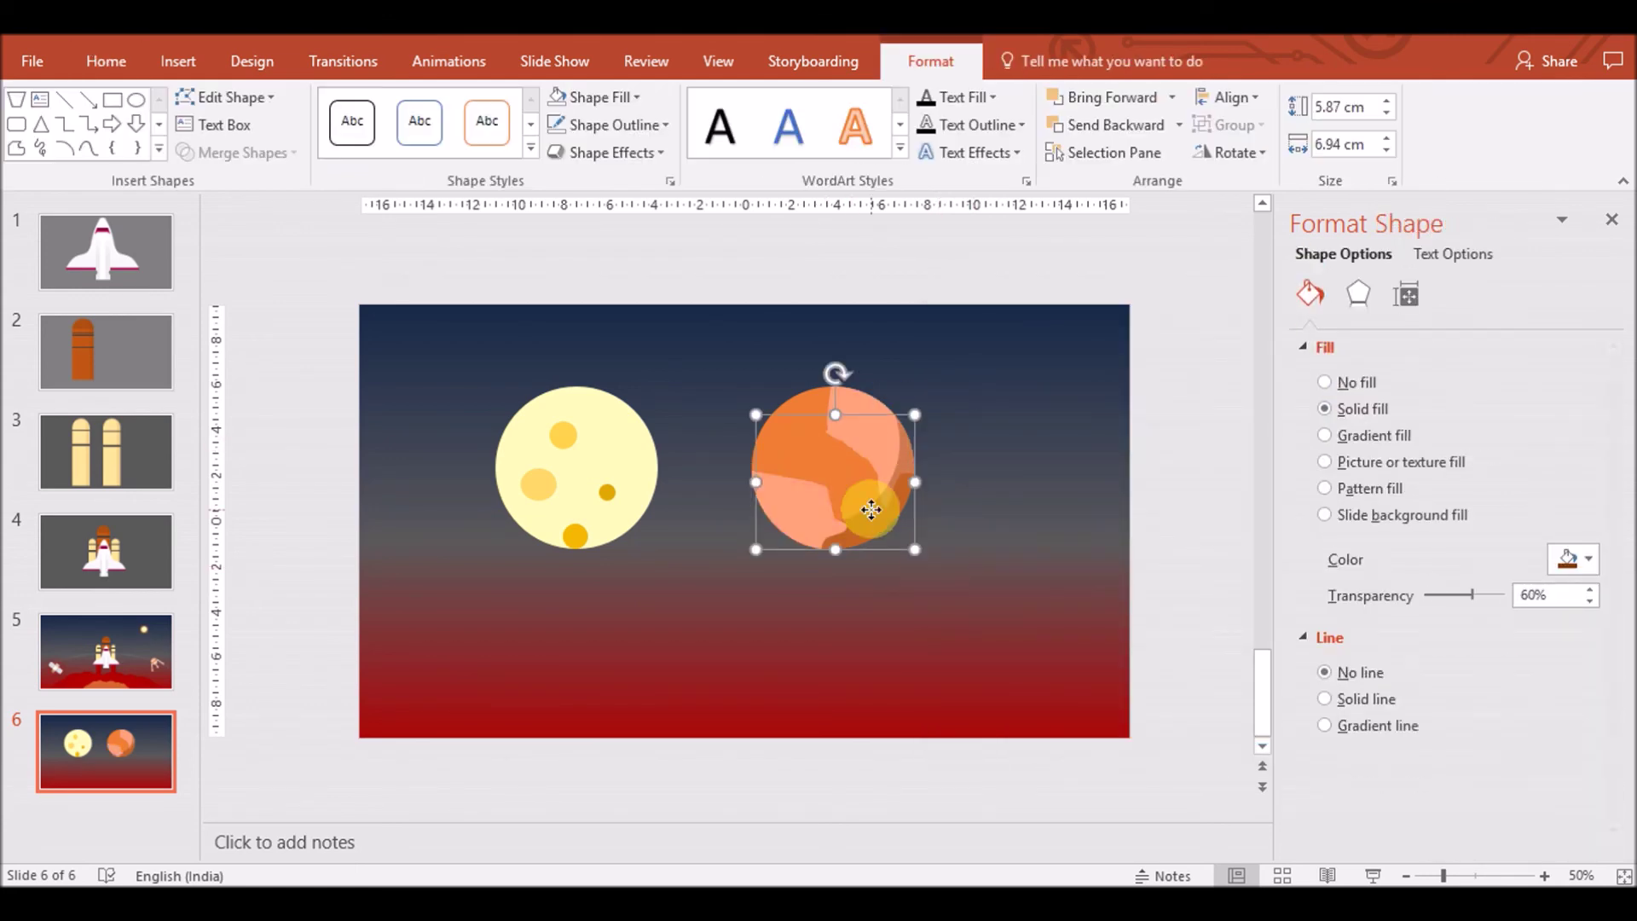
Reposition the new patch on the planet's surface
right_click(870, 511)
click(962, 551)
click(761, 573)
drag(760, 573, 800, 497)
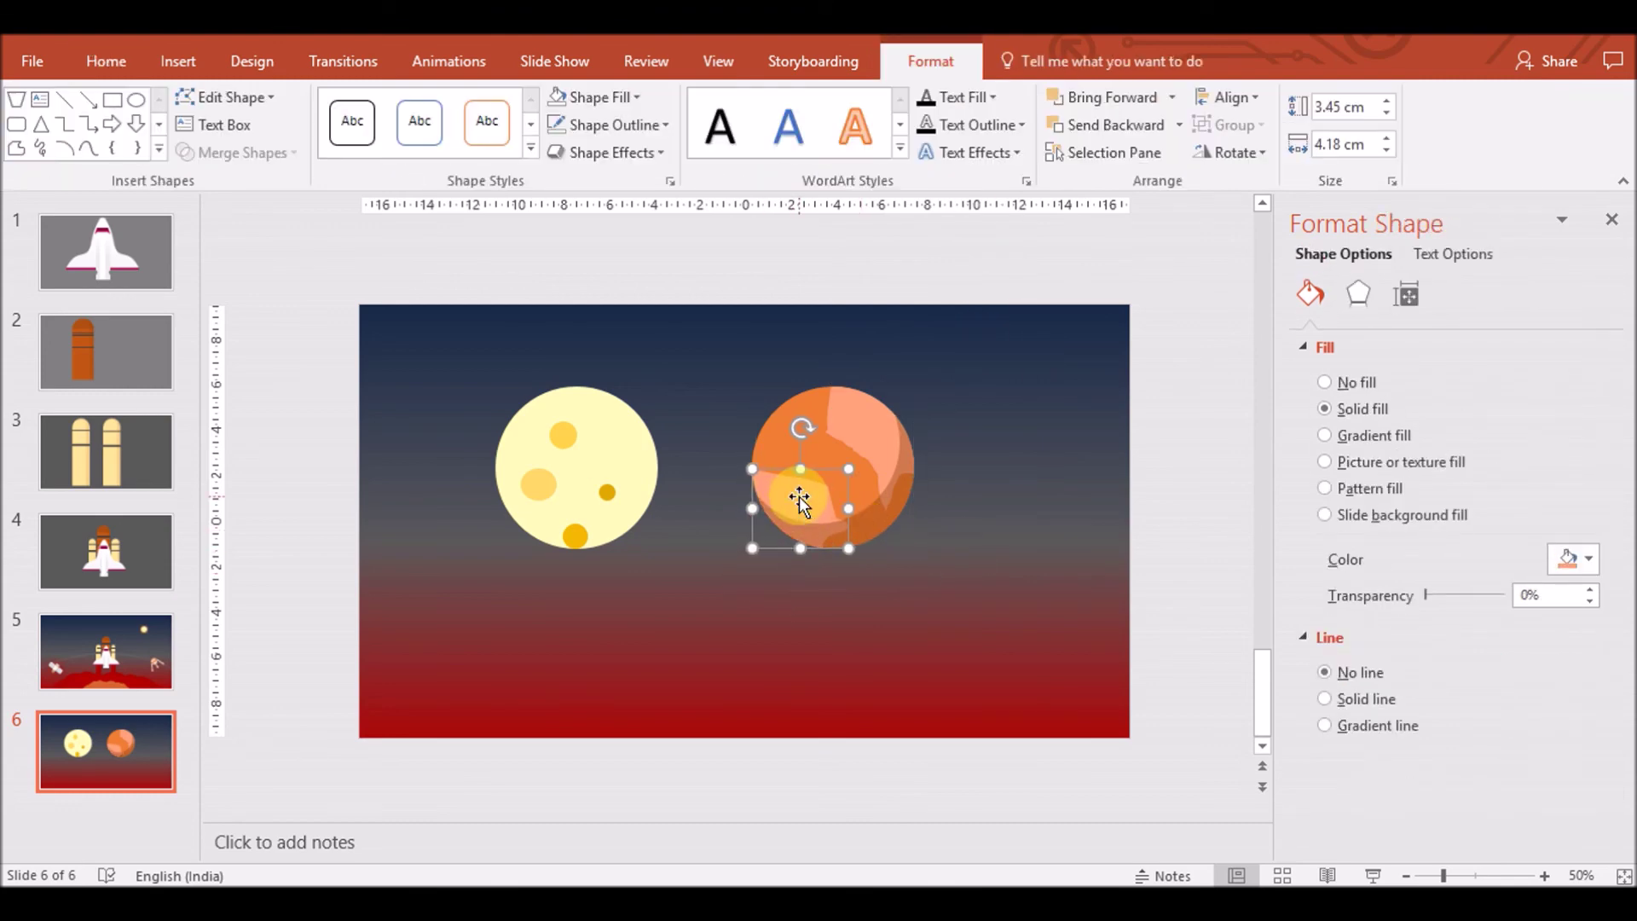
mouse_move(1426, 596)
mouse_down()
mouse_move(1482, 597)
mouse_move(1444, 596)
mouse_move(1460, 597)
mouse_up()
click(962, 605)
Recolour the highlight piece to a softer custom peach (RGB 243, 166, 113)
drag(725, 584, 968, 369)
click(863, 401)
click(1587, 559)
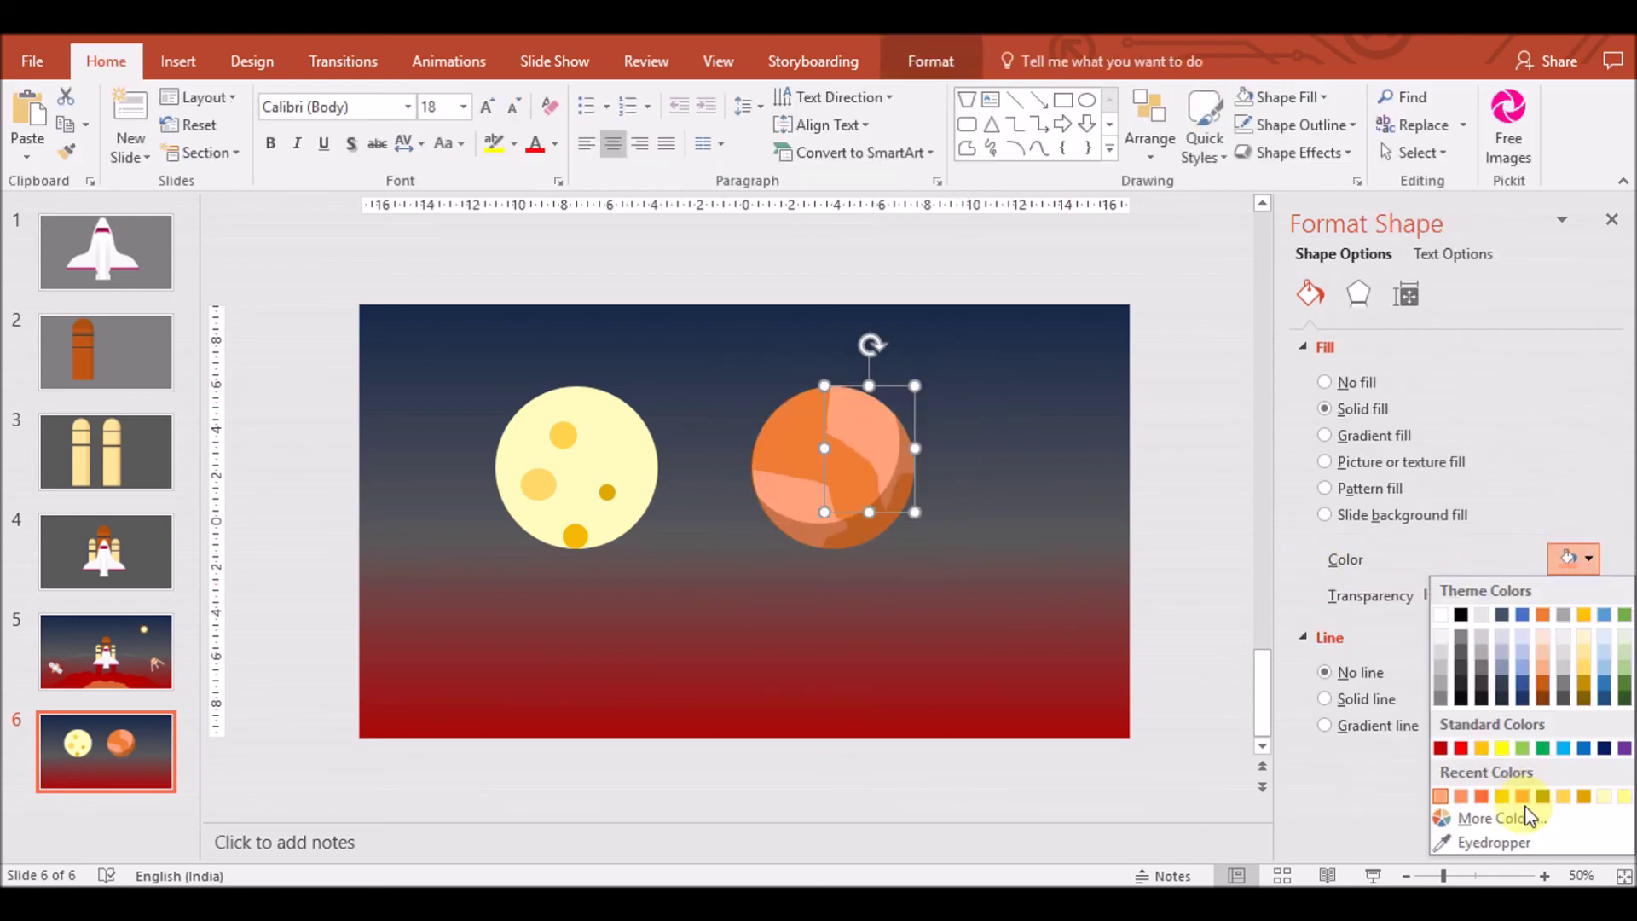
click(1470, 821)
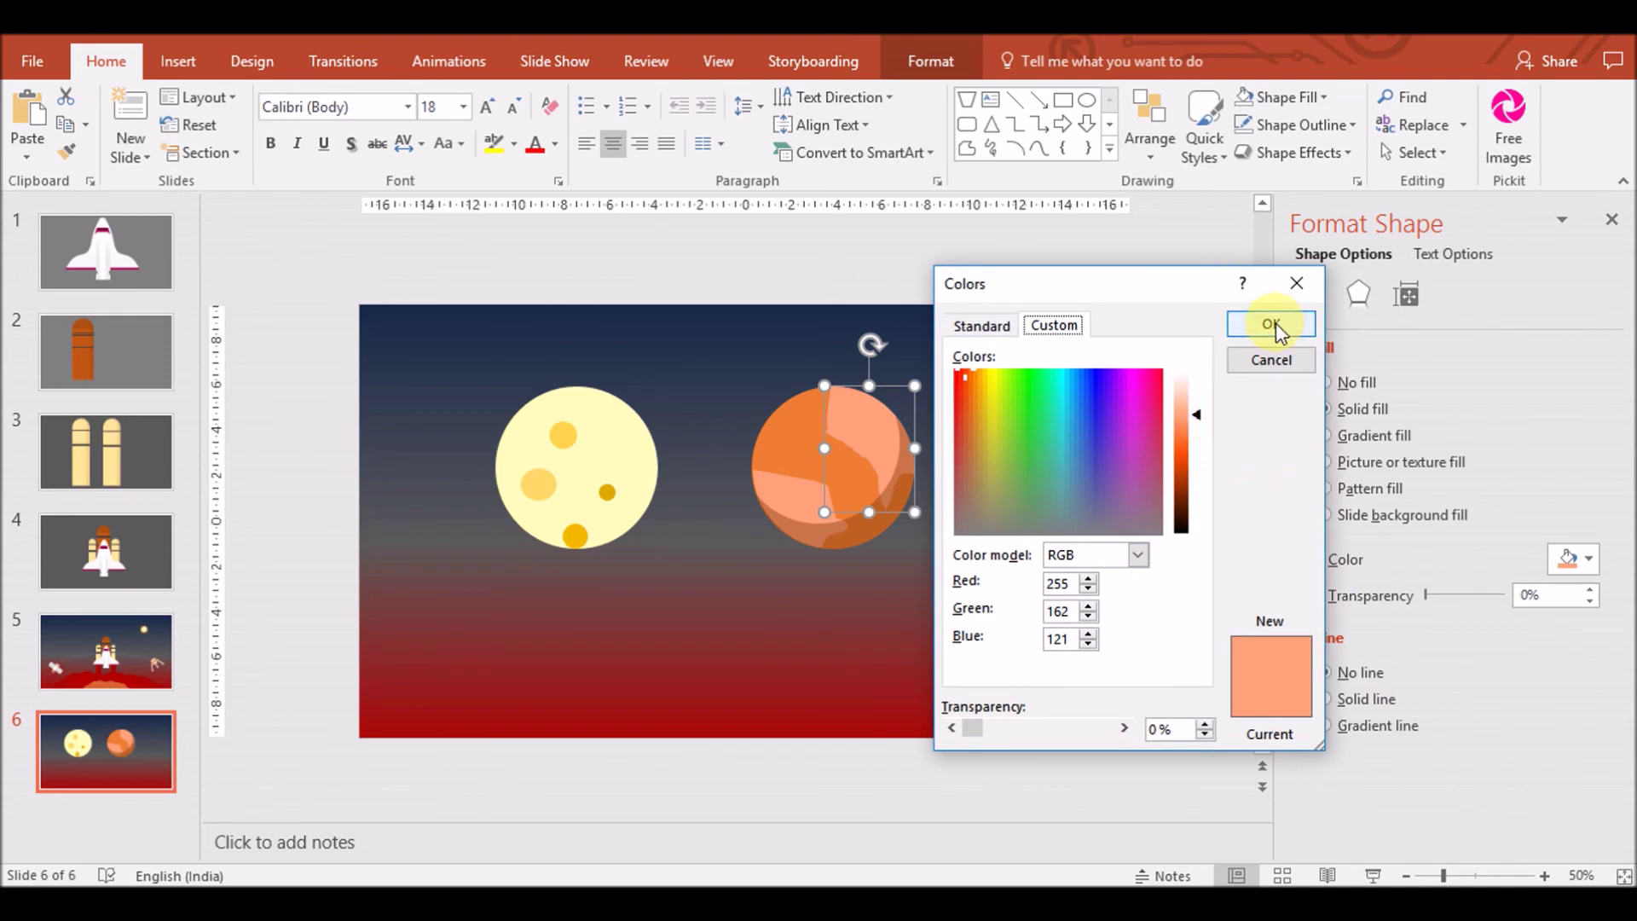
click(1271, 324)
click(1588, 559)
click(1480, 849)
click(832, 452)
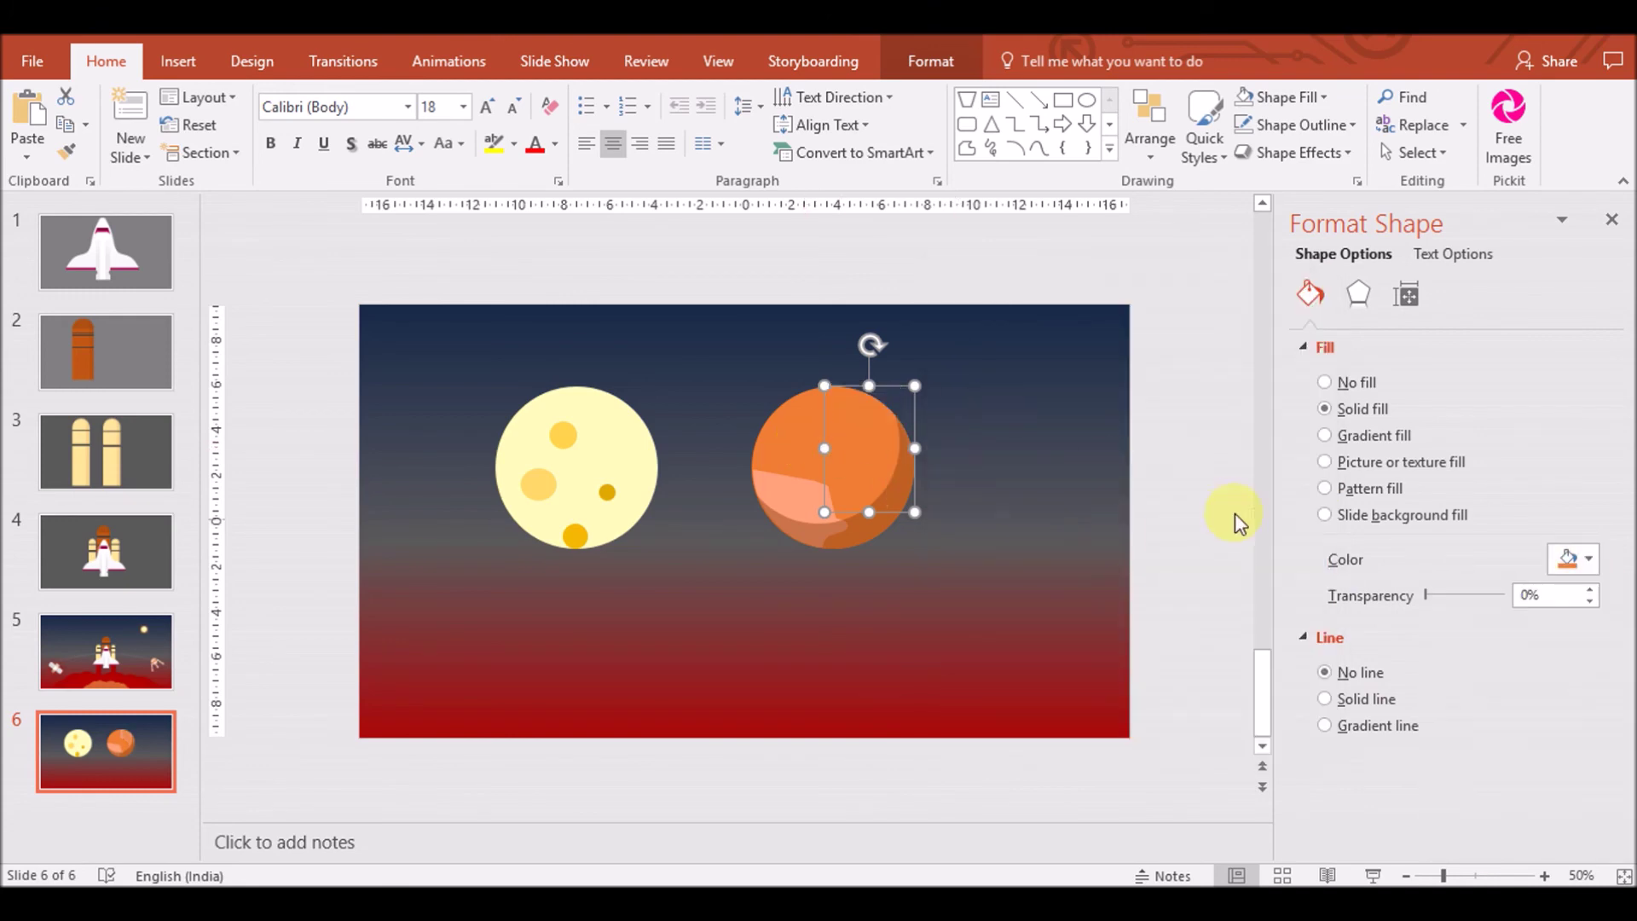
click(1588, 558)
click(1481, 821)
drag(1201, 448, 1202, 426)
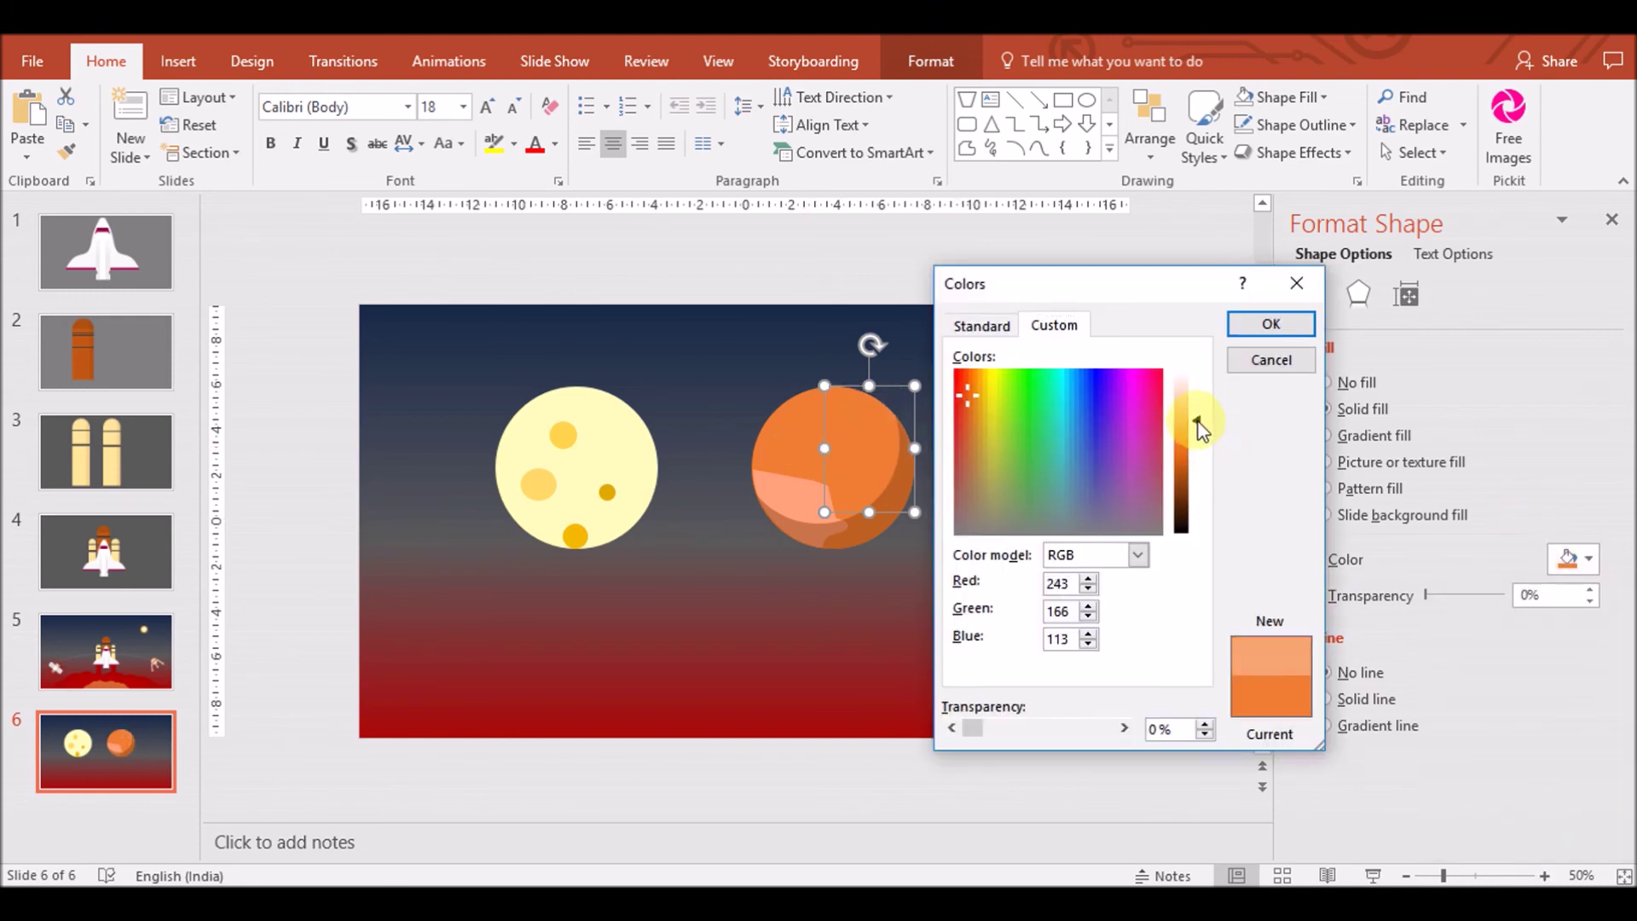
click(1254, 324)
Format-paint the light orange onto another planet piece and select all pieces
click(1569, 558)
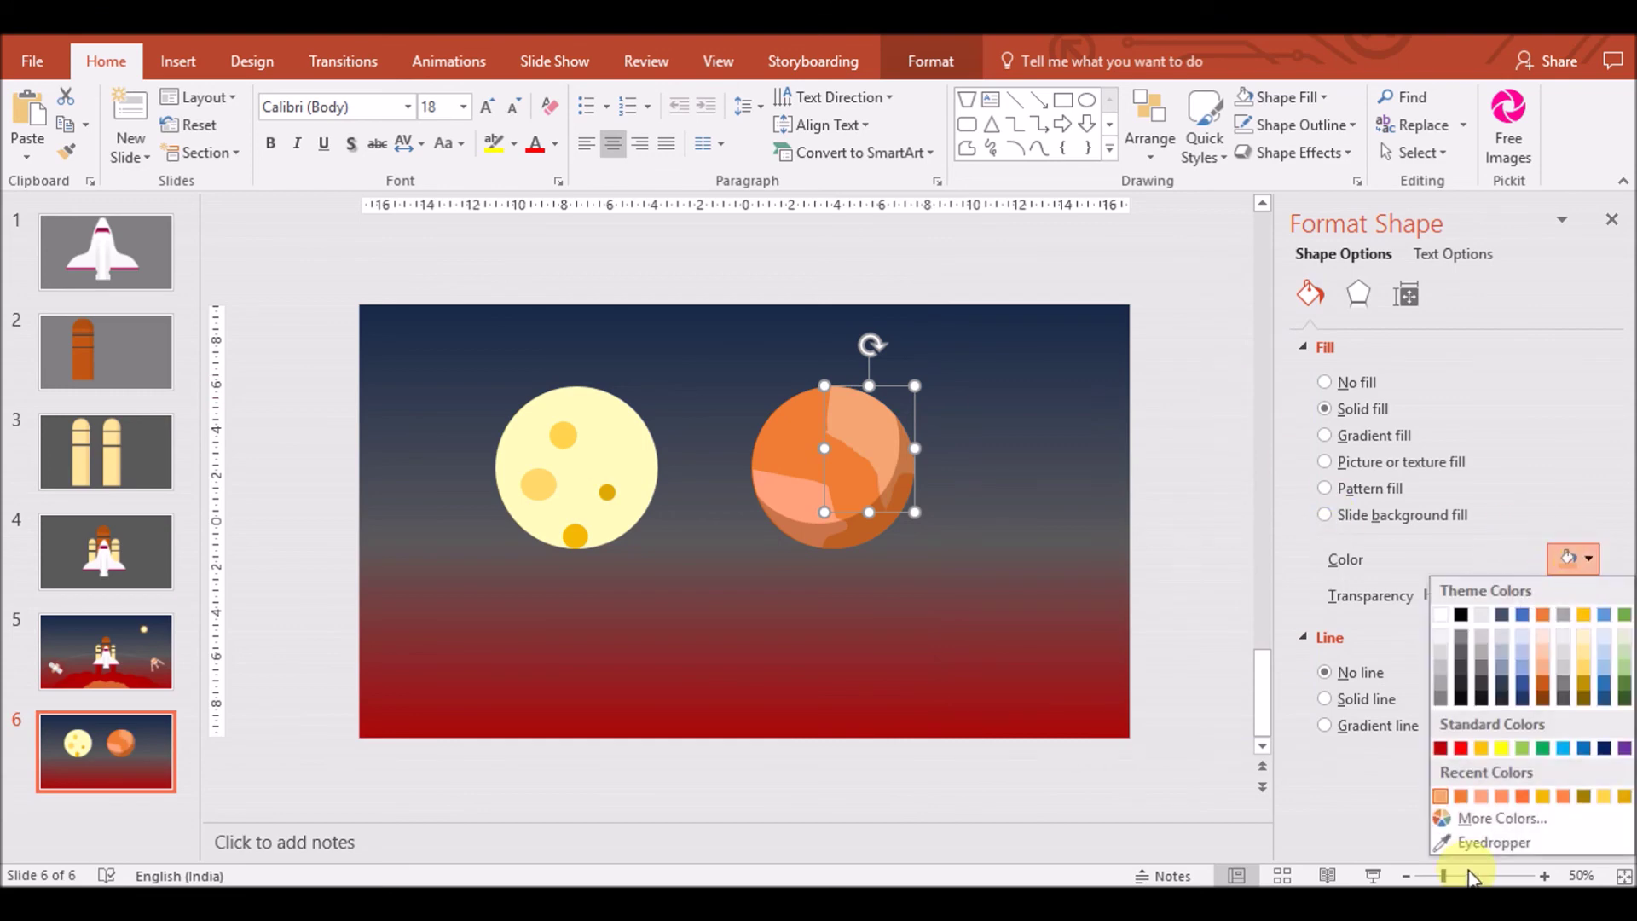
click(68, 151)
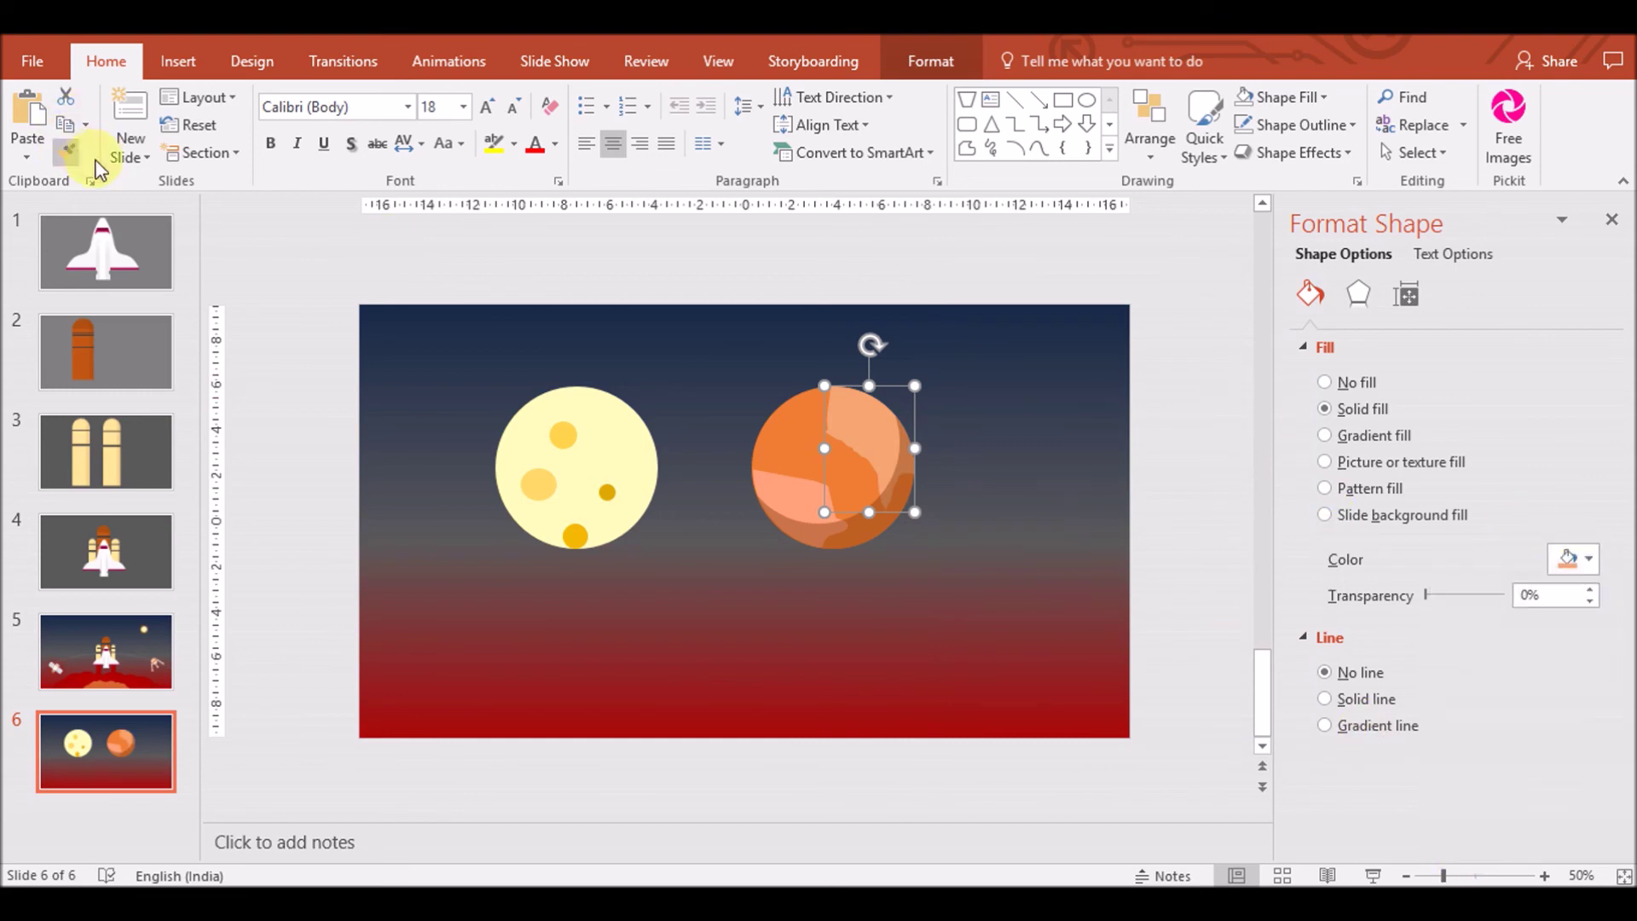
click(791, 493)
drag(729, 568, 1011, 350)
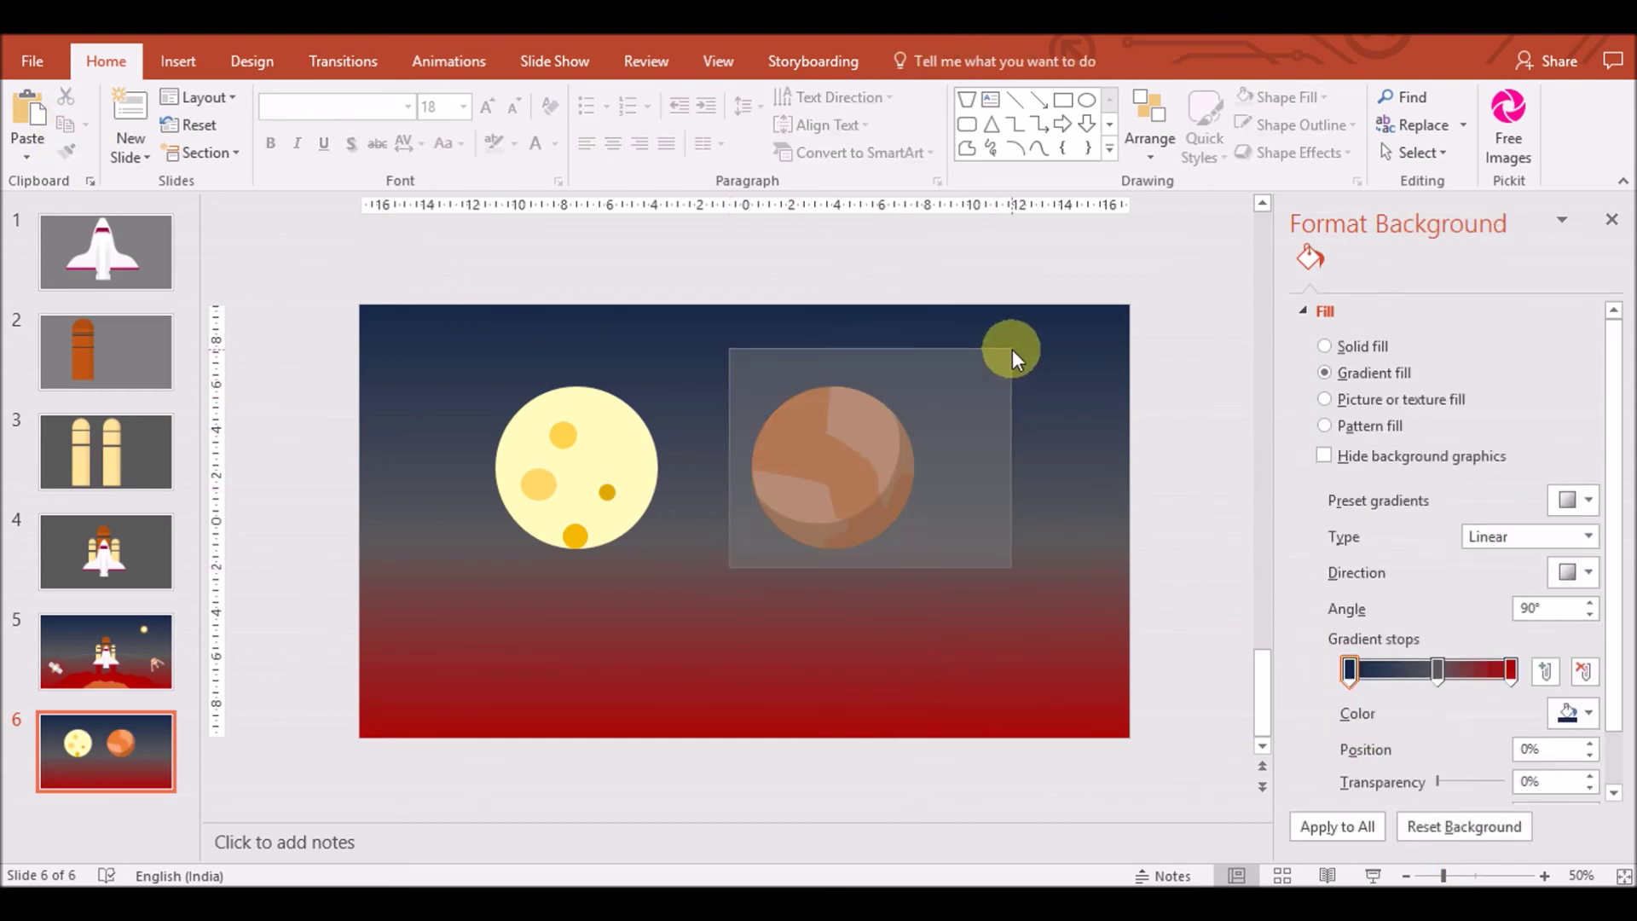
Group the planet pieces and paste the planet onto slide 5
key(ctrl+g)
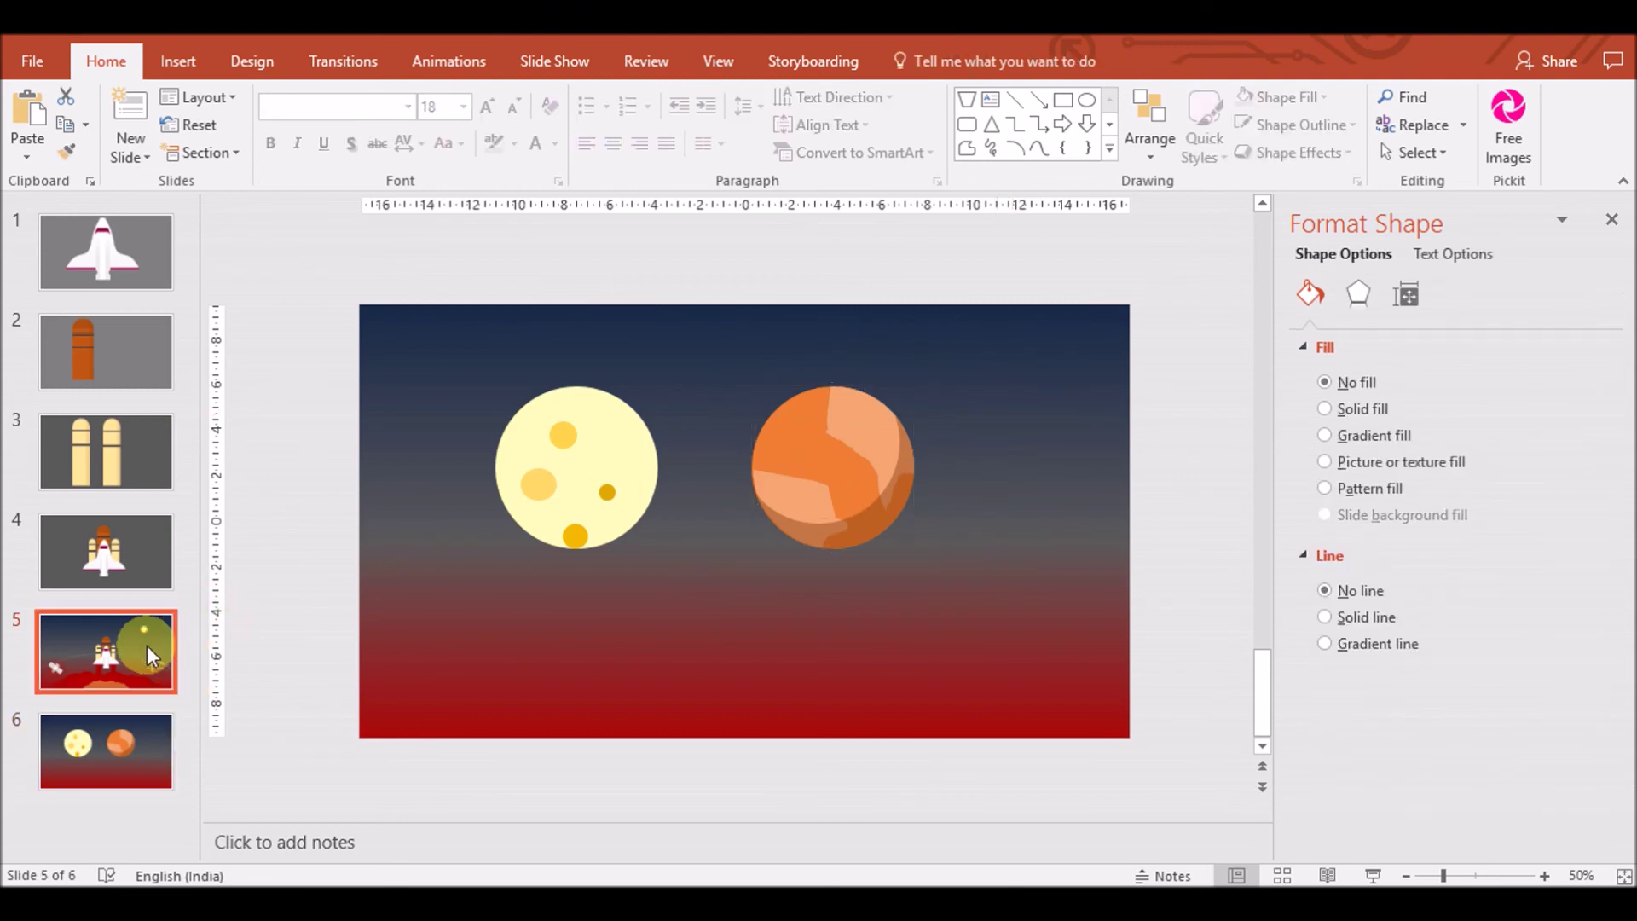
click(132, 661)
key(ctrl+v)
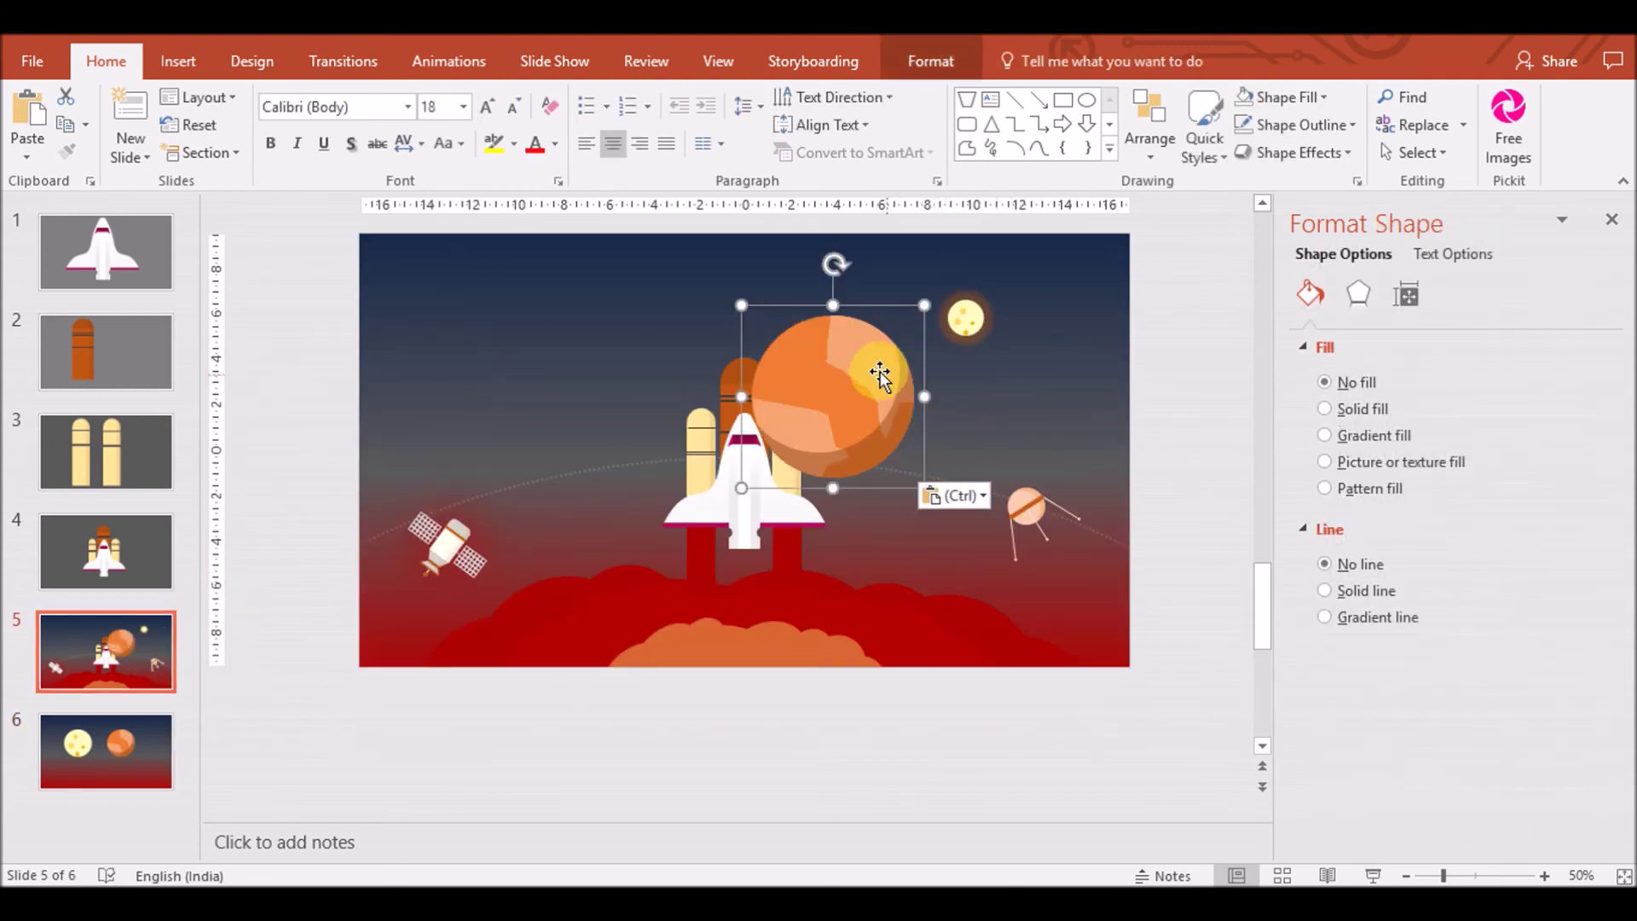
Shrink the planet, move it to the upper left, and open its Glow presets
drag(742, 306, 811, 375)
drag(861, 424, 457, 305)
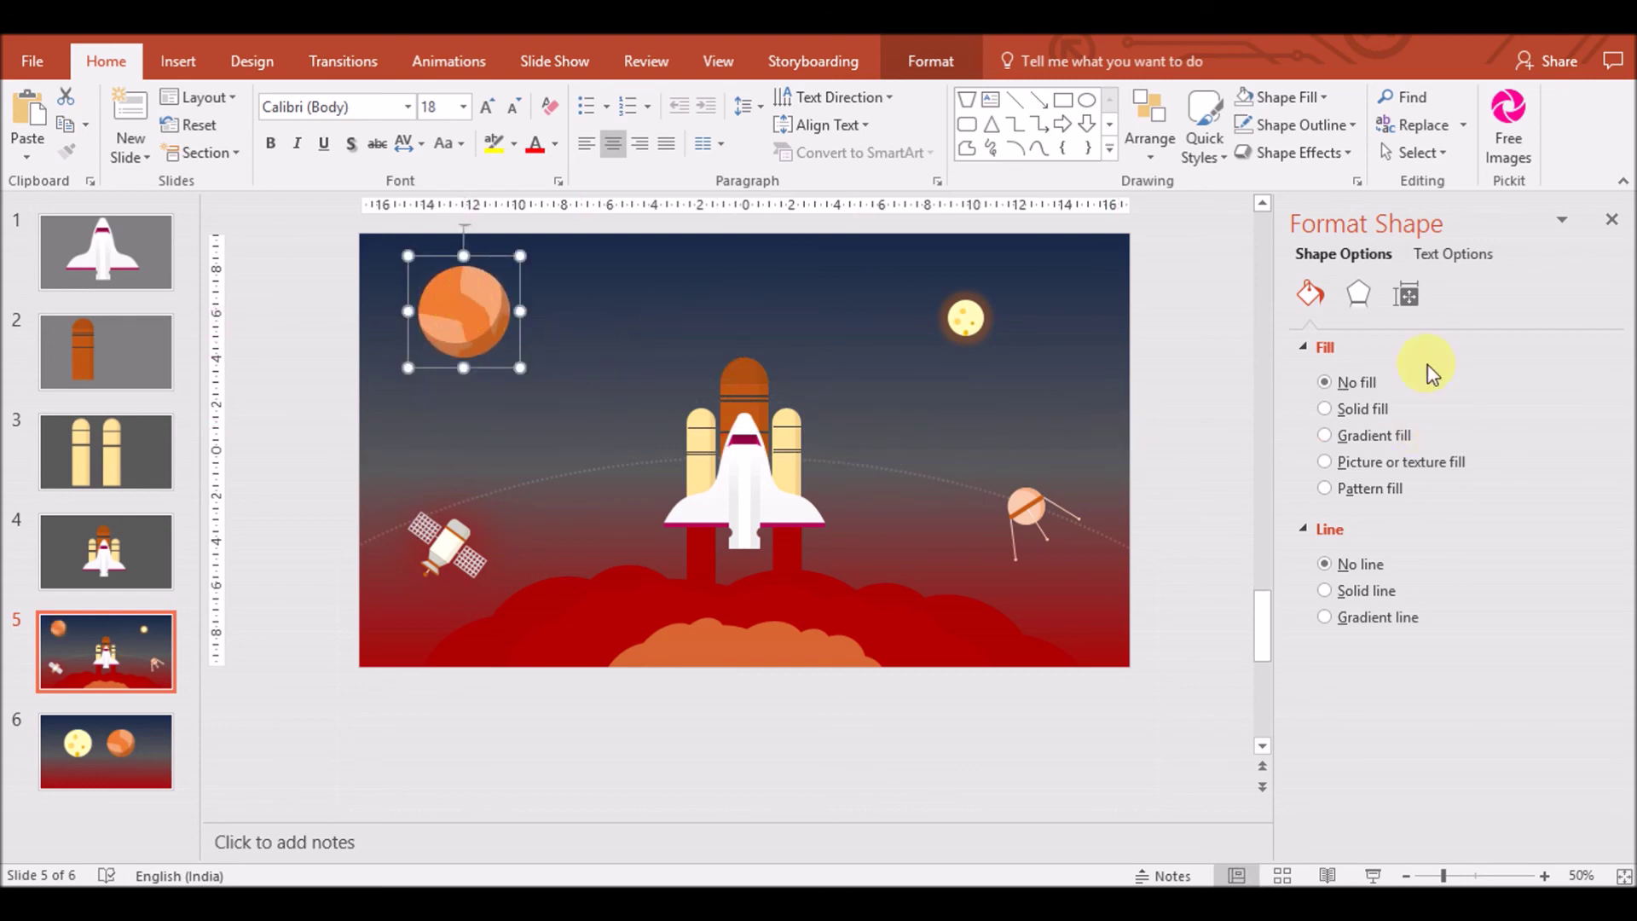
click(1359, 299)
click(1573, 442)
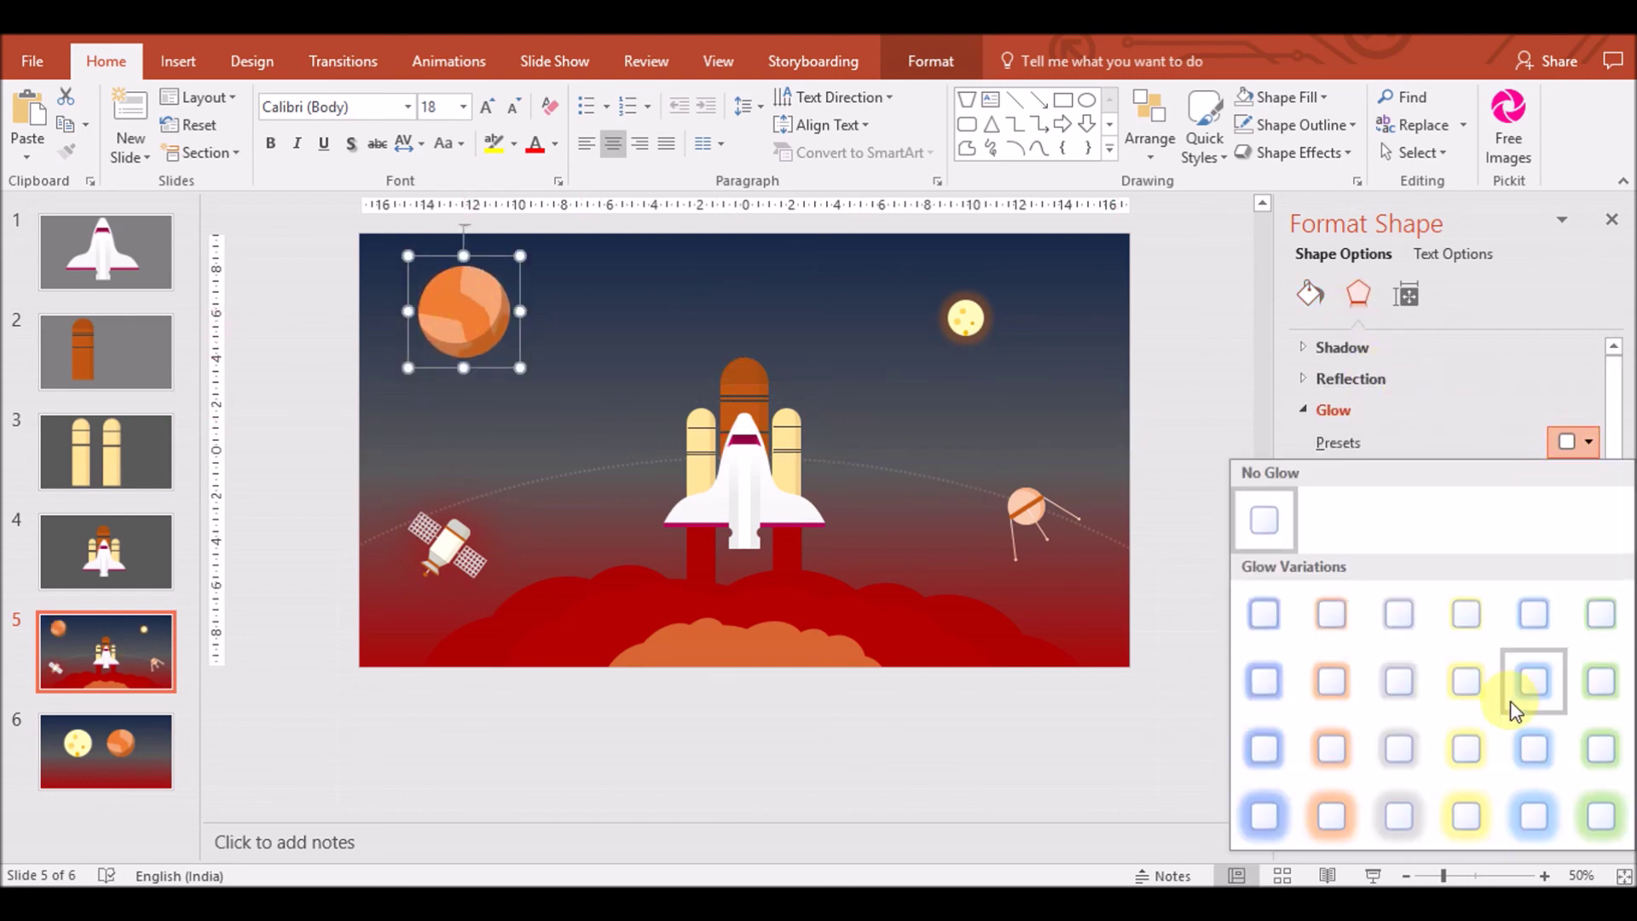
Give the planet an orange glow preset enlarged to 20 pt
click(1335, 688)
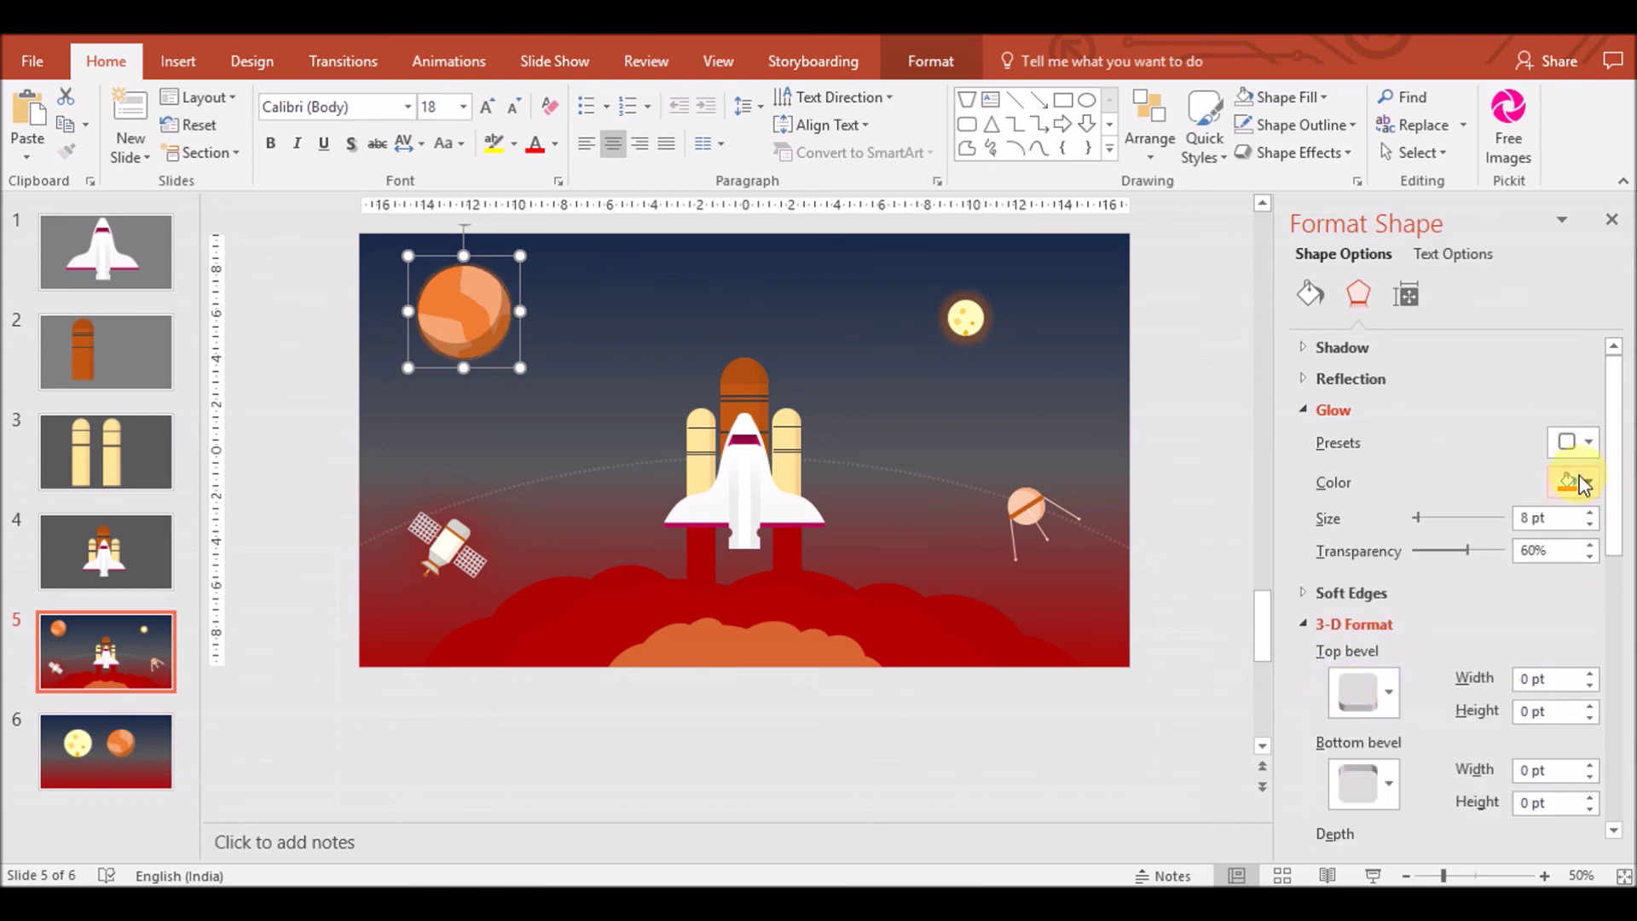
drag(1418, 519, 1433, 520)
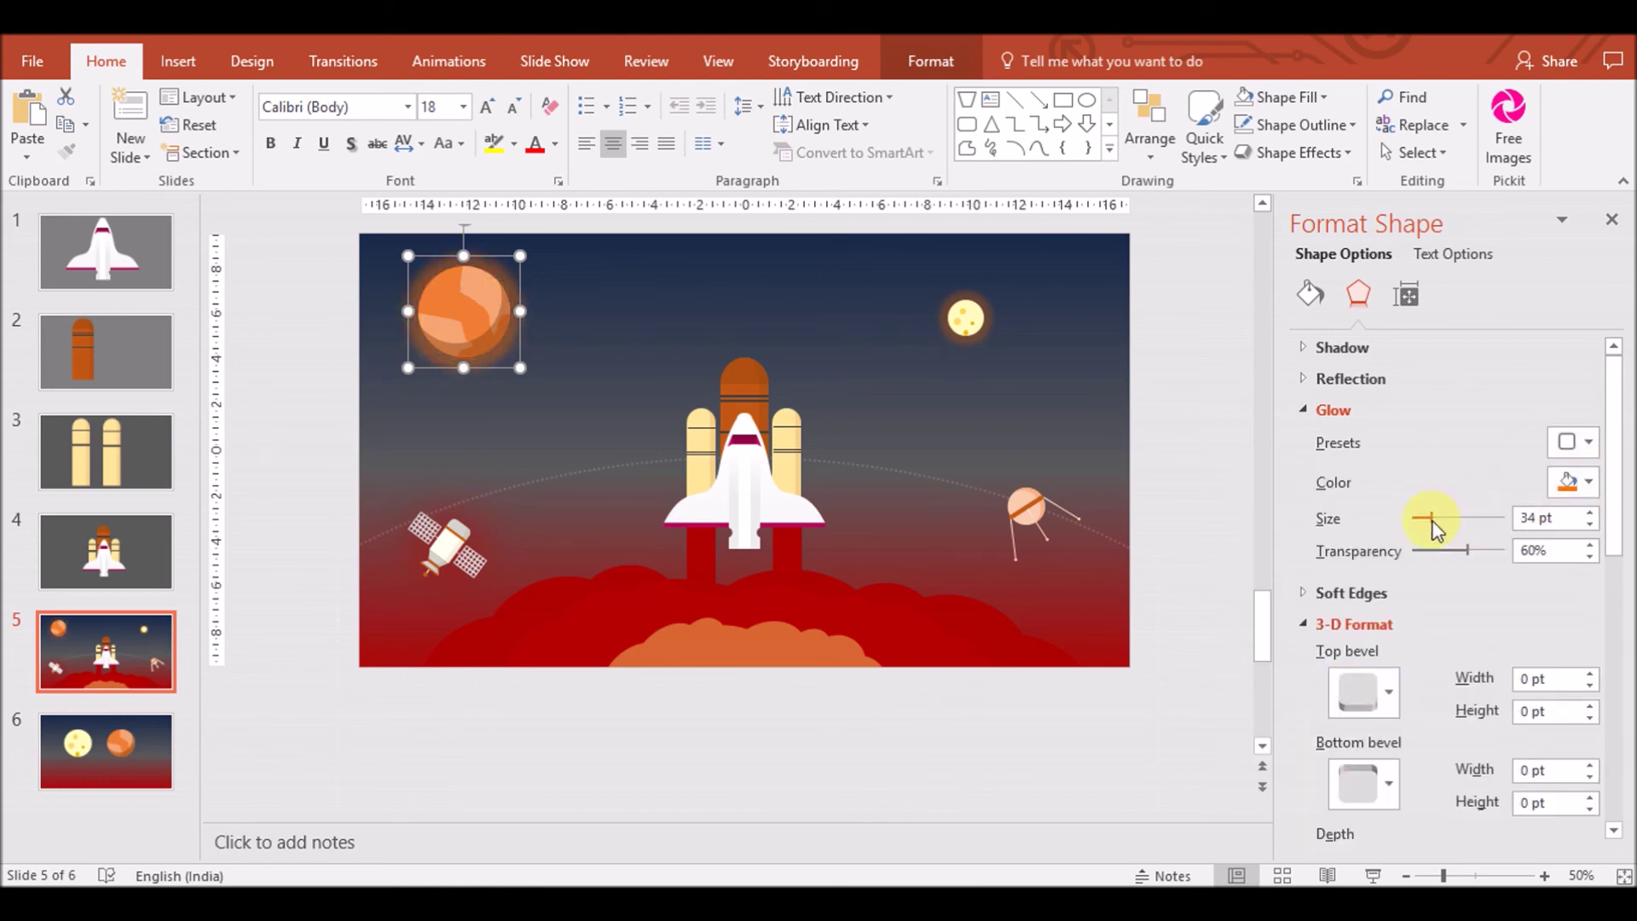
click(1592, 487)
click(1542, 606)
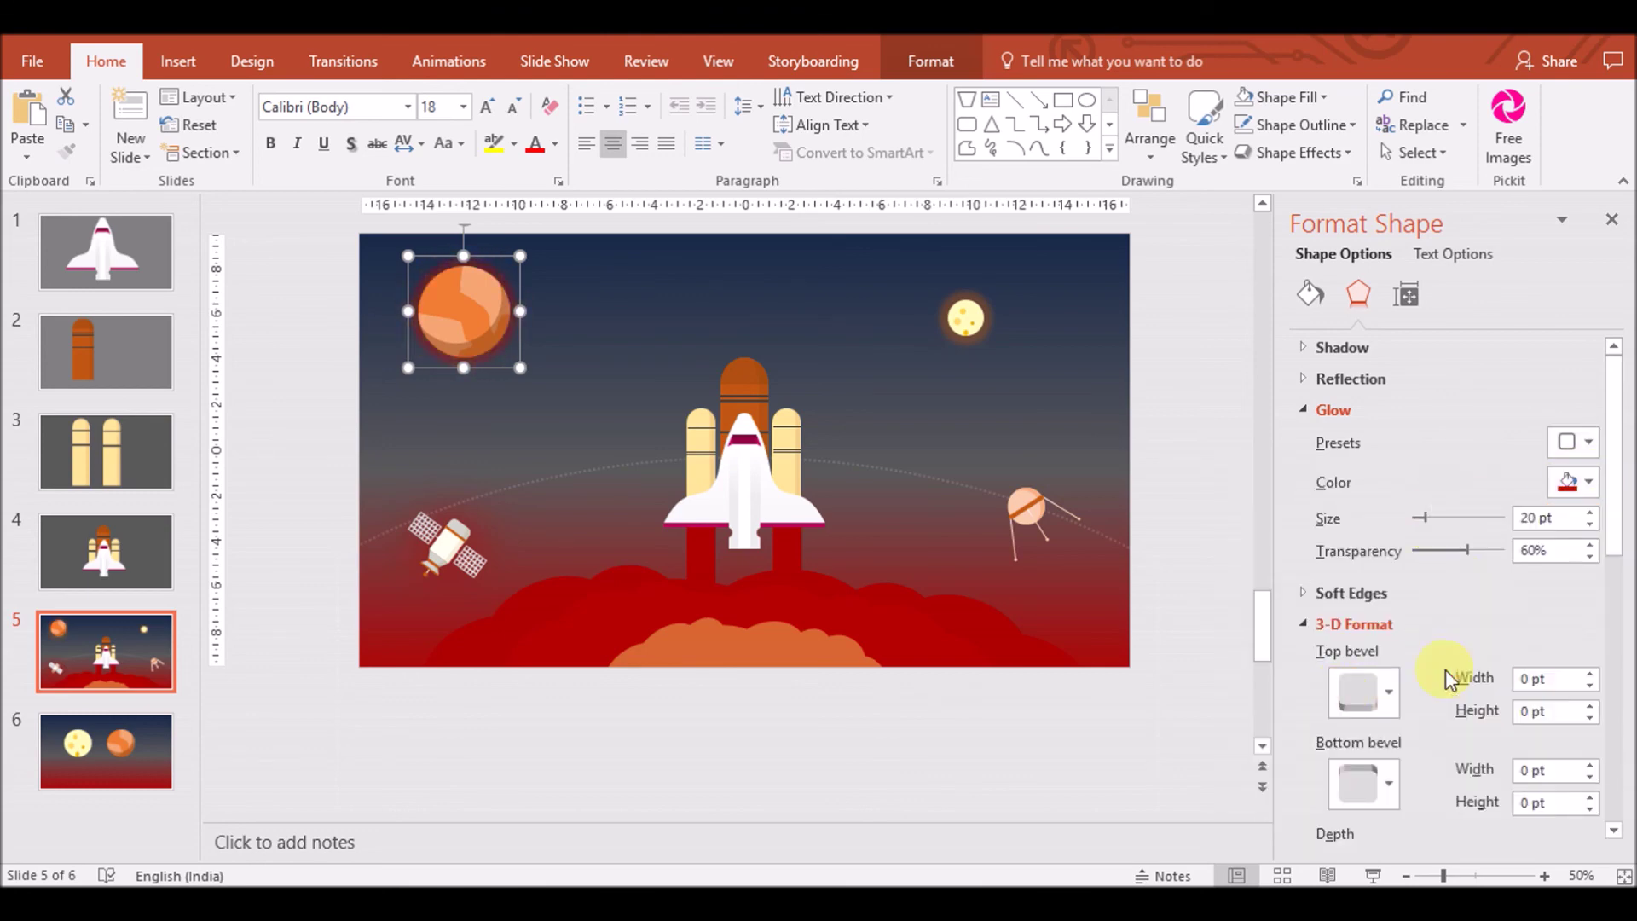
click(1570, 488)
click(1460, 718)
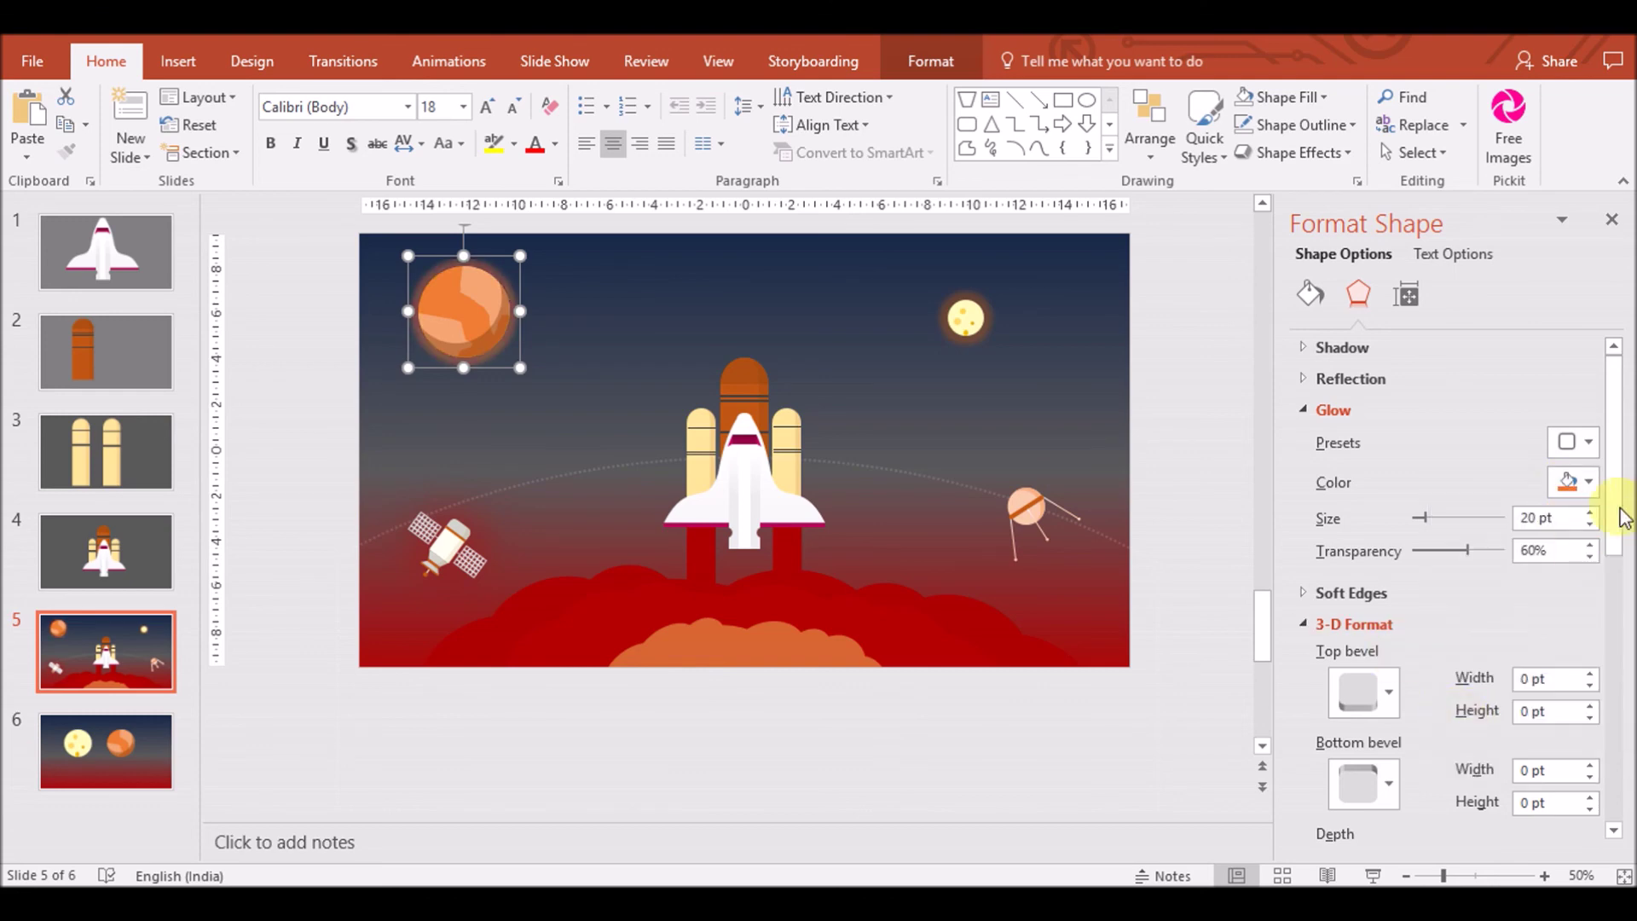
click(1574, 482)
click(1523, 721)
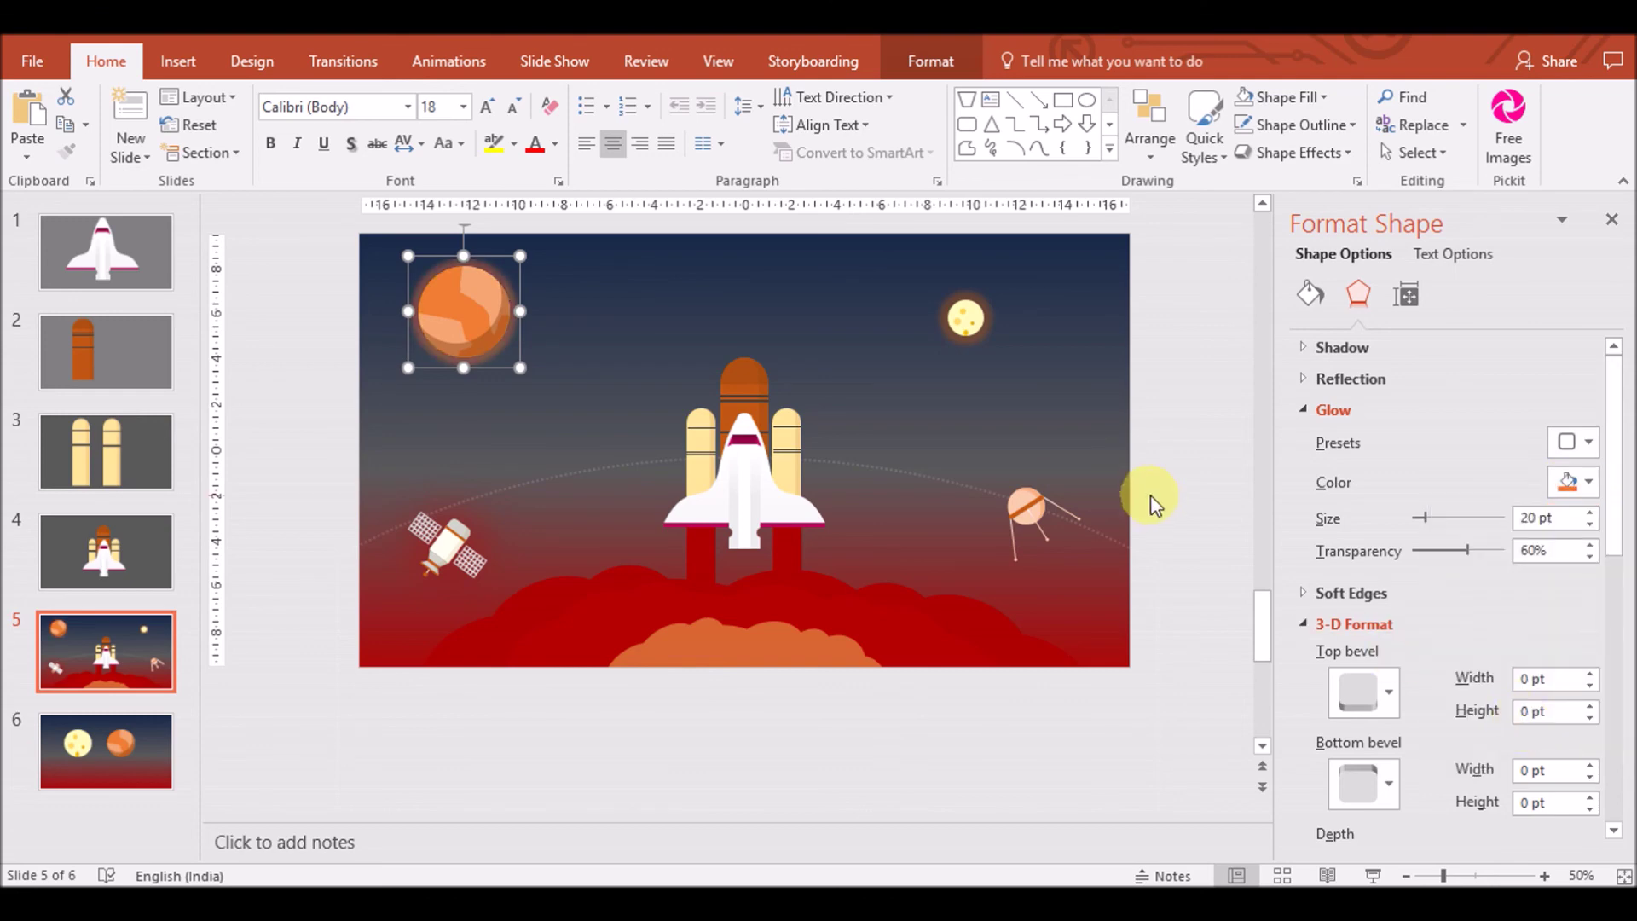
Darken the background's first gradient stop using a custom colour
click(1175, 440)
click(1574, 713)
click(1551, 667)
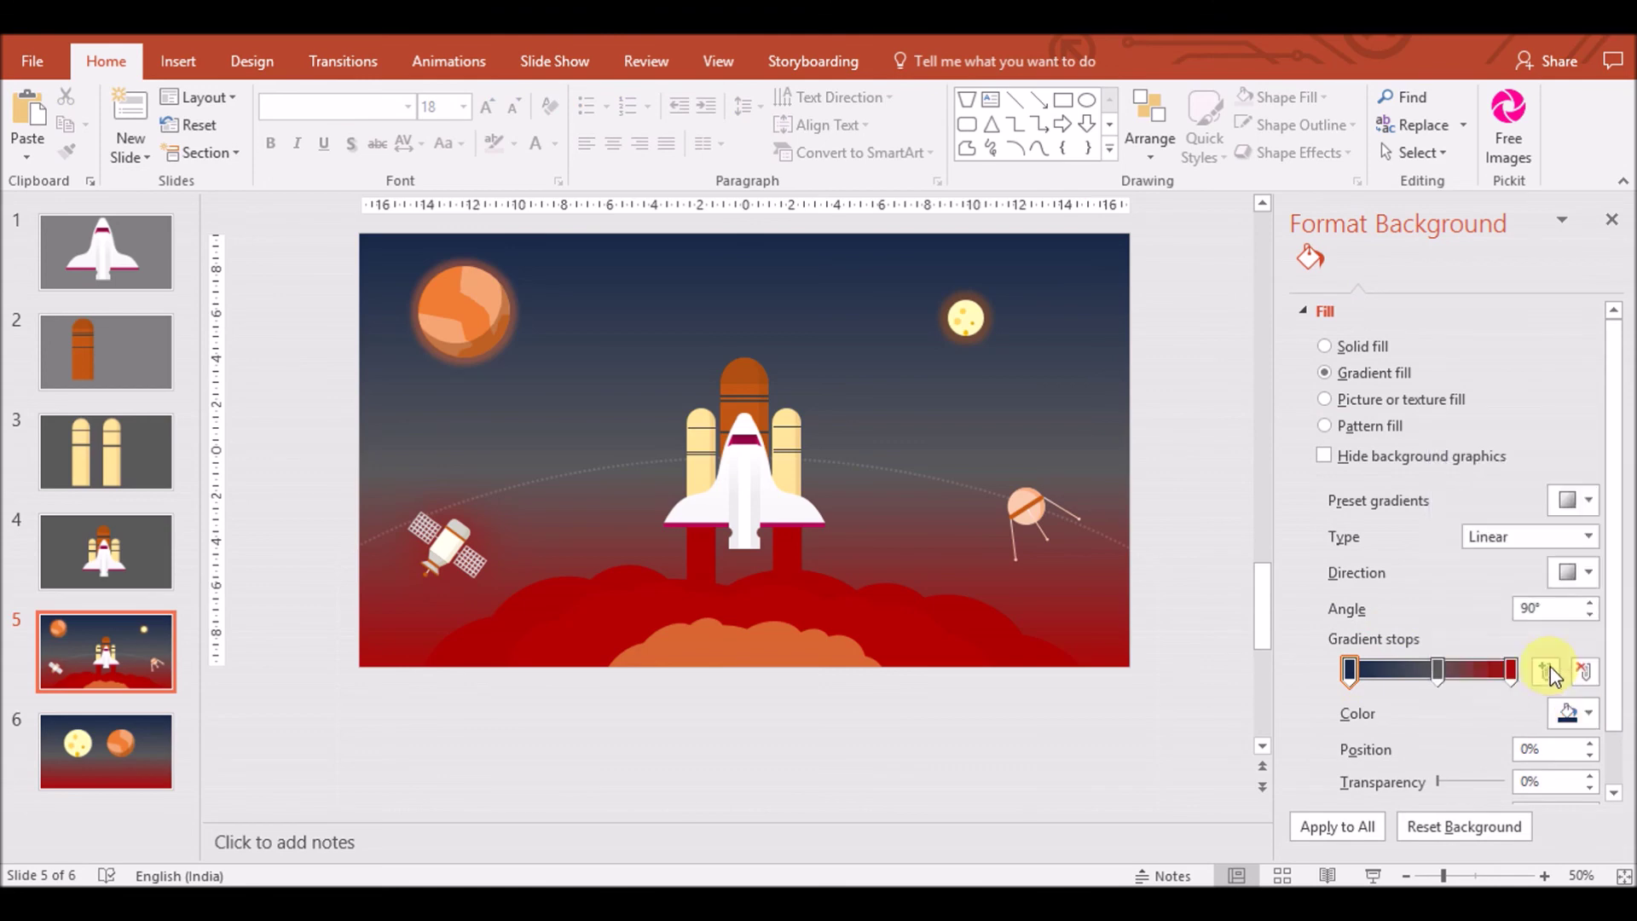
drag(1190, 477, 1198, 520)
click(1247, 330)
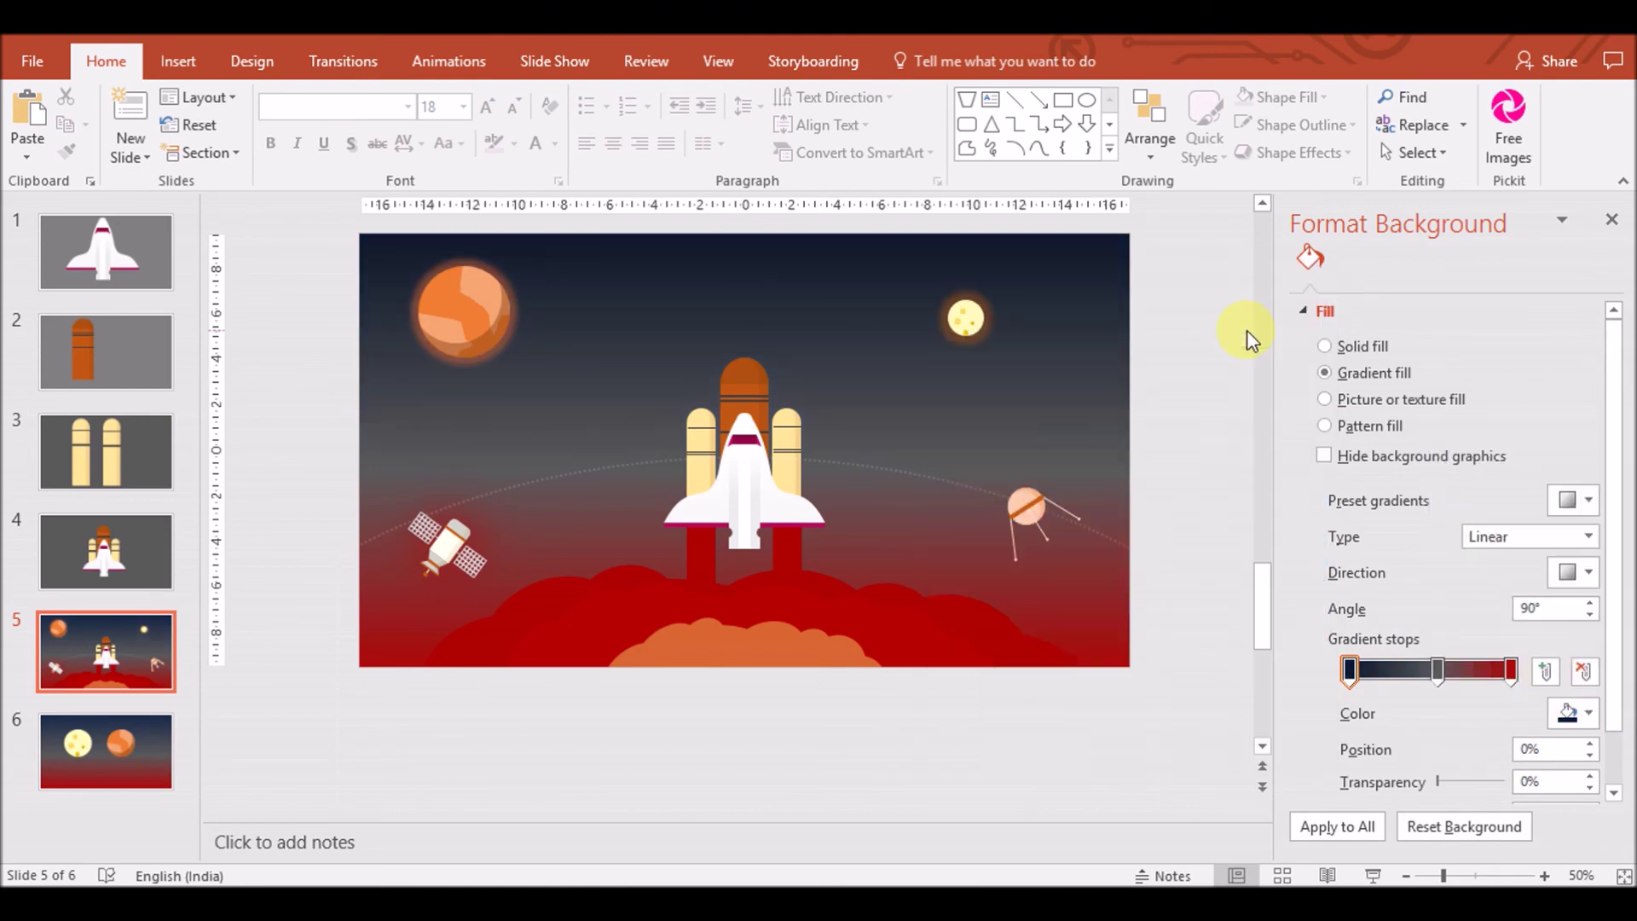
Check the planet, then switch to slide 6 and bring up its options
click(504, 350)
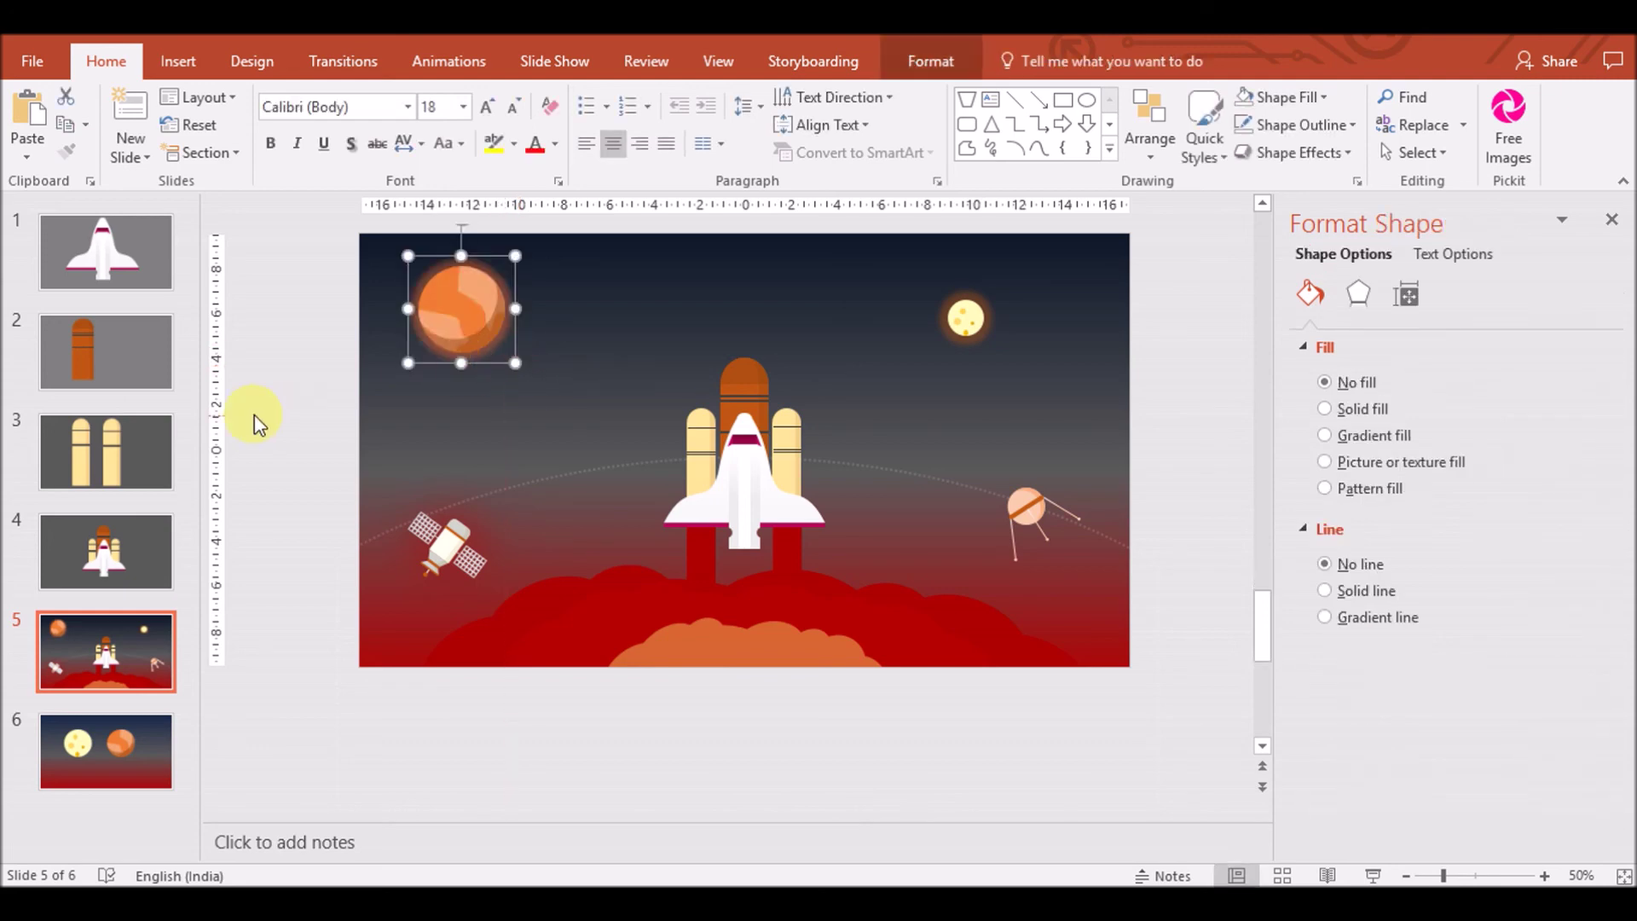
click(299, 427)
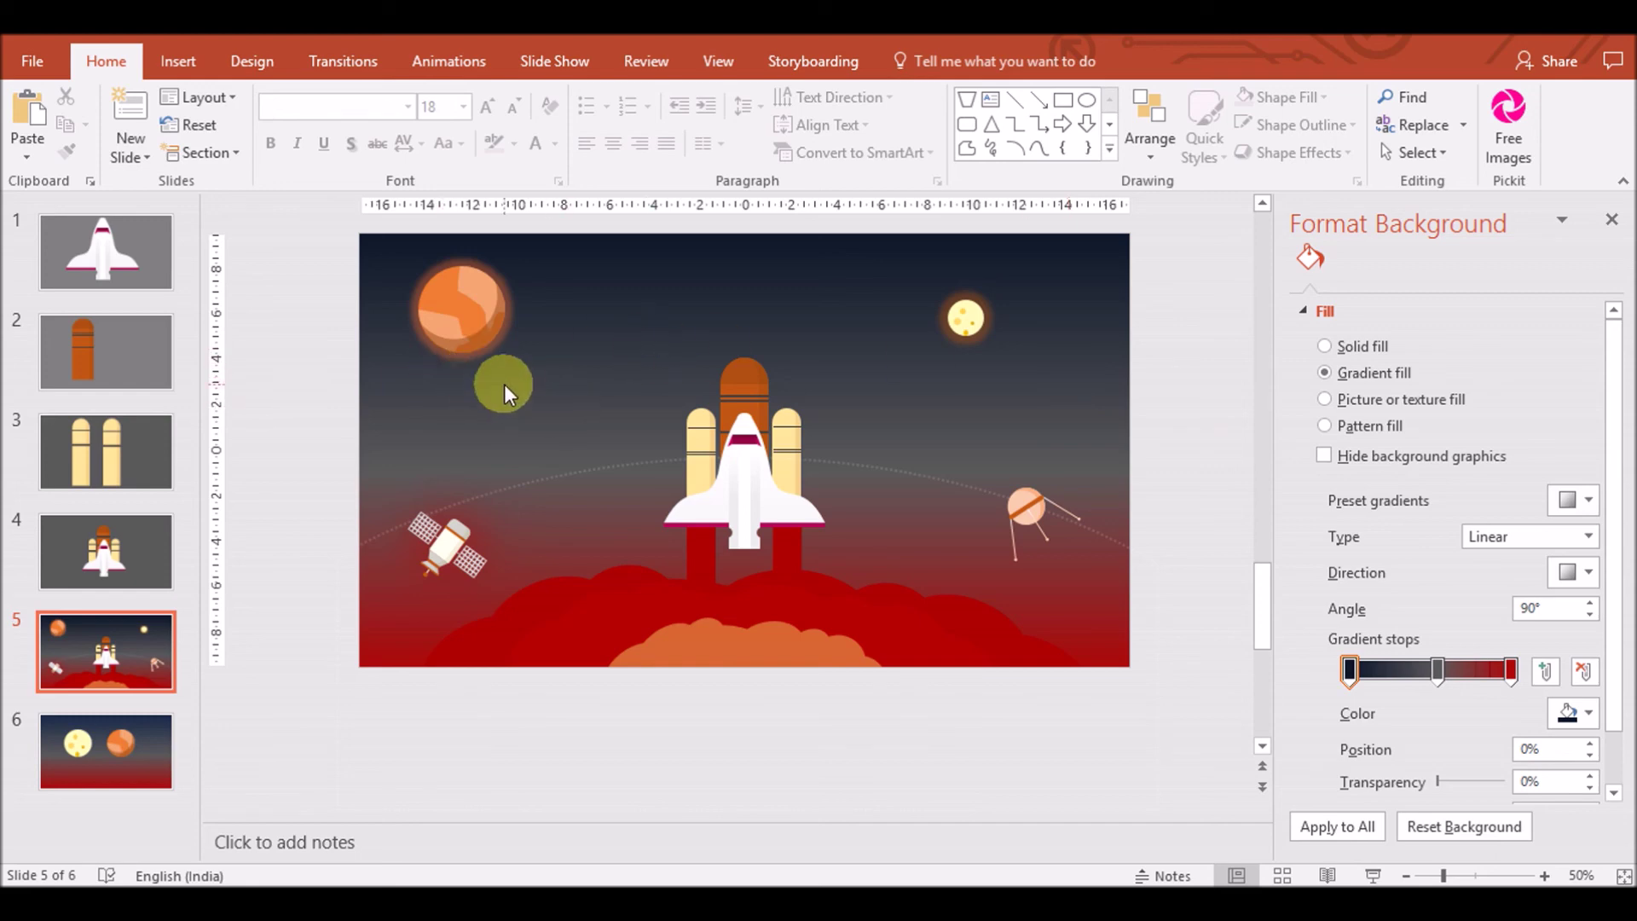
click(85, 763)
right_click(106, 737)
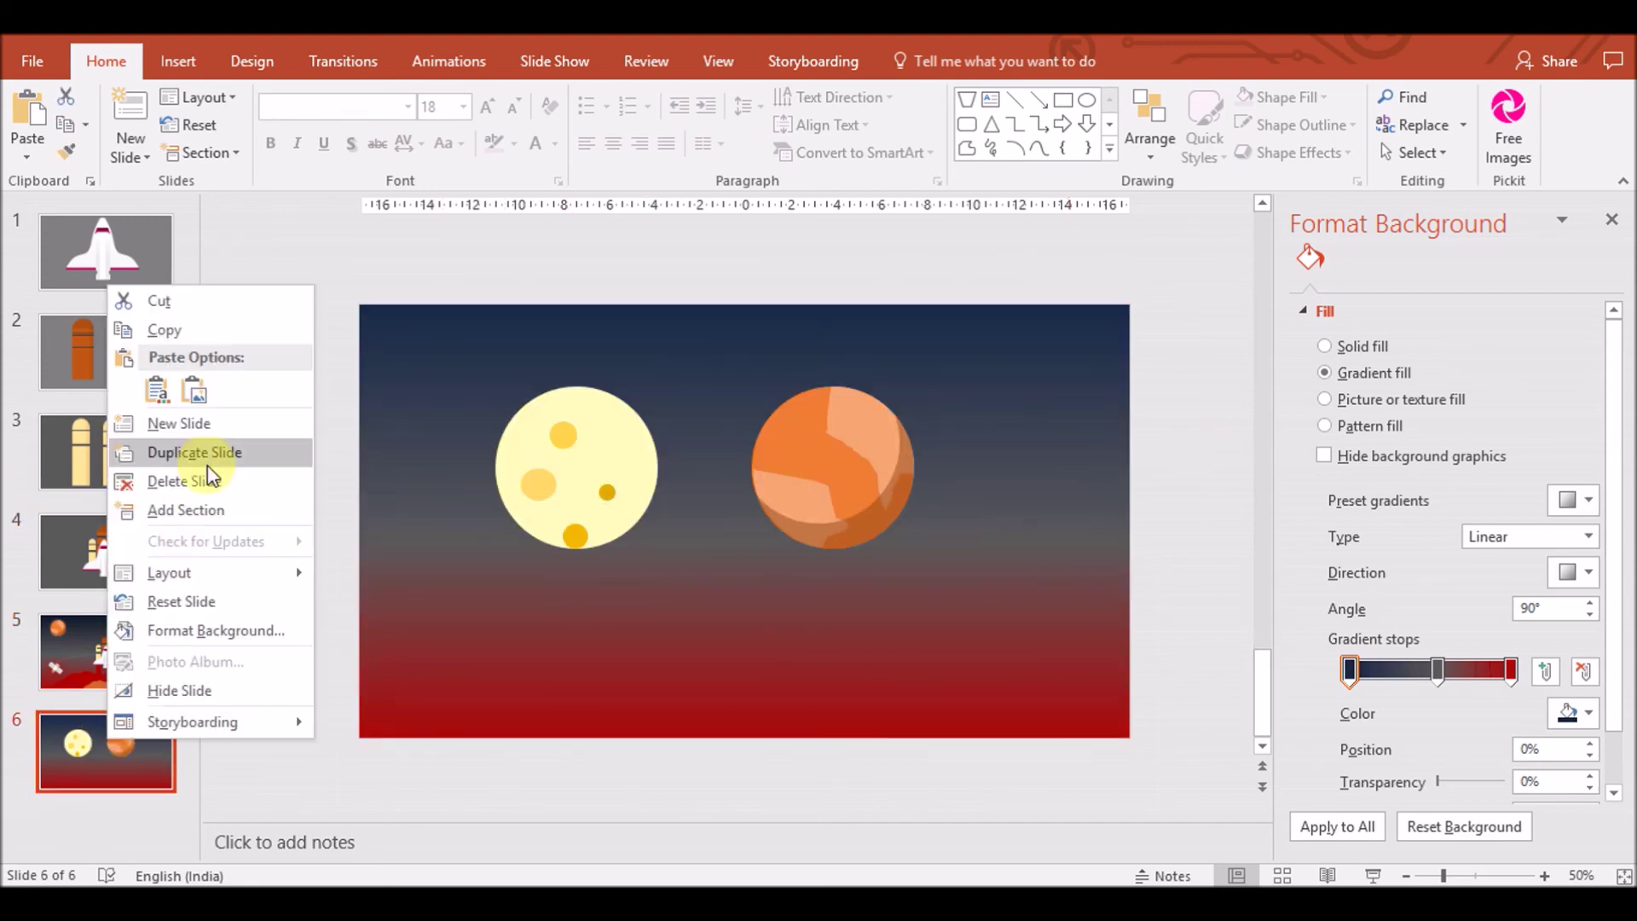
Duplicate slide 6 as slide 7 and delete its moon and orange planet
click(207, 466)
click(599, 524)
shift+click(870, 501)
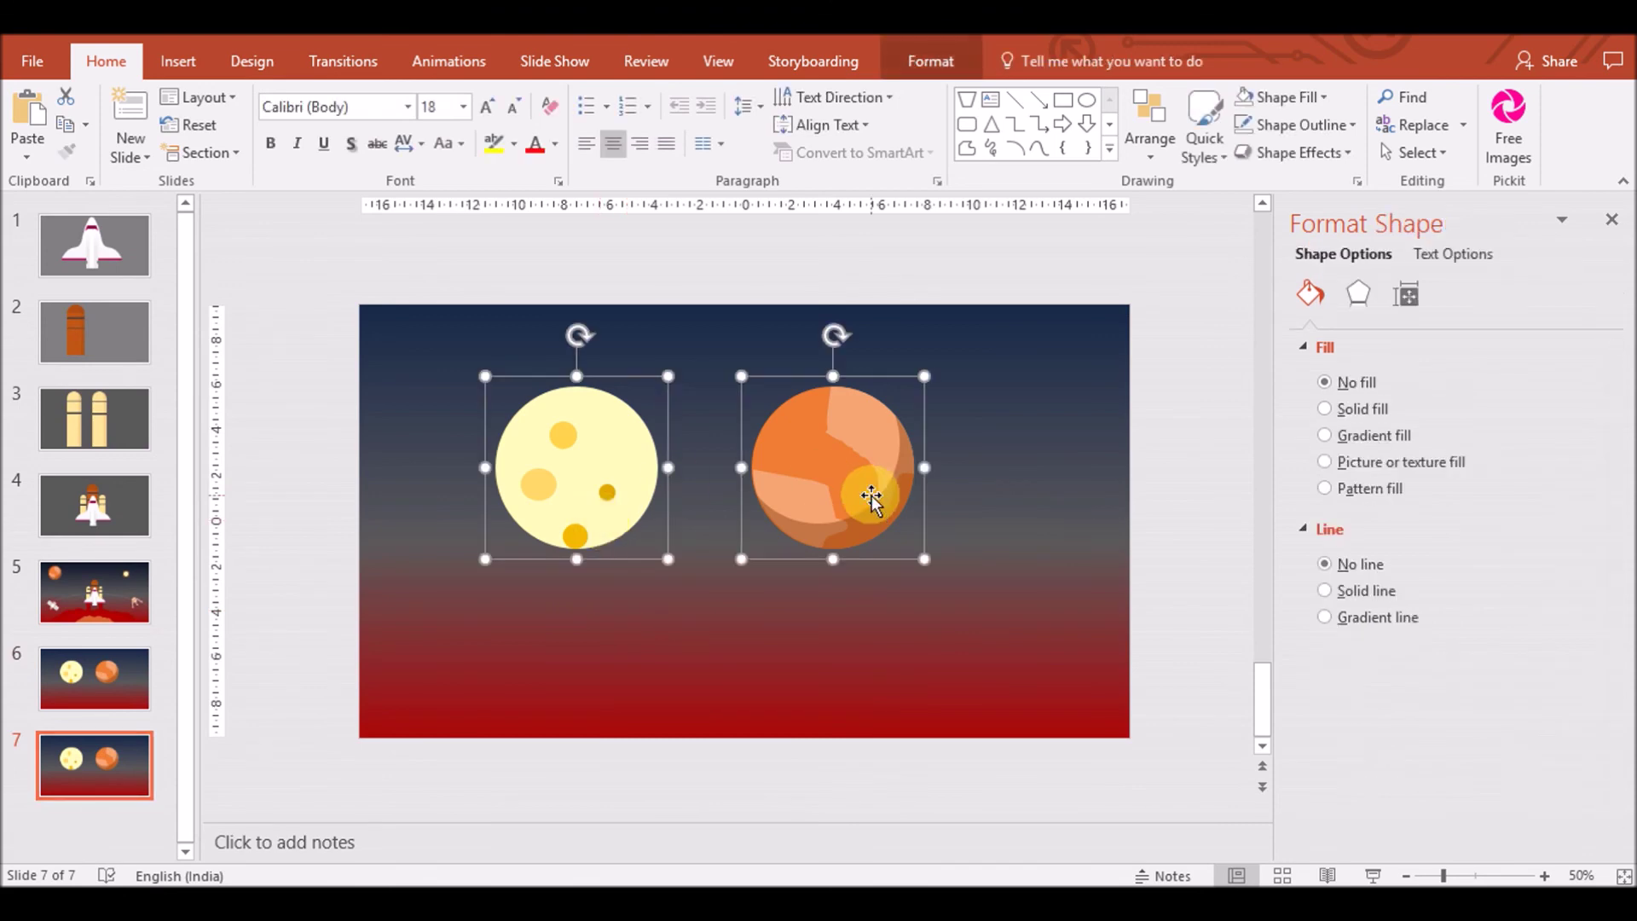
key(Delete)
Draw a small white-filled star near the top of slide 7
click(190, 63)
click(399, 171)
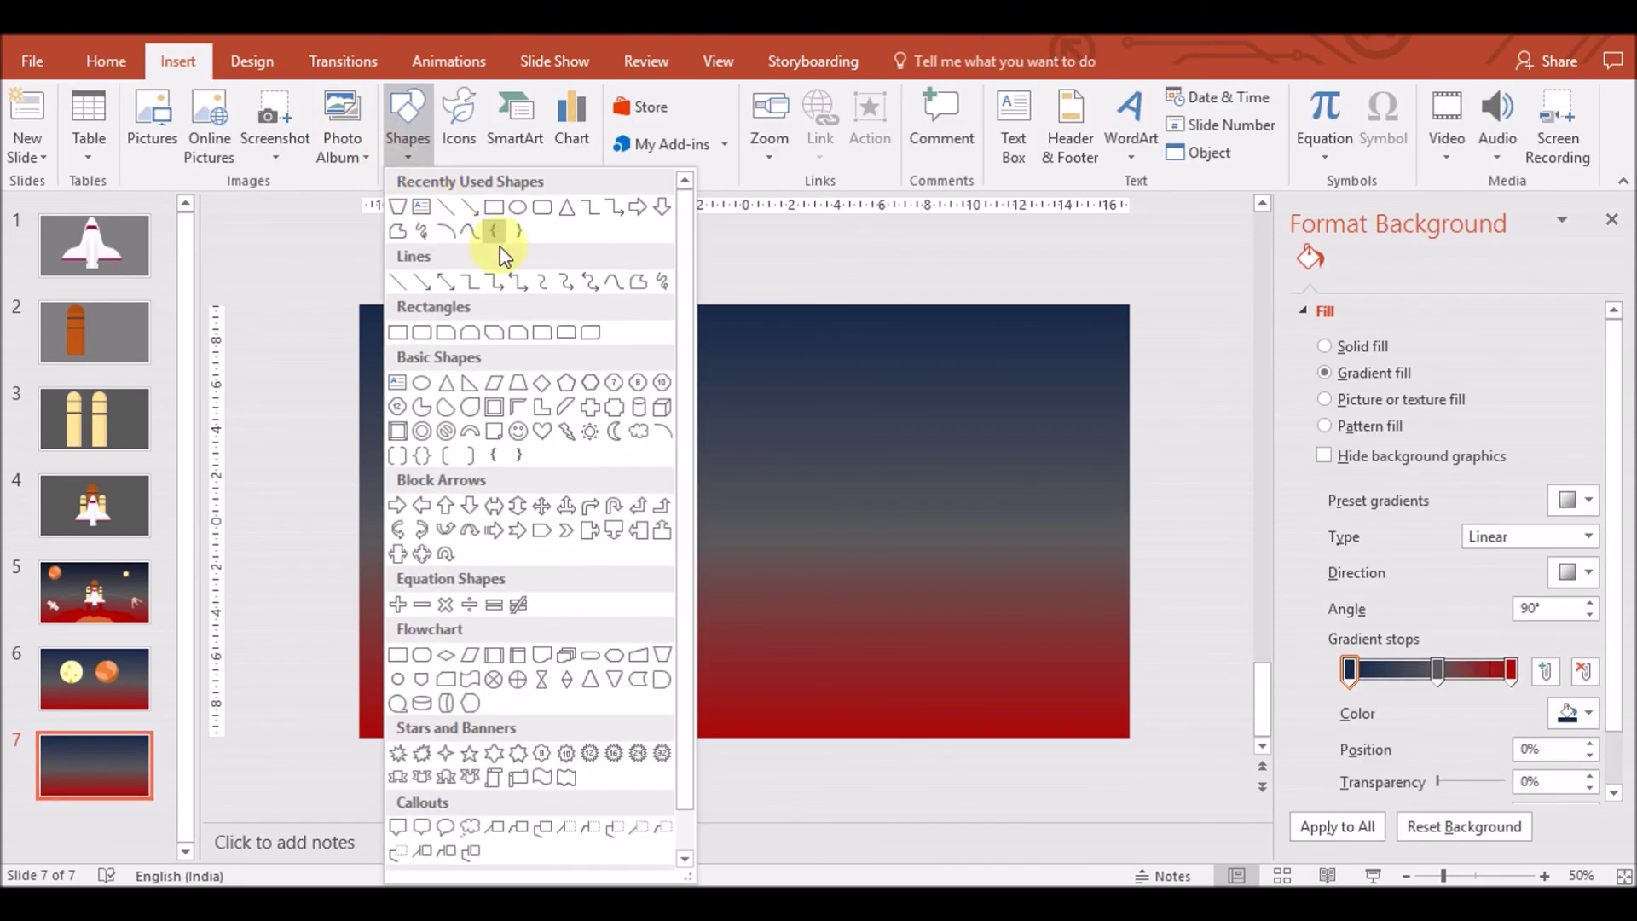
click(465, 757)
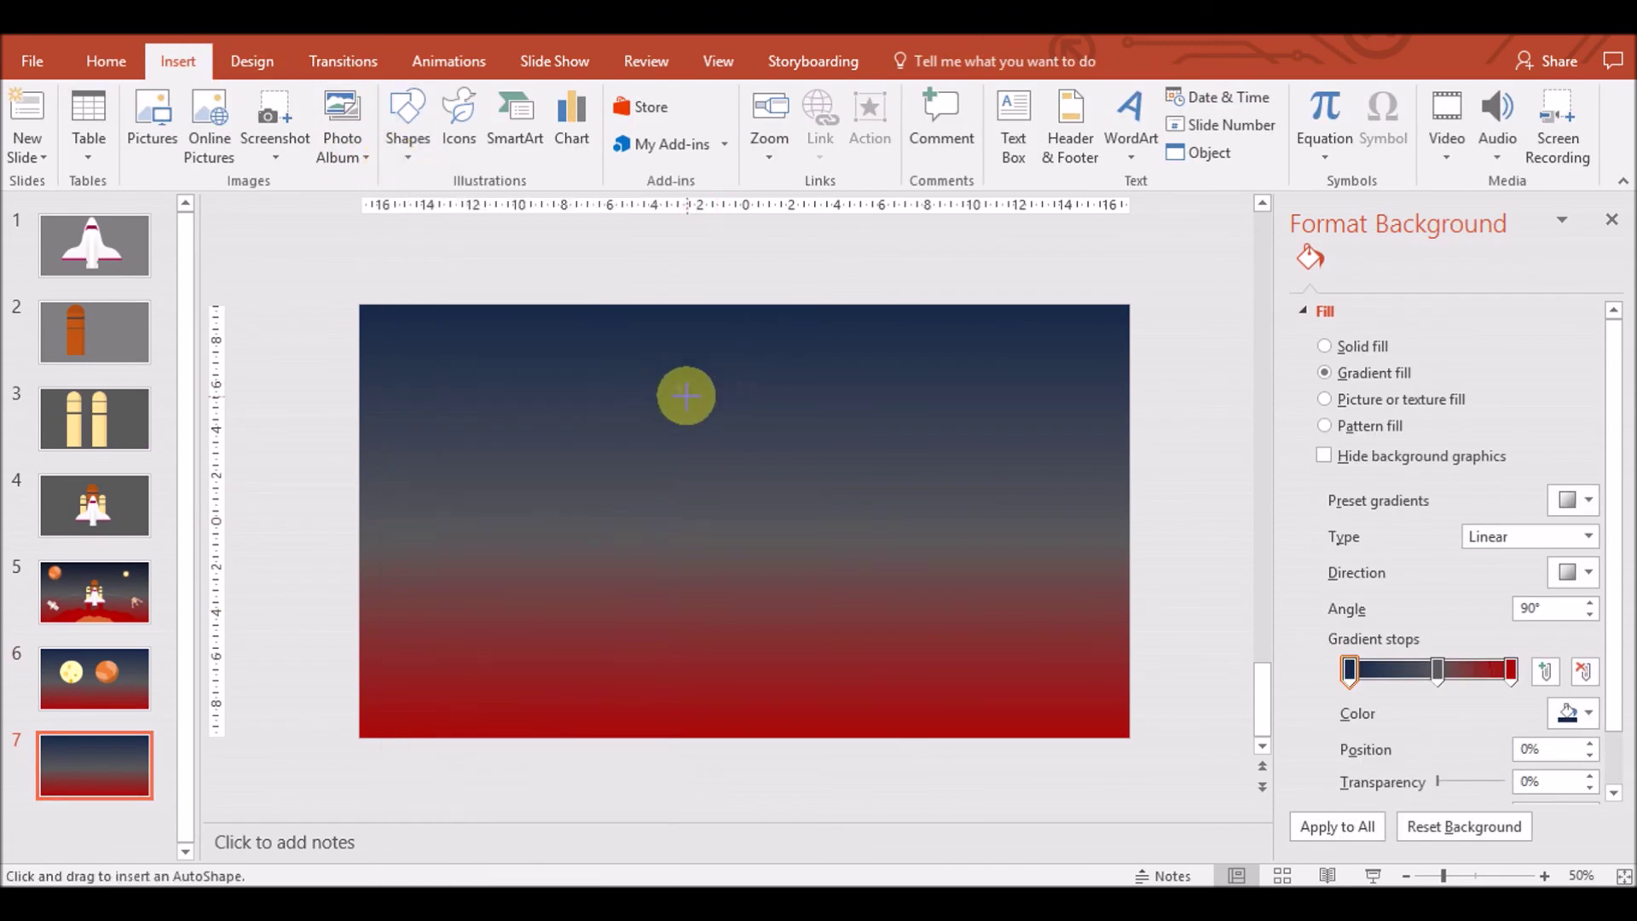
drag(670, 378, 693, 401)
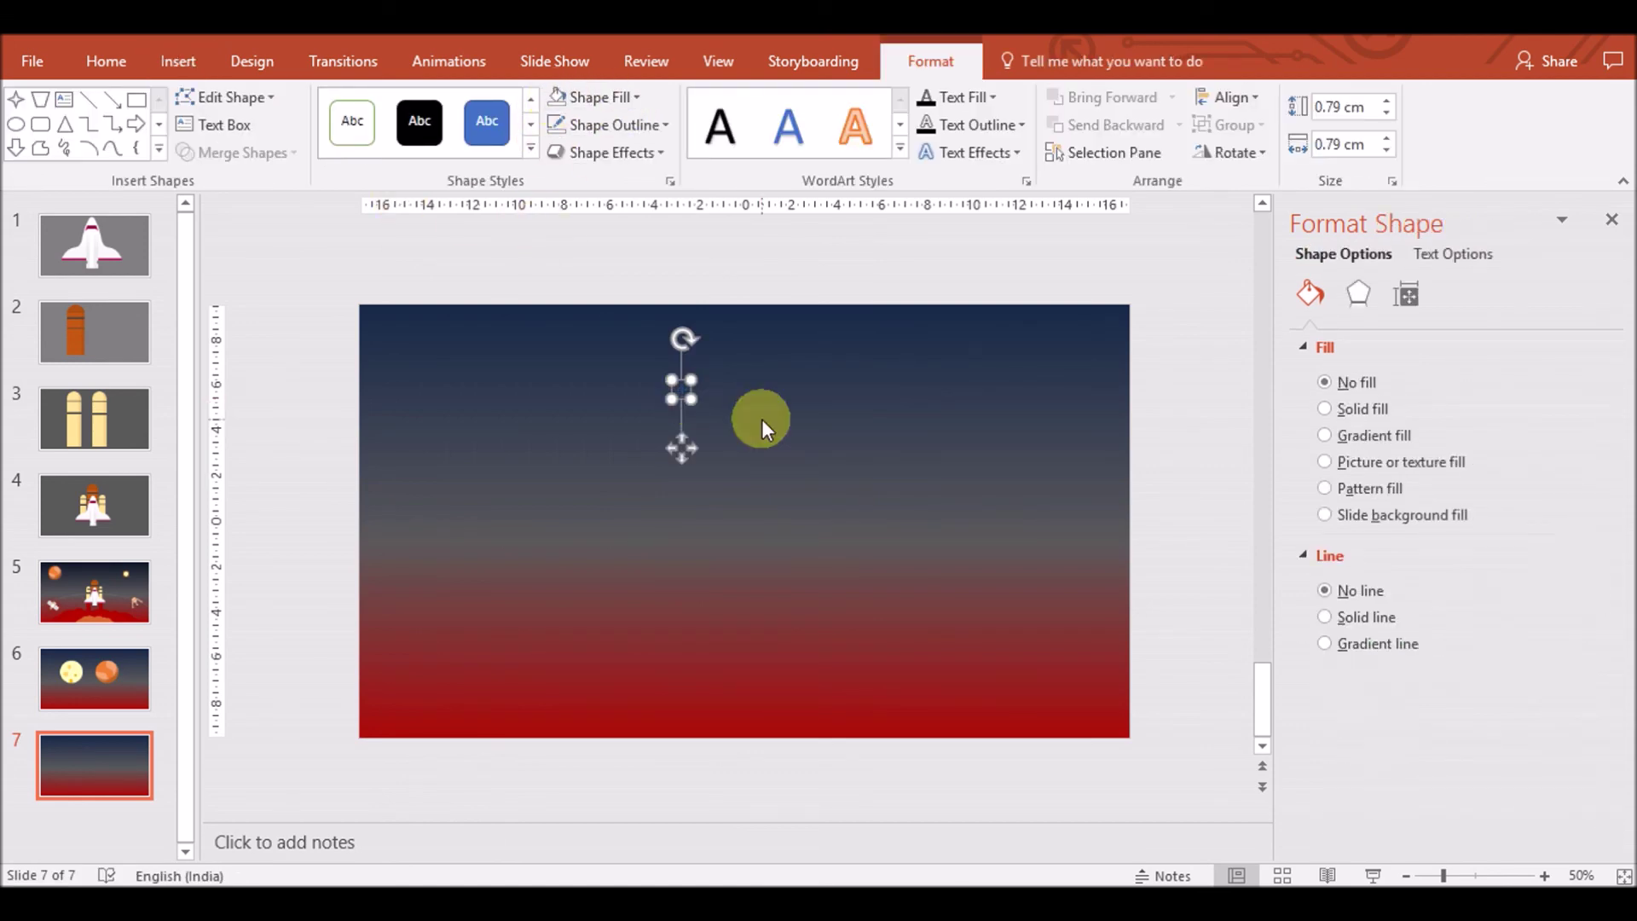
click(562, 100)
click(556, 152)
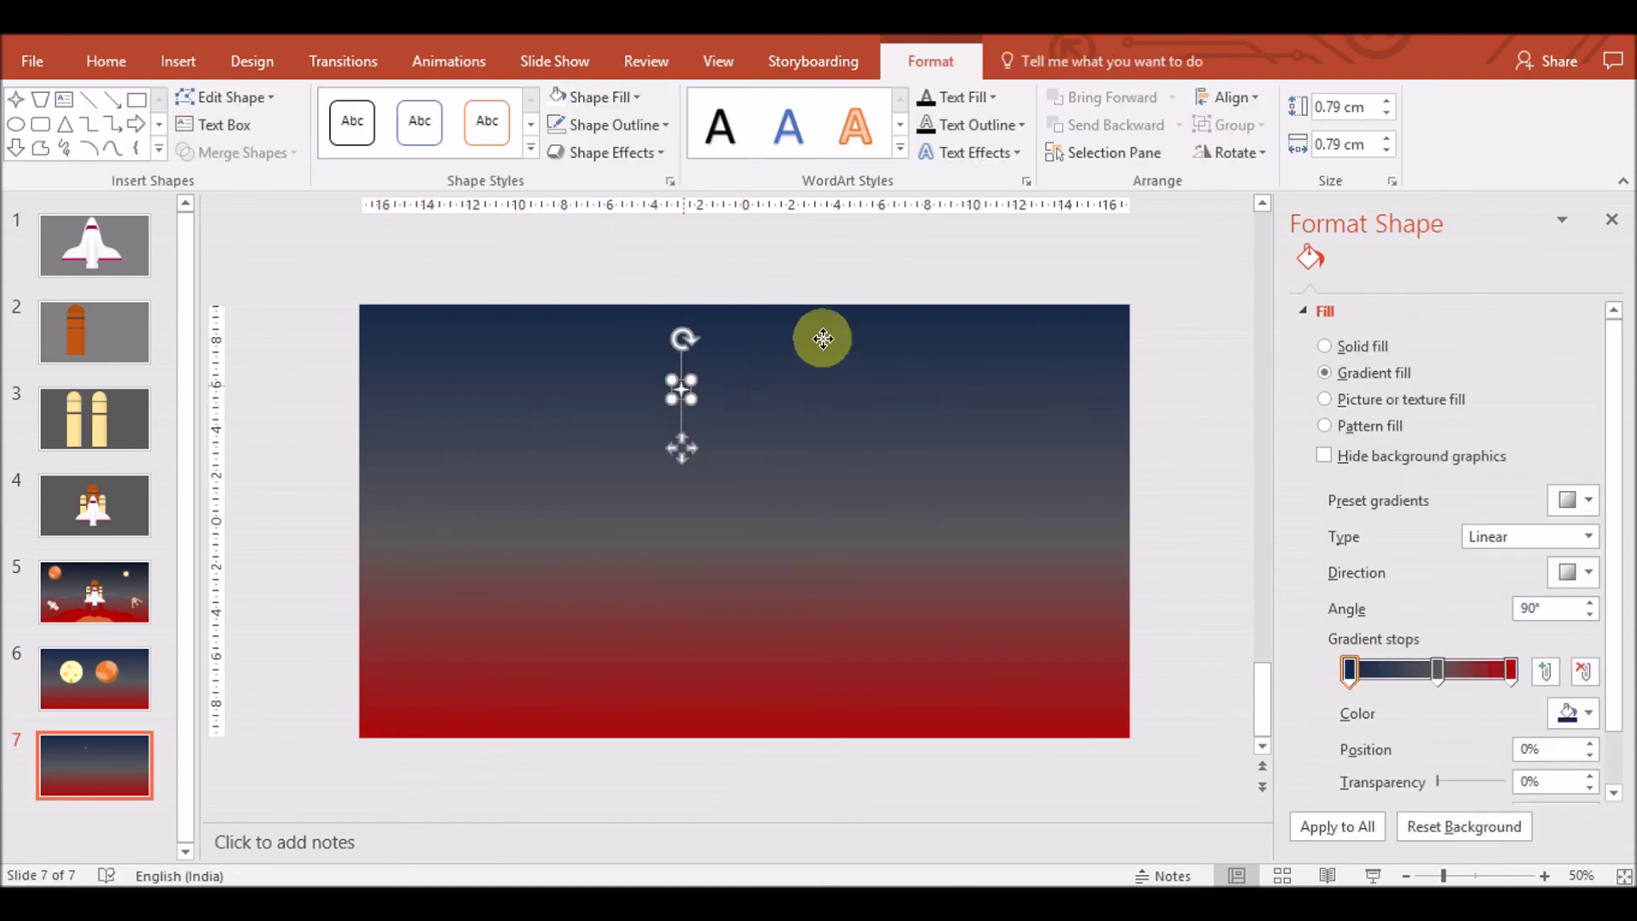
click(1390, 122)
Shrink the star to 0.5 cm and give it a light fill
click(1390, 122)
click(1390, 122)
click(841, 394)
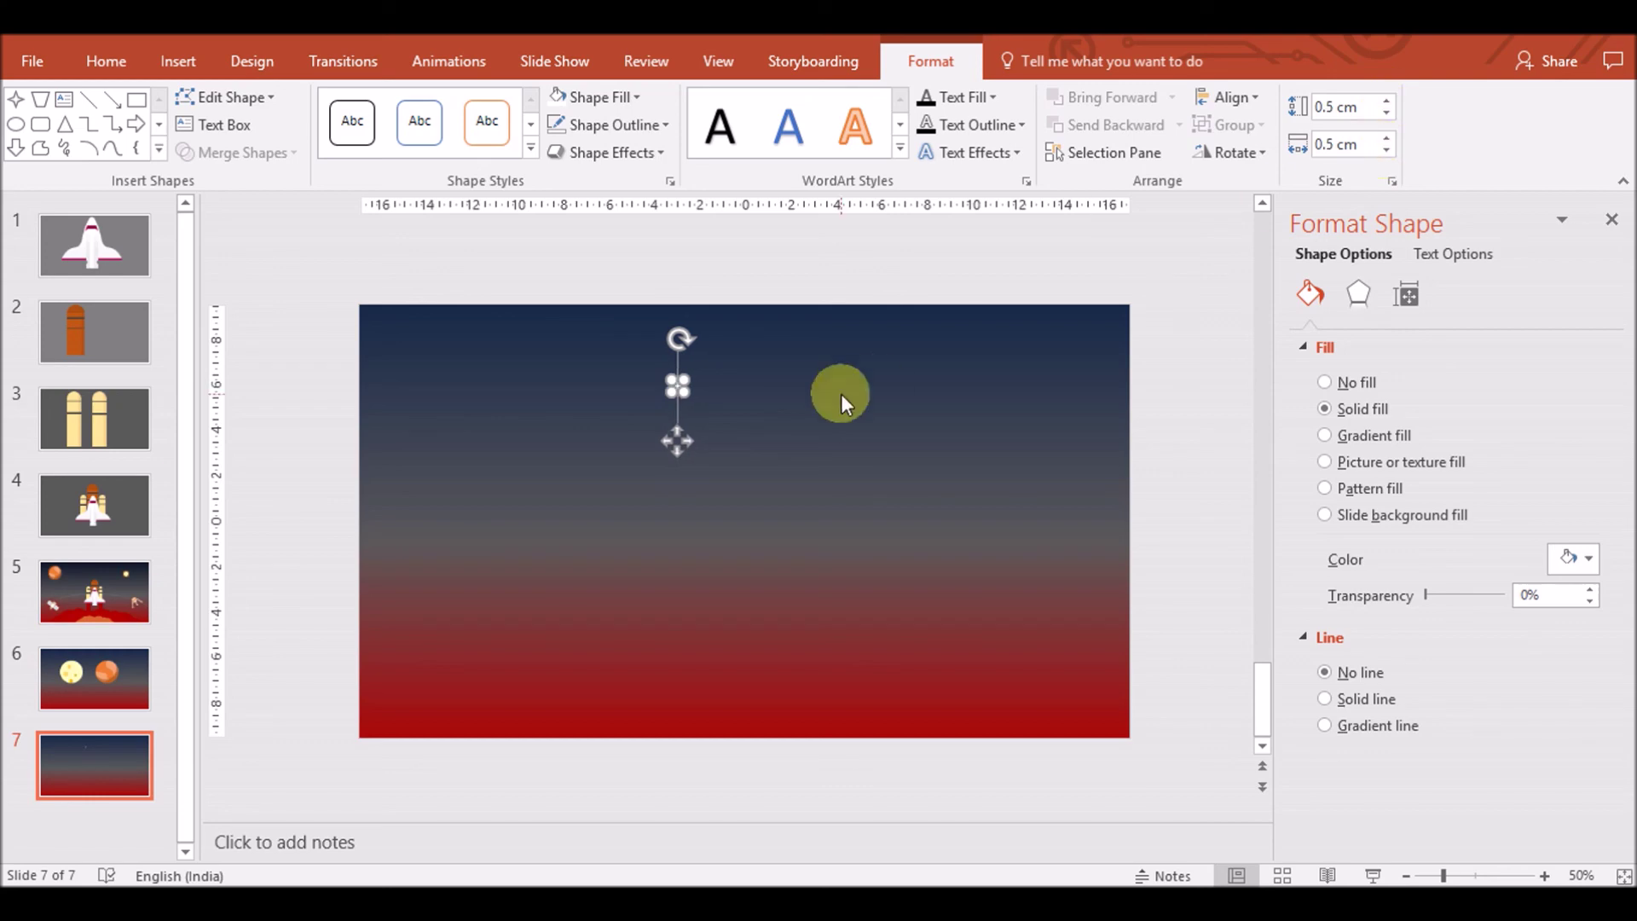
drag(638, 431, 766, 341)
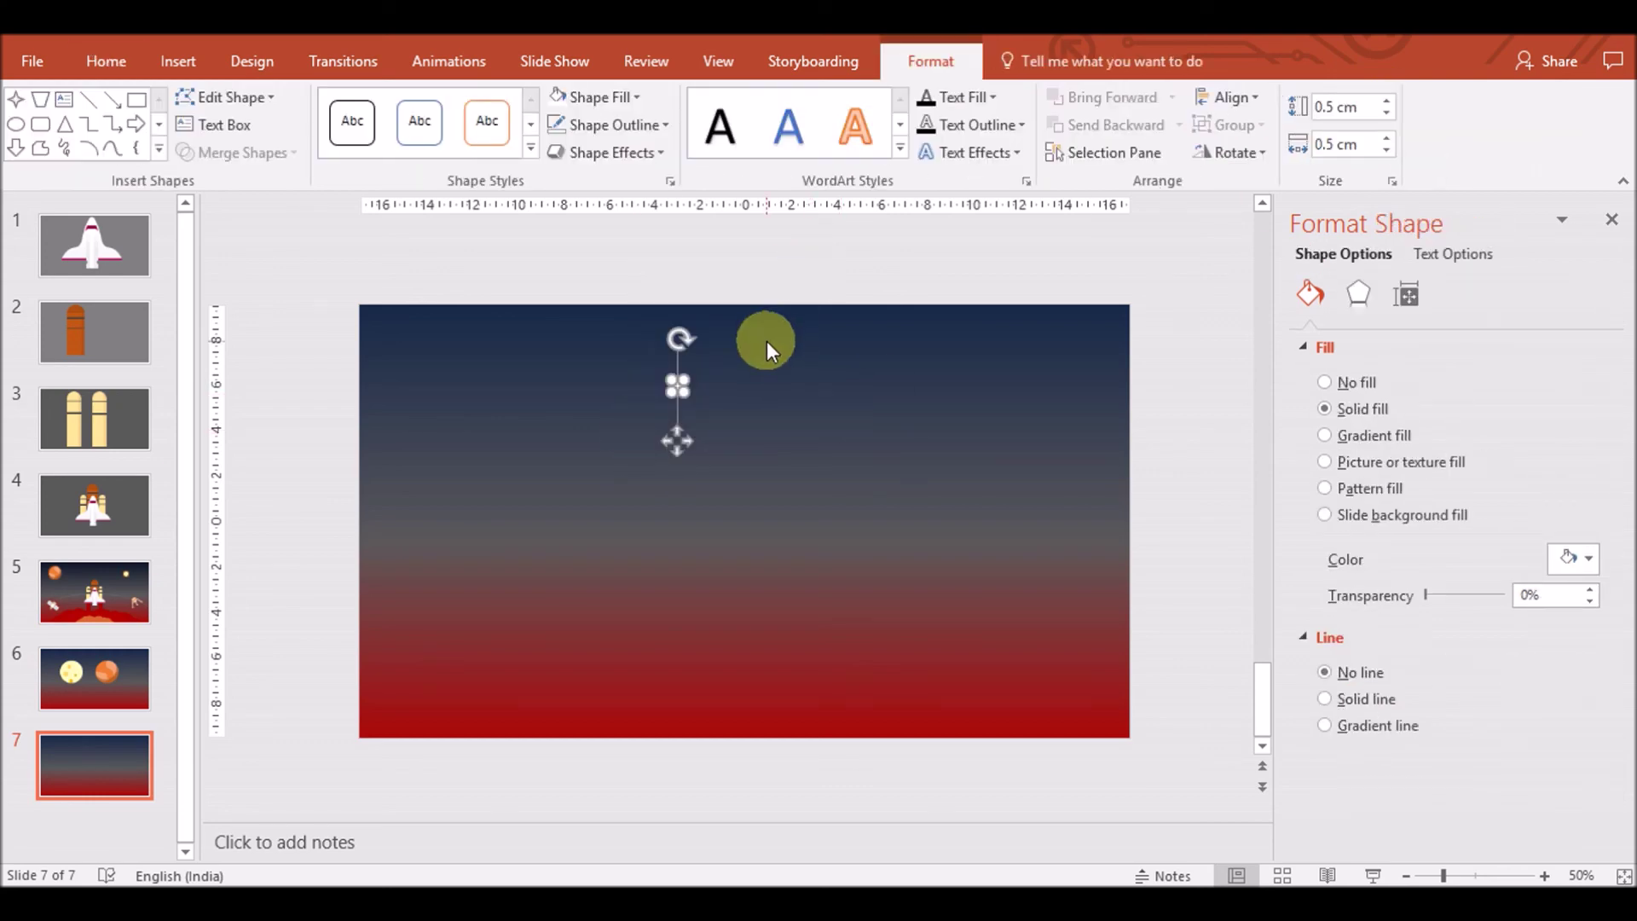
click(605, 101)
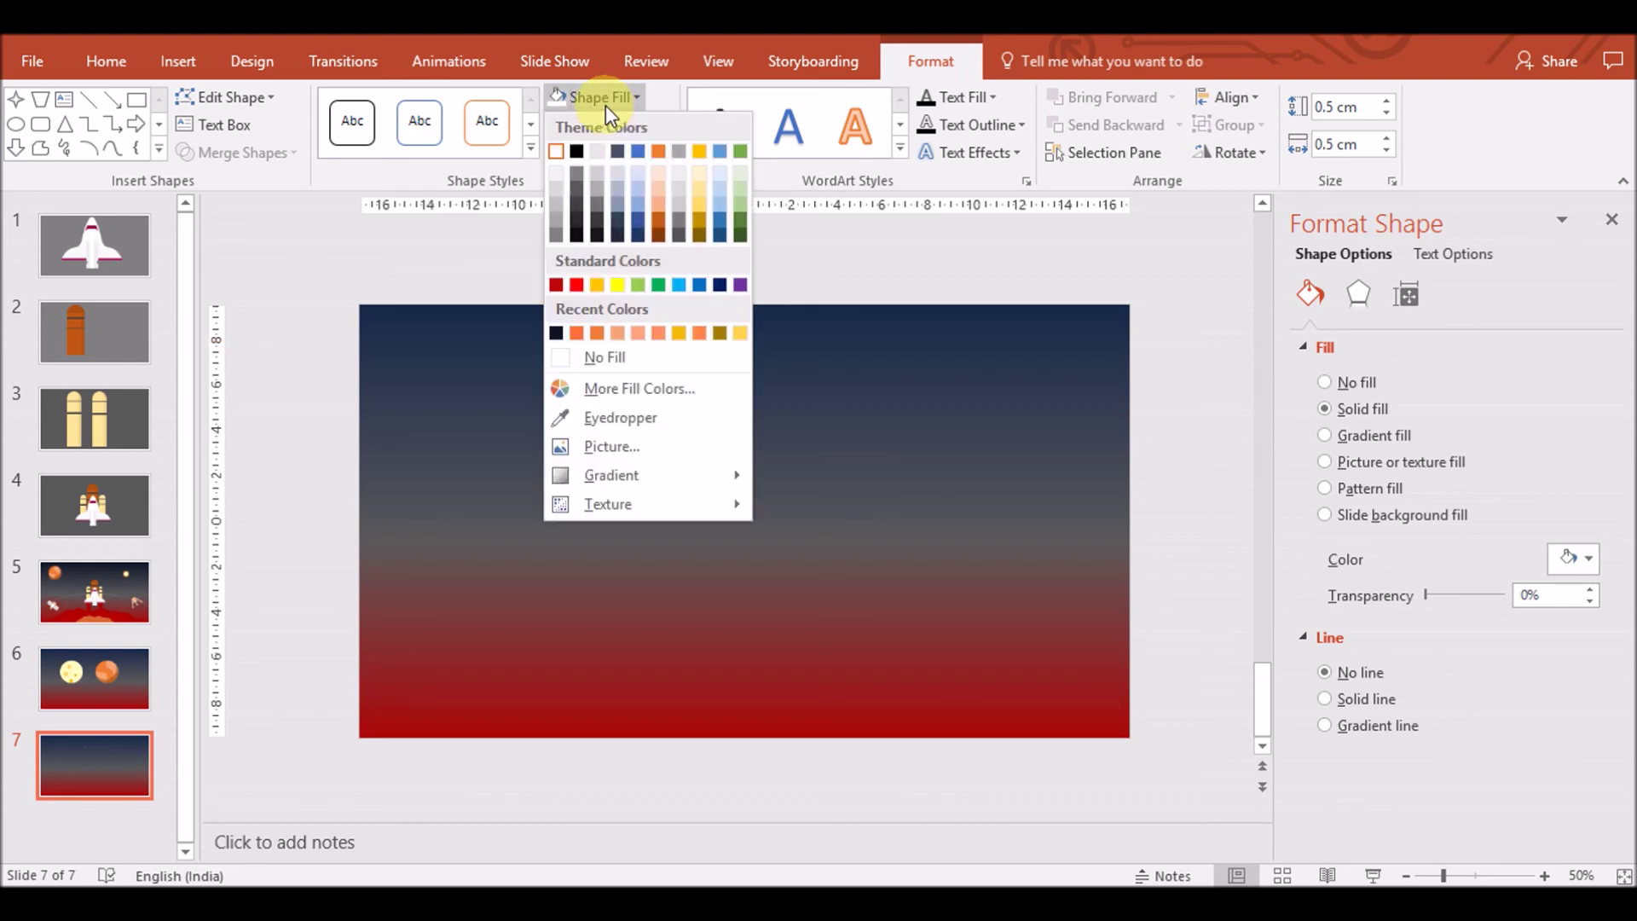
click(600, 188)
click(709, 433)
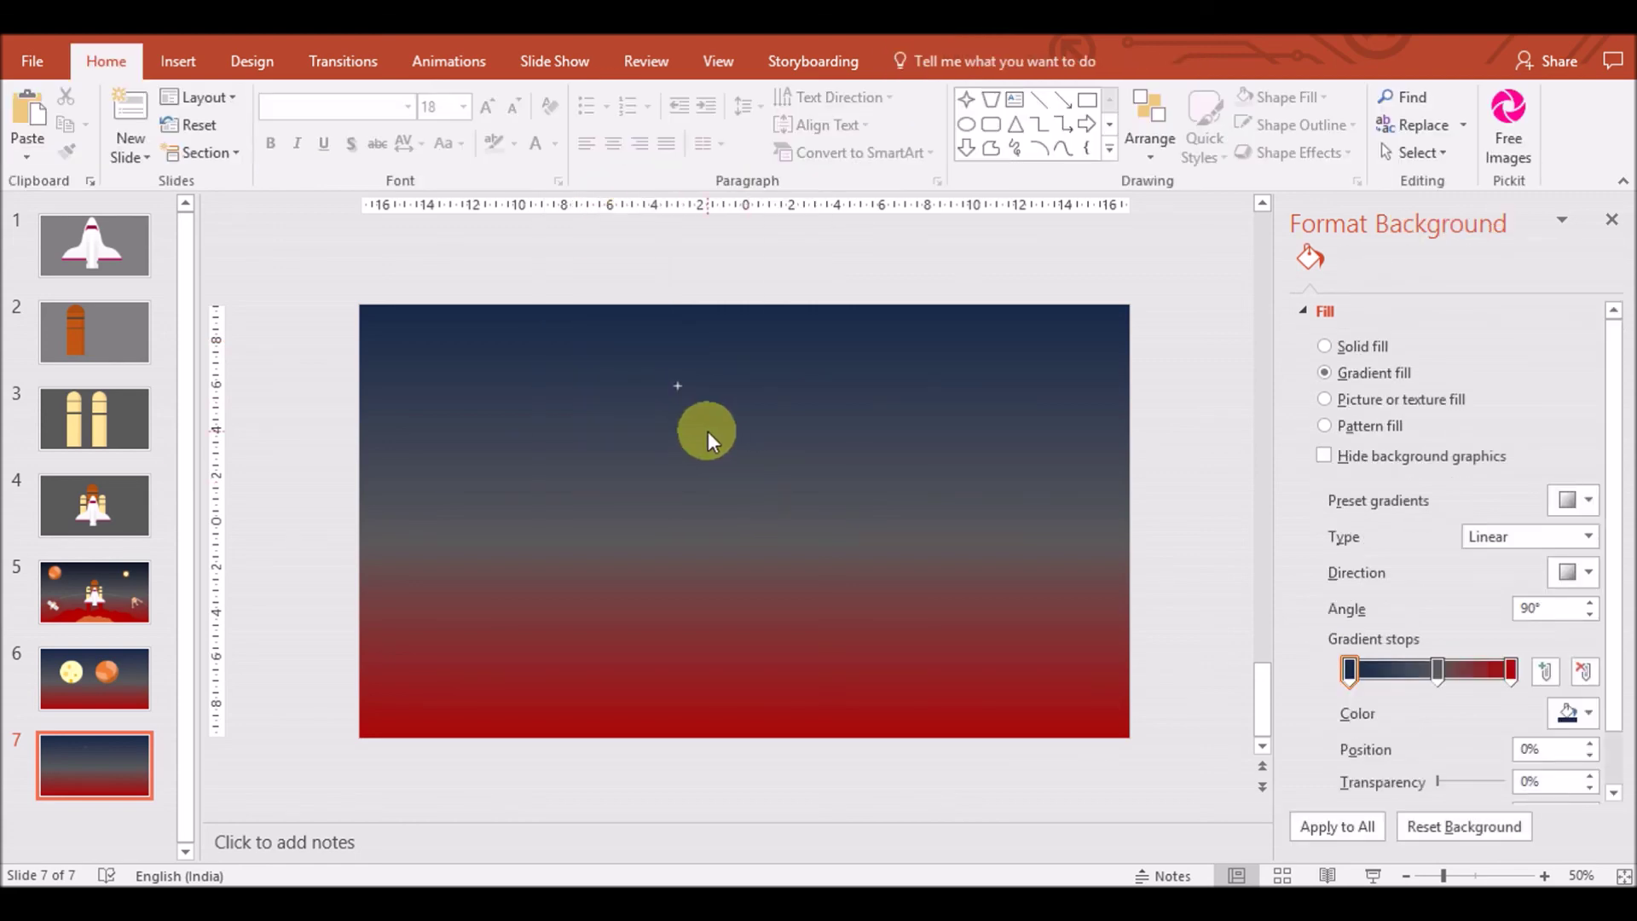
click(178, 61)
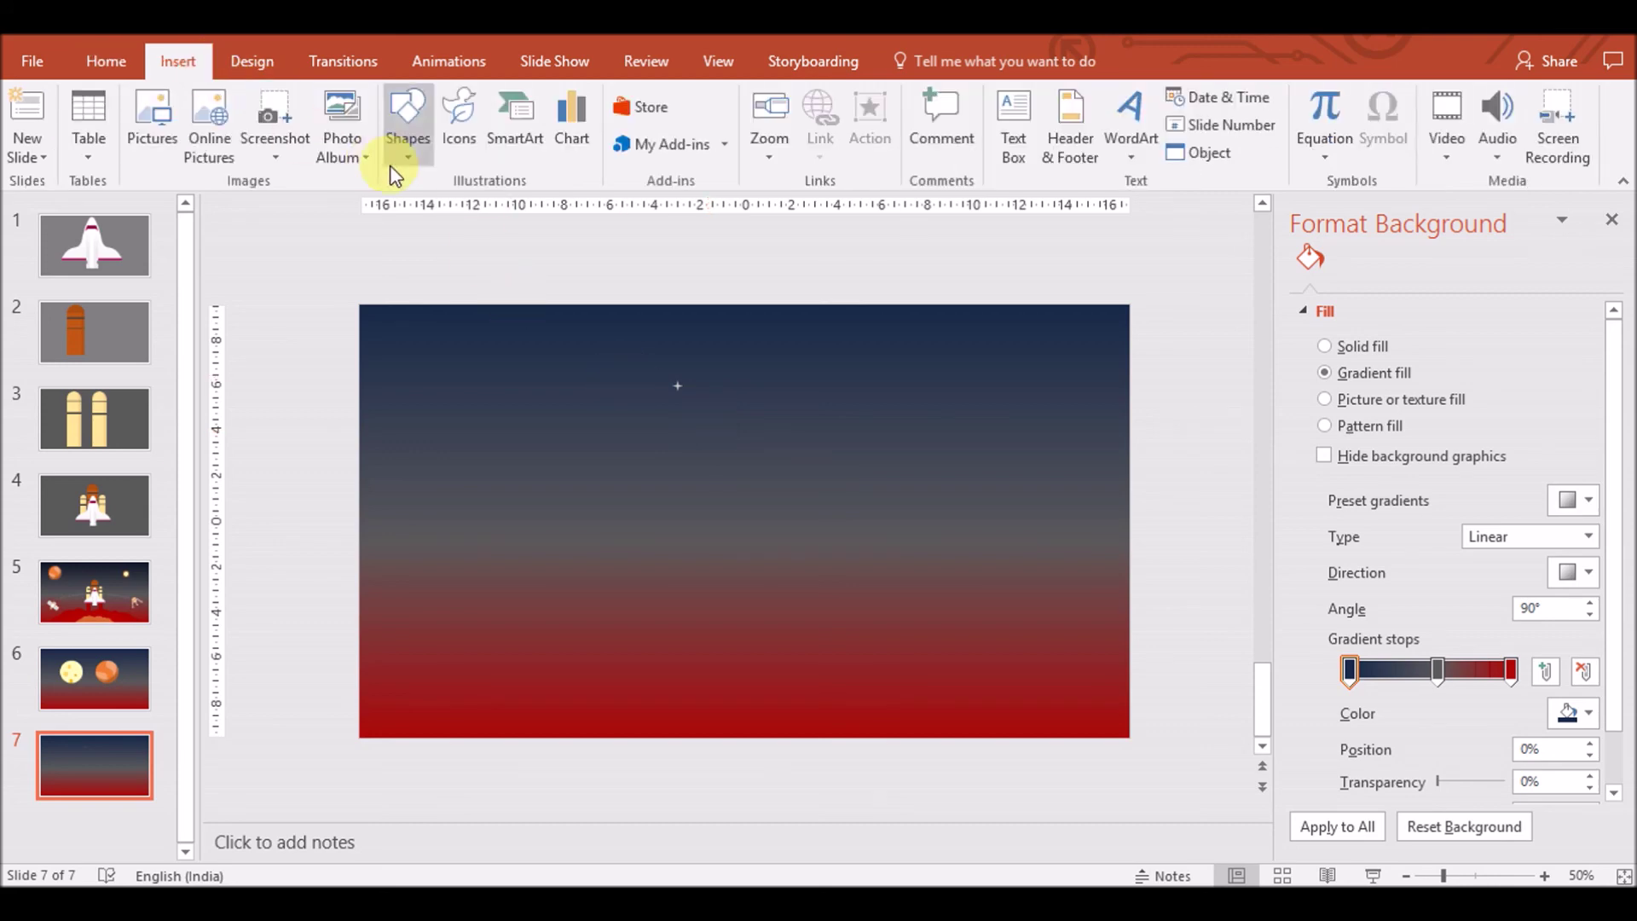
Draw a thin white cross shape and shrink it to 0.95 cm
click(406, 128)
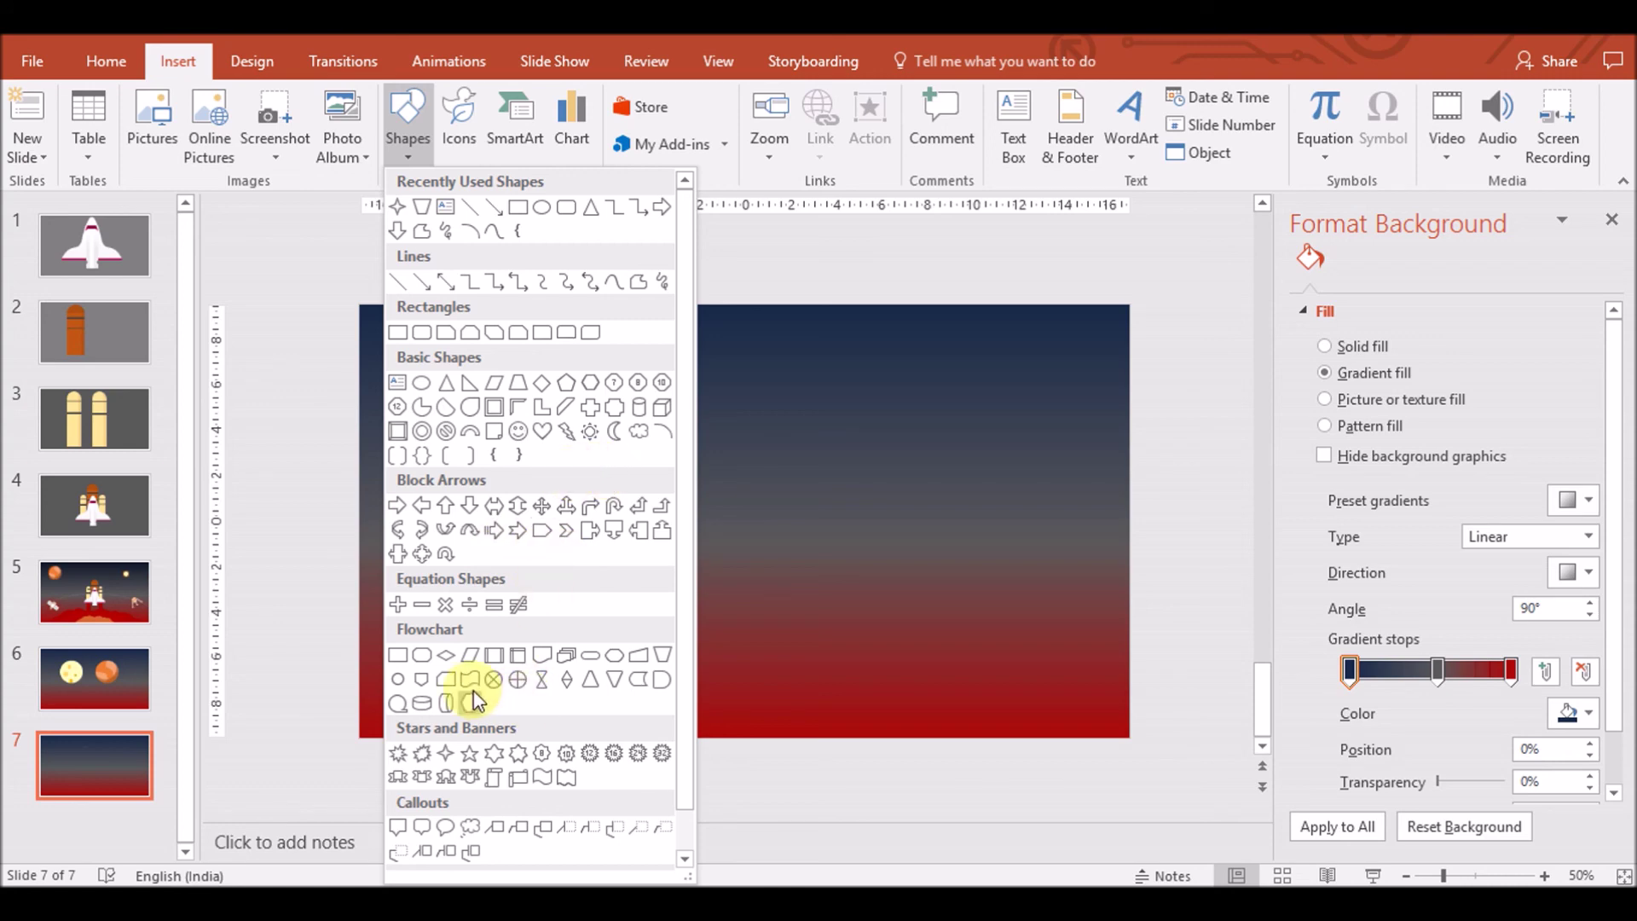
click(589, 406)
drag(672, 452, 781, 561)
drag(701, 453, 724, 456)
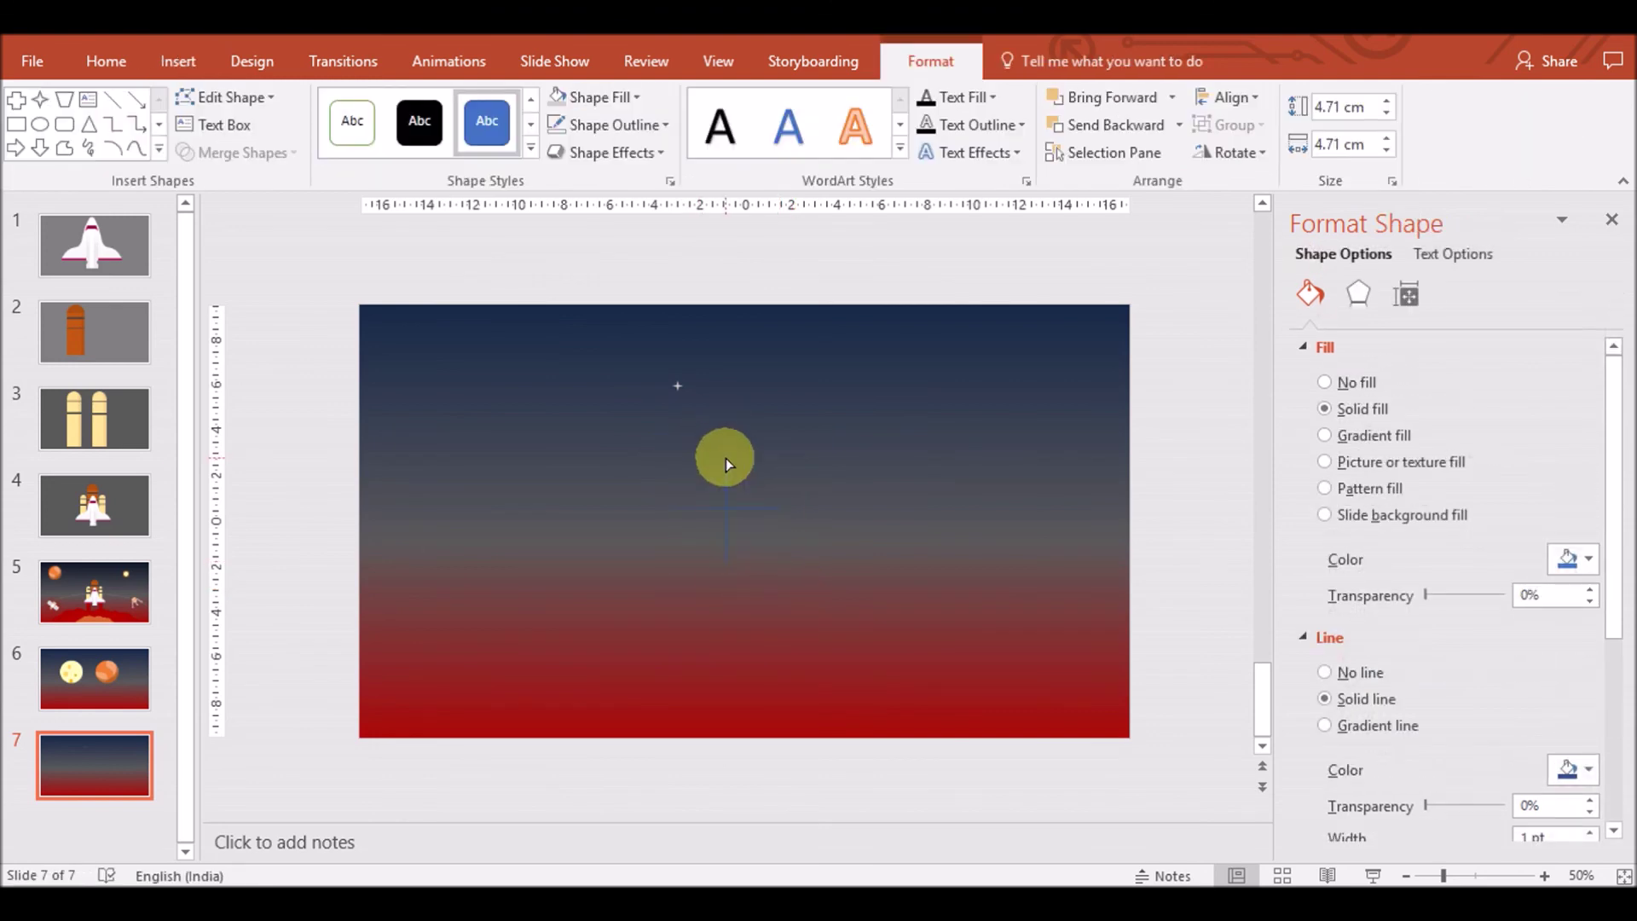
click(559, 99)
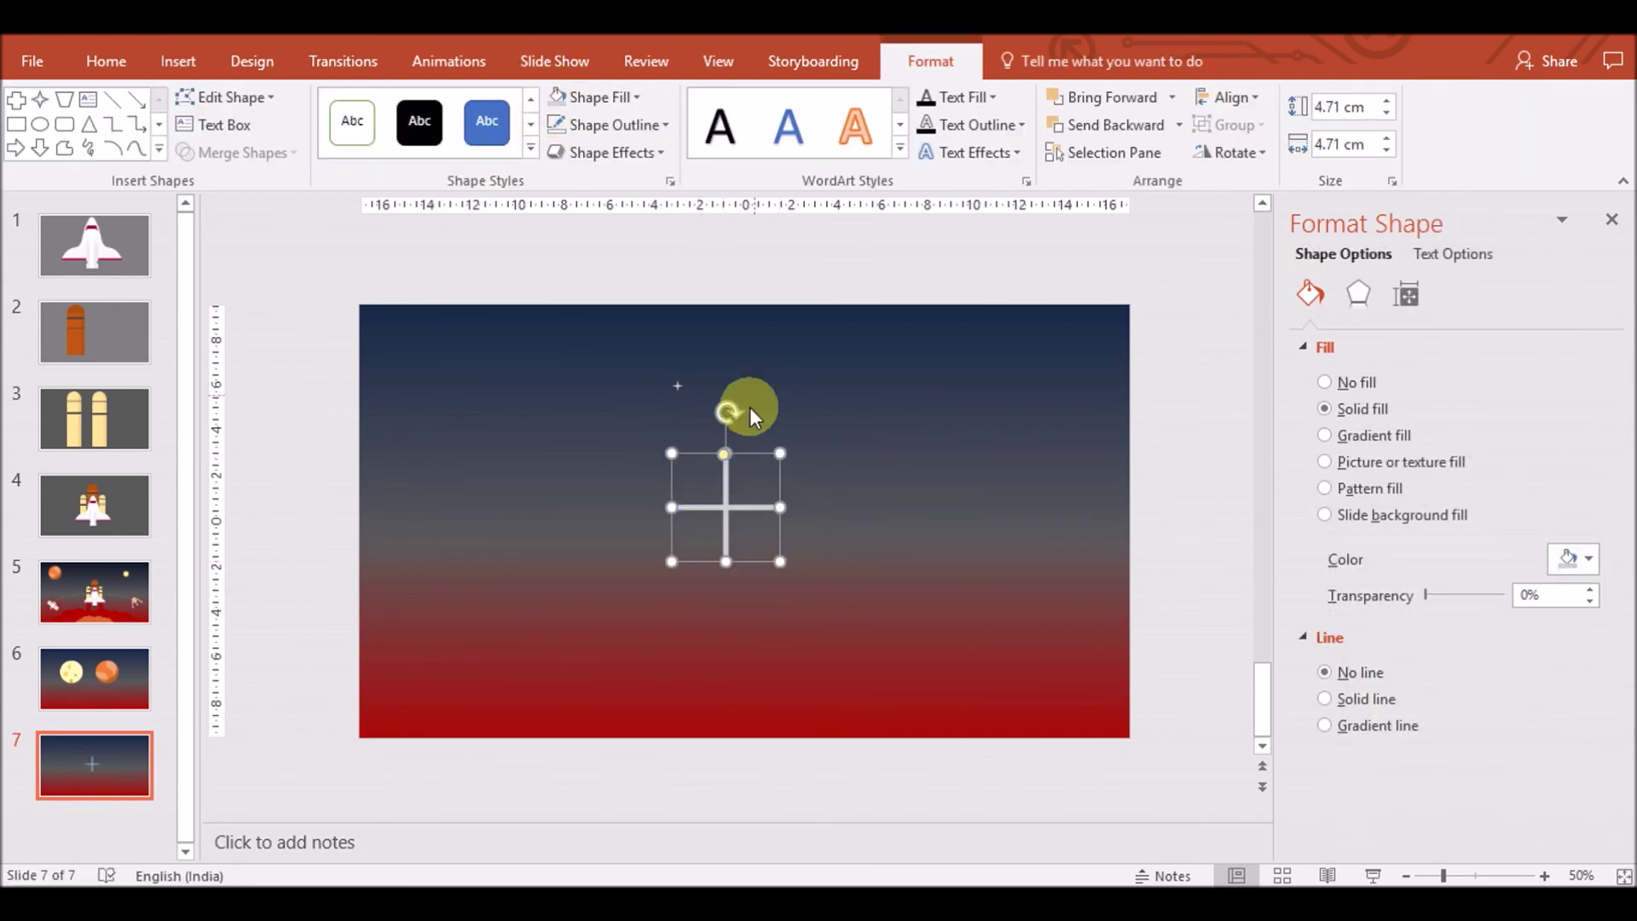
drag(781, 453, 694, 540)
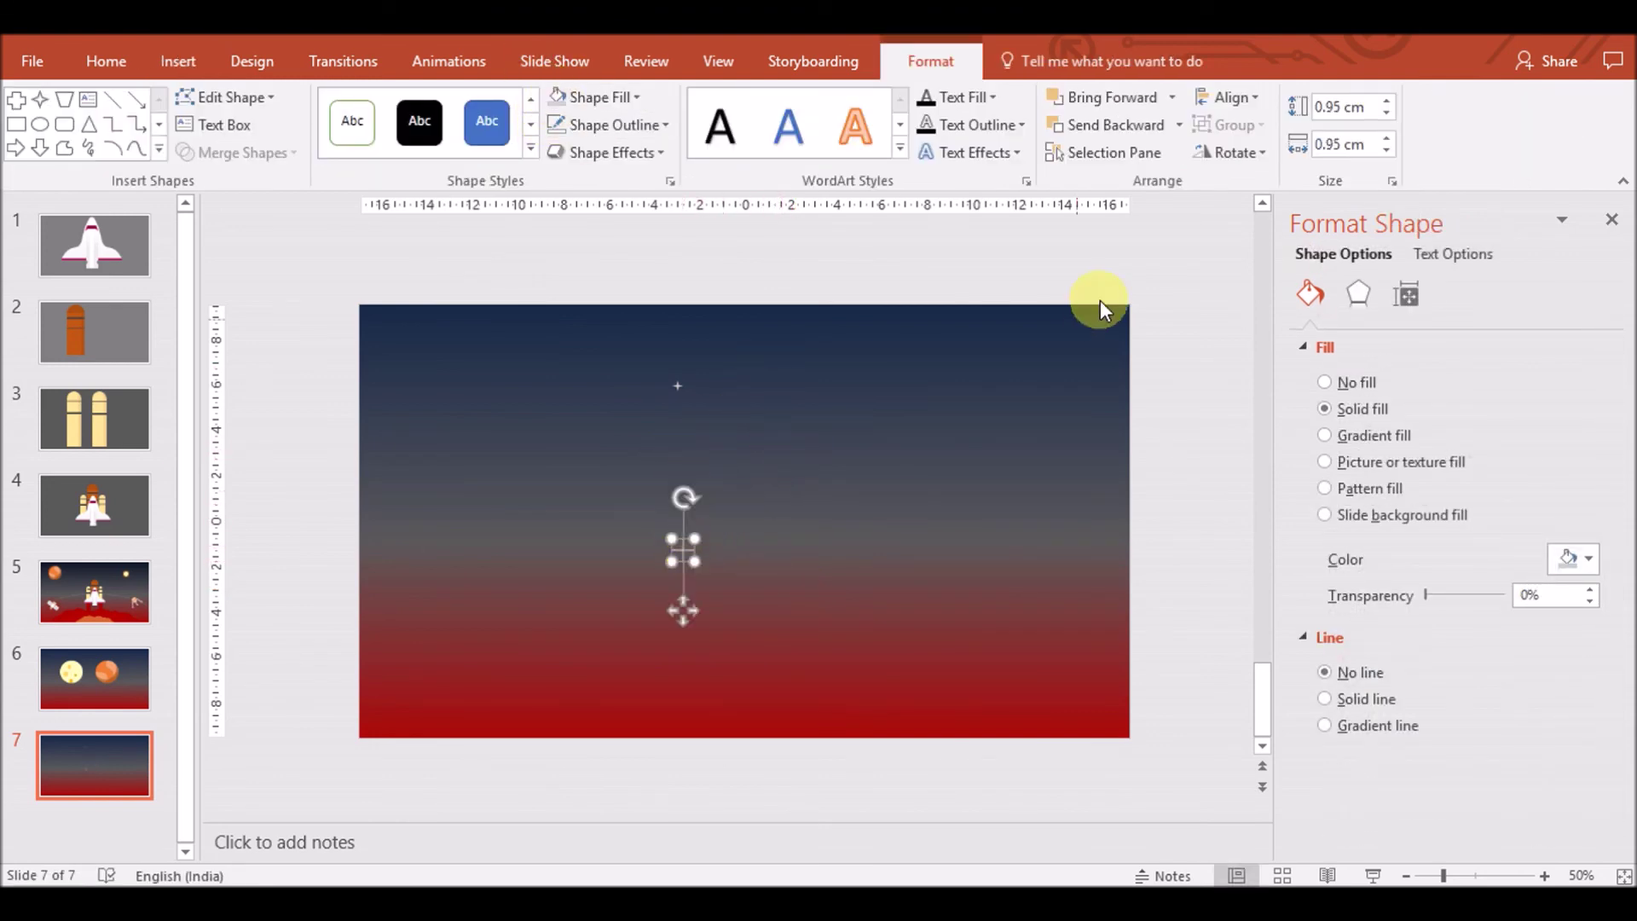
Rotate the cross to exactly 45° and nudge it up-left
click(1261, 148)
click(1264, 184)
click(1236, 152)
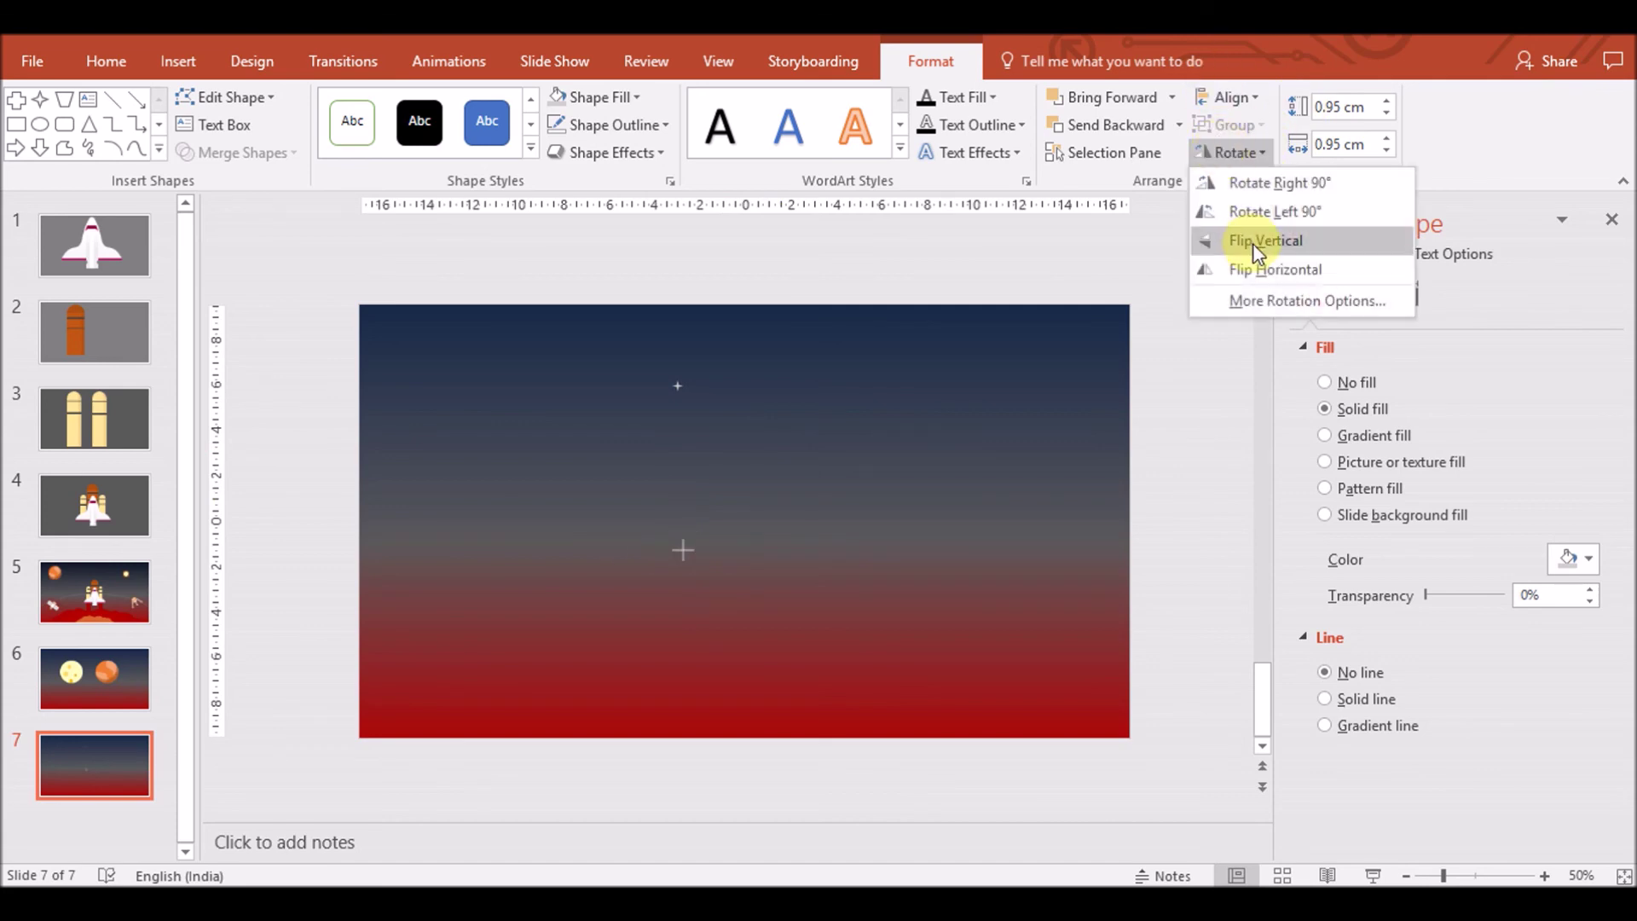
click(1279, 300)
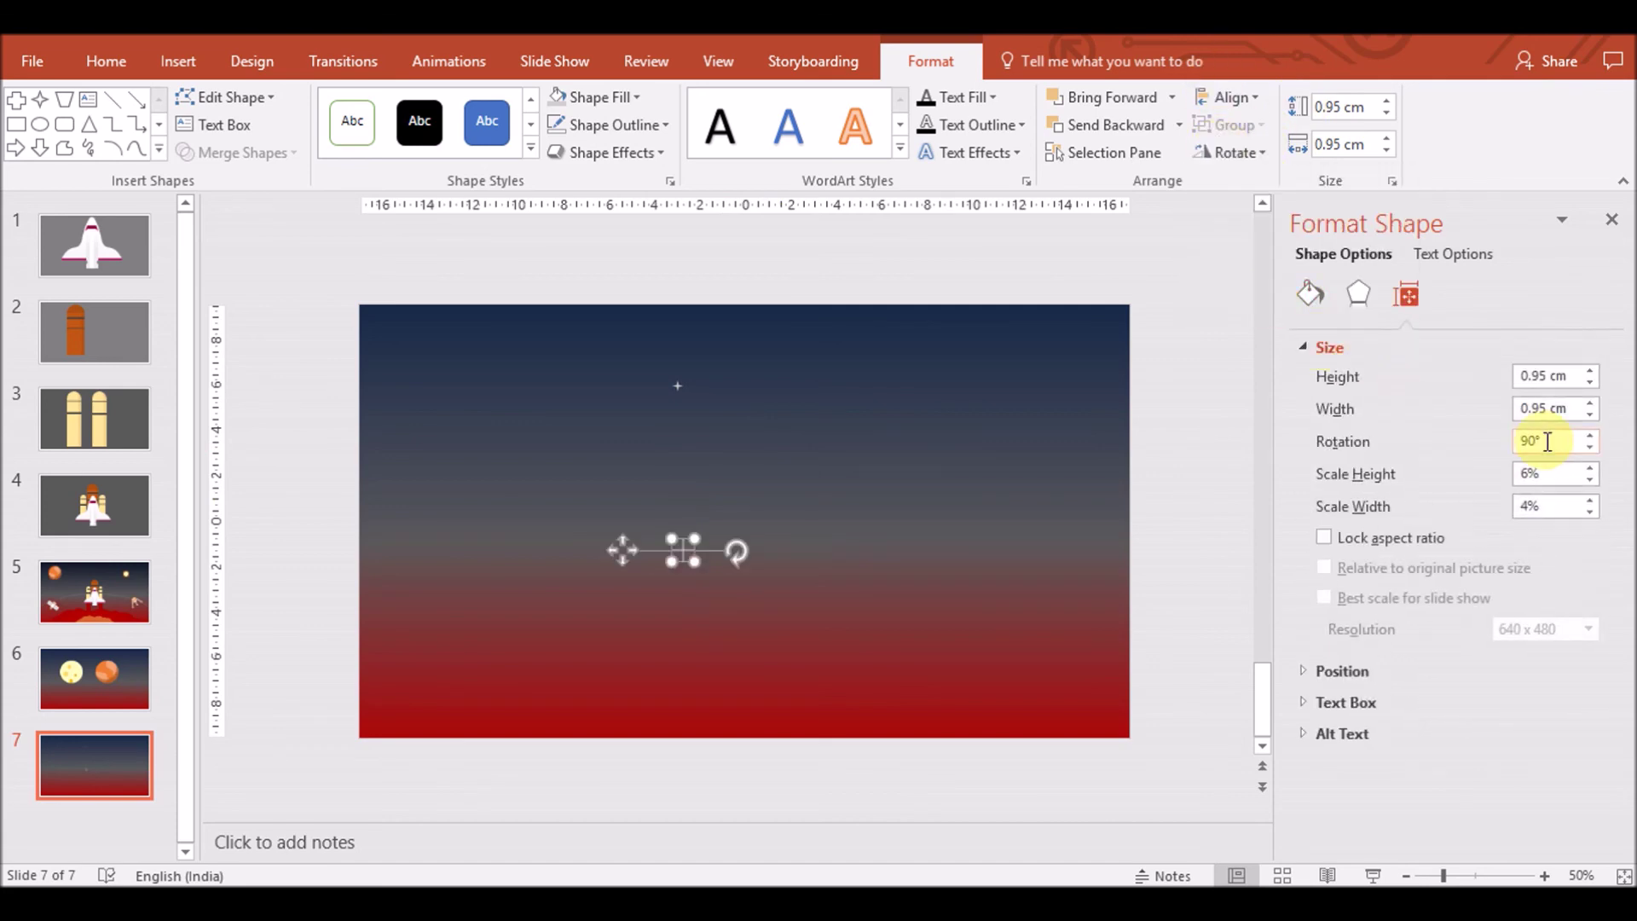
text(45)
click(1086, 417)
click(672, 539)
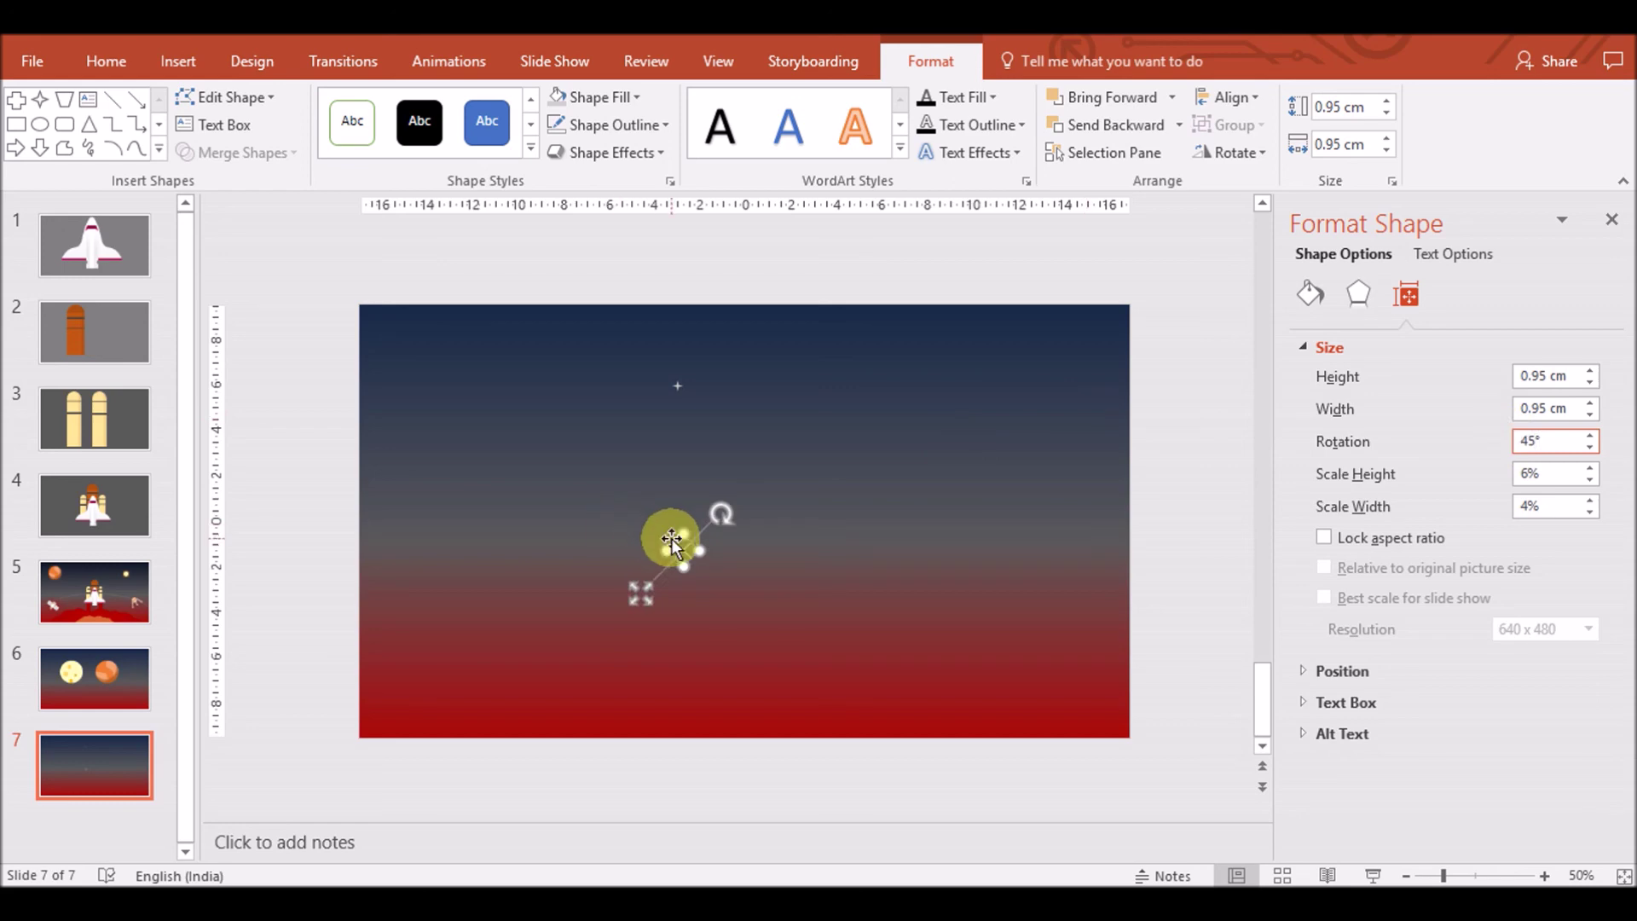
drag(685, 567, 681, 553)
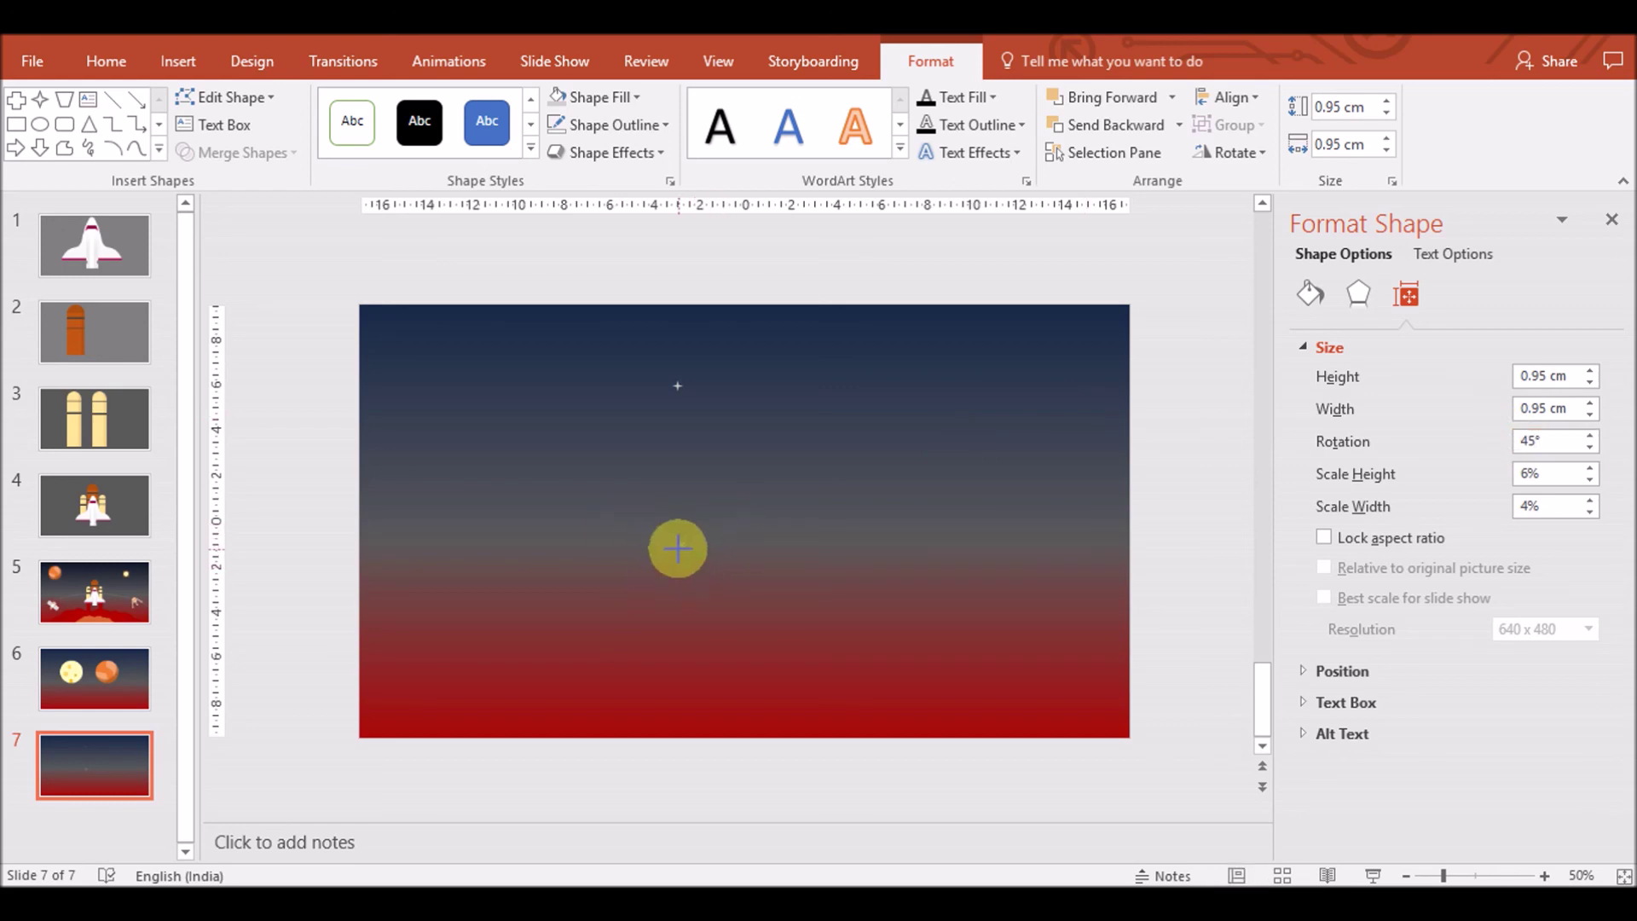
Move the rotated cross up beside the first star and resize it to about 3.92 cm
click(725, 458)
drag(679, 544, 724, 420)
click(599, 96)
click(556, 152)
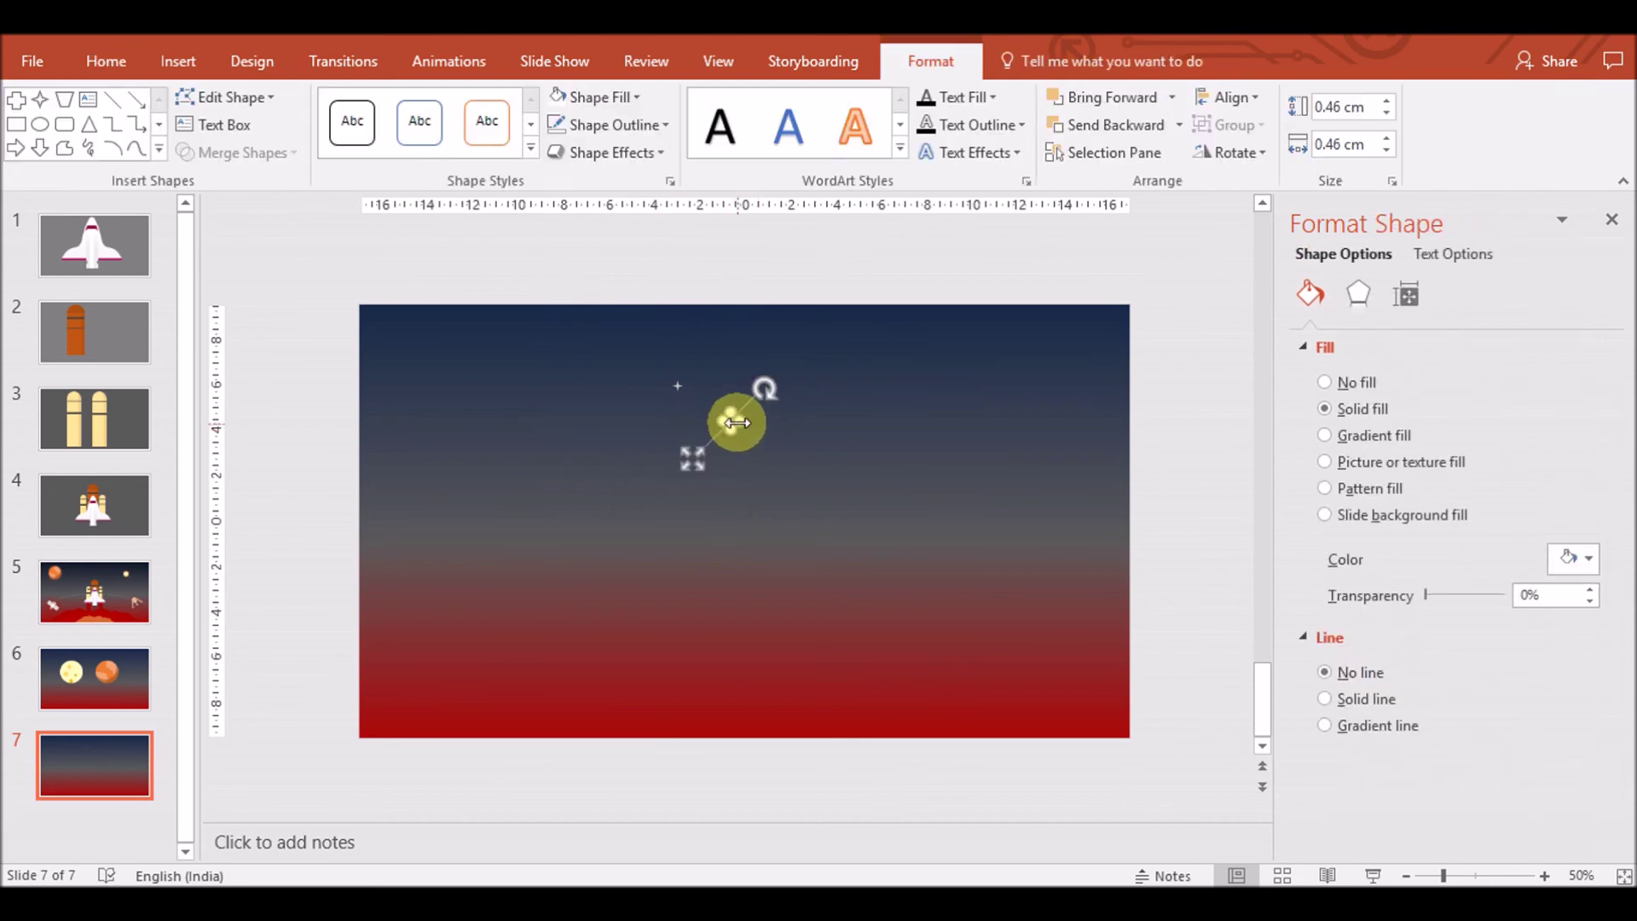
mouse_move(738, 423)
mouse_down()
mouse_move(810, 388)
mouse_move(737, 412)
mouse_up()
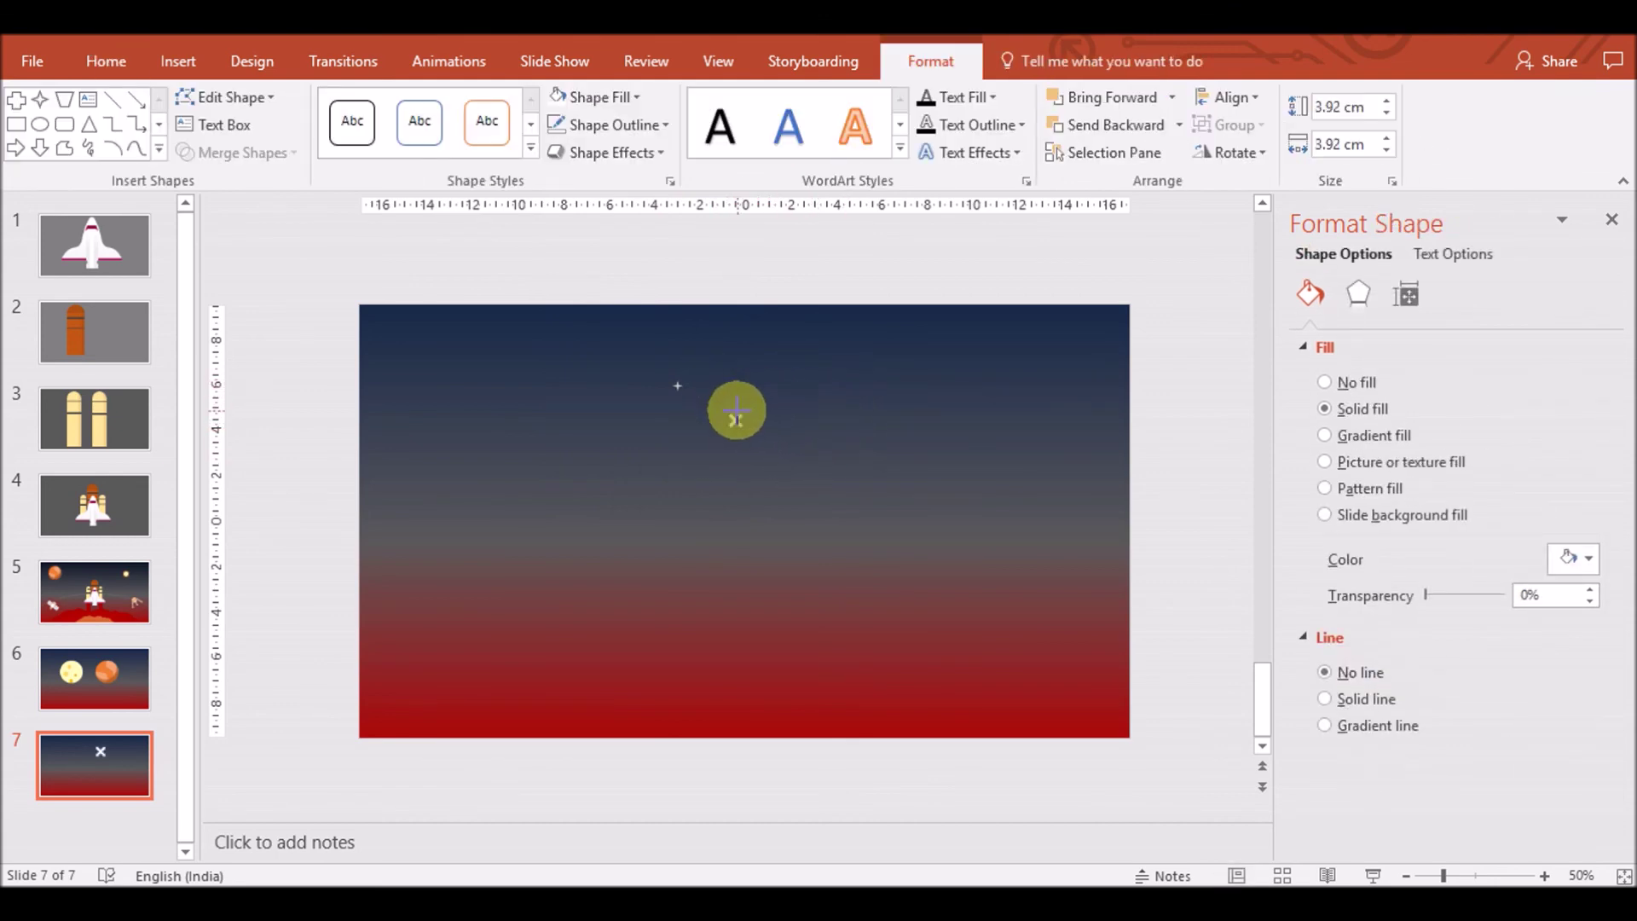
Select the new star to check it, then deselect it
click(767, 467)
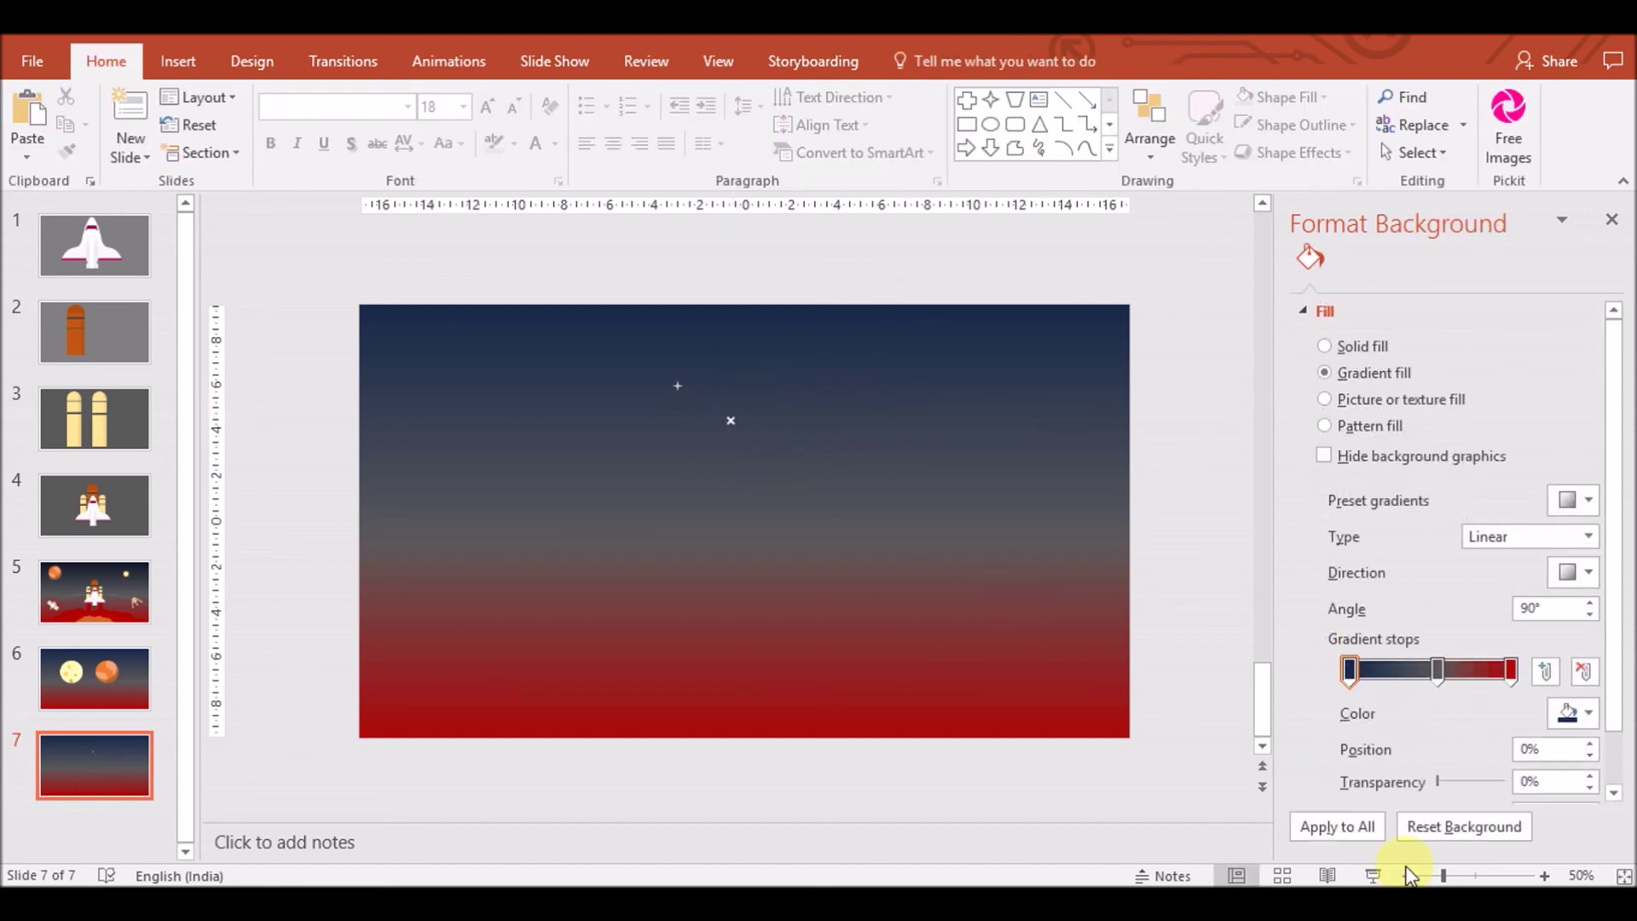
click(1544, 878)
click(1544, 878)
click(724, 382)
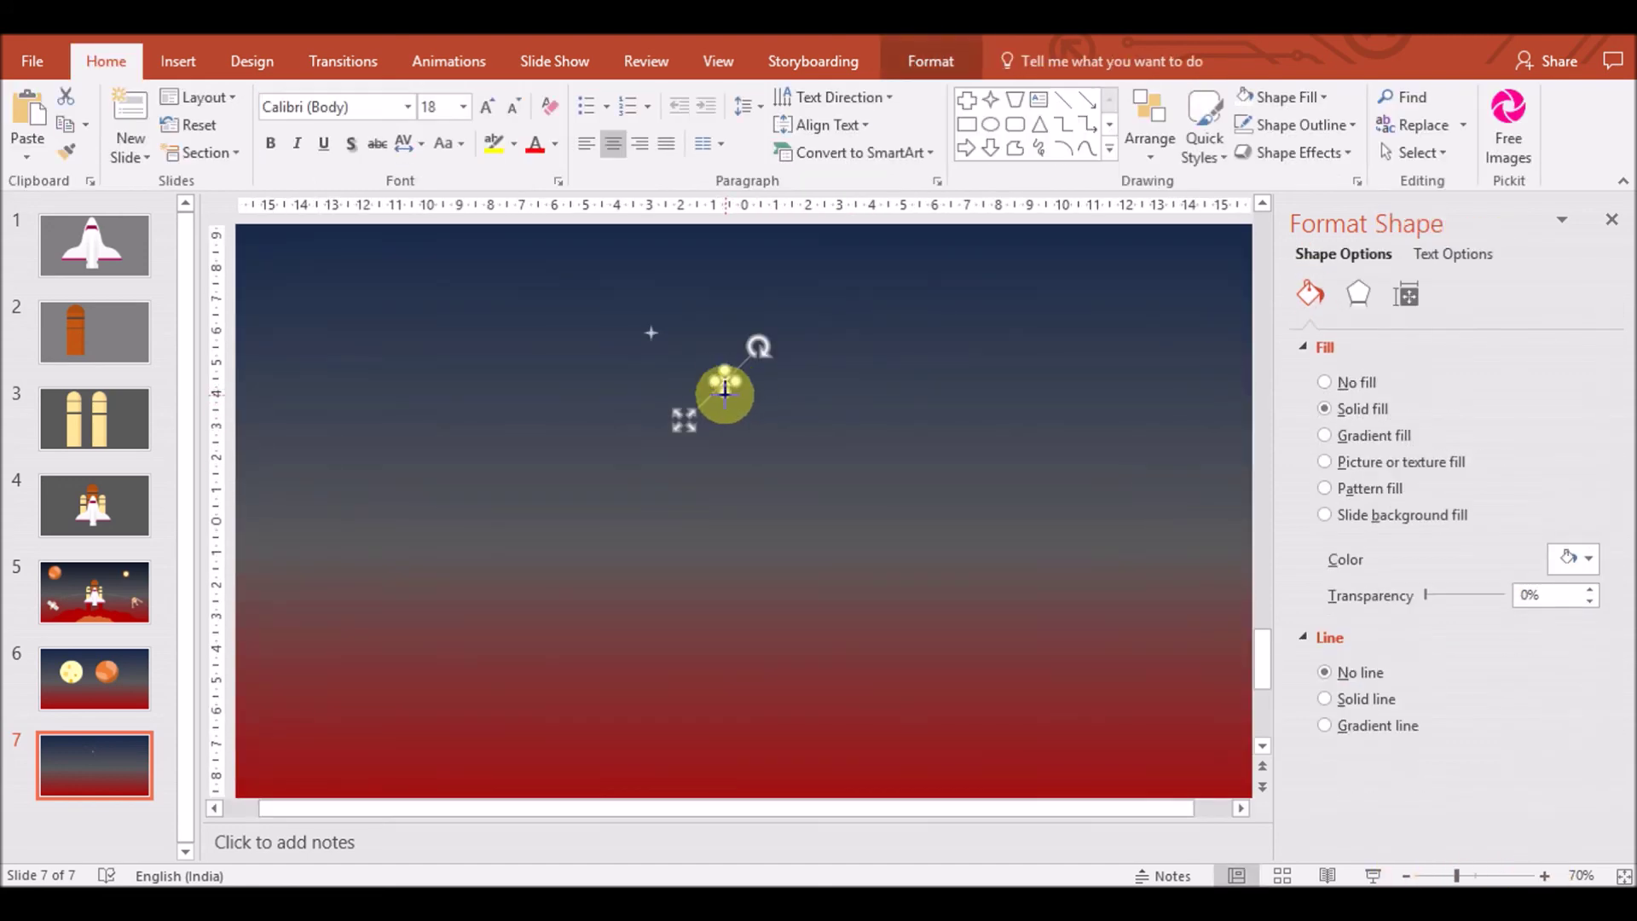
click(754, 426)
click(652, 401)
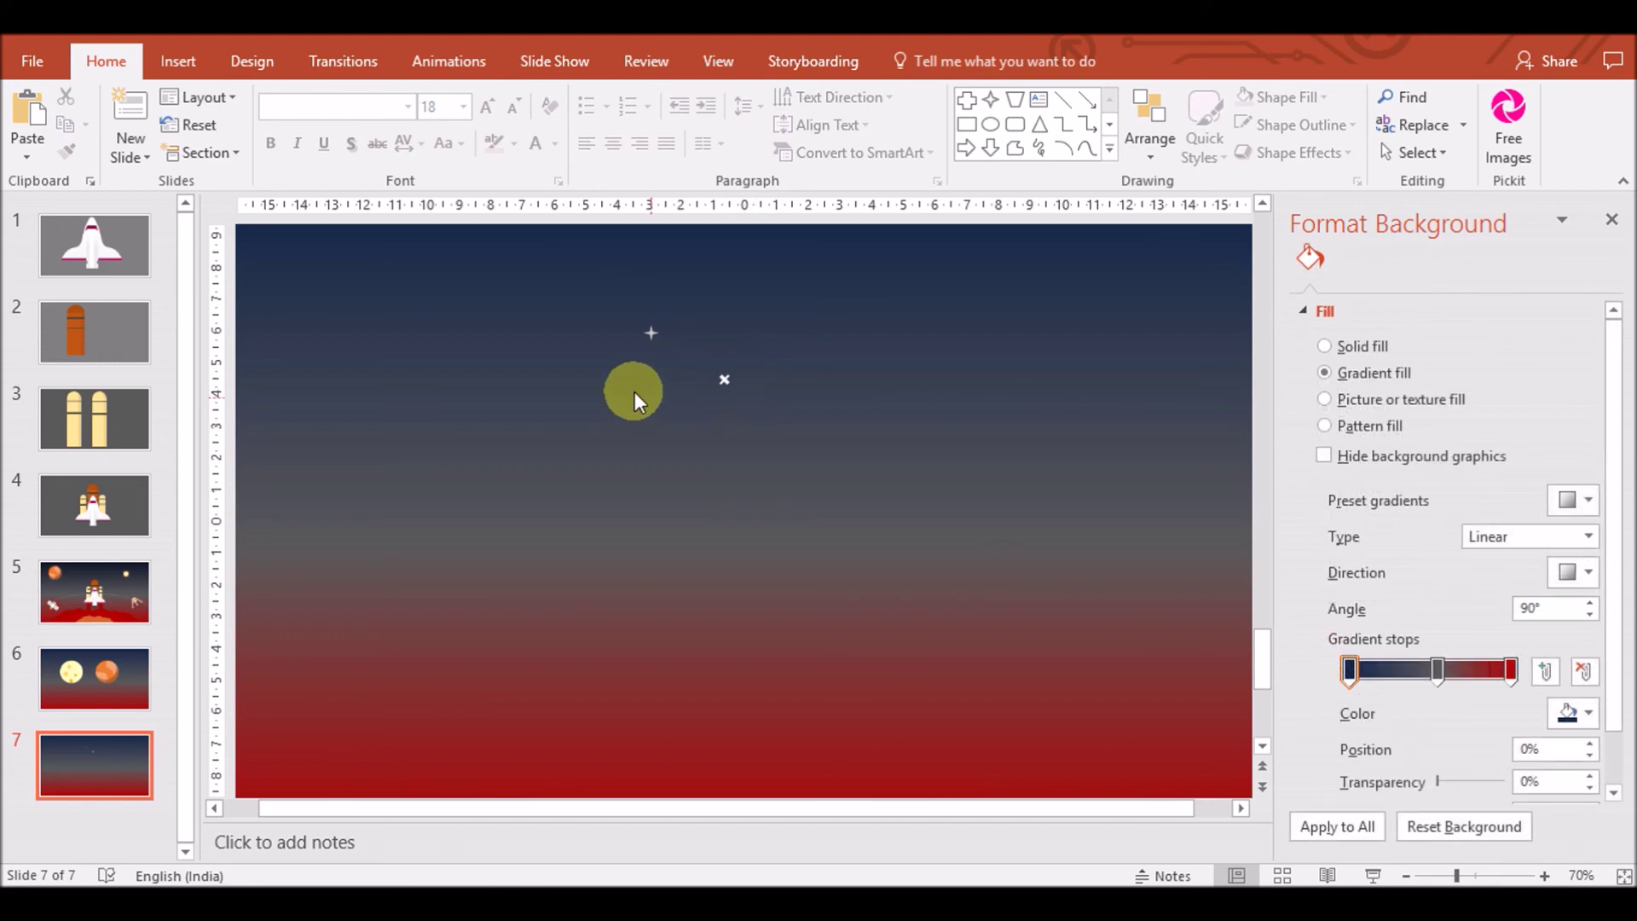
Draw a tiny oval dot near the stars and fill it yellow
click(178, 60)
click(407, 128)
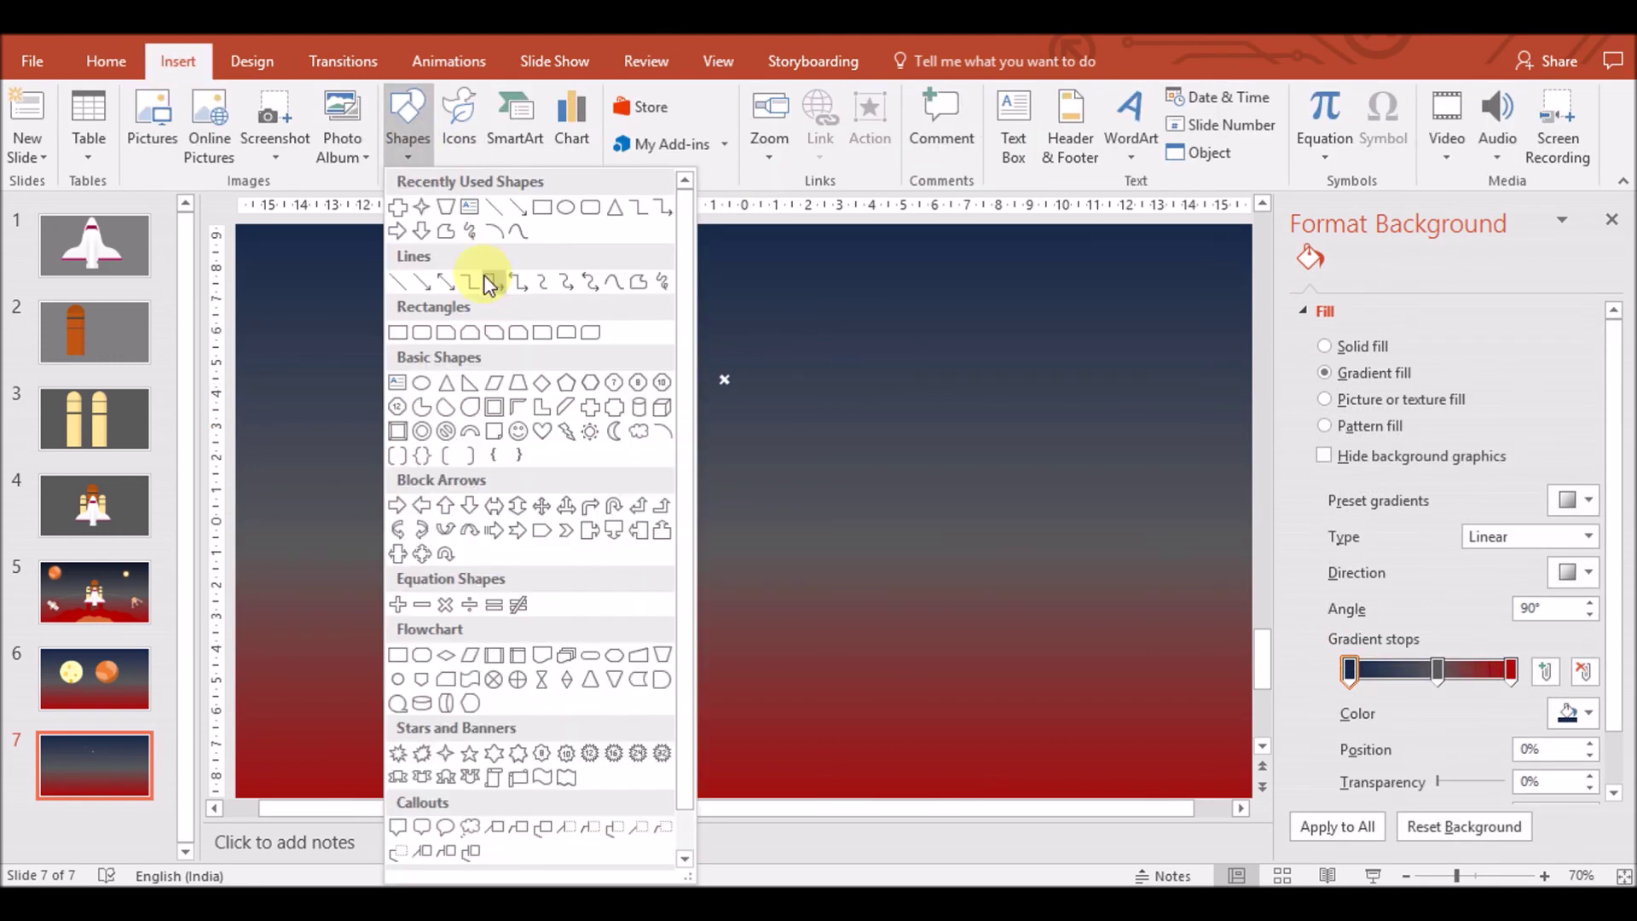
click(424, 383)
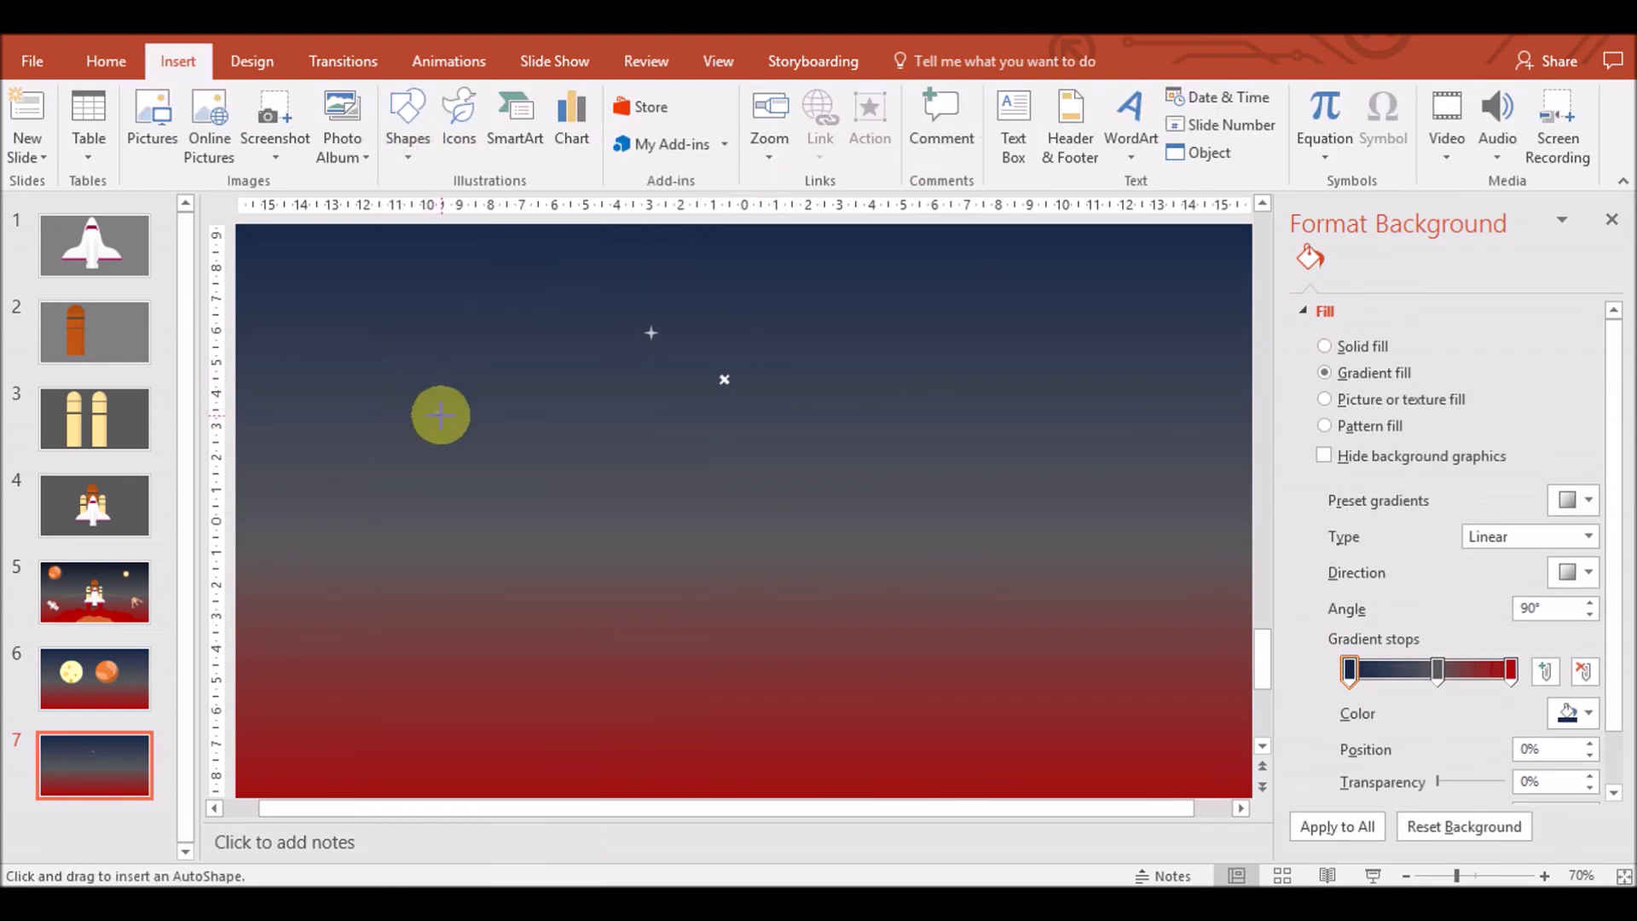
click(441, 416)
click(595, 95)
click(725, 326)
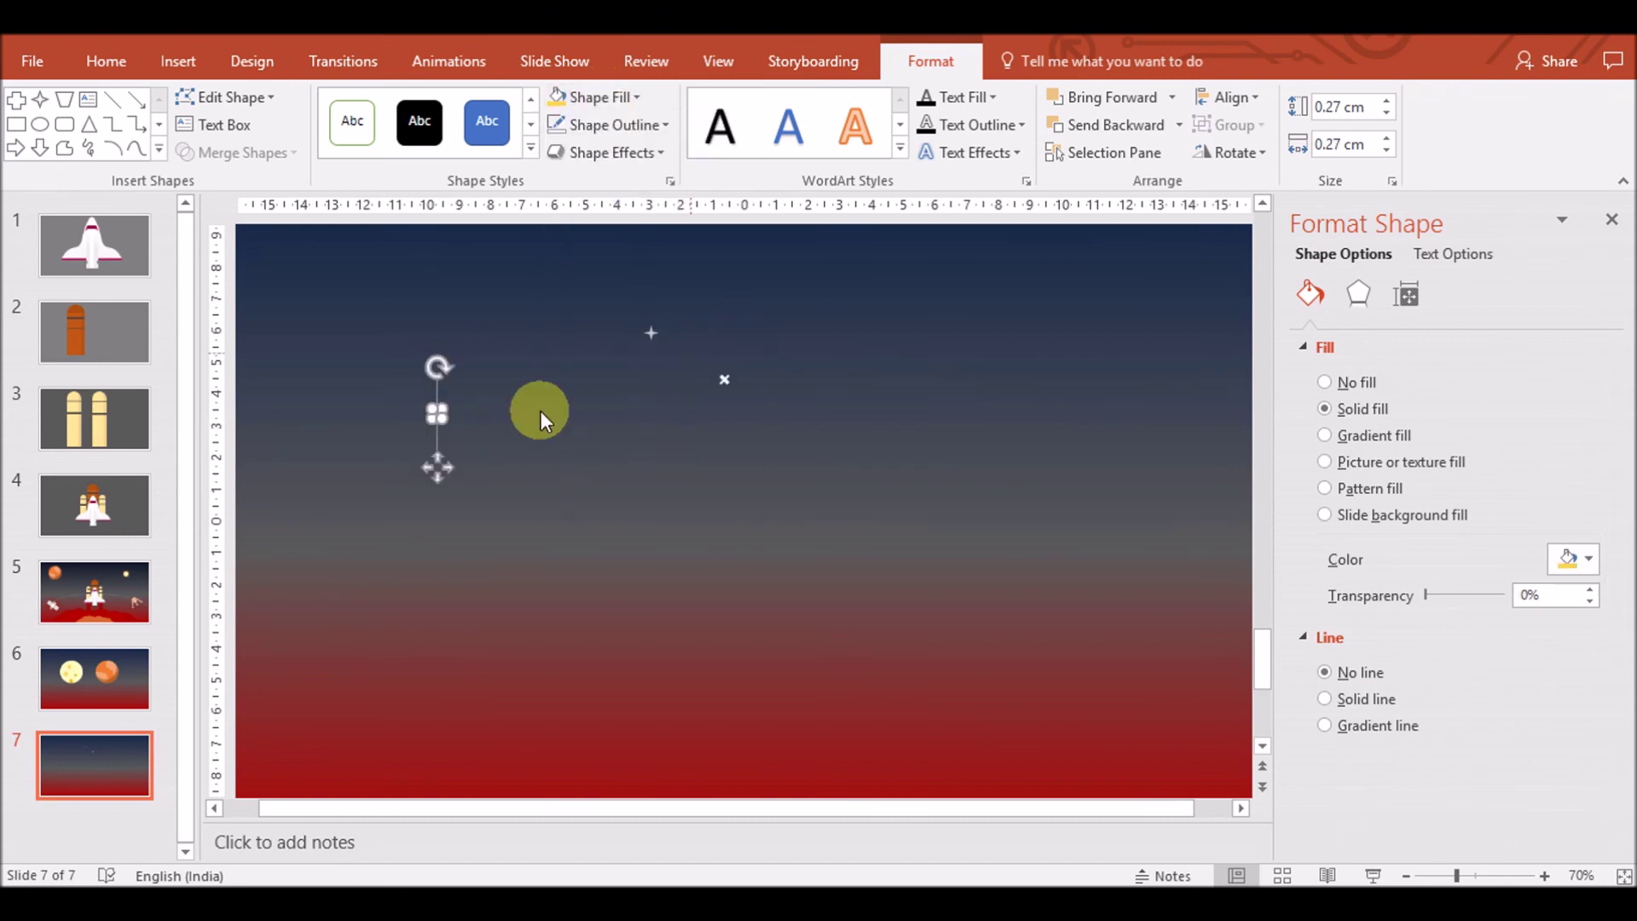
click(431, 423)
Duplicate the yellow dot, move the copy down-right and make it orange
click(436, 414)
key(ctrl+c)
key(ctrl+v)
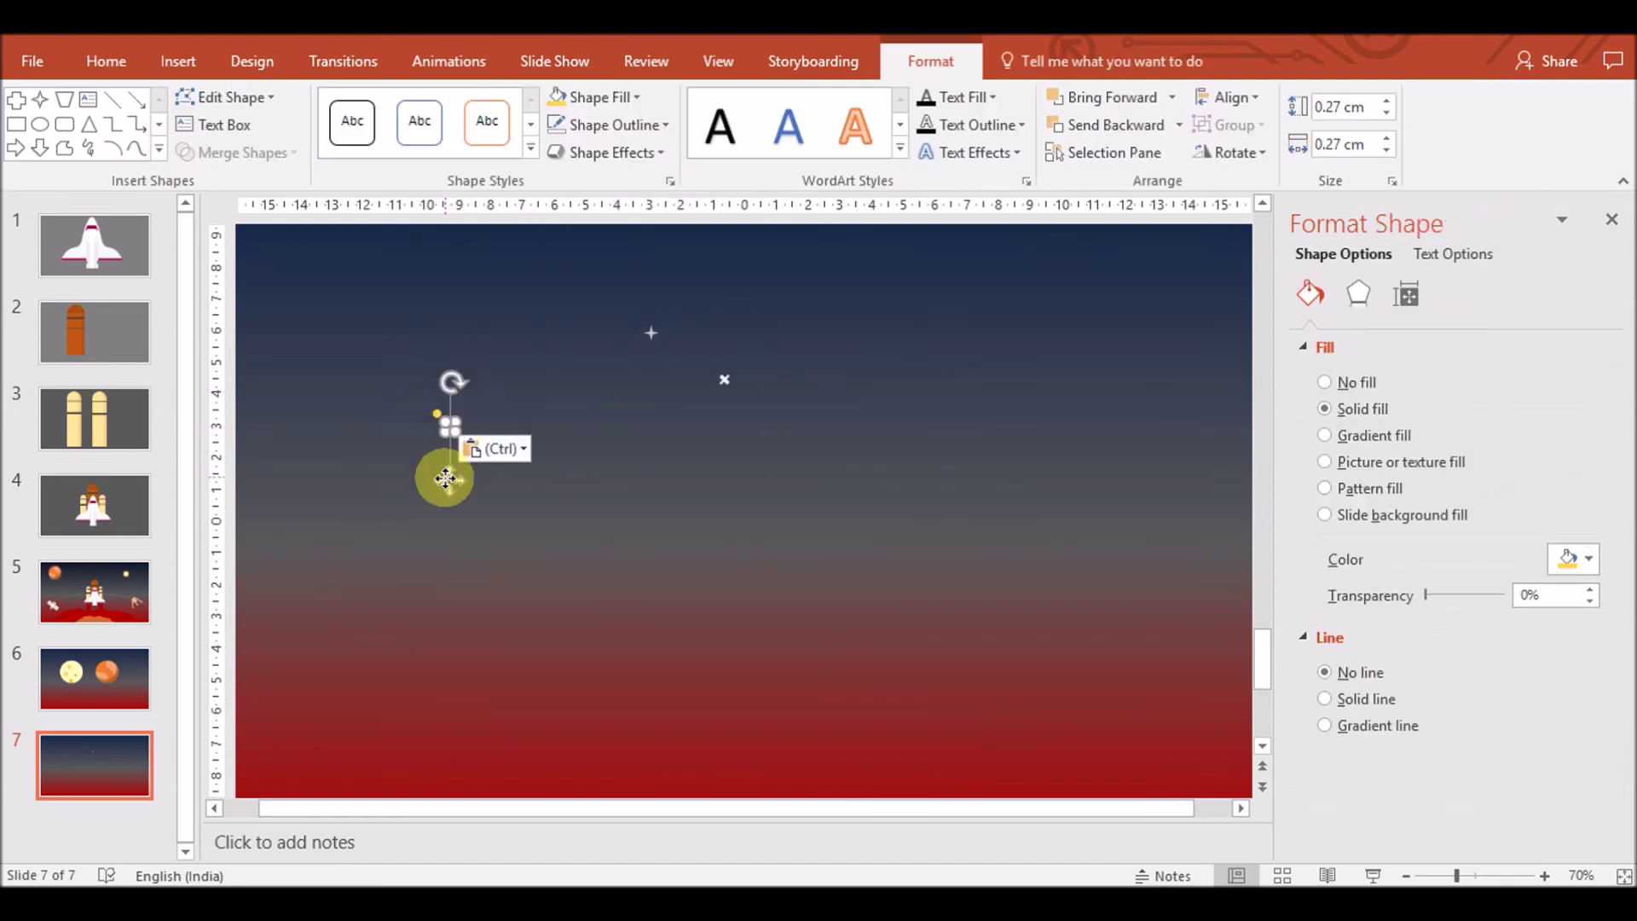
drag(445, 478, 504, 503)
click(631, 94)
click(698, 326)
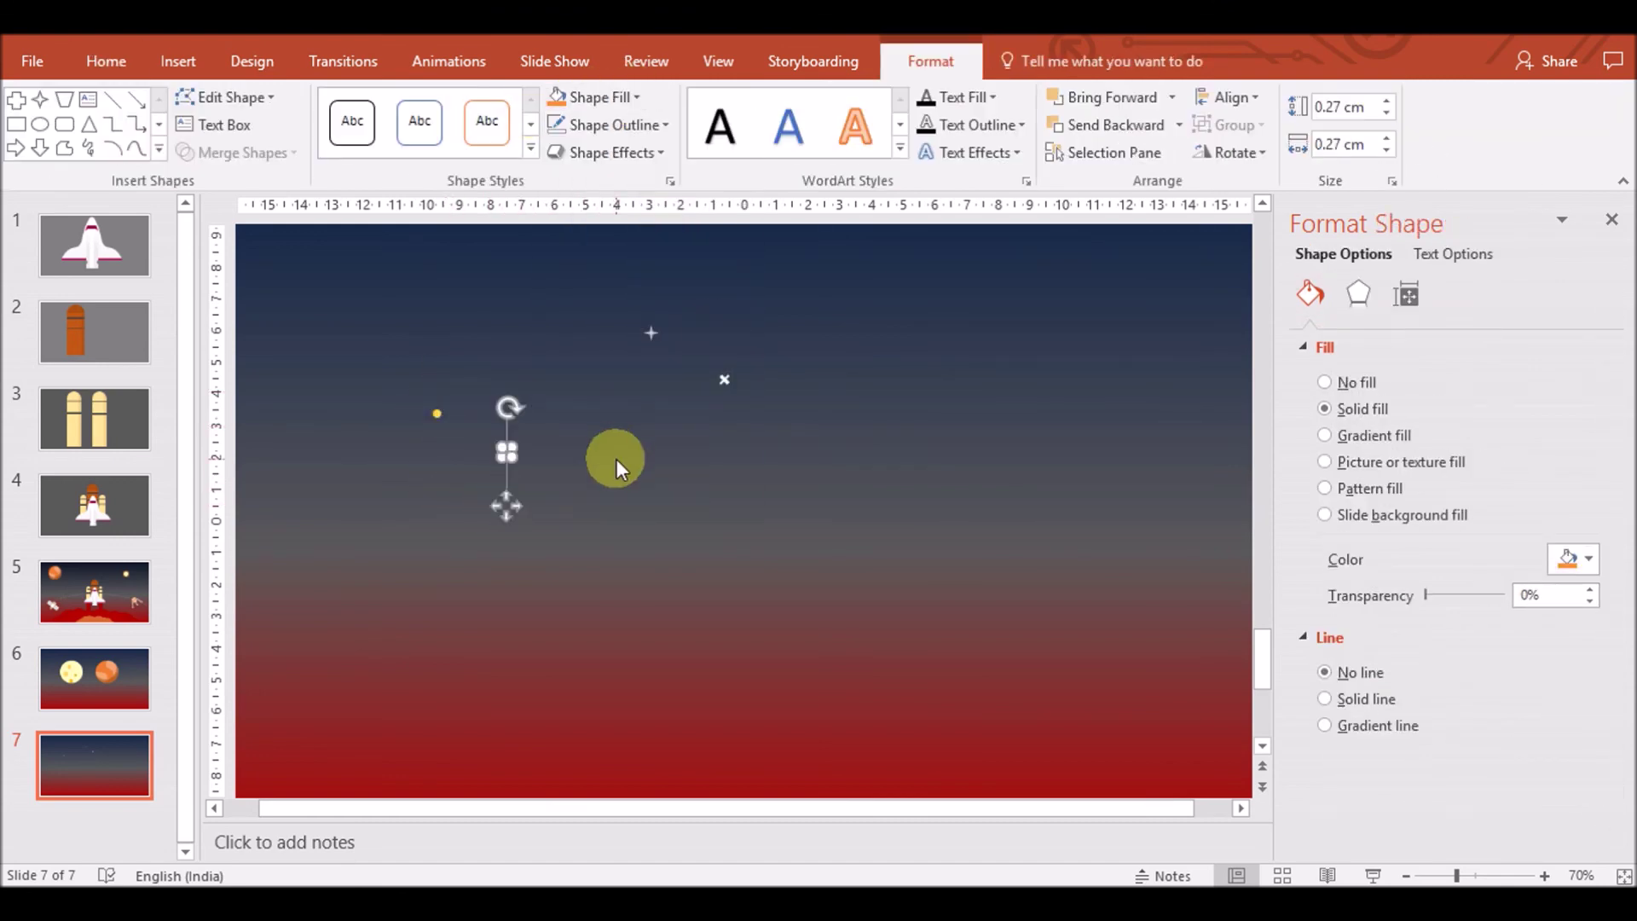
click(617, 459)
Group the stars and dots, then add a copy rotated about 35° clockwise
drag(368, 508, 819, 289)
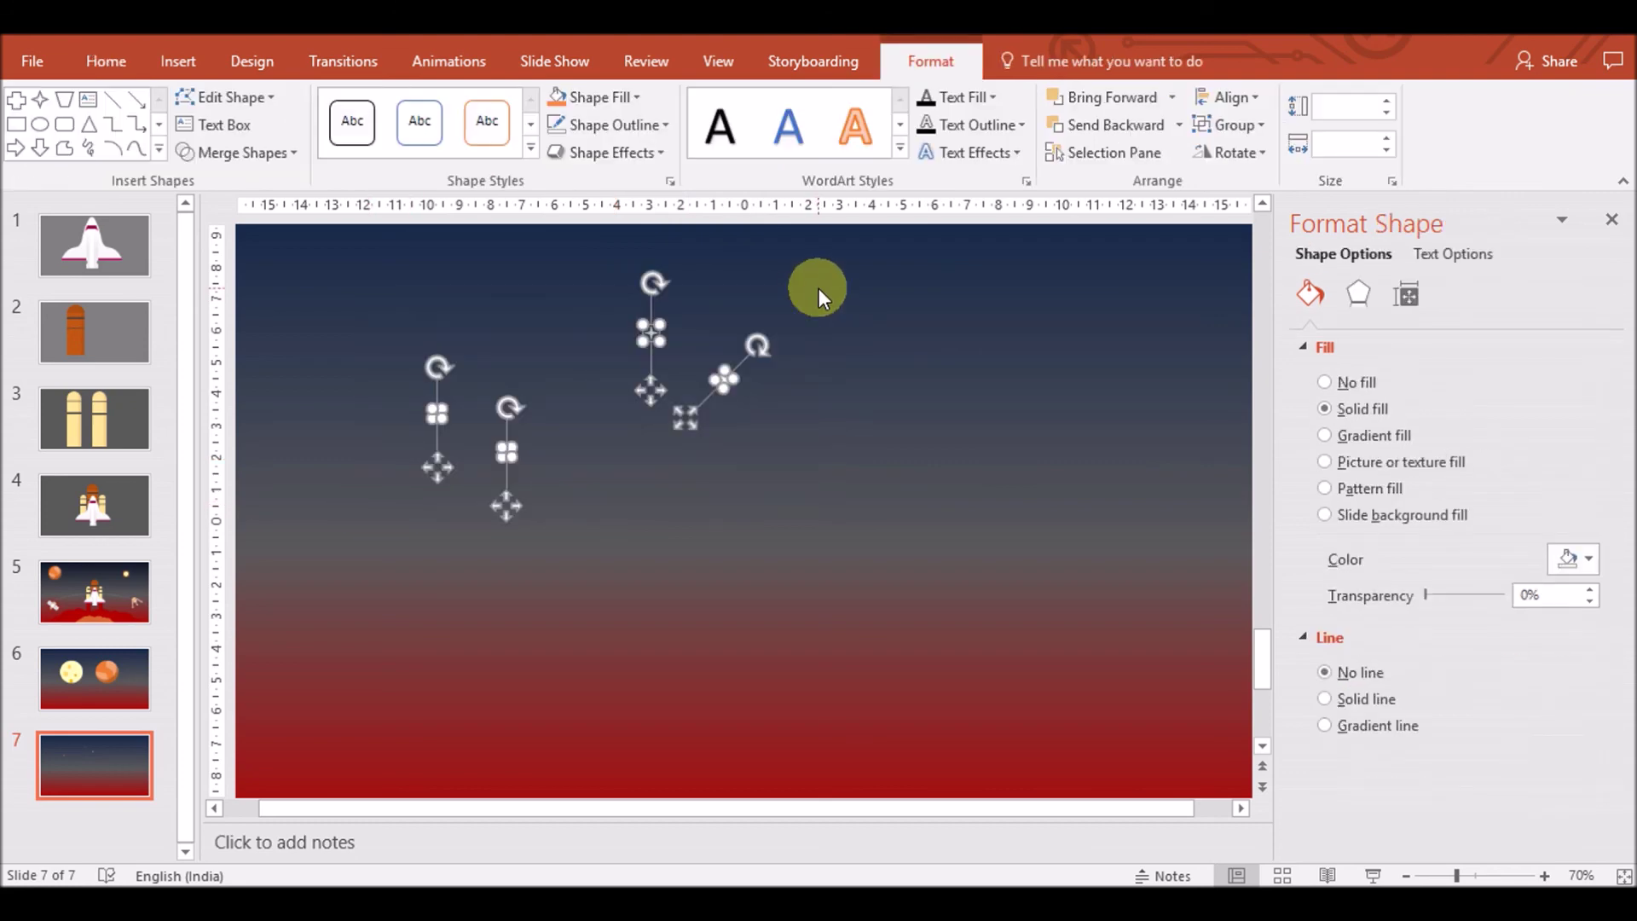
key(ctrl+g)
key(ctrl+c)
key(ctrl+v)
drag(597, 287, 827, 578)
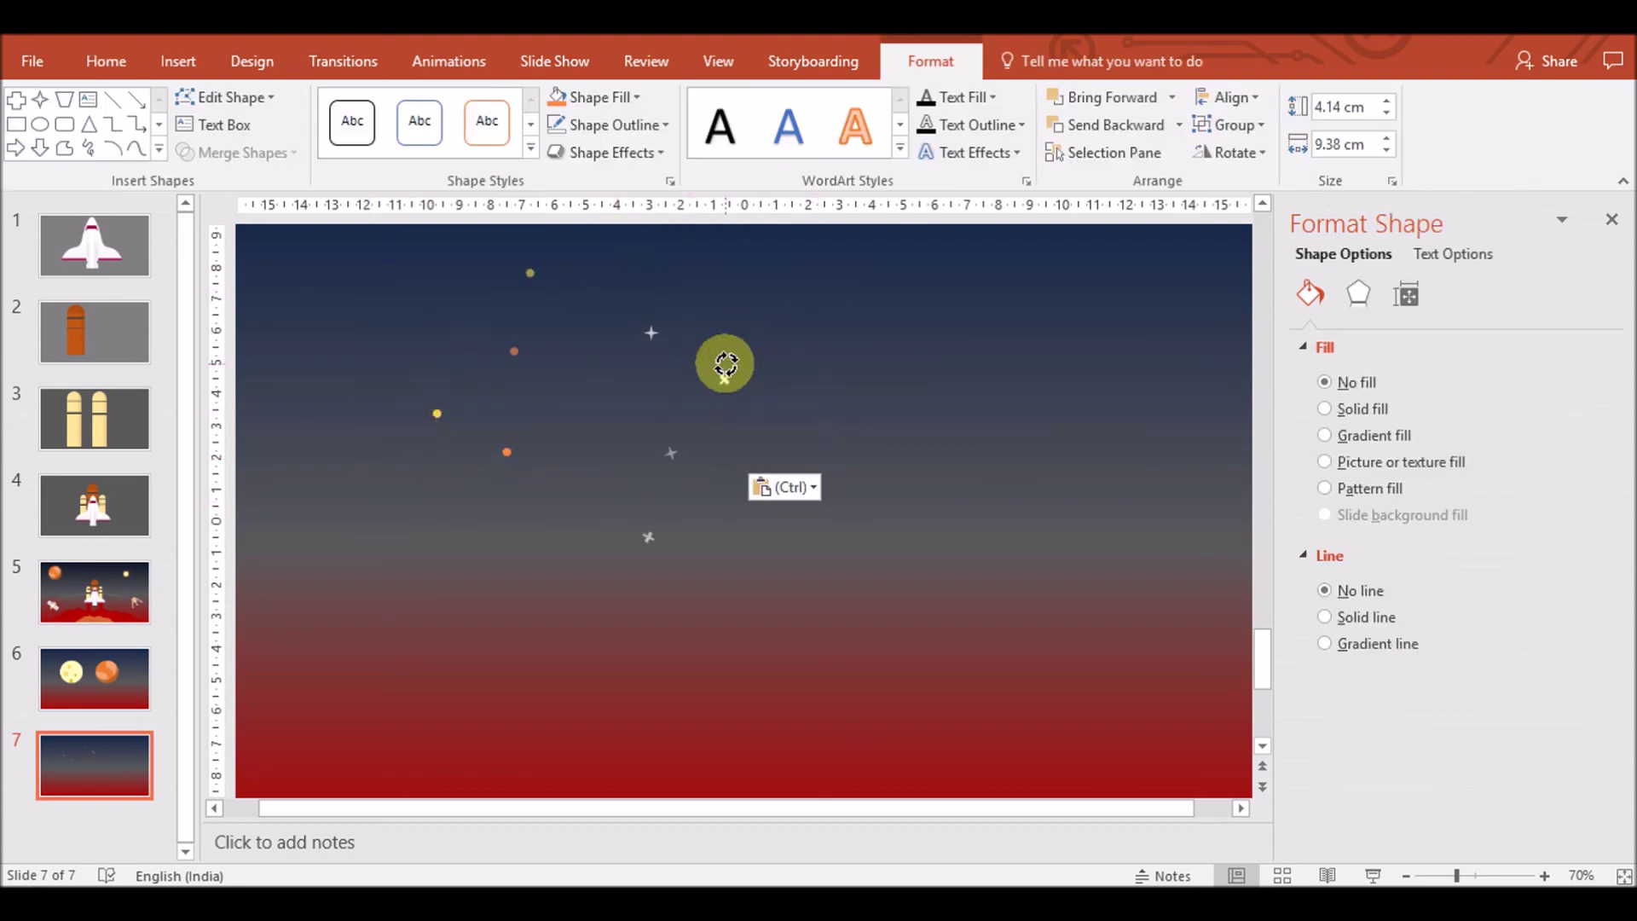
drag(358, 628, 779, 267)
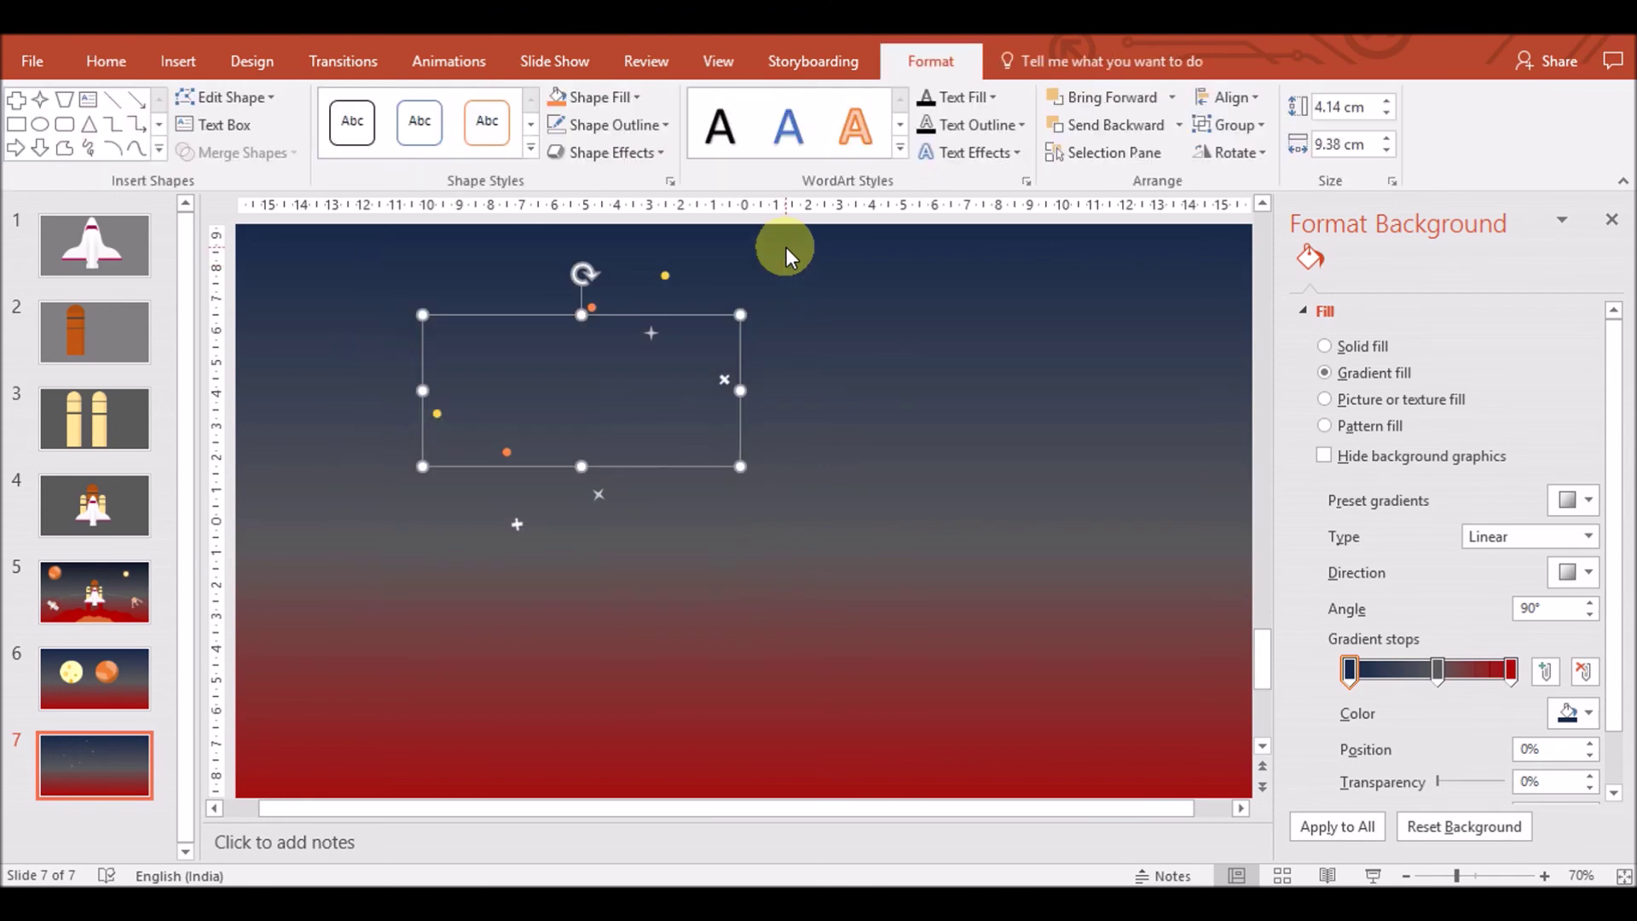
Group both star clusters and add a copy shifted right-down, rotated about 83° clockwise
drag(286, 687, 816, 253)
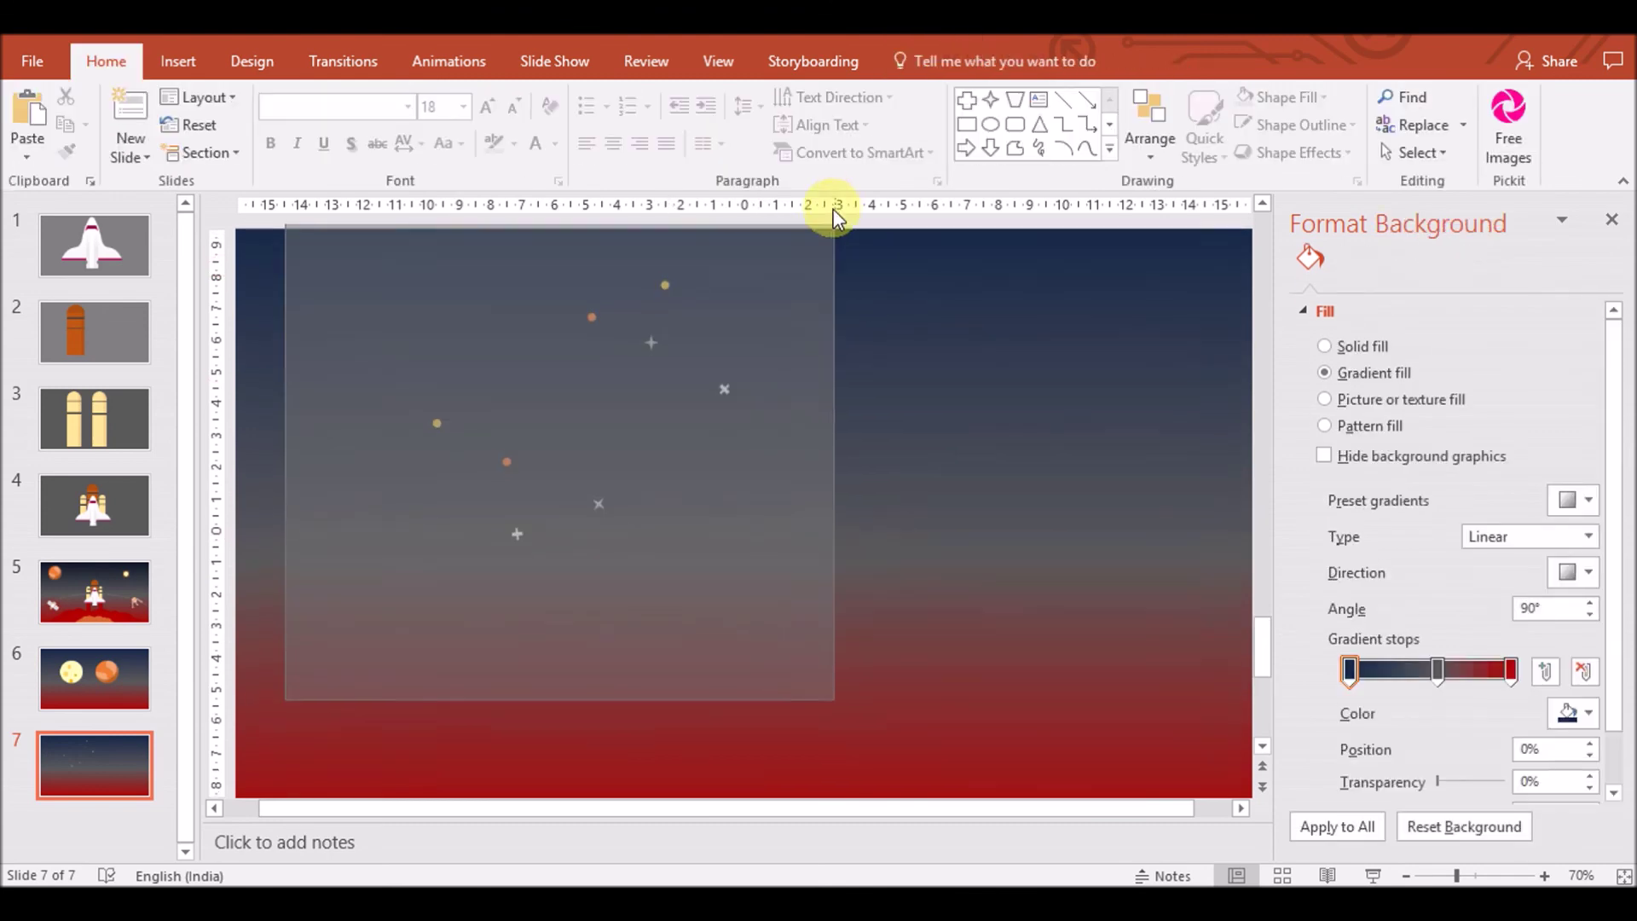
key(ctrl+g)
key(ctrl+c)
key(ctrl+v)
click(804, 516)
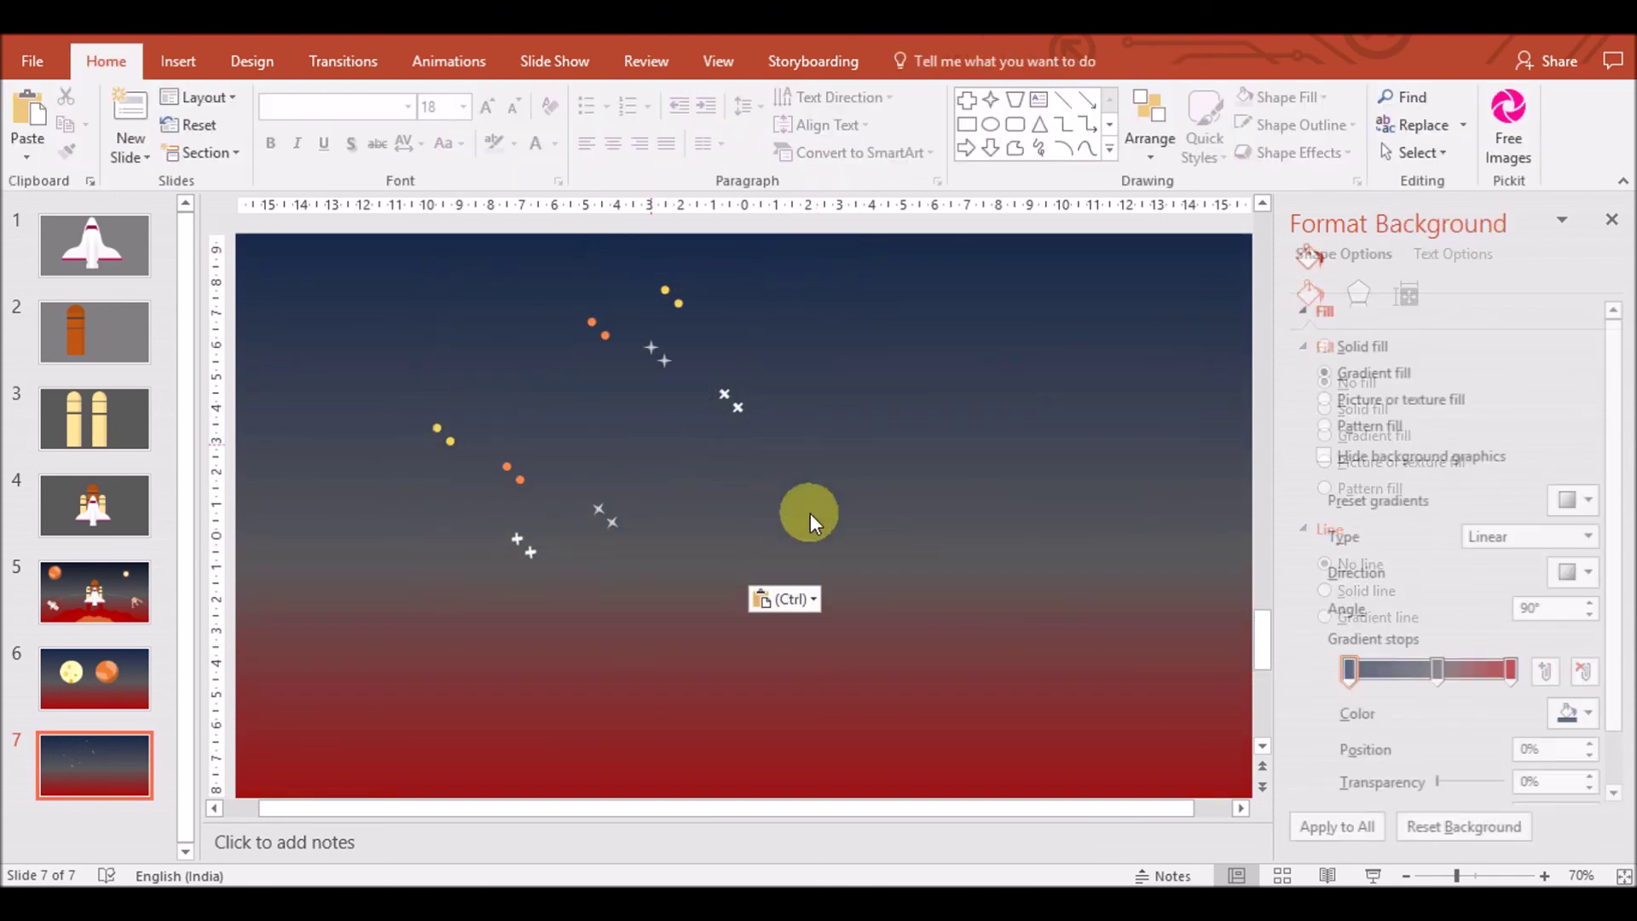
click(1406, 876)
click(1406, 876)
click(730, 433)
drag(799, 535, 861, 562)
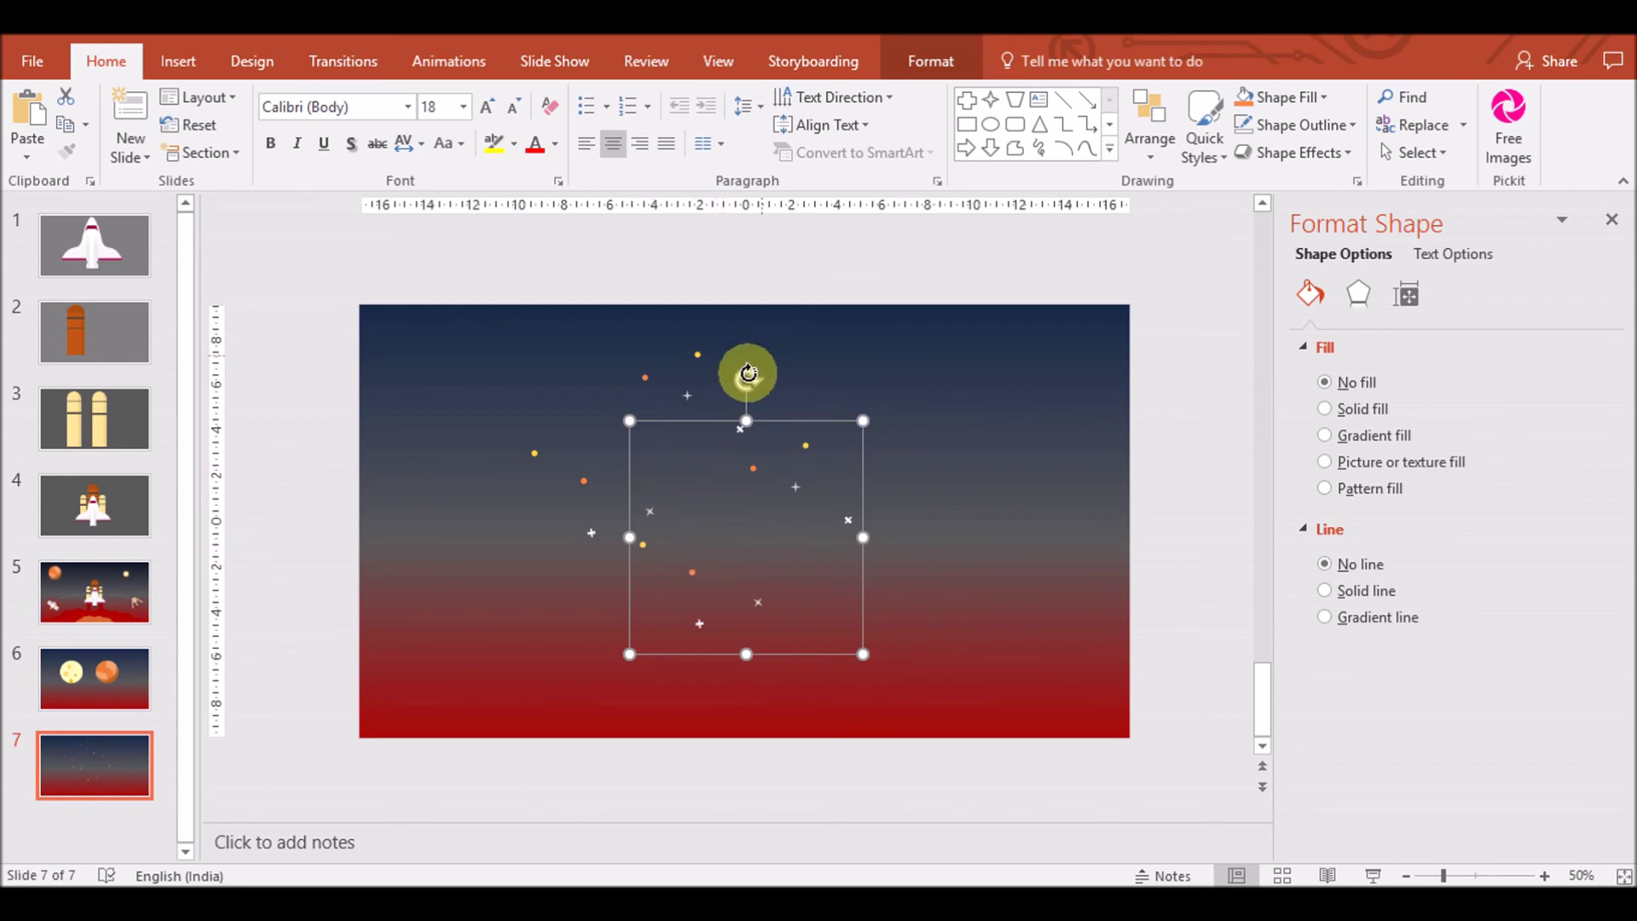
drag(747, 378, 938, 512)
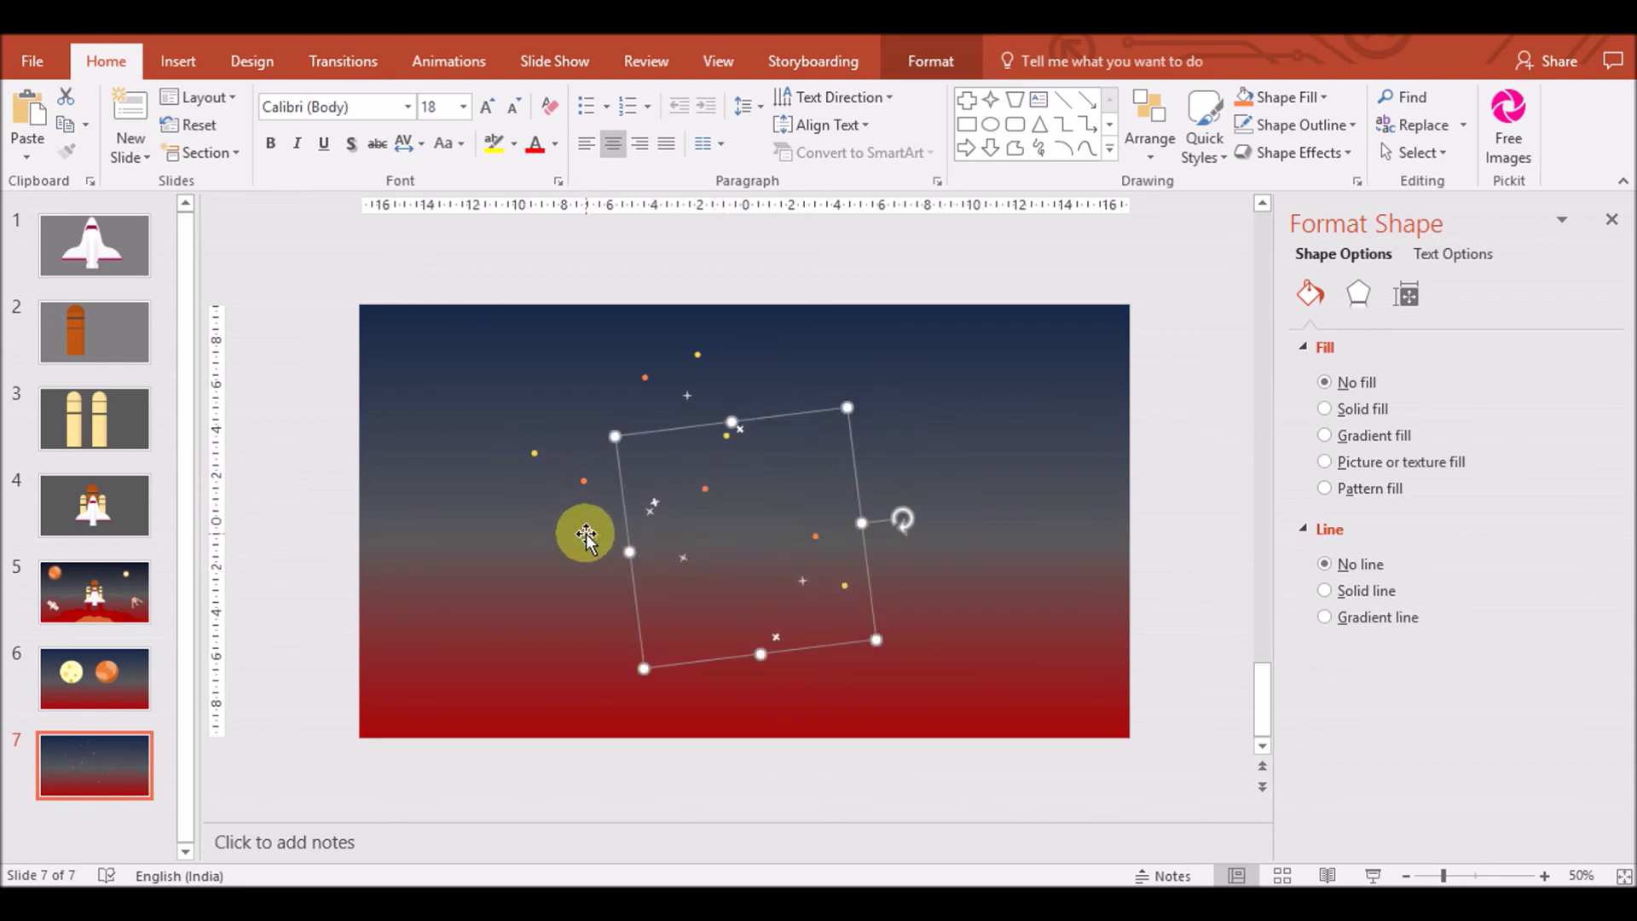
Paste three single-star copies at scattered spots across the slide
click(683, 391)
click(688, 394)
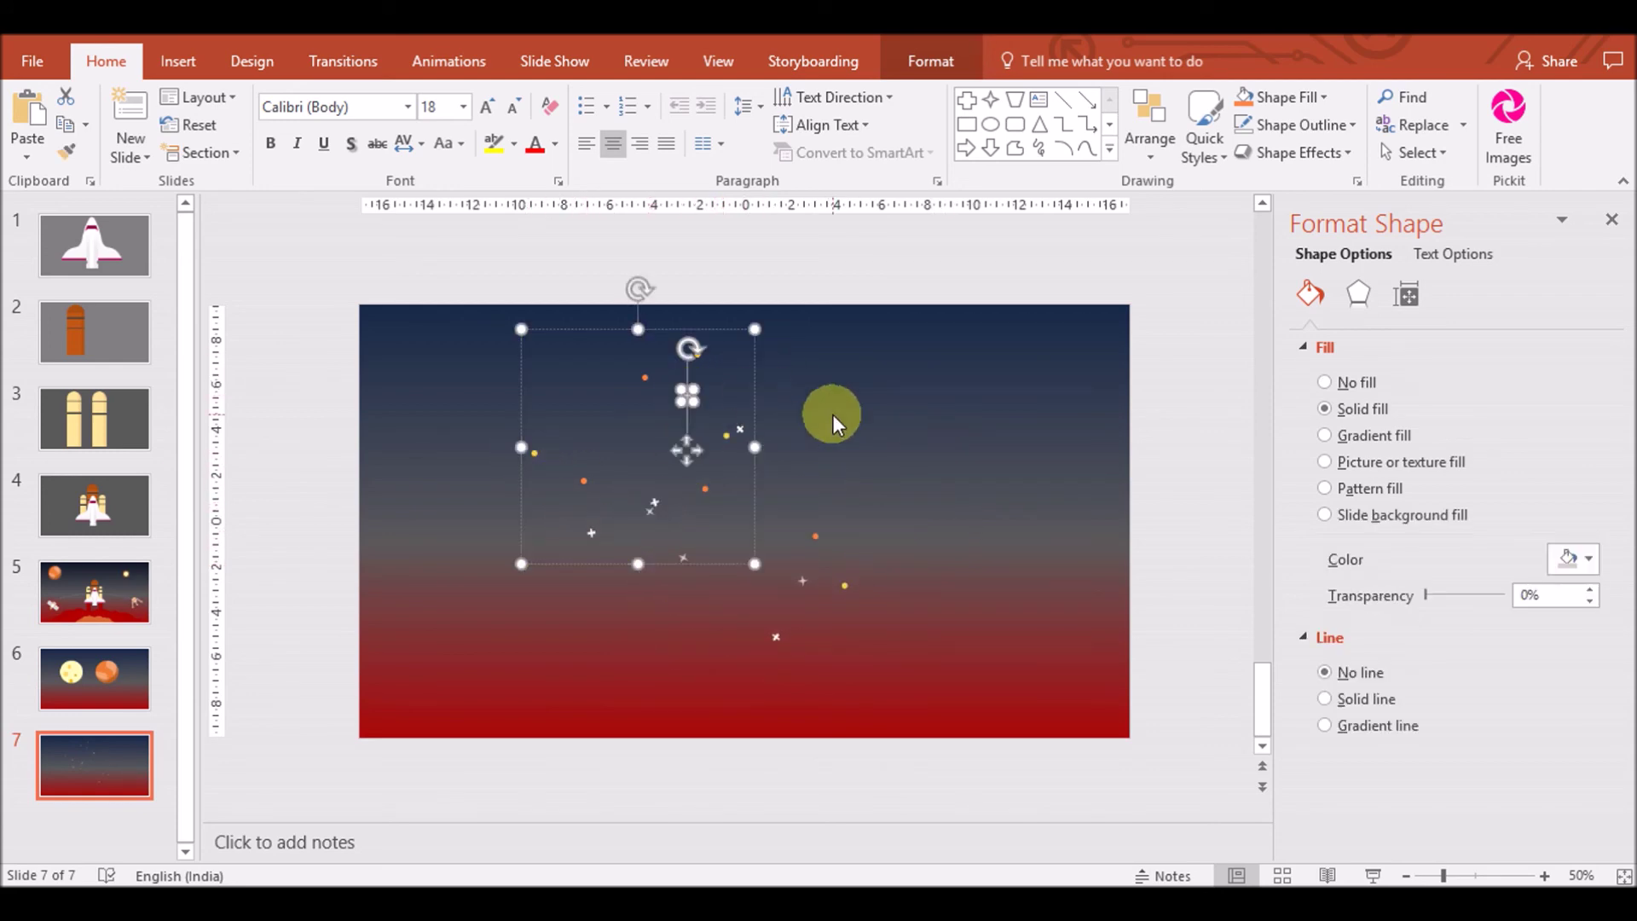
click(887, 415)
key(ctrl+v)
mouse_move(697, 456)
mouse_down()
mouse_move(833, 511)
mouse_move(735, 670)
mouse_up()
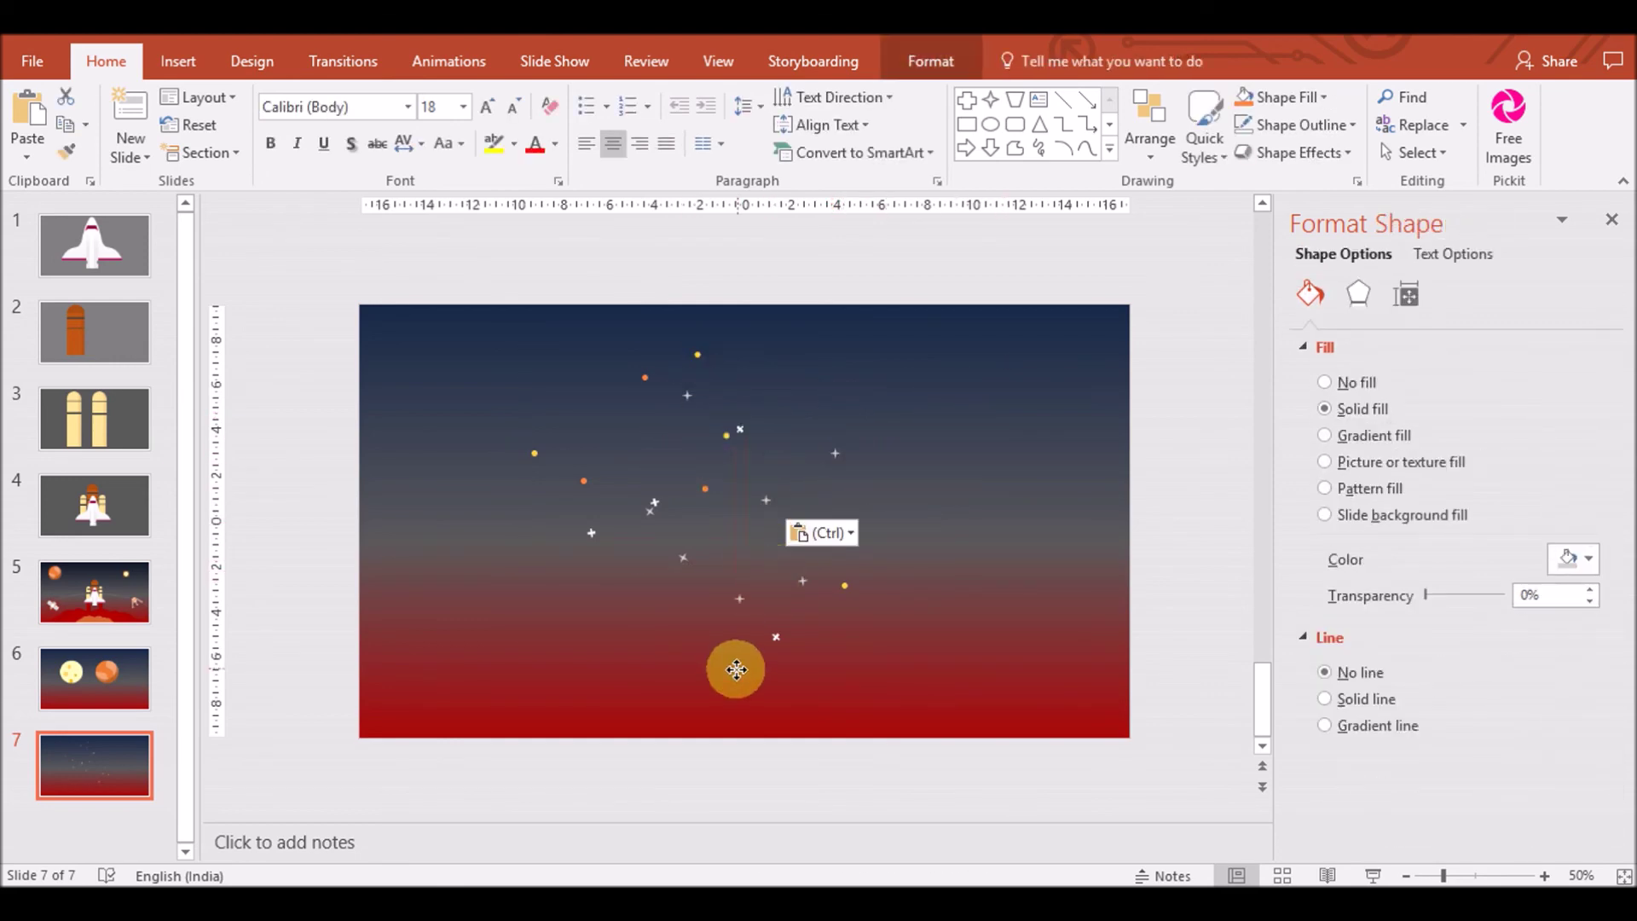
key(ctrl+v)
drag(735, 670, 916, 475)
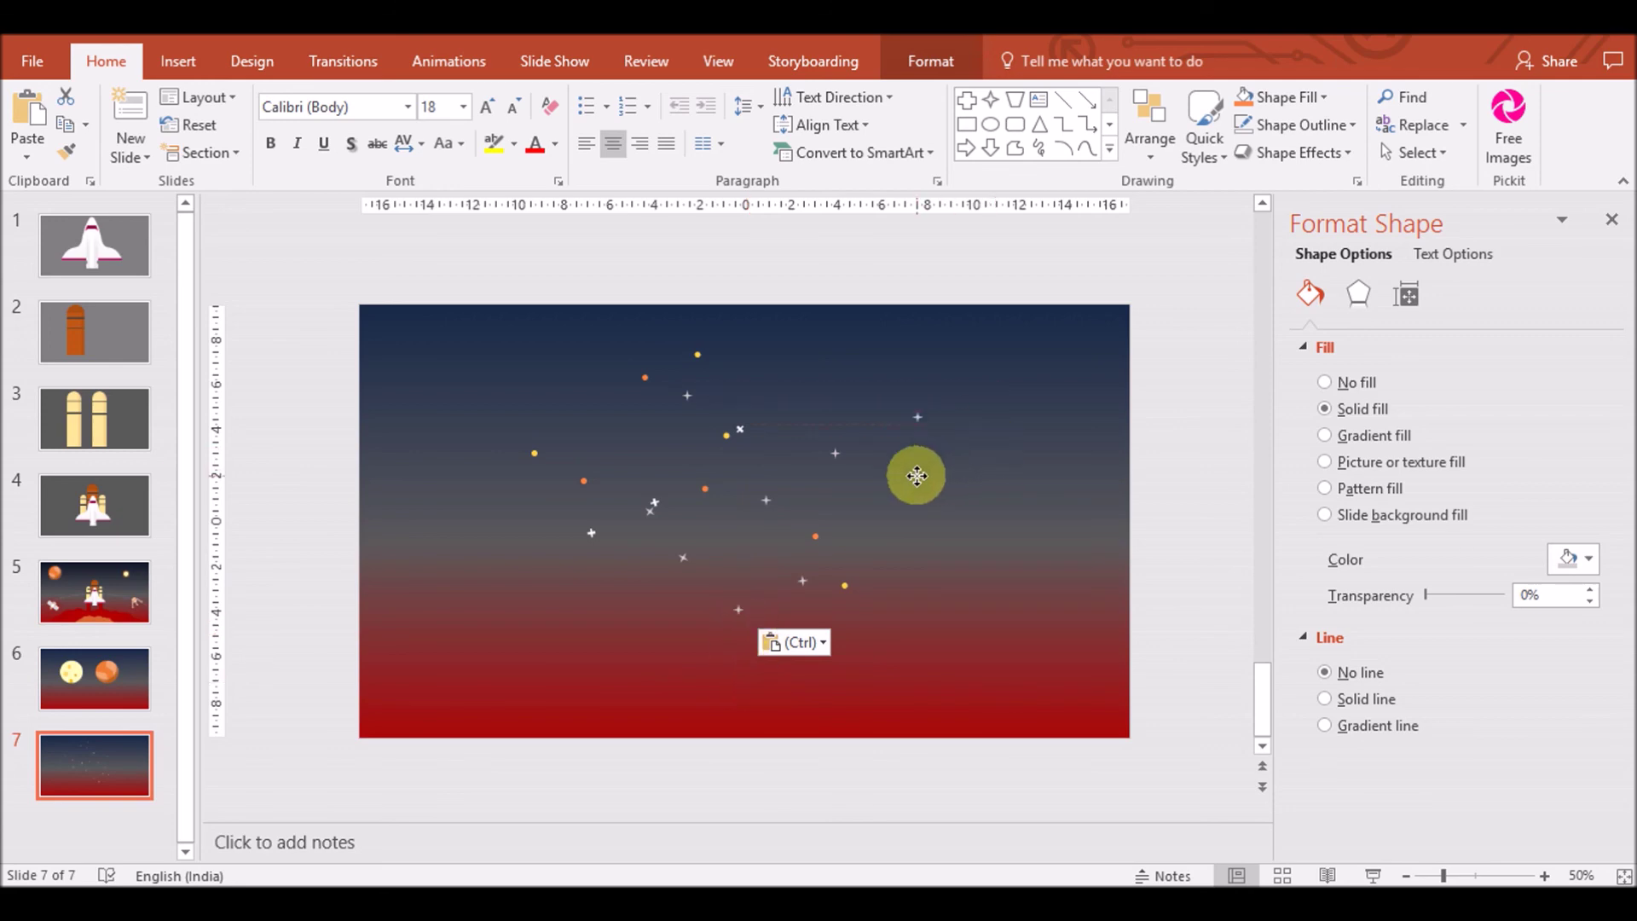
key(ctrl+v)
mouse_move(906, 559)
mouse_down()
mouse_move(902, 604)
mouse_move(570, 574)
mouse_move(571, 449)
mouse_up()
Move one loose star lower-left and group all the loose stars together
click(725, 439)
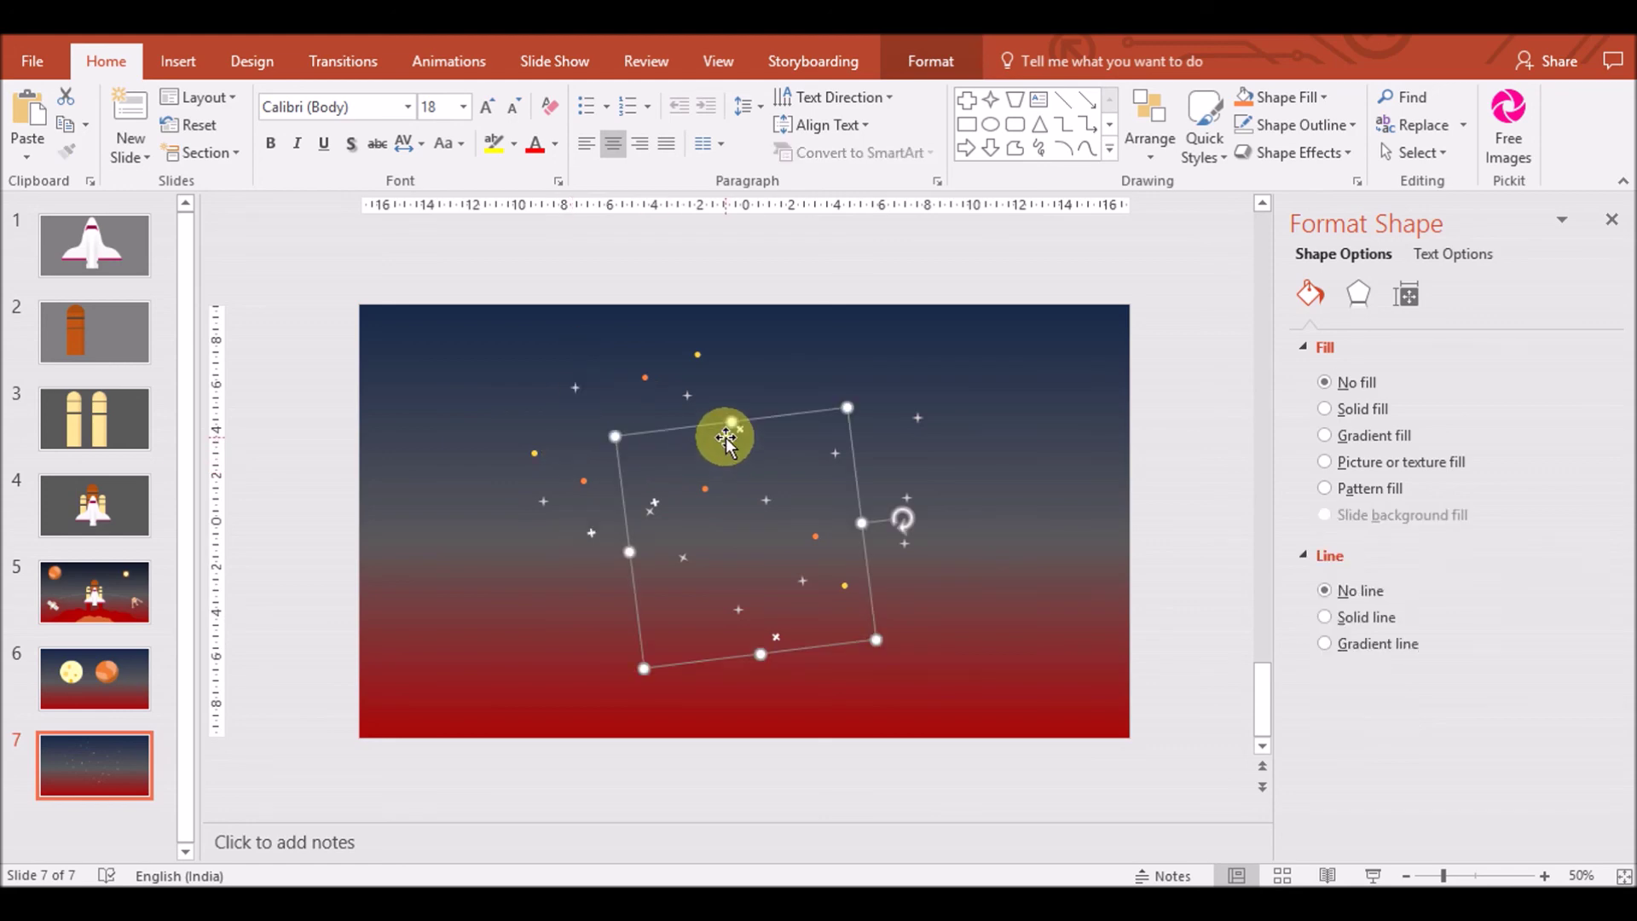
click(454, 670)
click(682, 558)
drag(682, 558, 859, 546)
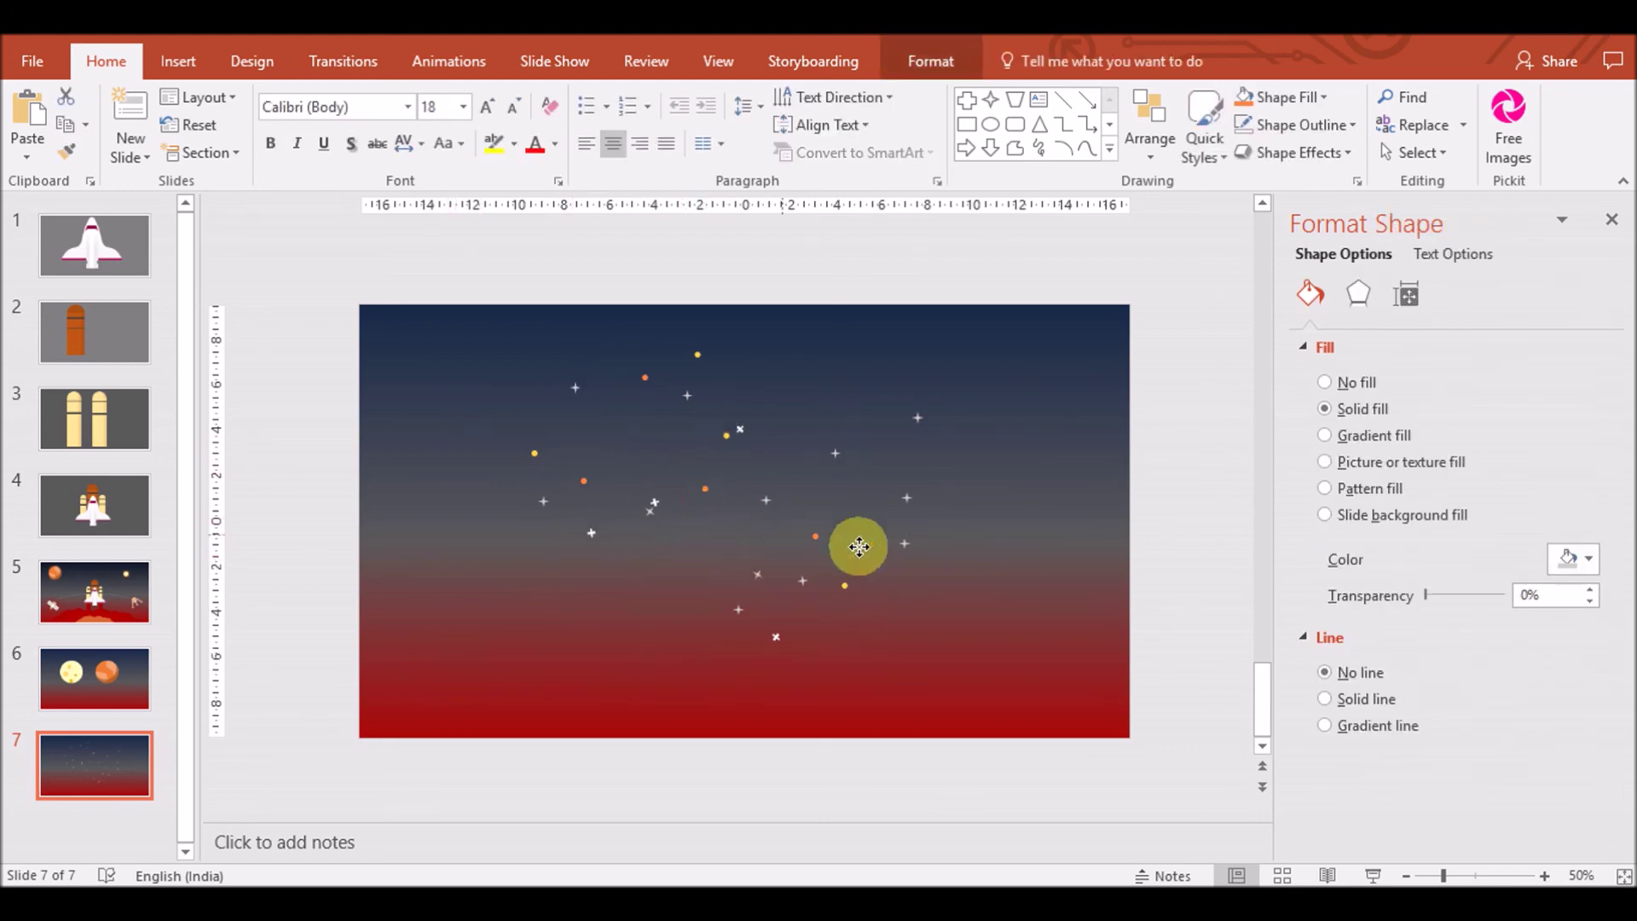
drag(757, 574, 596, 609)
click(475, 699)
drag(475, 699, 1017, 324)
key(ctrl+g)
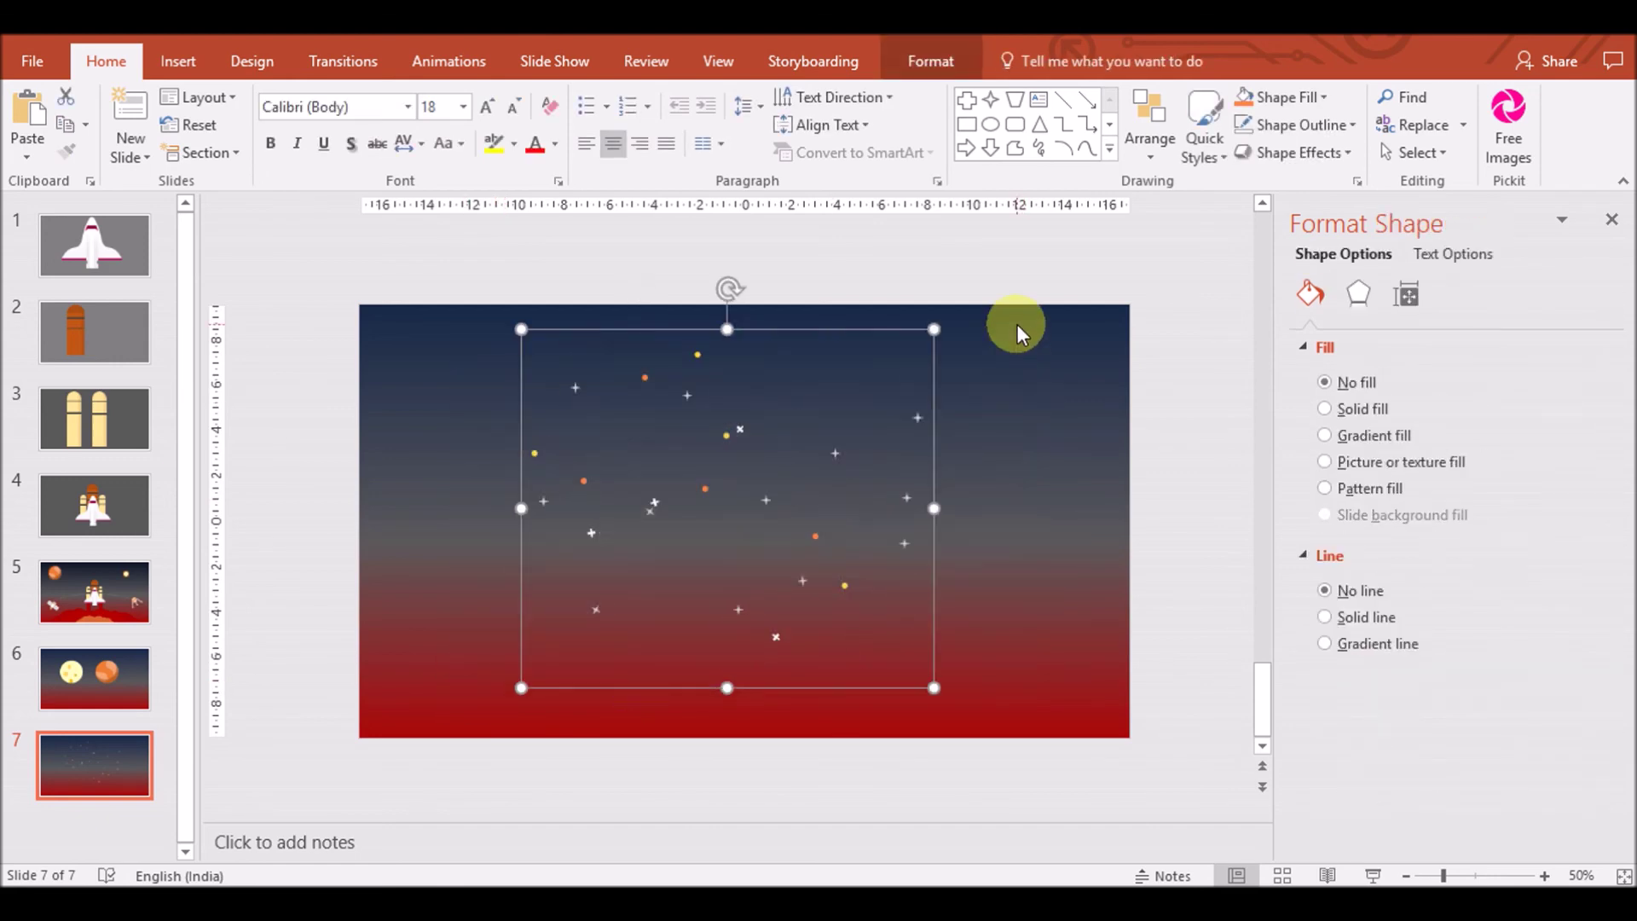
Add a copy of the star group rotated about 75°; move, rotate and shrink the original
key(ctrl+c)
key(ctrl+v)
drag(727, 290, 953, 475)
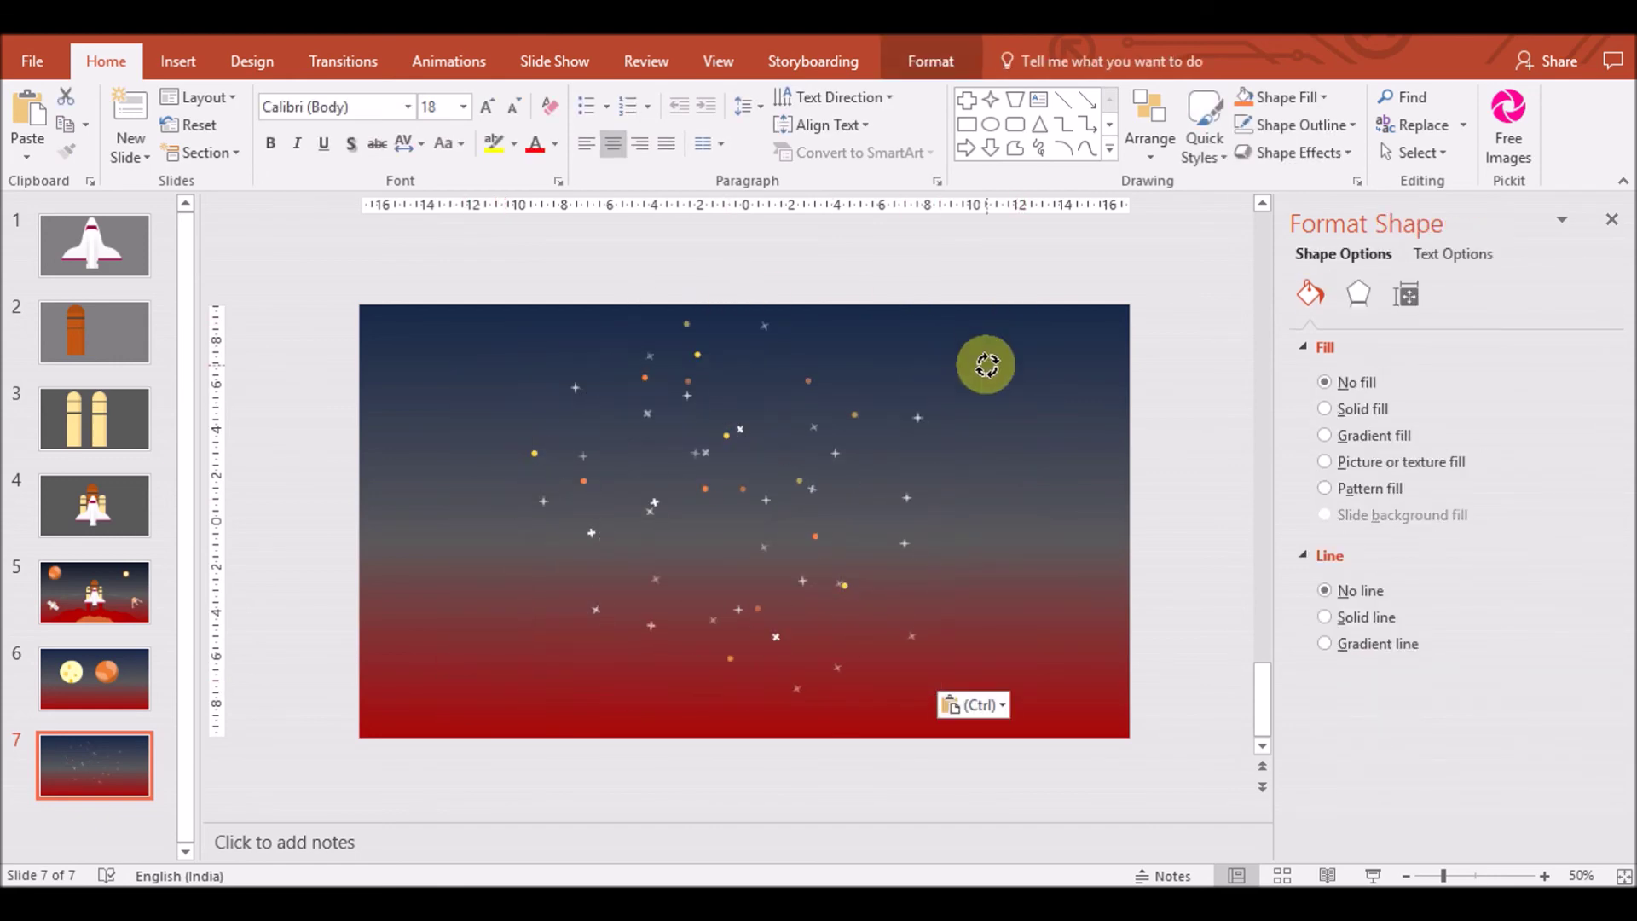
click(771, 529)
mouse_move(910, 413)
mouse_down()
mouse_move(1092, 390)
mouse_move(1086, 439)
mouse_up()
mouse_move(881, 270)
mouse_down()
mouse_move(797, 363)
mouse_move(771, 309)
mouse_up()
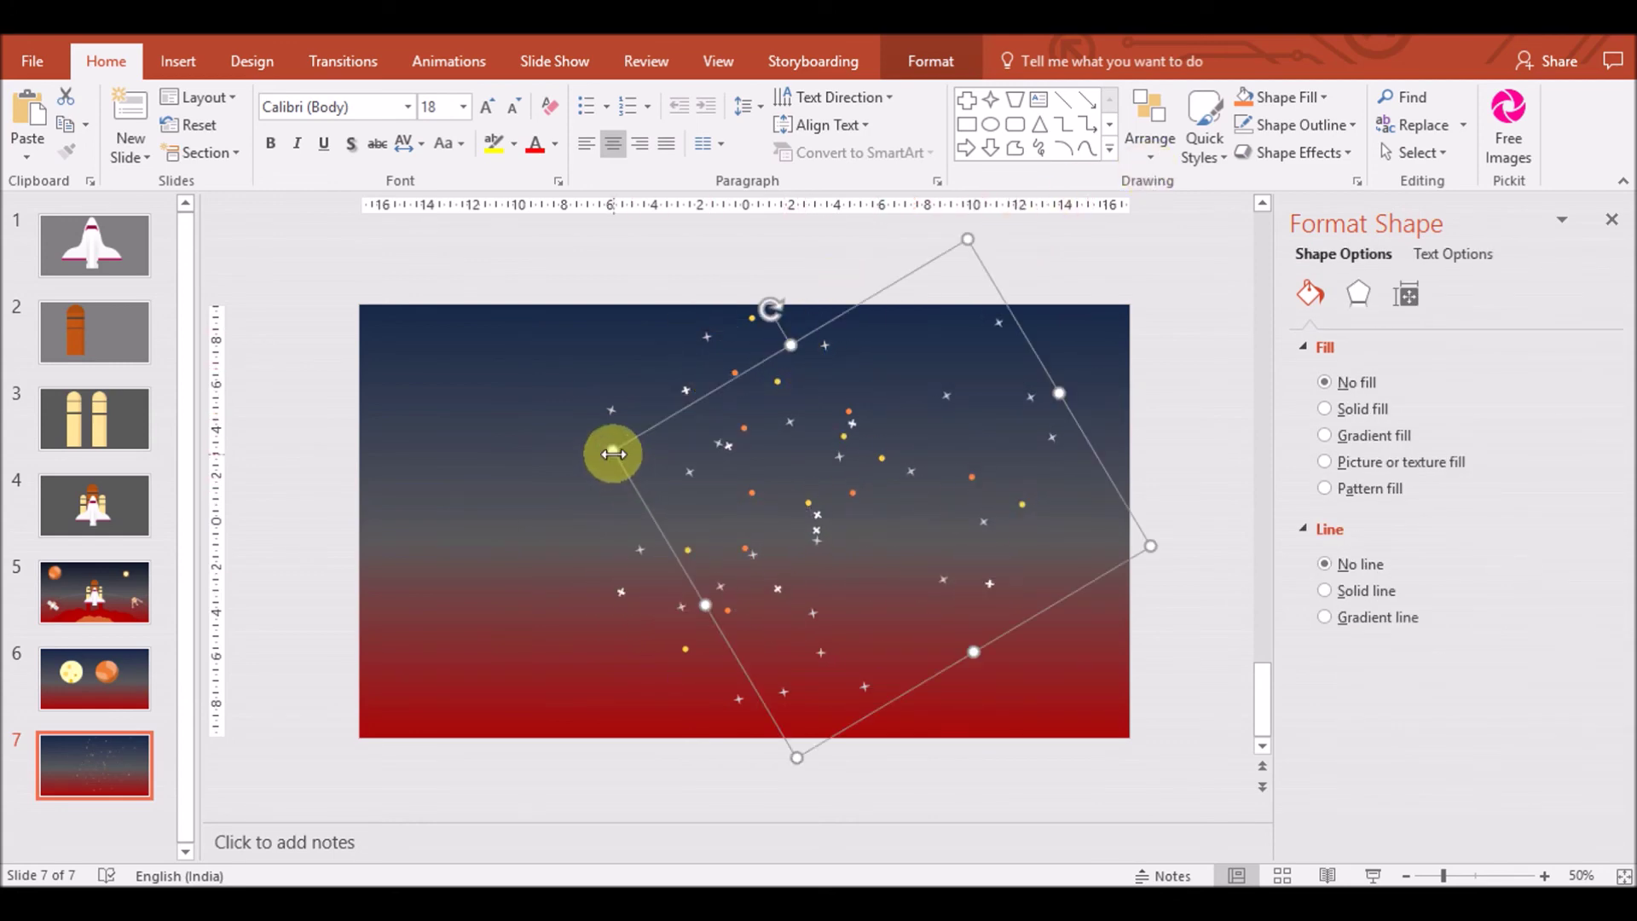
drag(614, 451, 781, 483)
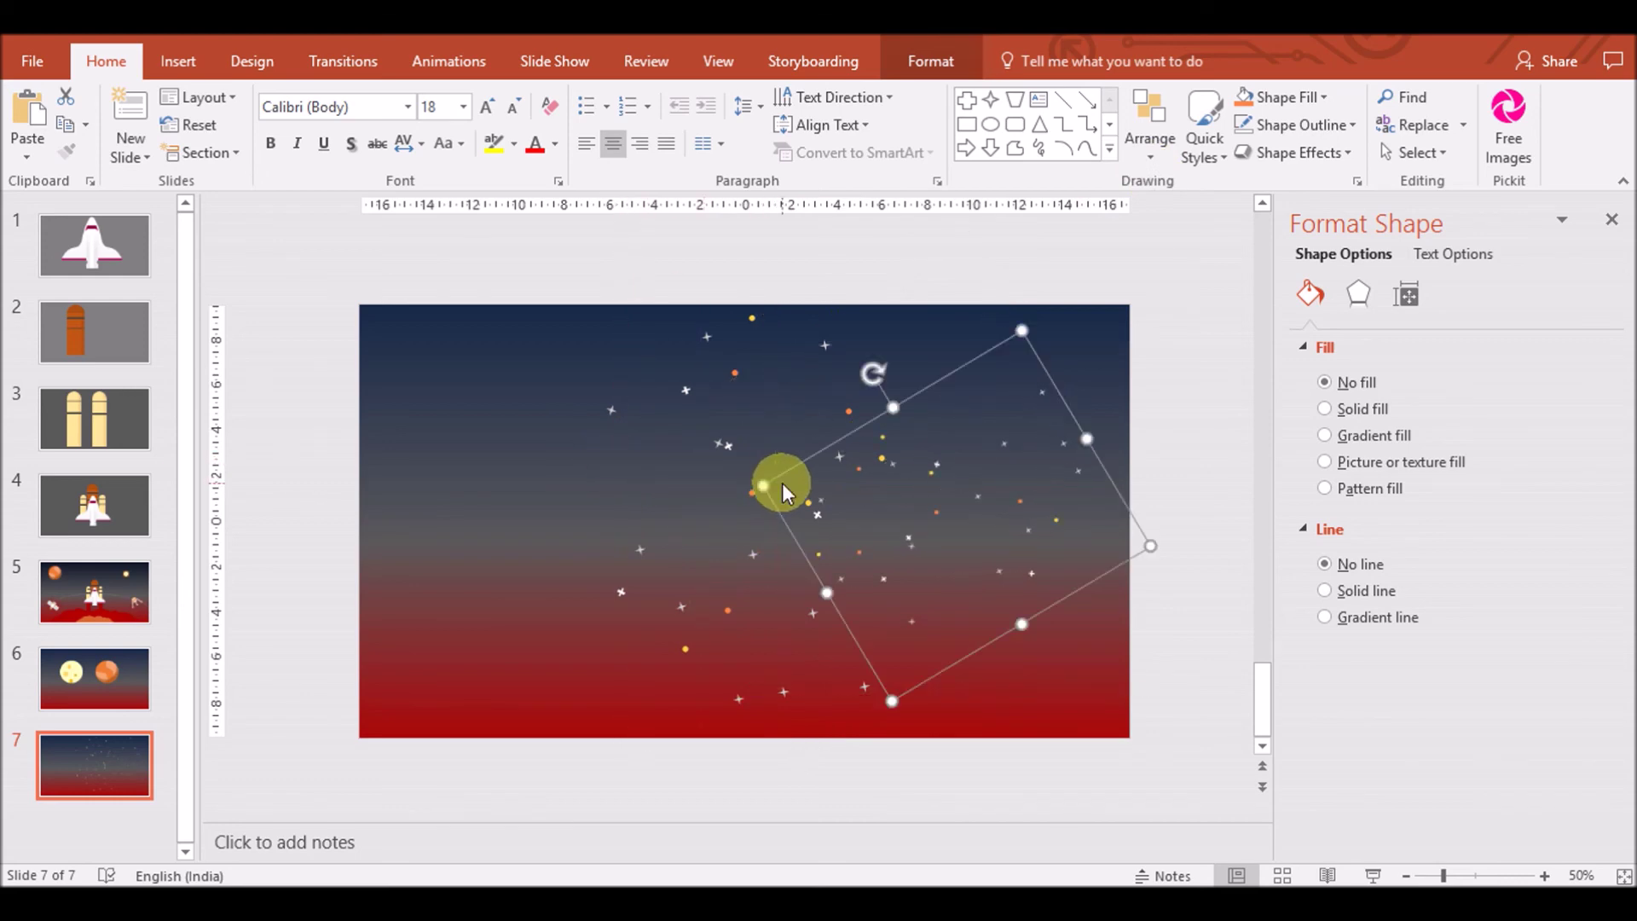
Place another rotated copy of the star group in the empty lower-left area
key(ctrl+c)
key(ctrl+v)
drag(862, 639, 420, 550)
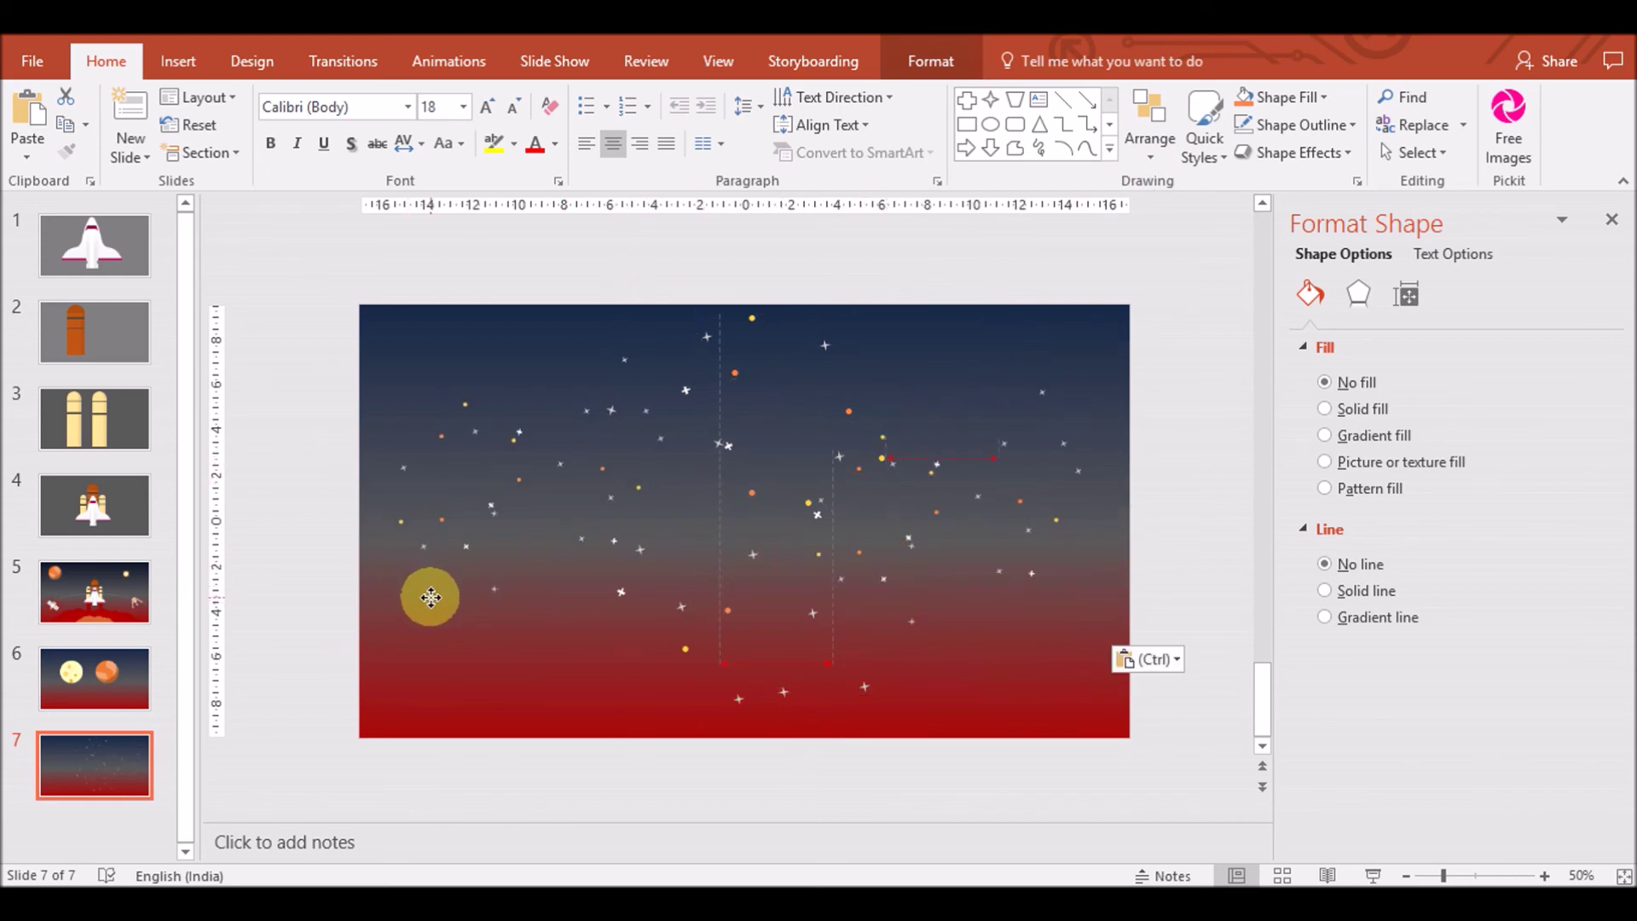
drag(420, 550, 406, 522)
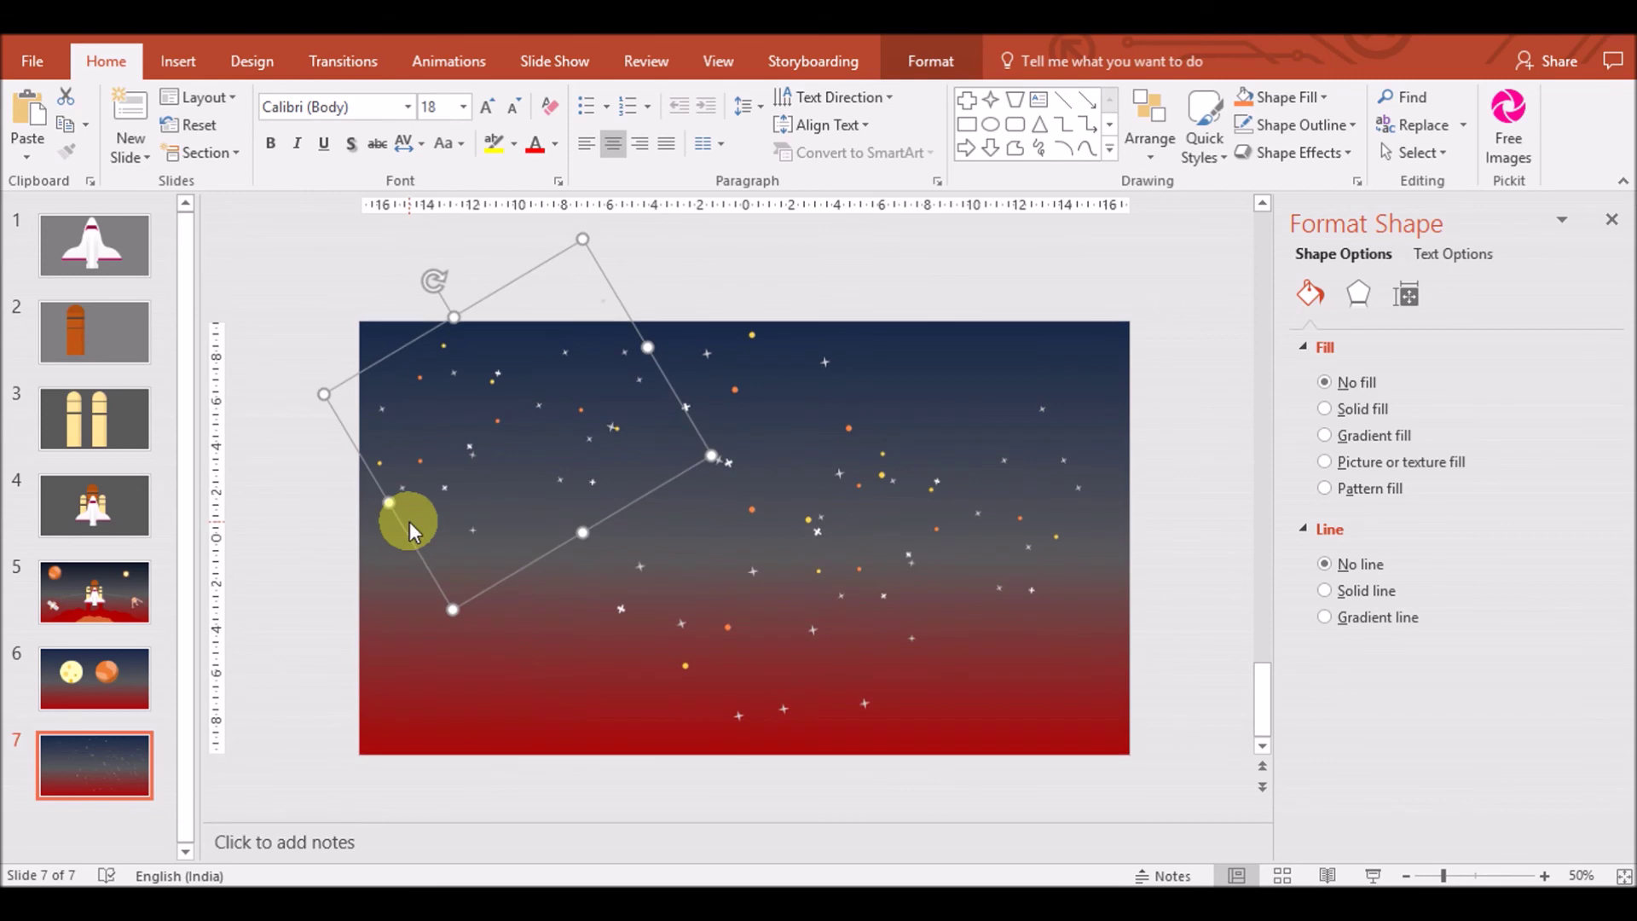
drag(440, 576, 432, 759)
mouse_move(453, 457)
mouse_down()
mouse_move(636, 468)
mouse_move(571, 541)
mouse_up()
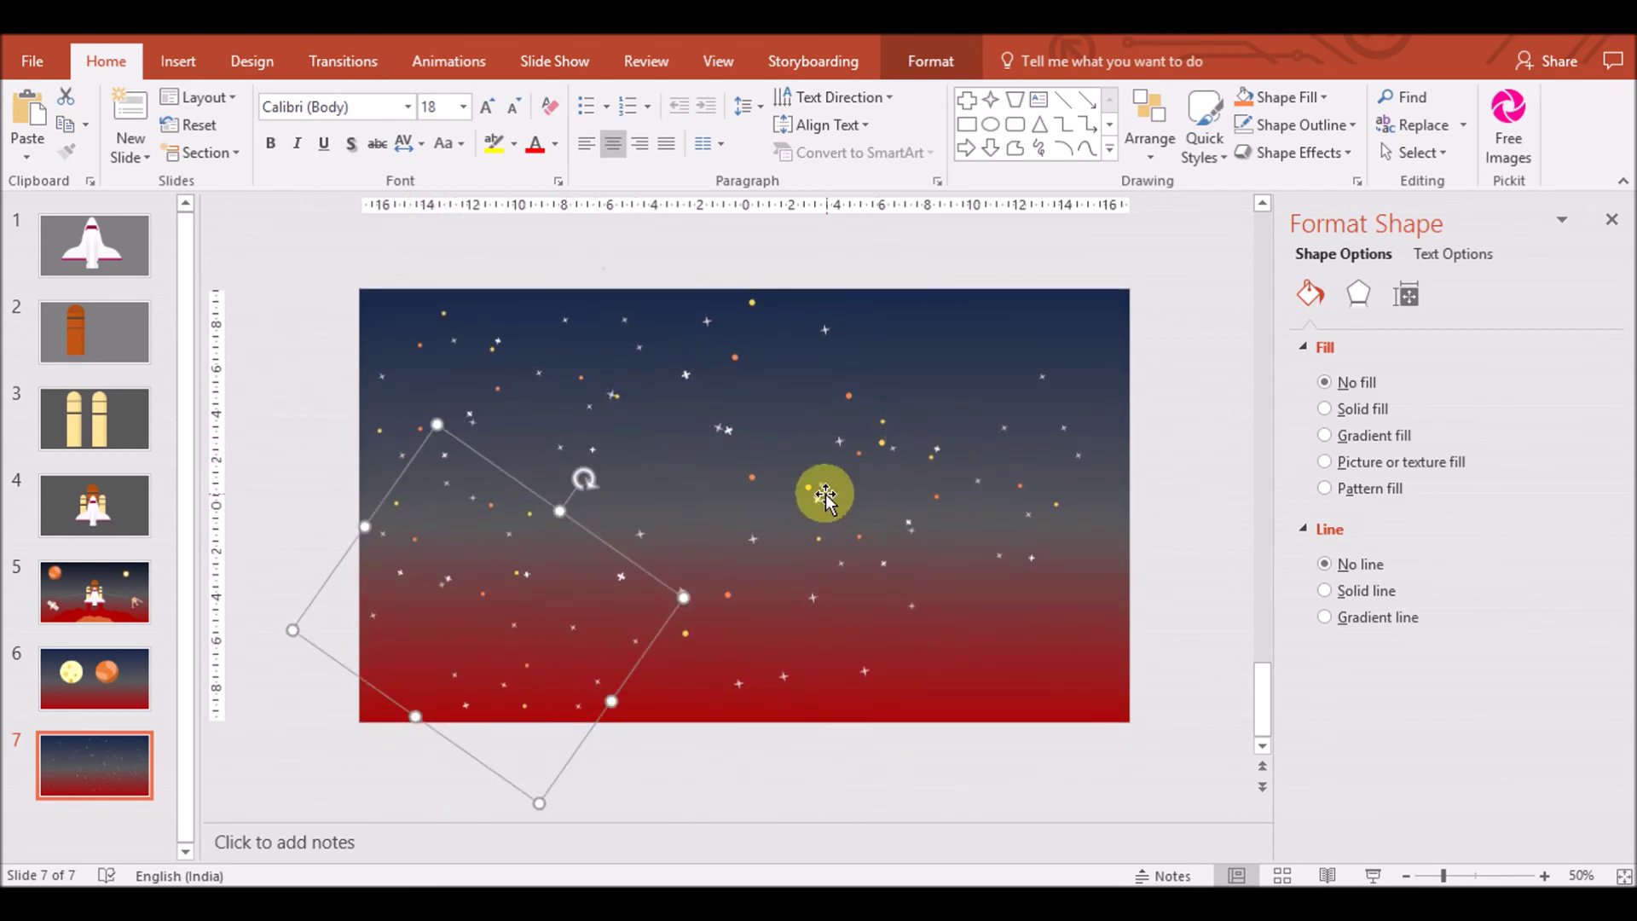
Paste three more copies of the rotated group to the left, lower right and right edge
click(814, 517)
key(Delete)
key(ctrl+v)
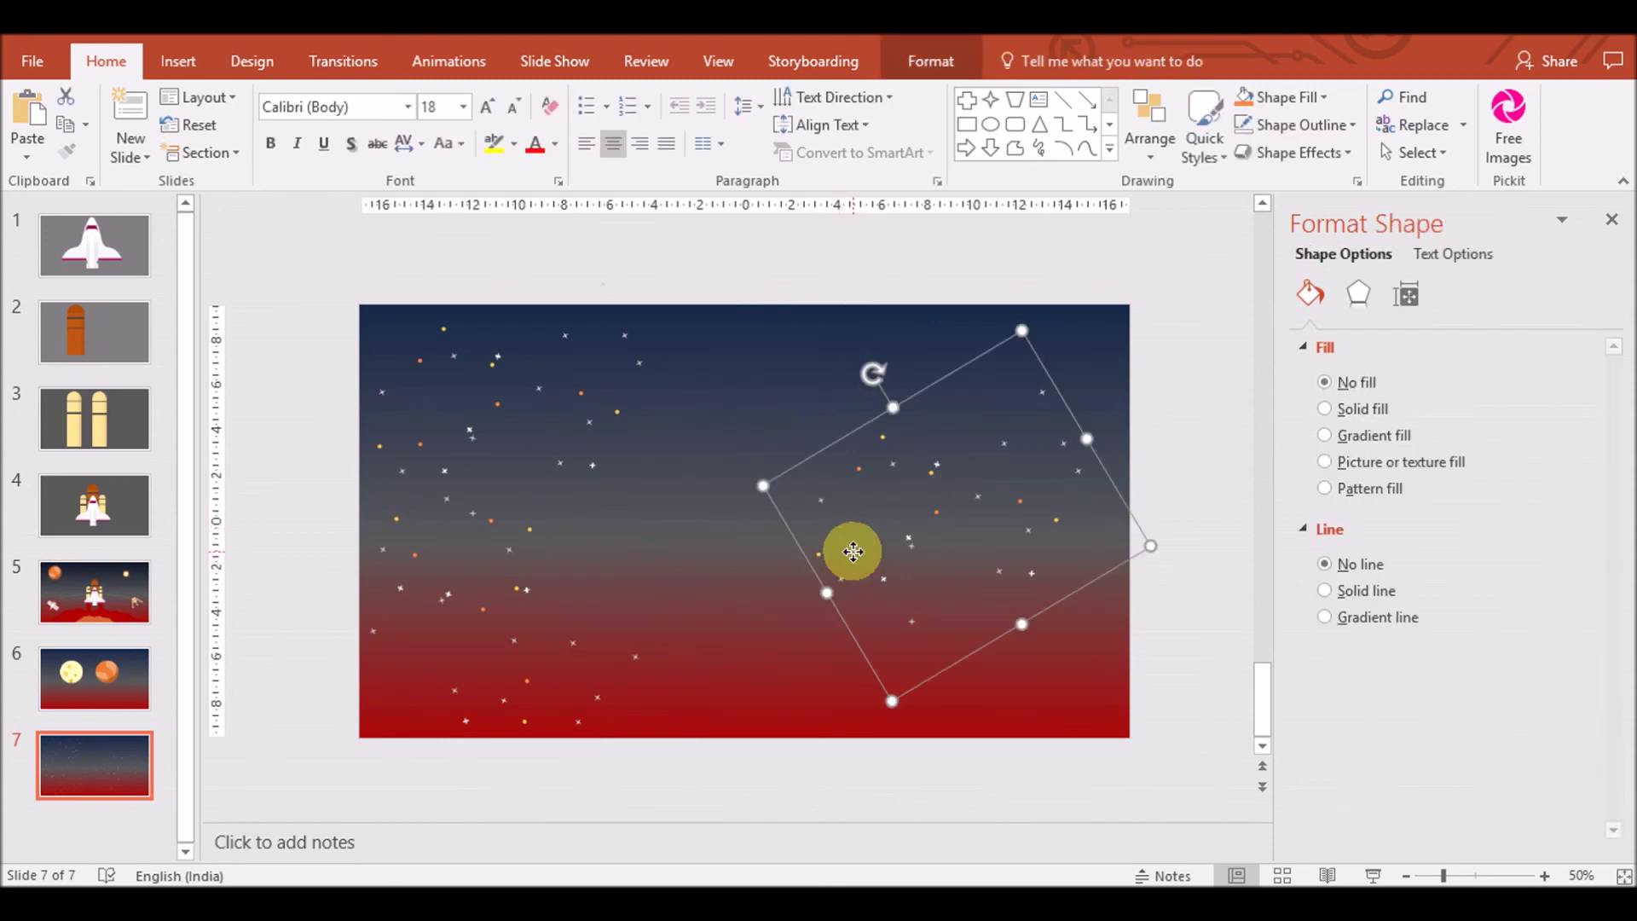
drag(909, 589, 625, 625)
mouse_move(658, 377)
mouse_down()
mouse_move(864, 567)
mouse_move(782, 534)
mouse_up()
key(ctrl+v)
mouse_move(818, 606)
mouse_down()
mouse_move(1090, 737)
mouse_move(854, 712)
mouse_up()
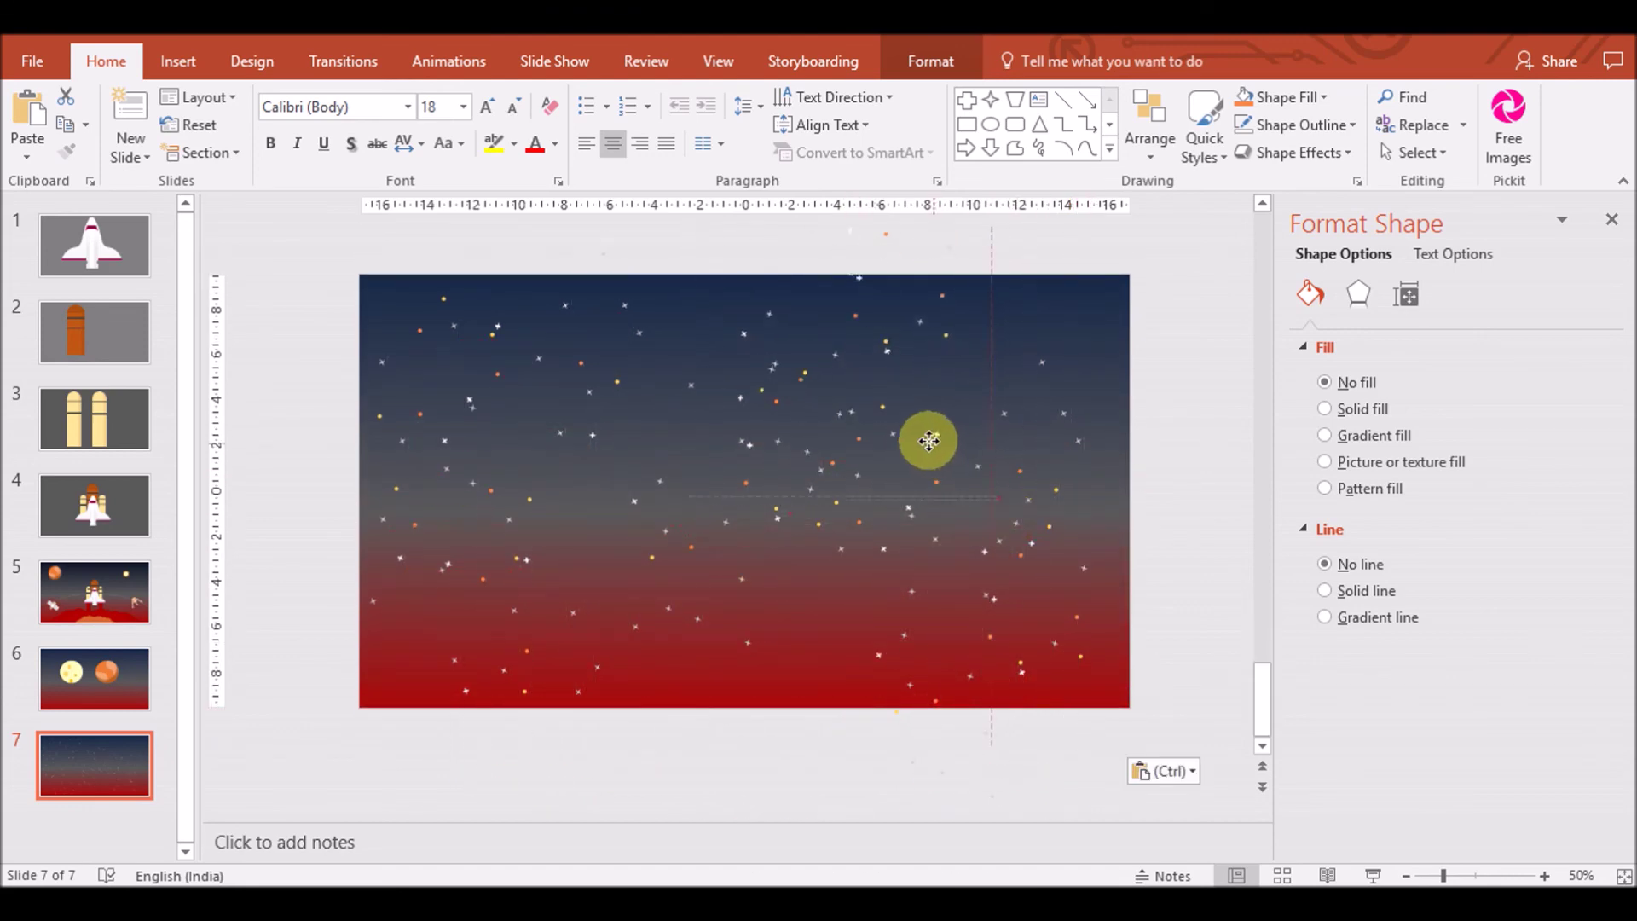
key(ctrl+v)
drag(1010, 487, 1131, 579)
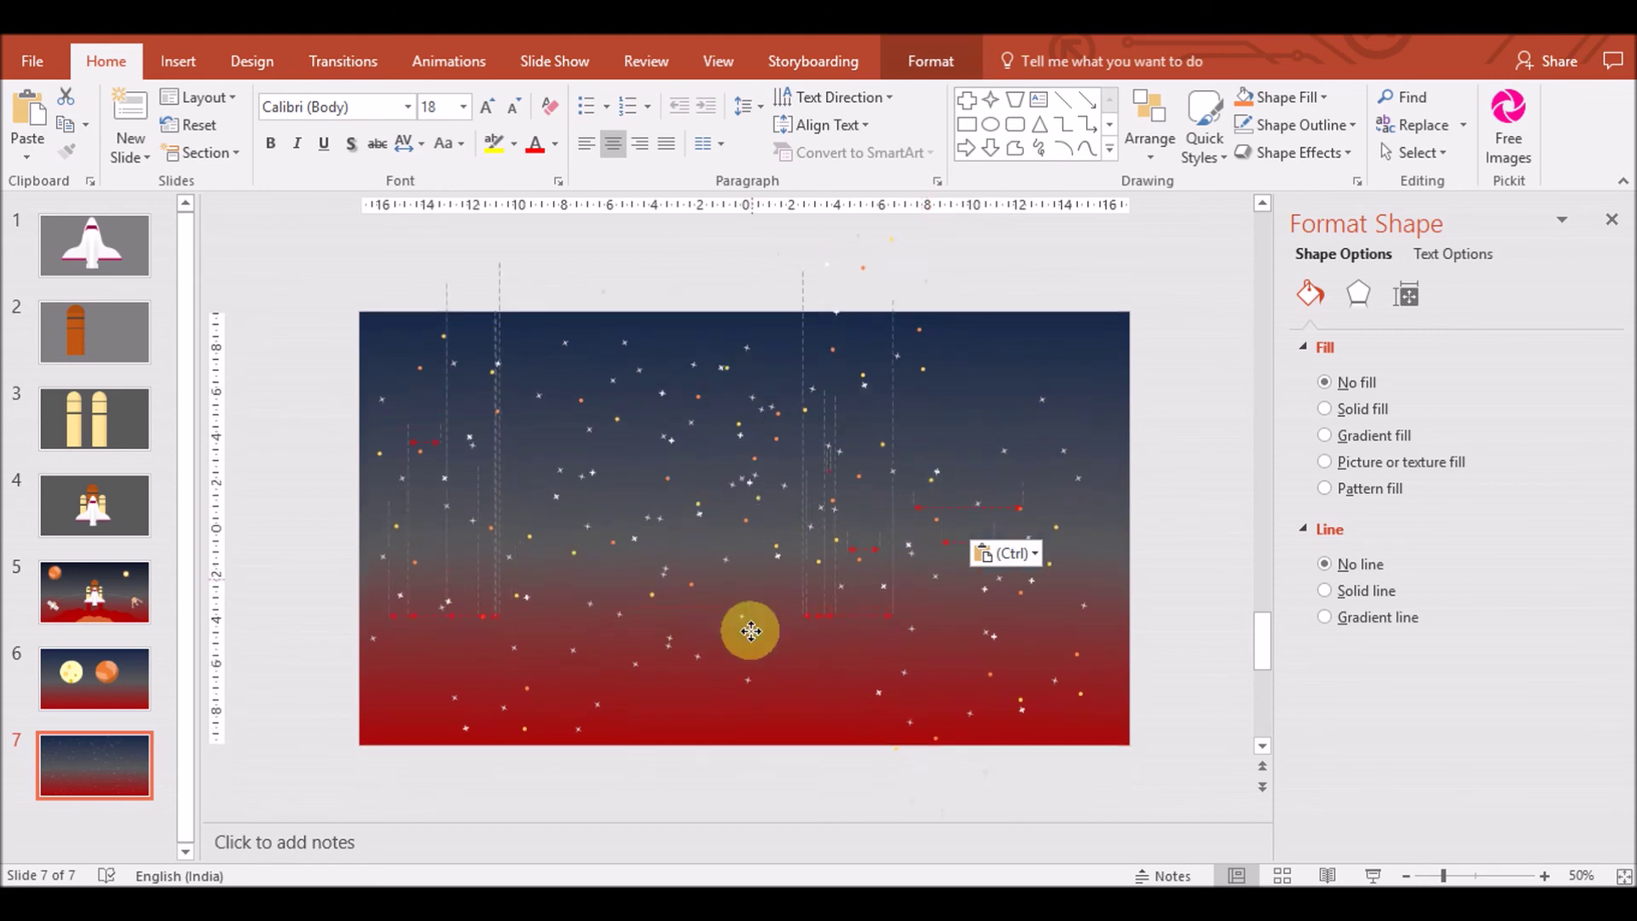
drag(1131, 578, 1141, 597)
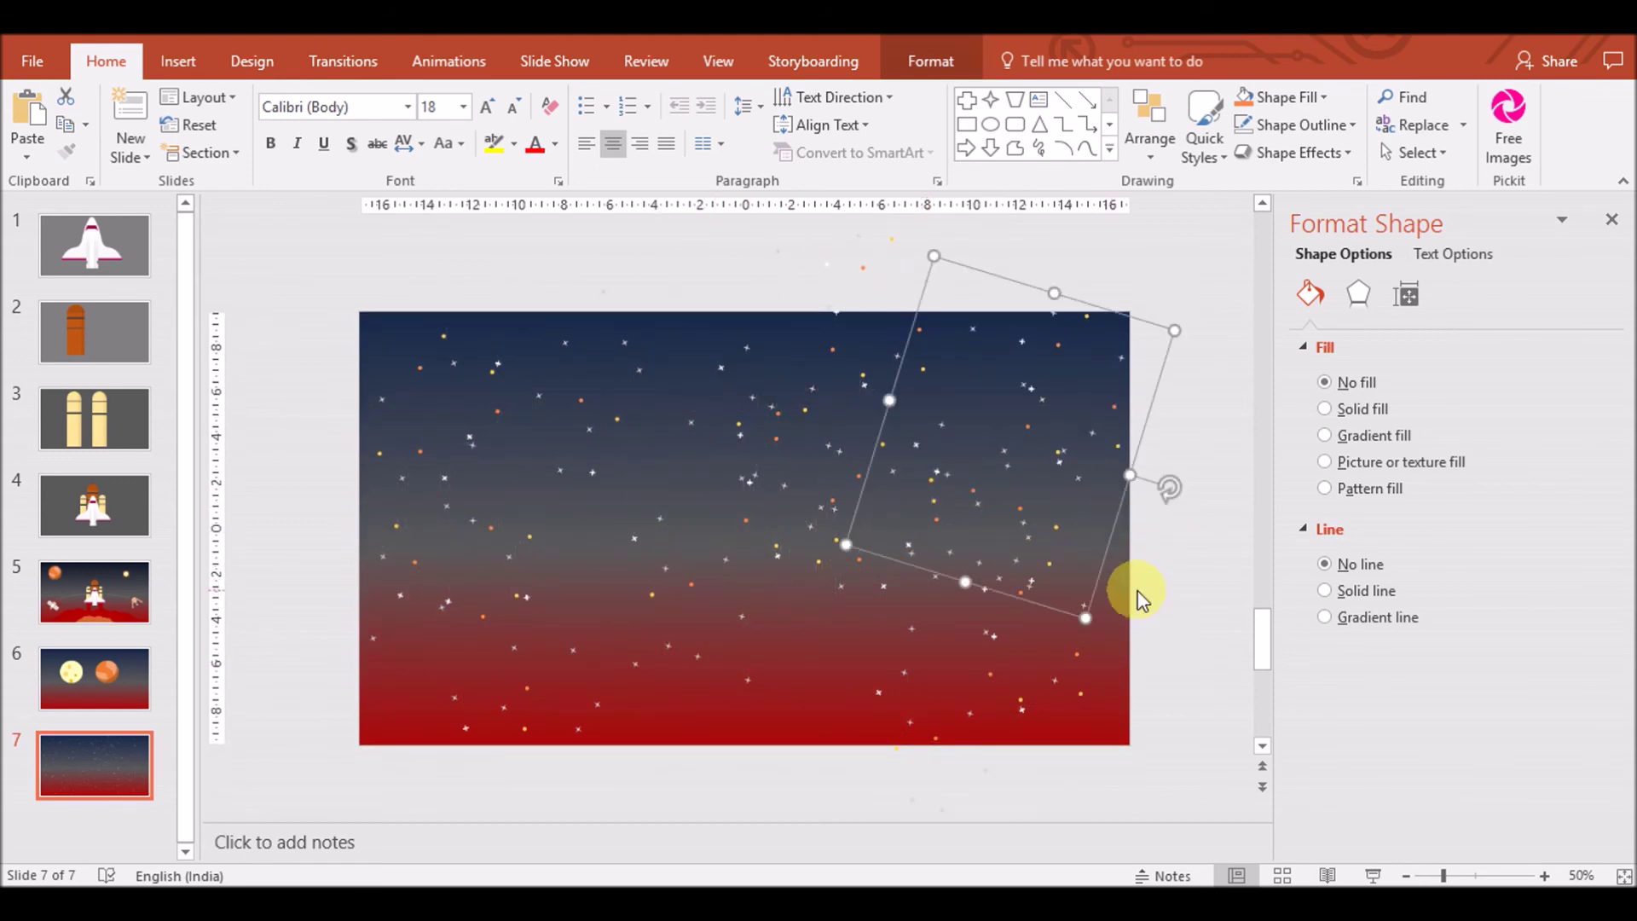
Select every shape on slide 7 and group them into one star field
click(665, 580)
click(641, 542)
key(ctrl+a)
key(ctrl+g)
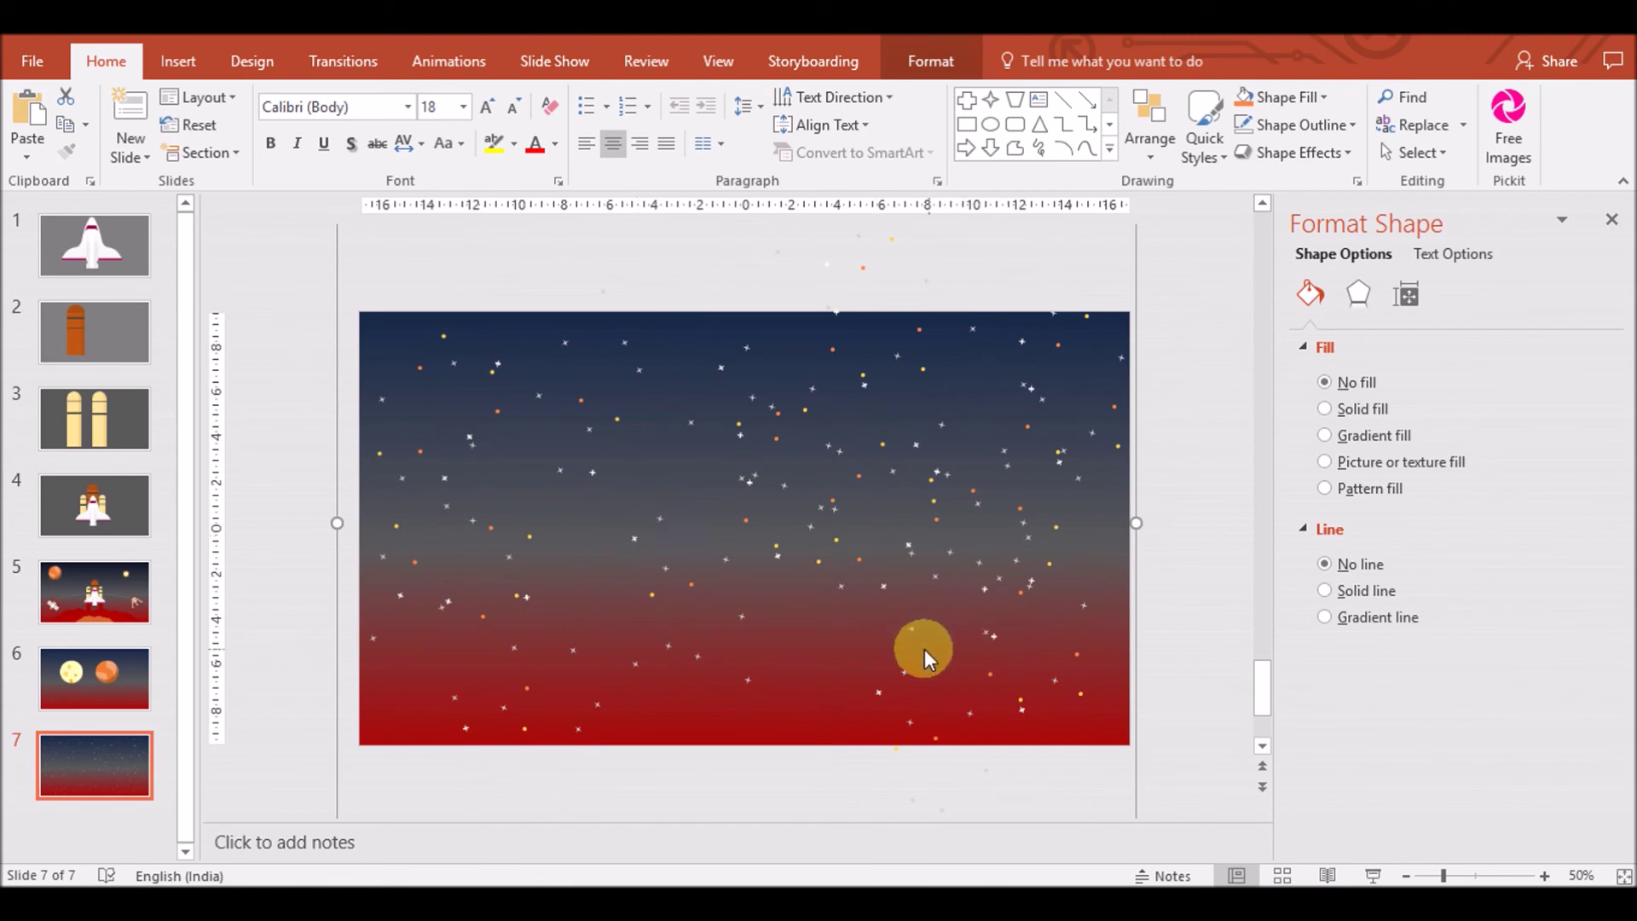
Draw a rectangle over the top of slide 7, then undo it and reselect the star field
click(1407, 876)
click(1406, 876)
click(793, 611)
click(750, 603)
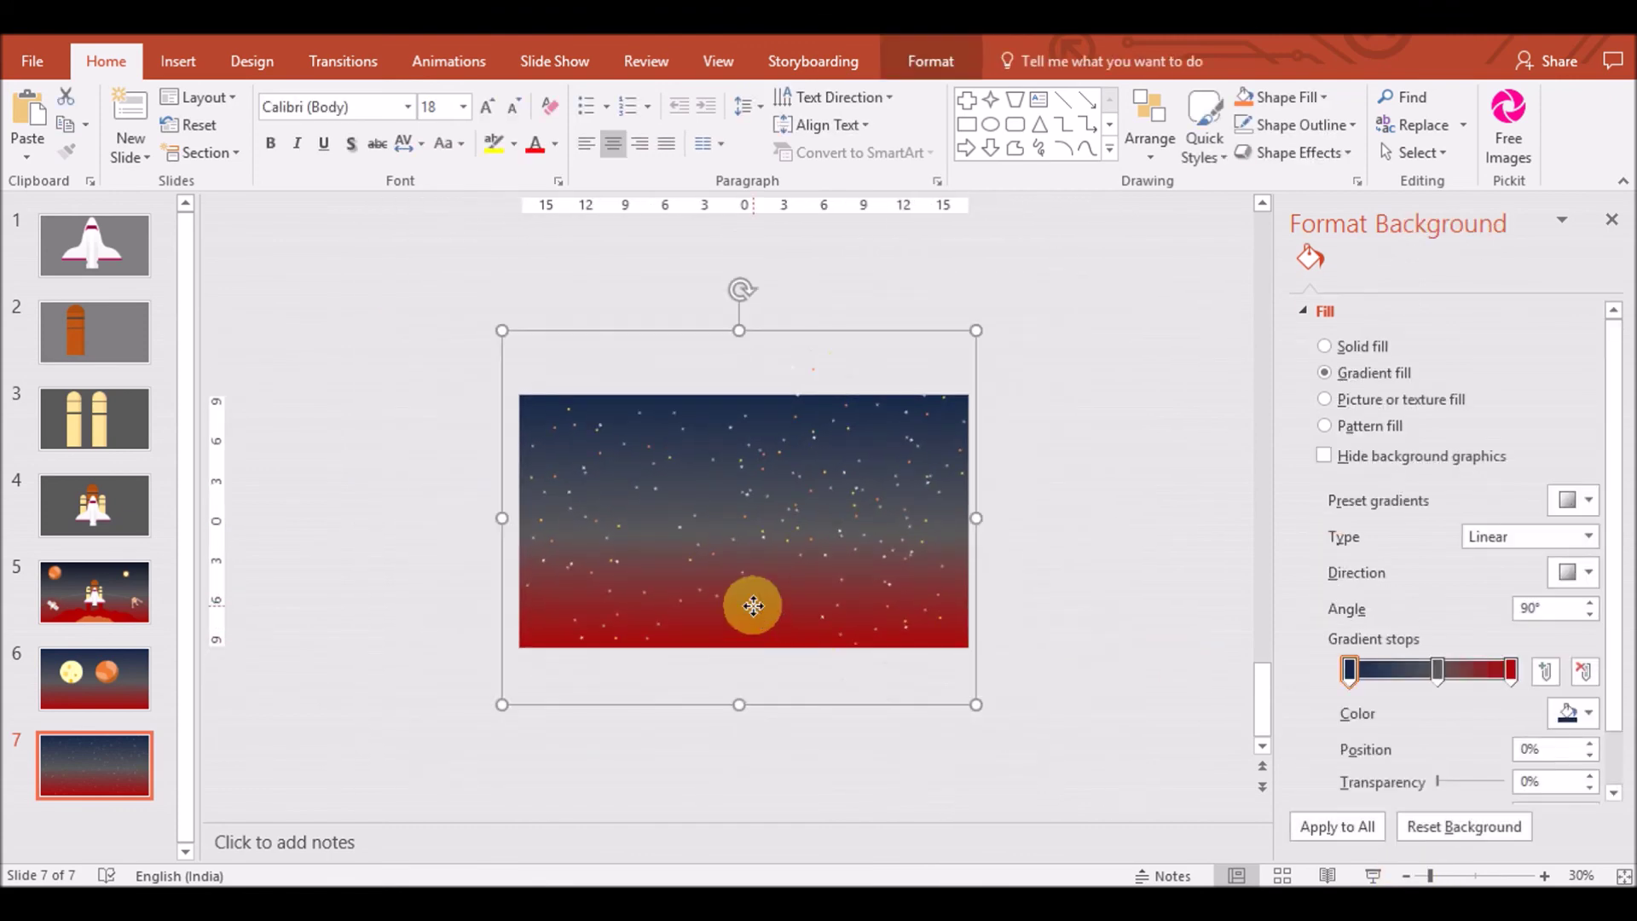
click(179, 62)
click(407, 128)
click(533, 215)
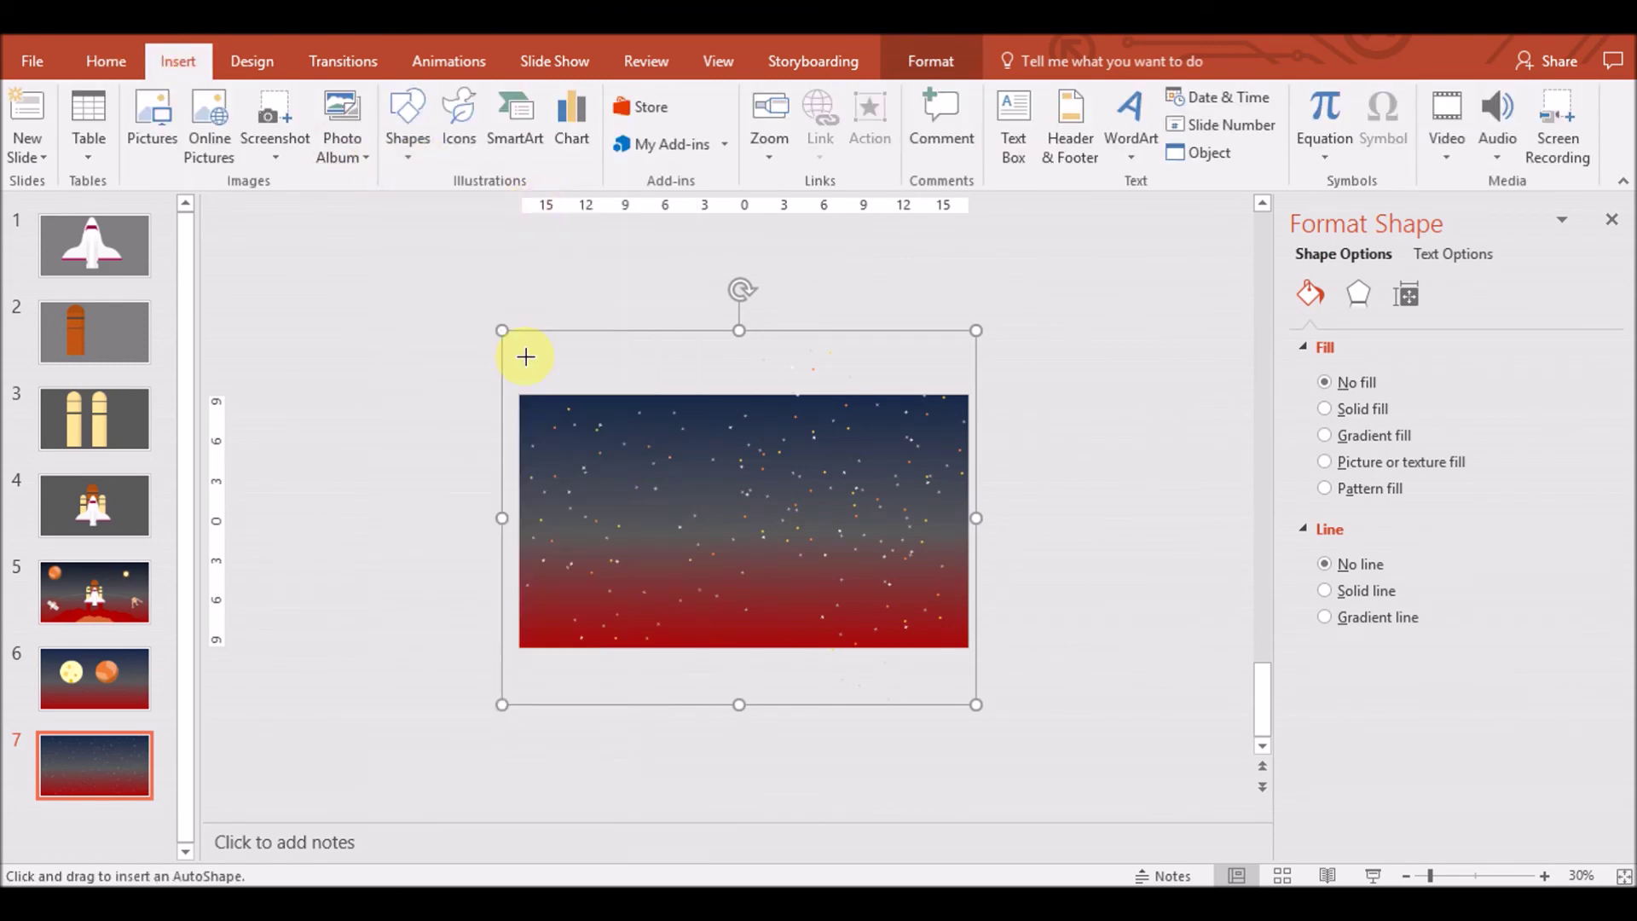
drag(459, 394, 1056, 305)
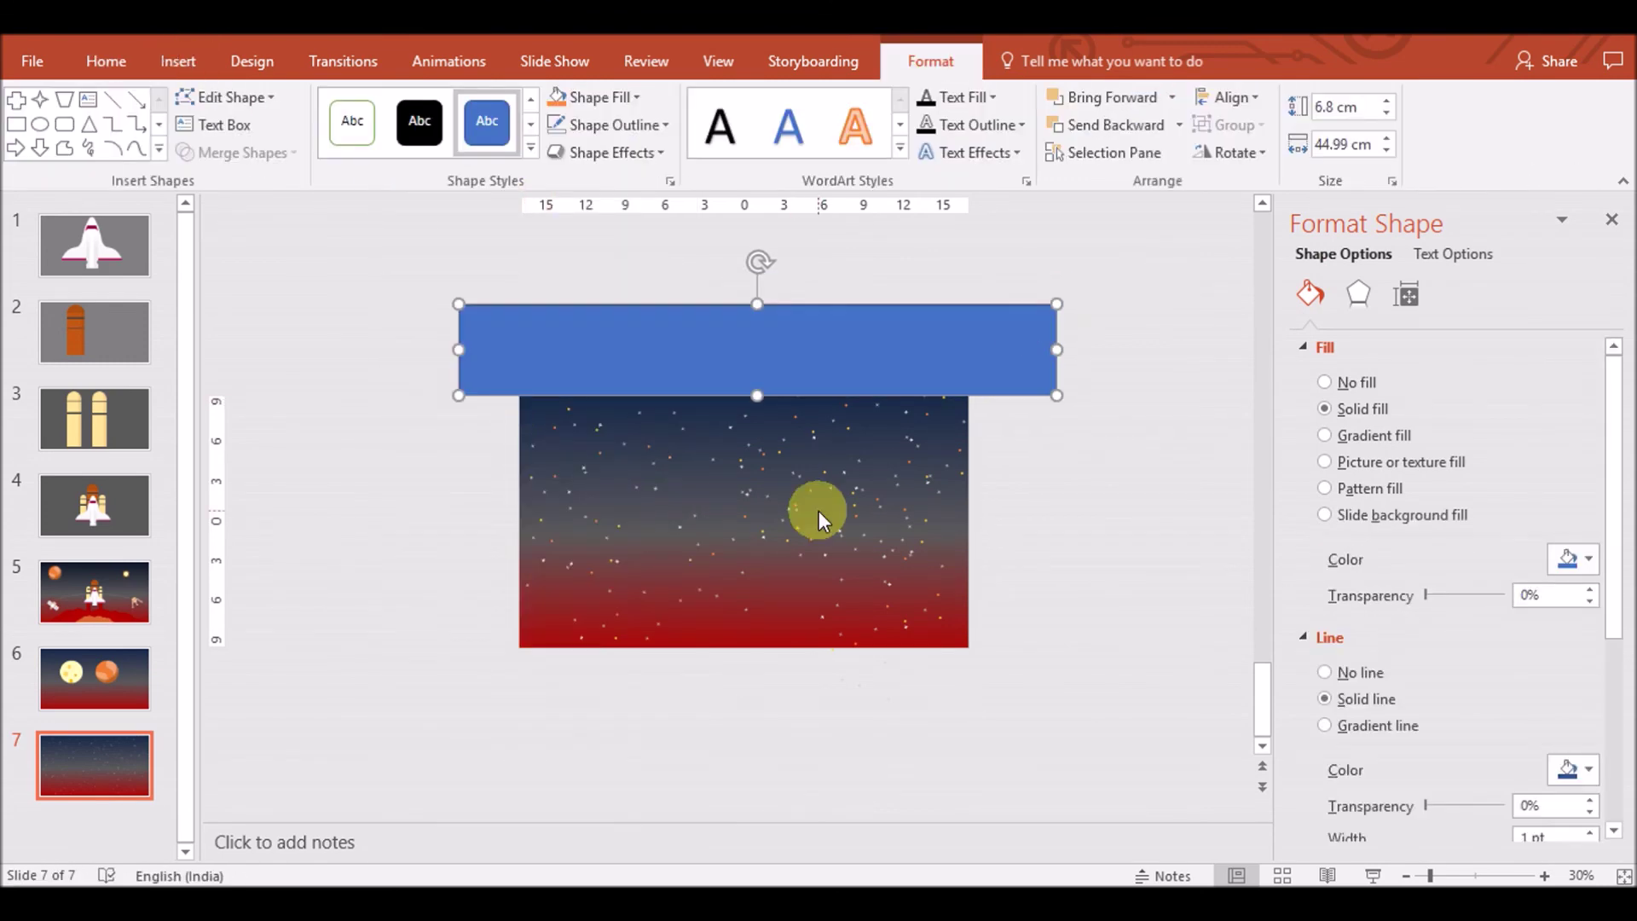
click(1026, 527)
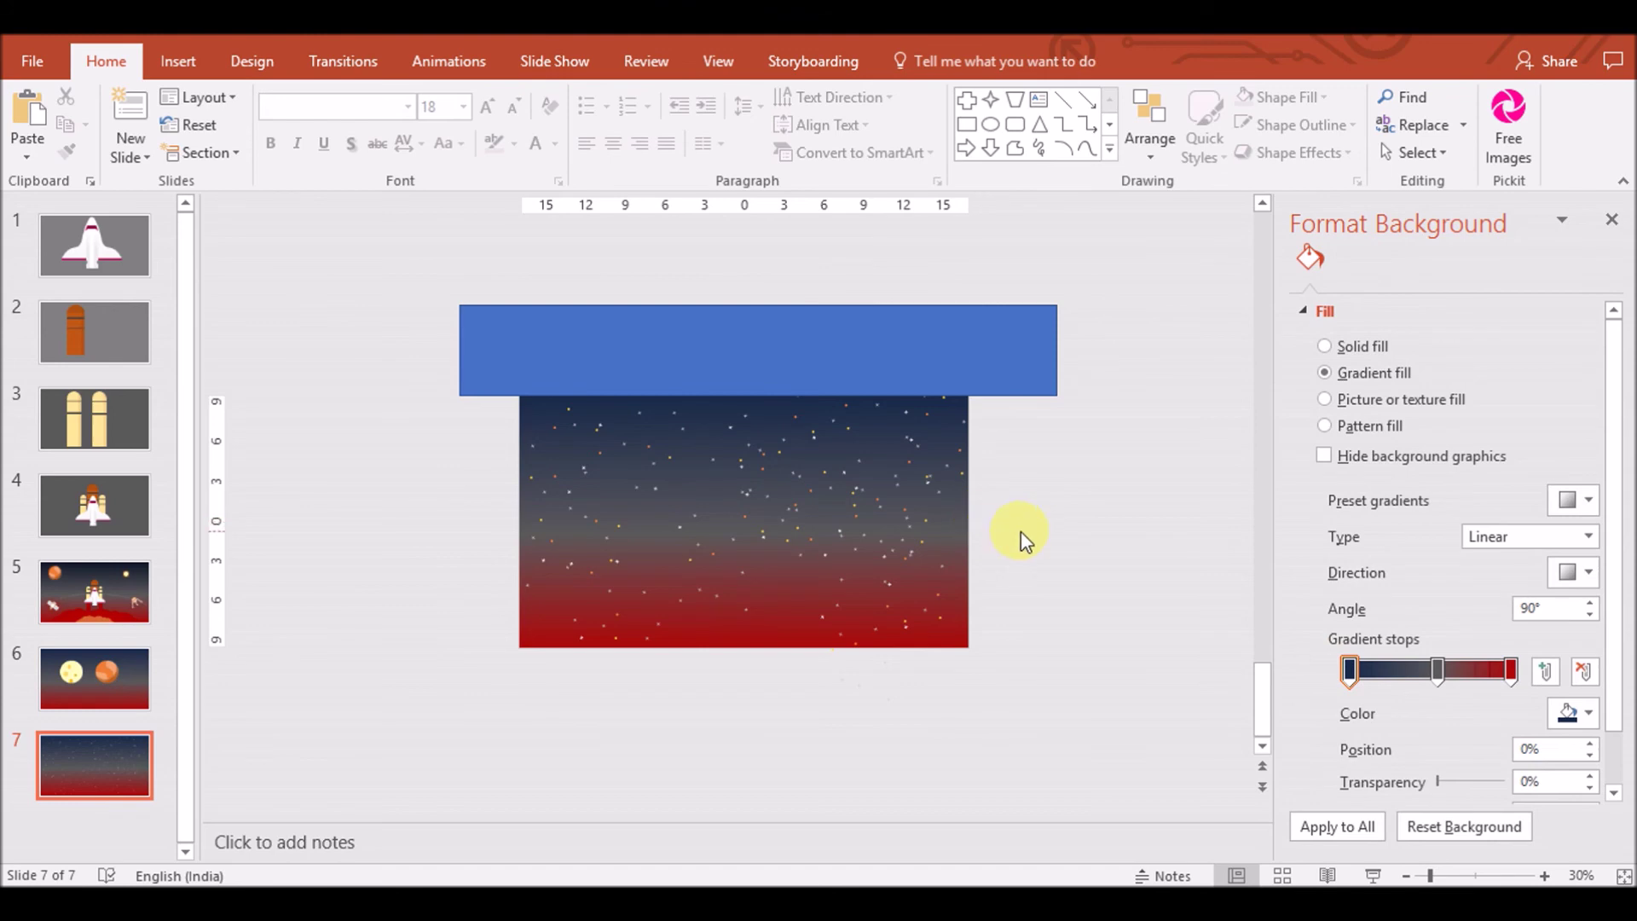
click(851, 683)
shift+click(1008, 358)
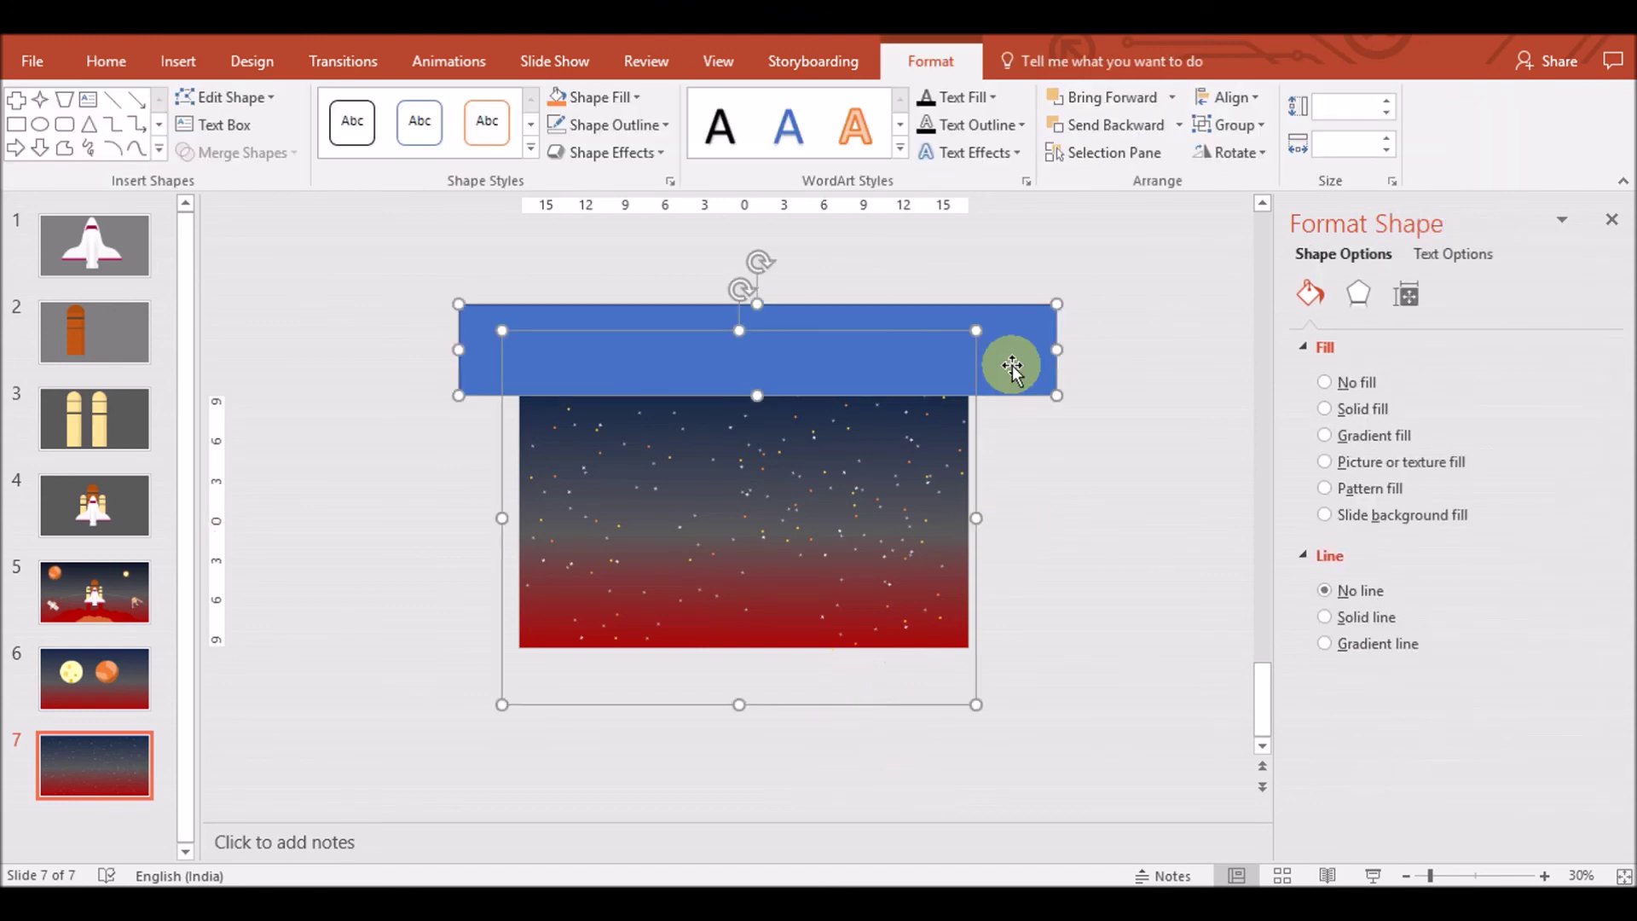
key(ctrl+z)
key(ctrl+z)
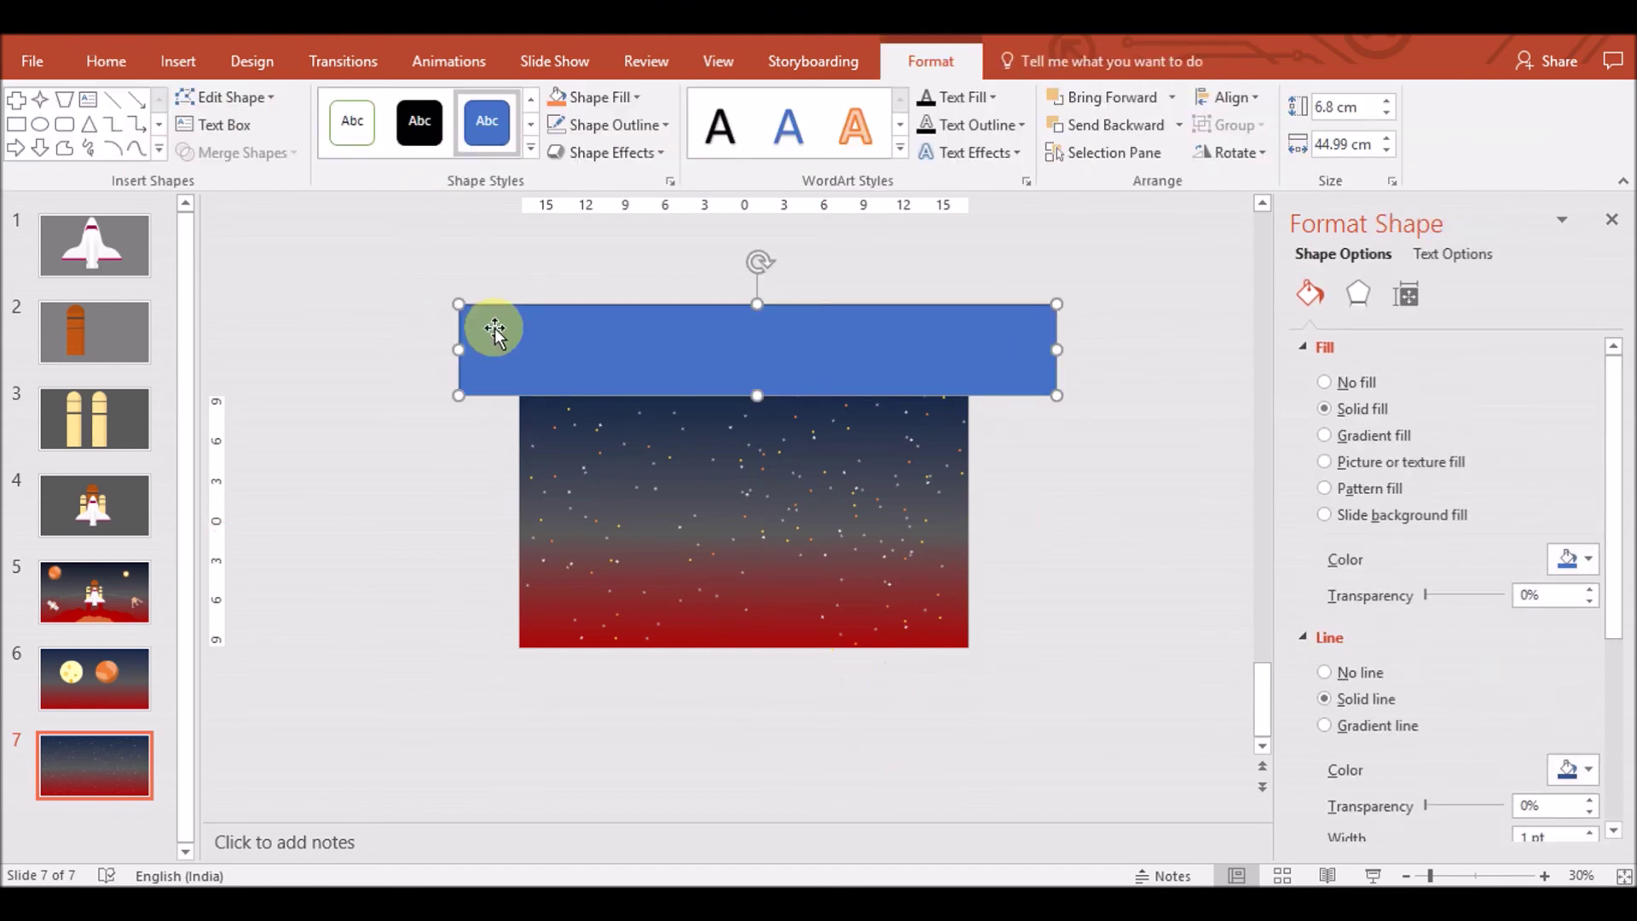
key(ctrl+z)
click(569, 428)
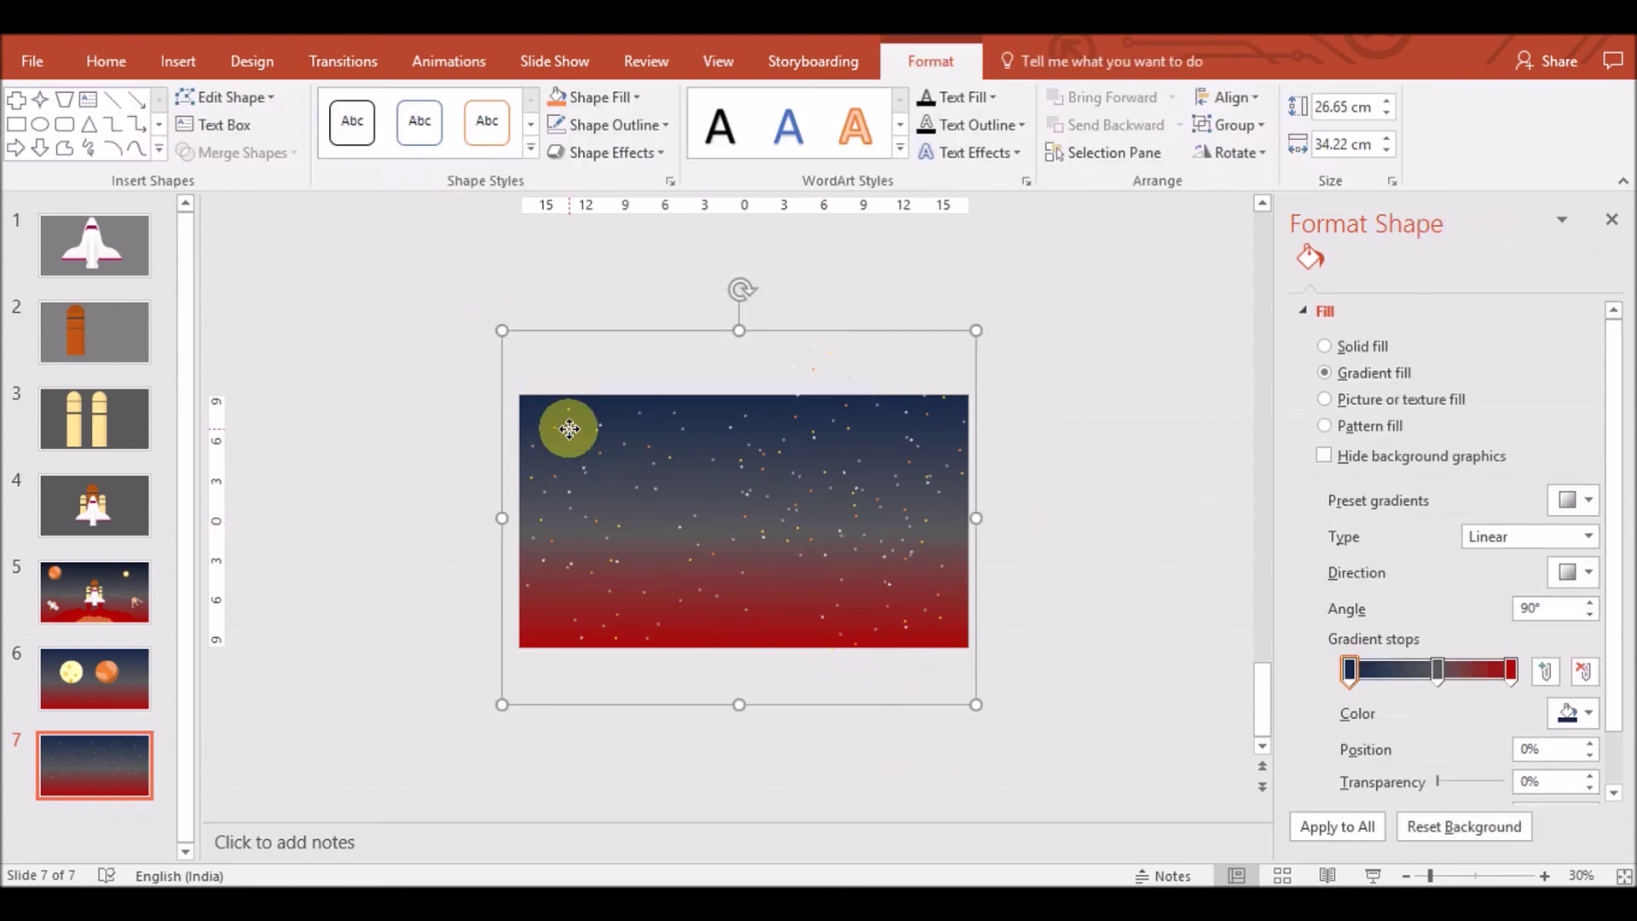
Paste the star field onto slide 5 and send it behind the launch scene
click(34, 587)
click(745, 500)
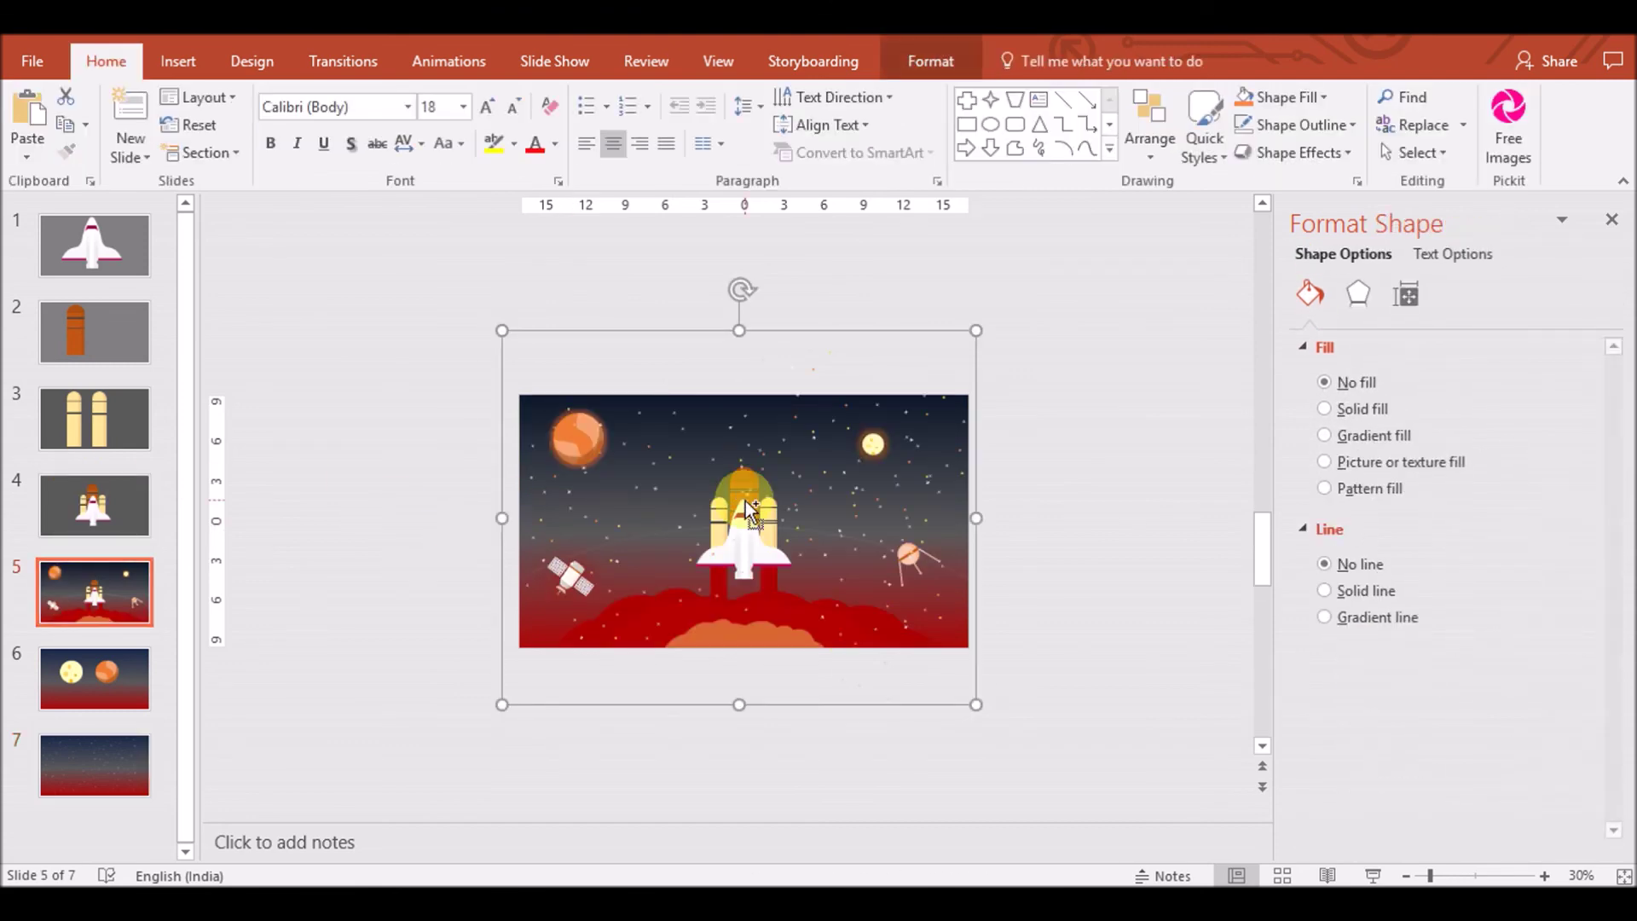
right_click(831, 498)
click(806, 427)
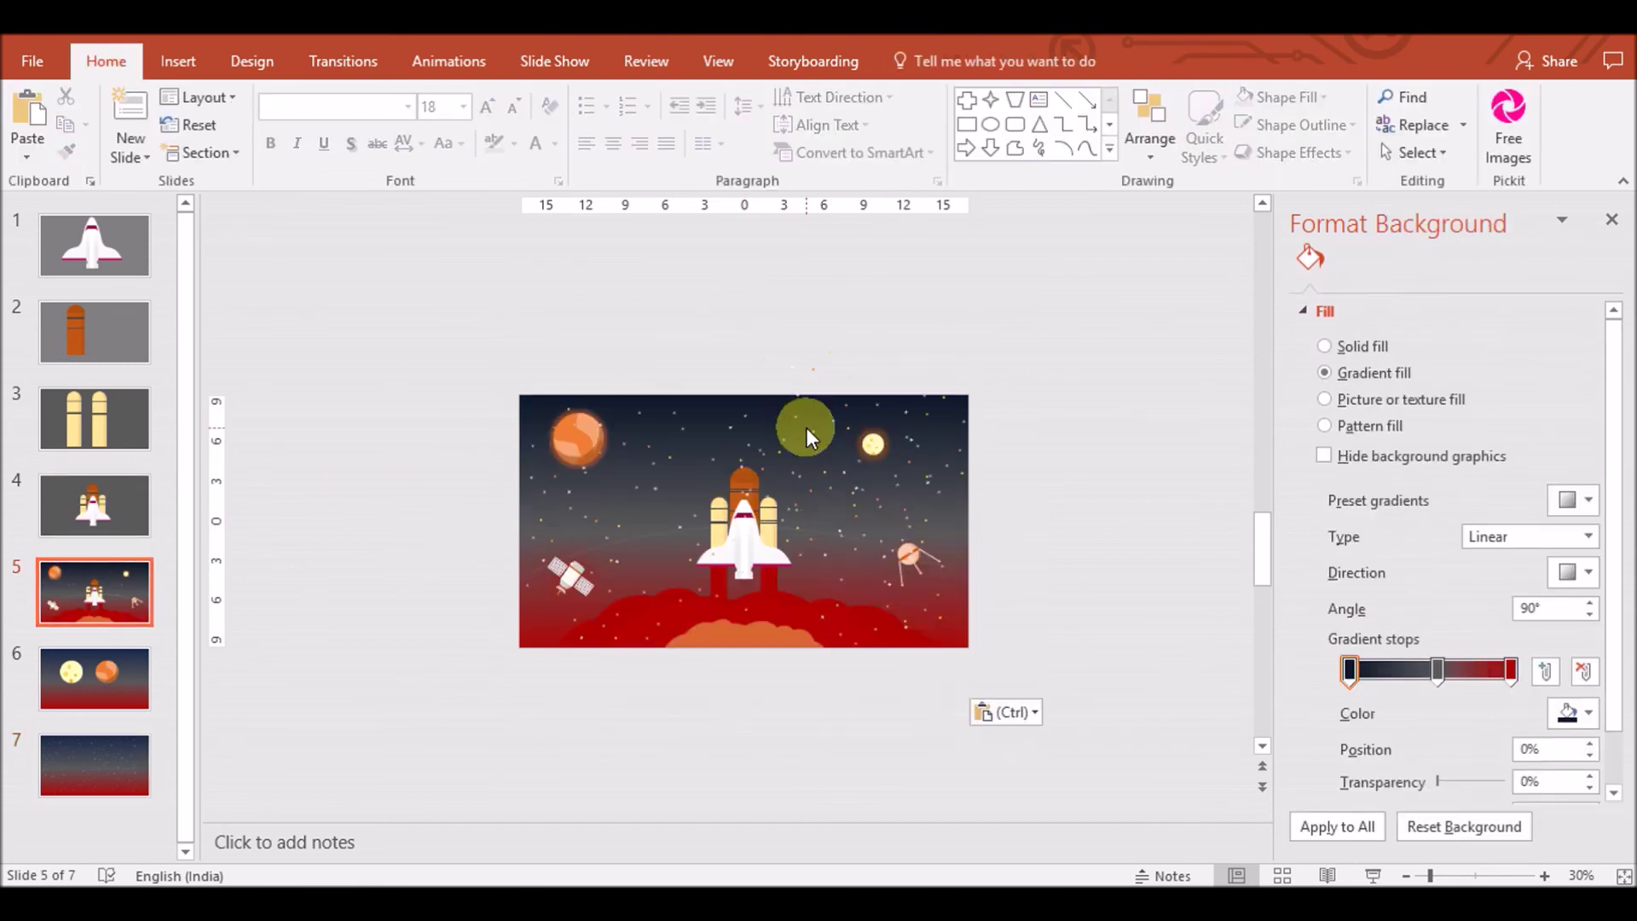
click(802, 401)
right_click(814, 370)
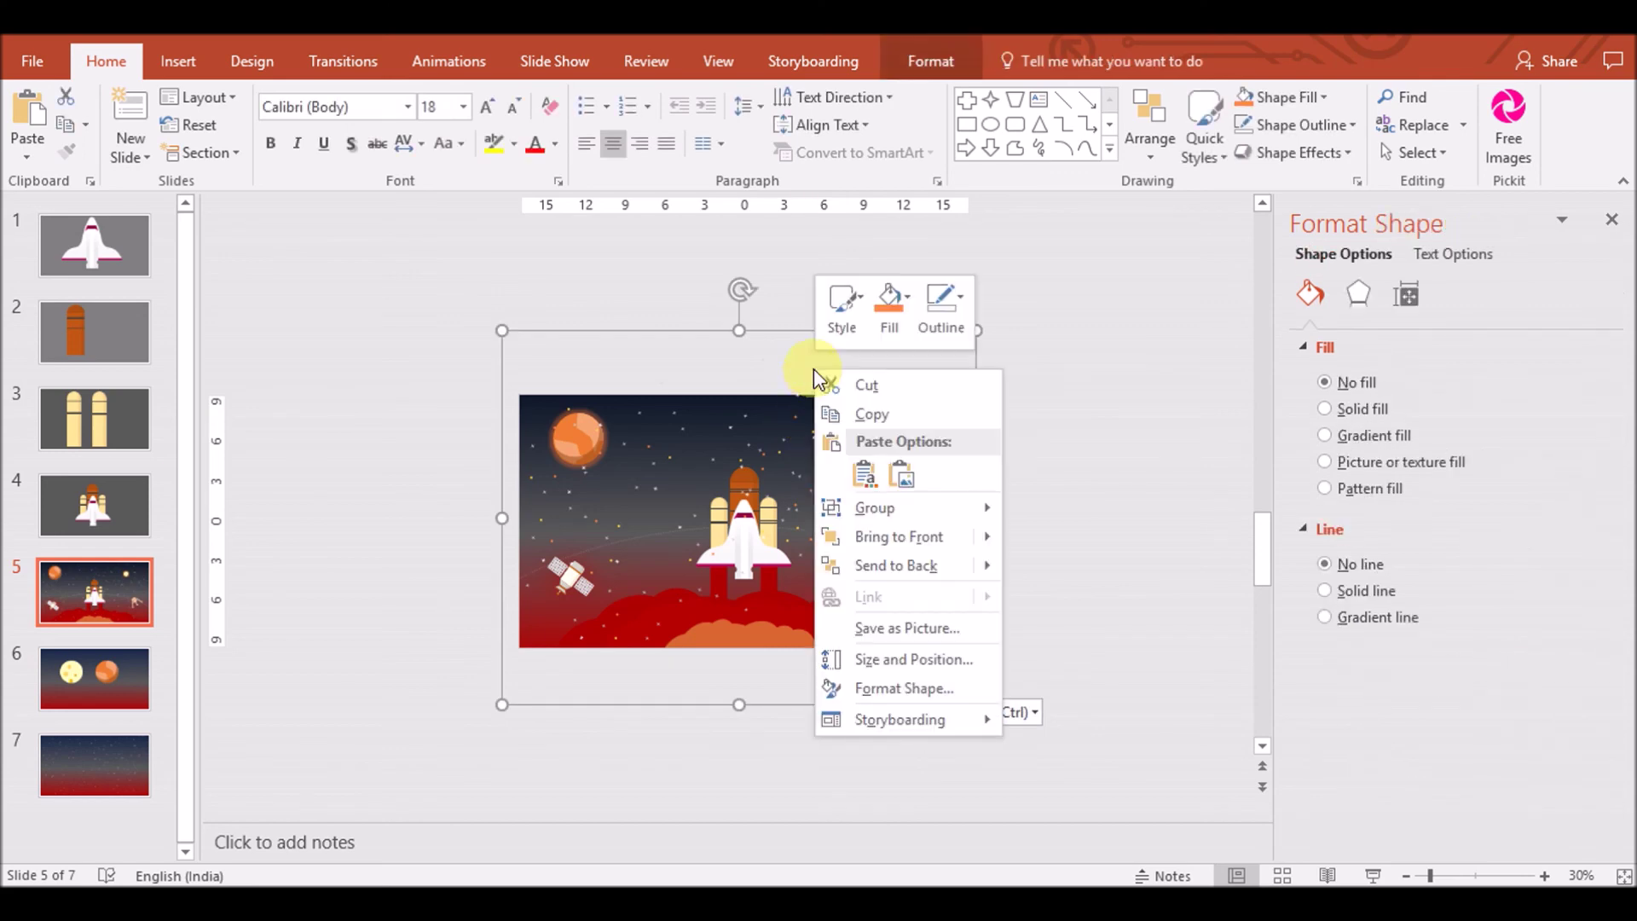
click(909, 573)
click(1026, 559)
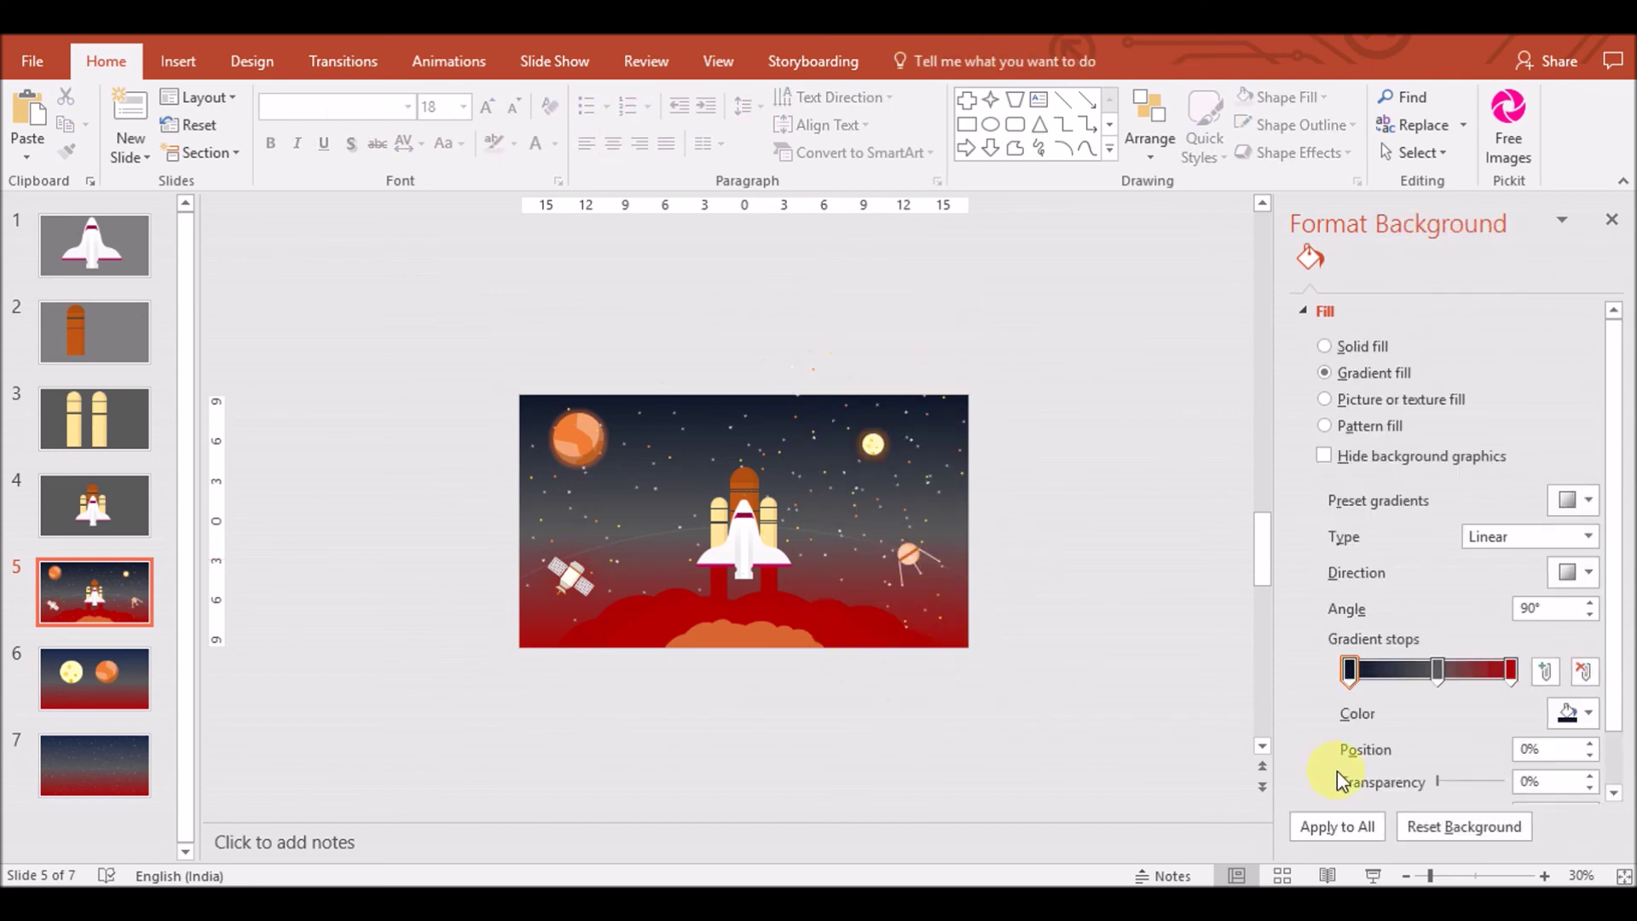
Zoom slide 5 to 60% and compare its star field's formatting with slide 7's
click(1545, 875)
click(1545, 876)
click(1545, 876)
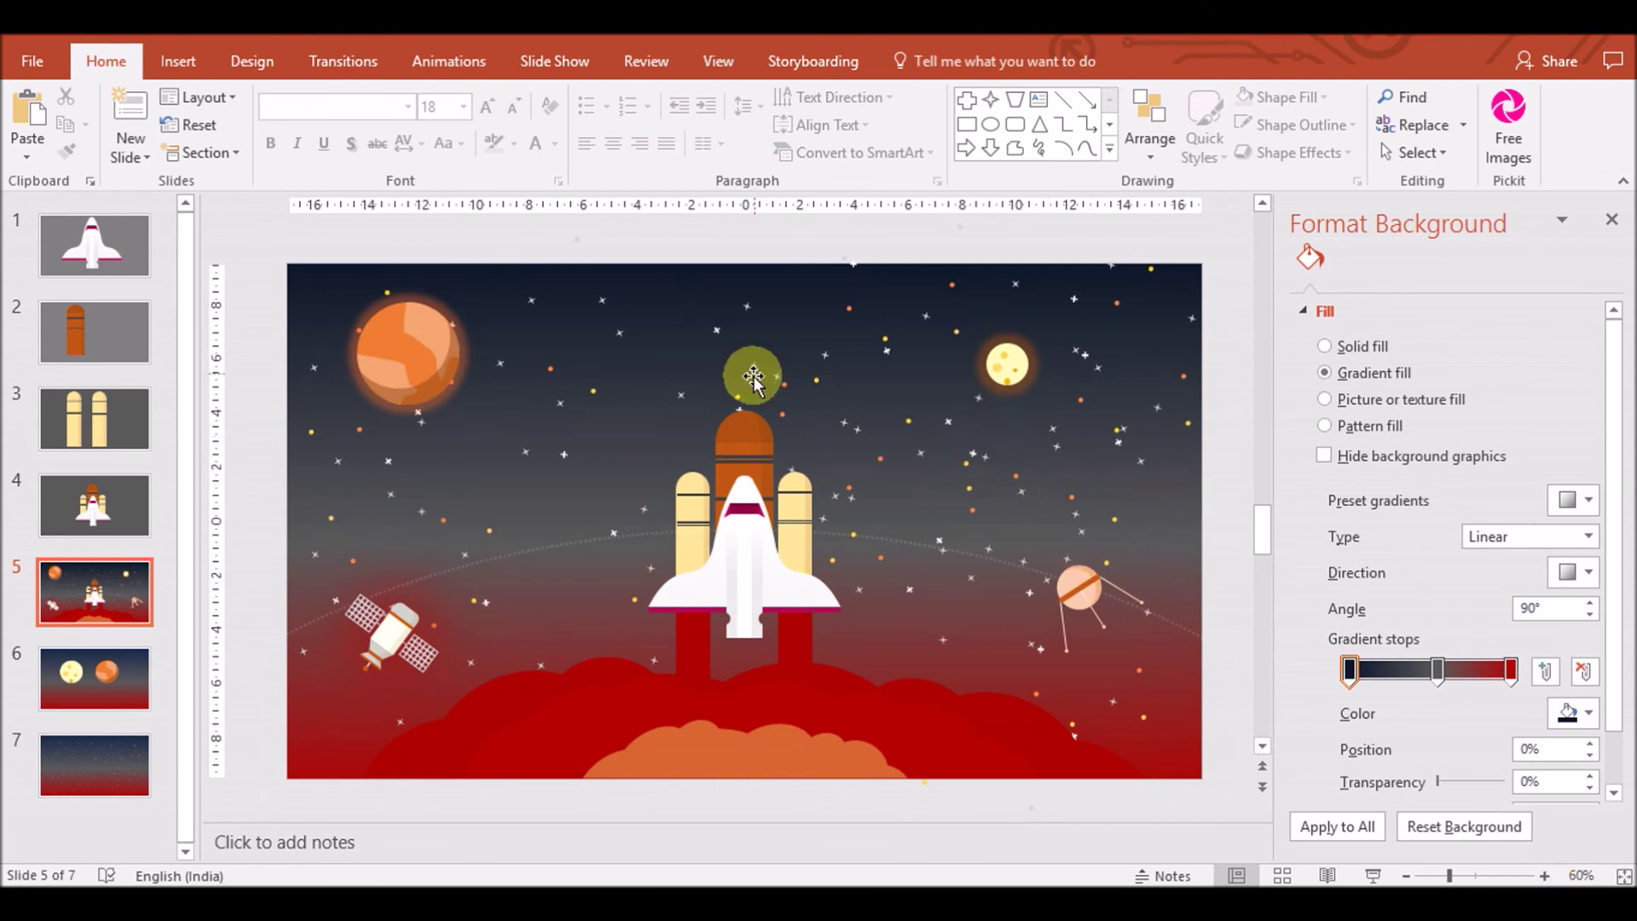
click(1052, 441)
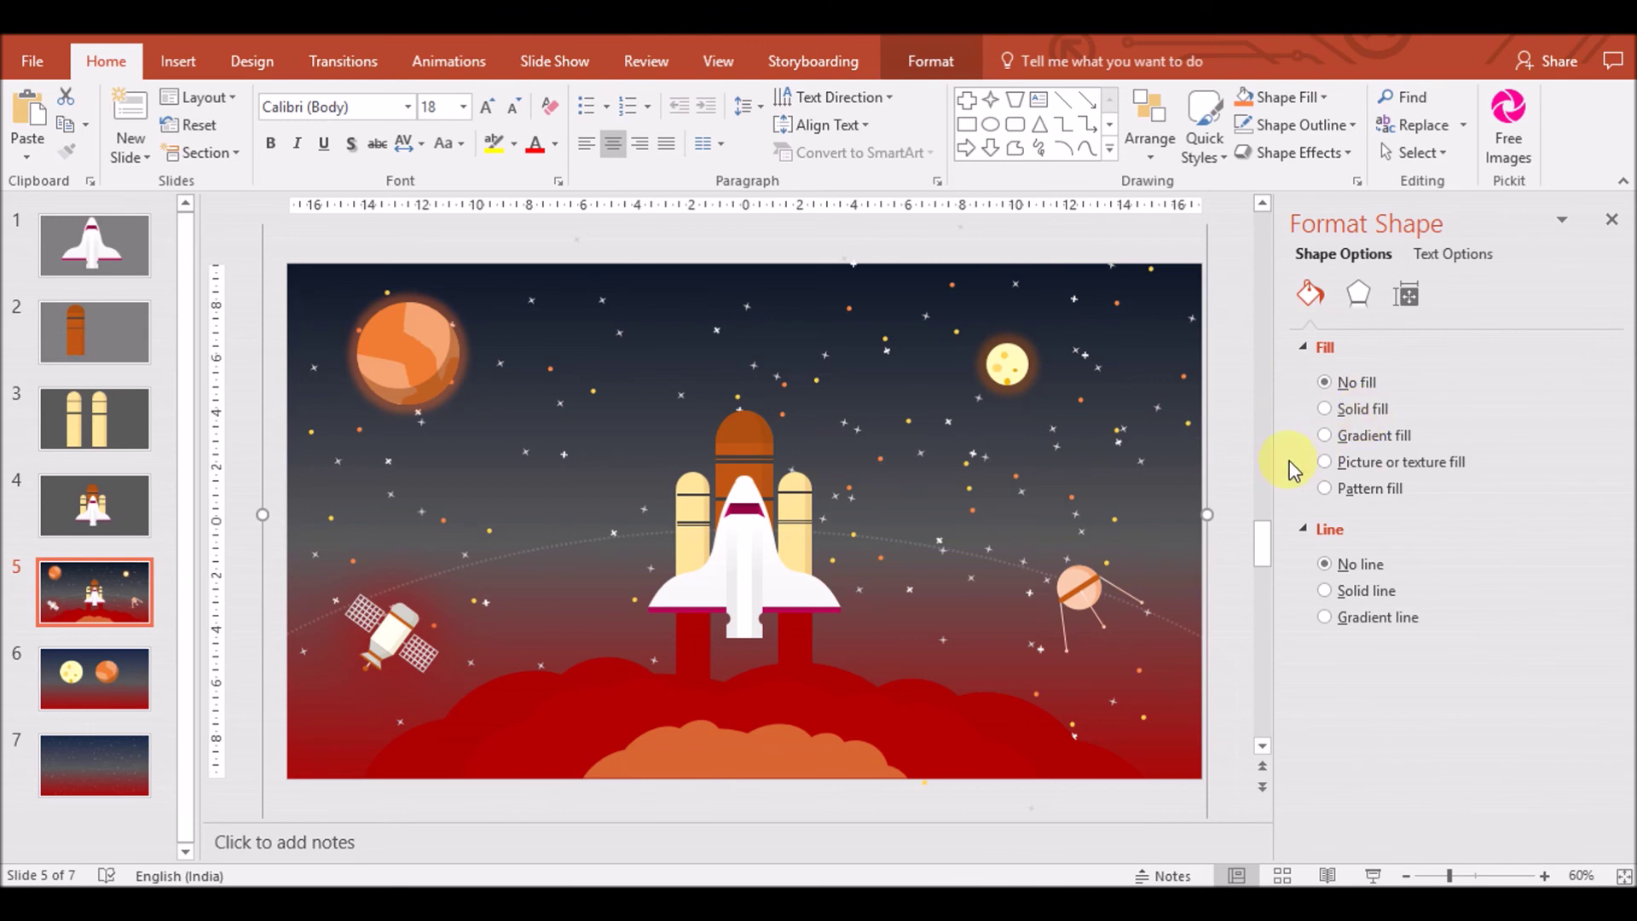
click(927, 68)
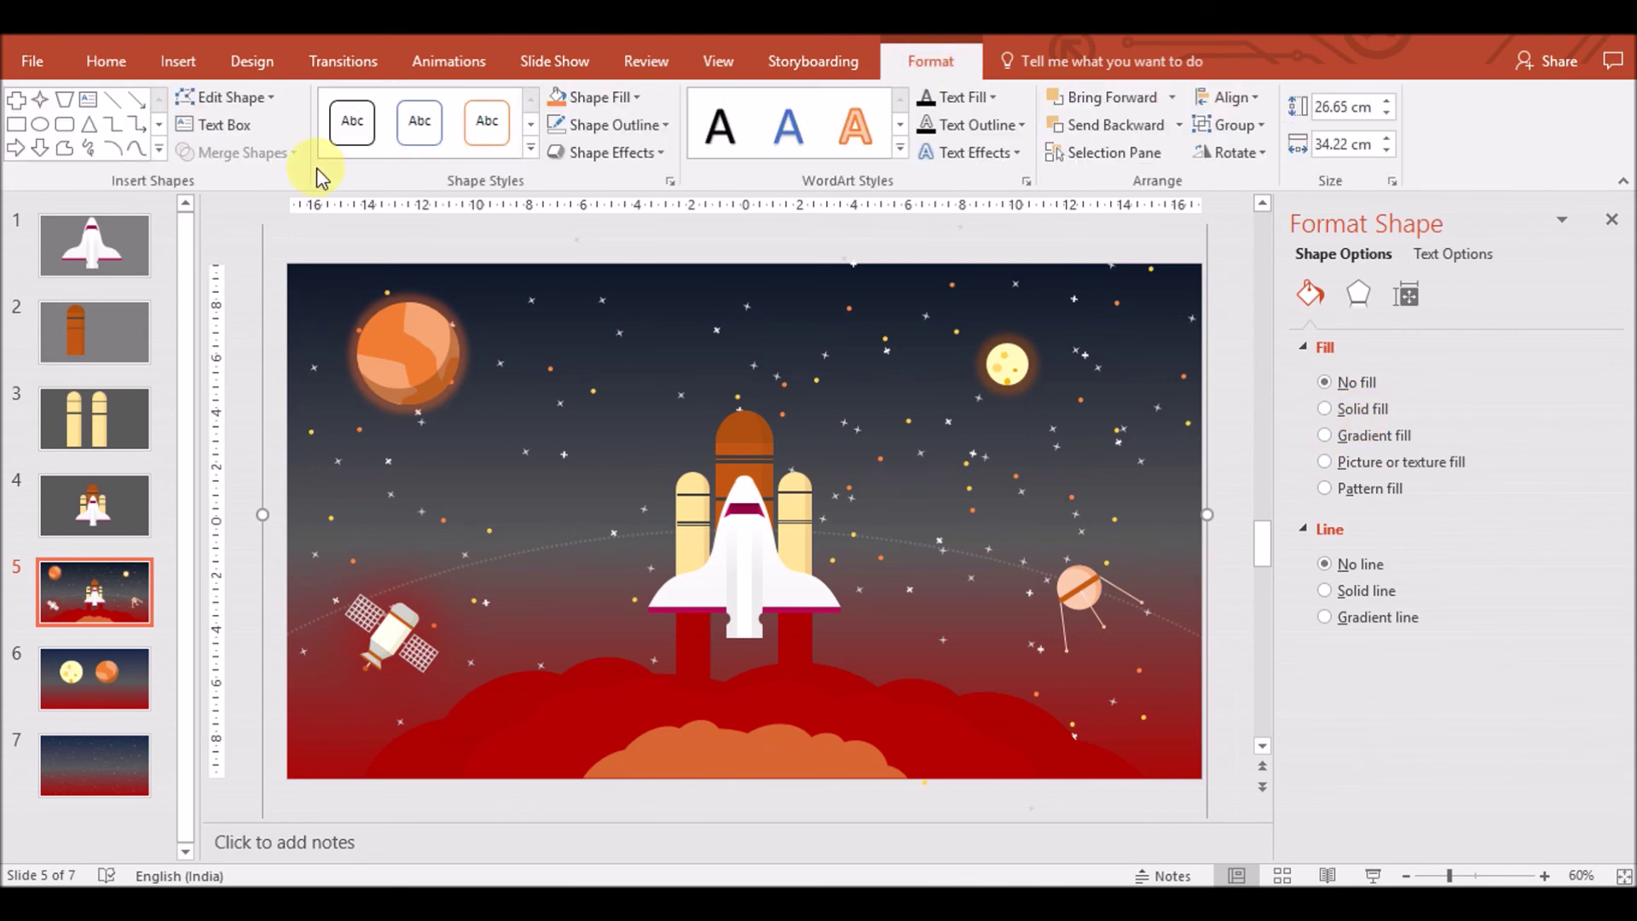
click(93, 765)
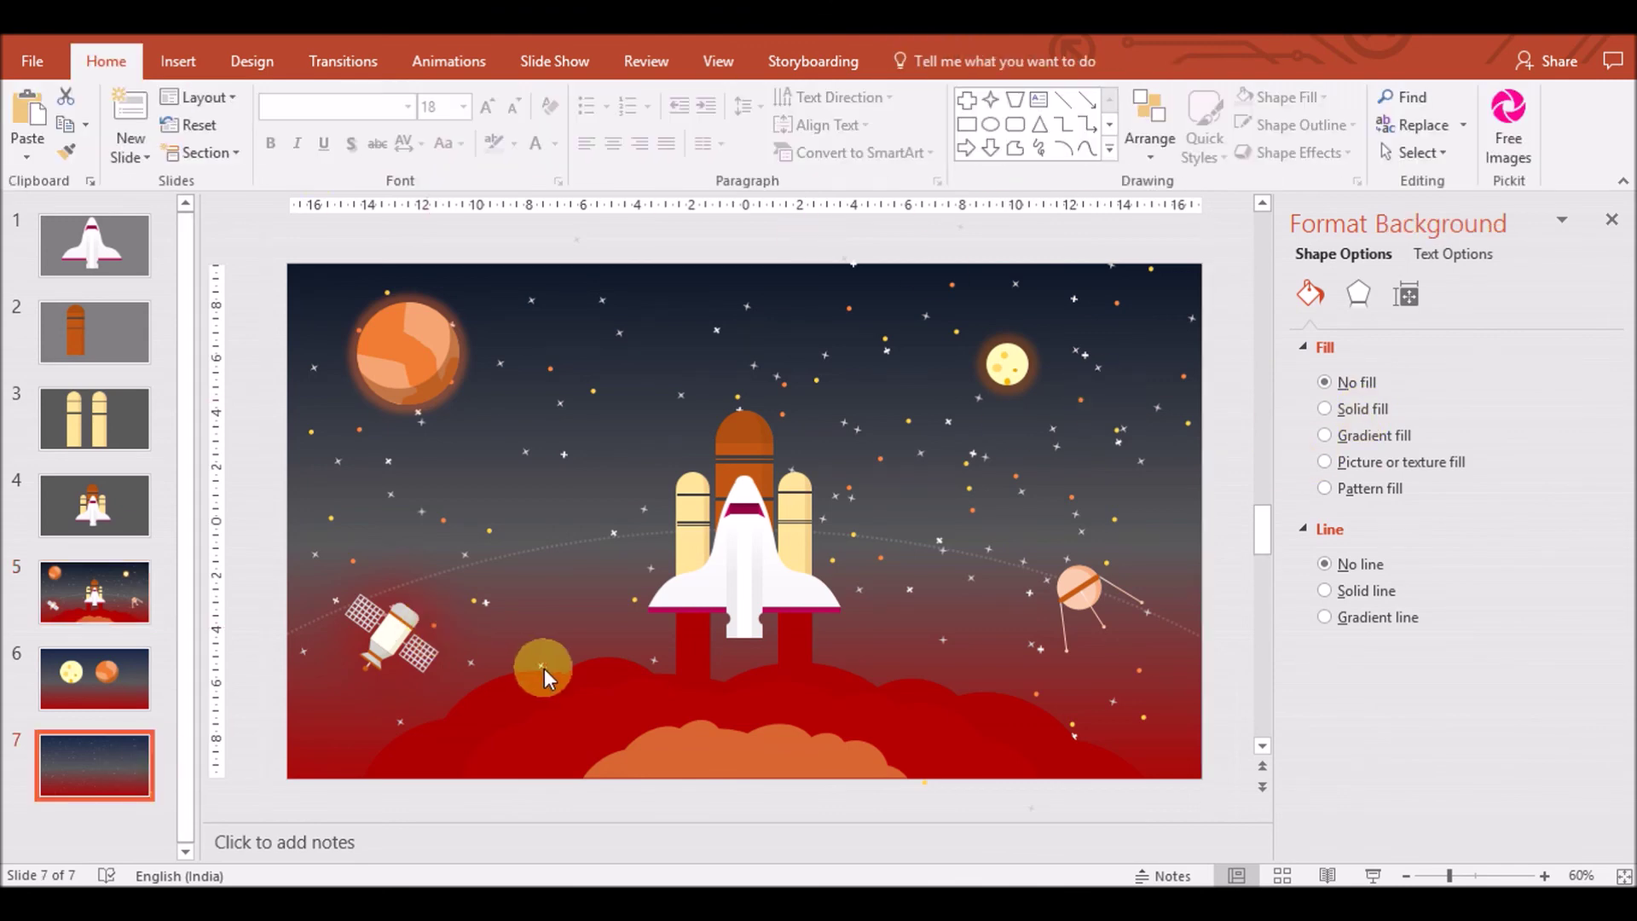
double_click(636, 532)
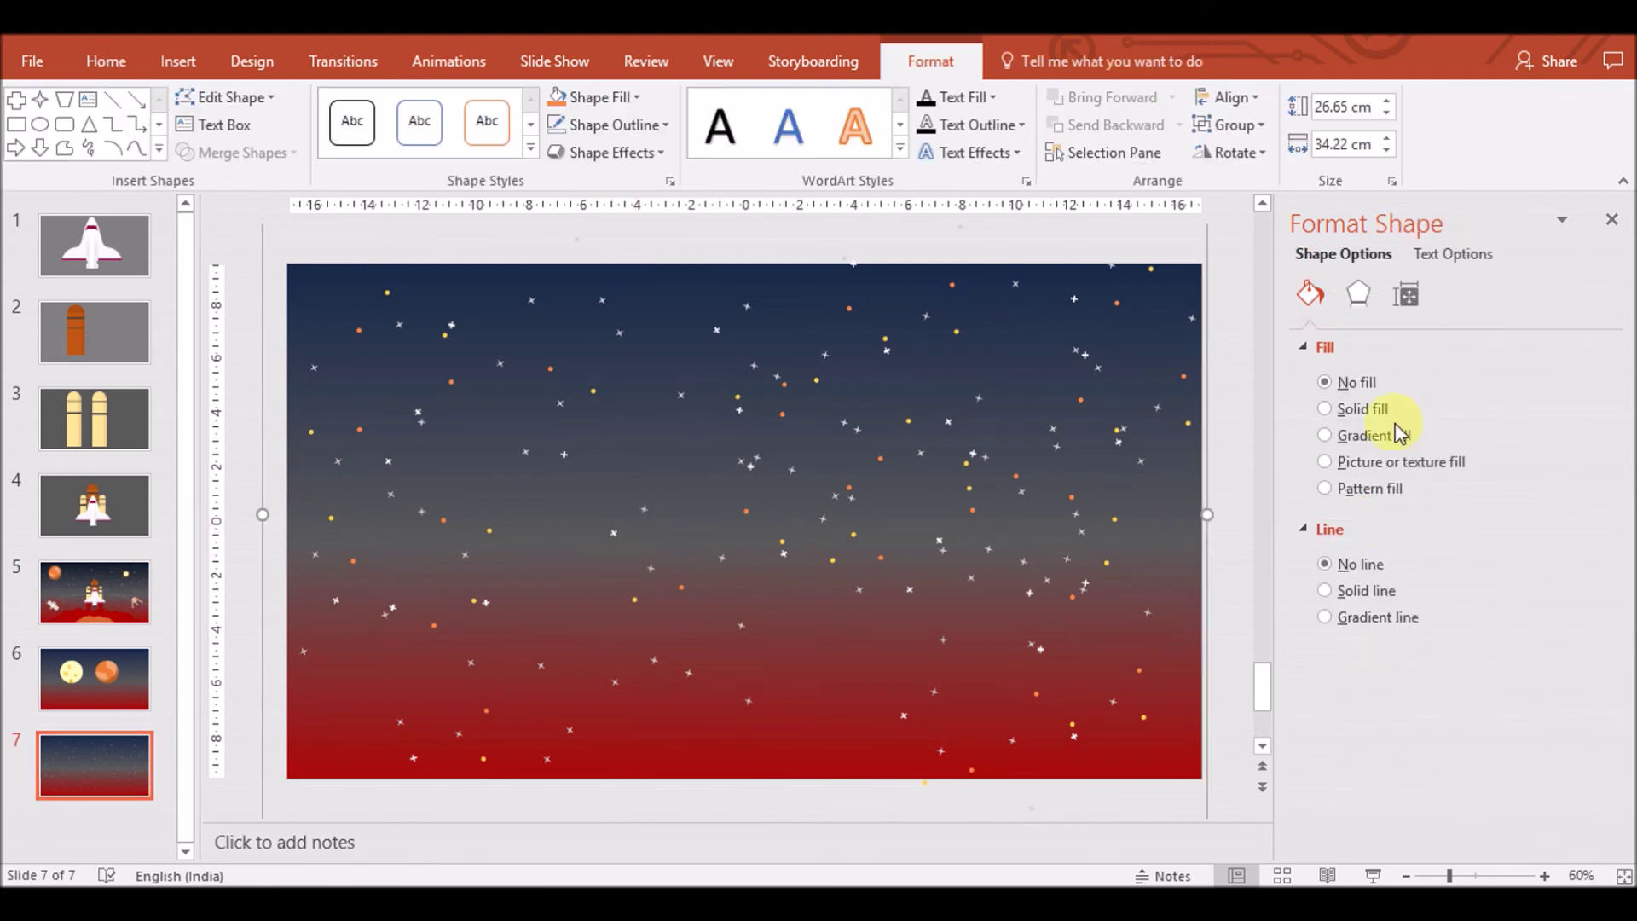
click(1361, 300)
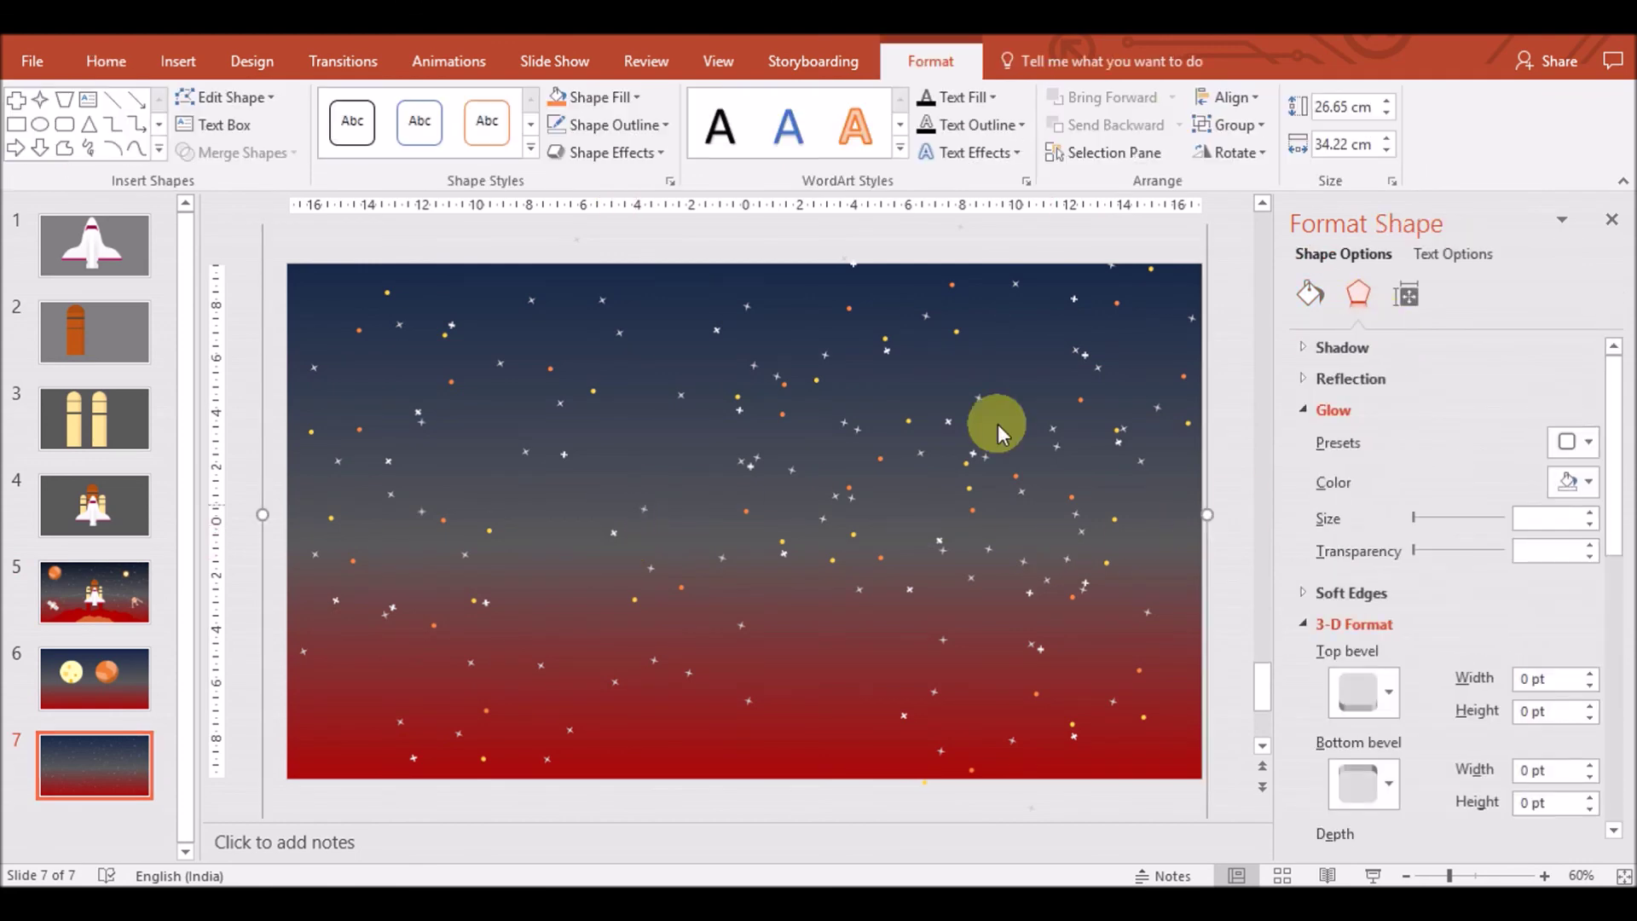
click(132, 578)
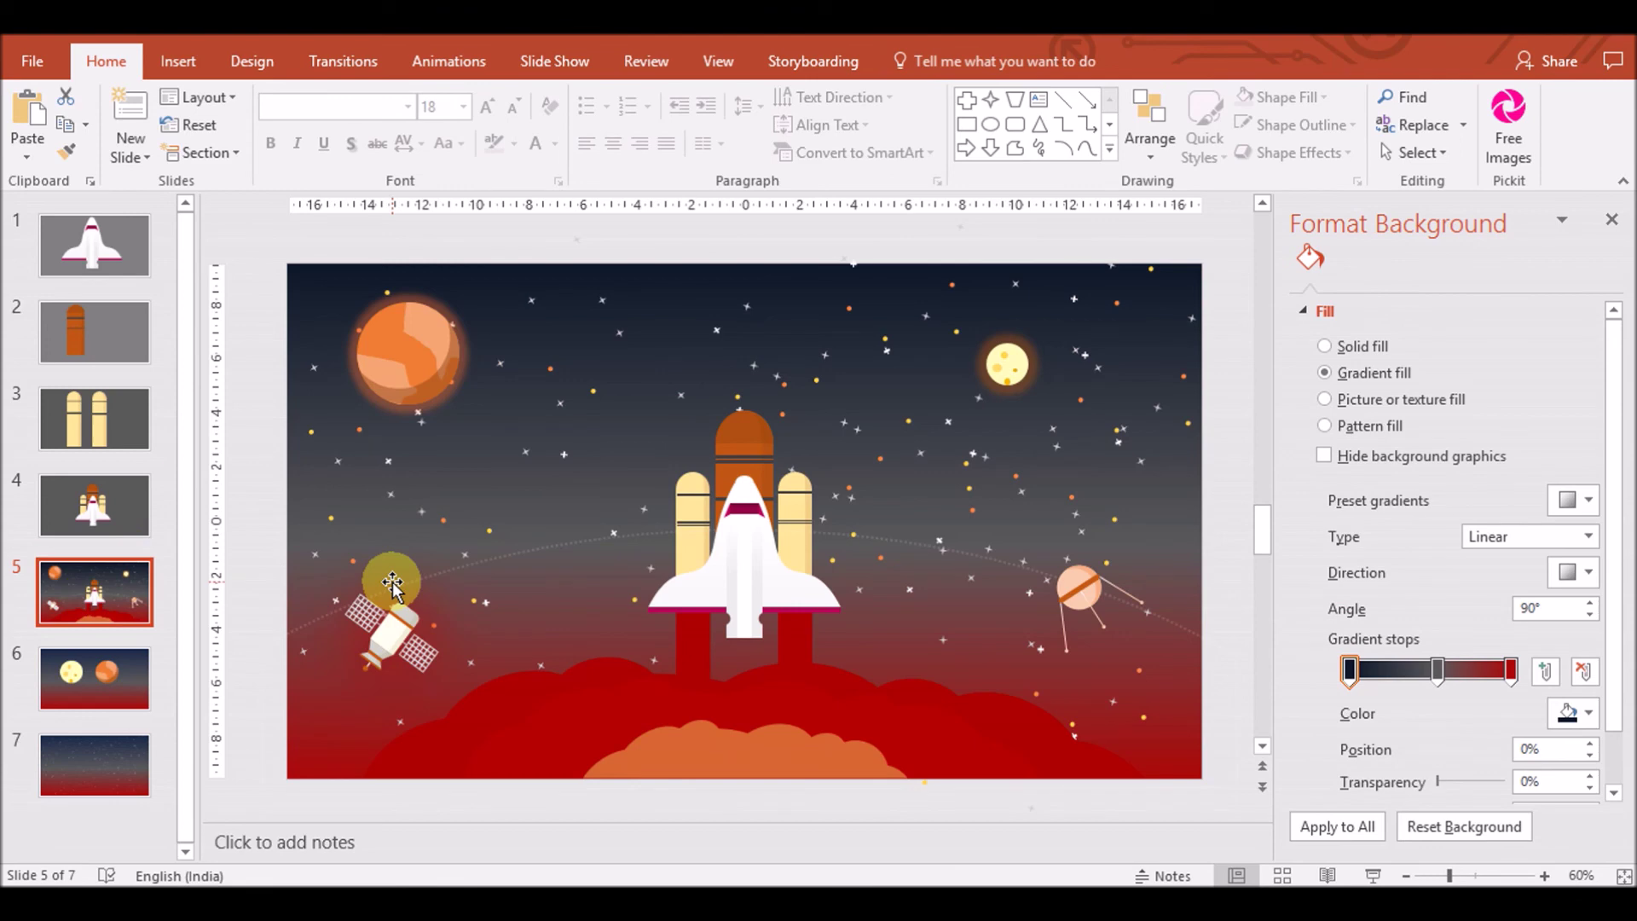
click(178, 61)
click(408, 120)
click(537, 217)
Draw a rectangle over slide 5 and align its edges exactly with the slide
drag(262, 245, 1222, 799)
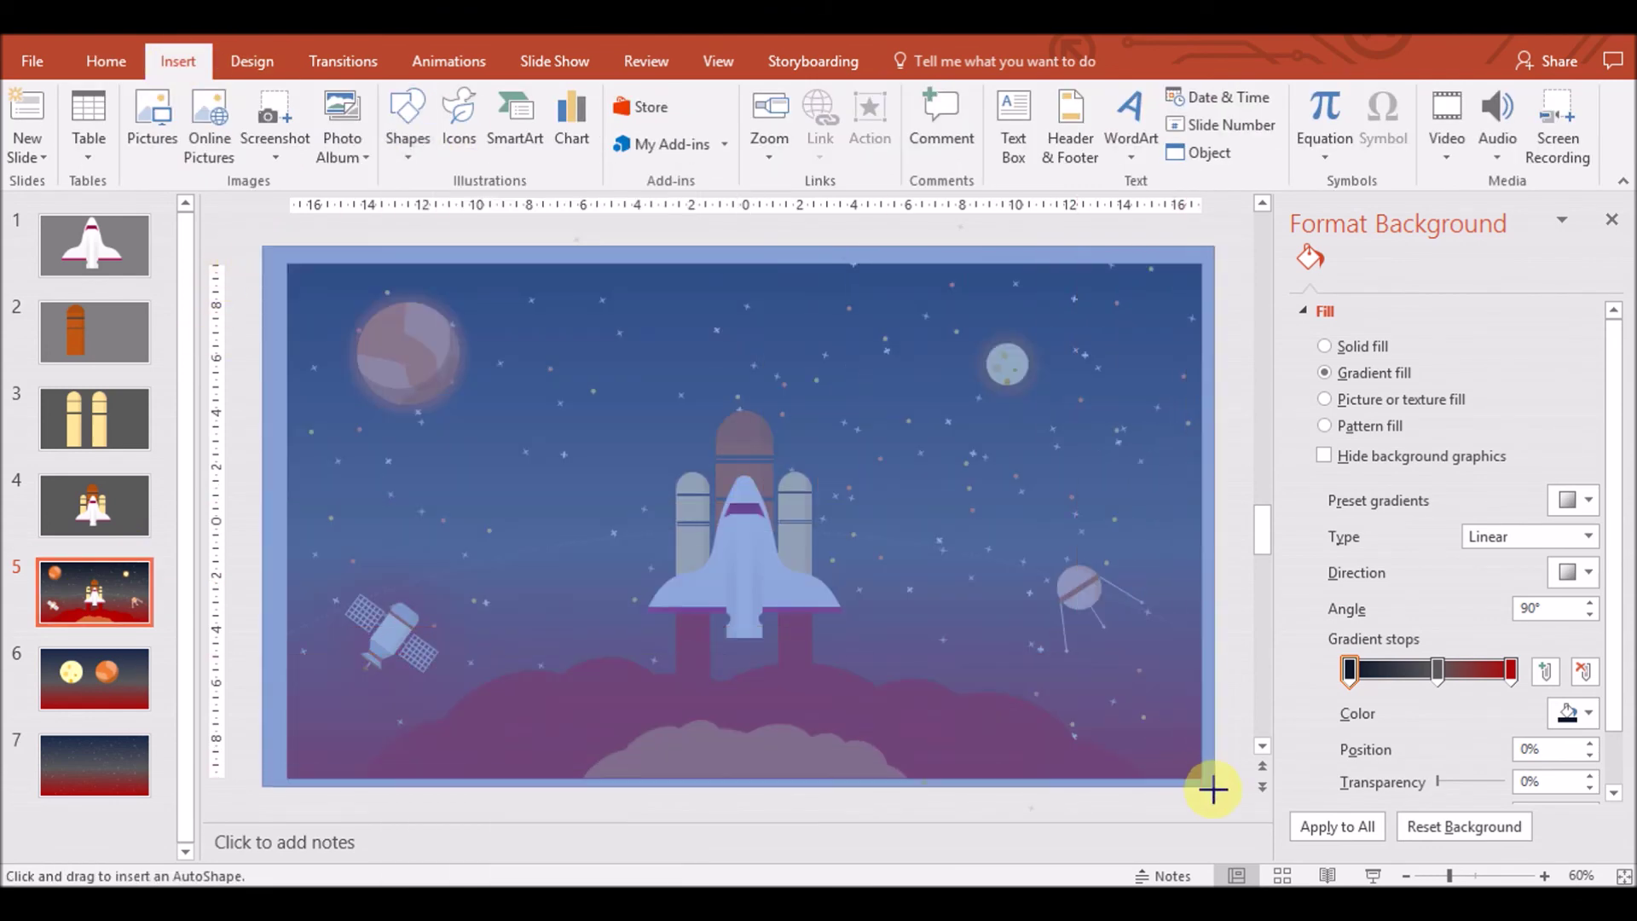
drag(1221, 799, 1206, 786)
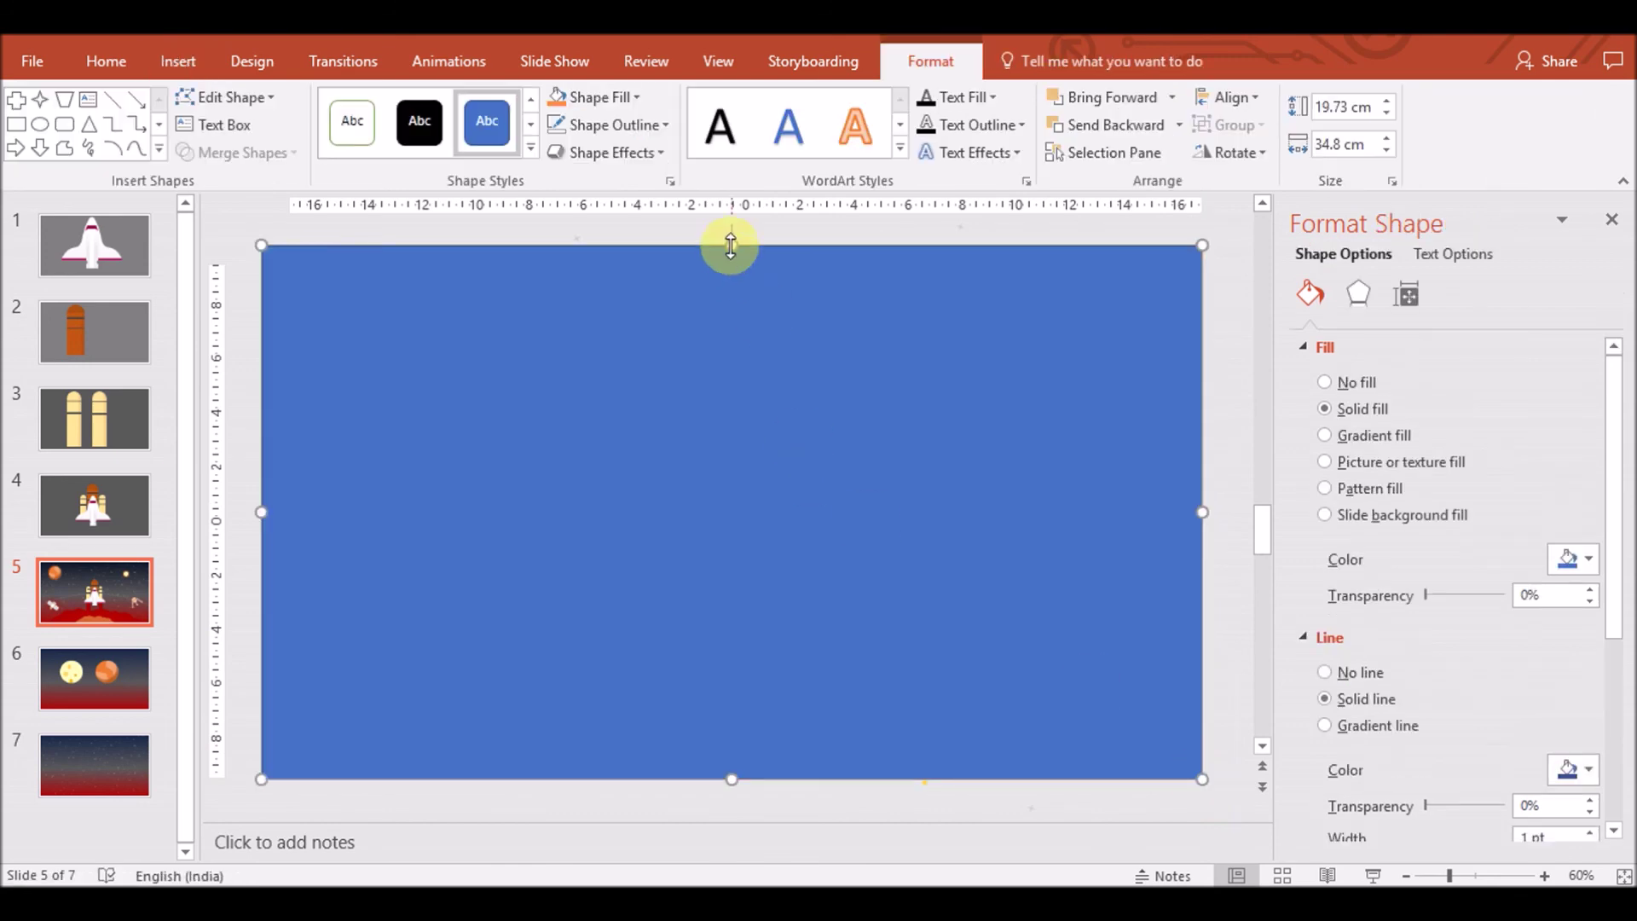
drag(731, 260, 731, 264)
drag(262, 523, 287, 528)
drag(745, 262, 745, 264)
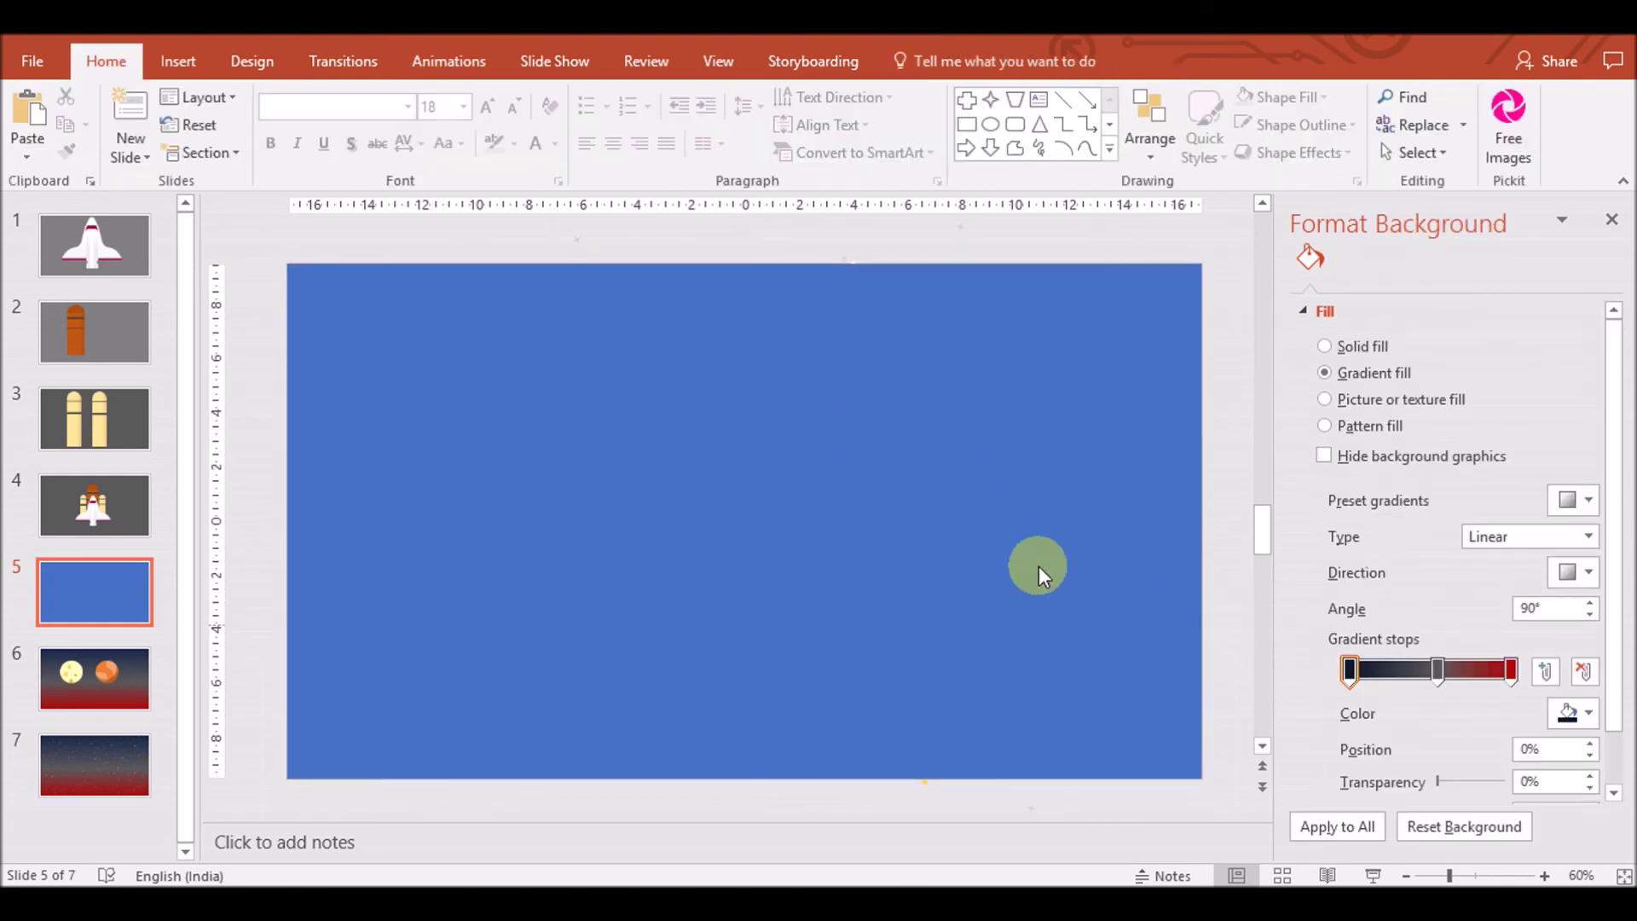
Give the rectangle a radial gradient fill radiating from the centre
click(1573, 558)
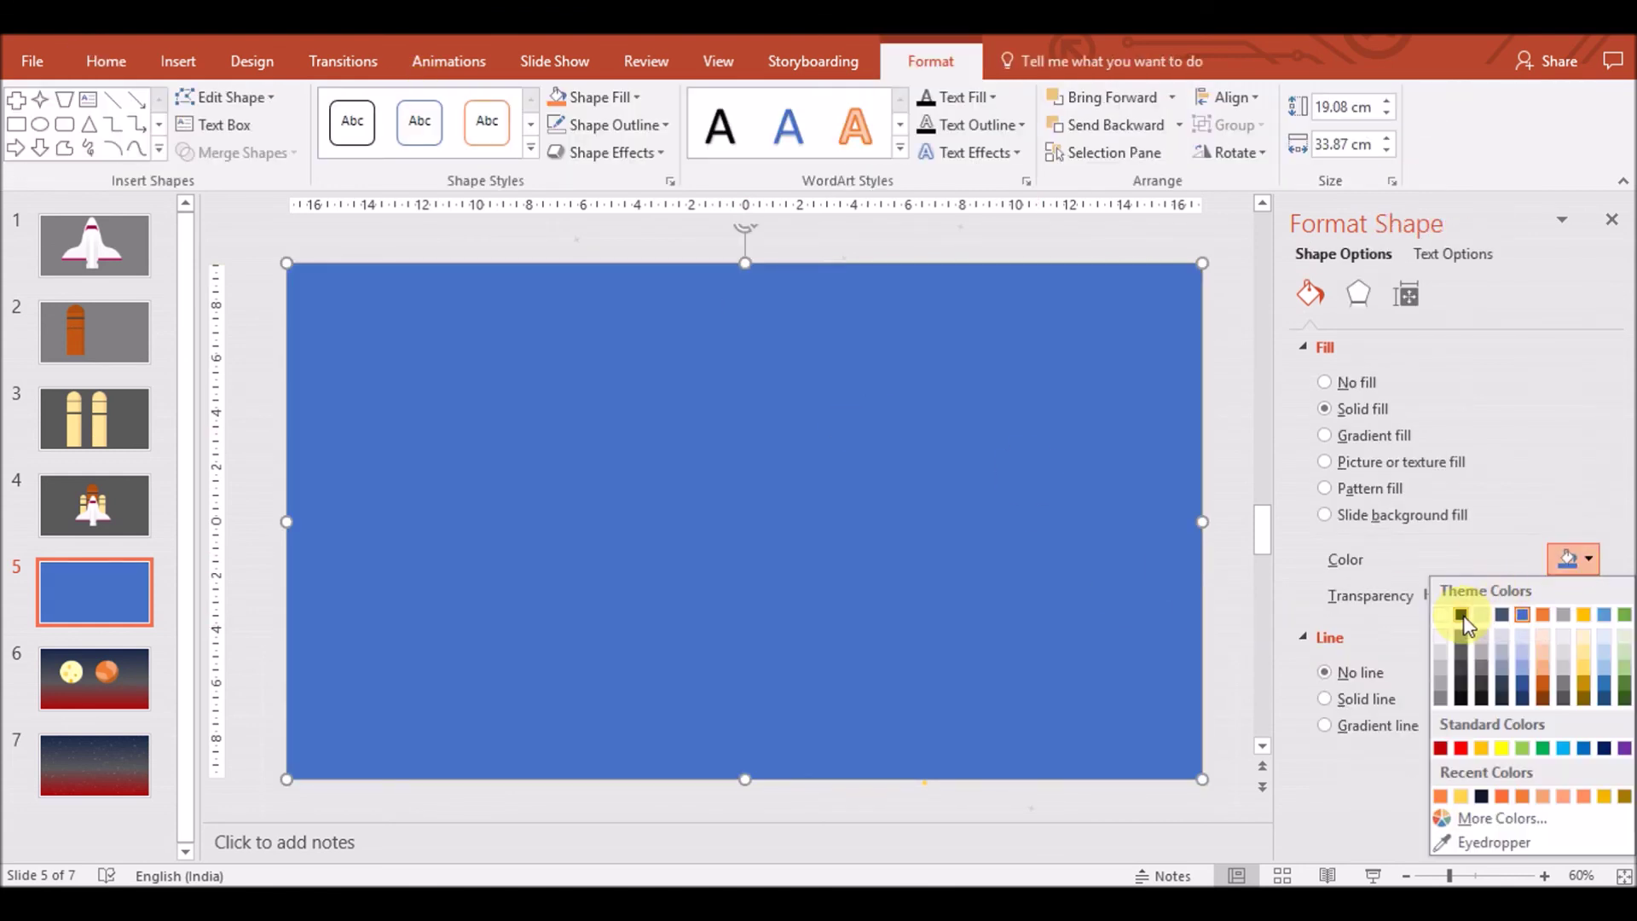
click(1461, 615)
click(1369, 433)
click(1588, 595)
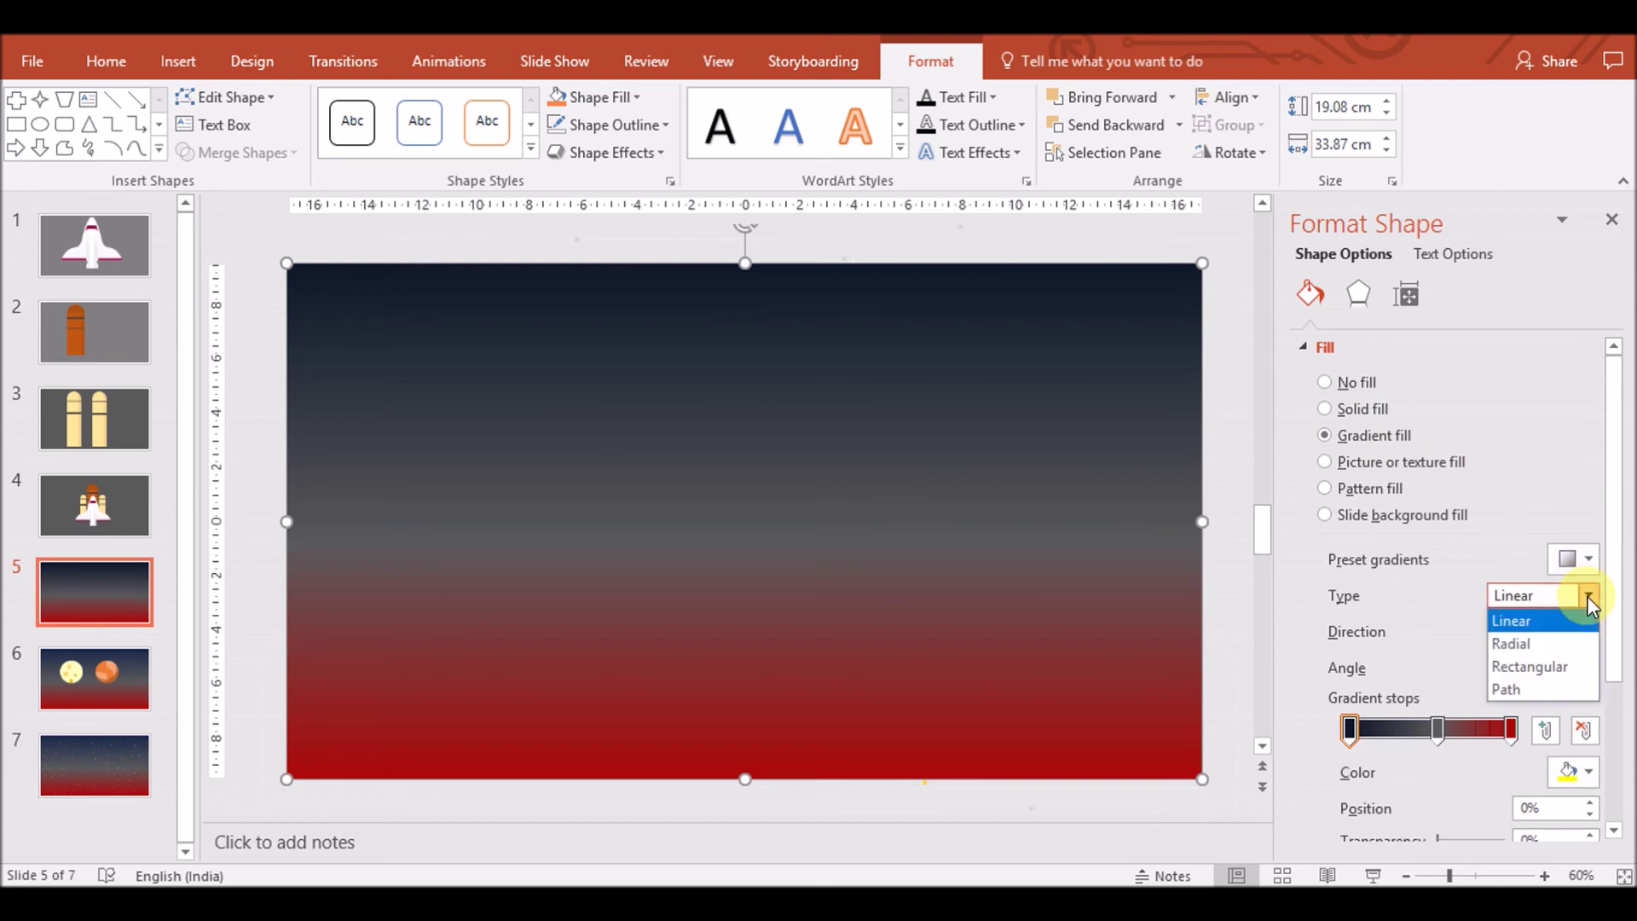
click(1514, 640)
click(1589, 557)
click(1589, 556)
click(1588, 631)
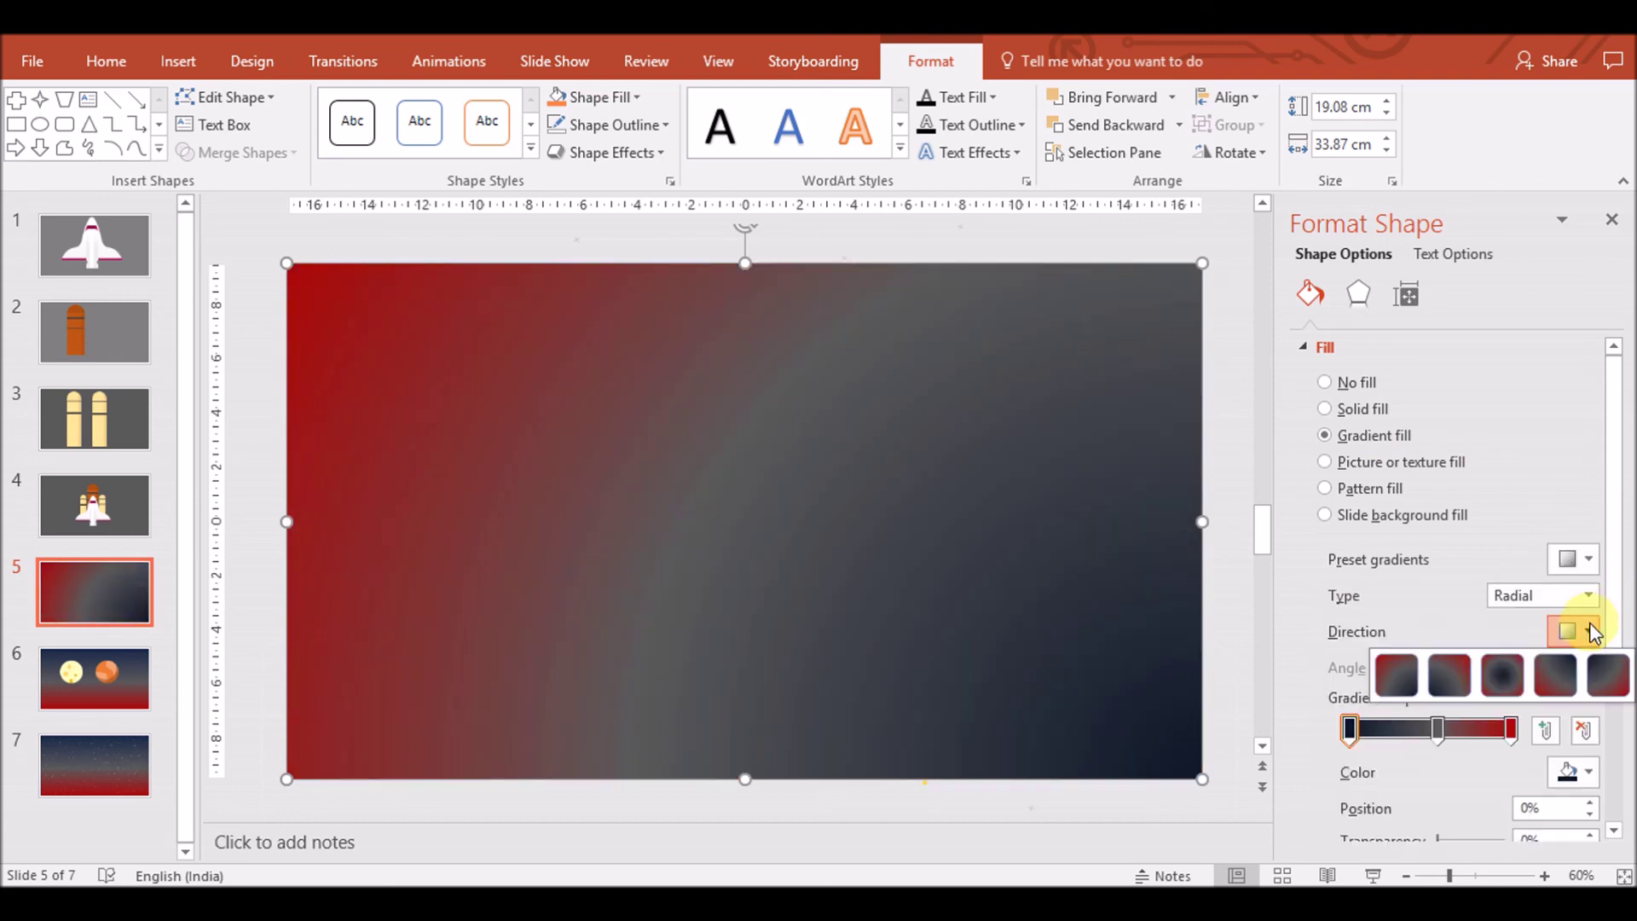
Make both gradient stops black, moving one stop to the start
click(1524, 686)
click(1578, 730)
click(1576, 767)
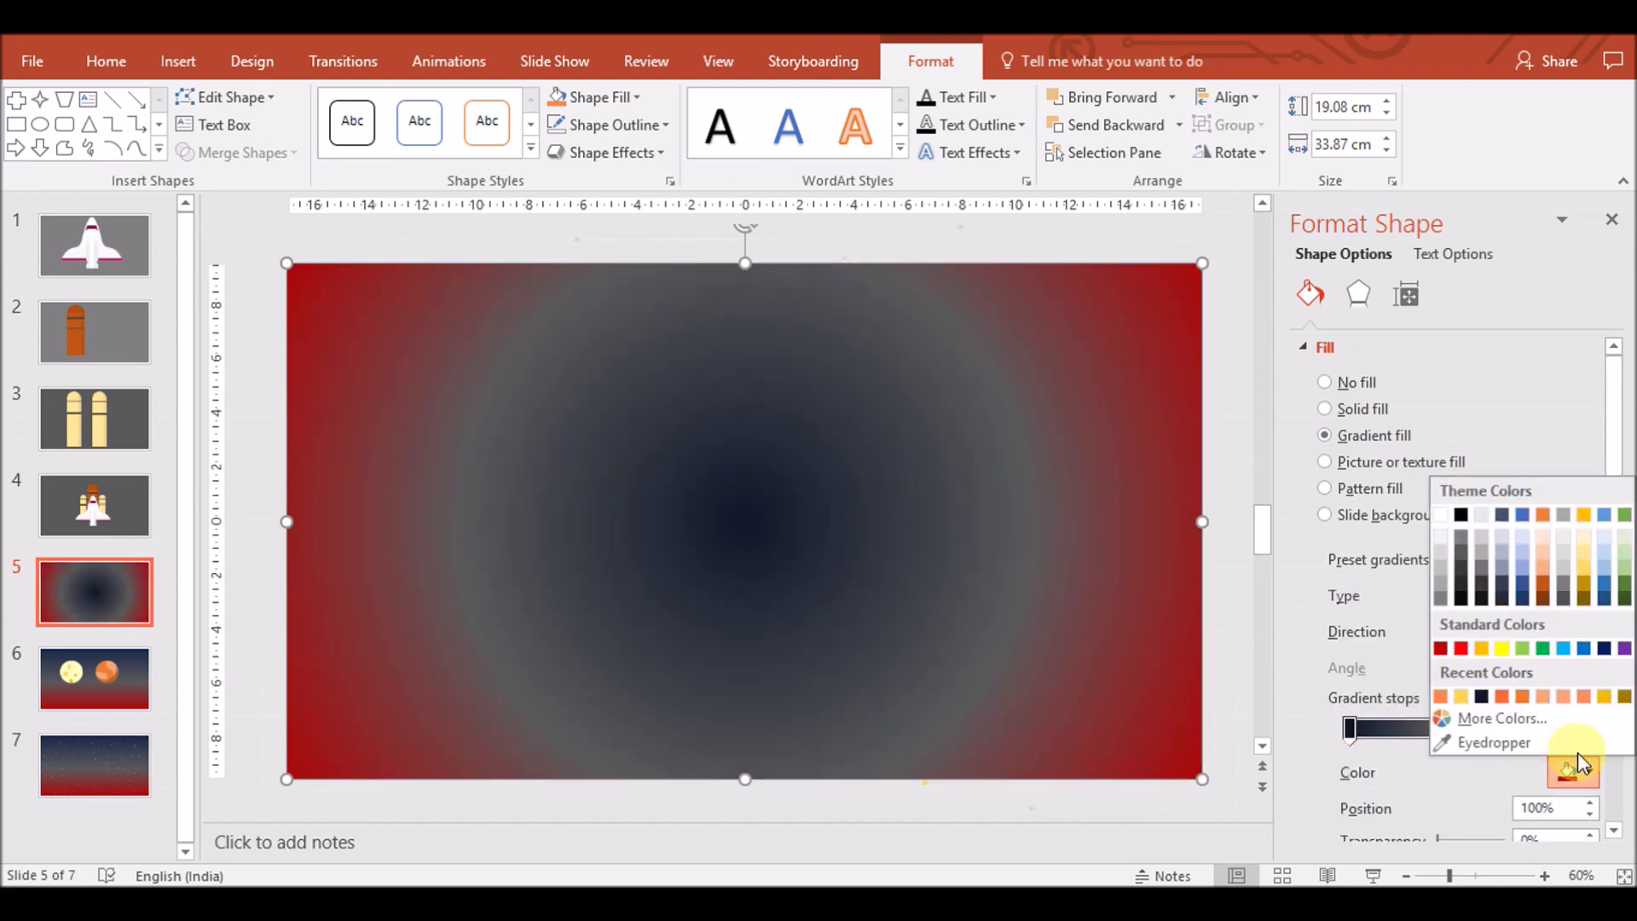
click(1462, 516)
drag(1461, 731, 1351, 729)
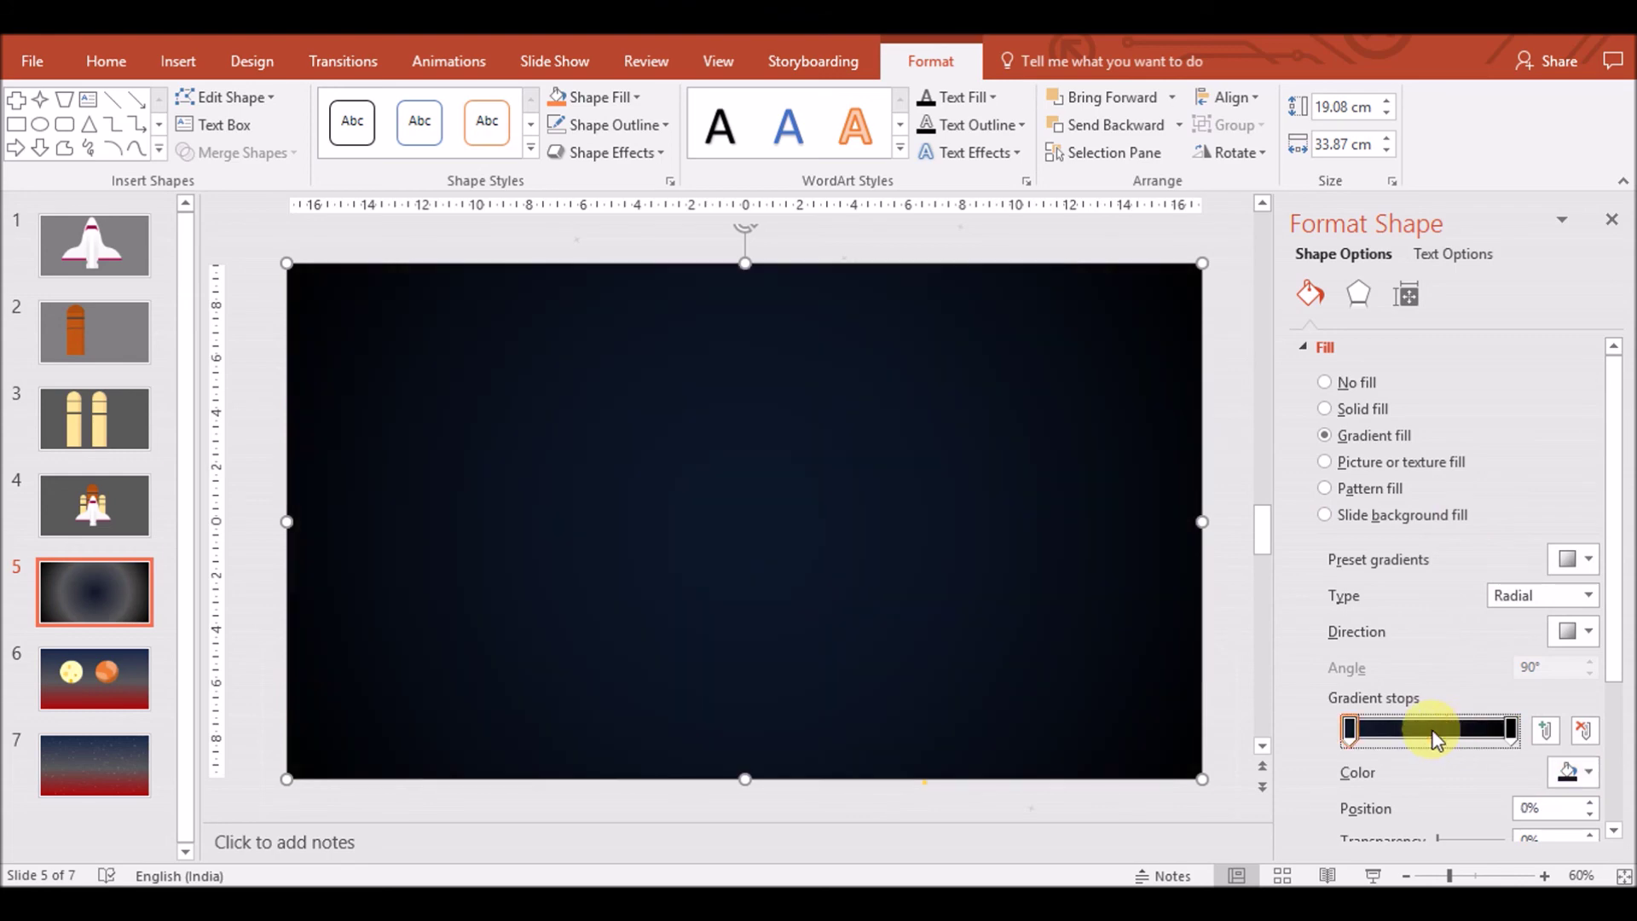
click(1584, 773)
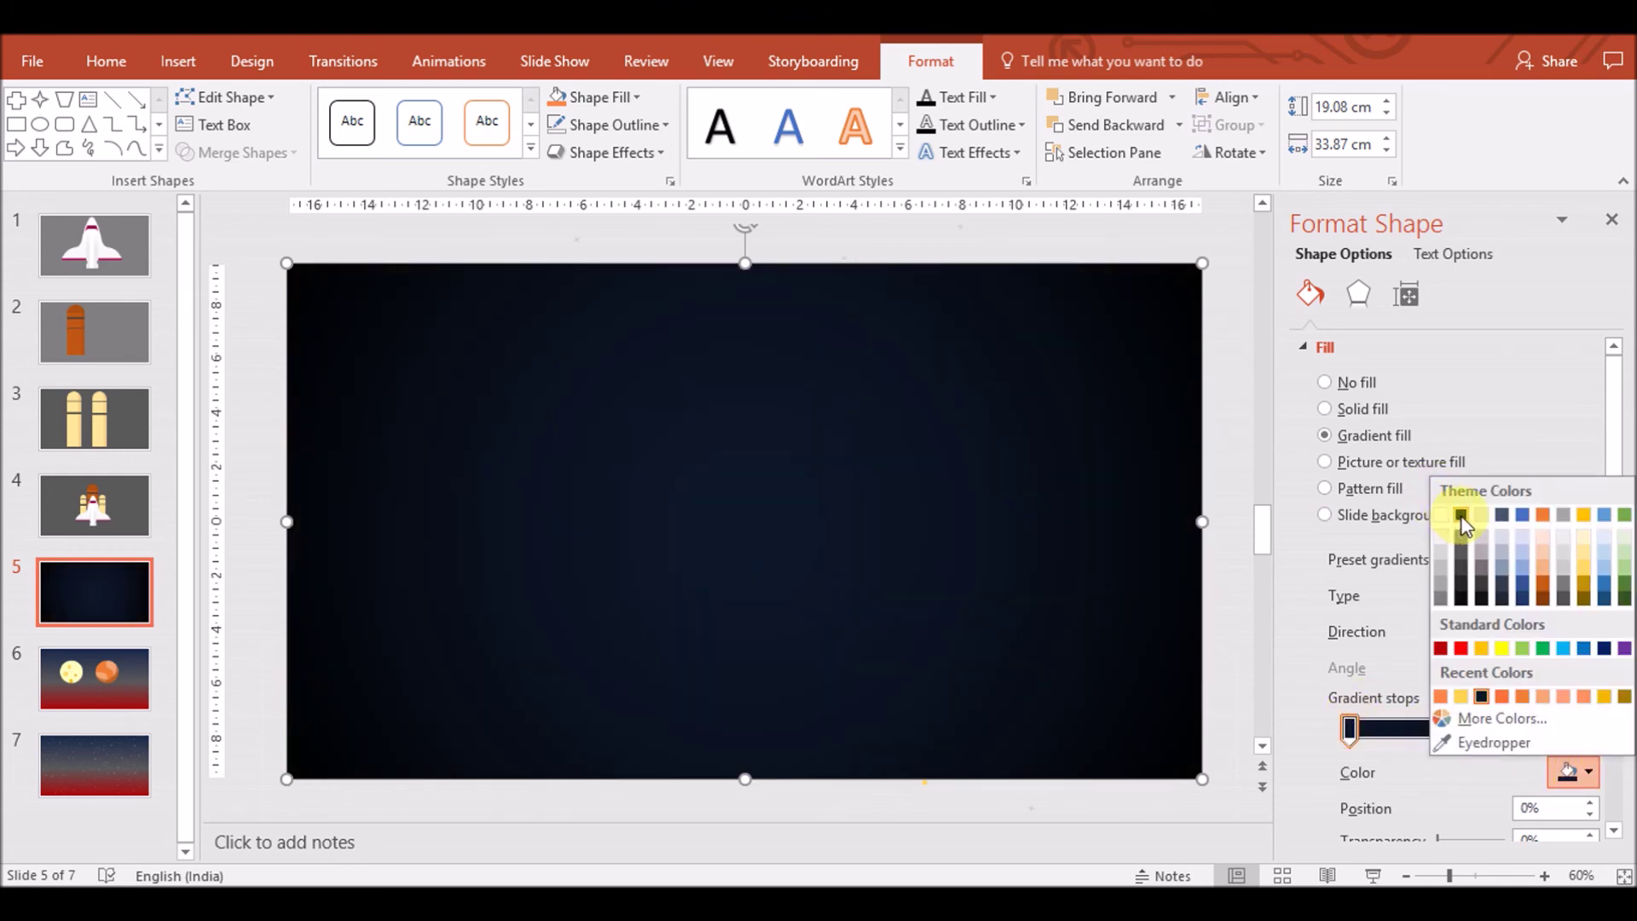
click(1460, 518)
Make the centre fully transparent and position the stops so edges darken at 50% transparency
scroll(1501, 734, down, 3)
drag(1465, 705, 1511, 705)
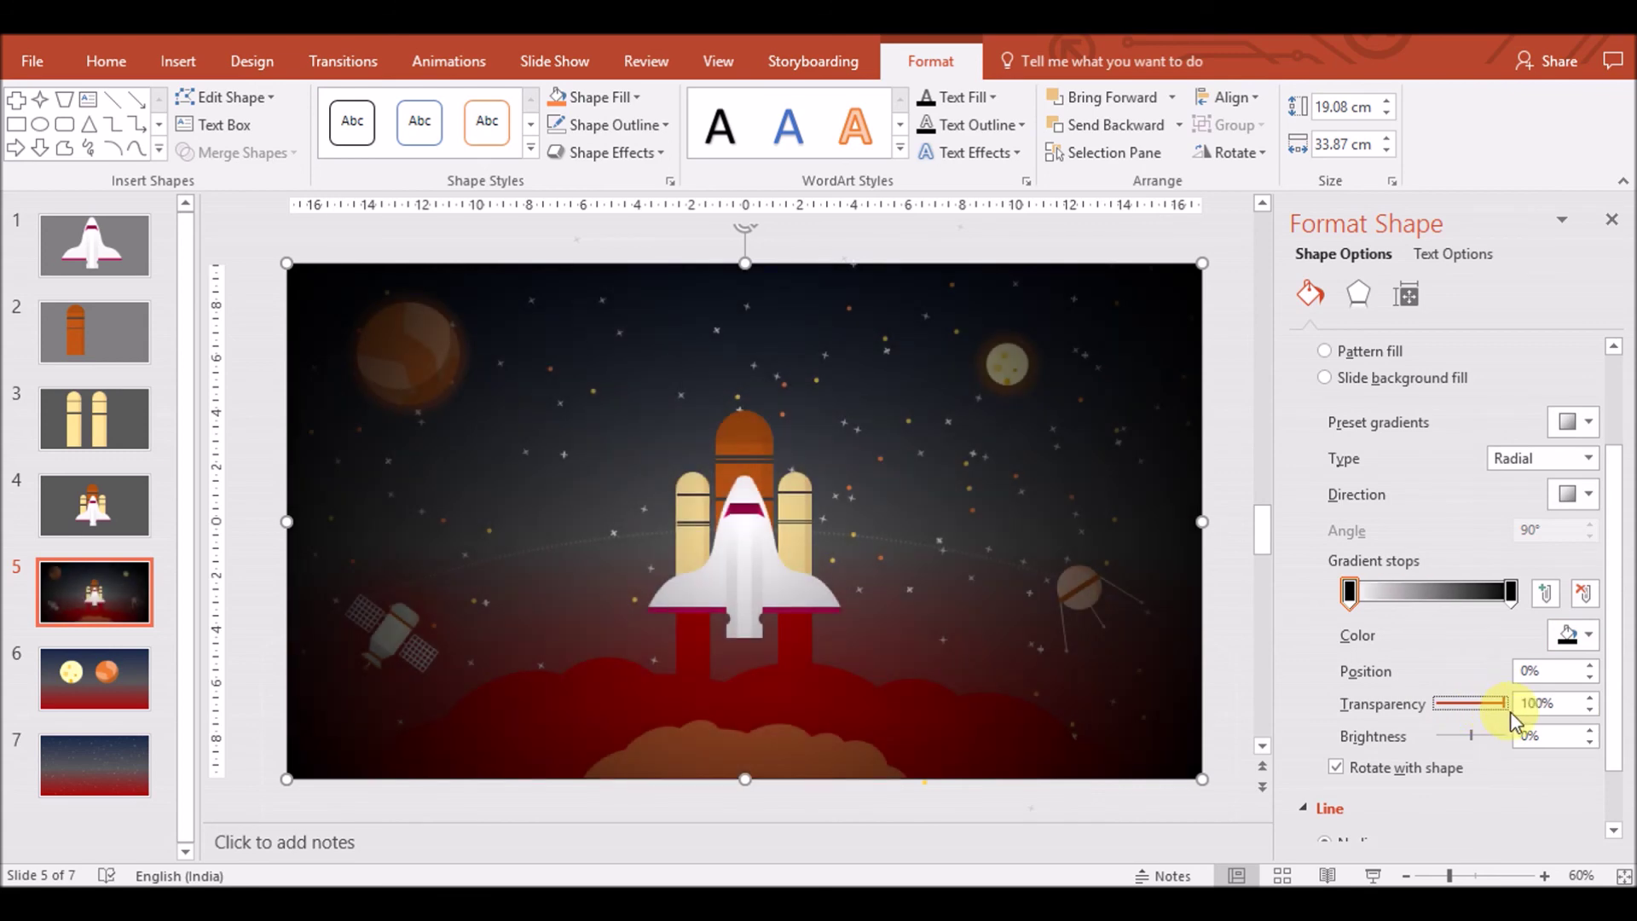
drag(1439, 705, 1472, 704)
drag(1355, 597, 1389, 603)
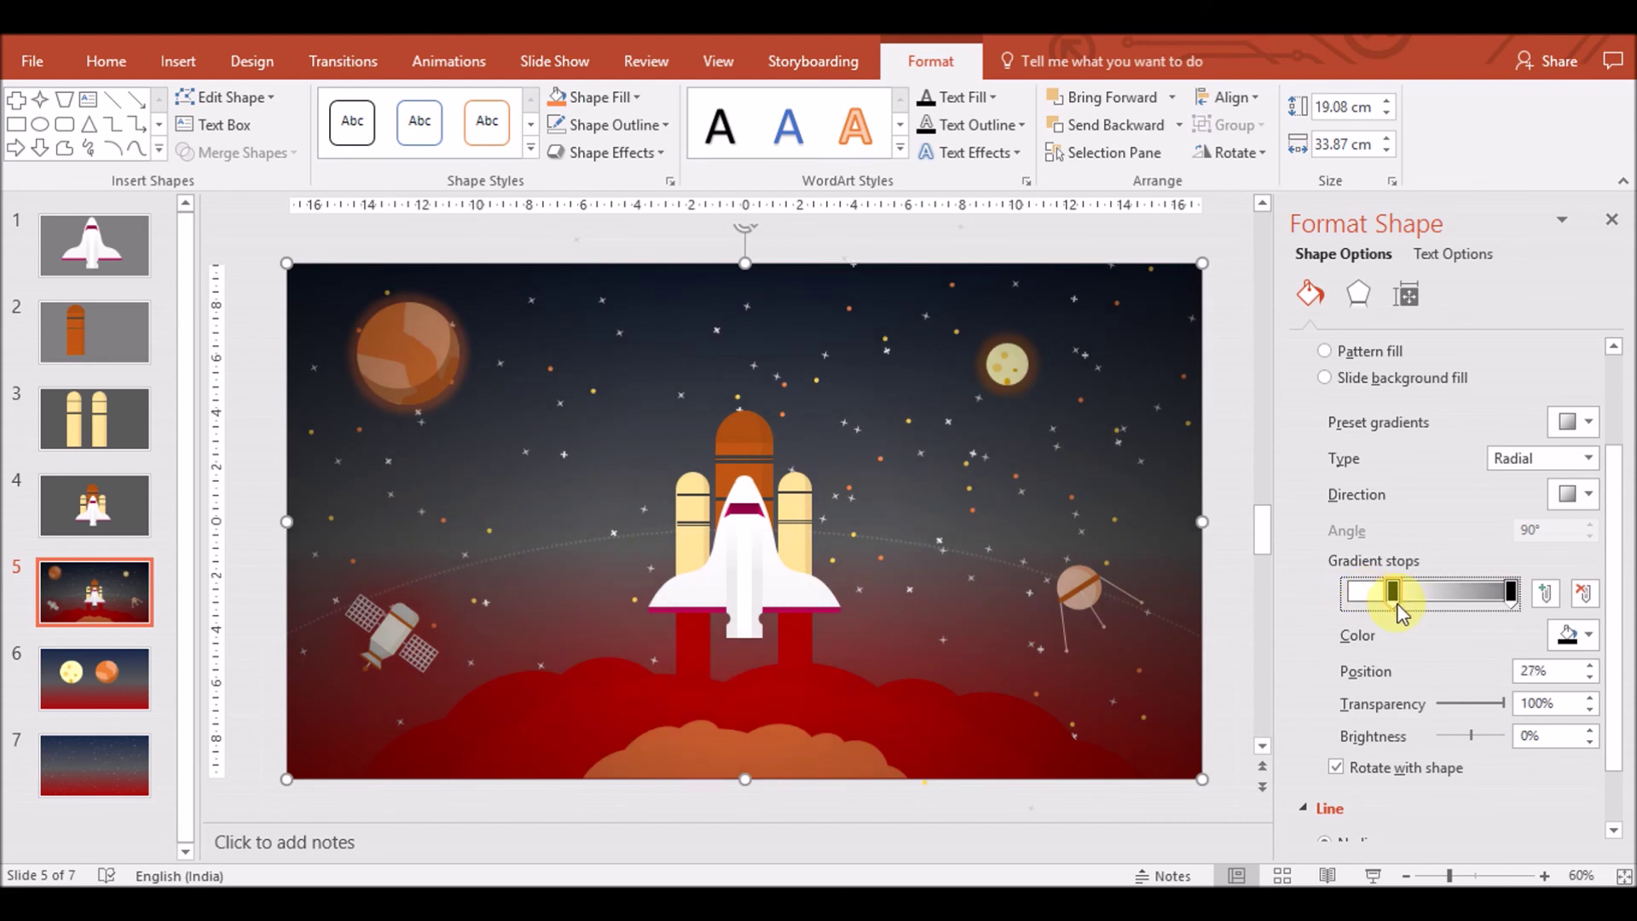
mouse_move(1511, 592)
mouse_down()
mouse_move(1460, 597)
mouse_move(1494, 606)
mouse_up()
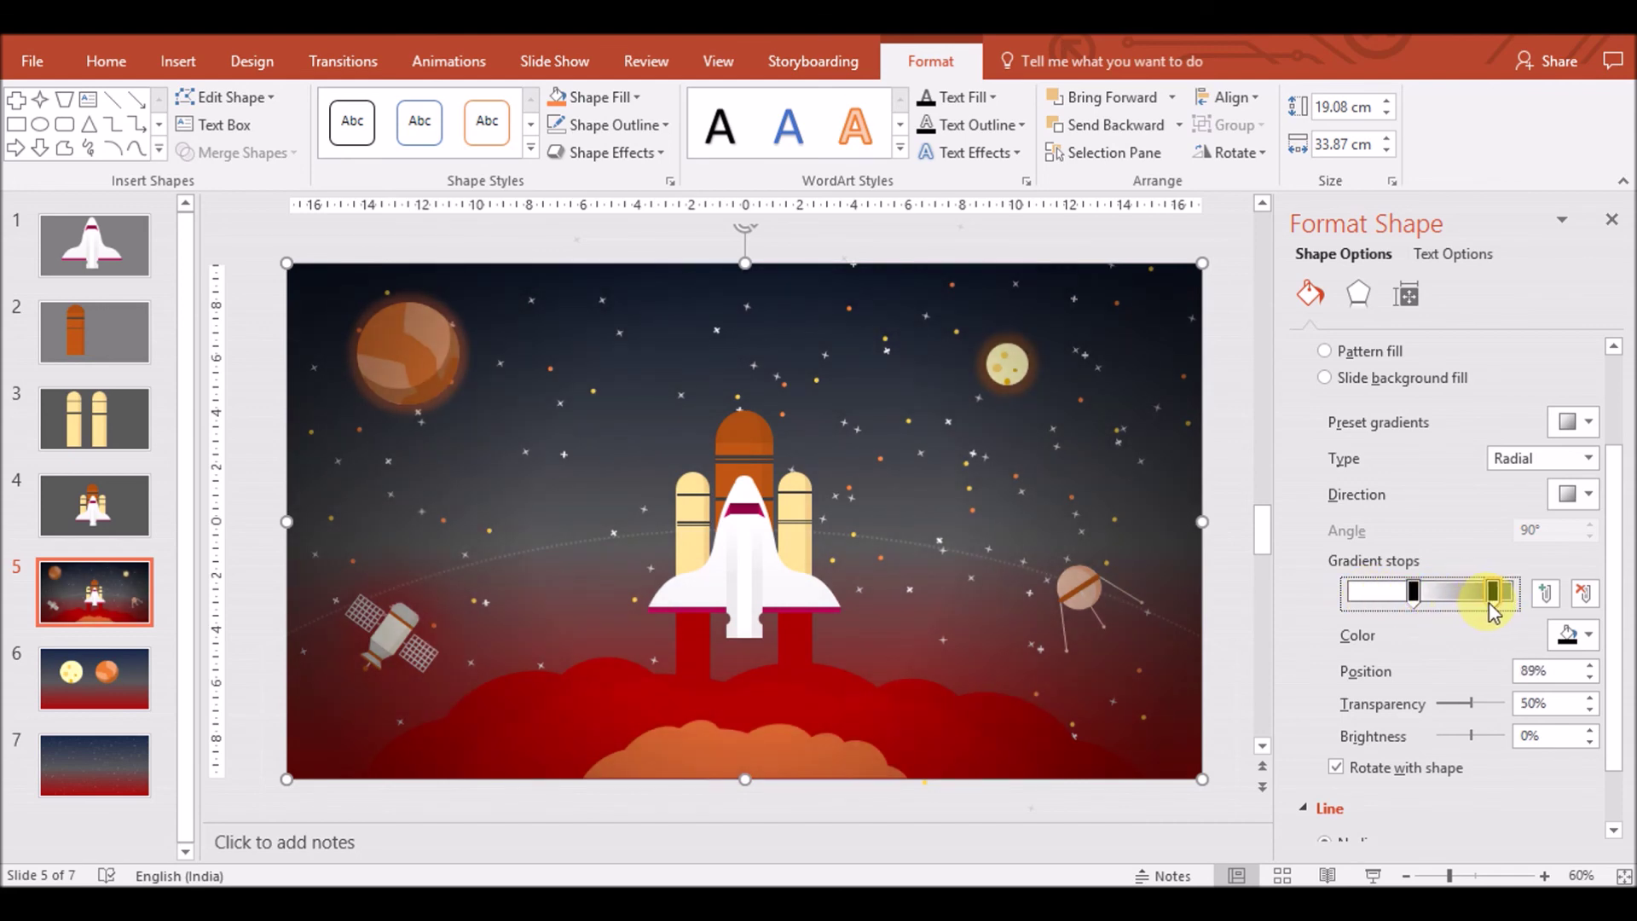